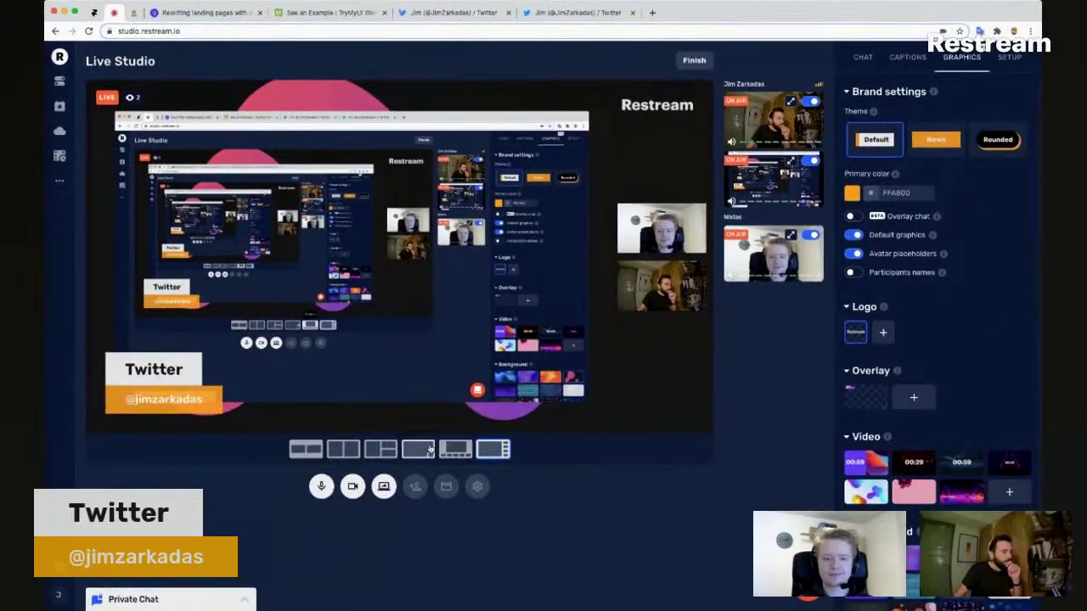
Step: Set the live stream layout to the full-size screen share with overlaid cameras, and switch to the thinkoutloud.io project in Framer
click(412, 447)
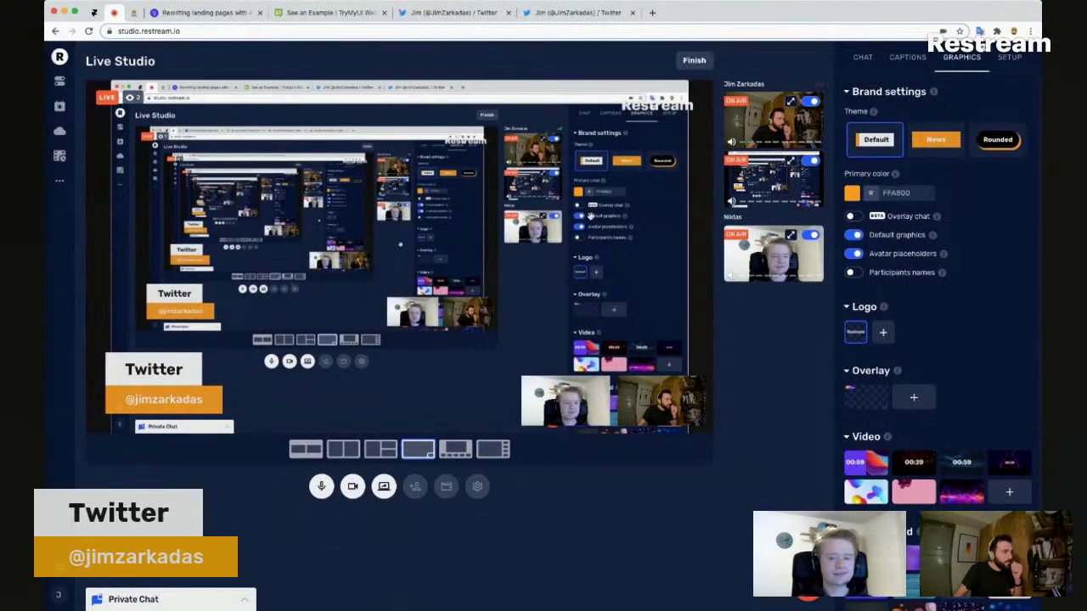
click(93, 14)
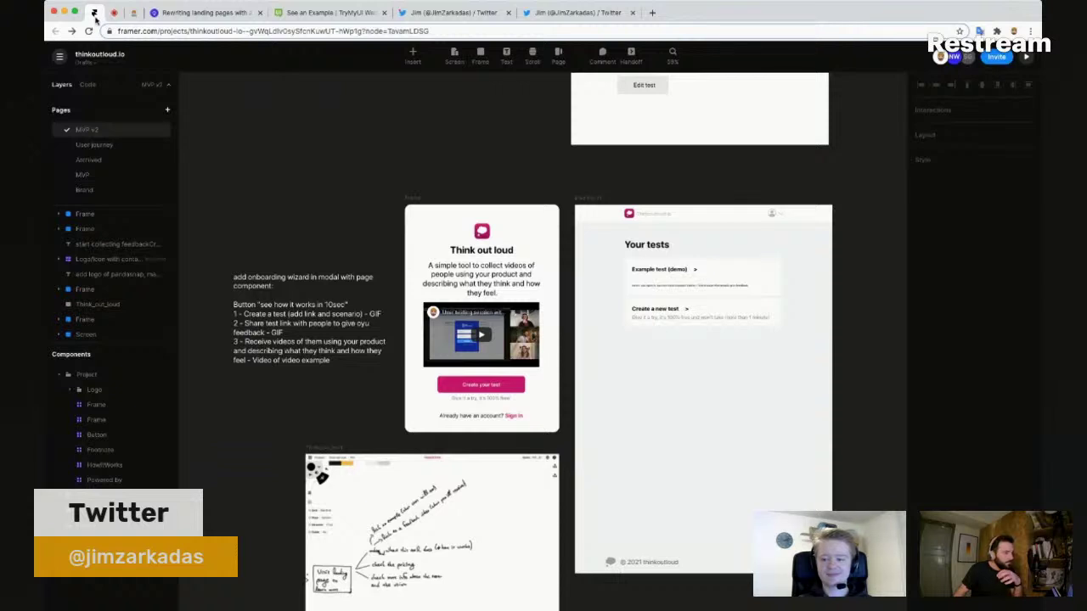
Step: Check the livestream posts on the Twitter profile and the notifications, close that page, and return to the Framer project
click(470, 13)
scroll(459, 95, down, 1)
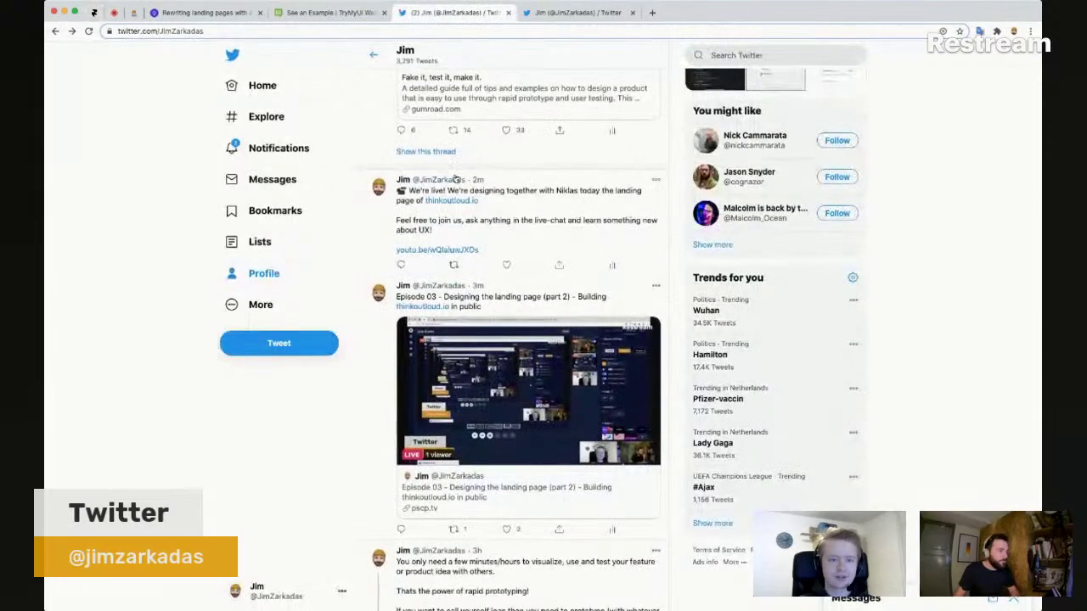
scroll(327, 174, down, 1)
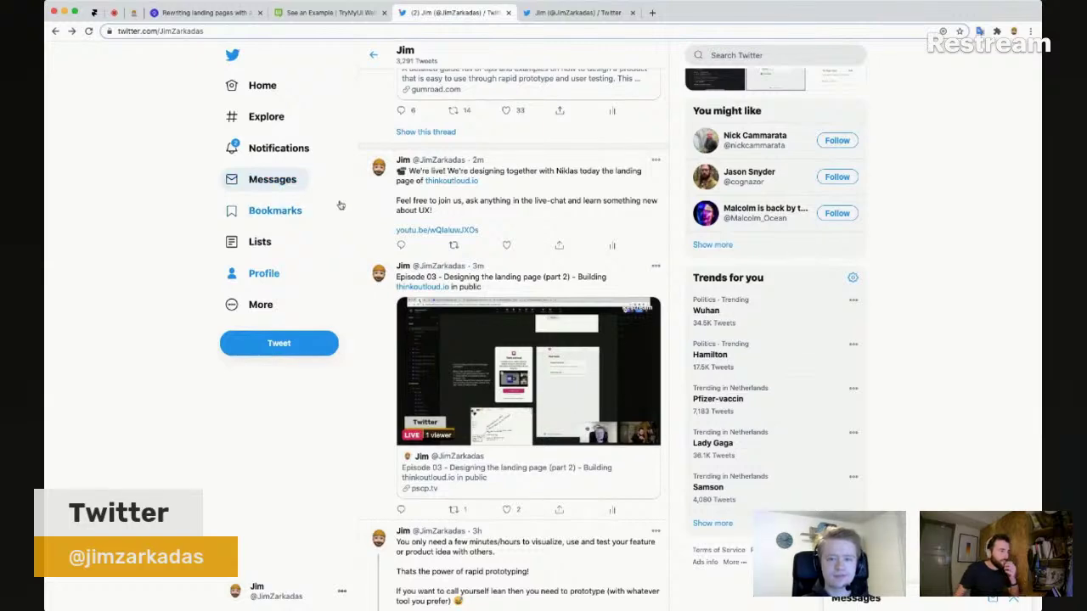
click(264, 150)
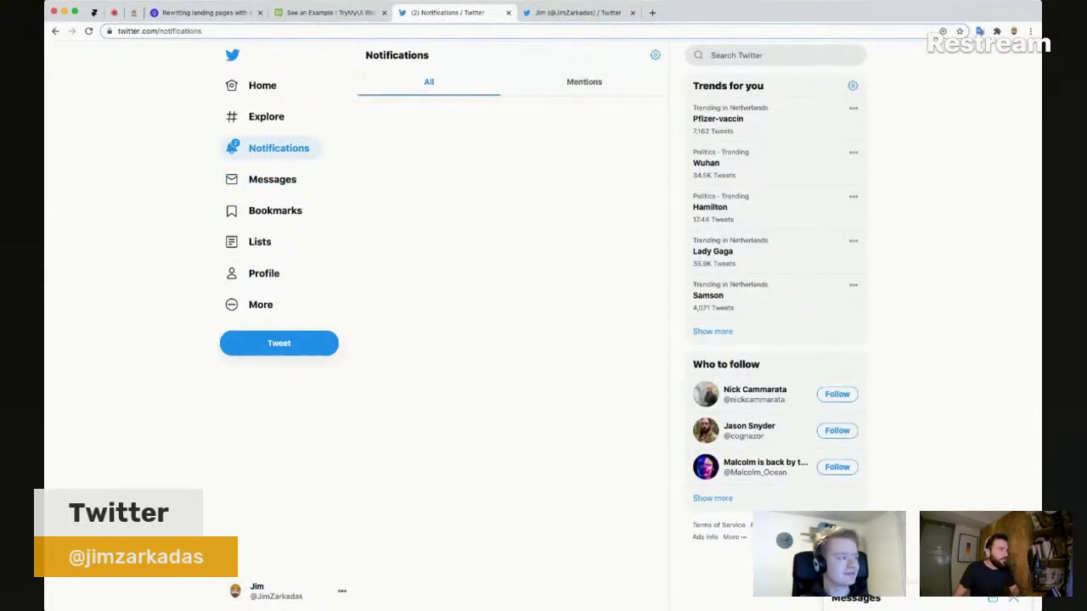
click(508, 13)
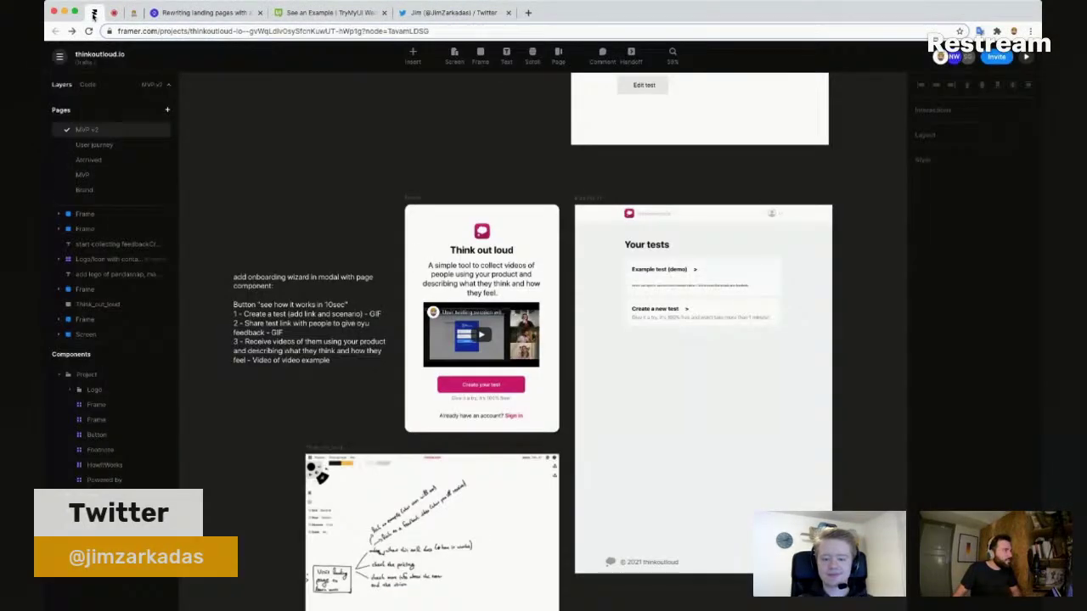
click(93, 12)
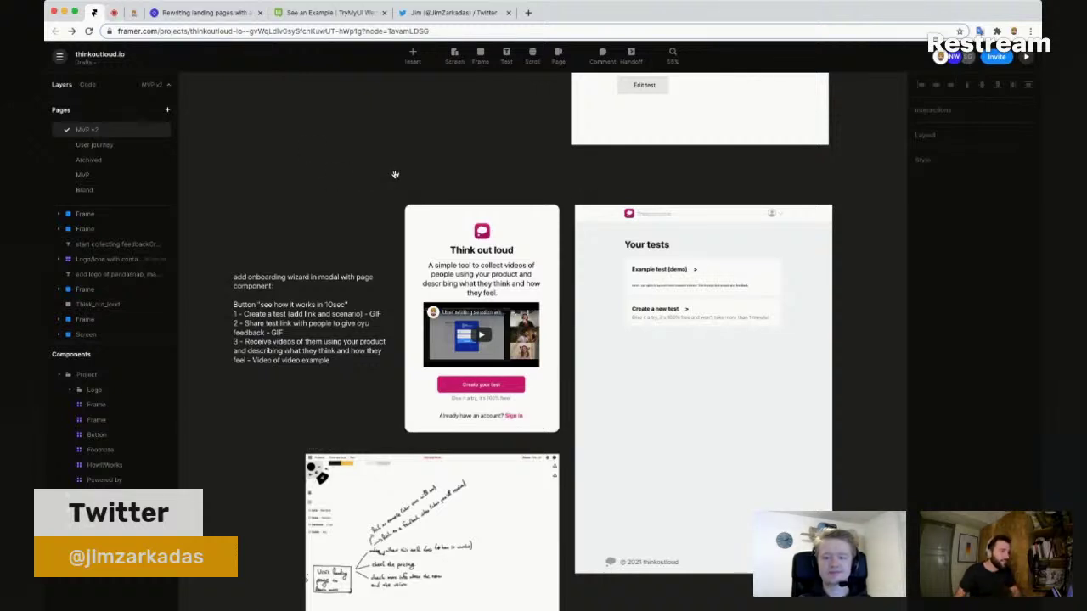
Step: Examine the Think out loud intro, the Your tests screen and the Create your test form on the MVP v2 page
scroll(406, 178, left, 1)
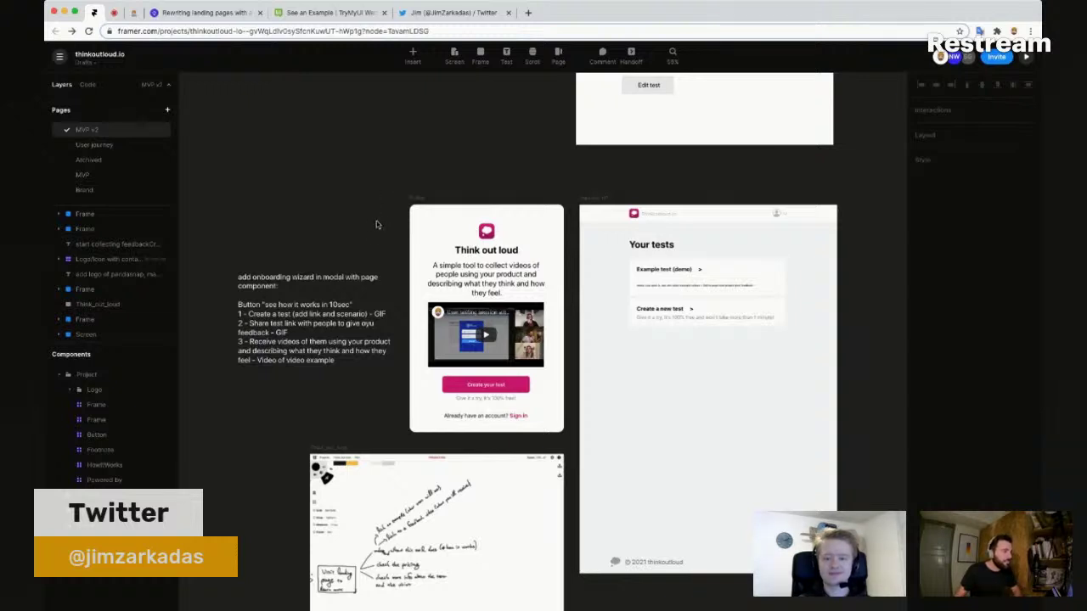
scroll(372, 222, right, 1)
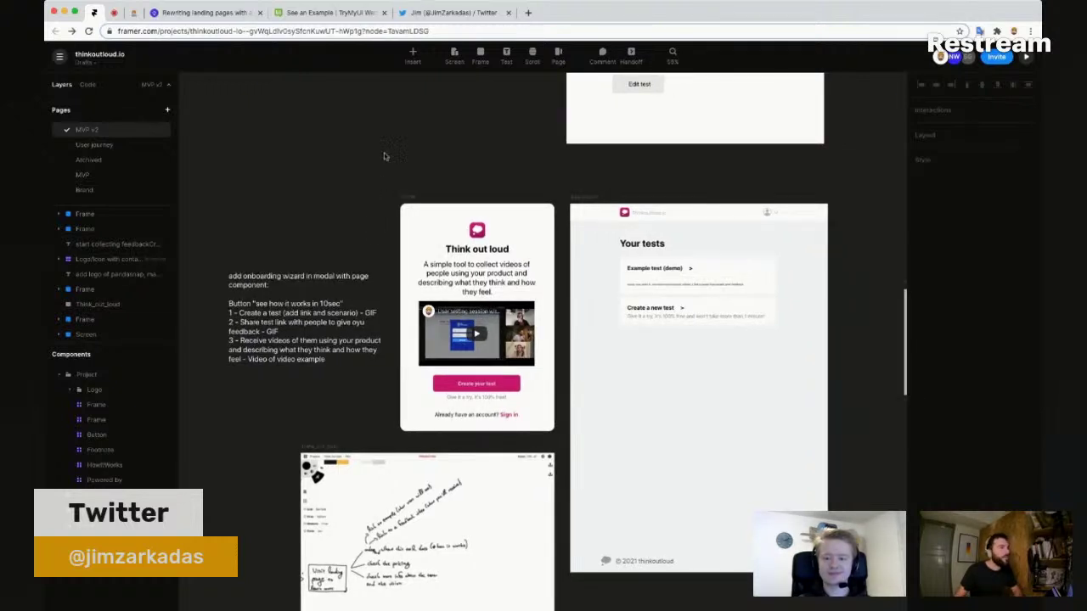
mouse_move(436, 148)
mouse_down()
mouse_move(419, 212)
mouse_move(364, 283)
mouse_move(417, 189)
mouse_move(419, 148)
mouse_up()
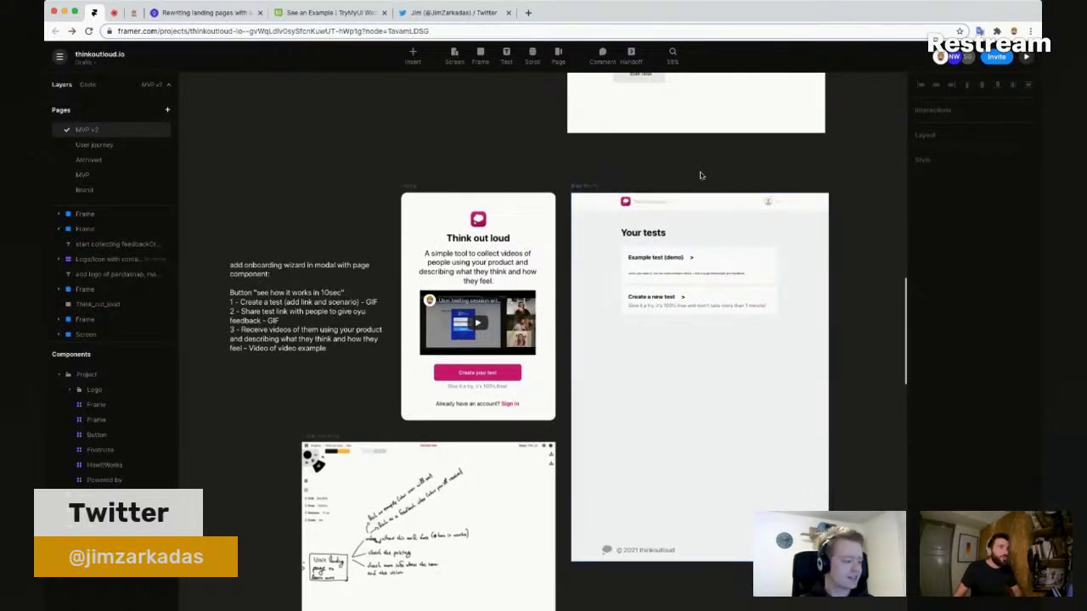
drag(708, 169, 558, 167)
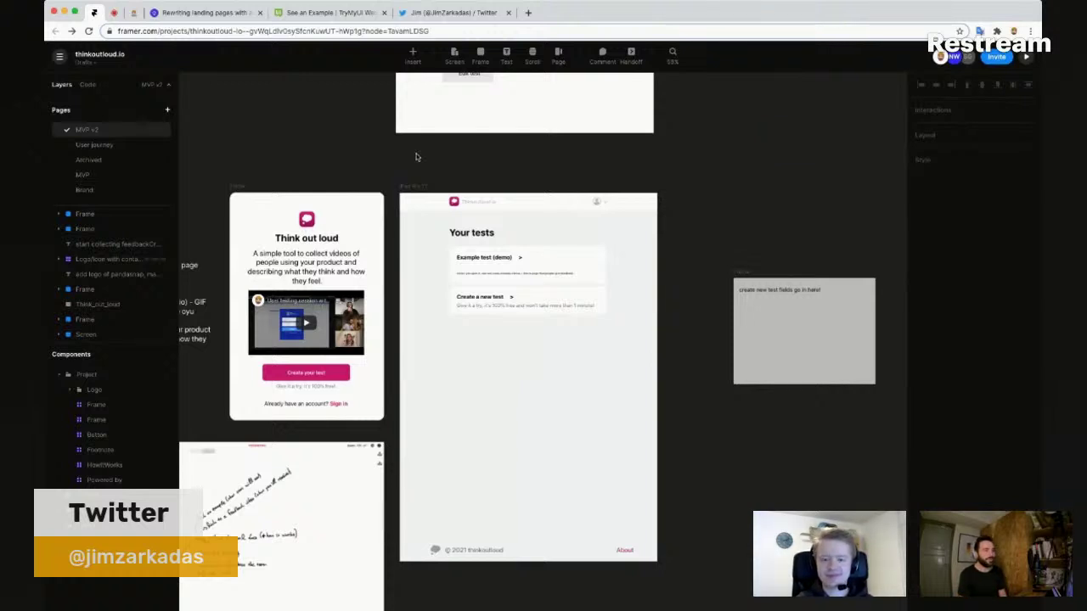
scroll(625, 176, right, 1)
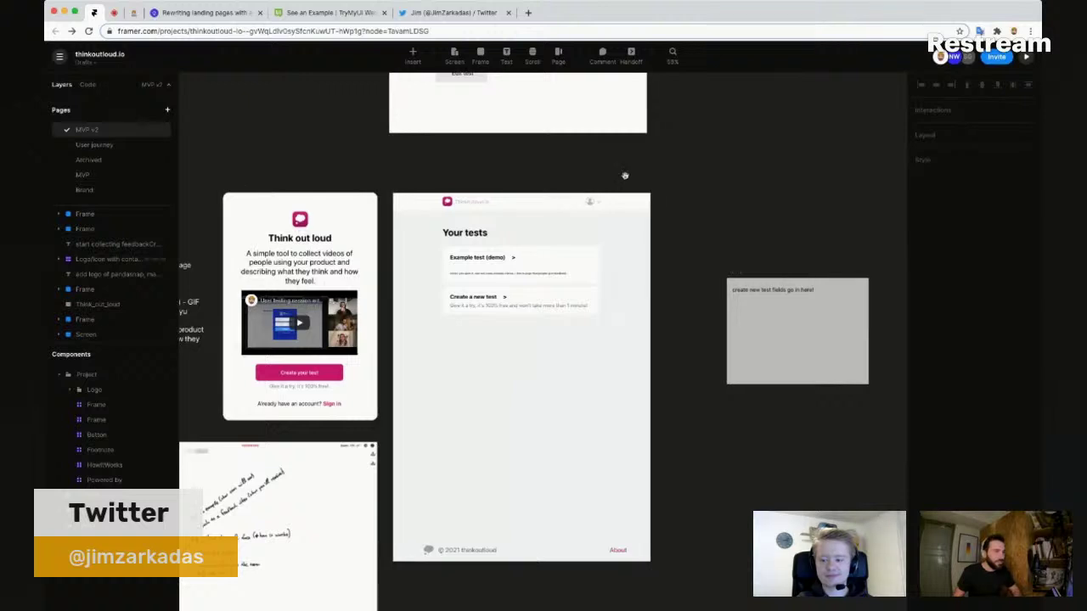
scroll(624, 176, right, 10)
scroll(582, 198, down, 3)
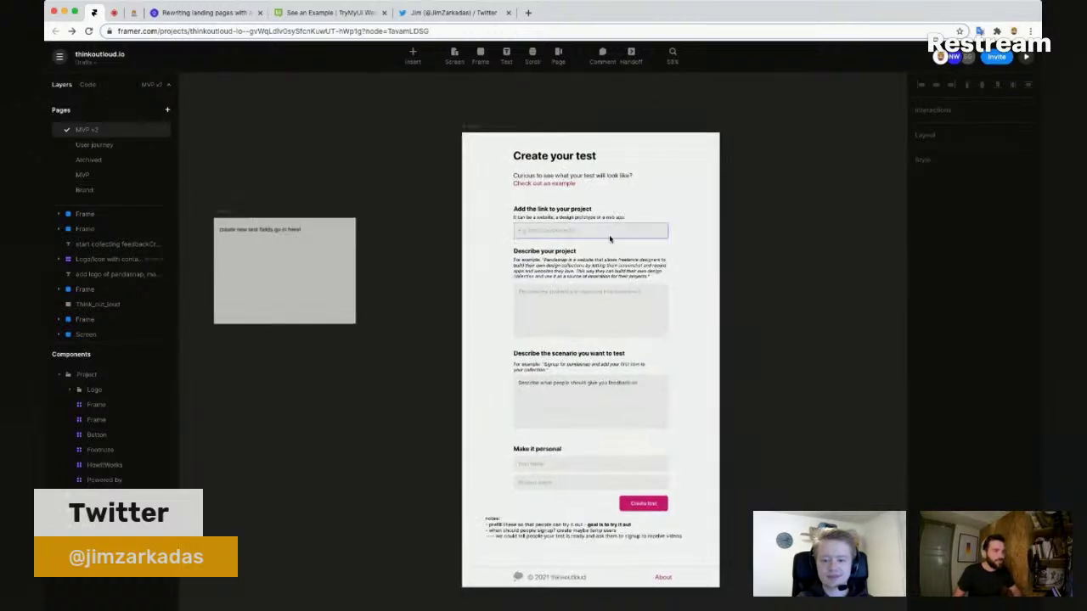
scroll(609, 238, up, 3)
scroll(772, 237, right, 3)
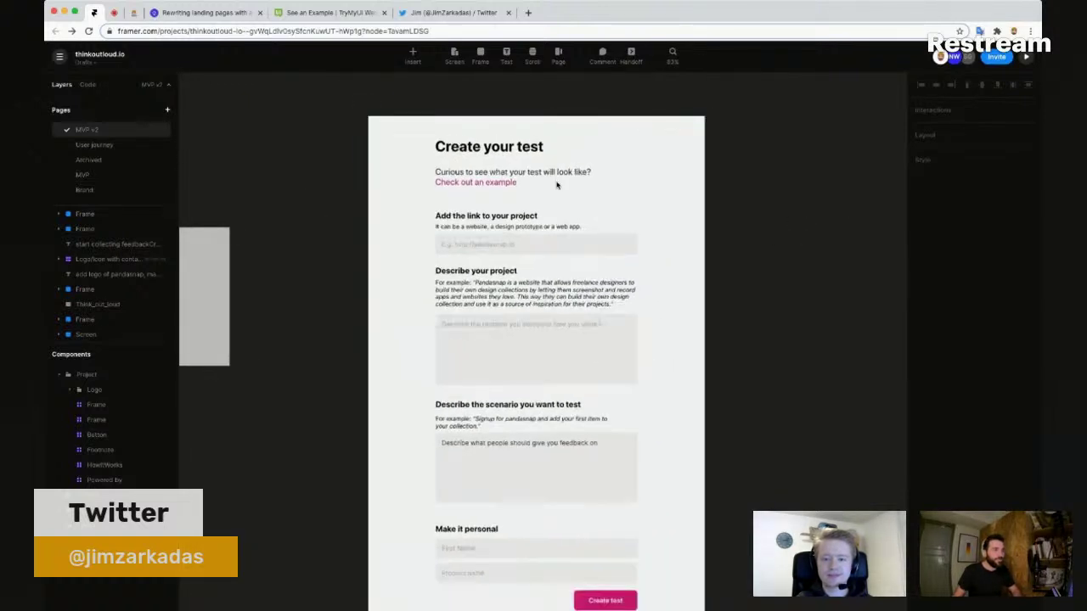
scroll(557, 185, down, 3)
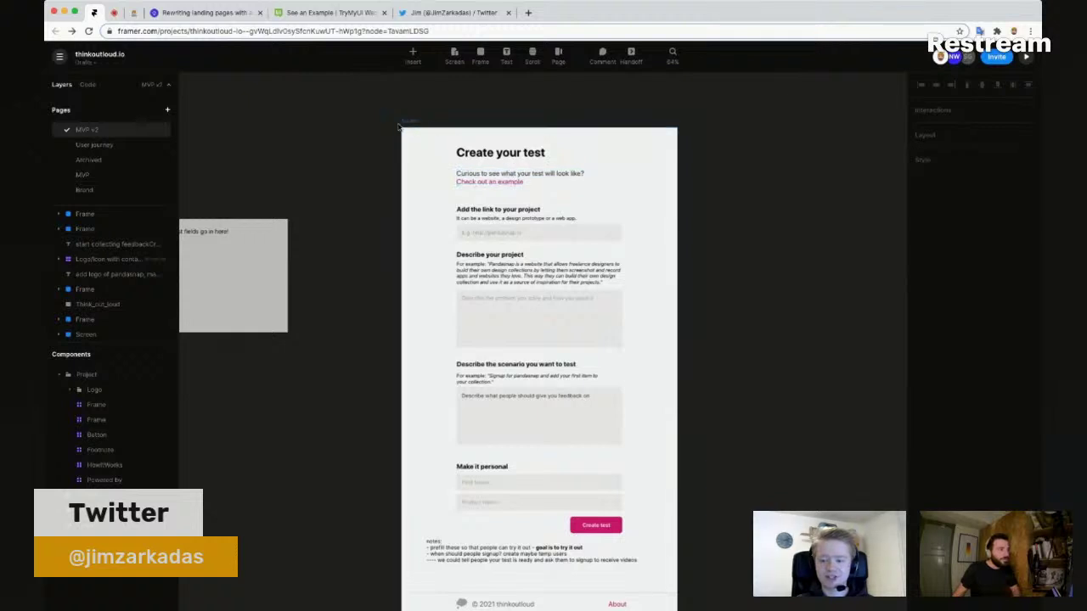
scroll(397, 125, down, 3)
scroll(398, 125, up, 2)
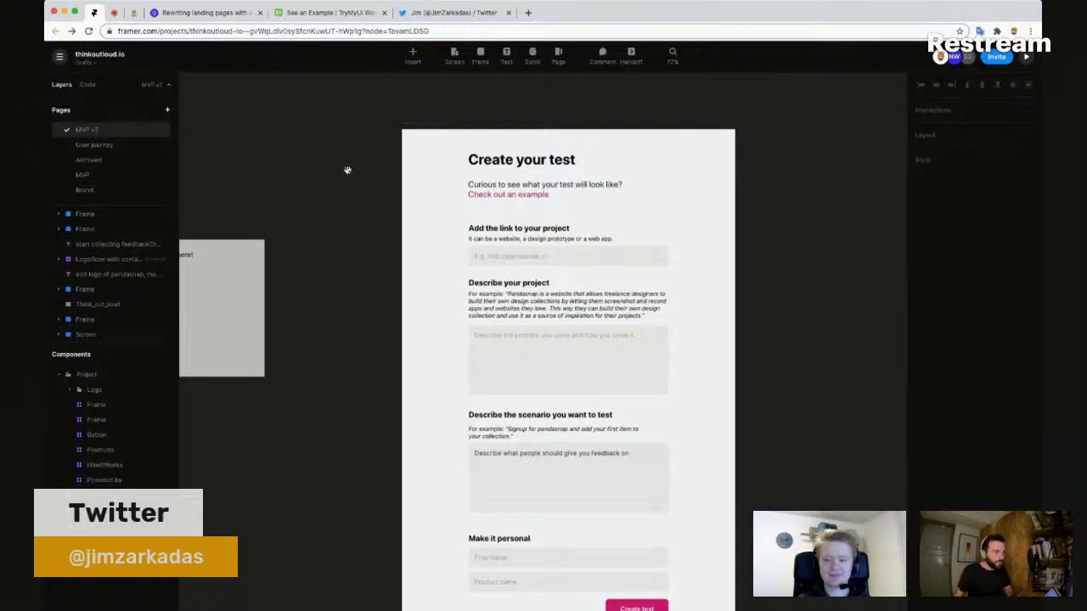
Step: Review the flow between the Create your test form, the Your tests screen and the Think out loud intro card
drag(347, 170, 623, 177)
drag(422, 178, 592, 178)
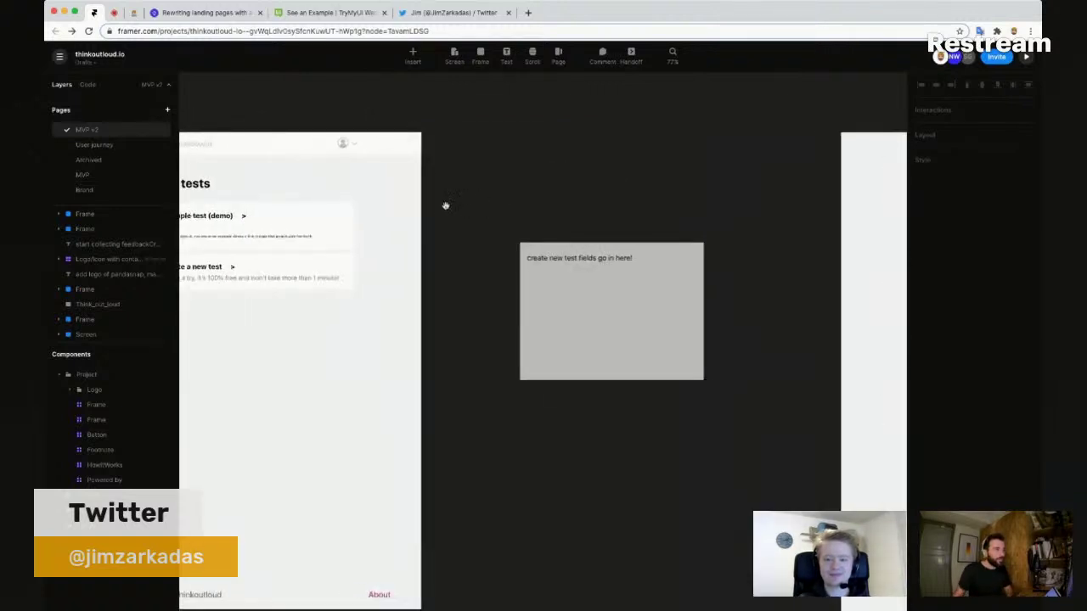
drag(444, 203, 633, 183)
scroll(633, 182, right, 10)
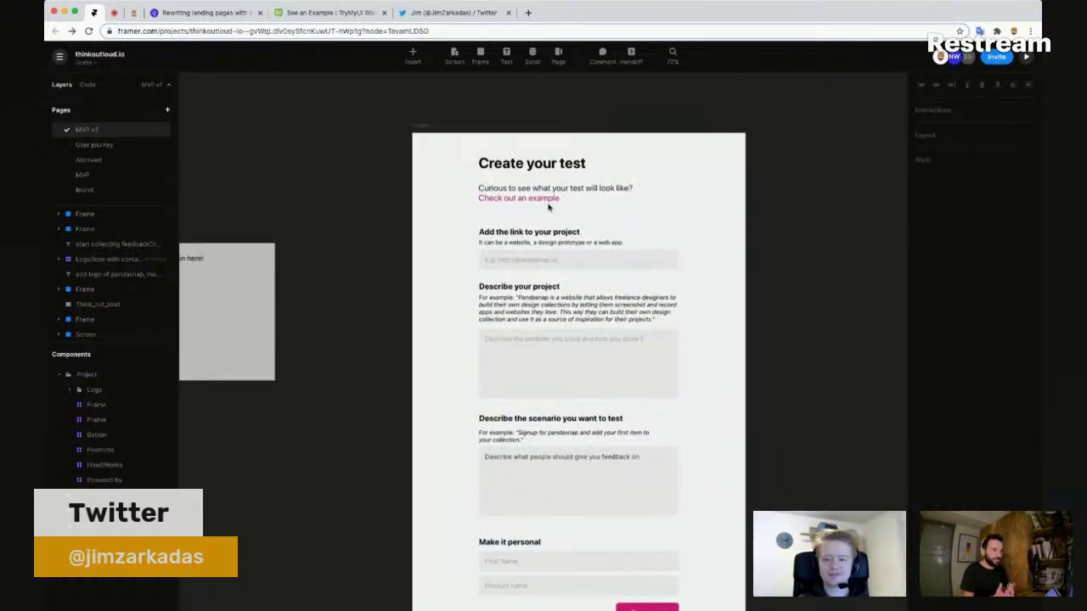
scroll(388, 162, left, 5)
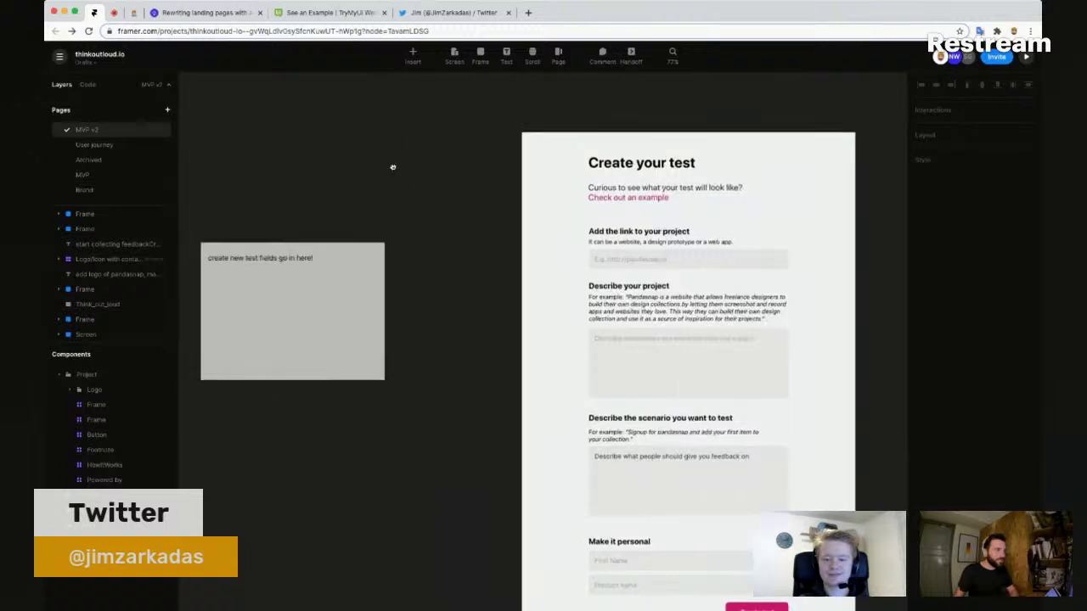
drag(377, 179, 628, 163)
drag(216, 235, 512, 235)
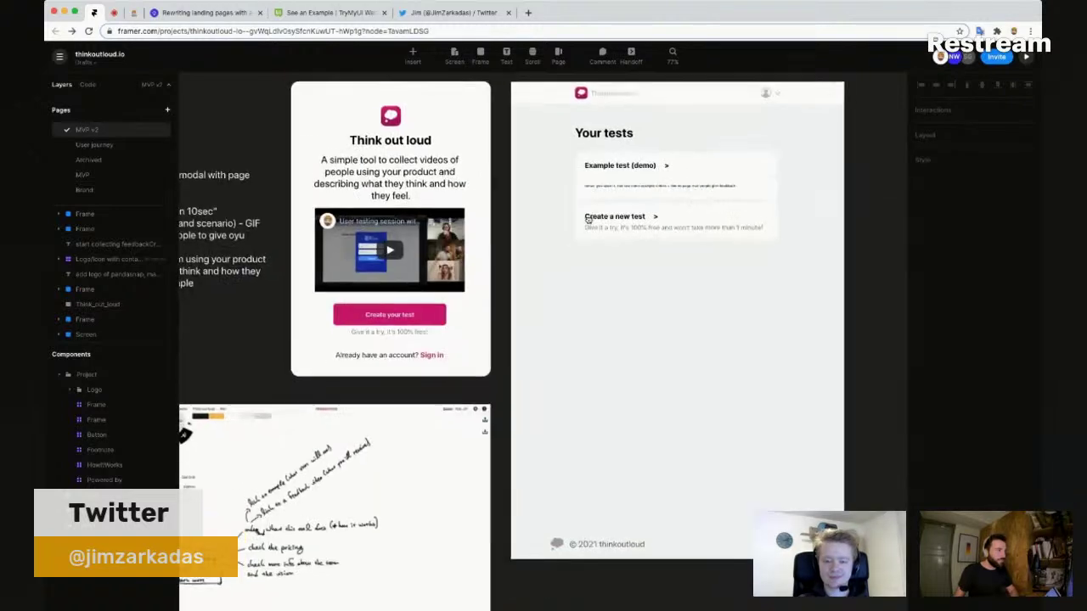
scroll(511, 235, up, 3)
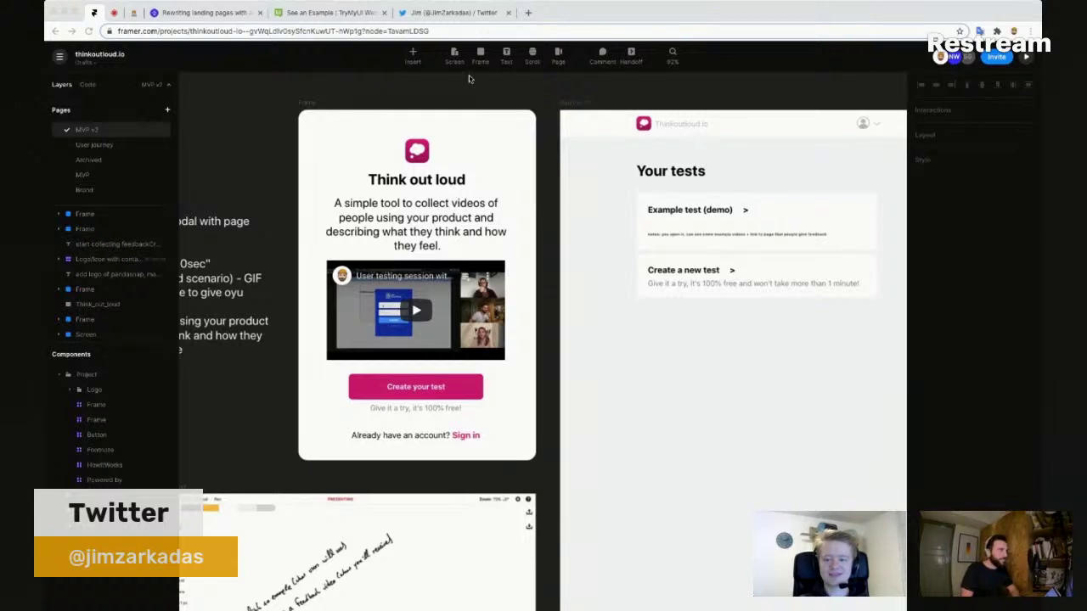
Step: Open Typefully in a new browser tab and log out of the account to reach its logged-out landing screen
click(528, 13)
text(typ)
key(Return)
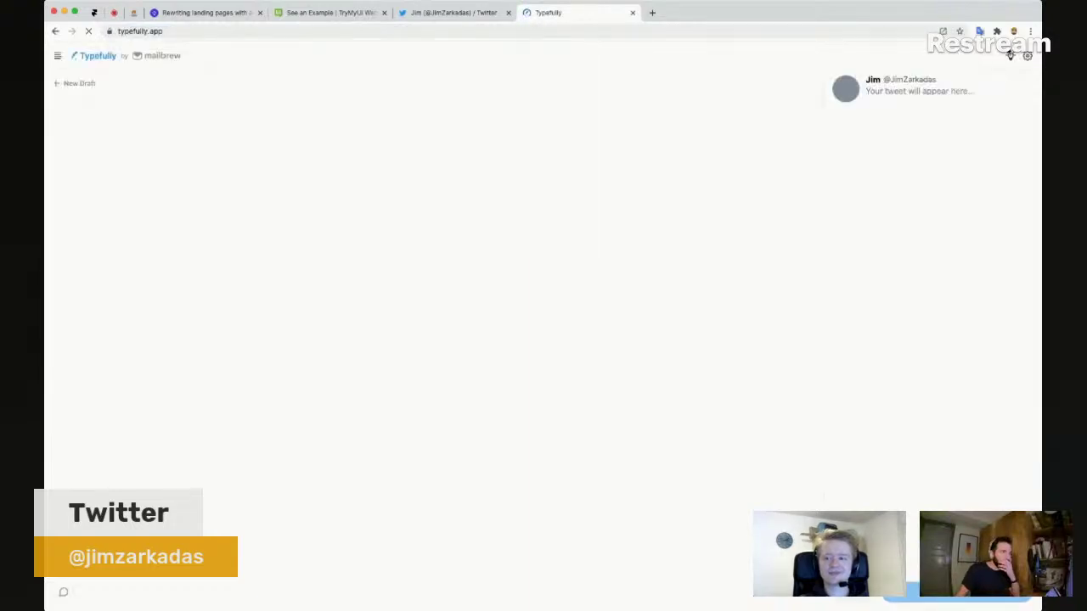
click(1026, 56)
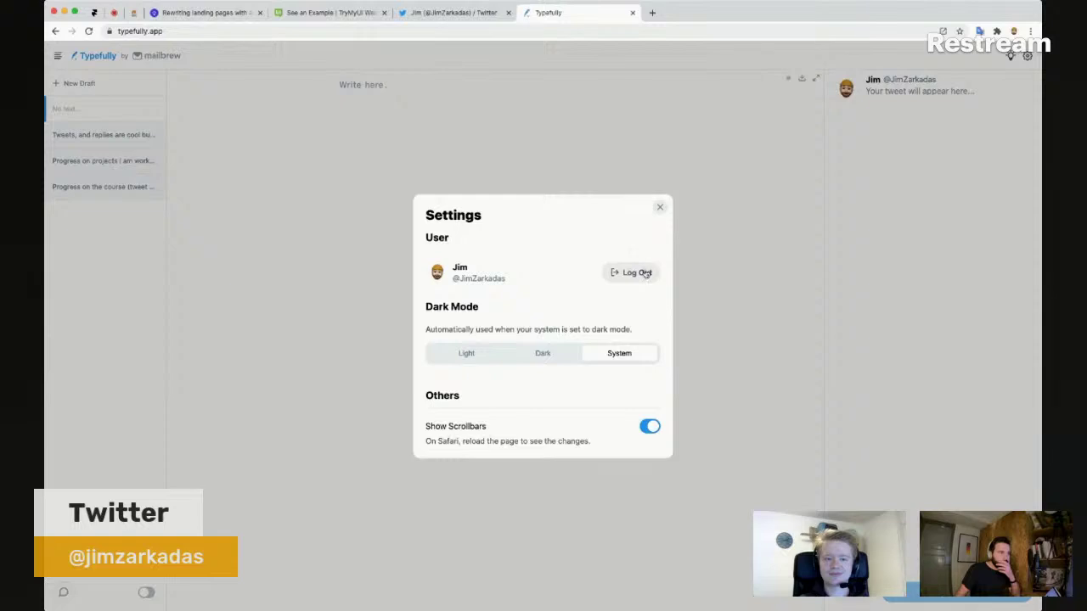
click(642, 272)
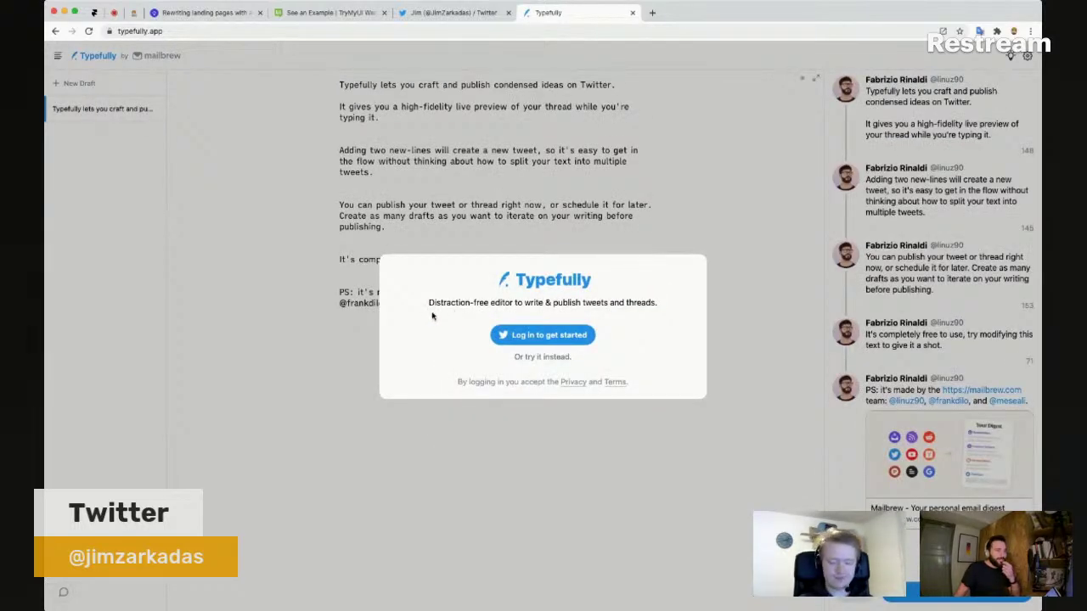
Step: Examine the wording of the tagline in Typefully's welcome dialog by highlighting its text
drag(420, 303, 661, 310)
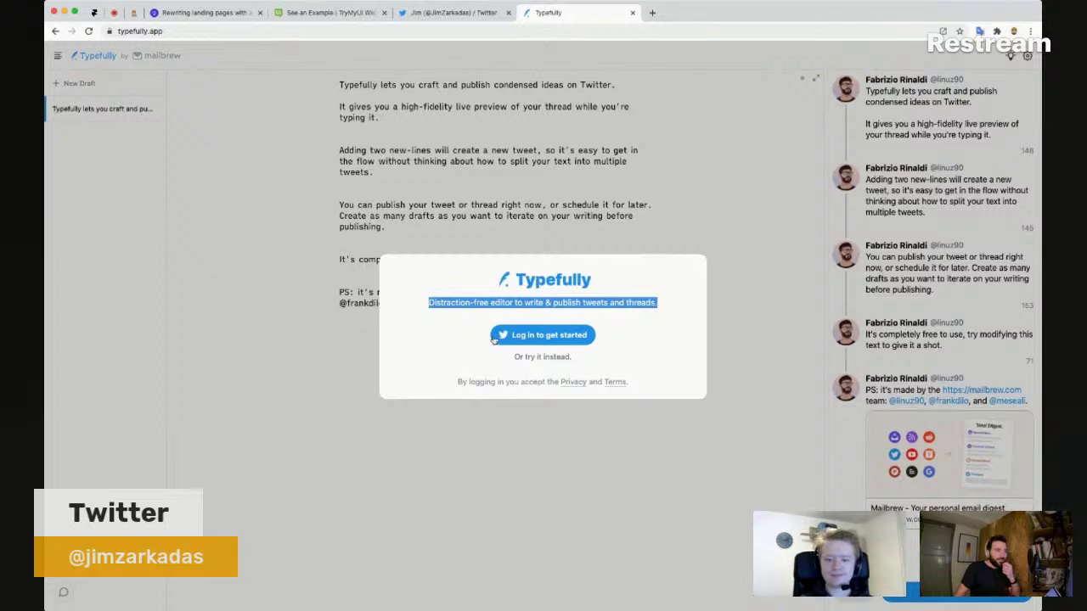
click(451, 311)
drag(427, 307, 686, 312)
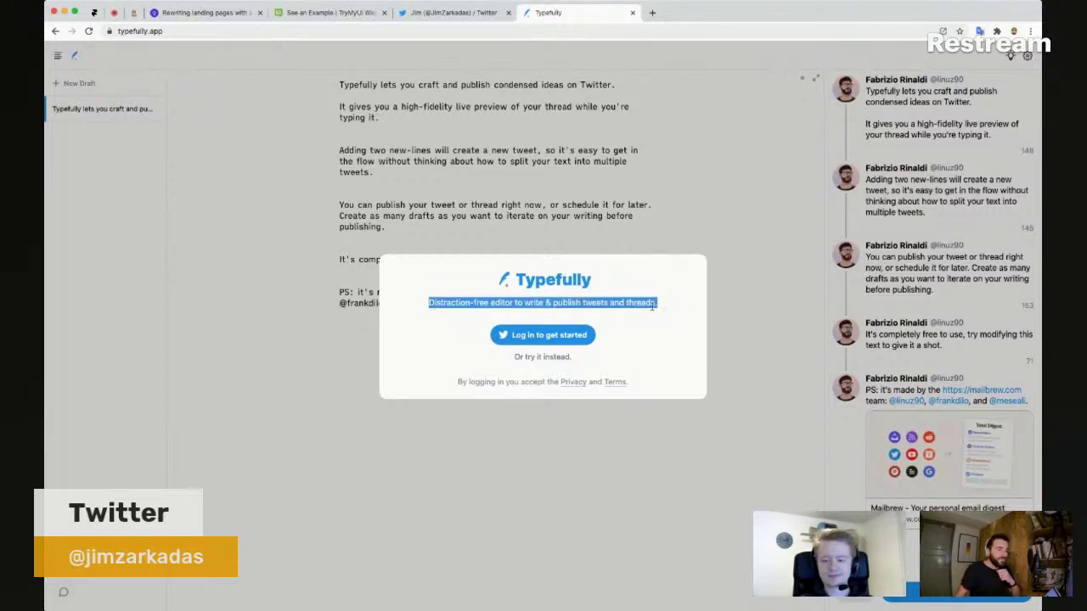
click(652, 307)
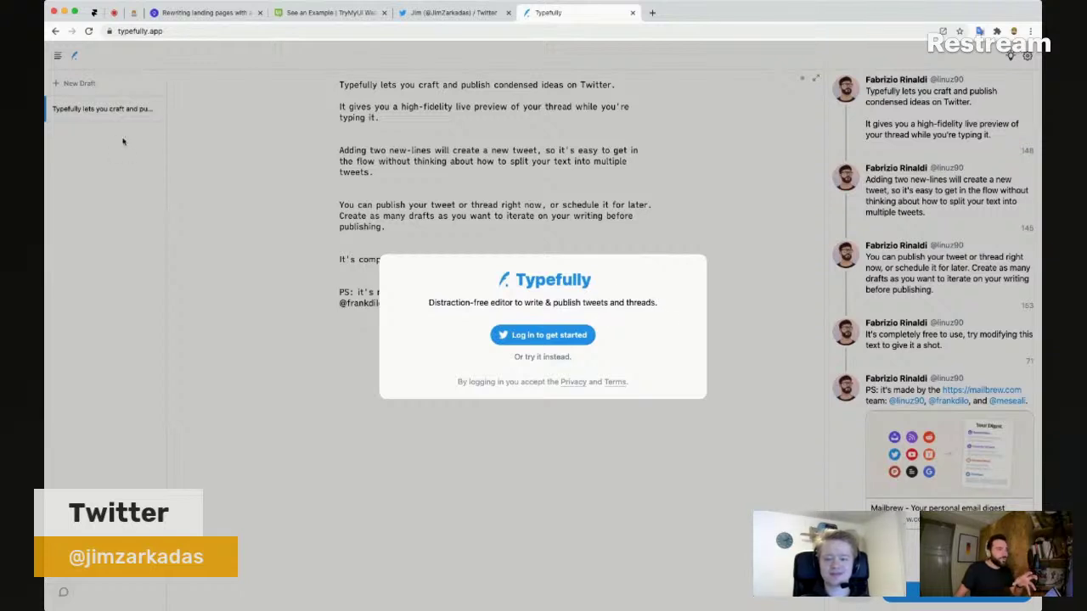
drag(428, 302, 652, 302)
click(651, 302)
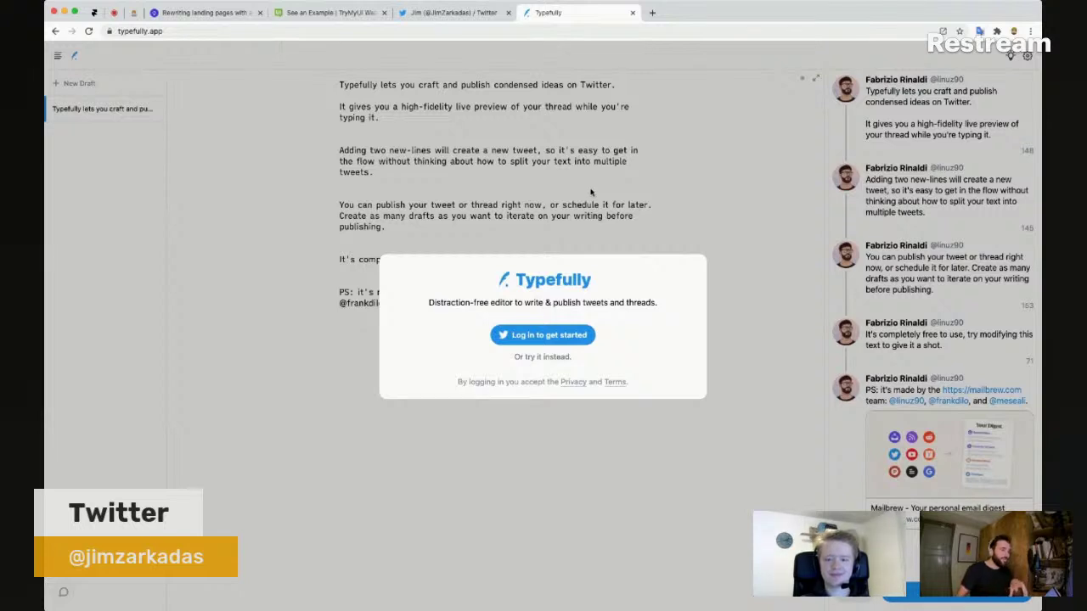
drag(428, 303, 464, 303)
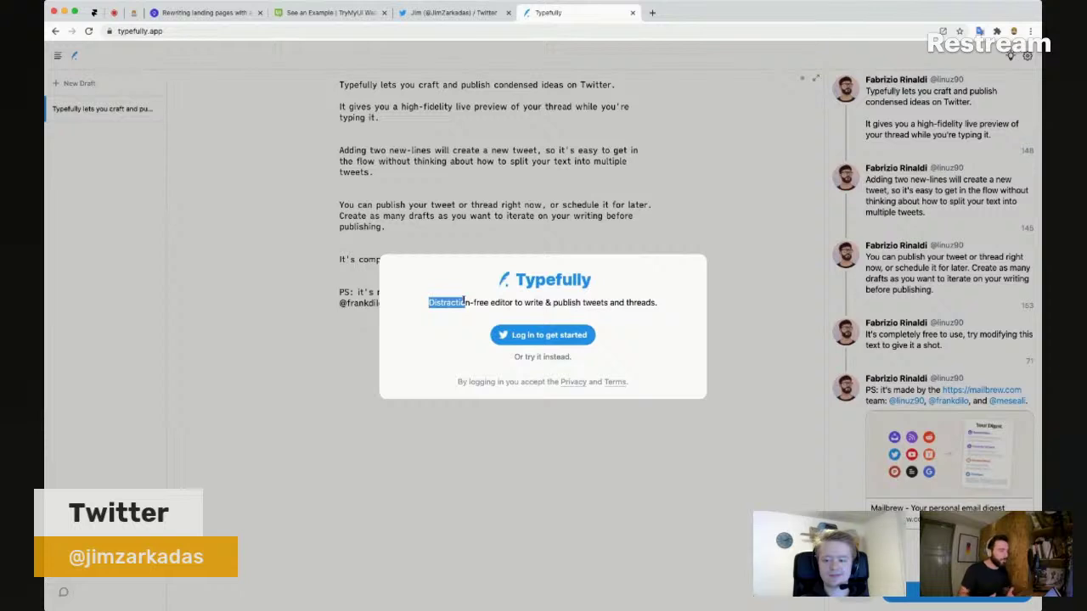
Step: Compare the Think out loud intro card in Framer with Typefully's welcome dialog
click(94, 12)
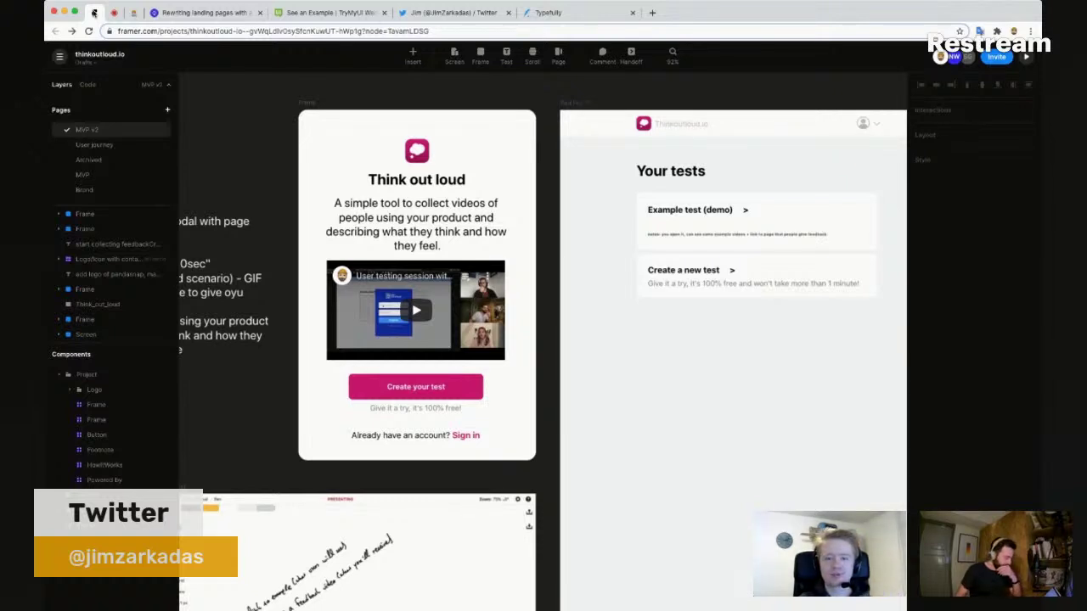
click(543, 13)
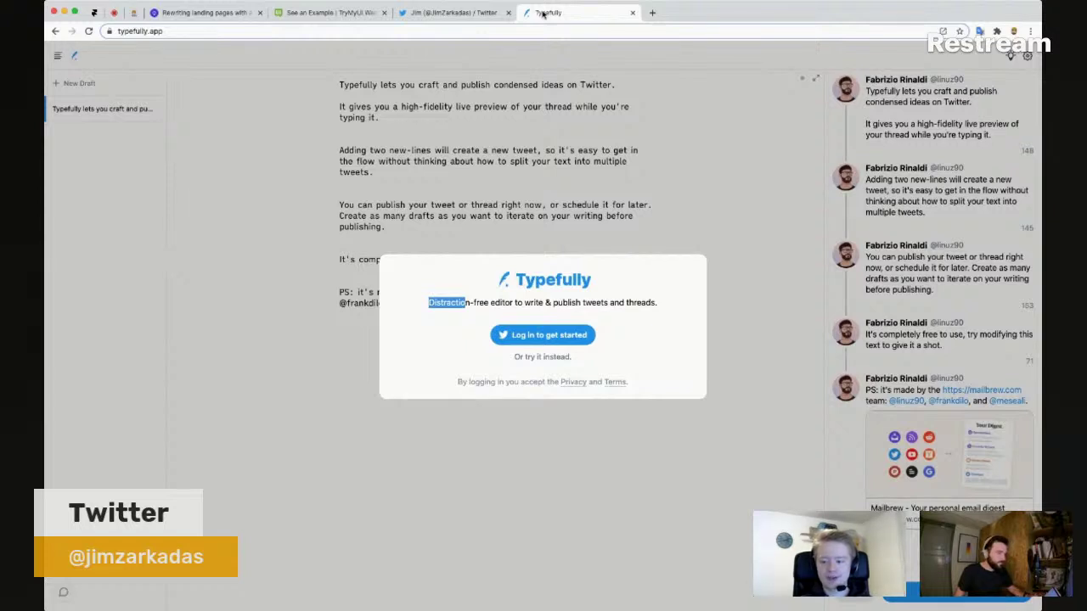
click(469, 314)
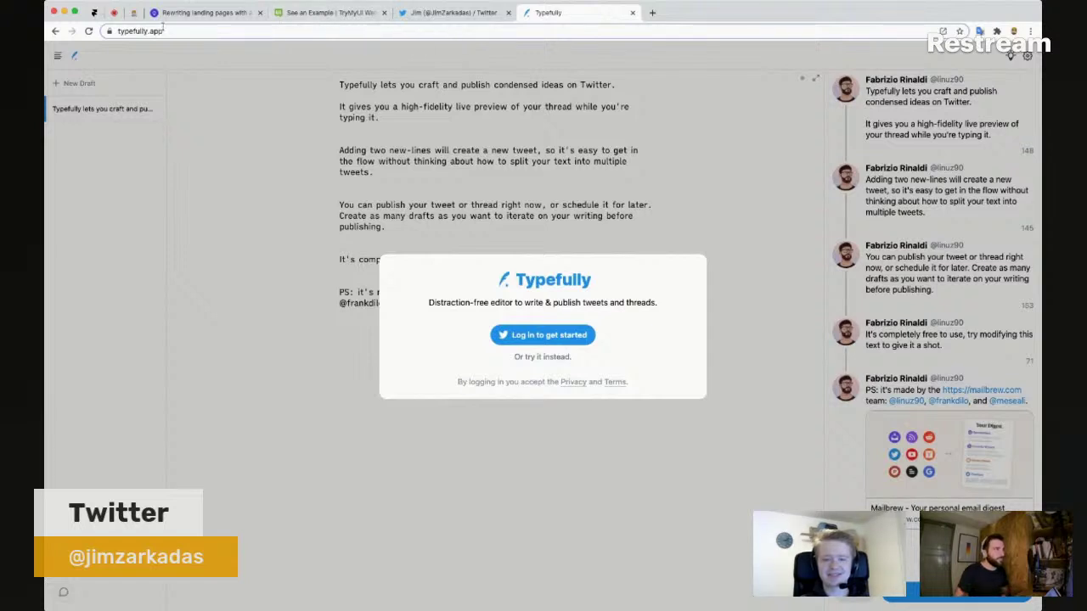
Step: Return to the Framer project and view the Create your test form beyond the placeholder for new test fields
click(94, 13)
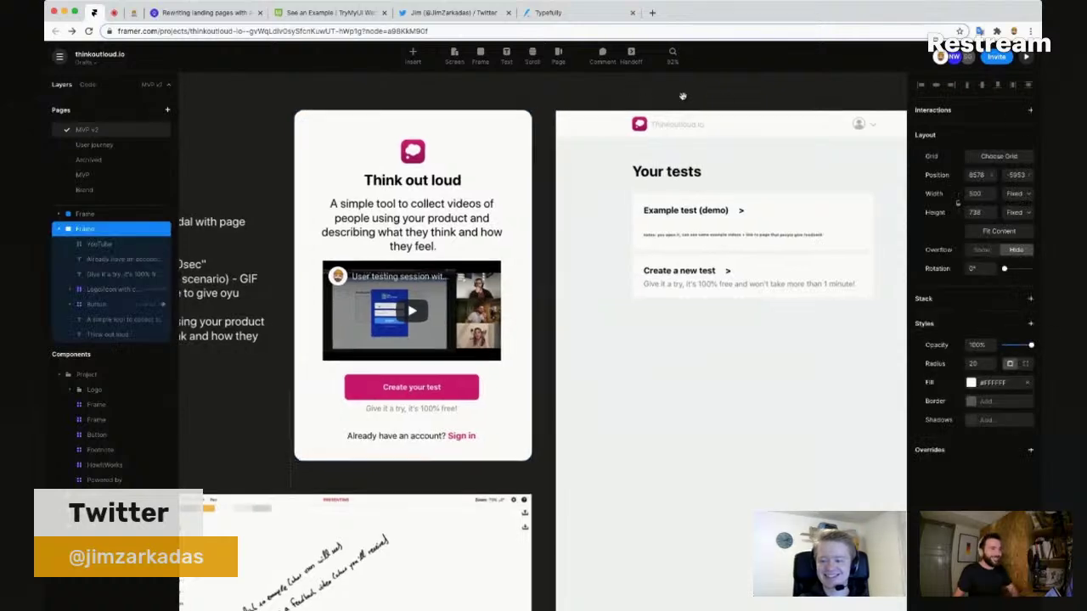
scroll(684, 96, right, 5)
scroll(693, 123, right, 5)
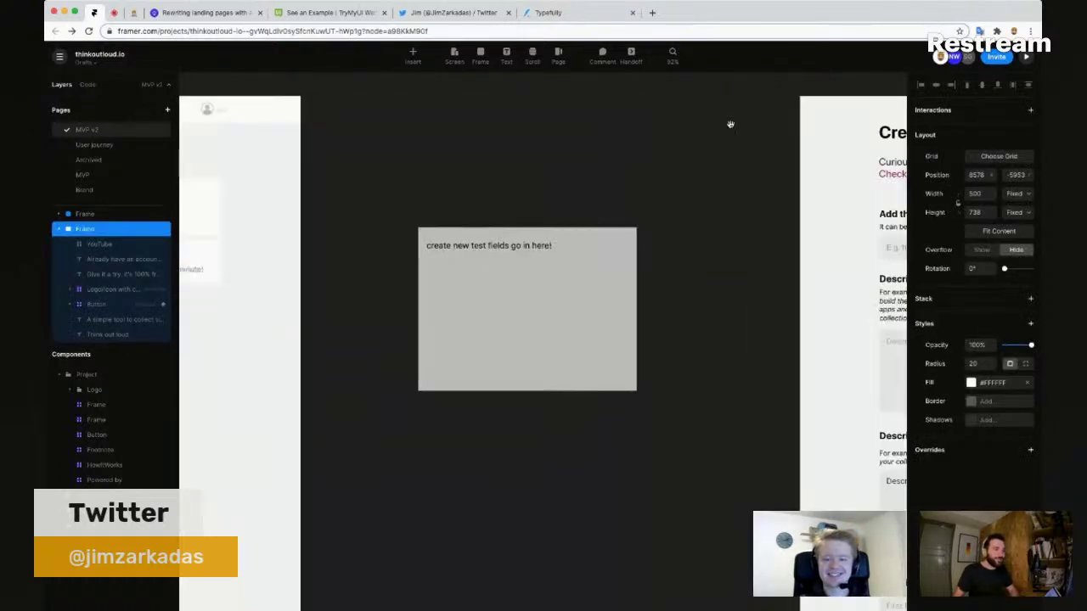
scroll(685, 124, right, 5)
scroll(736, 115, right, 3)
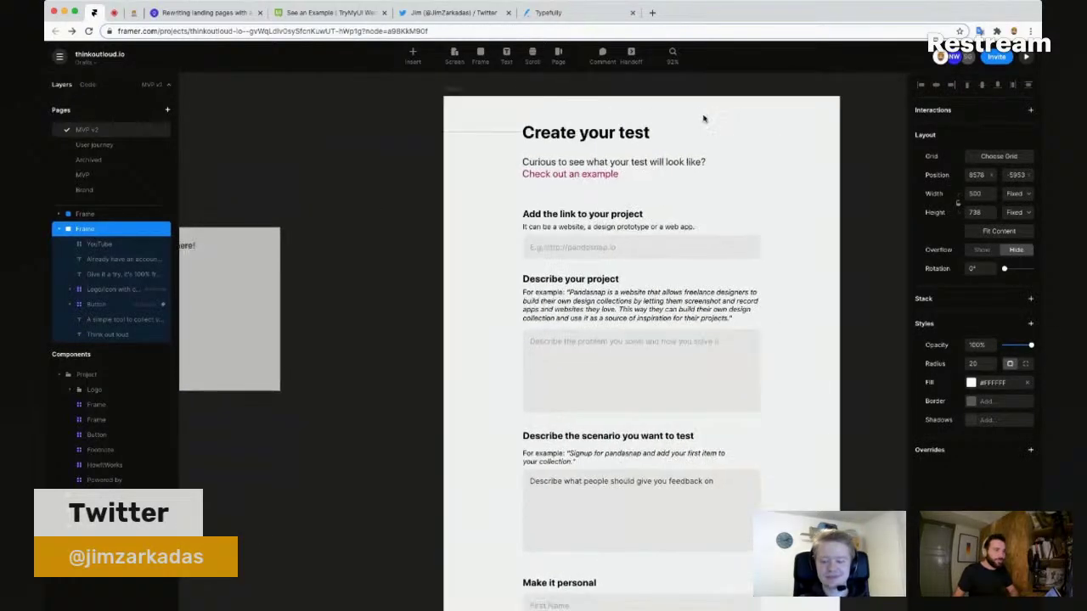
Step: Review the Create your test form from the project link field down to the notes below the Create test button
scroll(559, 319, down, 3)
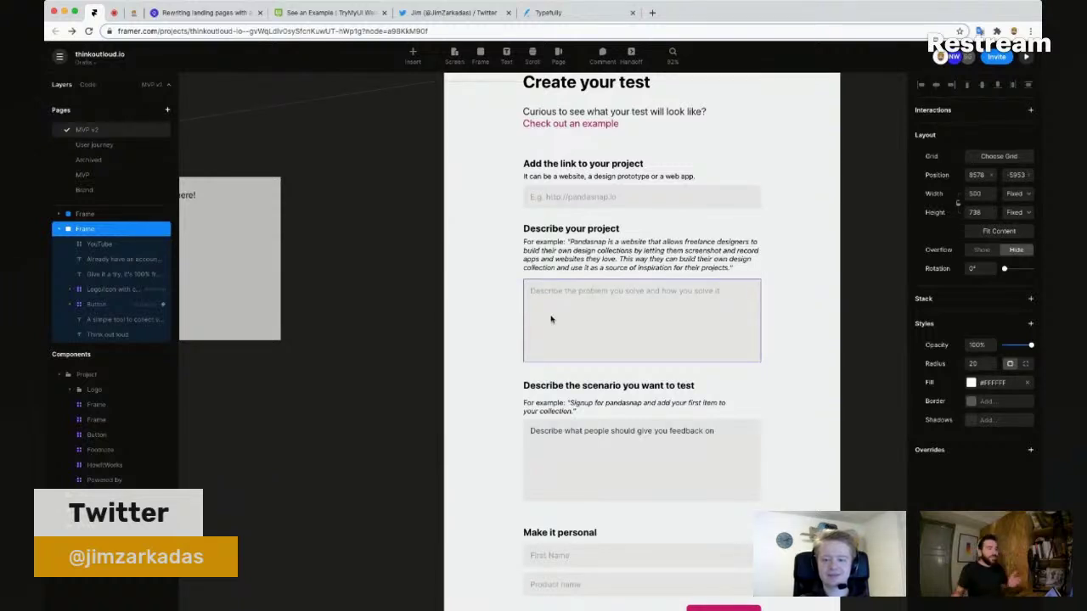
scroll(762, 186, down, 3)
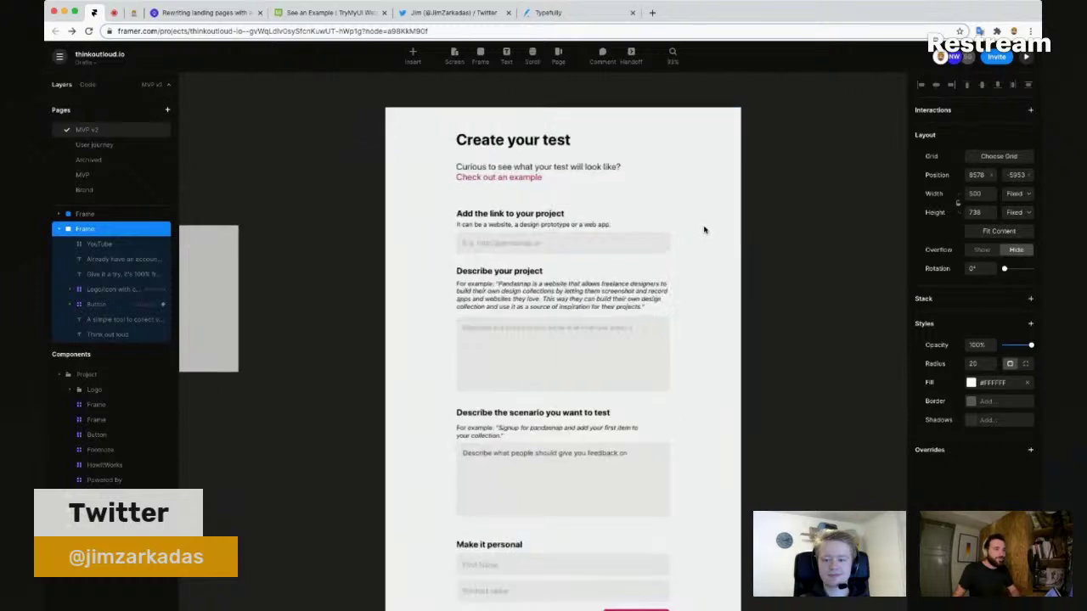
scroll(704, 230, up, 5)
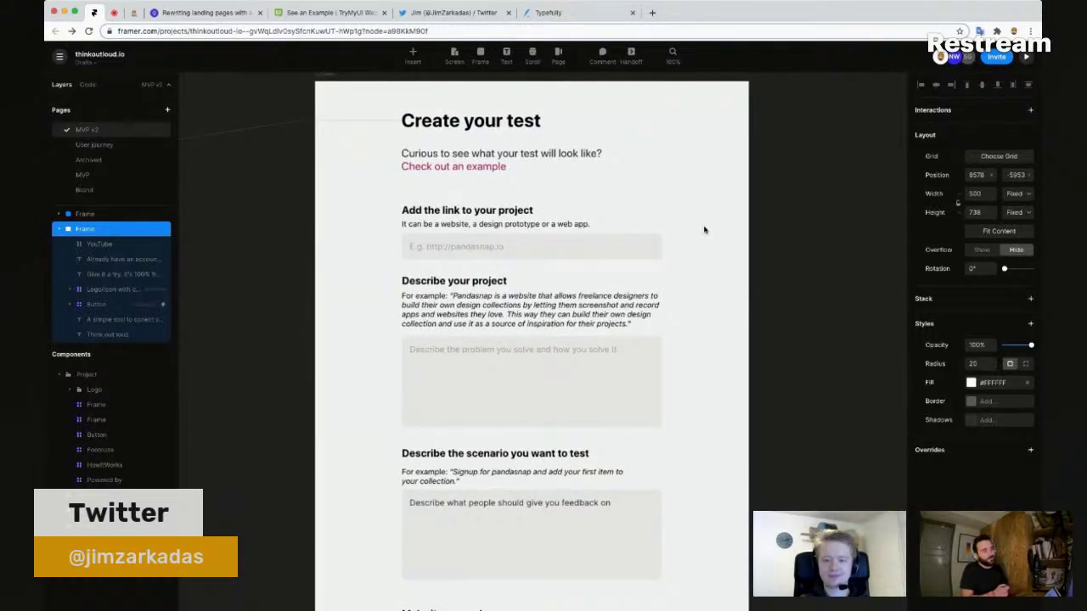
scroll(703, 249, down, 1)
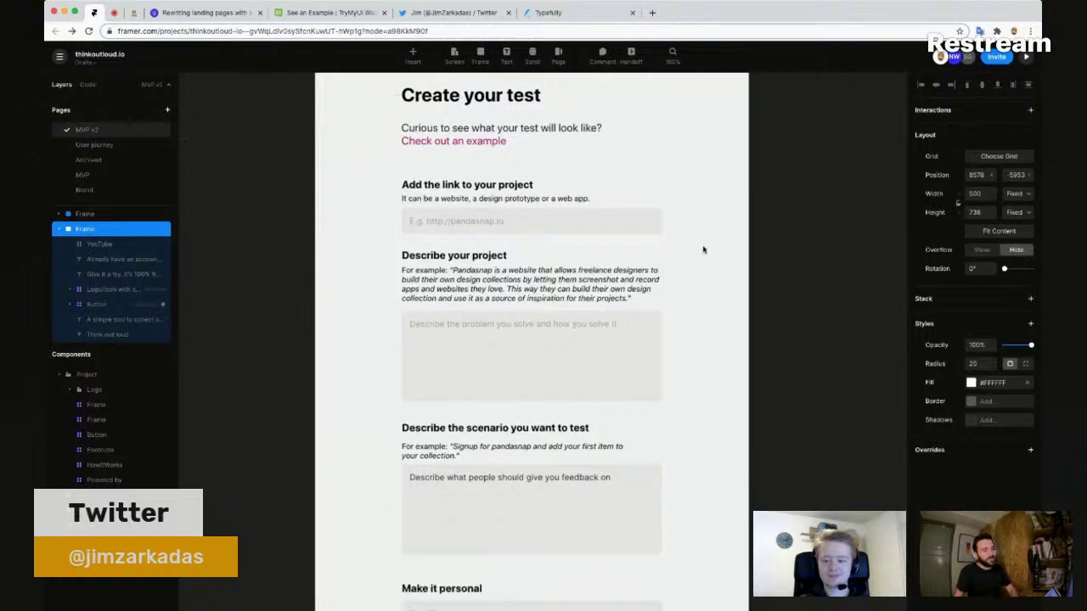
scroll(703, 250, down, 3)
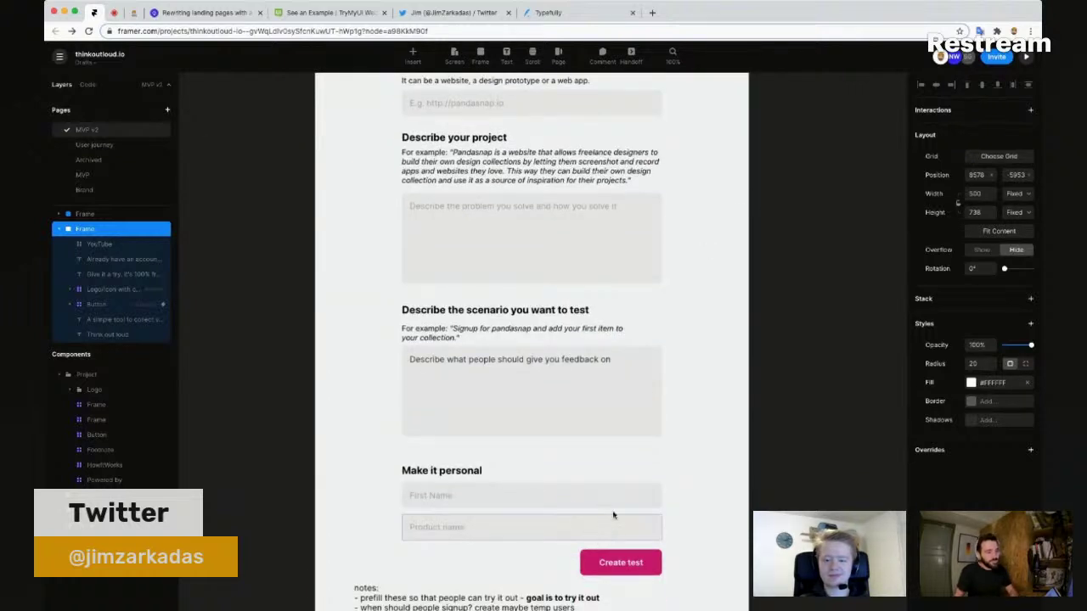
scroll(613, 514, down, 3)
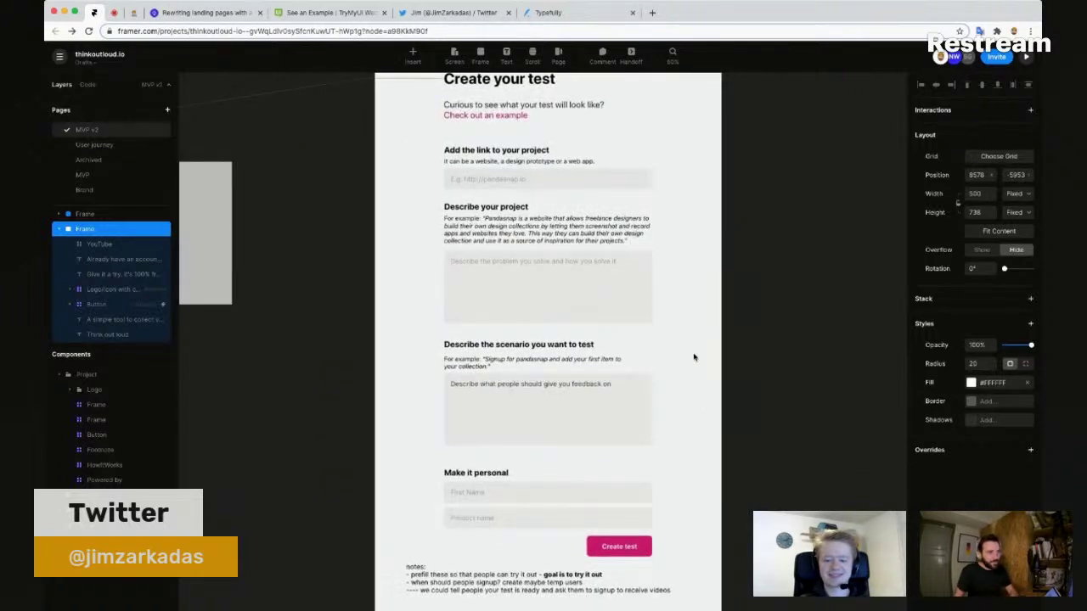
scroll(679, 378, up, 1)
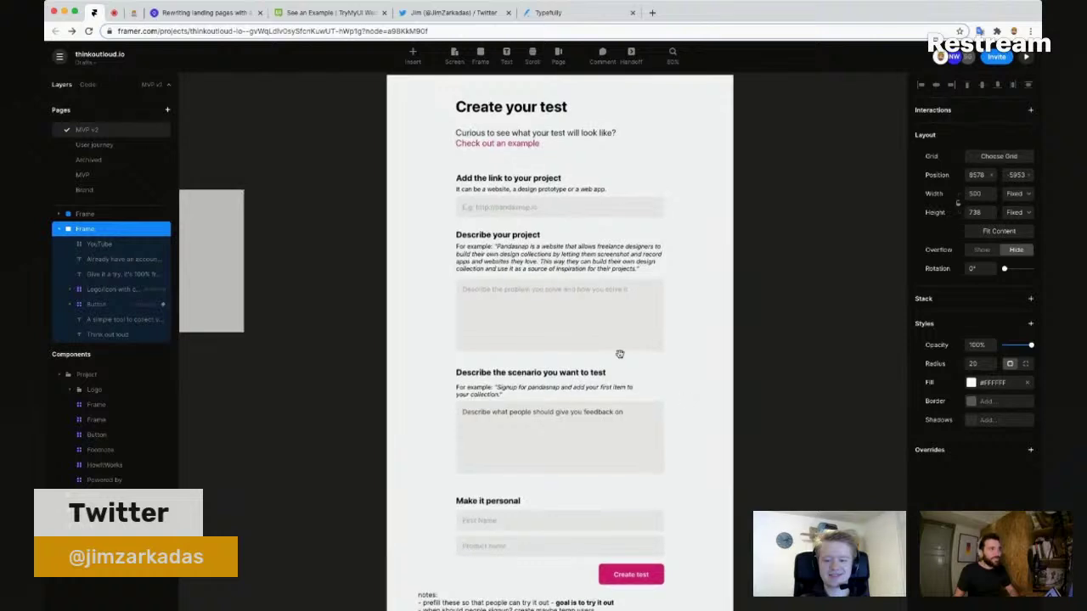
Step: Go back past the new test fields placeholder to the Your tests screen beside the Think out loud intro card
drag(356, 294, 665, 291)
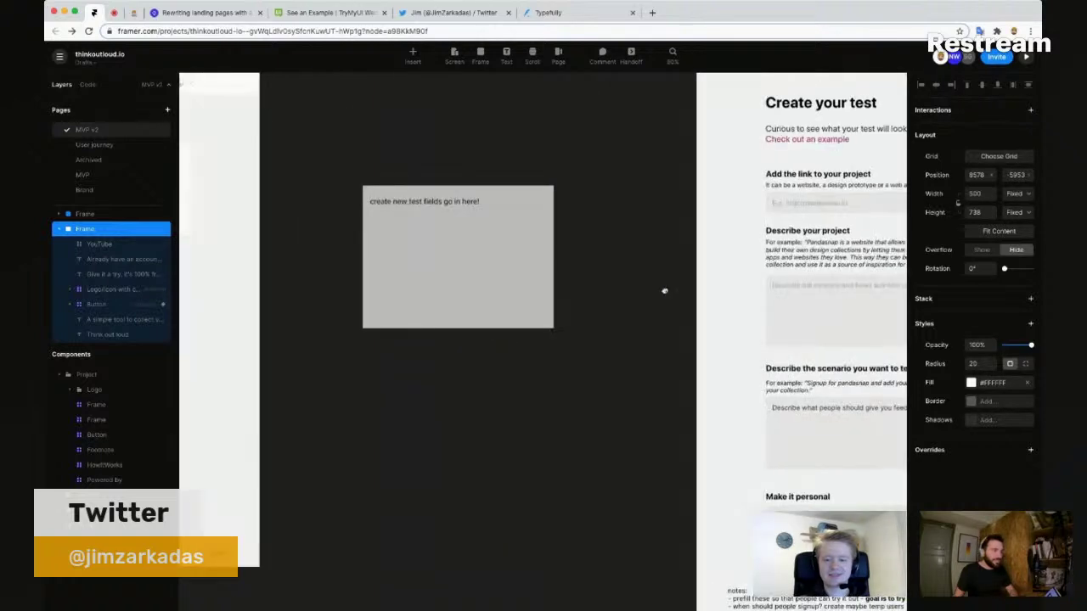
drag(327, 378, 666, 413)
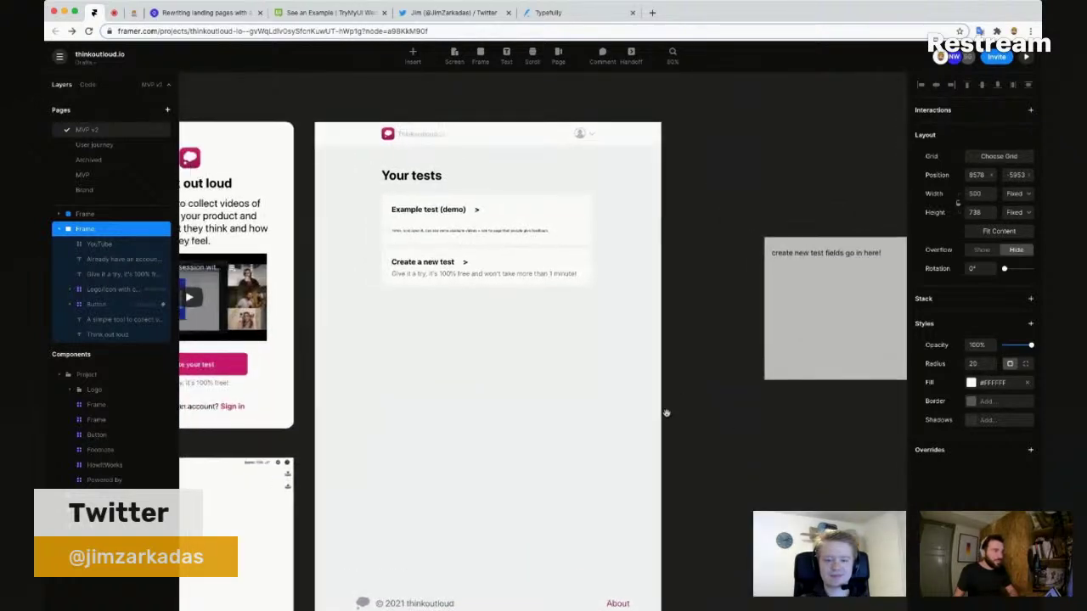
scroll(403, 314, up, 2)
drag(410, 312, 556, 344)
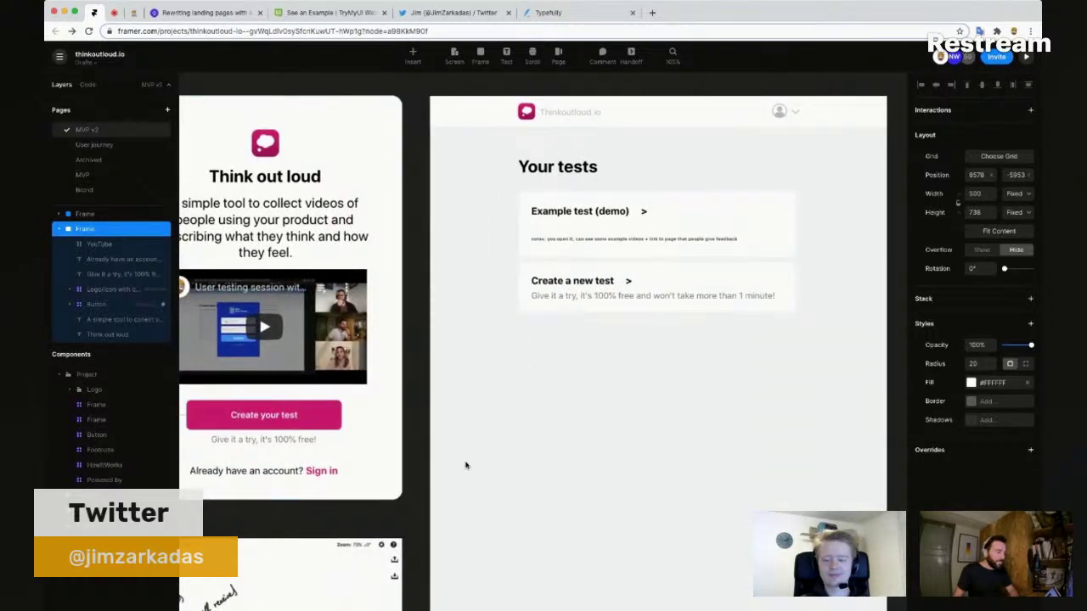
Step: Examine the handwritten user journey sketch below the intro card, covering what visitors want to learn on the landing page
scroll(465, 465, down, 8)
scroll(465, 465, left, 6)
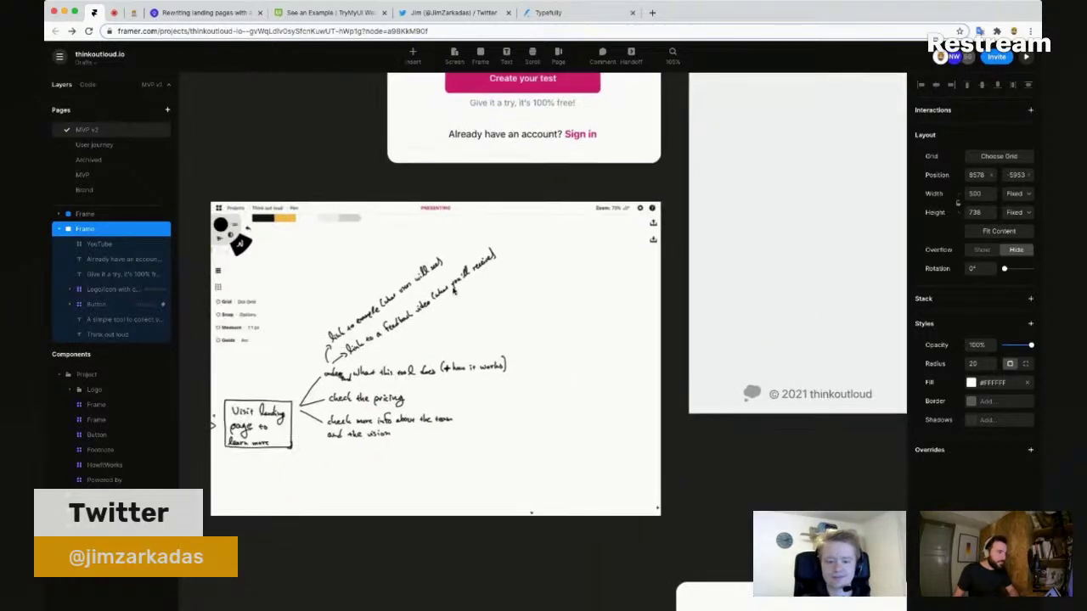
scroll(332, 292, up, 3)
scroll(332, 292, down, 1)
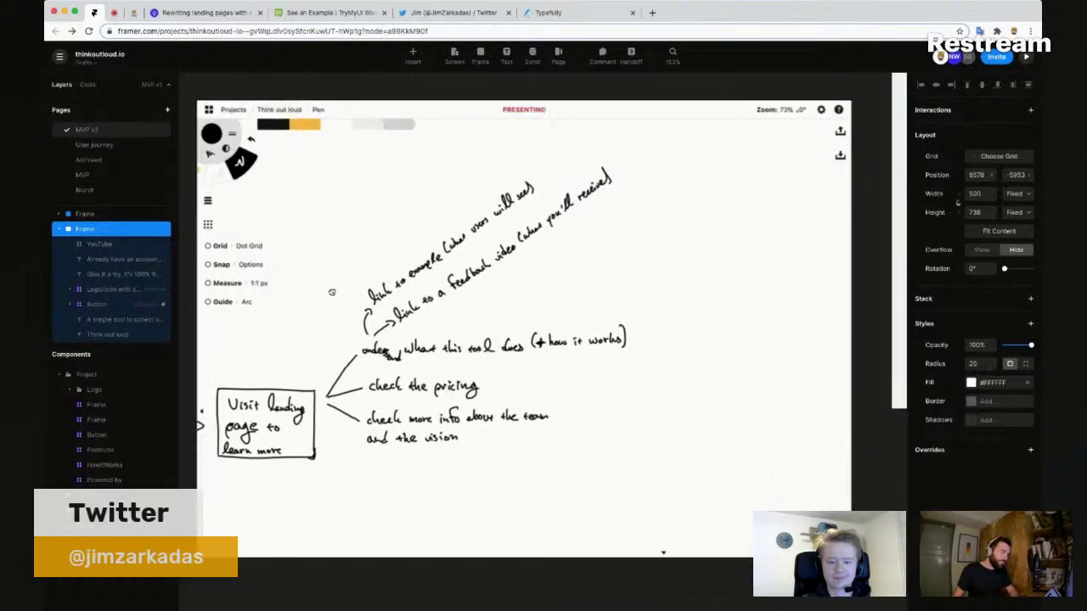
scroll(332, 292, down, 1)
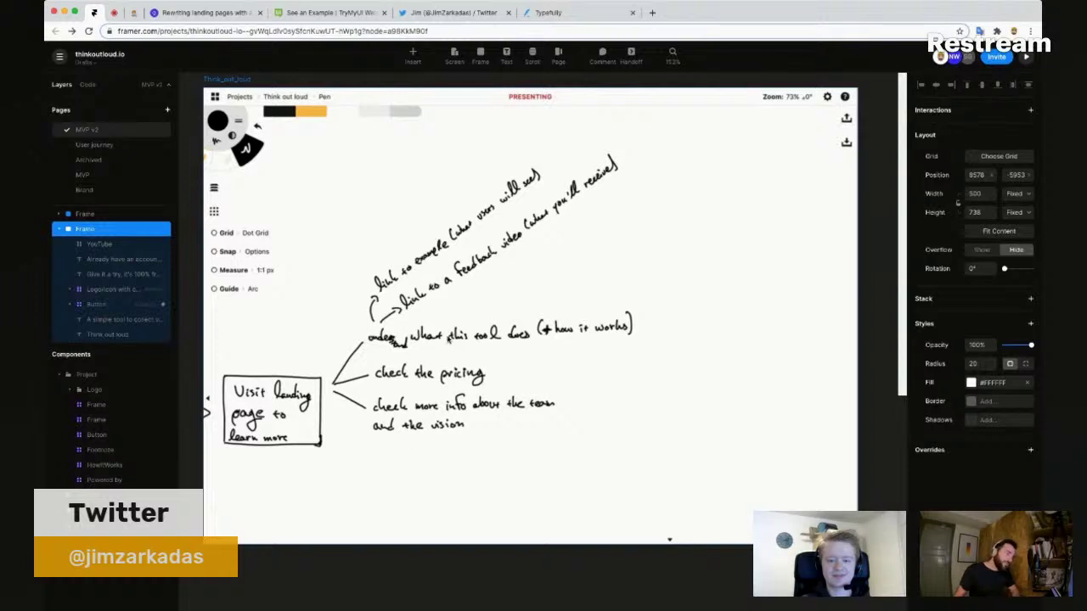
scroll(446, 339, up, 5)
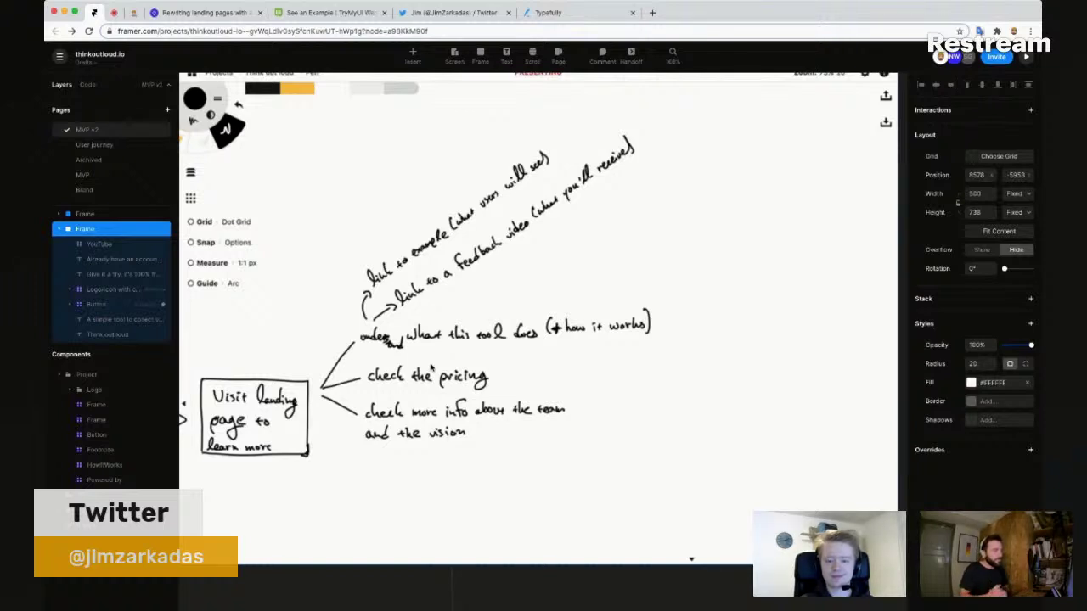
scroll(448, 258, down, 5)
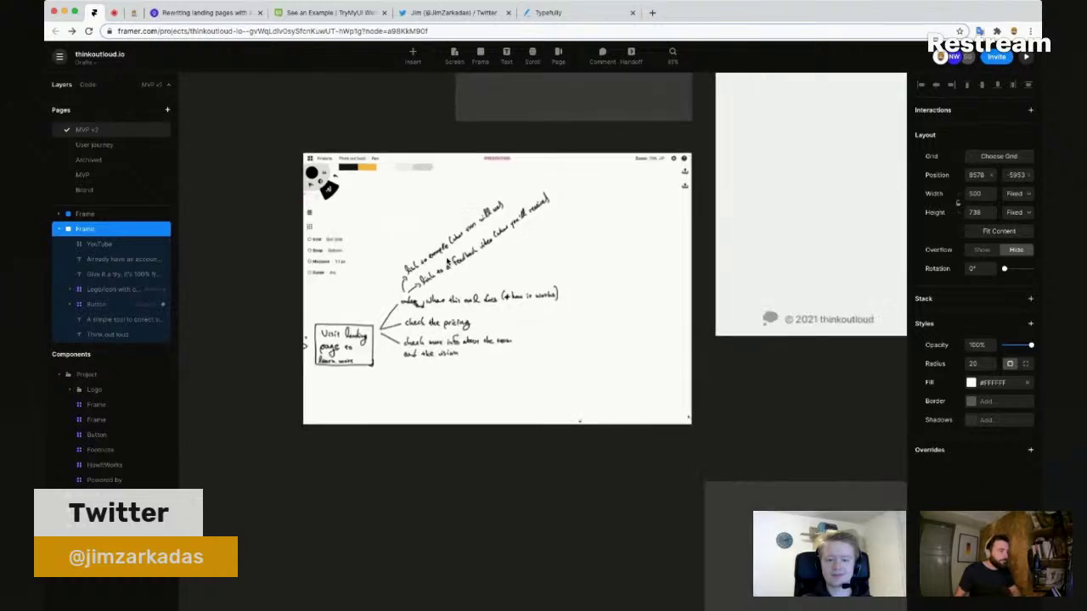
click(506, 441)
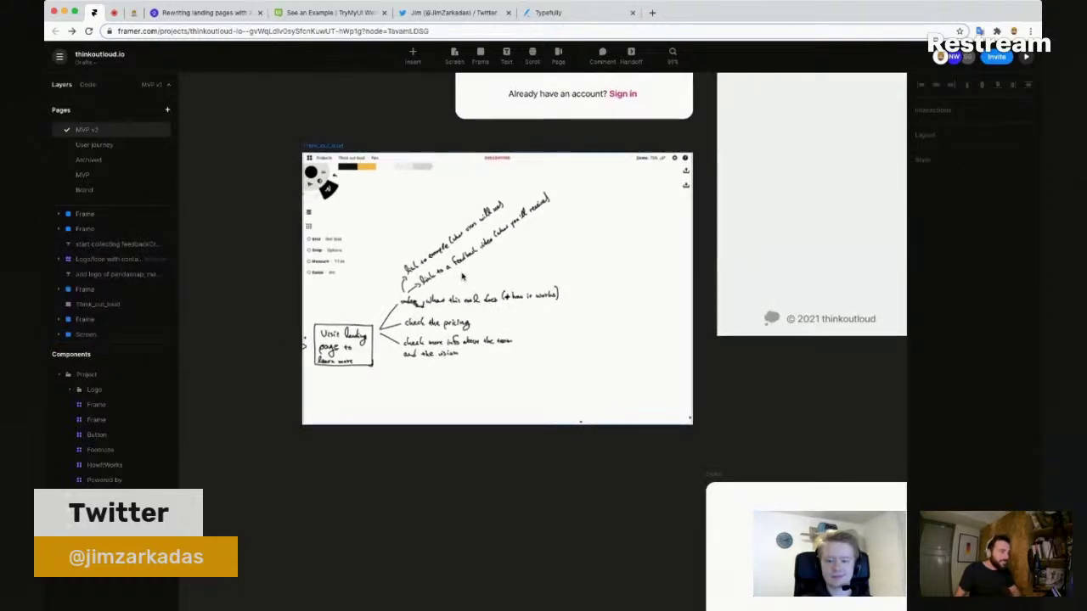
scroll(464, 276, up, 3)
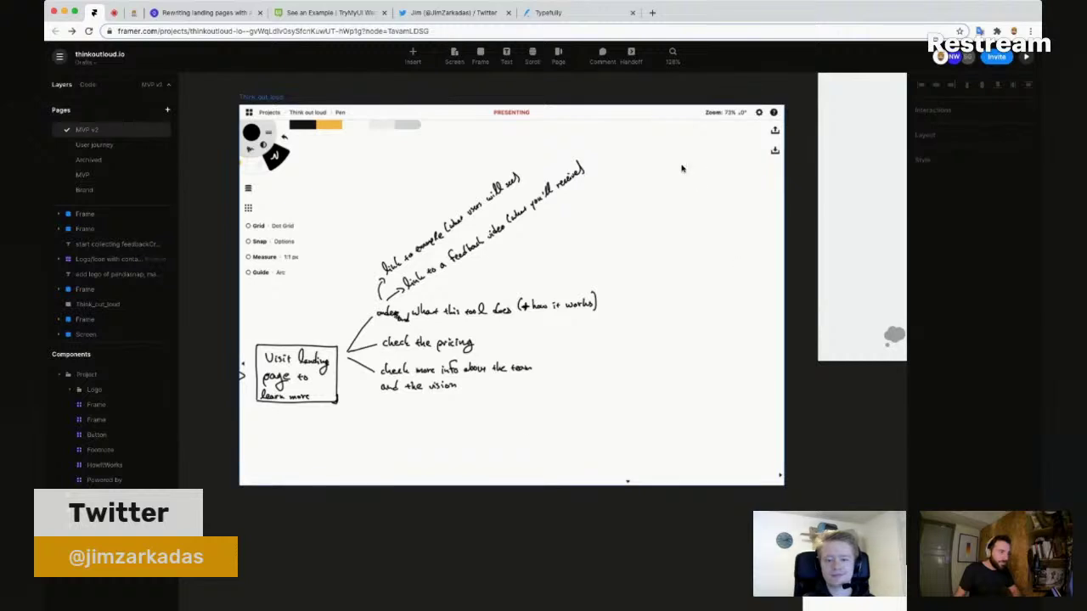
click(480, 99)
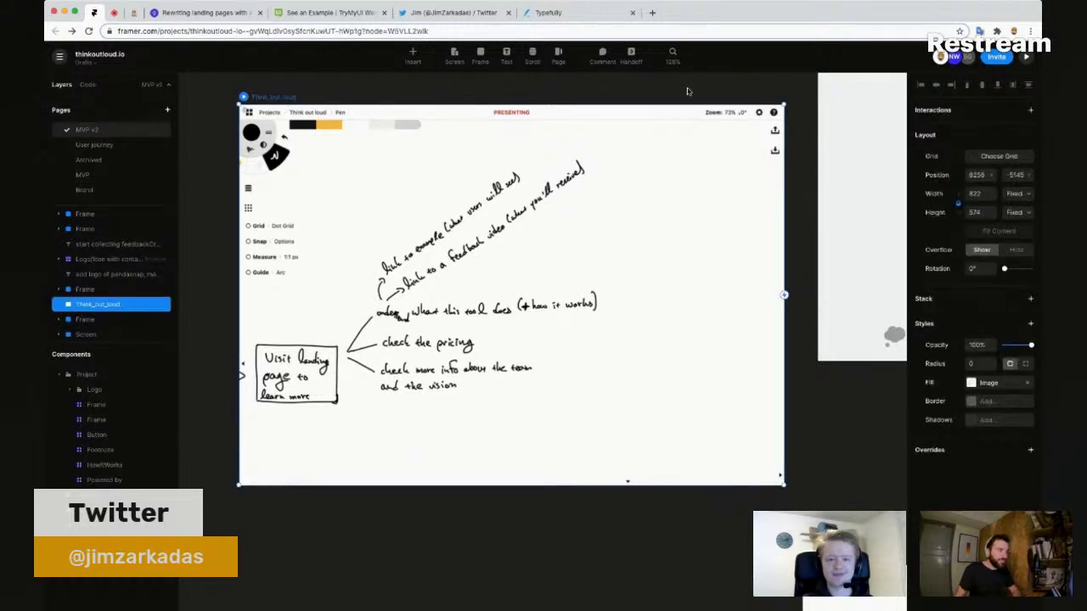
click(814, 174)
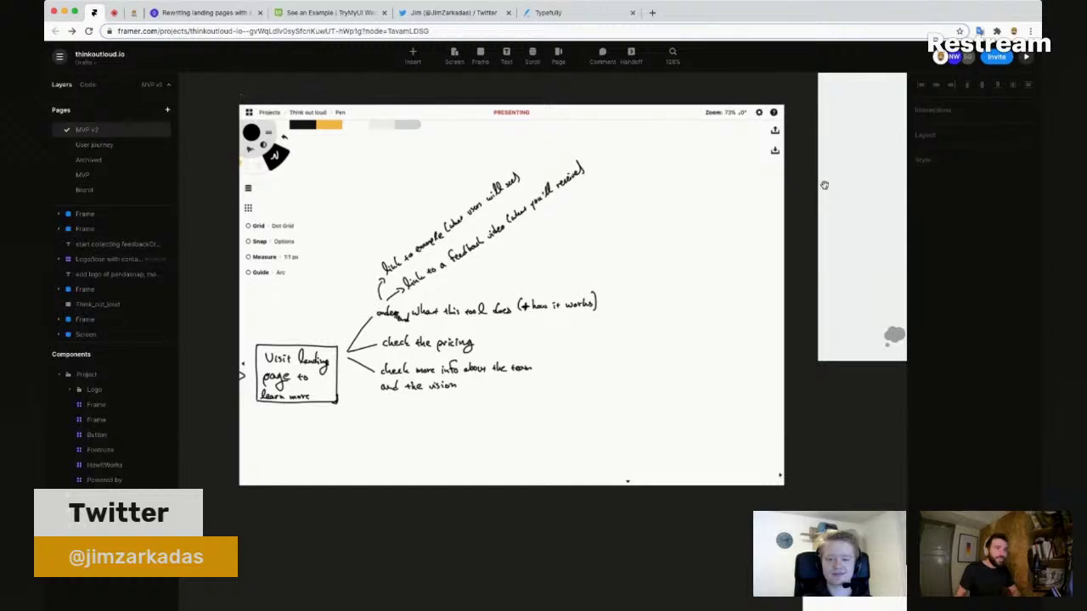
Step: Examine the Your tests screen with its Example test (demo) and Create a new test entries
drag(821, 181, 608, 324)
drag(745, 181, 449, 376)
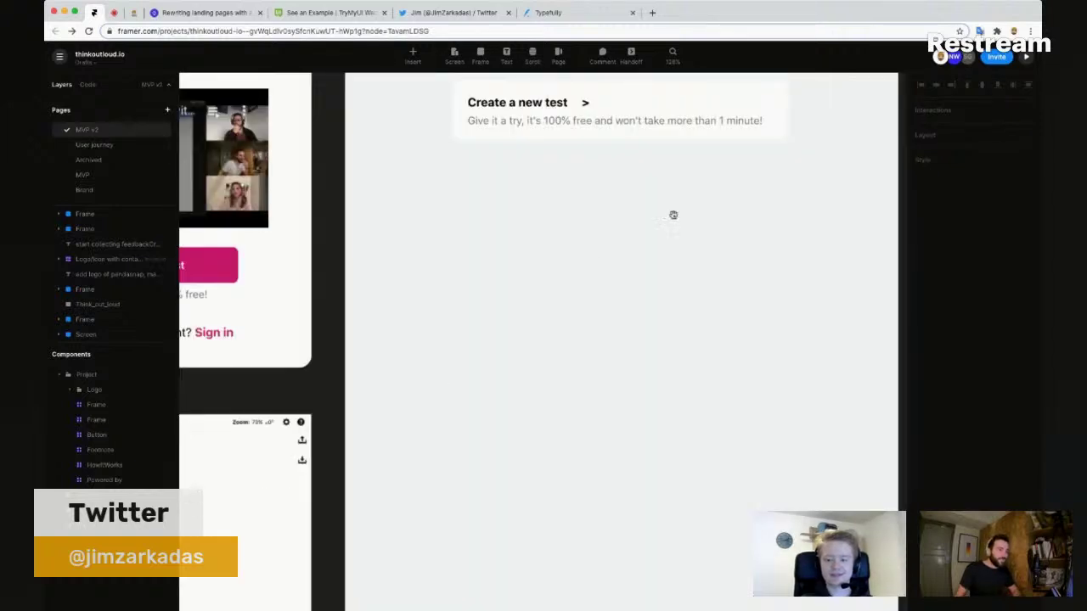
drag(672, 213, 549, 365)
scroll(550, 362, down, 2)
drag(648, 164, 652, 218)
scroll(463, 223, down, 2)
drag(371, 459, 485, 444)
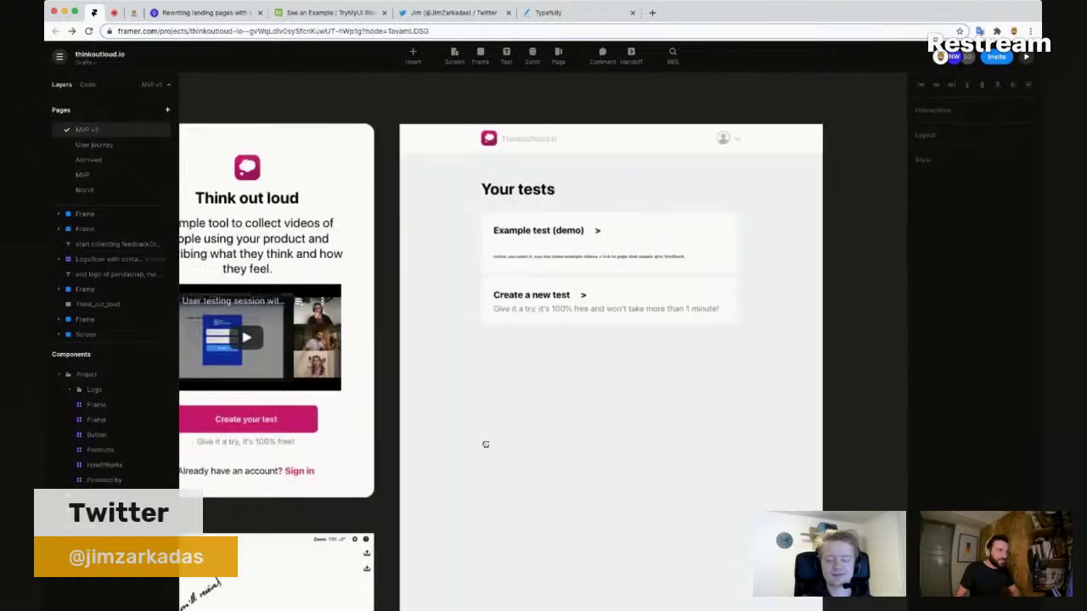
drag(637, 155, 575, 170)
scroll(575, 178, up, 2)
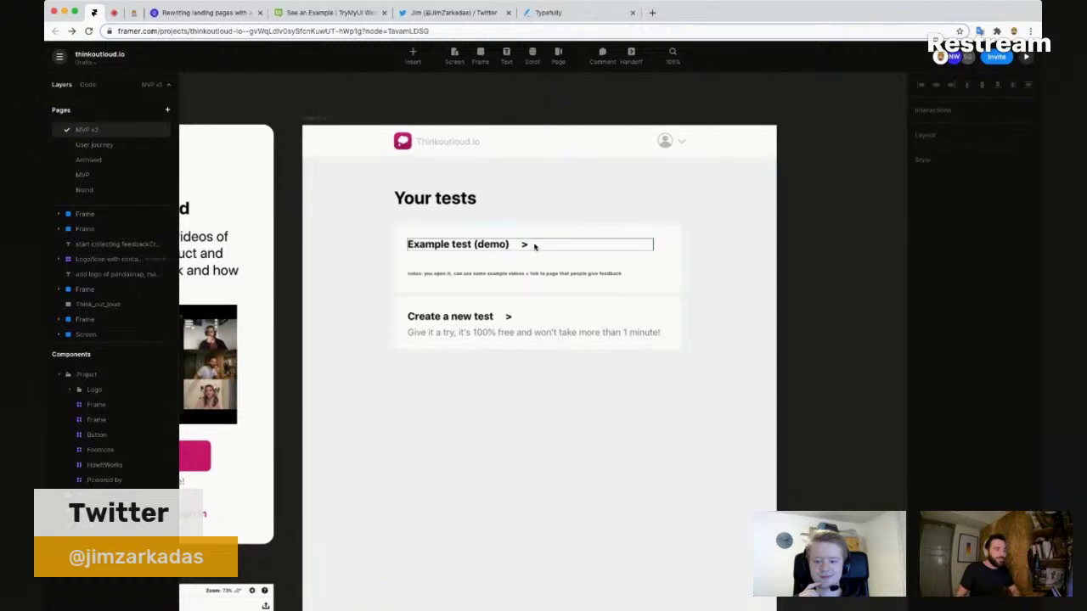
scroll(525, 247, up, 3)
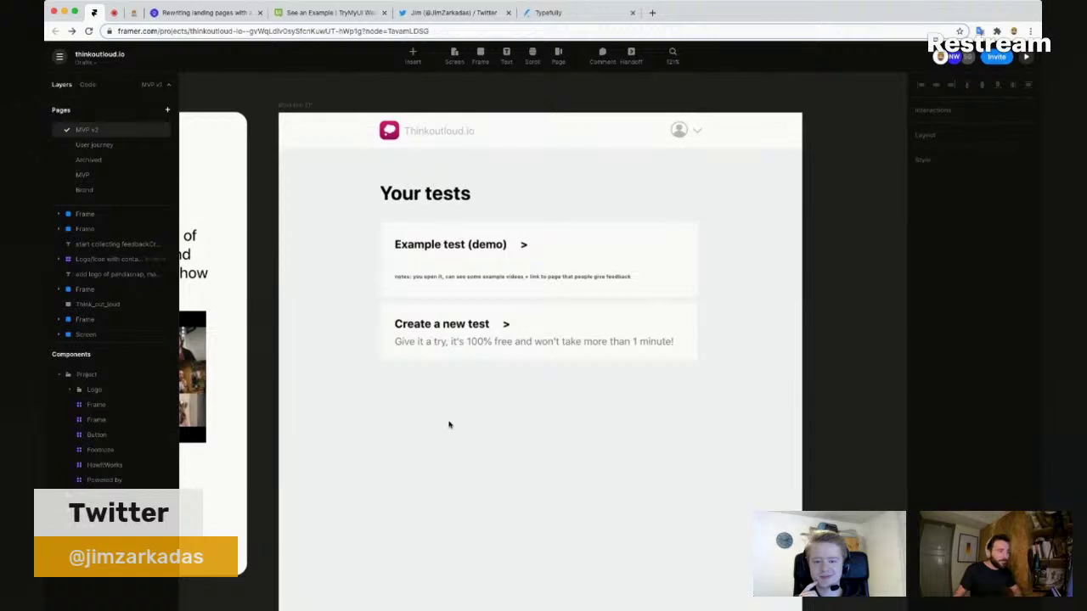
Step: View the Think out loud intro card together with the onboarding wizard notes beside it
scroll(449, 425, left, 5)
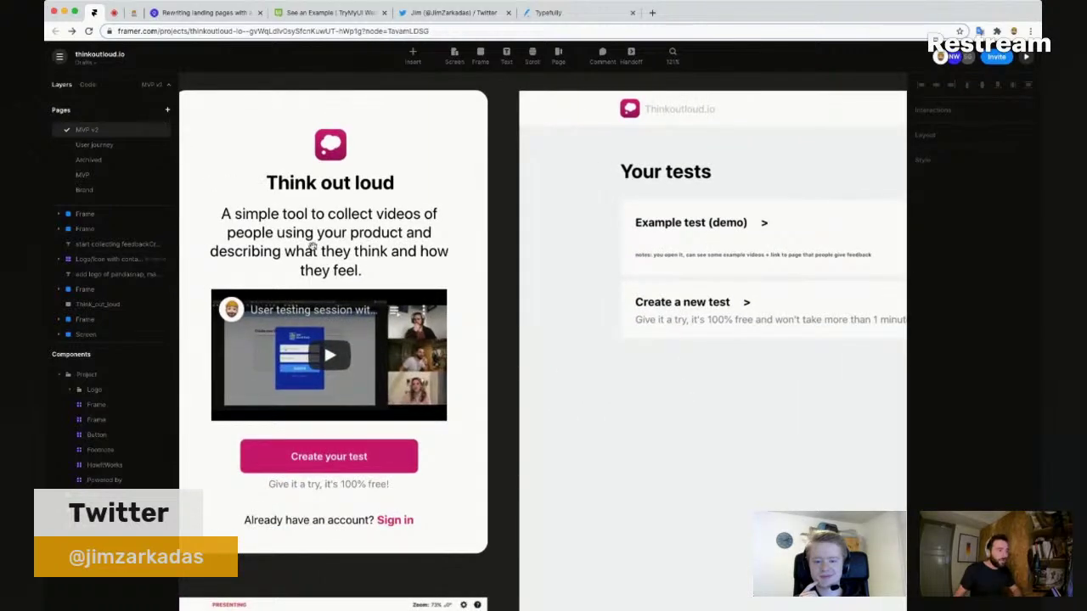
scroll(378, 254, left, 5)
scroll(377, 255, down, 2)
scroll(357, 197, left, 3)
scroll(357, 197, up, 1)
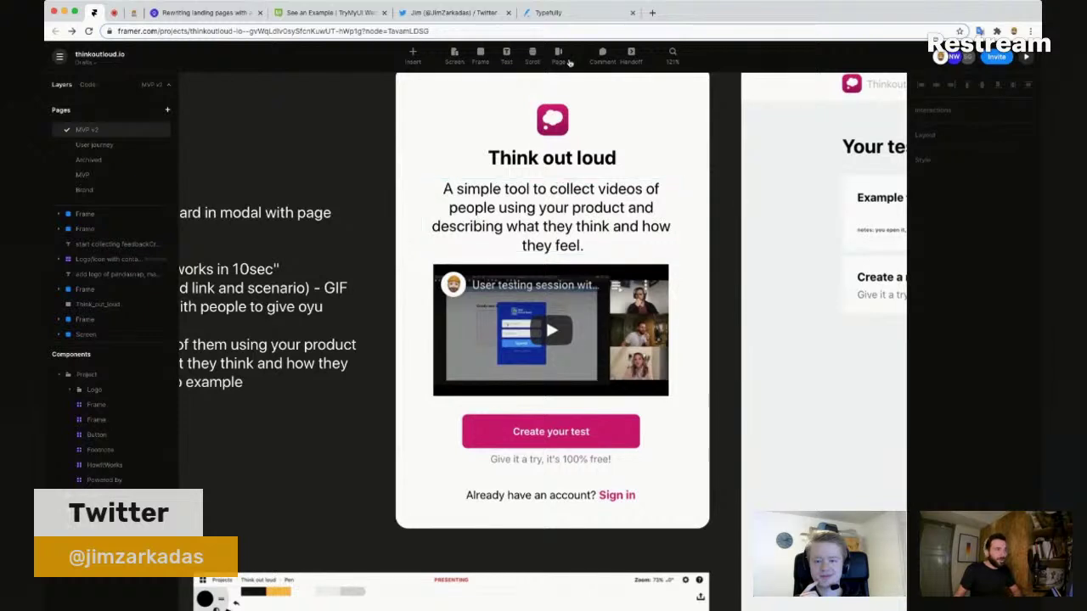
Step: Search Google Images for "ios onboarding" in a new browser tab and preview the Slack onboarding screens
key(super+t)
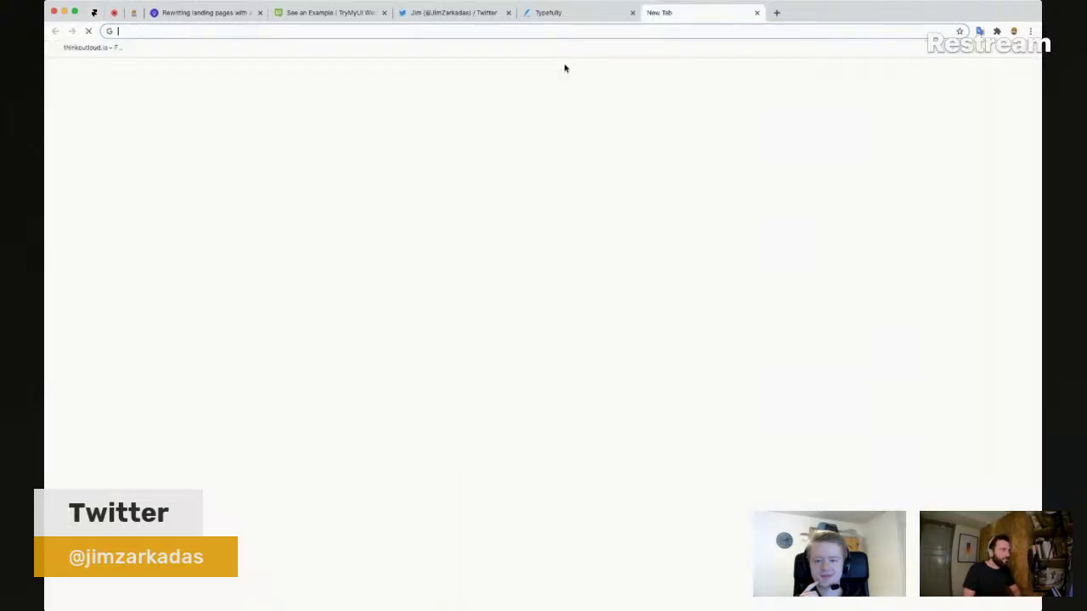
text(ios)
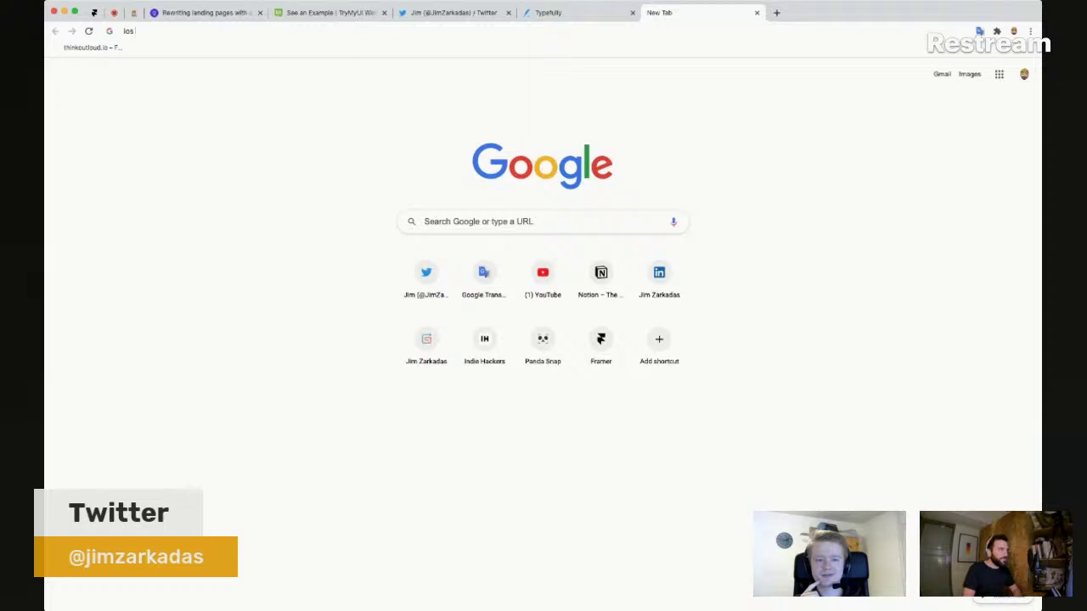
text(nboarding)
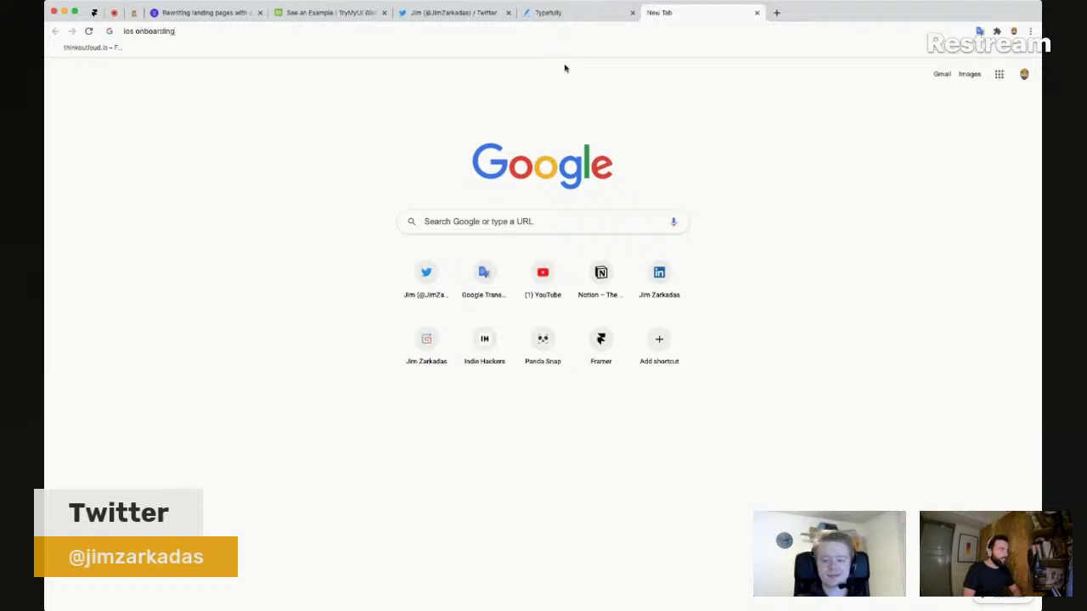
key(Return)
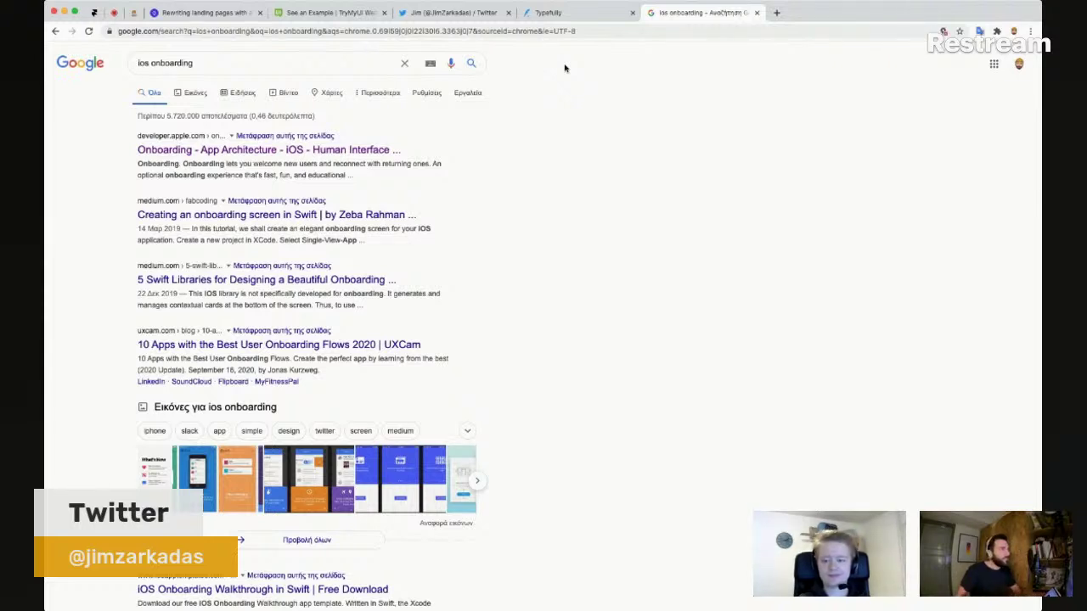
click(201, 97)
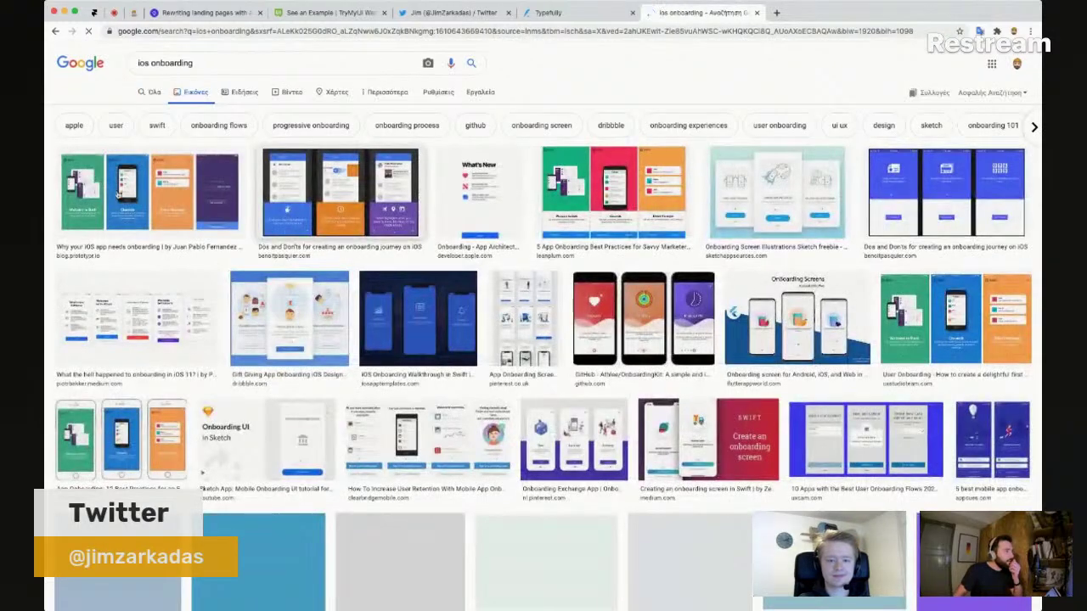
click(109, 195)
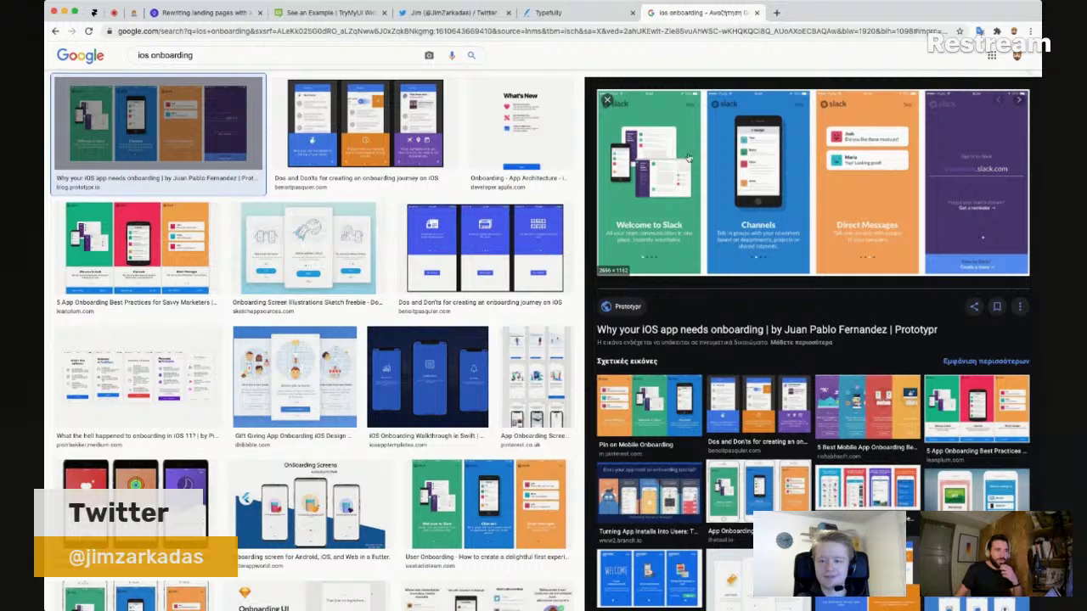
Step: Return to the Framer project and review the onboarding wizard notes, the intro card and the Your tests screen
click(94, 12)
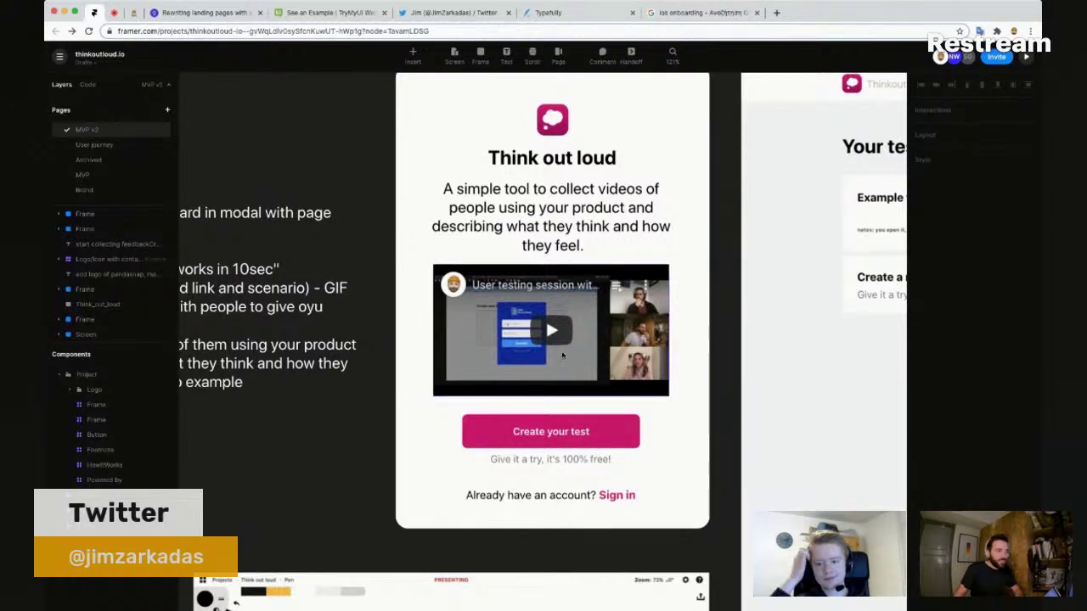
scroll(571, 379, down, 3)
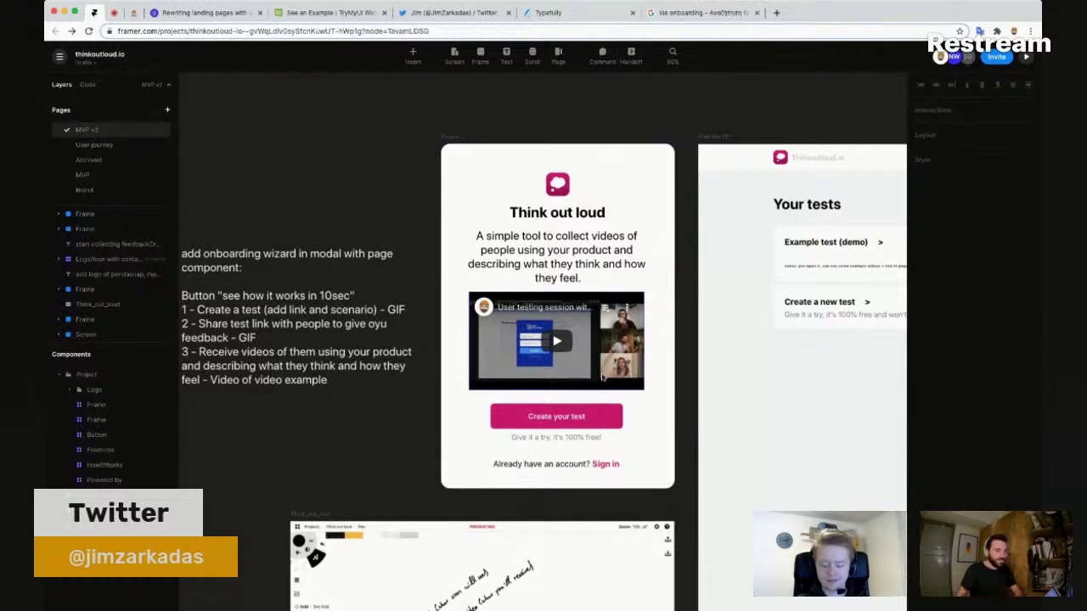
scroll(624, 422, right, 1)
scroll(624, 423, right, 5)
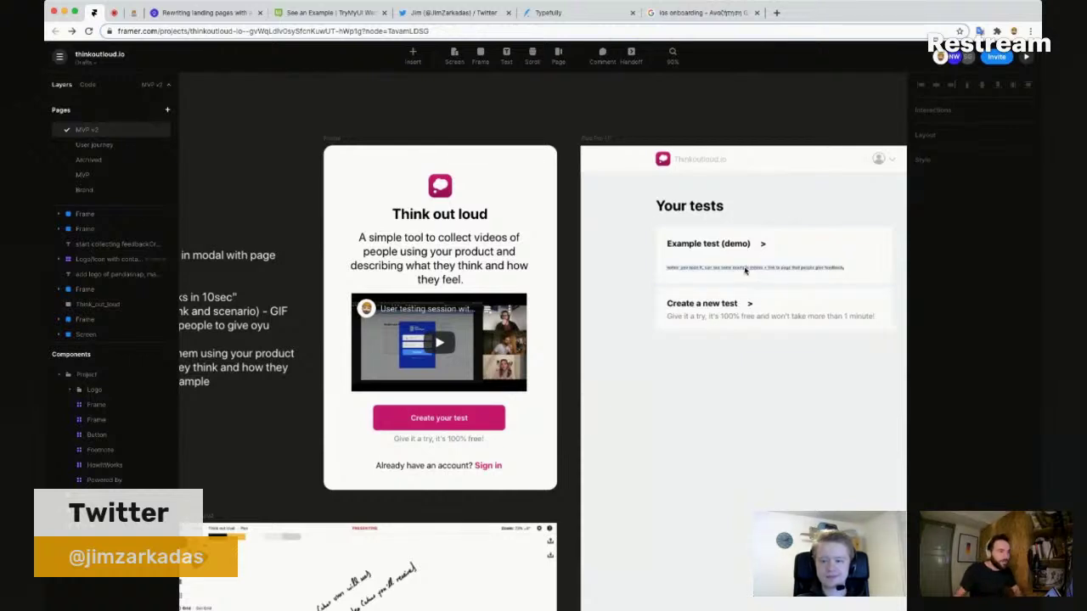
scroll(685, 371, right, 3)
scroll(677, 370, down, 2)
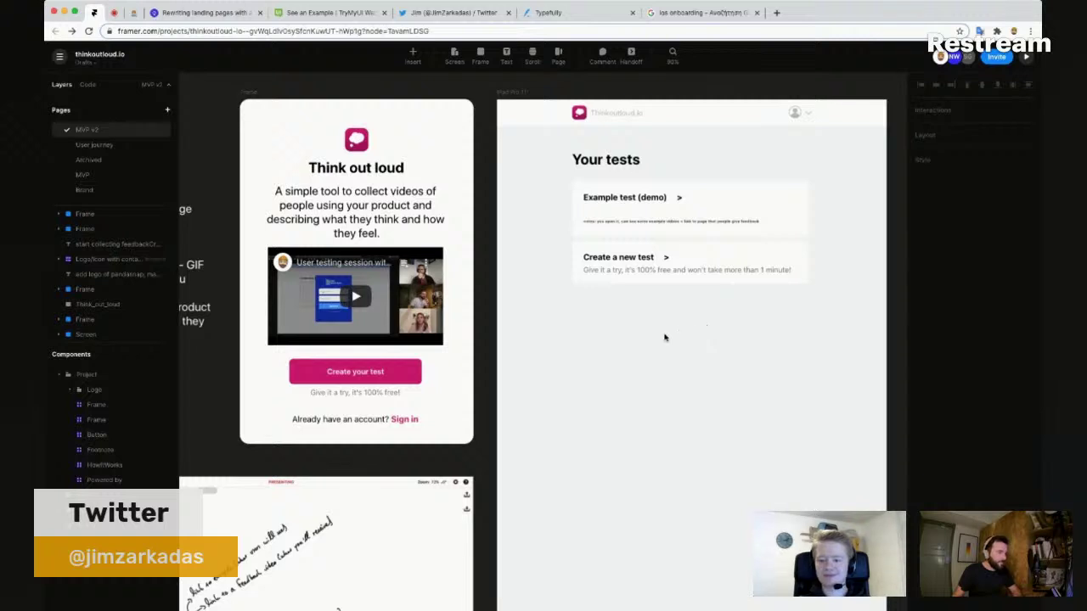
Step: Delete the grey placeholder frame reading "create new test fields go in here!" beside the Your tests screen
drag(550, 310, 528, 329)
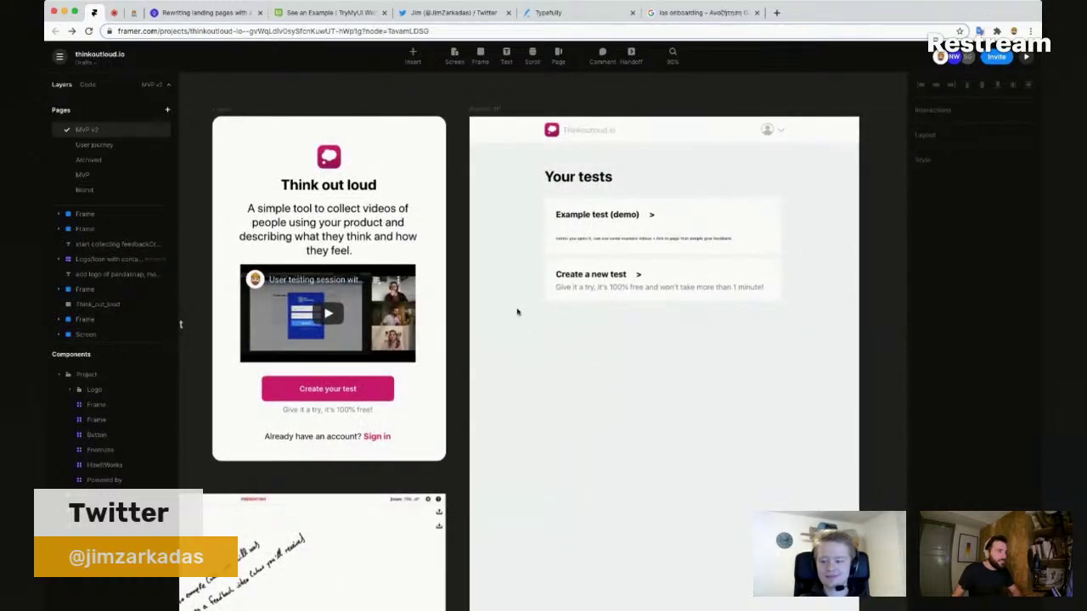
scroll(473, 273, down, 3)
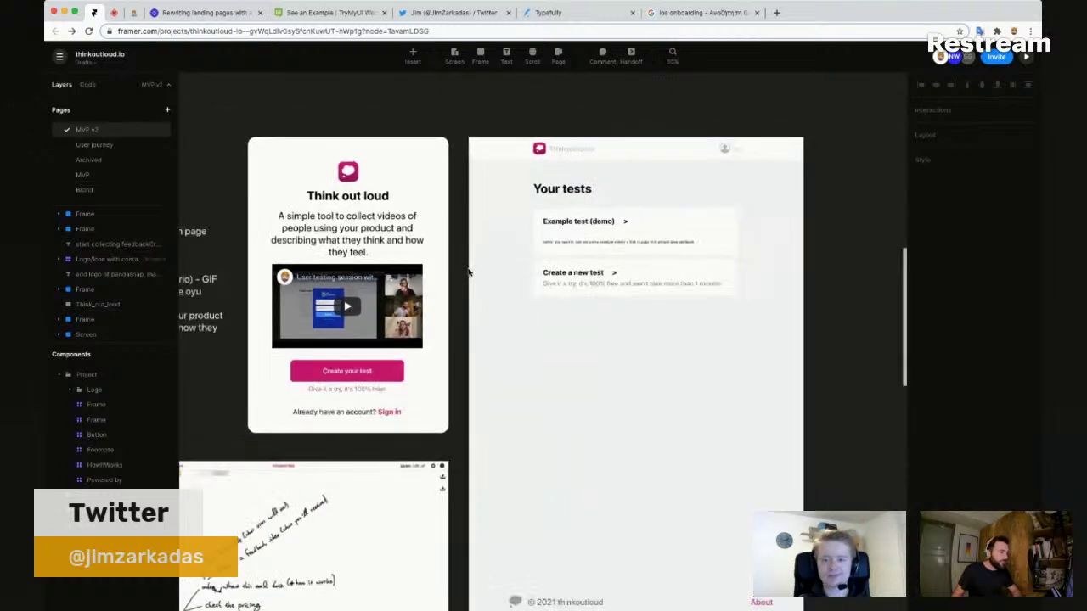
scroll(718, 279, right, 5)
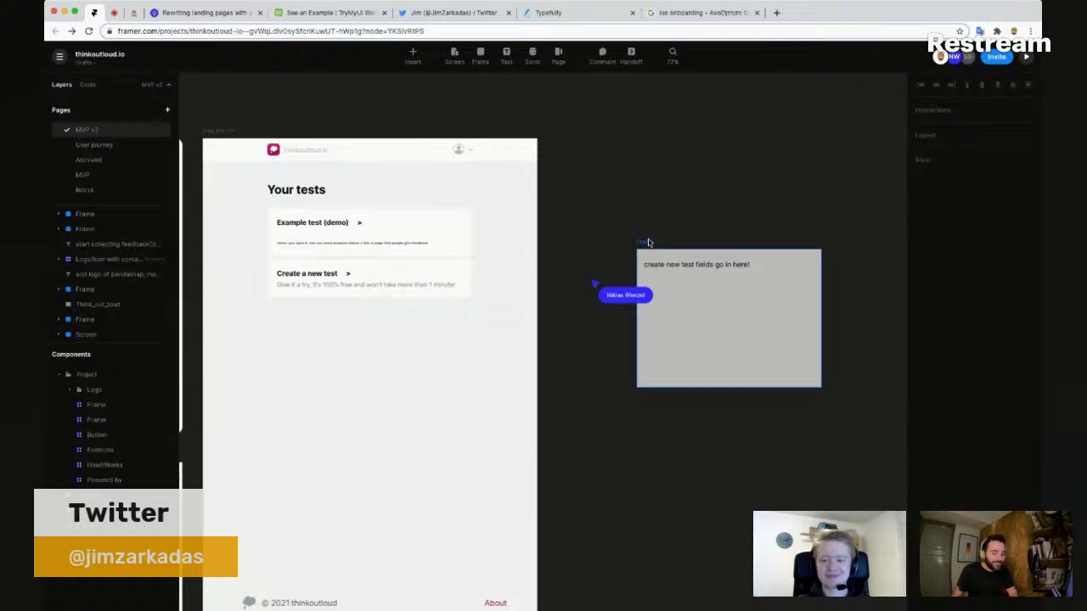
click(648, 243)
key(Delete)
scroll(591, 310, left, 4)
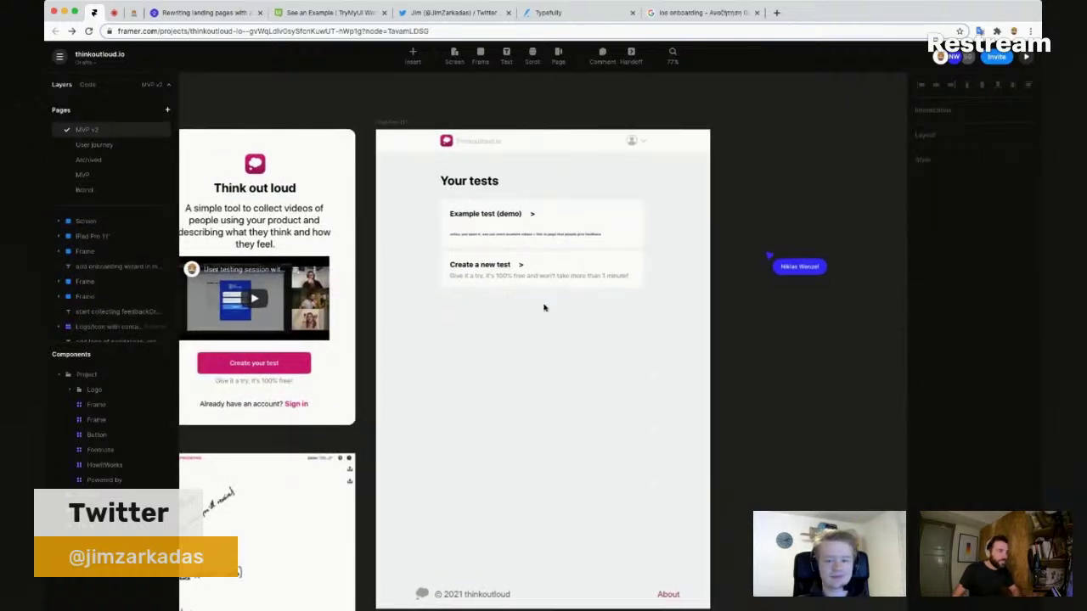
Step: Move the Create your test screen directly beside the Your tests screen
scroll(636, 305, down, 5)
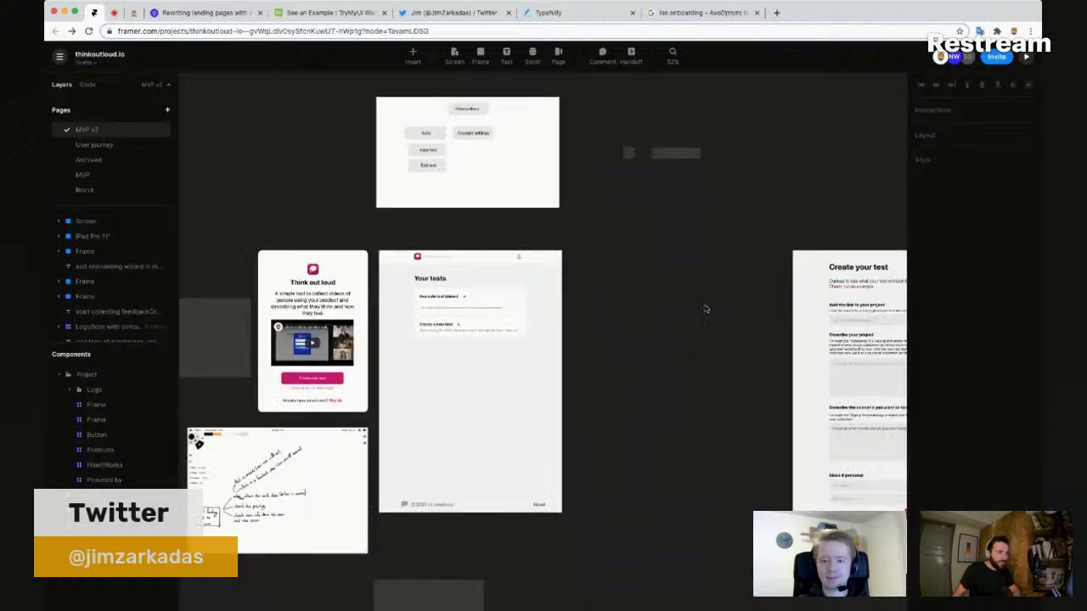
drag(806, 245, 582, 248)
scroll(628, 306, up, 4)
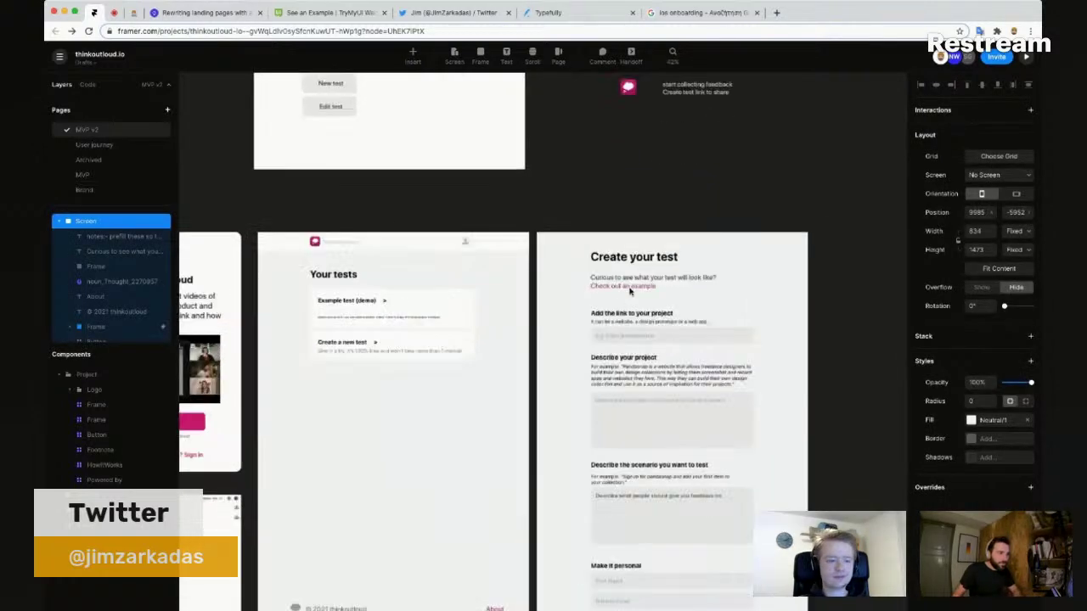
Step: Examine the Create your test form fields together with the Create a new test entry on the Your tests screen
scroll(594, 373, up, 3)
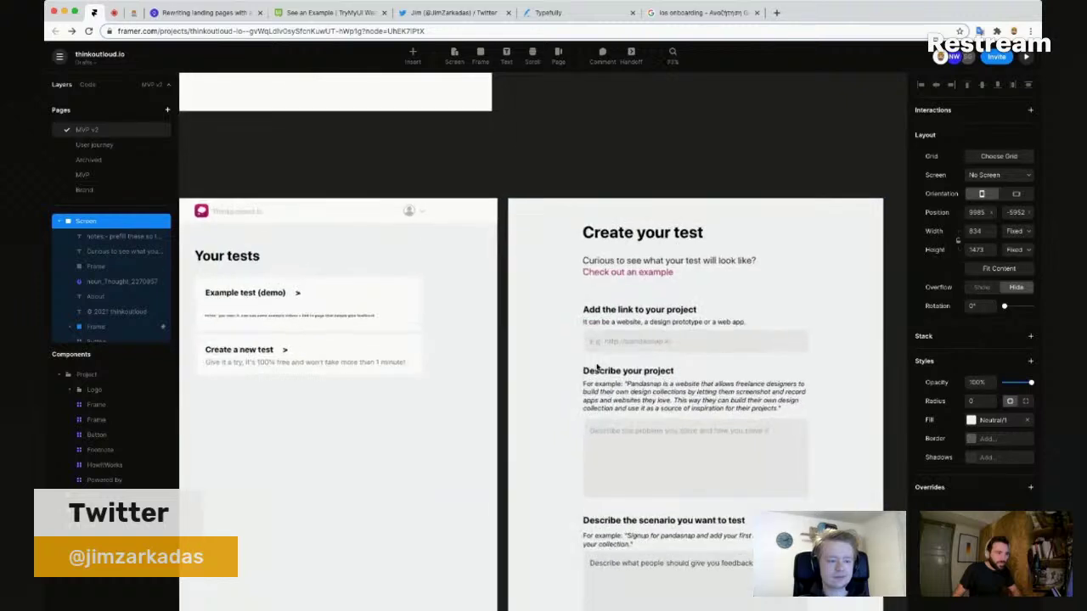
scroll(597, 367, up, 2)
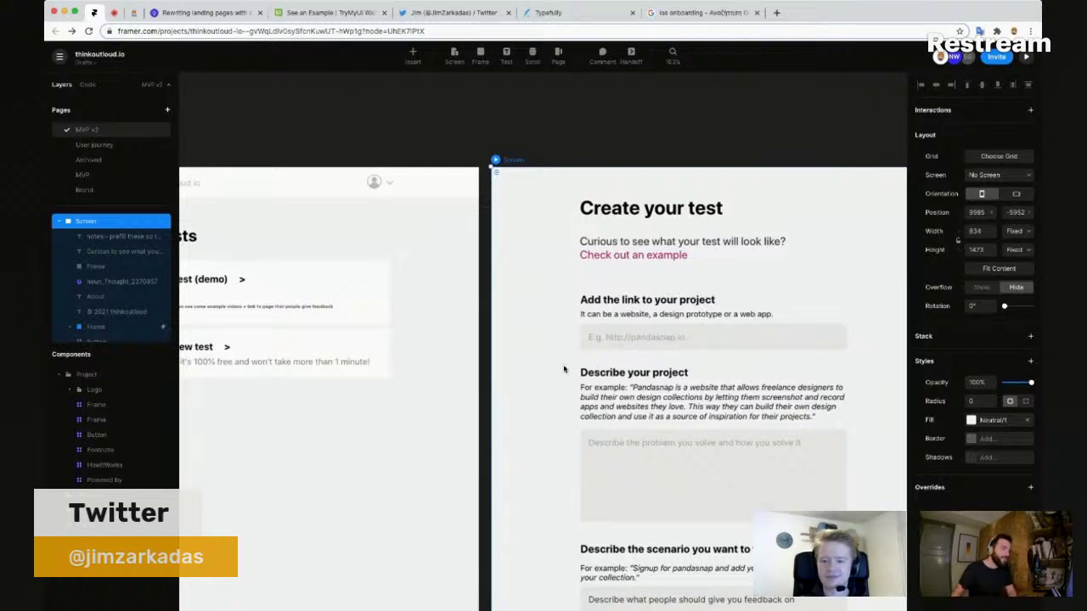
scroll(563, 369, down, 3)
scroll(563, 368, down, 2)
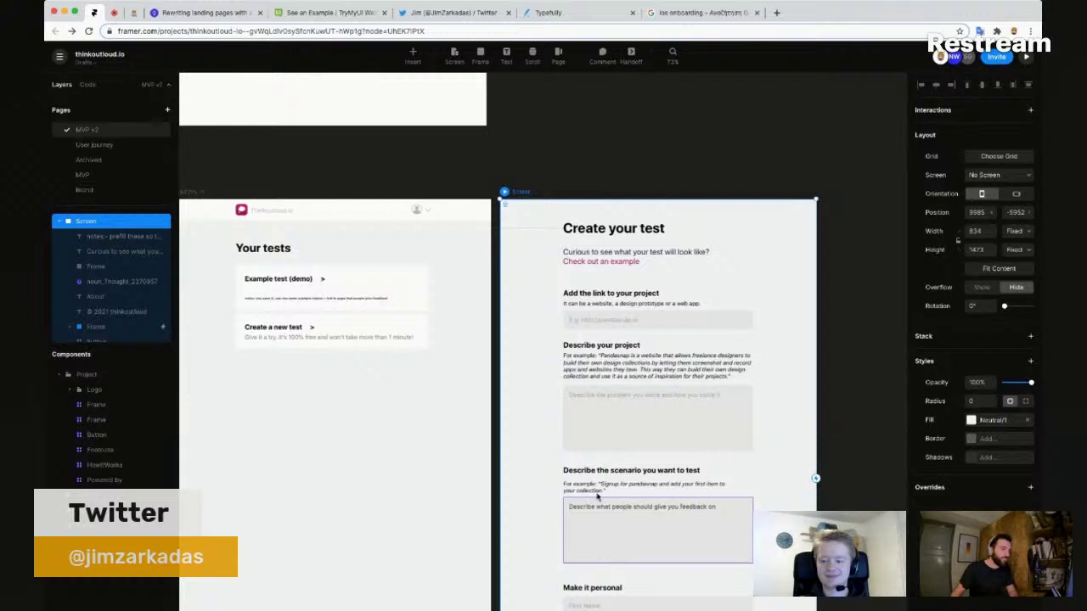
scroll(550, 453, down, 1)
scroll(550, 453, down, 1)
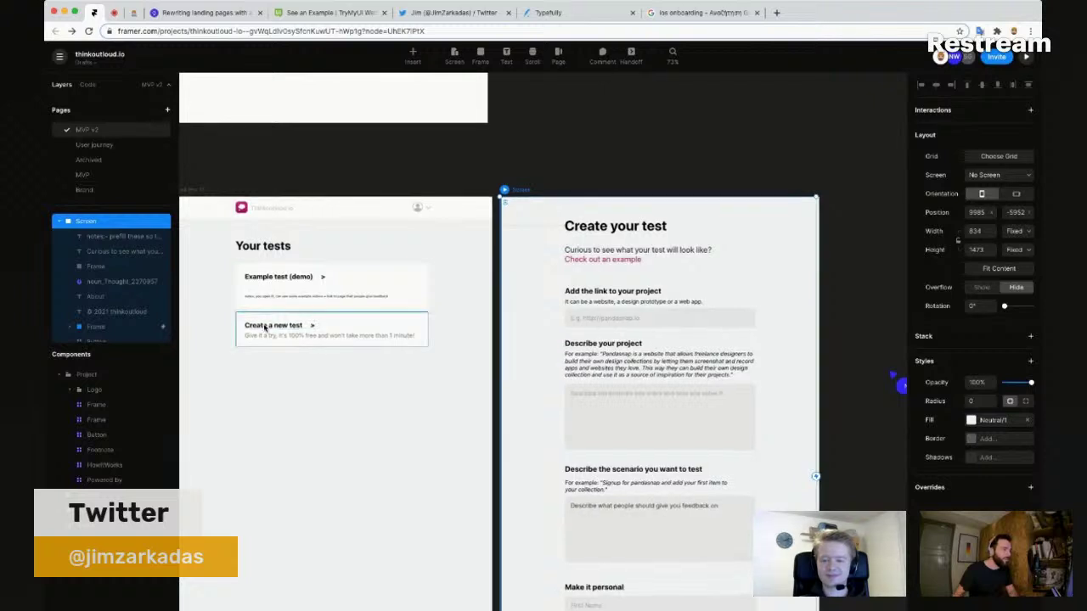
scroll(248, 329, up, 3)
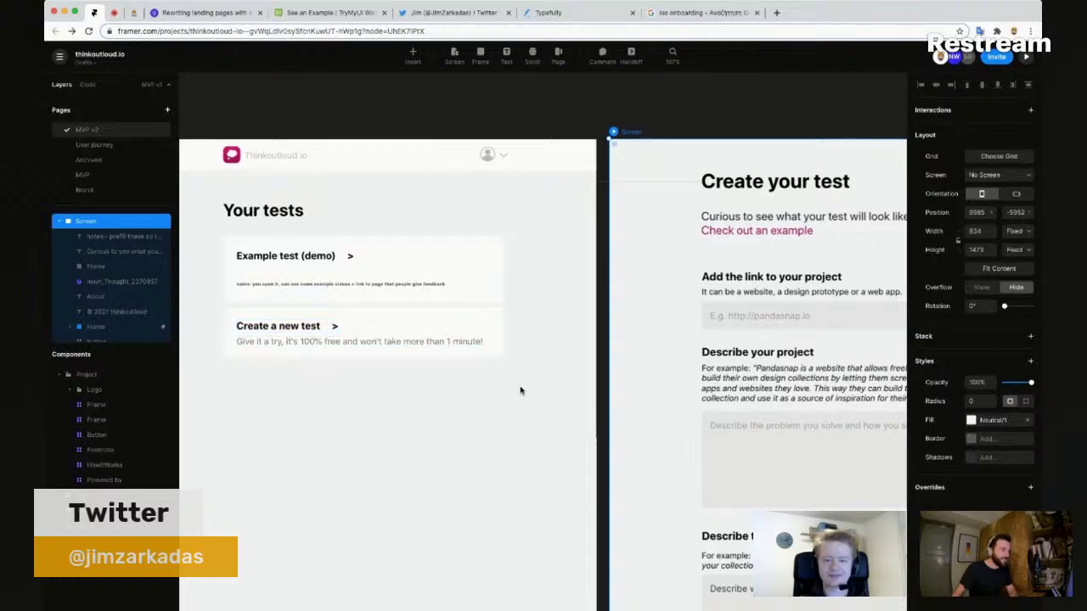
scroll(376, 329, down, 2)
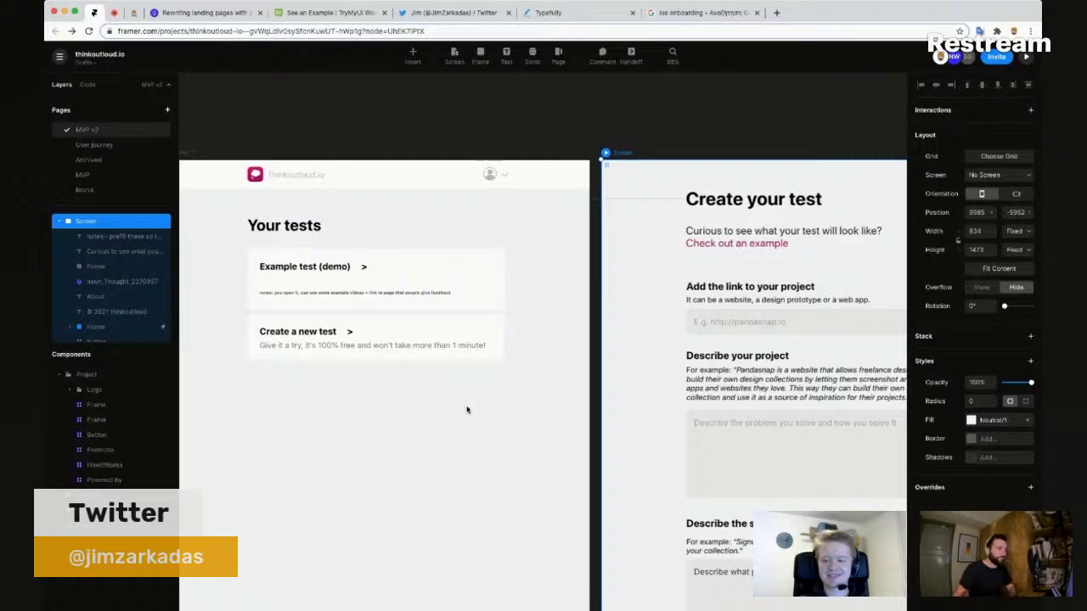
click(666, 132)
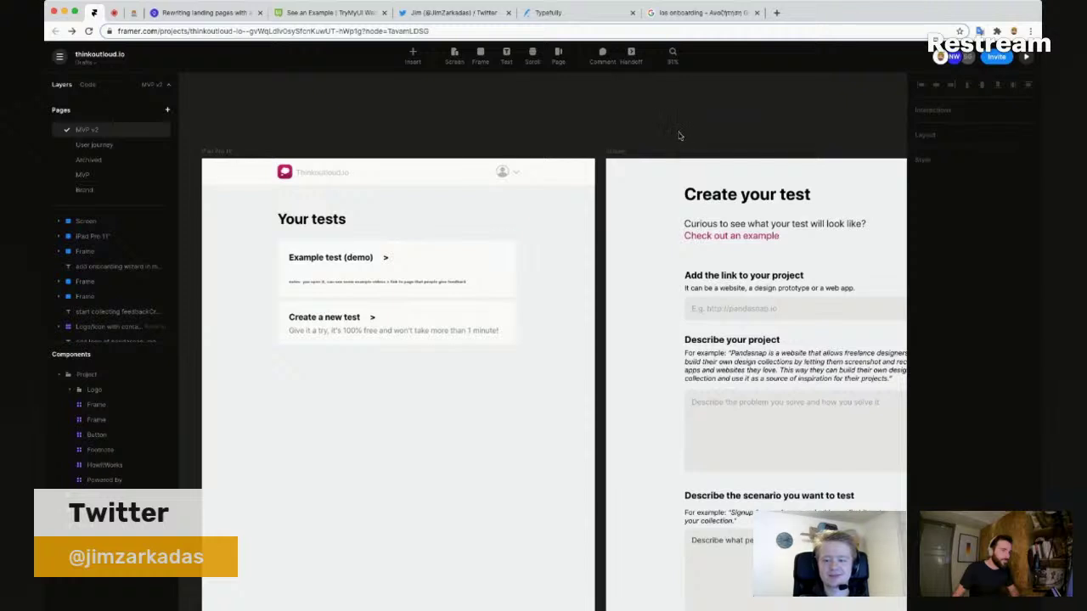
scroll(668, 132, down, 1)
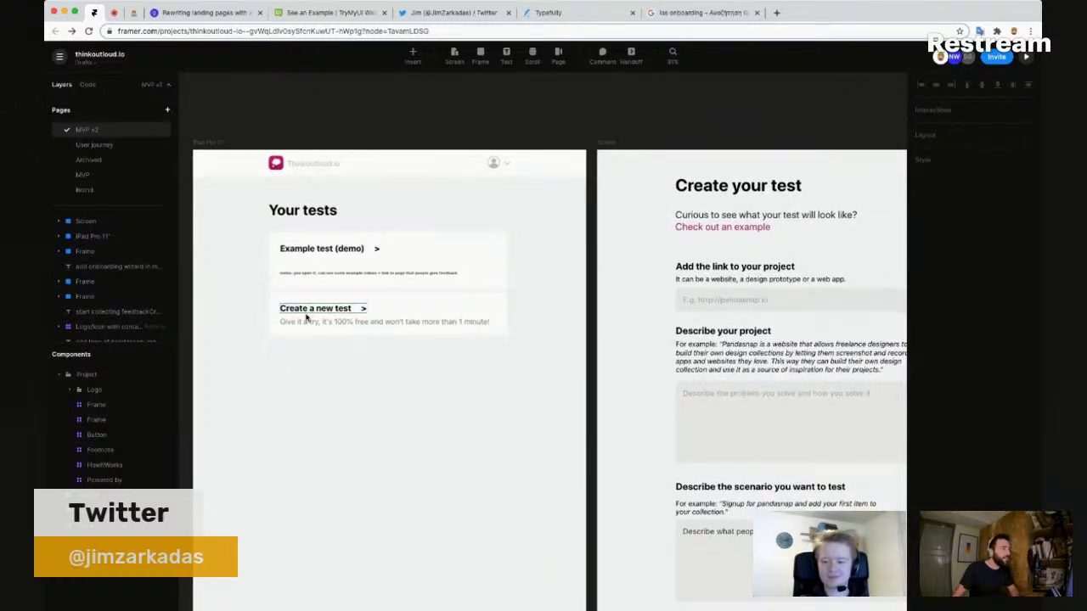
Step: Review the Think out loud intro card's description, video and Create your test button alongside the Your tests screen
drag(329, 387, 432, 392)
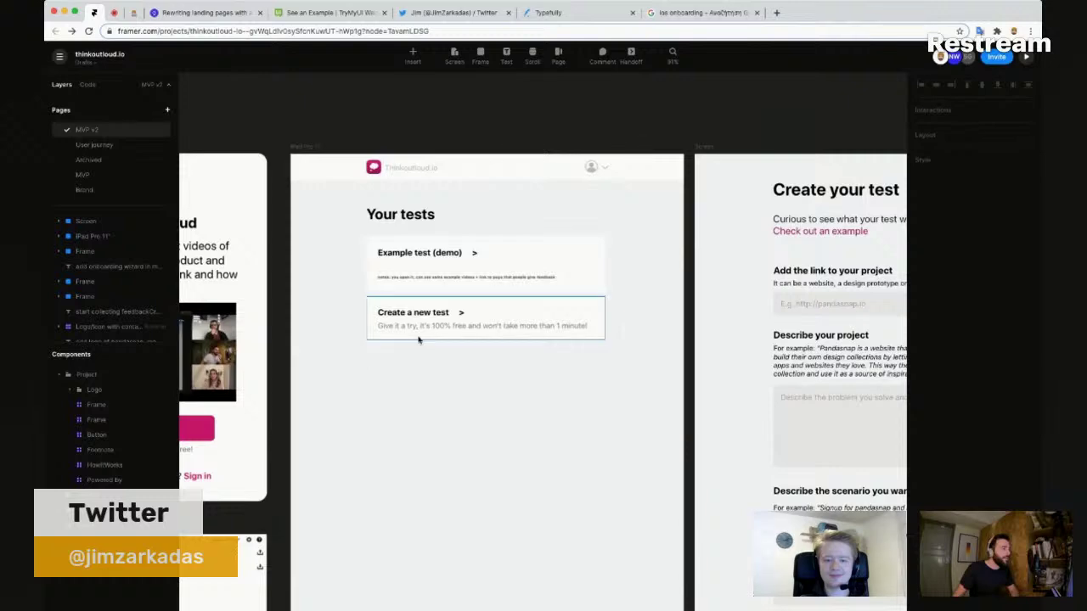
scroll(417, 337, down, 1)
scroll(451, 449, left, 5)
scroll(527, 435, left, 3)
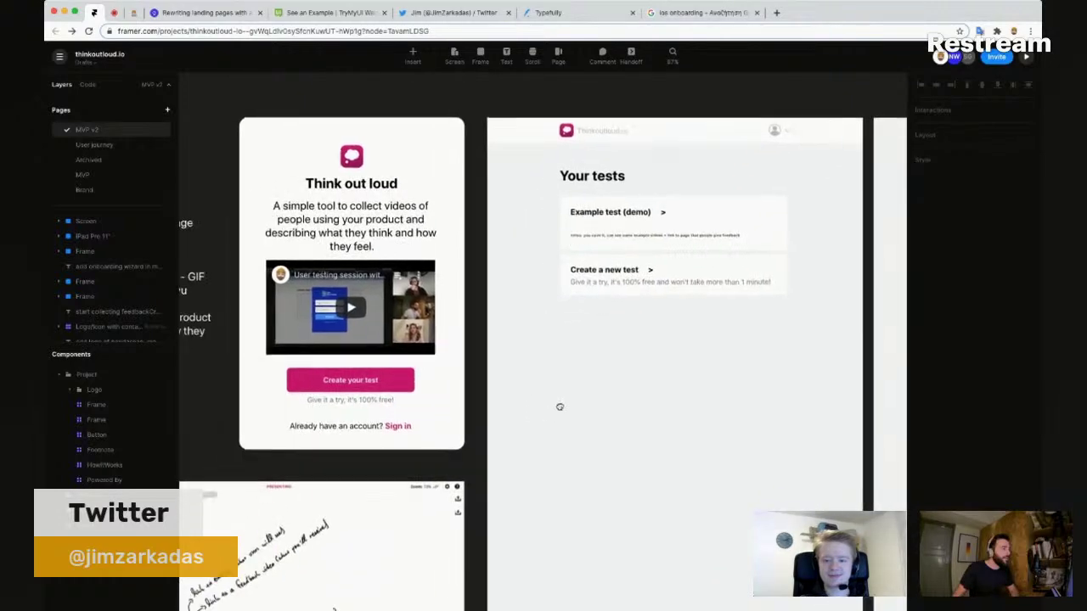
scroll(312, 352, up, 2)
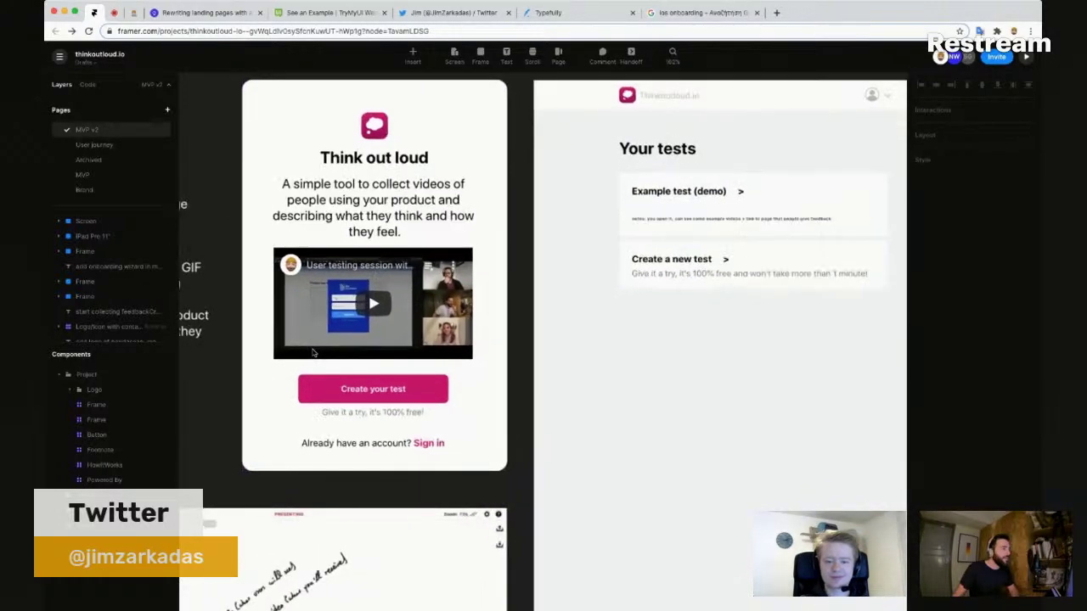
scroll(495, 267, down, 1)
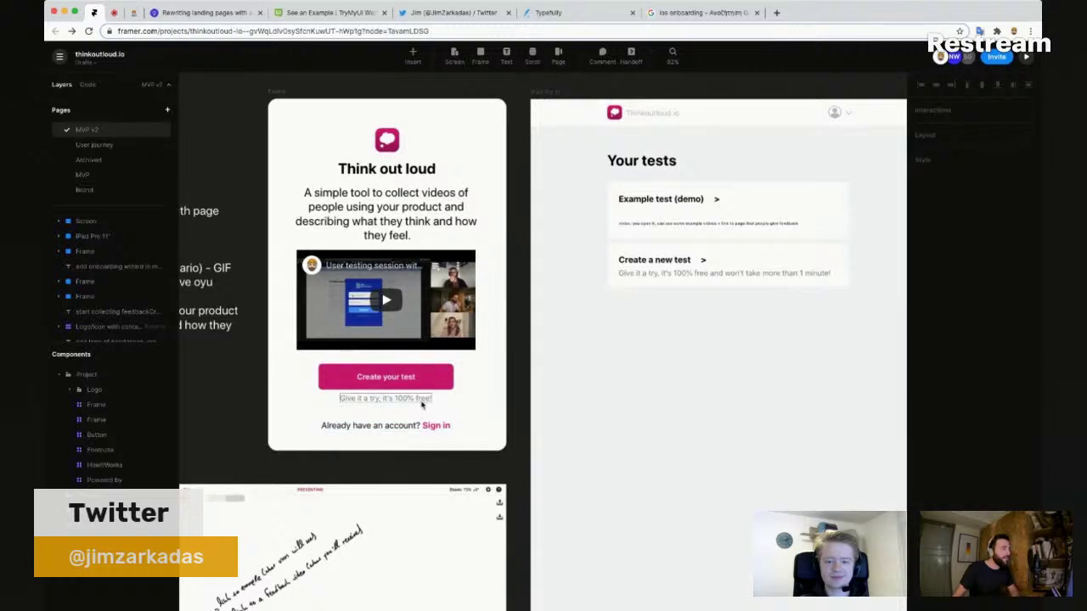
scroll(509, 387, up, 2)
scroll(509, 386, left, 2)
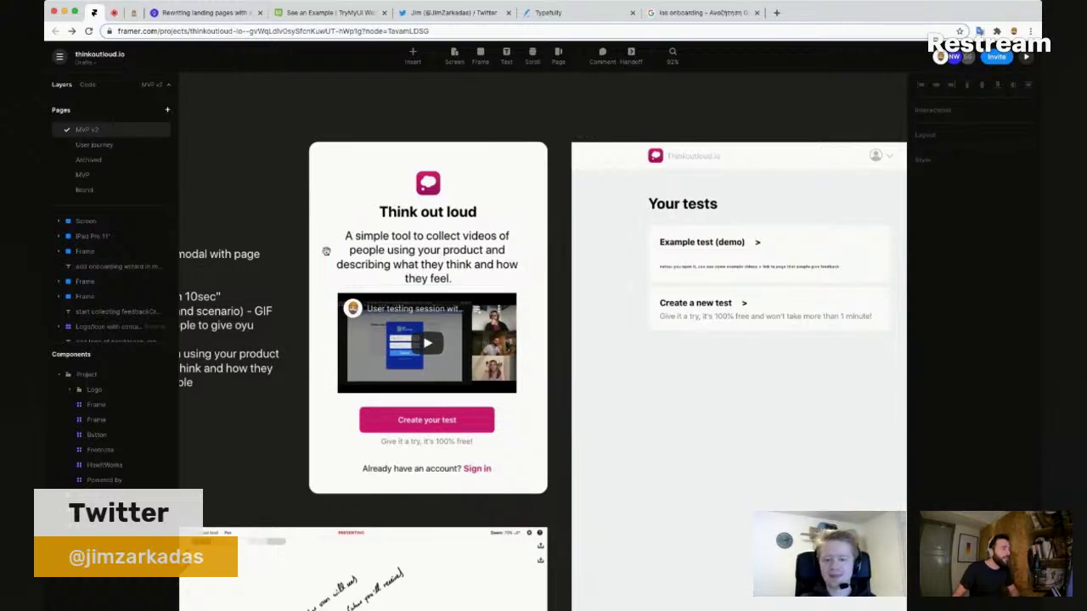
Step: Add a text note above the onboarding wizard notes reading "Change description to communicate more the main benefit"
scroll(475, 263, left, 5)
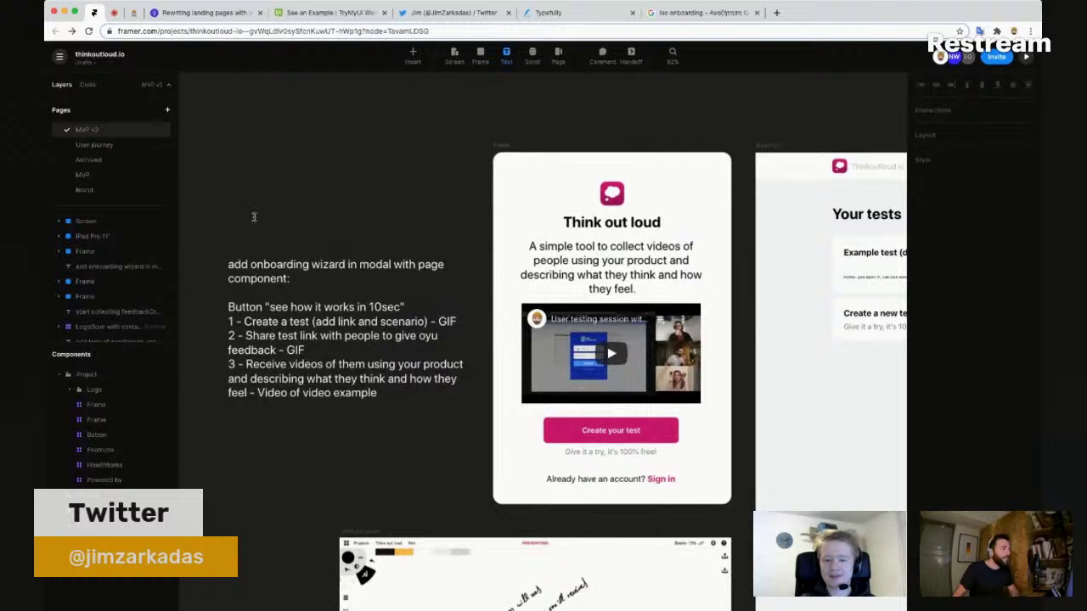
click(359, 220)
text(fe)
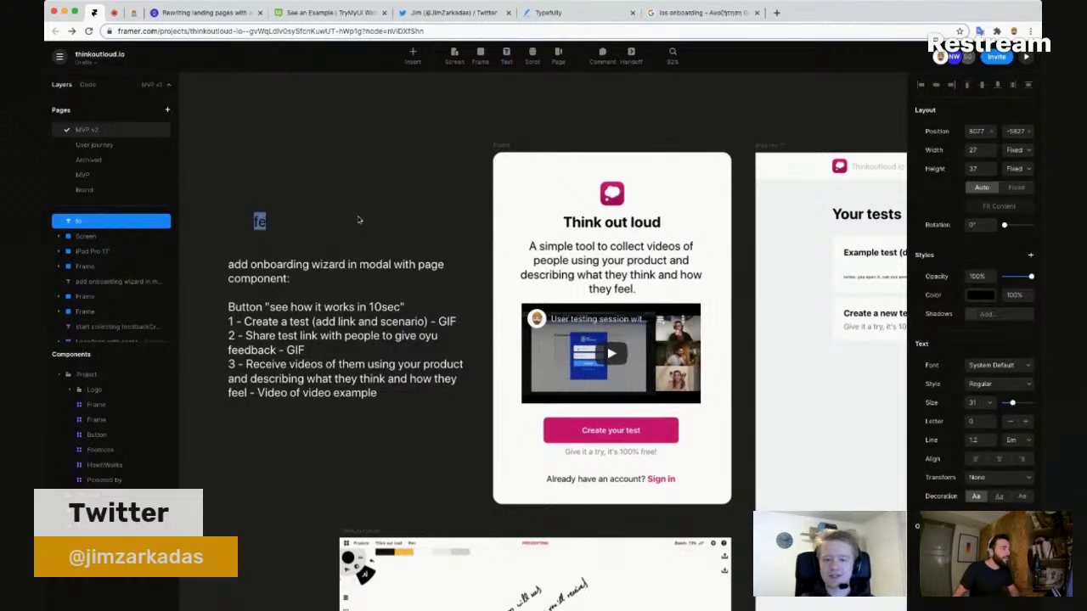
text(Change de)
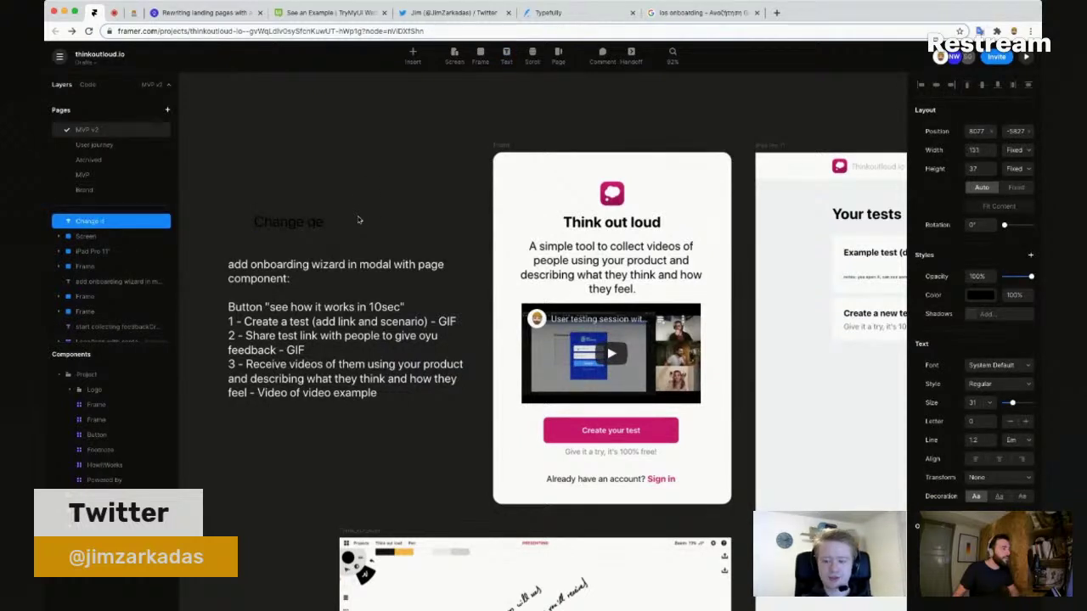
text(scripti)
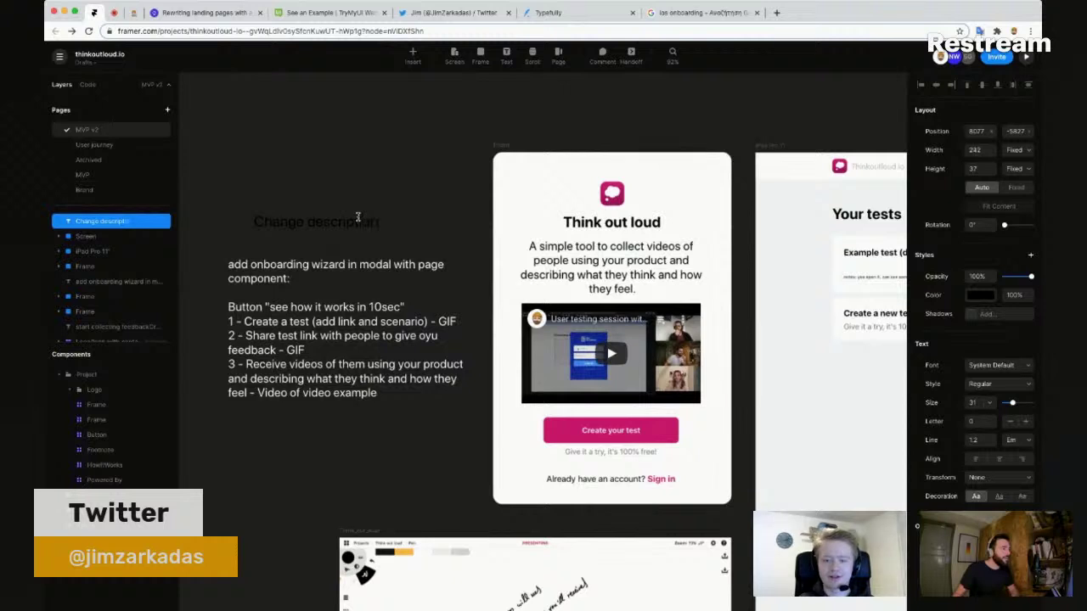
text(on in a wa)
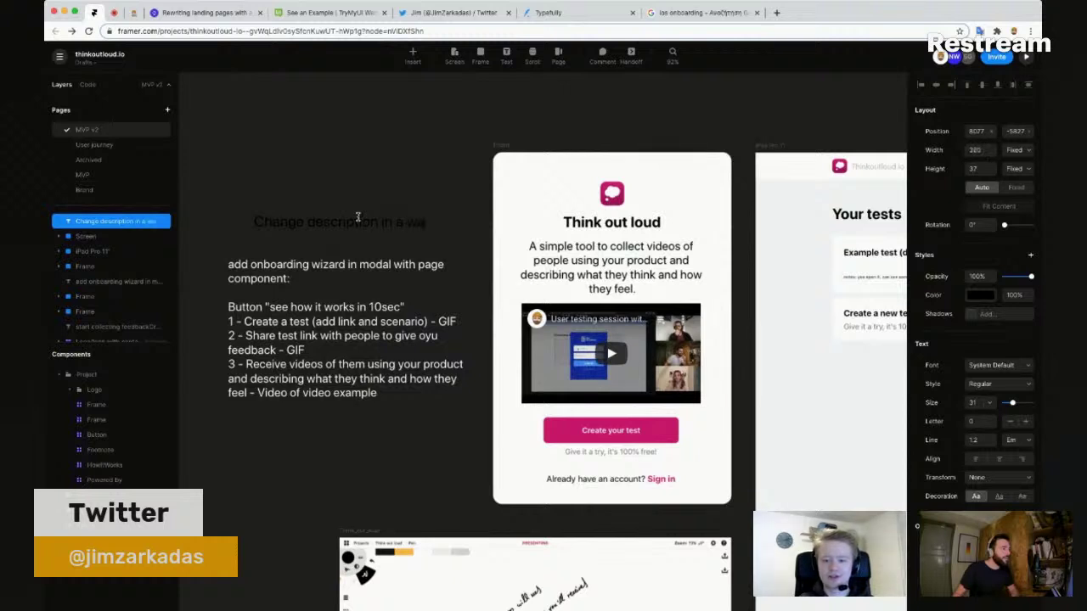
key(BackSpace)
key(BackSpace)
key(BackSpace)
key(BackSpace)
key(BackSpace)
key(BackSpace)
key(BackSpace)
text(to commu)
text(nicate more the main value)
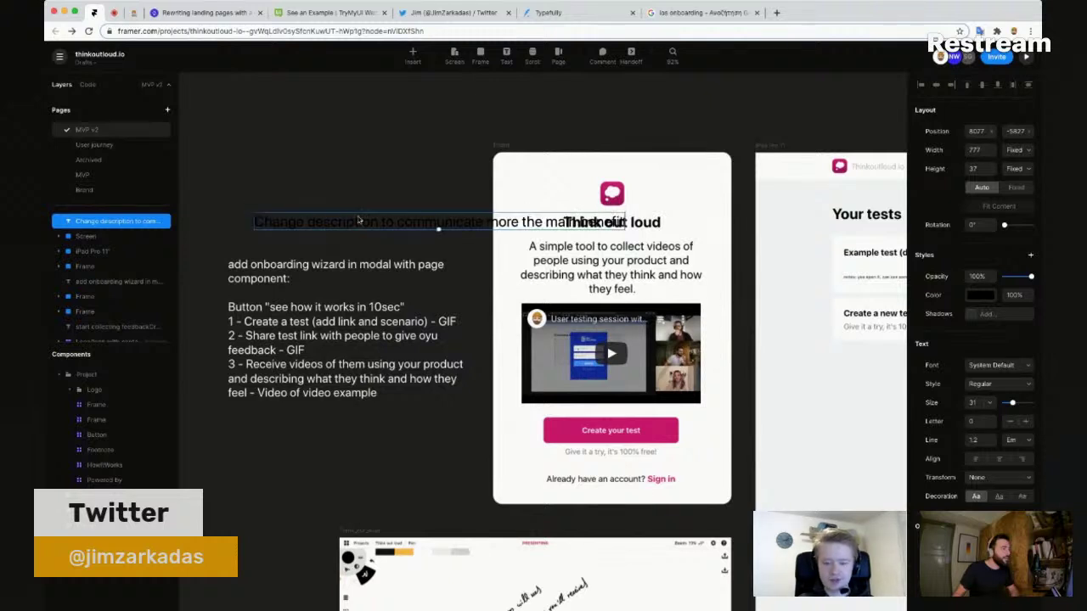
key(Escape)
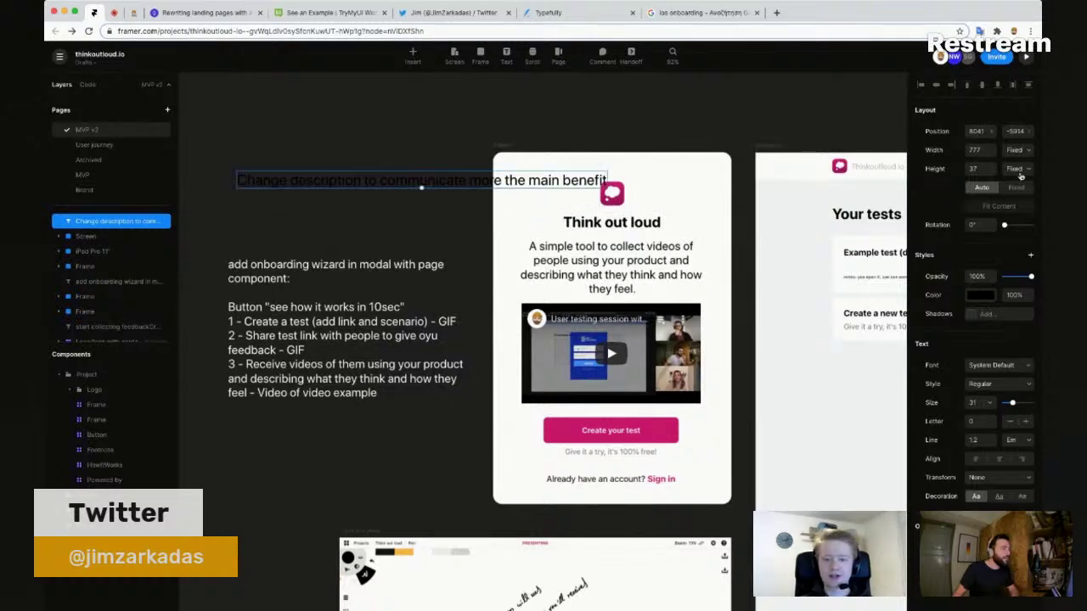
Step: Wrap the new note in a fixed-size box of about 498 by 121 and recolour its text to #F7F7F7
click(1015, 187)
drag(606, 184, 473, 227)
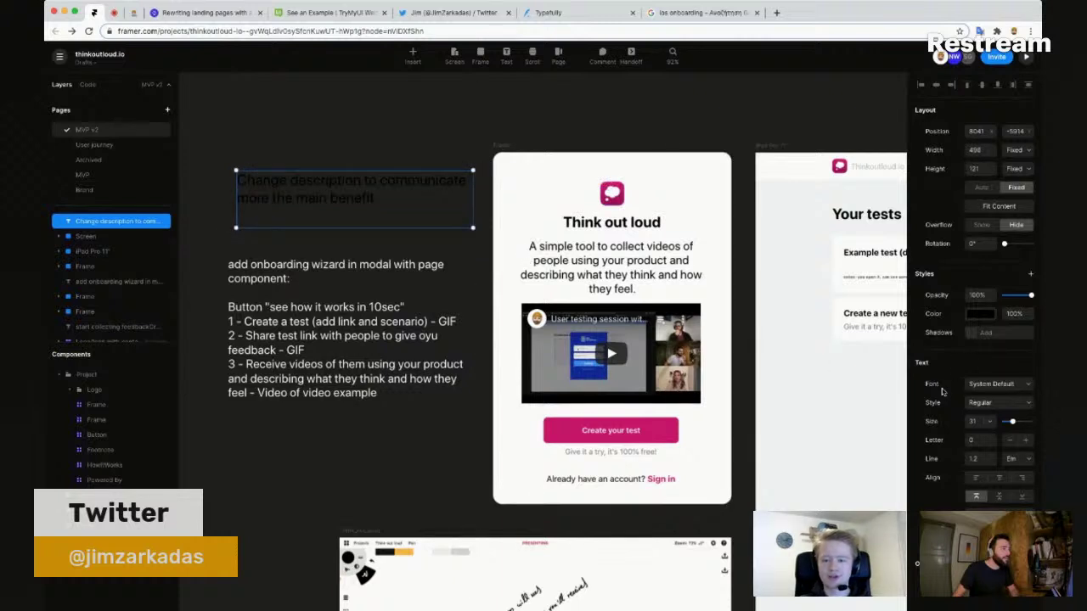
click(980, 313)
click(773, 345)
drag(766, 347, 772, 326)
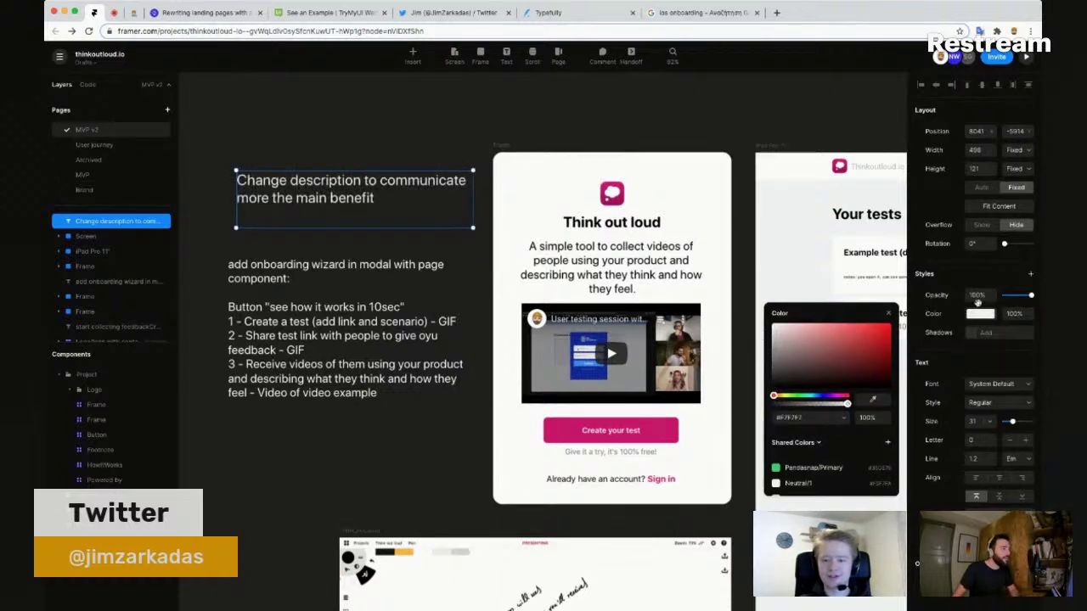
click(888, 313)
key(Escape)
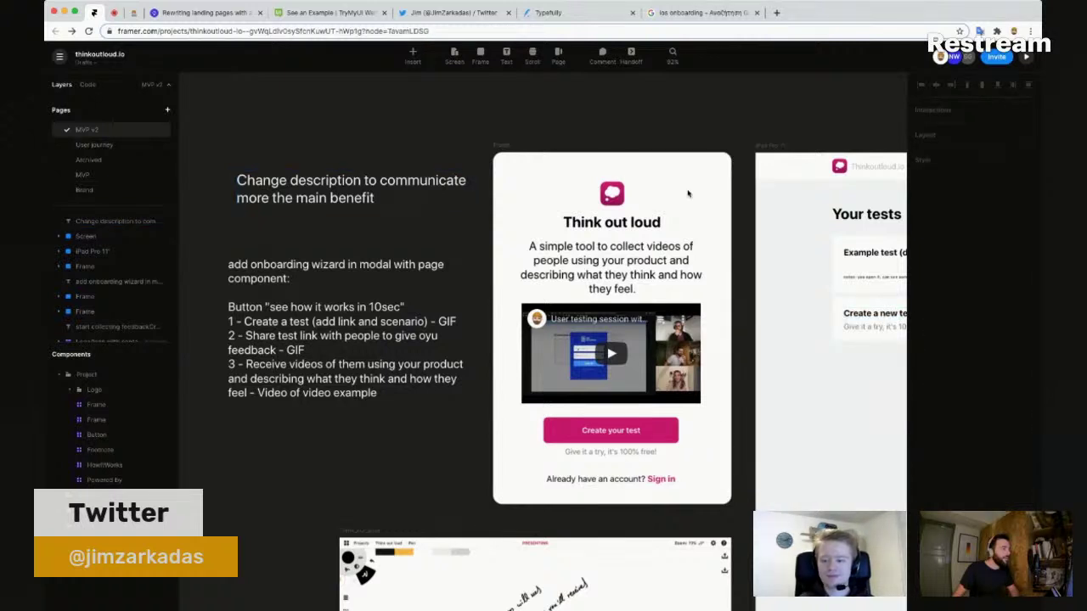
Step: Select the intro card's description, then switch to the Typefully page and examine its tagline, highlighting "Distraction-free"
click(624, 258)
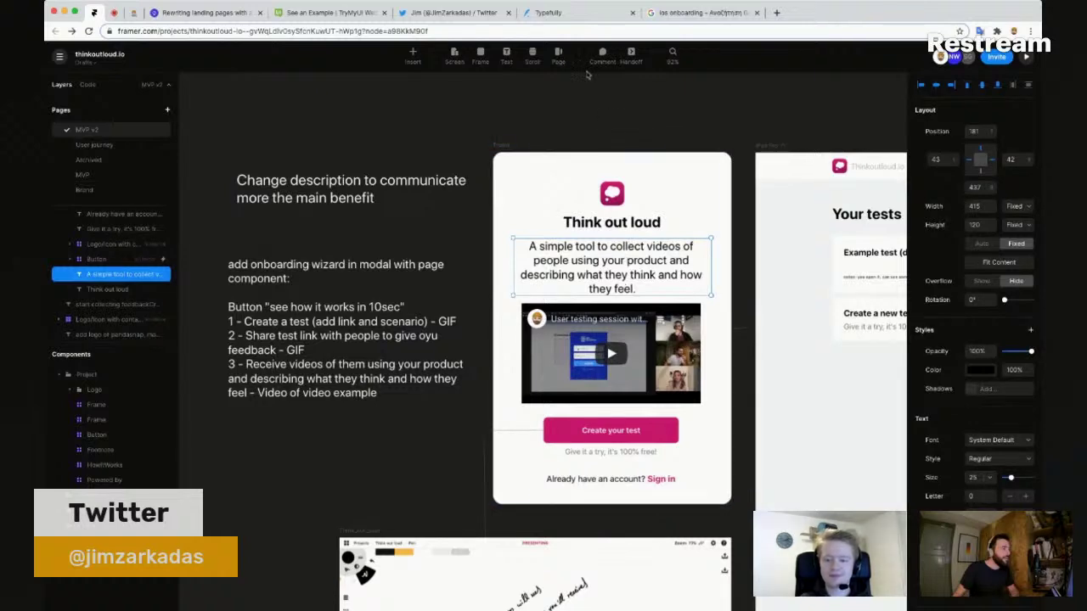
click(565, 13)
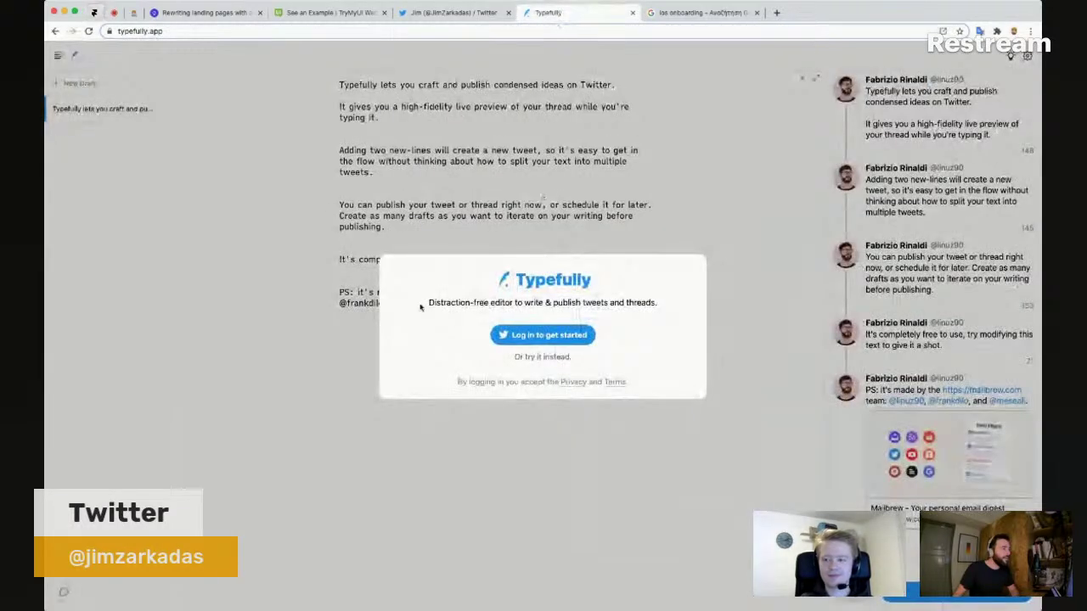
drag(429, 303, 653, 303)
click(654, 303)
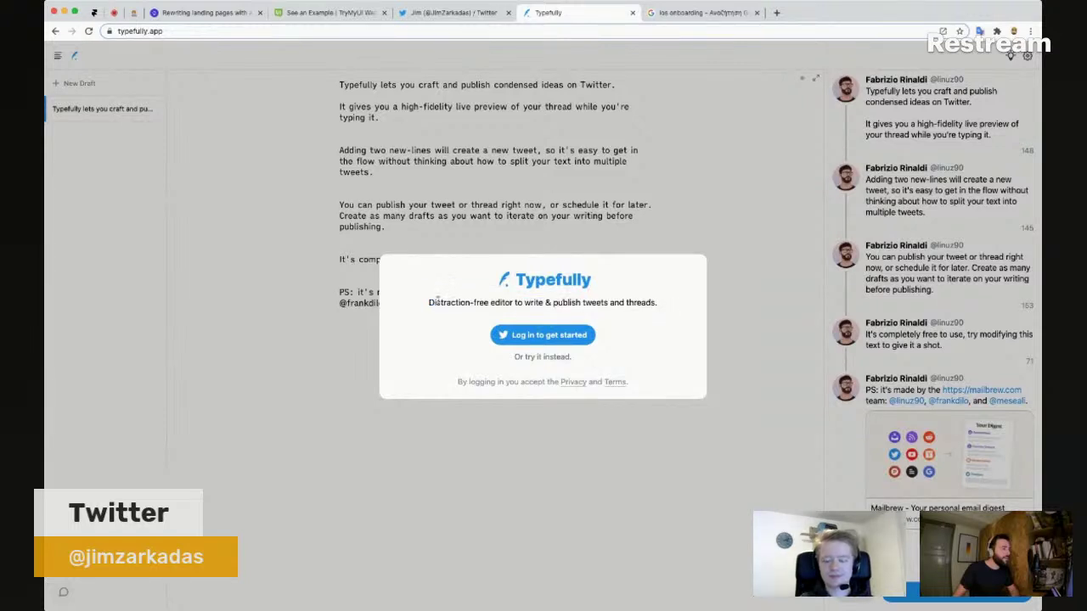
drag(429, 303, 489, 303)
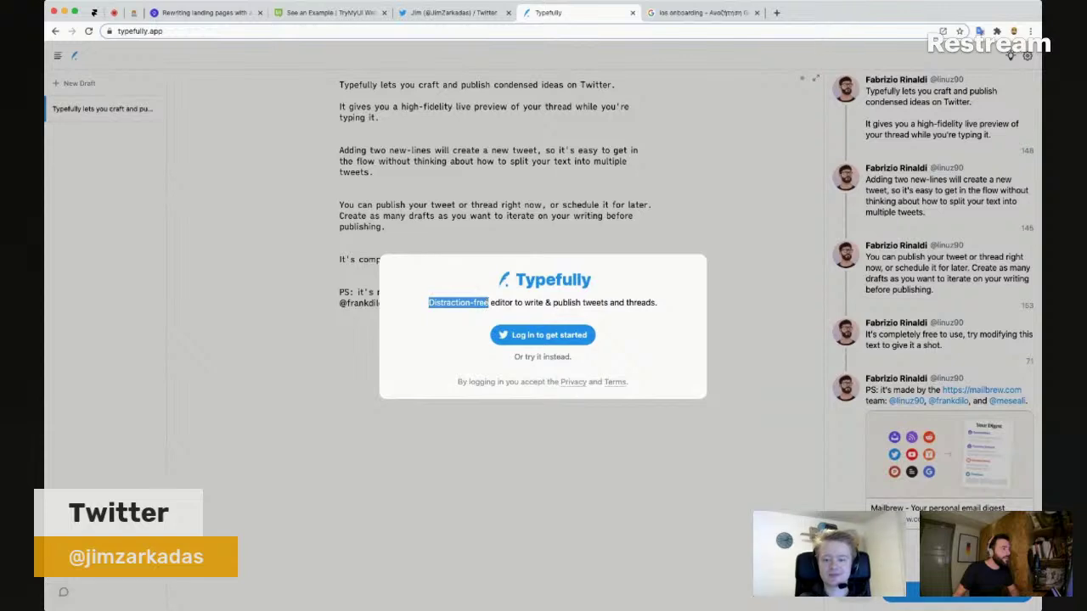
Step: Return to the Framer project and check the note about communicating the main benefit against the intro card's description
click(94, 13)
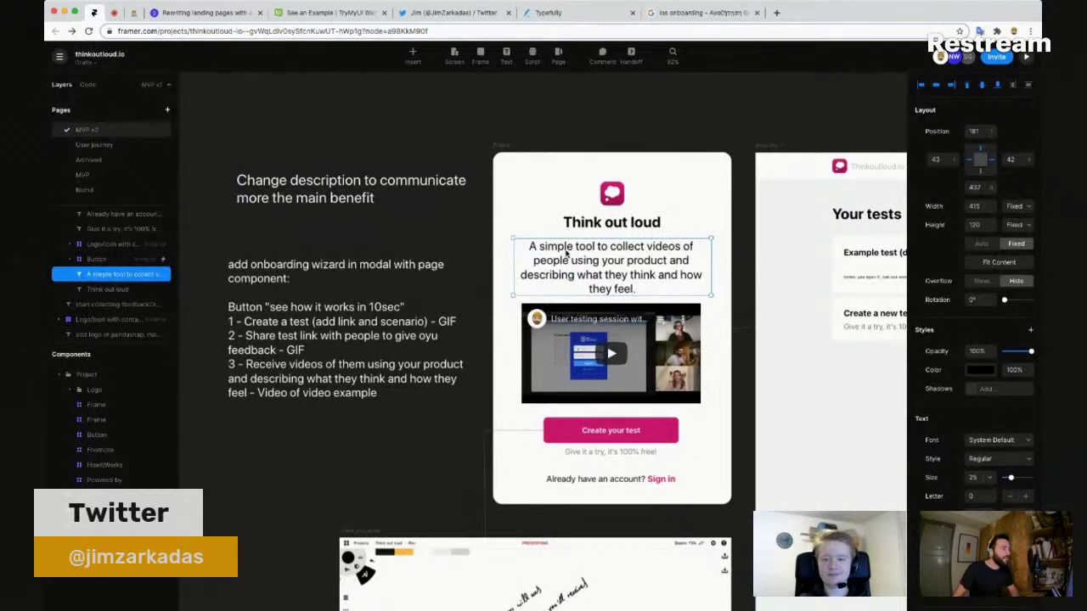
click(328, 200)
double_click(333, 199)
key(Escape)
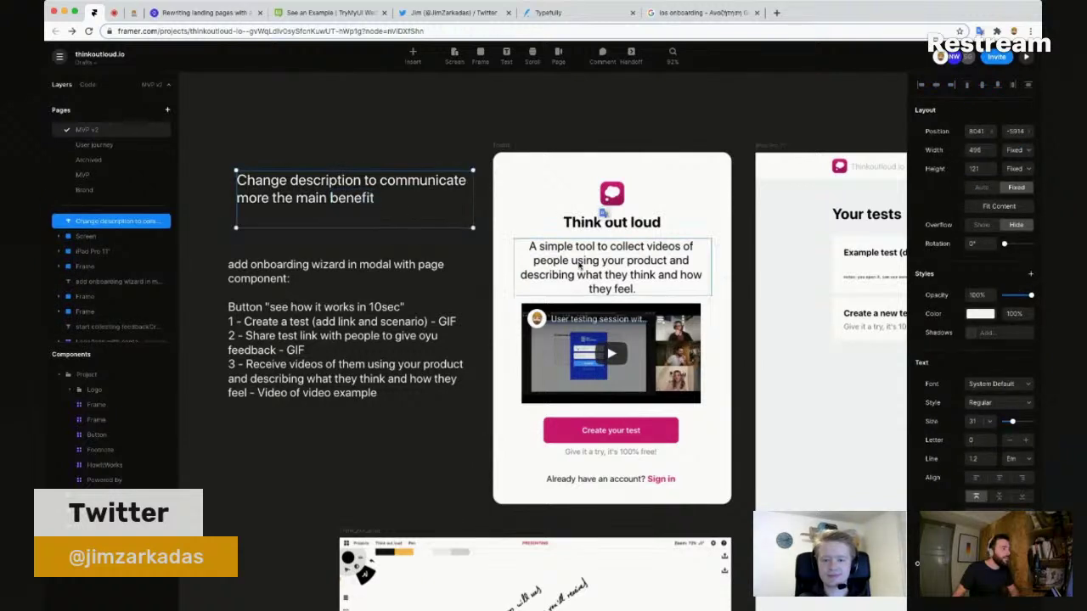
Step: Insert "& free" after "A simple" in the intro card's description and highlight the phrase "simple & free"
click(579, 264)
double_click(584, 260)
click(573, 246)
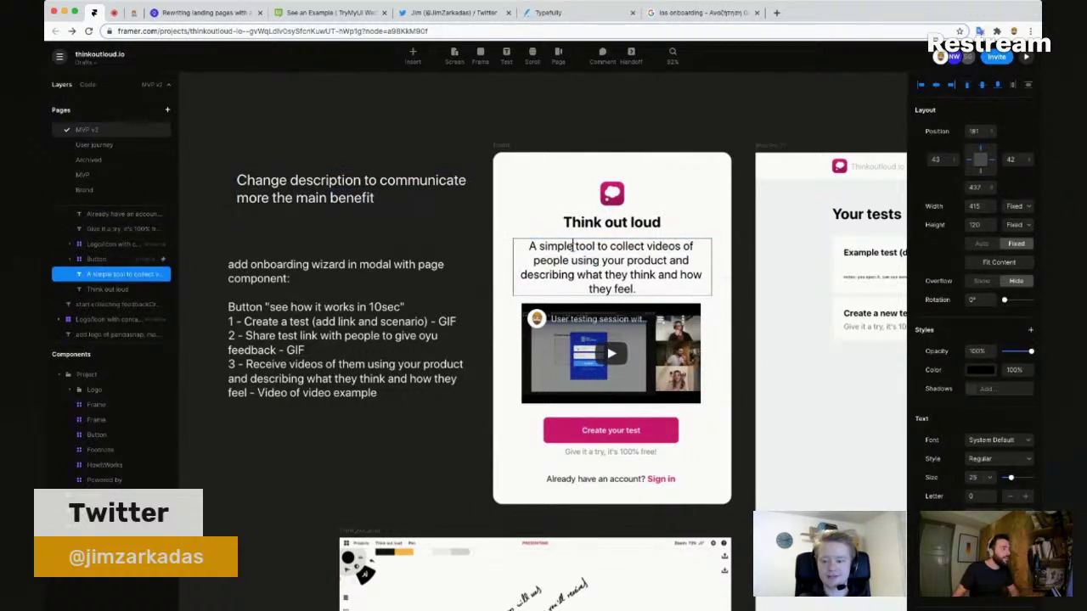
text(& free)
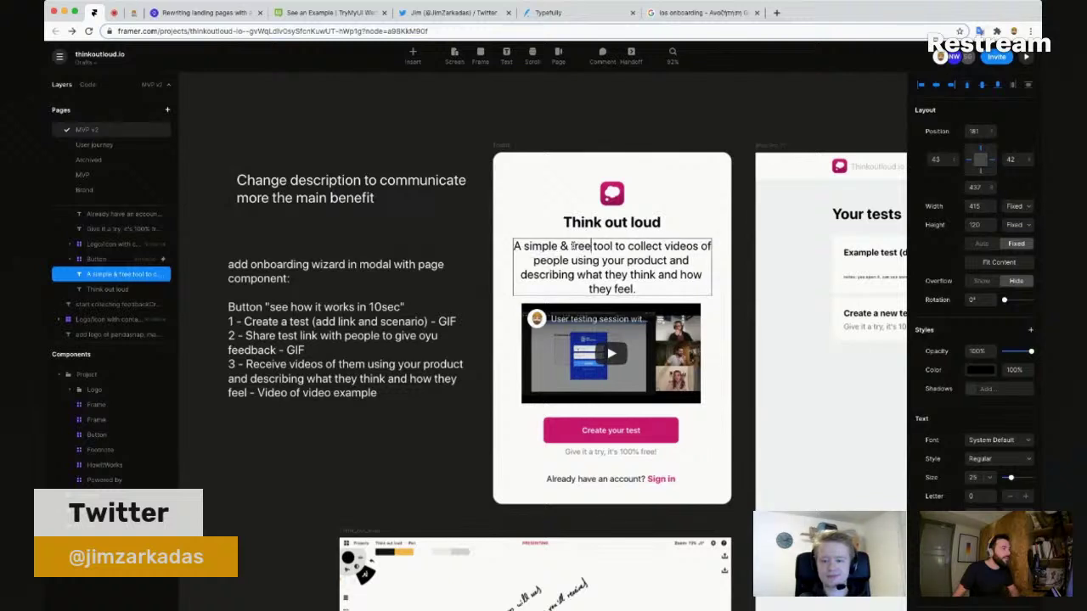
key(super+shift+Left)
key(shift+Right)
key(shift+Right)
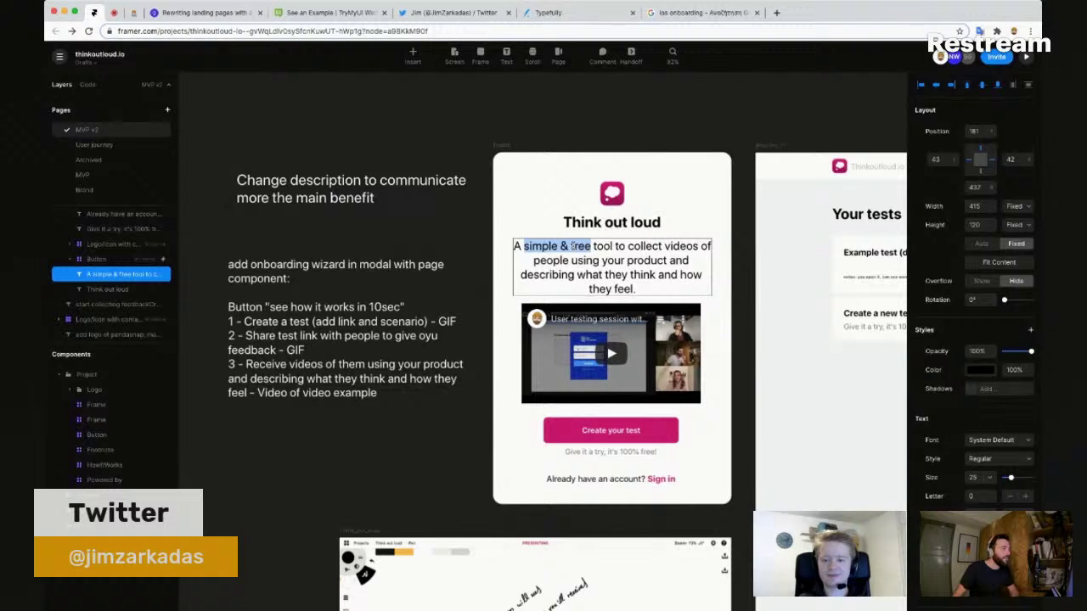
key(Escape)
Step: Delete the note about communicating the main benefit and reopen the intro card's description for editing
click(316, 188)
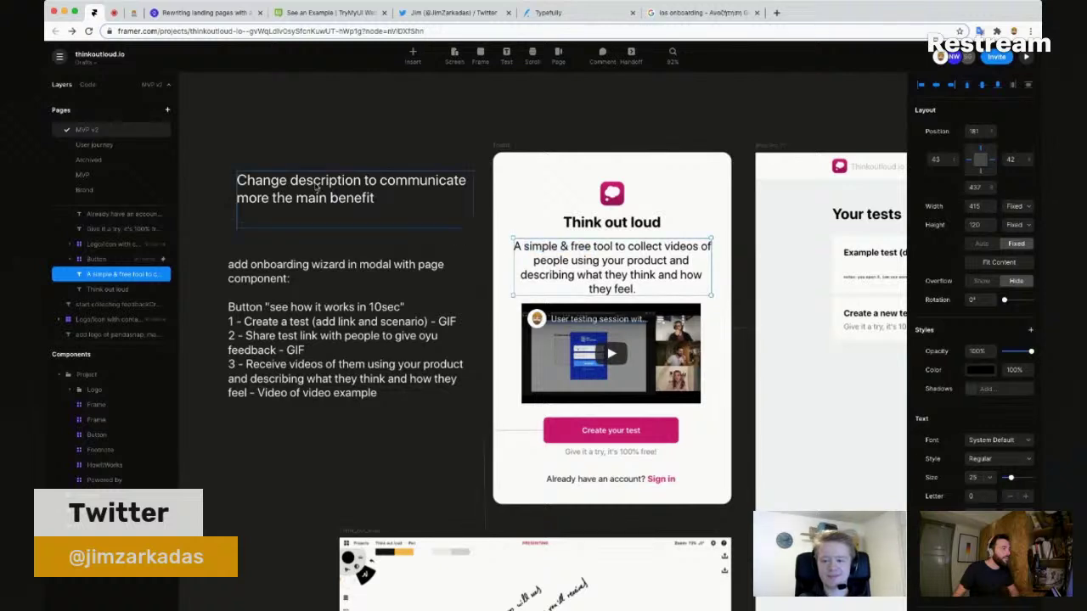
key(BackSpace)
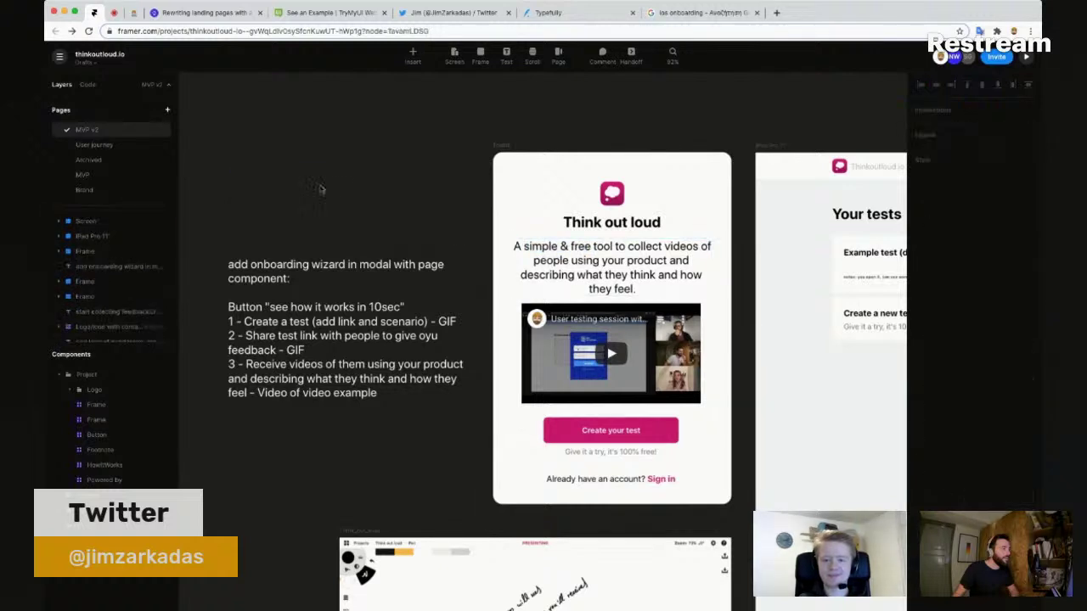
click(589, 251)
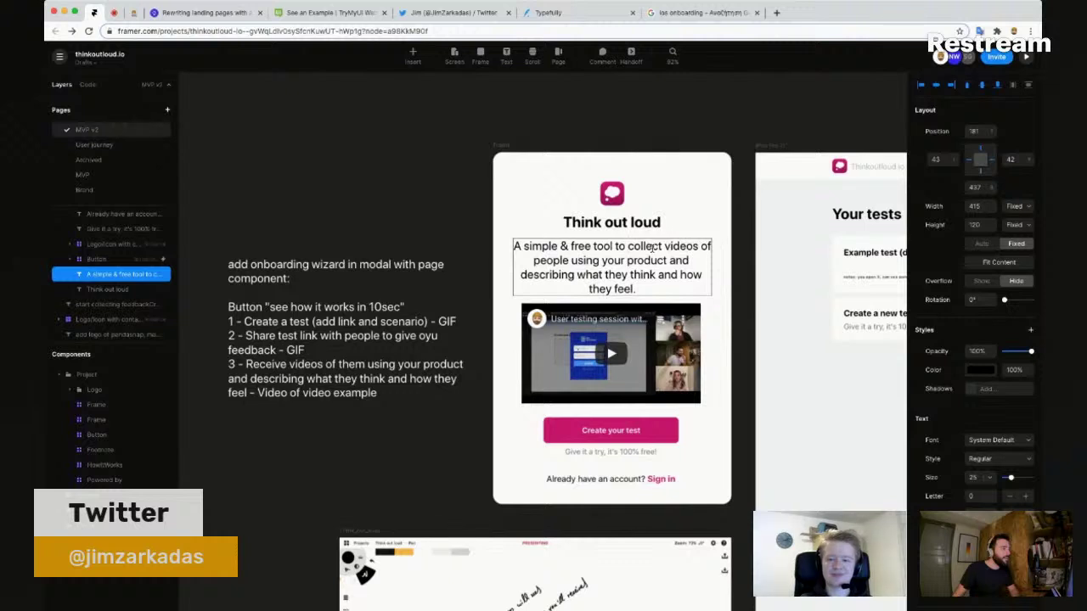
Step: Open lookback.io/features/self-test/ in a new browser tab and examine its headline and tagline, highlighting both
key(super+t)
text(lookback.io/features/self-test/)
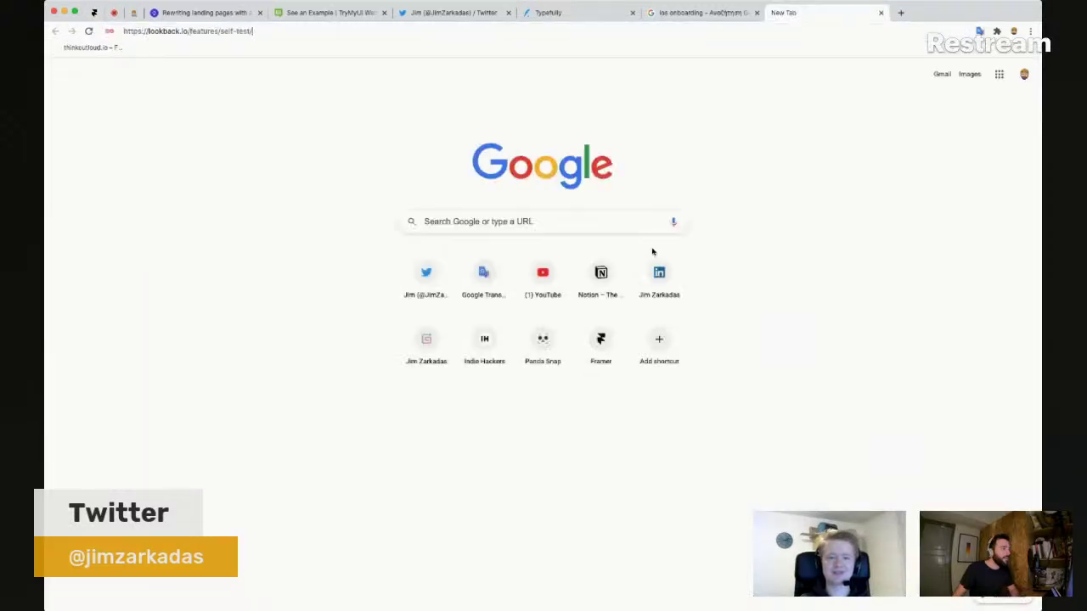
key(Return)
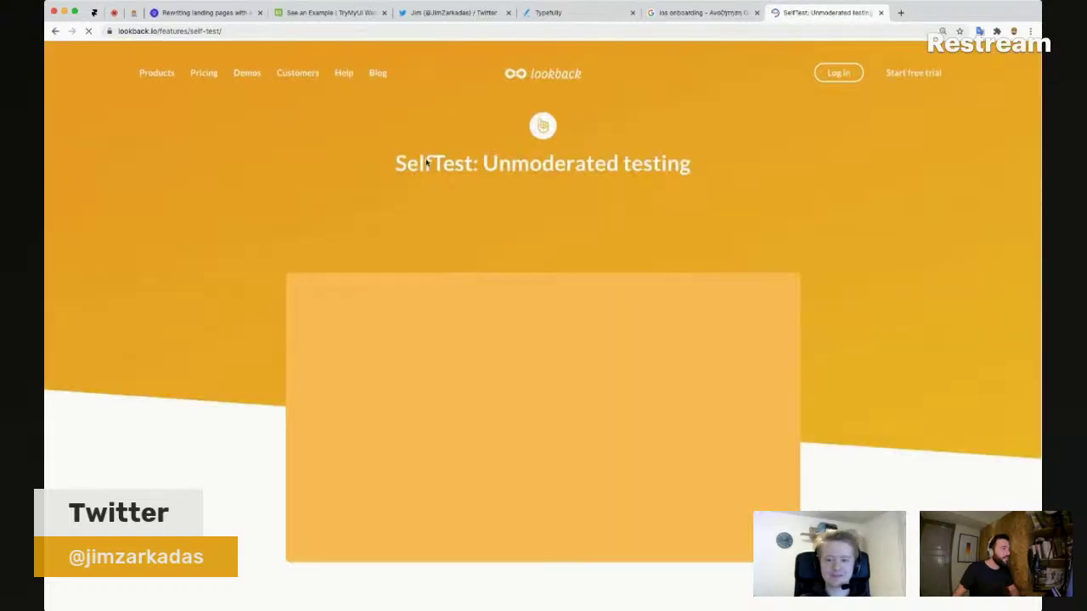
scroll(427, 163, down, 2)
scroll(426, 163, up, 1)
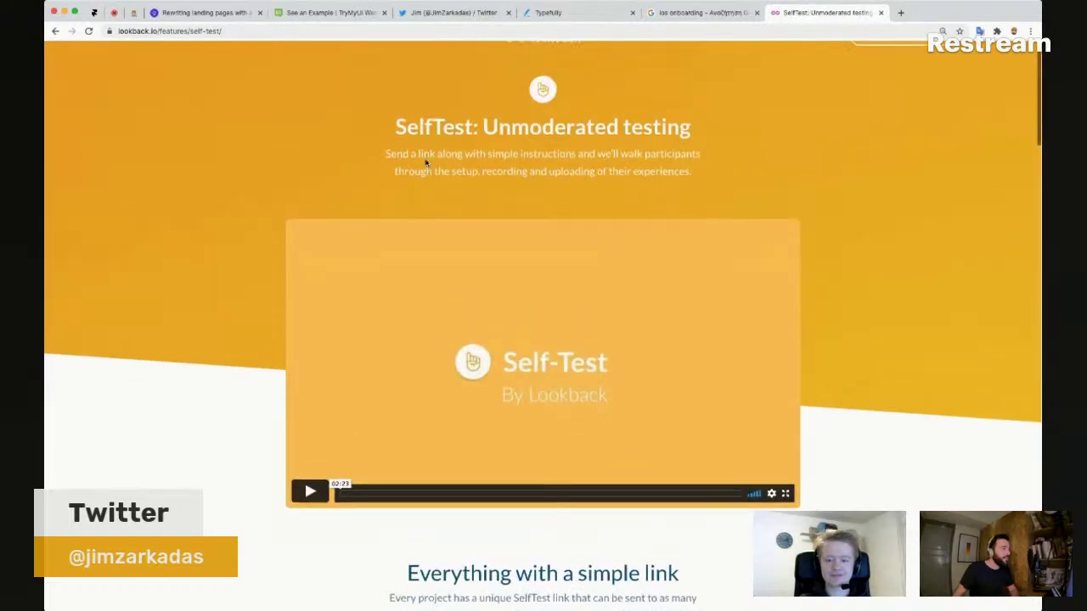
scroll(426, 162, up, 1)
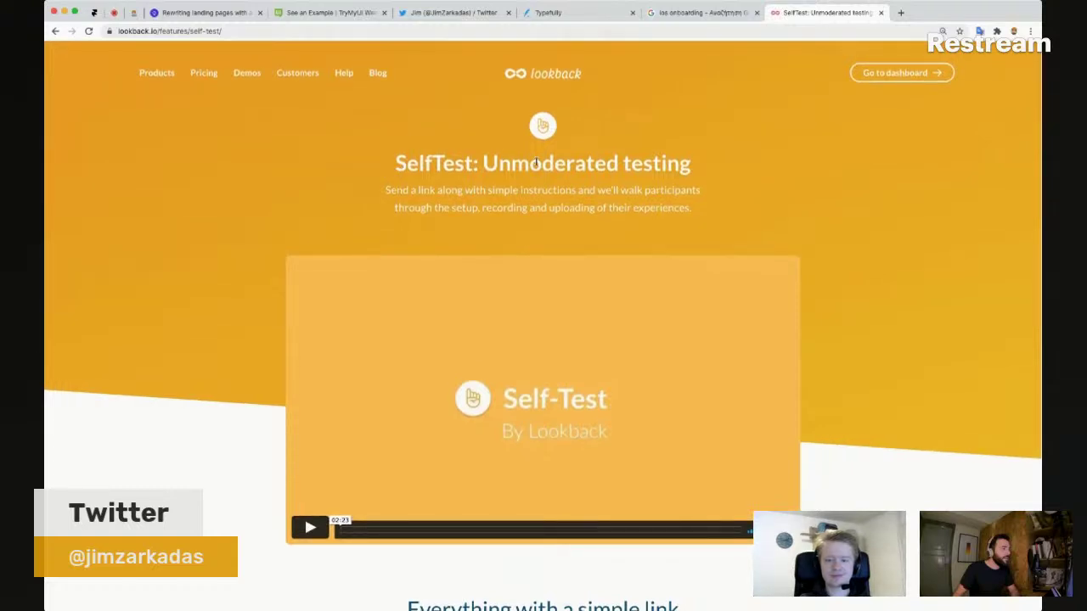
drag(413, 160, 544, 223)
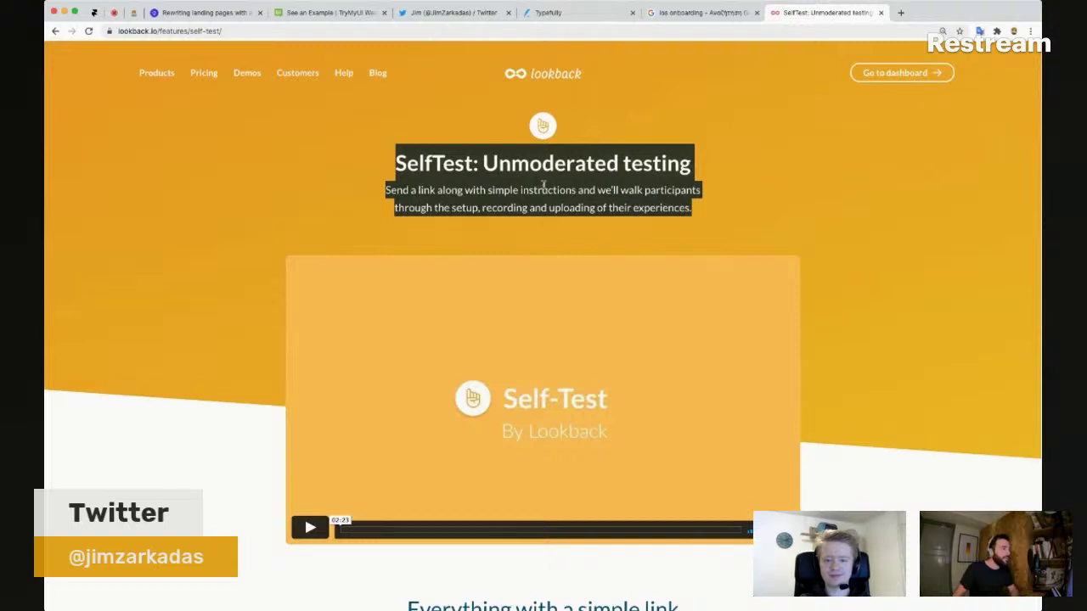
Step: Switch to the Typefully page and examine its tagline again, highlighting "Distraction-free"
click(550, 13)
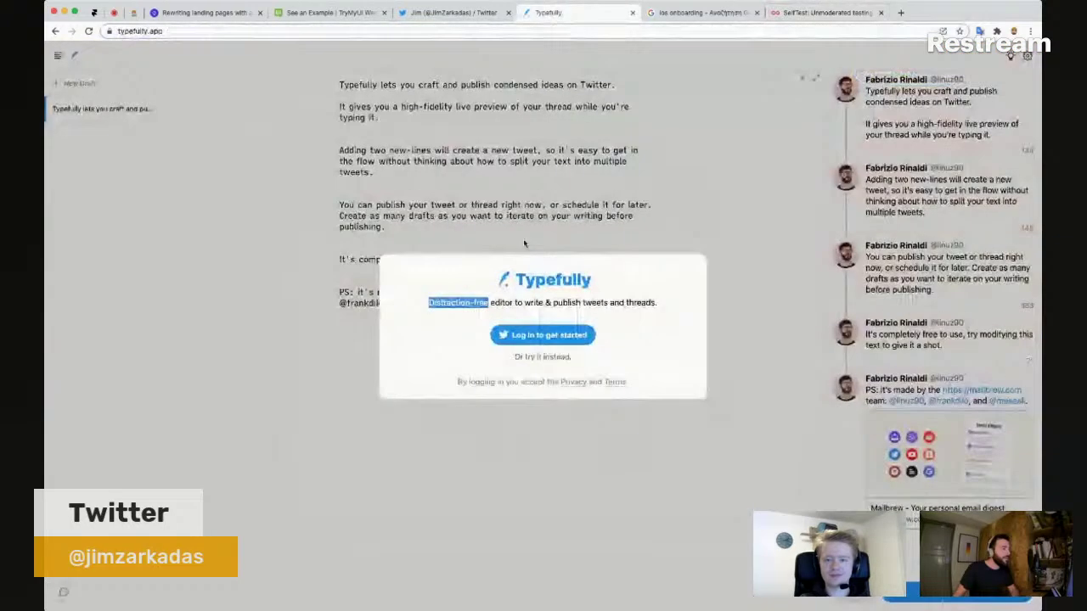
click(427, 302)
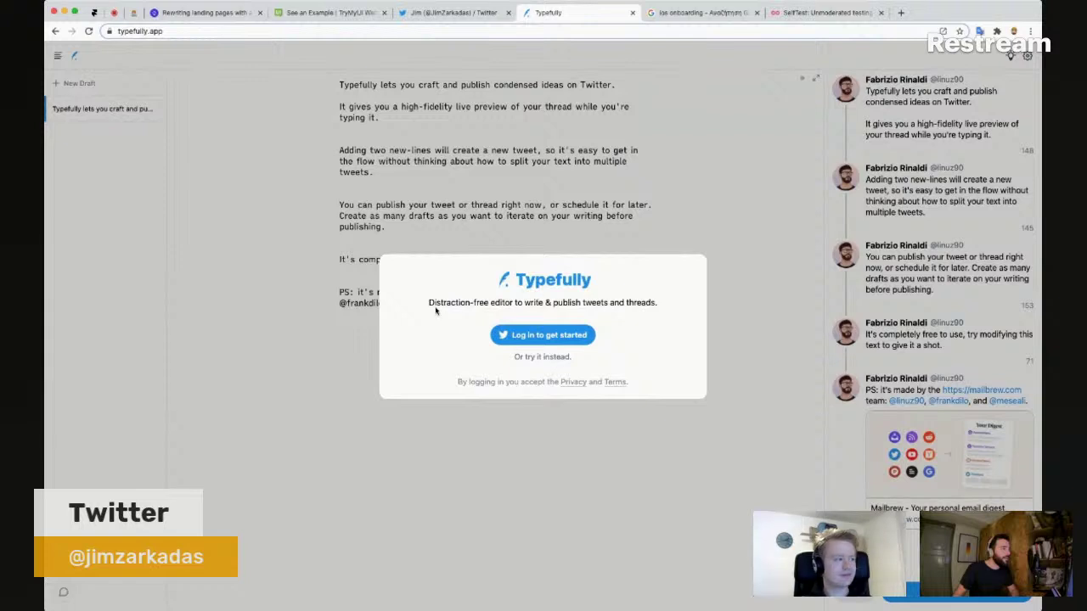
drag(428, 304, 491, 303)
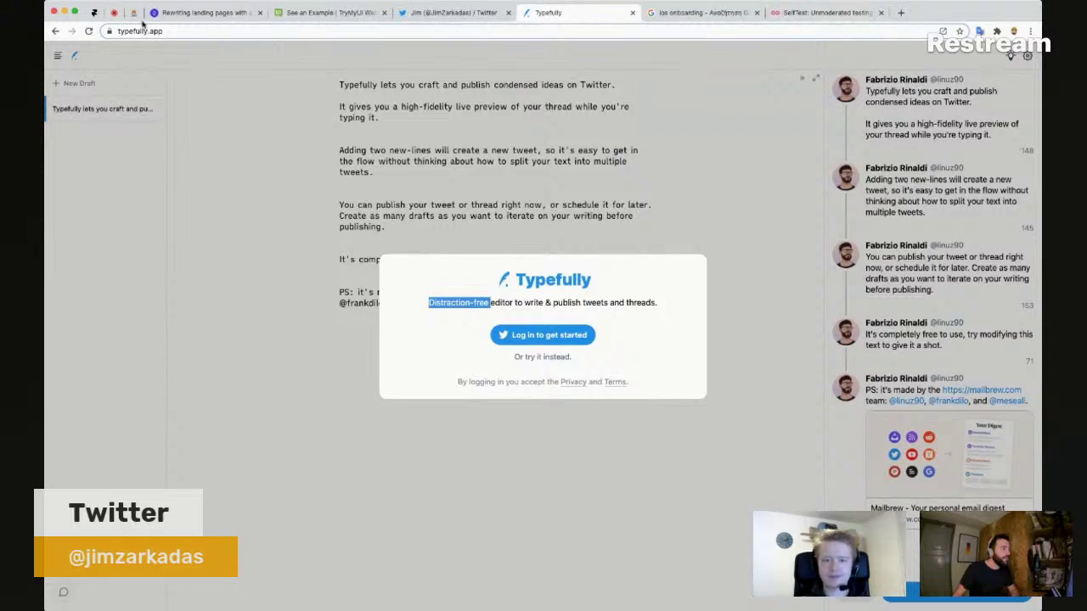
Step: Return to the Framer project and review the wording of the intro card's description, highlighting "your"
click(95, 14)
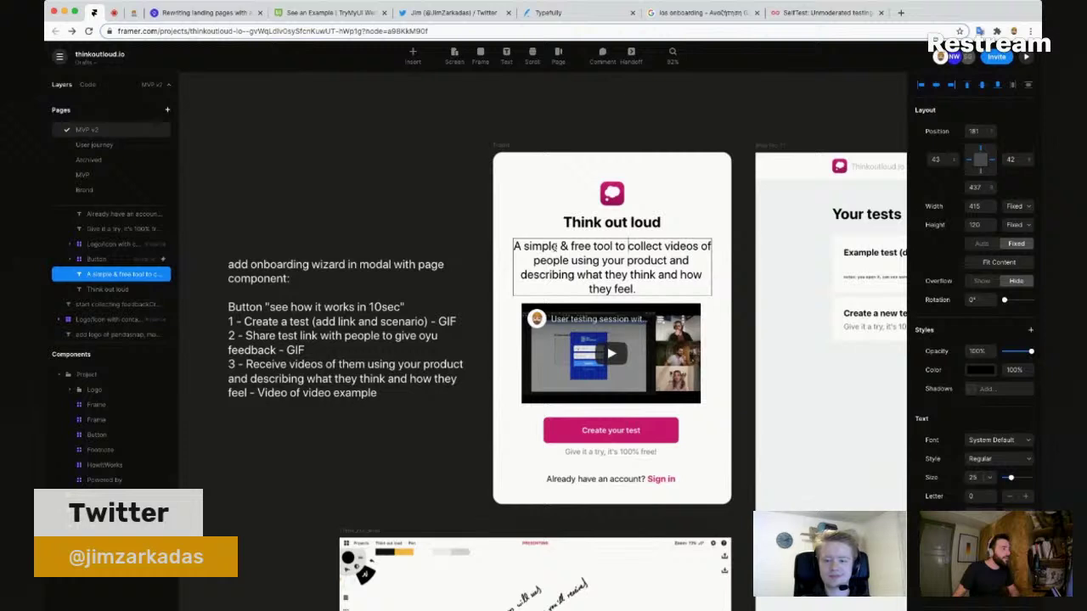
key(Escape)
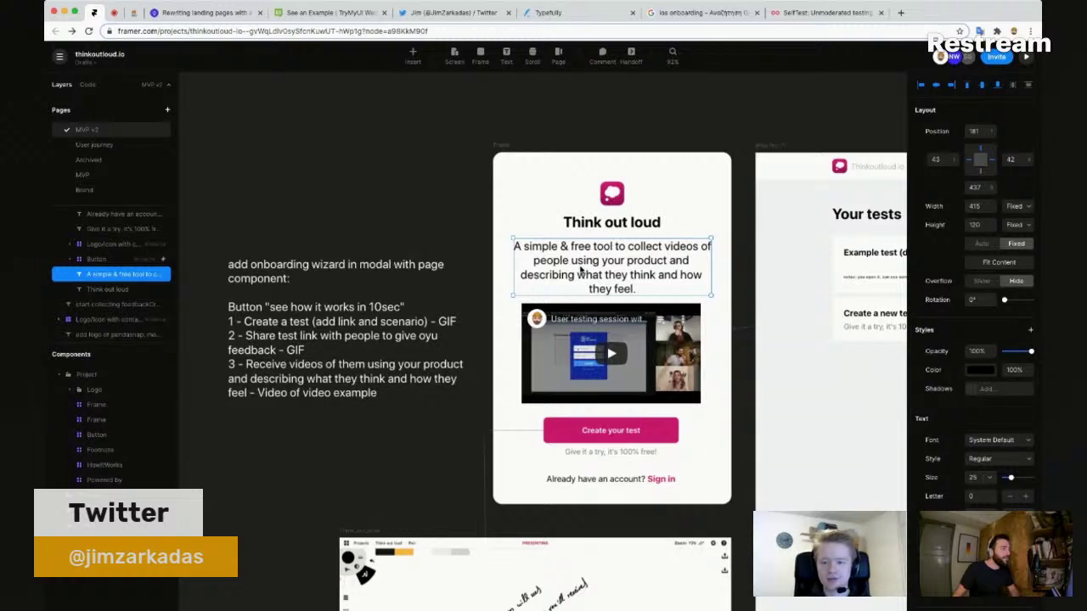
double_click(613, 261)
double_click(613, 260)
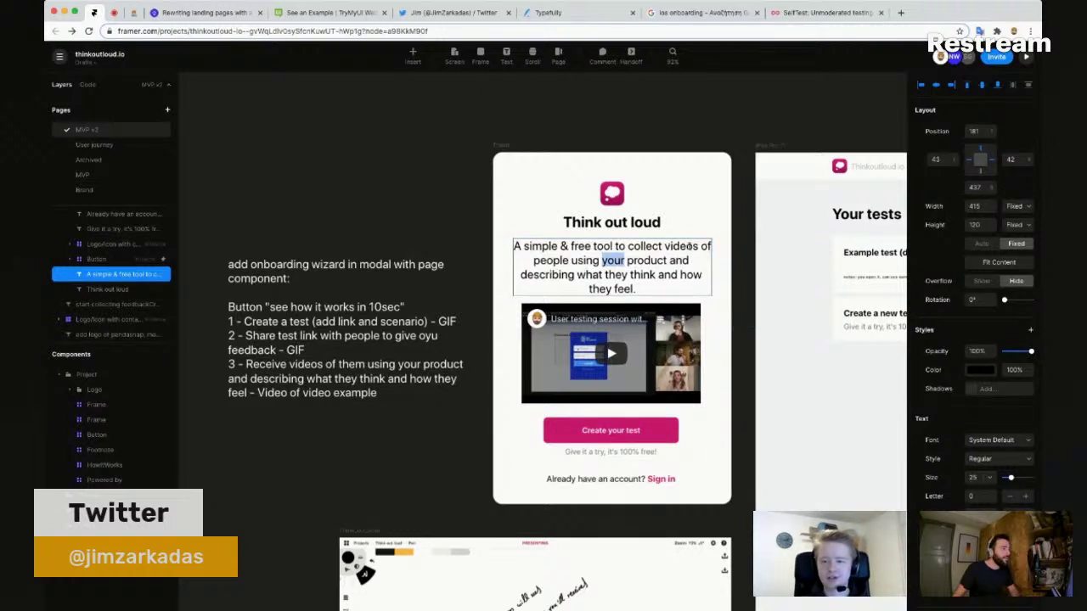
click(694, 245)
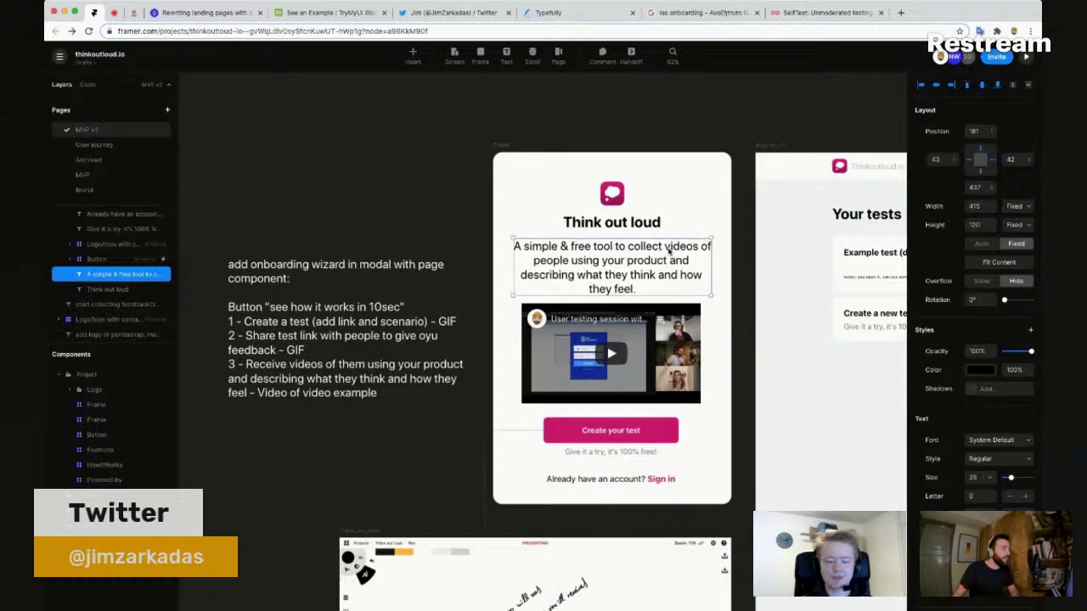
key(Escape)
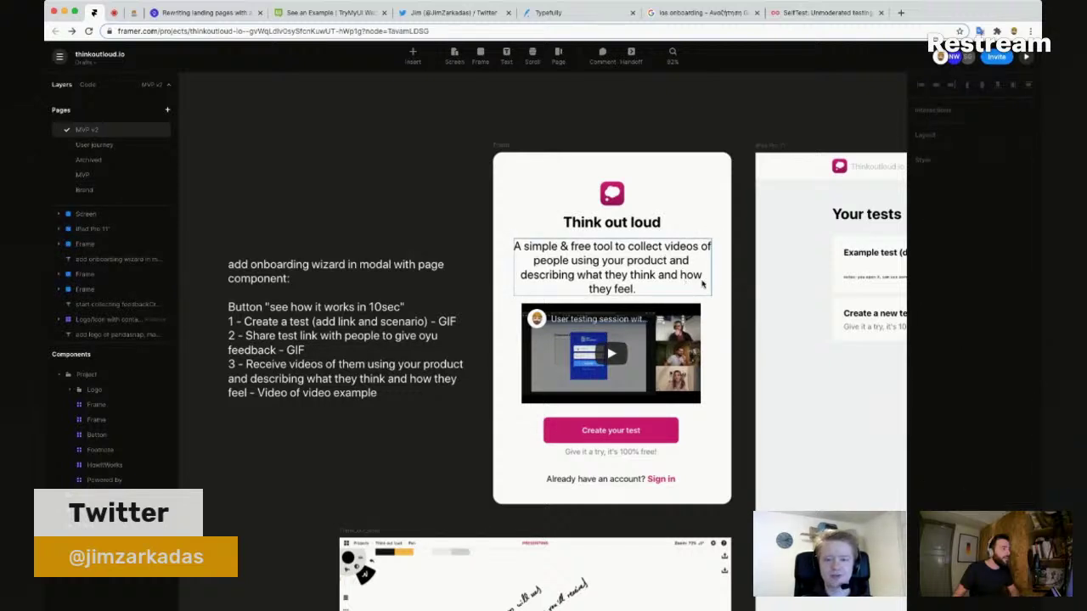
Step: Try to replace the intro card's embedded YouTube video with an empty frame
scroll(704, 300, right, 2)
scroll(704, 300, right, 2)
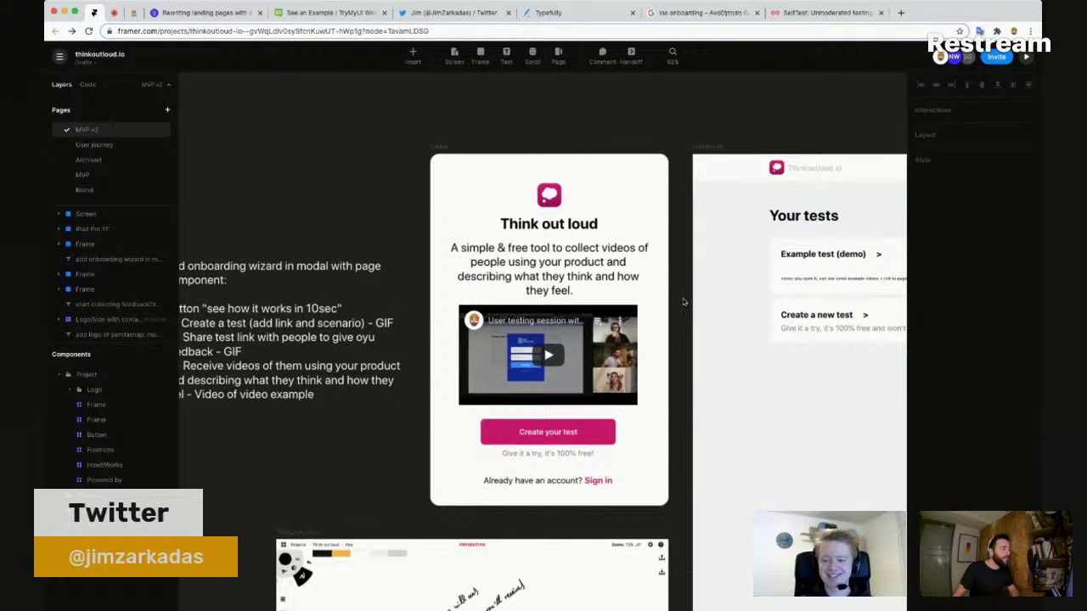
click(628, 277)
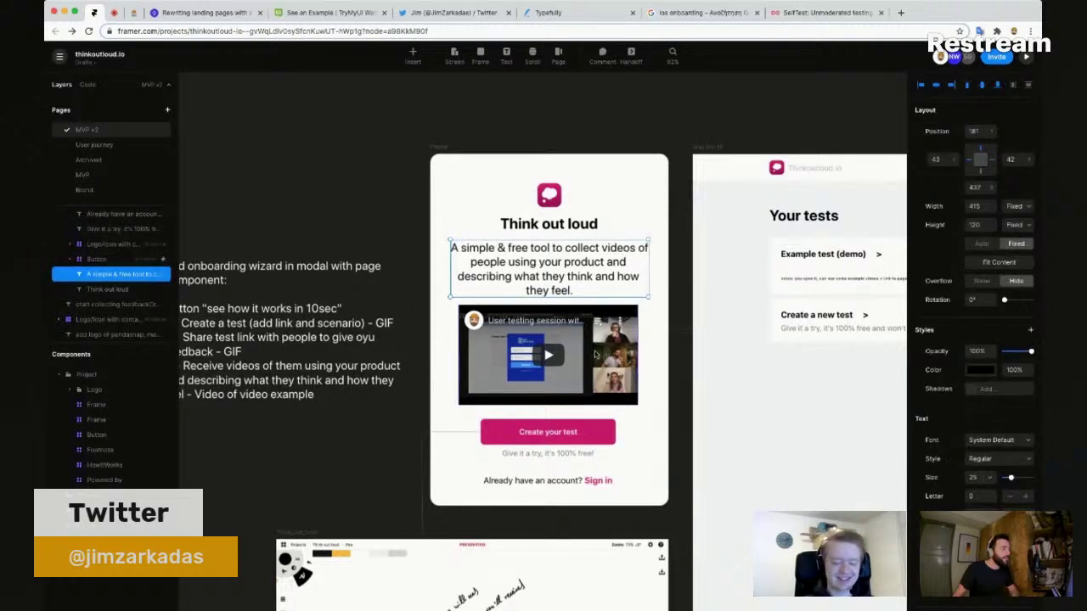
click(613, 353)
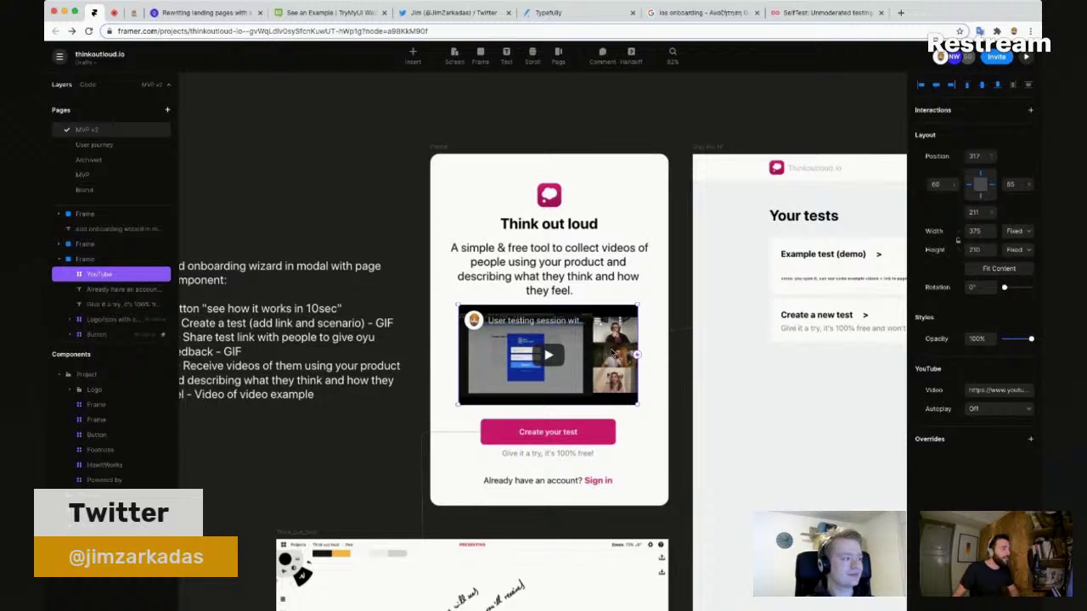
key(Delete)
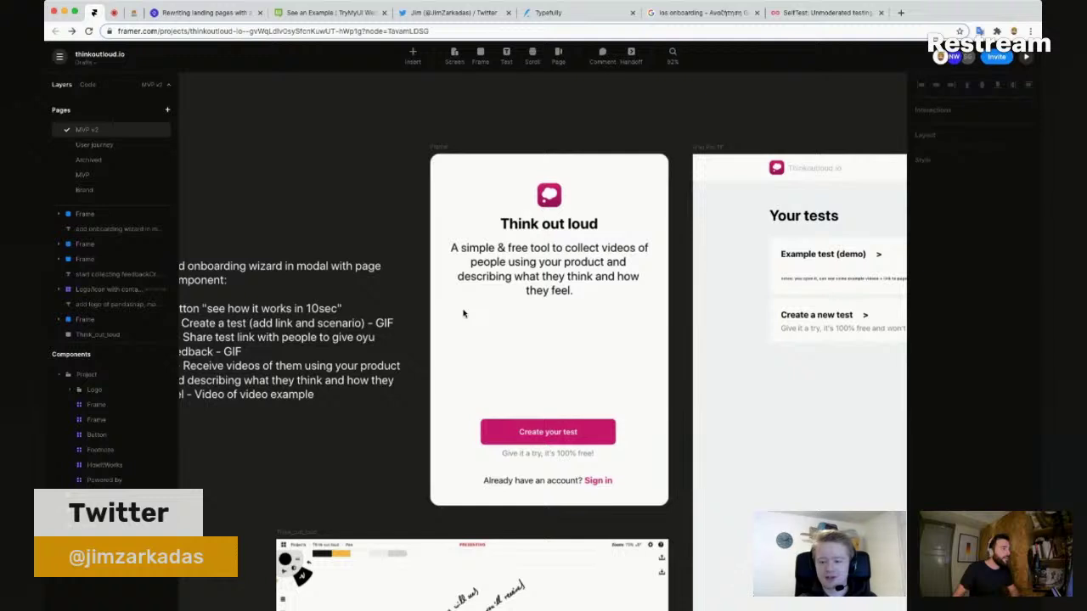
key(f)
drag(454, 303, 660, 414)
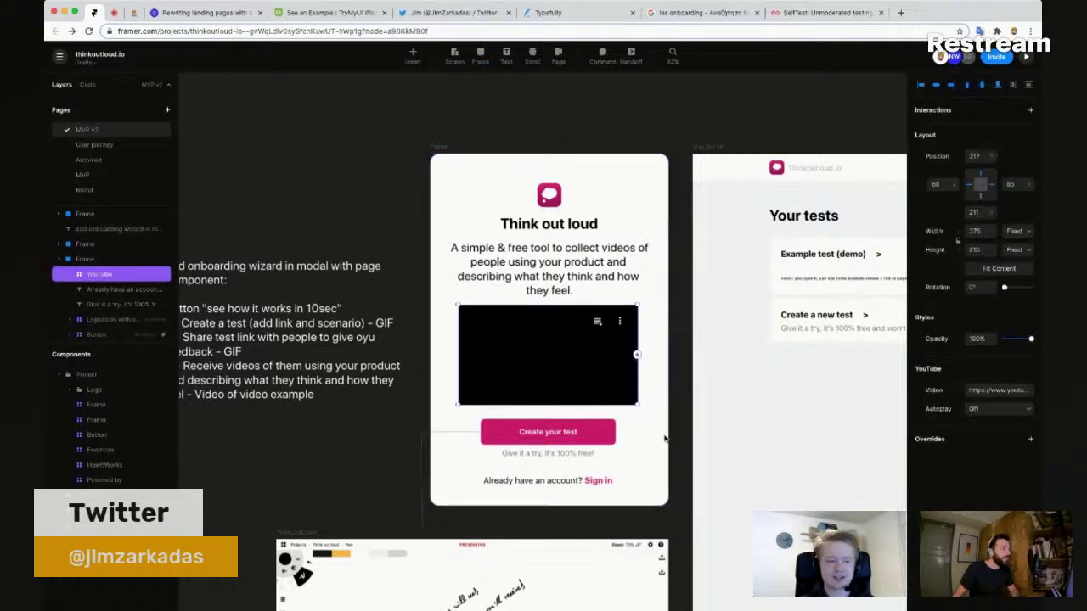
click(669, 466)
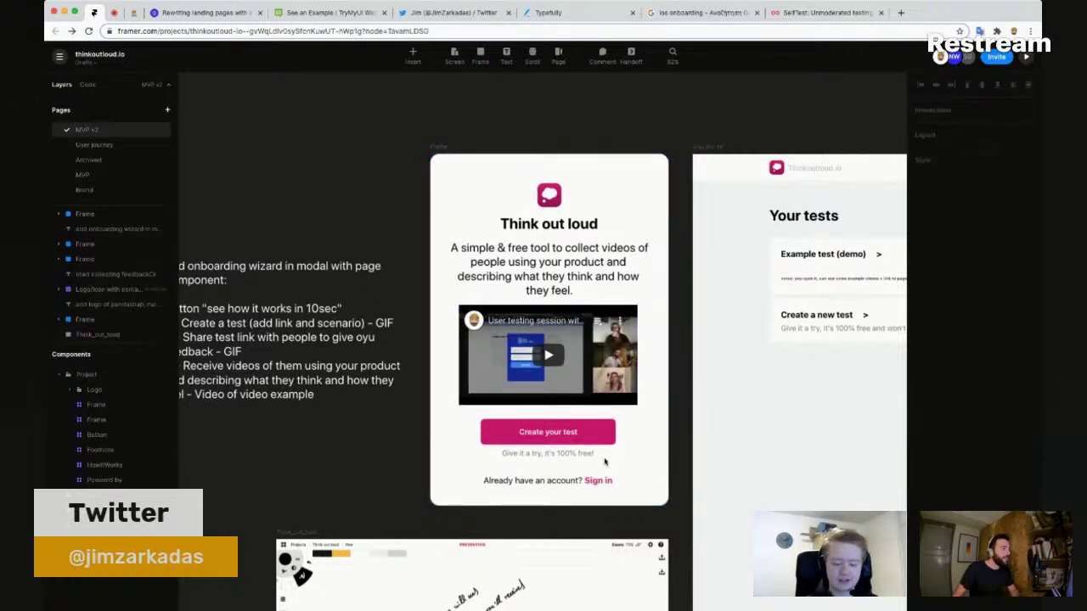
Step: Capture the usability video player from the TryMyUI example page, then return to Framer and delete the intro card's YouTube video
click(359, 17)
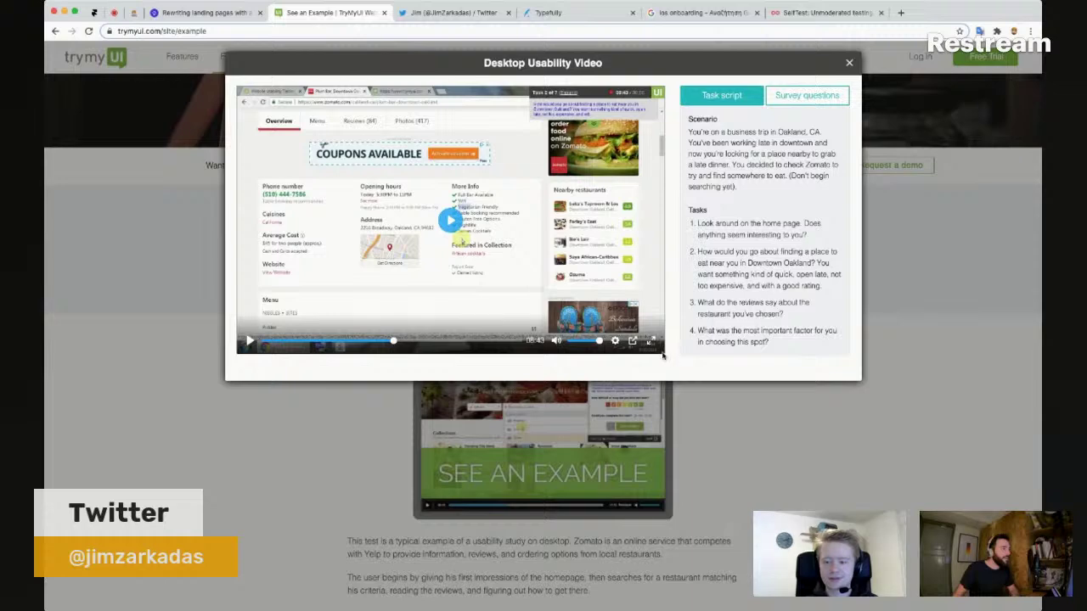
click(96, 12)
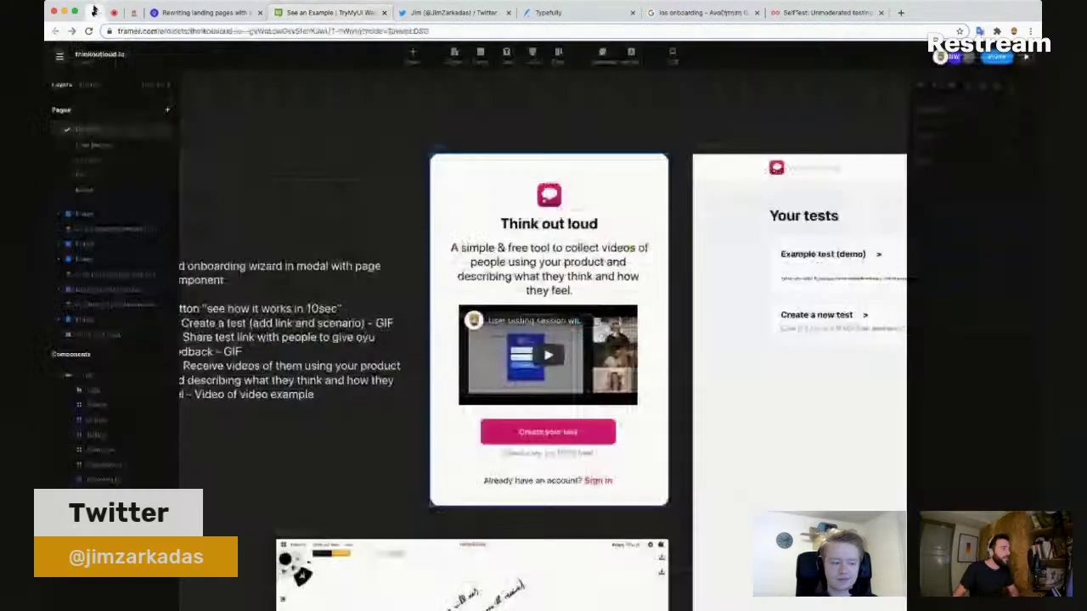
click(573, 385)
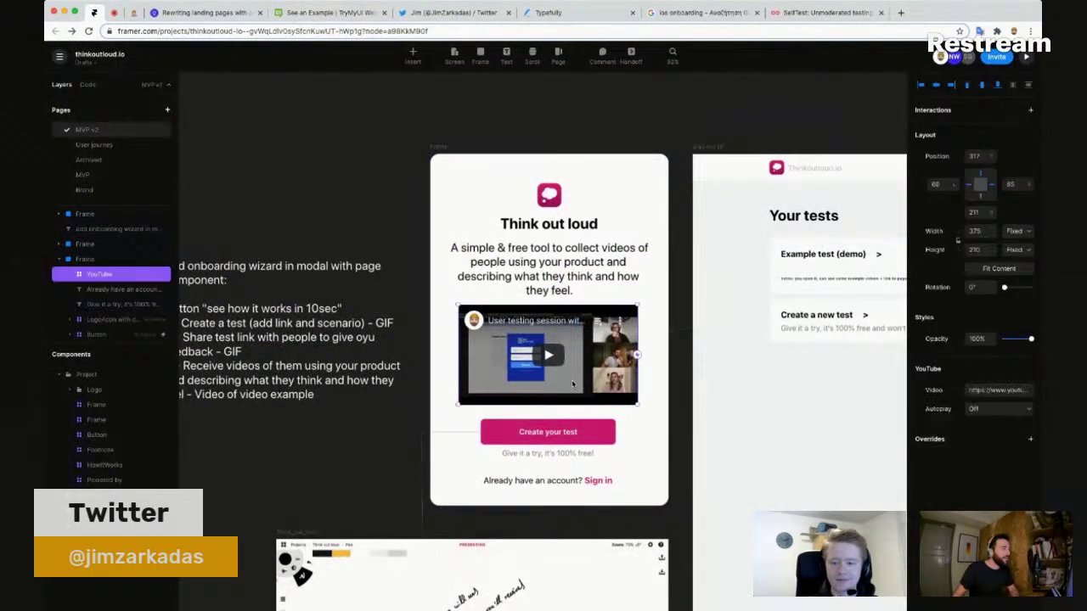
key(Delete)
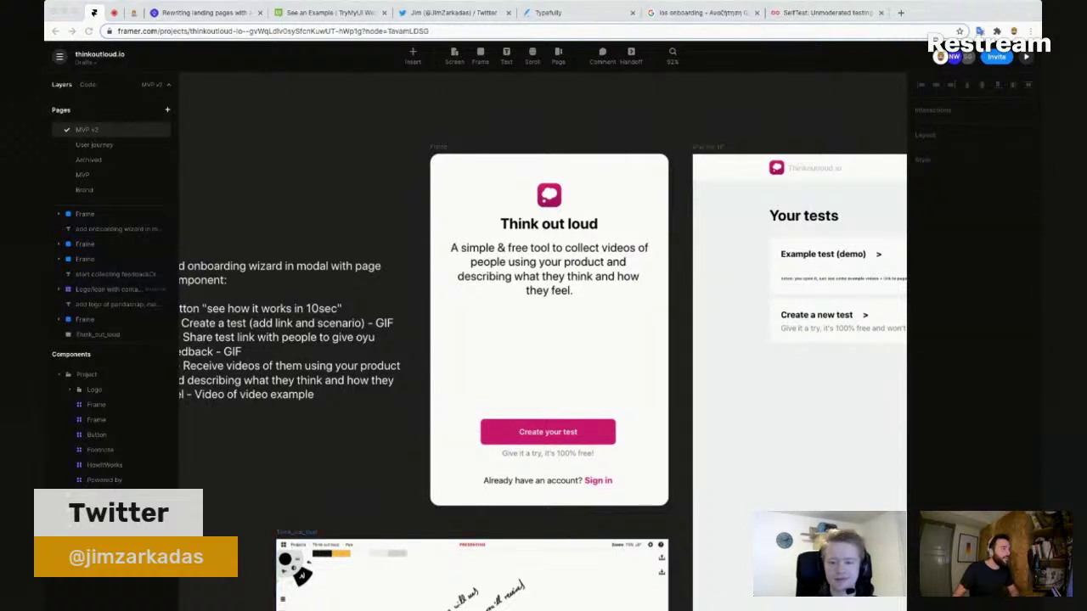
Step: Place the TryMyUI screenshot in the intro card, scaled to about 398 by 249, directly below the description
drag(507, 314, 512, 347)
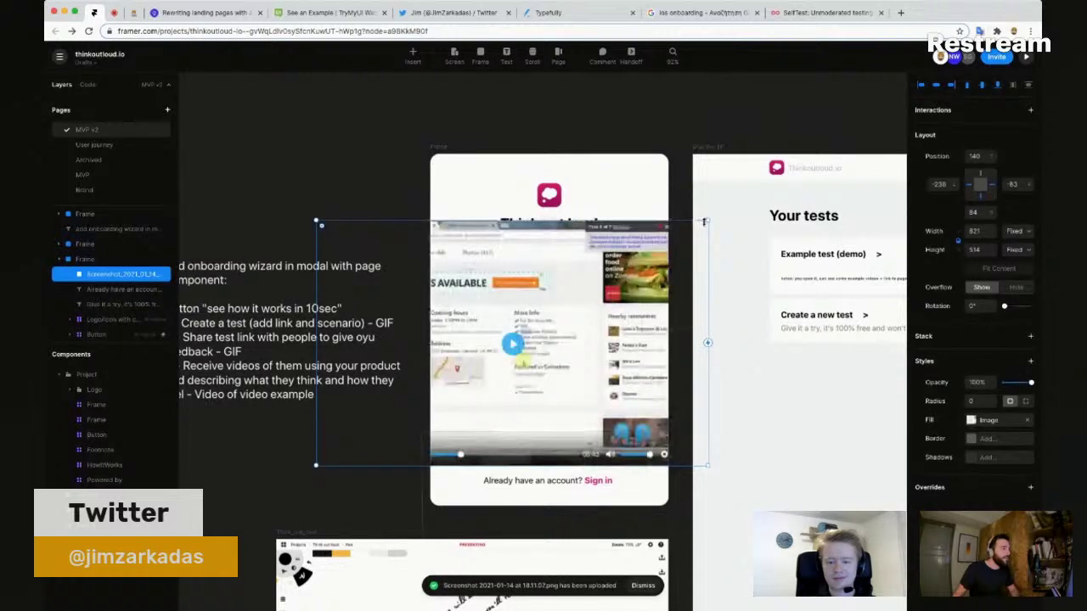
drag(705, 221, 605, 327)
drag(539, 335, 559, 352)
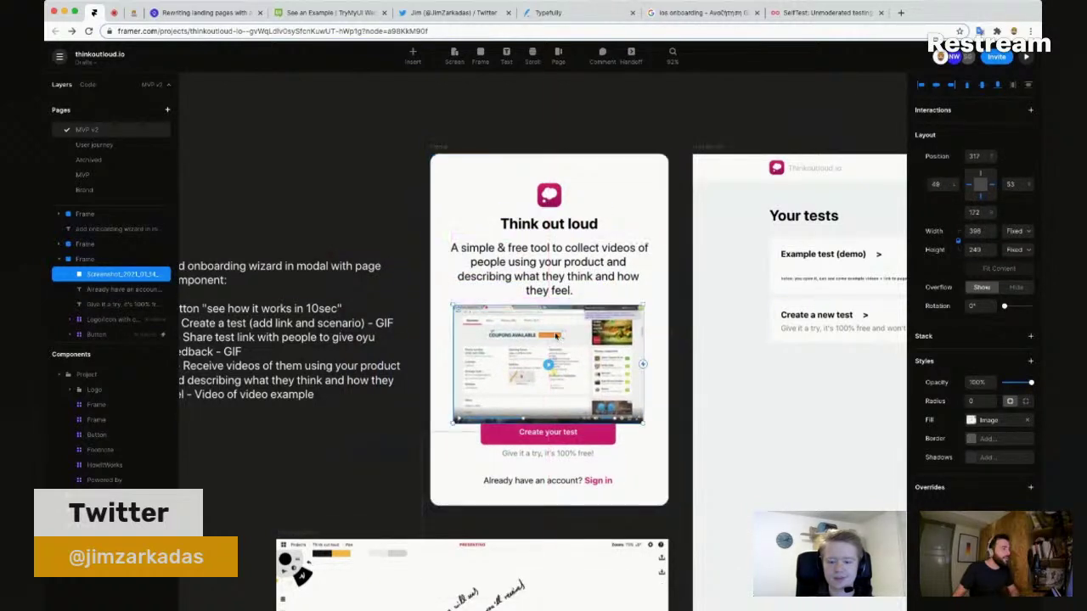
scroll(556, 348, down, 3)
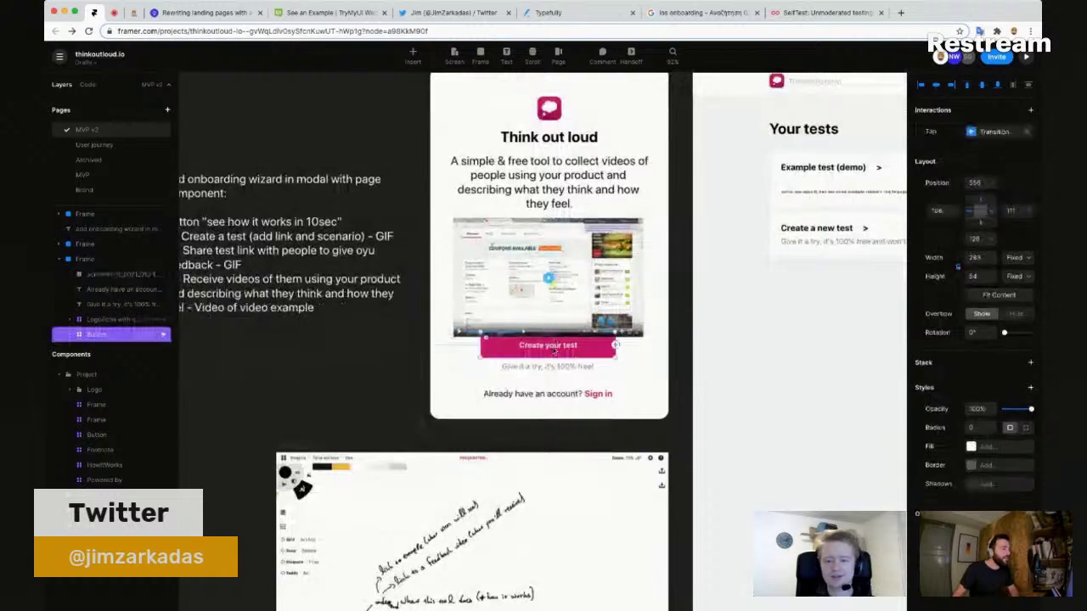
click(560, 365)
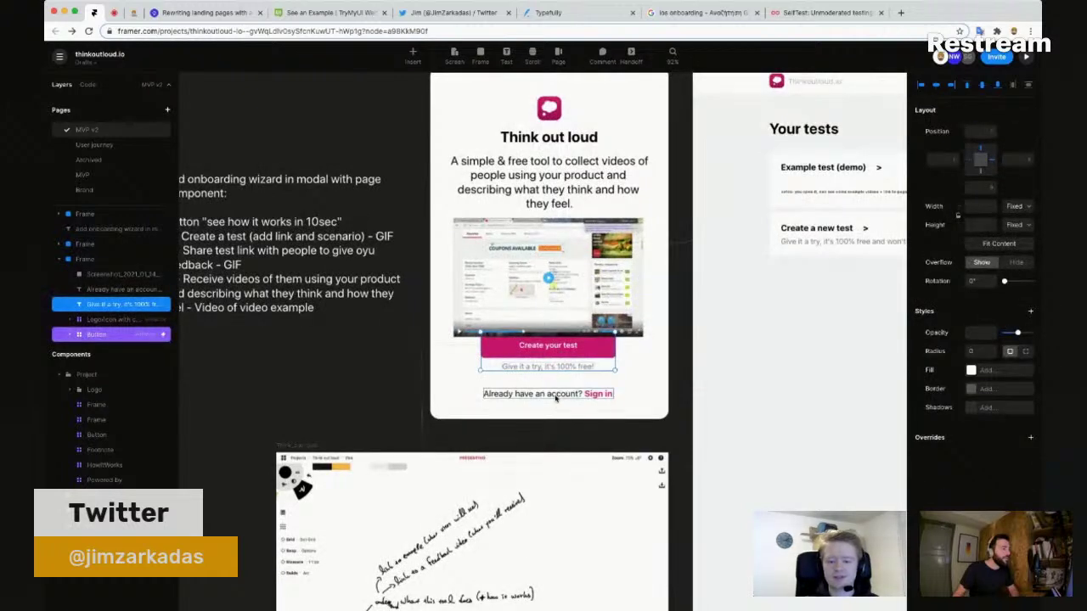
click(603, 437)
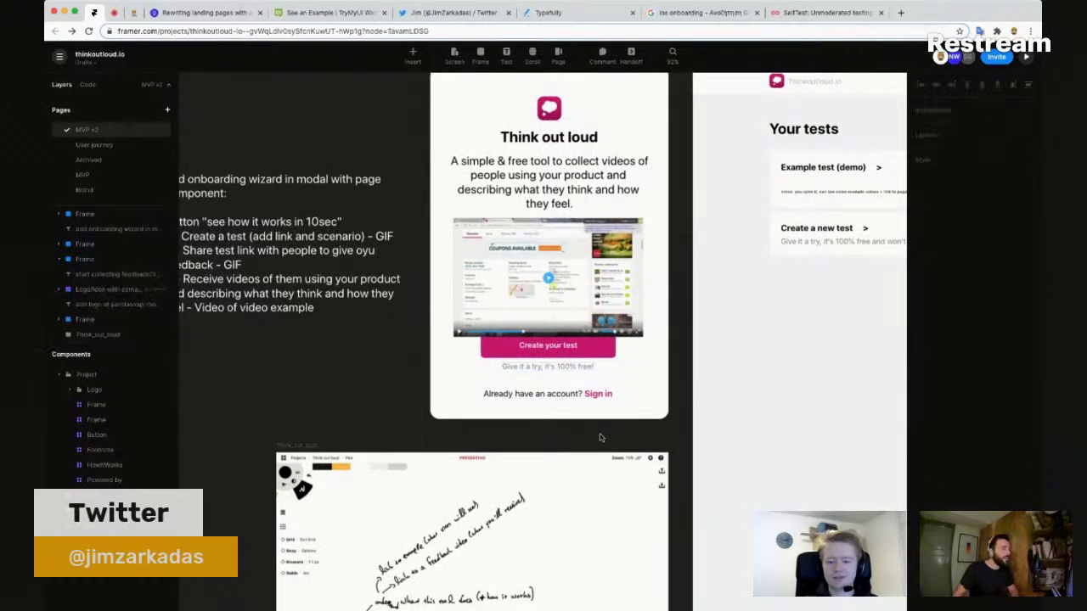
Step: Move the "Already have an account? Sign in" line above the intro card's logo, and shift the button and its caption below the screenshot
click(547, 393)
drag(548, 393, 548, 85)
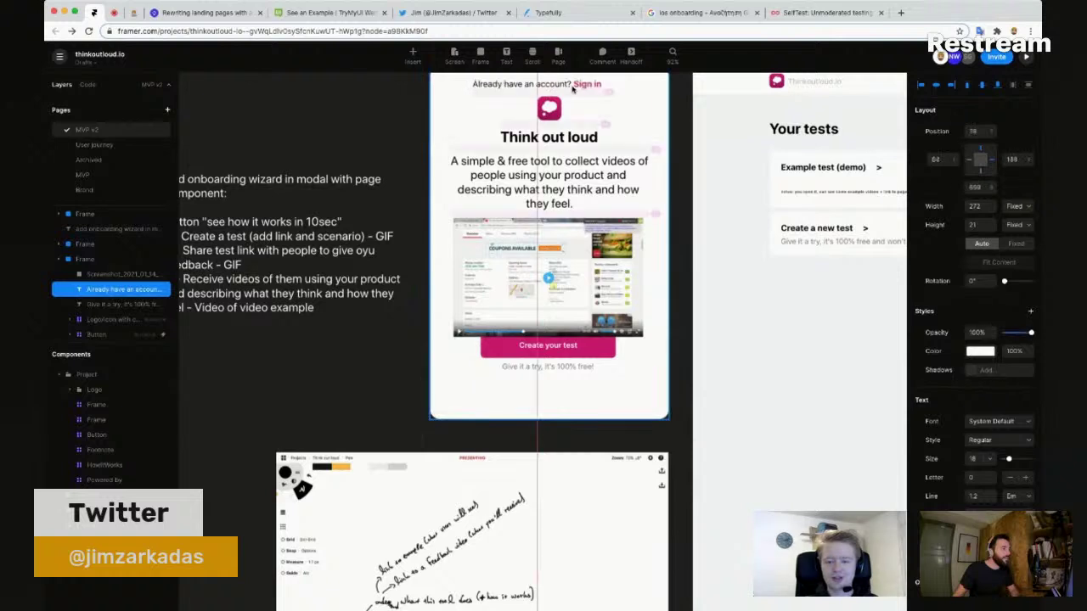
click(550, 365)
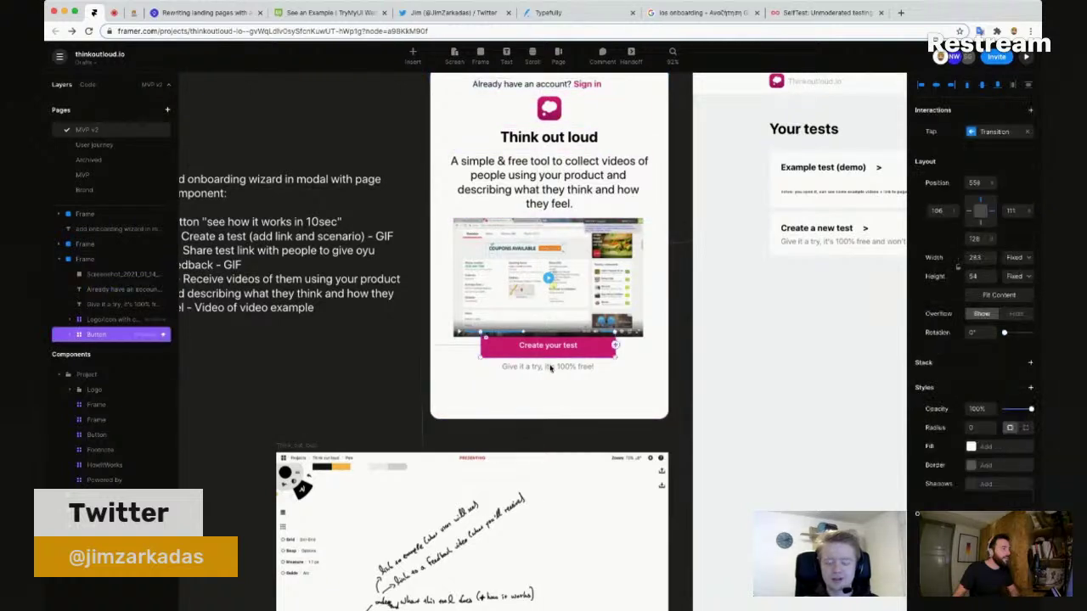
shift+click(556, 366)
drag(560, 370, 562, 391)
click(544, 430)
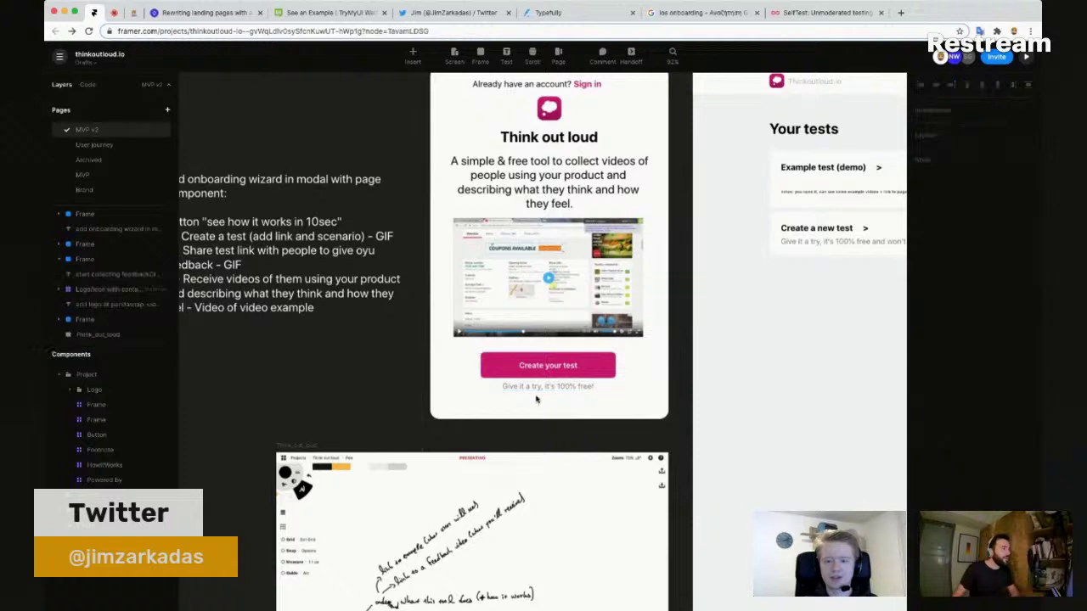
Step: Change the intro card's button text to "How it works in 10 secs"
click(546, 365)
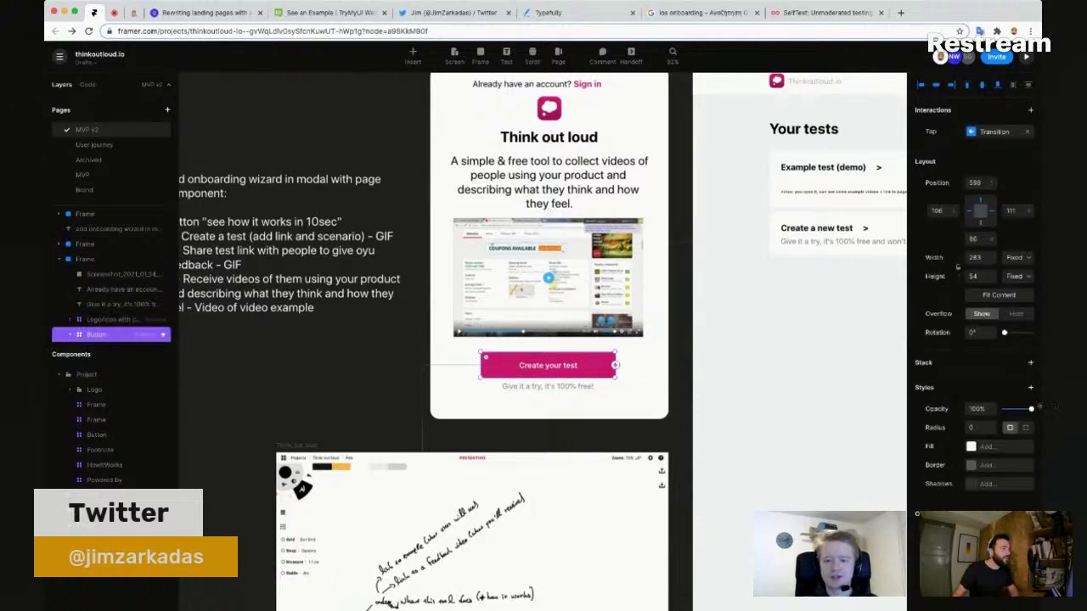
click(548, 366)
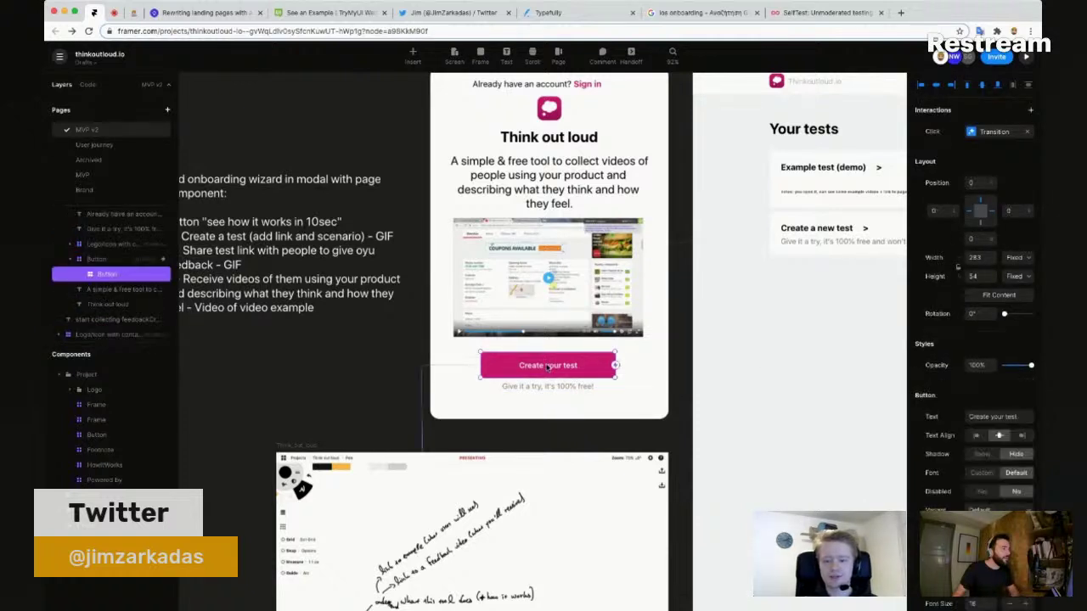
click(1012, 416)
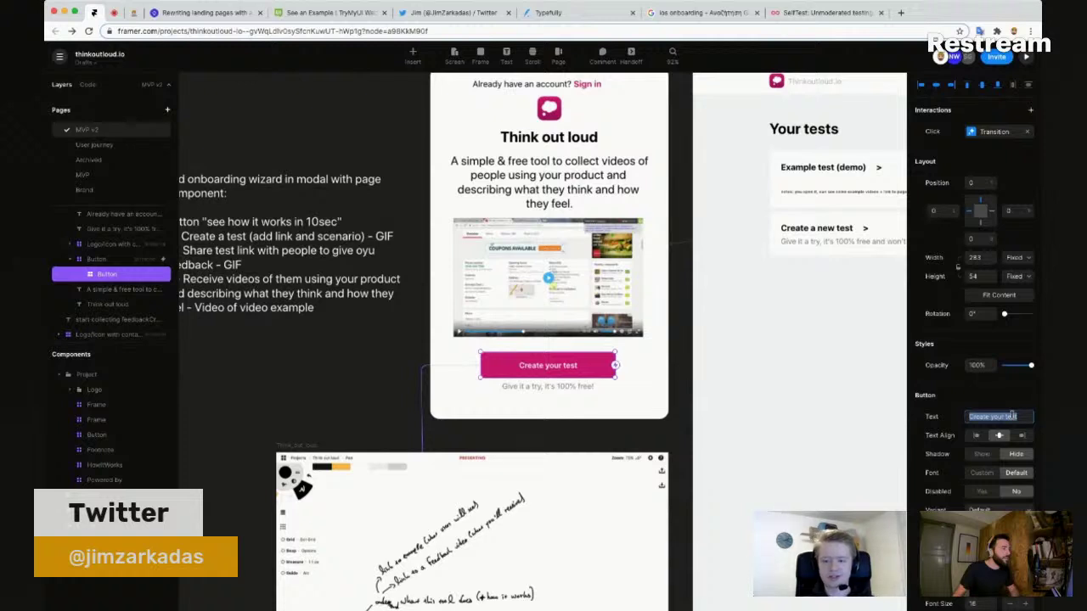
text(How it wo)
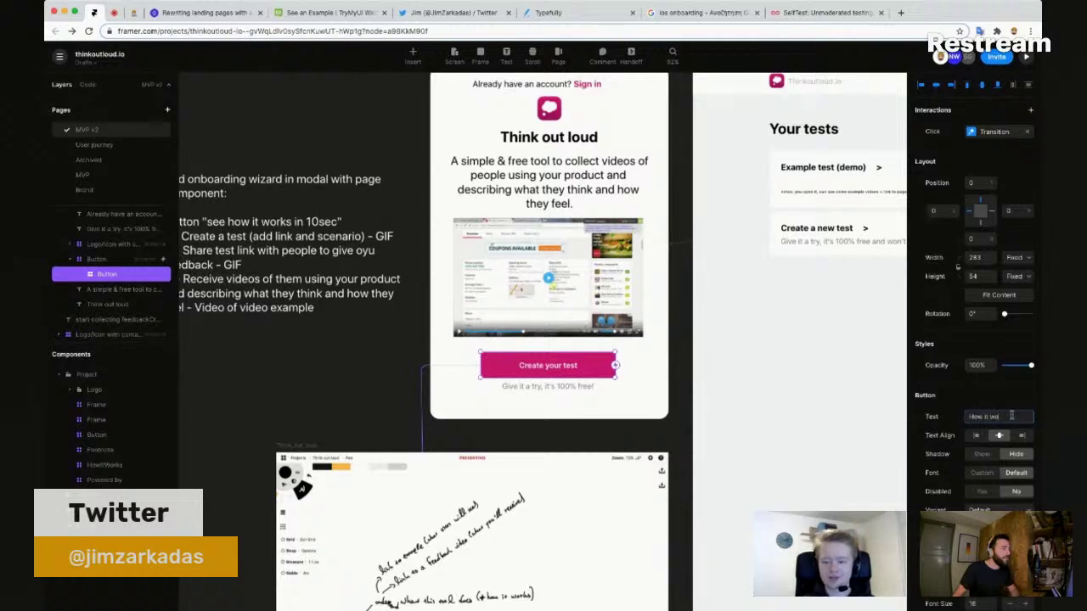
text(rks in 10 secs)
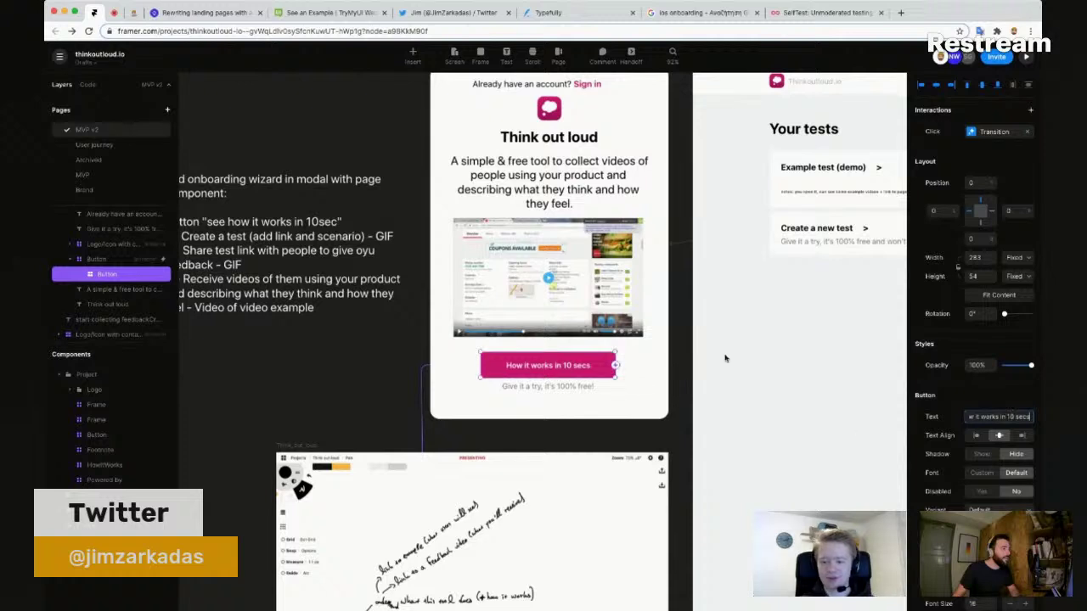
click(682, 318)
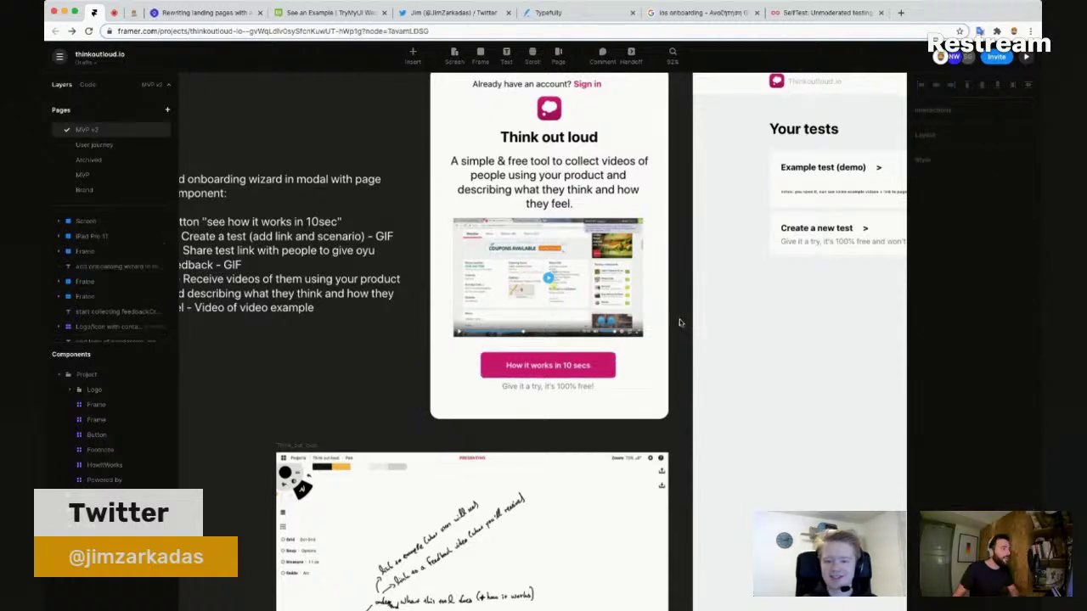
click(638, 327)
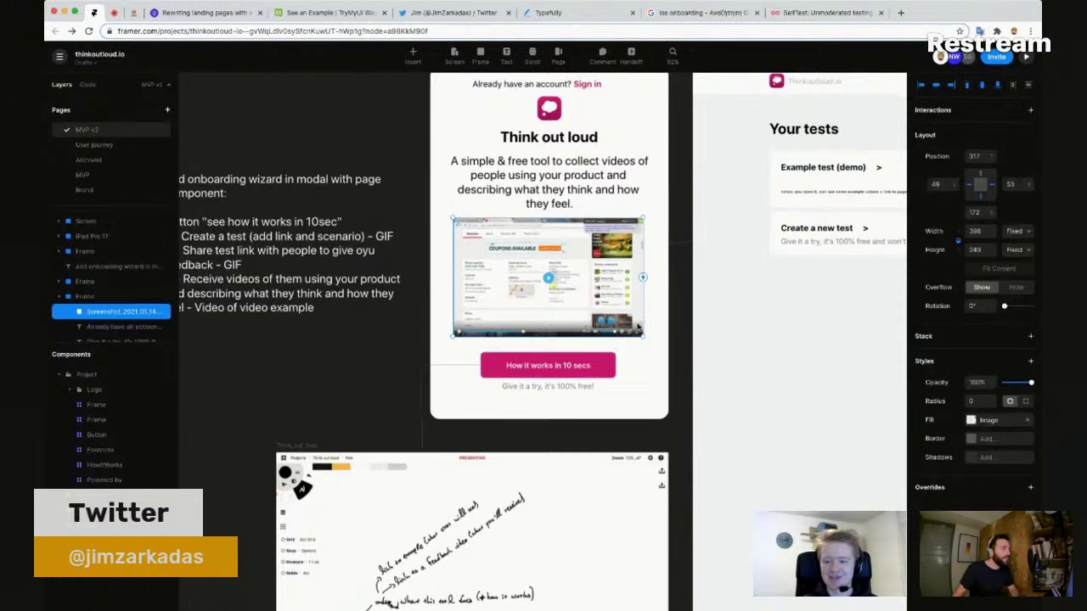
click(592, 367)
scroll(506, 365, up, 2)
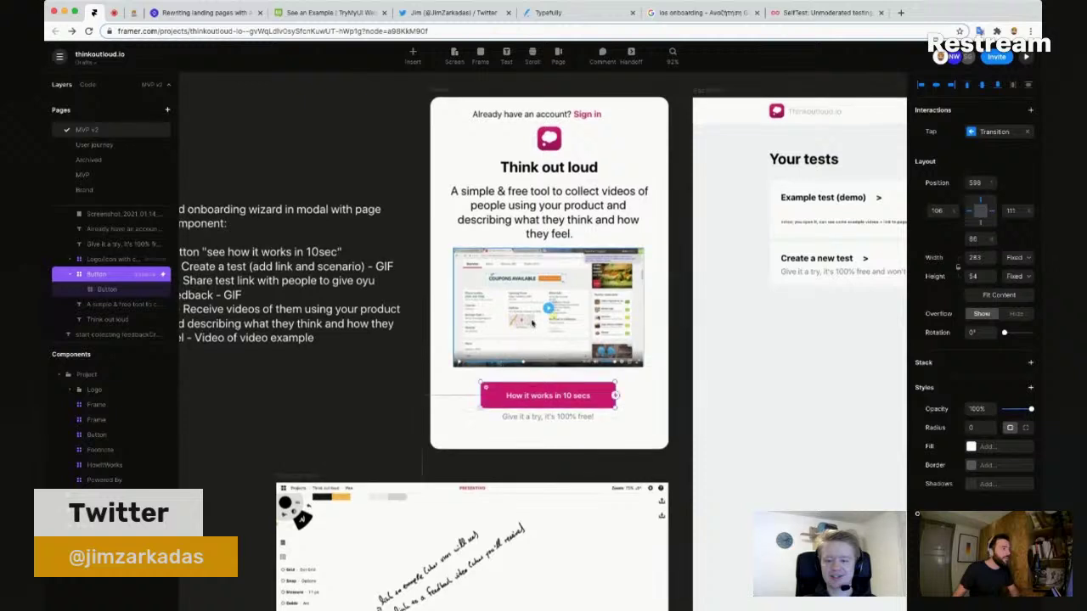
scroll(479, 263, left, 1)
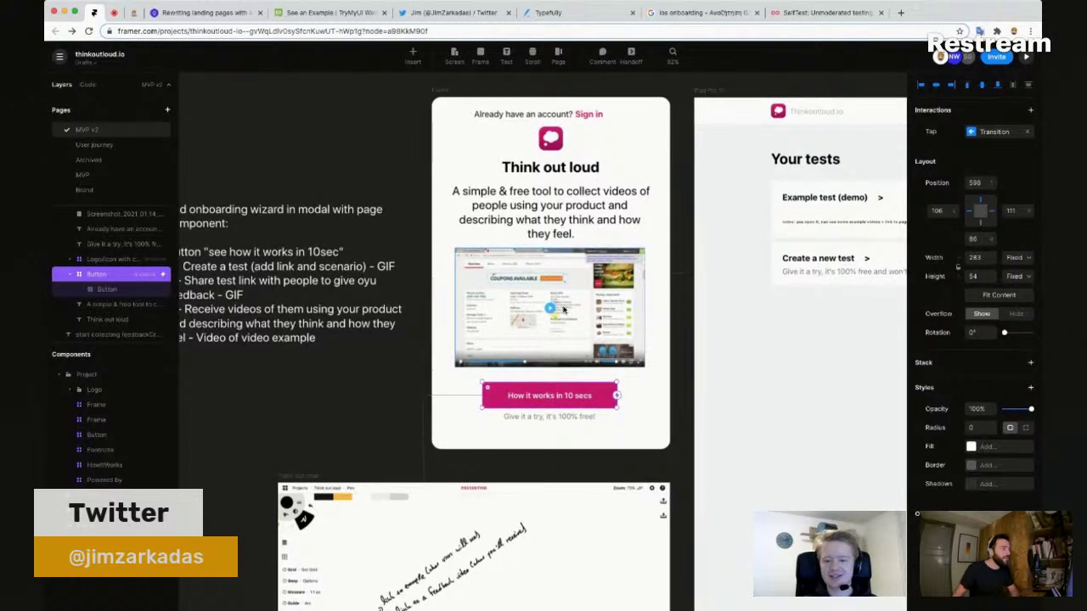
click(481, 360)
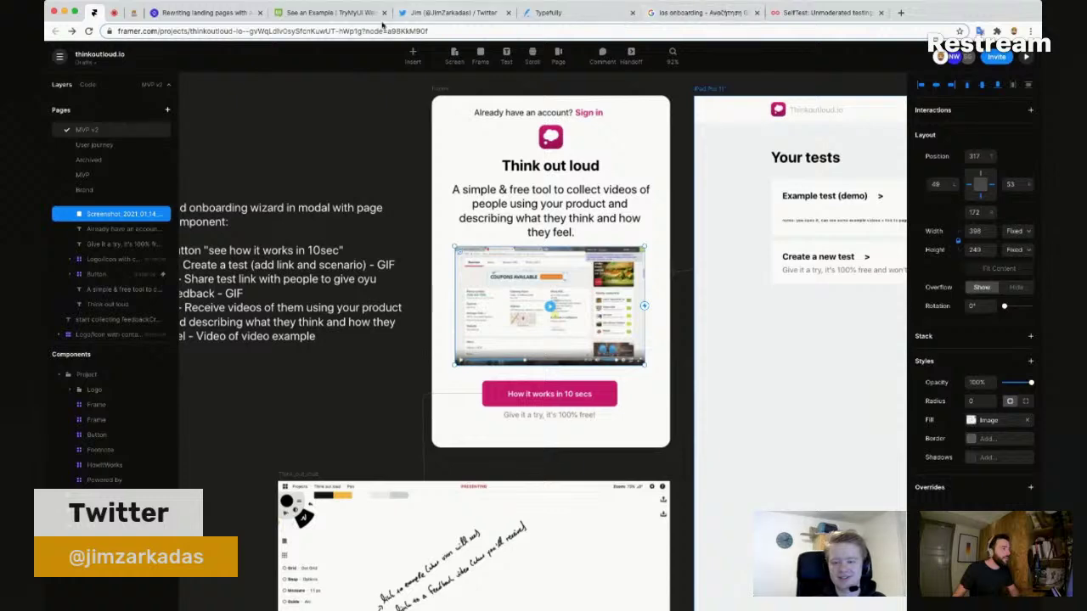
Step: Briefly play and pause the desktop usability video on the TryMyUI example page, then return to the Framer project
click(322, 13)
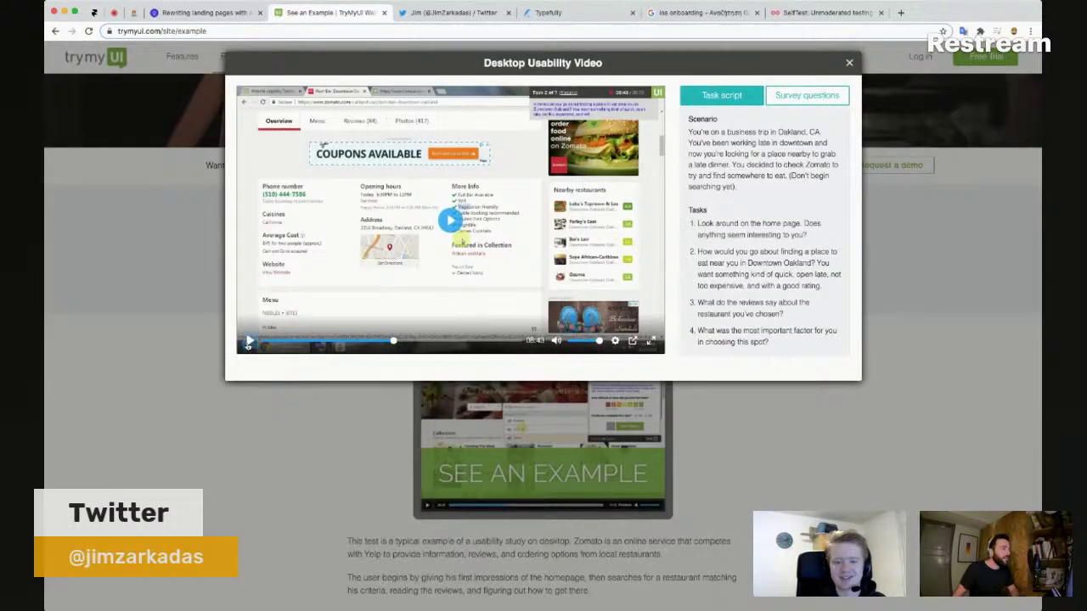
click(250, 340)
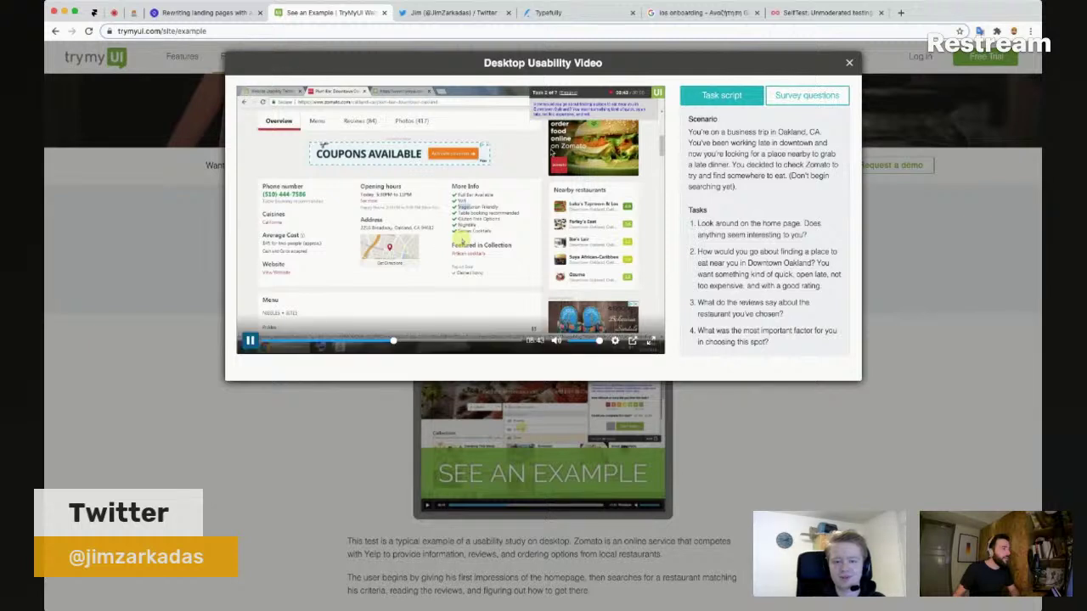
click(475, 178)
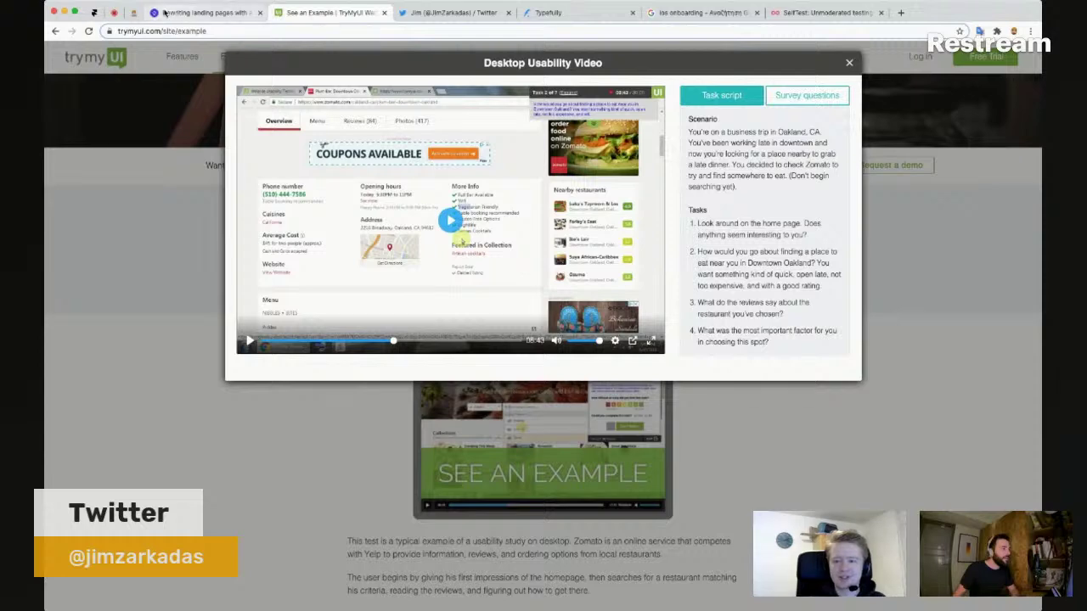
click(114, 12)
click(94, 13)
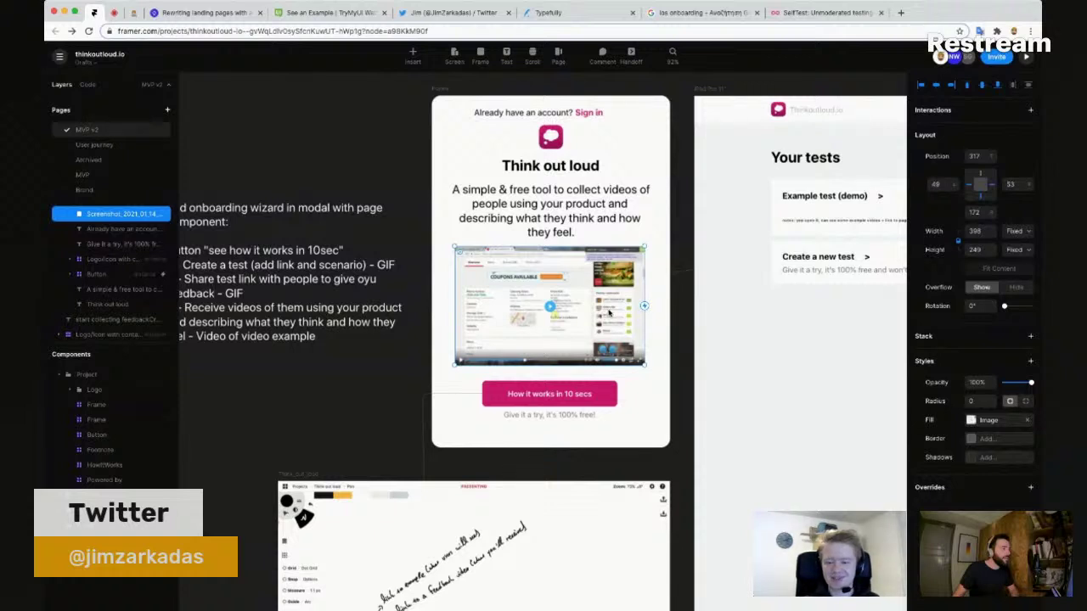
Step: Move the intro card's screenshot slightly down, toward the button
right_click(608, 313)
click(598, 290)
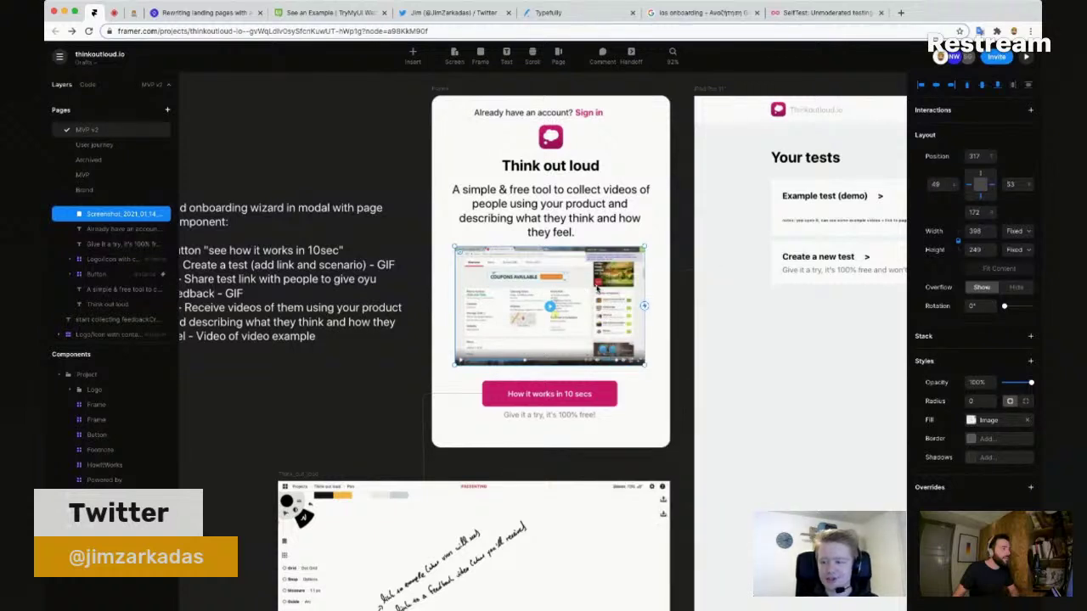
drag(598, 290, 608, 291)
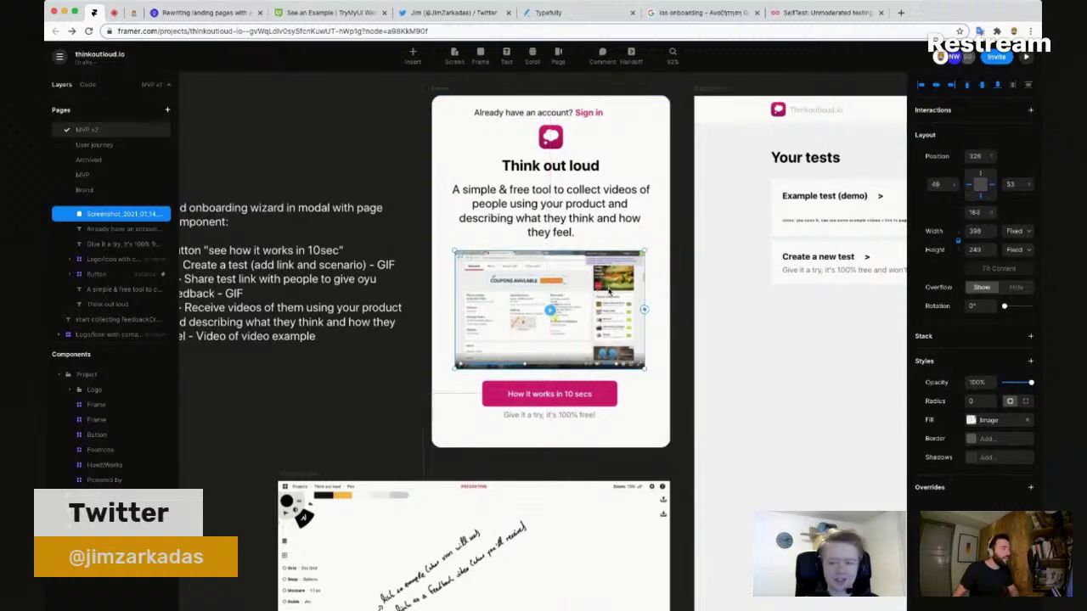
Step: Switch to Restream Studio, turn the camera off and on again, and set the video input to Default
click(113, 13)
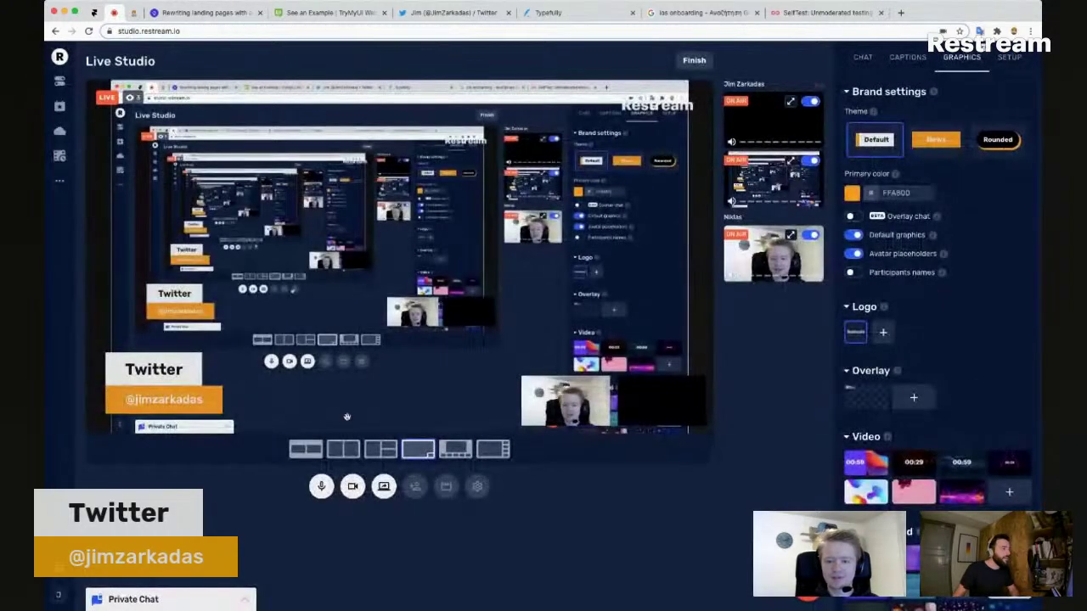
click(351, 490)
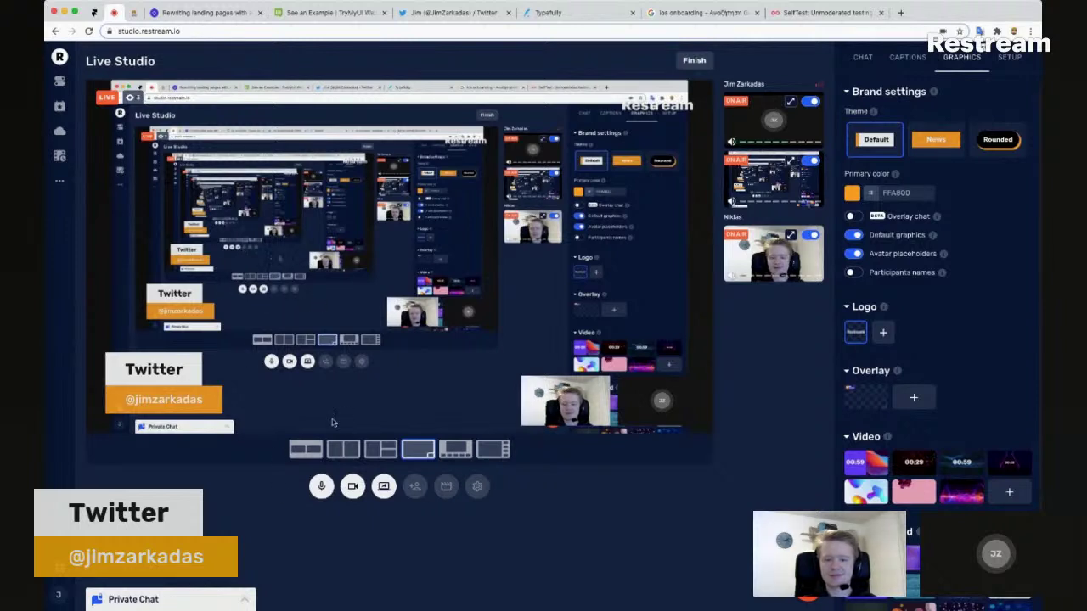
click(352, 486)
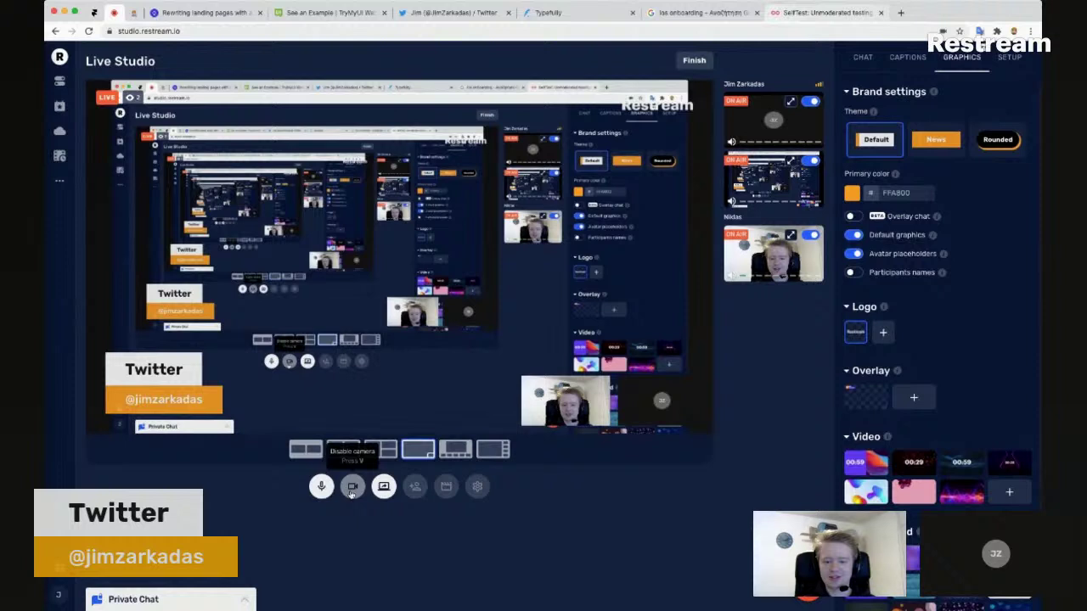
click(477, 486)
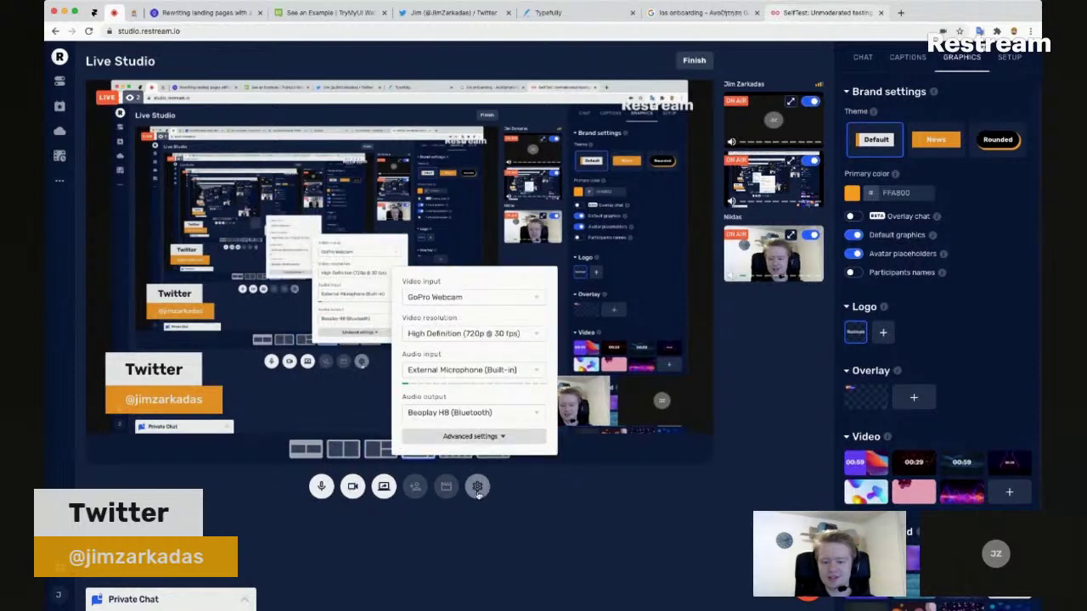
click(477, 297)
click(472, 312)
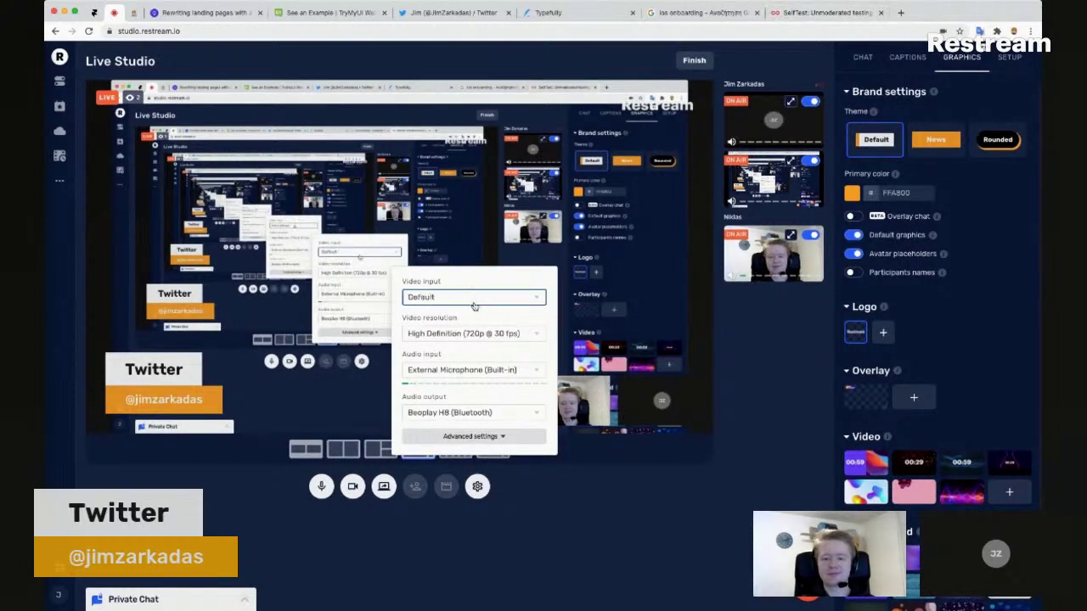
click(477, 486)
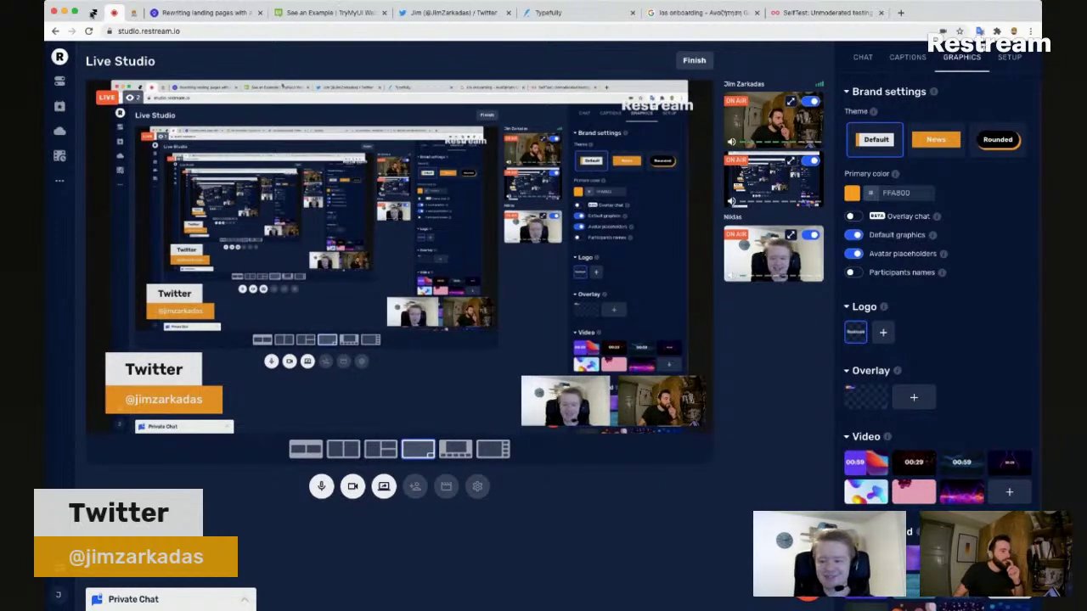
Step: Return to Framer and delete the intro card's screenshot and the "Give it a try, it's 100% free!" caption
click(95, 12)
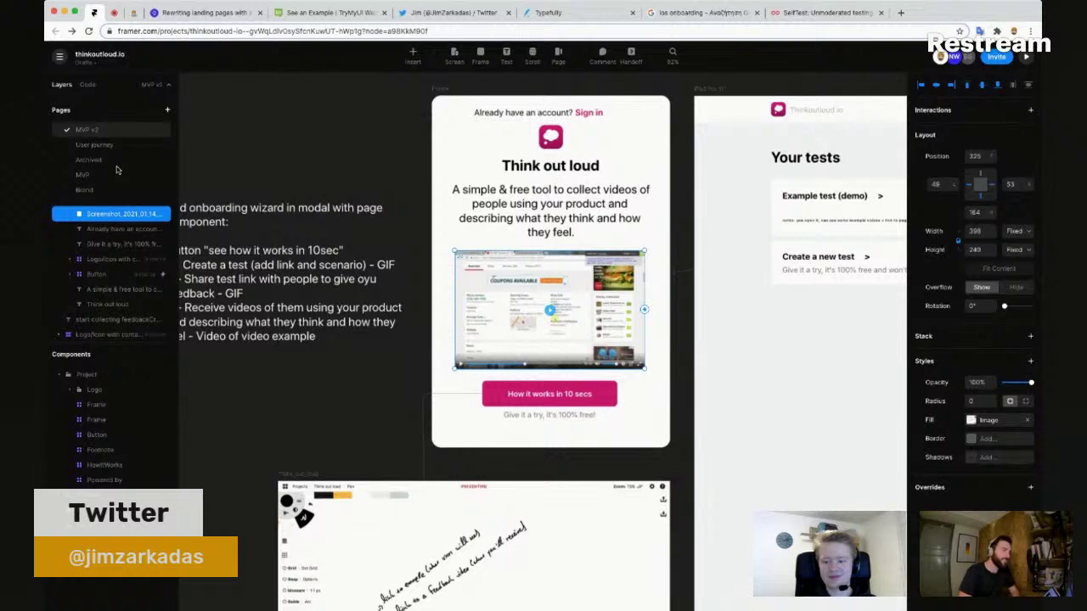
key(super+v)
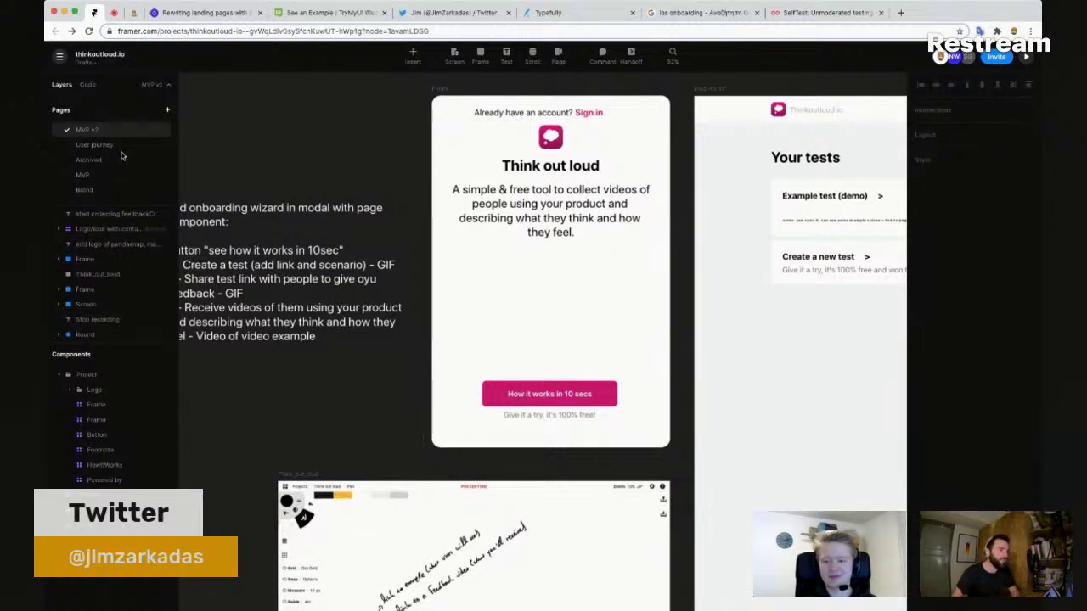
click(559, 395)
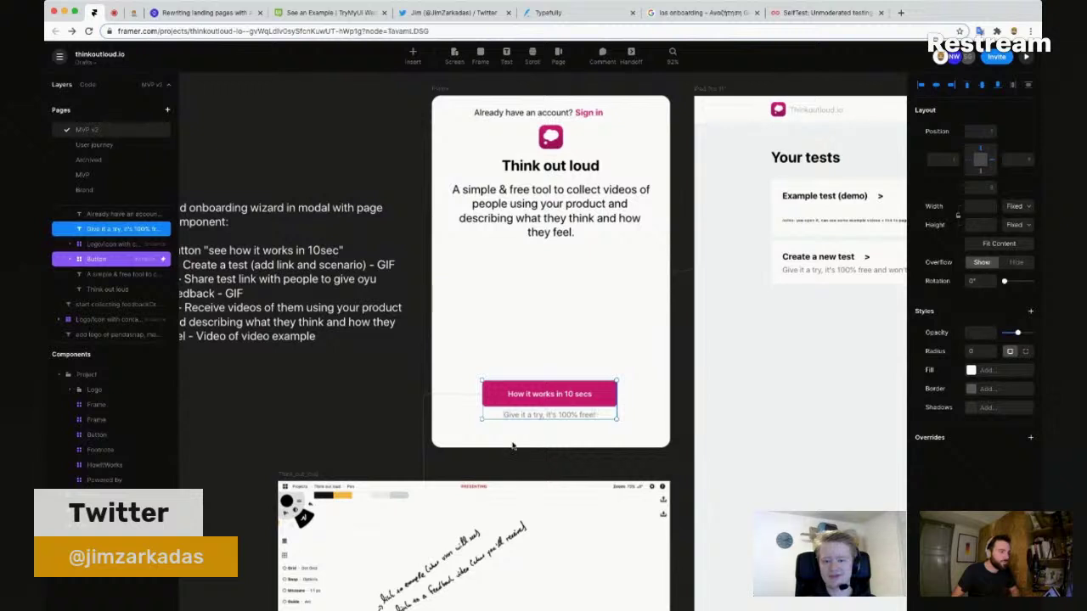
key(Escape)
click(528, 416)
key(Delete)
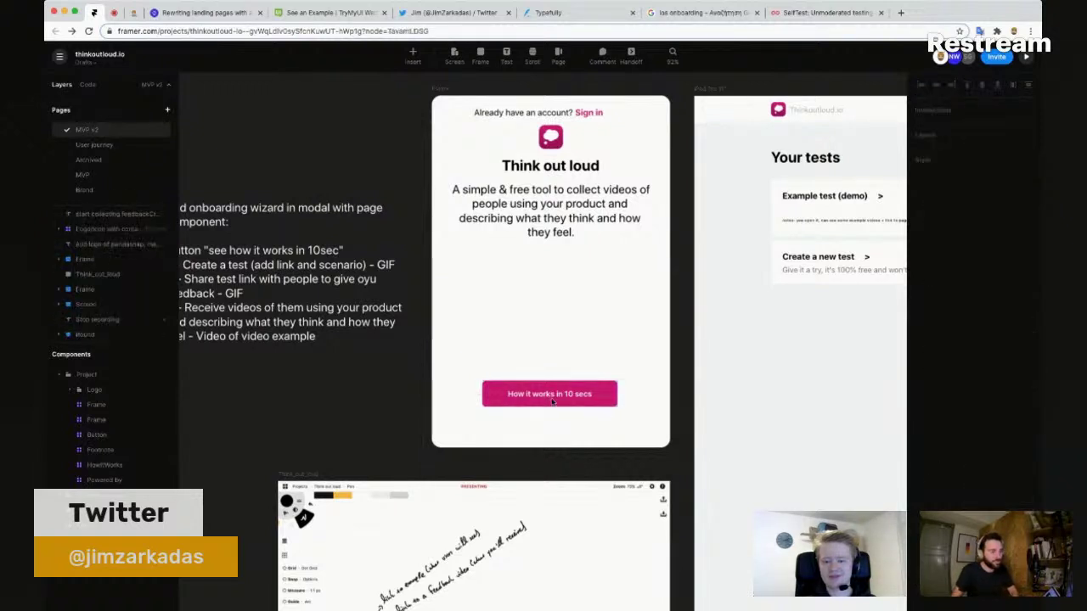
Step: Move the "How it works in 10 secs" button directly below the description and the sign-in line just beneath the button
drag(565, 402, 564, 249)
click(567, 116)
drag(567, 116, 580, 289)
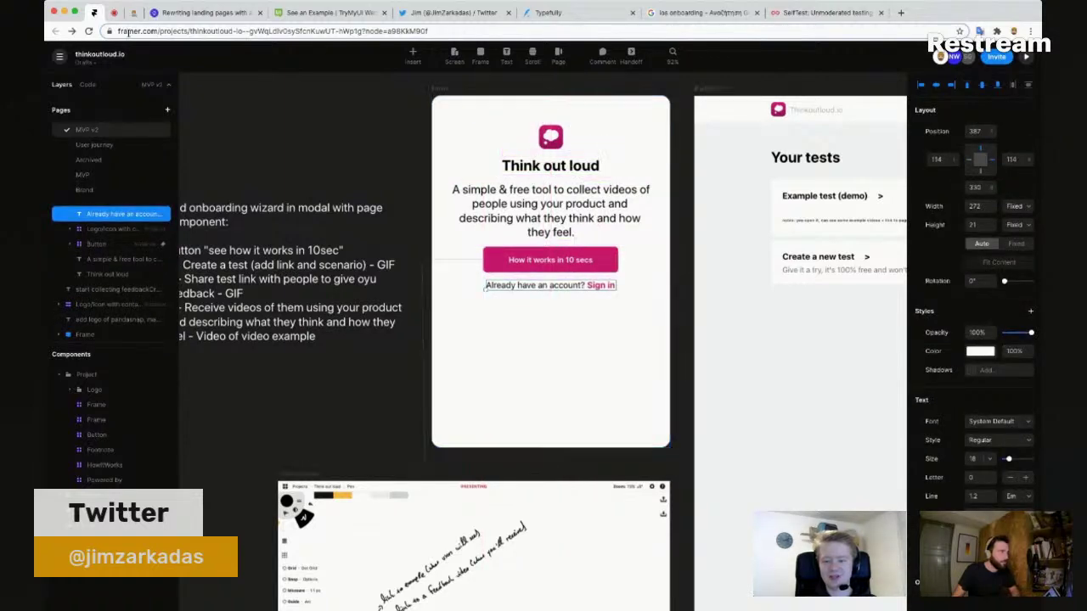
Step: Set the audio output to Beoplay H8 (Bluetooth) in Restream Studio, then return to the Framer project
click(113, 12)
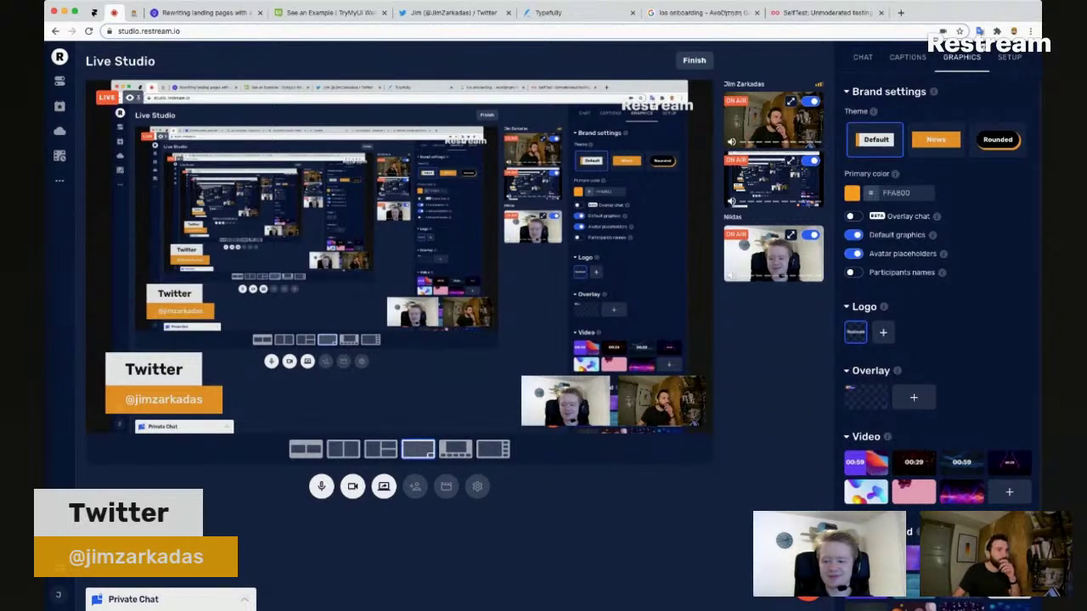
click(477, 485)
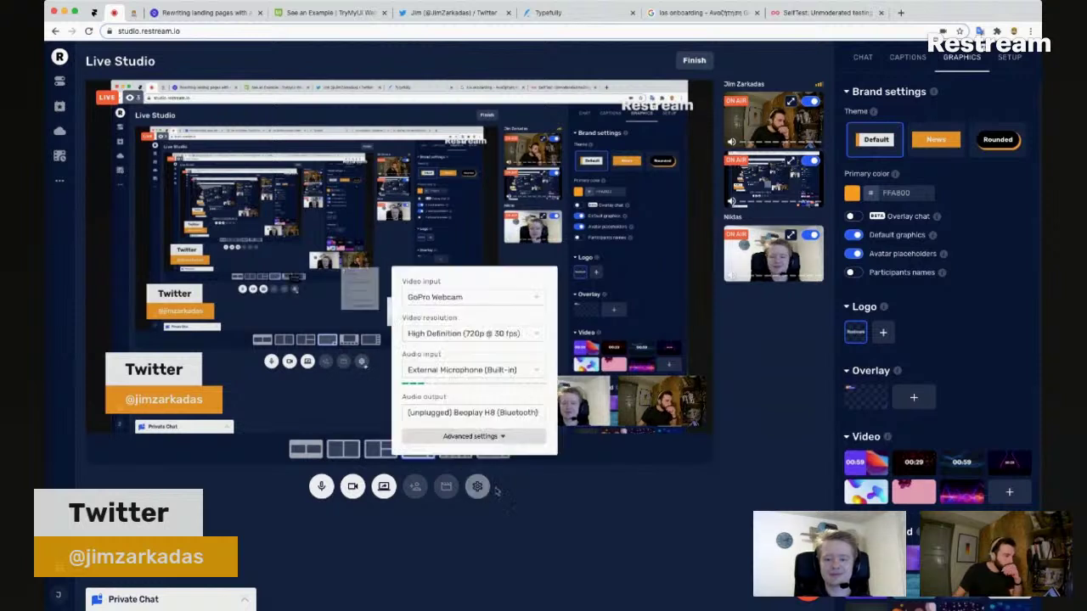
click(463, 416)
click(461, 412)
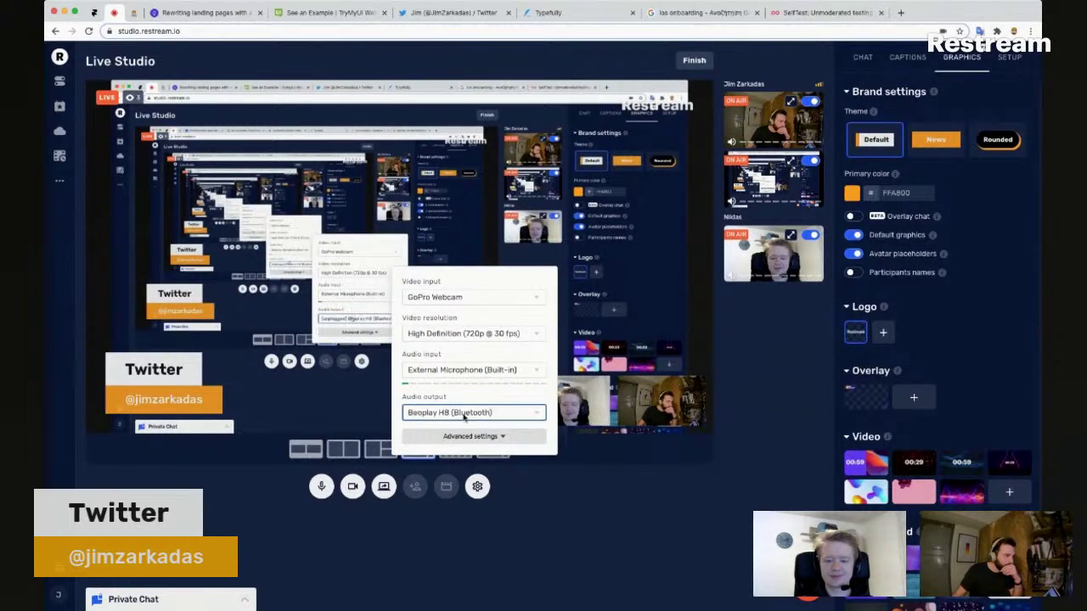
click(478, 486)
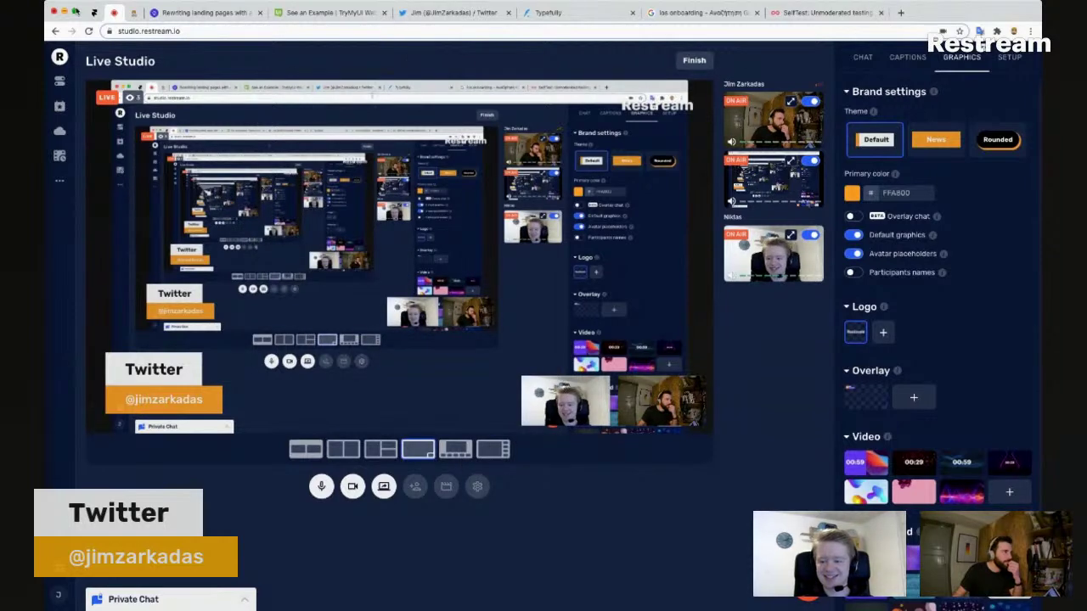
click(94, 13)
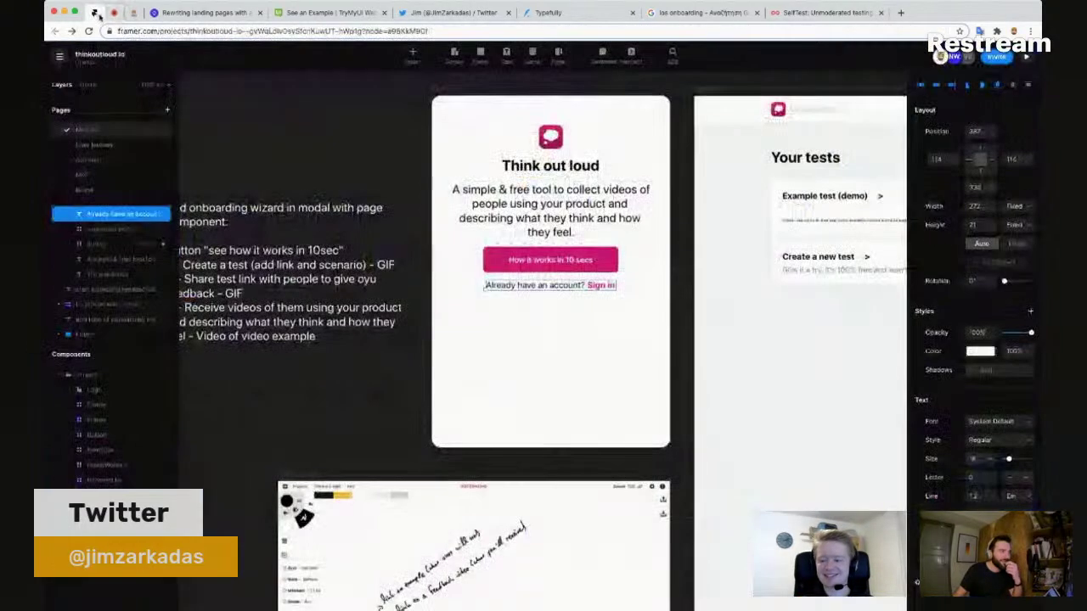
Step: Nudge the "Already have an account? Sign in" line slightly down, away from the button on the intro card
click(635, 146)
scroll(605, 170, up, 2)
scroll(604, 169, right, 1)
scroll(604, 169, up, 1)
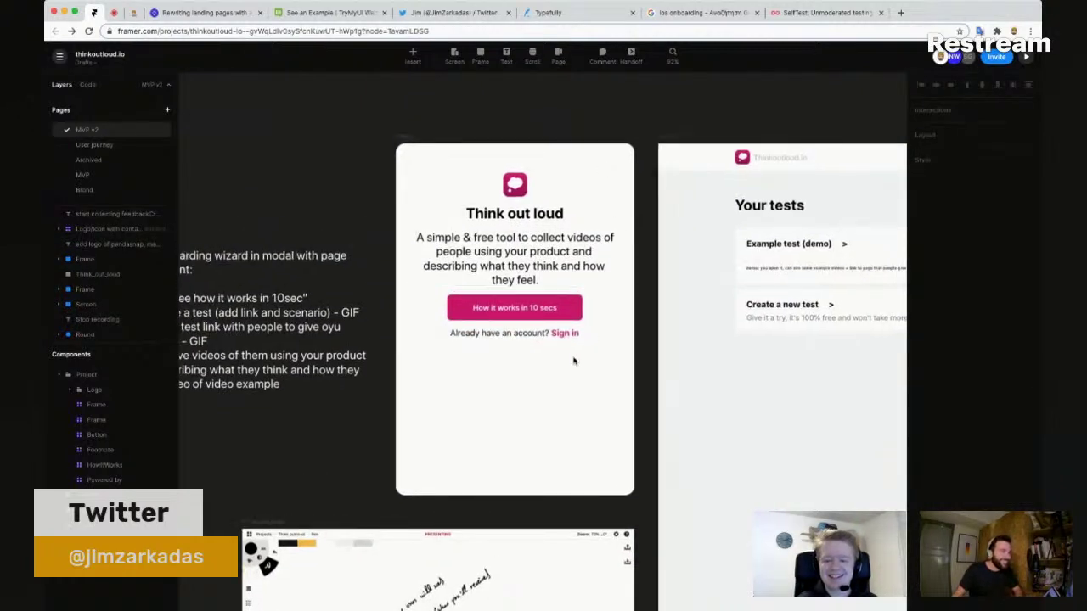
click(559, 337)
key(Down)
key(Down)
key(Down)
key(Down)
key(Down)
key(Down)
key(Down)
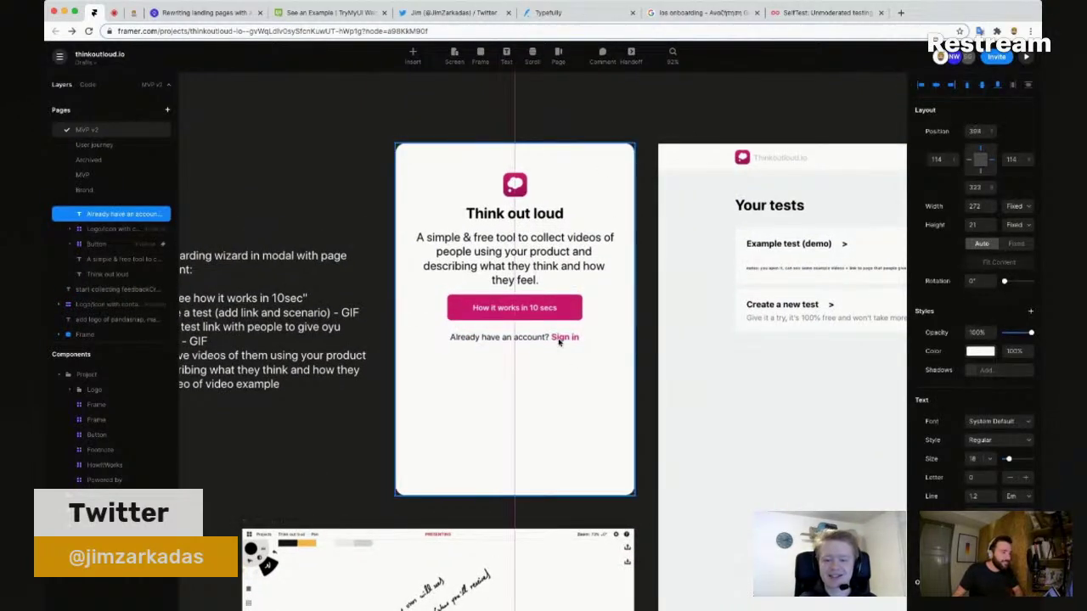
Step: Shift the "How it works in 10 secs" button and the sign-in line down together to widen the gap below the description
shift+click(552, 310)
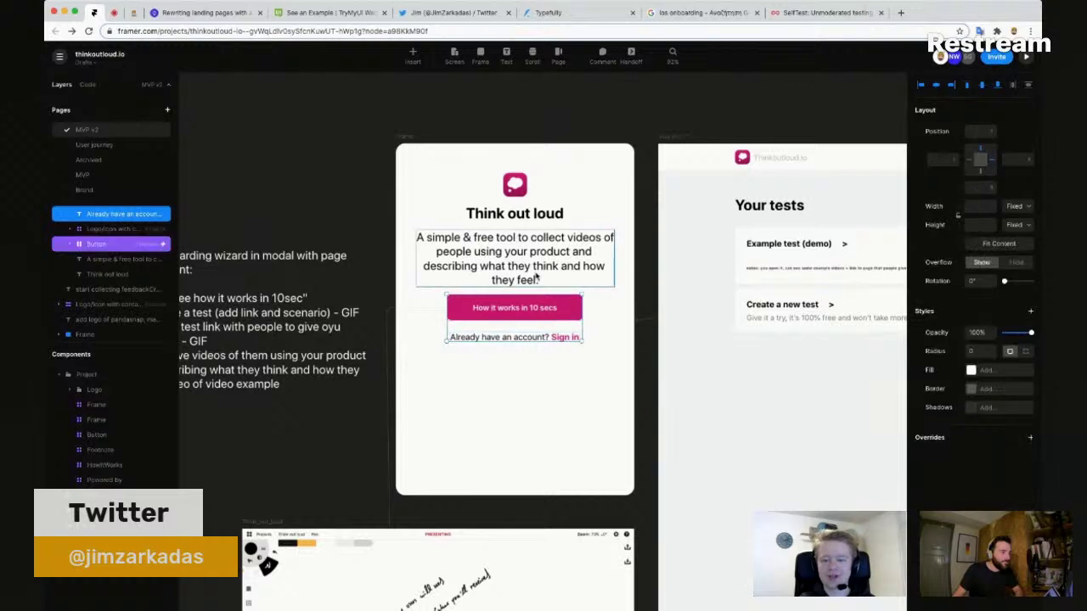
key(Down)
key(Down)
key(Down)
key(Down)
key(Down)
key(Down)
key(Down)
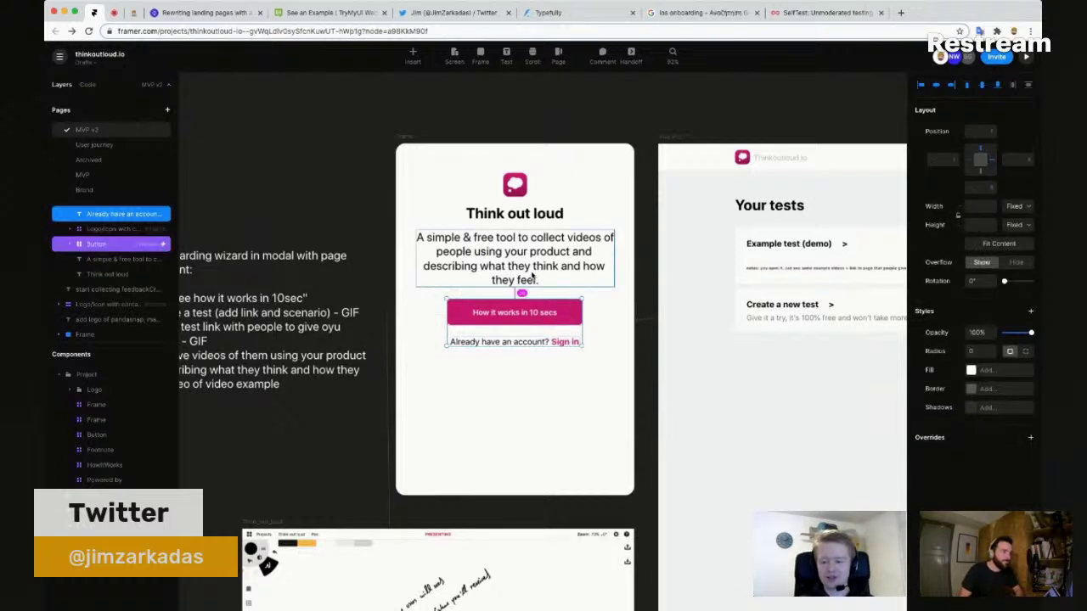
key(Up)
key(Up)
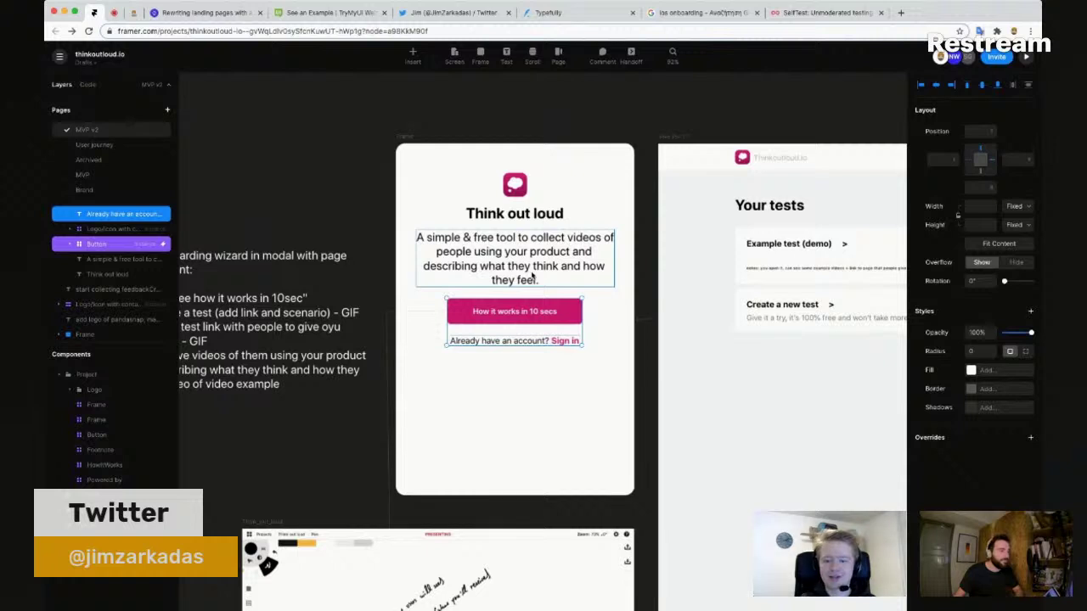
click(629, 388)
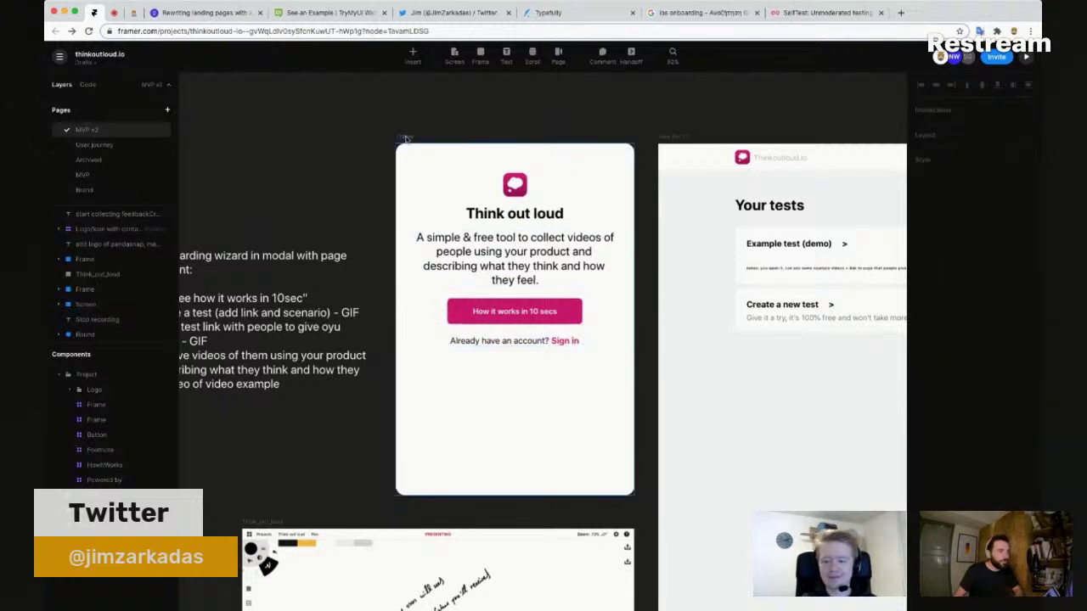
Step: Change the intro card's button text to "How it works"
click(550, 408)
click(540, 343)
click(533, 316)
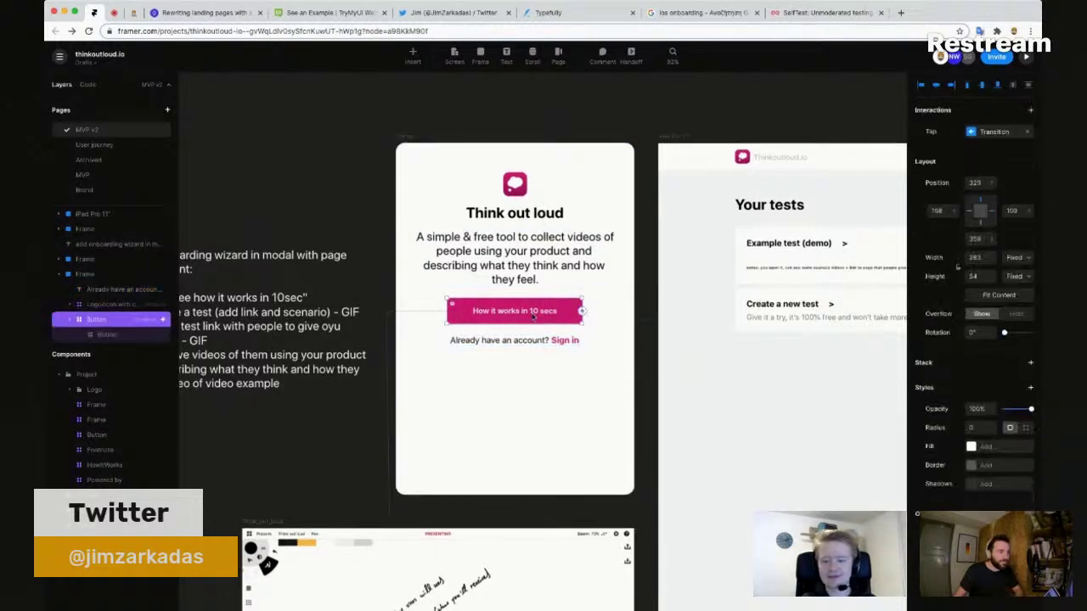
click(533, 315)
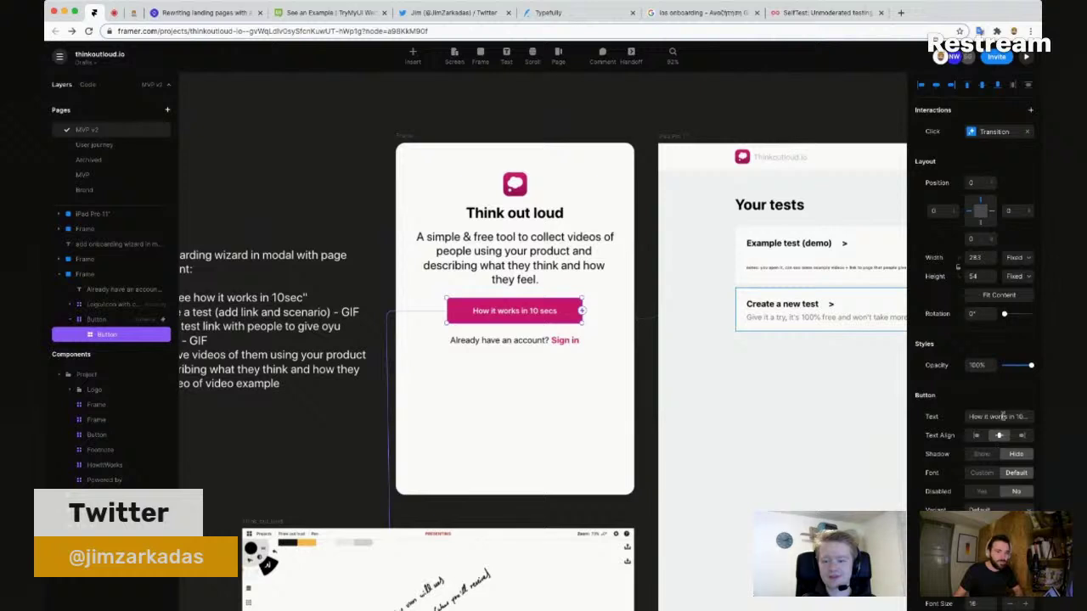
click(1009, 415)
key(BackSpace)
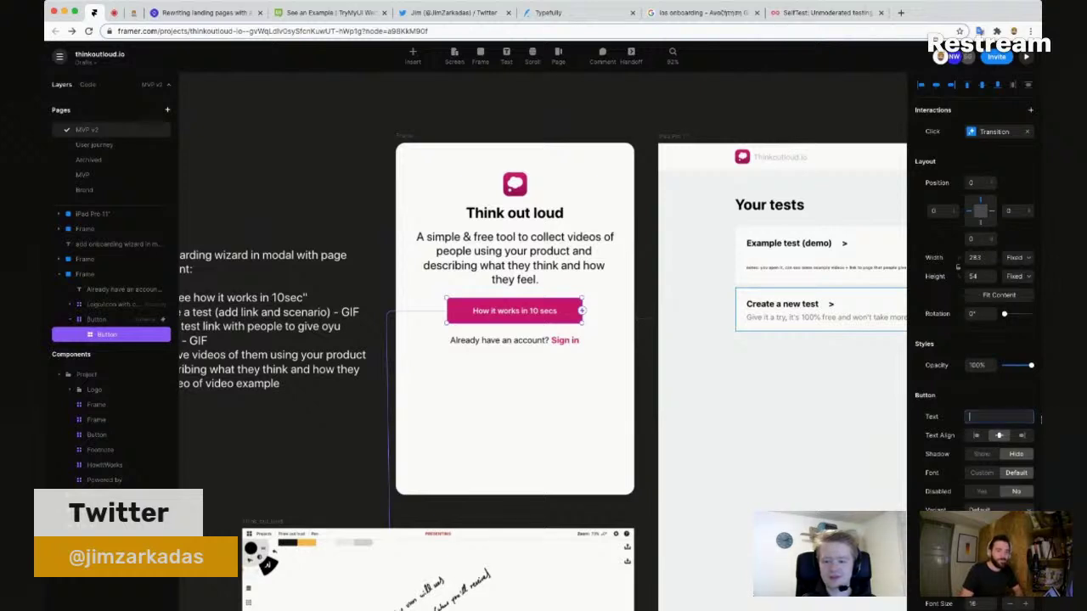
text(How it works)
key(Return)
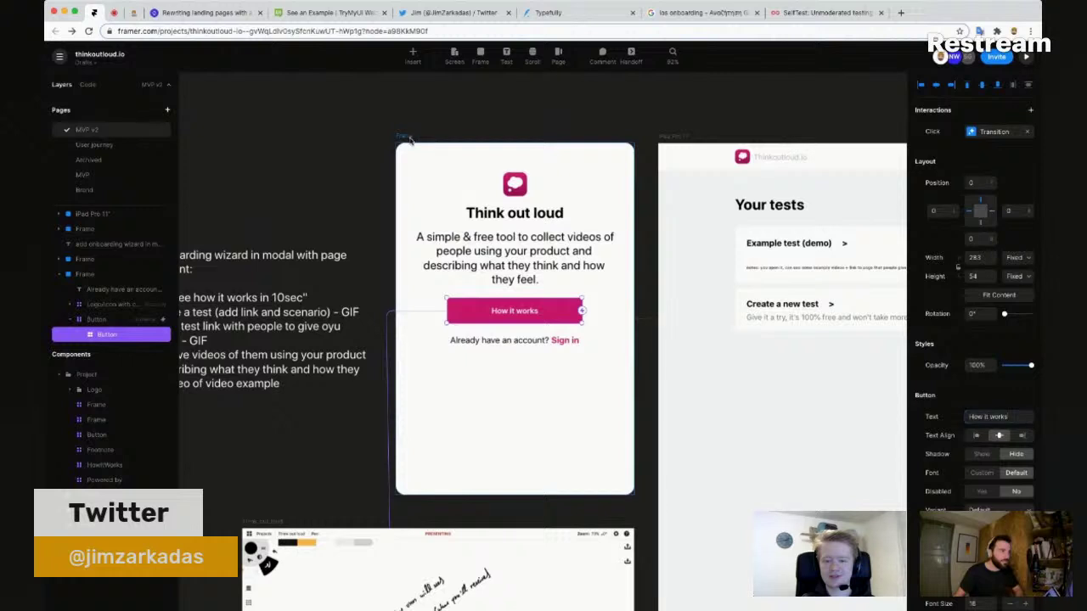
Step: Look at the Slack example in the iOS onboarding image results in the browser, then return to the Framer project
click(547, 464)
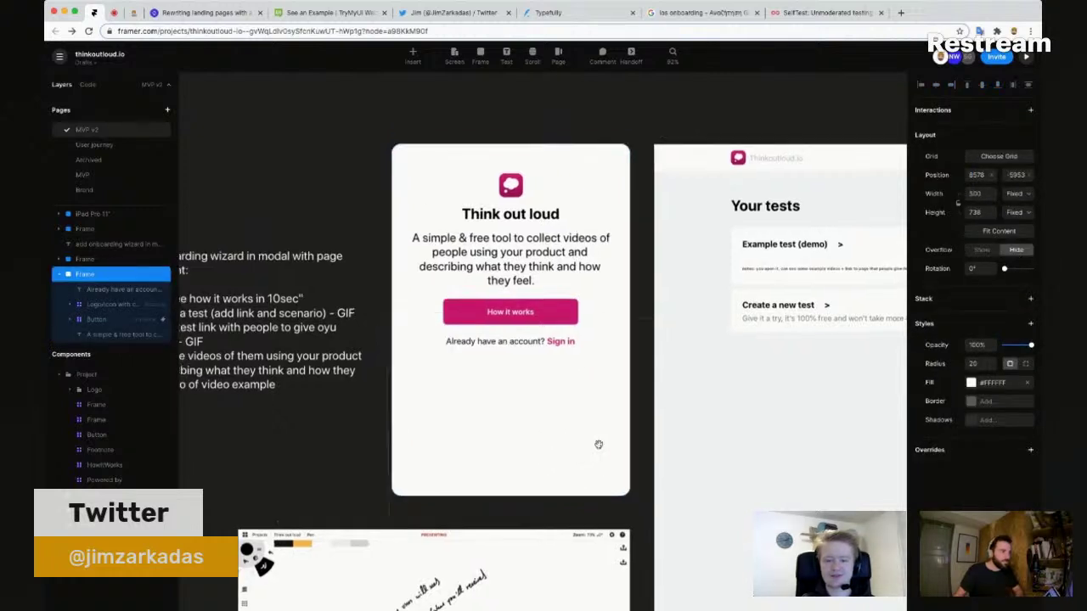
scroll(597, 457, down, 3)
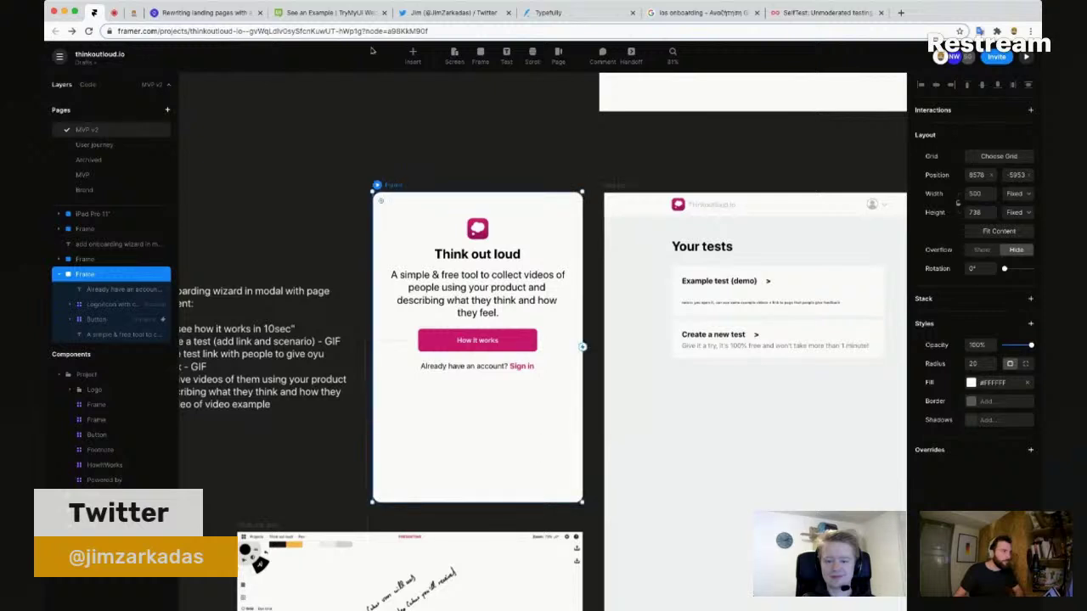
click(732, 21)
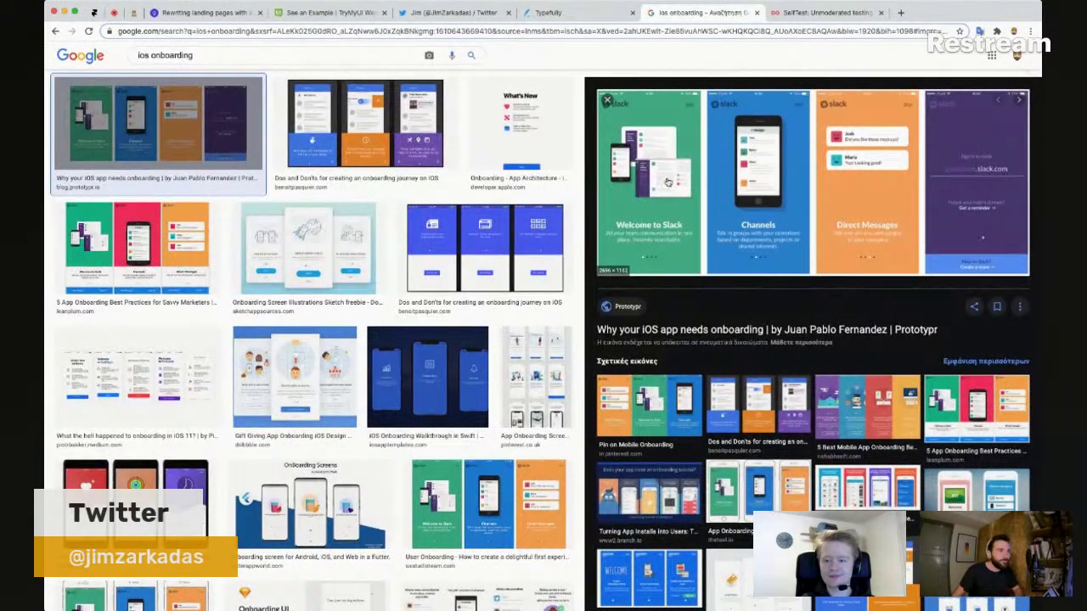
click(95, 14)
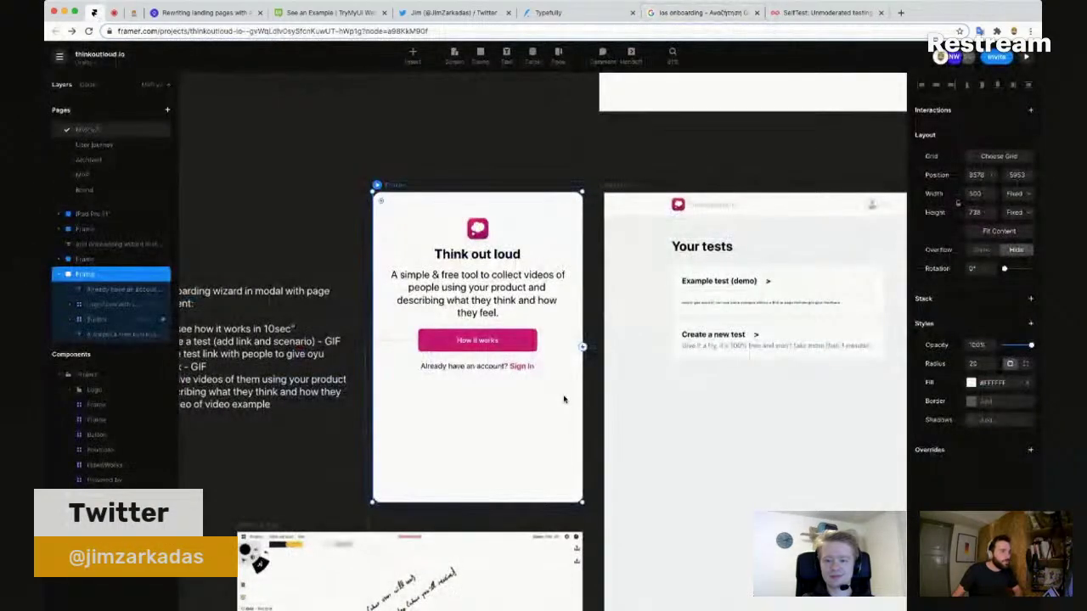
Step: Move the handwritten sketch image from below the intro card to the empty canvas area above the onboarding notes
scroll(575, 291, down, 5)
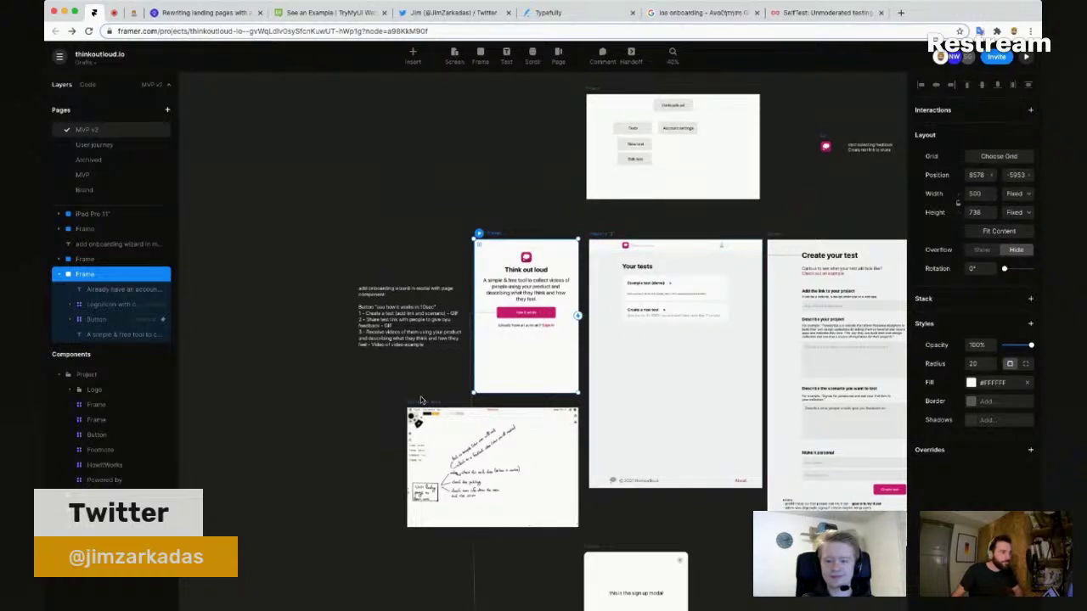
mouse_move(421, 402)
mouse_down()
mouse_move(245, 299)
mouse_move(249, 154)
mouse_move(275, 136)
mouse_up()
click(485, 236)
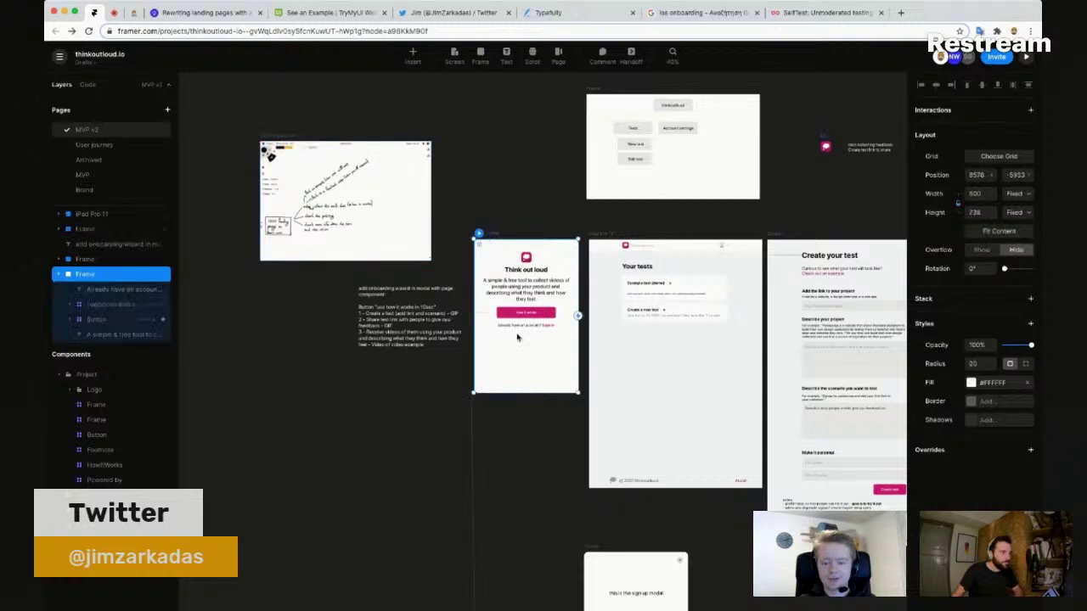
click(480, 436)
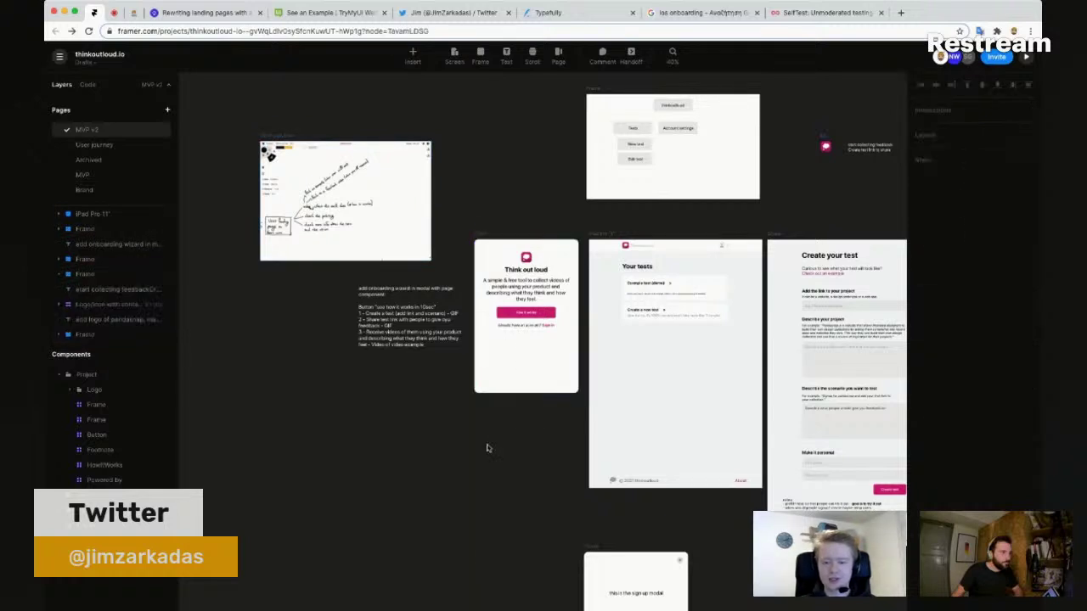
Step: Move the intro card about 600 px down the canvas to free the space above it
click(488, 246)
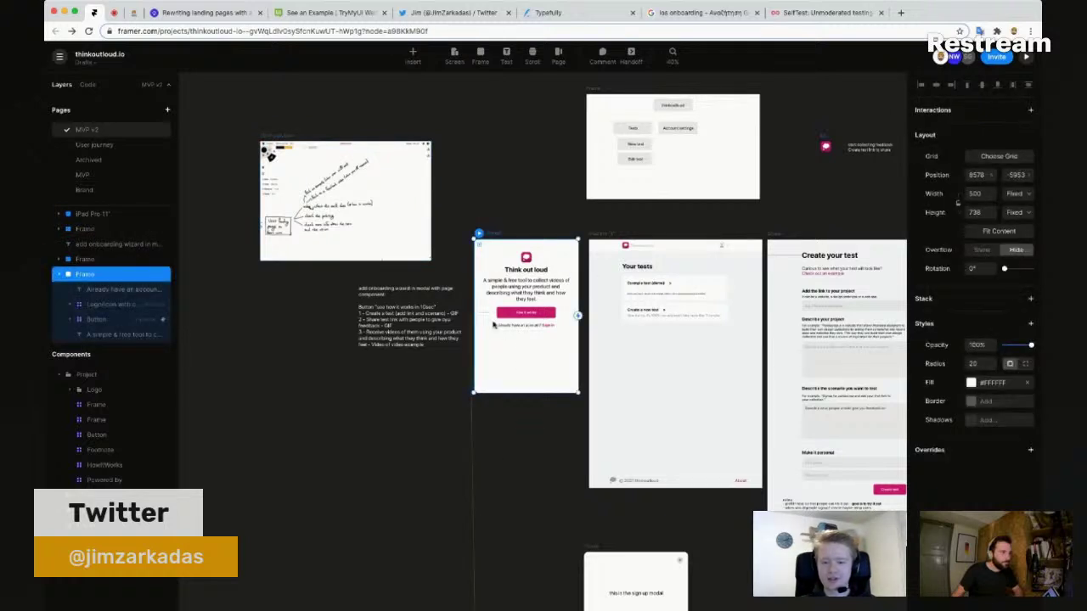
scroll(493, 325, up, 5)
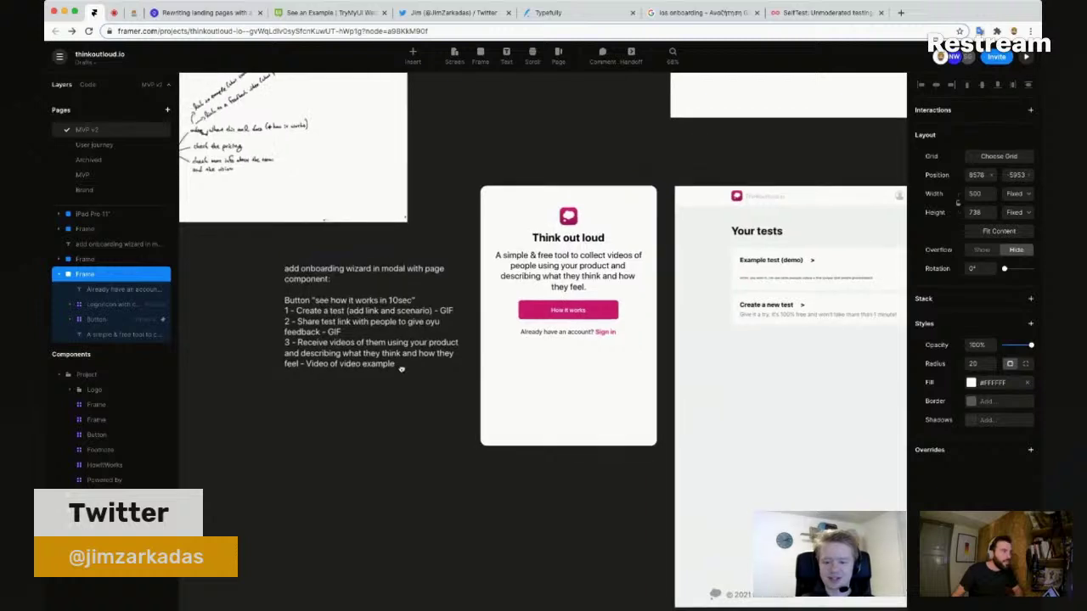
scroll(302, 307, up, 3)
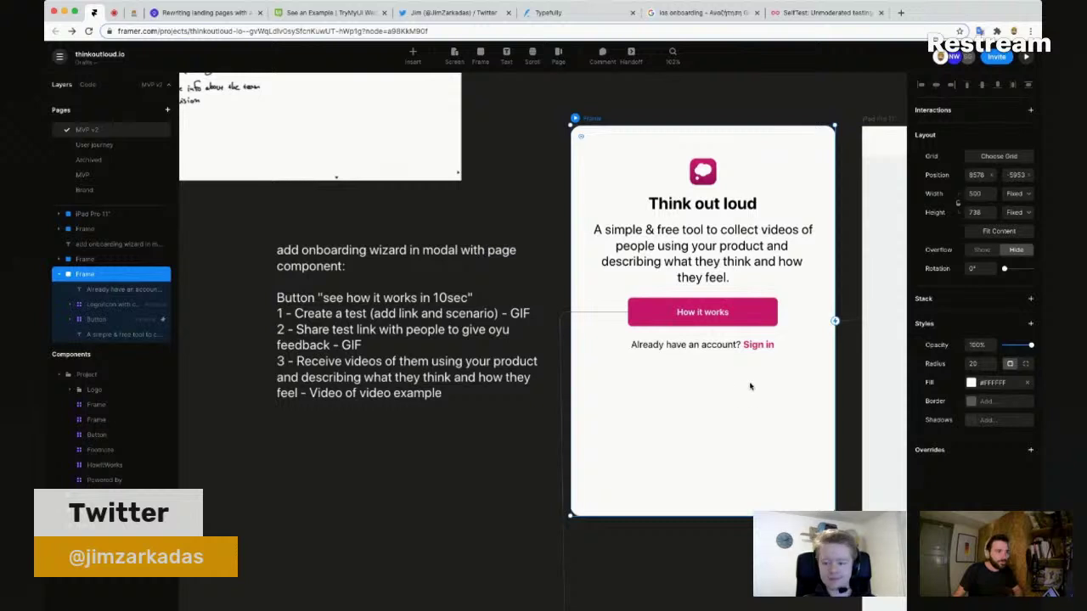
drag(772, 393, 731, 395)
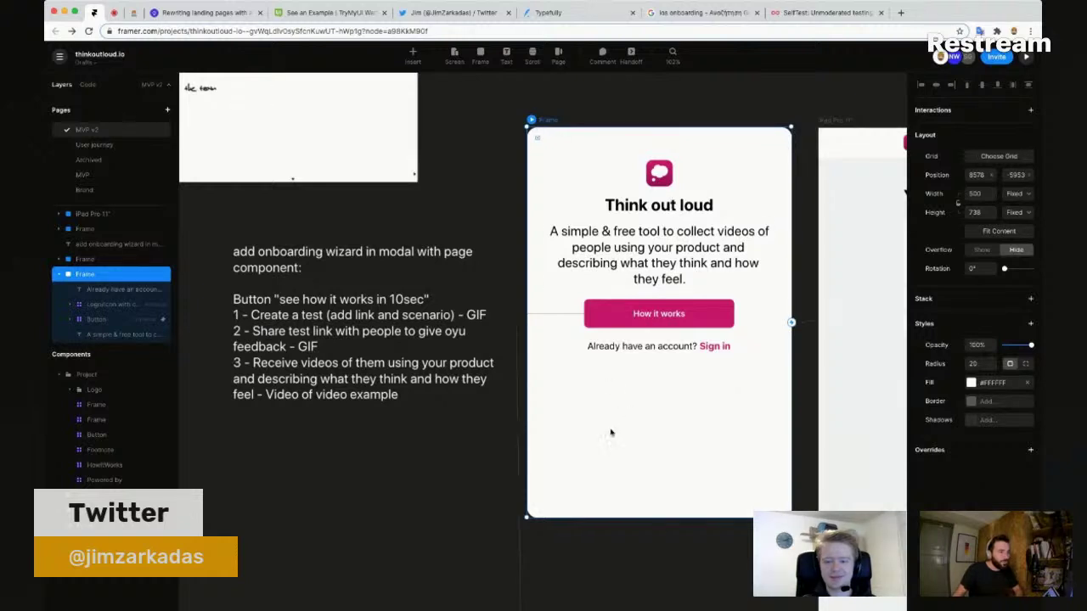
scroll(549, 421, down, 5)
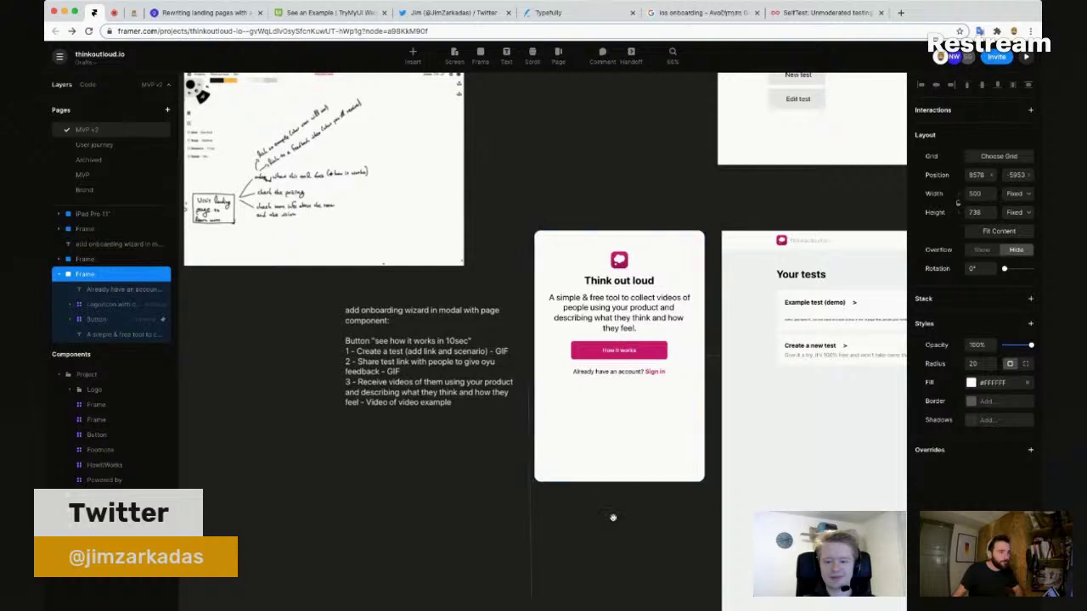
scroll(531, 223, down, 3)
drag(511, 102, 512, 307)
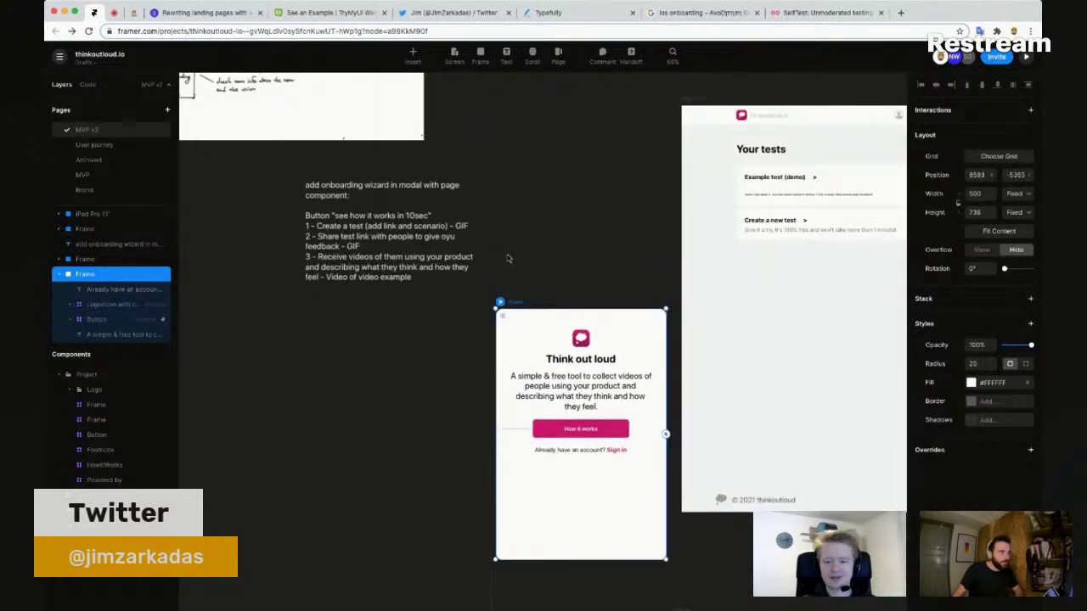
Step: Paste a copy of the intro card and place it directly above the original
right_click(511, 156)
key(super+v)
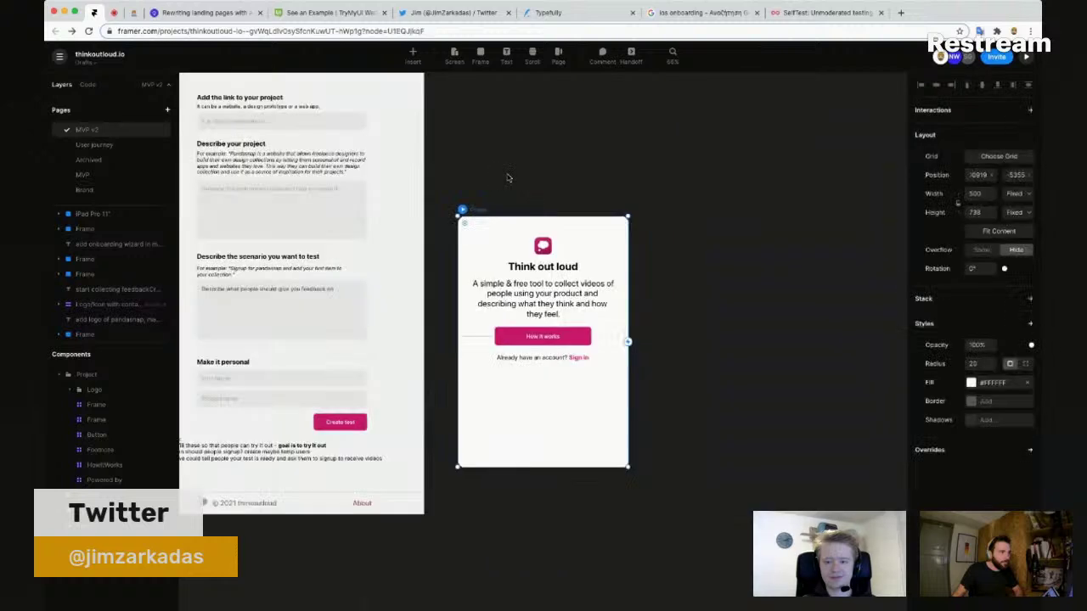
scroll(522, 193, down, 5)
drag(525, 173, 341, 98)
scroll(344, 188, up, 6)
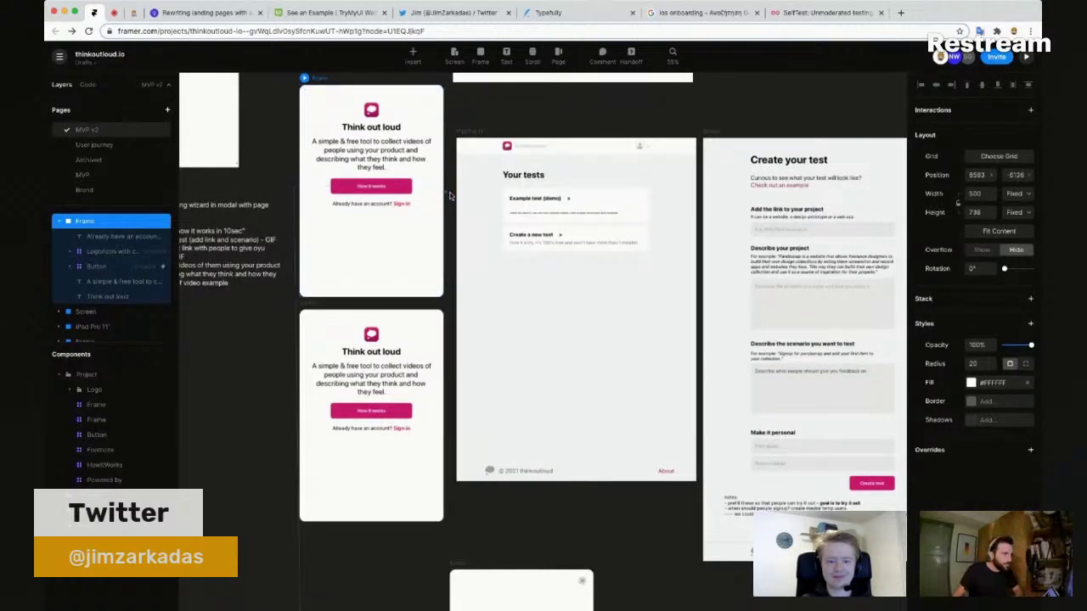
Step: Delete the logo, title, description, button and sign-in line from the upper card, leaving the blank frame
click(376, 206)
click(376, 205)
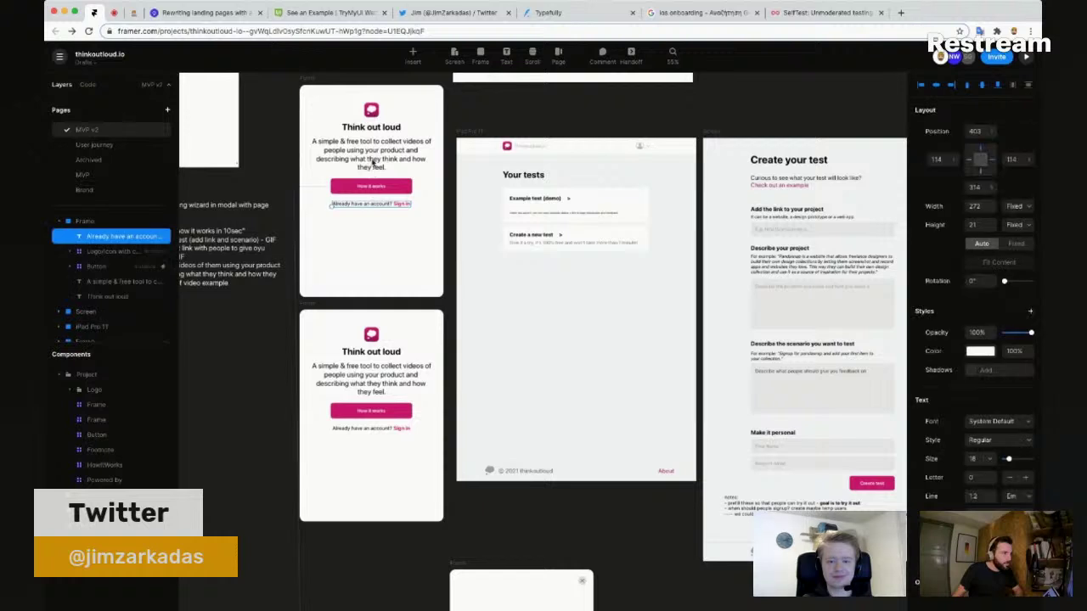
shift+click(372, 186)
shift+click(370, 151)
shift+click(370, 116)
shift+click(371, 127)
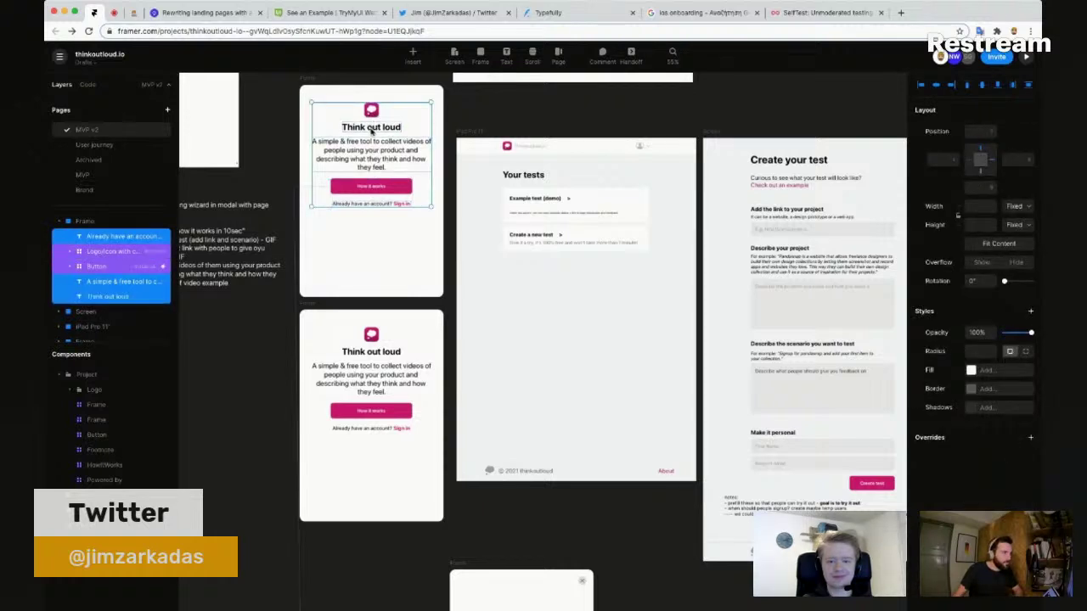
key(BackSpace)
Step: Insert a Page component and place it inside the blank upper card
key(i)
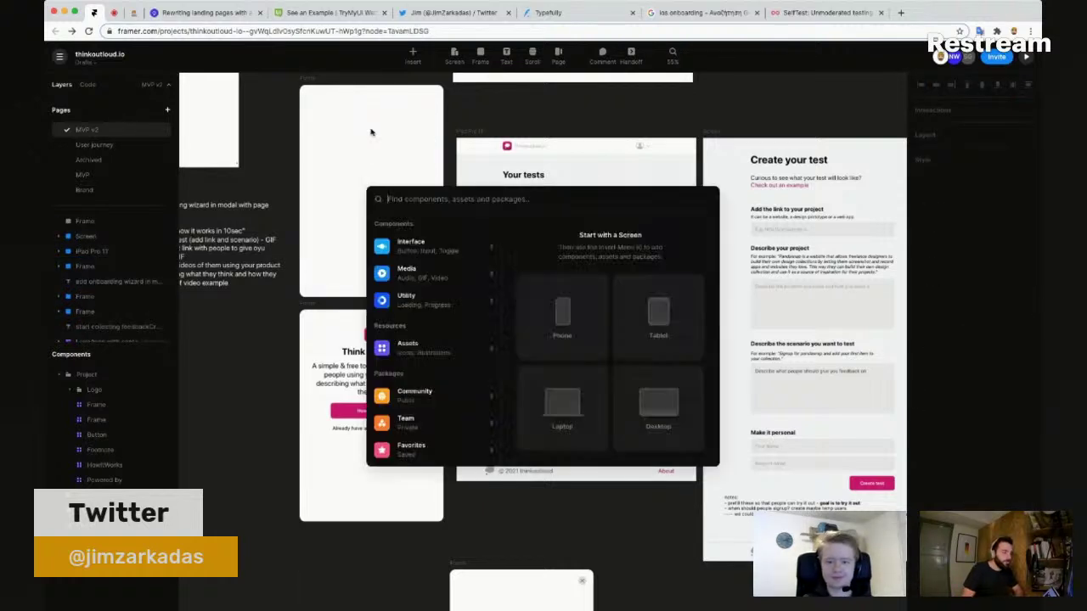
text(page)
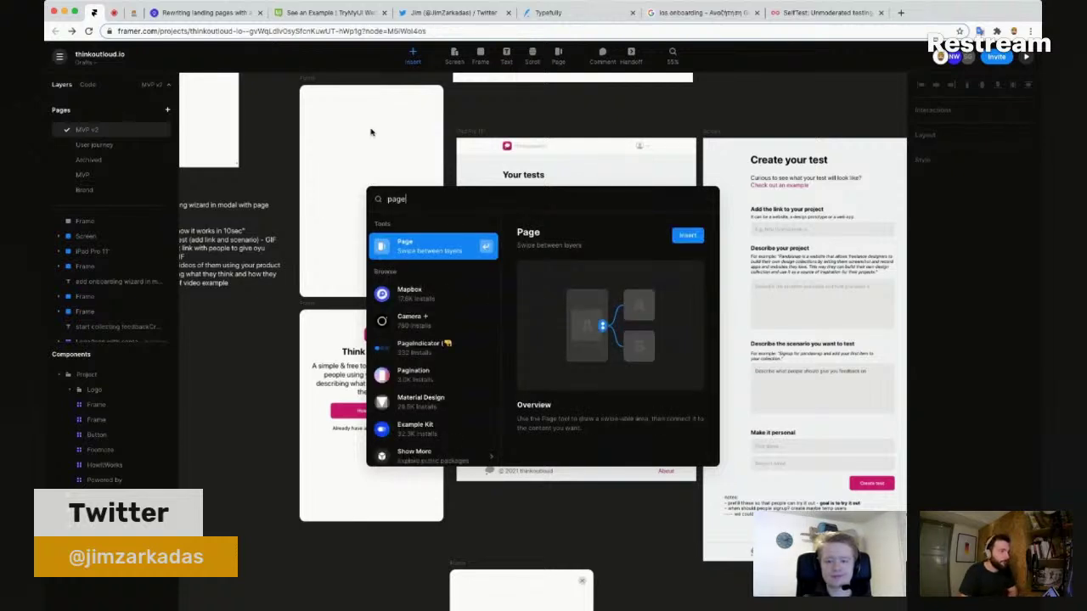
key(Return)
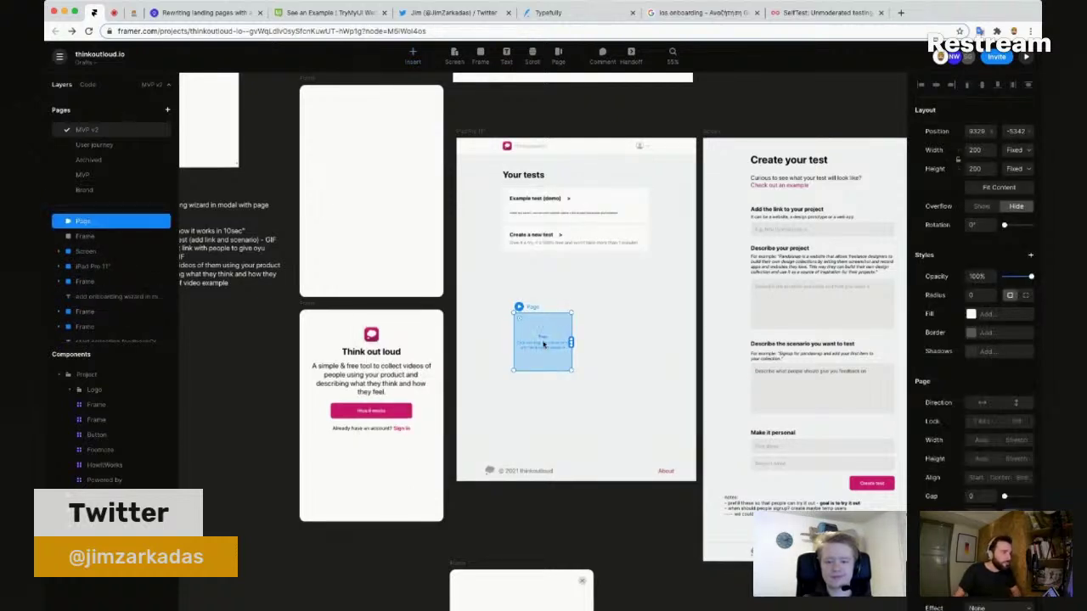
drag(382, 197, 370, 149)
scroll(371, 150, up, 3)
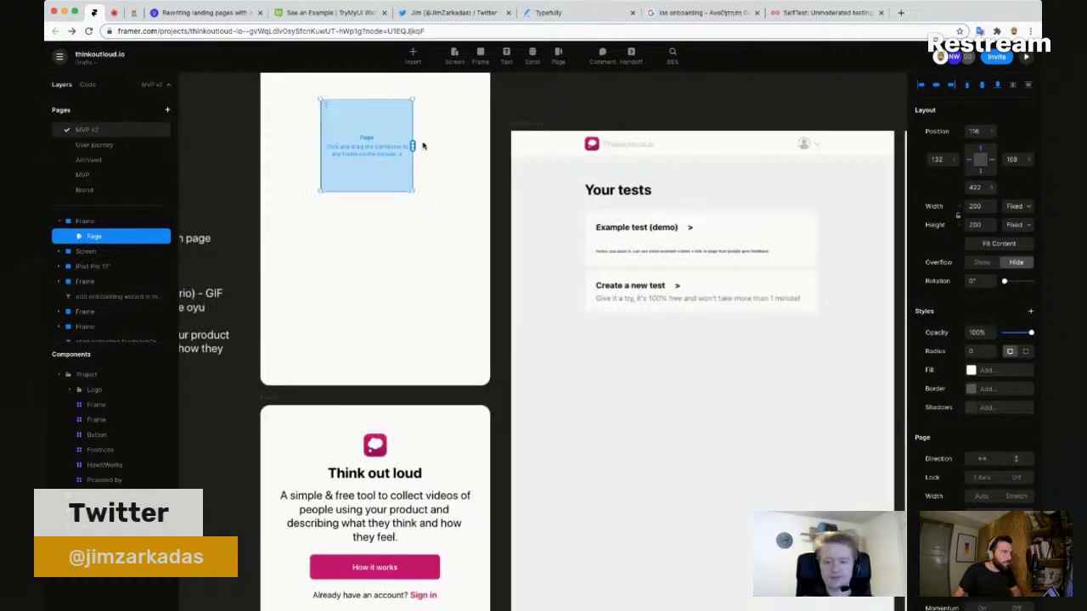
scroll(446, 180, up, 3)
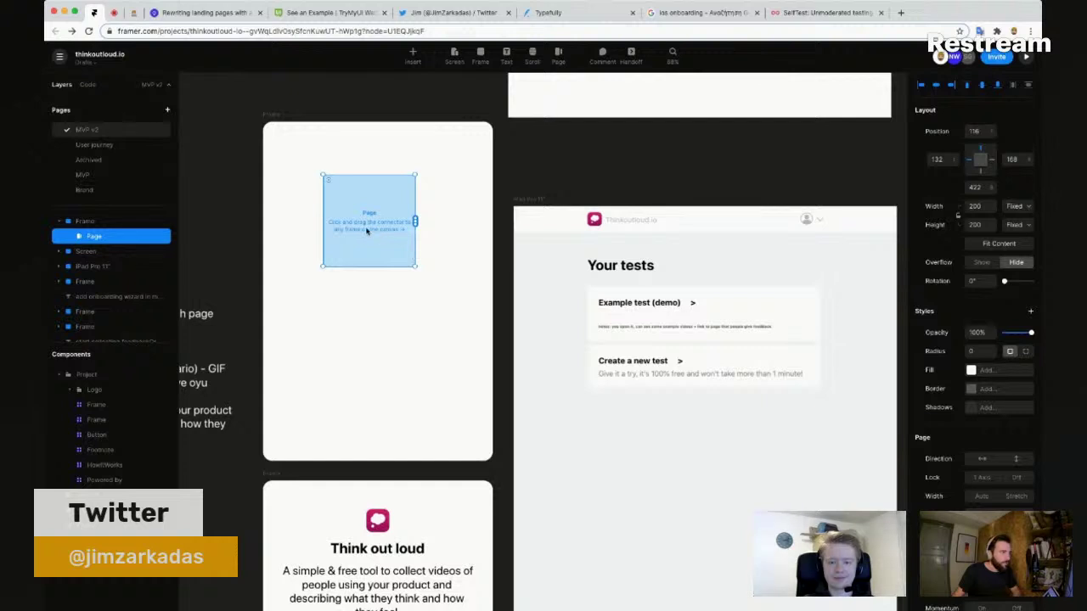
Step: Enlarge the Page component to about 474 × 716 so it nearly fills the upper card, and connect it to the intro card below
drag(367, 231, 314, 190)
drag(320, 191, 324, 190)
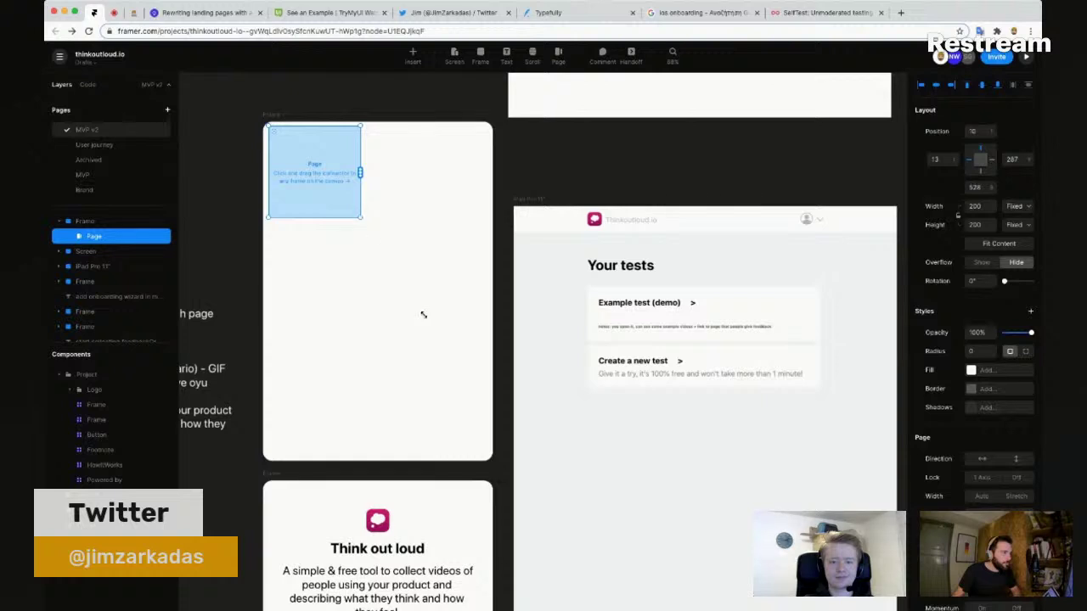
drag(423, 315, 486, 455)
scroll(976, 297, down, 1)
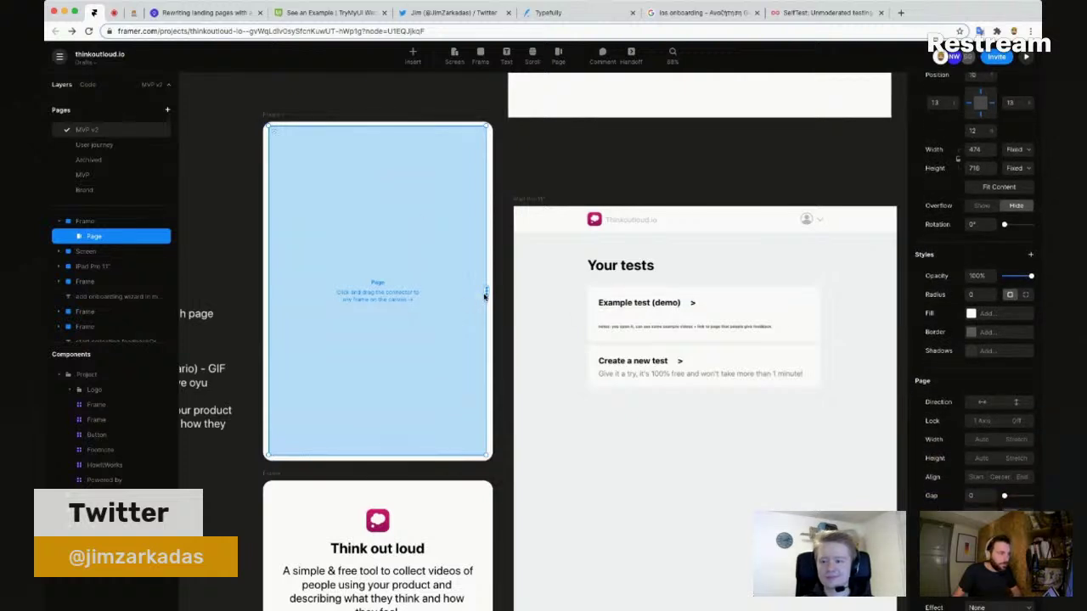
drag(486, 291, 451, 538)
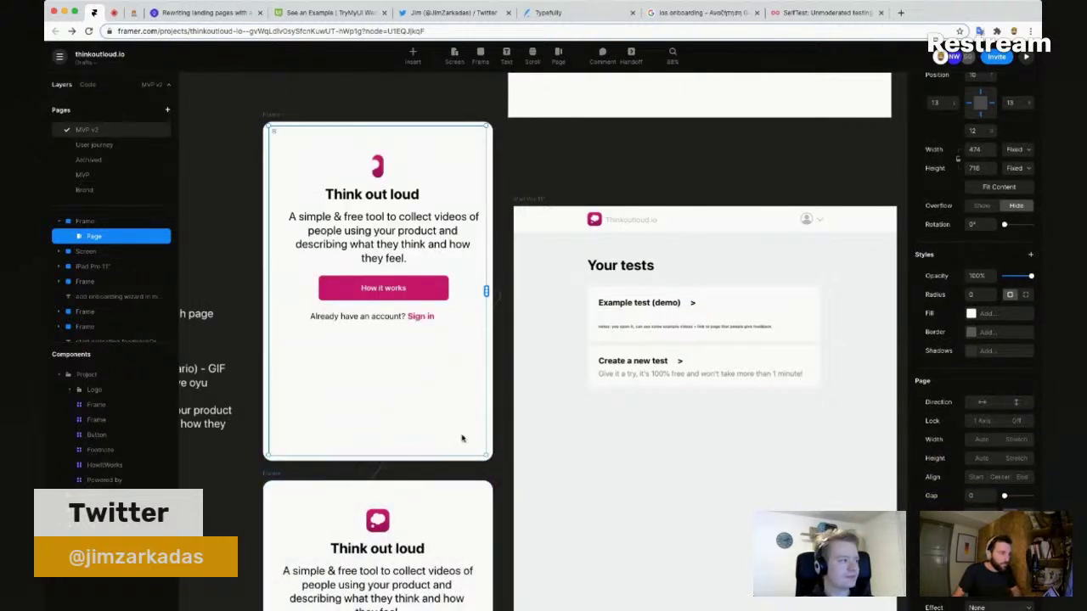
Step: Set both the width and the height option of the Page component's pages to Auto
click(982, 441)
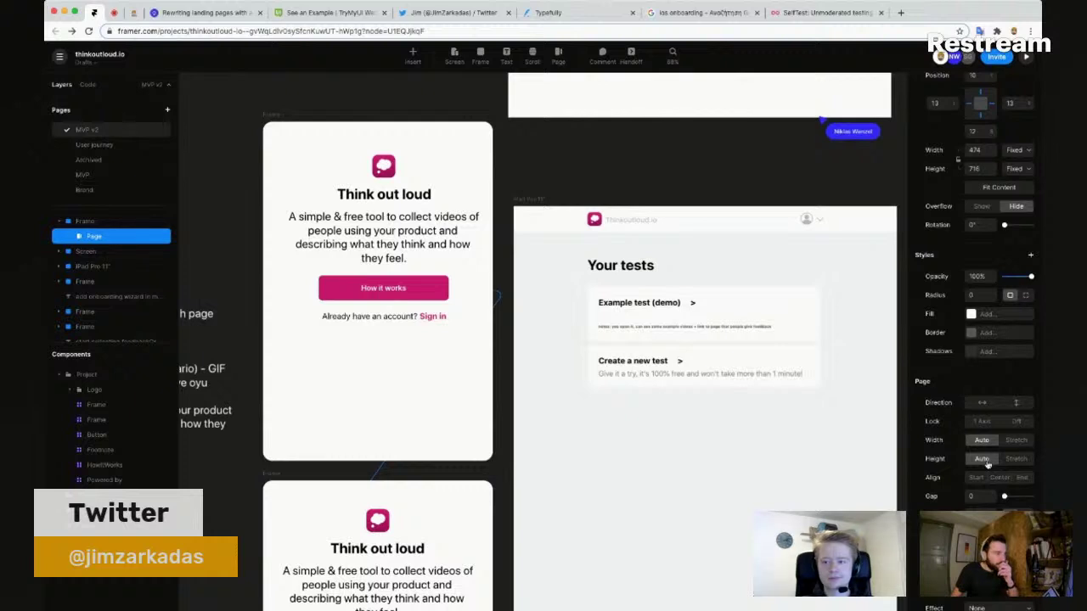
click(982, 458)
scroll(989, 441, down, 3)
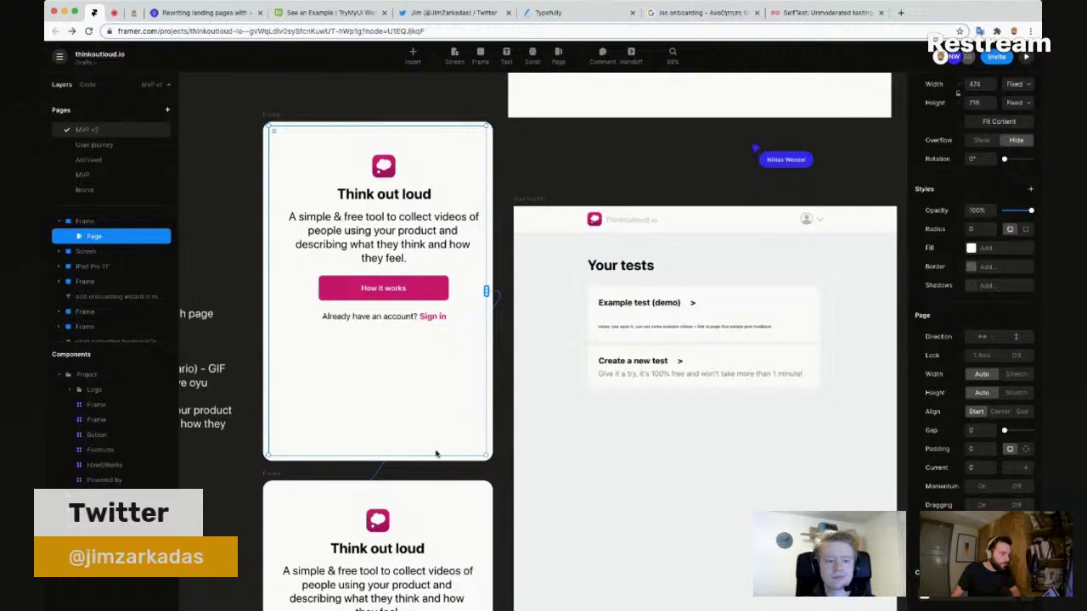
Step: Try shortening the Page component to a height of 478 inside the upper card, and undo the resize
drag(435, 441, 435, 345)
scroll(455, 431, down, 5)
scroll(455, 433, up, 5)
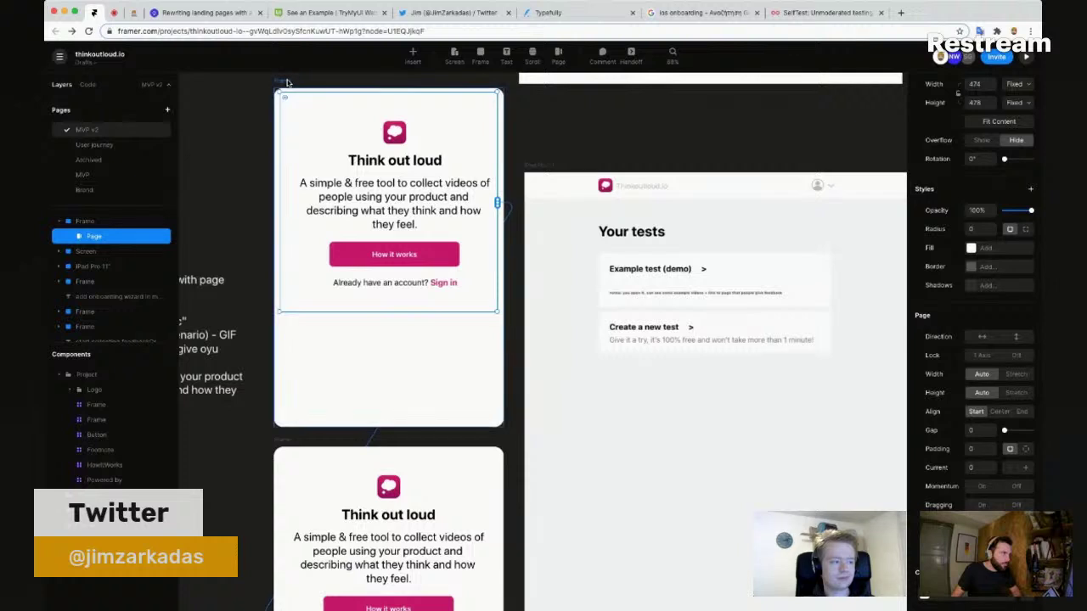
key(super+z)
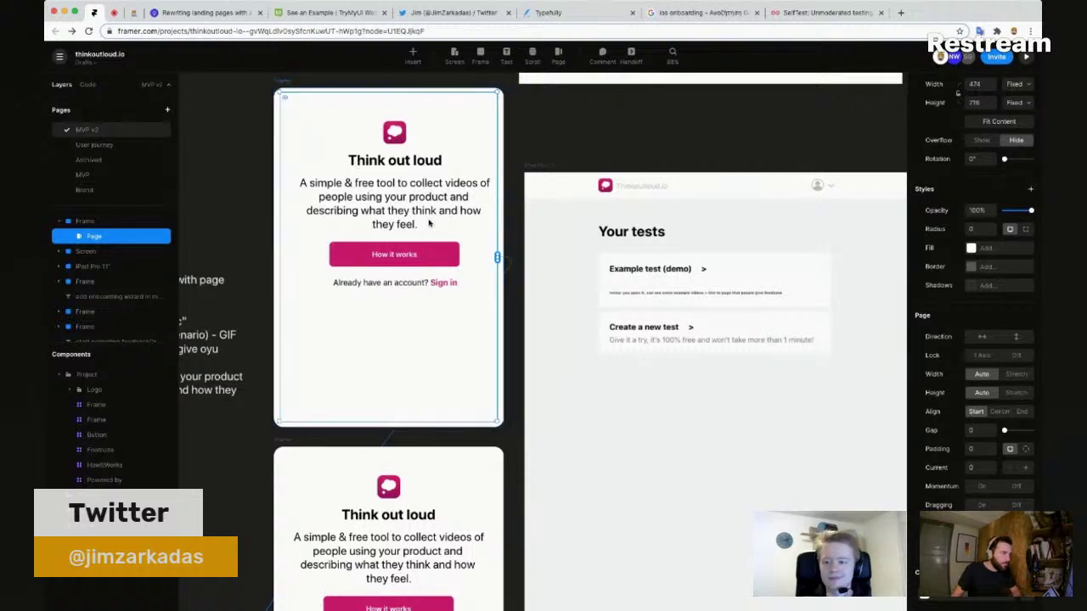
Step: Shorten the lower intro card to a height of 484 so it ends just below the sign-in line
click(525, 297)
scroll(704, 456, down, 3)
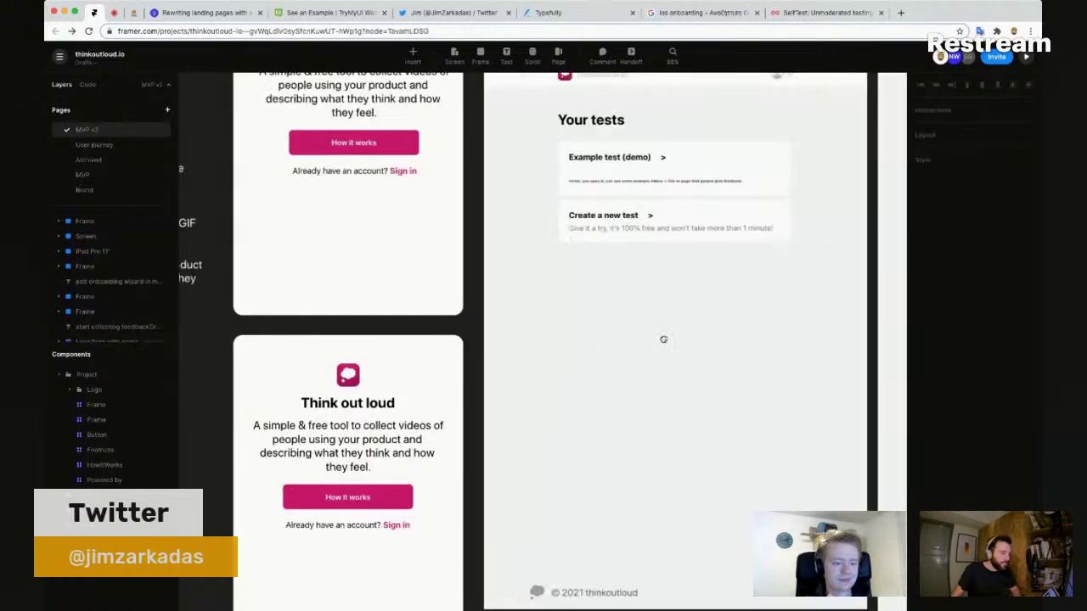
scroll(721, 351, up, 1)
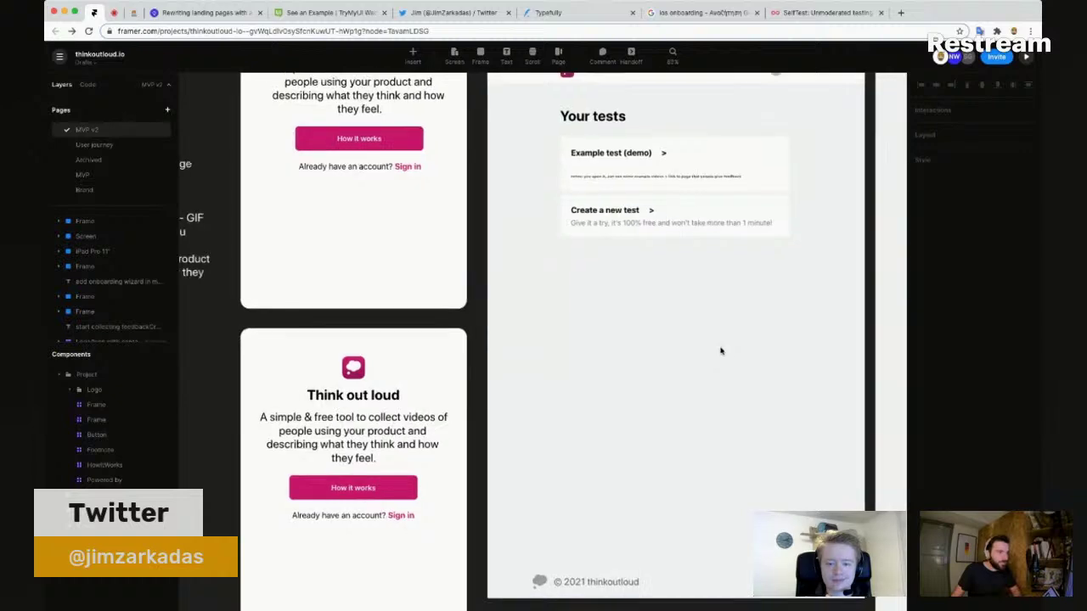
scroll(721, 350, down, 2)
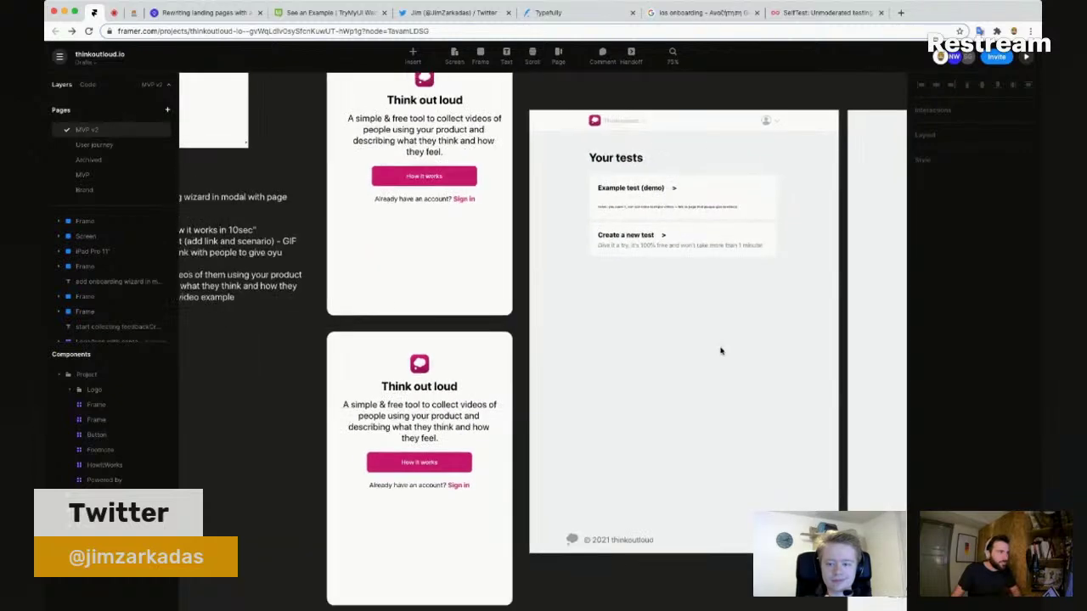
click(331, 335)
scroll(415, 541, down, 2)
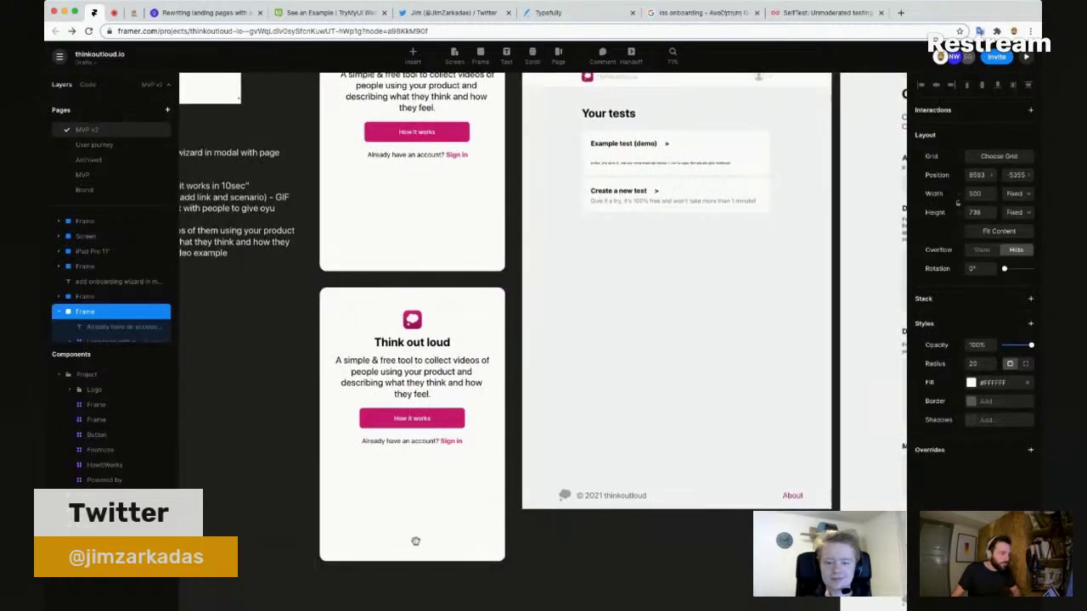
drag(415, 560, 421, 466)
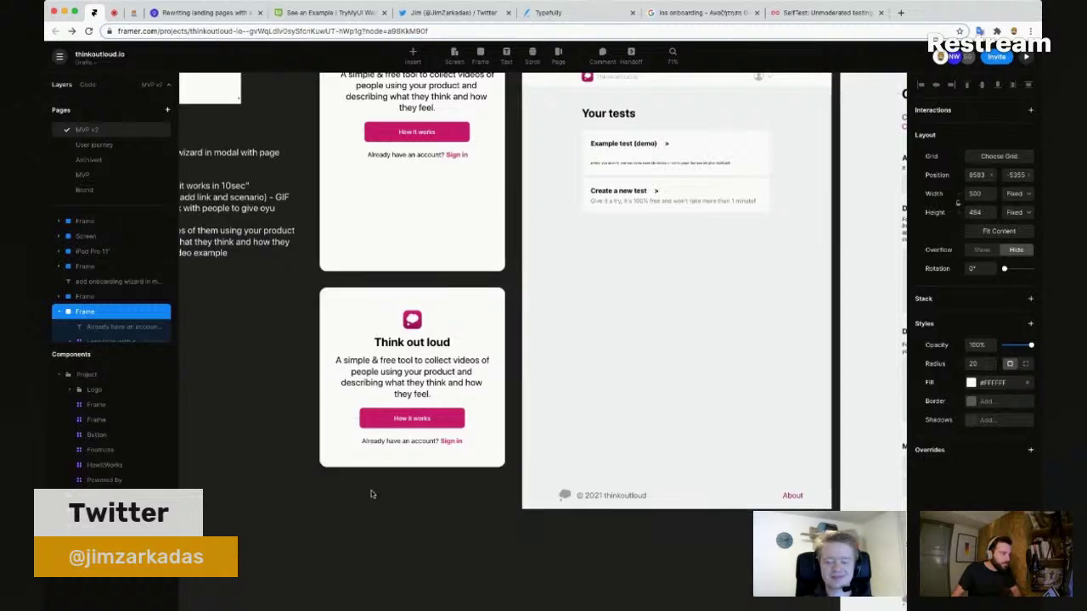
Step: Paste a copy of the shortened intro card onto the canvas beside the "Create your test" screen
scroll(366, 561, up, 2)
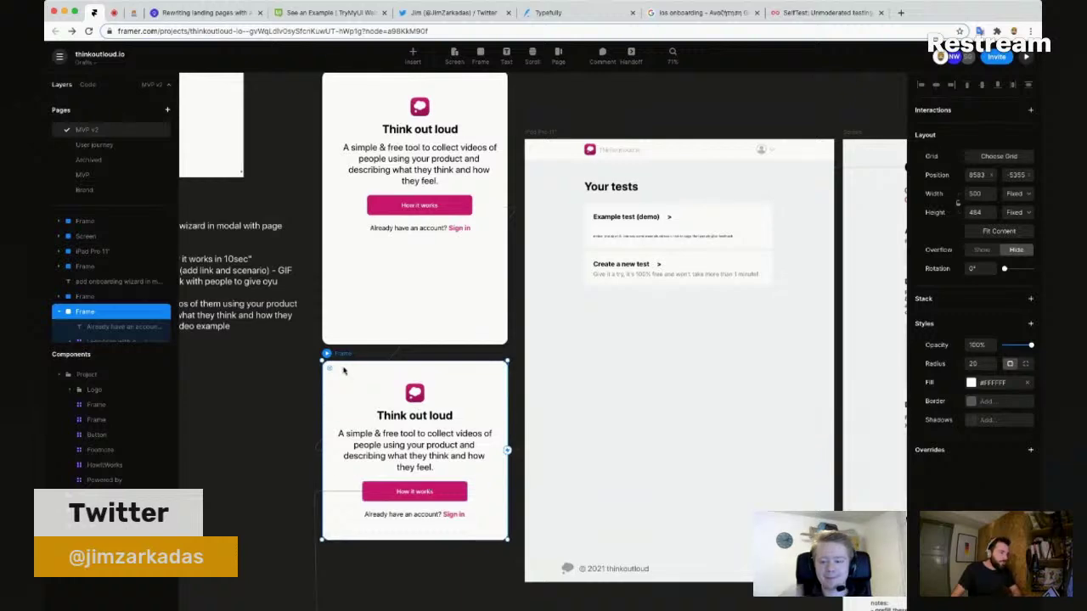
scroll(314, 370, right, 2)
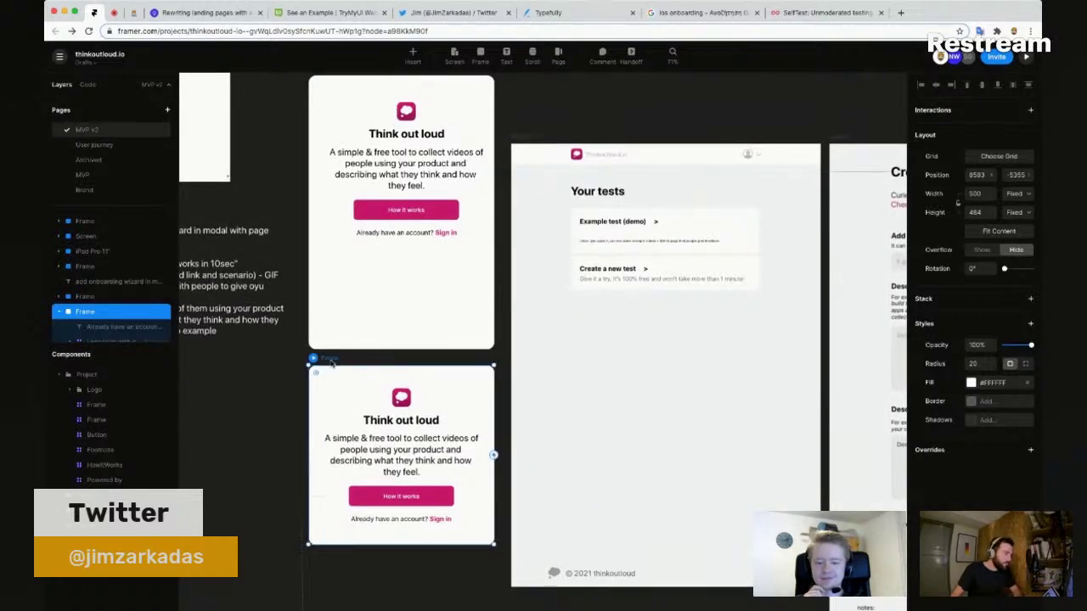
scroll(283, 461, down, 5)
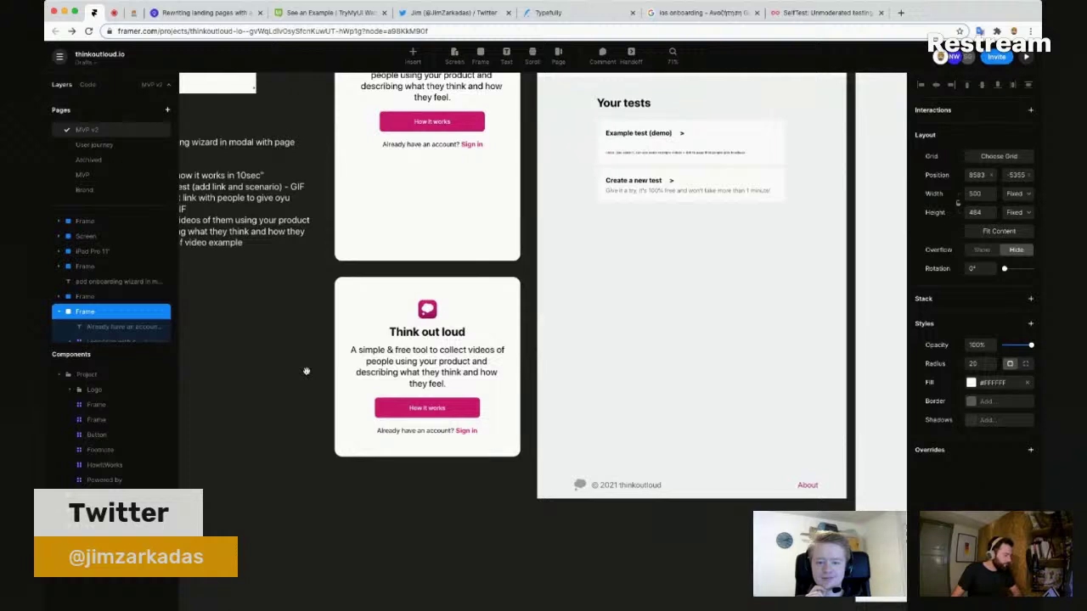
scroll(309, 380, left, 2)
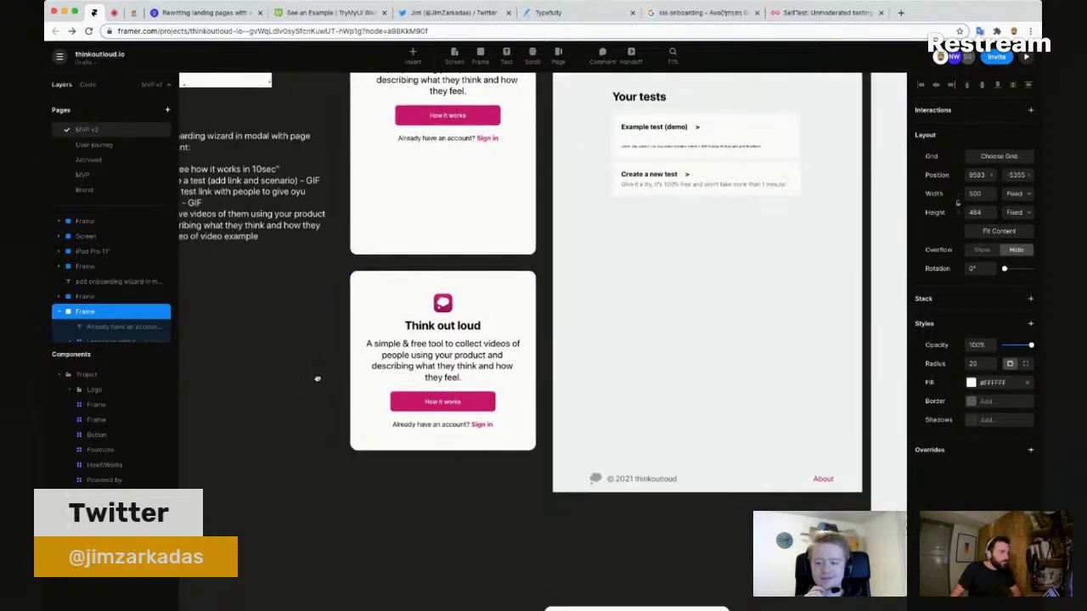
click(374, 516)
key(super+v)
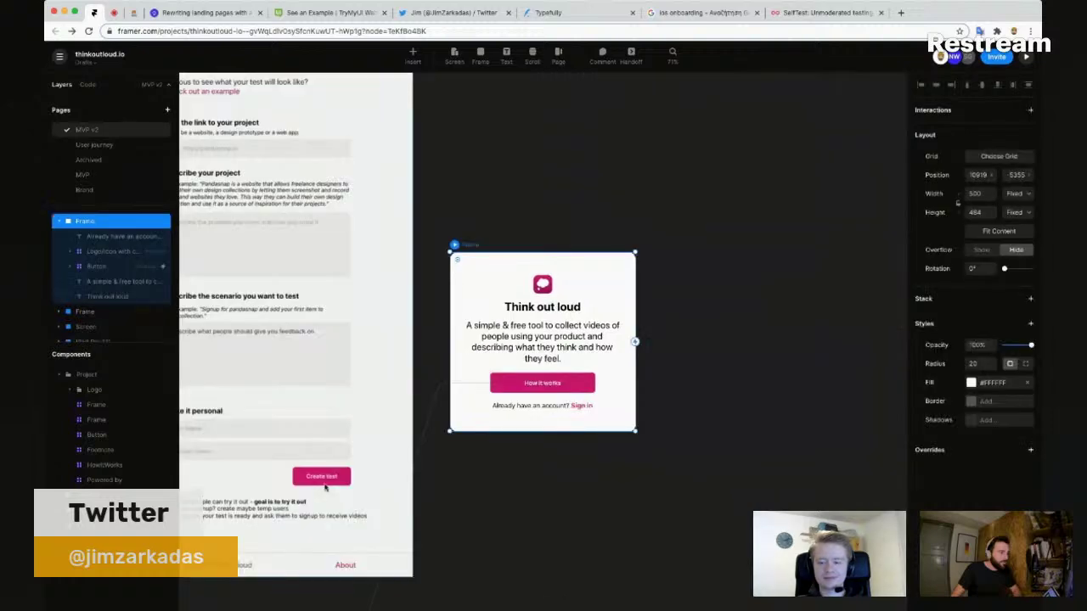
Step: Move the tall Page component card above the pasted copy, and place the original shortened intro card beside it
scroll(345, 449, down, 5)
scroll(718, 436, left, 5)
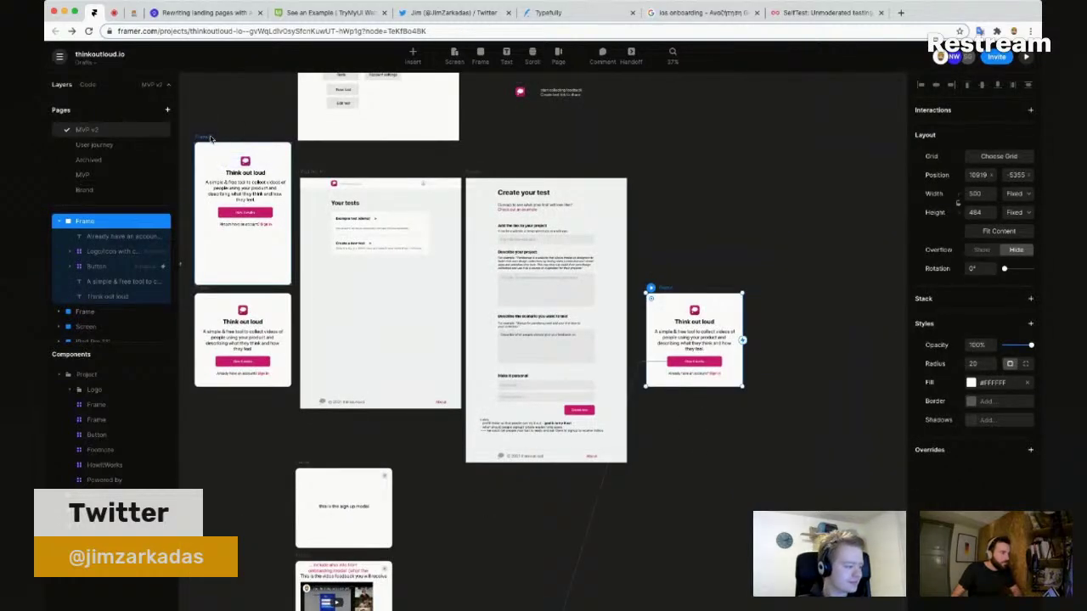
drag(206, 136, 680, 134)
click(202, 290)
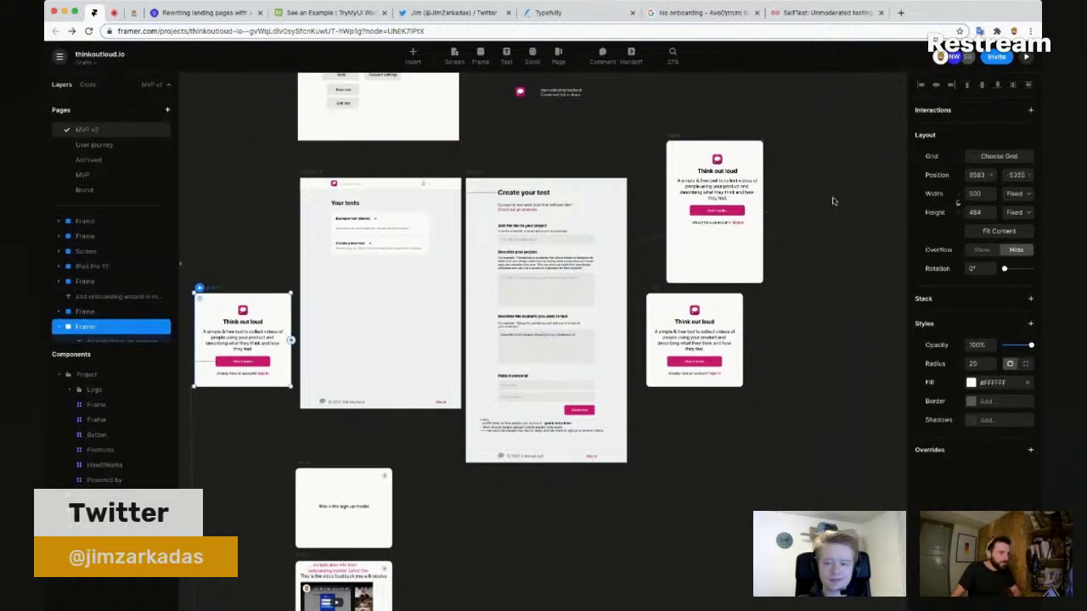
drag(201, 288, 778, 140)
Step: Move the onboarding wizard notes below the relocated cards, and place the pasted intro card third in their row
scroll(275, 259, left, 2)
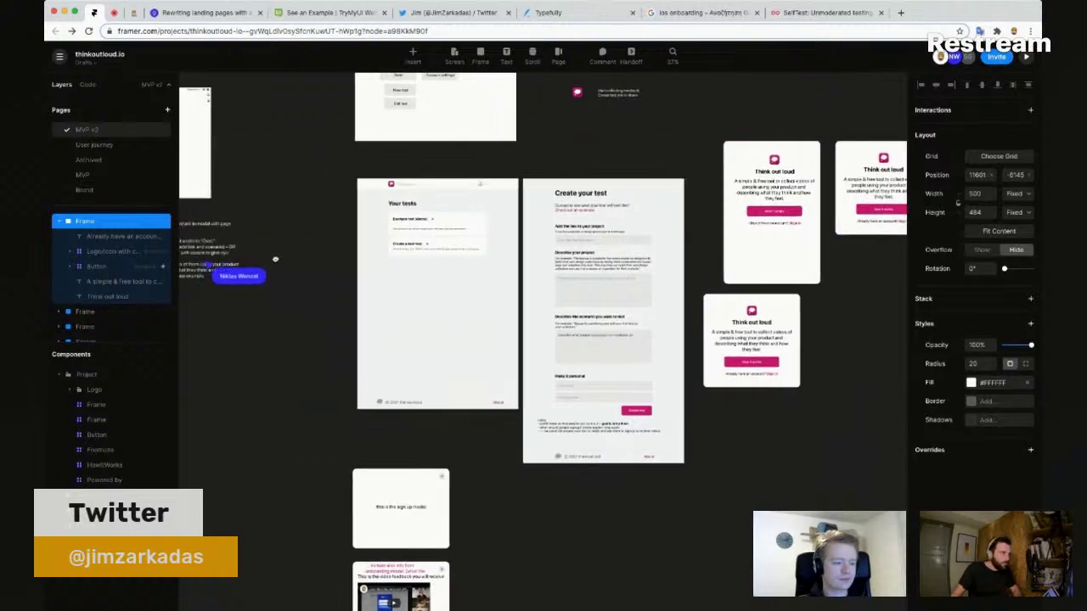
click(217, 259)
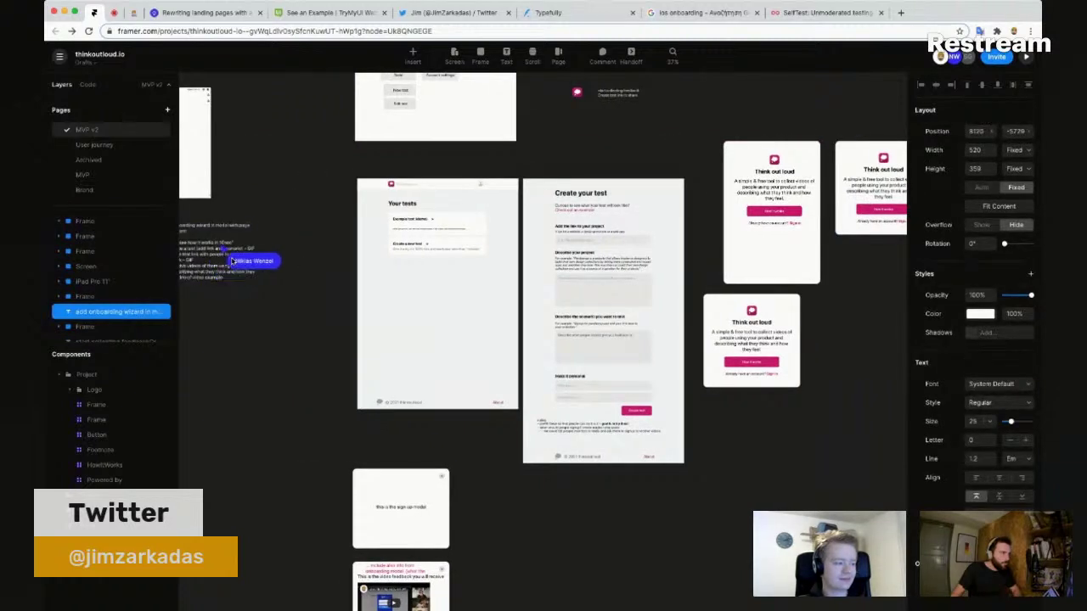
drag(231, 262, 798, 436)
scroll(648, 362, right, 5)
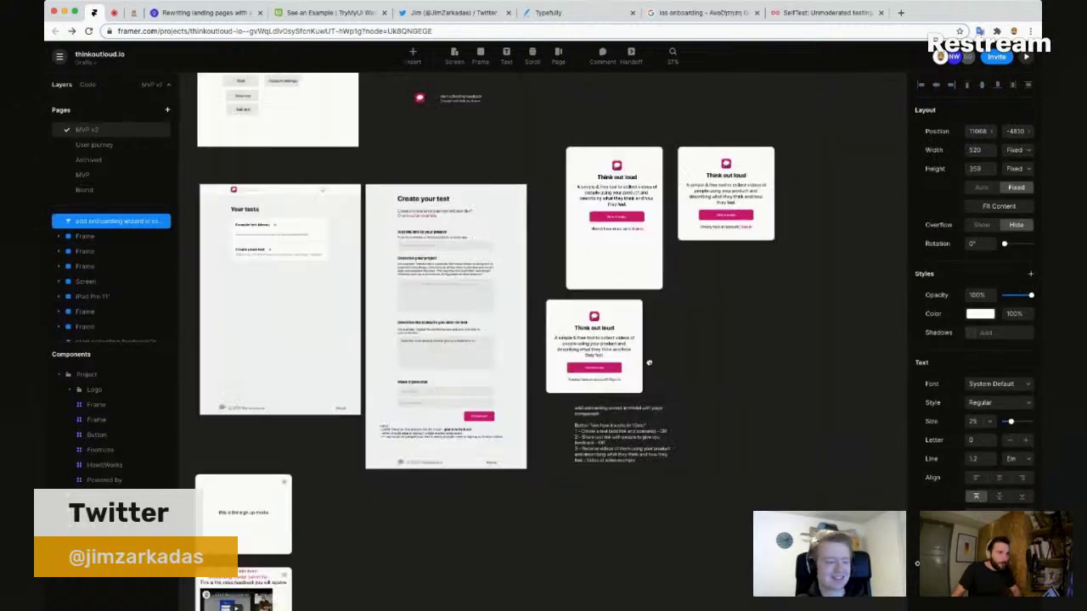
scroll(649, 362, right, 3)
drag(488, 339, 709, 185)
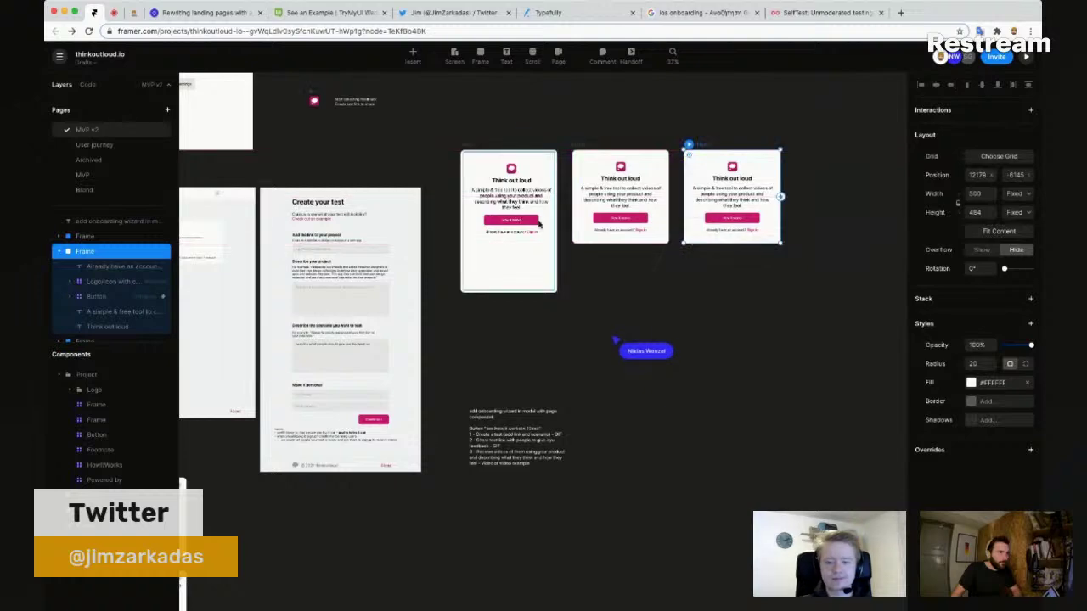
scroll(577, 223, up, 5)
scroll(721, 339, up, 2)
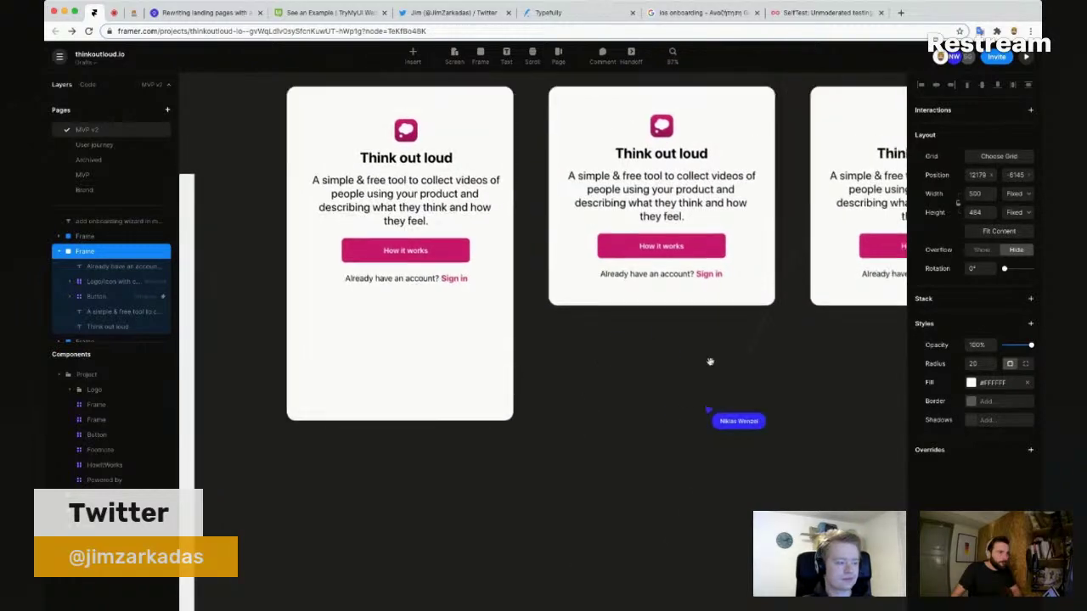
scroll(709, 362, up, 2)
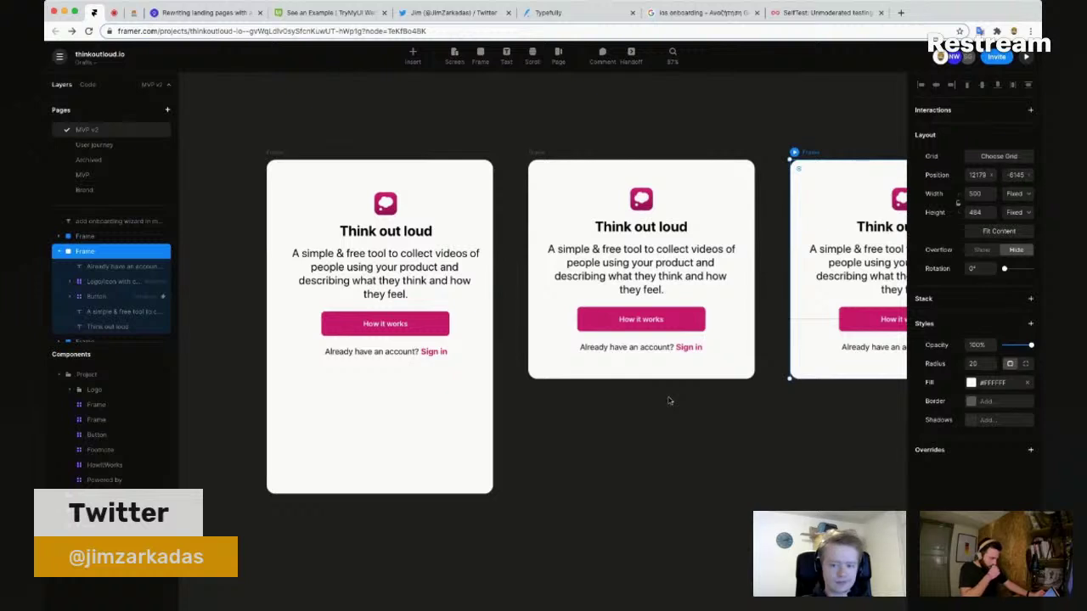
scroll(679, 416, right, 3)
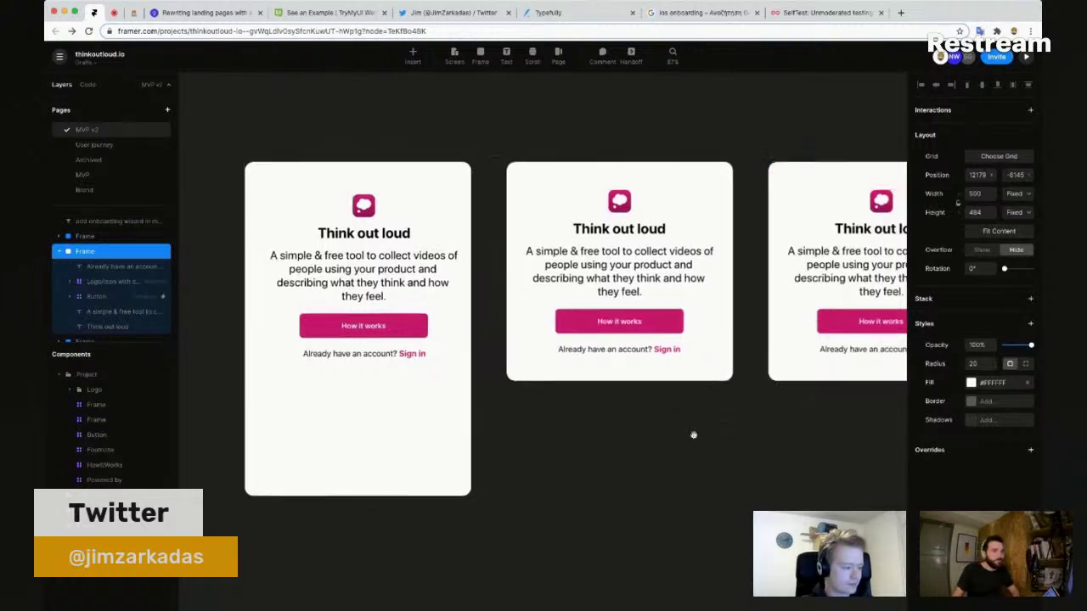
click(764, 244)
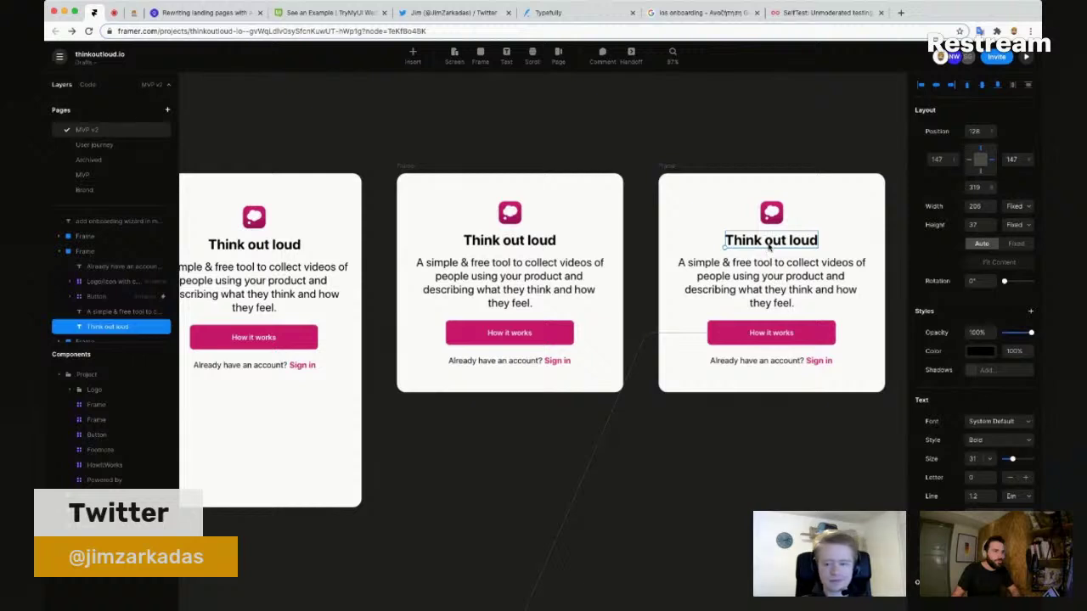
triple_click(768, 244)
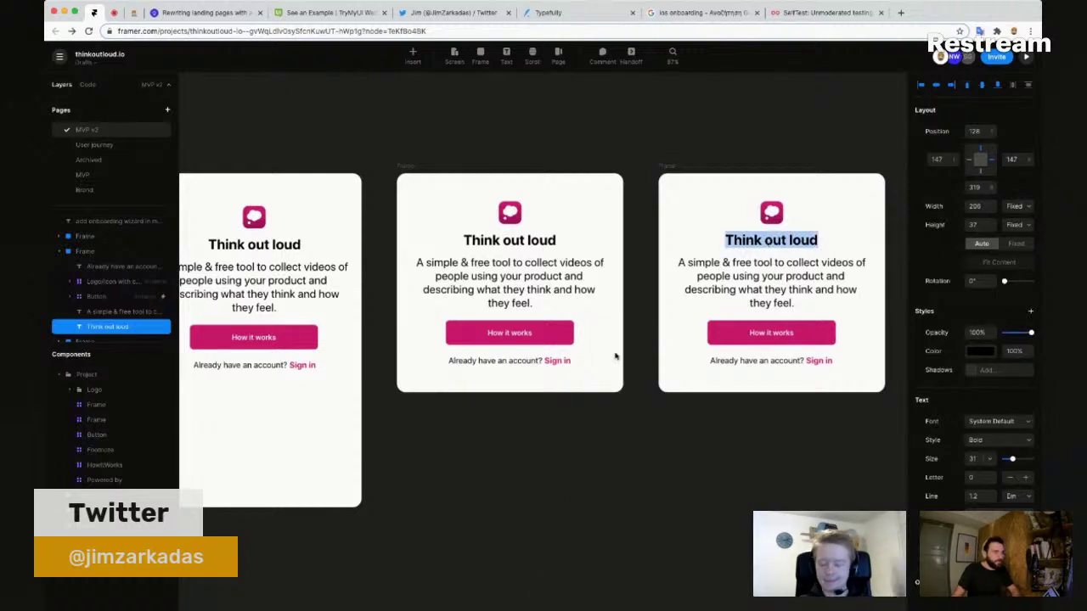
key(Escape)
Step: Move the onboarding wizard notes closer to the cards, directly beneath the middle card of the row
scroll(735, 439, up, 2)
scroll(705, 437, down, 5)
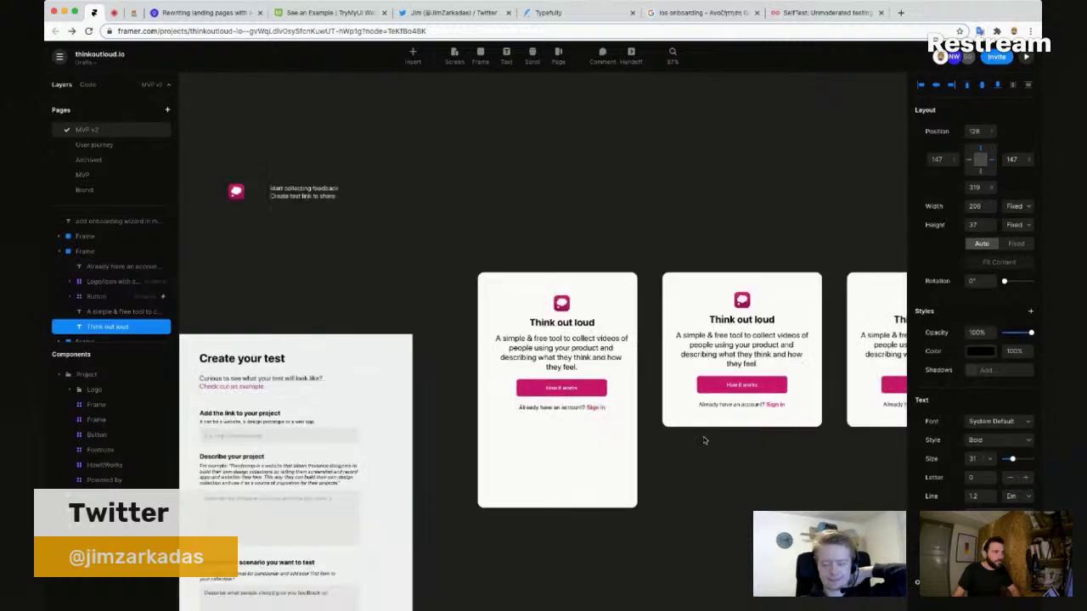
scroll(619, 440, right, 5)
scroll(619, 440, down, 2)
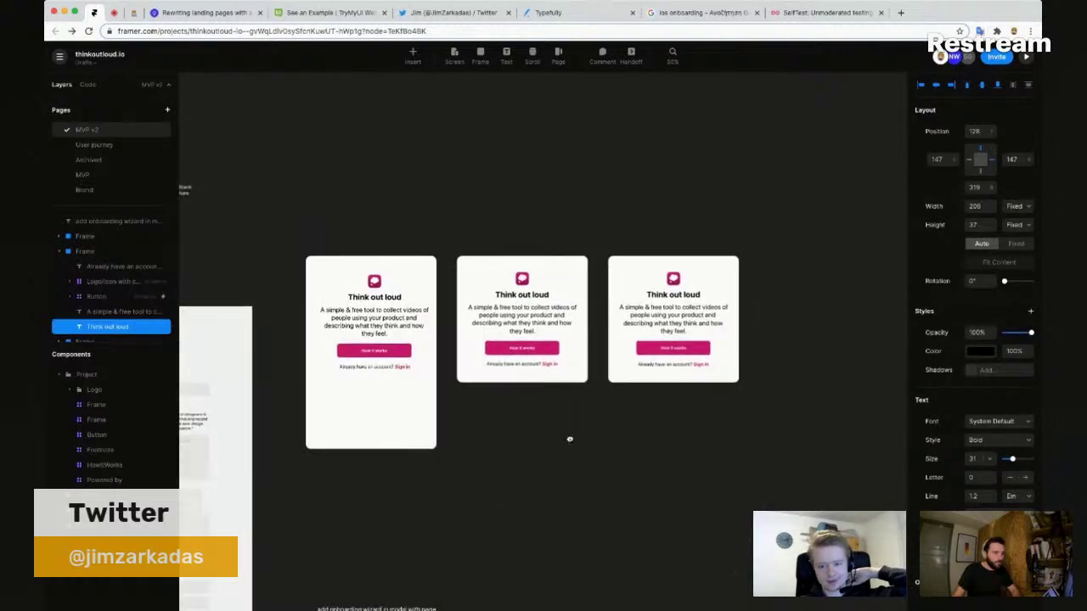
scroll(568, 439, left, 6)
scroll(663, 399, down, 3)
scroll(663, 399, right, 3)
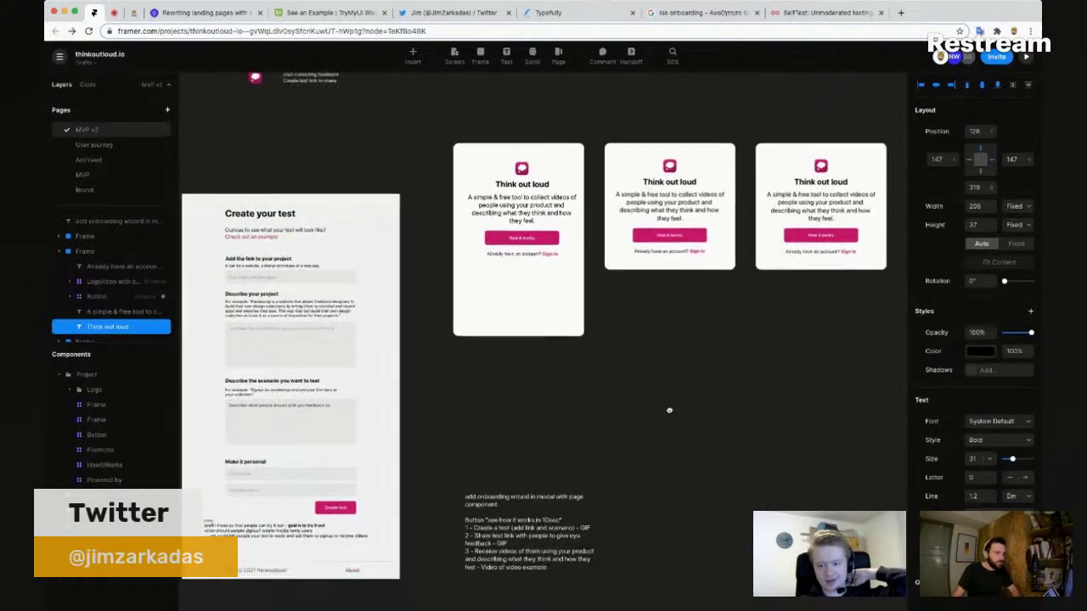
drag(543, 509, 680, 326)
scroll(759, 374, right, 2)
scroll(758, 374, up, 1)
scroll(759, 374, right, 2)
scroll(758, 374, up, 1)
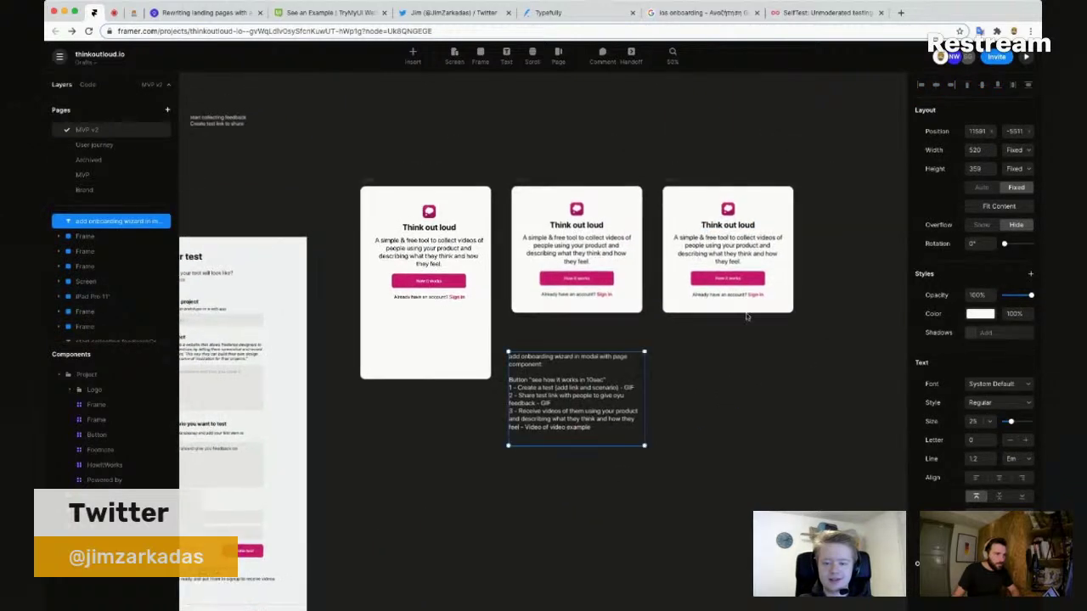
Step: Change the third card's title to "Create your test" and center it horizontally in the card
scroll(747, 311, up, 3)
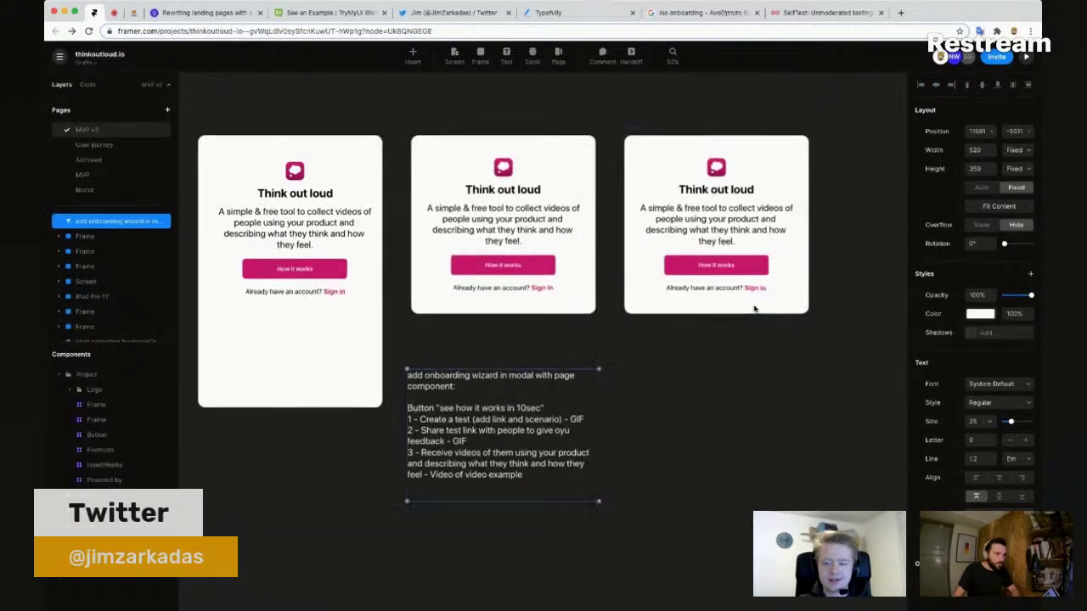
double_click(719, 190)
triple_click(718, 191)
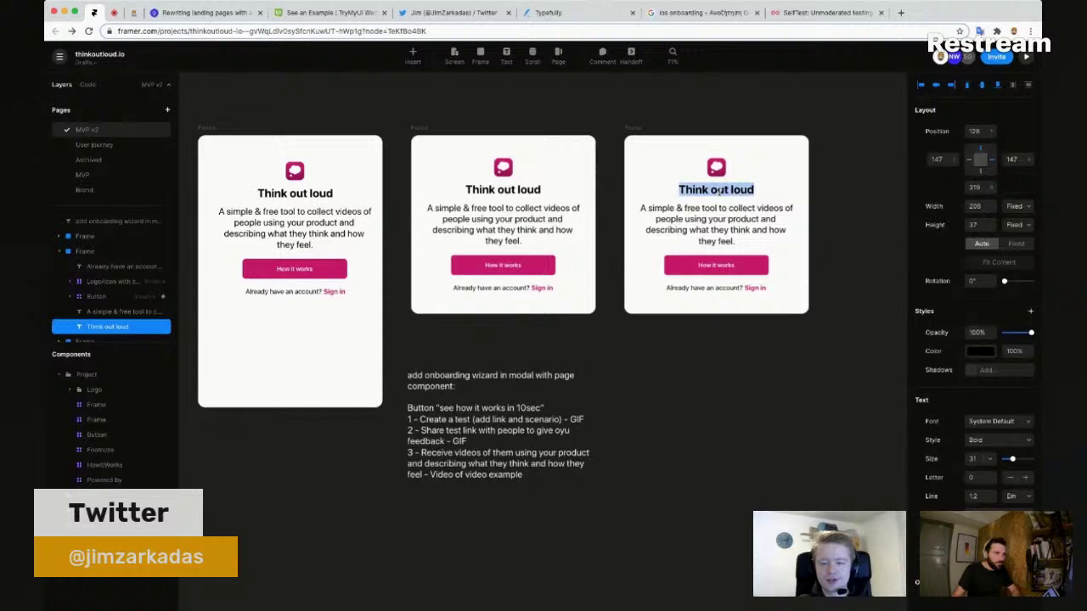
text(Create yo)
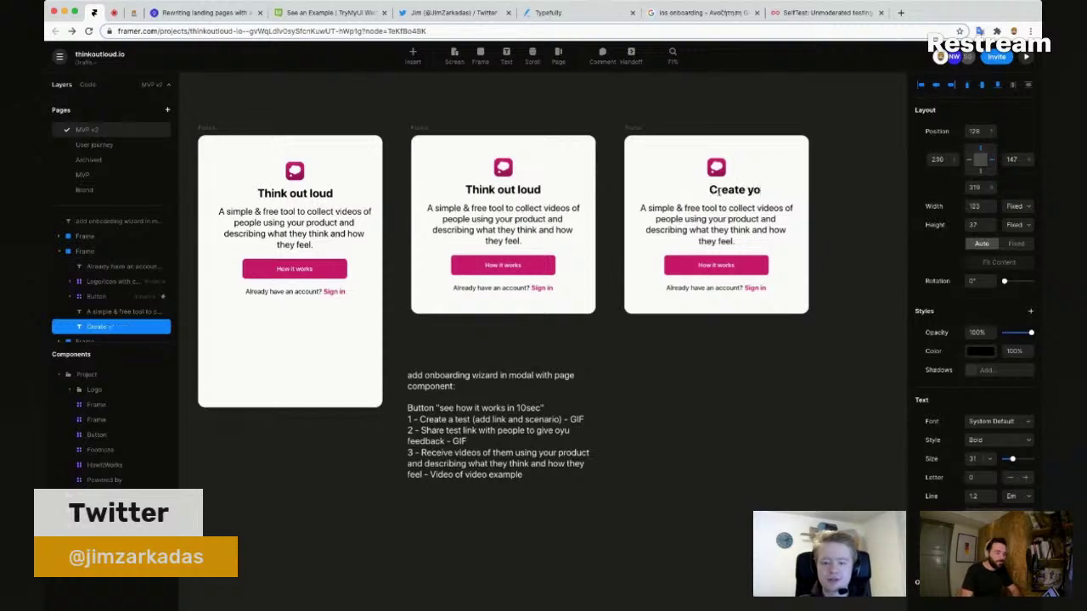
text(ur test)
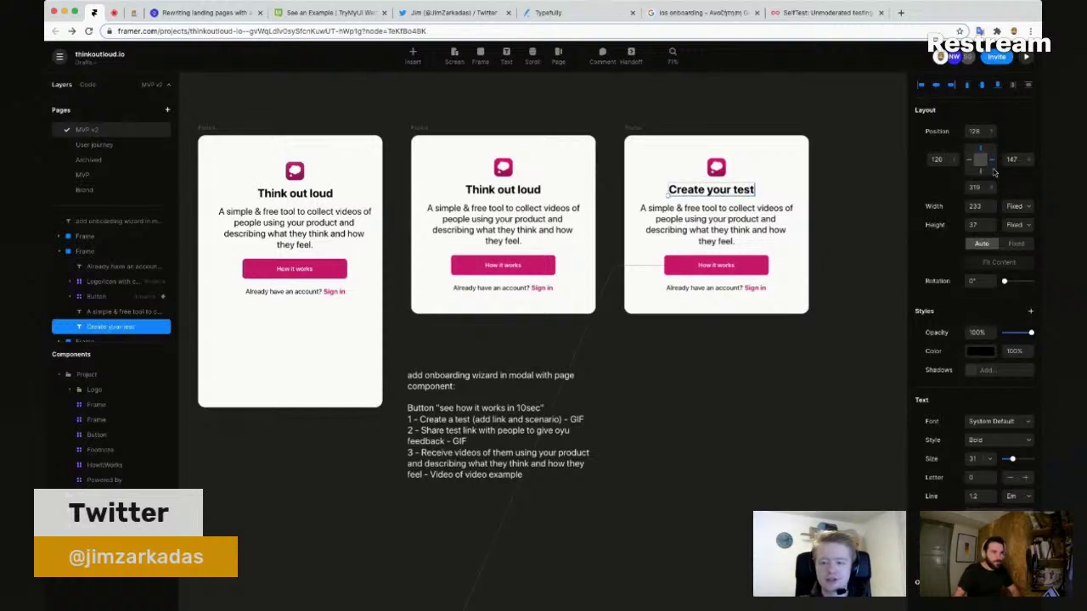
click(936, 85)
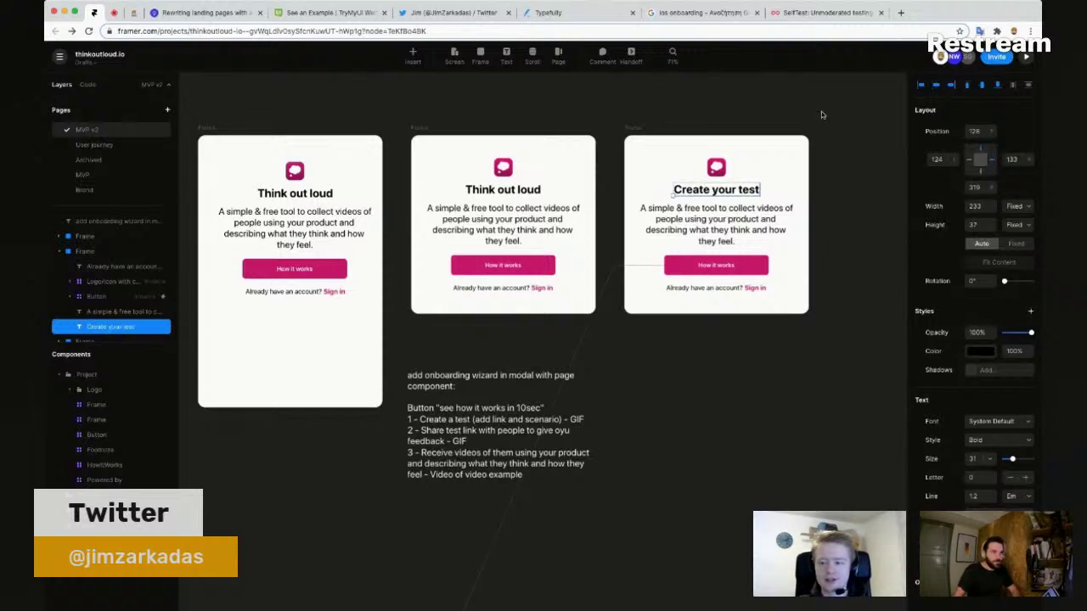
Step: Delete the thought-bubble logo icon above the title on the "Create your test" card
click(717, 169)
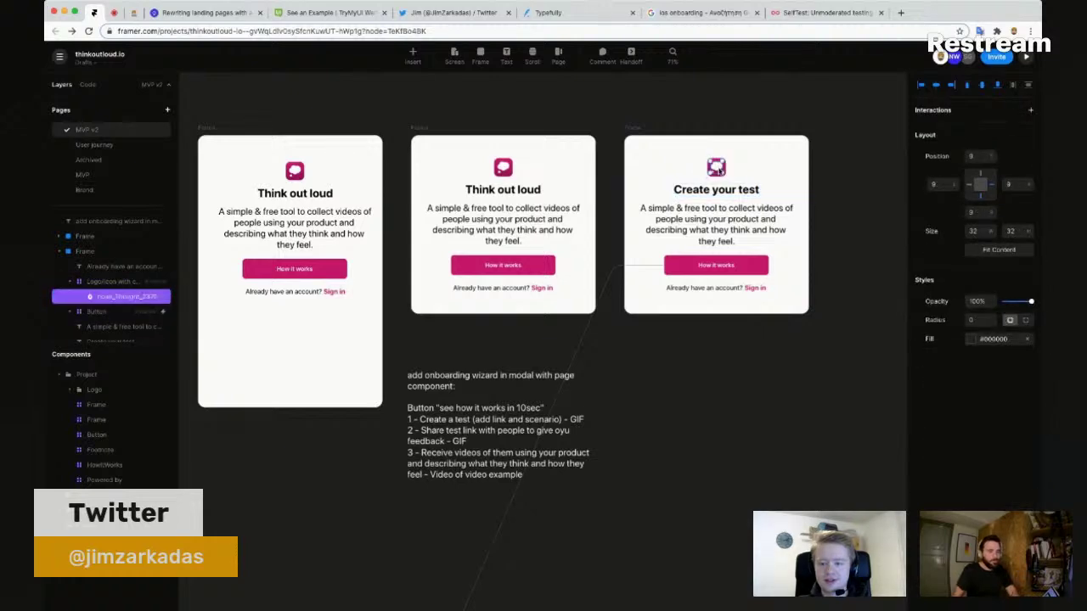
scroll(726, 172, up, 5)
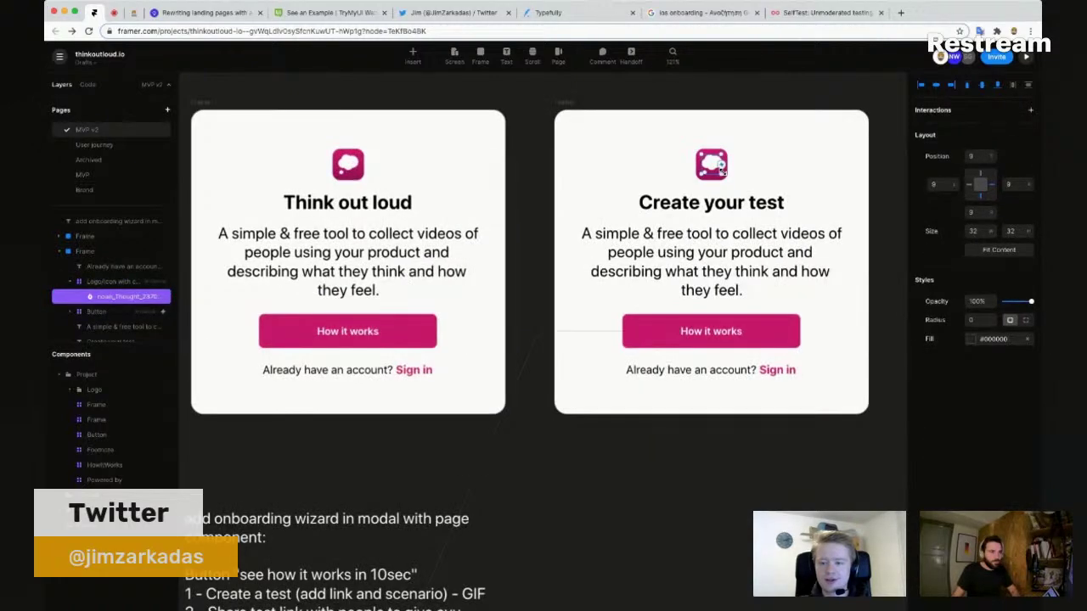
key(Escape)
click(717, 172)
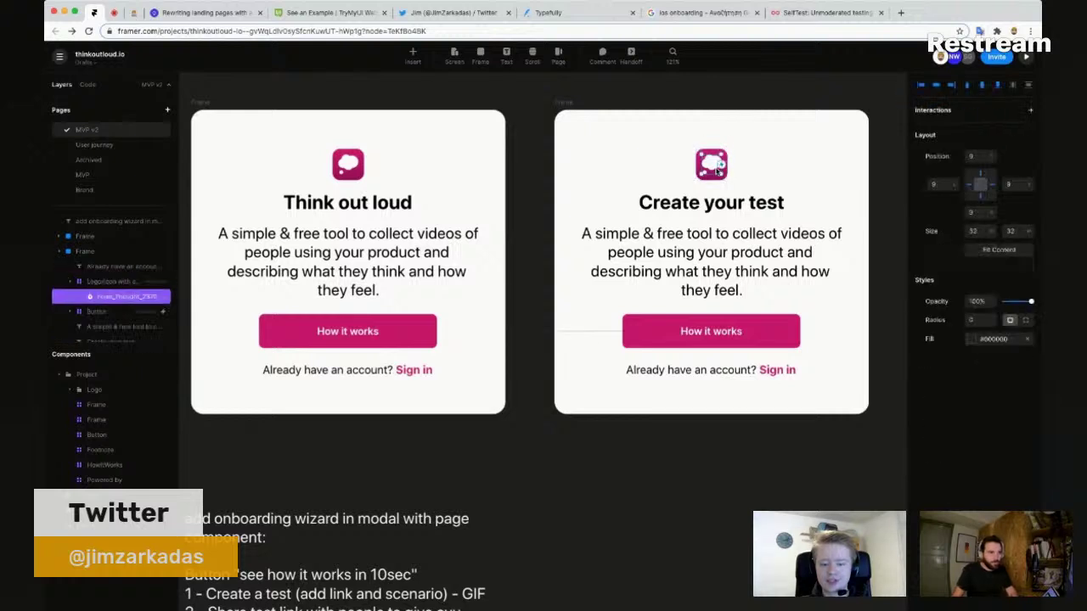
click(721, 179)
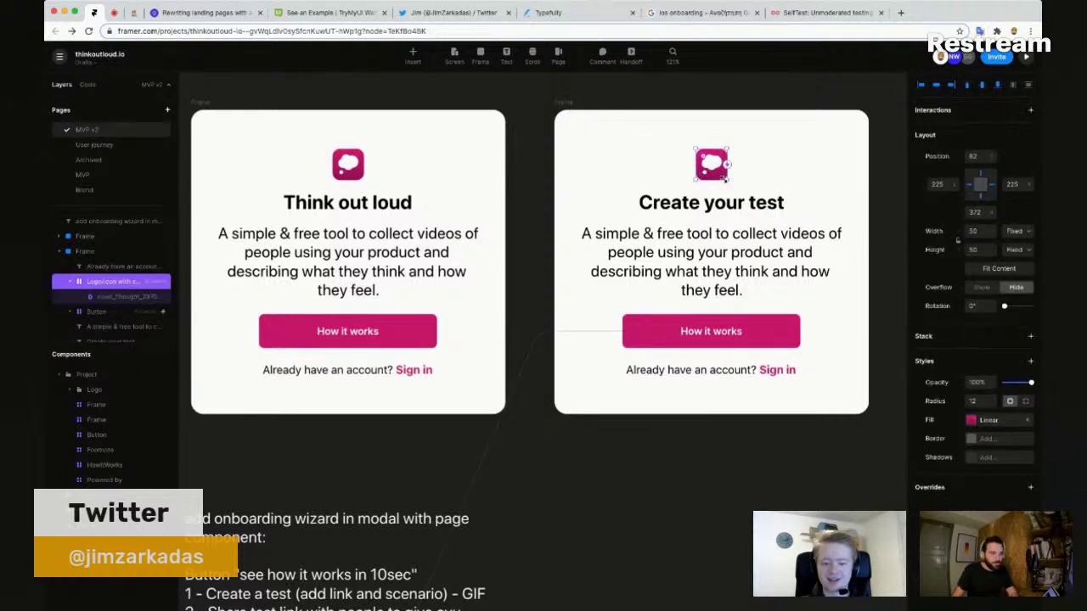
key(BackSpace)
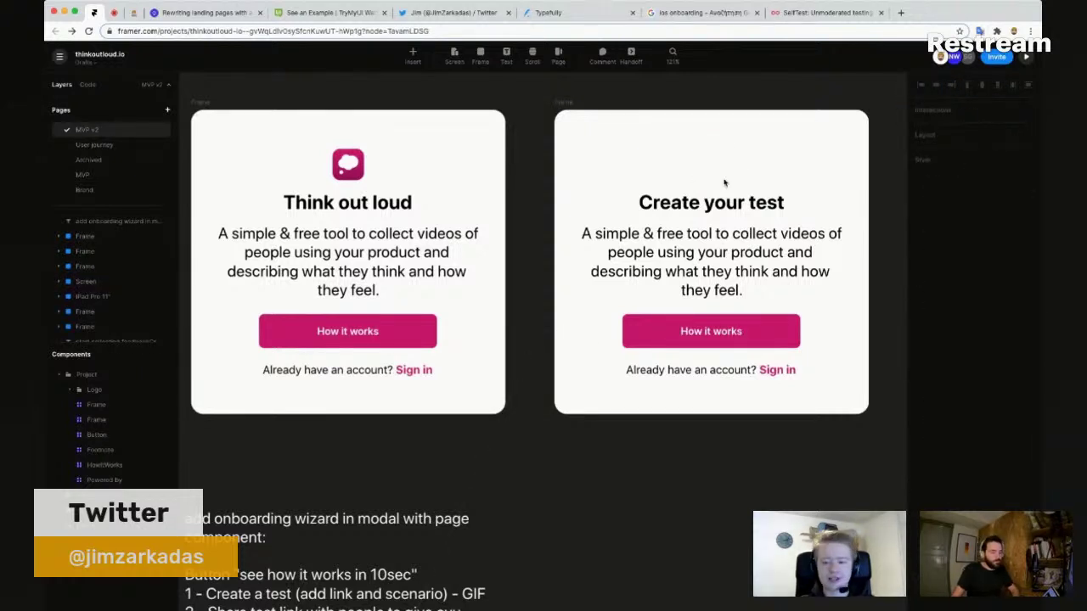
Step: Draw a 48 by 48 square frame above the "Create your test" title and fill it with pink #D3117A
key(f)
drag(689, 147, 718, 175)
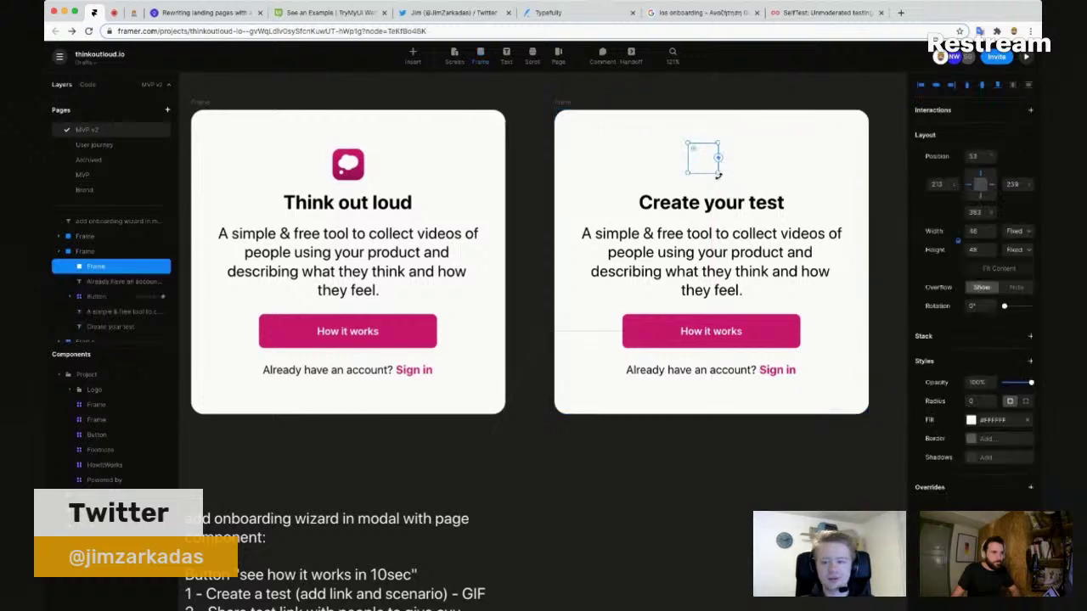
click(960, 418)
click(874, 507)
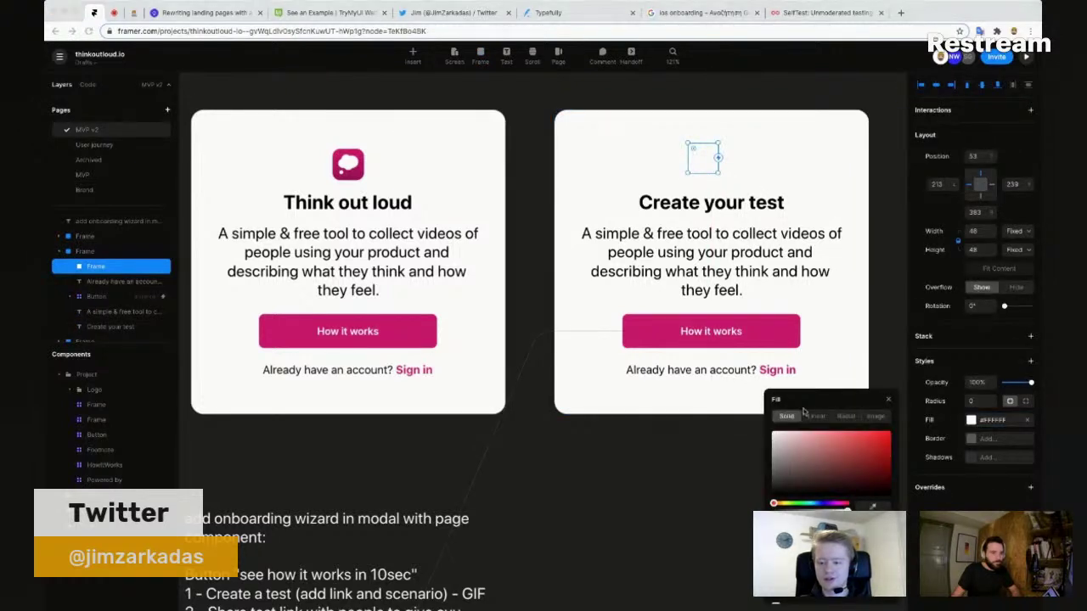
click(788, 345)
Step: Round the pink square's corners into a full circle and center it above the "Create your test" title
click(985, 402)
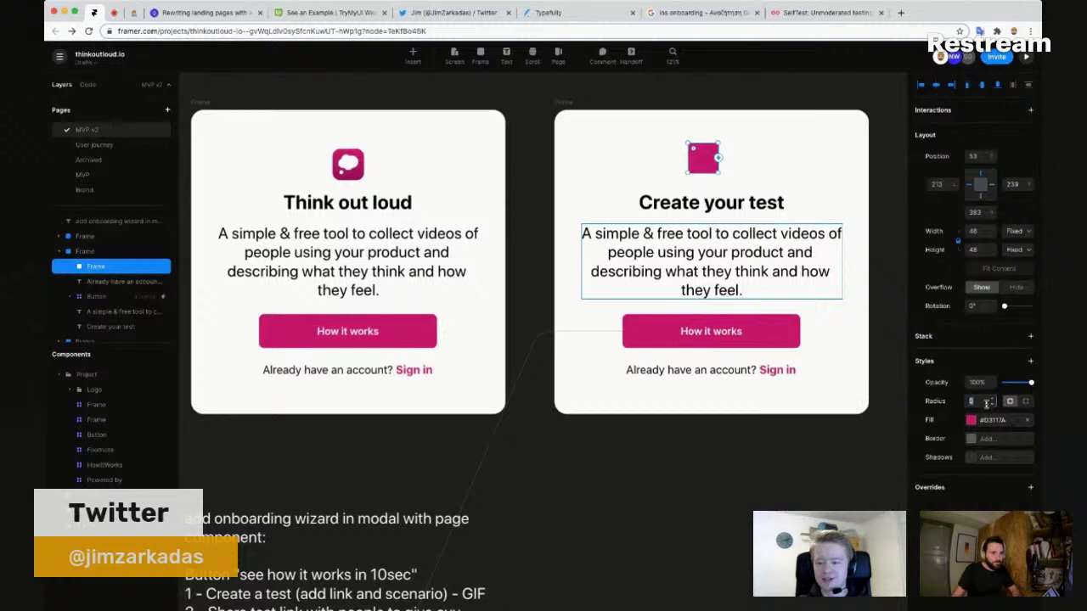
text(10)
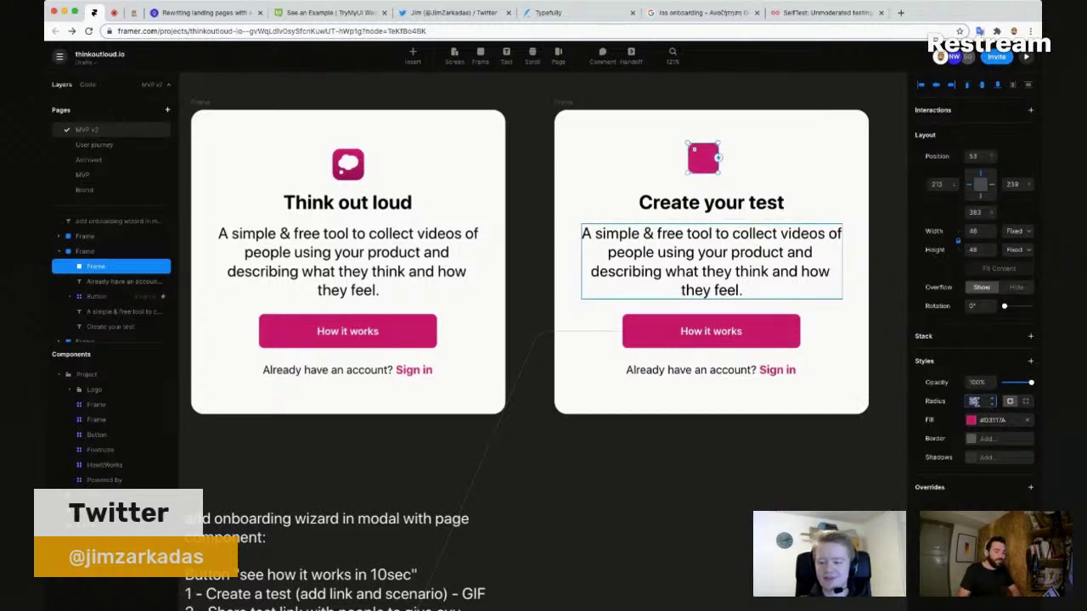
text(24)
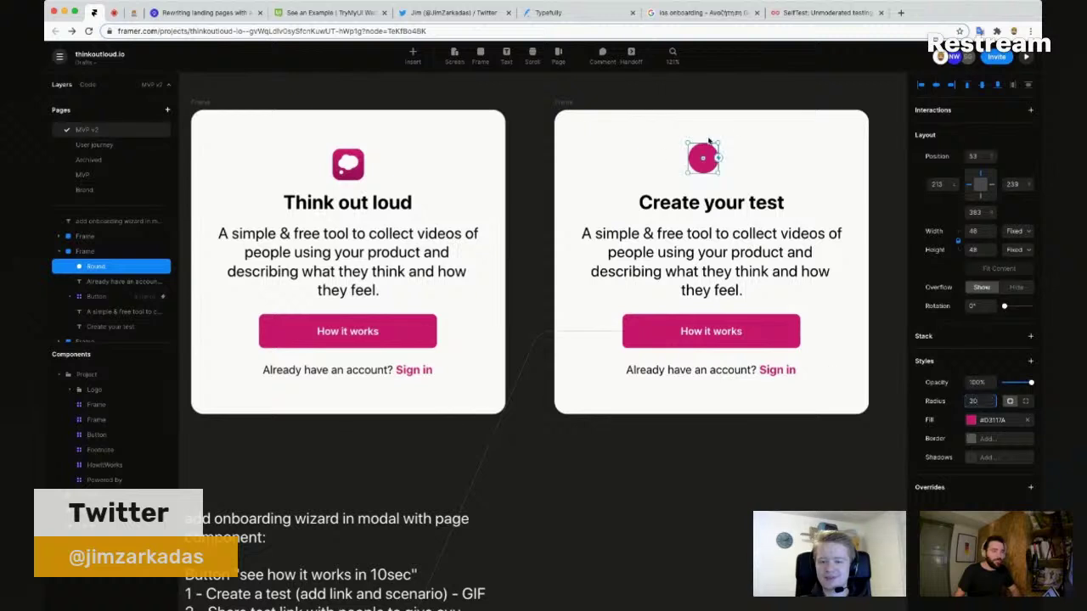
key(Escape)
mouse_move(708, 165)
mouse_down()
mouse_move(728, 174)
mouse_move(720, 169)
mouse_up()
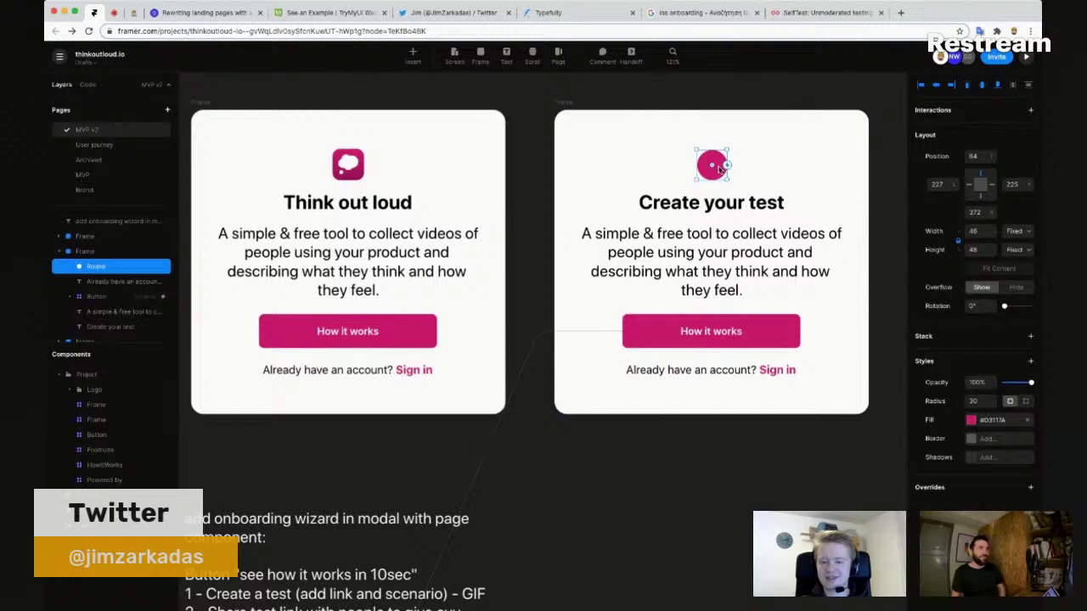
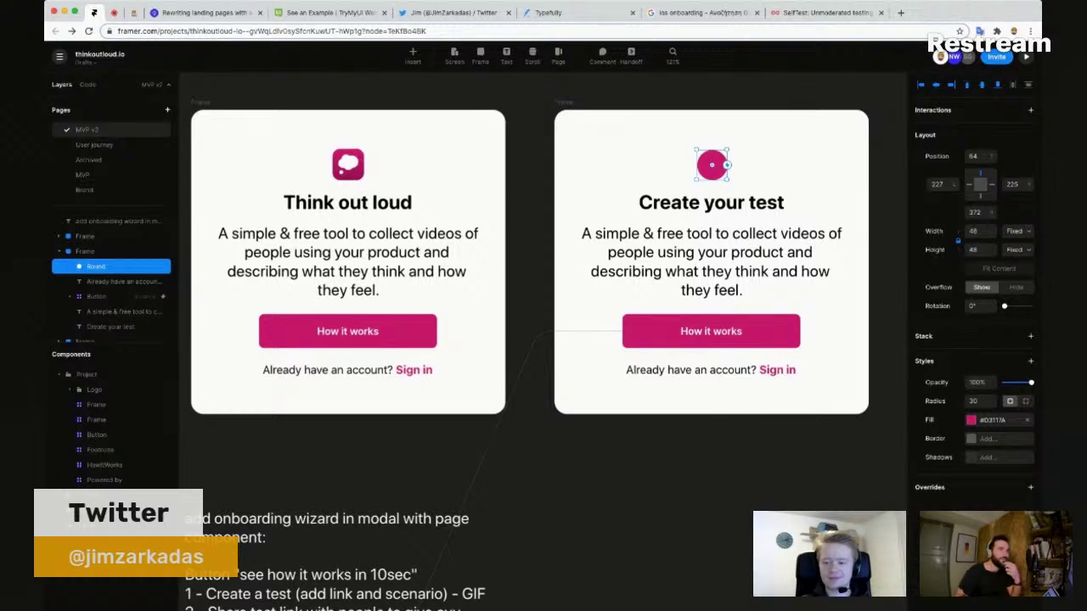
Step: Switch to the open Lookback SelfTest page and examine its headline, video and "Everything with a simple link" section
click(822, 12)
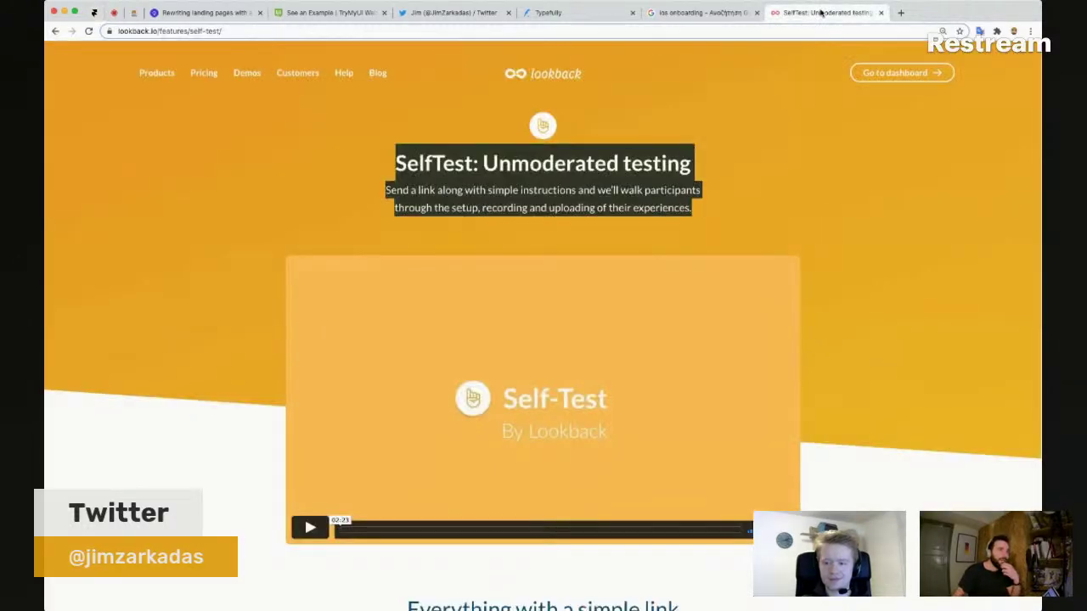
click(558, 140)
scroll(703, 220, down, 4)
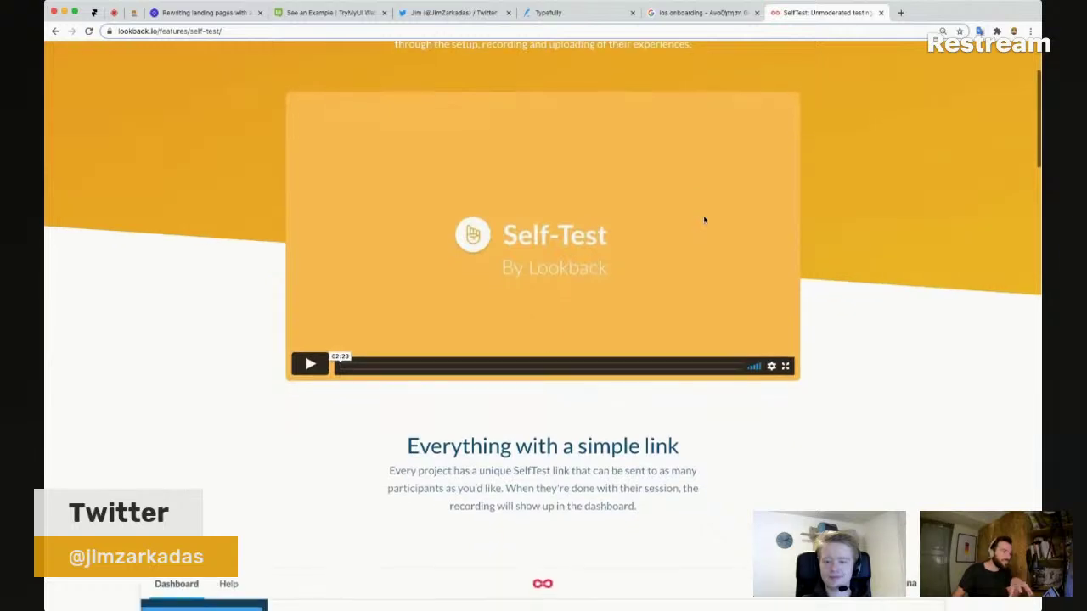
scroll(709, 219, up, 3)
scroll(711, 217, down, 6)
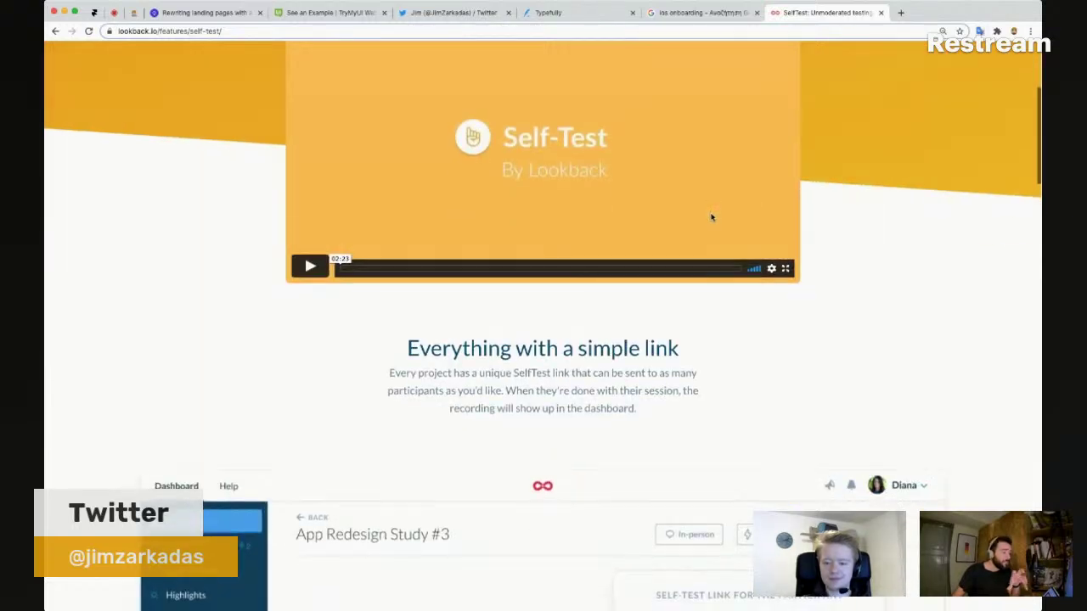
scroll(711, 217, down, 2)
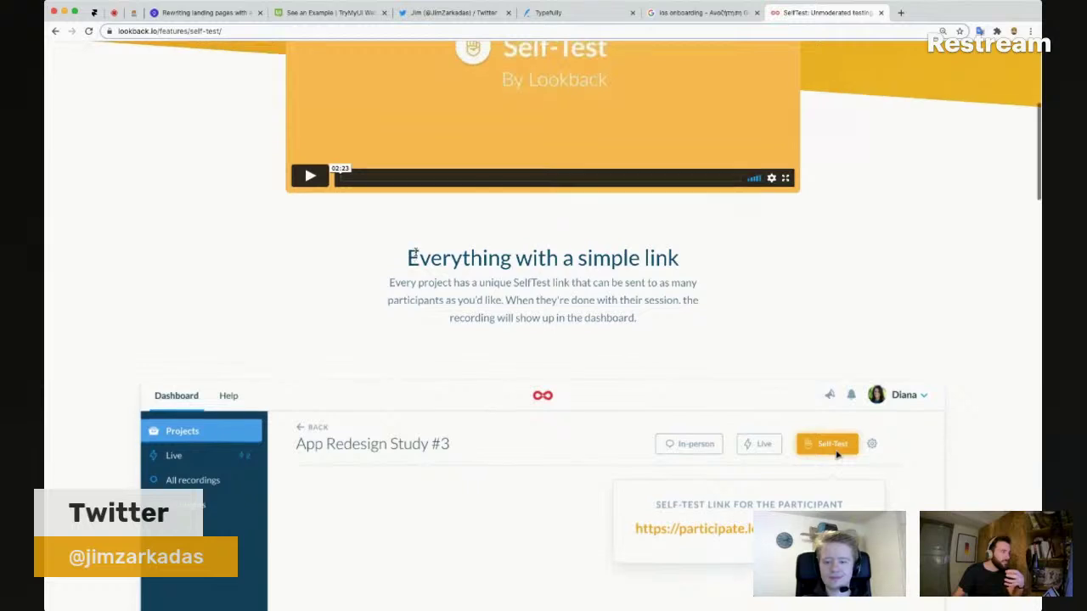
scroll(413, 254, up, 3)
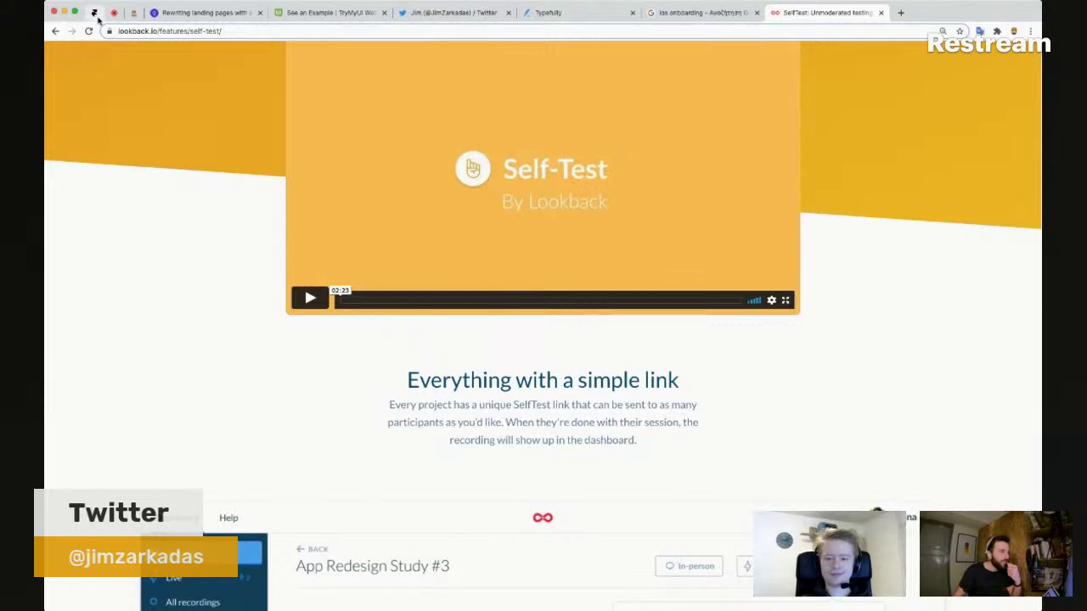
scroll(127, 73, up, 2)
scroll(128, 73, up, 2)
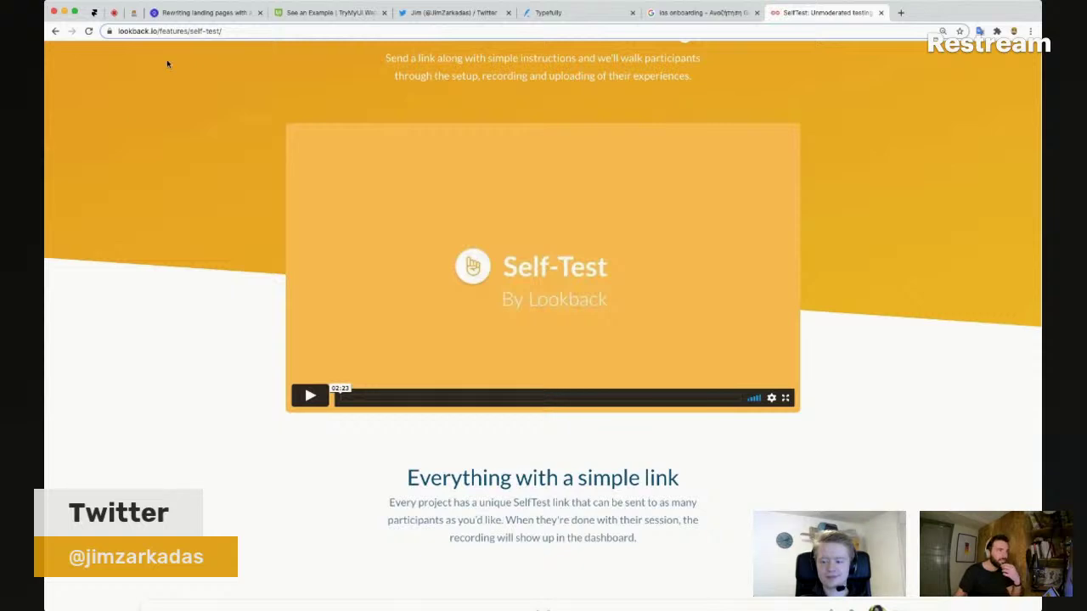
scroll(249, 68, up, 2)
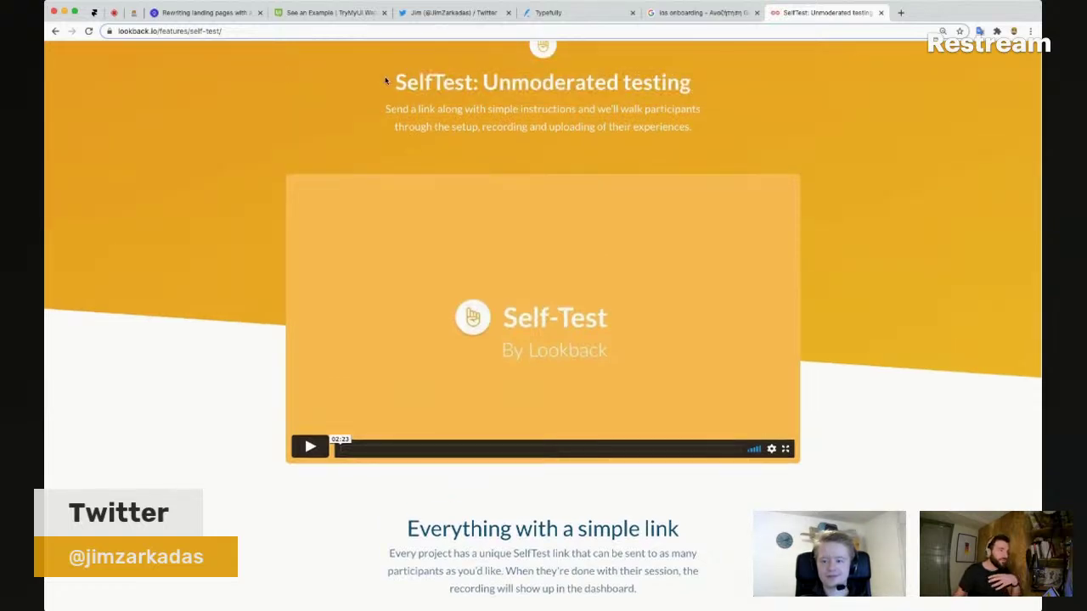
scroll(416, 153, down, 4)
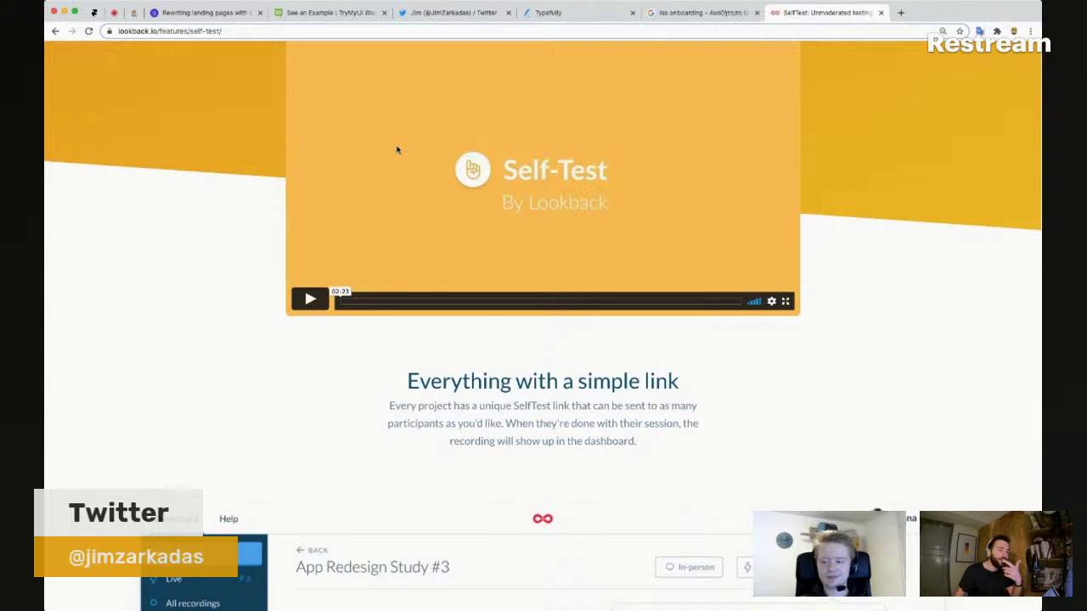
scroll(436, 141, up, 1)
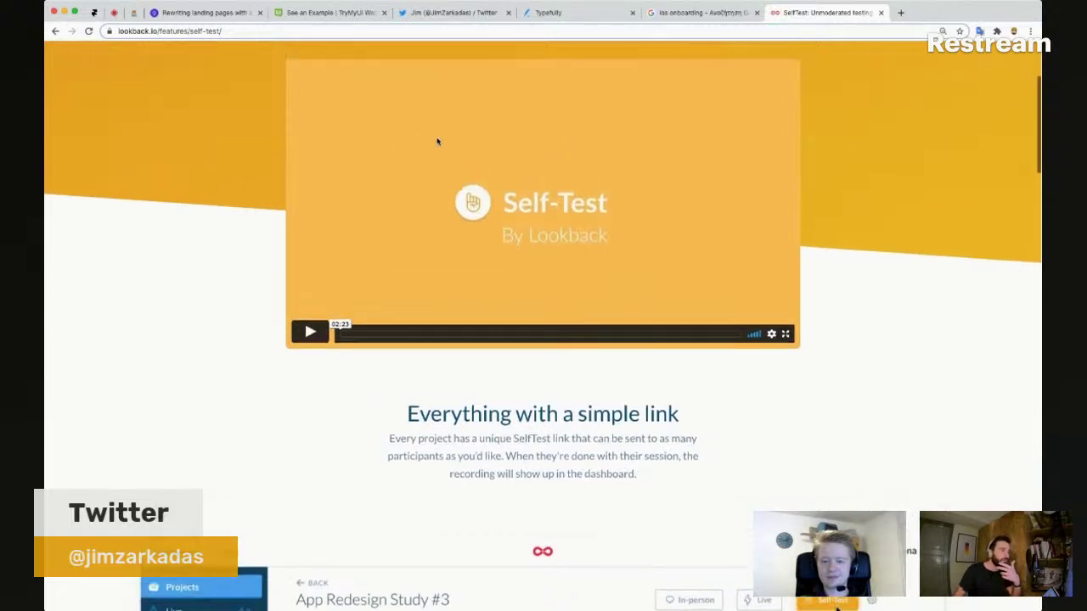
Step: Return to the Framer project and append "(no browser extension)" to the description on the shortened "Think out loud" card
click(93, 15)
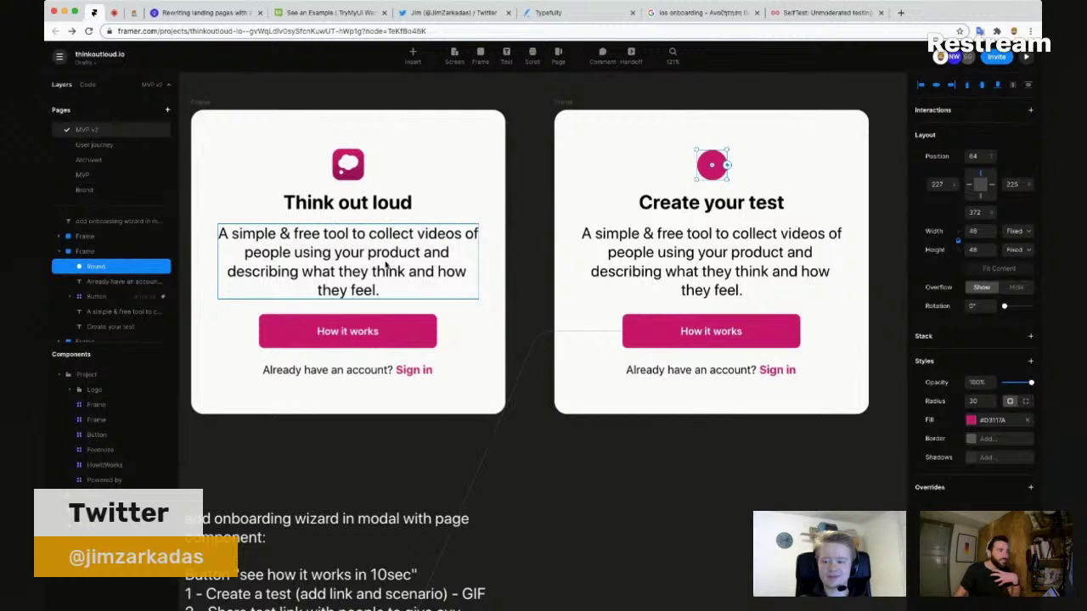
click(384, 289)
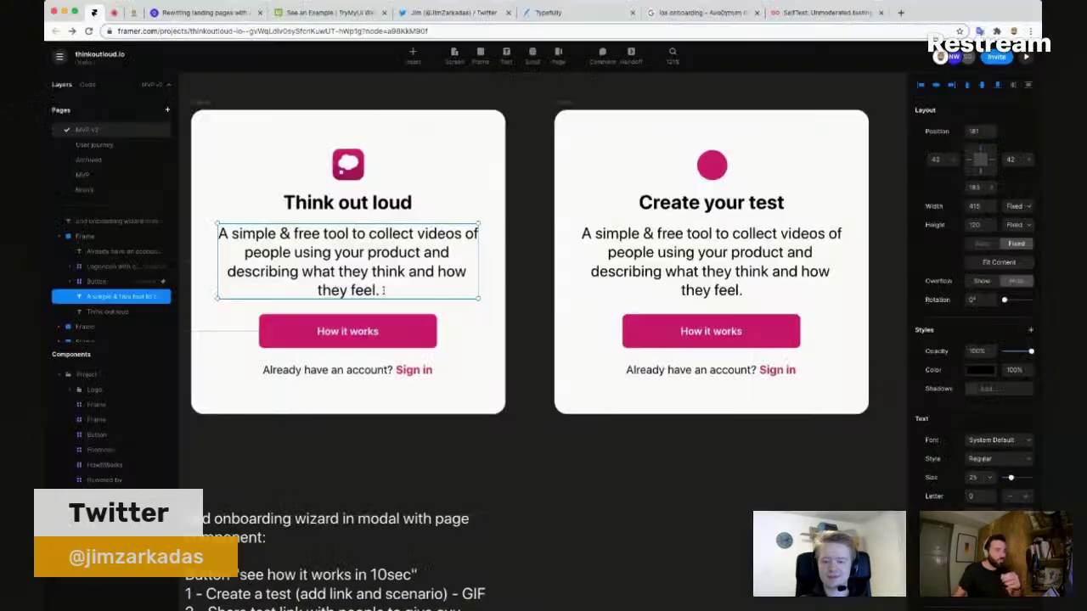
double_click(384, 289)
drag(384, 290, 372, 289)
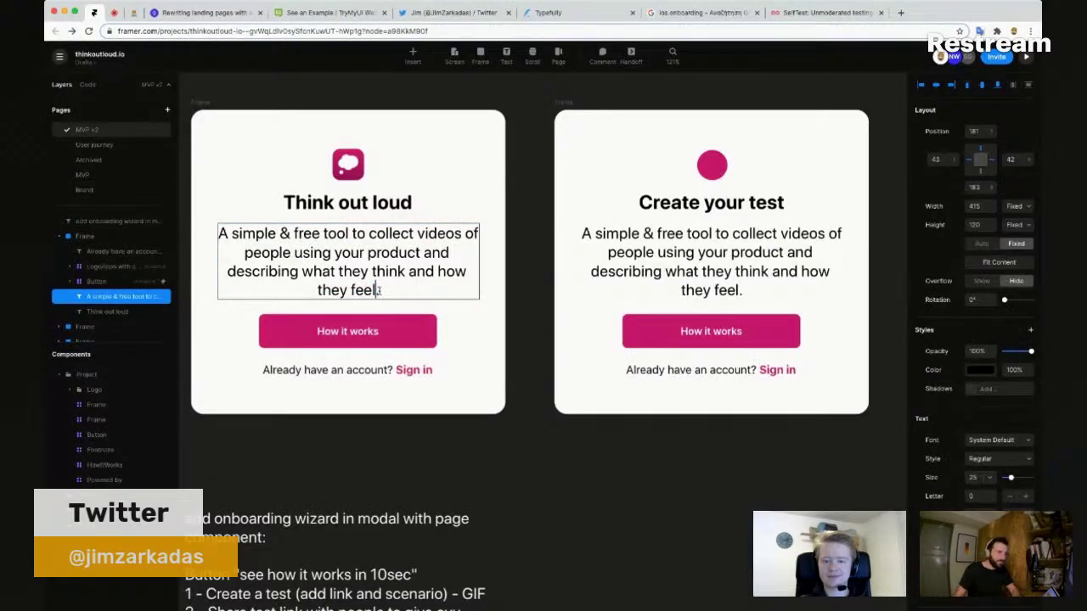
text((no b)
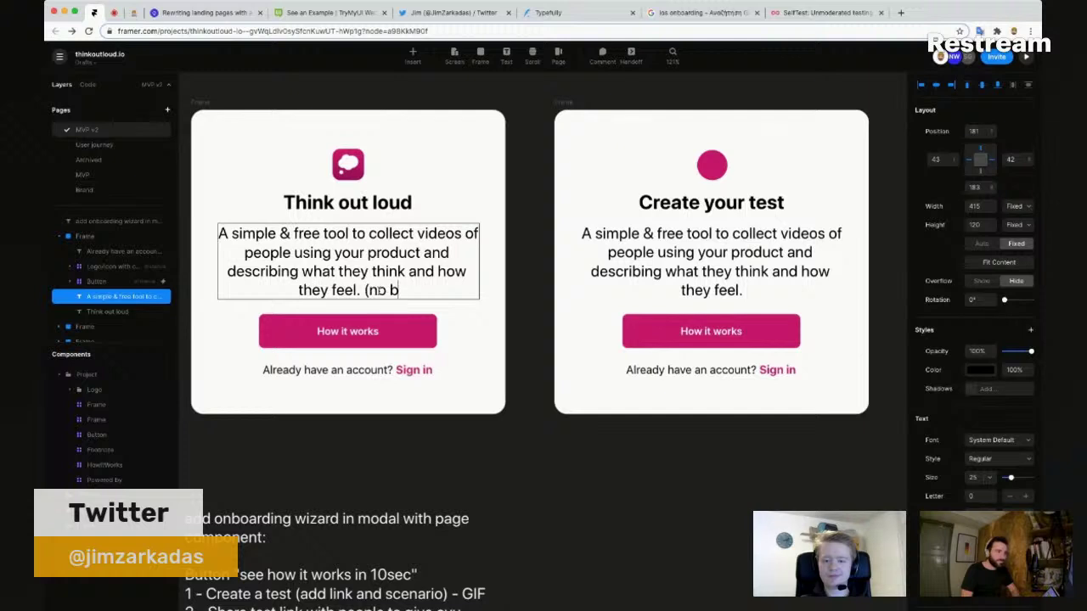
text(rowser e)
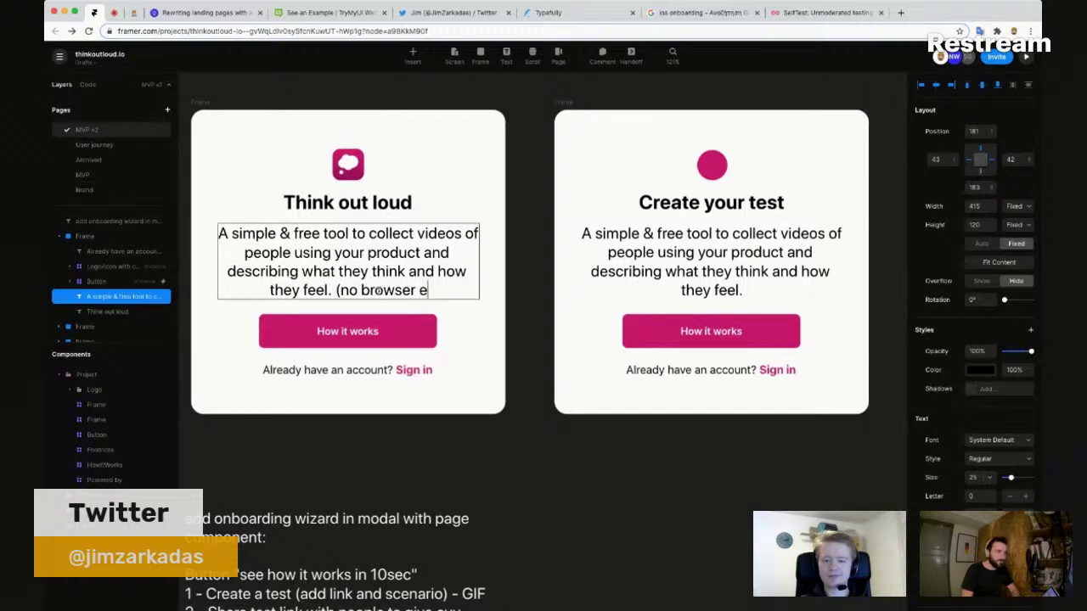
text(xtensi)
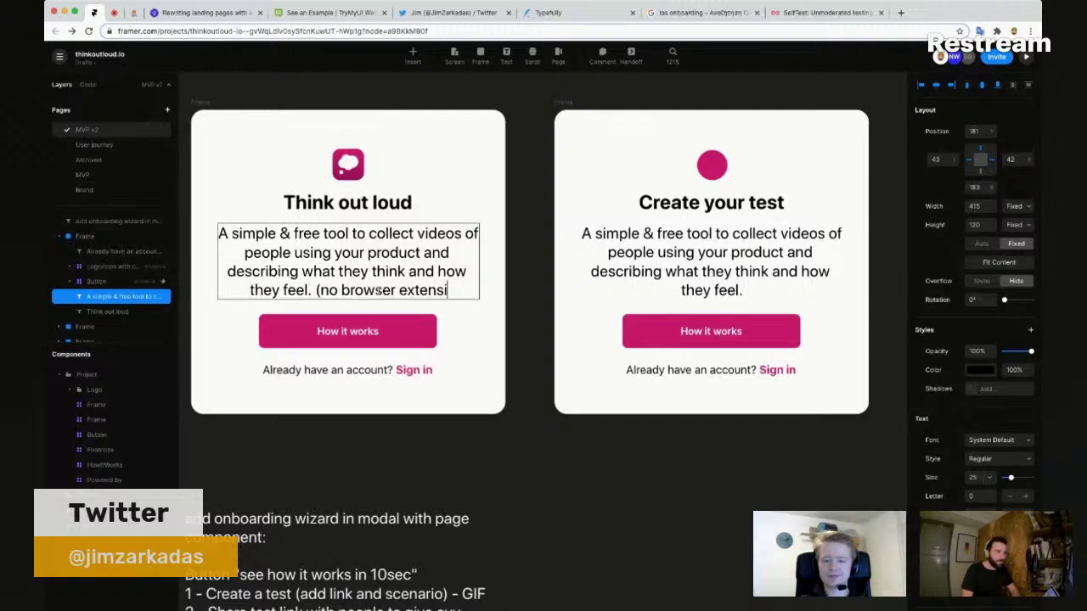
text(on))
key(Escape)
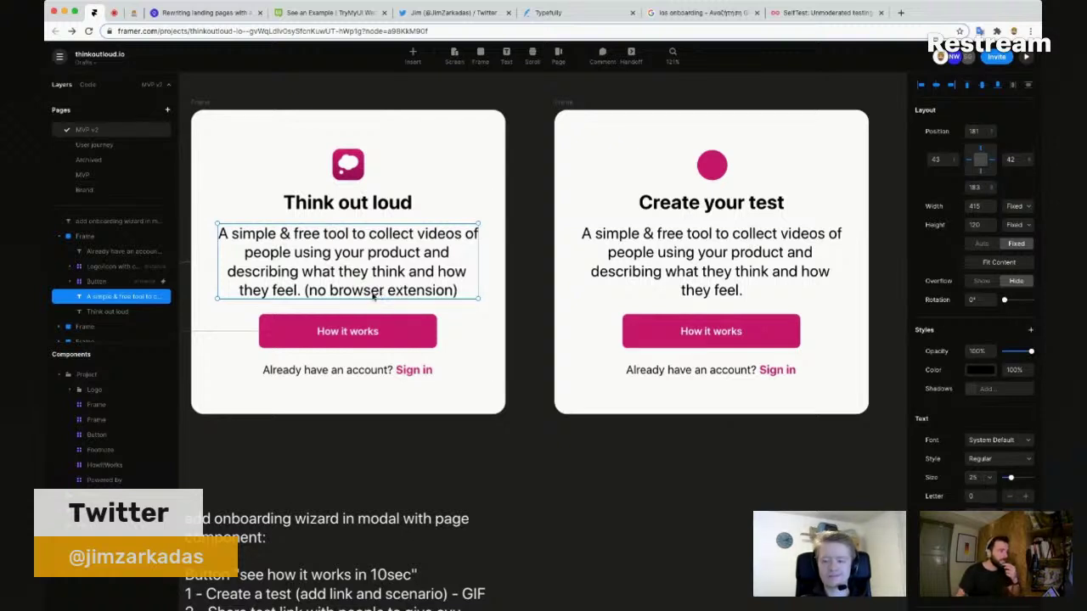
click(604, 441)
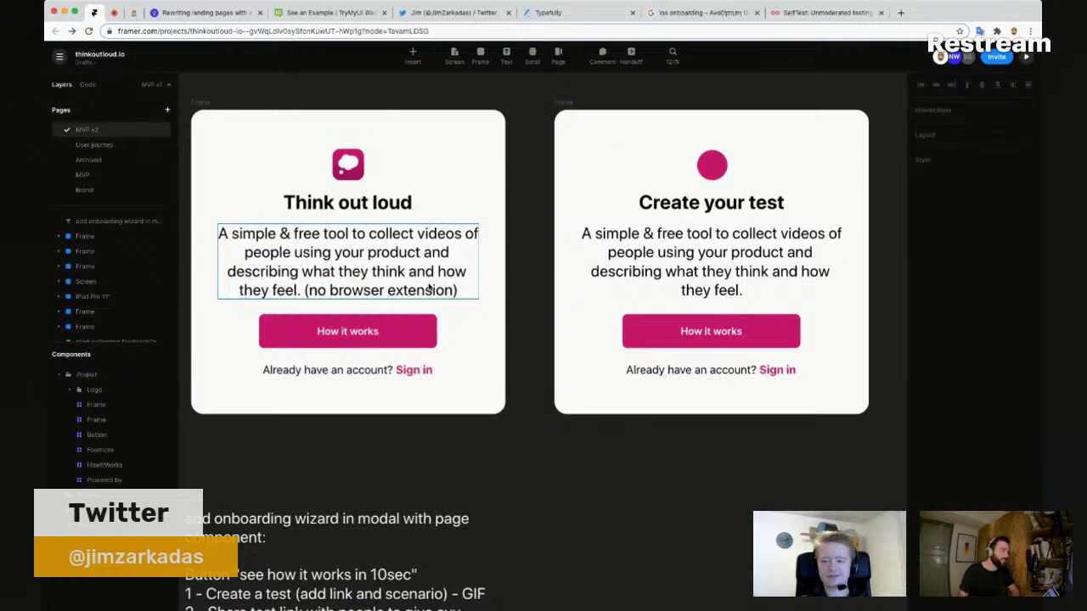
Step: Add the number "1" centered inside the pink circle on the "Create your test" card and color it white #FFFFFF
click(711, 166)
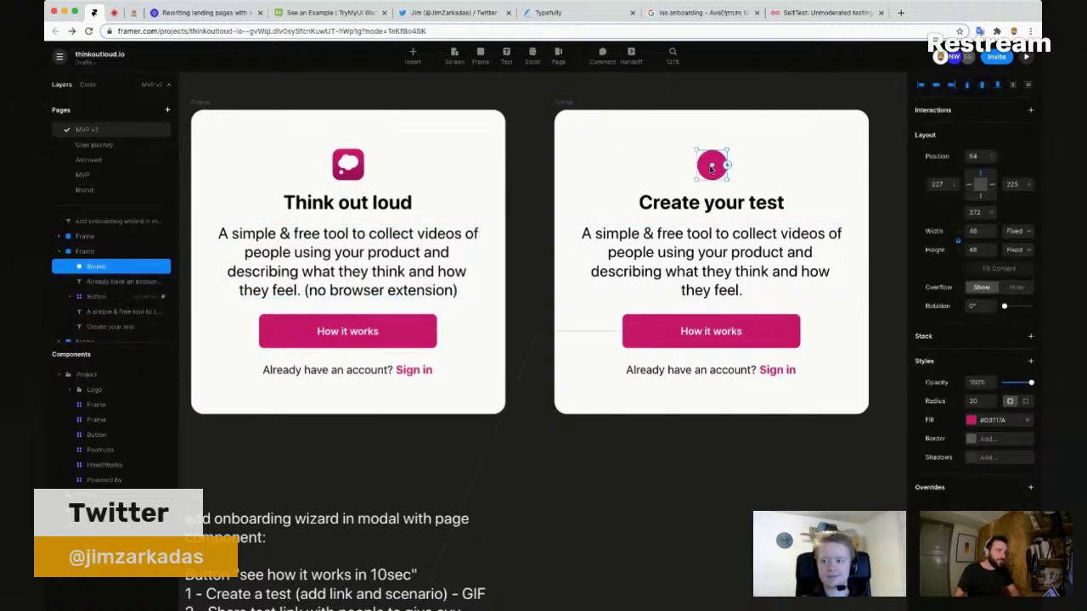
key(t)
click(710, 167)
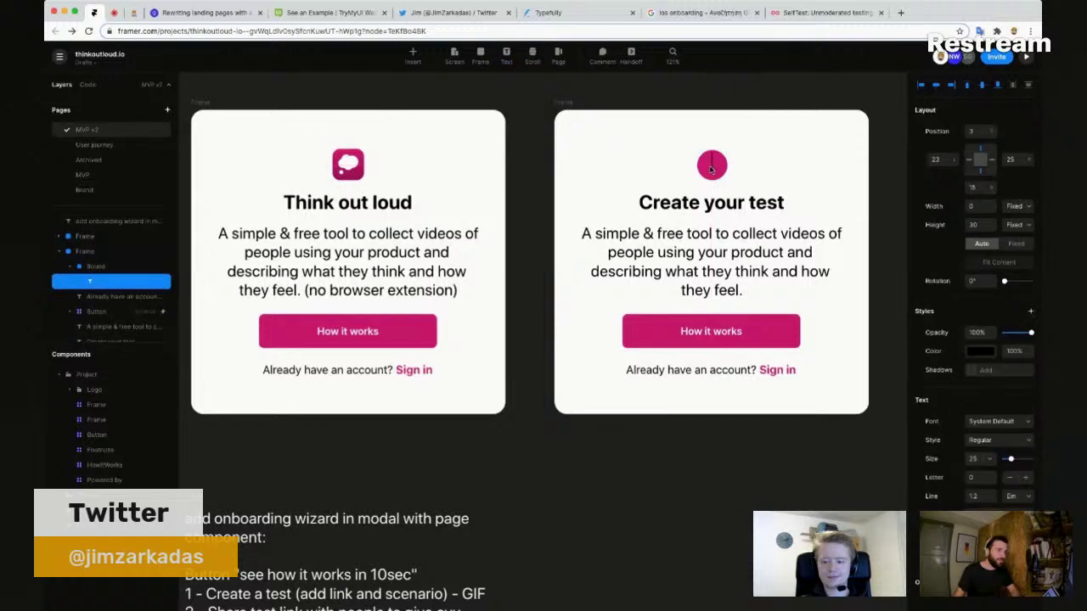
text(1)
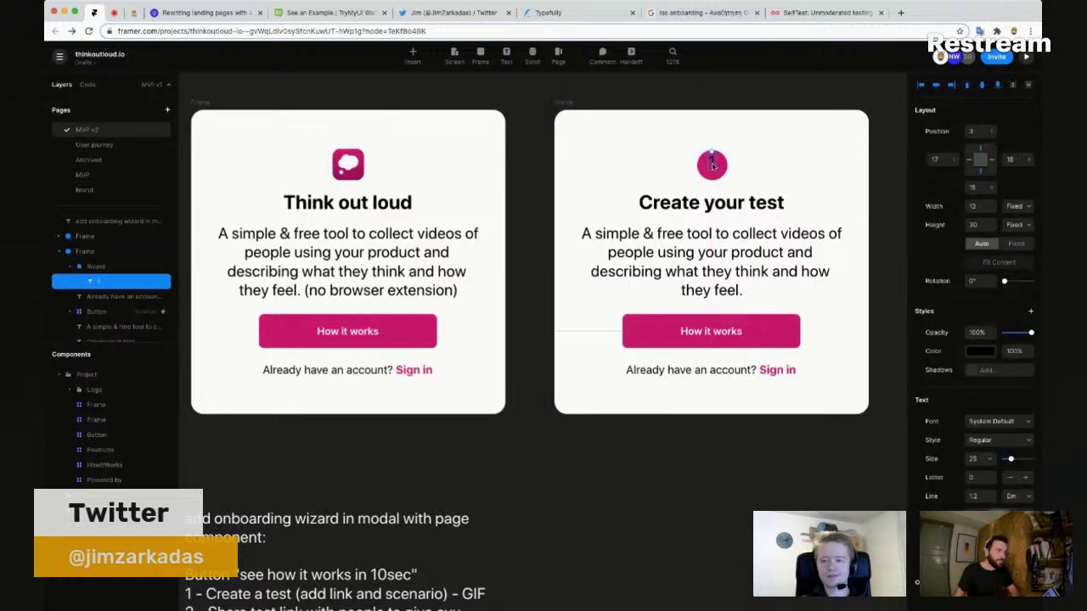
drag(713, 170, 713, 171)
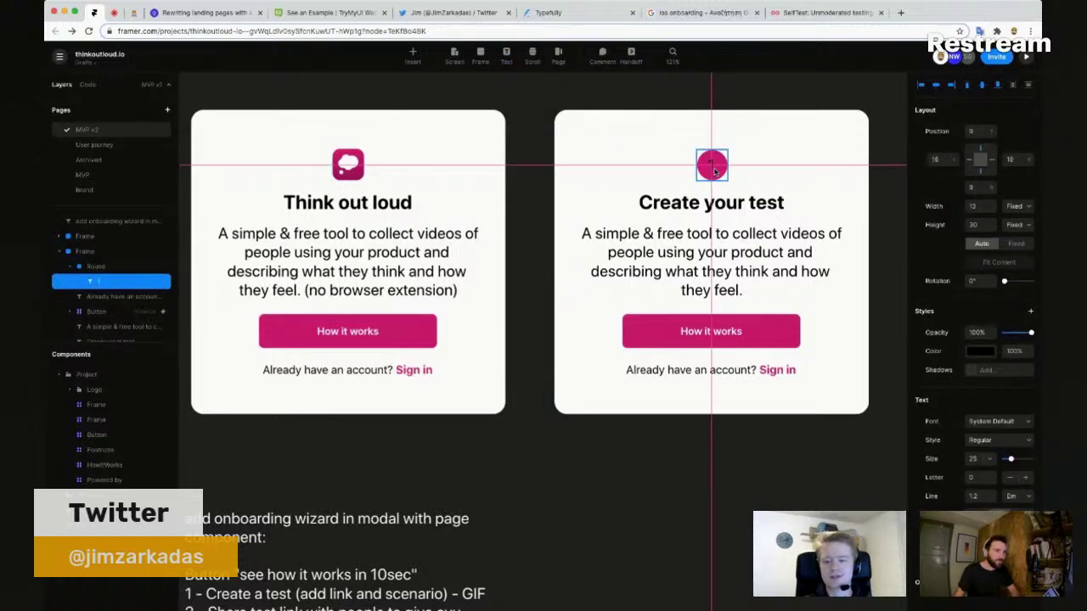
click(980, 350)
drag(811, 388, 768, 358)
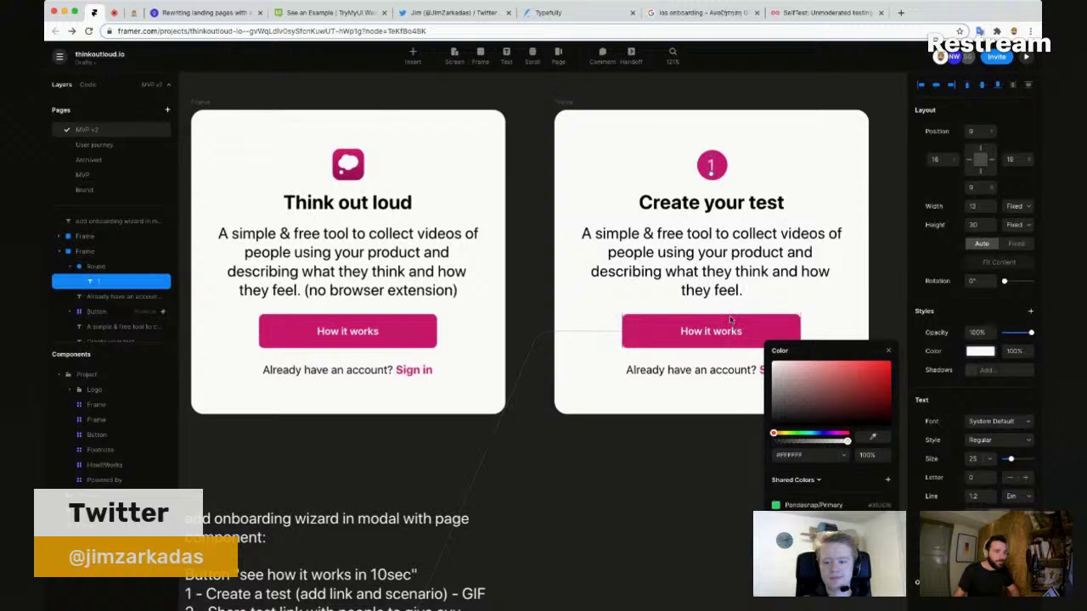
click(732, 337)
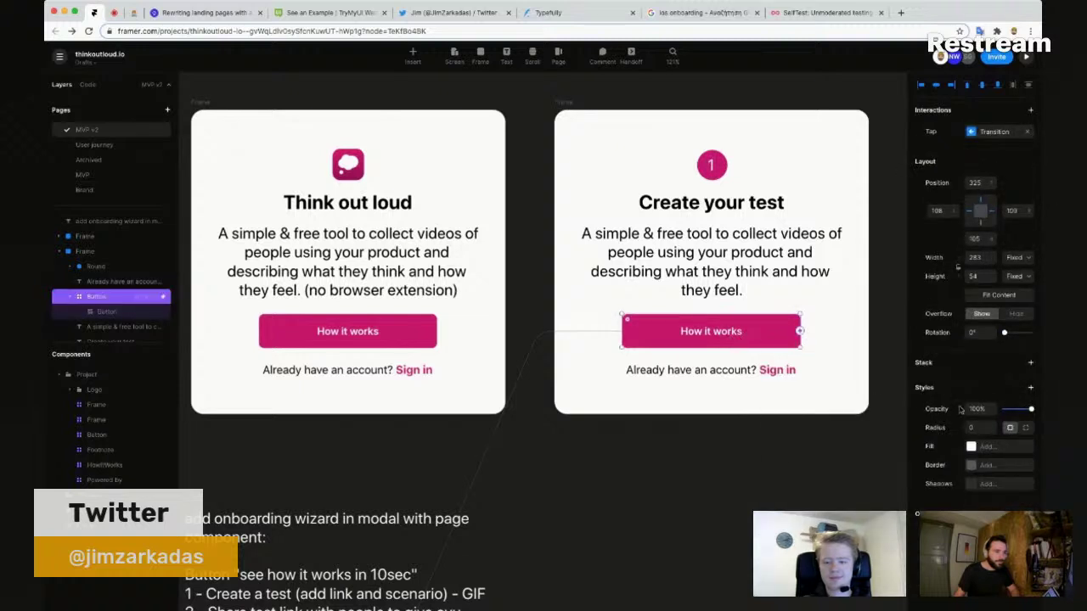
Step: Set the button text on the "Create your test" card to "Next"
double_click(723, 333)
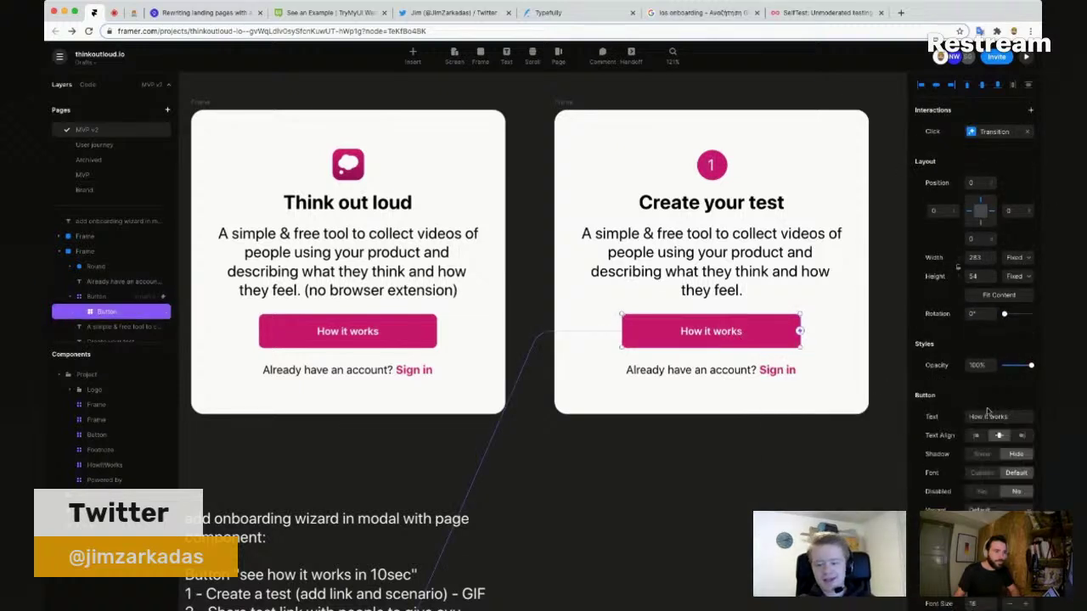
click(988, 415)
text(Next)
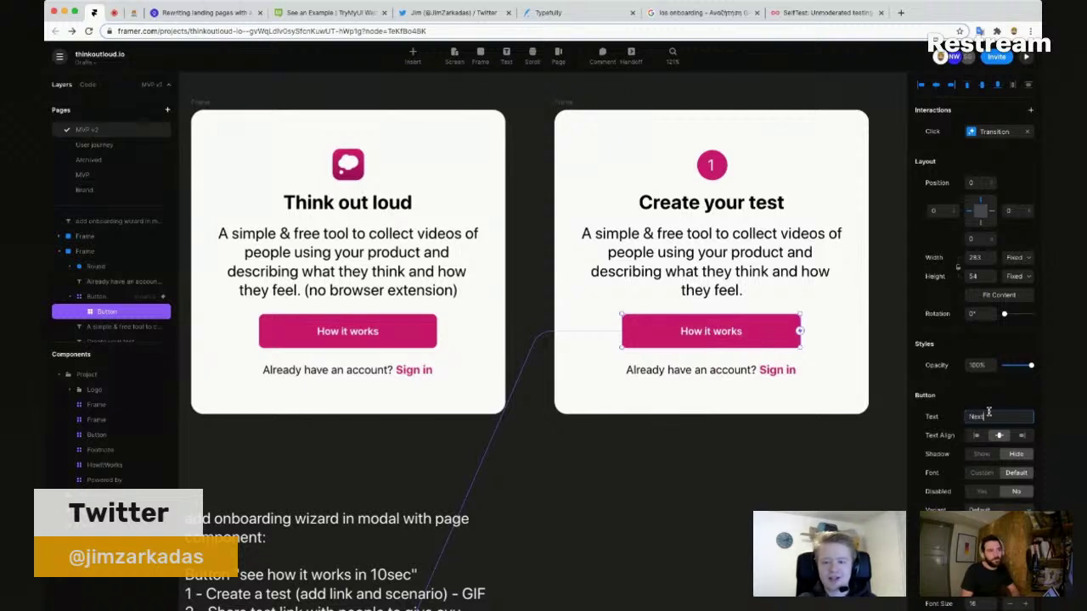
key(Return)
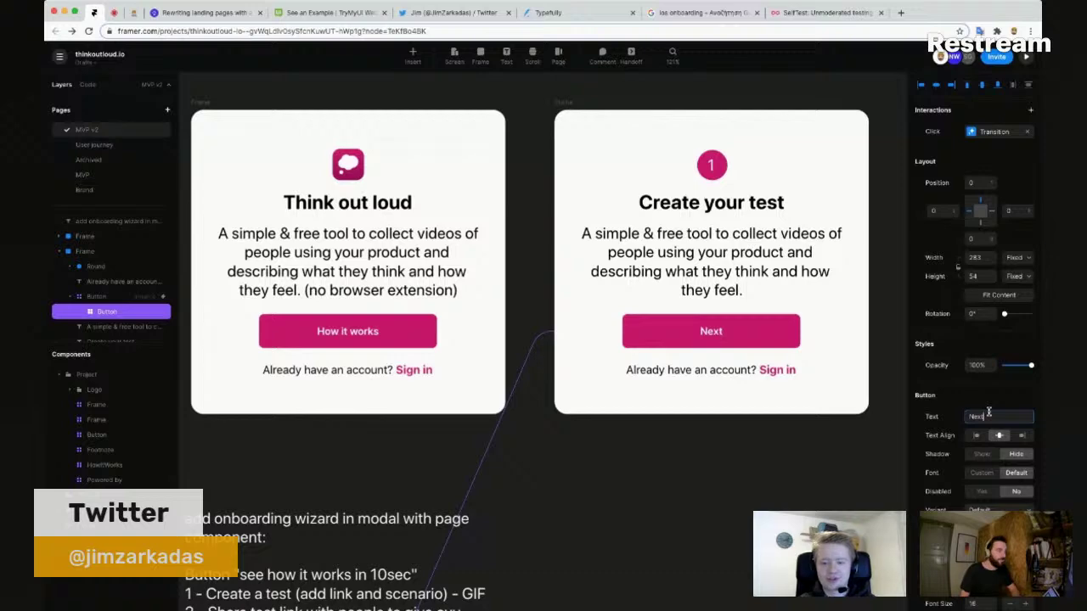
click(770, 496)
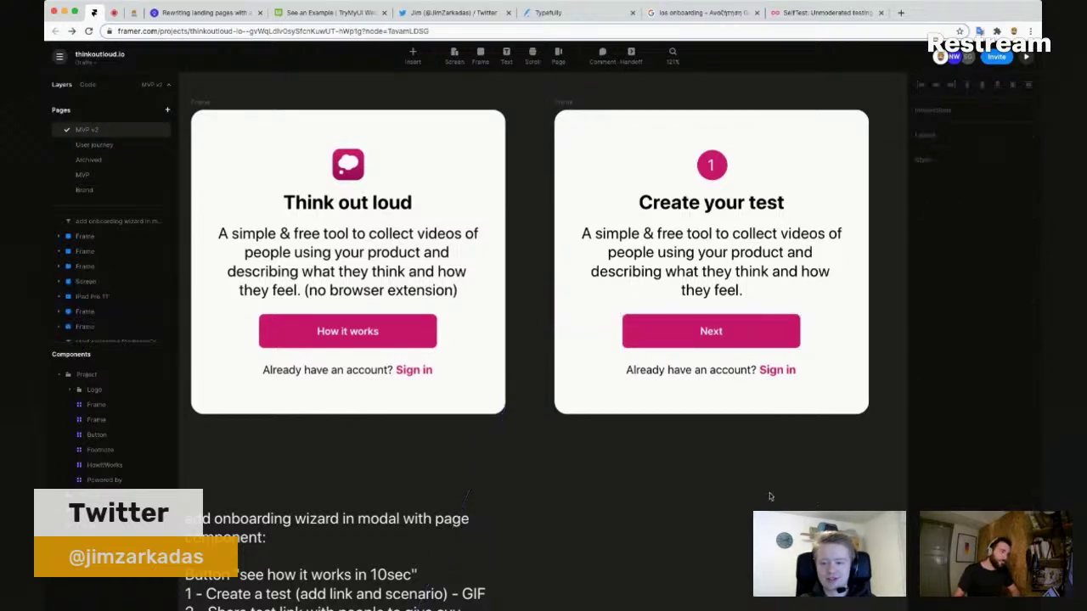
Step: Duplicate the whole "Create your test" card twice to make a row of three step cards
scroll(816, 480, down, 5)
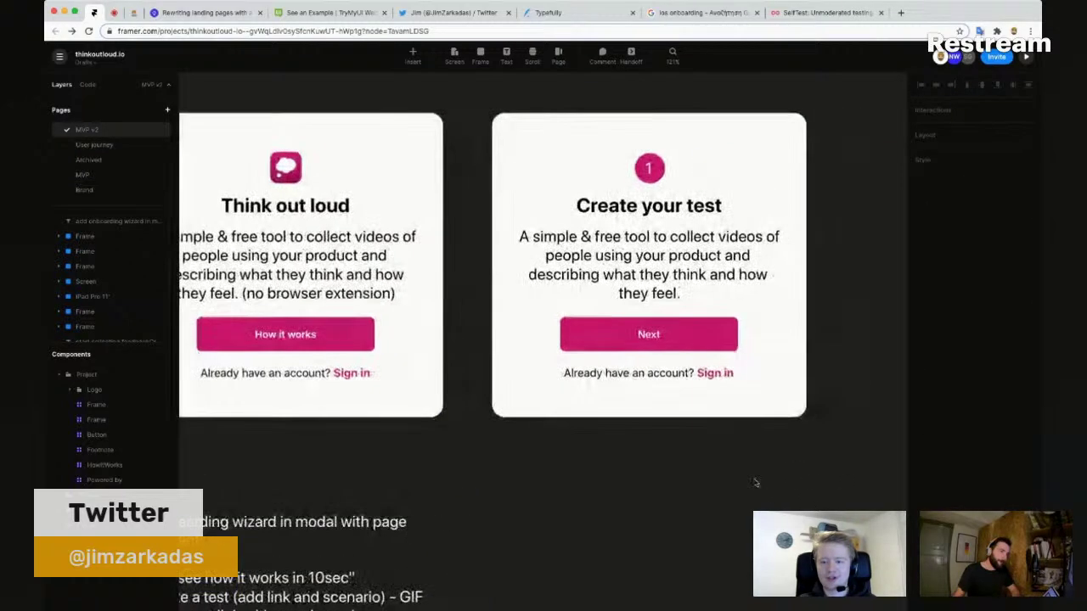
scroll(716, 489, right, 3)
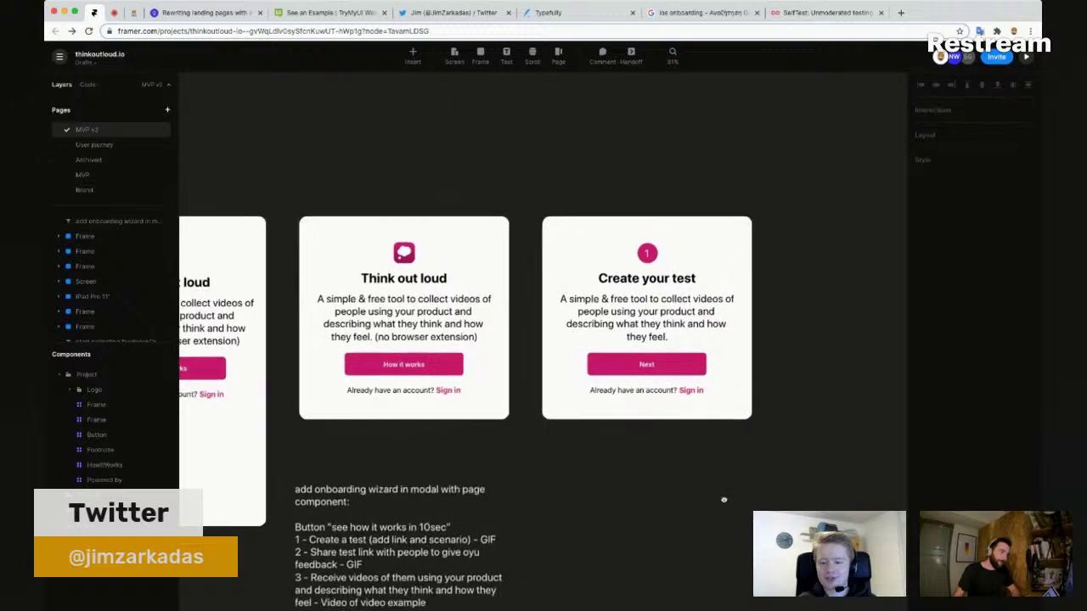
click(537, 202)
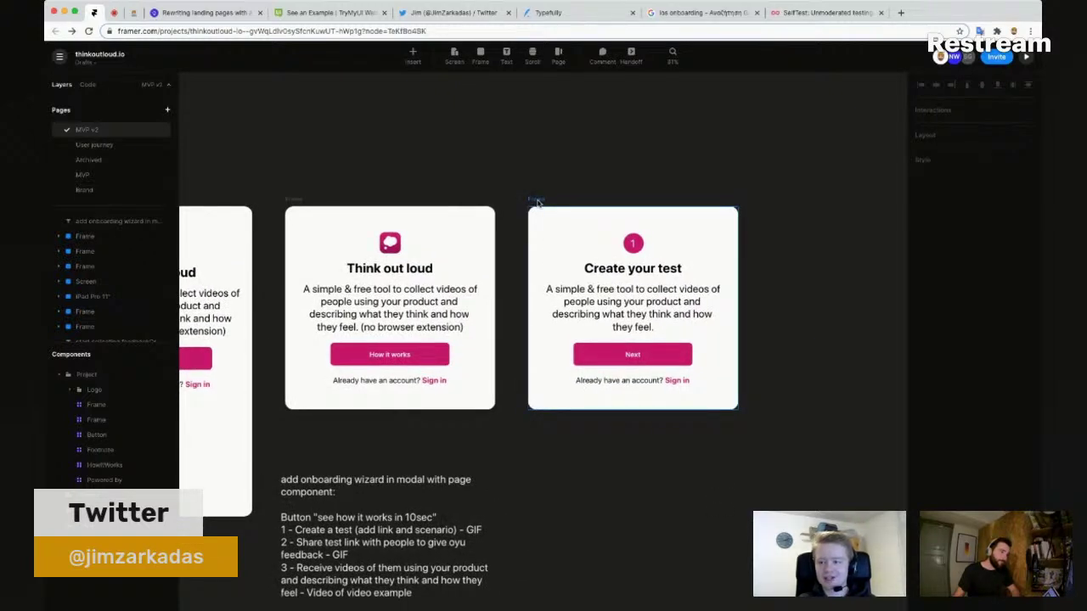
click(577, 188)
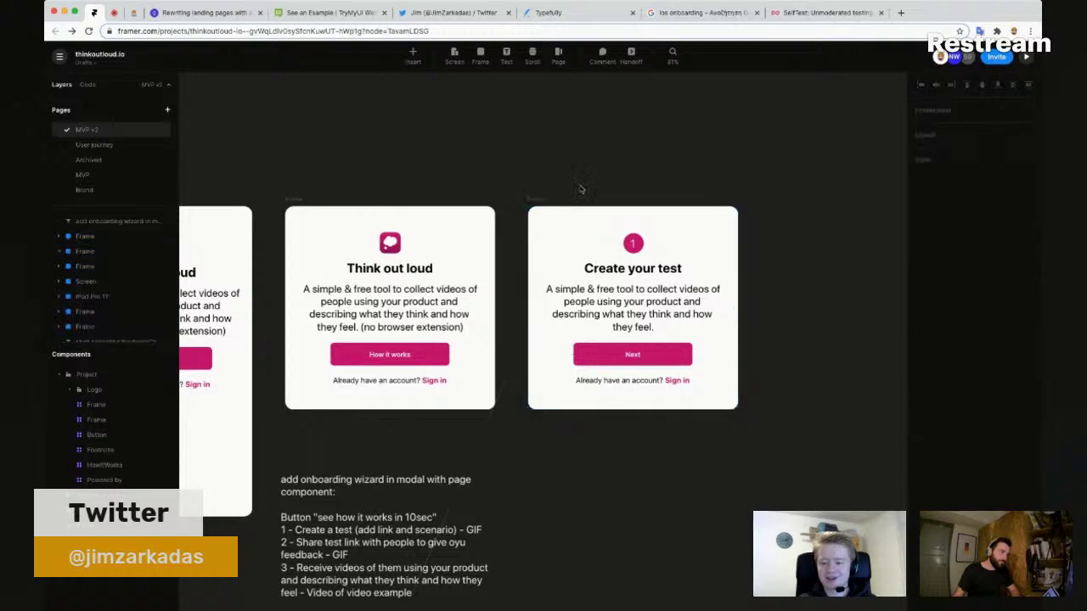
scroll(572, 184, down, 3)
scroll(546, 162, down, 3)
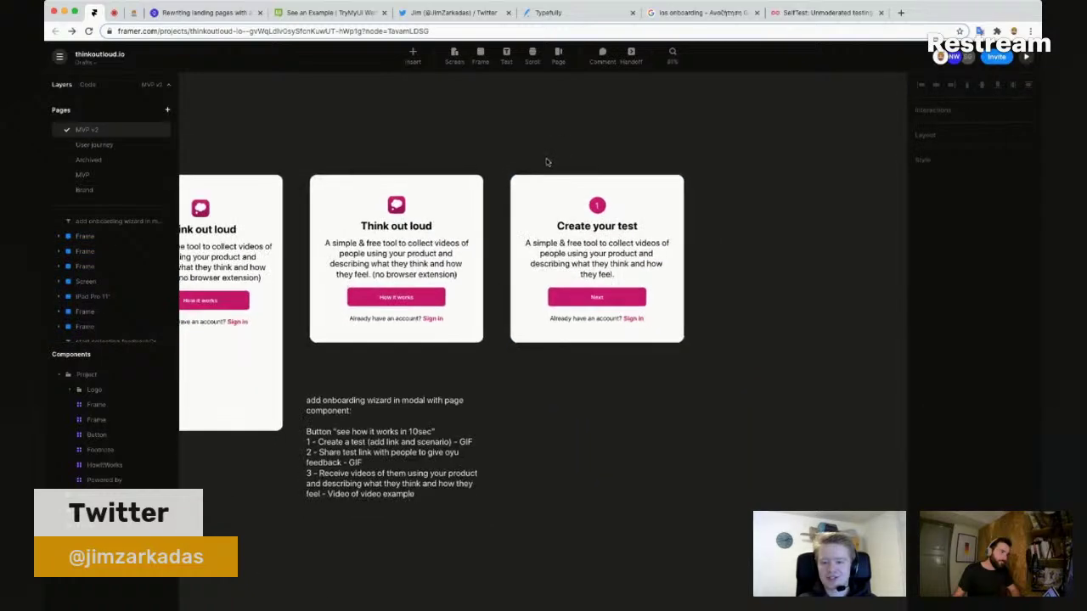
scroll(504, 167, up, 3)
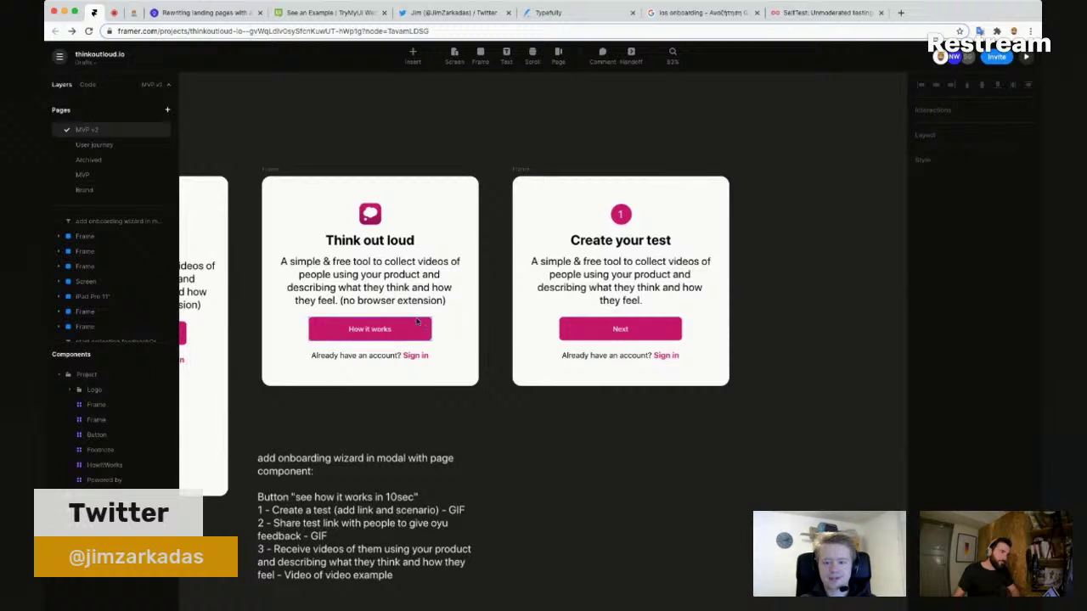
click(515, 171)
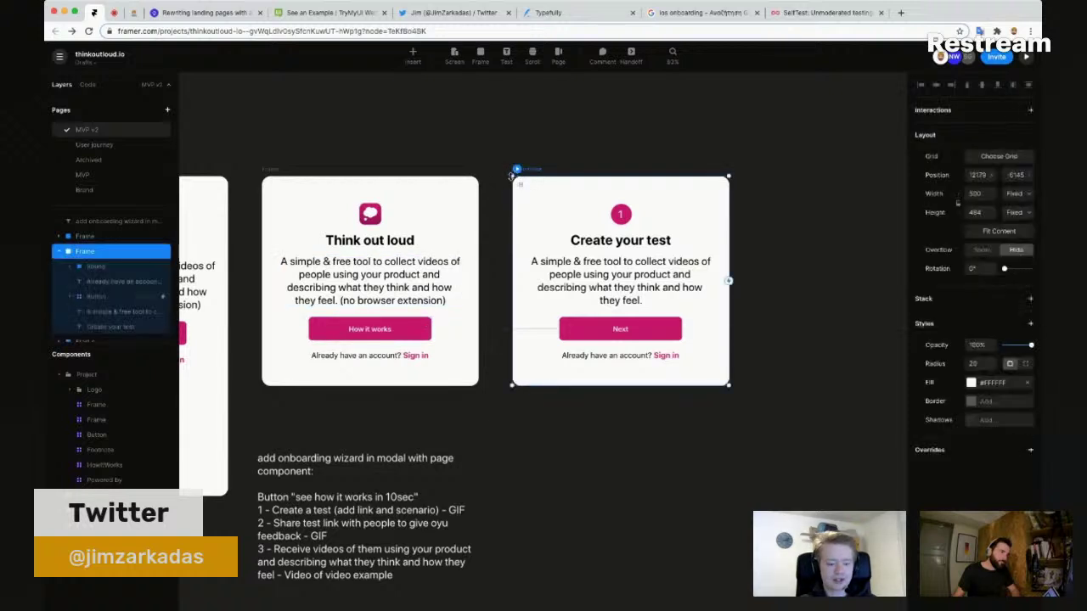
key(super+d)
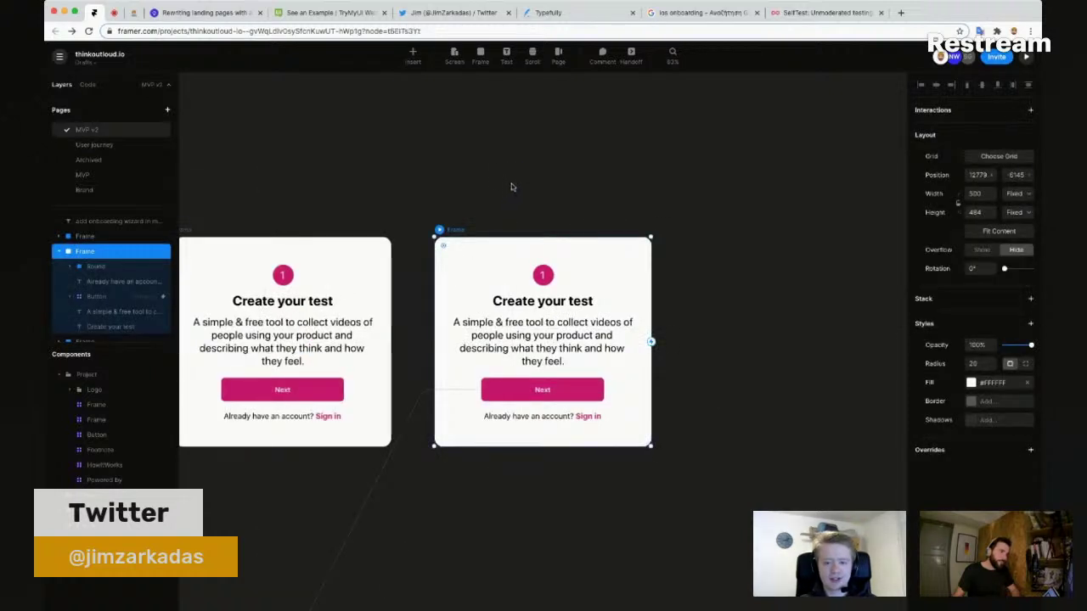
key(super+d)
Step: Retitle the first step card "Add your link and scenario" and center the title horizontally on the card
scroll(703, 172, left, 2)
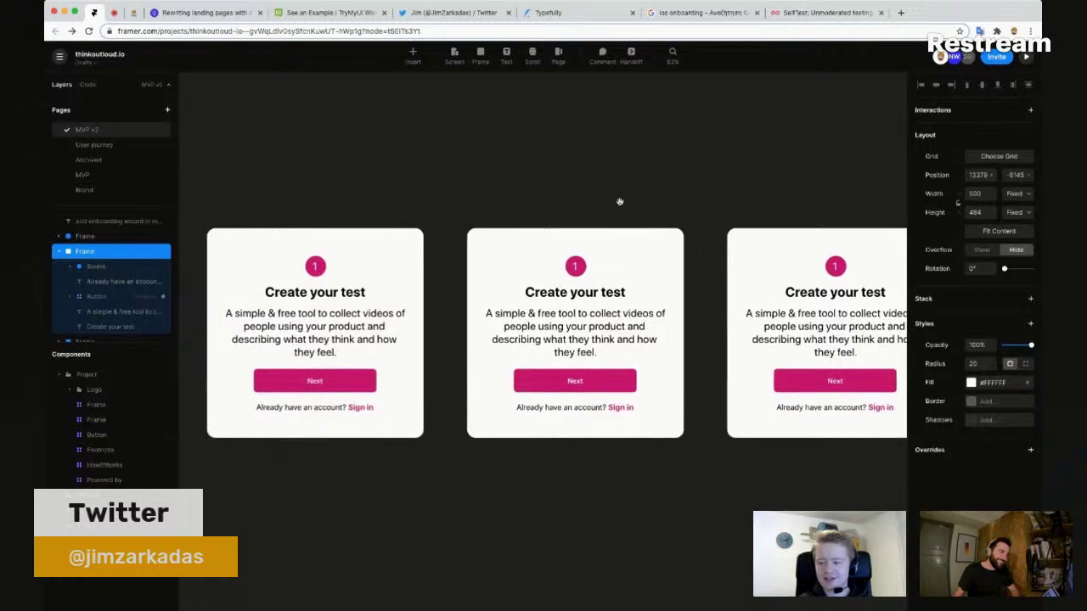
scroll(358, 292, left, 2)
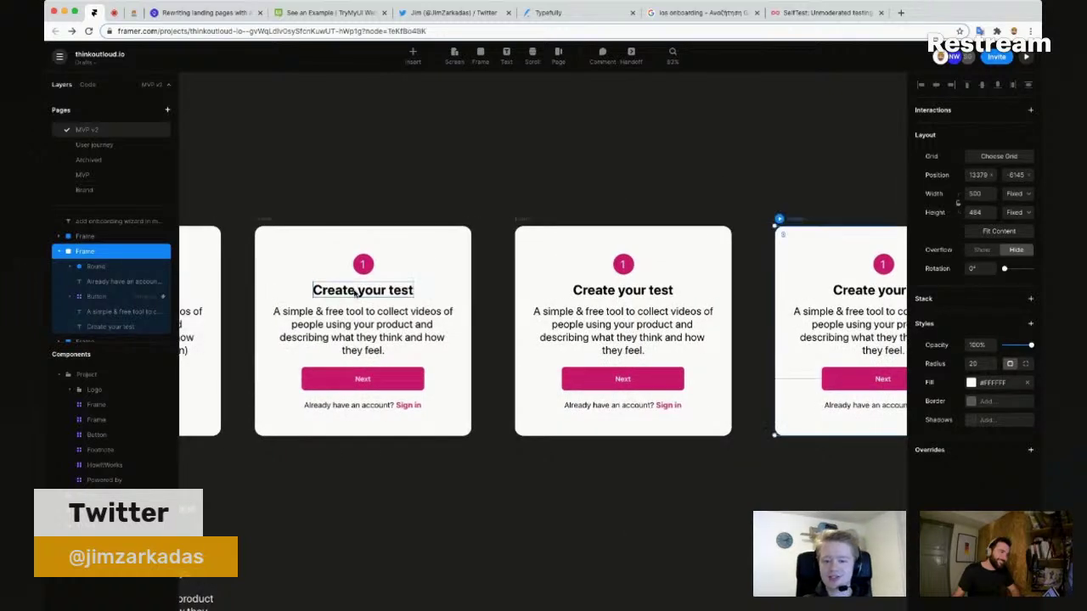
double_click(358, 291)
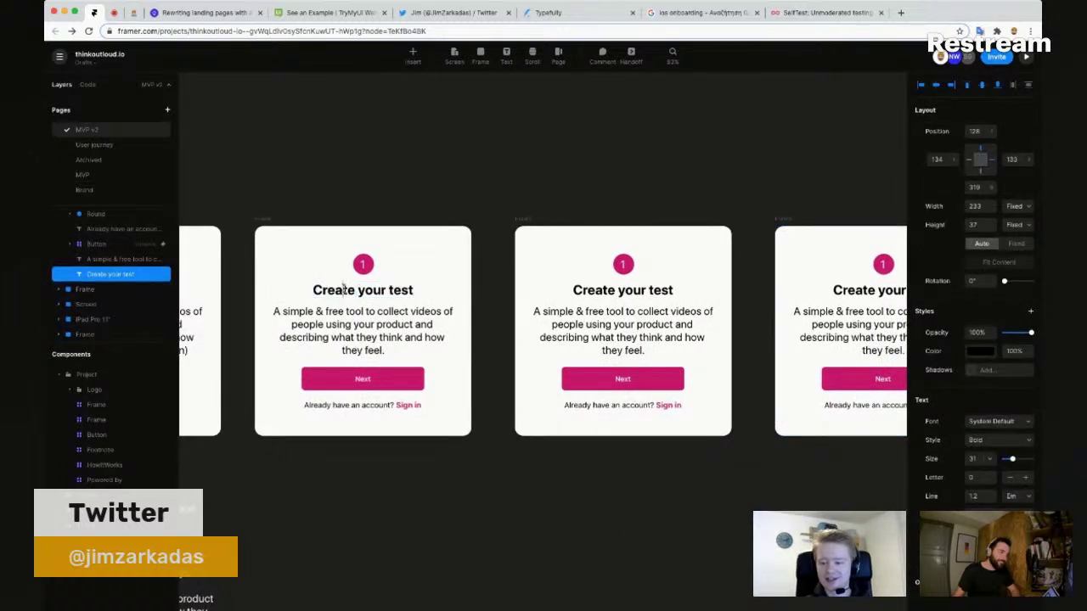
double_click(348, 289)
text(Ad)
text(d your li)
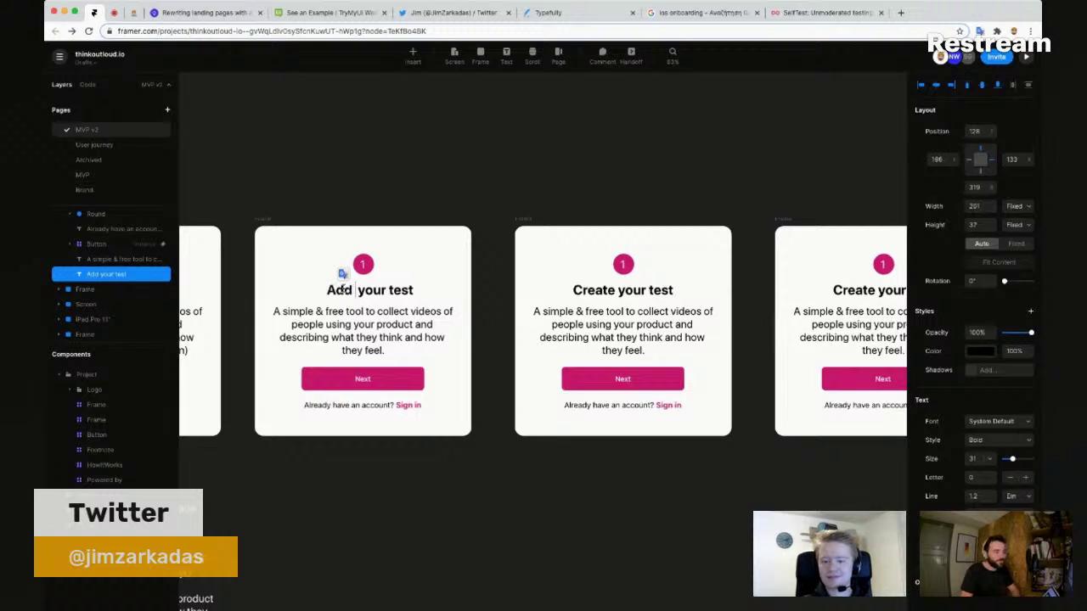
text(nk and scenari)
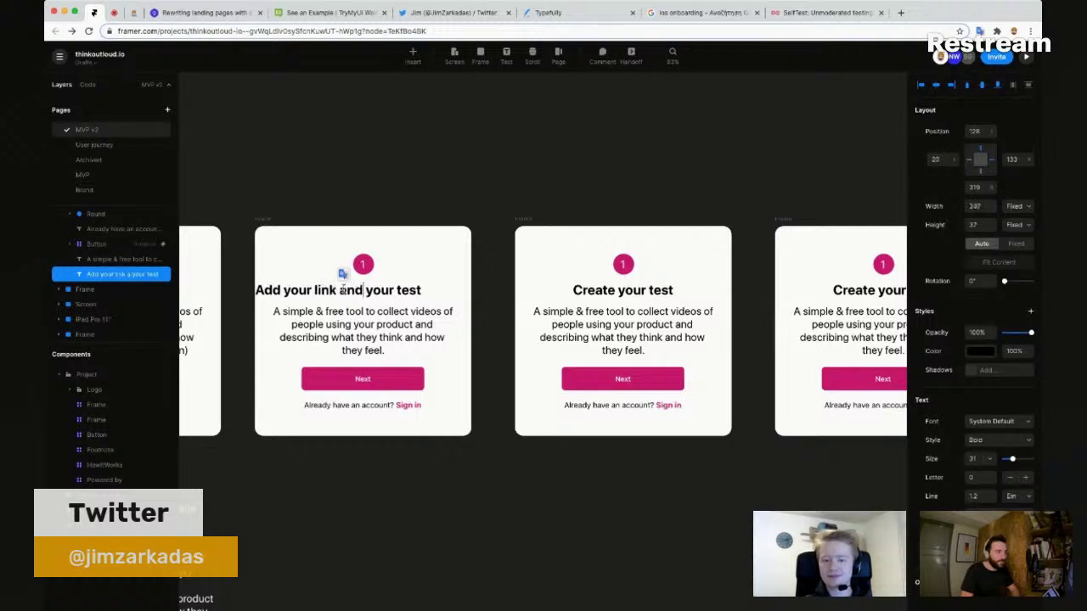
text(o)
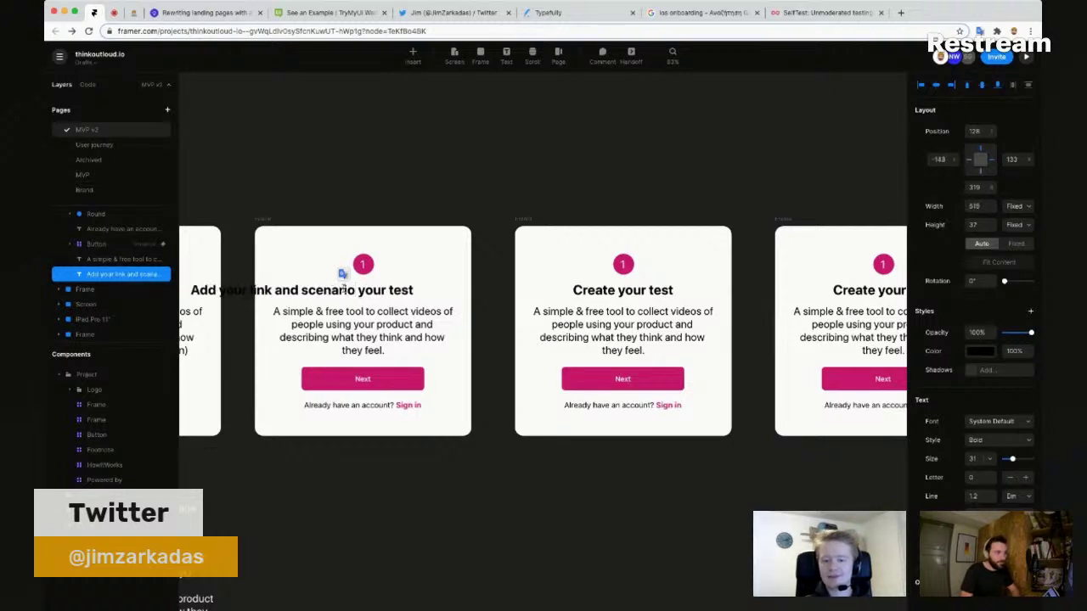
key(shift+End)
key(BackSpace)
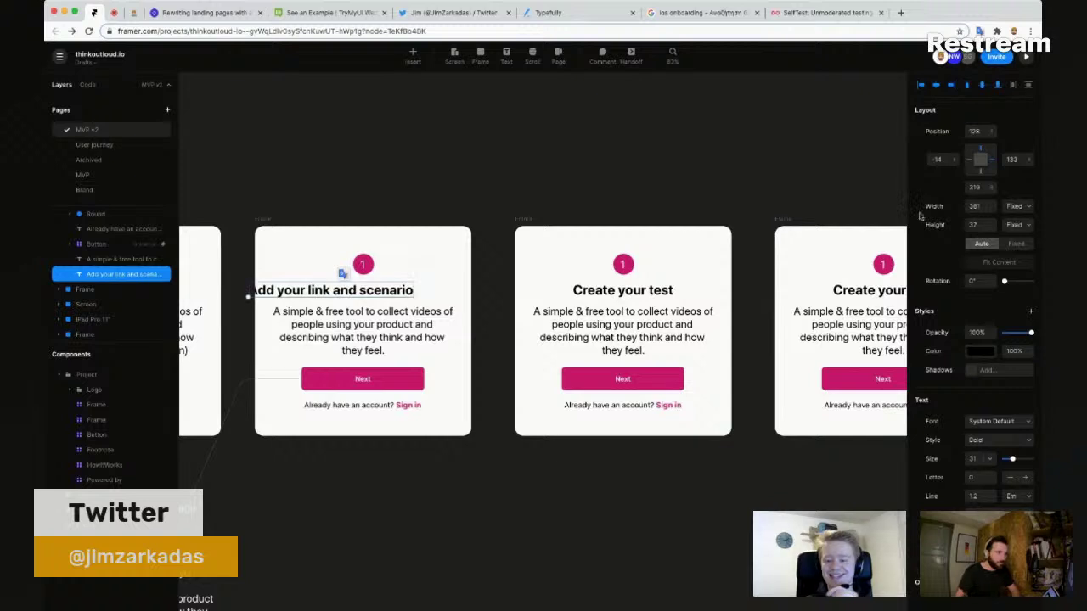
click(937, 85)
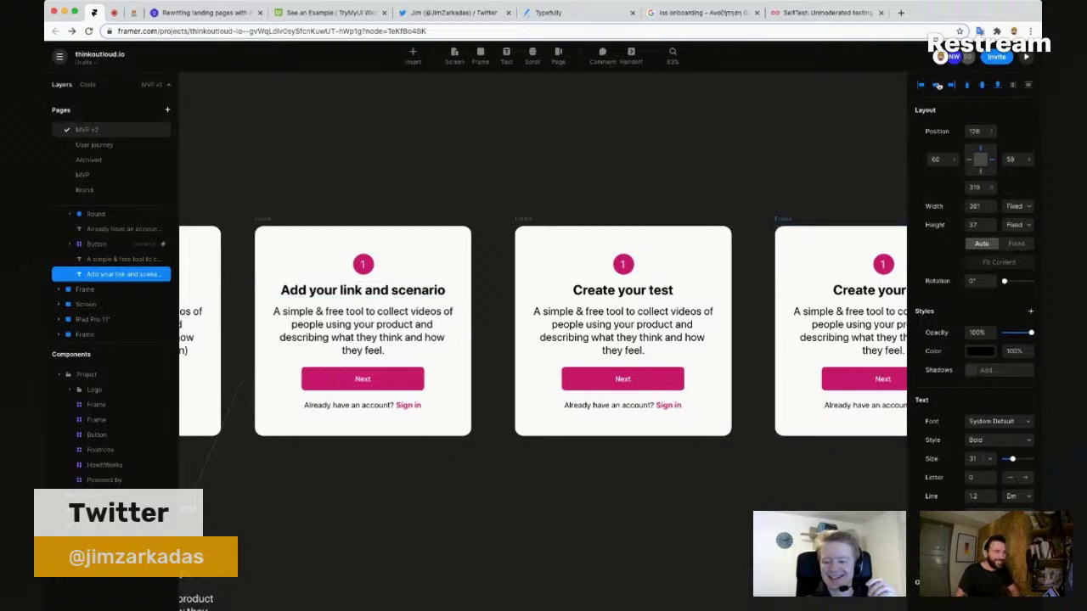
click(564, 197)
Step: Replace the title of the second step card with "Share your link"
double_click(602, 292)
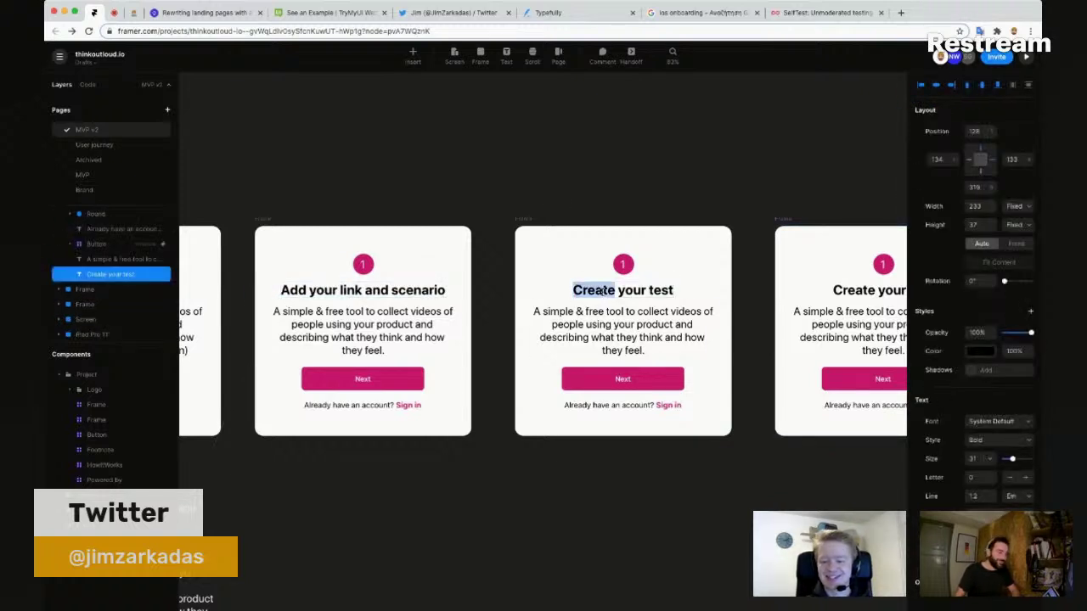
key(super+a)
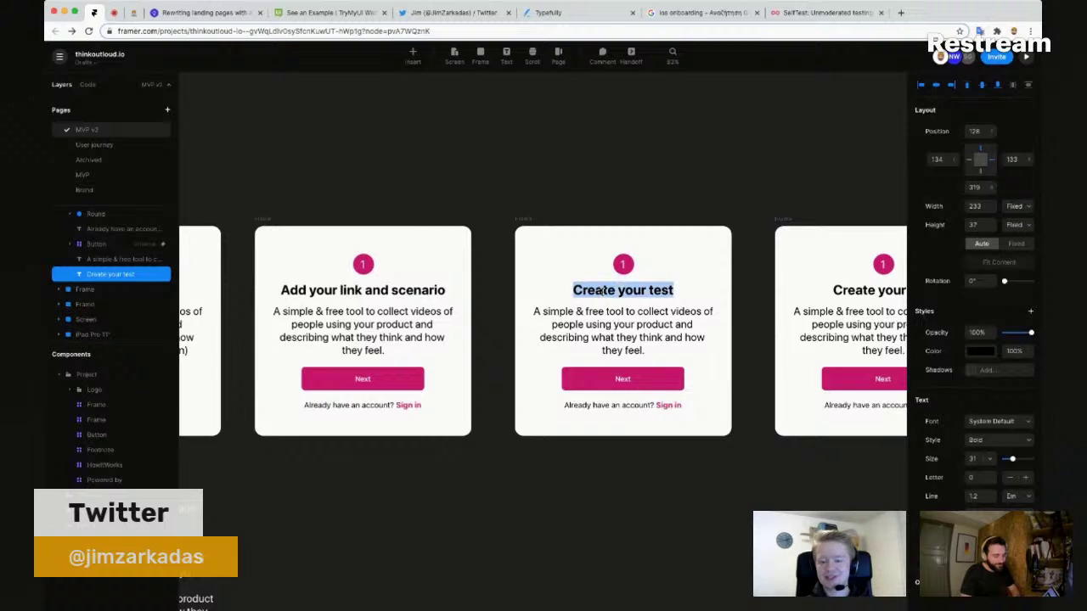
text(Share )
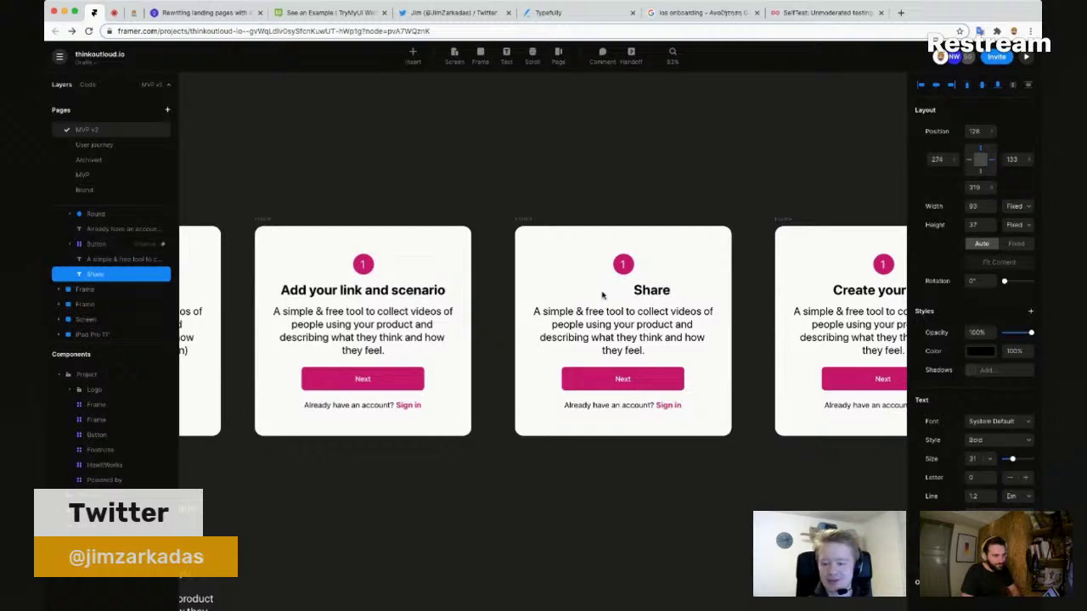
text(your link)
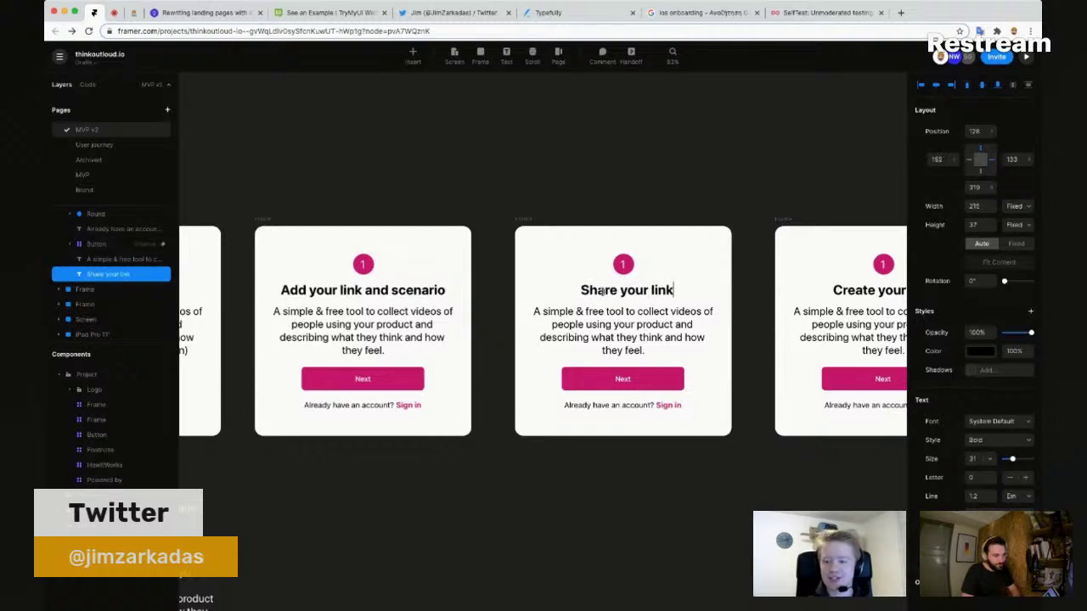
key(Escape)
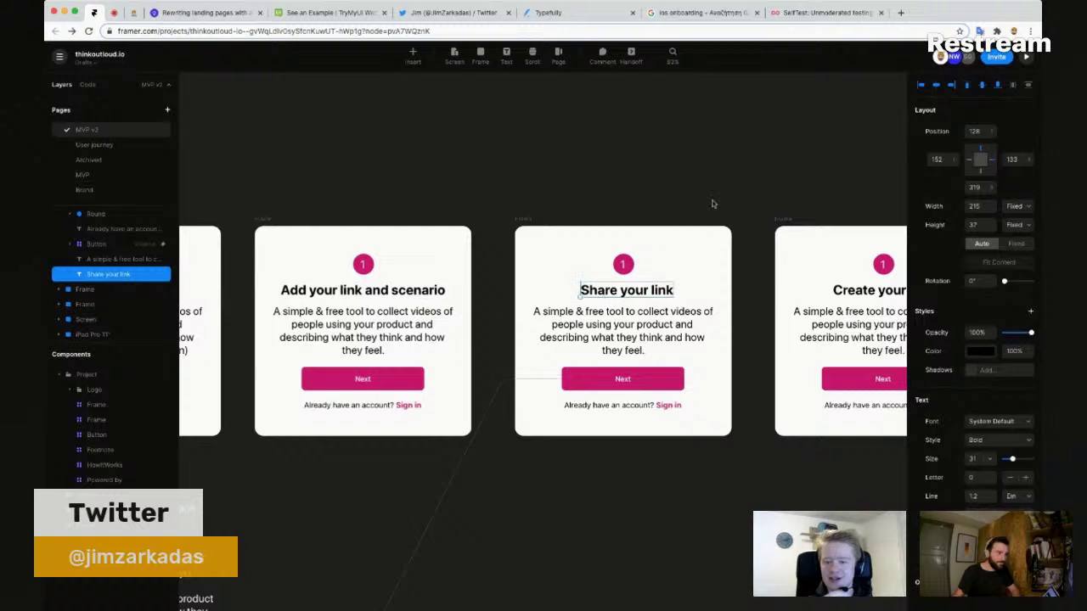
click(764, 201)
Step: Retitle the third step card "Collect feedback" and center the title horizontally on the card
scroll(727, 197, right, 2)
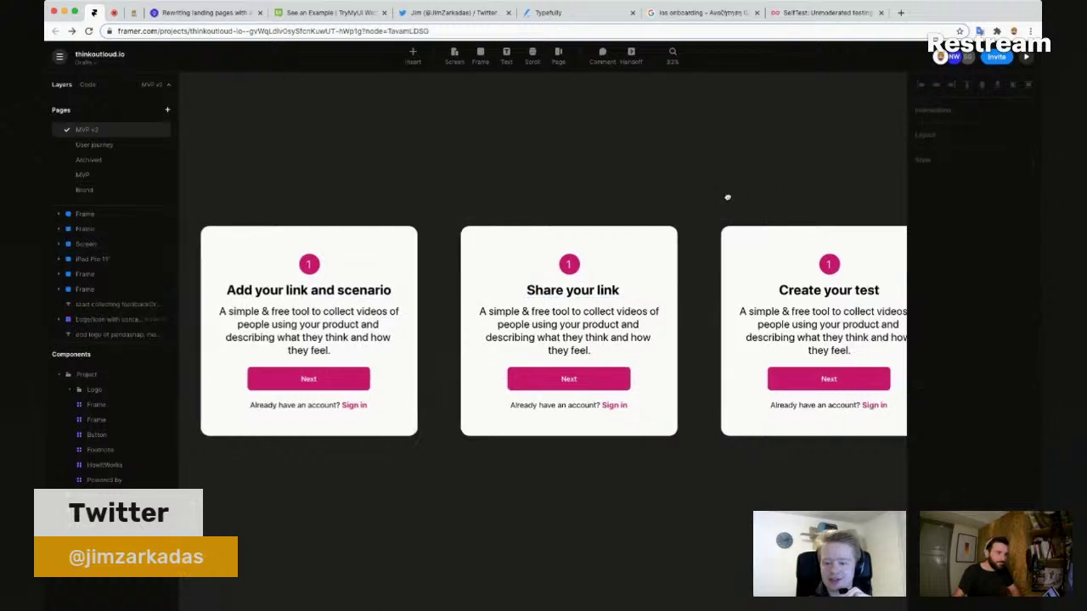
double_click(802, 290)
double_click(802, 290)
triple_click(802, 290)
text(Co)
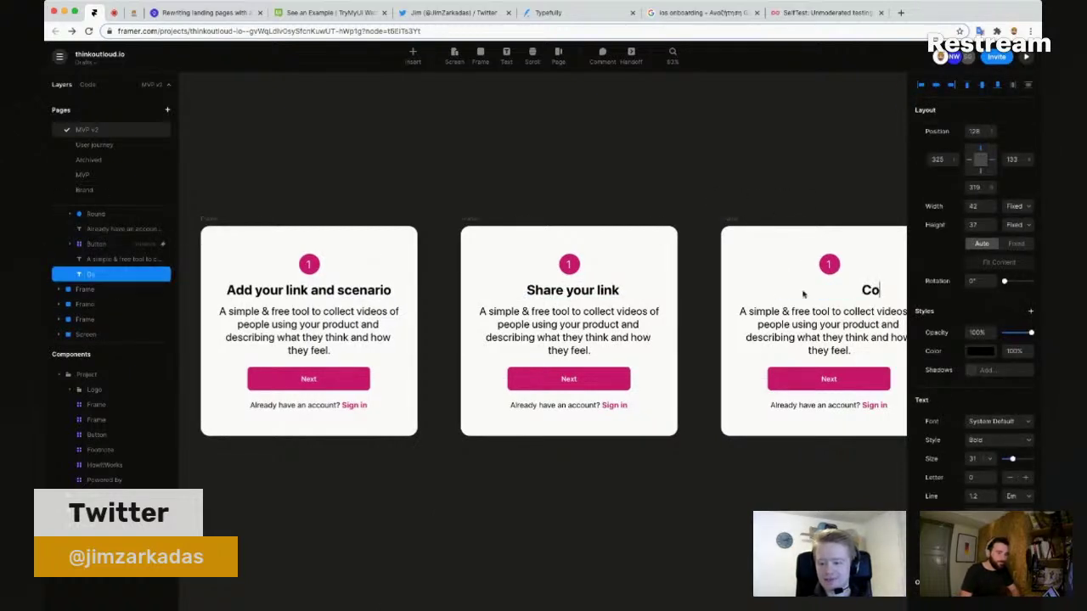
text(llect feedback)
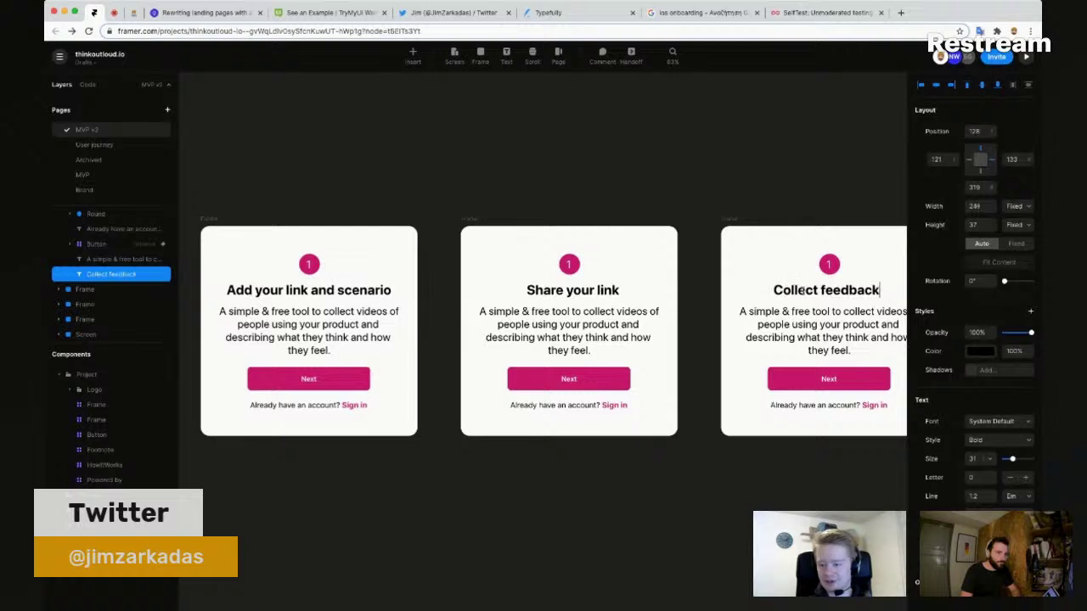
key(Escape)
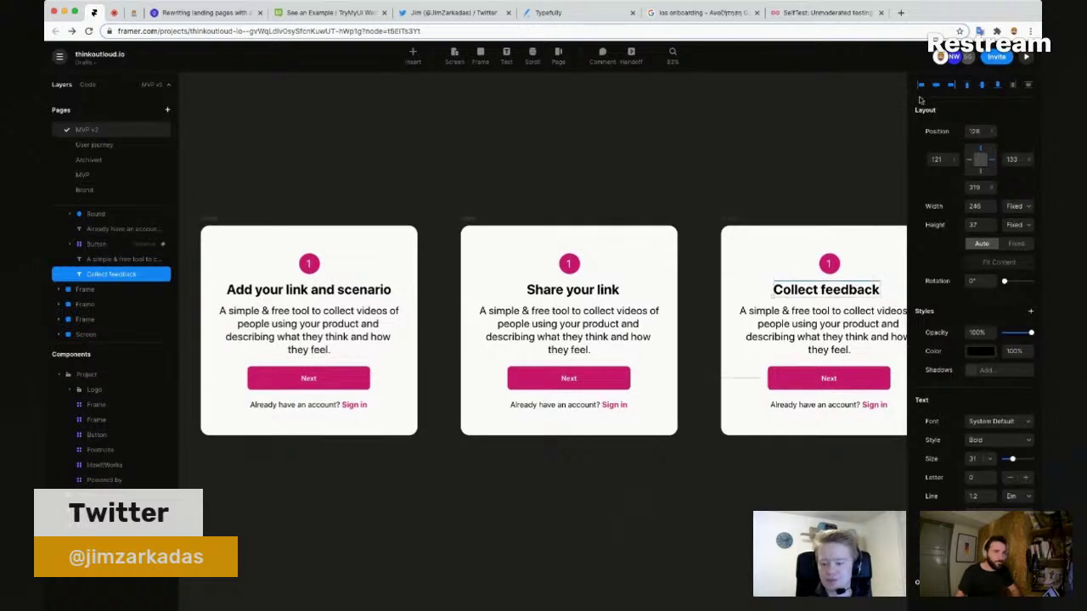
click(647, 205)
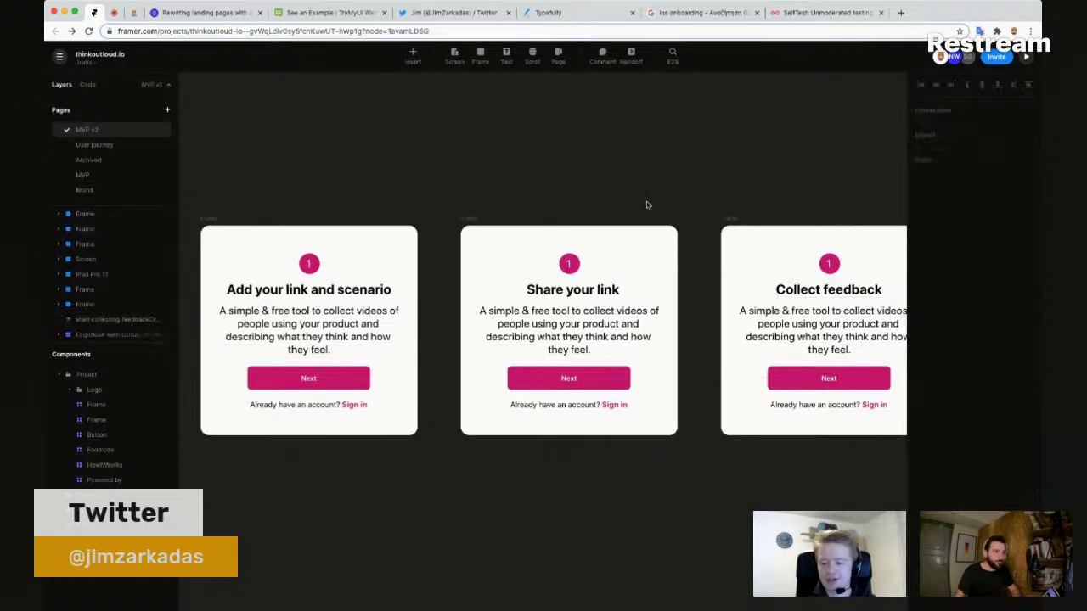
Step: Review the row of wizard cards against the onboarding notes below and select the "How it works" button on the shortened "Think out loud" card
drag(568, 202, 702, 172)
drag(380, 160, 515, 153)
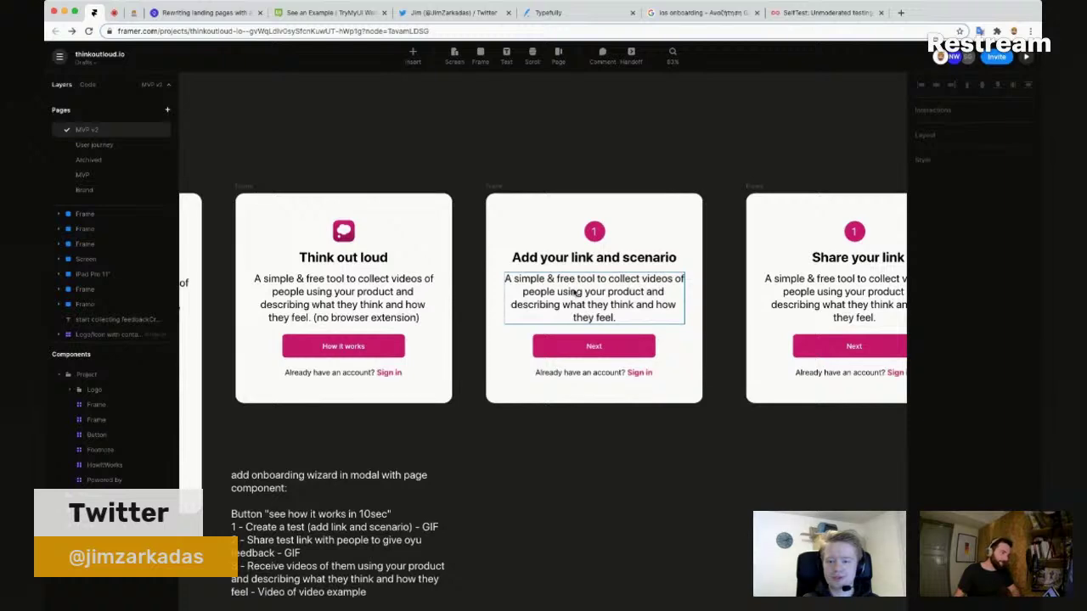
scroll(737, 169, right, 1)
scroll(667, 170, right, 2)
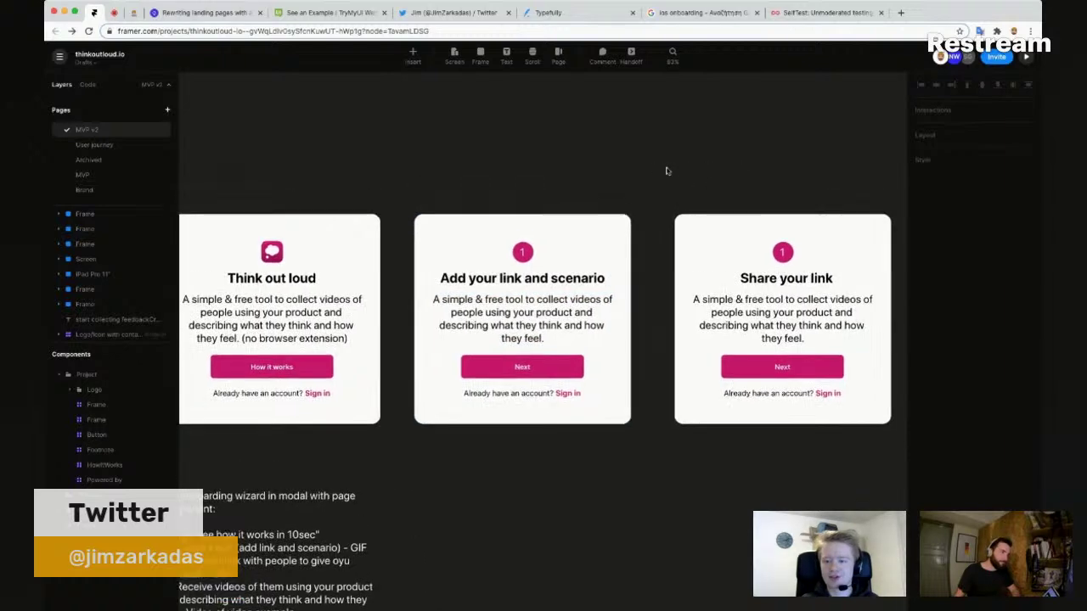
scroll(667, 170, down, 2)
scroll(674, 178, down, 2)
scroll(674, 177, right, 2)
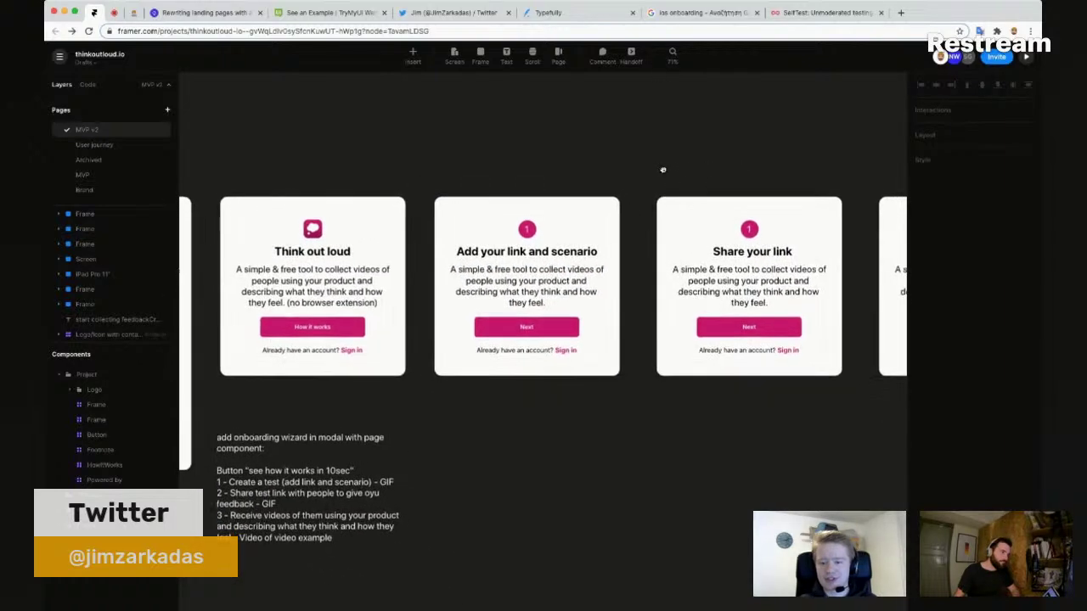
drag(663, 159, 580, 143)
mouse_move(687, 145)
mouse_down()
mouse_move(630, 144)
mouse_move(703, 153)
mouse_up()
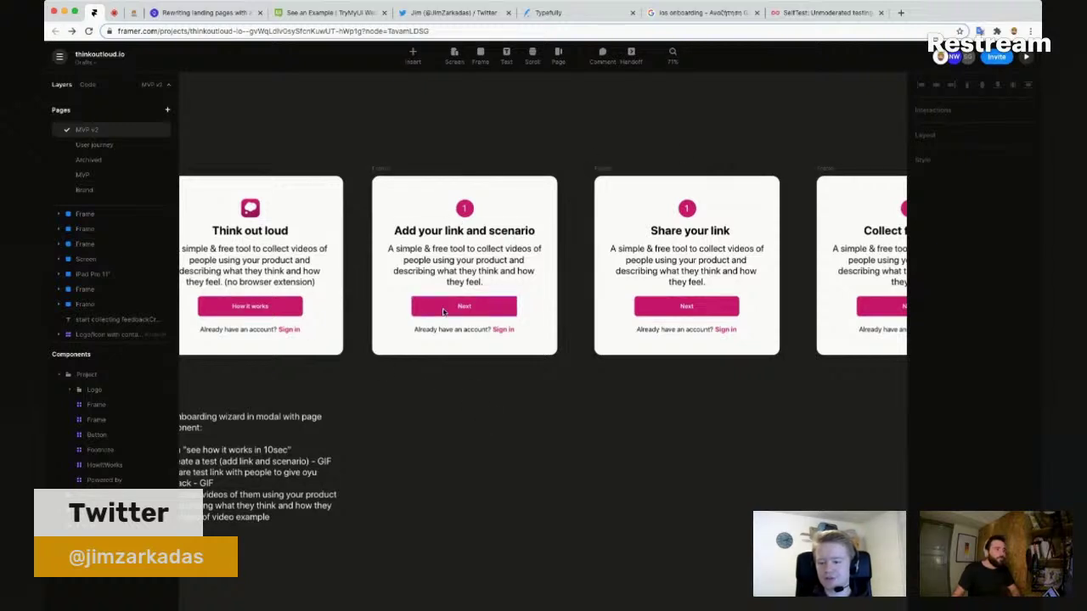
click(250, 306)
scroll(473, 424, left, 5)
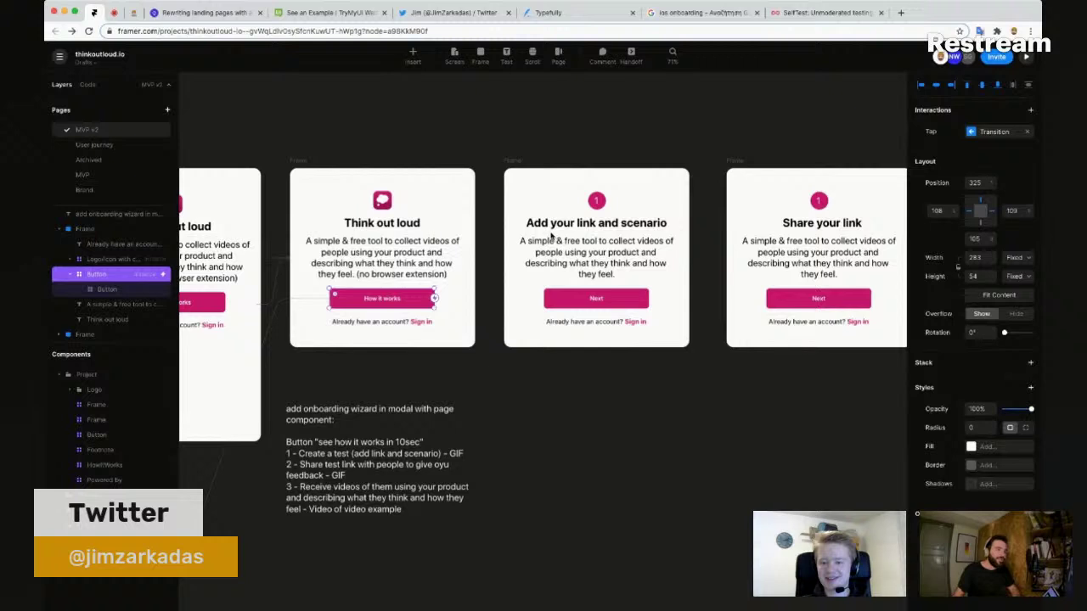
Step: Change the button label on the "Collect feedback" card to "Give it a try"
click(641, 224)
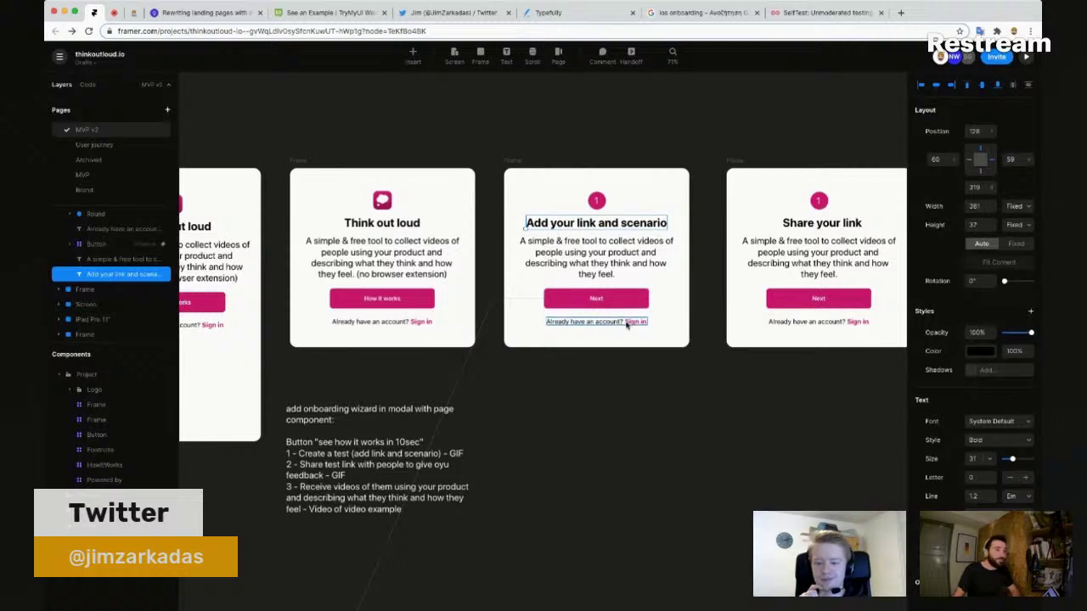
click(668, 393)
scroll(754, 400, right, 5)
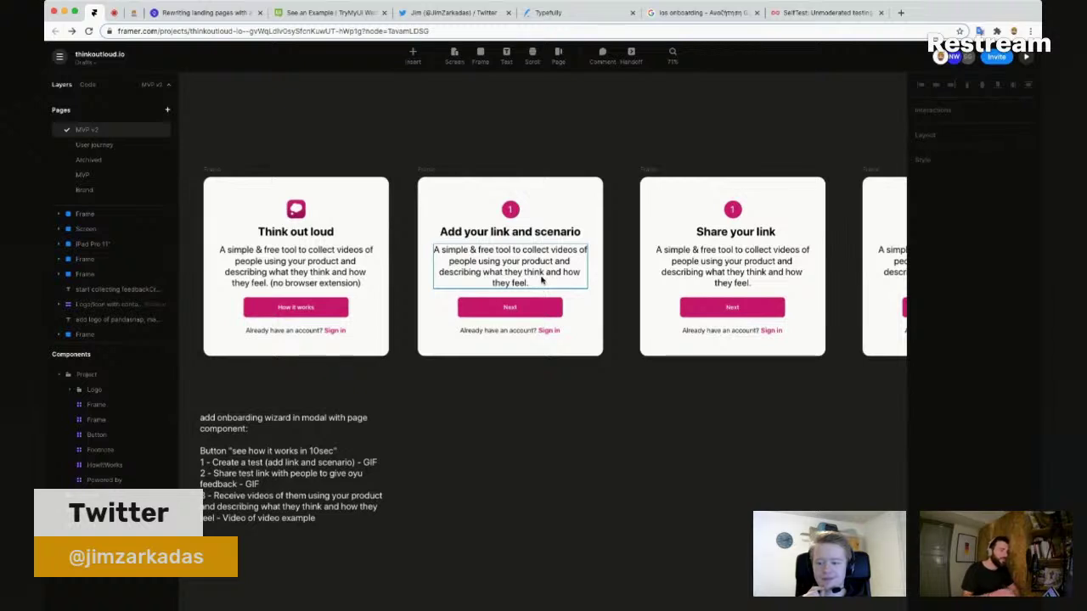
drag(807, 160, 635, 177)
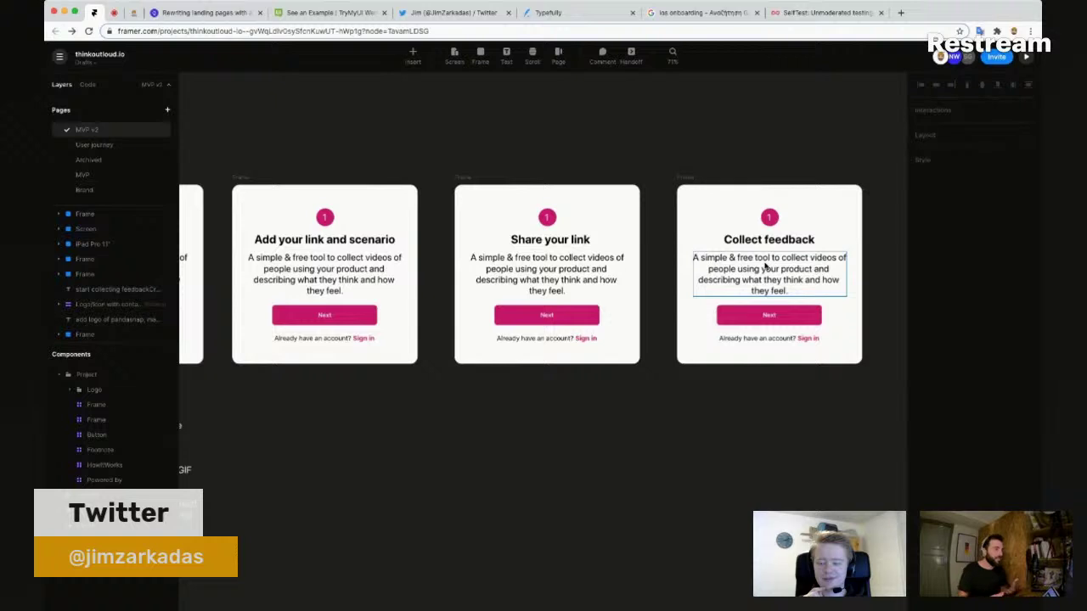
click(768, 315)
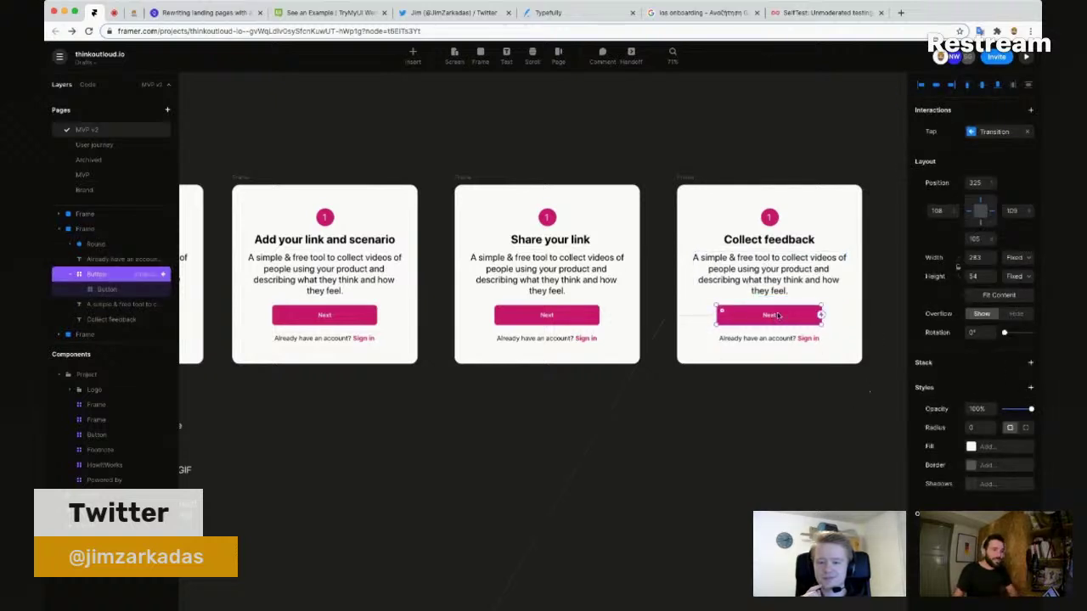
key(Return)
click(997, 417)
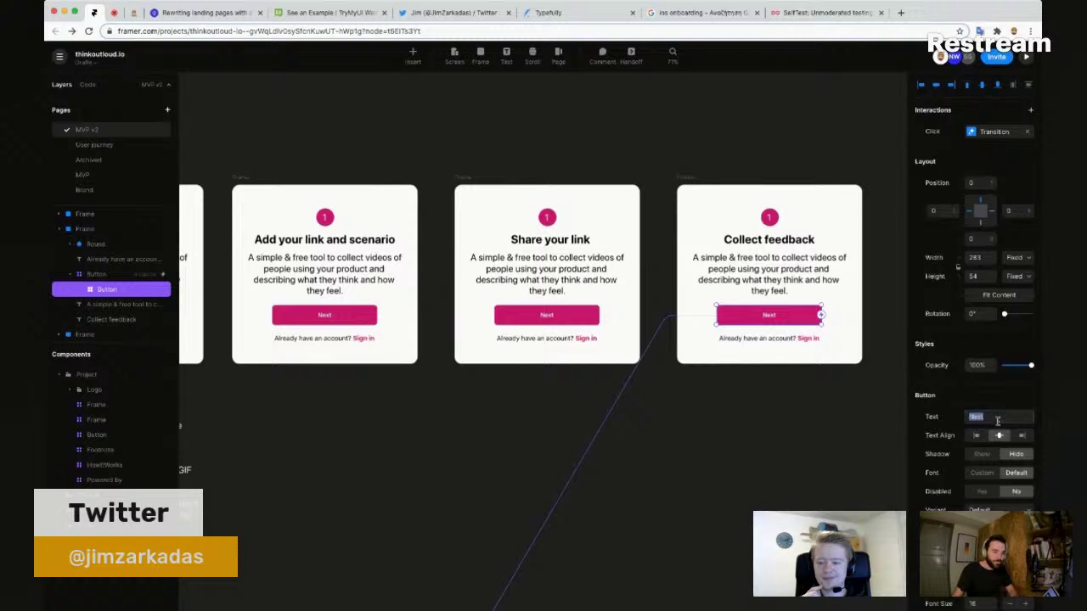
text(Give it a try)
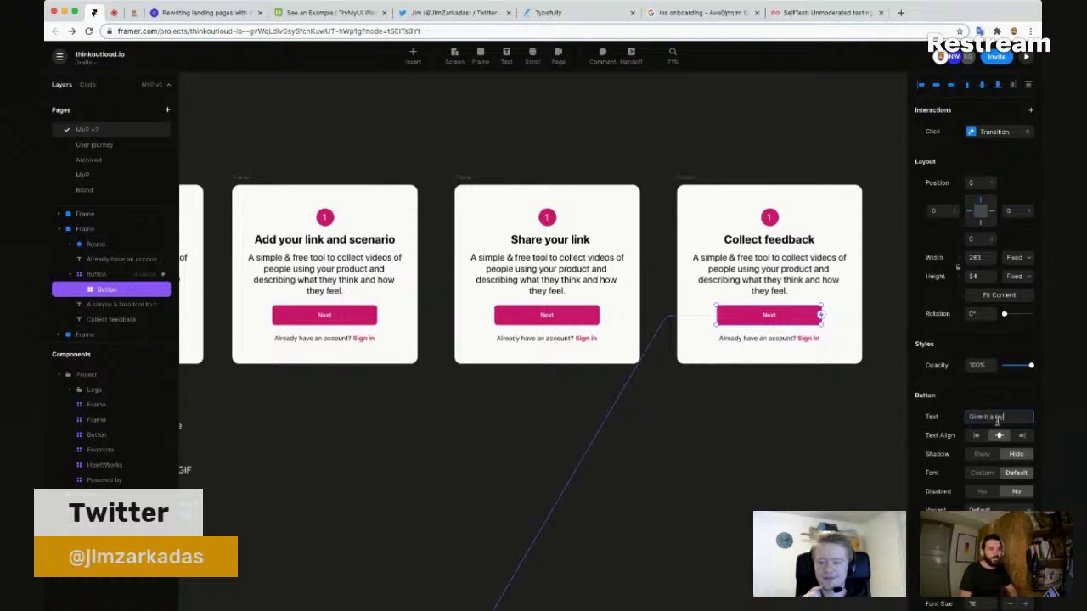
click(810, 453)
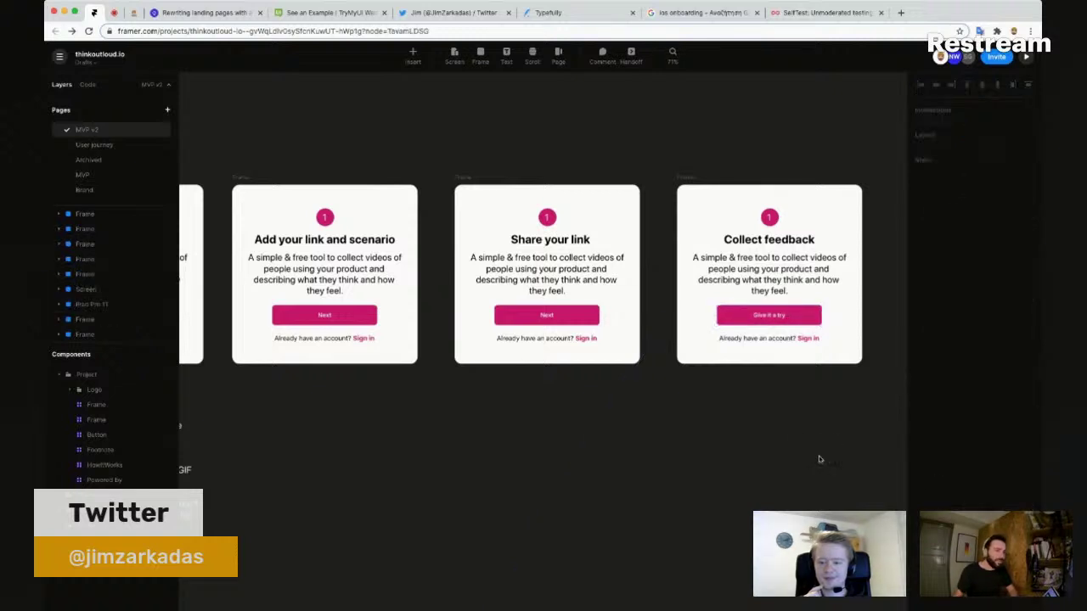
Step: Review the wizard cards alongside the "Your tests" and "Create your test" screens and select the page component in the tall "Think out loud" card
scroll(688, 439, right, 3)
scroll(671, 436, down, 5)
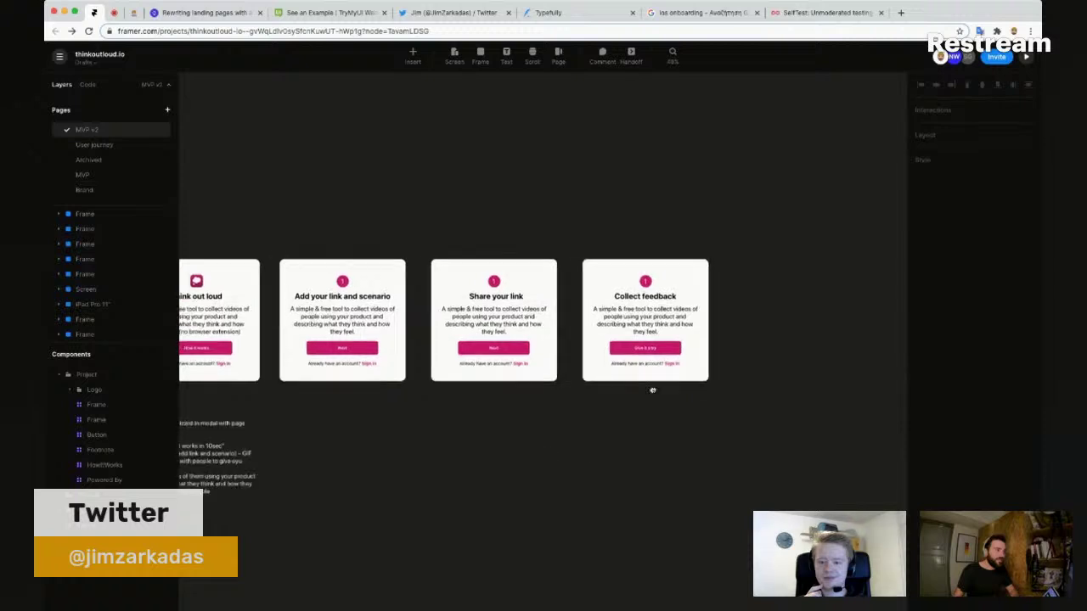
scroll(651, 388, left, 3)
scroll(392, 430, left, 10)
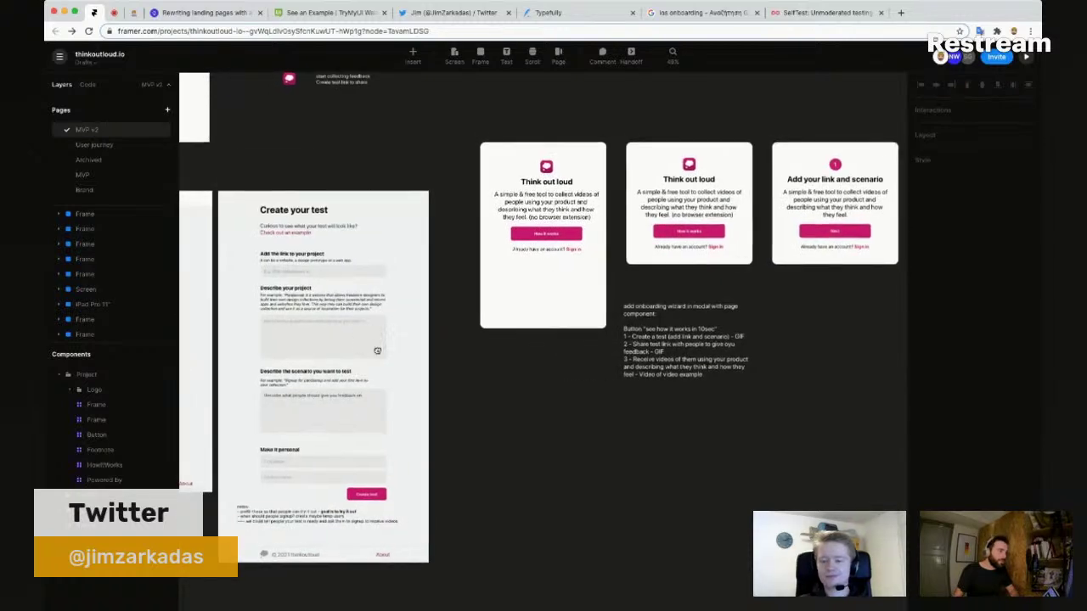
scroll(303, 276, up, 3)
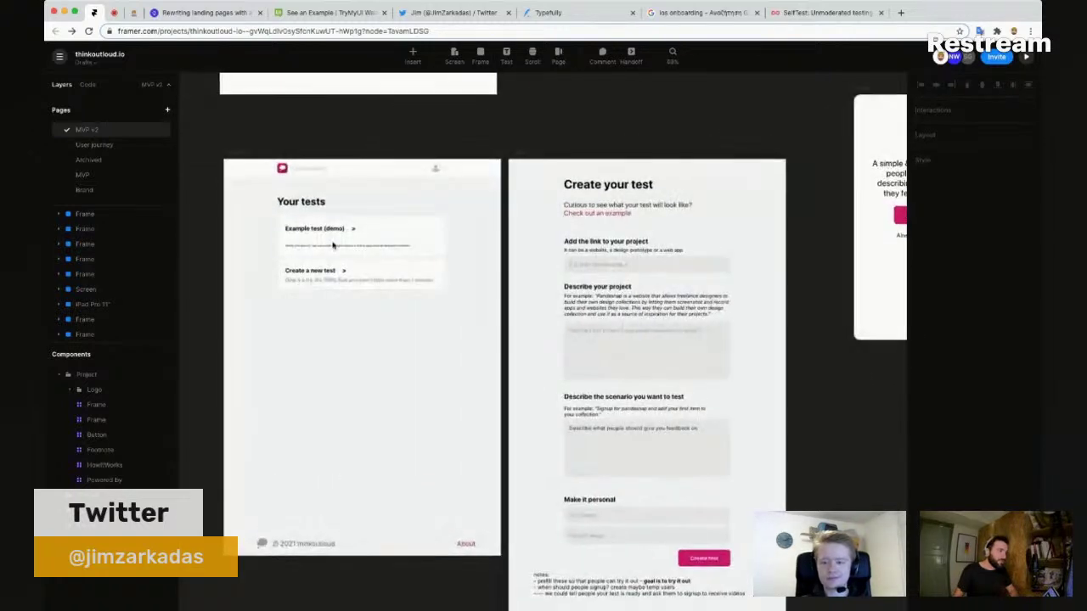
scroll(735, 133, right, 8)
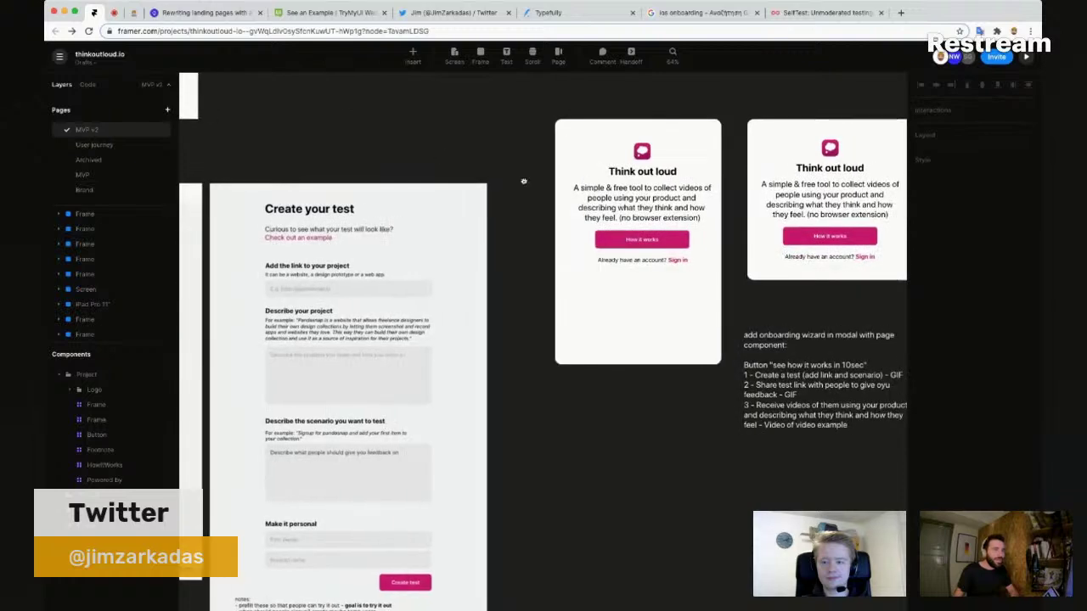
scroll(852, 306, right, 8)
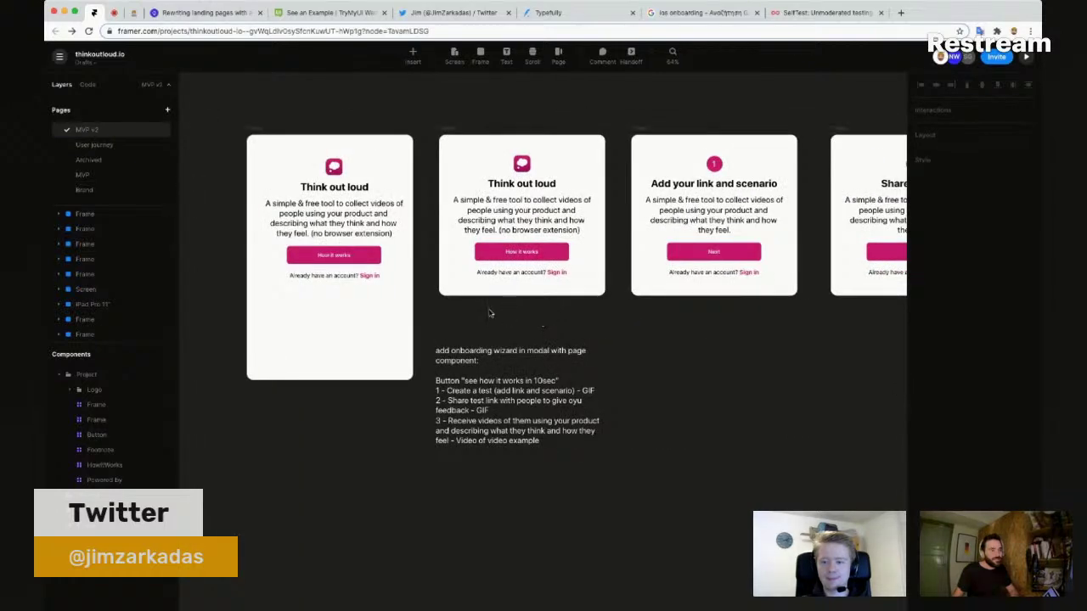
scroll(489, 314, up, 2)
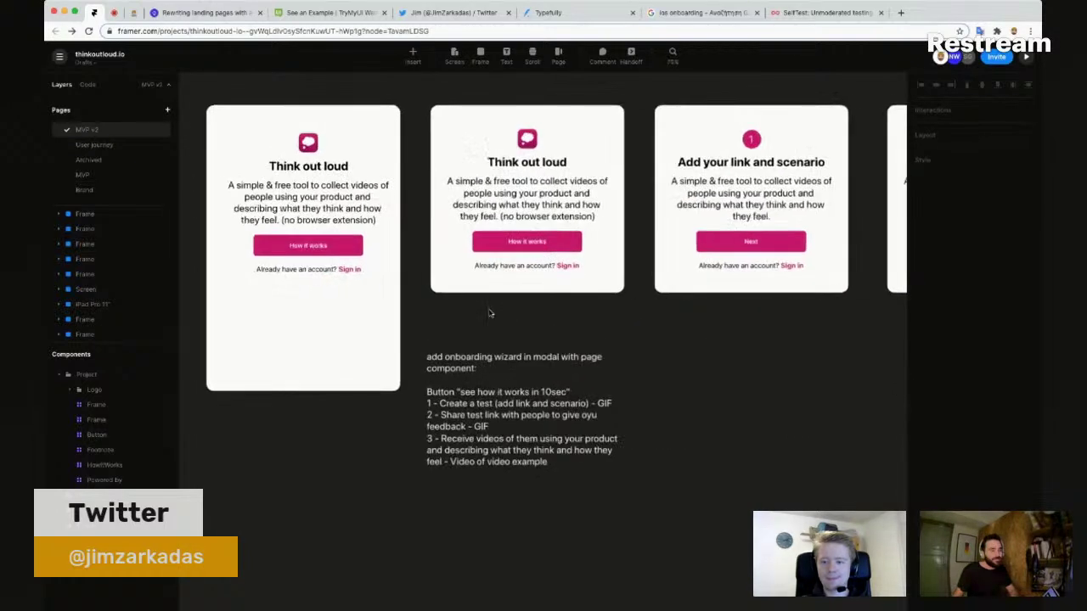
click(330, 323)
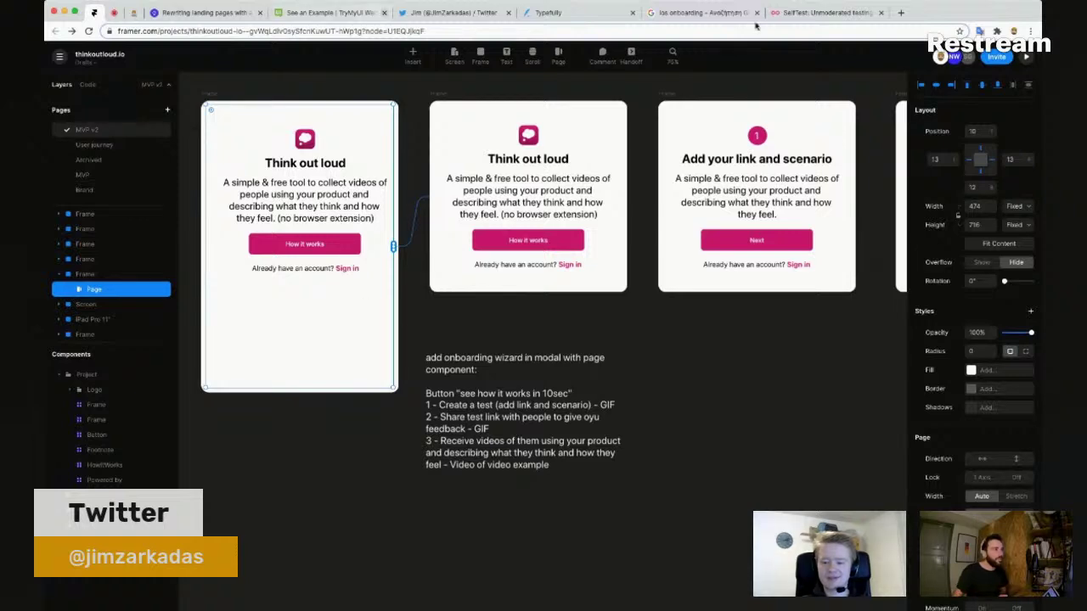
Step: Switch to the Google image results for "ios onboarding" and examine the mobile app and Slack onboarding examples
click(709, 13)
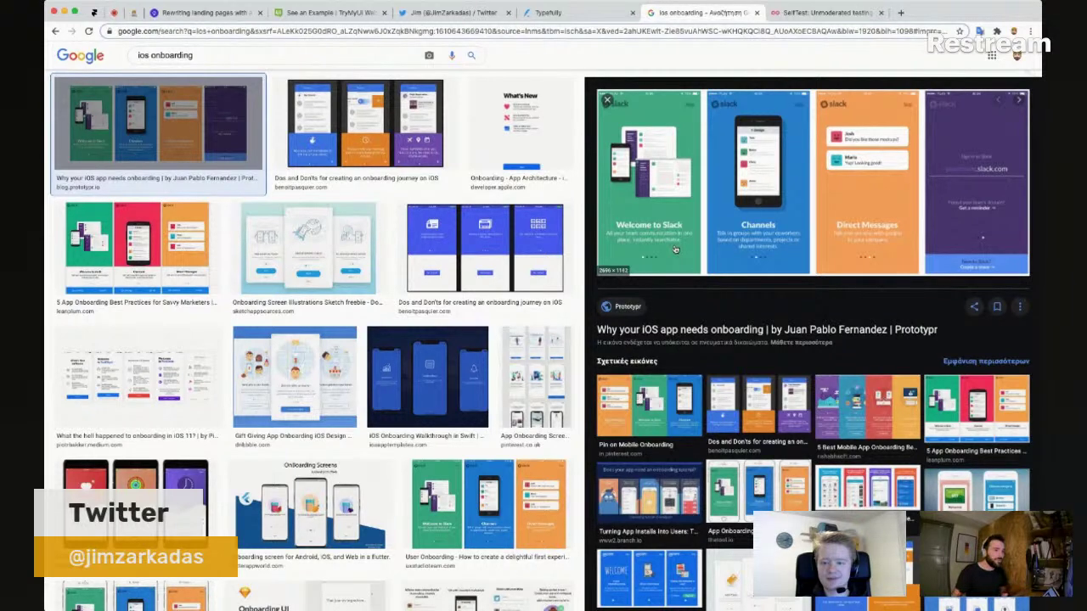
click(905, 417)
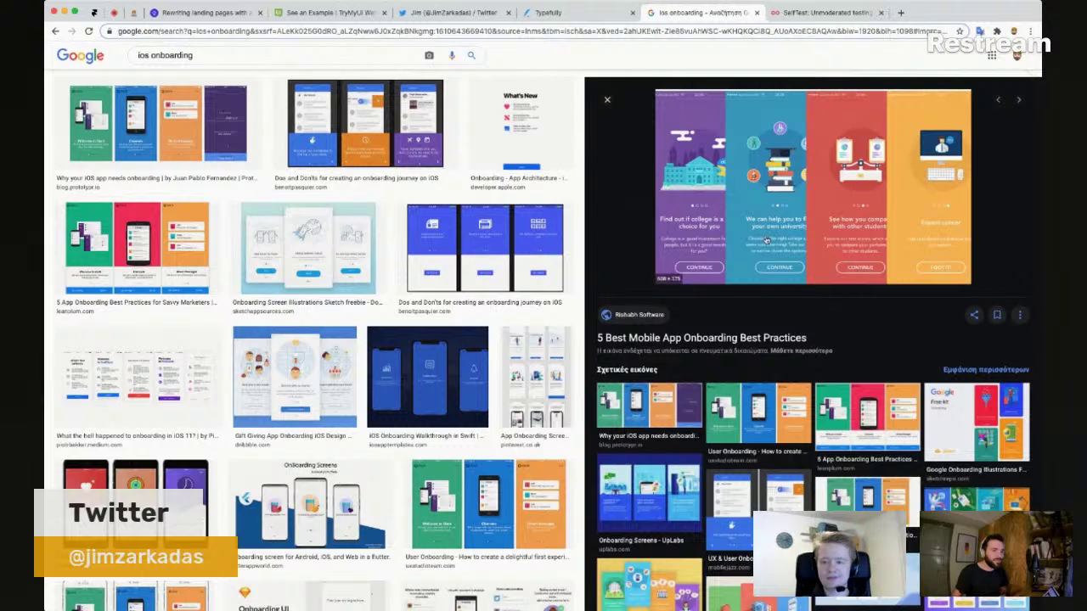
scroll(784, 362, down, 1)
click(892, 404)
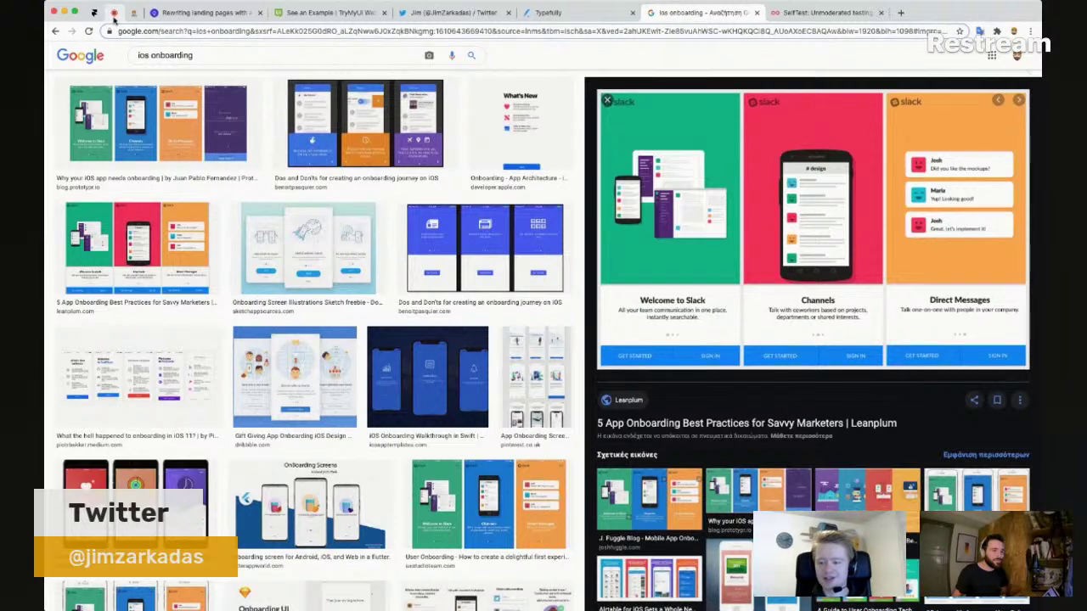
Step: Return to Framer and delete the "Already have an account? Sign in" line from all three step cards
click(94, 12)
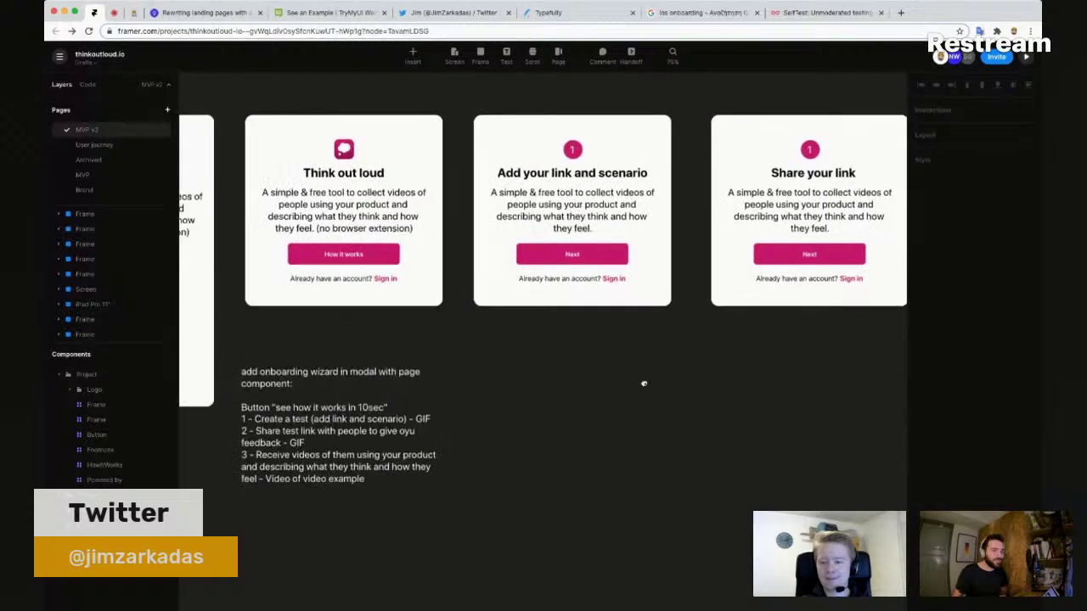
scroll(644, 377, down, 3)
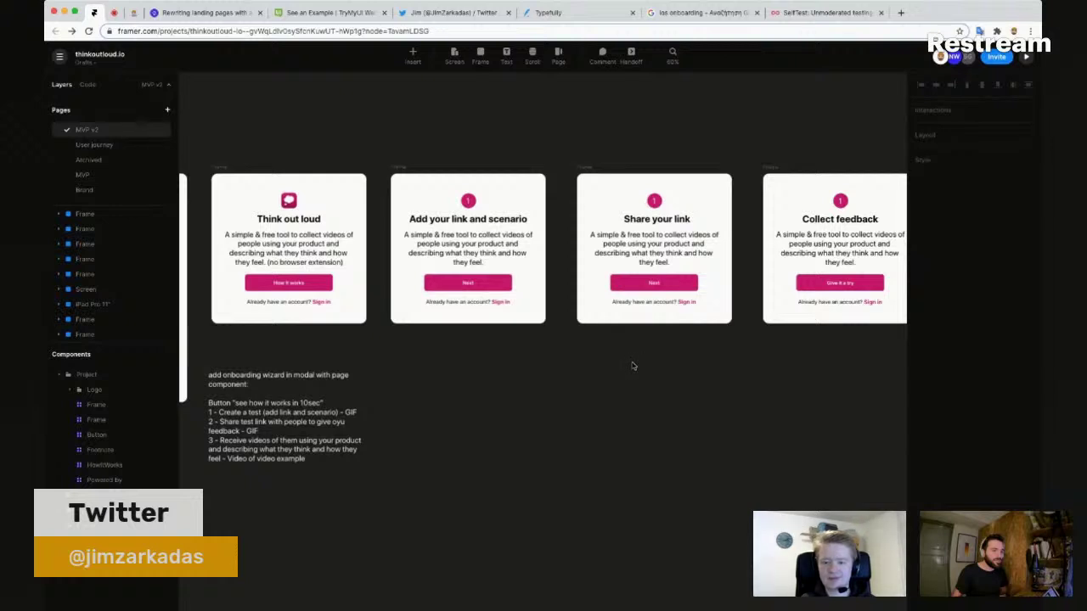
click(500, 305)
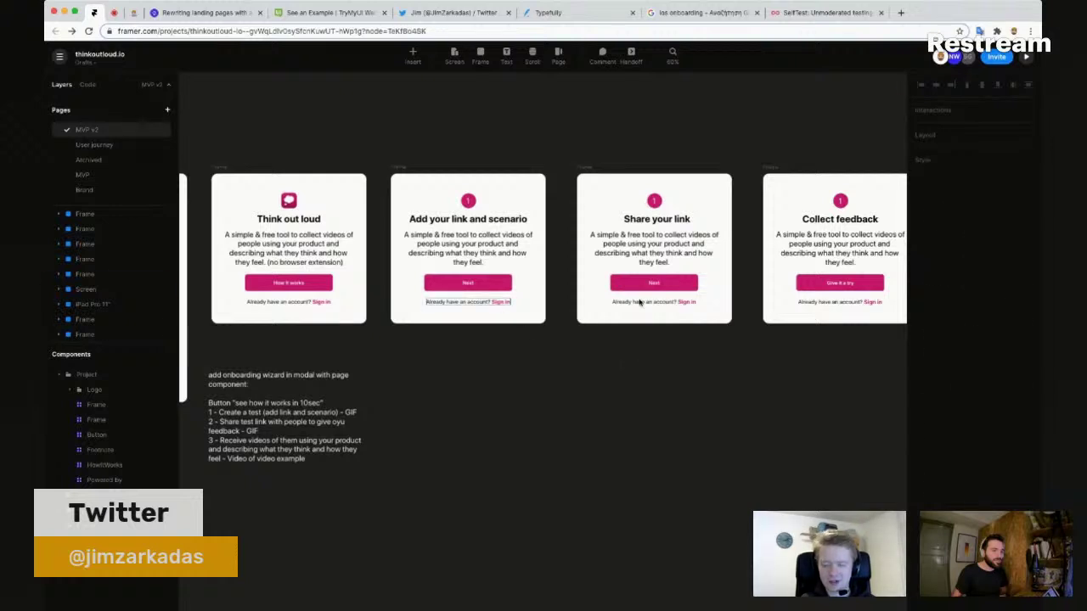
shift+click(645, 302)
shift+click(837, 302)
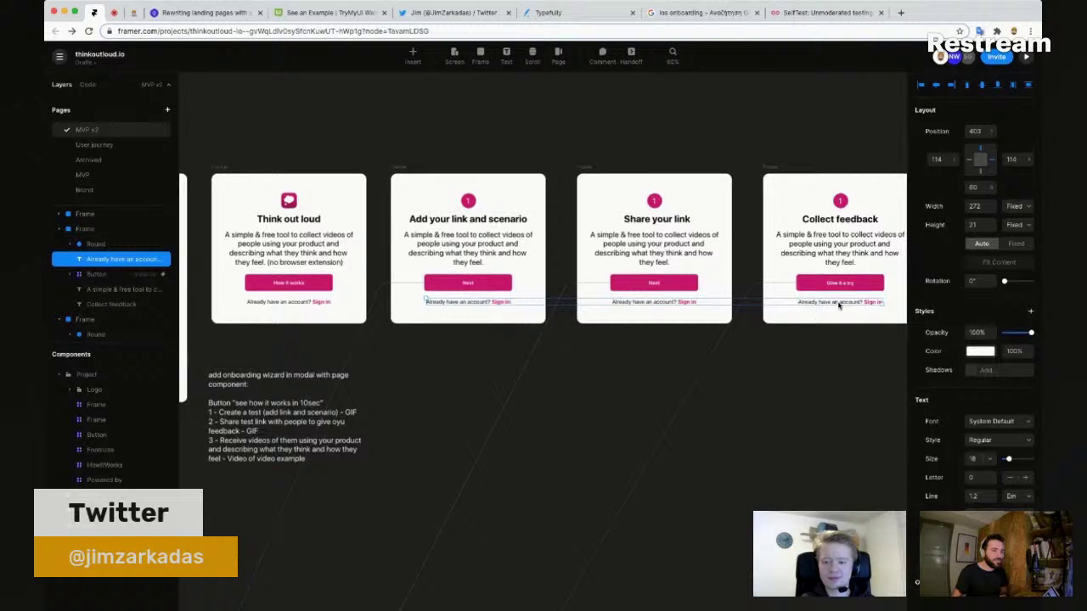
key(Delete)
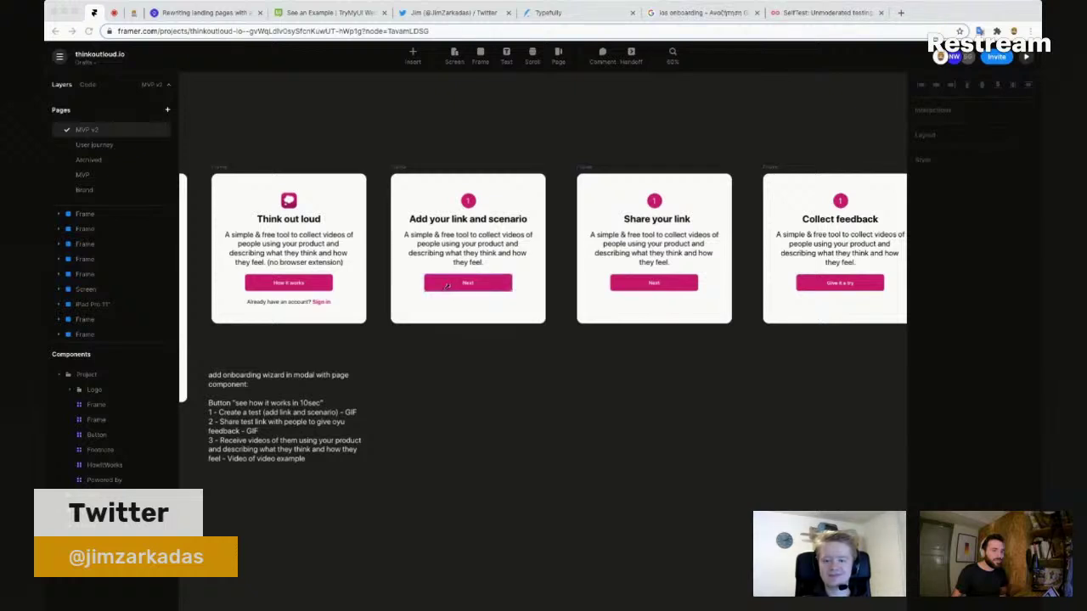
Step: Switch to Restream's Live Studio, restart the camera, and choose GoPro Webcam as the video input
click(114, 16)
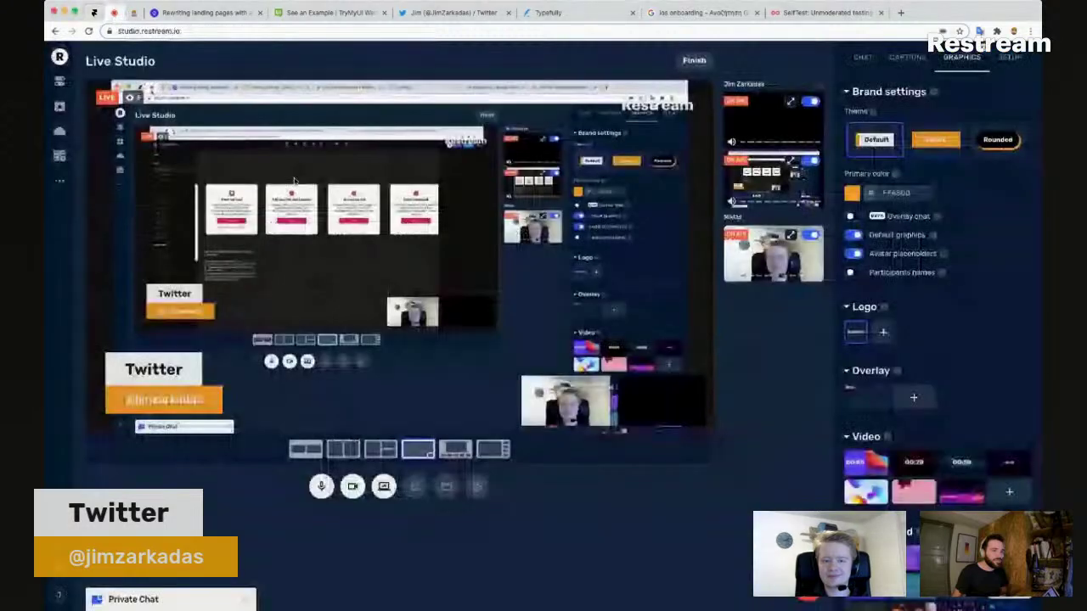
click(353, 489)
click(353, 489)
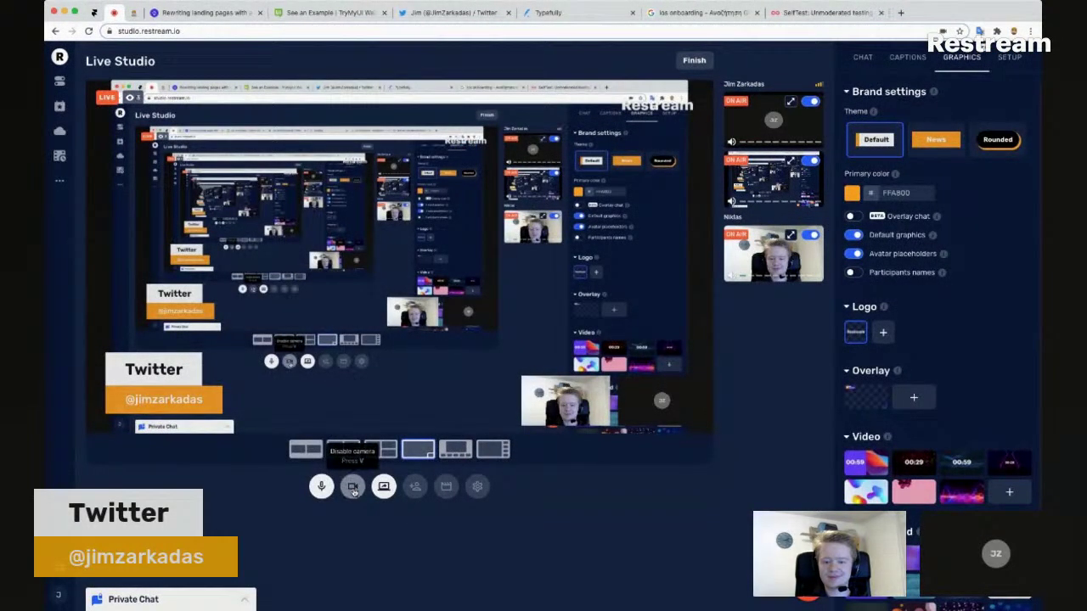
click(478, 487)
click(514, 296)
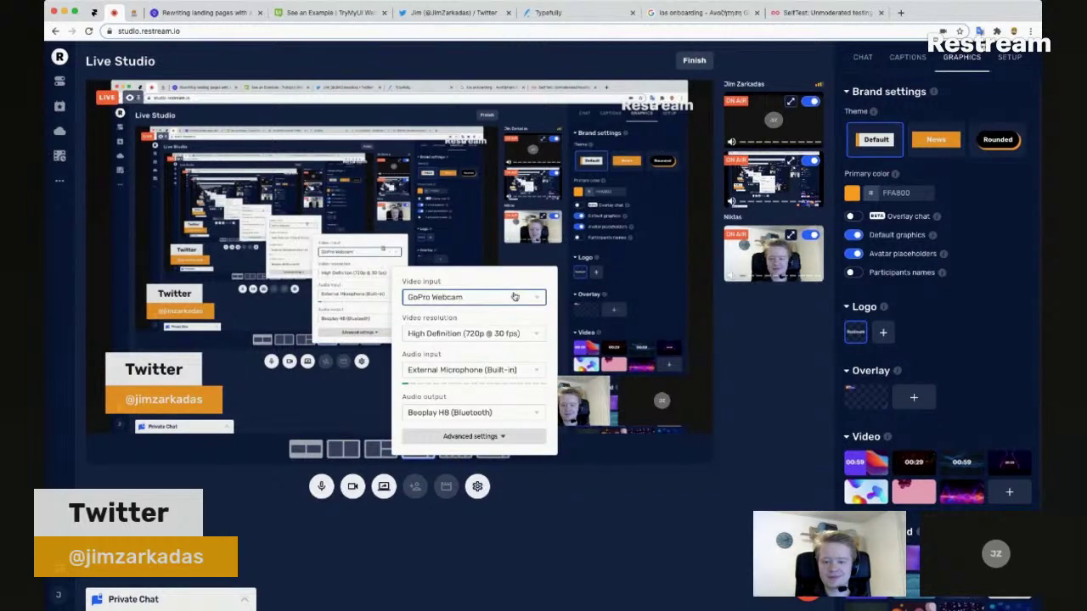
click(516, 306)
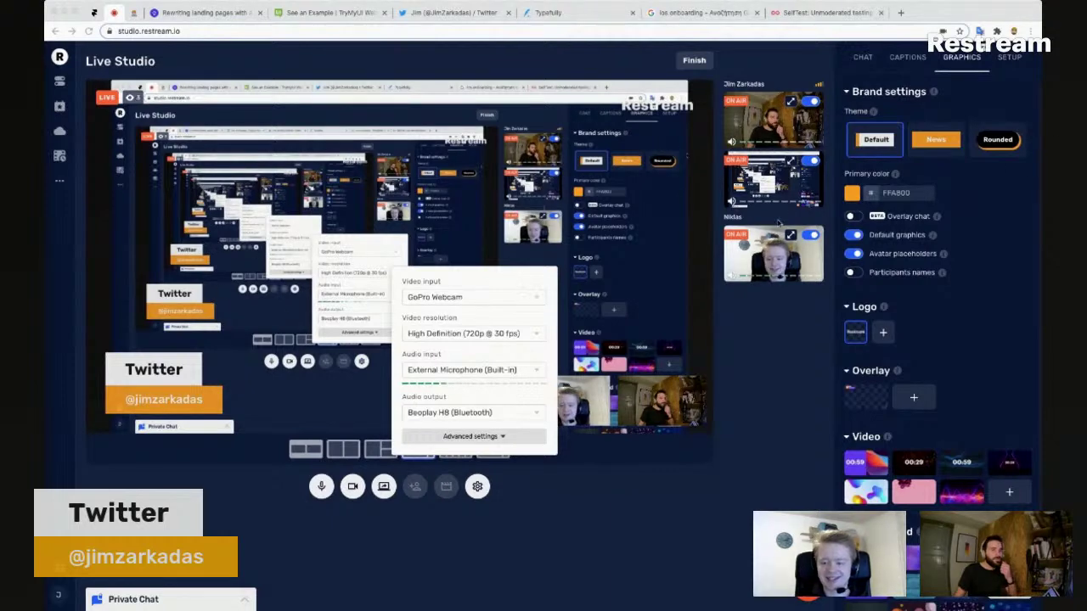
Step: Switch back to Framer, select the page component in the tall "Think out loud" card and review it beside the wizard cards
click(94, 17)
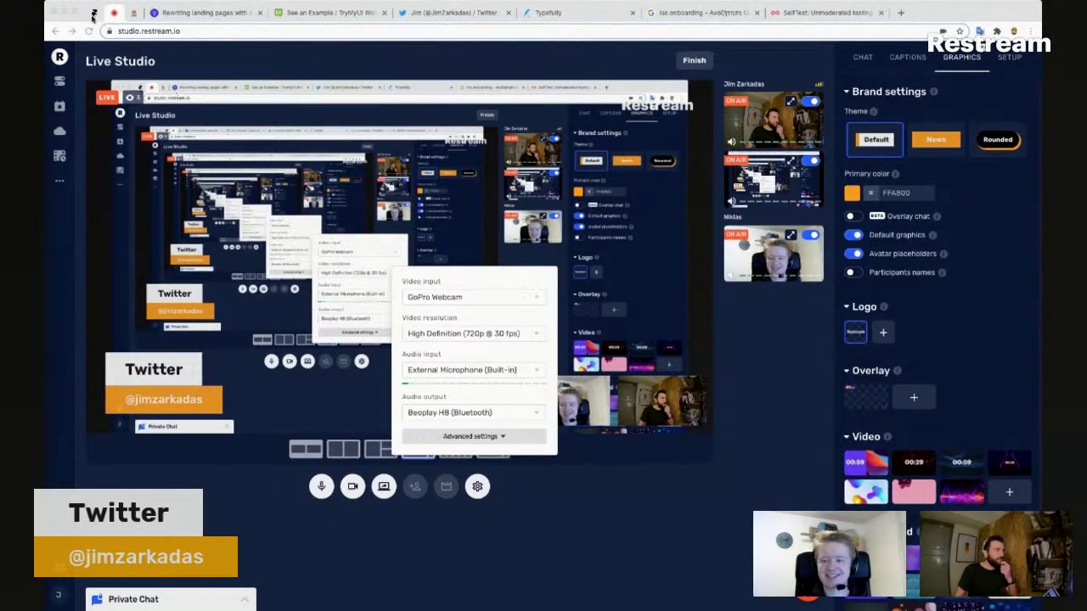
click(93, 14)
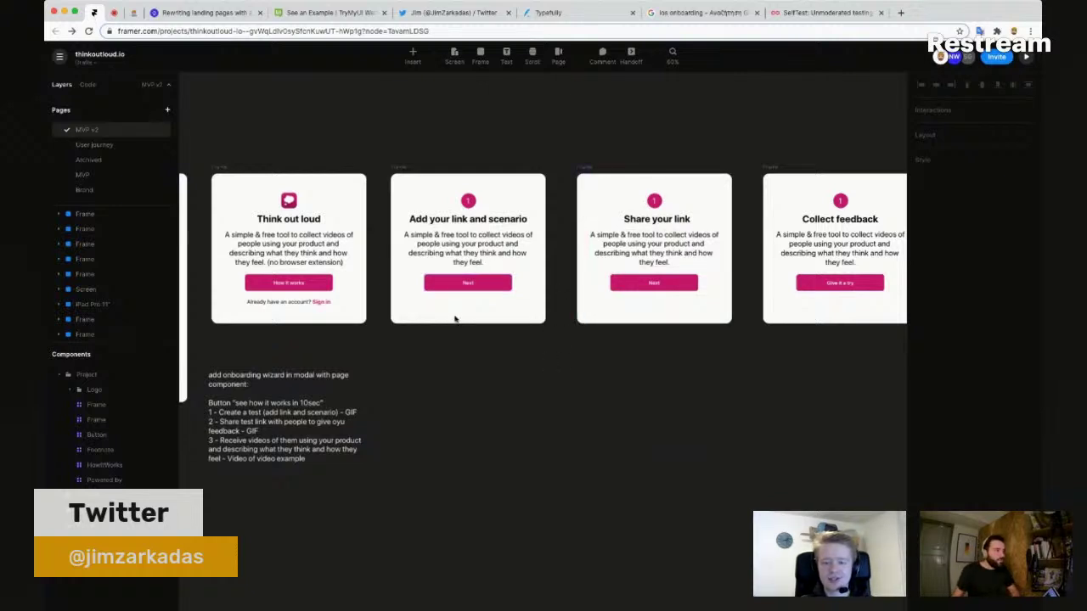
scroll(459, 360, left, 3)
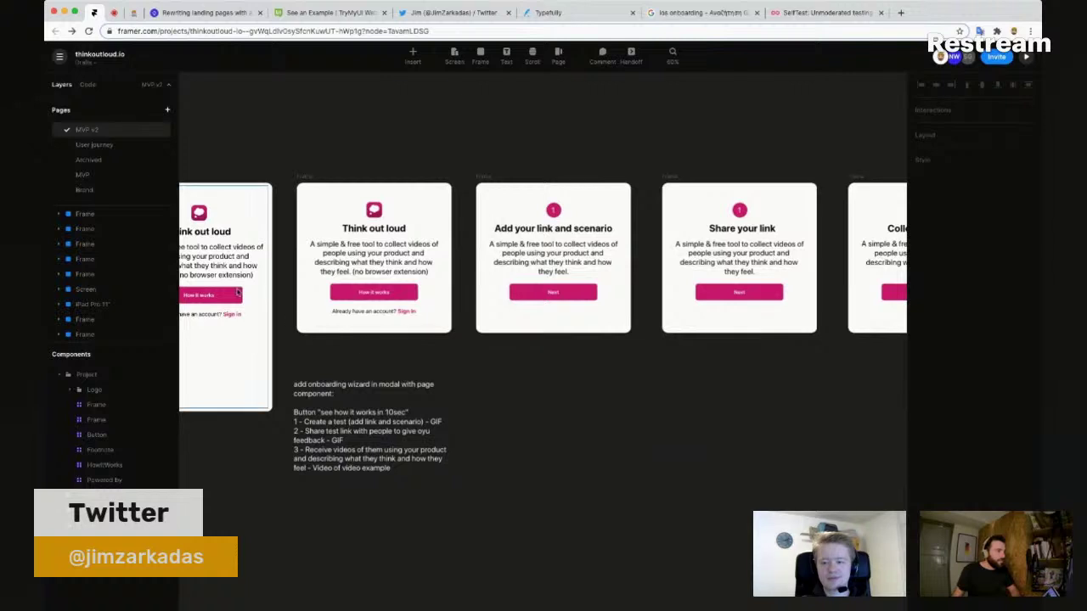
click(226, 278)
scroll(675, 143, left, 2)
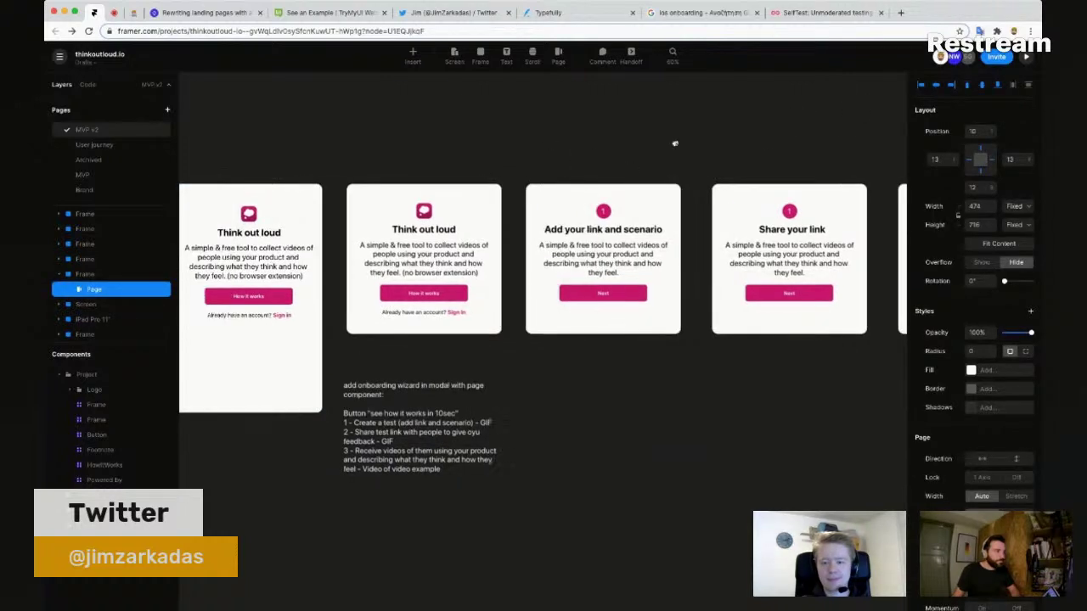
scroll(675, 143, left, 4)
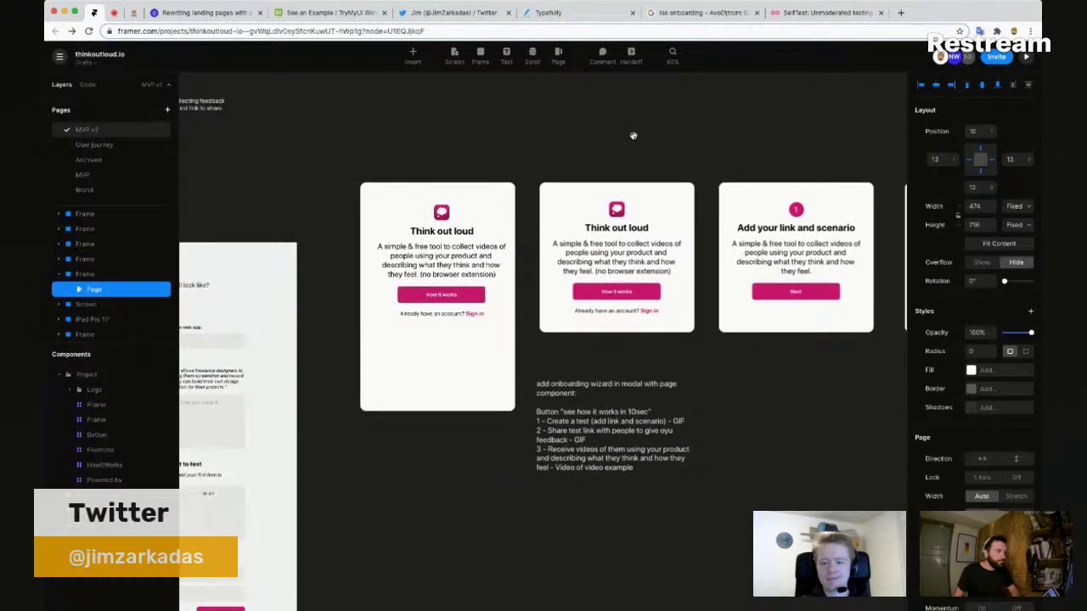
scroll(679, 134, up, 1)
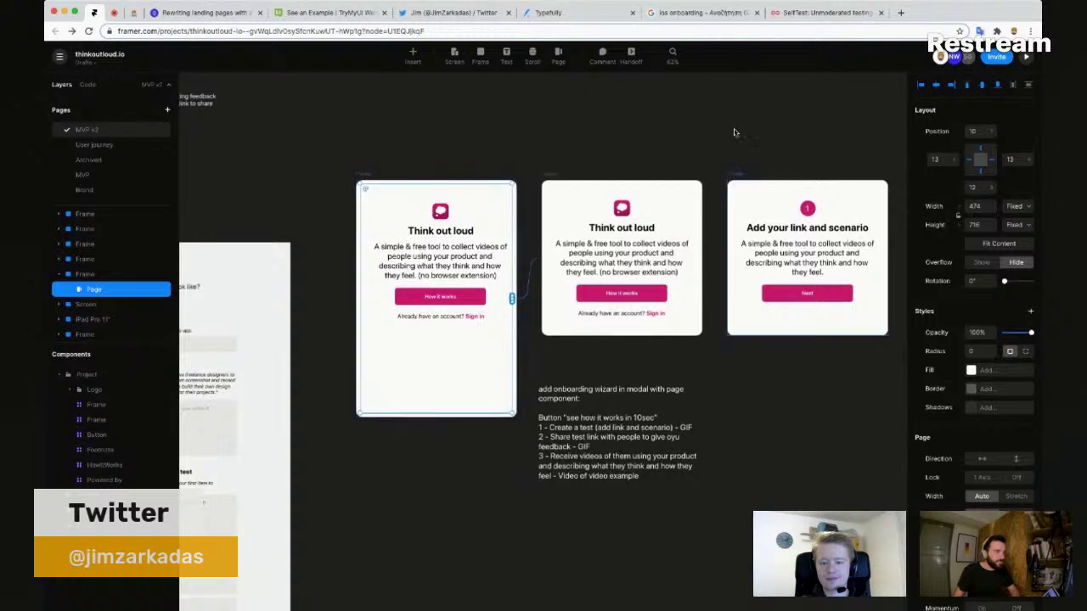
scroll(669, 138, right, 2)
scroll(624, 266, up, 2)
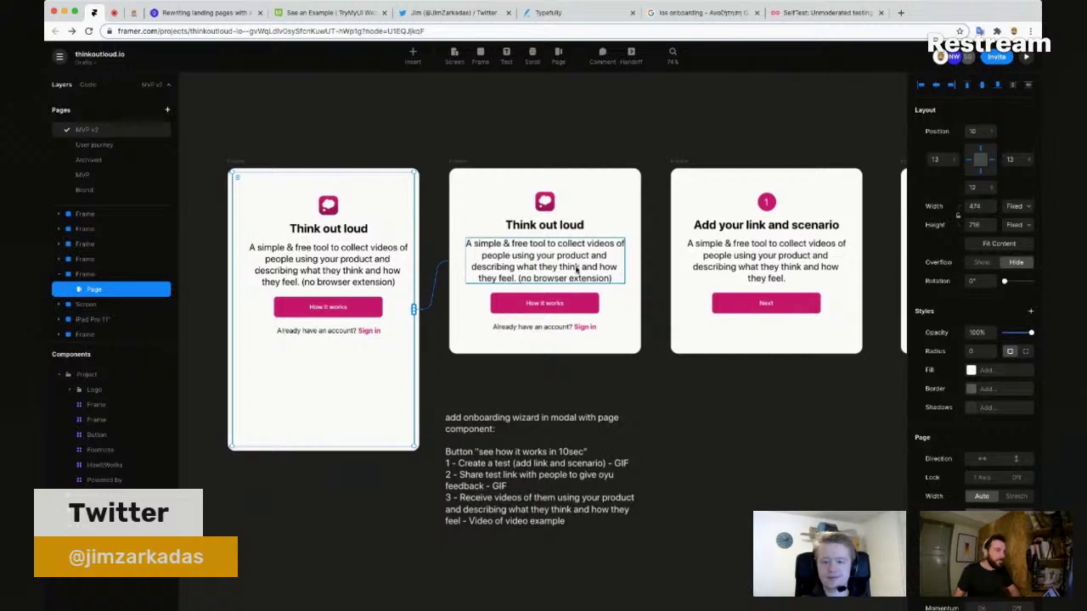
Step: Delete "and how they feel" from the description in the shorter "Think out loud" card
click(576, 270)
double_click(576, 268)
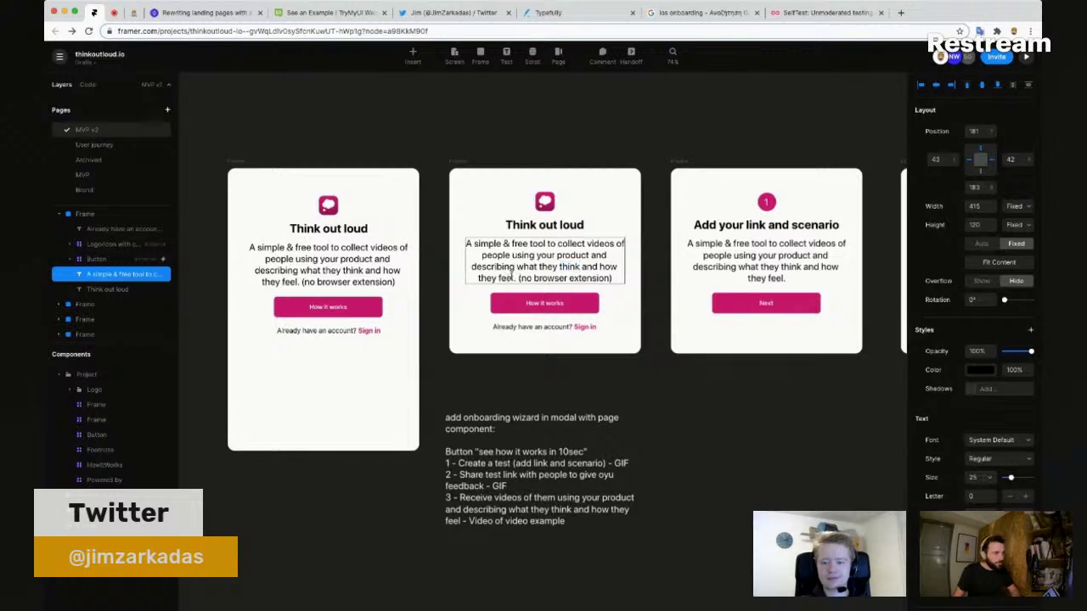
shift+click(512, 277)
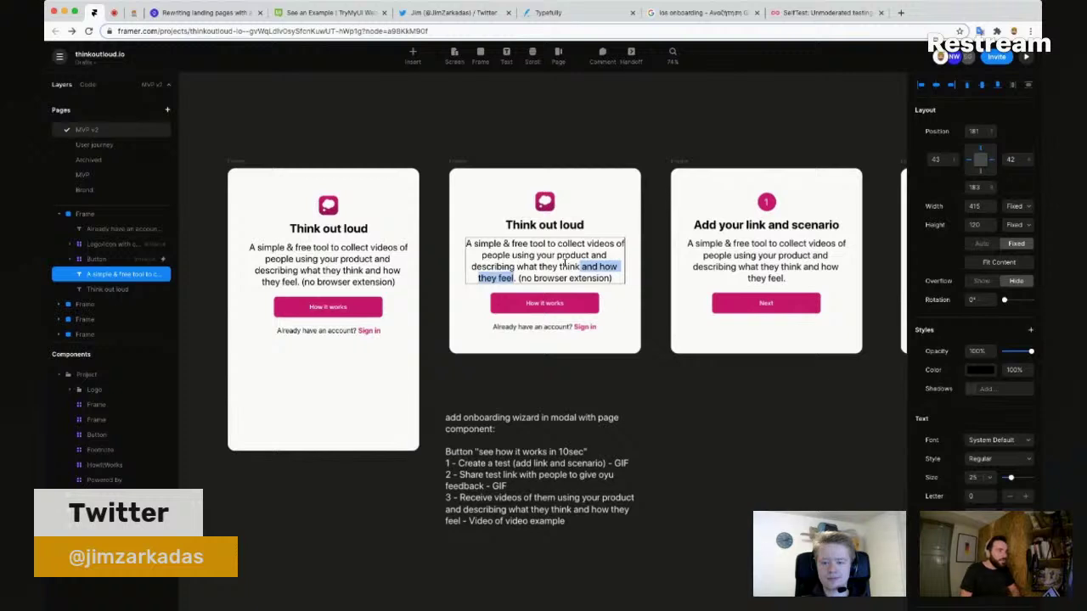
key(BackSpace)
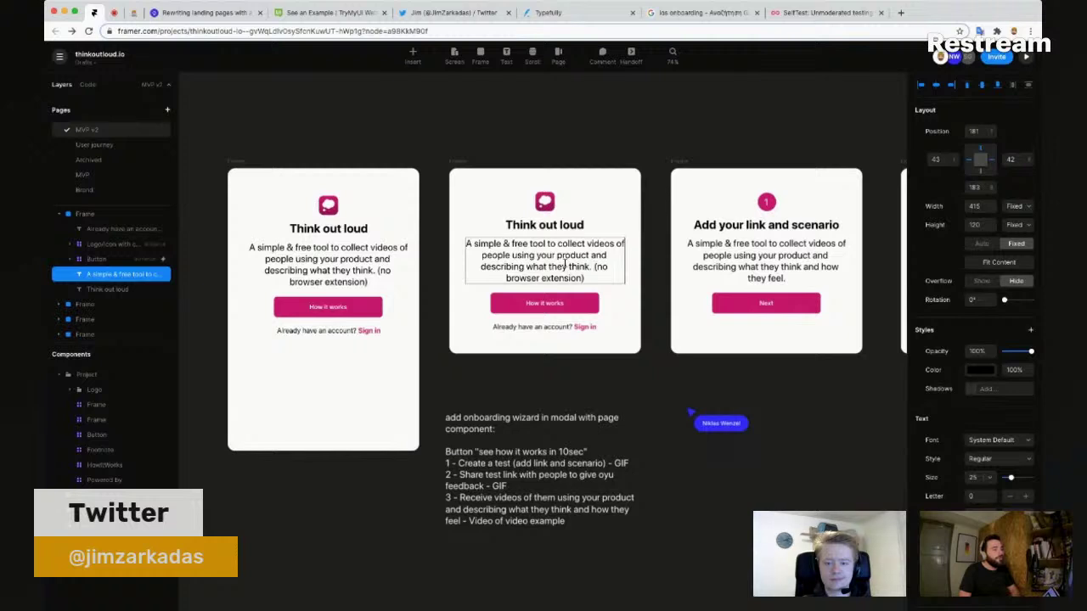
Step: Replace "(no browser extension)" in the description with "Works in their browser, no need to install any extensions."
text(Works in)
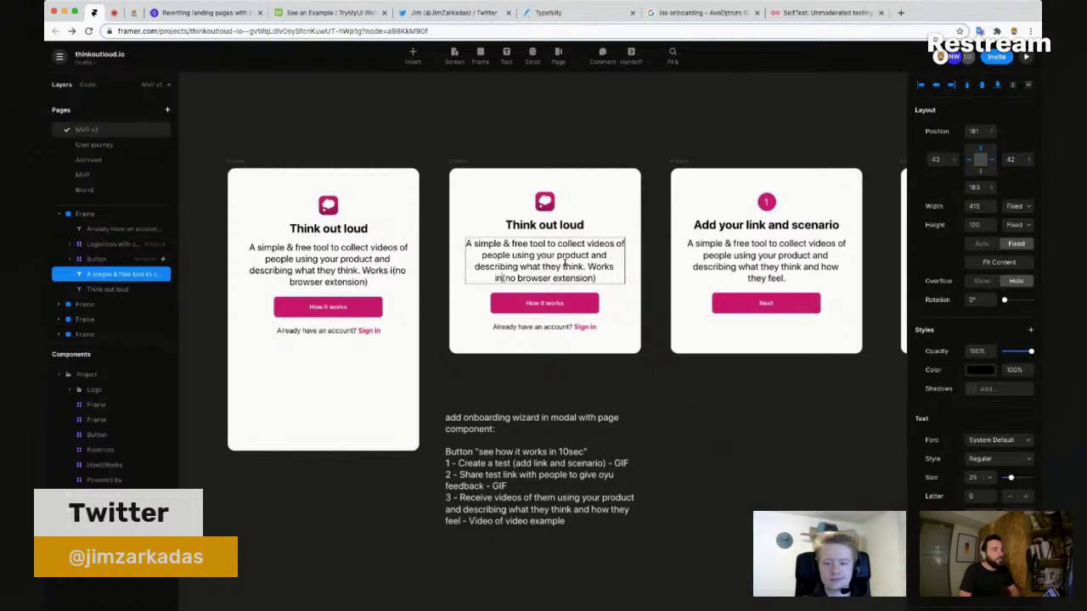
text( thei)
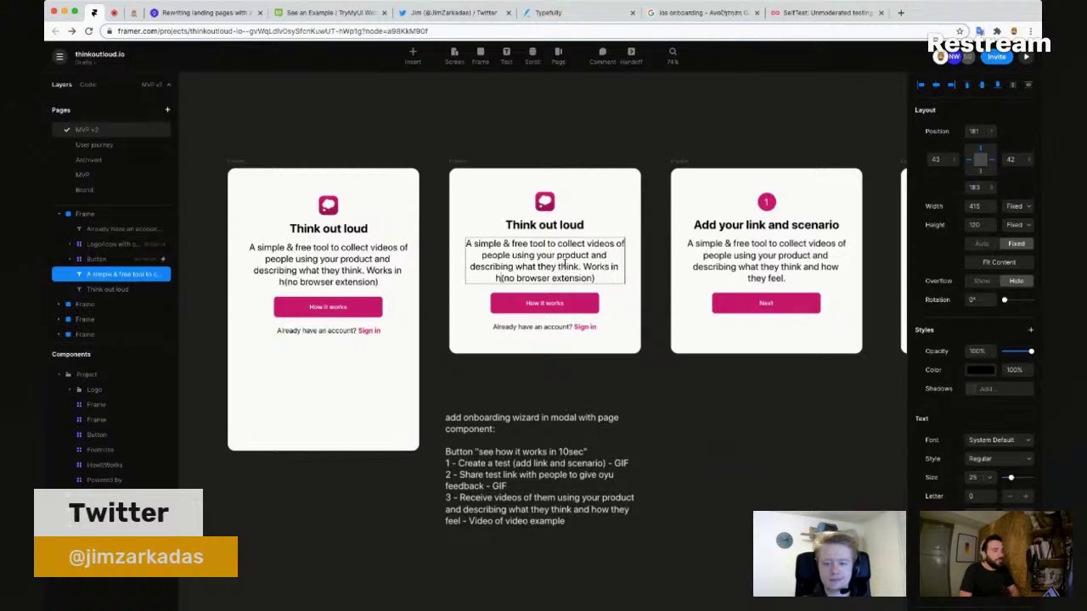
text(r browser, )
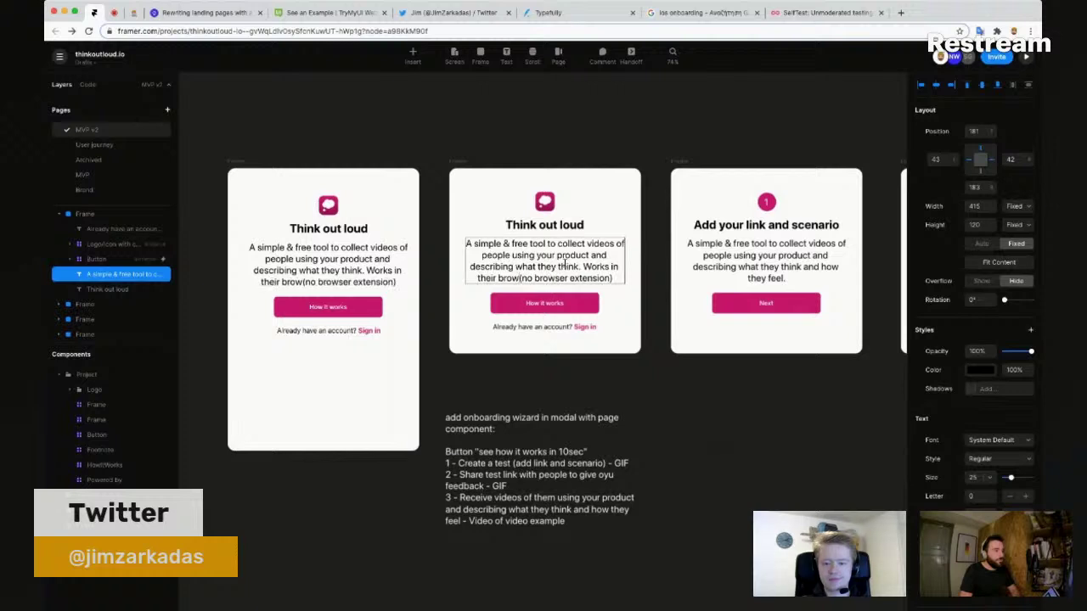
text(no need for)
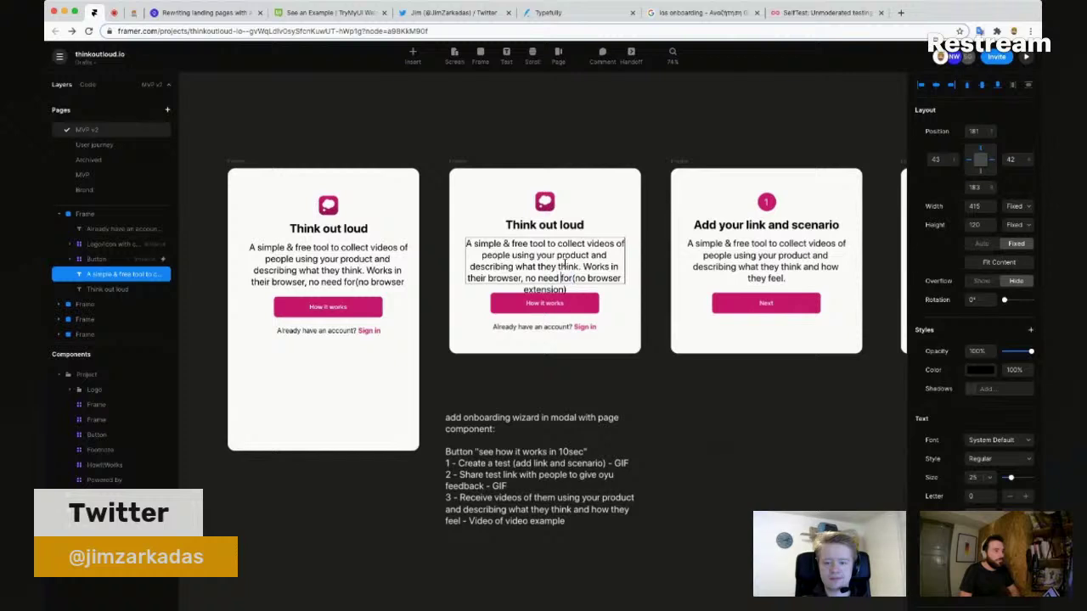
text(to install any)
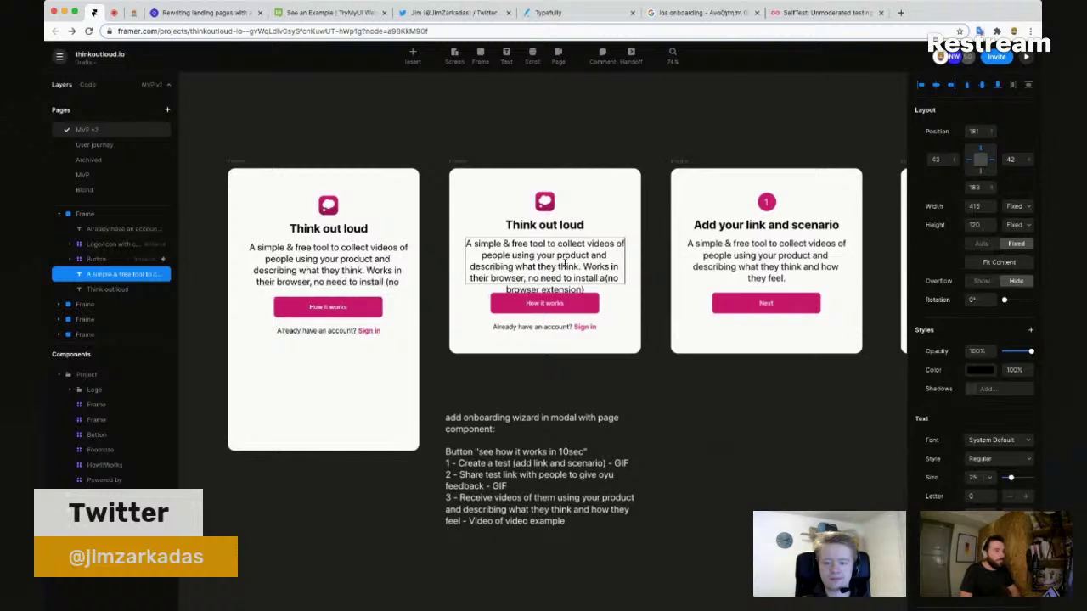
key(alt+shift+Right)
key(BackSpace)
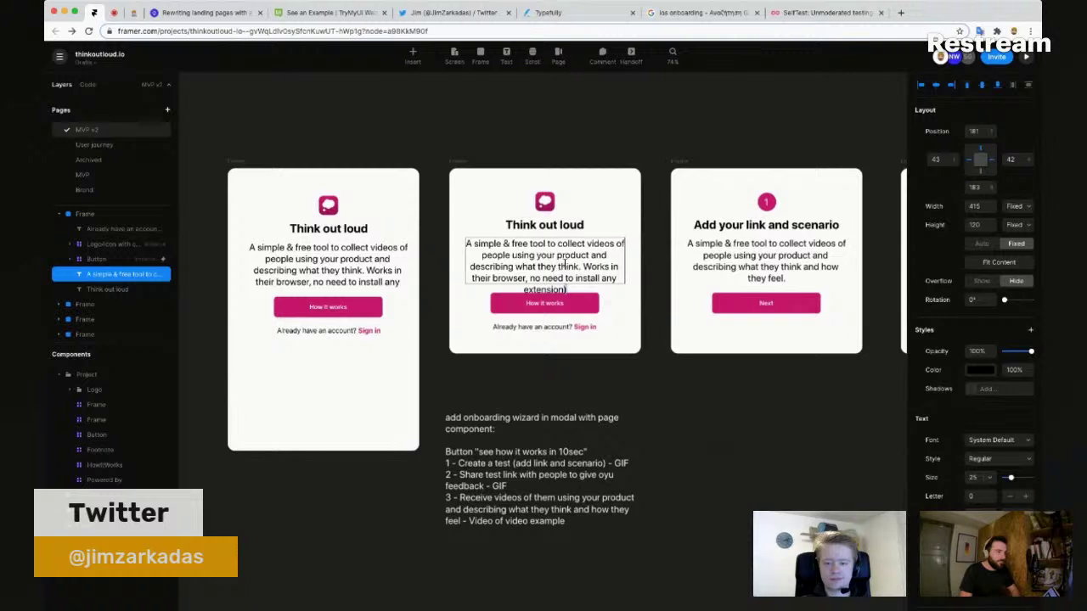
key(BackSpace)
text(s.)
key(Escape)
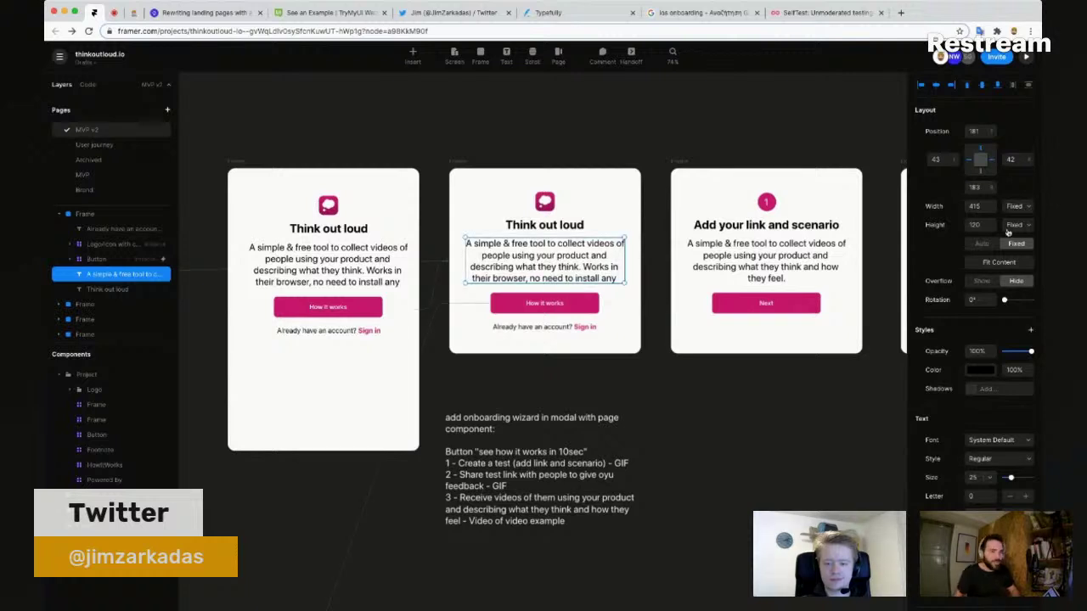
Step: Fit the second "Think out loud" card's description box to its content and move its button and sign-in line down below the text
click(1000, 263)
click(550, 309)
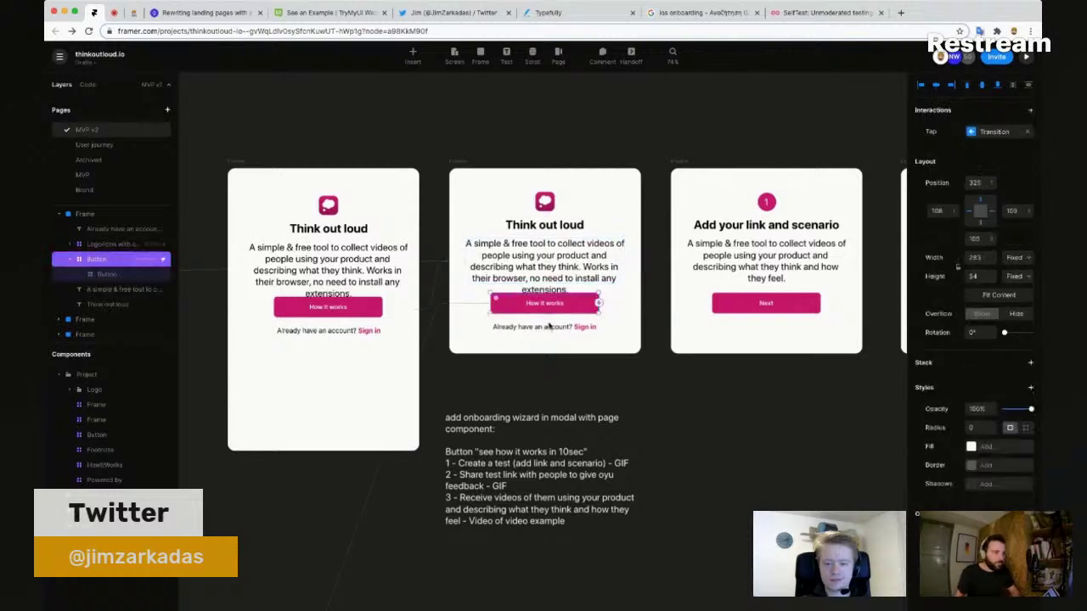
shift+click(549, 328)
key(shift+Down)
key(shift+Down)
key(shift+Down)
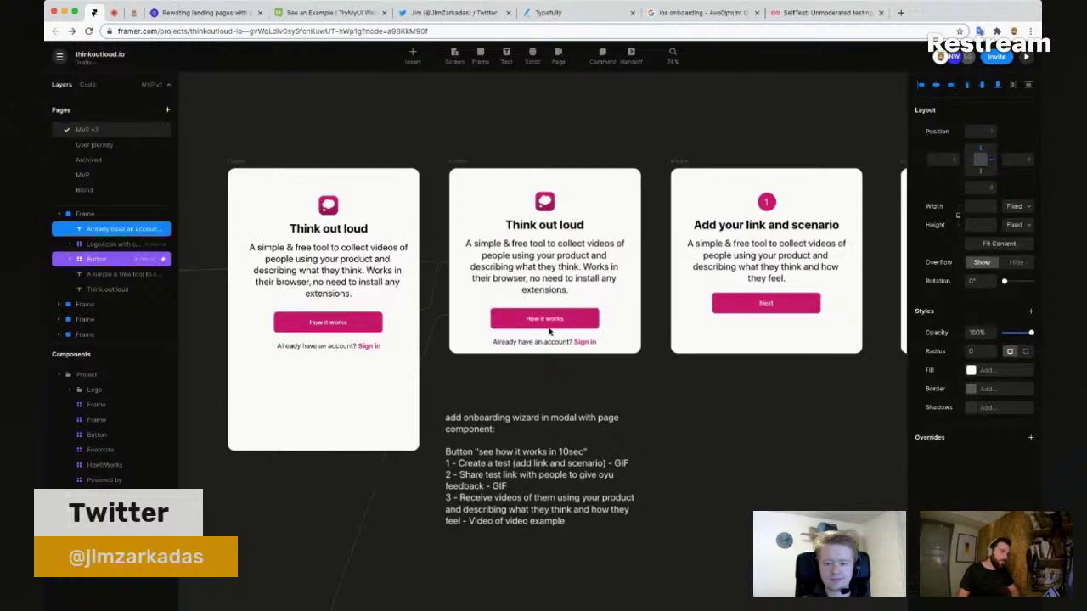
key(Up)
key(Up)
key(Up)
key(Up)
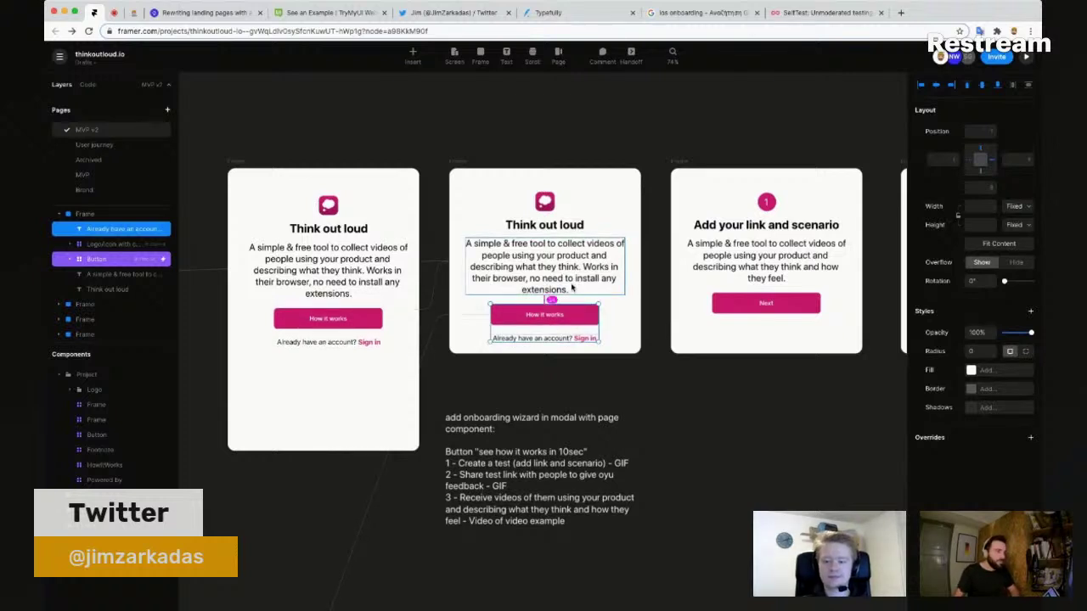
click(666, 440)
Step: Change the "Add your link and scenario" heading to "Create your test" and centre it horizontally in the card
scroll(790, 433, right, 3)
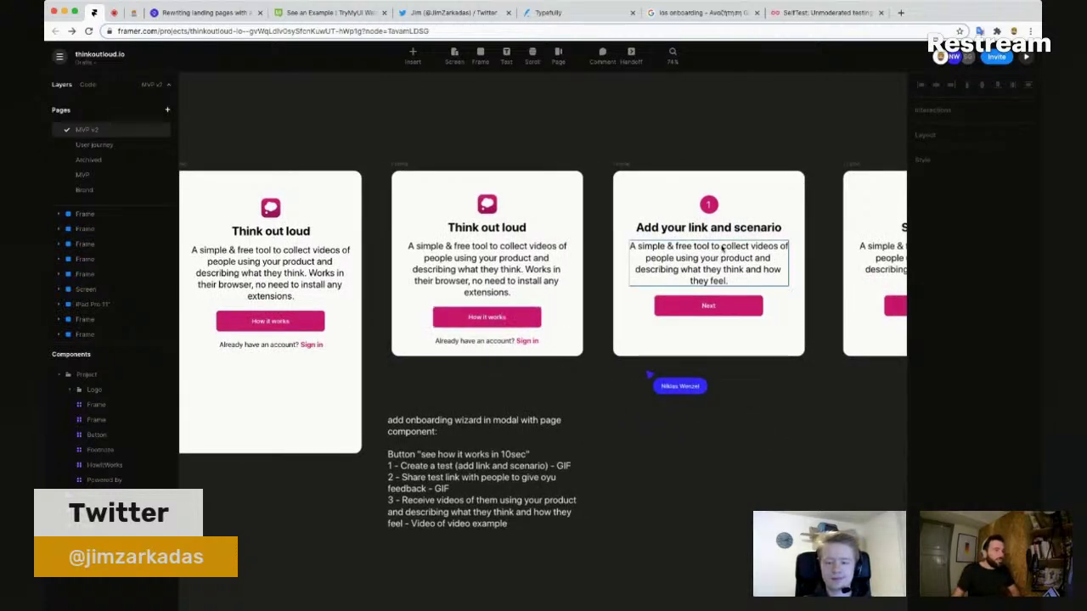
scroll(818, 294, up, 2)
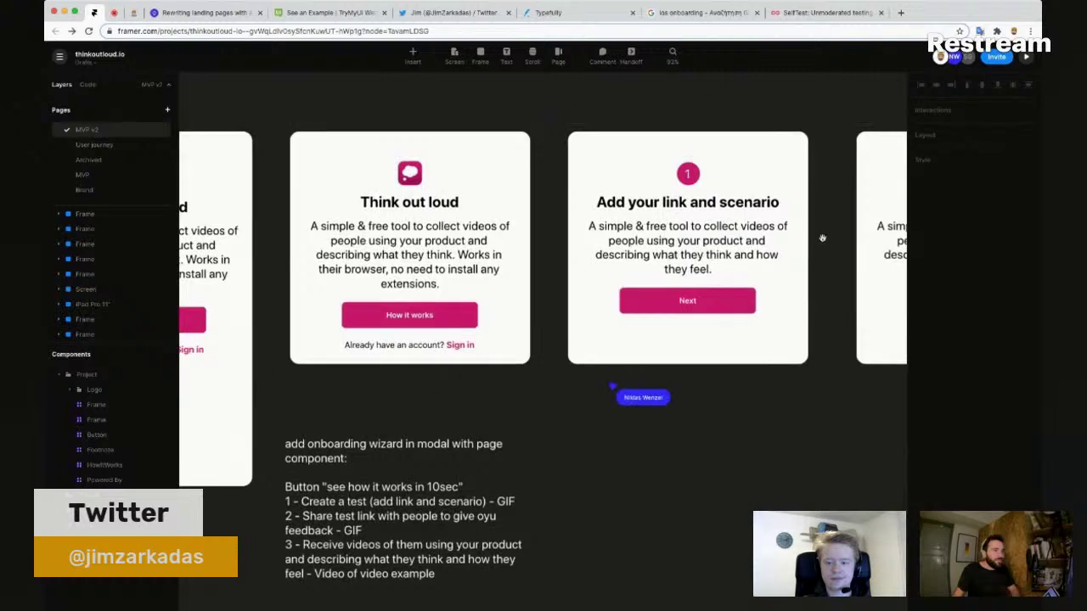
scroll(777, 263, up, 2)
click(618, 268)
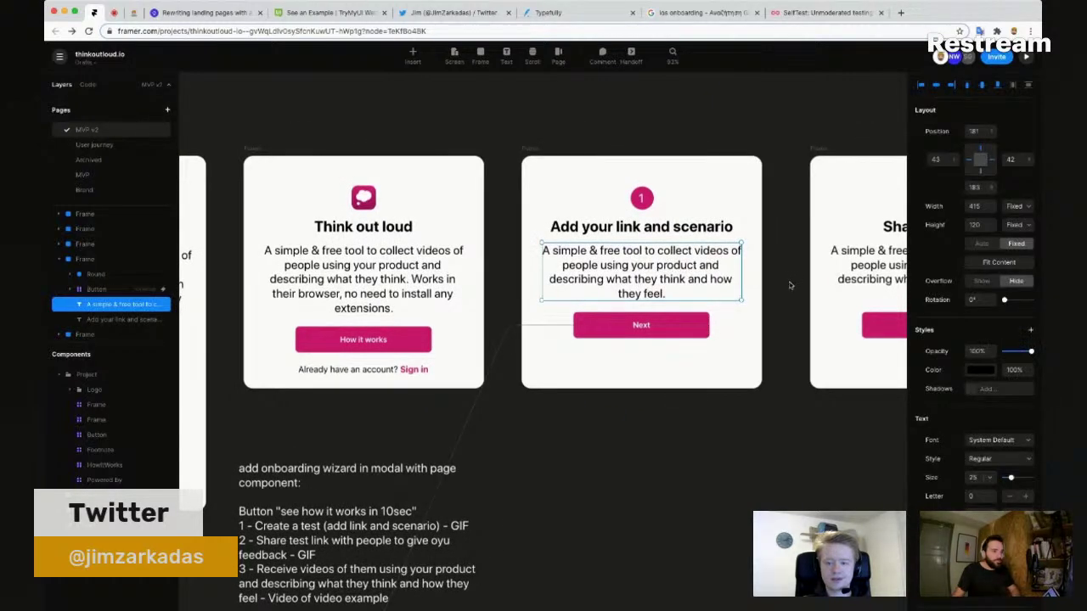
scroll(789, 285, right, 3)
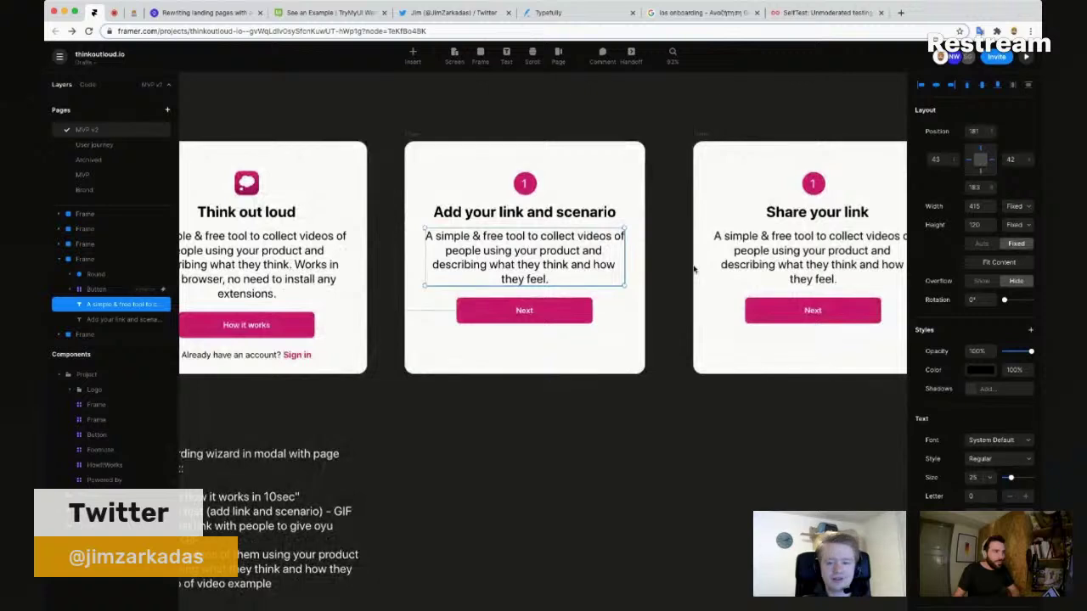
scroll(663, 285, down, 3)
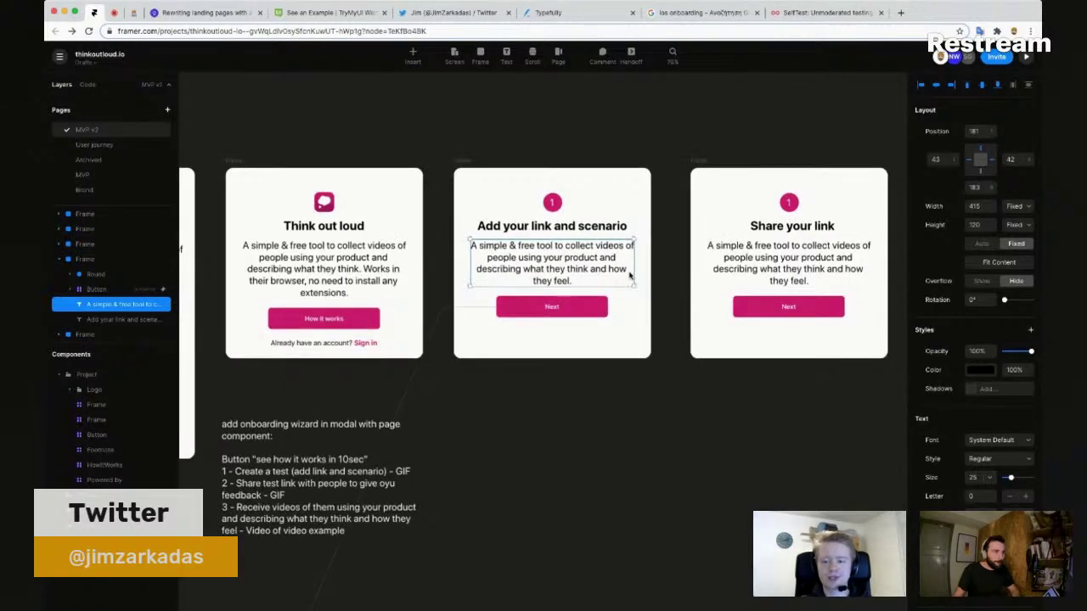
click(572, 227)
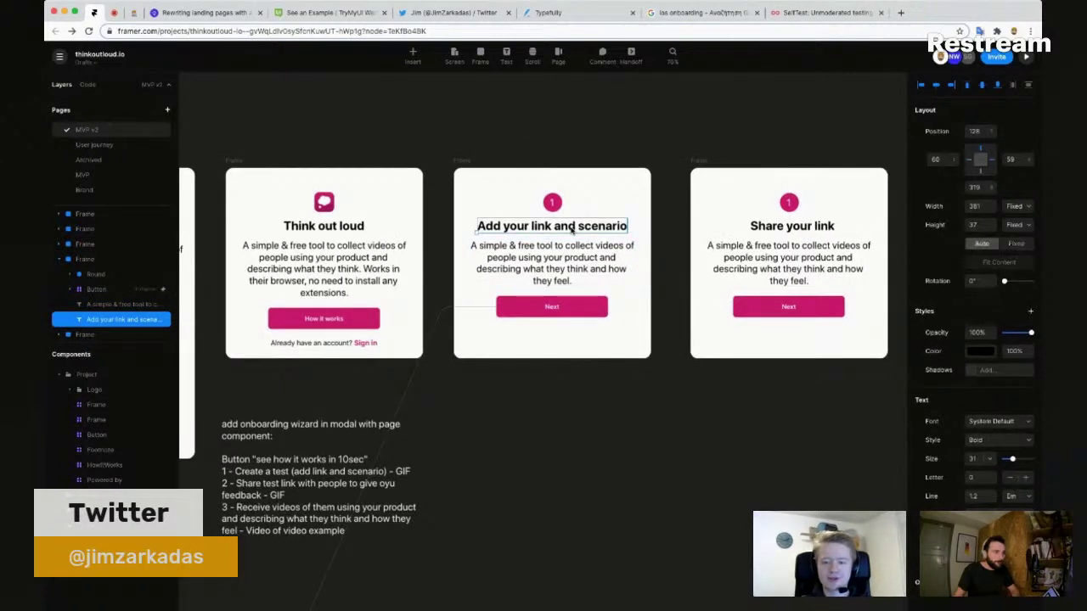
double_click(572, 226)
key(super+a)
text(Cr)
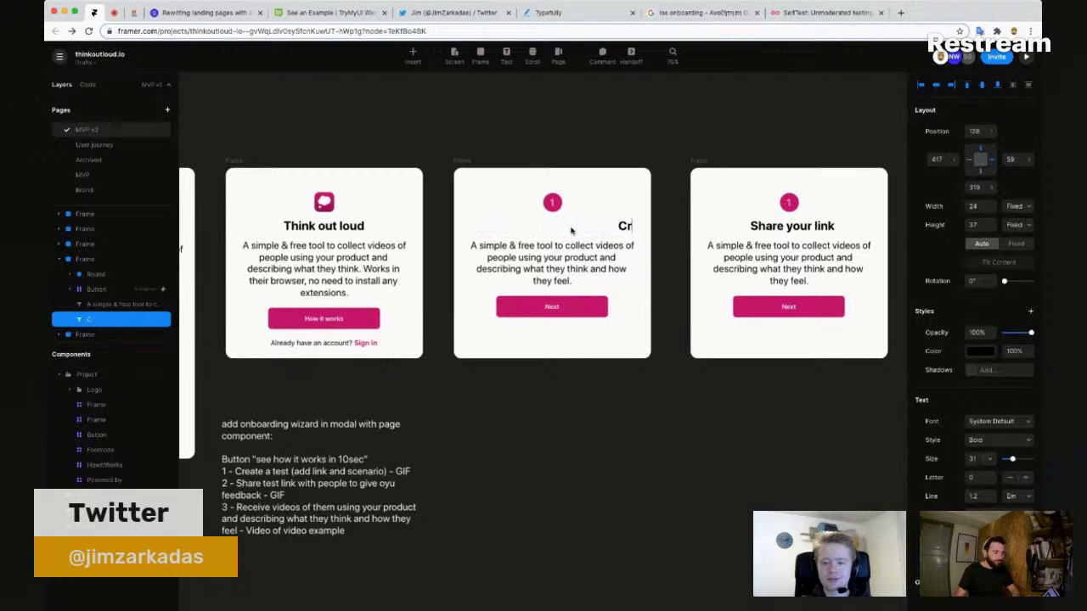
text(eate your test)
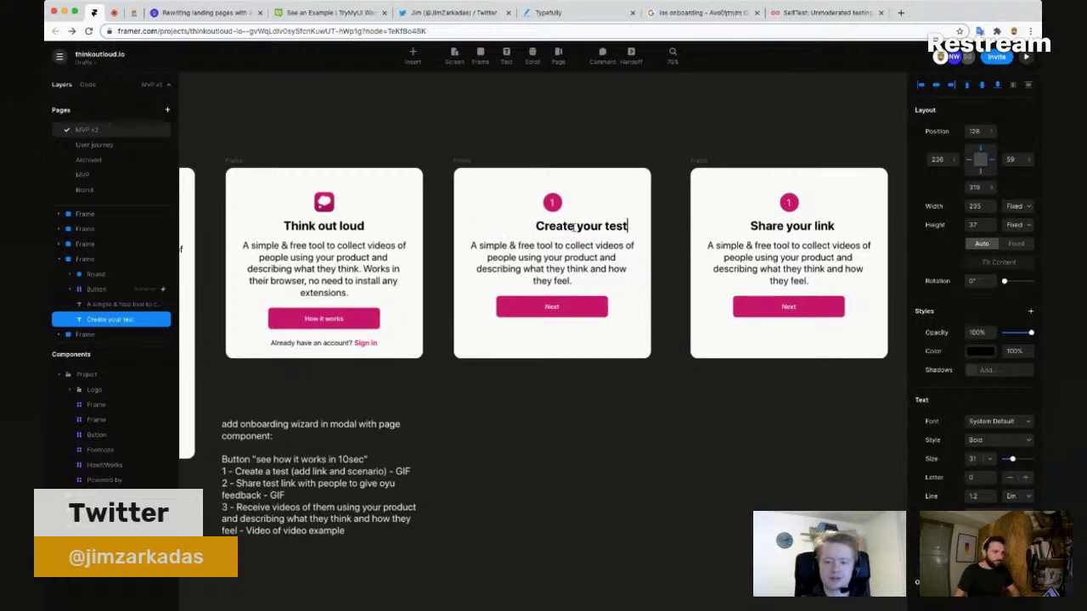
click(935, 85)
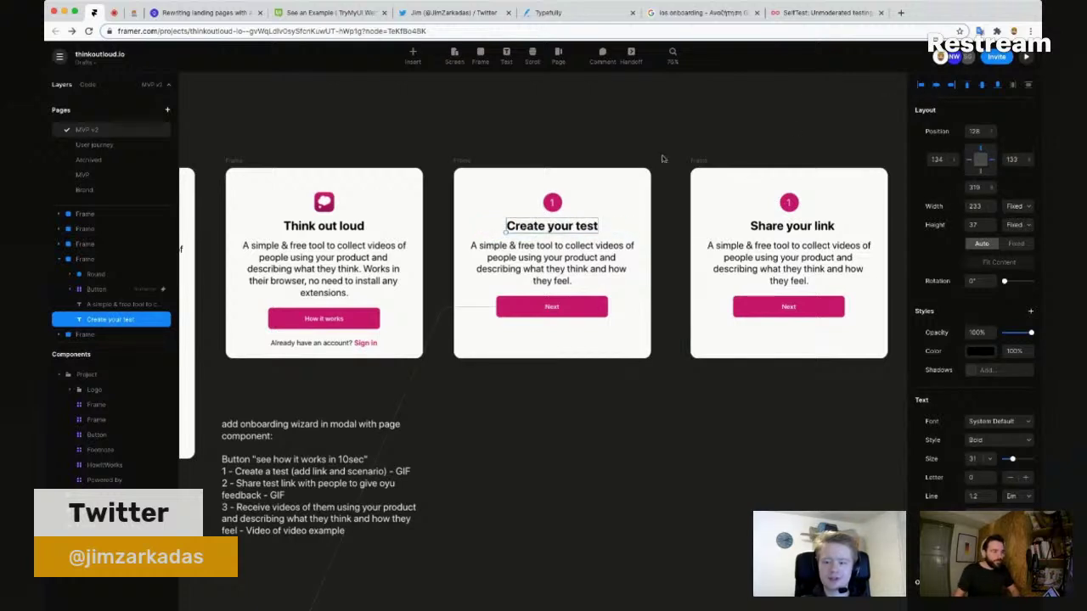
Step: Replace the "Create your test" card's description with "You only need a link to your product/website/prototype and a scenario for people to complete."
double_click(554, 251)
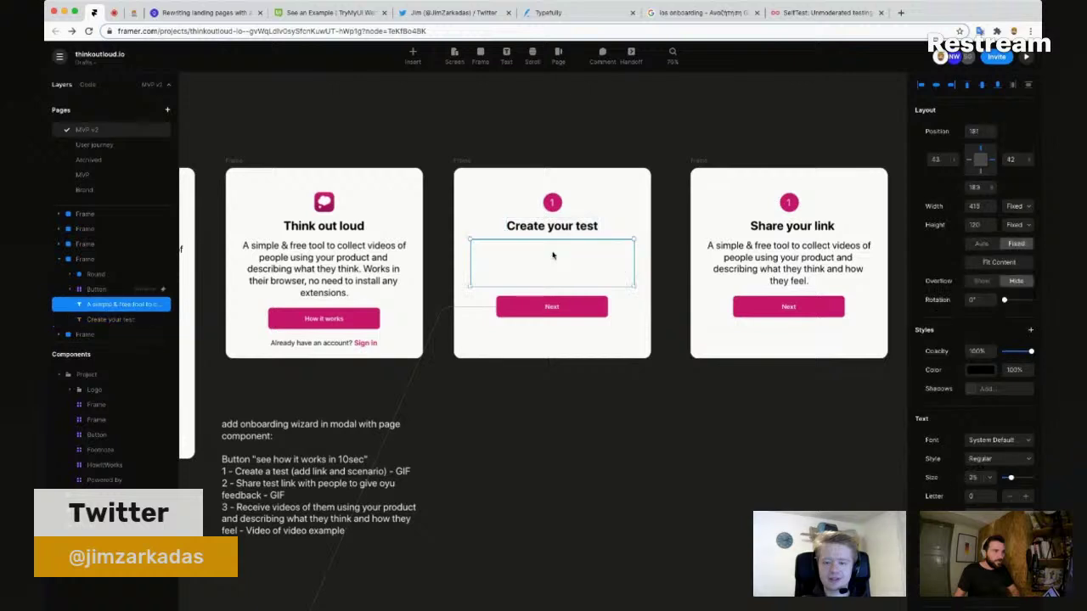
double_click(553, 257)
click(472, 245)
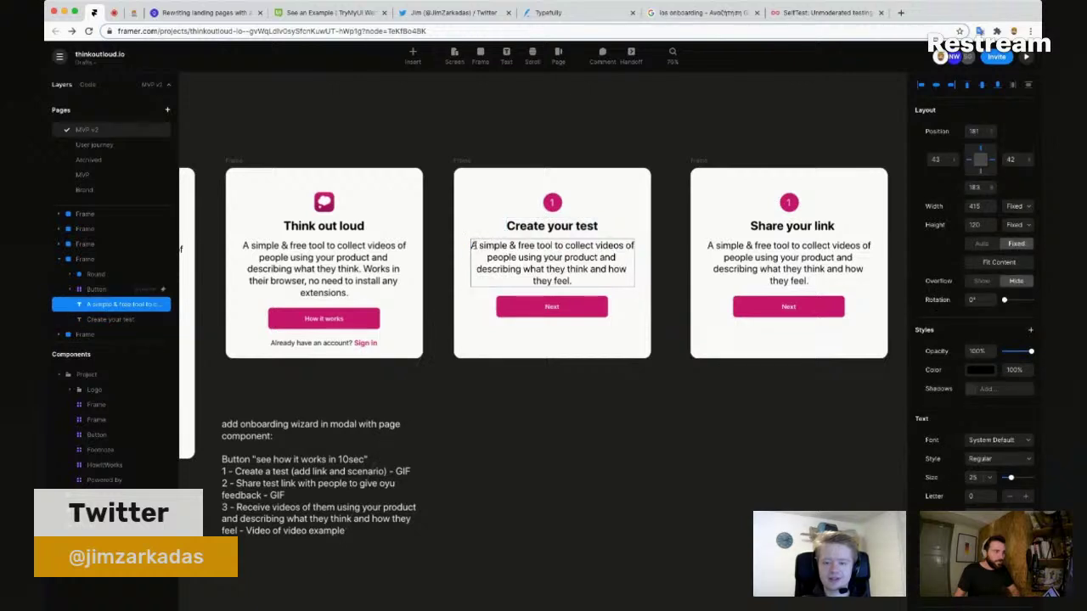
text(You only )
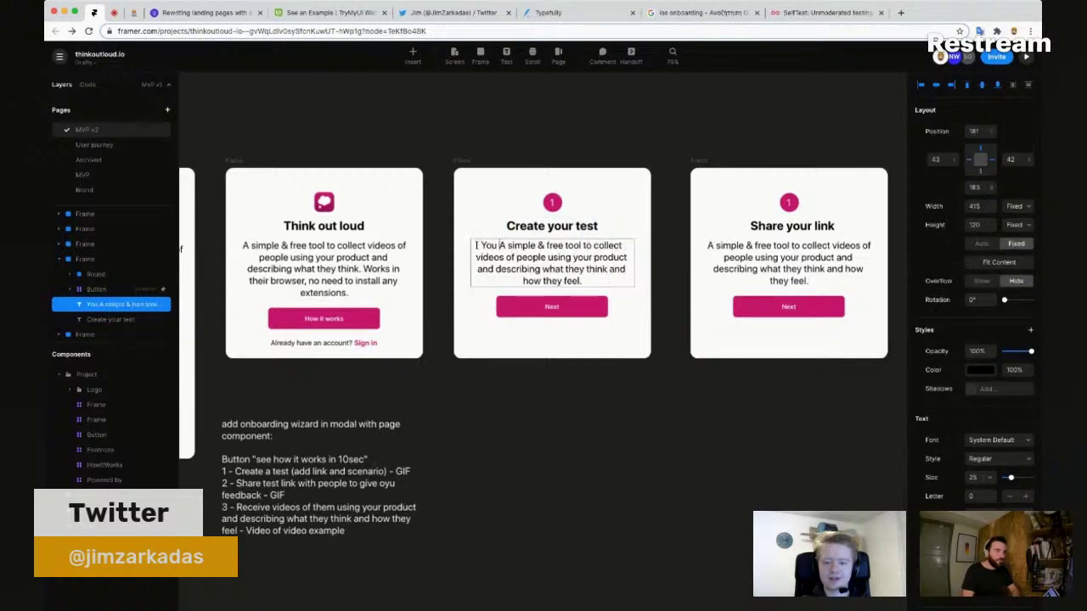
text(need)
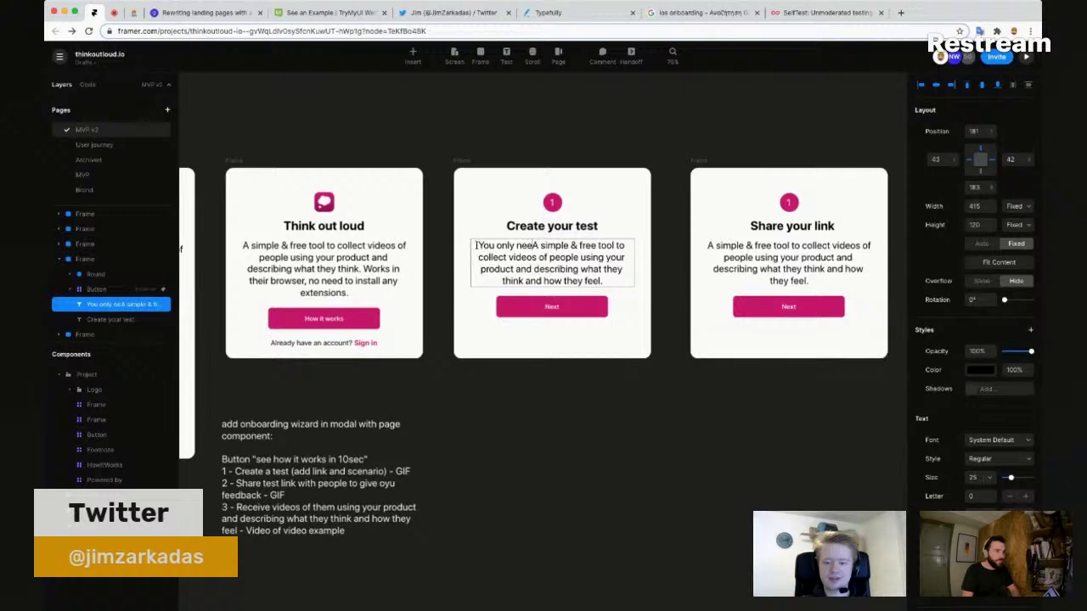
text( a link to )
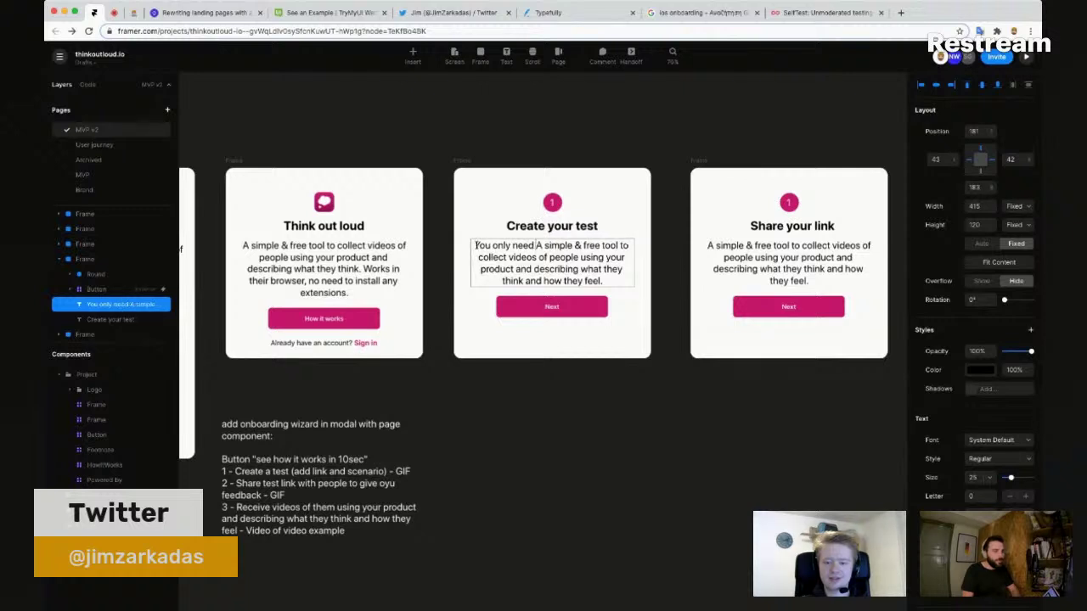
text(your)
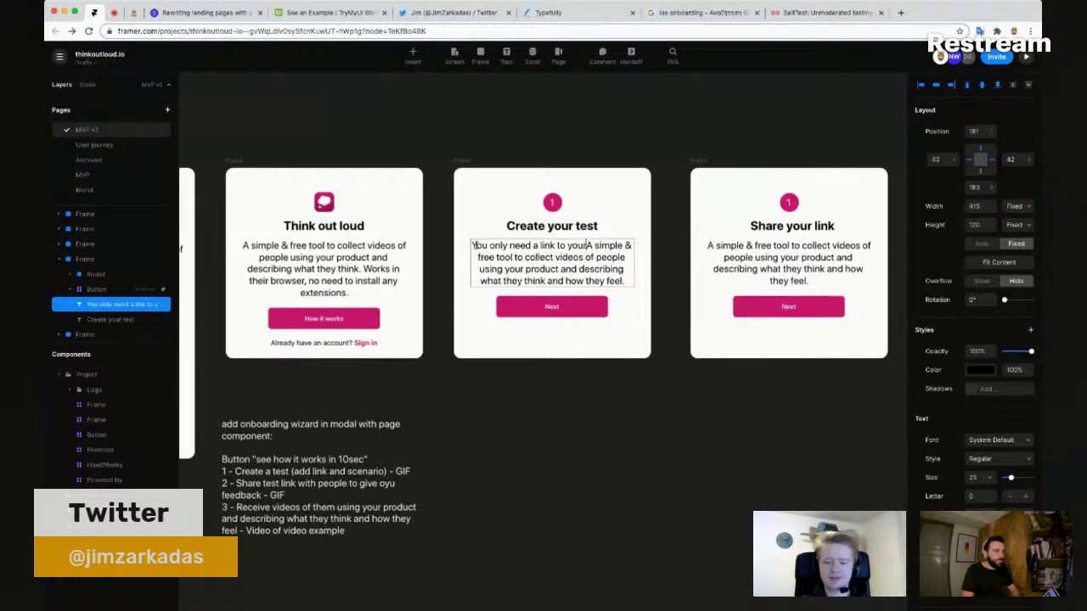
text( product/websit)
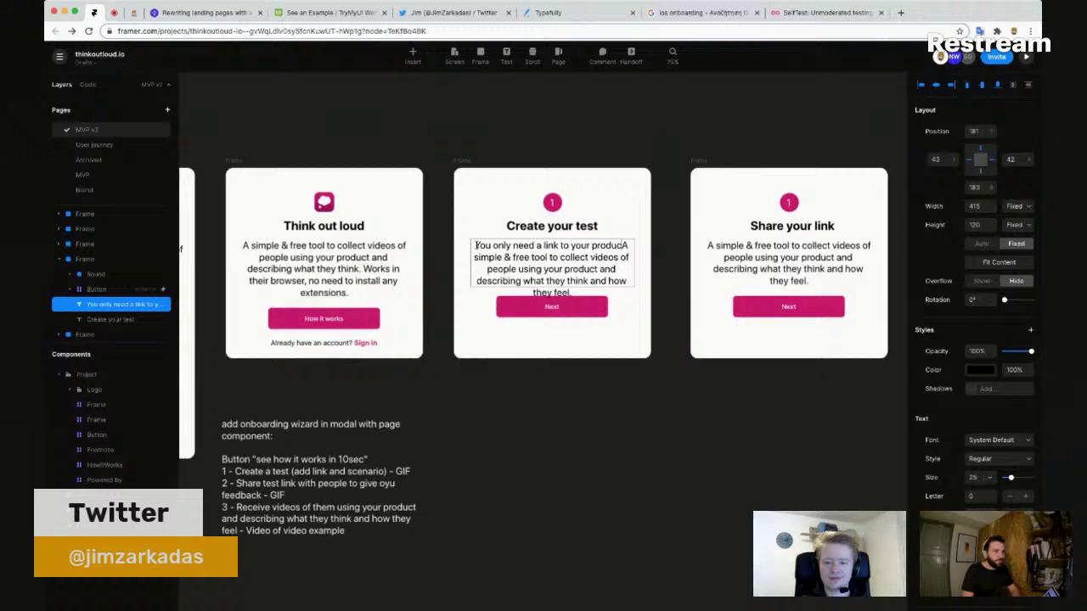
text(e/protot)
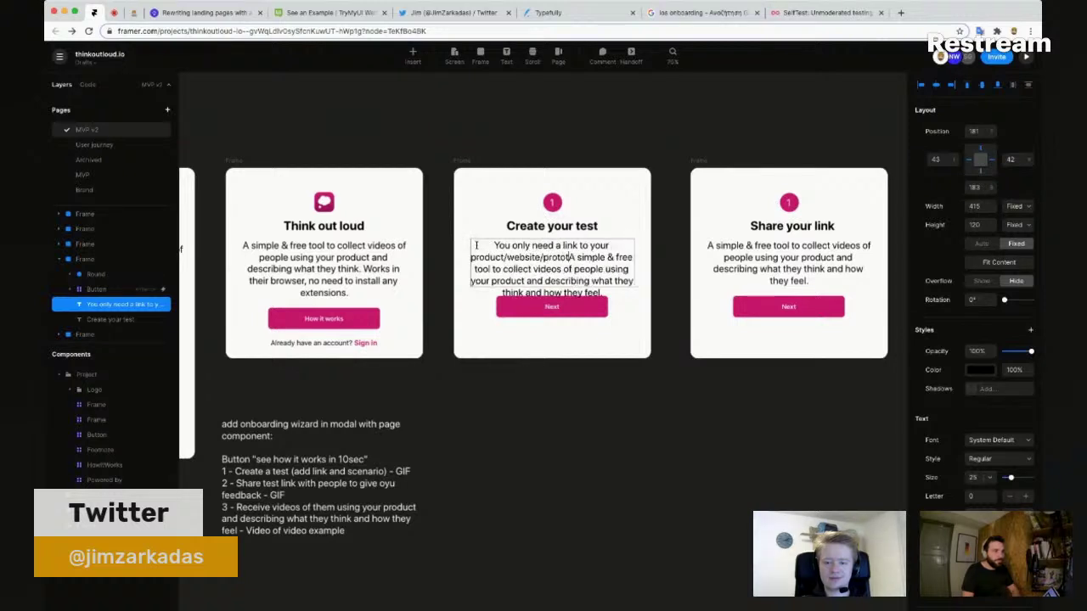
text(ype and a s)
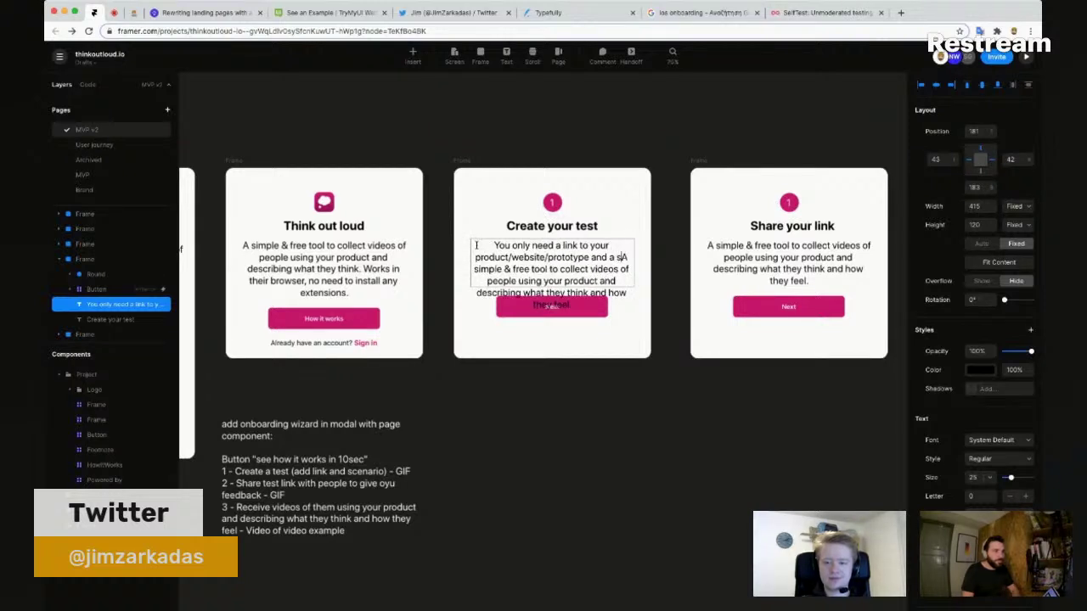
text(cenario for pep)
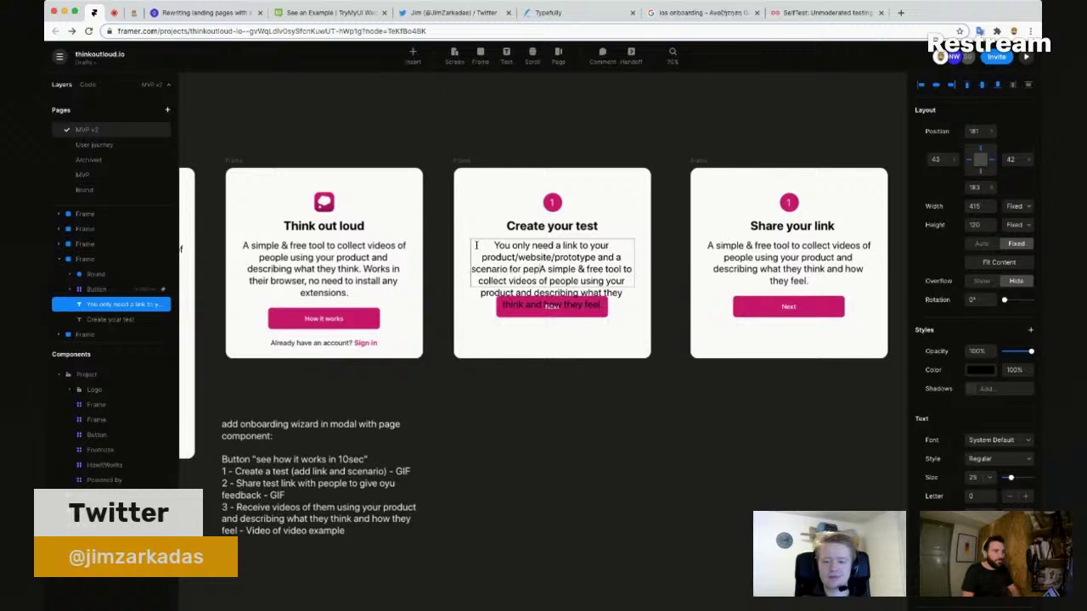
key(BackSpace)
text(ople to complet)
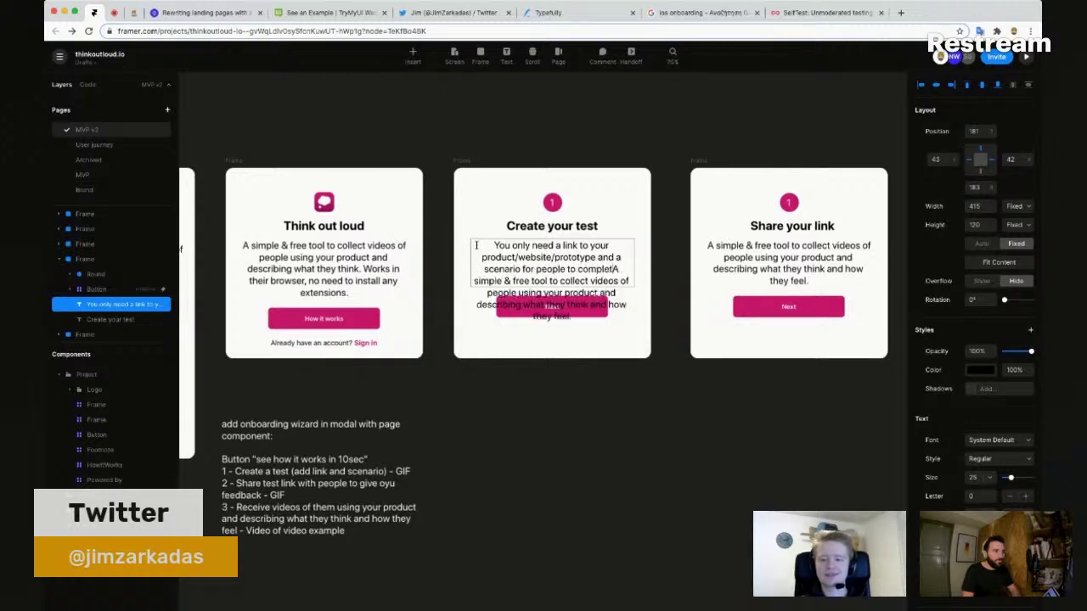
key(shift+super+Down)
text(e.)
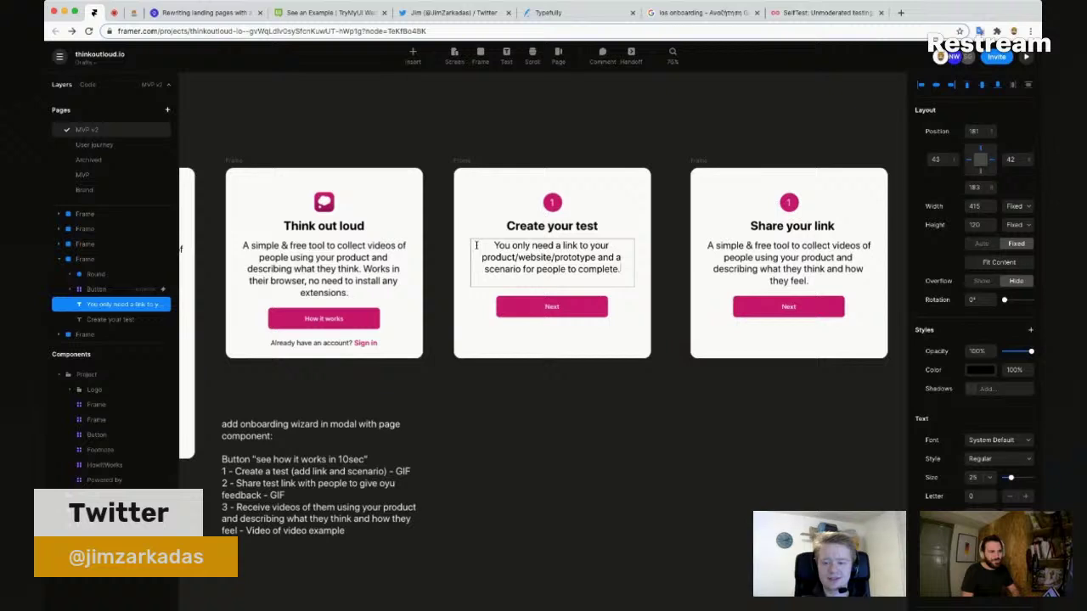
Step: Replace the word "scenario" with "task" in the "Create your test" card's description
key(alt+Left)
key(alt+Left)
key(alt+Left)
key(alt+Left)
key(alt+Left)
key(alt+shift+Right)
text(tak)
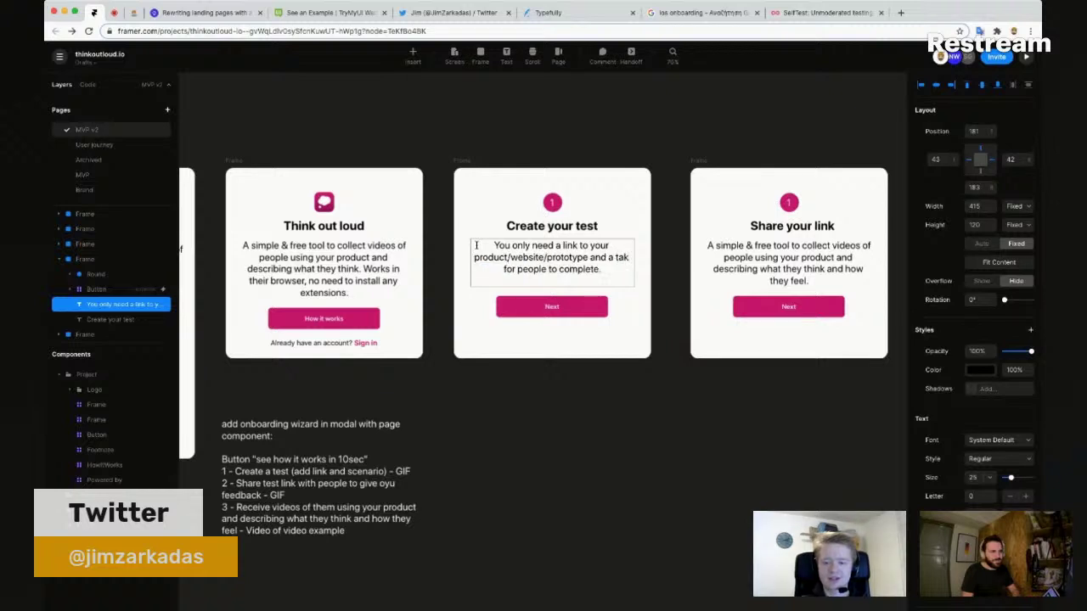
text(s)
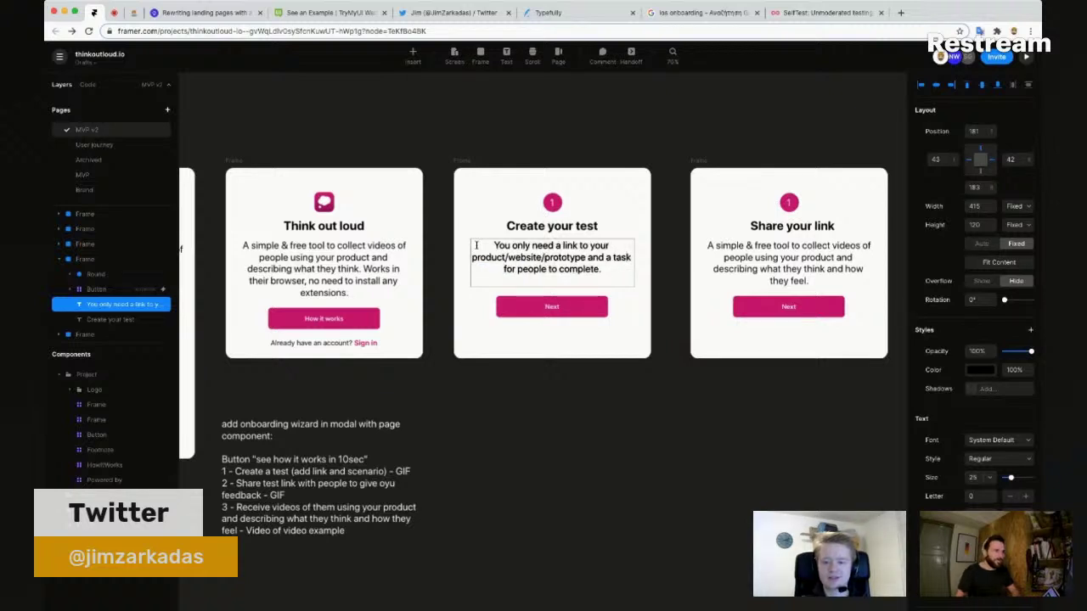
key(Escape)
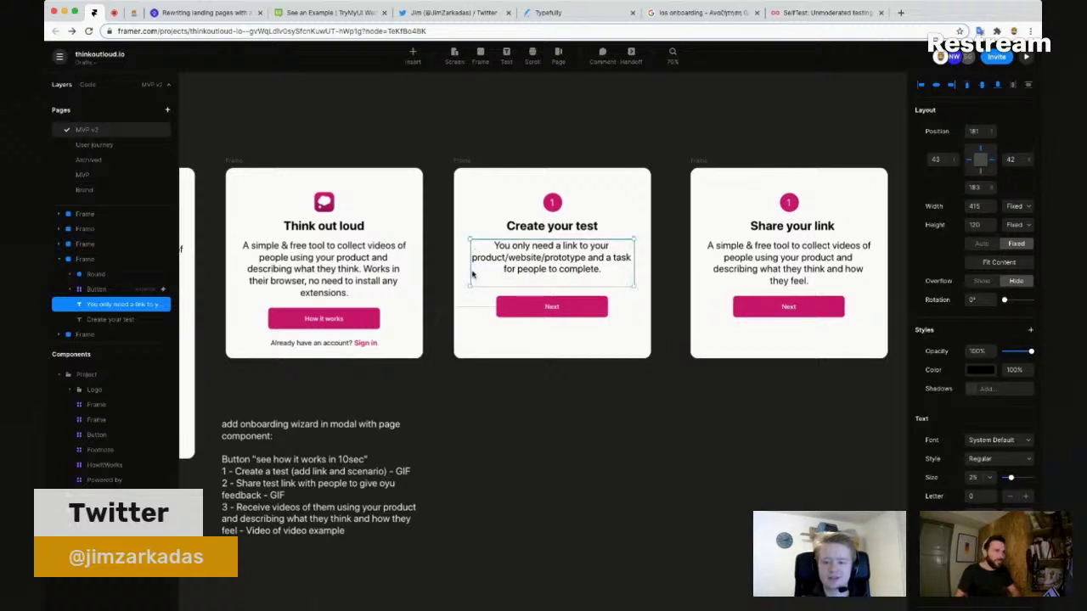
Step: Fit the description box to its content and move the Next button down near the "Create your test" card's lower edge
click(1003, 265)
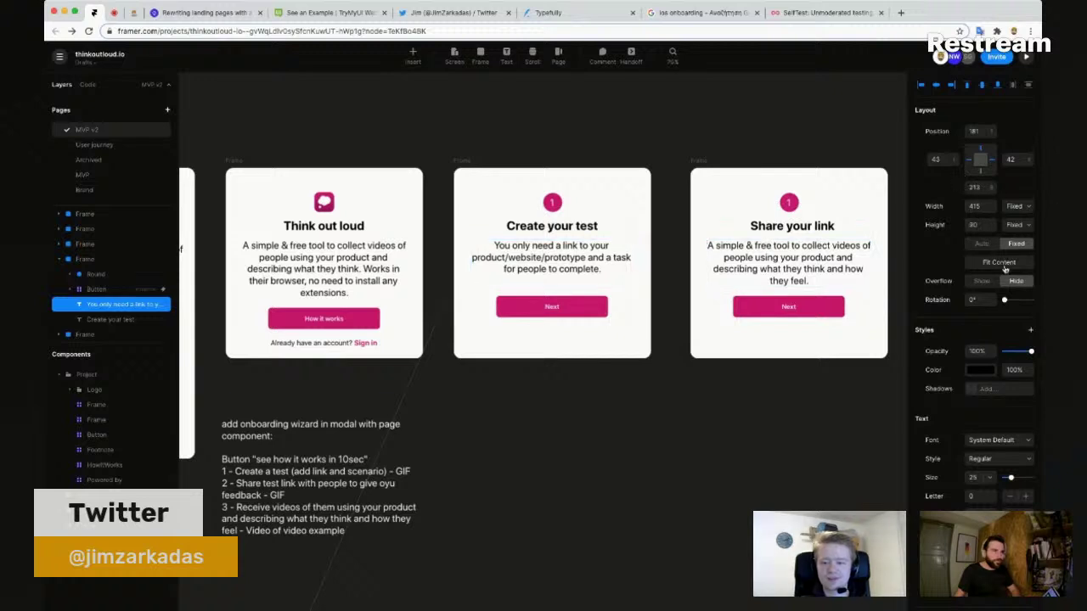
click(548, 311)
drag(562, 309, 560, 342)
Step: Draw a placeholder frame about 445 by 118 between the description and the Next button and fill it with grey #C4C4C4
key(f)
drag(467, 274, 643, 320)
drag(586, 295, 584, 301)
click(970, 419)
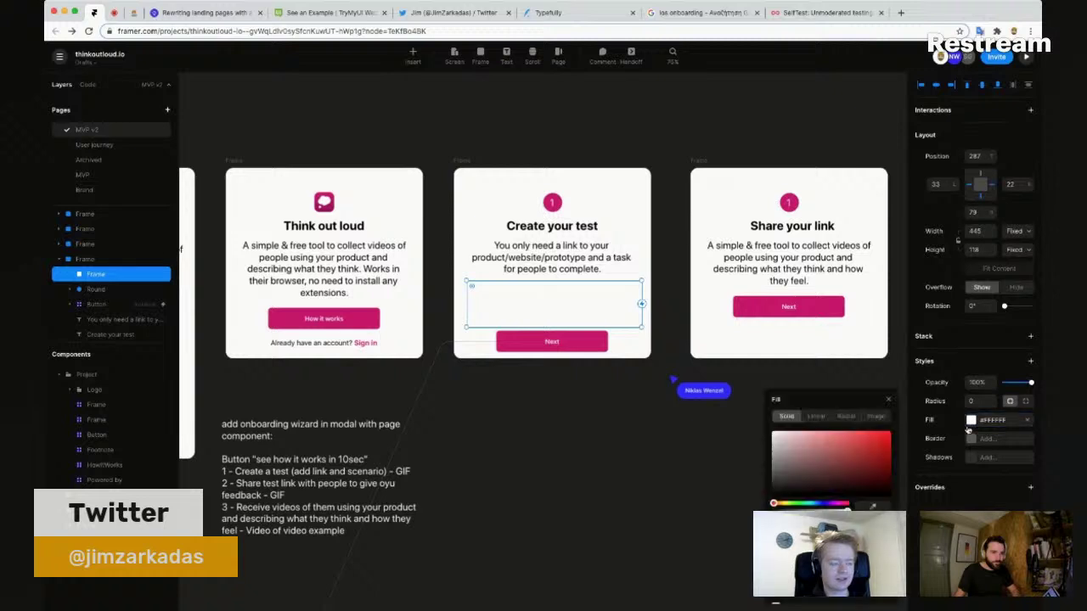
click(772, 468)
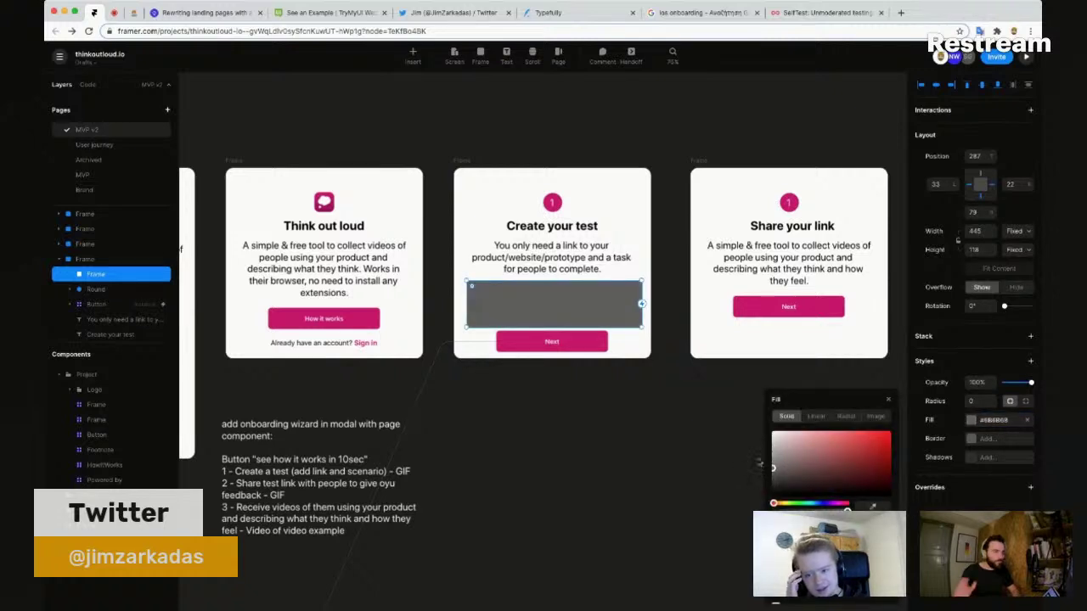
drag(772, 465, 767, 448)
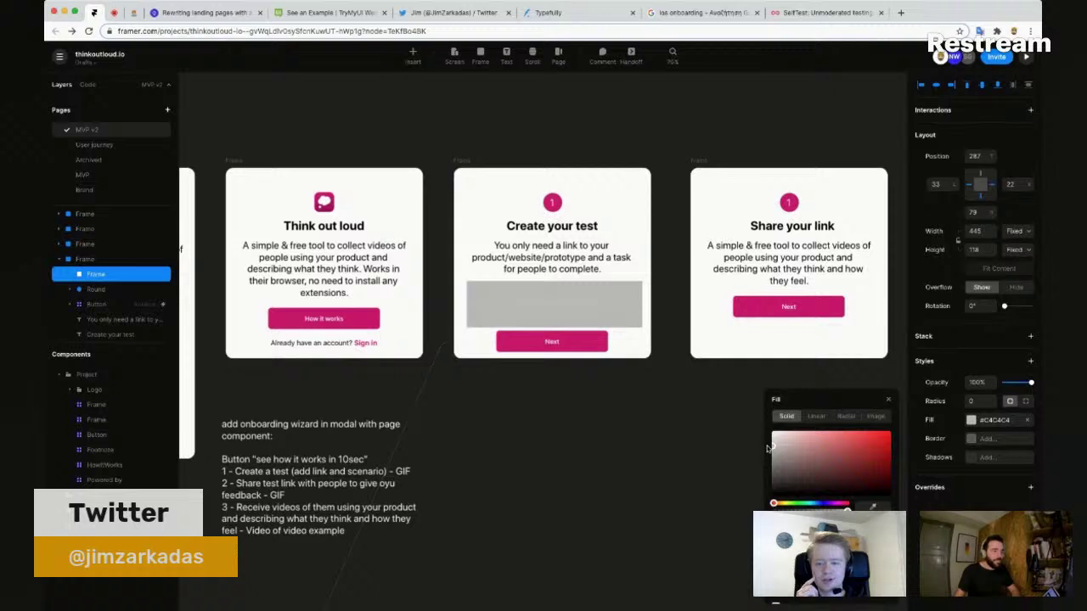
Step: Add the text "screenshot" inside the grey placeholder and centre it horizontally
key(t)
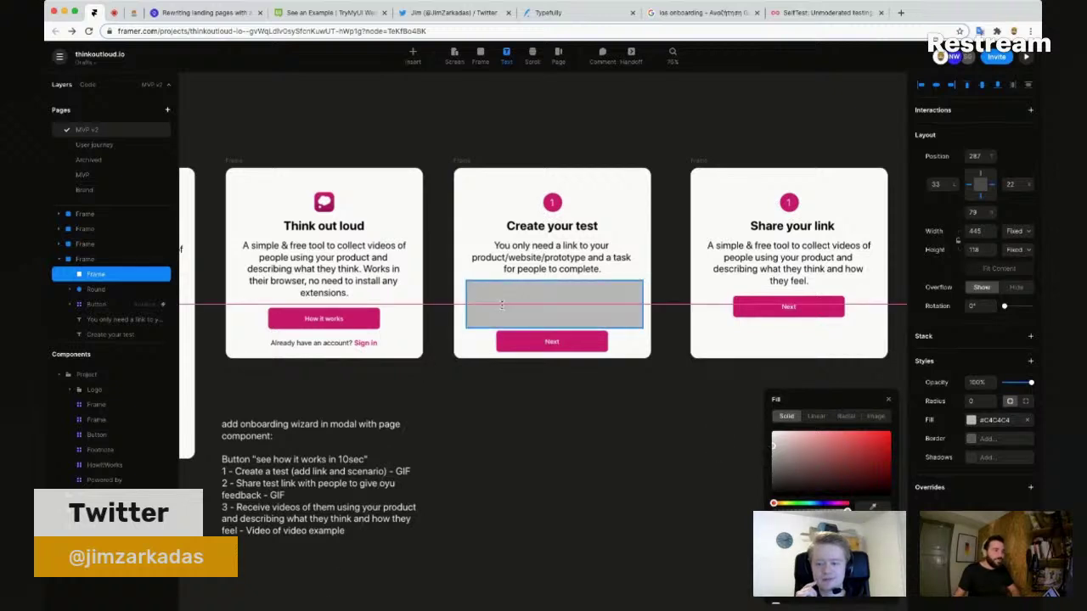
click(501, 305)
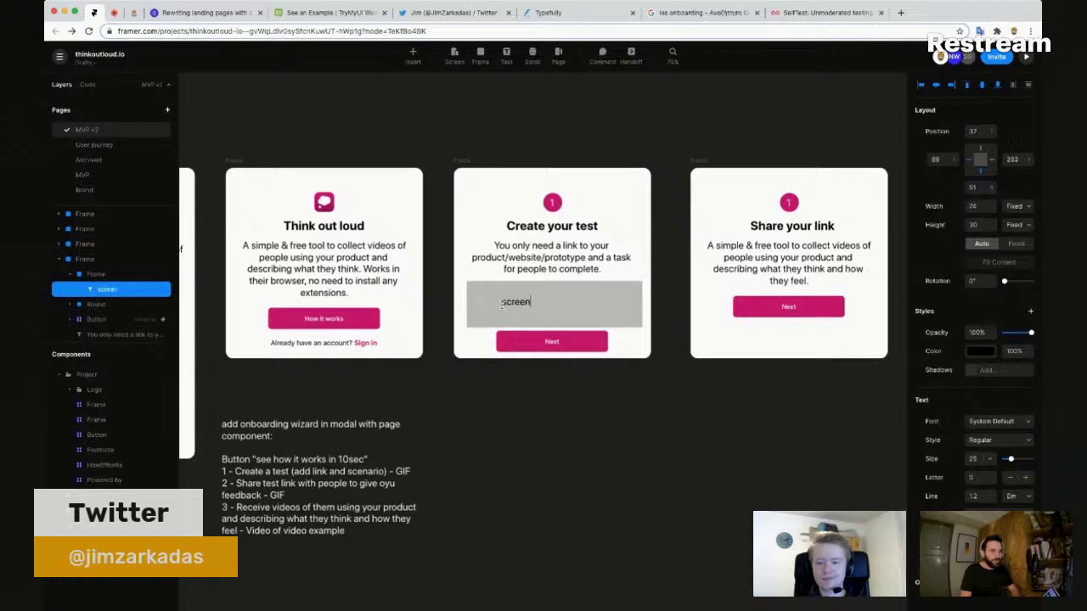
key(Escape)
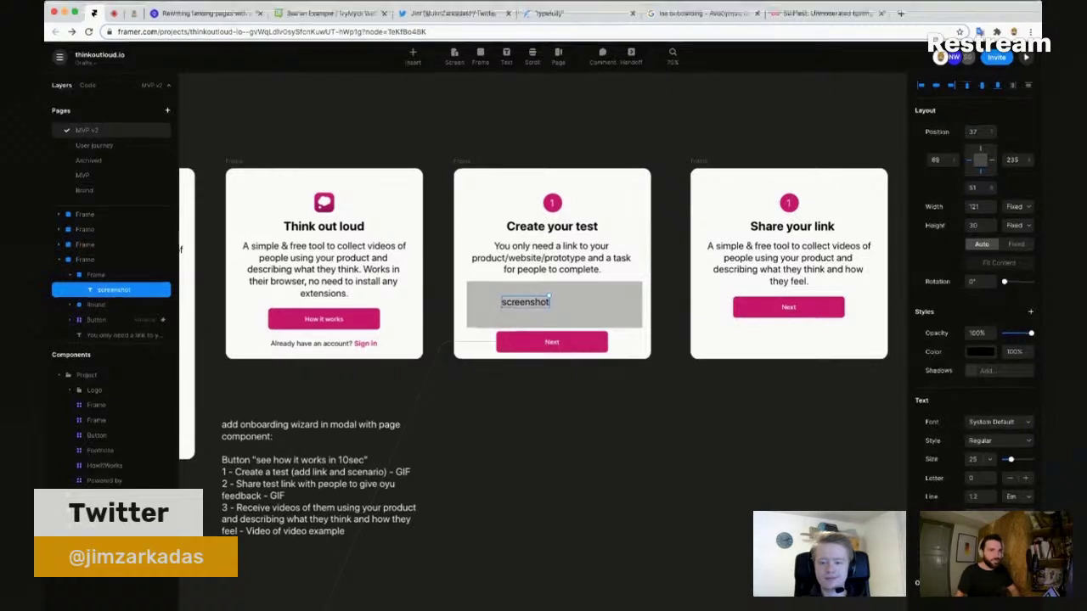
click(937, 85)
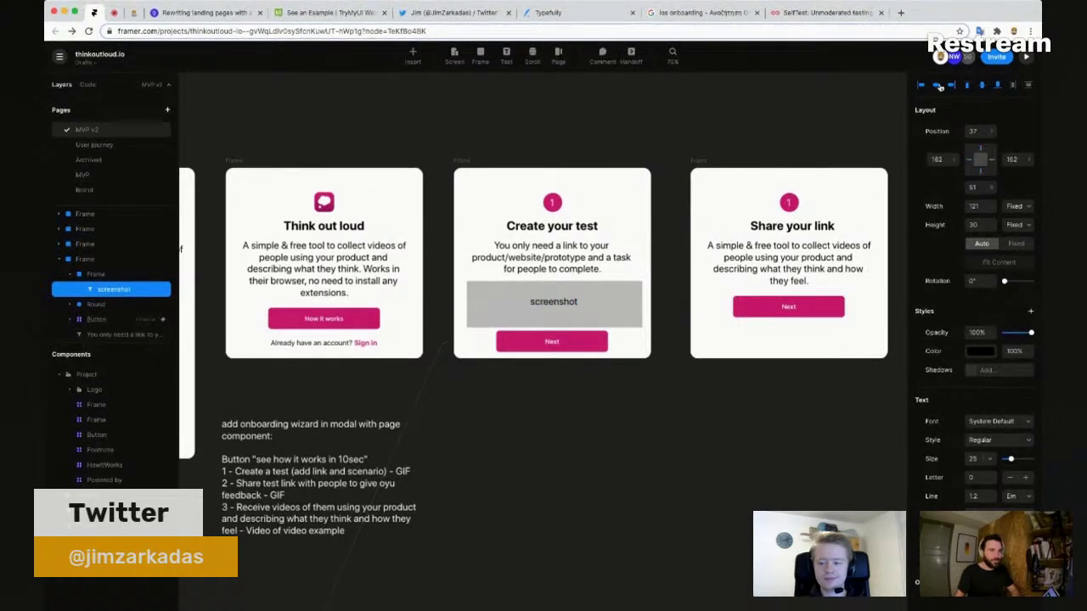
Step: Centre the "screenshot" text vertically in its grey placeholder and shift all contents of the "Create your test" card slightly up
click(983, 86)
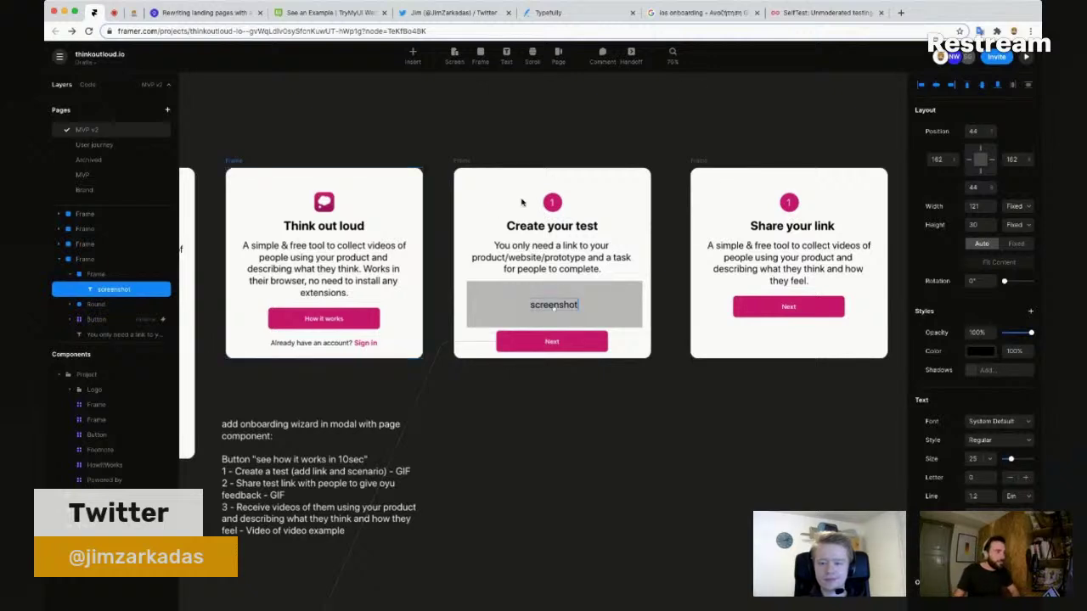
drag(628, 378, 553, 187)
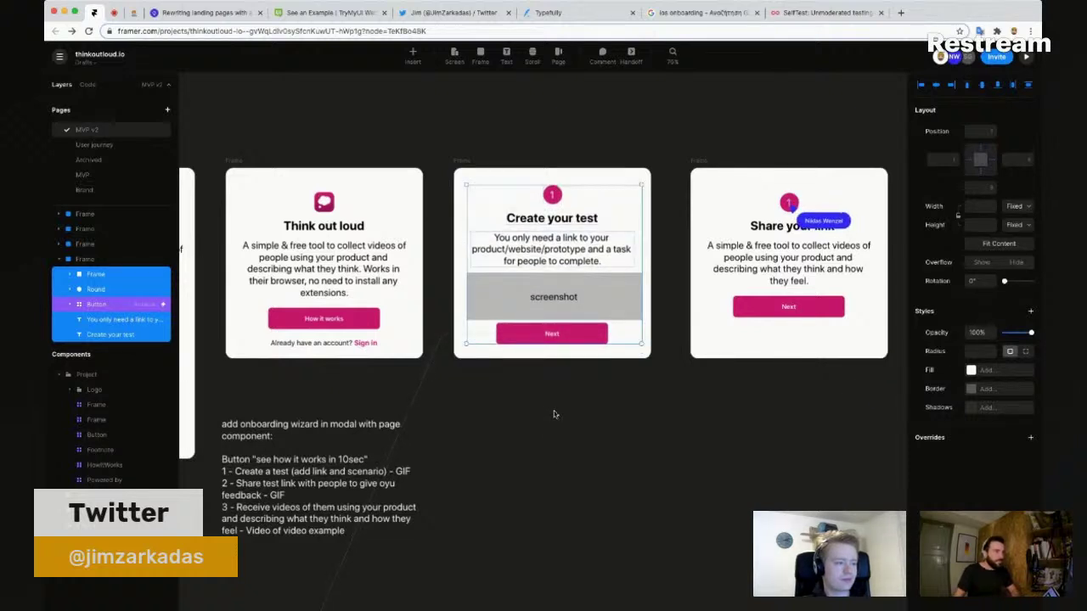
click(557, 437)
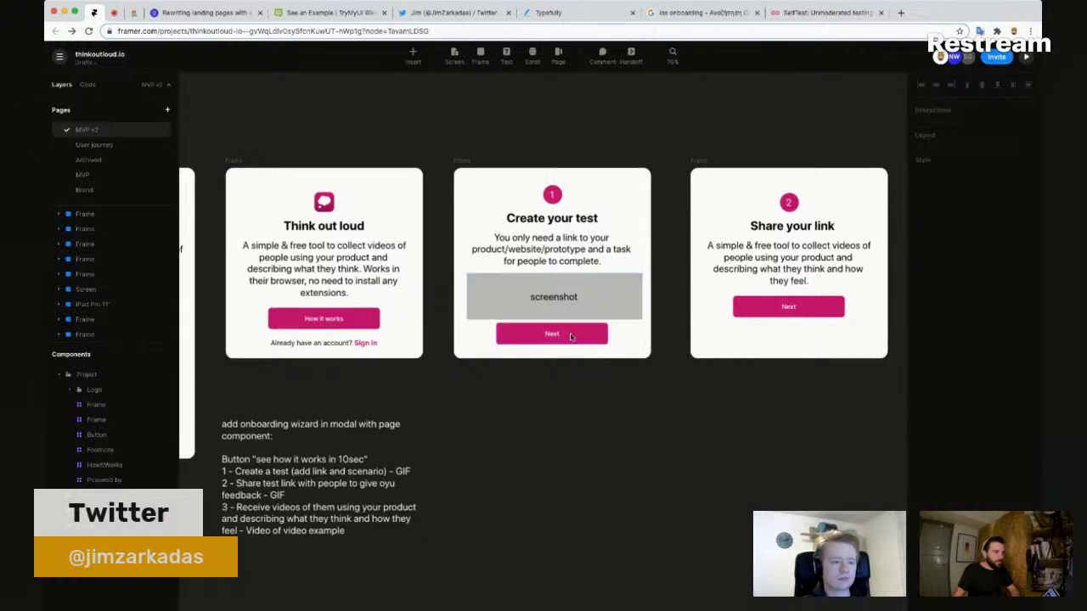
Step: Move the Next button down to widen the gap beneath the screenshot placeholder in the "Create your test" card
drag(571, 344, 571, 346)
click(520, 391)
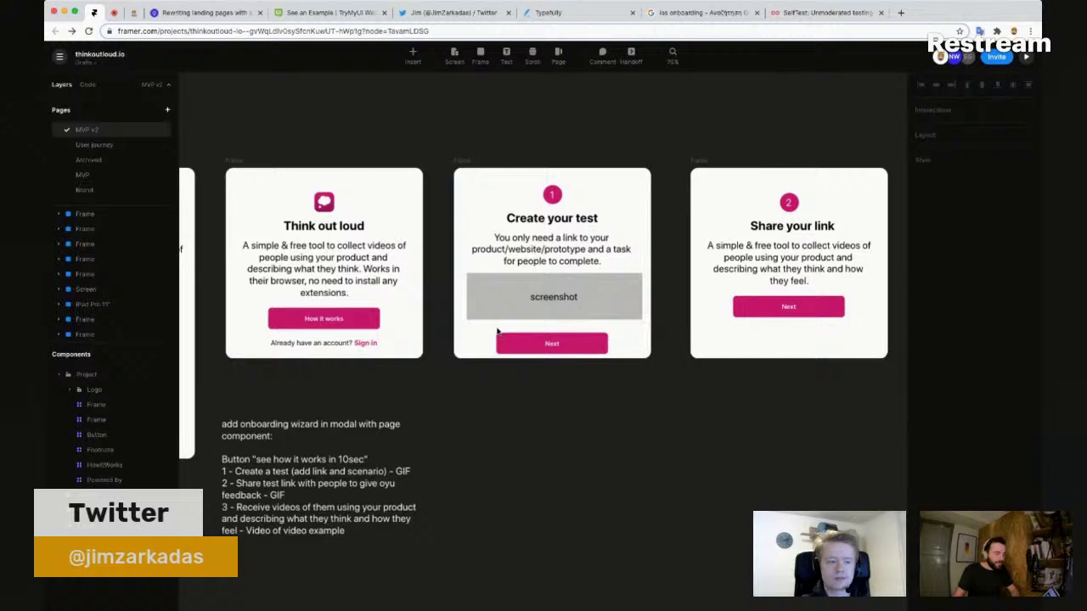
Step: Search the insertable components for "pager" and install the Page Indicators package
text(i)
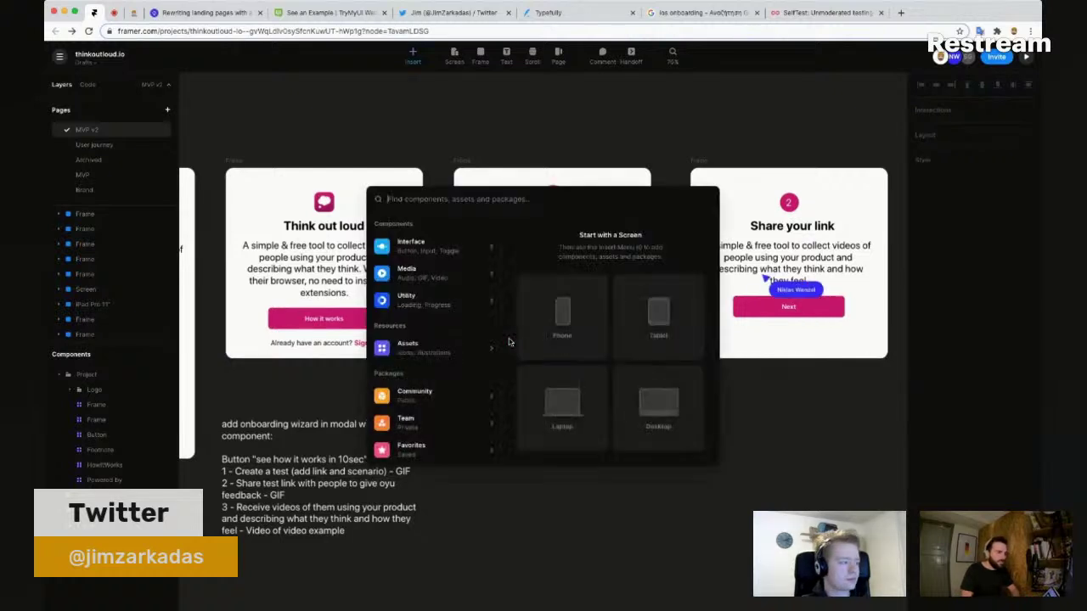
text(page)
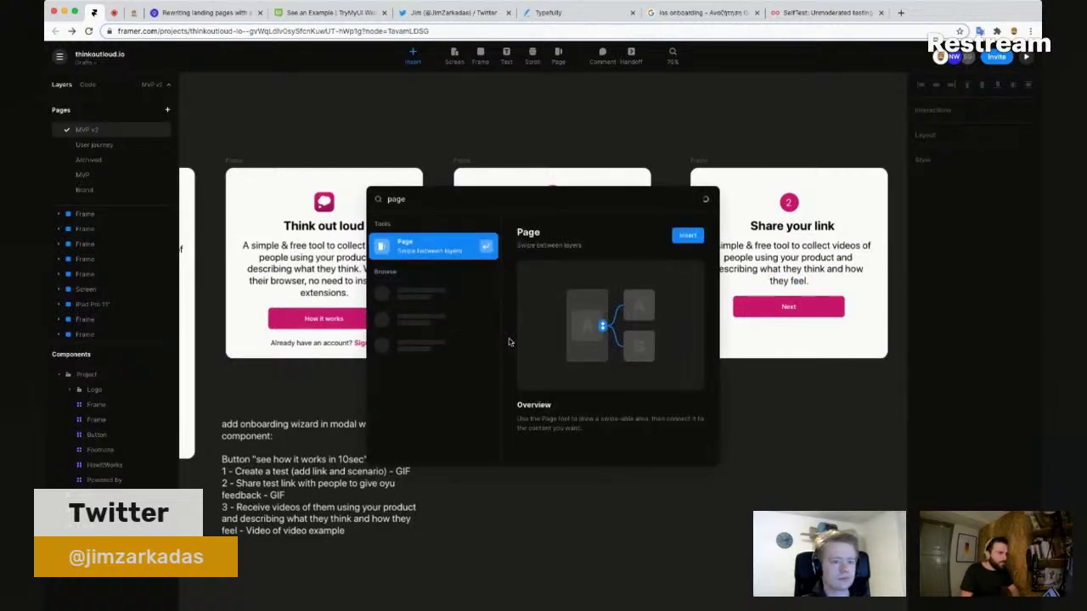
text(r)
key(ctrl+a)
key(BackSpace)
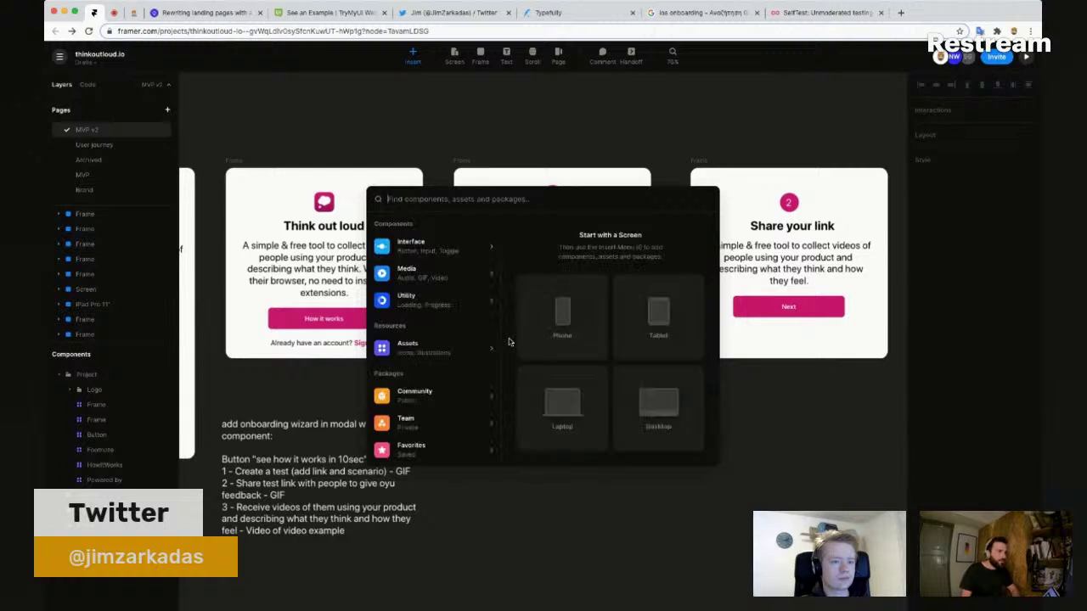
text(pager)
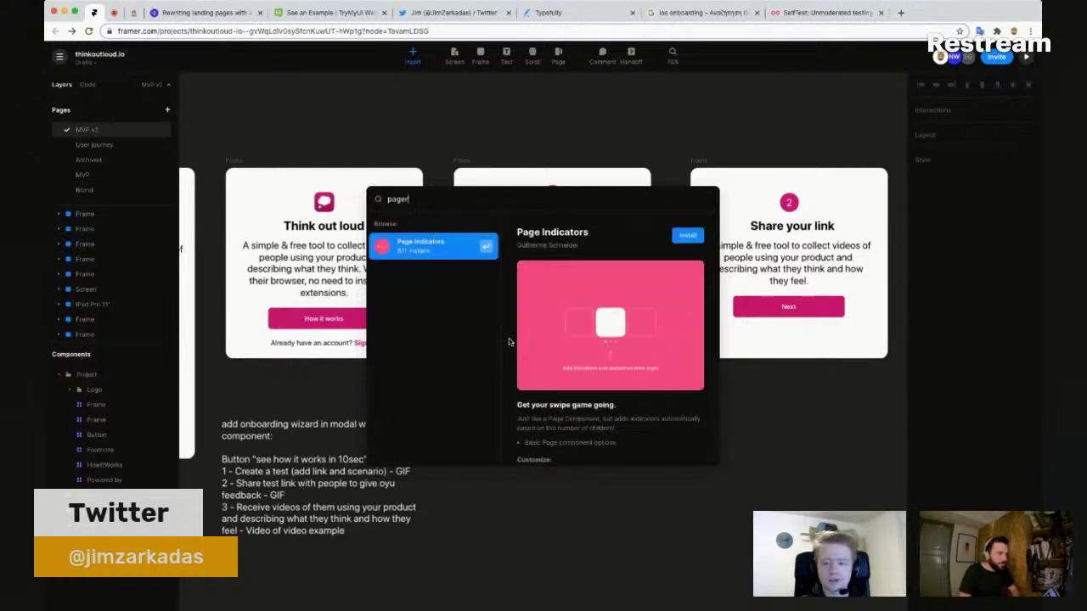
scroll(594, 390, down, 2)
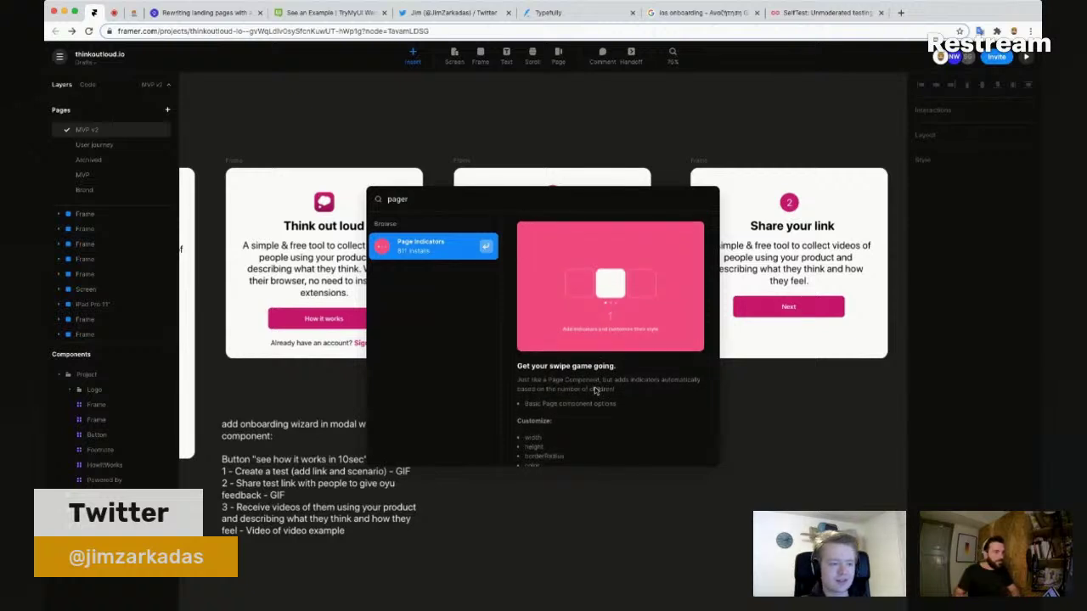
scroll(595, 390, down, 2)
scroll(611, 382, up, 3)
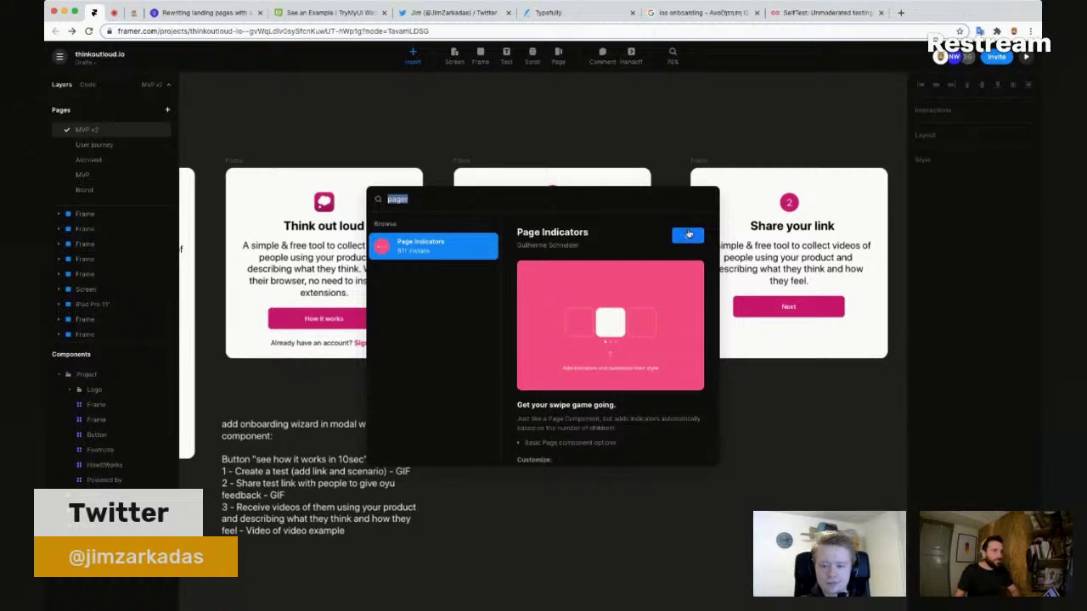
click(688, 234)
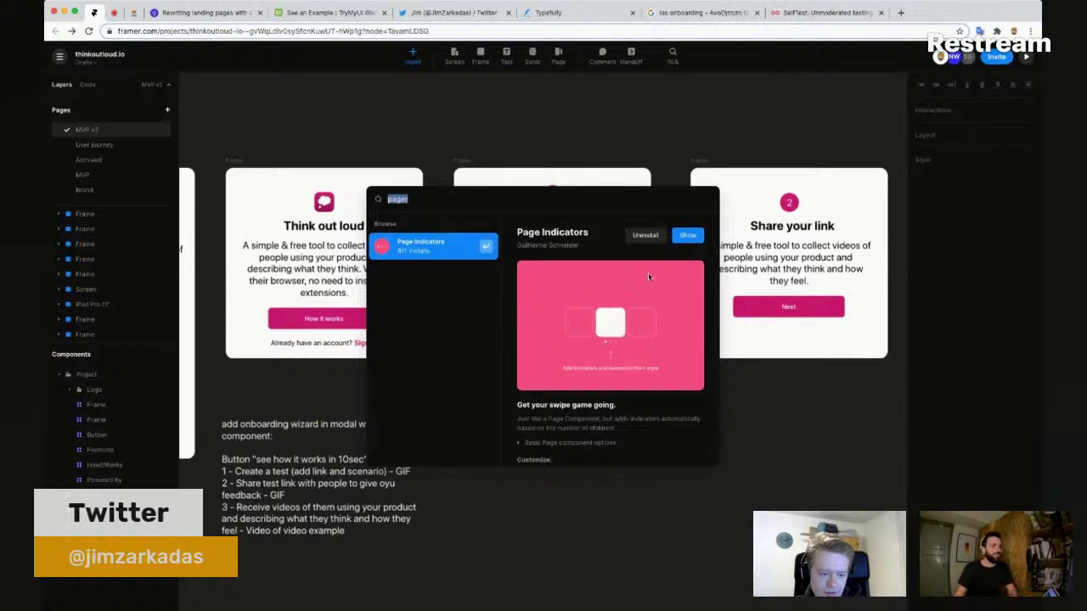
Step: Insert the PageWithIndicators component and place it on the empty canvas beside the onboarding wizard notes
click(691, 236)
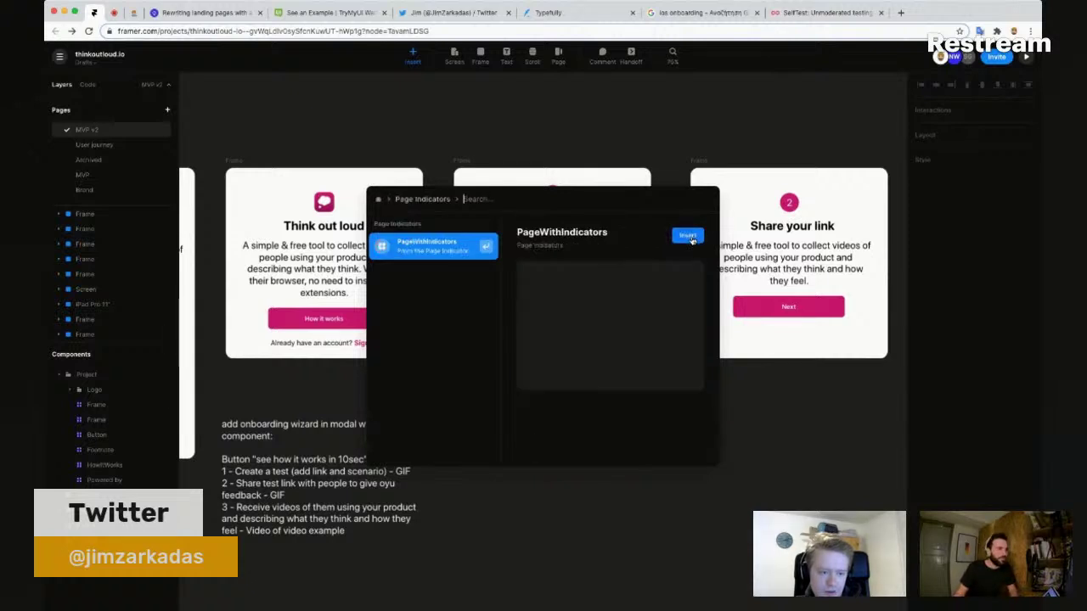
click(695, 237)
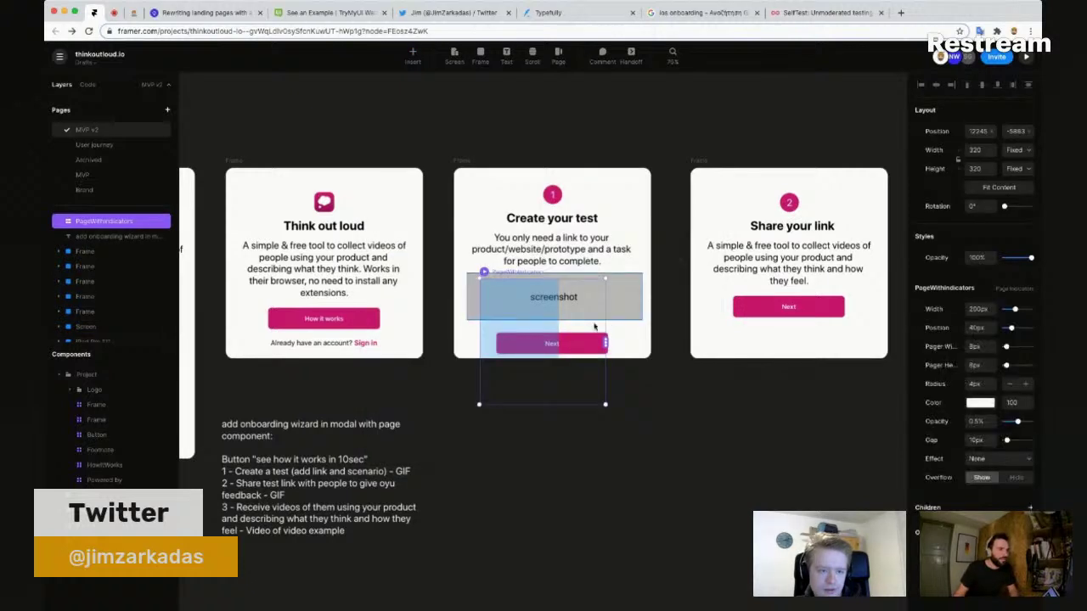
drag(553, 366, 563, 238)
drag(525, 339, 450, 484)
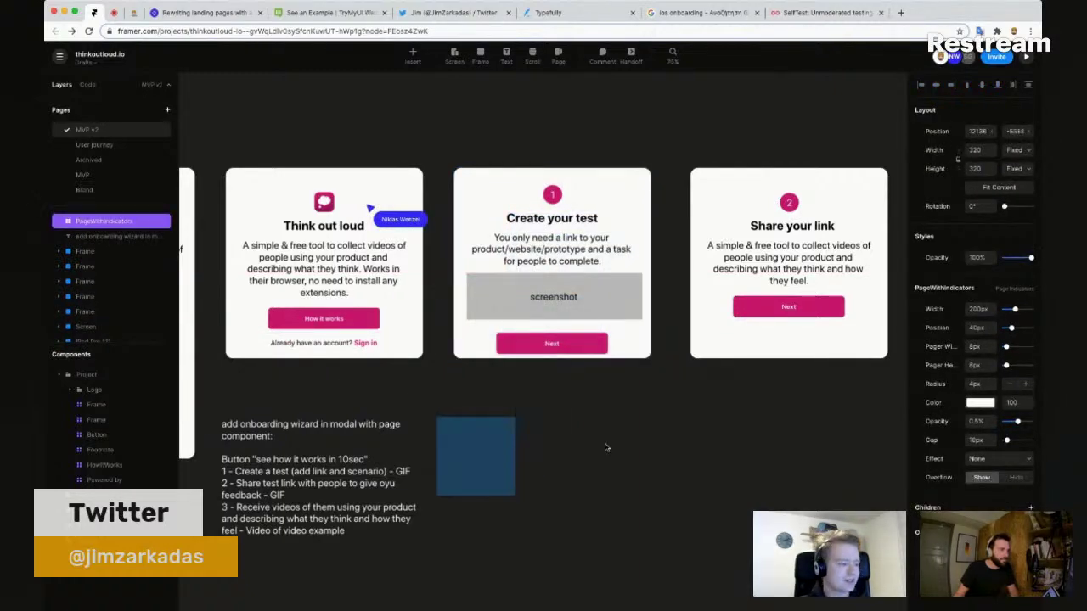
Step: Move the Page component out below the modal frame and put PageWithIndicators in its place, enlarged to about 463 by 681
drag(618, 449, 782, 309)
scroll(563, 285, down, 3)
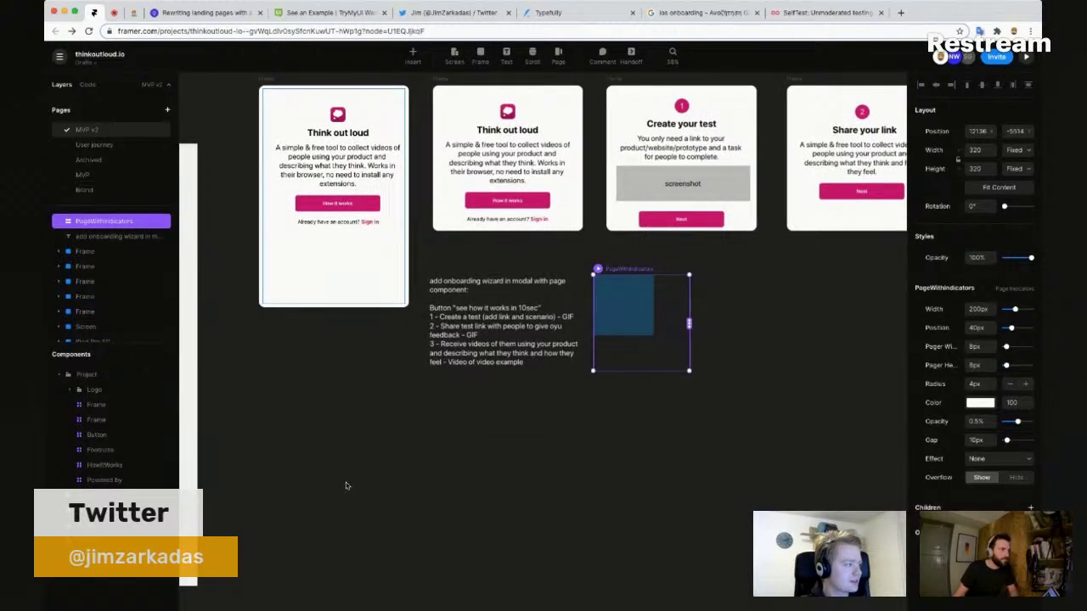
drag(345, 482, 349, 460)
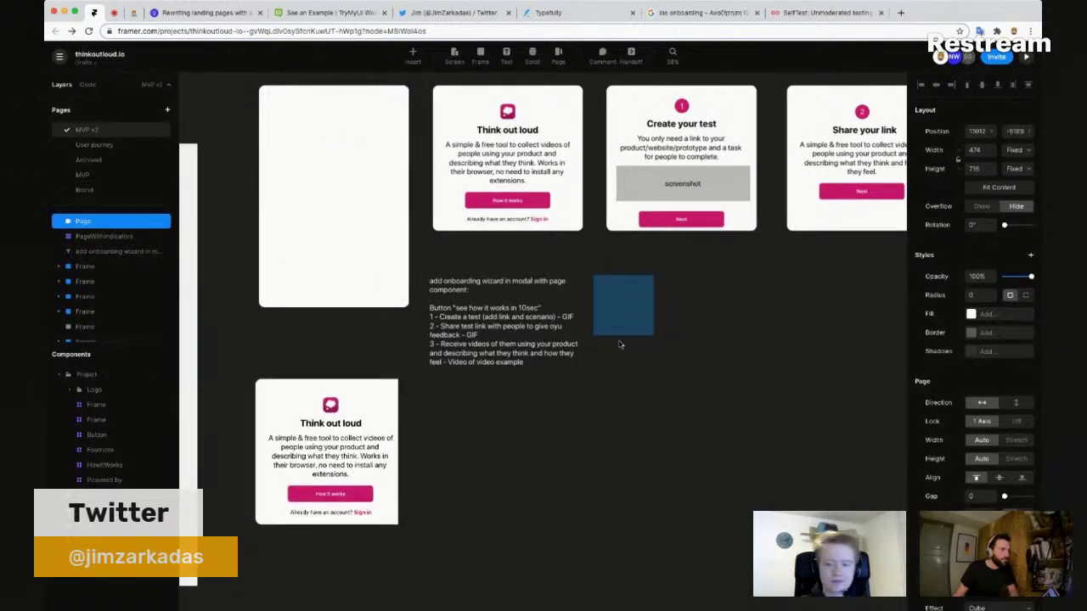
drag(622, 322, 311, 146)
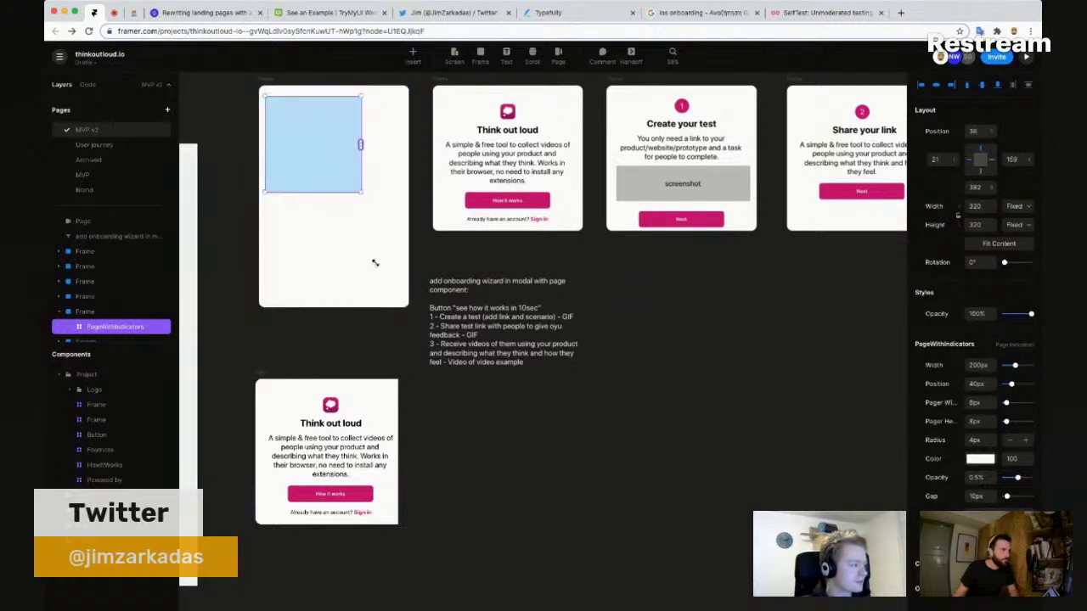
drag(375, 263, 404, 301)
Step: Connect PageWithIndicators to the "Think out loud" card and preview the modal frame
click(1026, 57)
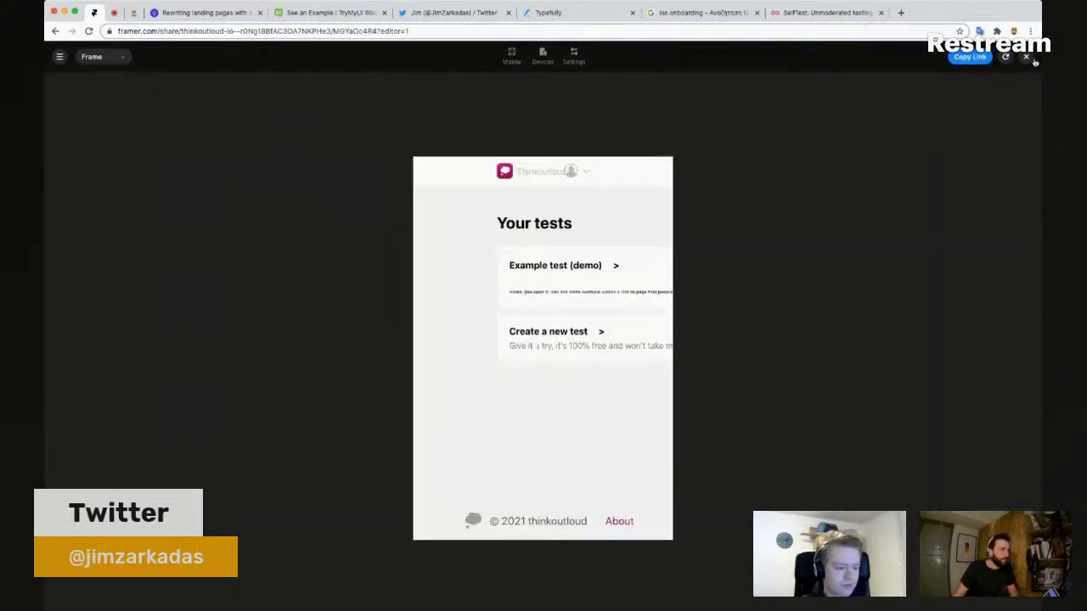
click(1027, 57)
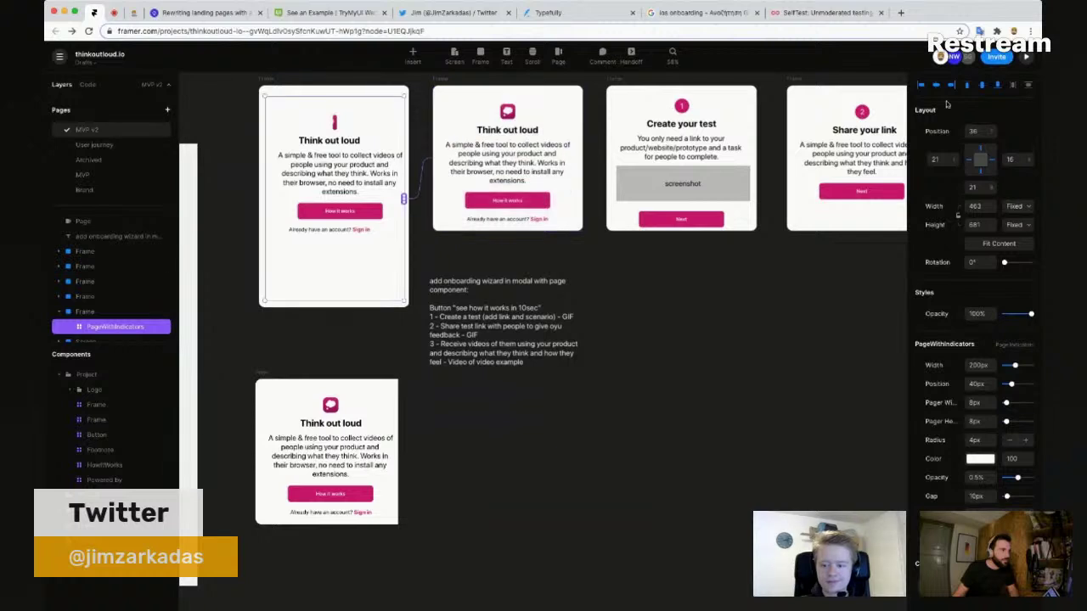
click(1026, 57)
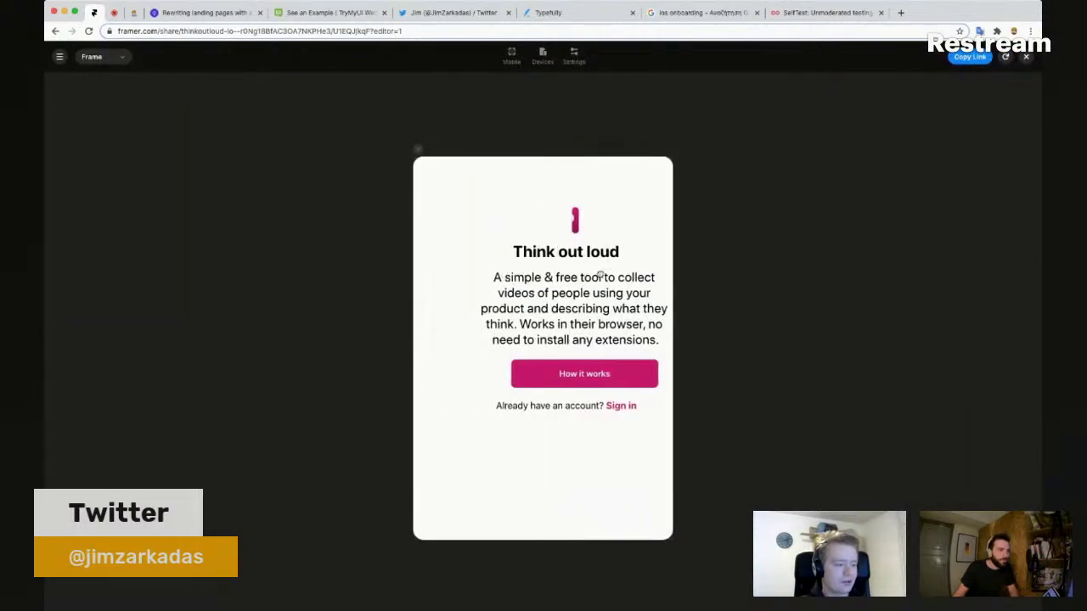
click(415, 151)
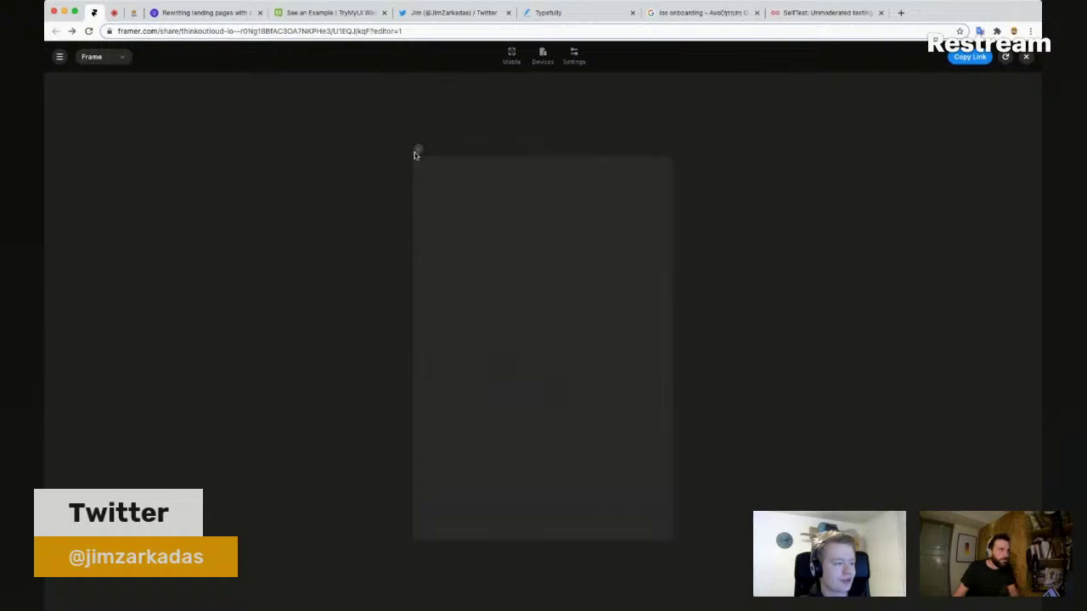
Step: Connect PageWithIndicators to the "Create your test" card as well and test paging between the cards in the preview
drag(404, 198, 633, 179)
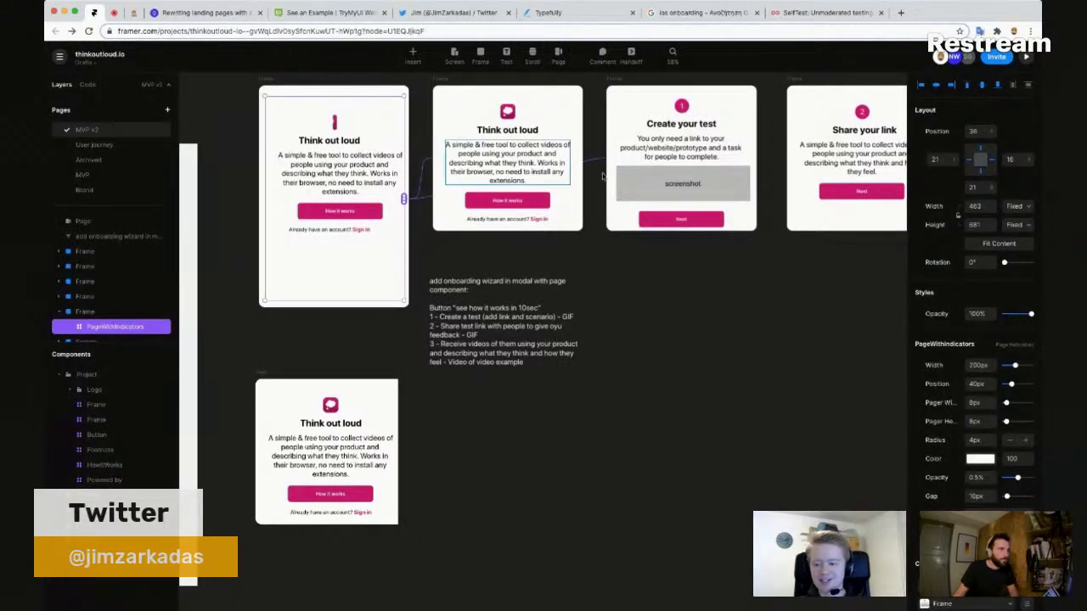
click(1026, 57)
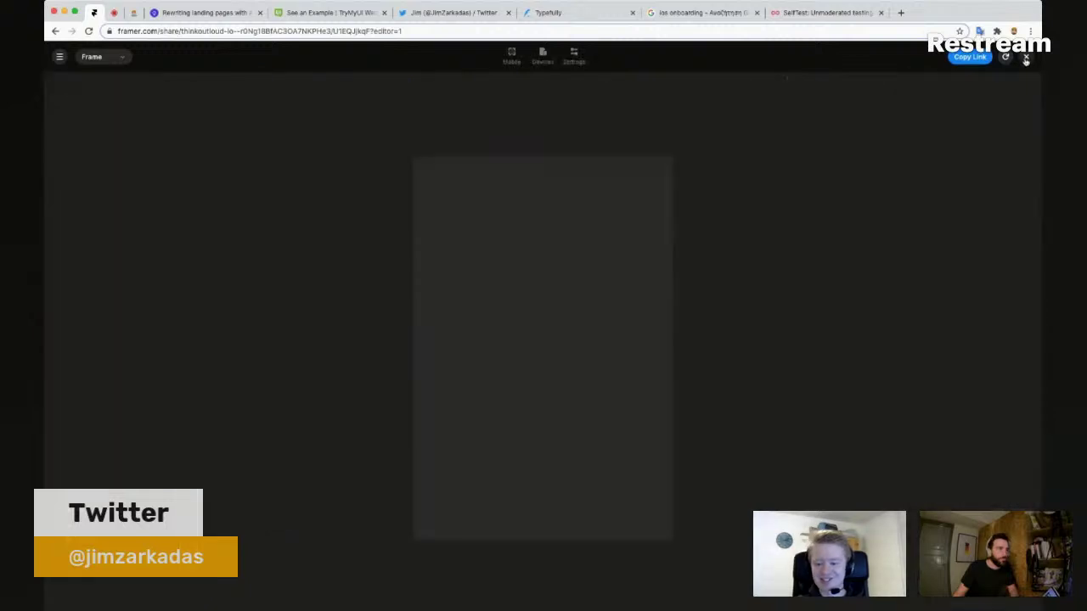
click(609, 327)
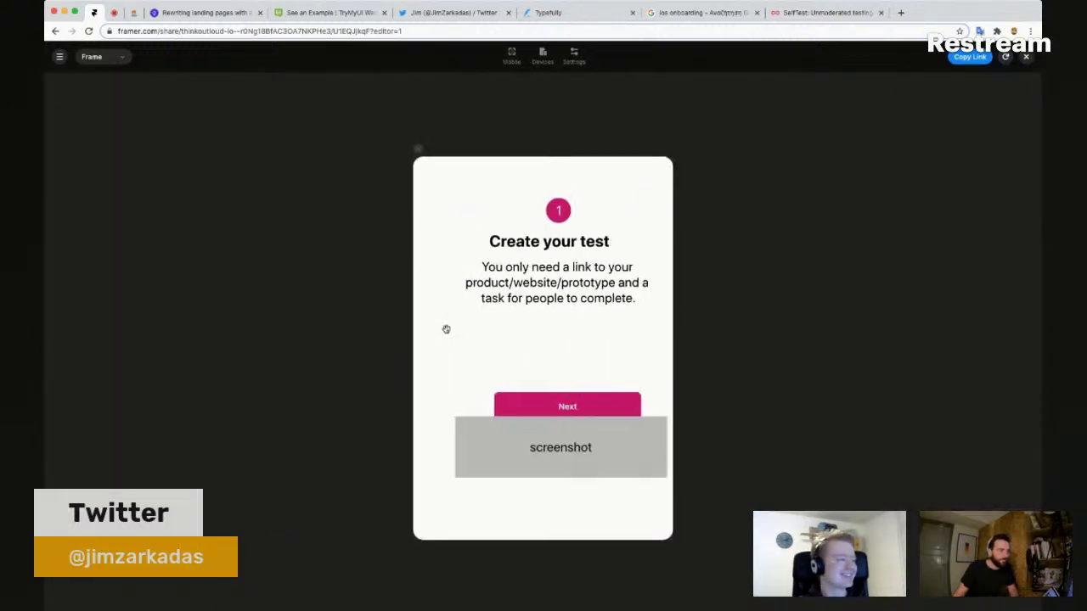
click(544, 326)
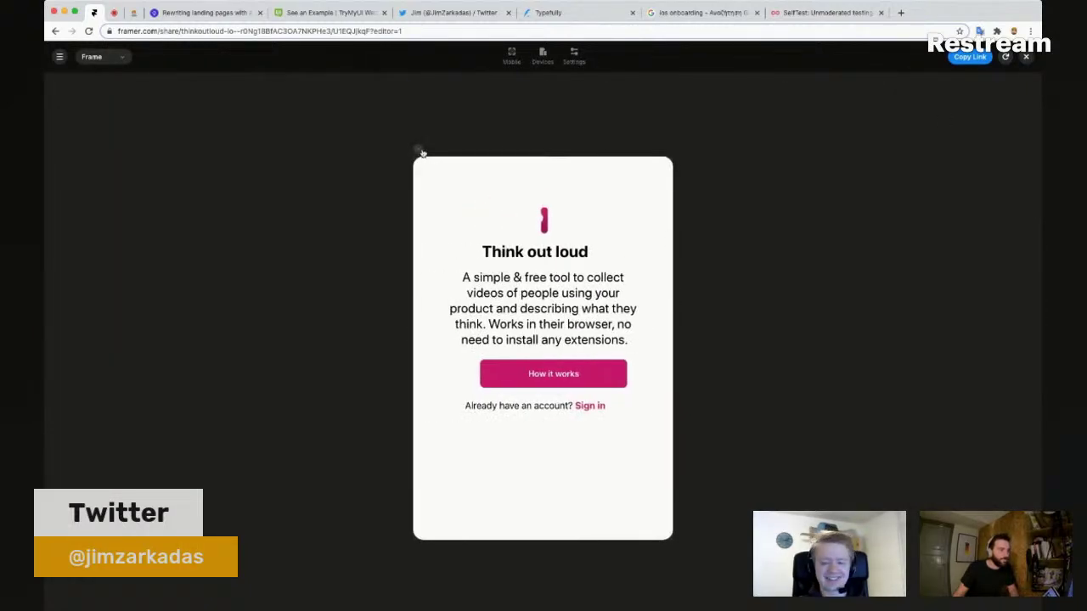
key(Escape)
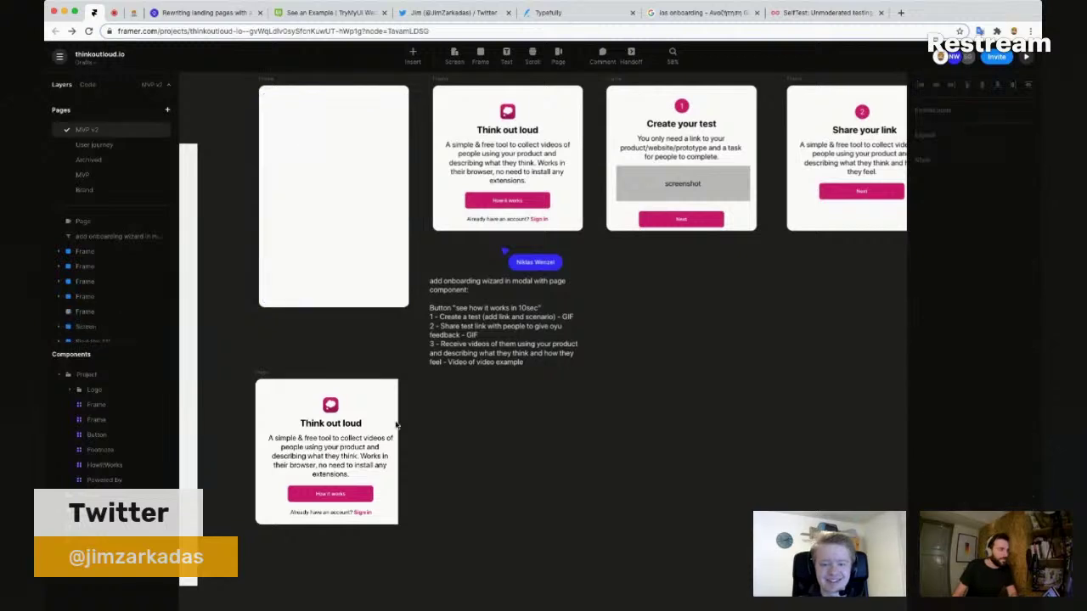
Step: Replace PageWithIndicators in the modal frame with the original Page component, centred in the frame
drag(270, 388, 294, 121)
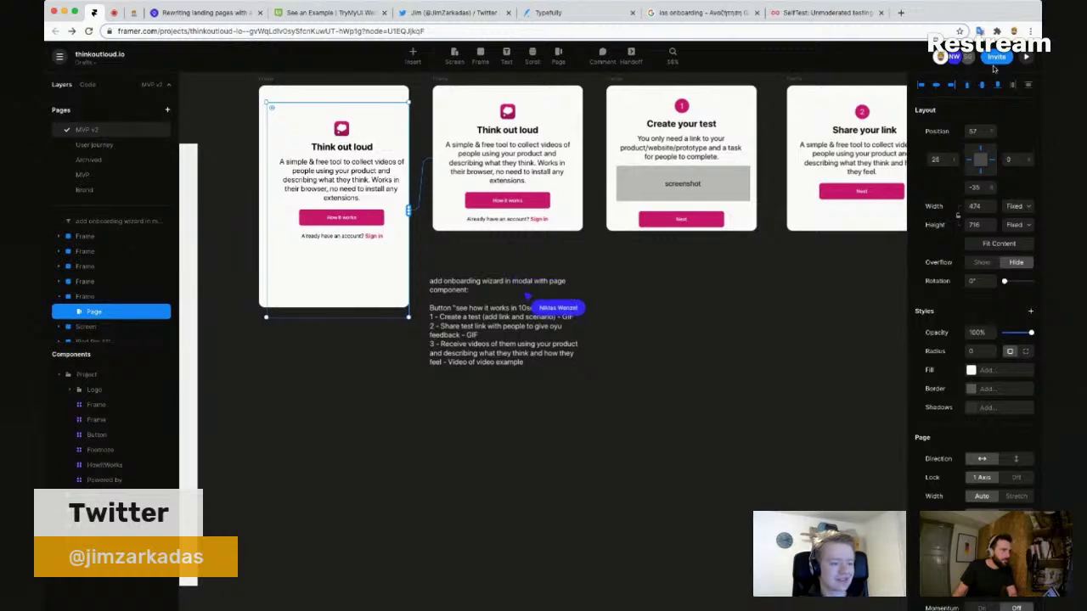
click(967, 88)
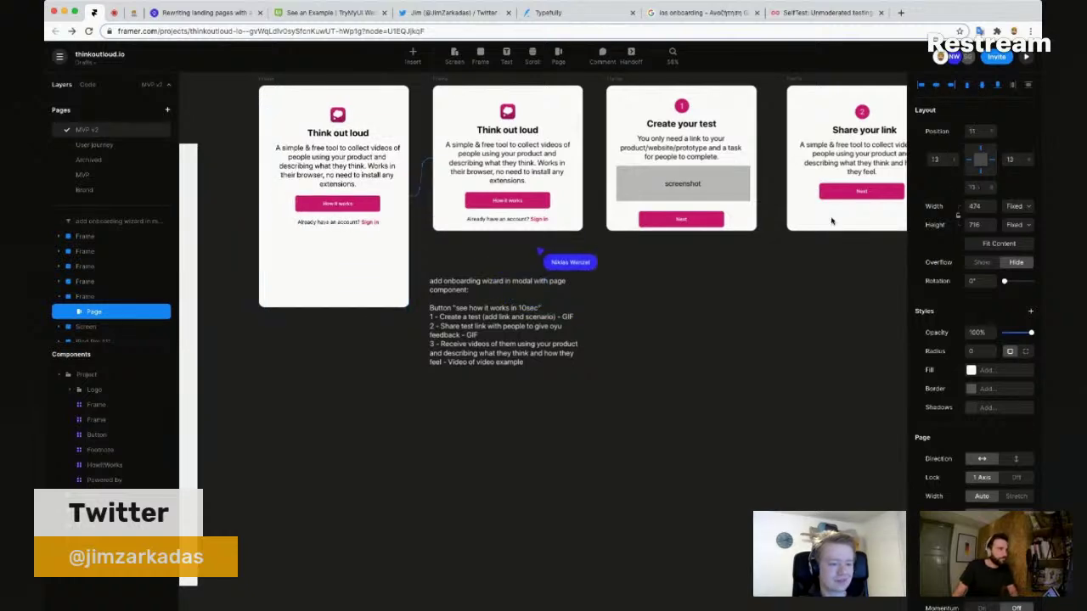
Step: Try to move the "How it works" button and the sign-in line together lower in the "Think out loud" card
click(531, 172)
scroll(551, 209, up, 5)
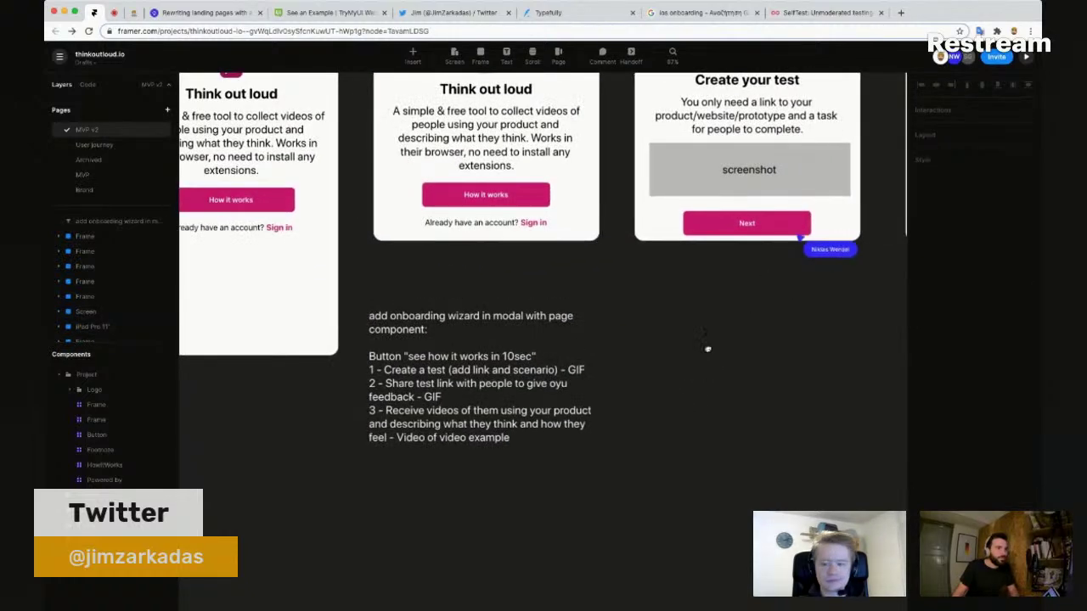
scroll(707, 348, up, 2)
scroll(708, 348, right, 2)
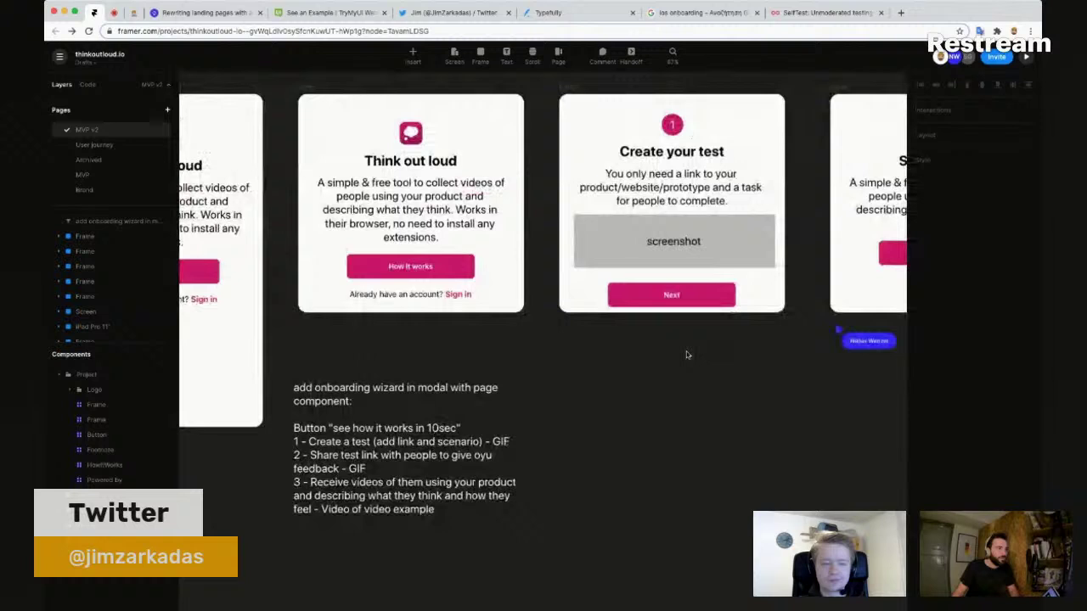
click(422, 297)
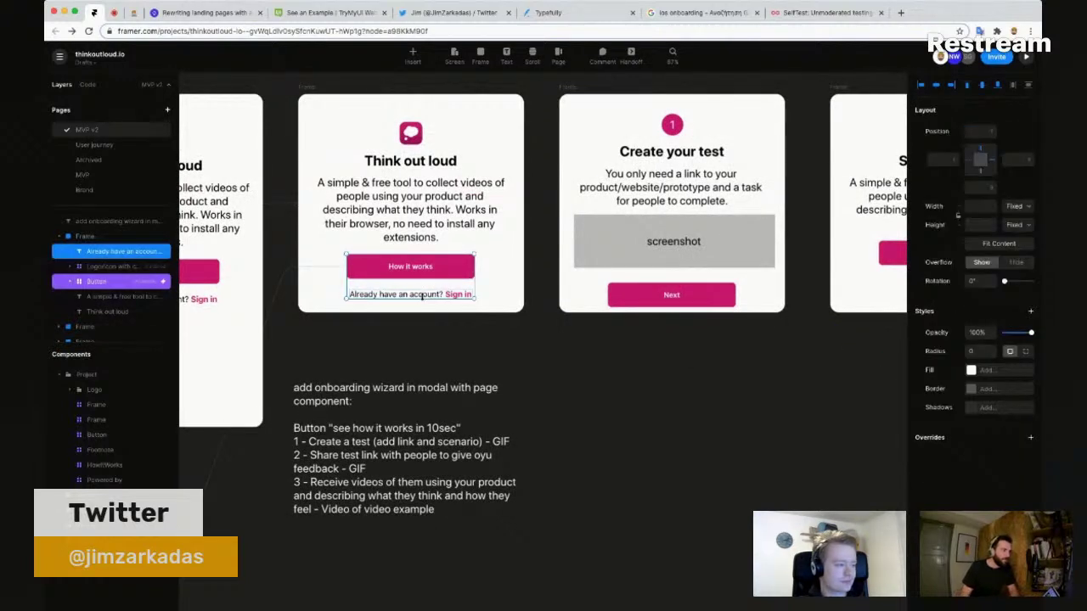
drag(422, 297, 423, 300)
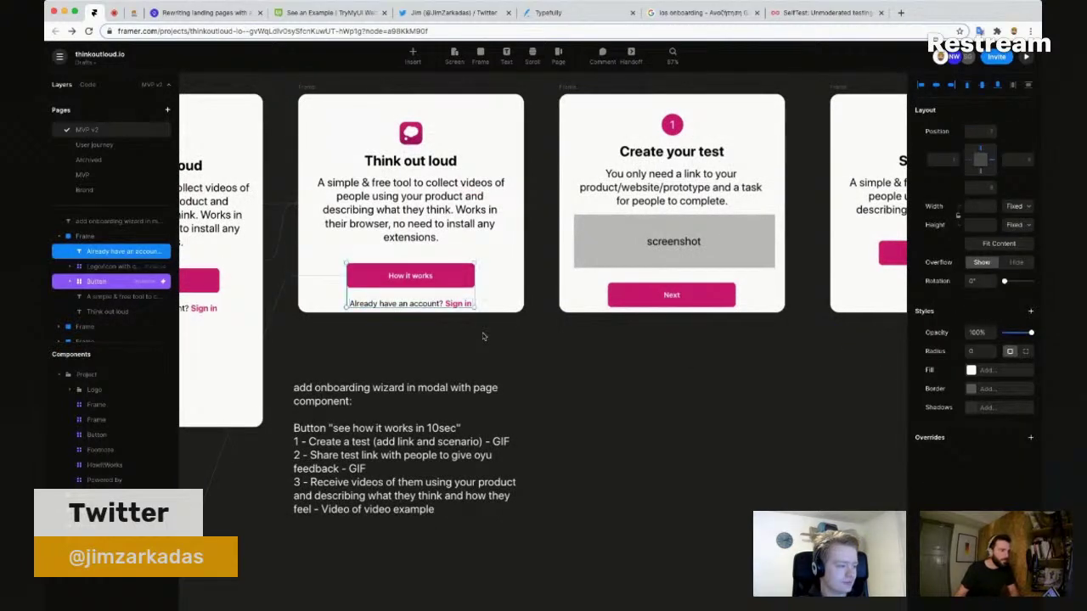
key(super+z)
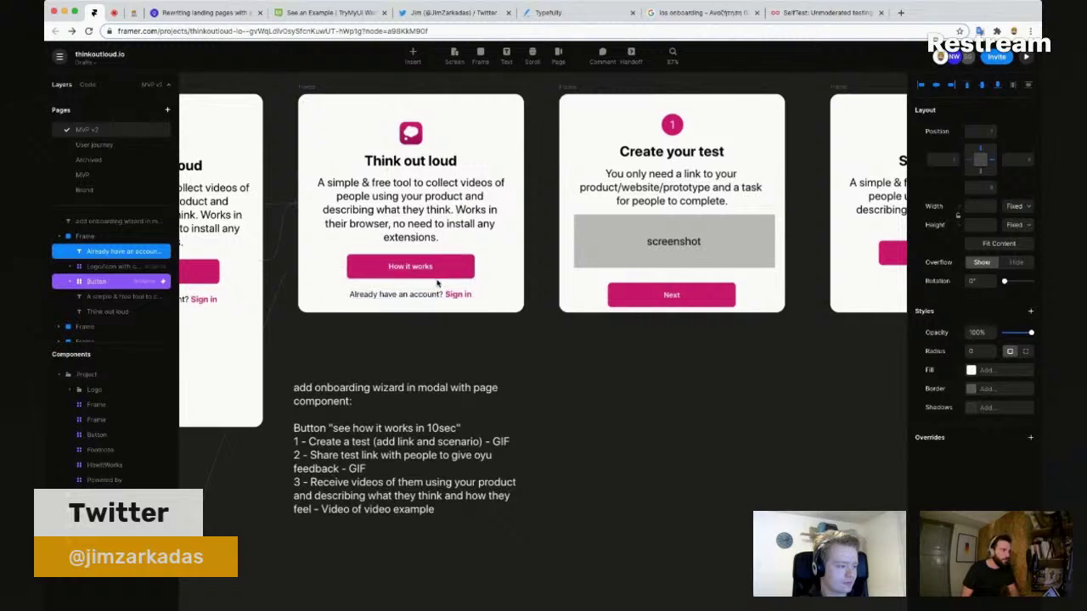
Step: Nudge the "How it works" button and the sign-in line together slightly up in the "Think out loud" card
key(Down)
key(Down)
key(Down)
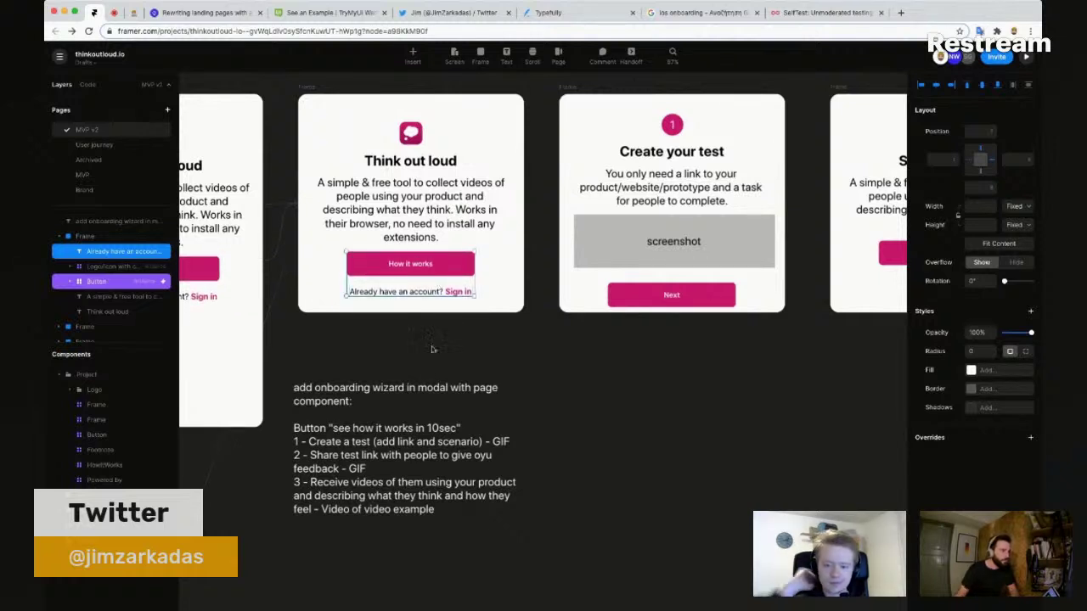
Step: Nudge only the "Already have an account? Sign in" line down toward the card's lower edge, to a vertical position of about 447
click(427, 293)
key(Down)
key(Down)
key(Down)
key(Down)
key(Down)
key(Down)
key(Down)
key(Down)
key(Down)
key(Down)
key(Down)
key(Down)
key(Down)
key(Down)
key(Down)
key(Down)
key(Down)
key(Down)
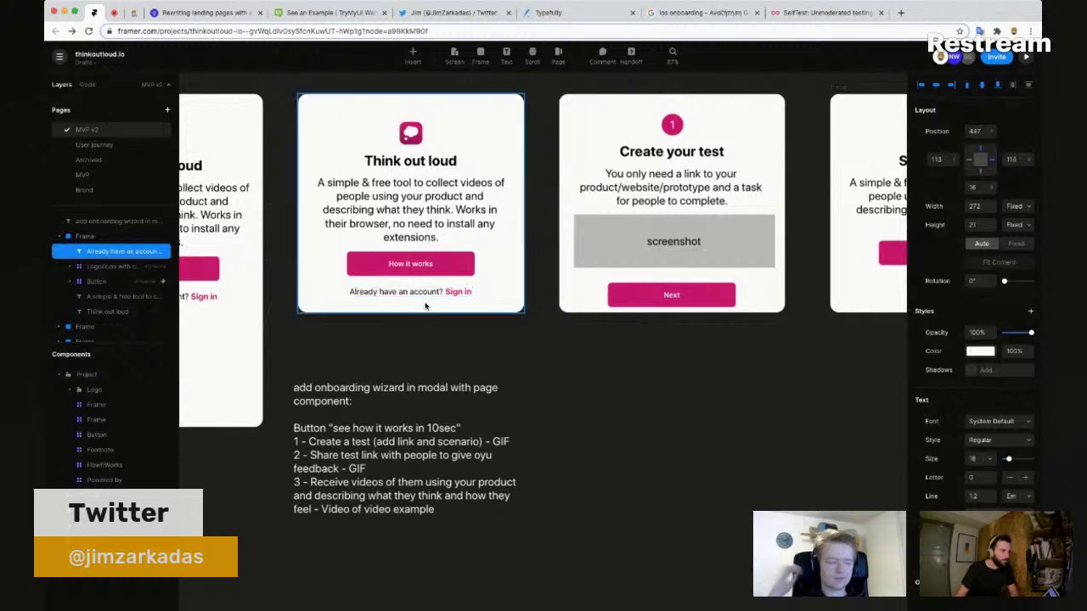
Step: Draw a small 10 by 10 frame between the "How it works" button and the sign-in line in the "Think out loud" card
key(f)
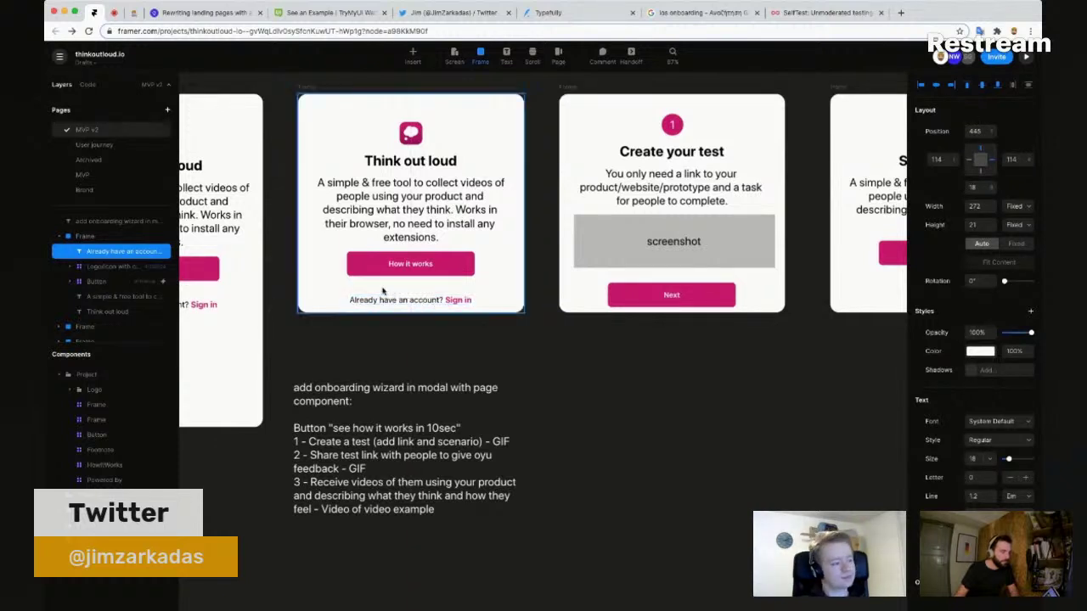
drag(377, 286, 392, 296)
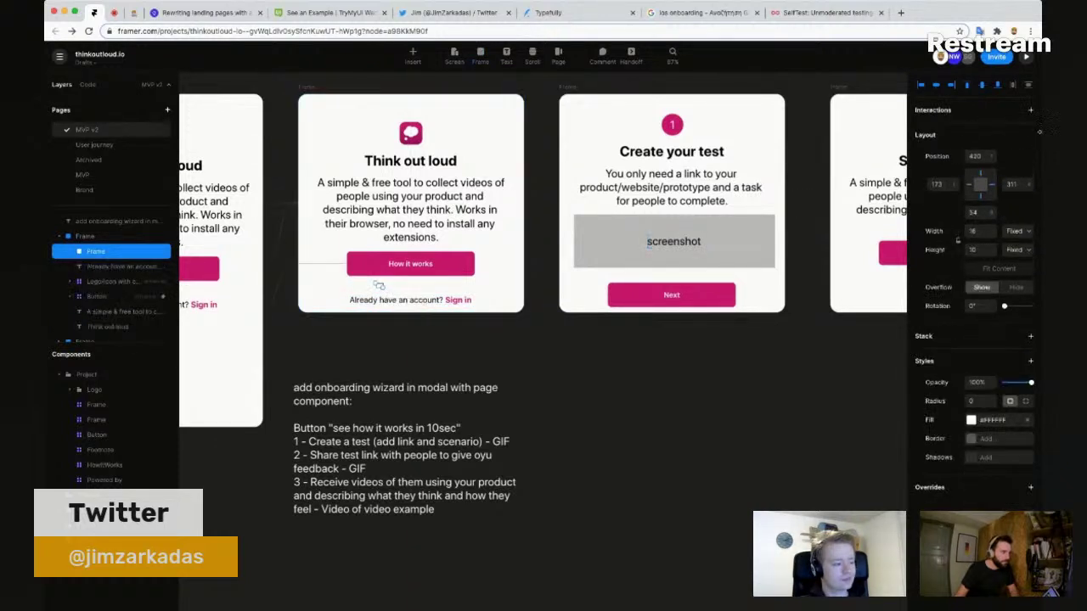
click(972, 230)
text(106)
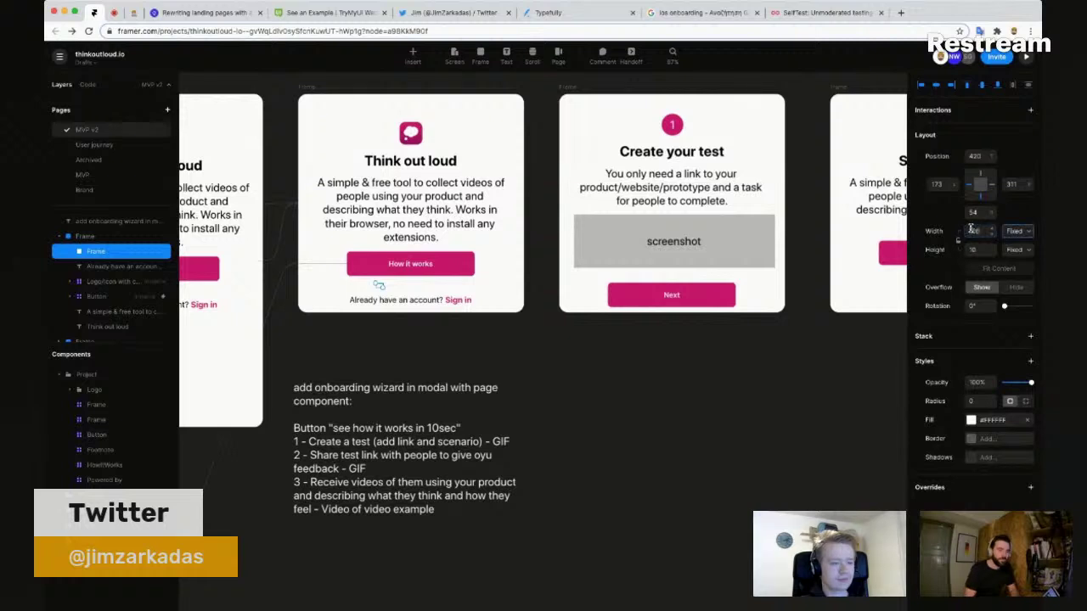
key(Return)
click(972, 231)
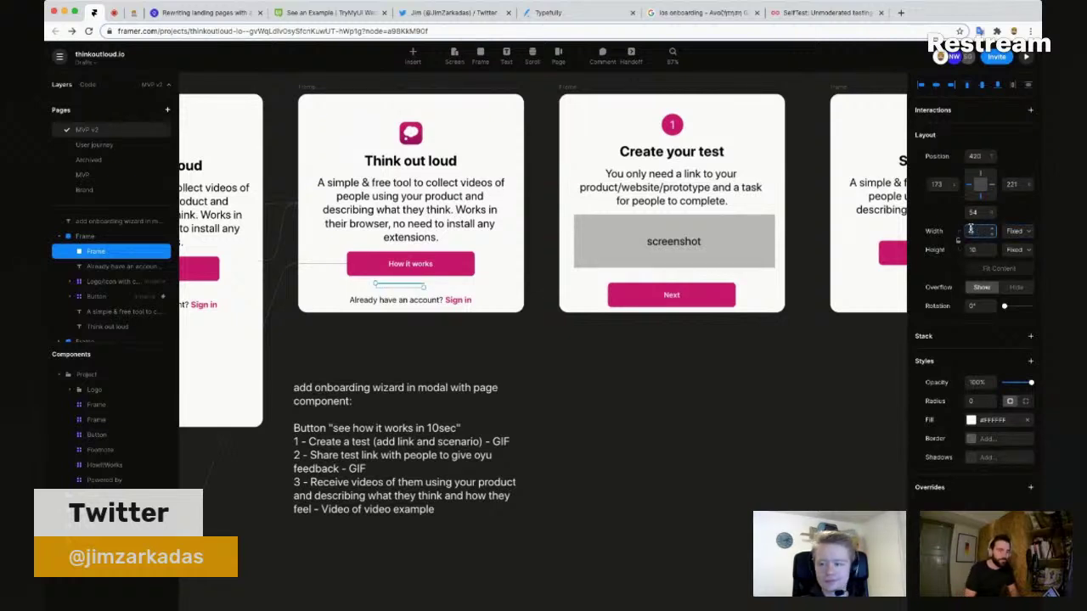
text(10)
key(Return)
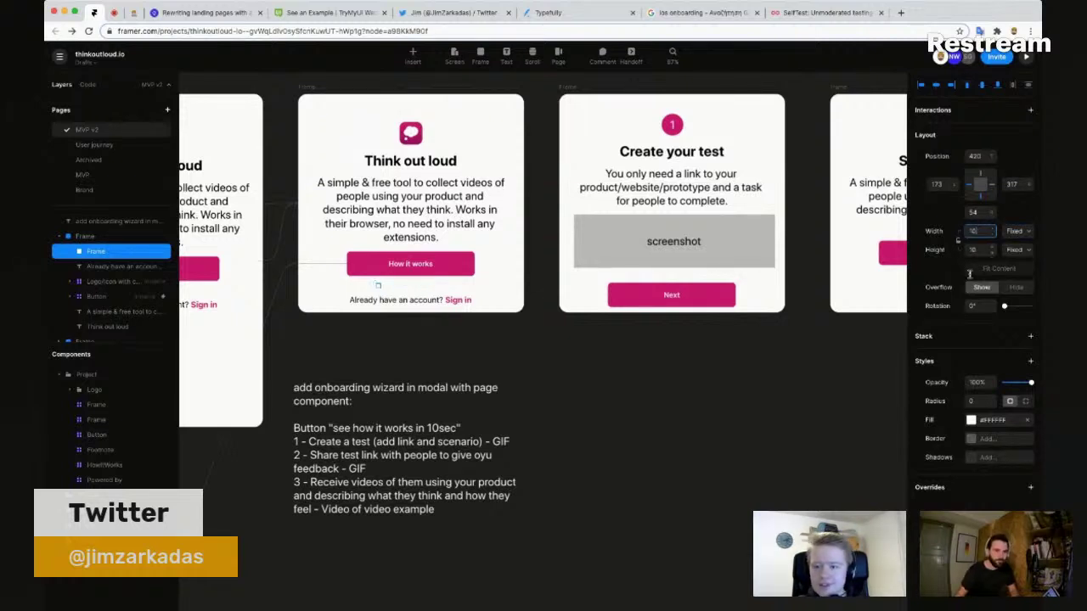
Step: Turn the small frame into a light grey dot with fill #D4D4D4 and a corner radius of 10
click(971, 421)
drag(759, 454, 752, 445)
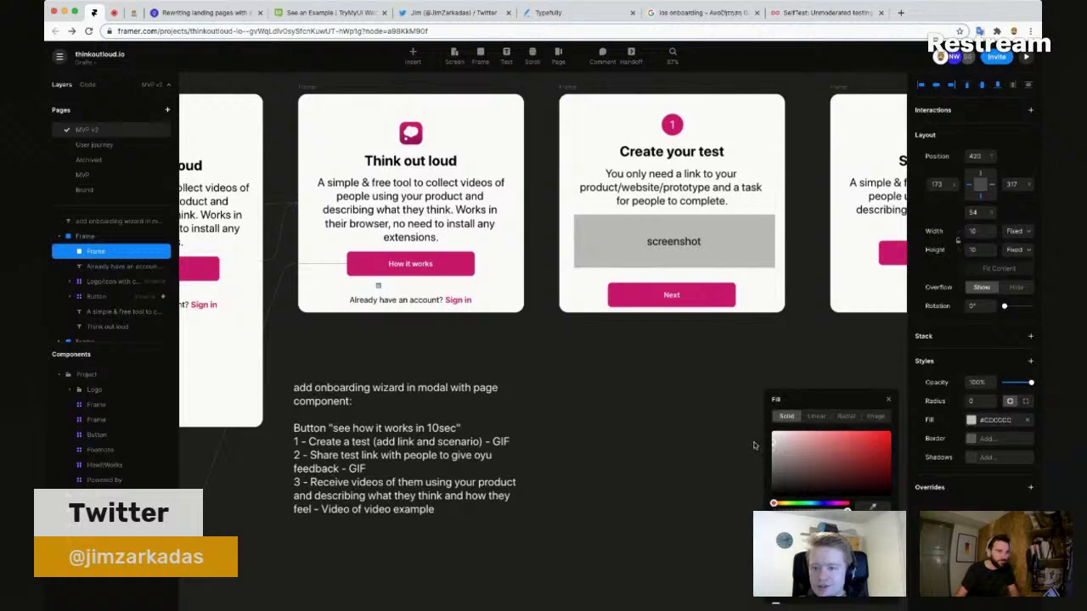
click(985, 402)
text(10)
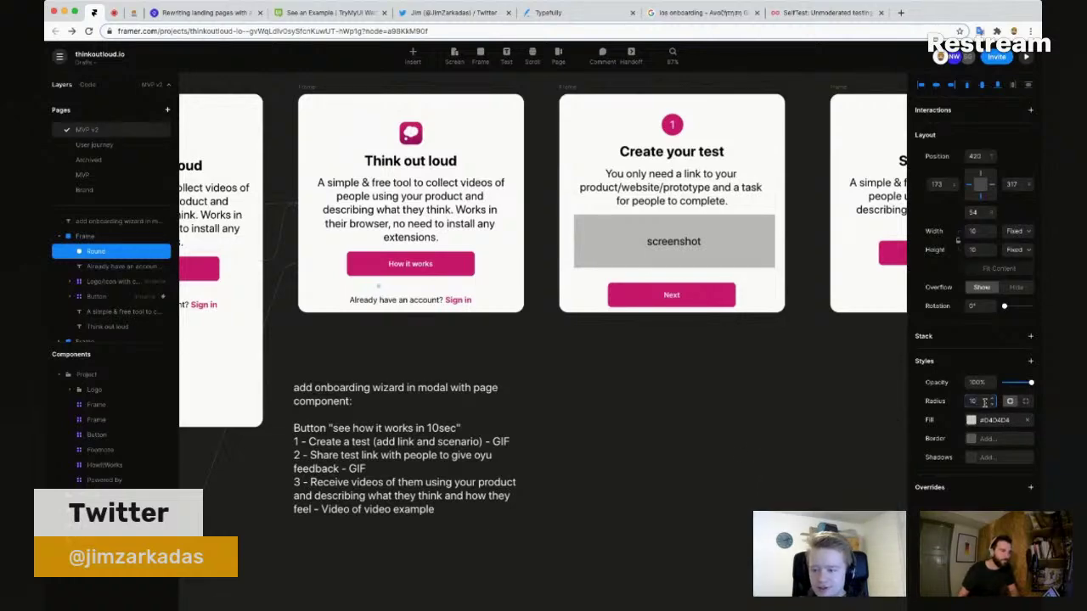
scroll(377, 305, up, 5)
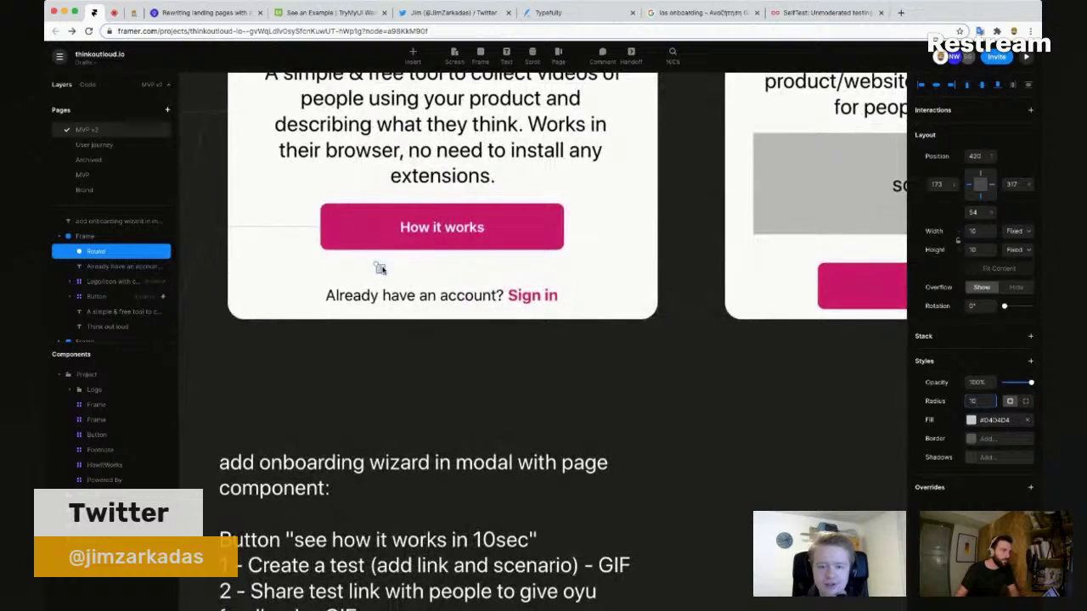
key(Escape)
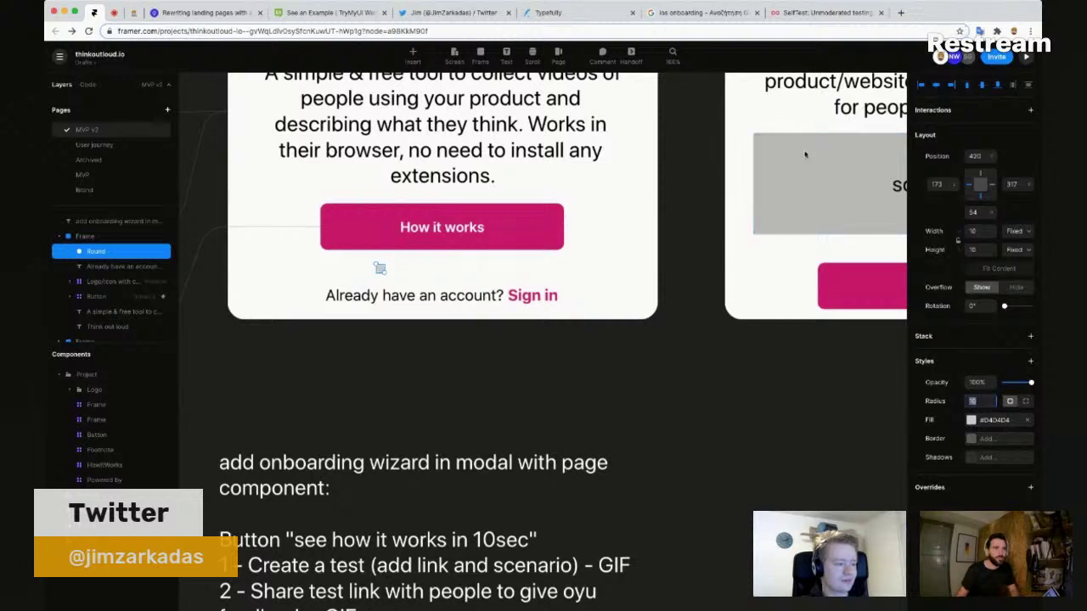
Step: Duplicate the grey dot into a horizontal row of four dots below the "How it works" button
key(super+d)
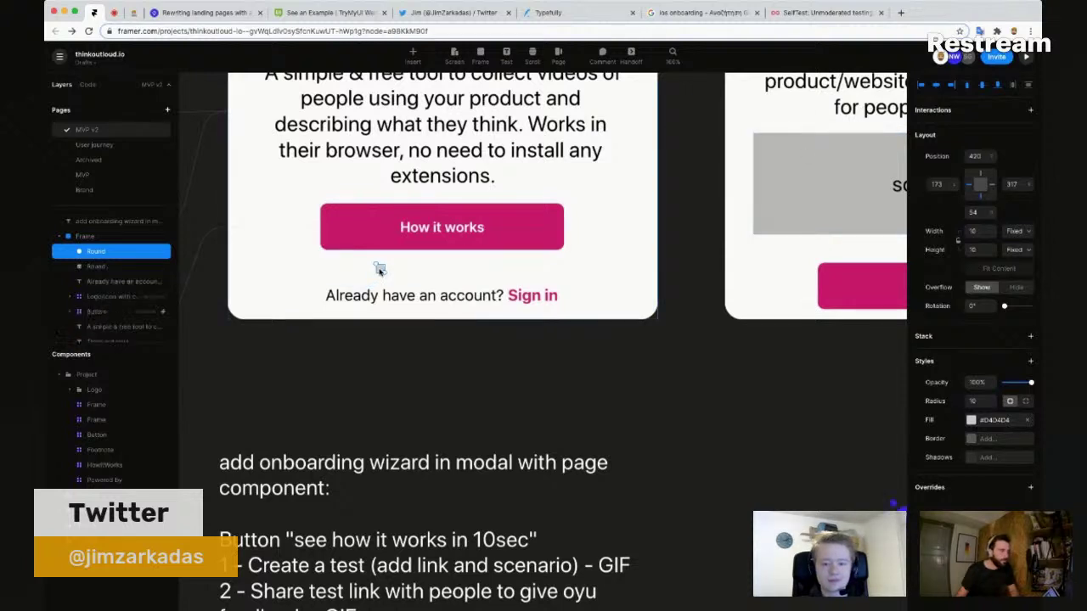
key(shift+Right)
key(shift+Right)
key(shift+Right)
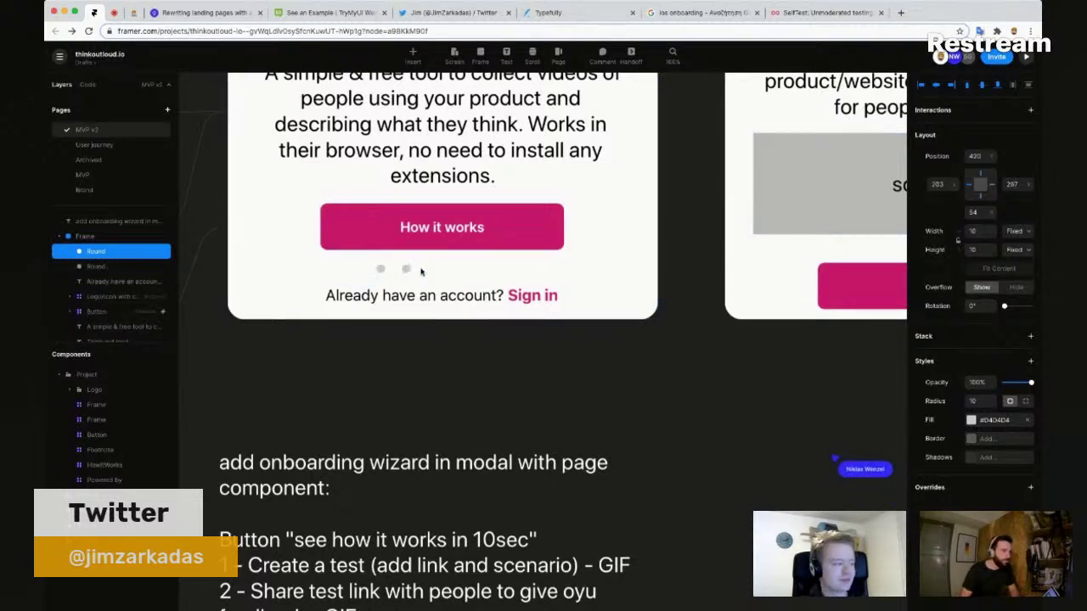
key(super+d)
key(super+d)
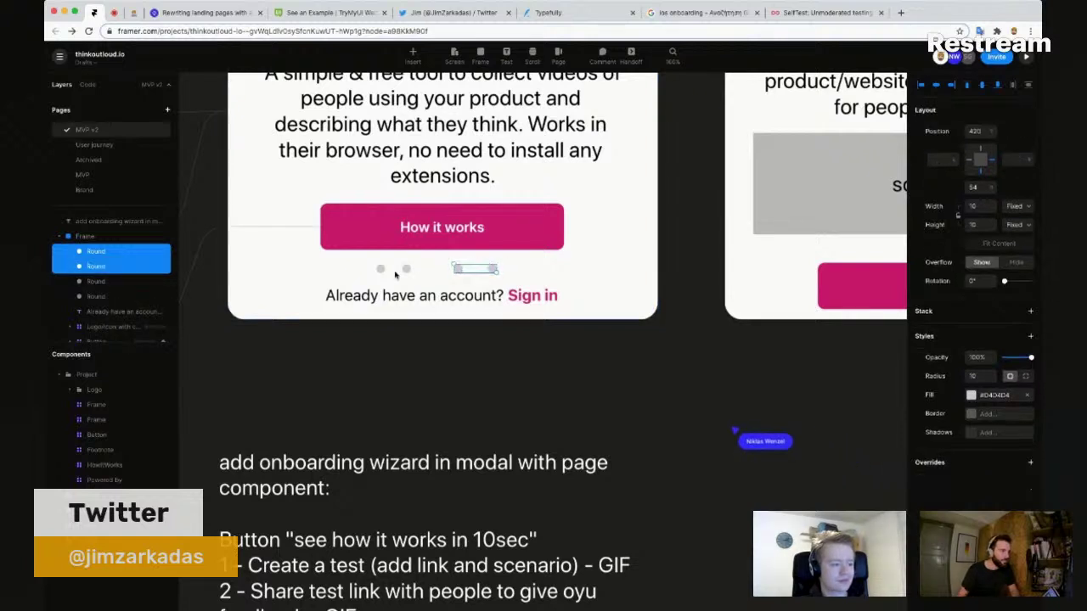
Step: Wrap the four dots in a horizontal stack and set its gap to 16
shift+click(406, 270)
shift+click(380, 269)
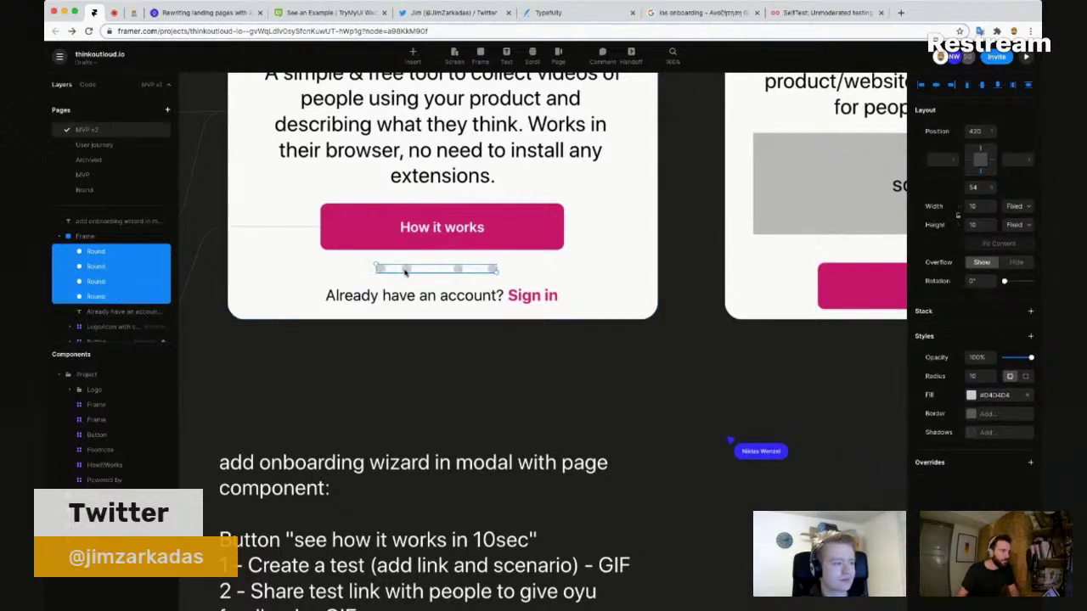
right_click(406, 270)
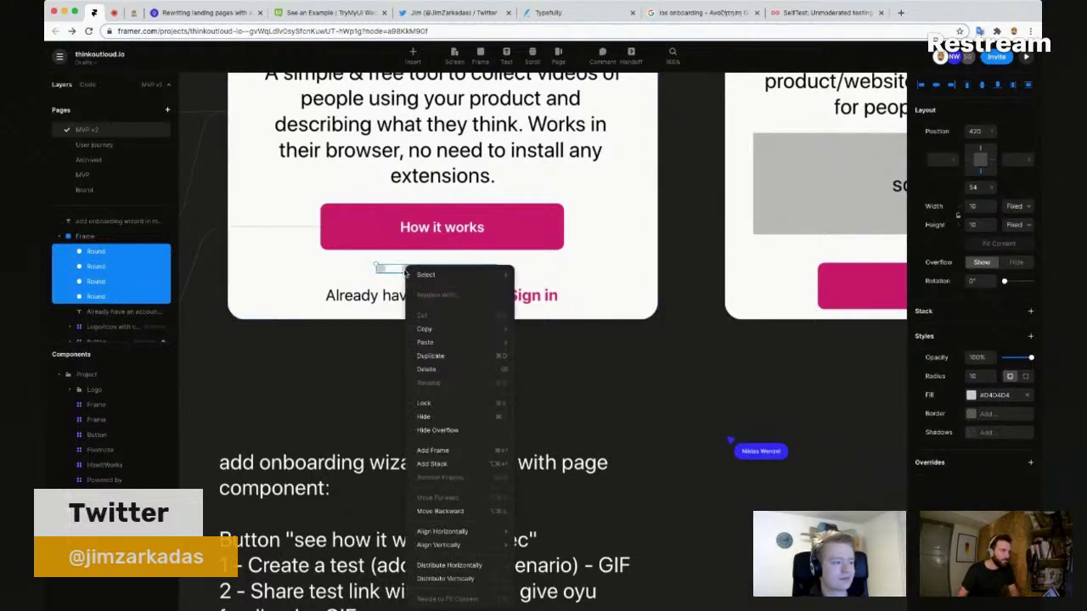
click(452, 463)
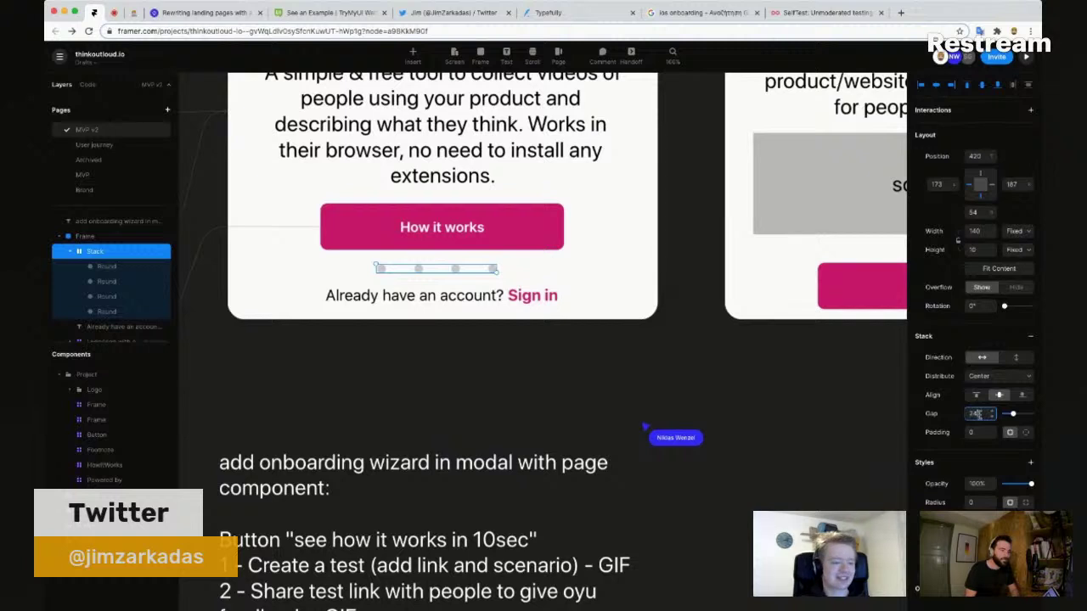
text(24)
key(Return)
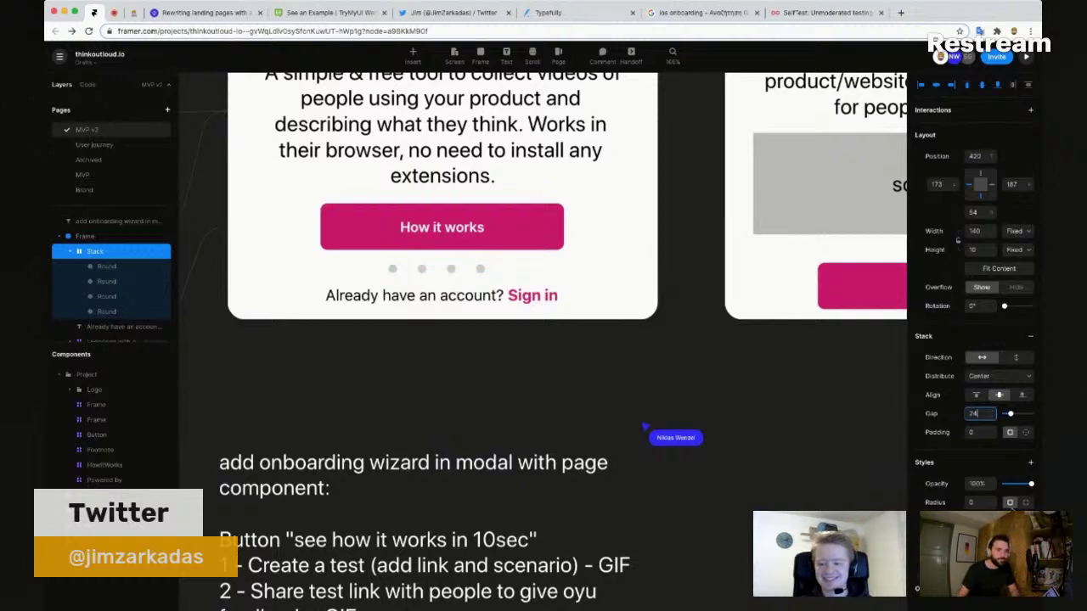
key(Tab)
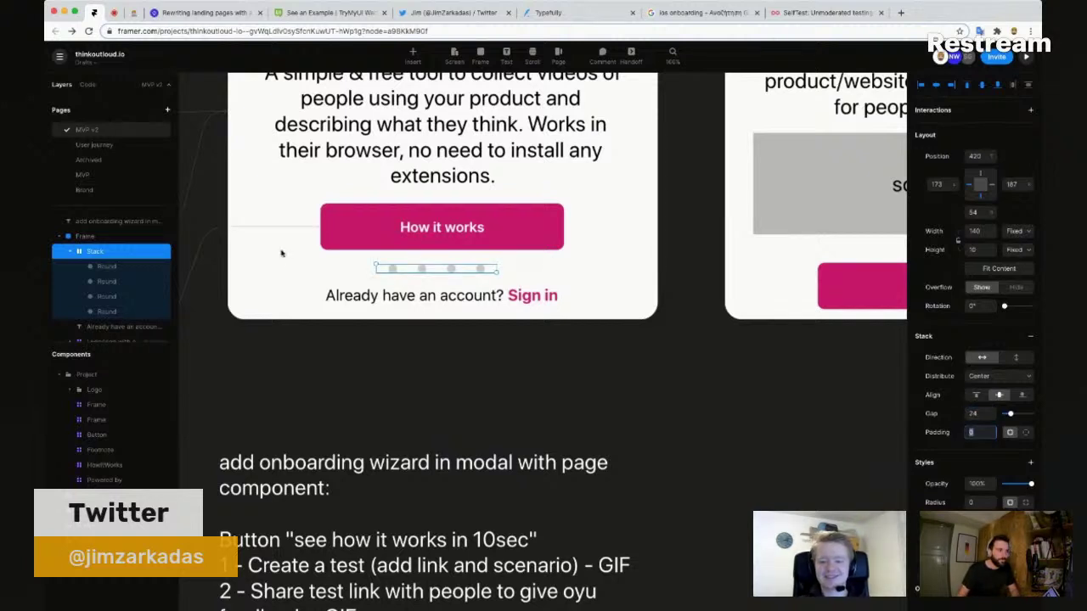
click(978, 412)
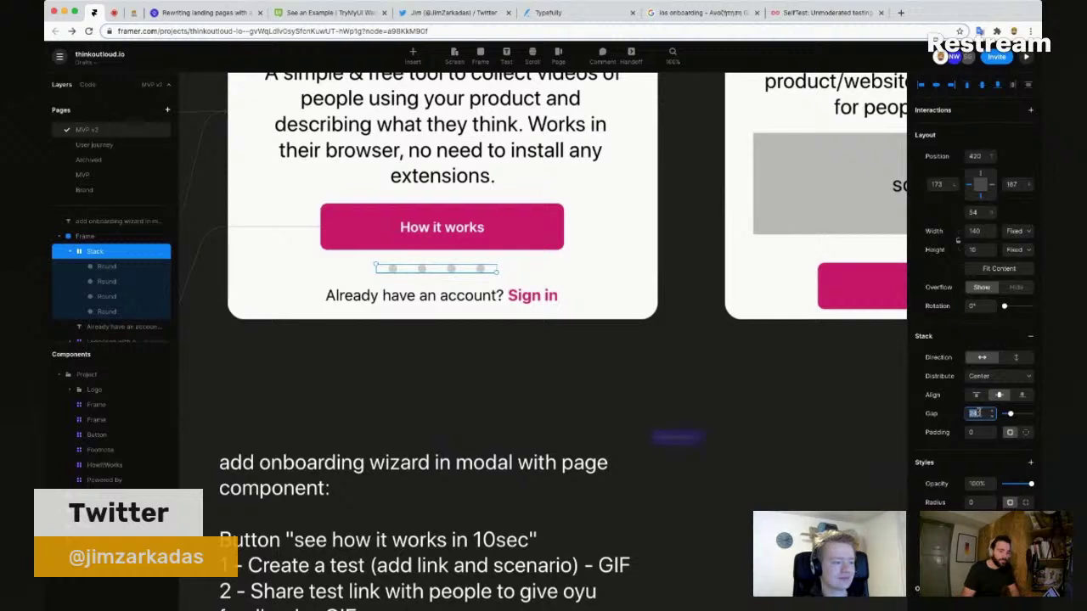
text(16)
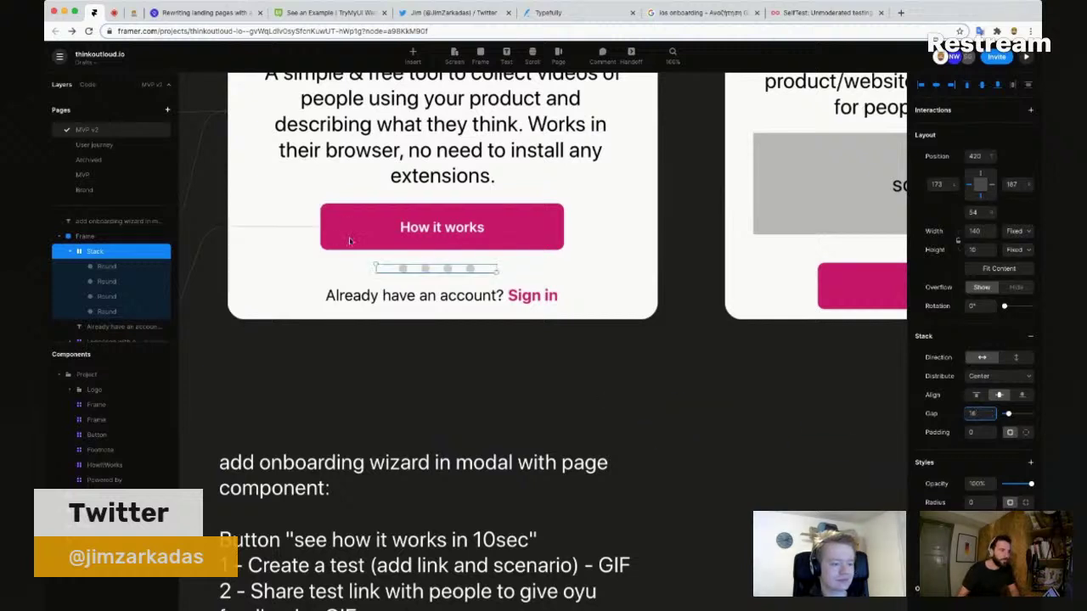
Step: Recolour the first dot of the row to a near-black fill to mark the active page
click(402, 269)
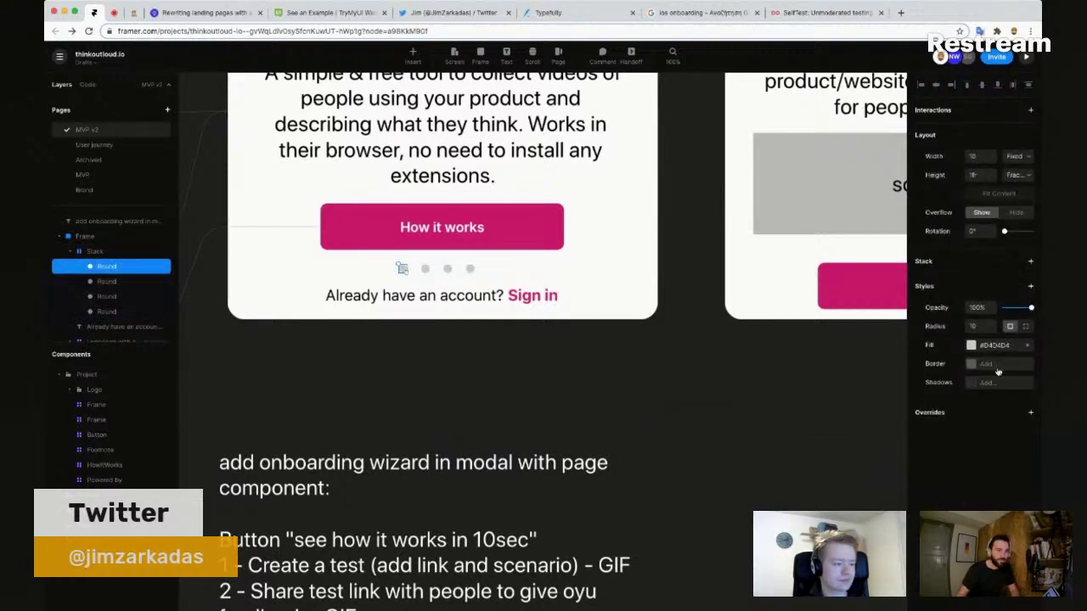
click(970, 345)
drag(791, 422, 747, 430)
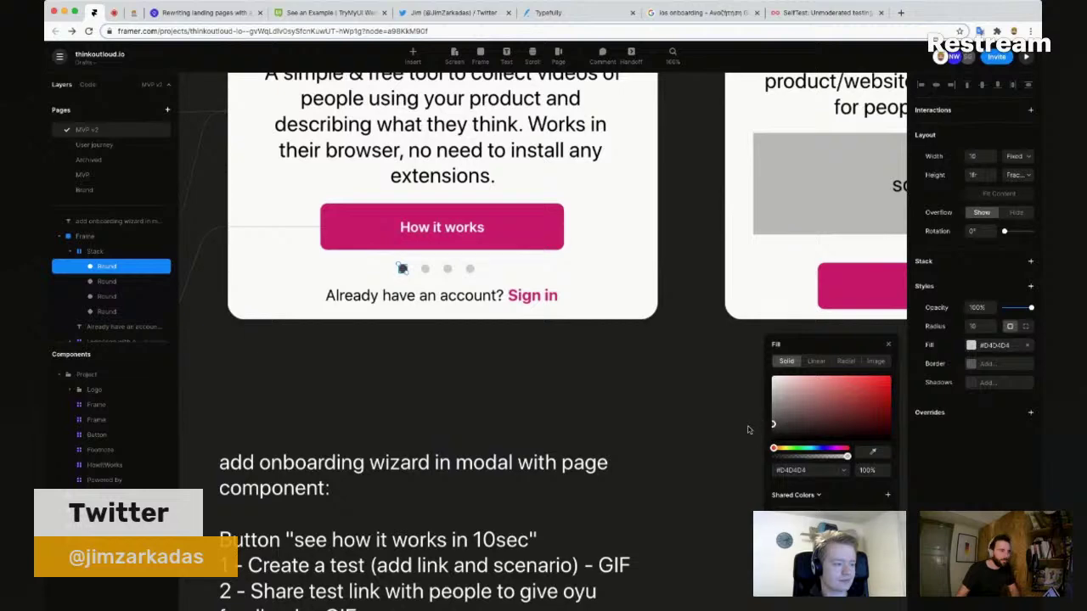
click(501, 397)
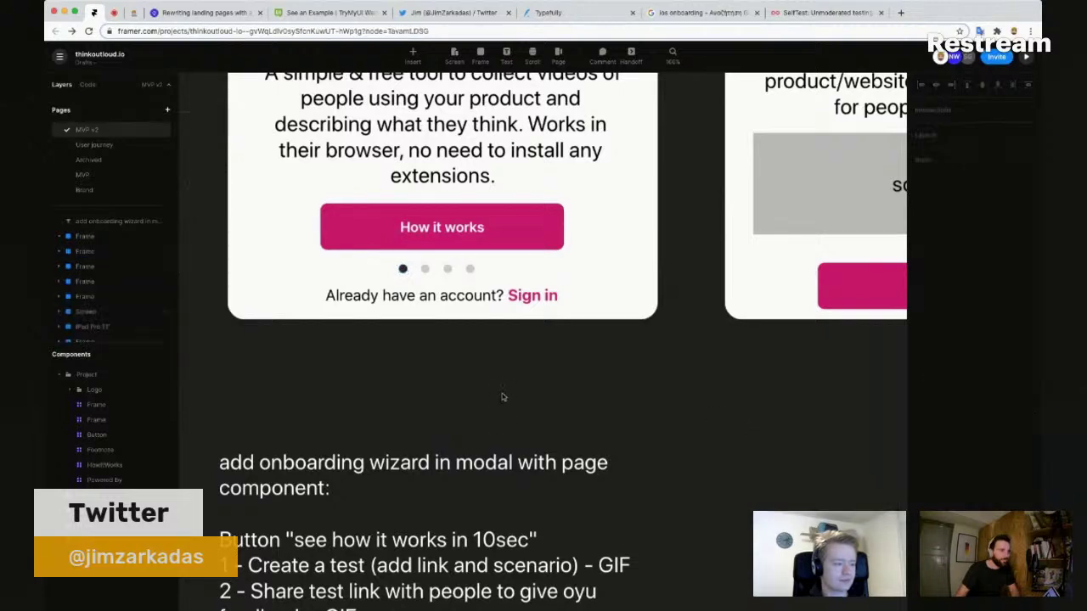
Step: Swap the sign-in line and the dot row, placing the line directly under the "How it works" button and the dots at vertical position 450
scroll(657, 426, down, 3)
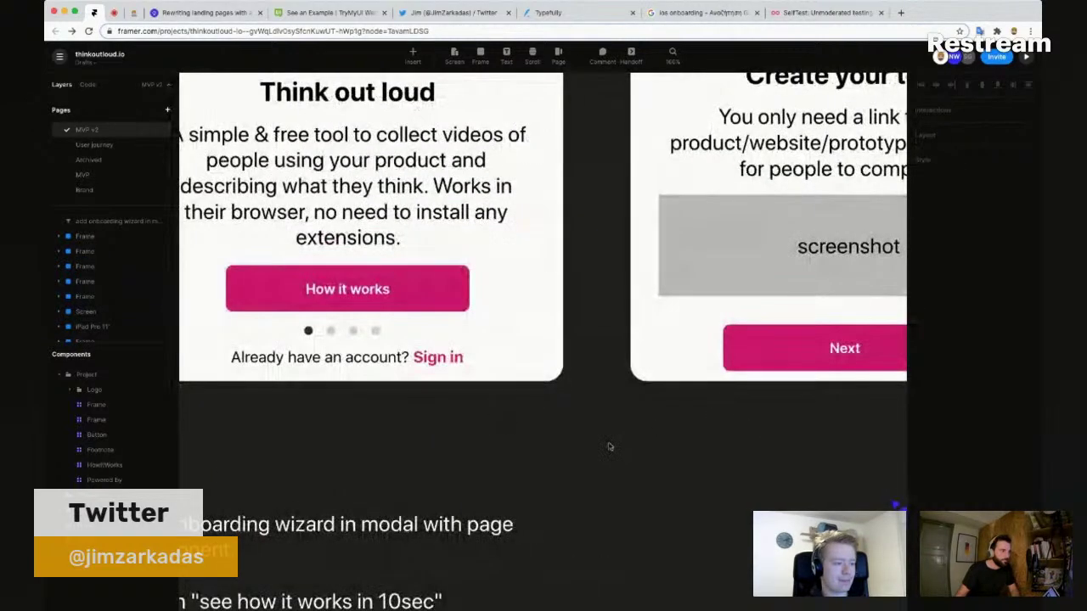
scroll(509, 446, down, 3)
scroll(391, 438, left, 2)
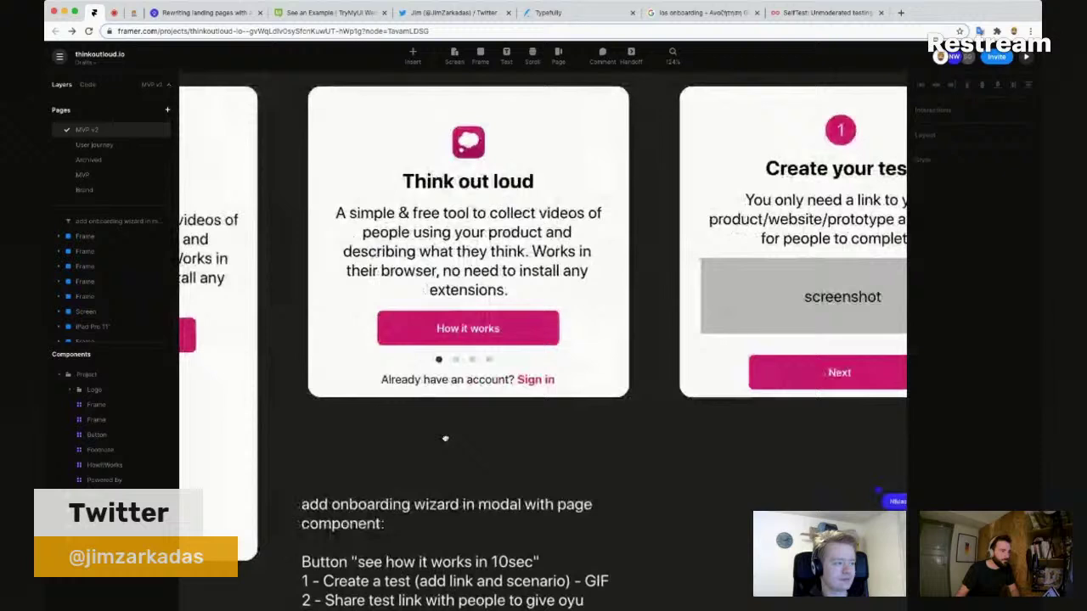
click(492, 378)
drag(492, 380, 494, 358)
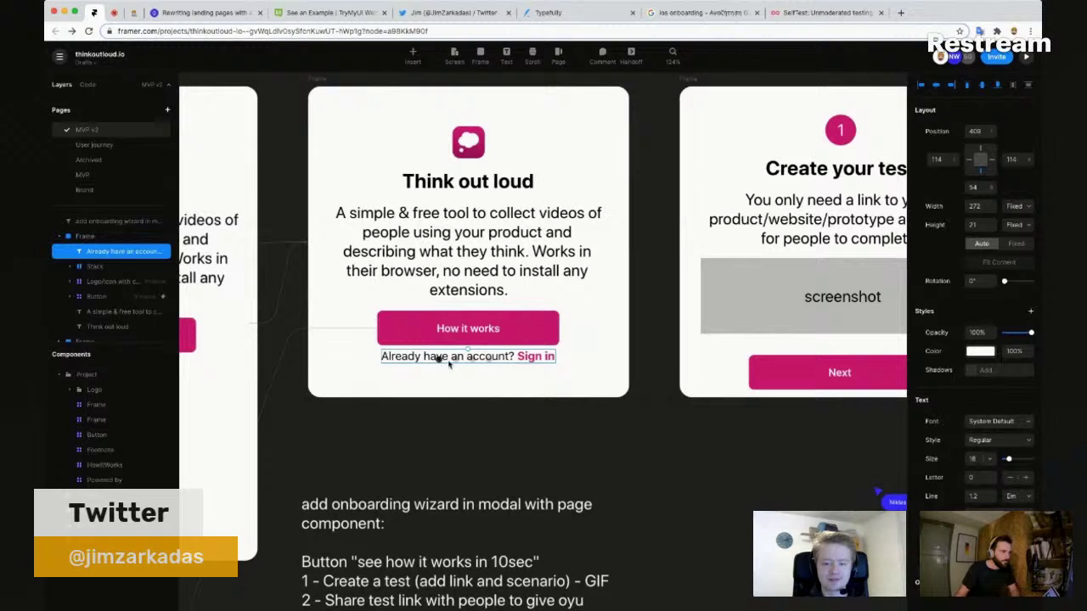
drag(462, 357, 469, 344)
click(465, 361)
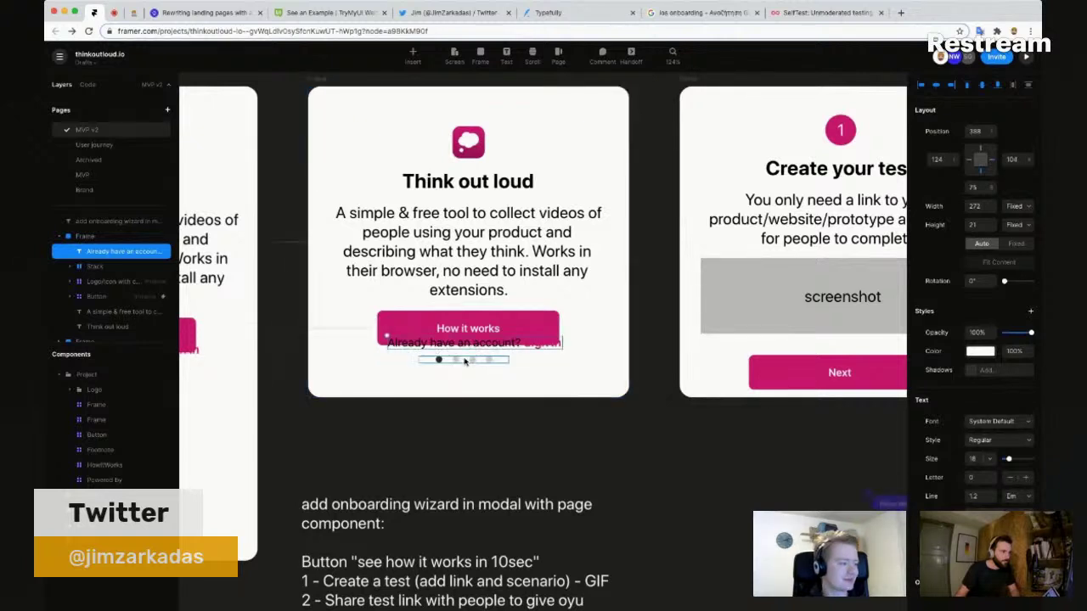
key(shift+Down)
key(shift+Down)
key(shift+Down)
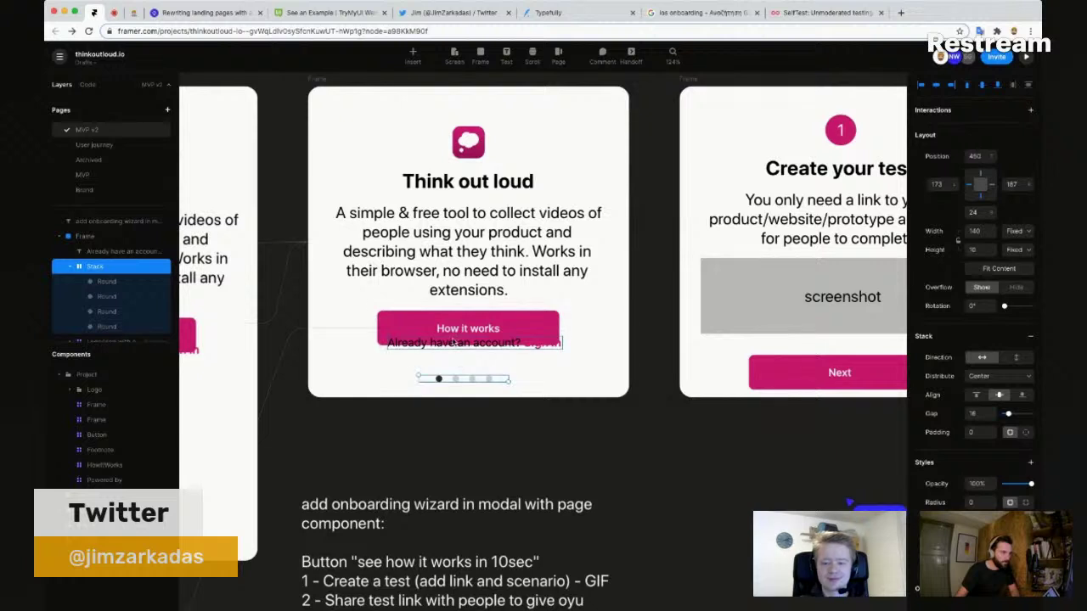
drag(452, 343, 450, 362)
Step: Centre the dot stack horizontally in the "Think out loud" card and fine-tune its vertical position to 454
click(455, 379)
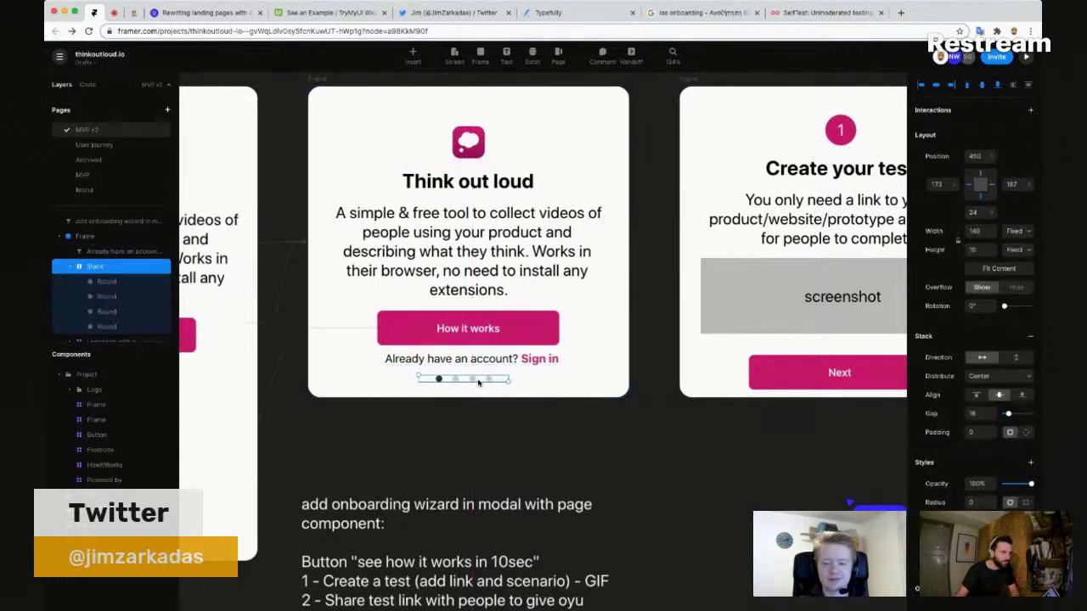
click(937, 87)
key(Down)
key(Down)
key(Down)
key(Down)
key(Down)
key(Down)
key(Down)
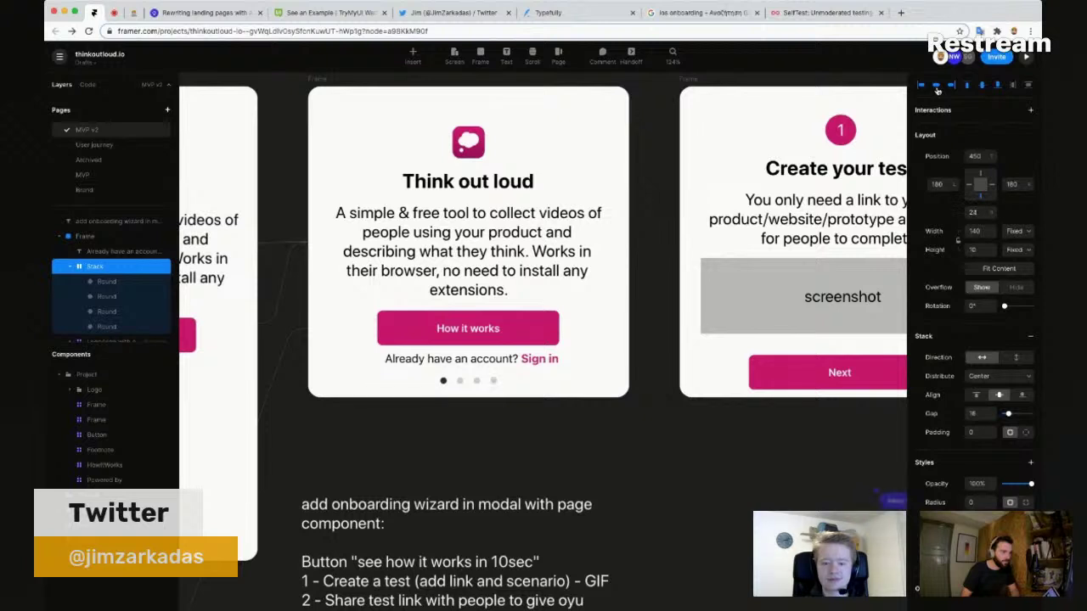
key(Up)
key(Up)
key(Up)
key(Up)
key(Up)
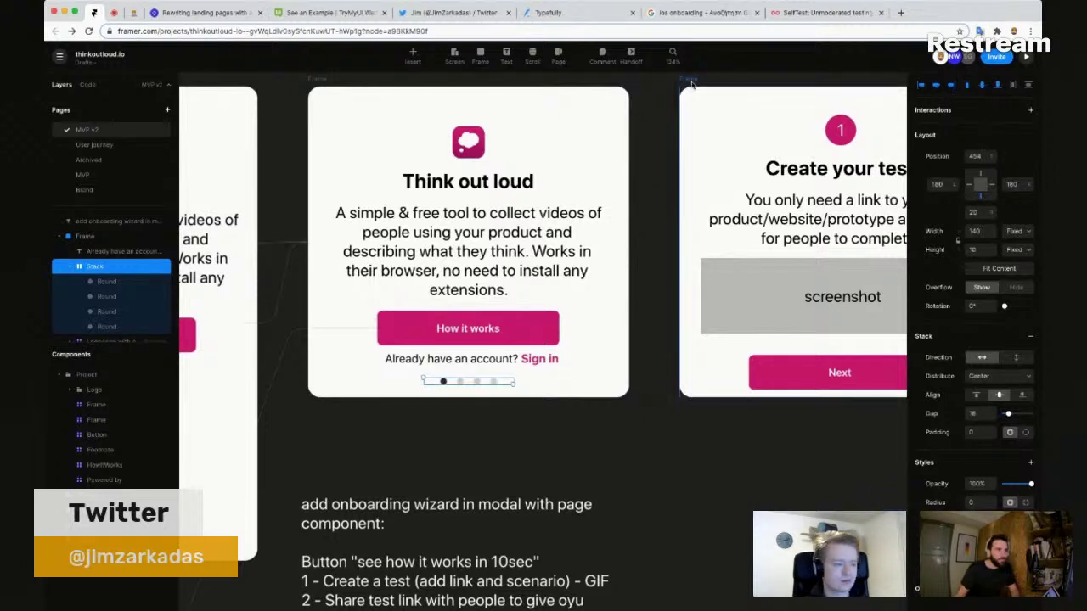
Step: Reword the start of the "Create your test" description to "Just add the link to your" in place of "You only need a link to your"
click(728, 83)
scroll(721, 94, right, 3)
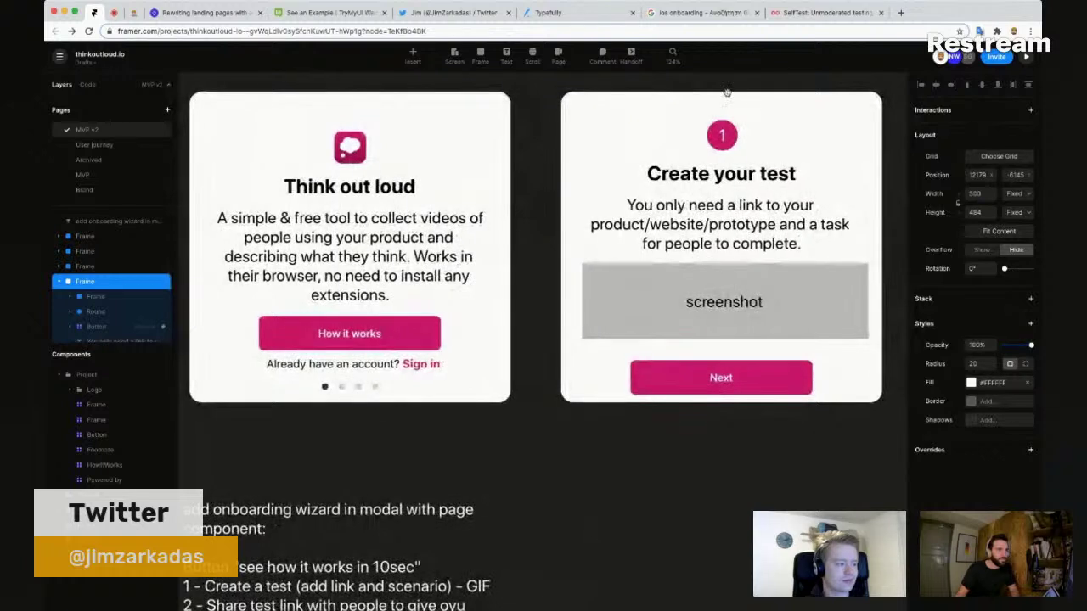
scroll(715, 111, right, 2)
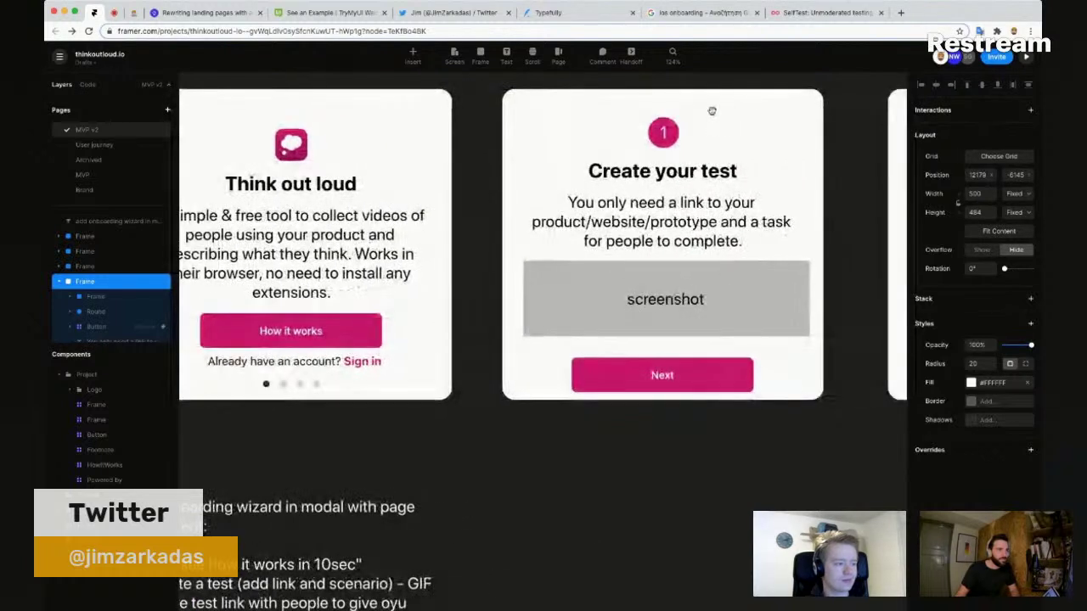
double_click(665, 212)
double_click(582, 203)
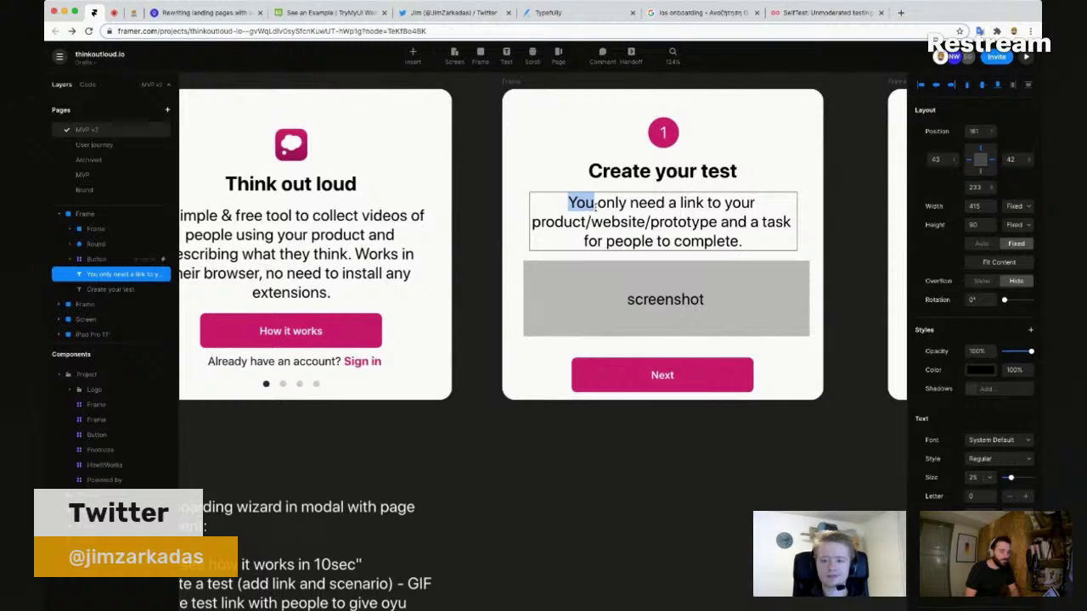
text(Jus)
text(dd)
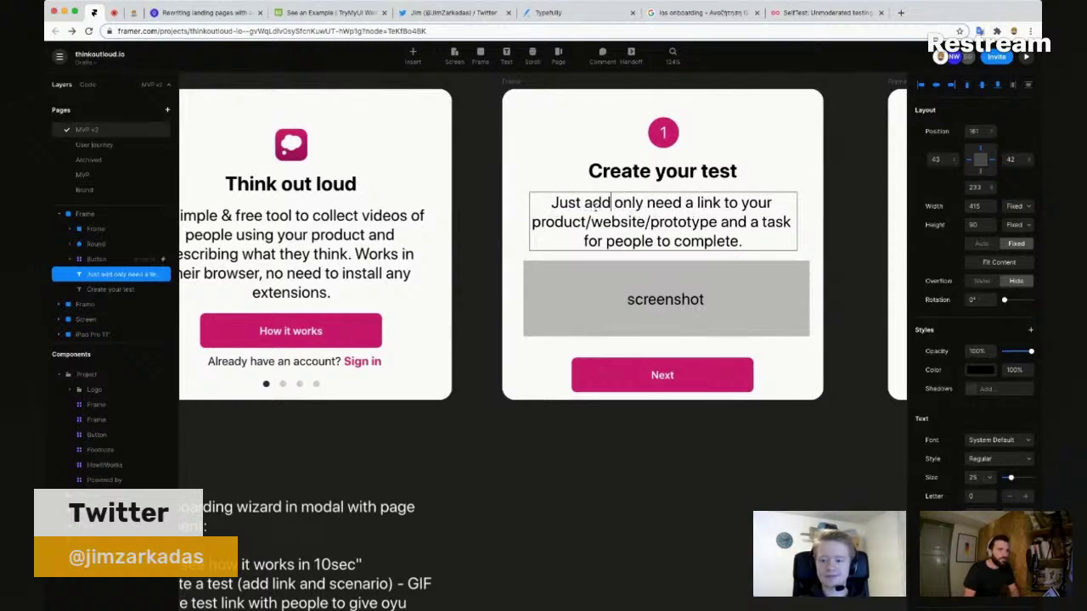
key(alt+shift+Right)
key(alt+shift+Right)
key(alt+shift+Right)
text(the)
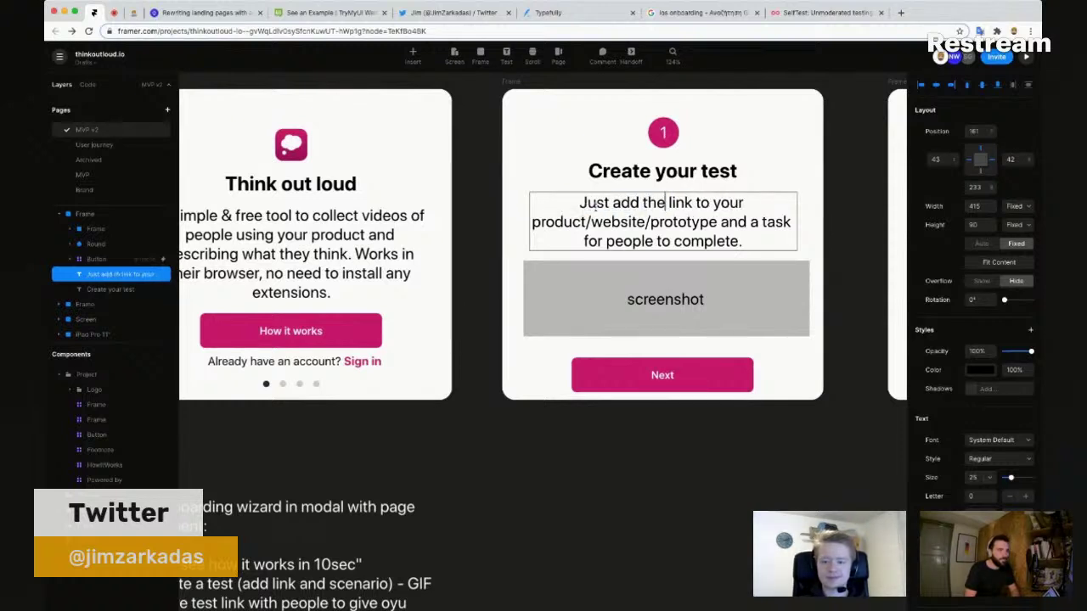
key(Escape)
shift+click(669, 170)
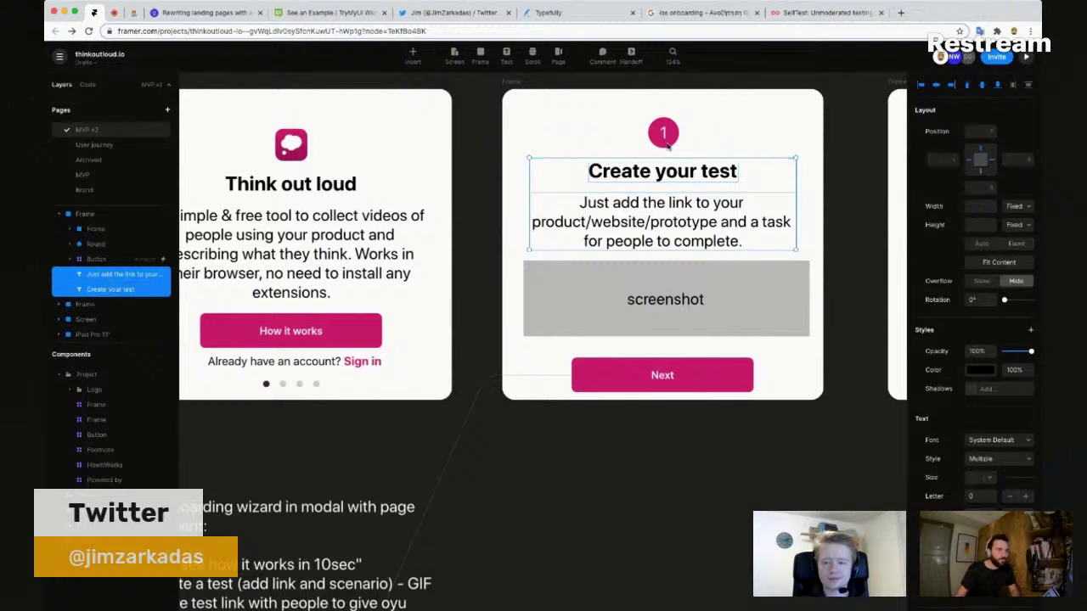
shift+click(663, 134)
shift+click(671, 299)
key(super+Return)
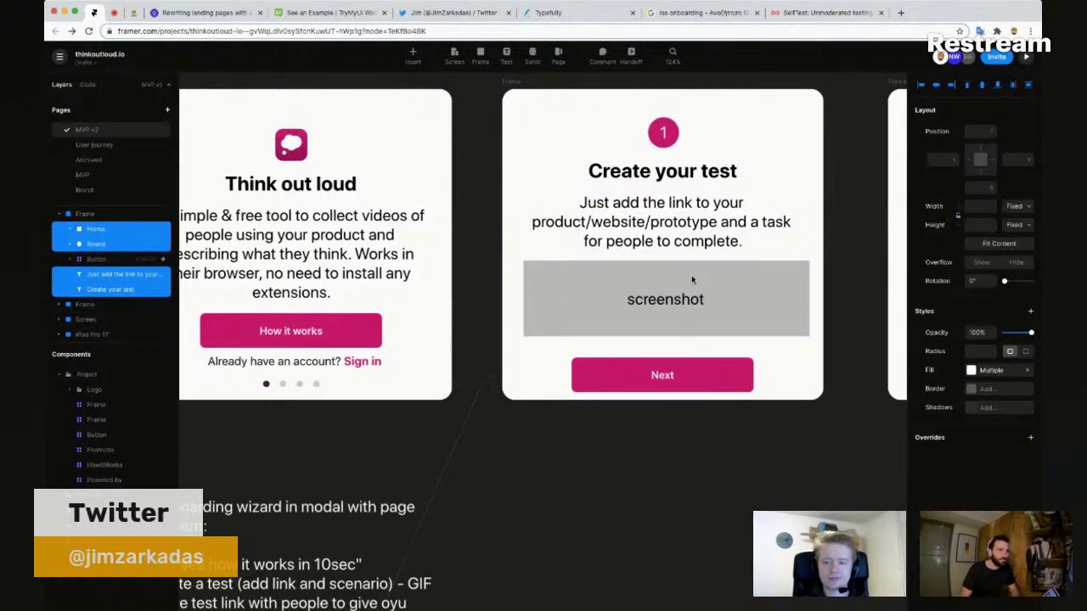
Step: Move the "Next" button in the "Create your test" card up to vertical position 401 and paste the dot row beneath it at 467
click(679, 375)
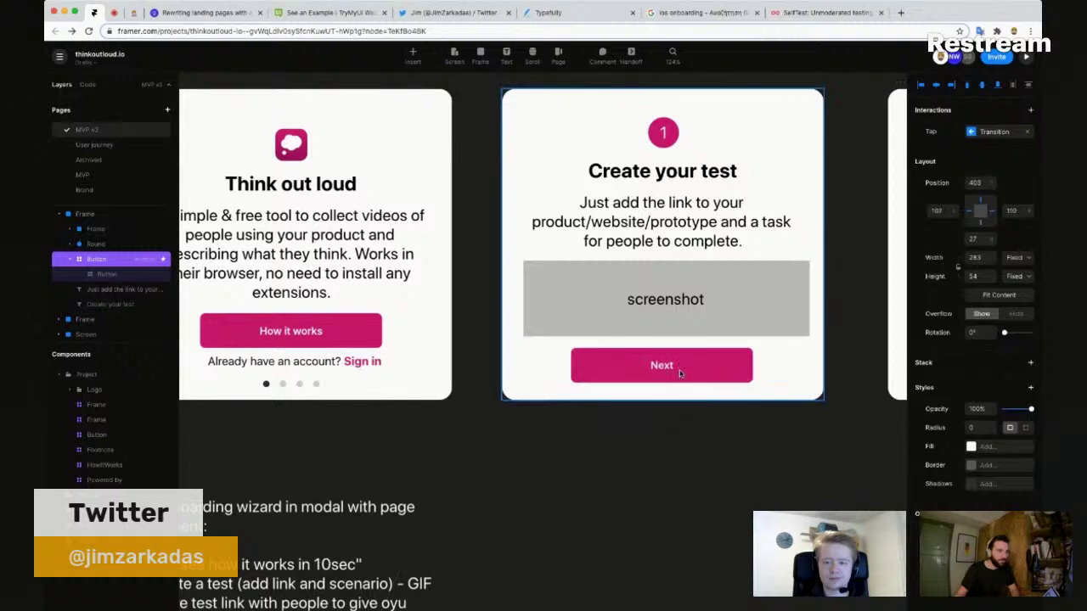
drag(679, 373, 679, 372)
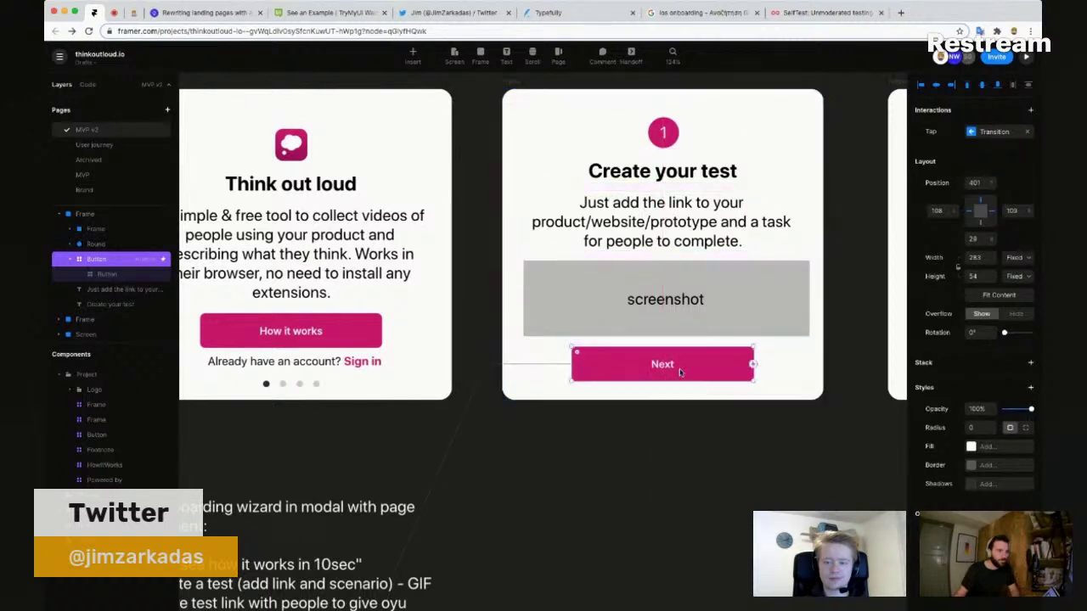
key(ctrl+v)
drag(544, 346, 674, 395)
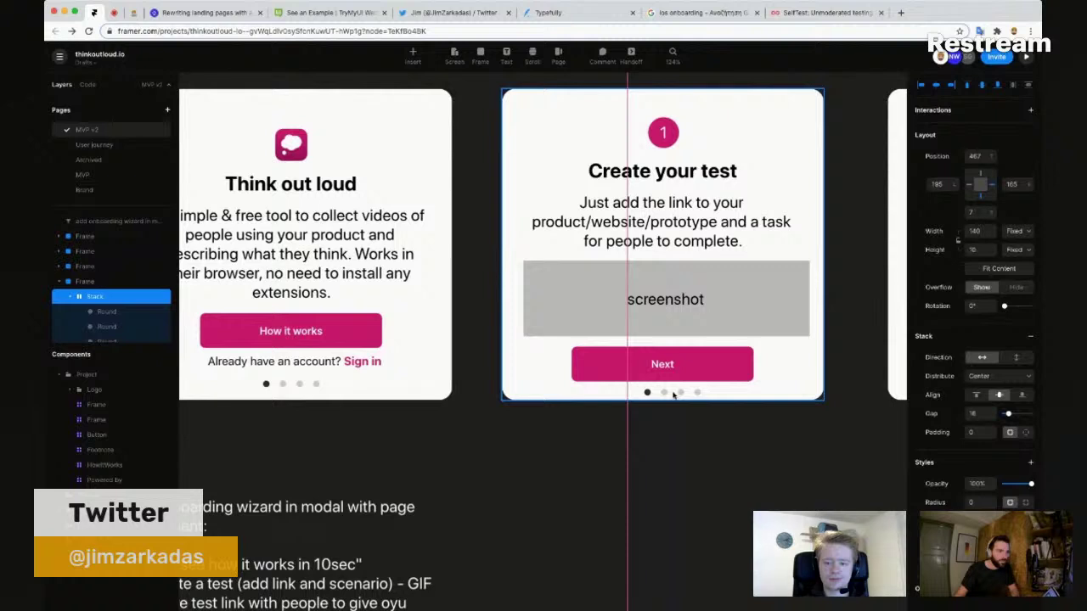
Step: Increase the "Create your test" card's height to 512 and move the screenshot placeholder back above the "Next" button at vertical position 285
click(575, 188)
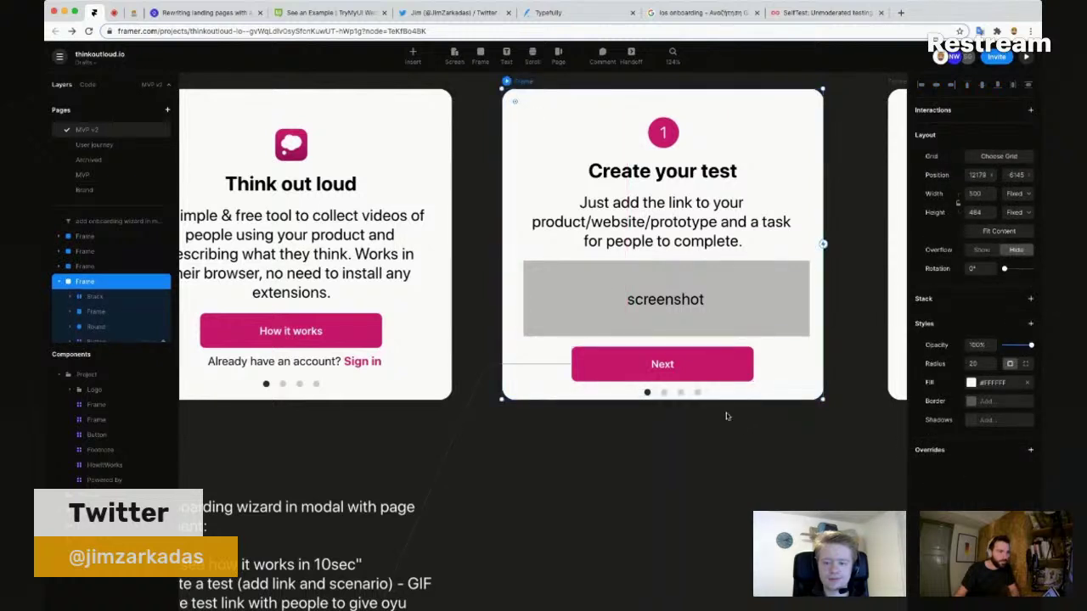
drag(731, 402, 732, 418)
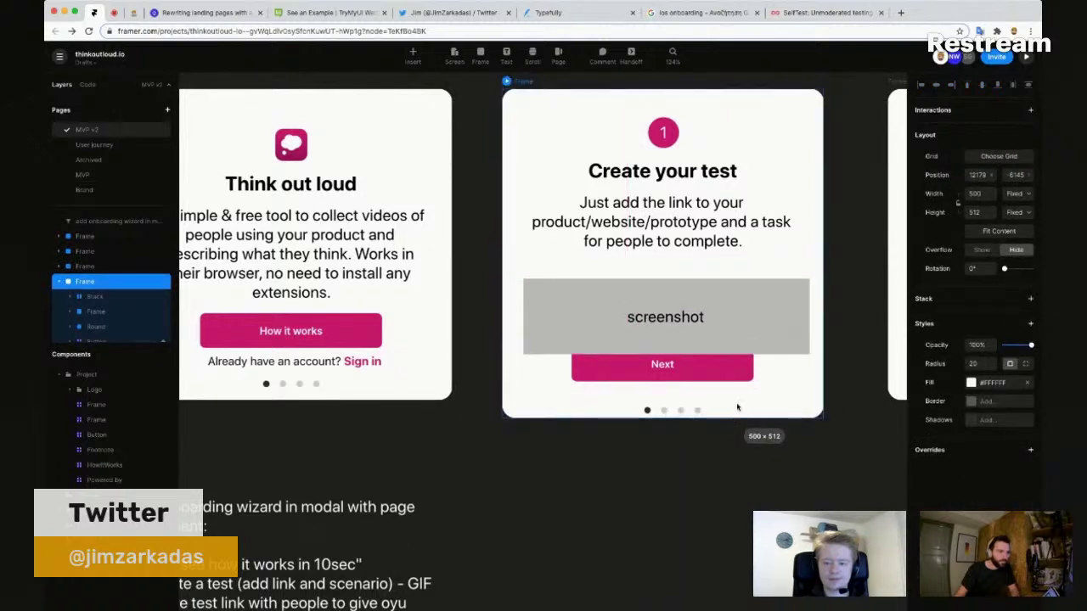
click(773, 331)
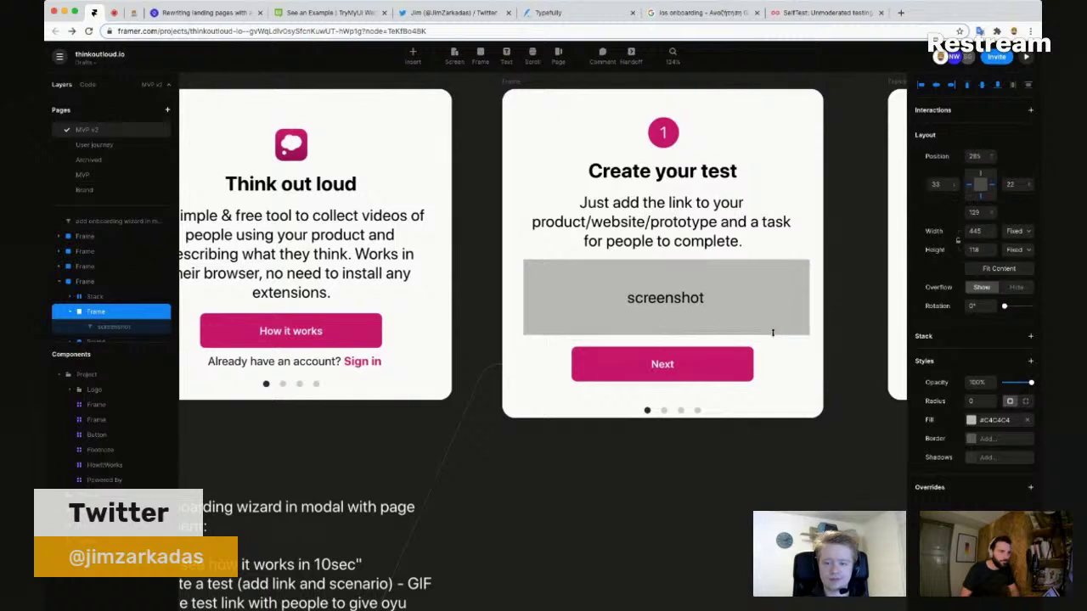
Step: Recolour the "Create your test" card's dots, giving the second dot the fill #333333 and the first dot #C4C4C4
click(663, 410)
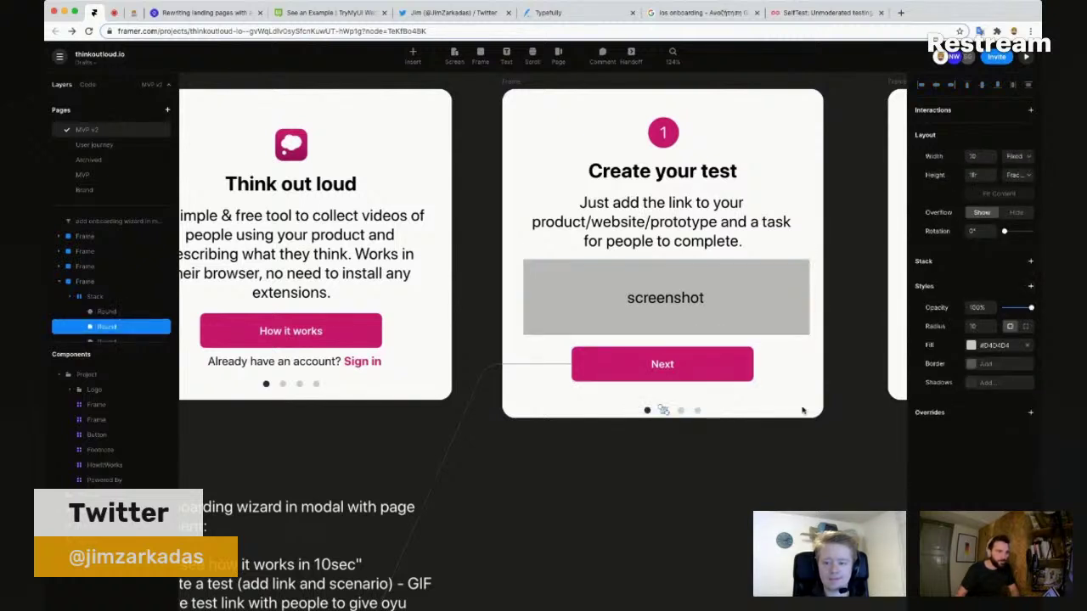
click(973, 345)
text(333333)
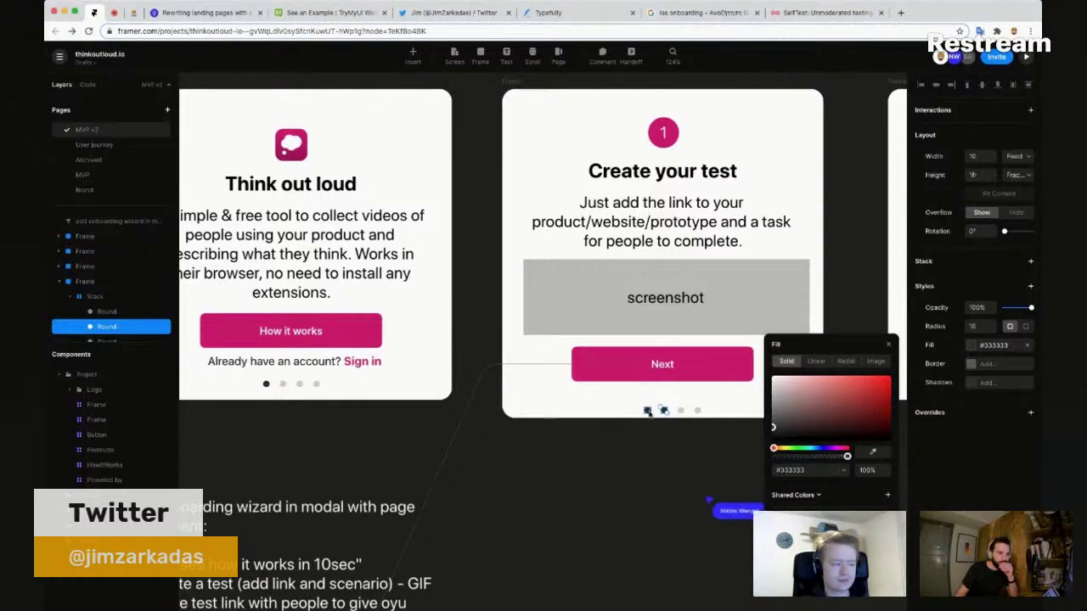
click(647, 410)
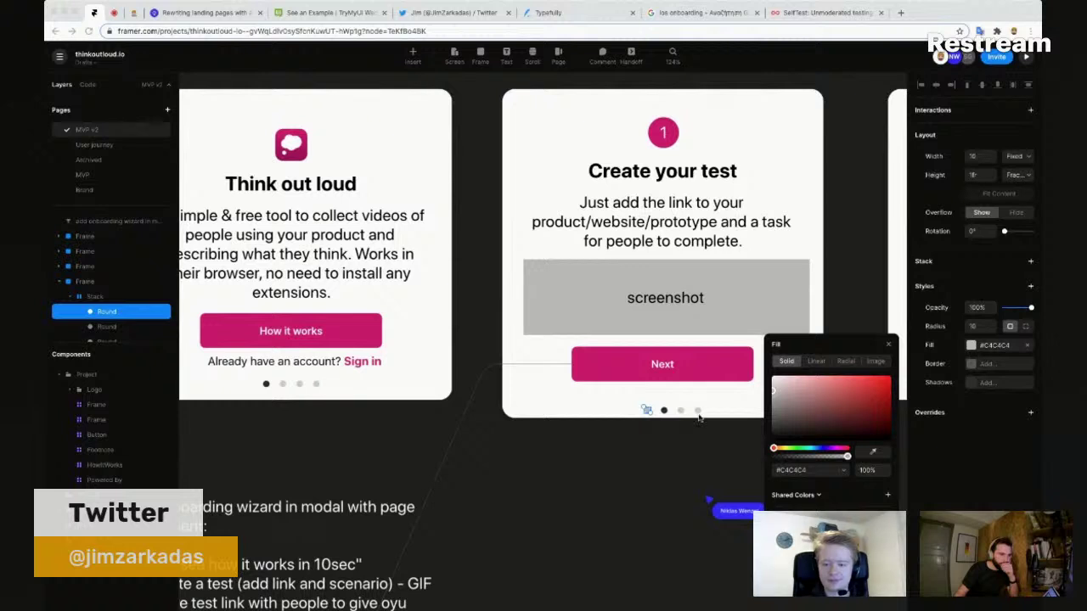
click(688, 443)
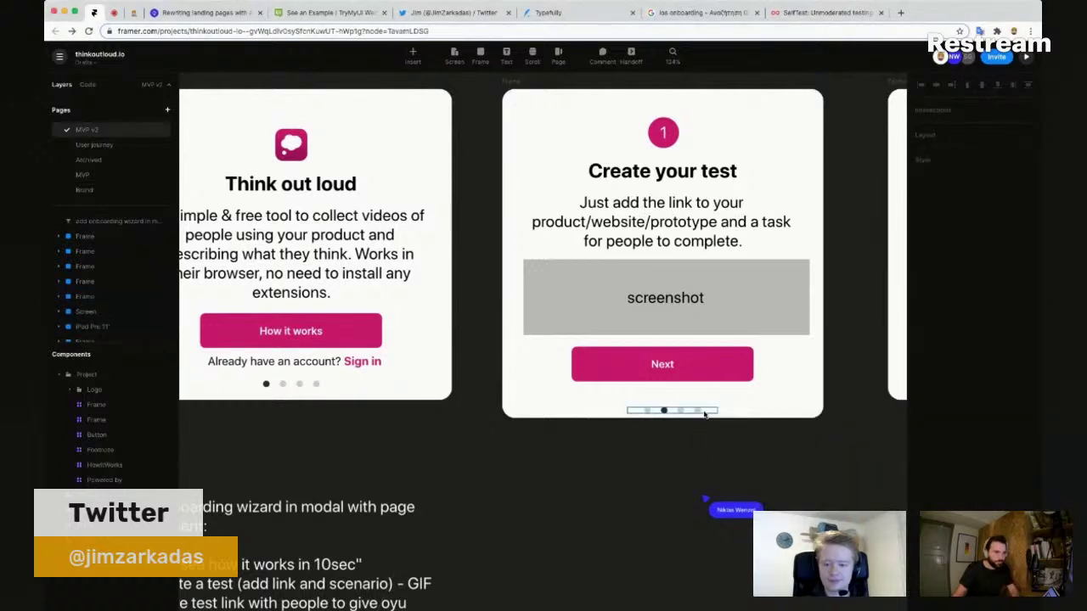
Step: Move the dot row up to vertical position 485 and centre it and the "Next" button horizontally in the "Create your test" card
click(706, 413)
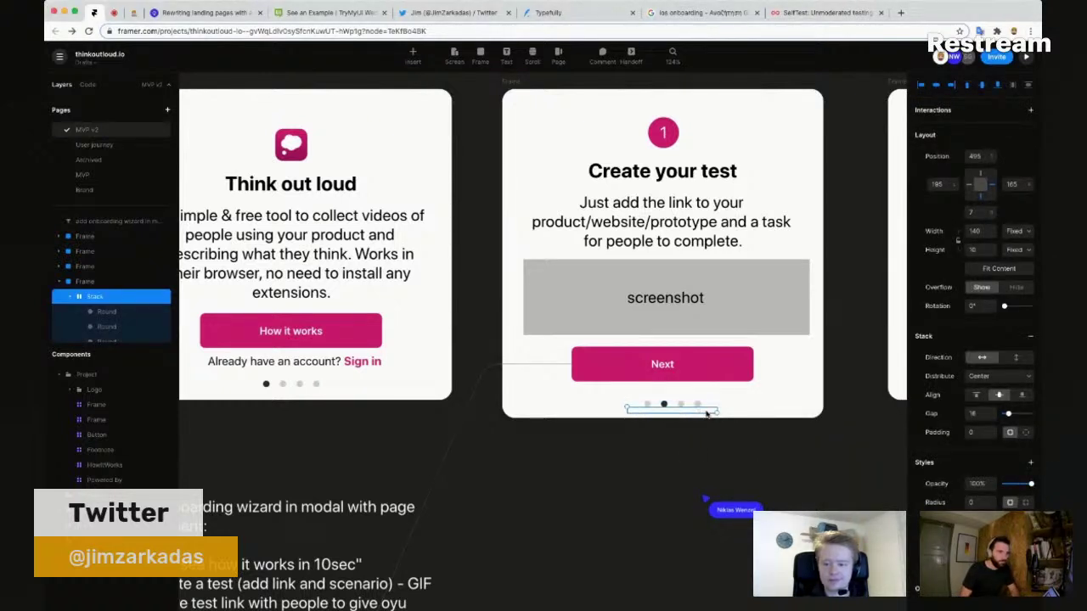
click(711, 381)
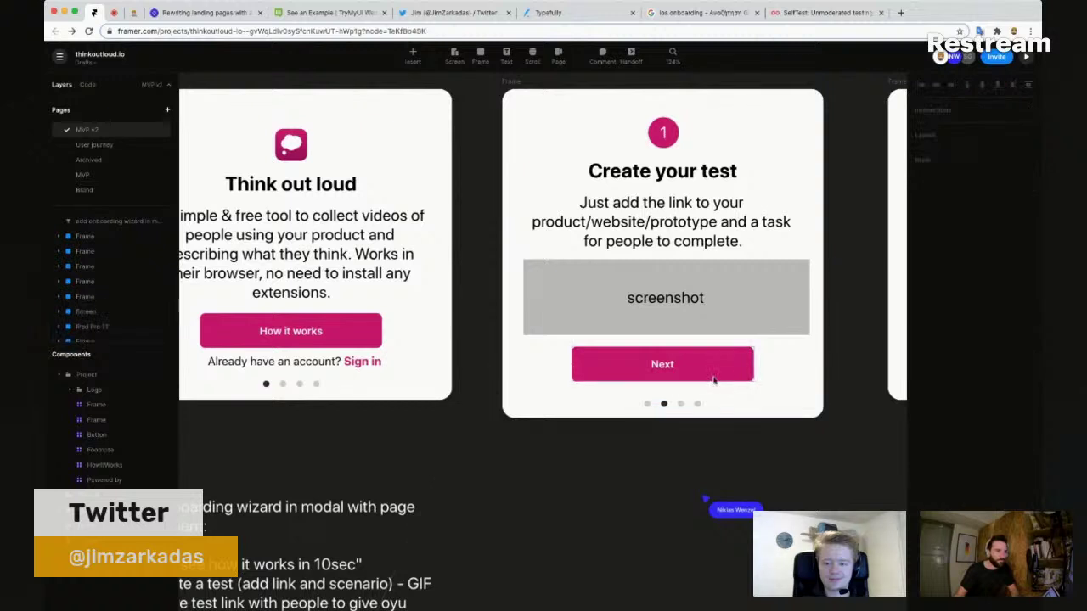
click(713, 379)
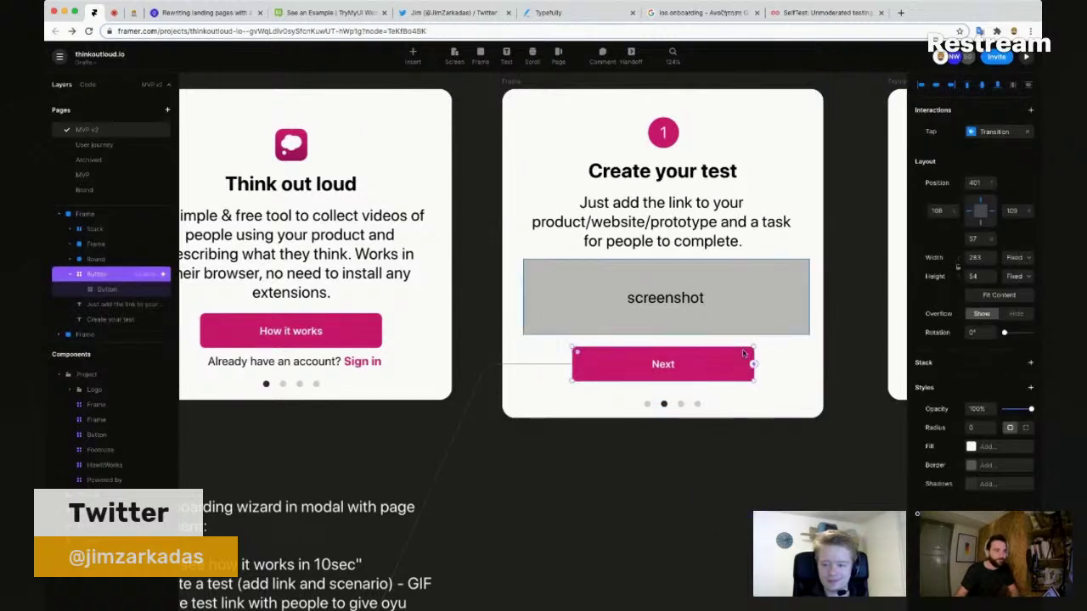
click(666, 404)
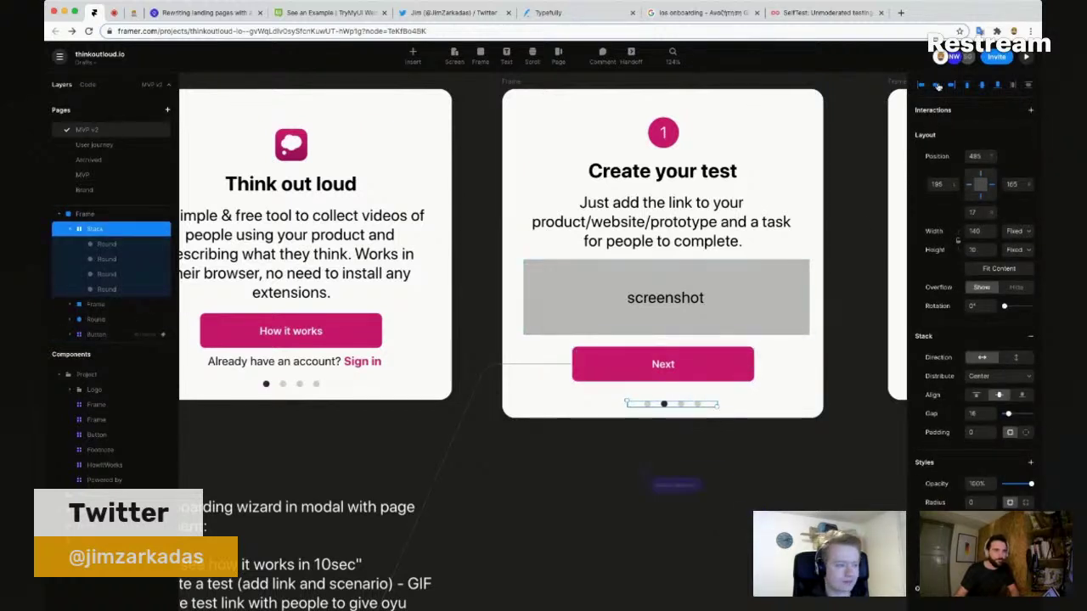
click(839, 438)
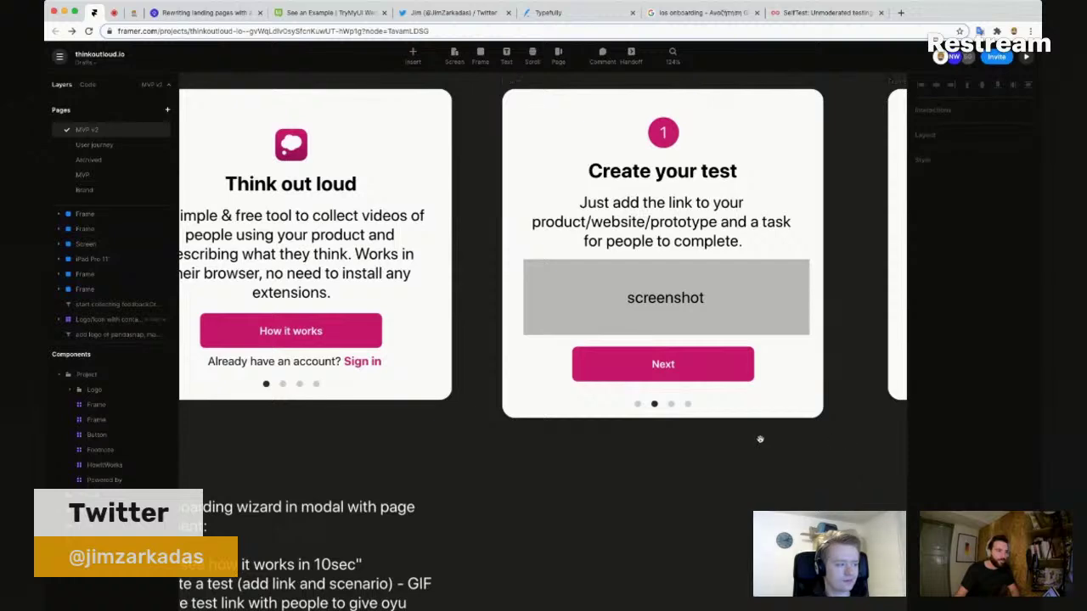
Step: Copy the dot row from the "Create your test" card and paste it into the "Share your link" card
scroll(696, 442, right, 5)
scroll(633, 446, up, 2)
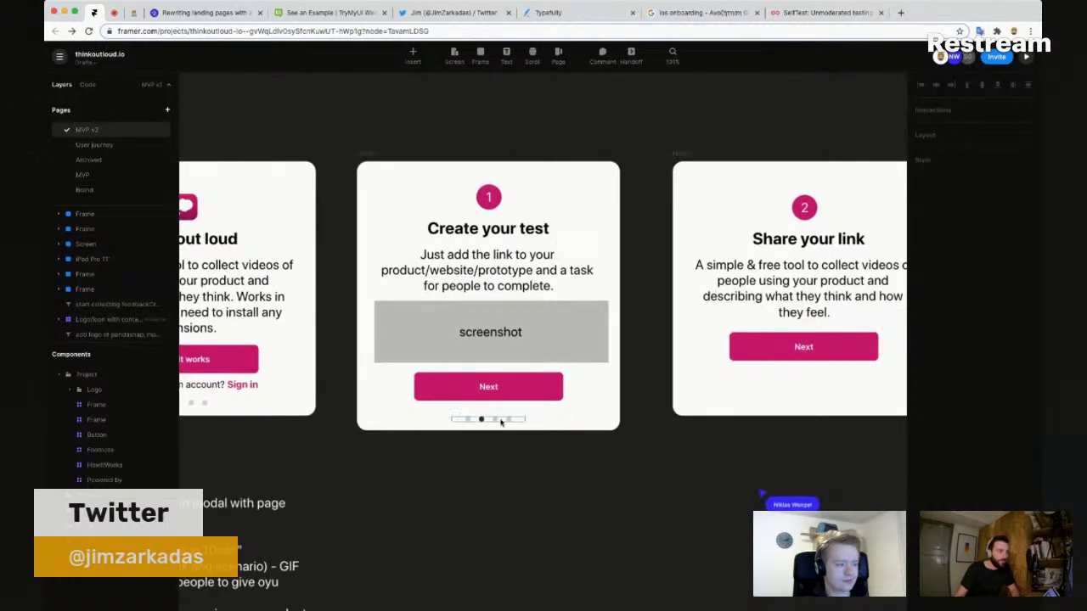
click(501, 422)
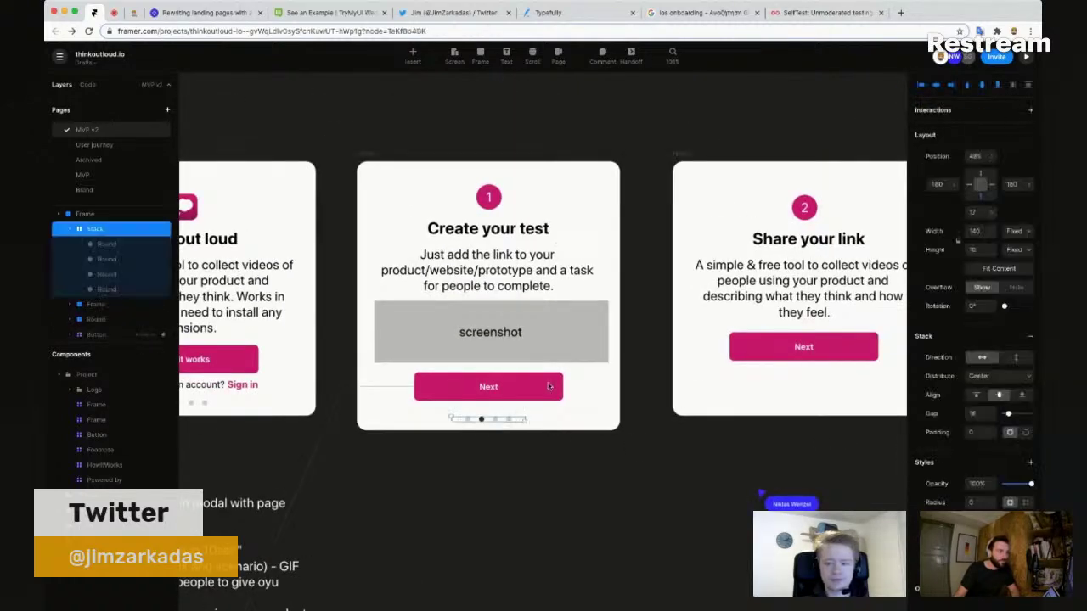
click(686, 158)
key(Return)
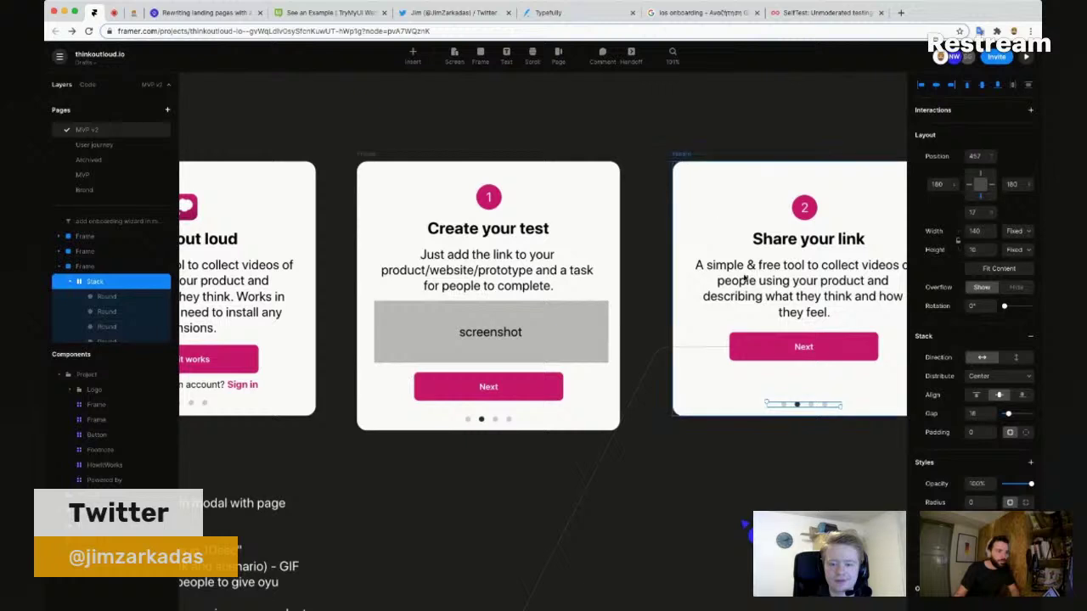
click(796, 405)
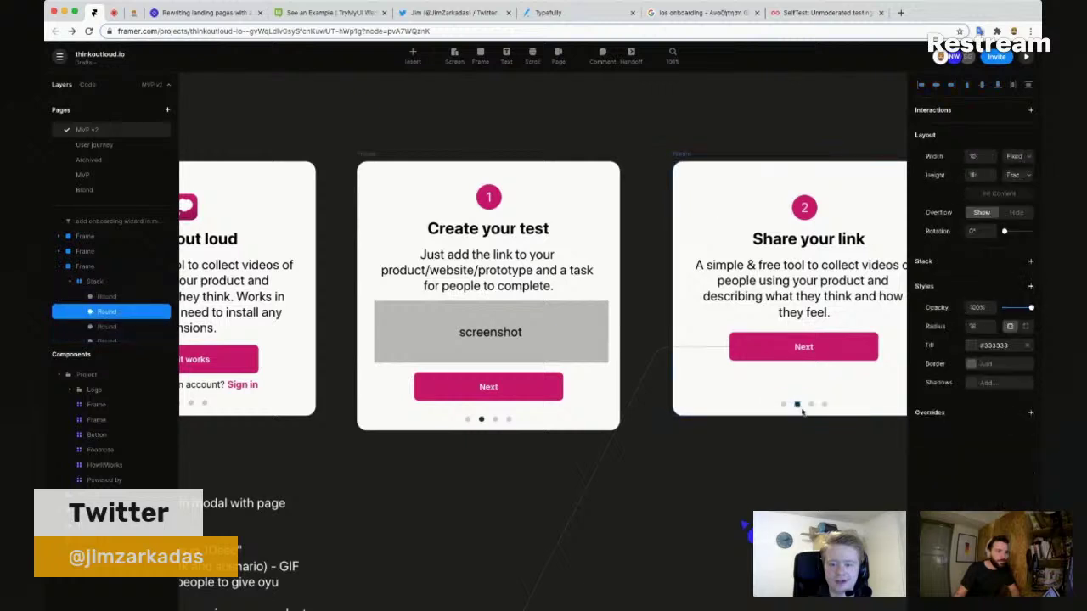
click(969, 345)
key(Escape)
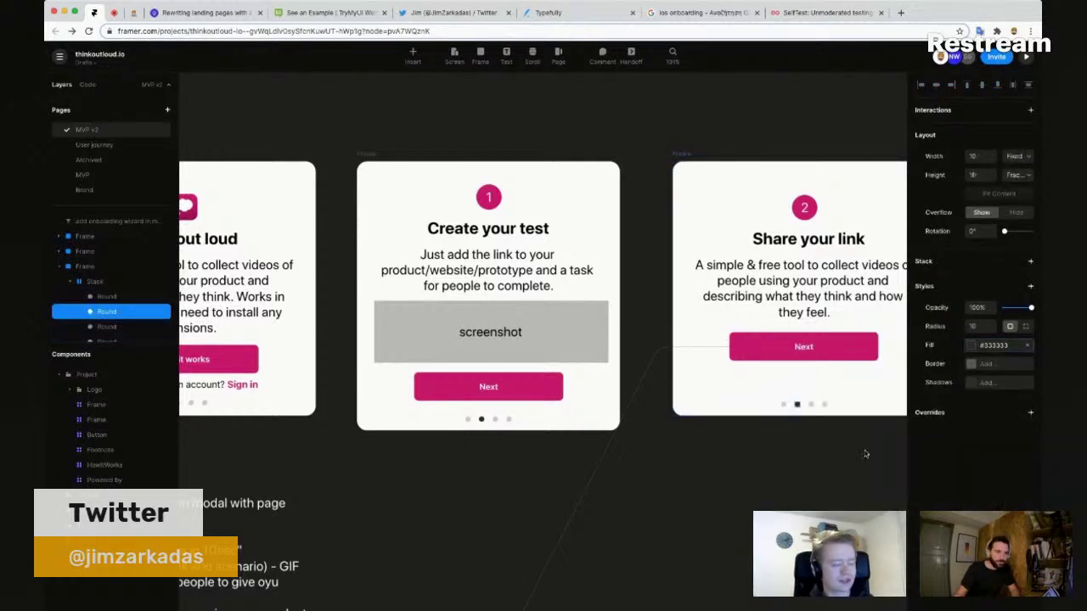
Step: Reorder the dots in the "Share your link" card so the dark dot is third in the row
click(810, 405)
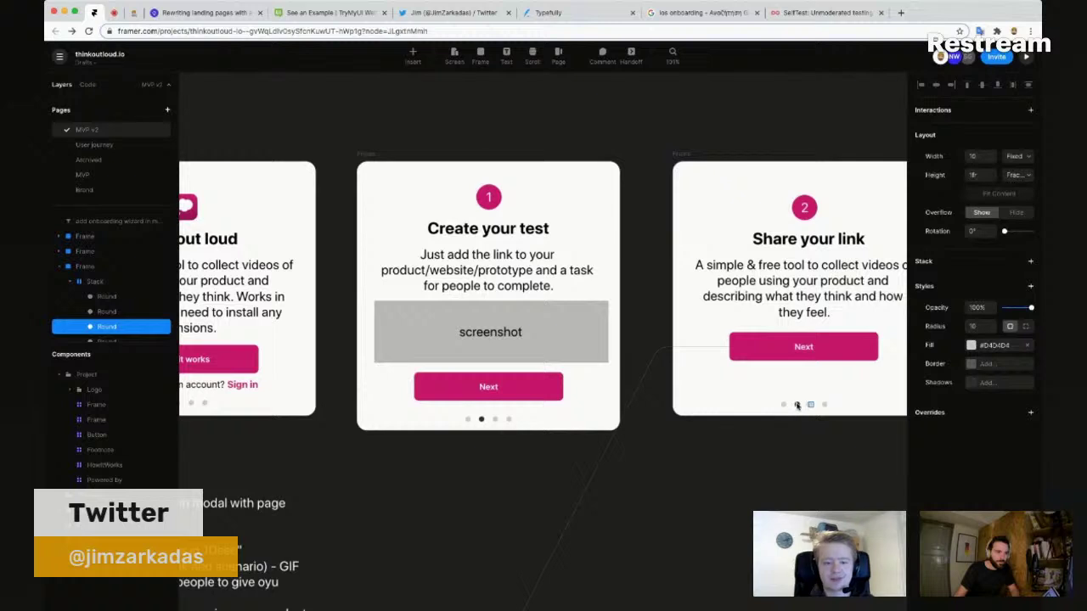
drag(810, 405, 797, 406)
click(814, 433)
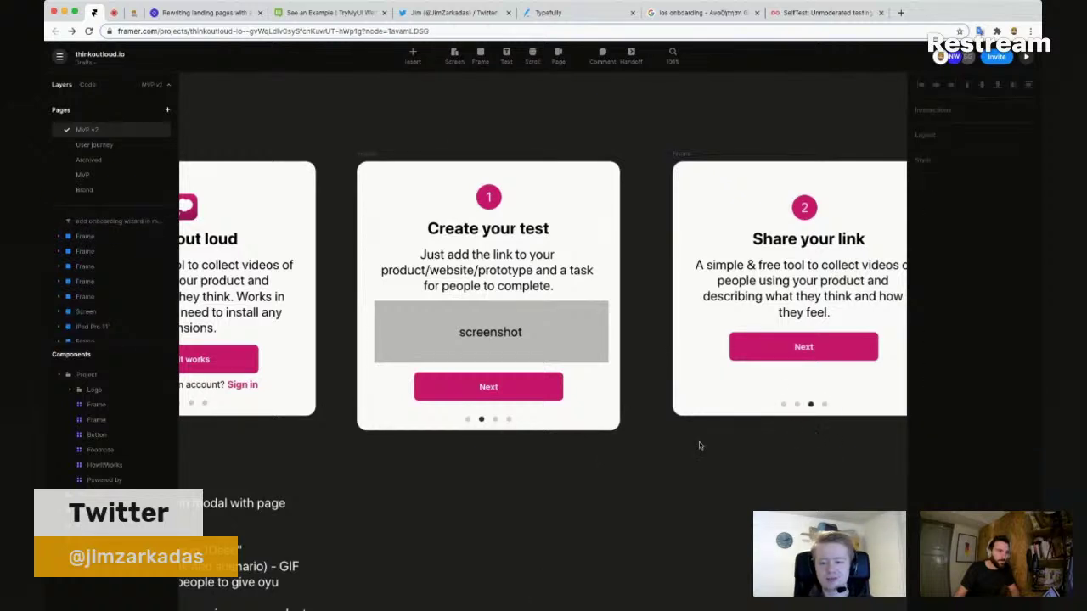
Step: Review the onboarding cards side by side, comparing their content and dot rows from "Think out loud" to the third step
drag(512, 450, 515, 449)
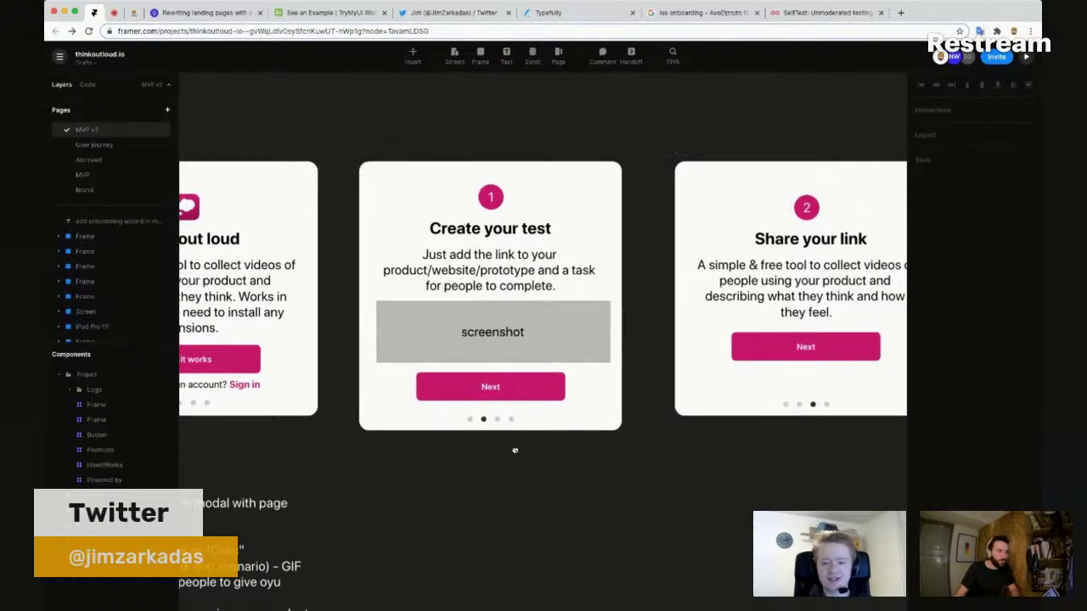
scroll(514, 450, left, 2)
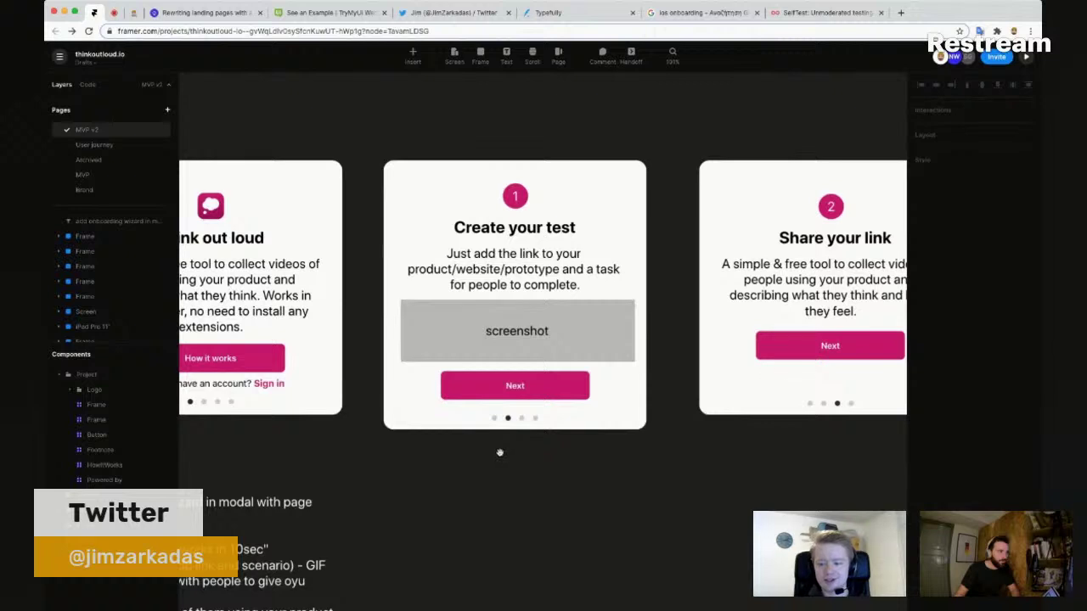
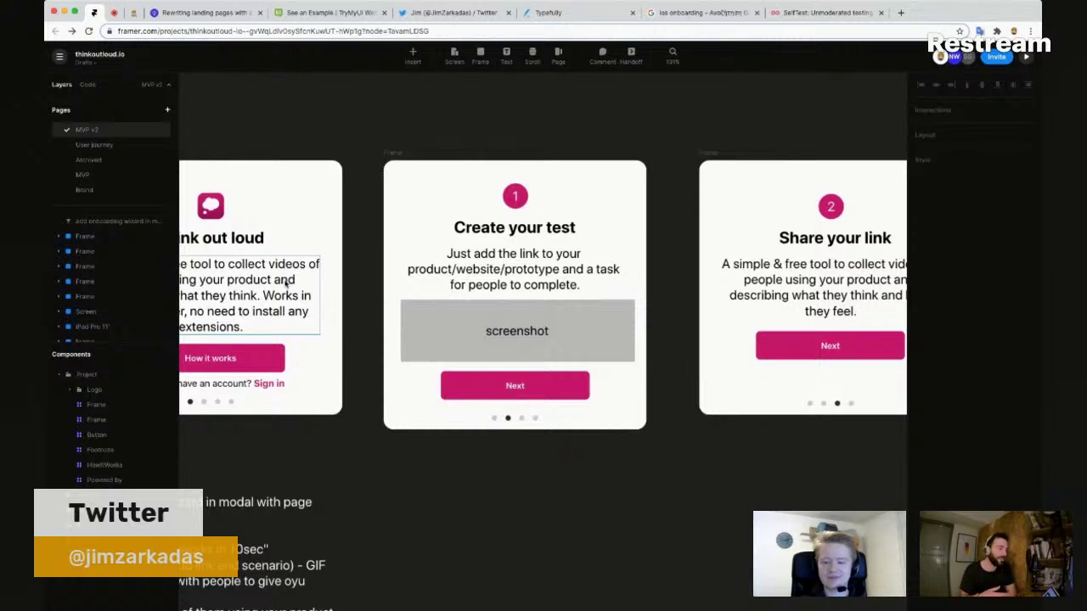
scroll(389, 246, left, 3)
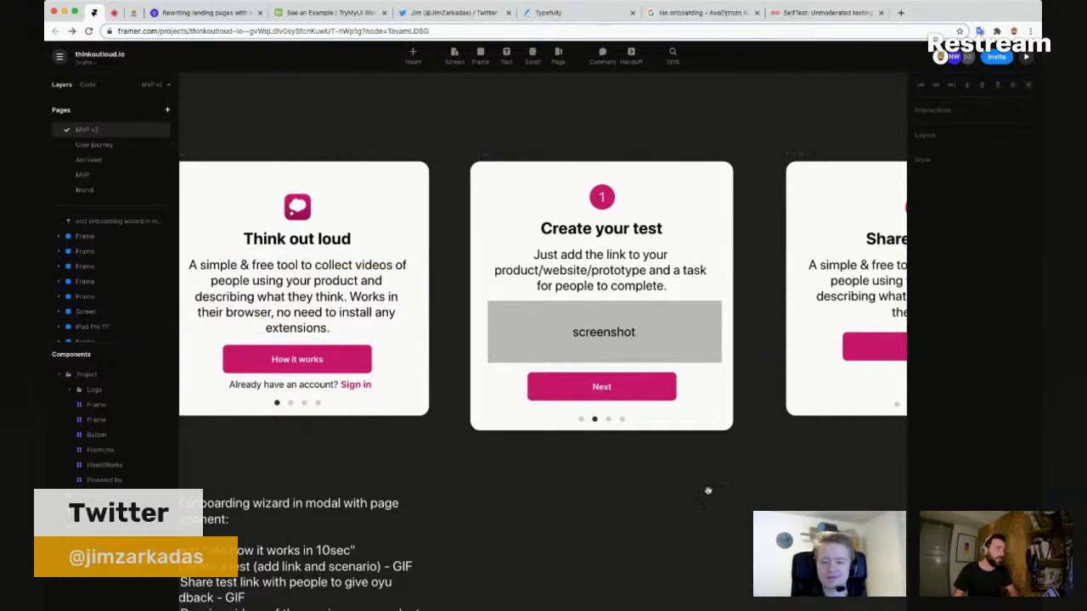
scroll(708, 491, right, 5)
scroll(481, 360, down, 2)
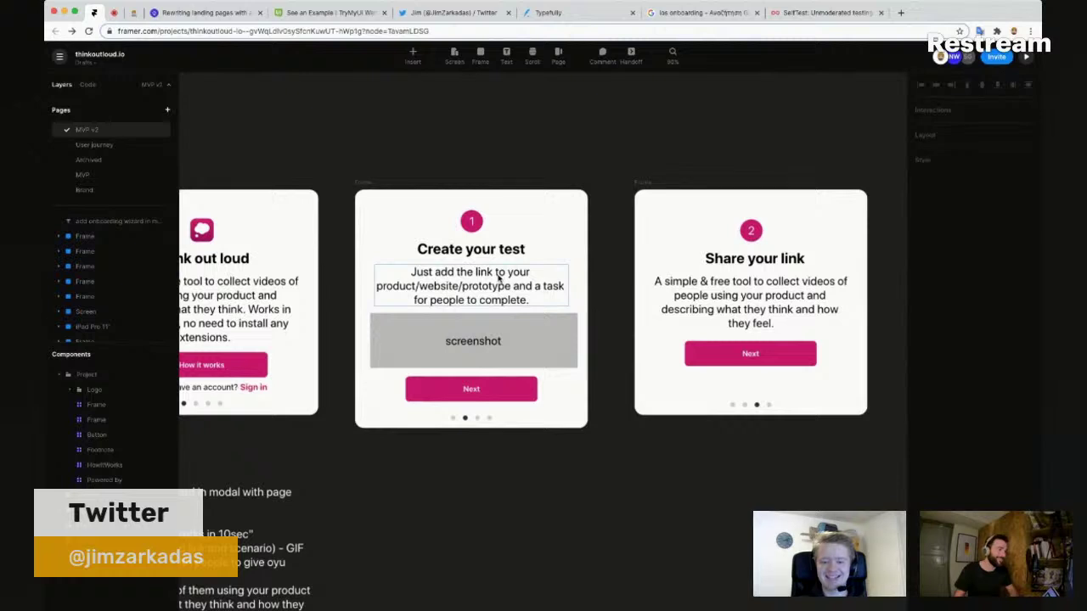
scroll(496, 255, down, 3)
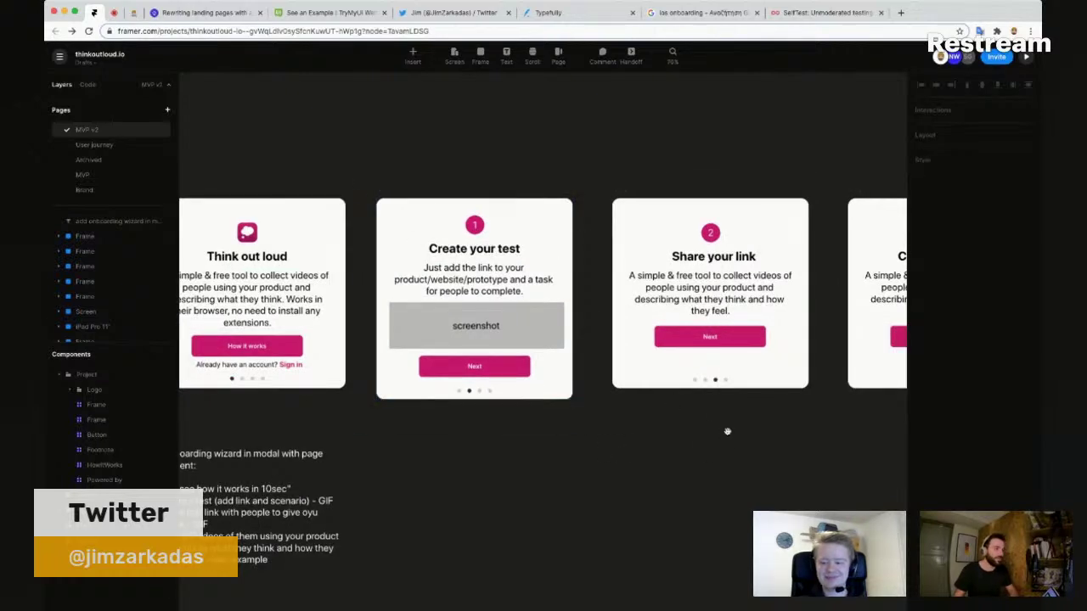
drag(727, 431, 679, 433)
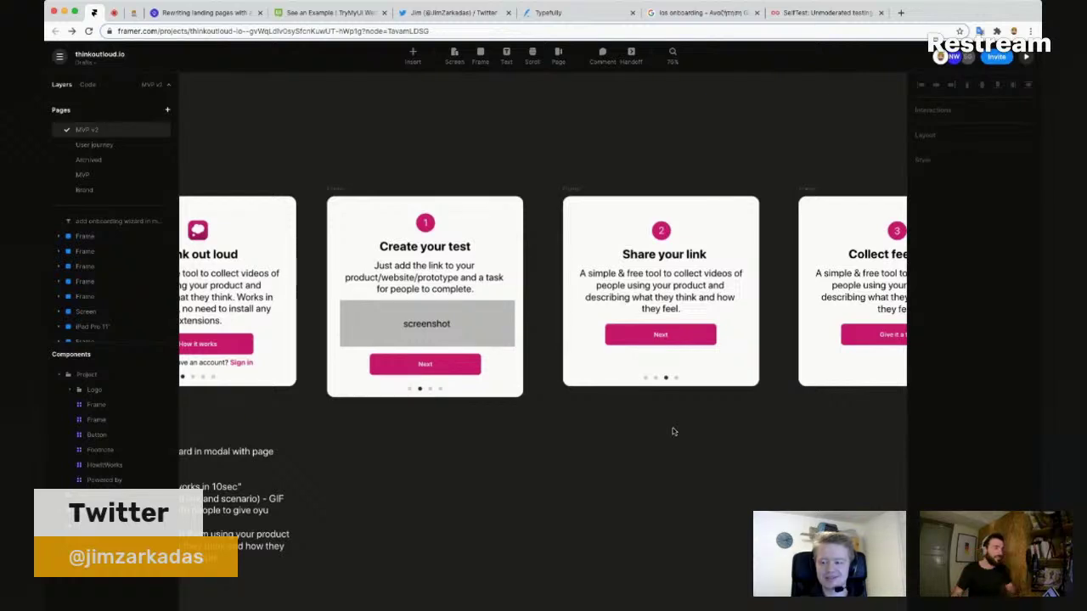
scroll(724, 362, down, 2)
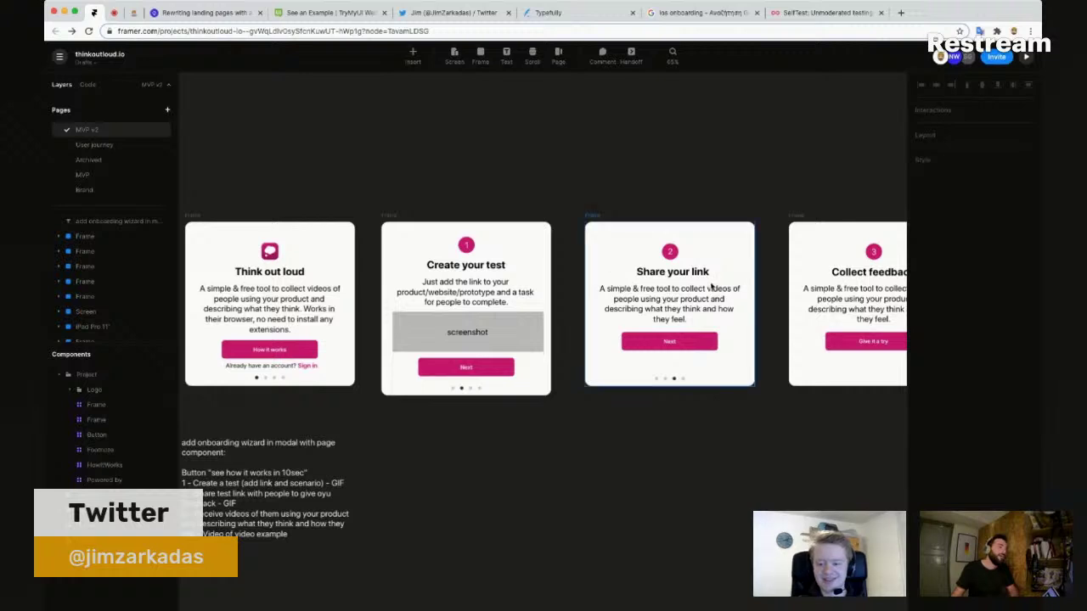
Step: Move the "Next" button in the "Share your link" card down to vertical position 395, just above the dots
scroll(684, 298, up, 2)
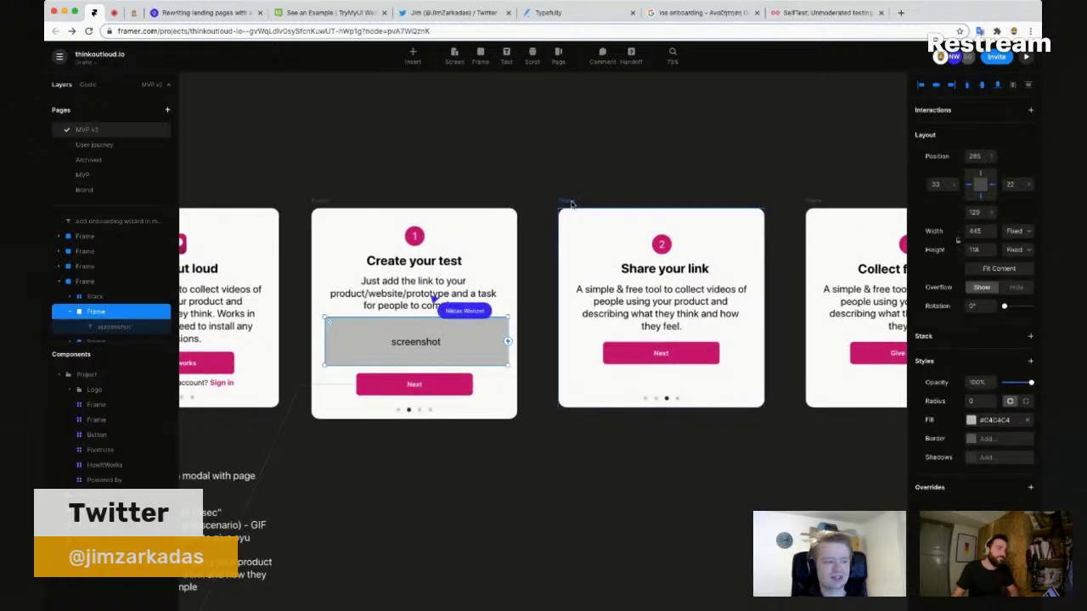
click(683, 358)
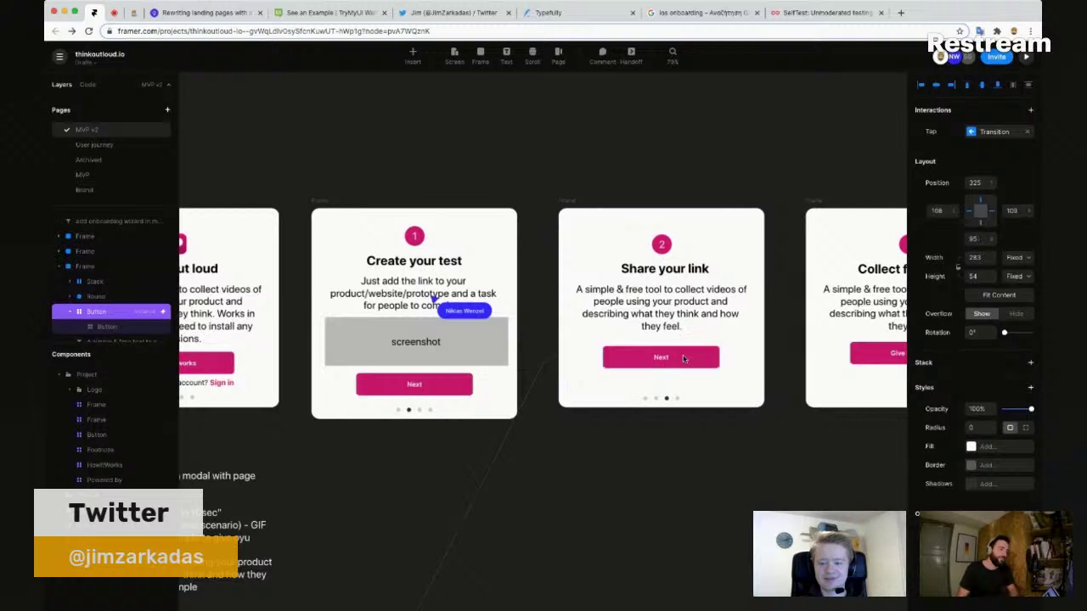
key(shift+Down)
key(shift+Down)
key(shift+Down)
key(shift+Down)
key(shift+Down)
key(shift+Down)
key(shift+Down)
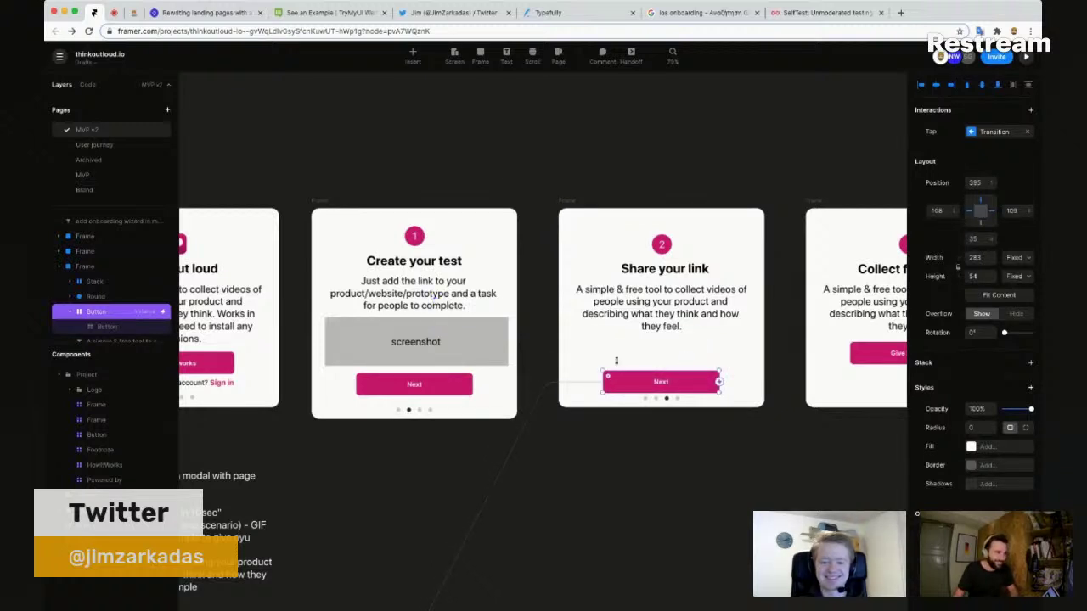
Step: Extend the "Share your link" card downward to match the "Create your test" card's height and move its "Next" button to vertical position 404
click(574, 201)
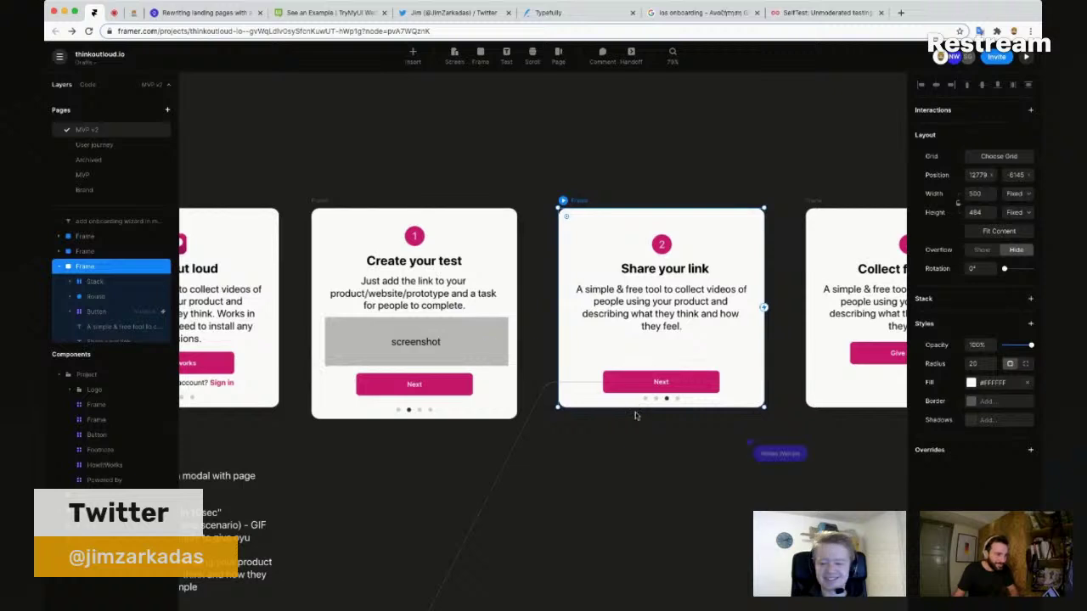
drag(635, 415, 635, 417)
click(647, 384)
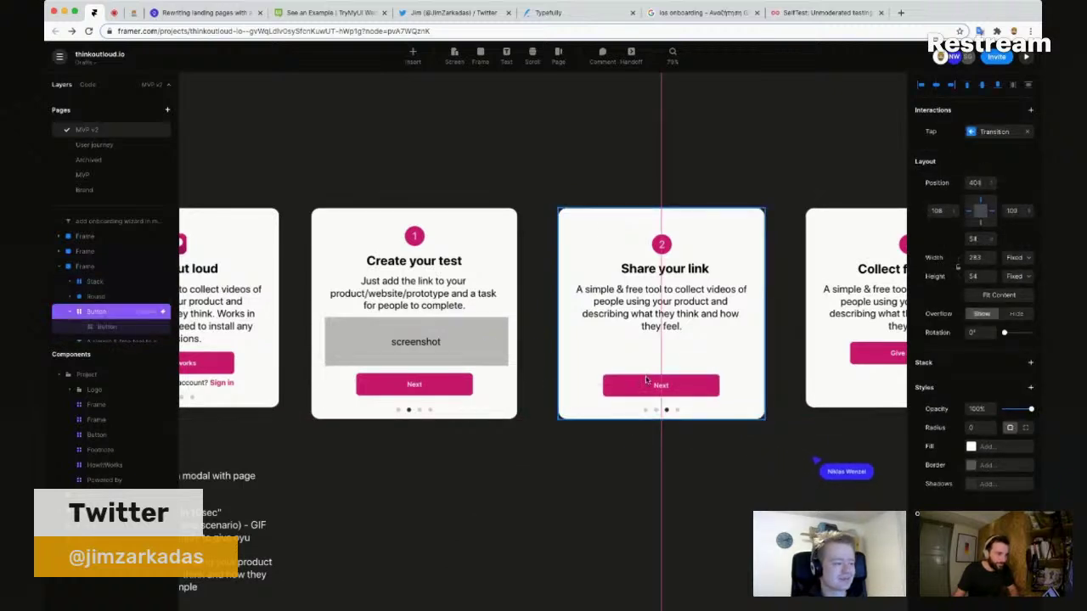
Step: Paste the grey screenshot placeholder into the "Share your link" card, between the description and the "Next" button
click(564, 202)
key(super+p)
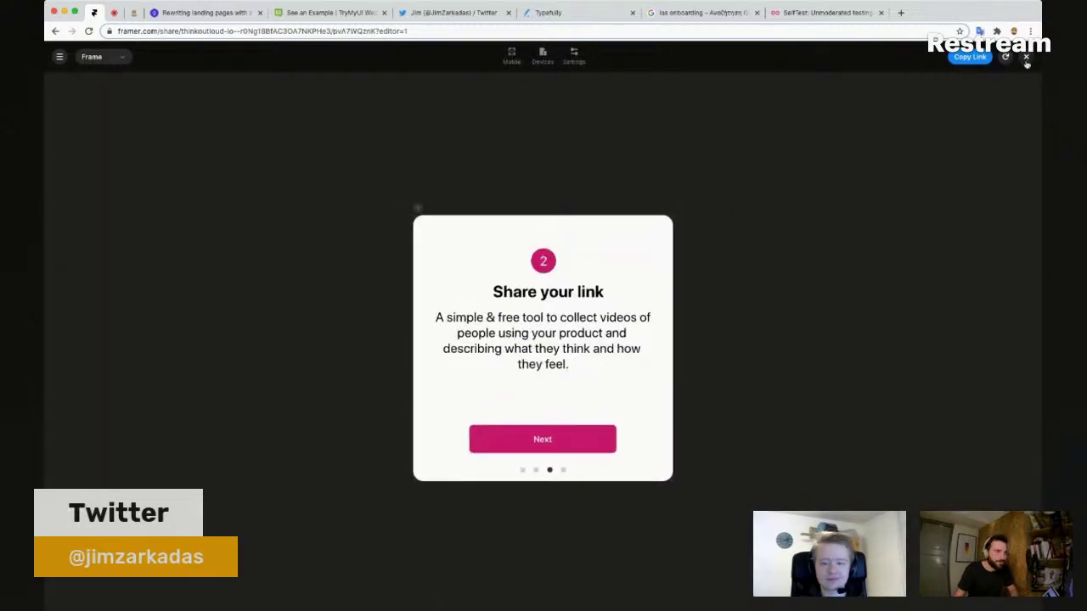
key(Escape)
key(super+v)
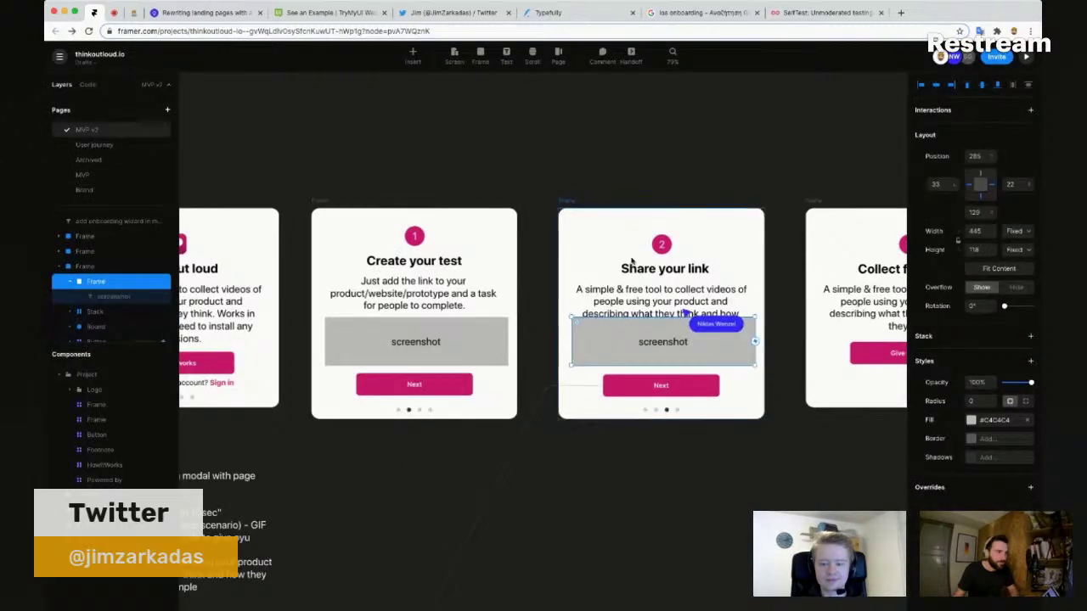
Step: Move the number circle, heading and description of the "Share your link" card up together to line up with the "Create your test" card
click(662, 293)
shift+click(664, 268)
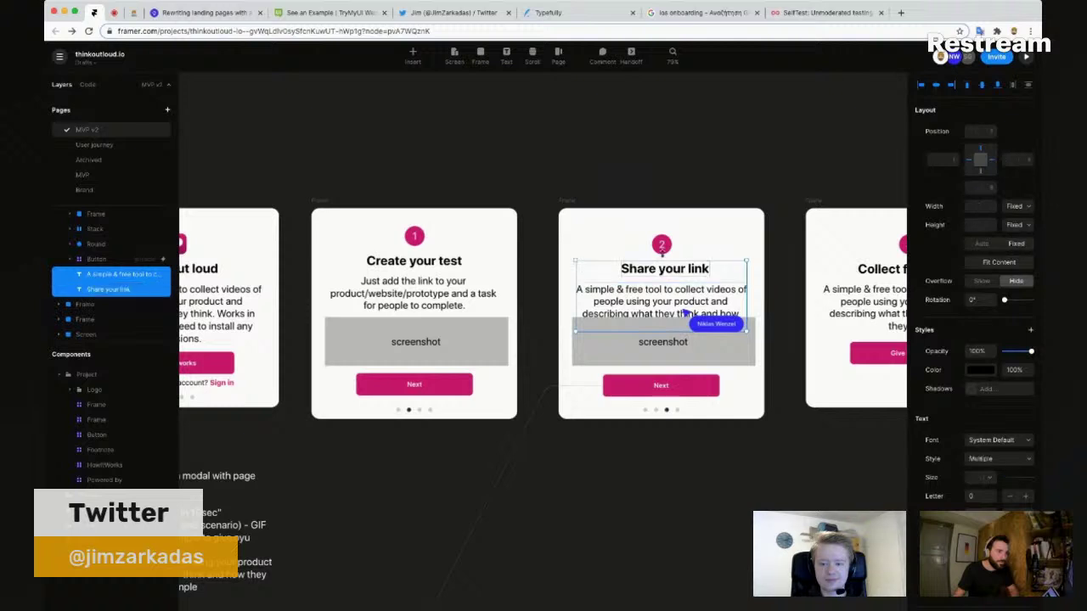
shift+click(666, 247)
key(shift+Up)
key(shift+Up)
key(shift+Up)
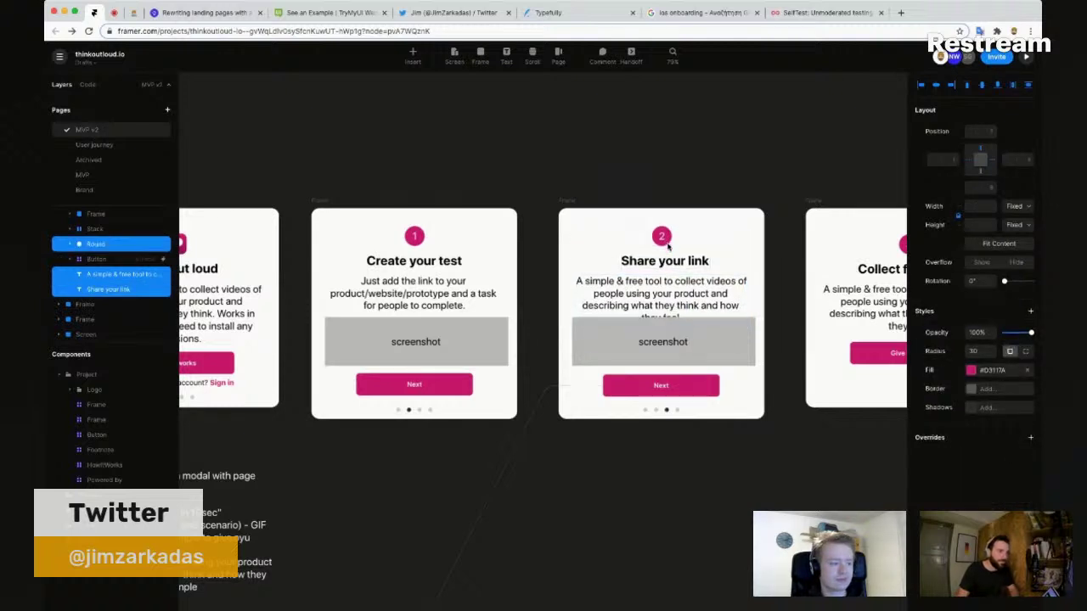
key(shift+Down)
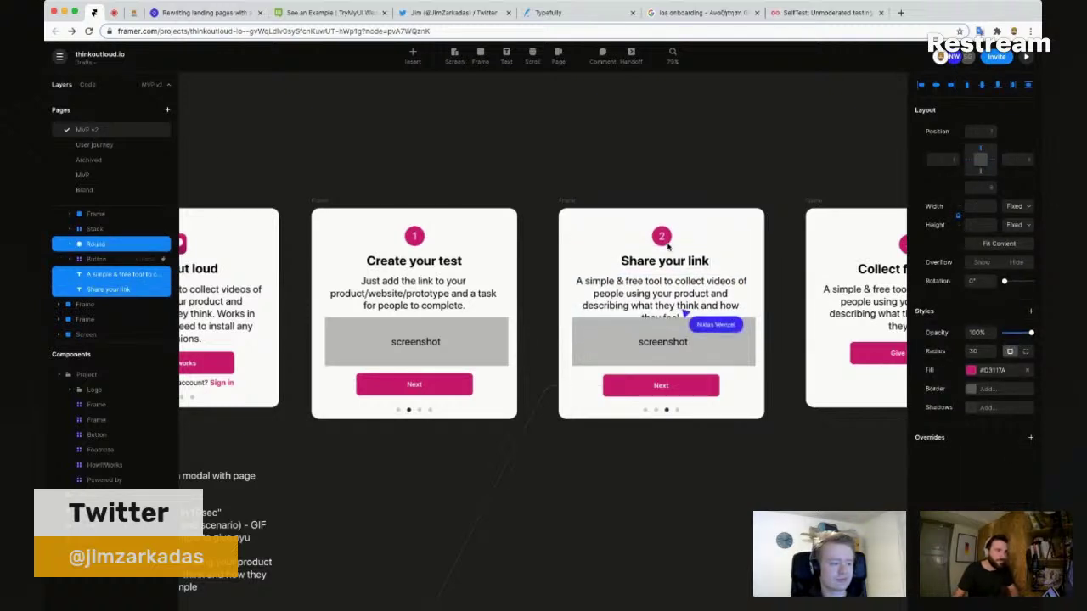
Step: Change the second step card's heading to "Share the link"
click(671, 259)
click(673, 262)
double_click(675, 261)
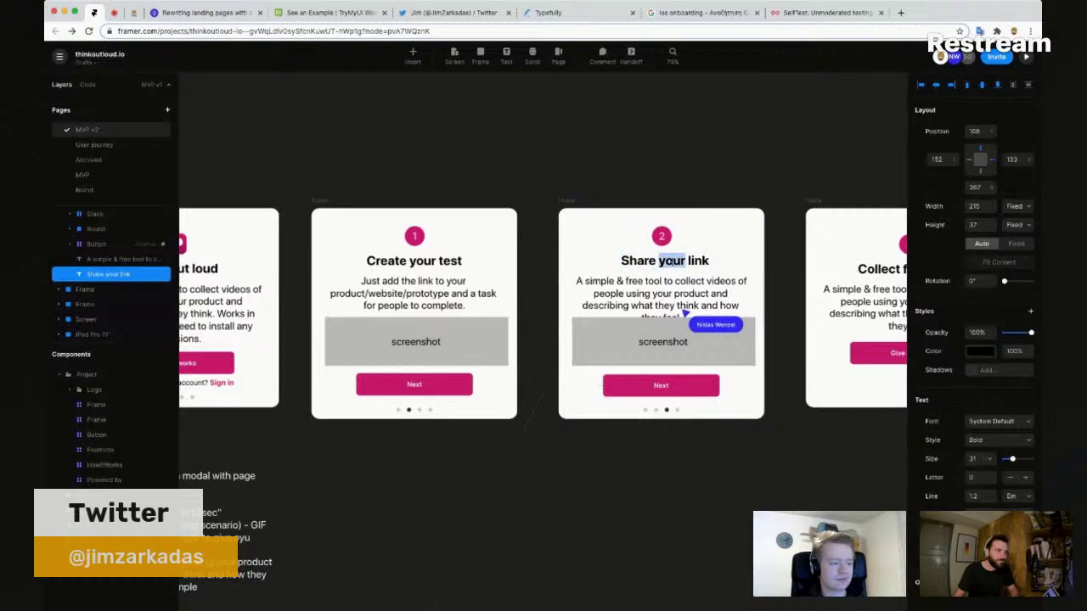
key(BackSpace)
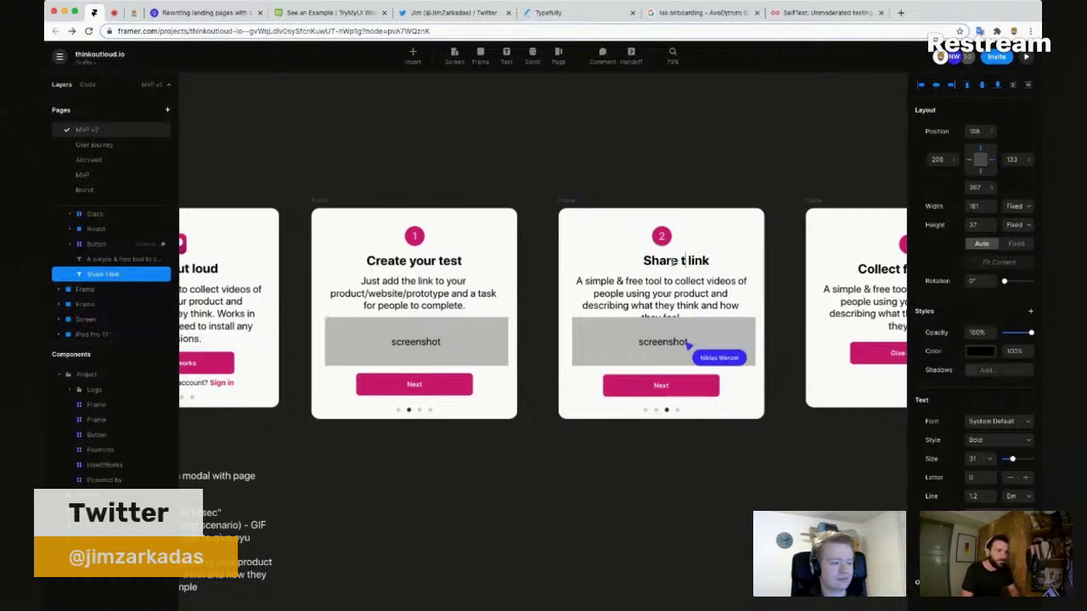
text(the)
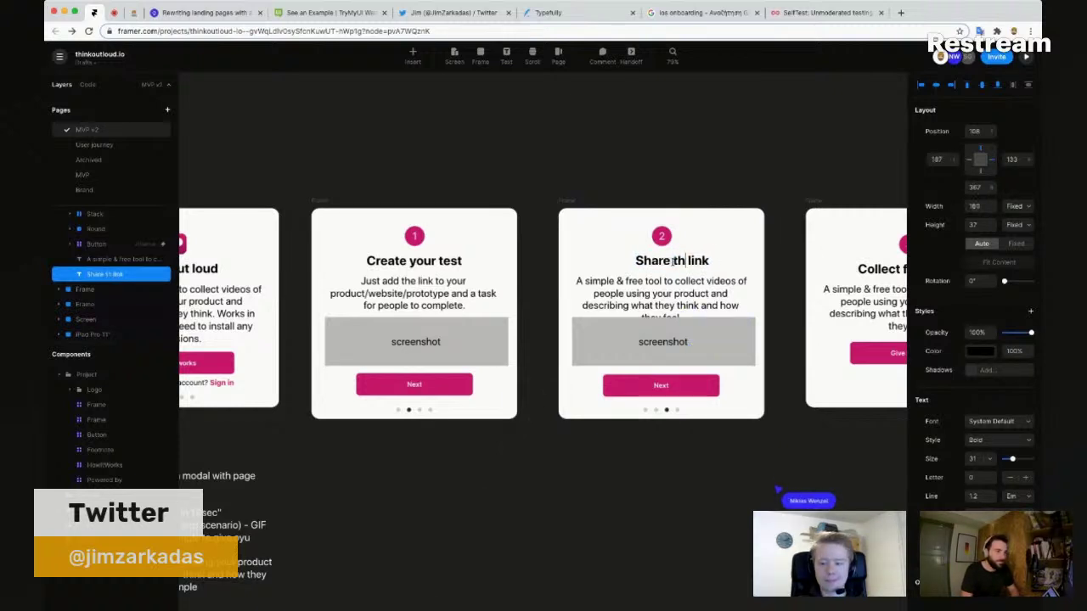
Step: Shorten the second step card's heading to "Share it" and centre it horizontally in the card
double_click(675, 261)
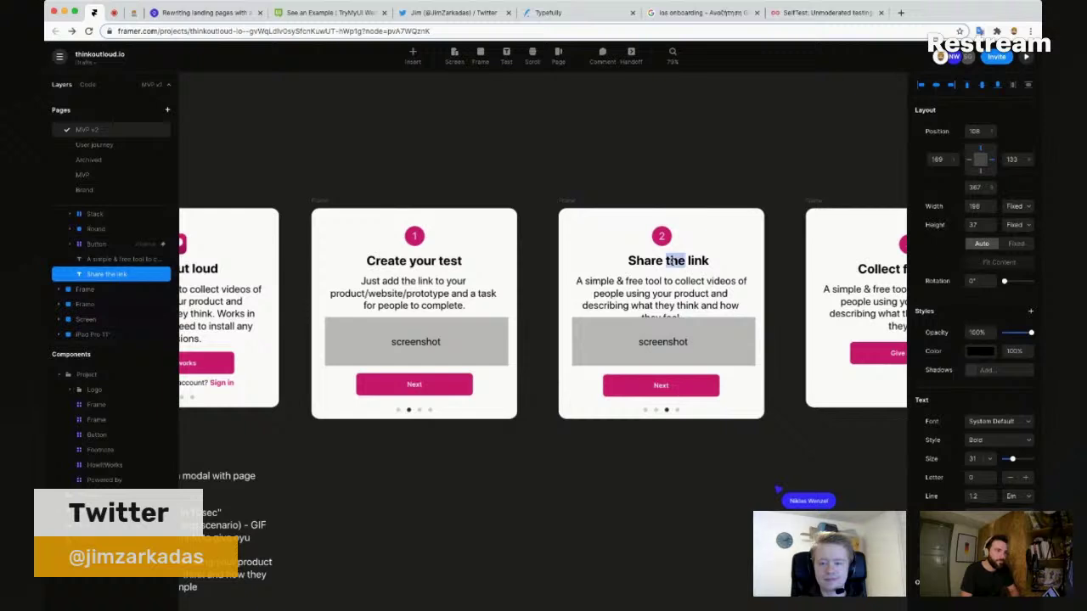
click(669, 262)
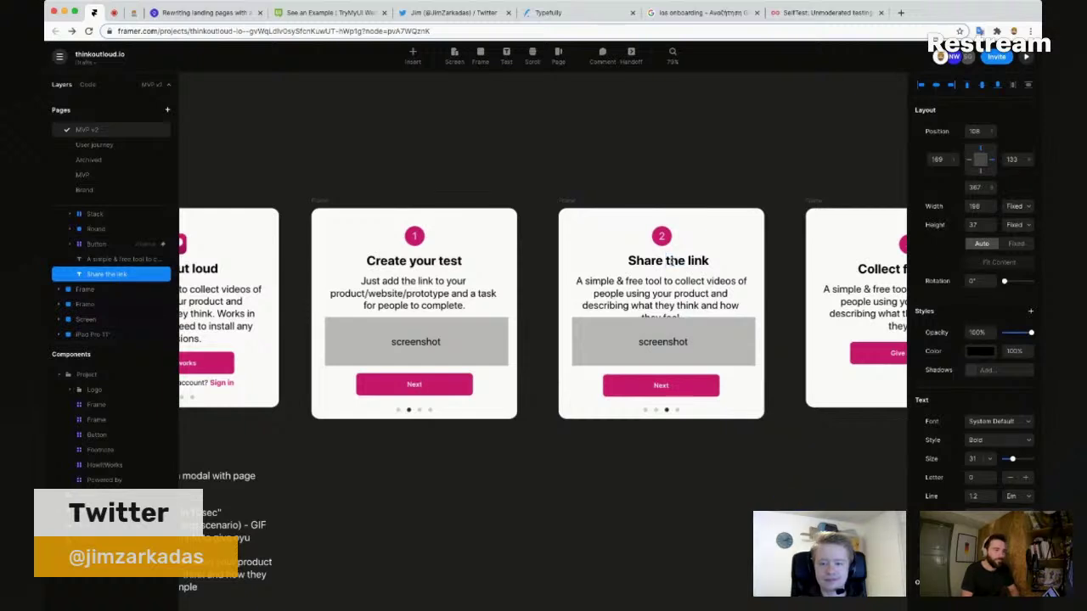
drag(671, 260, 710, 260)
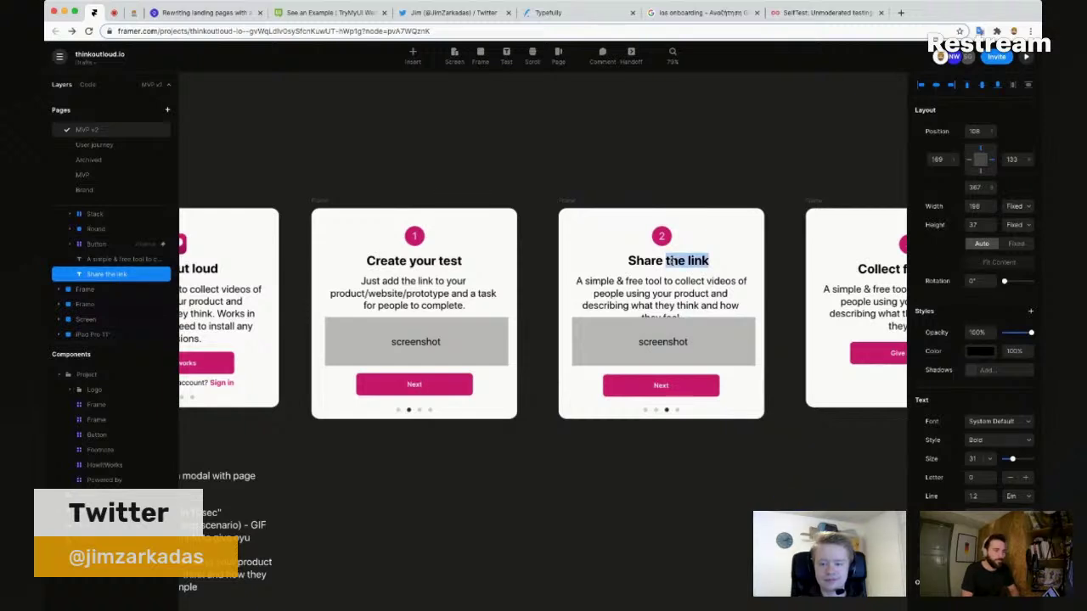
key(Right)
key(alt+shift+Left)
key(Left)
key(alt+shift+Left)
key(Left)
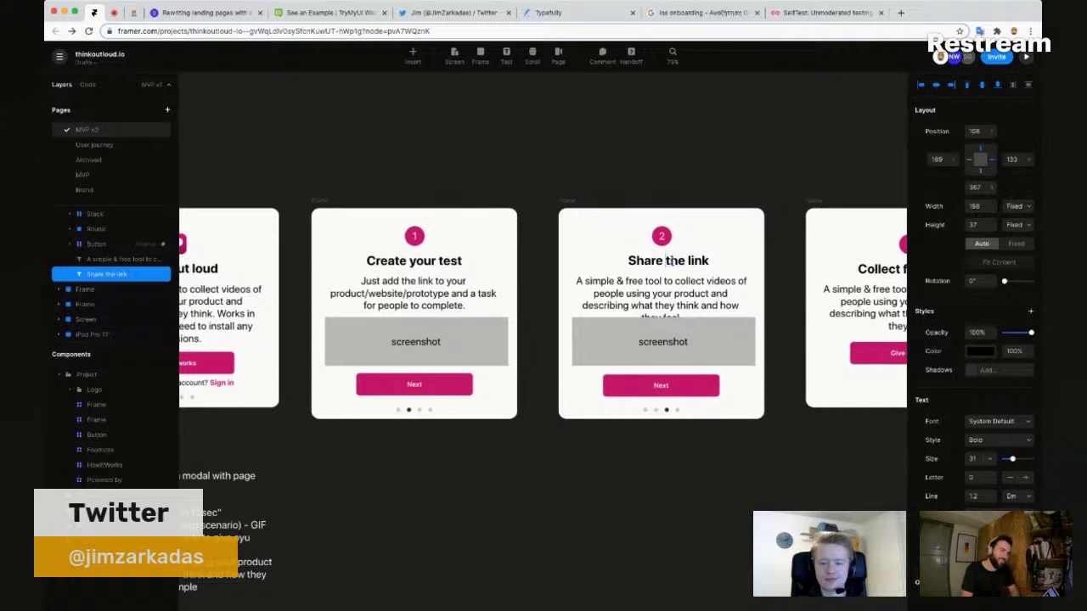
key(shift+End)
text(it)
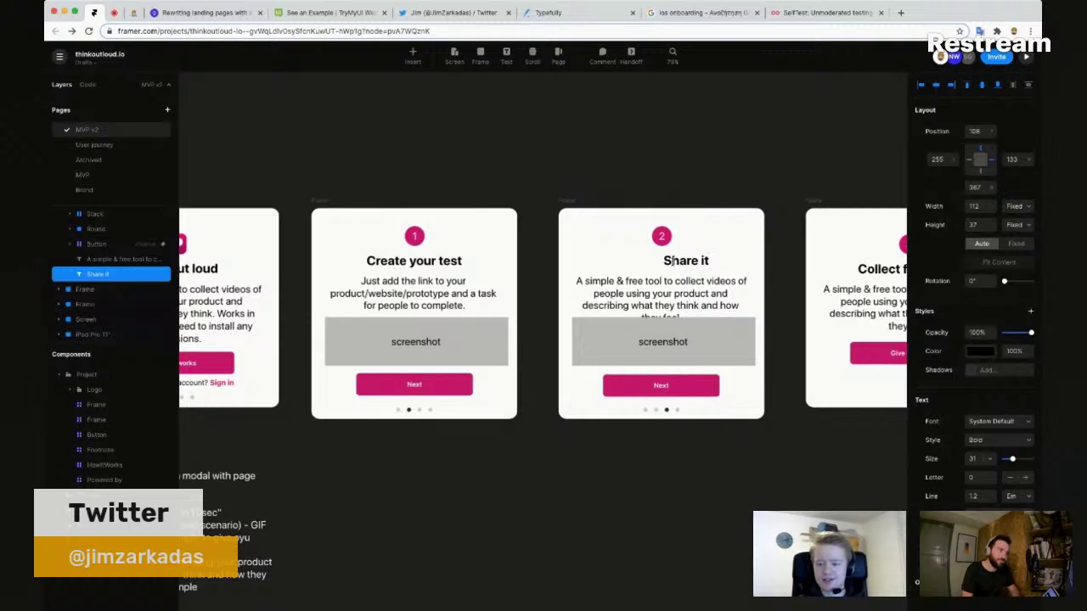
key(Escape)
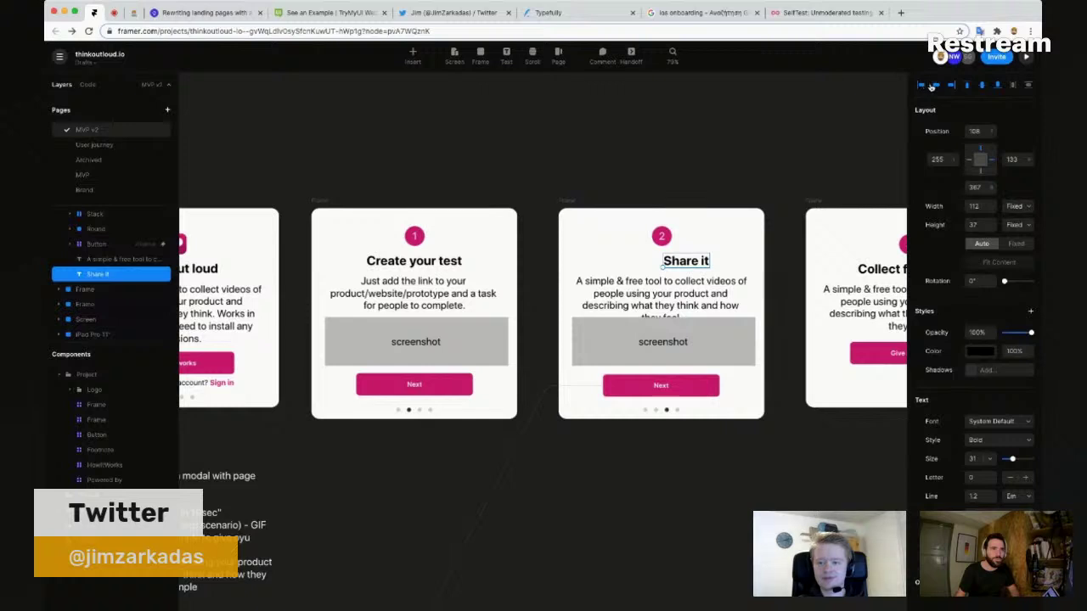
click(760, 128)
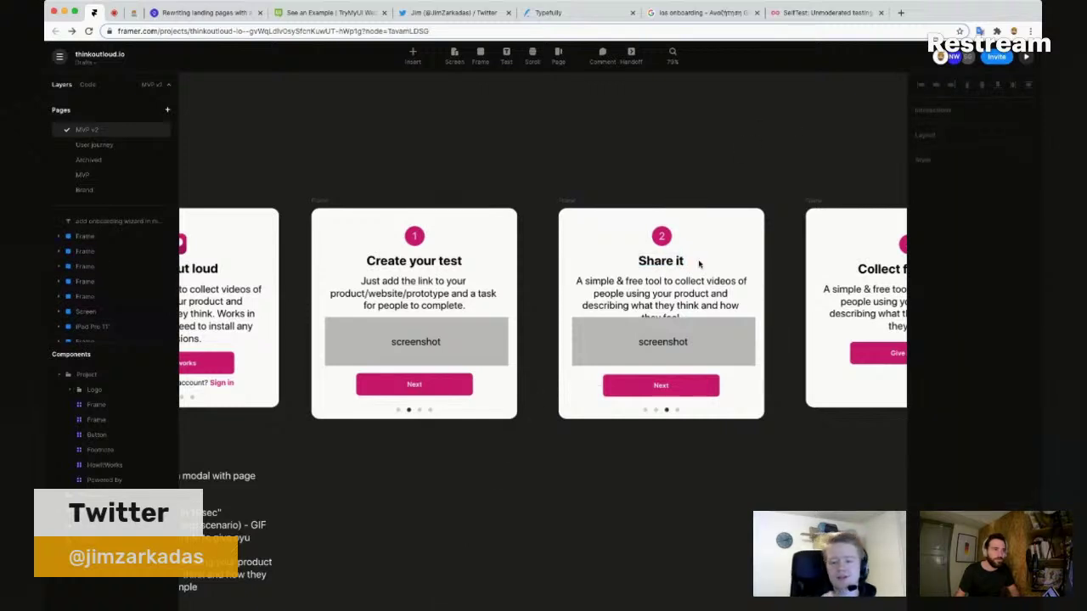
Step: Change the first step card's heading to "Create a test" and centre it horizontally in the card
click(671, 293)
scroll(662, 291, up, 2)
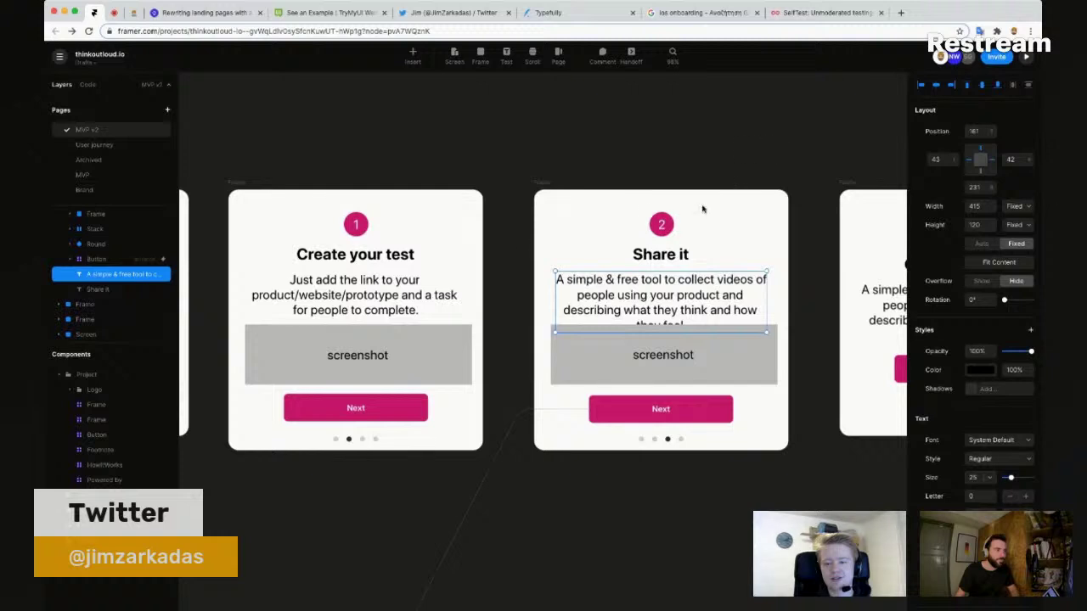
click(370, 259)
double_click(367, 256)
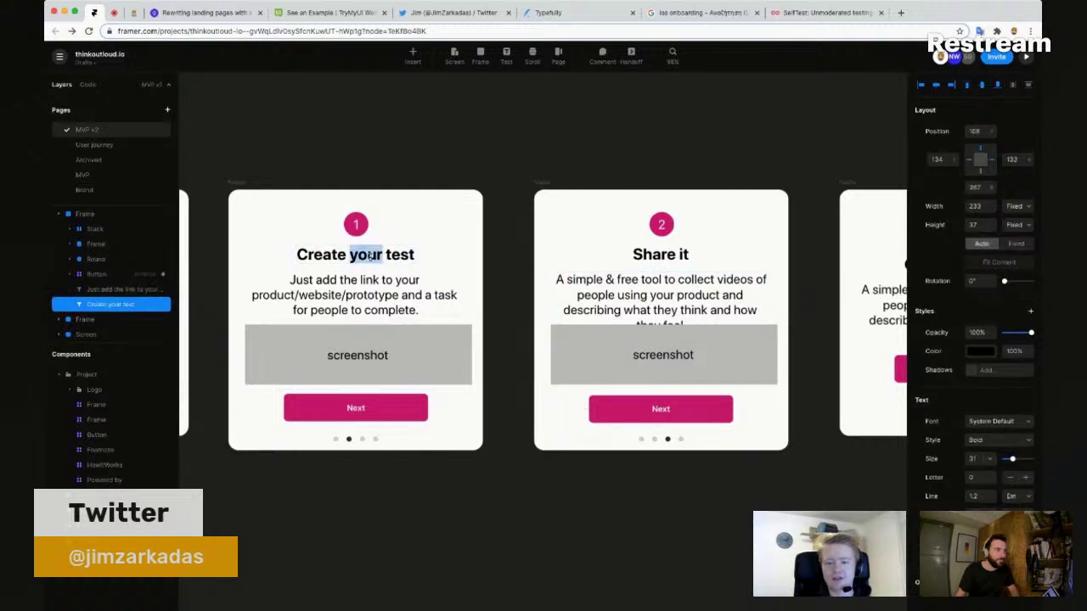
key(Escape)
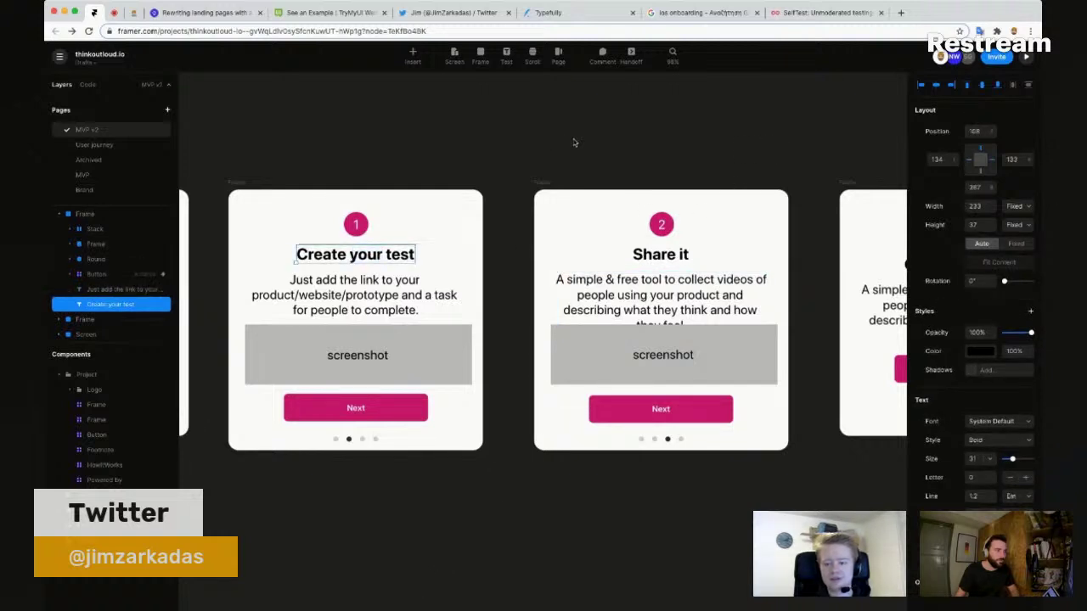
click(594, 144)
scroll(599, 134, down, 2)
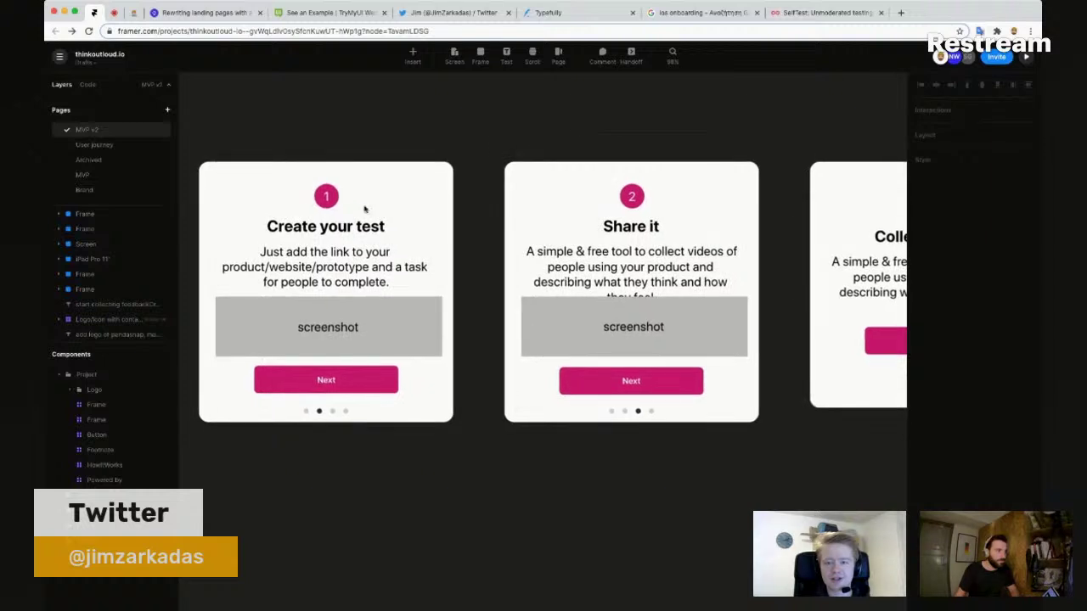
double_click(338, 227)
double_click(337, 228)
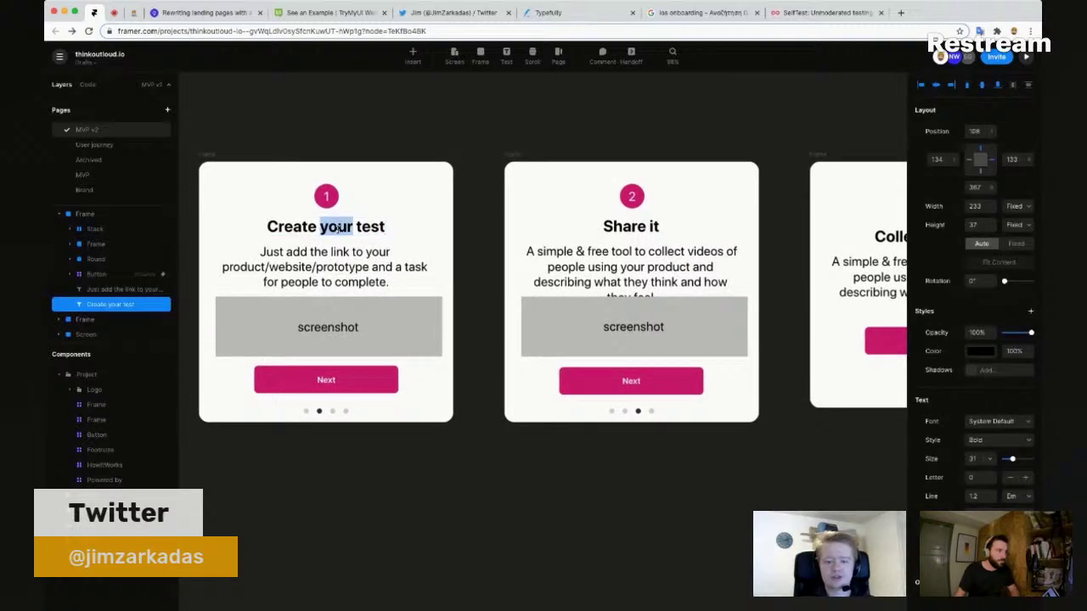
text(a)
key(Escape)
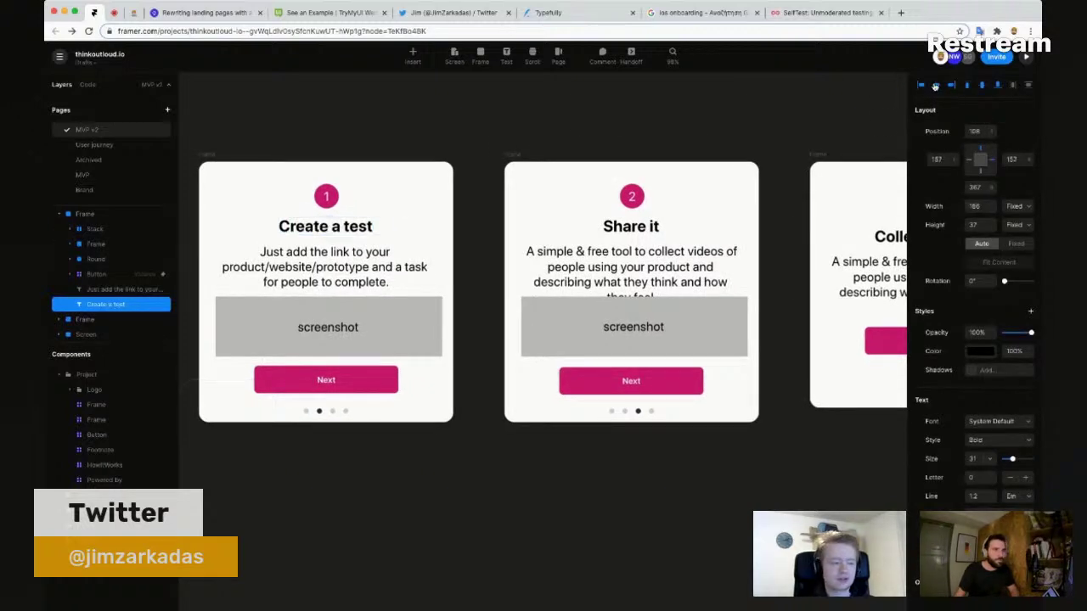
Step: Replace the description in the "Share it" card with "Share the link to the test to your users"
click(624, 277)
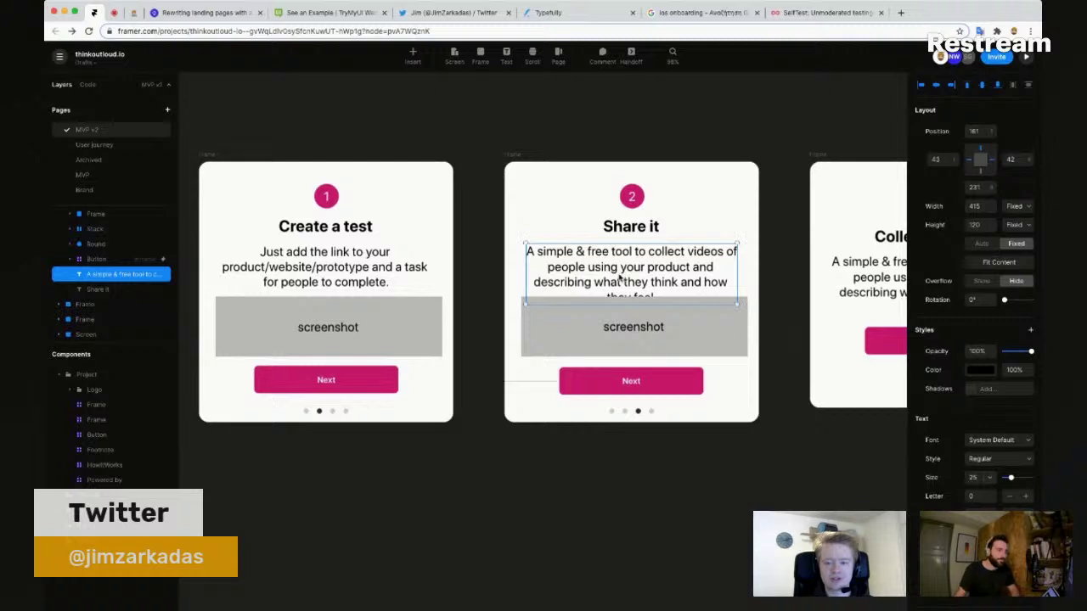
double_click(619, 277)
key(super+a)
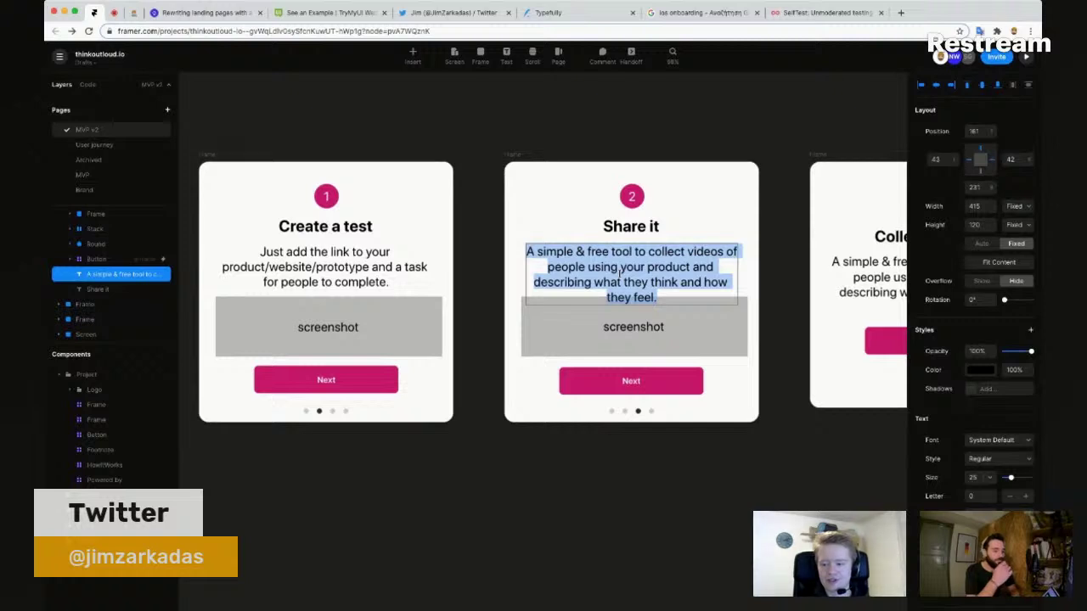
text(Share t)
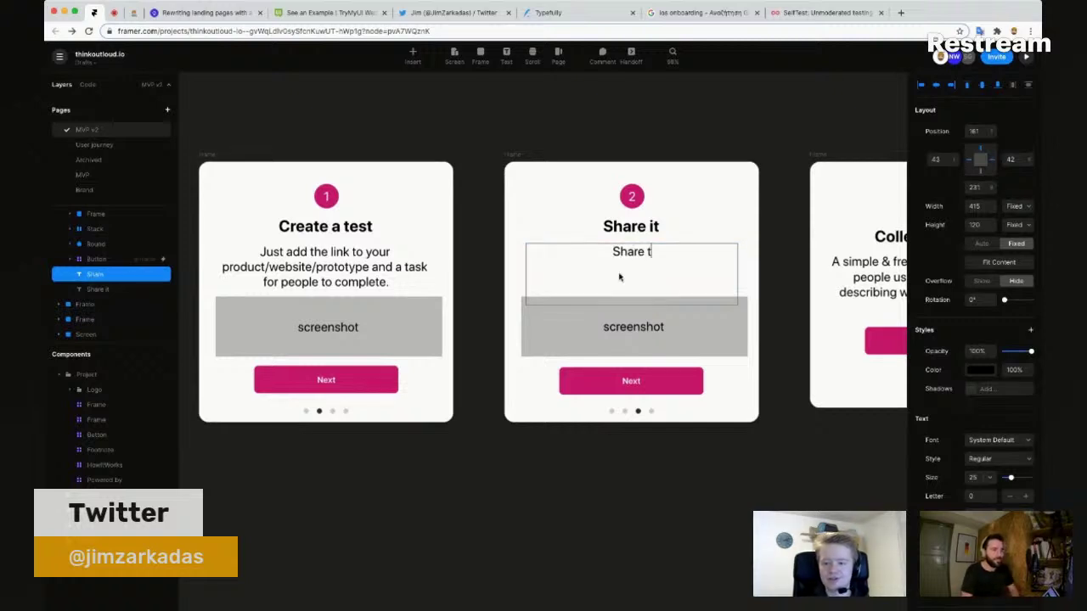
text(he link )
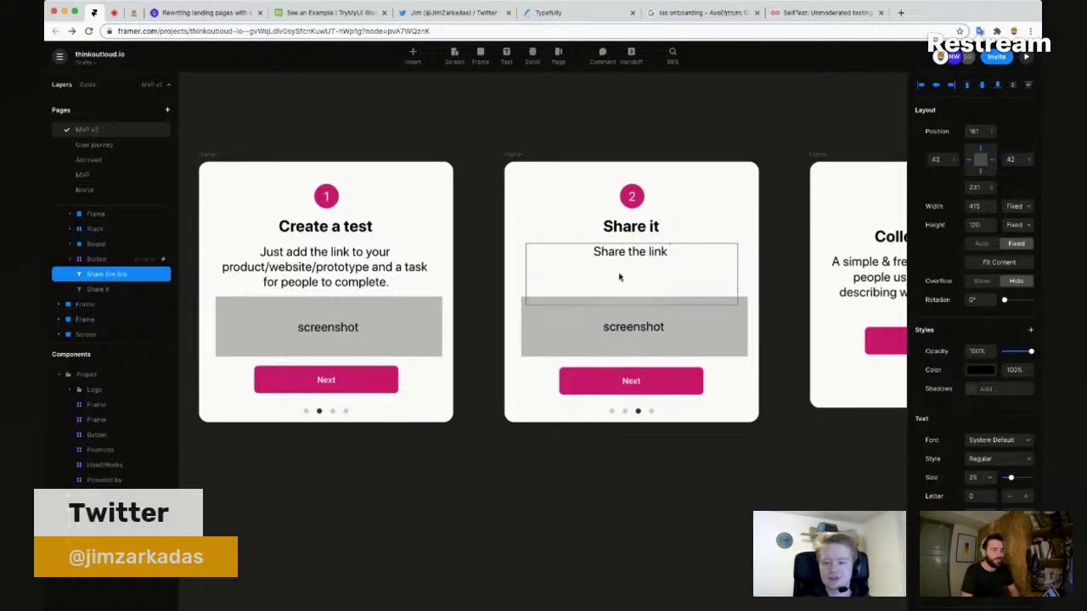
text(to the )
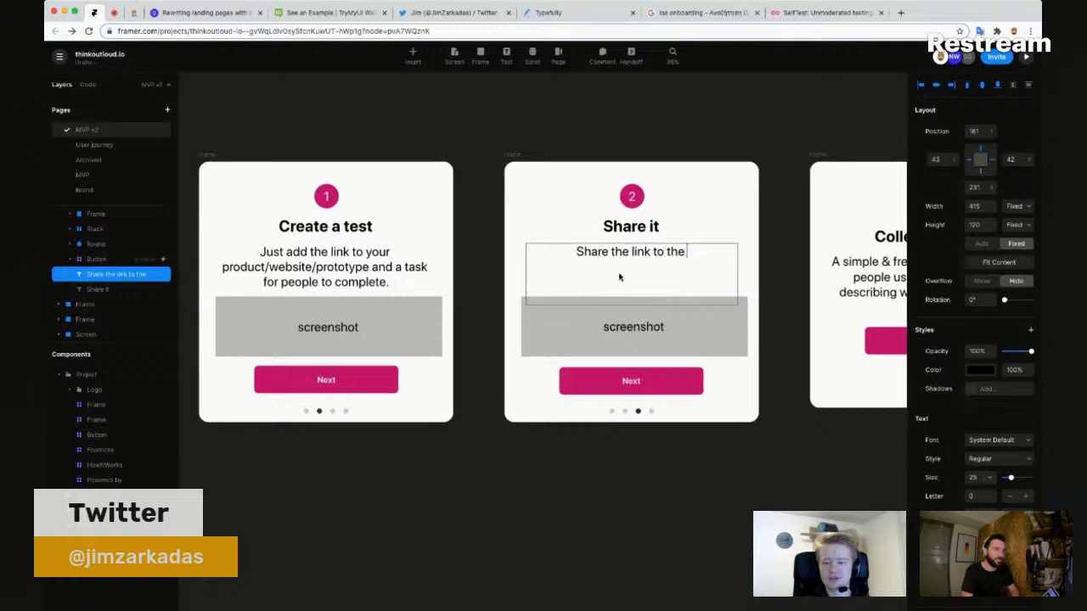
text(test to y)
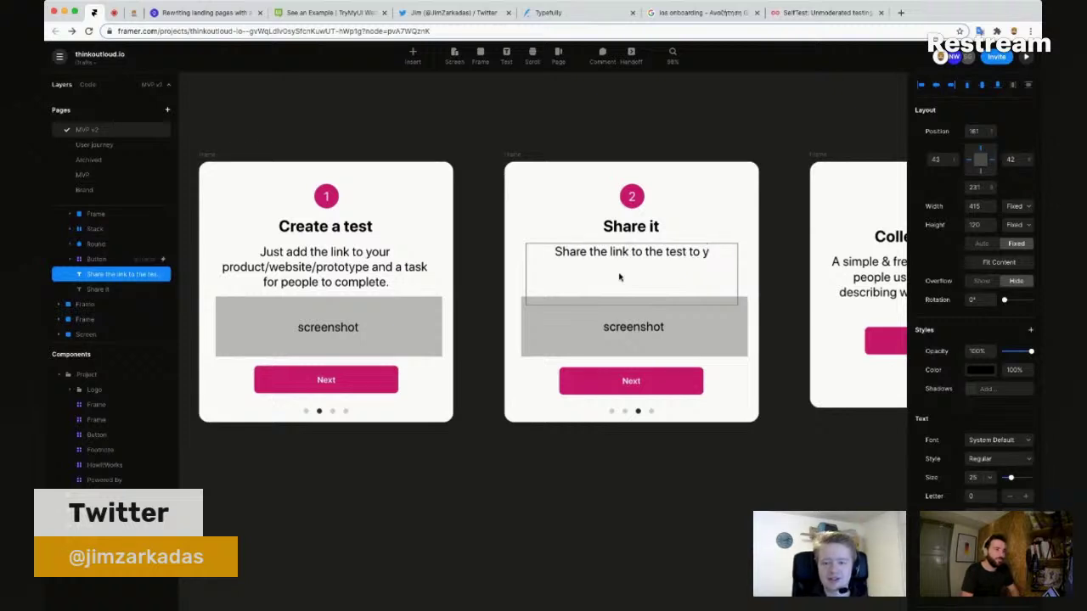
text(our users)
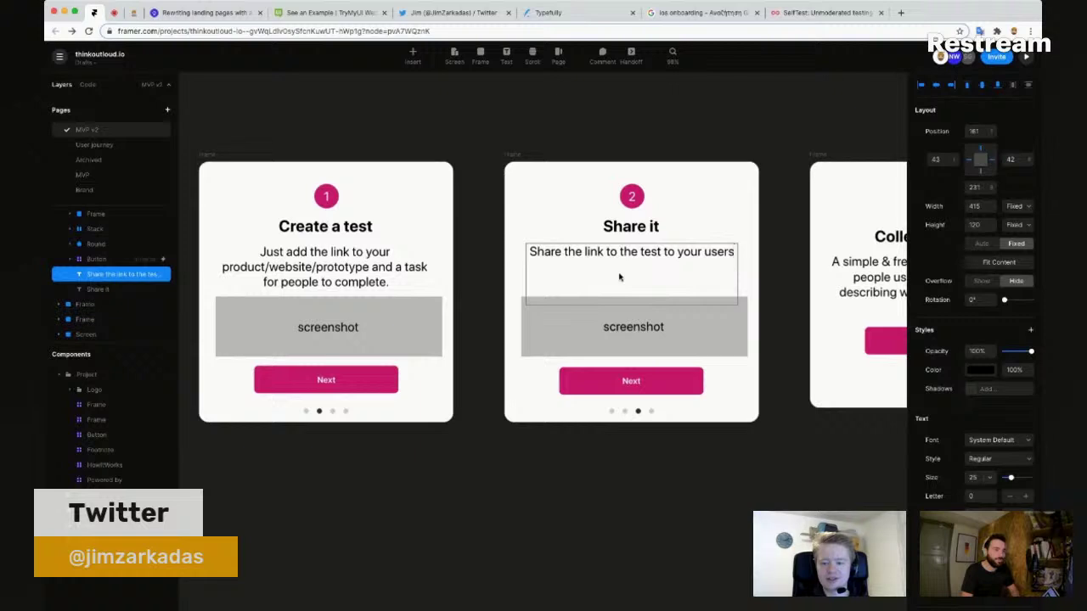
Step: Replace "your users" in the "Share it" description with "the people you want feedback from"
key(alt+shift+Left)
key(alt+shift+Left)
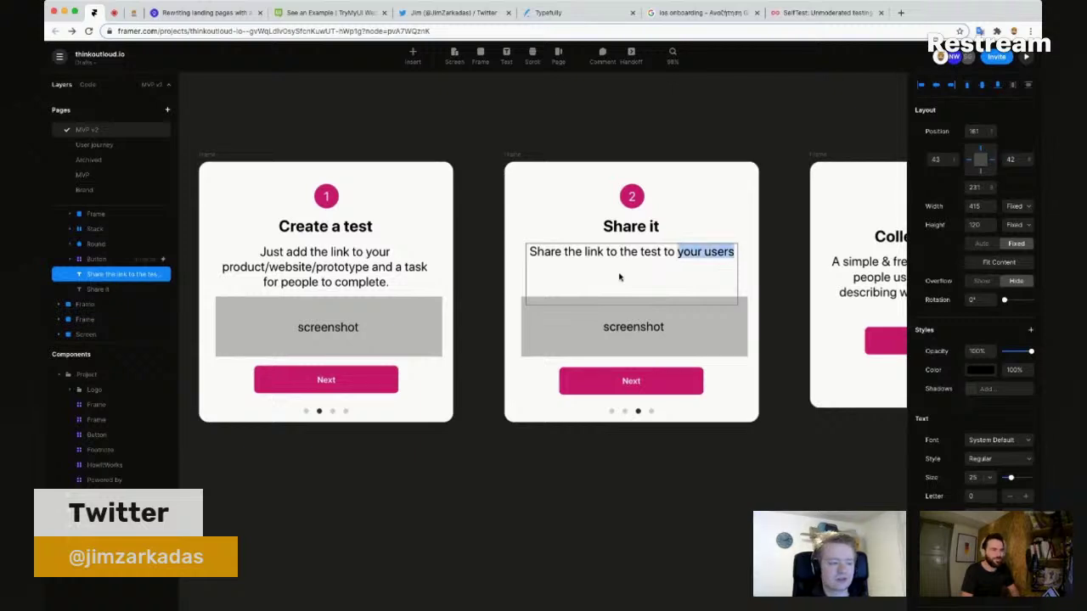
text(the peopl)
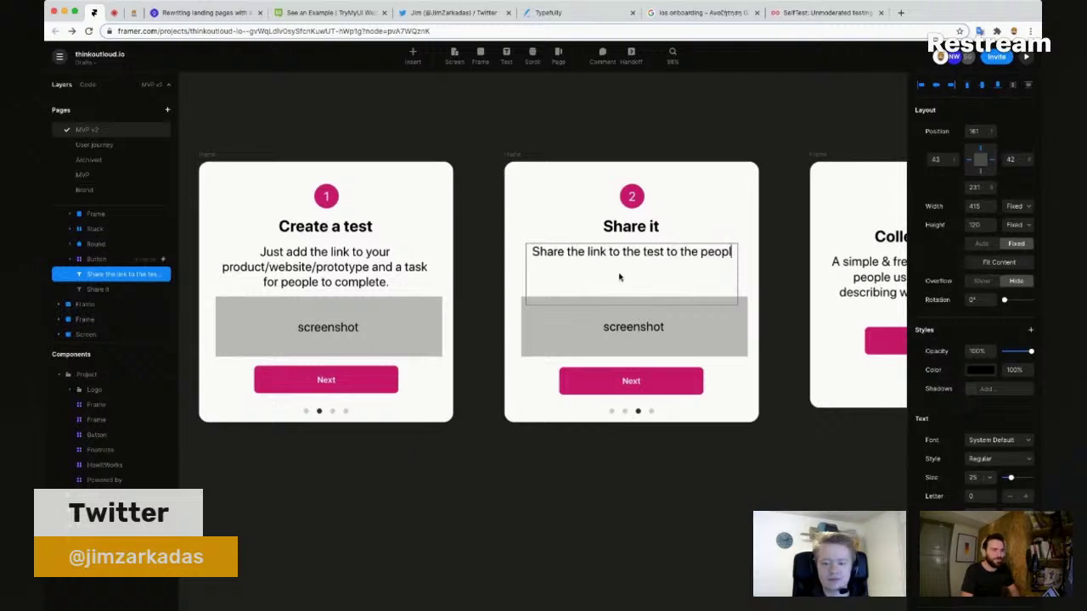
text(e you want)
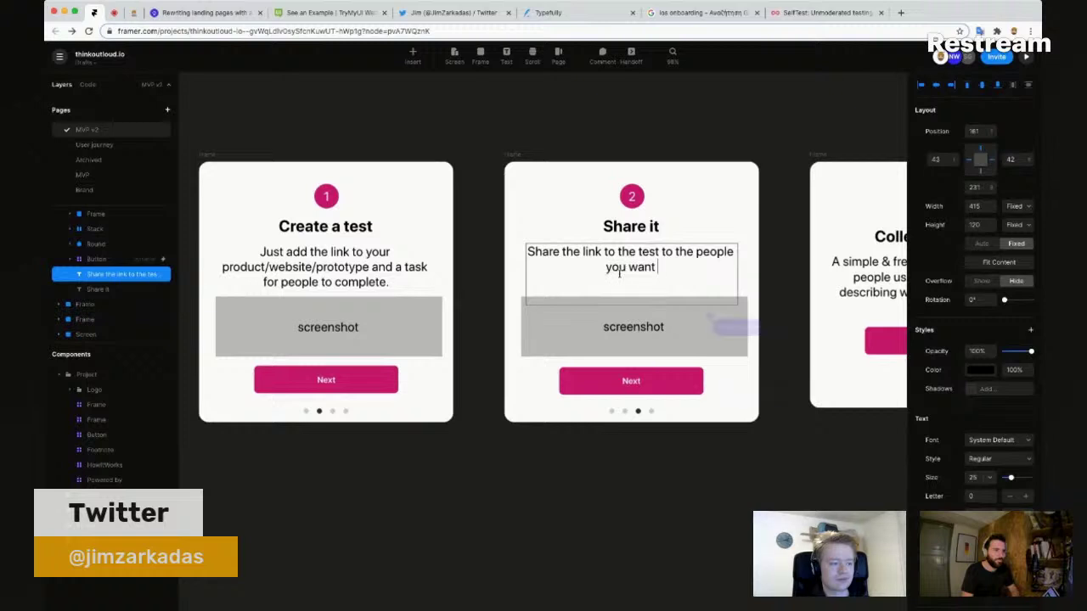
text( feedback from)
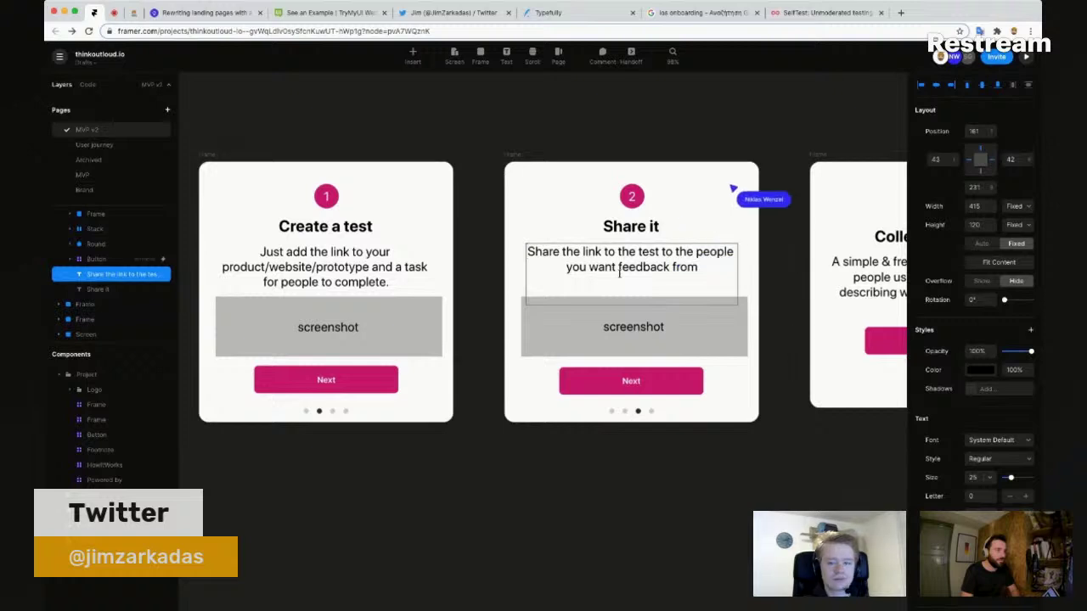
Step: Insert "A link will" at the start of the "Share it" card's description
key(super+Up)
text(A link will)
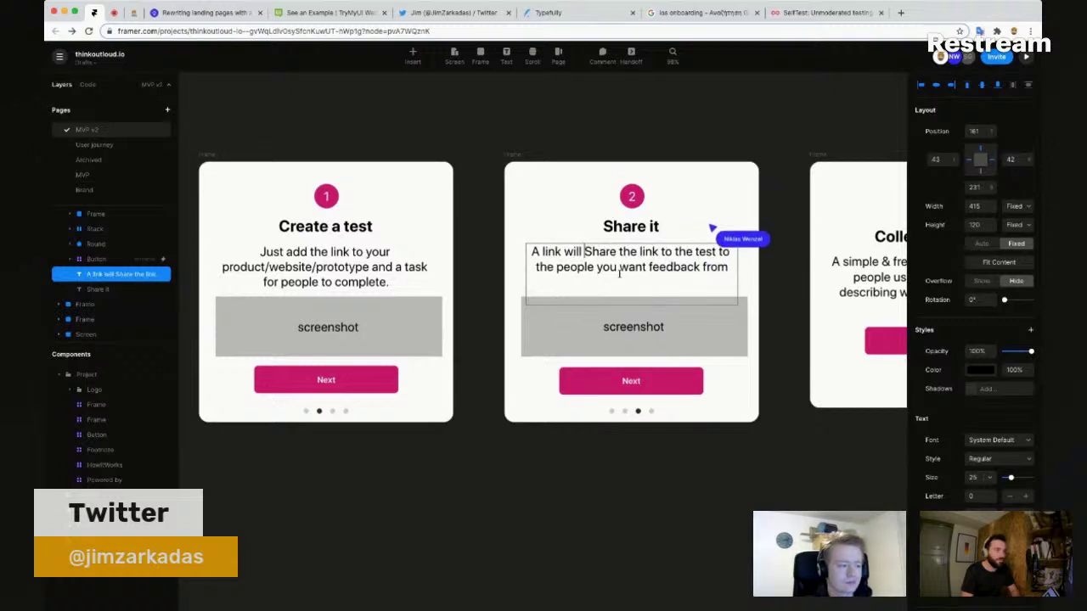
Step: Switch to the Lookback SelfTest page and review how it words the link sharing, its simple-link section and its "How it works" steps
key(super+9)
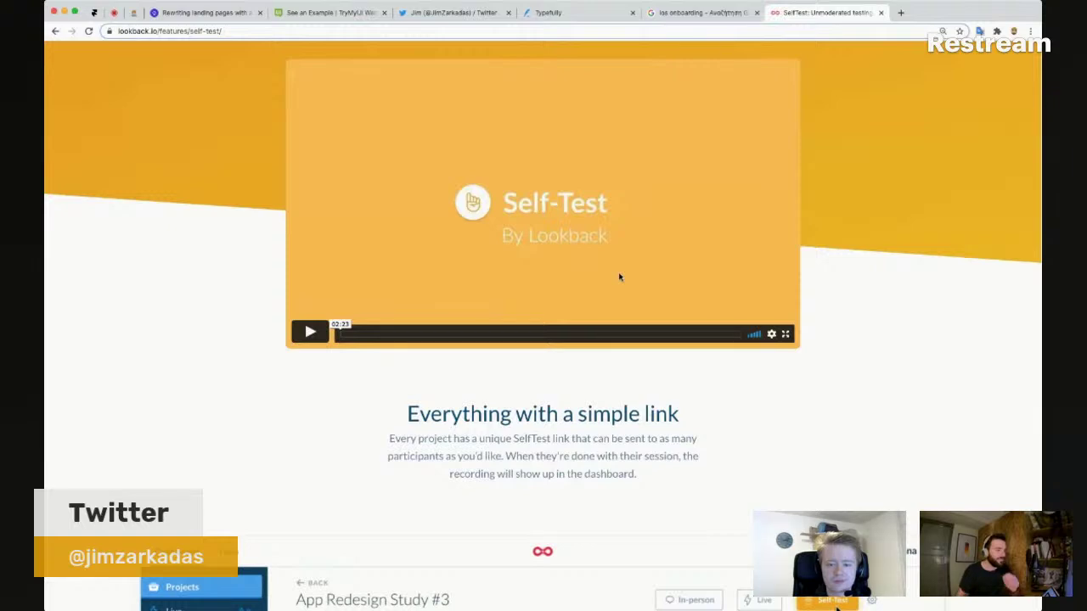
scroll(597, 254, up, 5)
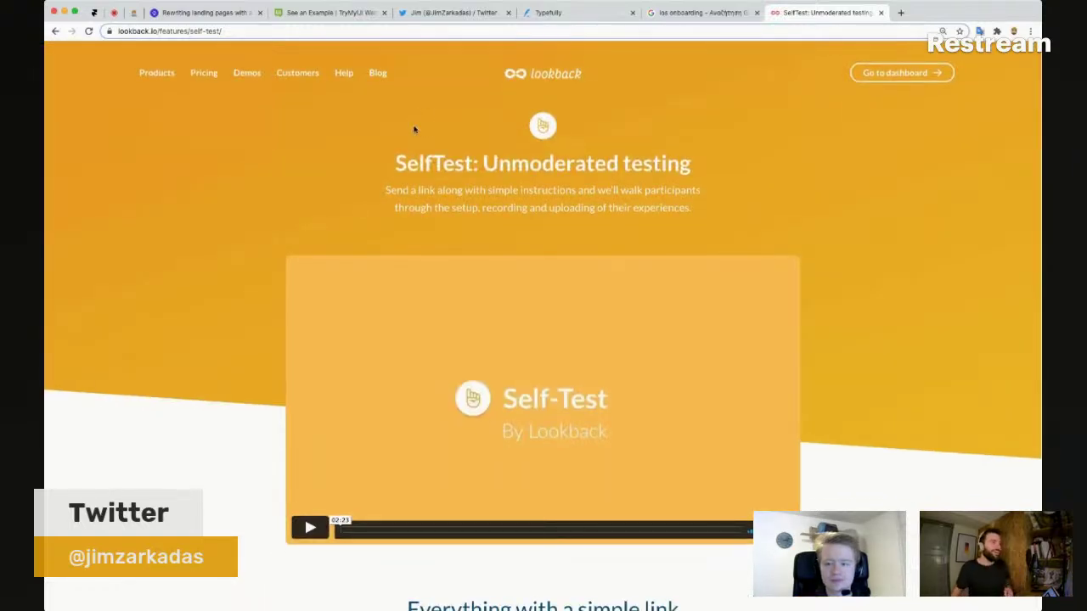
scroll(429, 138, down, 1)
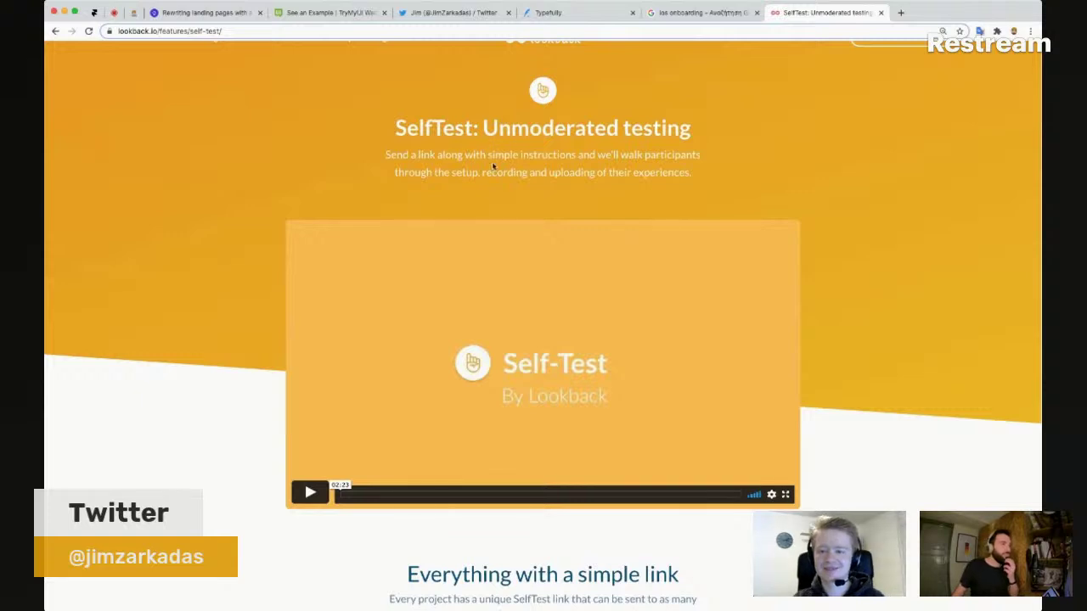
drag(385, 158, 697, 175)
click(704, 175)
scroll(487, 188, up, 1)
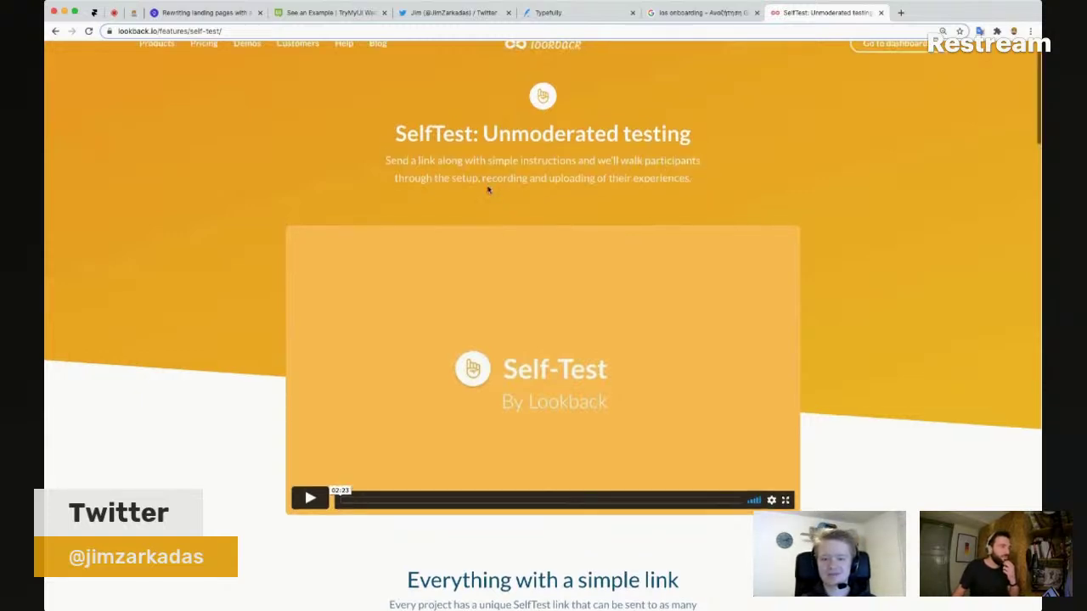
drag(383, 183, 465, 179)
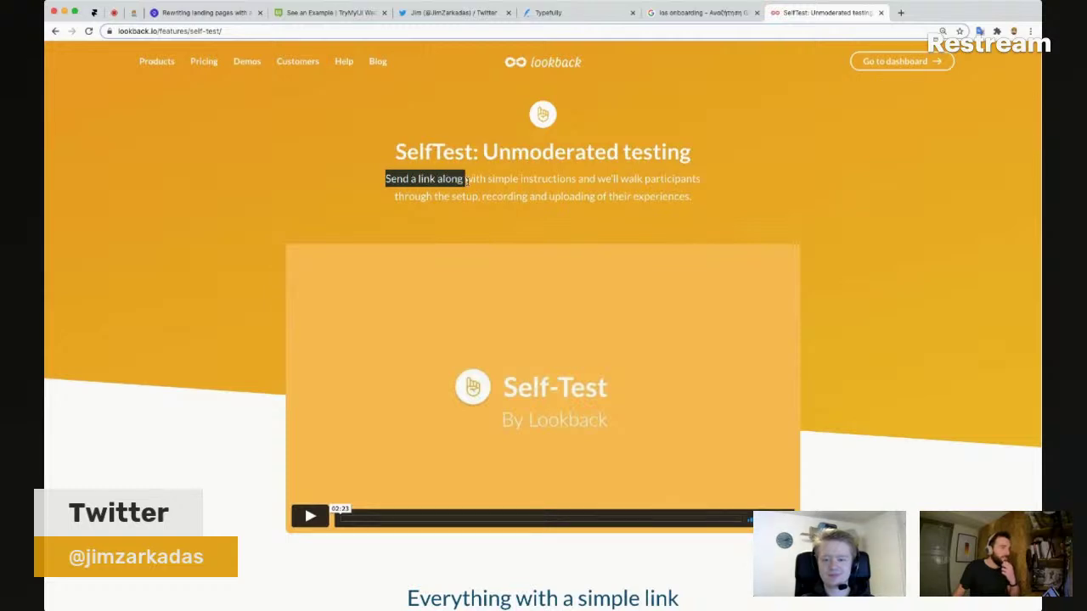
mouse_move(464, 179)
mouse_down()
mouse_move(437, 179)
mouse_move(447, 179)
mouse_up()
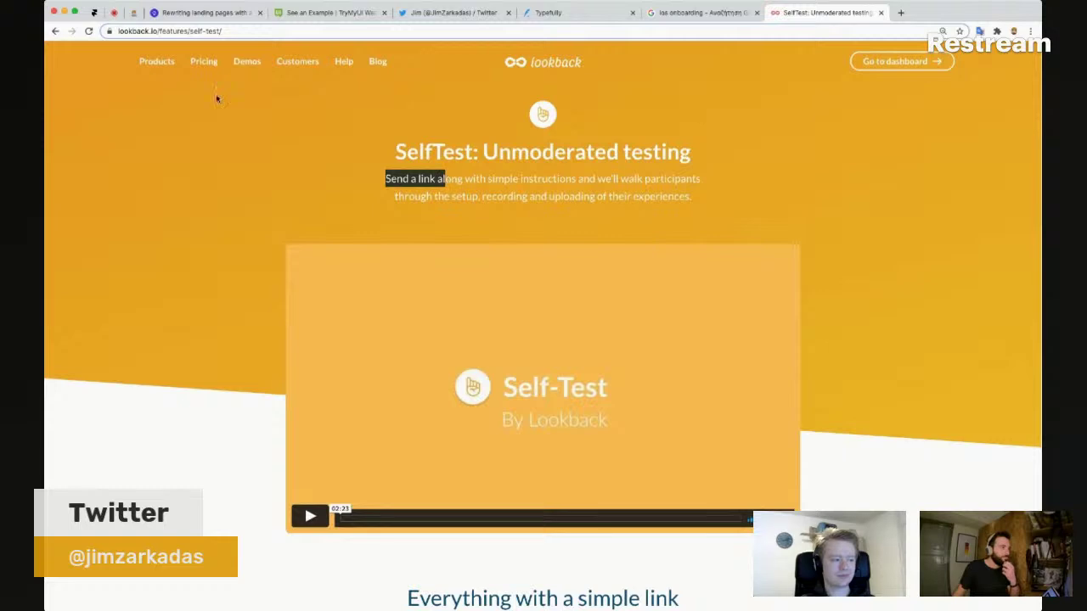
scroll(368, 194, down, 5)
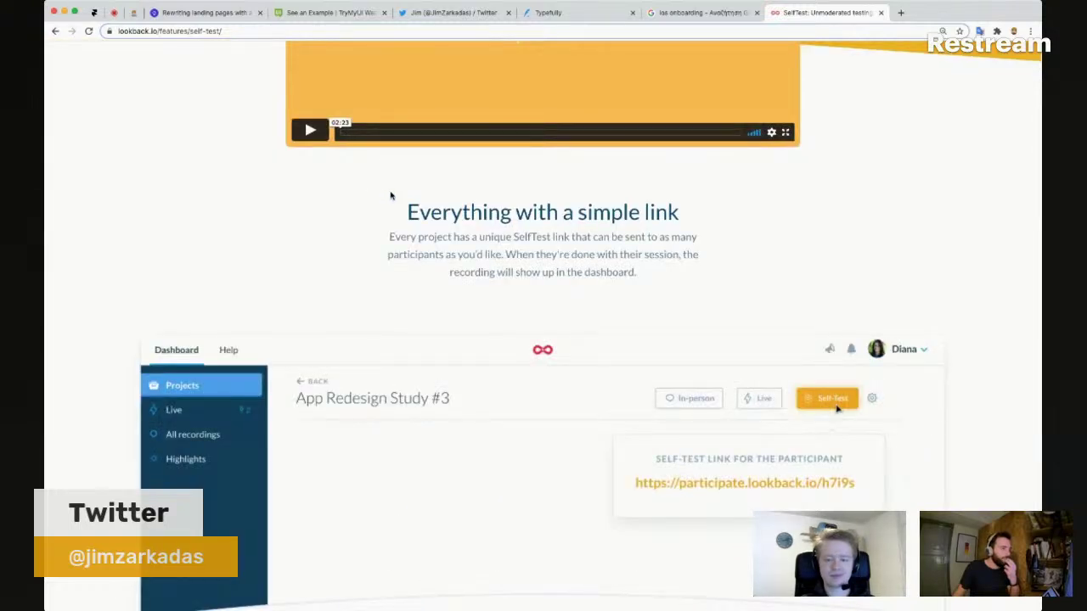
scroll(393, 195, down, 1)
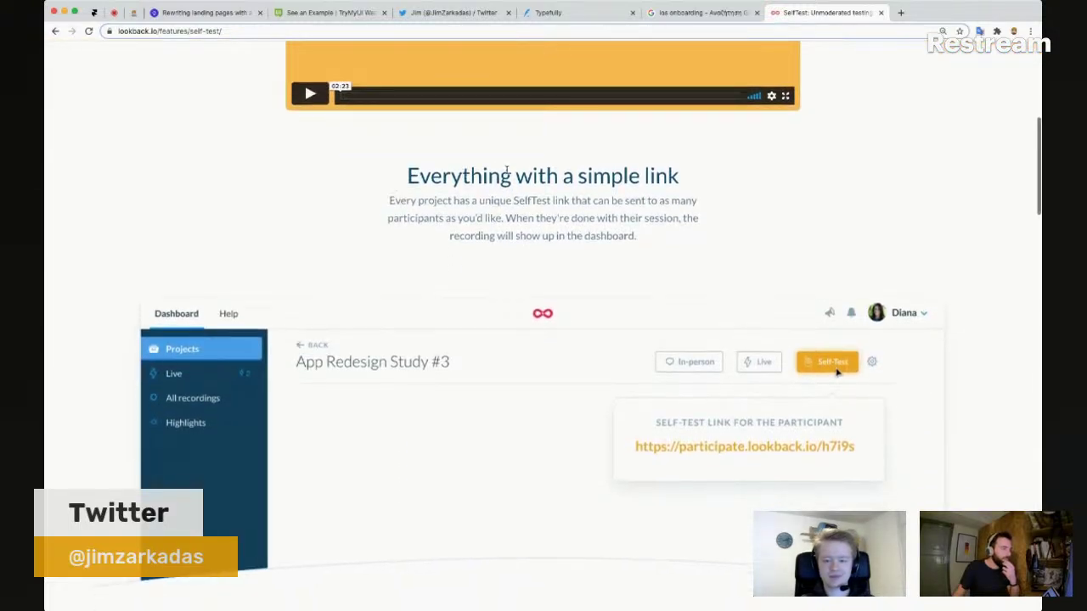
scroll(501, 172, down, 1)
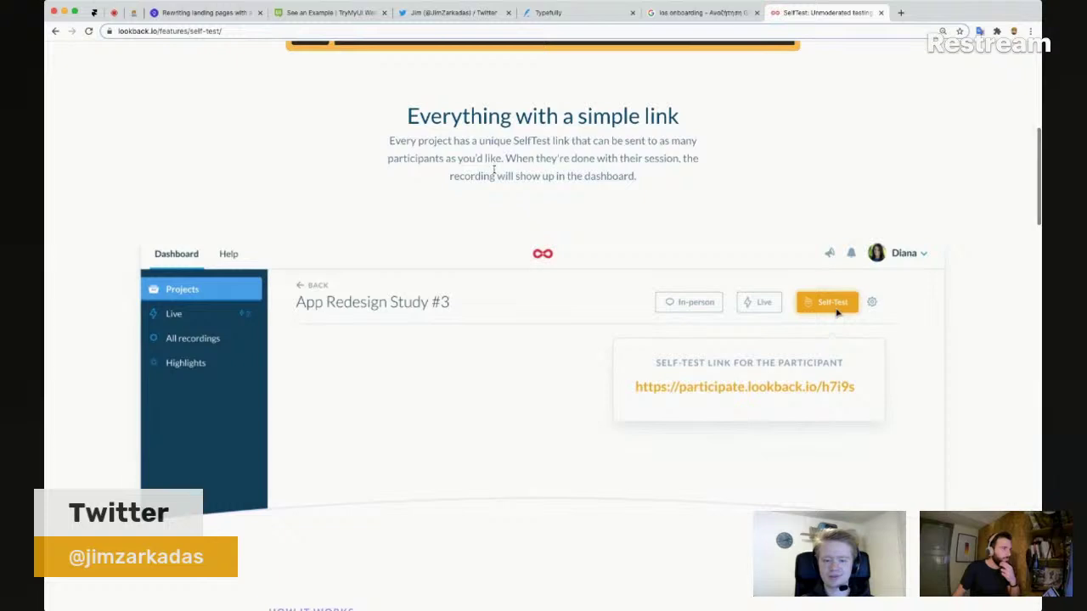
scroll(493, 170, down, 5)
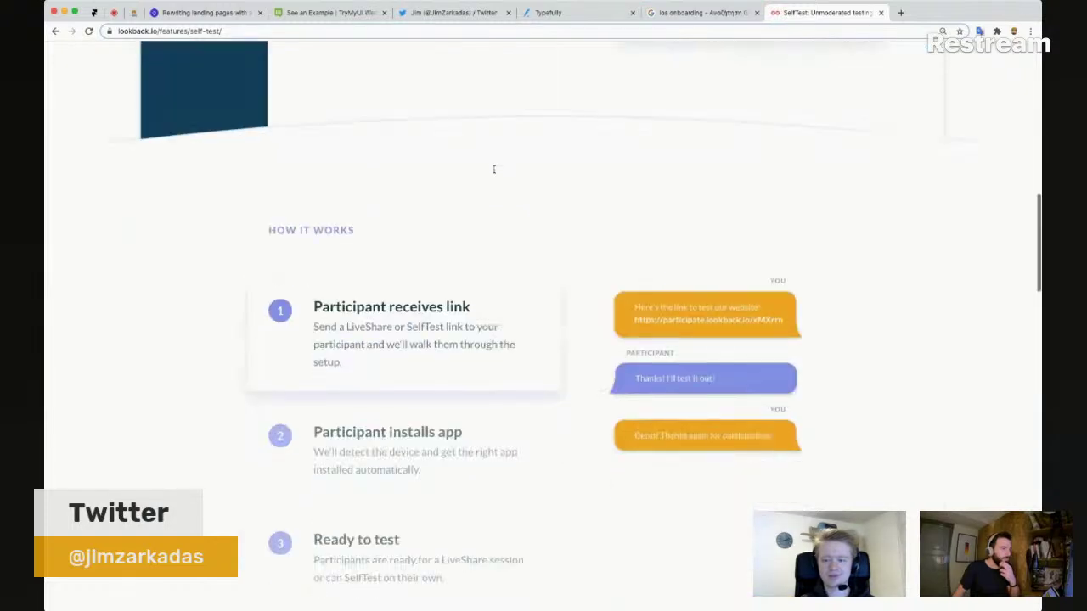
scroll(493, 170, down, 2)
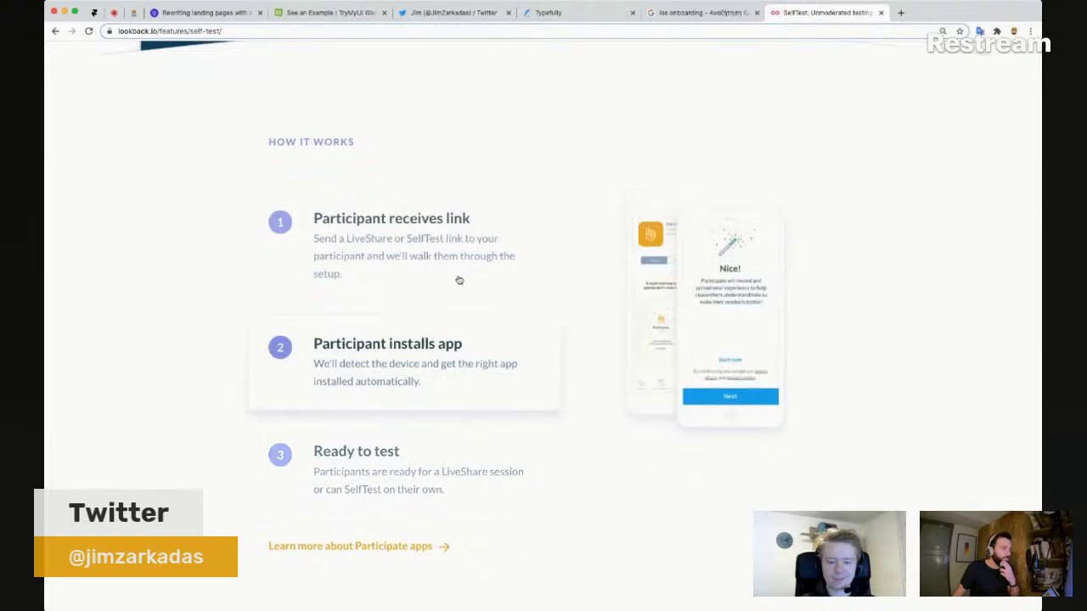
scroll(458, 279, down, 4)
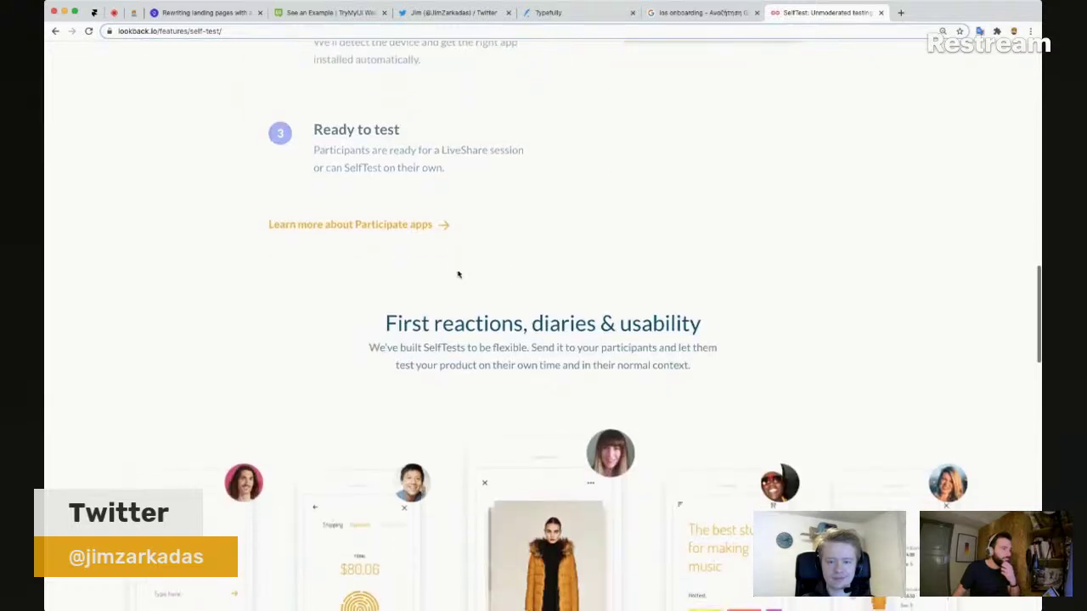
Step: Return to the Framer project and remove "A link will" from the start of the "Share it" description
click(94, 12)
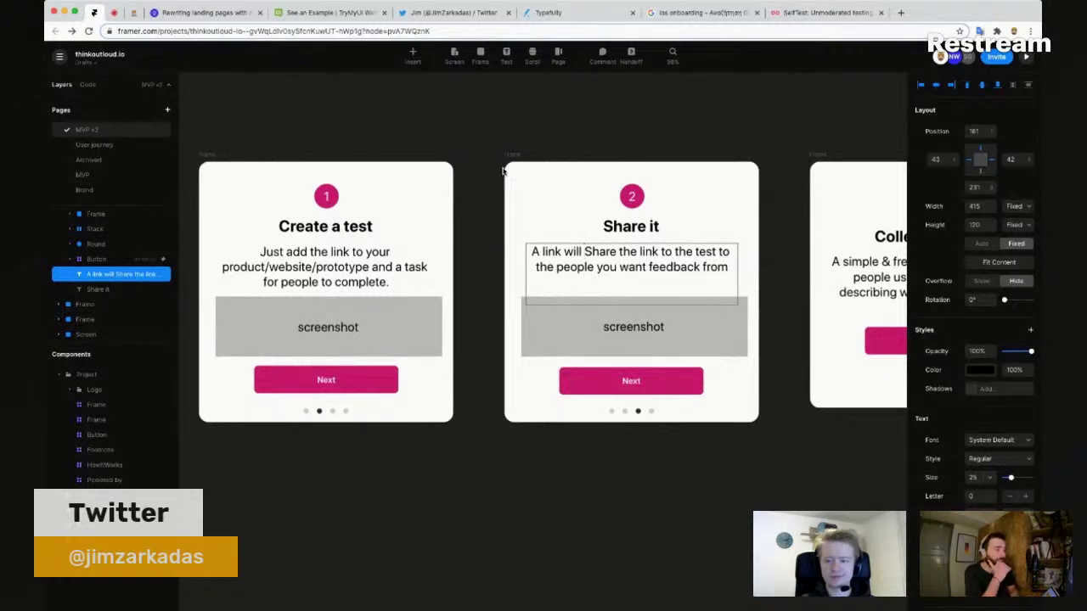
key(shift+super+Left)
key(BackSpace)
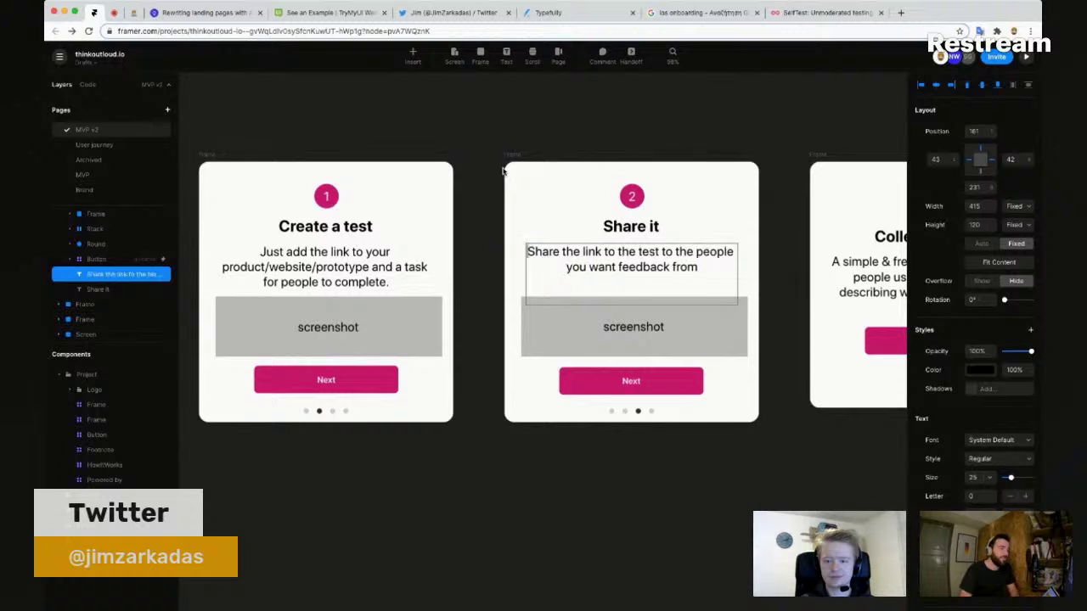
Step: Reword the "Share it" description so the link is shared "with the people" instead of "to the people"
key(shift+super+Down)
key(Right)
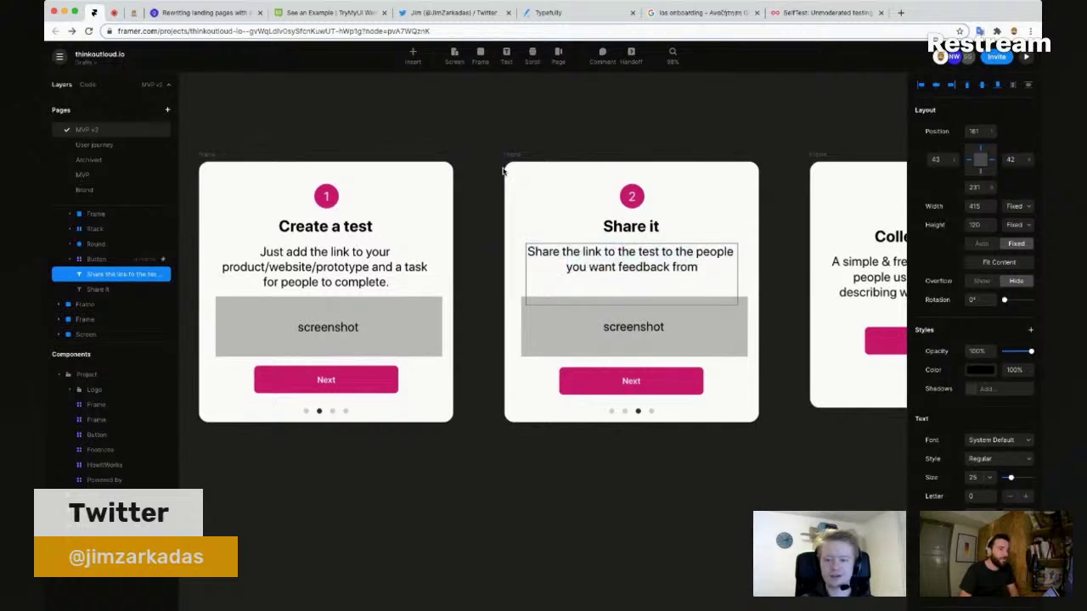
text(a)
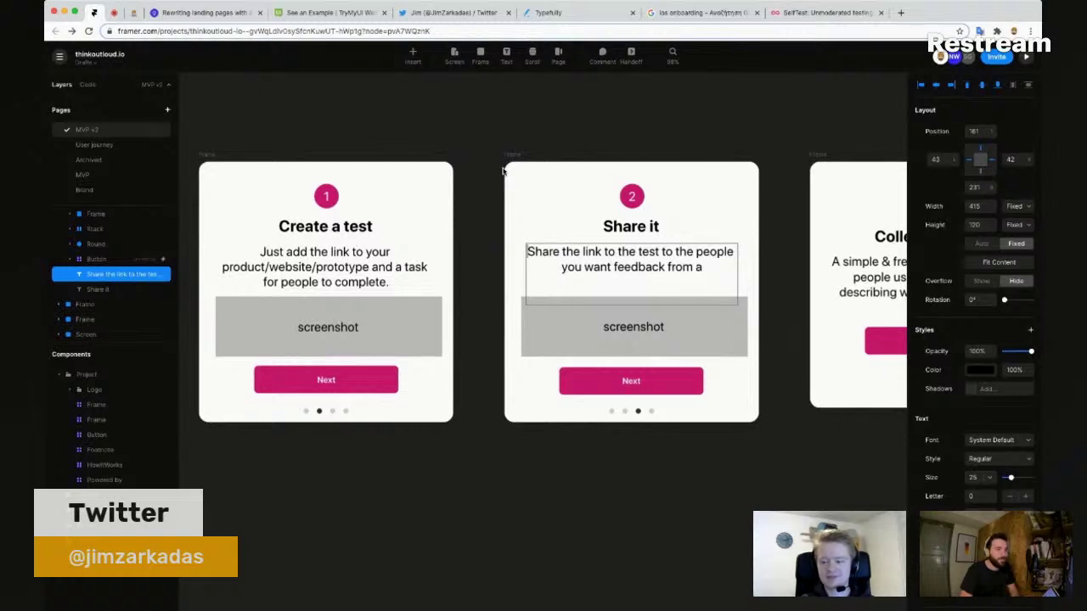
key(shift+alt+Right)
key(shift+alt+Right)
key(shift+alt+Right)
key(shift+alt+Right)
key(shift+alt+Right)
key(Right)
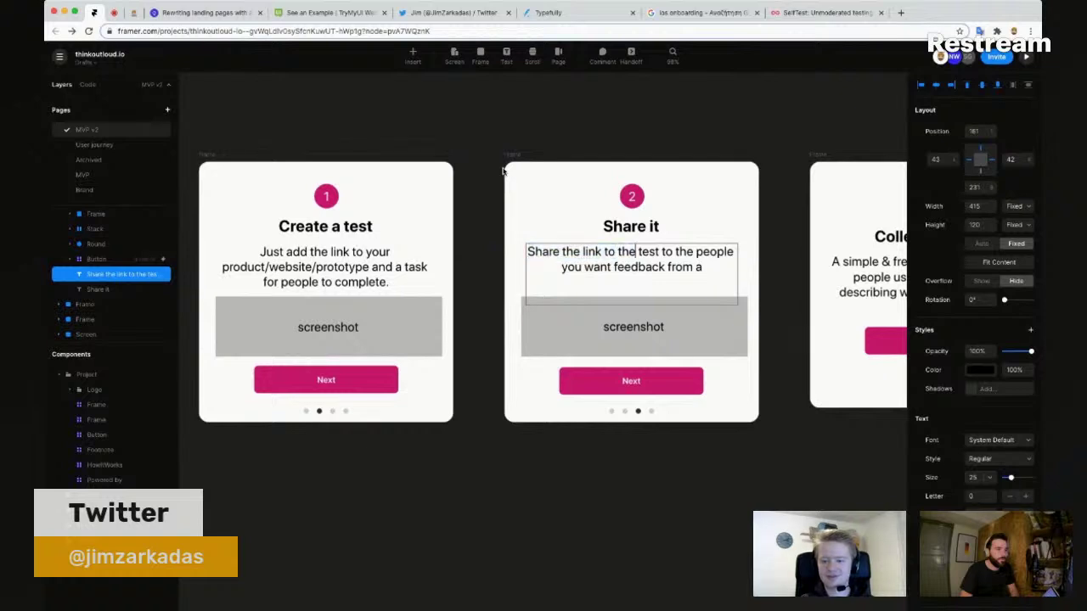
key(shift+alt+Right)
key(Right)
key(shift+alt+Right)
text(with)
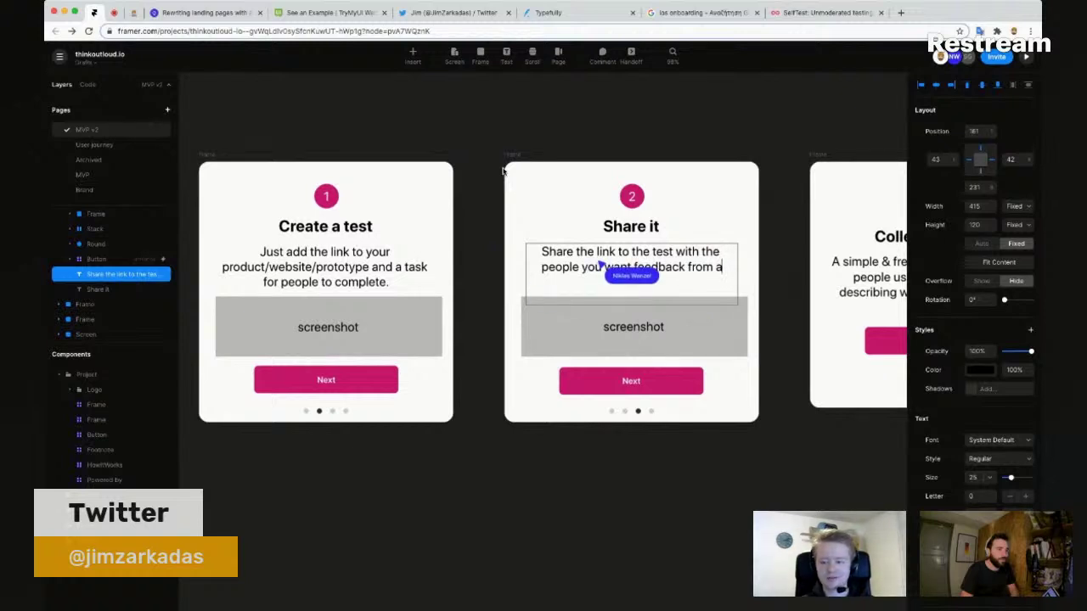
Step: Finish the "Share it" description as "Share the test link with the people you want feedback from."
key(shift+Left)
key(shift+Left)
key(shift+alt+Left)
key(shift+alt+Right)
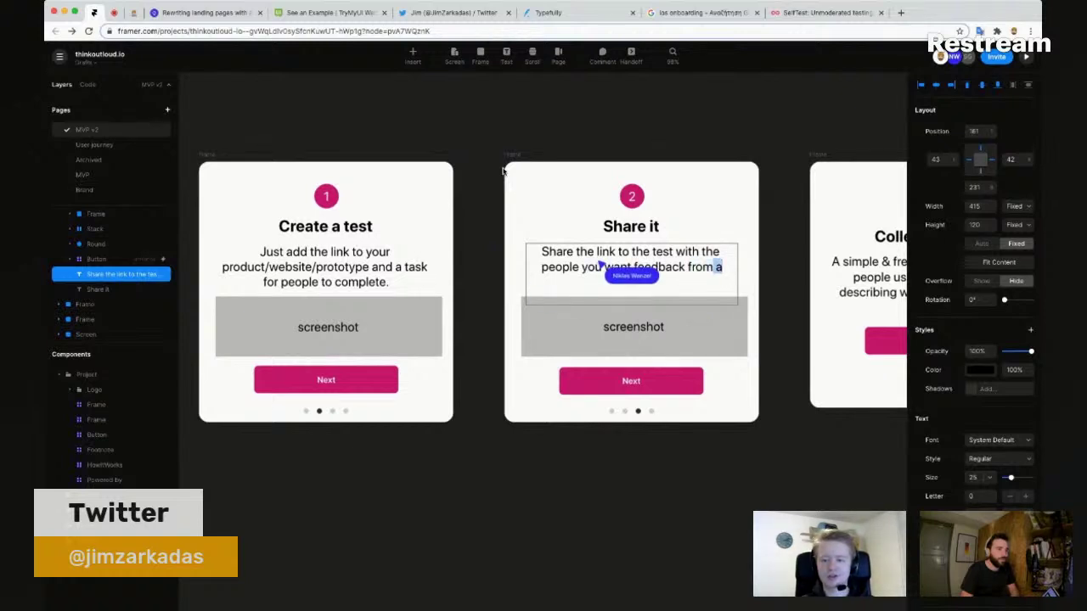
text(.)
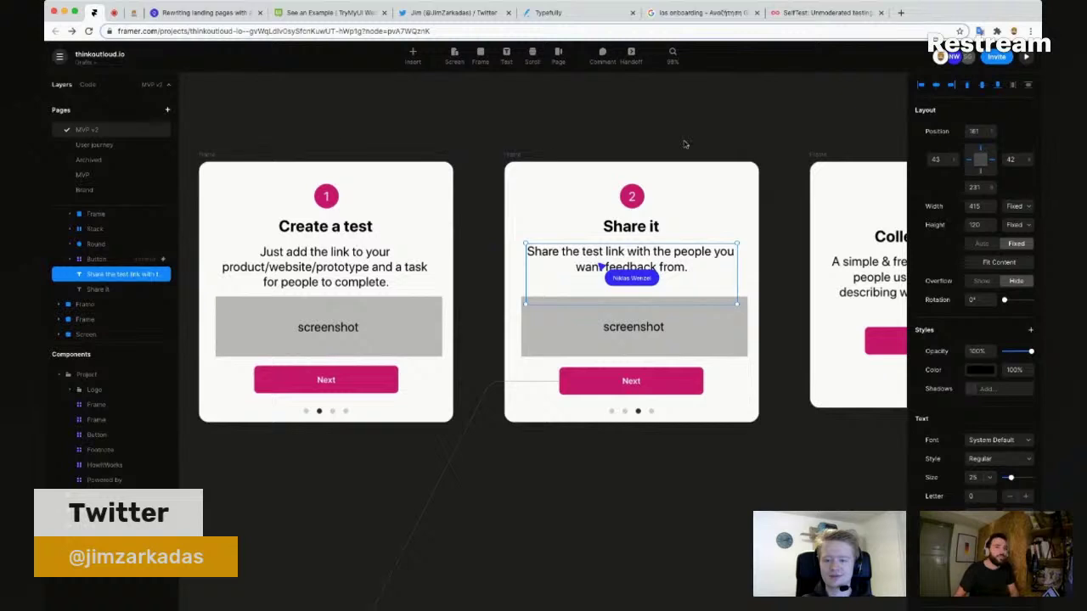
Step: Replace the "screenshot" placeholder text in the "Share it" card with "GIF" and copy the new text
click(798, 220)
drag(792, 225, 736, 228)
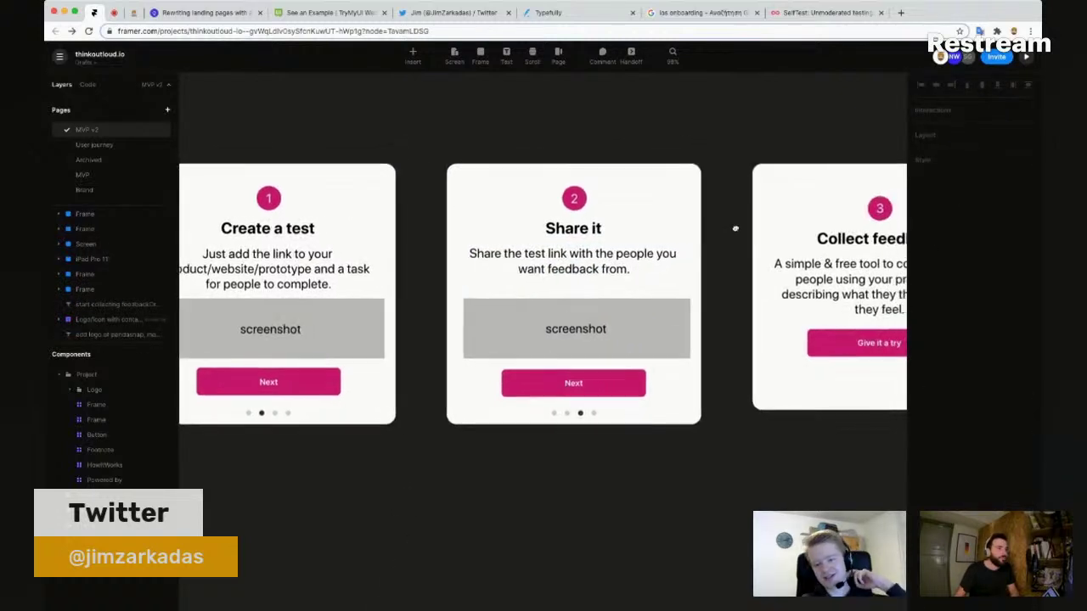
click(623, 355)
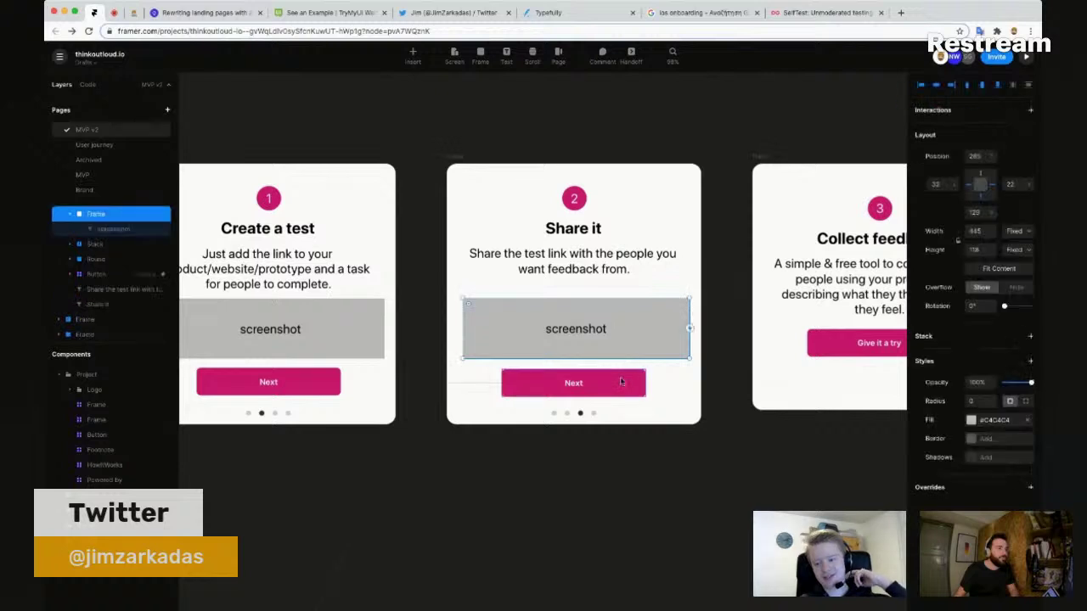
click(560, 333)
double_click(561, 333)
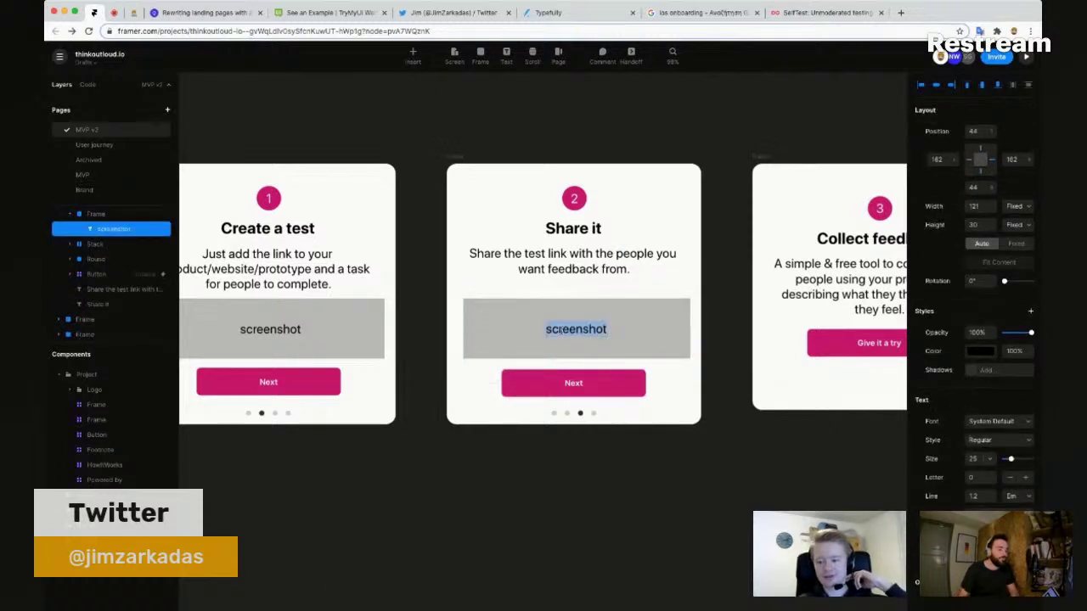
text(GOF)
key(BackSpace)
key(BackSpace)
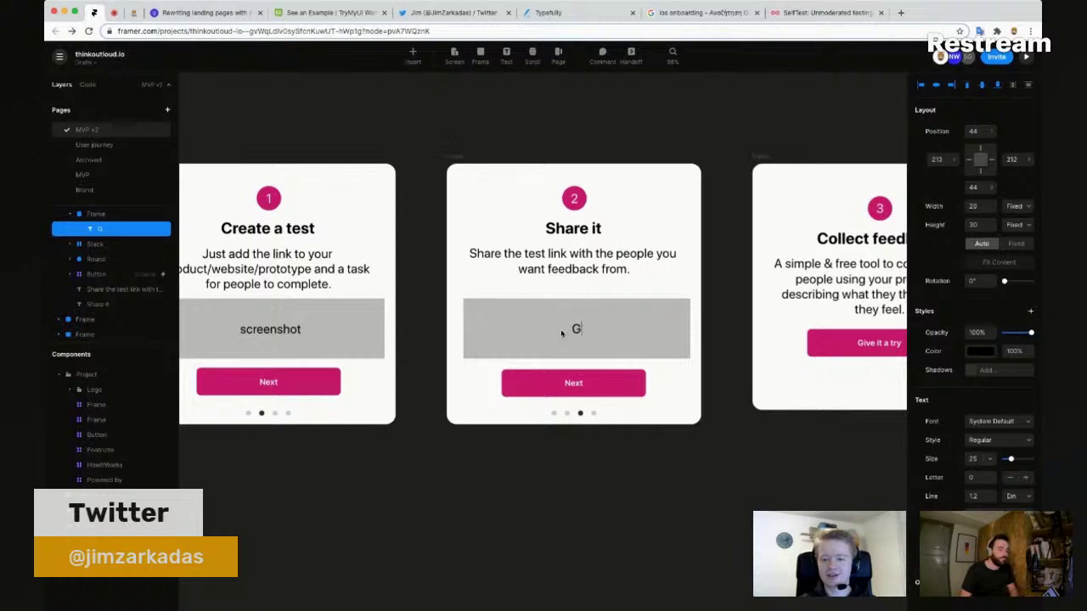
text(IF)
key(super+a)
key(super+c)
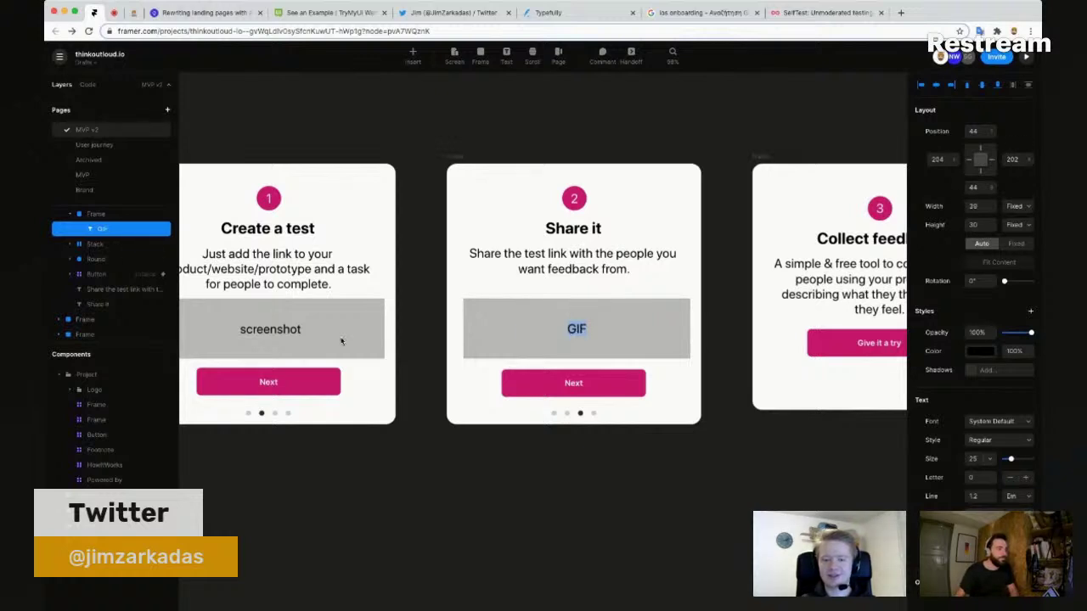
Step: Replace the "screenshot" placeholder text in the "Create a test" card with the copied "GIF" text
double_click(273, 338)
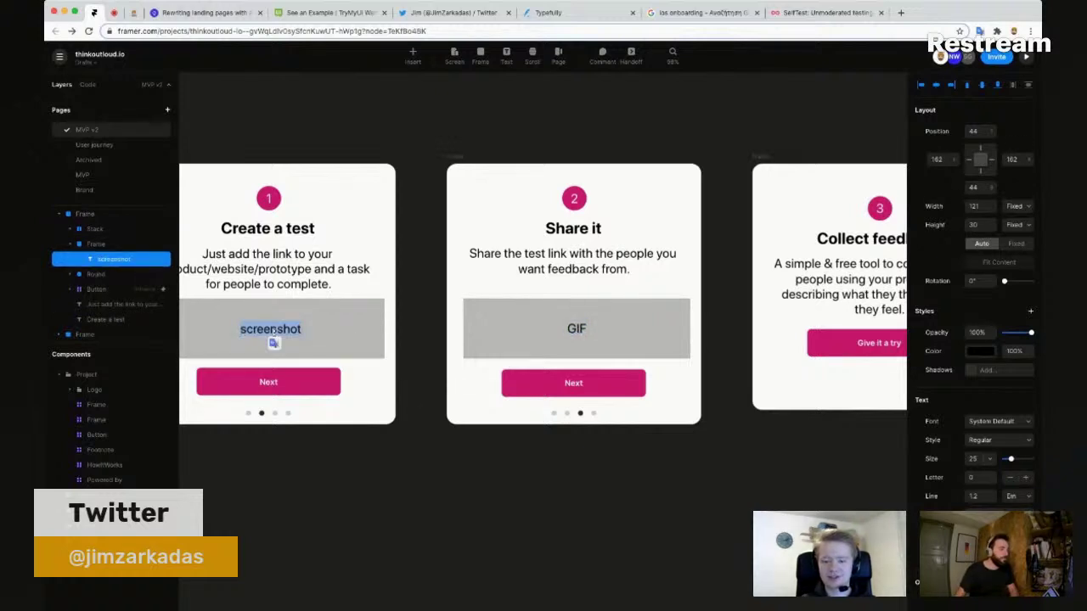
key(super+v)
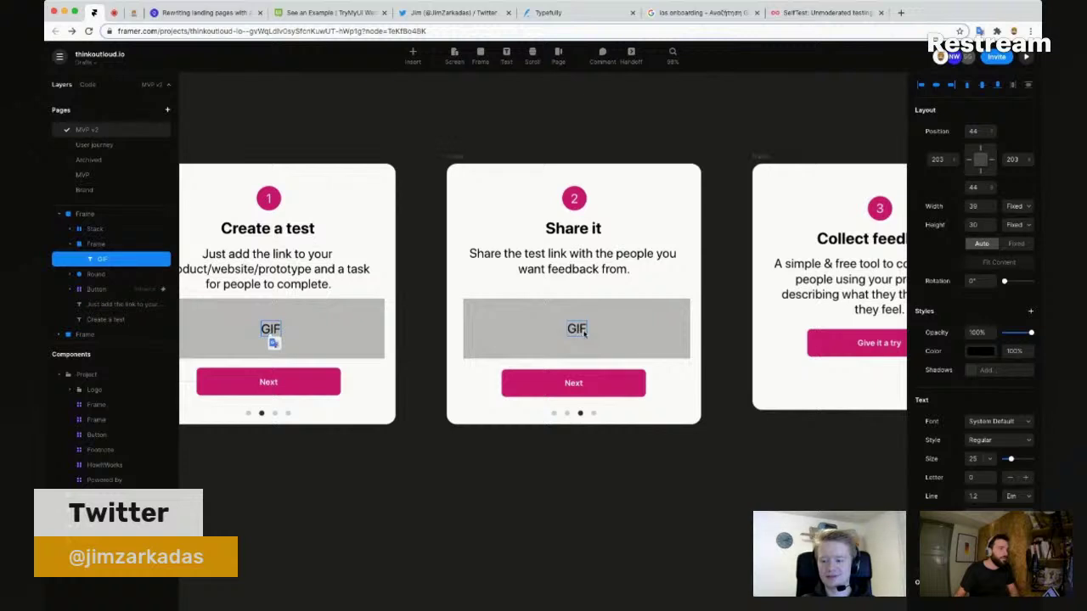
click(678, 365)
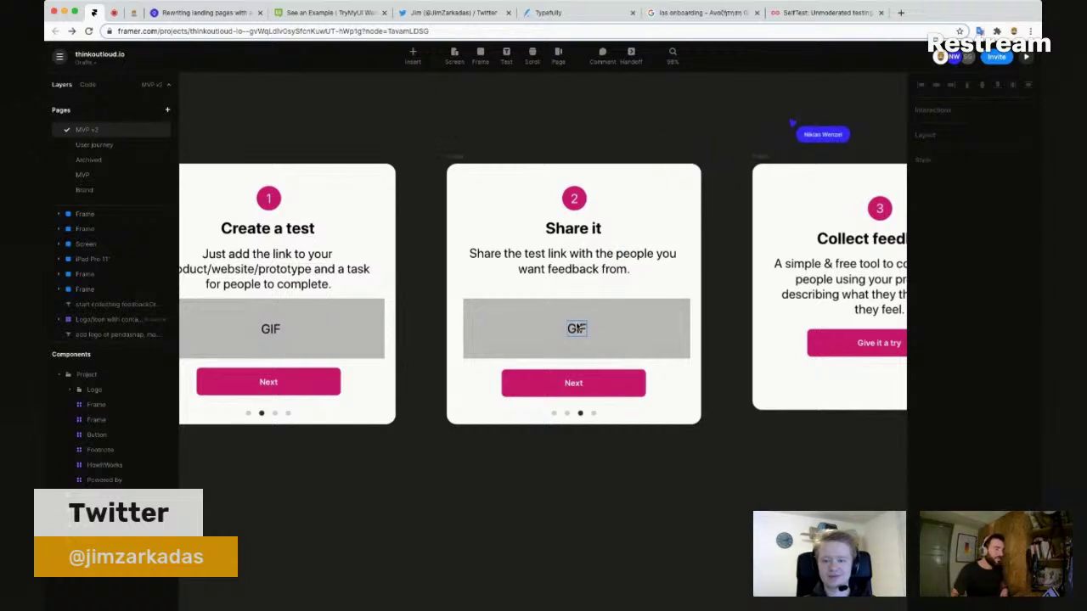
Step: Change the first word of the "Share it" description to "Send"
click(475, 253)
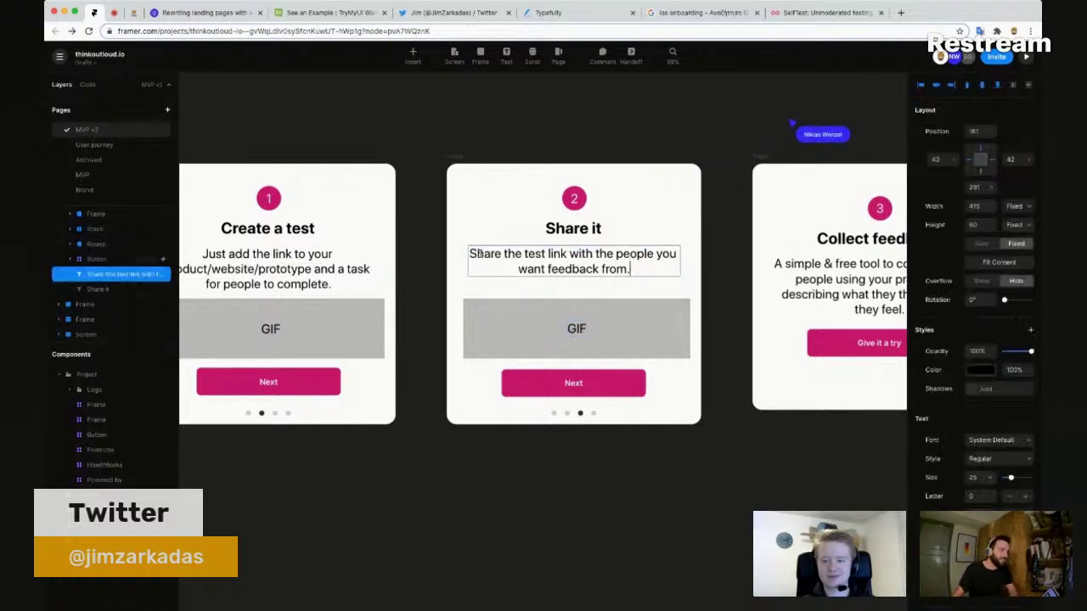
double_click(481, 256)
text(Send)
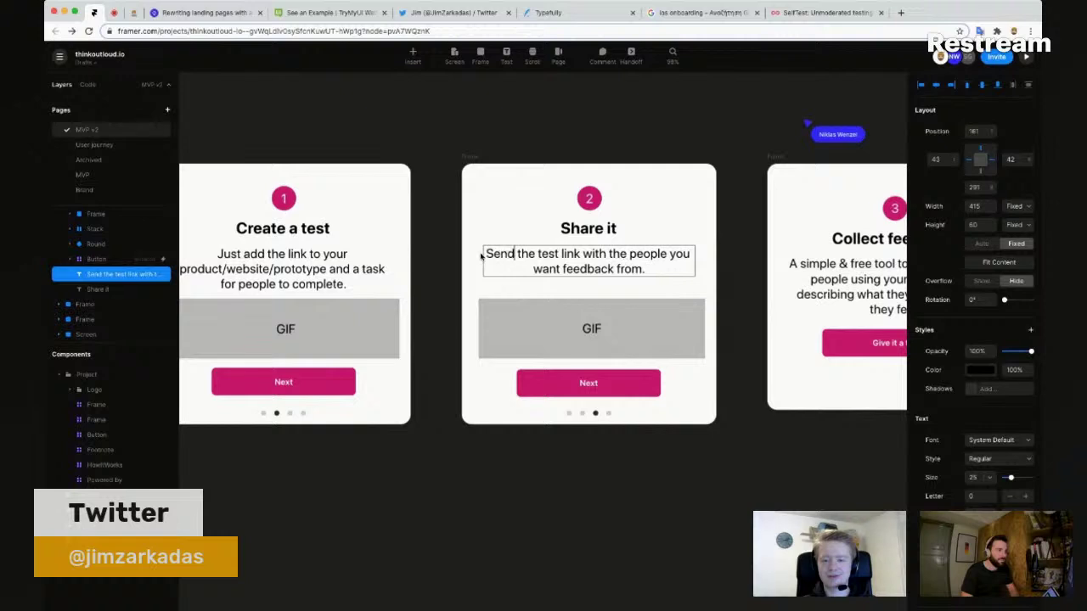
Step: Append "You can use an" to the end of the "Share it" description and select the added words
key(shift+super+Down)
key(Right)
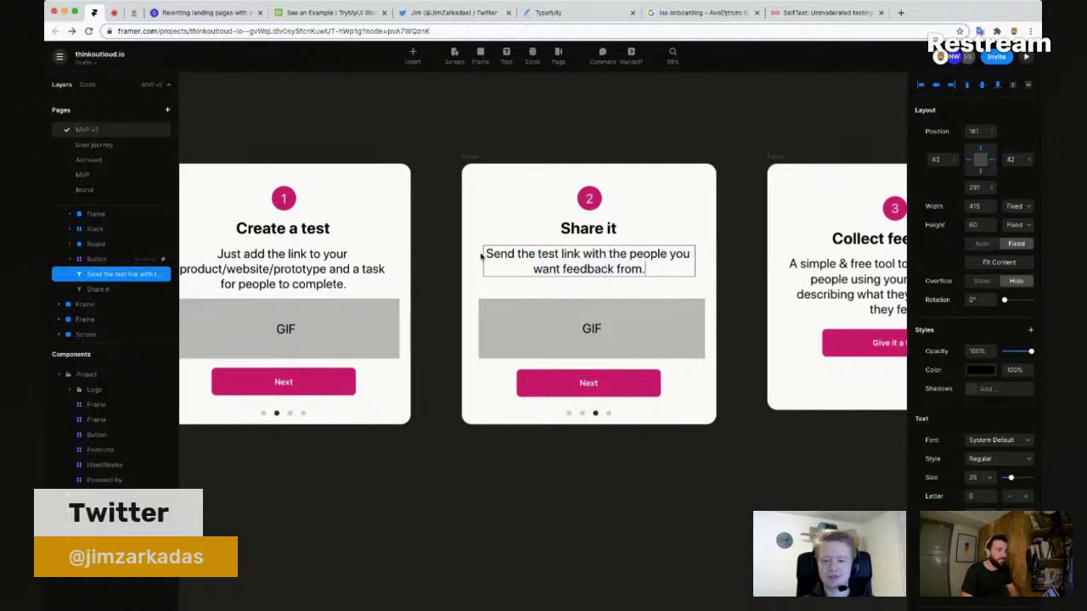
text(You can use)
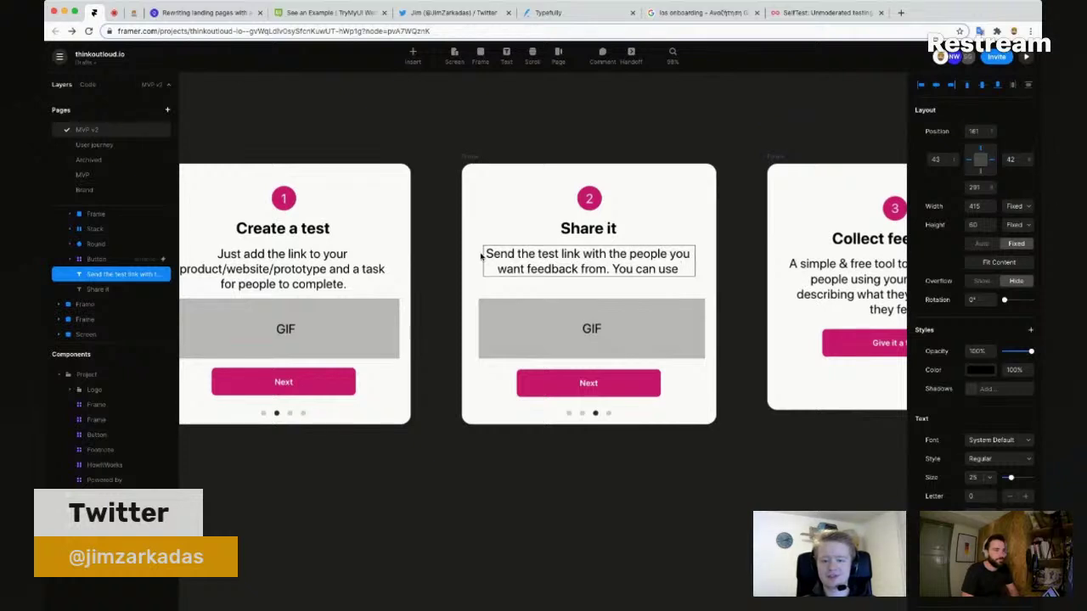
text(an)
key(shift+Left)
key(shift+Left)
key(shift+Left)
key(shift+Left)
key(shift+Left)
key(shift+Left)
key(shift+Left)
key(shift+Left)
key(shift+Left)
key(shift+Left)
key(shift+Left)
key(shift+Left)
key(shift+Left)
key(shift+Left)
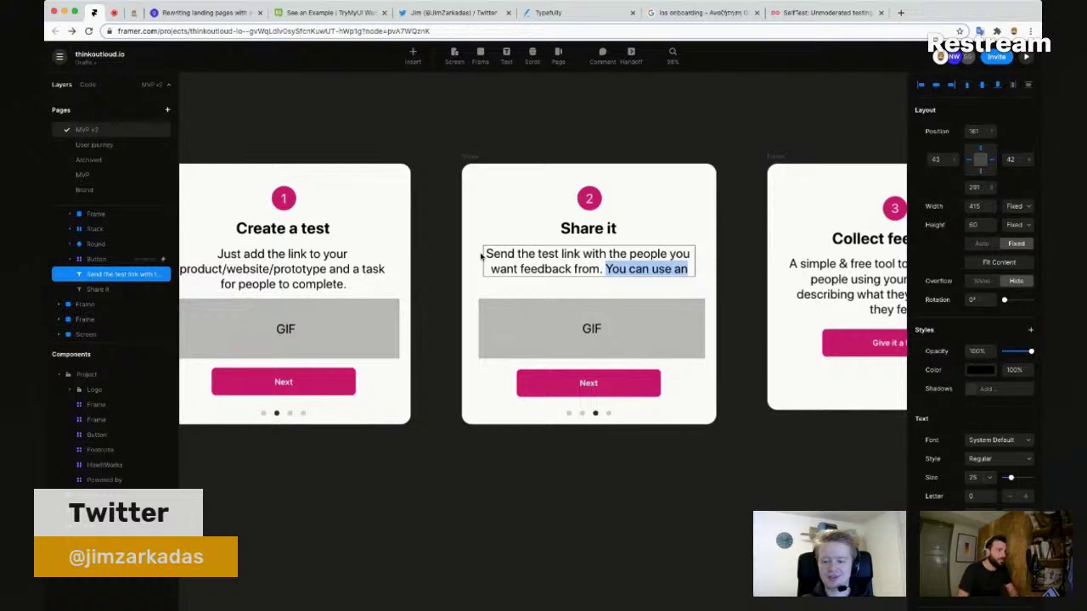
Step: Change the start of the "Share it" description from "Send" to "Copy and share"
click(481, 256)
text(Copy and)
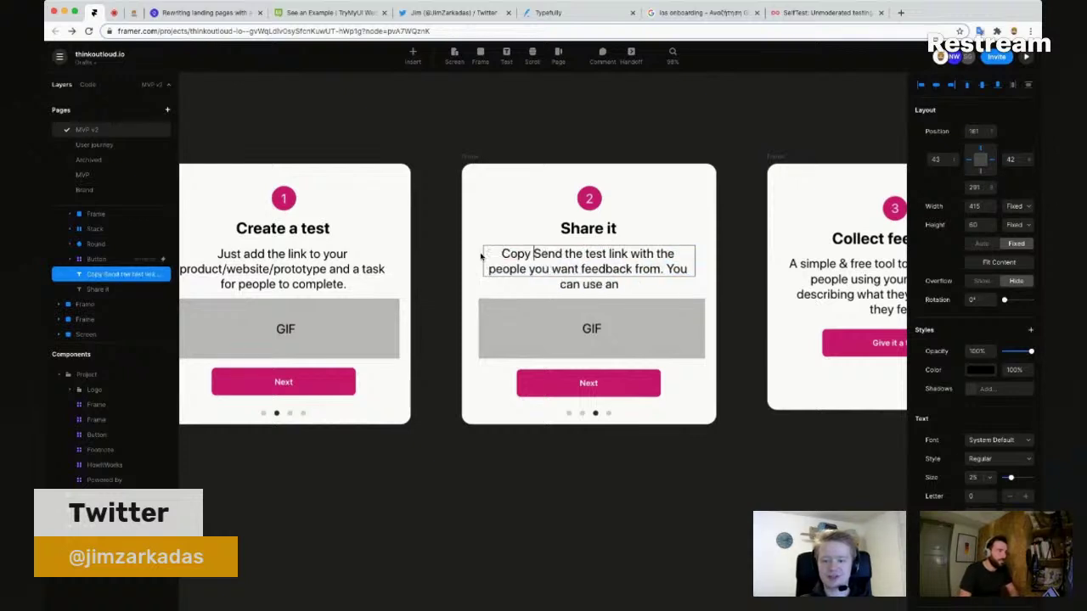
key(shift+alt+Right)
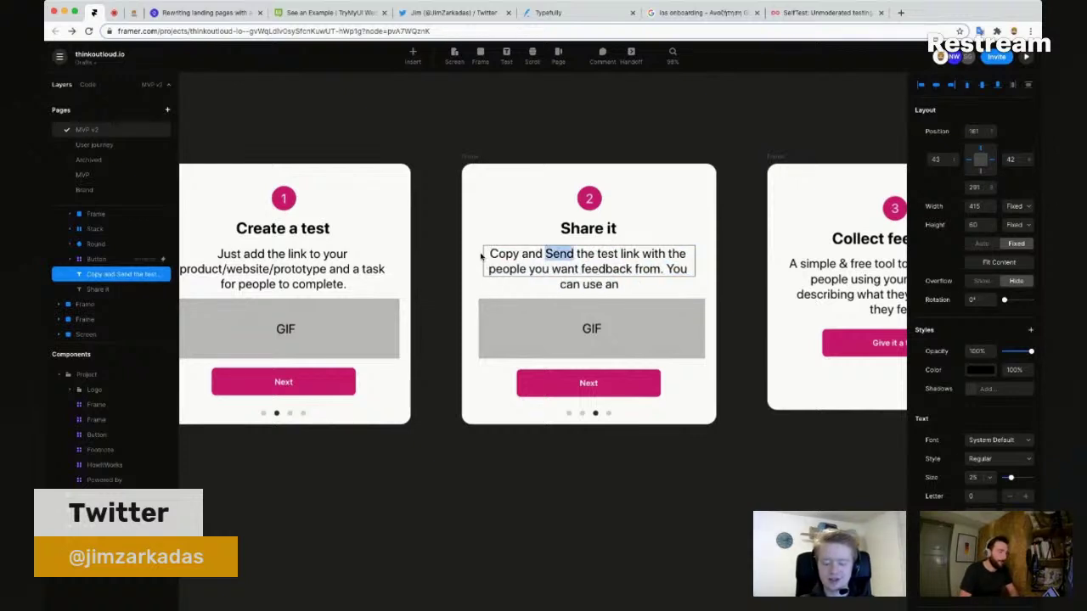
text(share)
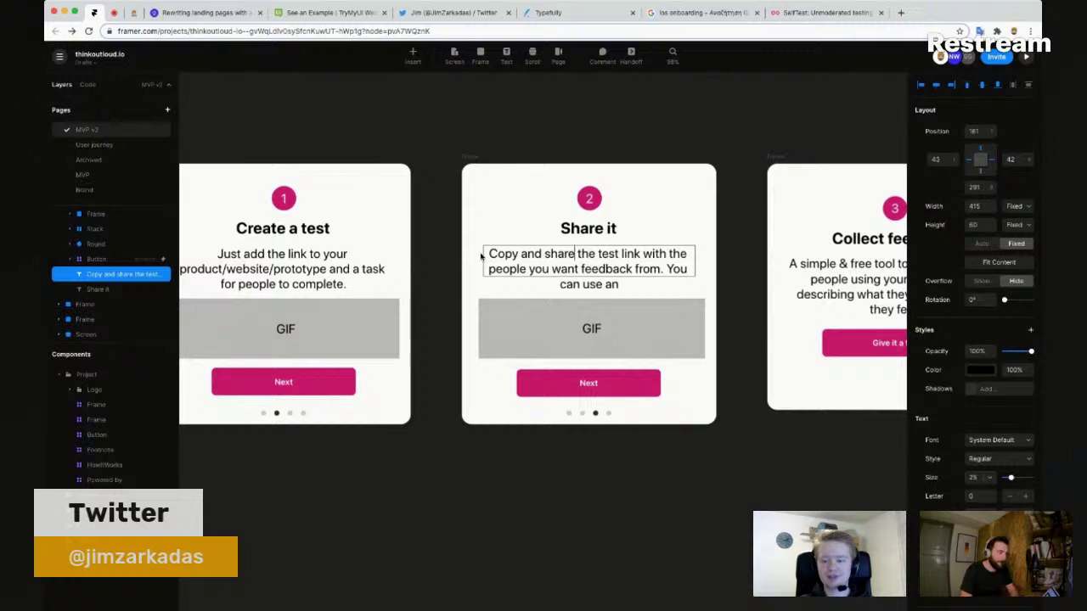
Step: Delete the unfinished sentence "You can use an" from the end of the "Share it" description
key(alt+Right)
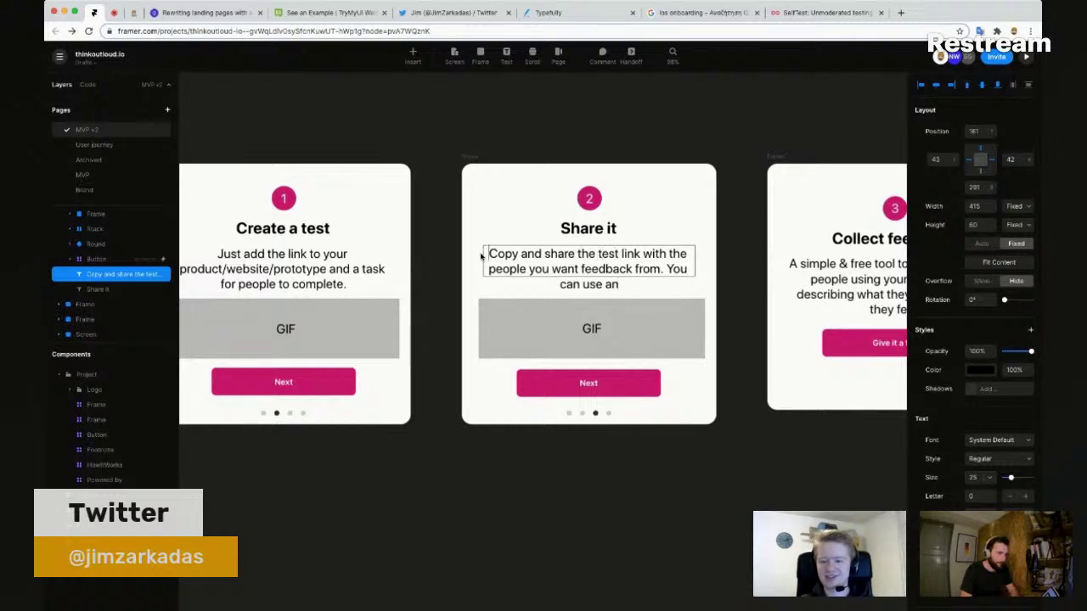
key(shift+Home)
key(shift+alt+Left)
key(BackSpace)
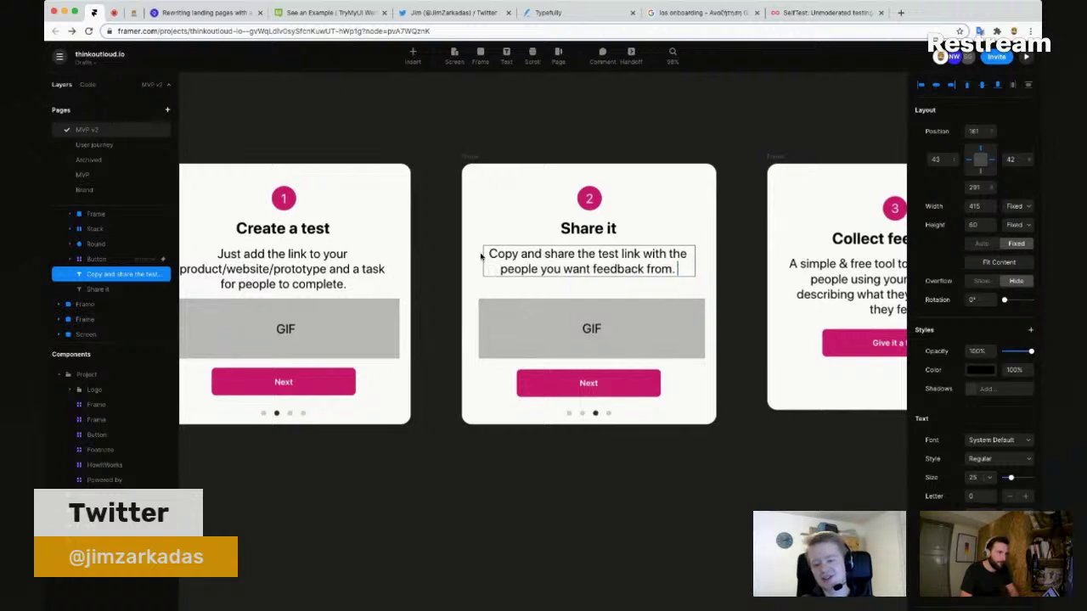
key(BackSpace)
key(Escape)
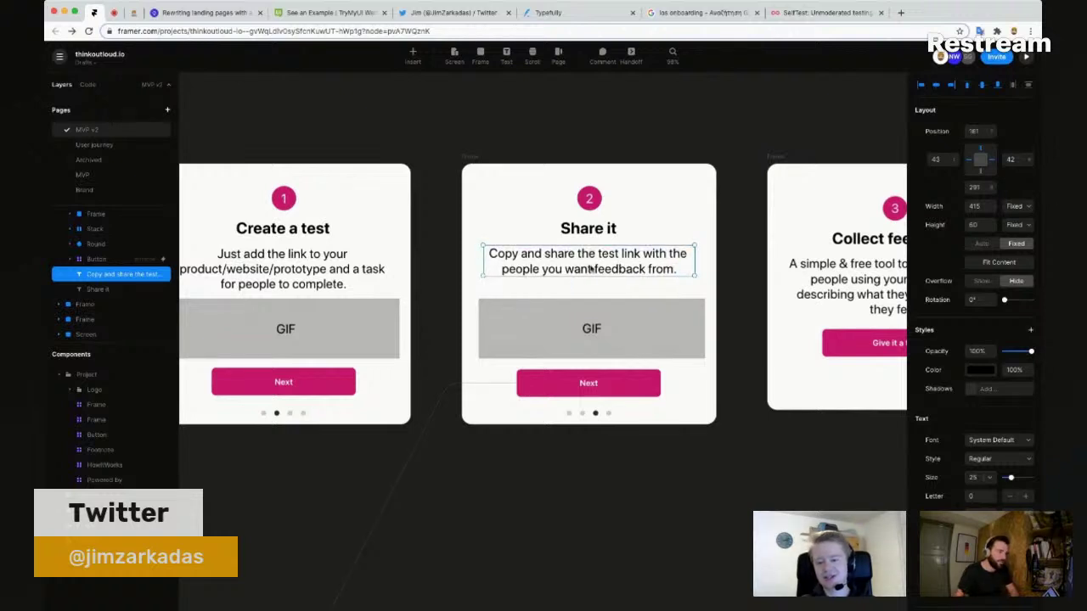
key(Escape)
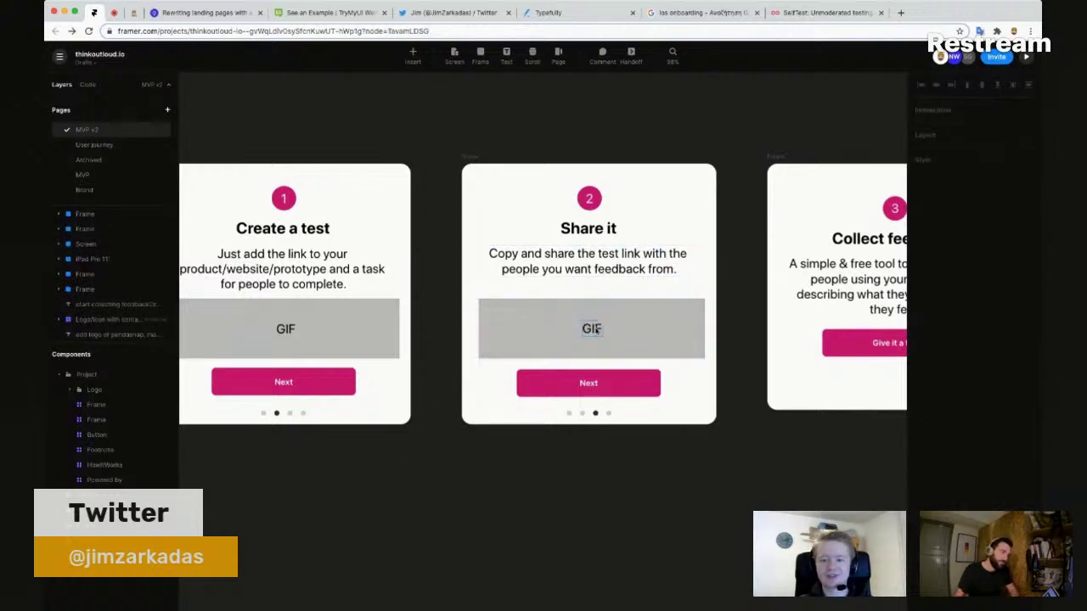
click(629, 341)
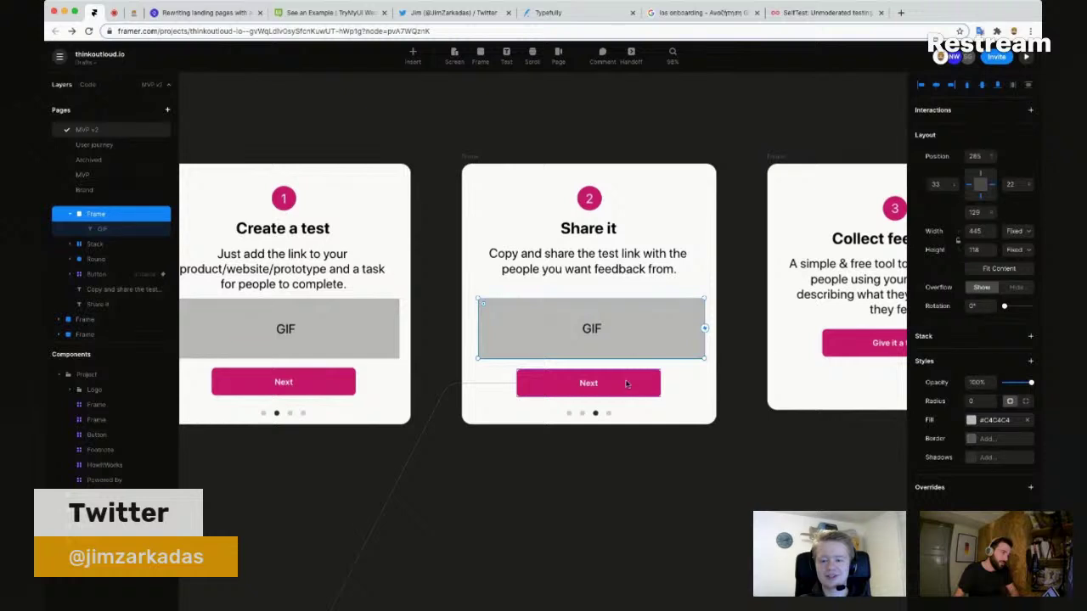
shift+click(626, 384)
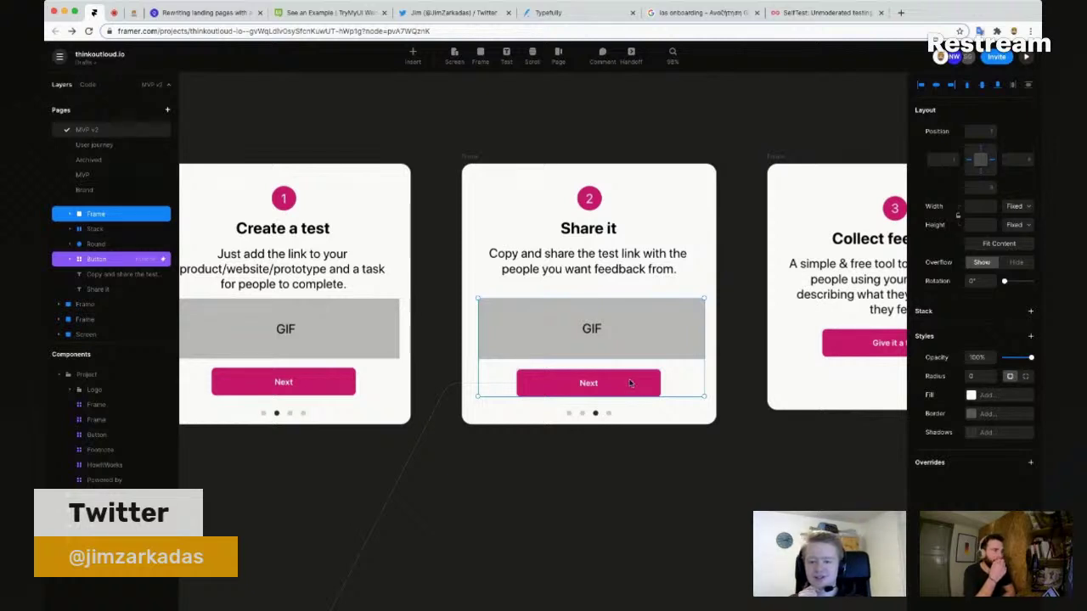
click(698, 451)
drag(725, 467, 589, 475)
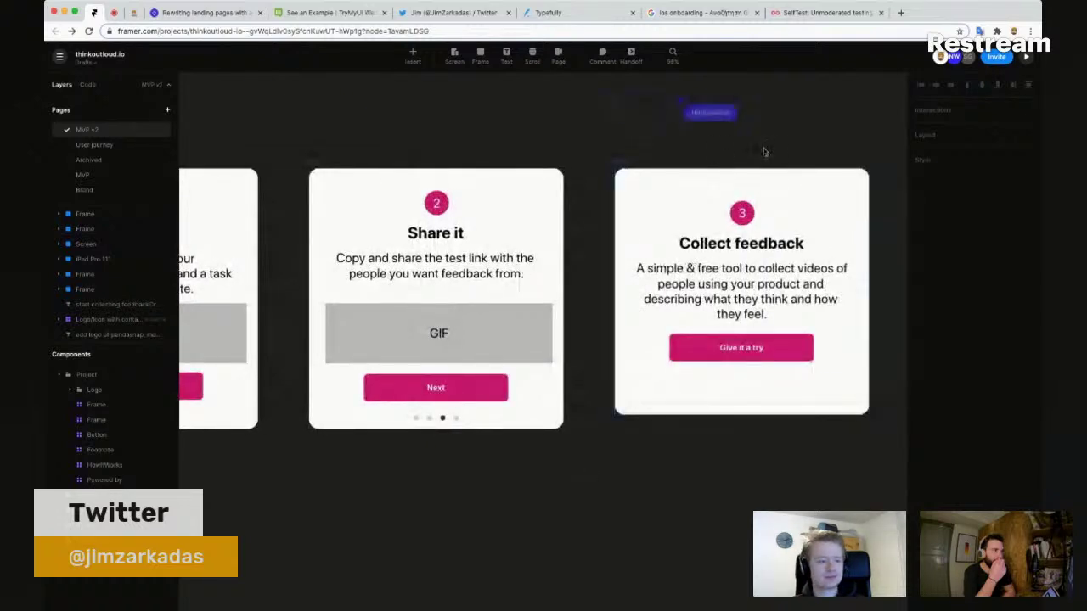
scroll(754, 147, right, 1)
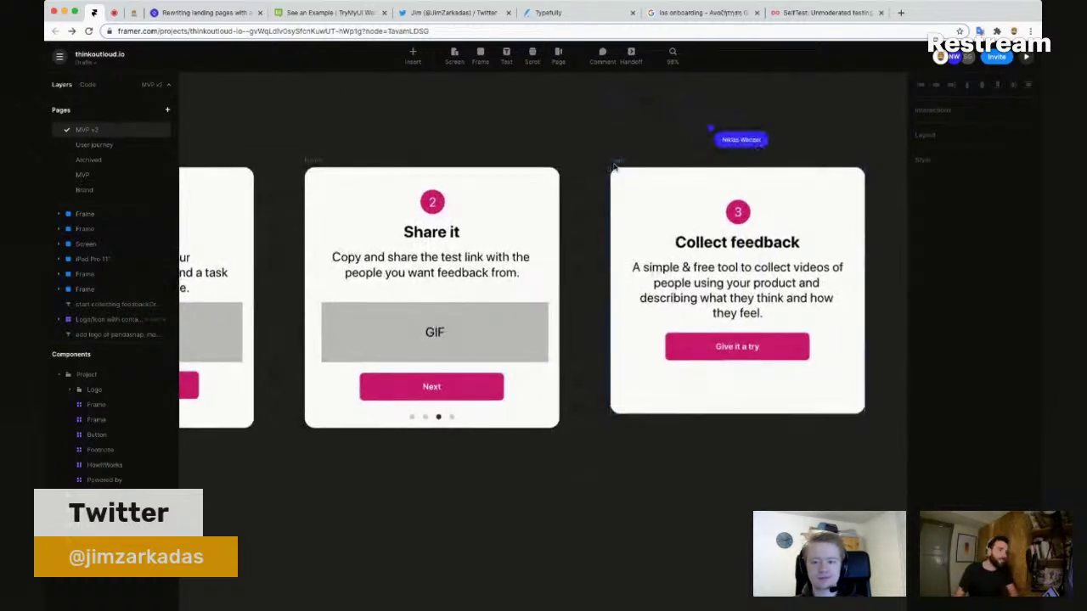
Step: Move the "Give it a try" button lower in the "Collect feedback" card, leaving a gap below the description
double_click(720, 242)
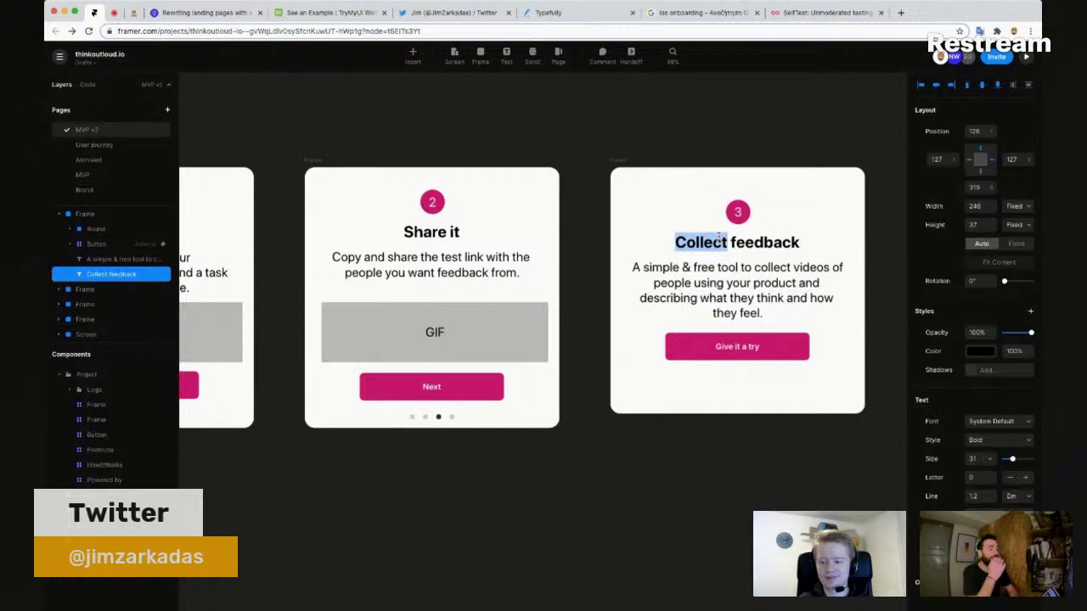
key(Escape)
click(756, 293)
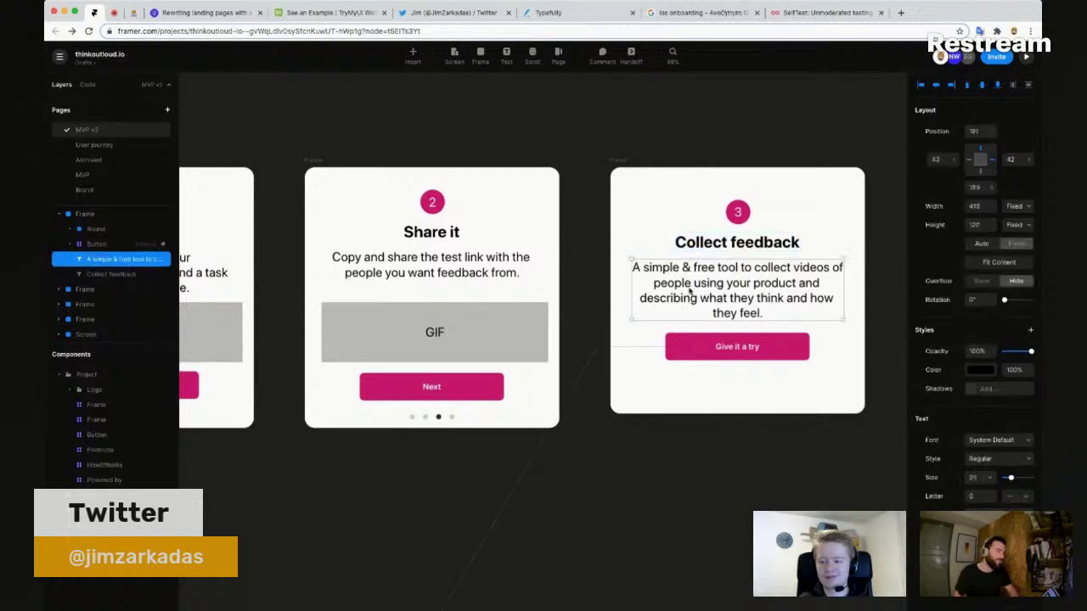
drag(795, 349, 797, 380)
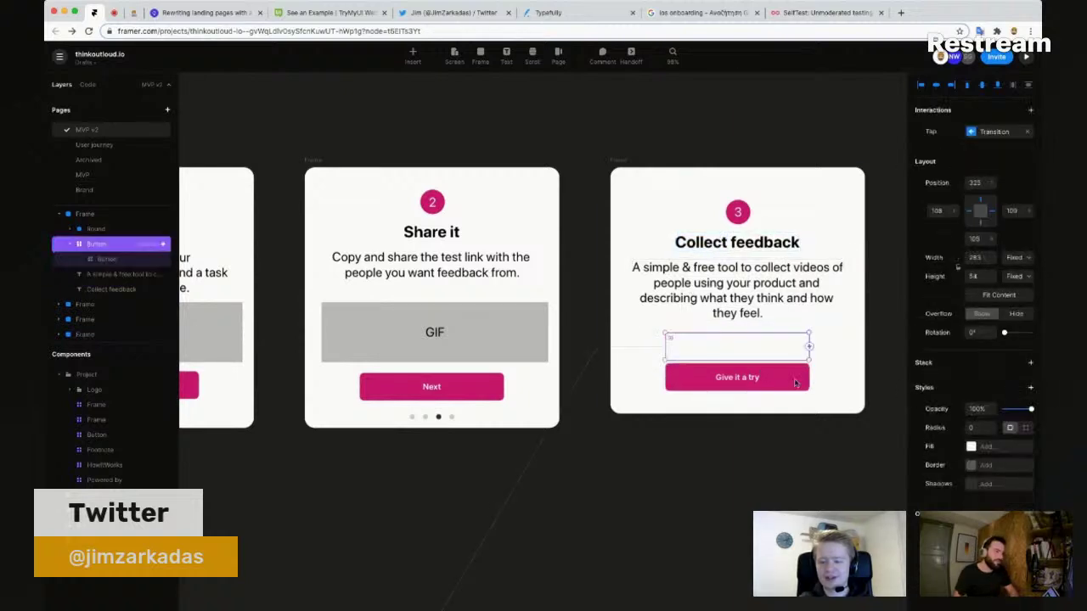
Step: Extend the "Collect feedback" card down to the height of the "Share it" card and paste a copy of that card's page indicator dots
click(438, 417)
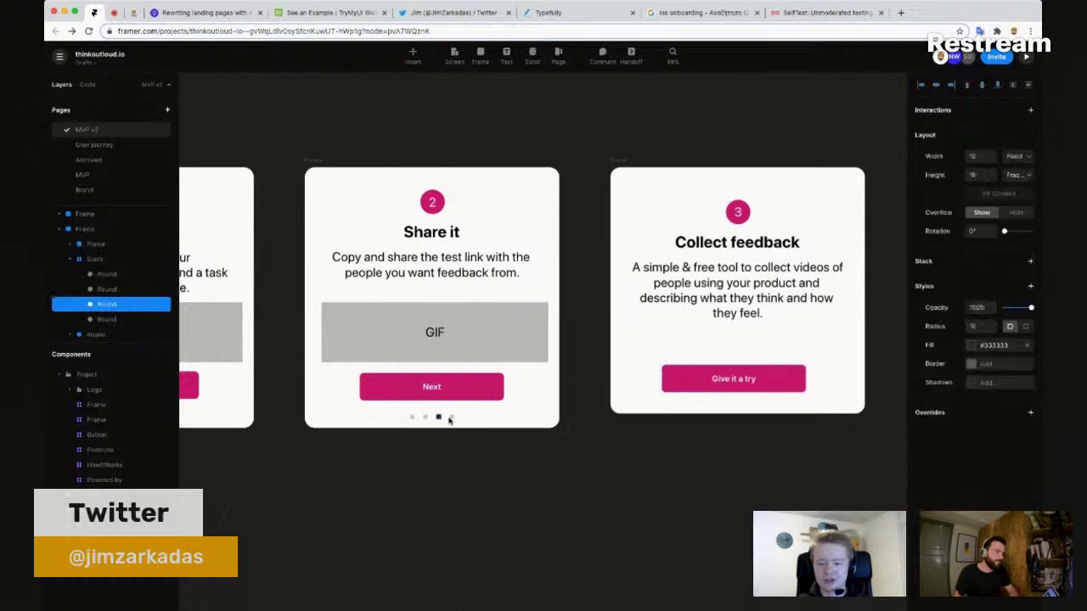
click(451, 417)
right_click(630, 168)
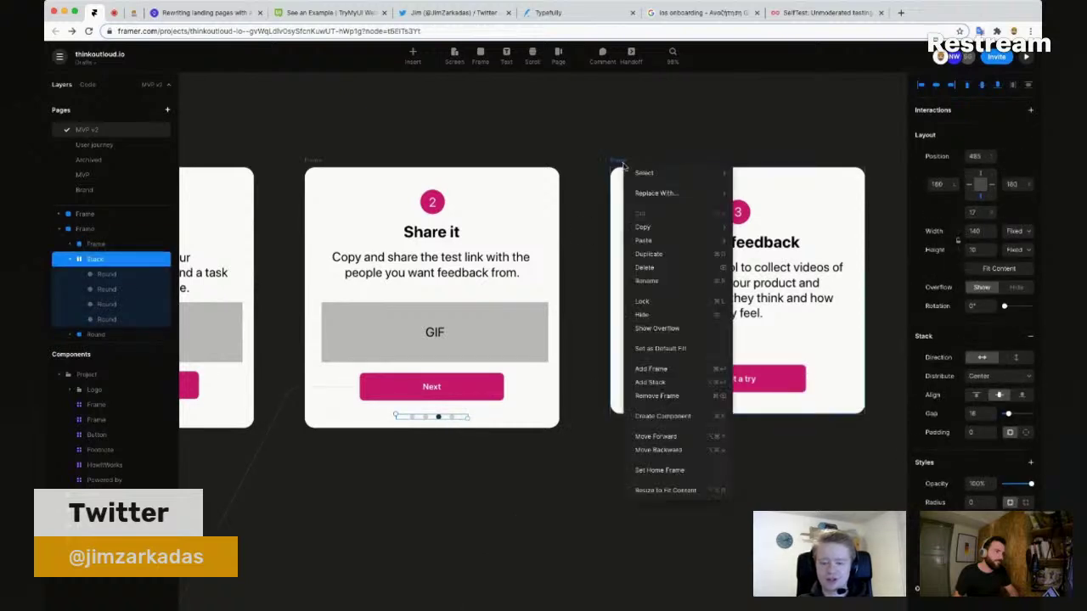
key(Escape)
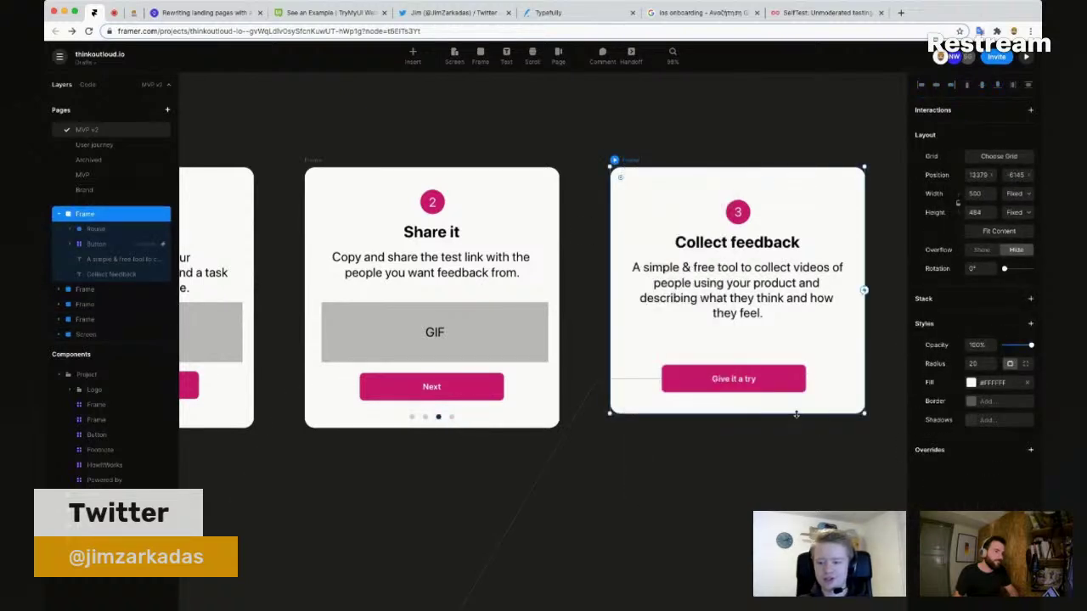
drag(796, 414, 794, 428)
key(ctrl+v)
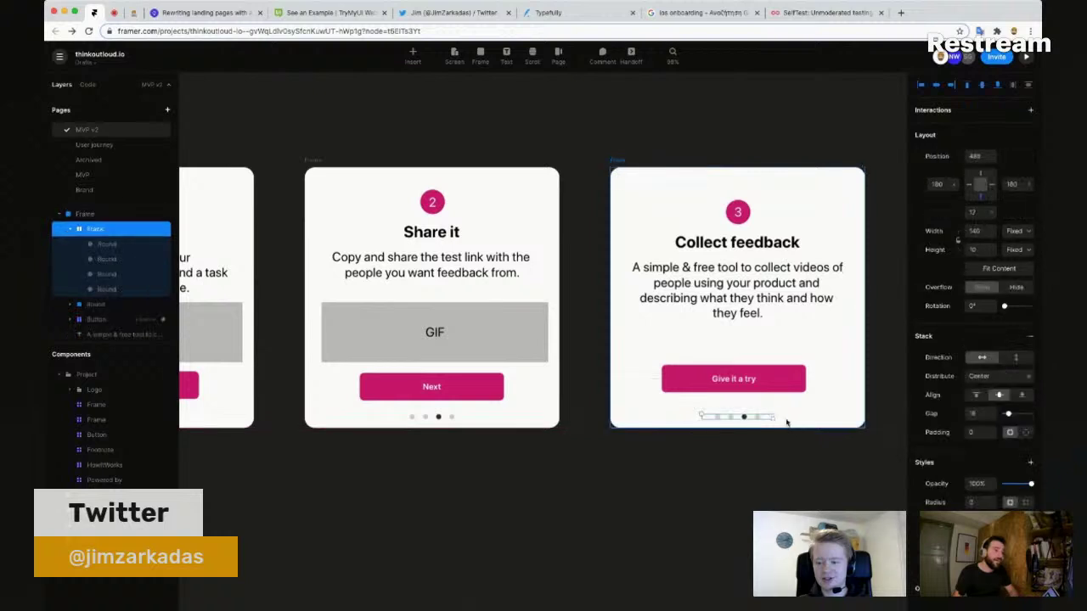
Step: Replace the "Collect feedback" card's description with "how it work for people"
click(701, 270)
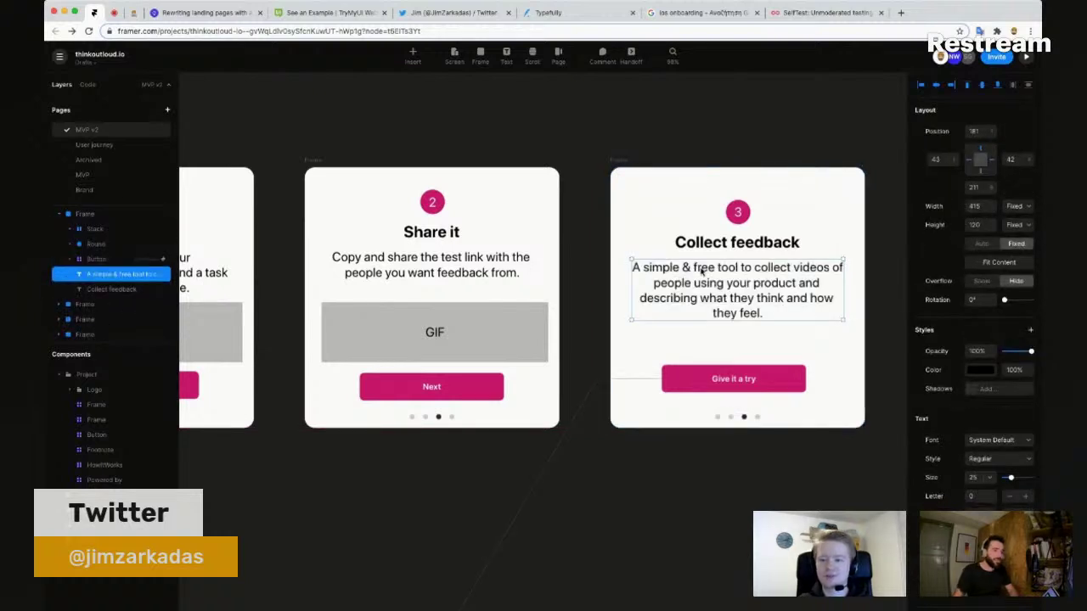
double_click(701, 270)
text(how it )
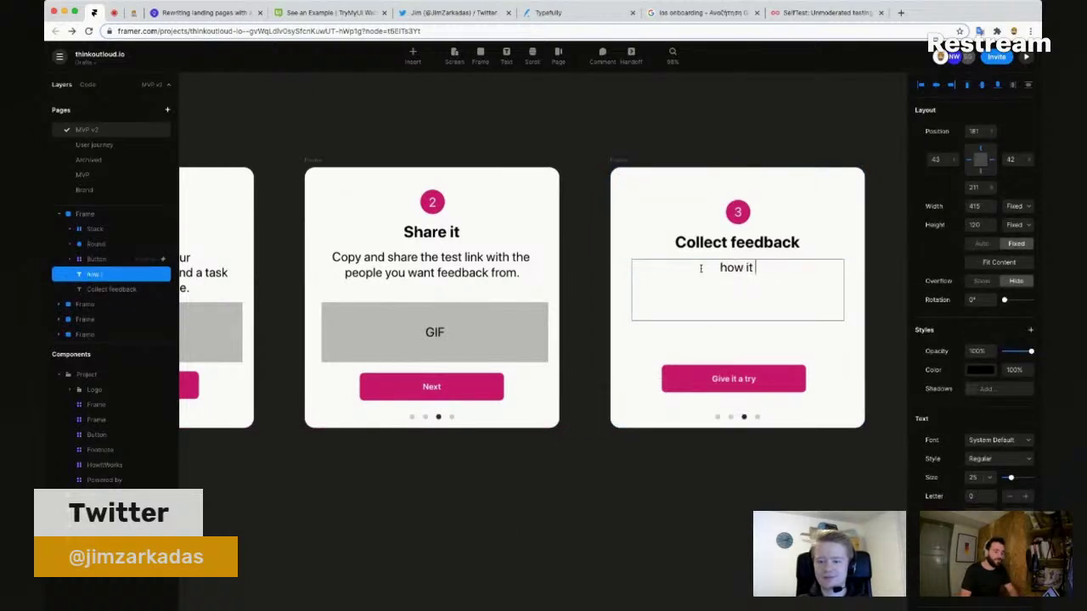
text(work for tes)
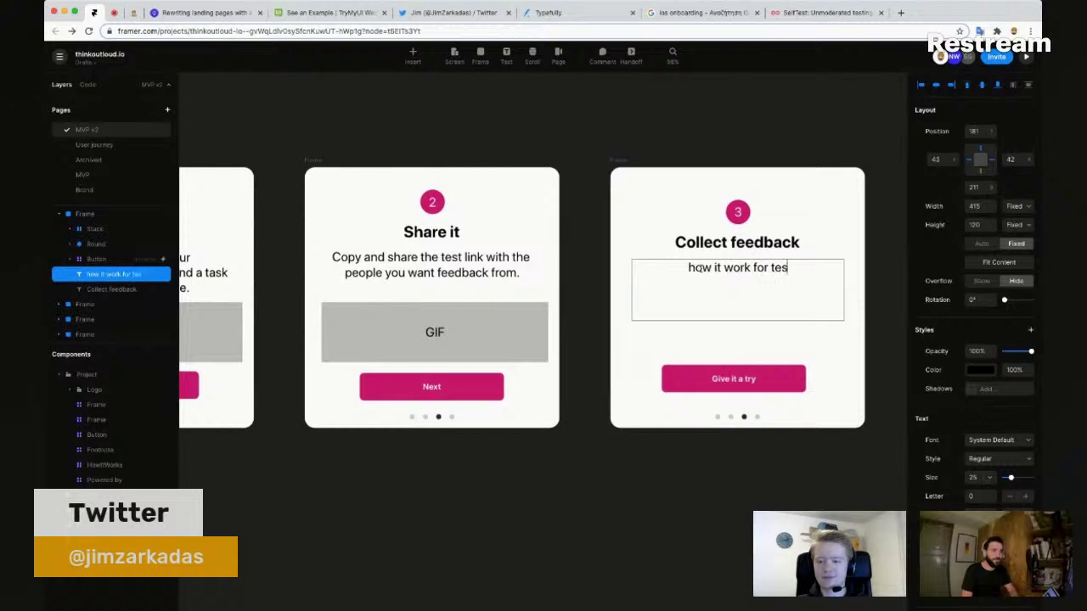
key(shift+alt+Left)
text(people)
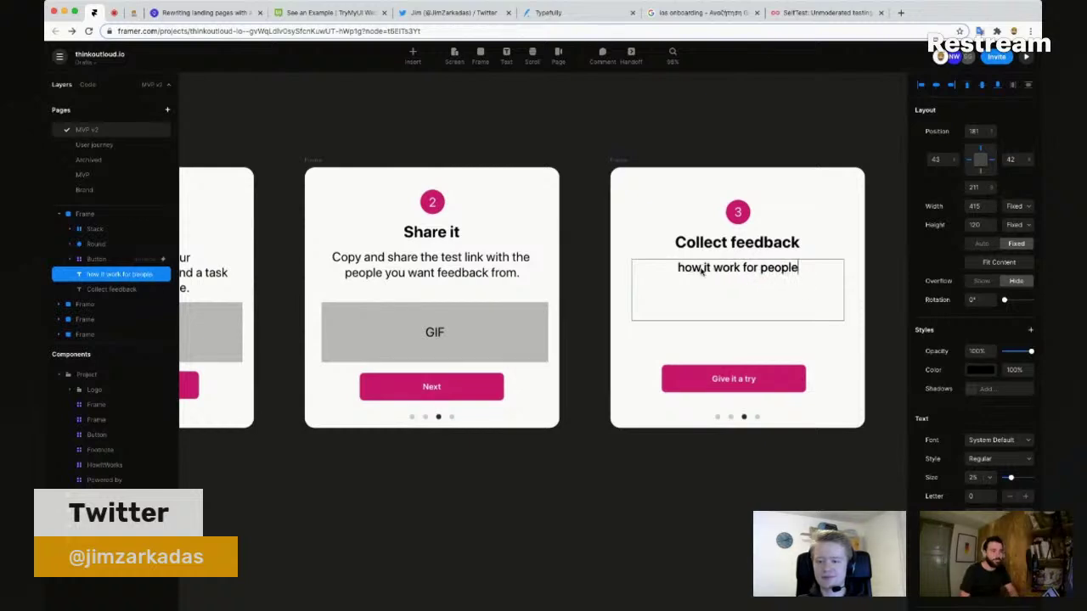
key(Escape)
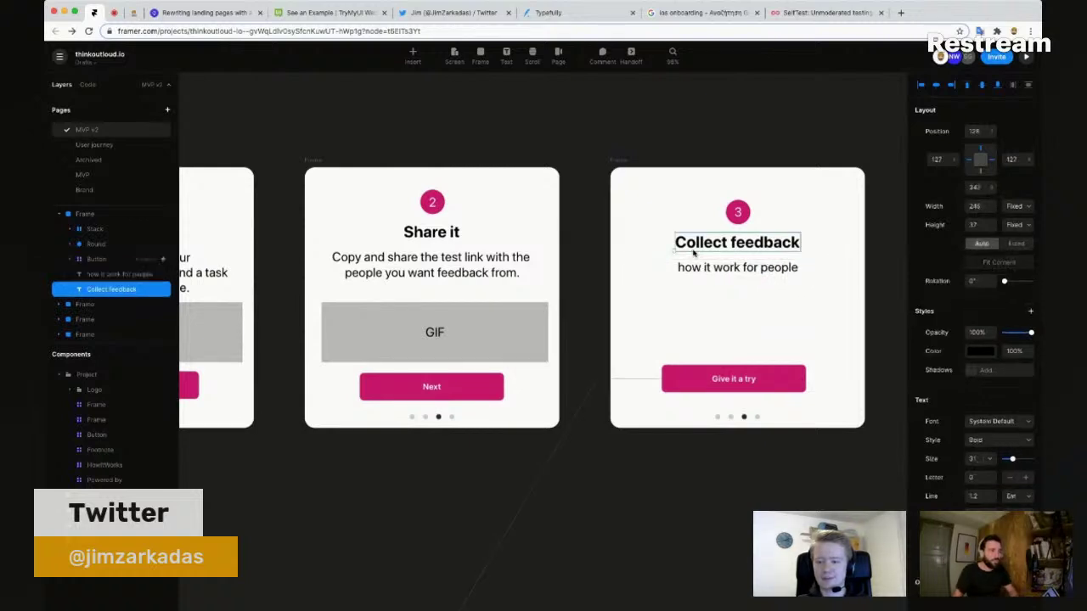
Step: Place the text cursor at the start of the "Collect feedback" heading and search the web for "lay back meaning"
double_click(693, 245)
click(675, 244)
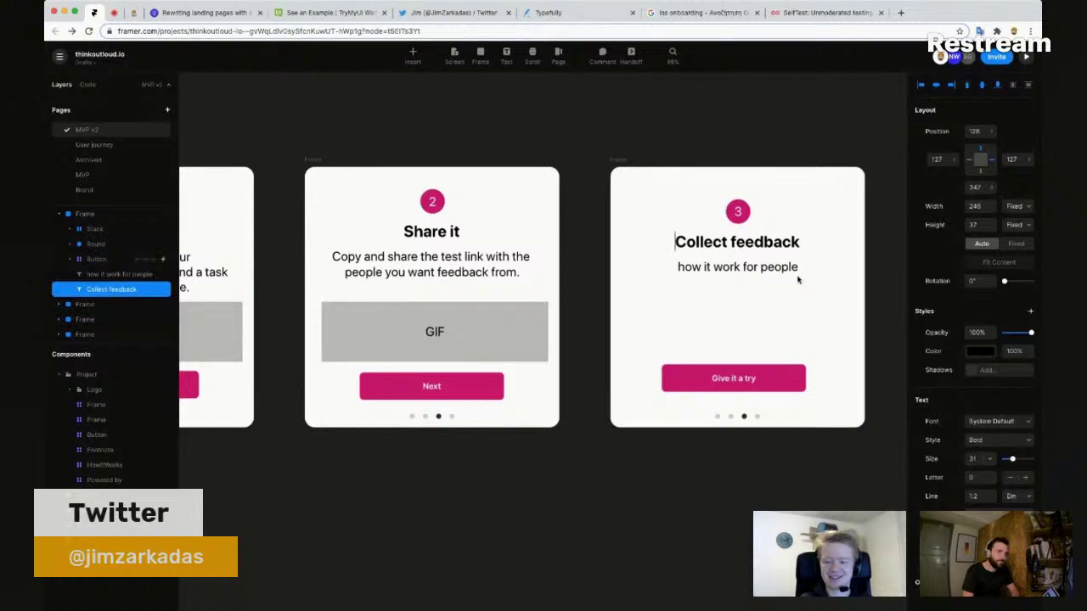
key(super+t)
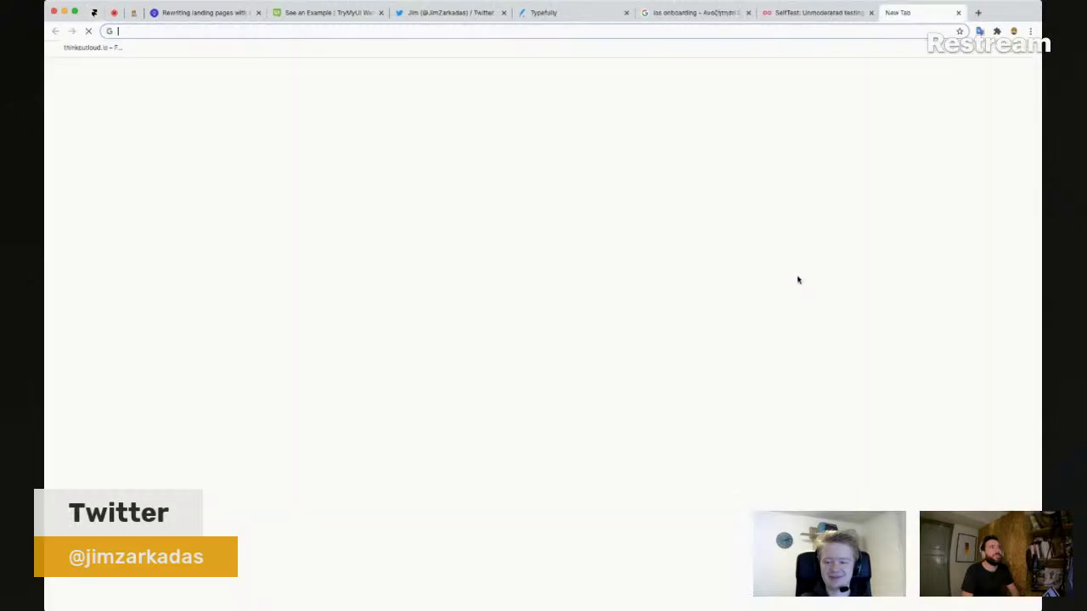
text(lay back)
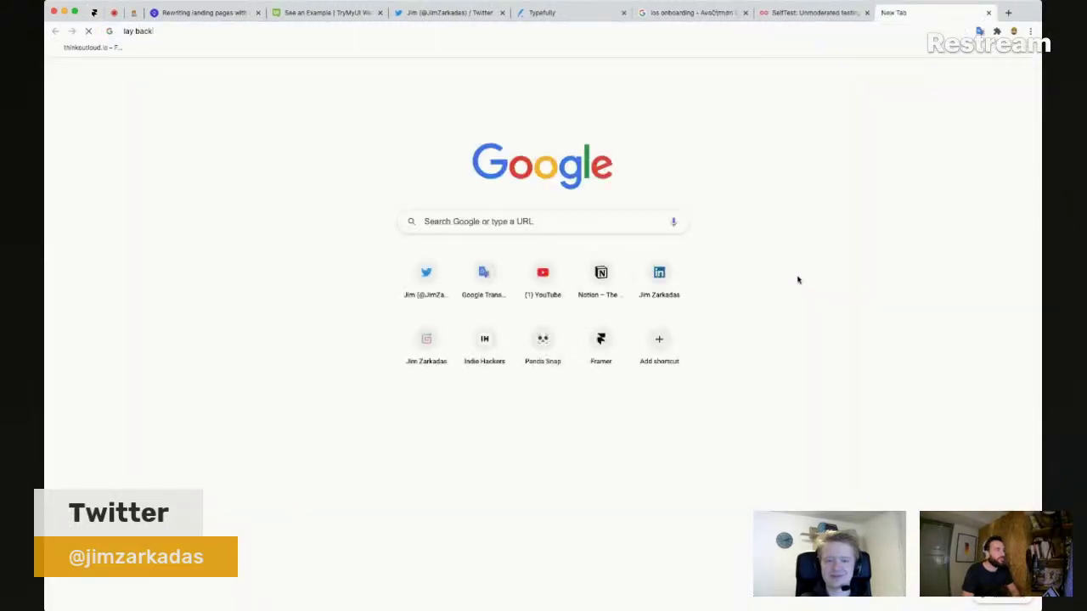
text(meaning)
key(Return)
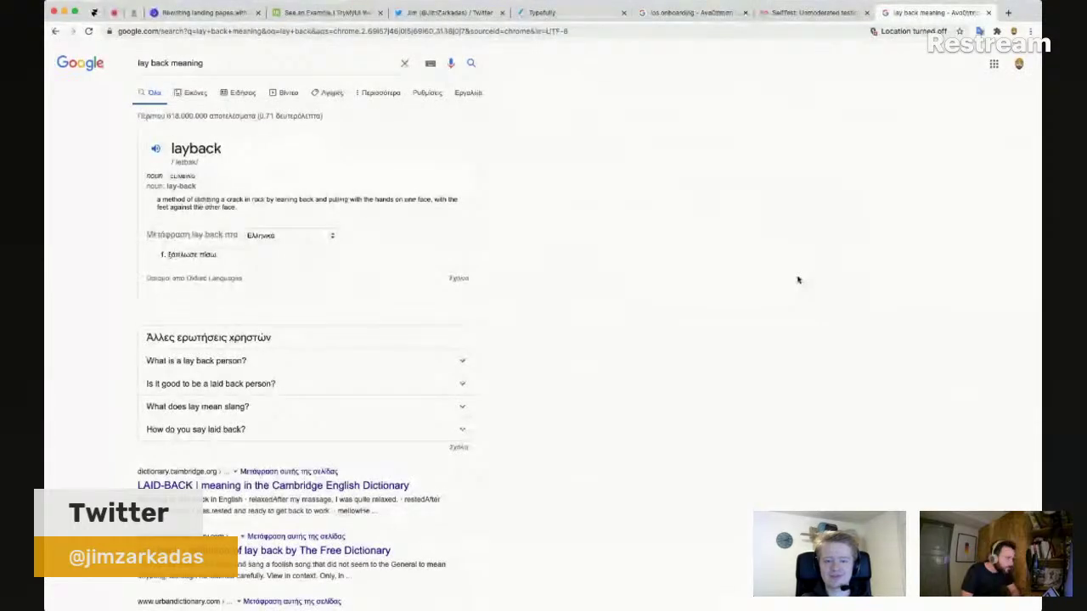
key(ctrl+w)
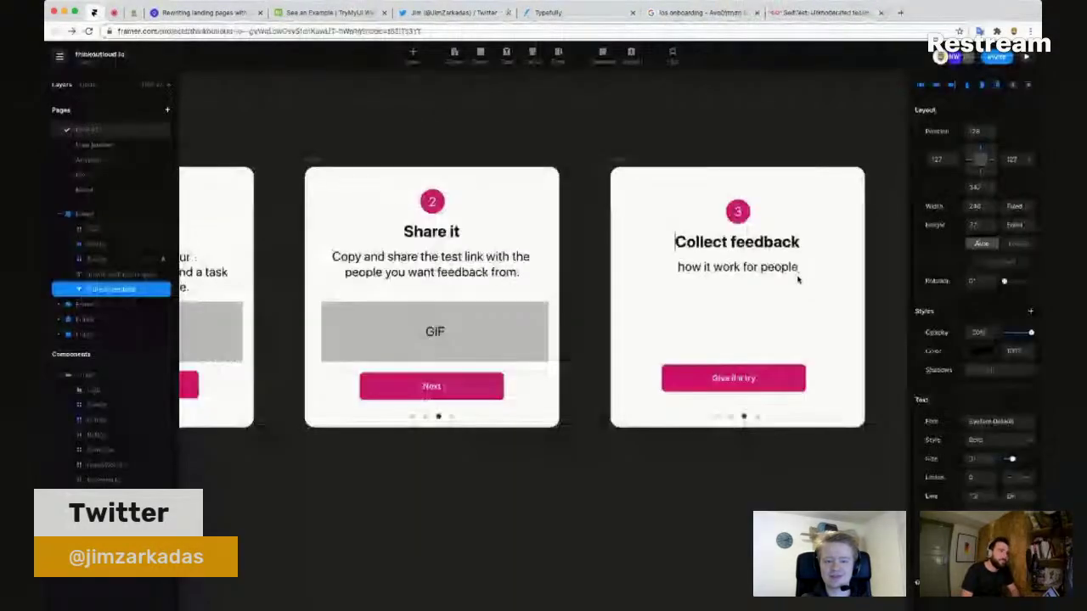
Step: Change the third card's heading to "Lay back and receive feedback"
text(Lay b)
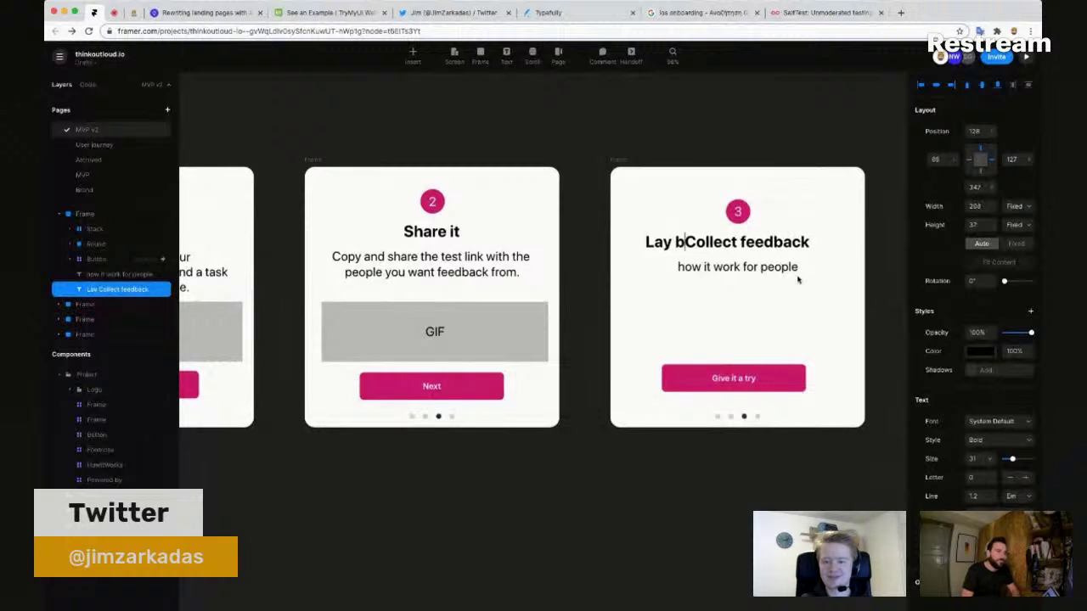
text(ack and)
key(alt+shift+Right)
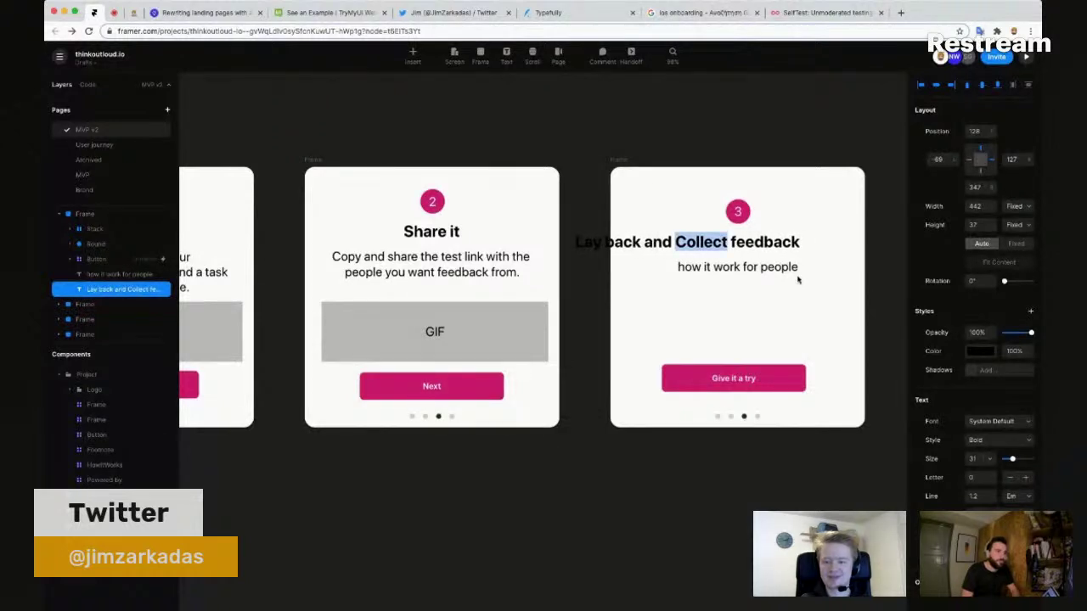
text(receove)
key(BackSpace)
key(BackSpace)
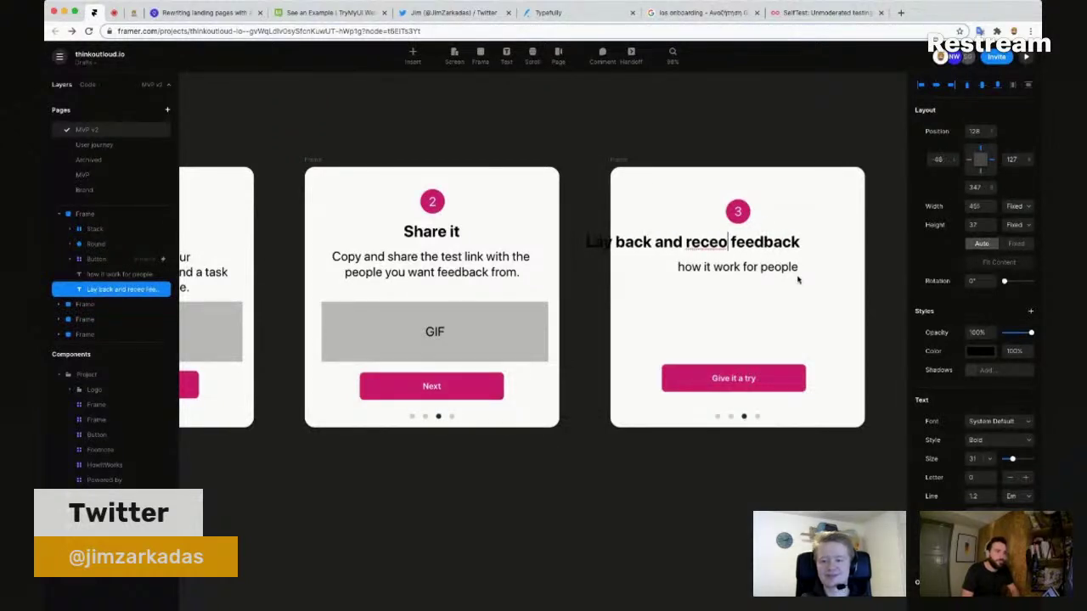
key(BackSpace)
text(ive)
key(Escape)
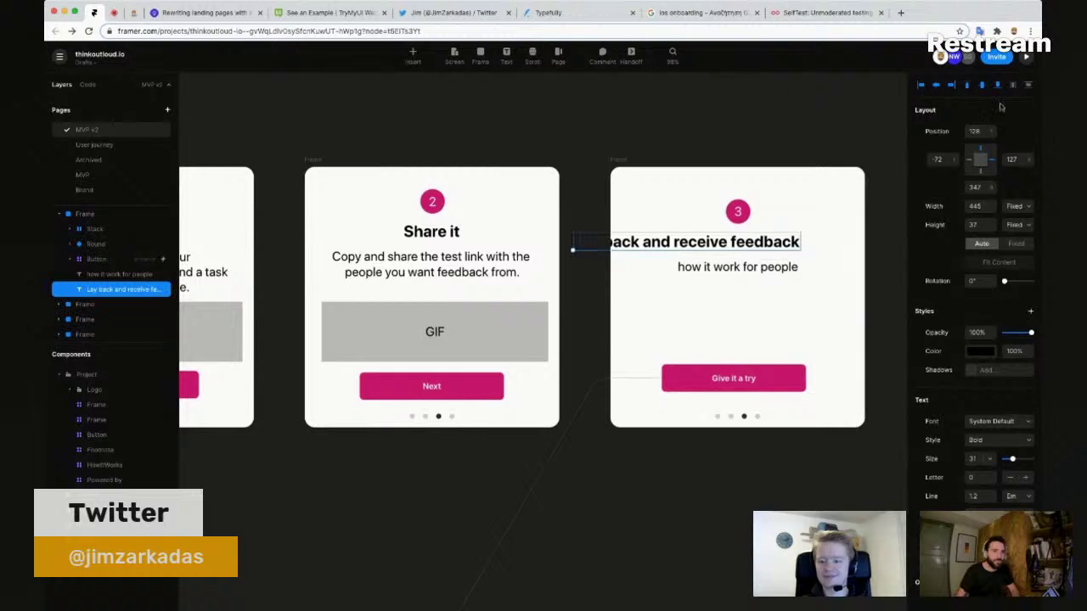
Step: Center the "Lay back and receive feedback" heading horizontally, give it a fixed text size mode and narrow its box to about 363 wide
click(937, 86)
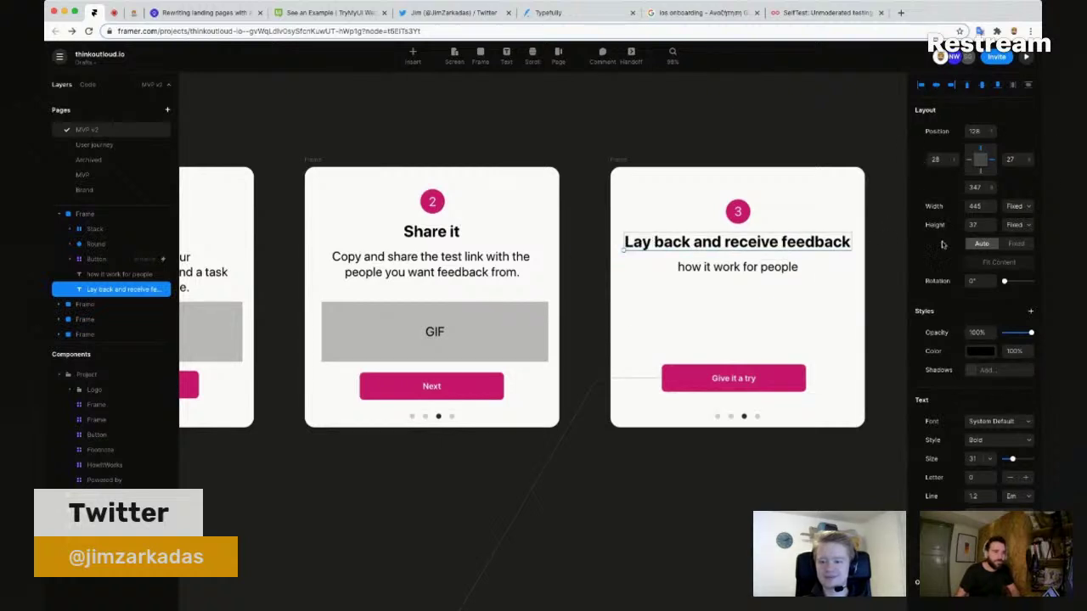
click(1012, 244)
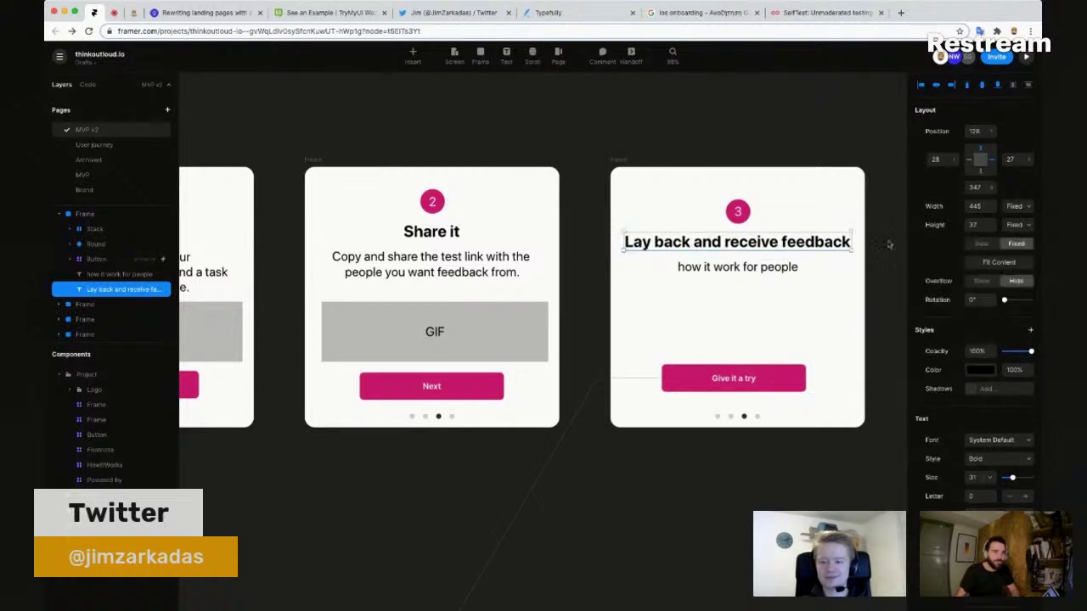
drag(850, 242, 809, 244)
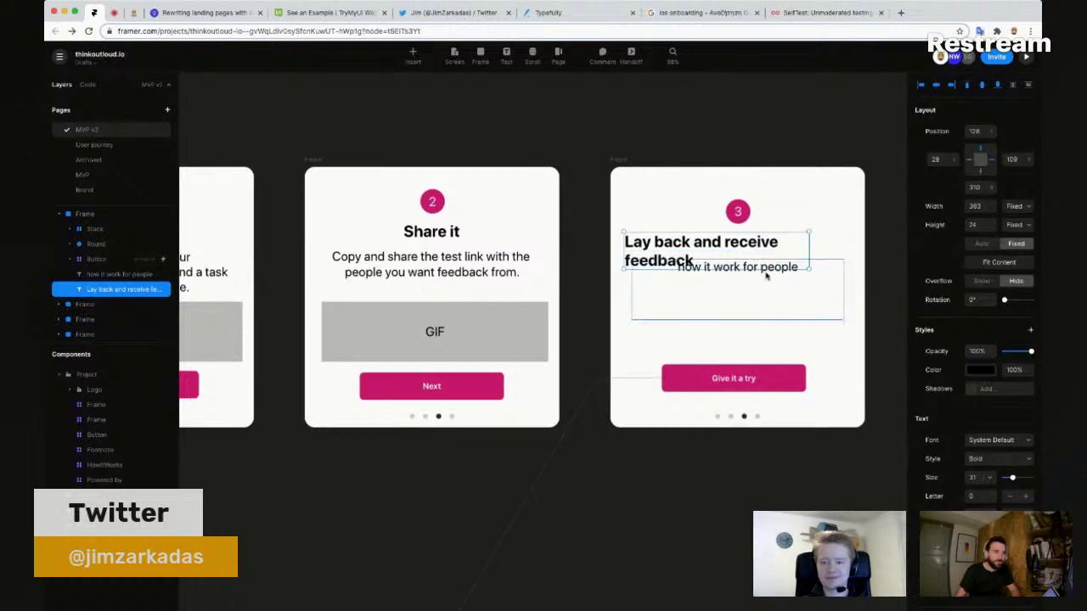
Step: Move the third card's description below its heading, and narrow the heading box to about 259 wide, centered horizontally in the card
drag(767, 272, 765, 294)
click(790, 258)
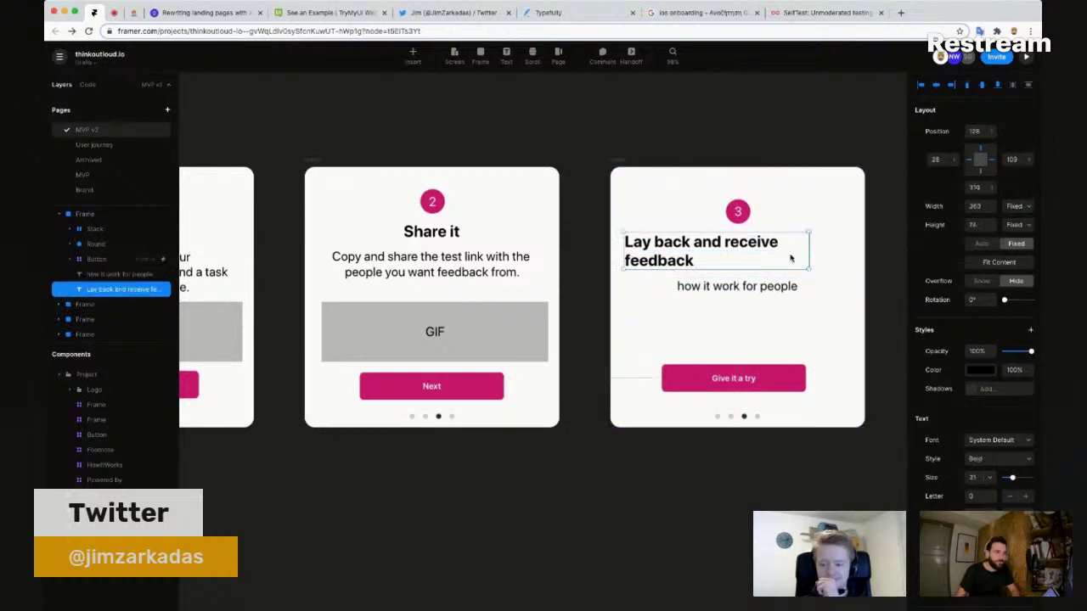
click(952, 86)
drag(828, 252, 772, 252)
click(951, 86)
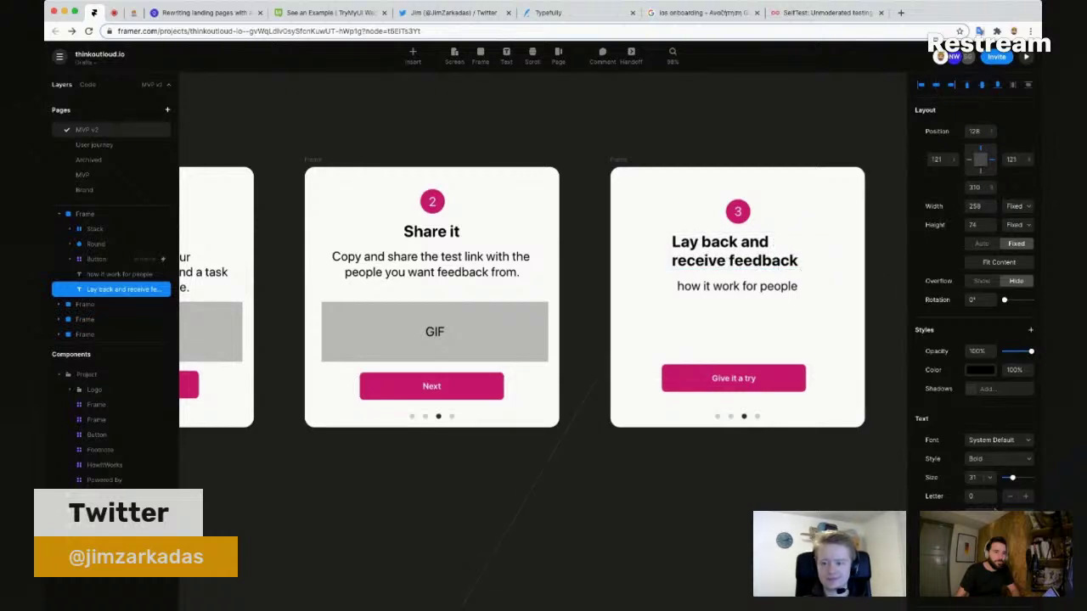
Step: Replace the third card's description with "We'll guide people on how to give you feedback."
drag(745, 287, 747, 303)
double_click(747, 303)
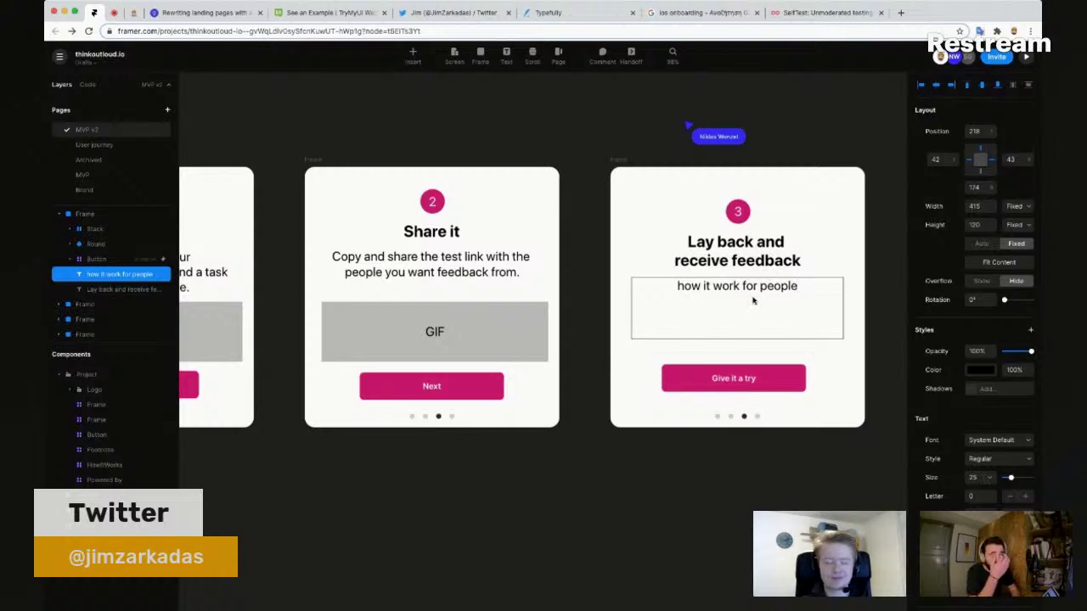
key(Return)
text(s)
key(super+a)
text(We )
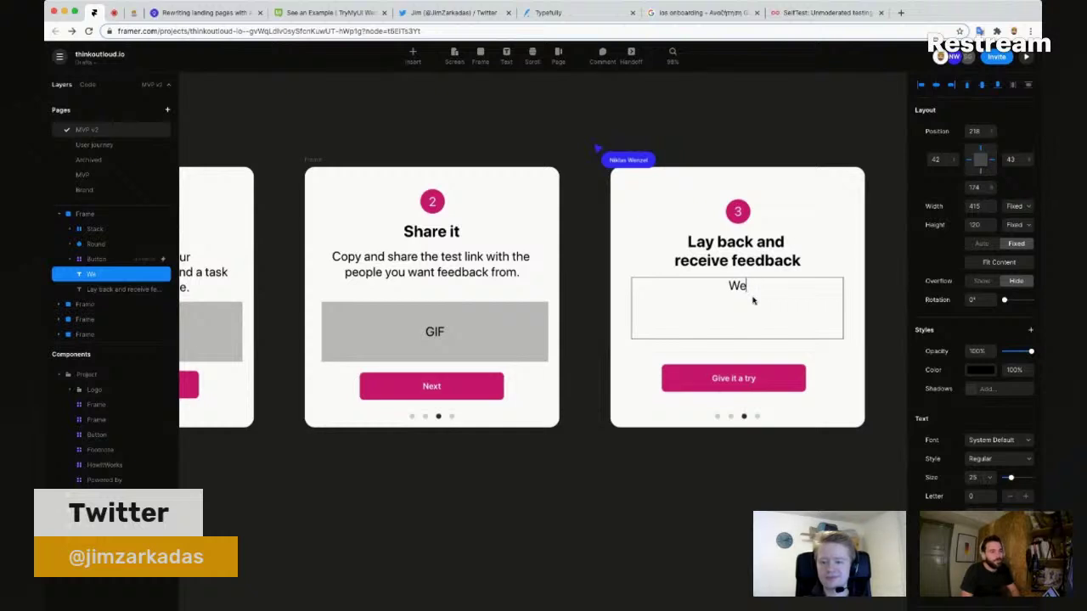
text(ll)
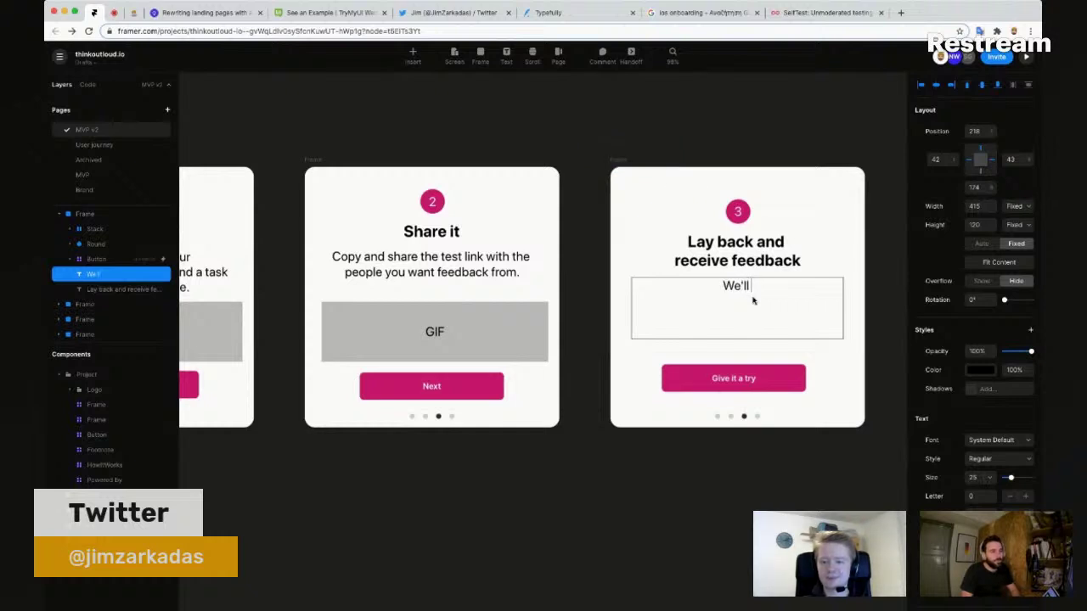
text( guide )
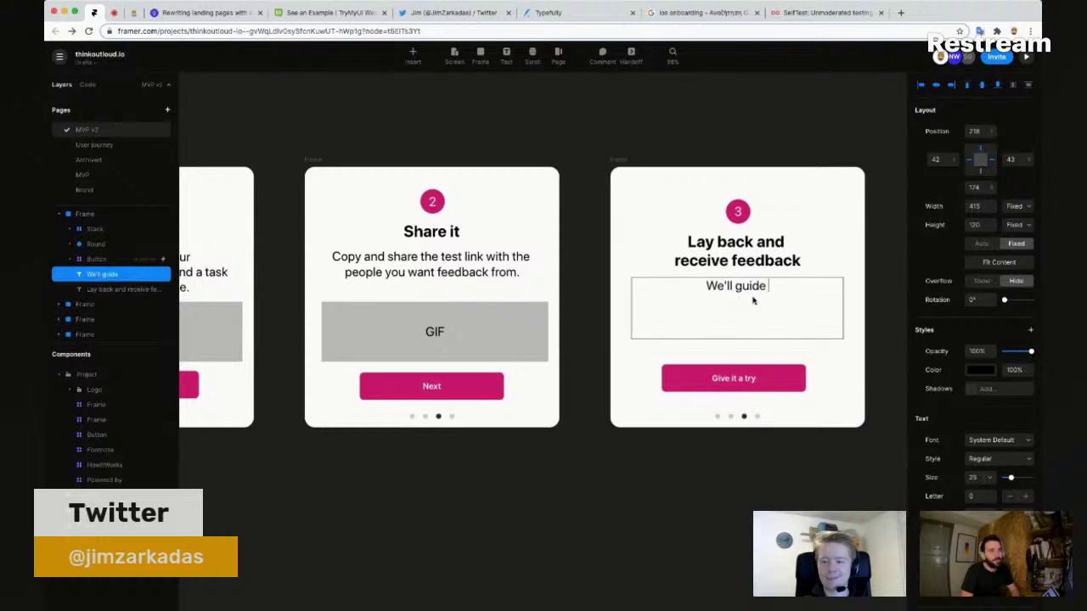
text(people )
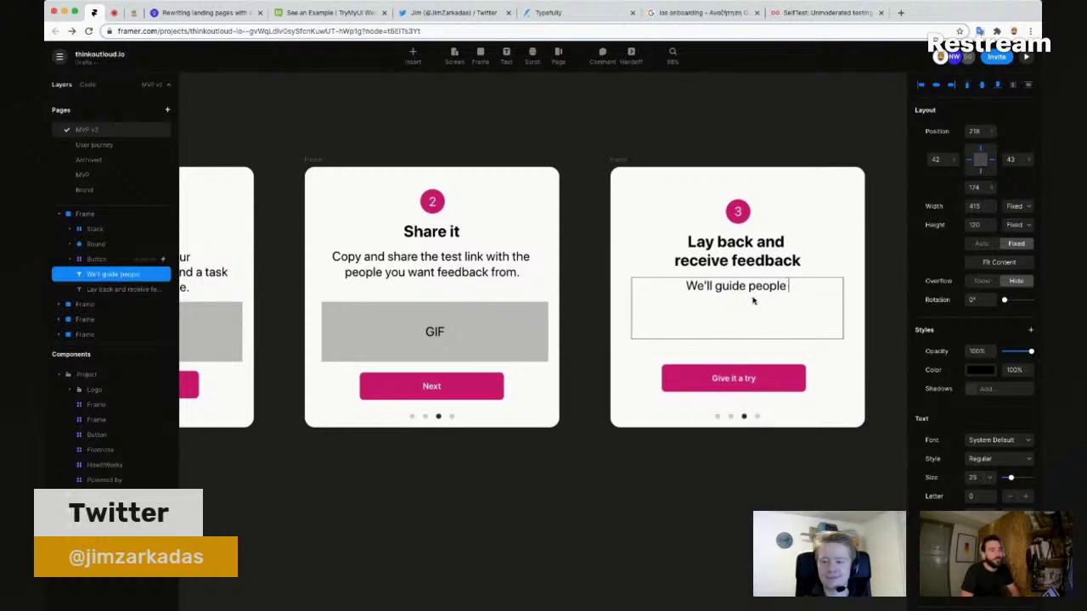
text(on how to give)
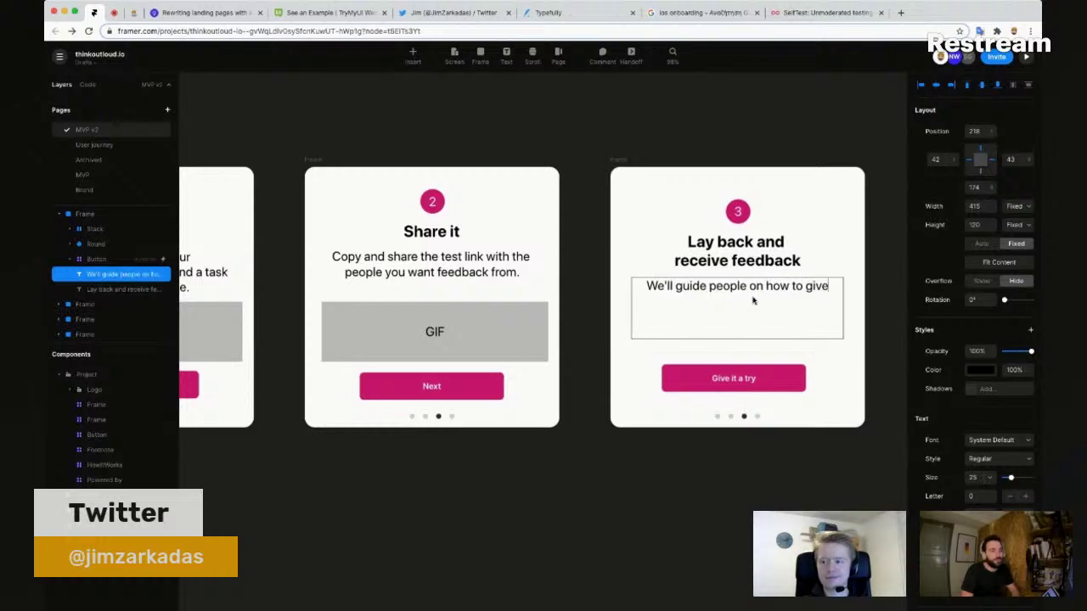
text( you feedback. )
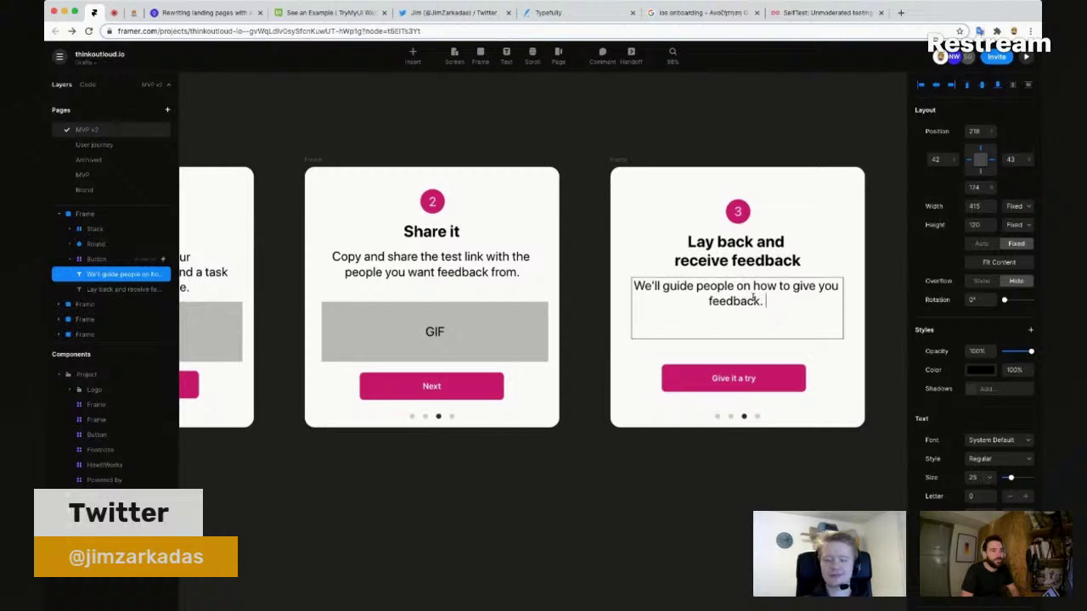
Step: Add a second sentence to the description: "They won't need to install any software or browser extension."
text(They won)
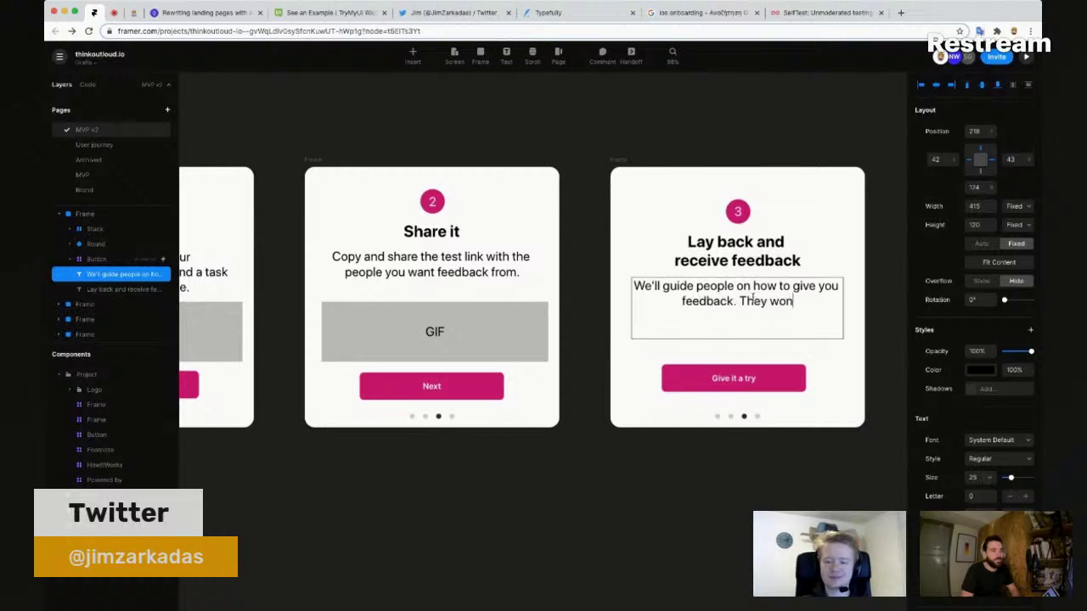
text('t need to inst)
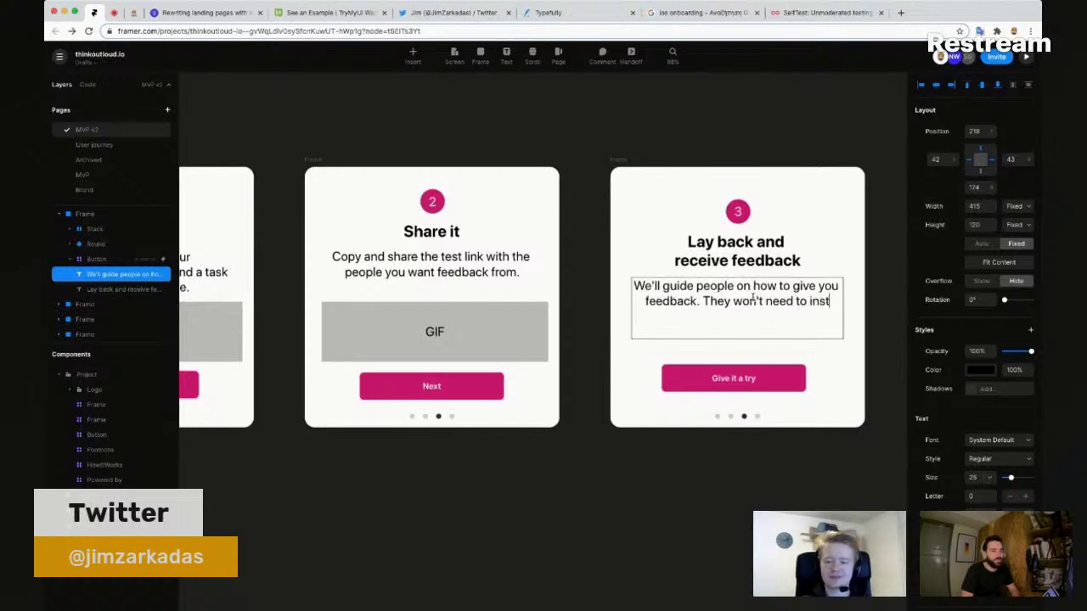
text(all any a)
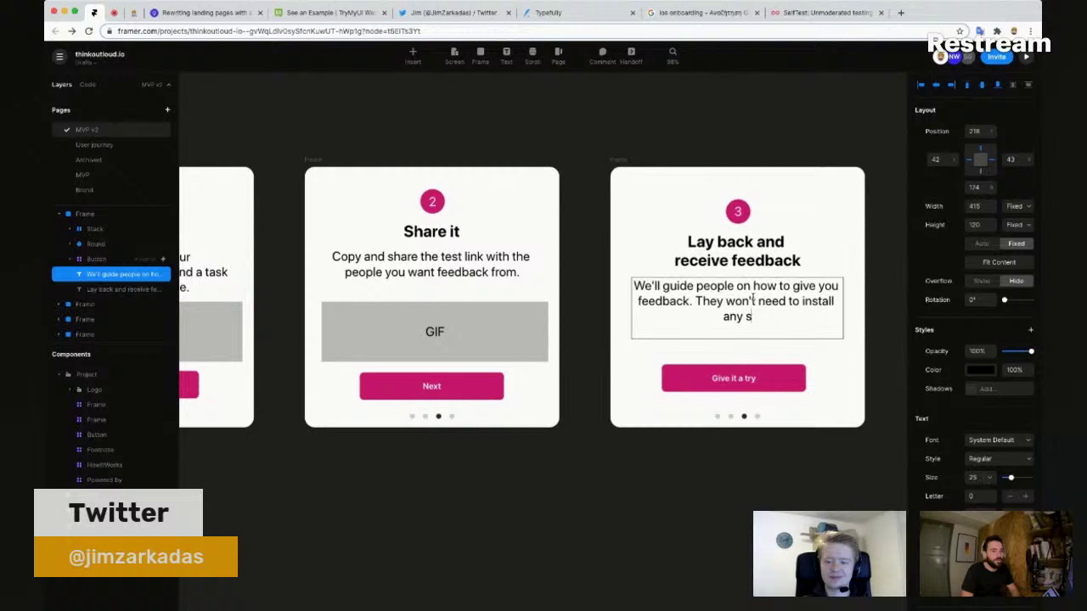
key(BackSpace)
text(softwa)
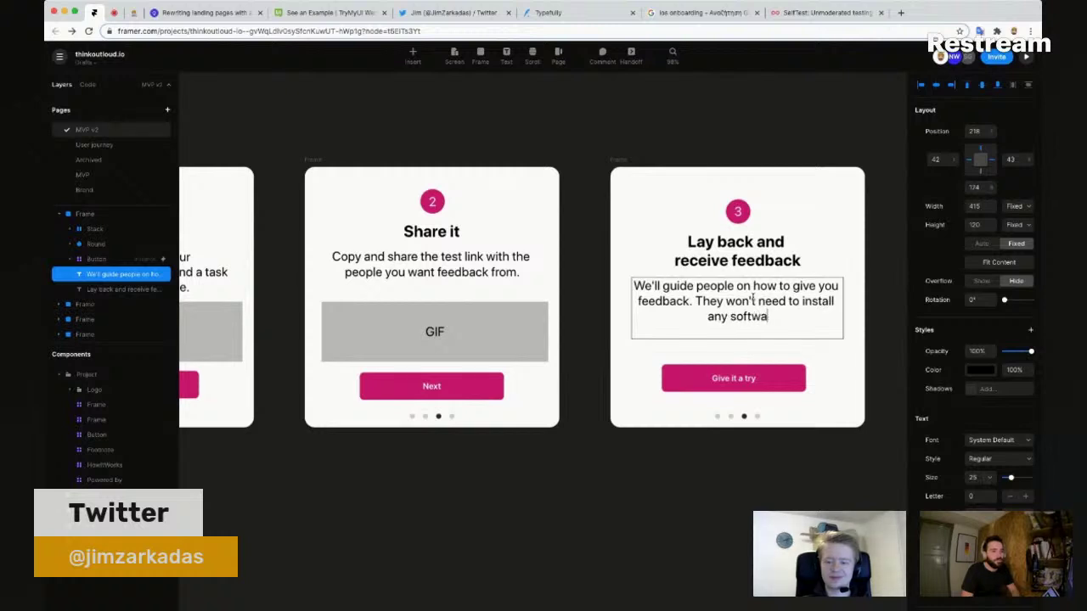
text(re or browser )
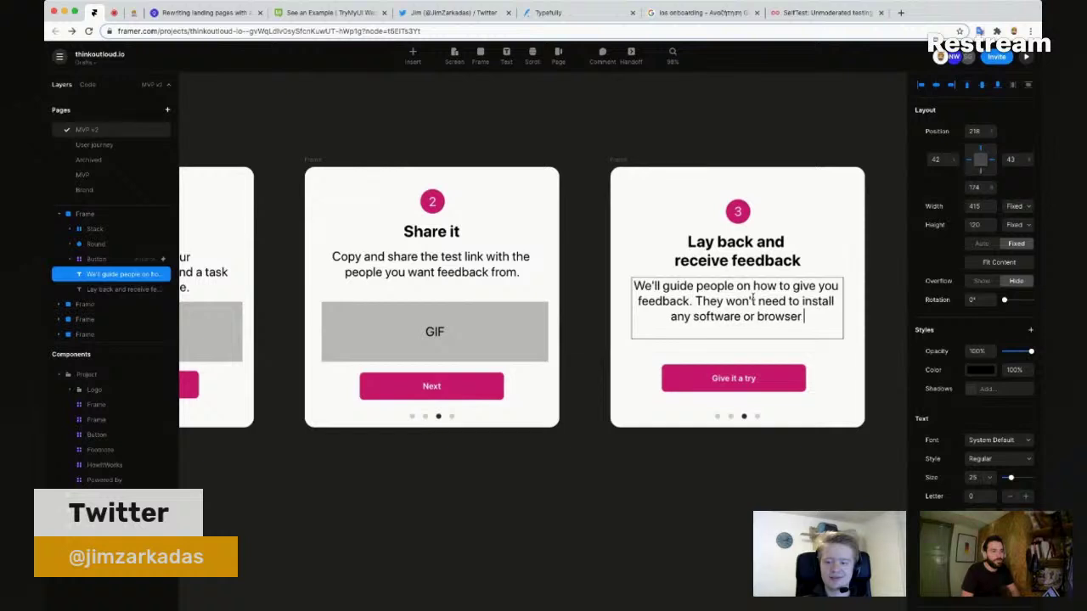
text(extensio)
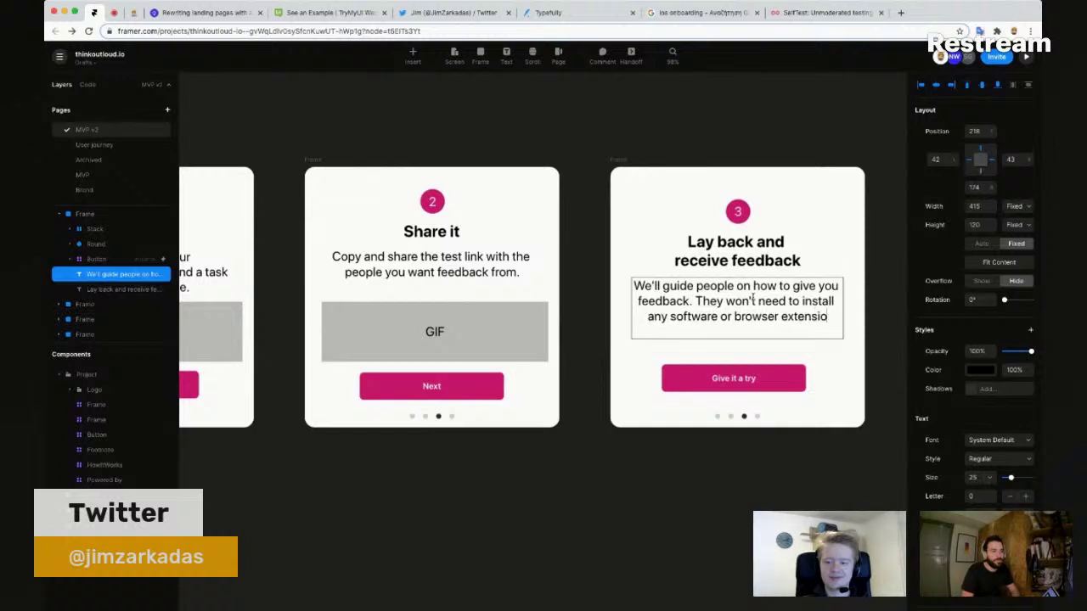
text(n.)
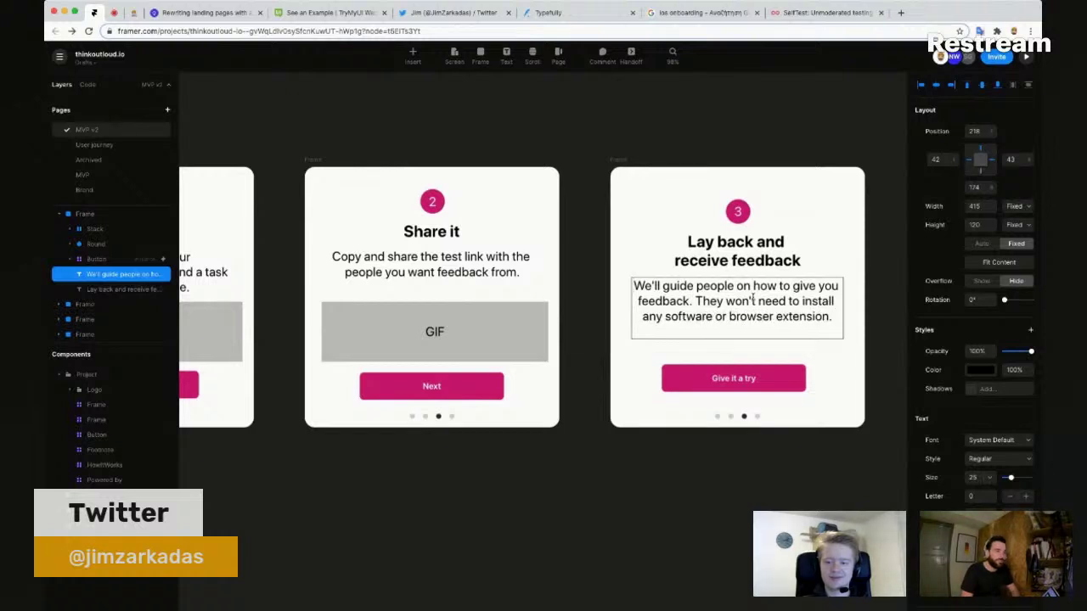
Step: Reread the description's first sentence in word groups and place the text cursor just before "They won't"
key(alt+shift+Right)
key(alt+shift+Right)
key(alt+shift+Right)
key(alt+shift+Right)
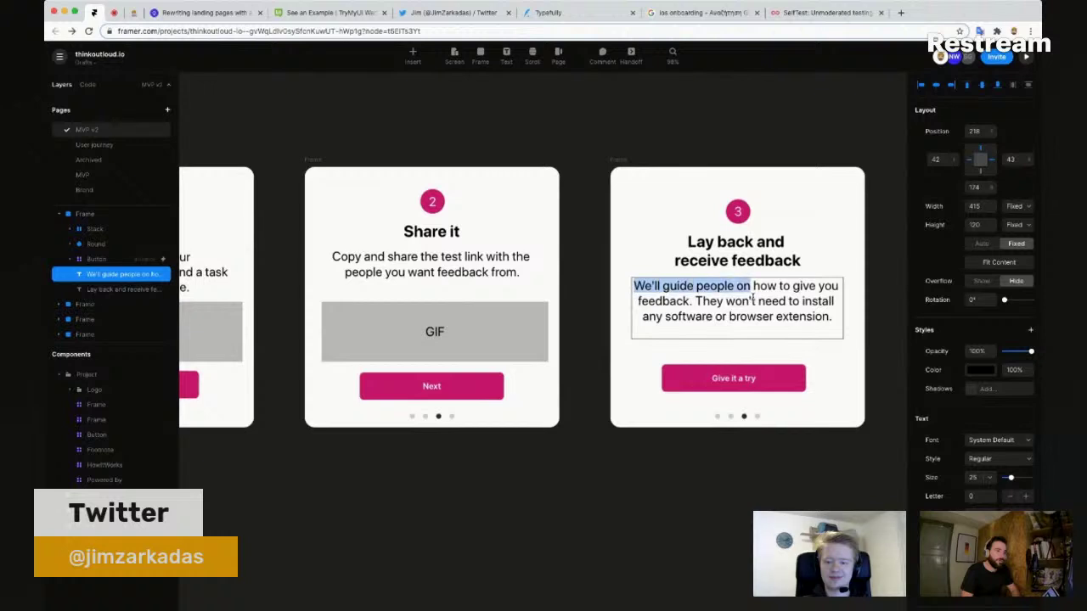
key(Right)
key(alt+shift+Left)
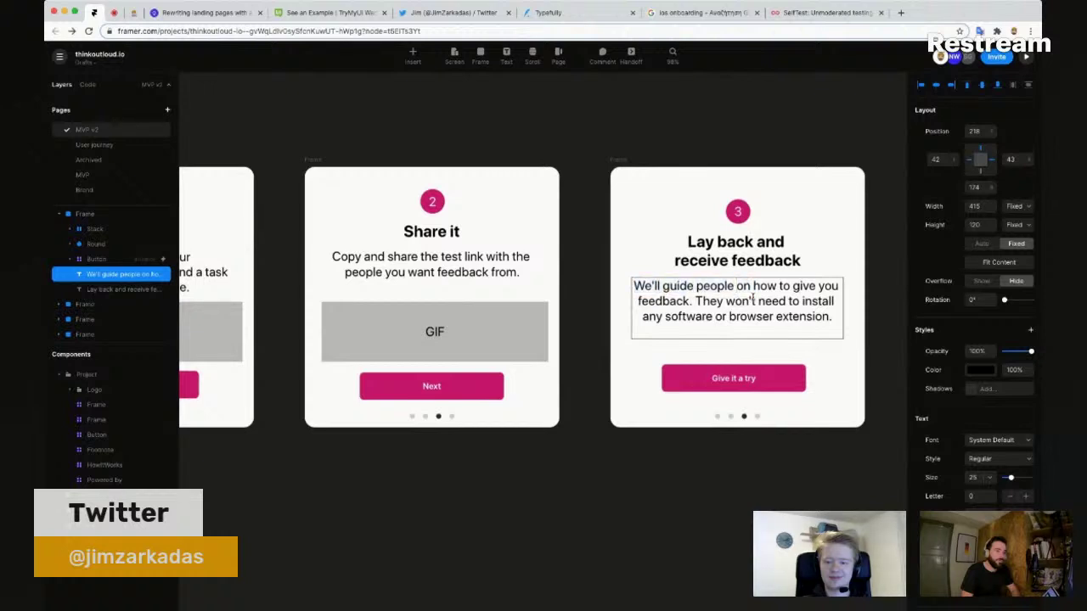
key(alt+shift+Right)
key(alt+shift+Right)
key(Right)
key(alt+shift+Right)
key(alt+shift+Right)
key(alt+shift+Right)
key(Right)
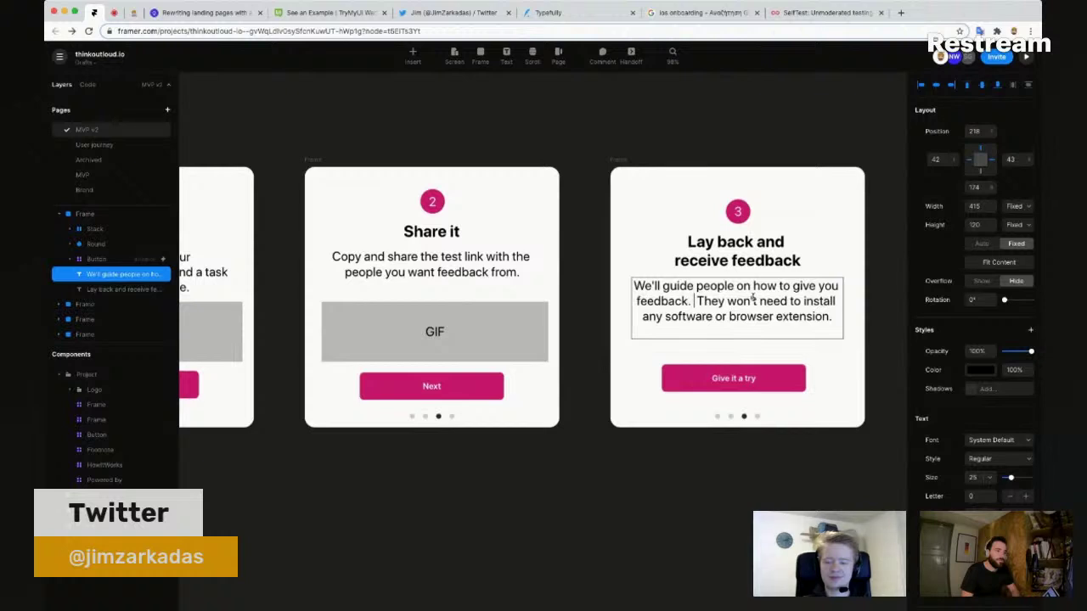
Step: Replace "They won't" in the description's second sentence with "It's very easy without they"
text(It's very ea)
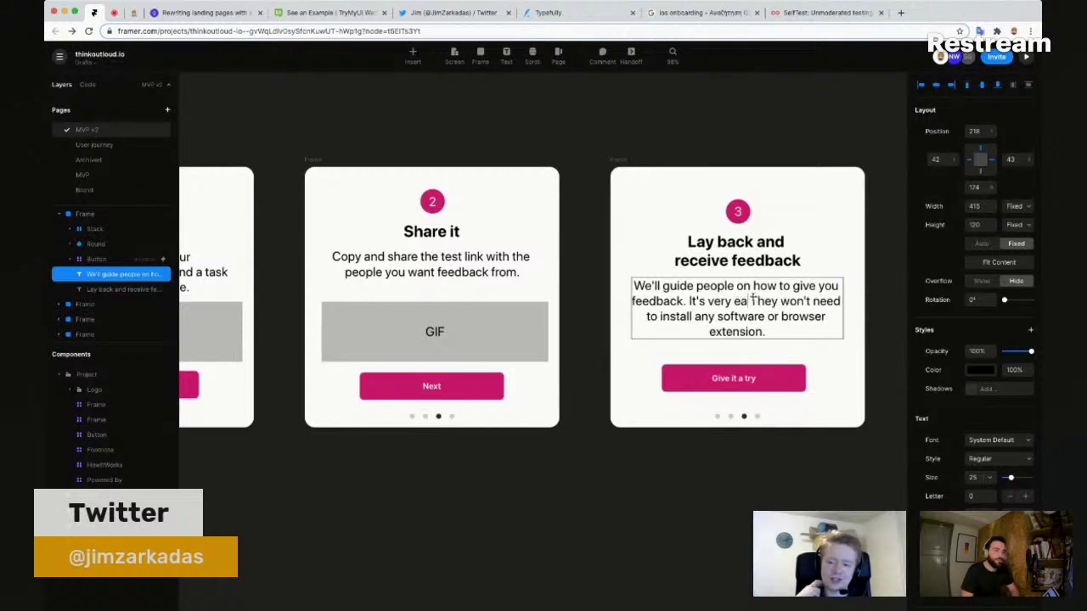
text(sy)
key(alt+shift+Right)
key(alt+shift+Right)
text(wi)
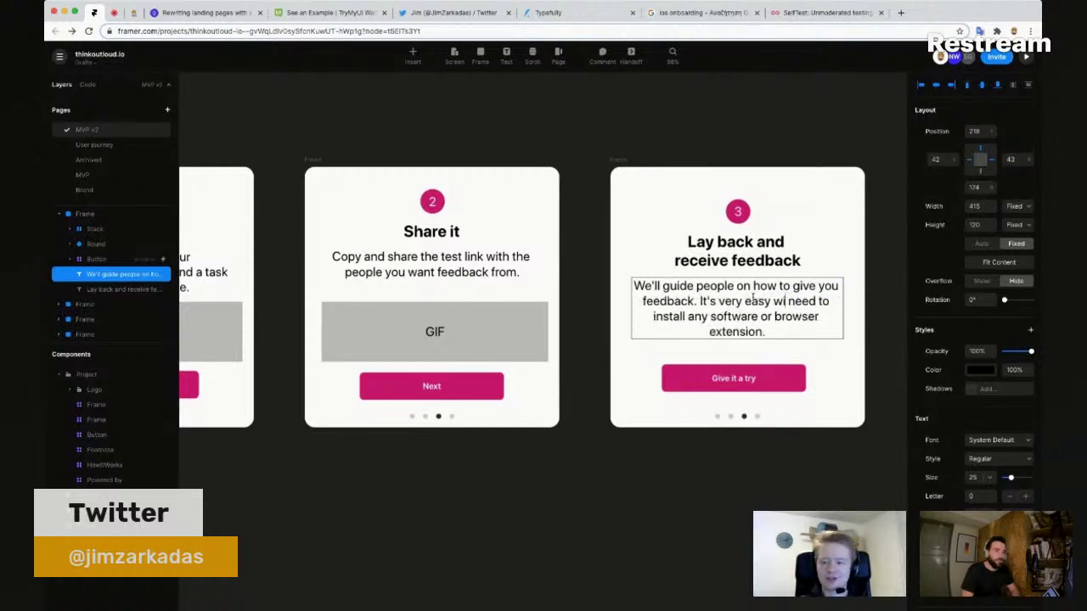
text(thout the)
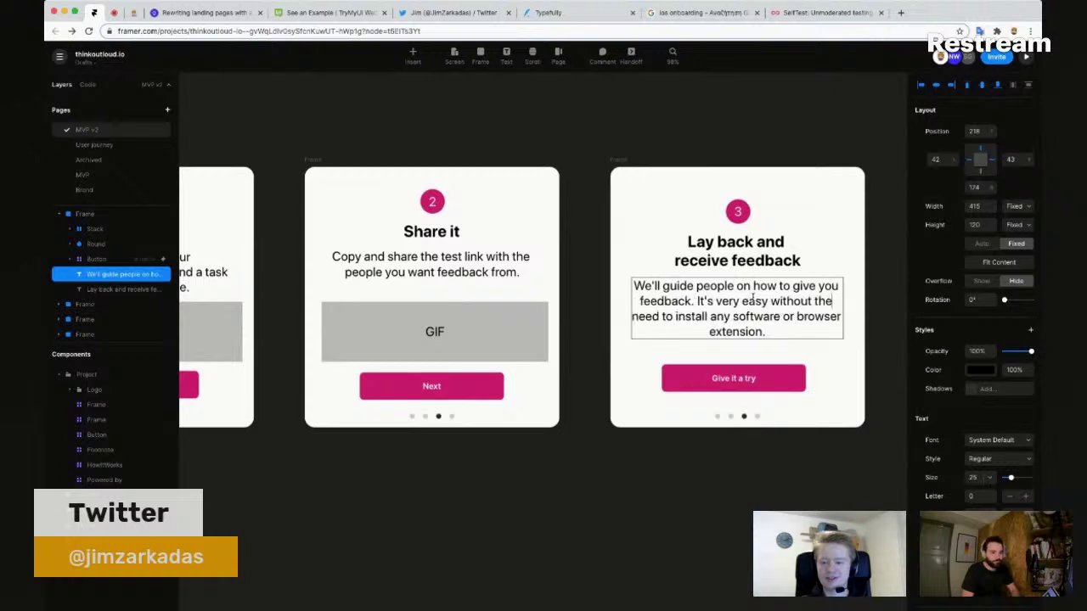
text(y)
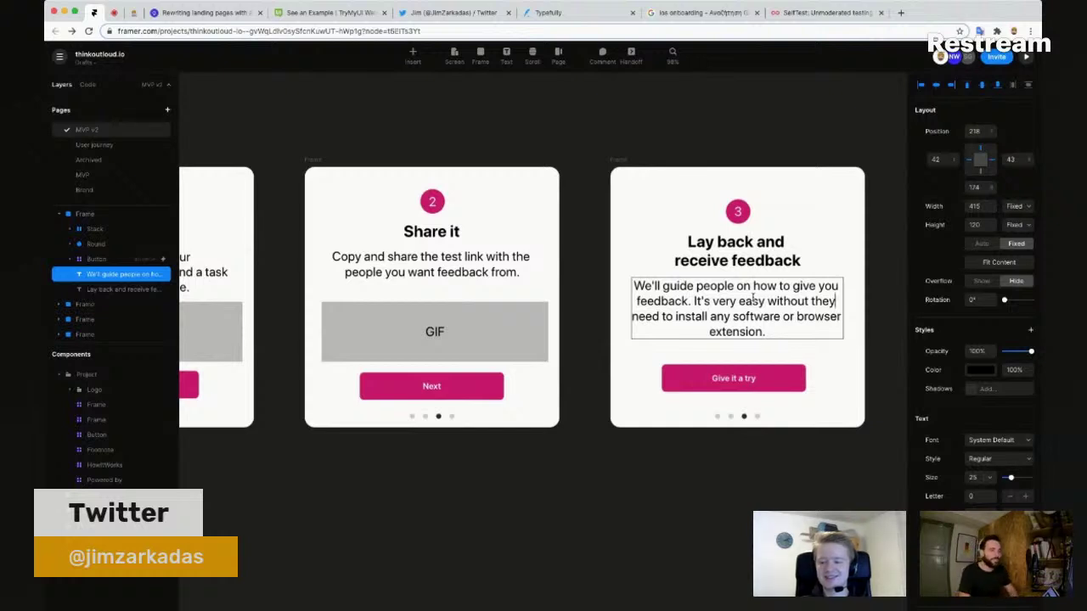
Step: Delete the description's first sentence, "We'll guide people on how to give you feedback."
key(alt+shift+Left)
key(alt+shift+Left)
key(alt+shift+Left)
key(alt+shift+Left)
key(alt+shift+Left)
key(shift+Left)
key(shift+Left)
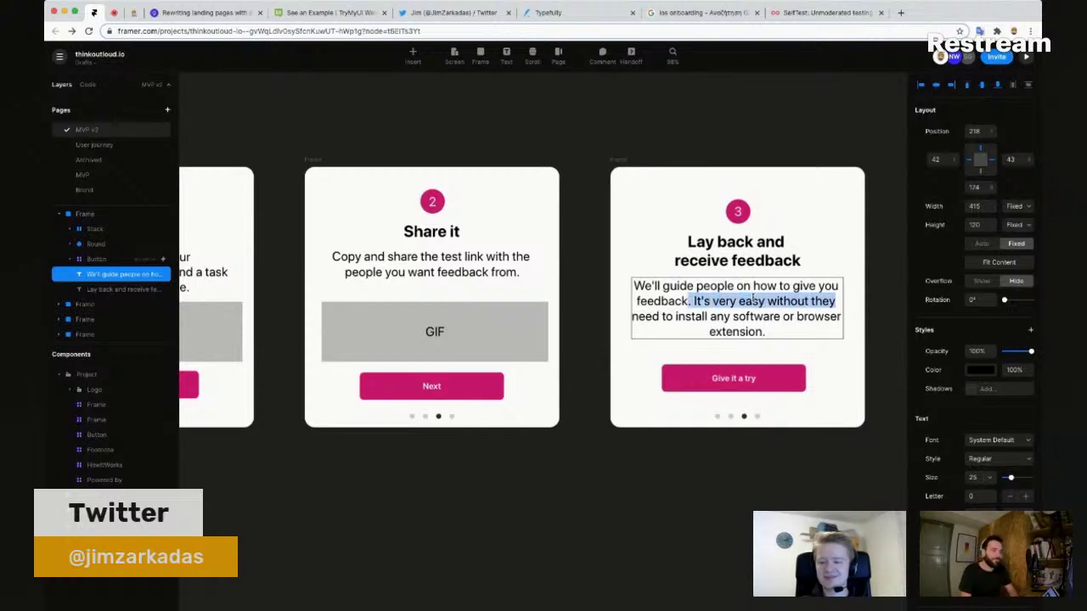
key(Left)
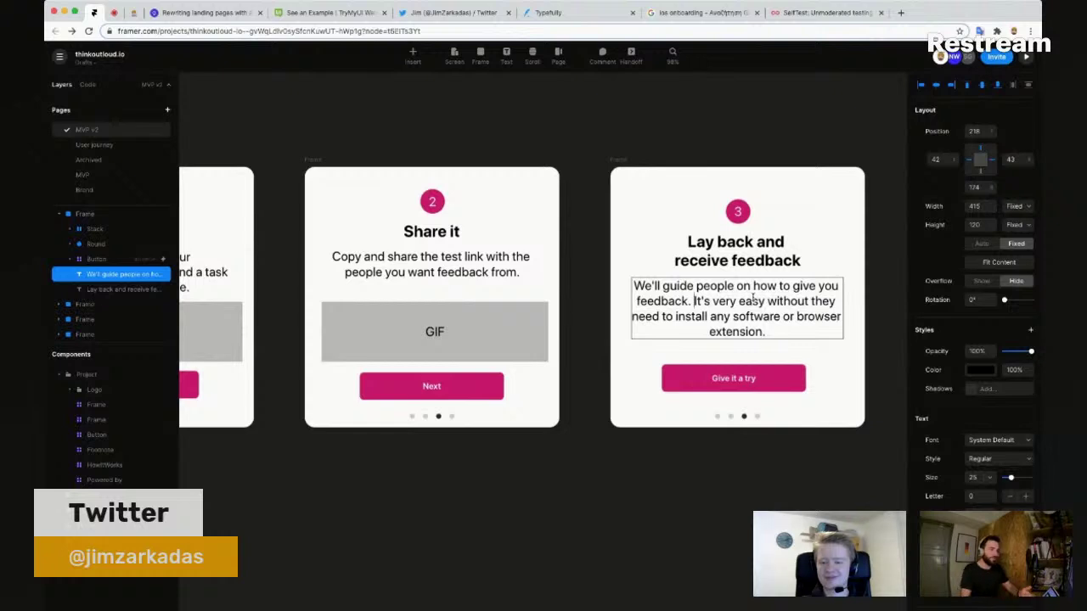
key(super+shift+Up)
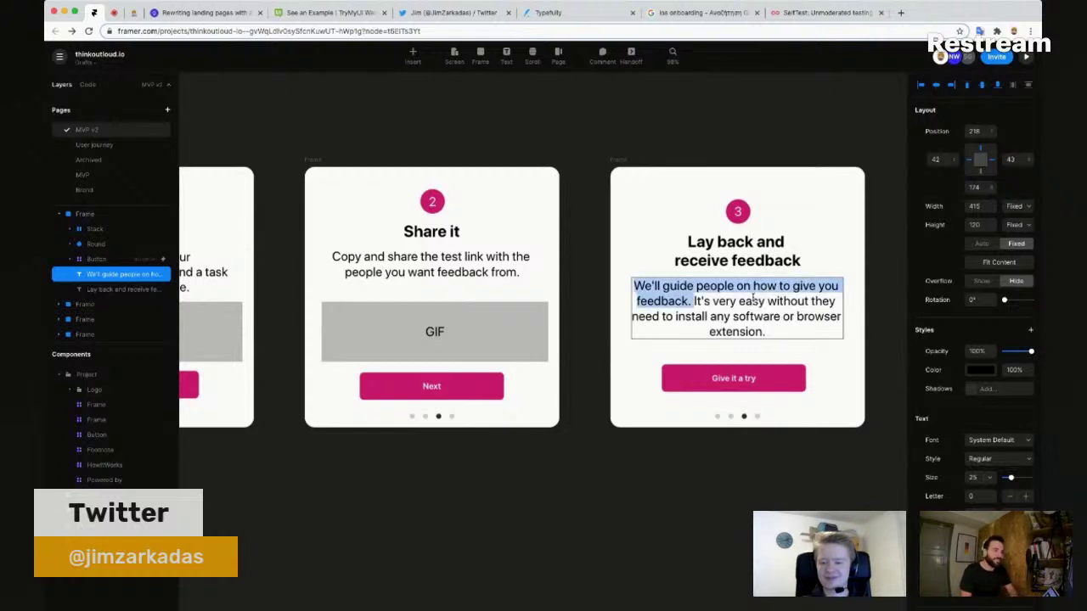
key(BackSpace)
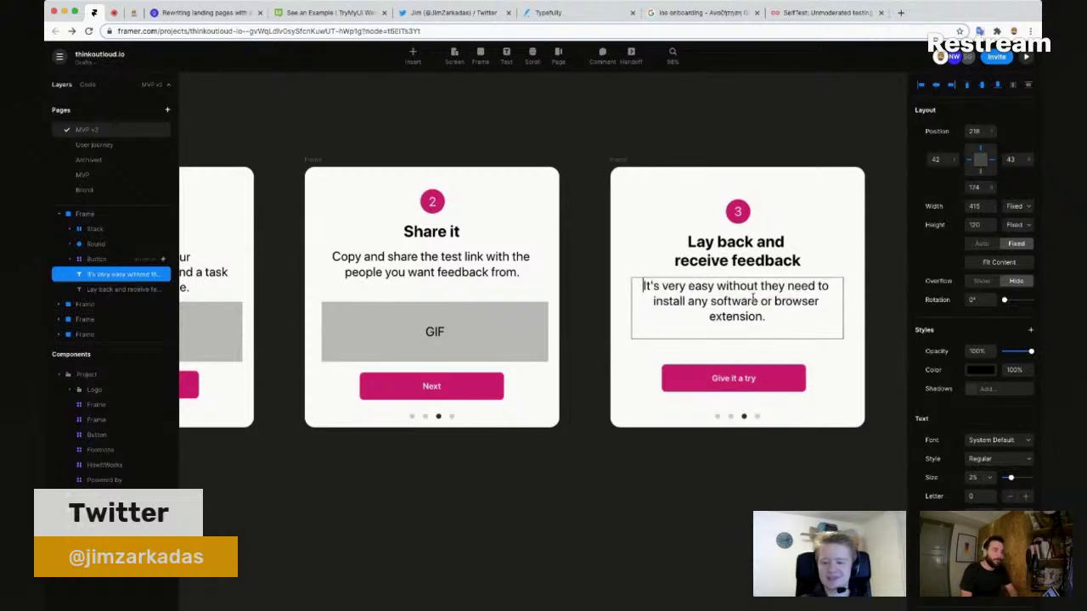
Step: Insert "People can record themselves using your product without installing" at the start of card 3's description
text(People can)
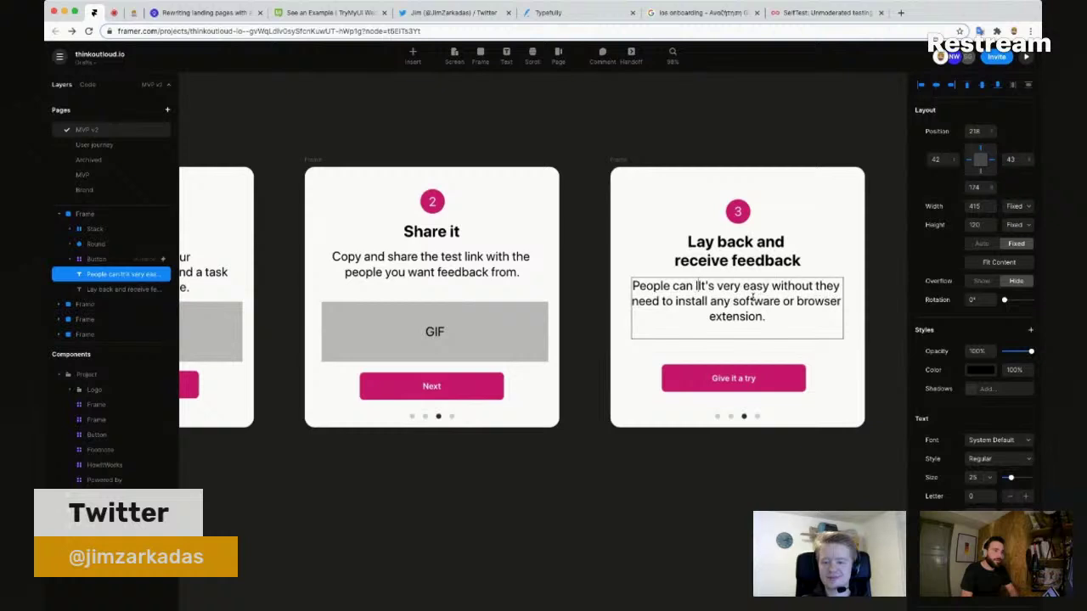
key(BackSpace)
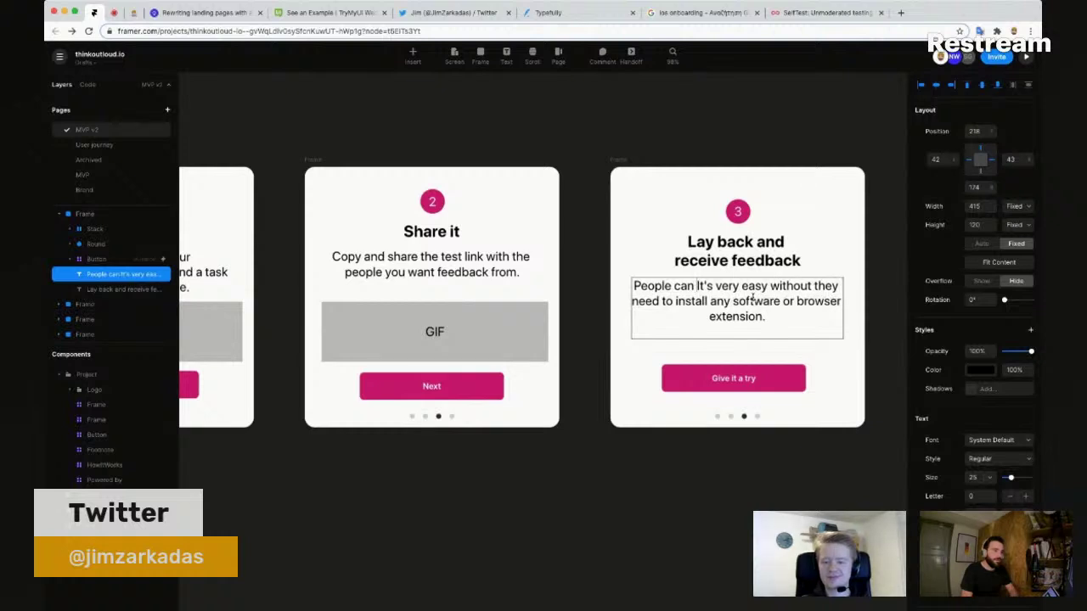
text(redord thems)
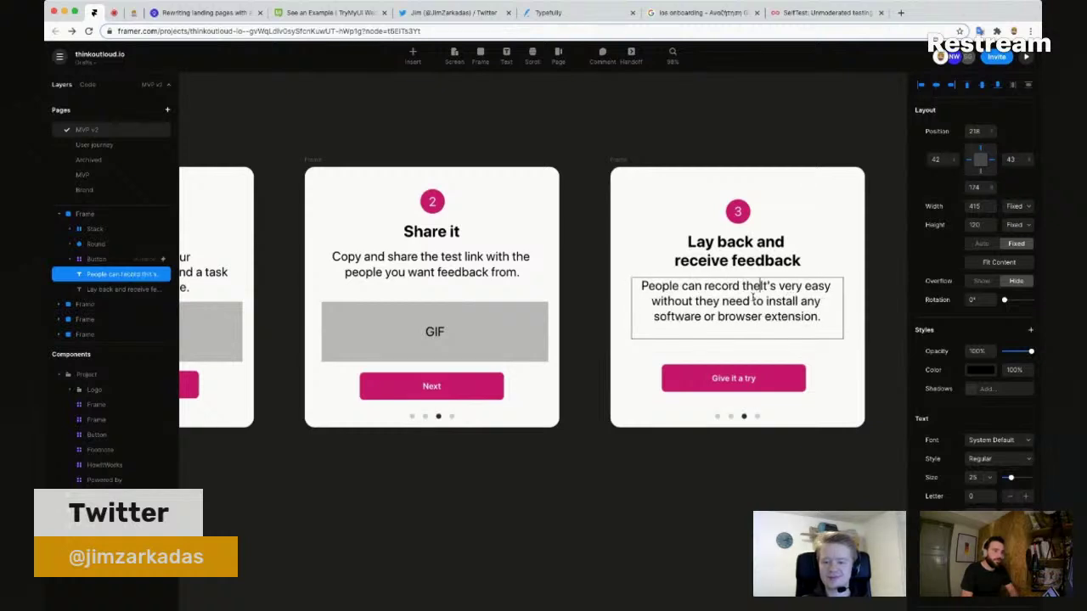
text(elves )
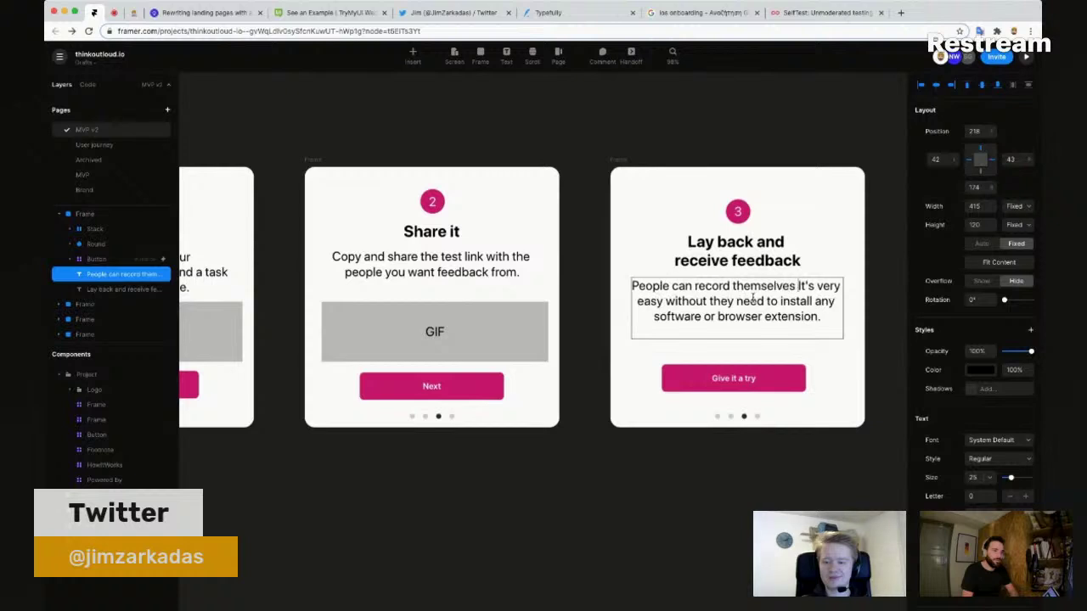
text(using t)
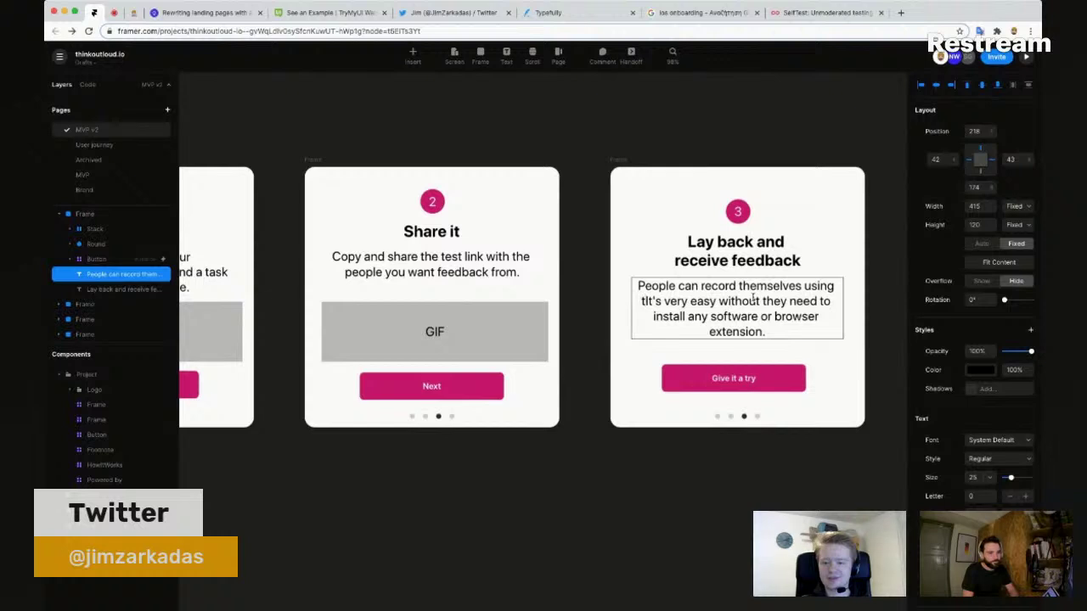
text(he)
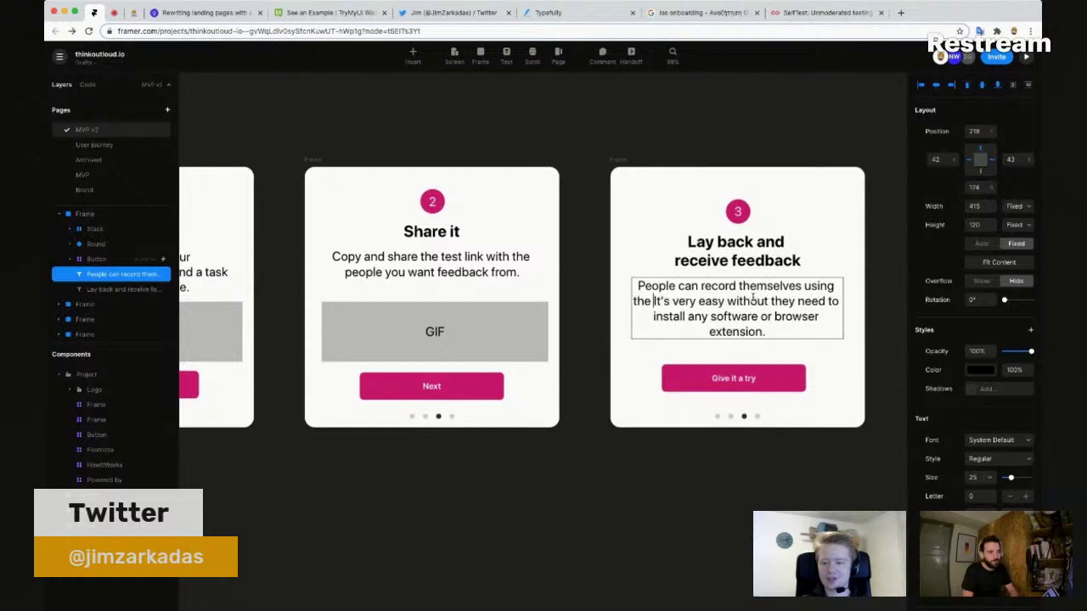
key(shift+alt+Left)
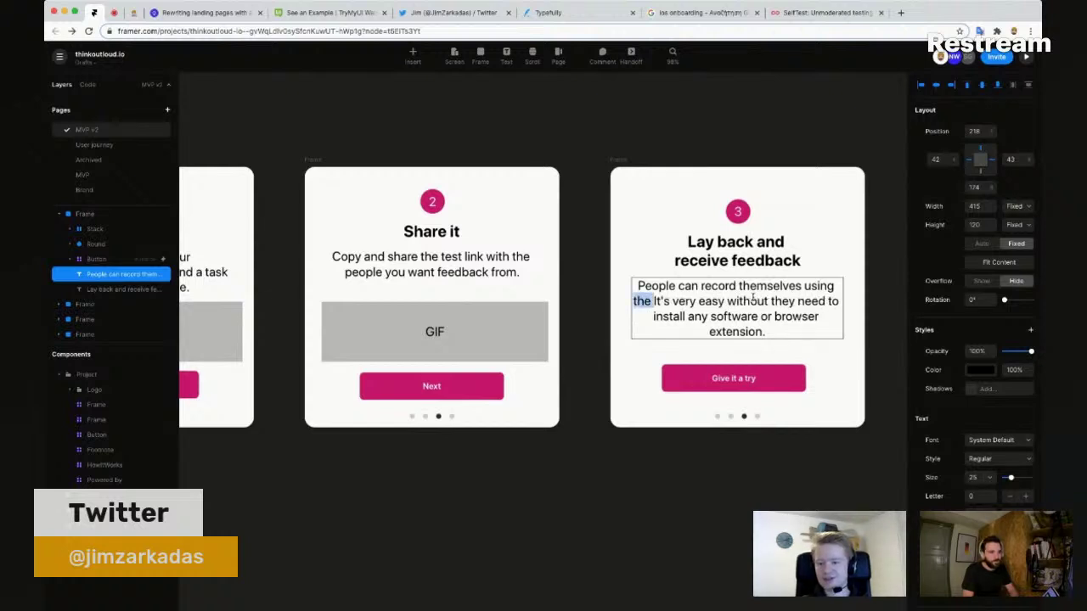
text(your )
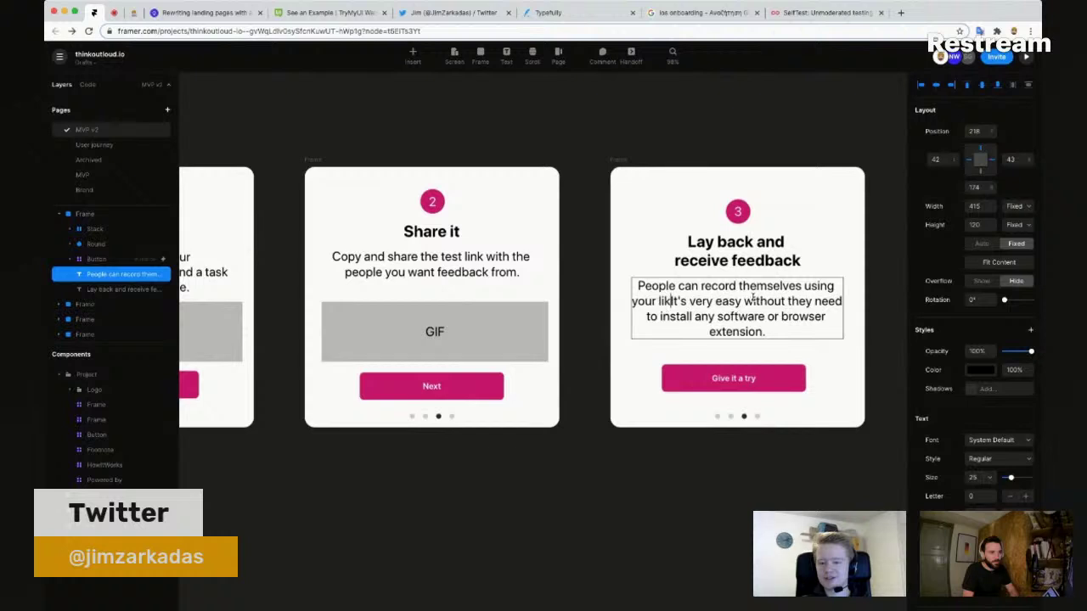
text(product)
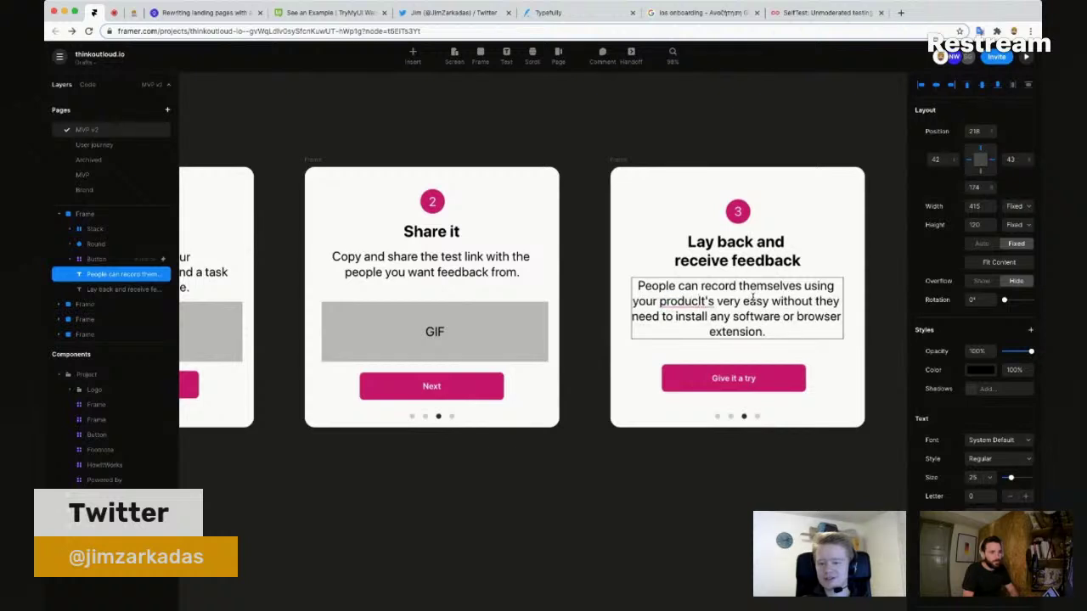
text( without )
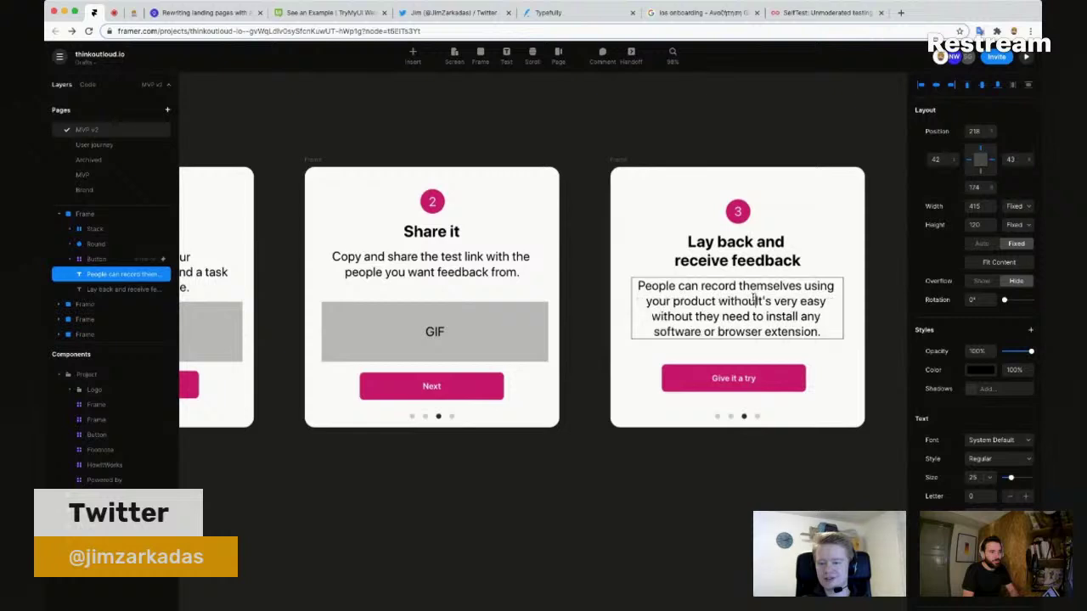
text(installing)
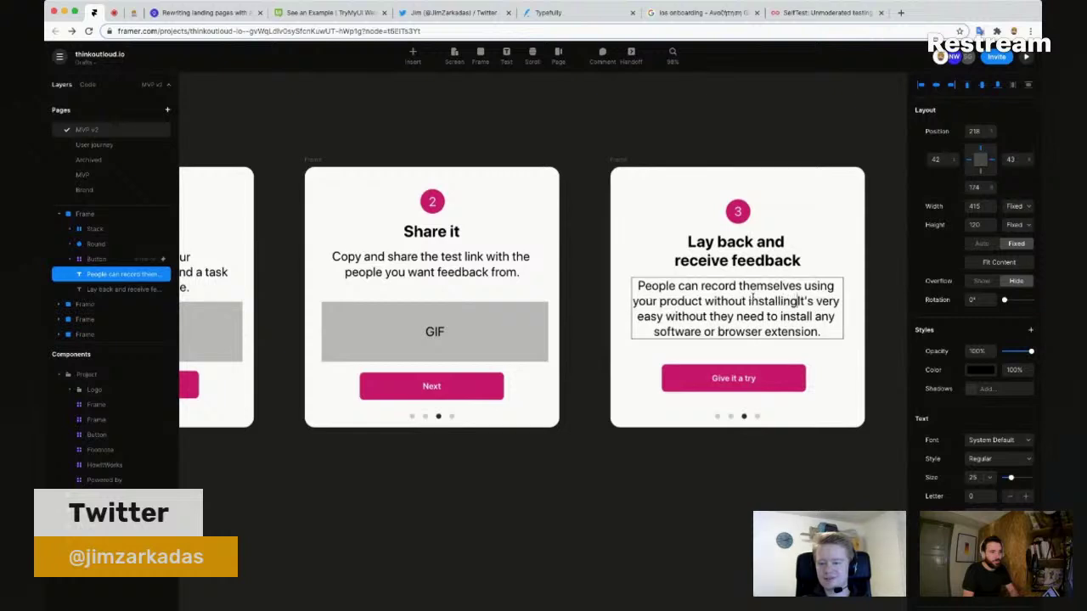
Step: Delete the leftover words "It's very easy without they need to install" from the middle of card 3's description
key(super+shift+Down)
key(Left)
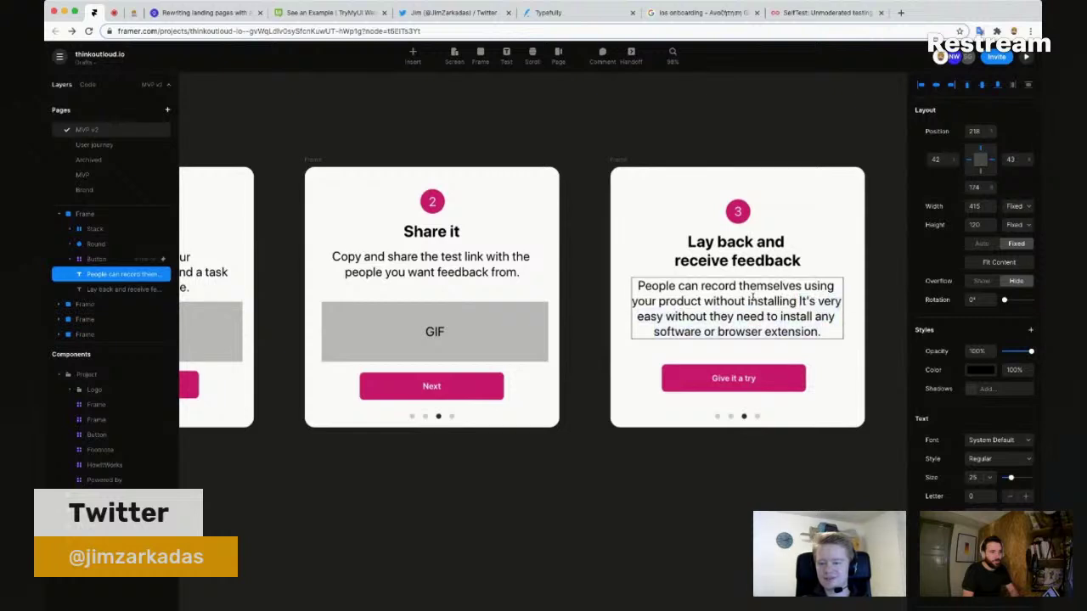
key(alt+shift+Right)
key(alt+shift+Right)
key(alt+shift+Right)
key(alt+shift+Right)
key(alt+shift+Right)
key(alt+shift+Right)
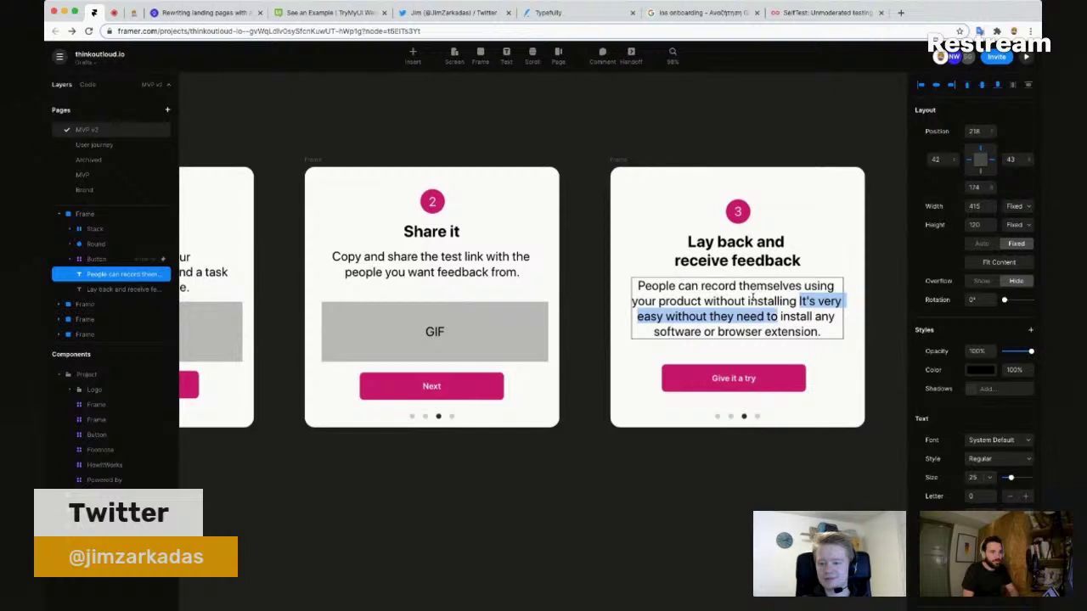
key(alt+shift+Right)
key(BackSpace)
key(BackSpace)
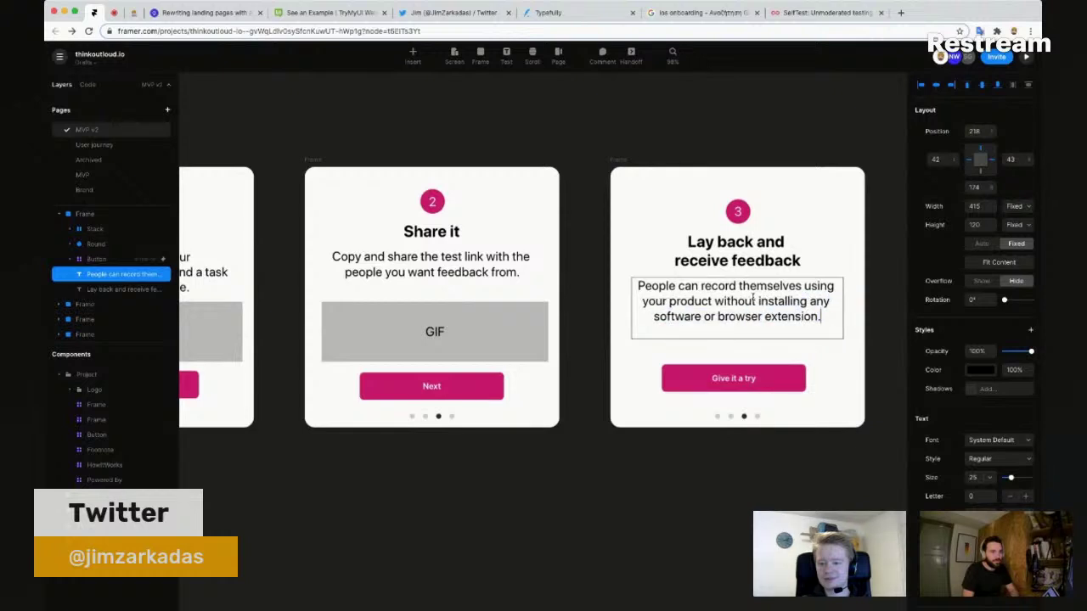
Step: Add the closing sentence "It's very easy!" to the end of card 3's description
text(It's very ea)
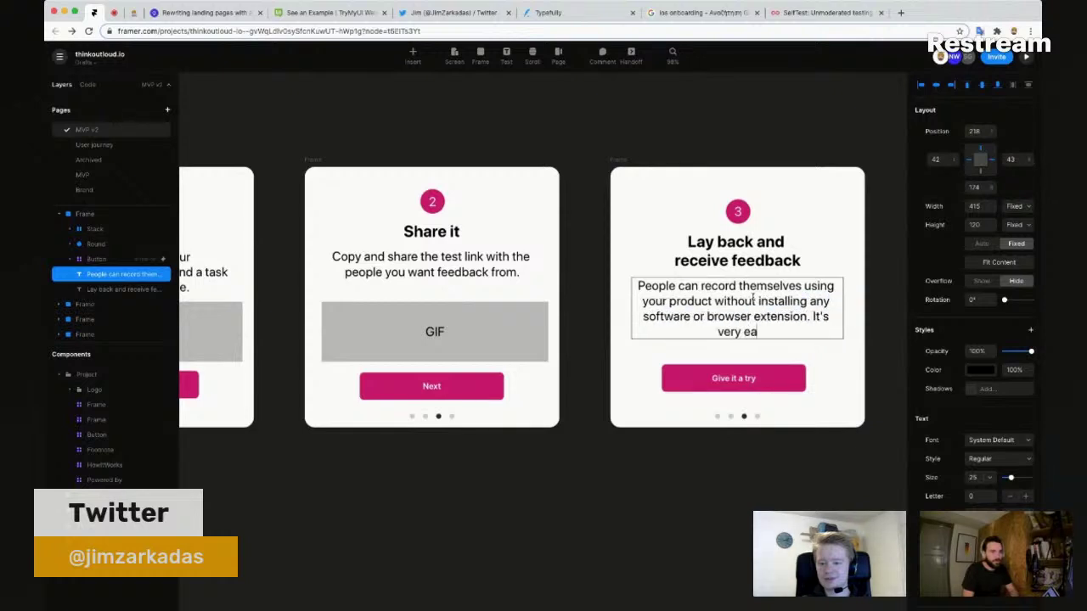
text(sy!)
key(Escape)
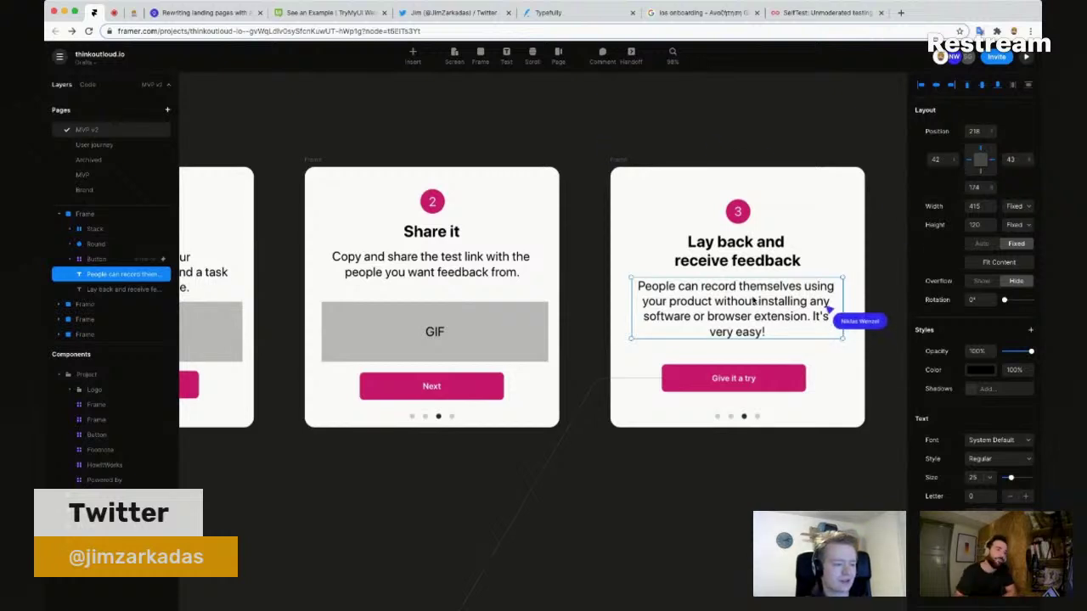
Step: Try replacing "can" with "will" in the first sentence of card 3's description
double_click(702, 289)
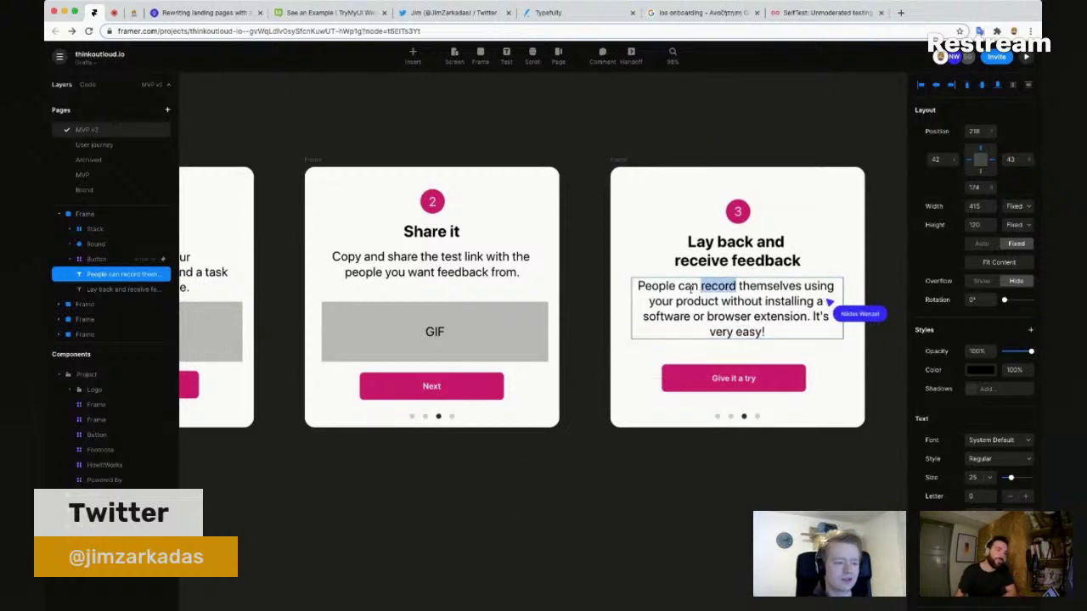
double_click(691, 289)
text(wil)
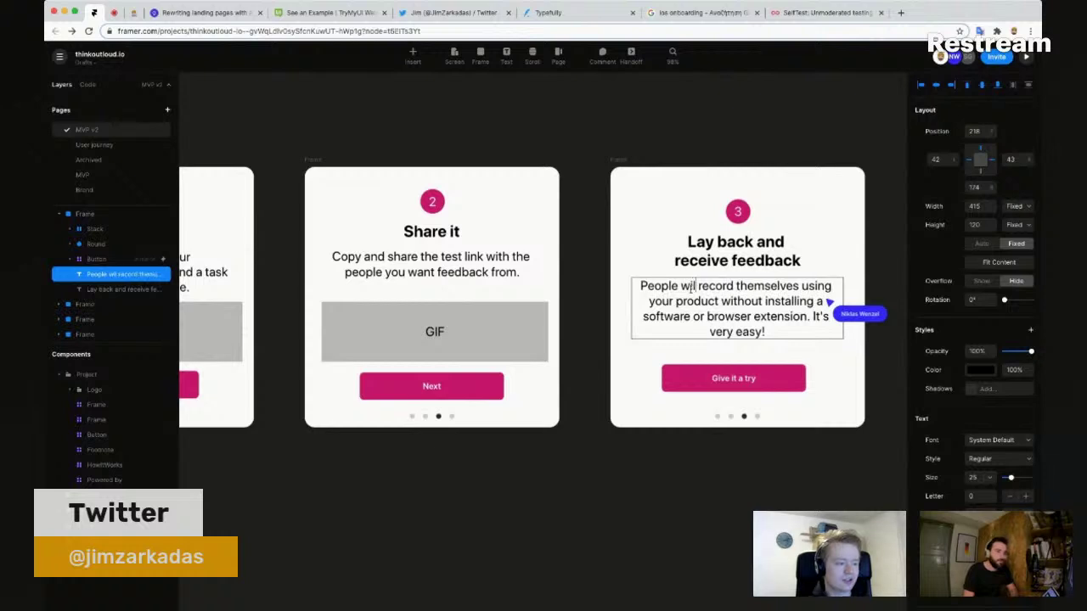
text(l)
key(Escape)
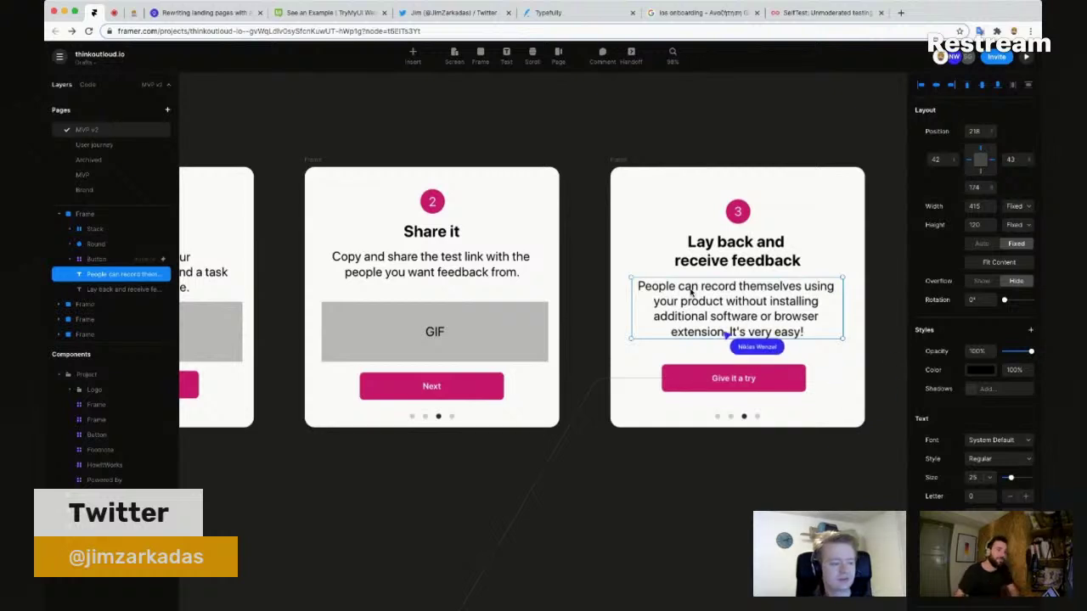
Step: Reword the closing sentence of card 3's description to "It's easy as that!"
double_click(802, 332)
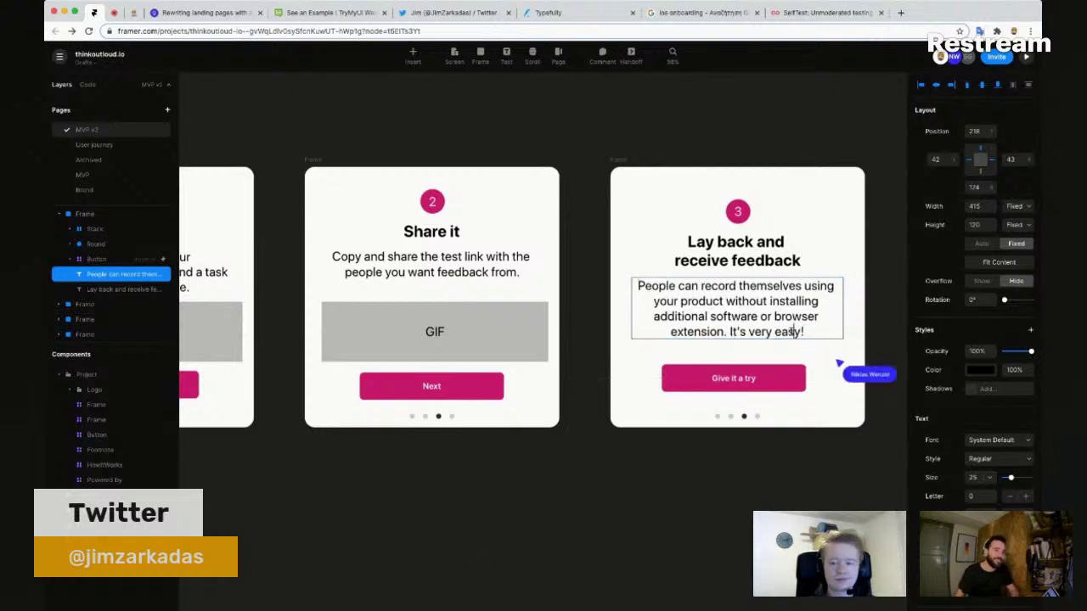
double_click(791, 332)
text(asit)
text(hat)
key(alt+shift+Left)
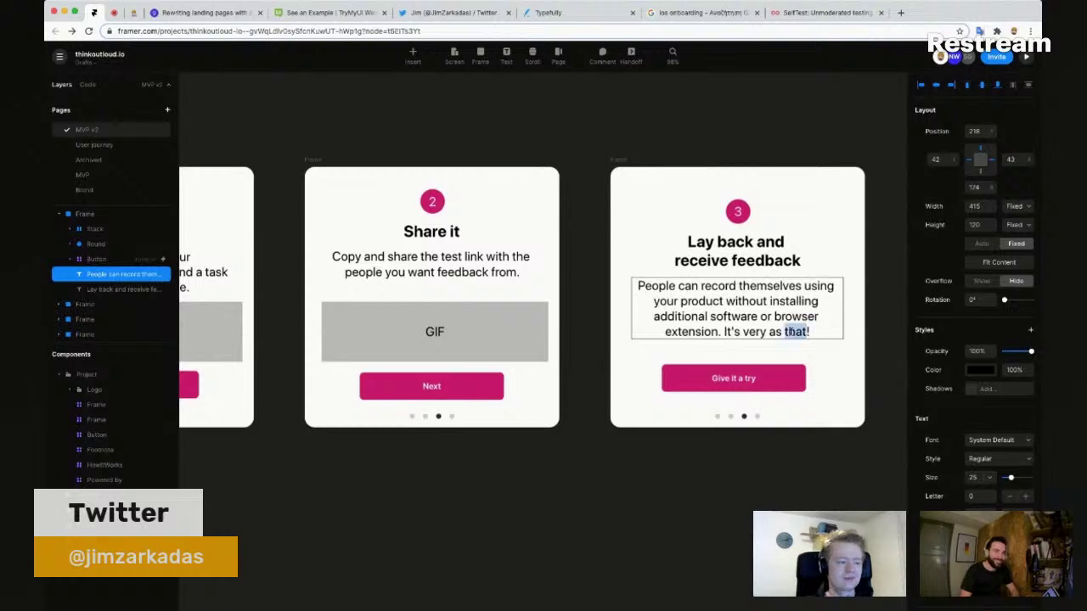
key(alt+Left)
key(alt+Left)
key(alt+shift+Left)
text(easy)
Step: Change "extension" to the plural "extensions" in card 3's description and finish editing the text
key(alt+Left)
key(alt+Left)
key(alt+Left)
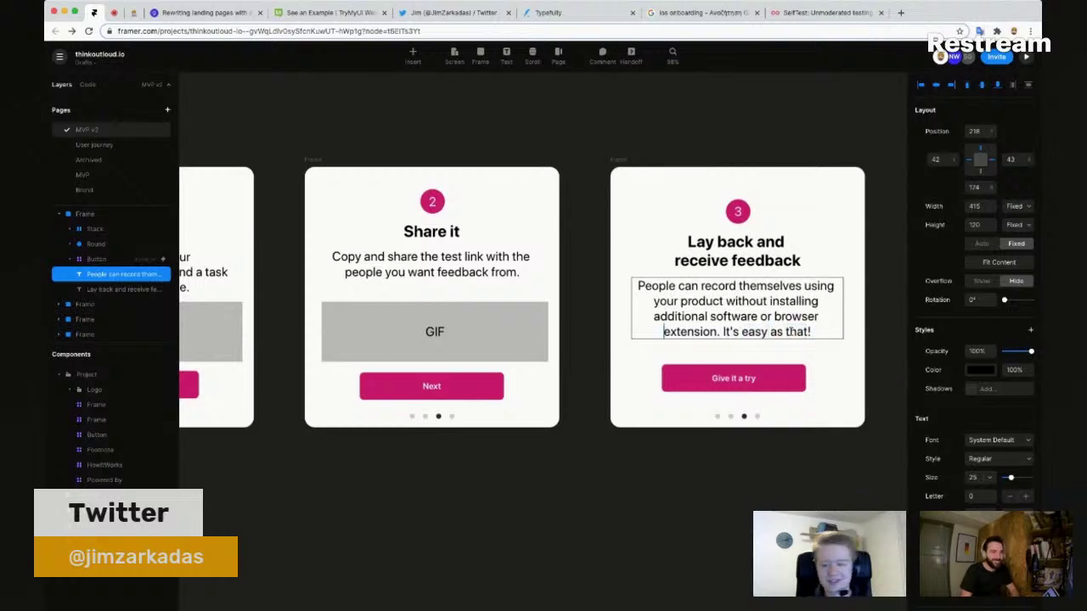
key(alt+shift+Right)
key(Right)
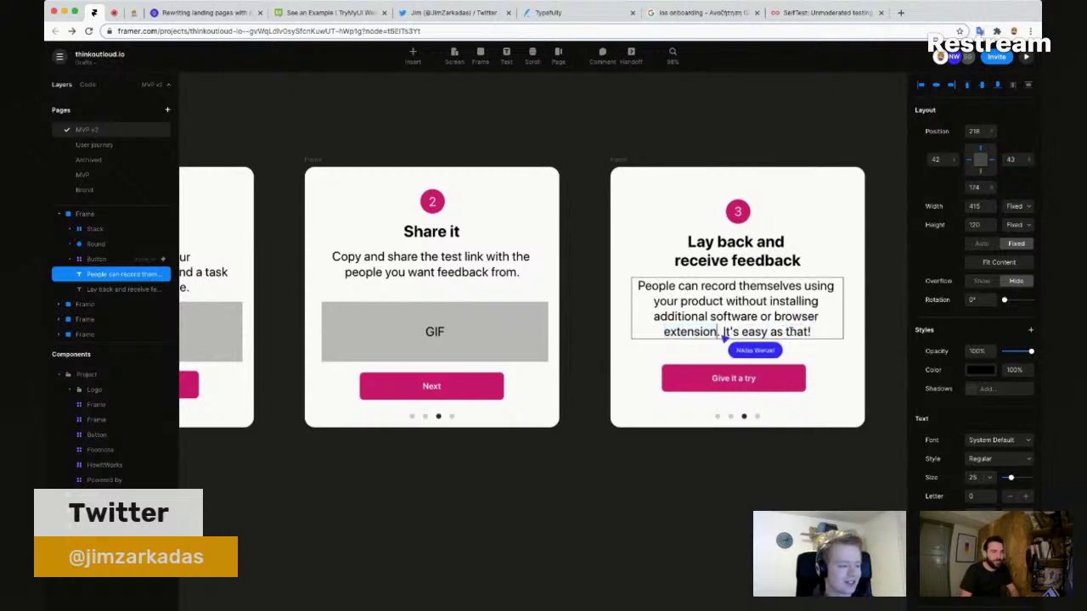
key(Escape)
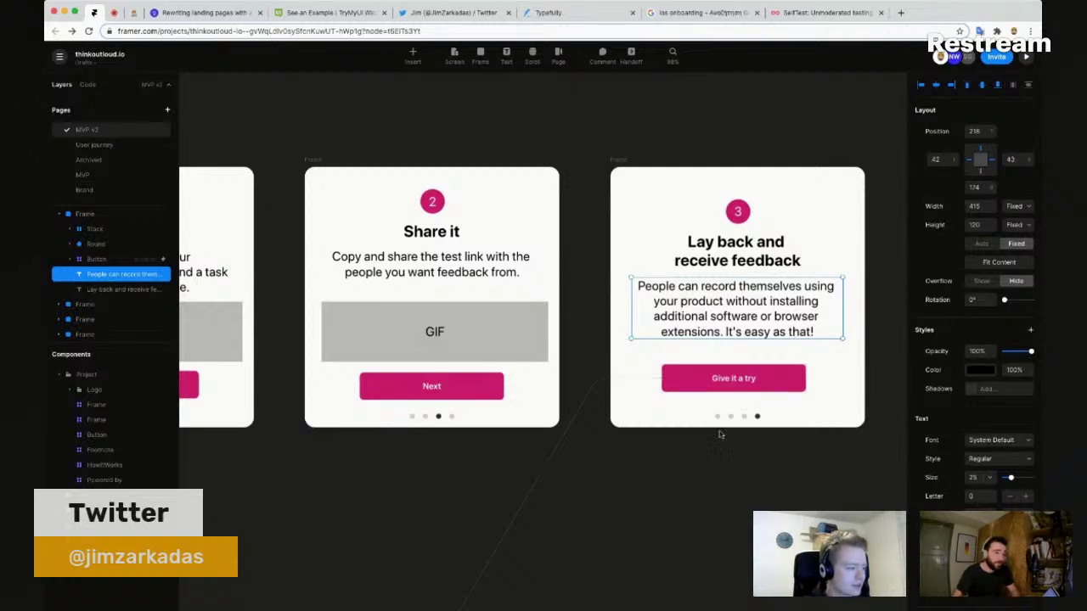
Step: Connect the Page component in the taller Think out loud frame to the wizard card frames beside it
scroll(719, 434, down, 5)
scroll(403, 466, up, 1)
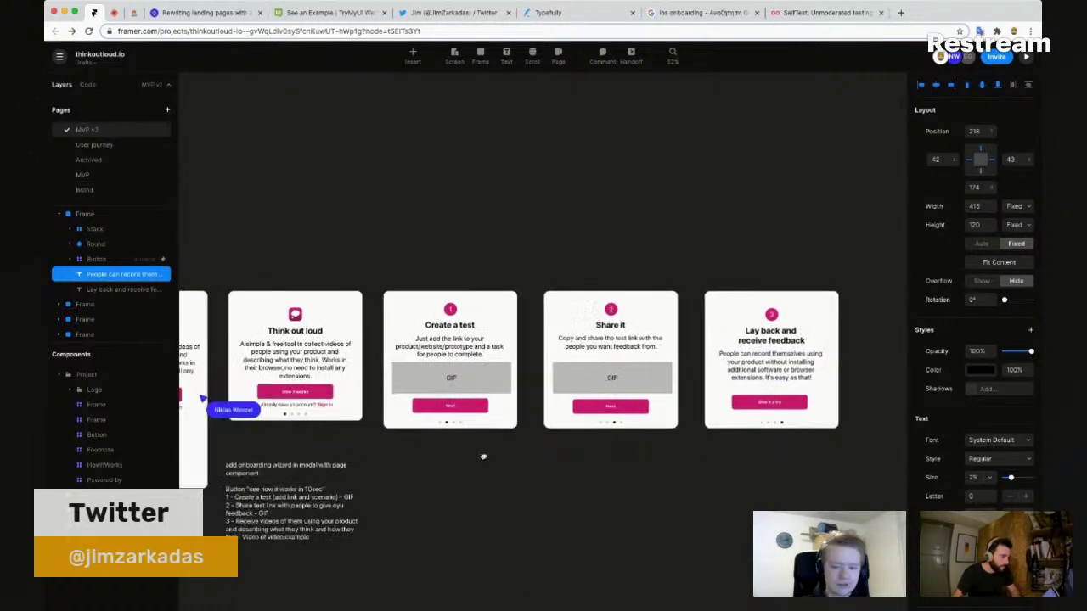
scroll(483, 457, left, 2)
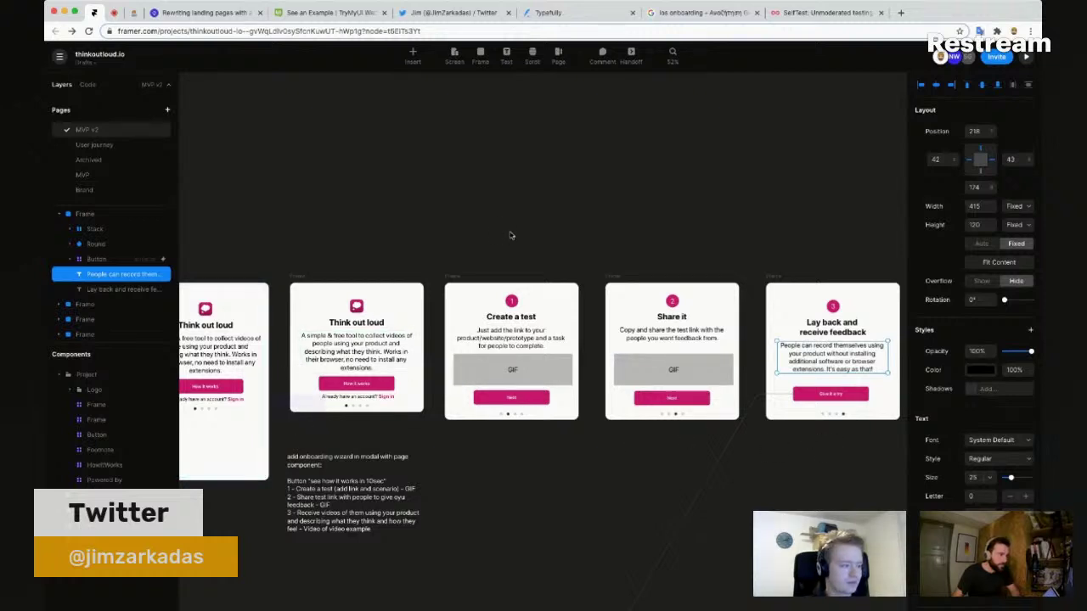
scroll(856, 297, up, 1)
scroll(855, 297, down, 2)
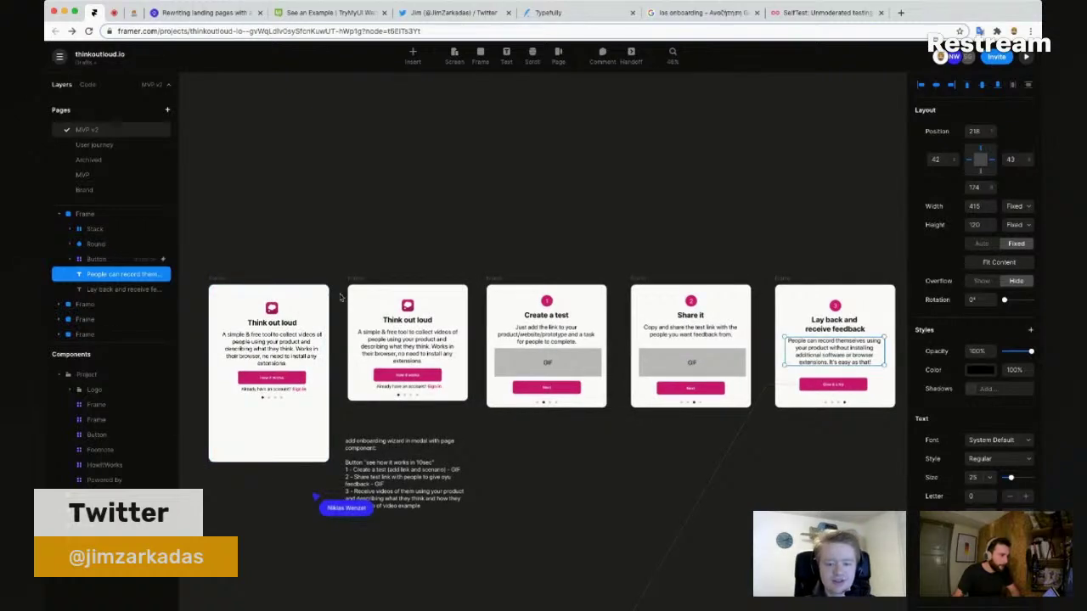
click(272, 320)
scroll(326, 380, up, 3)
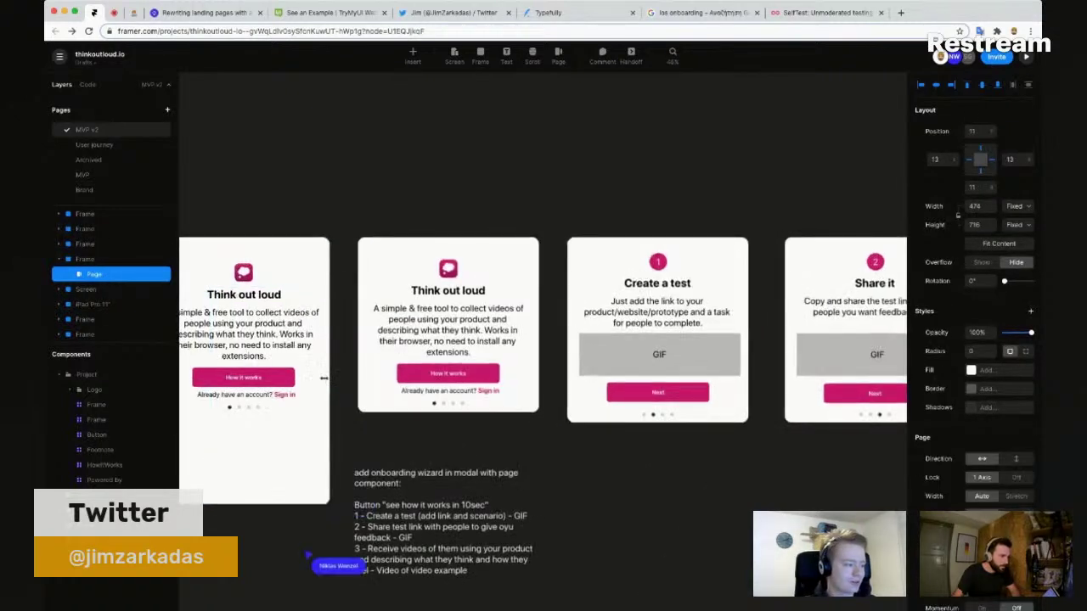
drag(324, 372, 583, 360)
scroll(332, 368, up, 3)
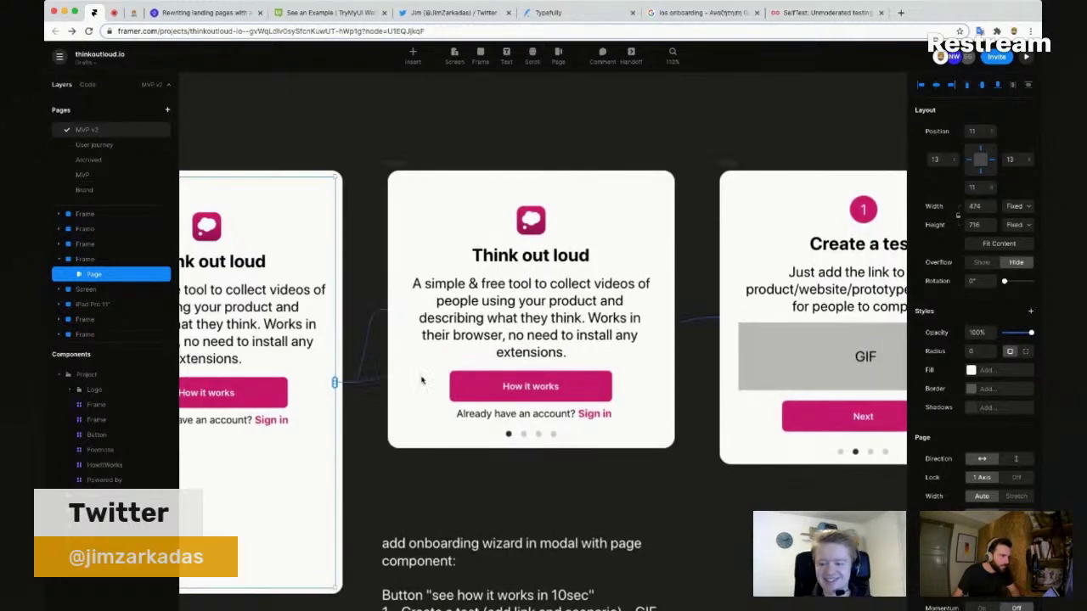
scroll(421, 380, down, 5)
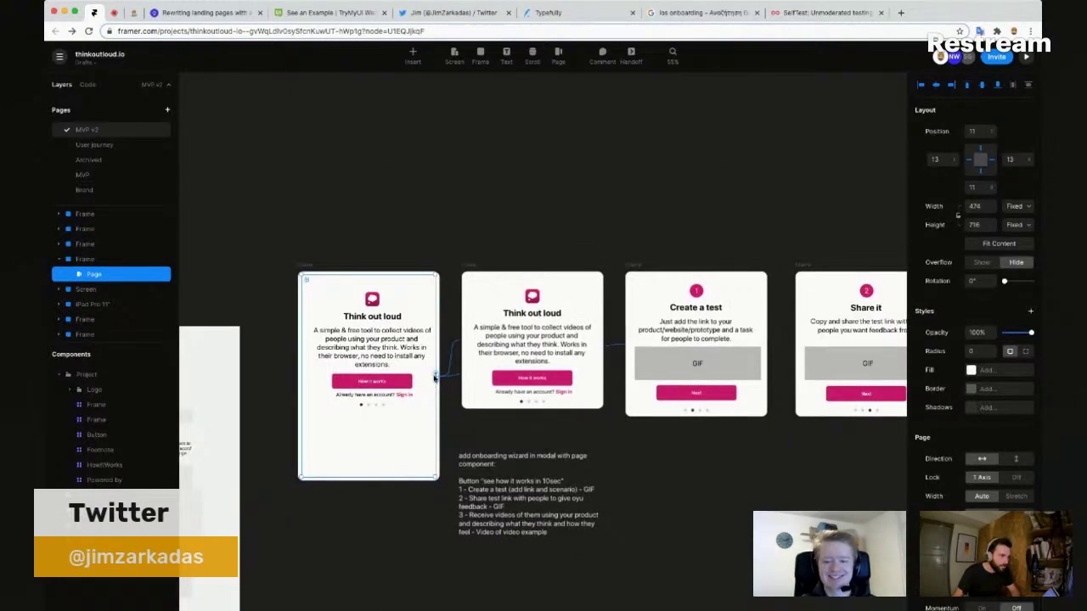
drag(435, 377, 805, 459)
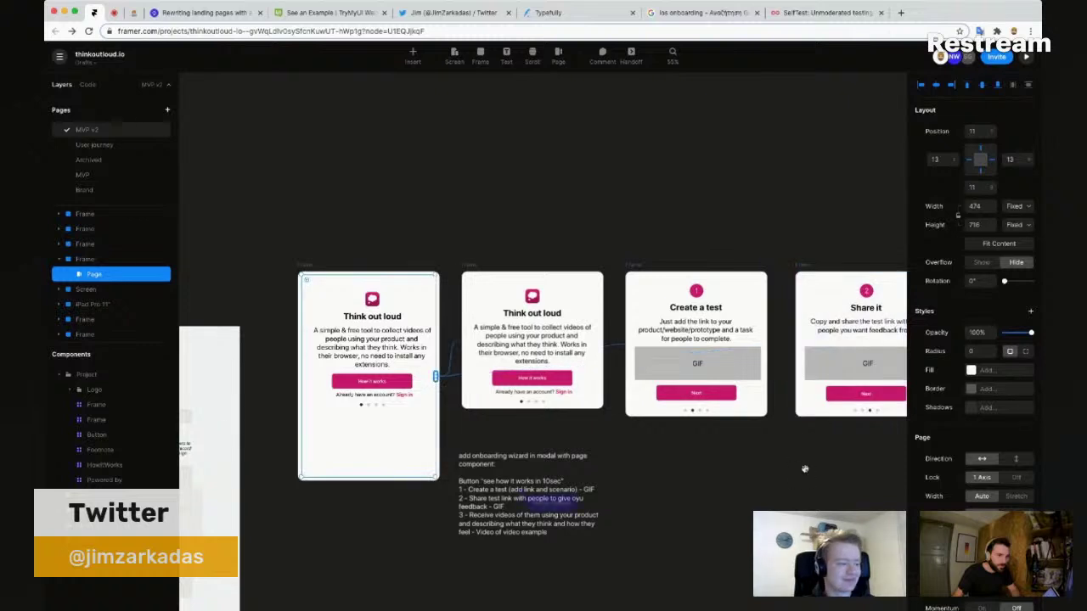
scroll(805, 468, right, 3)
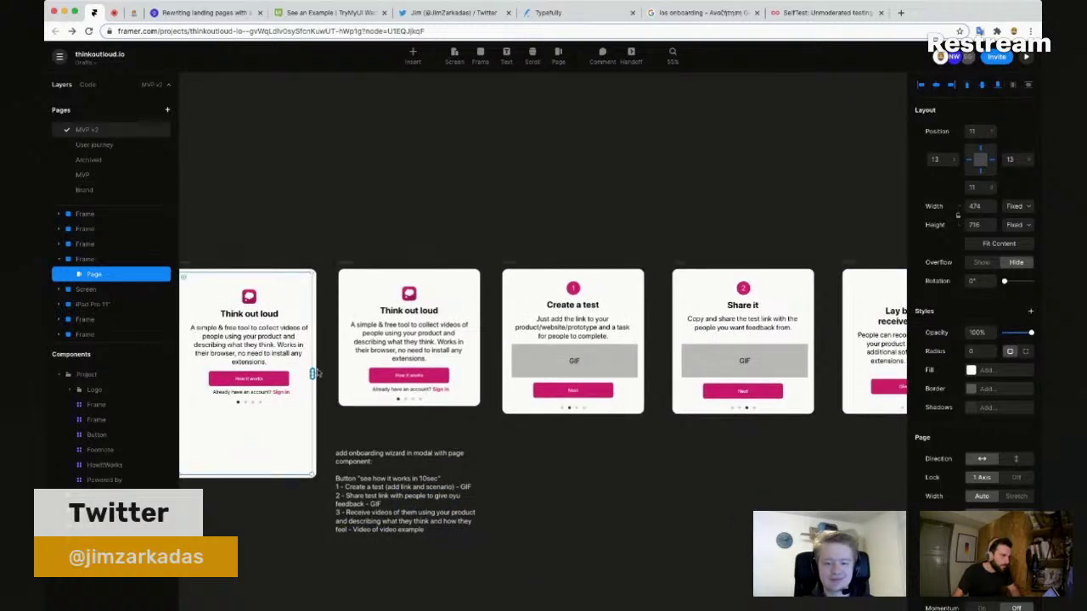
drag(492, 384, 879, 367)
Step: Wrap the "Your tests" heading on the iPad Pro 11" screen in a frame and give it a tap transition of type Modal
scroll(685, 463, down, 3)
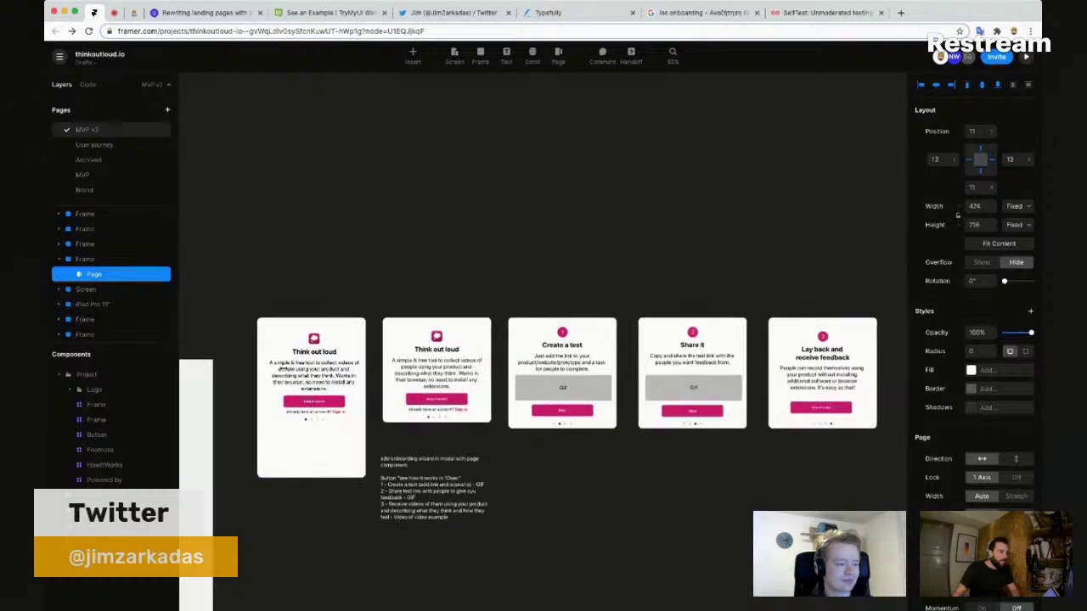
scroll(280, 264, left, 5)
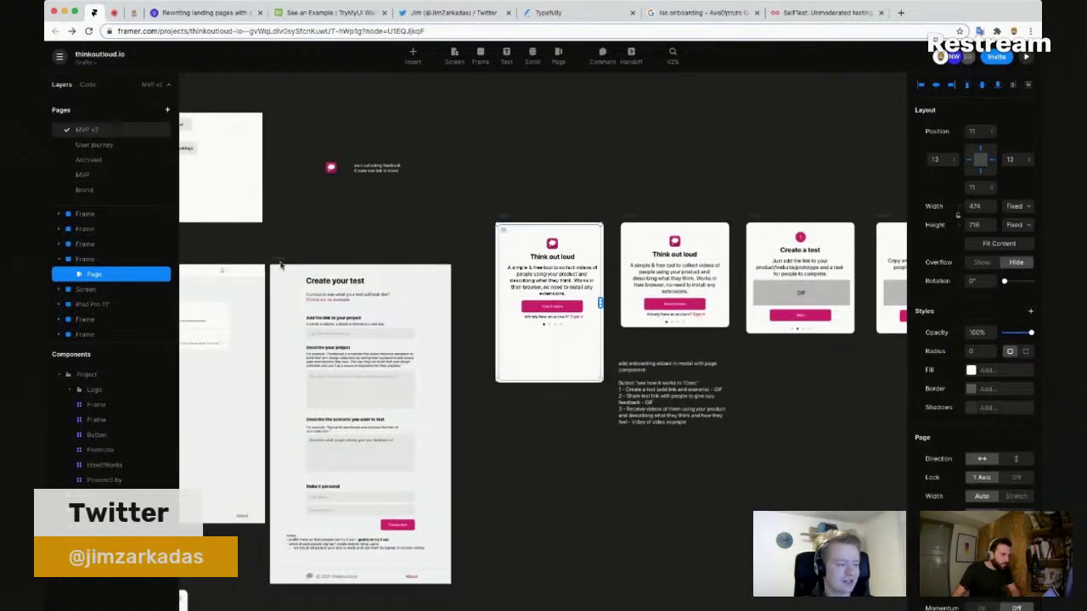
scroll(283, 270, left, 5)
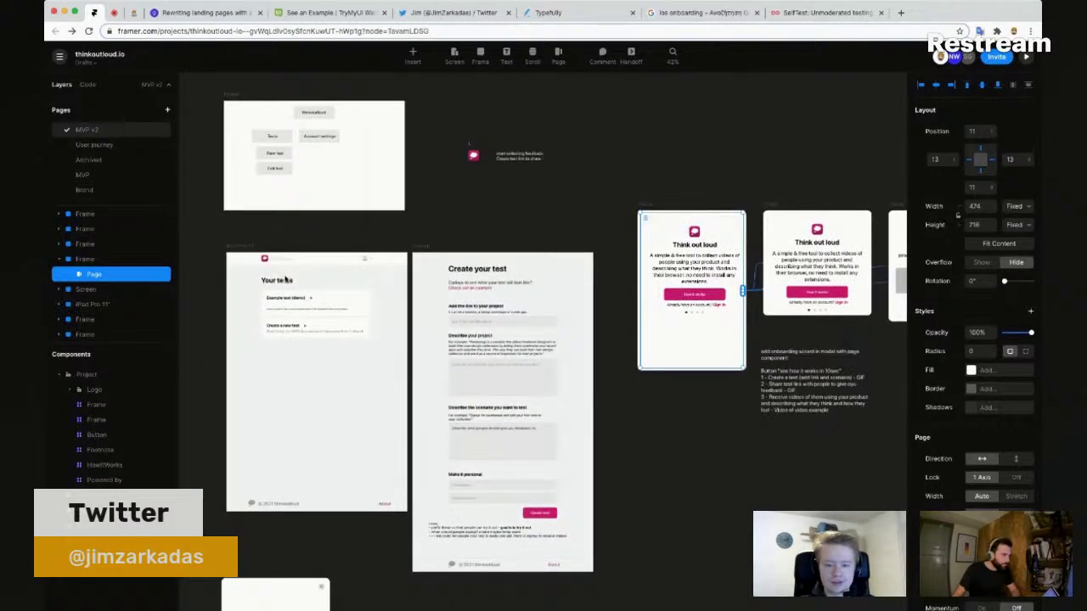
click(250, 247)
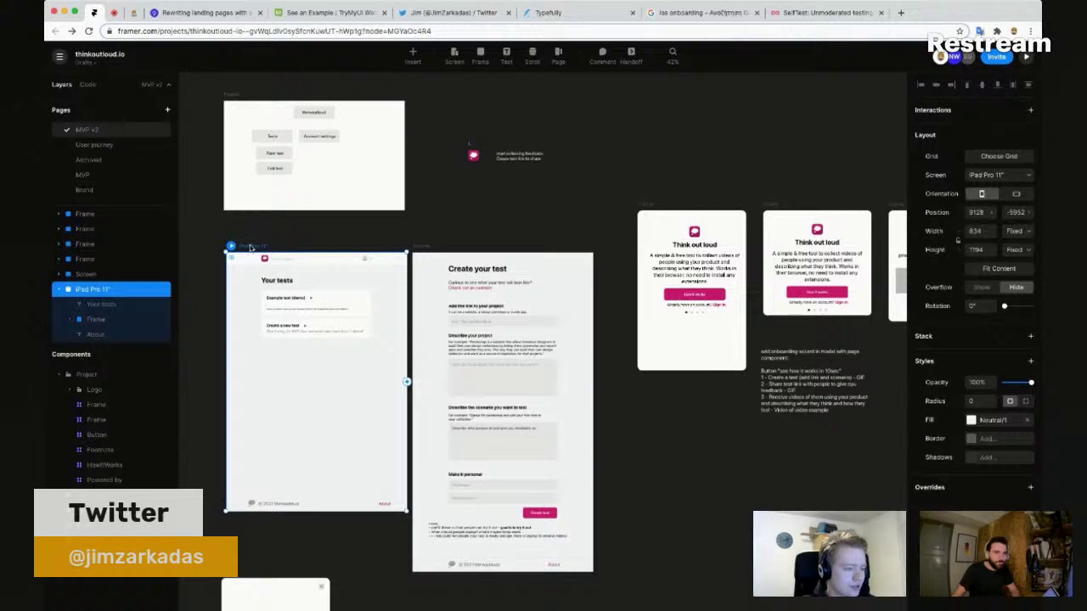
click(277, 280)
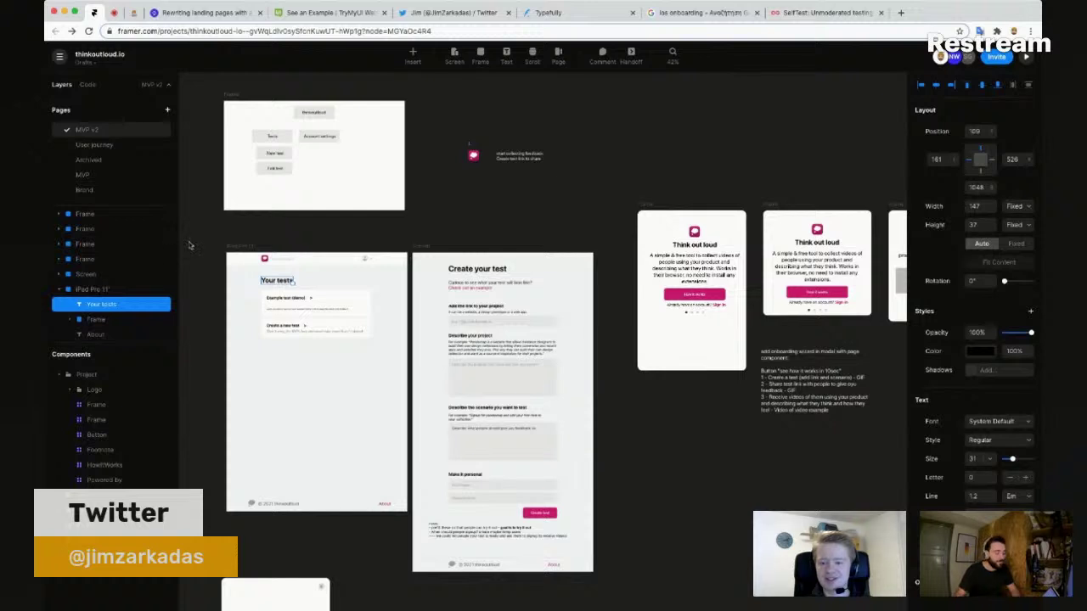
key(super+alt+Return)
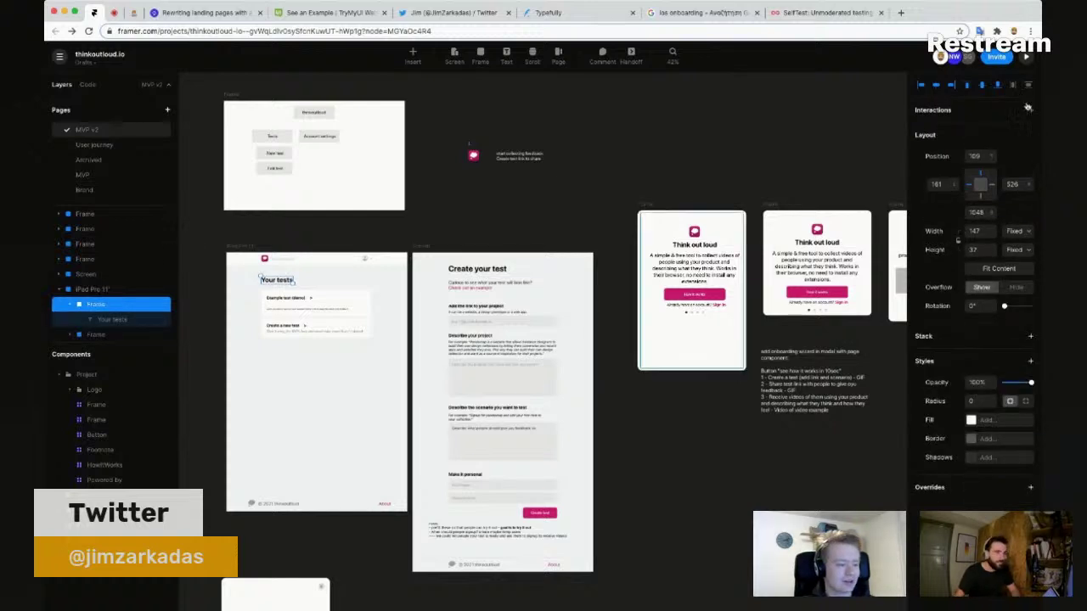
click(1029, 110)
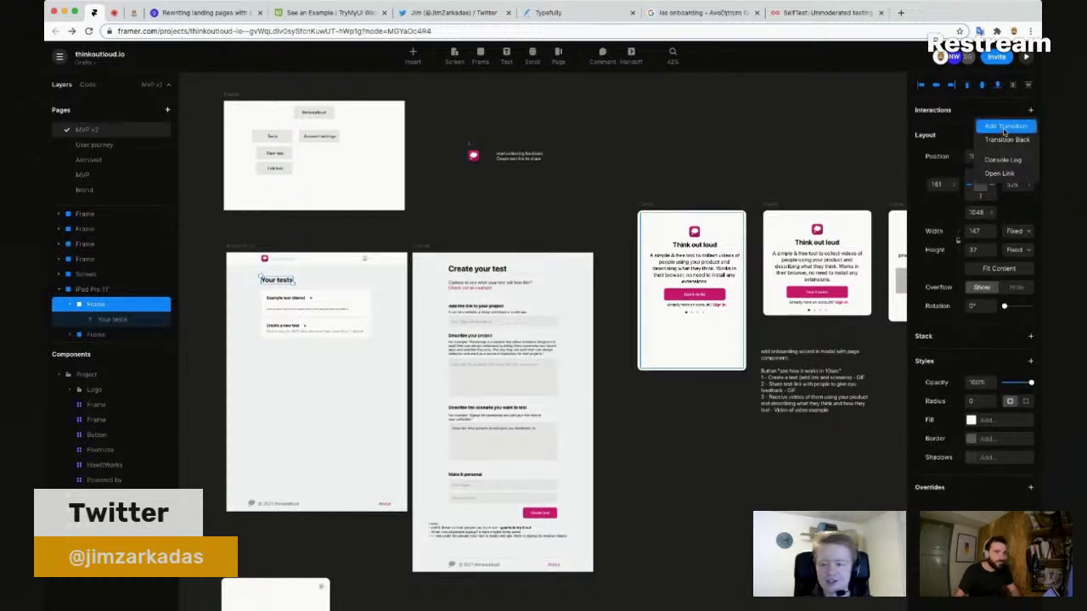
click(1004, 127)
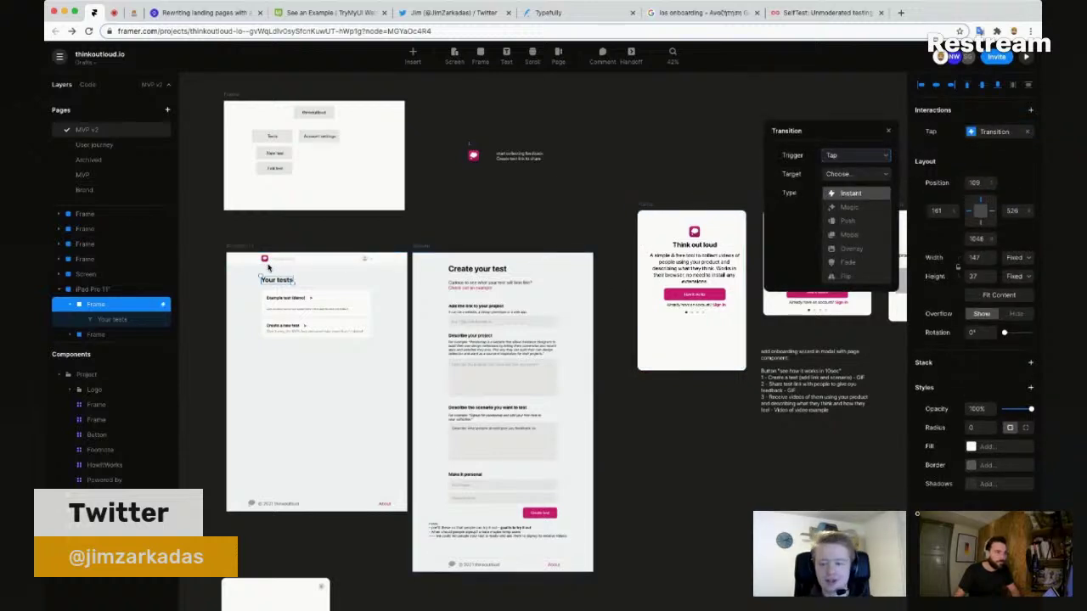
click(851, 235)
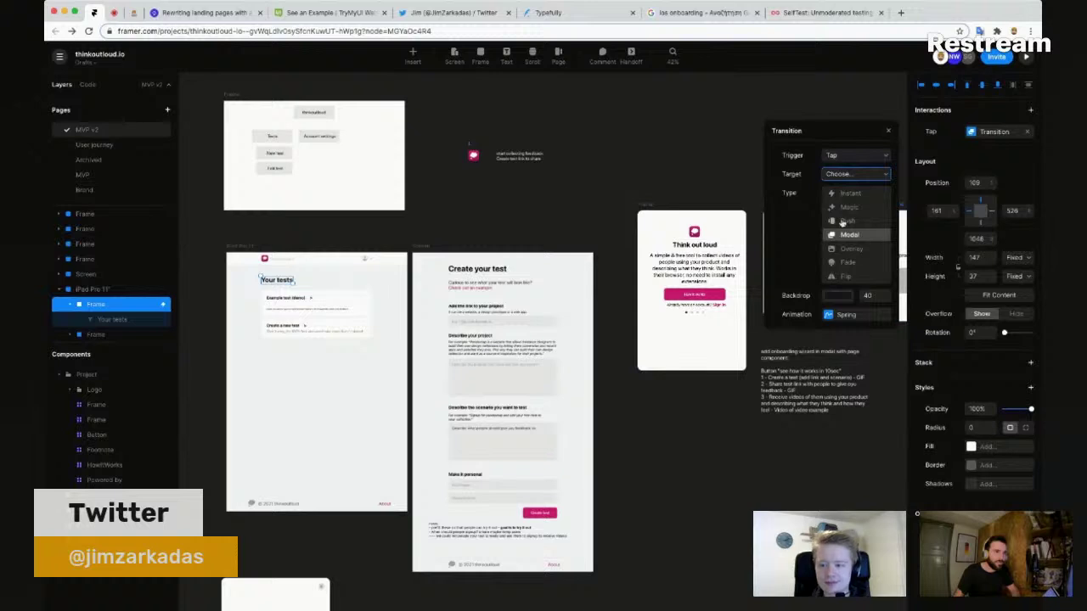
Step: Rename the taller Think out loud frame that holds the Page component as "Modal"
click(638, 217)
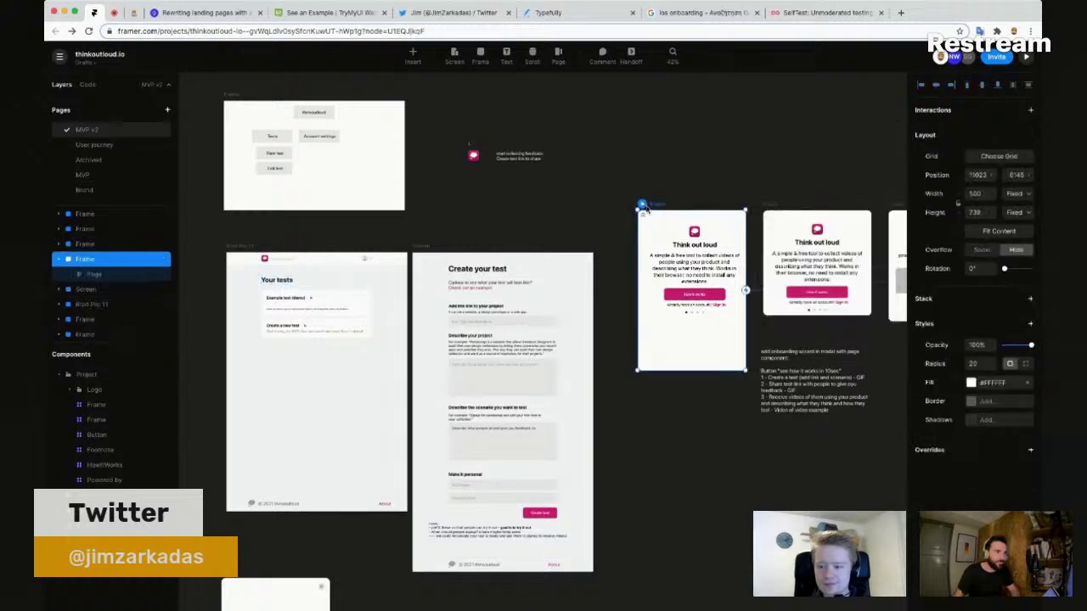
double_click(88, 257)
text(Modal)
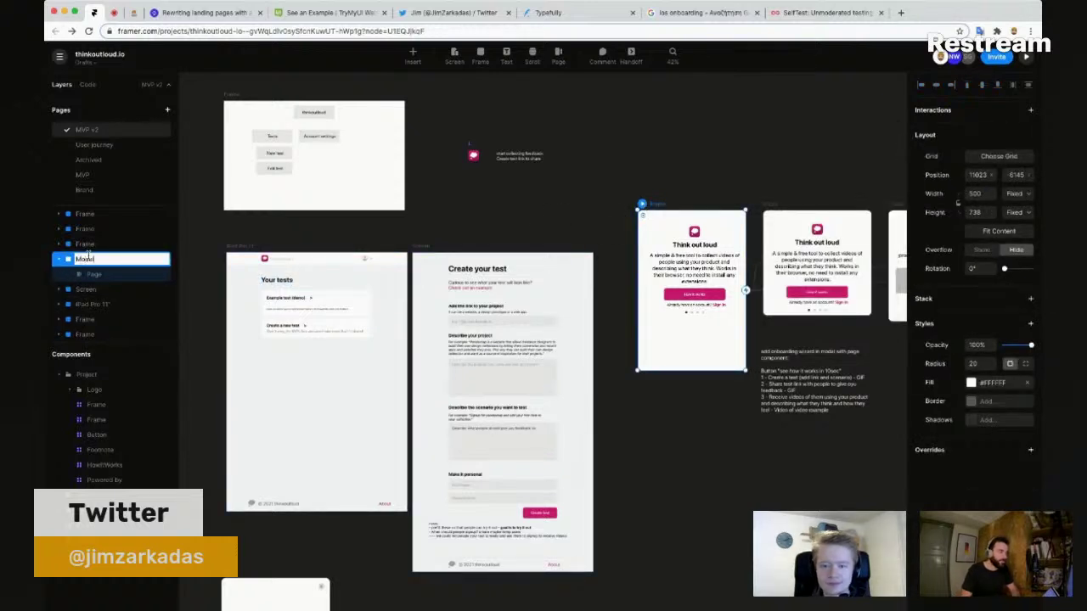
key(Return)
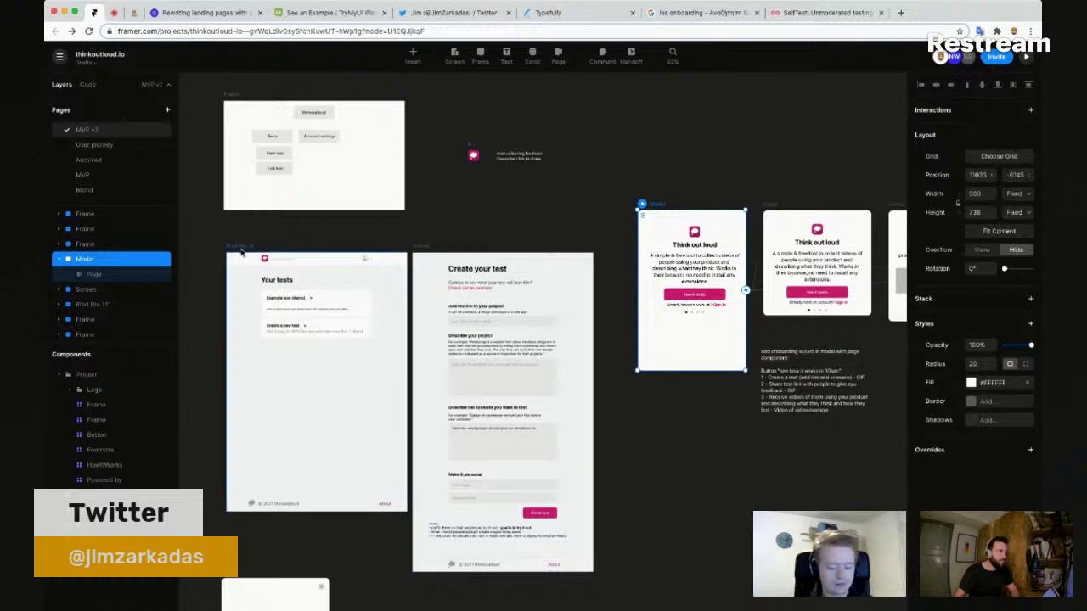
Step: Set the target of the "Your tests" frame's tap transition to the Modal frame
click(271, 283)
click(271, 283)
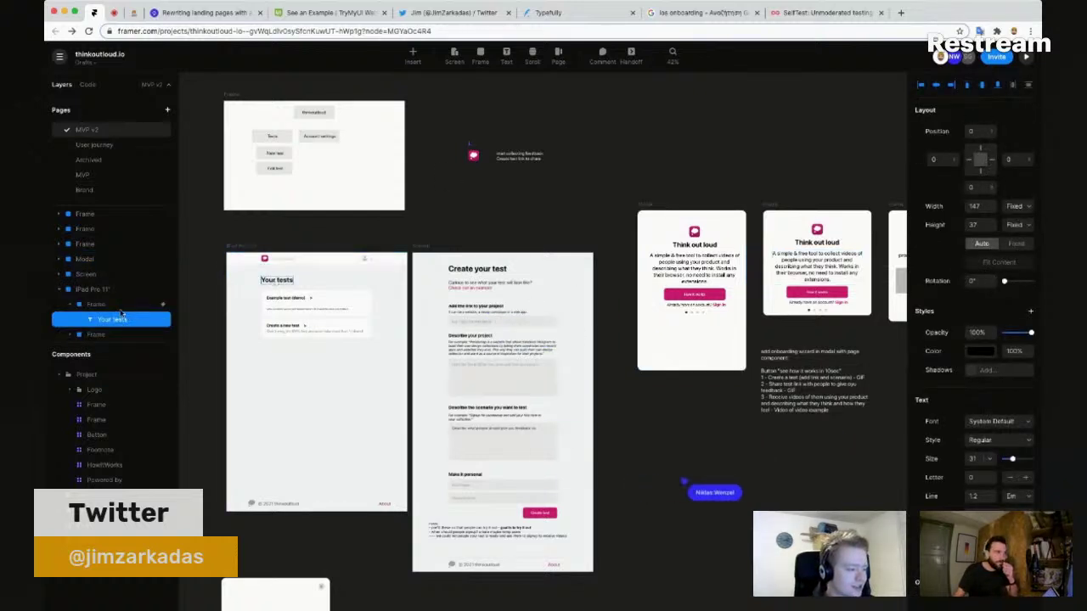
key(Escape)
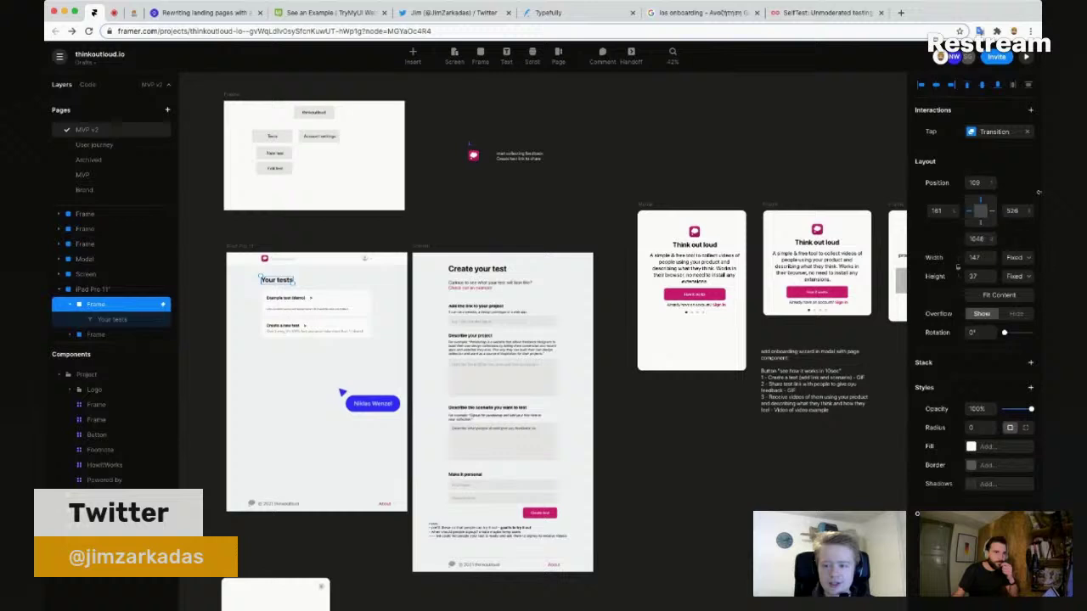
click(994, 131)
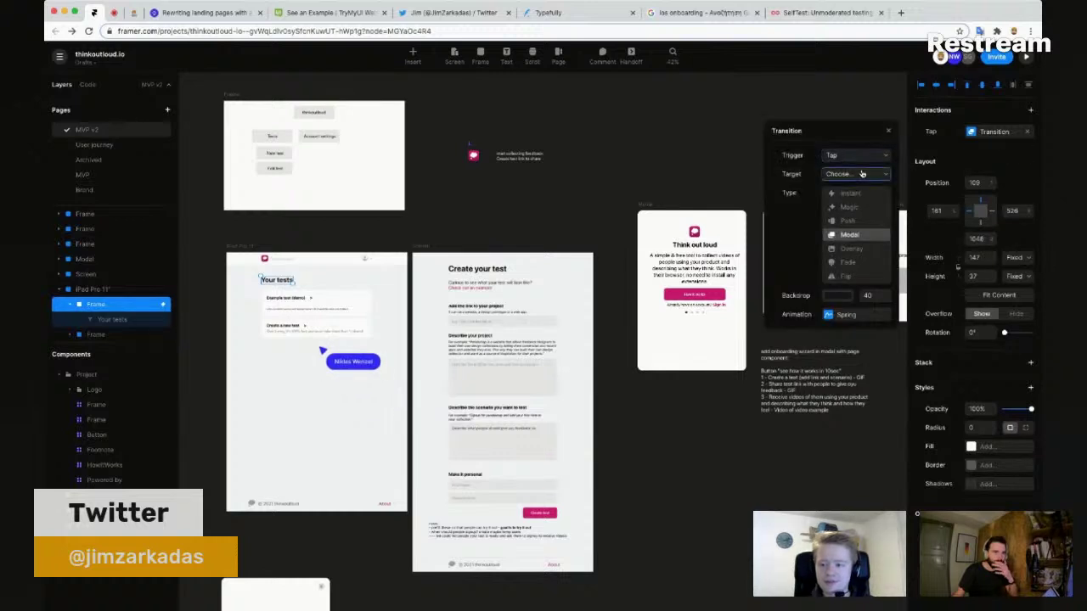
click(849, 234)
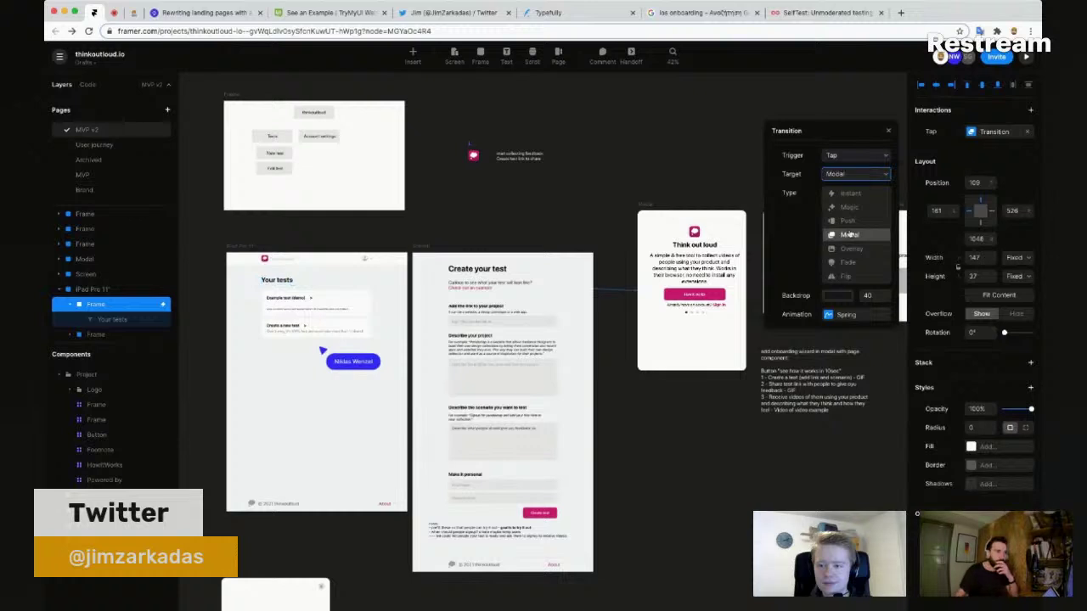
click(583, 228)
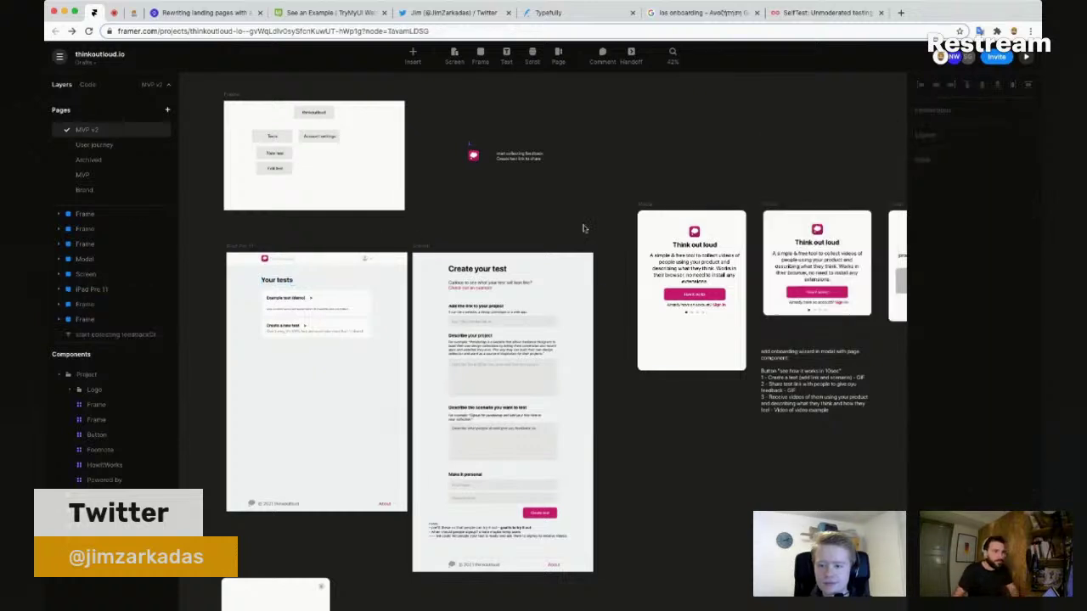
Step: Extend the "Lay back and receive feedback" card frame downward to about 684 px tall
scroll(845, 181, right, 5)
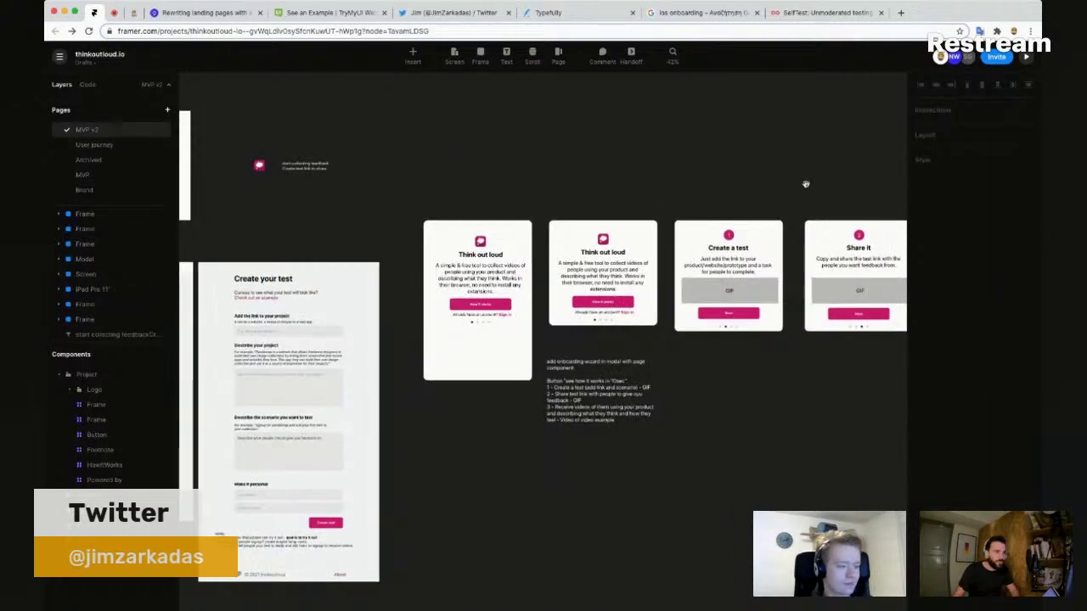
scroll(739, 186, right, 4)
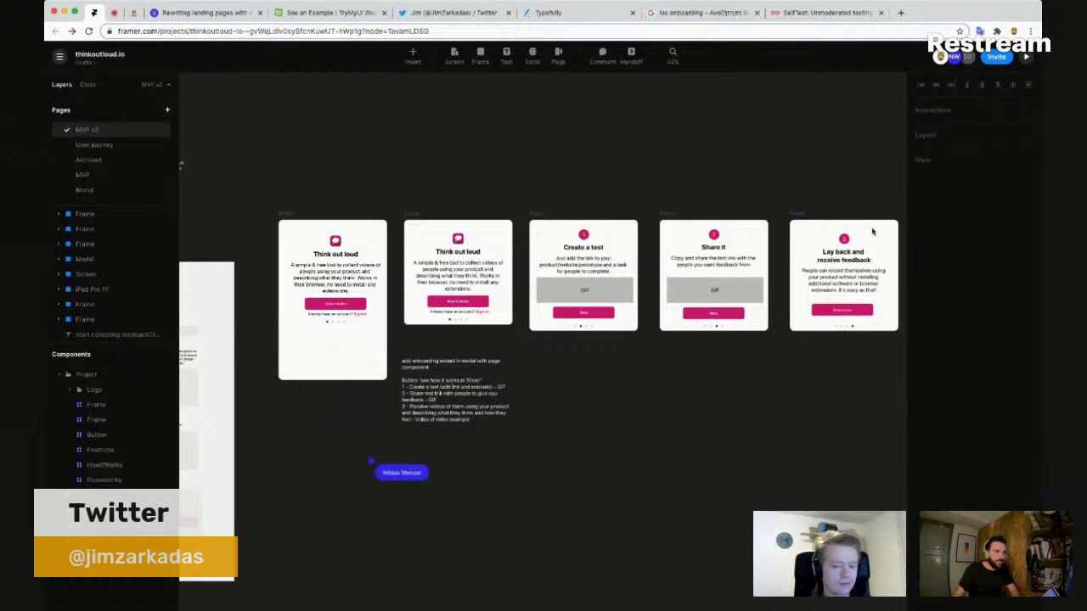
scroll(849, 297, up, 3)
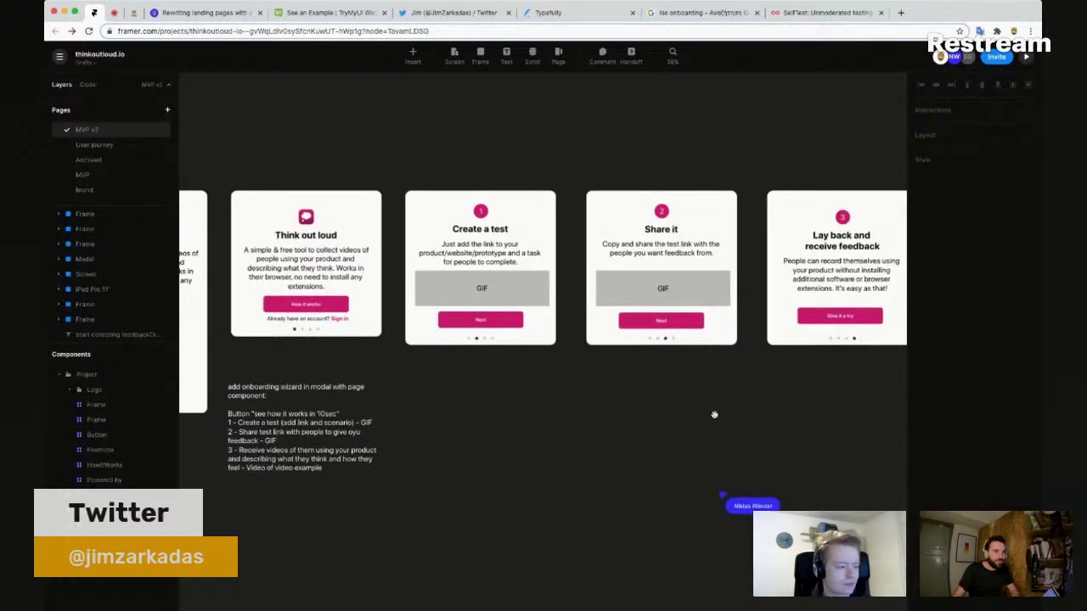
scroll(709, 414, down, 2)
scroll(808, 218, up, 3)
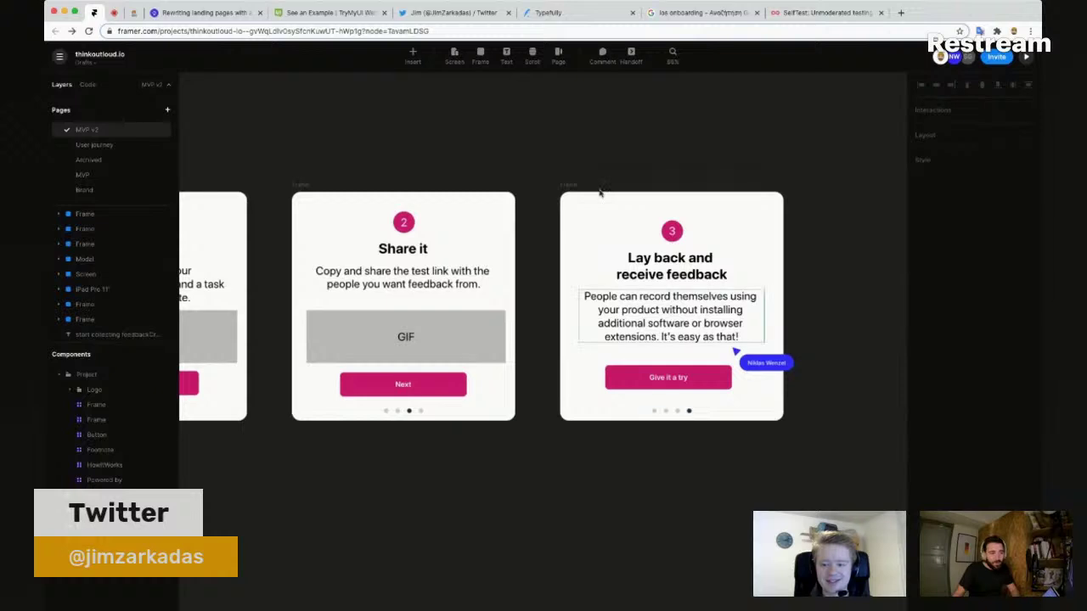
click(573, 186)
click(718, 420)
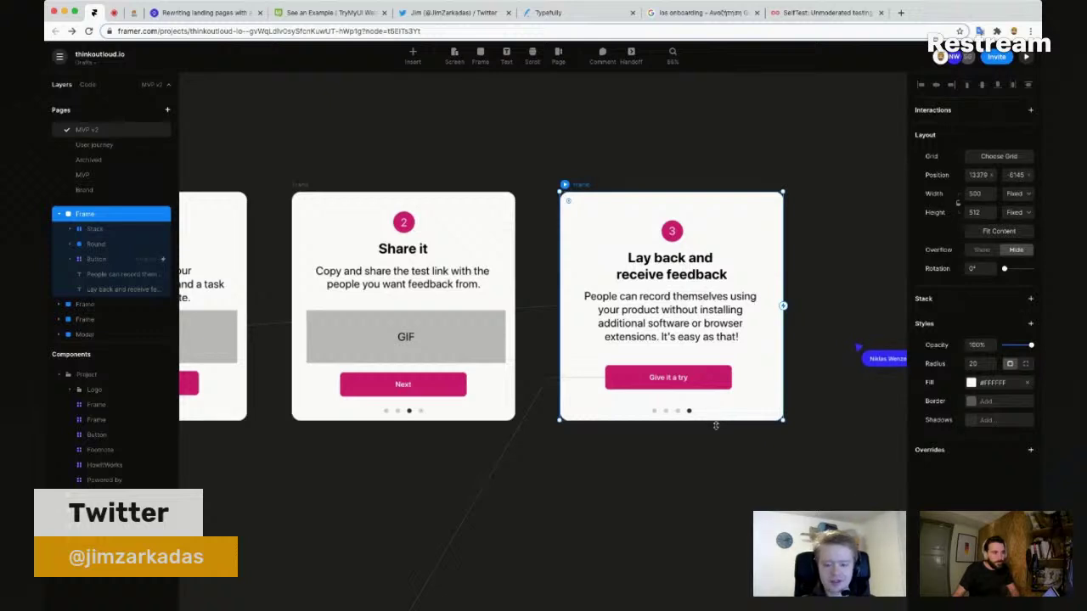
drag(716, 426, 718, 497)
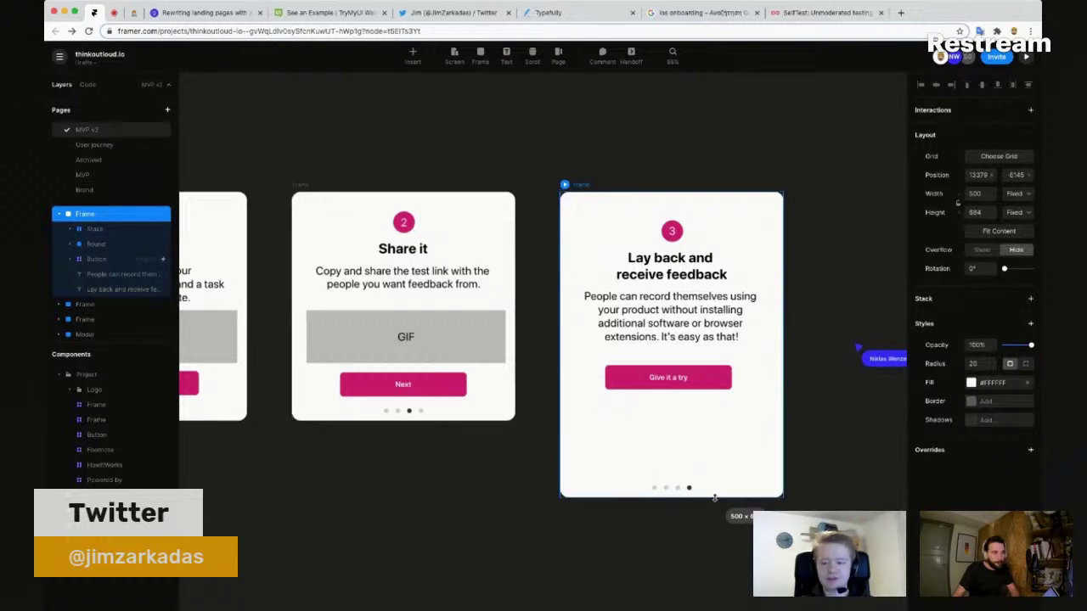
Step: Move the "Give it a try" button down card 3 to a top offset of 528, leaving space under the description
click(717, 379)
key(shift+Down)
key(shift+Down)
key(shift+Down)
key(shift+Down)
key(shift+Down)
key(shift+Down)
key(shift+Down)
key(shift+Down)
key(shift+Down)
key(shift+Down)
key(shift+Down)
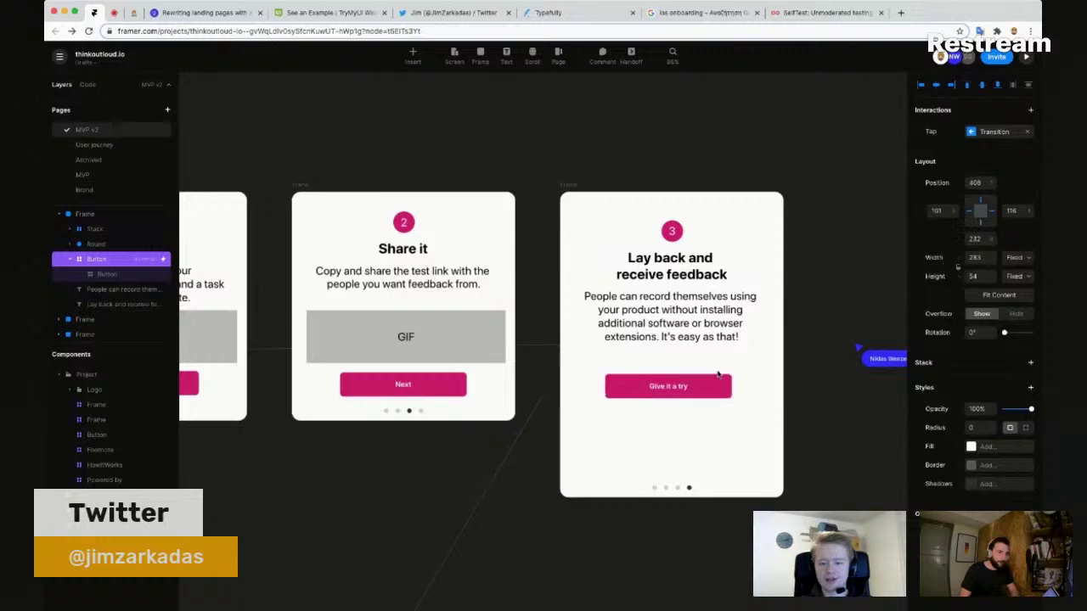
key(shift+Down)
key(shift+Down)
key(shift+Down)
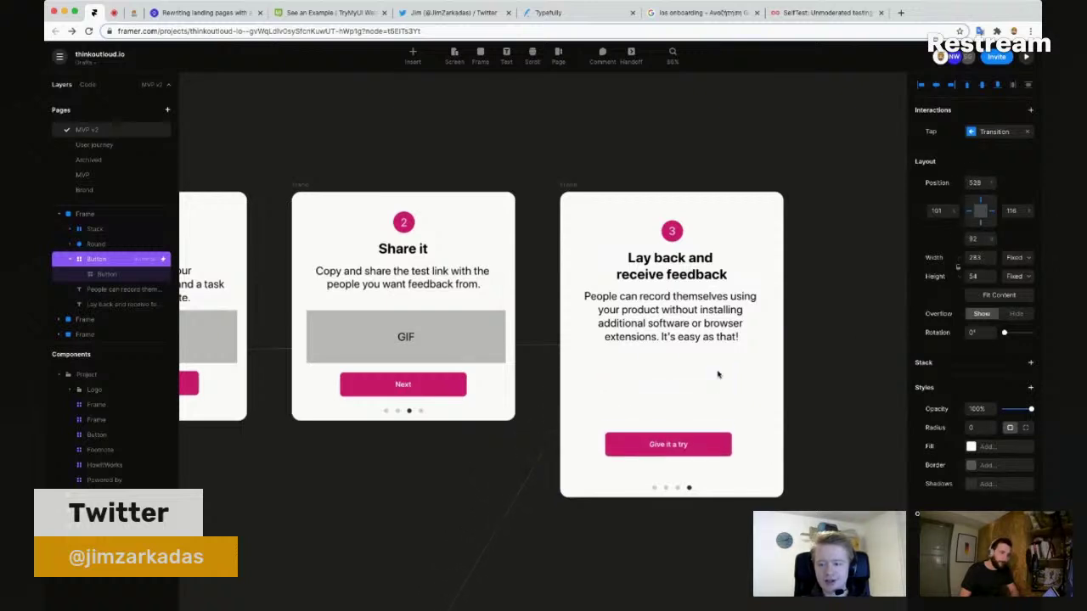
Step: Copy the grey GIF placeholder from the "Share it" card into card 3, between the description and the button
click(488, 343)
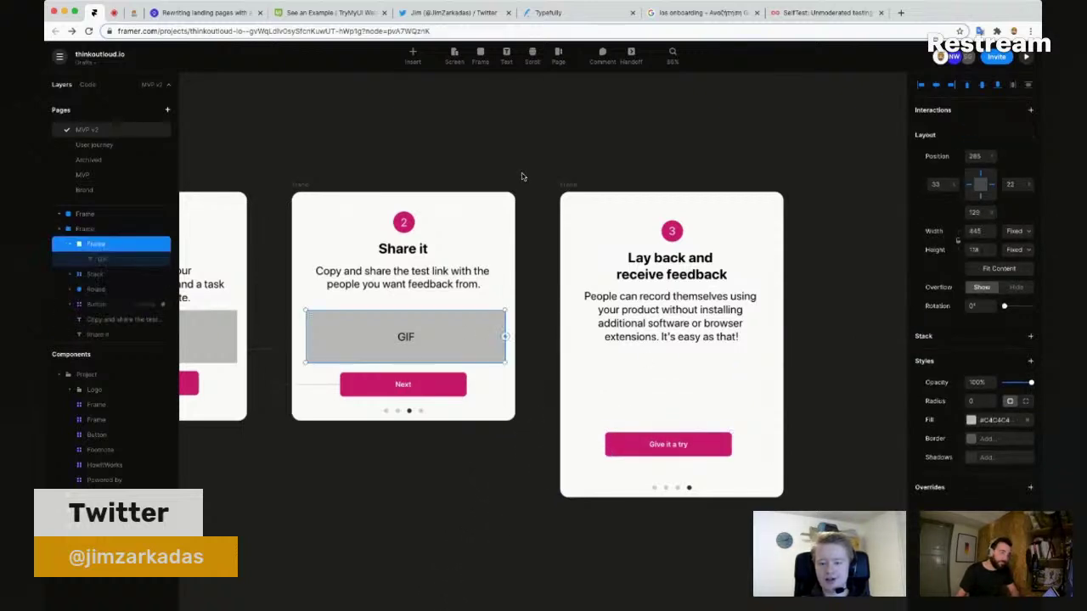
key(ctrl+c)
click(567, 183)
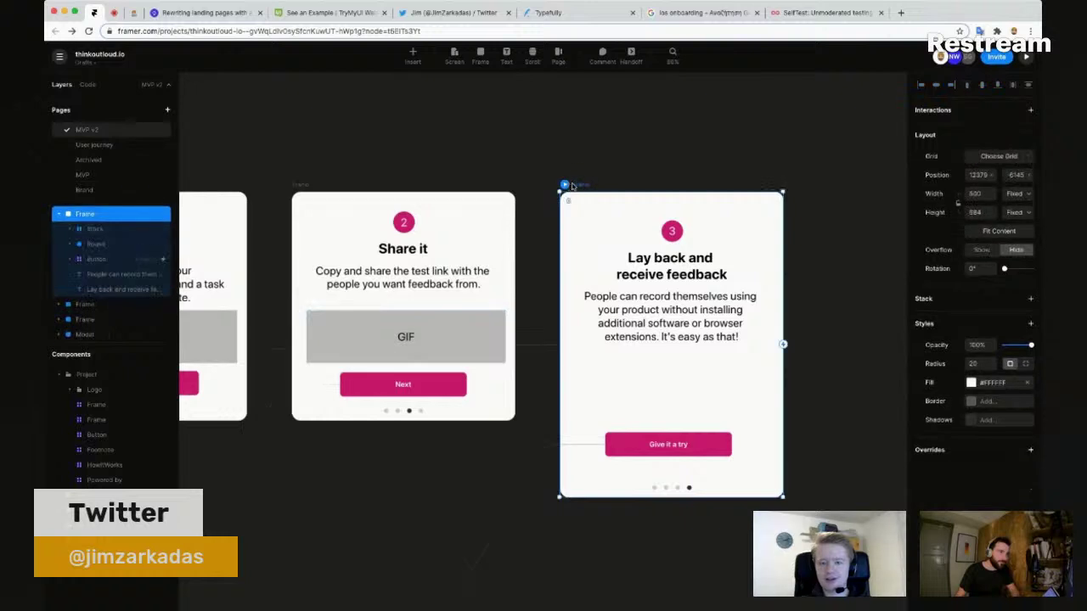
key(ctrl+v)
drag(737, 427, 737, 390)
Step: Change the label of card 3's placeholder to "GIF of screen share"
double_click(676, 383)
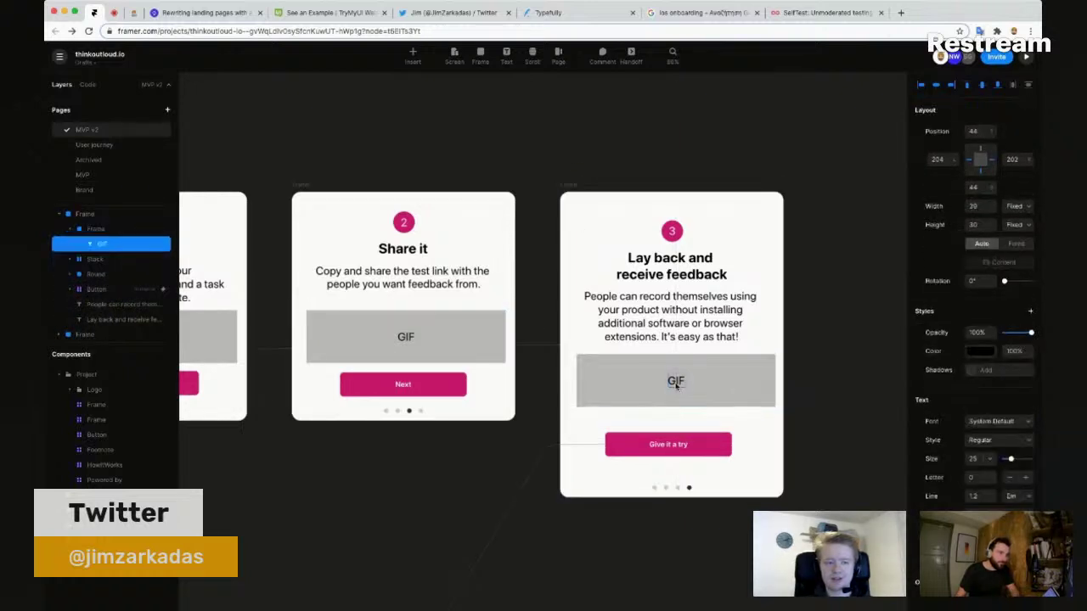
text(of screen sh)
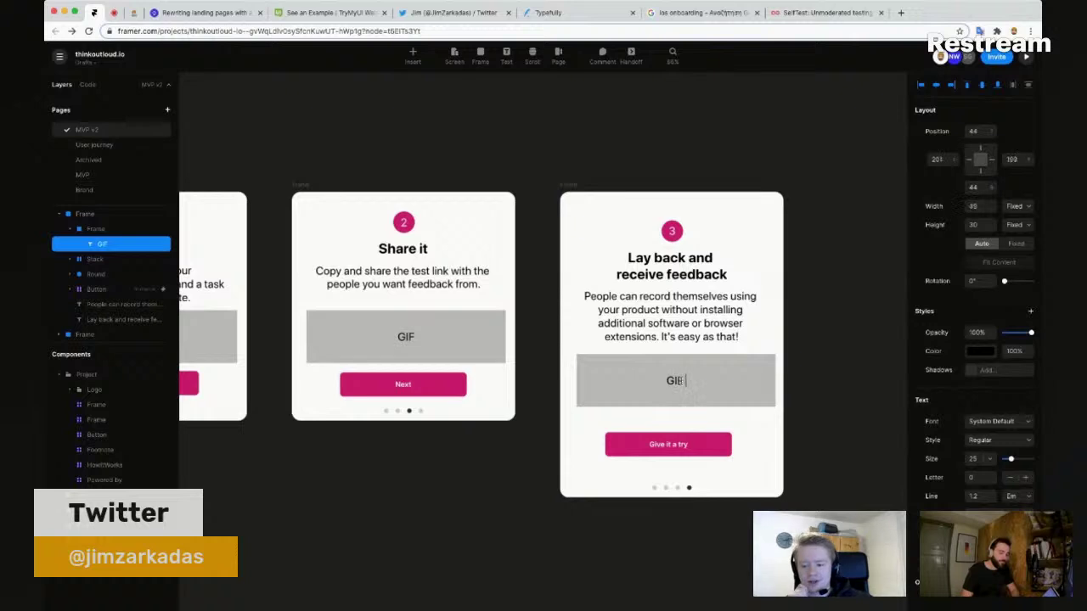
text(are)
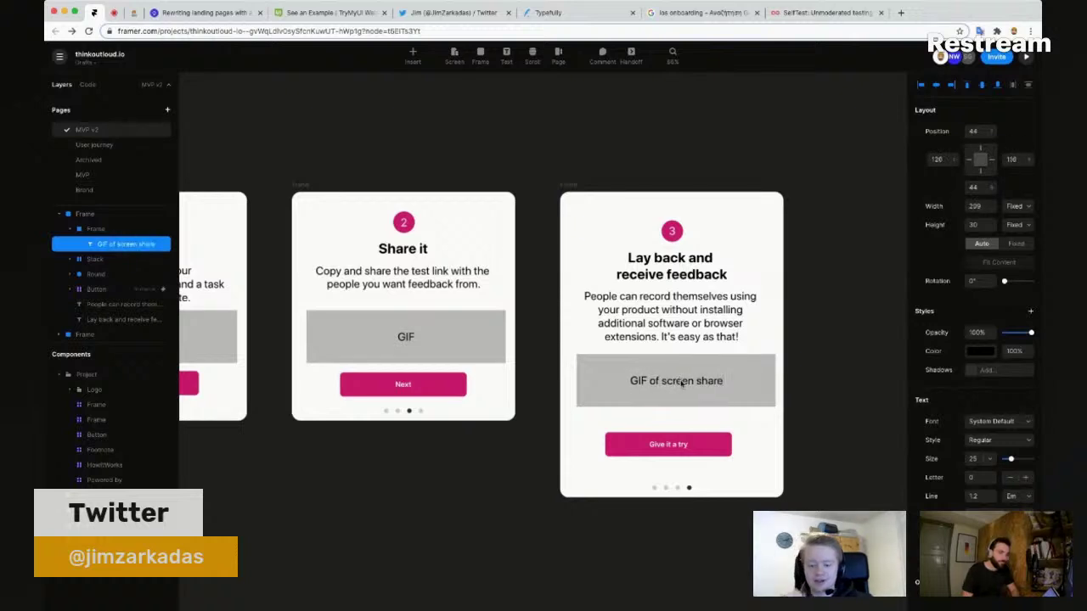
key(Escape)
Step: Raise the "Give it a try" button to a top offset of 519 and shorten card 3's frame to about 638 px
click(726, 438)
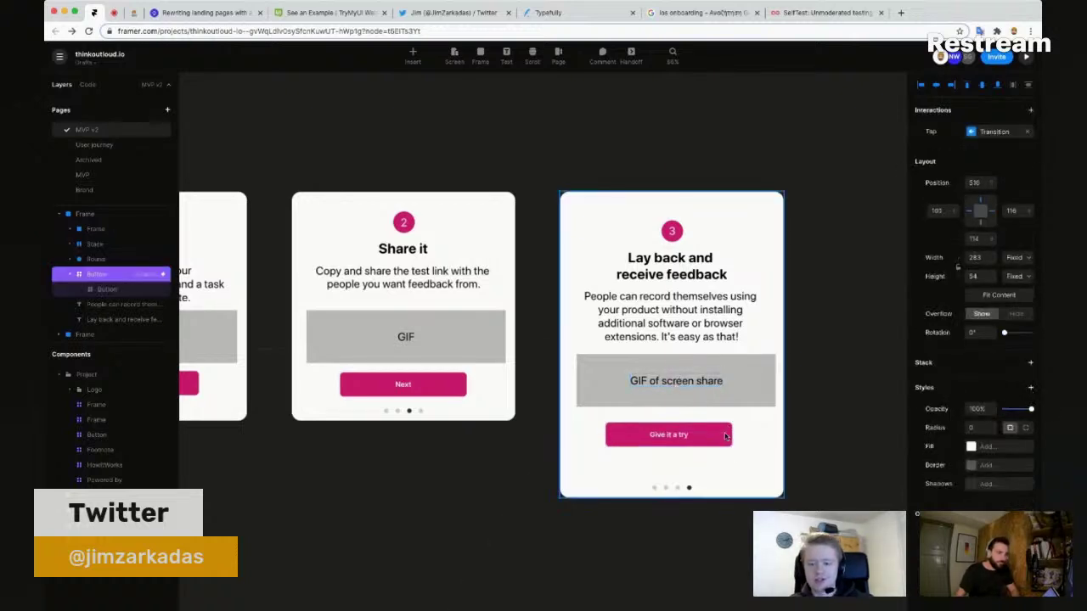
click(725, 438)
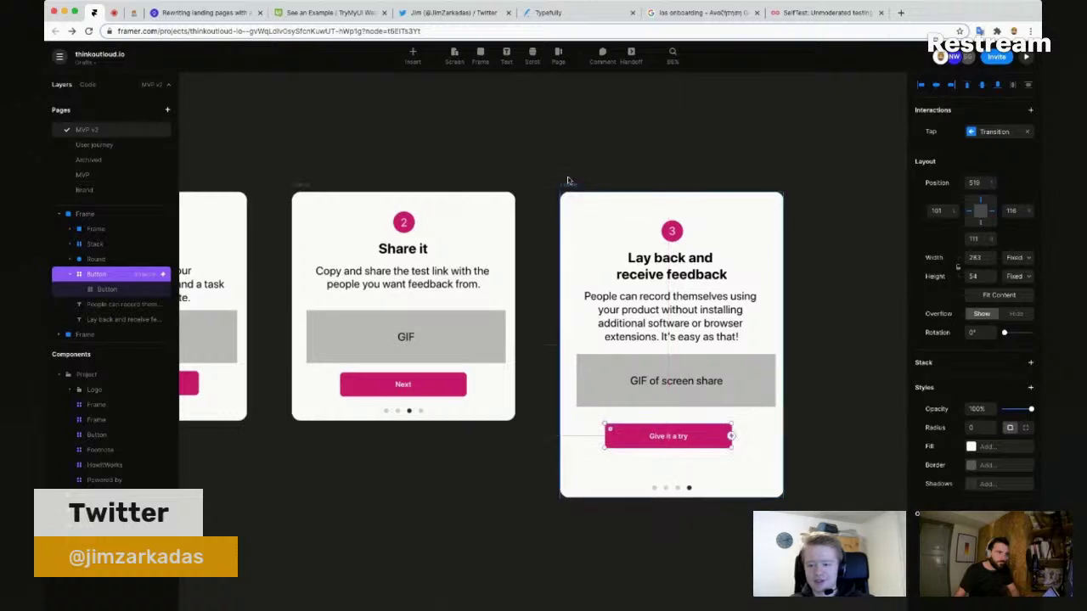
click(579, 201)
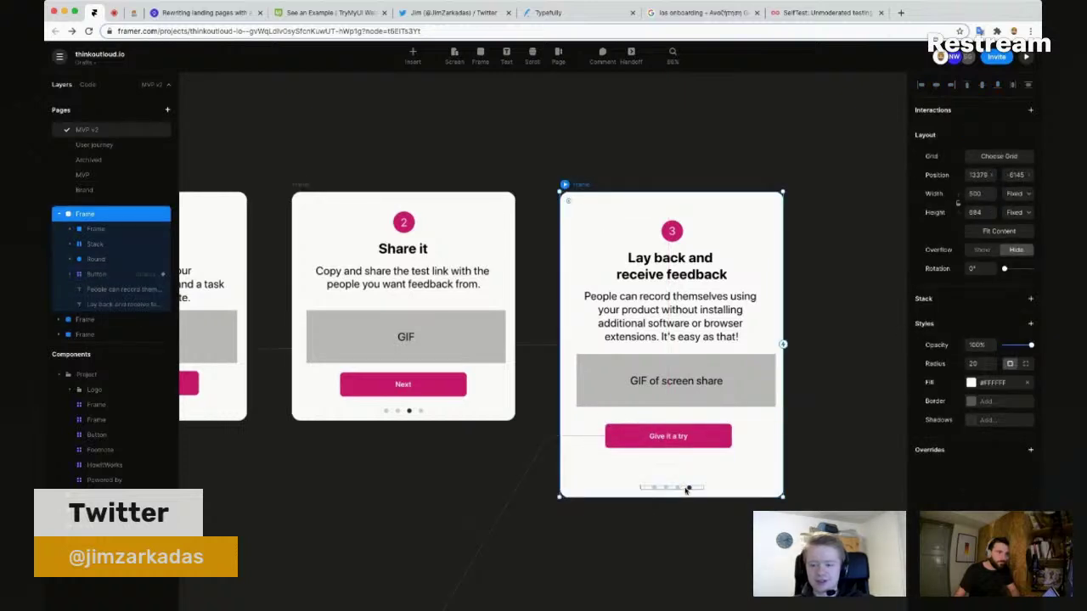
click(684, 489)
key(Escape)
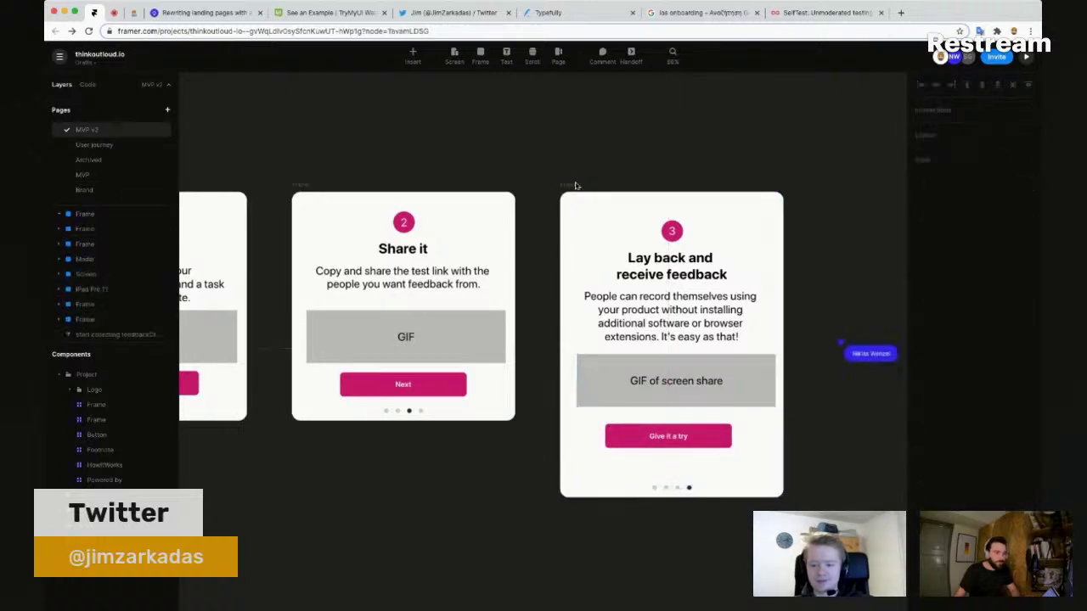
click(570, 192)
drag(696, 498, 697, 475)
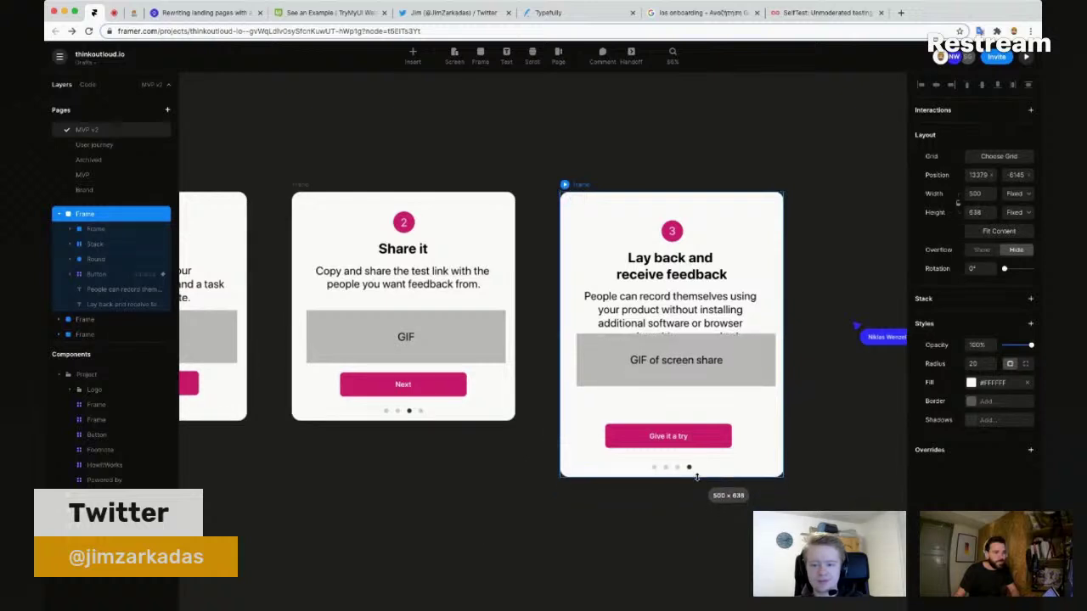
Step: Move the "GIF of screen share" placeholder down card 3 so it sits clear below the description
click(752, 382)
mouse_move(750, 393)
mouse_down()
mouse_move(749, 404)
mouse_move(751, 396)
mouse_up()
click(846, 394)
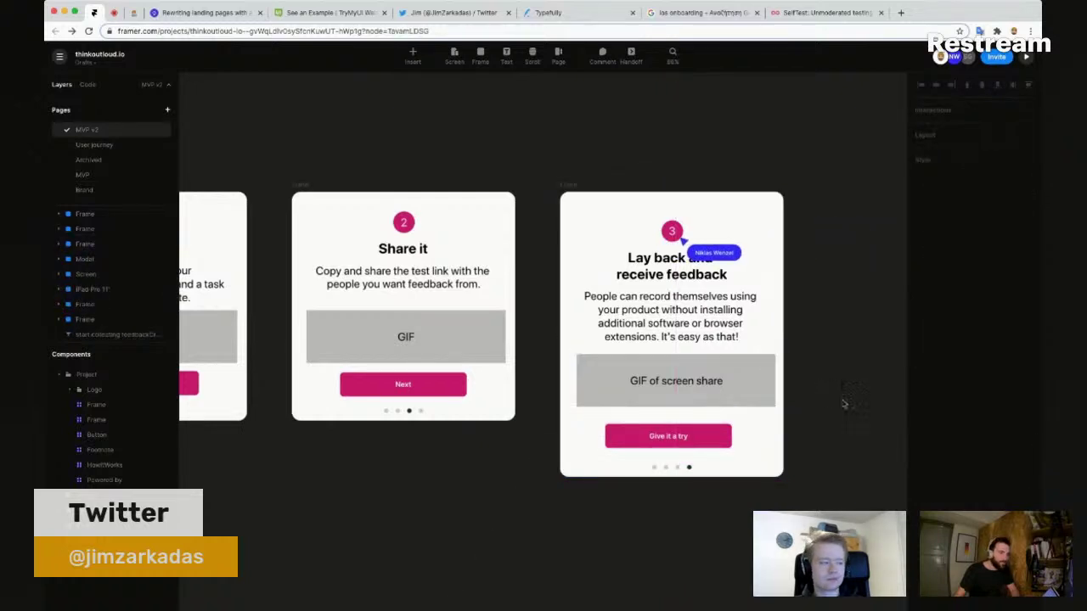
scroll(828, 406, down, 3)
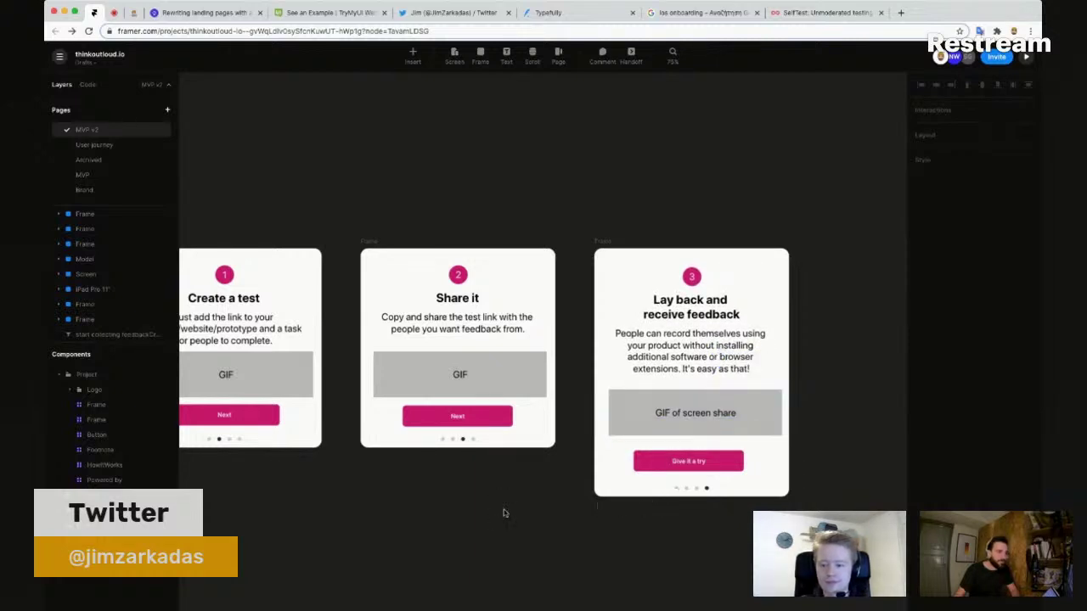
Step: Nudge card 3's placeholder, button and page dots upward, bringing the button and dots closer beneath the placeholder
click(705, 491)
click(745, 416)
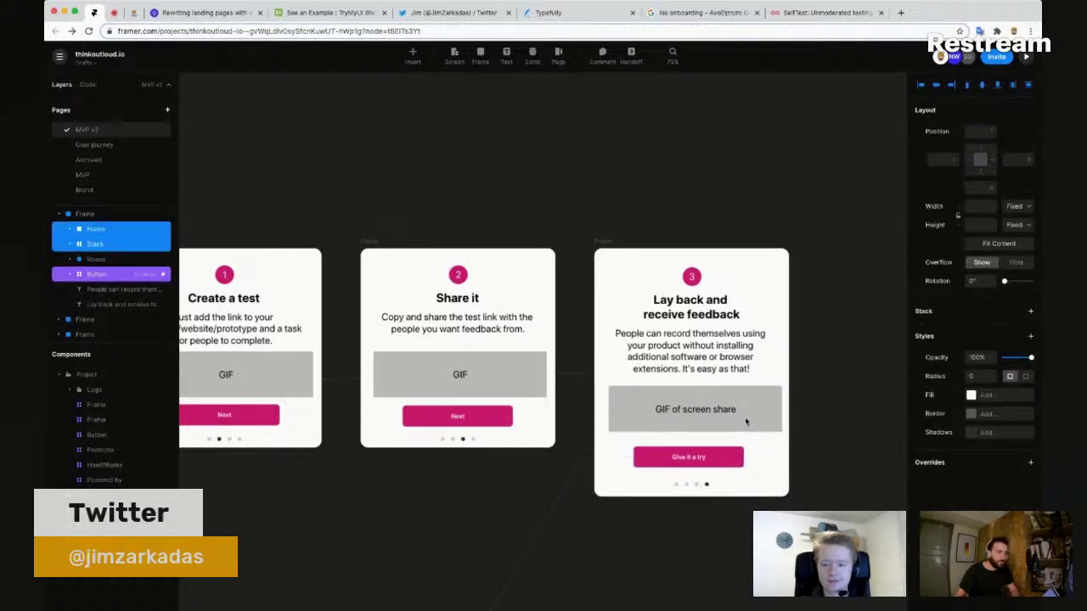
click(741, 427)
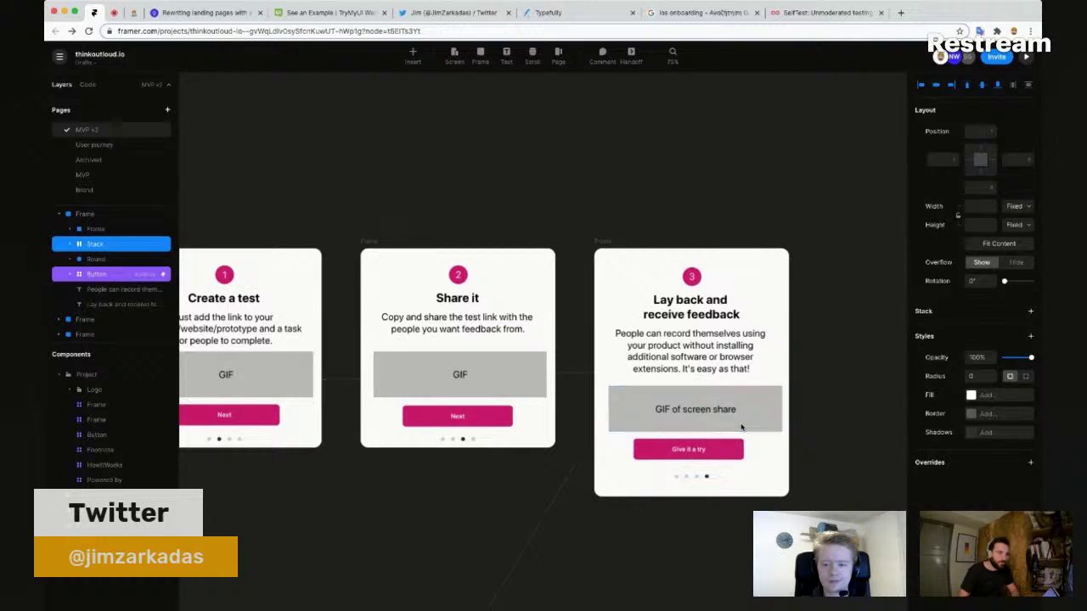
click(645, 521)
drag(383, 478, 574, 407)
scroll(567, 420, left, 4)
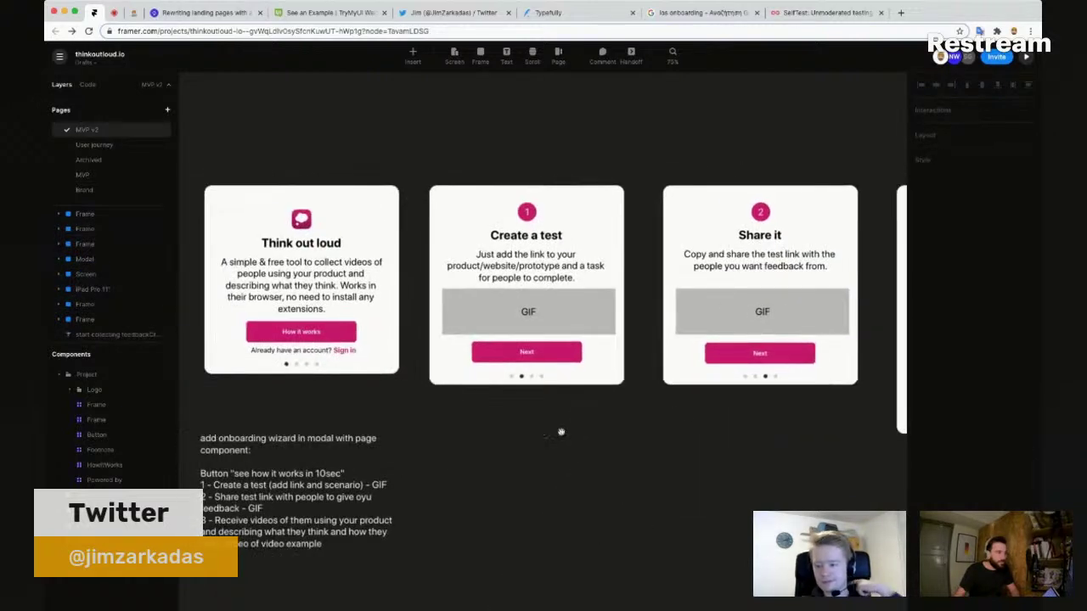
scroll(515, 447, left, 3)
scroll(516, 448, right, 8)
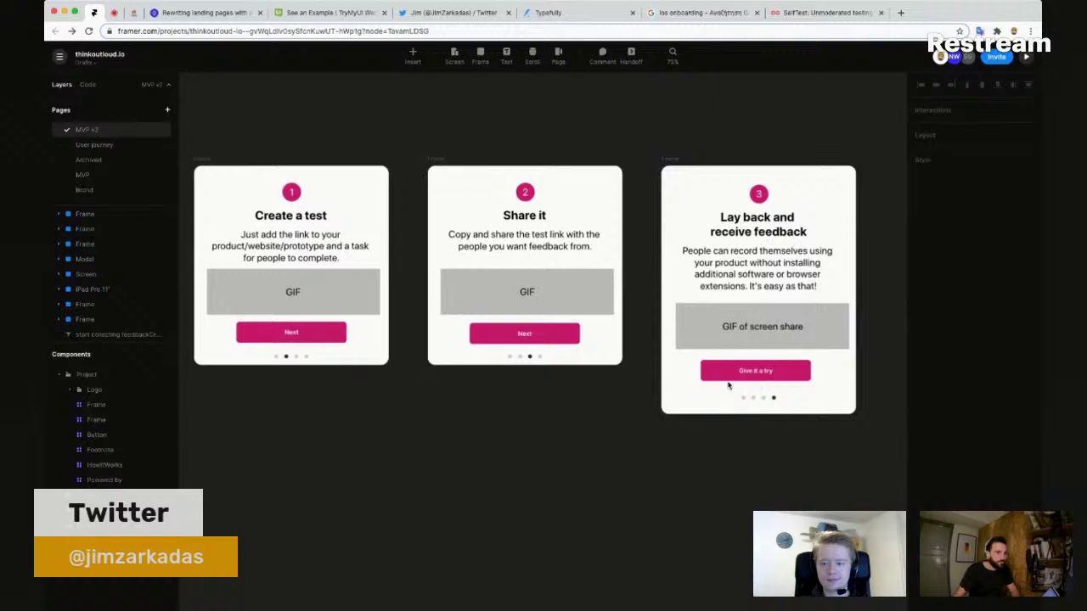
key(t)
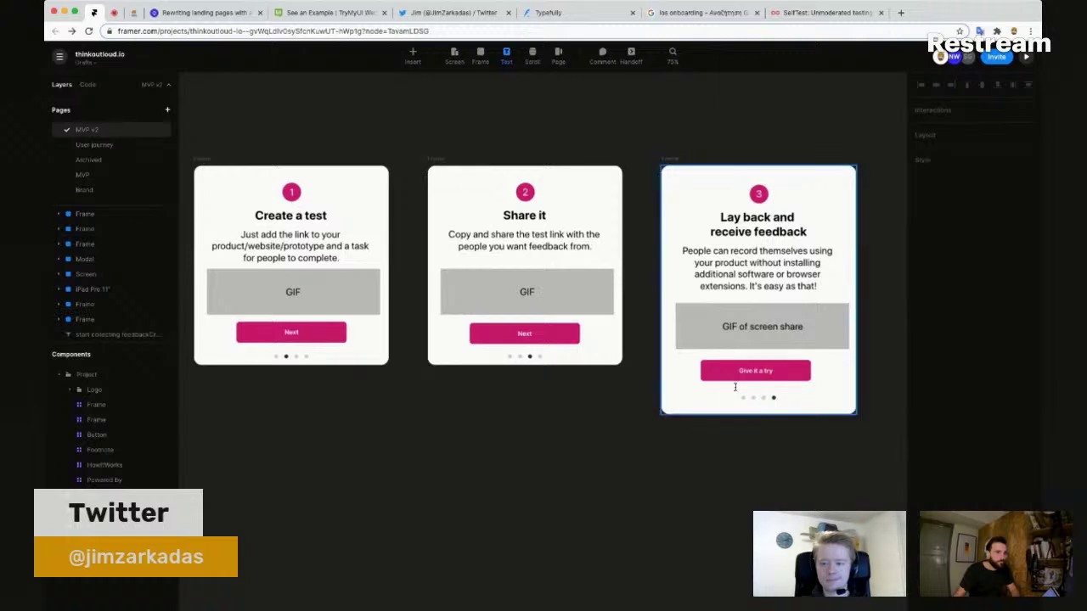
key(Escape)
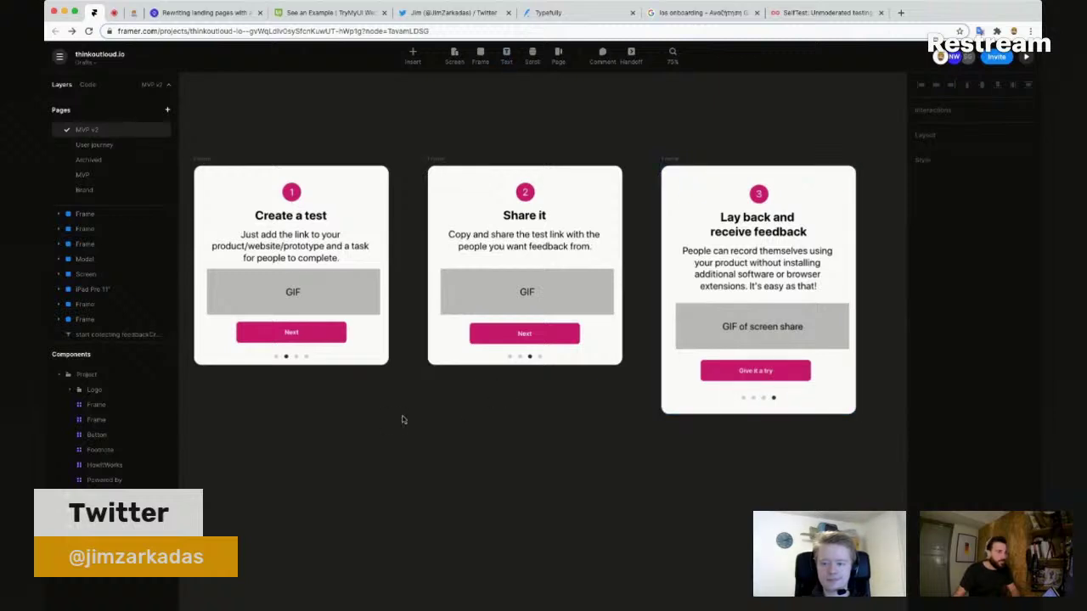
Step: Shorten the Modal frame to a height of about 581 px
drag(403, 420, 690, 411)
scroll(275, 456, left, 5)
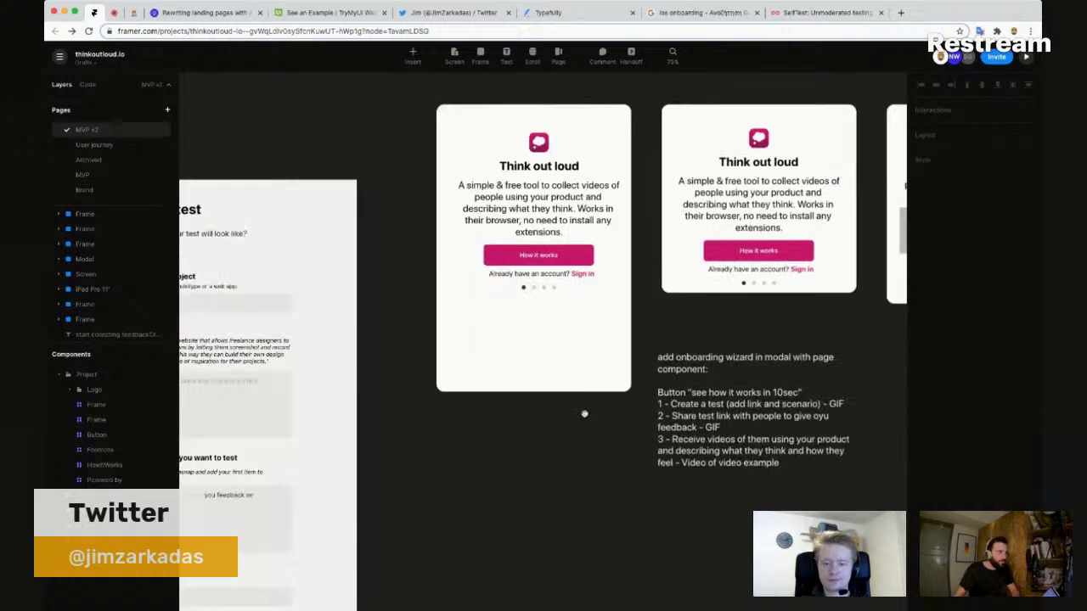
click(546, 289)
click(547, 292)
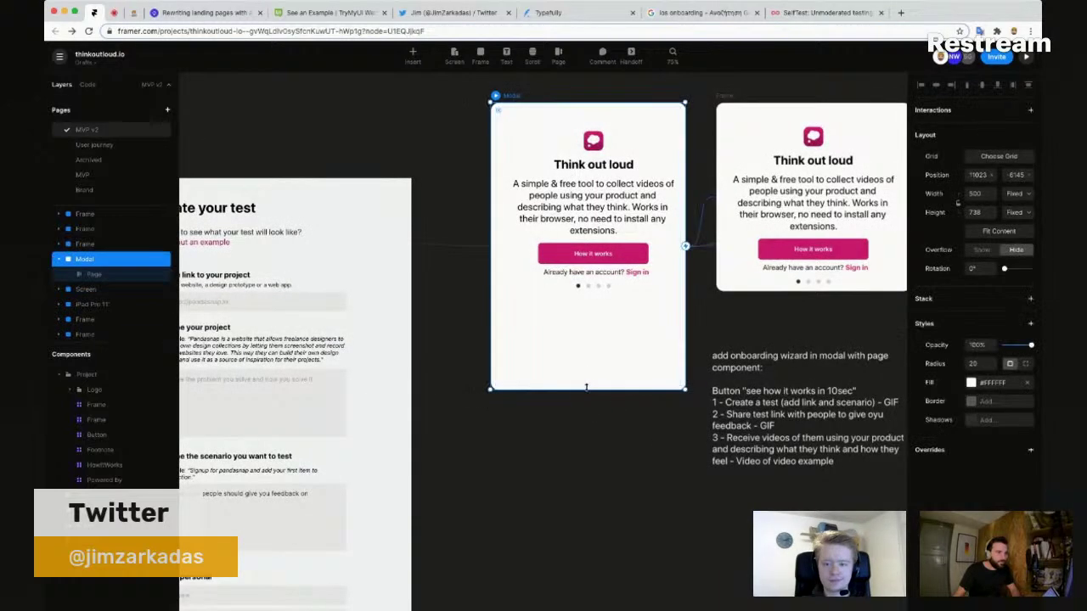
drag(586, 378, 584, 328)
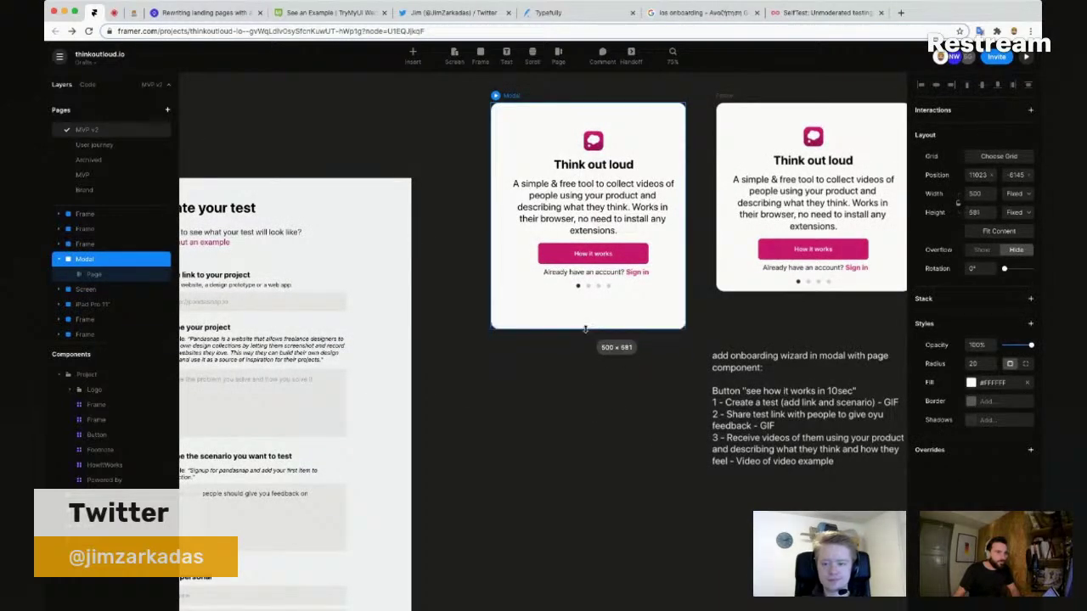
Step: Preview the onboarding wizard, running the Modal frame through to the "Lay back and receive feedback" card
click(507, 99)
click(1025, 60)
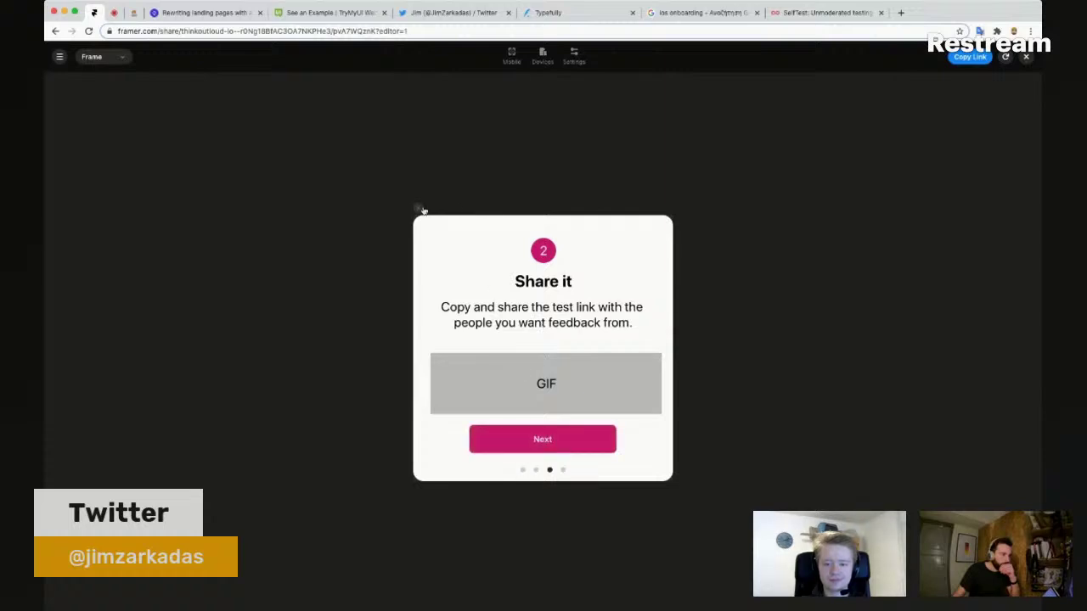
key(Escape)
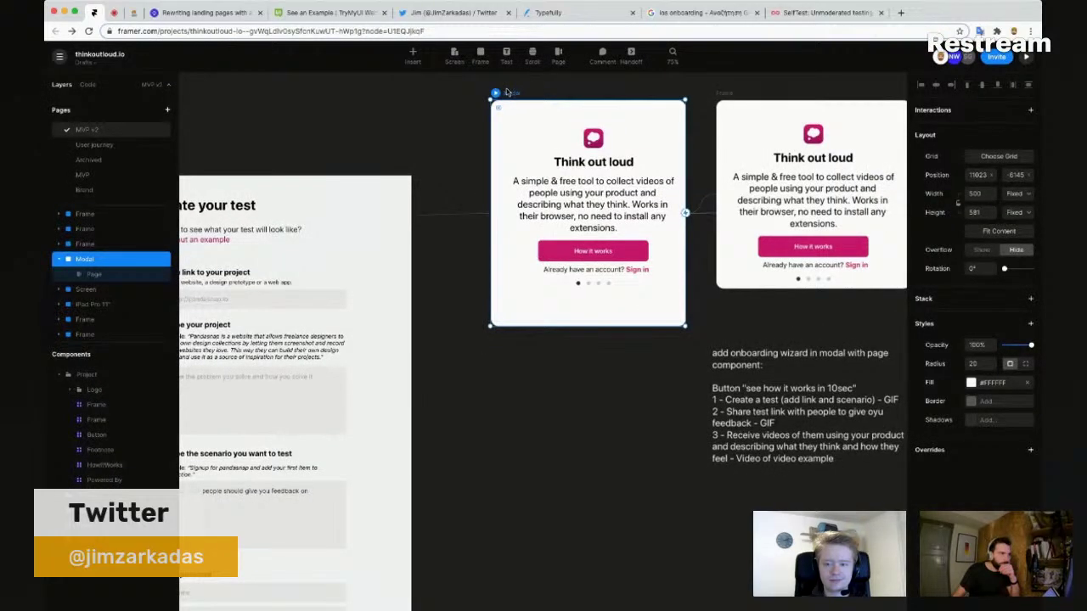
key(super+p)
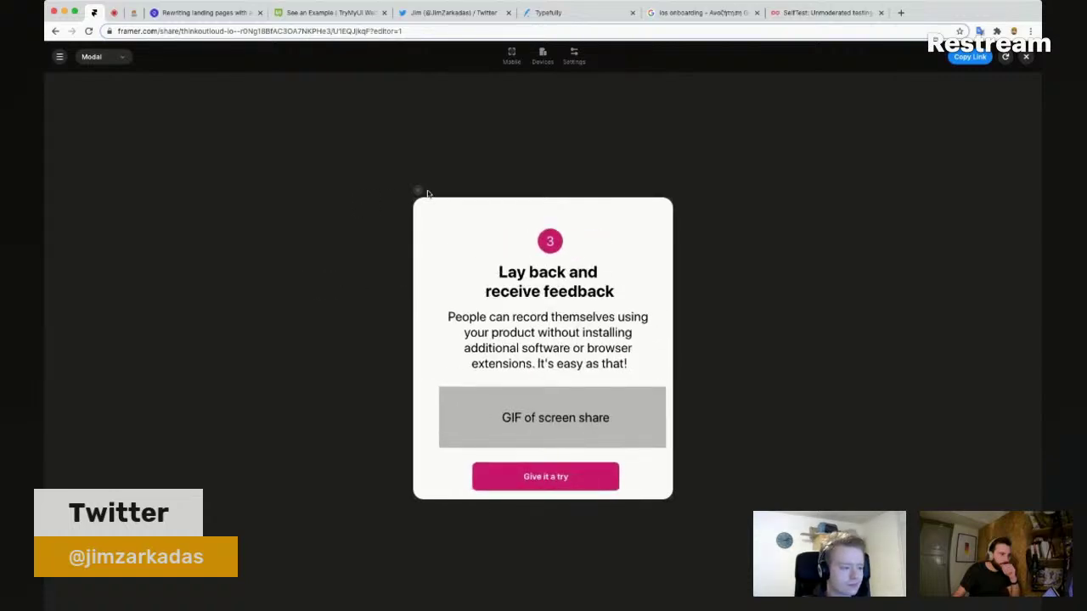
key(Escape)
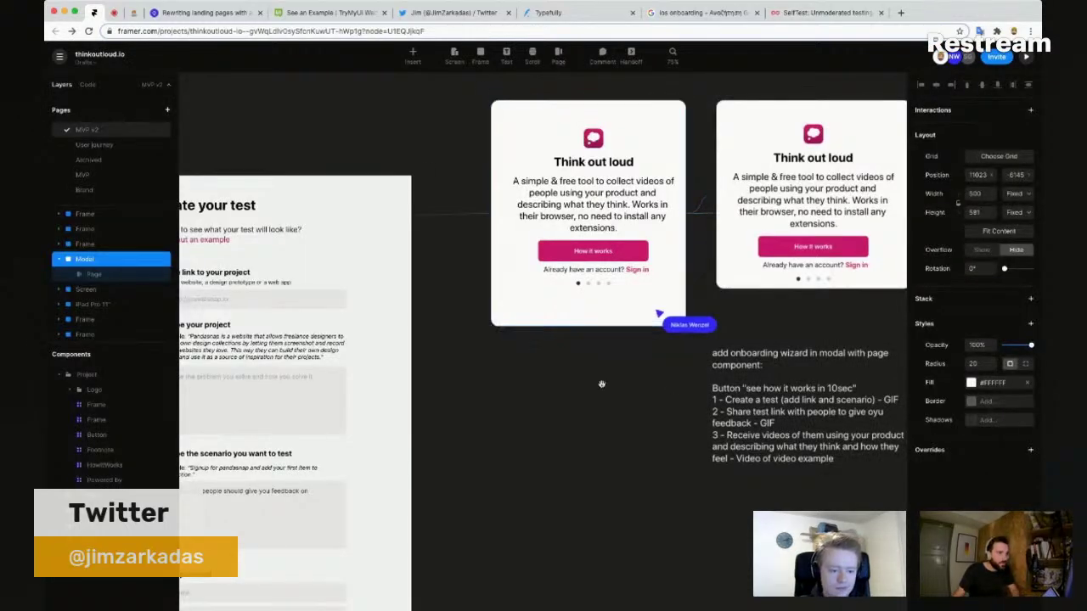
Step: Rename the "Create a test" card's frame to "Step 1"
scroll(443, 392, right, 1)
scroll(443, 391, right, 5)
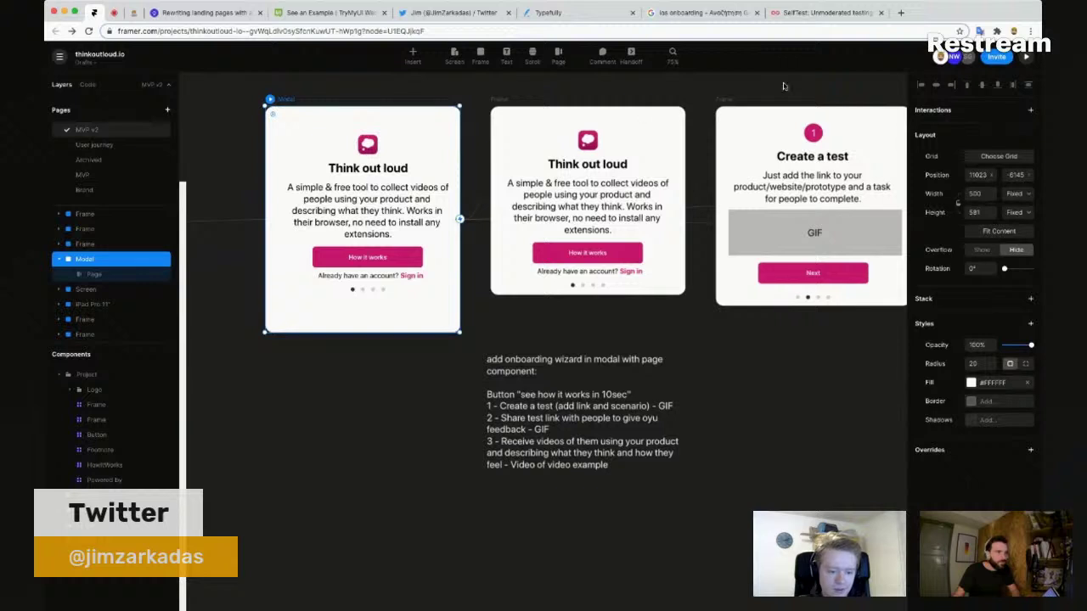
click(728, 99)
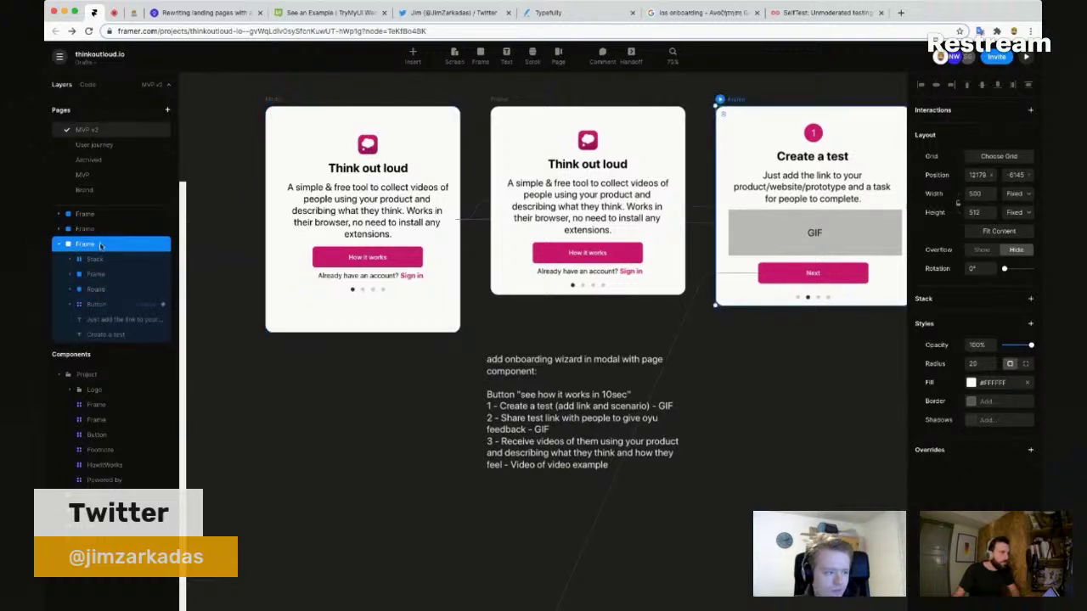
double_click(101, 245)
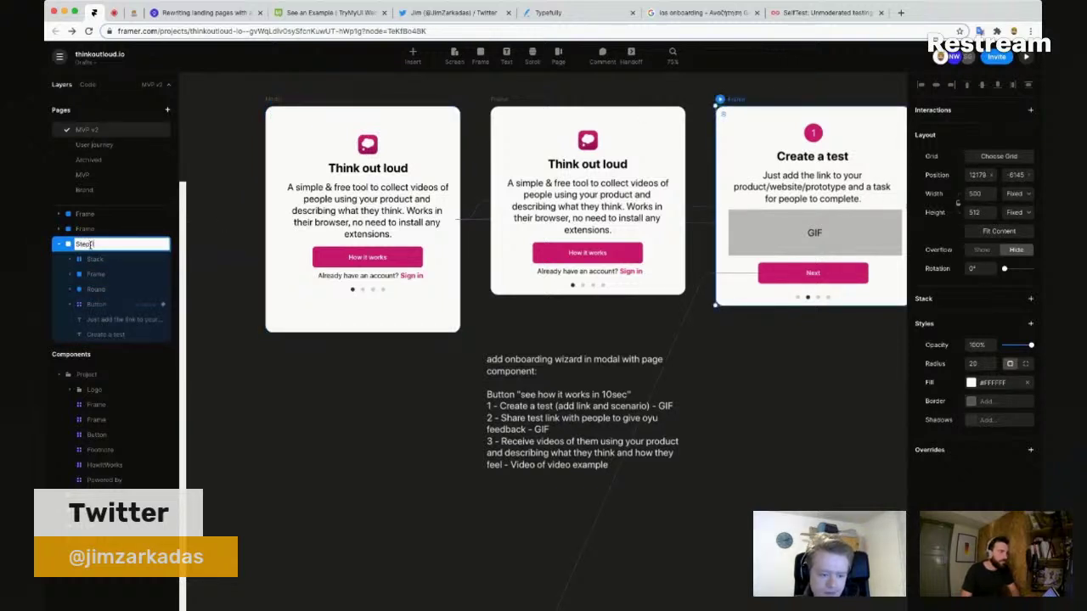
key(Return)
scroll(820, 111, right, 5)
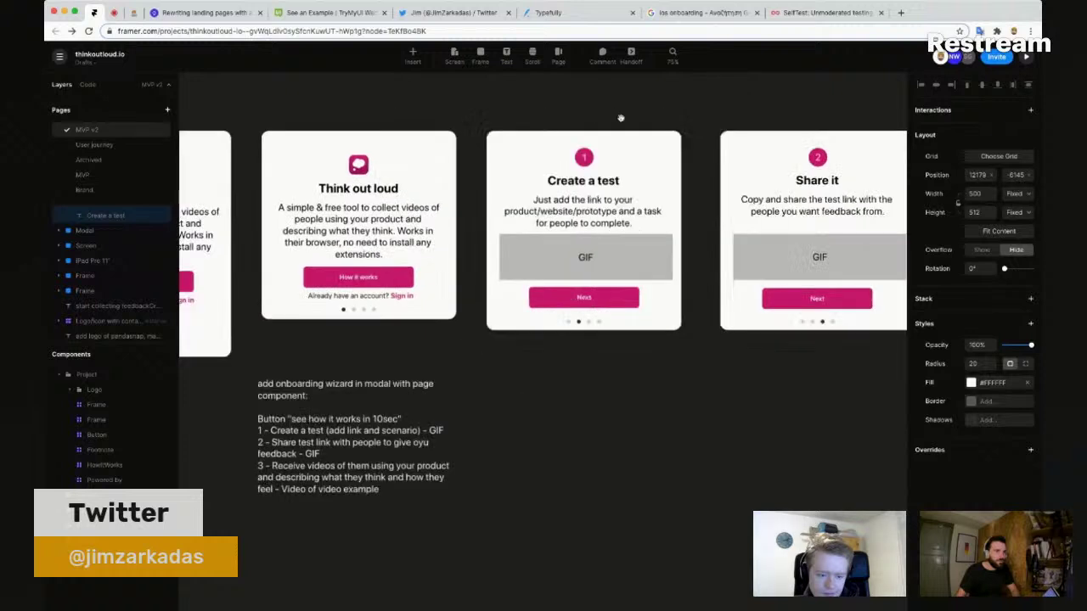
Step: Rename the "Share it" onboarding frame as Step 2
click(721, 127)
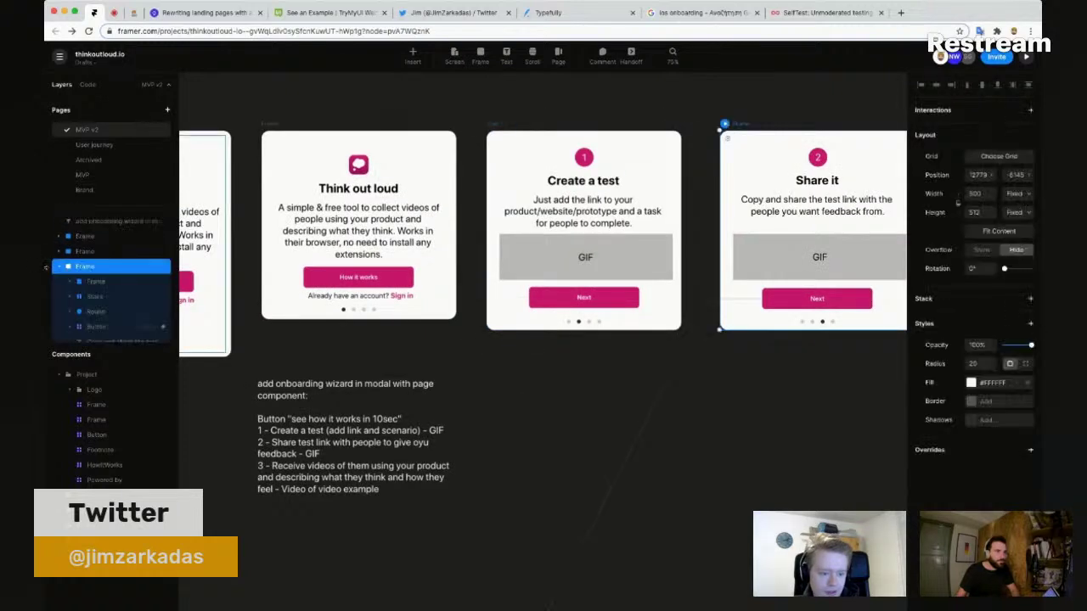
double_click(91, 265)
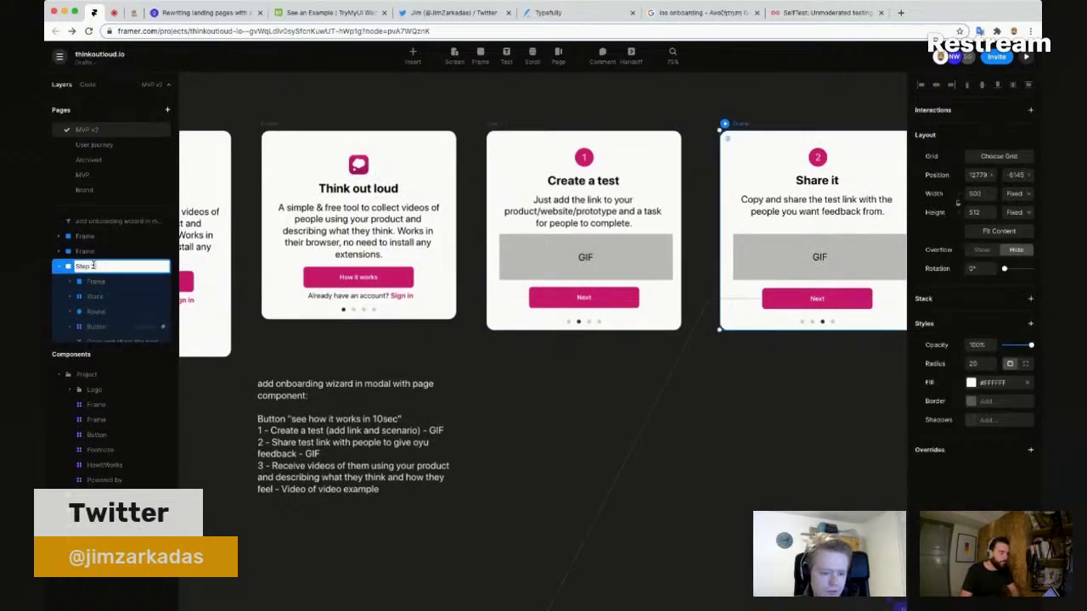
key(Return)
Step: Rename the "Lay back and receive feedback" frame as Step 3
scroll(594, 129, right, 5)
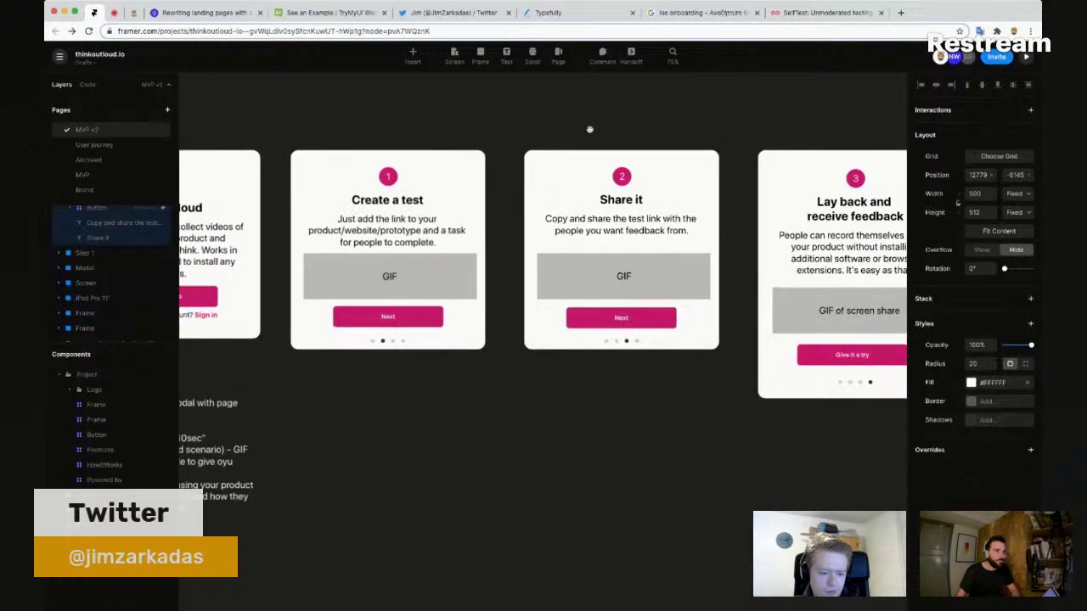
click(766, 144)
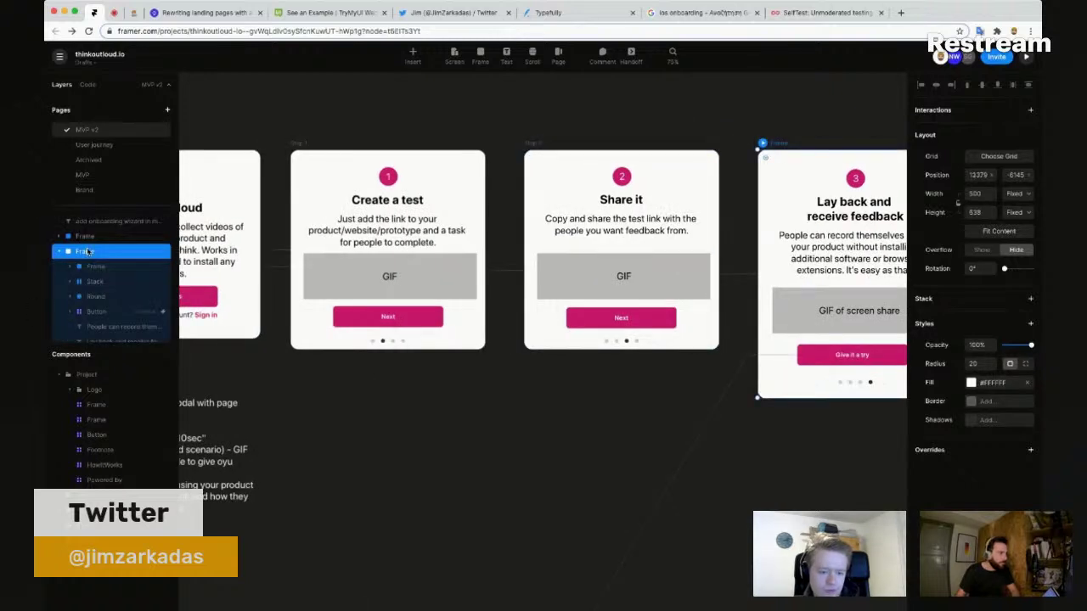
double_click(88, 252)
text(Step 3)
key(Return)
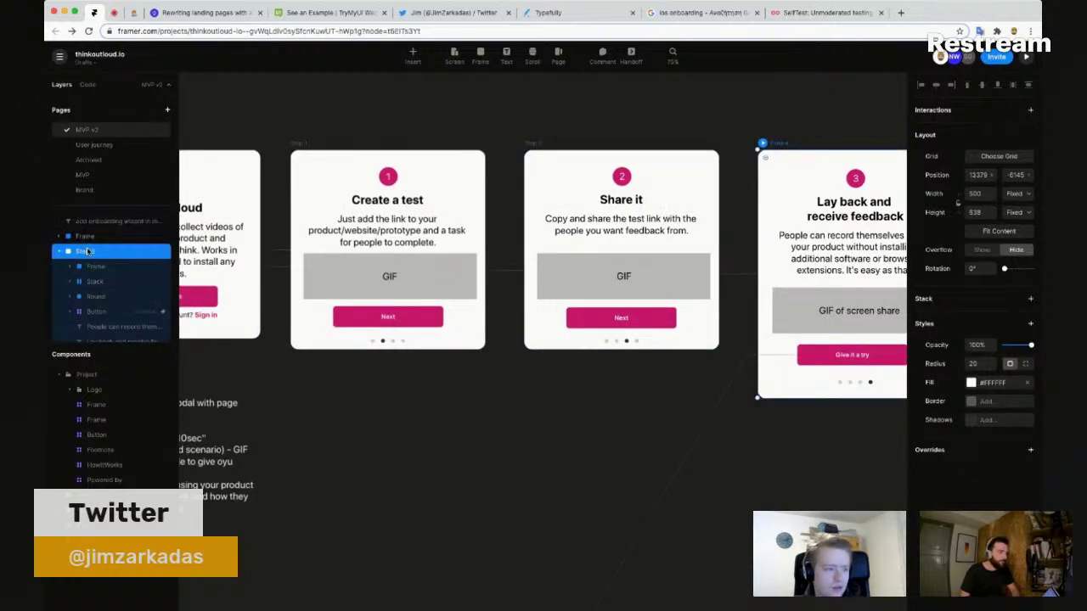
Step: Rename the standalone "Think out loud" frame beside "Create a test" as Step 0
key(super+minus)
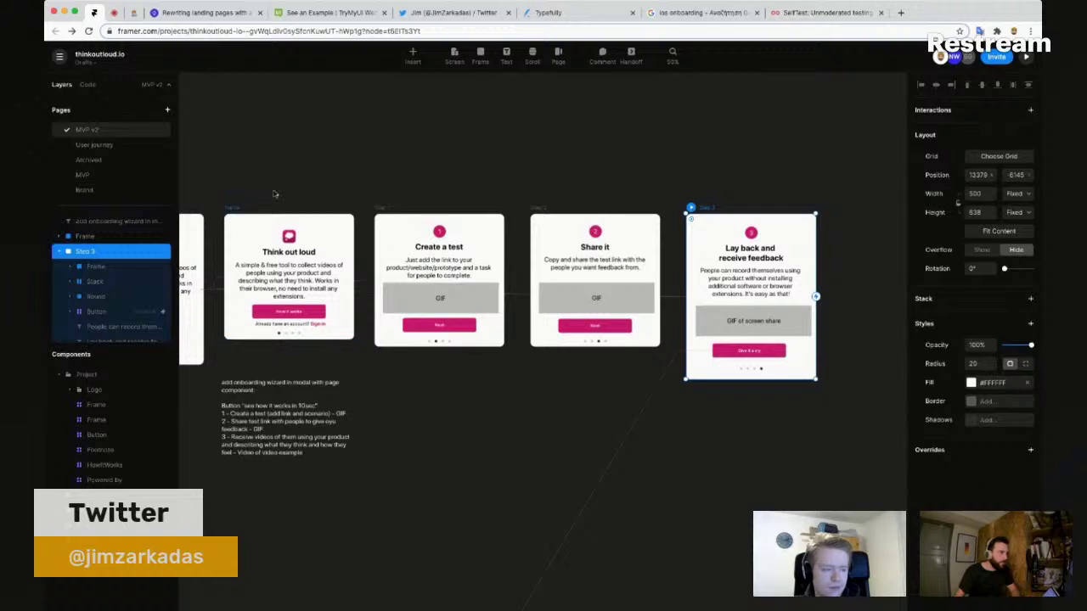
drag(274, 194, 440, 162)
click(399, 177)
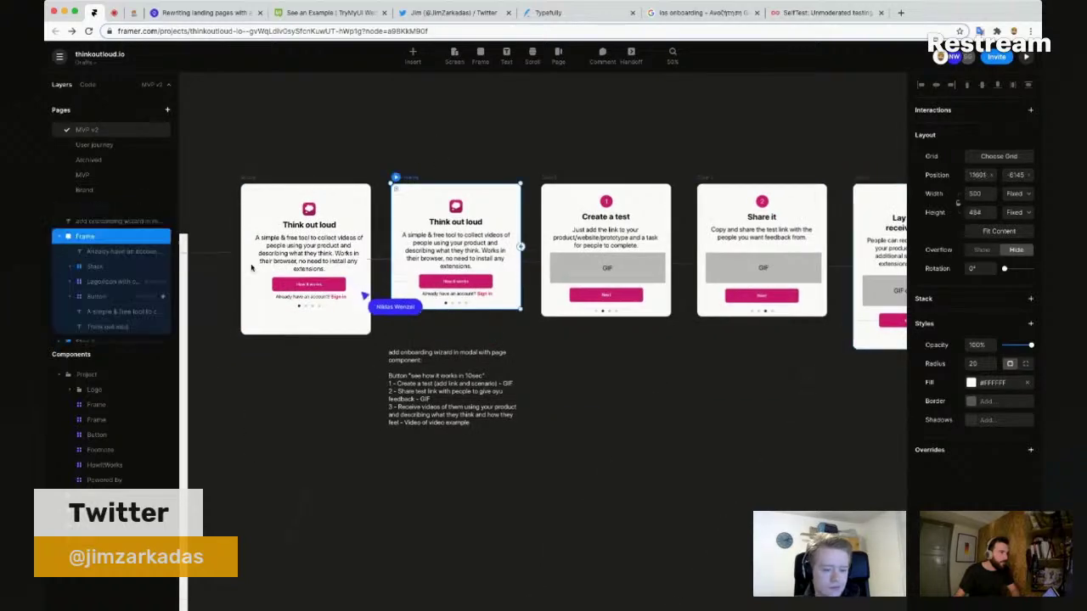
double_click(89, 236)
text(St)
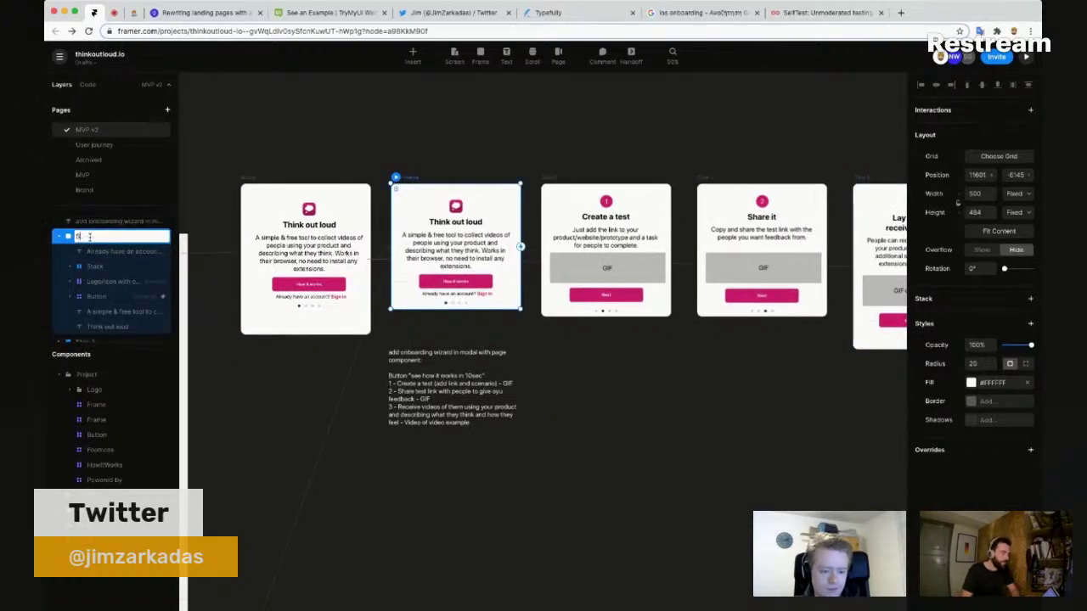
text(ep 0)
key(Return)
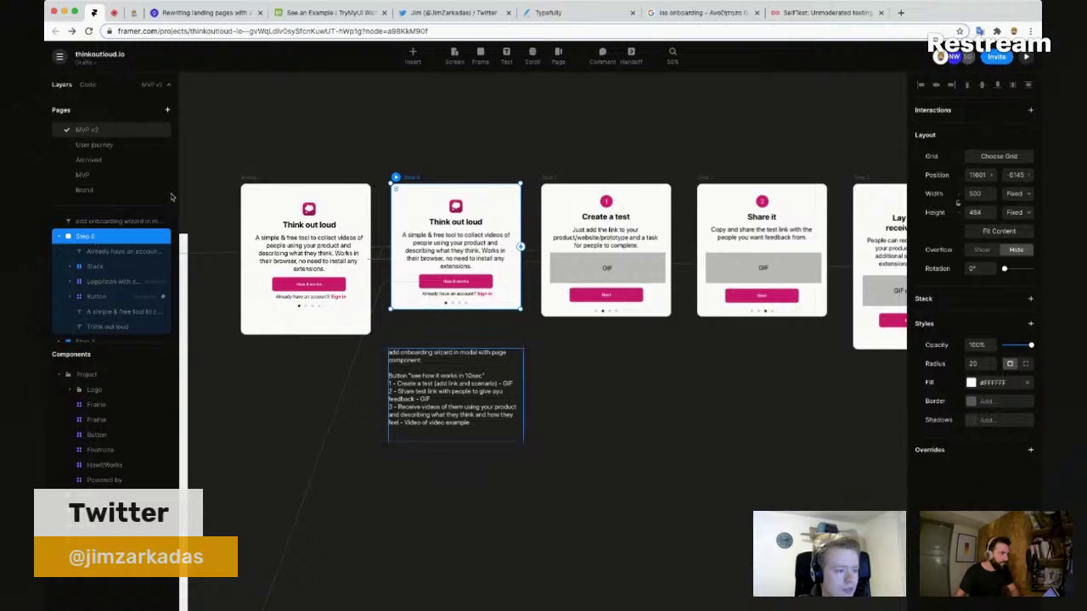
Step: Inspect the settings of the page component inside the Modal frame, including its transition effect
click(249, 190)
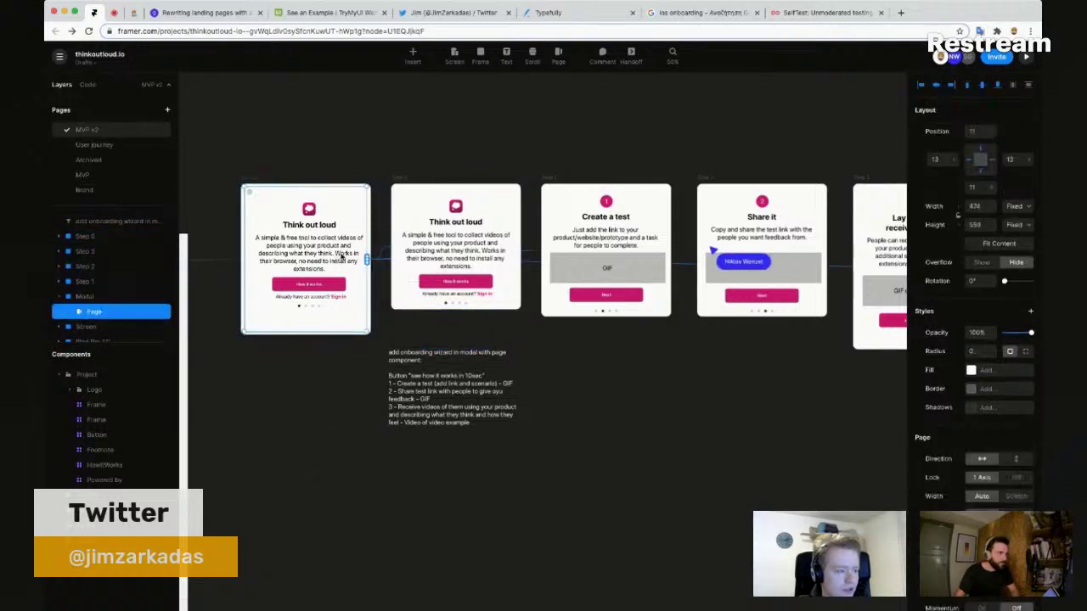
scroll(972, 438, down, 3)
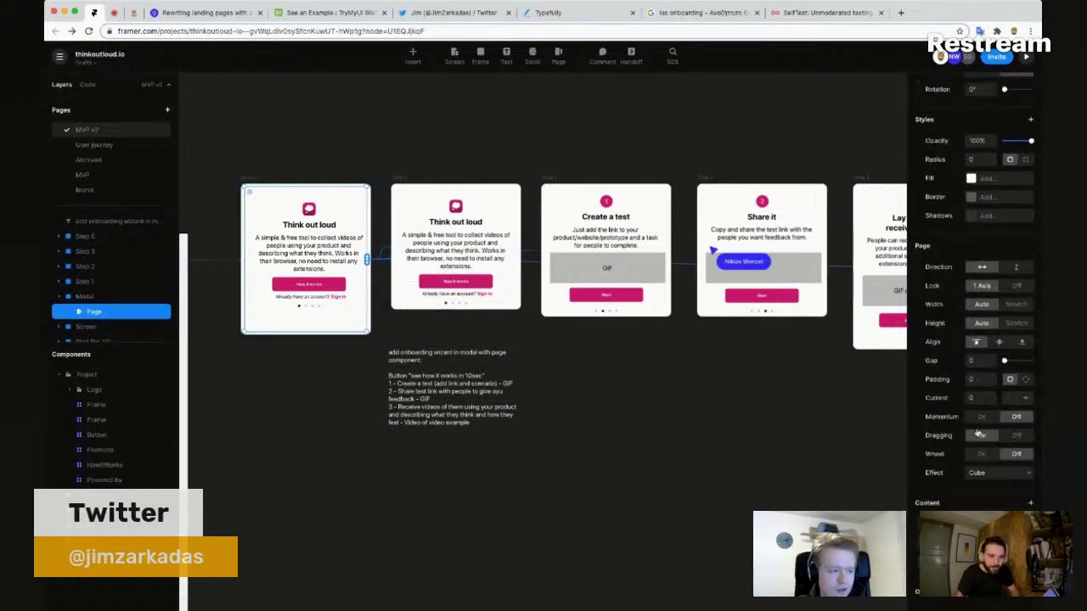
drag(367, 260, 735, 244)
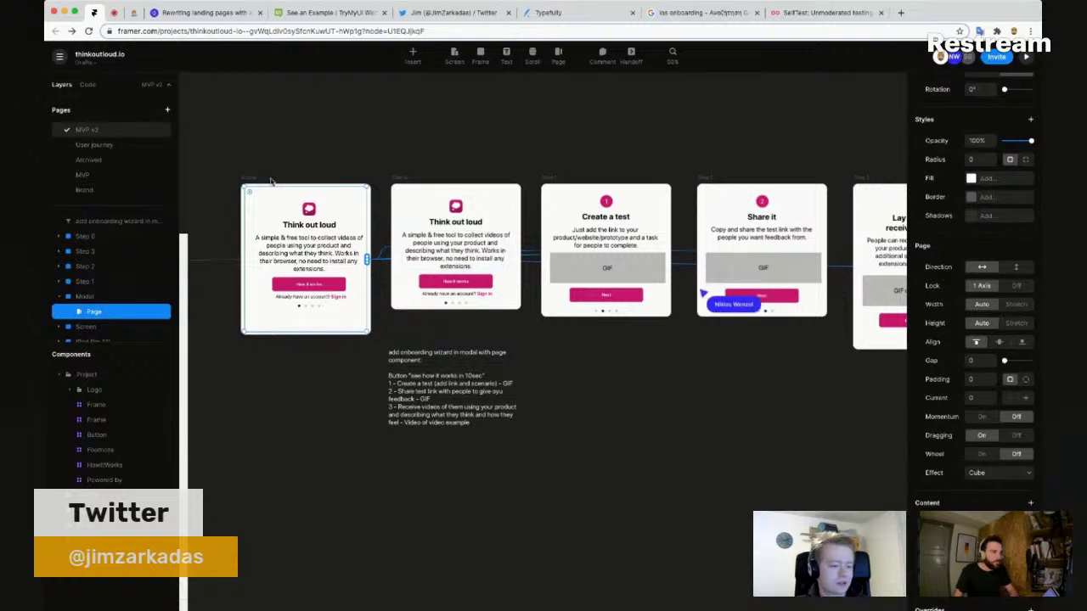
click(1004, 465)
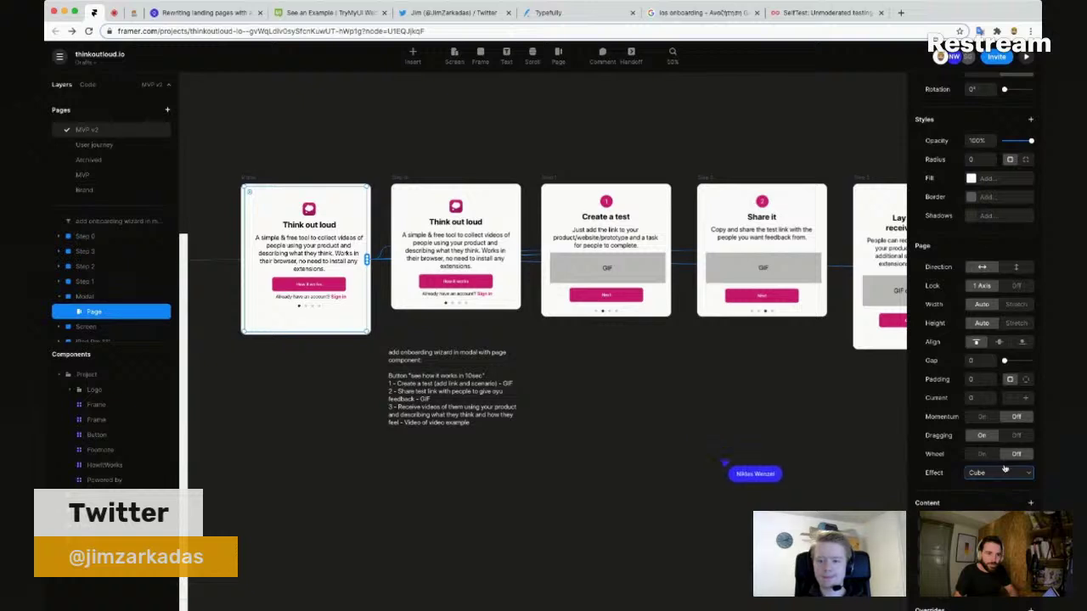
Step: Preview the Modal frame and swipe forward through its onboarding pages and back to the "Think out loud" page
click(244, 177)
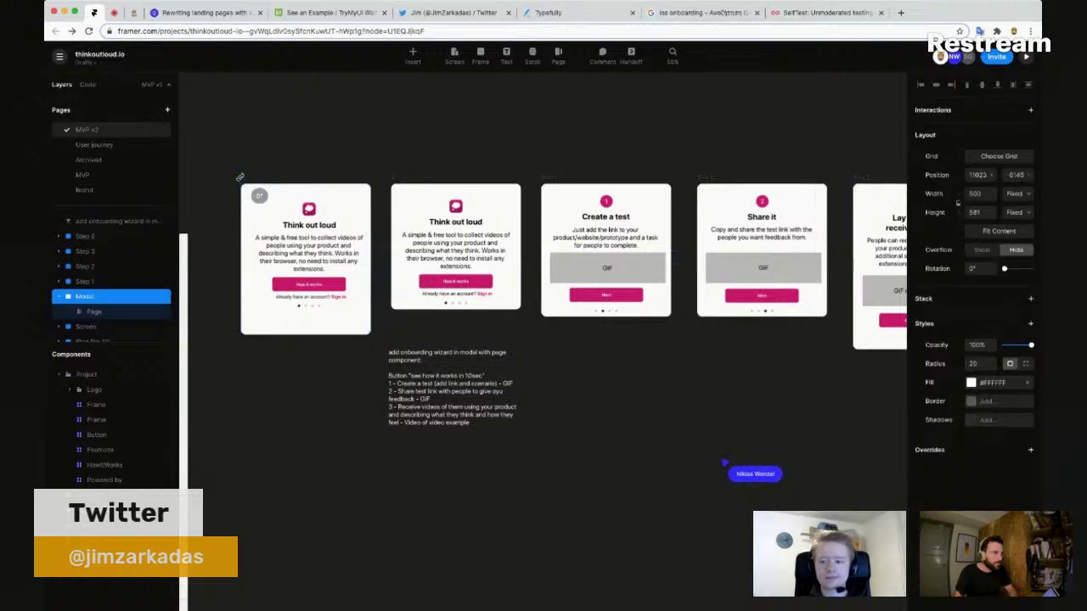
key(super+p)
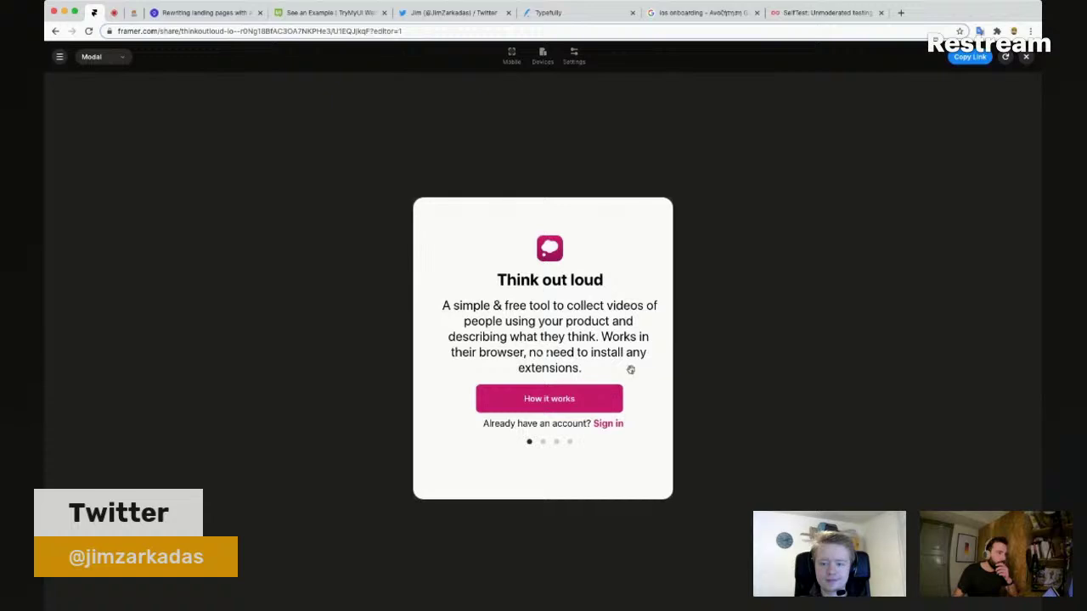
drag(630, 370, 445, 365)
drag(510, 331, 487, 322)
drag(608, 312, 467, 308)
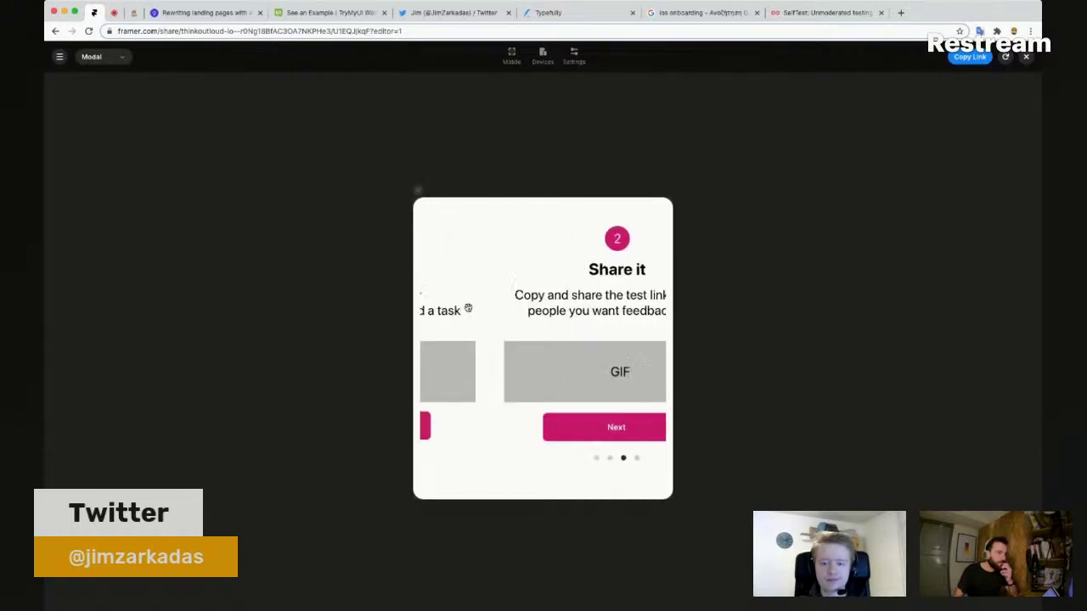
drag(613, 303, 599, 331)
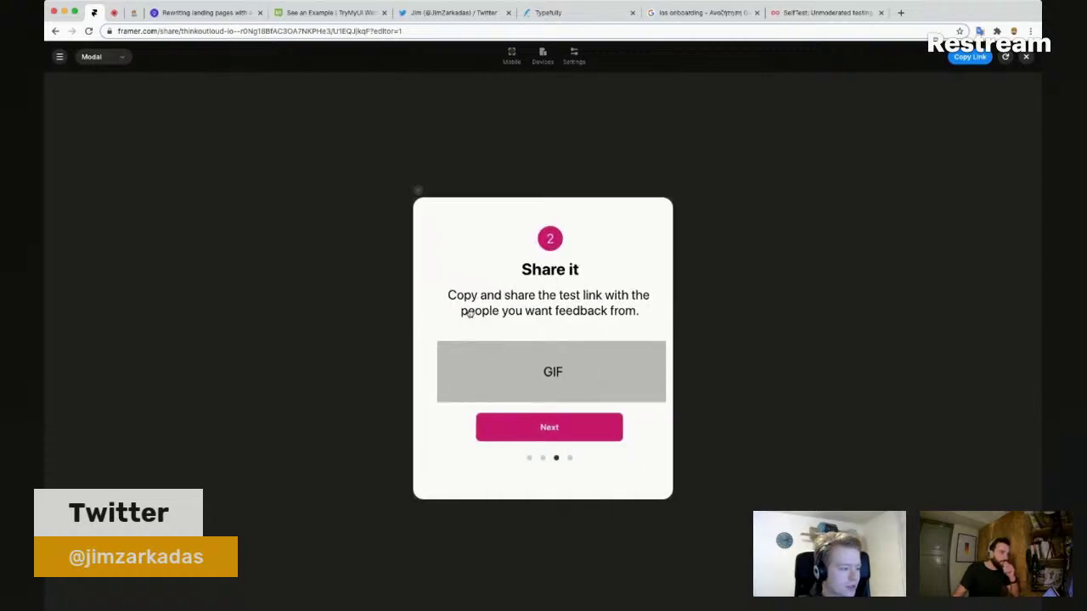
drag(442, 310, 667, 296)
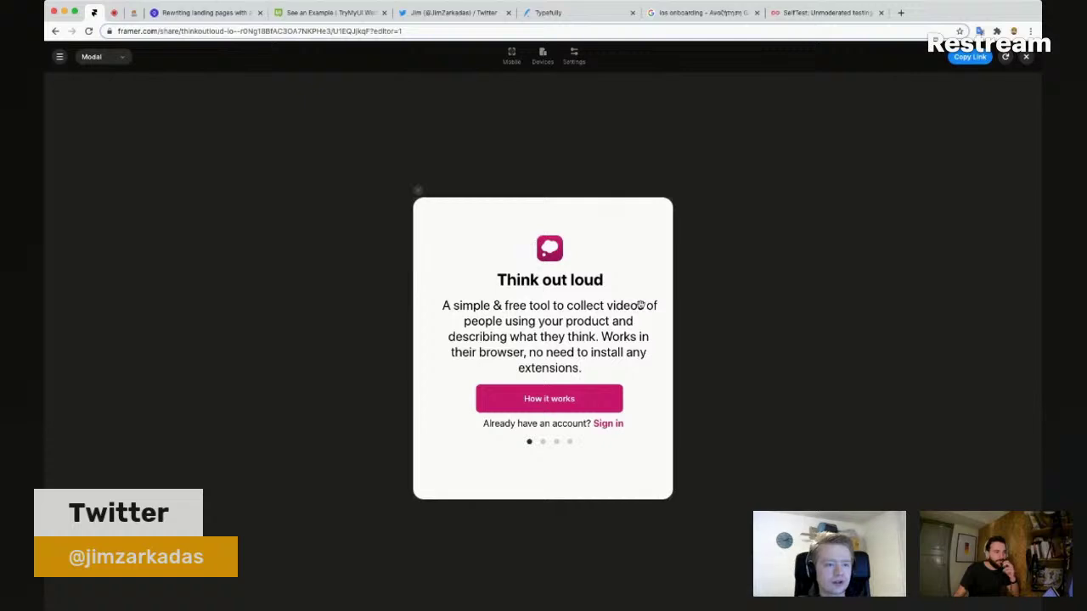
Step: Test advancing the previewed wizard with its How it works and Next buttons, and close the preview
click(577, 404)
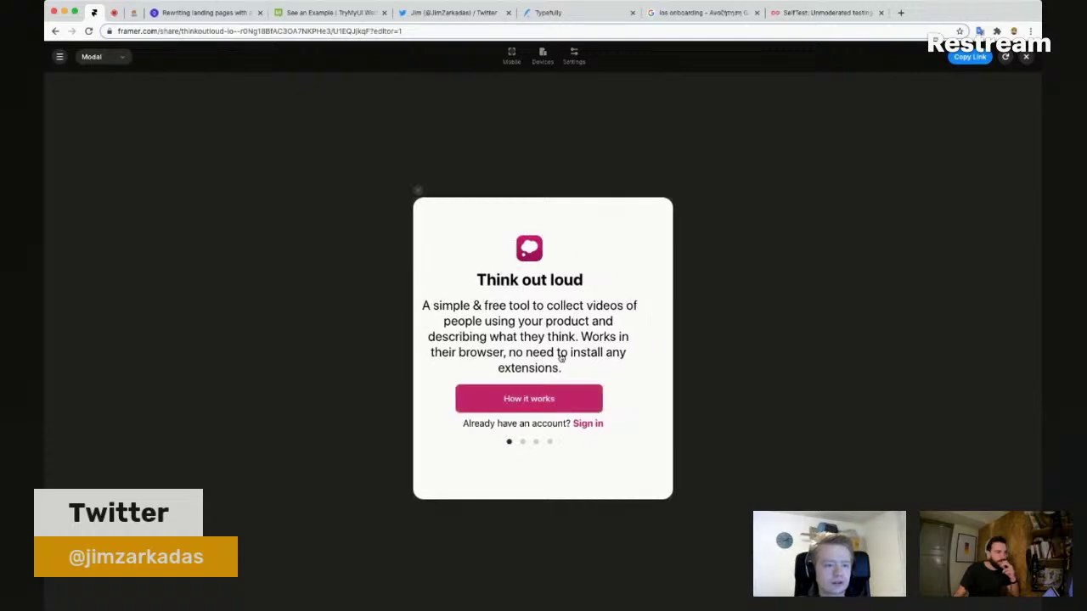
click(562, 428)
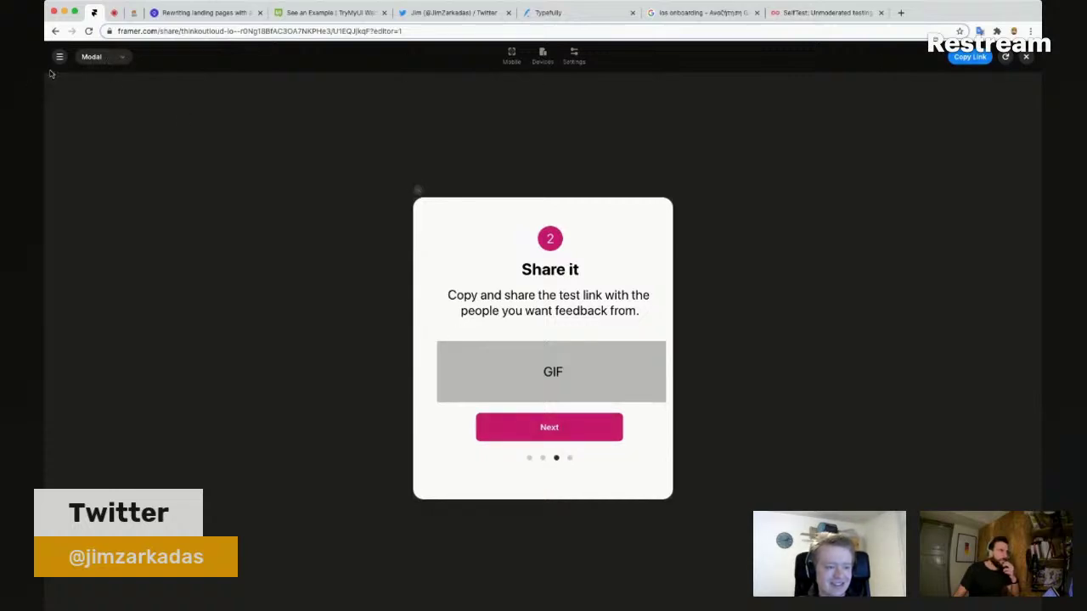
click(1027, 58)
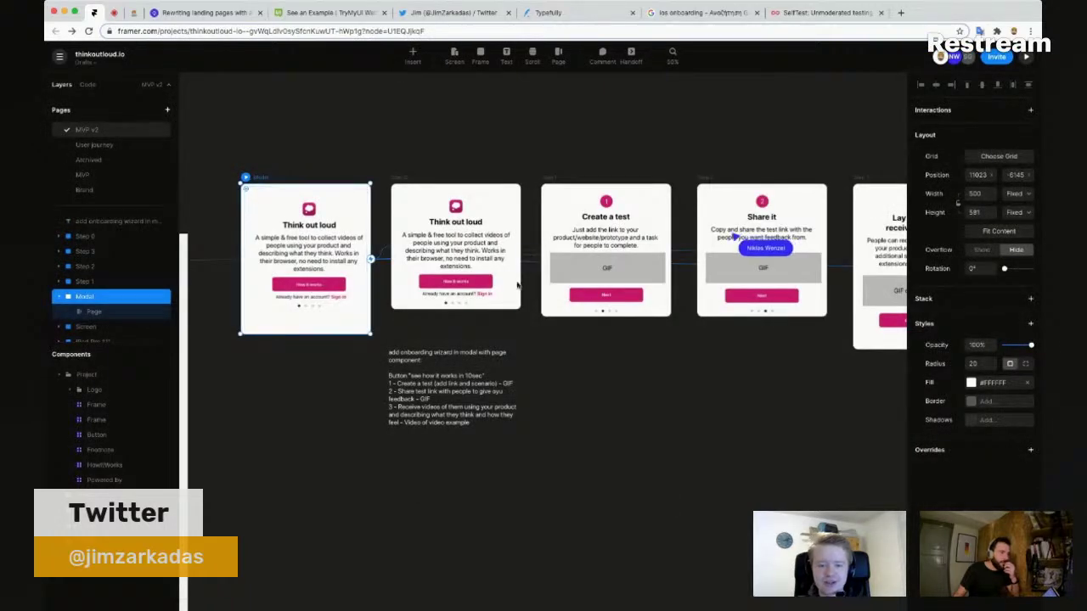
Step: Preview the Modal frame again, testing the How it works button, swiping and pagination dots, and return to the canvas
click(489, 283)
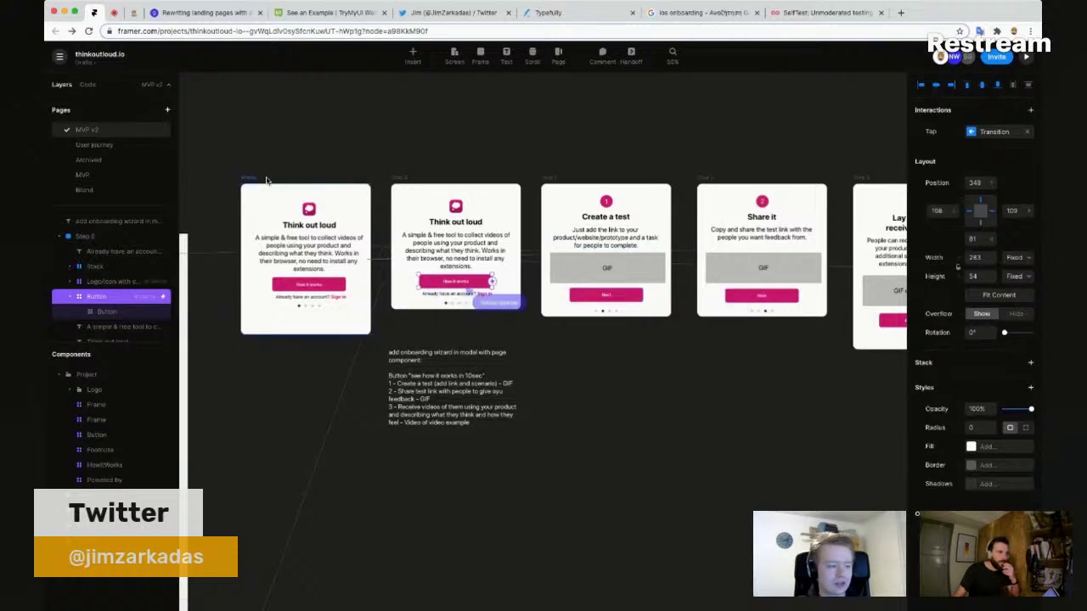
click(265, 180)
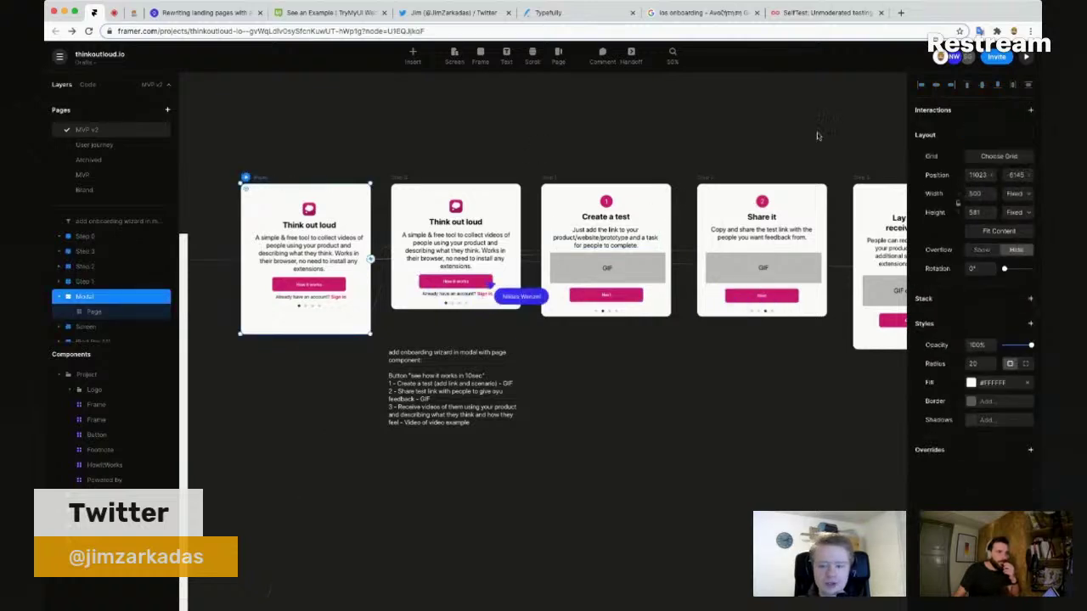
click(1026, 57)
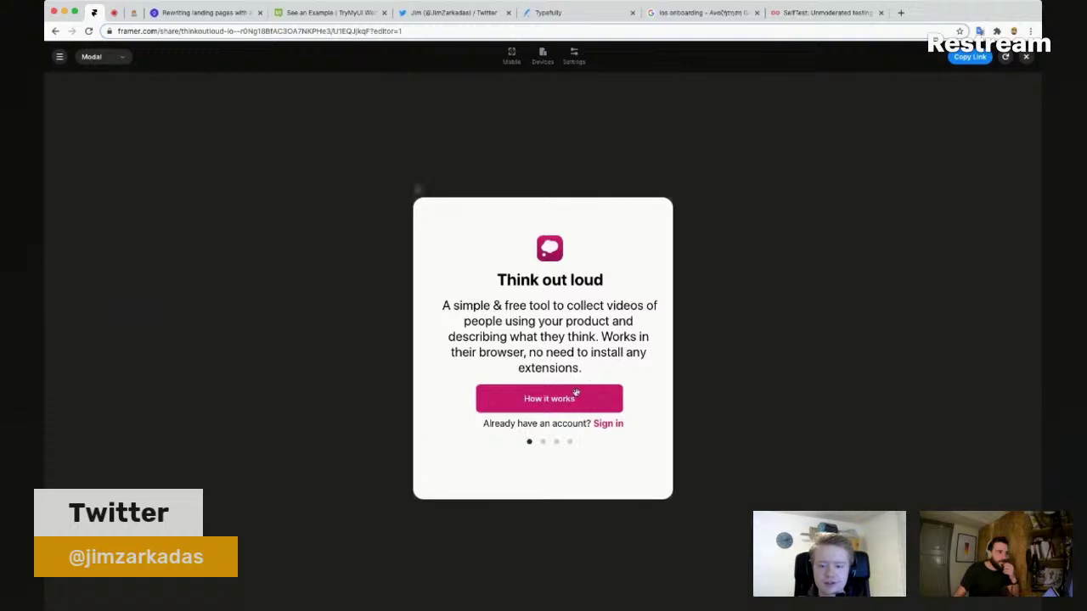
click(577, 400)
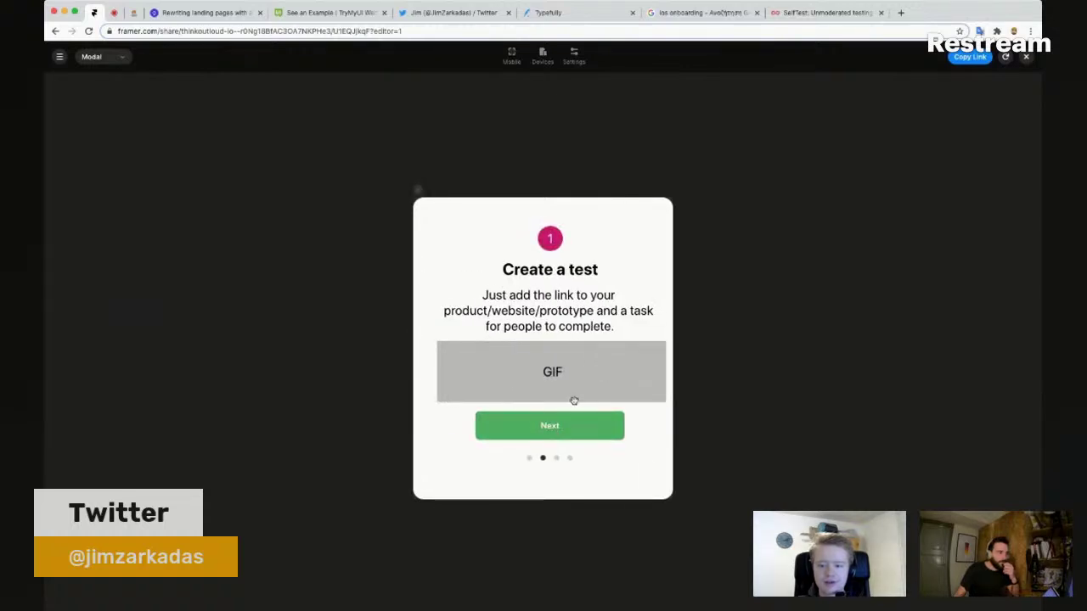
drag(572, 400, 477, 289)
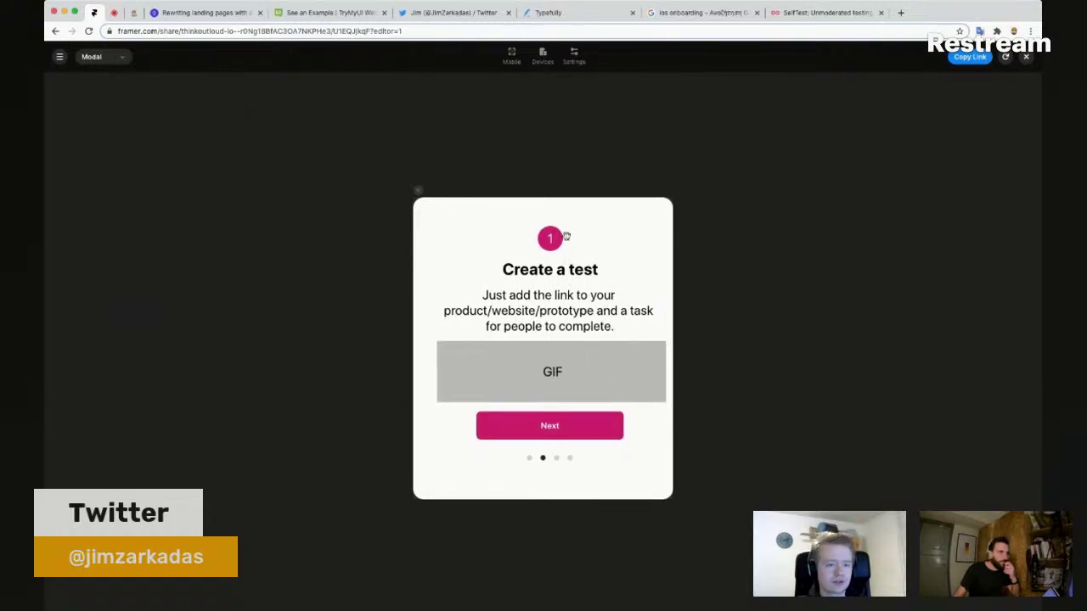
drag(591, 240, 451, 244)
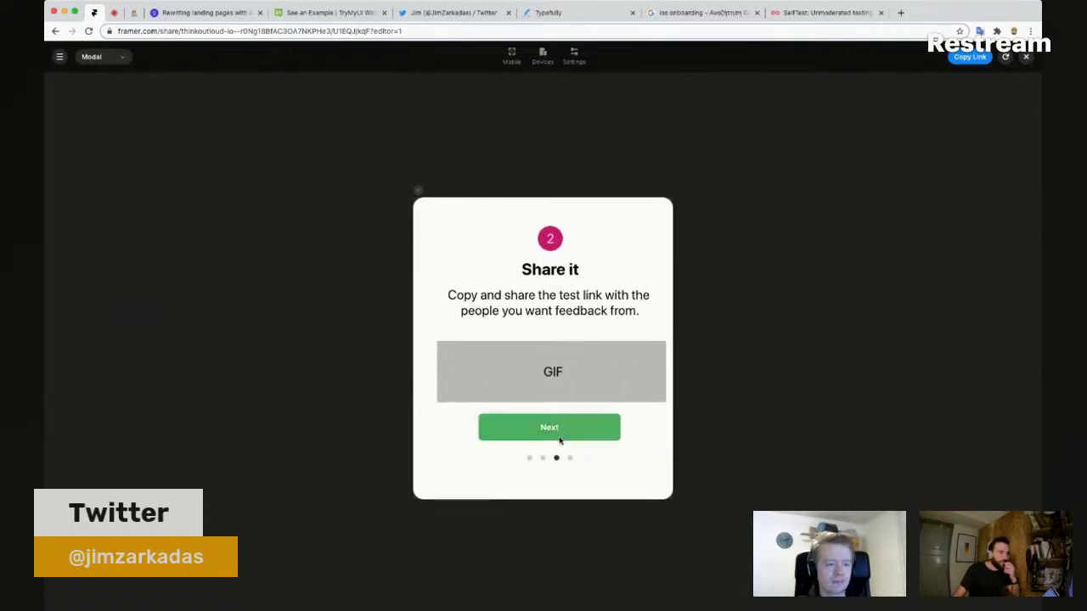
click(544, 459)
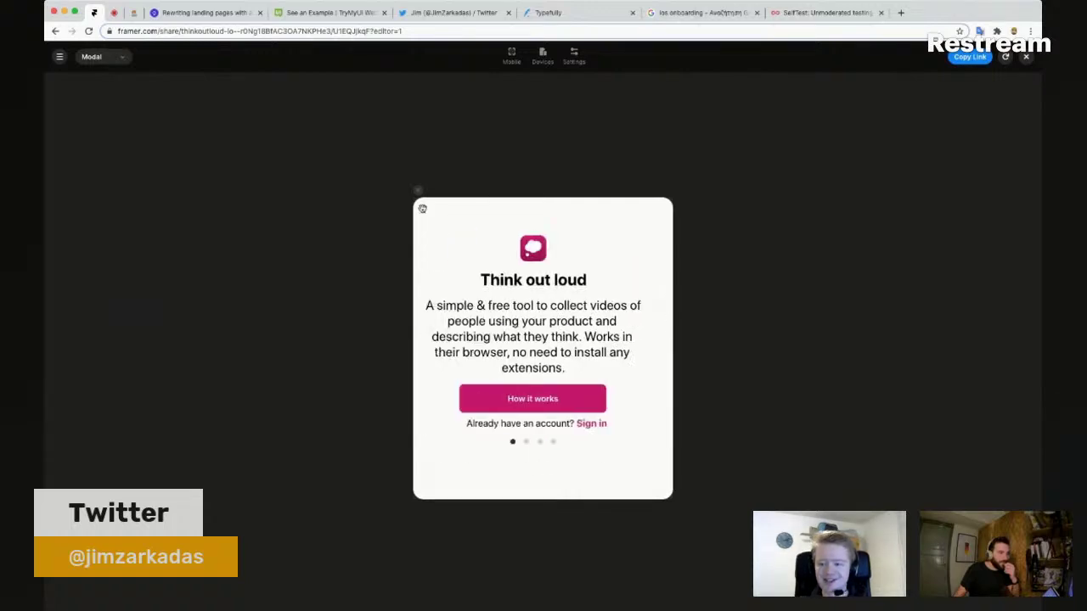
click(417, 192)
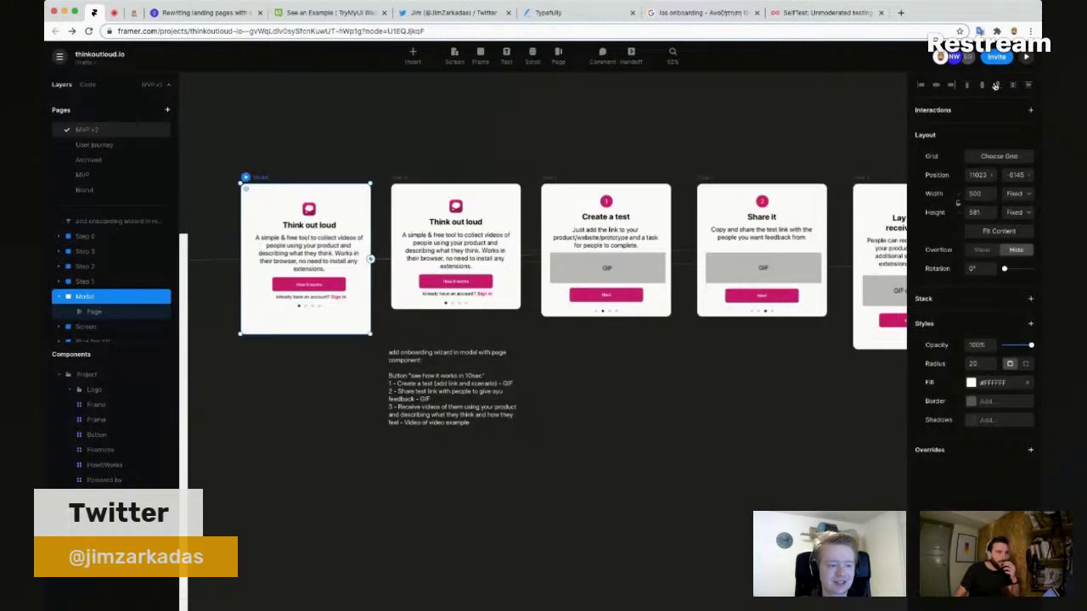
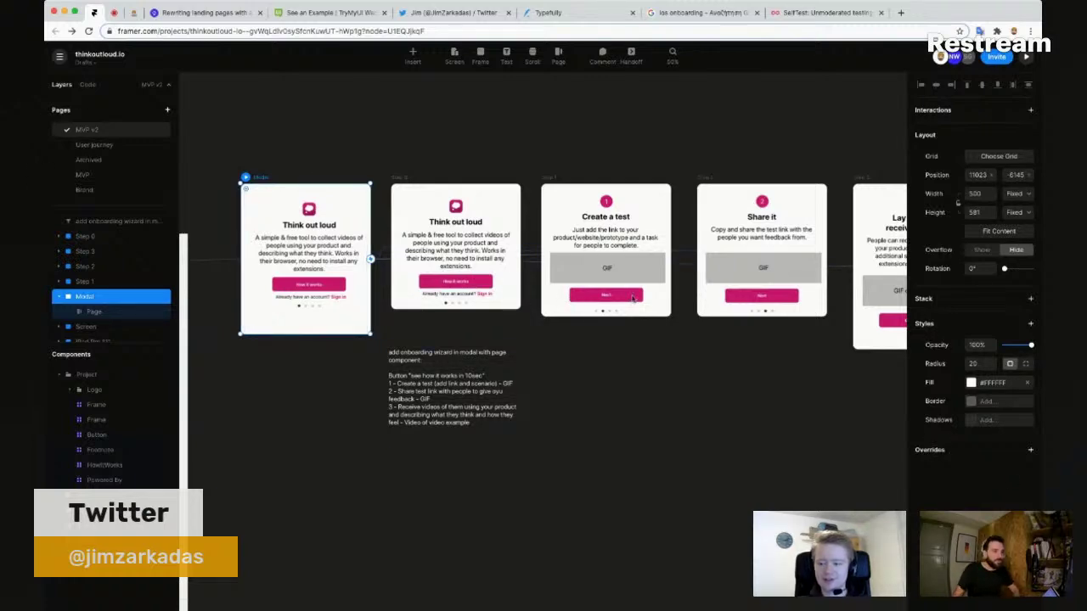
Step: Add a code override entry to the Modal frame without choosing a file
scroll(633, 299, up, 5)
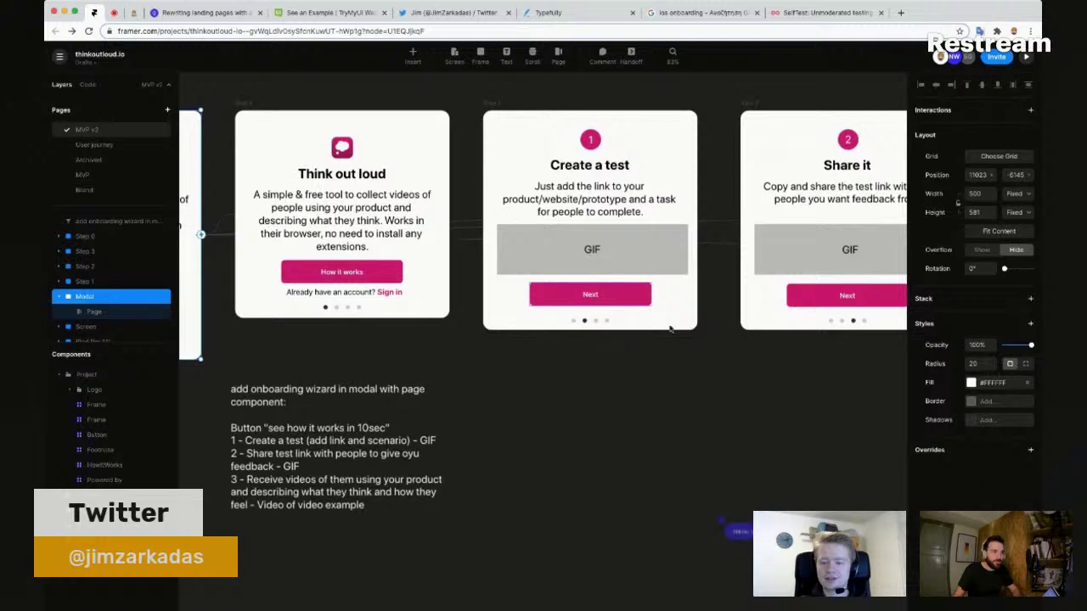
click(1030, 451)
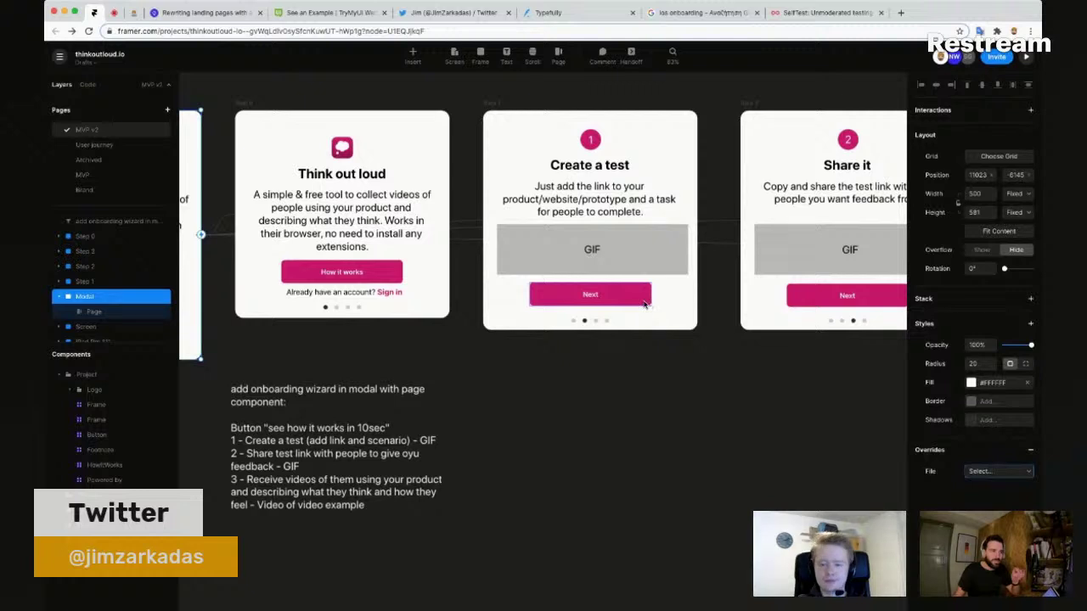
scroll(648, 304, left, 3)
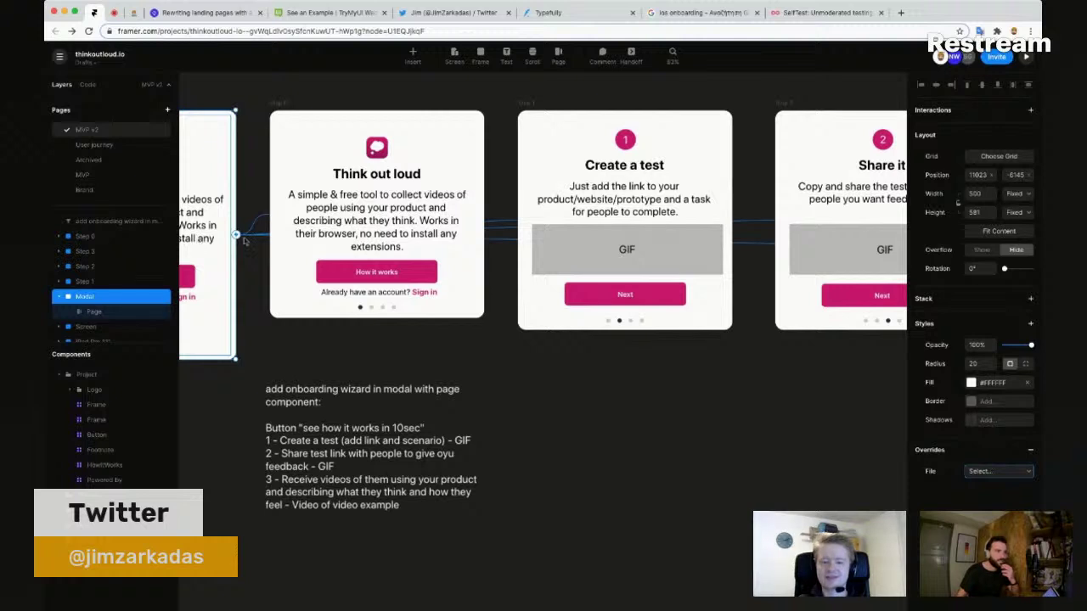
Step: Search the web for "framer api page component" in a new browser tab and open the Framer API Page component reference
key(ctrl+t)
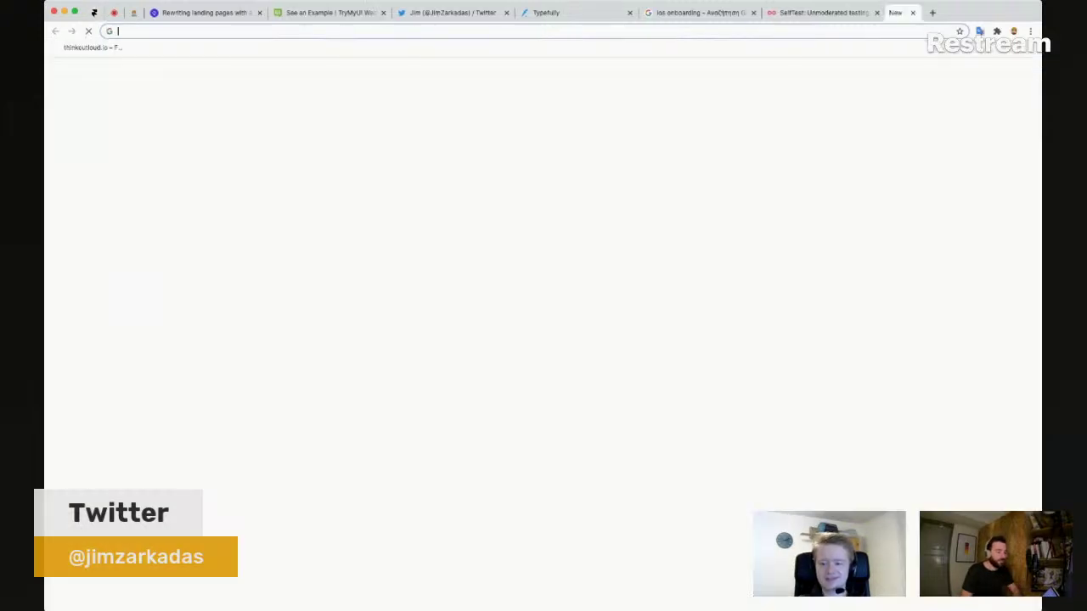
text(framer api)
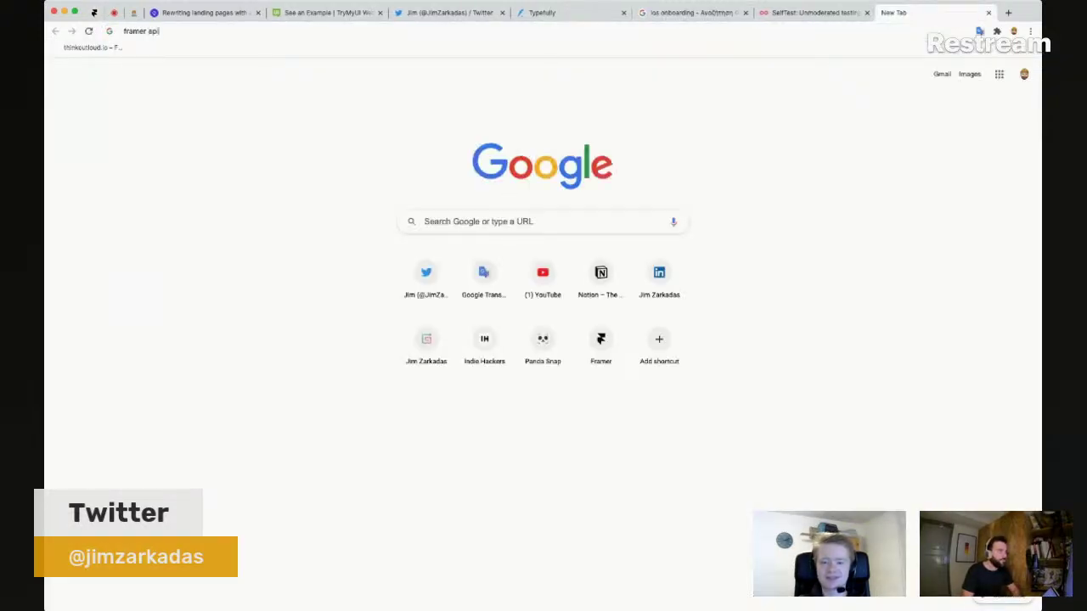
text( page component)
key(Return)
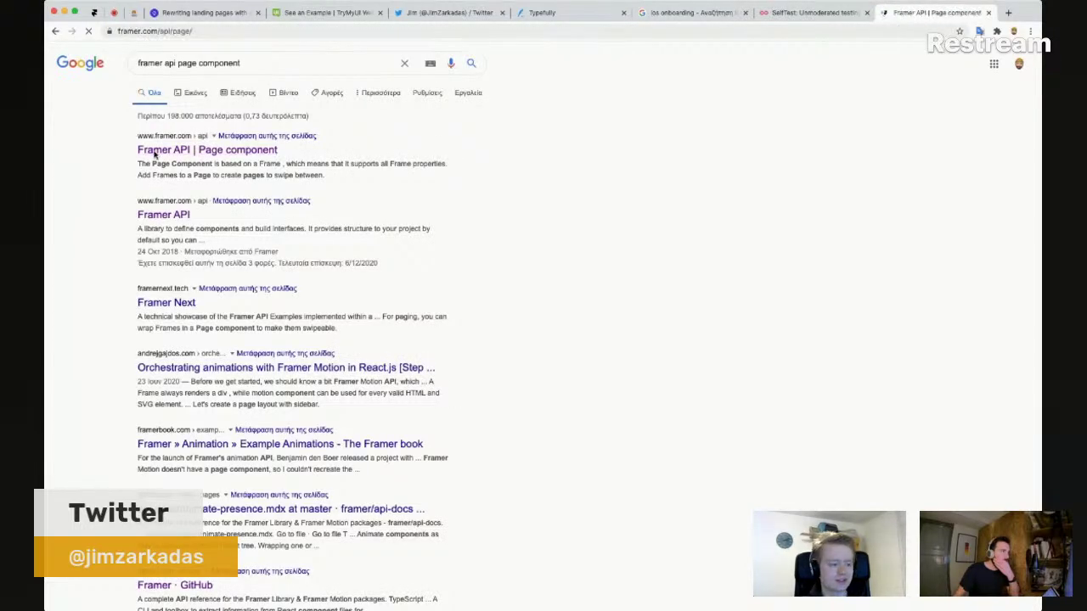
Step: Read through the Page component reference, covering its content properties, events, effects and PageEffectInfo, for a way to control the current page
scroll(302, 153, down, 3)
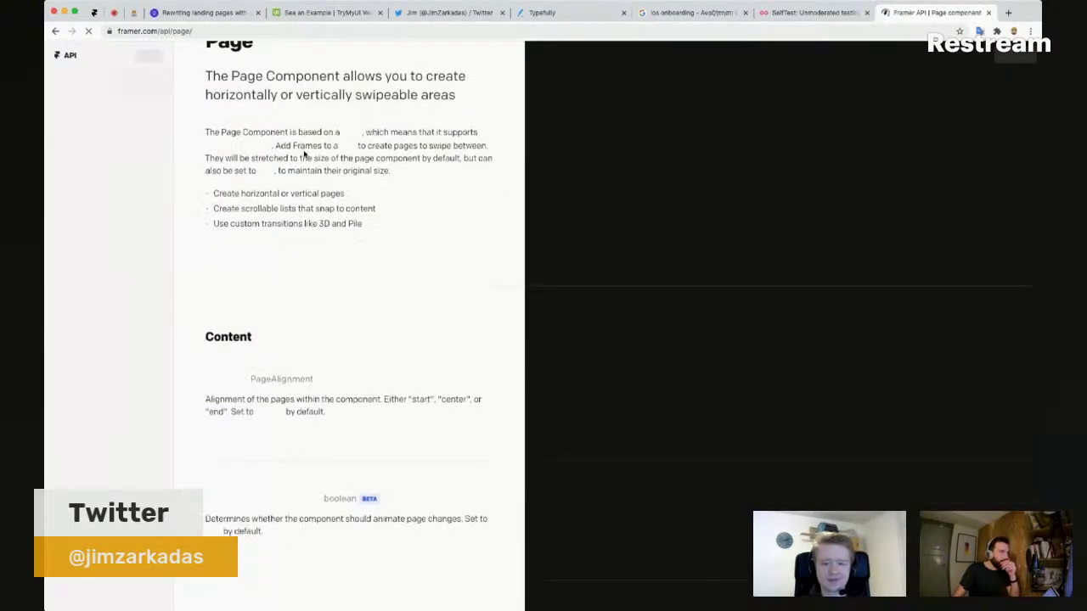
scroll(318, 155, down, 2)
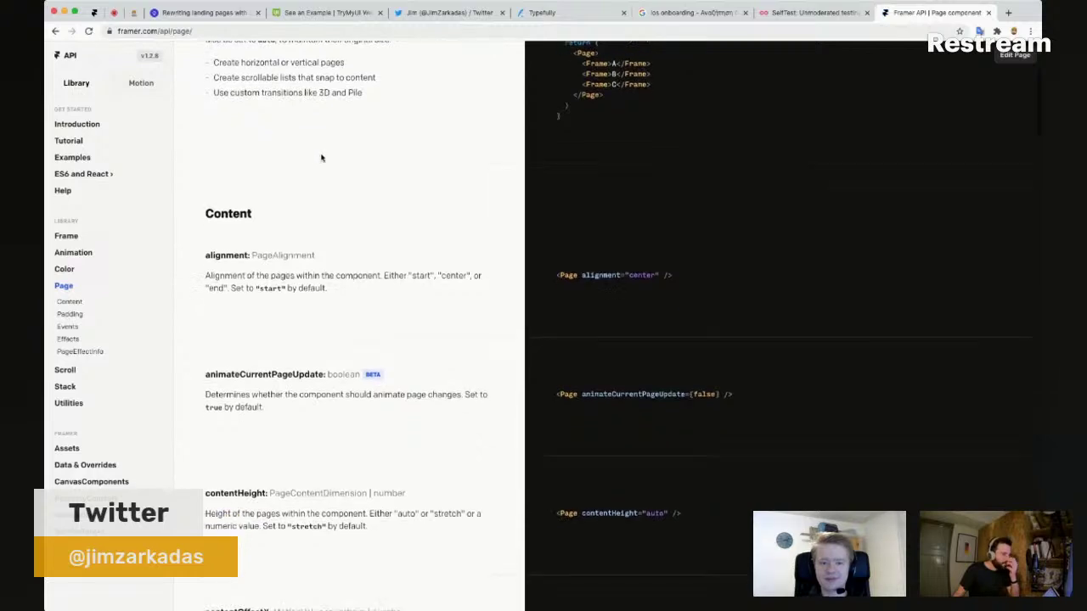
scroll(339, 161, down, 5)
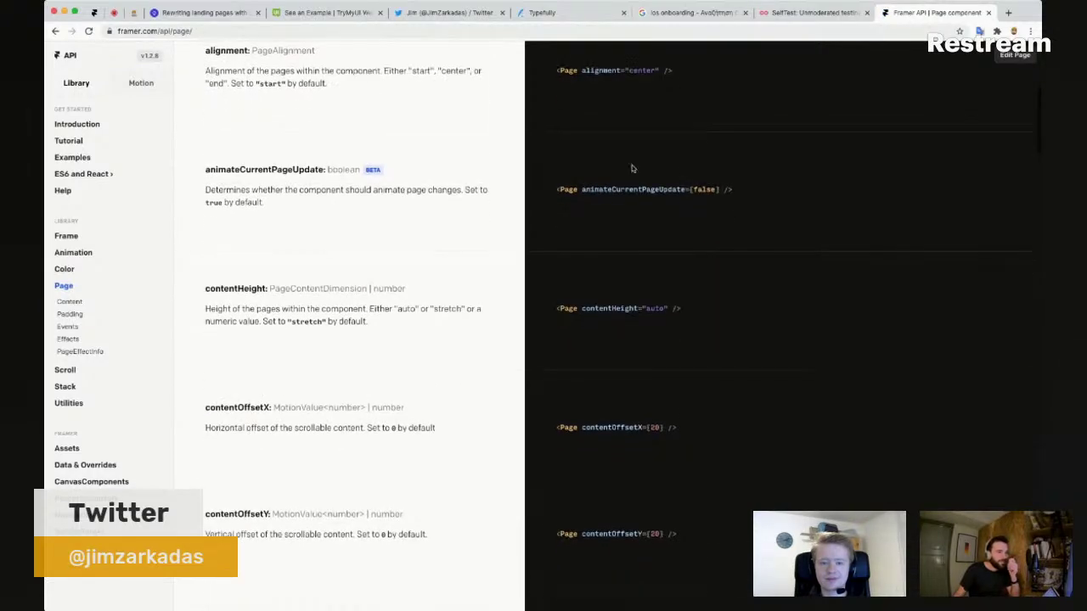
scroll(674, 169, down, 10)
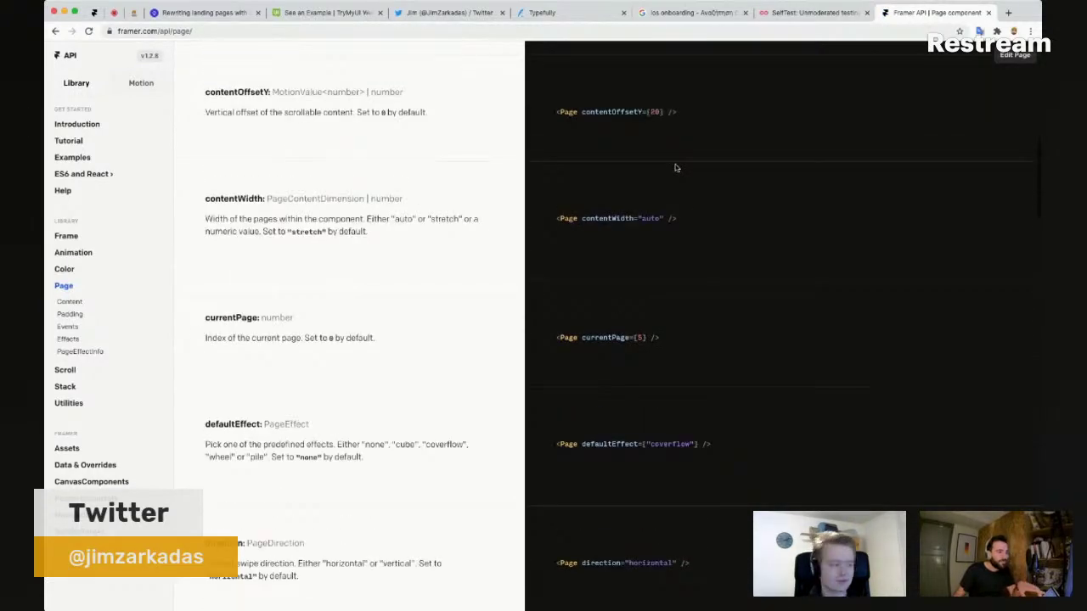
scroll(309, 427, down, 1)
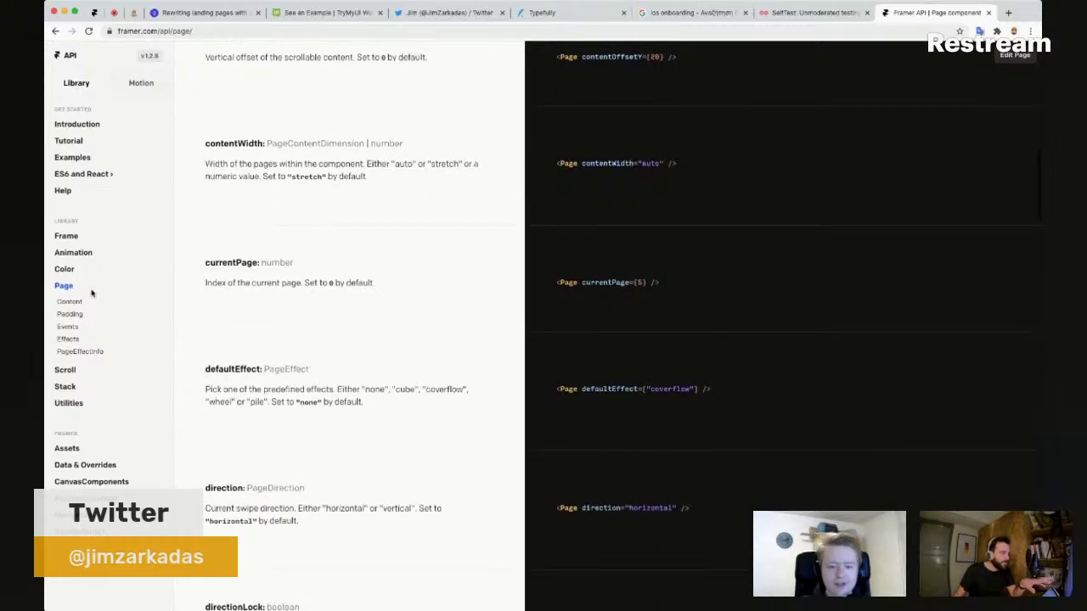
scroll(597, 319, down, 8)
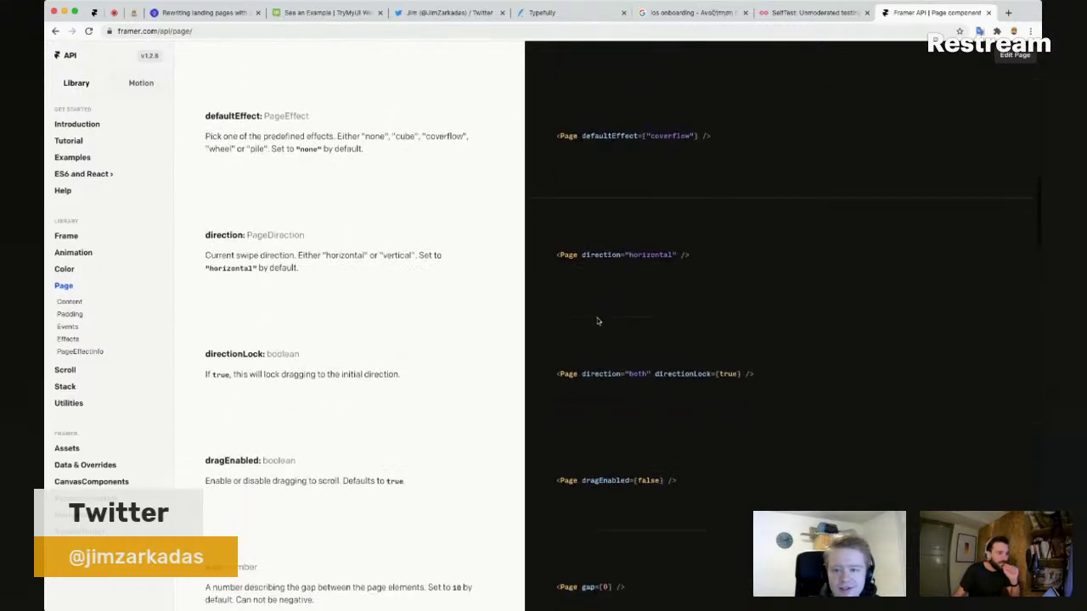
scroll(596, 320, down, 7)
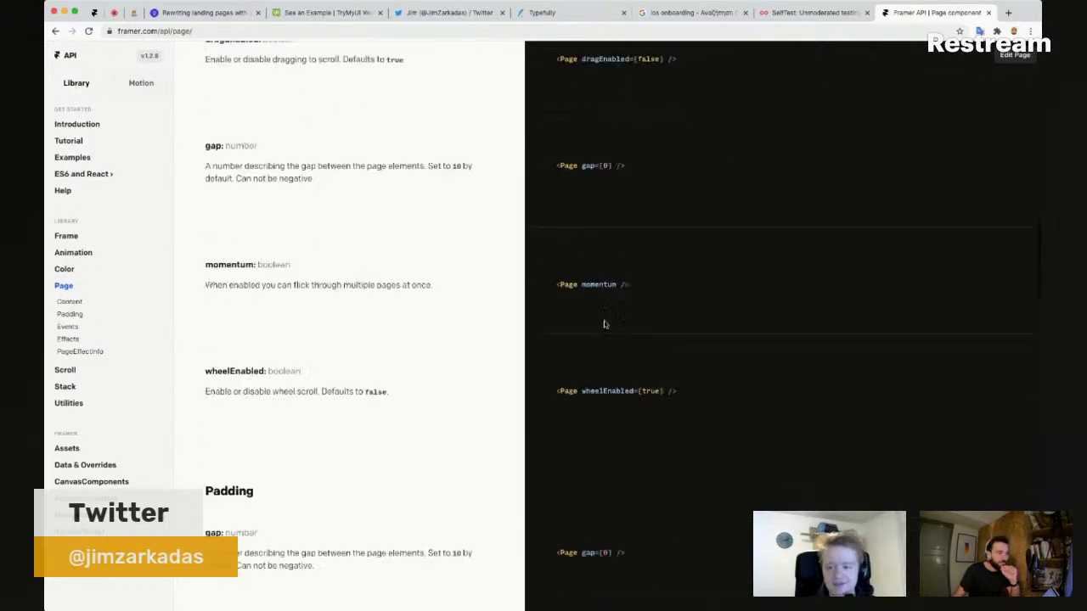
scroll(604, 325, down, 20)
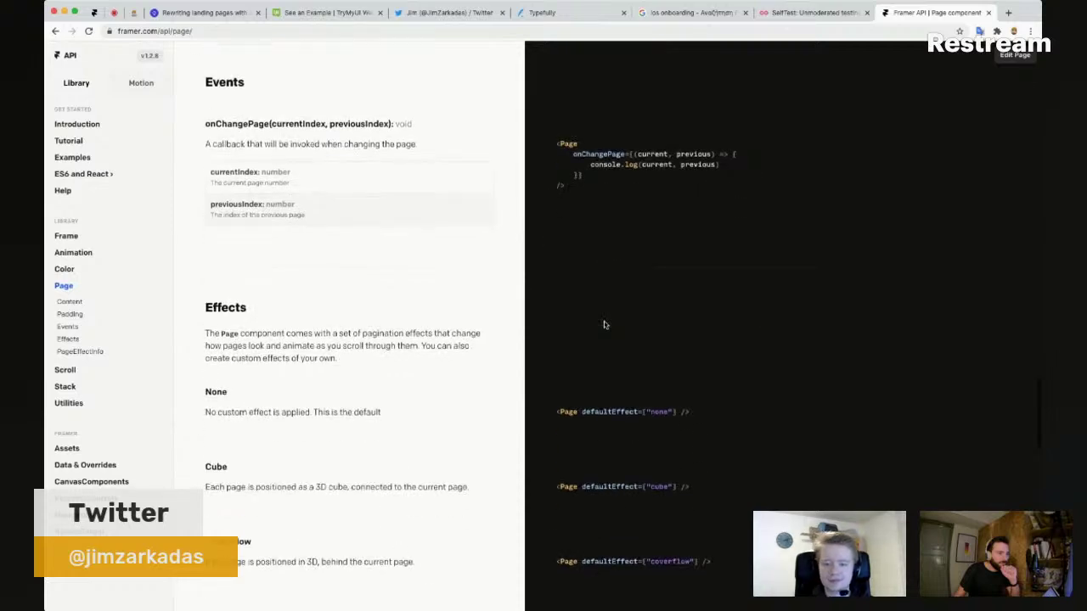
scroll(604, 322, up, 5)
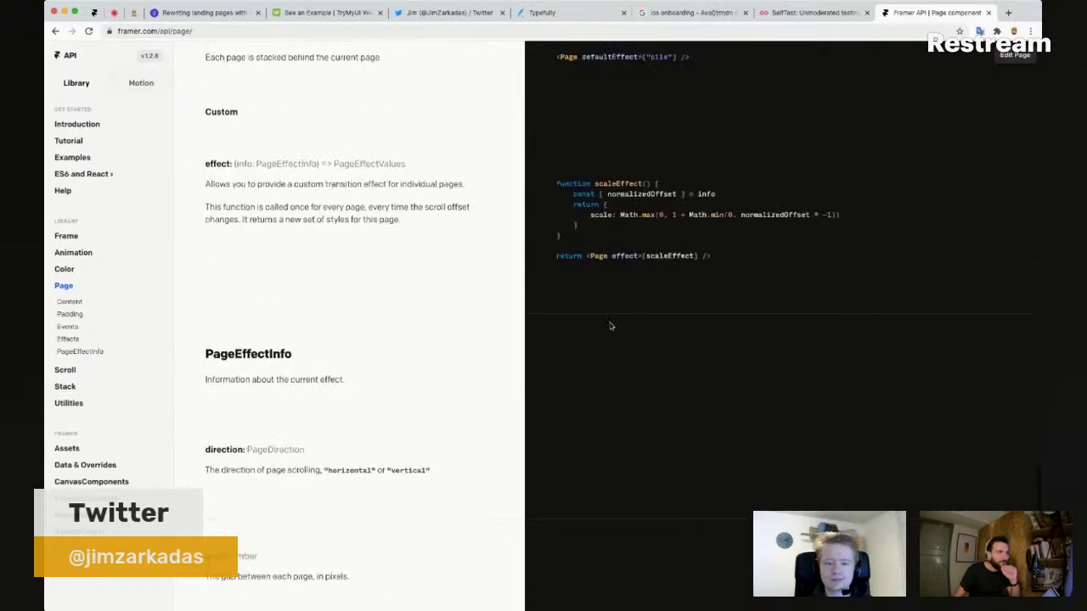
scroll(556, 214, down, 15)
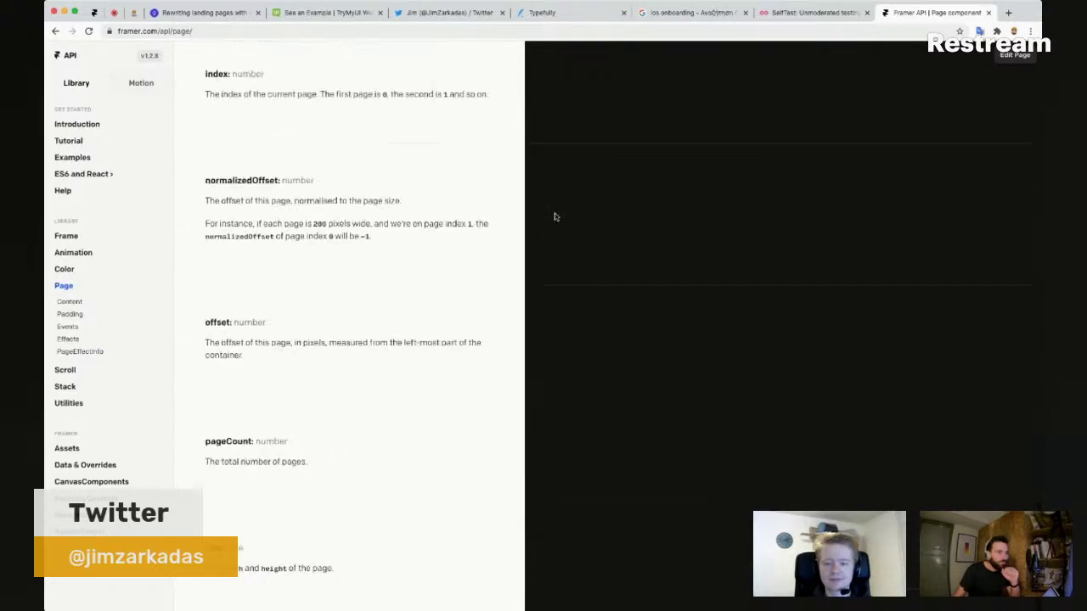
Step: Find occurrences of "page." within the Page component reference and close the search
key(super+f)
text(page.)
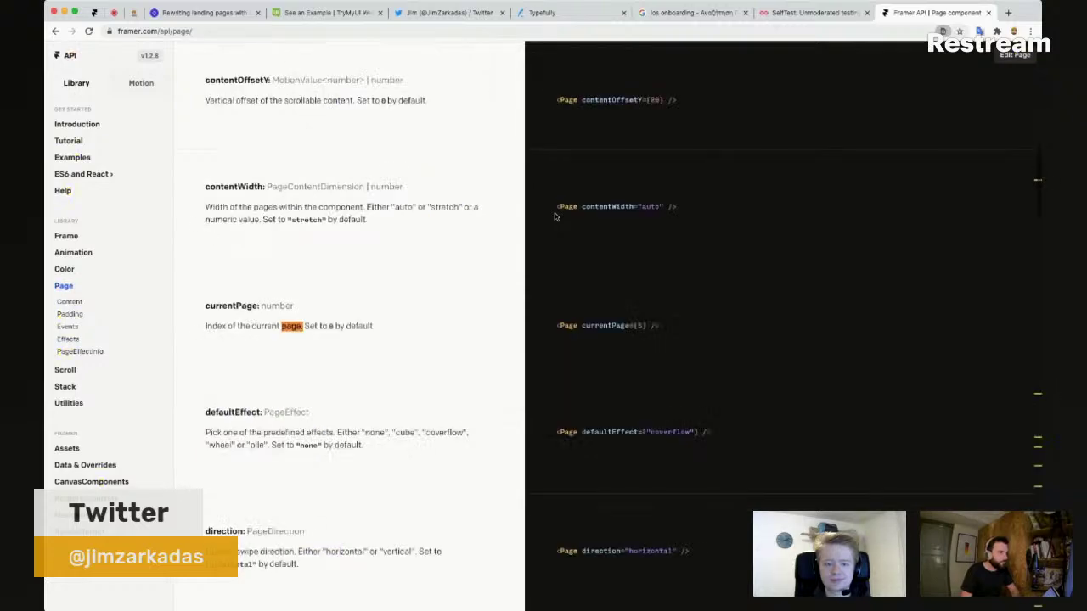
key(Return)
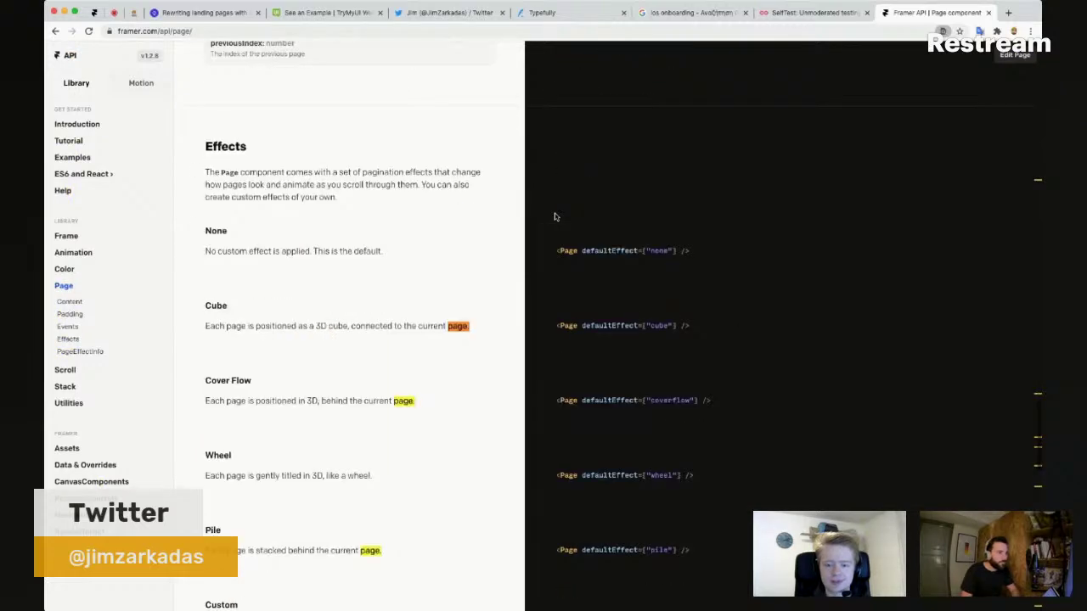
key(Escape)
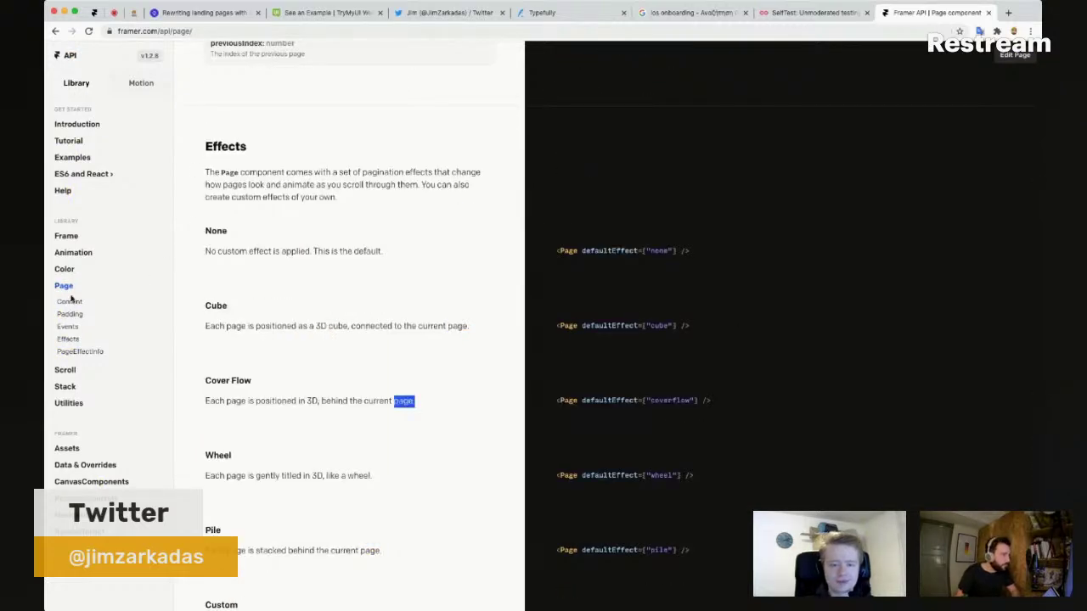
Step: Open the Effects section, and examine the Page component's introduction and sample code at the start of the reference
click(75, 340)
scroll(441, 219, up, 15)
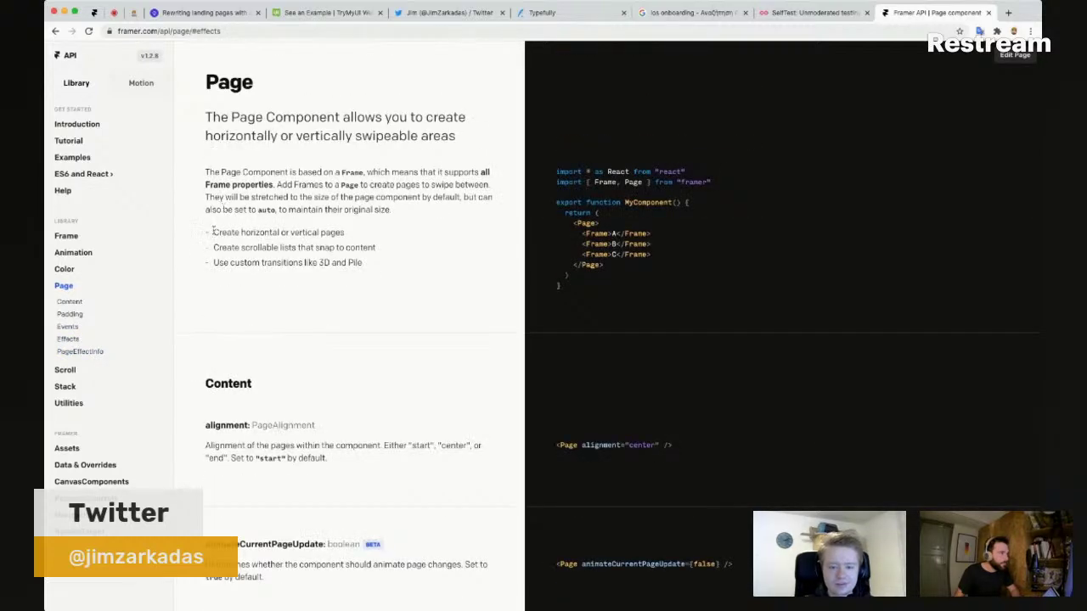
drag(217, 233, 249, 233)
click(588, 177)
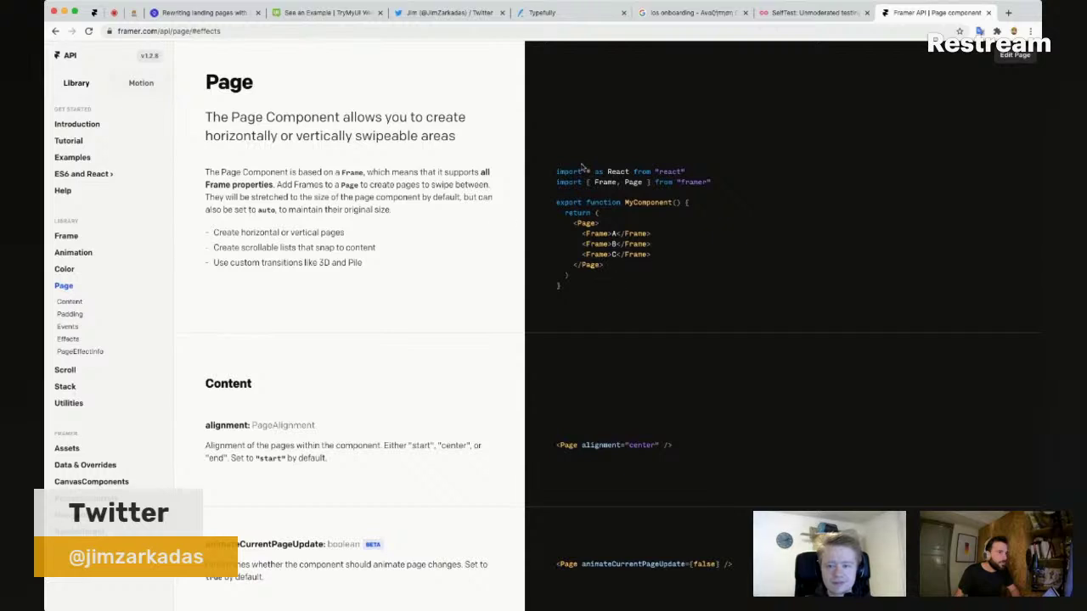
scroll(255, 327, down, 3)
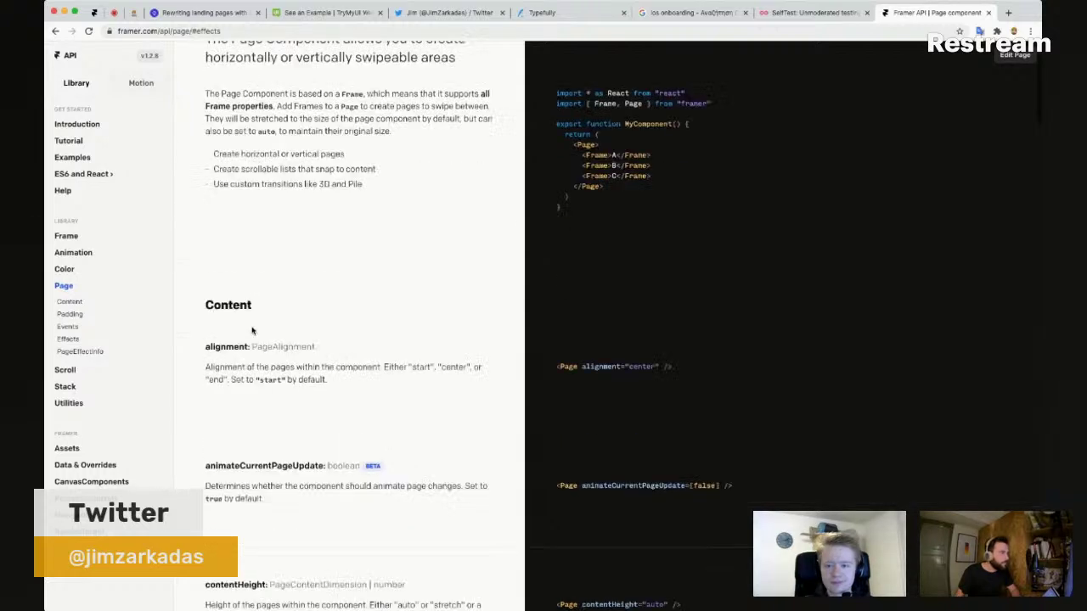
Step: Open the PageEffectInfo section and review its properties, going back over the effects, events and padding entries to the introduction
click(95, 351)
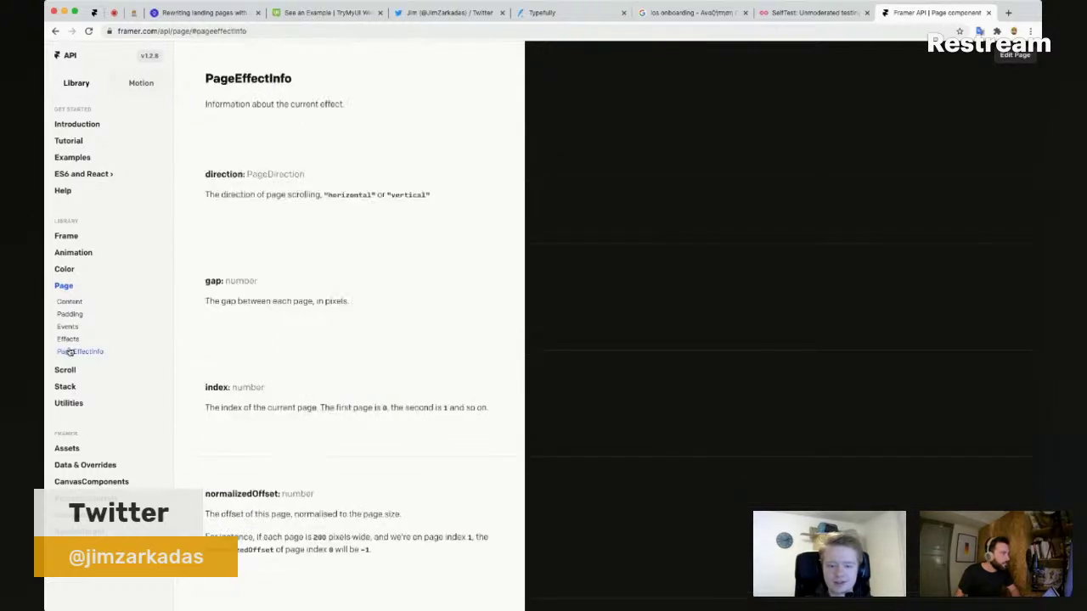
scroll(416, 243, down, 7)
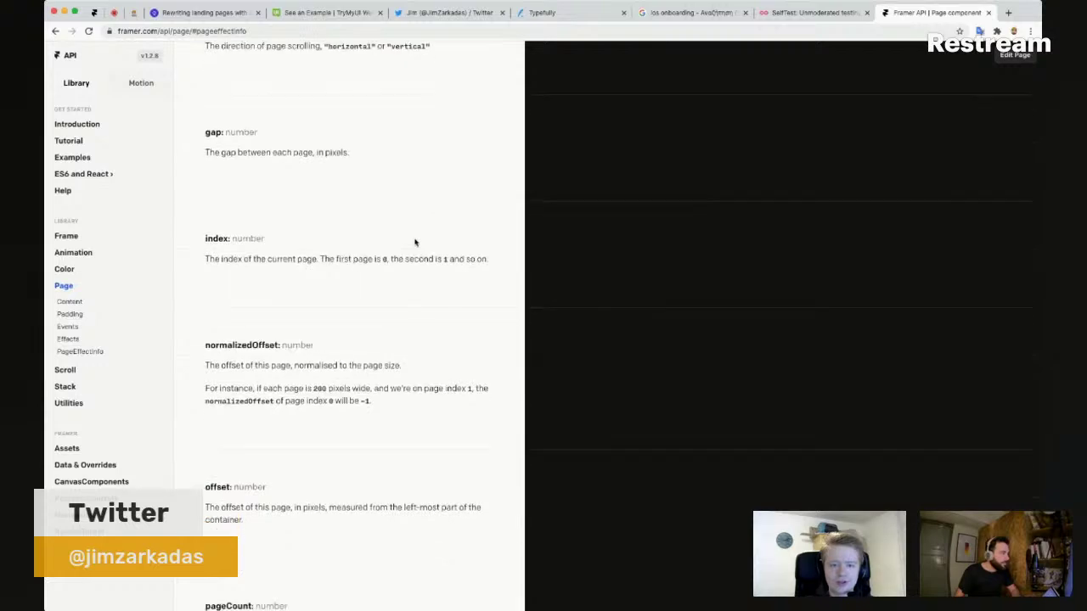
scroll(333, 400, up, 8)
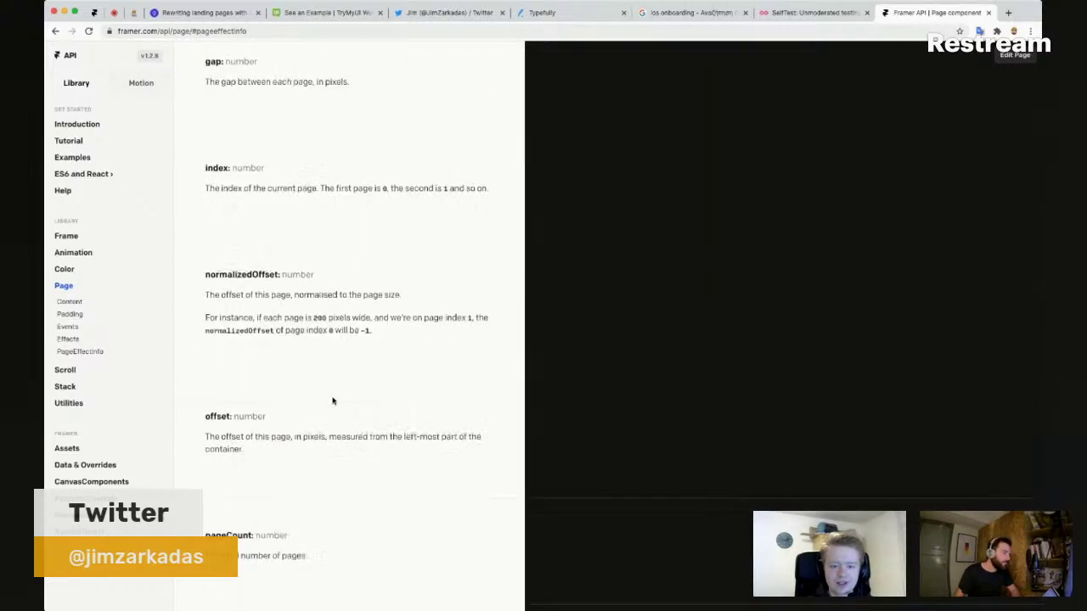
scroll(333, 400, up, 6)
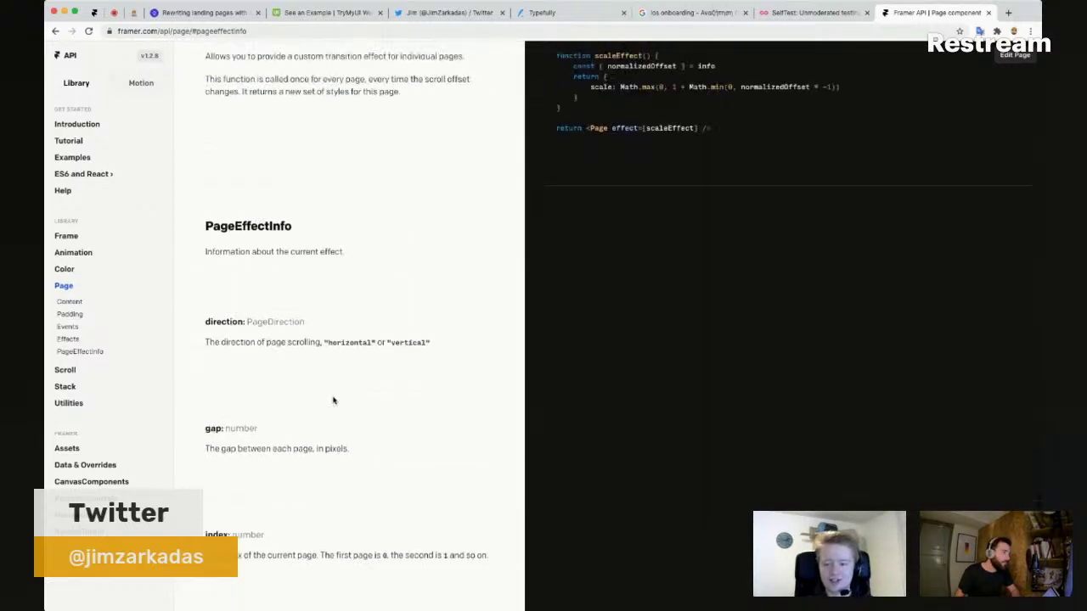
scroll(339, 399, up, 15)
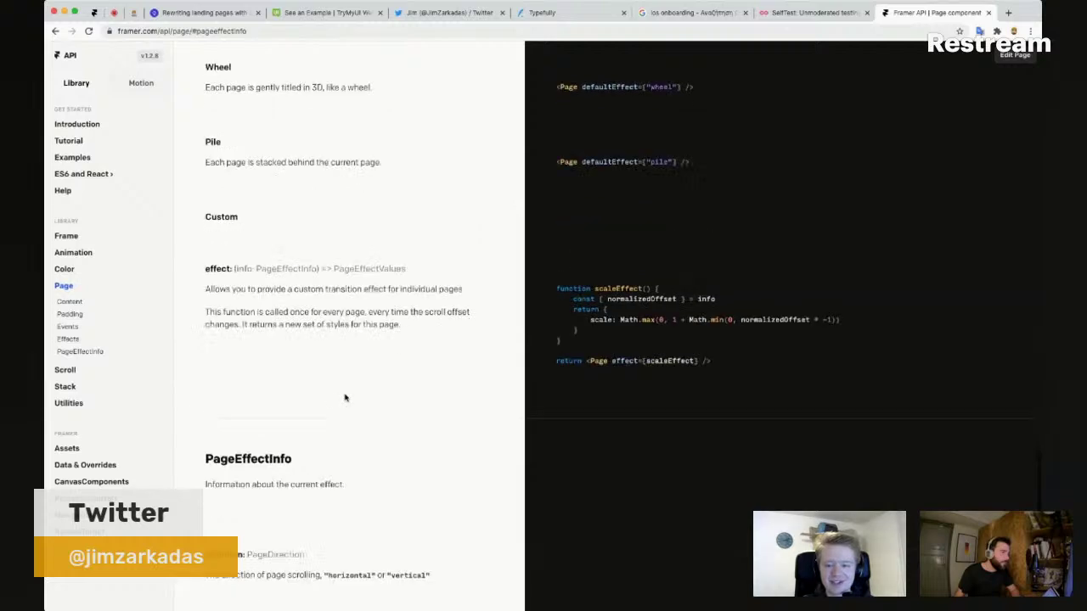
scroll(344, 399, up, 6)
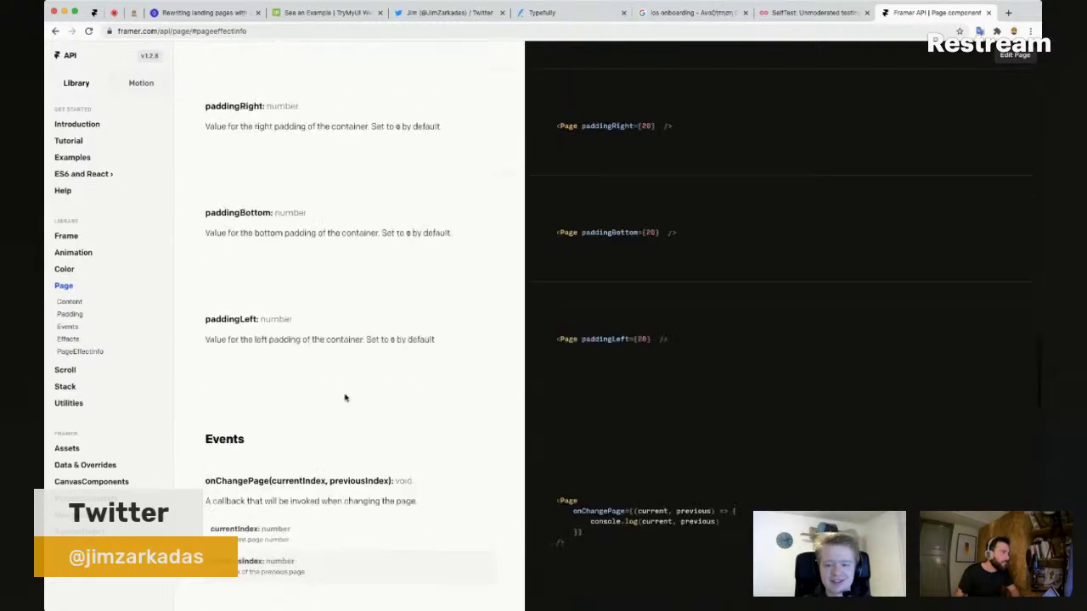
scroll(338, 395, up, 1)
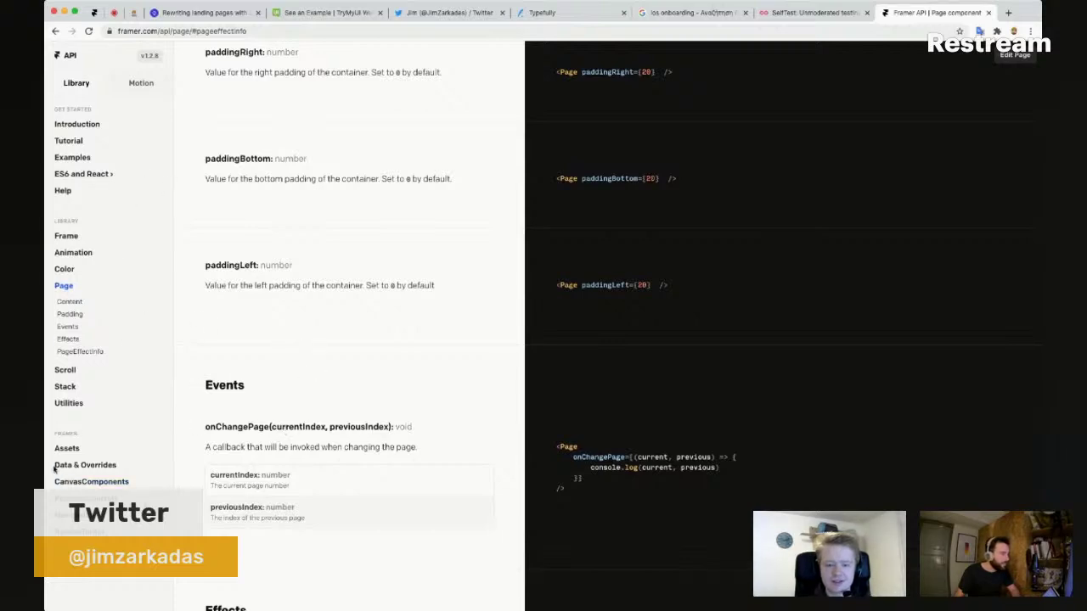
scroll(308, 311, up, 10)
scroll(308, 311, up, 15)
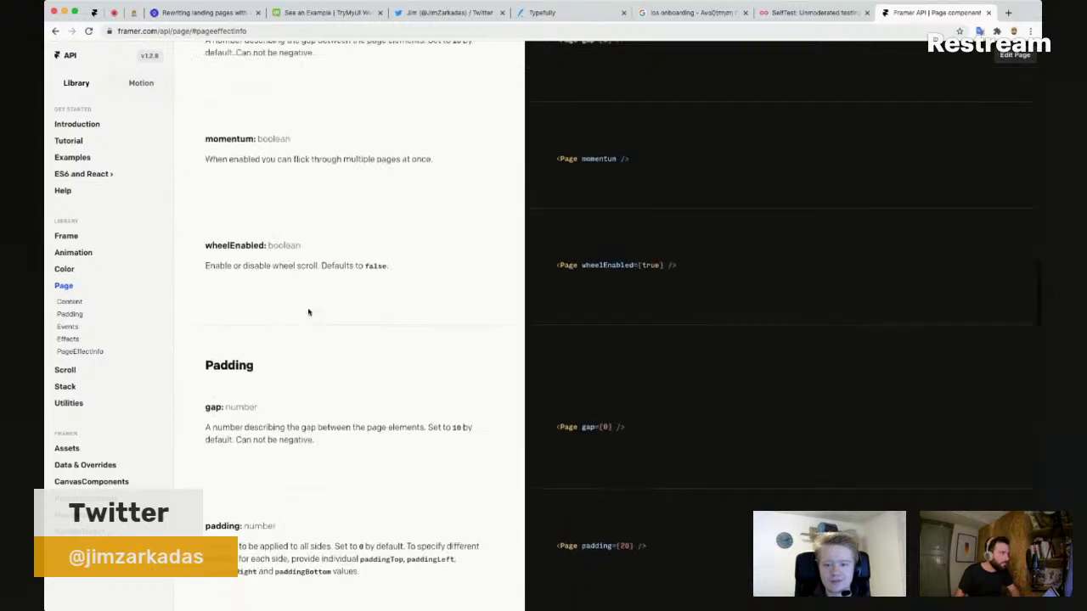
scroll(308, 310, up, 10)
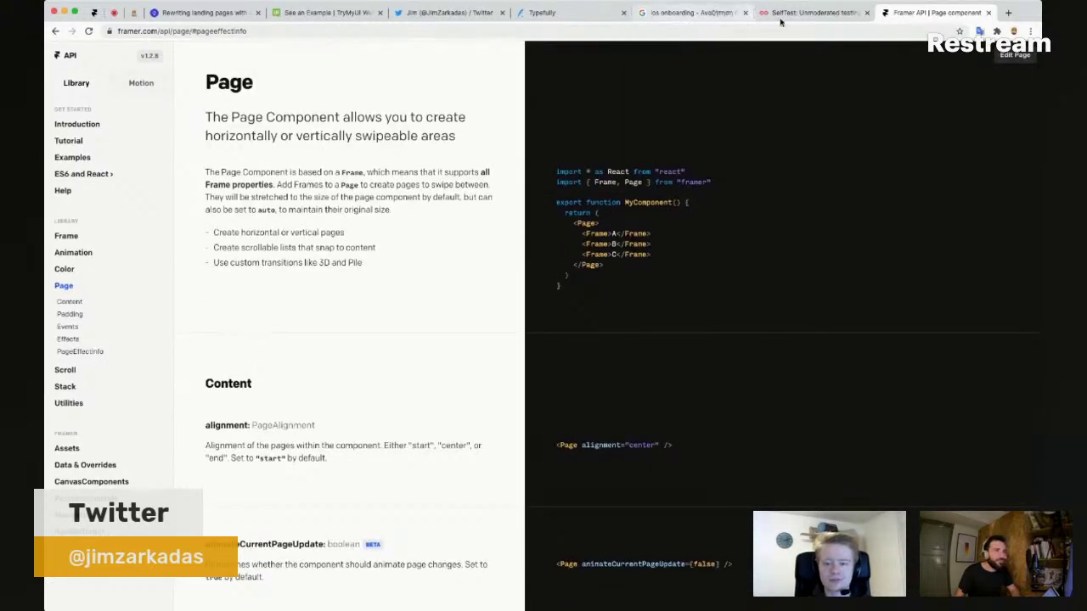
Step: Return to the thinkoutloud.io project, select the "Your tests" heading on the tests screen, and briefly open and close the Modal preview
click(94, 15)
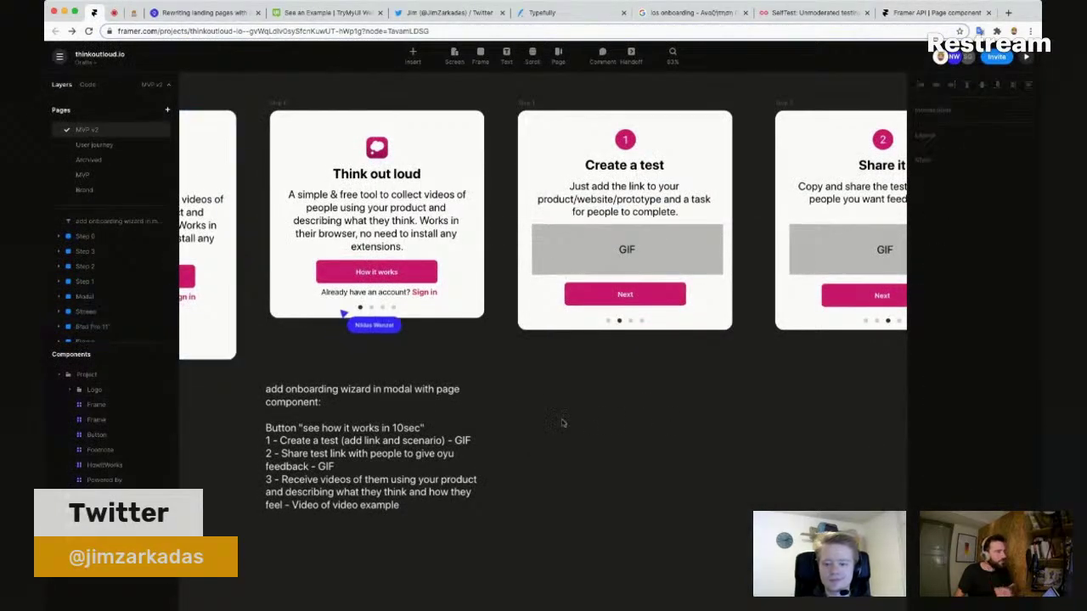
drag(550, 445, 921, 407)
drag(430, 407, 801, 306)
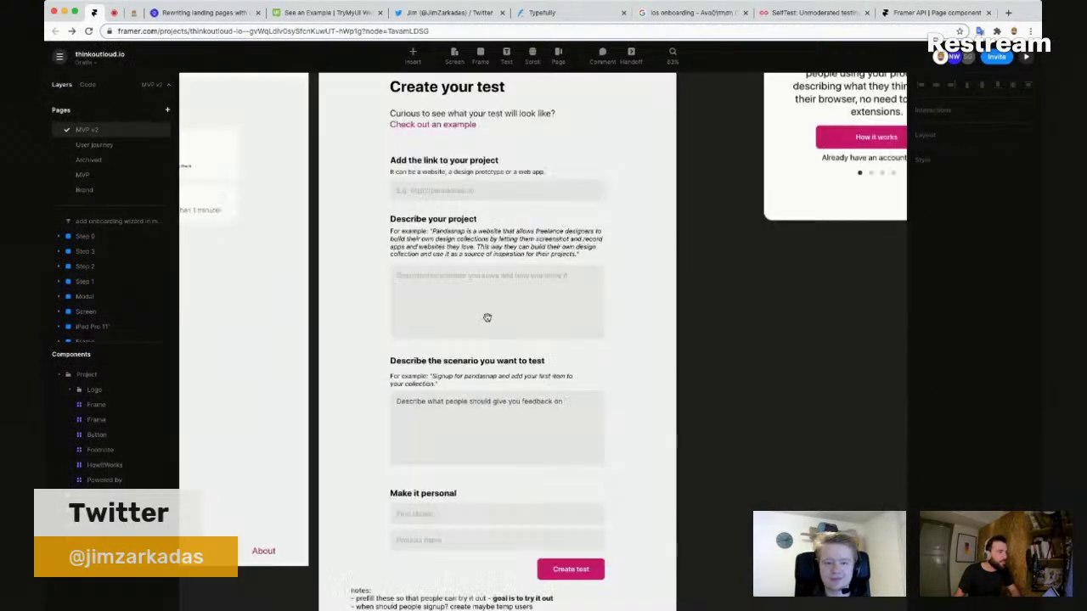
drag(409, 156, 650, 217)
click(320, 171)
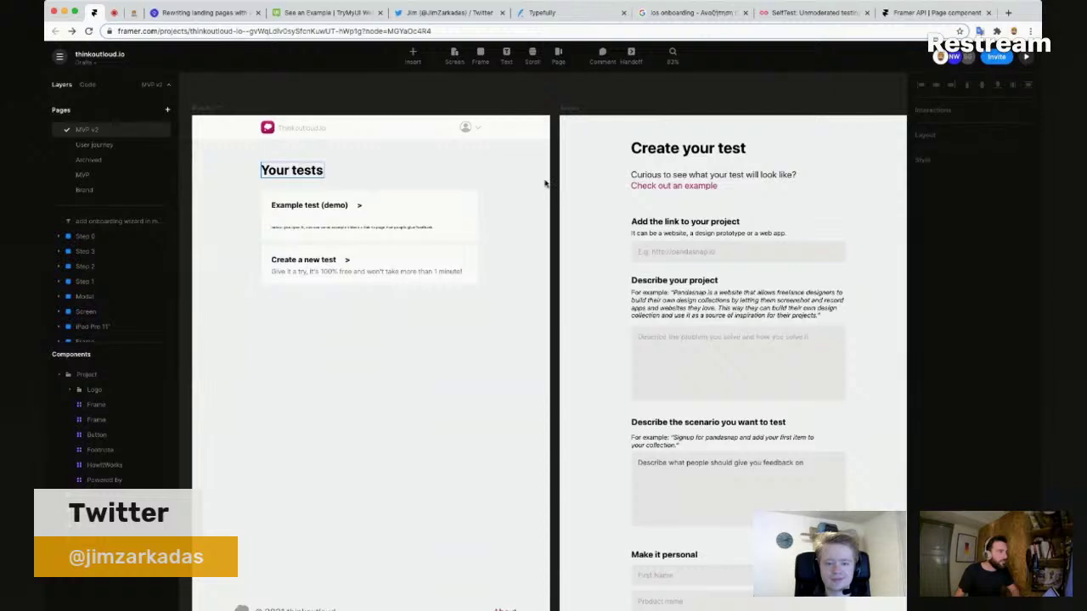
click(1026, 57)
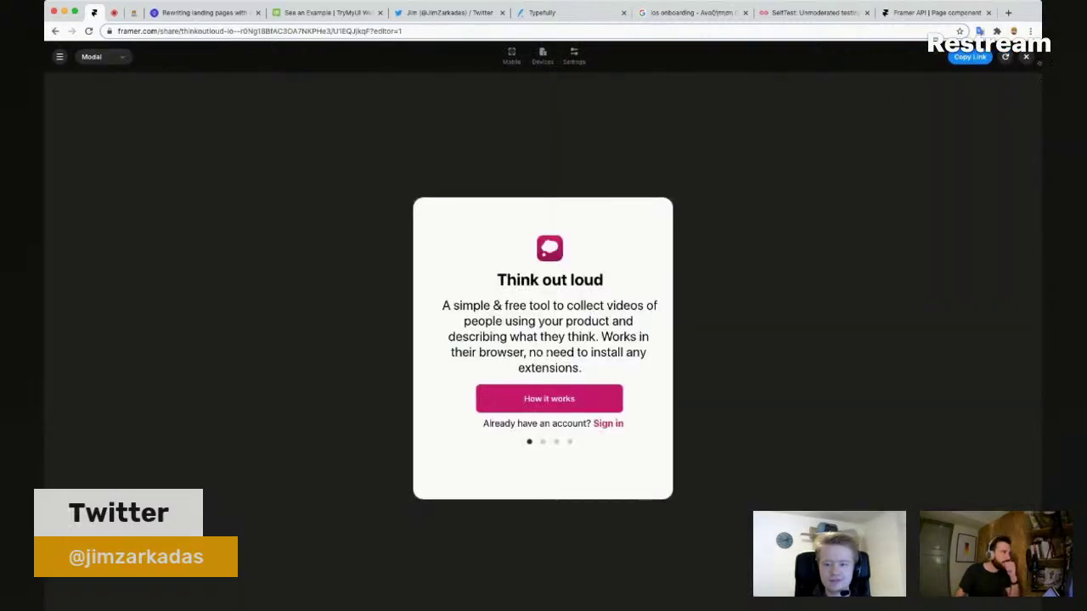
key(Escape)
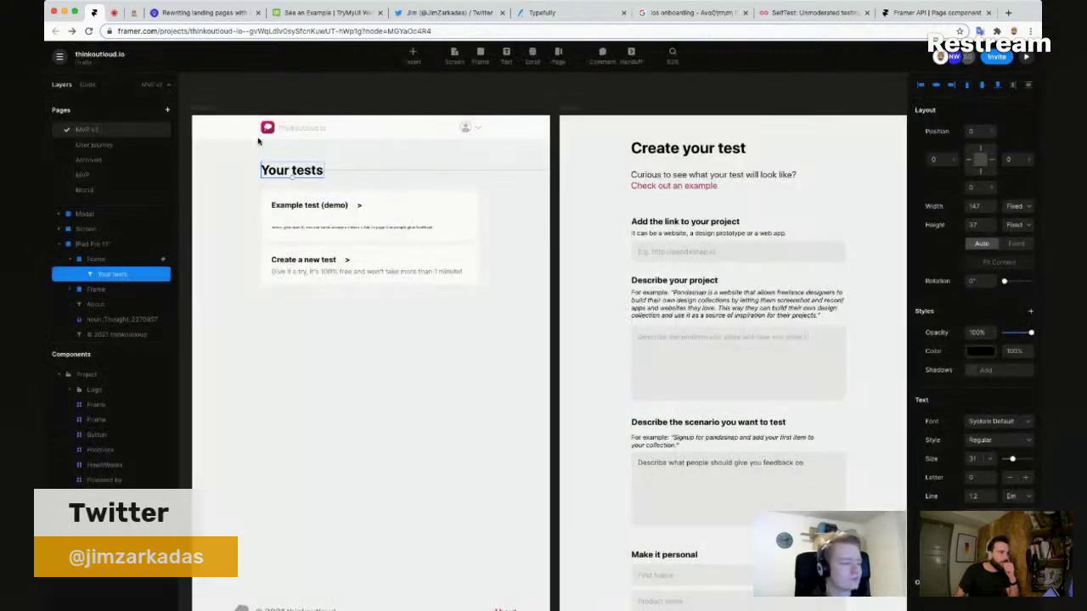
Step: Preview the iPad Pro 11" frame and test its "Create a new test" card and "Your tests" heading
click(198, 111)
key(super+p)
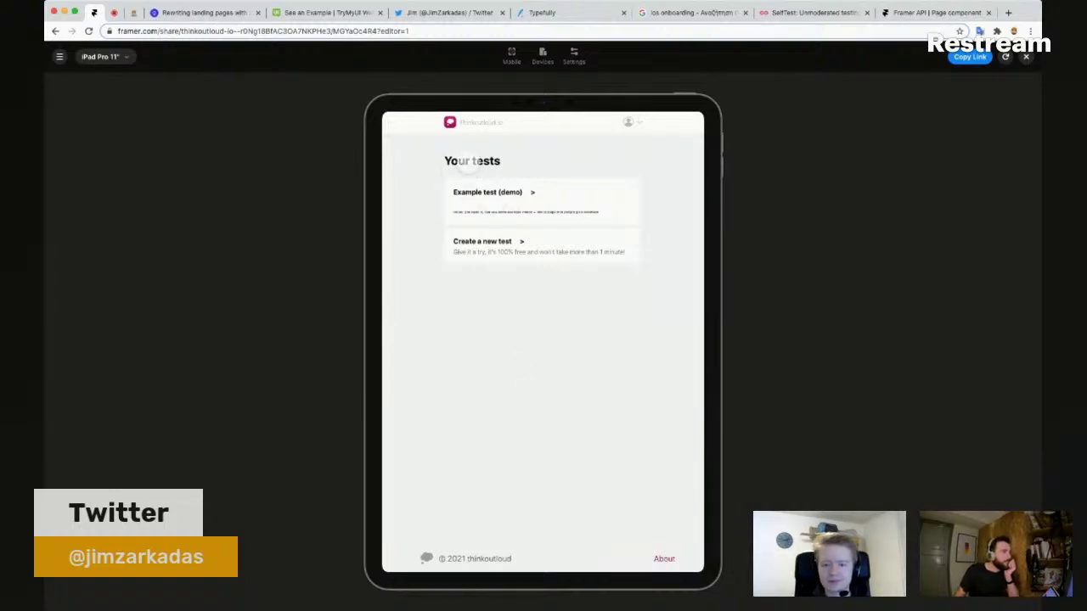
click(548, 255)
click(491, 160)
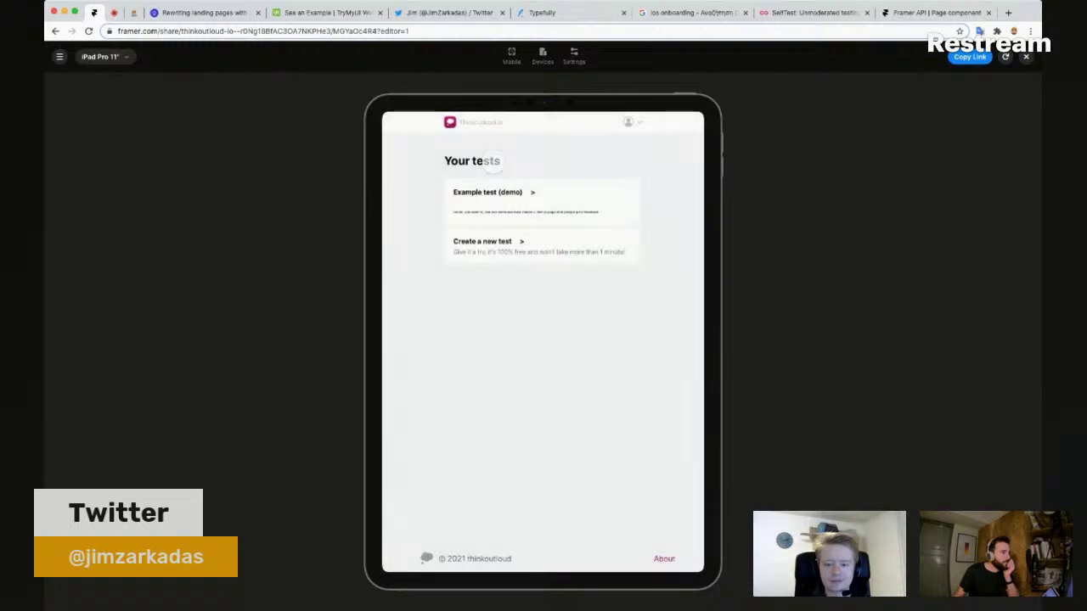
Step: Test the "Your tests" heading's link to the onboarding modal and close the preview
click(493, 160)
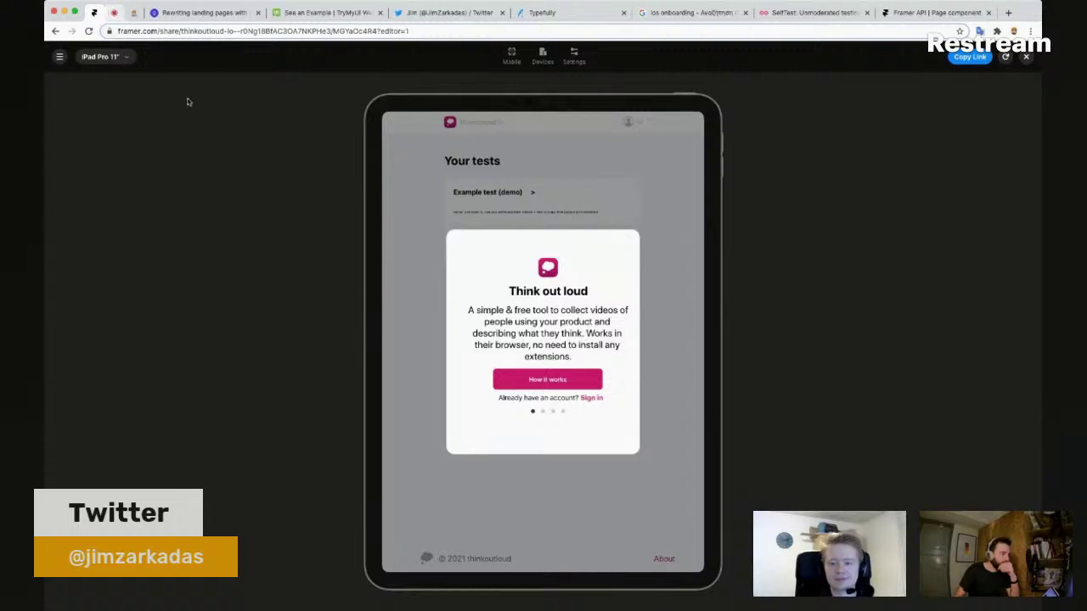
click(114, 13)
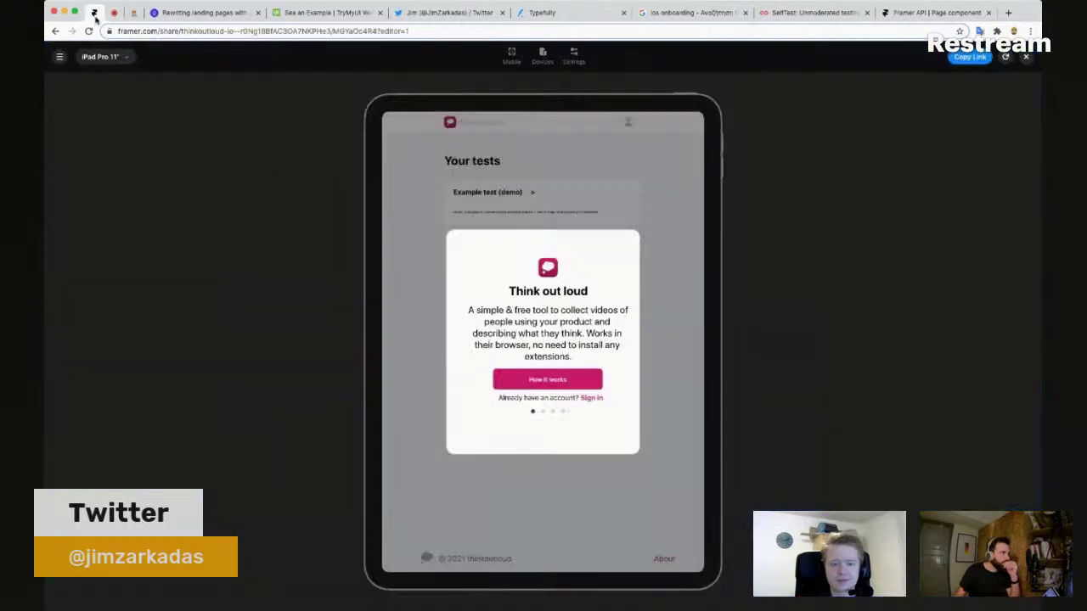
click(95, 13)
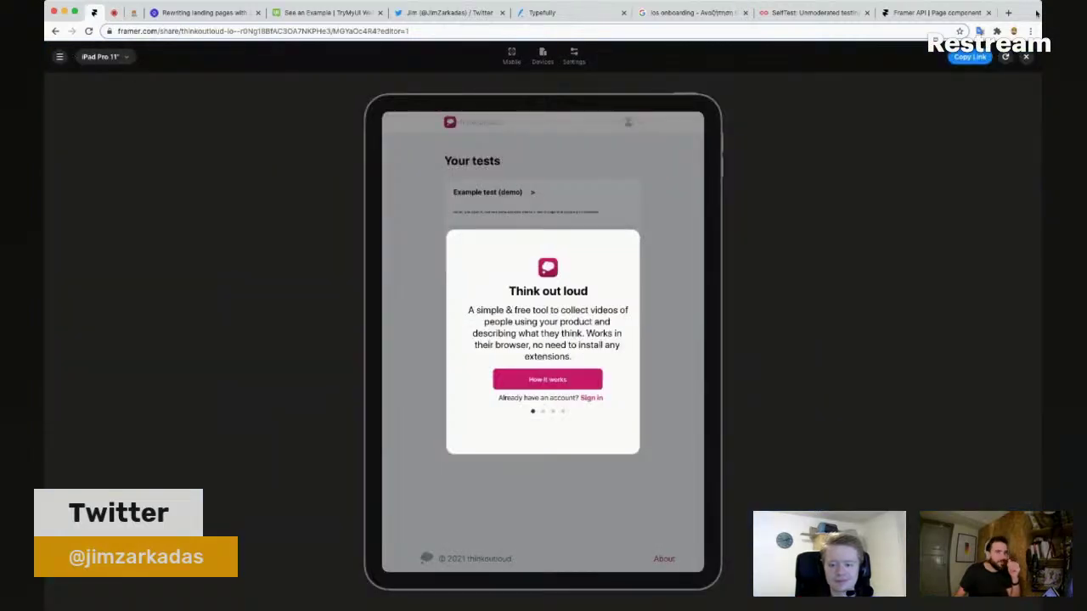
click(1027, 57)
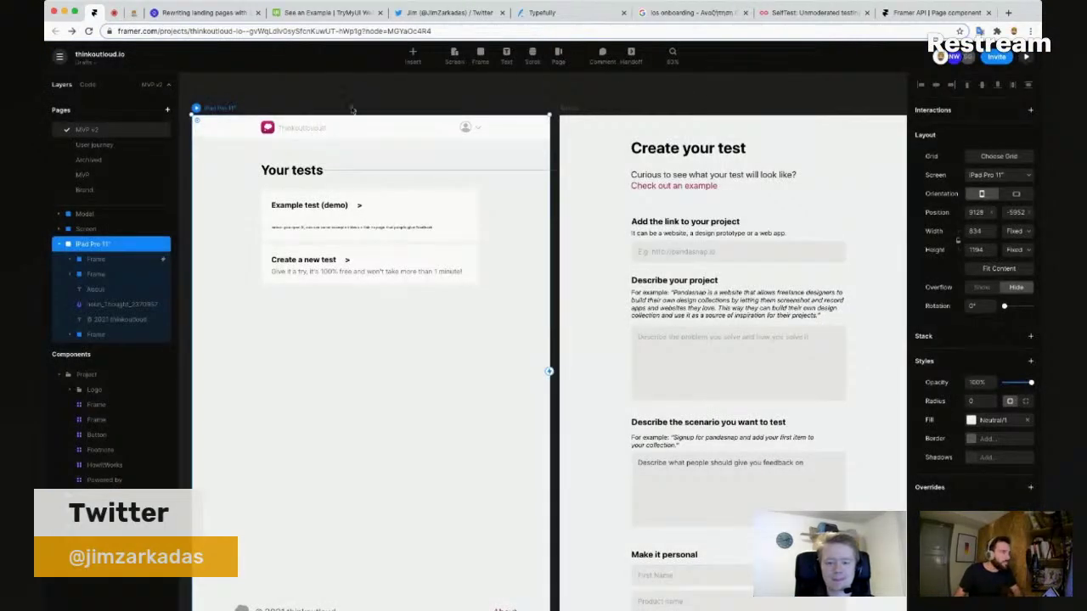
Step: Set the backdrop opacity of the modal transition on the "Your tests" heading frame to 80%
scroll(418, 106, left, 2)
scroll(422, 106, down, 3)
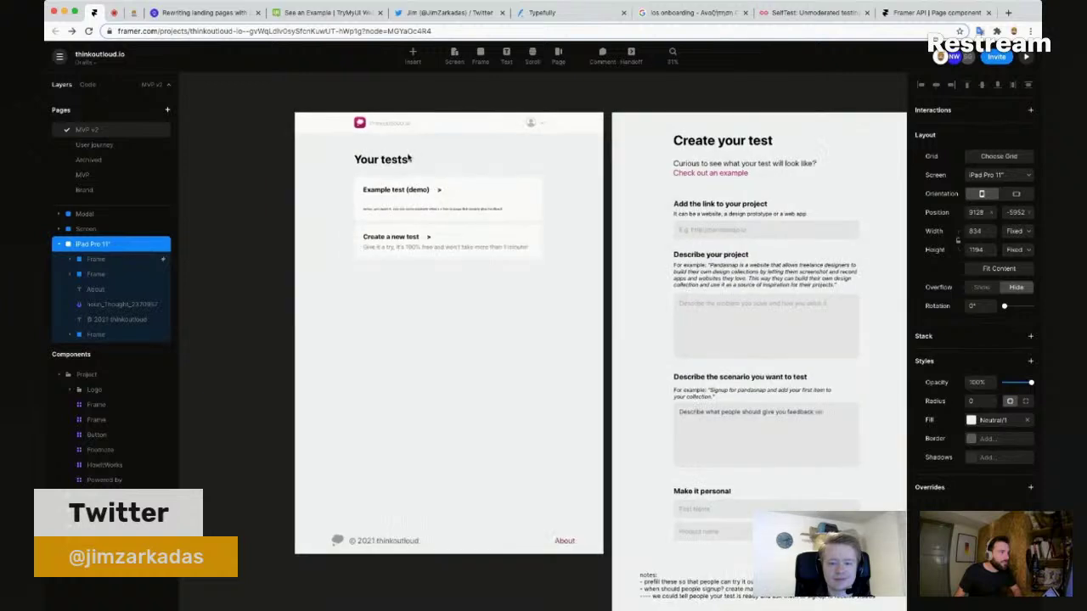
click(402, 162)
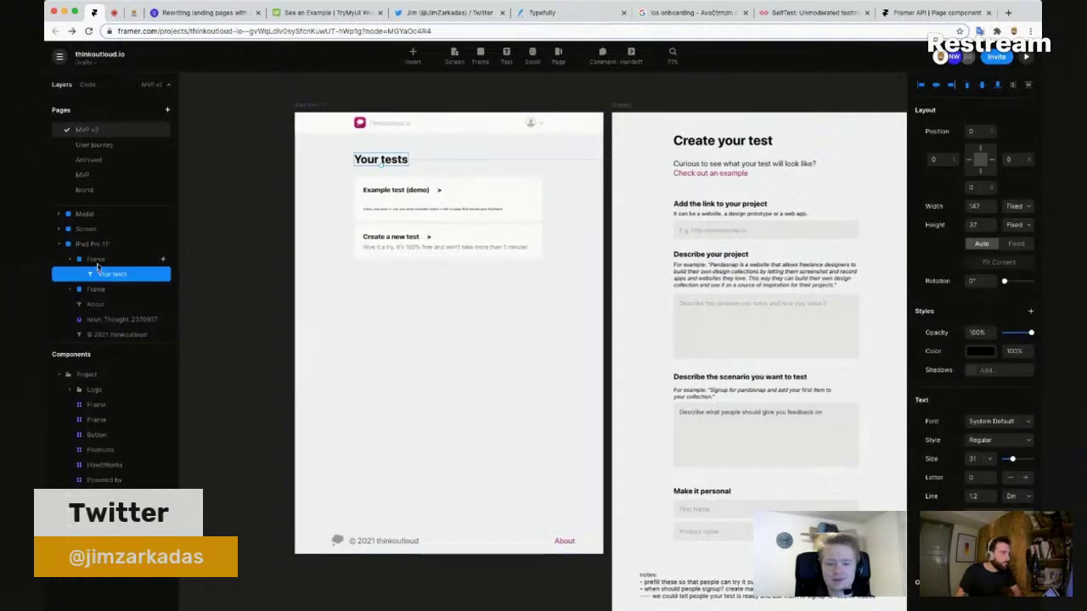
click(97, 260)
click(990, 134)
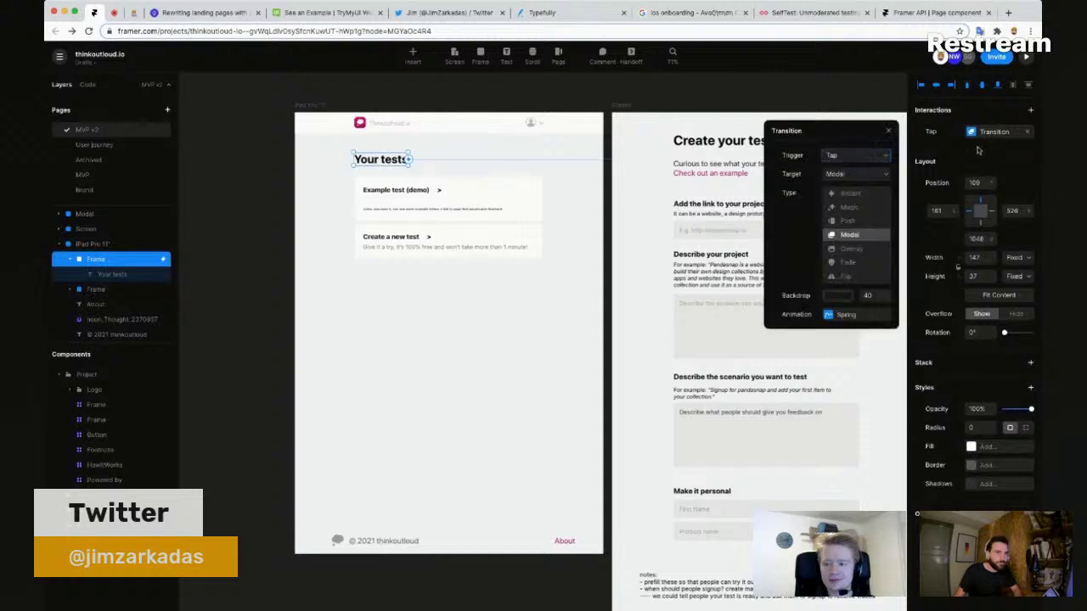
click(838, 295)
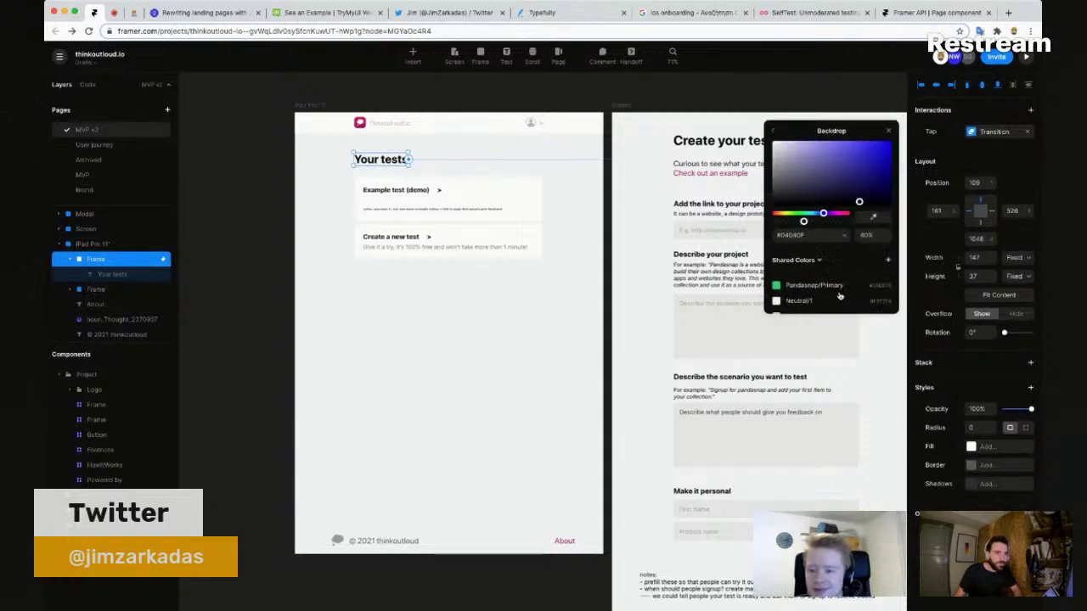
click(868, 236)
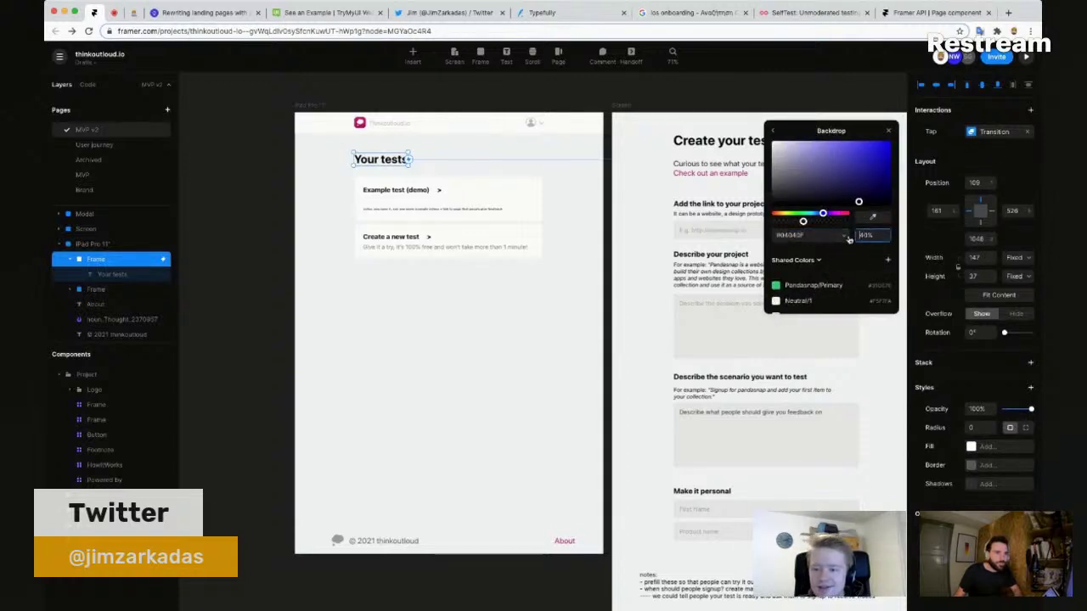
text(0)
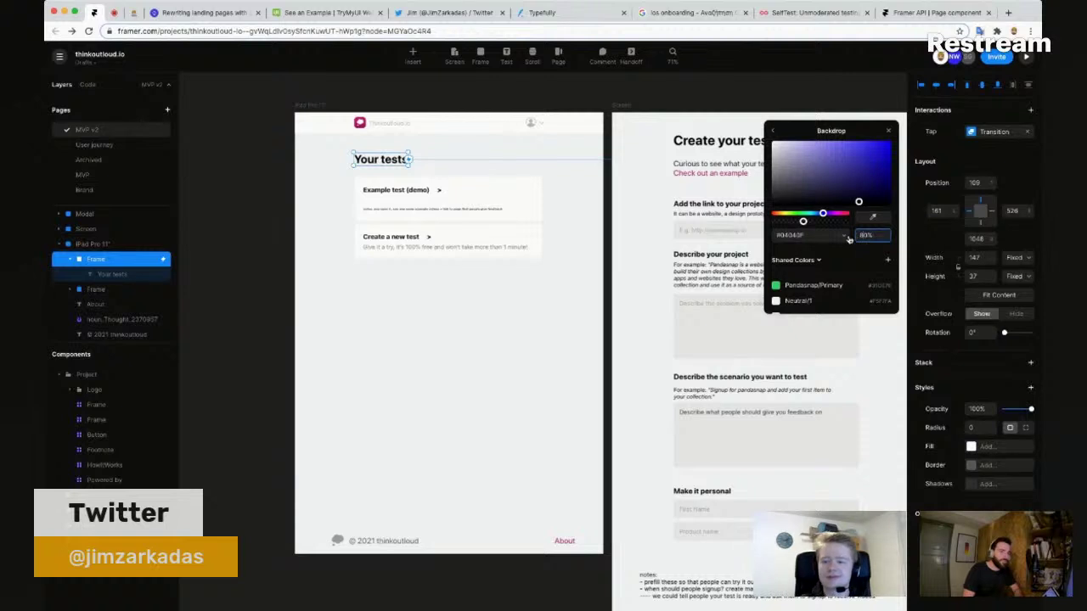
key(Return)
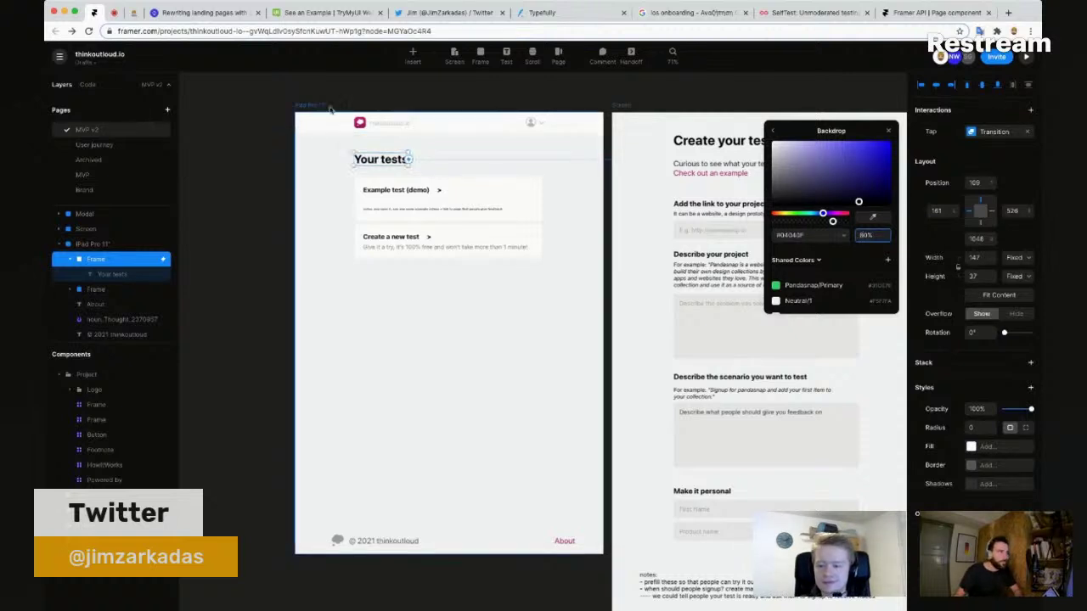
Step: Preview the iPad Pro 11" frame, go through the onboarding modal's pages, test dismissing and reopening it, and exit the preview
click(300, 107)
key(super+p)
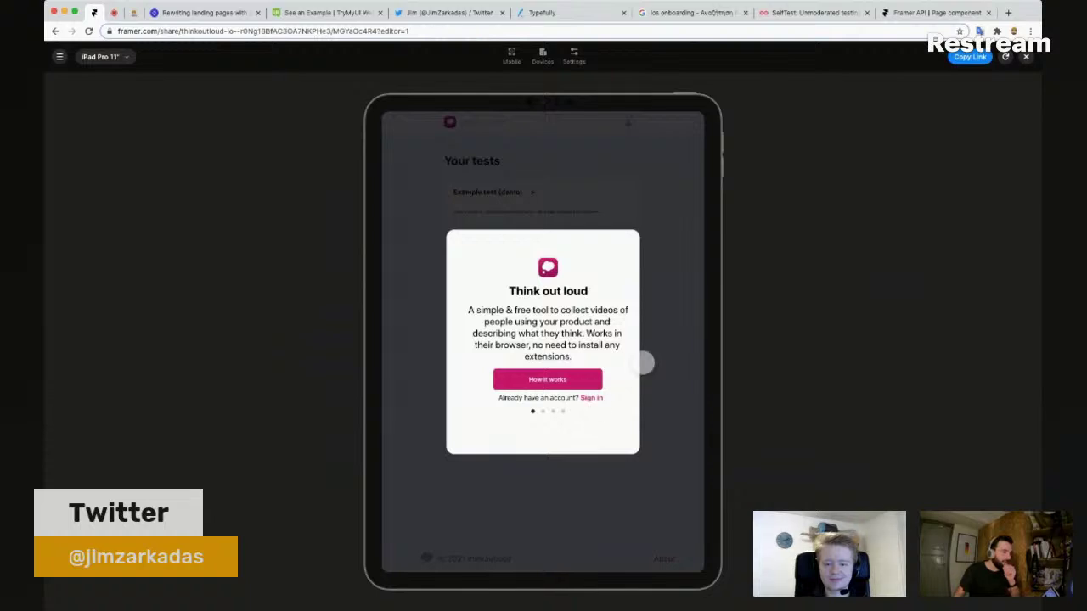
click(547, 380)
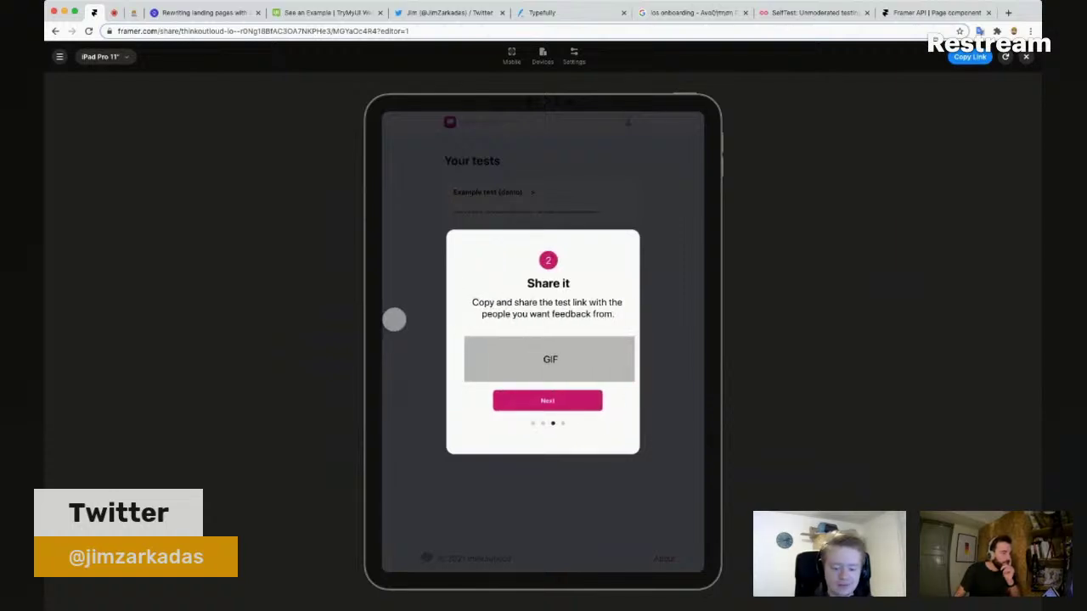
click(474, 317)
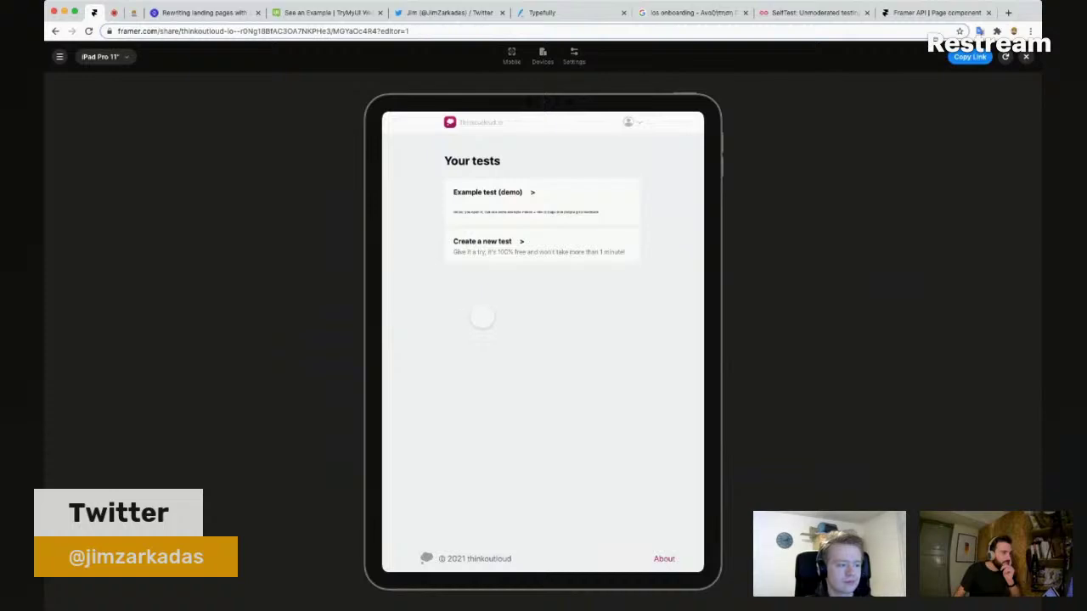
click(488, 166)
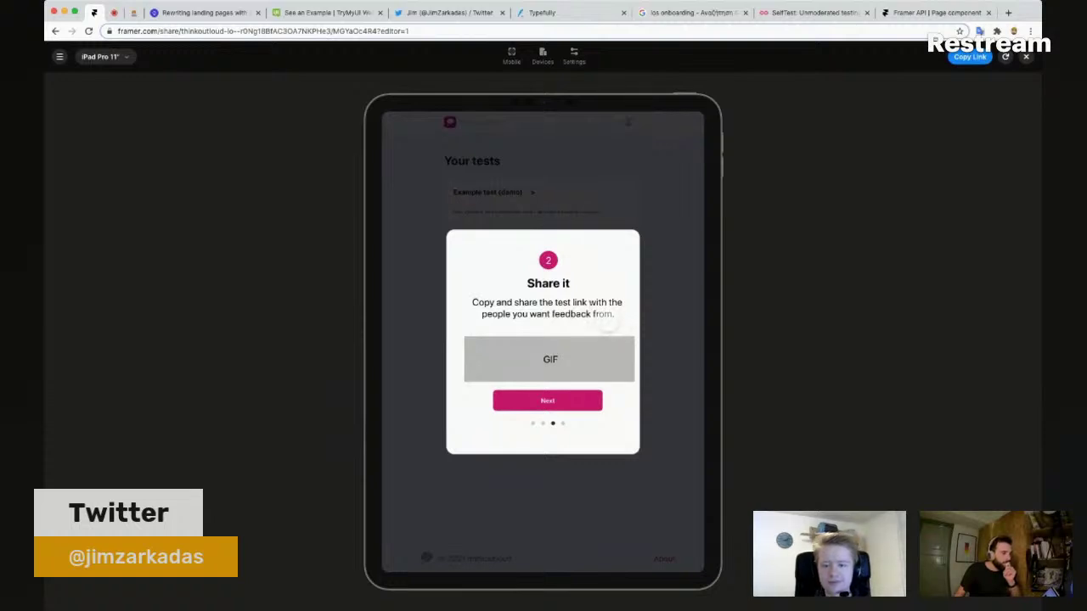
drag(605, 314, 543, 316)
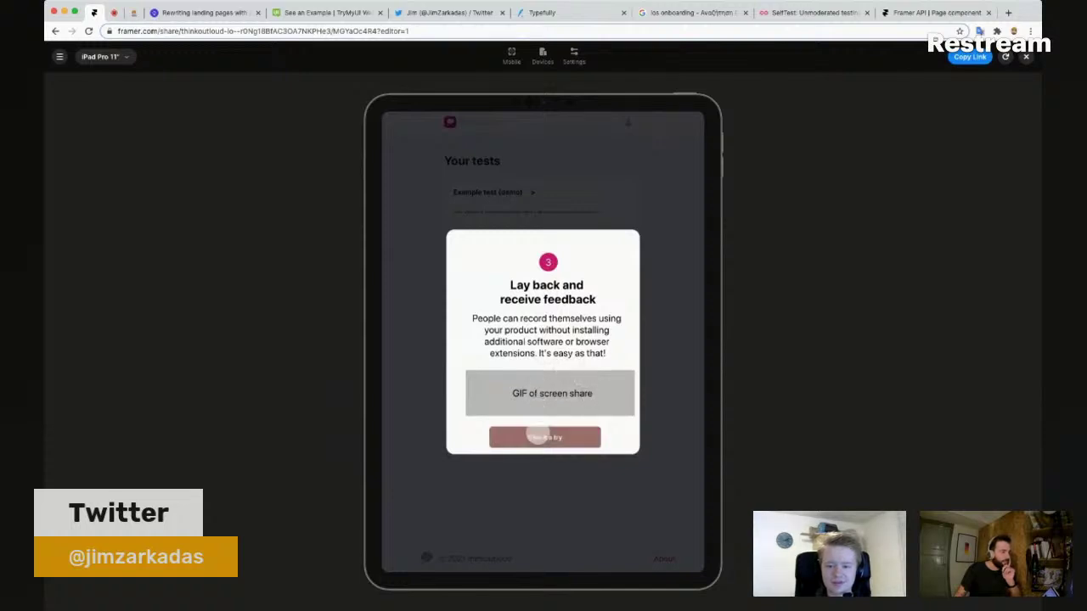
click(566, 201)
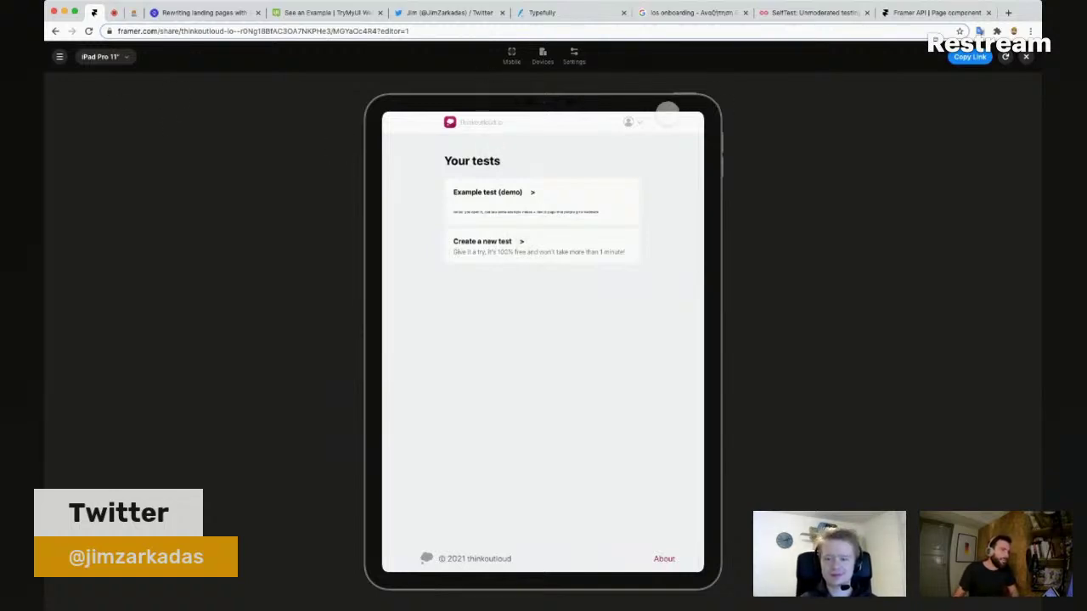
click(1027, 59)
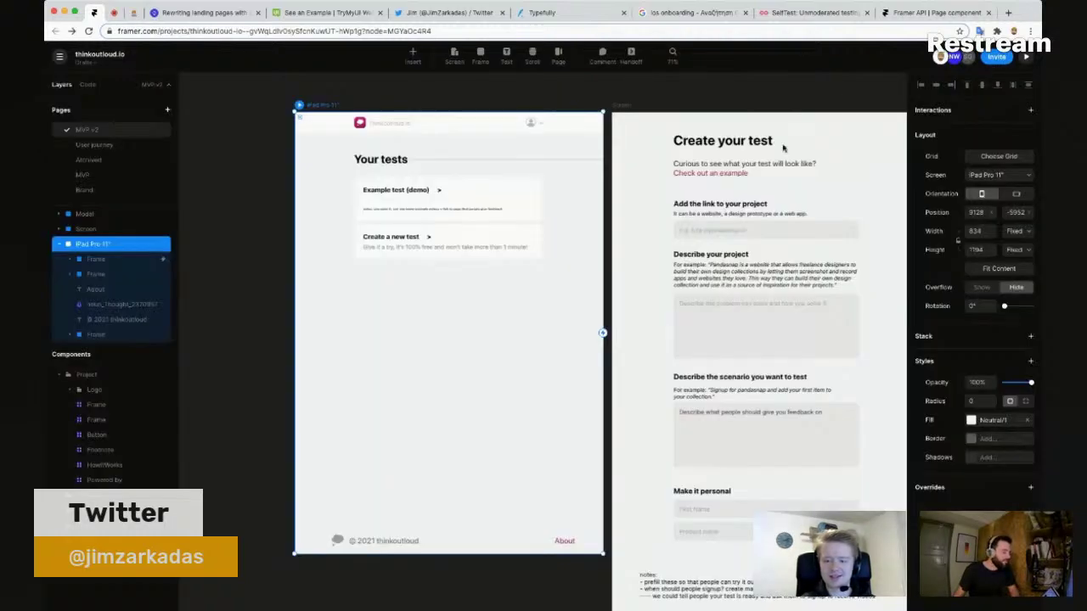
click(691, 99)
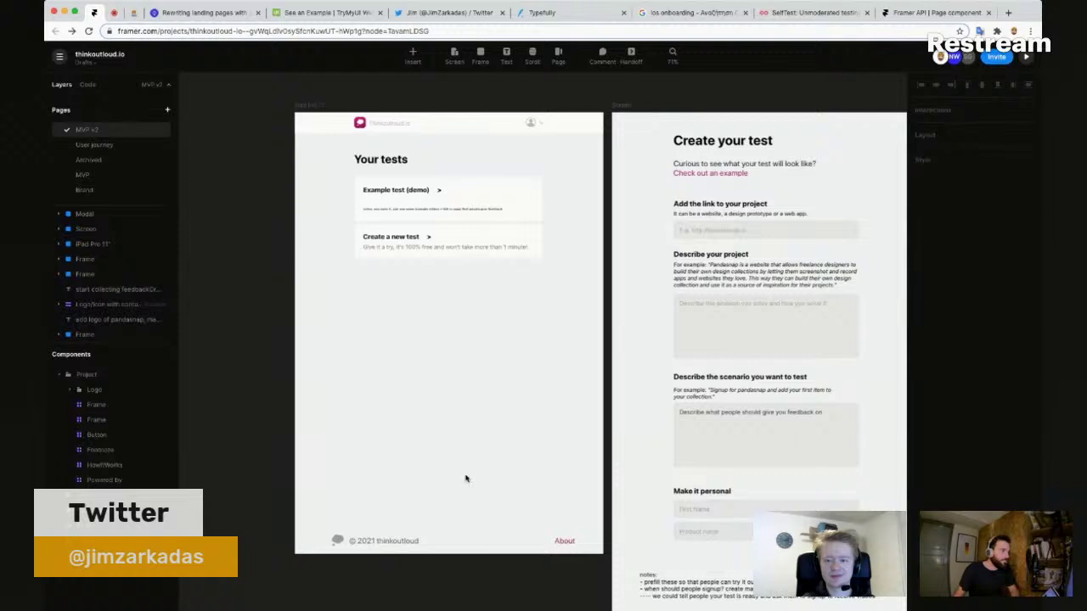
scroll(333, 262, up, 1)
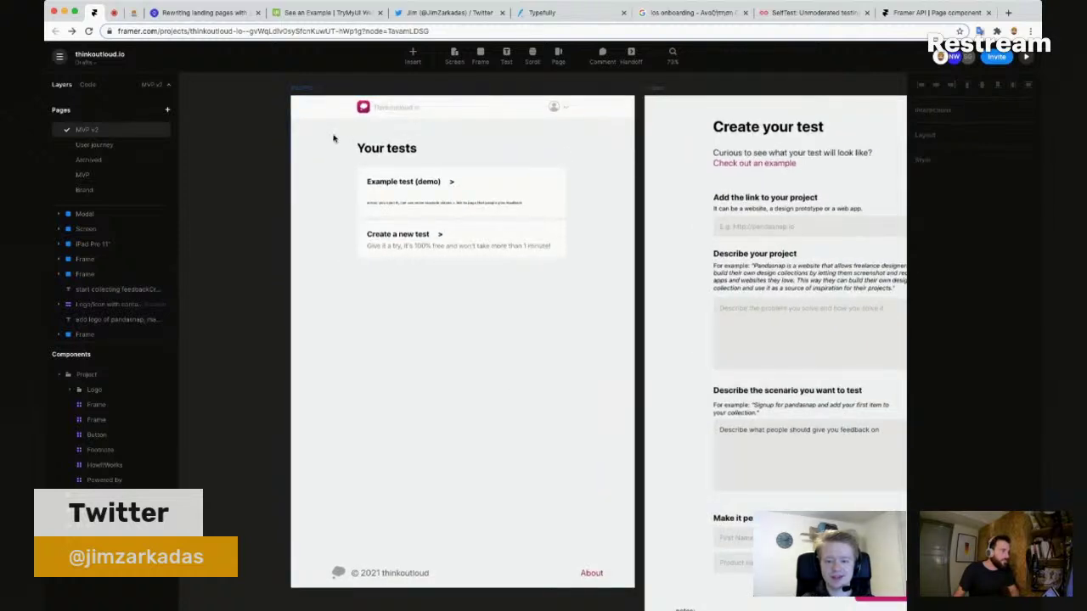
scroll(332, 146, up, 1)
scroll(314, 146, up, 2)
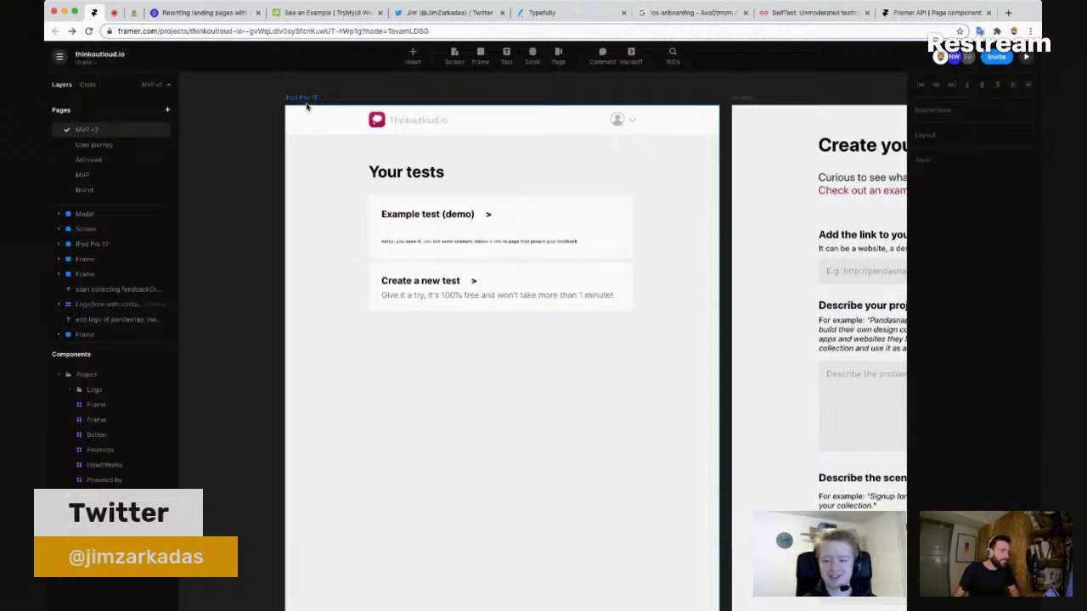
scroll(311, 107, down, 1)
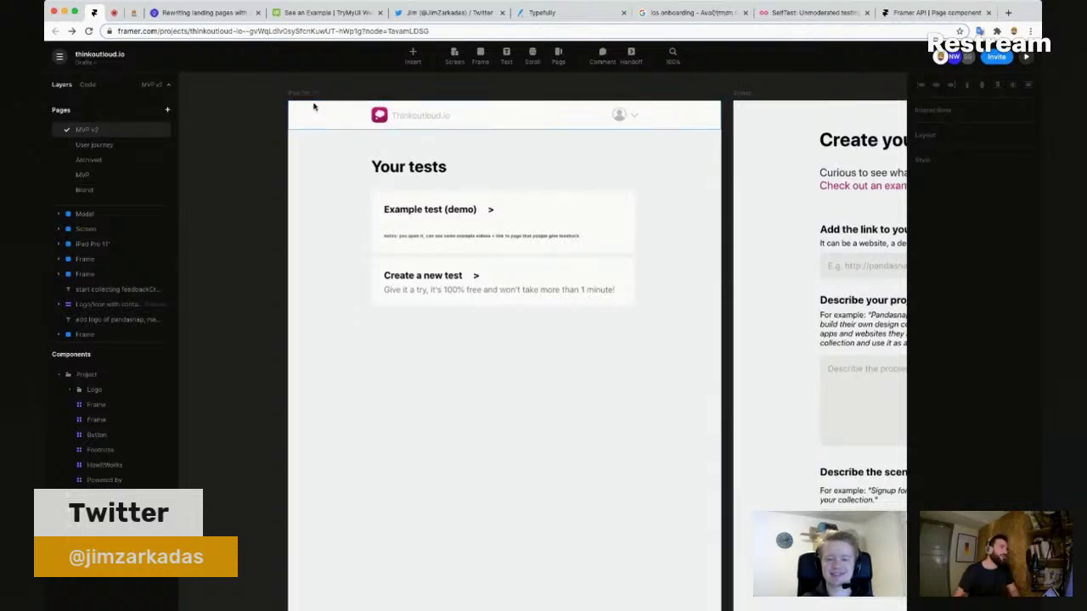
click(303, 101)
click(305, 101)
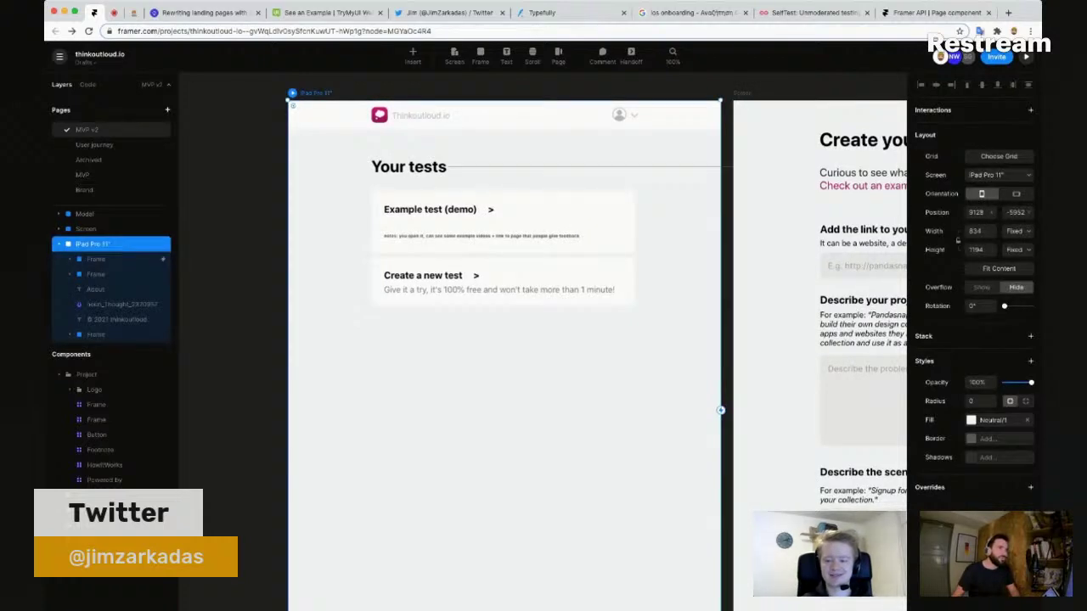
scroll(485, 97, down, 3)
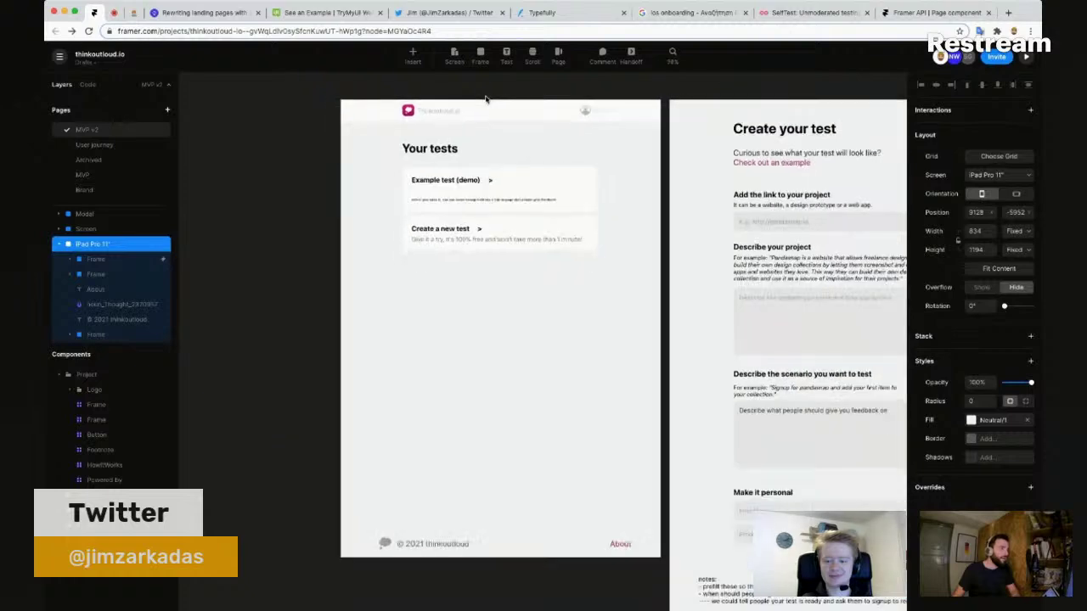
Step: Look over the "Create your test" screen and the onboarding wizard's modal and step cards on the canvas
click(651, 85)
scroll(628, 93, right, 5)
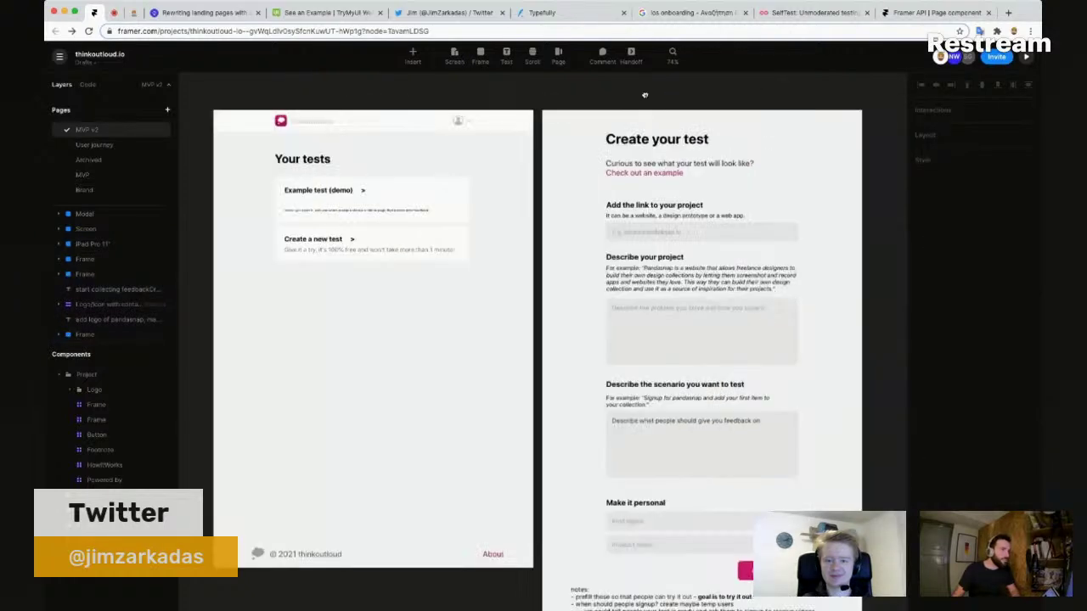
scroll(616, 97, down, 3)
drag(771, 93, 649, 145)
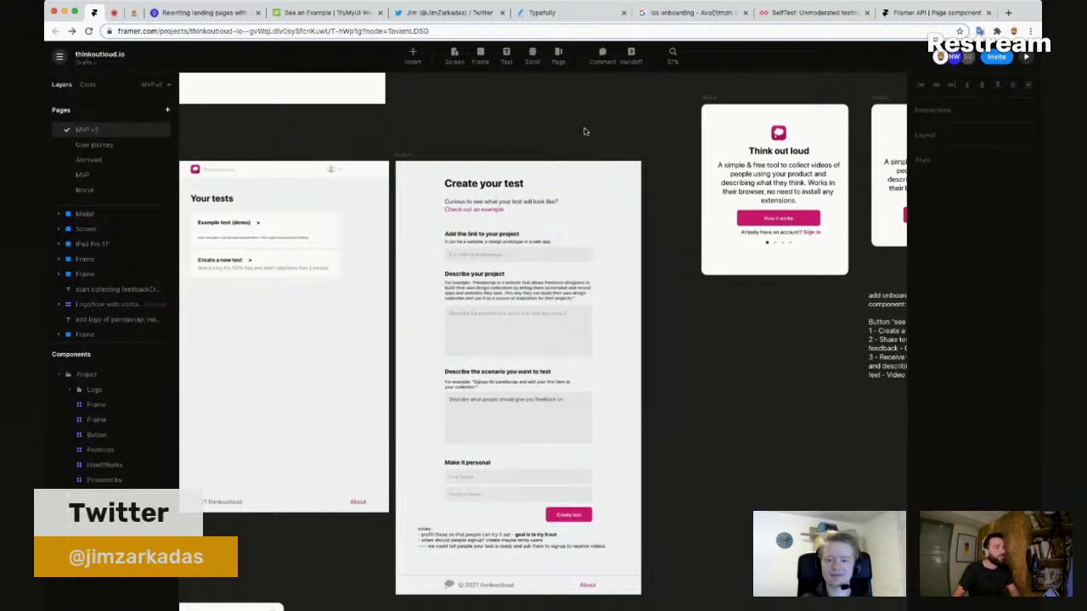
scroll(424, 137, left, 3)
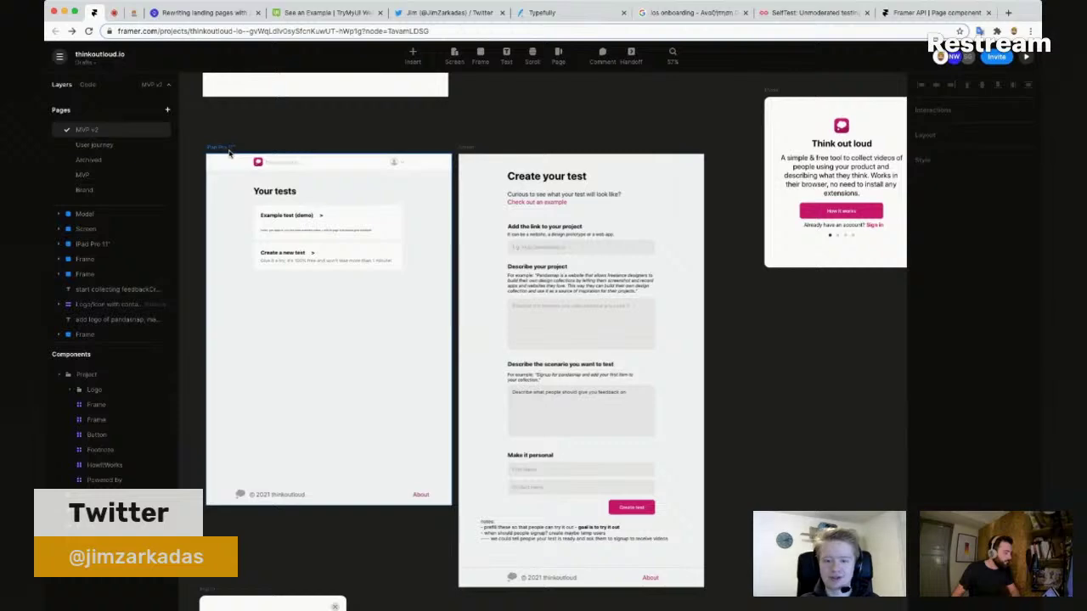
scroll(610, 141, right, 4)
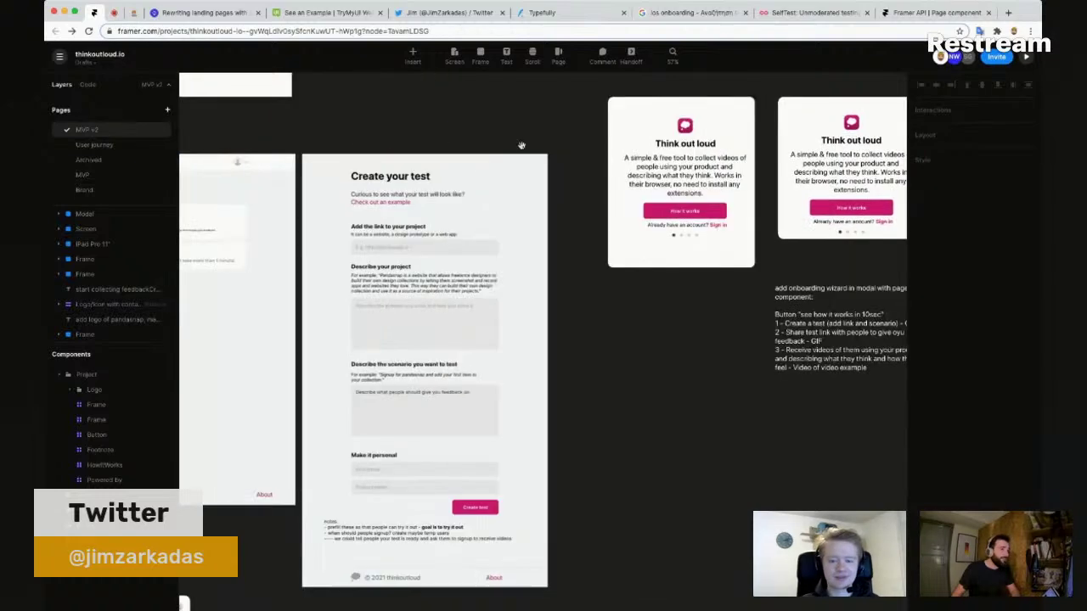
scroll(686, 320, right, 3)
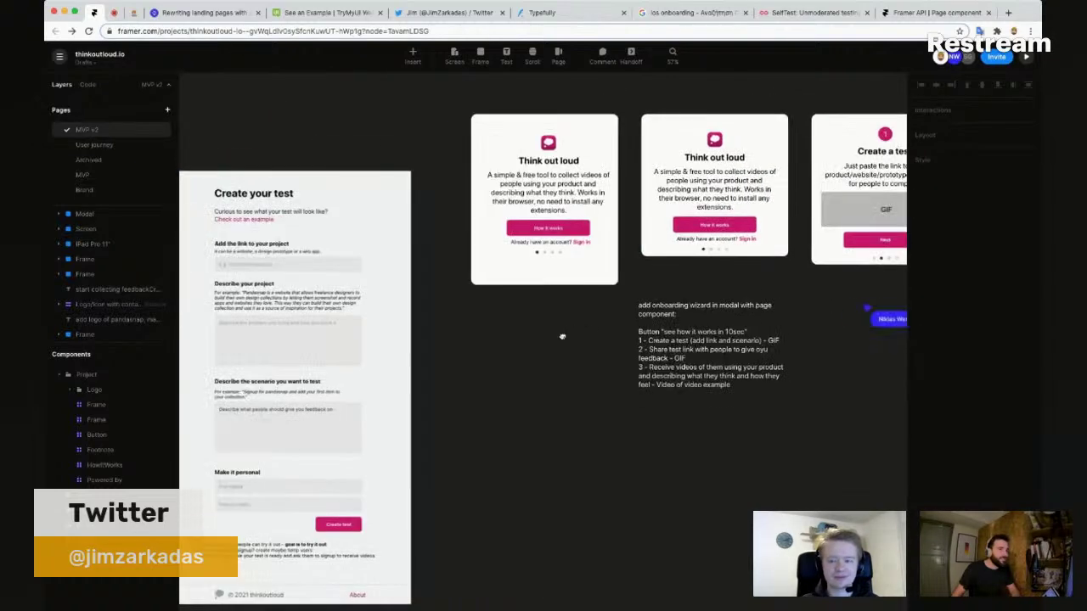
scroll(806, 214, right, 4)
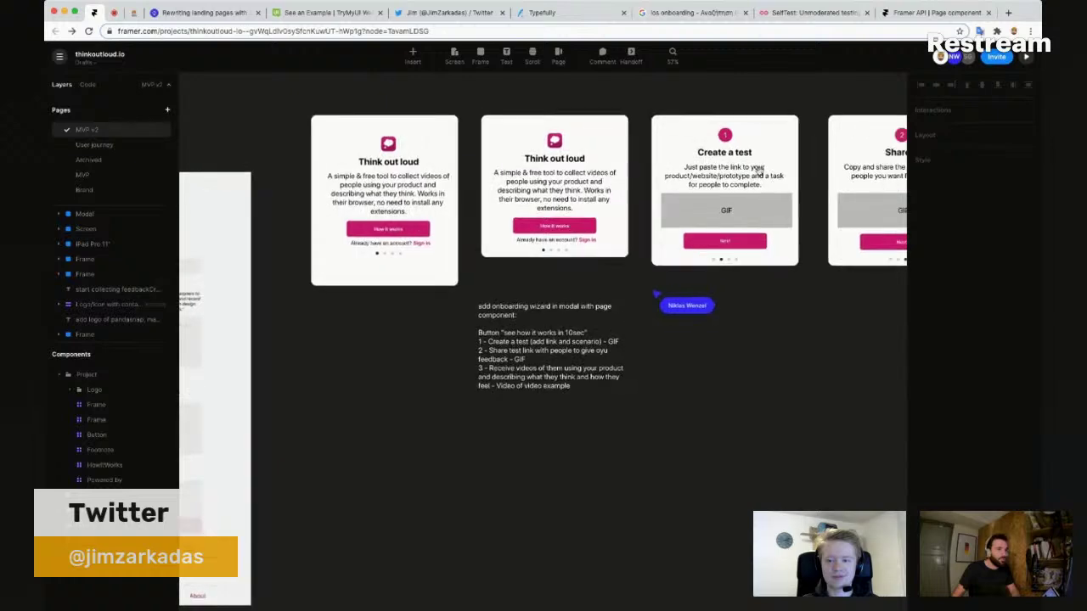
scroll(815, 179, up, 3)
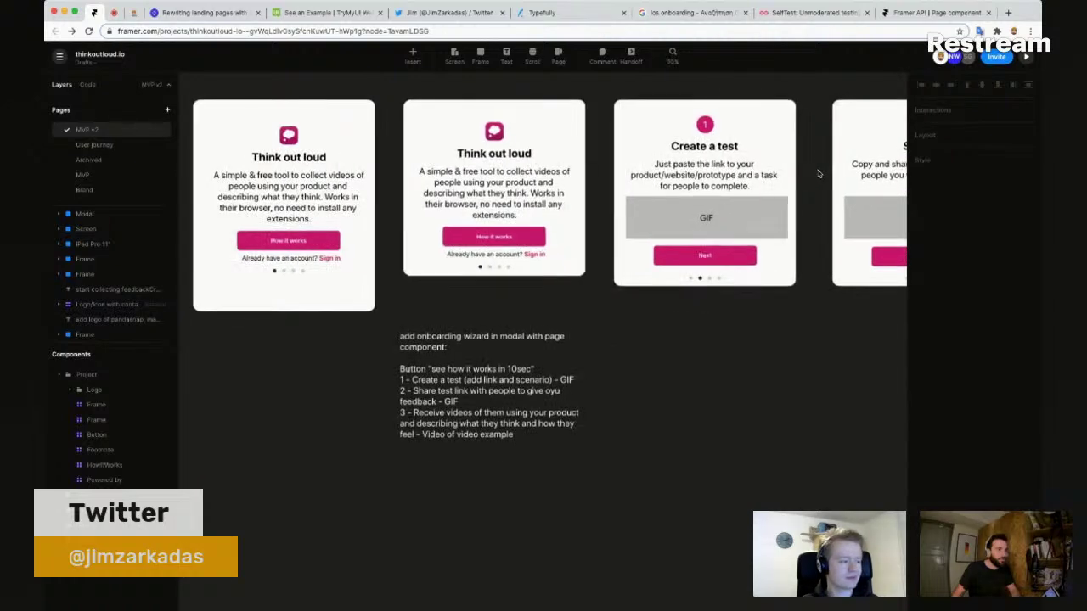
scroll(801, 159, right, 3)
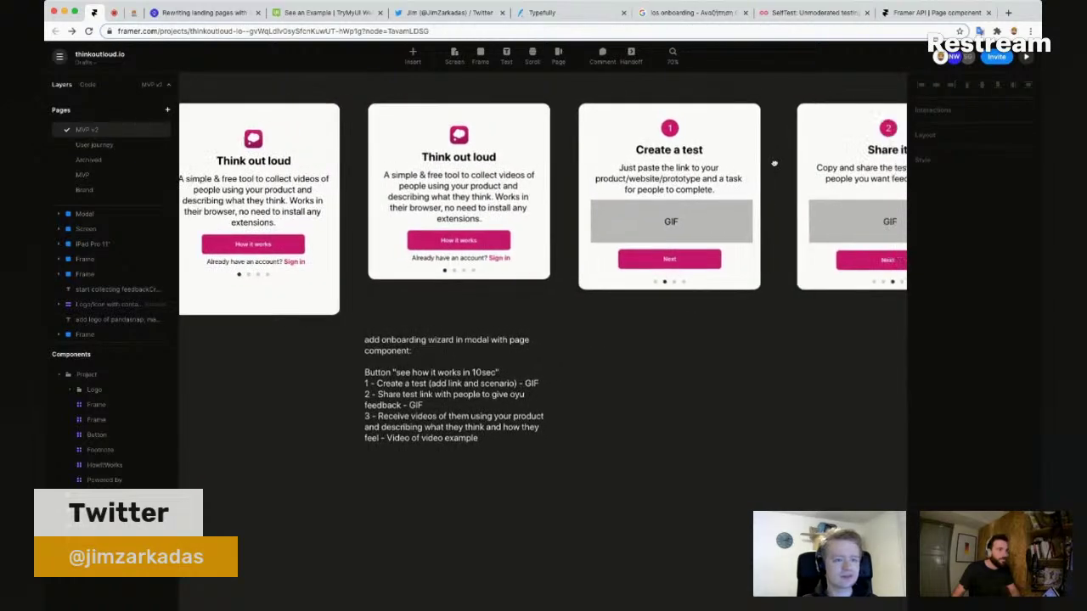
scroll(654, 170, up, 2)
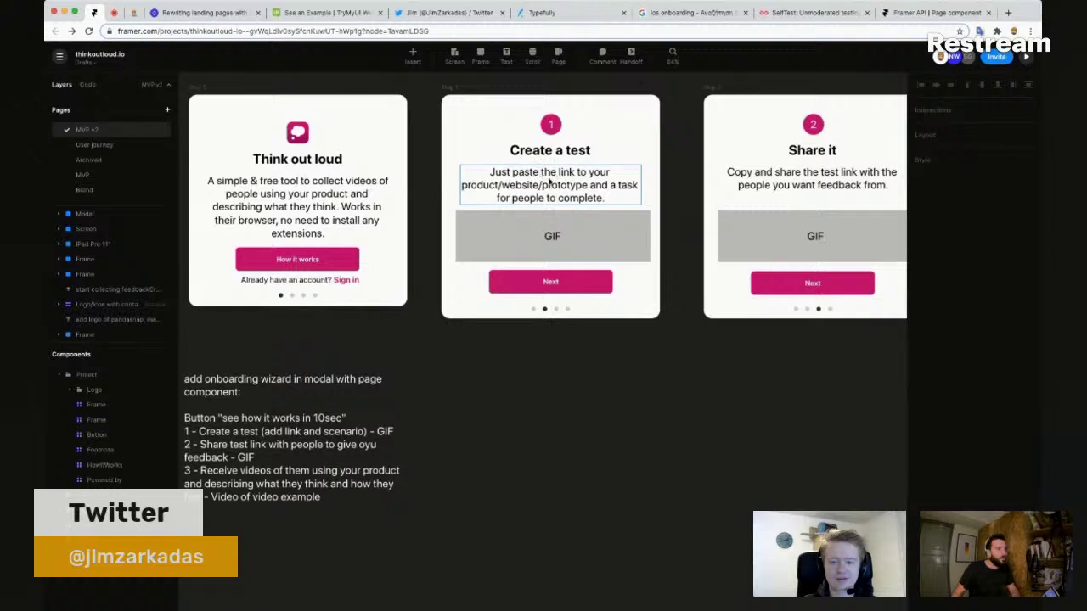
Step: Replace "to" with "of" in the "Create a test" card's description so it reads "Just paste the link of your"
click(550, 180)
double_click(550, 183)
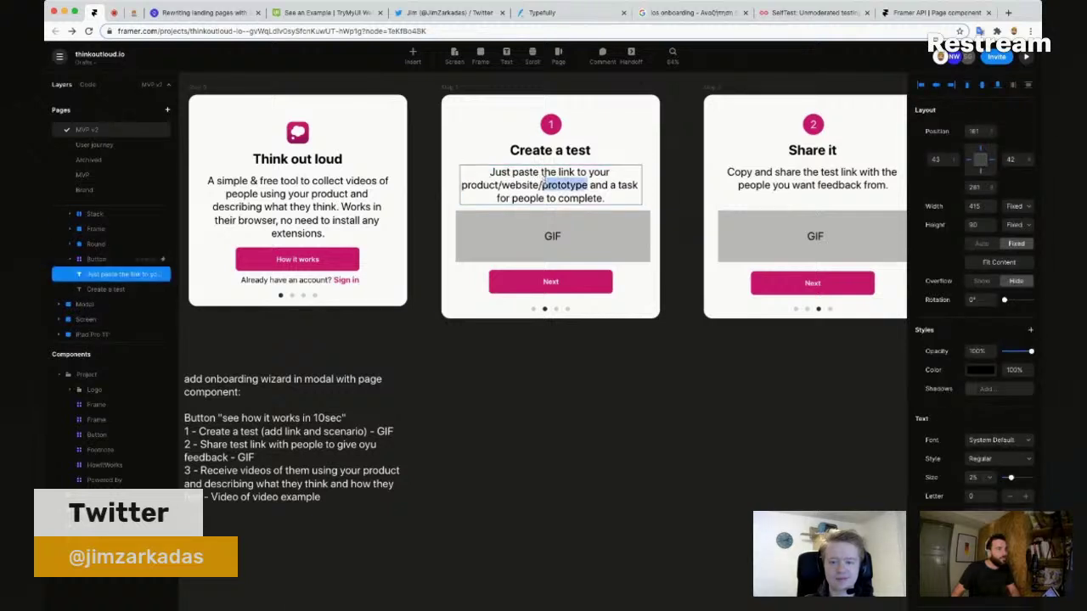
double_click(598, 172)
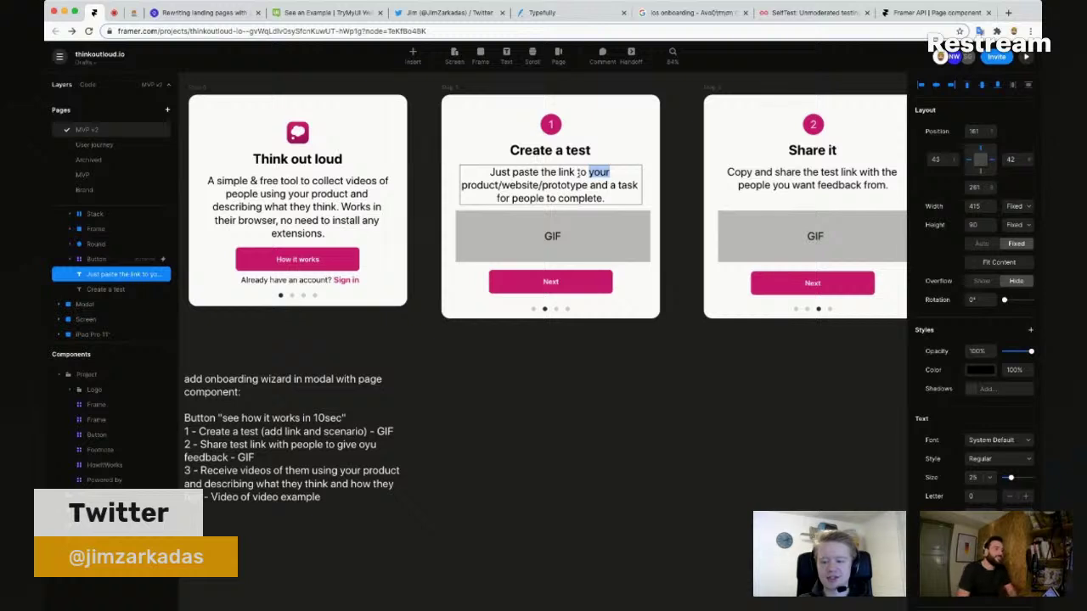
mouse_move(578, 172)
mouse_down()
mouse_move(558, 172)
mouse_move(586, 172)
mouse_up()
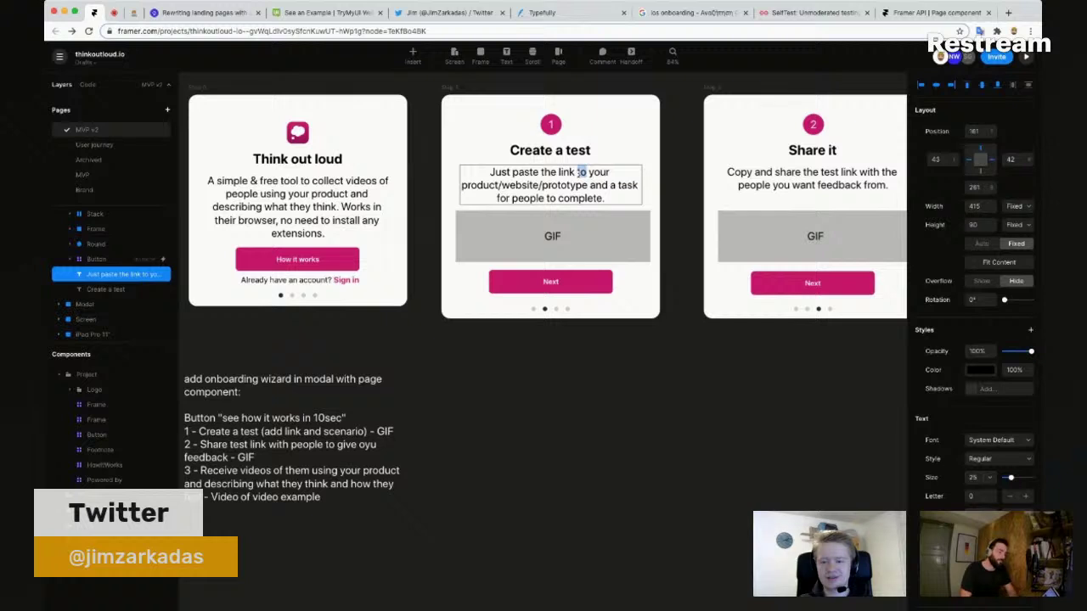
text(of)
Step: Insert the word "describe" before "a task" in the "Create a test" card's description
key(shift+alt+Left)
key(shift+alt+Left)
key(shift+alt+Right)
key(shift+alt+Right)
key(shift+alt+Right)
key(shift+alt+Right)
key(shift+alt+Right)
key(shift+alt+Right)
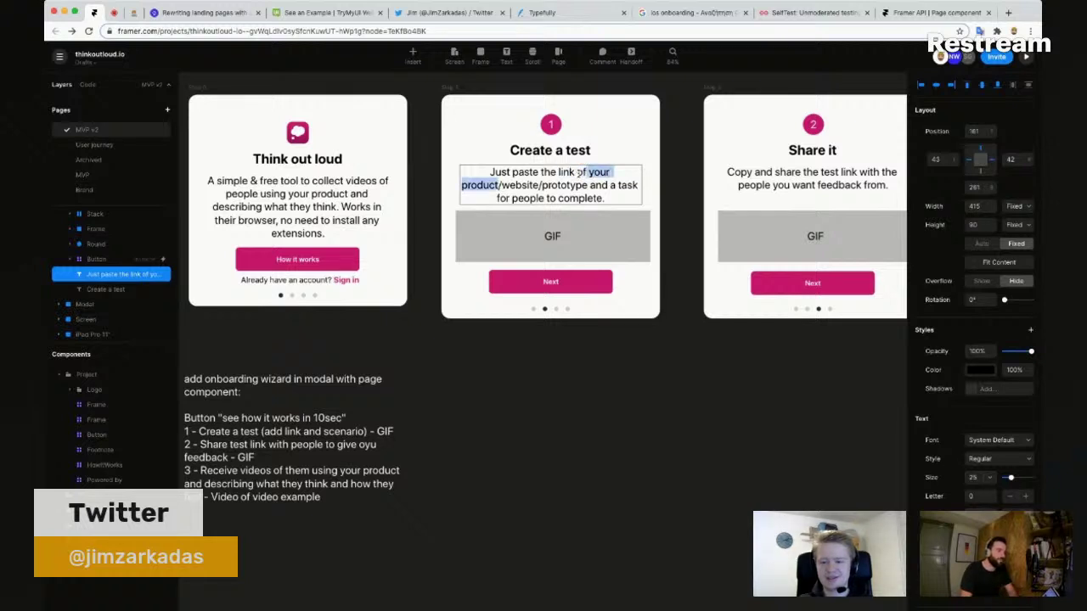
key(shift+alt+Right)
key(shift+alt+Right)
key(Right)
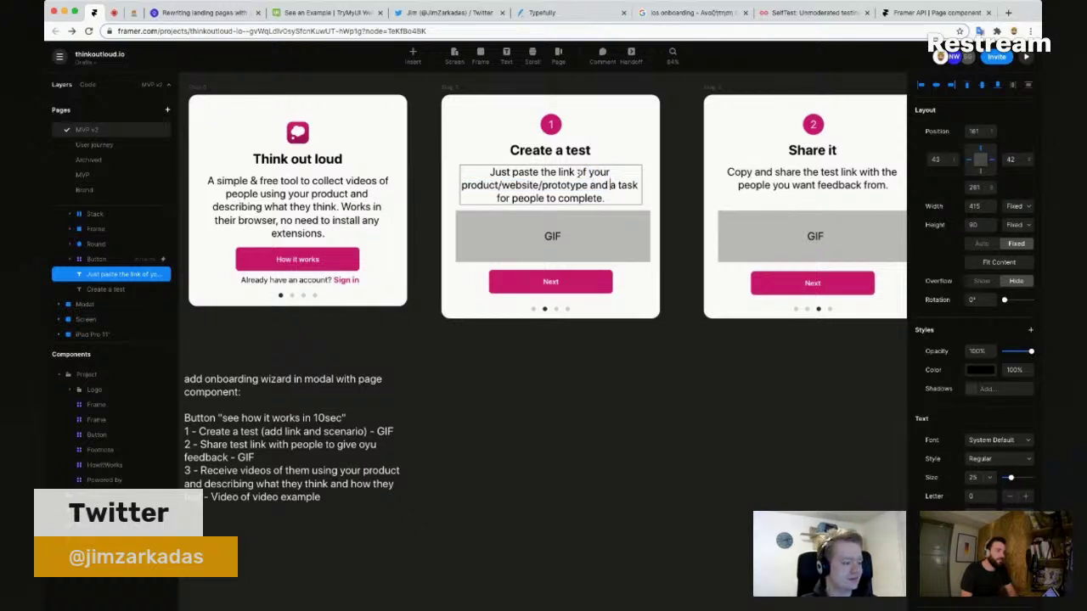
text(d)
text(esc)
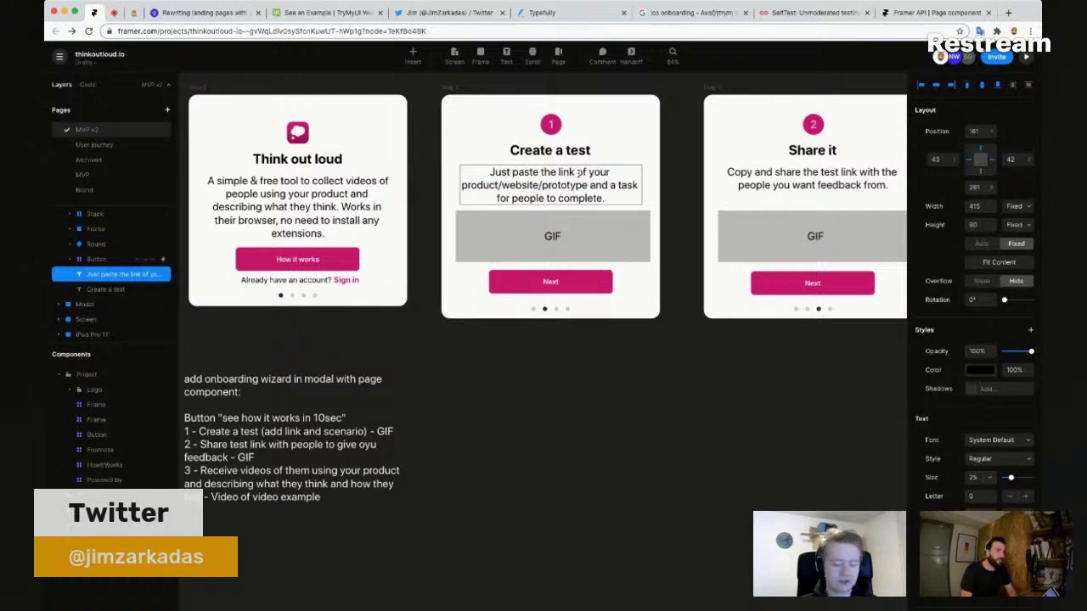
text(robe)
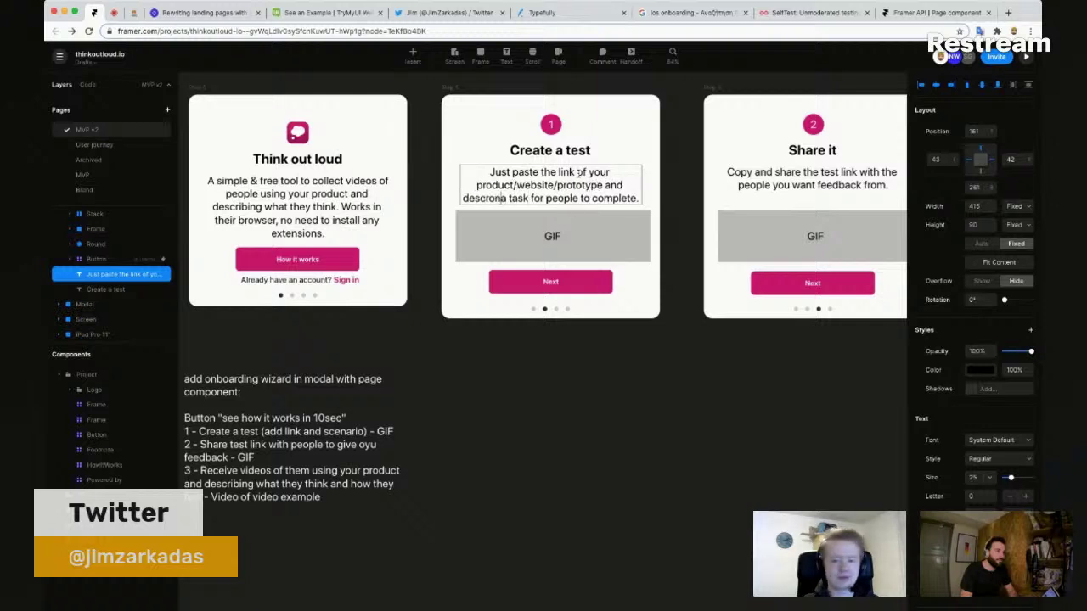
key(BackSpace)
key(BackSpace)
key(BackSpace)
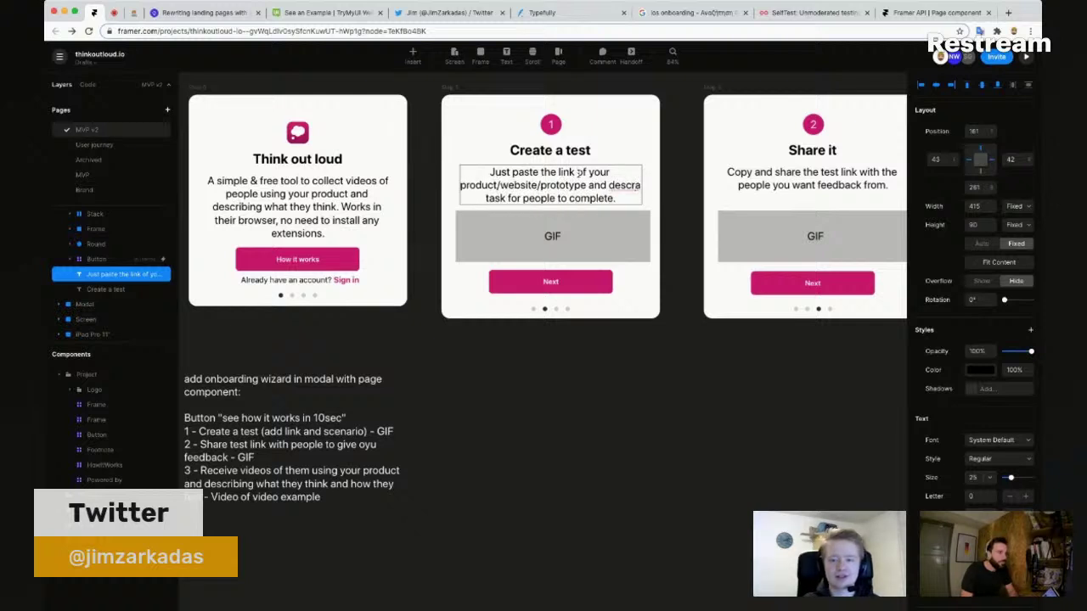
text(ibe )
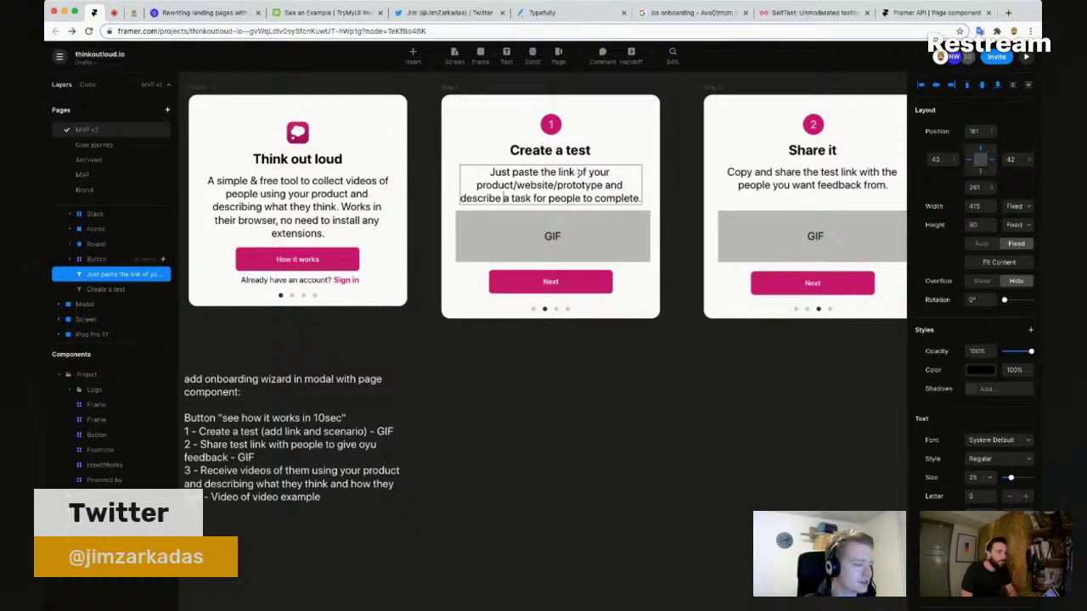
Step: Reword the end of the "Create a test" description to "the task you want people to complete."
text(the)
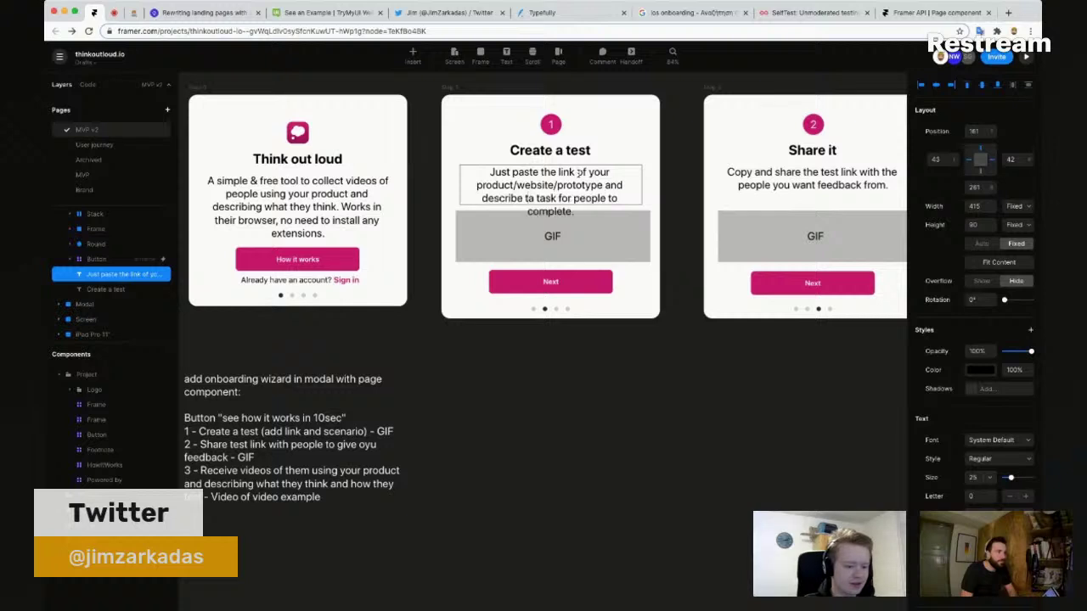
key(Delete)
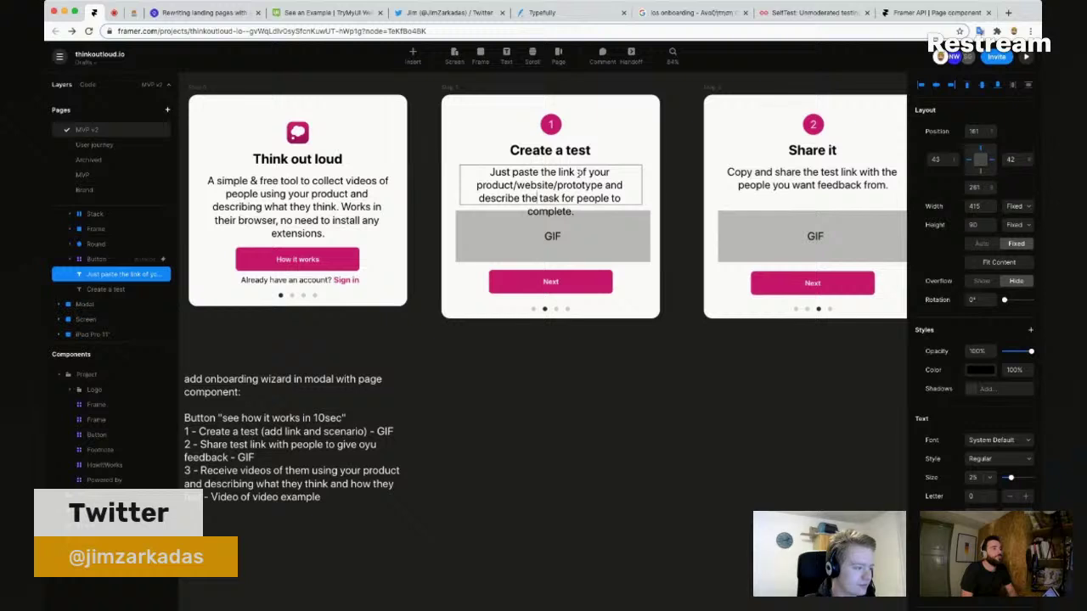
key(alt+shift+Right)
key(BackSpace)
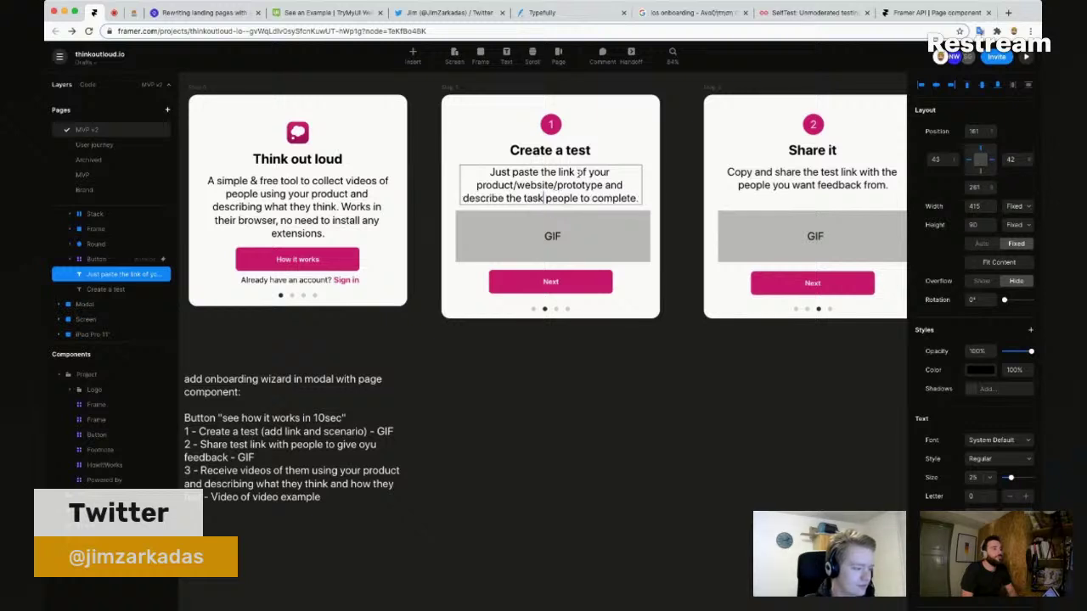
key(alt+shift+Right)
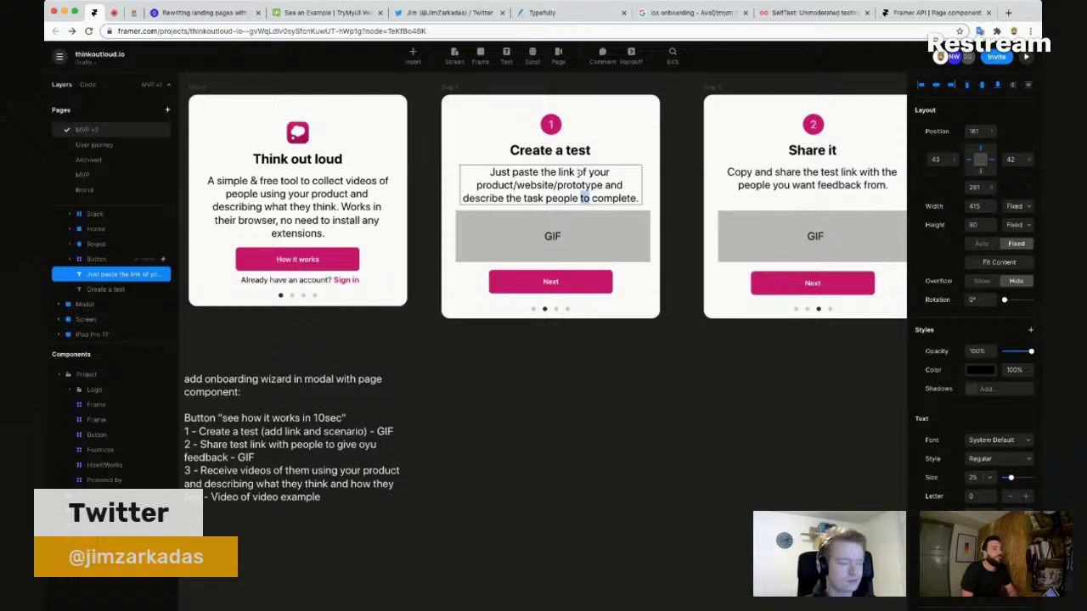
key(BackSpace)
text(s)
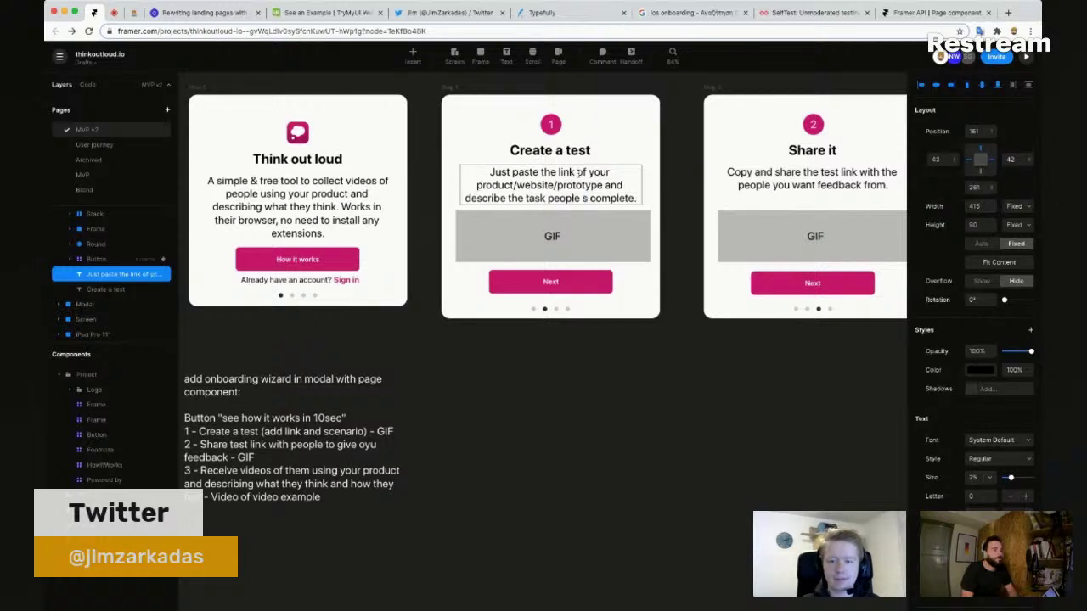
key(alt+shift+Left)
text(you want)
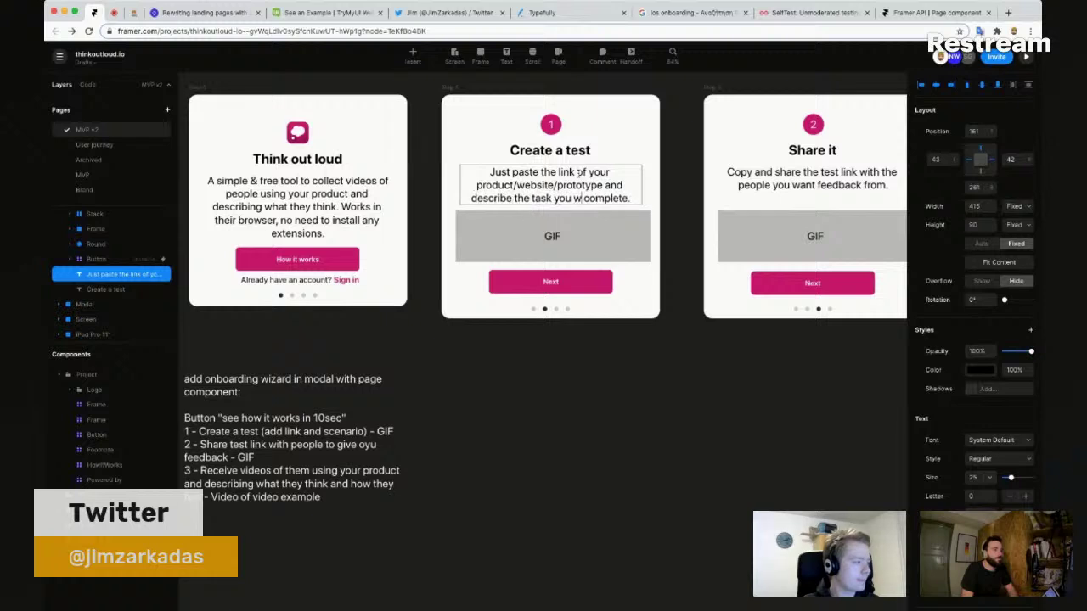
text(people to)
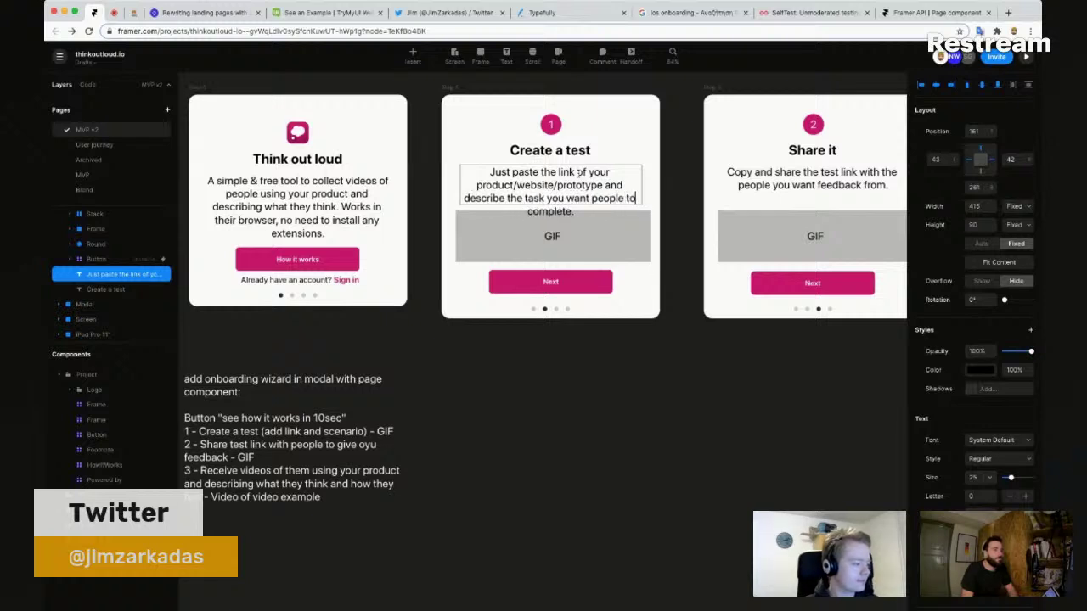
key(Escape)
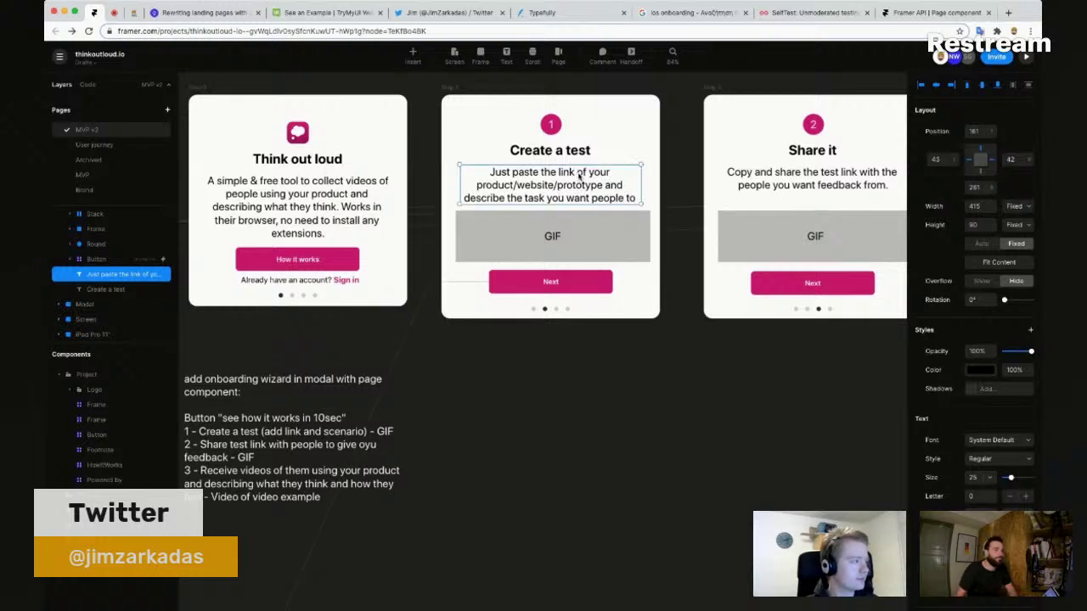
Step: Fit the "Create a test" description box to its content and shrink the GIF placeholder from its upper edge to clear the text
click(1000, 263)
click(599, 241)
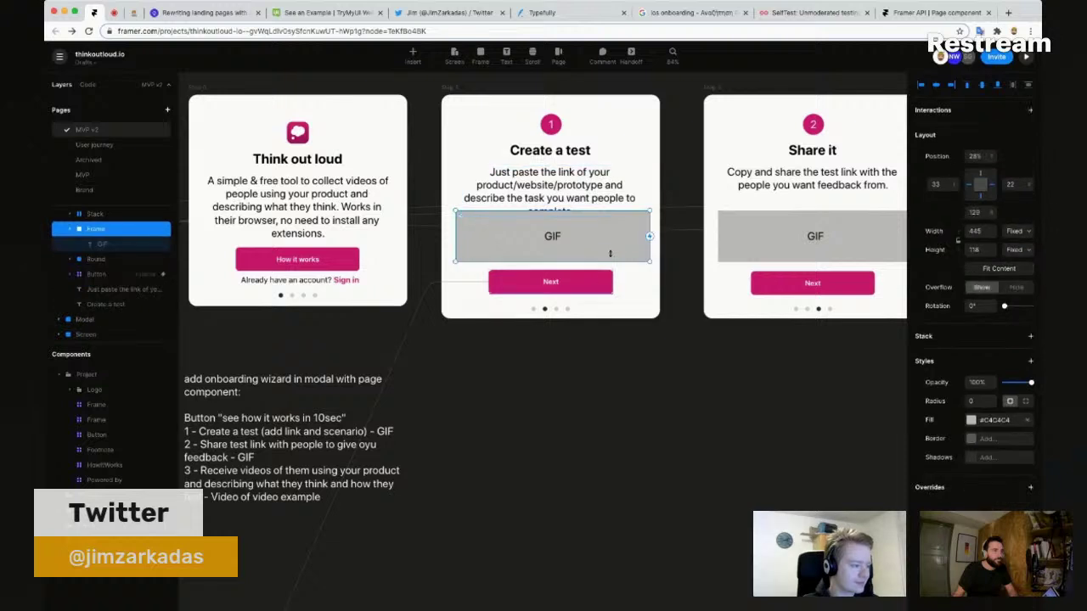
drag(598, 222, 598, 222)
Step: Widen the "Create a test" description box to about 442 and center it horizontally in the card
click(482, 198)
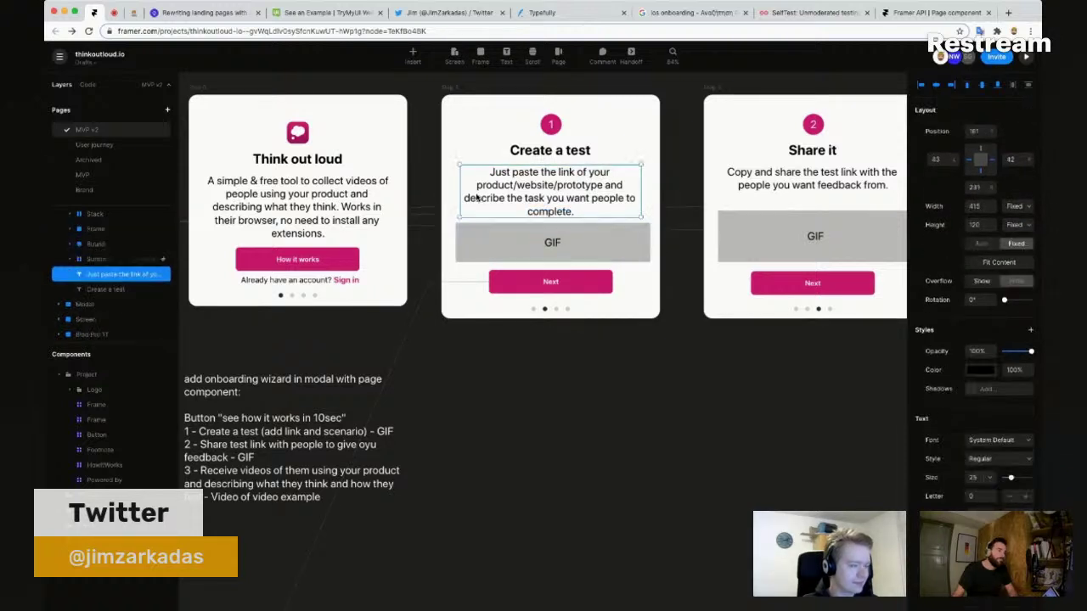
drag(459, 196, 447, 195)
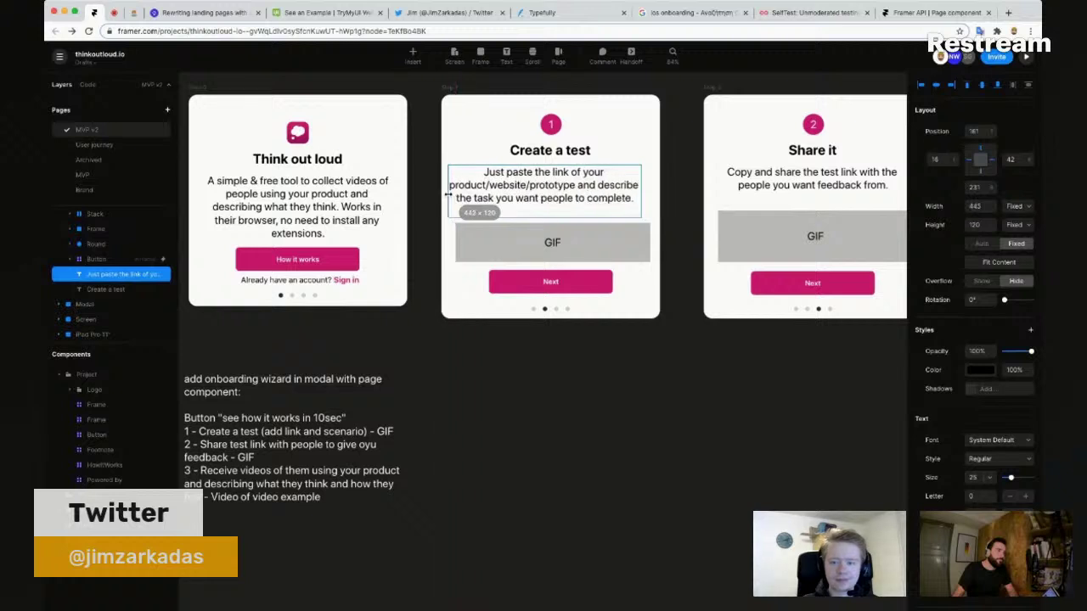
click(935, 84)
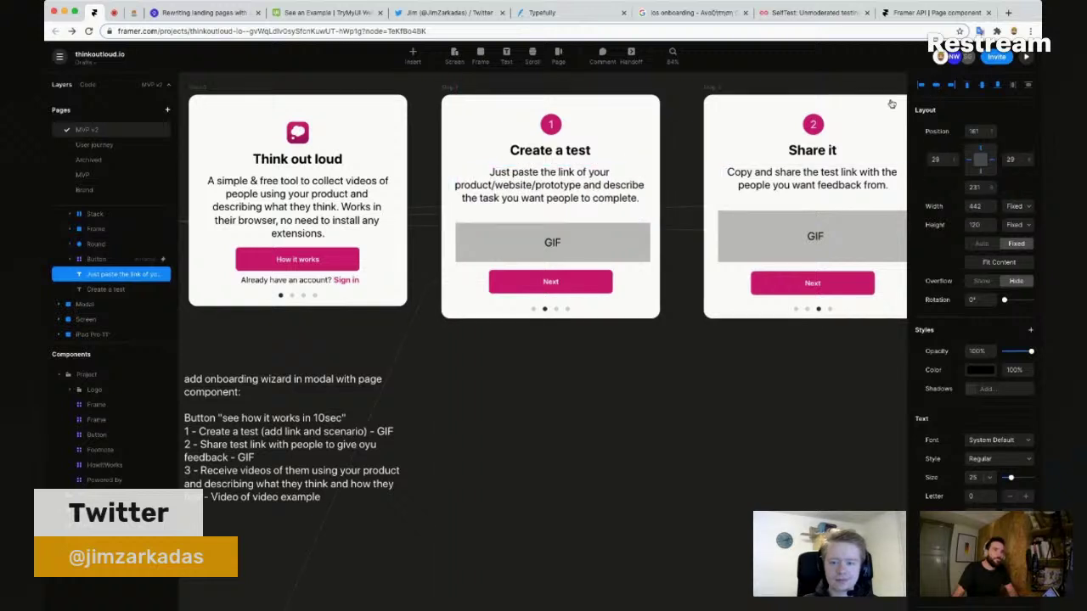
Step: Extend the "Create a test" card's GIF placeholder upward to a height of about 107
click(592, 238)
drag(593, 222, 593, 217)
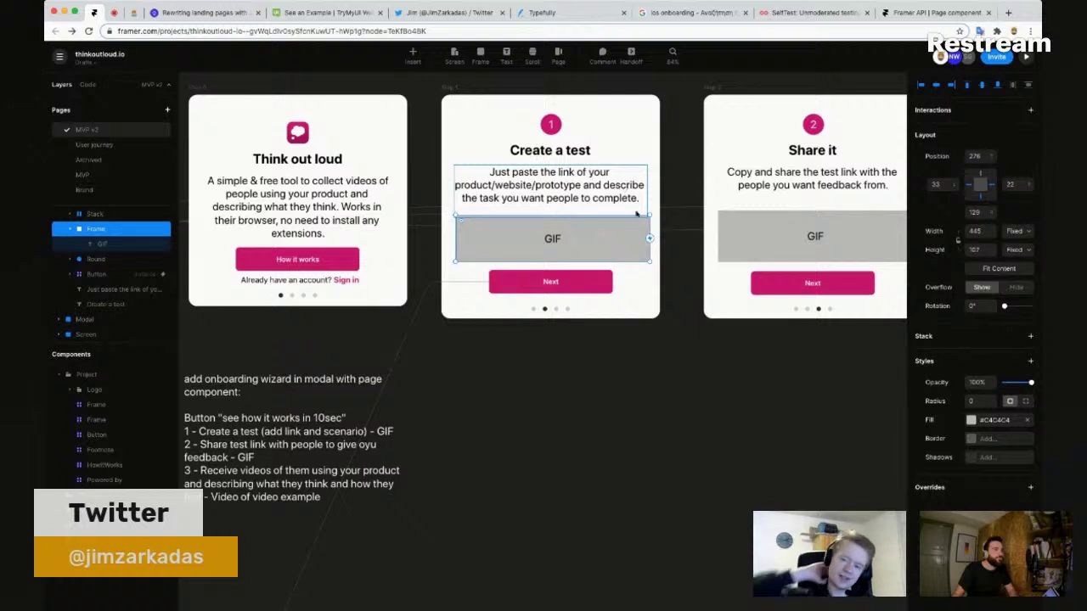
click(694, 367)
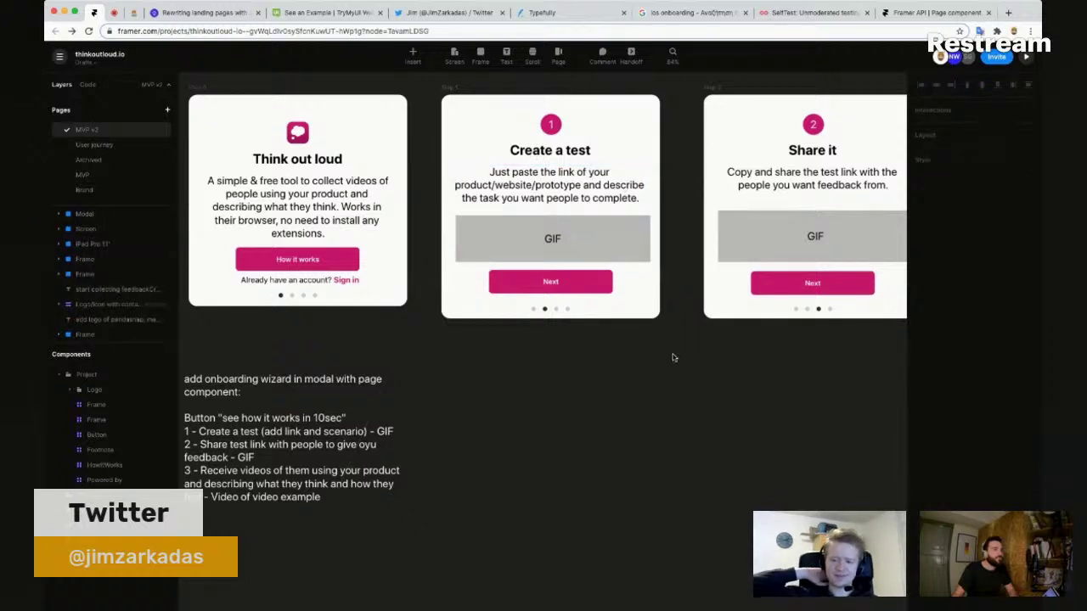
Step: Add the sentence "A link will be generated." at the start of the "Share it" card's description
drag(788, 359, 652, 374)
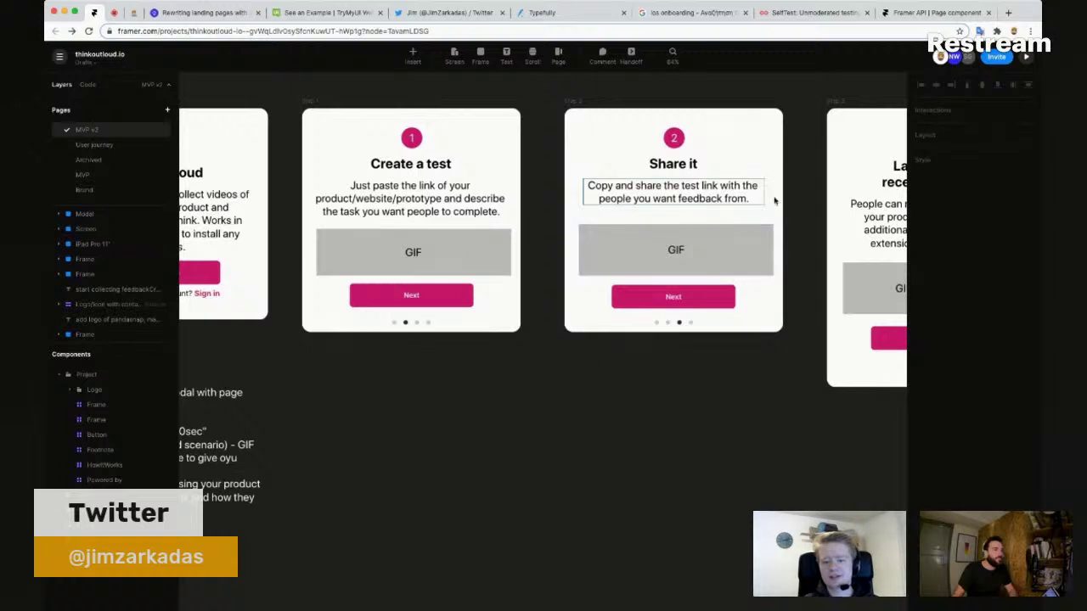
scroll(797, 190, up, 3)
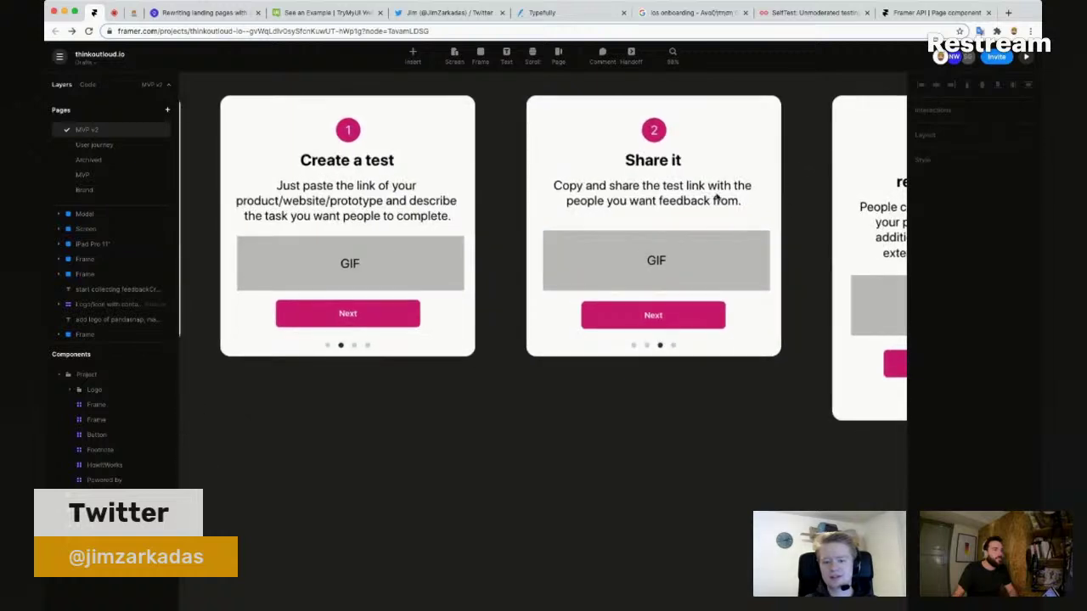
double_click(671, 191)
double_click(671, 190)
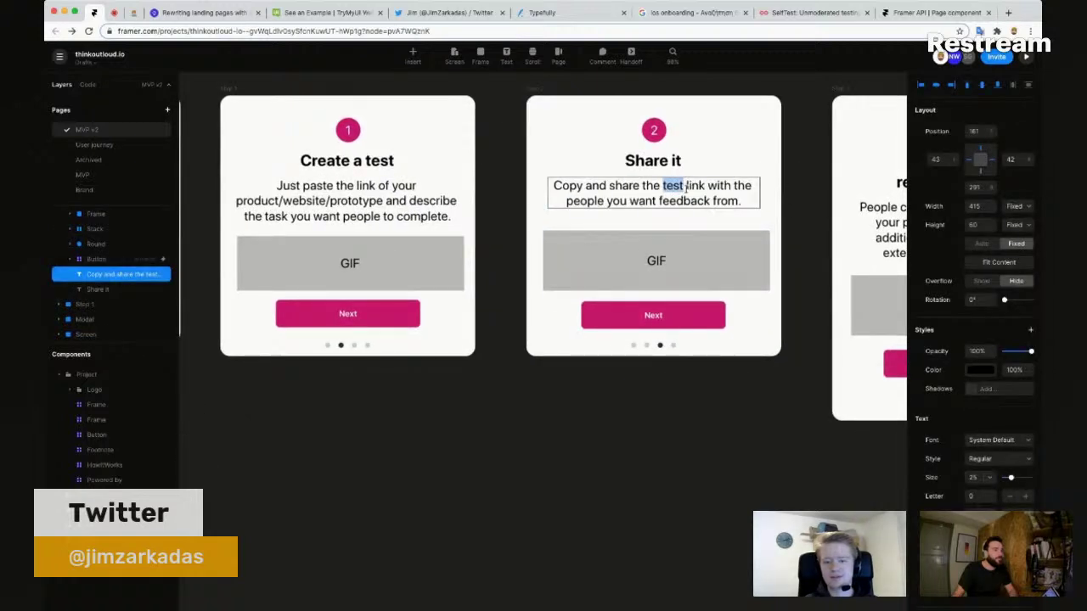
click(685, 187)
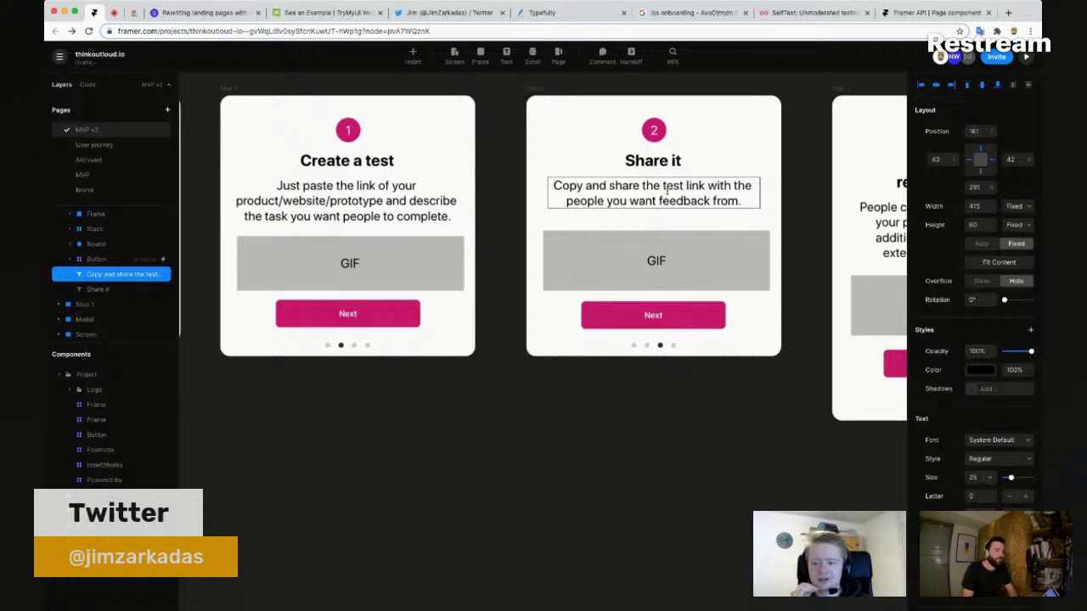
text(A link wi)
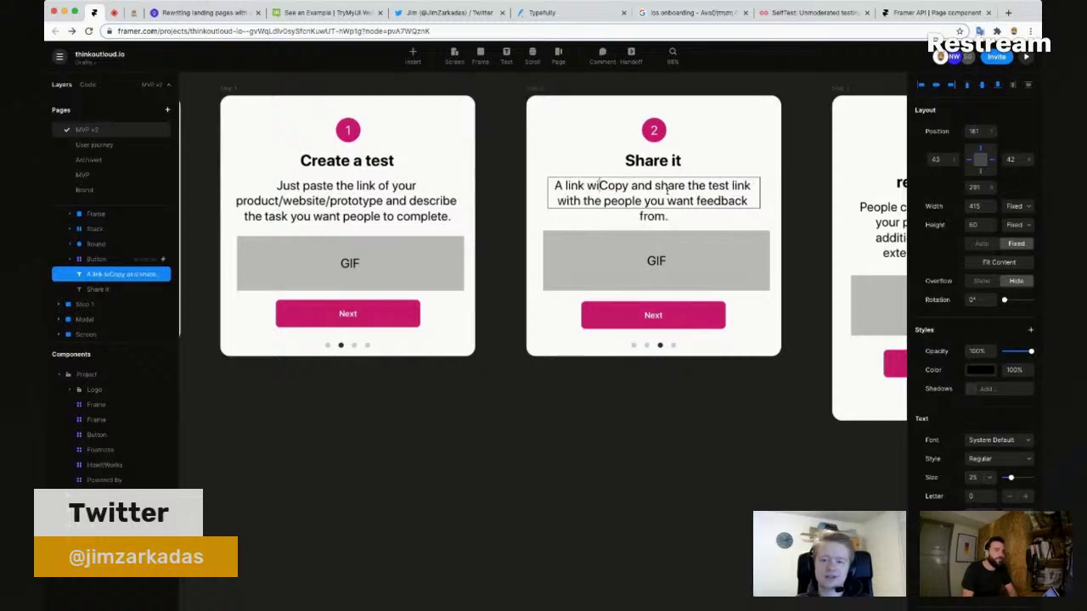
text(ll be gee)
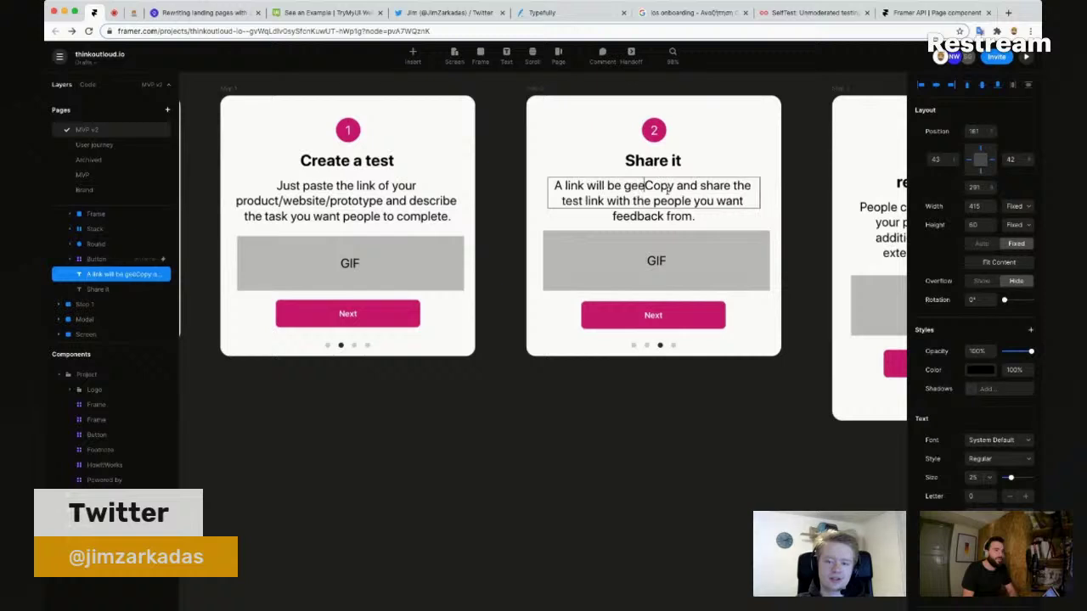
key(BackSpace)
text(nerated.)
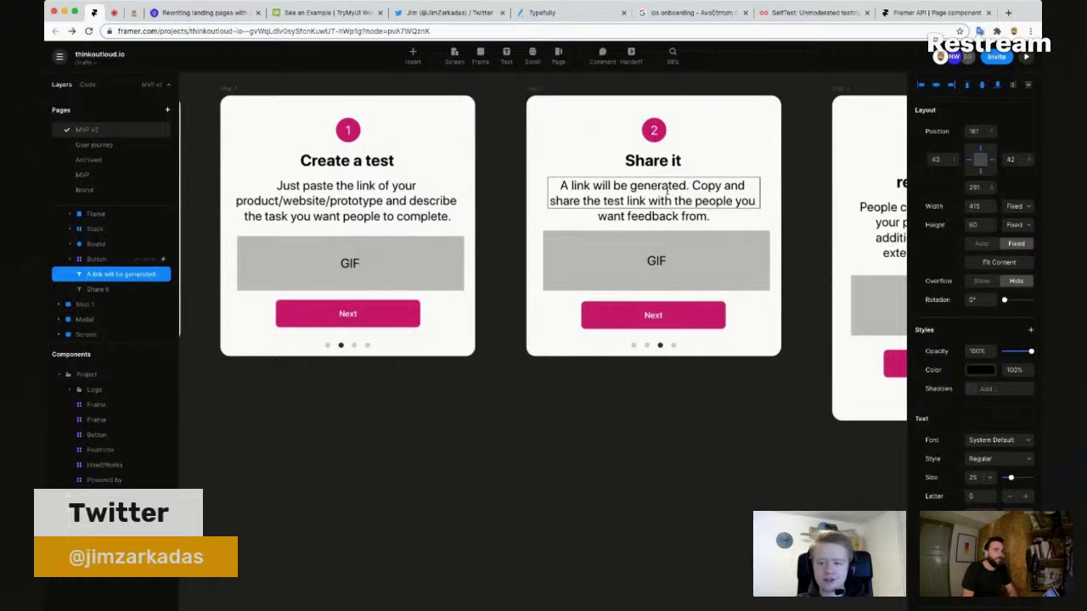
Step: Review the "Share it" card's description phrase by phrase, checking the wording about the link and sharing it
key(alt+shift+Left)
key(alt+shift+Left)
key(alt+shift+Left)
key(Right)
key(alt+shift+Right)
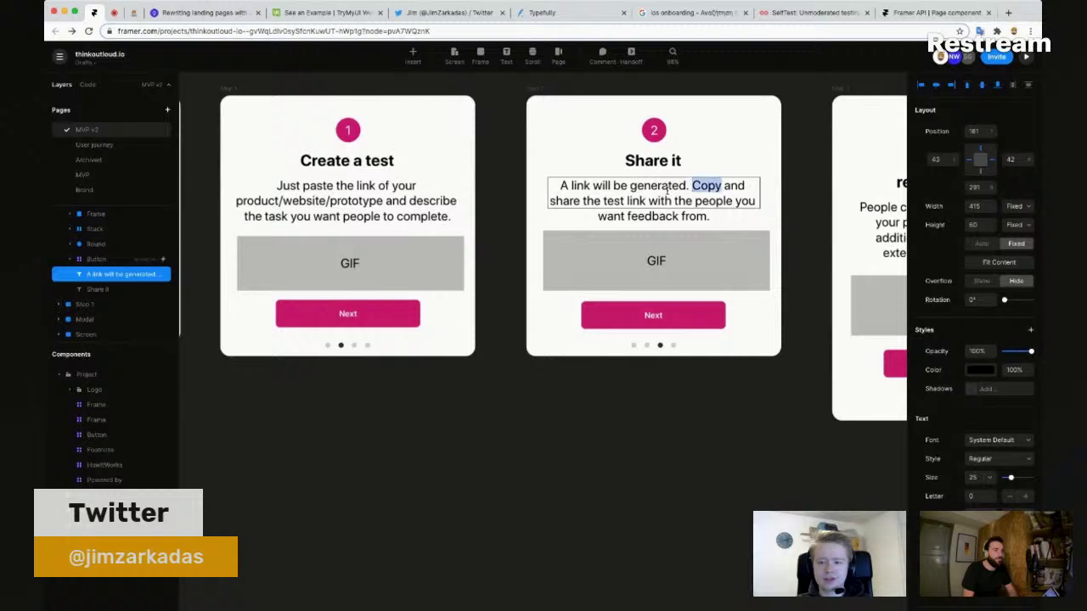
key(alt+shift+Right)
key(Right)
key(alt+shift+Right)
key(Right)
key(alt+shift+Right)
key(alt+shift+Right)
key(alt+shift+Right)
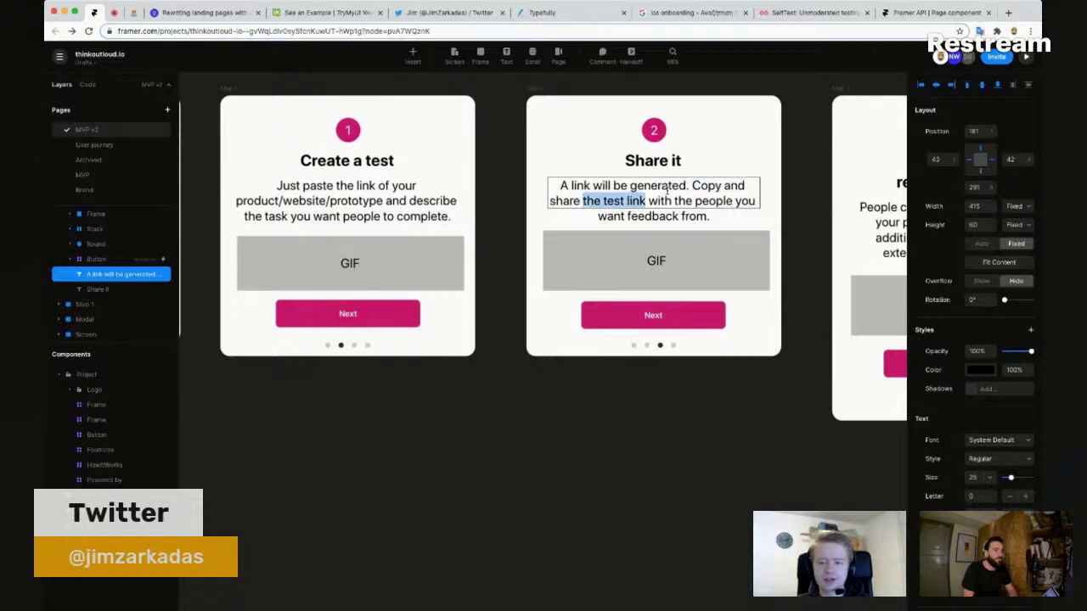
key(Left)
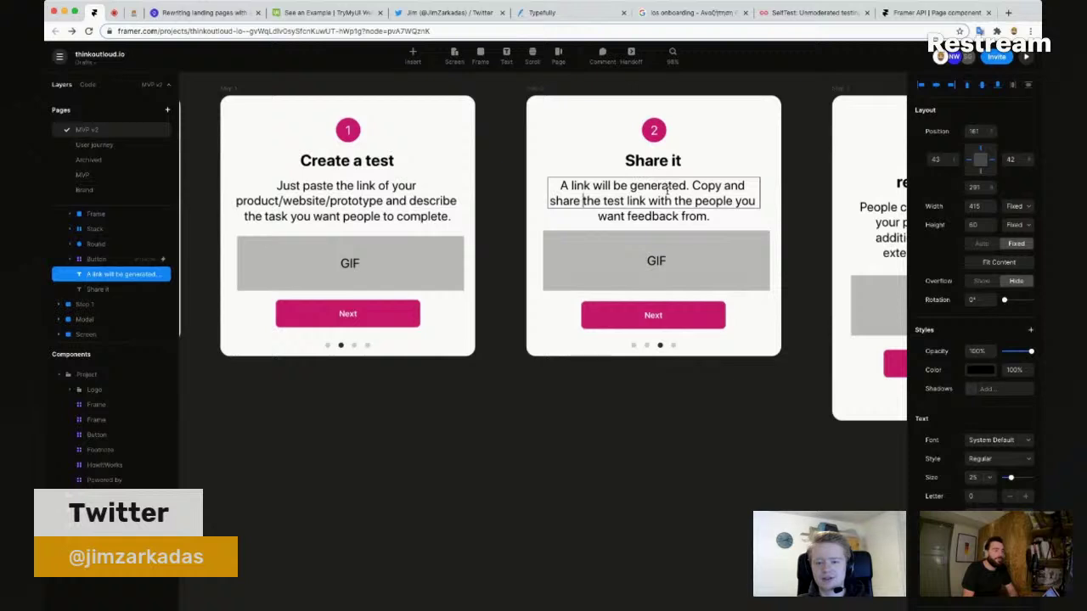
key(alt+shift+Right)
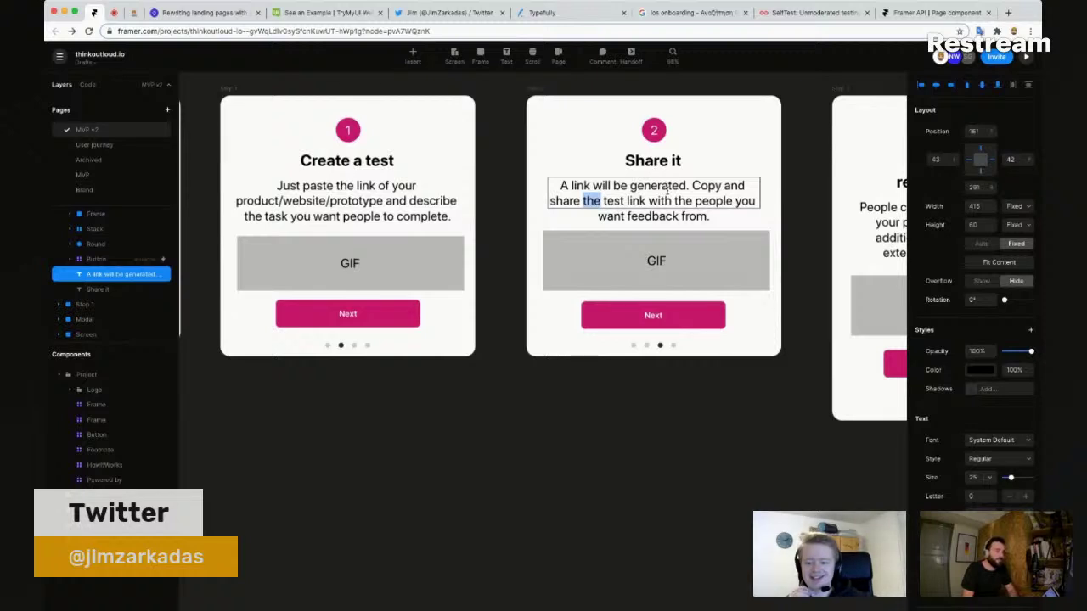
key(super+Up)
key(shift+alt+Right)
key(shift+alt+Right)
key(shift+alt+Right)
key(shift+alt+Right)
key(shift+alt+Right)
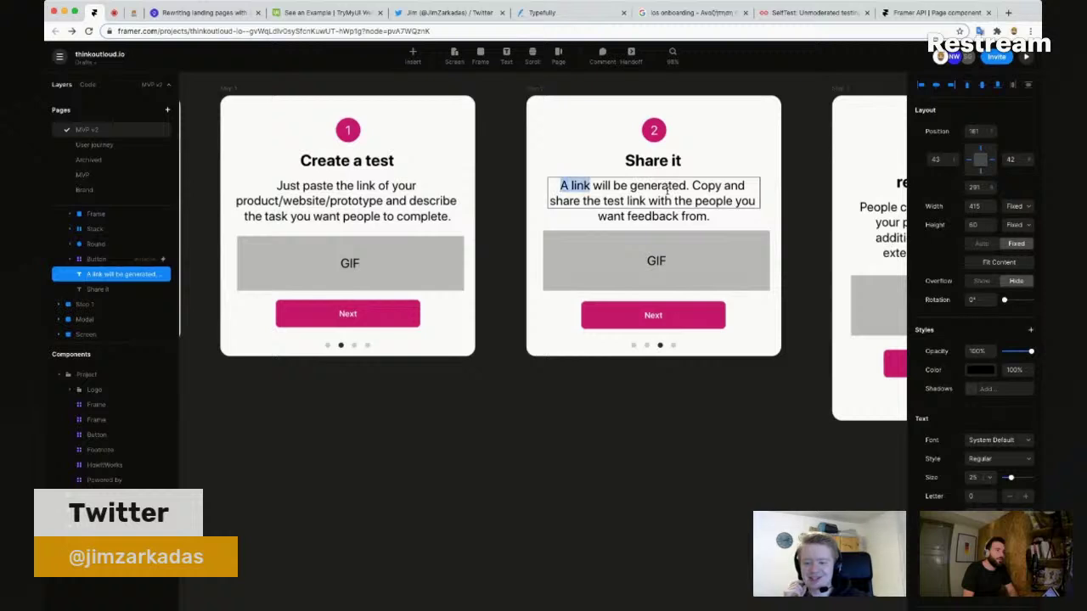
Step: Reread the opening of the "Share it" card's description, from "A link will be generated." through "Copy and share the"
key(Right)
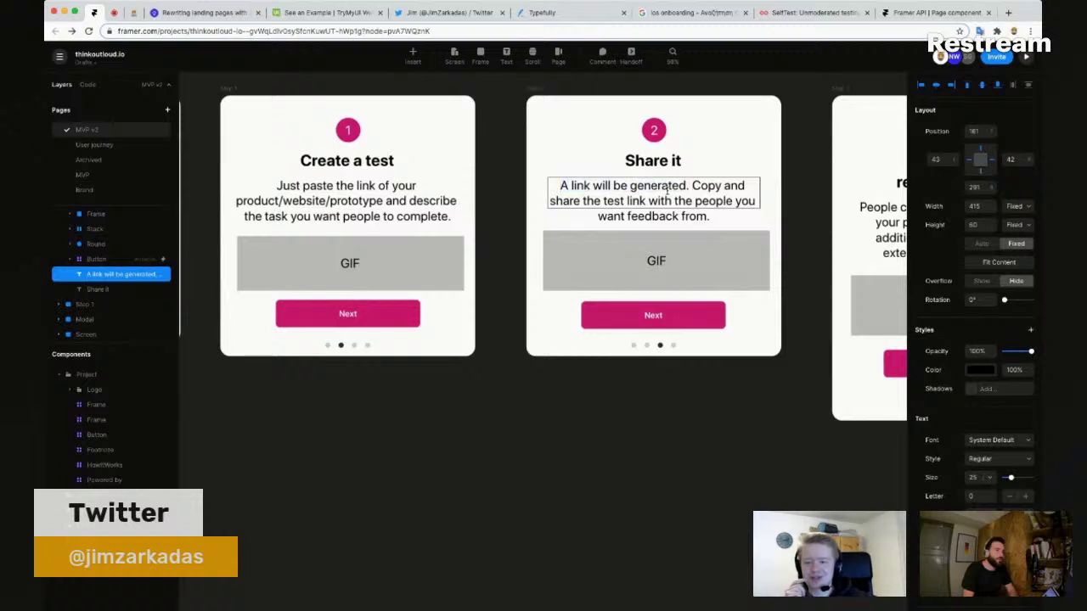
key(shift+alt+Right)
key(shift+alt+Right)
key(shift+alt+Right)
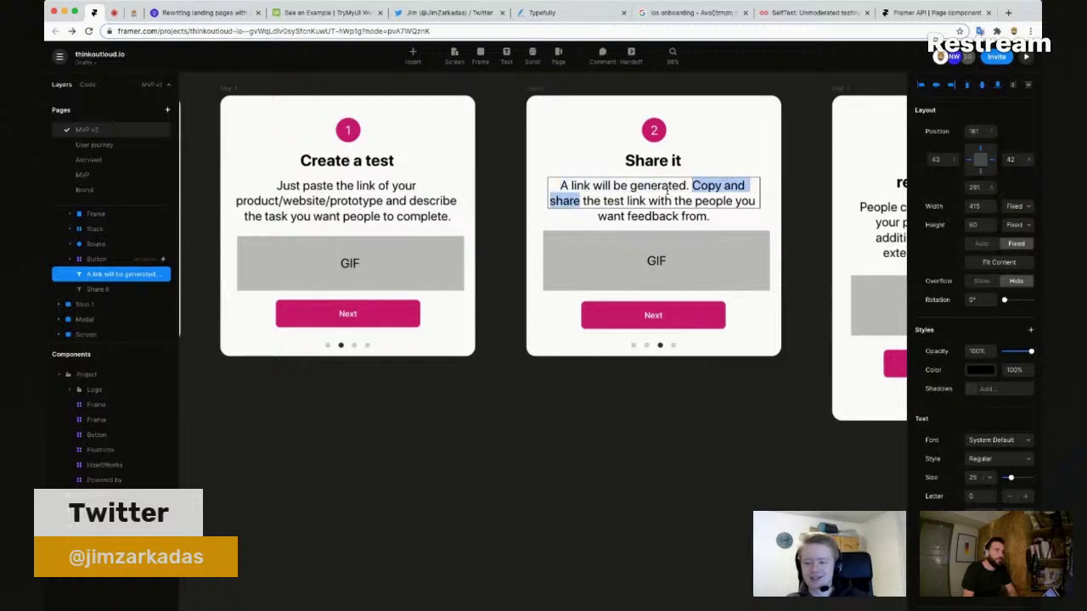
key(super+Up)
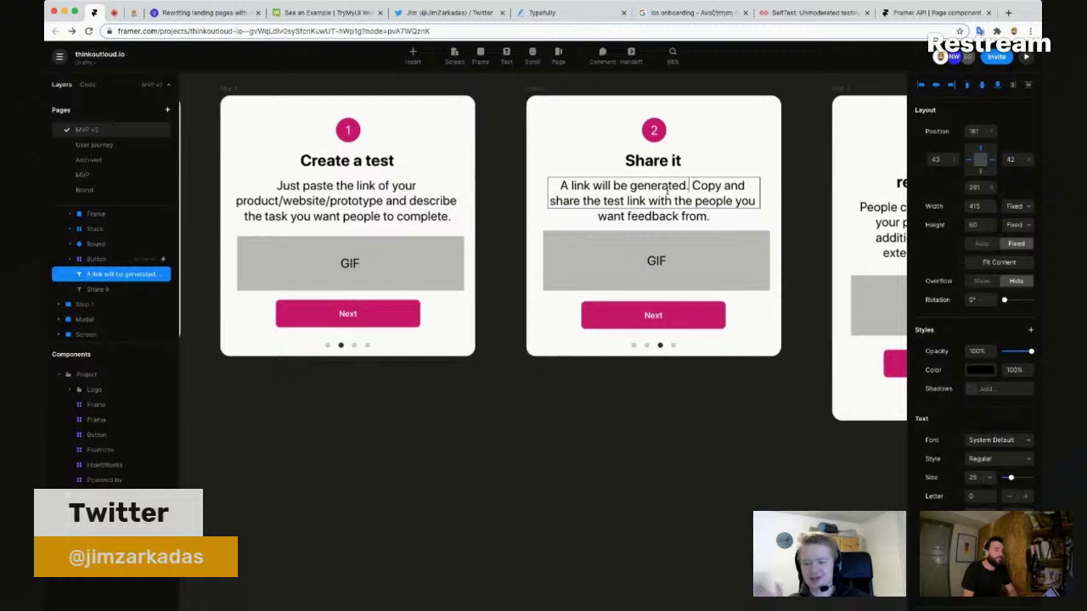
key(shift+alt+Right)
key(shift+alt+Right)
key(shift+alt+Right)
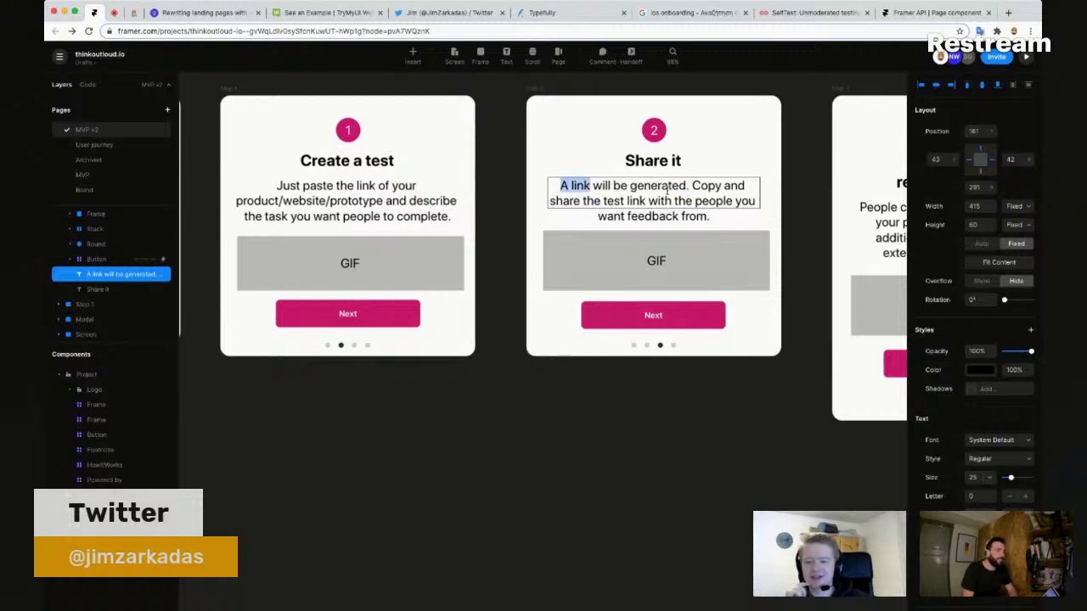
key(shift+alt+Right)
key(shift+alt+Right)
key(shift+alt+Right)
key(shift+alt+Right)
key(shift+alt+Right)
key(shift+alt+Right)
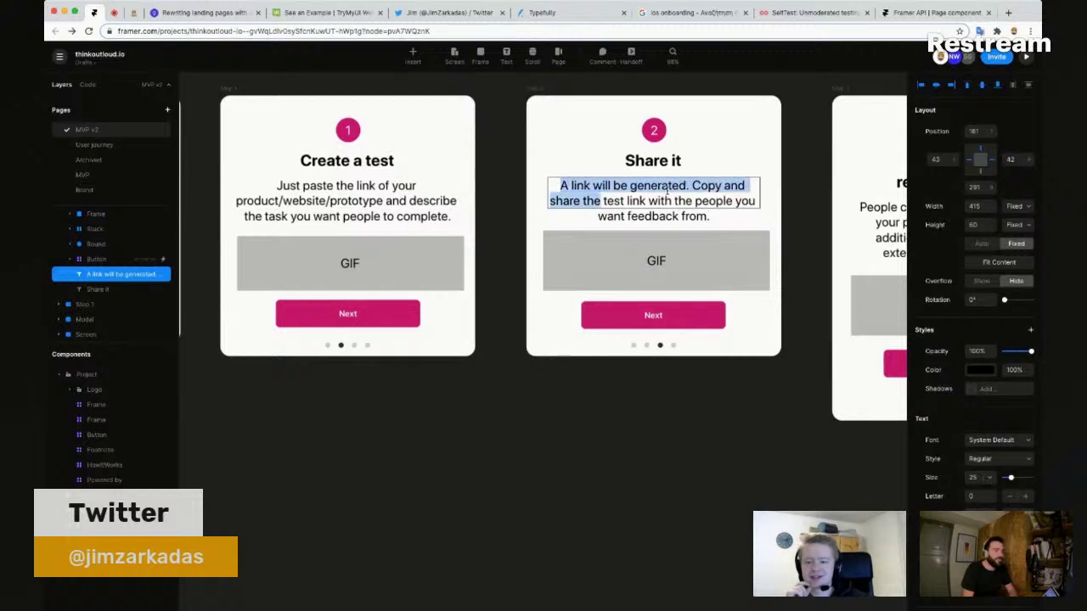
Step: Replace "the test" with "this" in the "Share it" card's description so it reads "share this link"
key(Right)
key(alt+Left)
key(shift+alt+Right)
key(shift+alt+Right)
text(this)
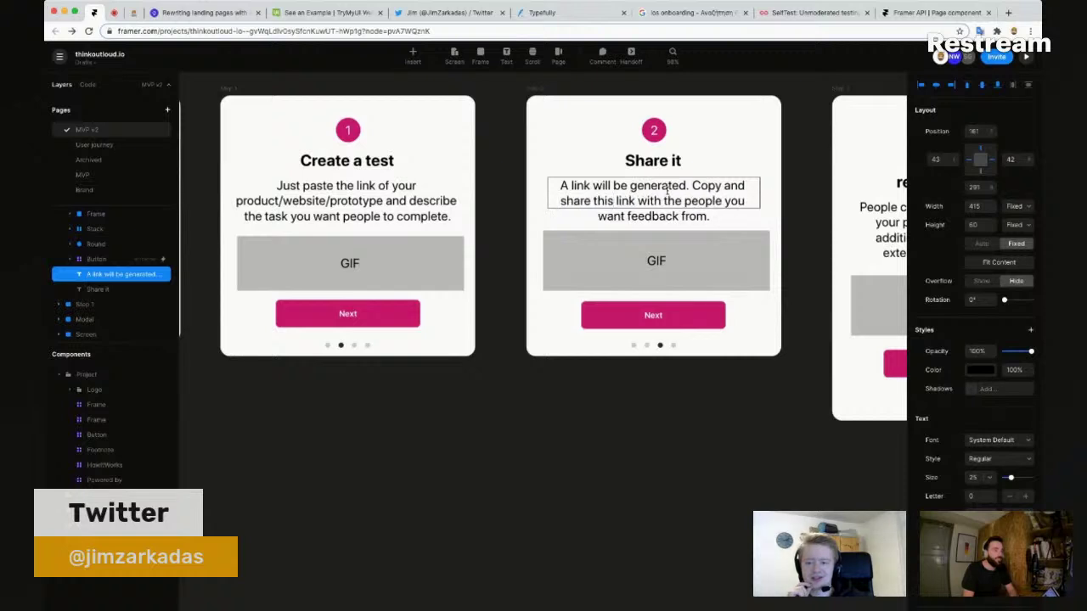
Step: Check the rest of the "Share it" description's last sentence, finish text editing and fit the box height to its content
key(shift+alt+Right)
key(shift+alt+Right)
key(shift+alt+Right)
key(shift+alt+Right)
key(shift+alt+Right)
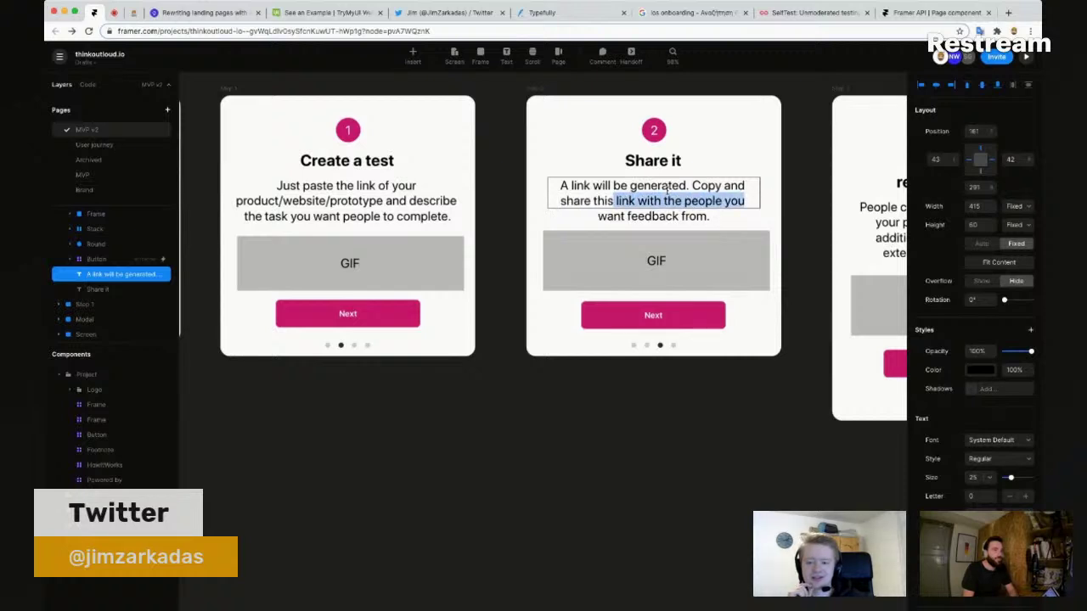
key(Right)
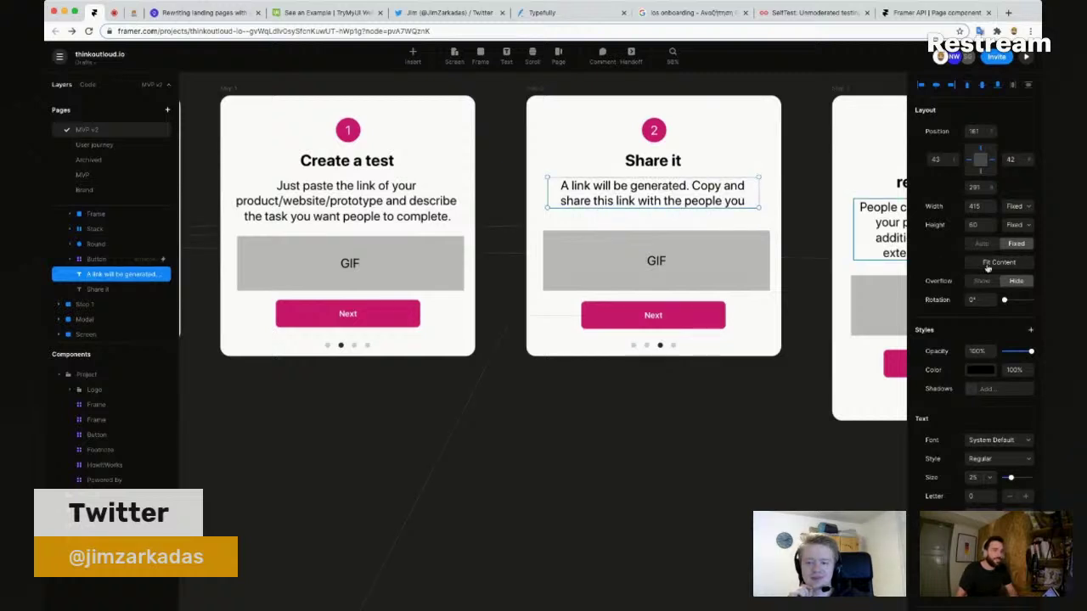
key(Escape)
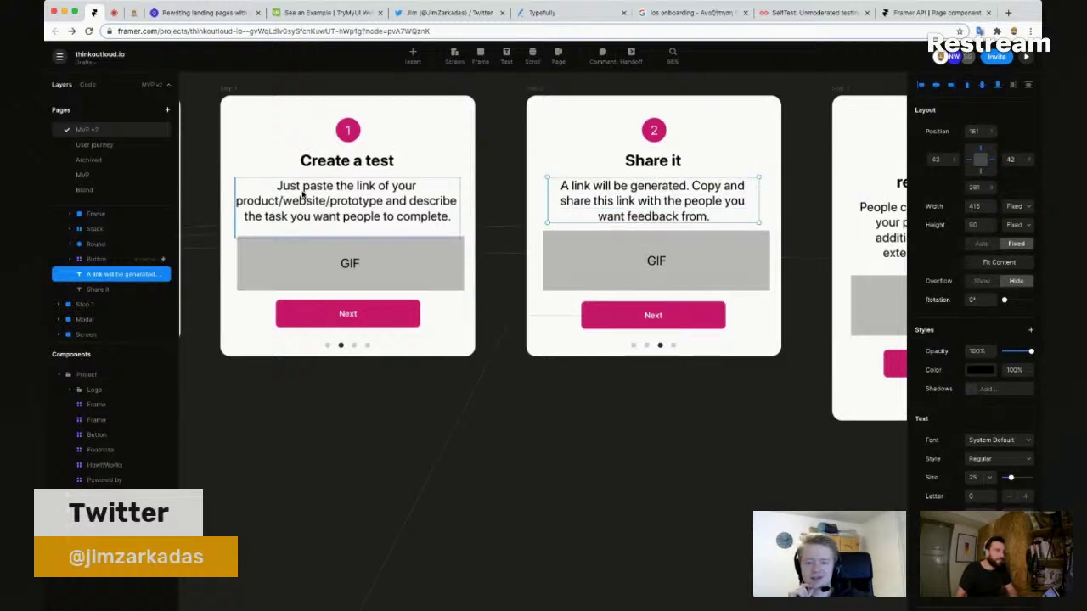
Step: Replace the opening word "Just" with "First," in the "Create a test" card's description
click(302, 194)
double_click(310, 187)
double_click(289, 185)
text(F)
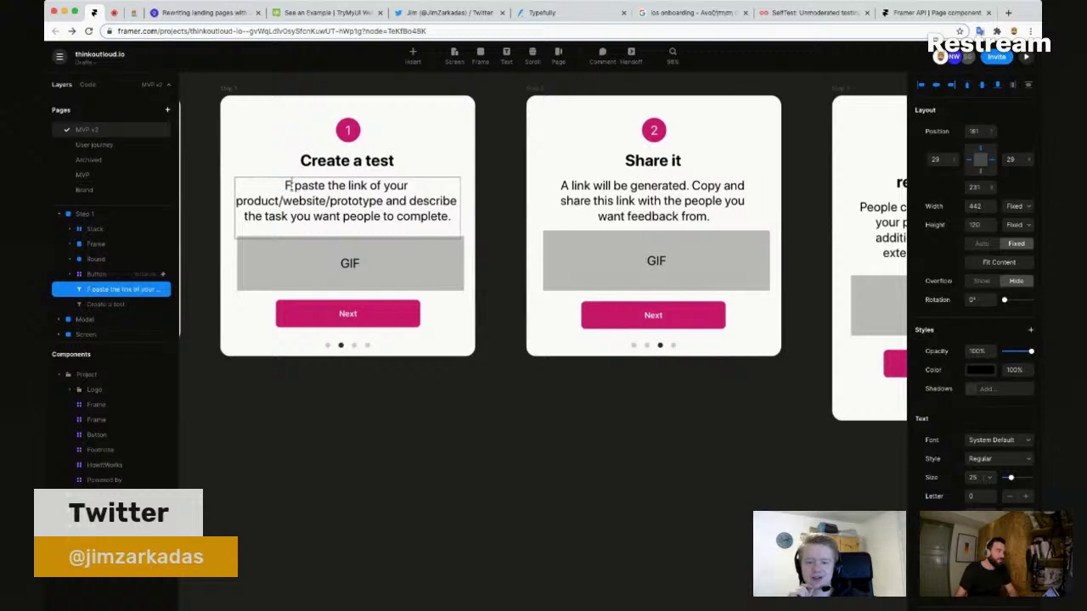
text(irst,)
Step: Read through the "Create a test" card's description from "paste the link" to "describe", and leave text editing
key(alt+shift+Right)
key(alt+shift+Right)
key(alt+shift+Right)
key(alt+shift+Right)
key(alt+shift+Right)
key(alt+shift+Right)
key(alt+shift+Right)
key(alt+shift+Right)
key(alt+shift+Right)
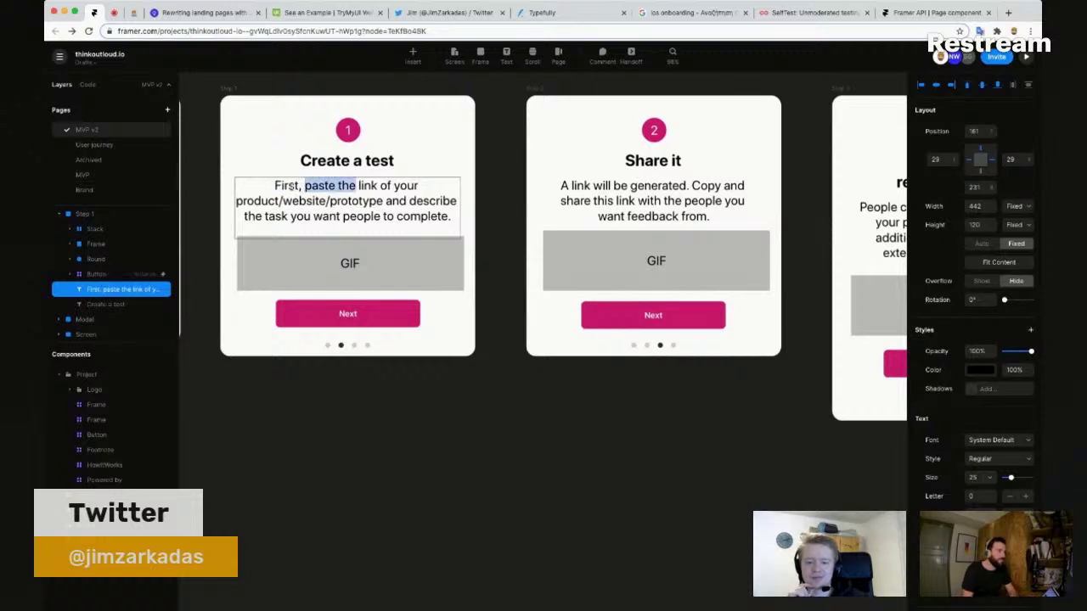
key(alt+shift+Right)
key(alt+shift+Right)
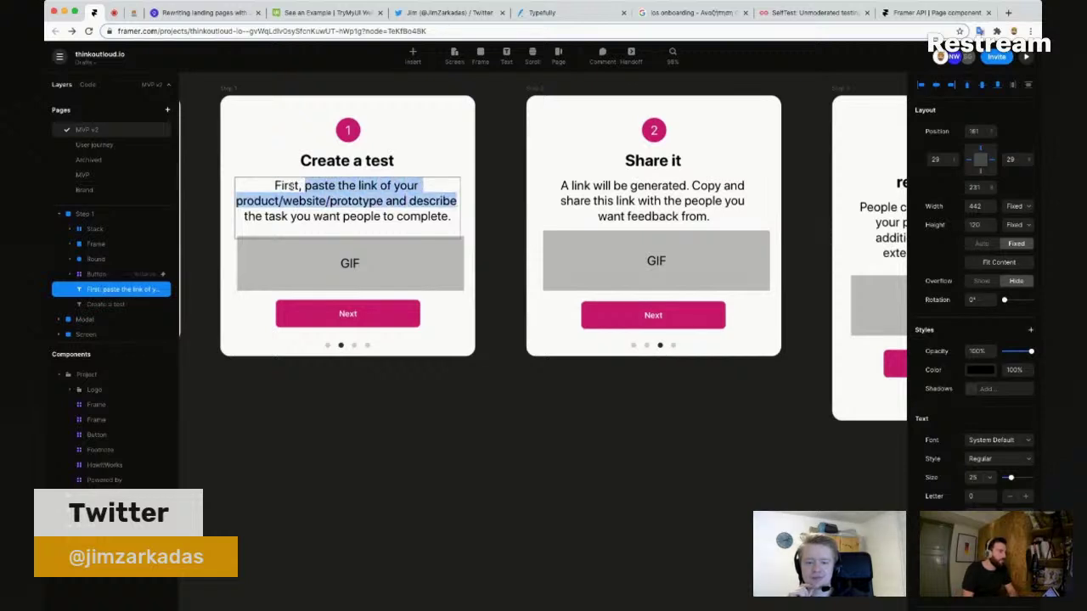
key(Escape)
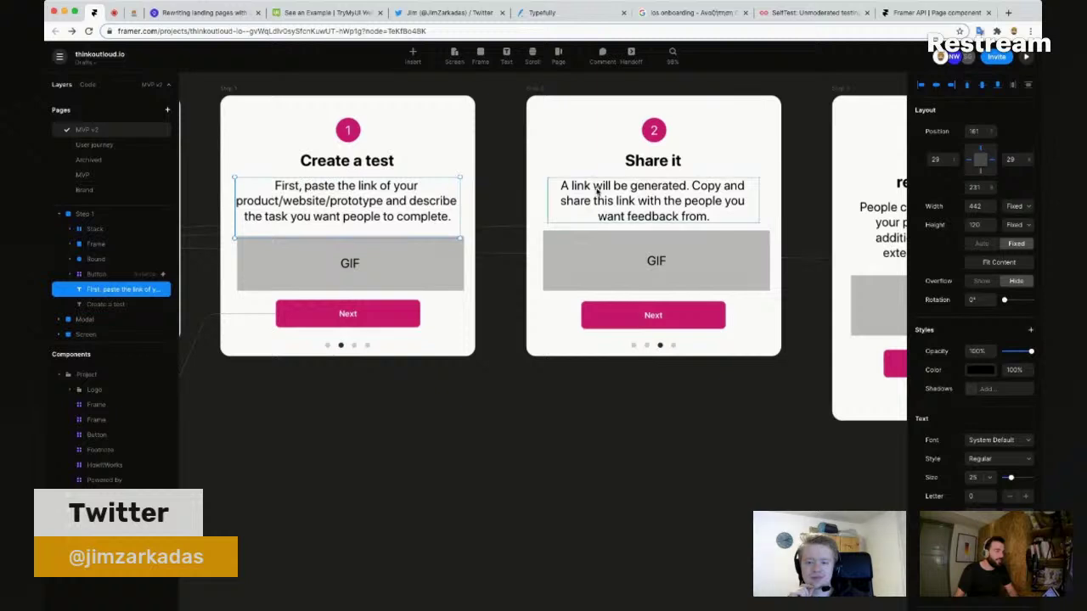
Step: Insert "where people can give you feedback" after "A link" in the "Share it" card's description
click(617, 219)
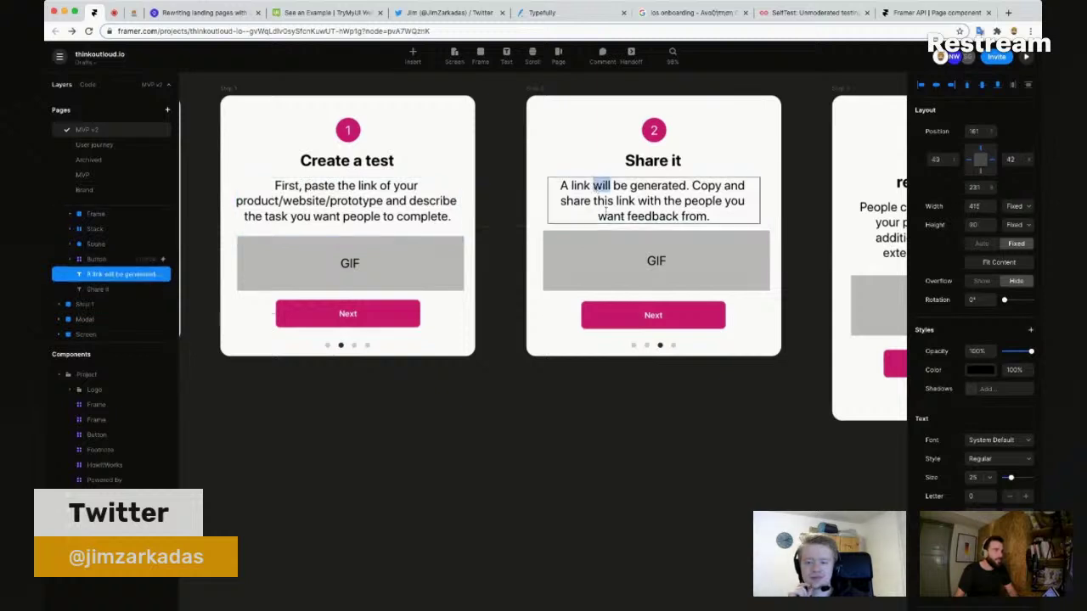
double_click(606, 187)
key(Escape)
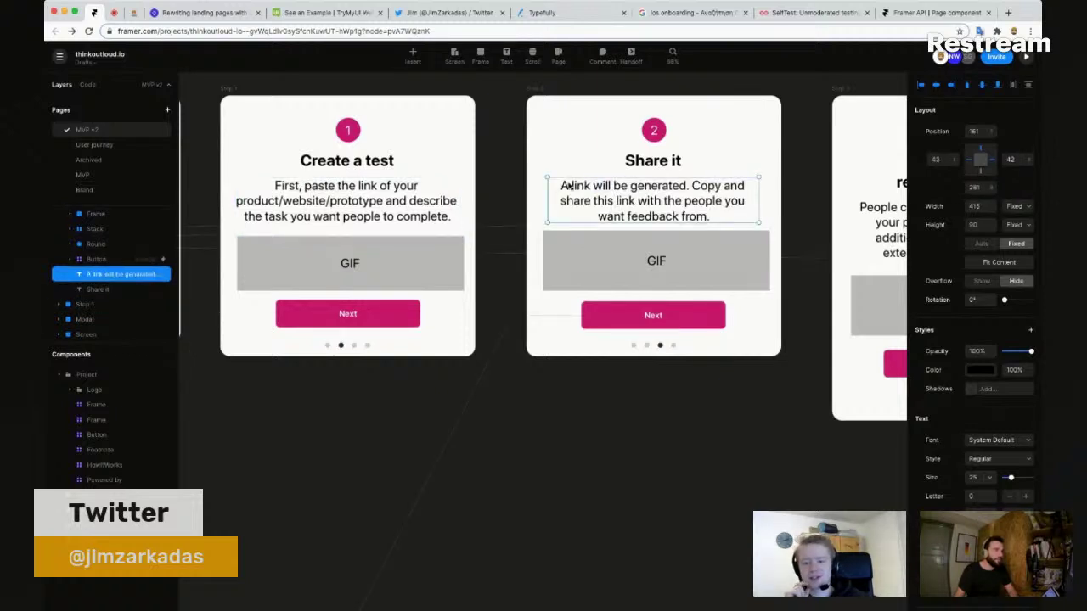
double_click(615, 187)
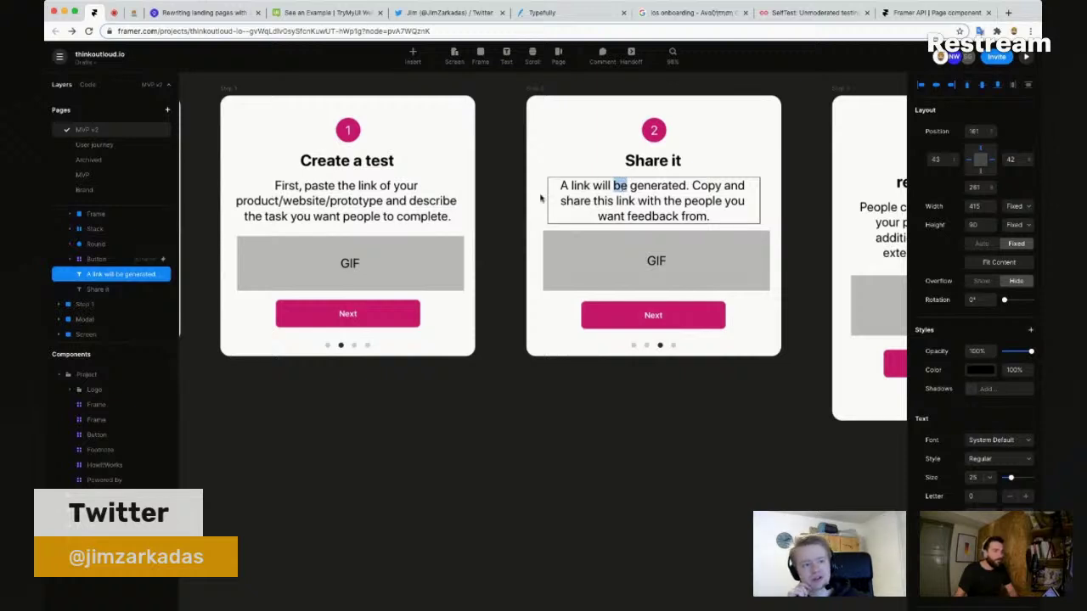
click(592, 186)
text(where peo)
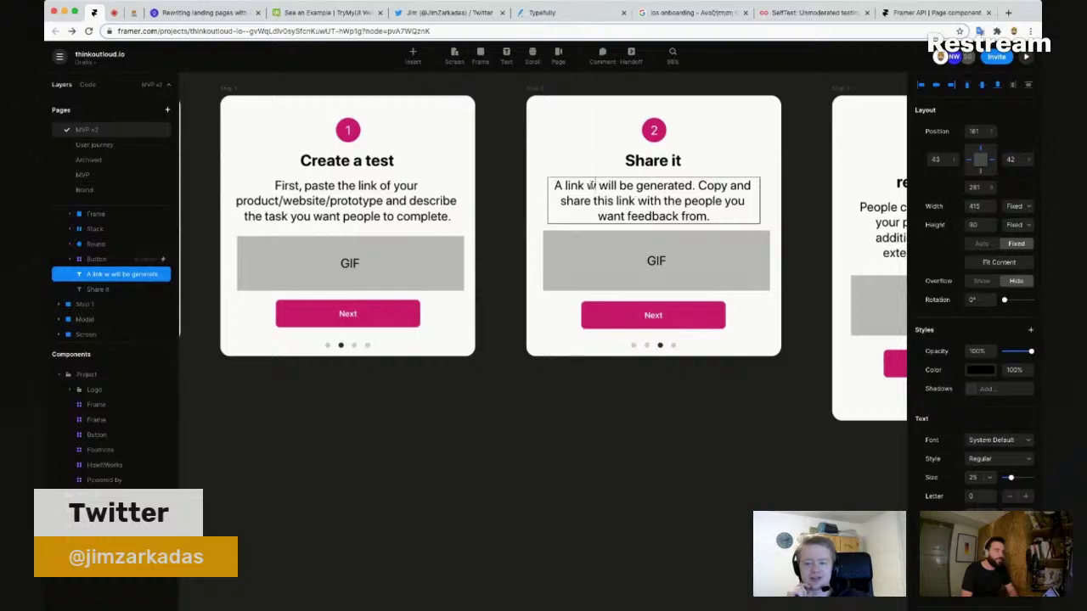
text(ple can g)
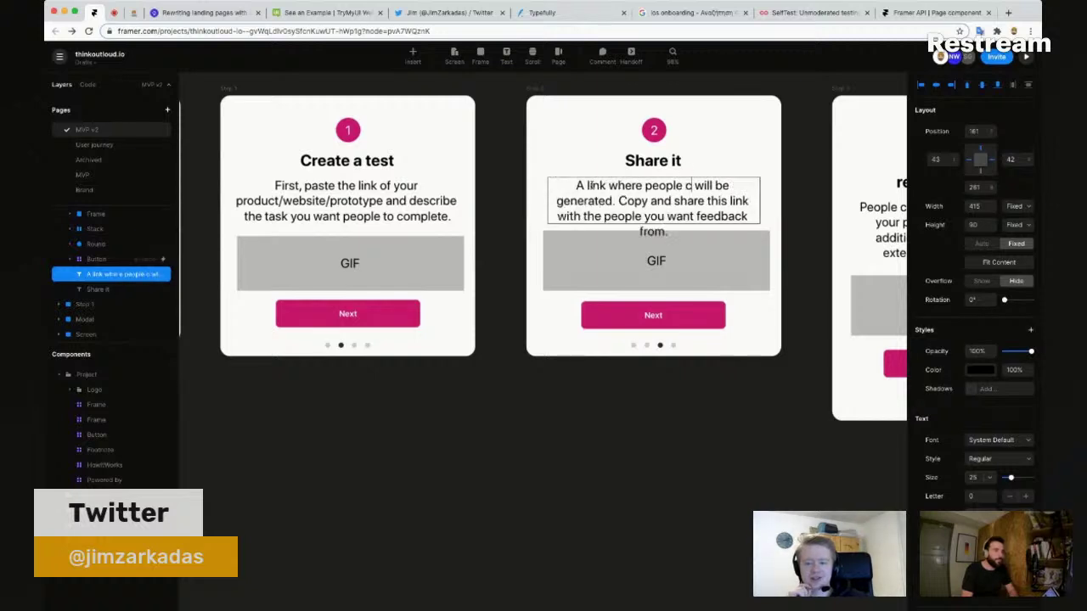
text(ive you feedback)
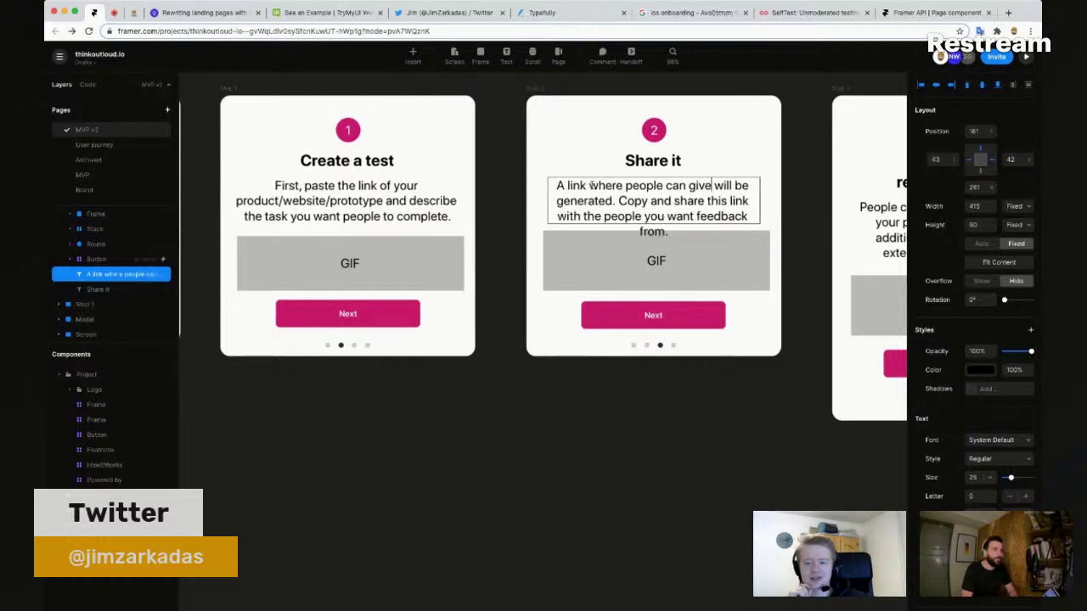
Step: Change "will be generated" to "will get generated" in the "Share it" card's description
key(shift+alt+Right)
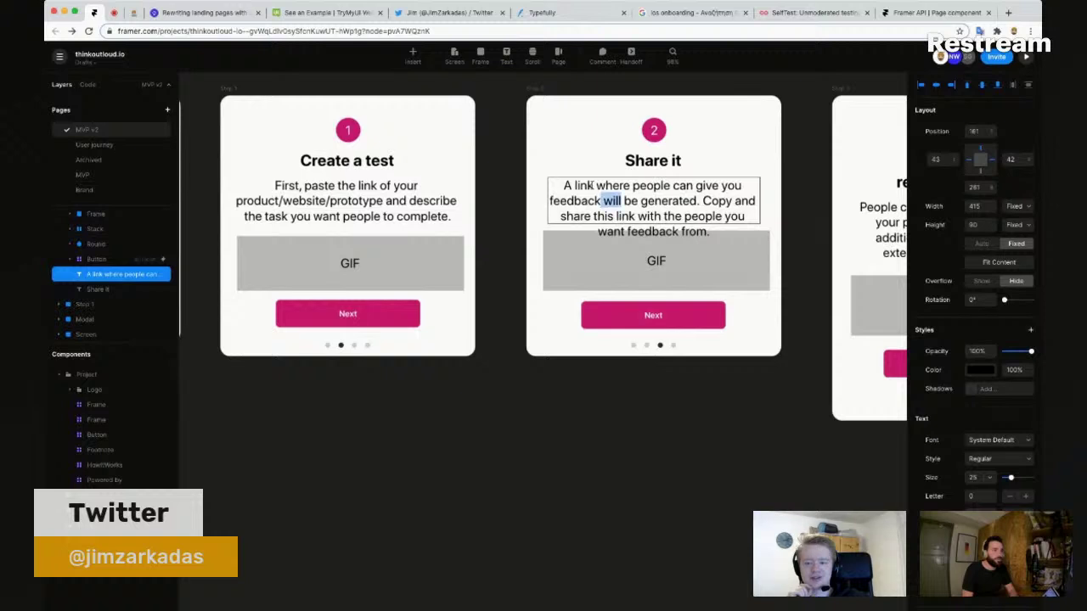
key(shift+alt+Right)
key(shift+alt+Right)
key(Right)
key(alt+Left)
key(shift+alt+Left)
text(get)
Step: Review the "Share it" description's remaining wording from "generated" through the sentence about copying and sharing the link
key(shift+alt+Right)
key(shift+alt+Right)
key(shift+alt+Right)
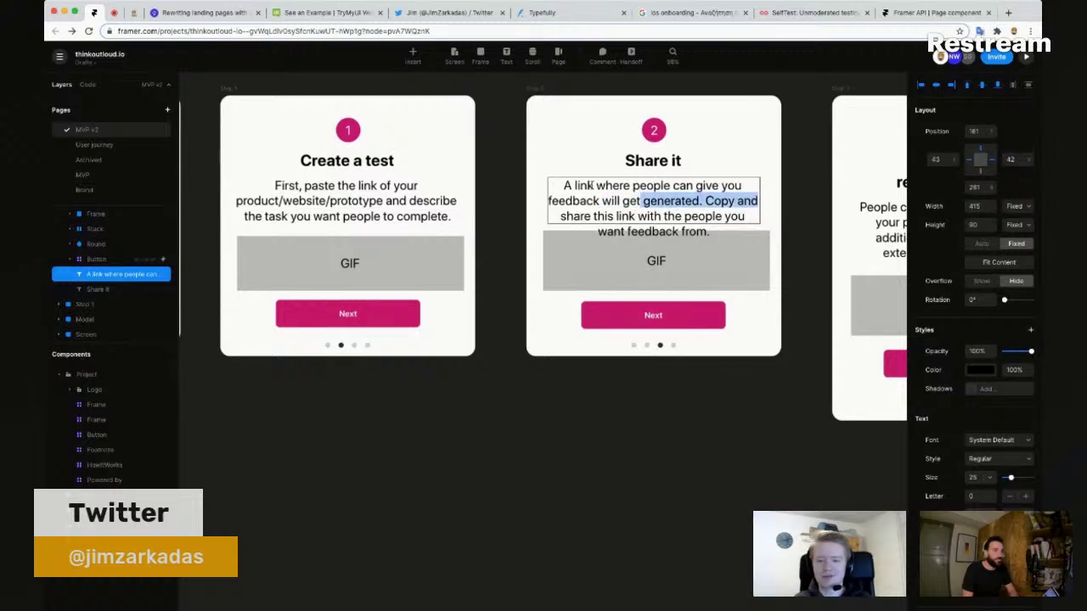
key(Right)
key(shift+alt+Right)
key(shift+alt+Right)
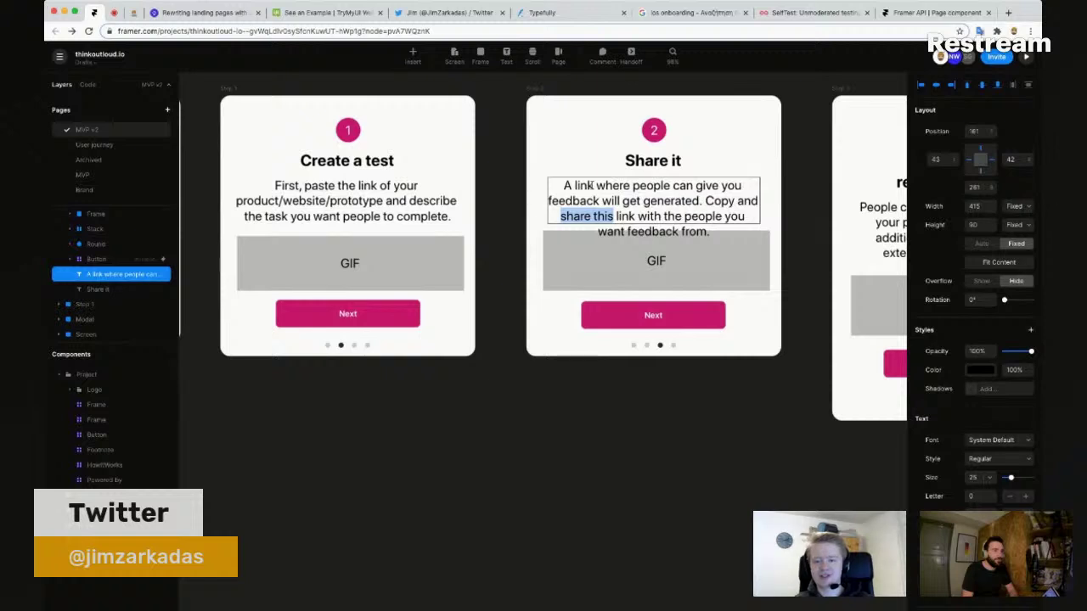
key(Right)
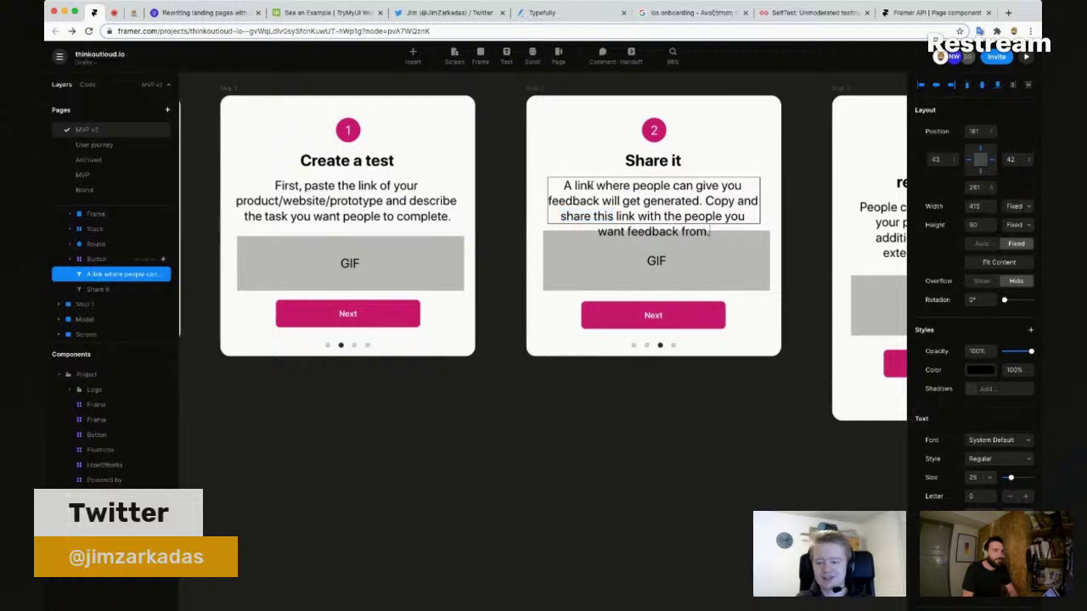
key(super+Up)
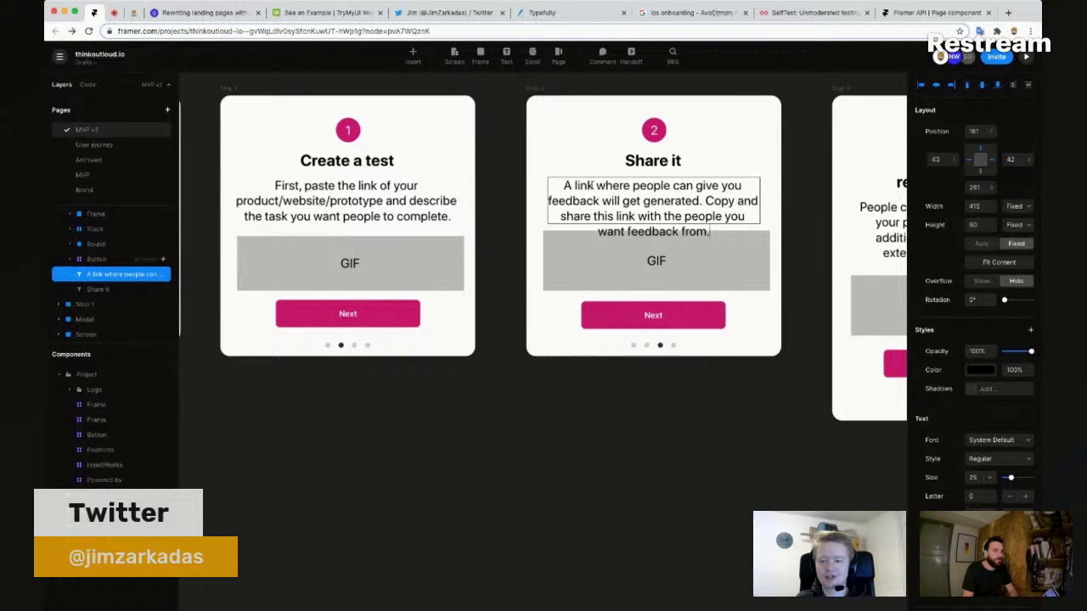
Step: Replace "this link with the people you want feedback from." with "it with the people you want!" in the "Share it" description and finish editing
key(alt+shift+Left)
key(alt+shift+Left)
key(alt+shift+Left)
key(alt+shift+Left)
key(alt+shift+Left)
key(alt+shift+Left)
key(alt+shift+Left)
key(alt+shift+Left)
key(alt+shift+Left)
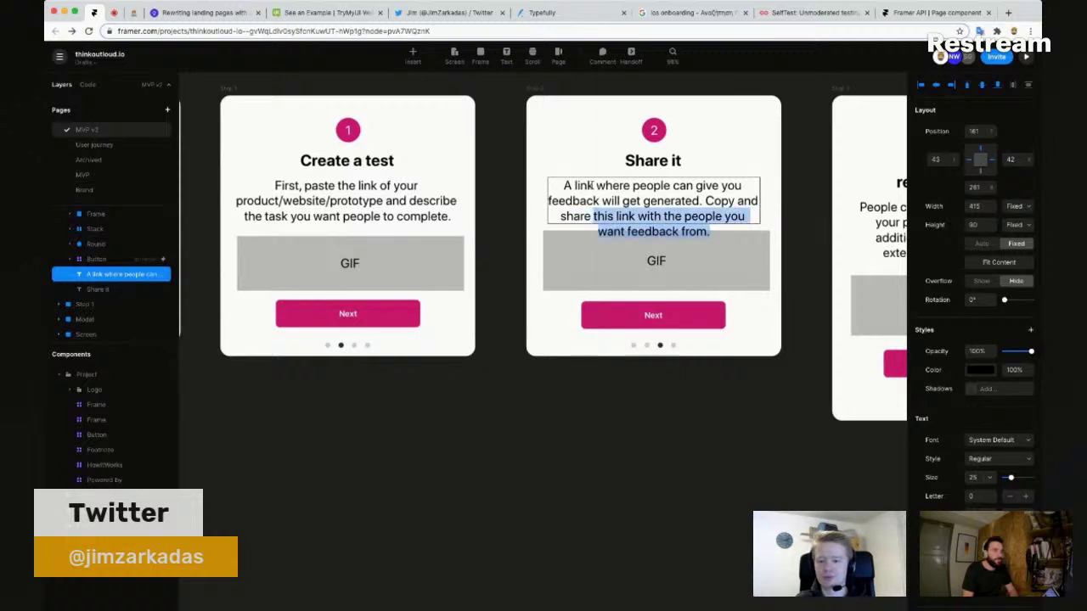
text(it w)
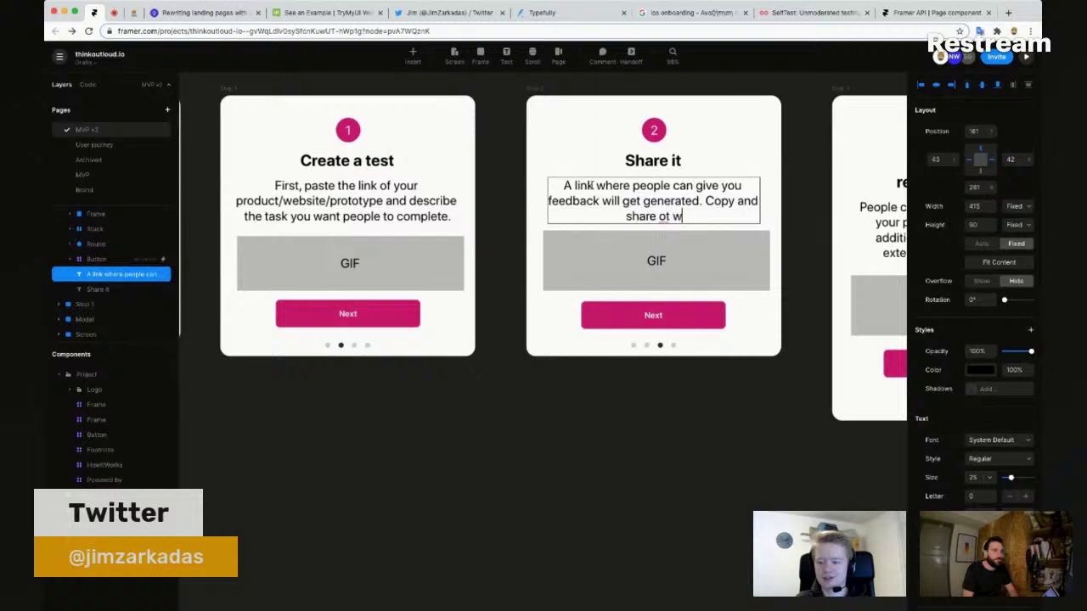
key(BackSpace)
key(BackSpace)
text(wit)
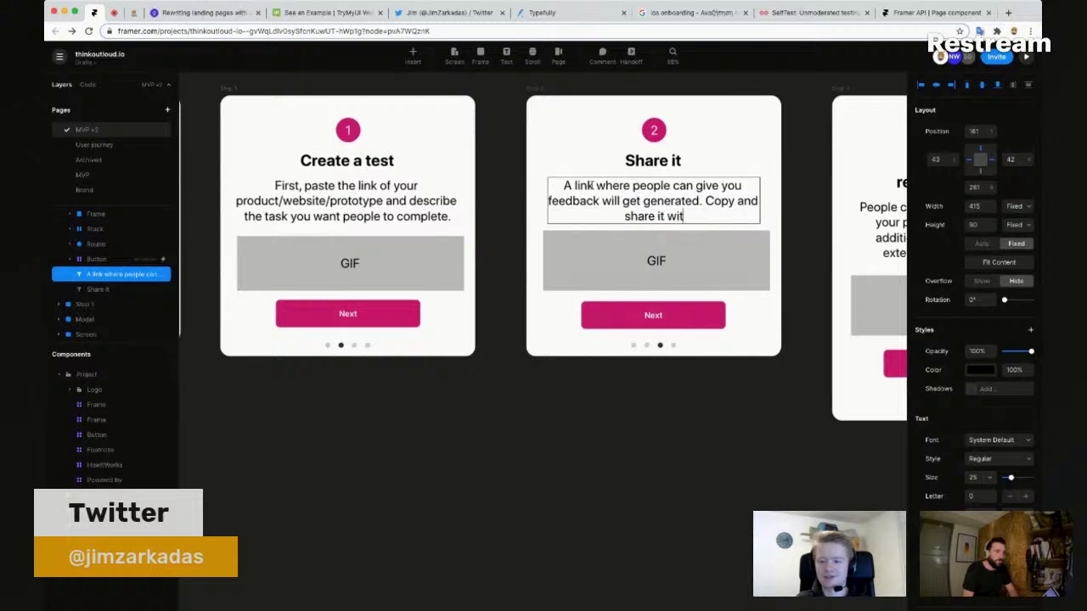
text(h the people)
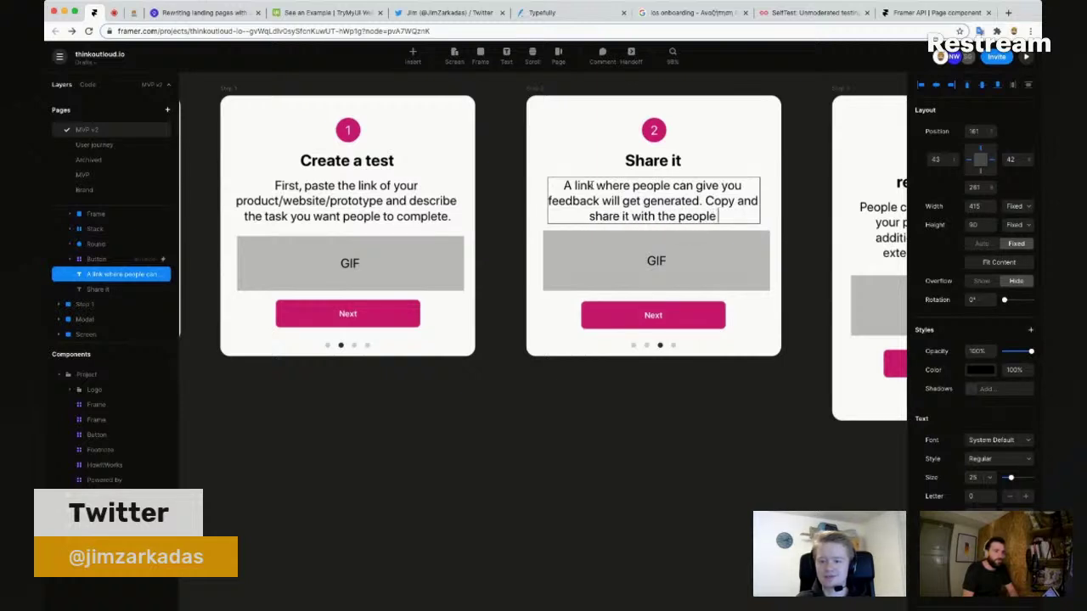
text( you want!)
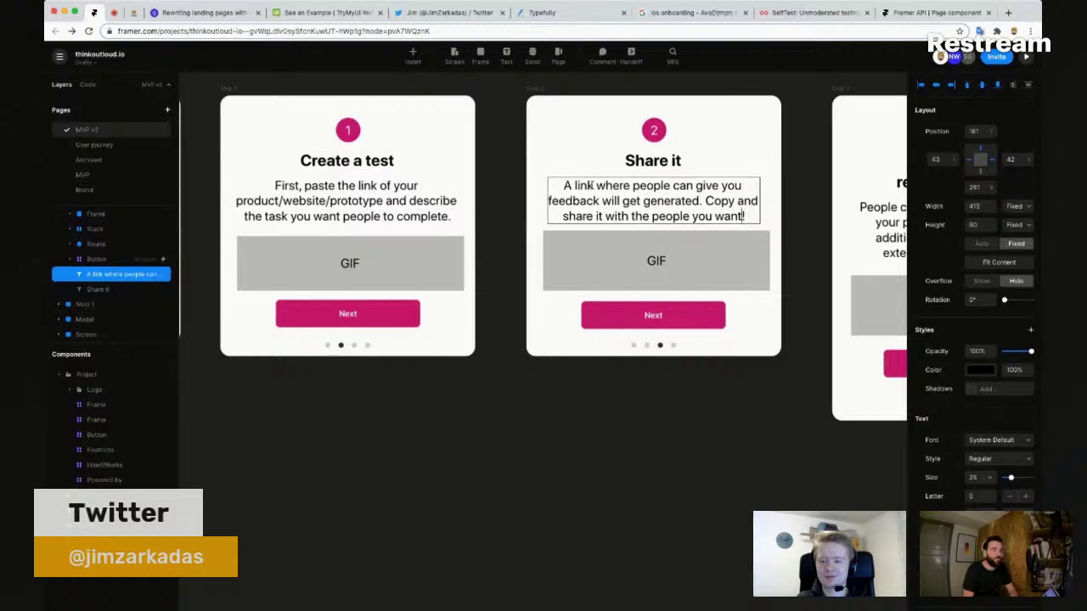
key(alt+shift+Left)
key(alt+shift+Left)
key(Left)
key(alt+shift+Left)
key(alt+shift+Left)
key(Escape)
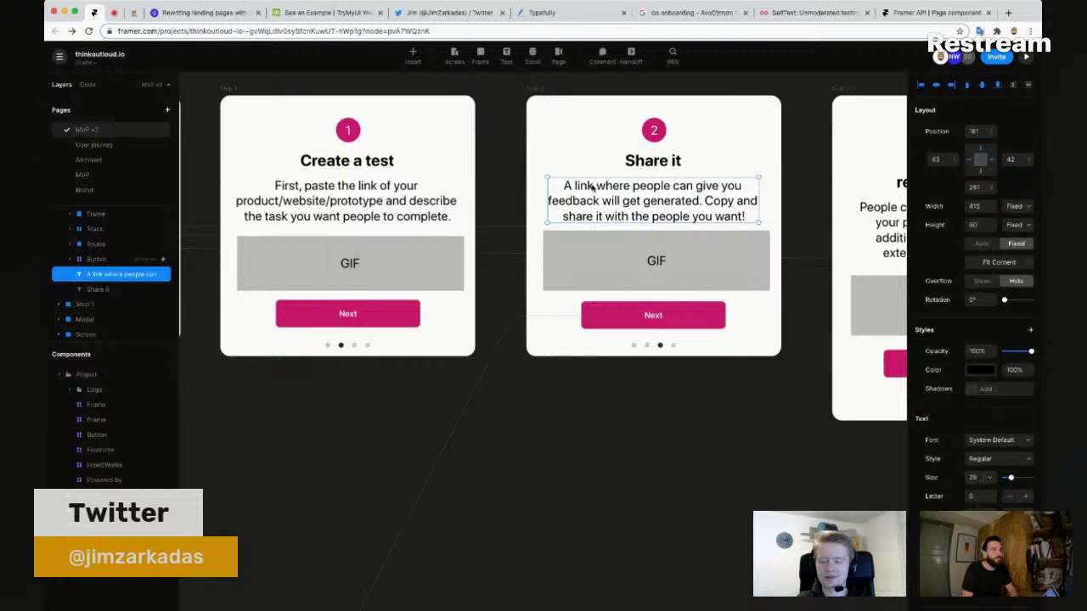
Step: Select the word "generated" in the "Share it" card's description and close the Framer API page component browser tab
double_click(661, 204)
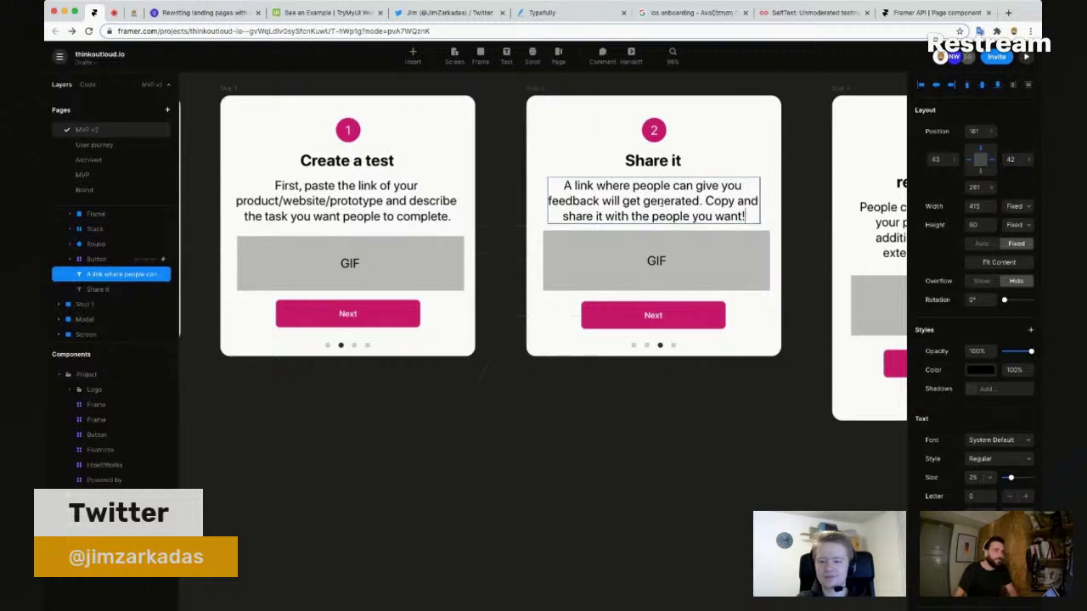
double_click(661, 205)
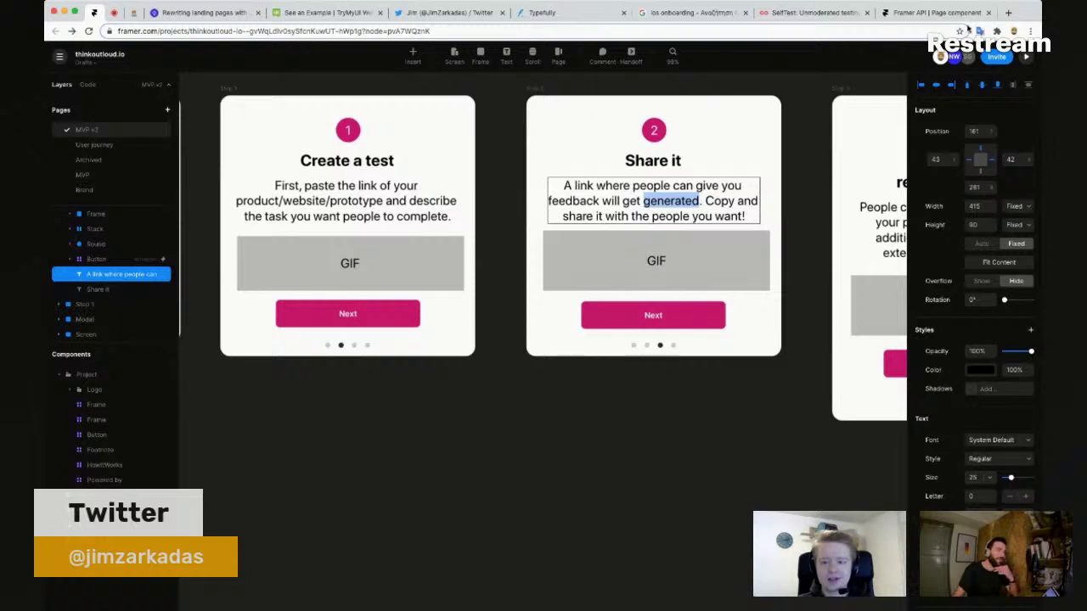
click(988, 12)
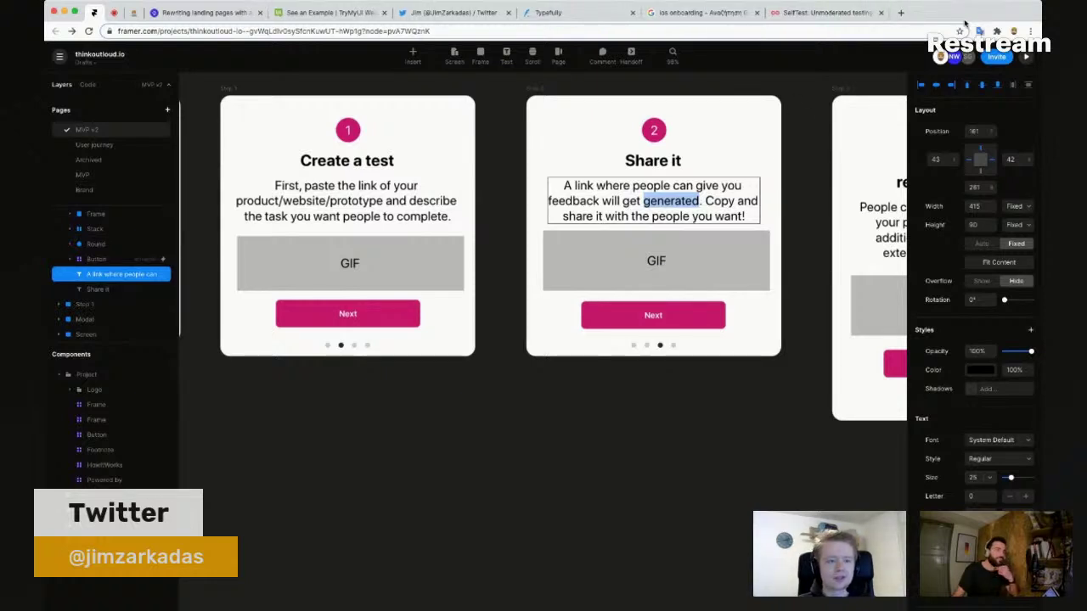
Step: Insert "We will give you a link to your test." at the start of the "Share it" card's description
click(566, 187)
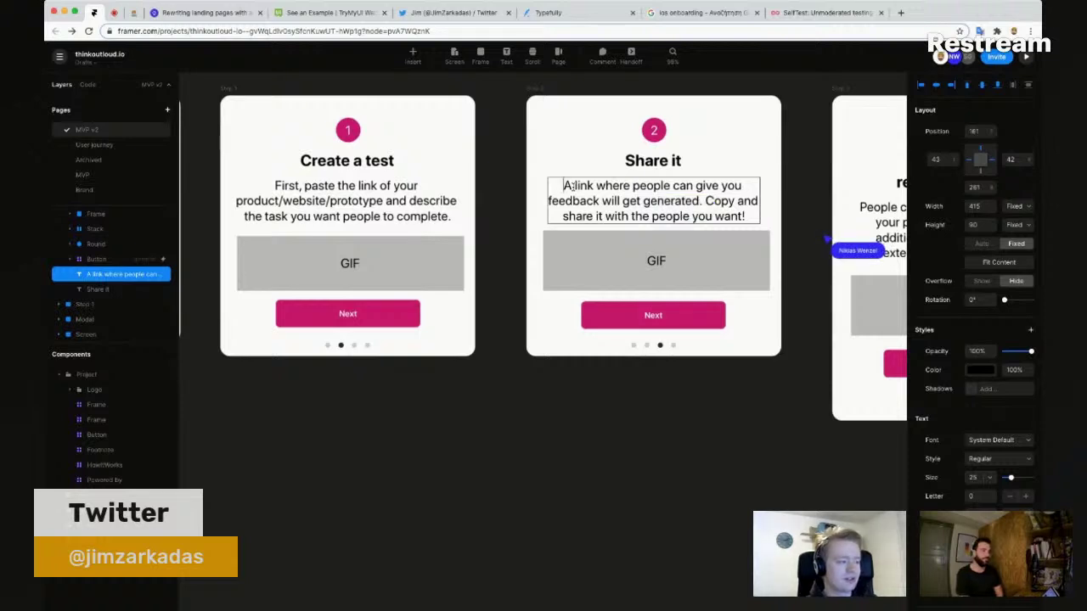
text(We will give you a link.)
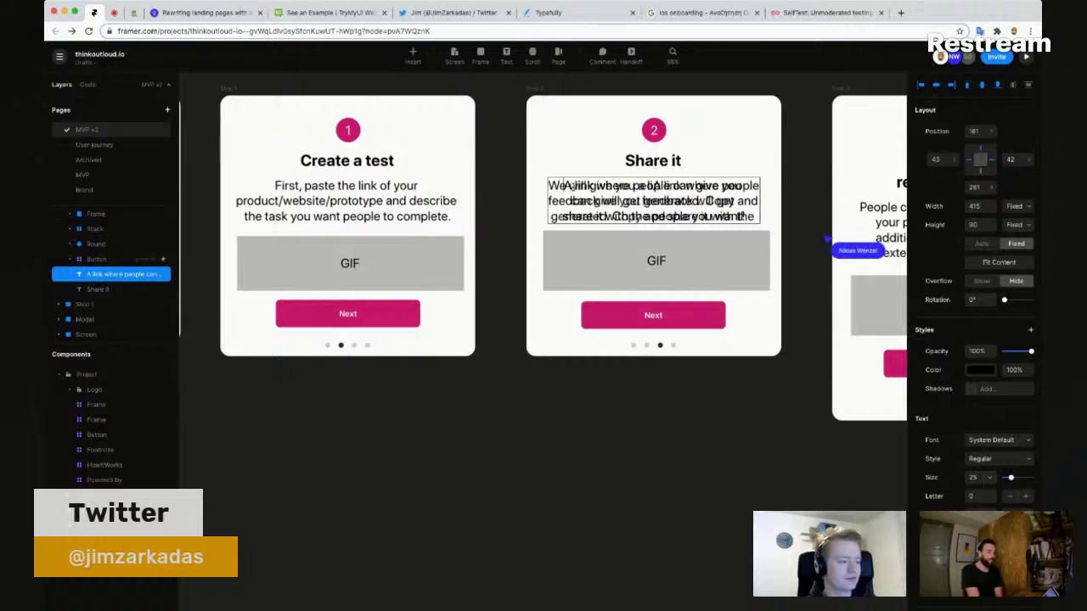
key(BackSpace)
text(to your)
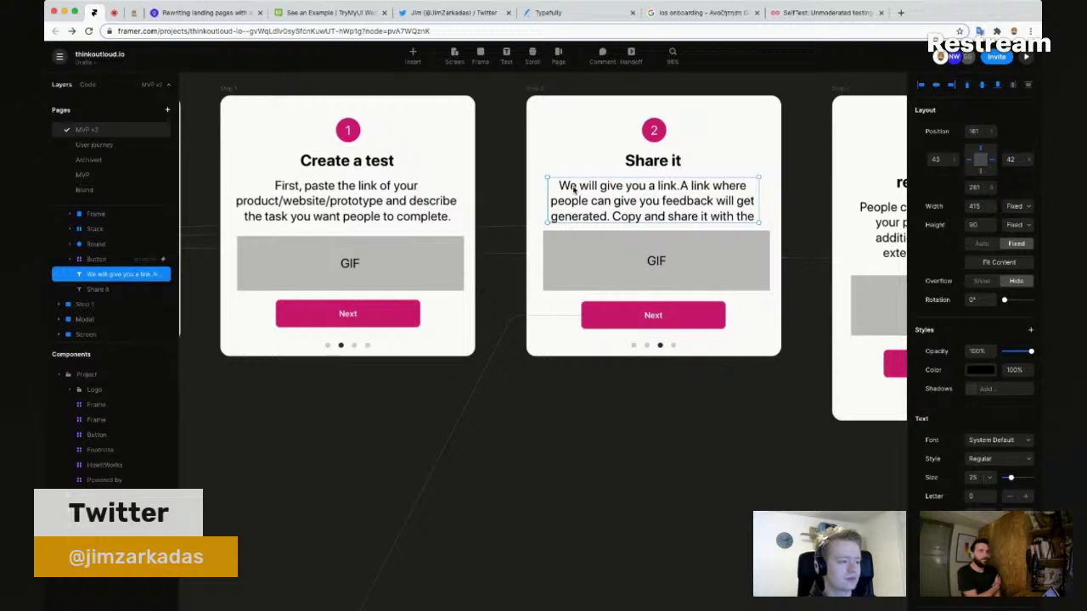
text( test. Just s)
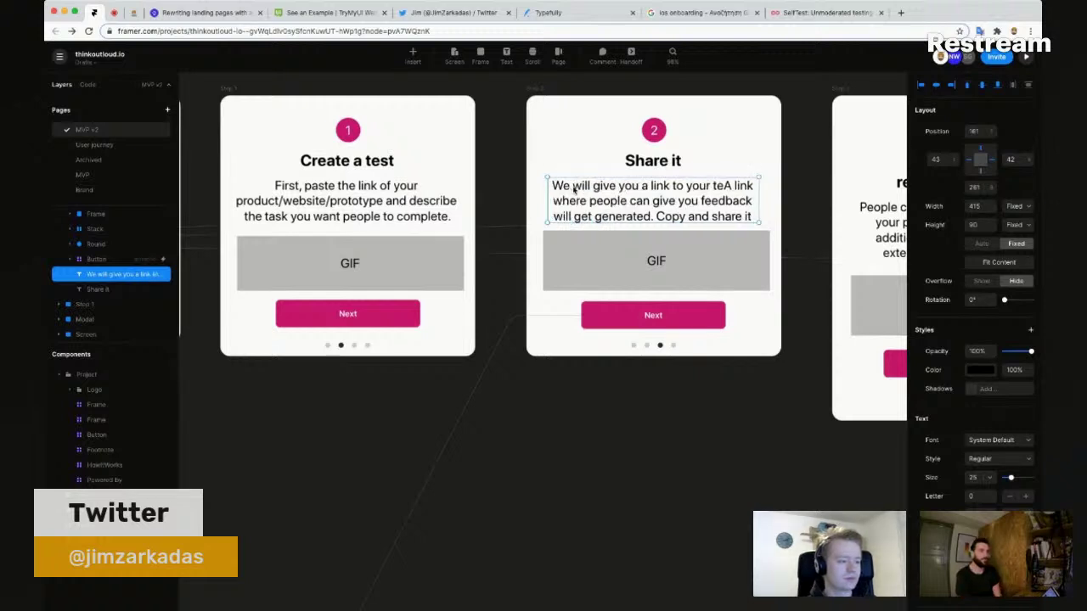
Step: Continue the "Share it" description with "Just share it with the people you want feedback from." and delete the old wording after it
text(hare it with the peopleA link w)
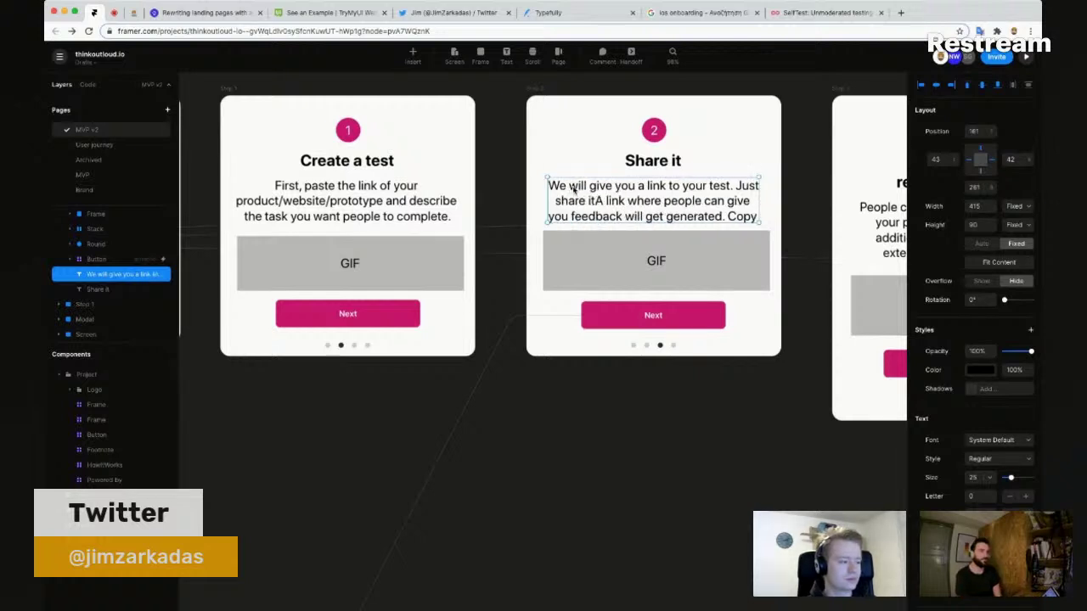
text(h)
key(BackSpace)
key(BackSpace)
text(he people)
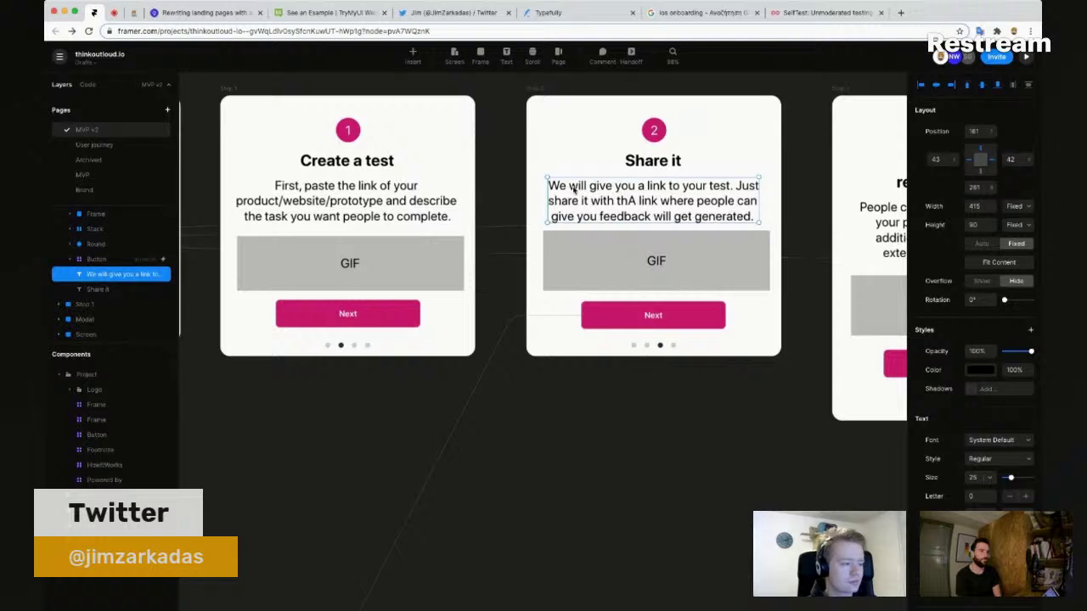
text( you want feed)
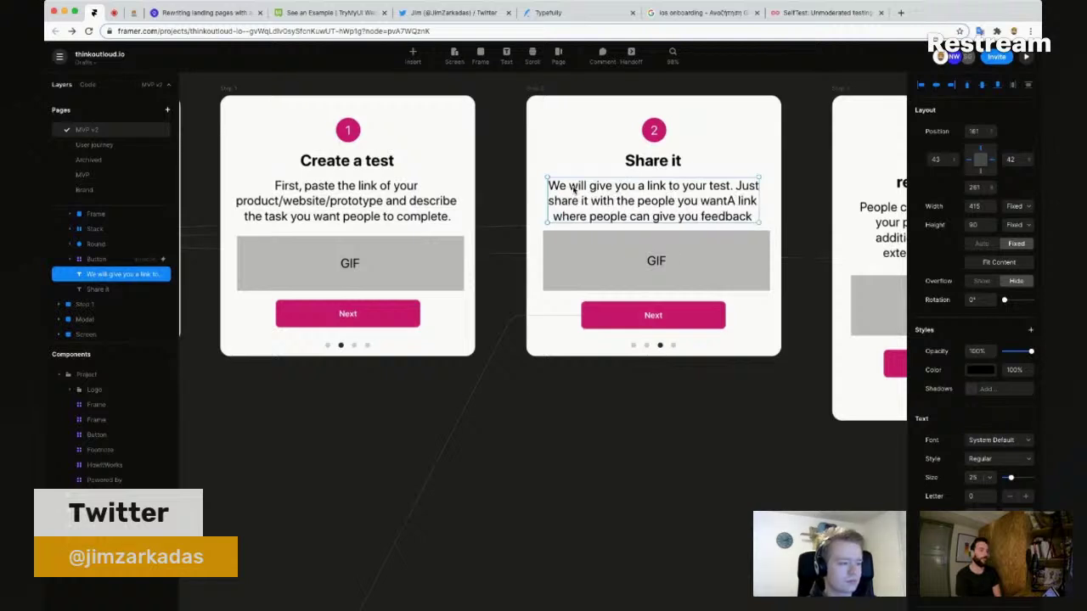
text(back from.A link where people)
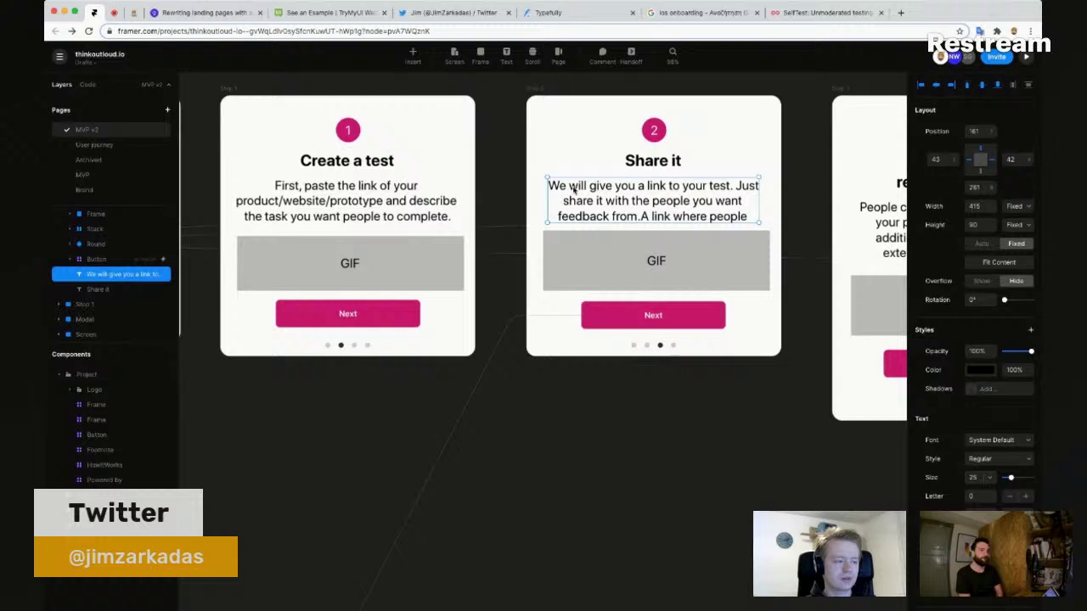
key(super+shift+Down)
key(BackSpace)
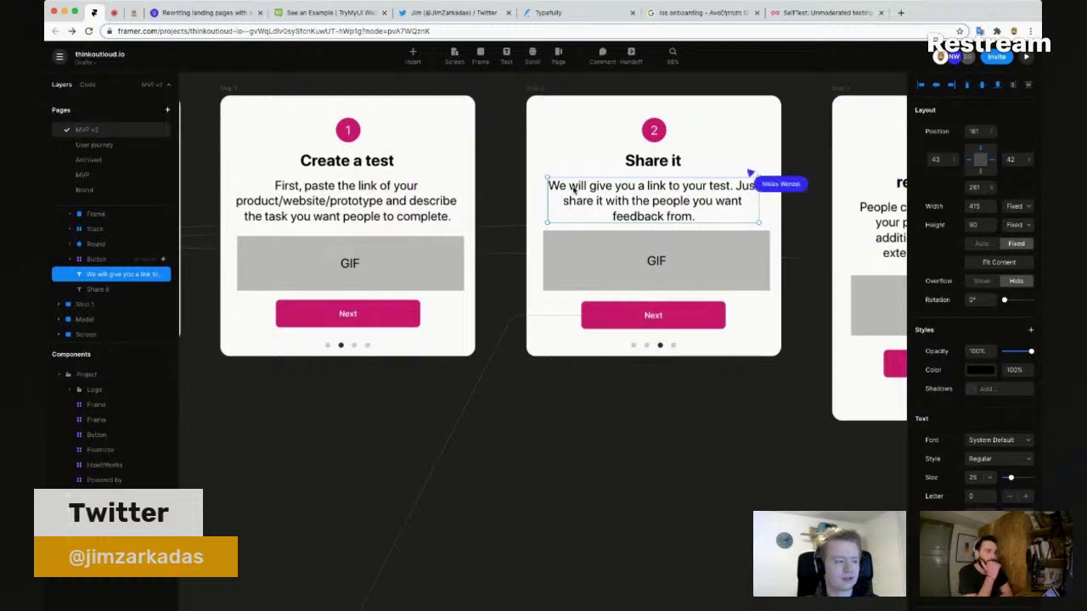
text(copy and)
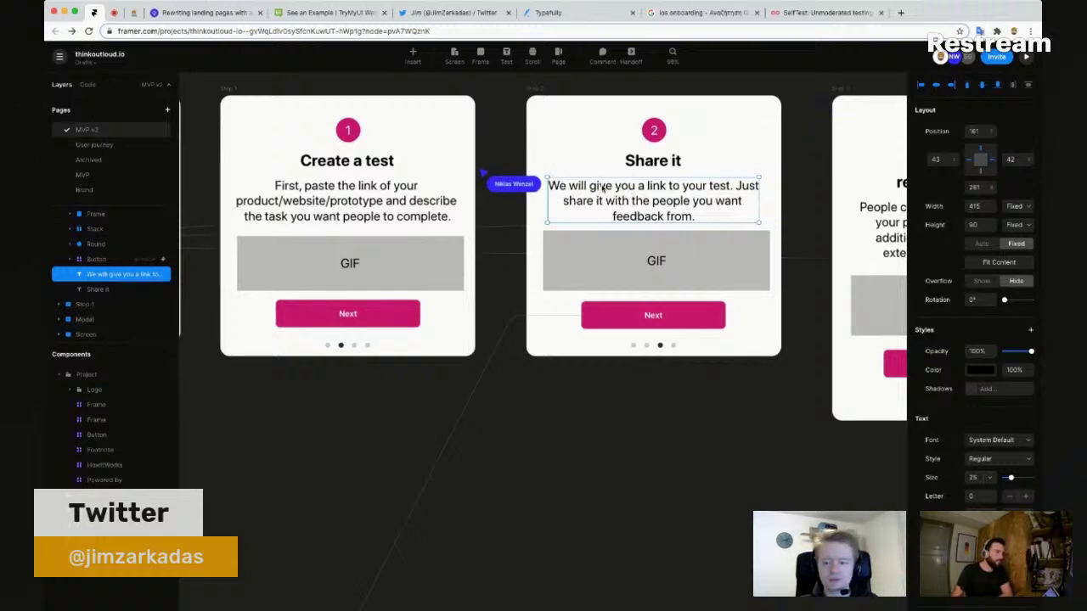
Step: Change "give you a link to" to "create a link for" in the "Share it" description and finish editing
double_click(601, 186)
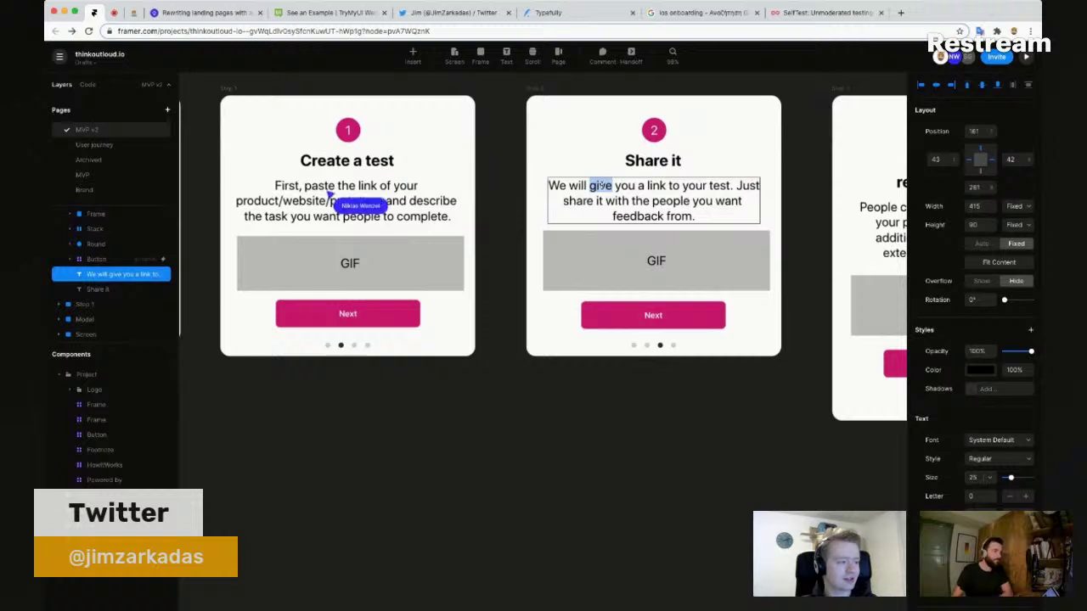
text(create)
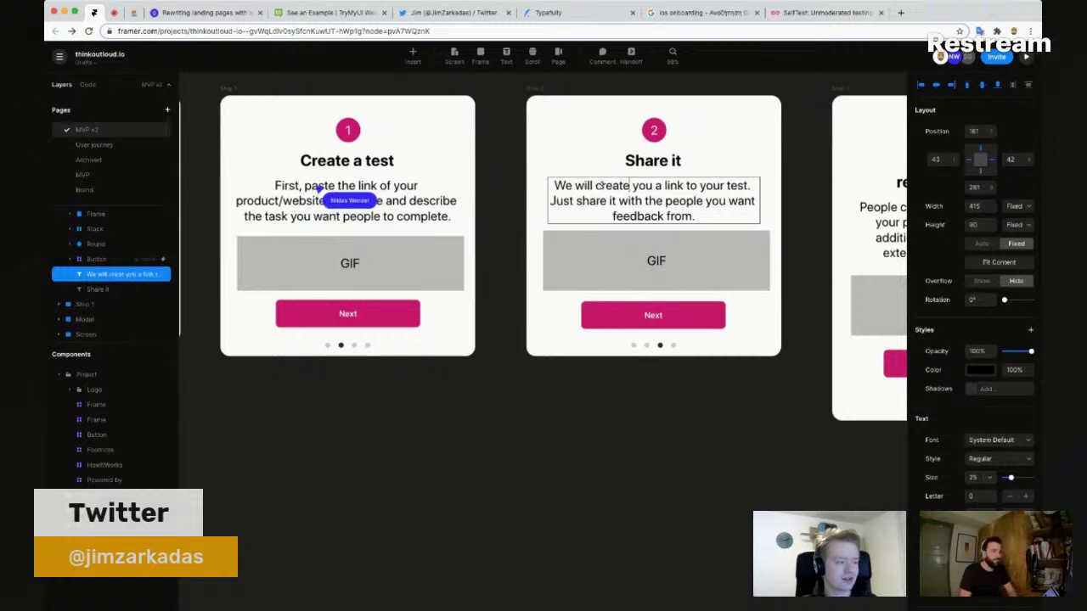
key(alt+shift+Right)
key(BackSpace)
key(alt+shift+Right)
key(Right)
key(alt+shift+Right)
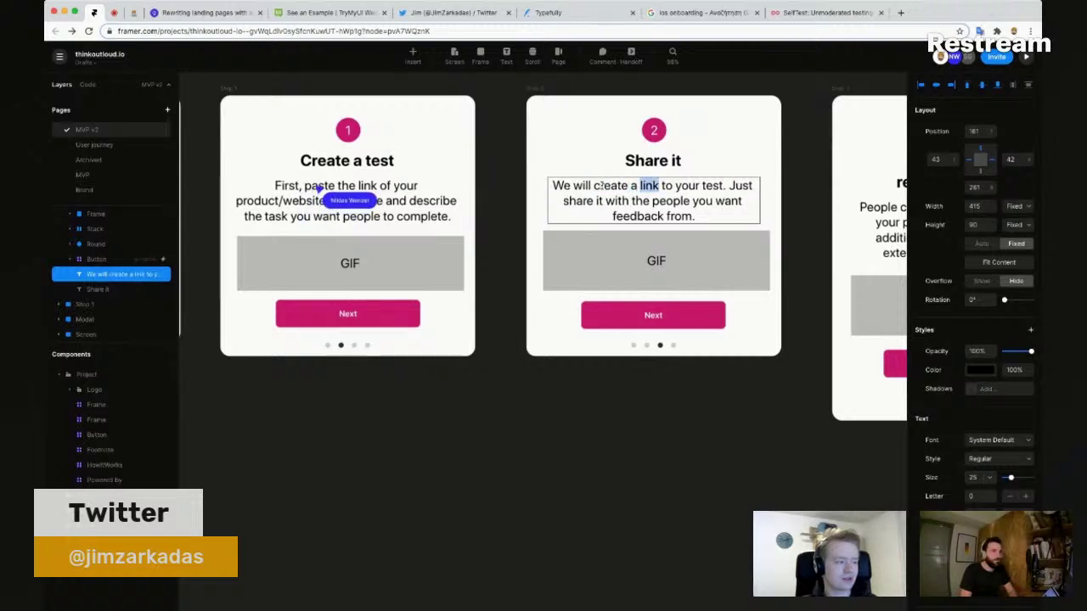
key(Right)
key(alt+shift+Right)
text(for)
key(Escape)
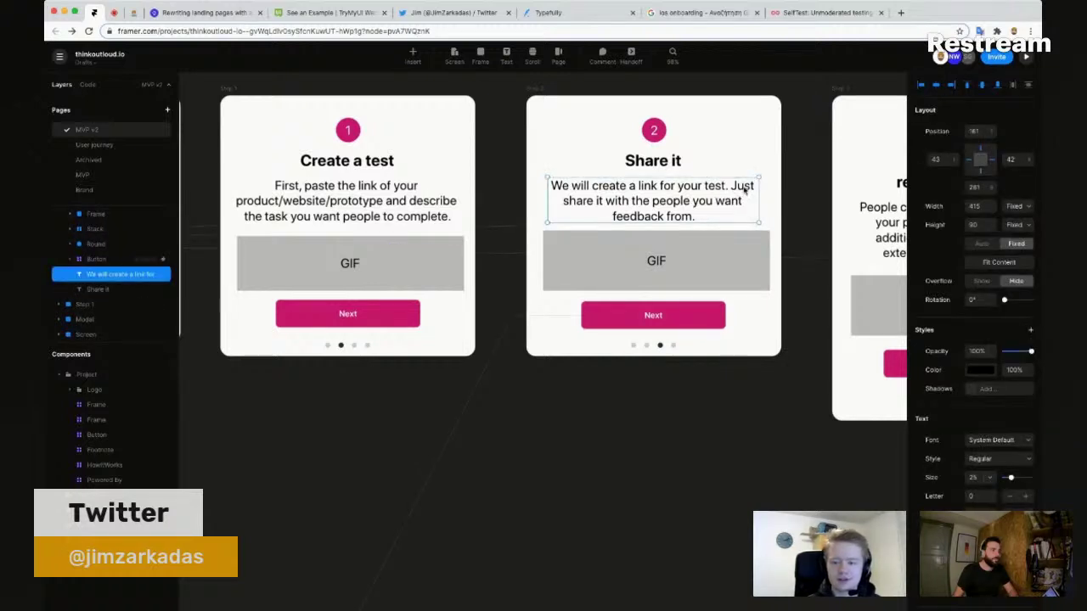
click(793, 198)
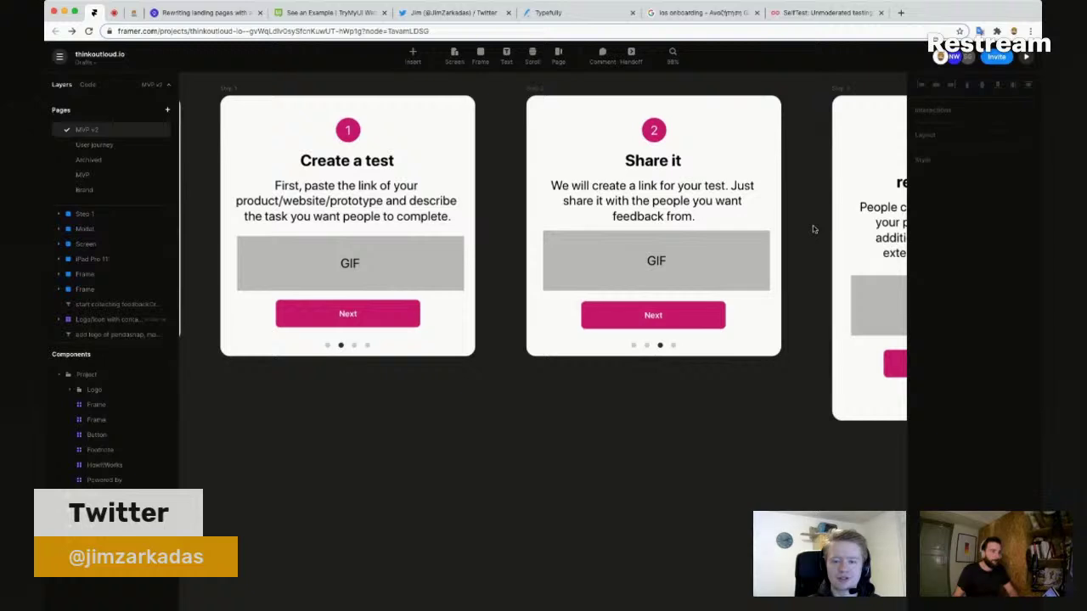
scroll(815, 219, up, 1)
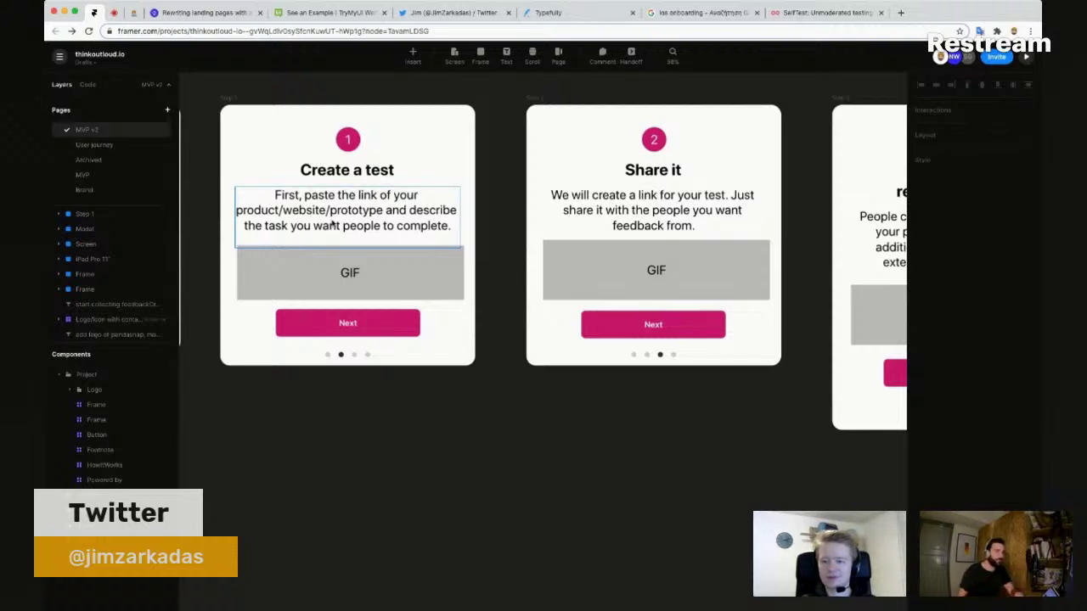
drag(802, 165, 734, 169)
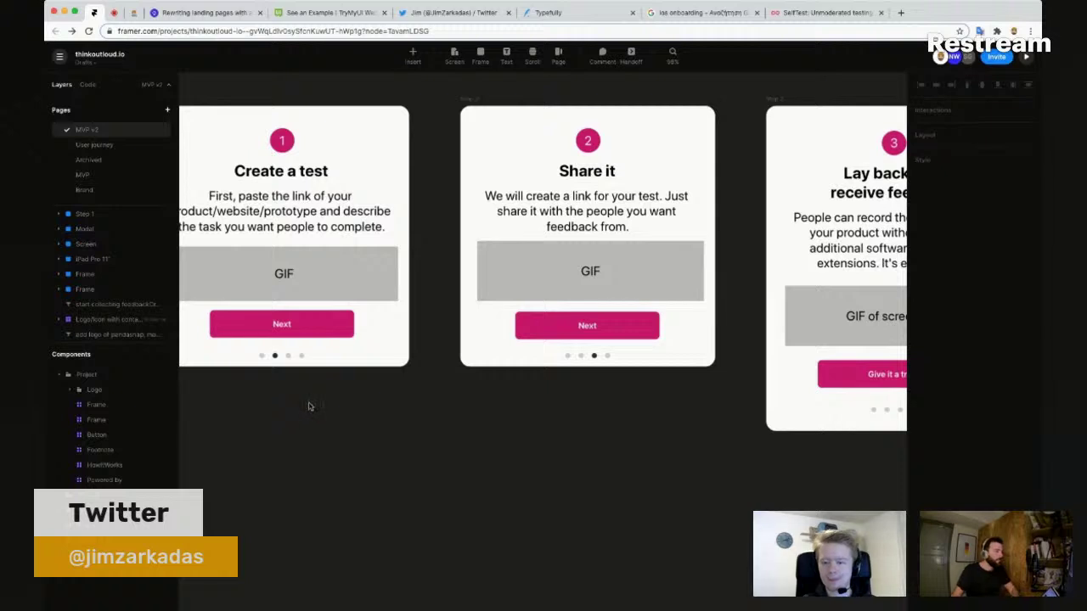
drag(308, 388, 352, 393)
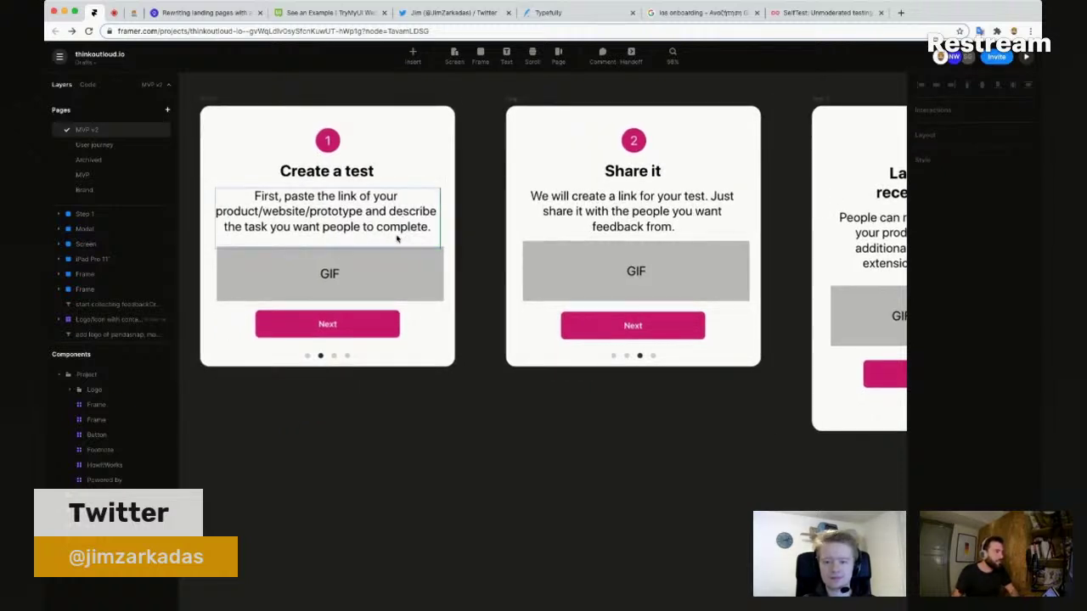
click(577, 207)
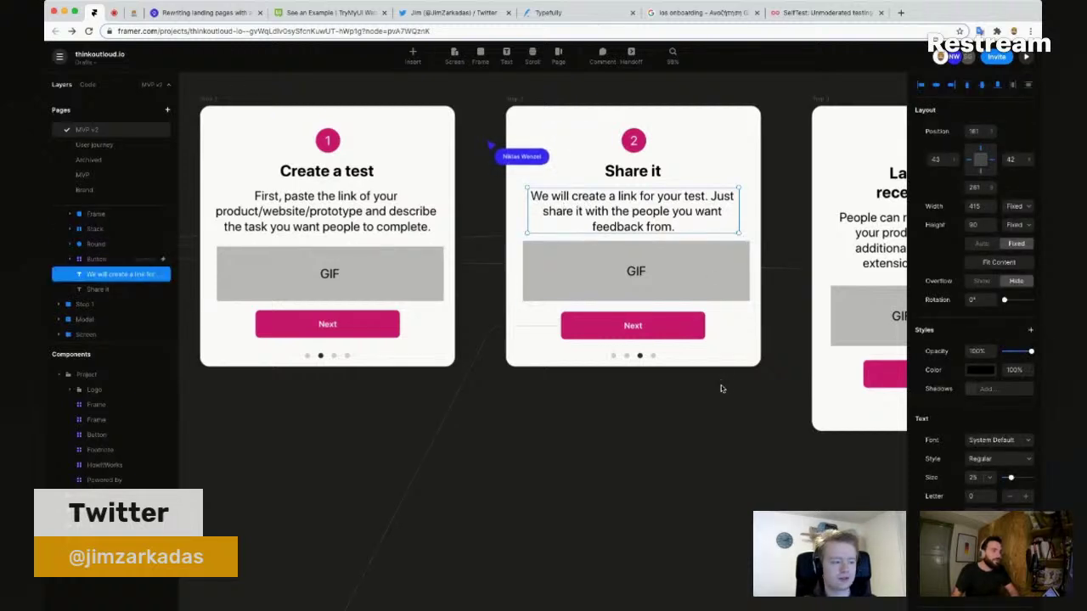
click(736, 429)
Step: Change "can" to "will" in the "Lay back and receive feedback" card's description
drag(742, 427, 595, 425)
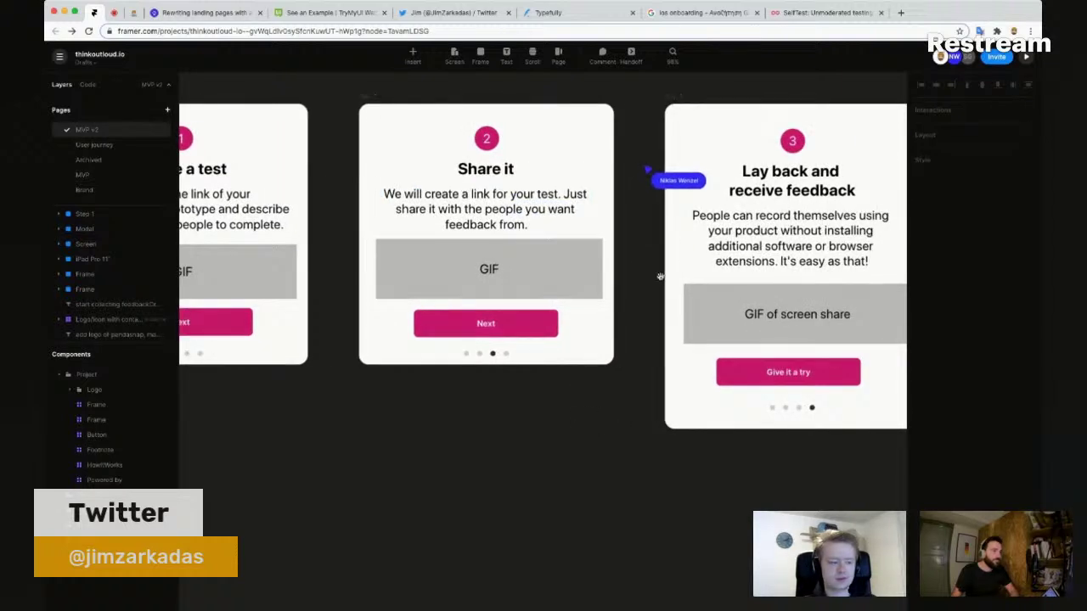
drag(627, 277, 574, 275)
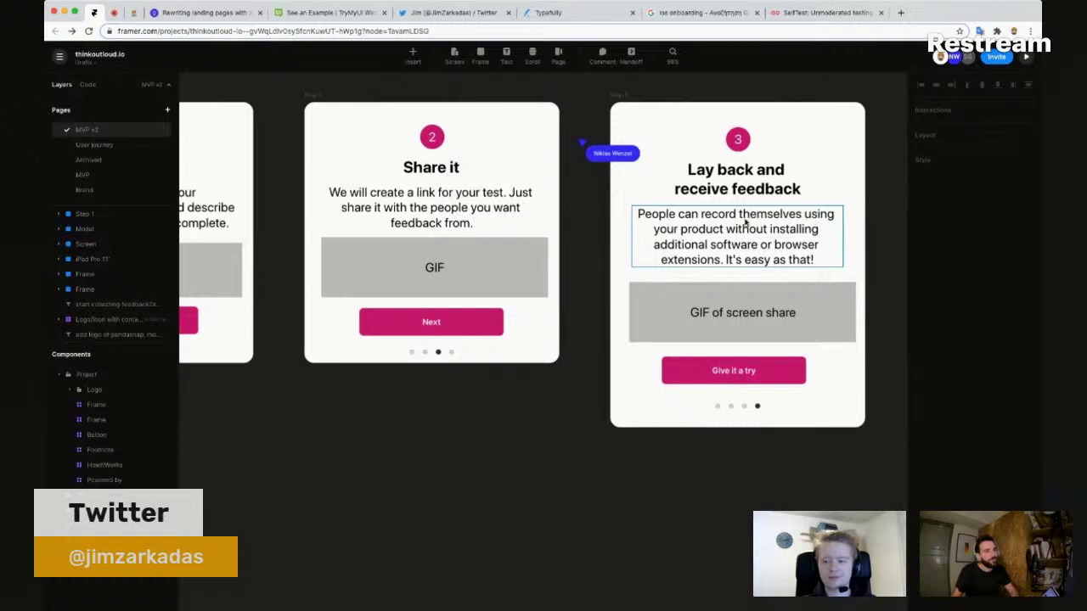
click(693, 219)
double_click(687, 214)
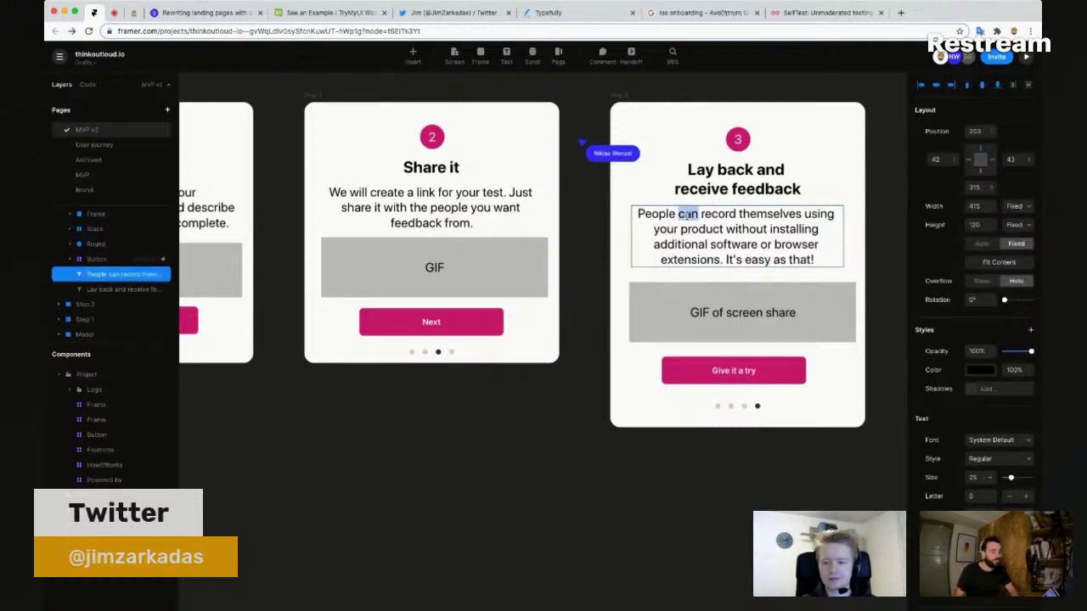
text(will)
Step: Replace "using your product" with "trying to accomplish" in the "Lay back and receive feedback" description
key(alt+shift+Right)
key(alt+shift+Right)
key(alt+shift+Right)
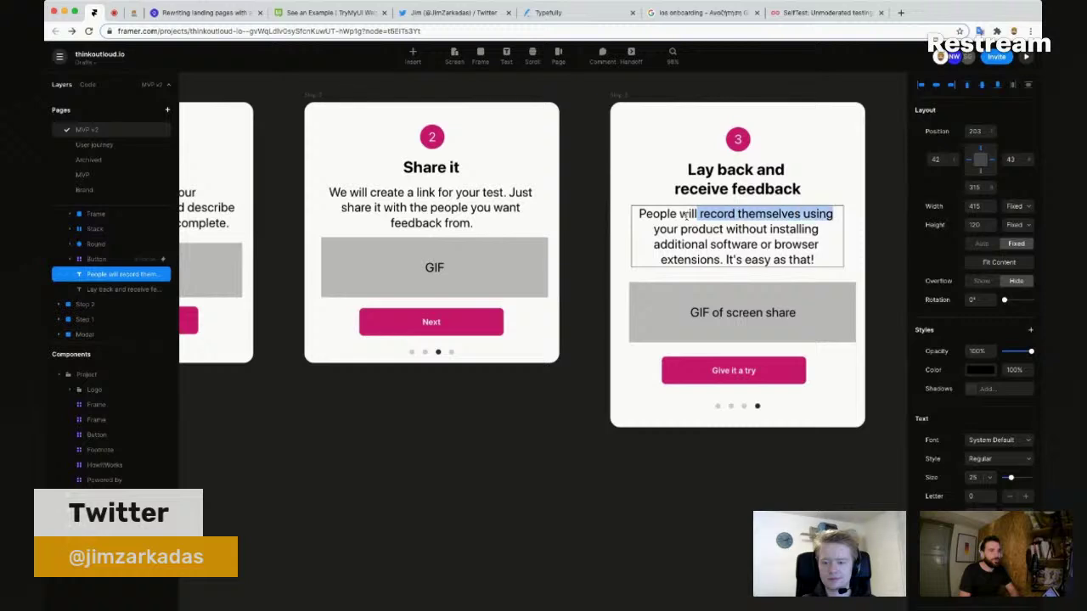
key(Right)
key(alt+shift+Left)
key(Left)
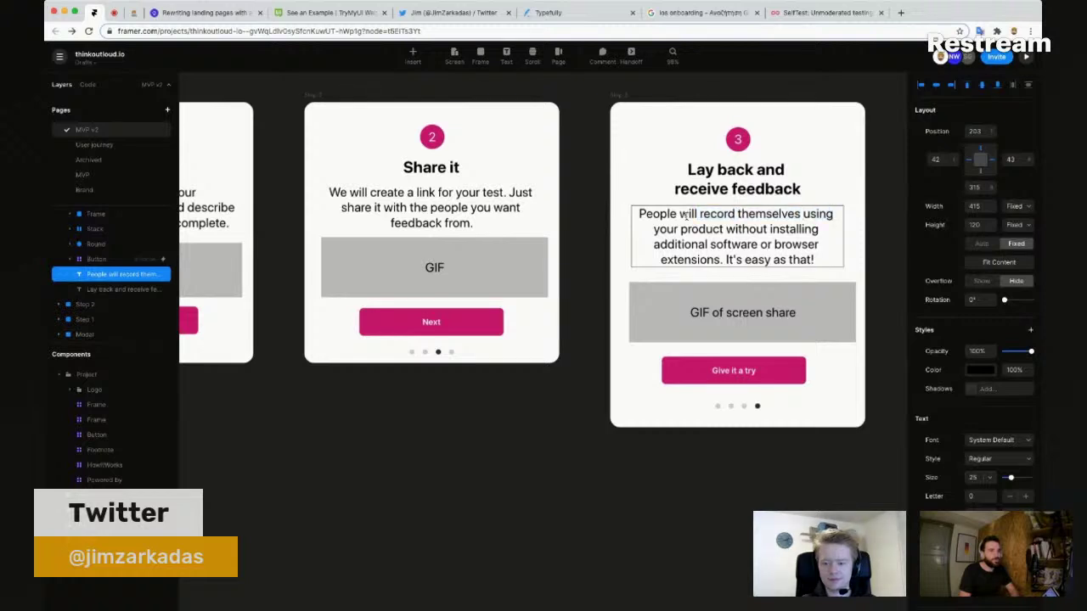
key(alt+shift+Right)
key(alt+shift+Right)
key(alt+shift+Right)
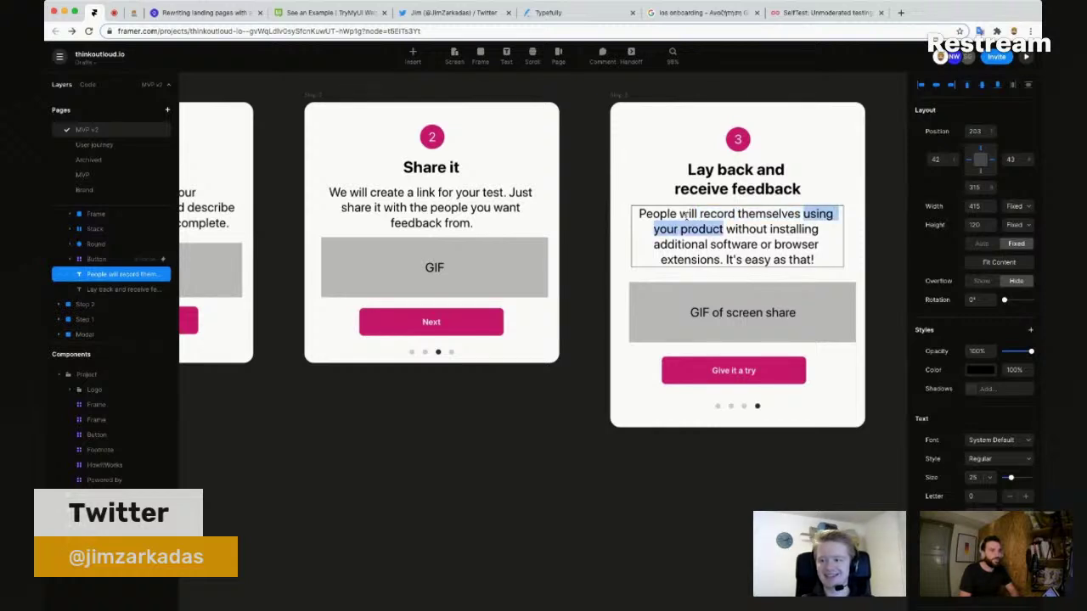
text(trying to a)
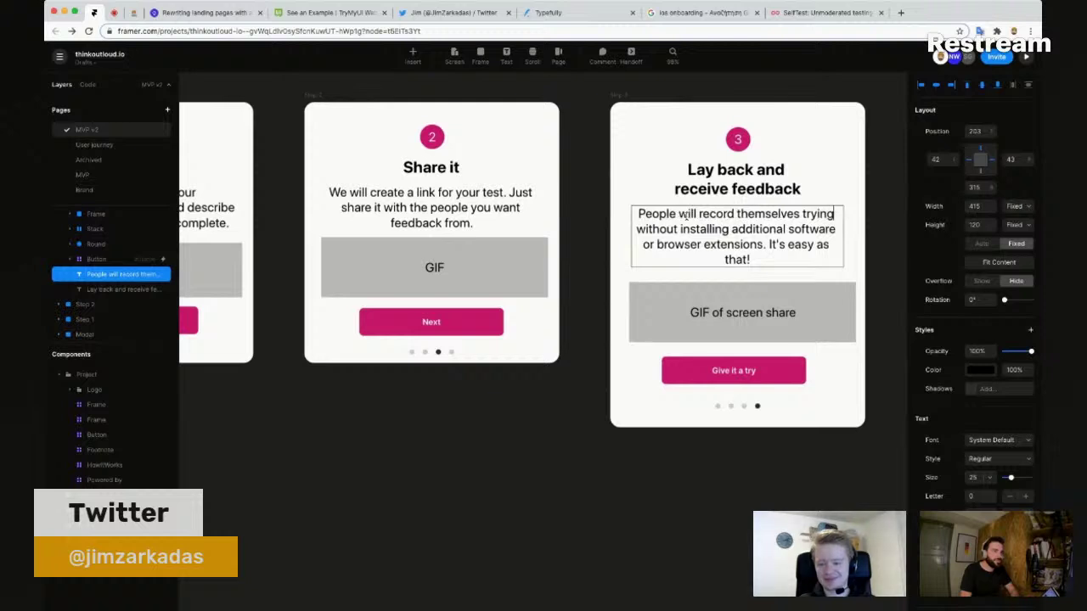
text(complish)
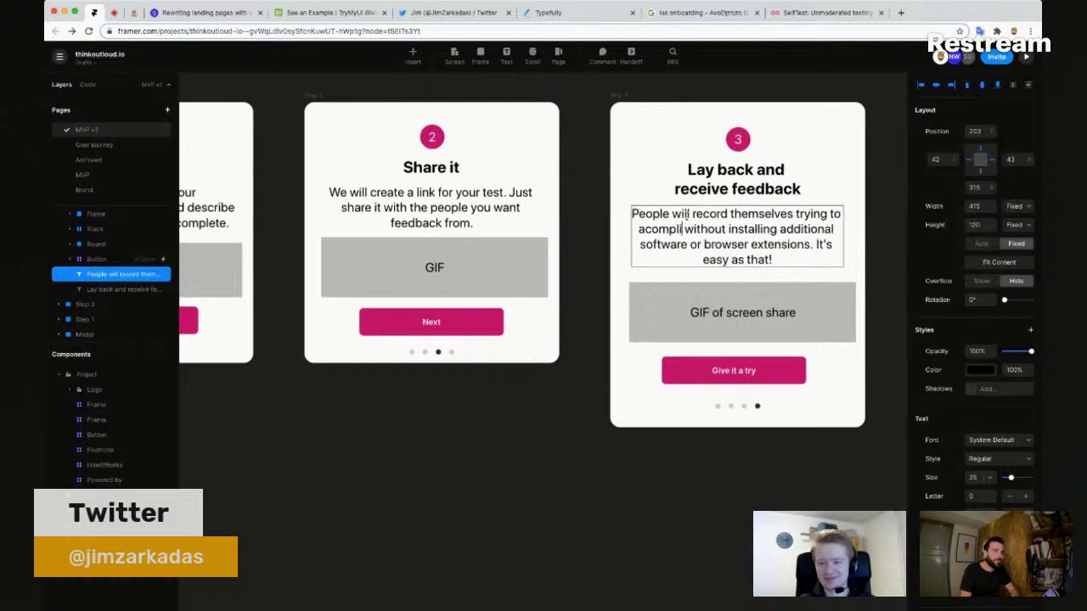
key(alt+shift+Left)
key(Left)
key(Right)
text(c)
key(alt+shift+Right)
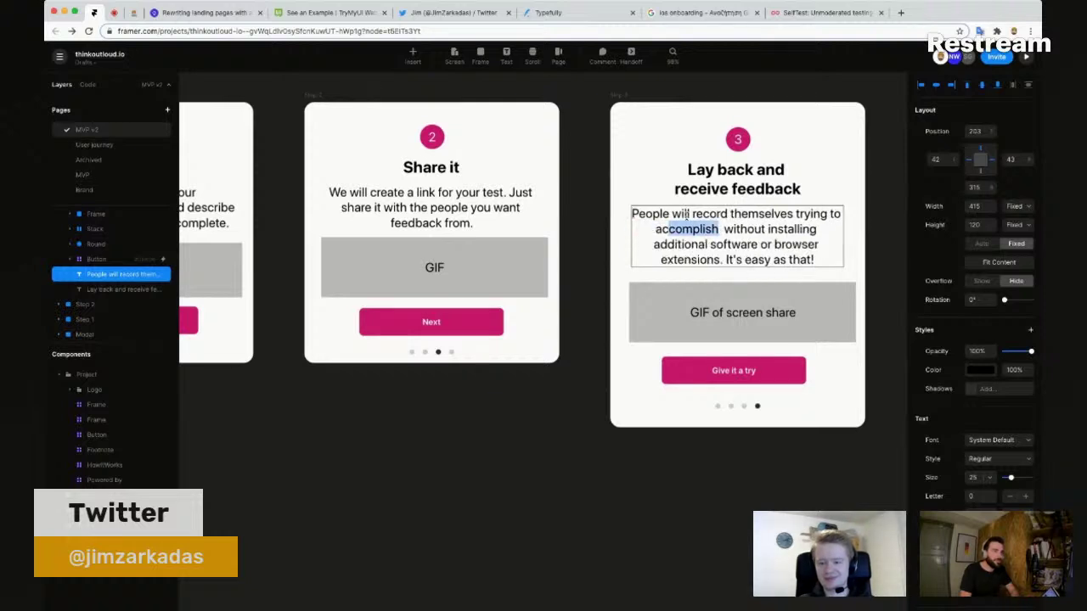
Step: Add "the task you described." after "accomplish" to end the first sentence of the step 3 description
key(Right)
text(the)
text( task you desc)
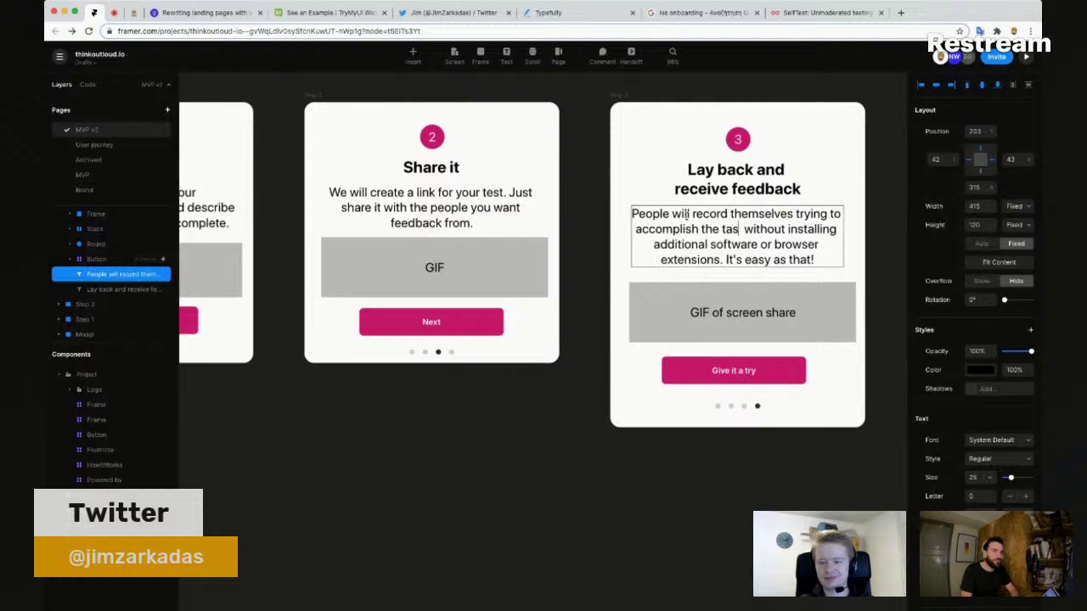
text(ribed)
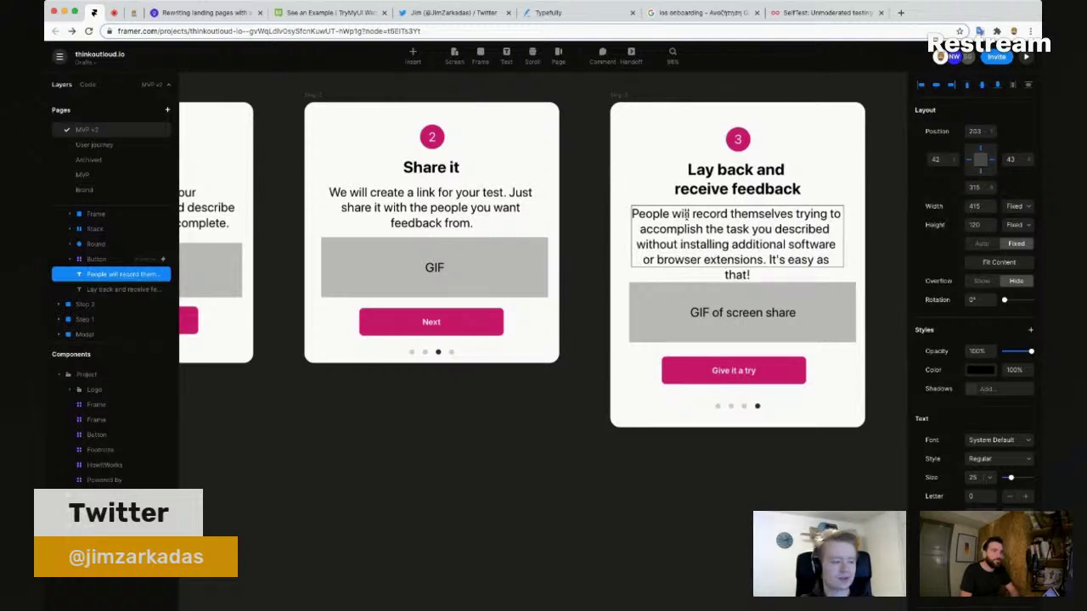
text(.)
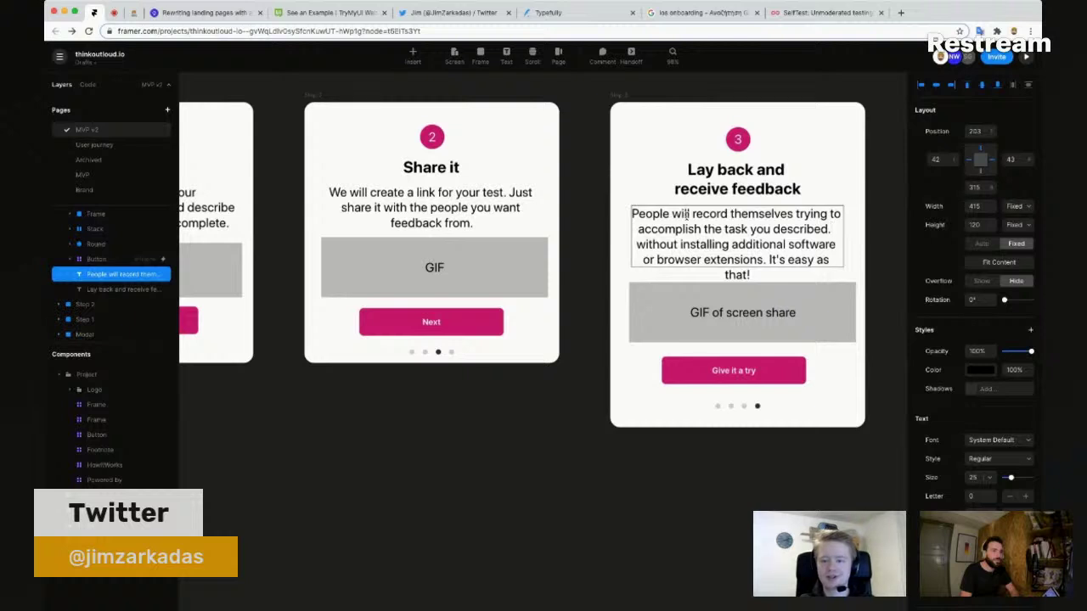
Step: Replace "accomplish" with "complete" in the step 3 card's description
key(alt+Delete)
text(complete)
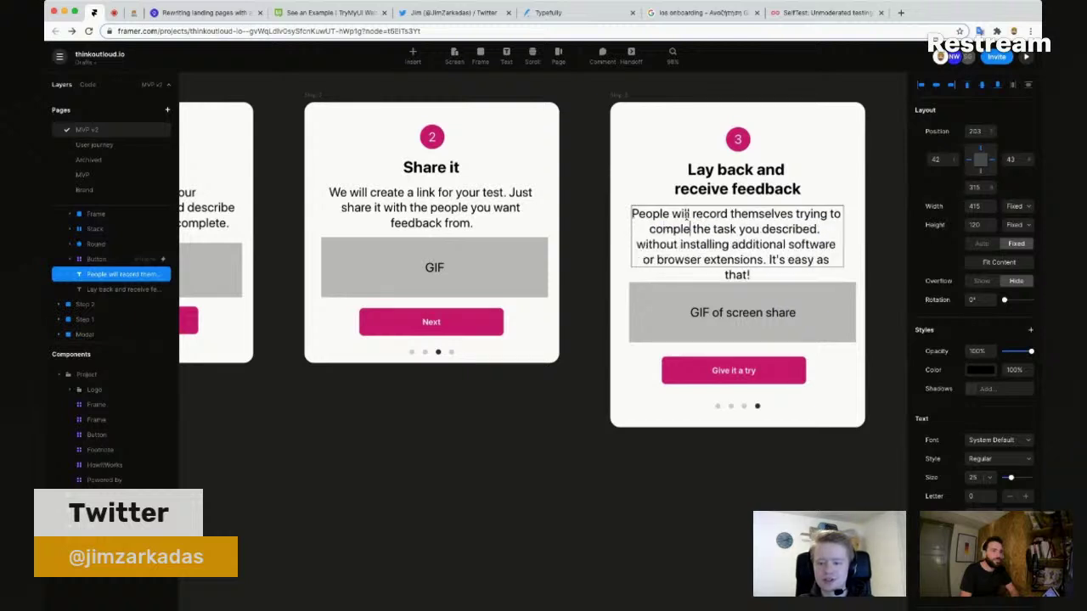
Step: Replace "without installing" with "No need to install" as the start of a new sentence in the step 3 description
key(End)
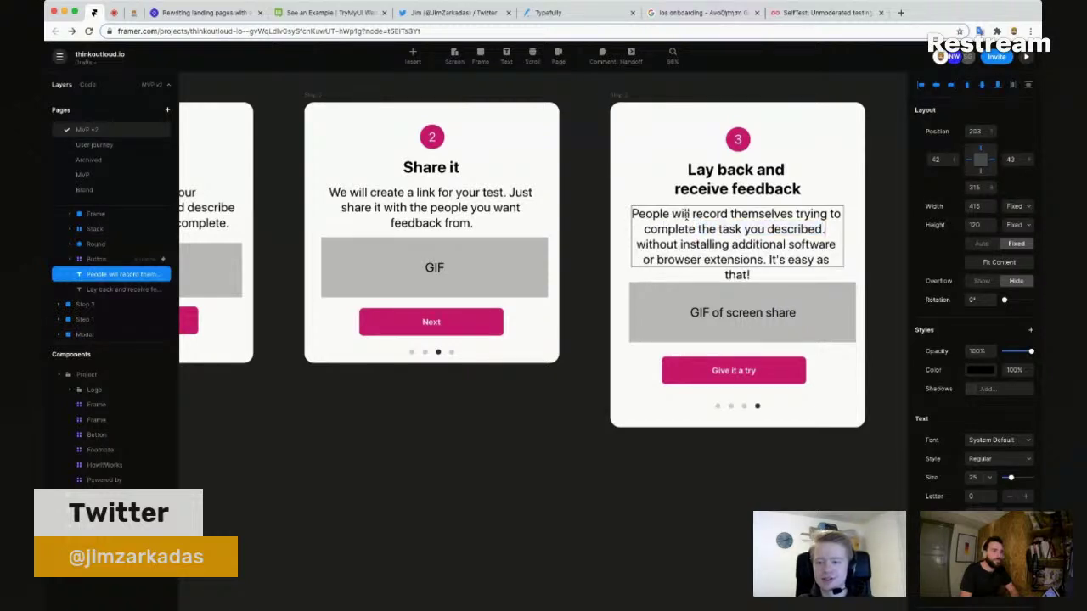
key(alt+shift+Right)
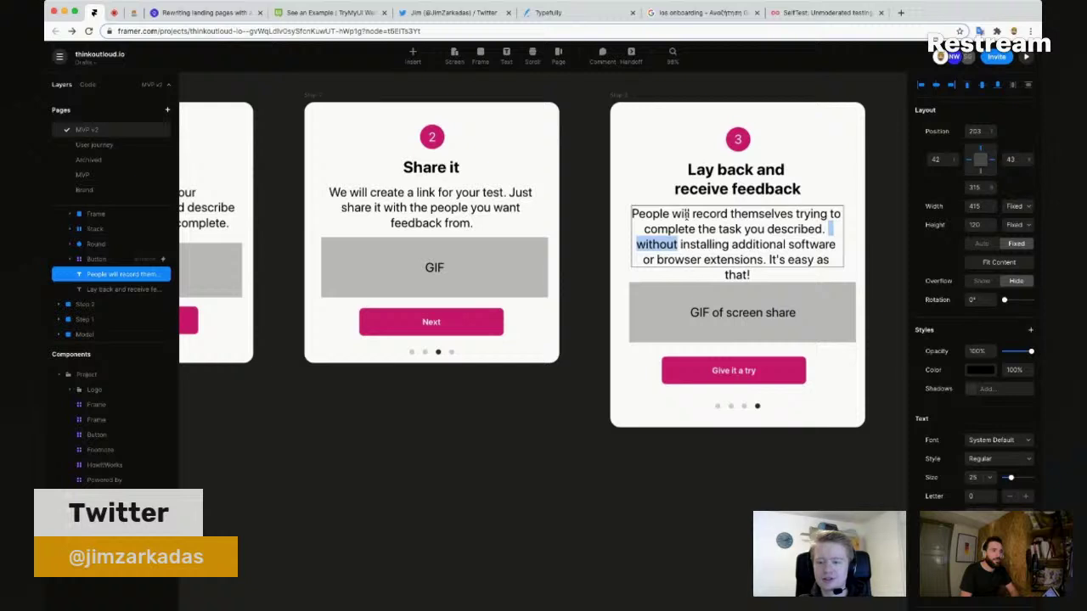
key(Right)
key(alt+shift+Left)
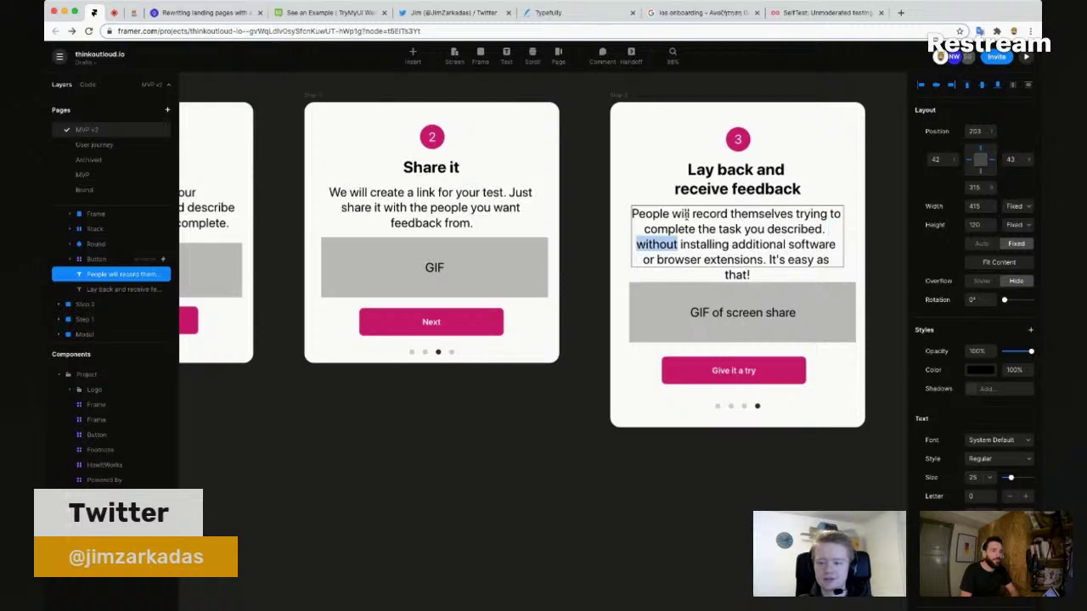
text(No need to inst)
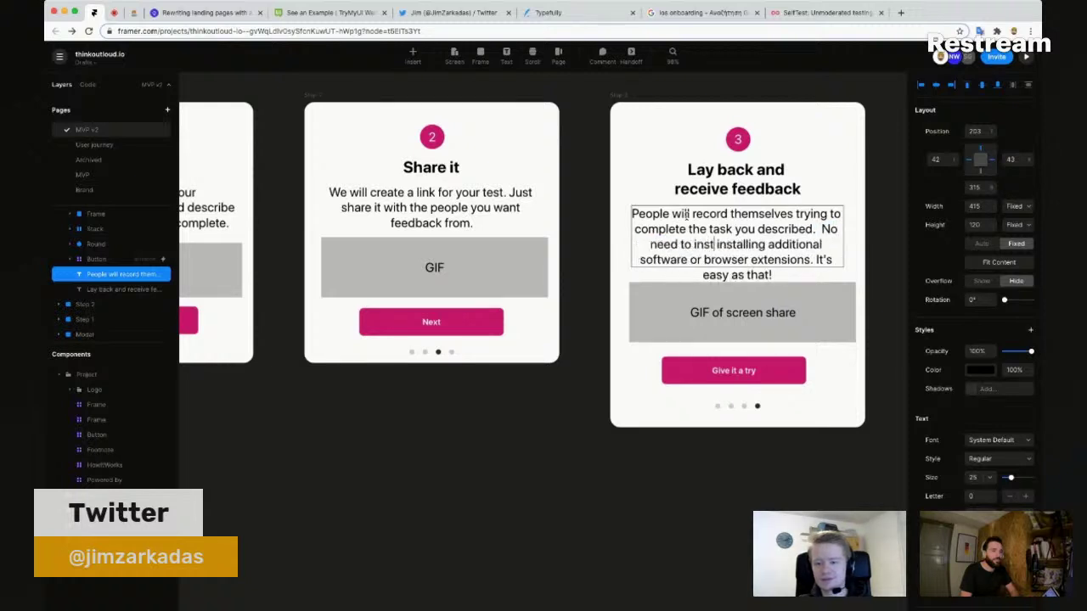
text(all)
key(alt+shift+Right)
key(BackSpace)
Step: Add "in their browser" after "described" in the first sentence of the step 3 card's description
key(alt+shift+Right)
key(alt+shift+Right)
key(alt+shift+Right)
key(alt+shift+Right)
key(alt+shift+Right)
key(alt+shift+Right)
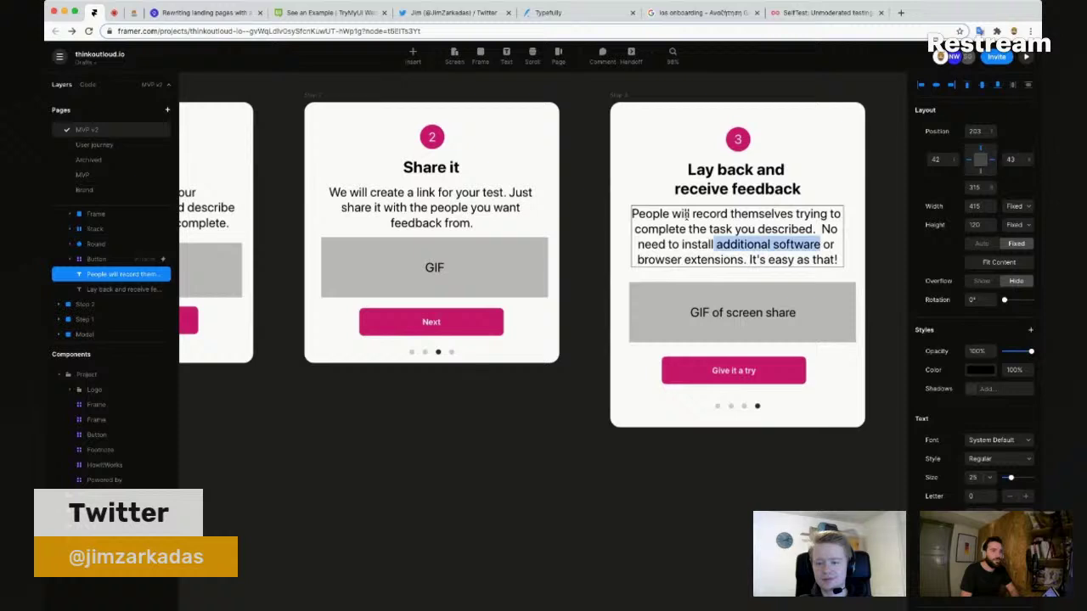
key(alt+Right)
key(alt+Right)
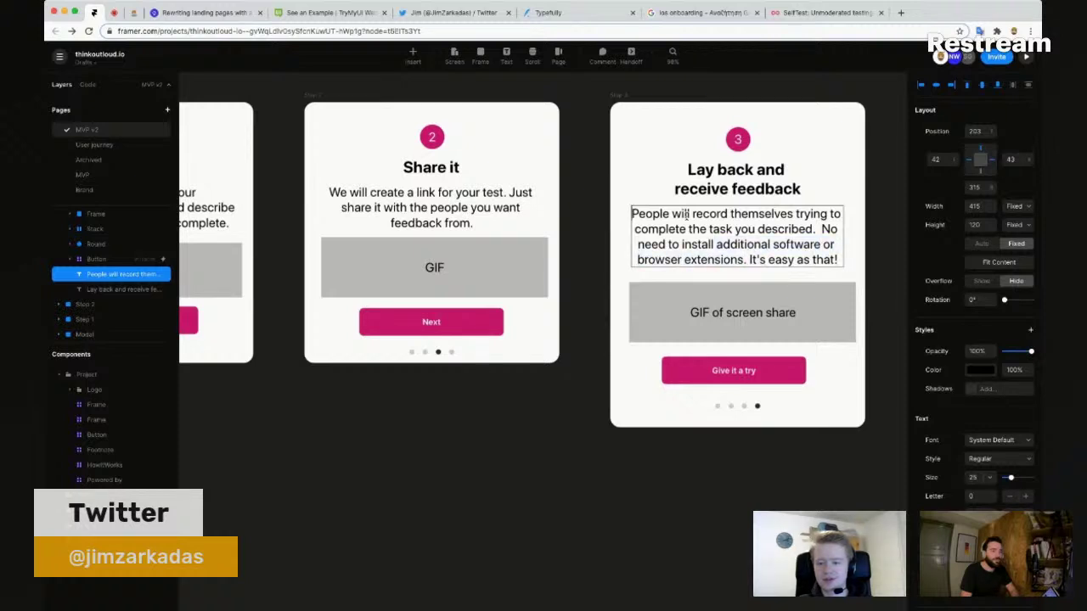
key(alt+Right)
key(alt+Right)
key(alt+shift+Right)
key(alt+shift+Right)
key(alt+shift+Right)
key(alt+shift+Right)
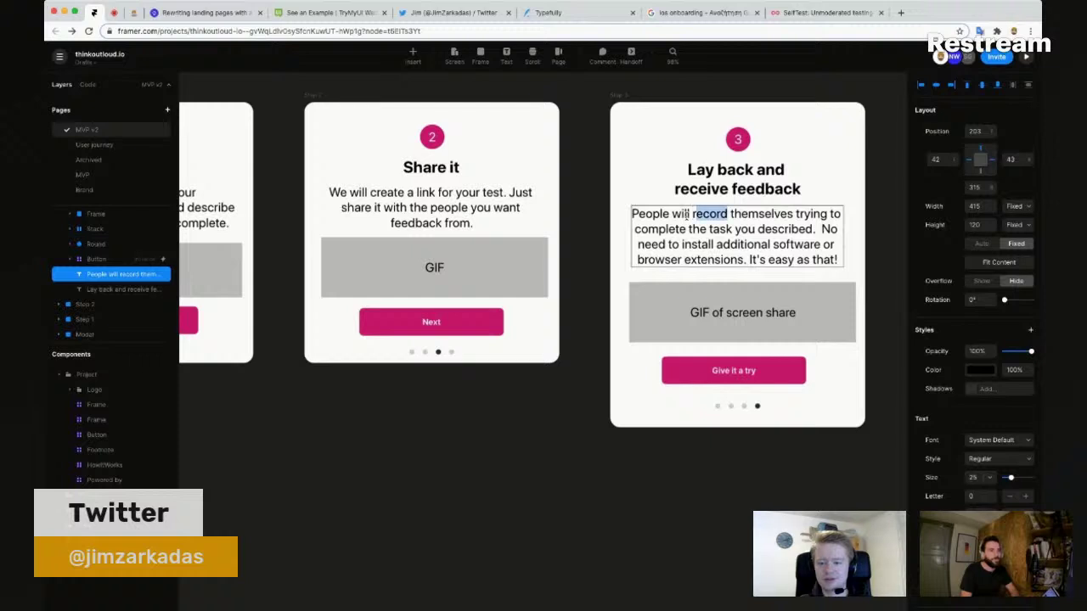
key(alt+shift+Right)
key(alt+shift+Right)
key(alt+shift+Right)
key(alt+shift+Right)
key(alt+shift+Right)
key(Right)
text(in the)
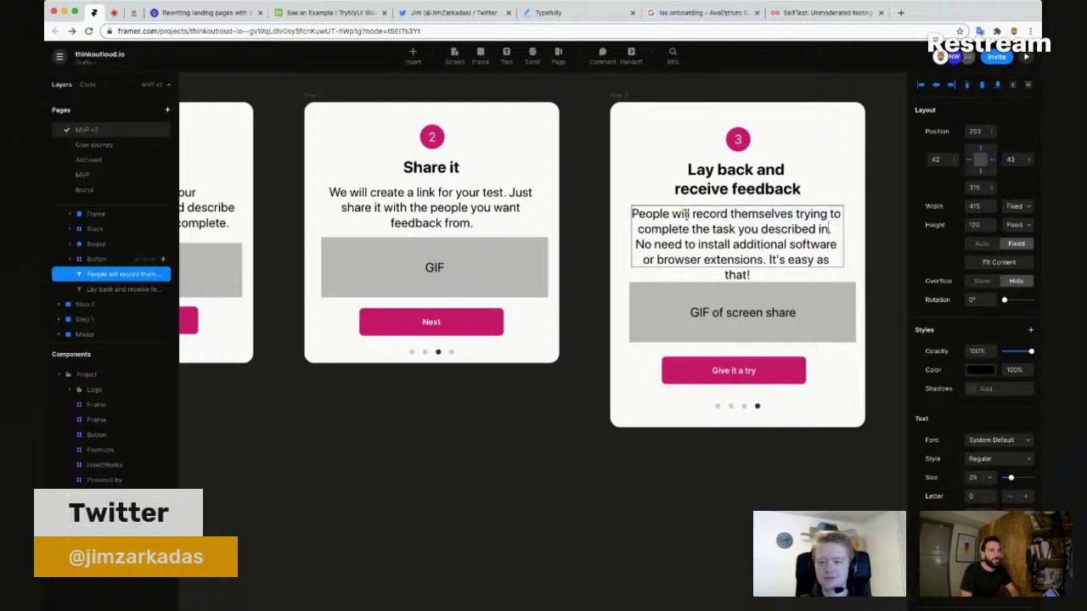
text(ir browse)
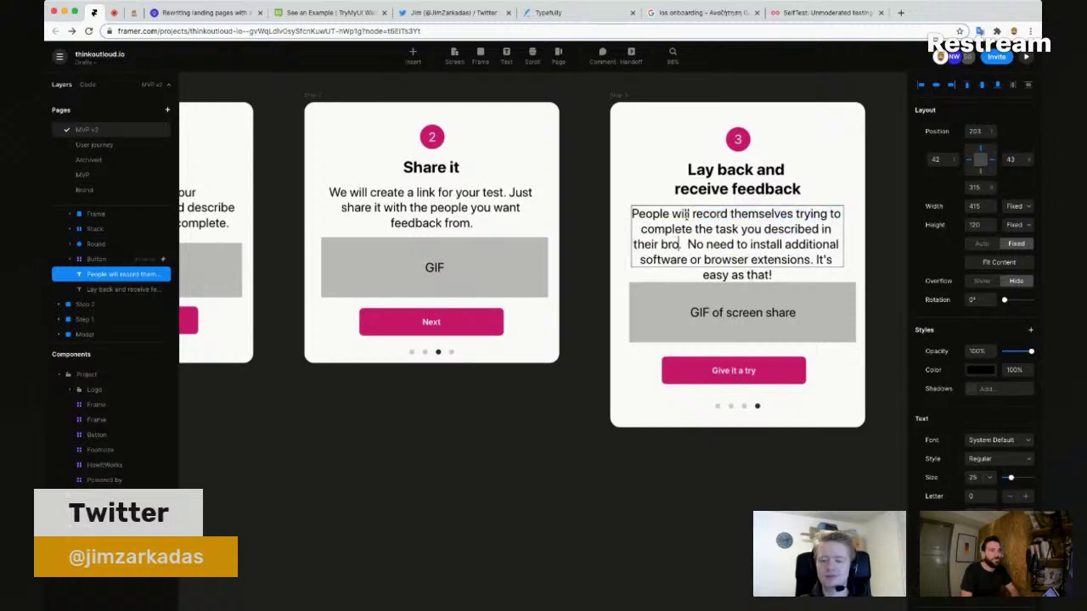
text(r.)
key(Escape)
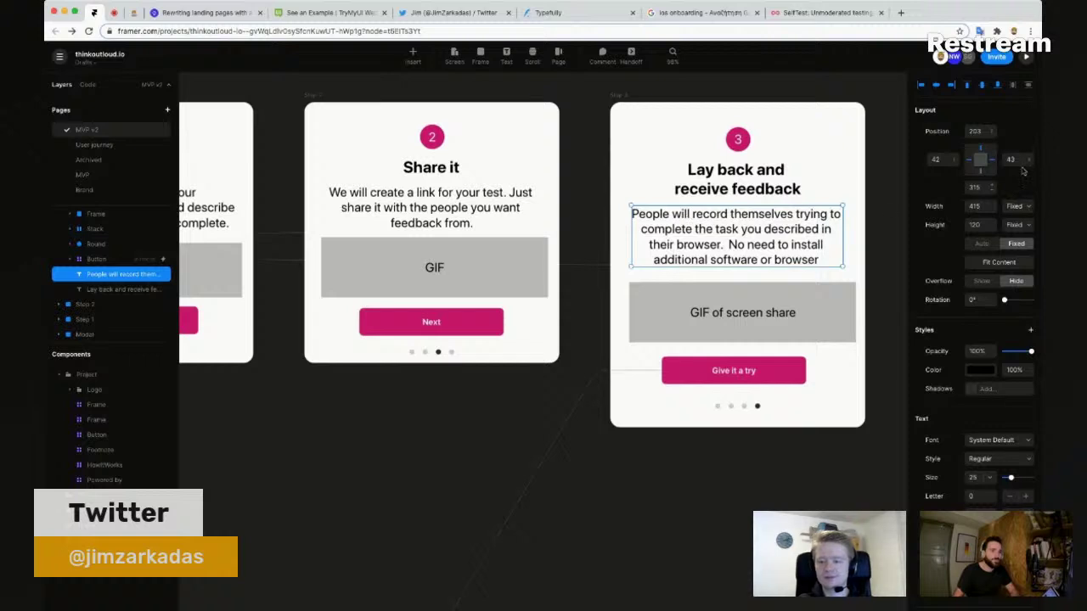
Step: Fit the step 3 description box's height to its text and widen it to about 454, centred horizontally in the card
click(1019, 265)
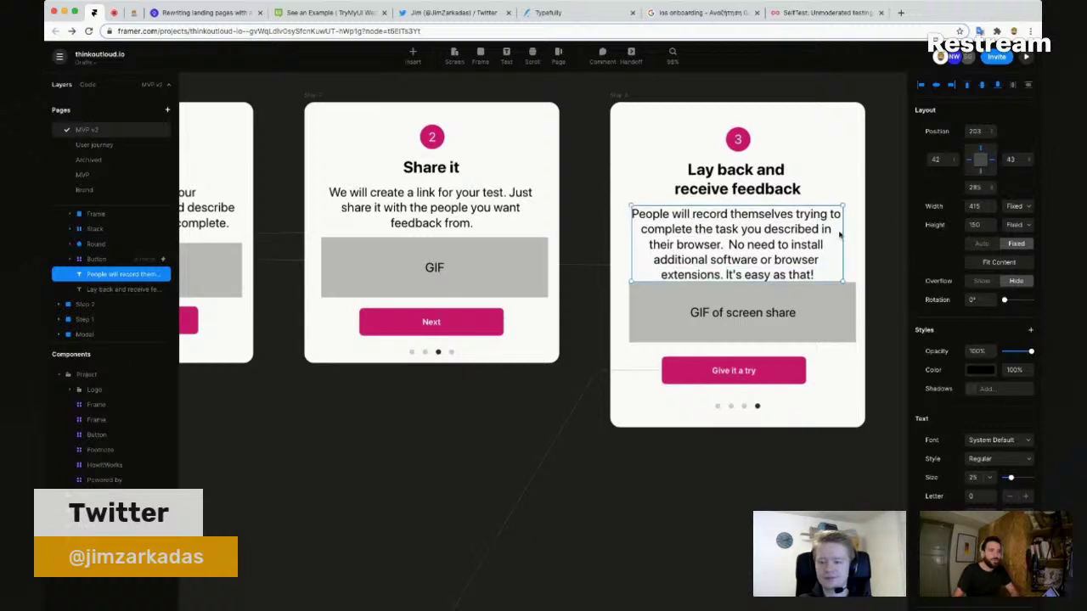
drag(860, 228, 871, 227)
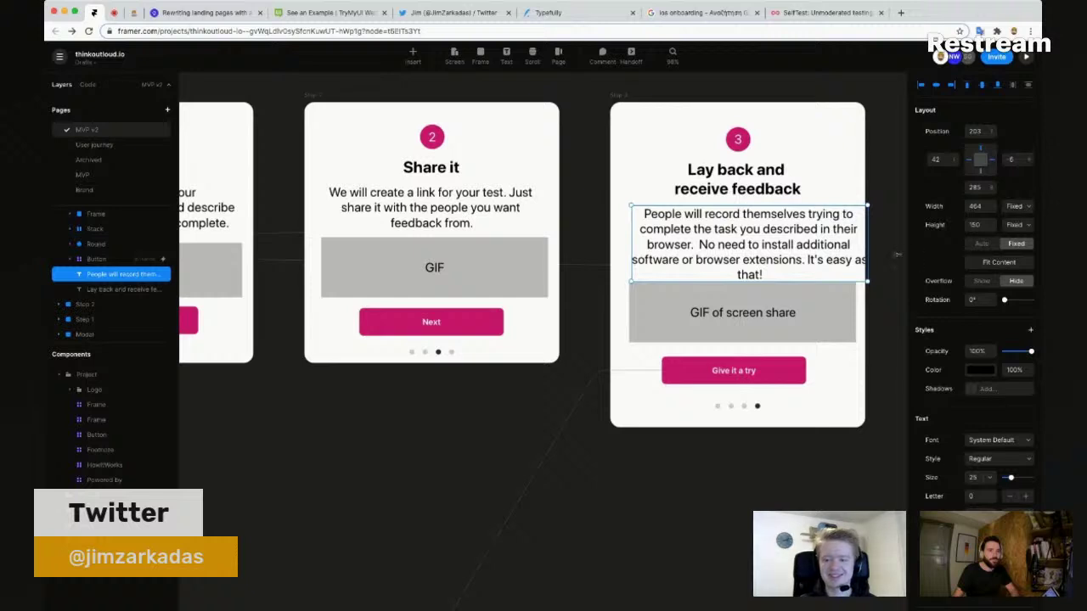
click(983, 85)
click(936, 86)
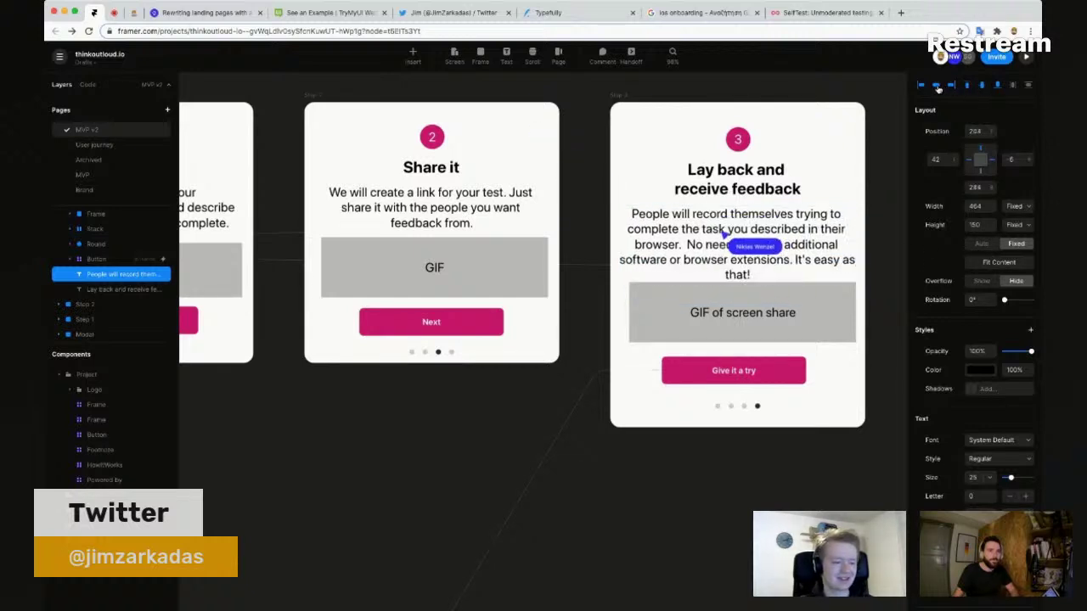
mouse_move(856, 241)
mouse_down()
mouse_move(867, 243)
mouse_move(849, 241)
mouse_up()
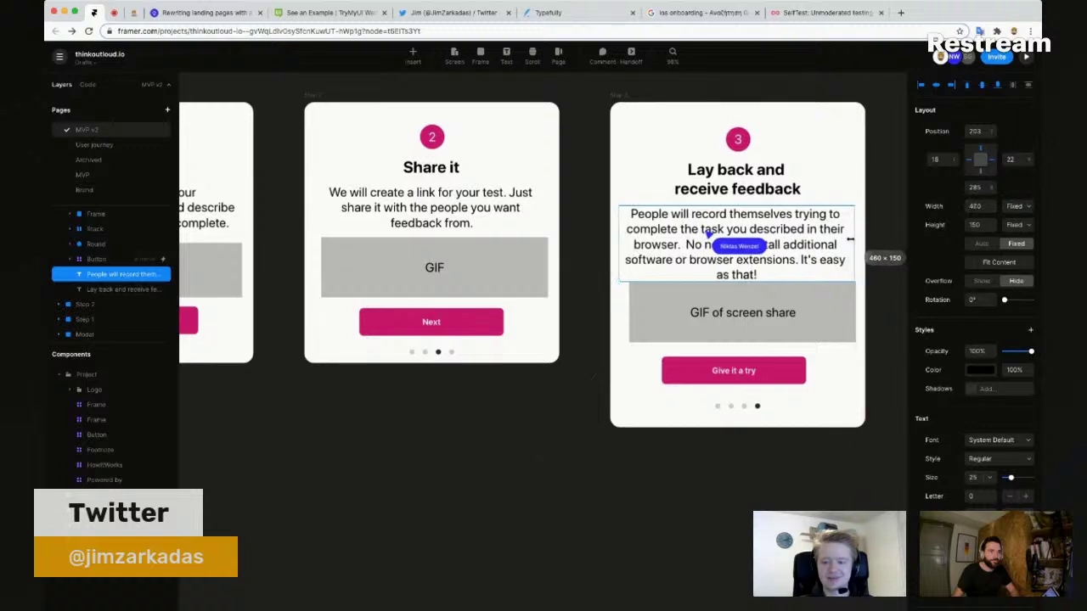
click(934, 86)
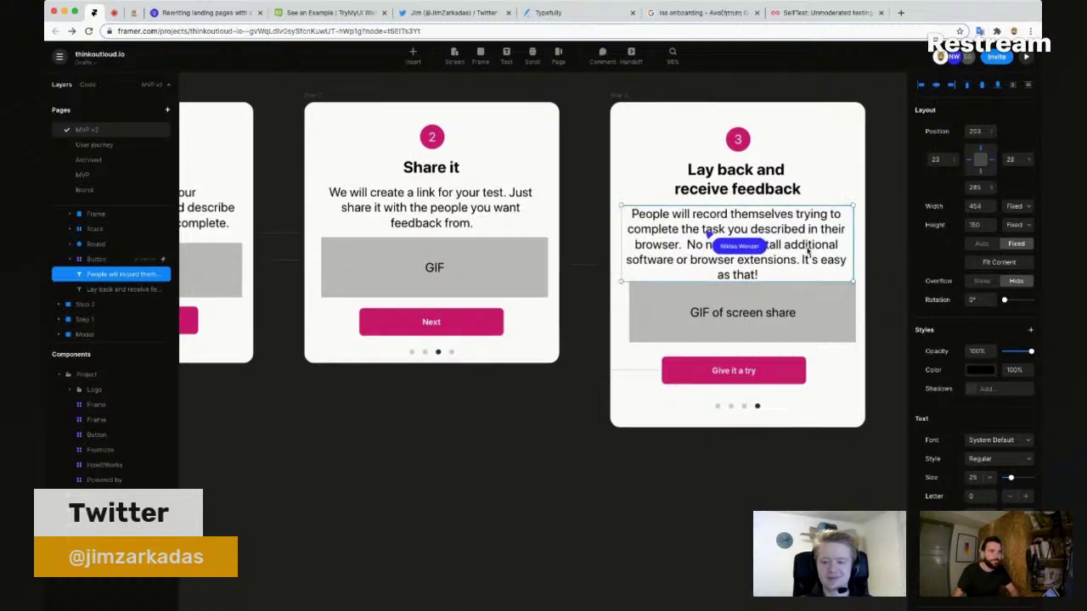
Step: Move the step 3 card's GIF placeholder, button and page dots down below the description, keeping the dots slightly clear of the card's lower edge
click(801, 356)
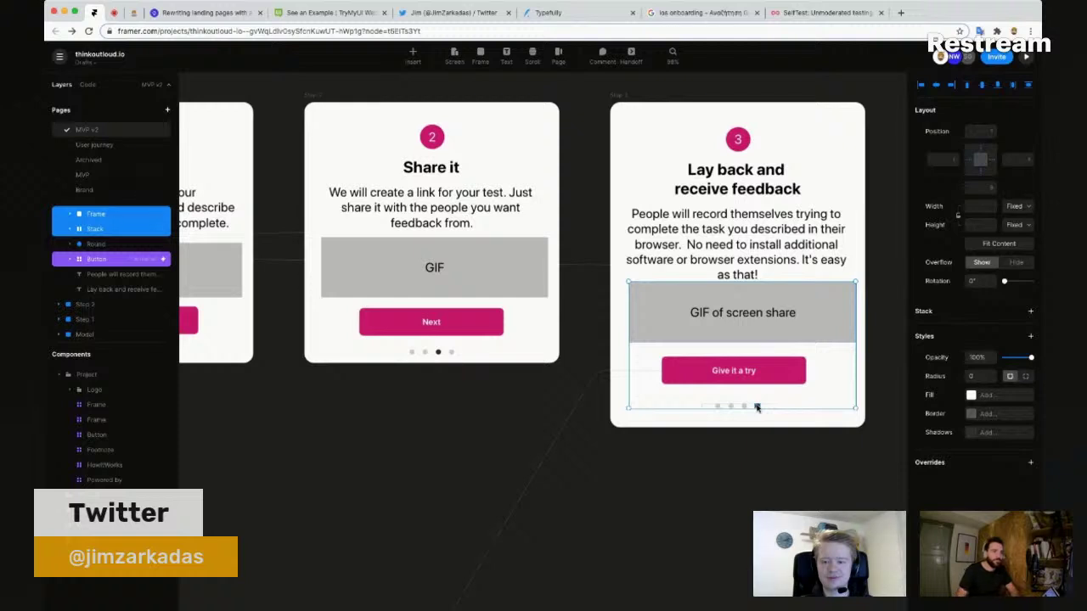
drag(757, 408, 757, 415)
click(730, 509)
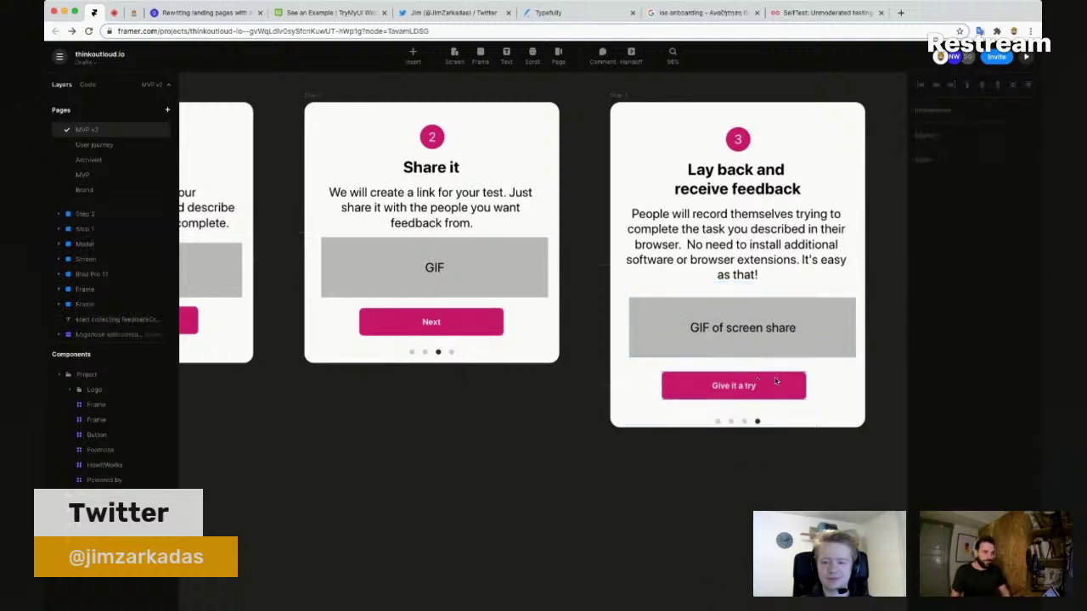
click(758, 422)
drag(762, 422, 760, 421)
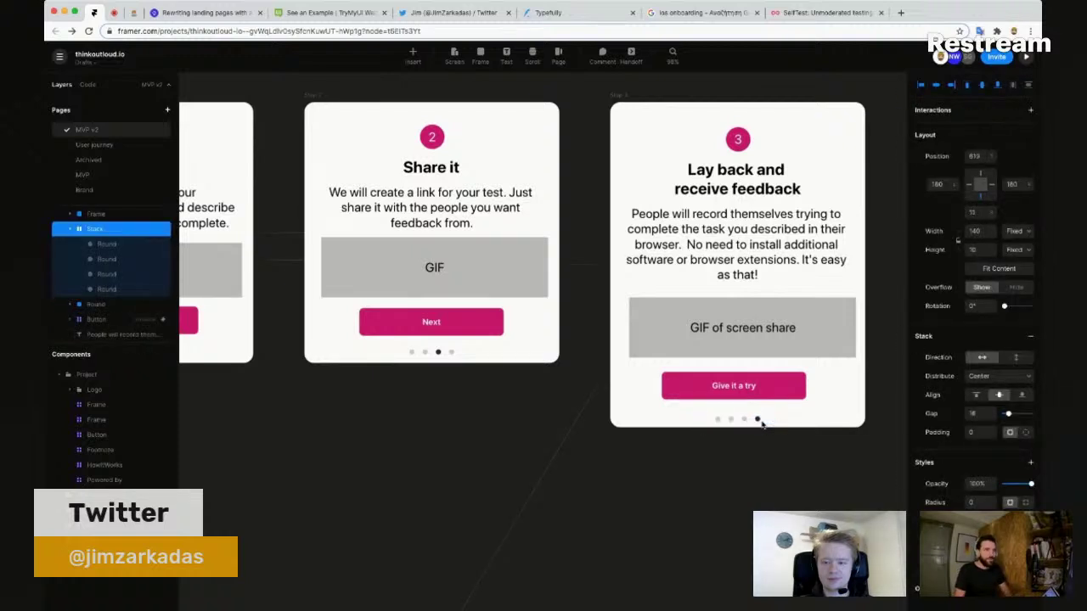
click(480, 424)
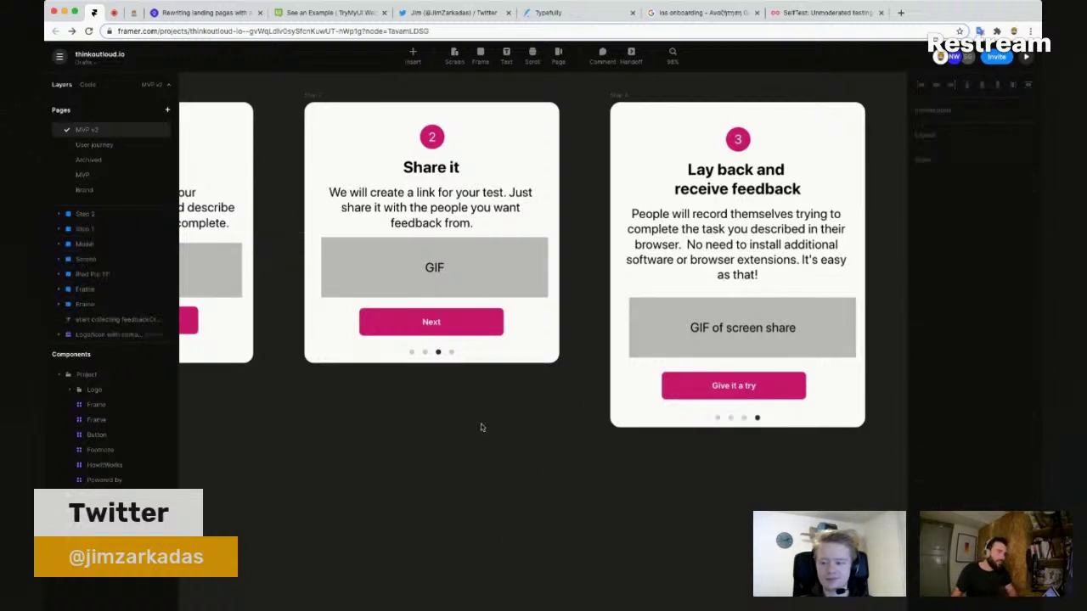
Step: Review the four onboarding cards side by side, comparing their copy and layout with the wizard notes
scroll(518, 419, left, 3)
scroll(619, 407, down, 3)
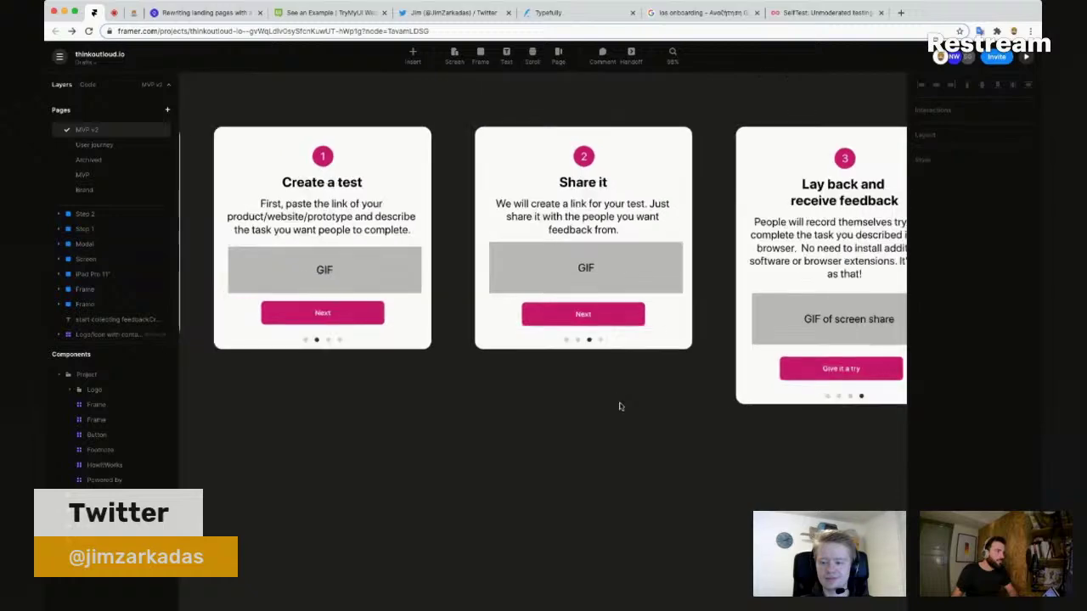
scroll(620, 407, down, 3)
scroll(619, 402, up, 1)
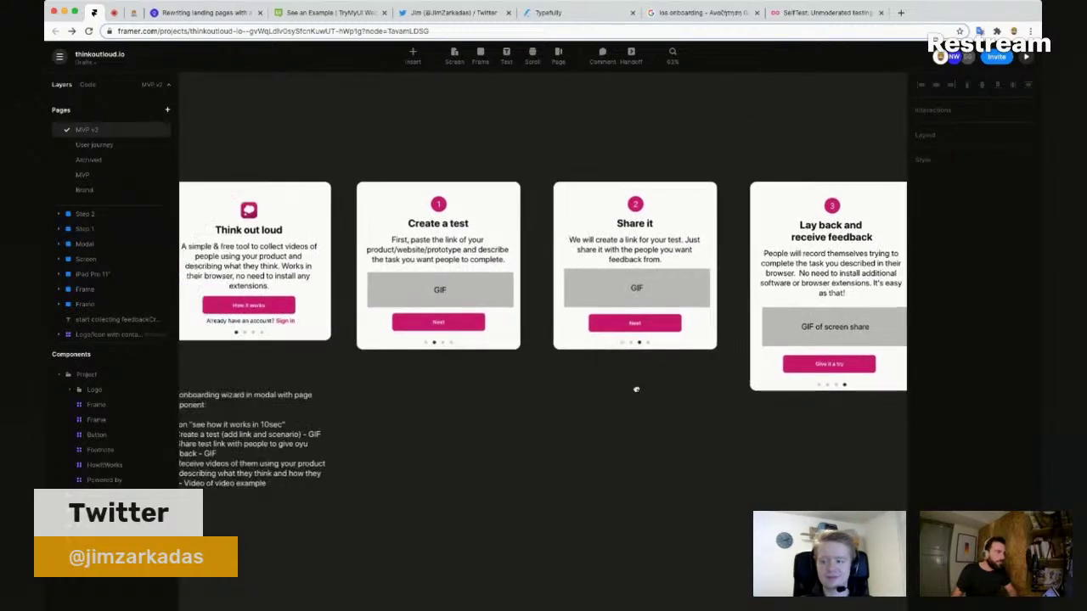
scroll(654, 388, left, 2)
scroll(654, 387, right, 2)
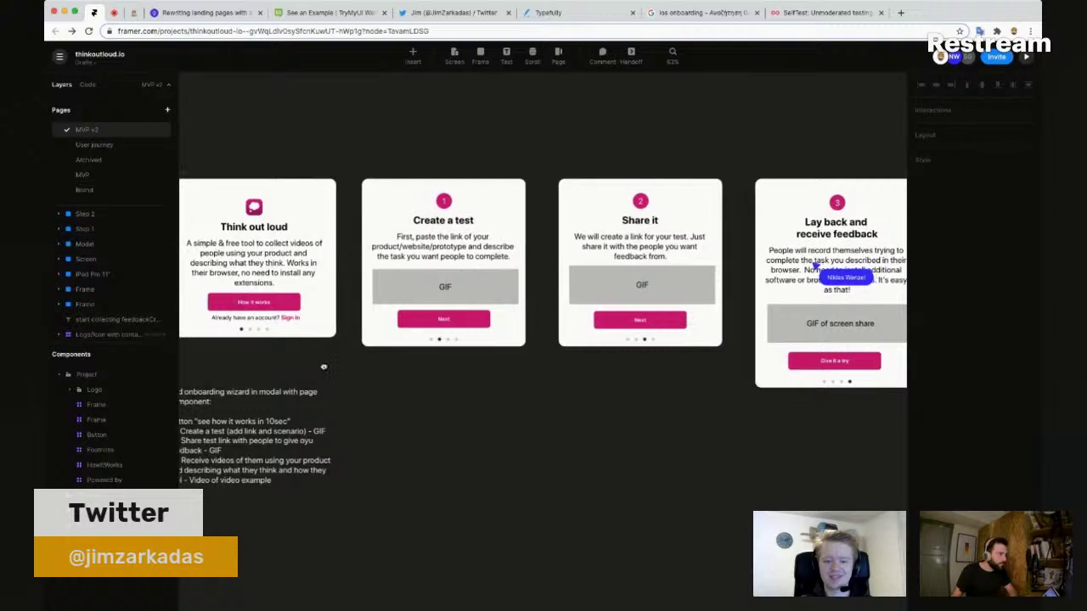
scroll(331, 366, left, 2)
scroll(342, 367, right, 1)
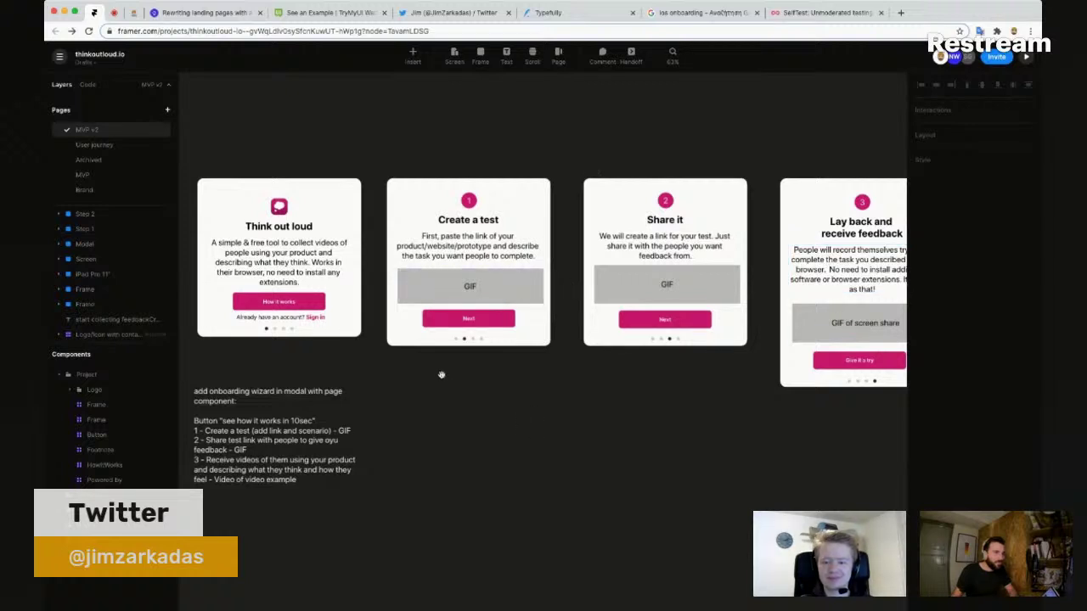
scroll(442, 374, right, 5)
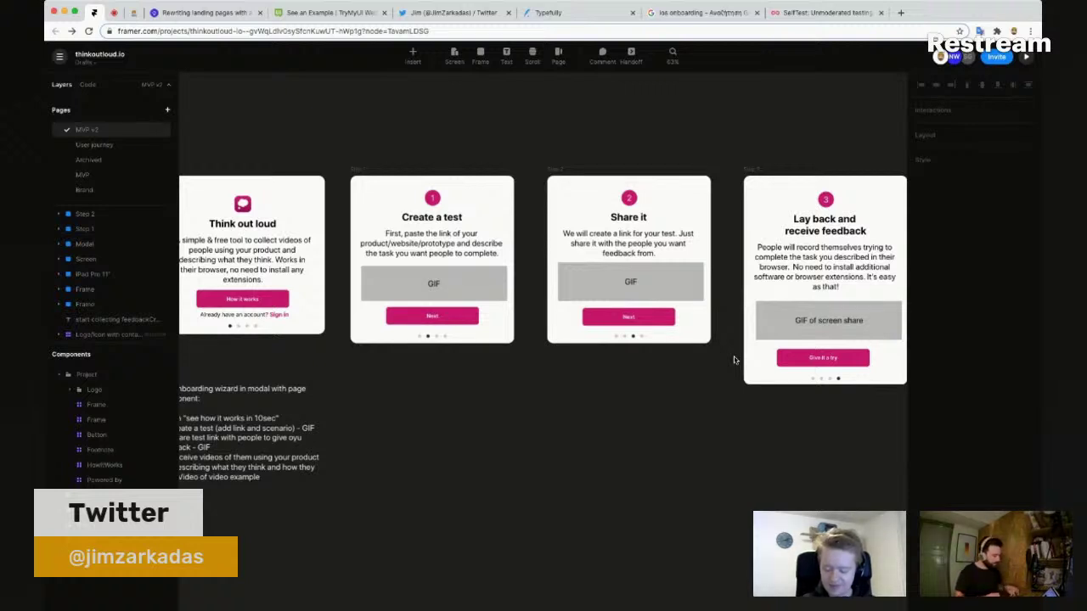
Step: Try to nudge the GIF placeholders of all three step cards down until they sit below the cards
click(503, 293)
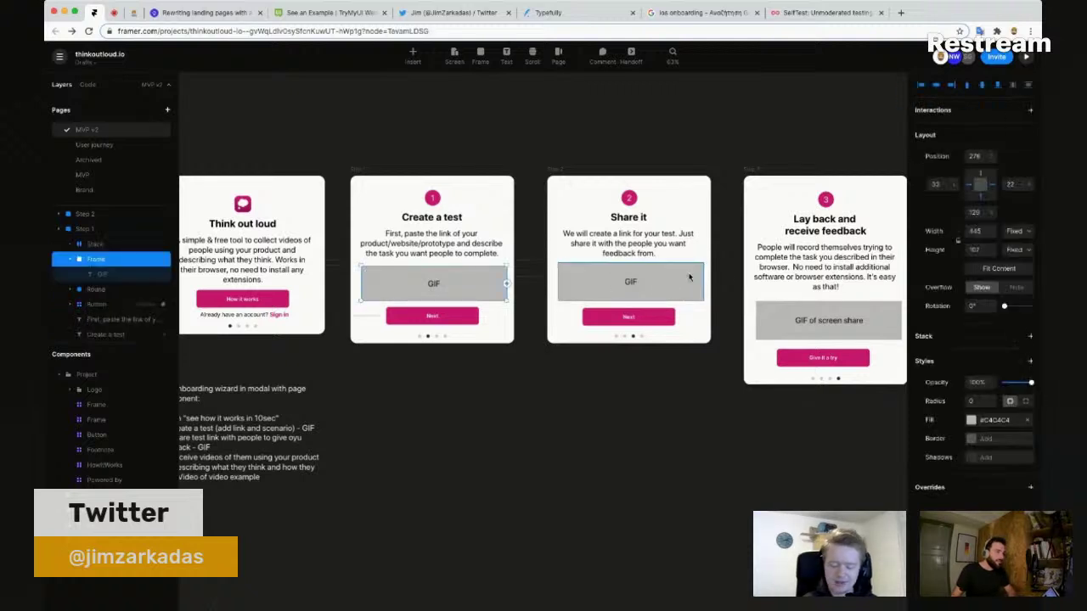
key(Escape)
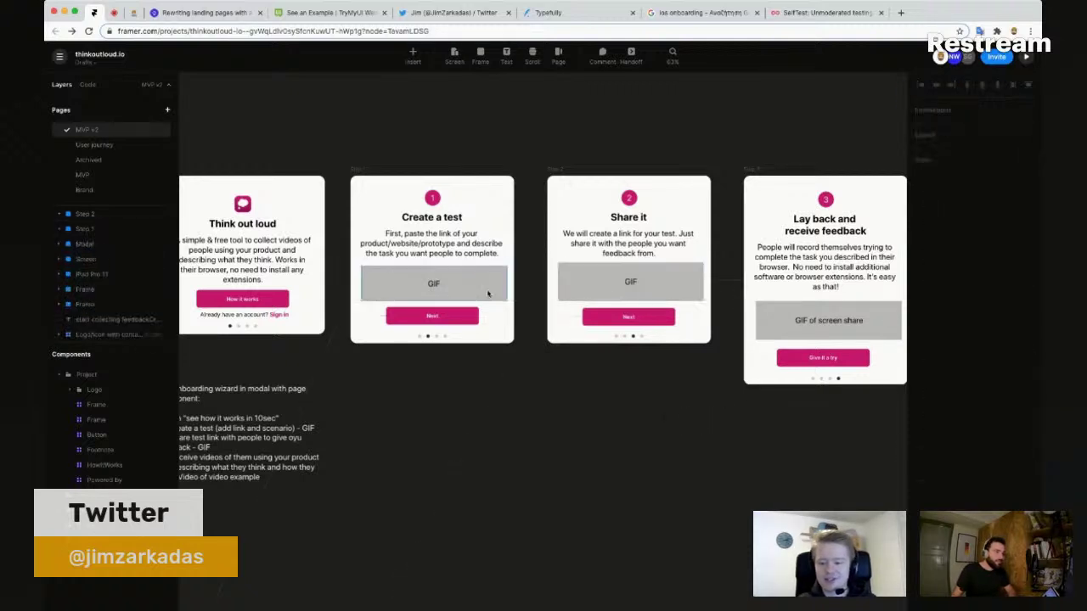
click(581, 285)
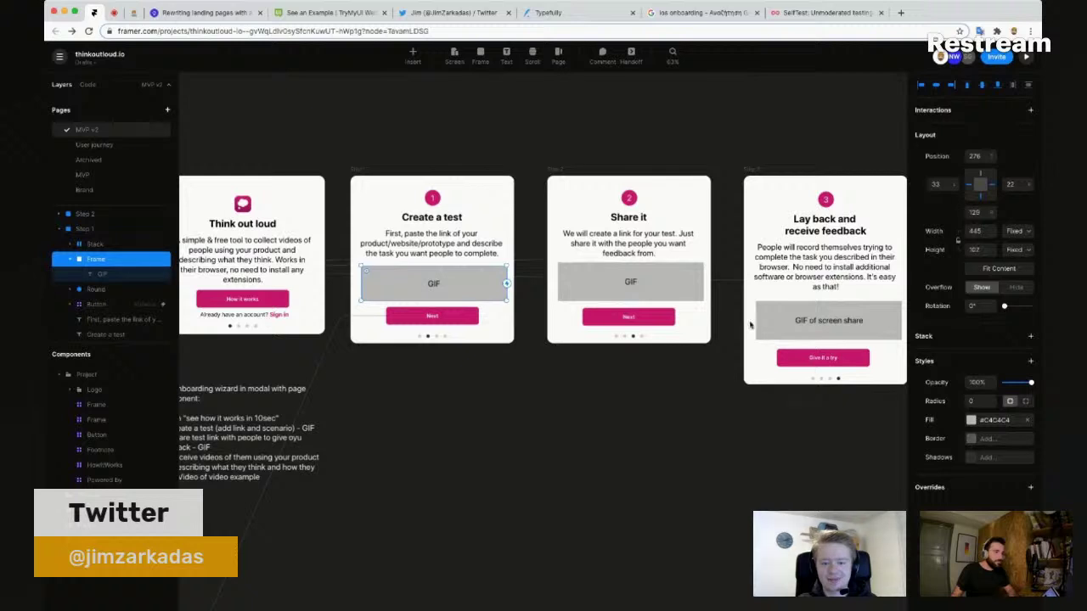
shift+click(758, 327)
key(shift+Down)
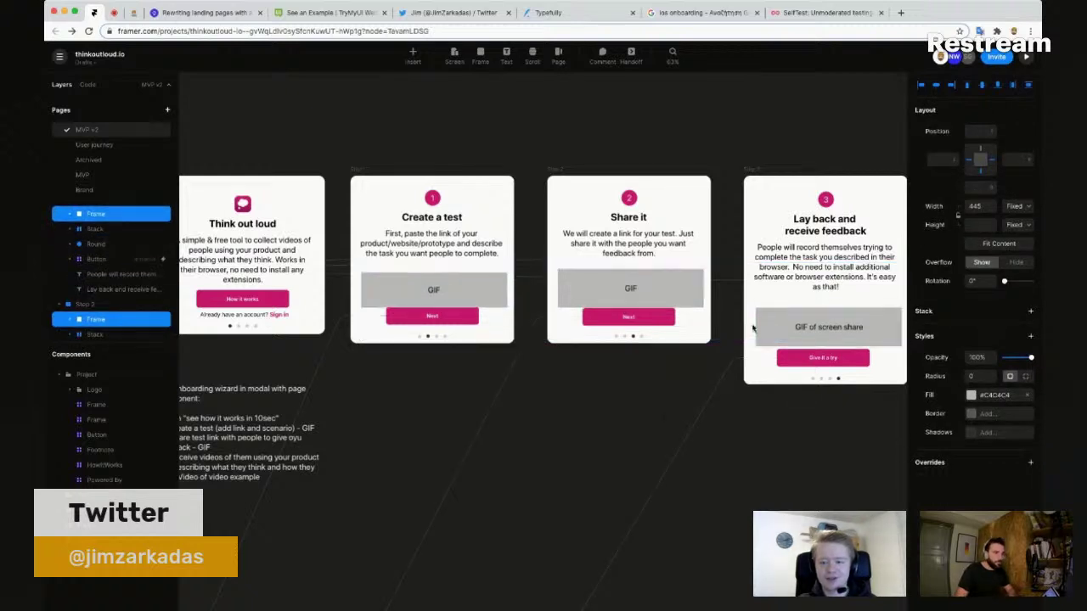
key(shift+Down)
key(shift+Down)
key(shift+Down)
key(shift+Down)
key(shift+Down)
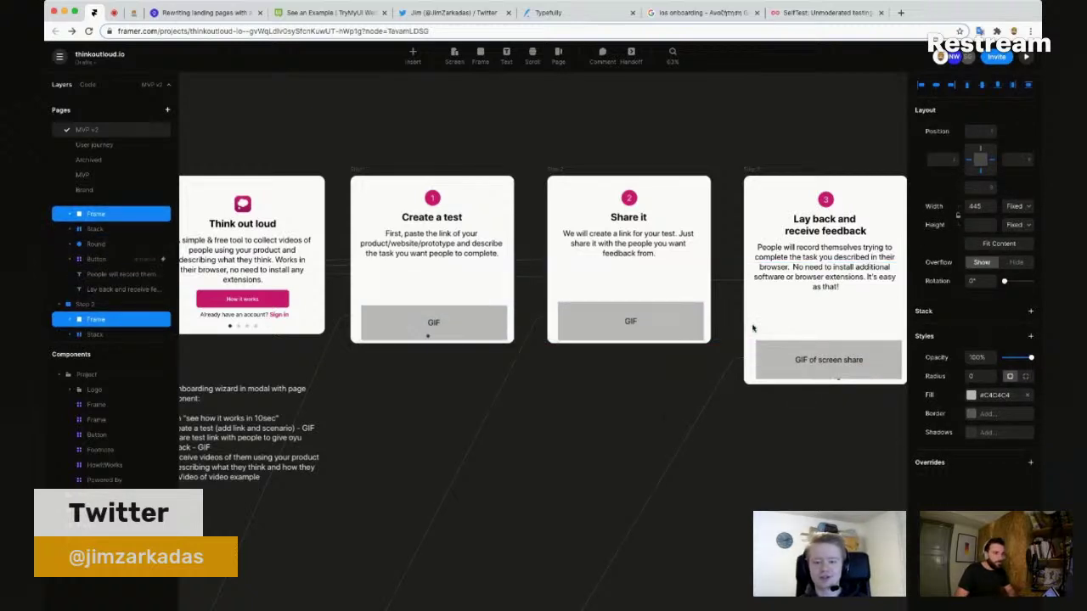
key(shift+Down)
key(shift+Down)
key(shift+Down)
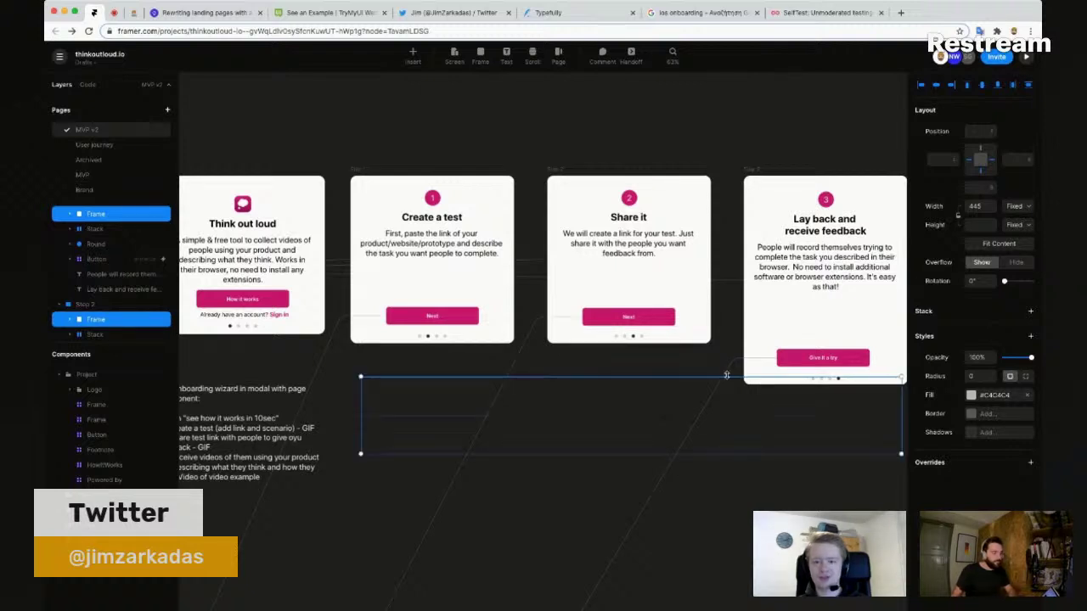
click(785, 458)
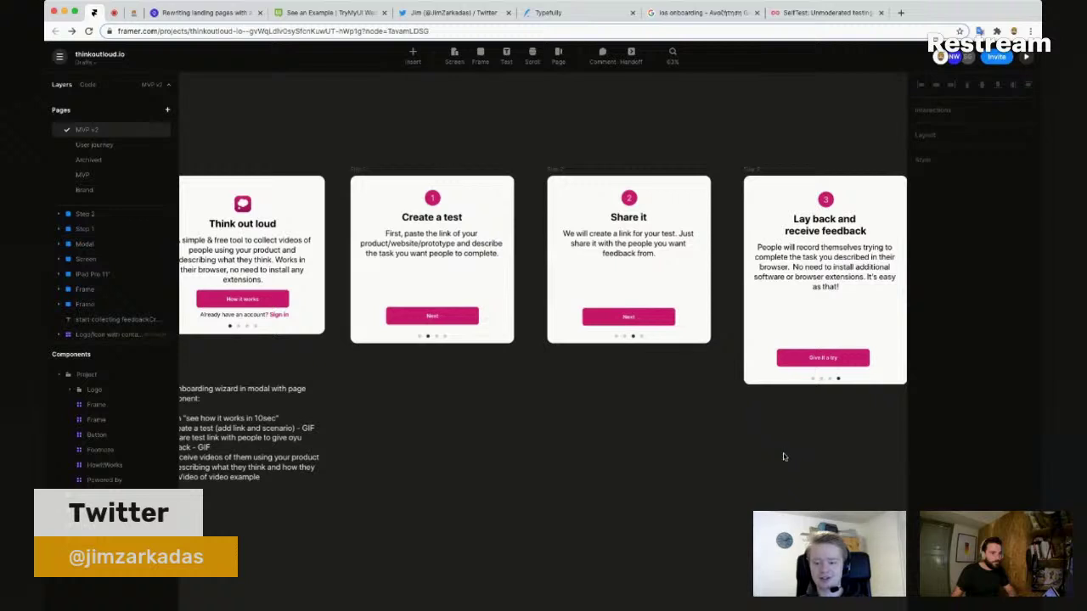
Step: Pull the three GIF placeholders out of their step cards and place them on the canvas below
drag(782, 448, 679, 323)
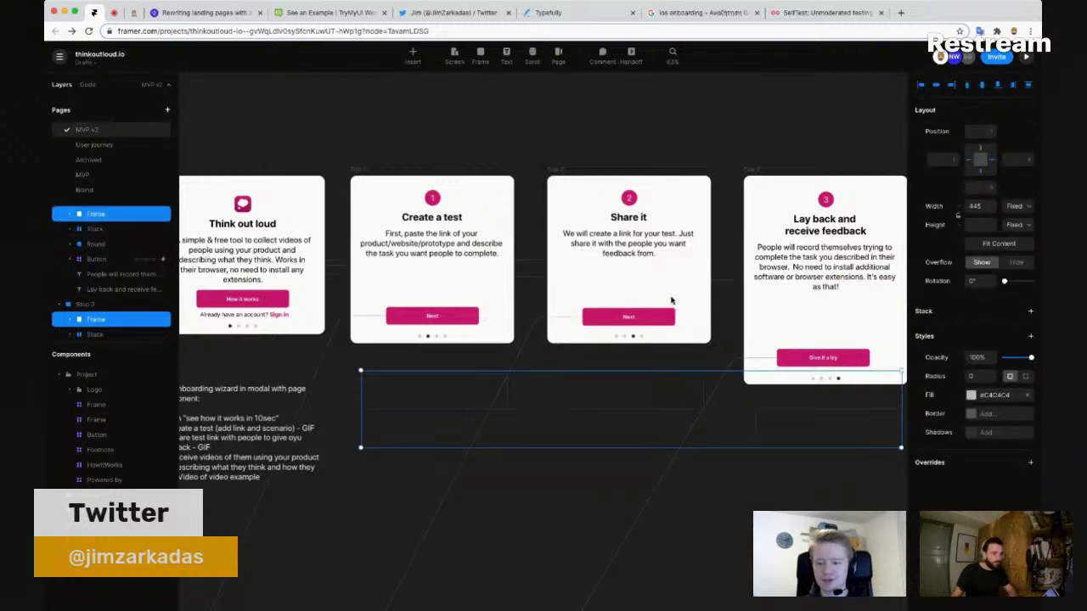
key(shift+Up)
key(shift+Up)
key(shift+Up)
key(shift+Up)
key(shift+Up)
key(shift+Up)
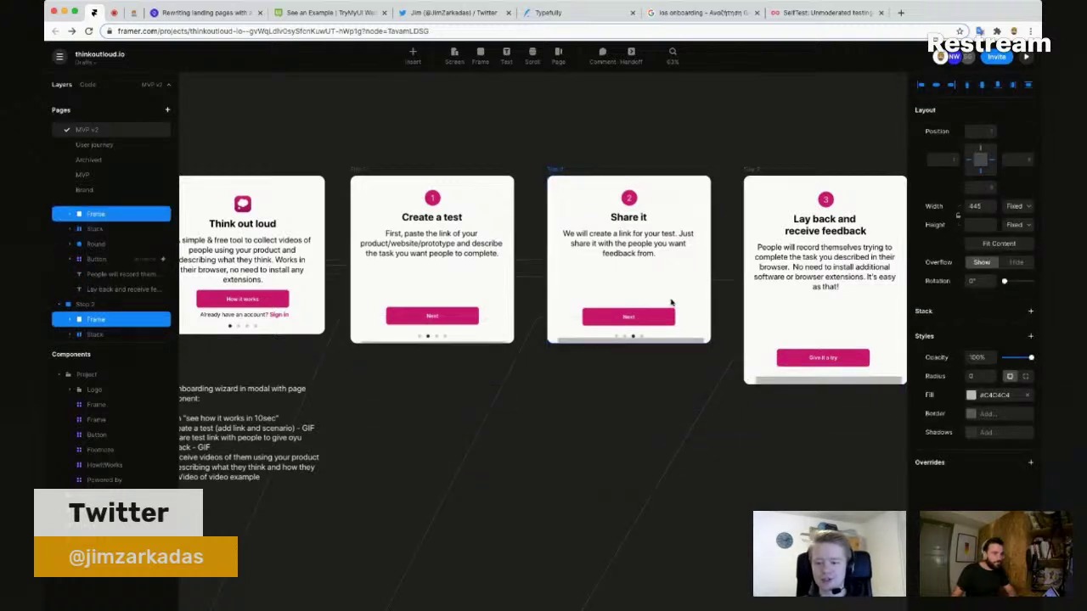
key(shift+Up)
key(shift+Up)
key(shift+Up)
key(shift+Up)
key(shift+Up)
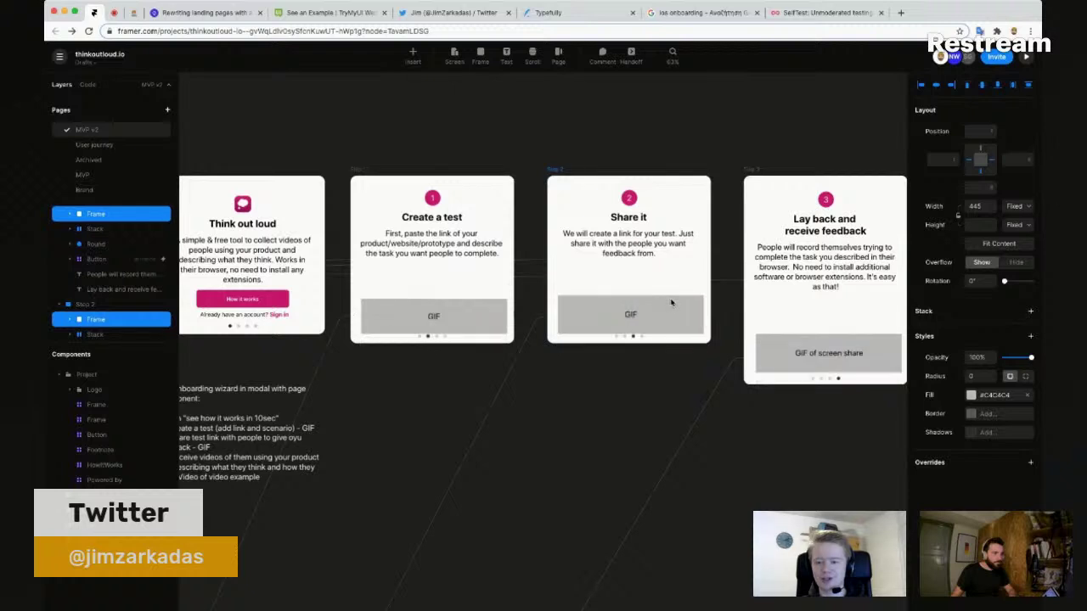
drag(677, 303, 676, 415)
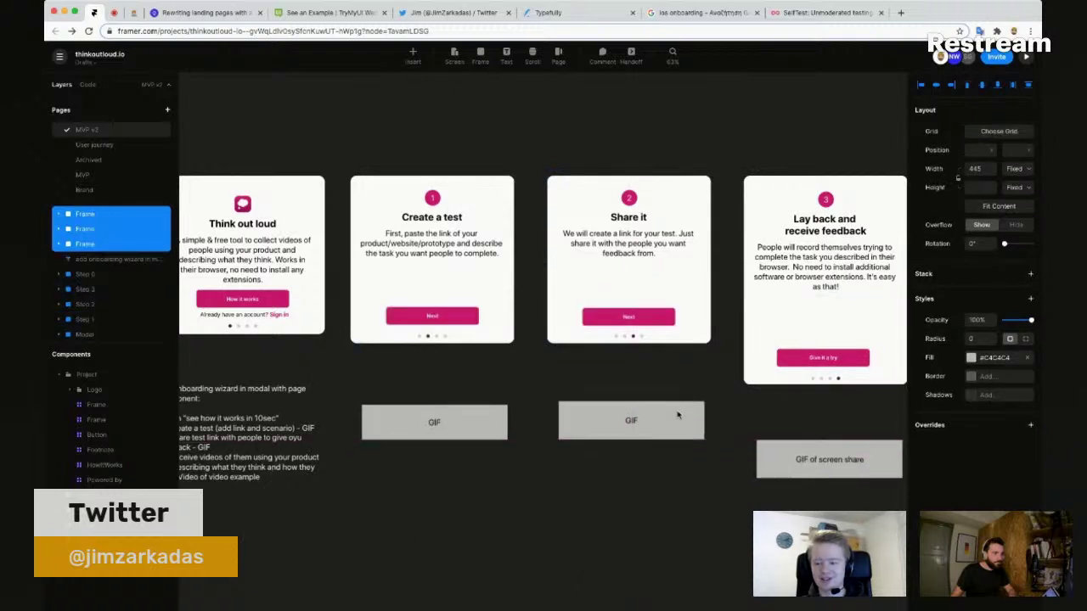
Step: Move the step 1 card's Next button and page dots up together, closer to the description
click(416, 315)
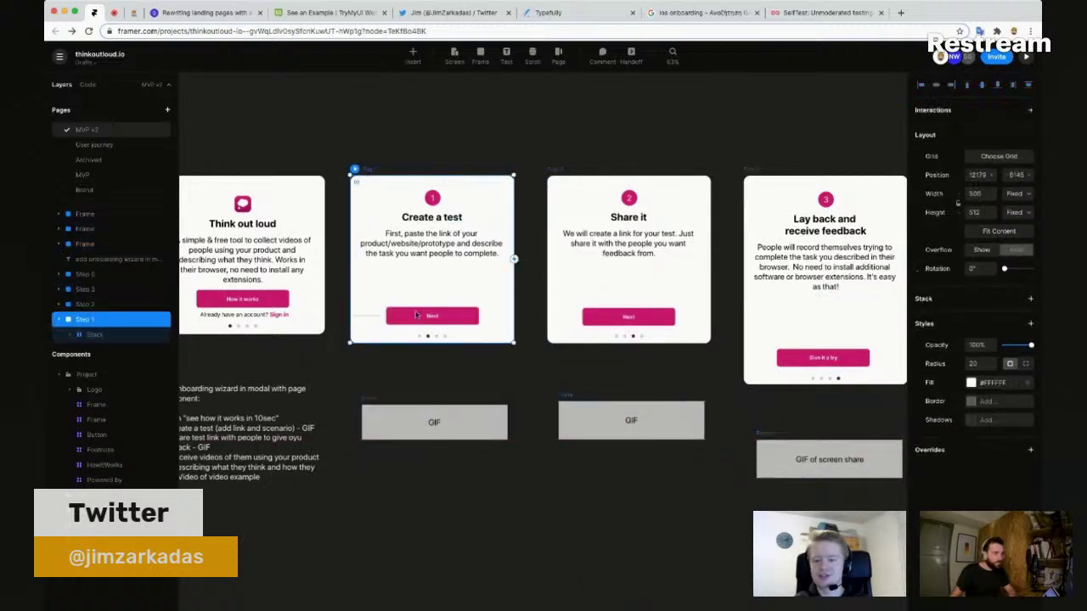
mouse_move(471, 344)
mouse_down()
mouse_move(470, 329)
mouse_move(467, 344)
mouse_up()
click(456, 317)
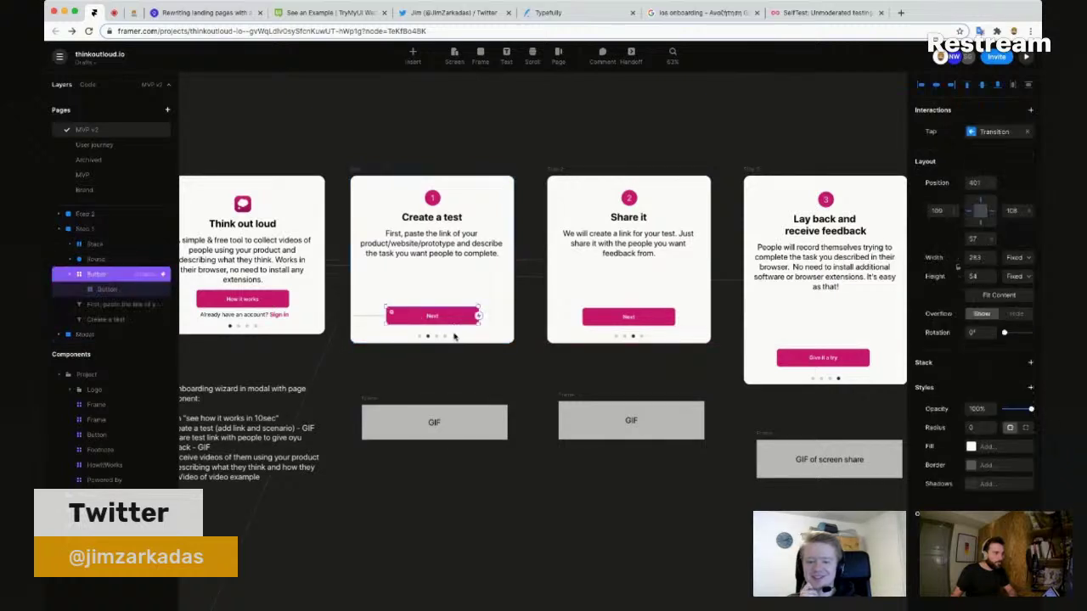
click(451, 335)
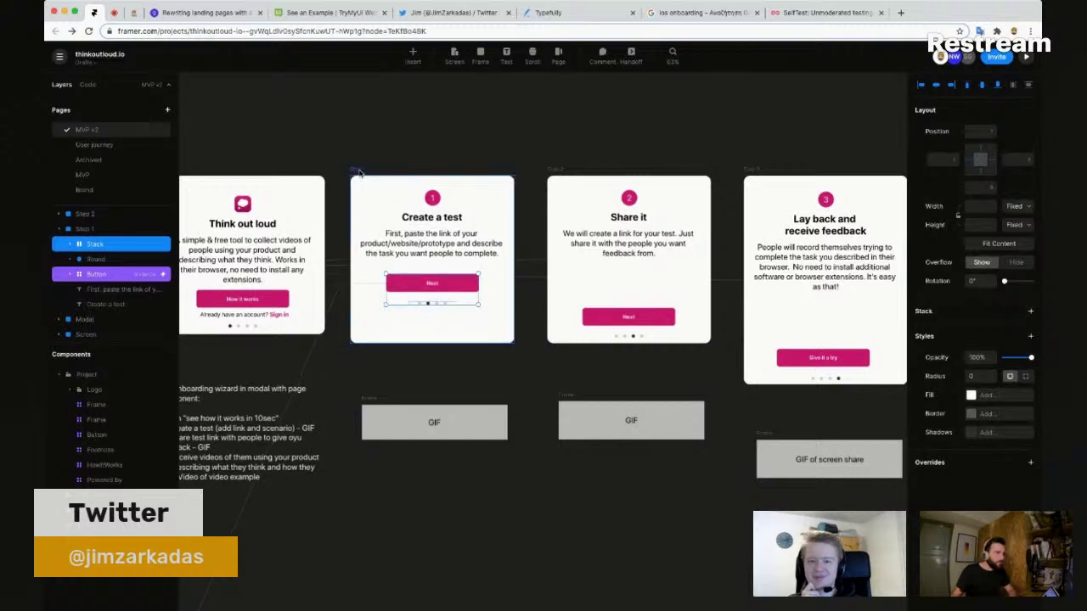
Step: Shorten the step 1 card to a height of 416 and place its page dots back below the Next button
click(426, 340)
drag(428, 316, 429, 312)
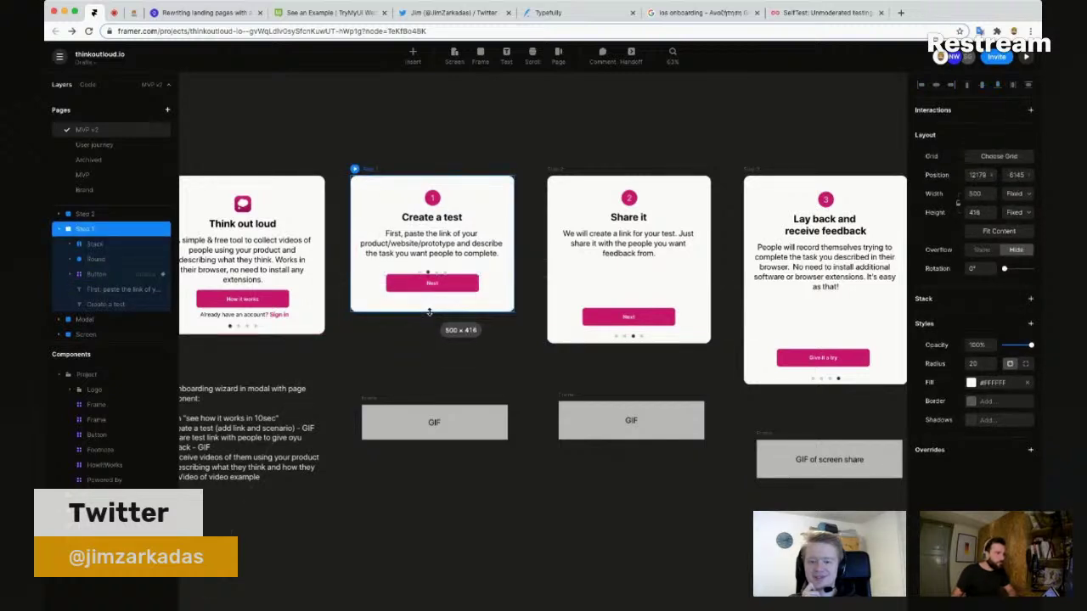
click(449, 276)
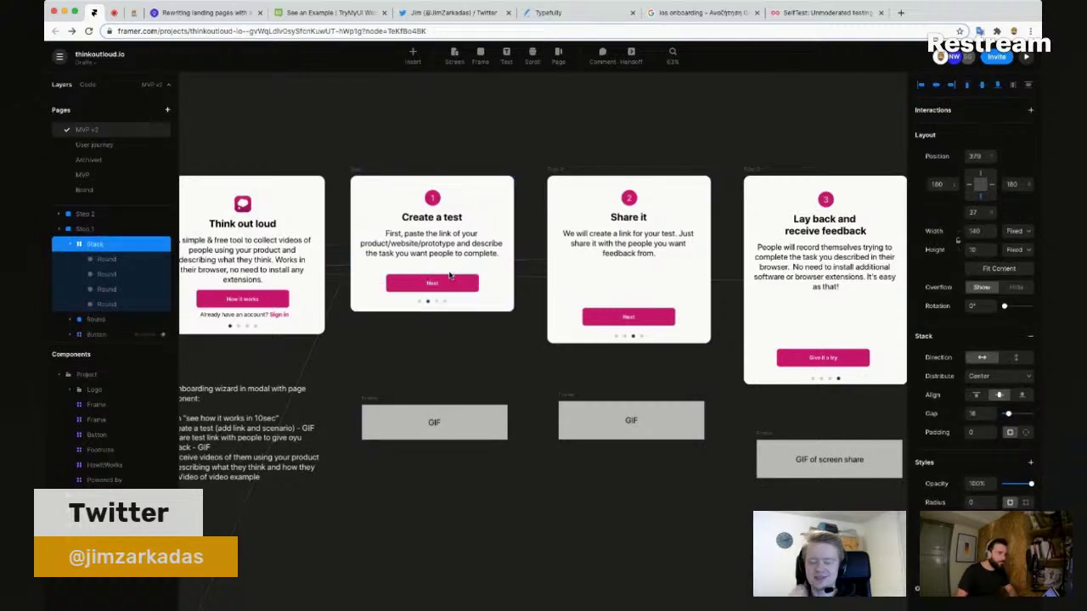
Step: Move the step 2 card's Next button and page dots up together until they sit just below the description
click(650, 334)
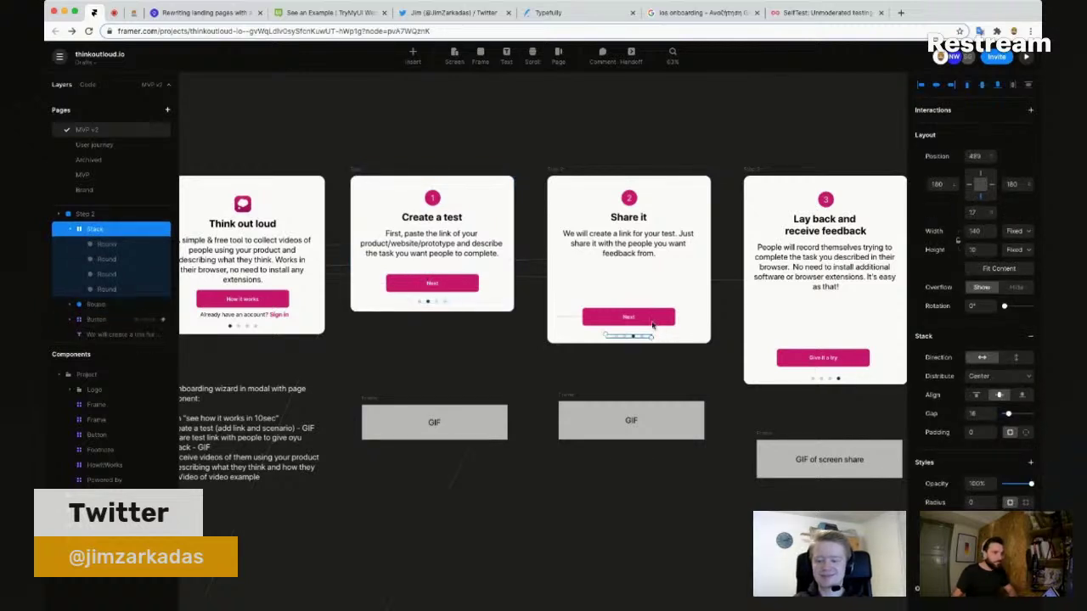
shift+click(653, 322)
key(shift+Up)
key(shift+Up)
key(shift+Up)
key(shift+Up)
key(shift+Up)
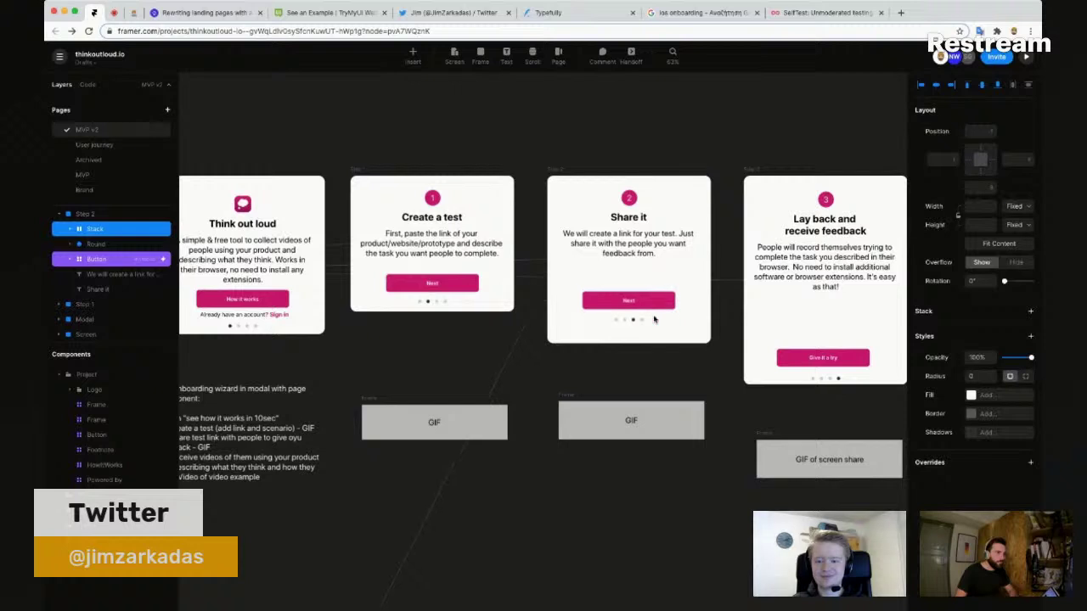
key(shift+Up)
key(shift+Up)
key(shift+Up)
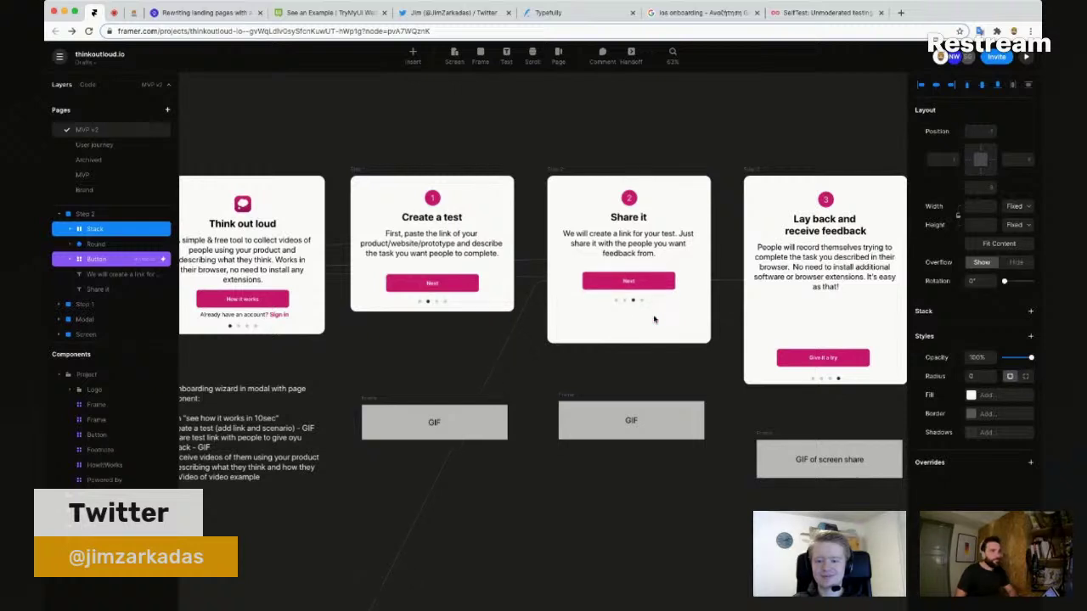
Step: Shorten the step 2 card to a height of 416 and move its page dots back below the Next button
click(597, 331)
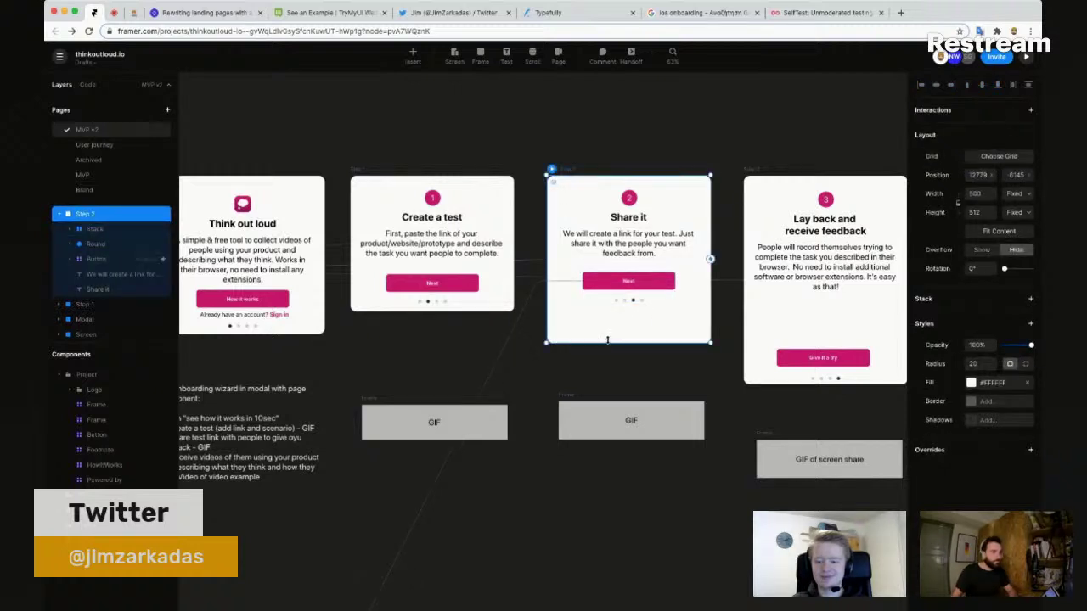
drag(608, 342, 609, 311)
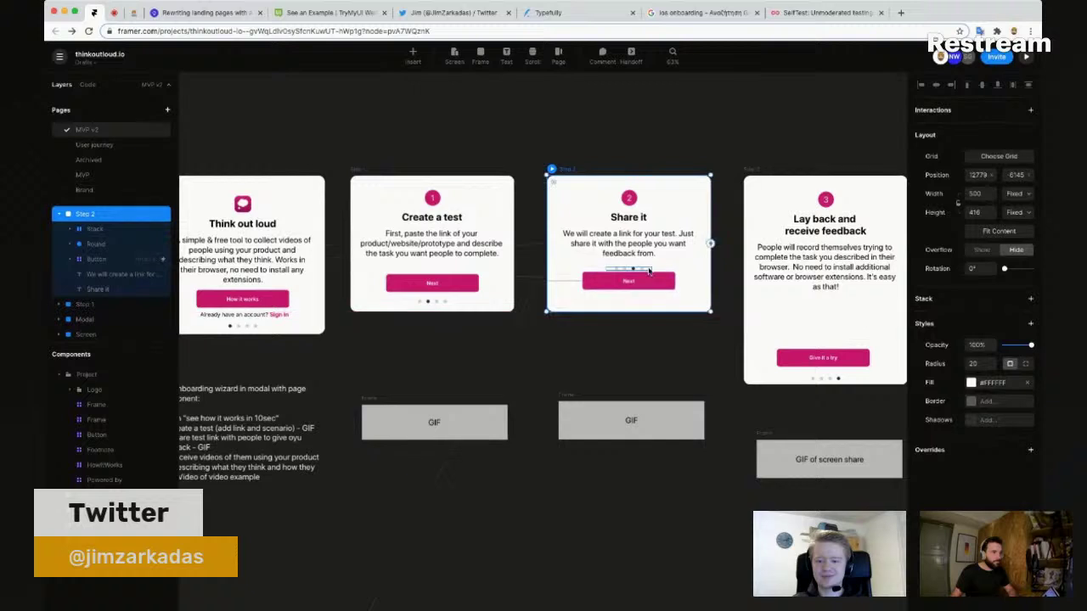
click(644, 270)
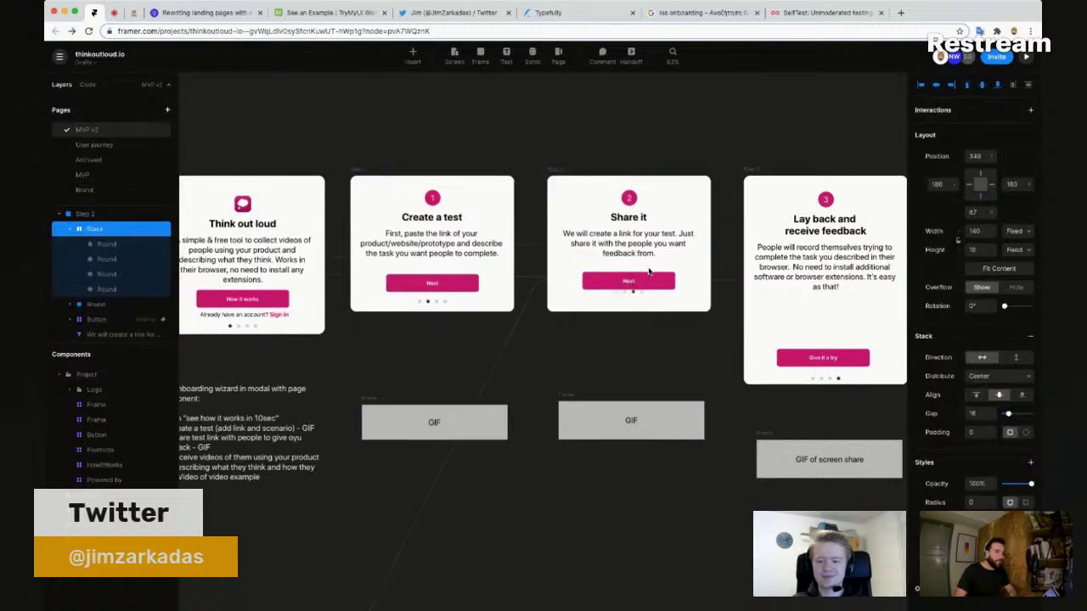
Step: Move the step 3 card's "Give it a try" button and page dots up together, closer to the description
click(845, 380)
click(840, 378)
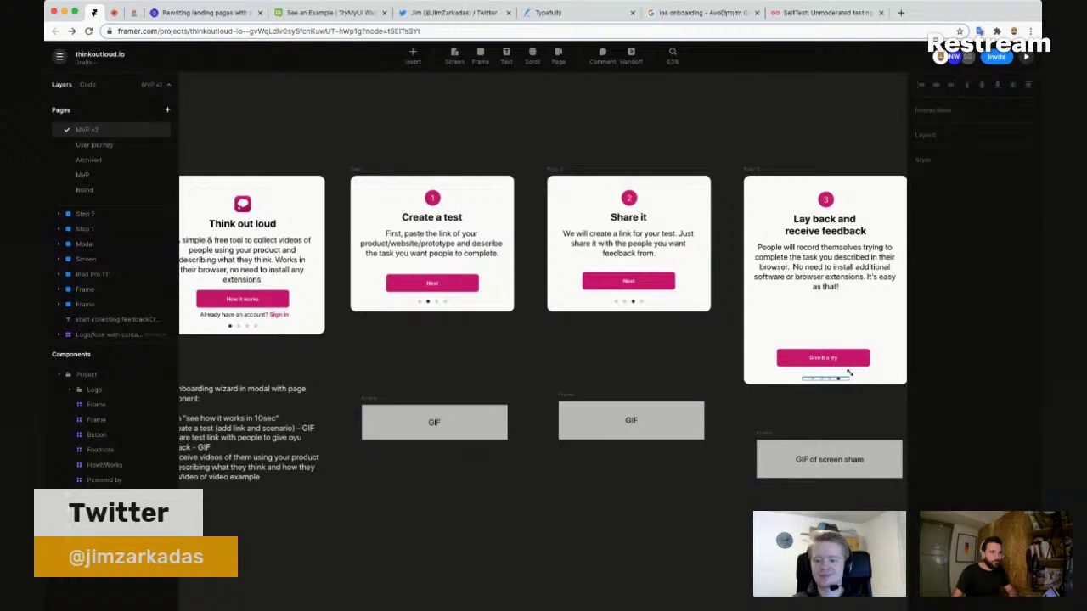
click(854, 362)
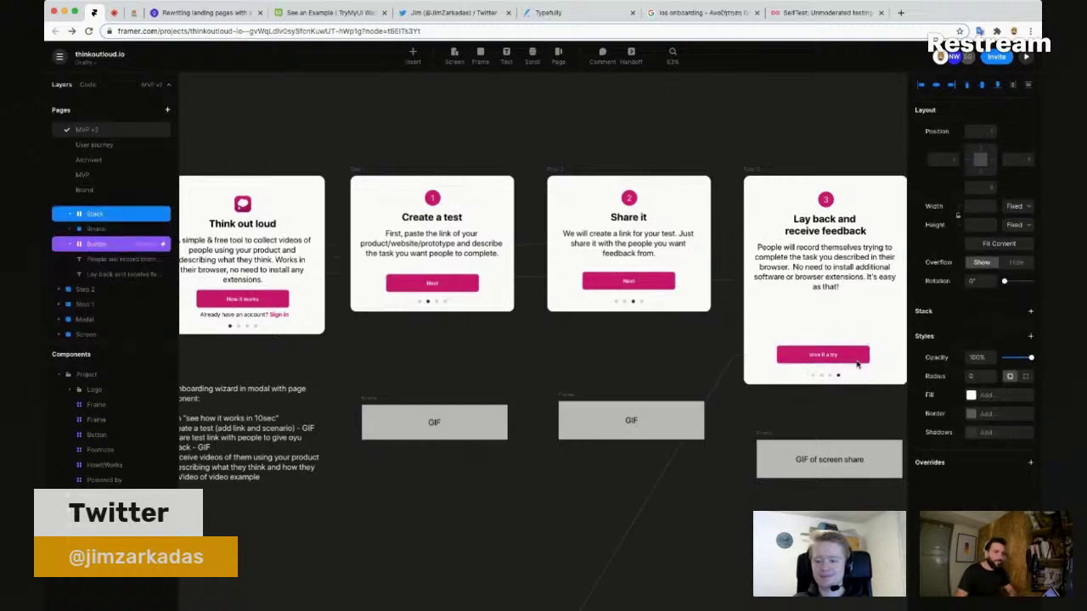
key(ctrl+z)
key(ctrl+z)
key(ctrl+z)
key(ctrl+z)
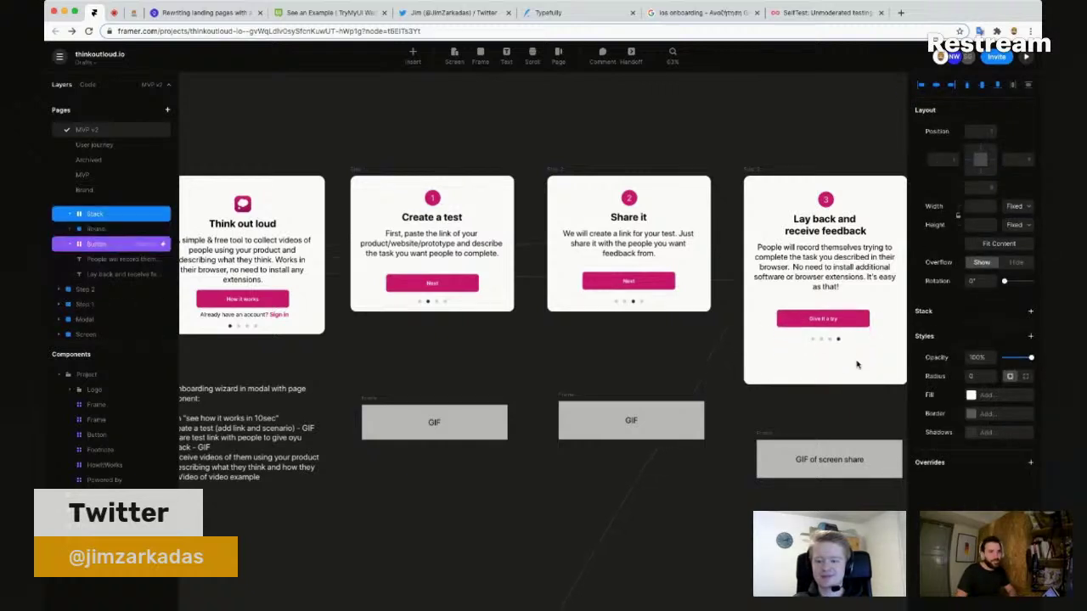
Step: Shorten the step 3 card to a height of 501 and place its page dots back below the "Give it a try" button
click(752, 170)
drag(779, 381, 783, 340)
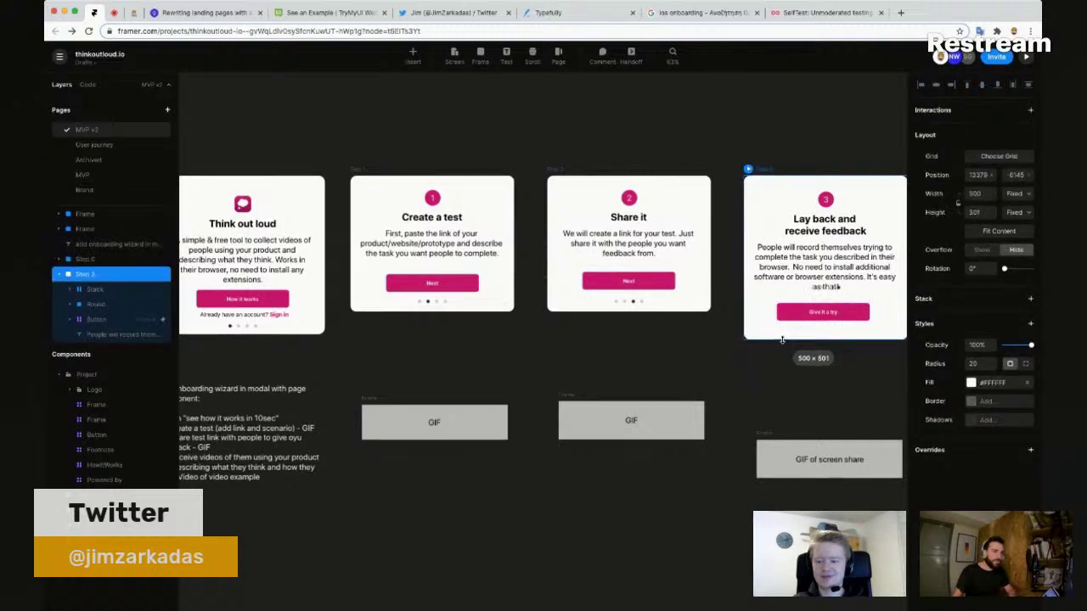
click(844, 290)
drag(843, 290, 843, 292)
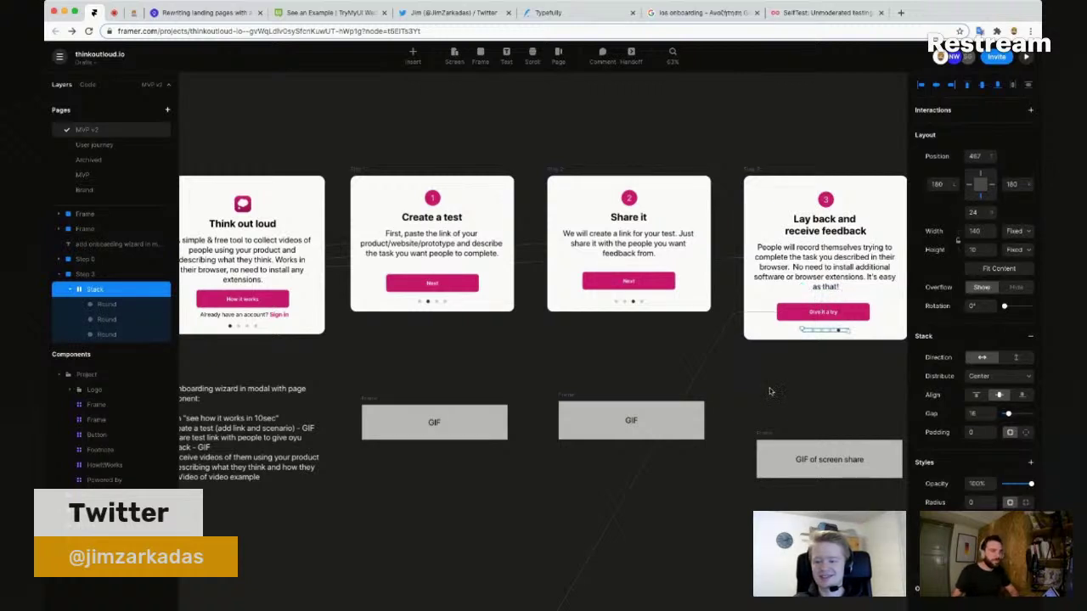
Step: Try a light grey #C7C7C7 fill on the number circles of the three step cards and revert it
click(721, 407)
drag(638, 371, 685, 345)
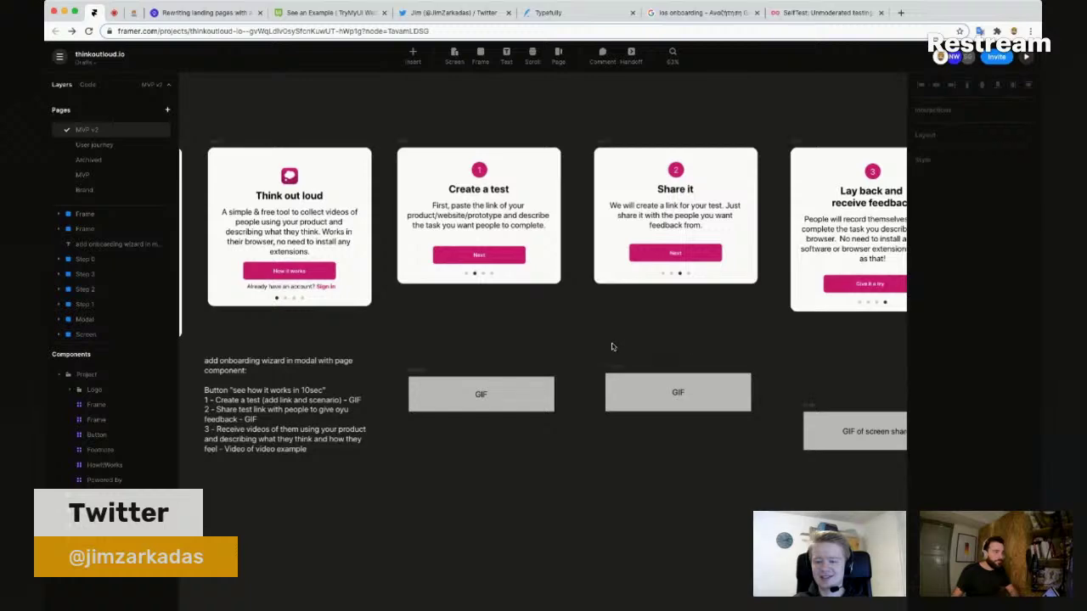
scroll(611, 347, down, 2)
drag(611, 344, 725, 321)
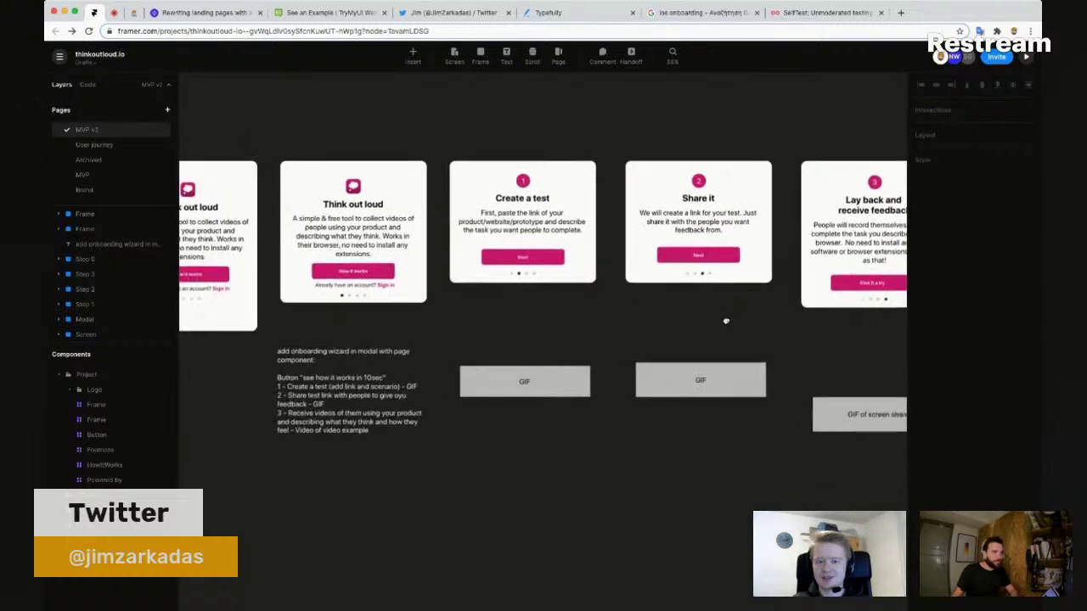
drag(473, 327, 579, 341)
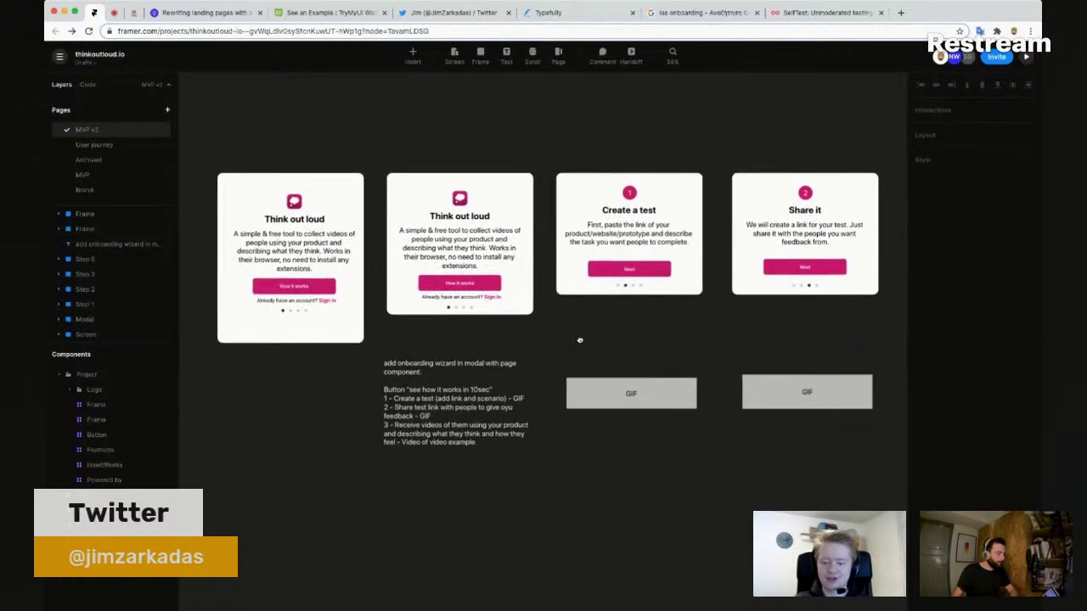
click(631, 194)
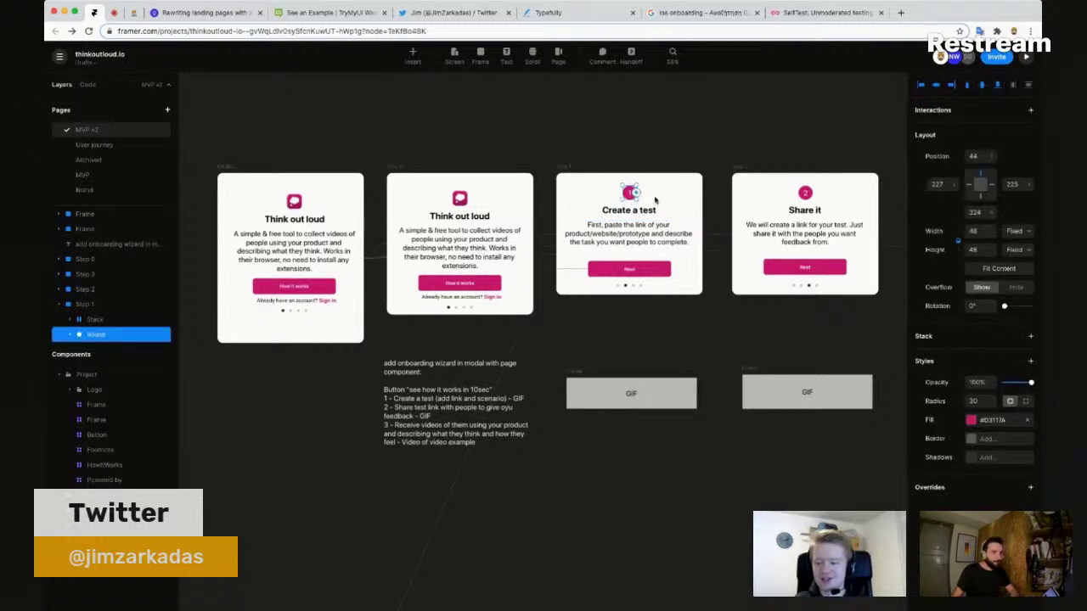
click(808, 194)
scroll(551, 417, right, 3)
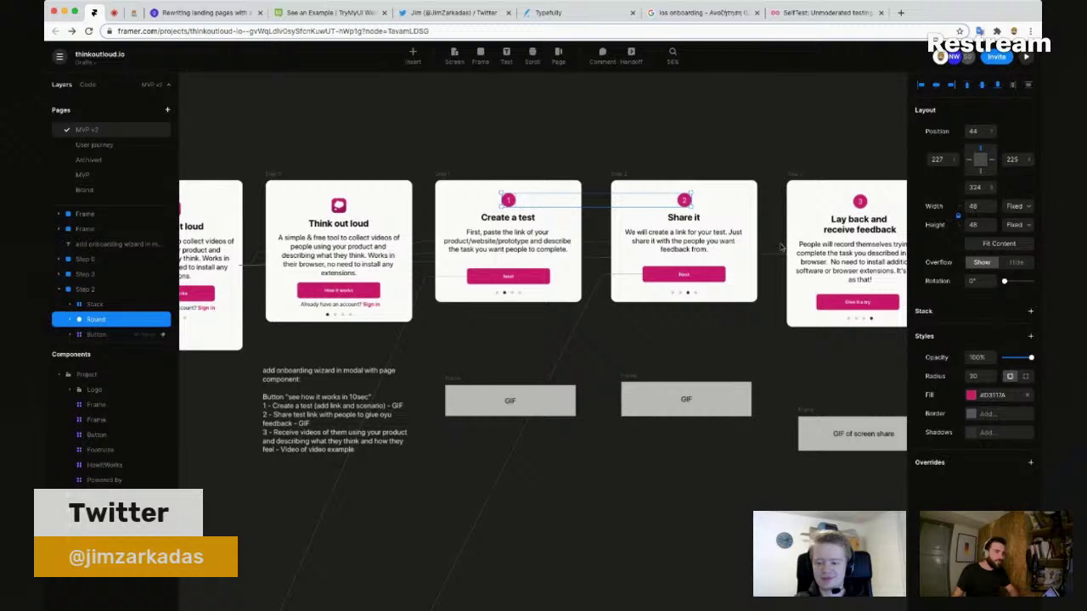
click(863, 201)
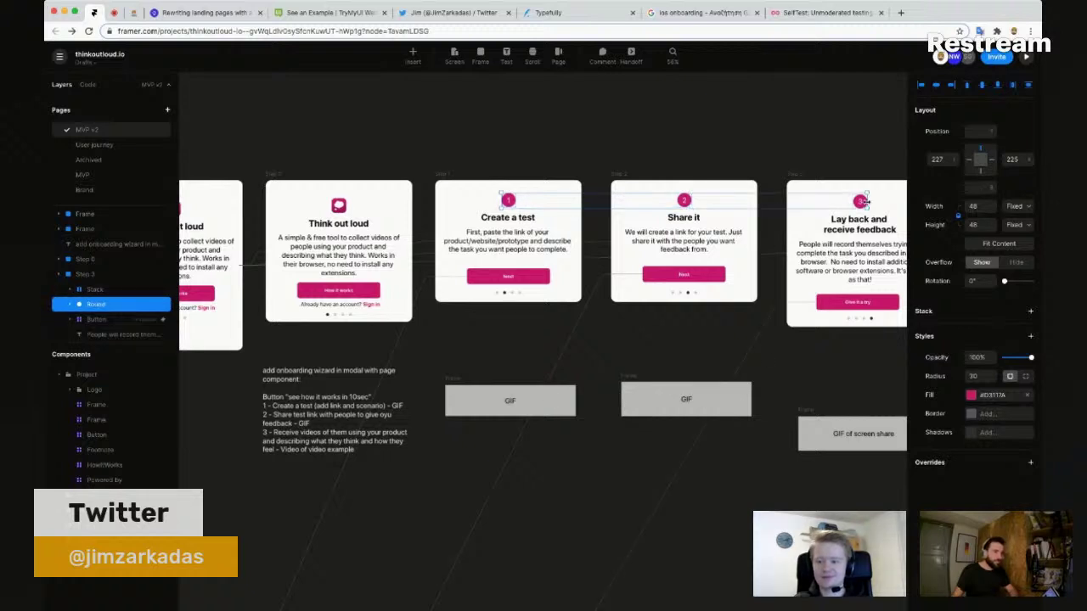
click(969, 397)
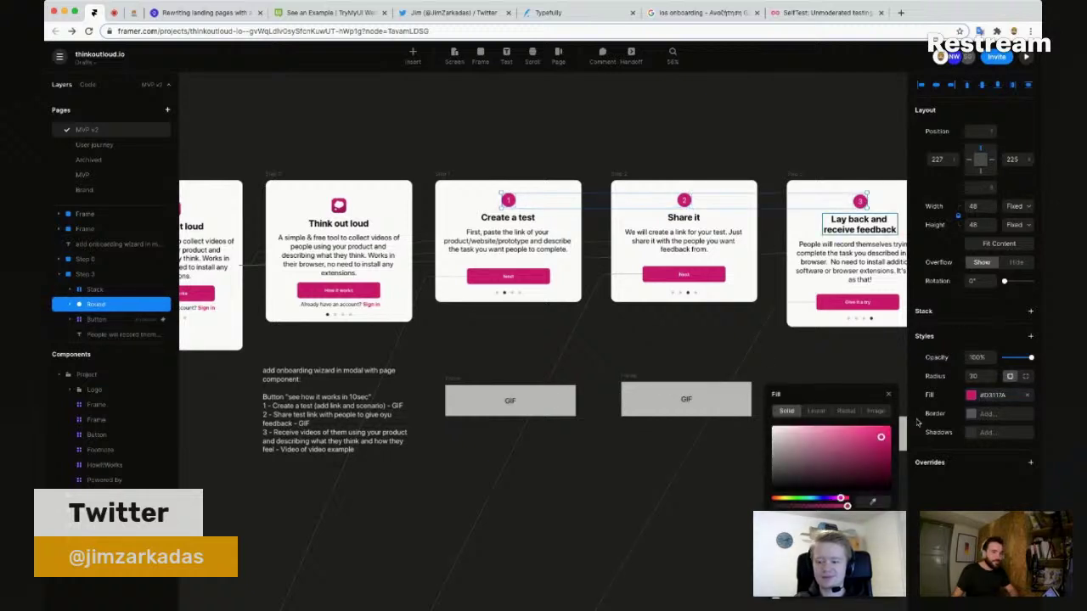
click(773, 438)
drag(758, 437, 753, 443)
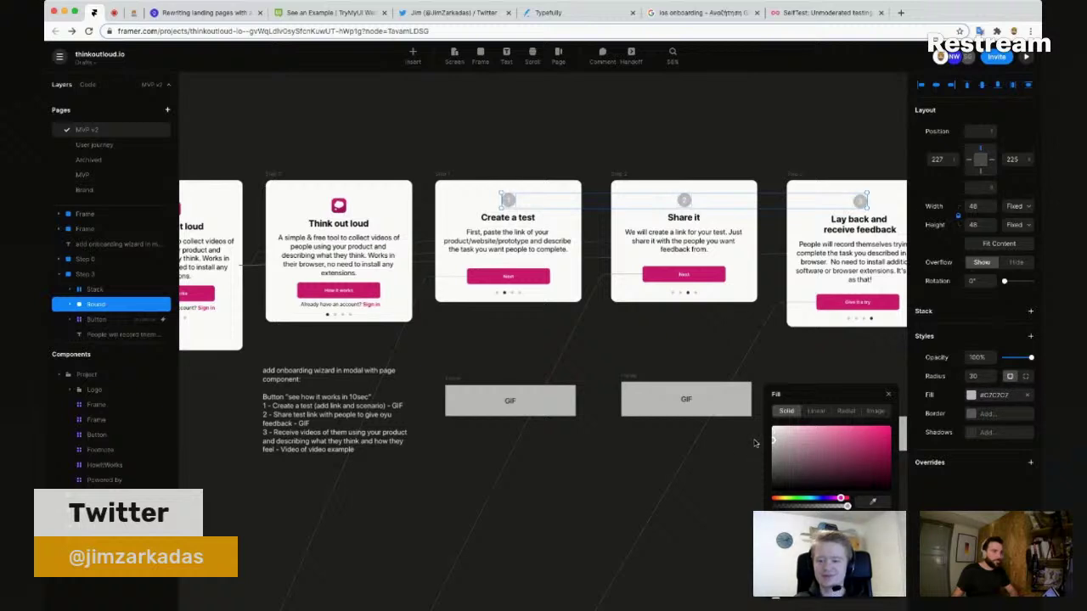
key(ctrl+z)
key(ctrl+z)
key(ctrl+z)
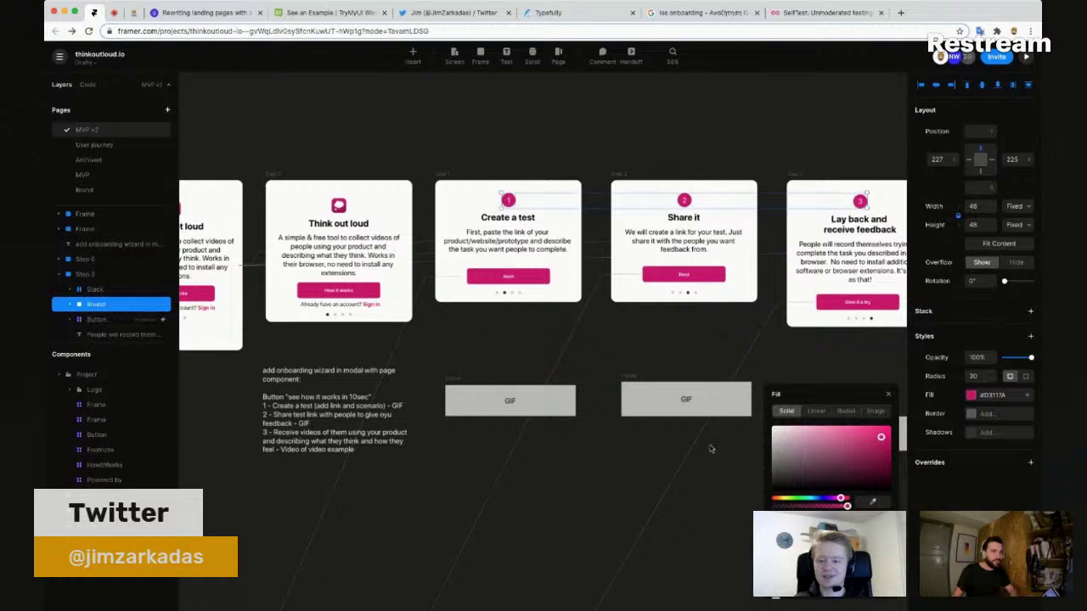
click(711, 447)
Step: Stack the three GIF placeholders in a column below the step 1 card and delete the onboarding wizard notes beside them
click(451, 382)
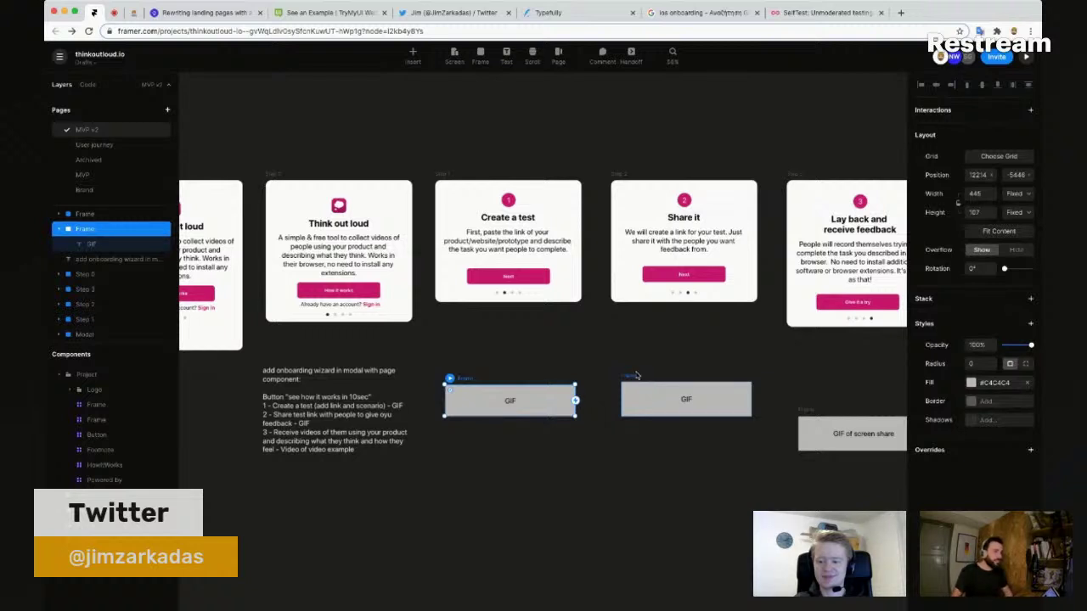
drag(635, 375, 461, 424)
click(594, 337)
scroll(595, 337, left, 2)
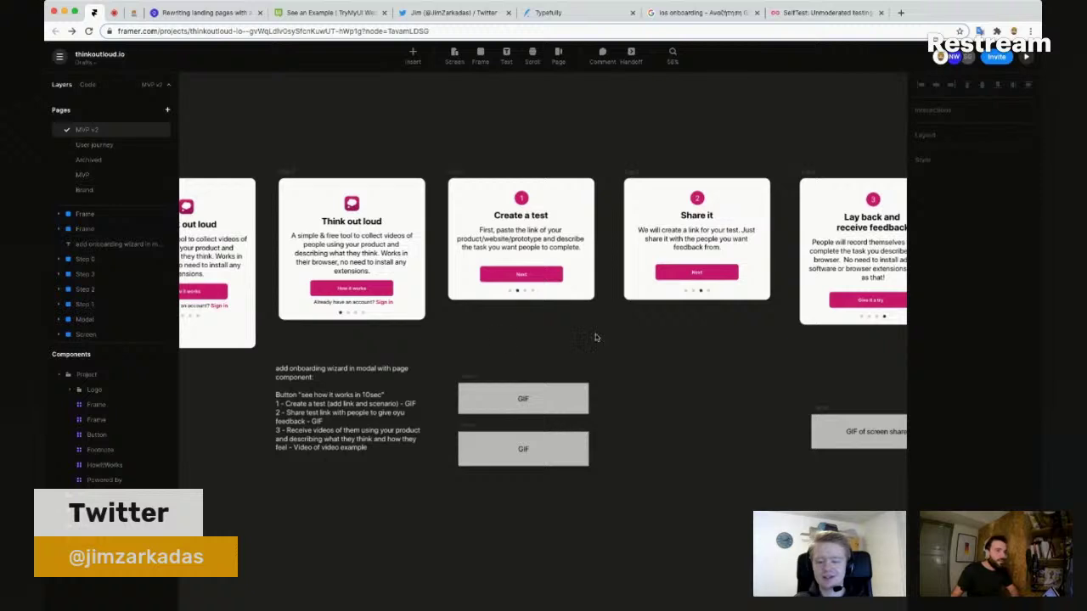
drag(824, 414, 473, 473)
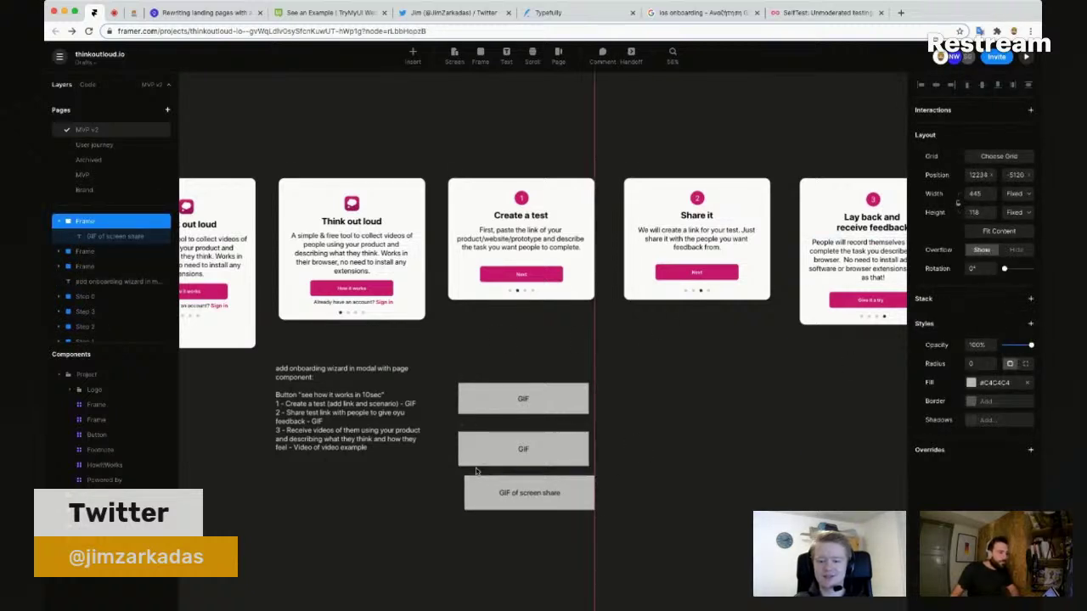
click(354, 454)
key(BackSpace)
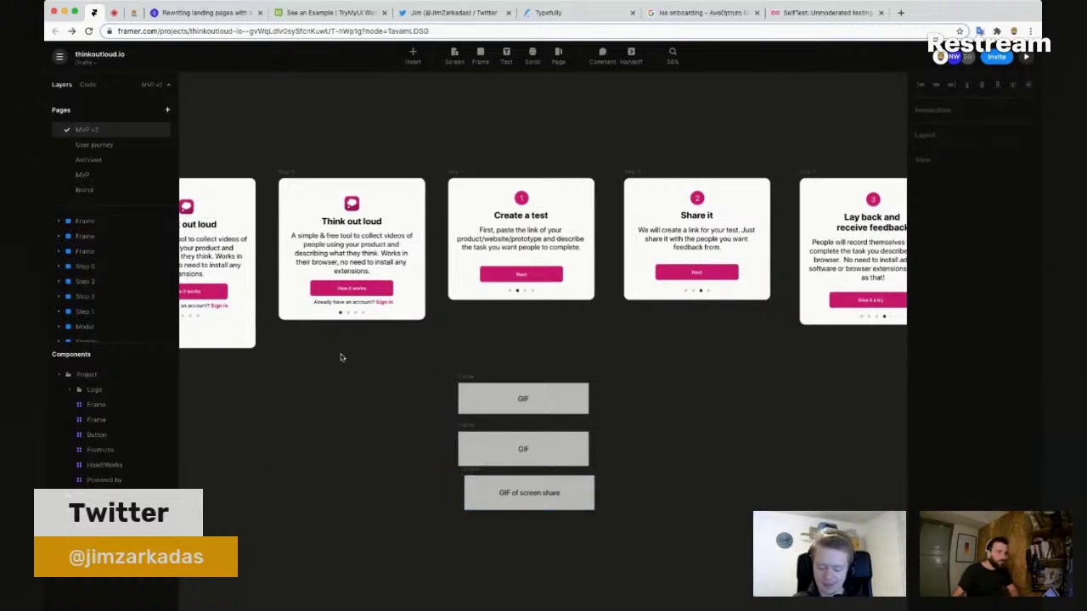
Step: Preview the iPad Pro 11" "Your tests" screen, page through the onboarding wizard and dismiss its modal
drag(349, 388, 623, 383)
drag(399, 421, 706, 361)
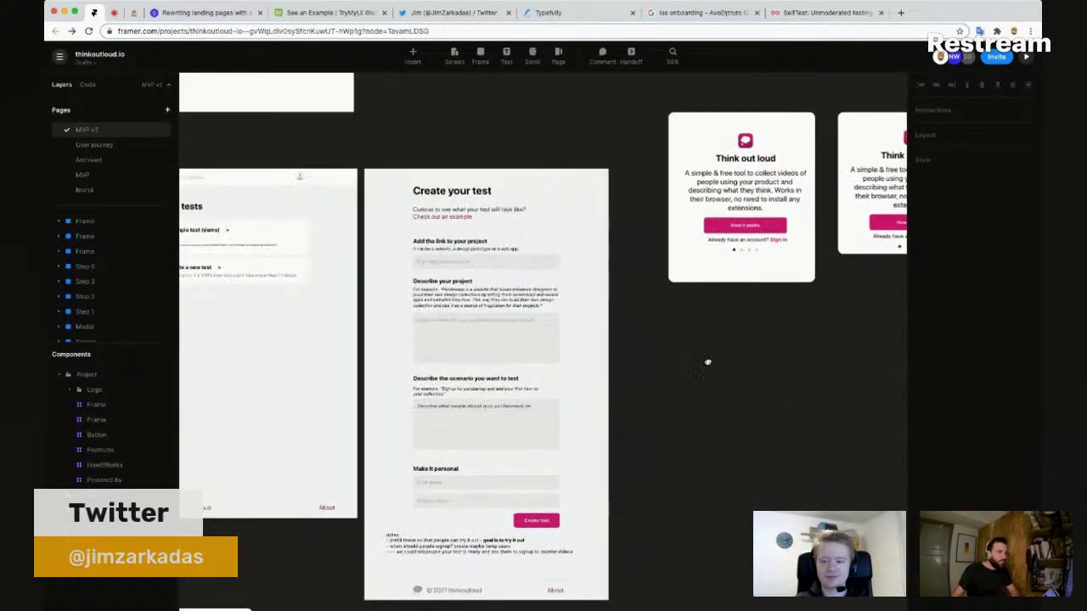
drag(182, 416, 357, 419)
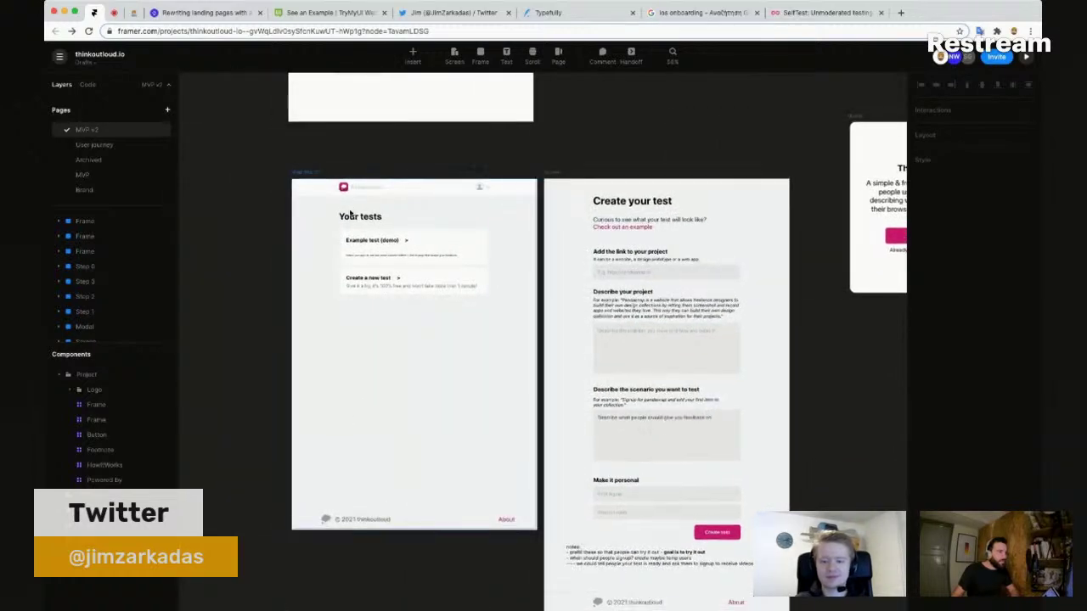
scroll(351, 214, up, 5)
scroll(365, 204, up, 1)
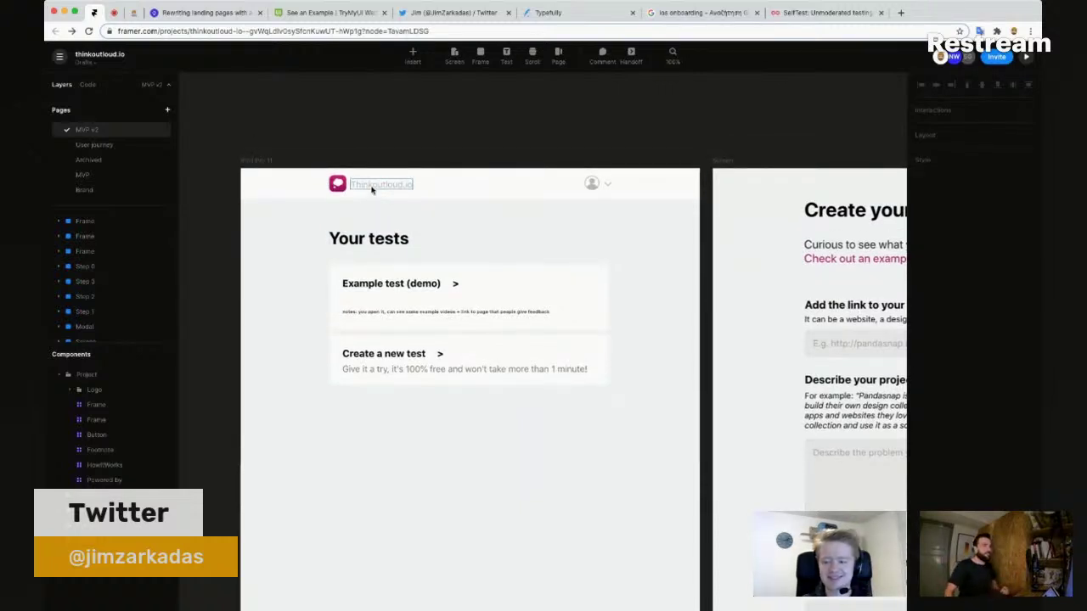
click(379, 188)
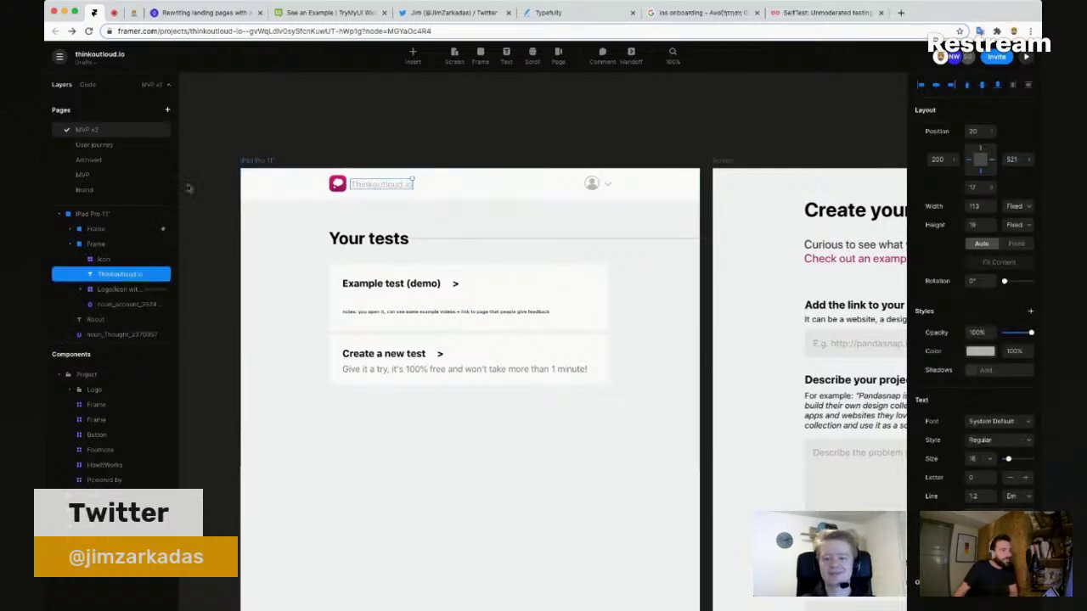
click(244, 161)
key(super+p)
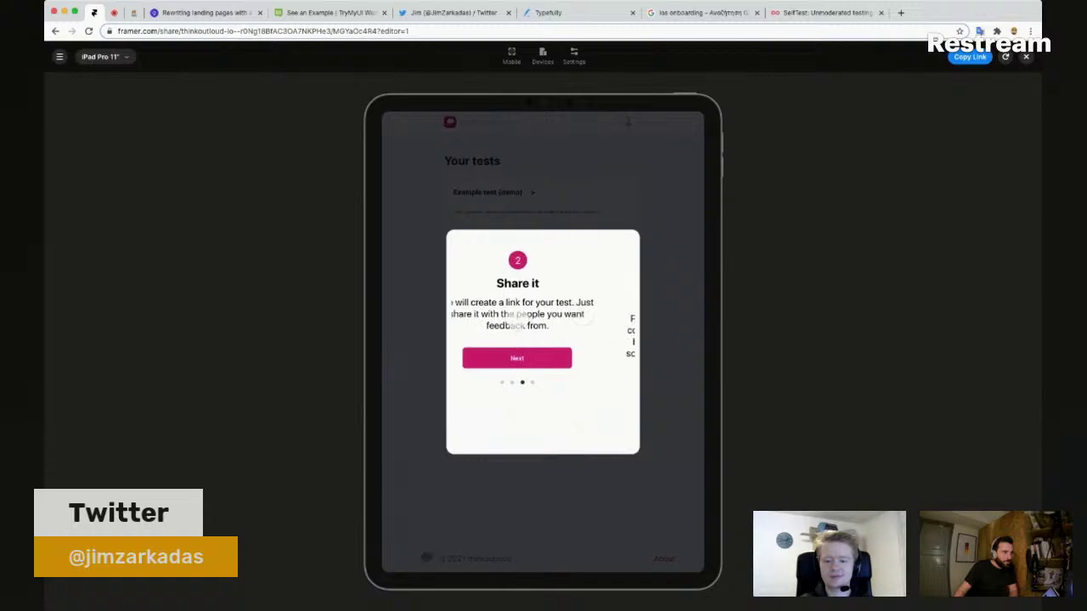
click(609, 207)
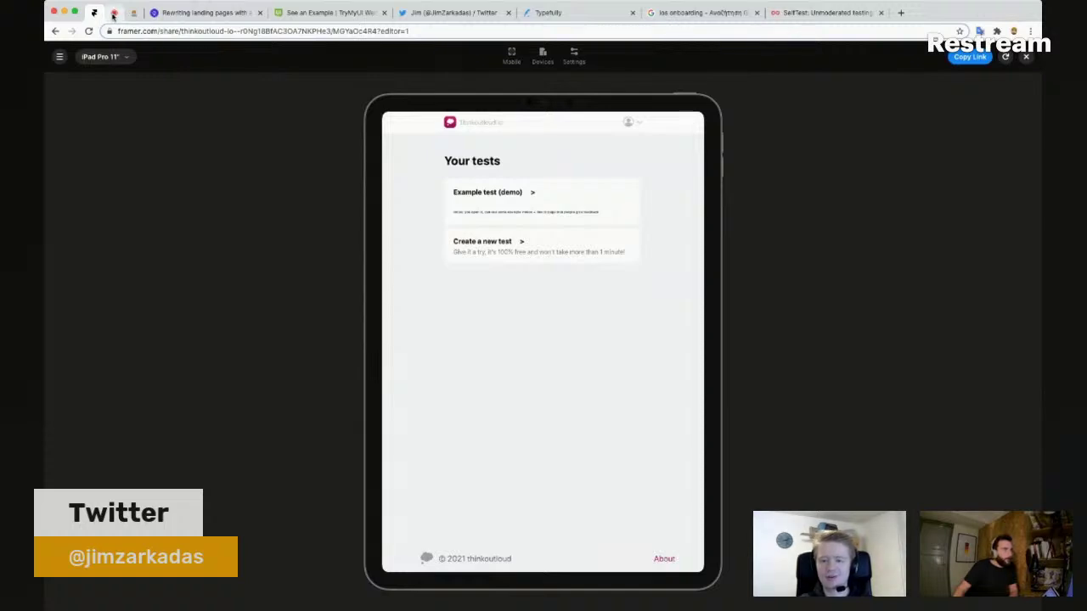
Step: Close the preview and examine the header's account icon and the example test card's notes on the "Your tests" screen
click(1027, 58)
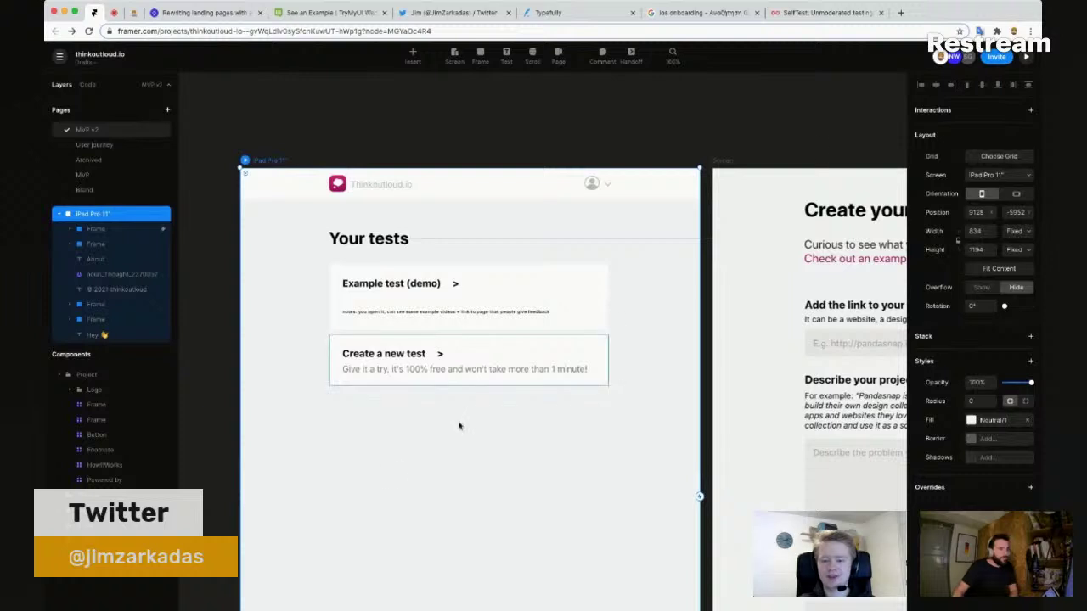
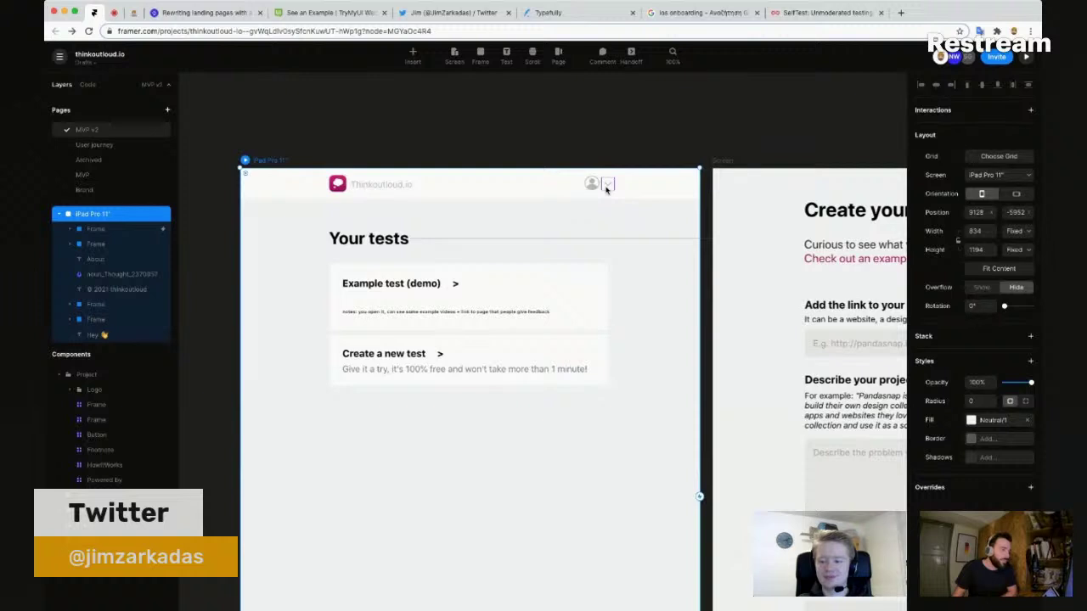
scroll(597, 238, down, 1)
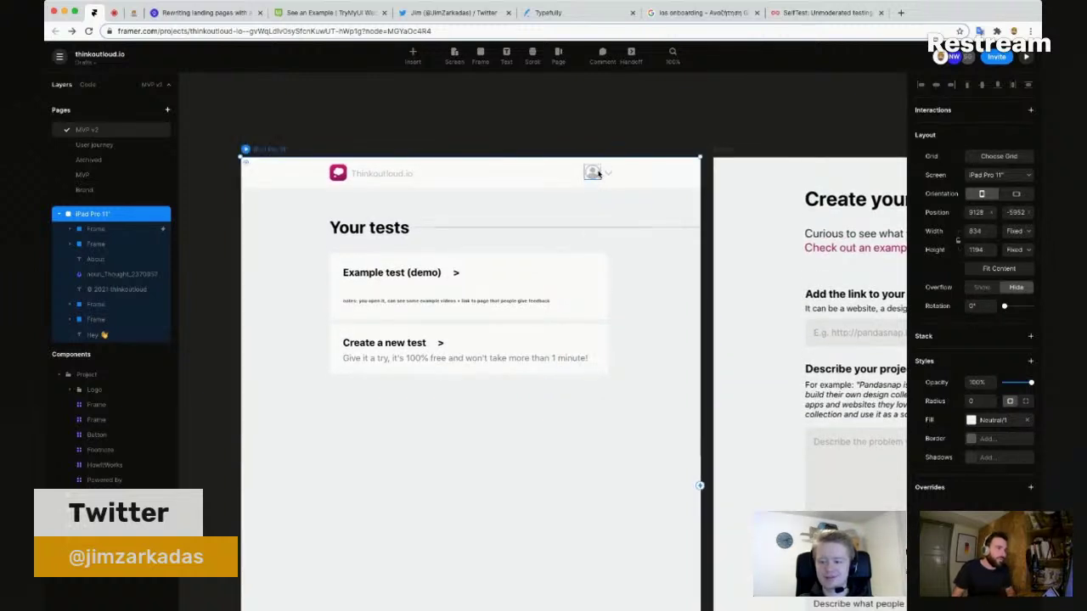
click(598, 174)
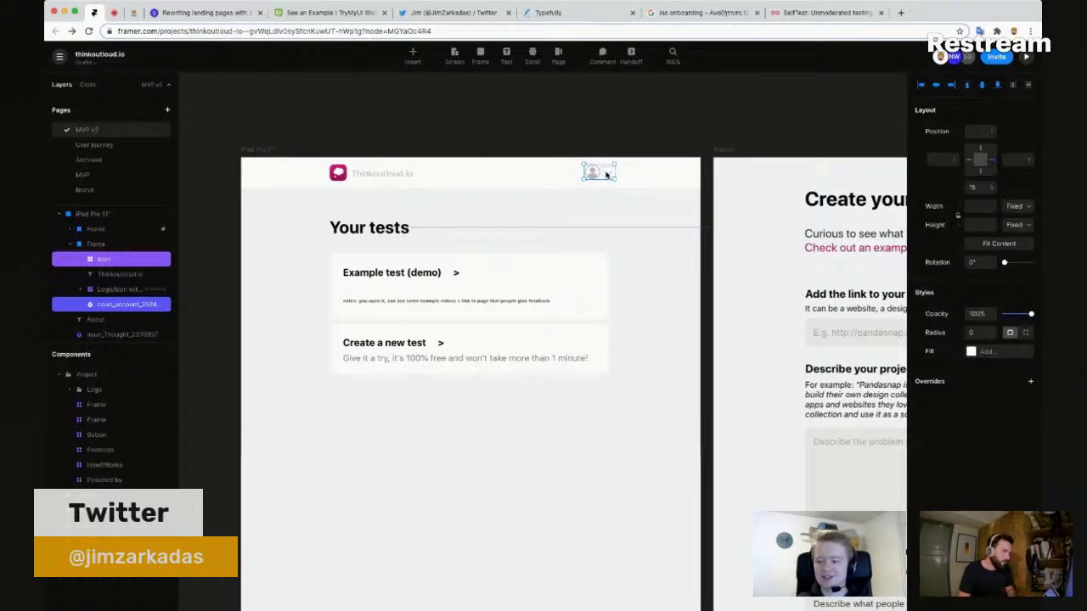
key(super+minus)
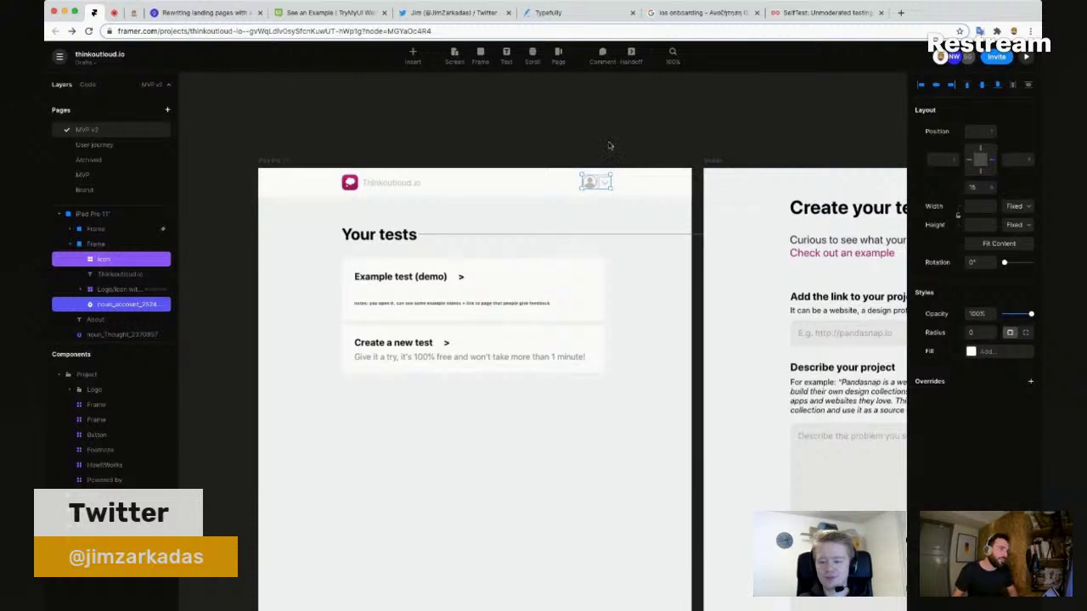
click(609, 146)
click(601, 185)
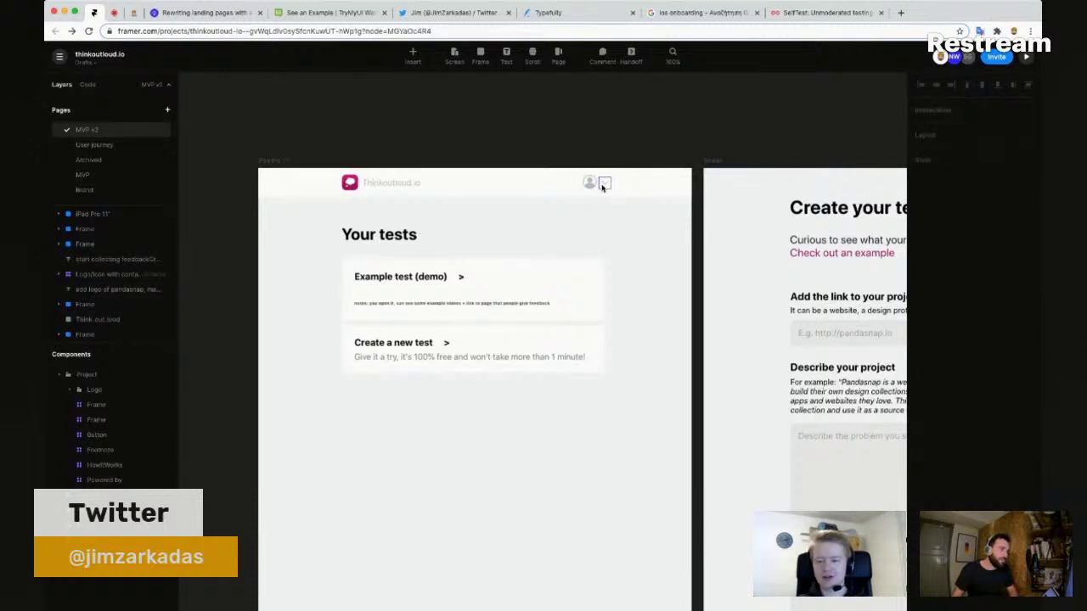
click(635, 312)
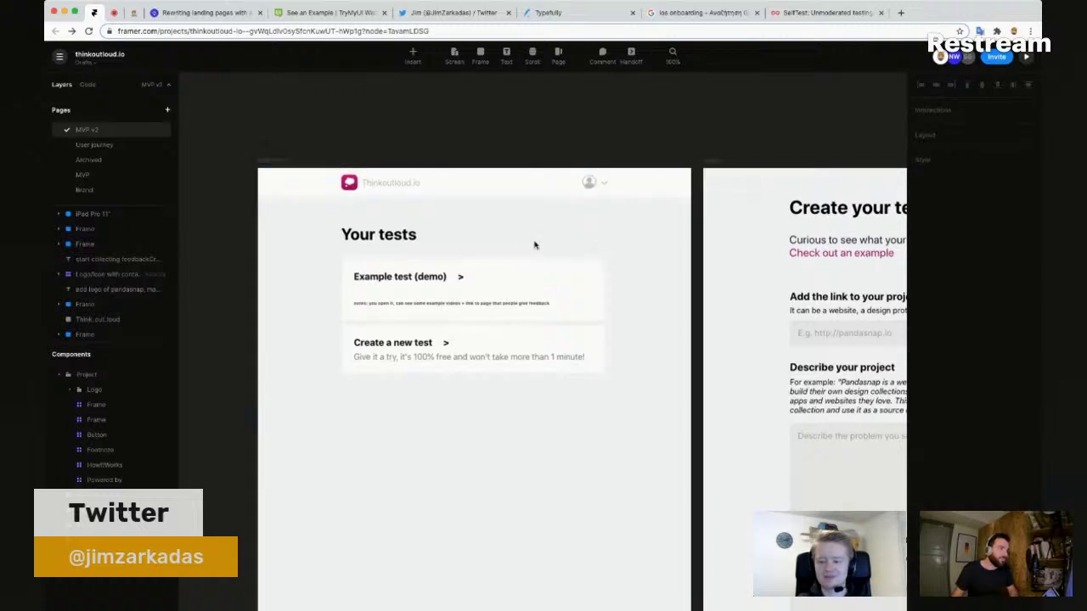
scroll(395, 251, down, 2)
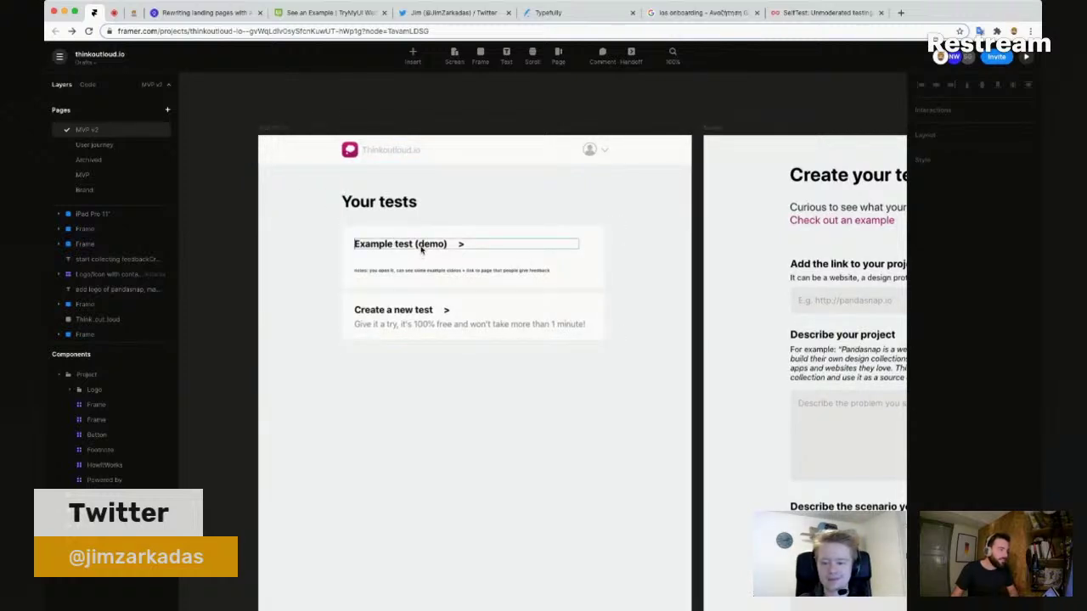
double_click(452, 270)
key(Escape)
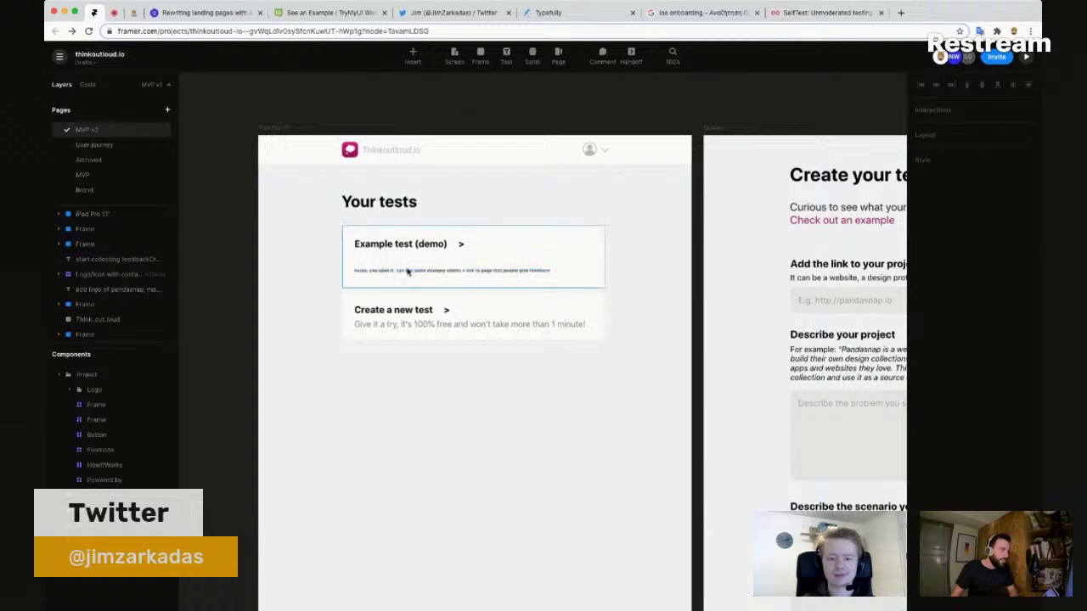
scroll(408, 269, up, 3)
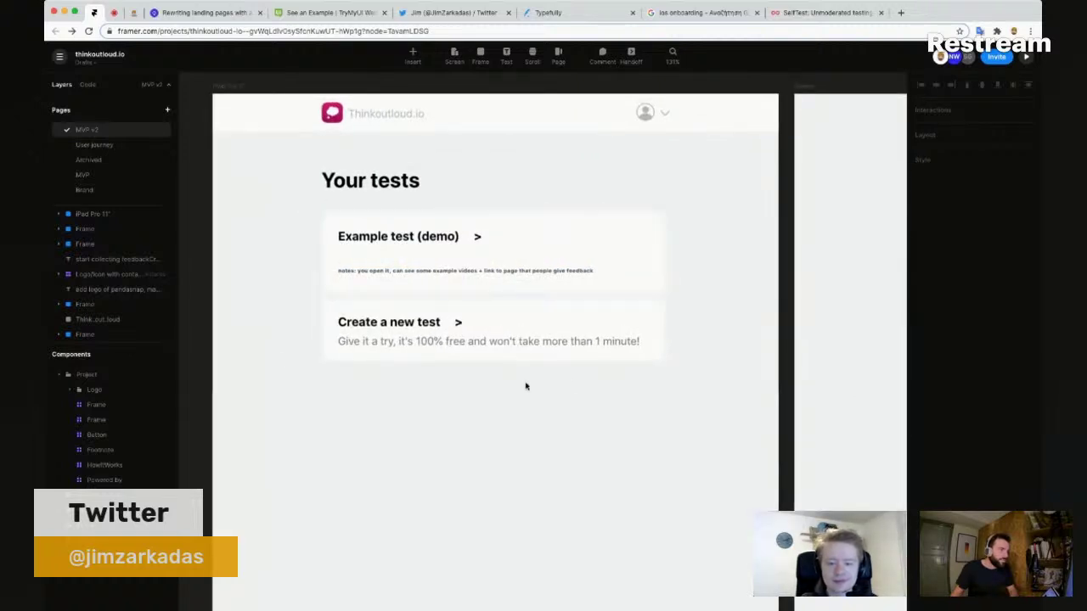
Step: Move the "Create a new test" card above the "Example test (demo)" card, keeping both stacked just below the "Your tests" heading
drag(308, 389, 505, 316)
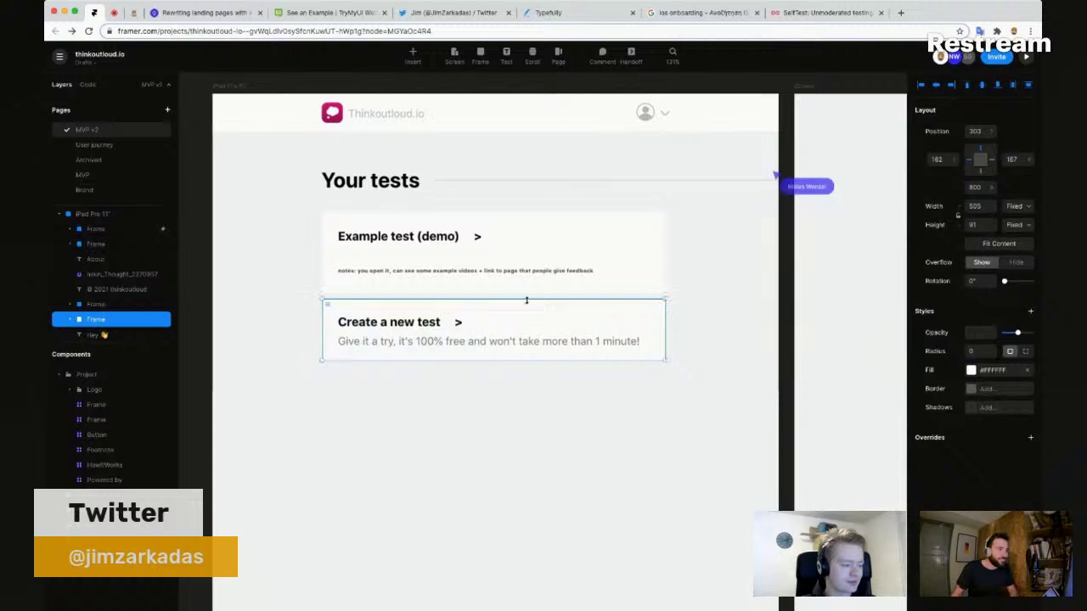
click(656, 237)
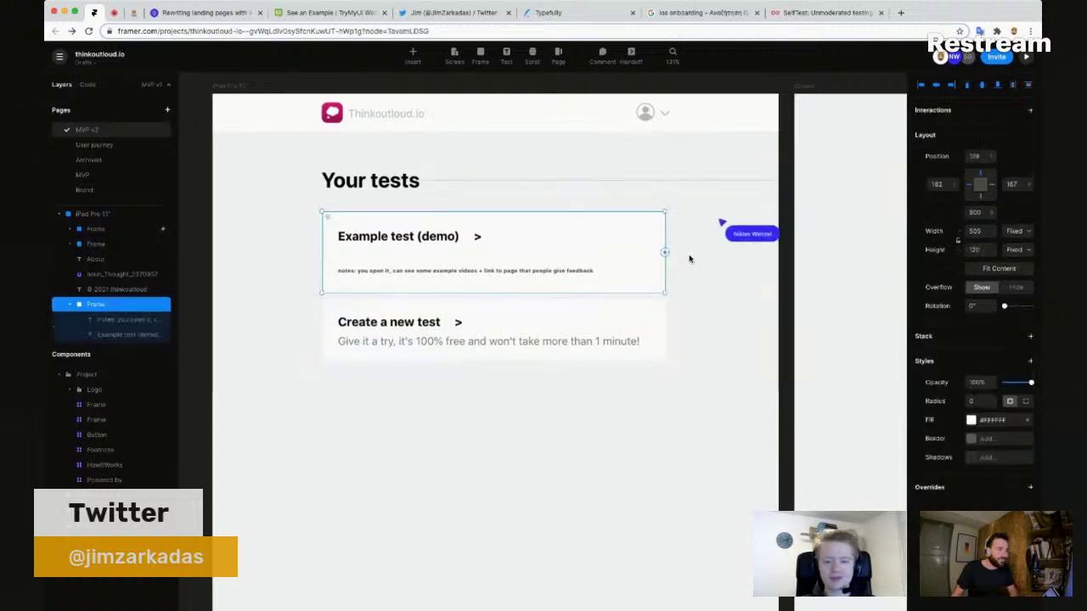
drag(650, 422, 651, 392)
shift+click(655, 357)
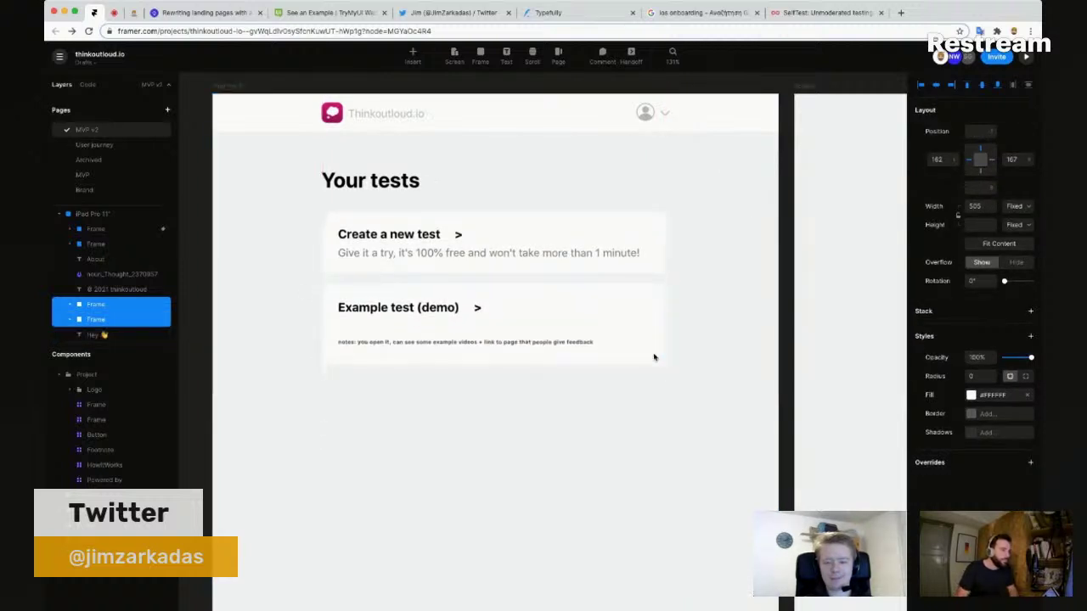
click(610, 384)
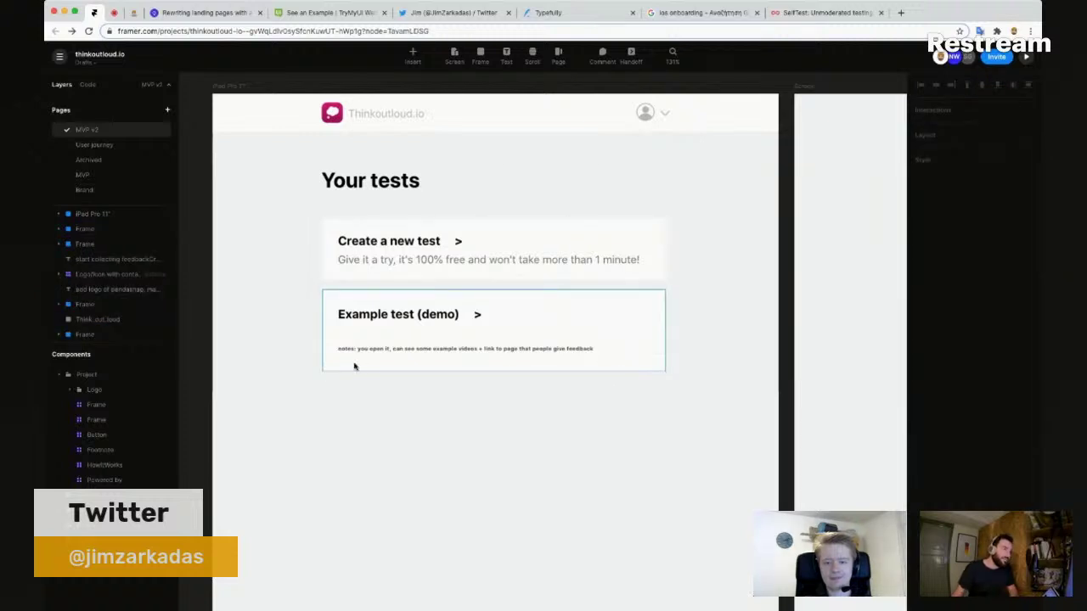
Step: Draw a white frame about 518 by 325 below the "Example test (demo)" card on the "Your tests" screen
scroll(356, 365, down, 1)
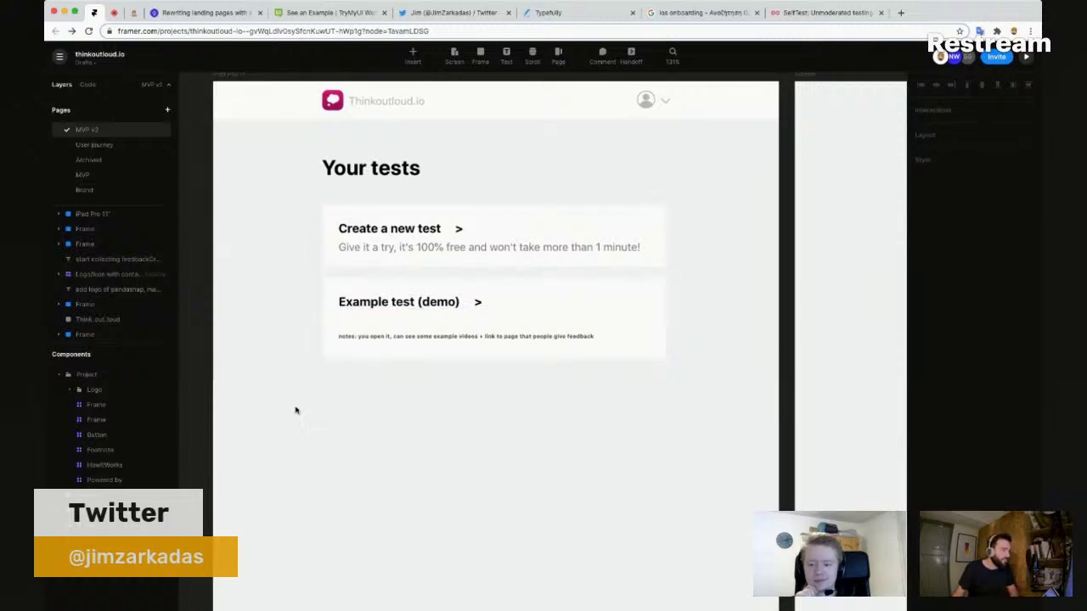
scroll(323, 416, down, 2)
key(f)
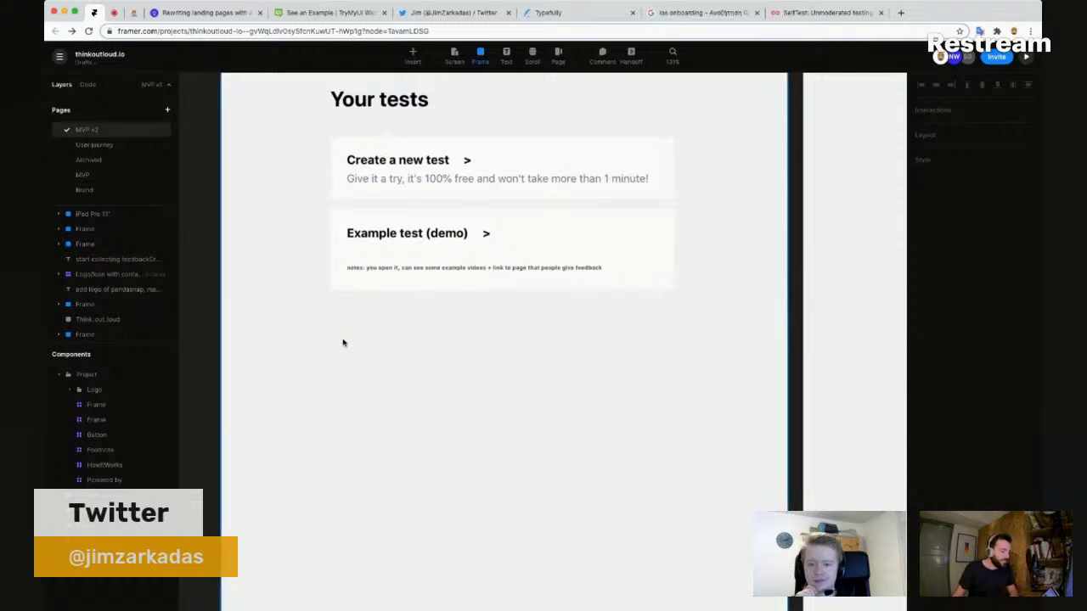
drag(331, 310, 679, 528)
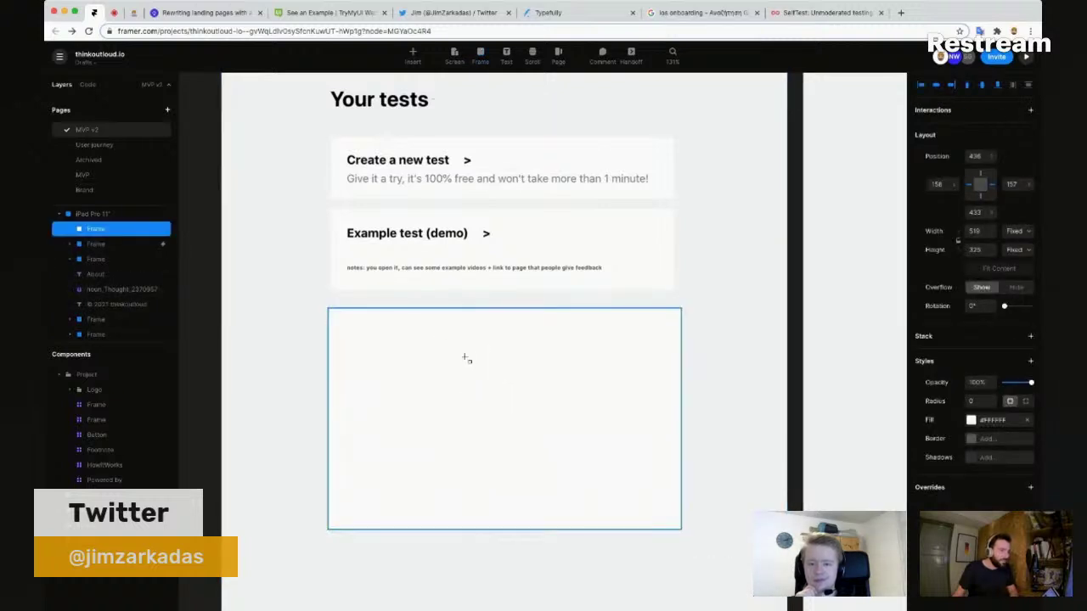
Step: Draw an image placeholder about 59 by 46 inside the new frame's upper part, fill it light grey and centre it horizontally
key(f)
drag(462, 347, 503, 378)
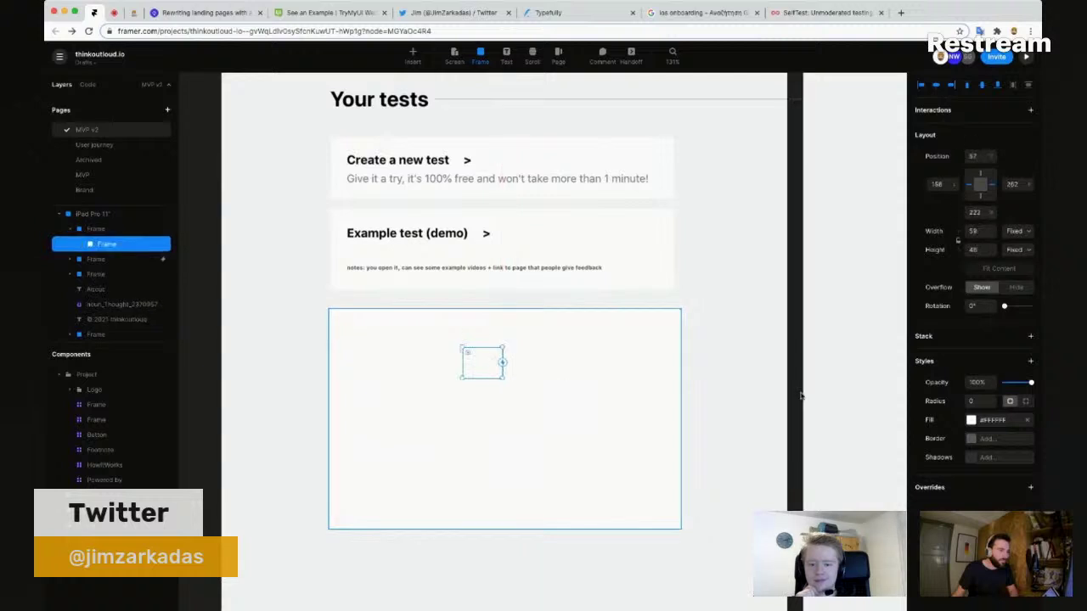
click(971, 421)
drag(851, 440, 755, 445)
click(889, 400)
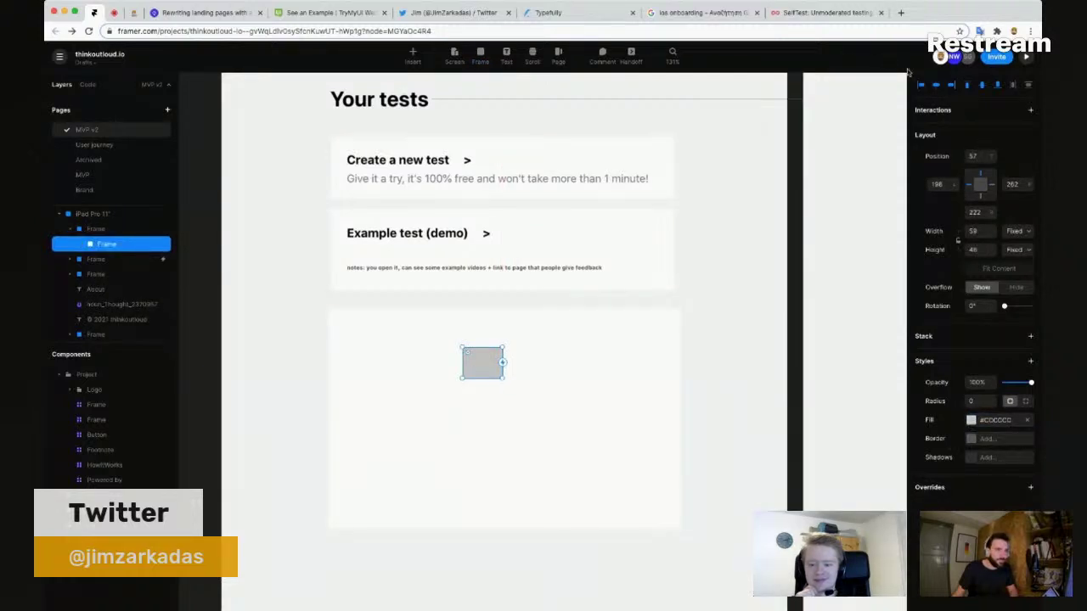
Step: Add the text "Create your first test!" below the grey placeholder and centre it horizontally in the frame
key(t)
click(479, 396)
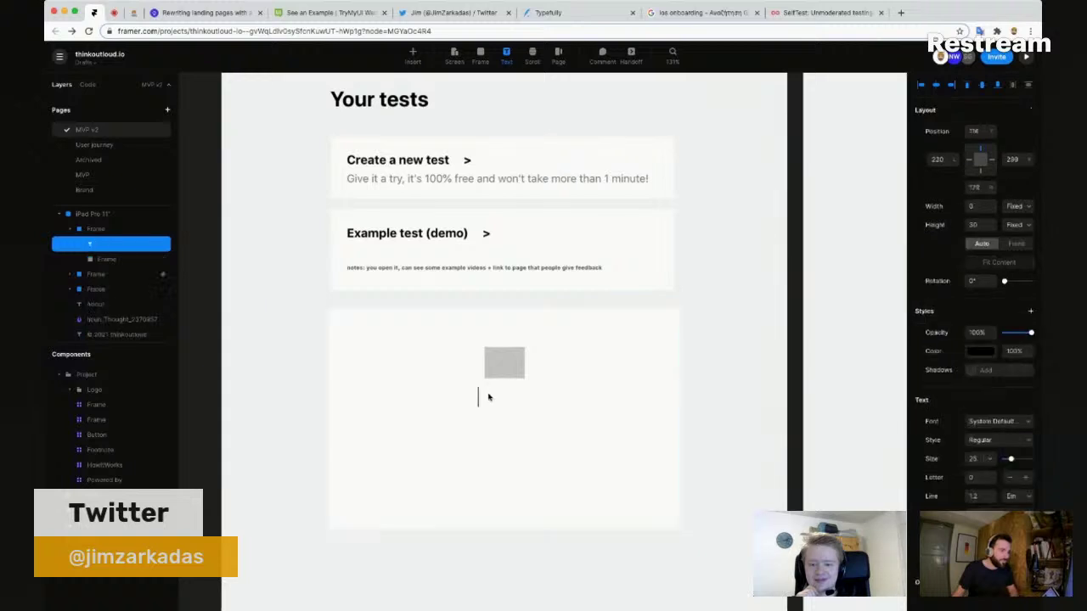
text(C)
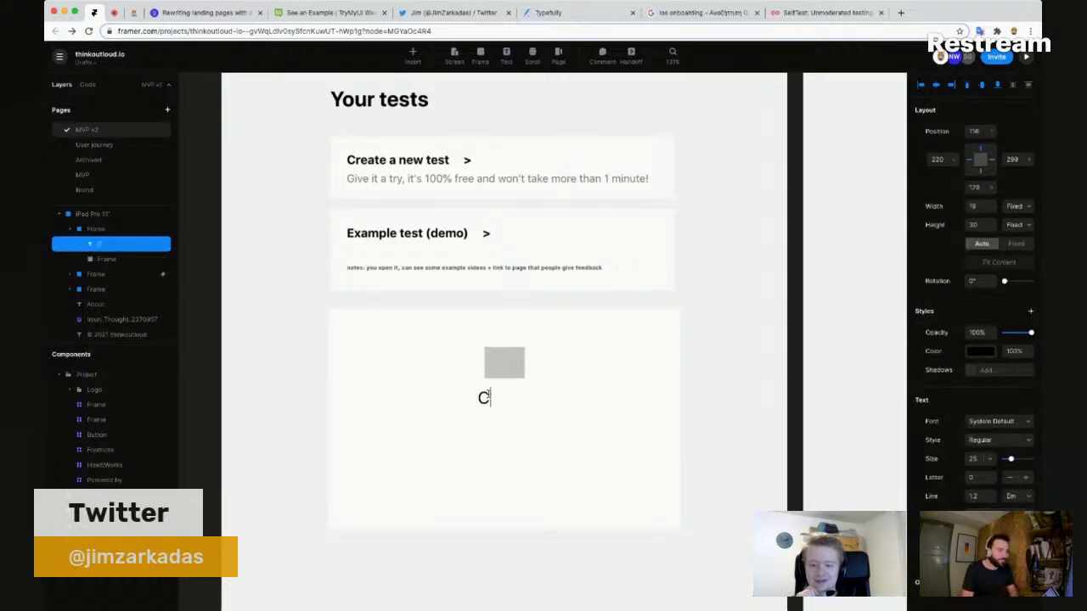
text(reate your fir)
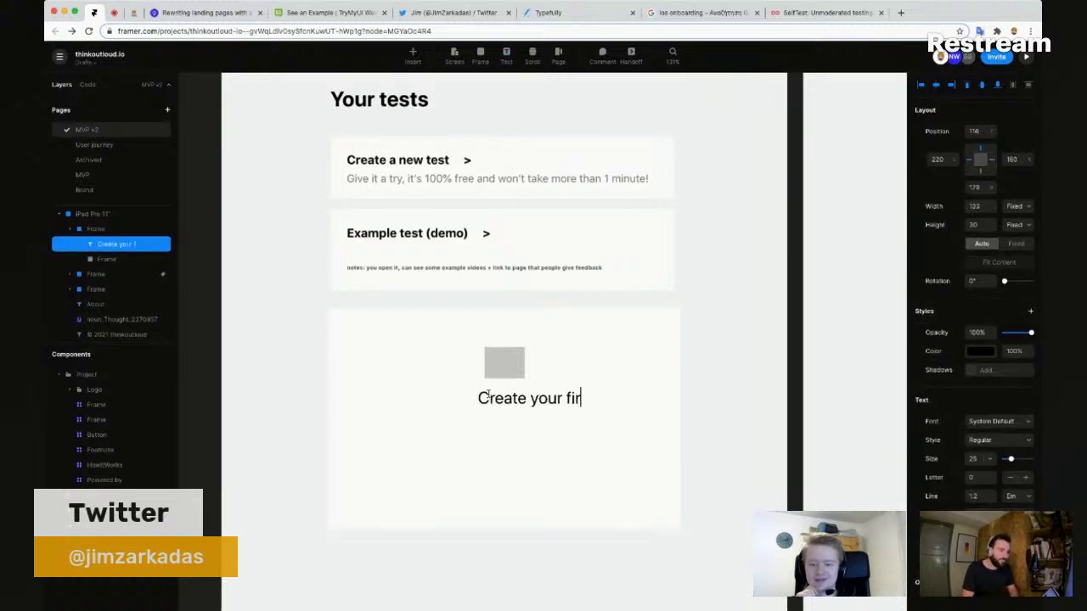
text(st test!)
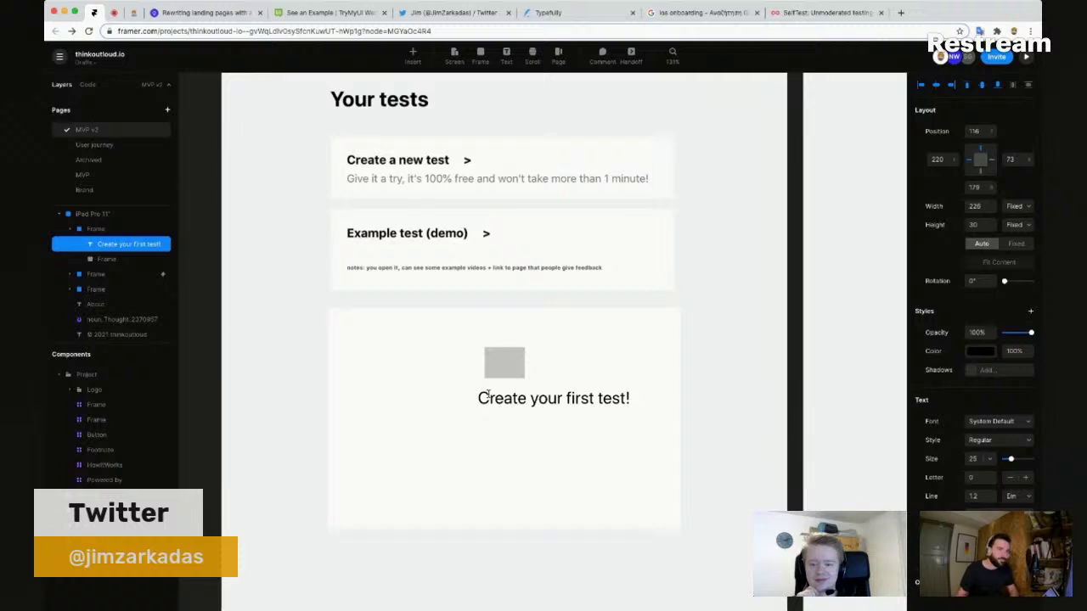
key(Escape)
key(alt+h)
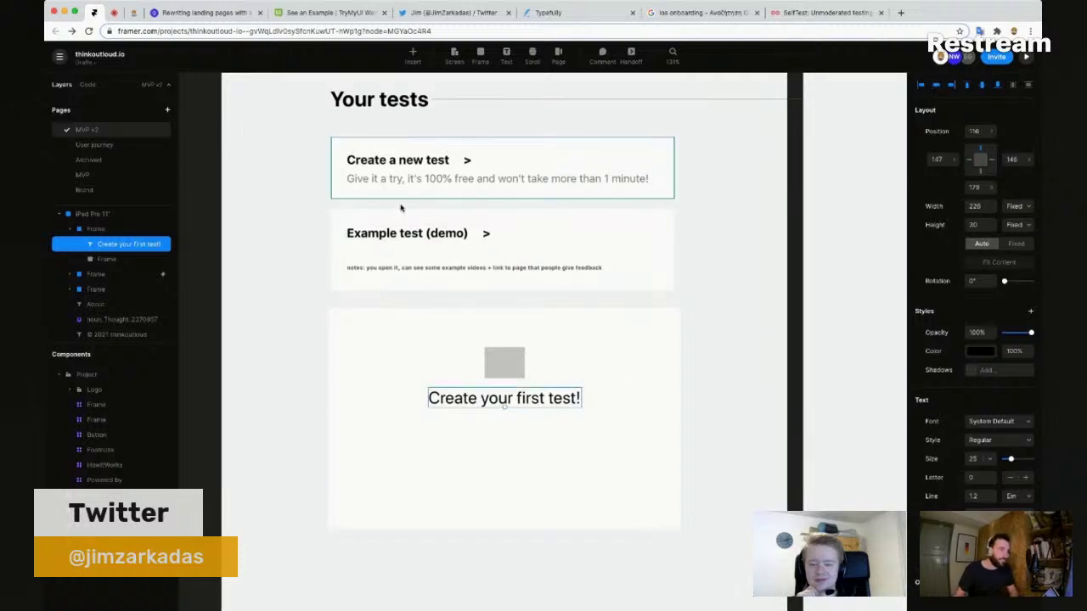
key(super+d)
drag(534, 402, 537, 422)
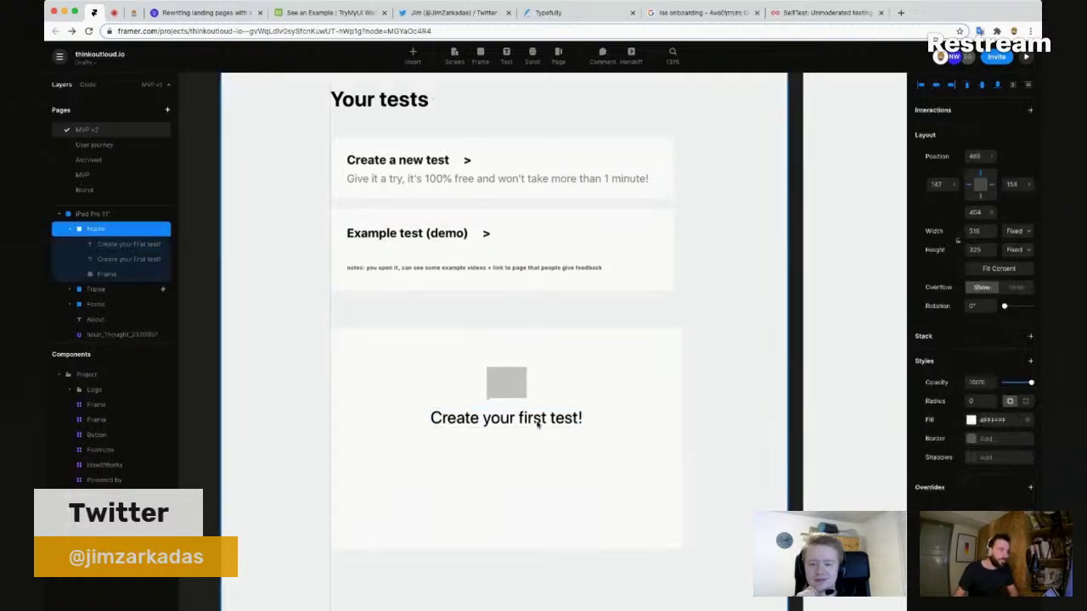
key(super+z)
key(super+z)
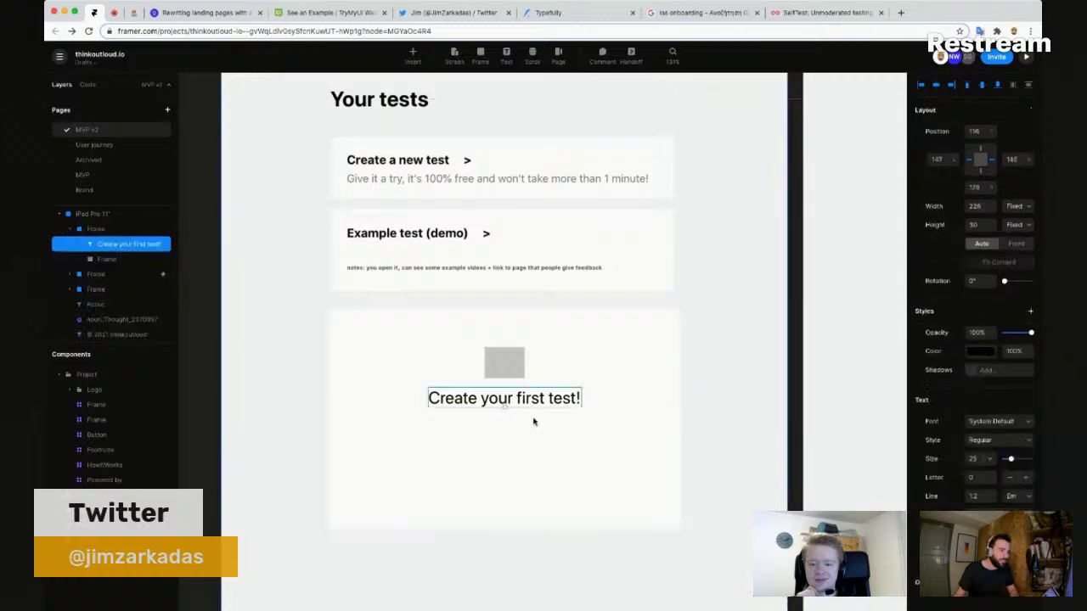
key(Escape)
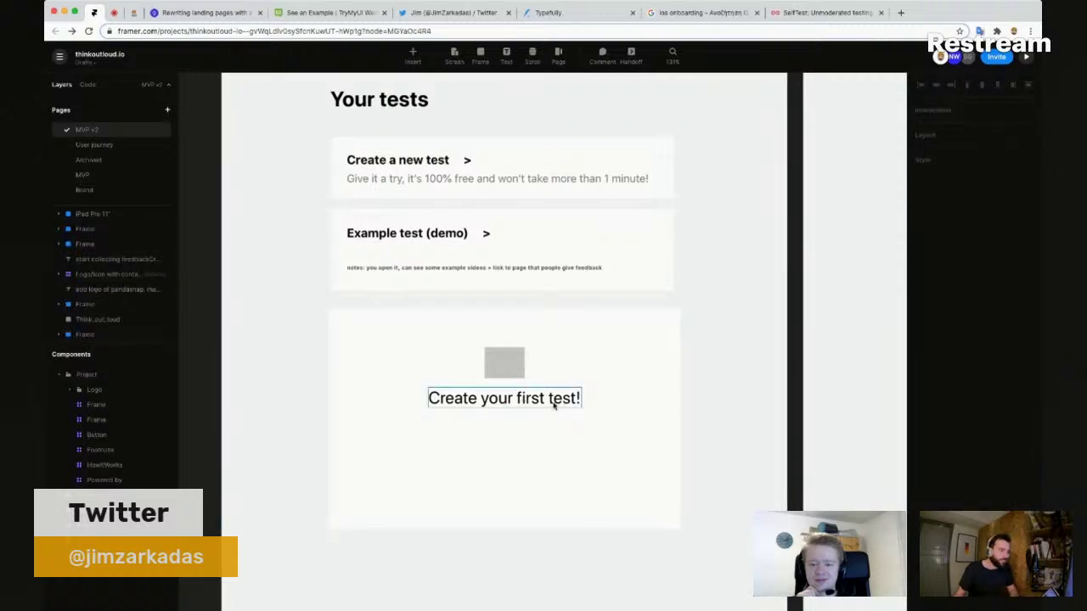
Step: Duplicate the "Create your first test!" text directly below the original and remove the copy's exclamation mark
click(553, 405)
key(super+d)
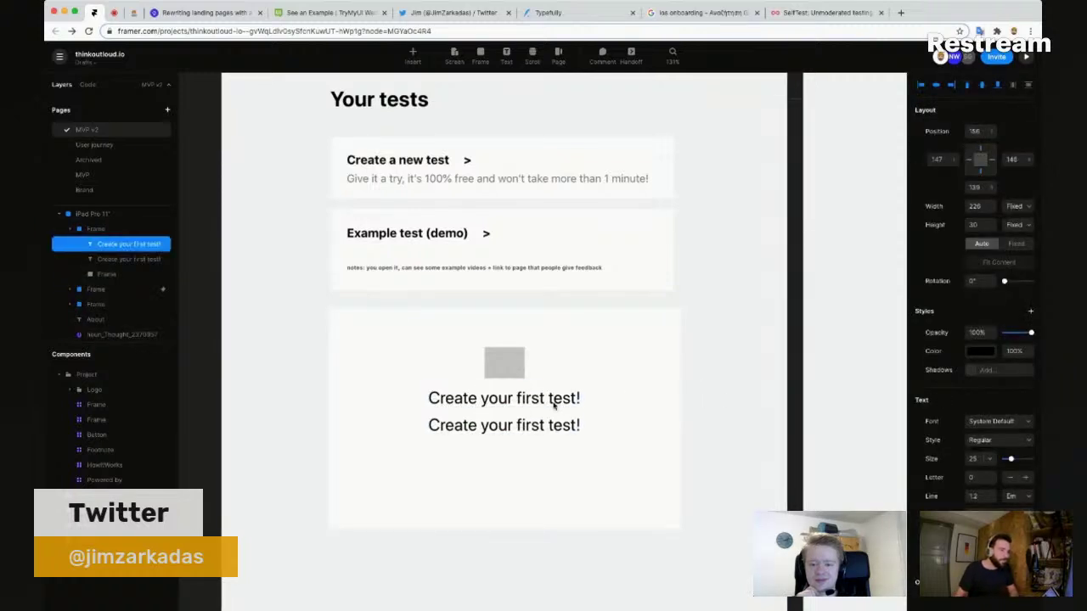
double_click(574, 424)
click(579, 424)
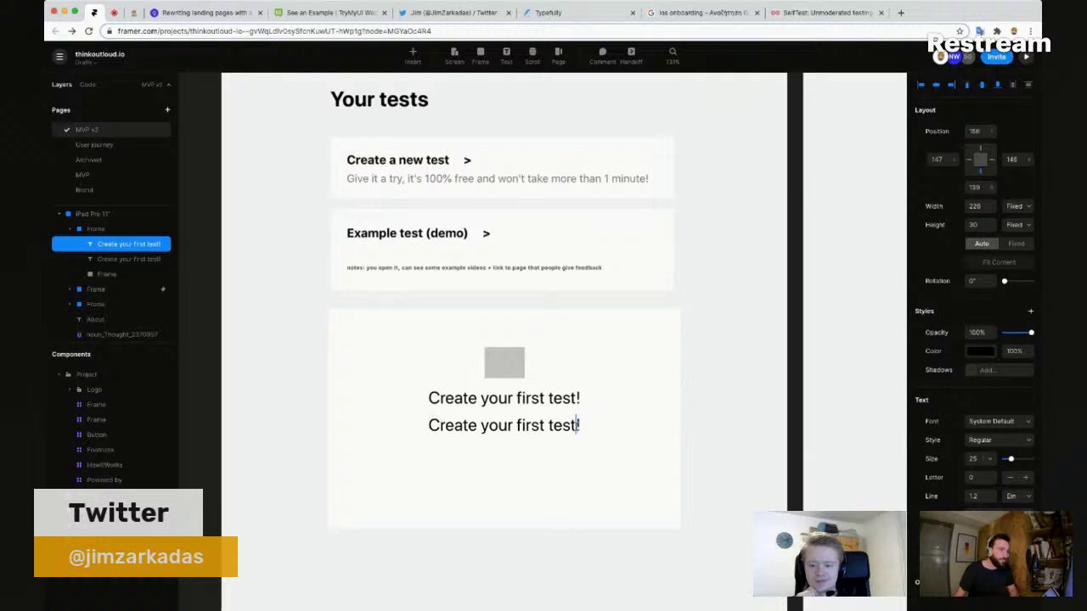
key(BackSpace)
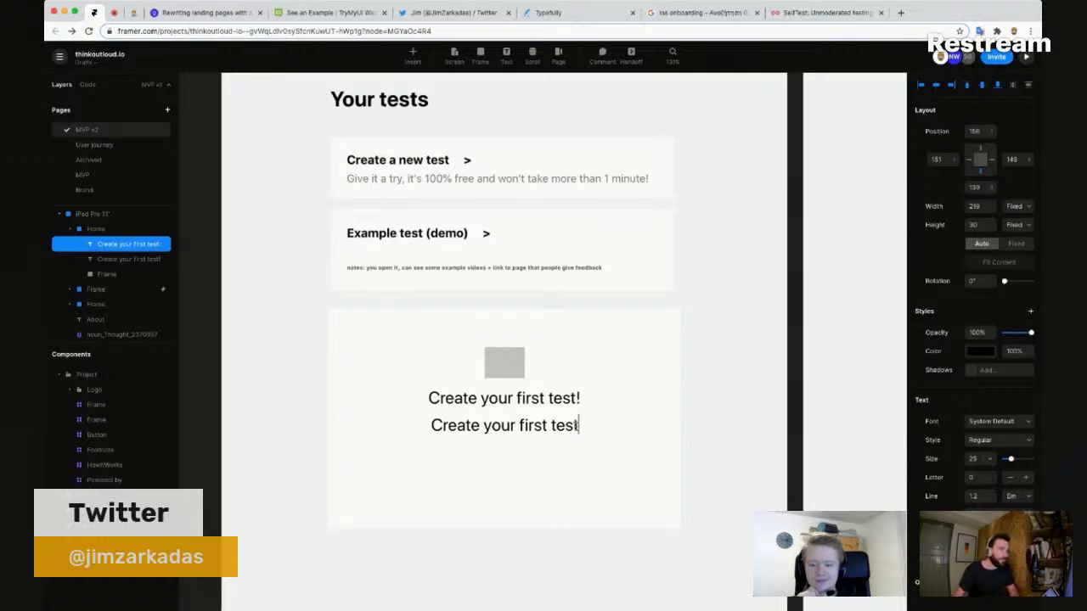
key(Escape)
Step: Replace the duplicated text in the new card with the "Create a new test" card's line "Give it a try, it's 100% free and won't take more than 1 minute!"
double_click(490, 181)
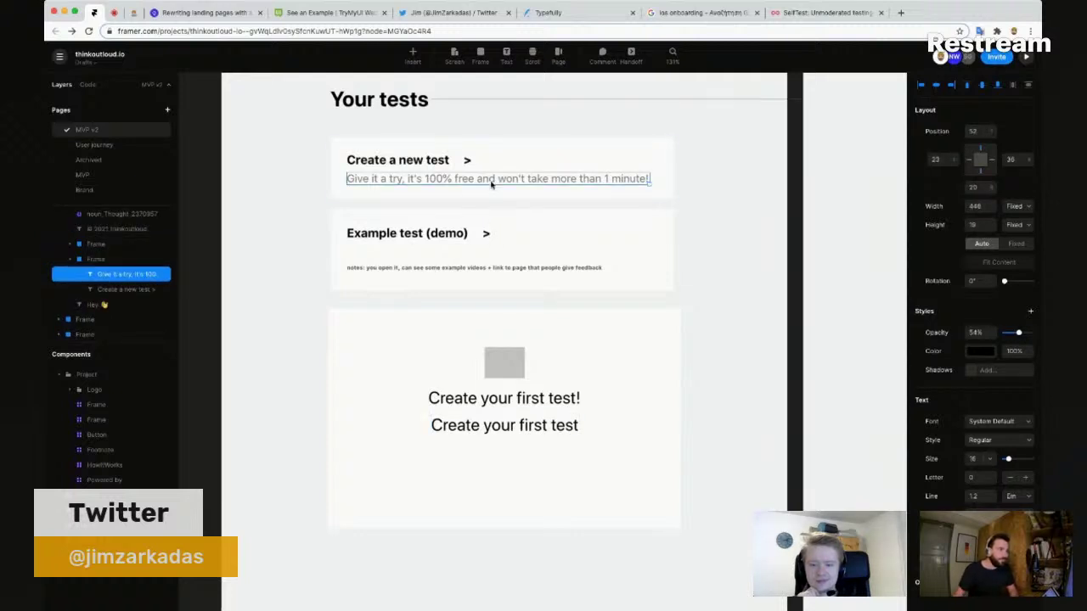
double_click(491, 181)
triple_click(490, 181)
key(ctrl+c)
key(Escape)
click(491, 427)
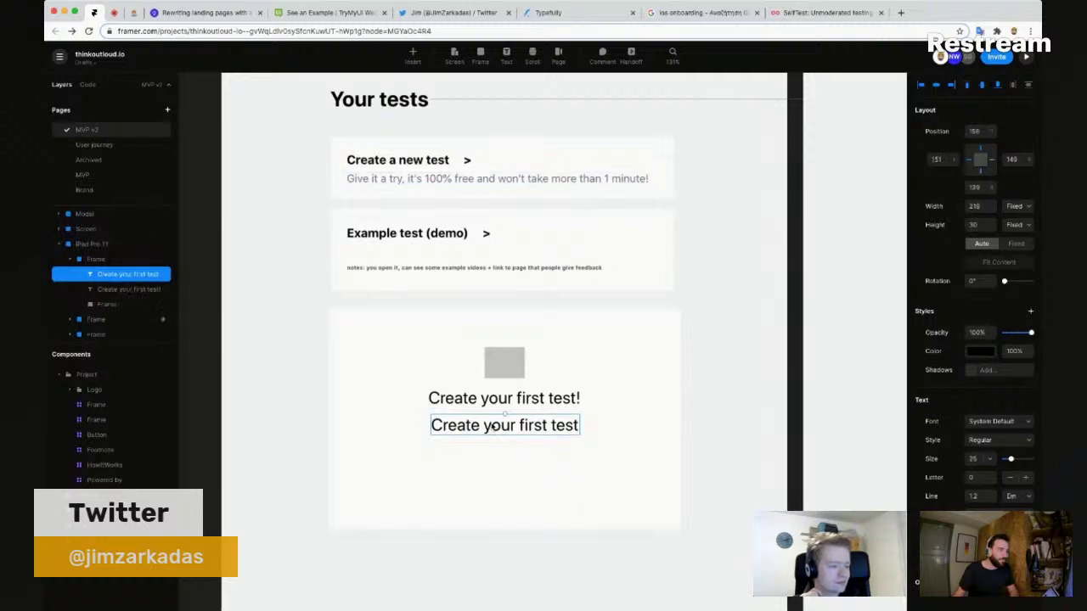
key(ctrl+a)
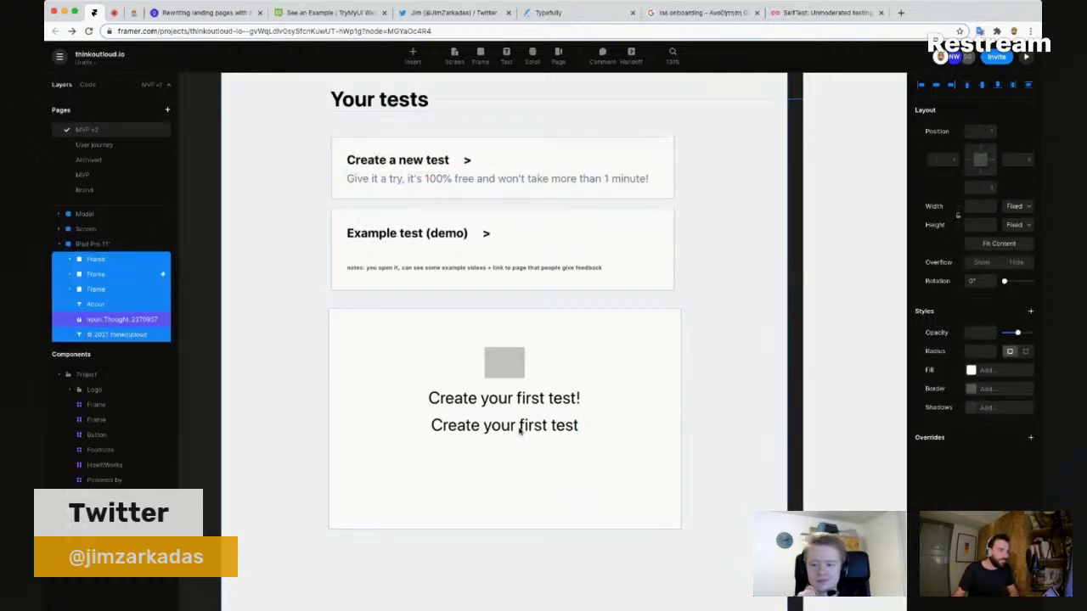
click(519, 430)
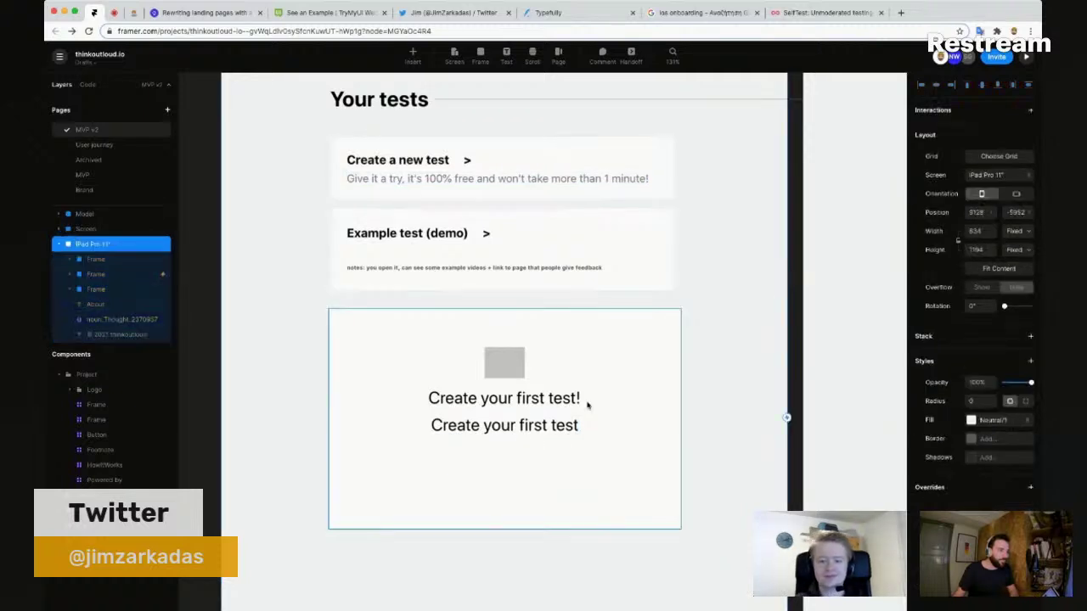
click(549, 430)
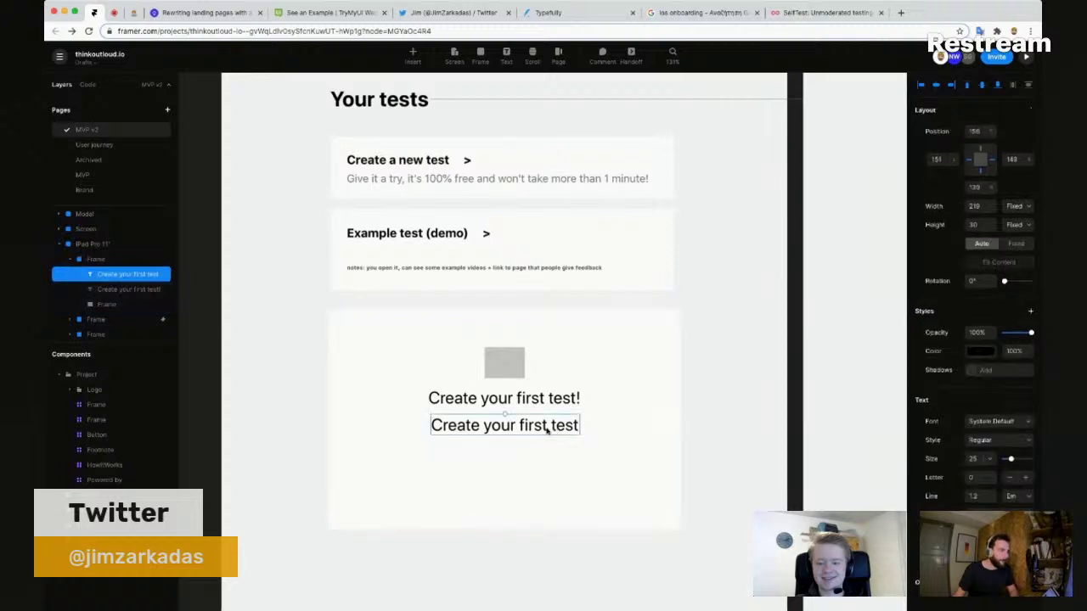
double_click(538, 429)
key(ctrl+a)
key(ctrl+v)
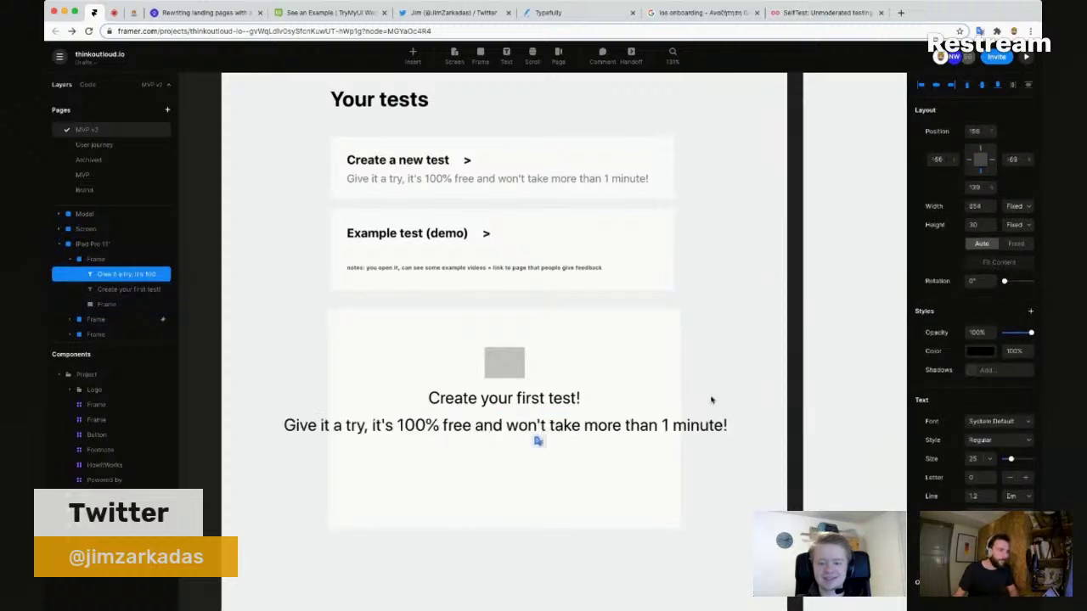
Step: Set the pasted "Give it a try" line to size 16 and 61% opacity, and place it directly under the heading
click(973, 459)
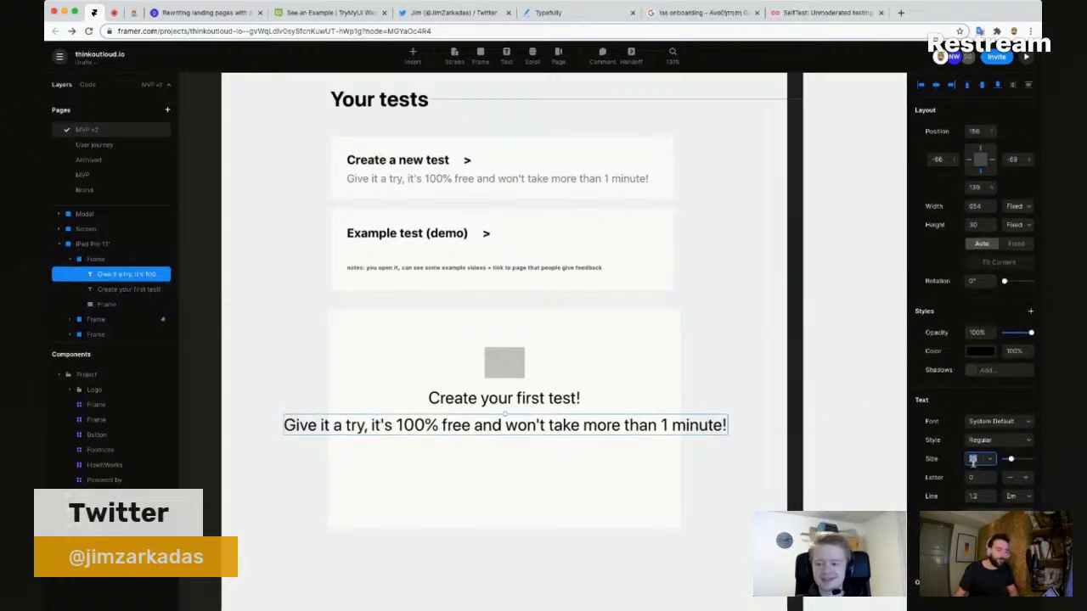
text(16)
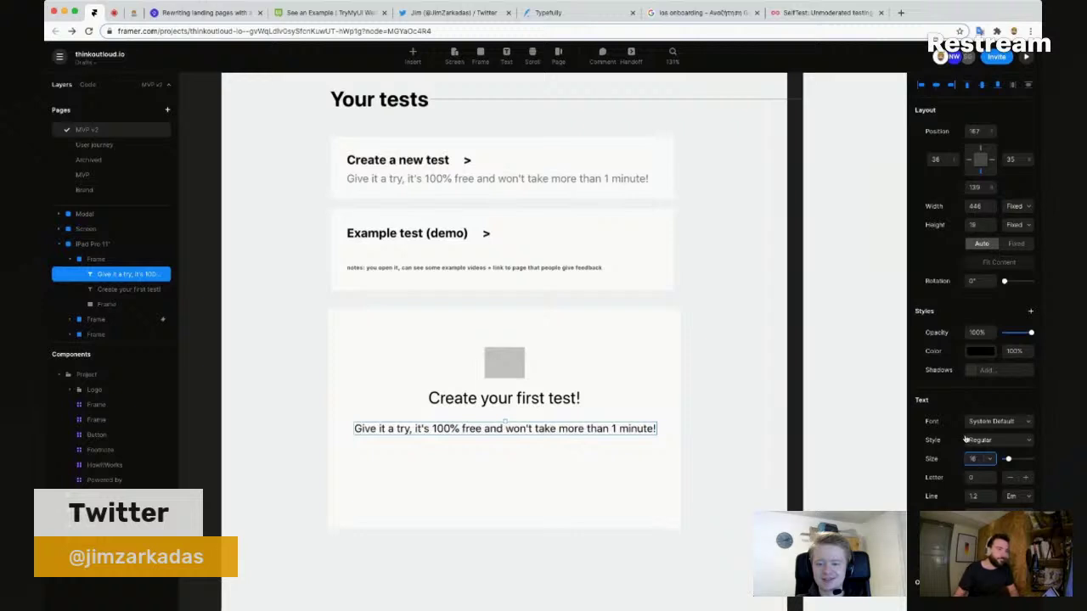
drag(1015, 333, 1020, 332)
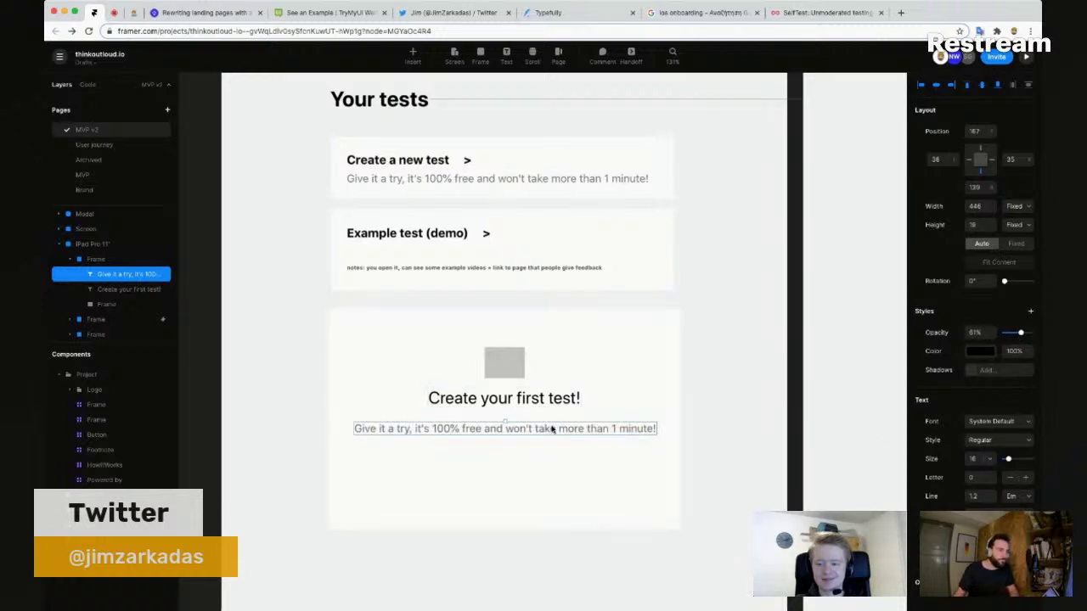
drag(550, 427, 553, 417)
Step: Remove the exclamation mark from the new card's "Create your first test!" heading
double_click(553, 398)
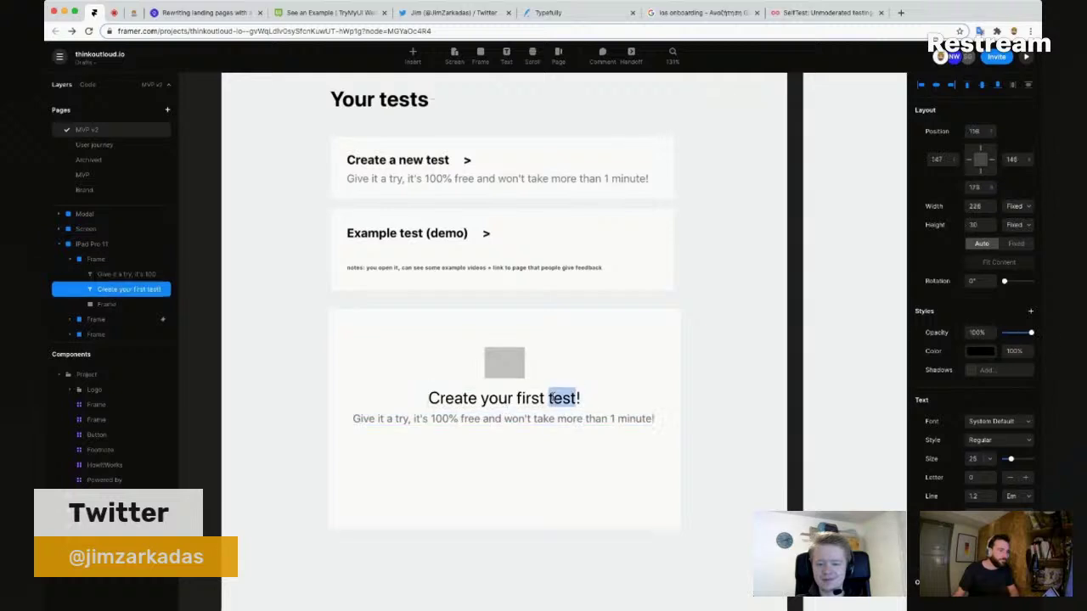
click(579, 398)
key(BackSpace)
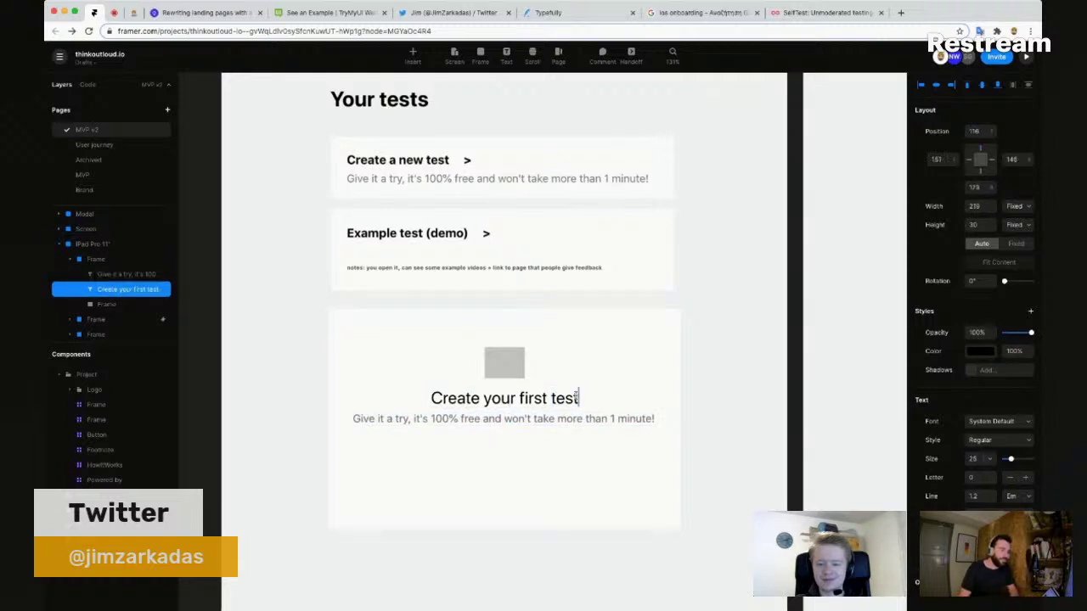
key(Escape)
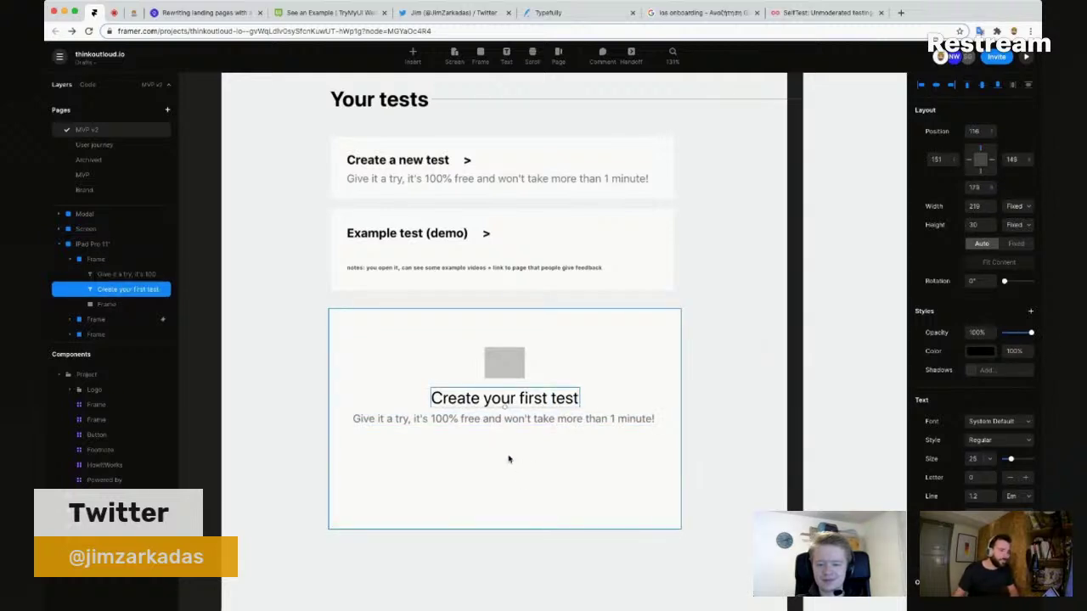
key(Escape)
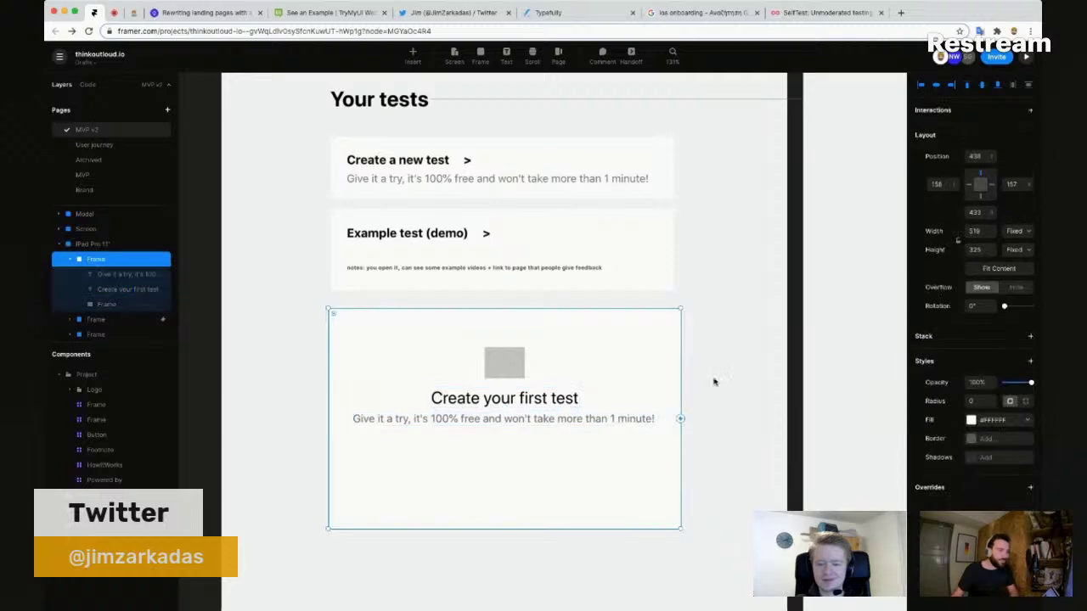
Step: Move the "Create test" button from the "Create your test" form into the new card, roughly centred below the "Give it a try" line
scroll(606, 374, right, 5)
scroll(590, 376, down, 5)
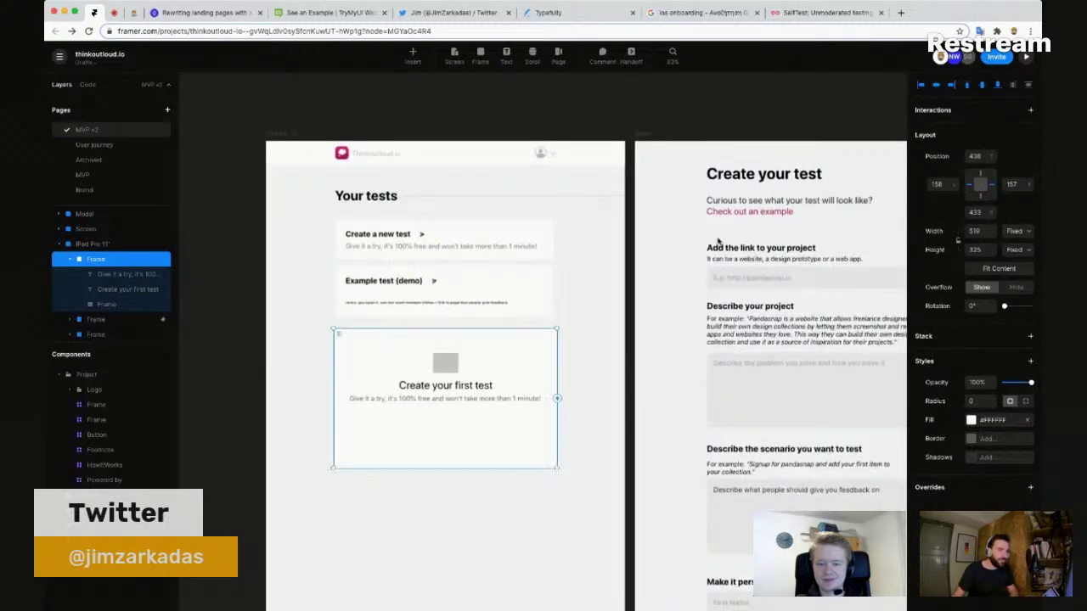
scroll(479, 223, right, 1)
scroll(479, 223, right, 10)
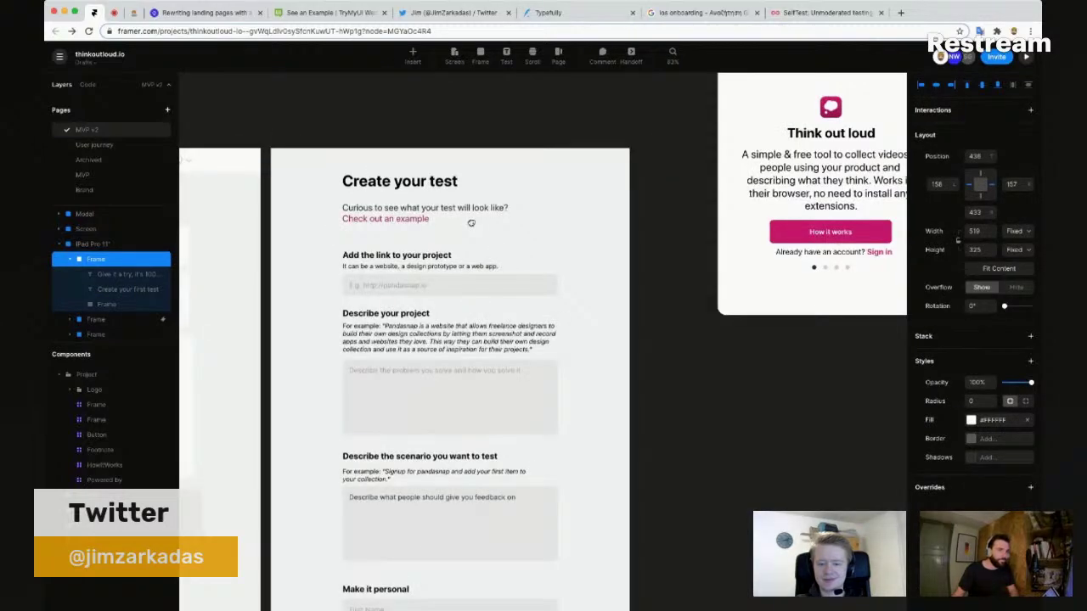
scroll(471, 223, down, 5)
scroll(471, 224, left, 3)
click(280, 296)
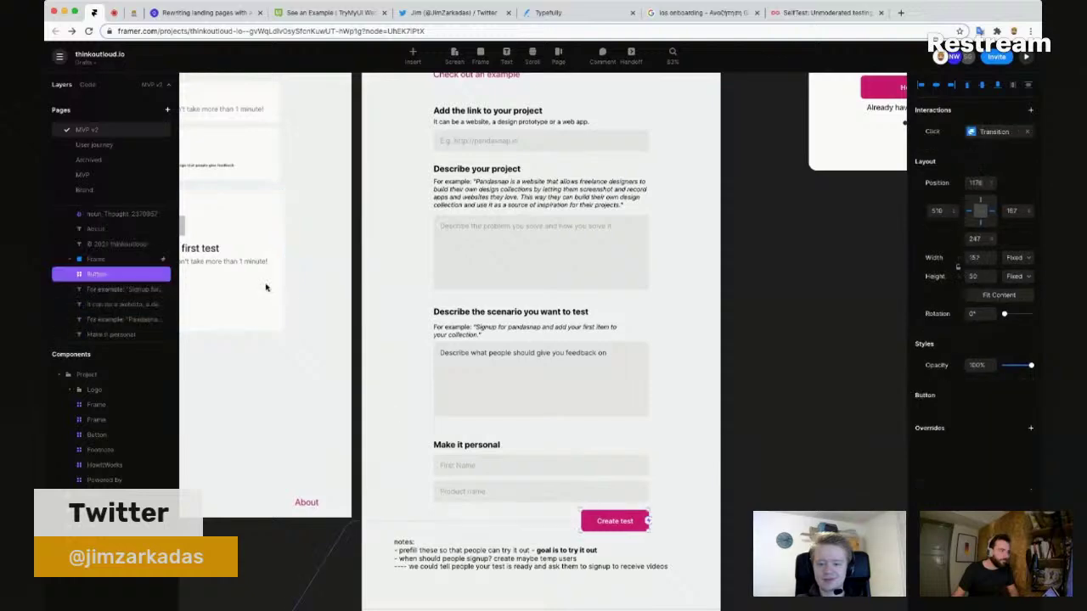
key(ctrl+x)
key(ctrl+v)
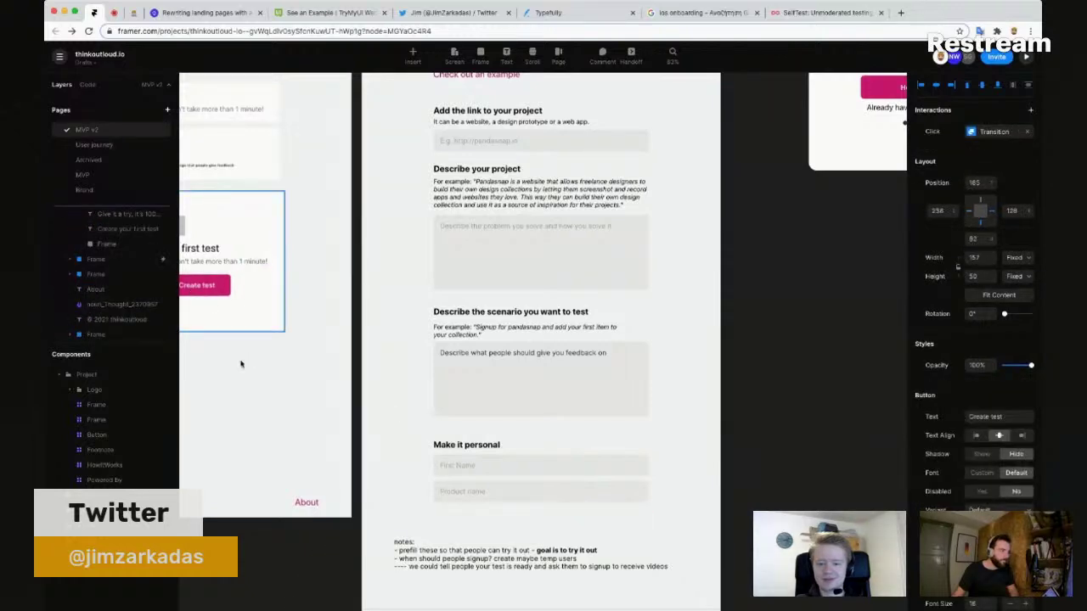
scroll(289, 371, left, 6)
scroll(289, 371, up, 1)
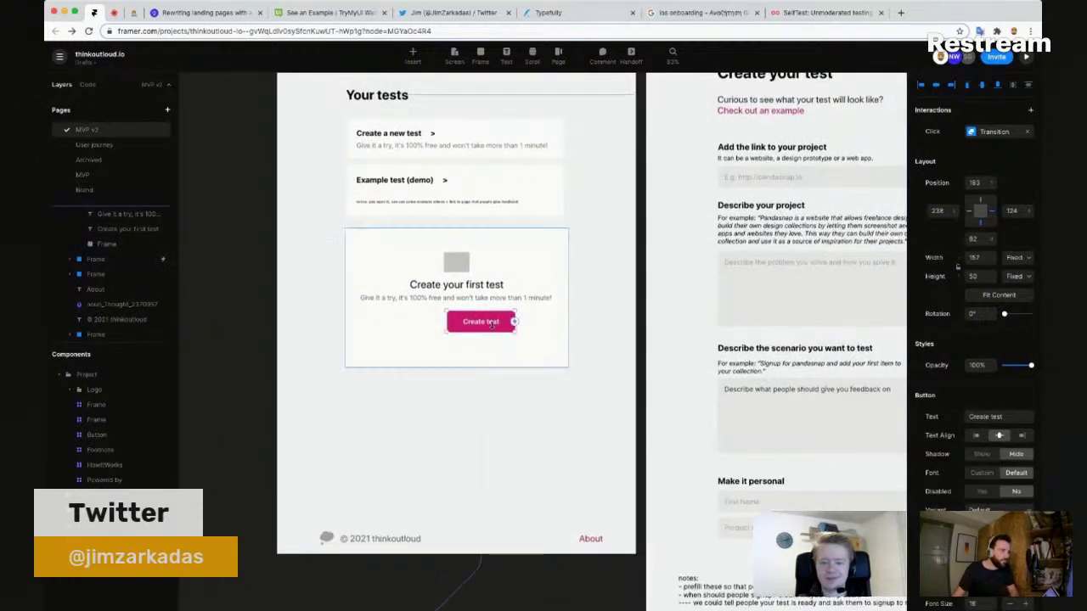
drag(493, 323, 474, 324)
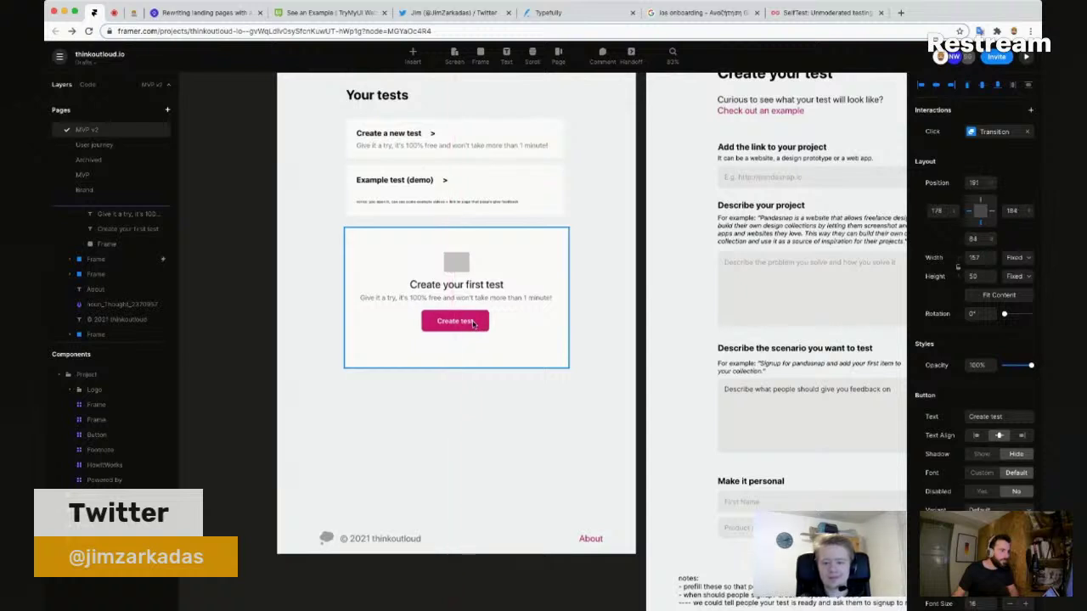
scroll(467, 326, up, 3)
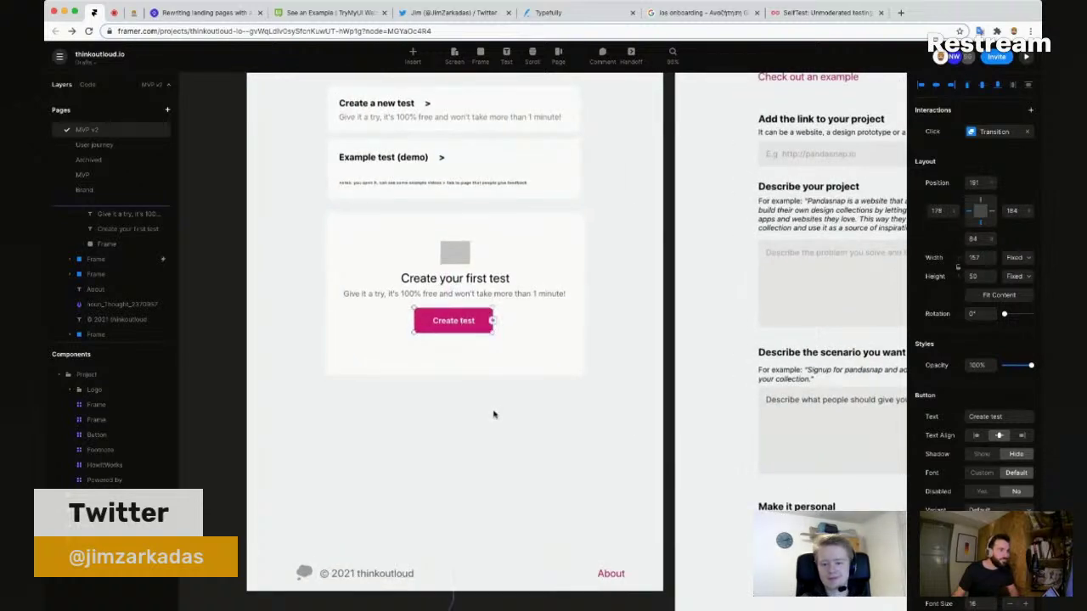
scroll(489, 423, up, 1)
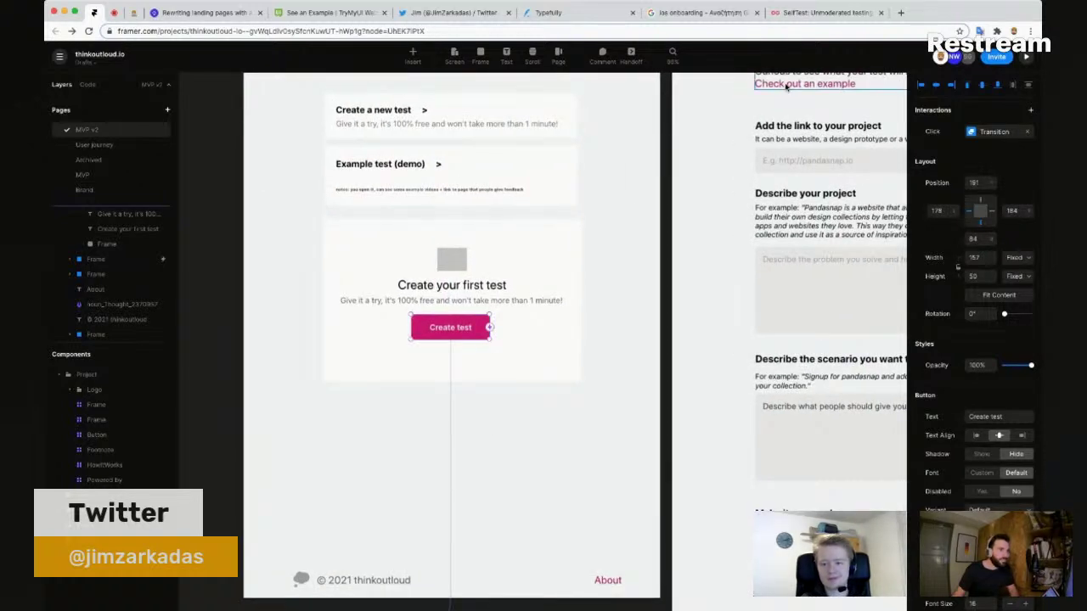
click(434, 361)
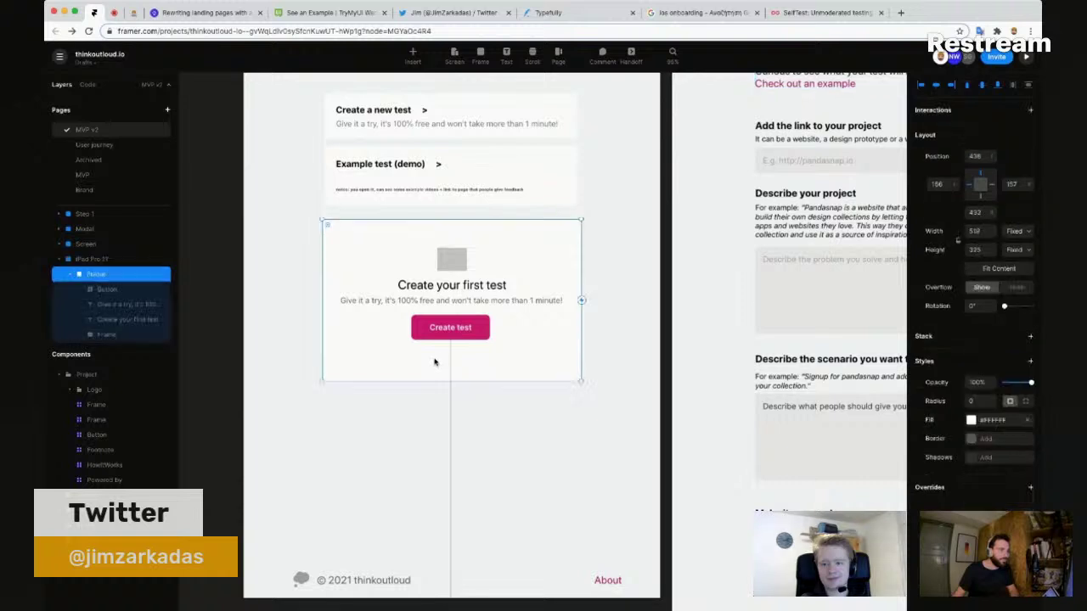
key(super+shift+h)
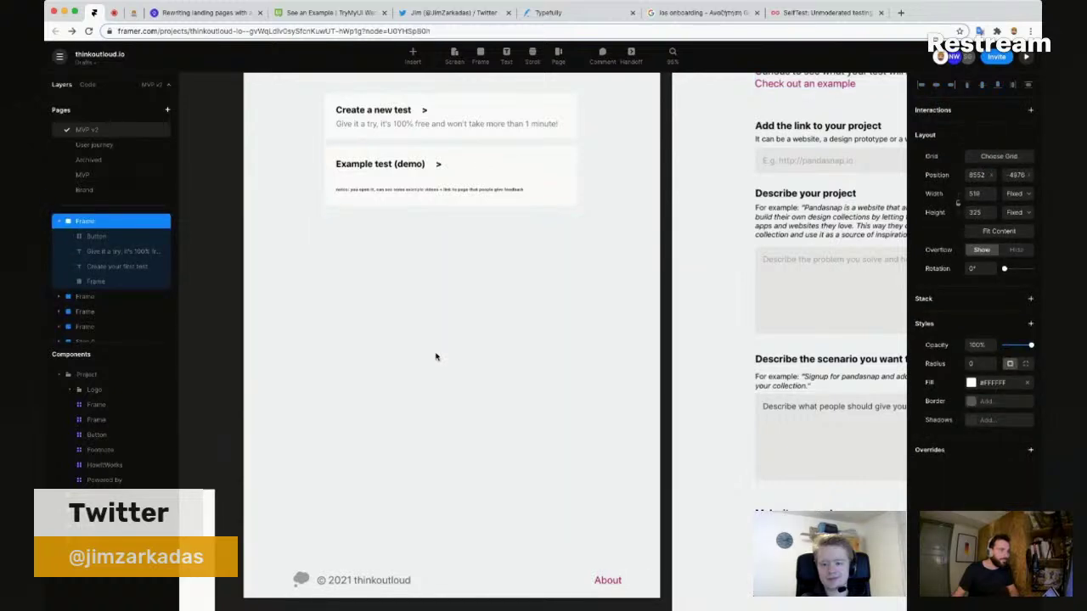
key(super+shift+h)
Step: Add the text "Checkout an example" below the "Create test" button in the new card
click(431, 359)
key(t)
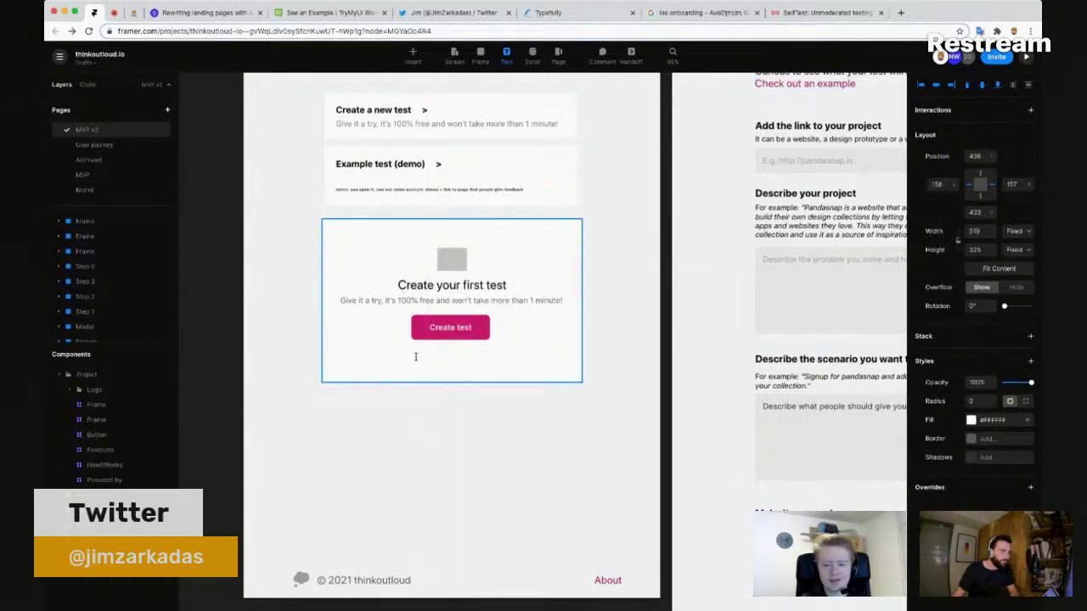
click(415, 356)
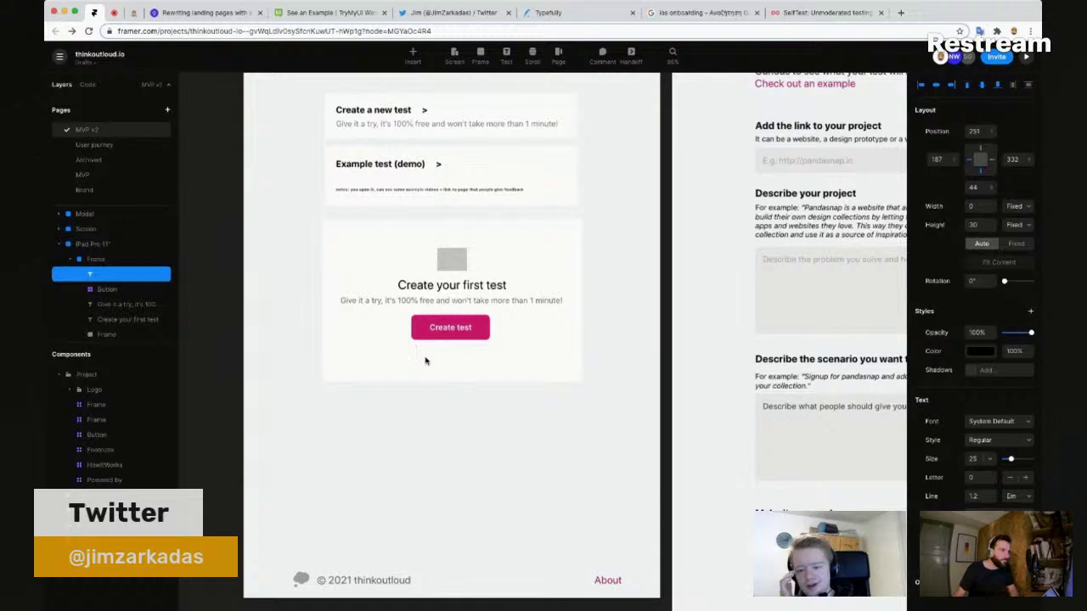
text(Checkout)
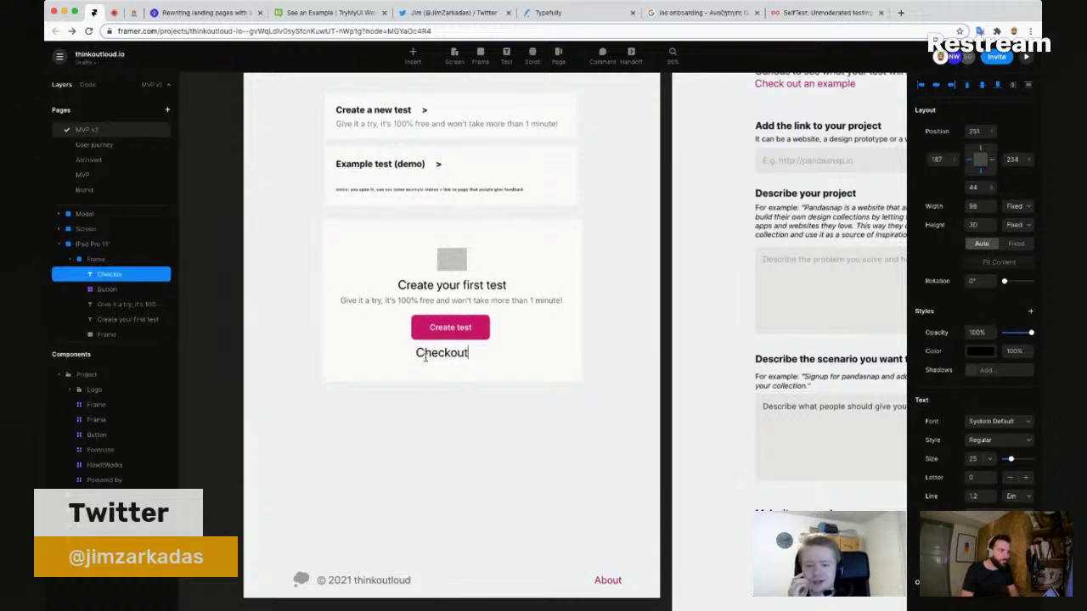
text( an example)
key(Escape)
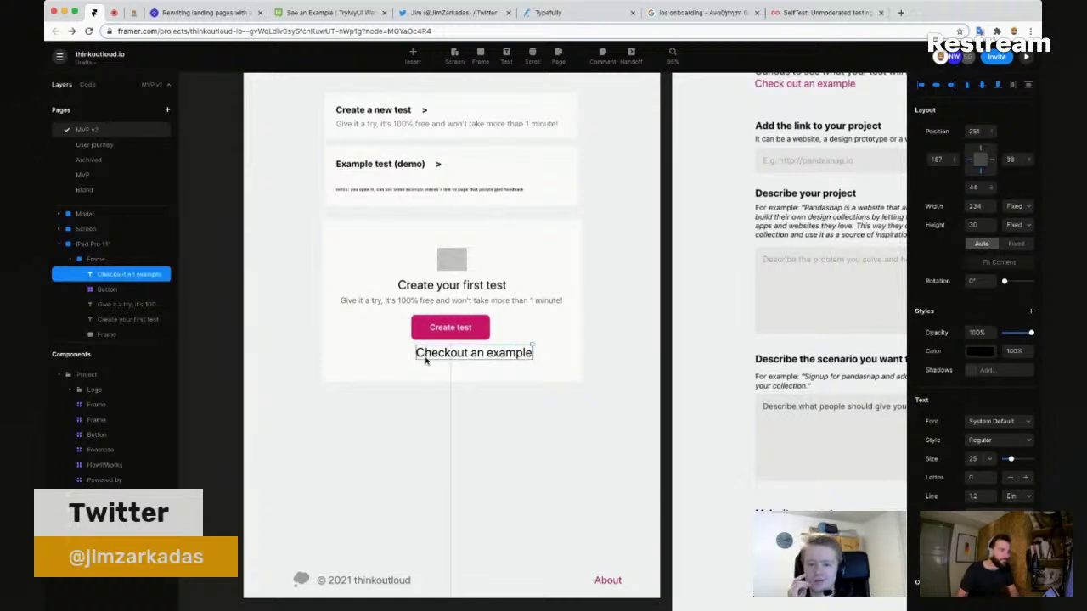
Step: Shift the "Checkout an example" text closer to the centre under the button and set its size to 18
drag(453, 364, 434, 365)
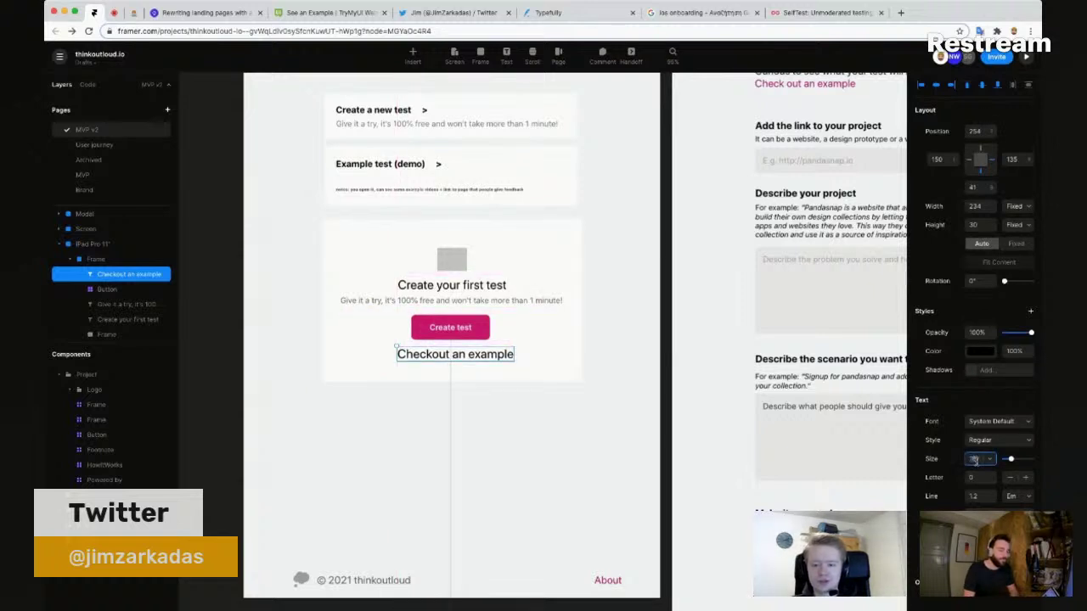
text(18)
key(Return)
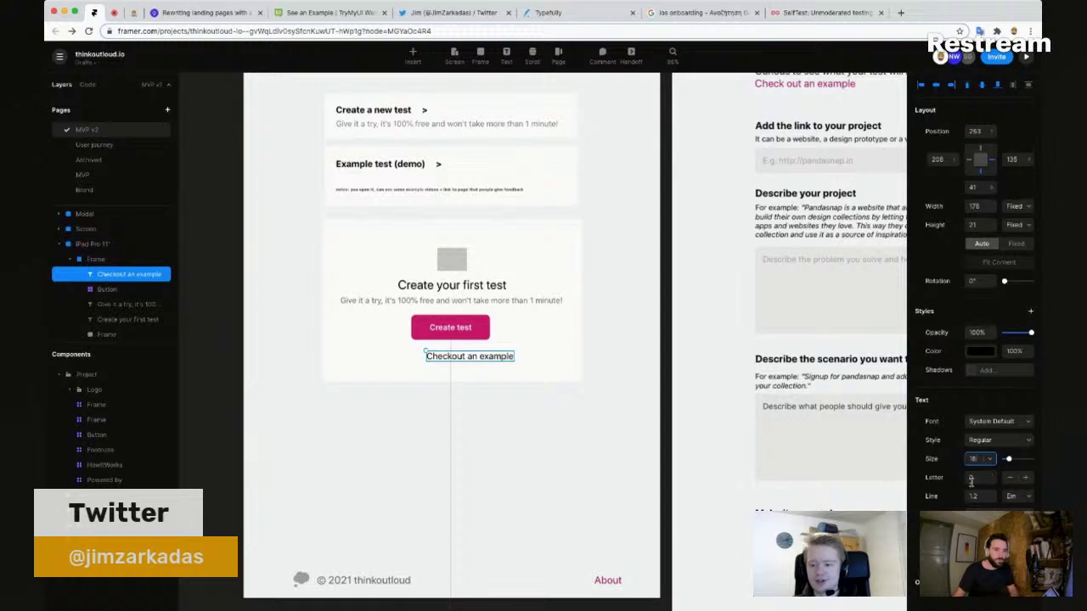
Step: Colour the "Checkout an example" text pink by sampling the "Create test" button's fill
click(978, 352)
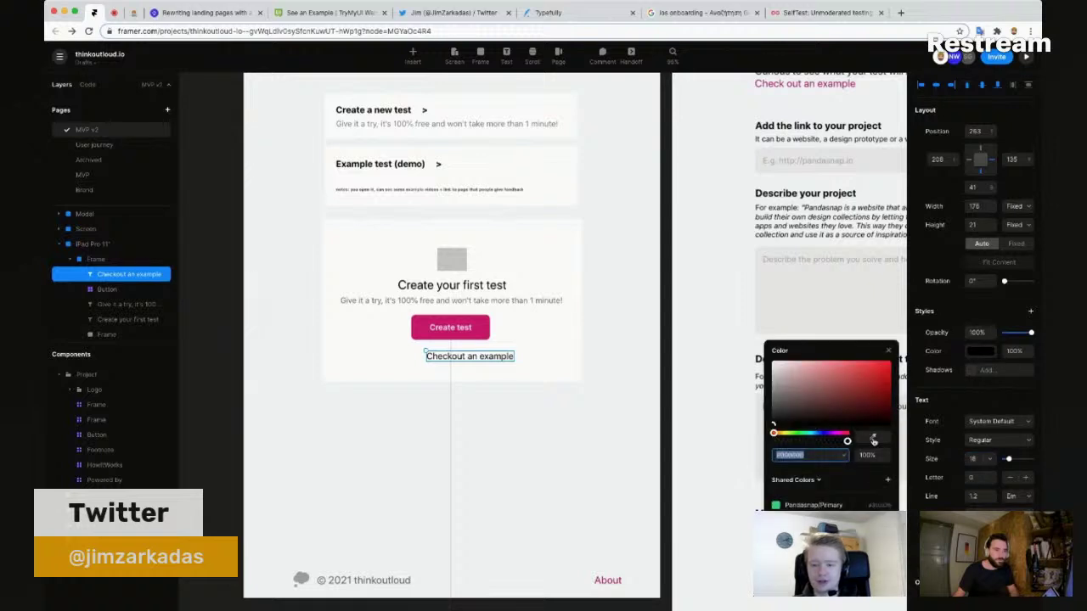
click(873, 438)
click(489, 329)
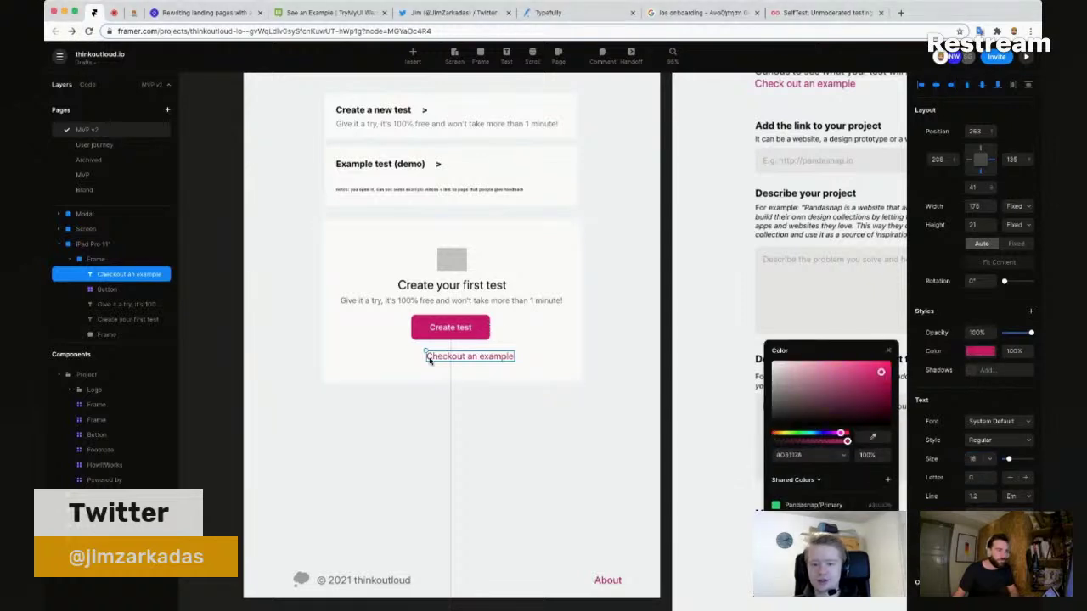
Step: Change the link text to "or checkout an example" and colour only the word "or" light grey
double_click(427, 357)
click(427, 357)
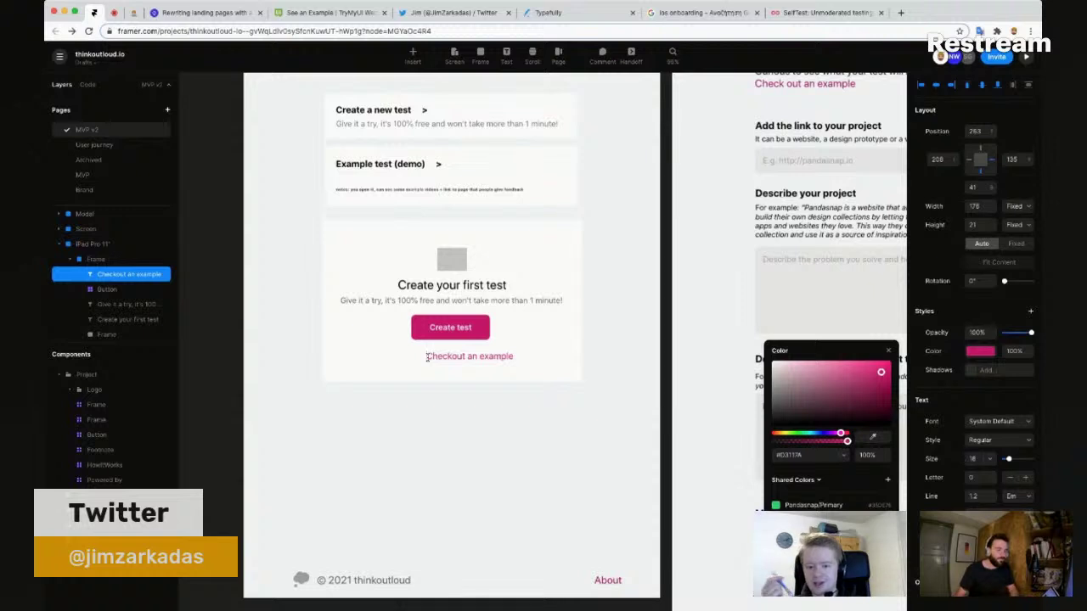
text(or)
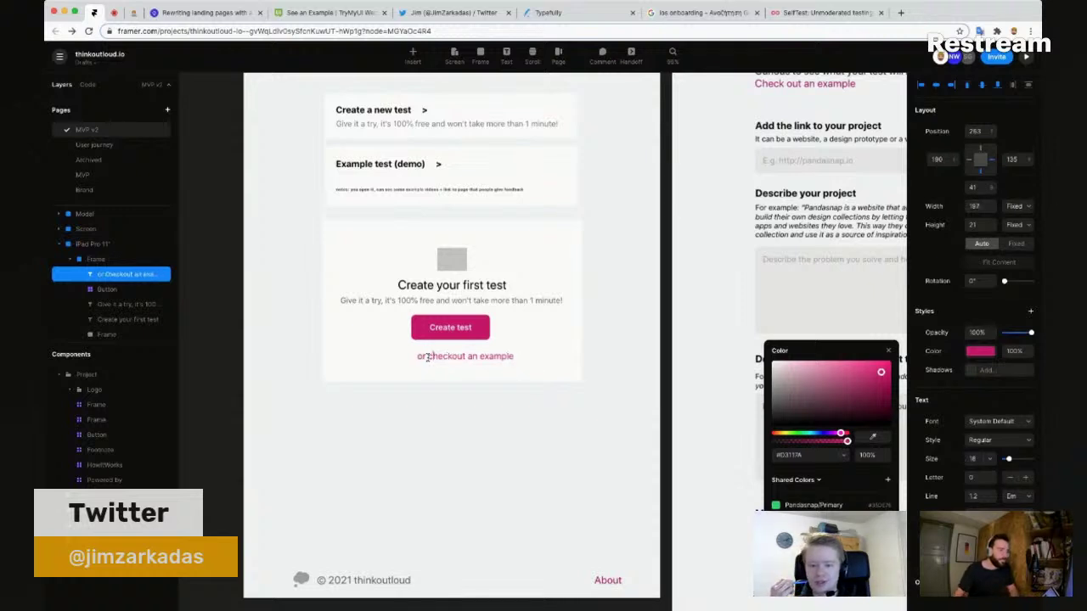
key(Delete)
text(c)
key(Escape)
double_click(422, 357)
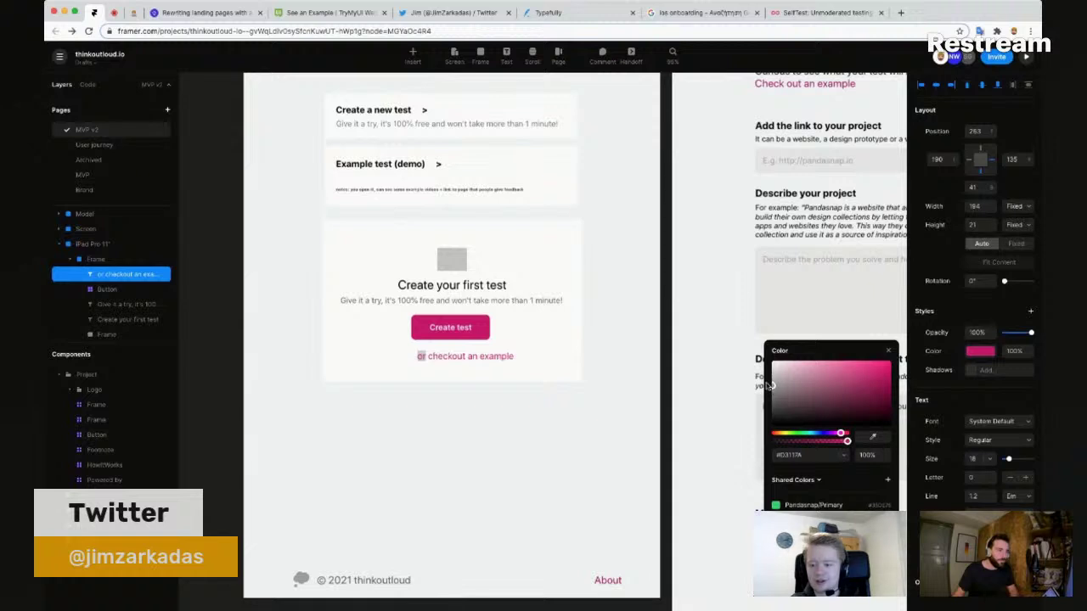
drag(768, 385, 768, 386)
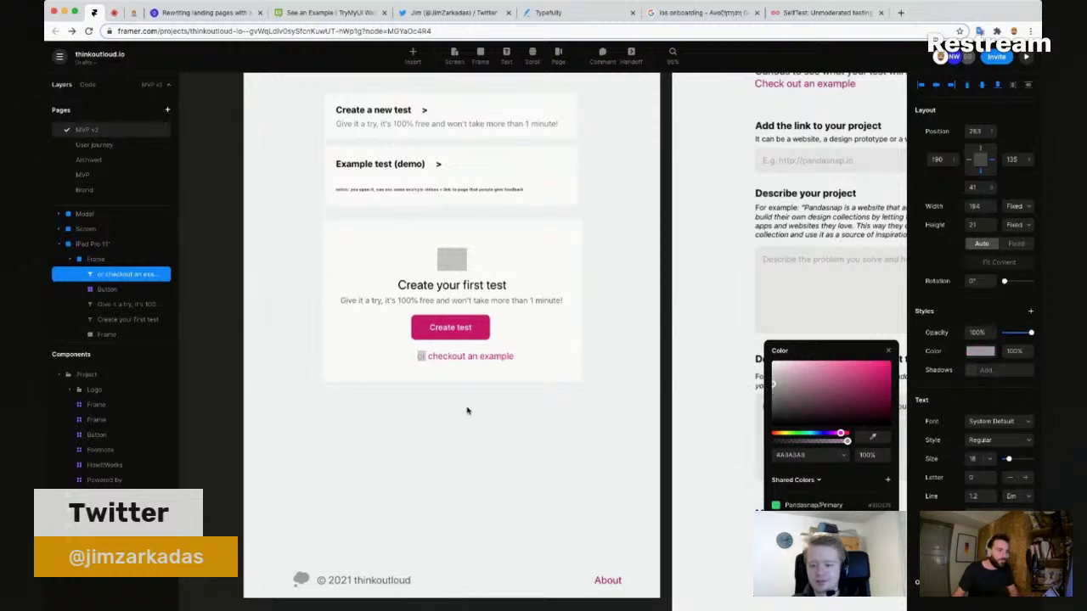
Step: Centre the "or checkout an example" text horizontally under the "Create test" button
key(Escape)
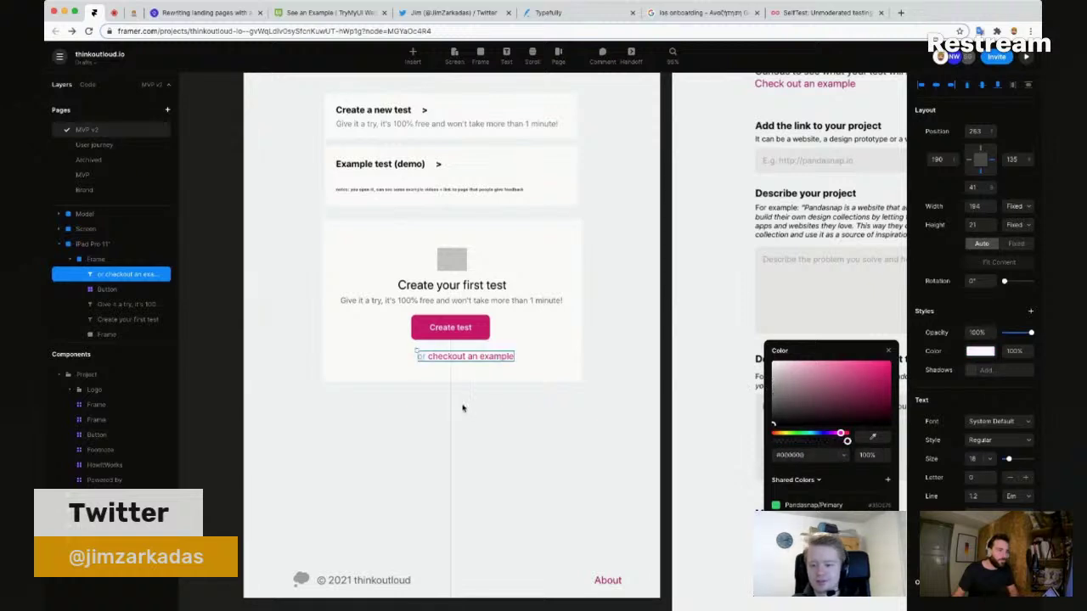
double_click(464, 356)
double_click(450, 355)
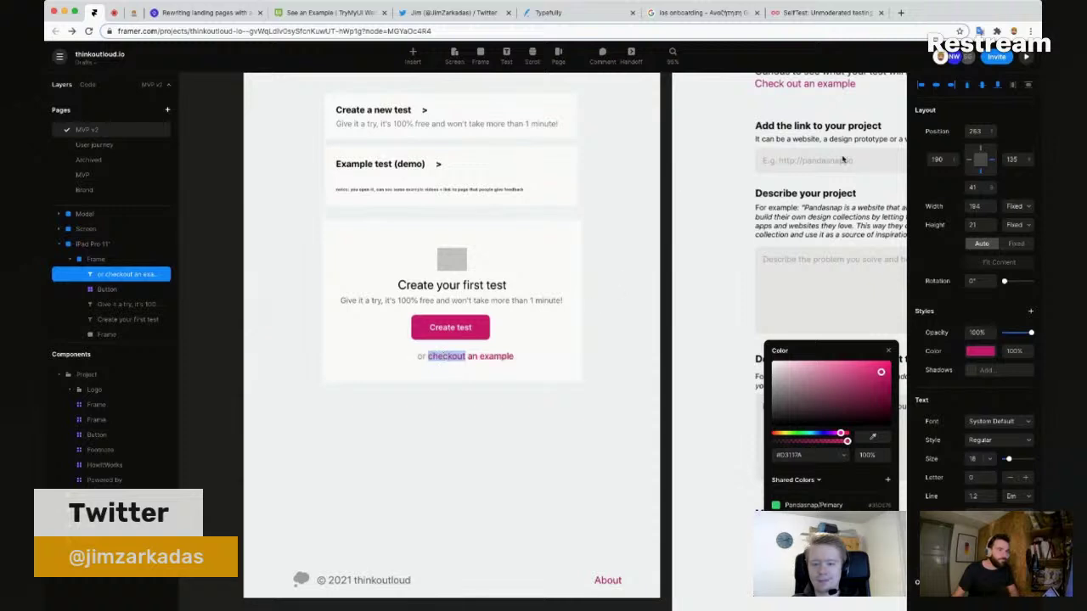
key(Escape)
drag(447, 356, 434, 353)
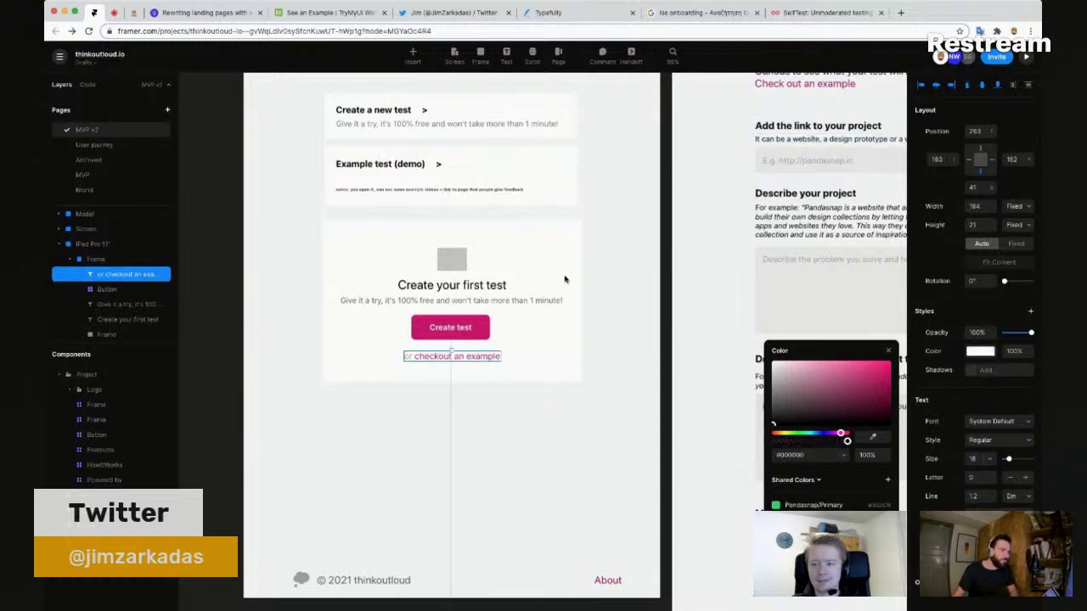
Step: Replace the link text under the "Create test" button with "View an example", all in pink
double_click(421, 360)
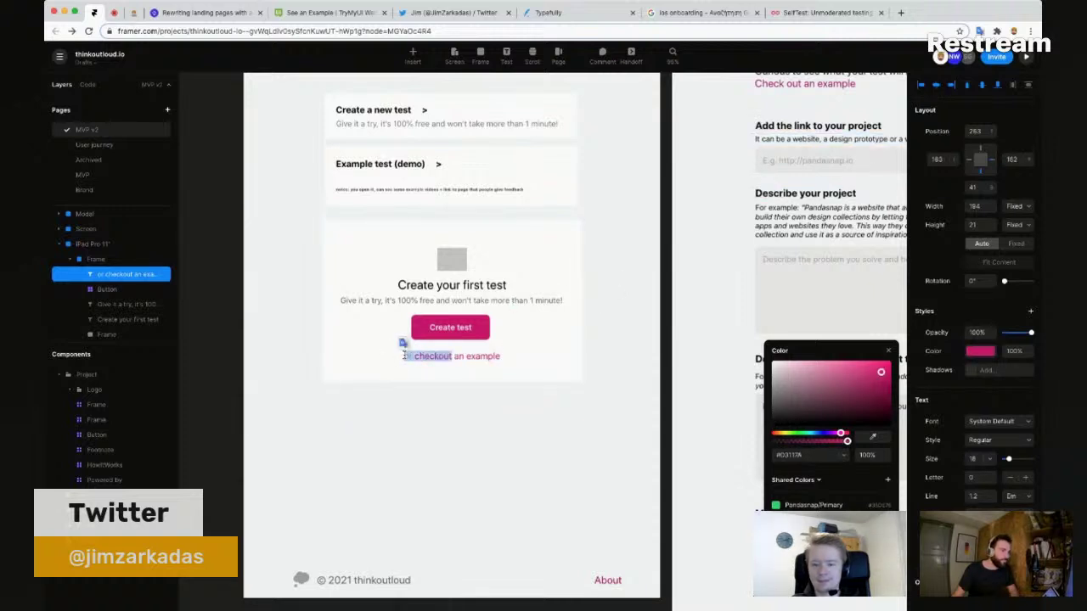
text(So)
key(super+z)
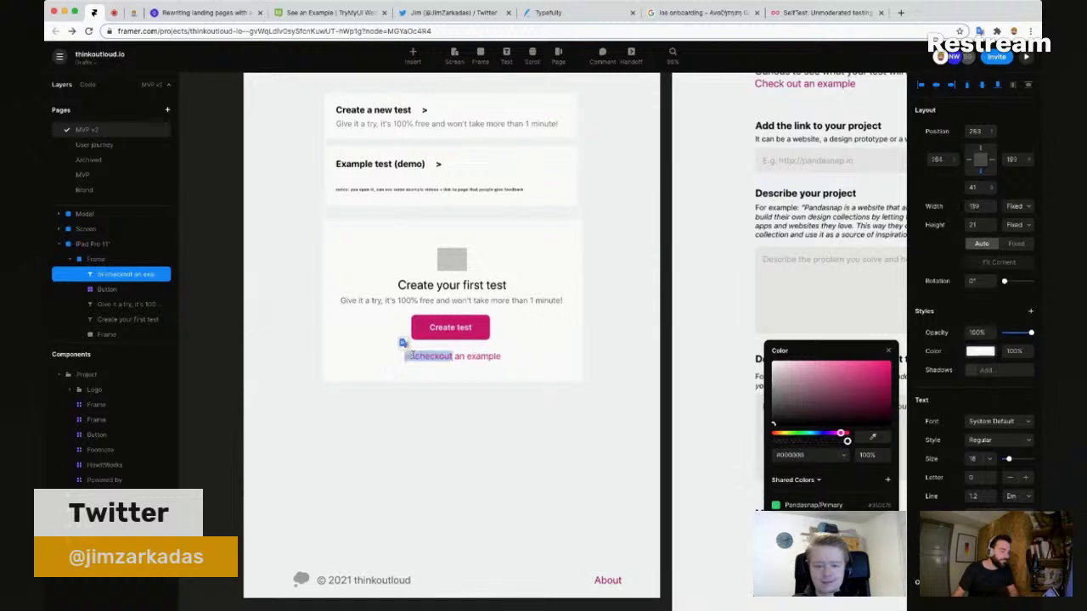
click(452, 356)
text(Ciew)
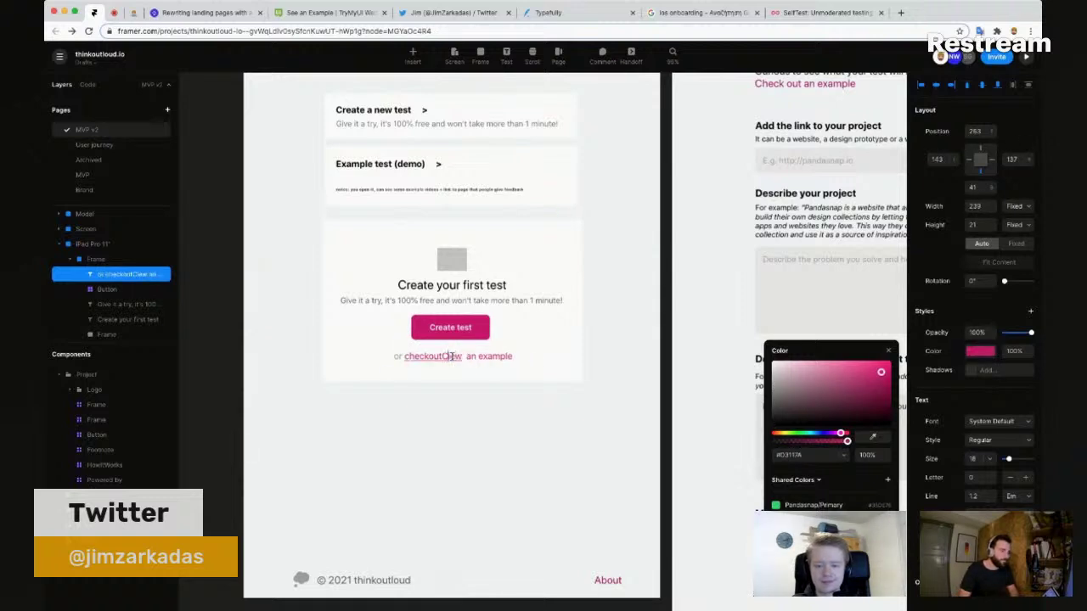
key(BackSpace)
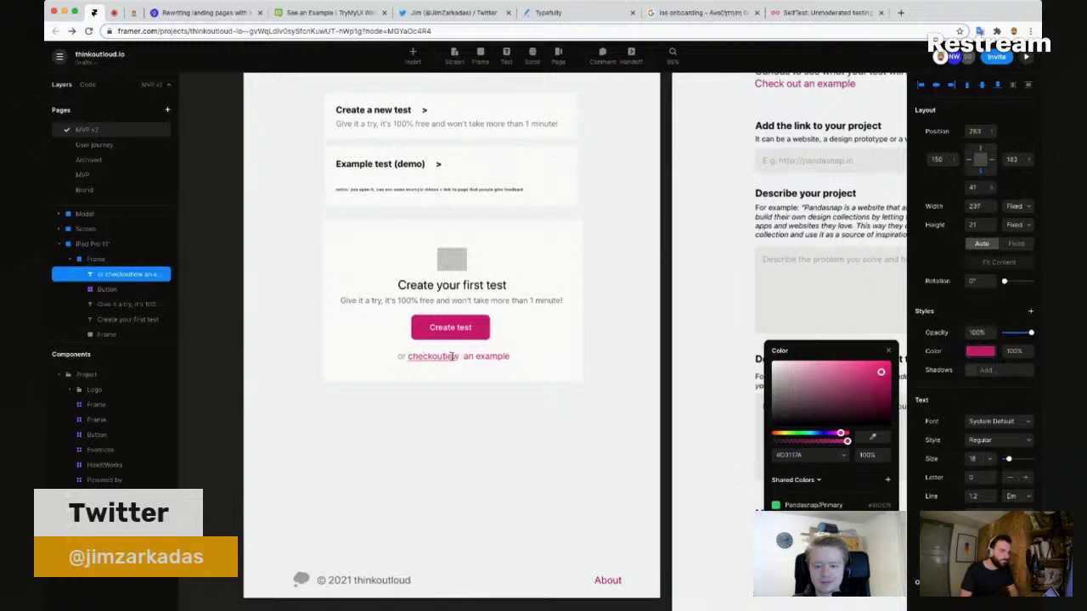
key(shift+Home)
text(V)
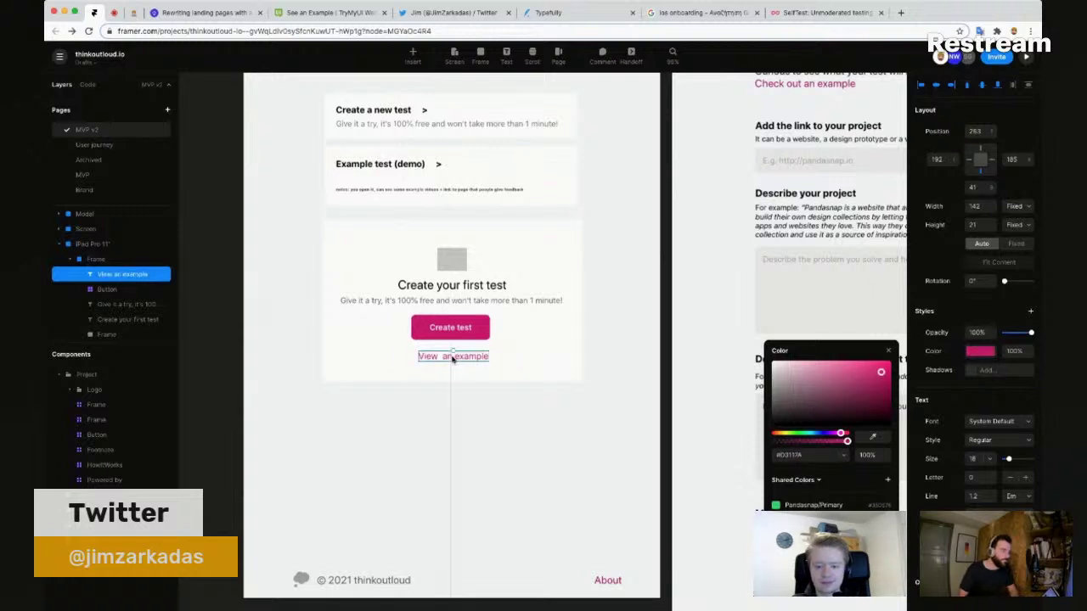
key(Escape)
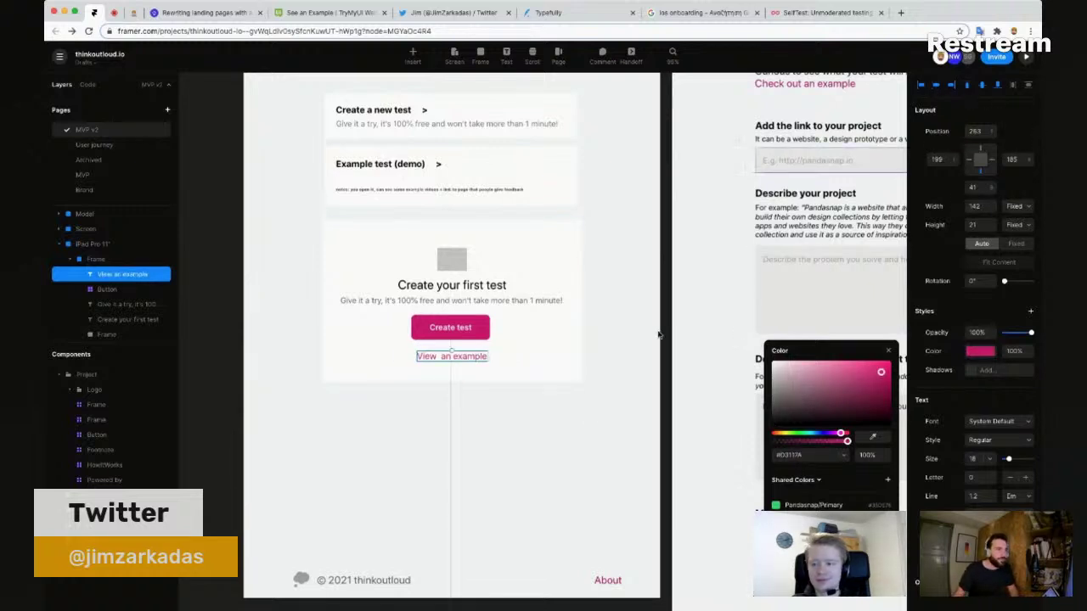
key(Escape)
Step: Move the "Create your test" screen to the other side of the "Your tests" screen, clearing the space beside it
scroll(522, 458, up, 3)
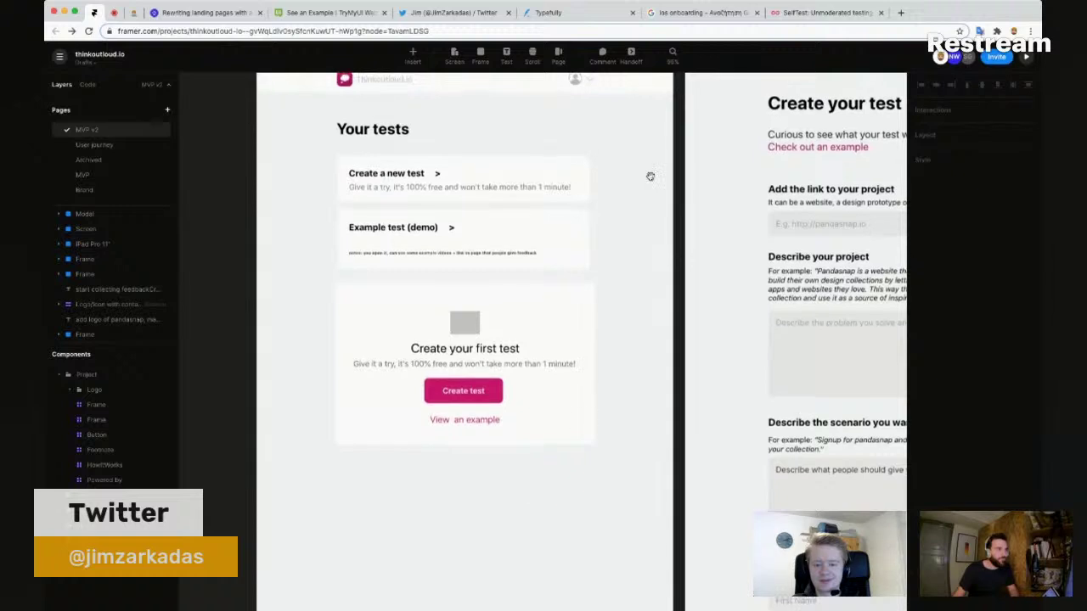
scroll(649, 176, up, 2)
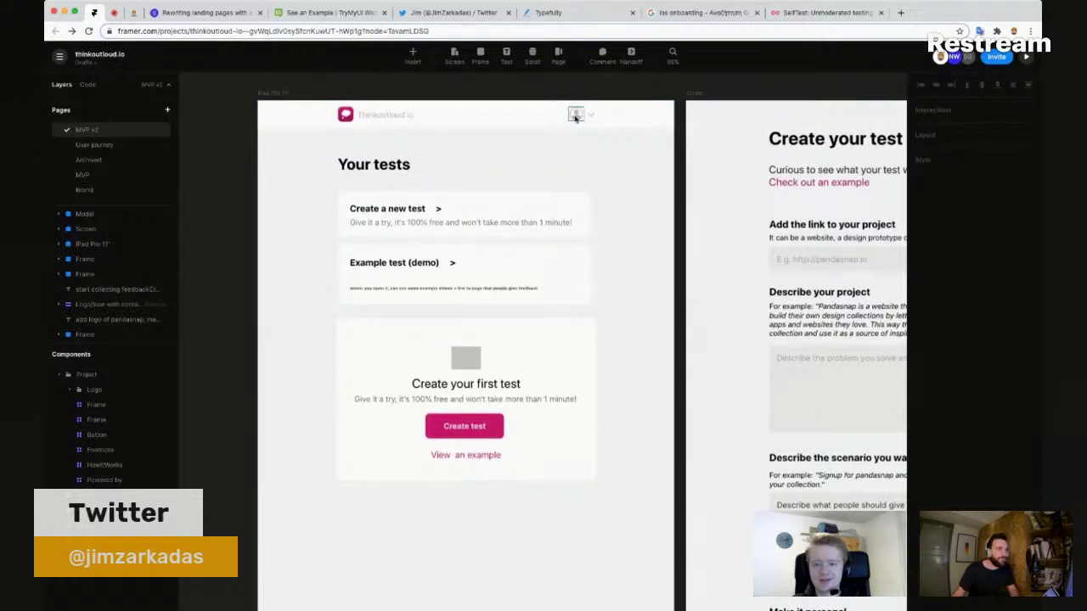
scroll(635, 285, down, 5)
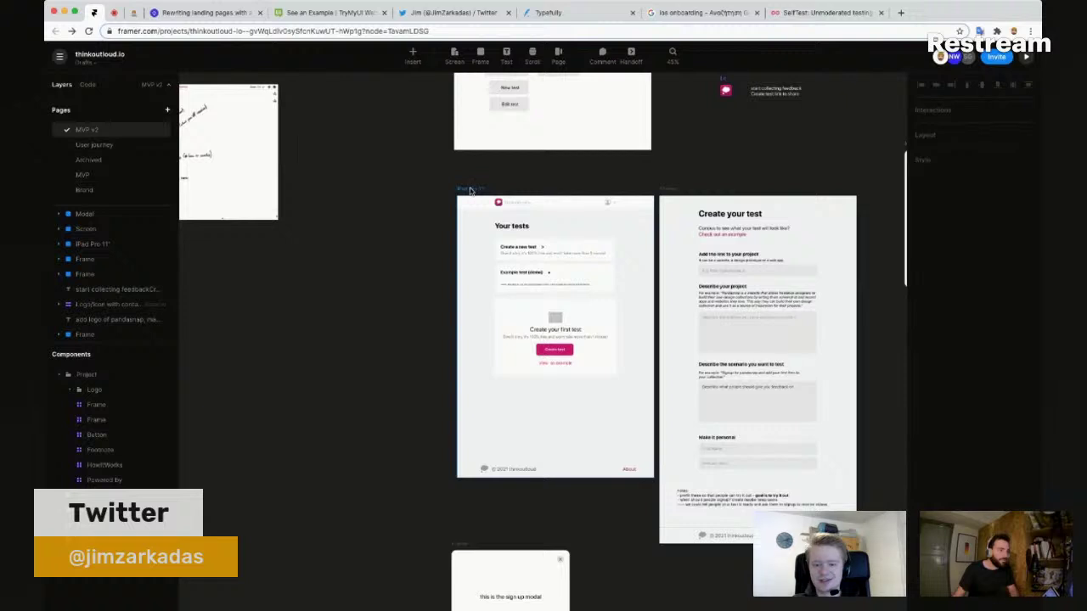
drag(275, 237, 227, 268)
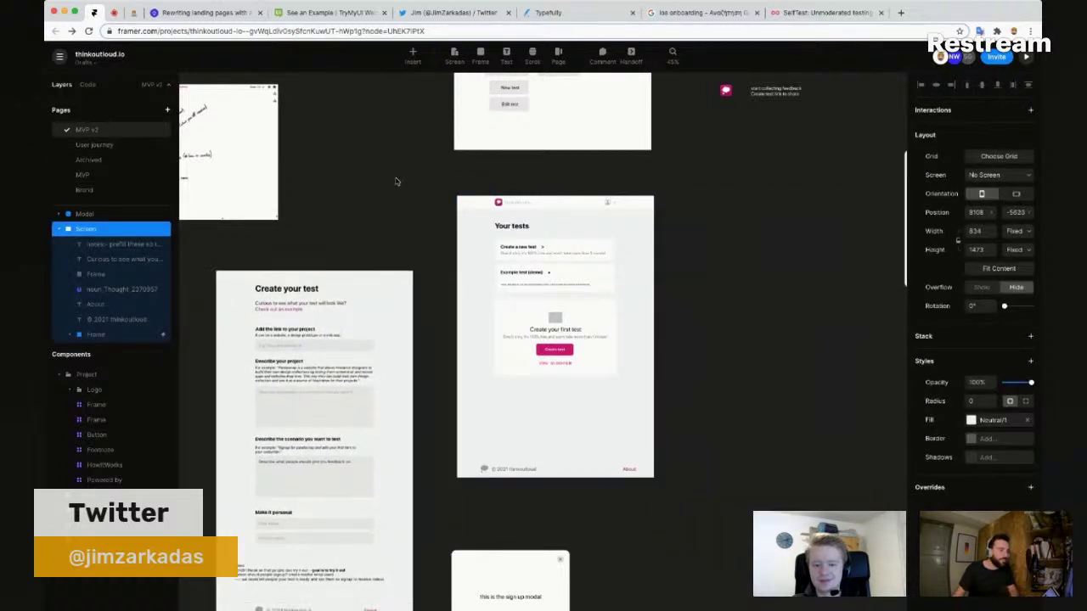
Step: Duplicate the "Your tests" screen and place the copy beside the original at roughly the same height
click(463, 189)
key(super+d)
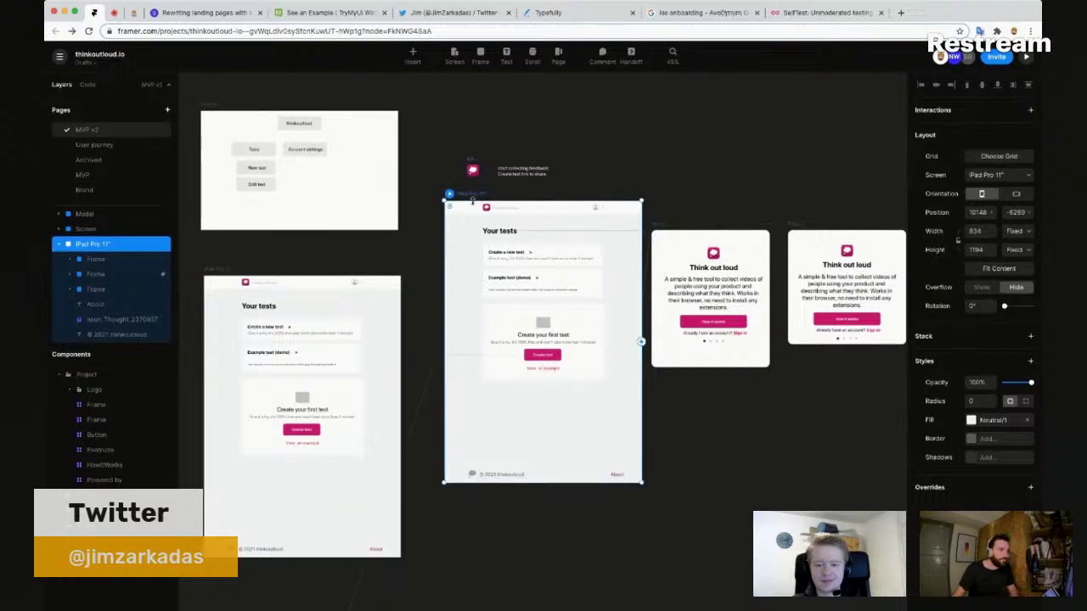
drag(472, 200, 447, 266)
scroll(442, 246, up, 5)
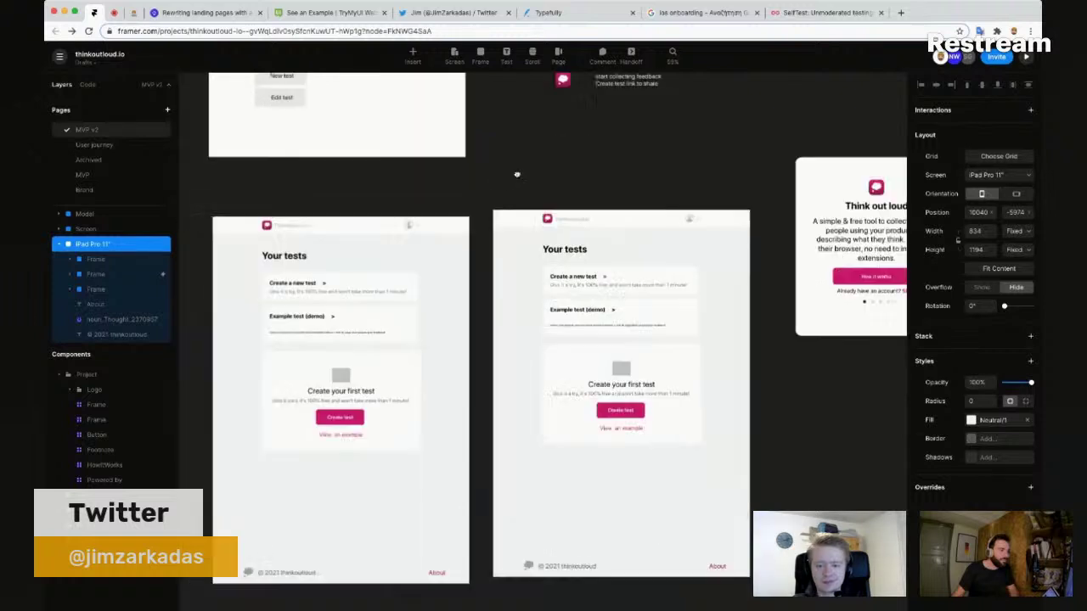
Step: Delete the "Create your first test" card from the original screen and the two list cards above it from the duplicate
click(403, 367)
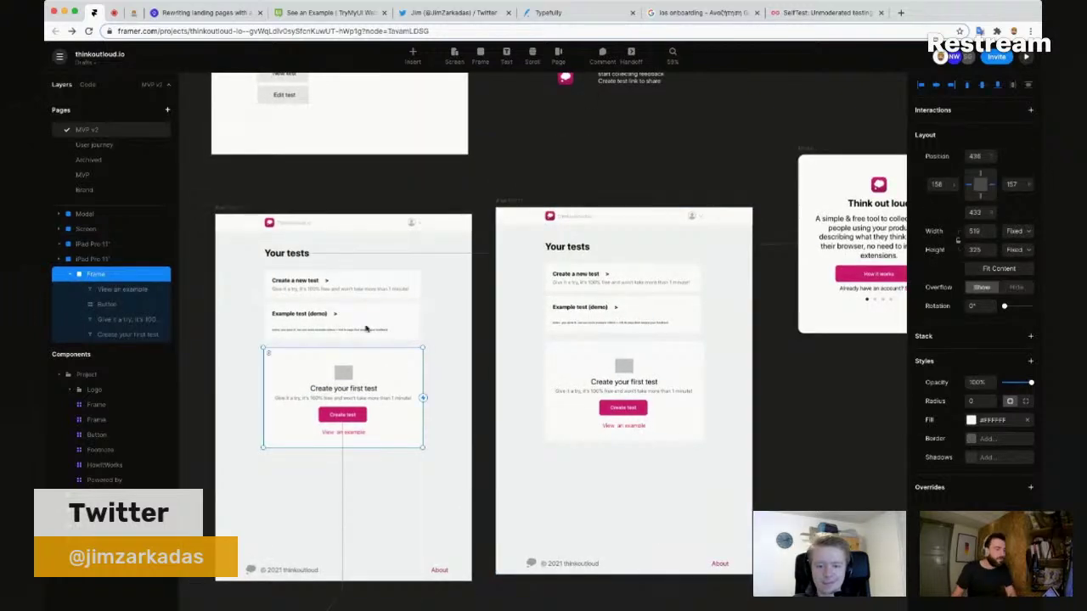
key(Delete)
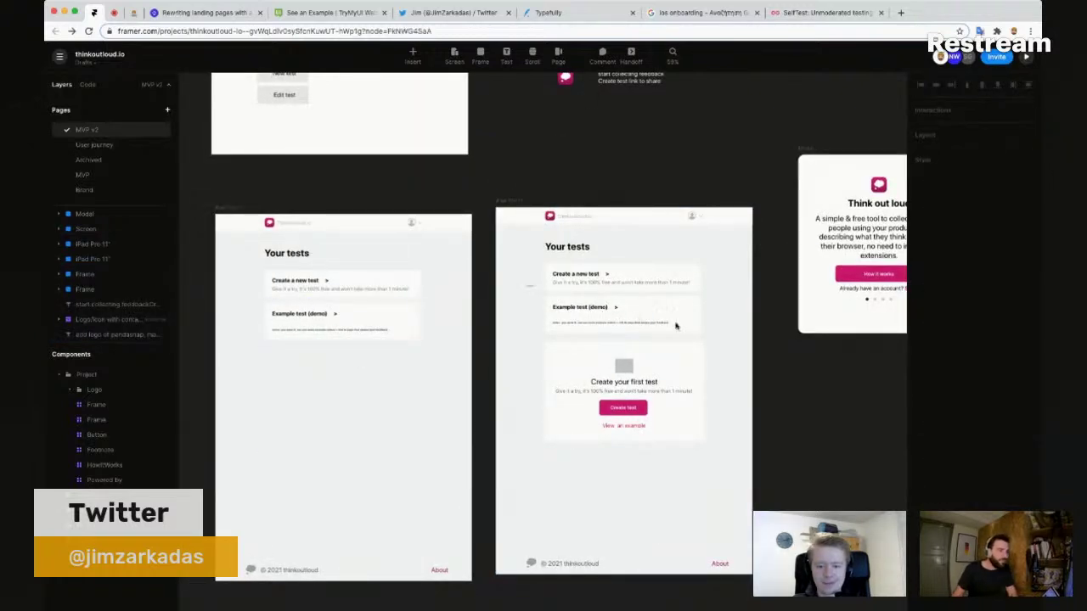
click(678, 326)
key(Delete)
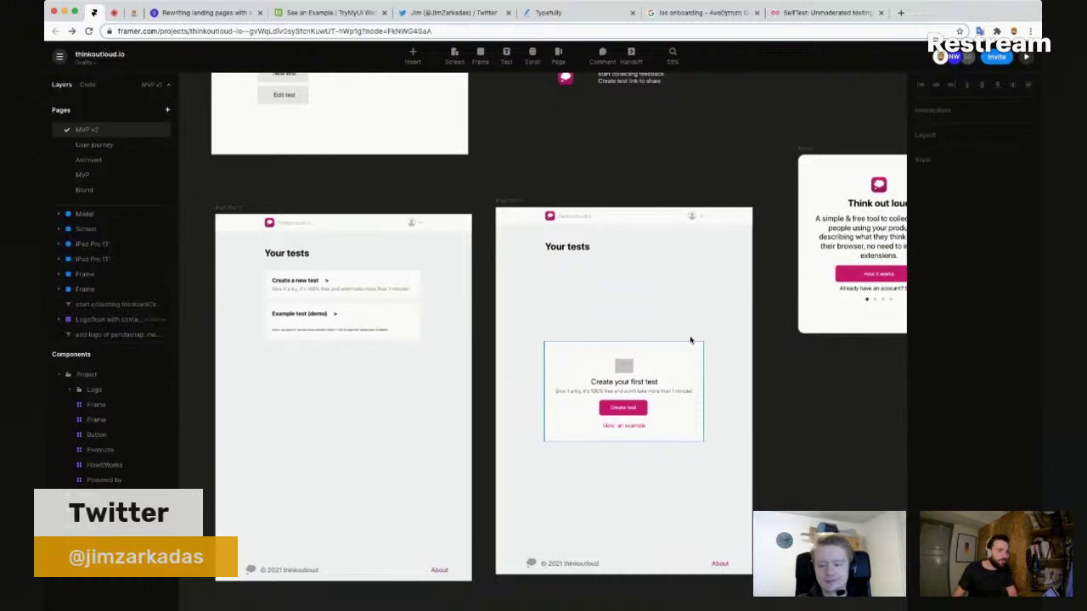
Step: Move the "Create your first test" card up on the duplicate screen to sit directly below the "Your tests" heading
drag(690, 340, 691, 292)
scroll(344, 365, up, 3)
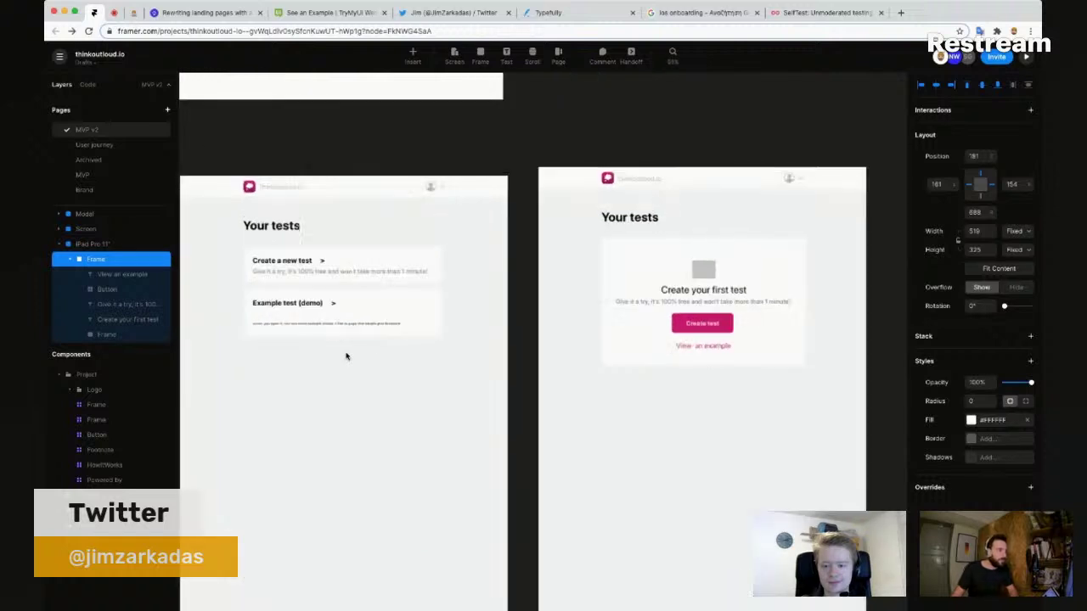
Step: Move the iPad Pro 11" screen with the "Create your first test" card up beside the other "Your tests" screen, aligning their top edges
scroll(336, 391, up, 2)
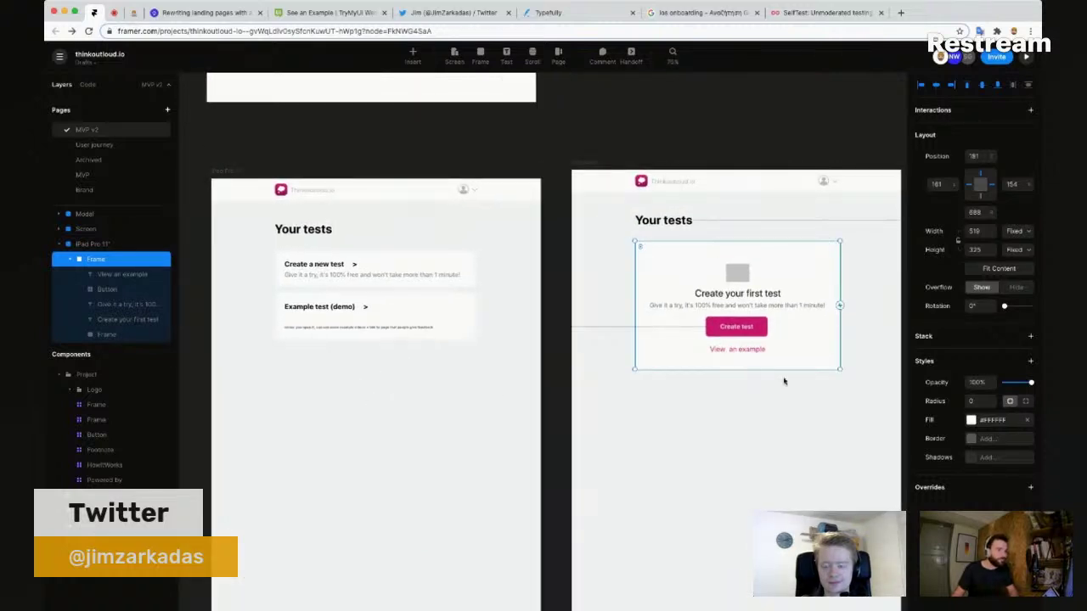
click(790, 417)
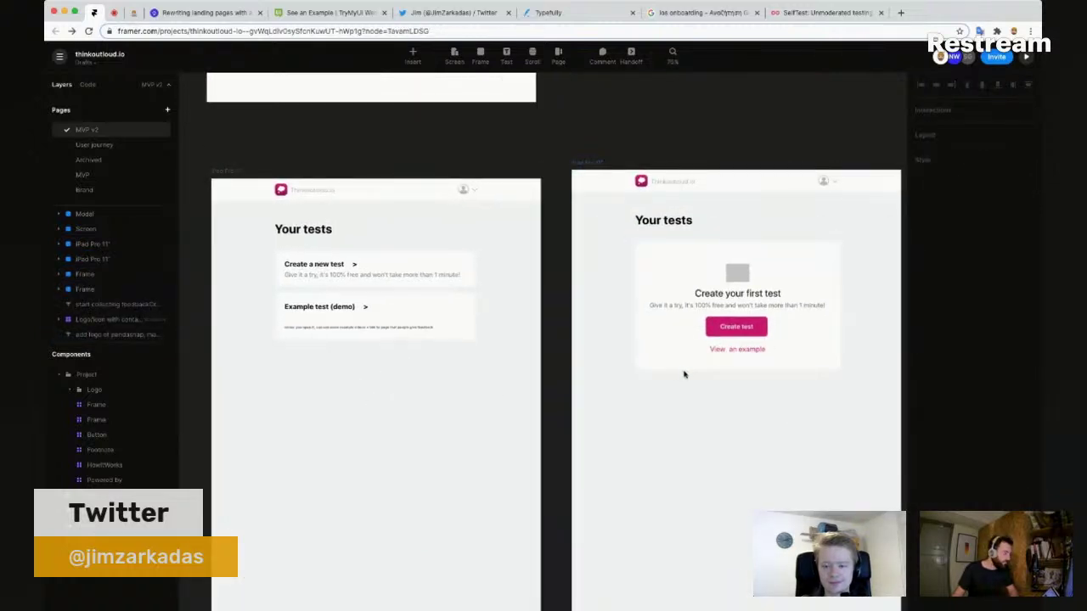
scroll(676, 347, up, 2)
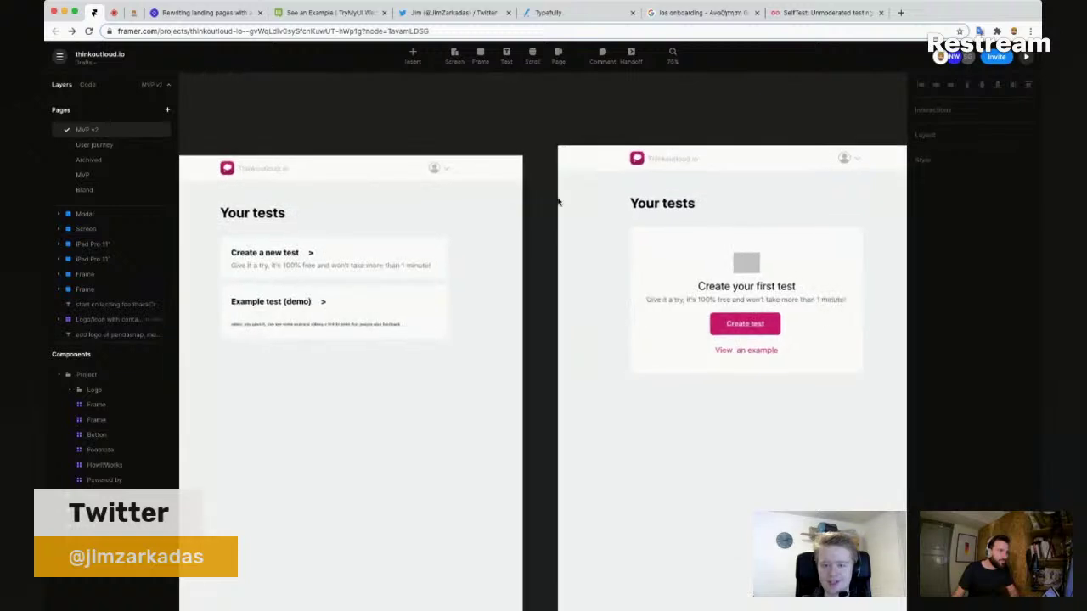
drag(577, 136, 549, 153)
scroll(620, 413, up, 3)
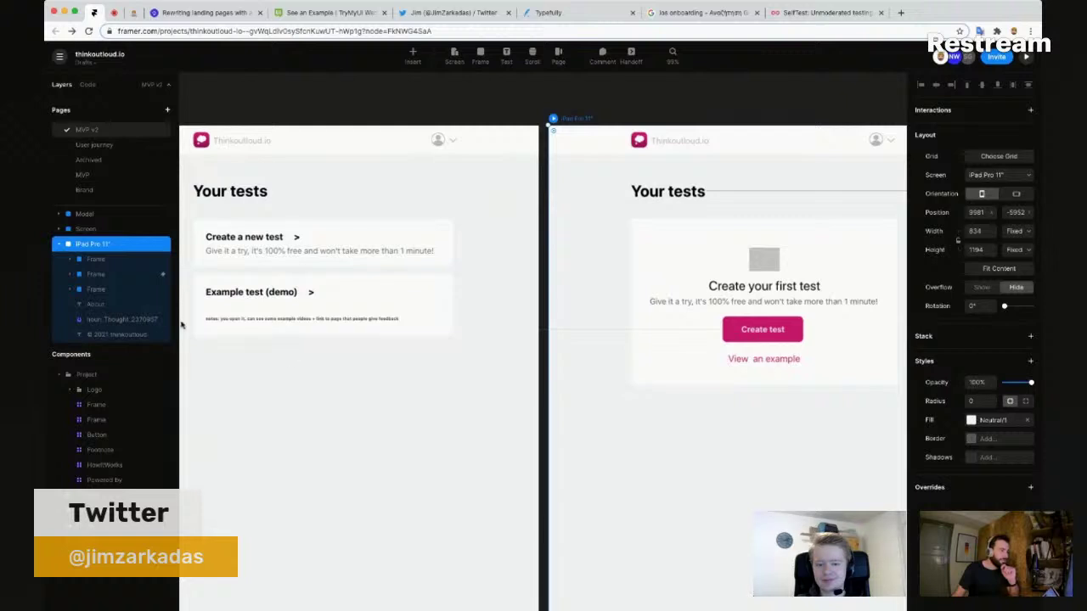
Step: Examine the "Example test (demo)" card's fill and compare the two "Your tests" screens
click(202, 279)
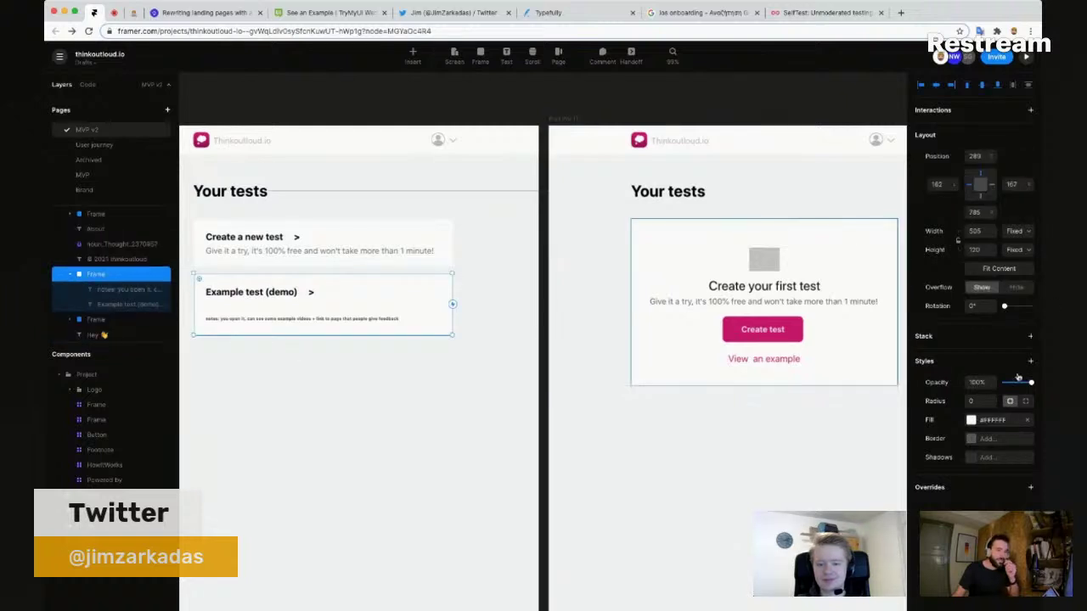
click(972, 421)
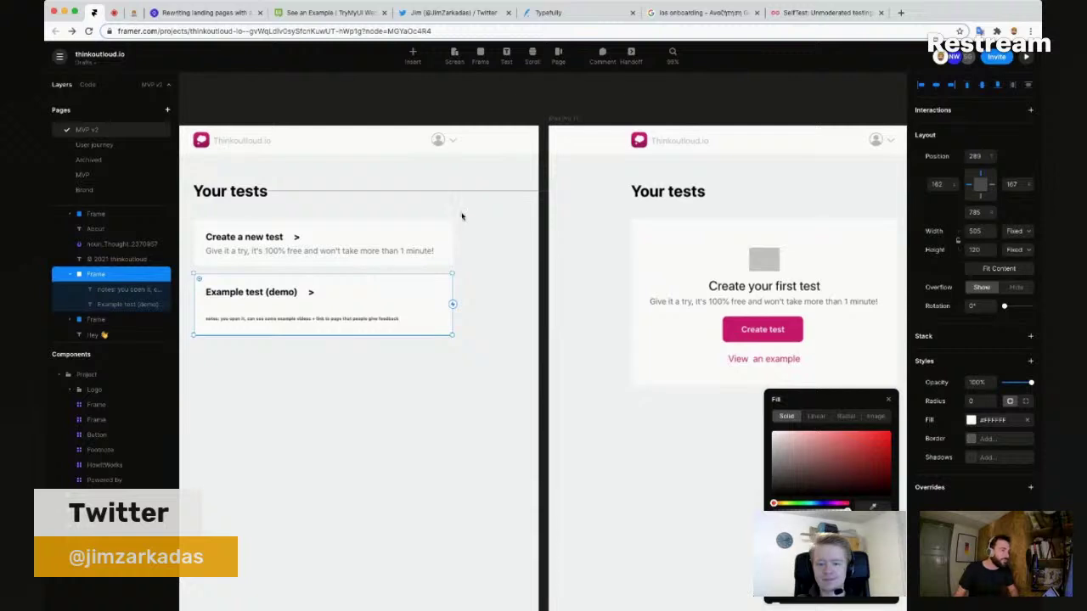
click(396, 355)
scroll(391, 354, left, 1)
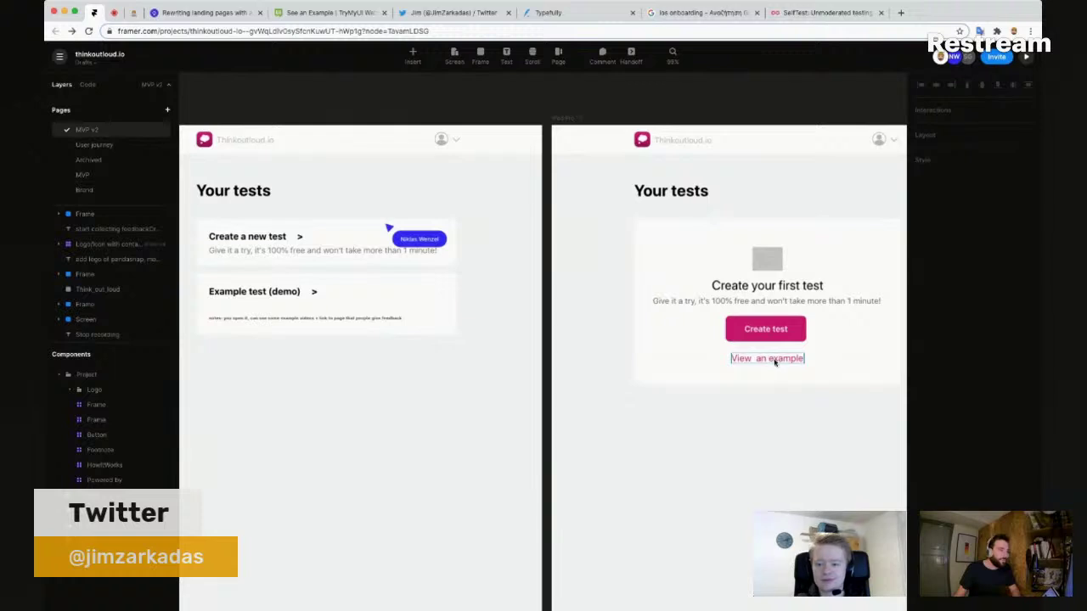
scroll(213, 286, up, 2)
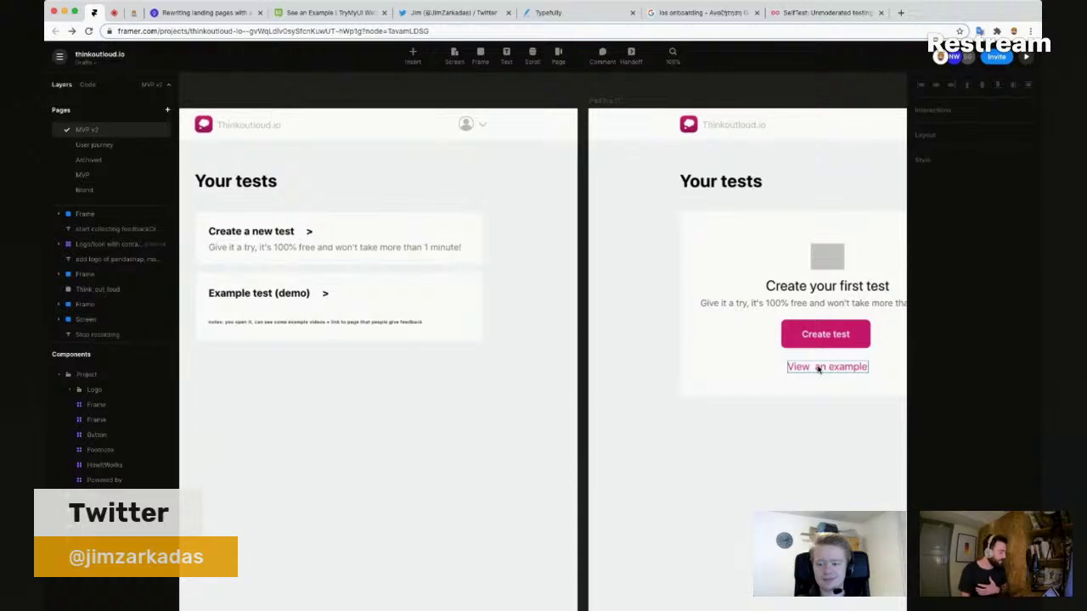
scroll(645, 356, down, 1)
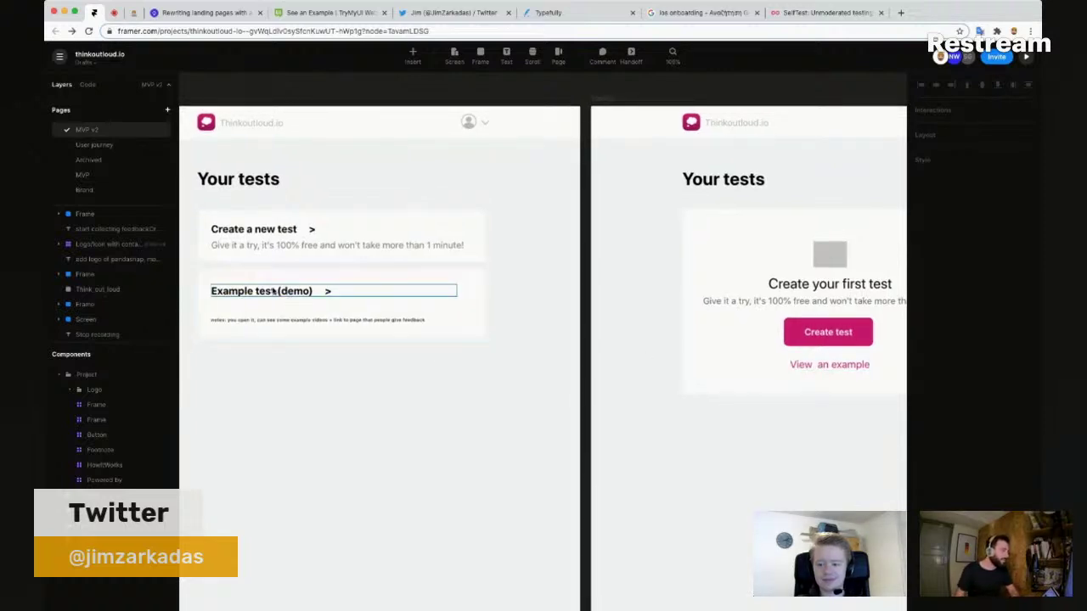
scroll(284, 293, down, 1)
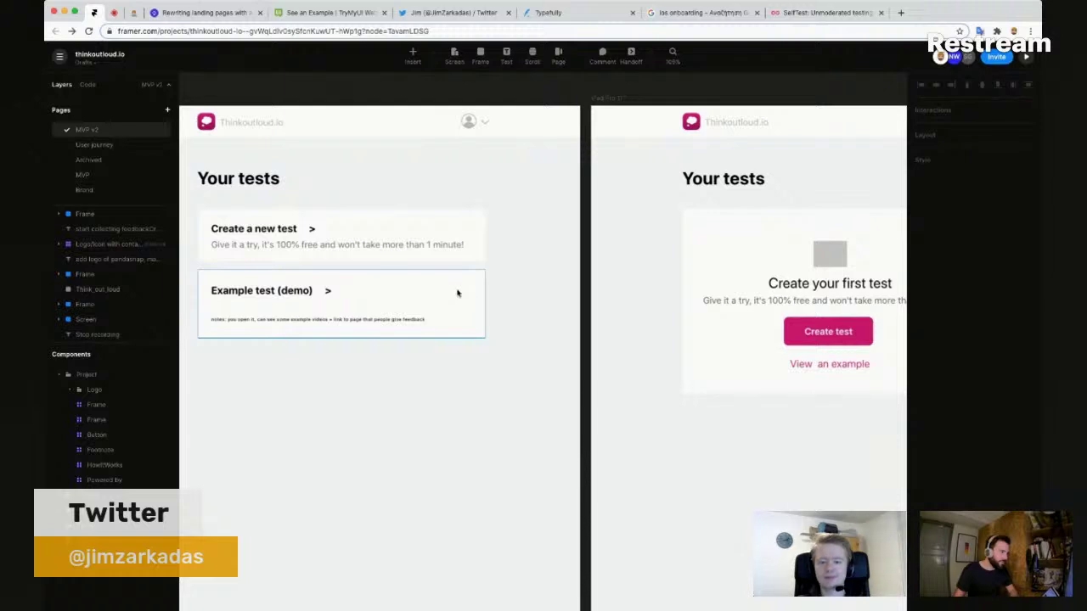
key(t)
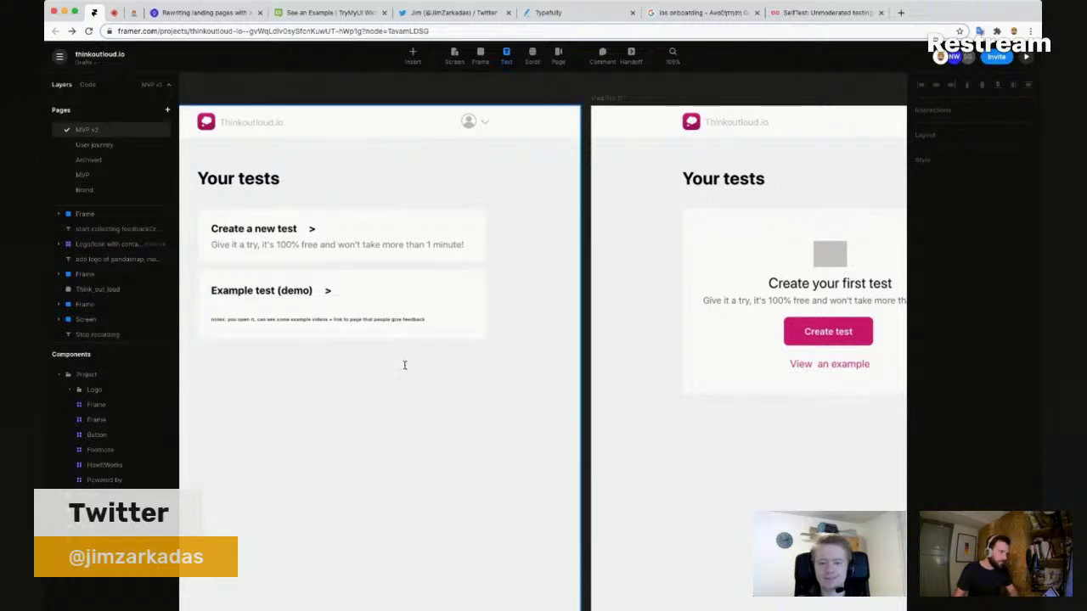
click(405, 366)
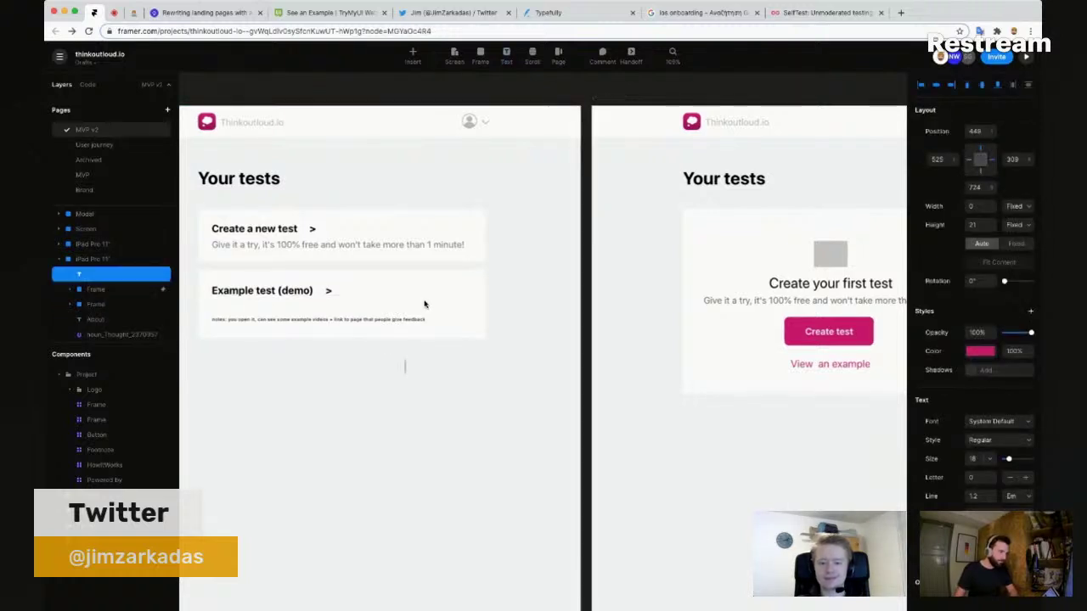
key(Escape)
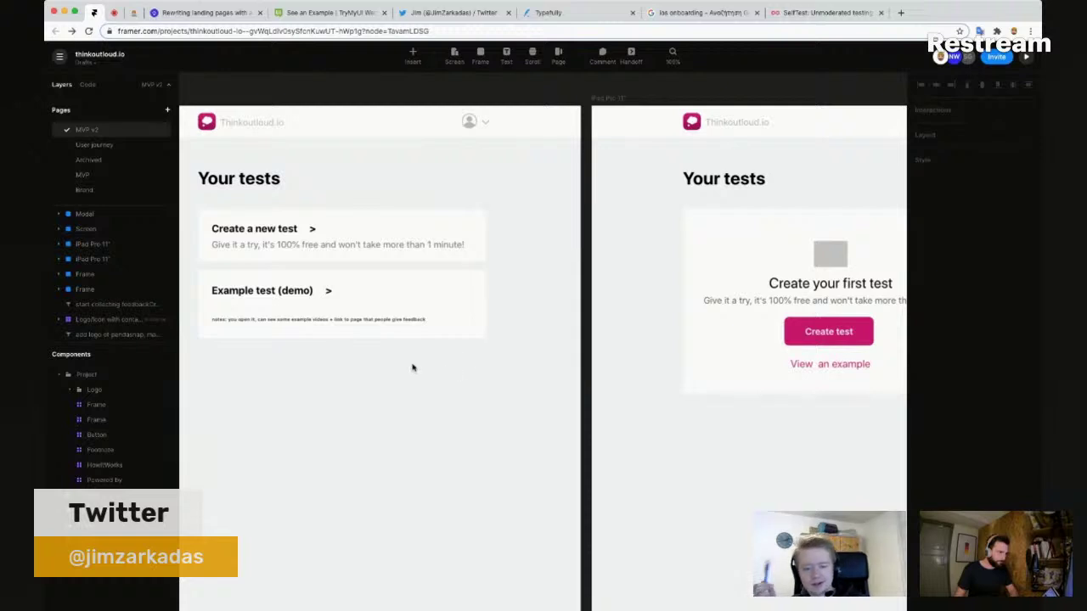
Step: Give the "Create a new test" card a corner radius of 8 and a light grey solid border of width 1
scroll(230, 309, up, 5)
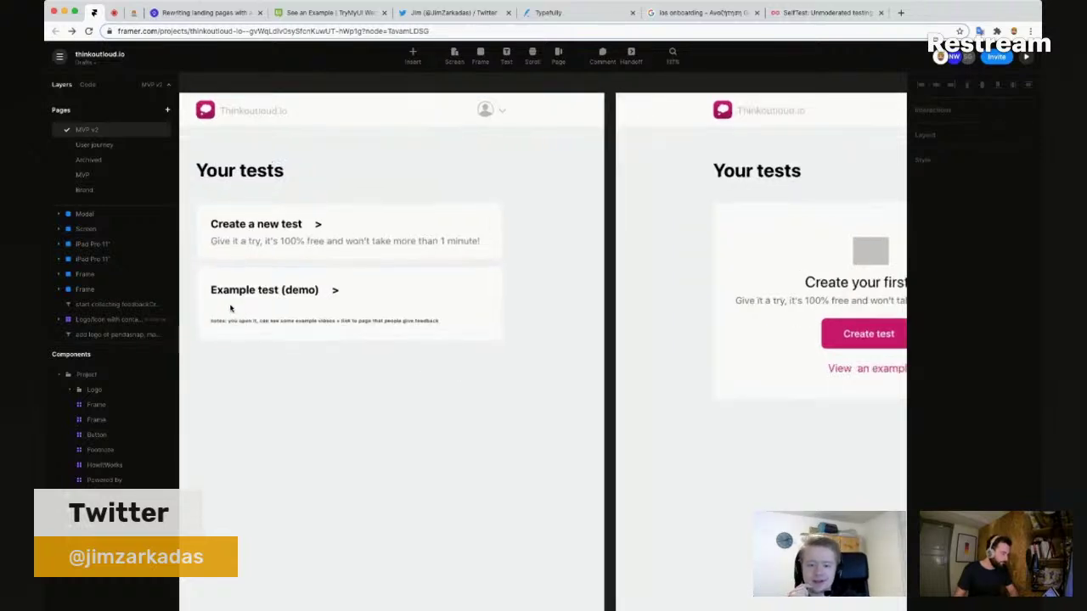
scroll(288, 420, up, 1)
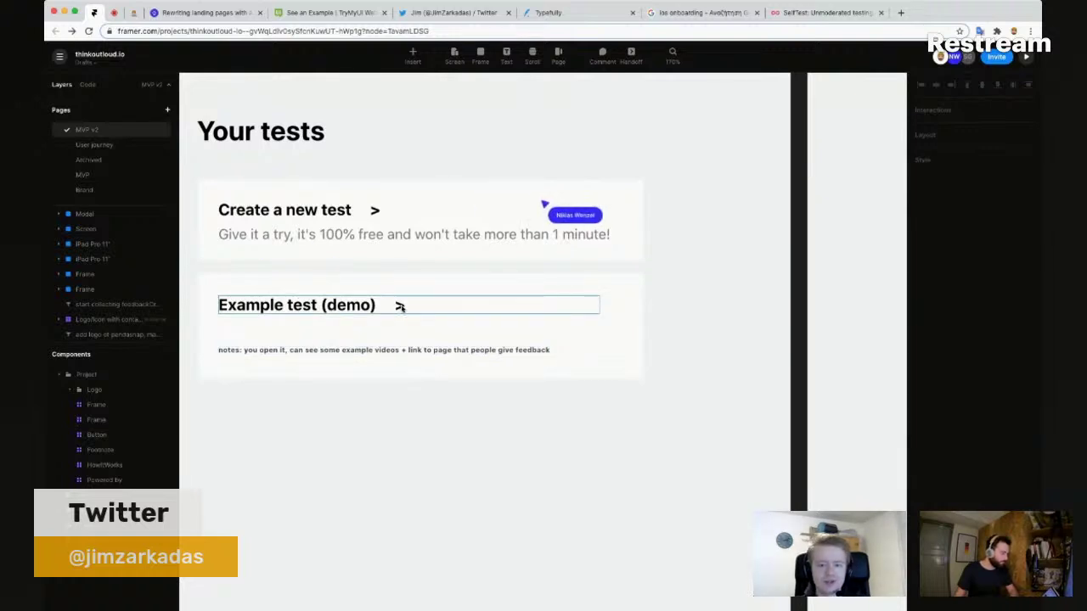
click(435, 200)
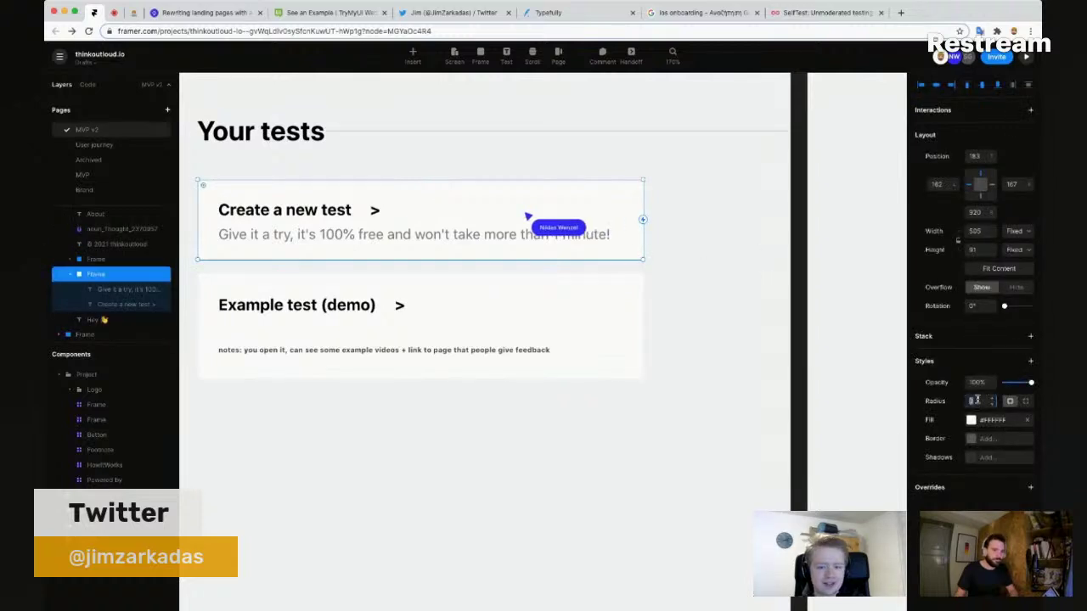
click(984, 420)
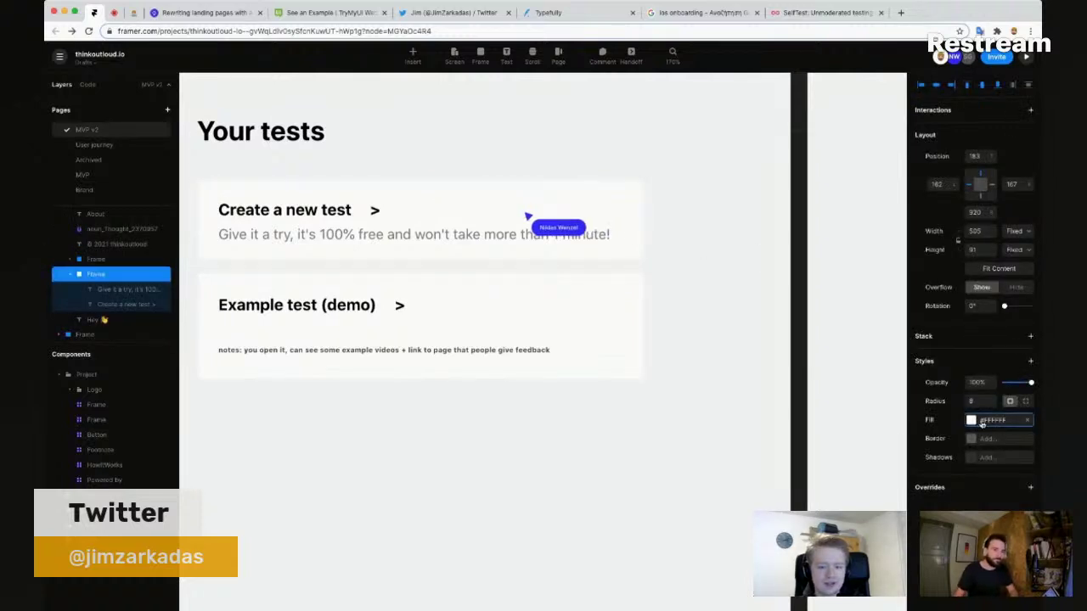
click(985, 439)
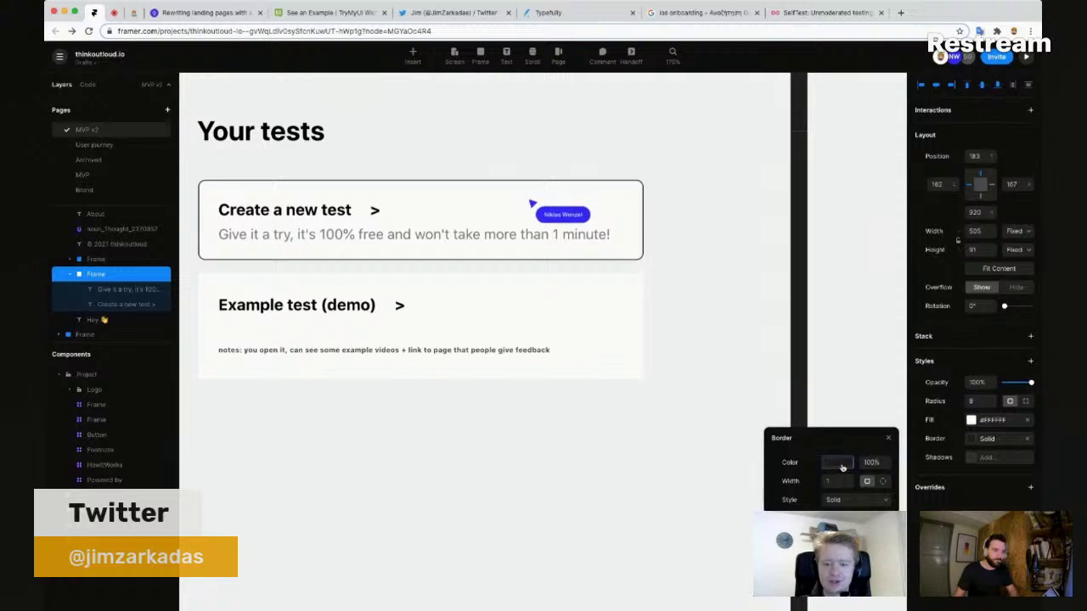
click(840, 464)
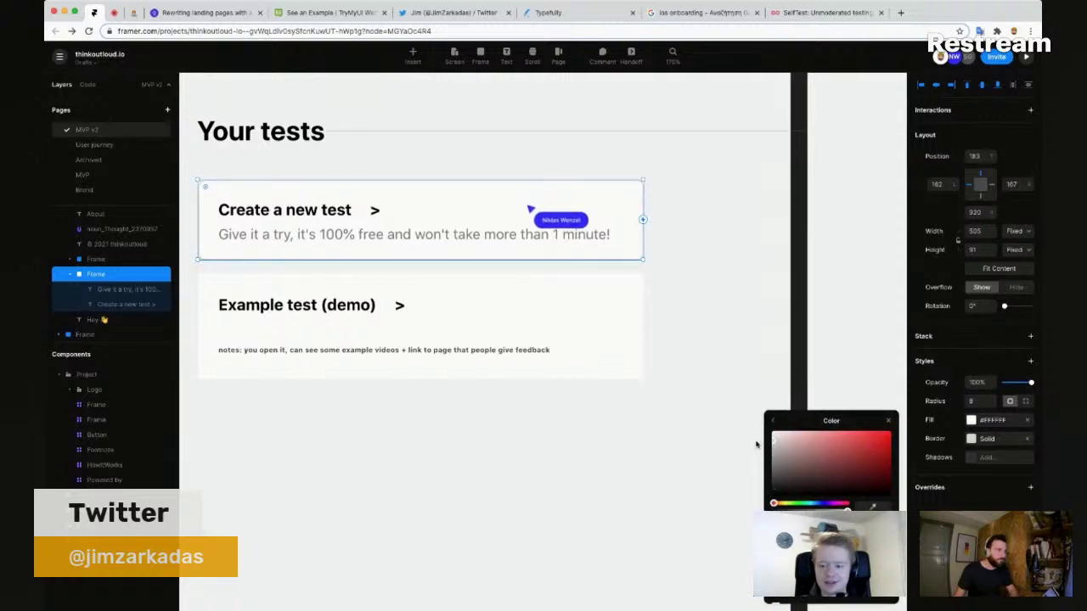
click(370, 492)
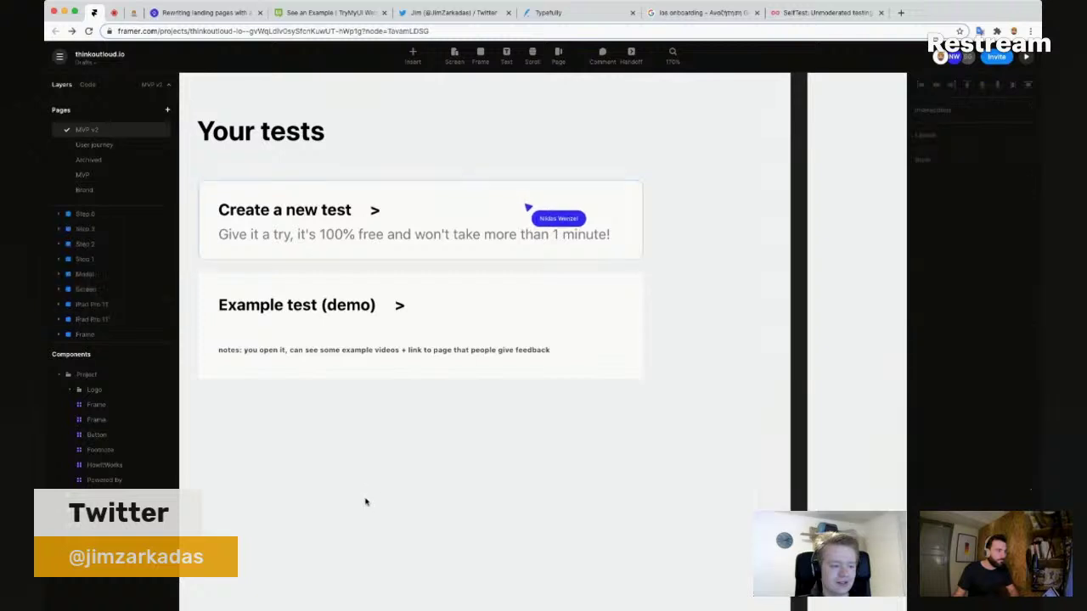
Step: Move the "Example test (demo)" card slightly down to widen the gap below the "Create a new test" card
scroll(347, 464, up, 3)
scroll(346, 464, left, 3)
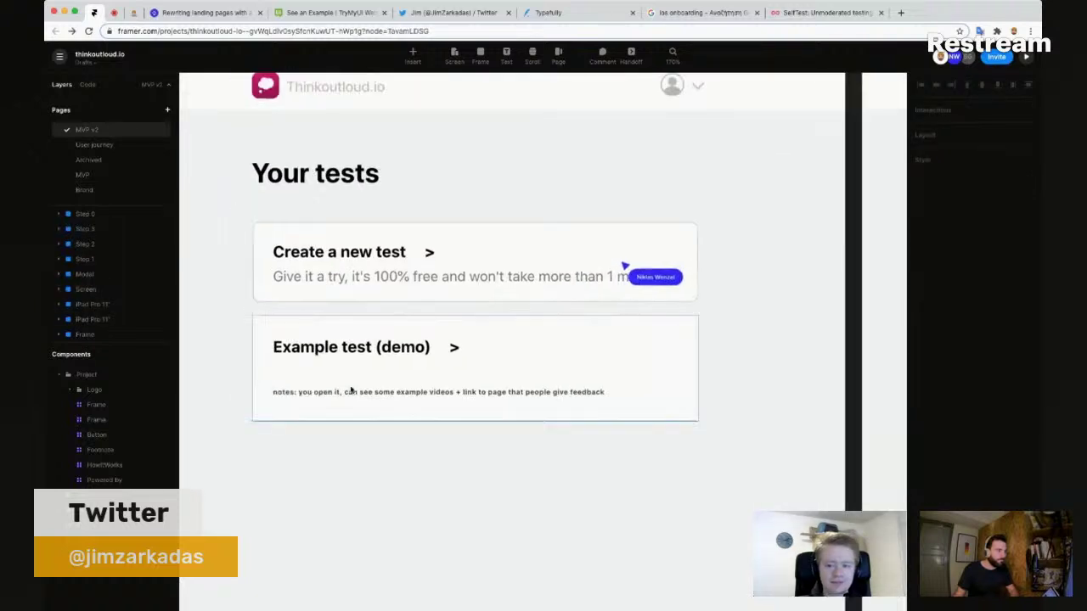
click(362, 281)
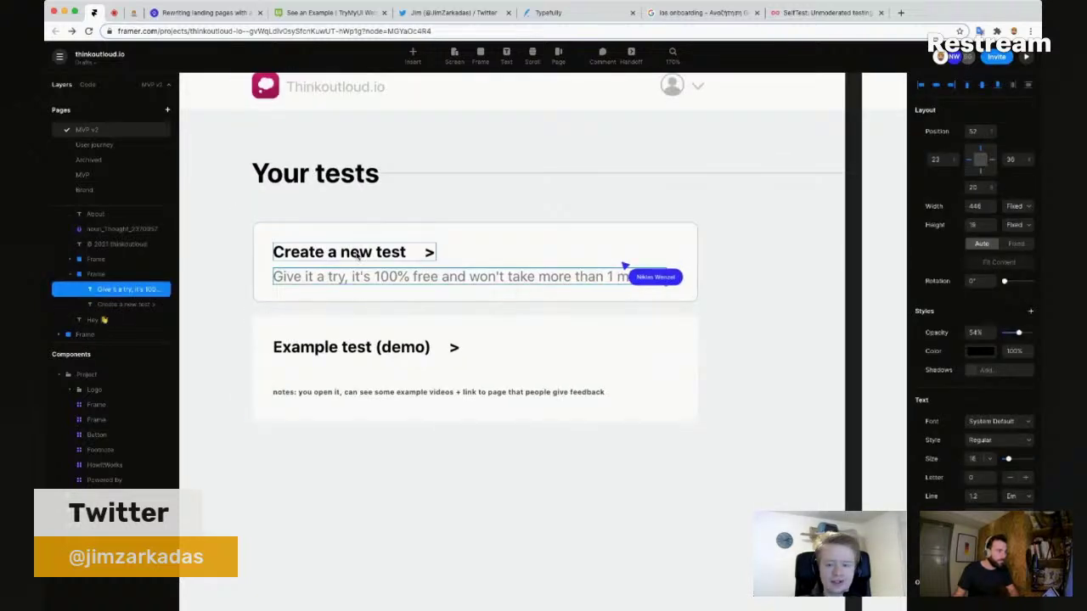
shift+click(357, 254)
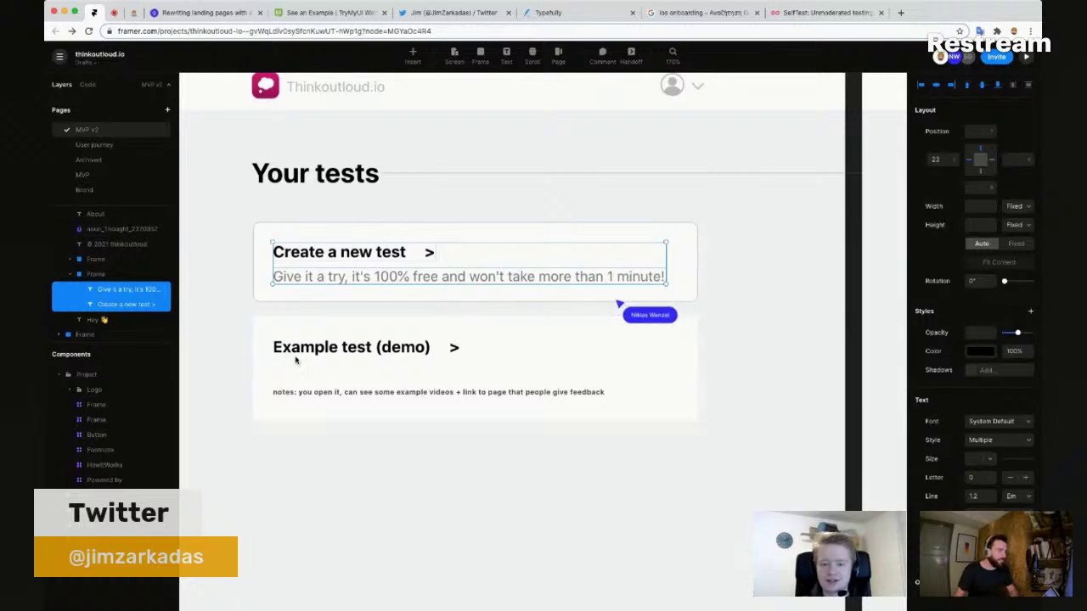
click(728, 334)
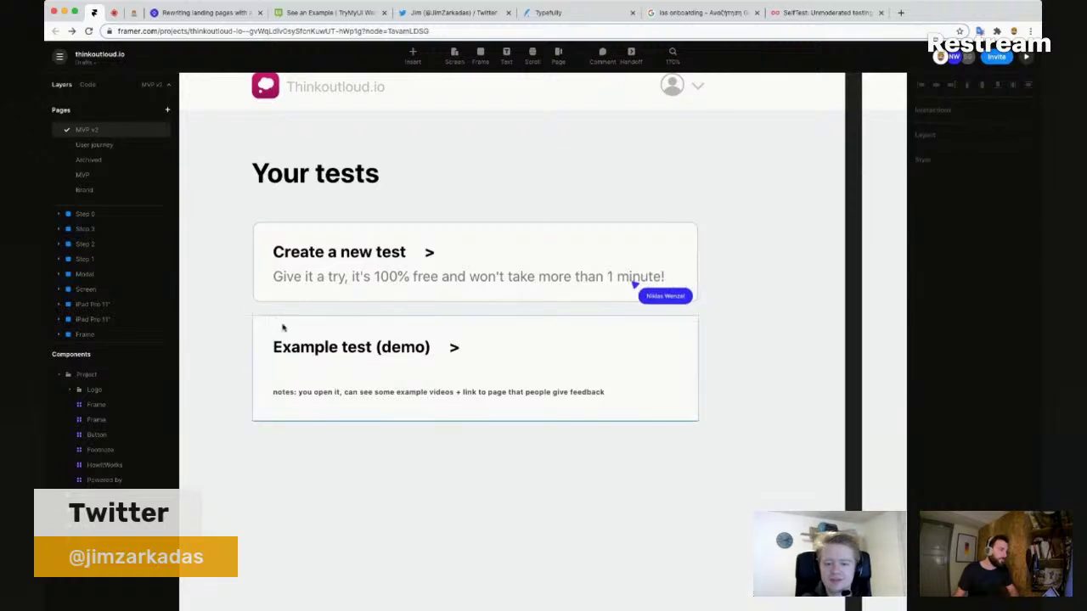
drag(575, 340, 575, 346)
Step: Shorten the "Create a new test >" card title to "Create a test", removing the arrow
click(404, 257)
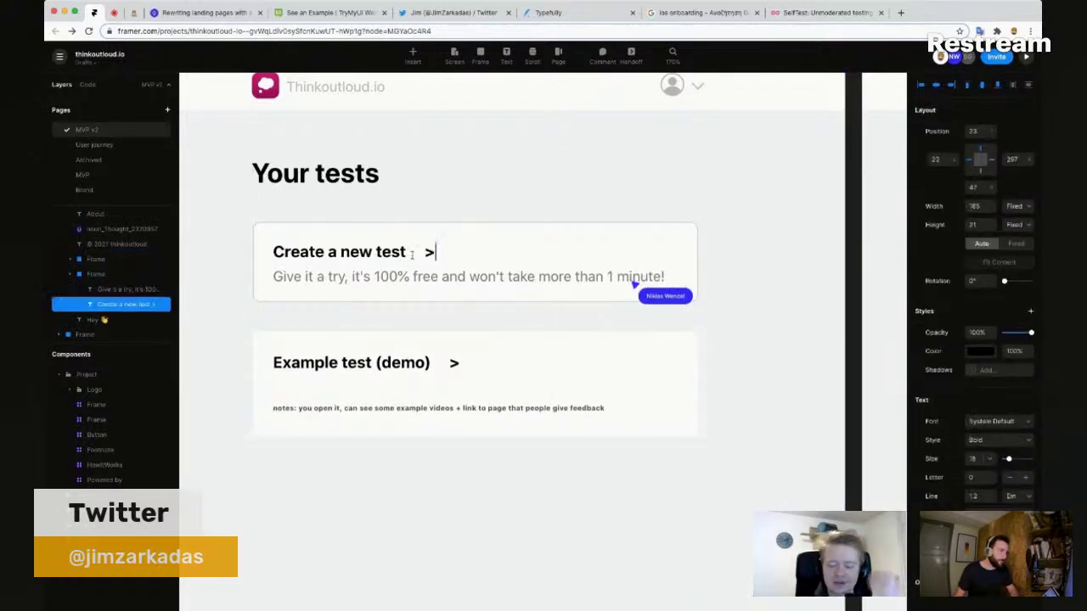
double_click(340, 252)
key(BackSpace)
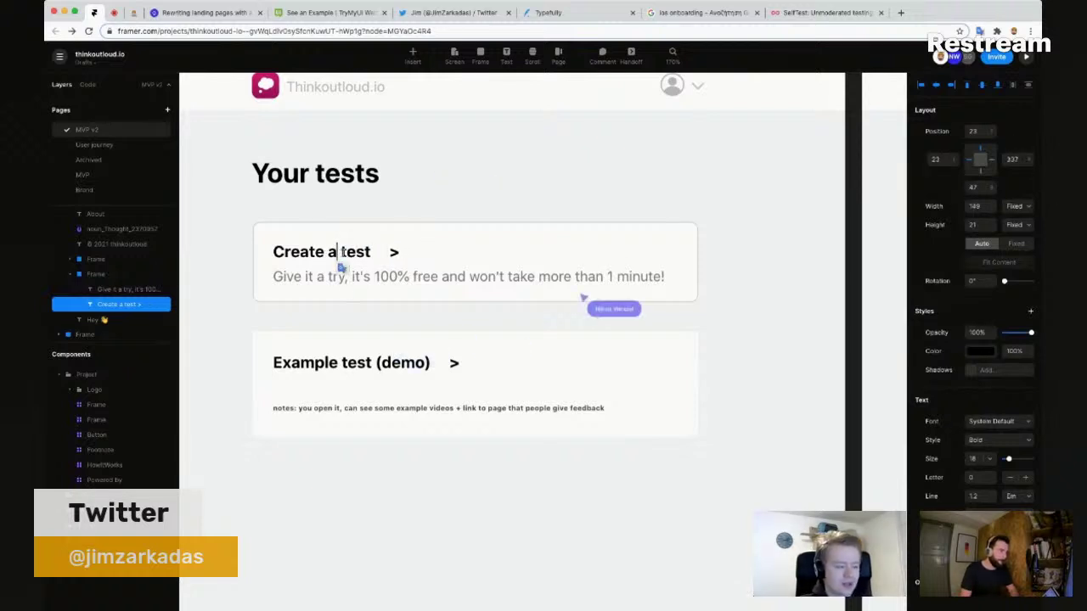
key(alt+Right)
key(shift+End)
key(BackSpace)
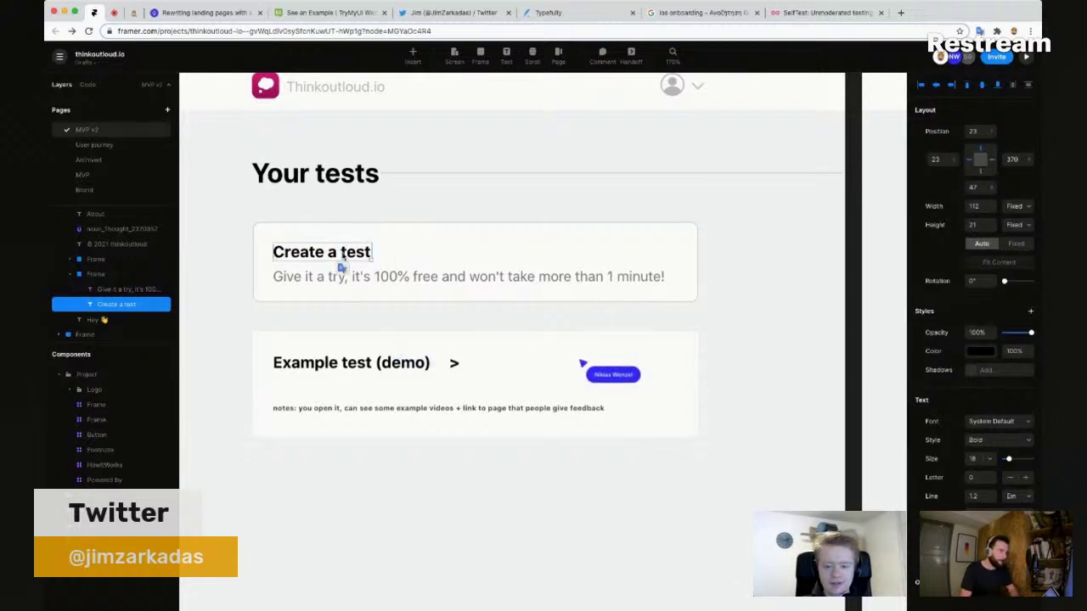
Step: Try placing the "Your tests" heading between the two cards, with the "Example test (demo)" card shifted down to make room
click(463, 269)
click(478, 278)
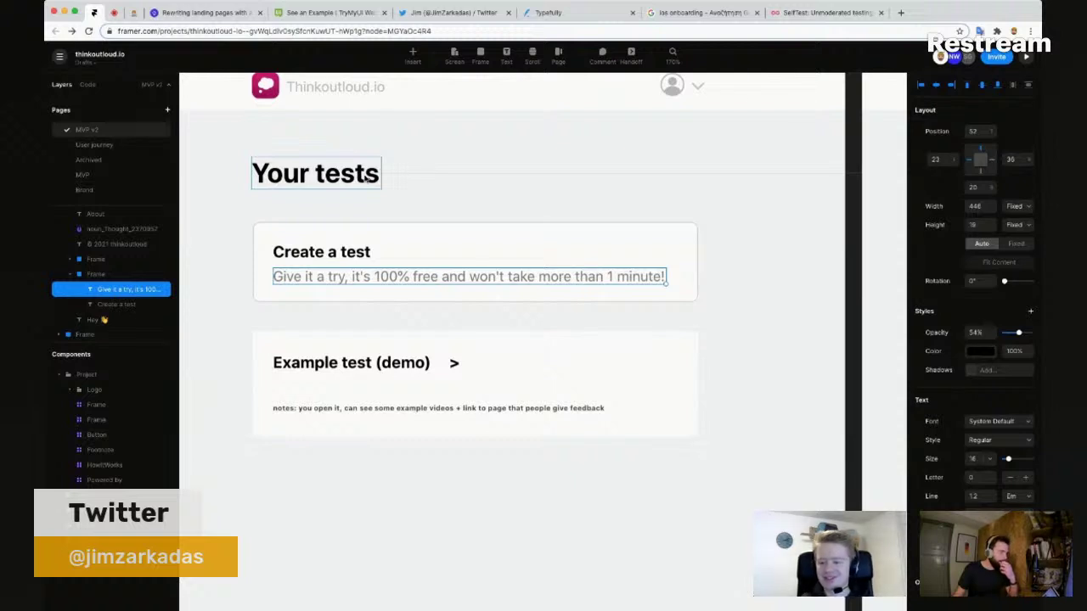
click(434, 339)
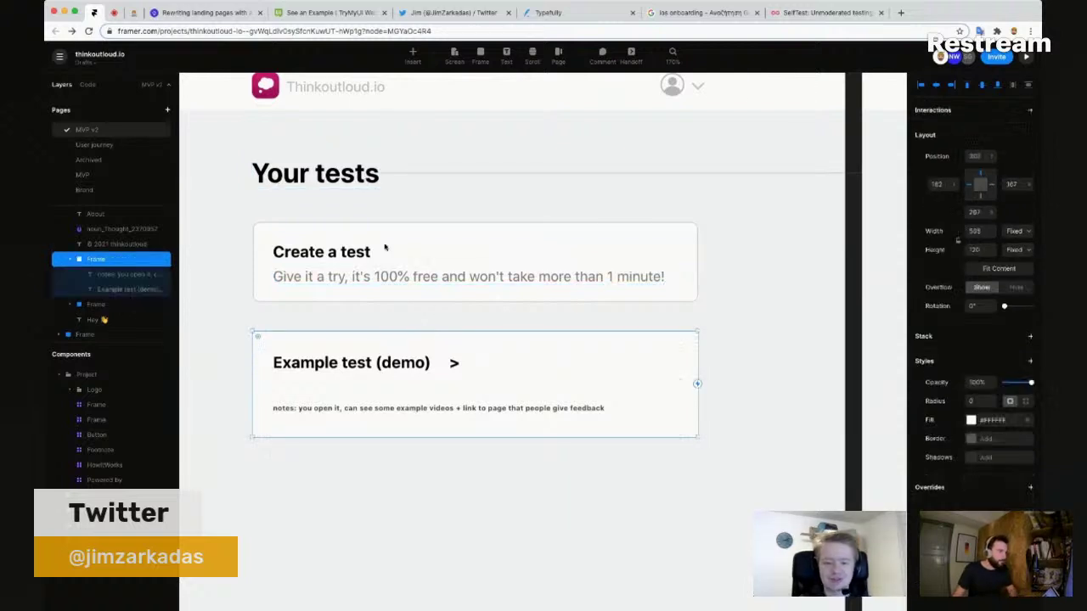
drag(346, 174, 338, 314)
click(577, 353)
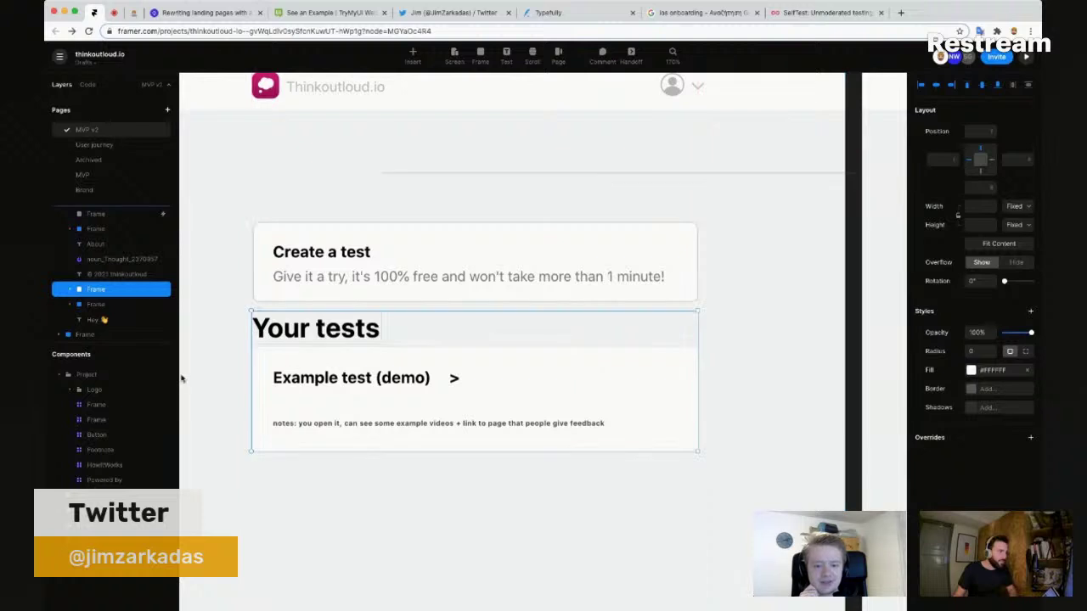
click(195, 377)
Step: Try spacing the cards away from the "Your tests" heading by lowering the example card and raising the "Create a test" card
click(590, 361)
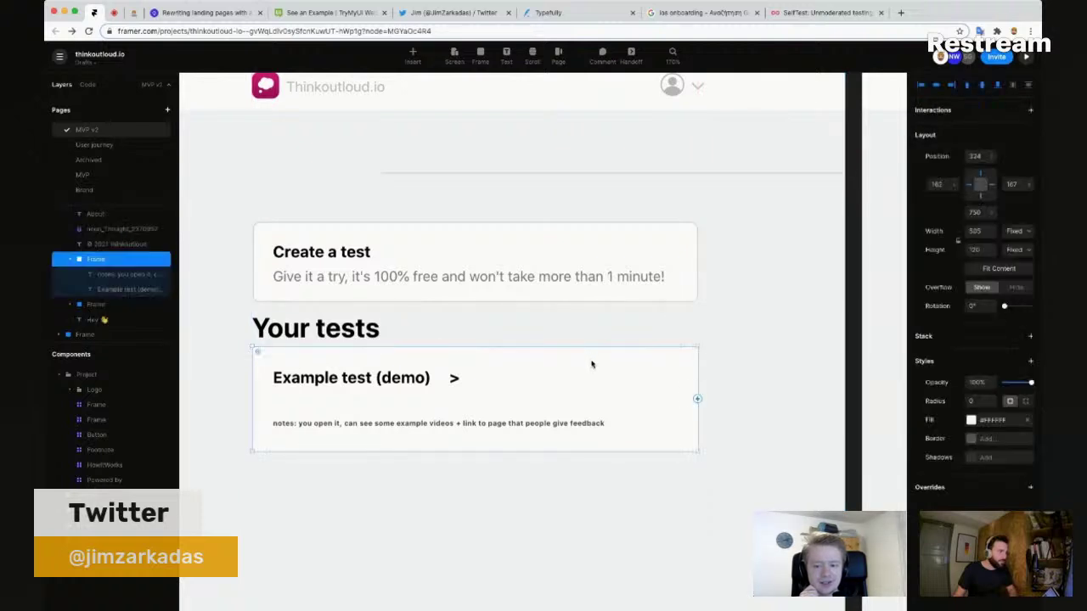
click(574, 240)
drag(574, 239, 573, 236)
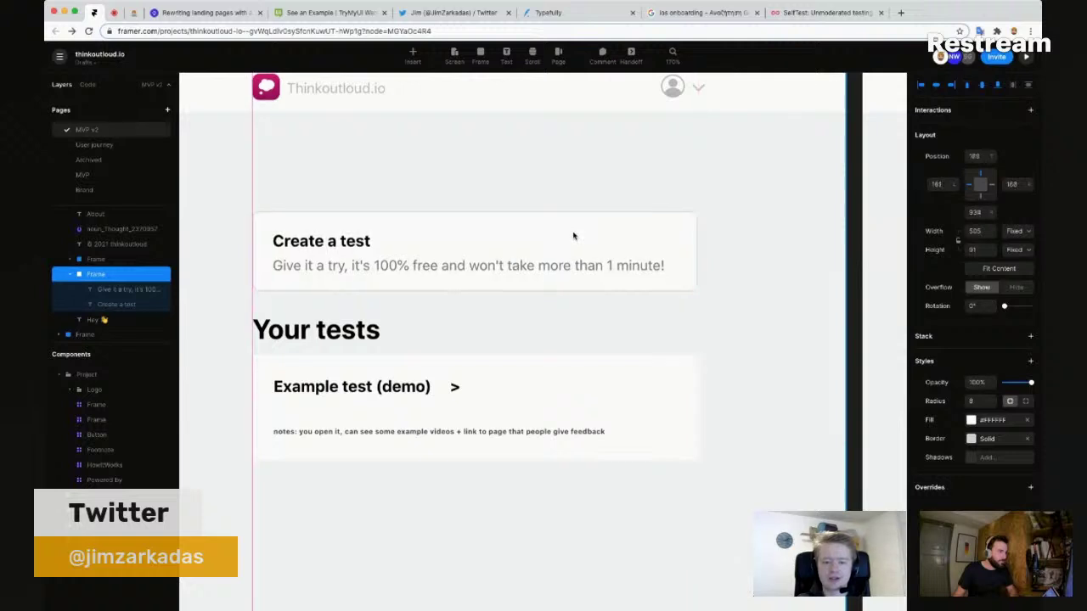
key(Escape)
scroll(500, 170, up, 3)
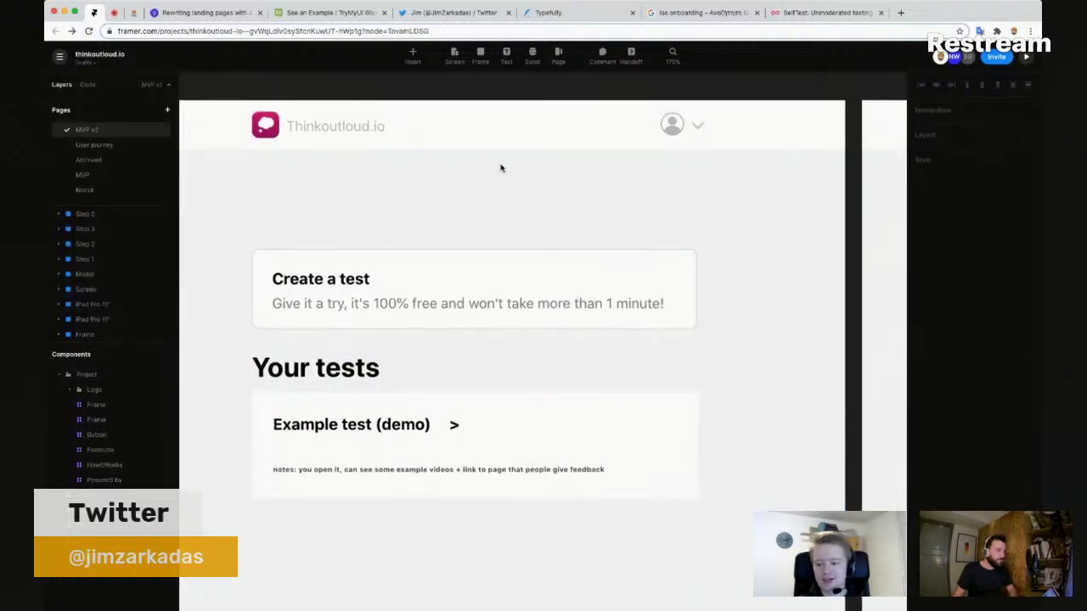
Step: Undo the card spacing changes and the relocation of the "Your tests" heading
key(super+z)
key(super+z)
key(super+z)
key(super+z)
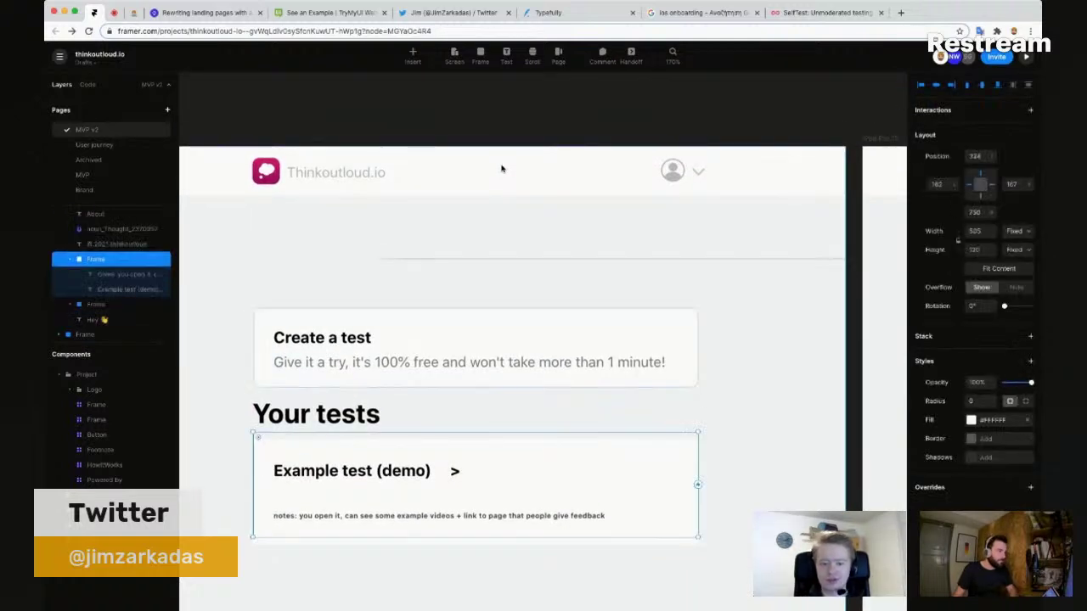
key(super+z)
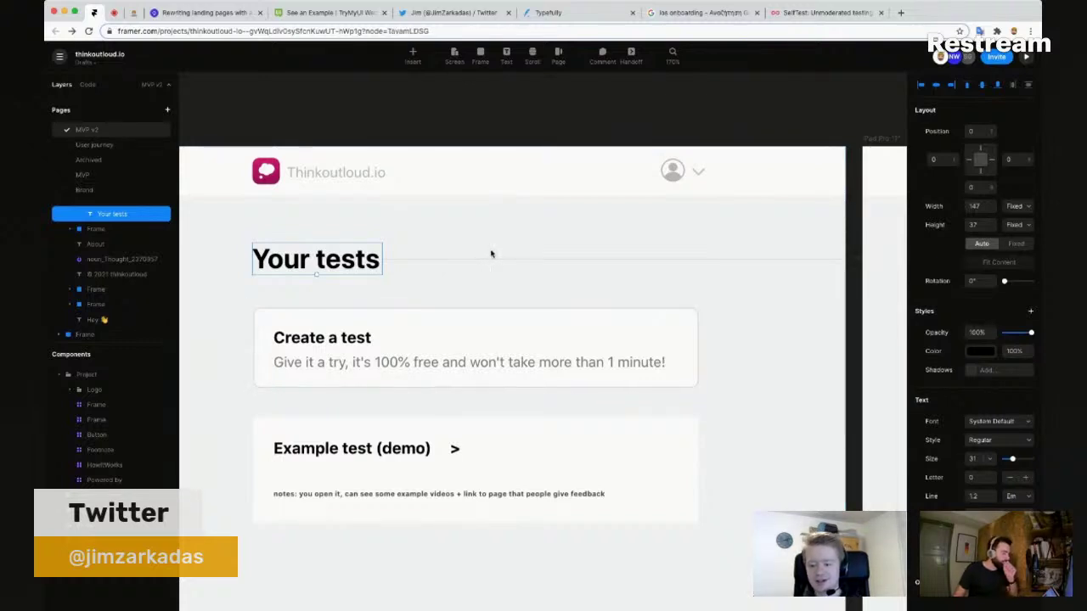
Step: Give the "Create a test" card a dashed border and make its white fill mostly transparent
key(super+z)
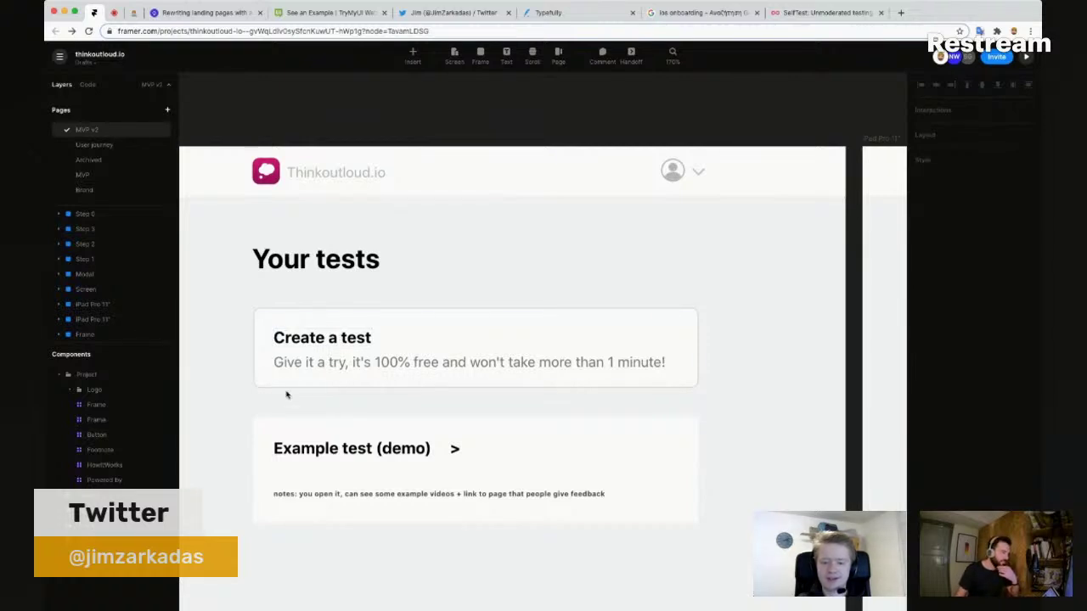
click(364, 323)
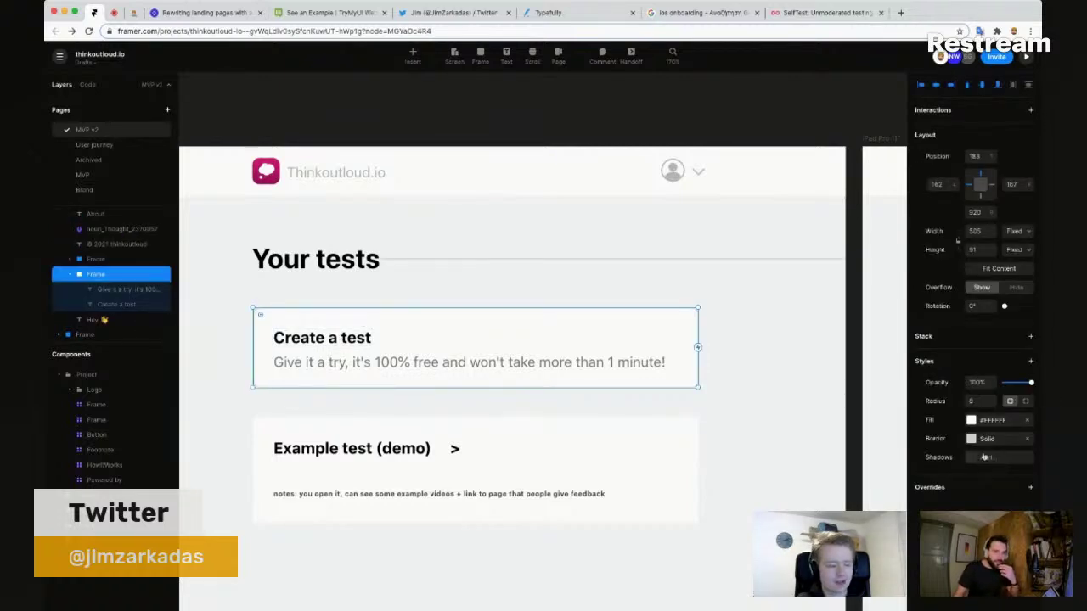
click(976, 439)
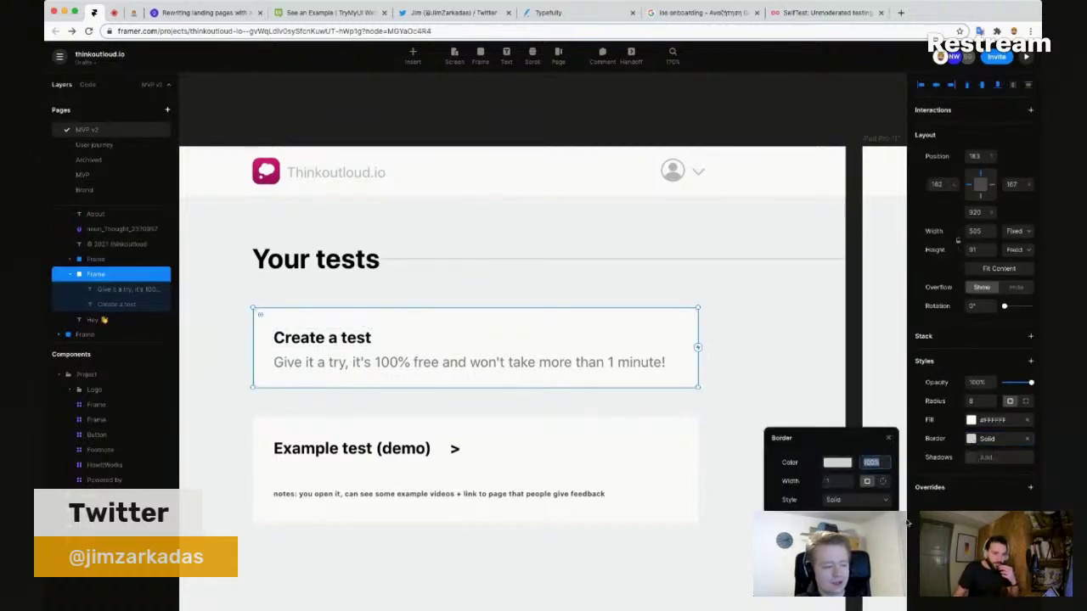
click(856, 502)
click(855, 518)
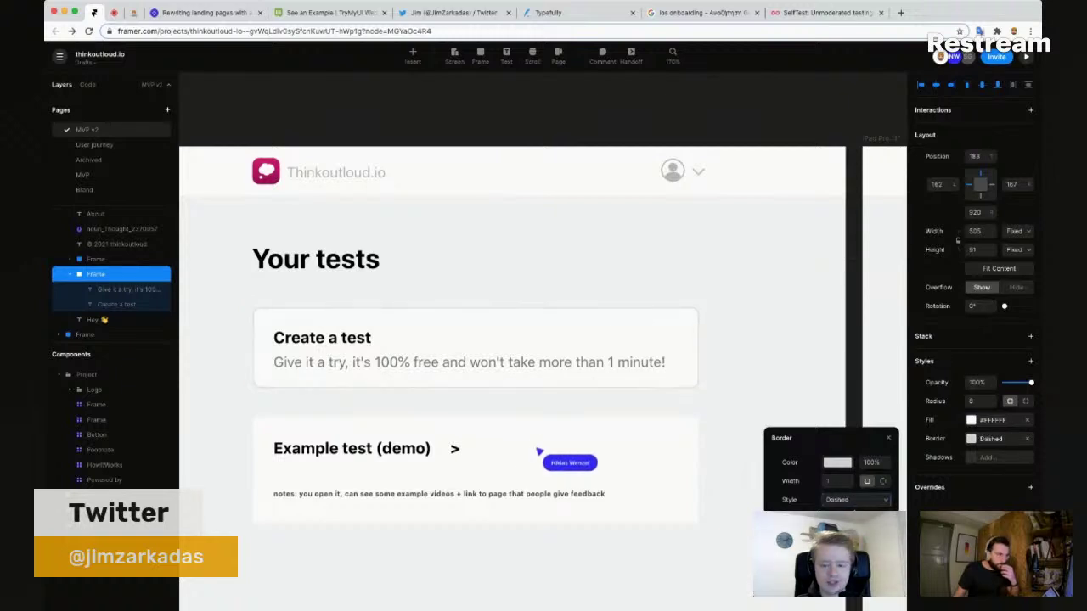
click(970, 420)
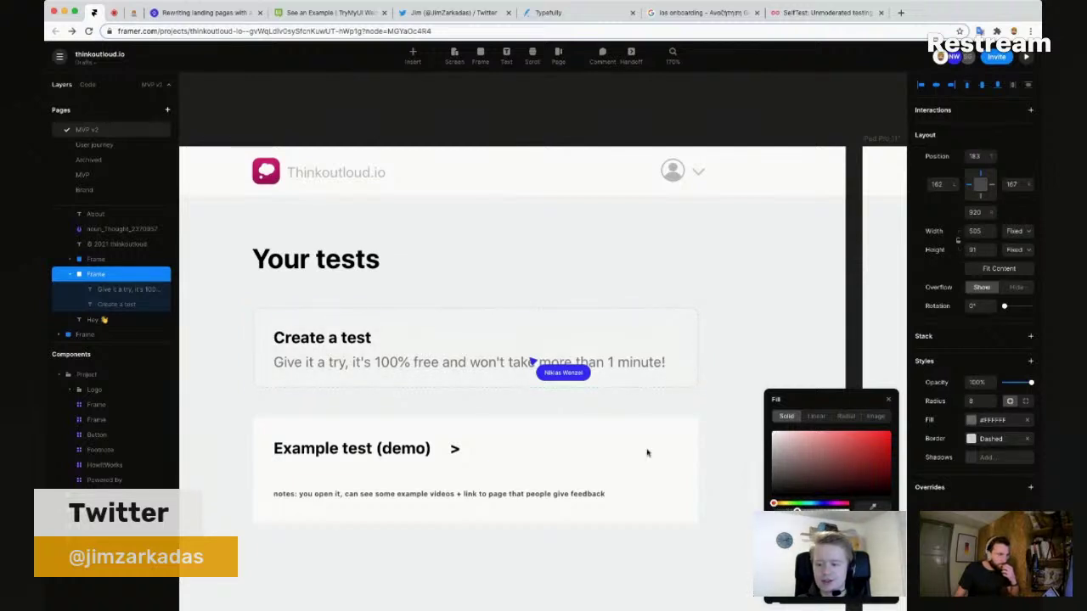
Step: Recolour the "Create a test" title to magenta by sampling the colour from the Thinkoutloud.io logo
click(332, 338)
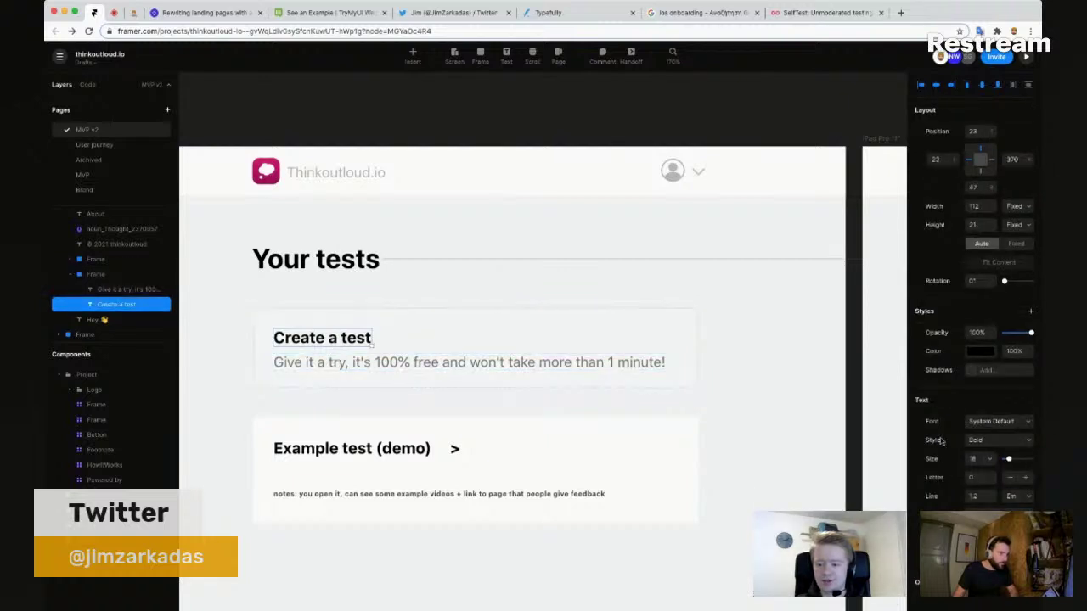
click(983, 351)
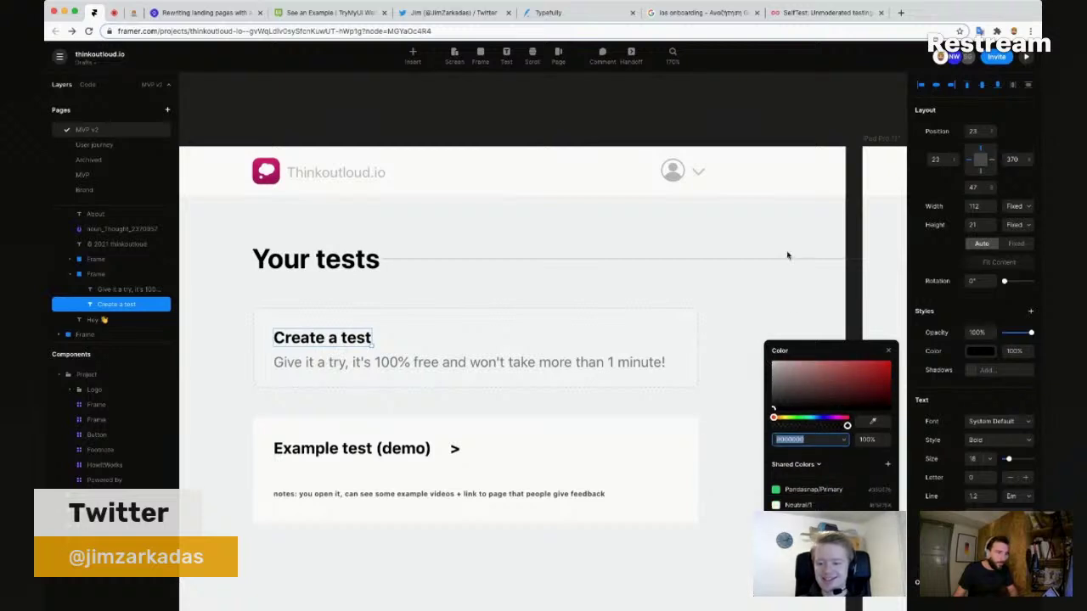
click(878, 419)
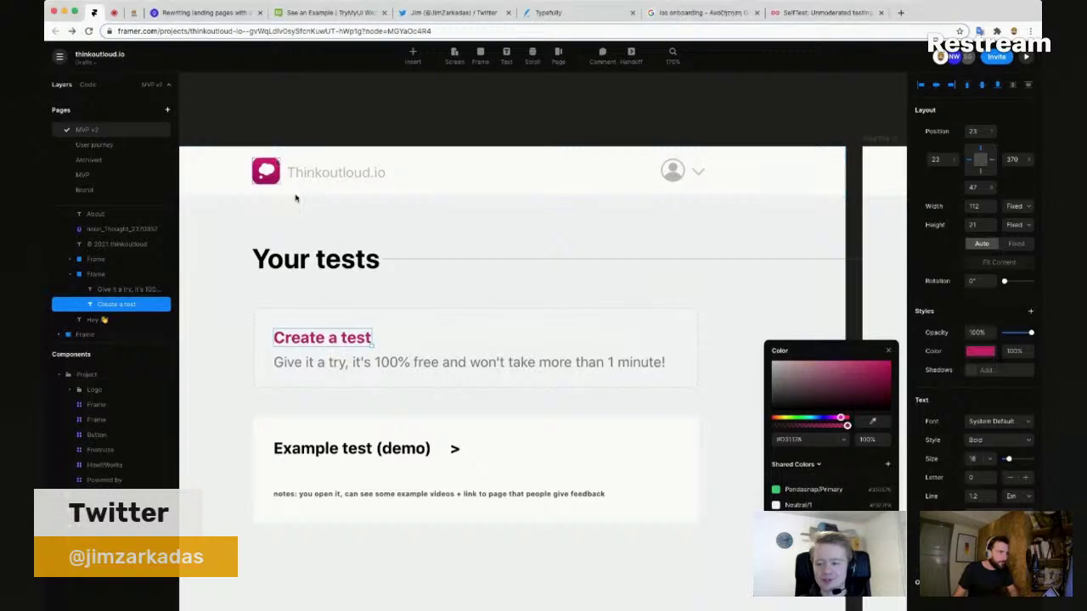
key(Escape)
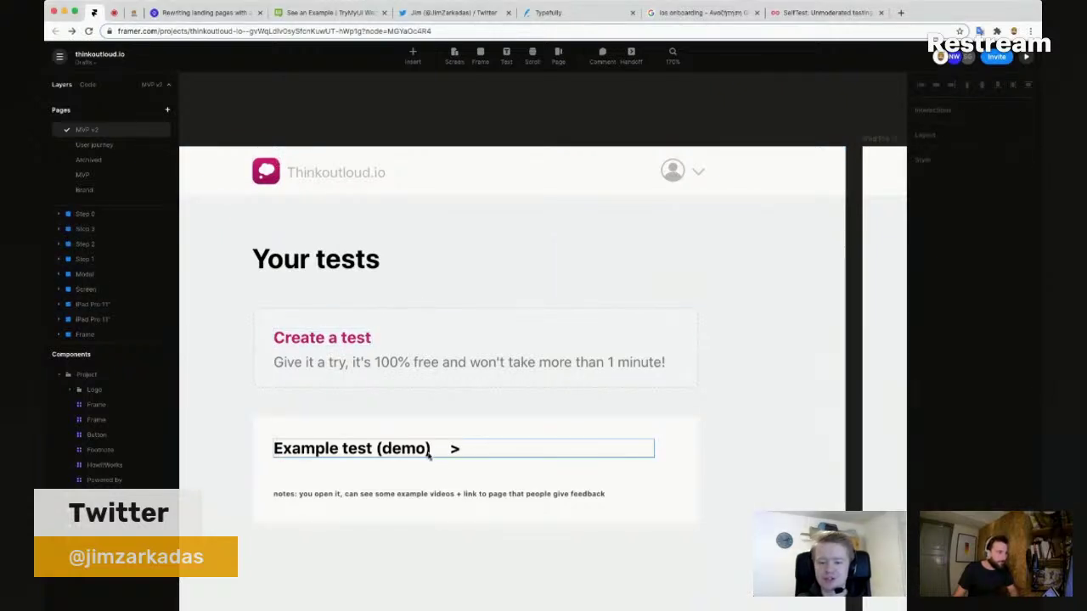
Step: Shorten the "Example test (demo) >" card title to "Example test"
click(374, 450)
double_click(373, 450)
click(373, 450)
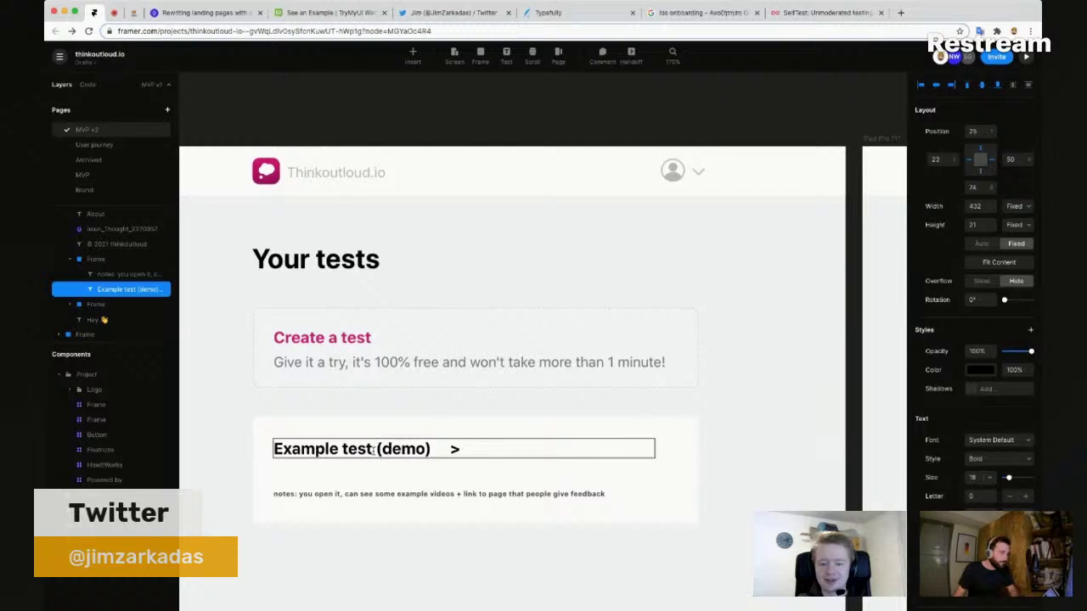
drag(375, 450, 463, 449)
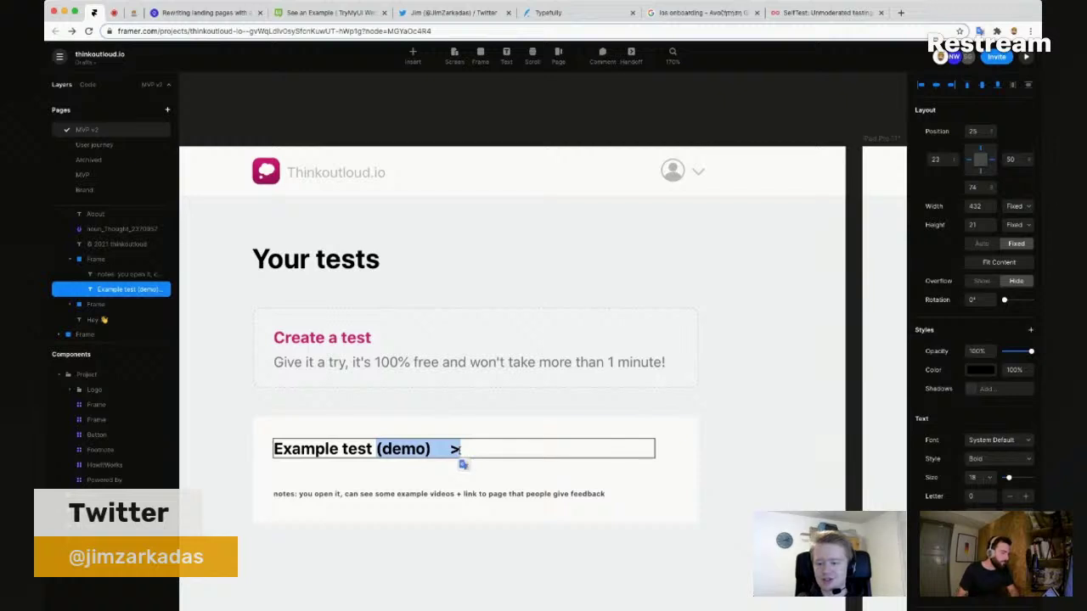
key(BackSpace)
key(BackSpace)
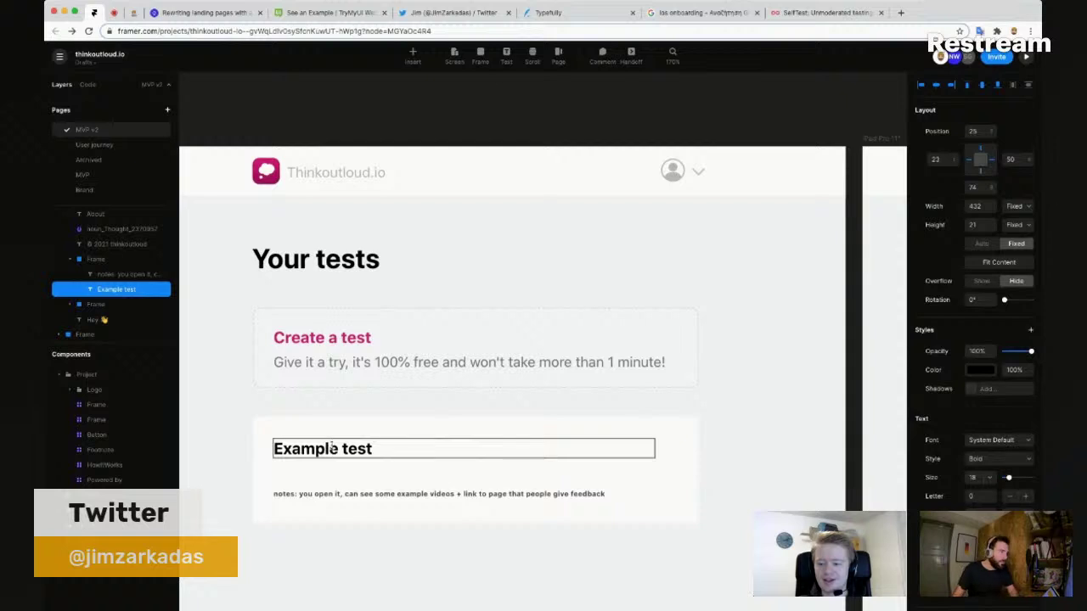
key(Escape)
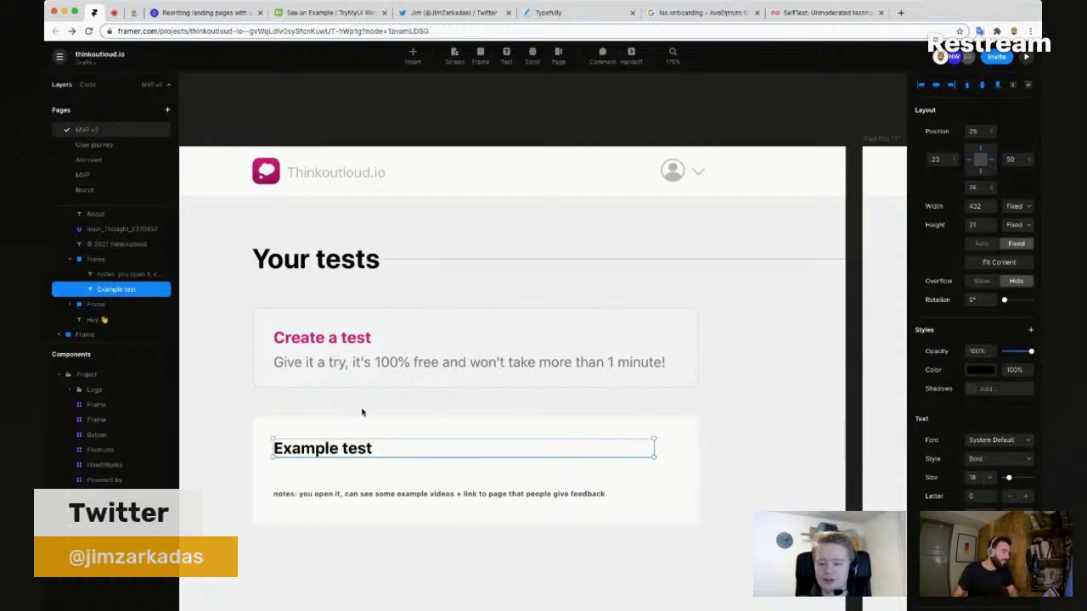
click(470, 412)
Step: Move the "Example test" card slightly up towards the "Create a test" card and set its corner radius to 8
scroll(470, 411, down, 3)
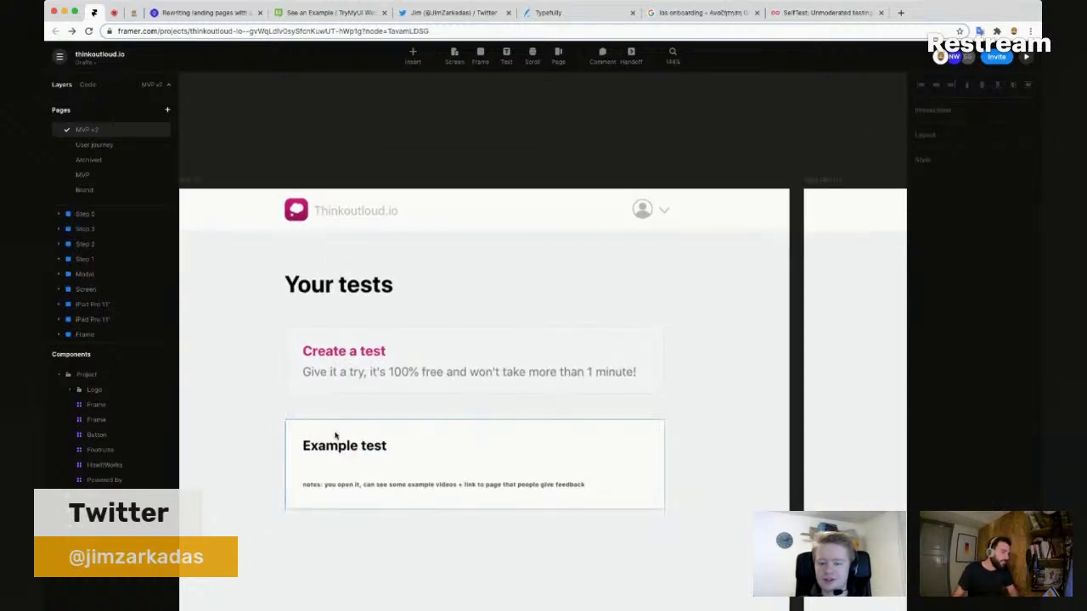
drag(338, 434, 342, 426)
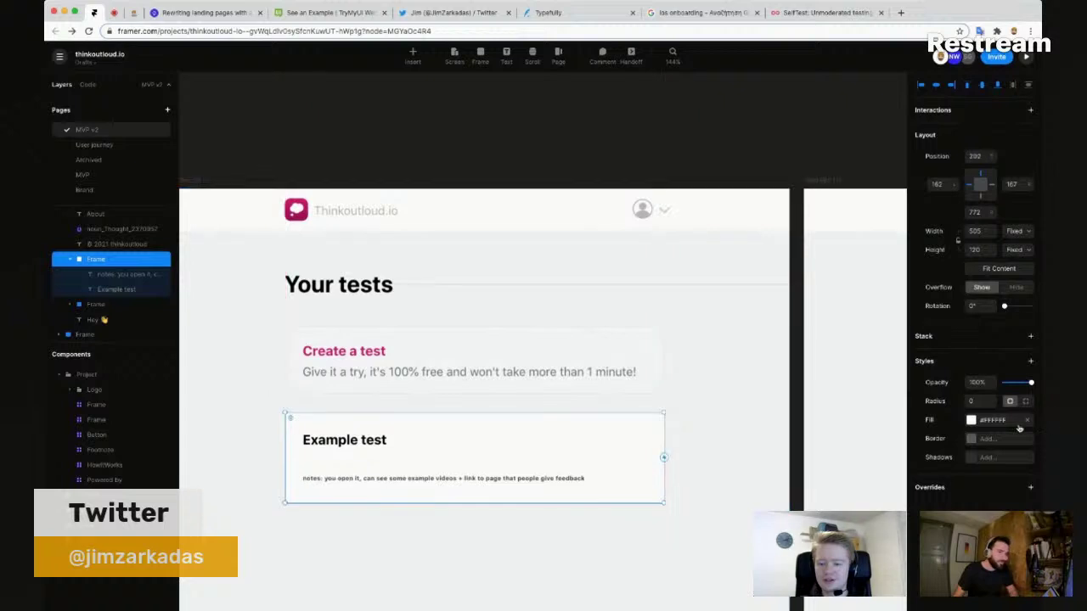
click(976, 404)
text(8)
key(Tab)
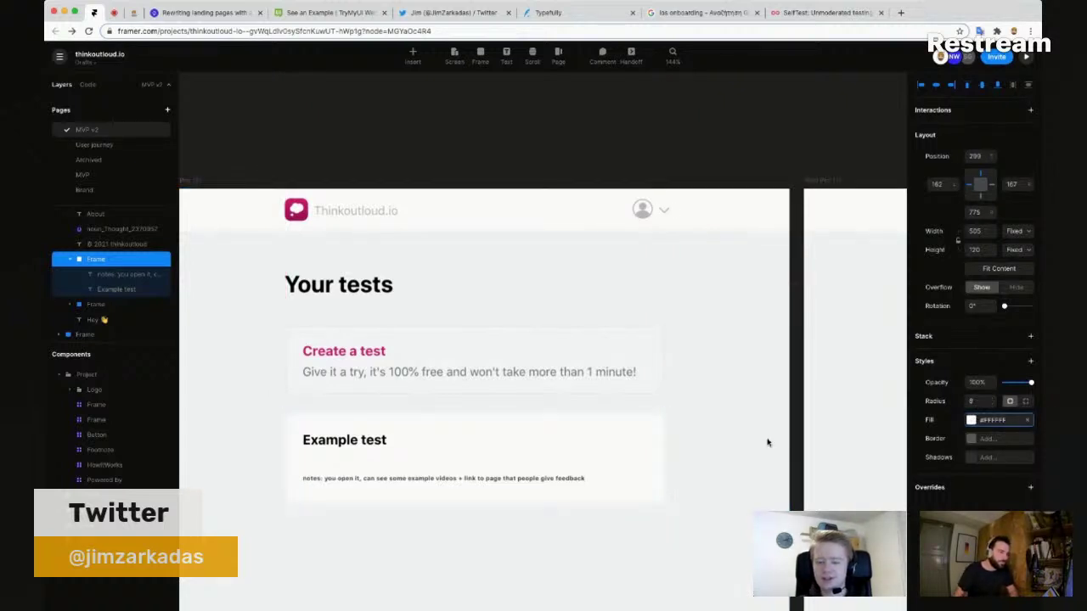
Step: Raise the "Example test" card to a vertical position of about 293 and place its notes line directly beneath the title
double_click(381, 439)
click(434, 388)
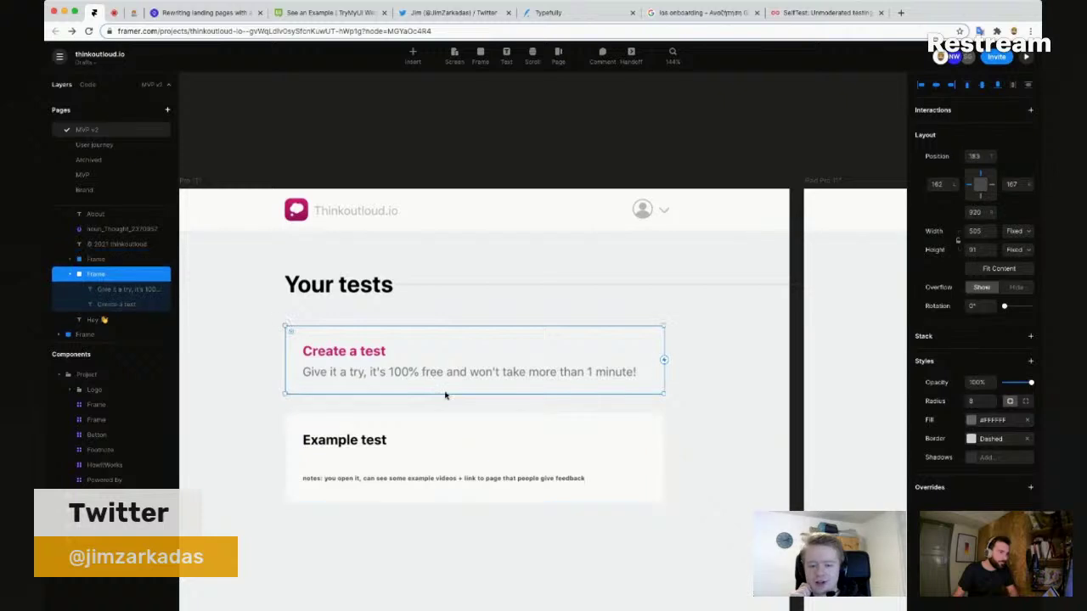
click(503, 441)
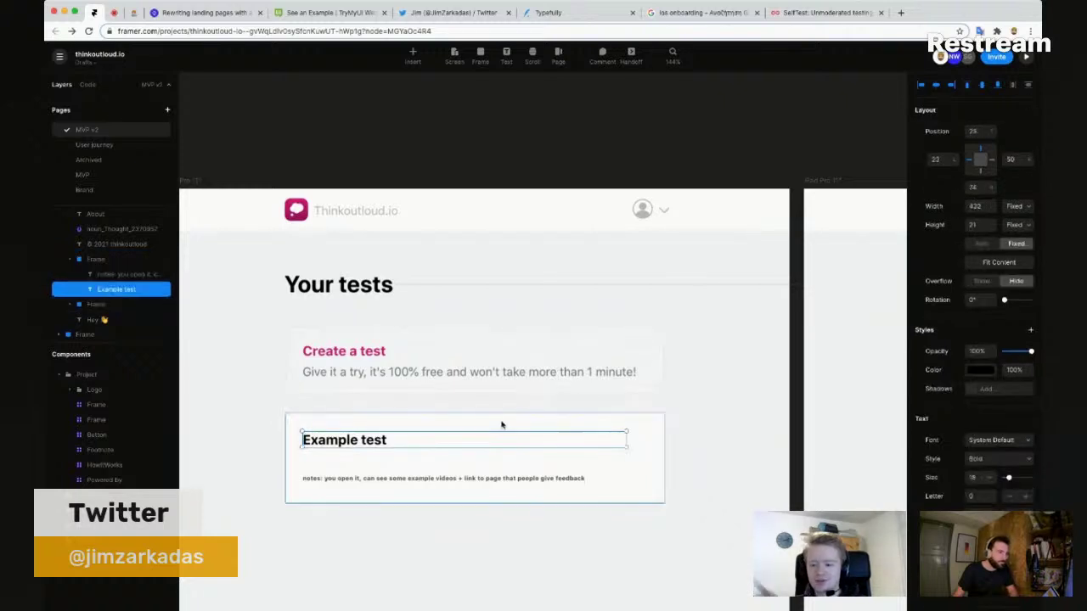
click(502, 427)
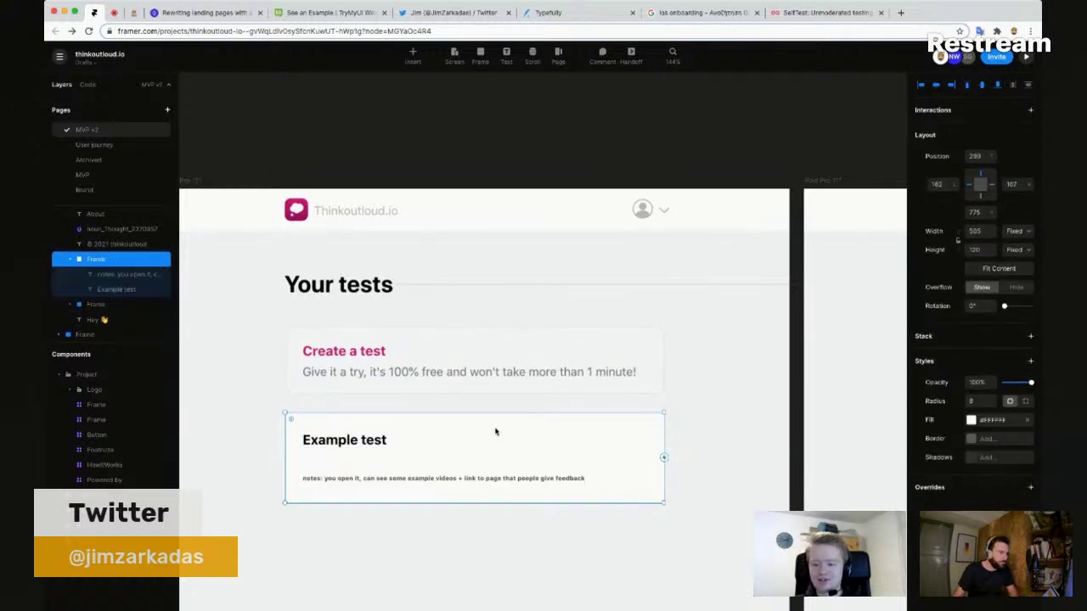
drag(495, 432, 495, 428)
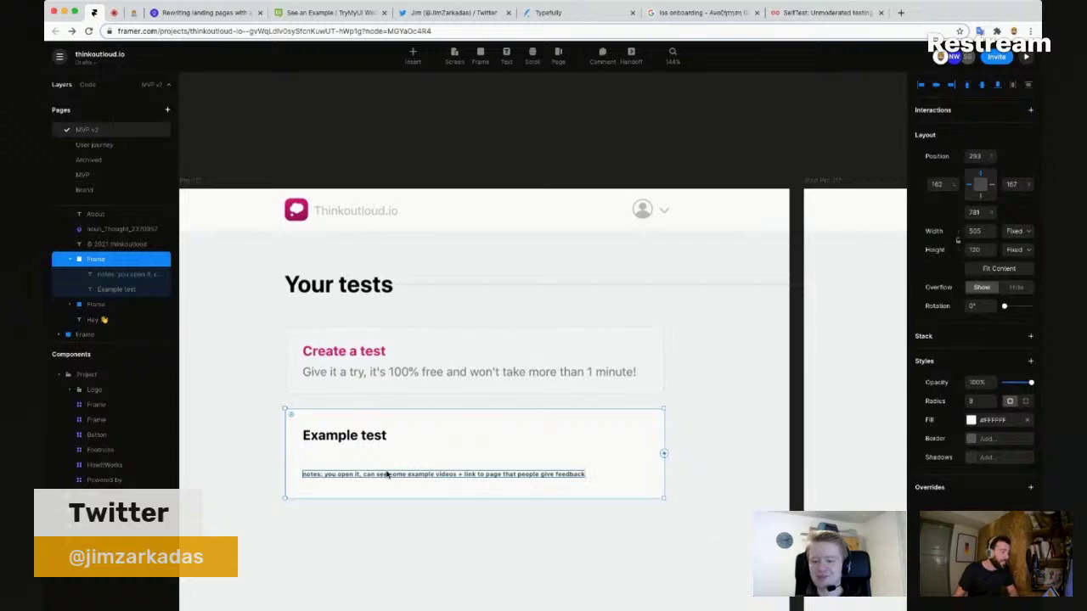
drag(386, 475, 385, 459)
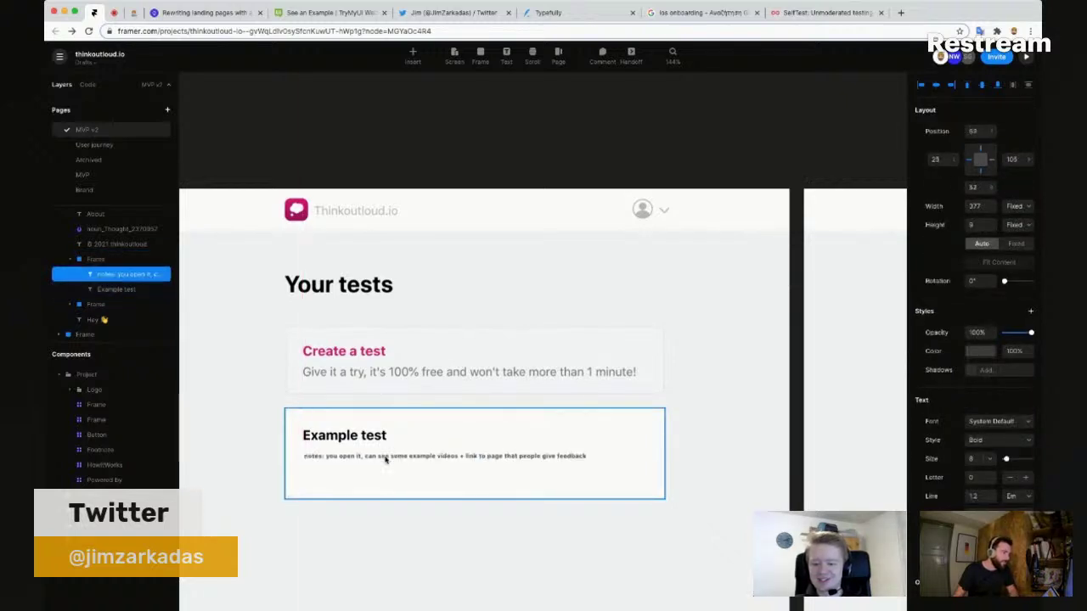
Step: Compare the title and description text in both cards and review the "Your tests" screen beside the neighbouring version
click(348, 371)
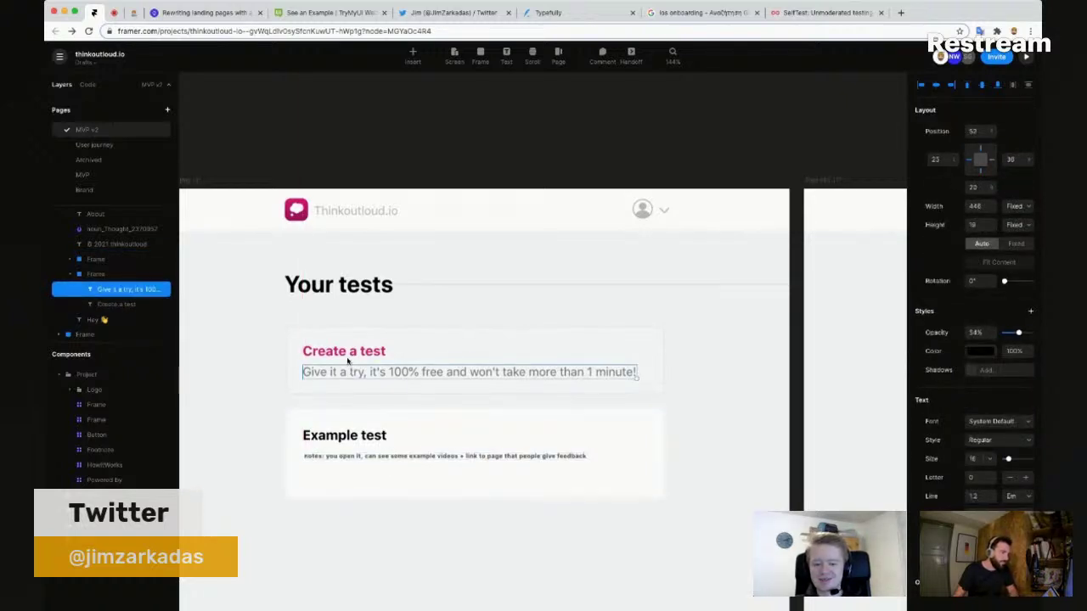
click(347, 355)
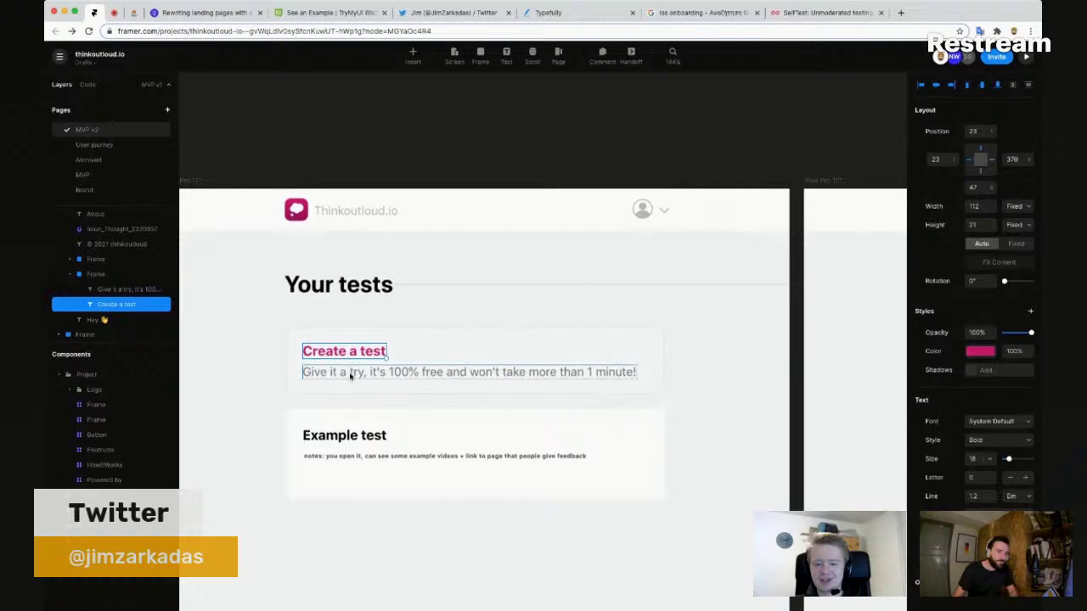
click(345, 438)
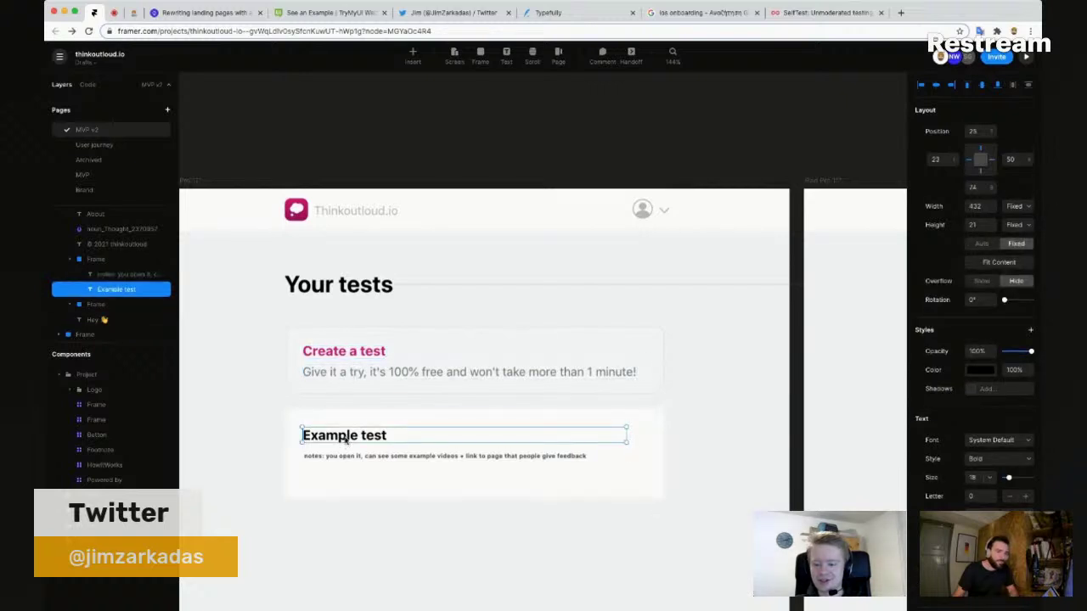
click(384, 372)
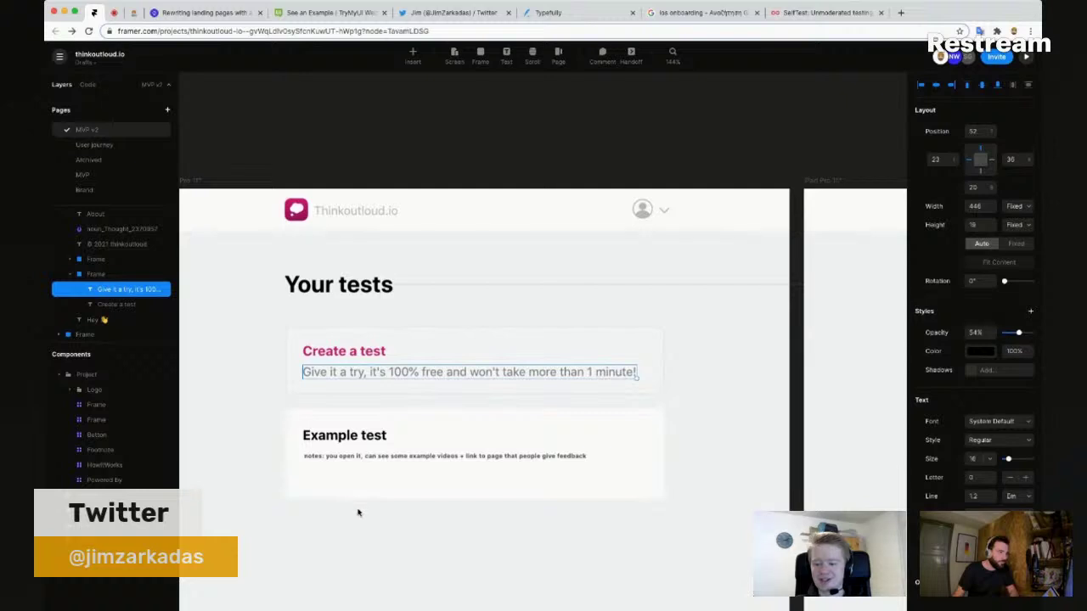
key(Escape)
scroll(398, 485, down, 3)
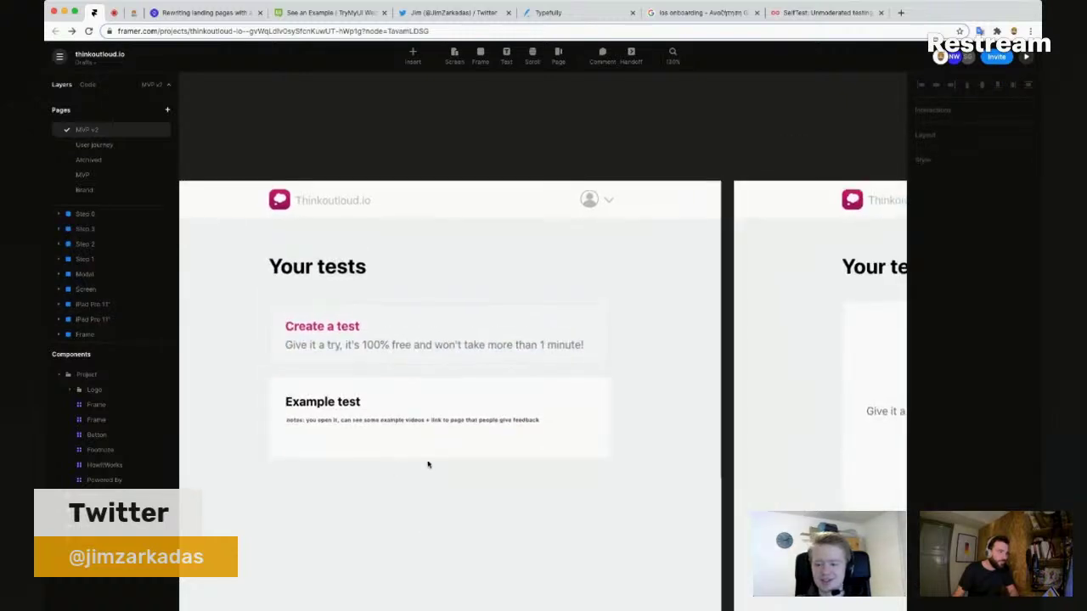
scroll(426, 463, down, 2)
scroll(464, 463, down, 2)
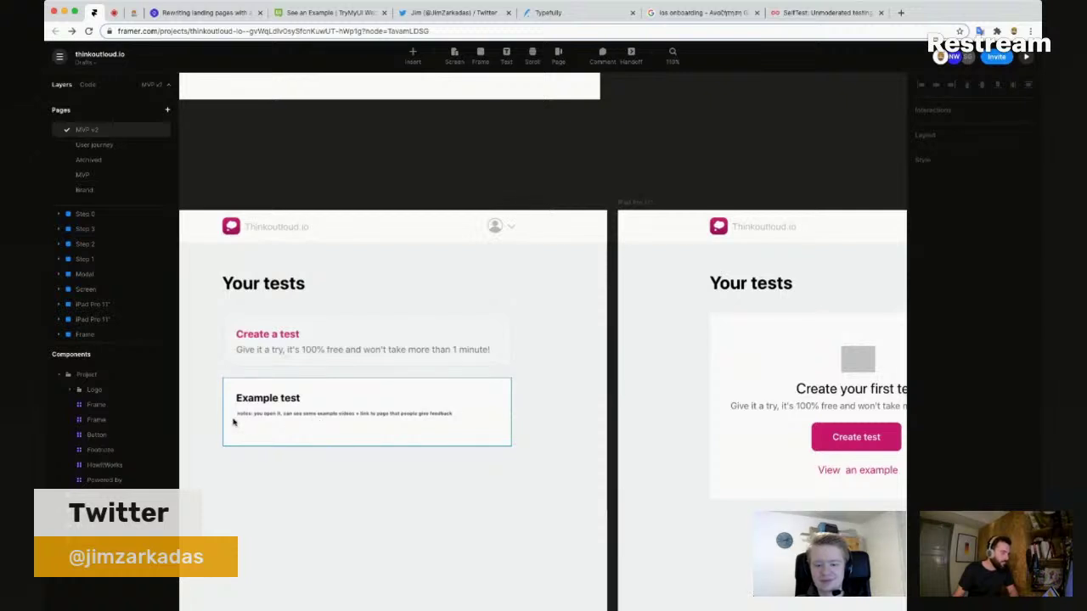
scroll(232, 421, up, 1)
scroll(252, 451, up, 2)
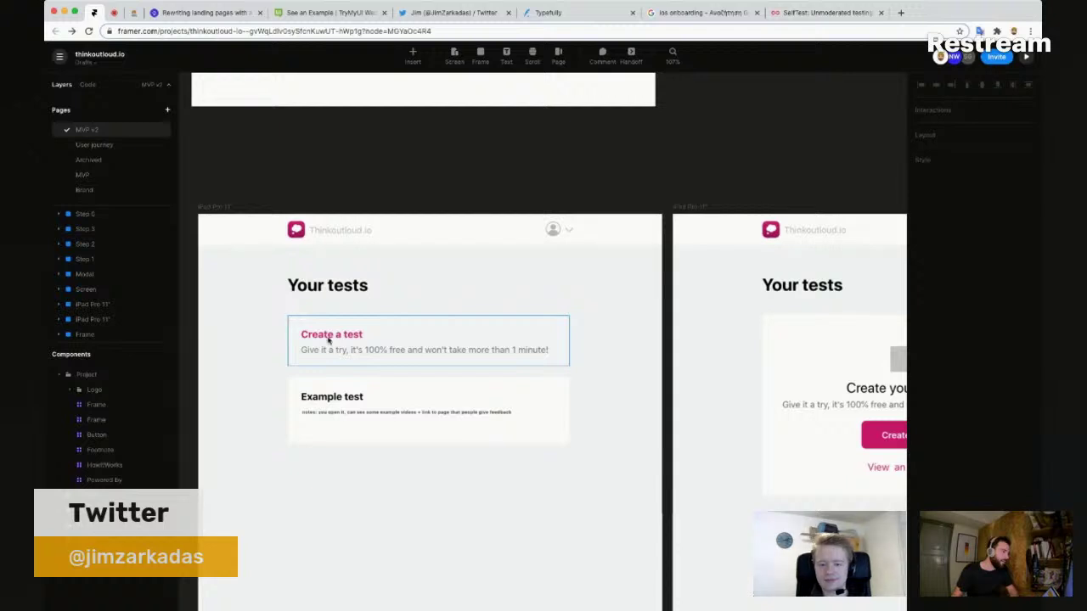
Step: Raise the "Example test" card to a vertical position of about 290, and shift both cards slightly up towards the "Your tests" heading
click(400, 384)
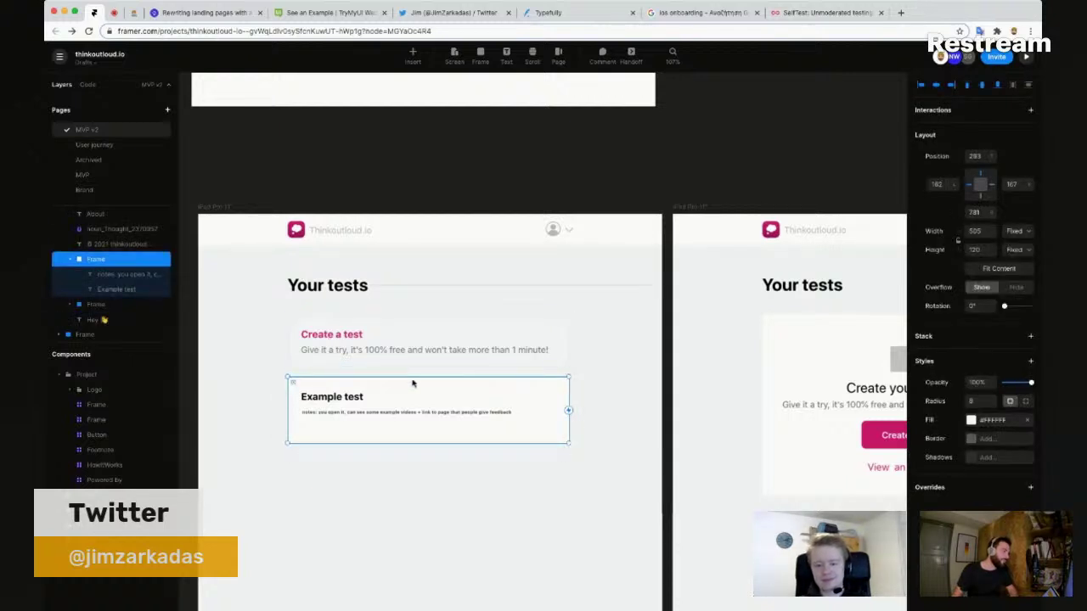
drag(413, 384, 443, 370)
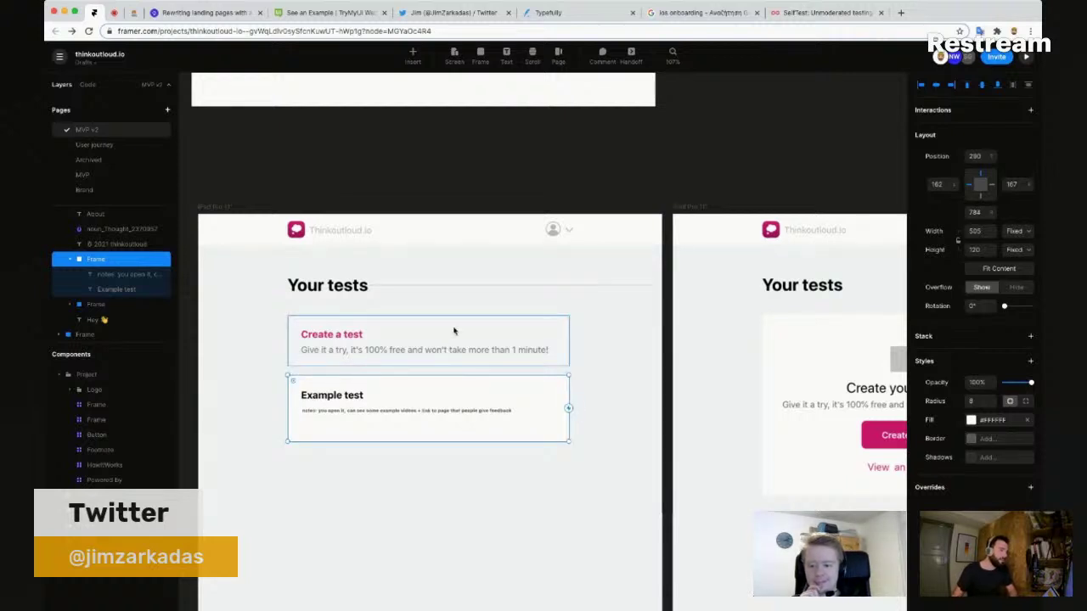
shift+click(453, 331)
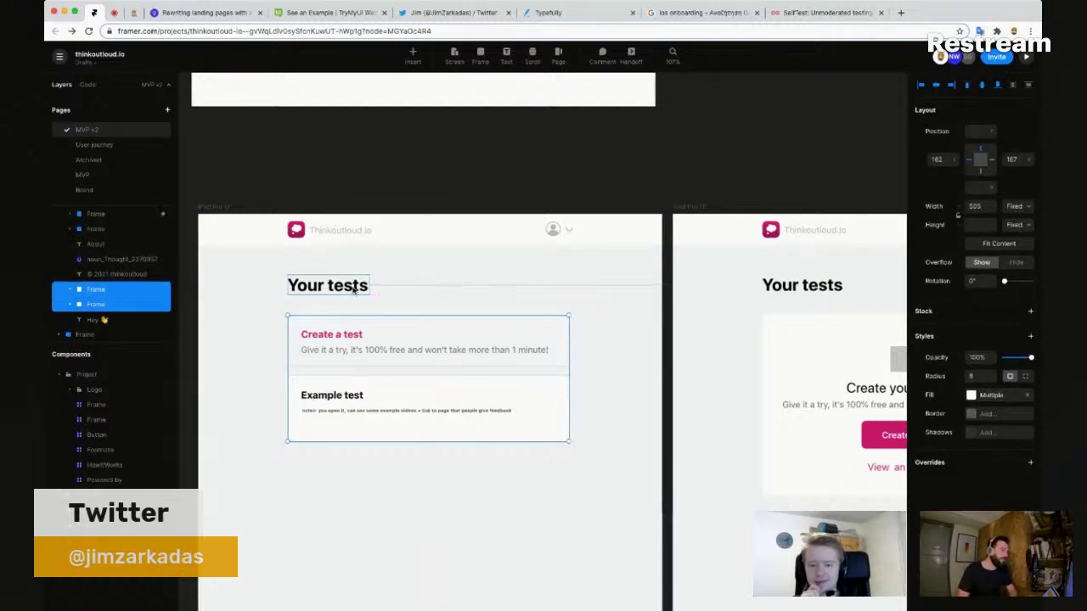
key(shift+Up)
key(shift+Up)
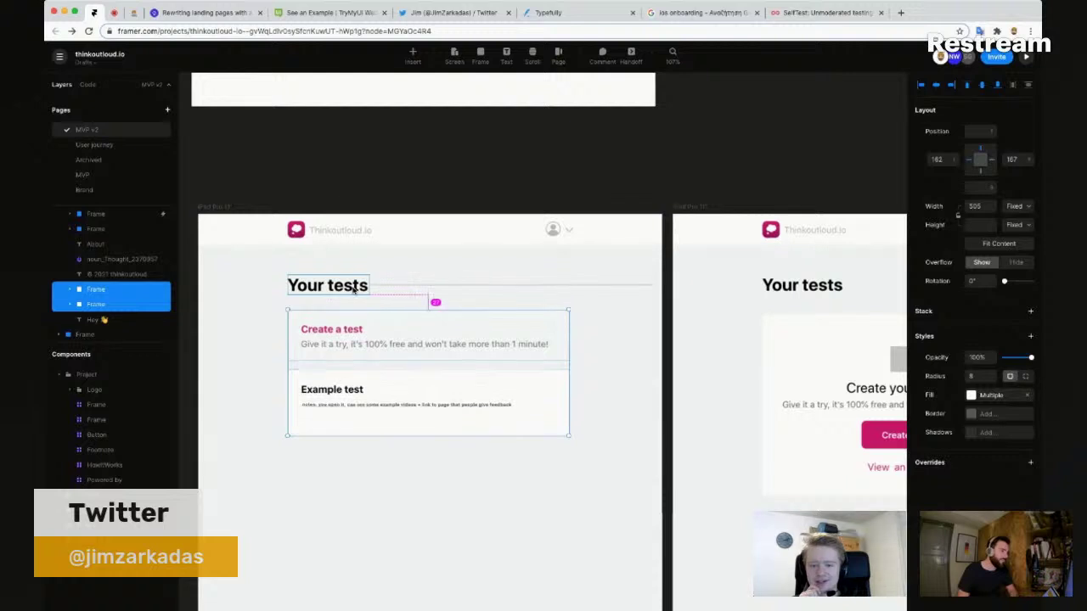
key(shift+Down)
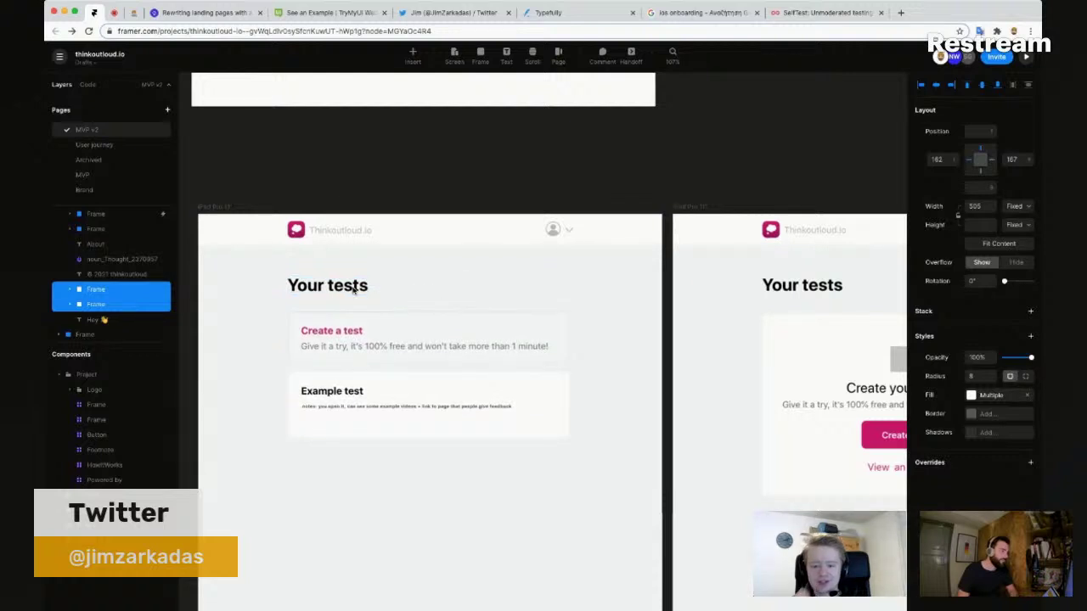
click(399, 480)
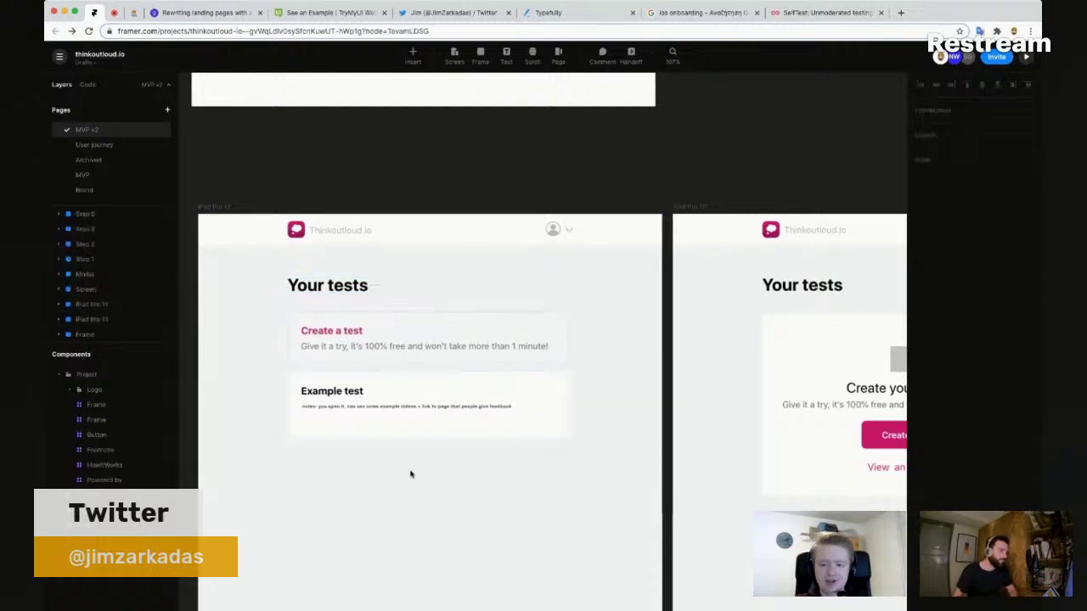
scroll(272, 391, up, 5)
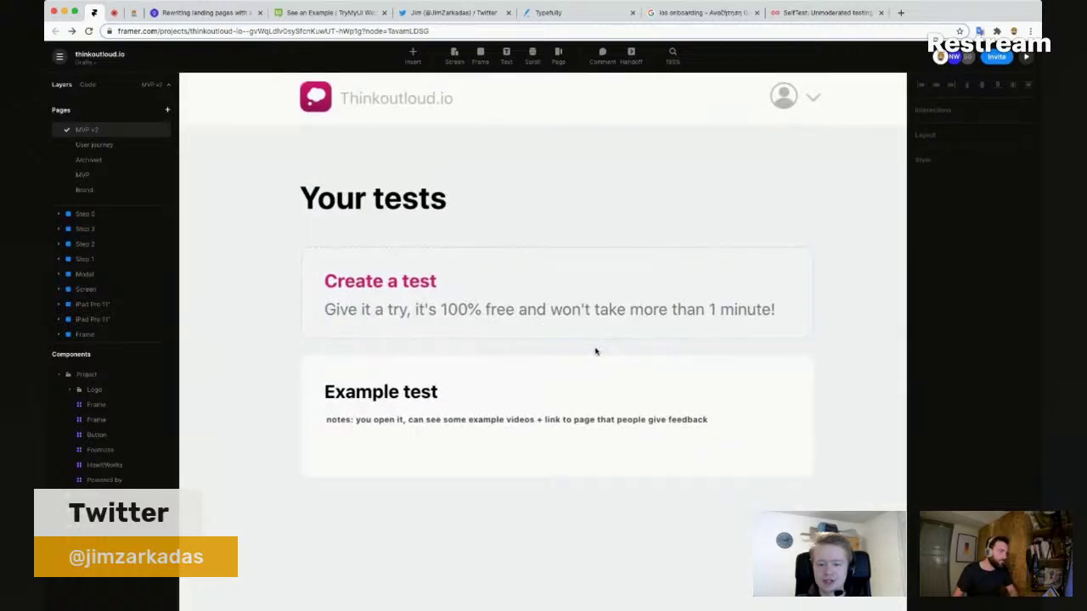
Step: Examine the "Create a test" and "Example test" cards, checking the example card's title wording and its notes line
drag(594, 349, 540, 337)
scroll(540, 336, right, 2)
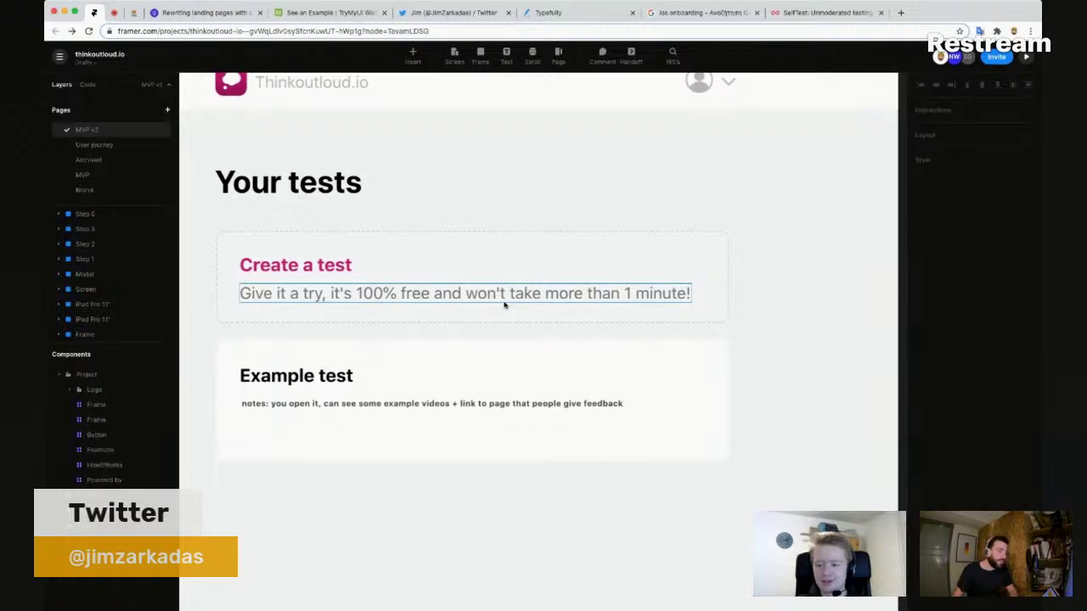
scroll(487, 303, down, 2)
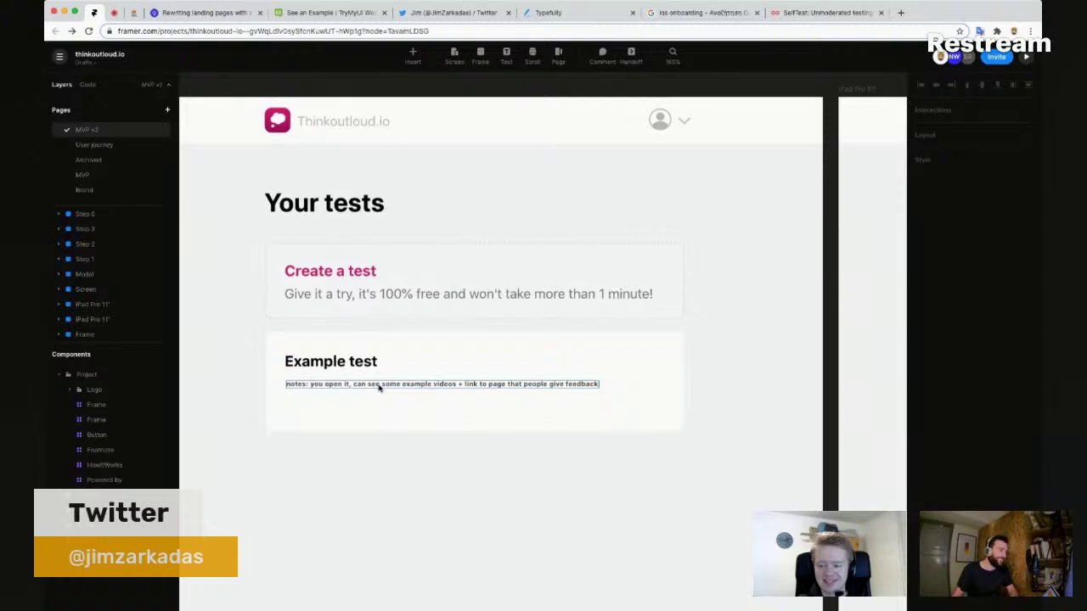
scroll(358, 361, down, 1)
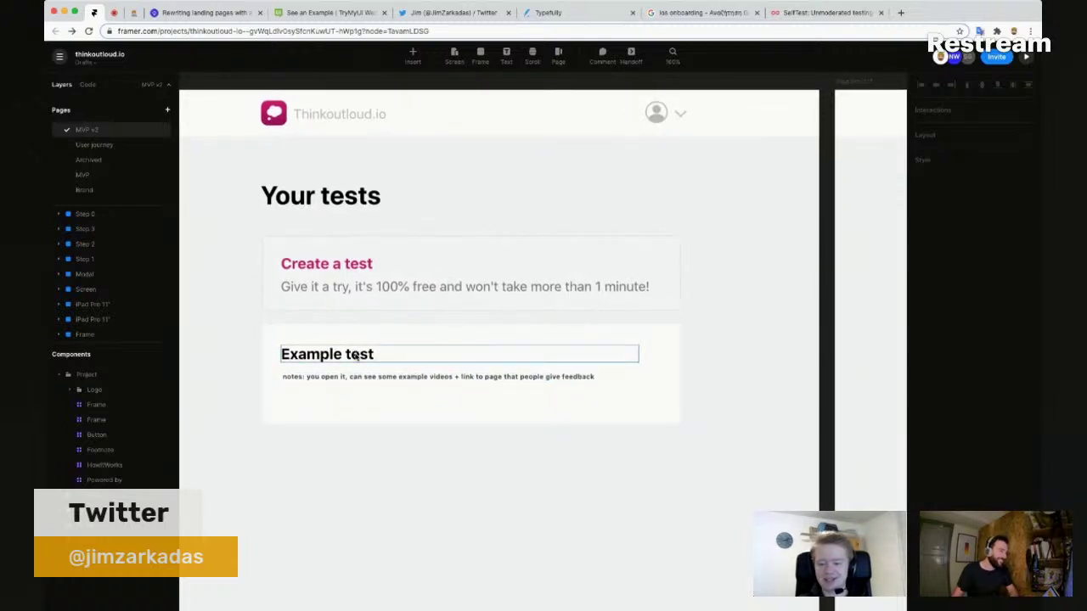
click(357, 357)
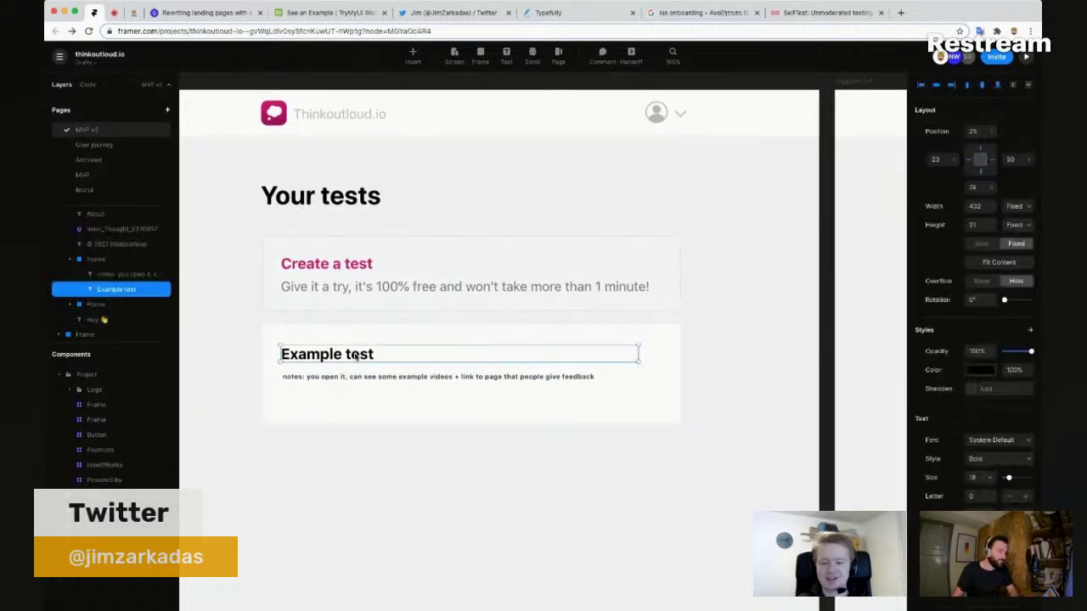
double_click(285, 358)
drag(282, 357, 355, 356)
click(378, 357)
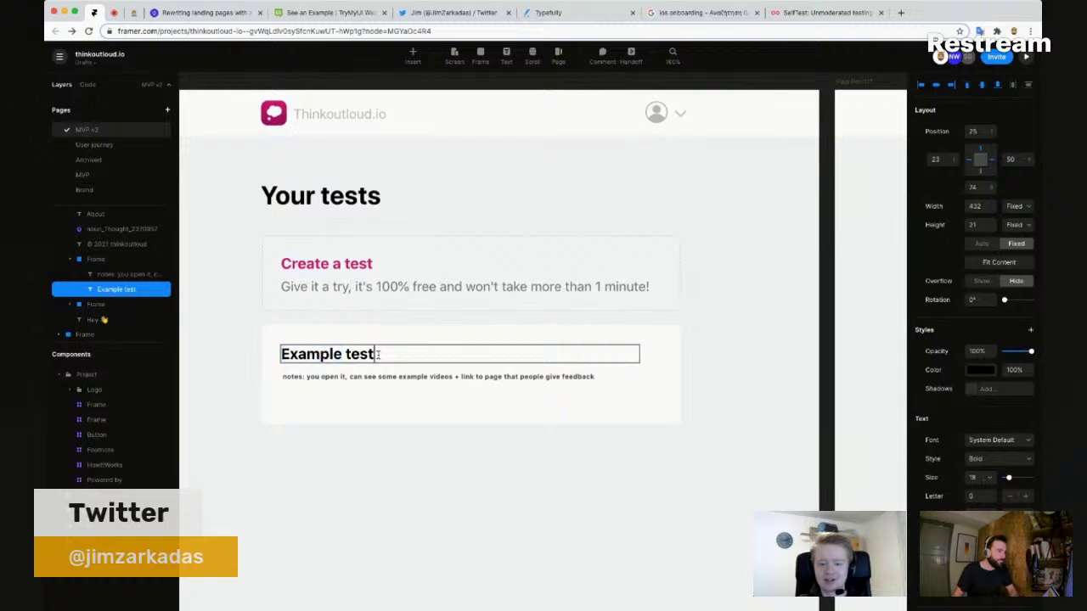
key(Escape)
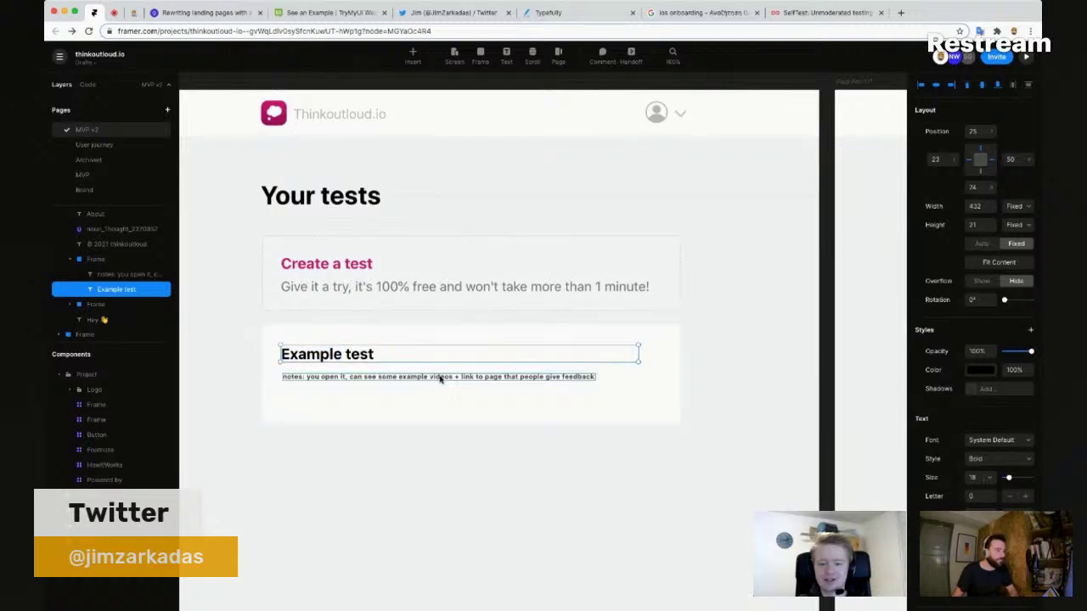
scroll(439, 379, down, 3)
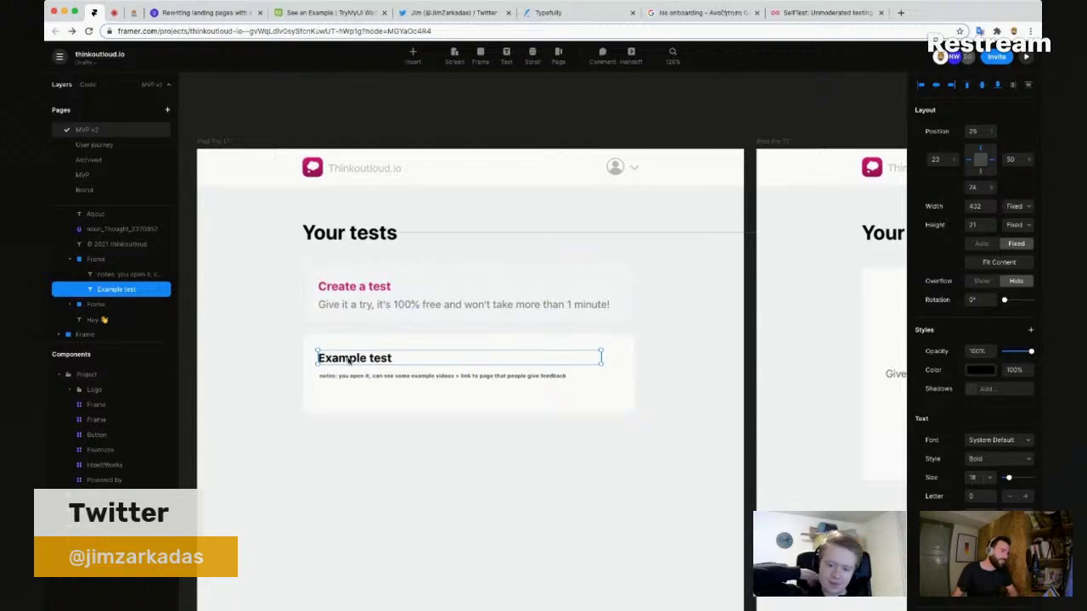
double_click(348, 360)
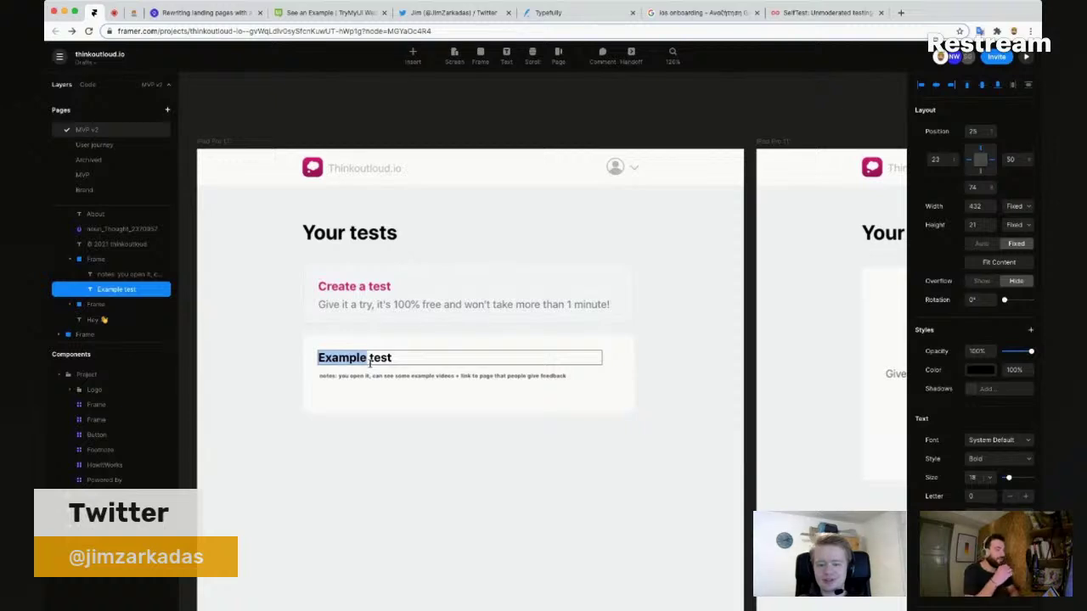
key(Escape)
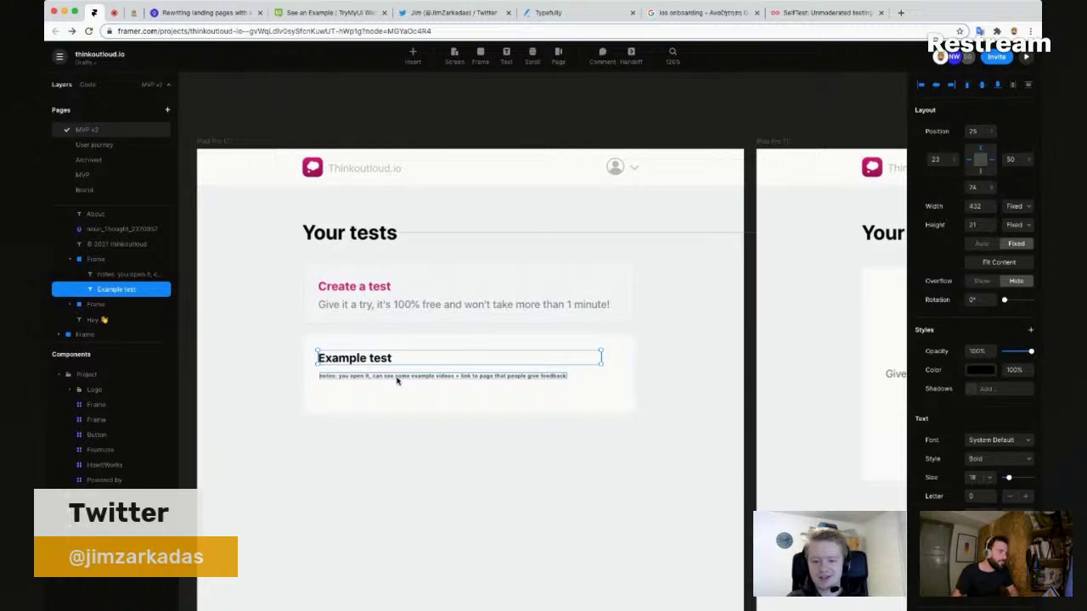
Step: Add an outer shadow with values 0, 1, 2 and 25% colour opacity to the "Example test" card
click(396, 379)
scroll(530, 454, up, 3)
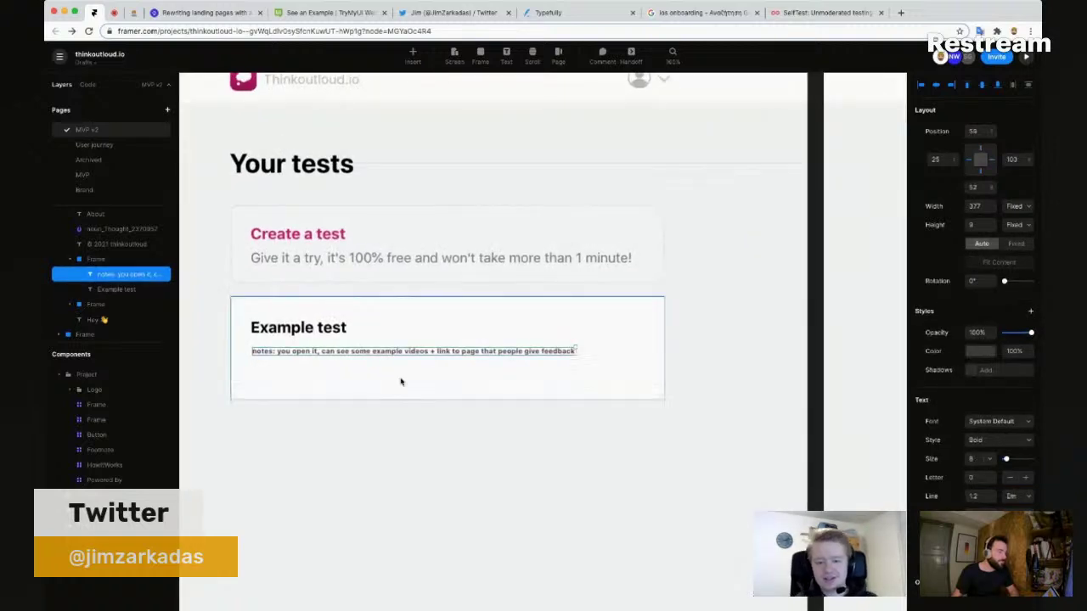
click(517, 386)
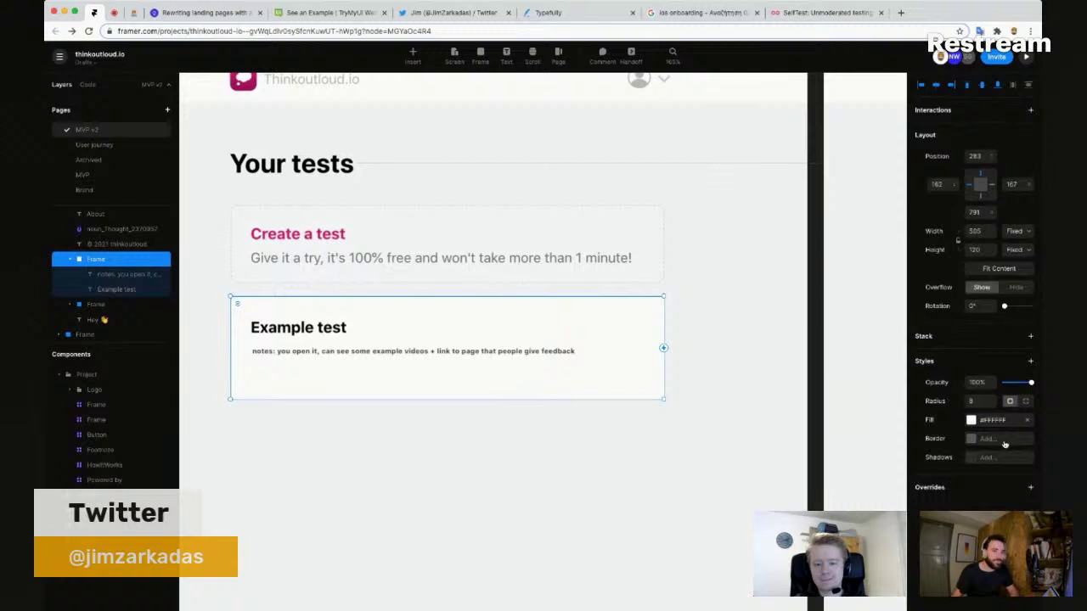
click(984, 458)
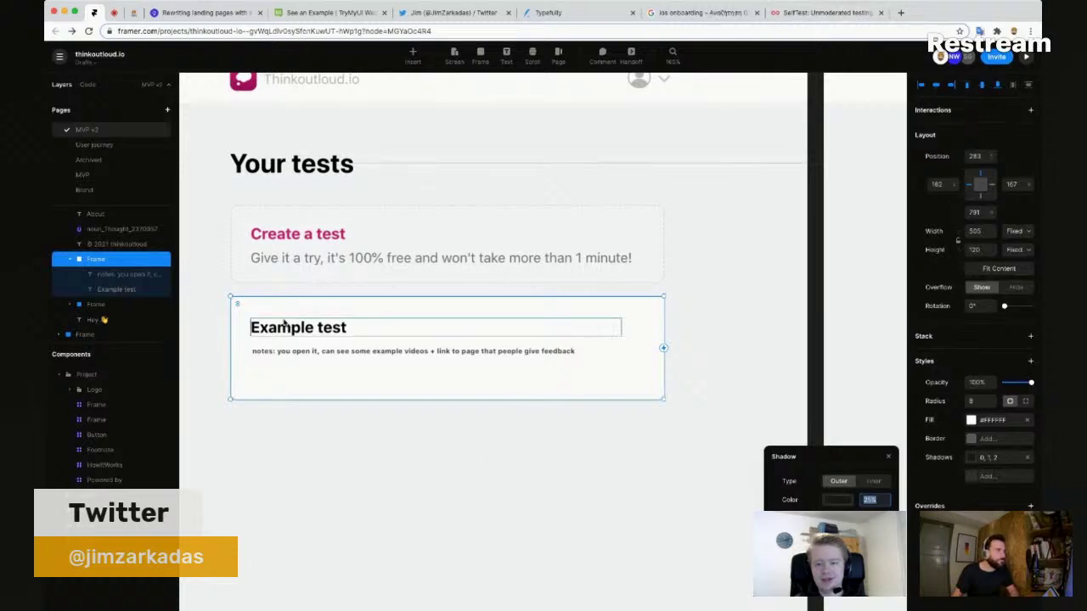
Step: Raise the "Example test" card's lower edge slightly and delete the notes line beneath its title
drag(354, 398, 357, 381)
click(402, 335)
key(Delete)
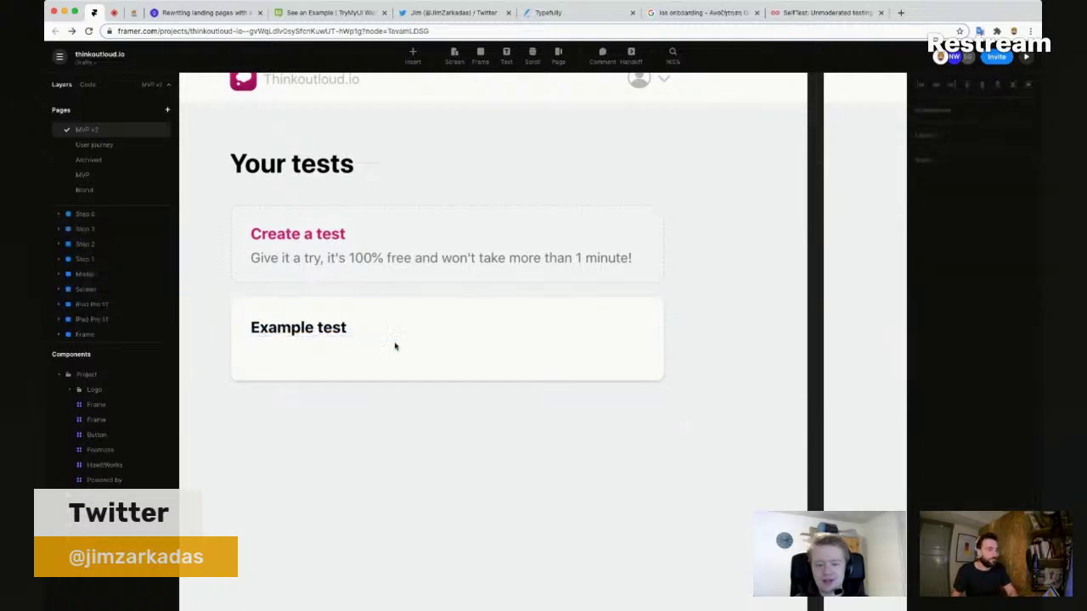
Step: Try the "Example test" card at a height of 70, and enlarge it to a height of about 156
click(393, 378)
drag(394, 379, 394, 355)
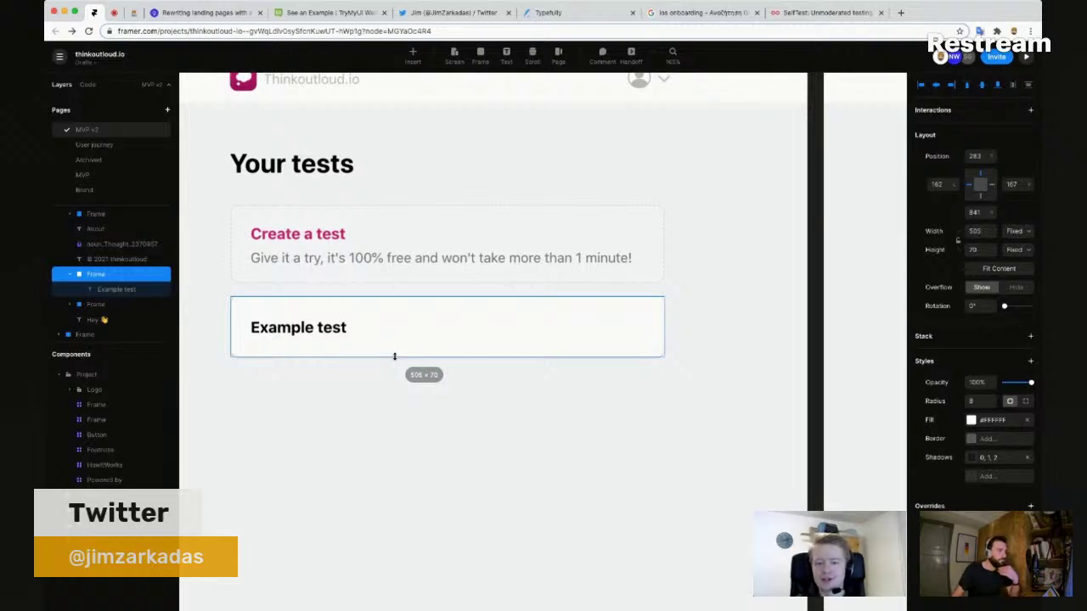
drag(393, 356, 386, 431)
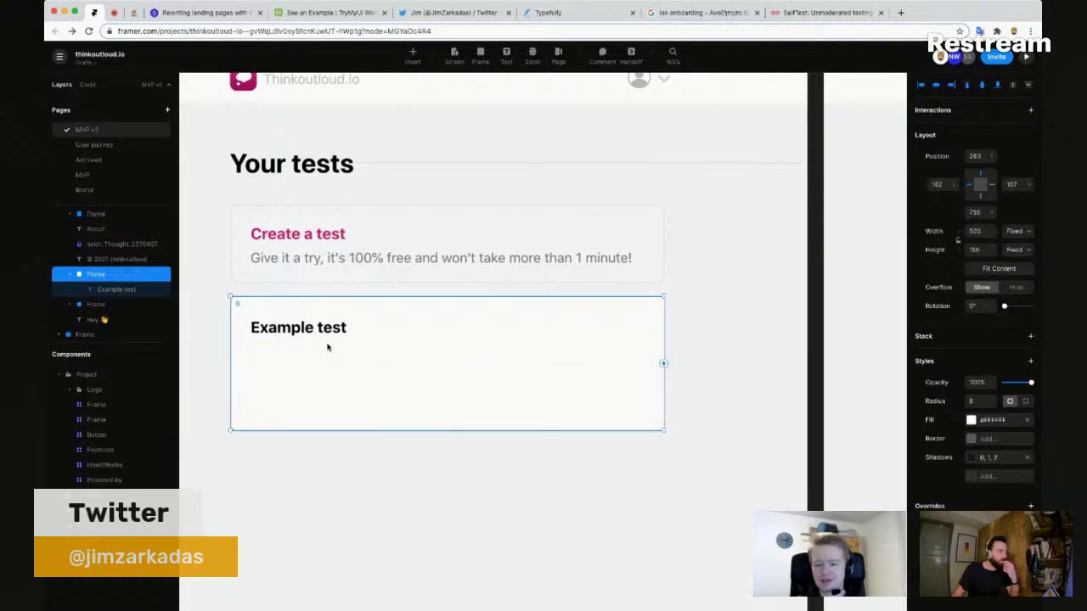
Step: Narrow the example card's title box to about 395 wide and replace its text with "Testing the Thinkoutloud.io login (demo test)"
double_click(319, 329)
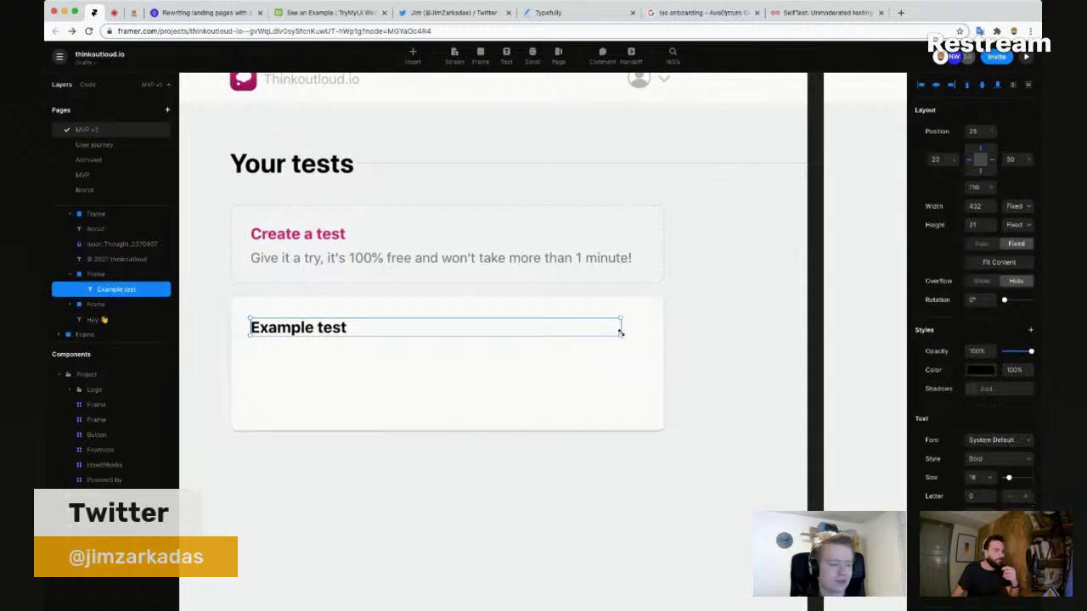
drag(621, 328, 490, 334)
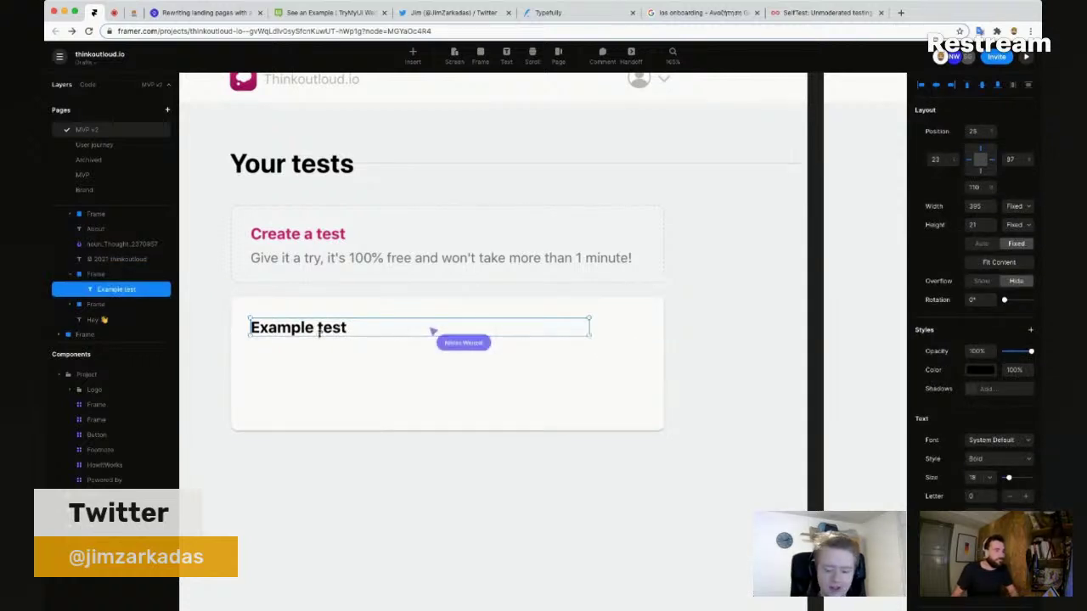
double_click(354, 330)
key(super+a)
text(Testing the)
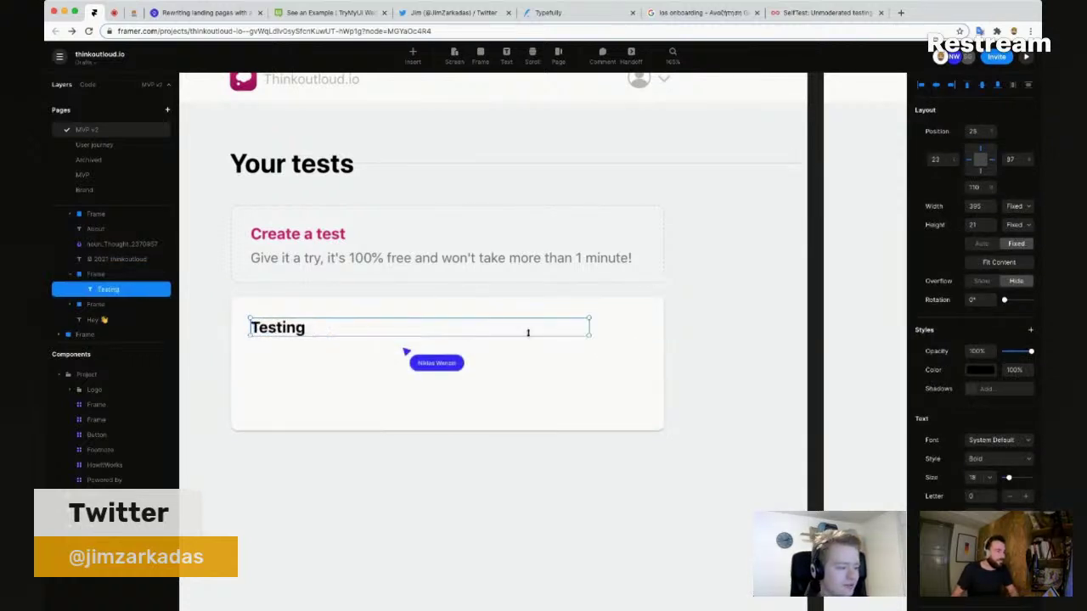
key(Escape)
text(Thinkou)
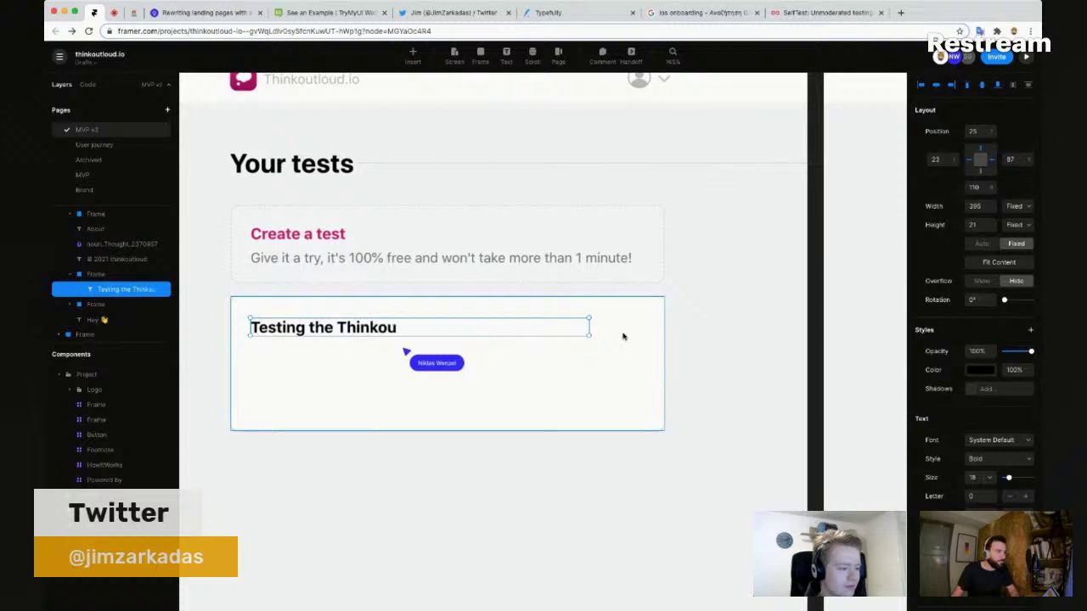
text(tloud.io)
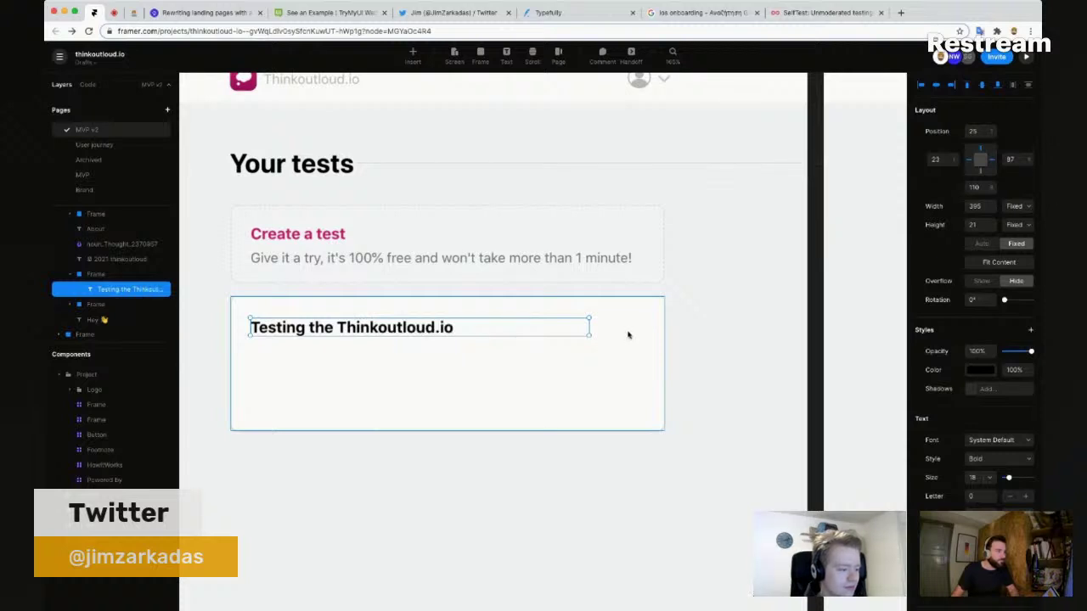
text( login)
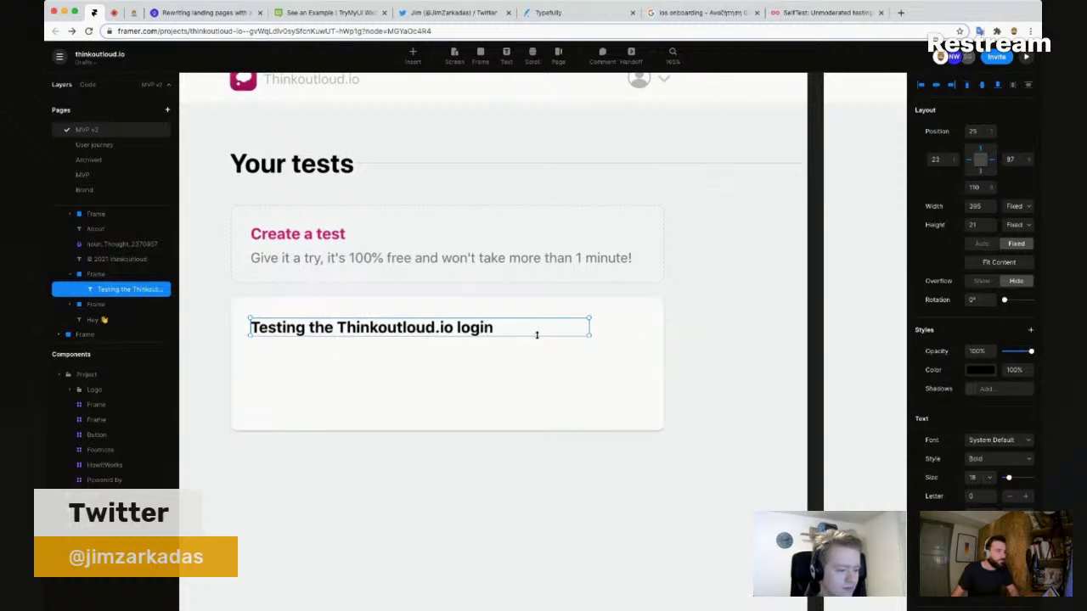
text( (example)
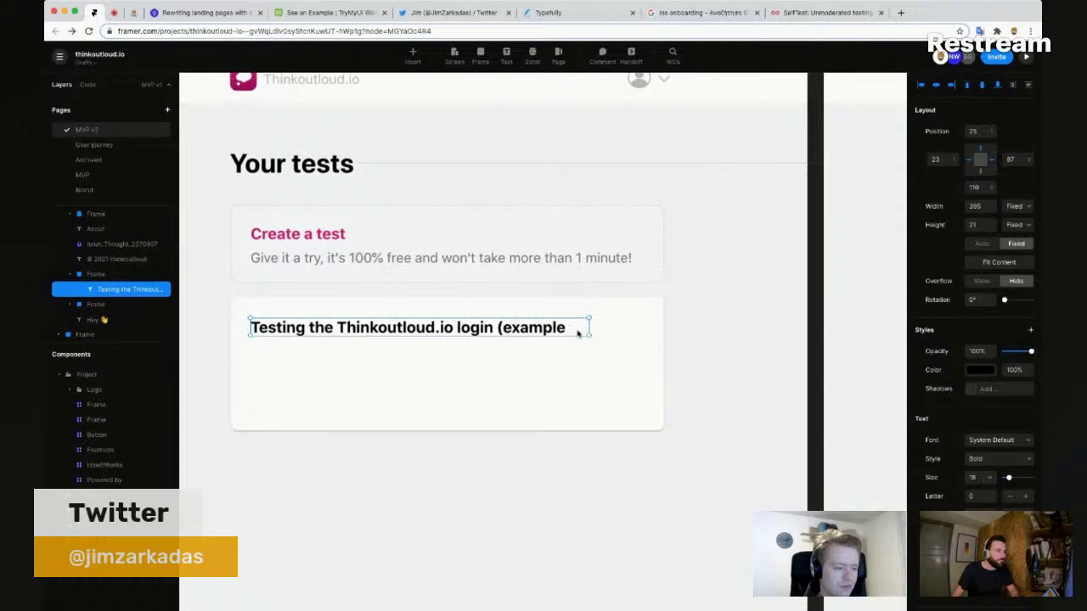
key(alt+BackSpace)
text(demo test))
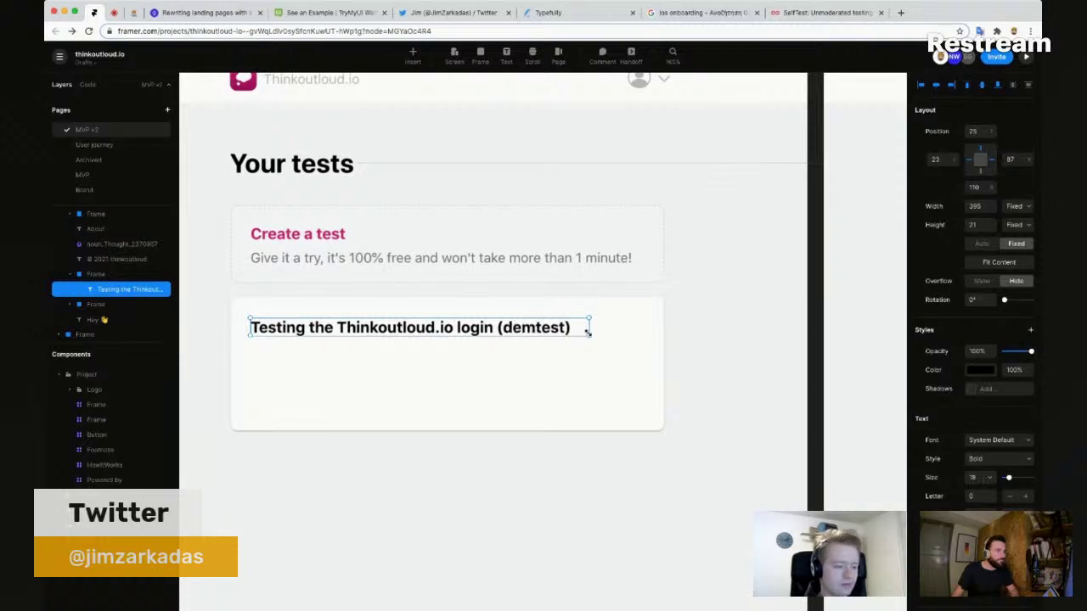
text(.)
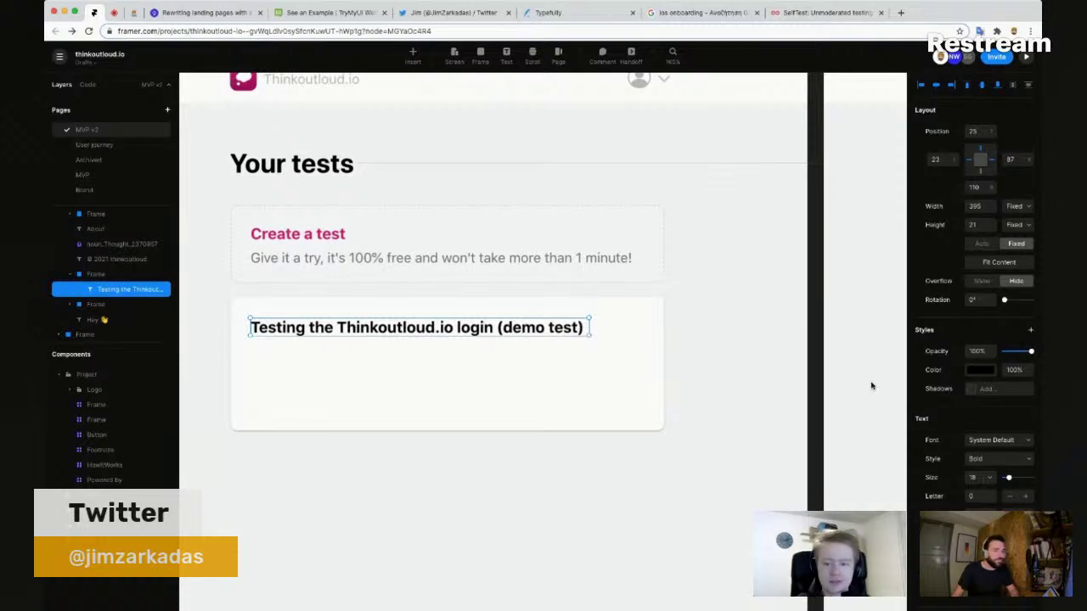
Step: Change the bracketed ending of the example card's title to "(example)"
double_click(517, 328)
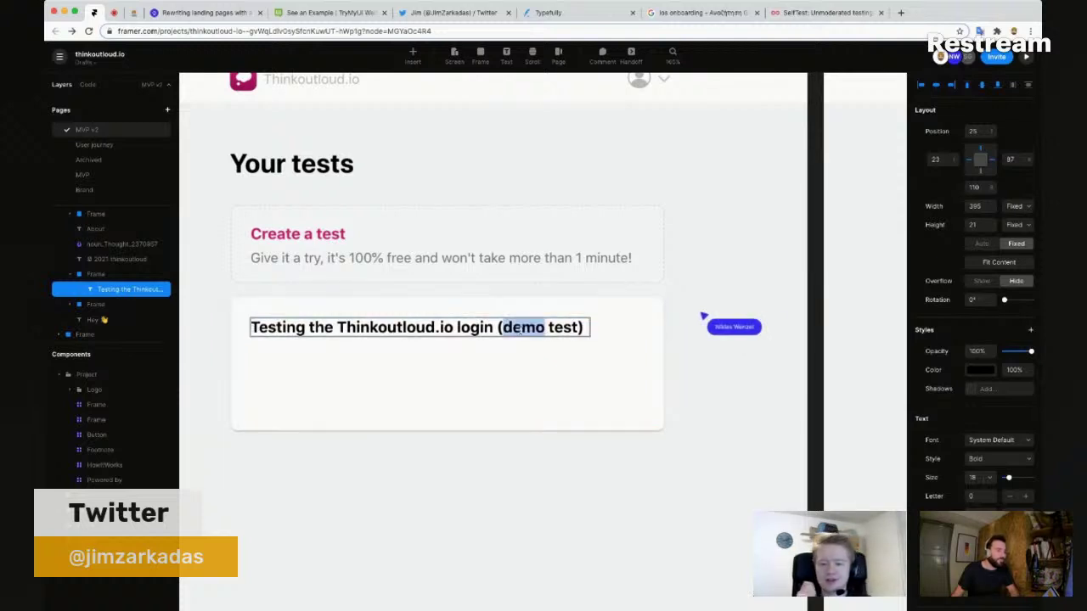
text(example)
key(shift+Down)
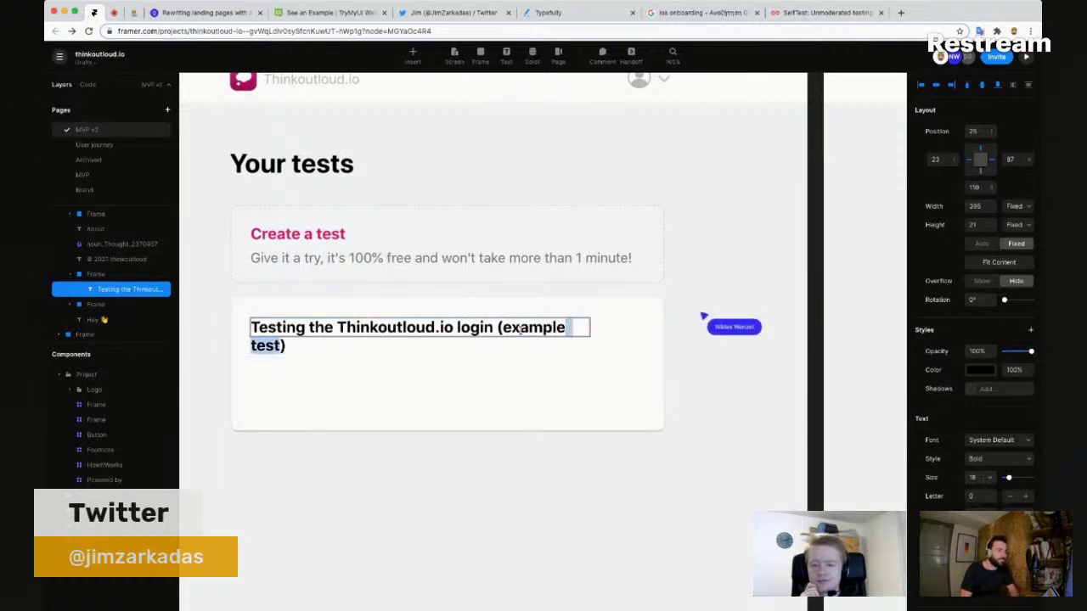
text())
key(Escape)
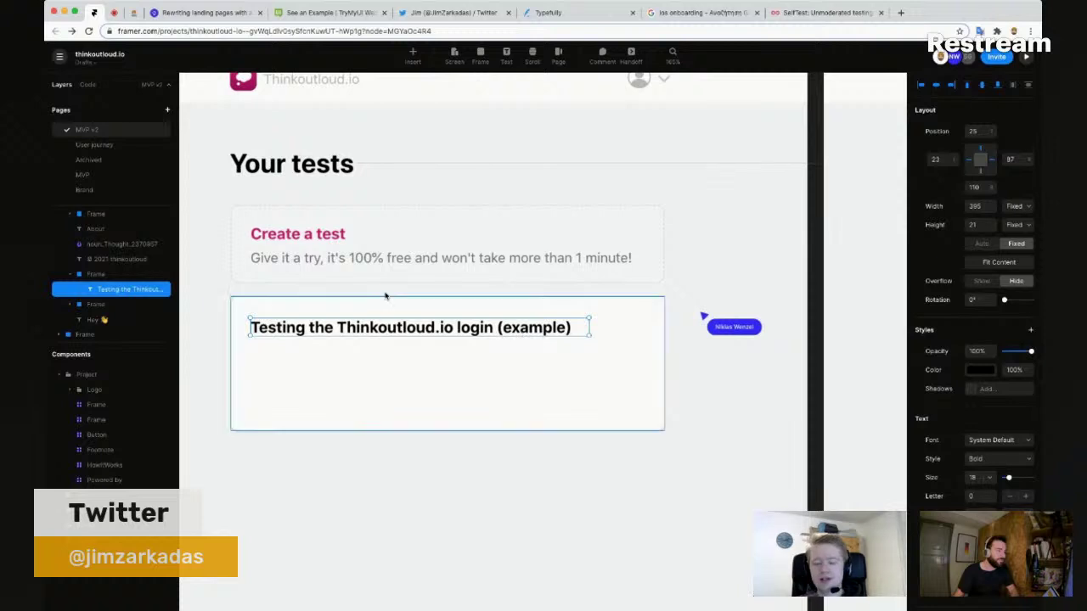
Step: Extend the example card's lower edge downward to a height of about 197
click(608, 400)
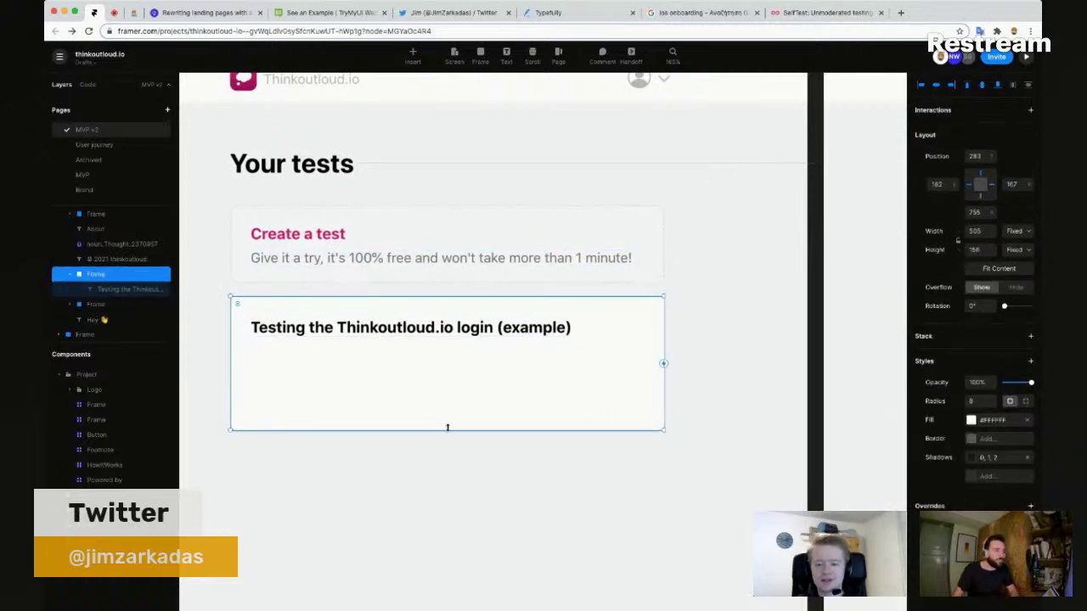
drag(447, 447, 452, 465)
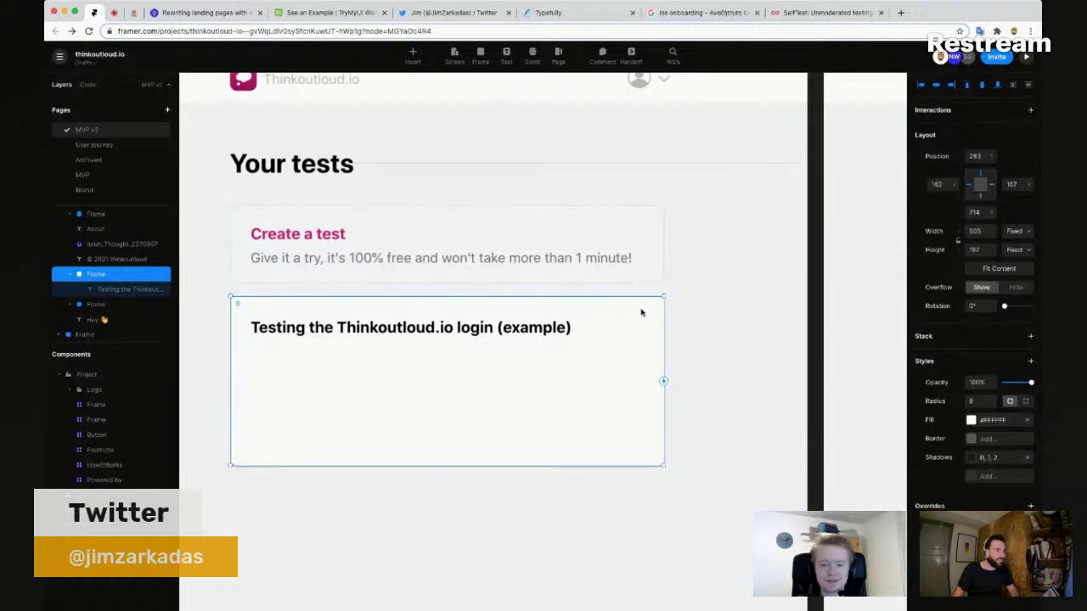
scroll(336, 331, right, 1)
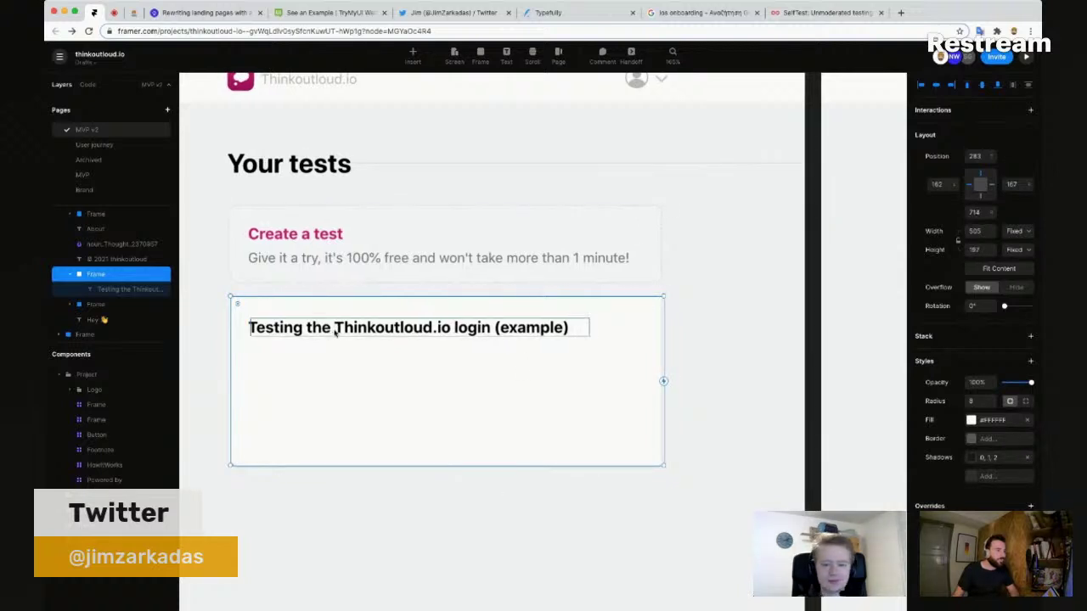
scroll(333, 332, up, 1)
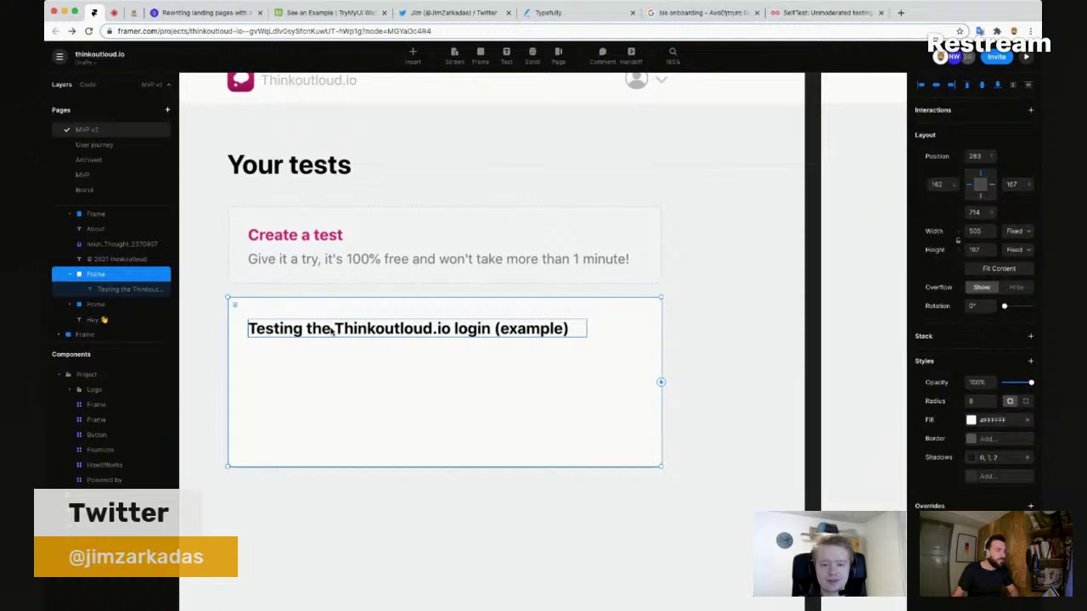
click(331, 331)
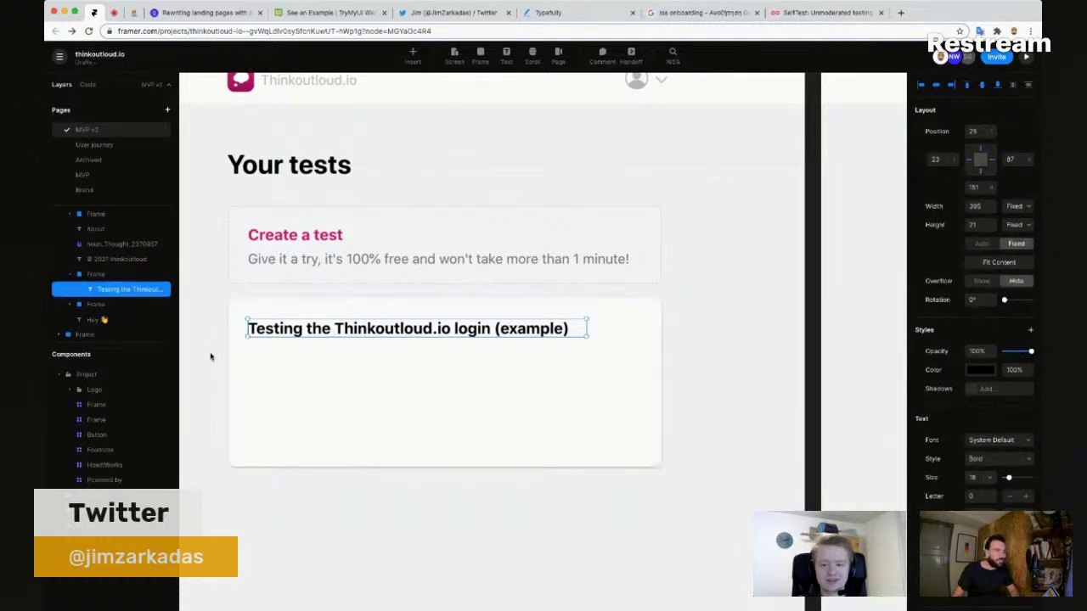
key(t)
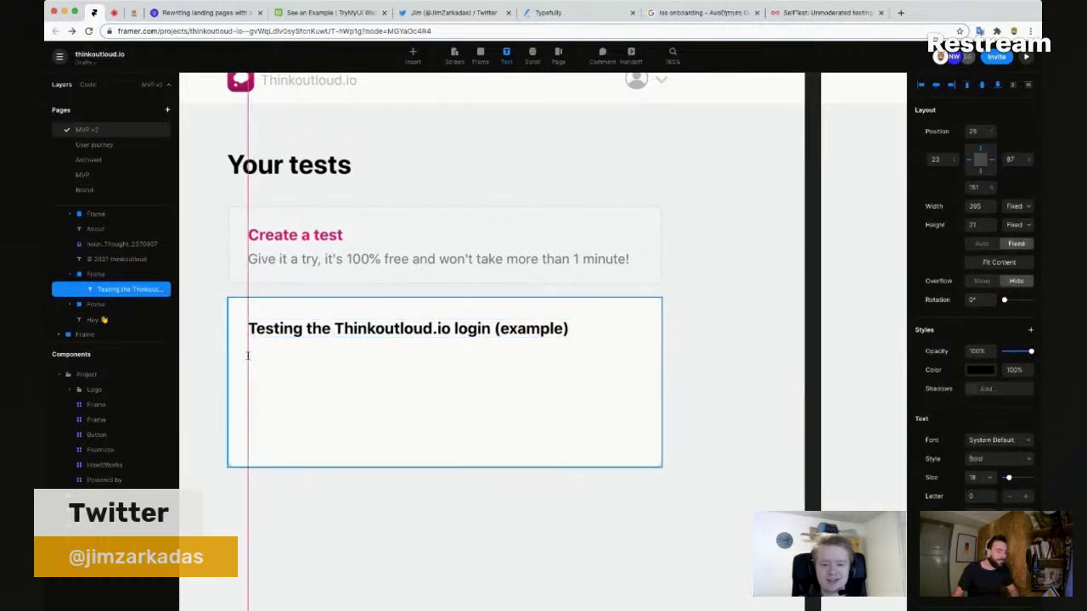
click(248, 355)
text(V)
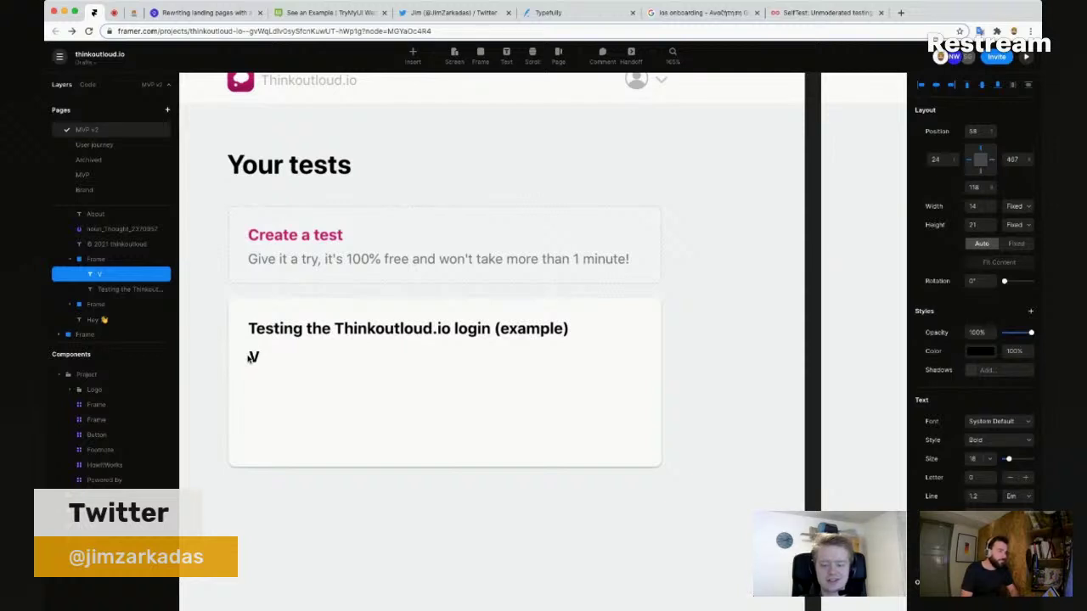
key(Escape)
key(BackSpace)
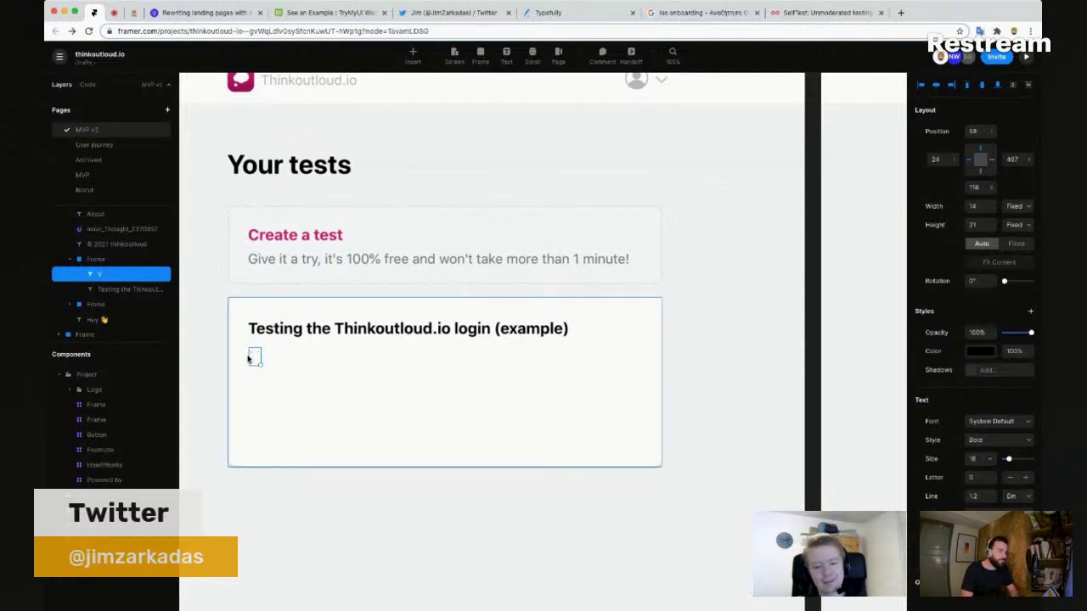
Step: Add a "View" text inside the example card, just beneath its title
click(617, 337)
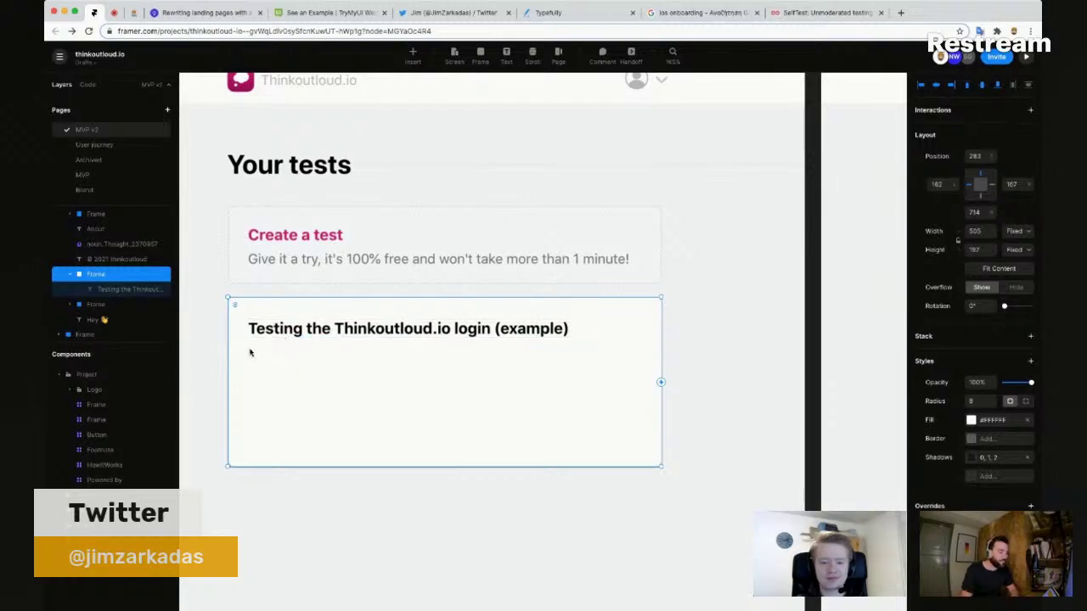
key(i)
key(Escape)
key(Escape)
key(t)
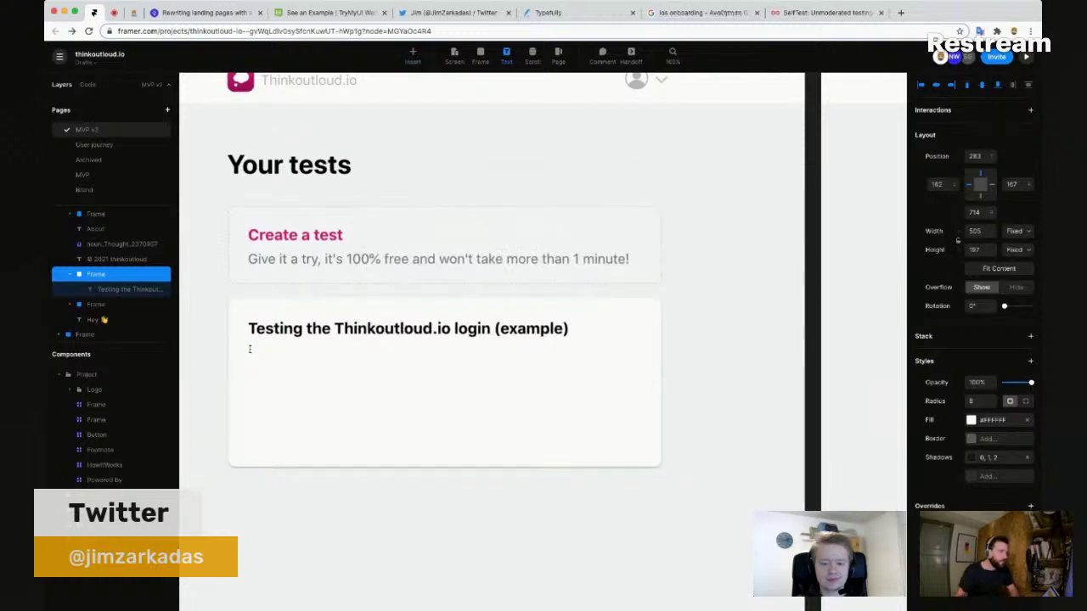
click(253, 353)
text(View)
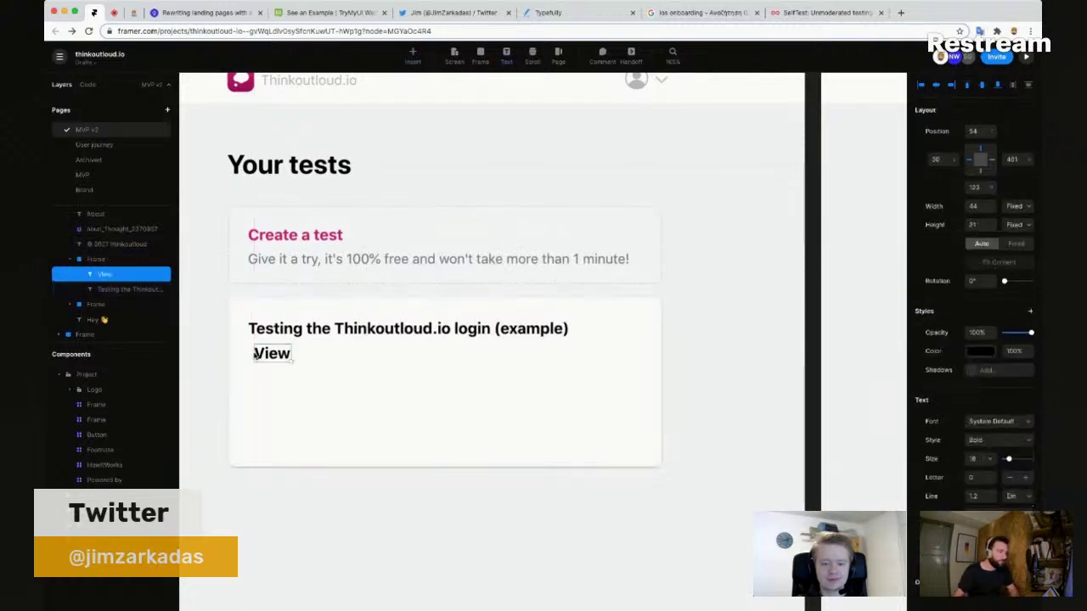
key(Escape)
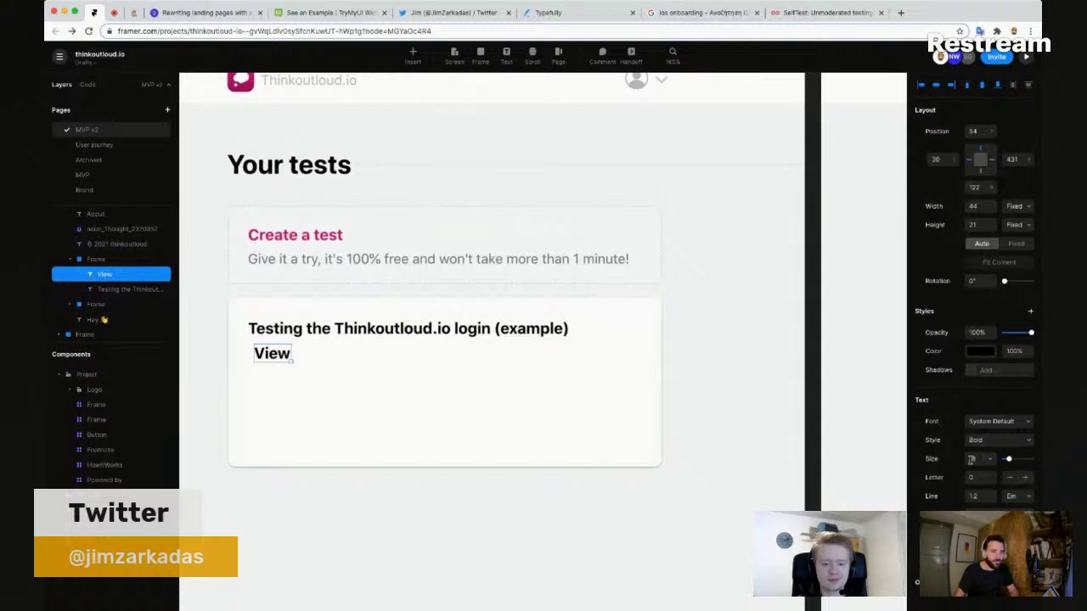
Step: Set the "View" text's size to 16 and sample its colour from the pink "Create a test" title
click(971, 459)
text(16)
key(Tab)
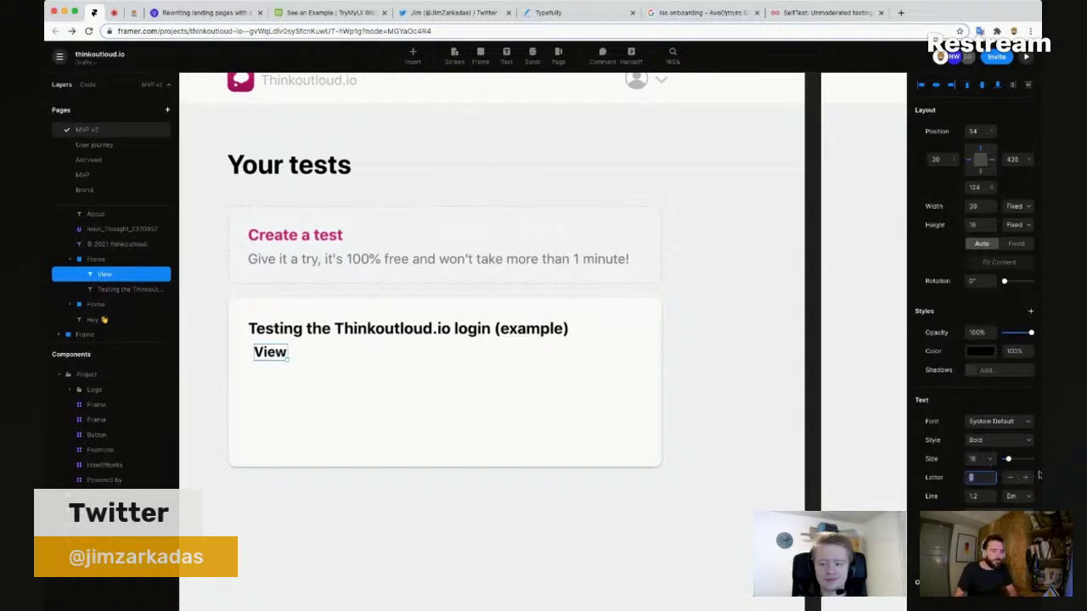
click(979, 352)
click(870, 436)
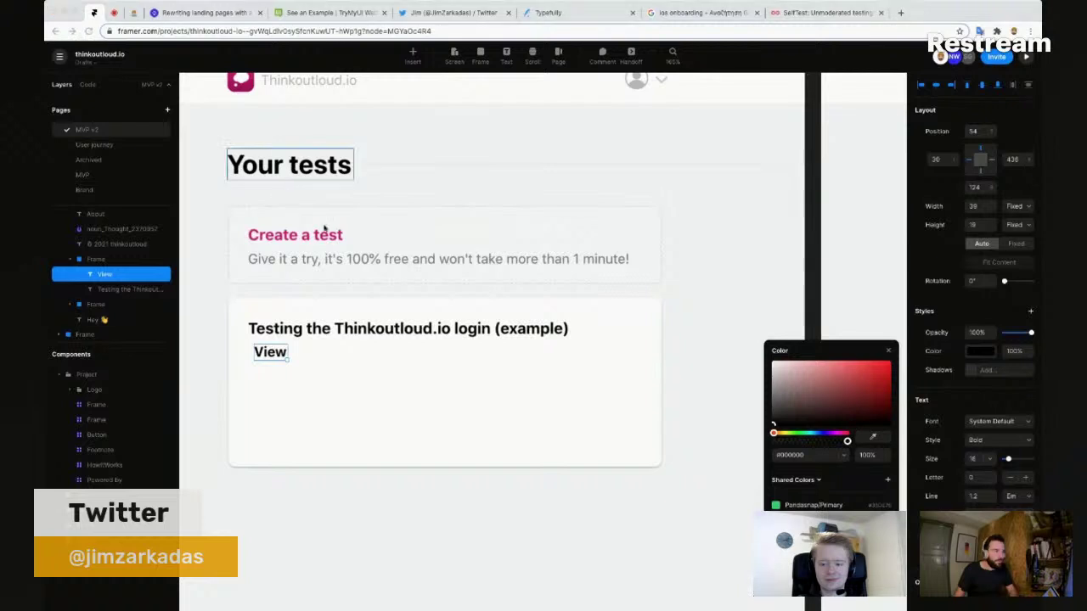
click(325, 236)
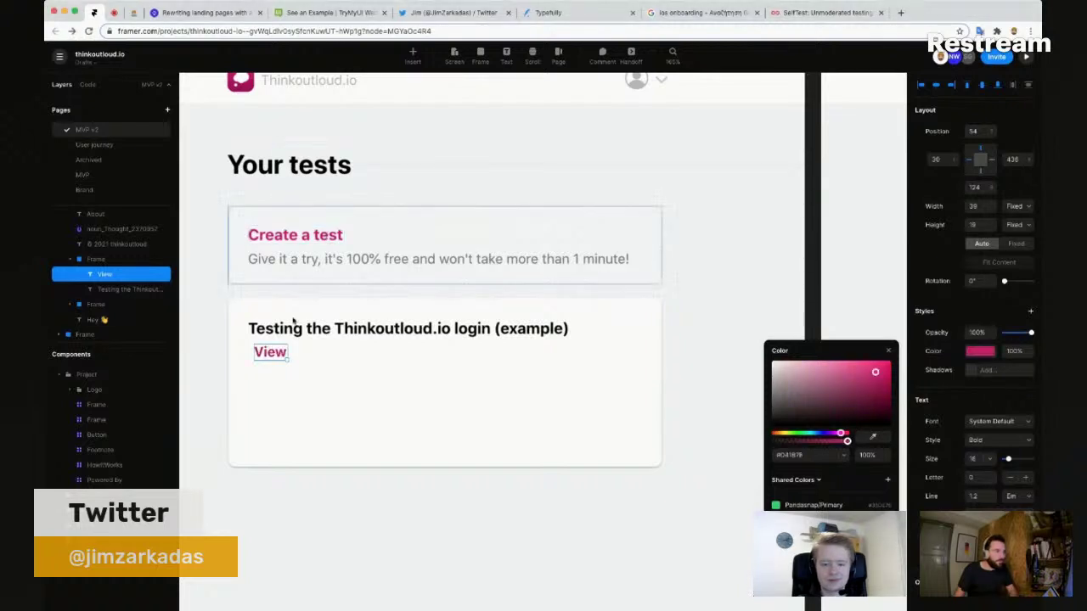
Step: Move the "View" text to about 23 from the example card's left edge and 63 from its upper edge
click(281, 375)
click(274, 355)
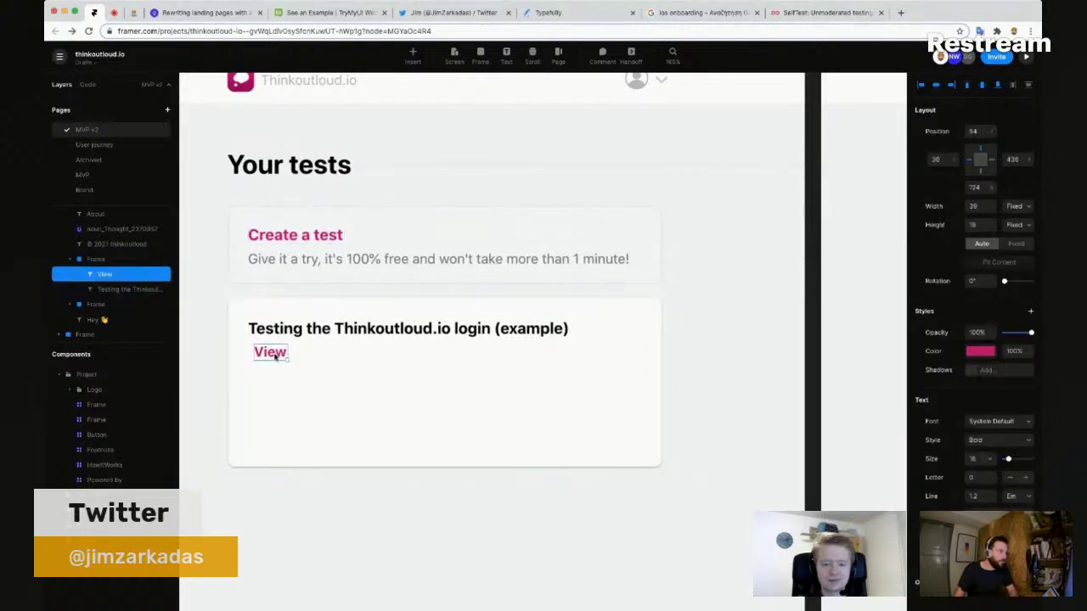
drag(270, 363, 264, 371)
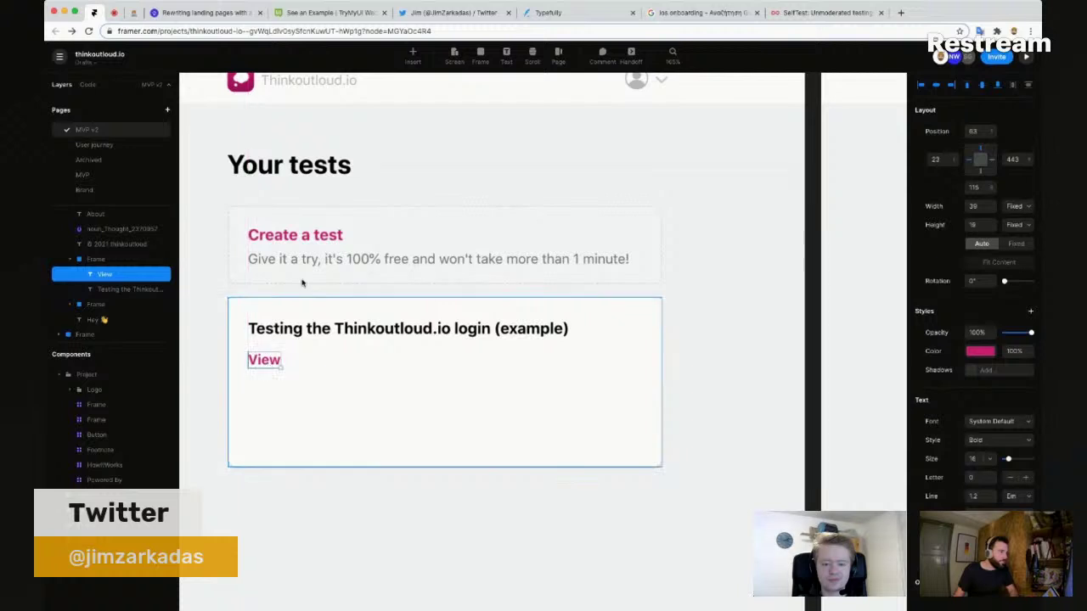
click(307, 264)
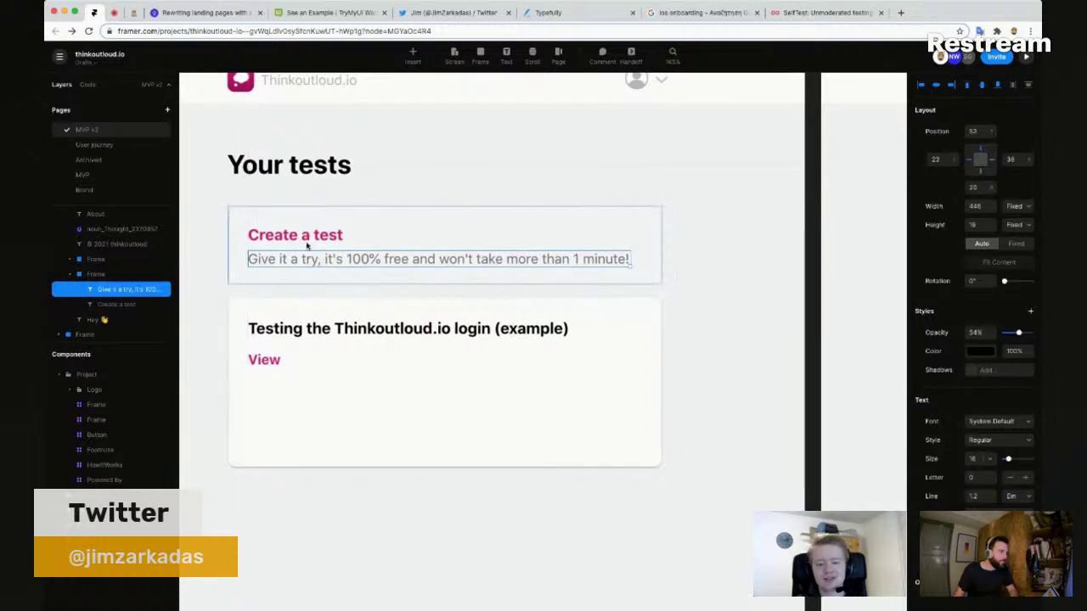
click(242, 384)
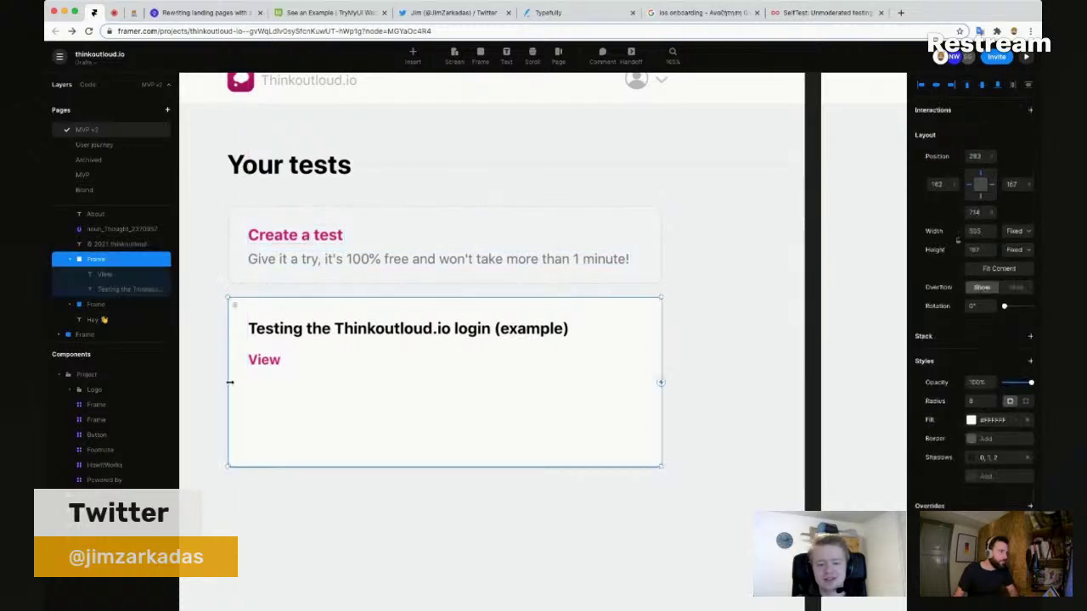
key(f)
mouse_move(227, 381)
mouse_down()
mouse_move(633, 402)
mouse_move(667, 389)
mouse_up()
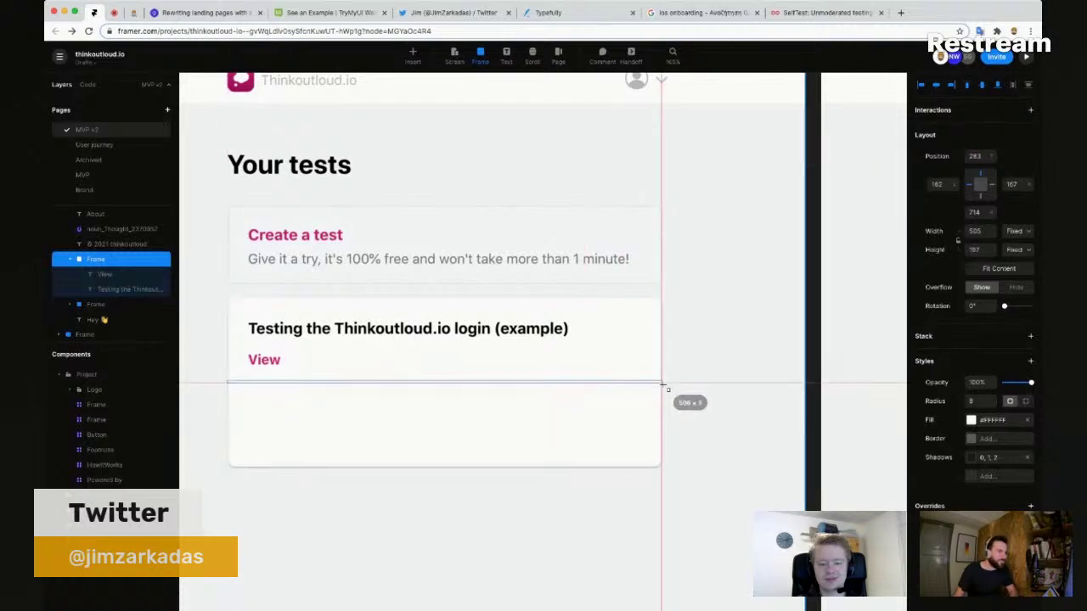
key(Escape)
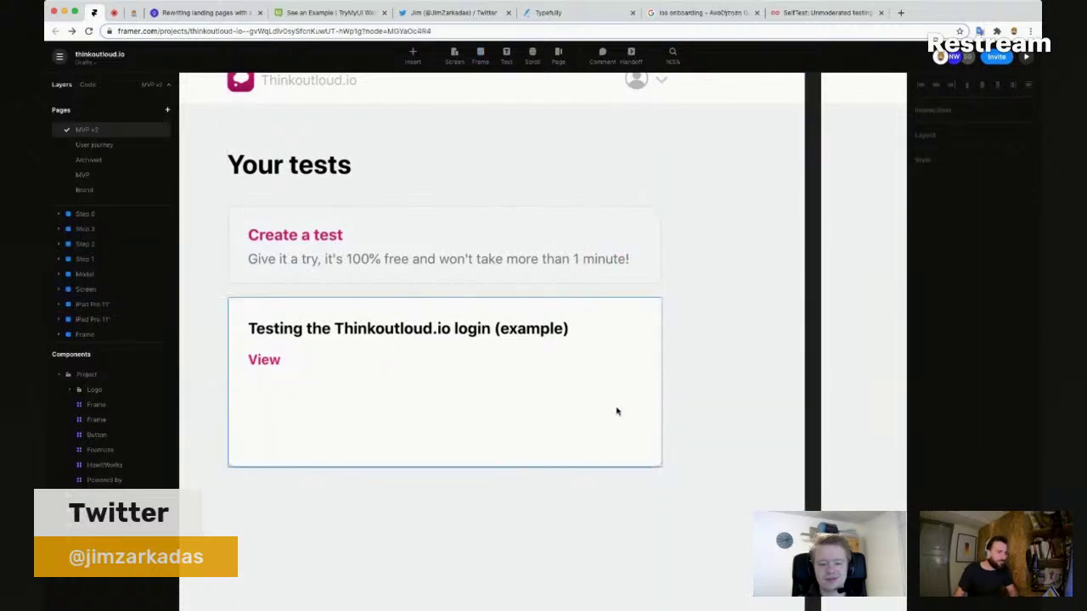
Step: Shrink the example card from its lower edge to a height of about 99, ending just below "View"
click(525, 458)
drag(526, 422, 534, 383)
key(Escape)
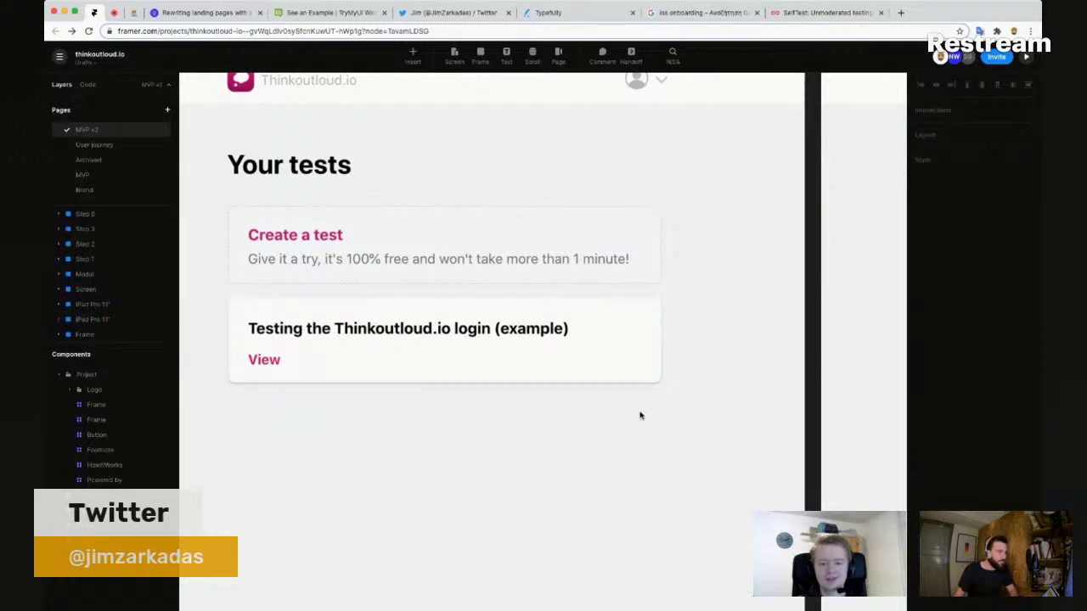
Step: Duplicate the example card directly beneath the original
scroll(640, 415, down, 2)
drag(418, 427, 450, 422)
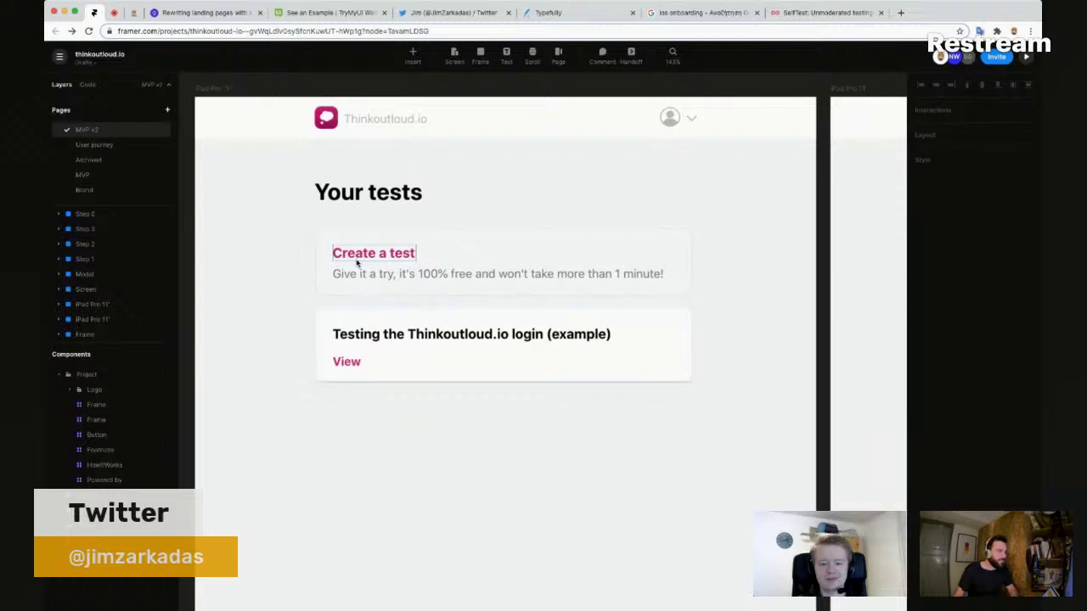
click(536, 365)
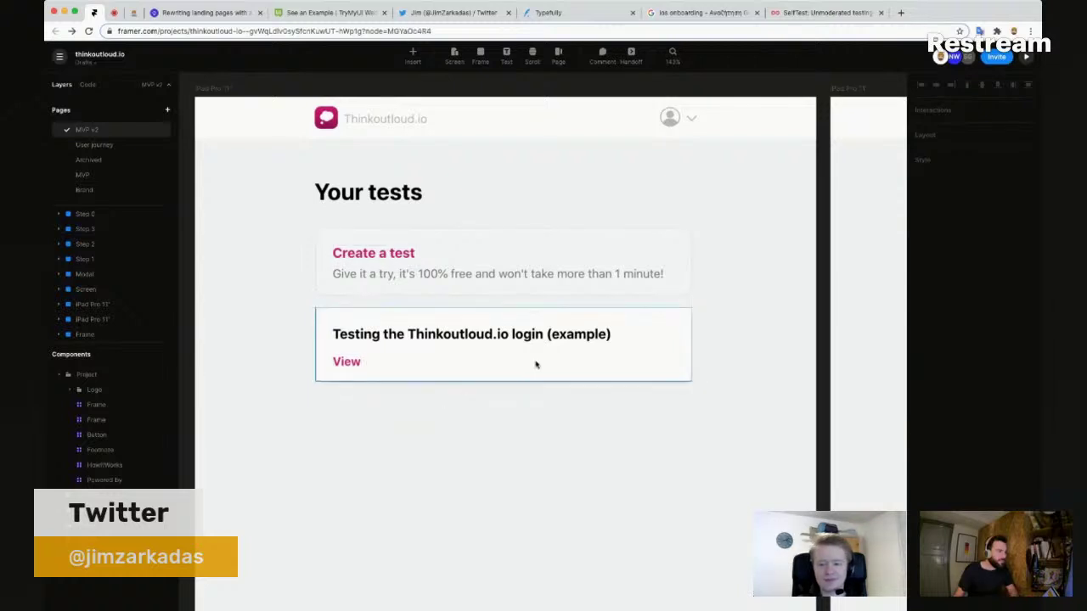
click(415, 402)
click(510, 370)
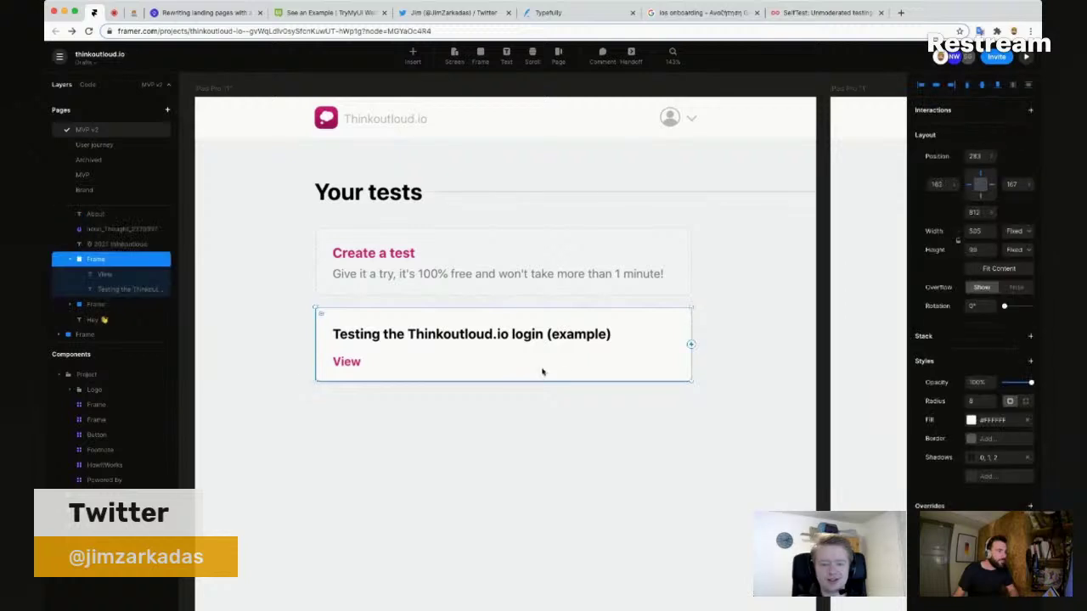
click(560, 442)
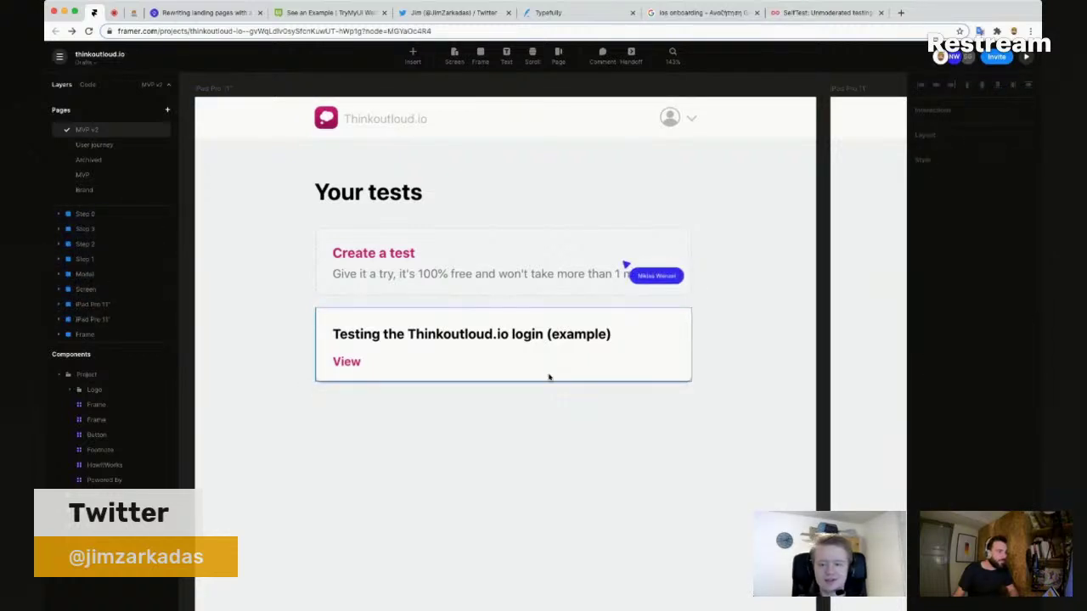
drag(549, 376, 551, 451)
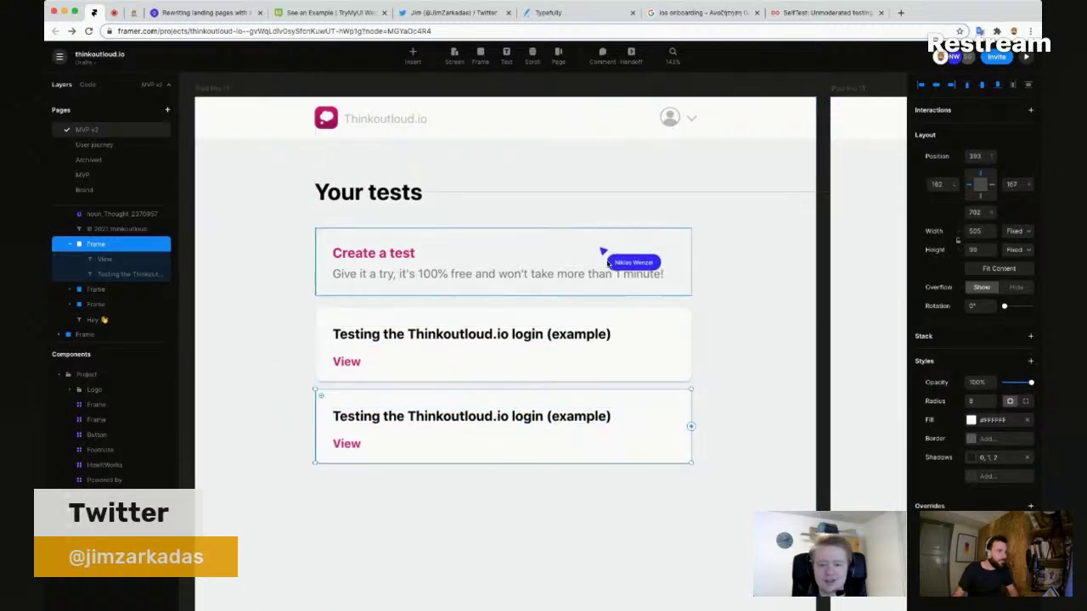
Step: Move the "Create a test" card below the example cards and raise the original example card to just under the "Your tests" heading
scroll(611, 254, down, 3)
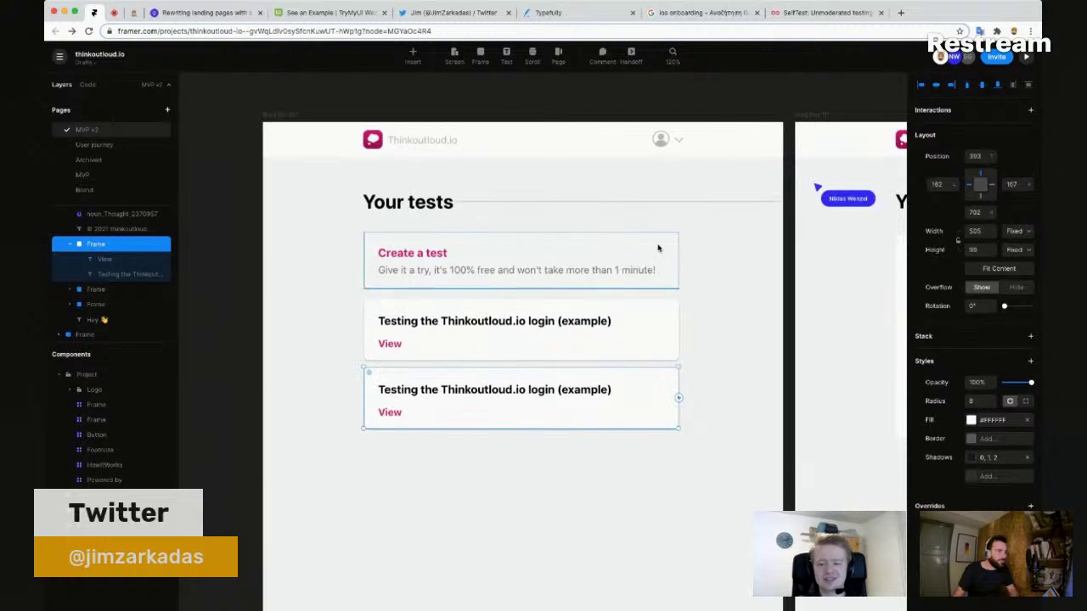
drag(641, 270, 628, 469)
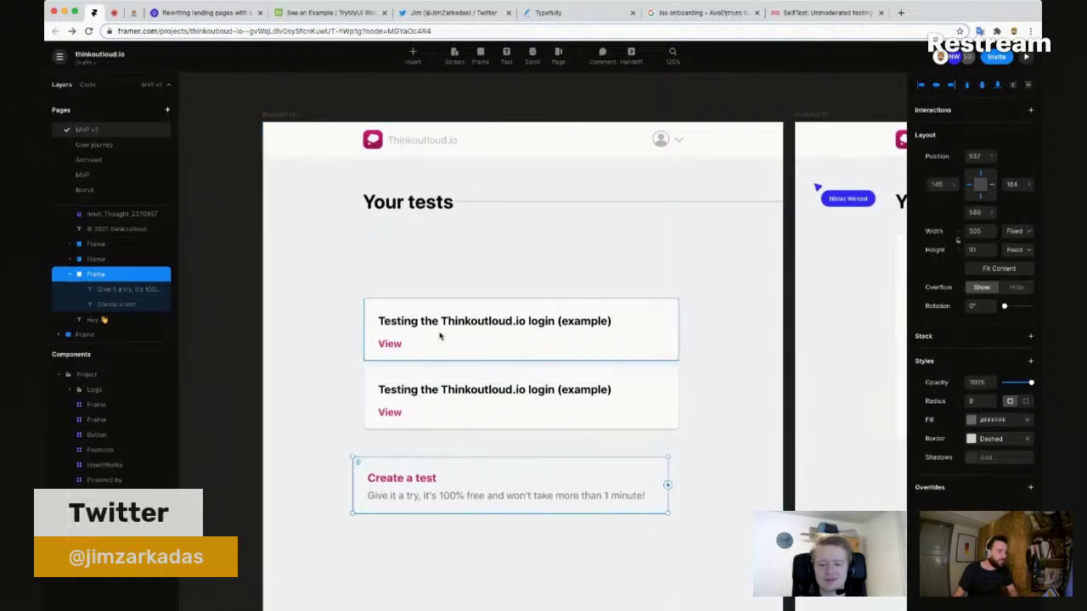
drag(628, 356, 625, 292)
Step: Delete the duplicate example card and move the "Create a test" card up to just below the remaining example card
drag(314, 367, 551, 407)
key(Delete)
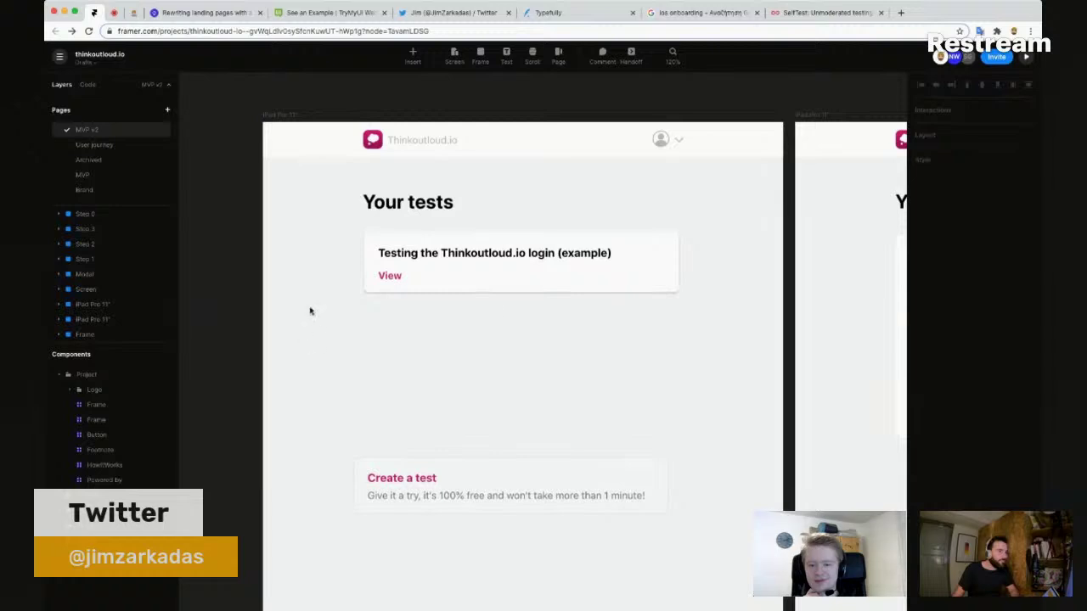
drag(478, 473, 472, 352)
scroll(441, 373, up, 3)
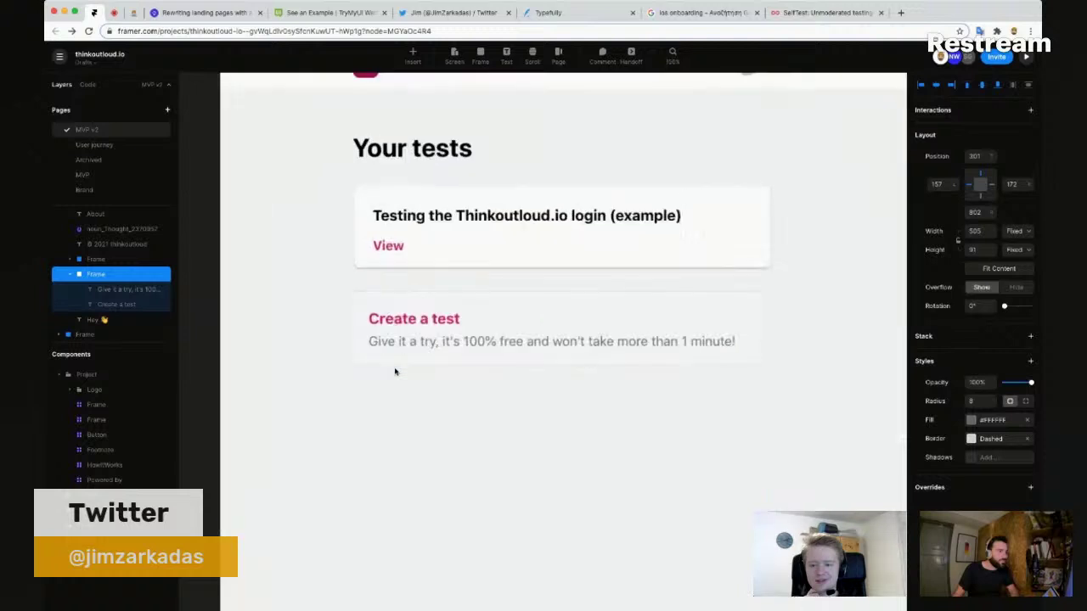
scroll(472, 403, down, 3)
scroll(447, 466, up, 3)
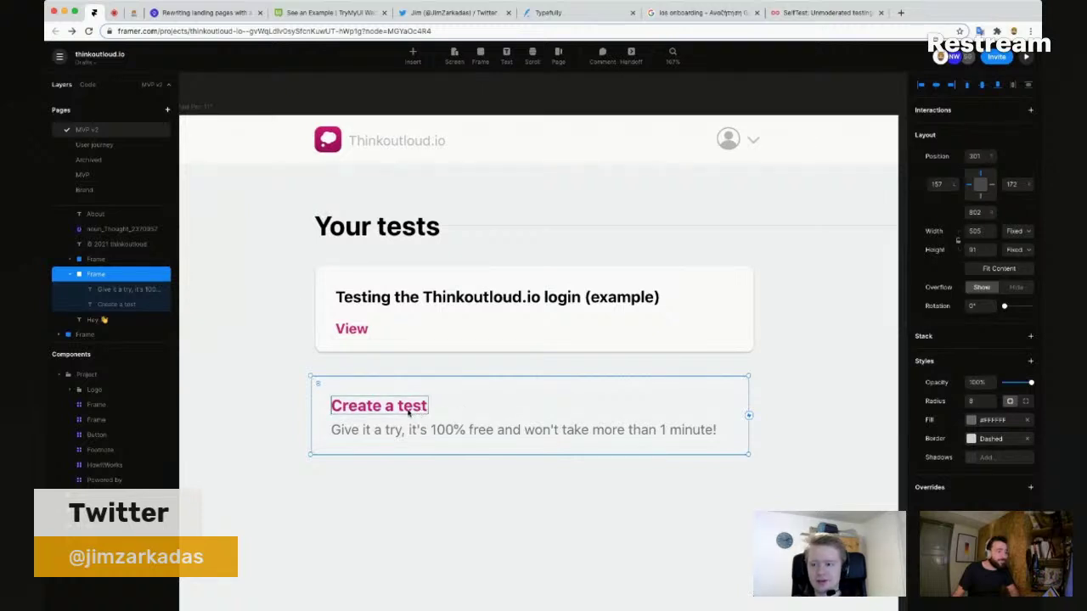
Step: Move the description line out below the "Create a test" card and shift the card's title slightly inward and down
scroll(409, 413, right, 1)
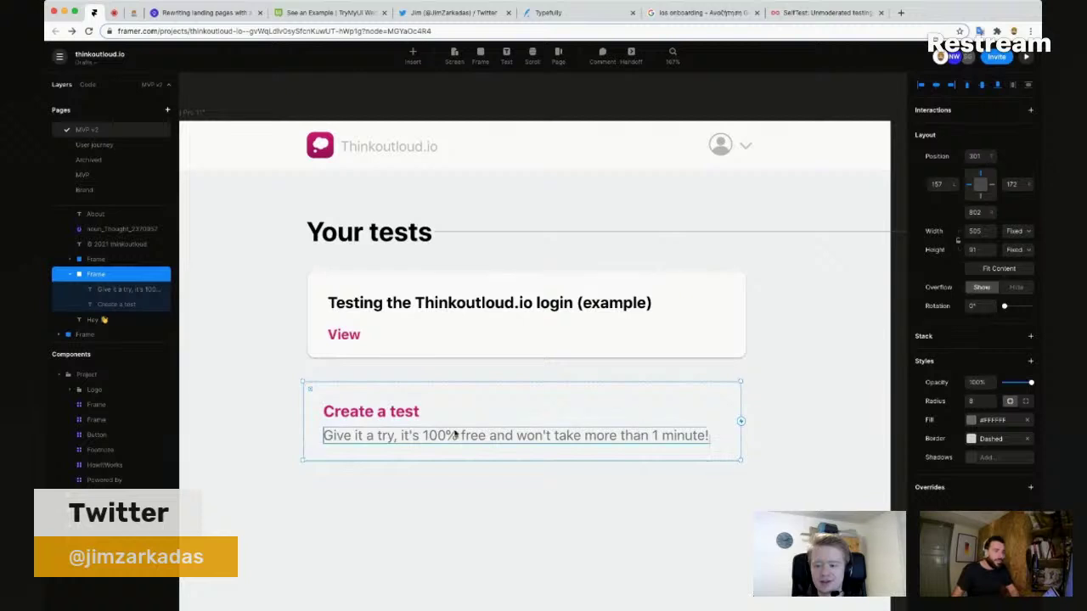
click(406, 418)
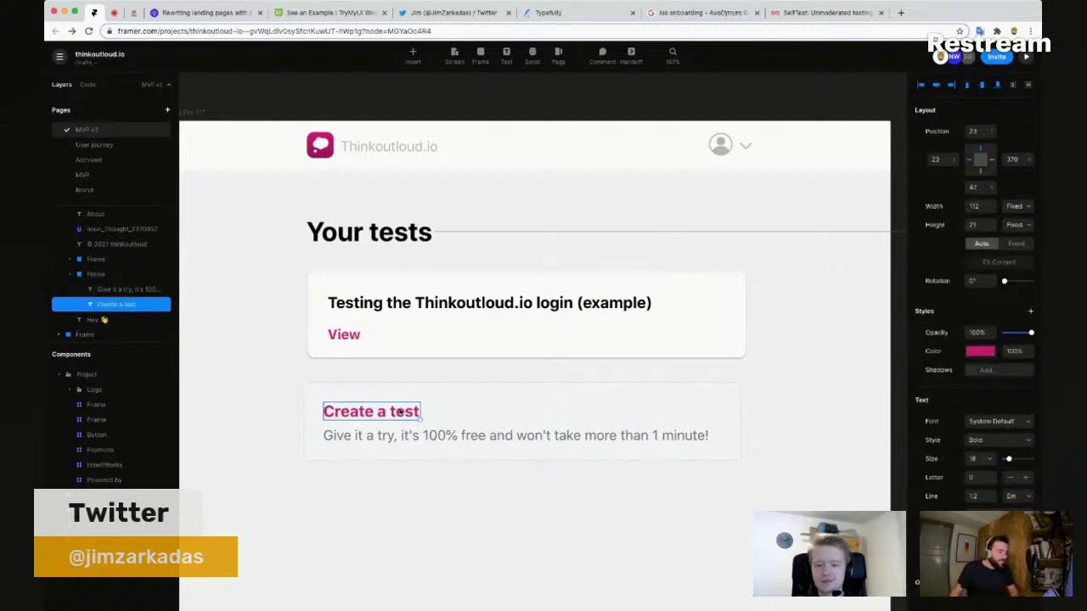
drag(416, 437, 414, 478)
click(404, 416)
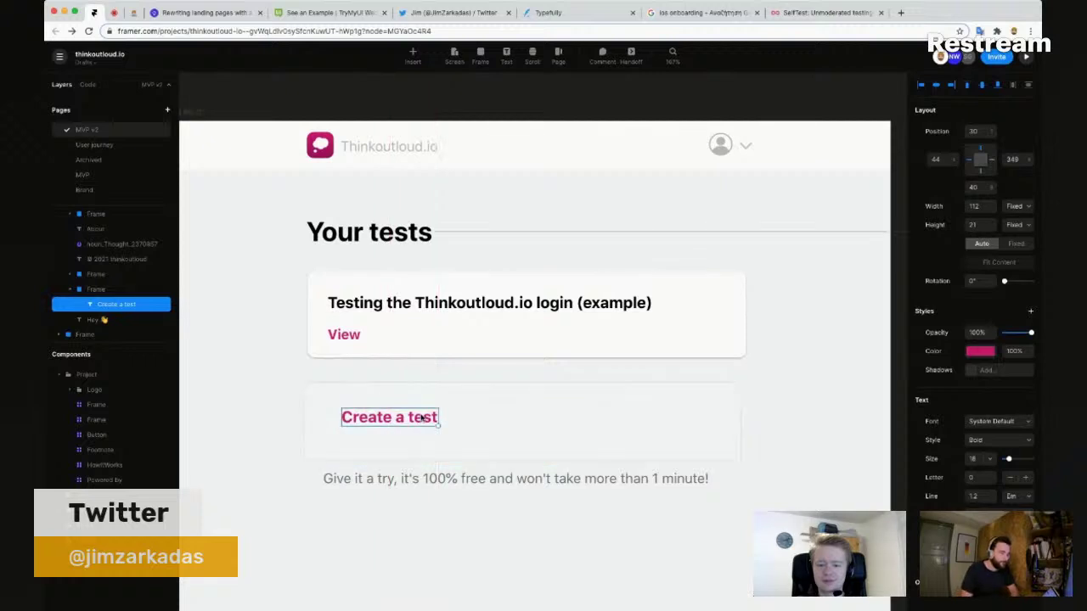
Step: Insert a Feather icon into the "Create a test" card and set it to PlusCircle
text(iadd)
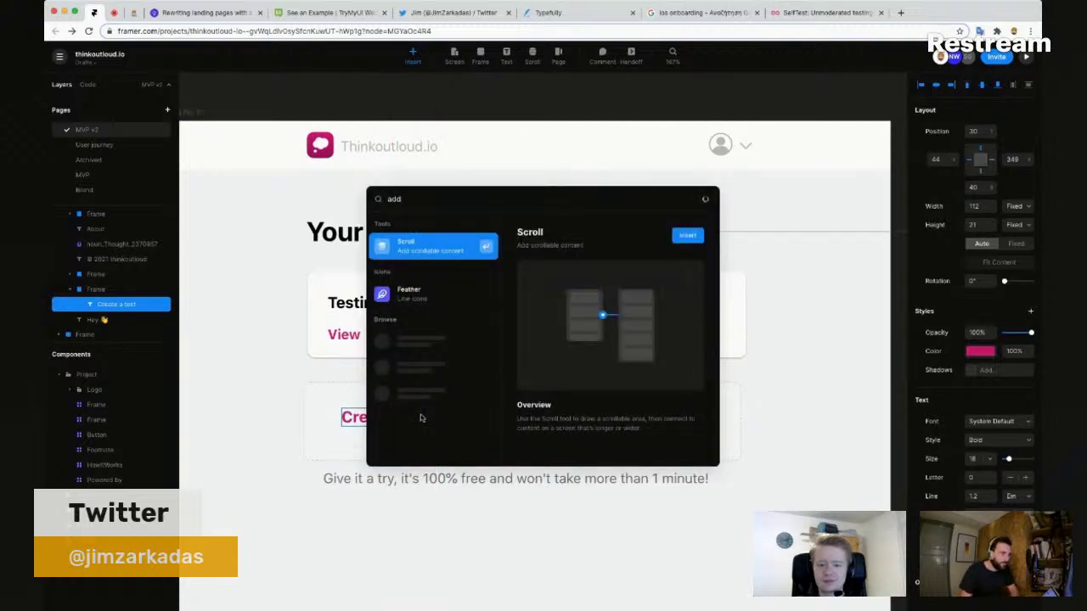
key(Down)
key(Return)
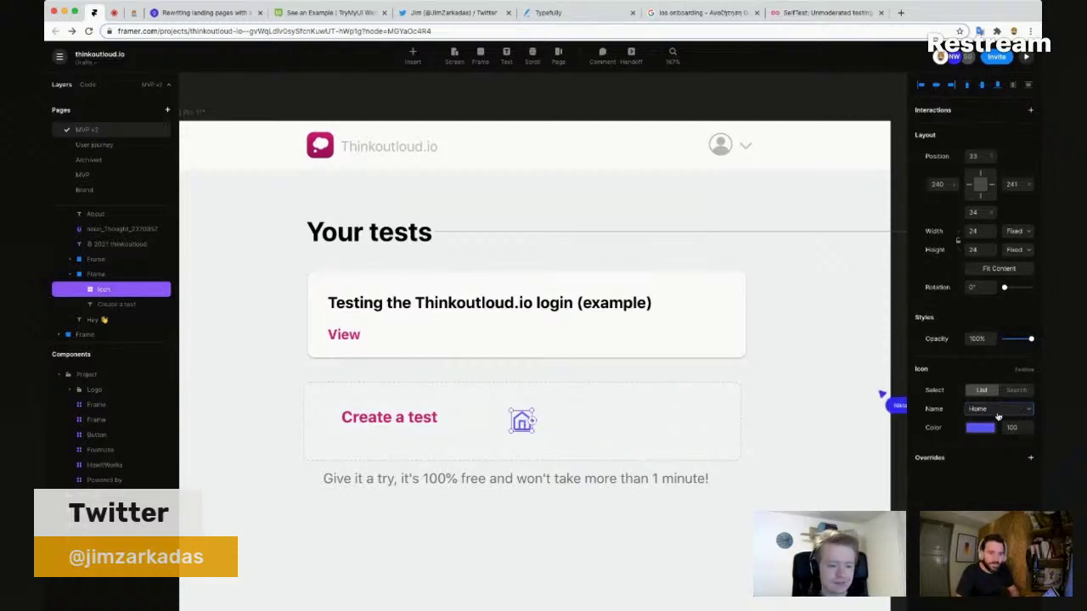
click(998, 416)
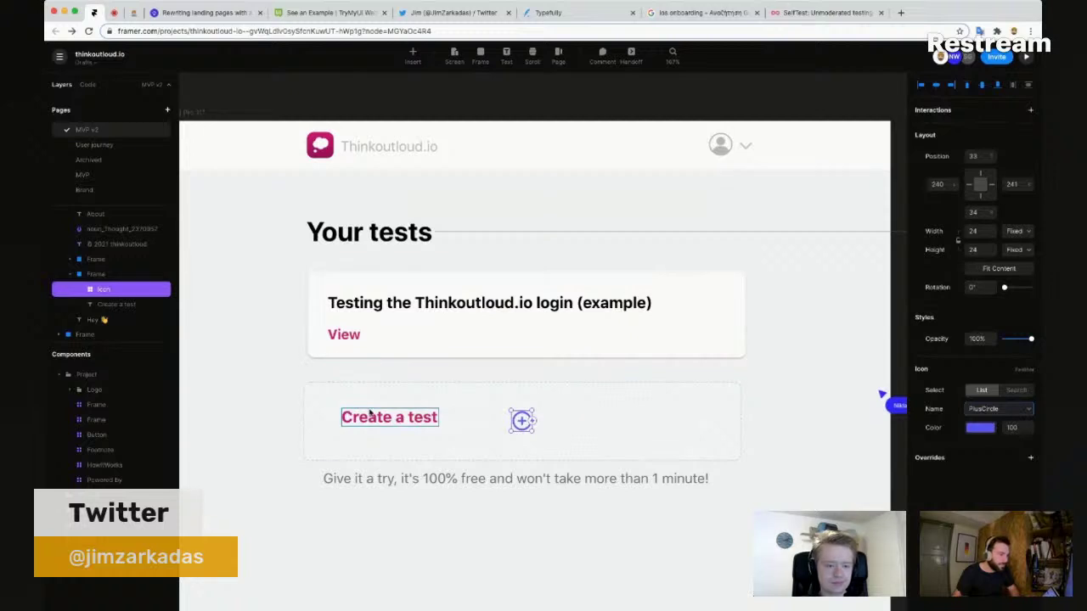
Step: Place the "Create a test" text beside the plus icon and move both together to the card's horizontal middle
drag(555, 420, 547, 420)
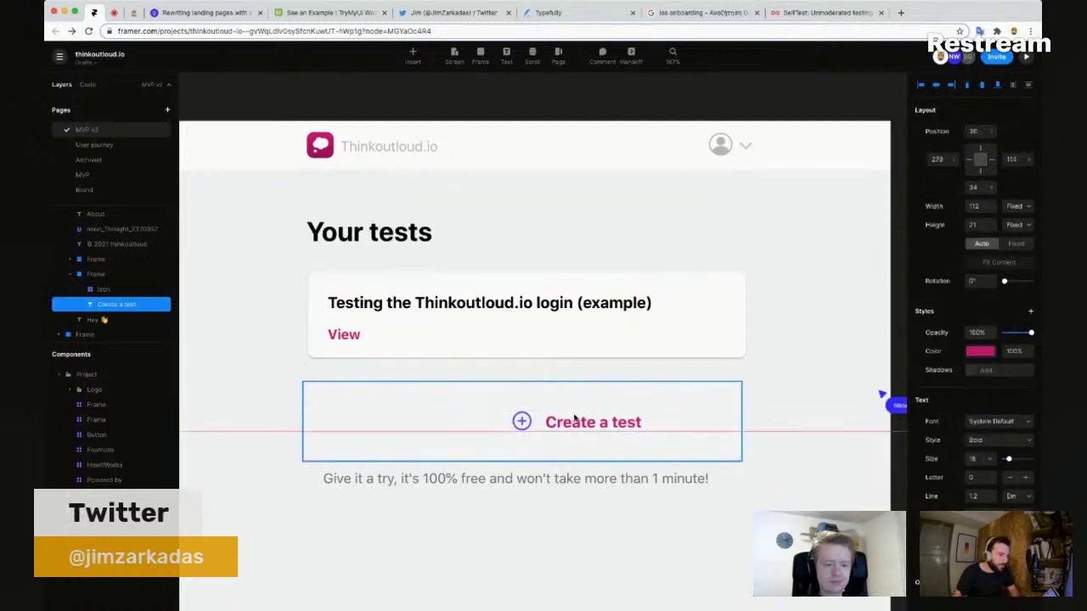
shift+click(530, 422)
drag(529, 422, 464, 417)
click(486, 437)
Step: Recolour the plus icon with the pink of the "Create a test" text and reduce the card's height to about 55
click(457, 416)
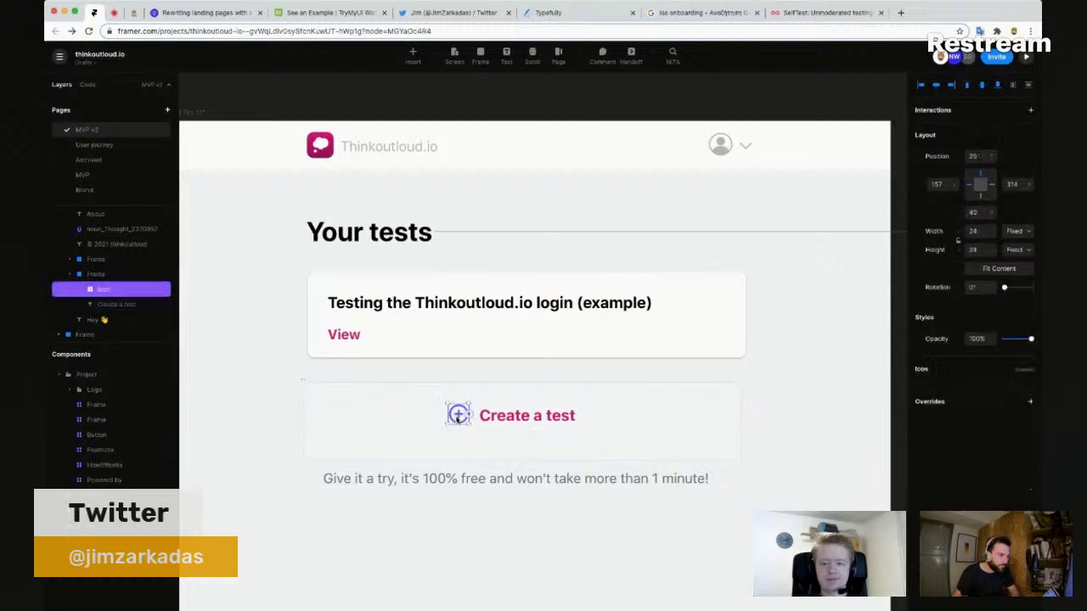
click(978, 428)
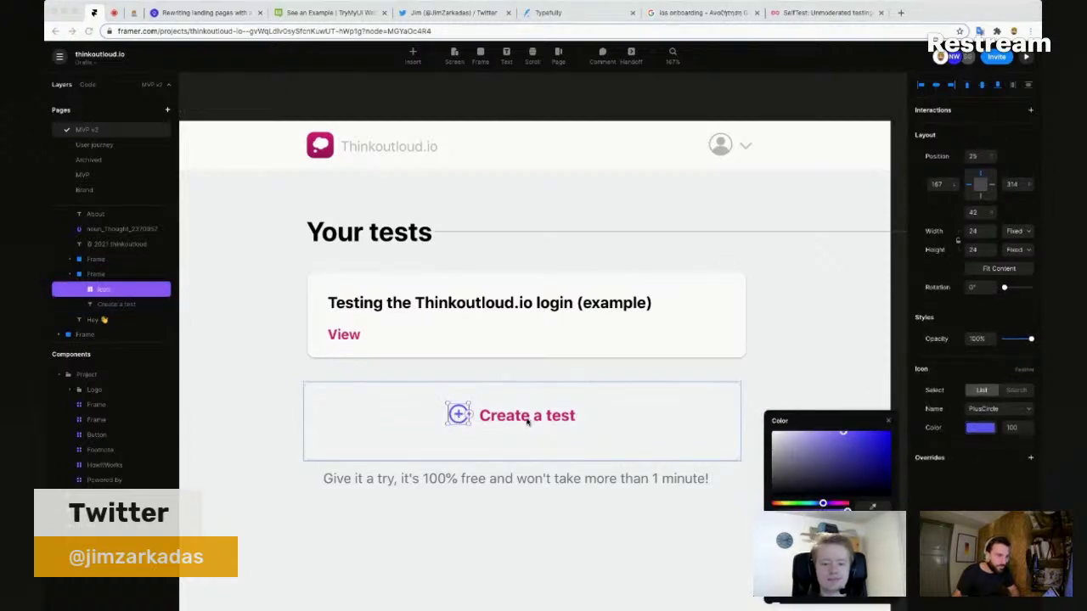
click(521, 459)
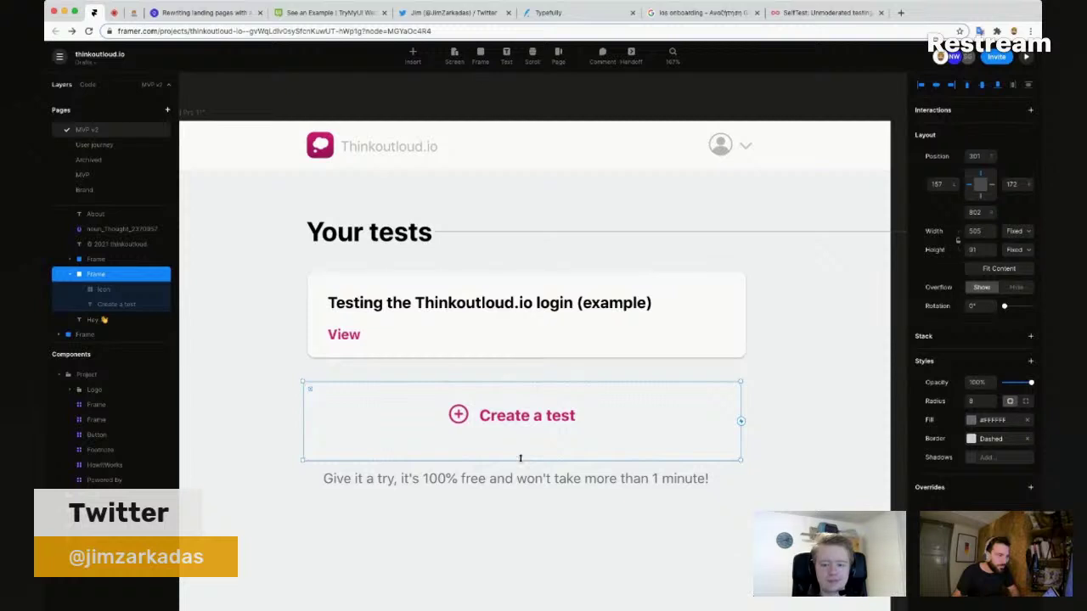
click(519, 425)
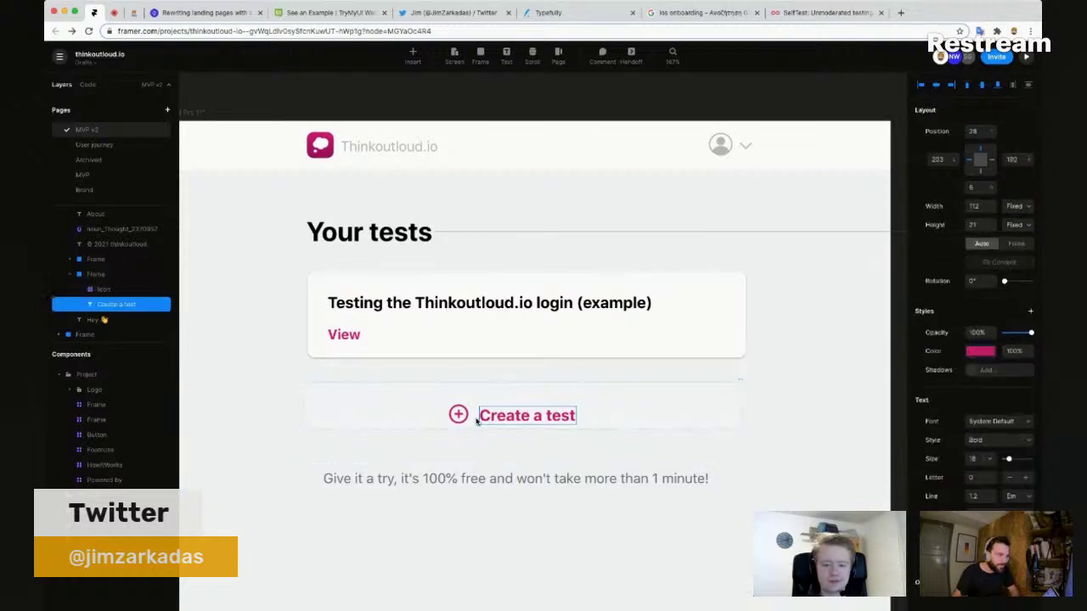
click(566, 400)
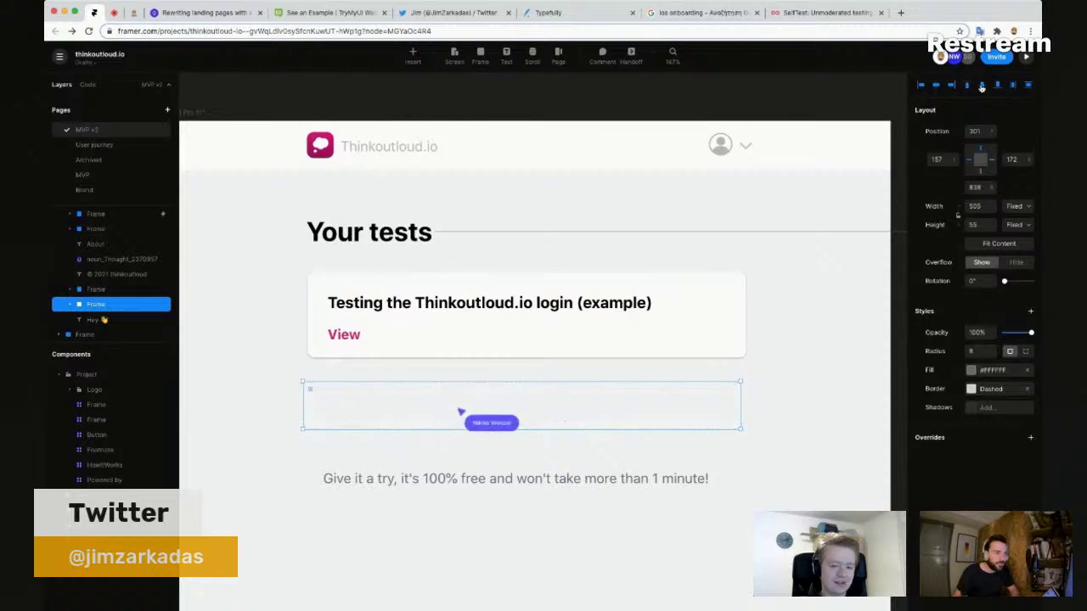
click(1014, 86)
key(super+z)
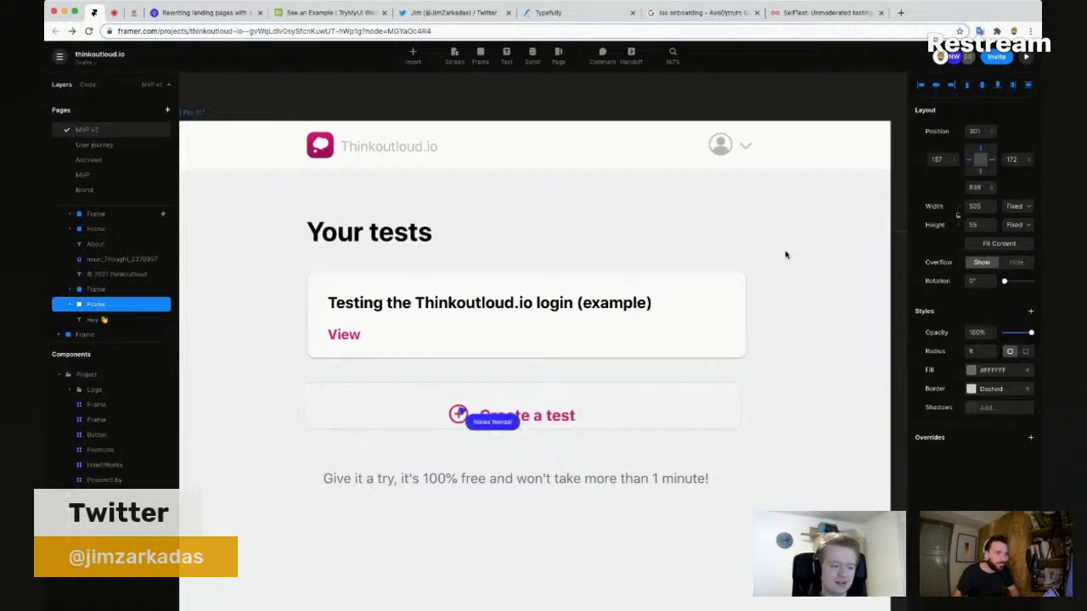
Step: Undo the last height reduction of the "Create a test" card while keeping its plus icon pink
click(71, 306)
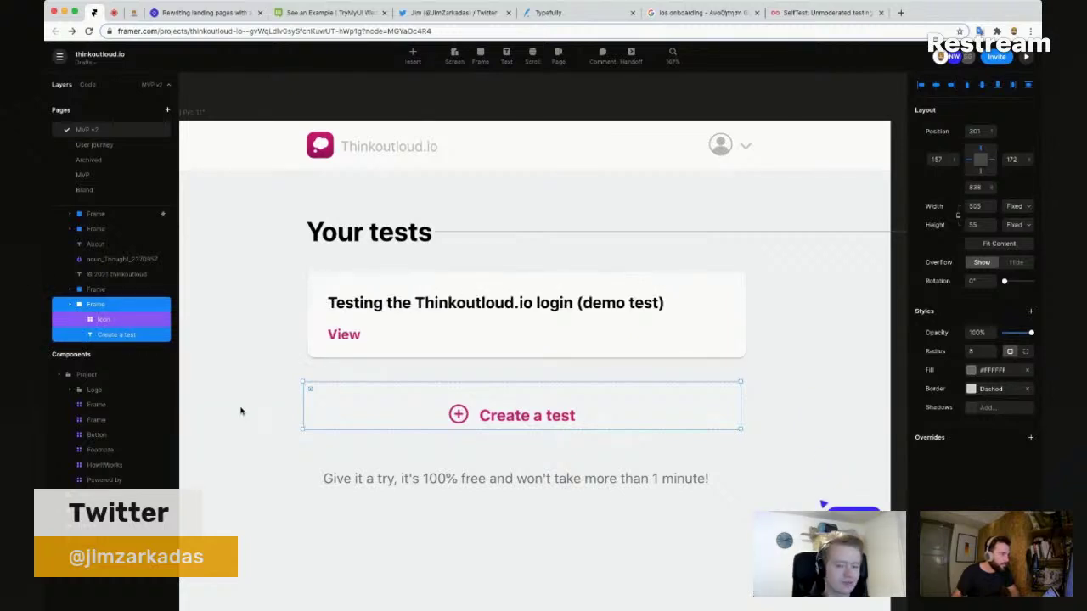
scroll(240, 411, down, 3)
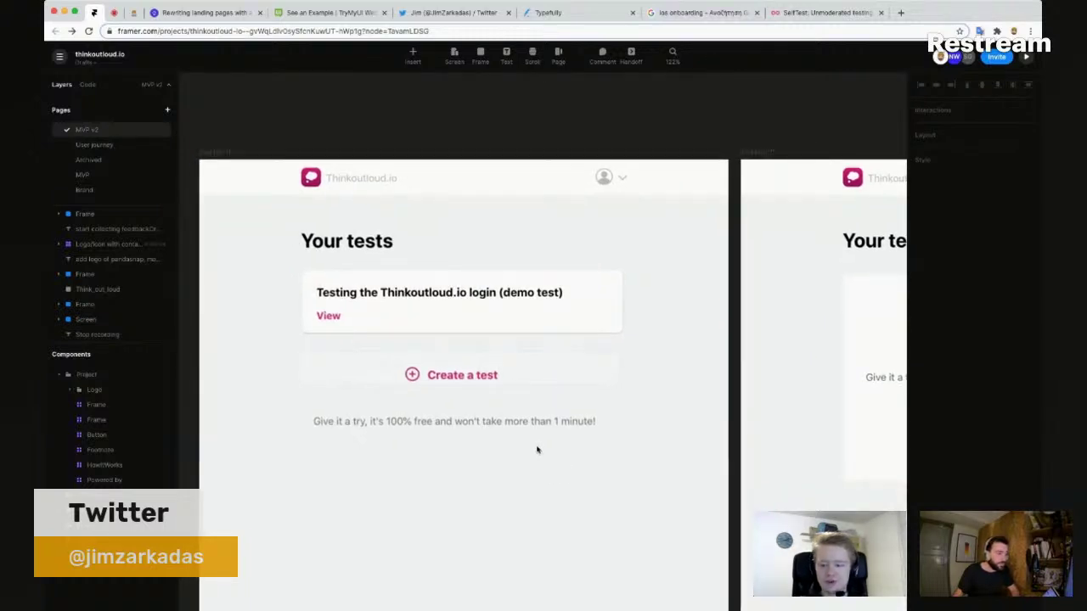
click(497, 390)
key(Return)
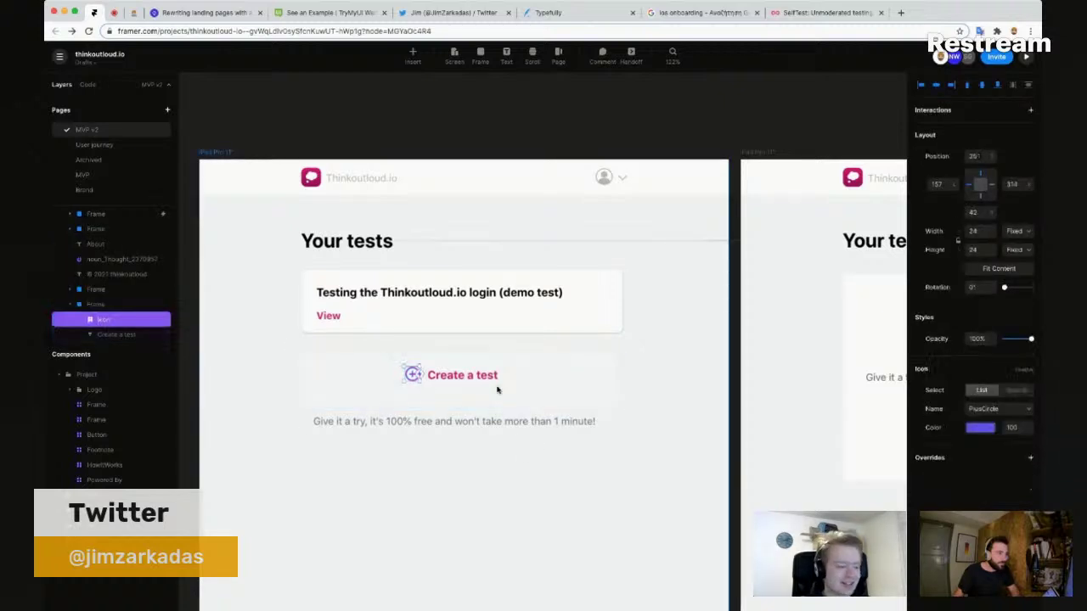
key(Escape)
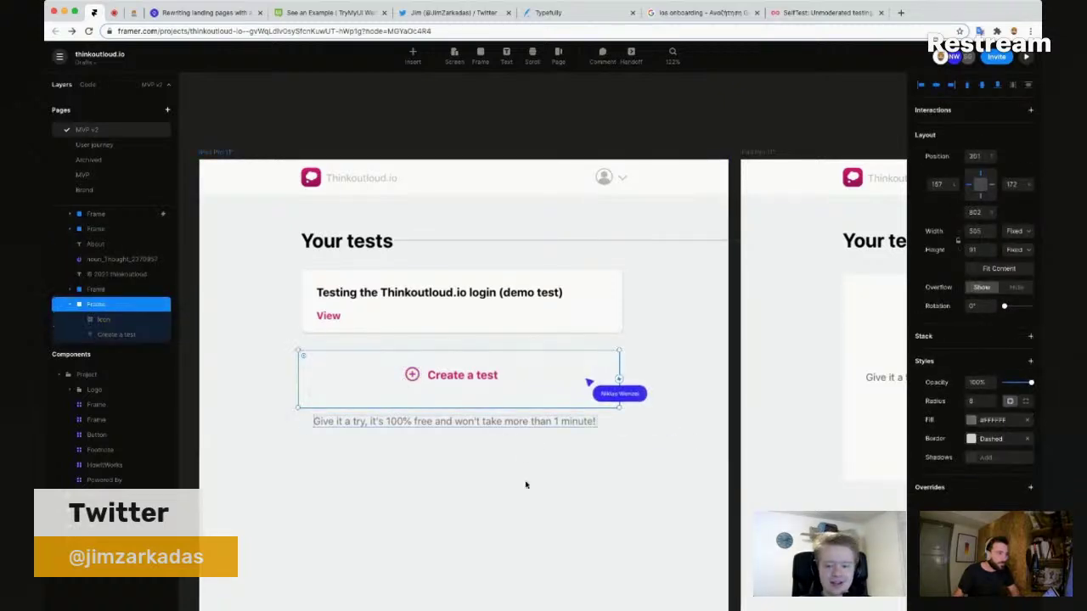
key(Escape)
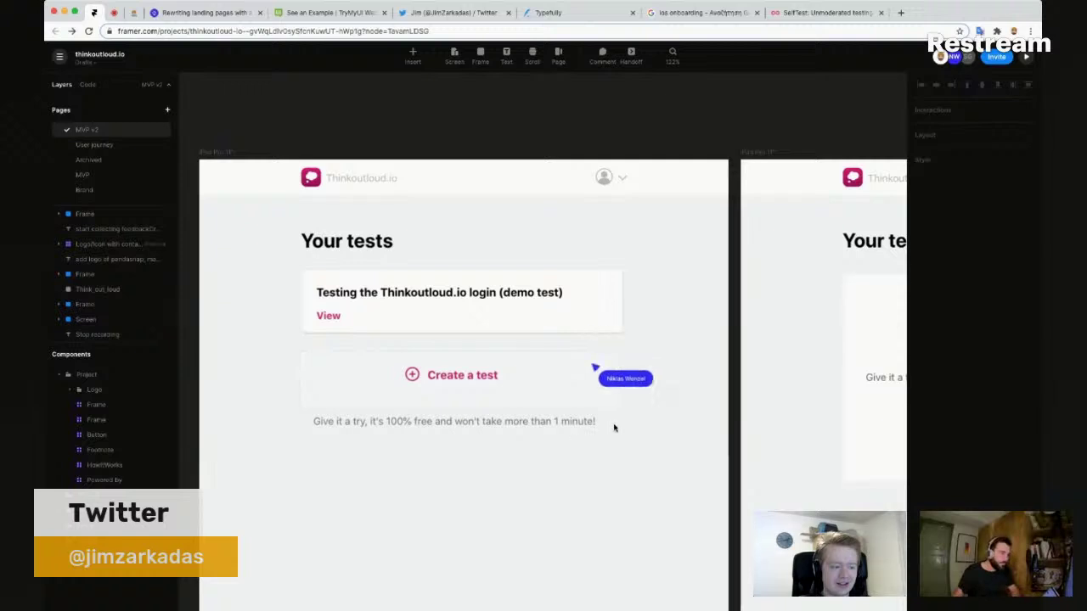
Step: Set the height of the "Create a test" card to 99 to match the demo test card
drag(483, 492, 528, 493)
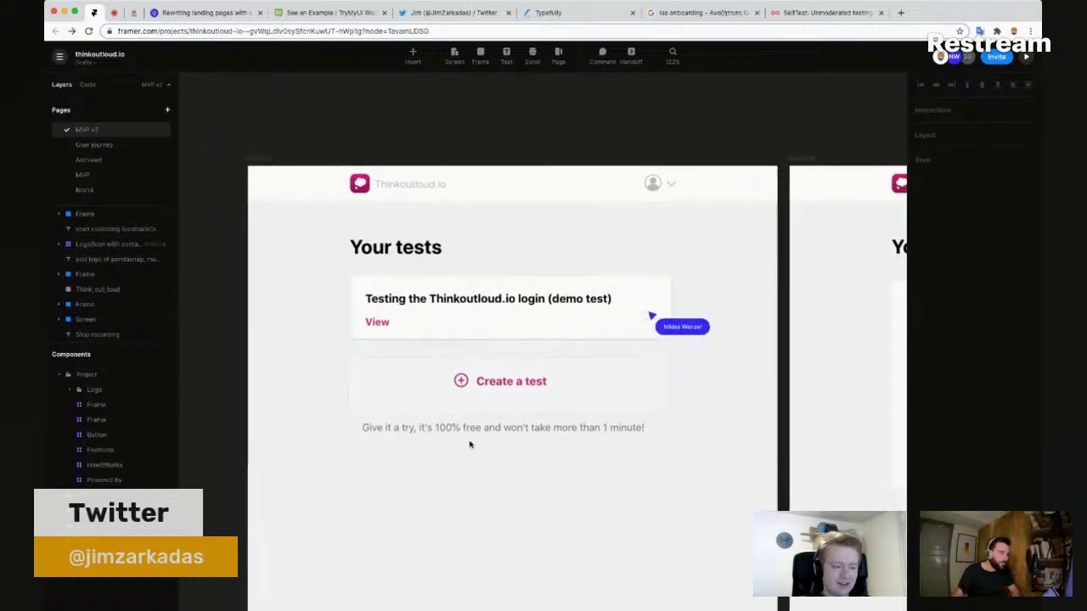
scroll(528, 493, up, 3)
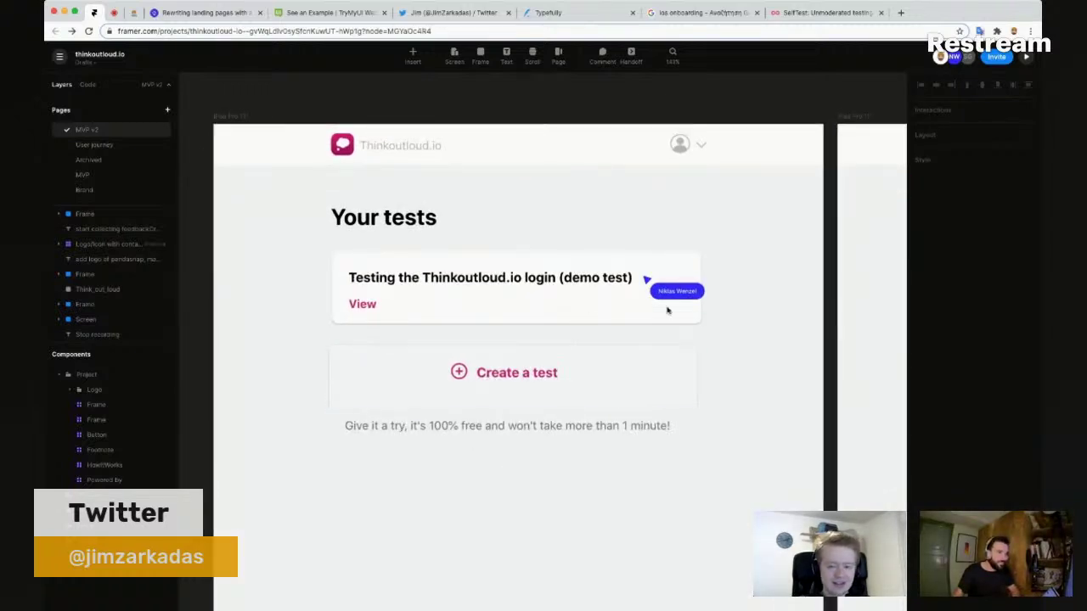
click(669, 309)
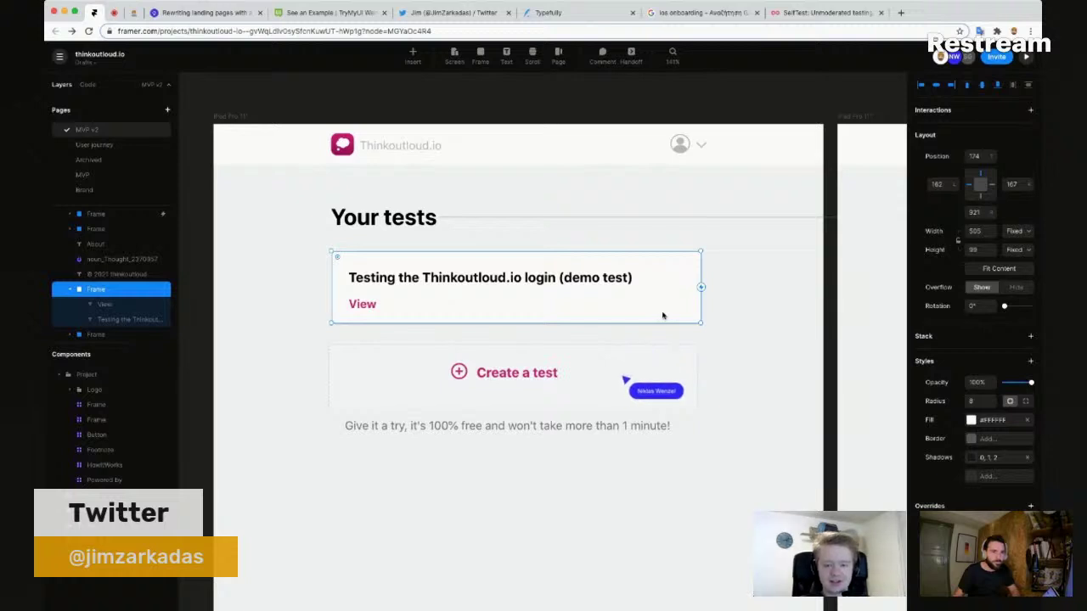
click(657, 365)
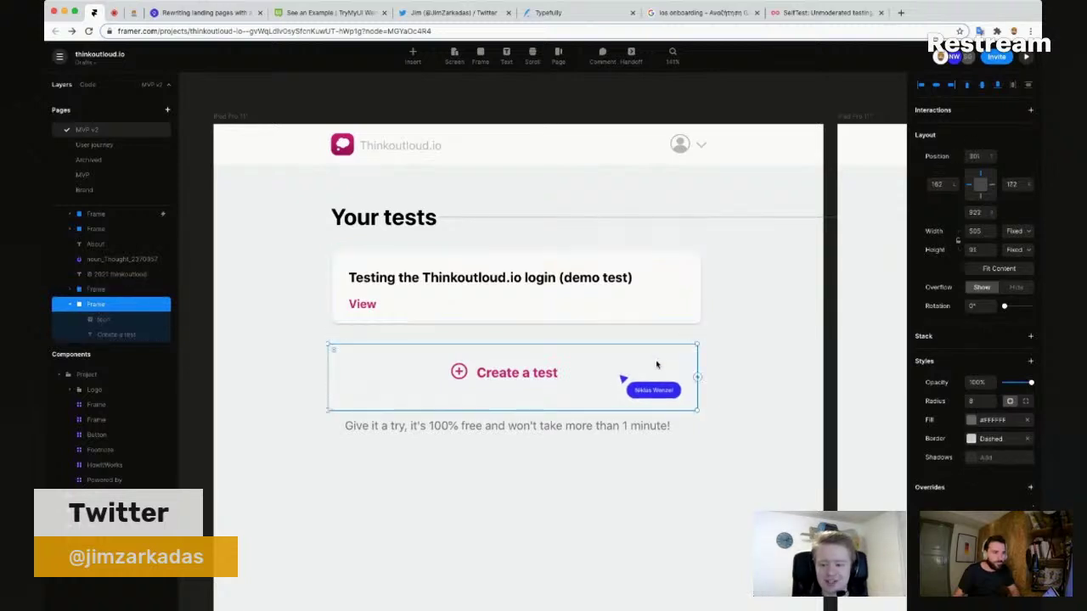
click(972, 250)
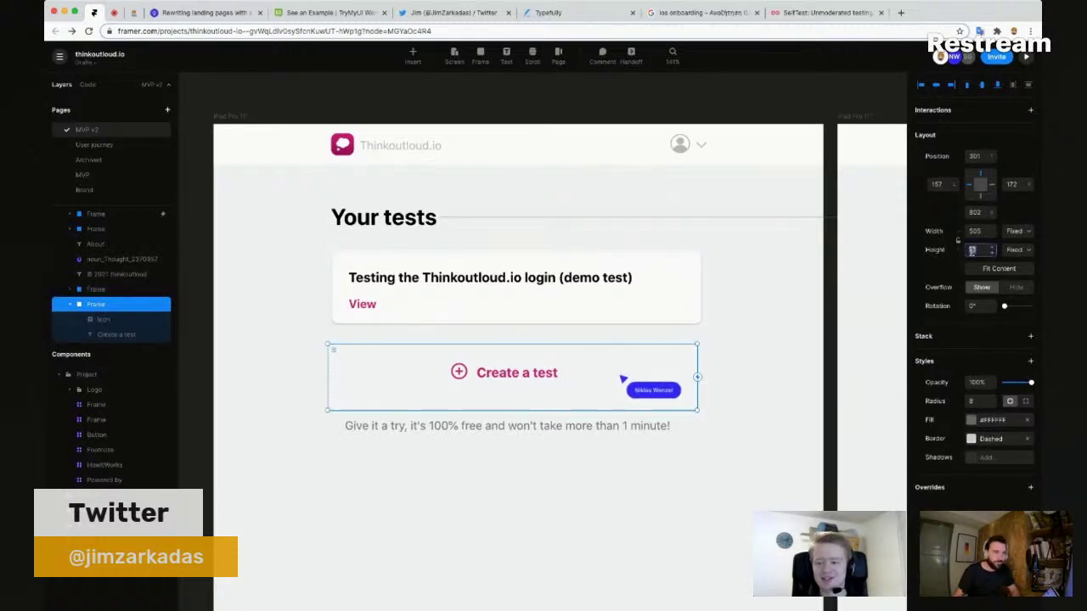
text(98)
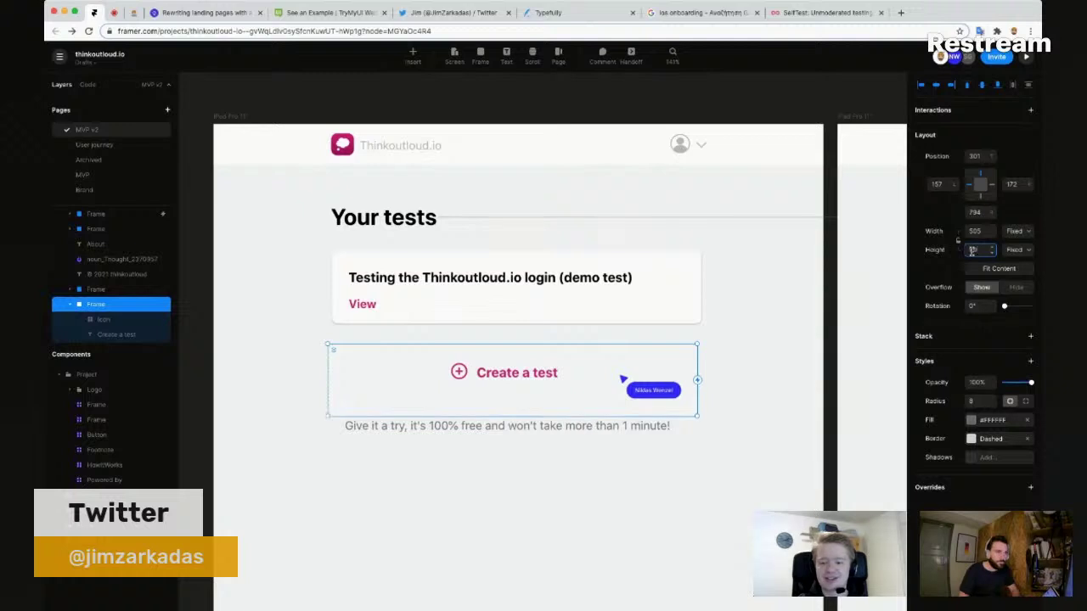
Step: Move the description line slightly down, leaving a gap beneath the "Create a test" card
click(525, 374)
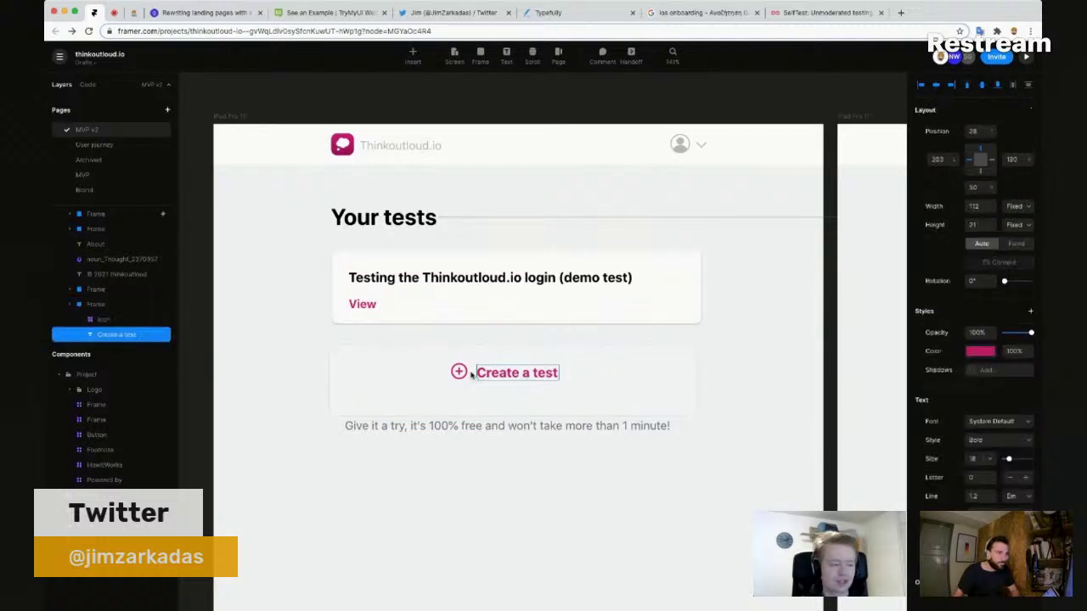
click(603, 379)
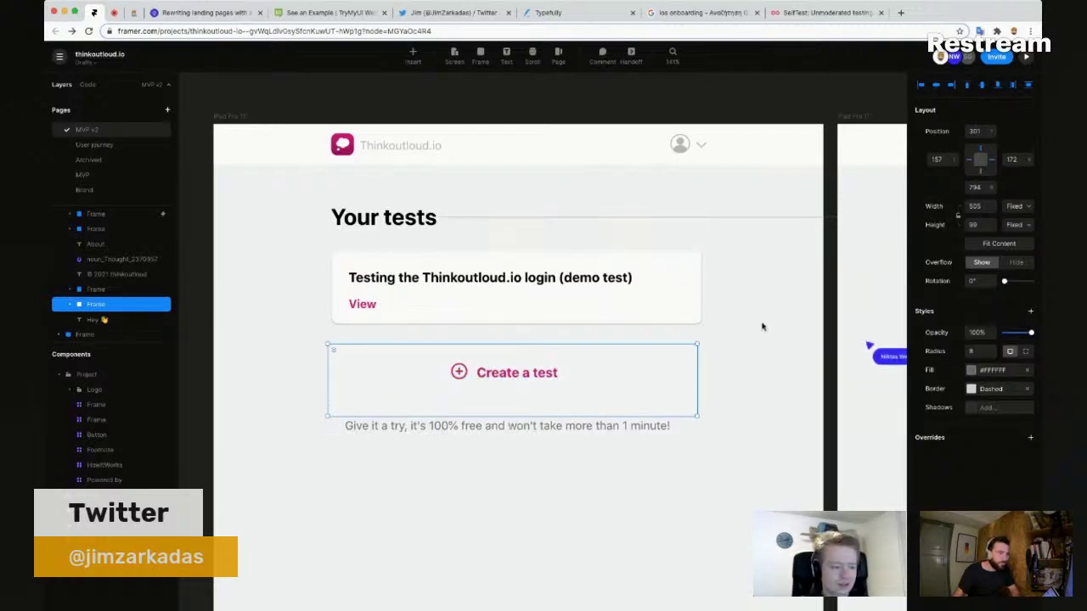
key(Escape)
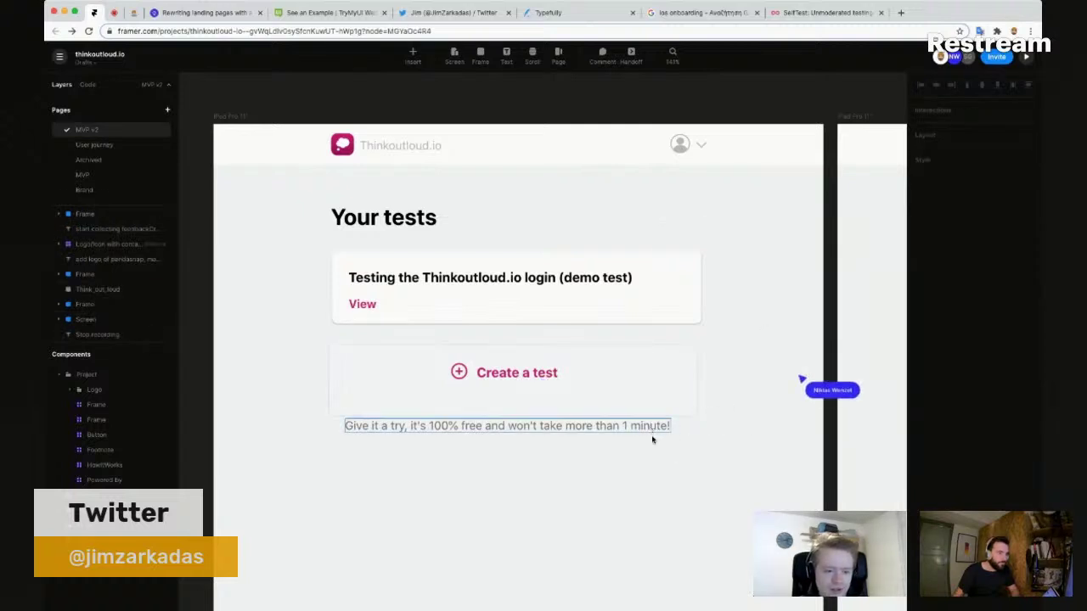
click(653, 438)
drag(653, 438, 648, 439)
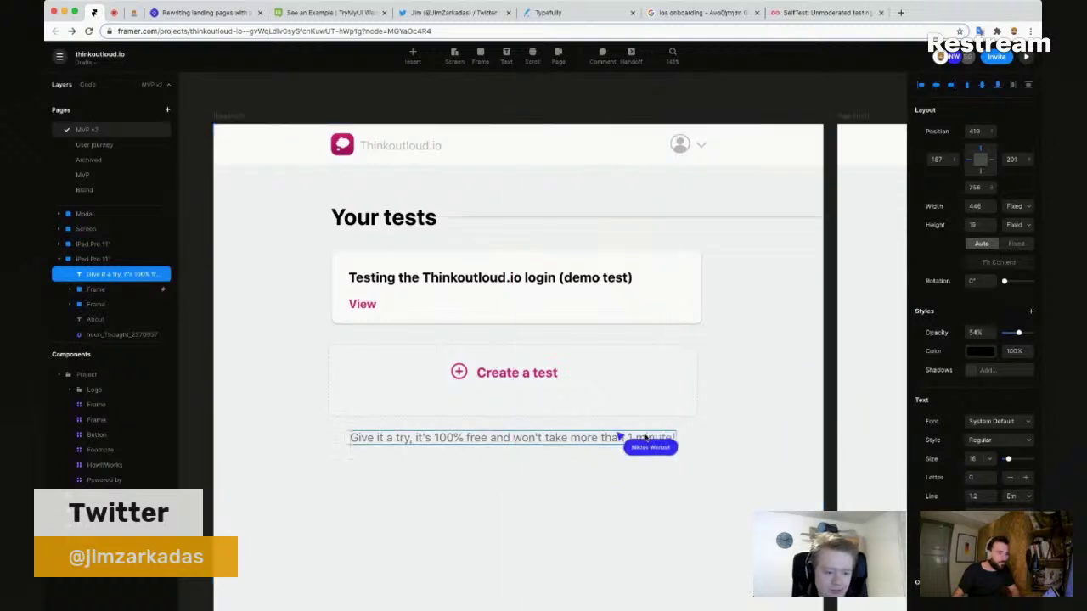
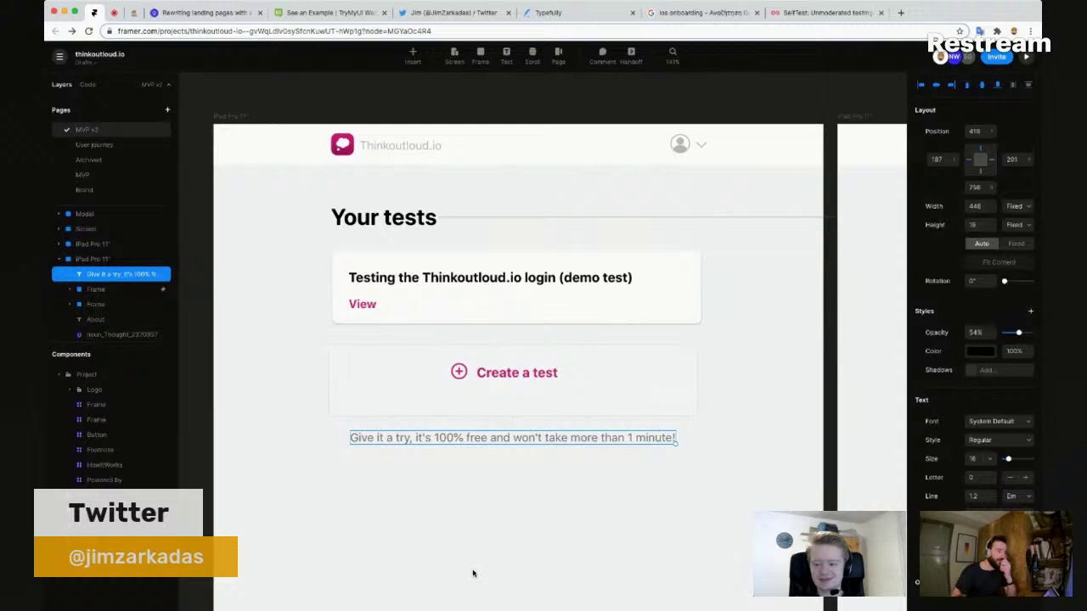
Step: Try to centre the contents of the "Create a test" card vertically by aligning the card itself
click(527, 415)
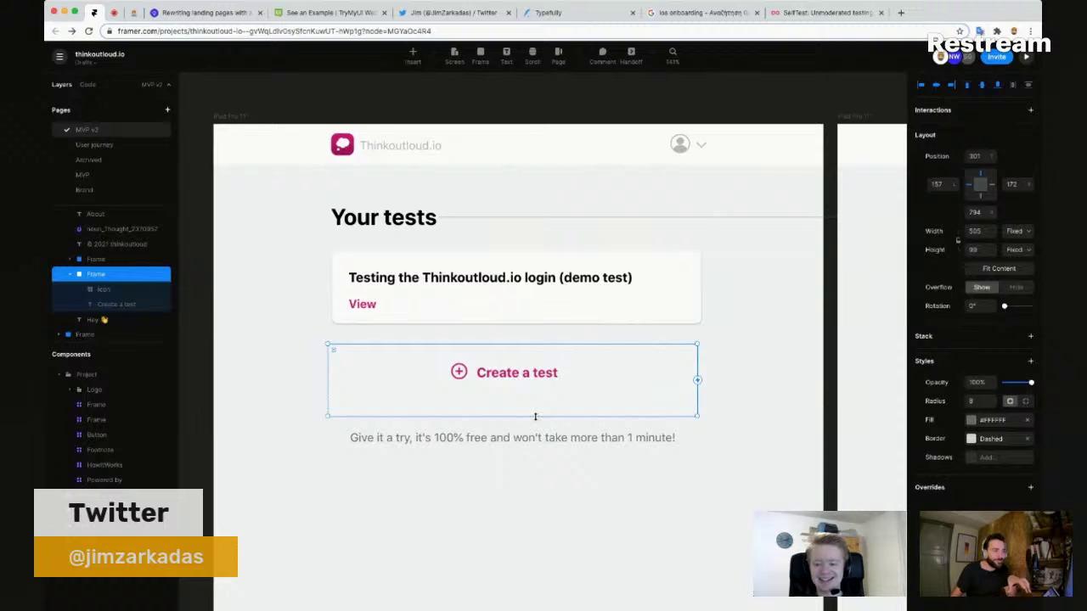
click(467, 320)
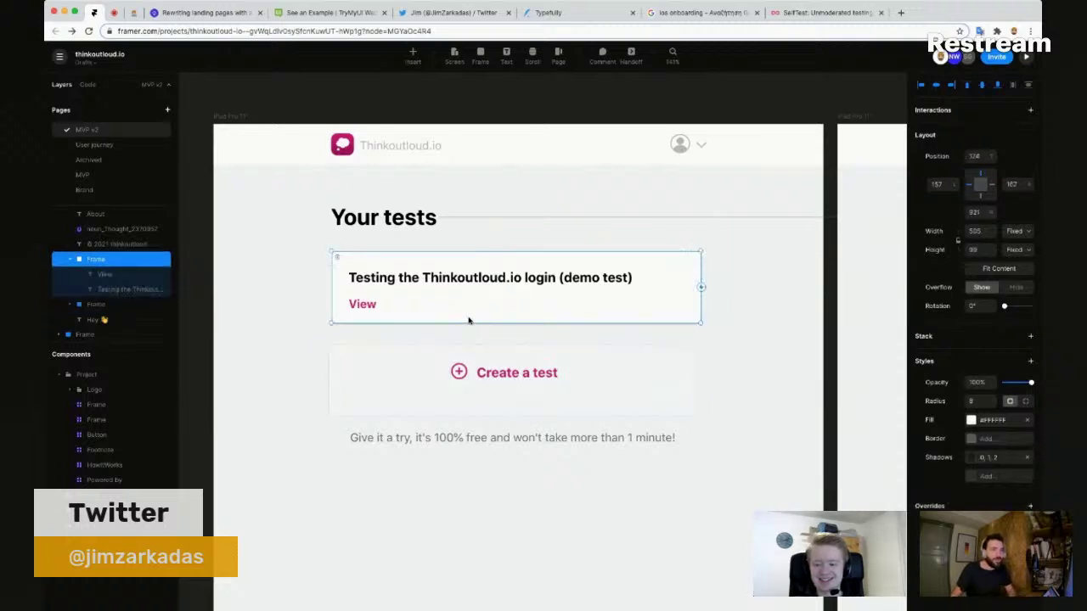
click(513, 409)
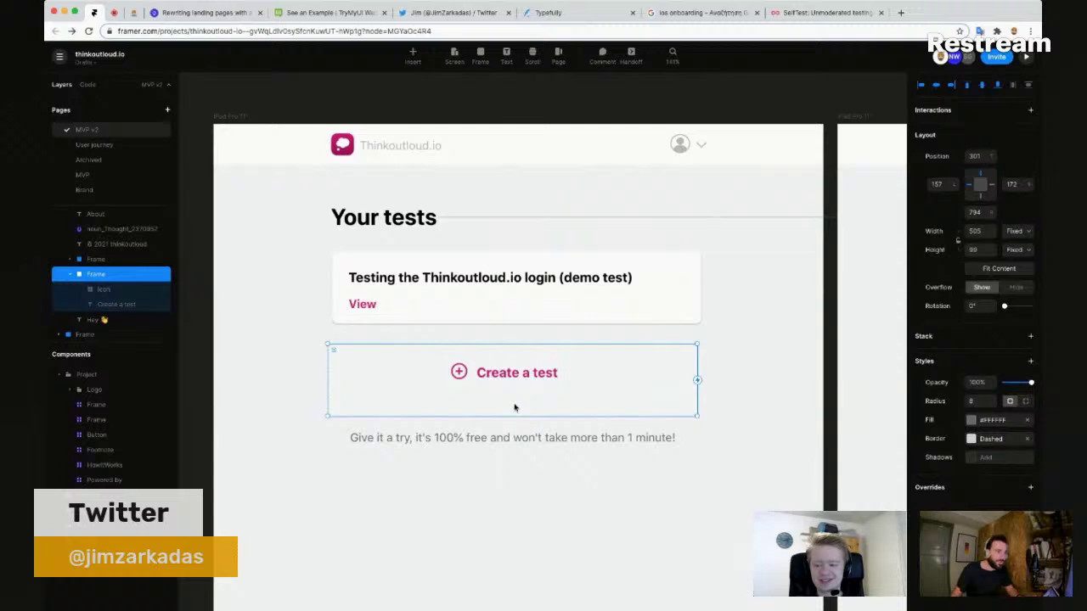
click(513, 374)
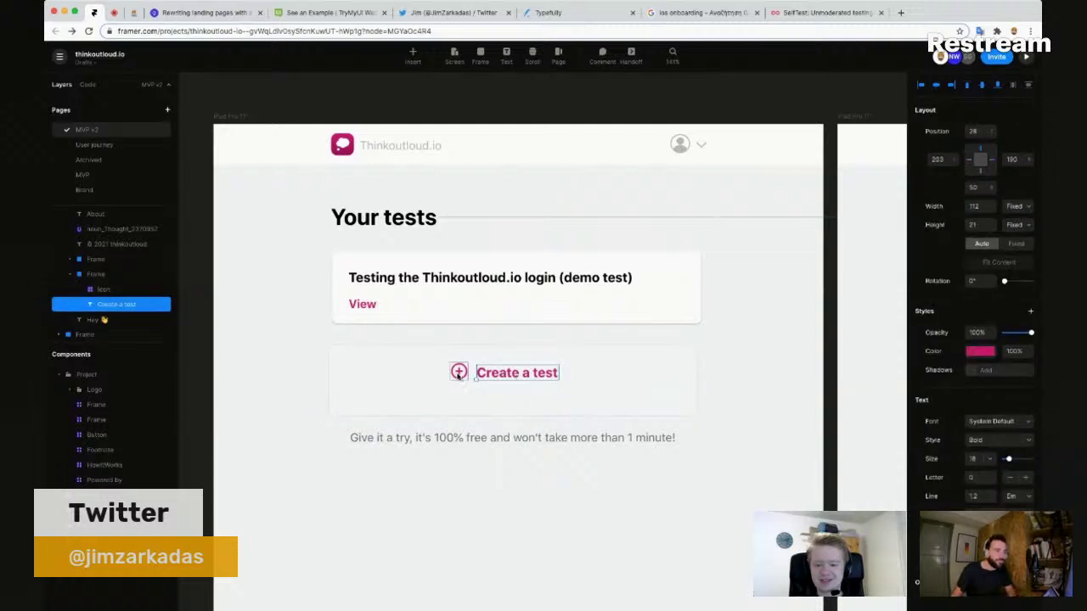
click(592, 371)
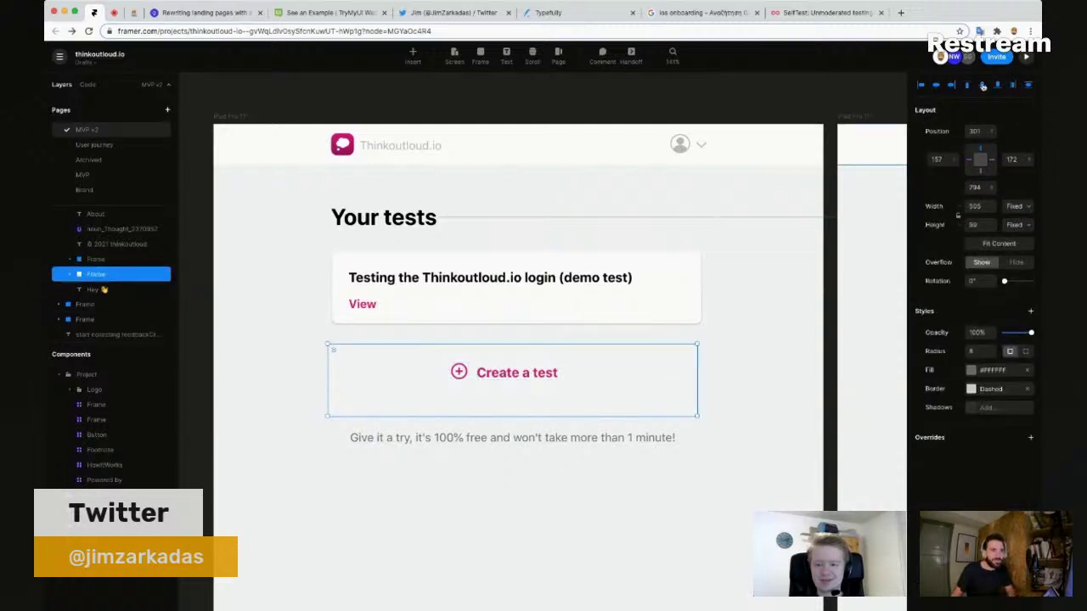
click(982, 86)
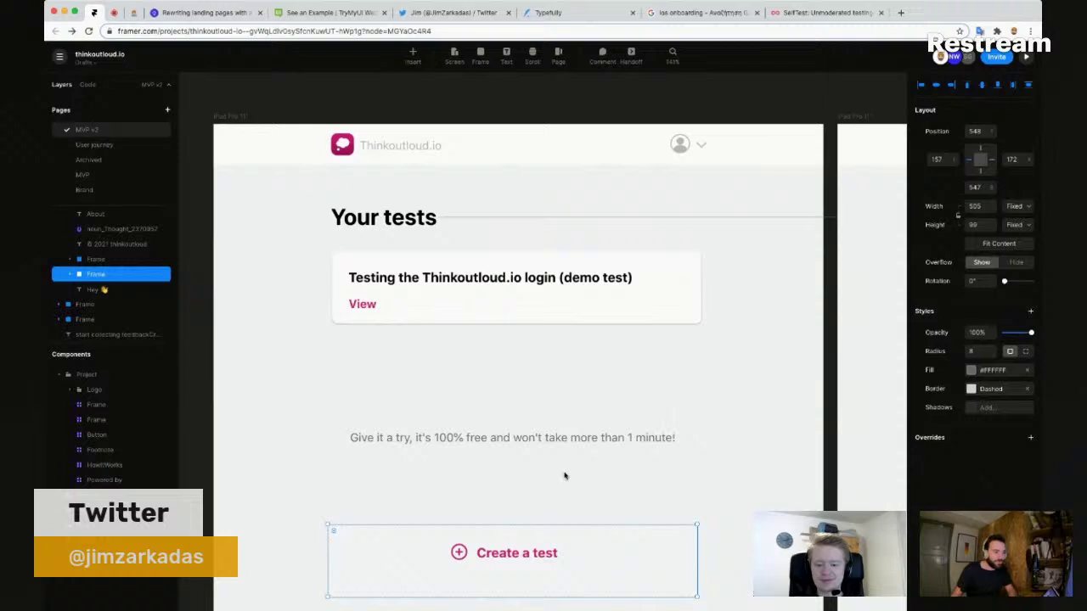
Step: Align the plus icon with the "Create a test" text and wrap both in a frame centred vertically in the card
click(505, 556)
click(479, 553)
shift+click(459, 553)
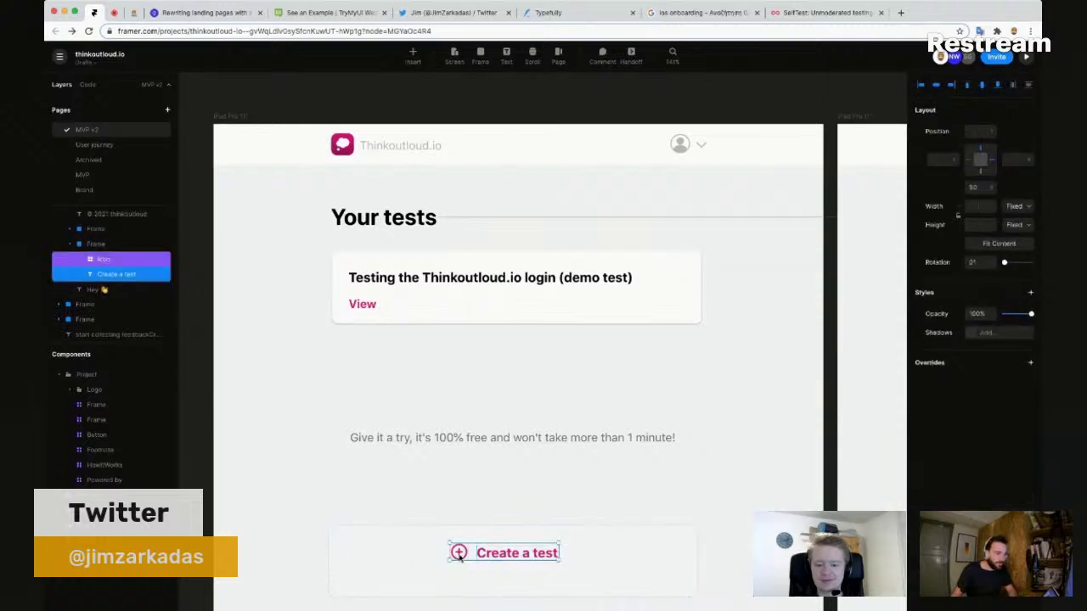
click(982, 85)
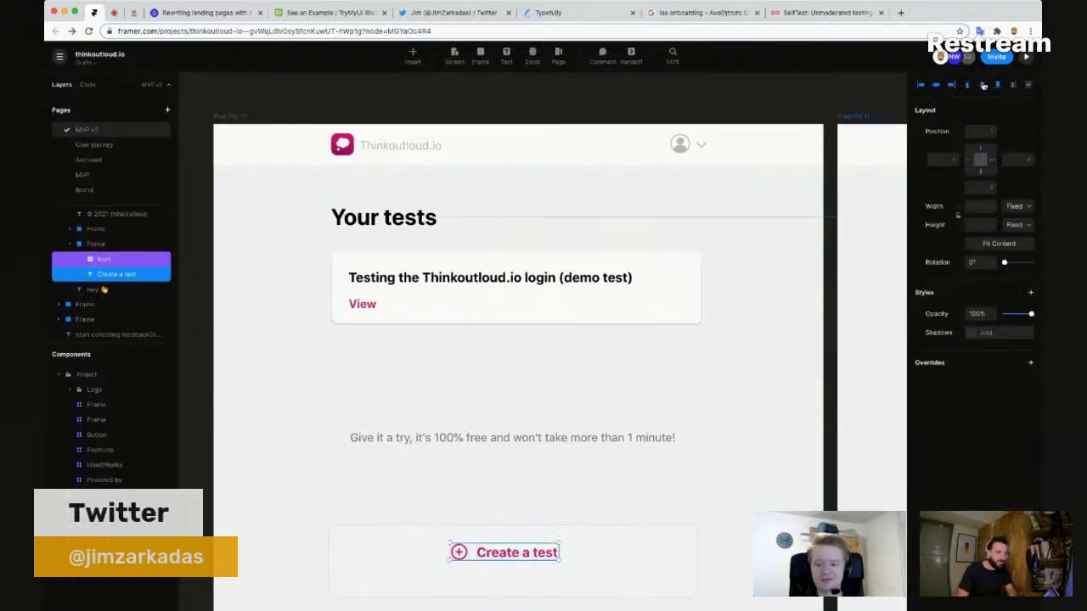
key(super+alt+Return)
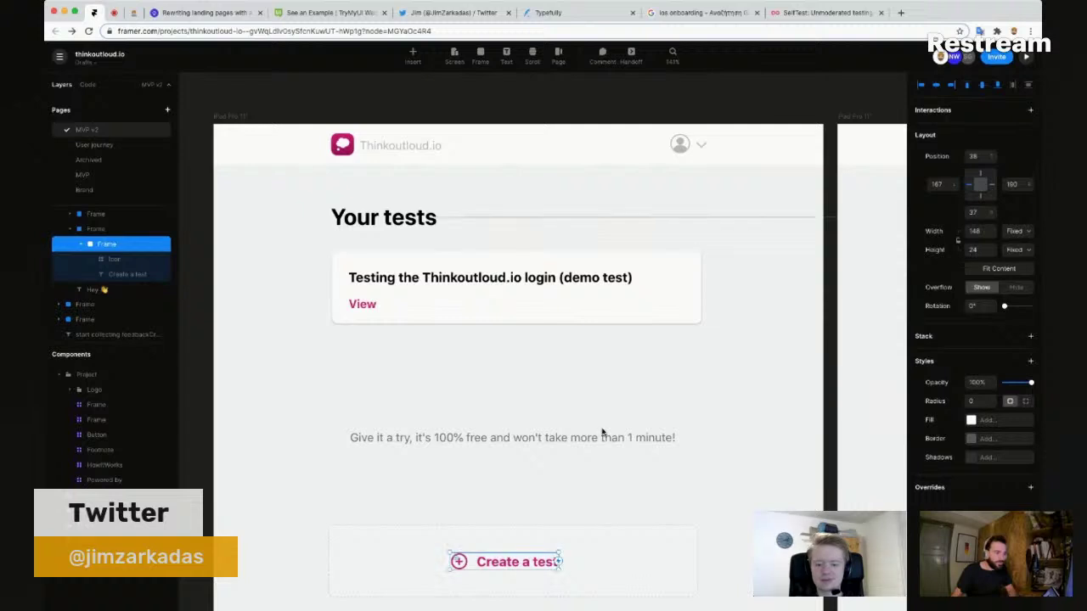
Step: Move the "Create a test" card back up directly beneath the demo test card, aligned with its edges
click(592, 384)
drag(626, 552, 612, 397)
Step: Set the font size of the description line under the "Create a test" card to 14
click(594, 437)
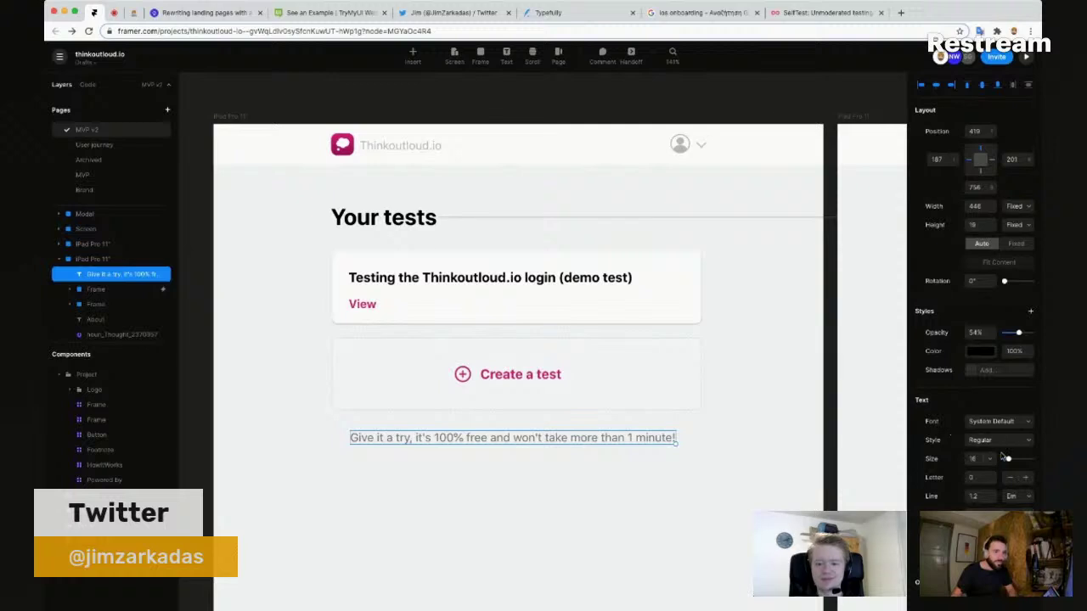
click(972, 459)
text(14)
key(Tab)
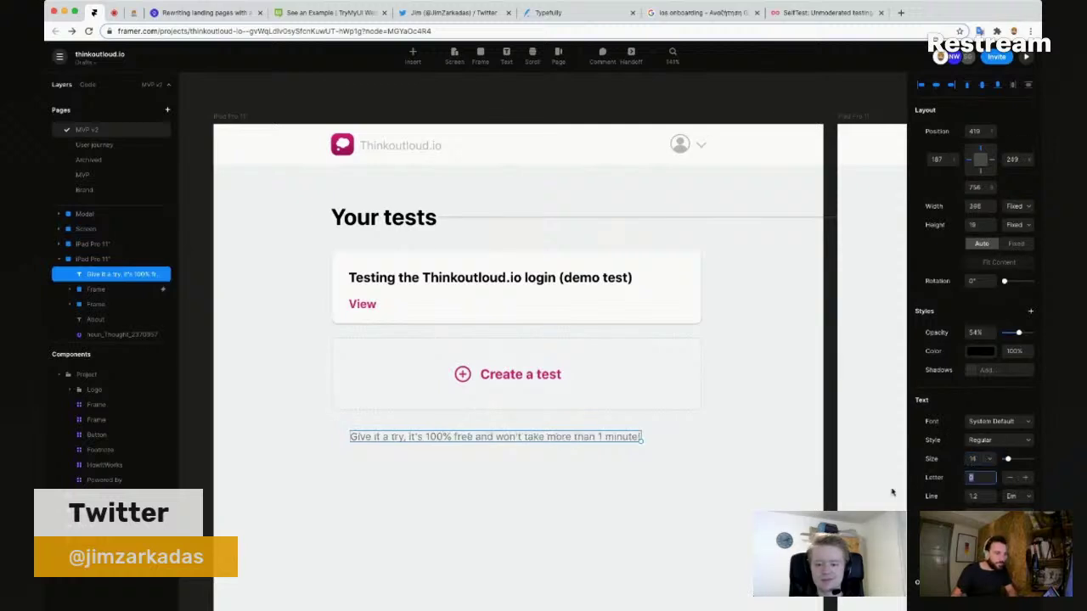
Step: Reposition the description line centrally under the "Create a test" card, at a vertical position of about 410
mouse_move(572, 436)
mouse_down()
mouse_move(594, 428)
mouse_move(577, 431)
mouse_up()
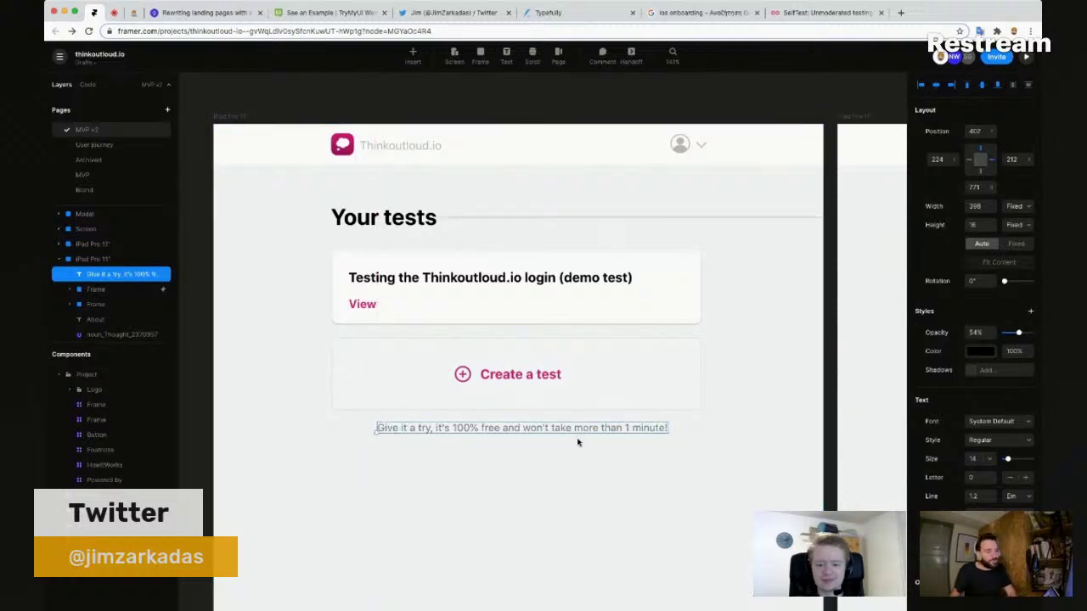
scroll(577, 462, down, 2)
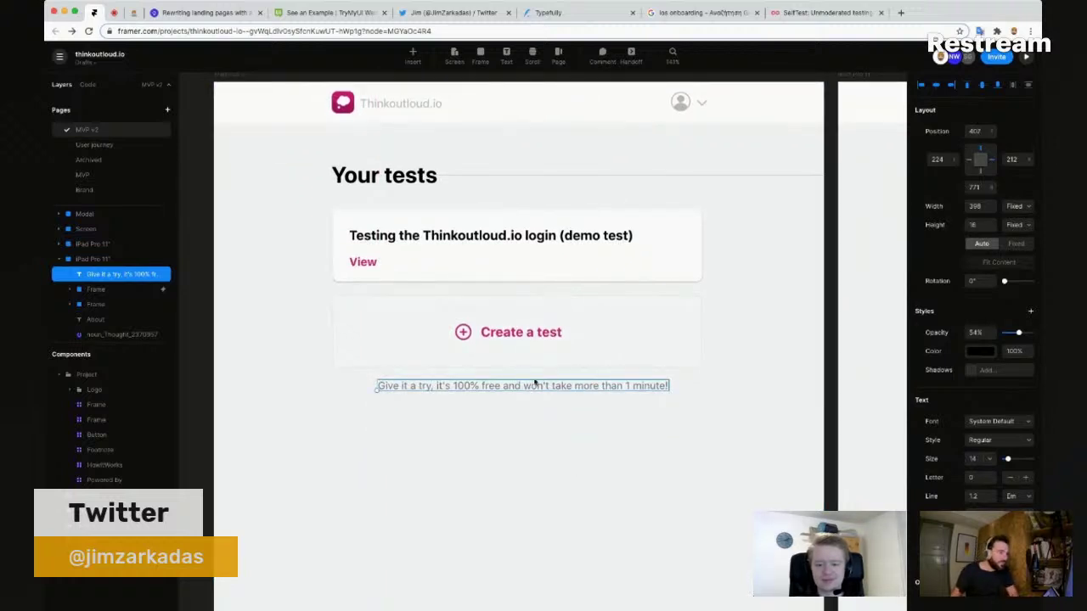
mouse_move(535, 383)
mouse_down()
mouse_move(533, 353)
mouse_move(533, 386)
mouse_up()
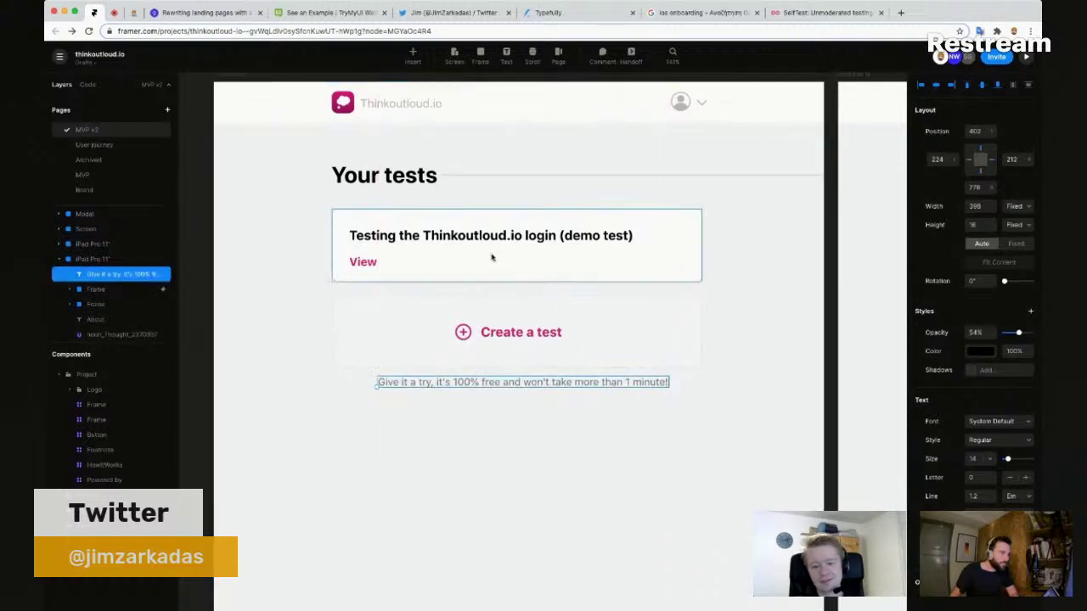
scroll(484, 408, down, 3)
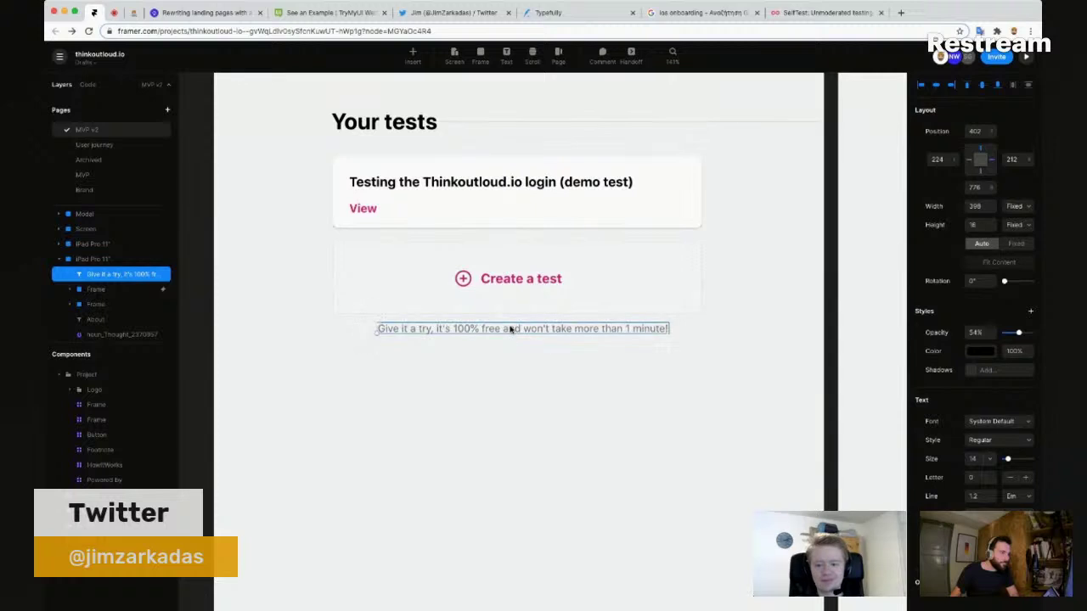
drag(505, 326, 509, 334)
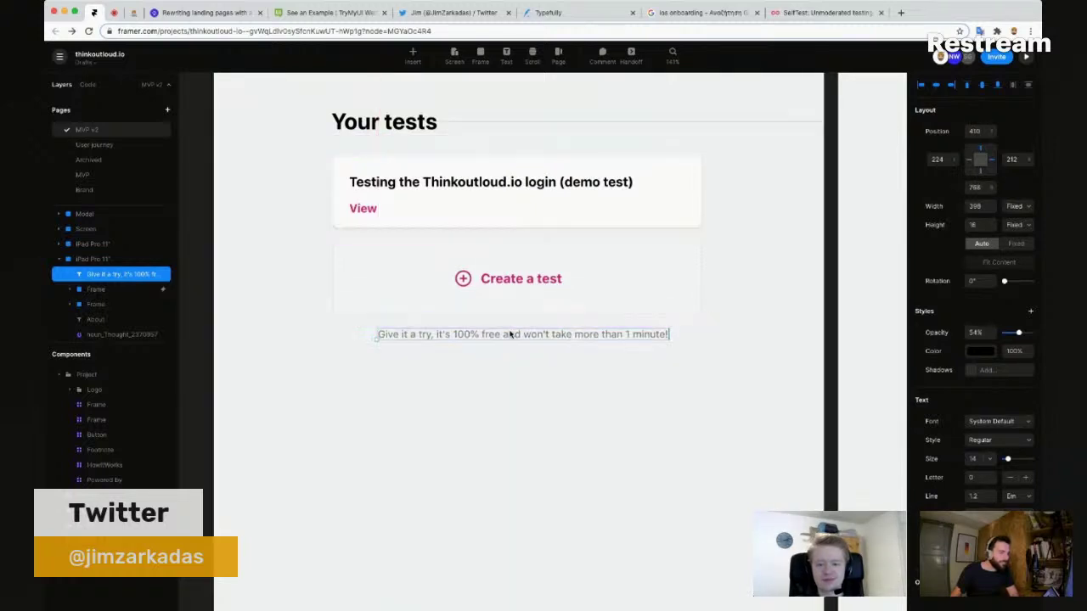
scroll(497, 369, up, 2)
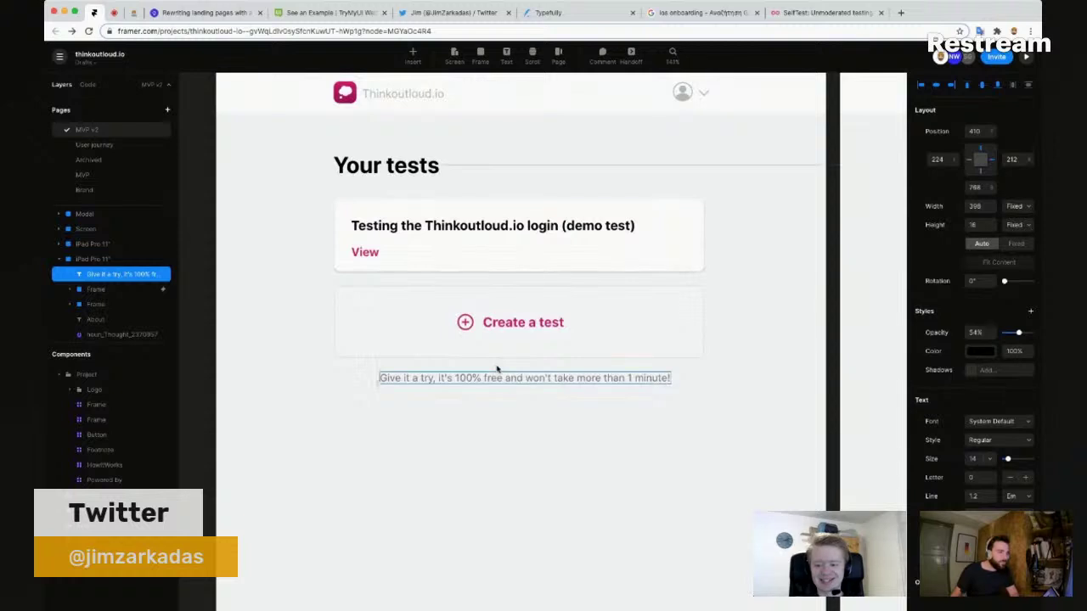
Step: Delete the small description line beneath the "Create a test" card
key(BackSpace)
scroll(541, 390, down, 3)
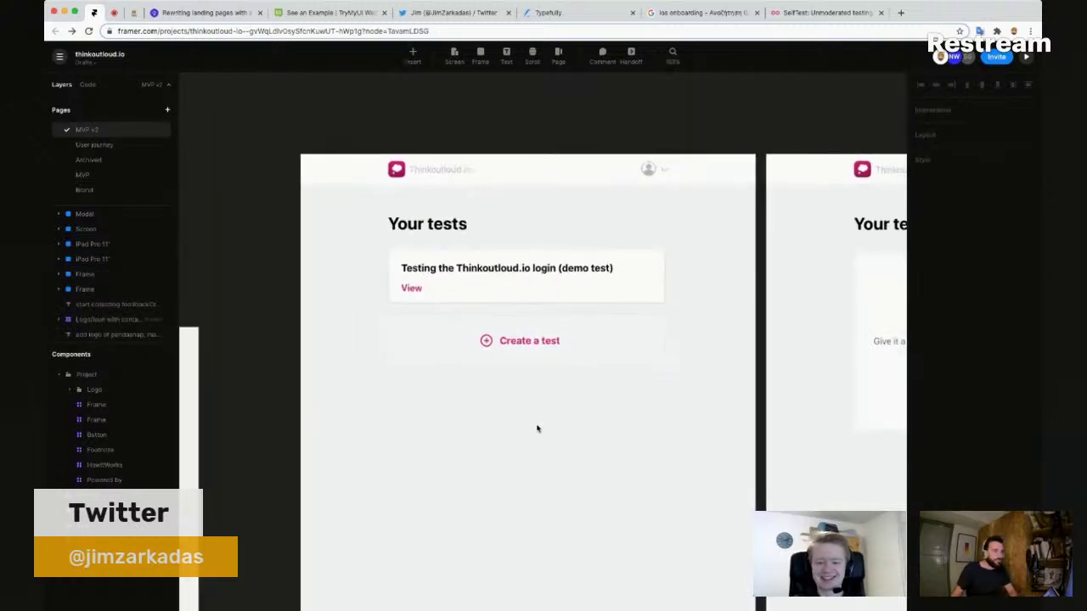
mouse_move(536, 454)
mouse_down()
mouse_move(528, 224)
mouse_move(553, 455)
mouse_up()
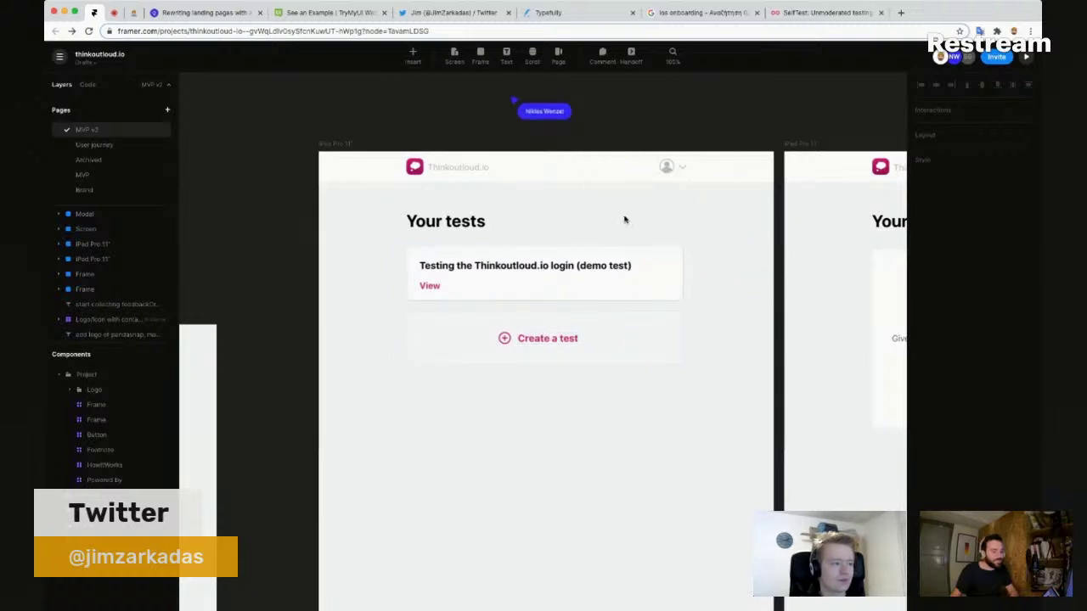
Step: Try out a default Button component in the "Your tests" heading row, above the demo test card's far end, and delete it
text(ivu)
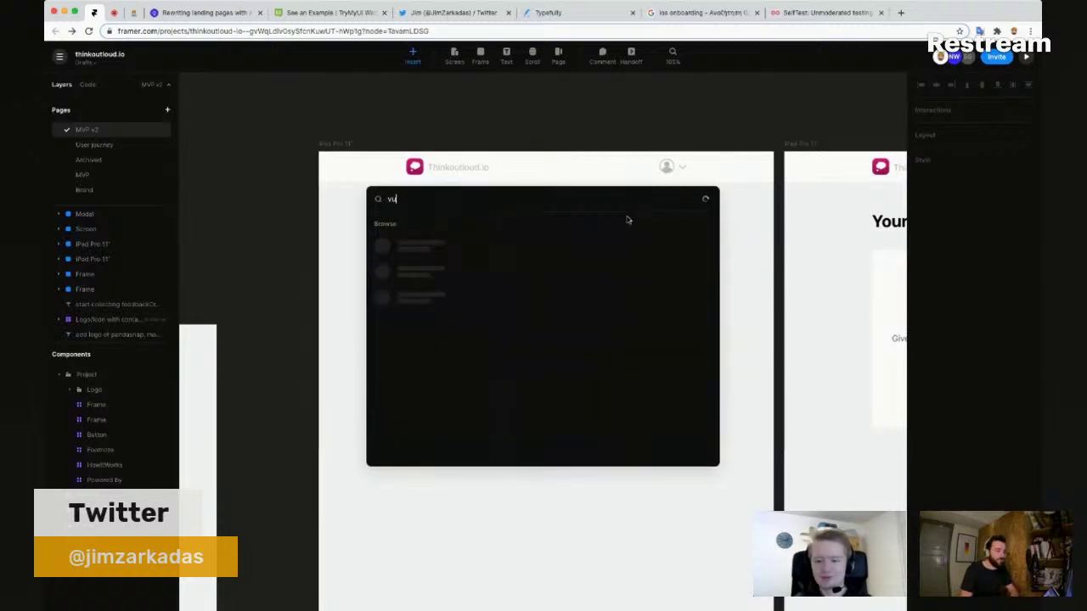
text(but)
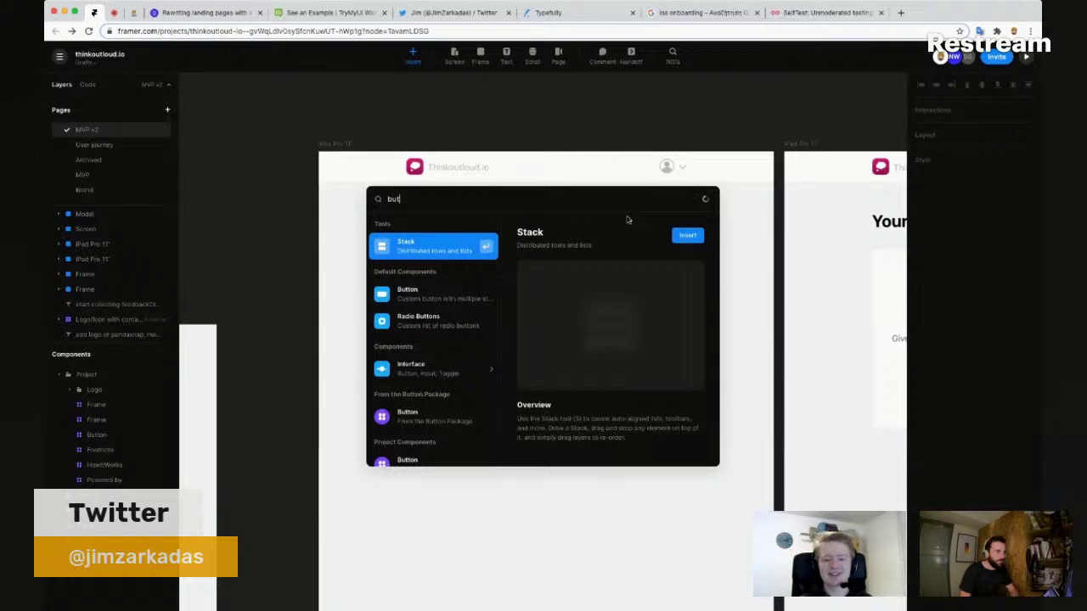
key(Down)
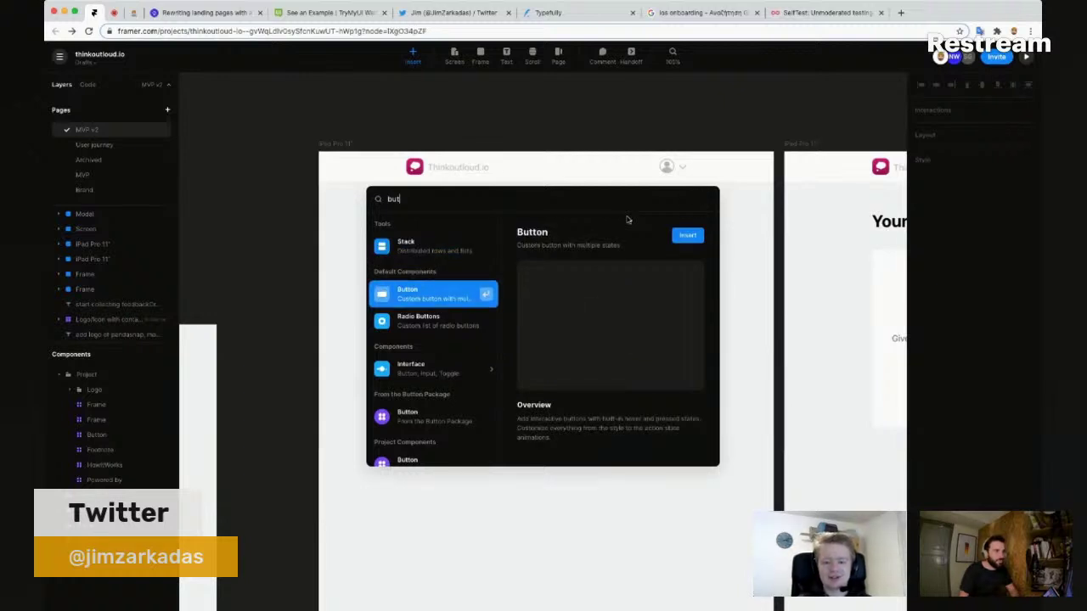
key(Return)
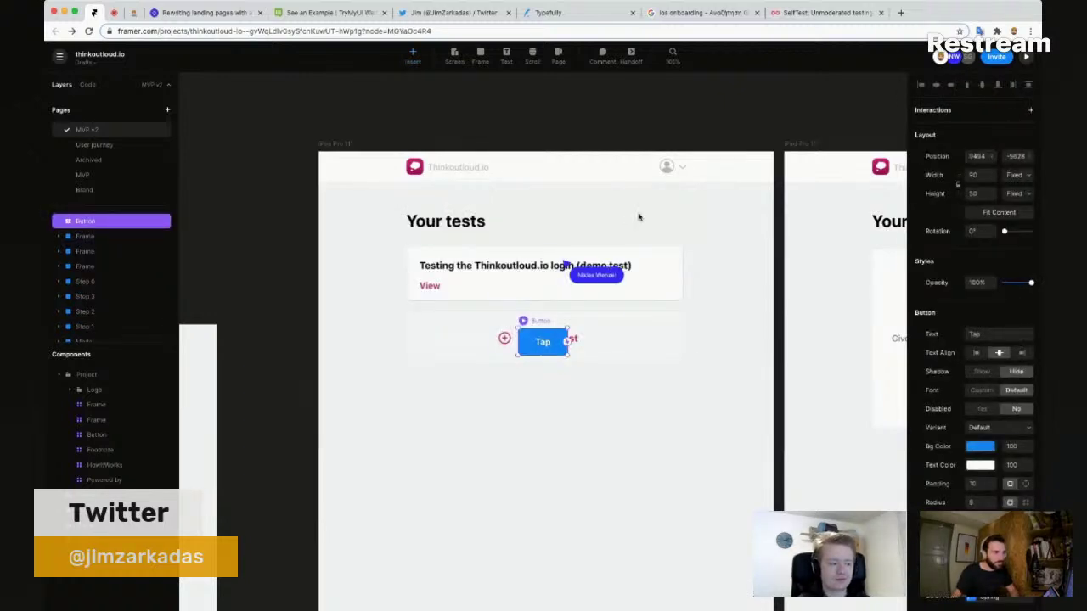
drag(604, 293, 660, 238)
key(super+z)
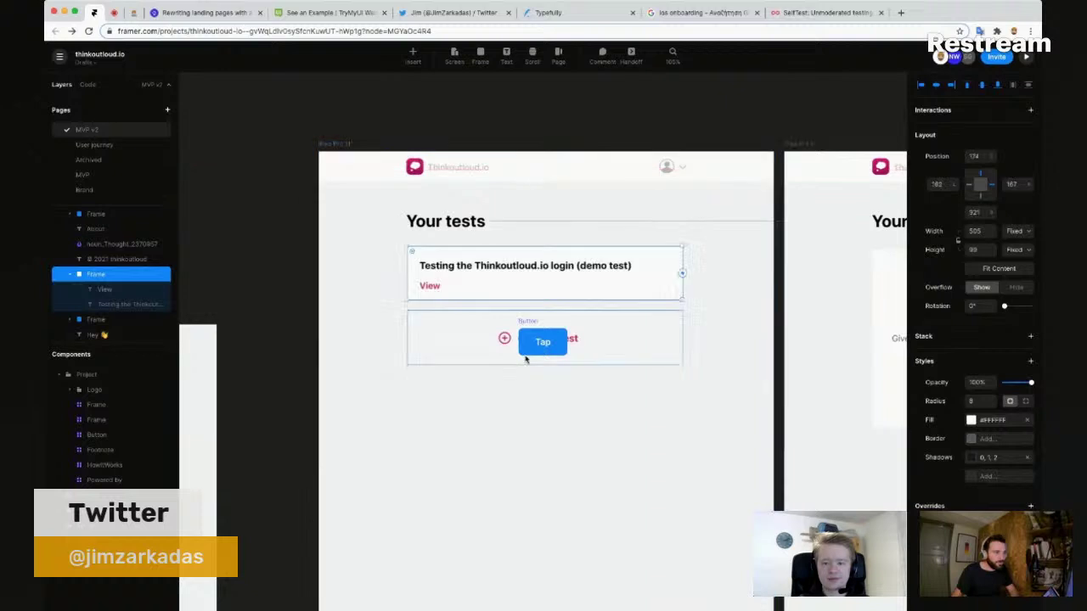
drag(543, 343, 659, 227)
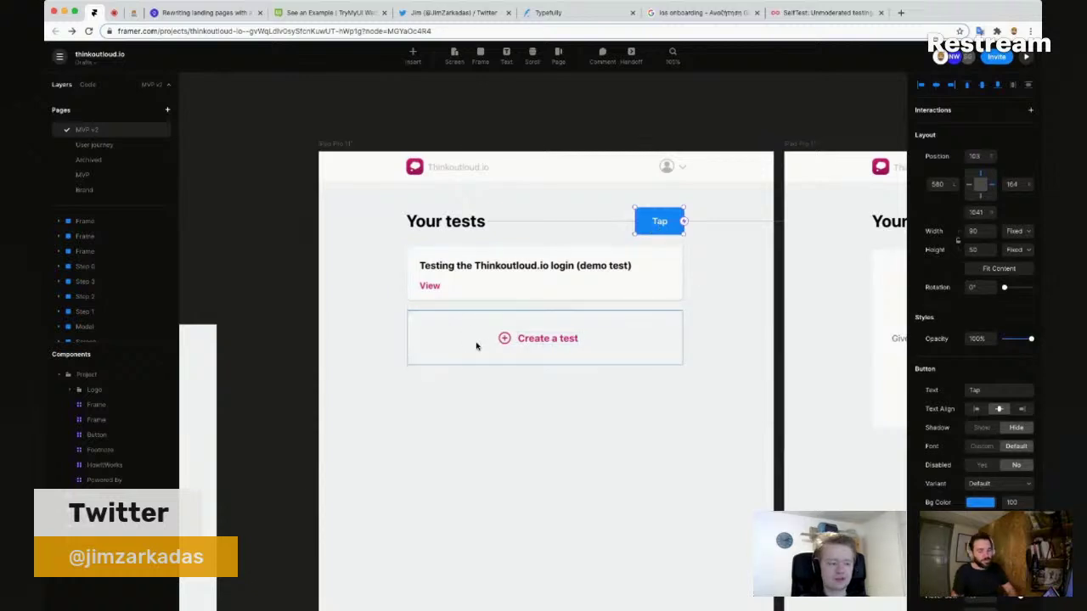
key(Delete)
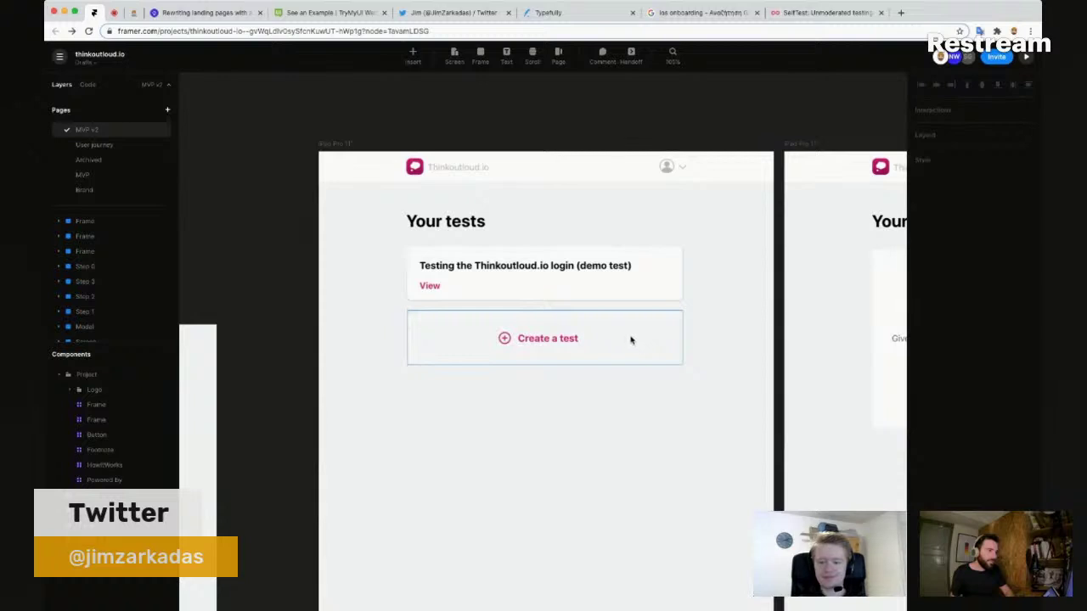
Step: Delete the "Your tests" heading and the "Create your first test" card from the neighbouring dashboard screen
scroll(371, 307, up, 2)
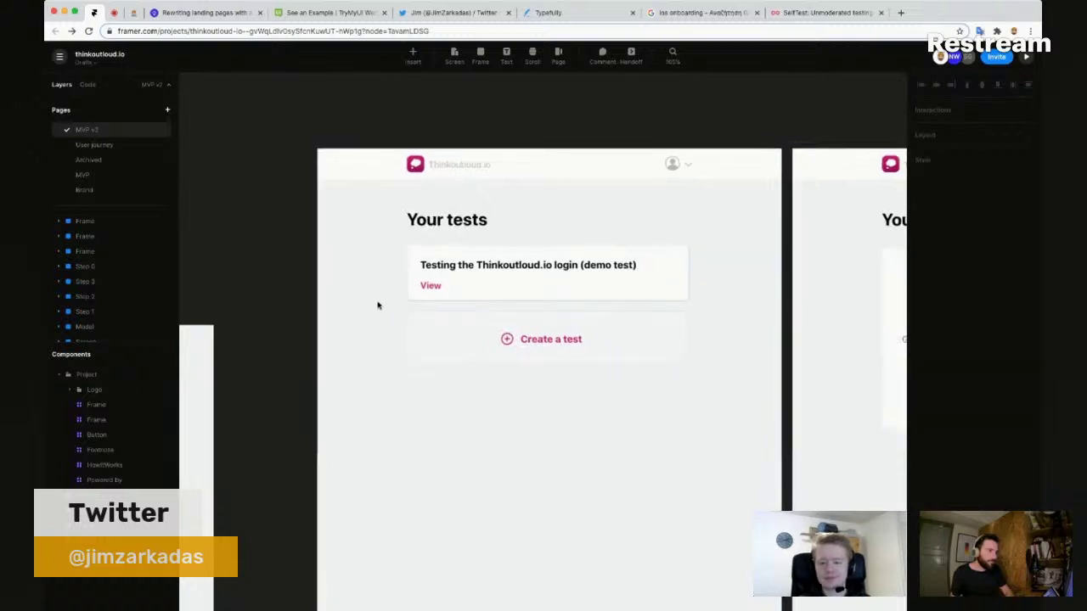
drag(708, 448, 639, 451)
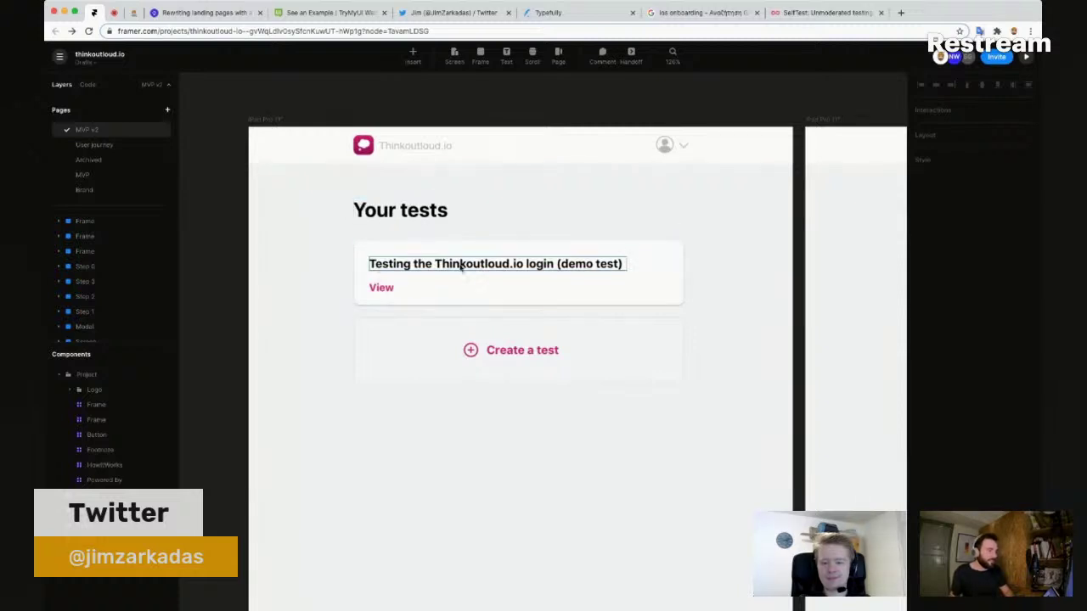
scroll(669, 204, down, 2)
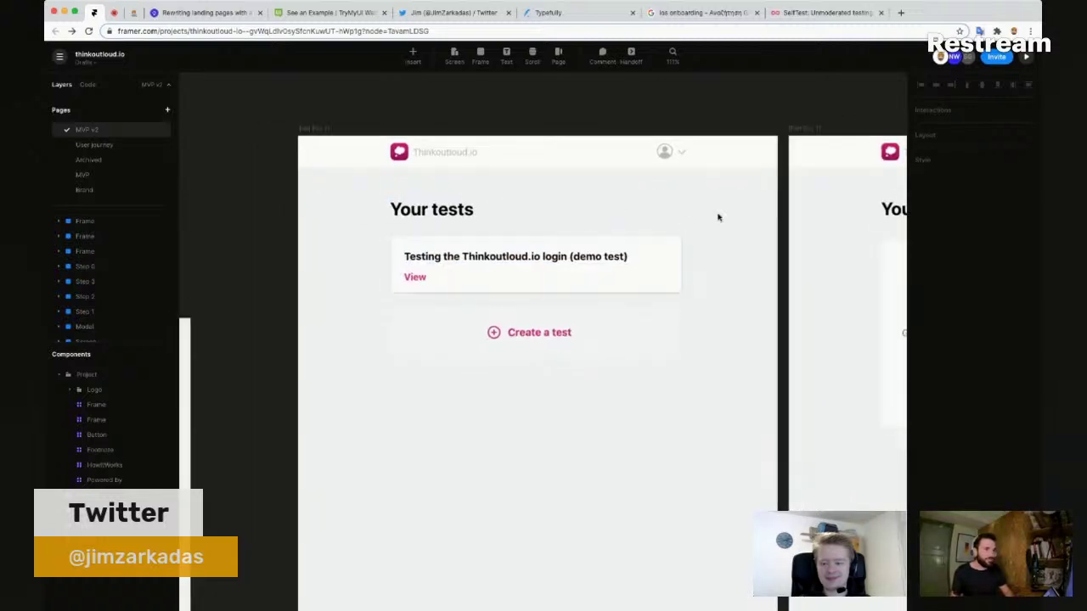
scroll(671, 224, down, 2)
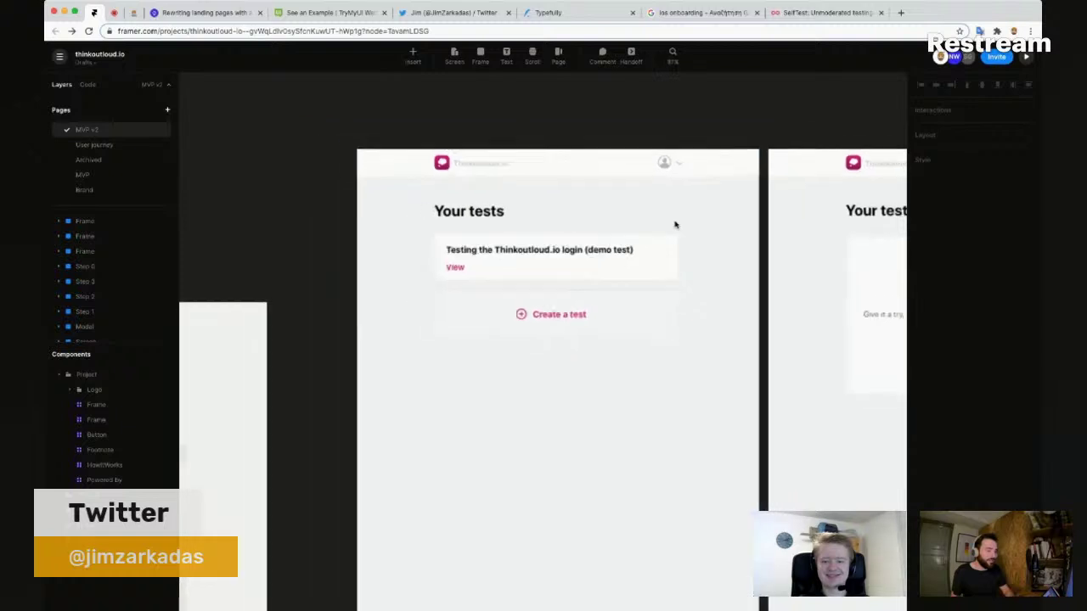
drag(696, 290, 603, 286)
scroll(604, 286, down, 3)
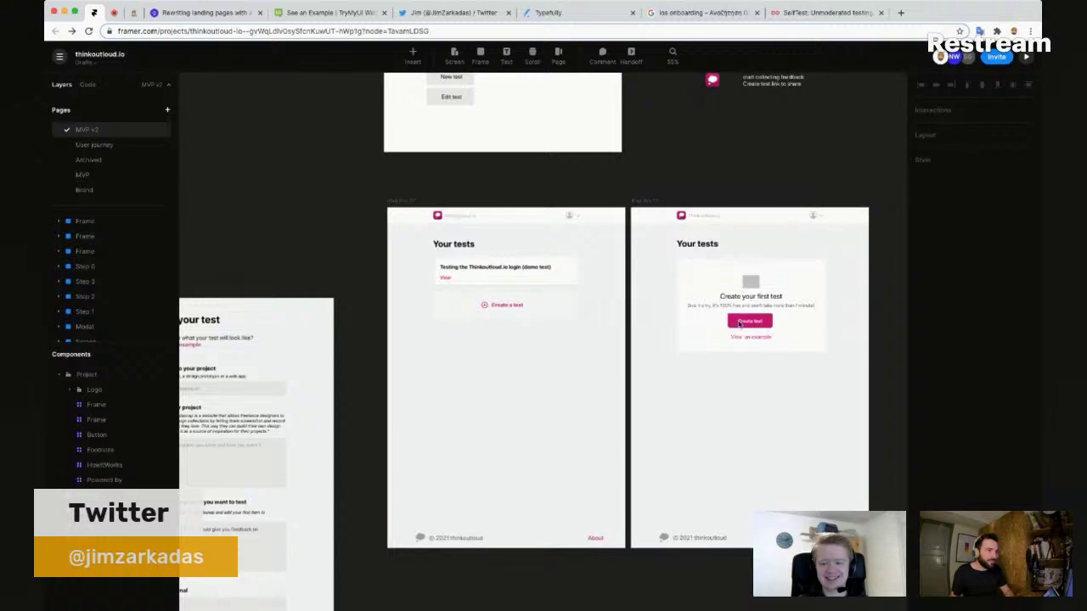
click(808, 371)
key(Delete)
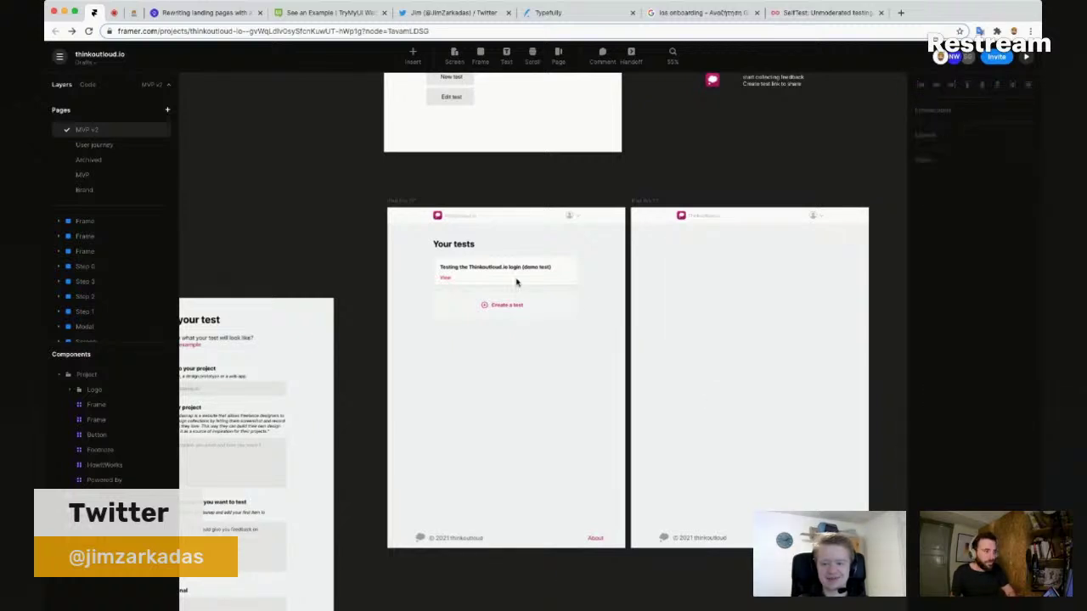
Step: Wrap the demo test card's "View" link in a frame and link it to the neighbouring emptied screen with a tap transition
click(445, 281)
scroll(450, 283, up, 5)
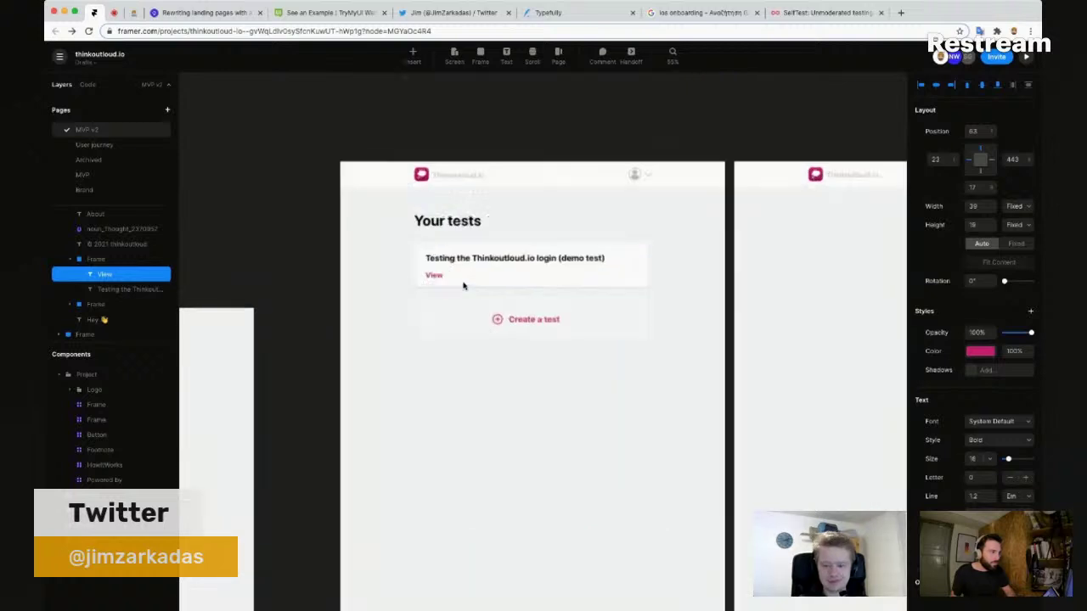
key(super+alt+Return)
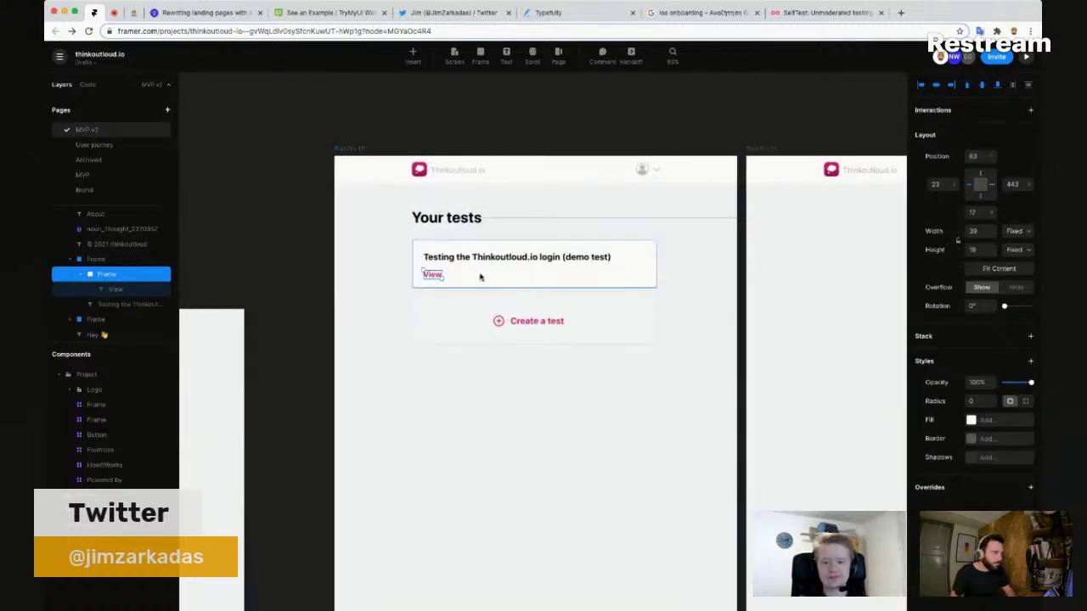
scroll(459, 284, up, 4)
drag(417, 269, 890, 276)
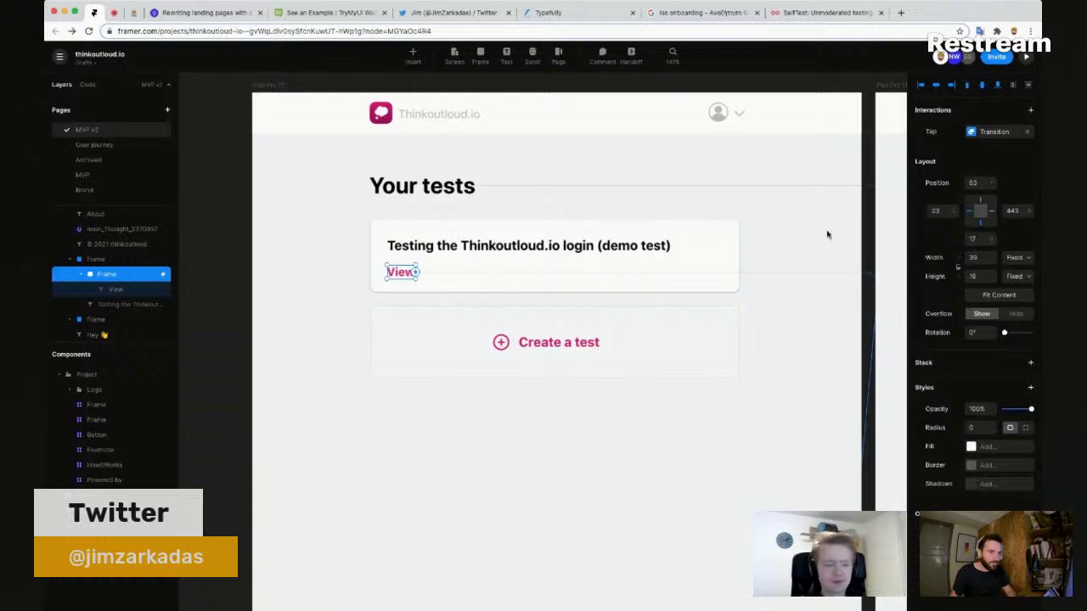
key(Escape)
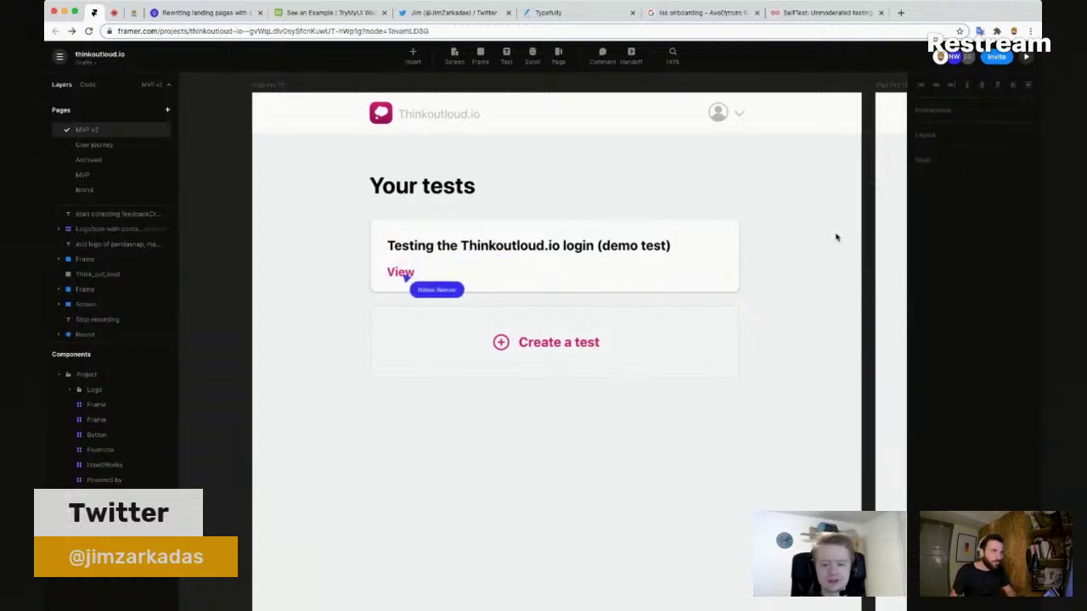
Step: Place a "7 videos" label directly under the demo test's title, left-aligned with it, with the "View" link shifted aside
scroll(840, 228, right, 5)
scroll(632, 231, down, 3)
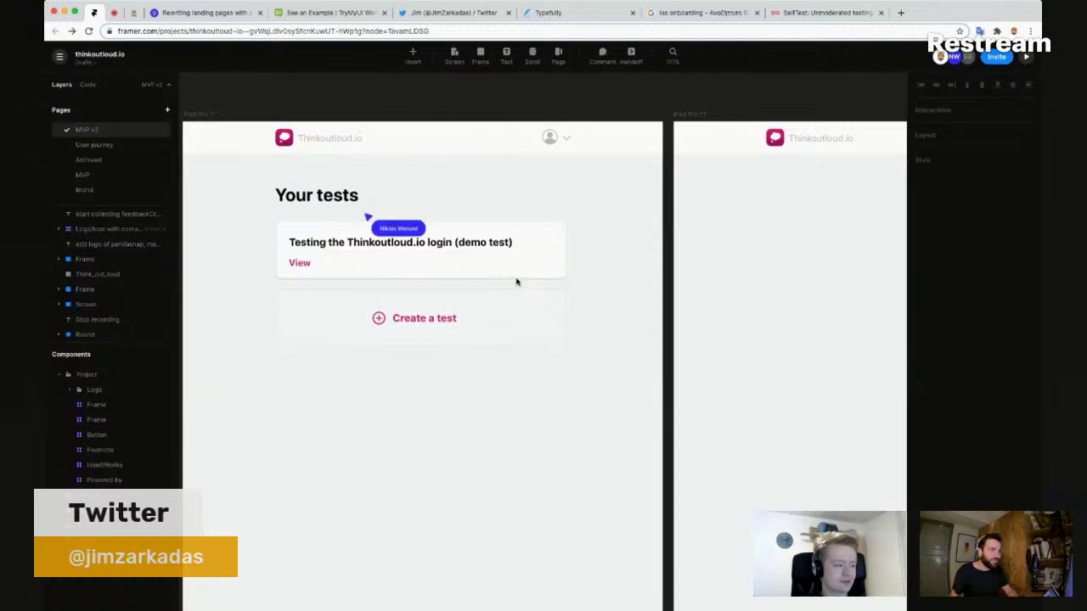
click(299, 265)
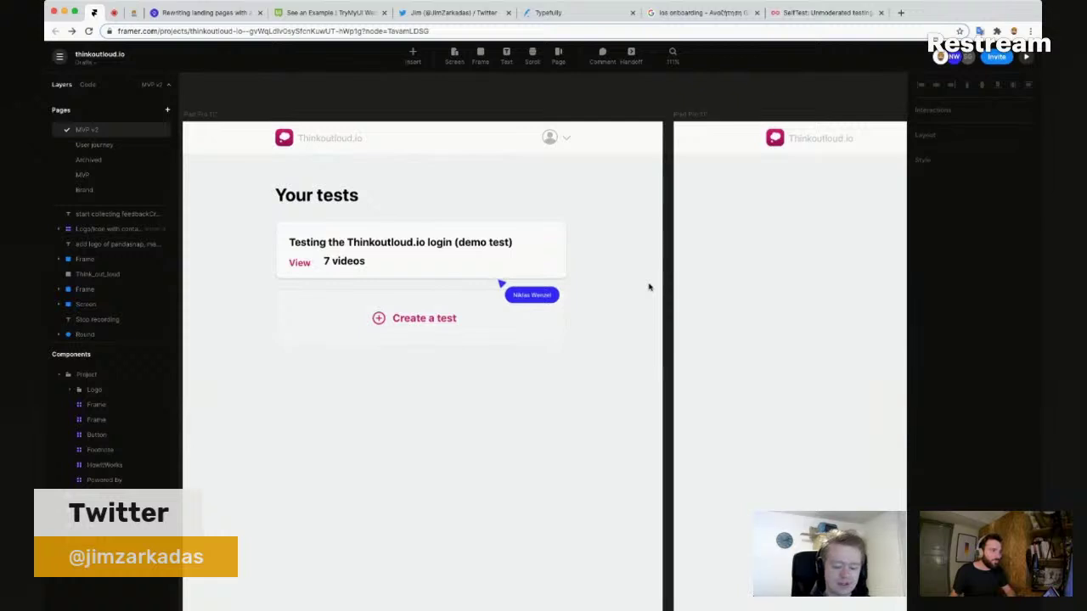
click(371, 266)
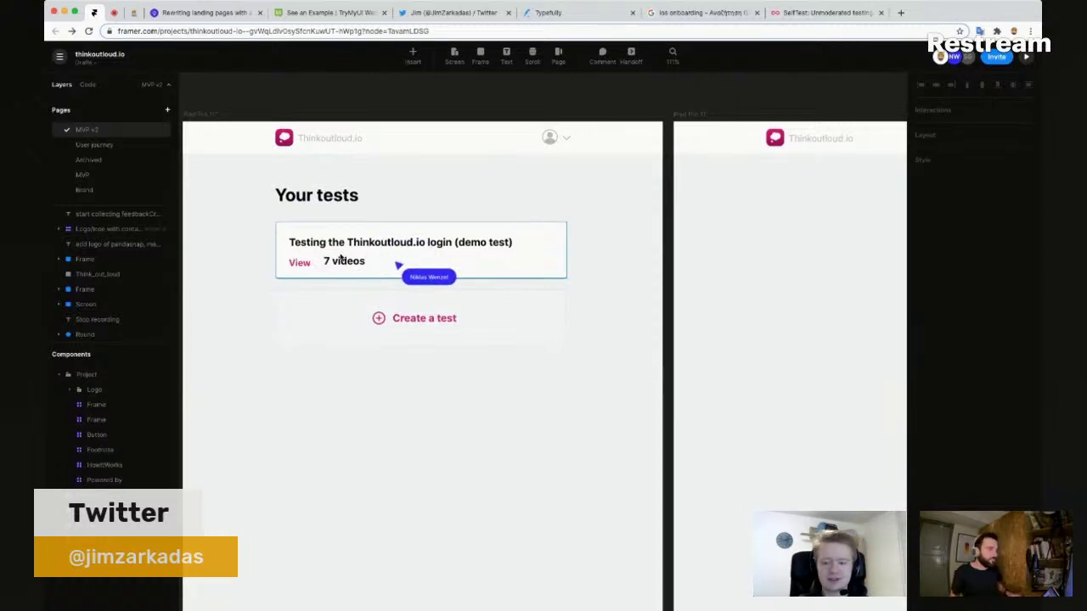
click(340, 262)
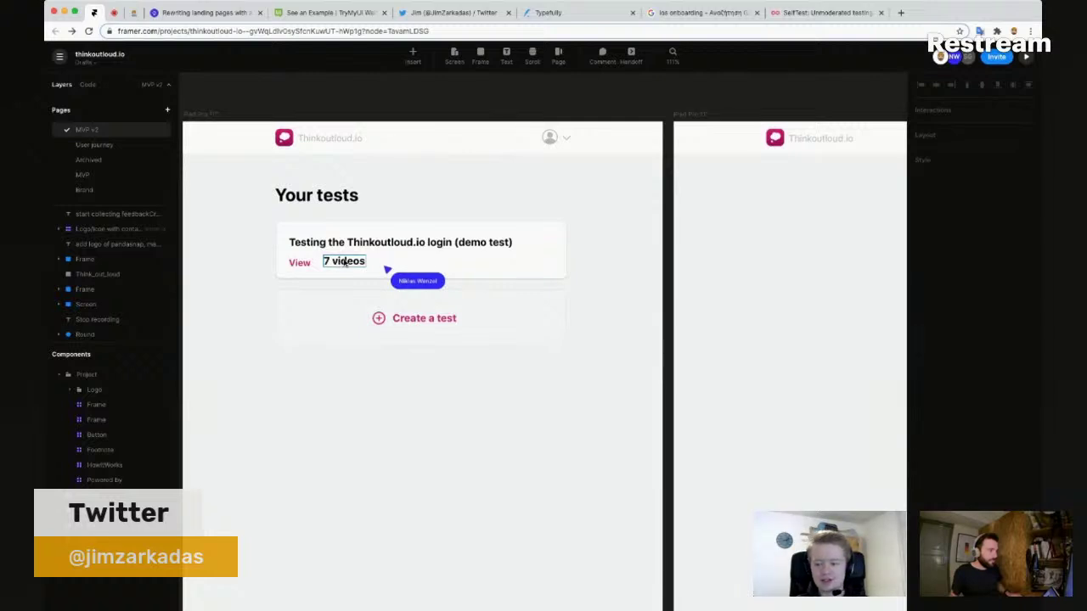
click(344, 263)
click(339, 265)
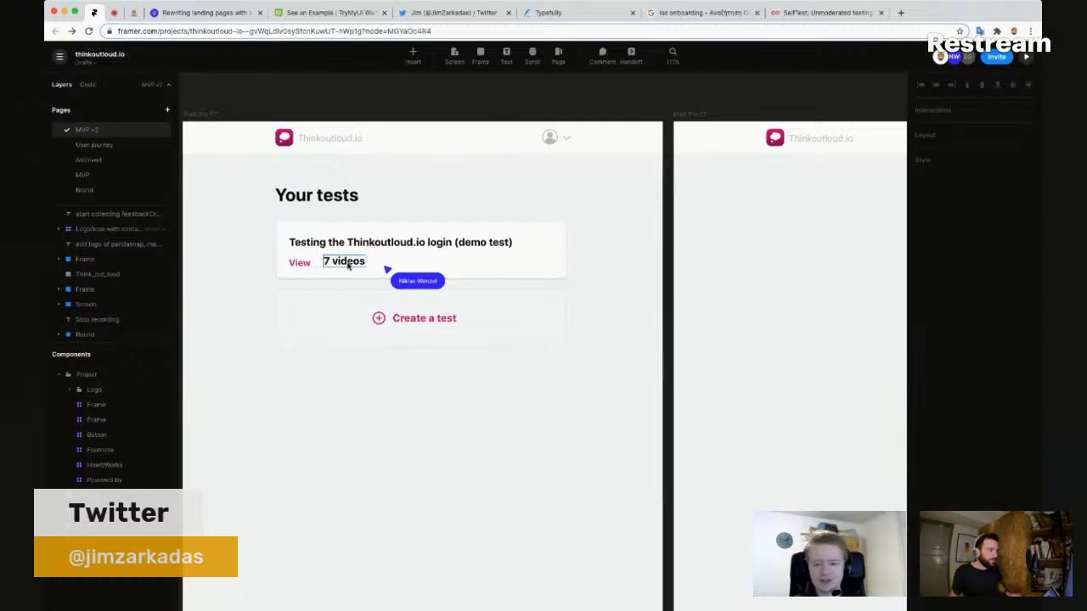
click(348, 265)
drag(348, 263, 312, 263)
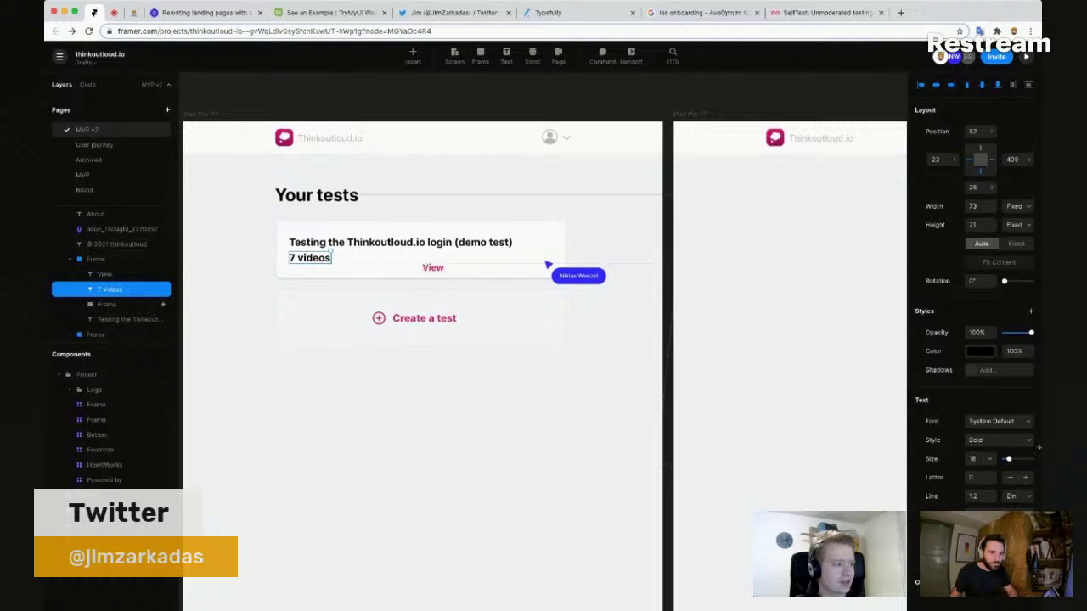
Step: Set the "7 videos" label's font size to 15 and its style to Regular
click(976, 459)
text(14)
key(Tab)
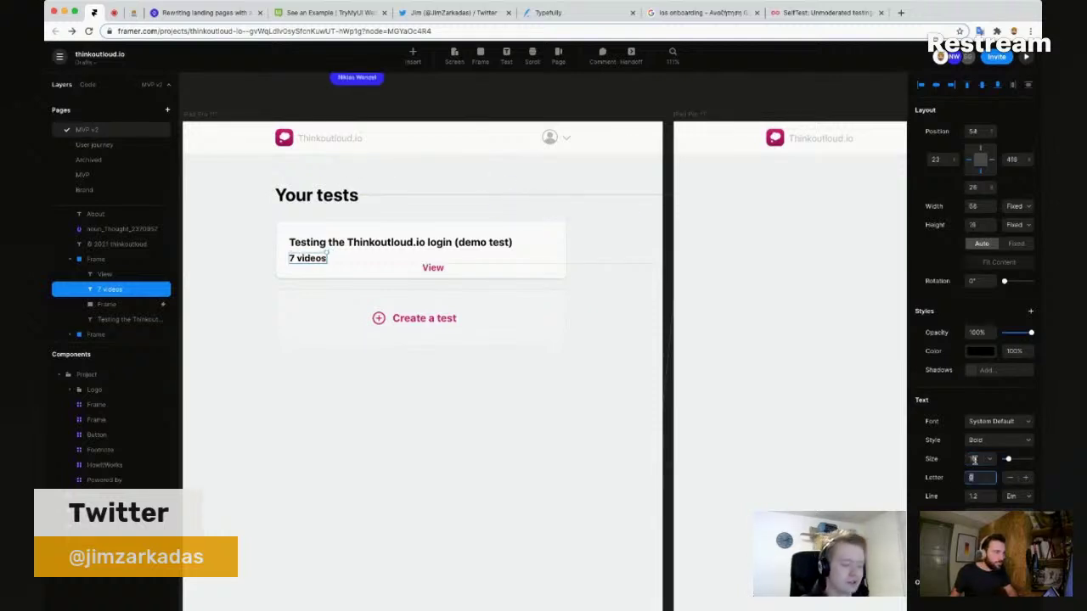
click(974, 459)
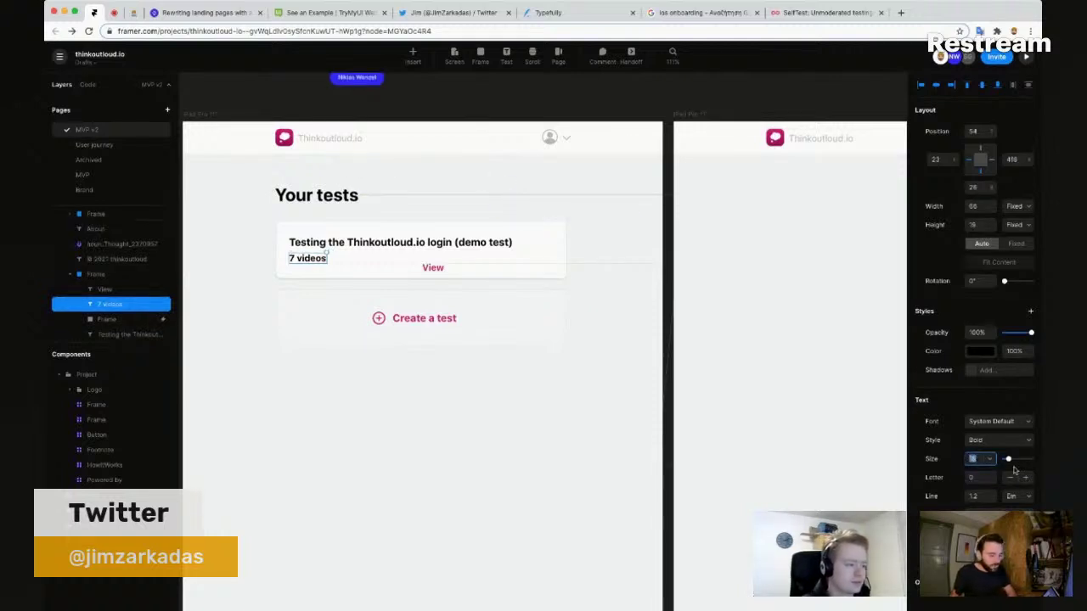
text(15)
key(Tab)
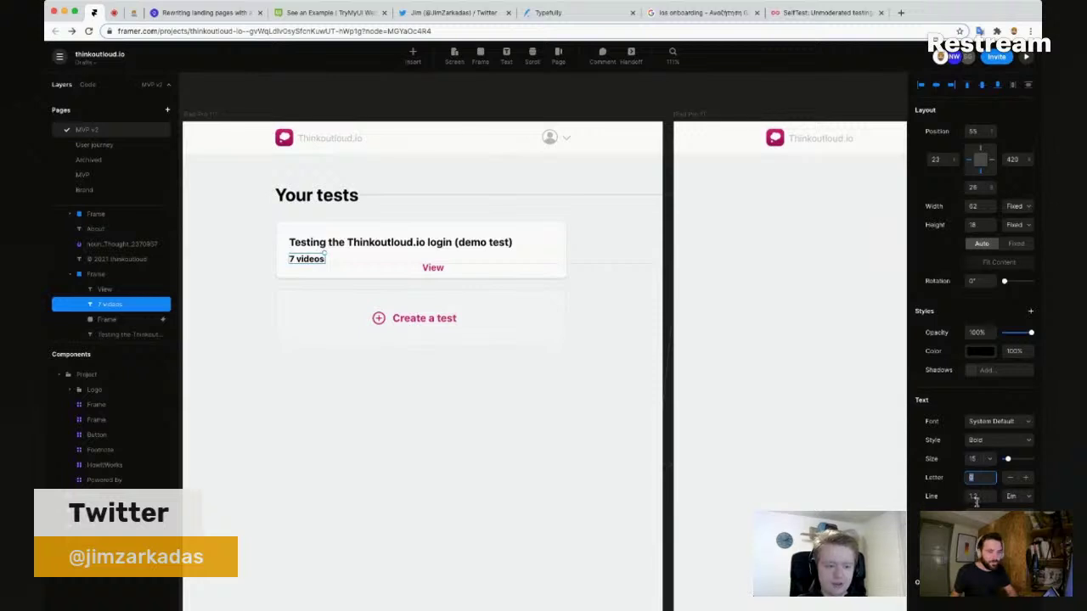
key(Return)
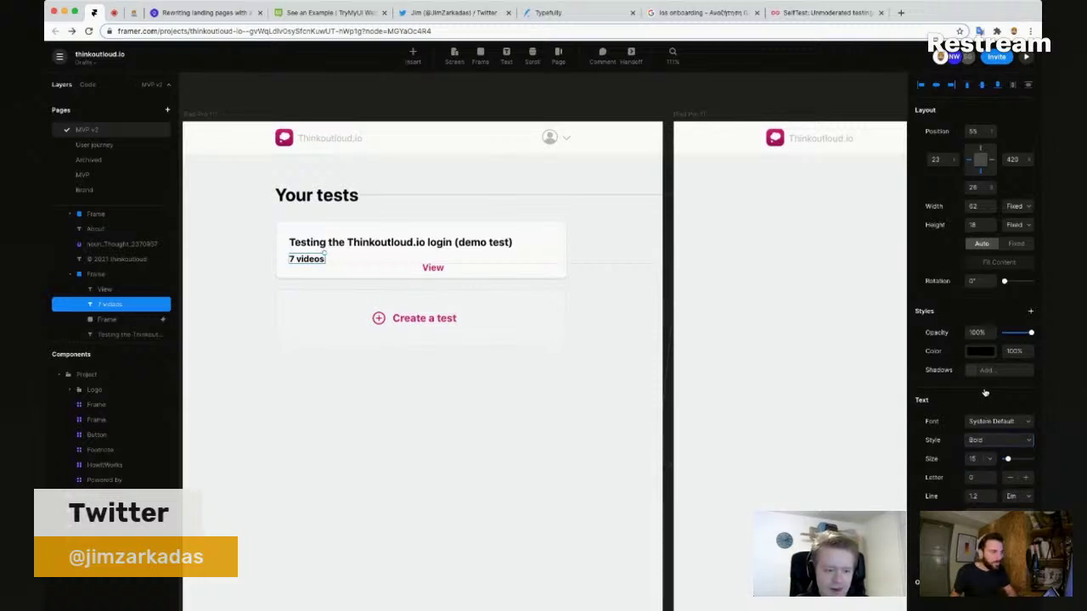
key(super+b)
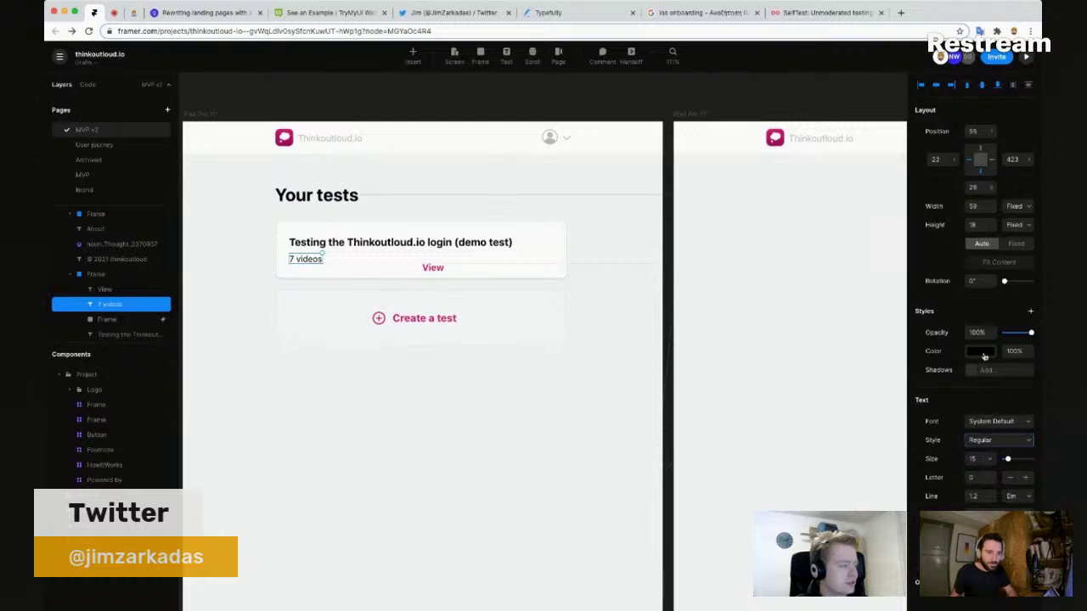
double_click(305, 259)
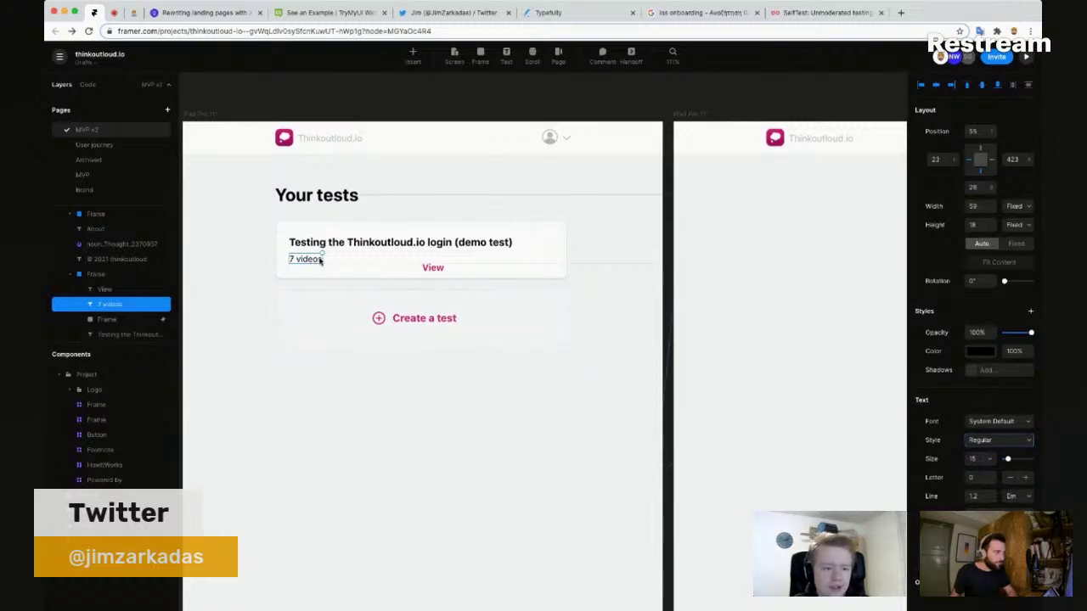
double_click(309, 259)
click(320, 259)
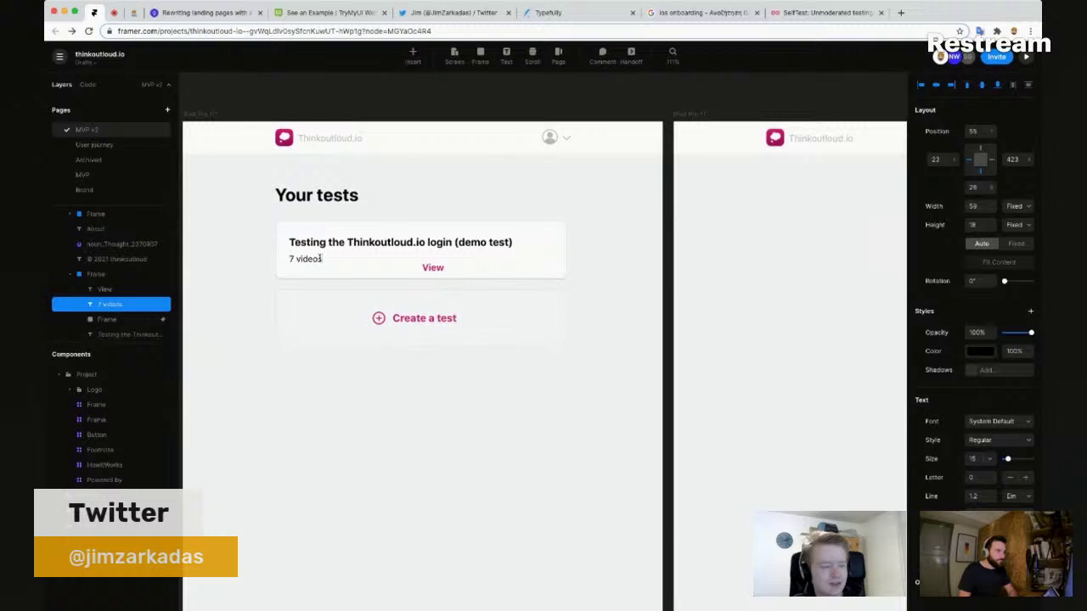
key(Escape)
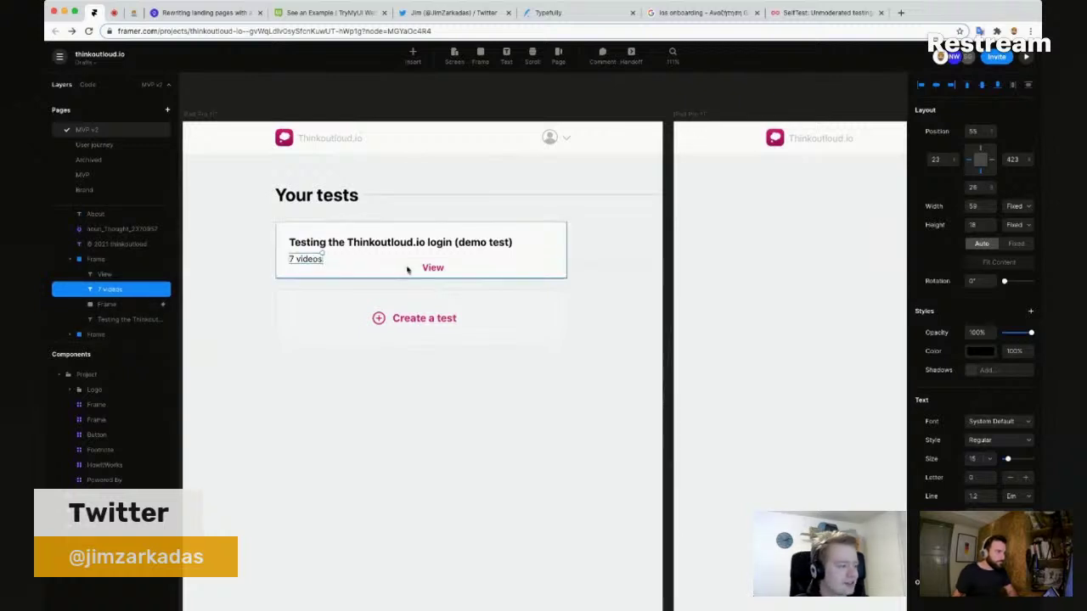
Step: Stack the demo test's "View" link directly beneath the "7 videos" label and increase the card's height to 118 to fit
drag(432, 266, 304, 277)
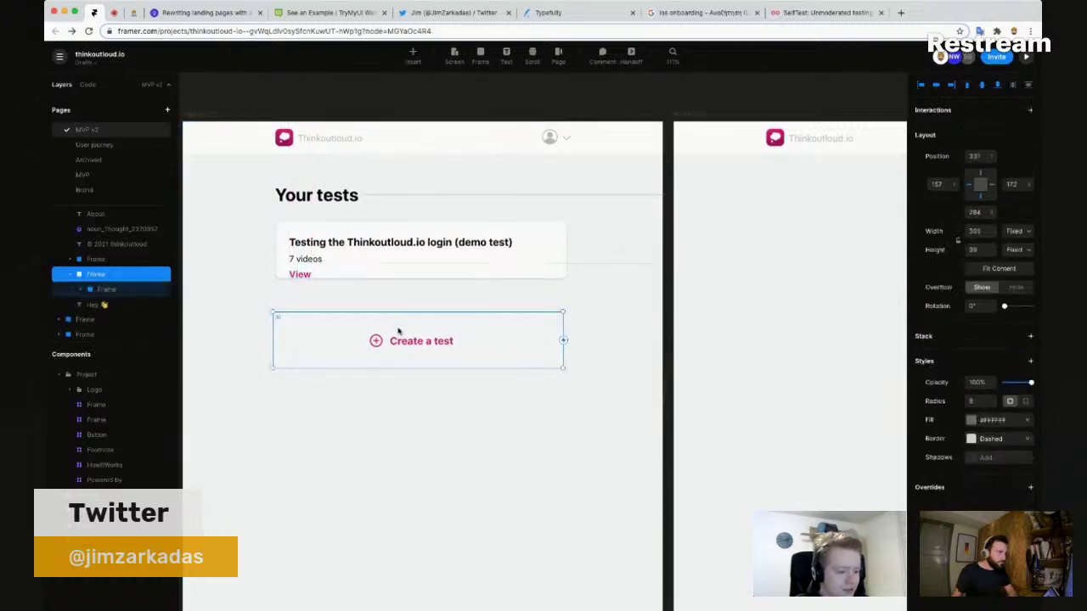
click(405, 280)
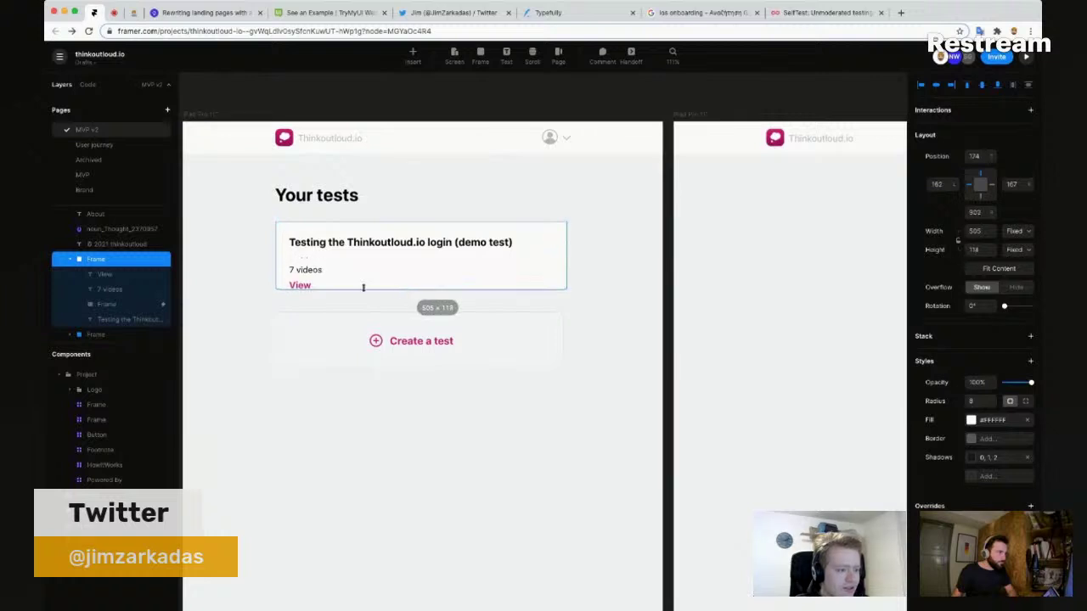
click(303, 284)
shift+click(308, 276)
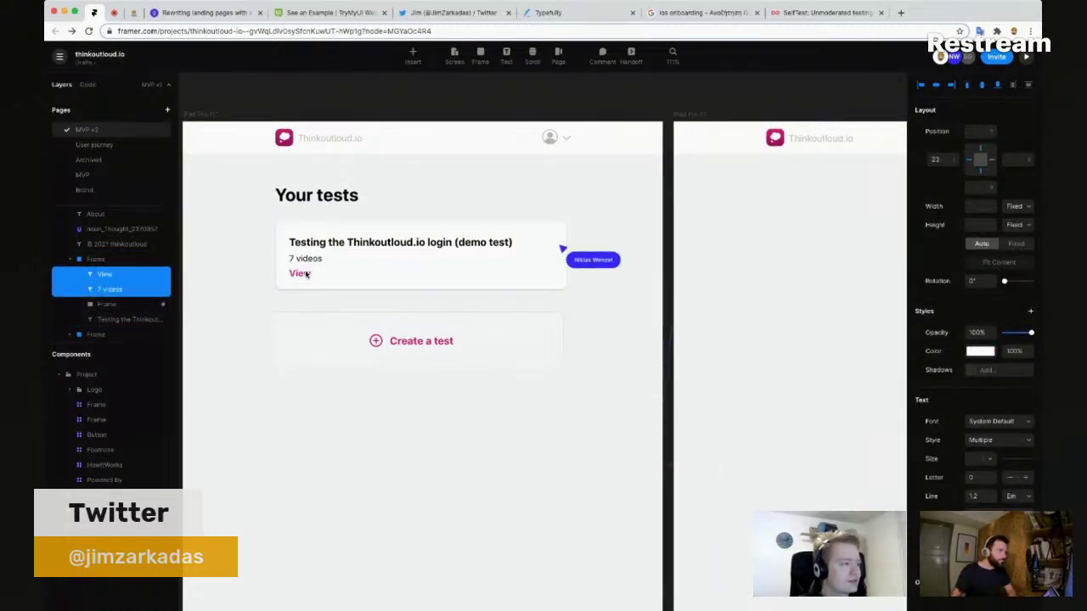
key(Escape)
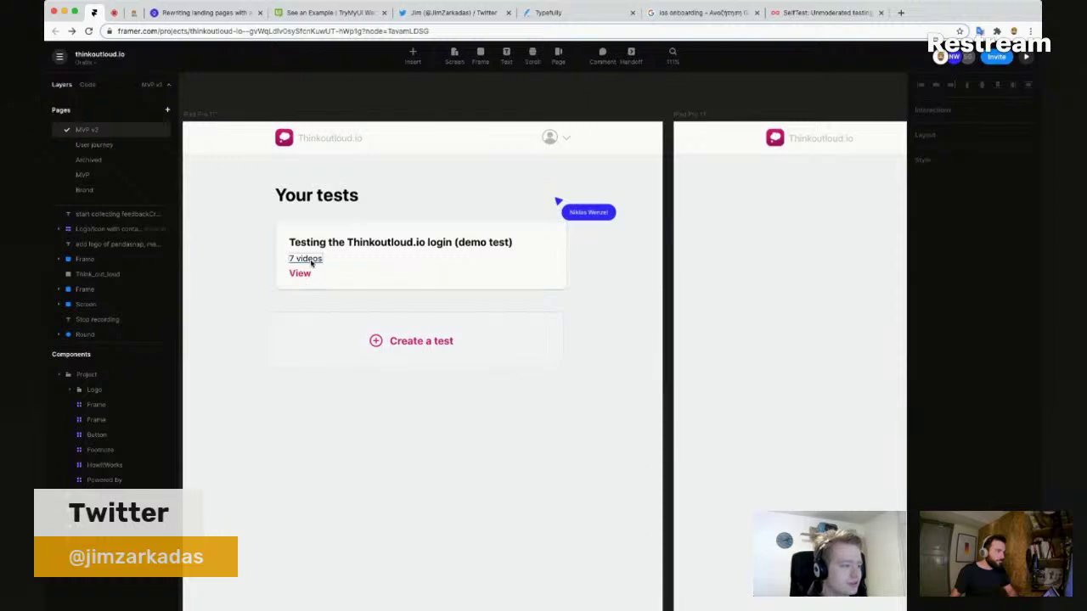
Step: Step back through the recent card edits, and redo them until the chevron icon is back in the demo test card
click(310, 259)
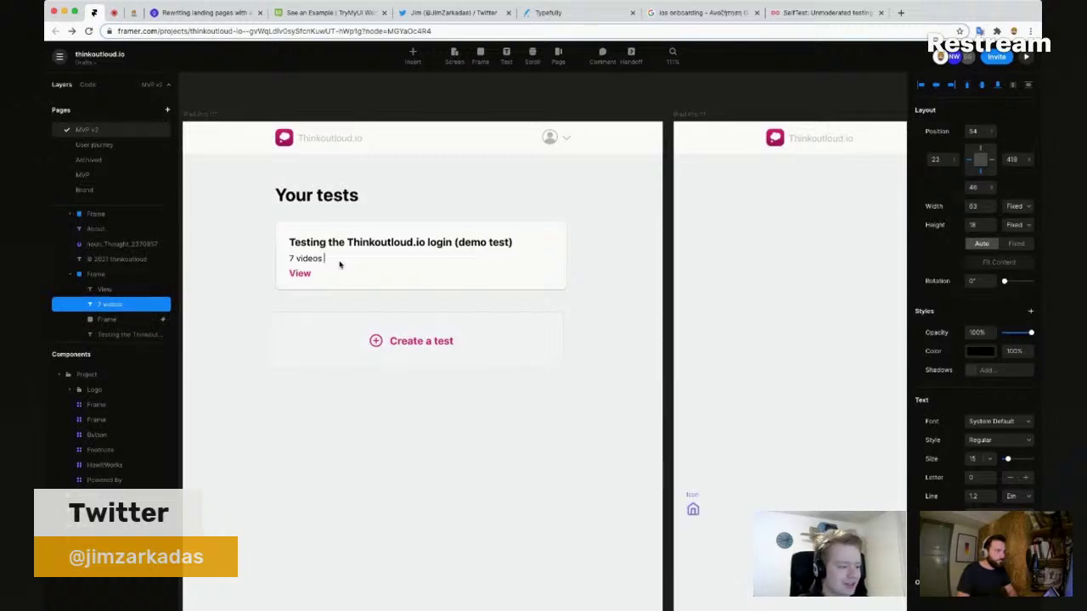
key(Escape)
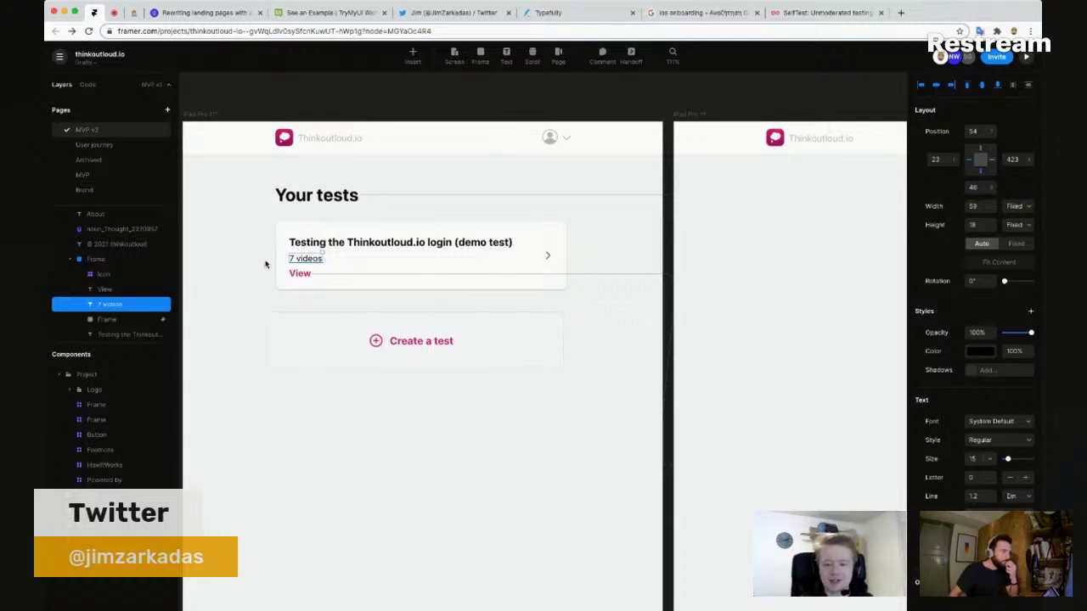
click(300, 274)
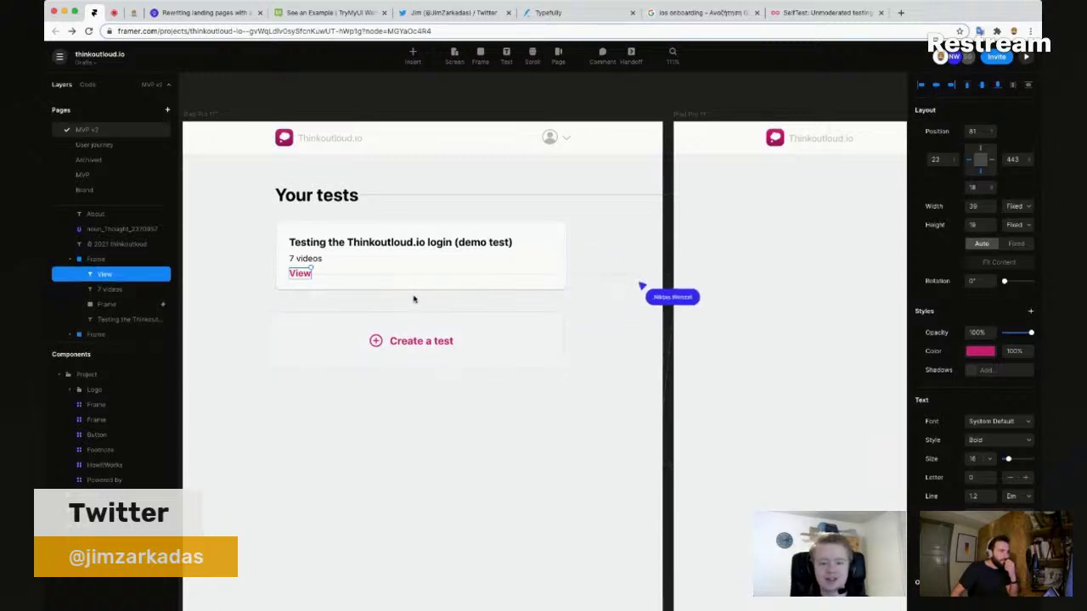
key(Tab)
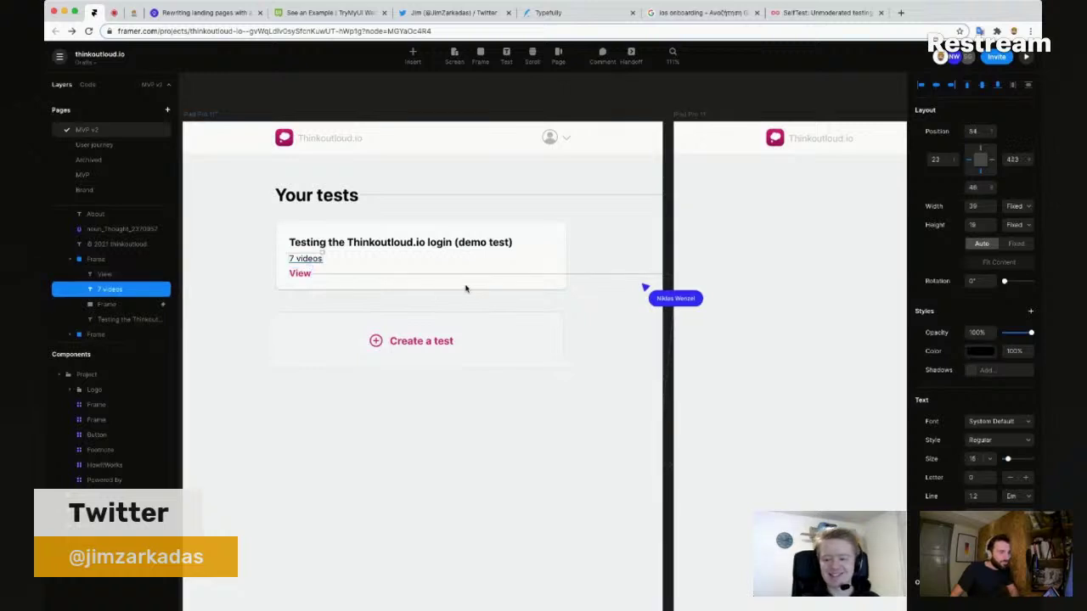
key(super+z)
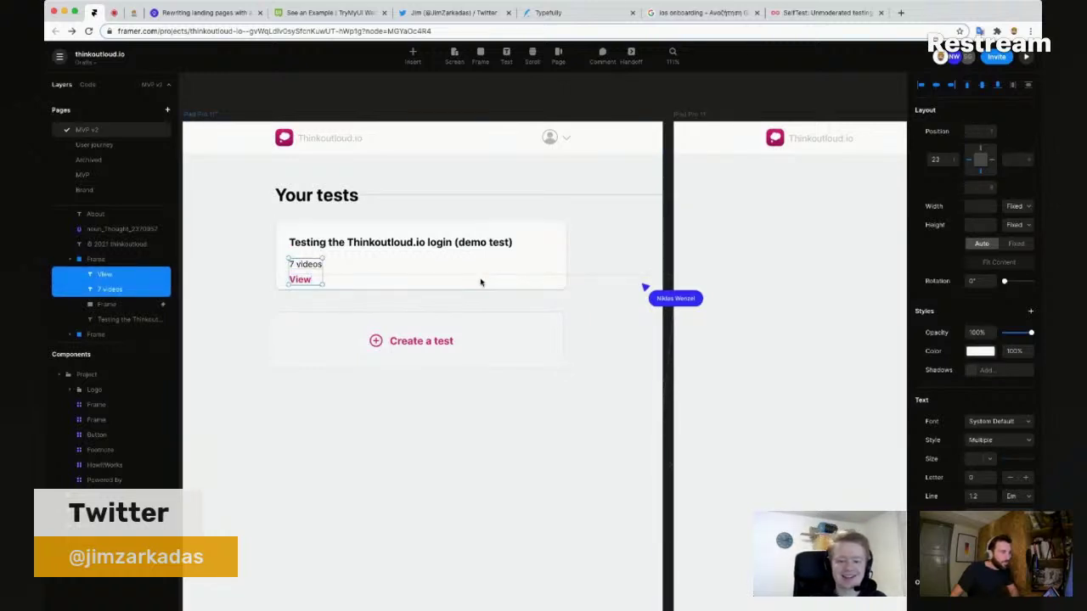
key(super+shift+z)
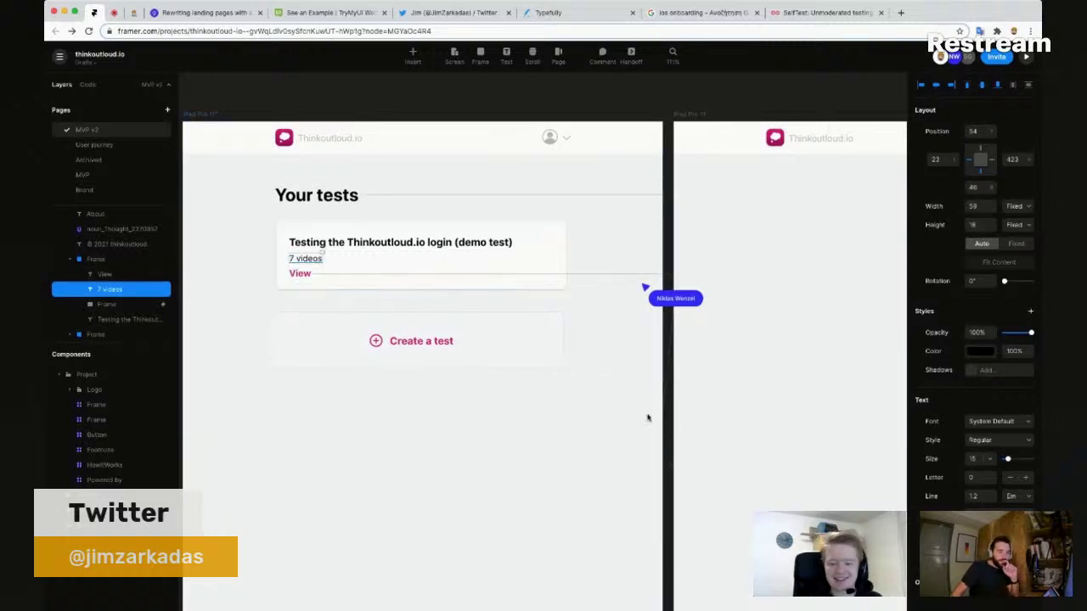
key(super+shift+z)
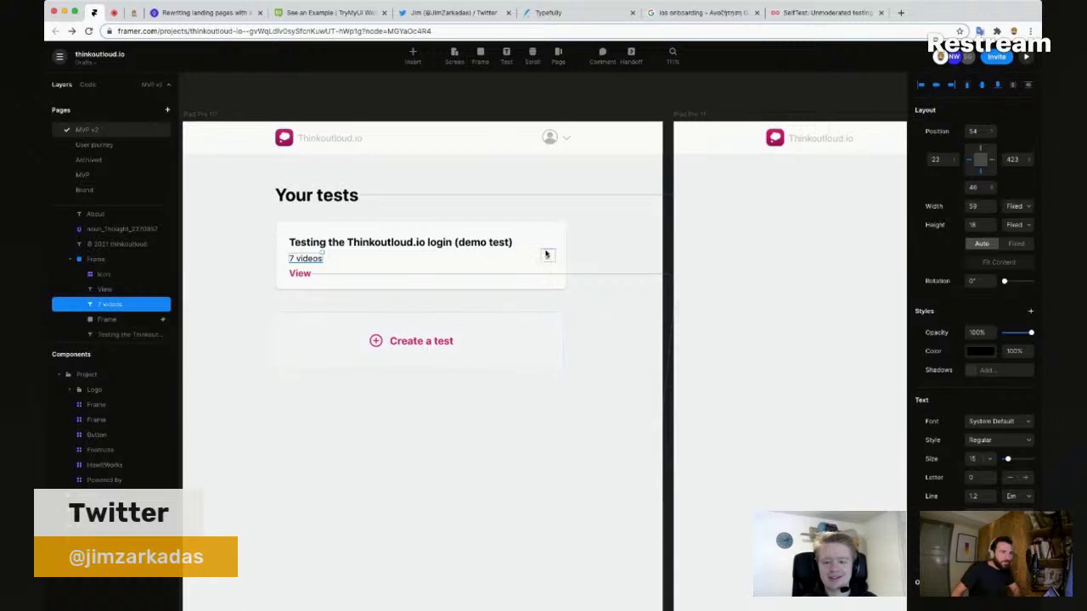
Step: Place the chevron icon directly beside the demo test's "View" link and set its size to 16
drag(546, 254, 317, 273)
scroll(315, 273, up, 10)
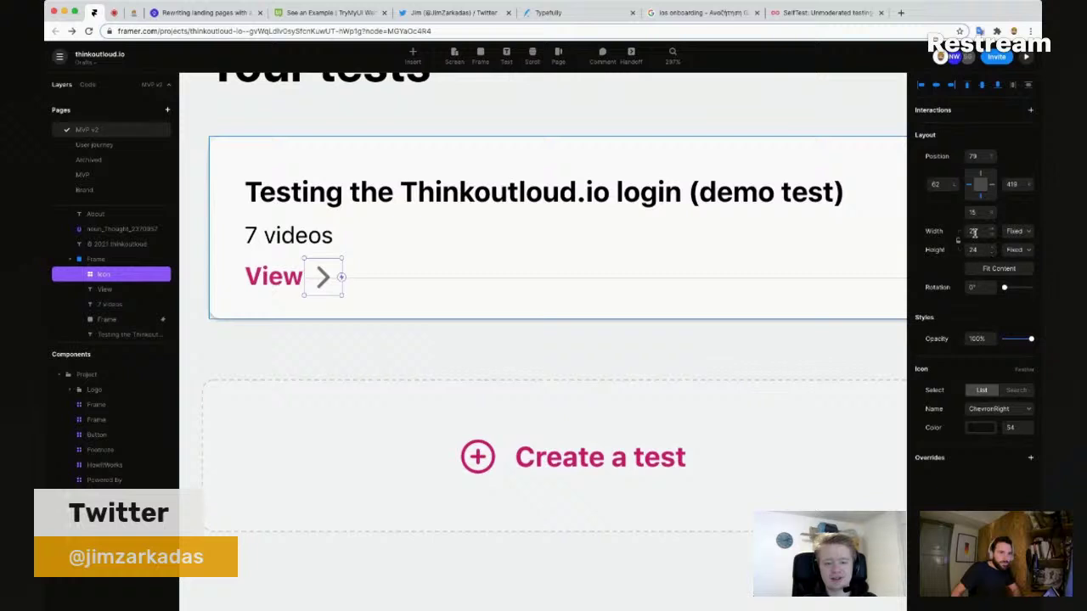
click(975, 231)
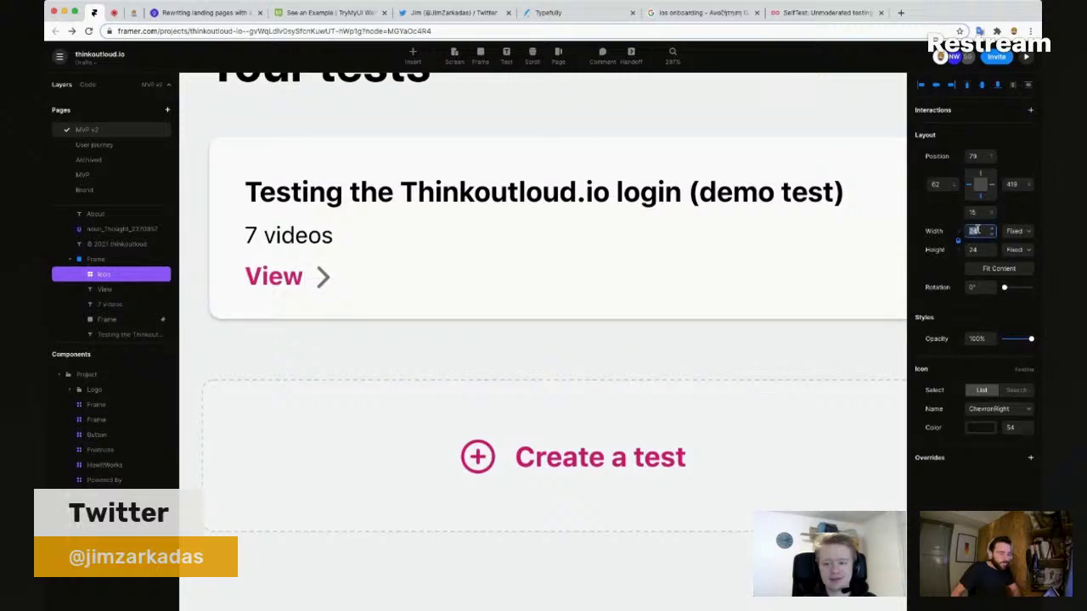
text(16)
key(Return)
Step: Recolour the chevron icon to the "View" link's pink and shrink it to size 13, vertically aligned with the link
click(976, 427)
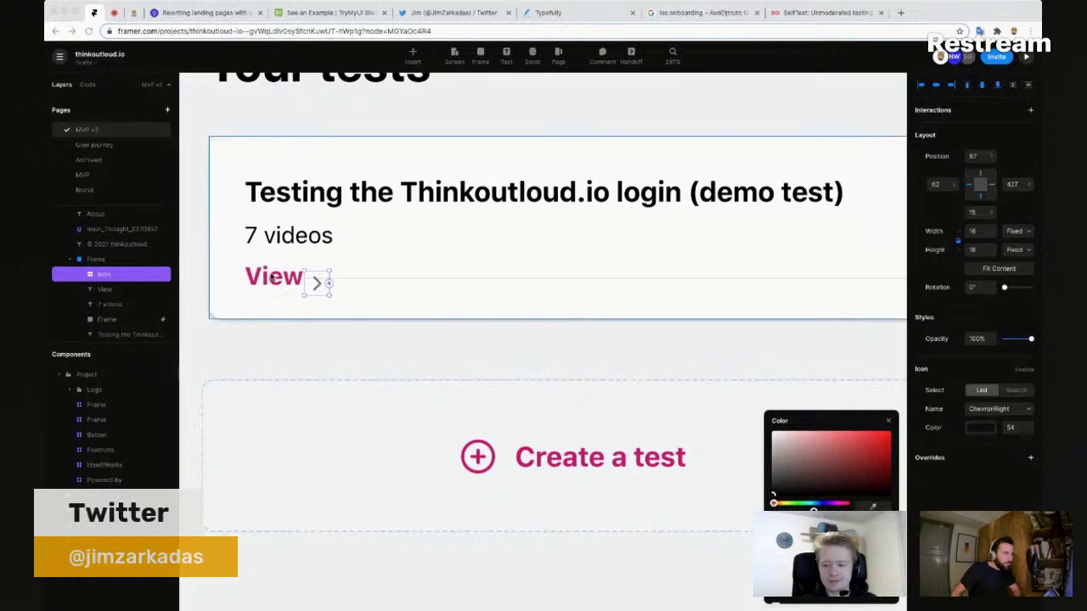
drag(317, 280, 319, 281)
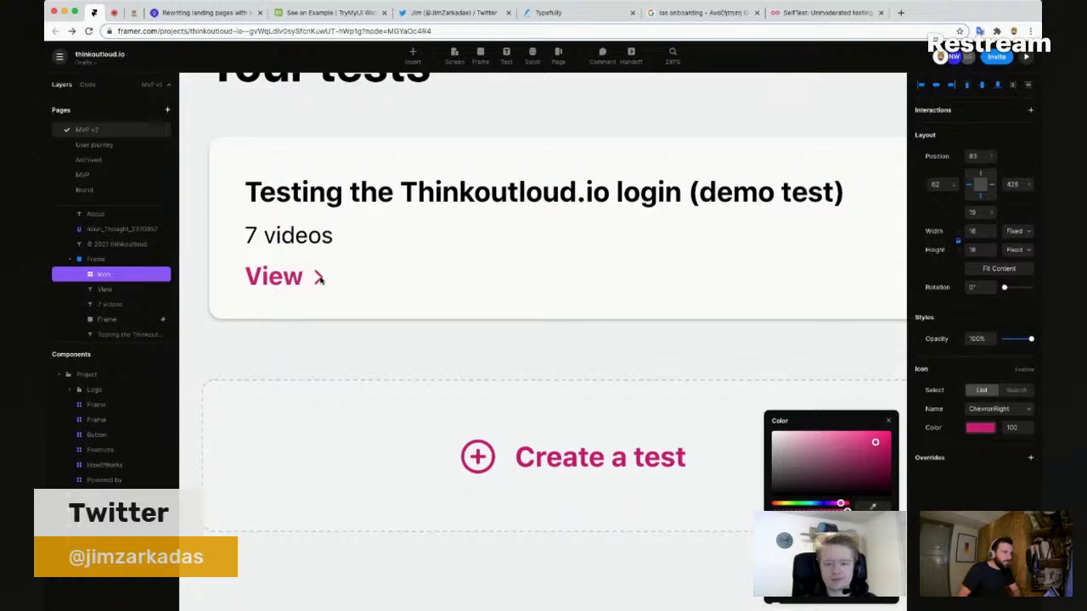
click(994, 237)
click(994, 236)
click(994, 237)
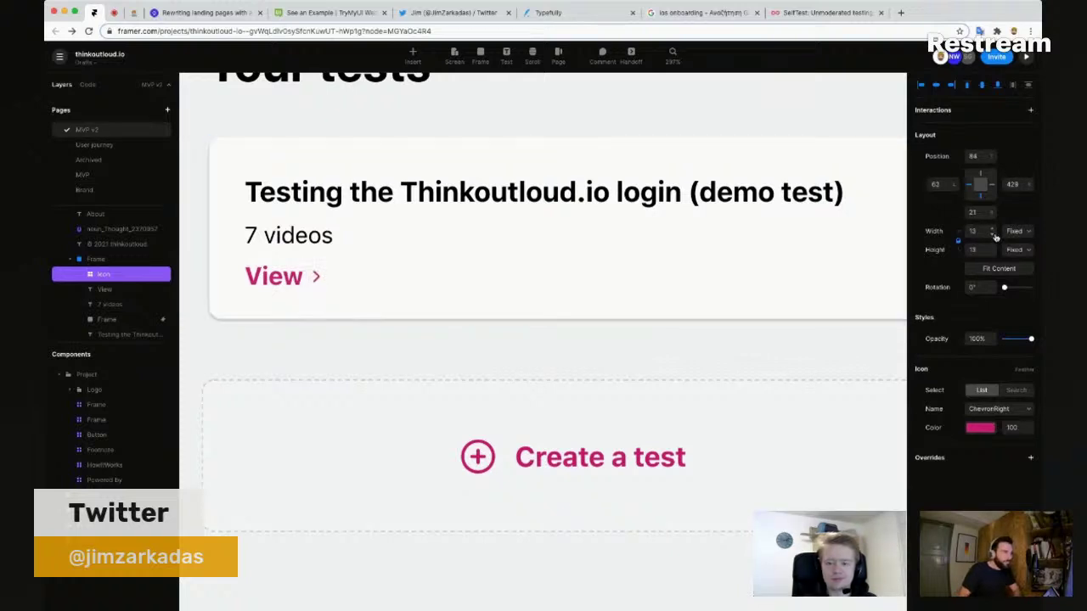
Step: Remove the chevron icon beside the demo test's "View" link, keeping only the text link
key(super+0)
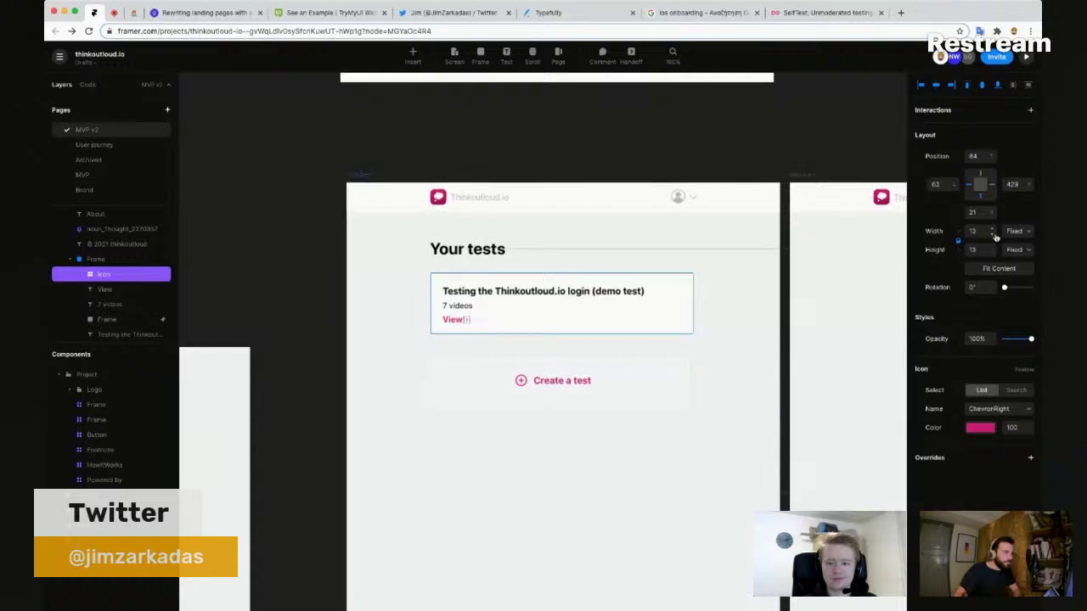
click(776, 332)
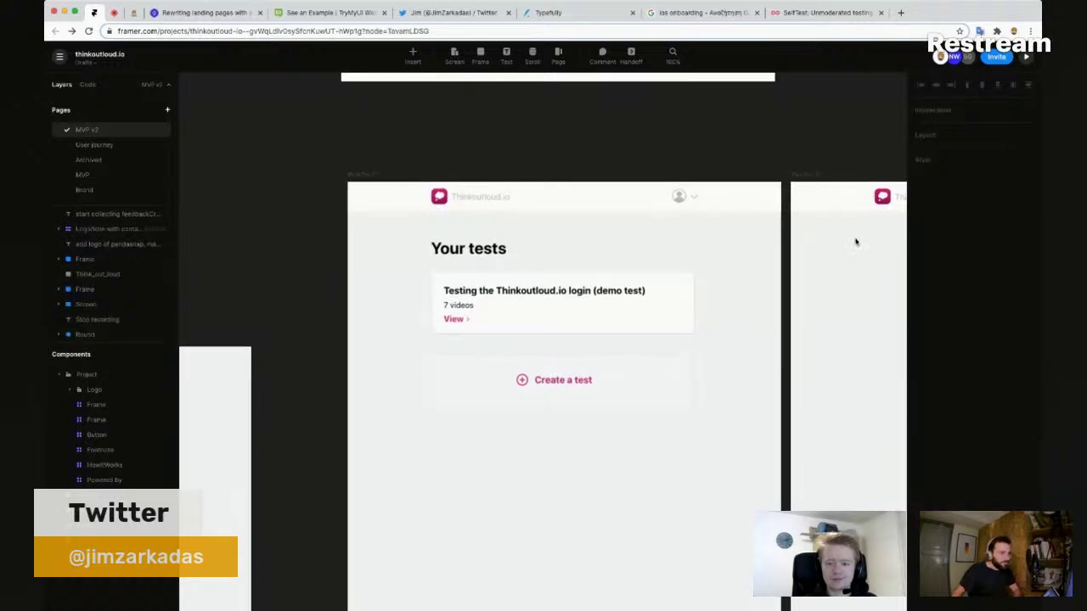
scroll(791, 289, up, 3)
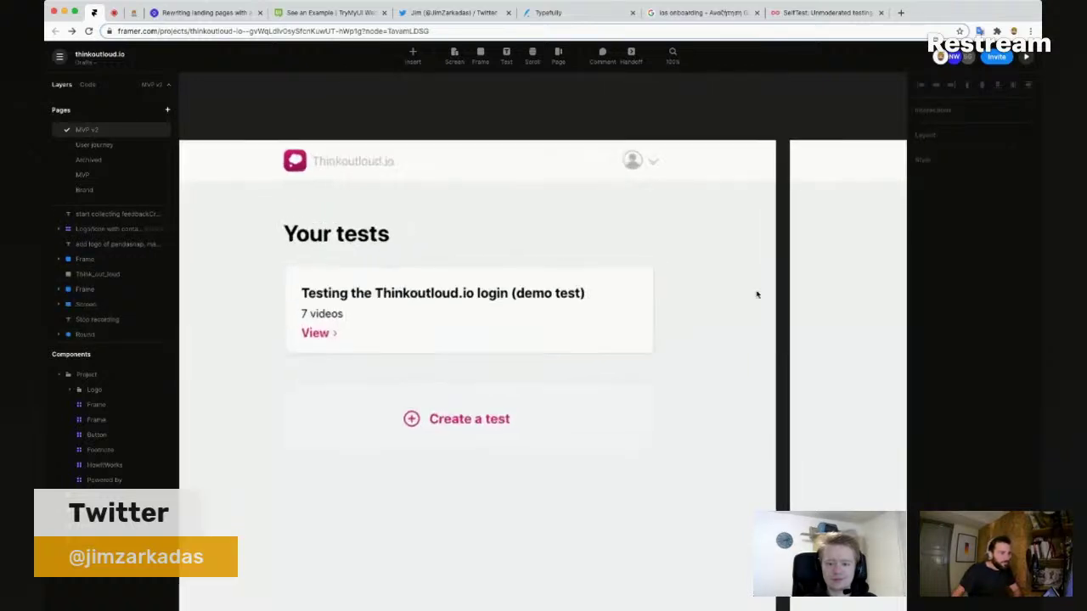
click(322, 336)
key(Escape)
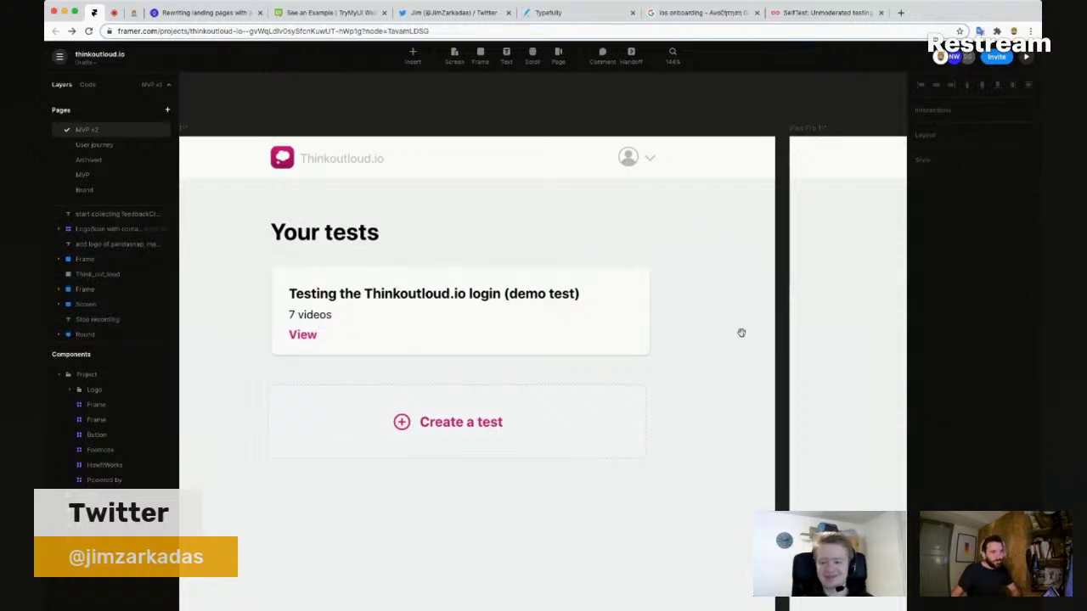
drag(739, 332, 679, 316)
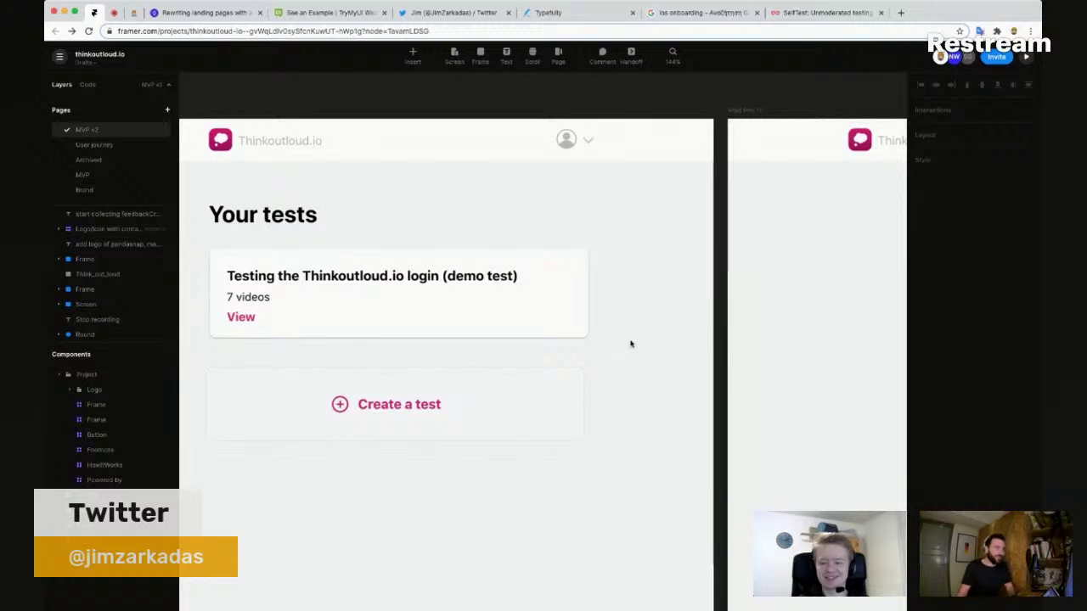
scroll(653, 357, right, 1)
scroll(636, 387, right, 2)
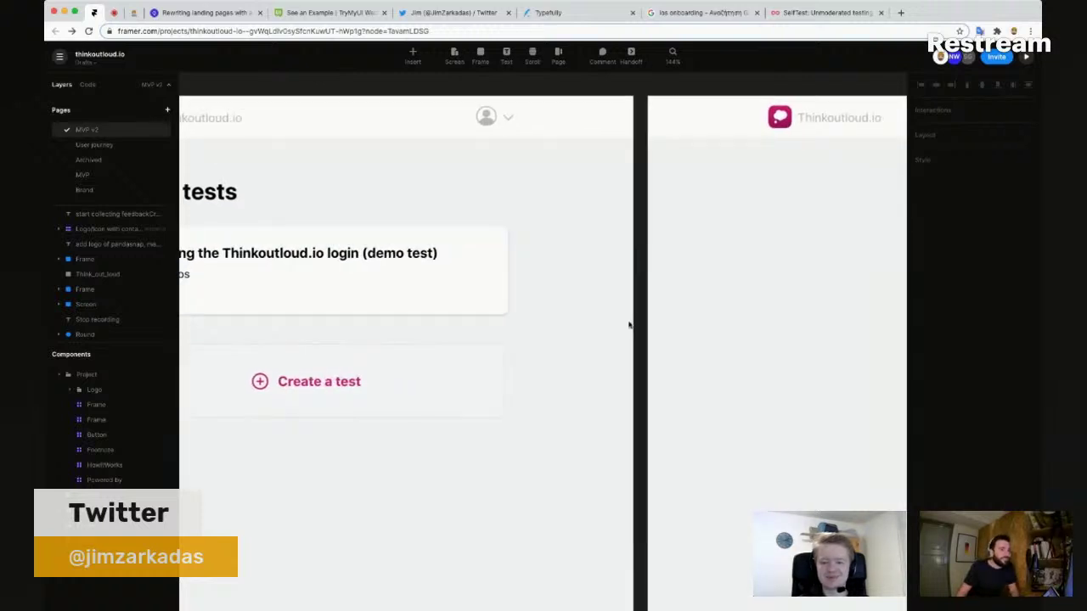
scroll(628, 323, down, 2)
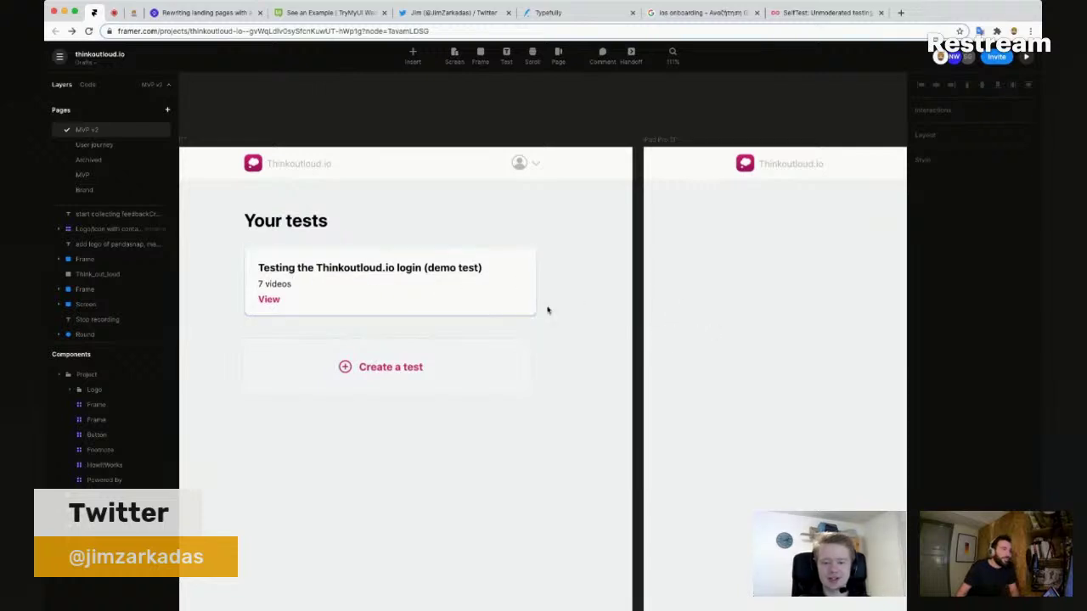
scroll(535, 314, left, 1)
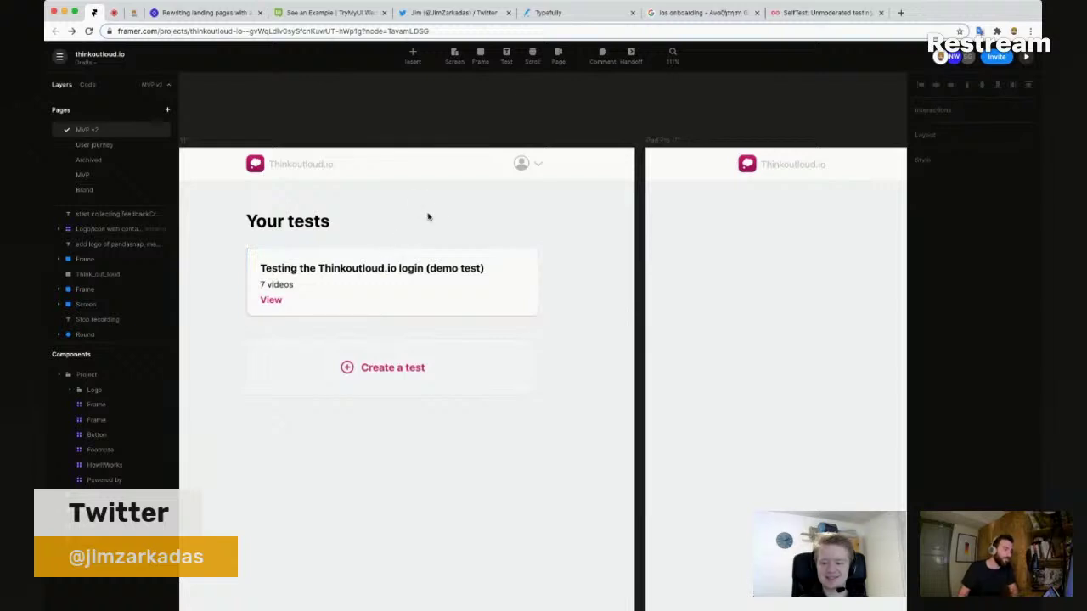
scroll(458, 209, down, 2)
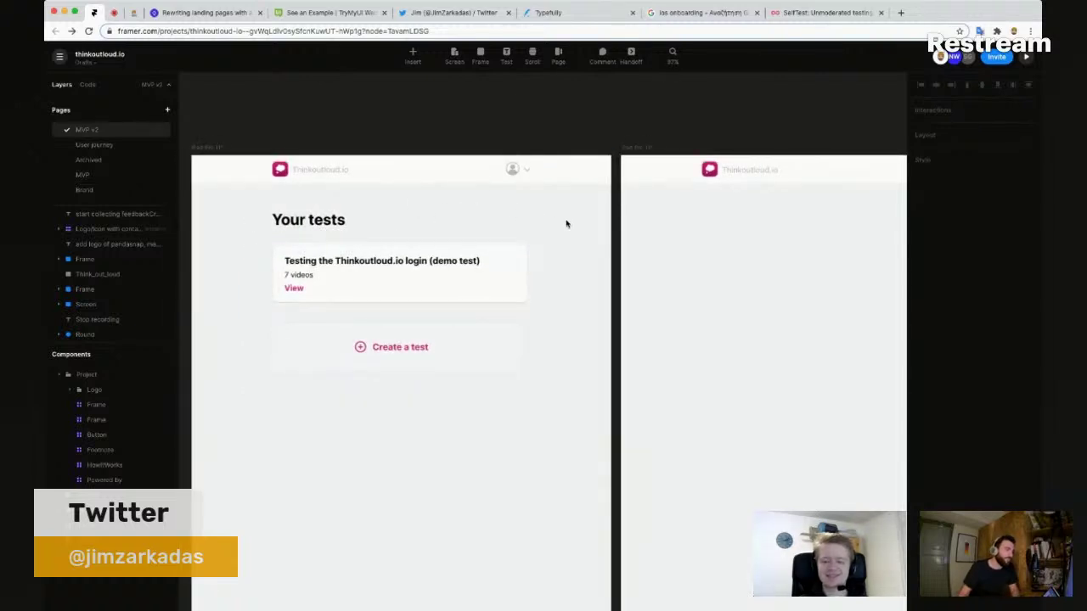
scroll(548, 218, down, 2)
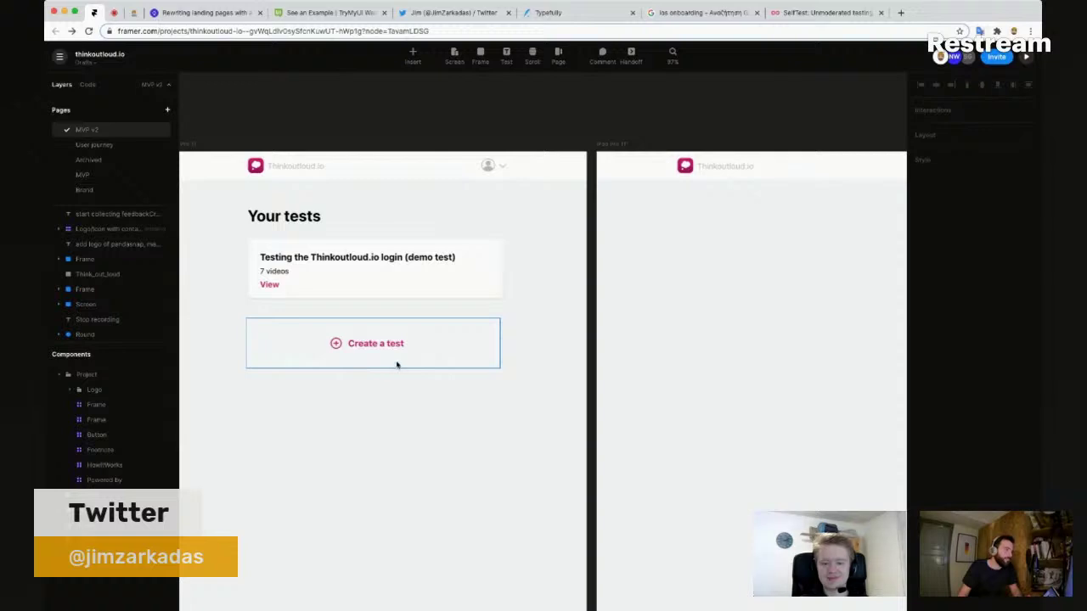
drag(497, 395, 473, 383)
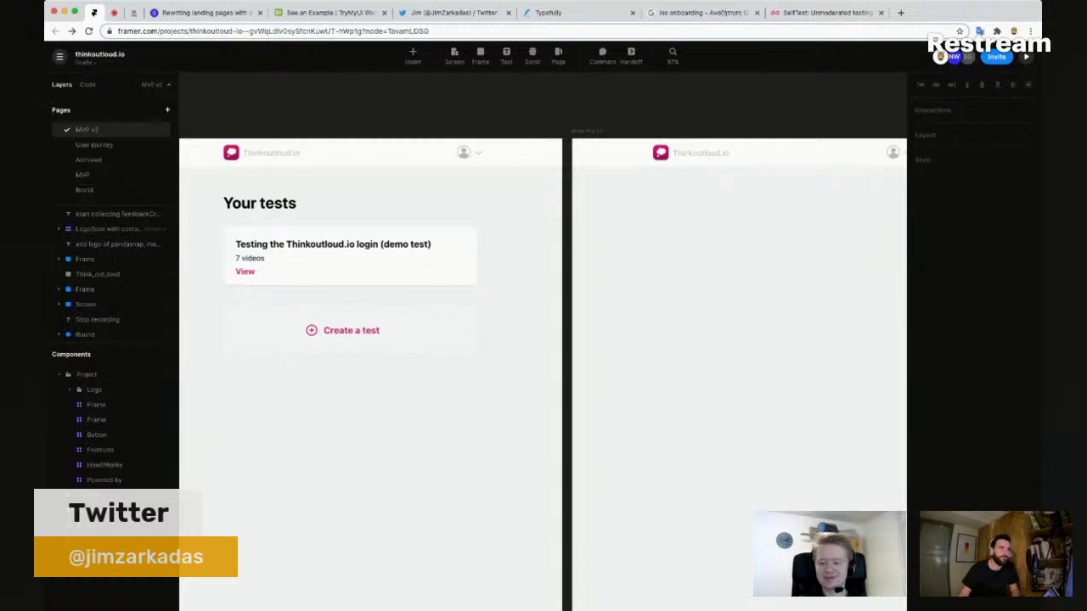
Step: Switch to the Restream studio to check the video and audio device settings, and return to the Framer design
click(113, 12)
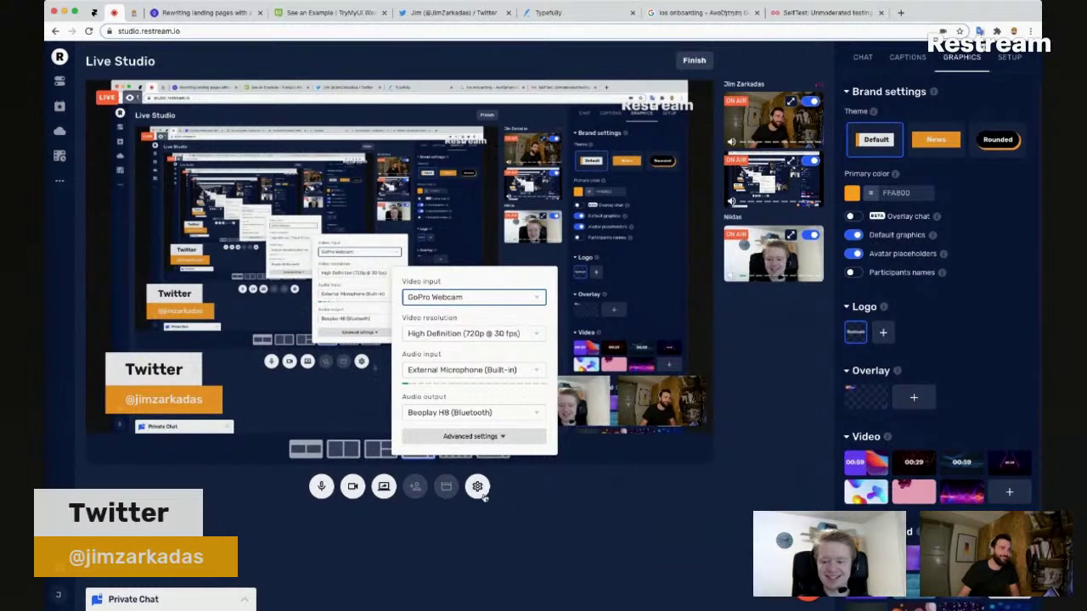
click(514, 493)
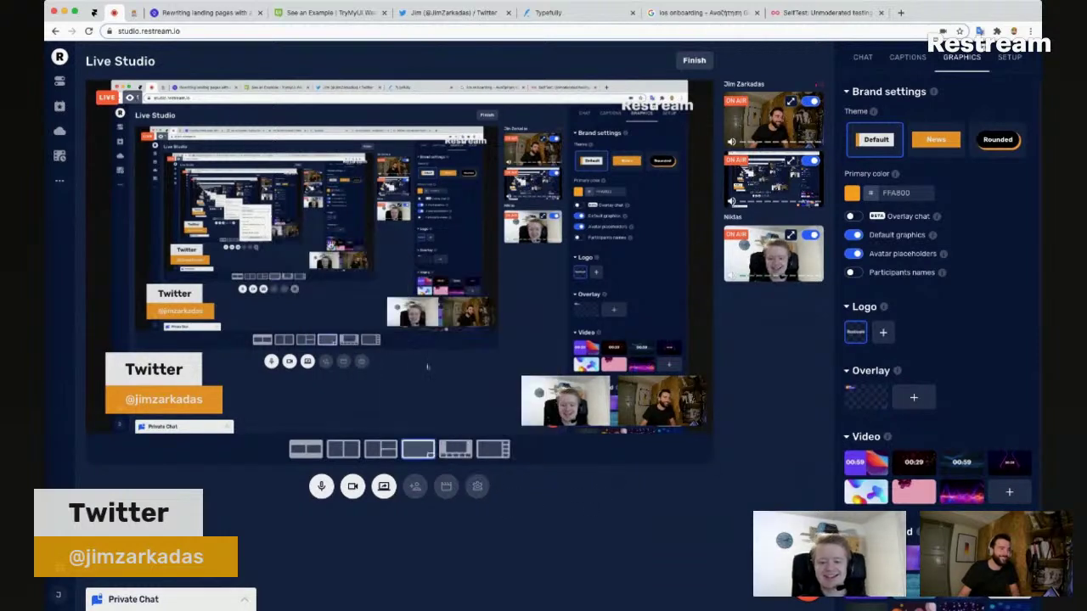
click(94, 13)
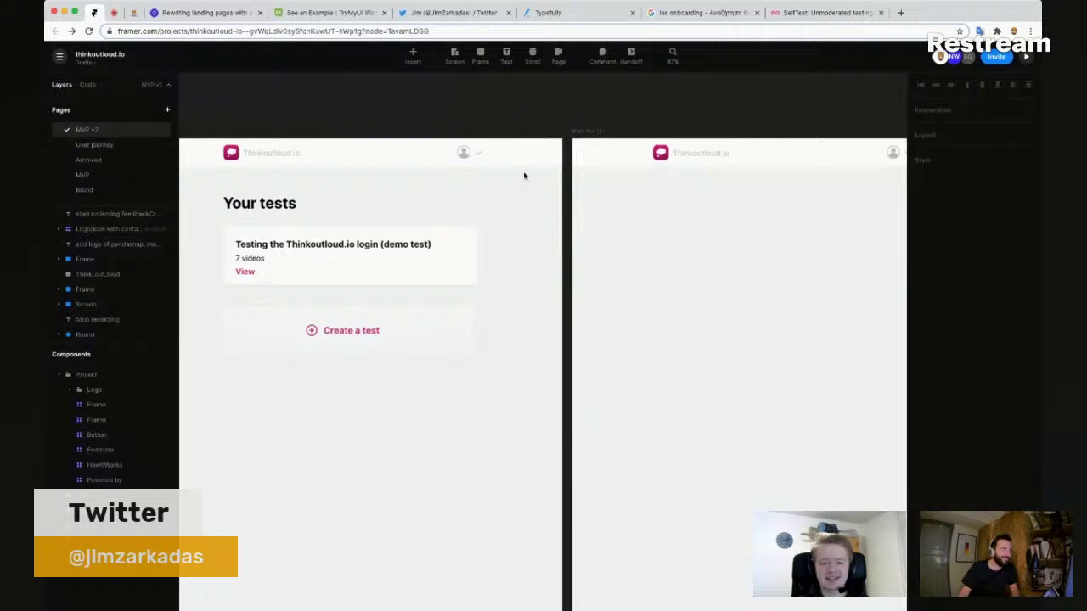
Step: Close the Typefully browser tab
drag(376, 115, 470, 109)
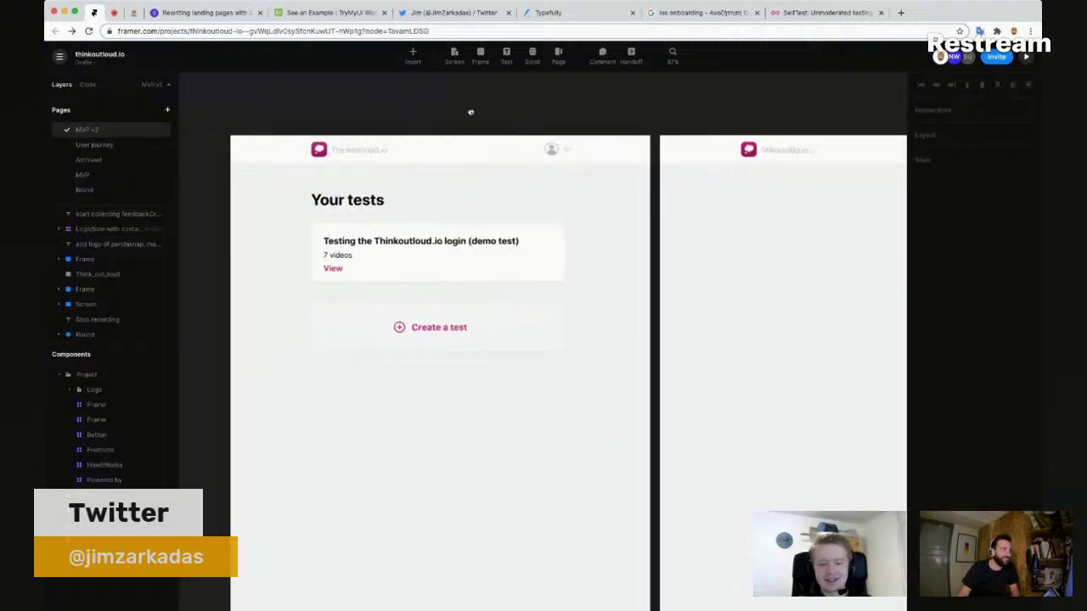
click(631, 15)
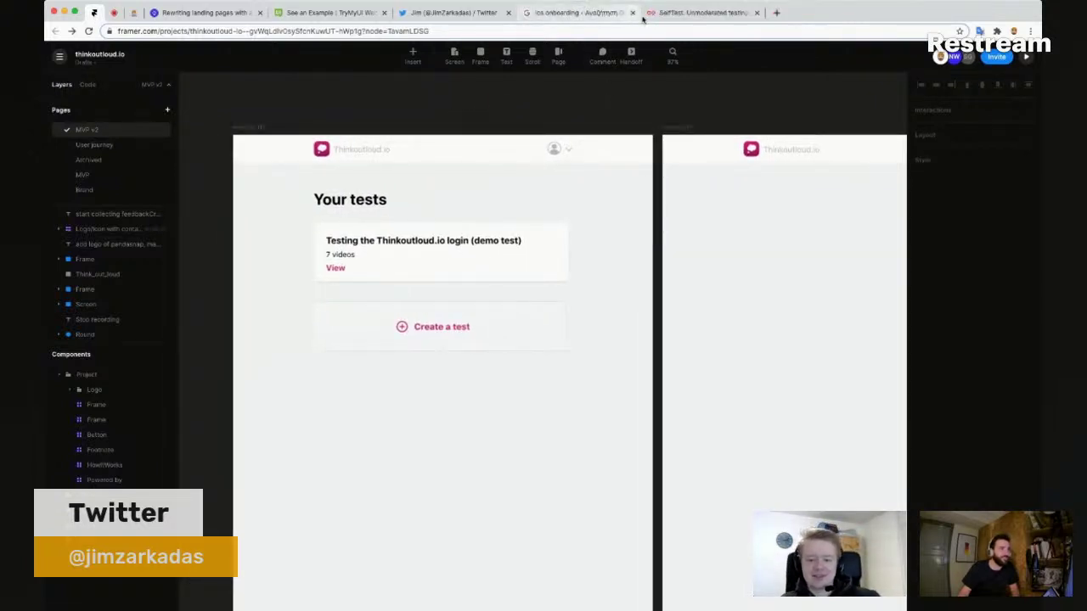
Step: Move the dashed "Create a test" card closer beneath the demo test card, aligned with its side edges, at vertical position 309
click(560, 343)
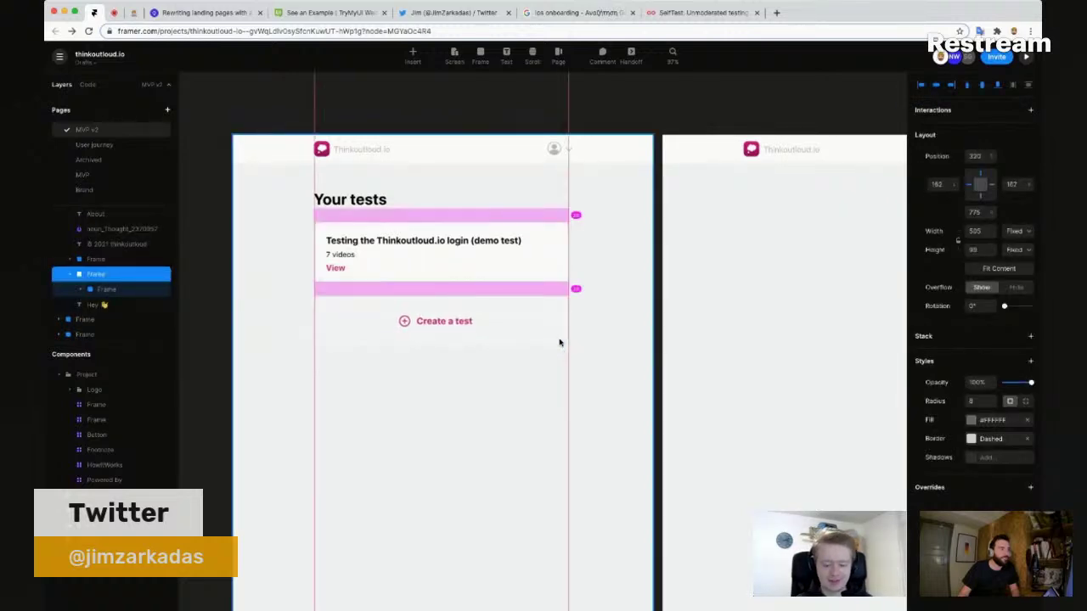
drag(559, 343, 558, 338)
key(alt)
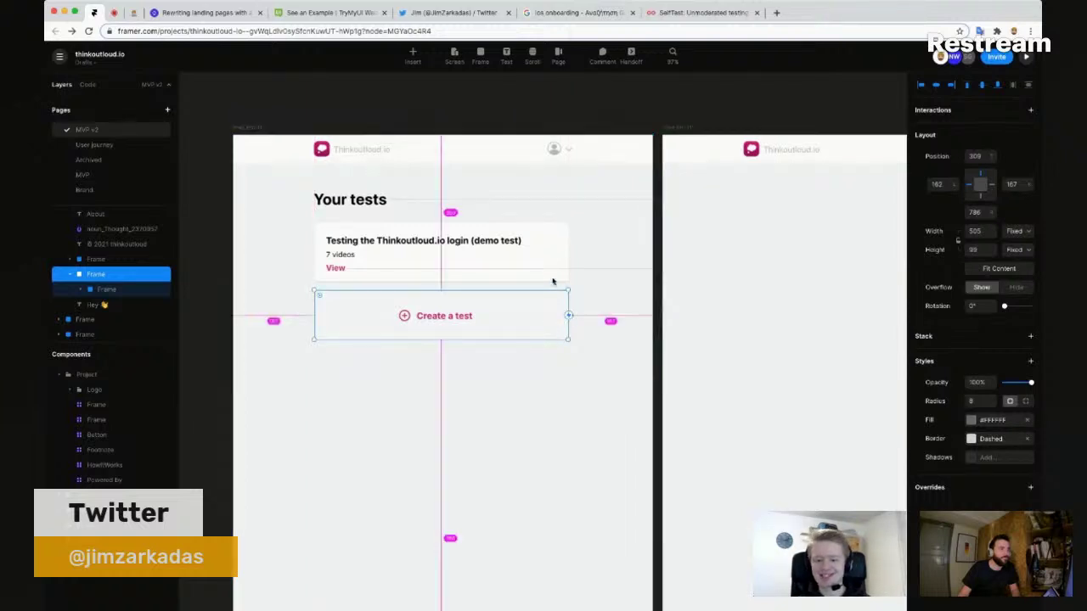
click(594, 451)
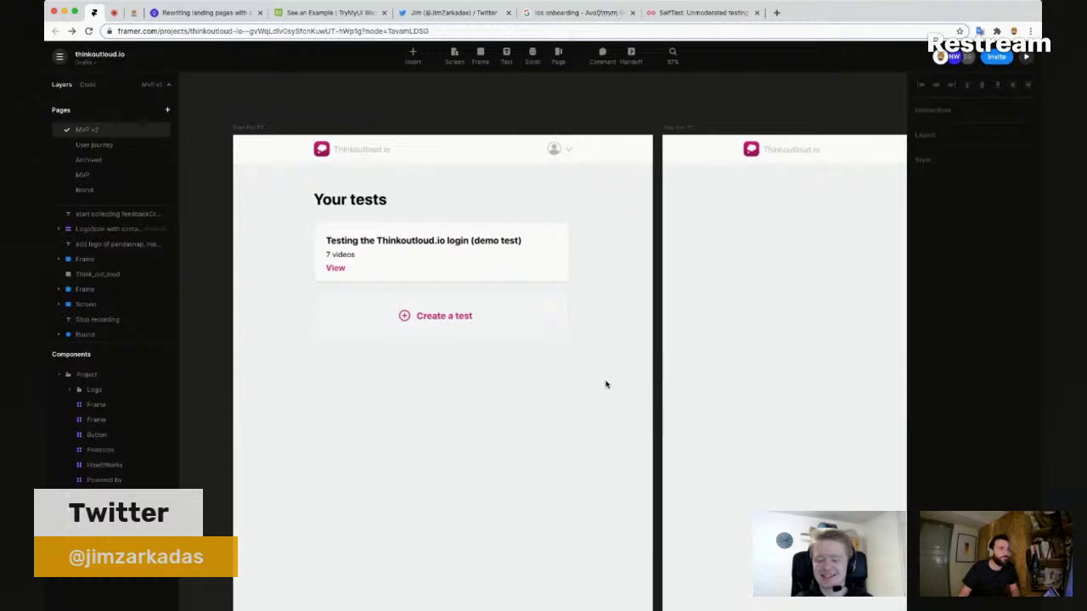
Step: Change the "Thinkoutloud.io" header text on the "Your tests" screen to a darker grey
scroll(604, 399, right, 2)
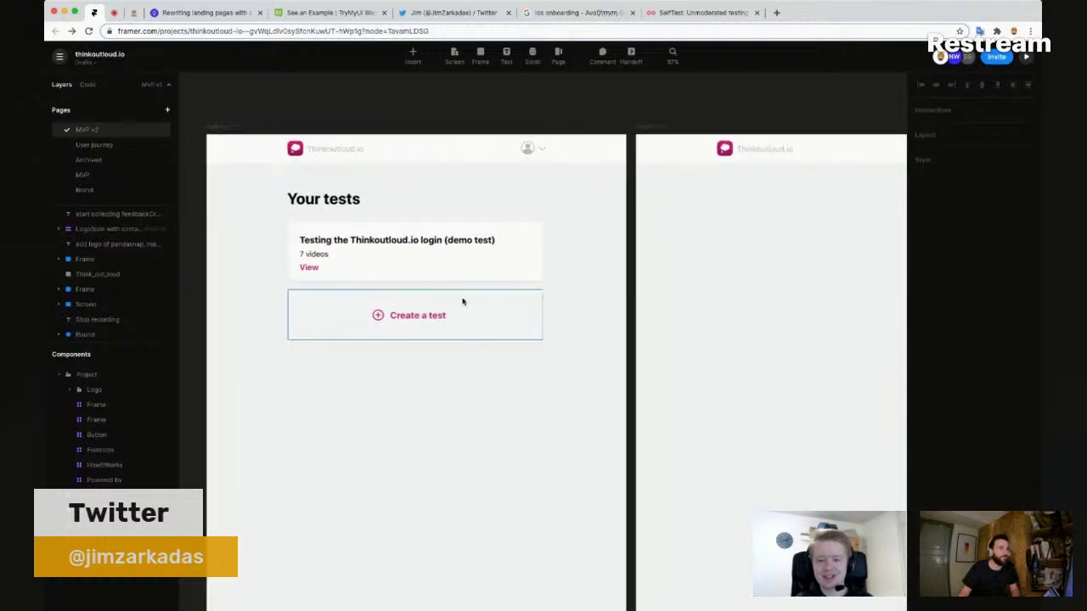
click(360, 150)
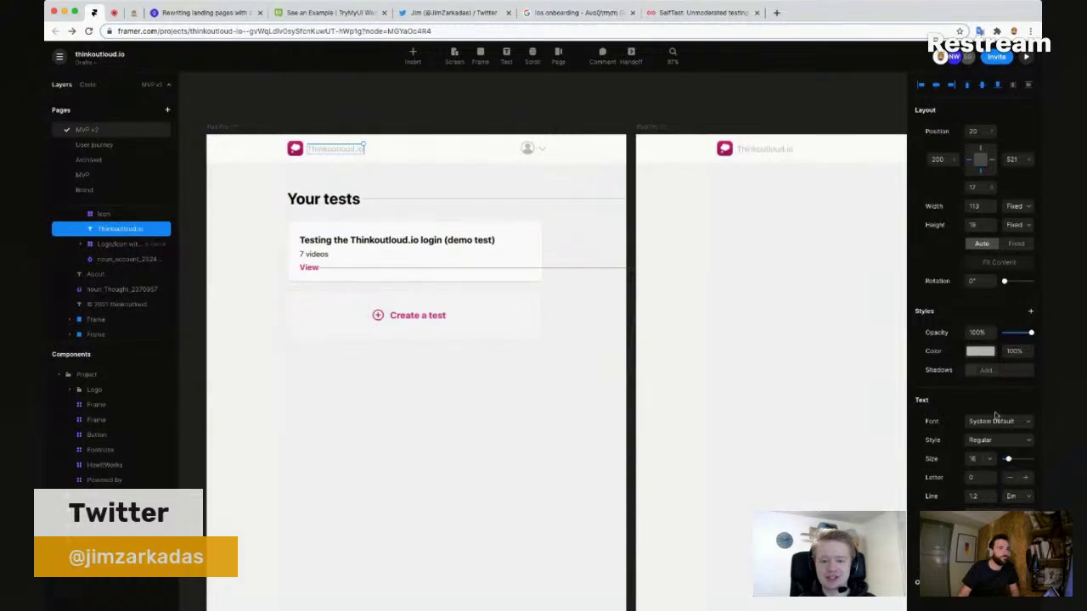
click(976, 351)
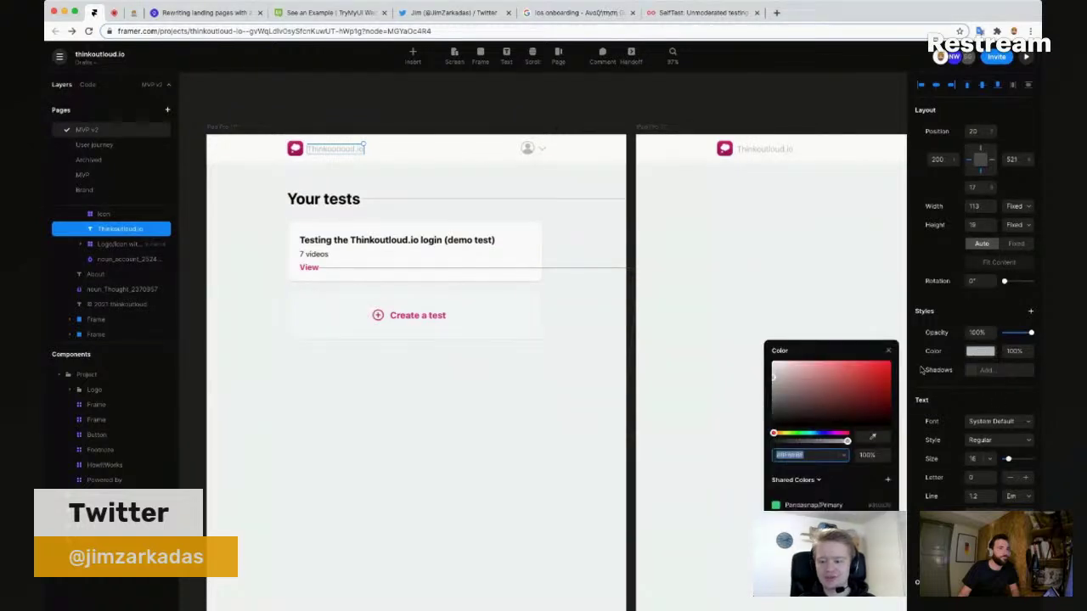
click(775, 395)
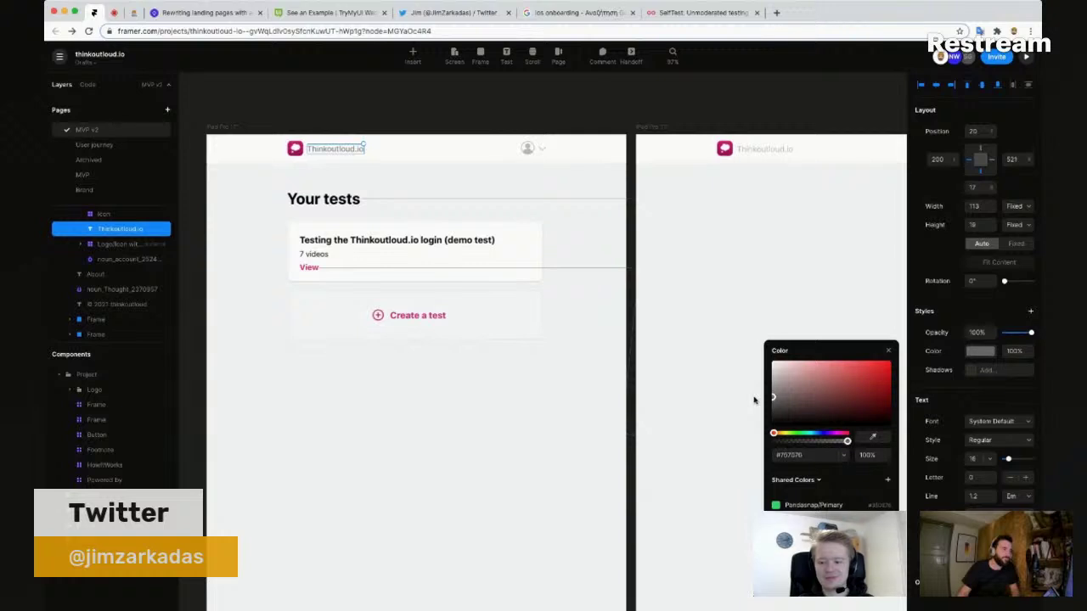
click(720, 404)
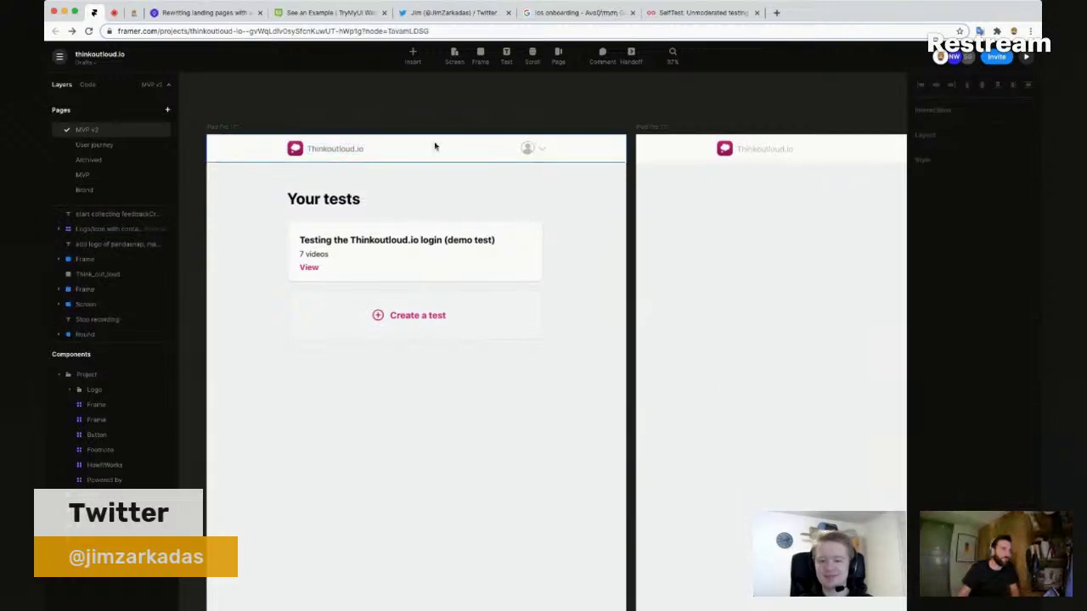
Step: Darken the "Thinkoutloud.io" header text on the second, empty screen to grey #696969
click(744, 153)
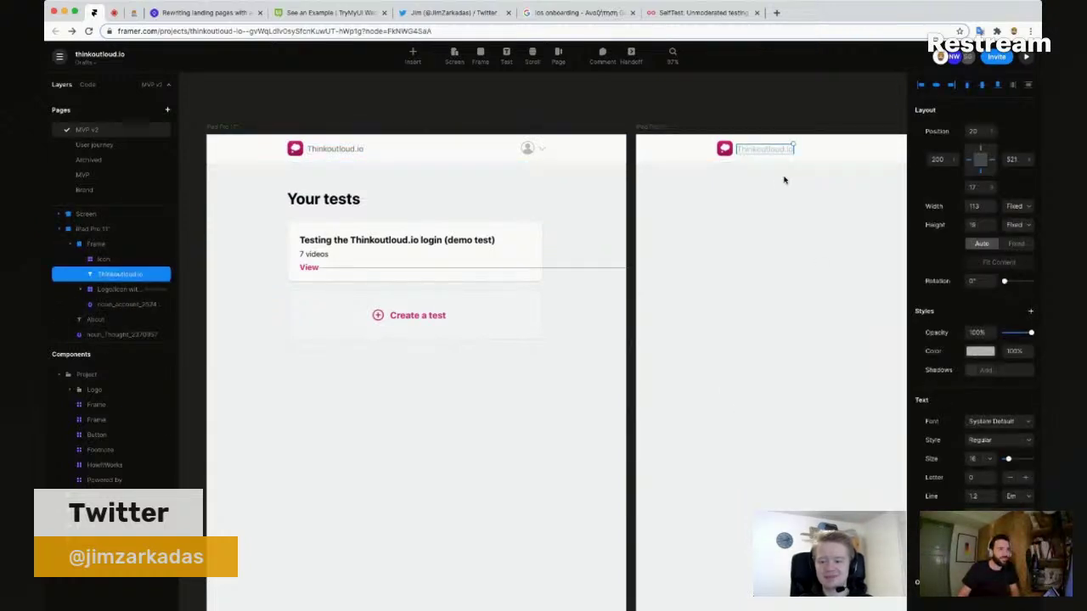
click(979, 351)
drag(770, 398, 760, 402)
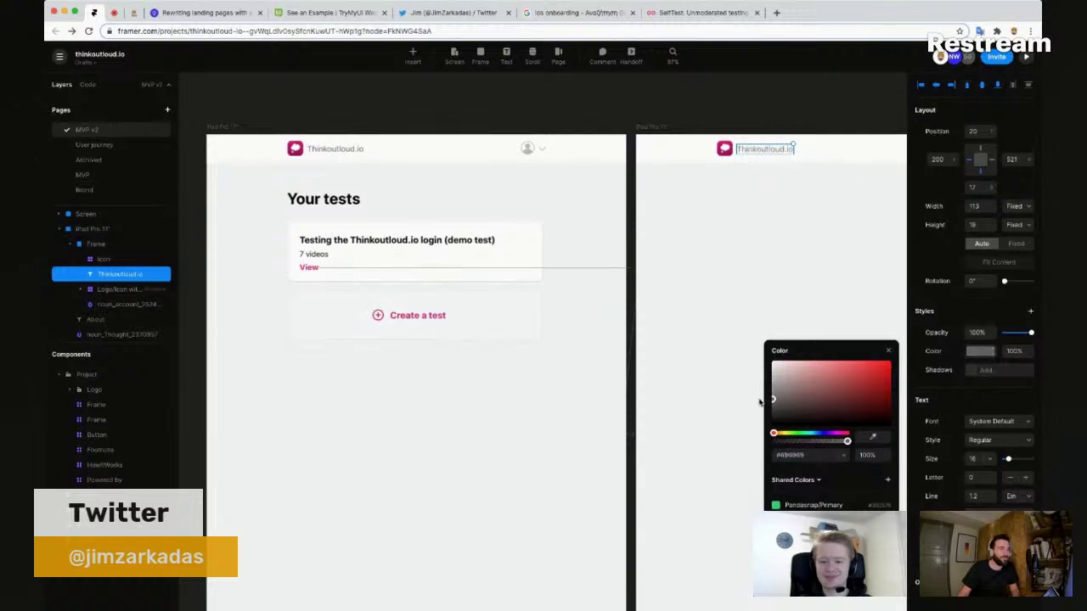
click(991, 355)
click(719, 307)
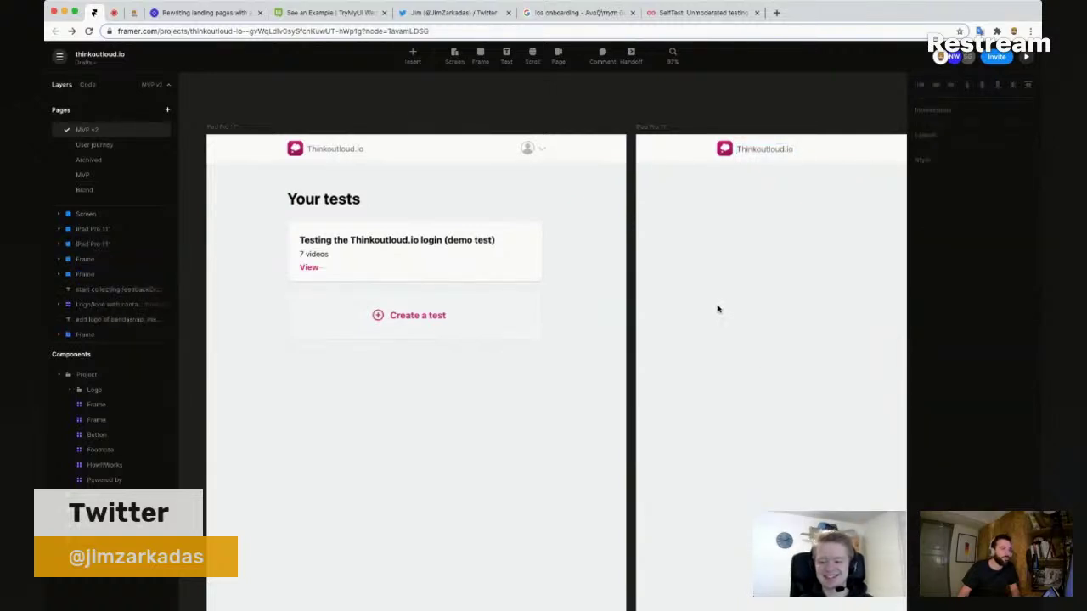
Step: Copy the demo test's title from its card into the empty screen and place it below the header at vertical position 148, horizontal 100
drag(729, 315, 581, 296)
scroll(573, 296, down, 1)
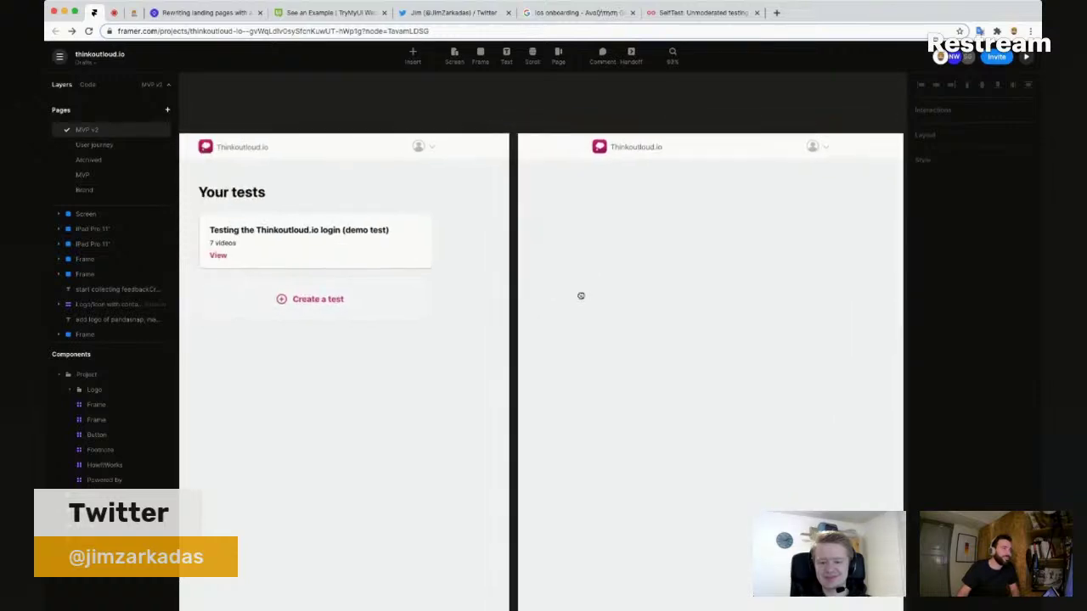
scroll(582, 298, down, 2)
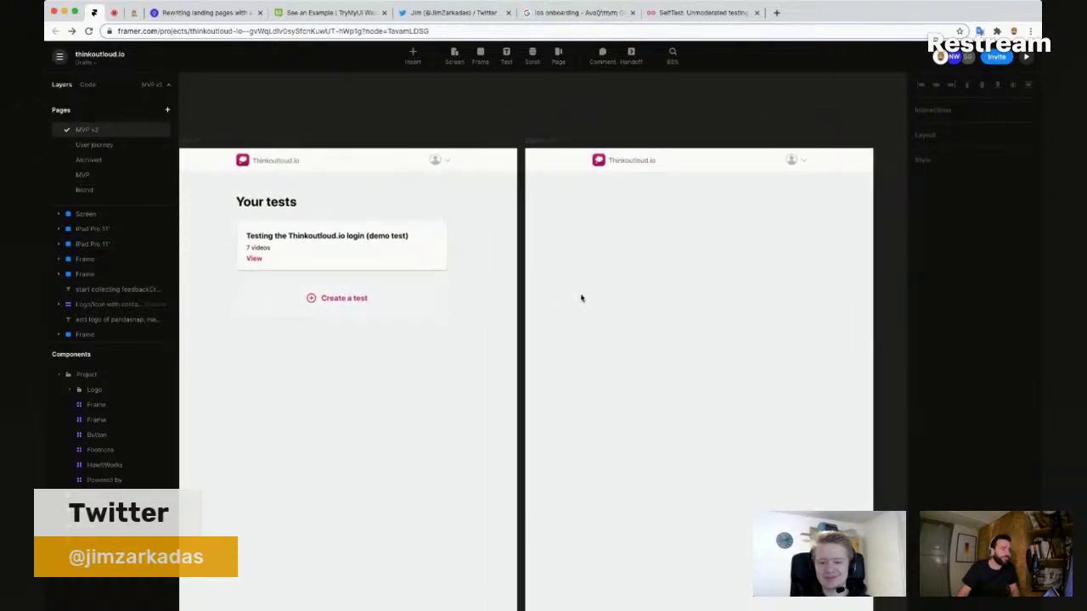
drag(561, 315, 574, 301)
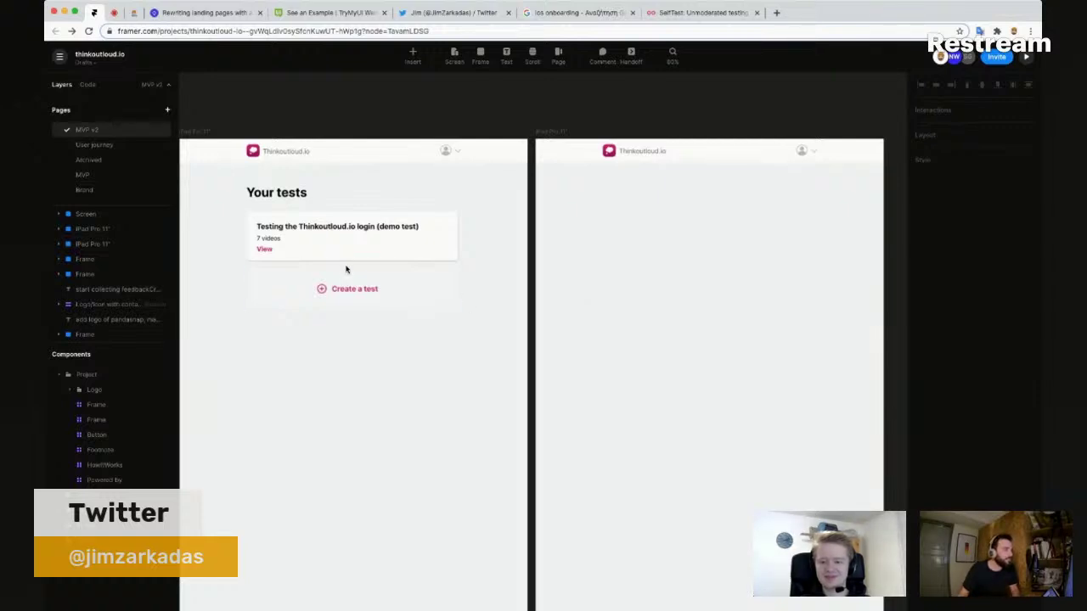
scroll(275, 179, up, 1)
scroll(275, 179, up, 3)
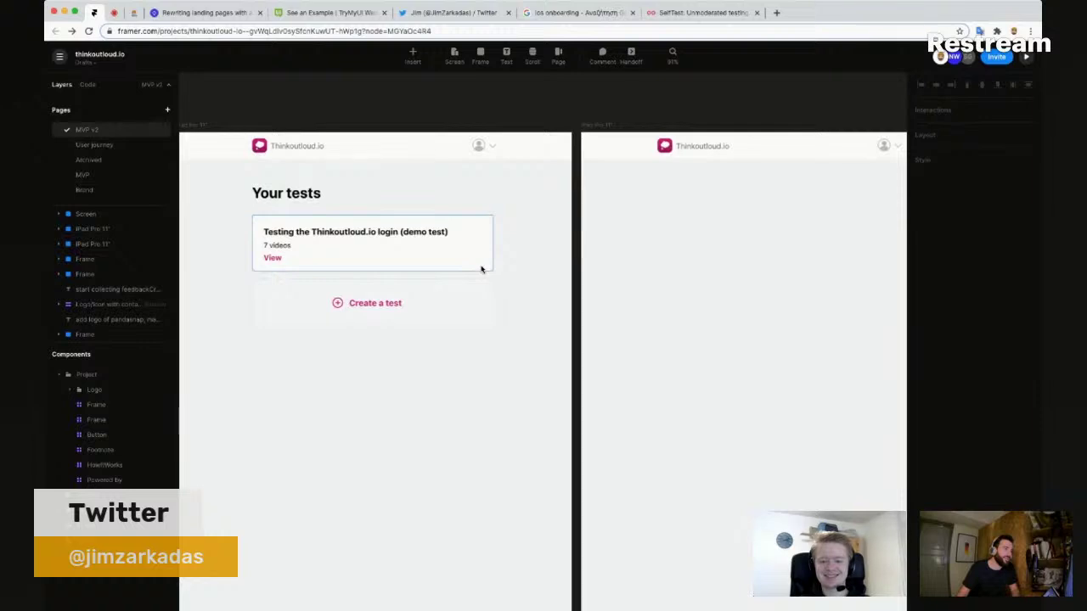
click(339, 237)
click(337, 239)
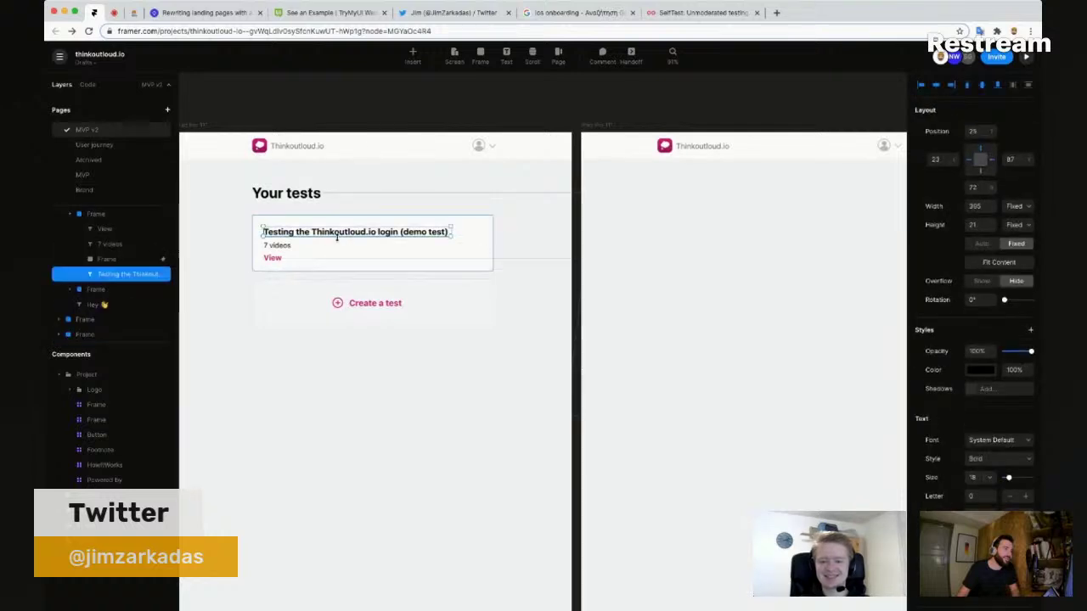
click(600, 126)
key(ctrl+v)
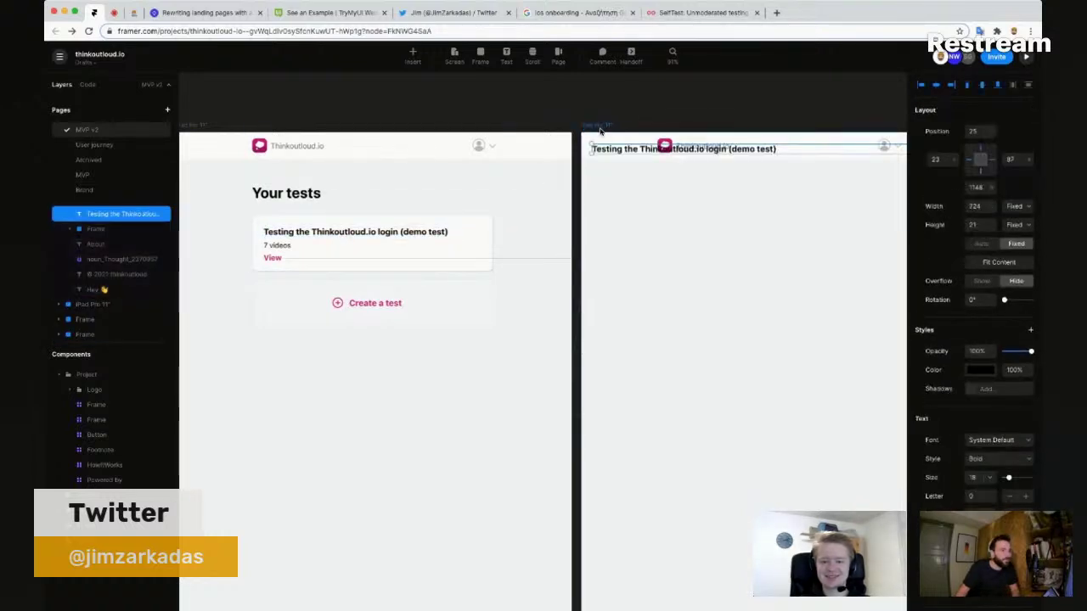
drag(659, 146, 656, 210)
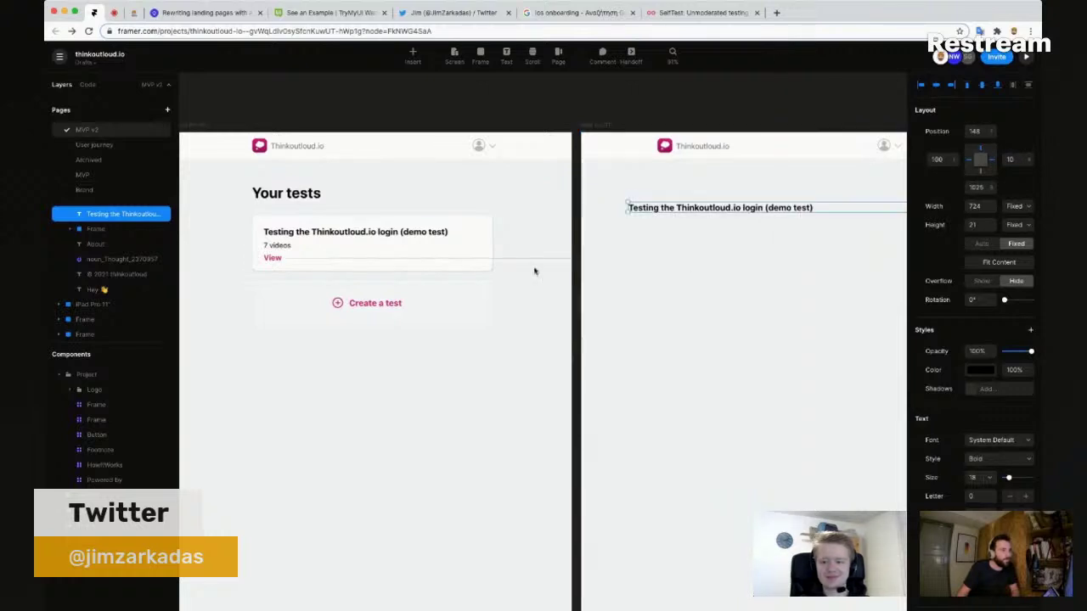
Step: Set the font size of the copied demo test title to 24
scroll(645, 265, right, 3)
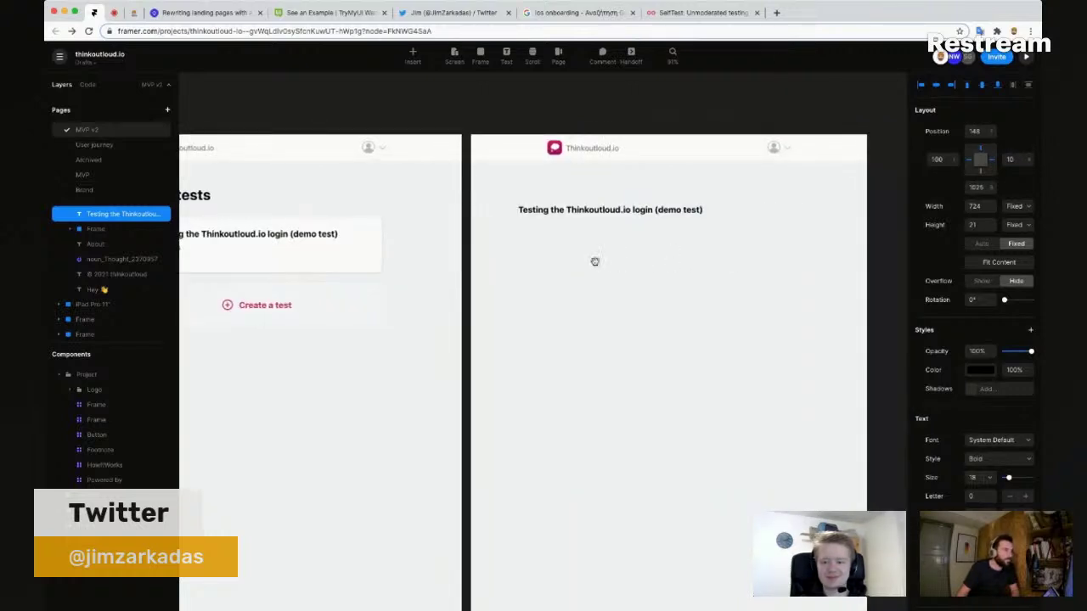
scroll(620, 265, left, 3)
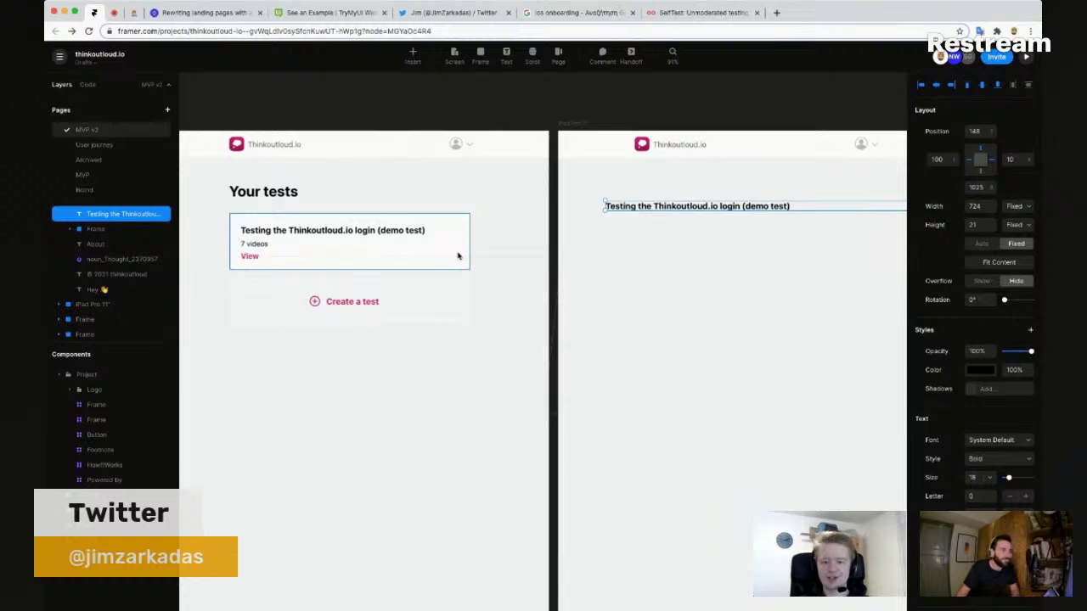
click(459, 254)
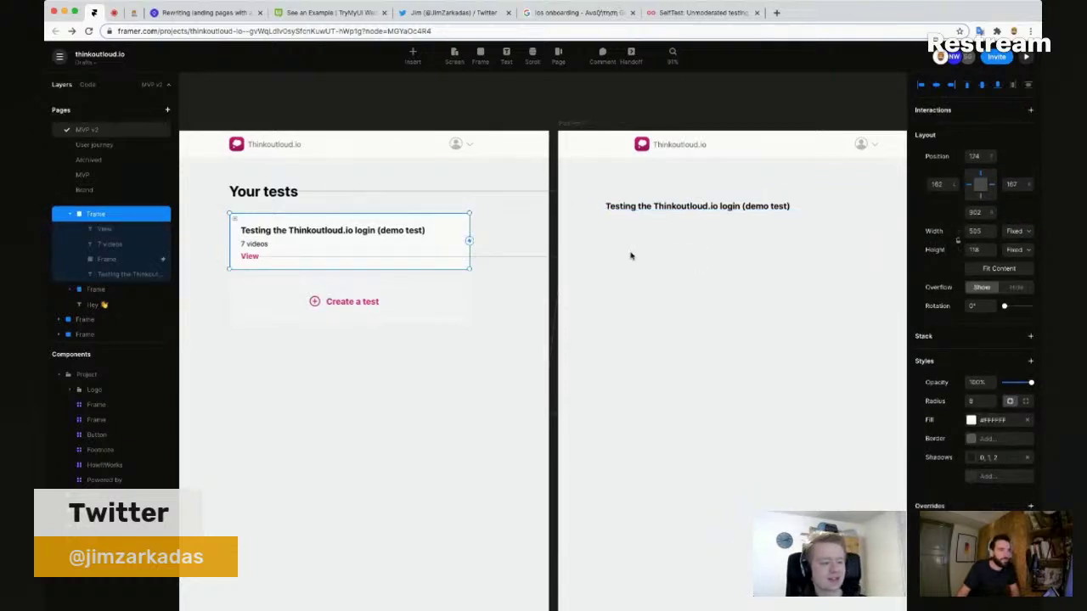
click(692, 209)
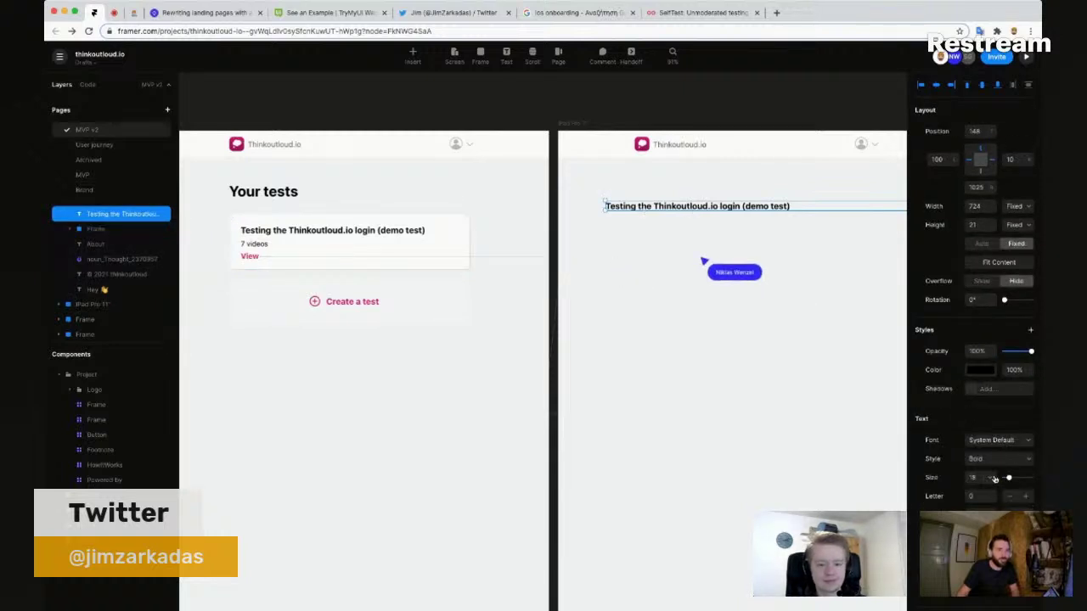
drag(1008, 479, 1011, 478)
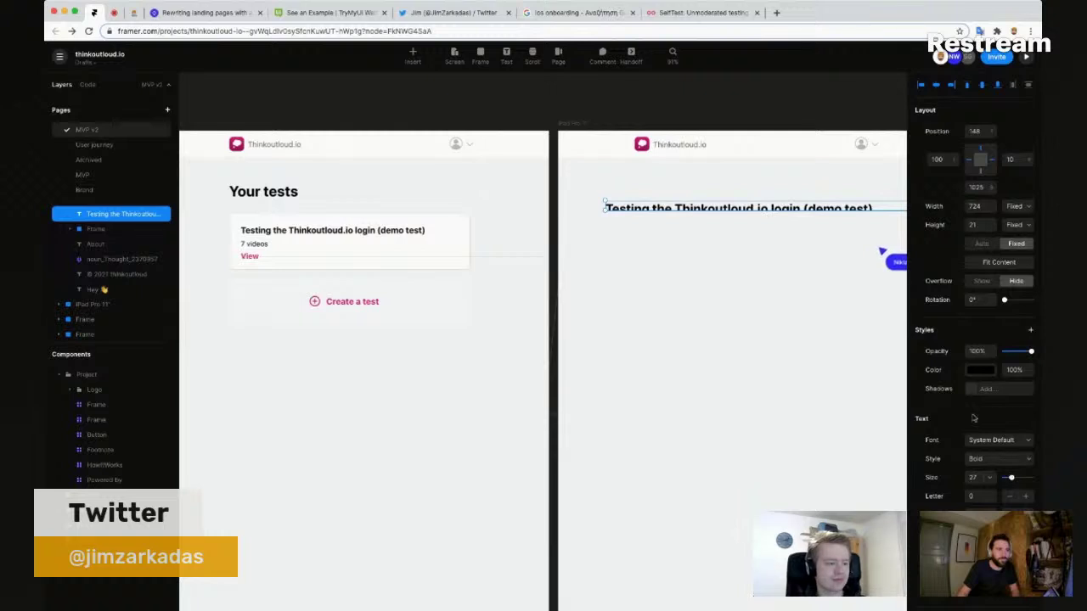
click(973, 477)
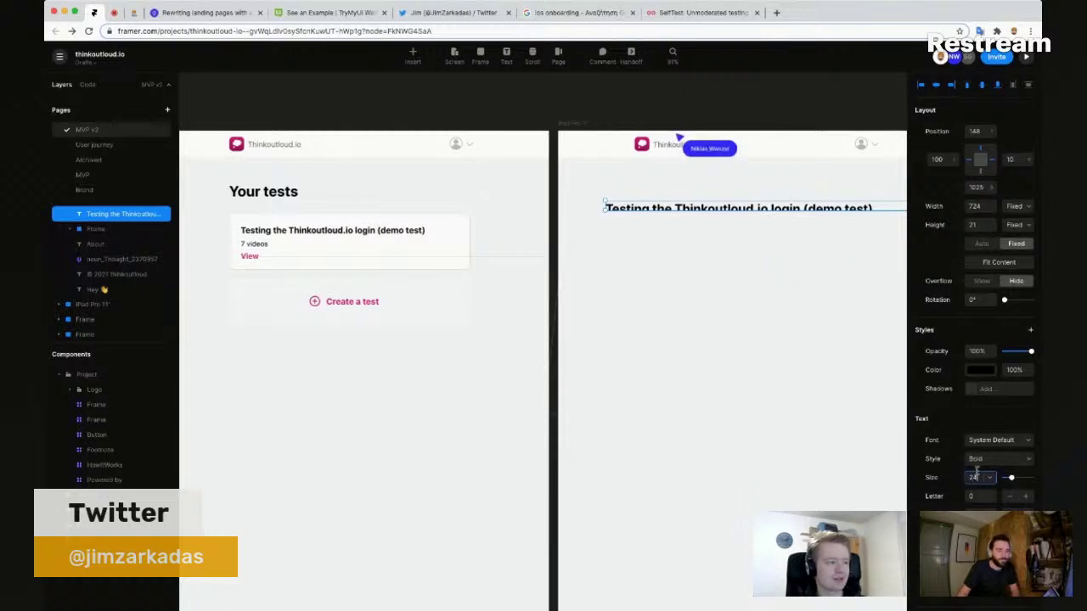
text(24)
key(Return)
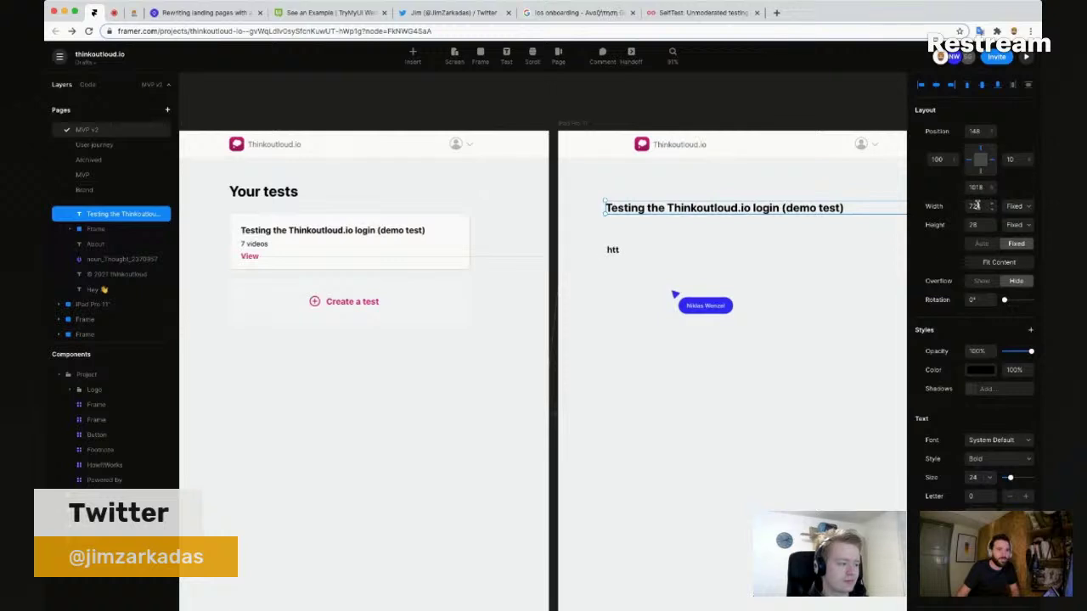
Step: Set the copied title's width to 505, matching the demo test card, and centre it horizontally on its screen
click(465, 243)
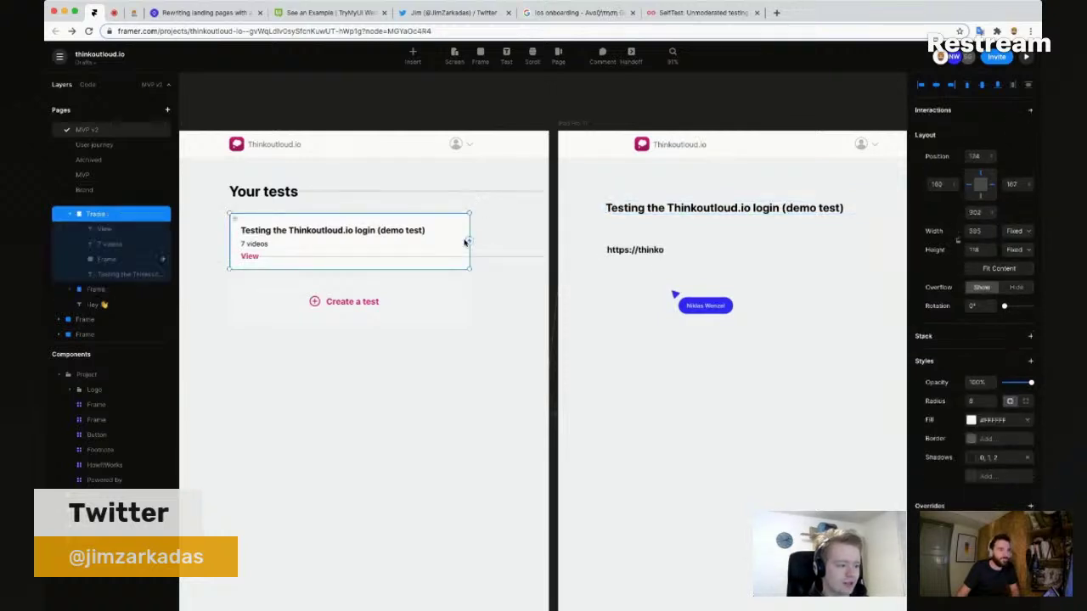
click(758, 213)
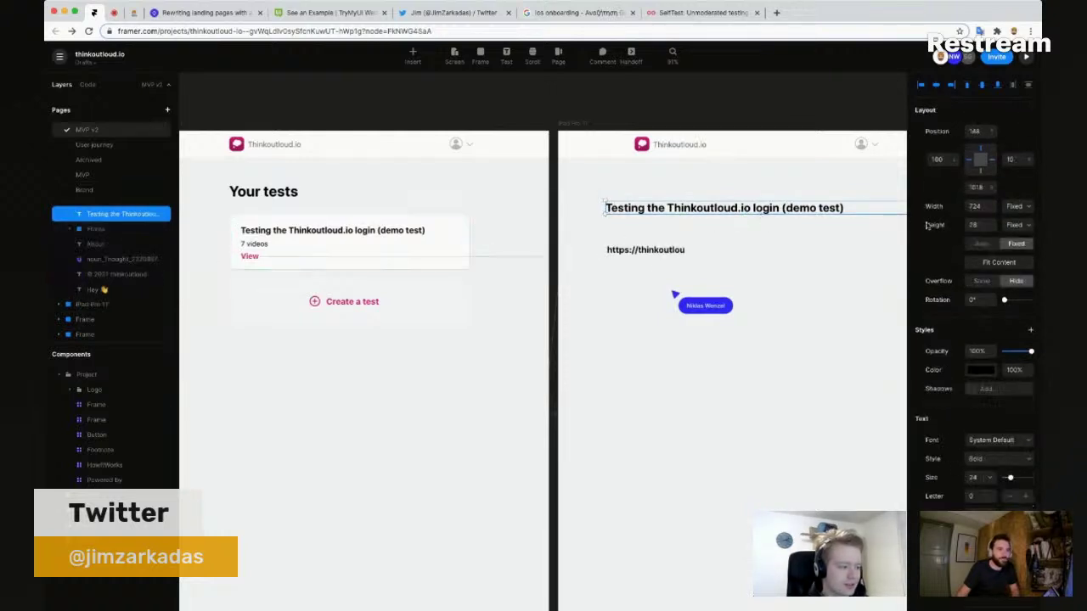
click(976, 206)
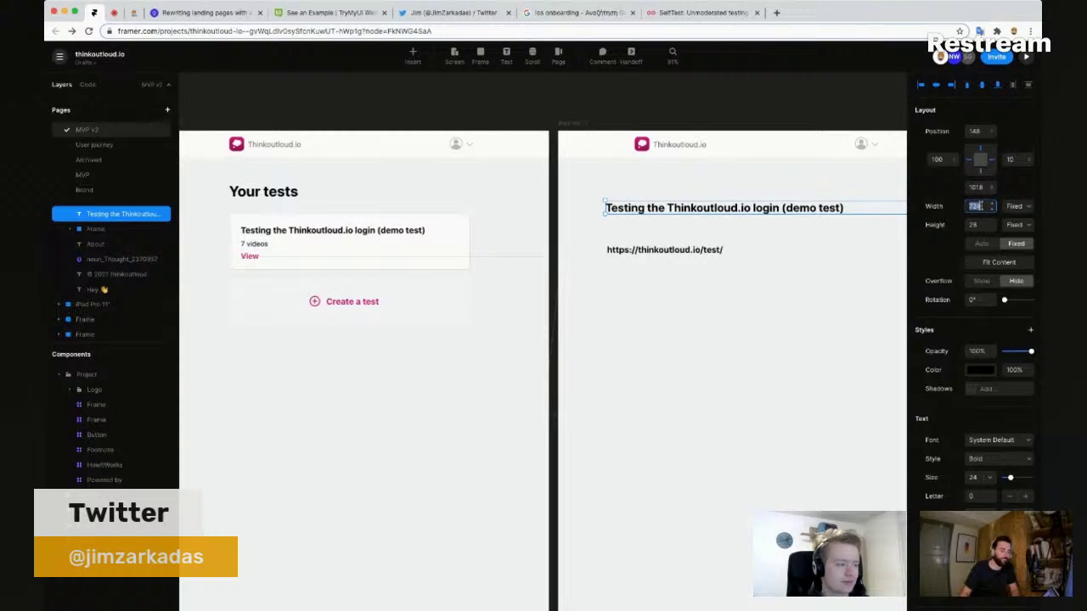
text(500)
key(Return)
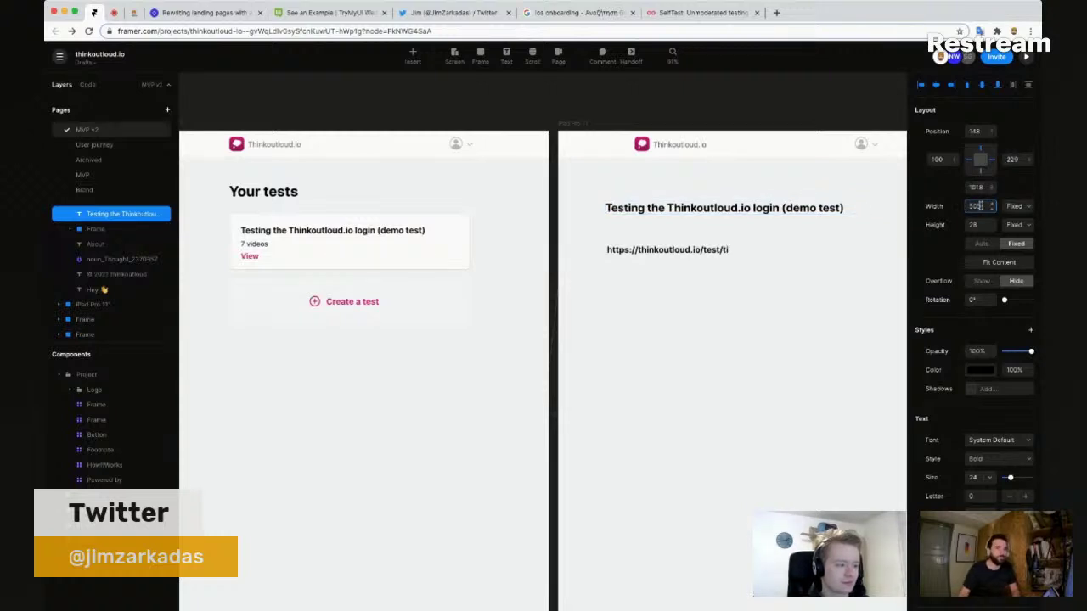
click(938, 85)
Step: Enlarge the copied demo test title to font size 32
key(space)
drag(782, 351, 726, 373)
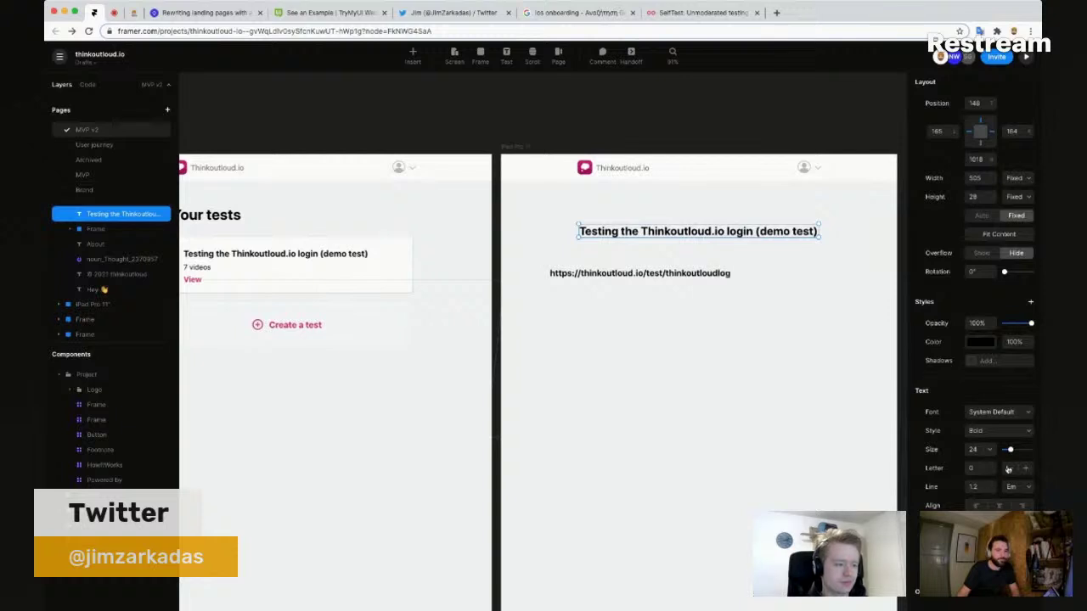
click(976, 451)
text(32)
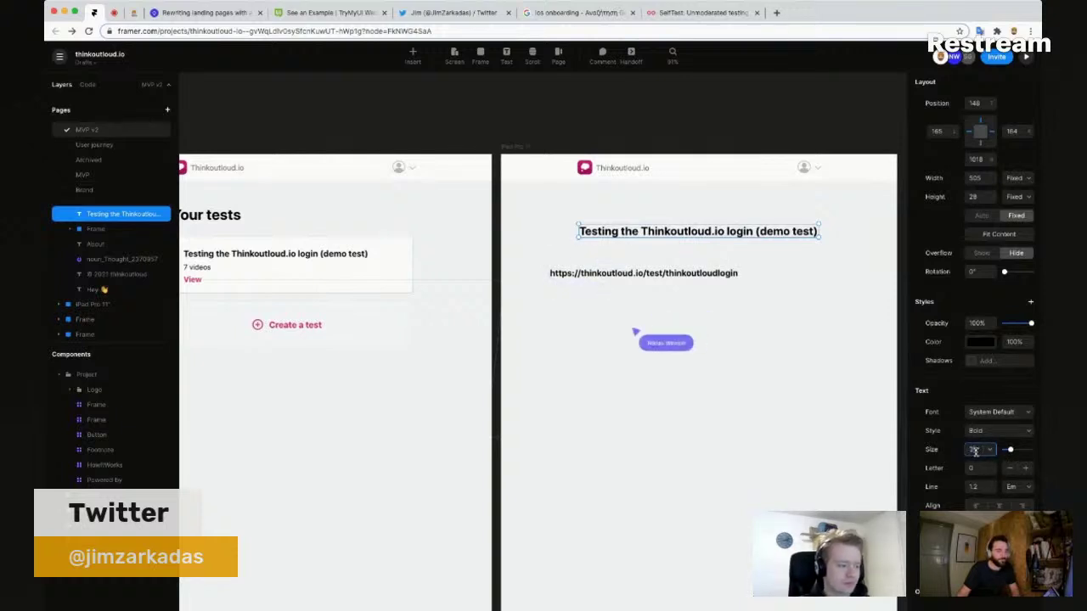
key(Tab)
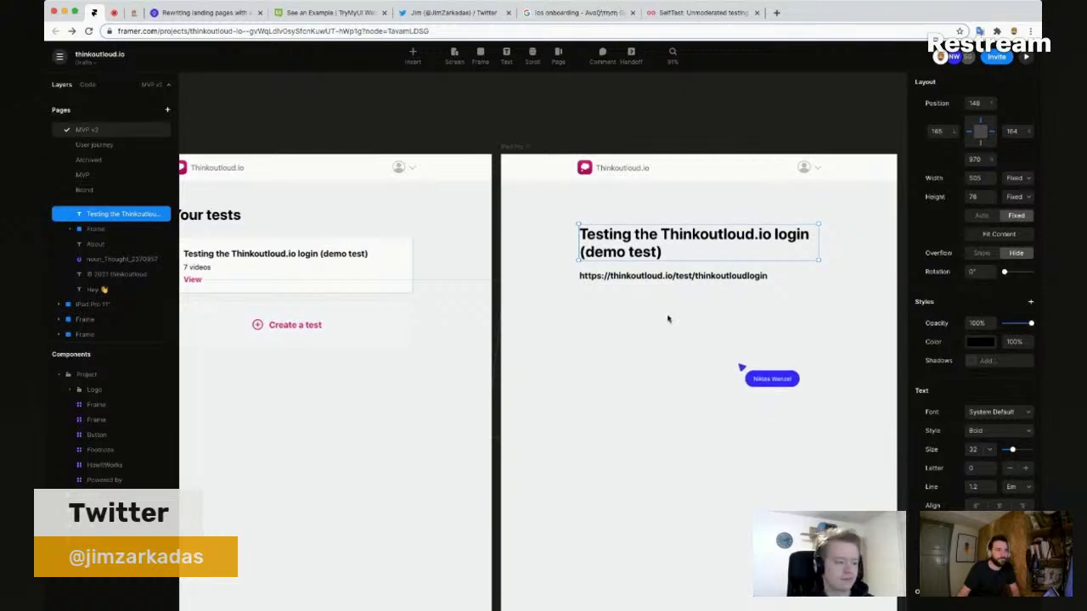
key(Escape)
Step: Add a "< Your tests" text above the demo test title, aligned with its left edge at vertical position 105
click(660, 238)
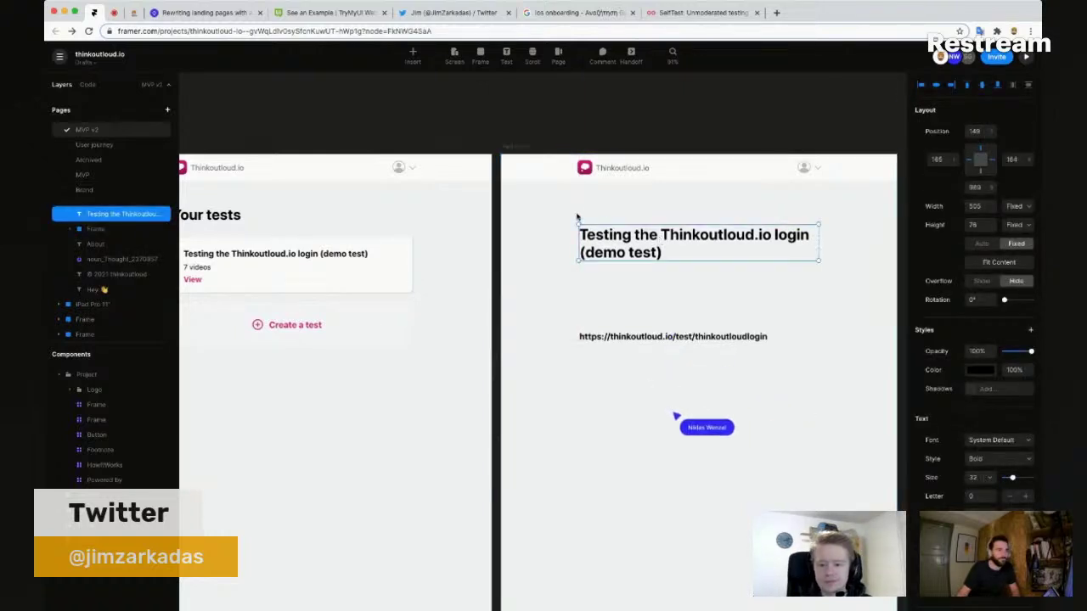
key(t)
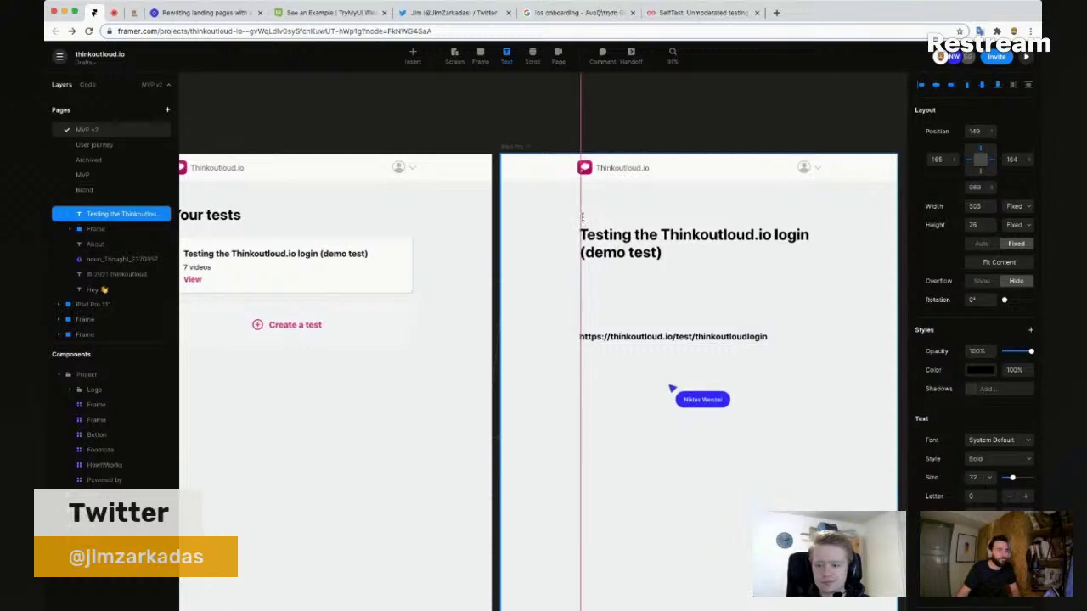
click(582, 219)
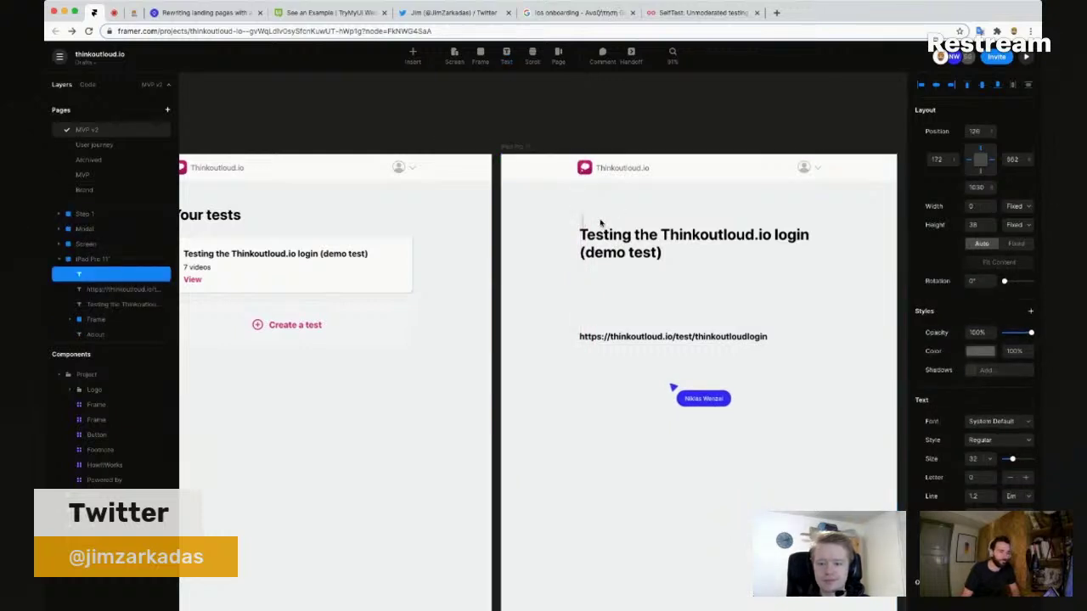
text(< Your tes)
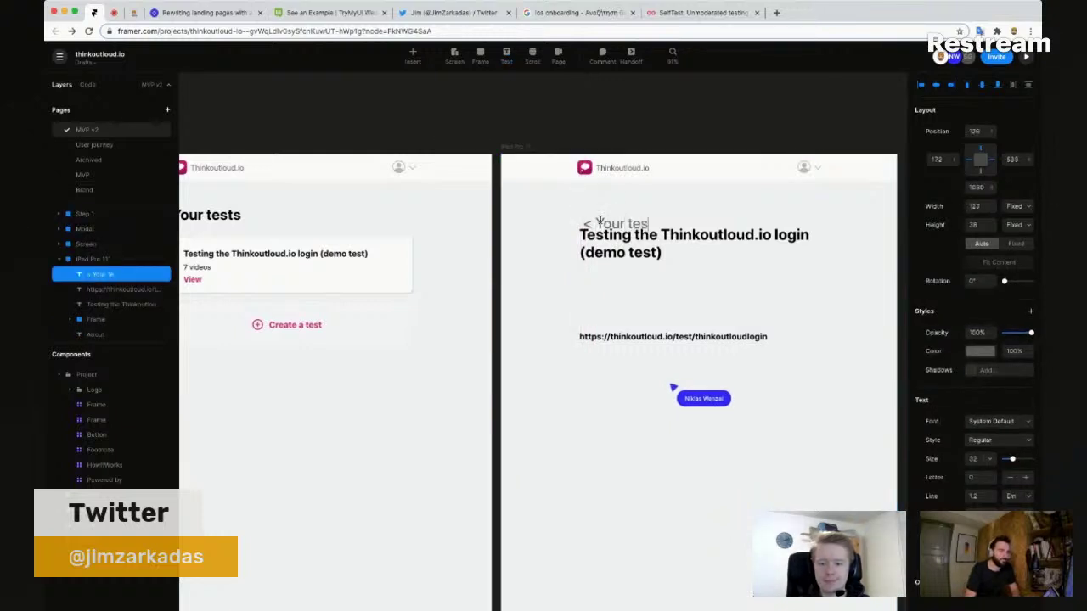
text(ts)
key(Escape)
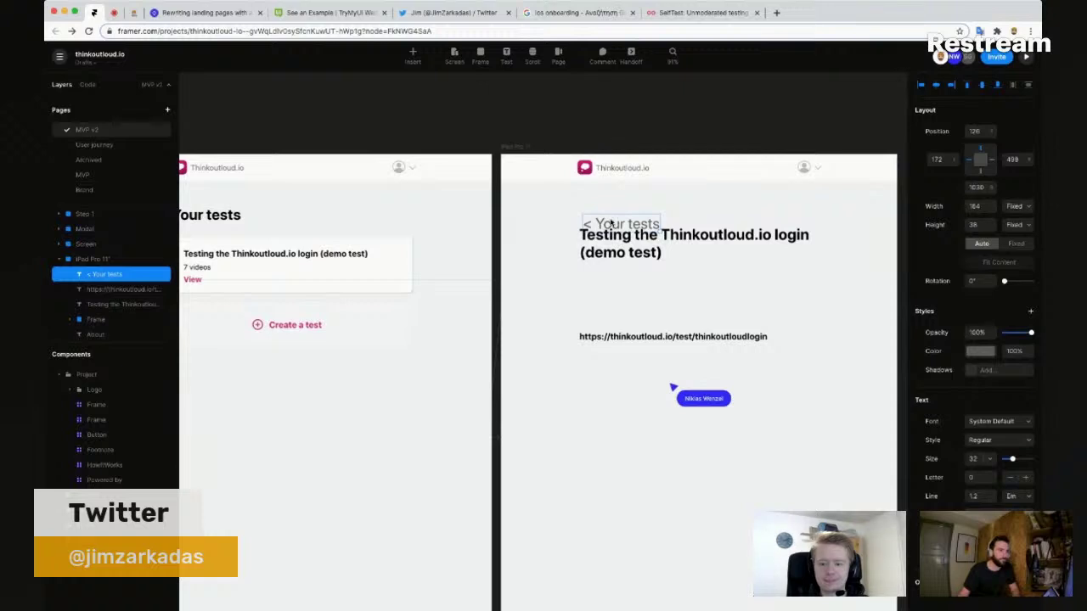
drag(609, 222, 610, 215)
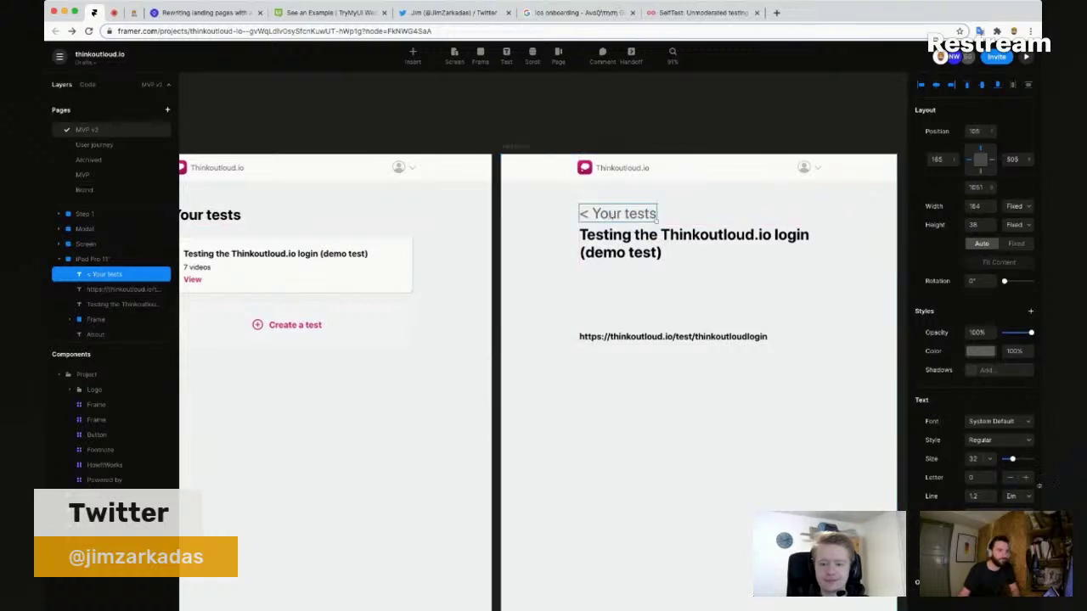
Step: Recolour the "< Your tests" text with the pink sampled from "Create a test"
click(978, 353)
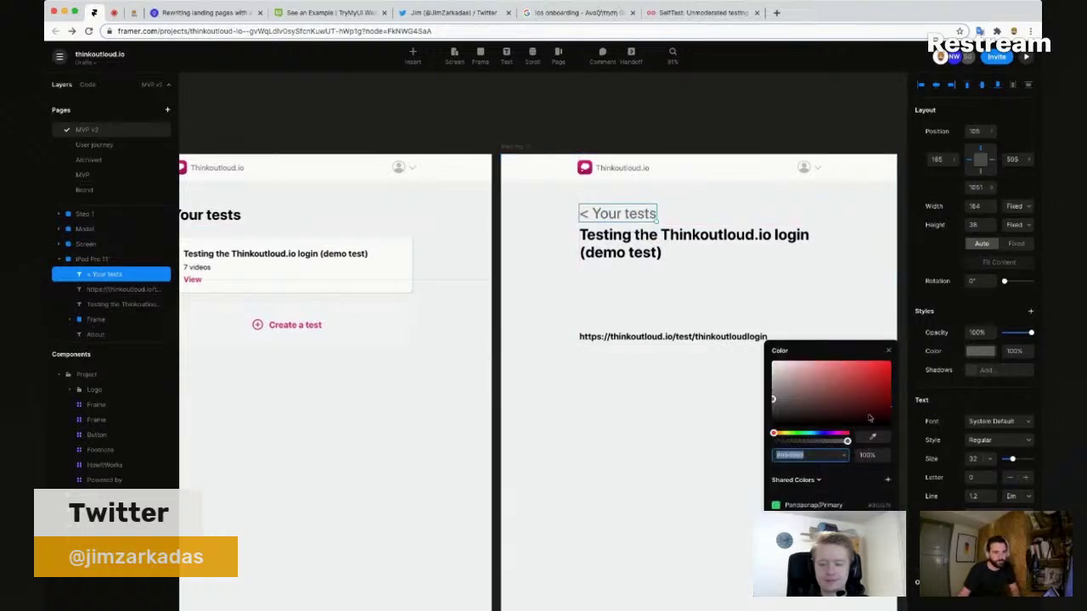
click(981, 351)
click(980, 351)
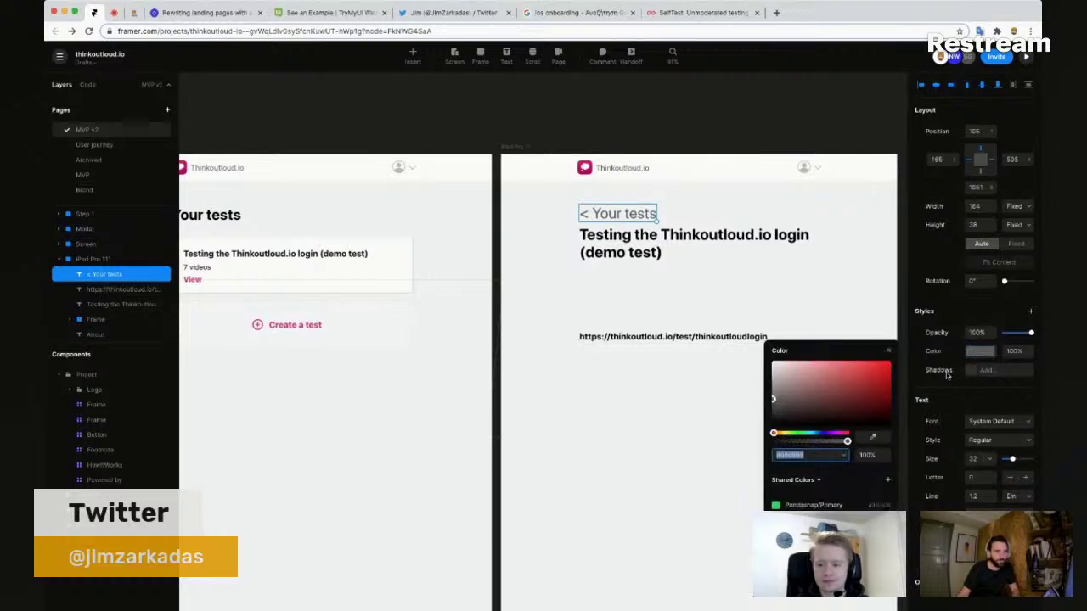
click(817, 454)
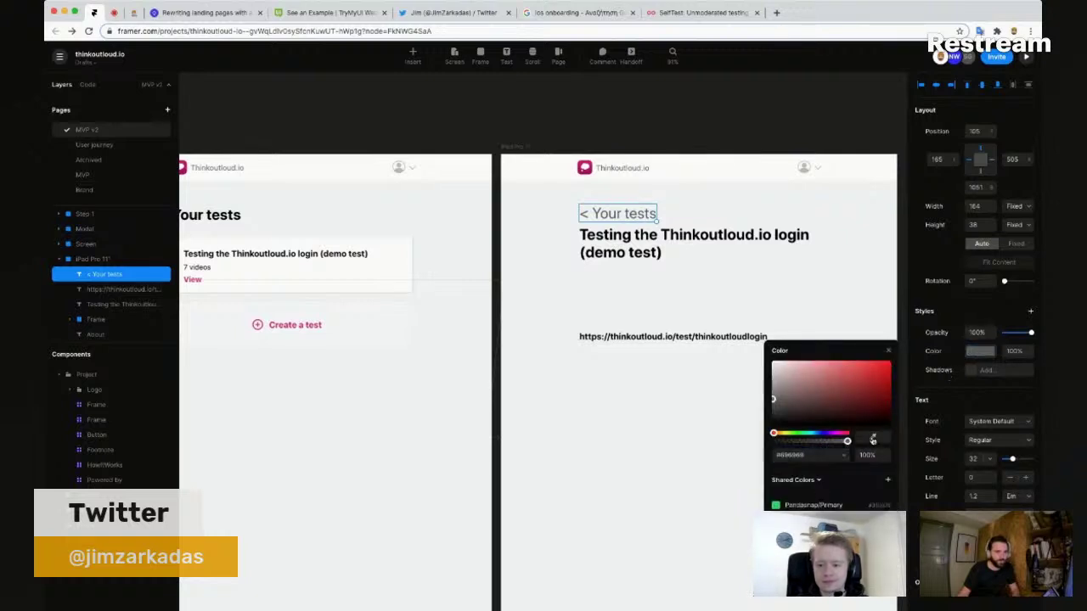
click(276, 329)
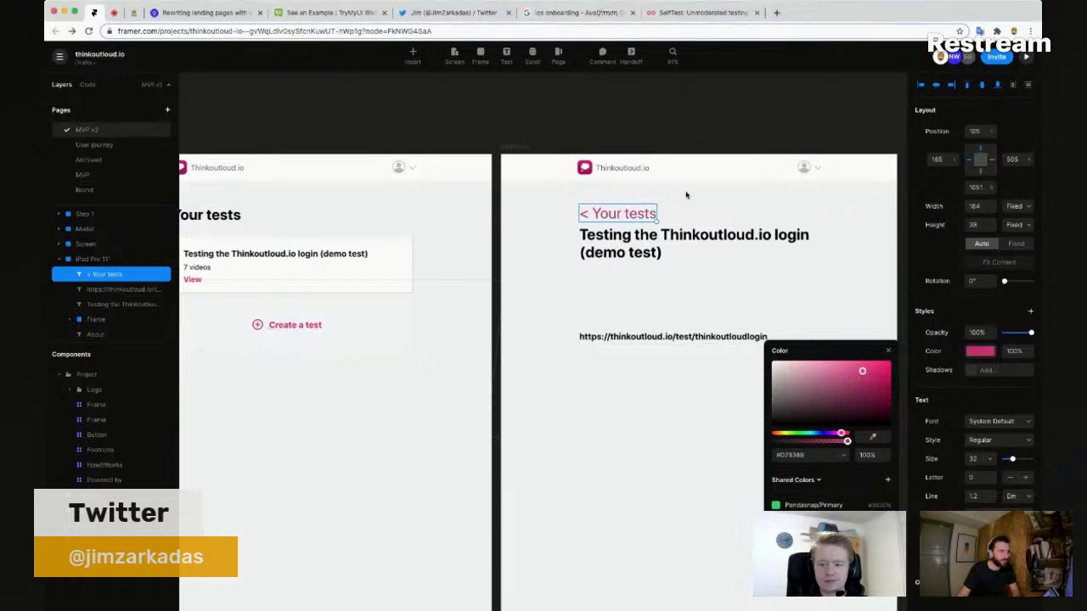
click(980, 351)
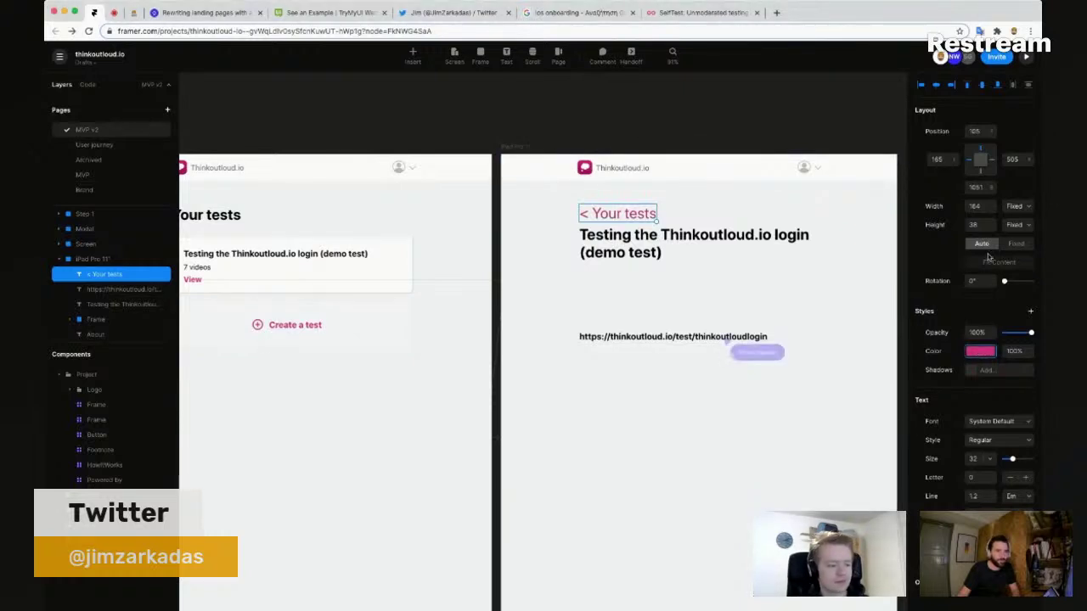
Step: Reduce the "< Your tests" text to font size 18 and move it down closer to the demo test title
click(974, 458)
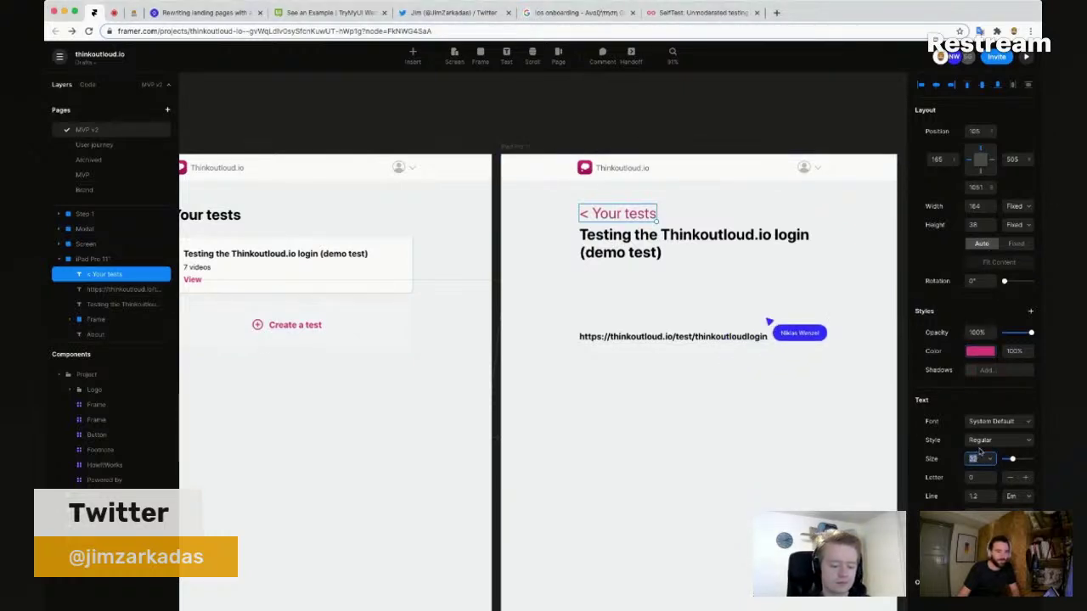
text(16)
key(Return)
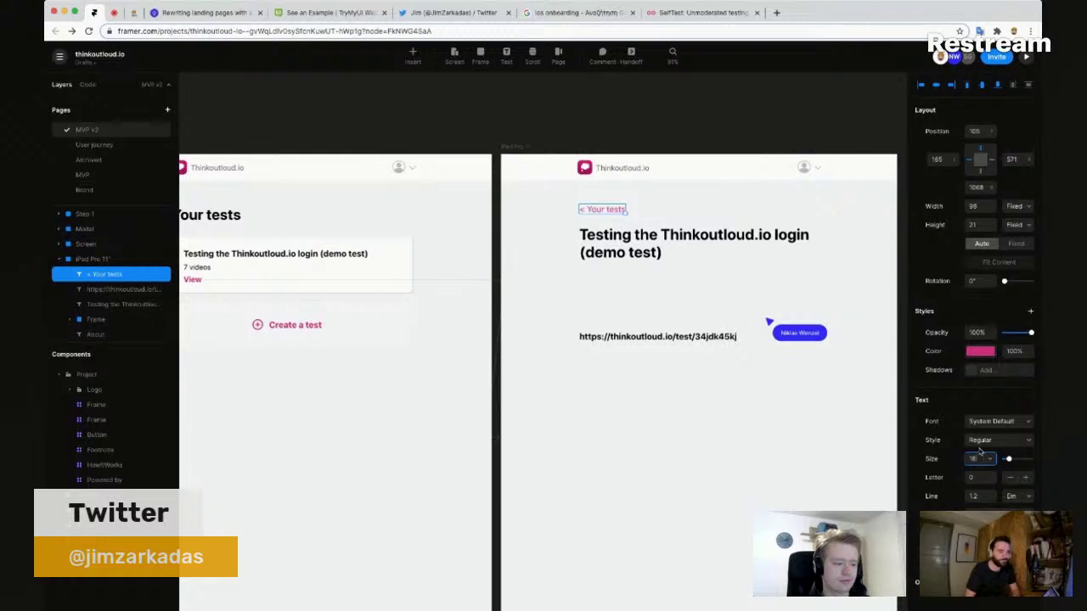
key(super+0)
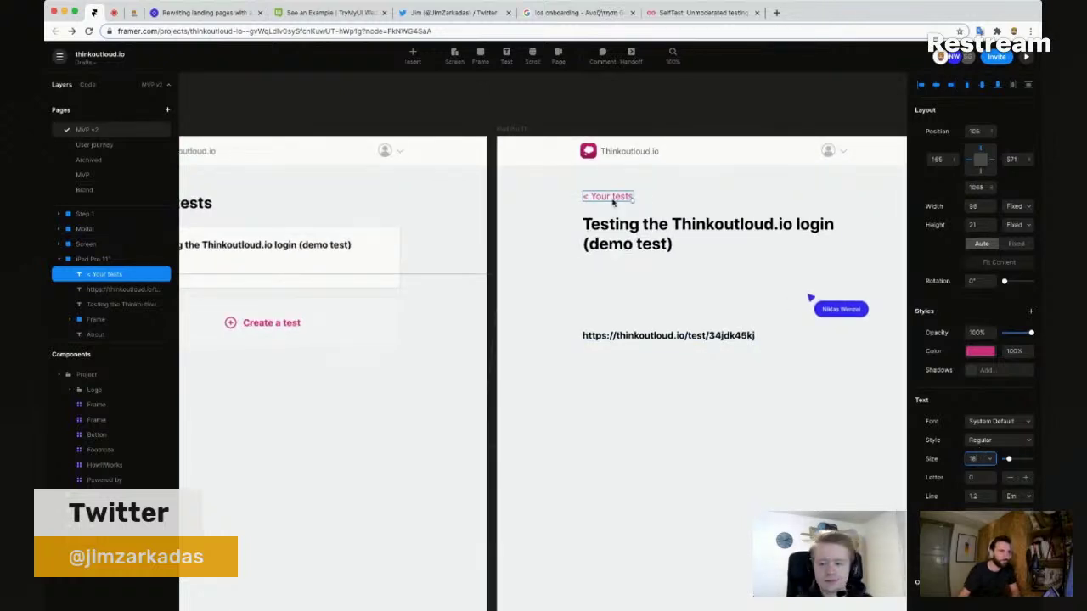
drag(612, 199, 615, 206)
key(Escape)
drag(717, 295, 612, 297)
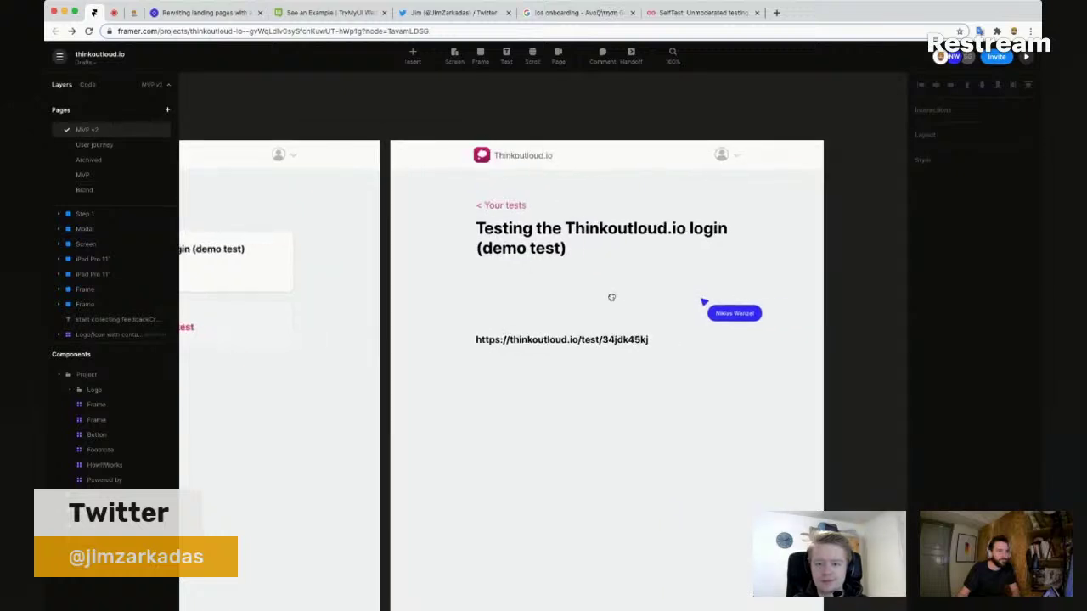
Step: Move the test link up beneath the title, enclose it in a white frame about 485 × 100 and inset it slightly
click(594, 342)
drag(594, 342, 594, 301)
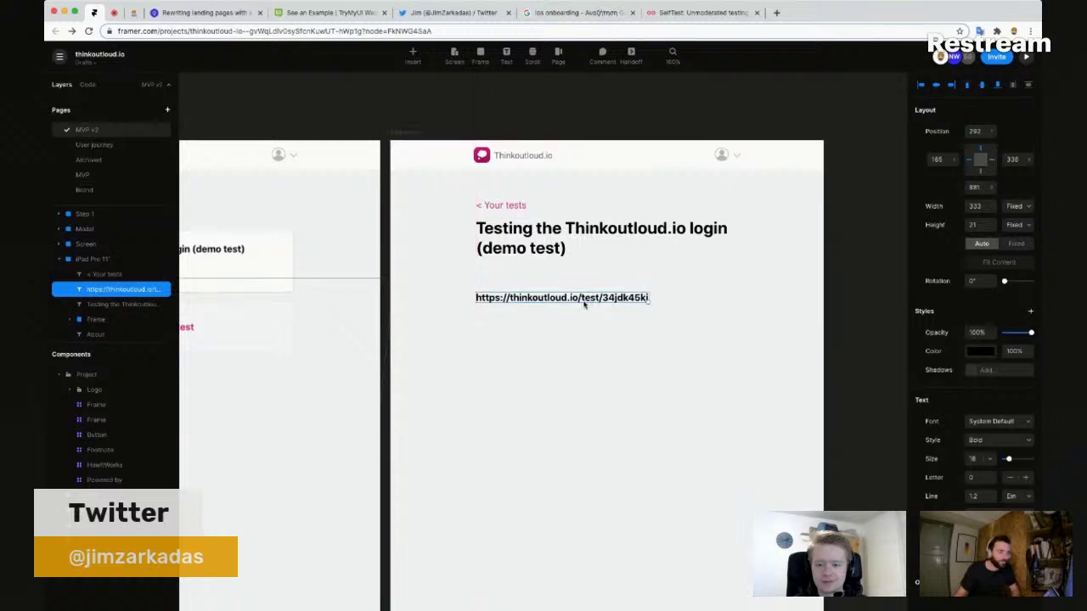
key(f)
drag(475, 273, 727, 326)
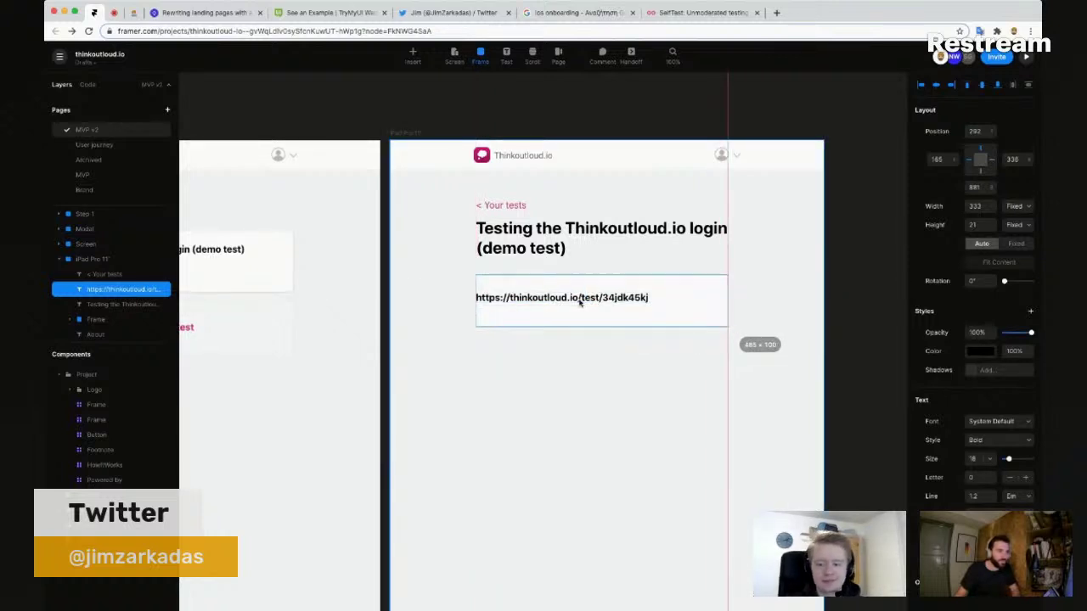
click(594, 303)
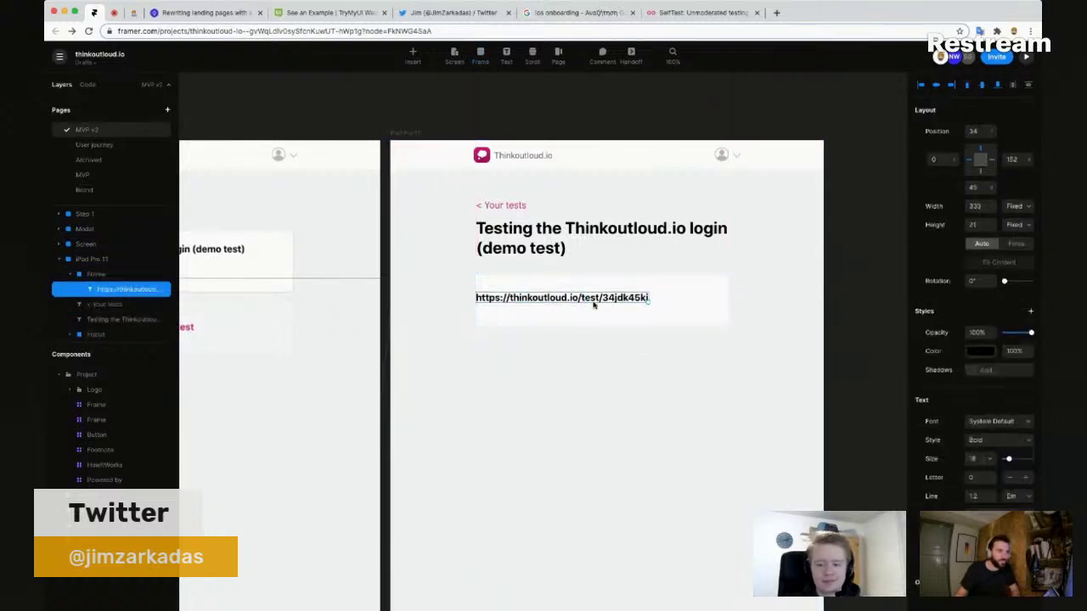
Step: Add a pink "COPY" text inside the white frame, beside the link and near the frame's right edge
key(t)
click(706, 297)
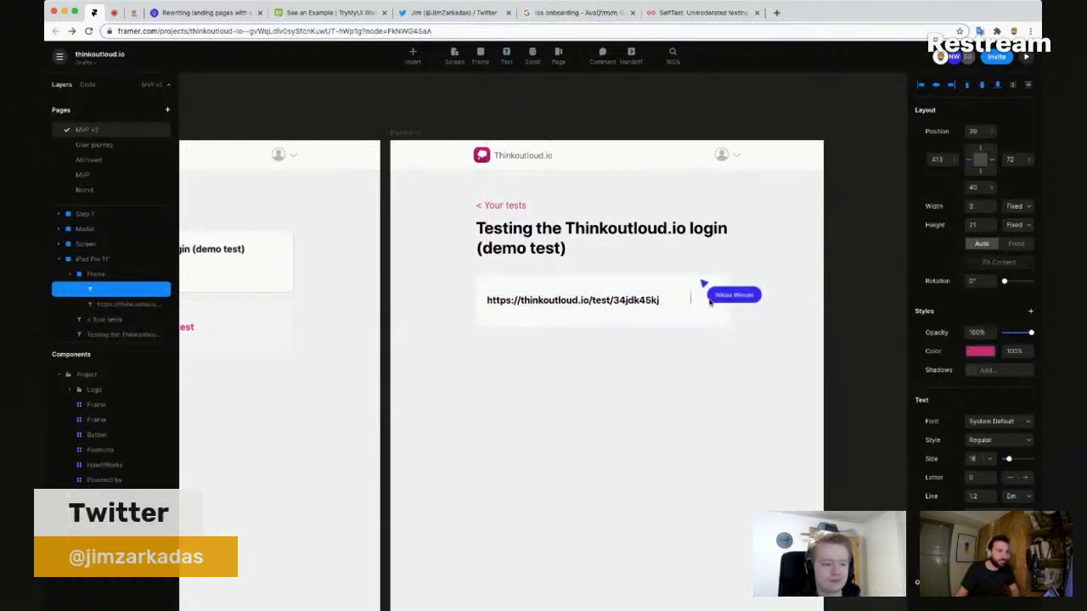
text(COPY)
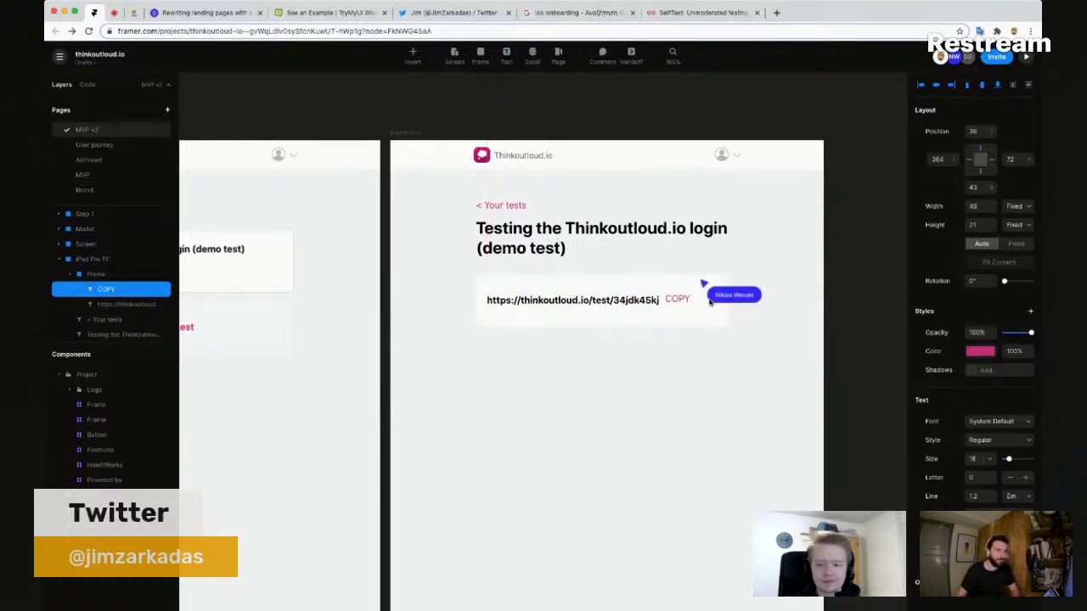
key(Escape)
drag(679, 300, 705, 302)
Step: Reduce the test link frame's height to 80
click(670, 319)
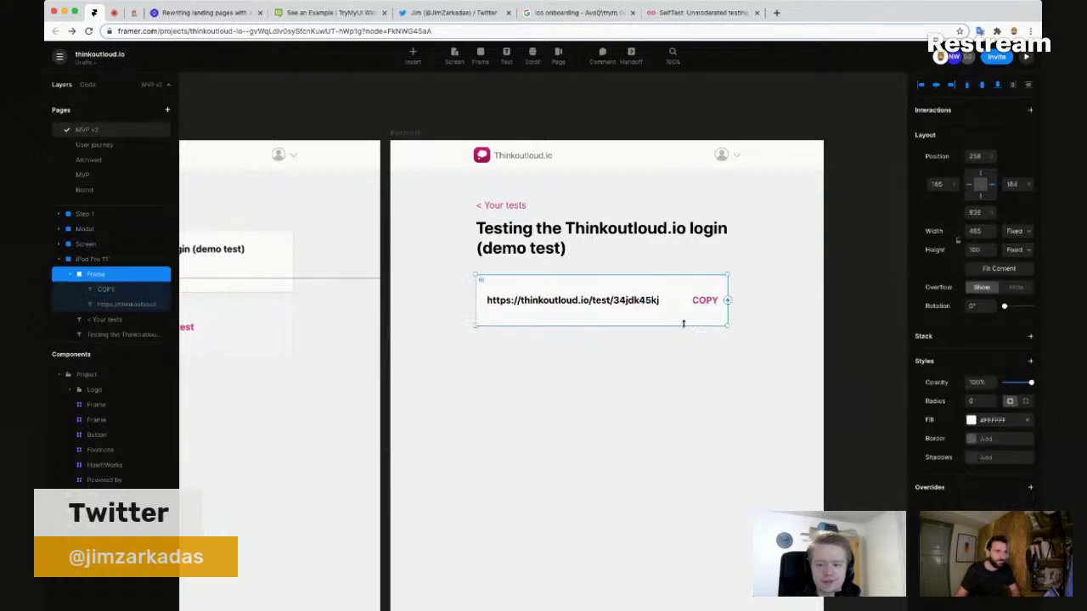
drag(682, 325, 684, 316)
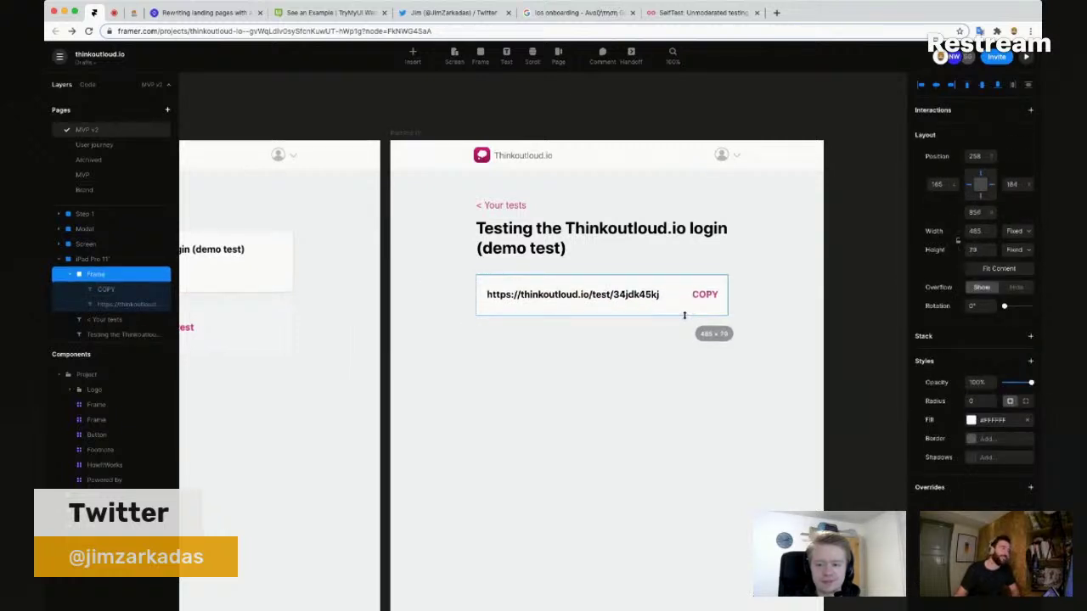
scroll(582, 369, down, 3)
drag(494, 387, 605, 363)
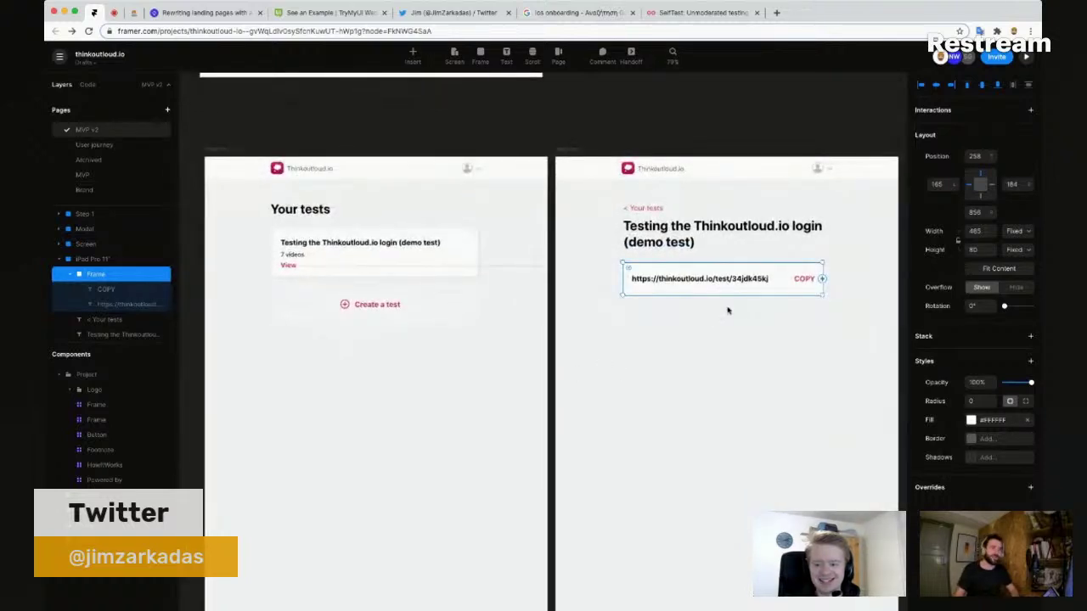
click(713, 134)
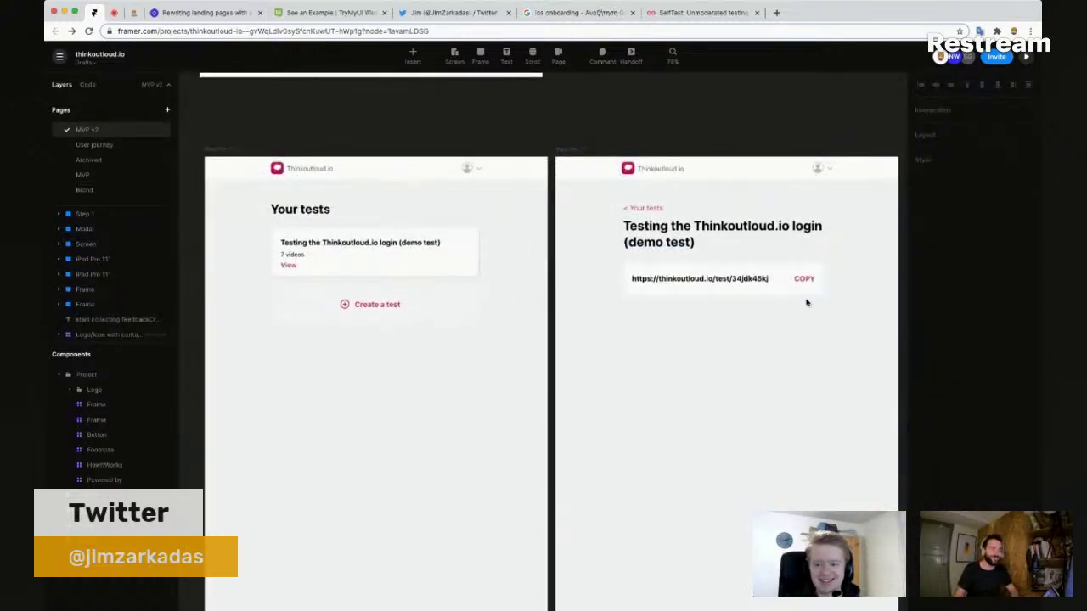
Step: Round the test link frame's corners with a radius of 8
scroll(786, 294, up, 2)
scroll(782, 300, up, 1)
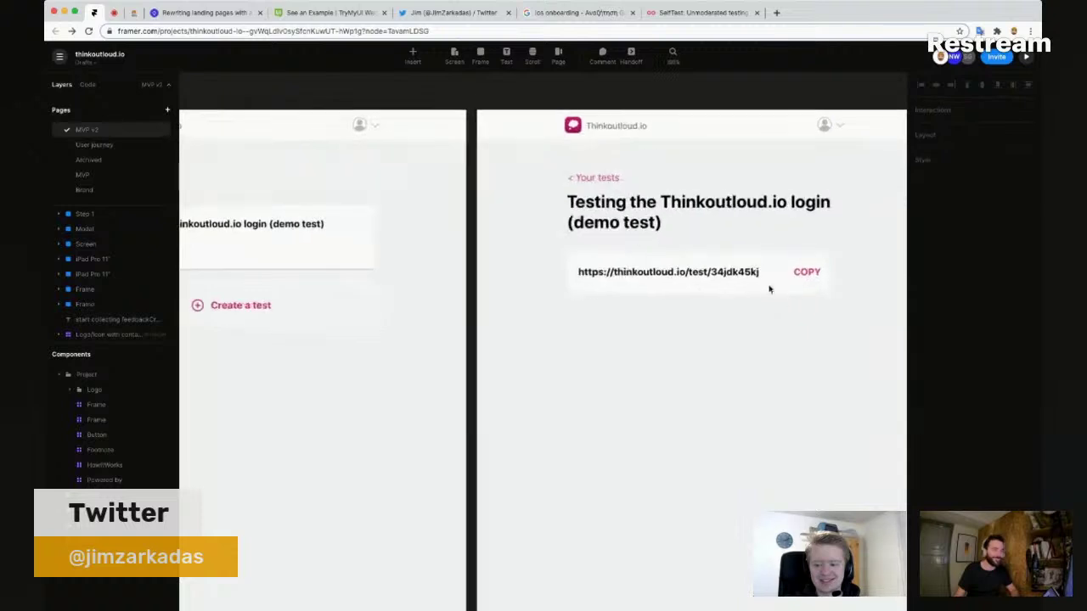
click(747, 277)
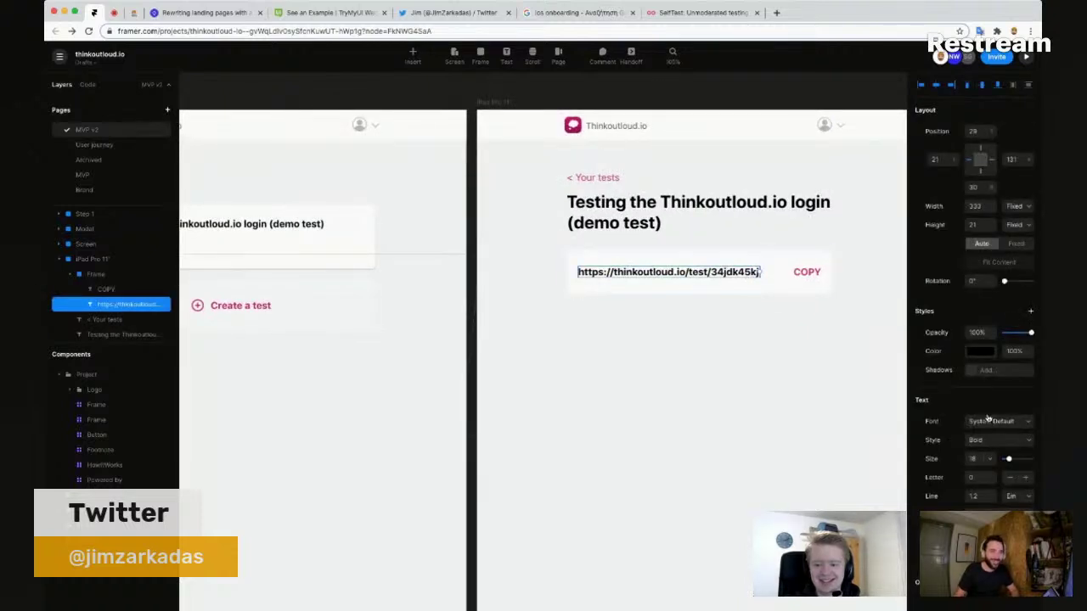
key(Escape)
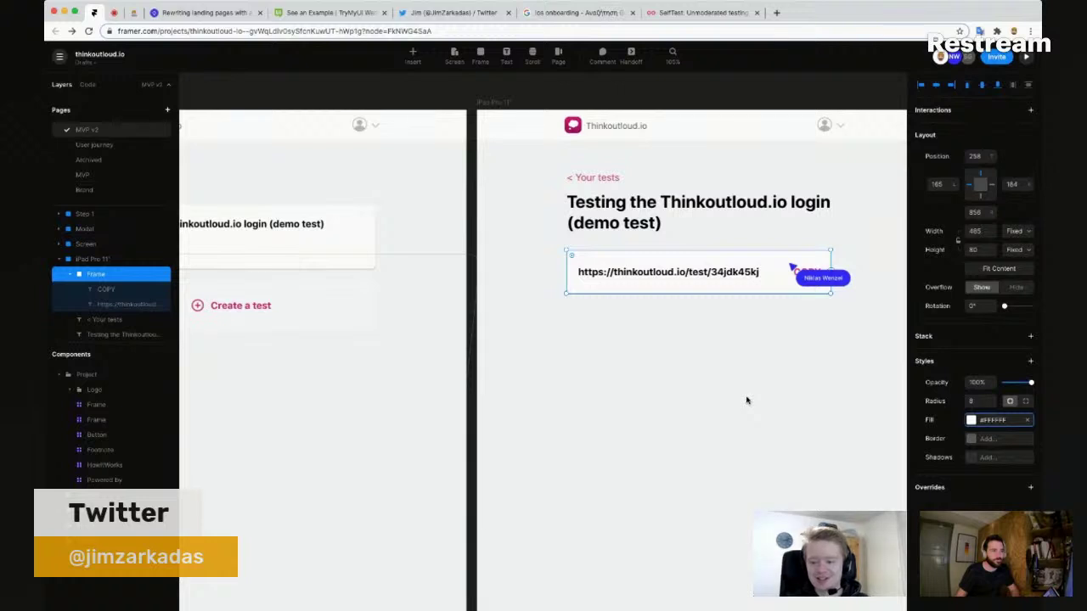
key(Escape)
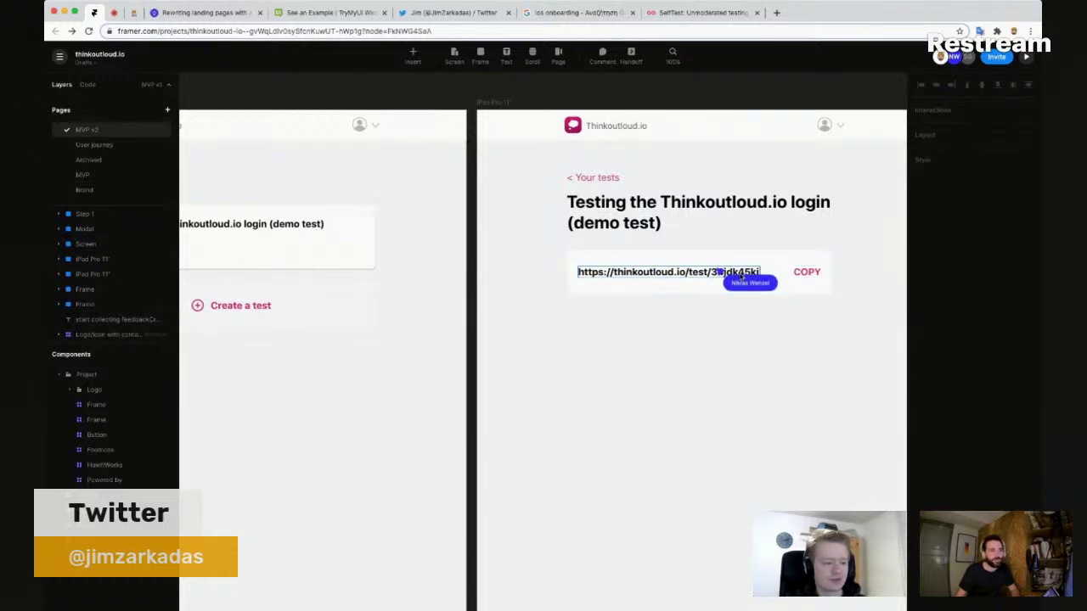
Step: Recolour the test link with the pink sampled from the "COPY" text
click(742, 276)
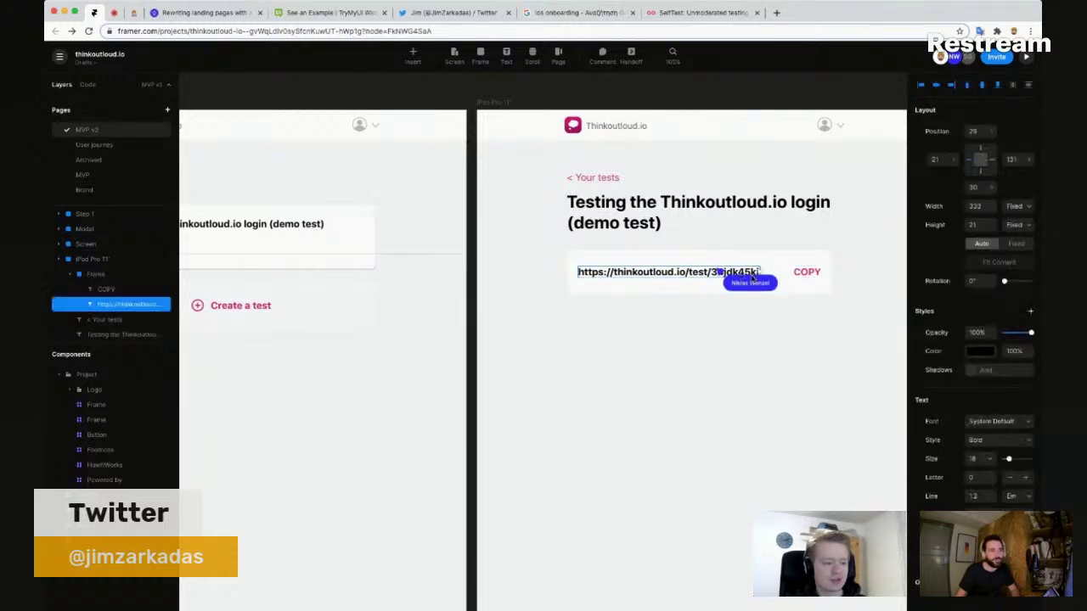
click(980, 350)
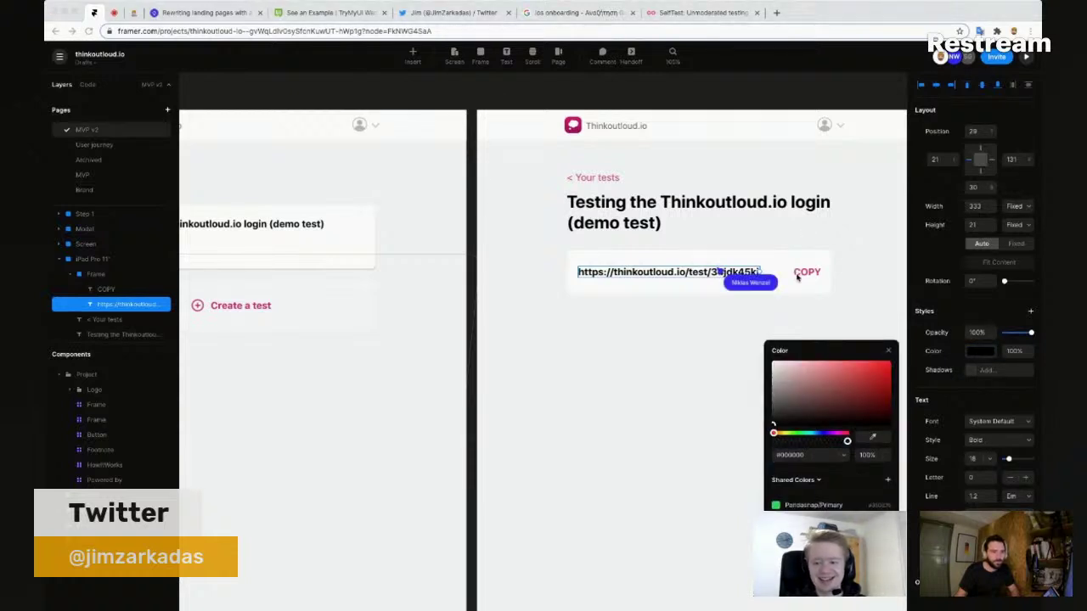
key(Escape)
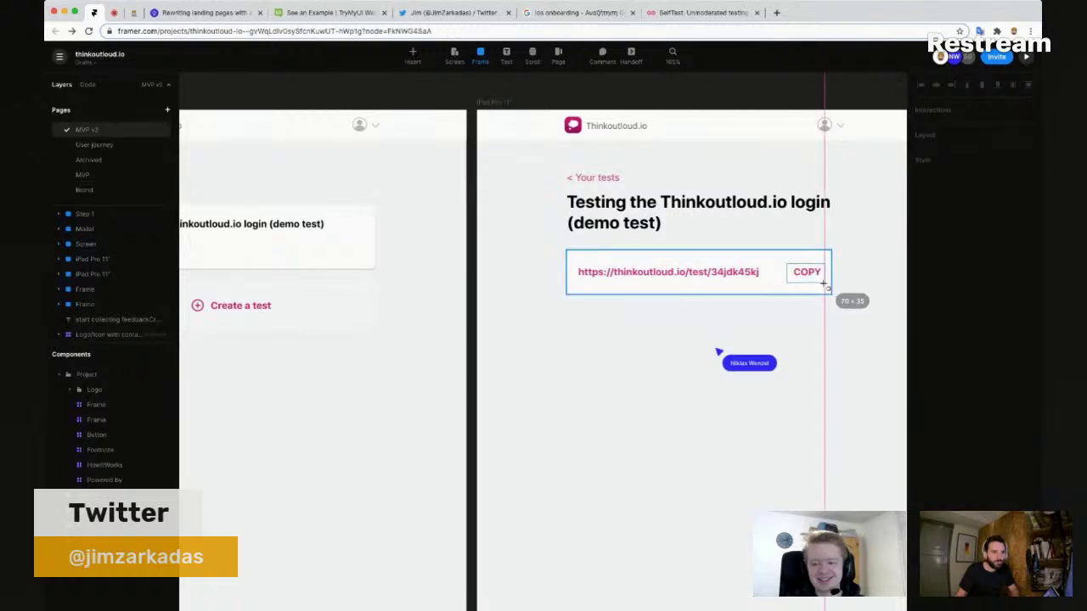
Step: Enclose the "COPY" text in a grey frame about 70 × 35 and centre the text vertically in it
click(823, 284)
click(975, 421)
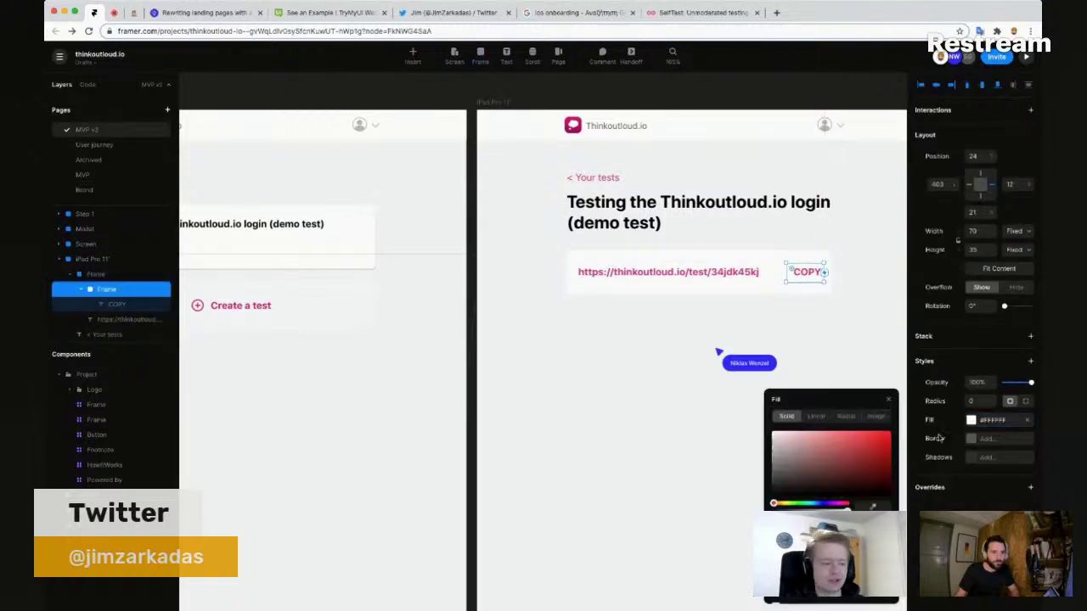
drag(785, 459, 763, 453)
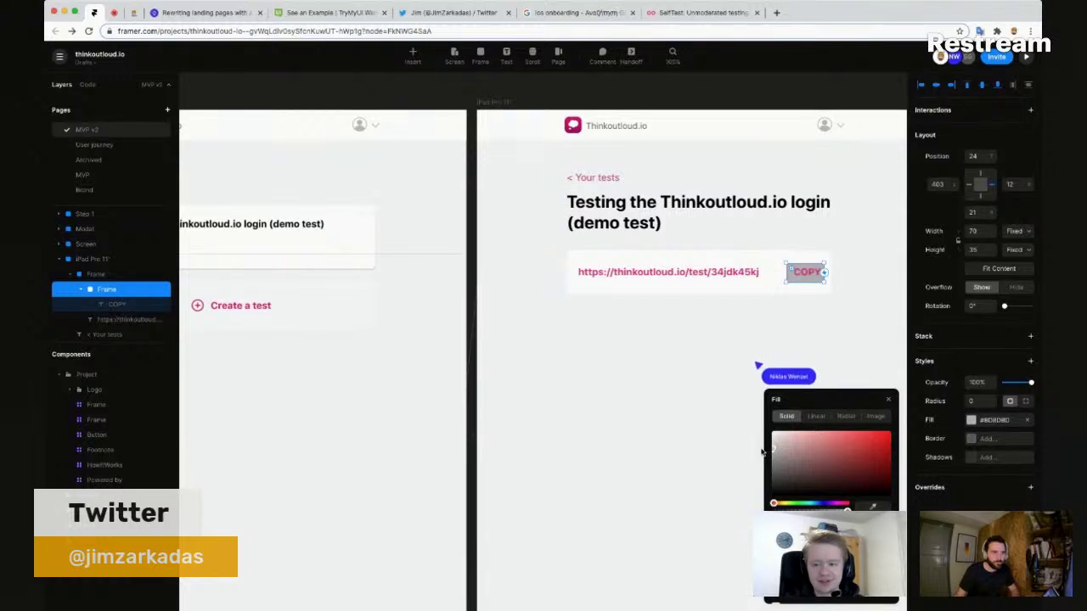
click(807, 272)
click(807, 272)
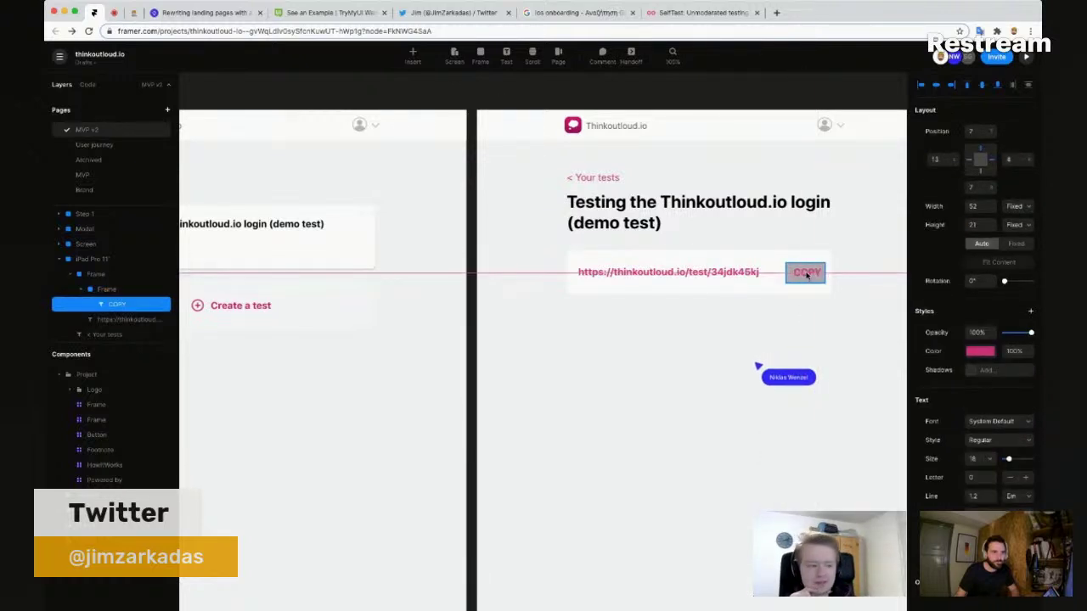
key(Escape)
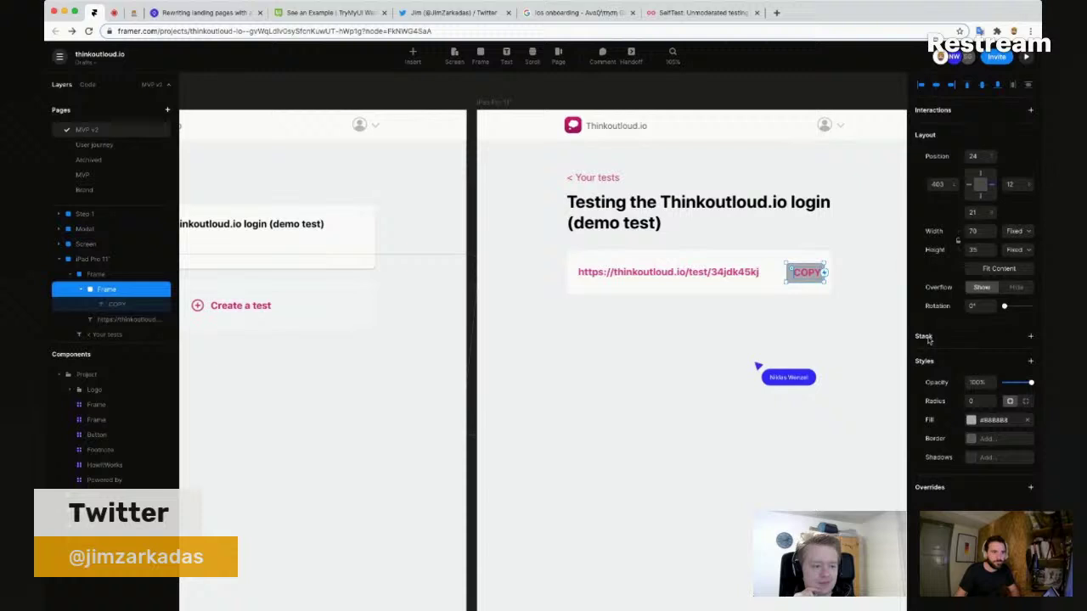
Step: Fill the "COPY" frame with the same pink as the link and set its text colour to white (fff)
click(970, 419)
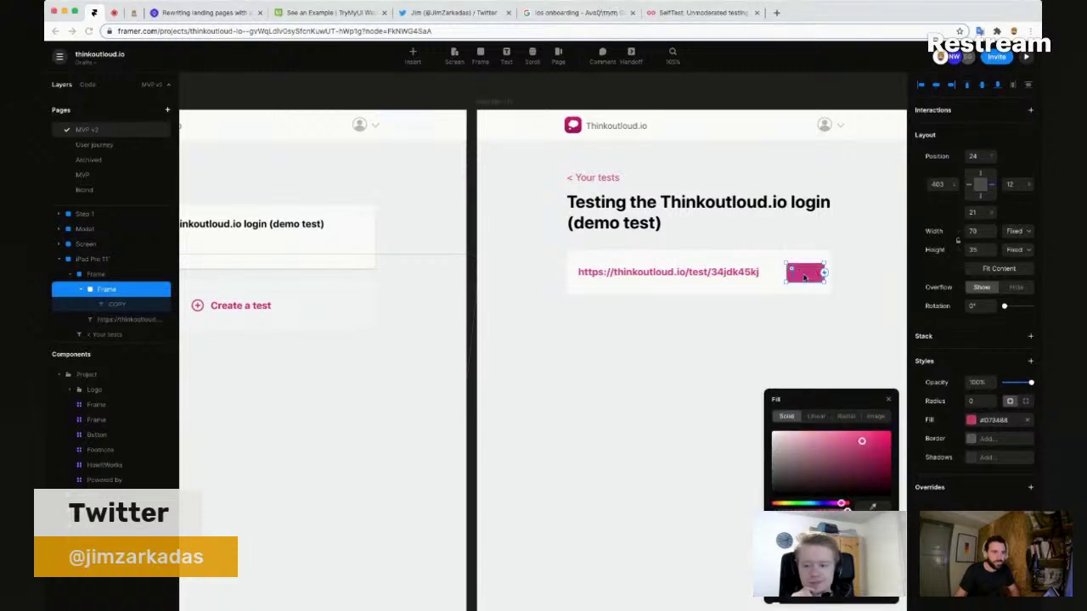
click(804, 275)
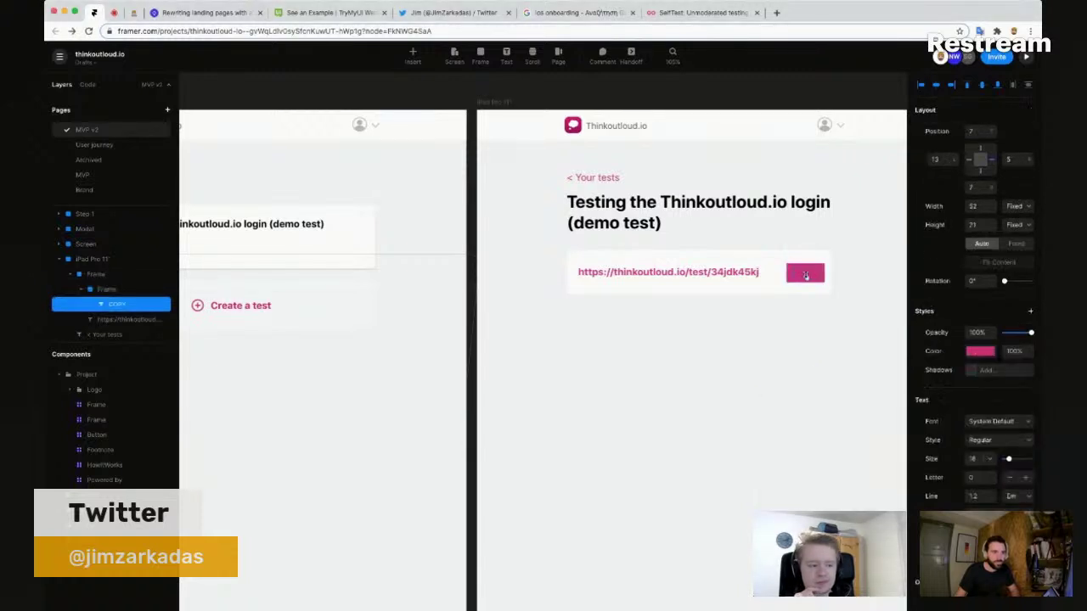
click(978, 350)
text(fff)
key(Return)
key(Escape)
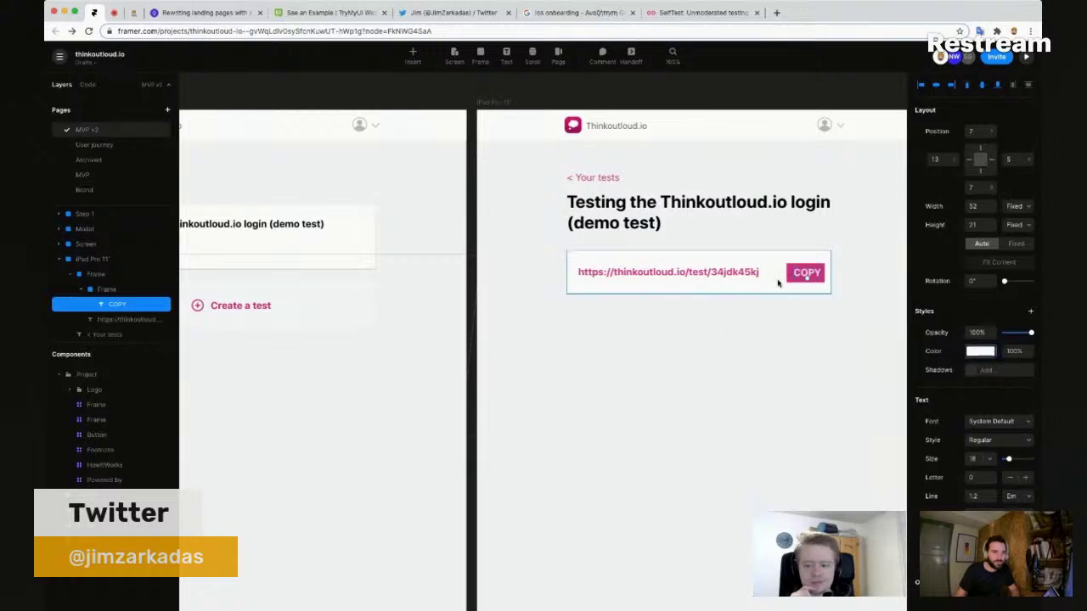
Step: Round the corners of the pink "COPY" button frame
click(820, 277)
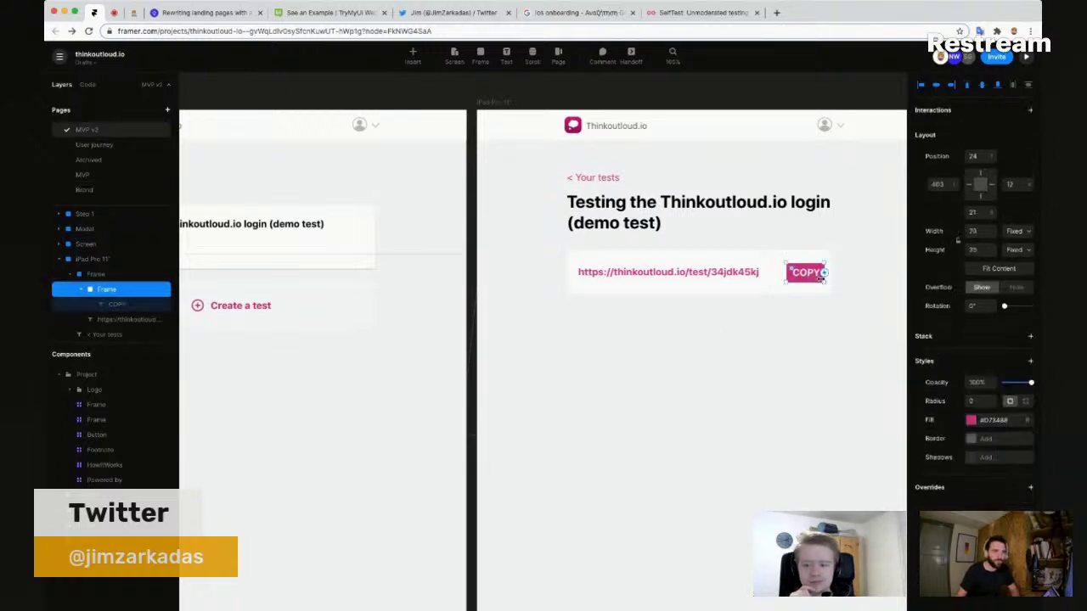
click(979, 402)
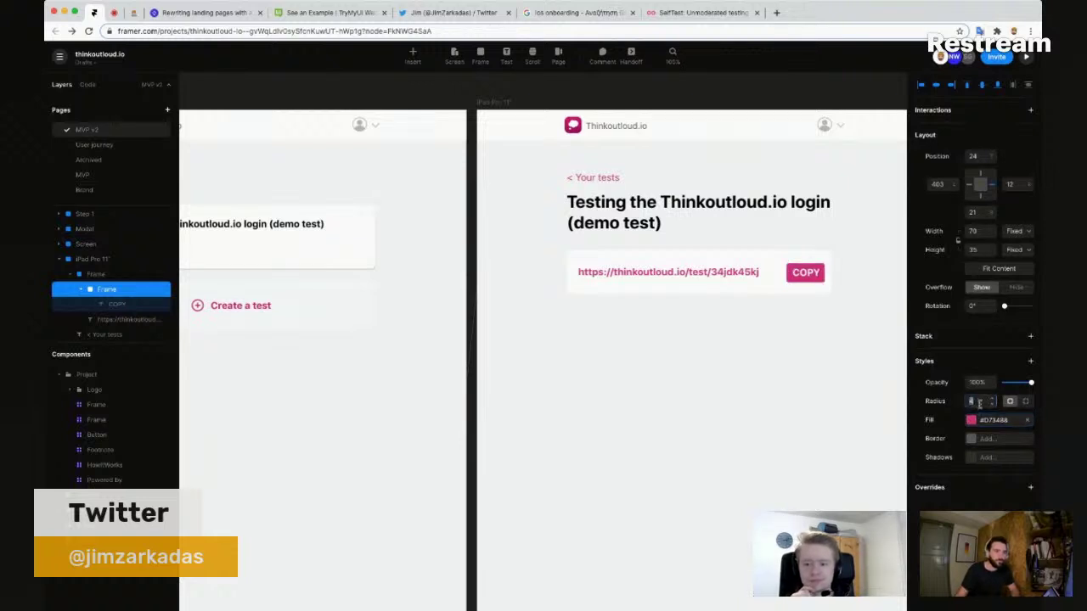
key(Tab)
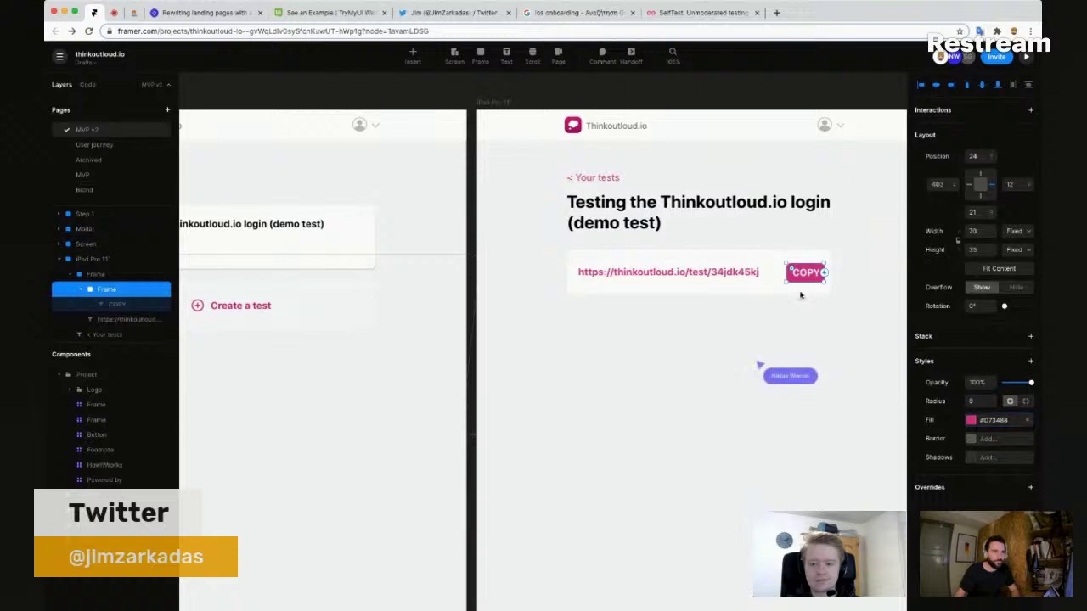
Step: Centre the pink "COPY" button frame vertically in the test link box, 23 from its upper edge
key(Escape)
click(802, 280)
key(Escape)
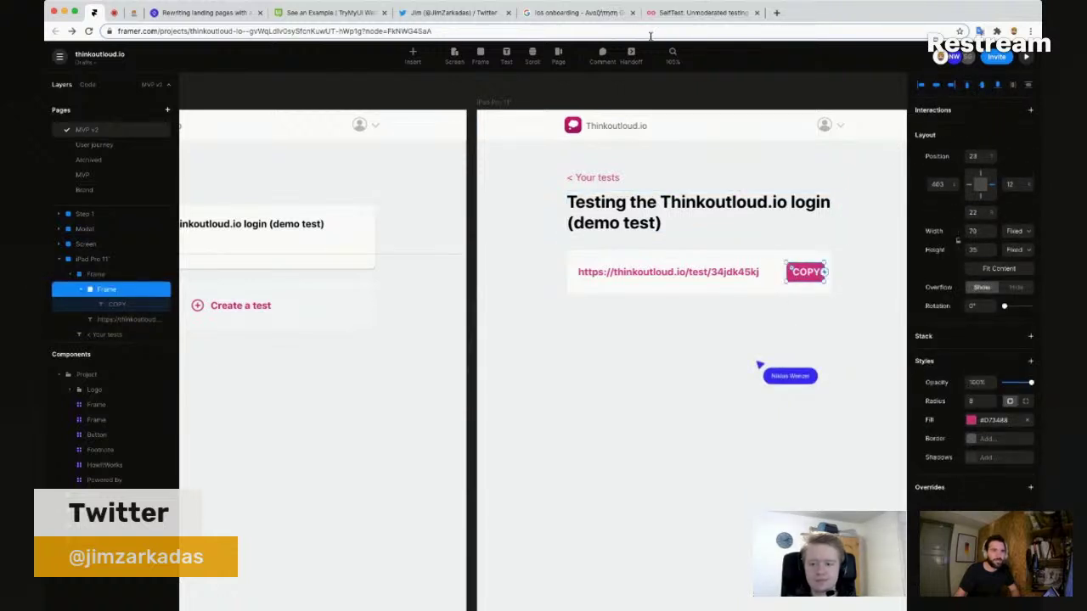
Step: Open the cloudflare-workers-basic-auth repository on GitHub in a new browser tab and show its clone options
key(super+t)
key(super+v)
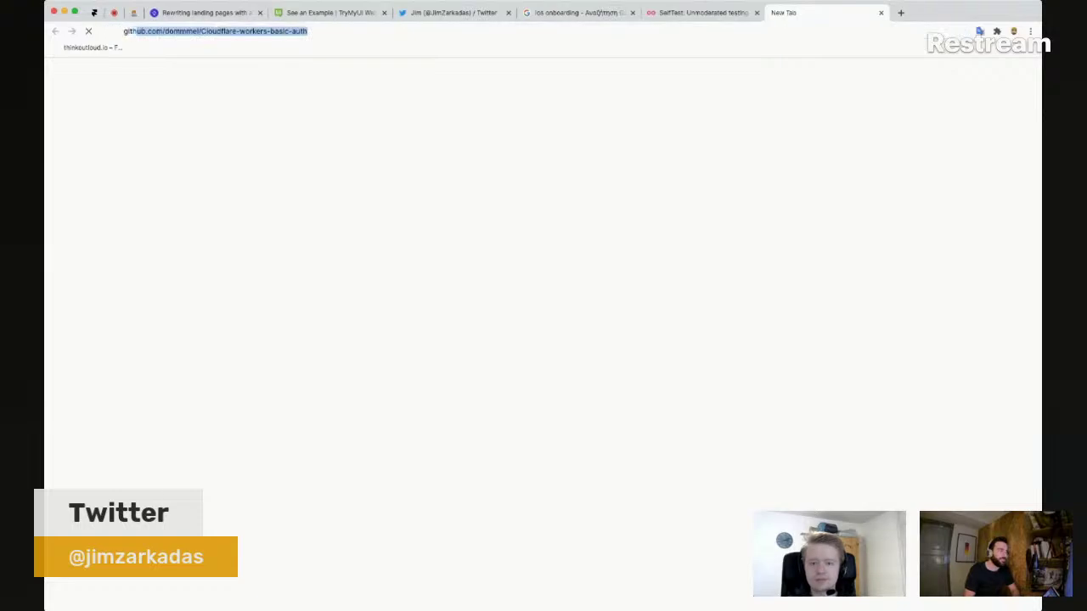
key(Return)
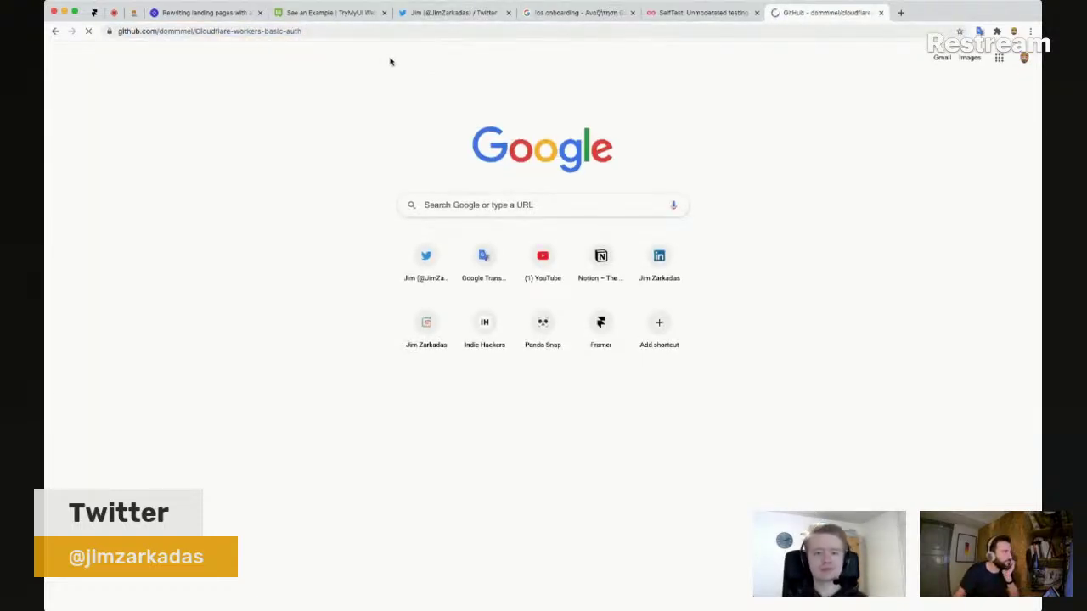
mouse_move(391, 58)
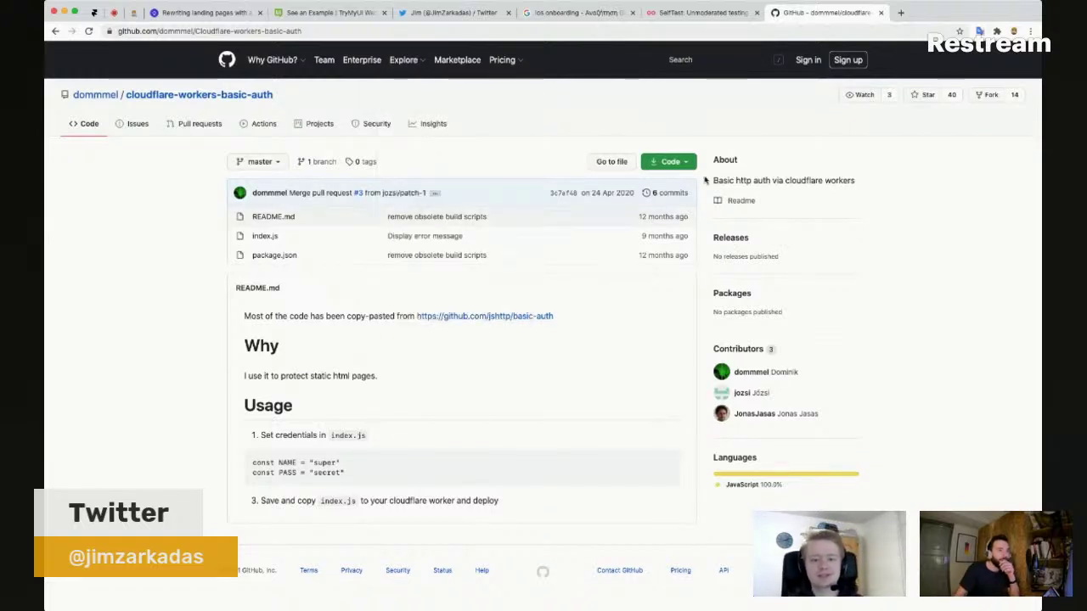
click(689, 163)
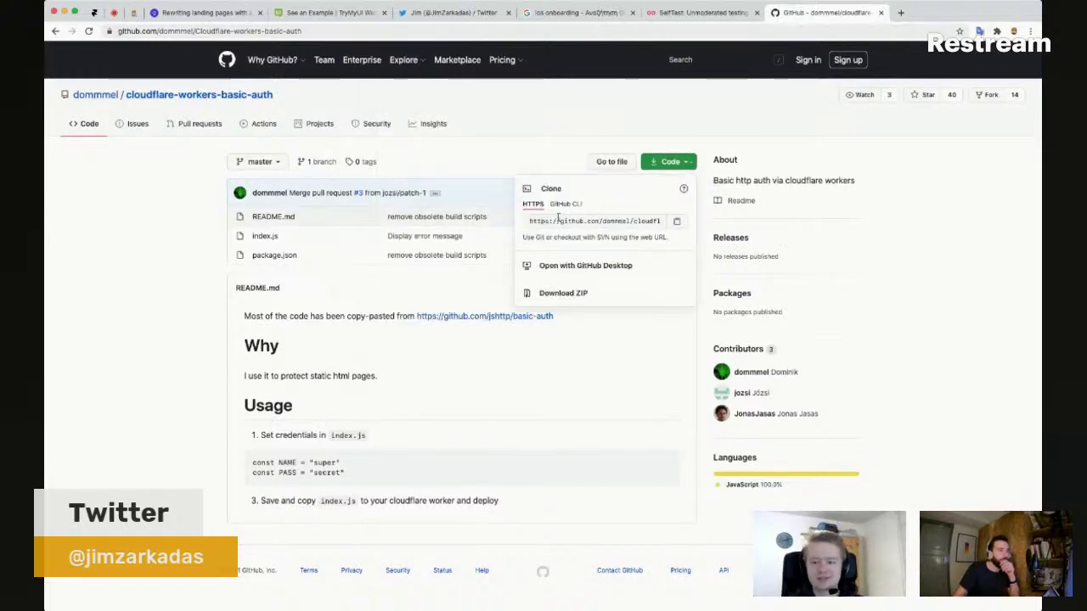
Step: Examine how the HTTPS clone URL field and its copy control look and how the URL text can be selected
click(557, 219)
click(654, 223)
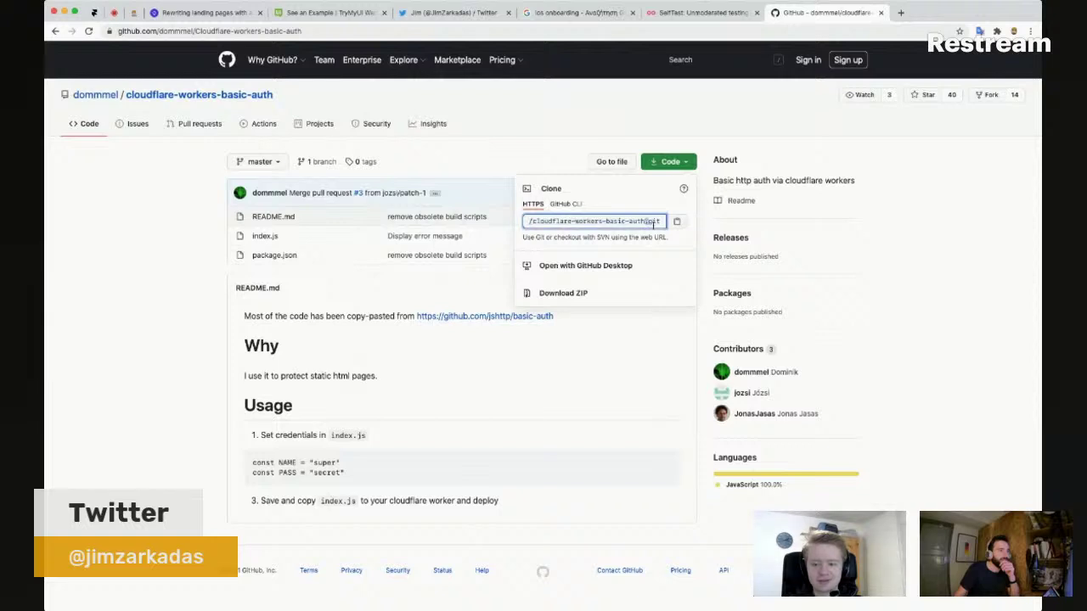
click(654, 209)
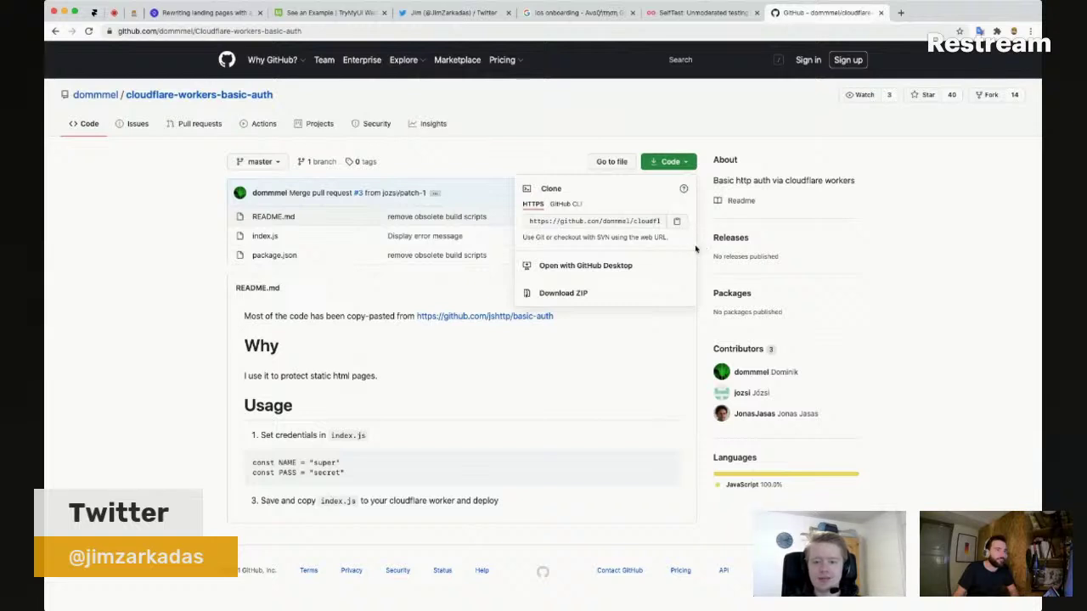
click(594, 220)
double_click(636, 221)
click(641, 221)
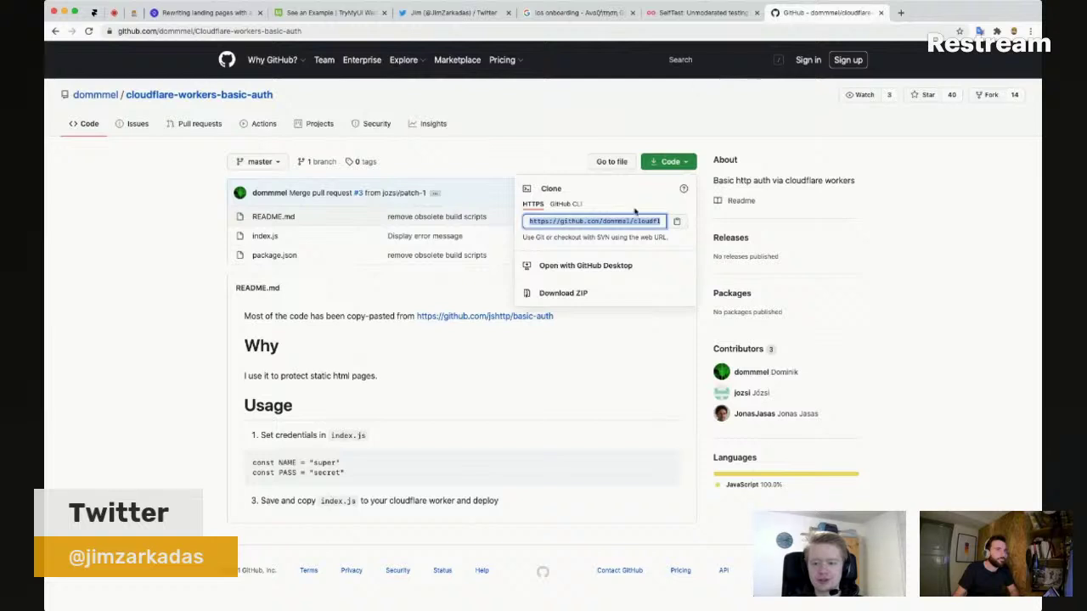
drag(637, 220, 536, 220)
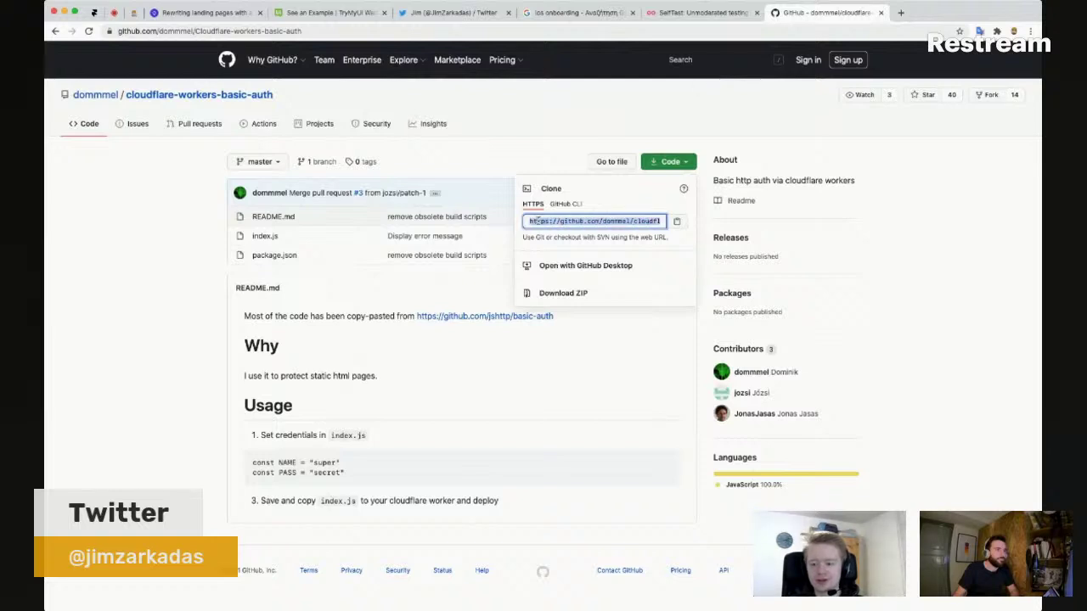
click(633, 221)
click(650, 205)
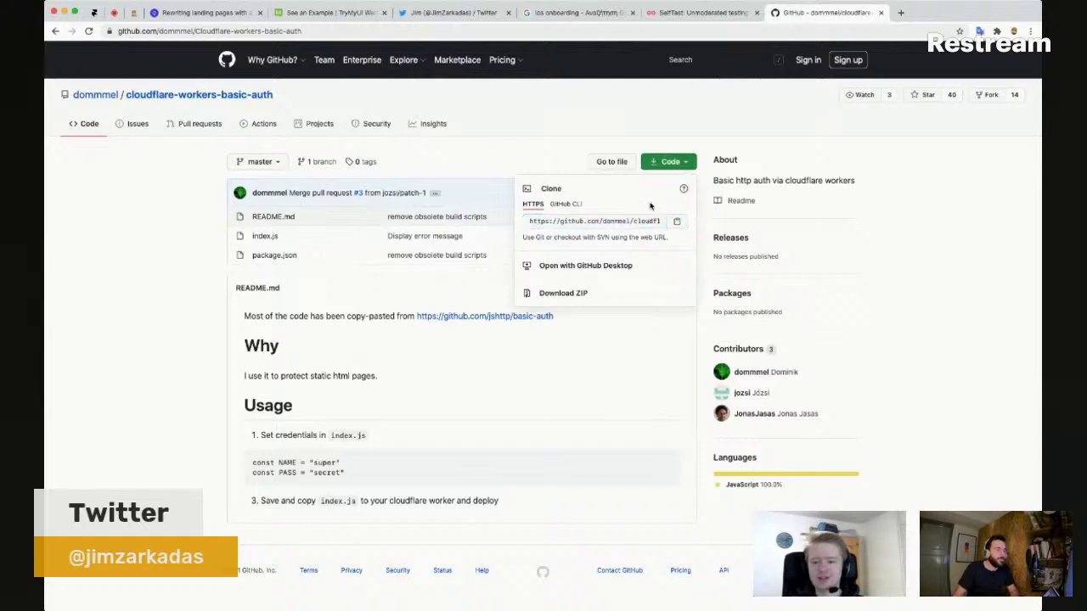
click(619, 221)
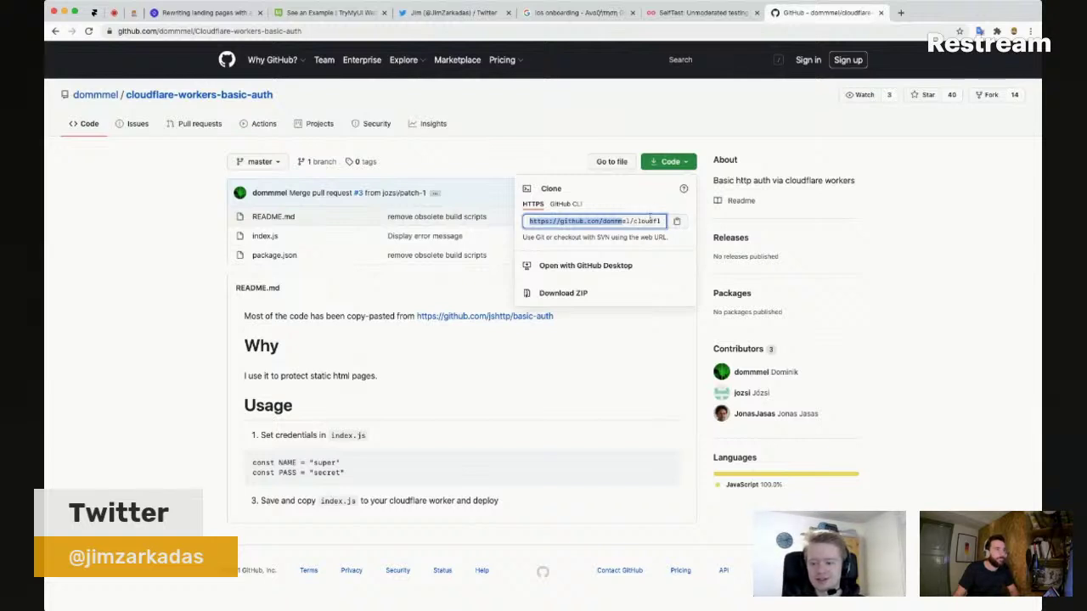
click(650, 220)
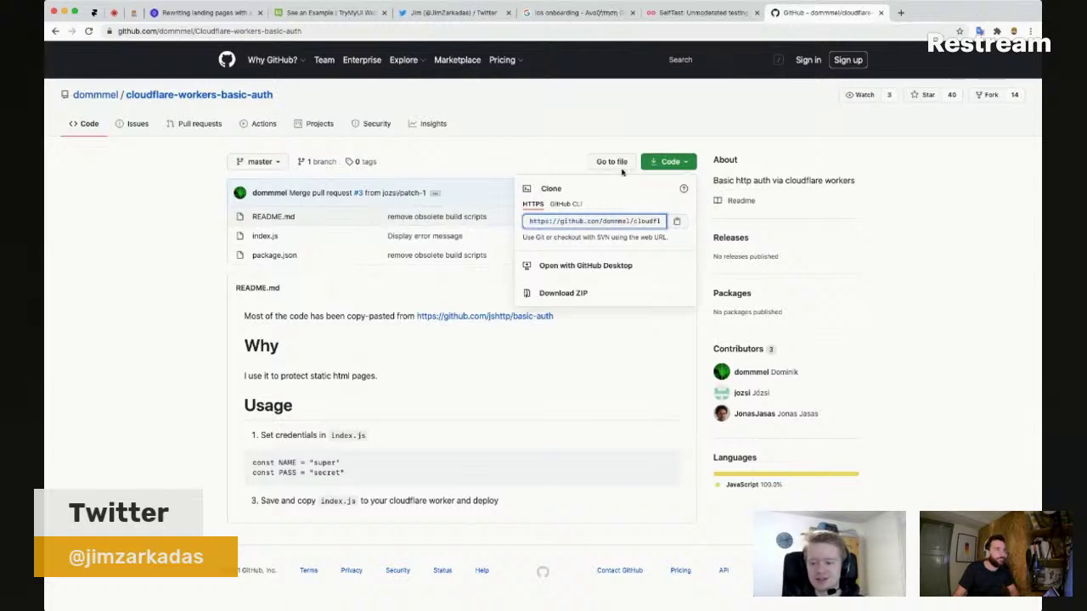
Step: Switch back to Framer and place a screenshot of GitHub's clone URL box below the test link box
click(94, 13)
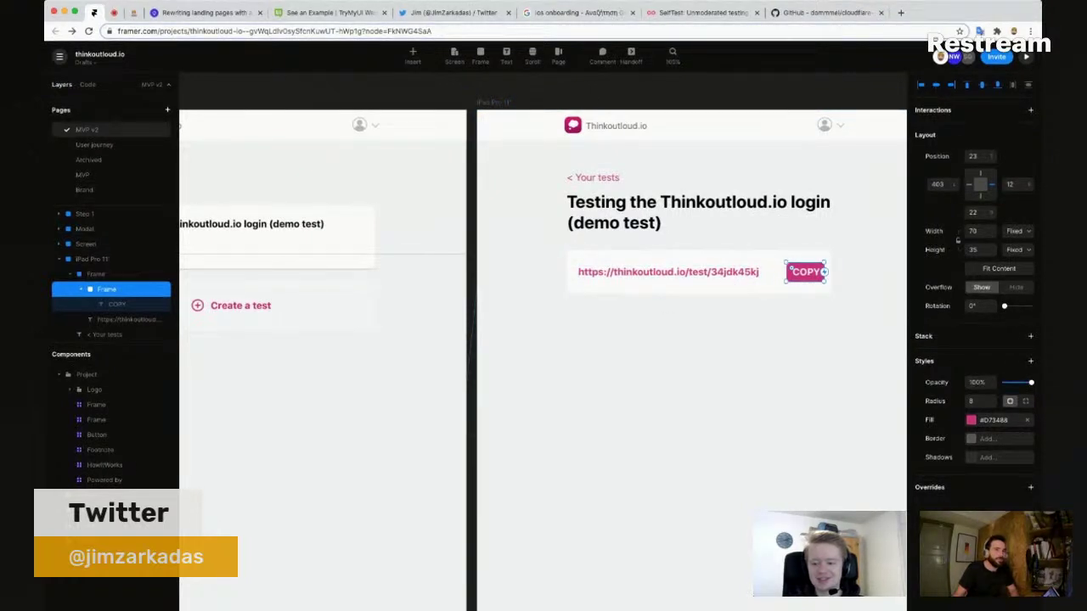
drag(682, 371, 613, 346)
click(693, 310)
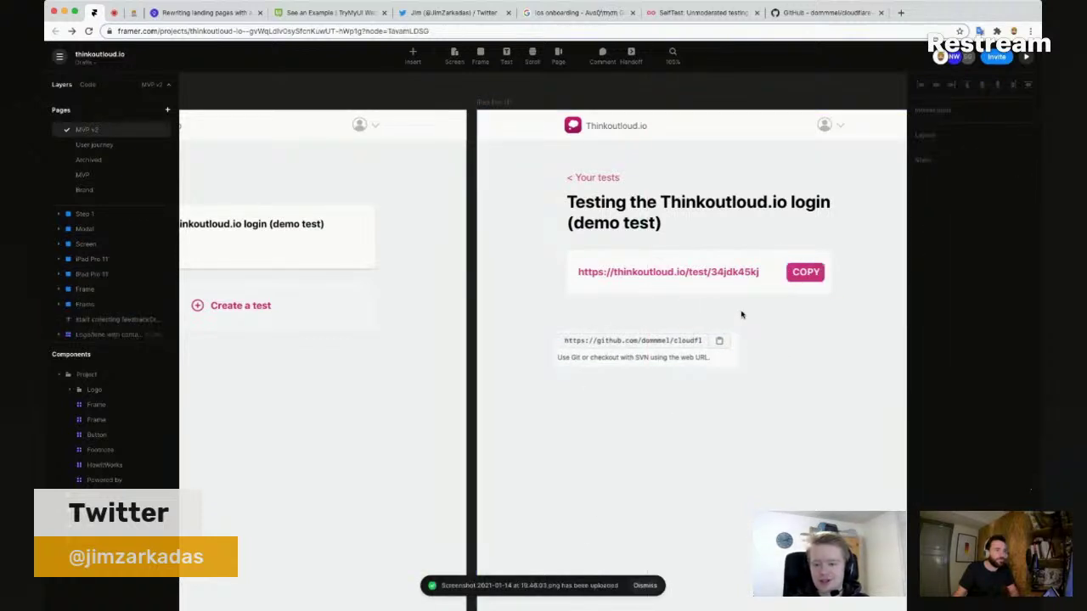
Step: Compare the GitHub clone URL screenshot with the test link box and delete the screenshot from the screen
scroll(607, 306, up, 3)
scroll(563, 305, up, 2)
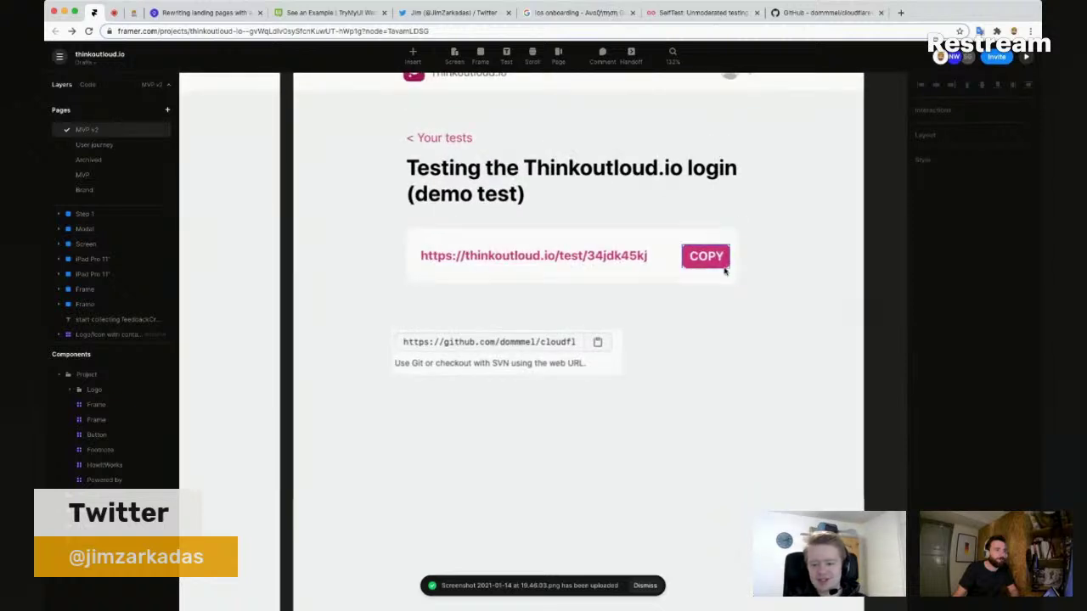
click(596, 255)
click(715, 327)
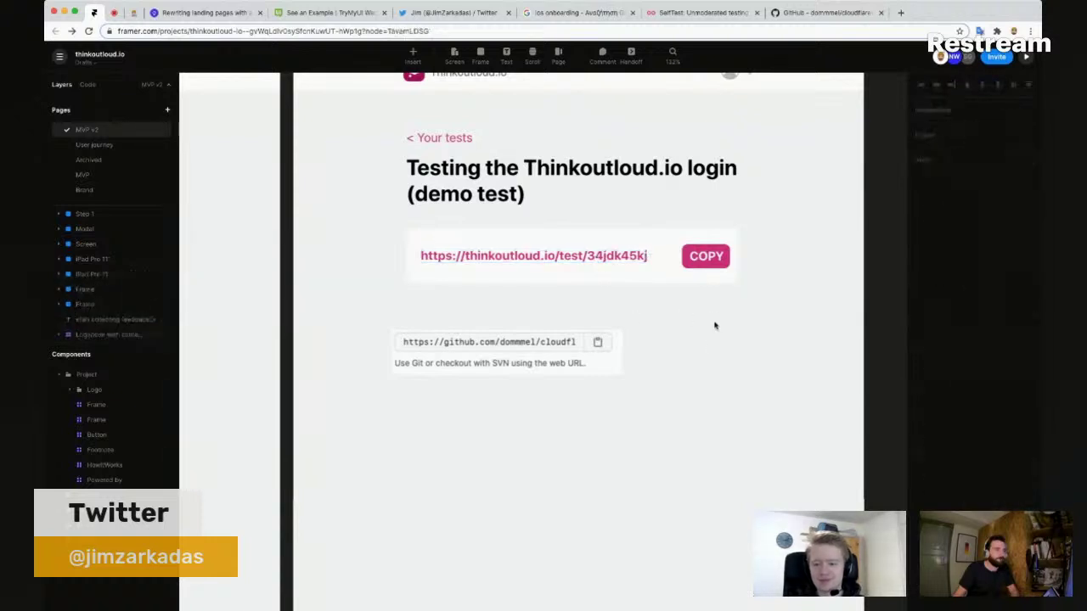
drag(713, 338, 743, 319)
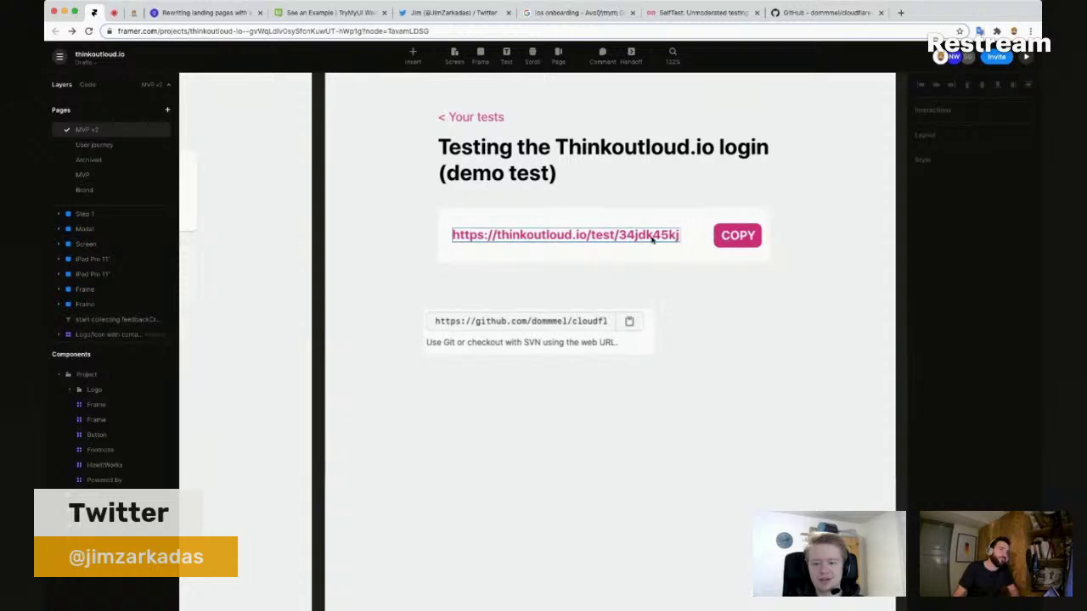
click(586, 315)
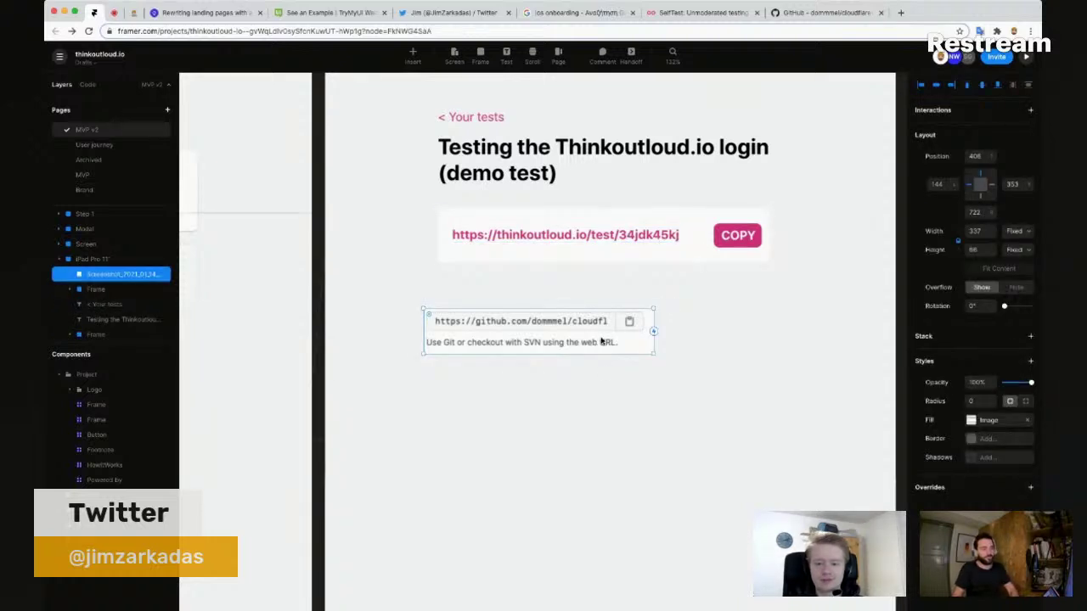
key(Delete)
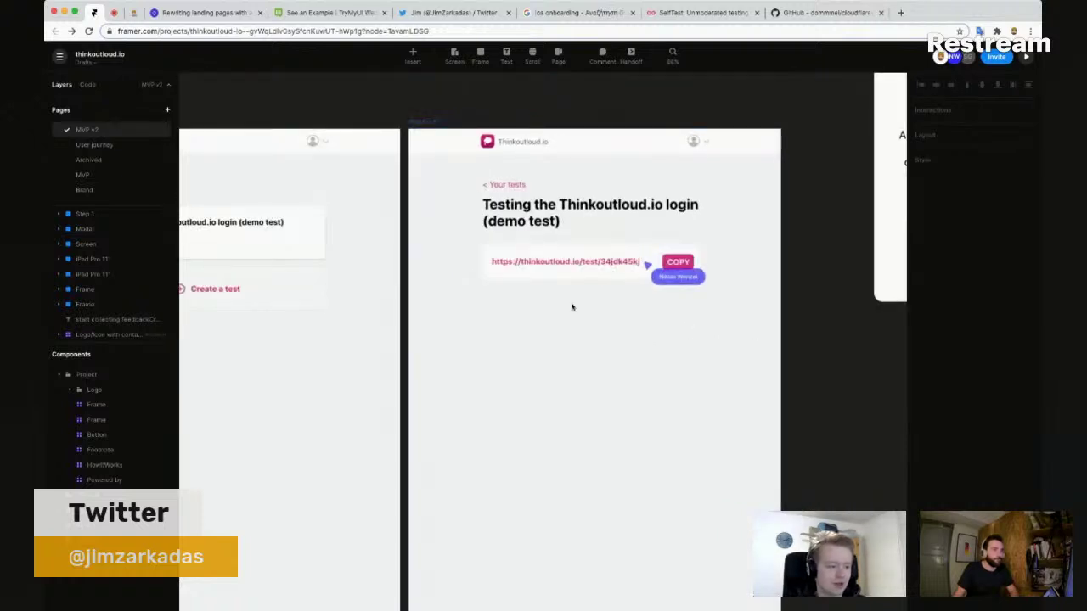
Step: Draw a white (#FFFFFF) frame about 485 × 113 below the test link box, matching its width
scroll(510, 299, up, 3)
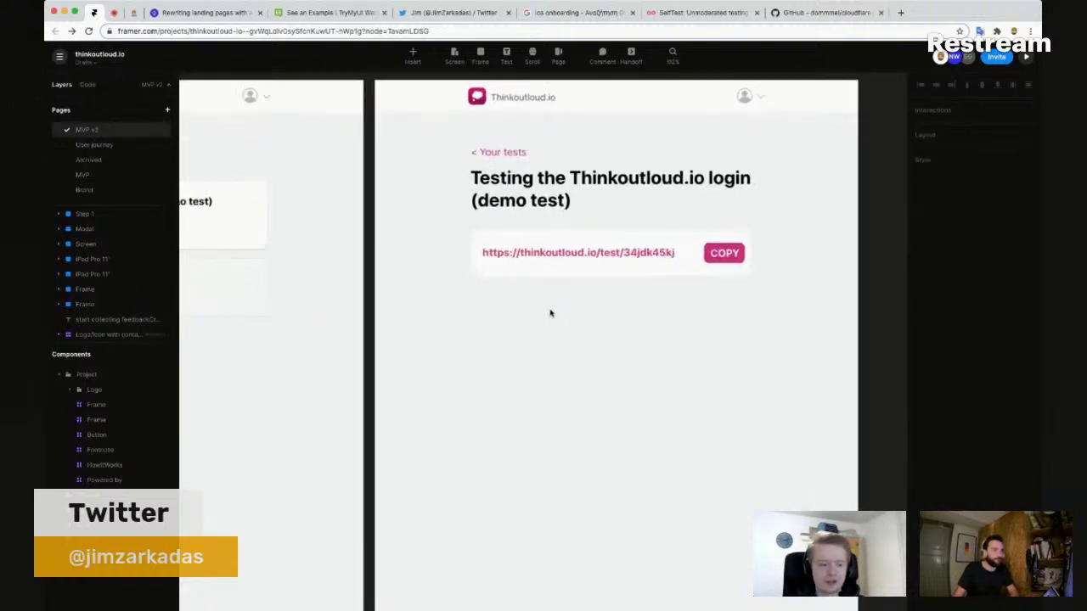
key(f)
drag(468, 294, 756, 359)
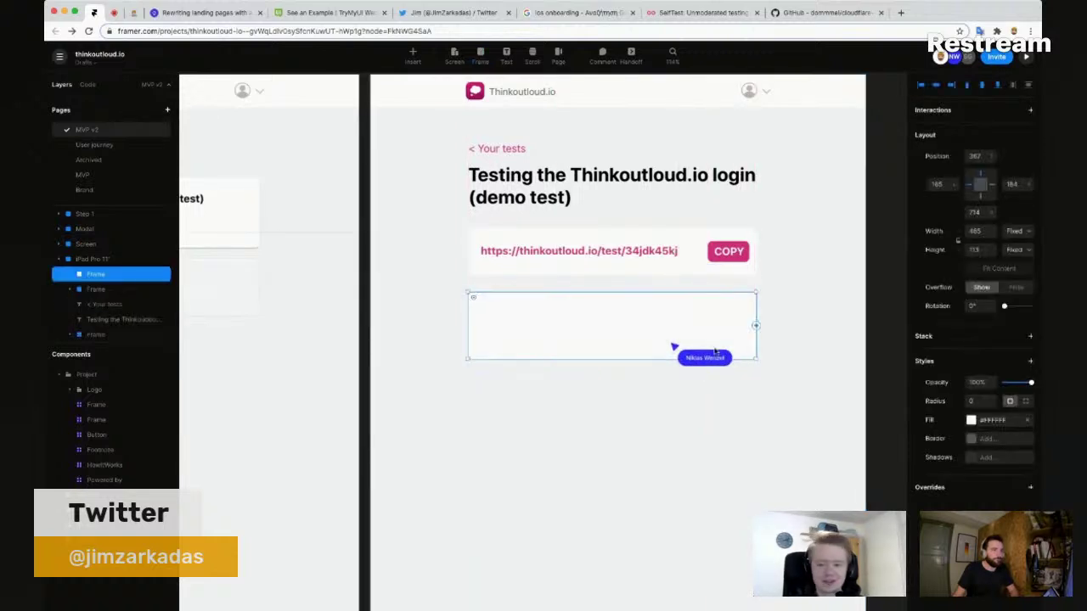
Step: Add the text "Video #1" in the upper corner of the new white frame, aligned with the test link, and colour it black (#000000)
scroll(669, 335, up, 2)
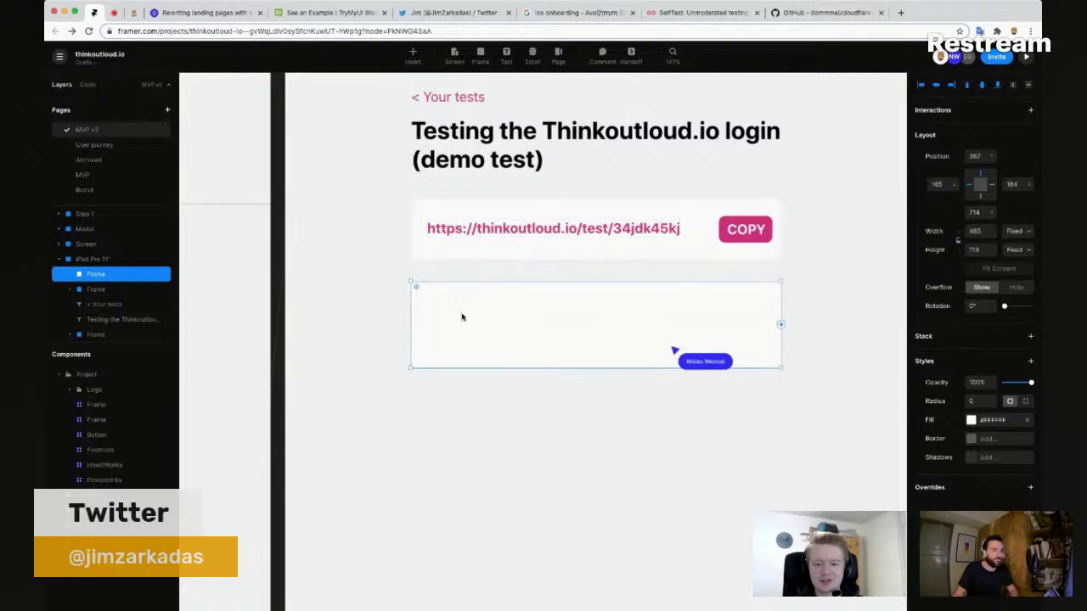
key(t)
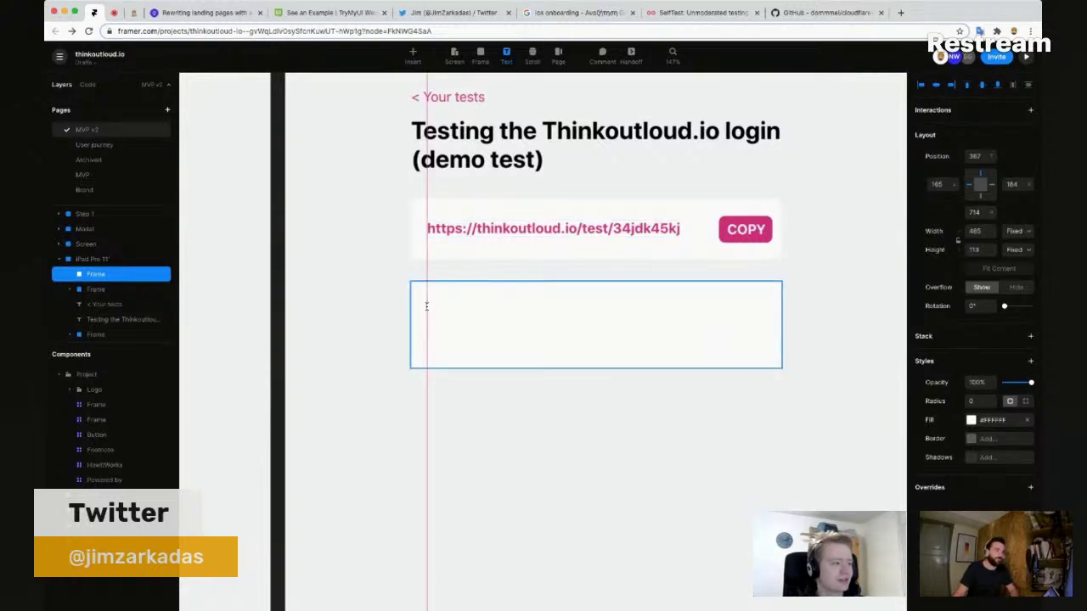
click(428, 300)
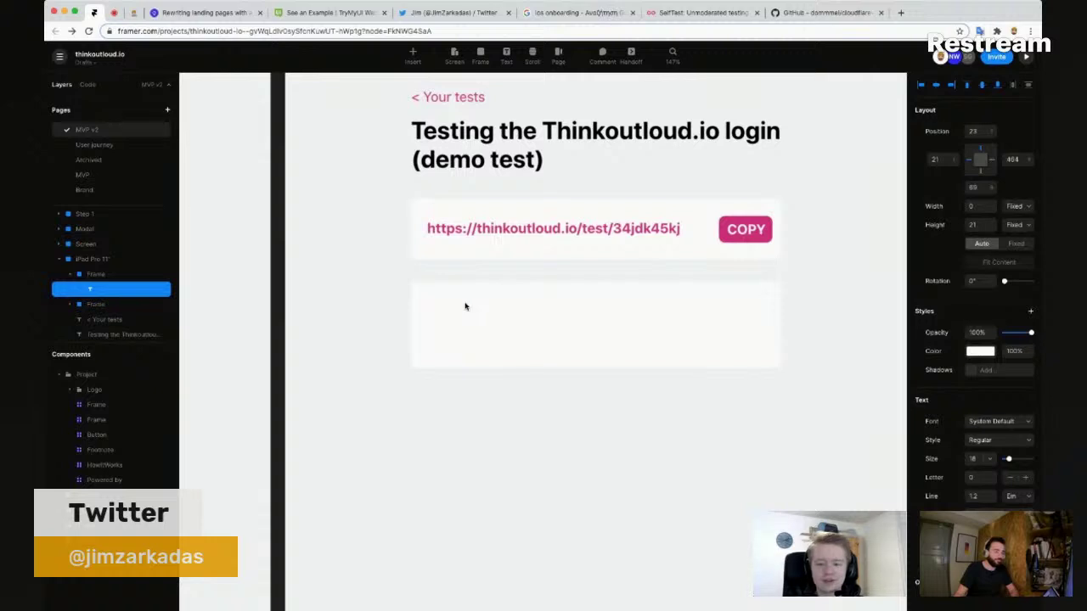
text(Video)
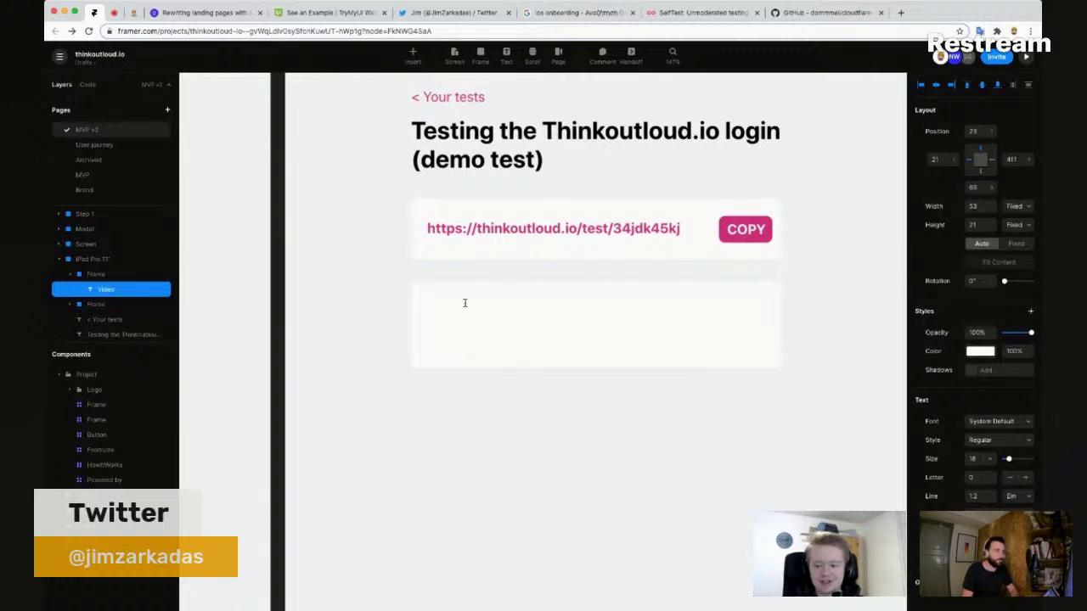
click(968, 353)
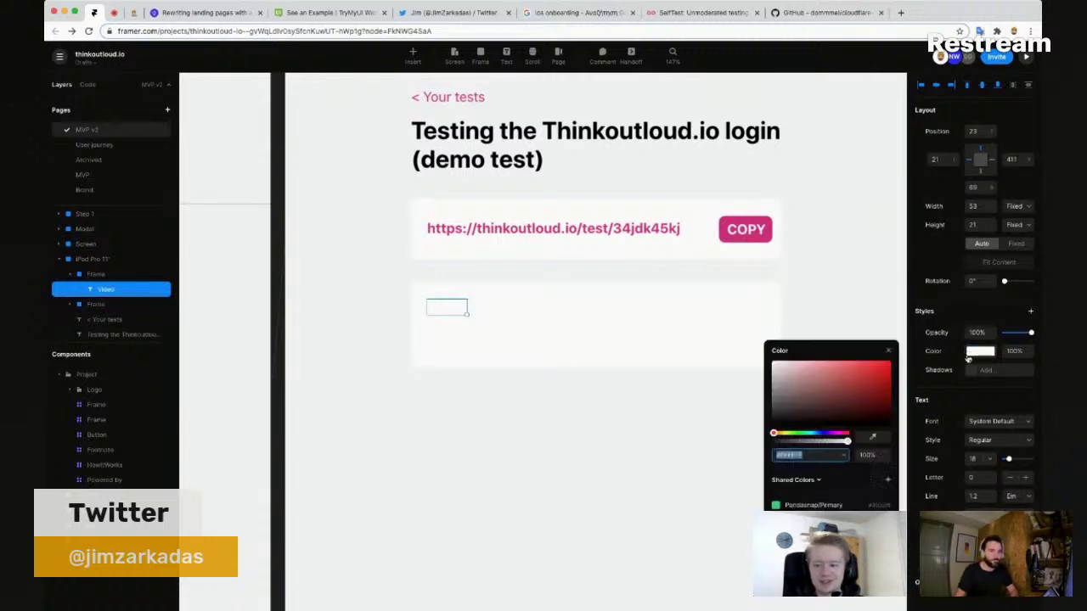
drag(805, 406, 749, 450)
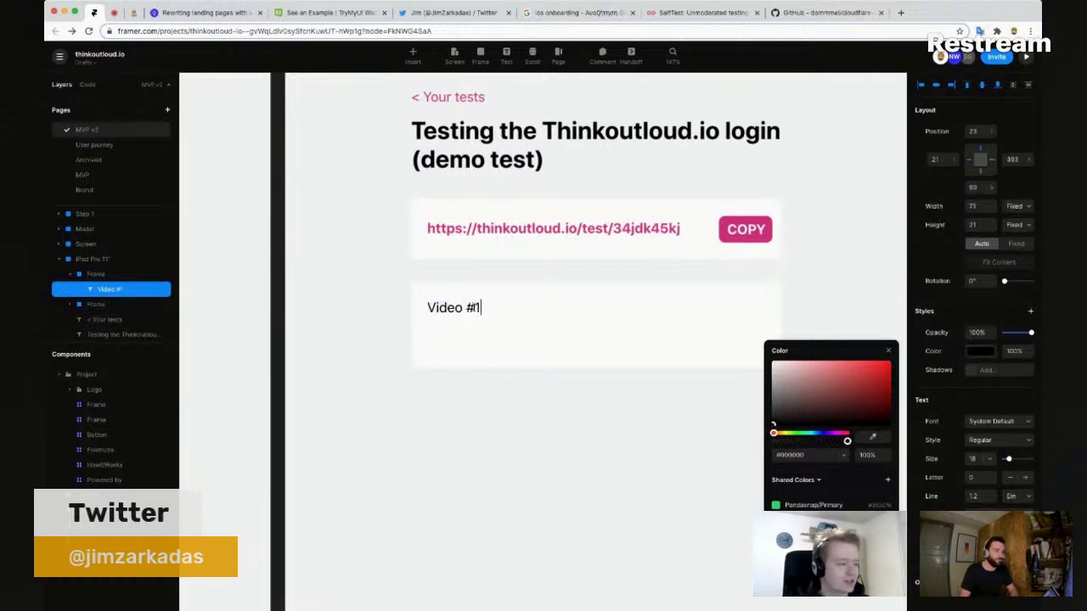
Step: Extend the video card's height to about 184 and draw a grey (#CCCCCC) frame about 452 × 118 under "Video #1"
click(594, 363)
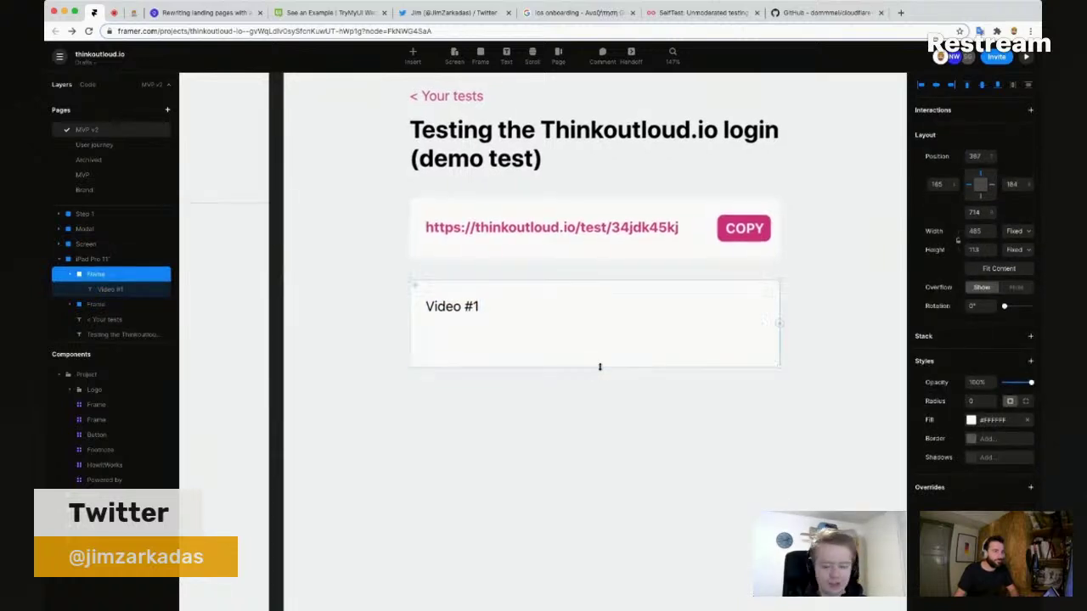
drag(602, 380, 602, 421)
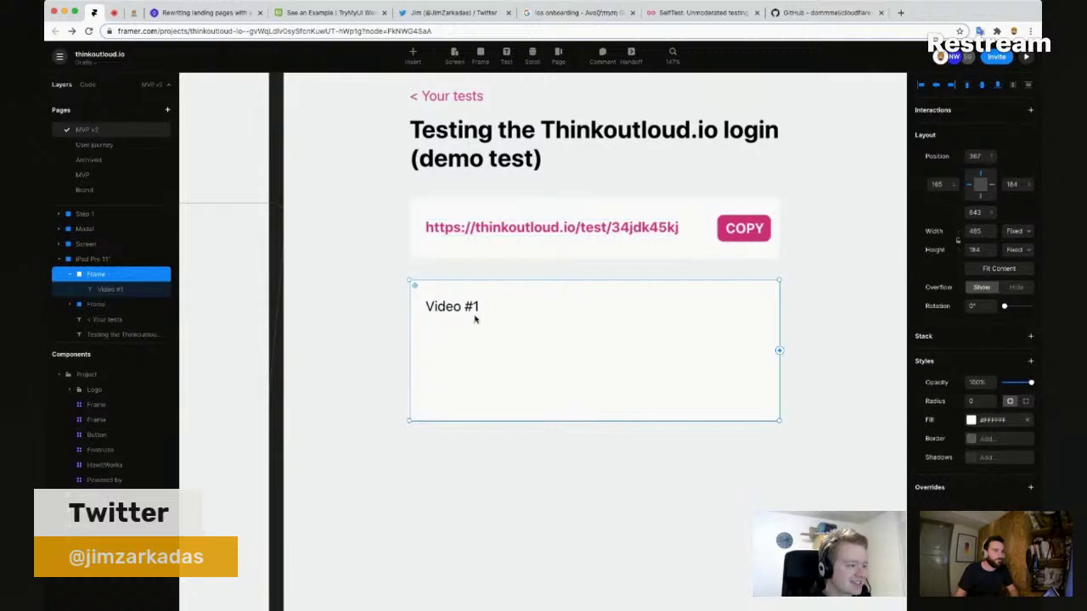
key(f)
drag(426, 325, 770, 417)
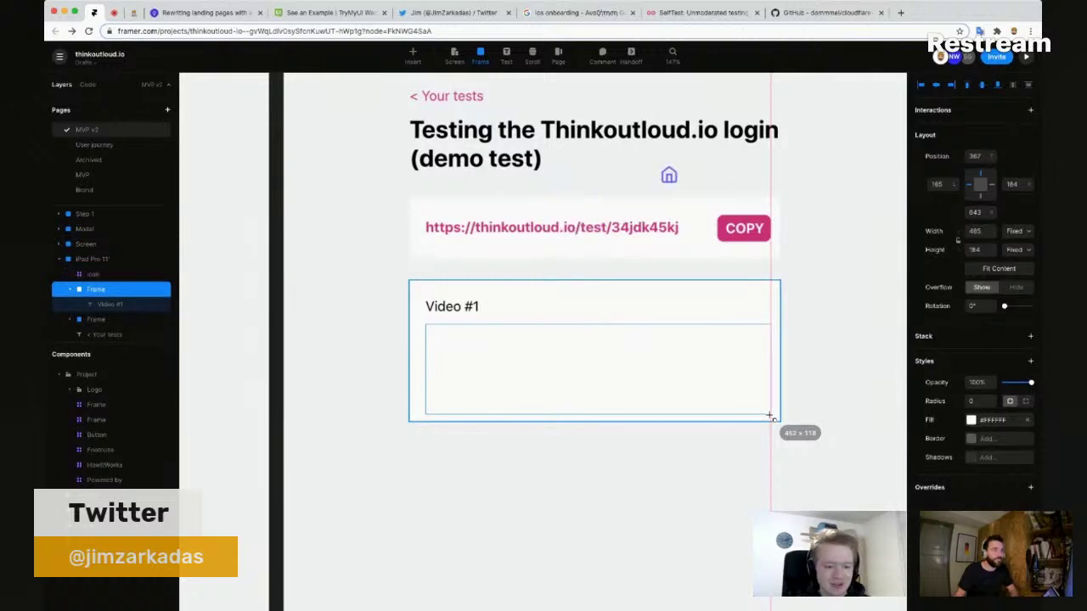
drag(770, 417, 744, 449)
click(950, 423)
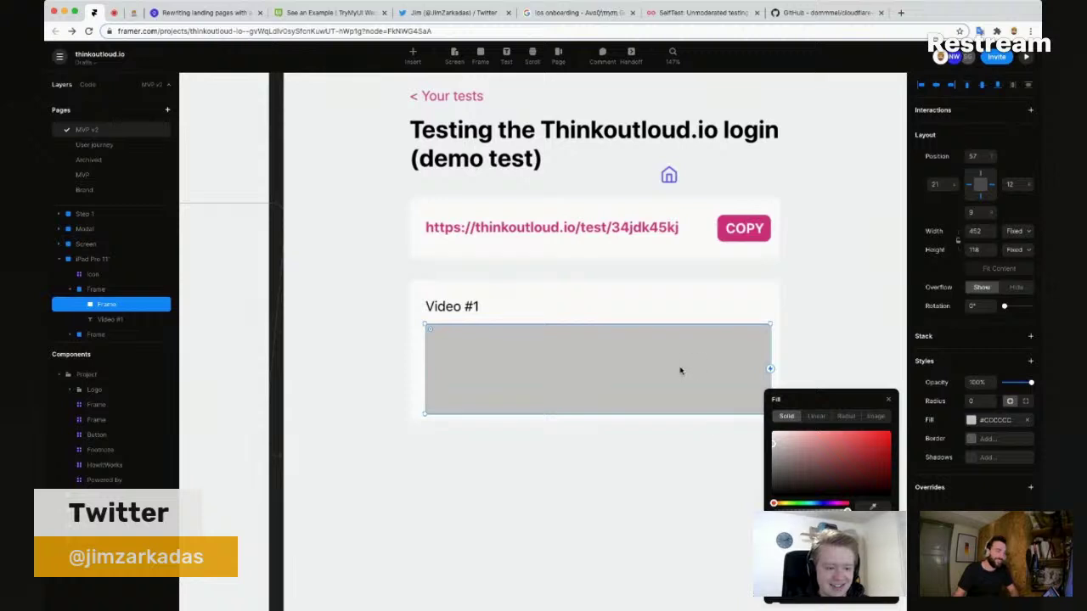
Step: Move the grey video placeholder up to 53 from the card's upper edge and narrow it to about 445
drag(679, 370, 746, 355)
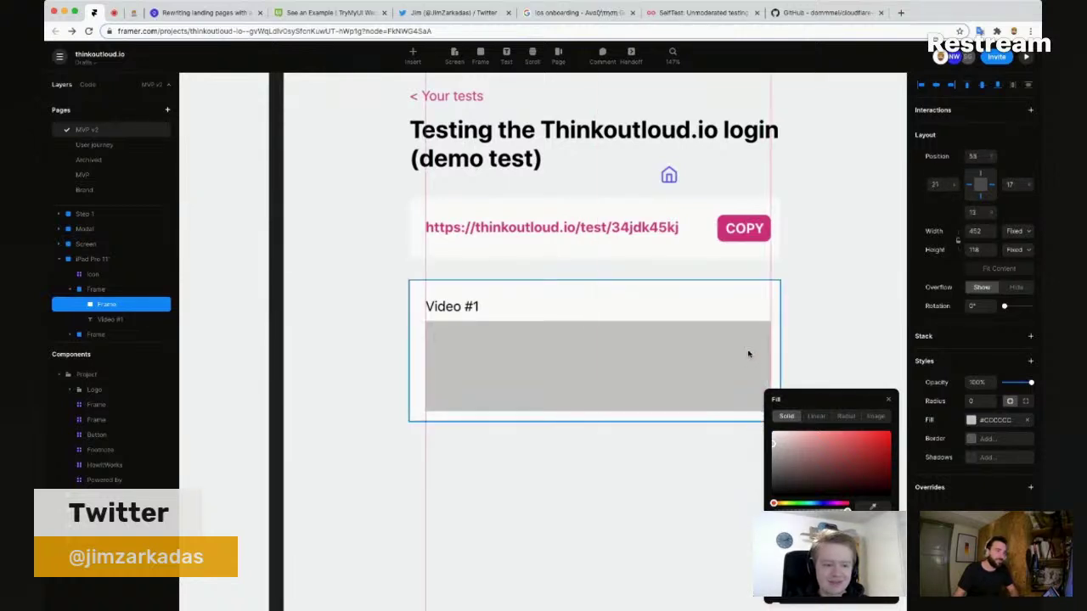
drag(749, 354, 764, 348)
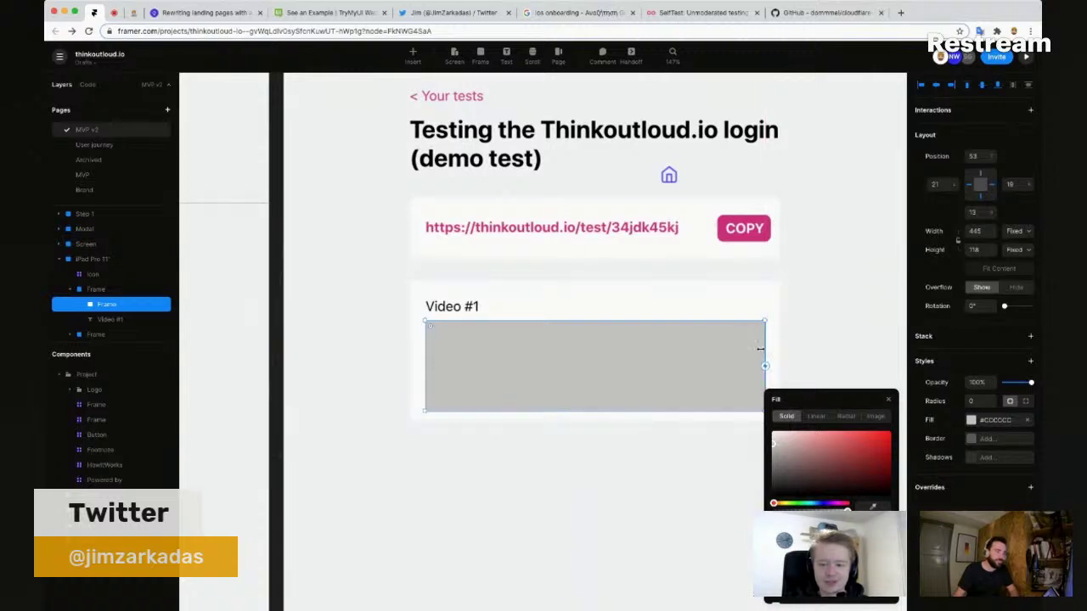
click(514, 472)
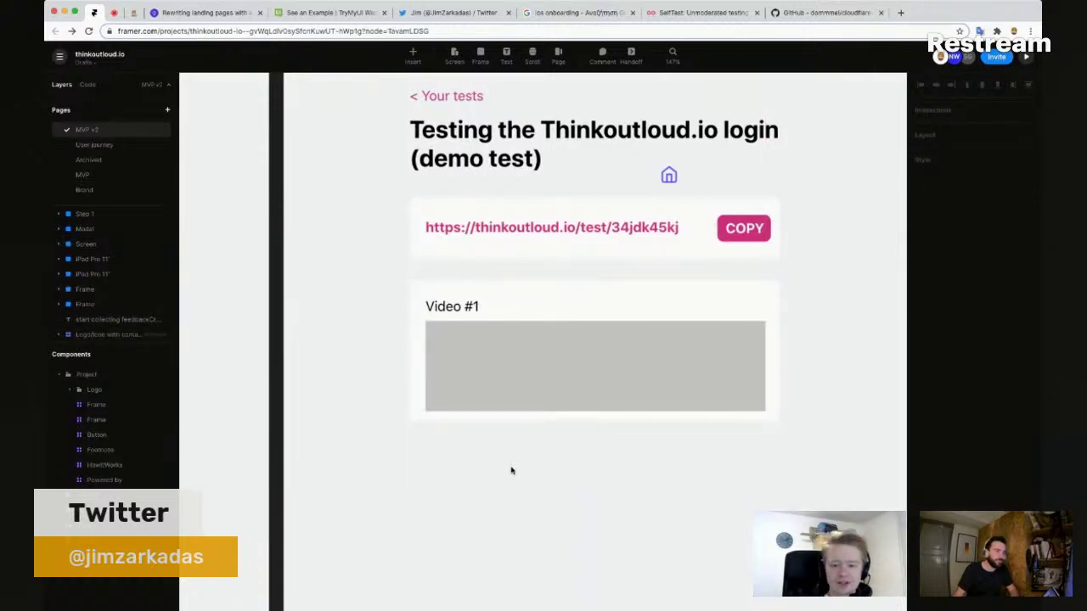
Step: Duplicate "Video #1" beside itself, change the copy to "Submitted on (BrowserName)" and place it 118 from the card's left edge
scroll(512, 471, down, 1)
click(471, 286)
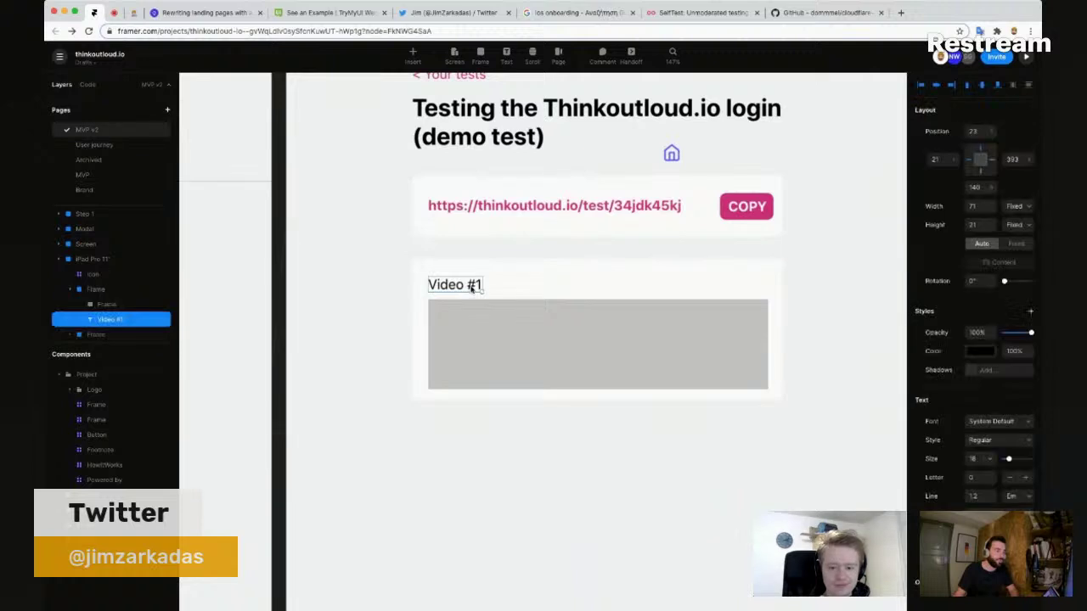
drag(454, 286, 511, 285)
double_click(510, 286)
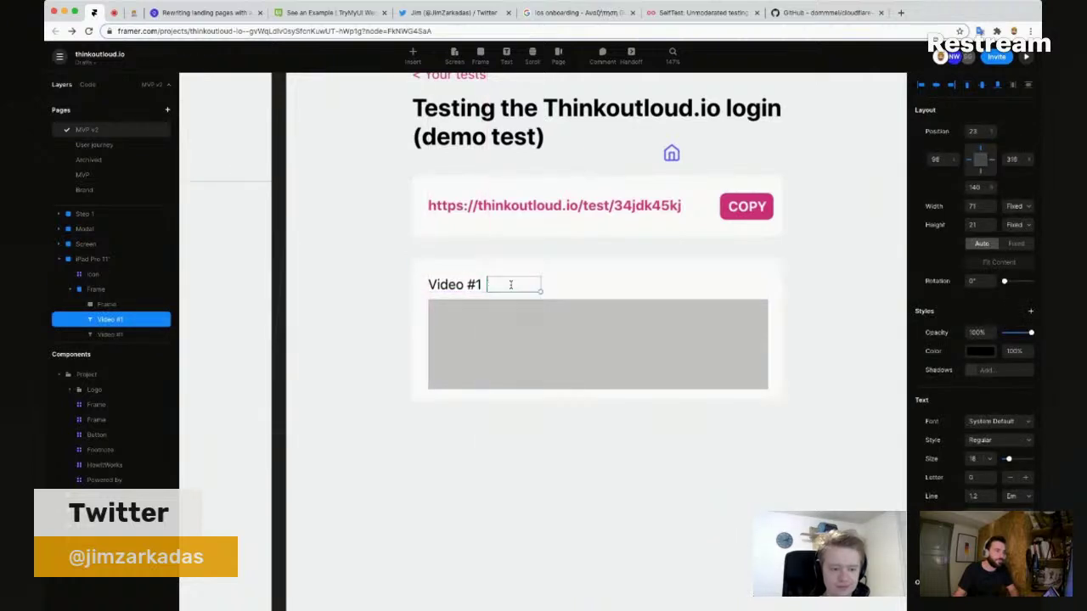
key(ctrl+a)
text(Sub)
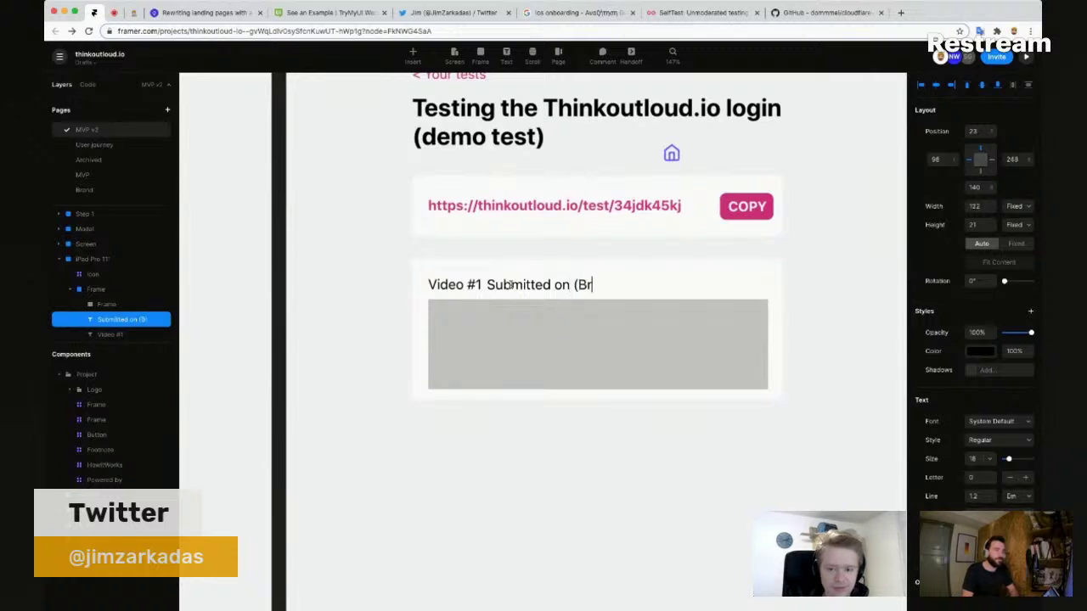
text(mitted on (BrowserName))
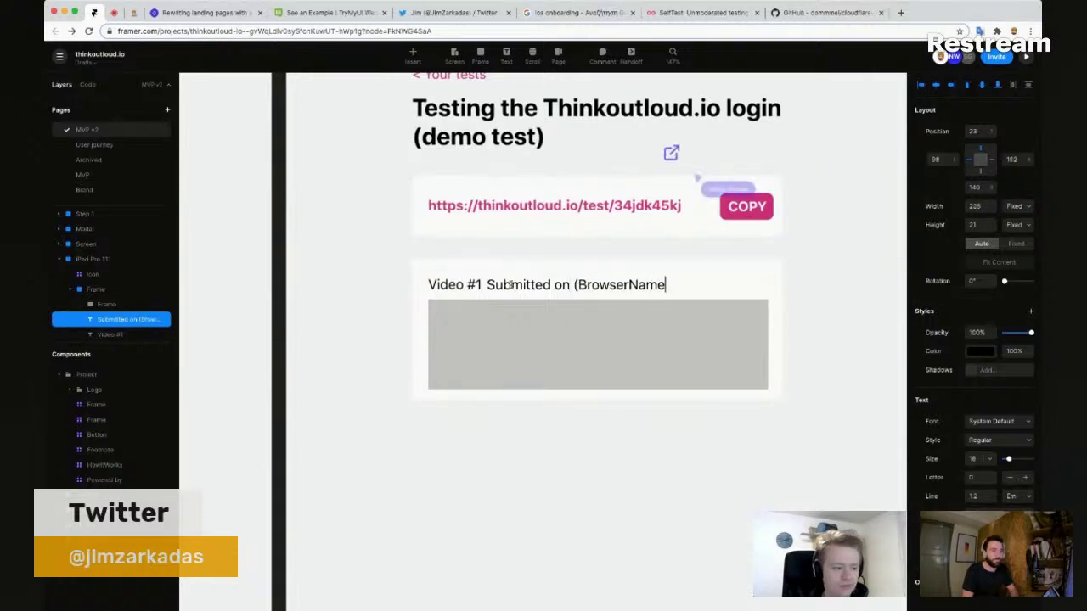
key(Escape)
key(shift+Right)
key(shift+Right)
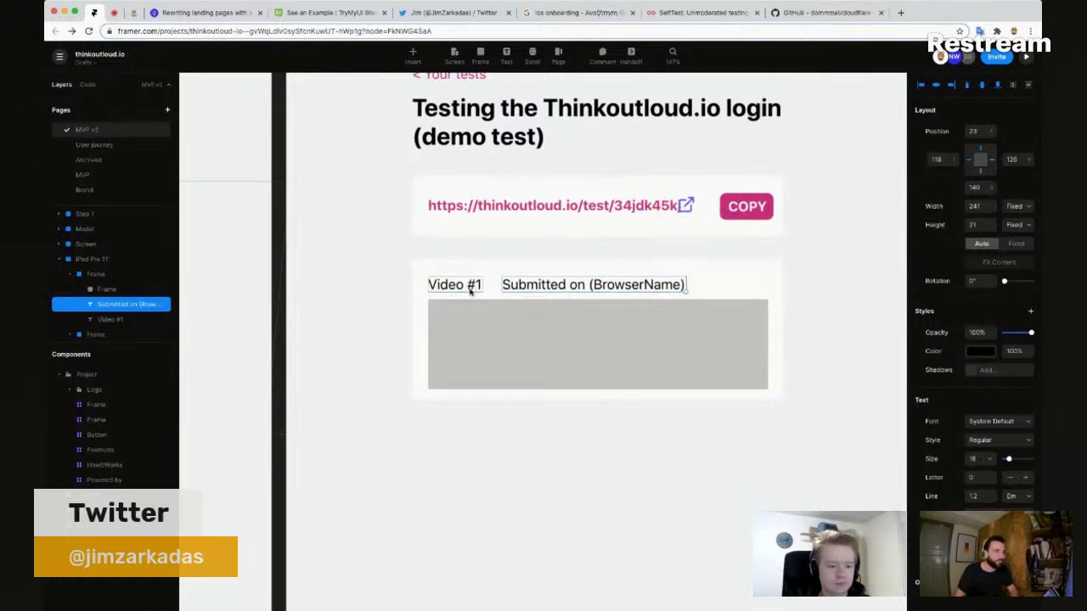
Step: Move the video card to 364 from the screen's upper edge and 182 from its left edge, and raise "Video #1" to 19 within the card
click(470, 290)
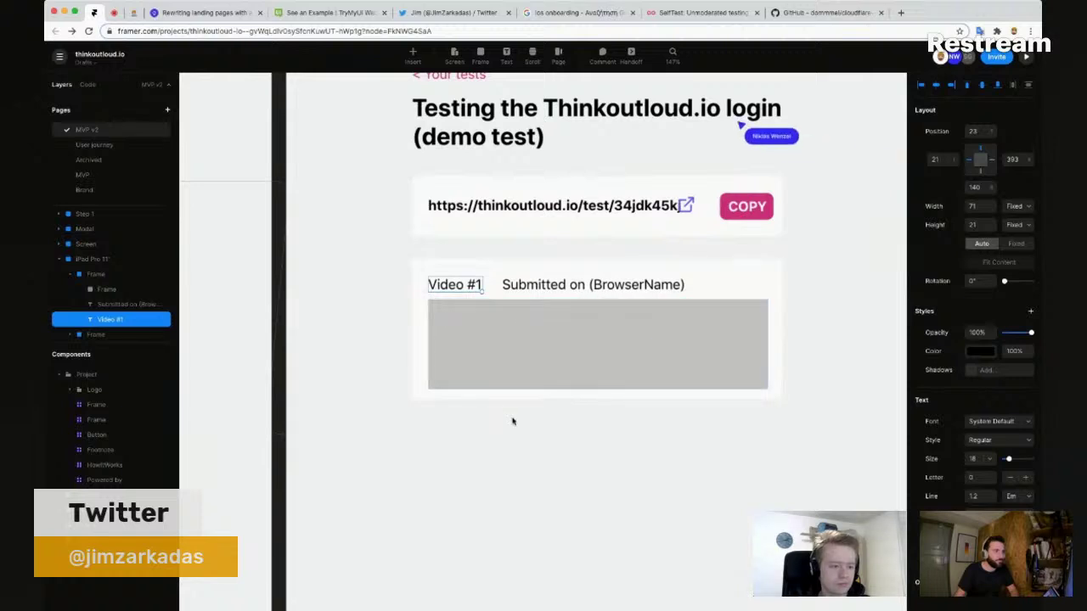
click(475, 405)
click(490, 403)
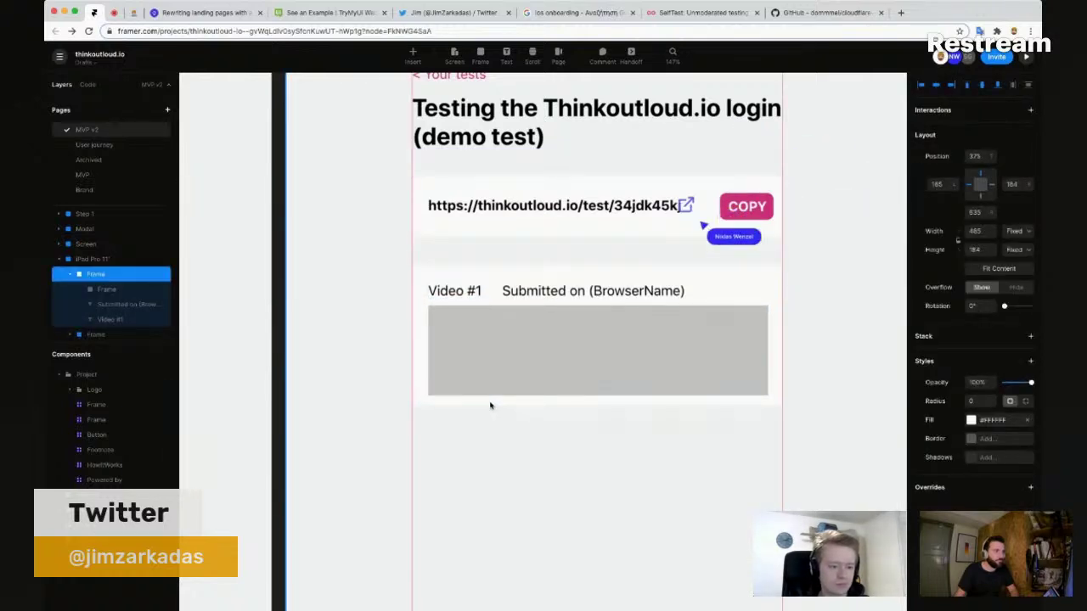
drag(490, 406, 490, 396)
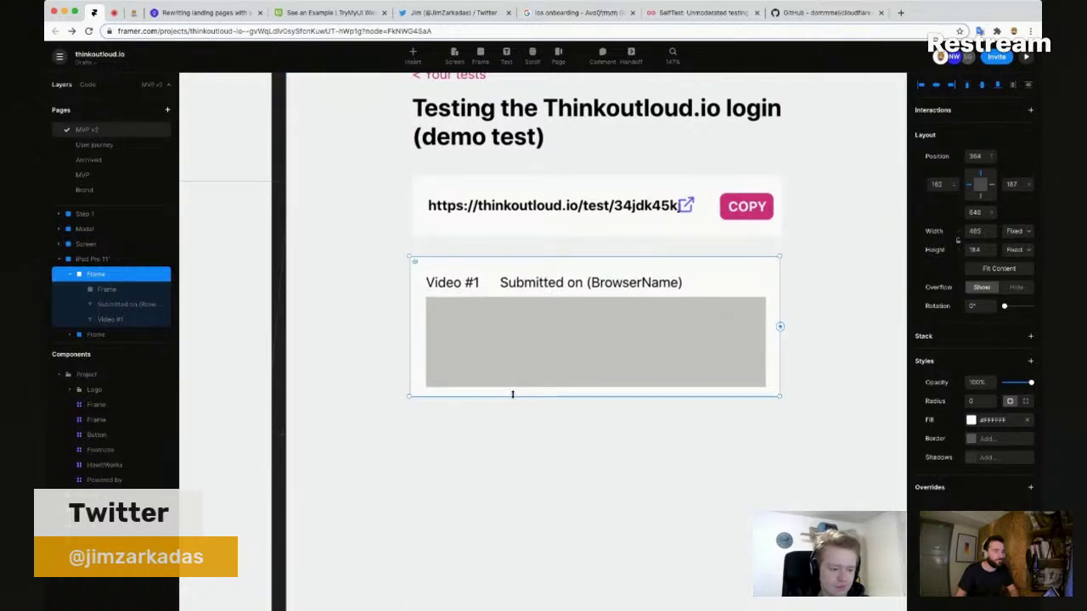
drag(465, 282, 465, 280)
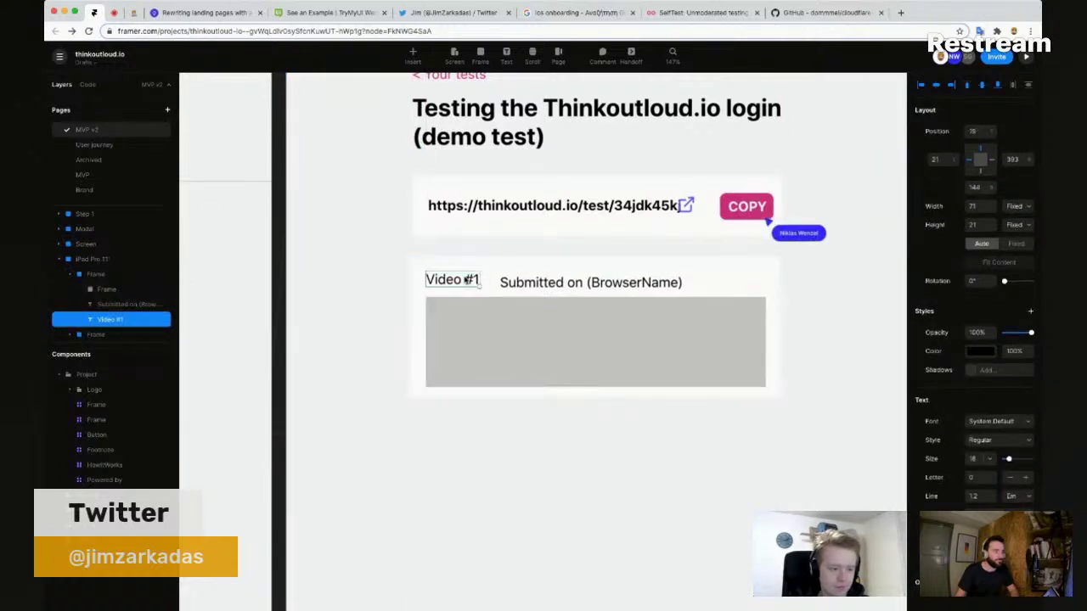
Step: Change the "Video #1" label to "#1 · Submited 1 day ago" and delete the overlapping "Submitted on (BrowserName)" text
double_click(441, 279)
key(BackSpace)
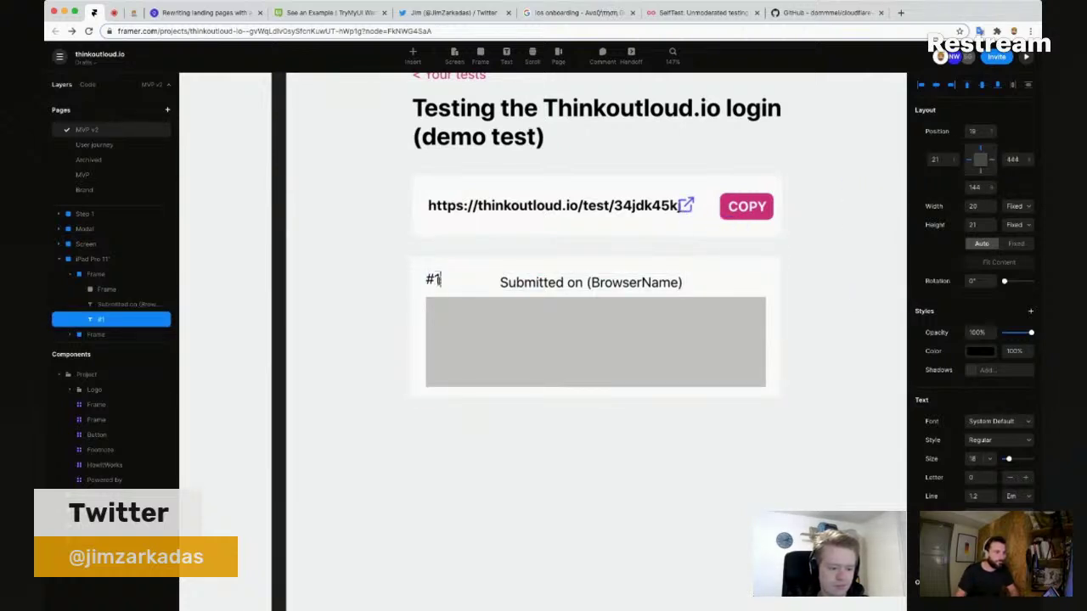
double_click(439, 280)
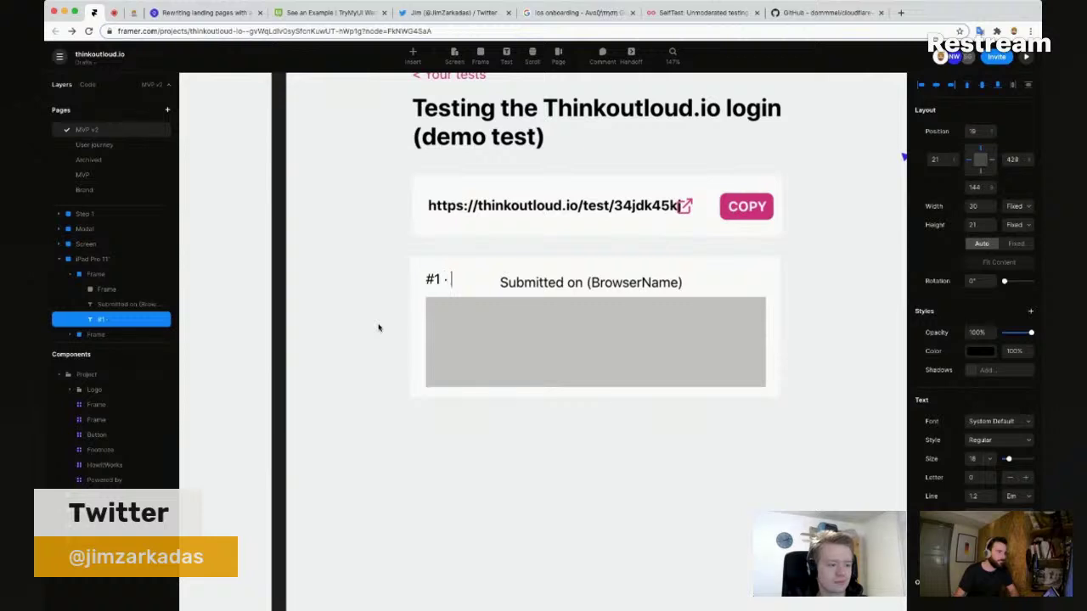
text(· Submitted on)
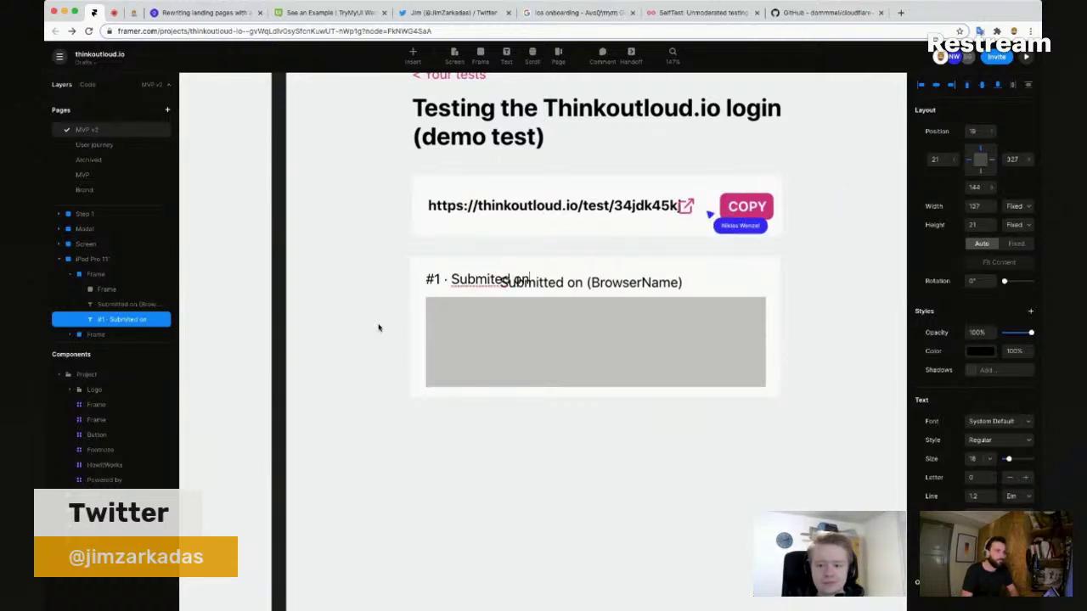
key(alt+shift+Left)
text(1 day ag)
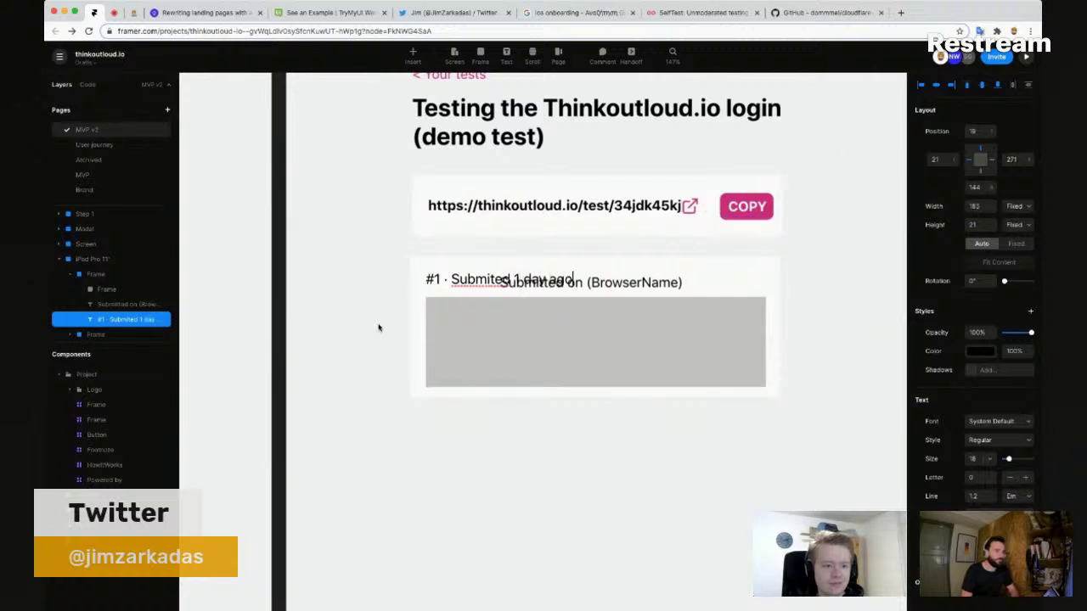
key(Escape)
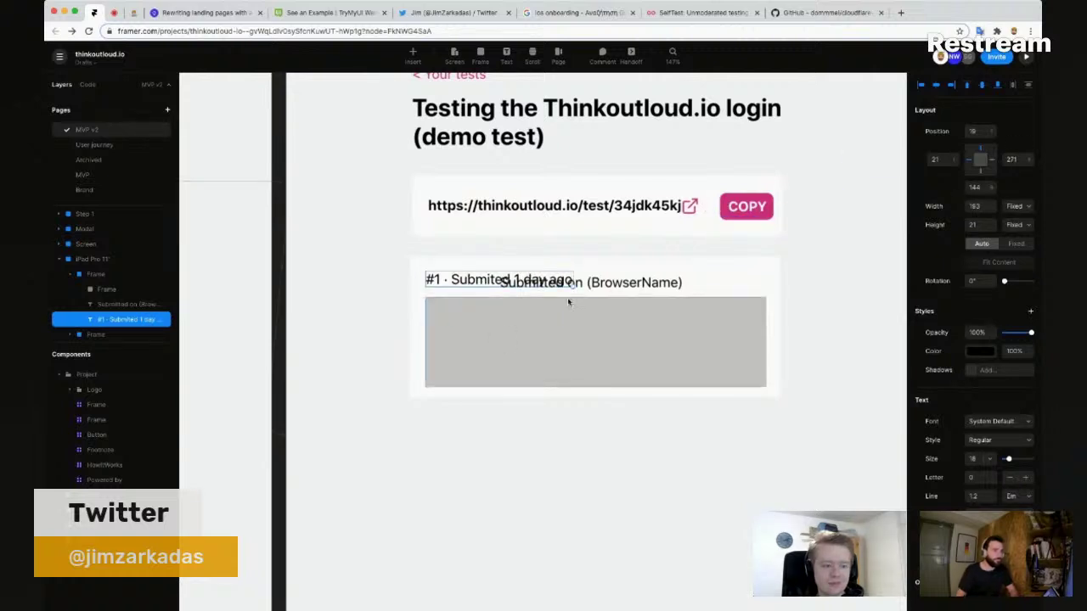
click(584, 290)
key(Delete)
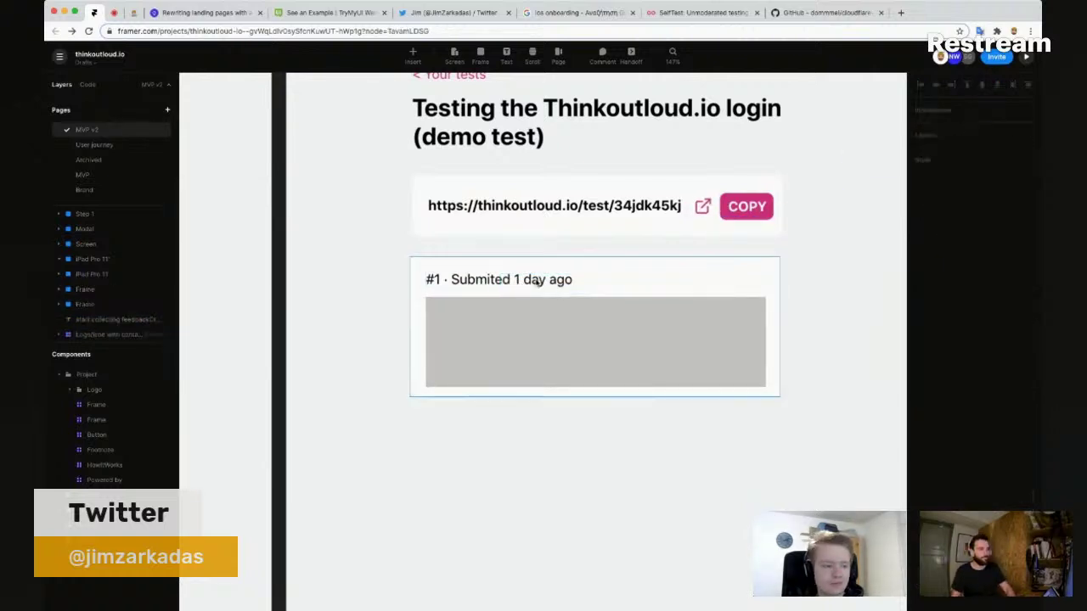
Step: Replace the word "Submited" with "Received" in the video card's label
click(504, 282)
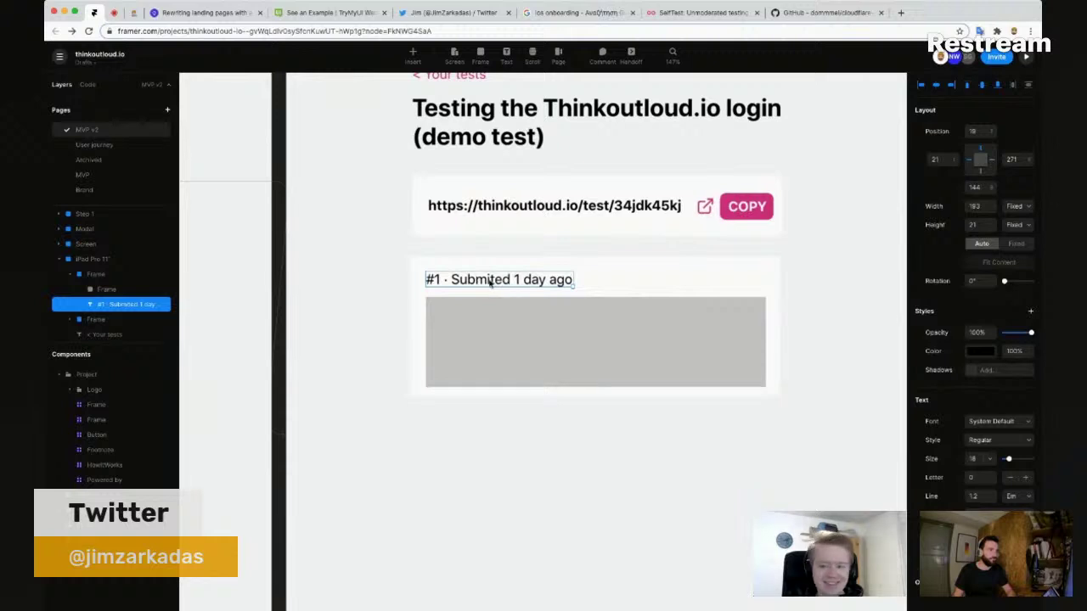
double_click(490, 283)
text(R)
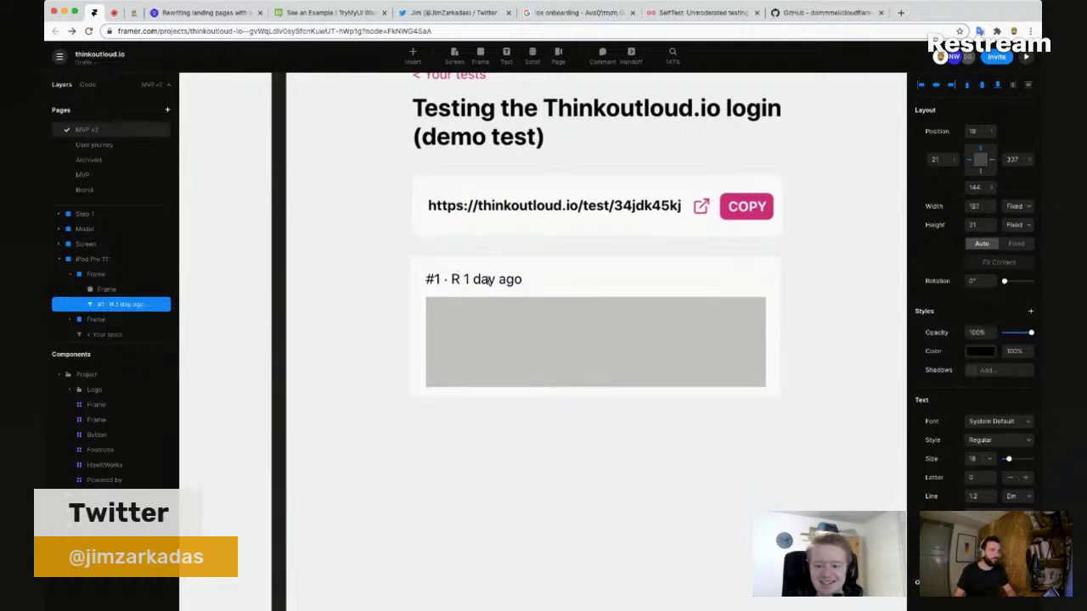
text(eceive)
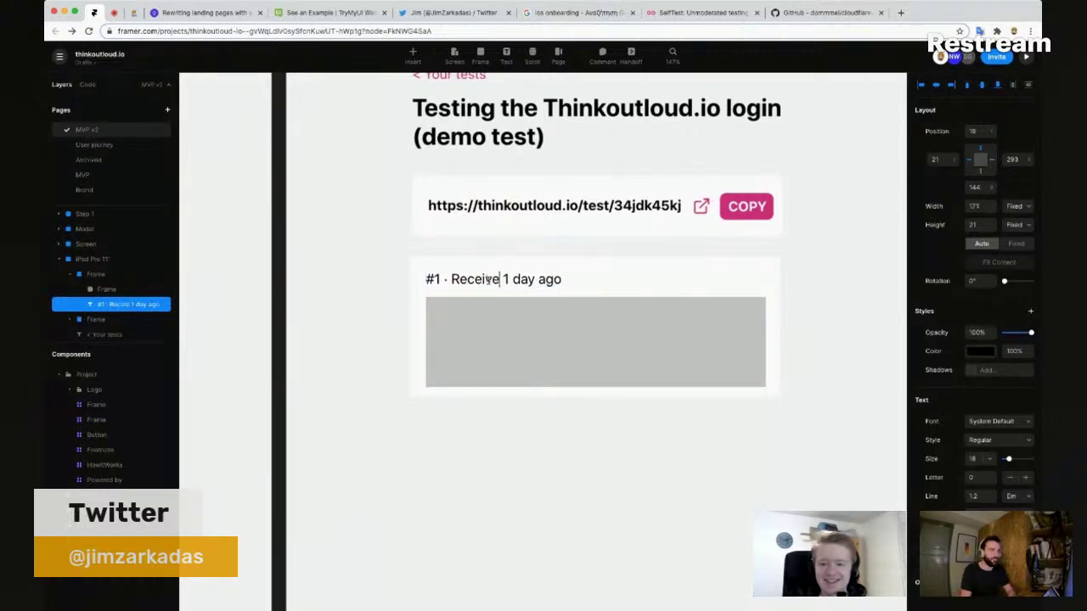
text(d)
key(Escape)
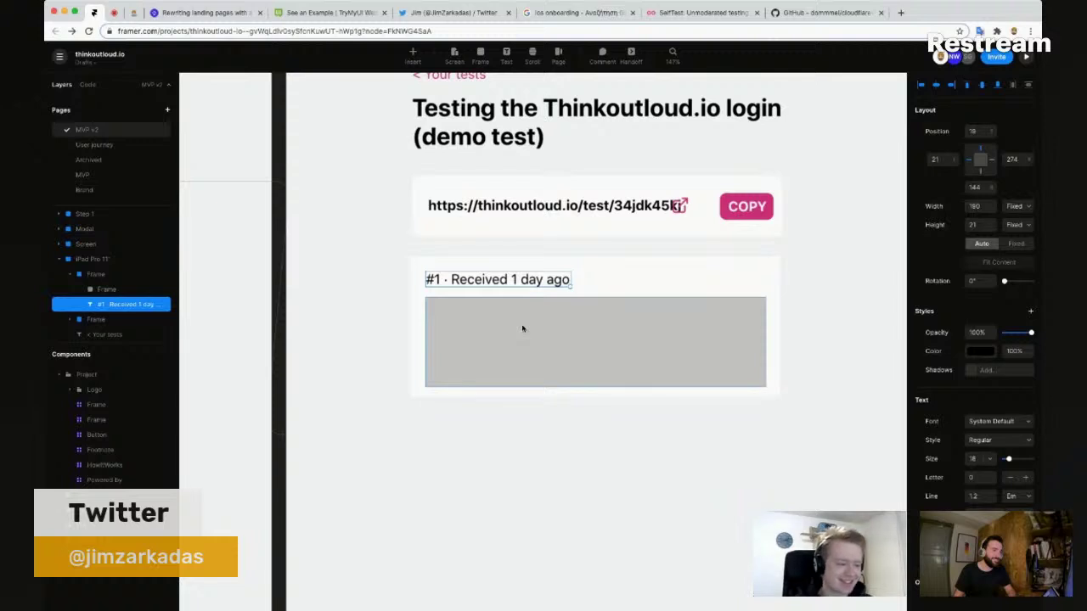
Step: Place the YouTube video embed from the lower modal frame onto the login test's detail page
click(522, 329)
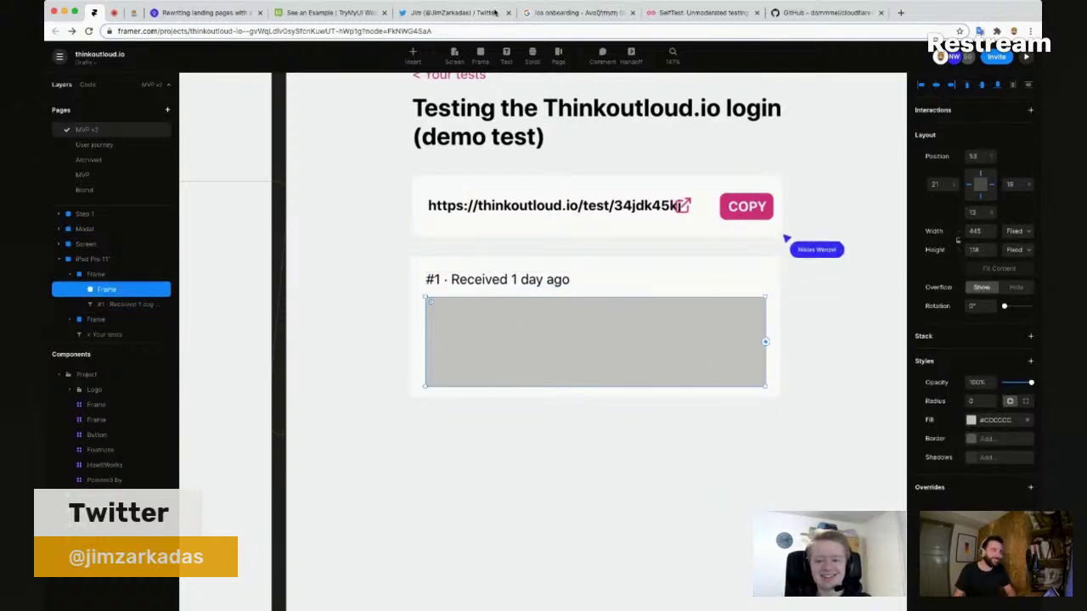
scroll(428, 239, down, 5)
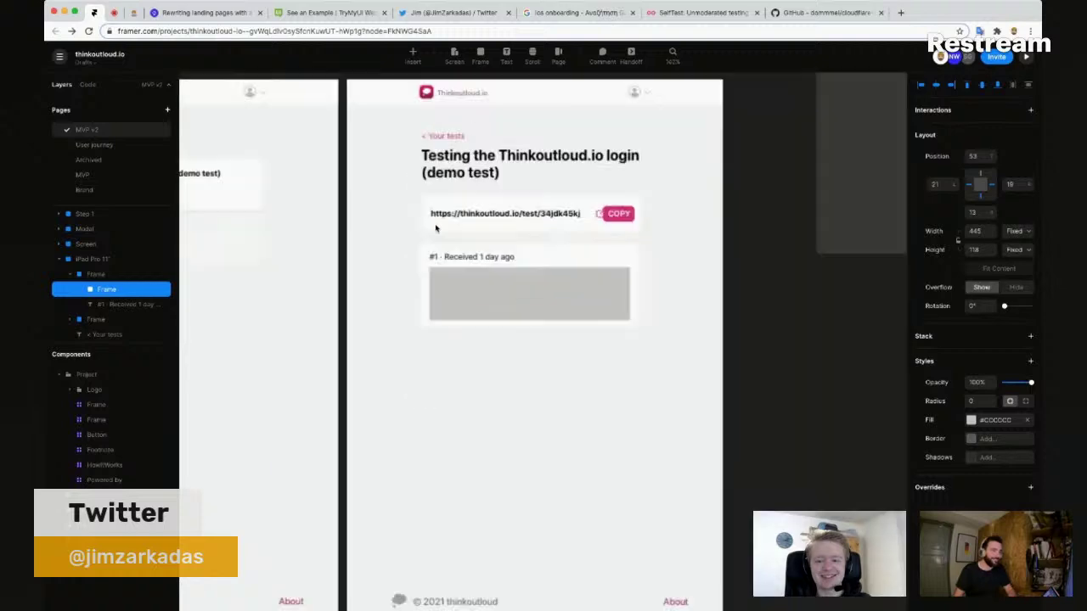
scroll(435, 227, up, 2)
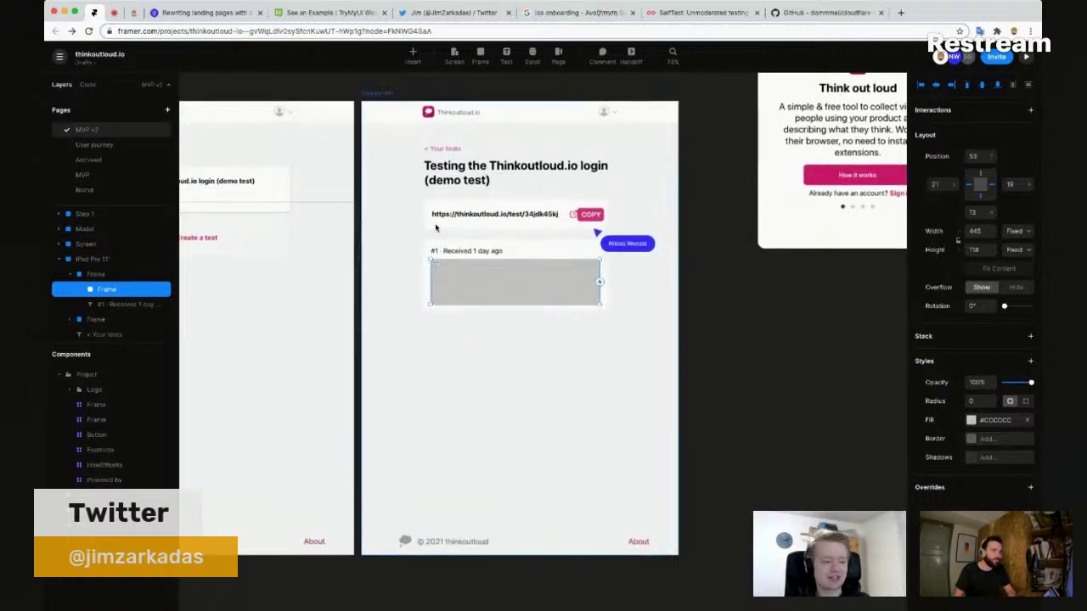
scroll(433, 246, down, 6)
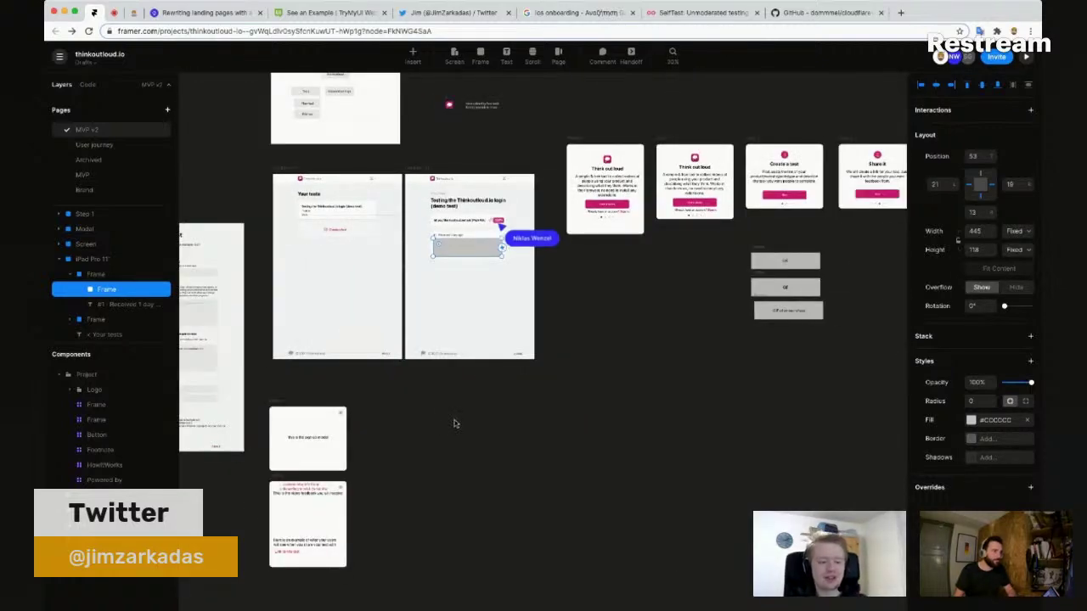
click(547, 433)
click(311, 515)
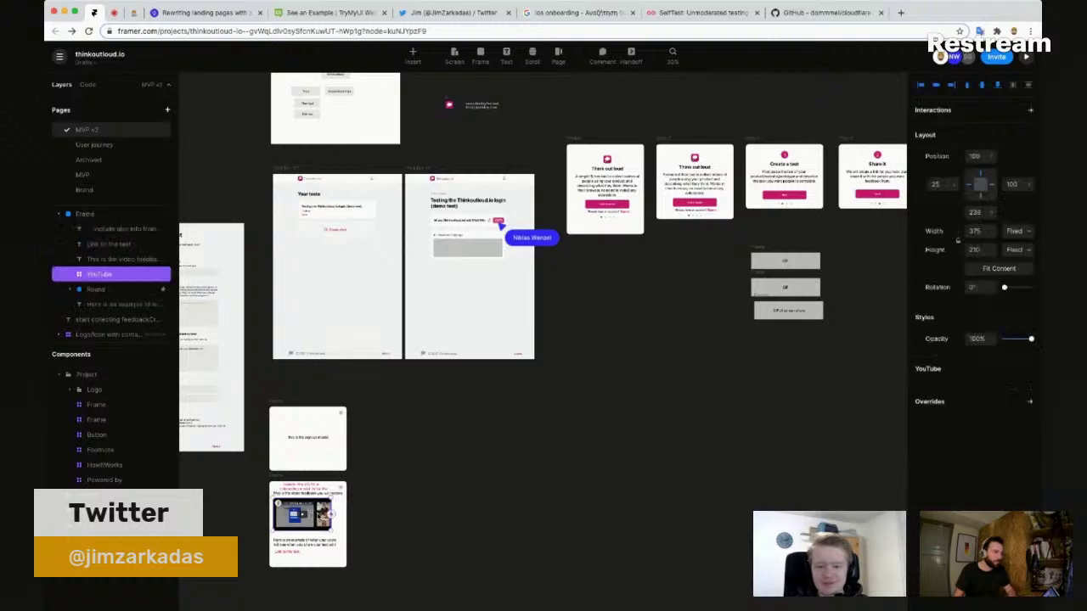
mouse_move(464, 287)
mouse_down()
mouse_move(458, 273)
mouse_move(454, 281)
mouse_up()
Step: Fit the YouTube video over the grey placeholder at its full width and extend the white card's height to 297
scroll(458, 274, up, 5)
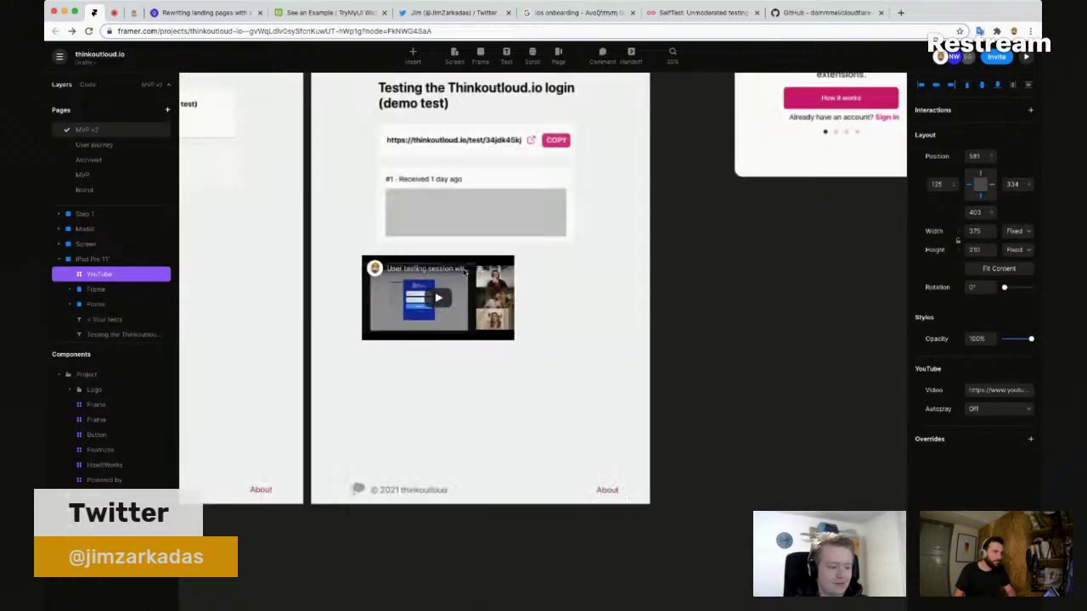
scroll(408, 227, up, 5)
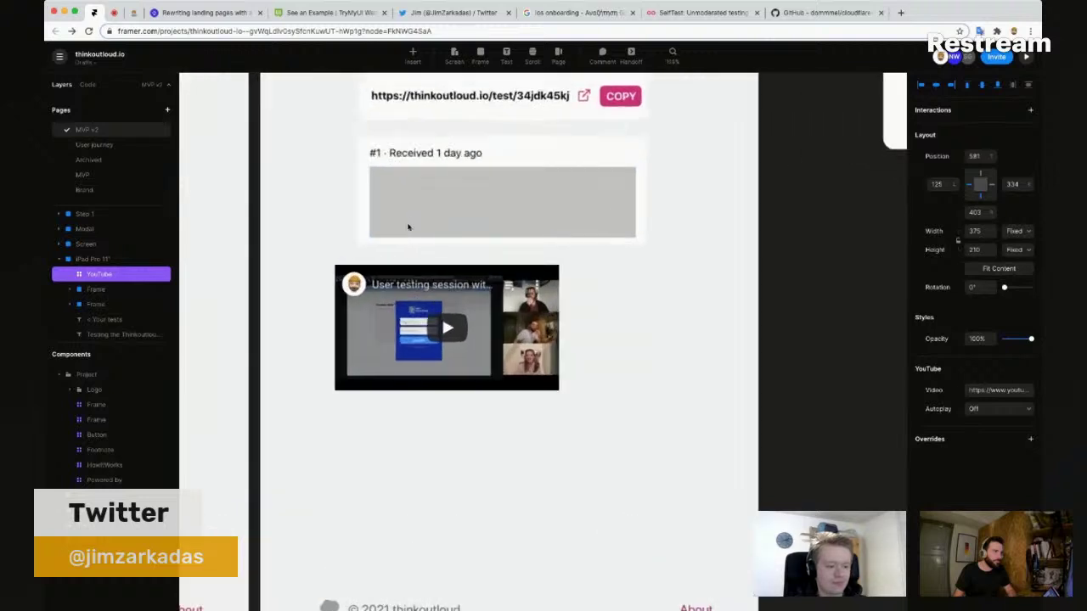
scroll(686, 371, up, 3)
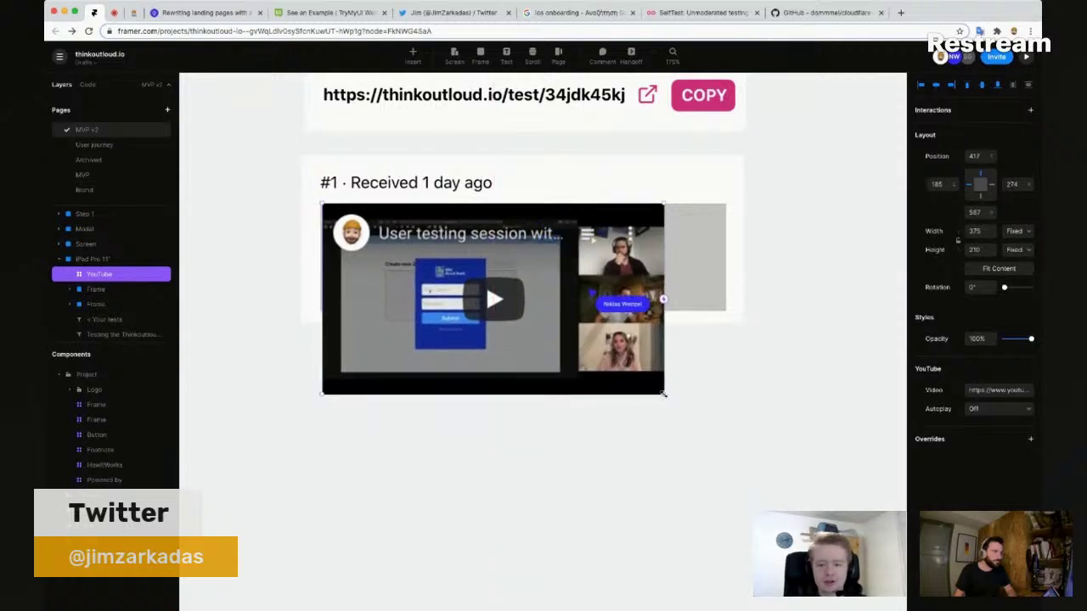
drag(688, 407, 725, 412)
click(735, 310)
drag(726, 325, 722, 422)
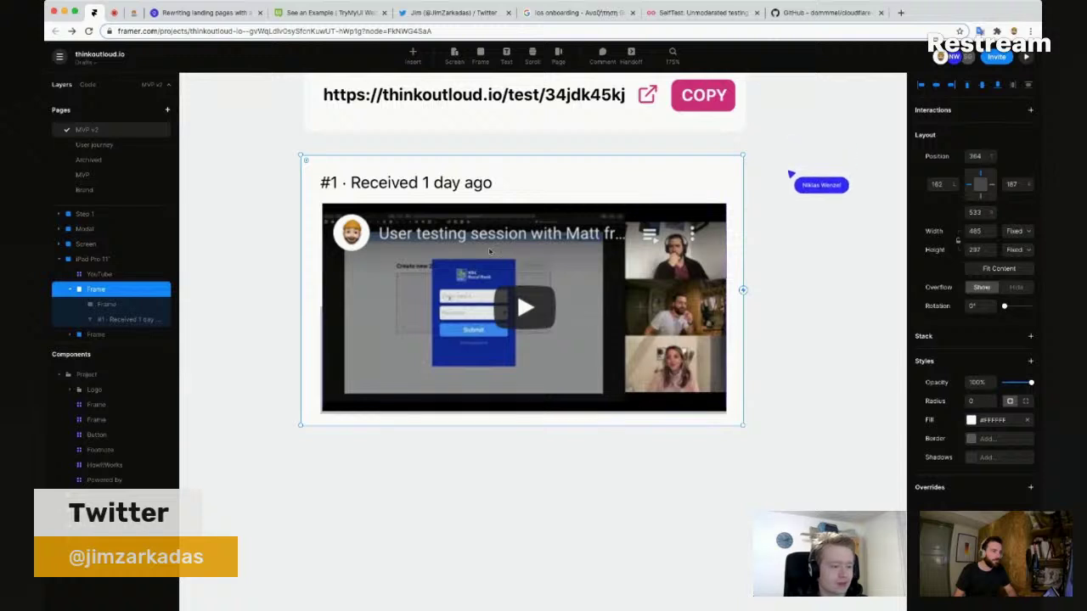
click(421, 183)
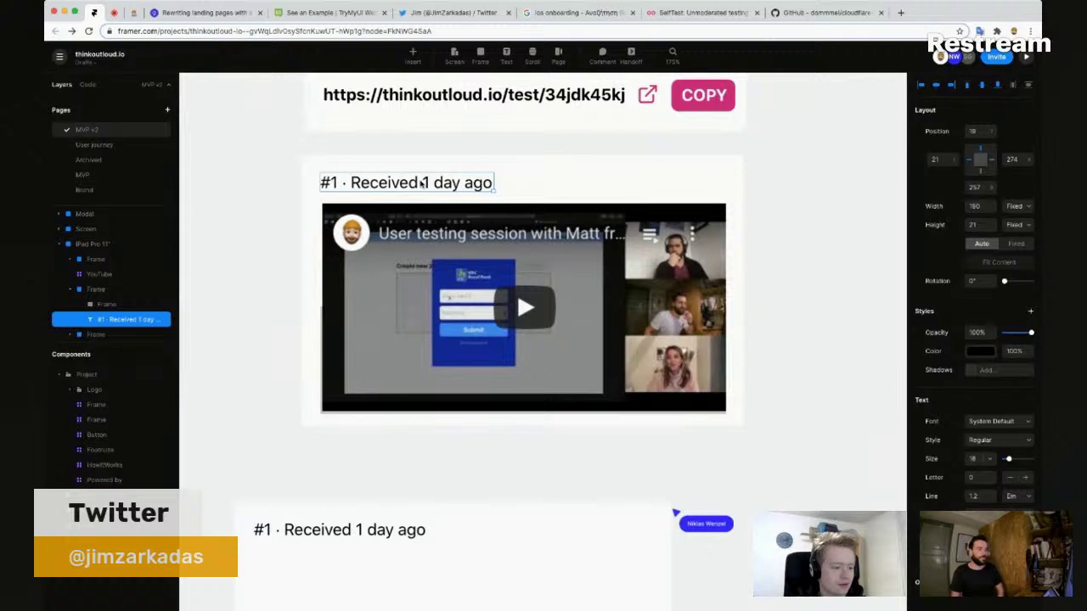
click(800, 340)
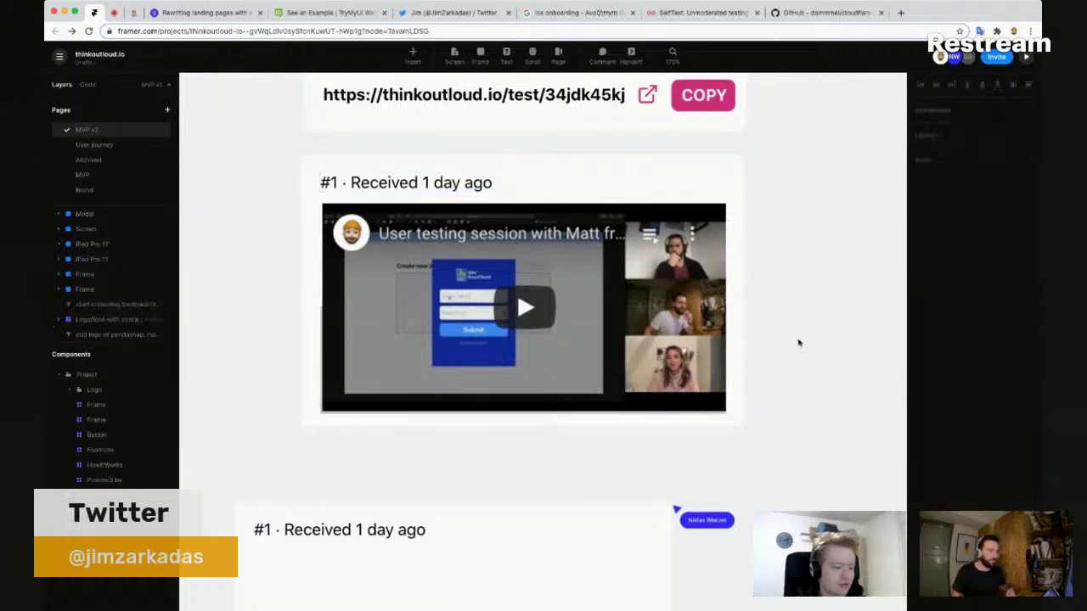
scroll(781, 341, down, 2)
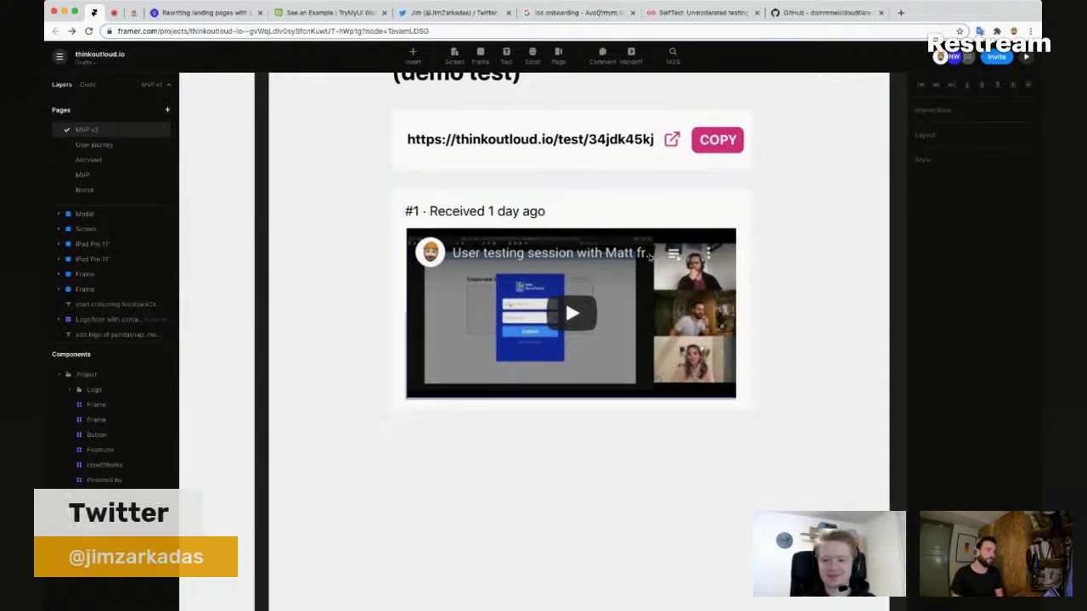
scroll(709, 253, up, 1)
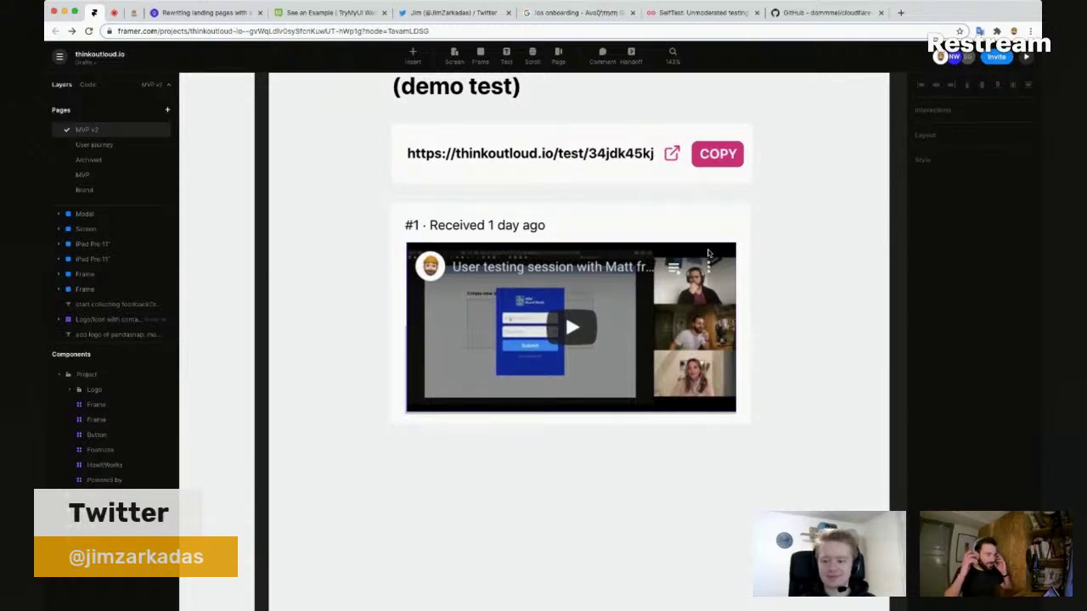
scroll(711, 250, up, 3)
scroll(704, 152, down, 3)
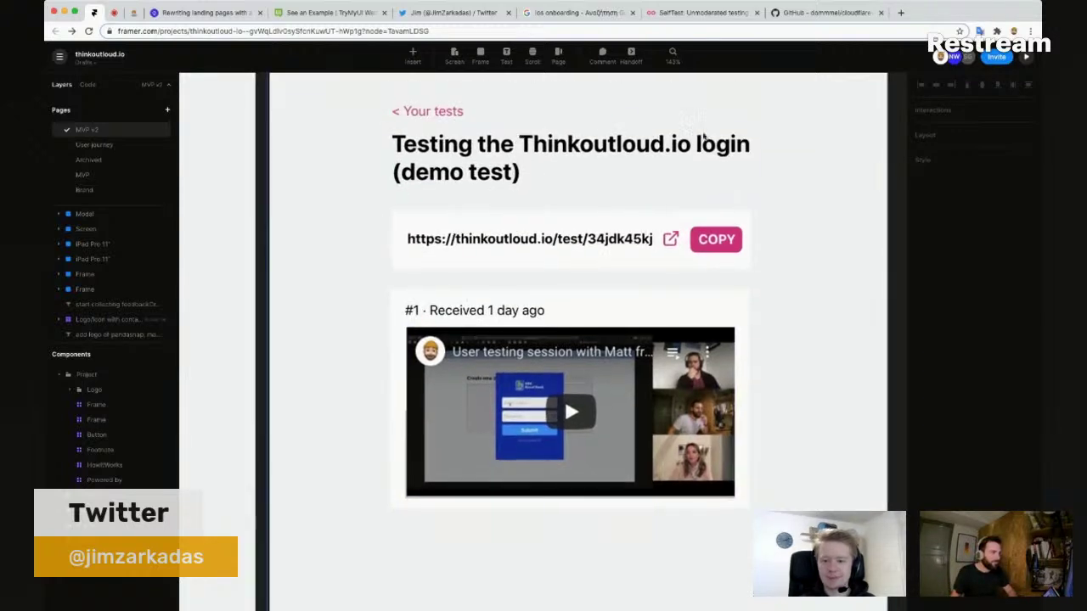
scroll(507, 116, up, 2)
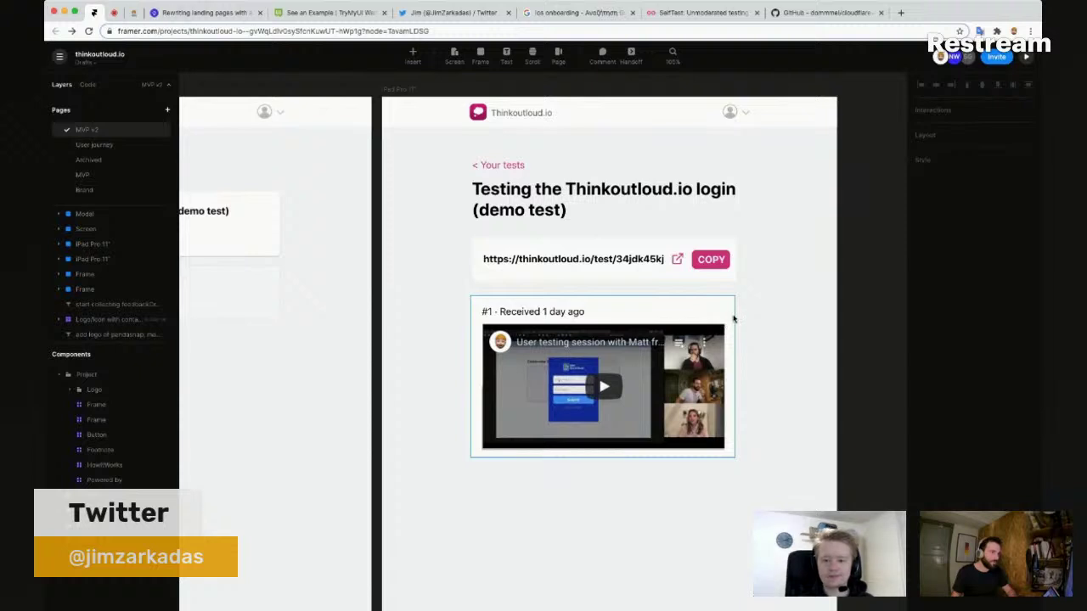
scroll(737, 543, down, 2)
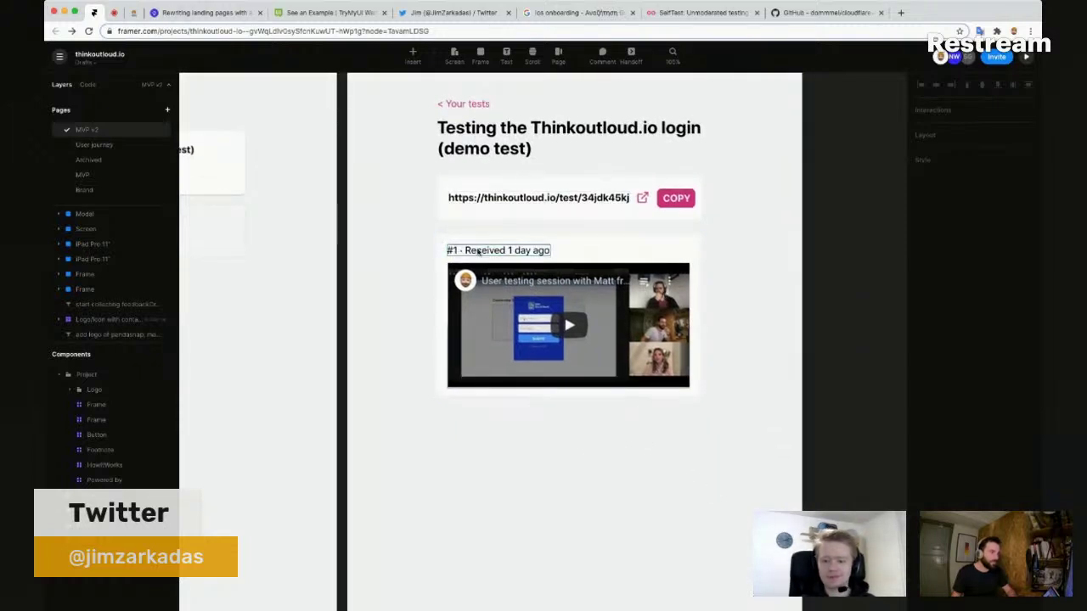
Step: Nudge the "#1 · Received 1 day ago" label and the YouTube video up together by 2 px
click(477, 252)
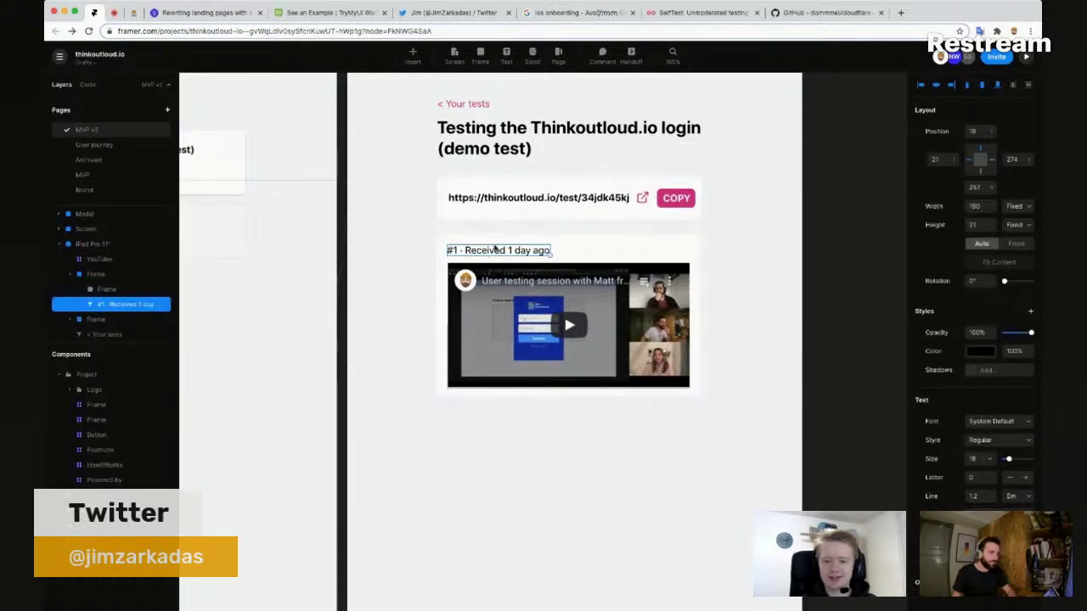
double_click(451, 253)
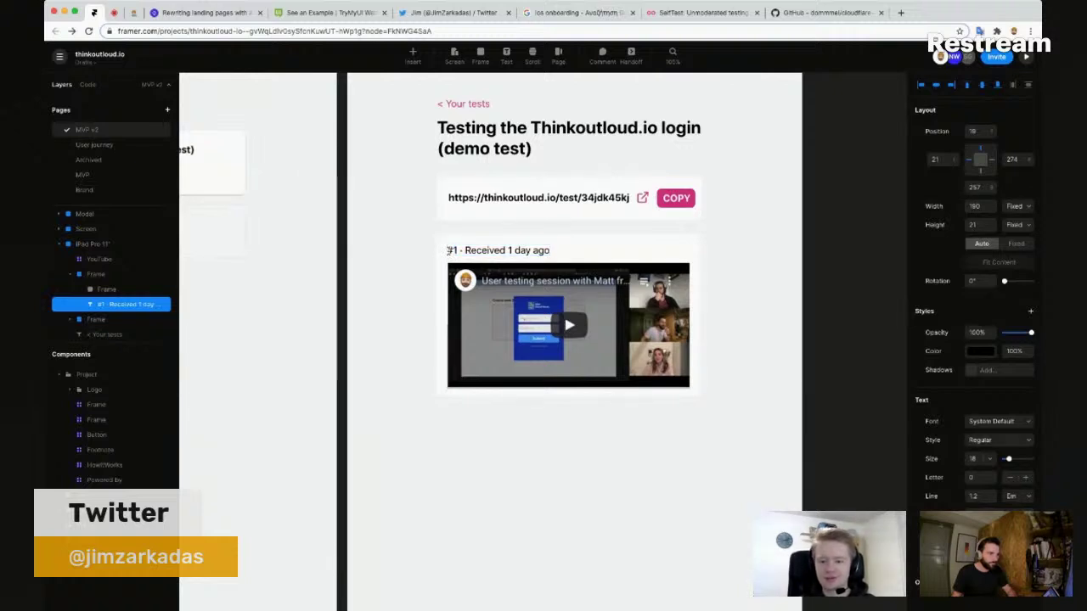
key(Escape)
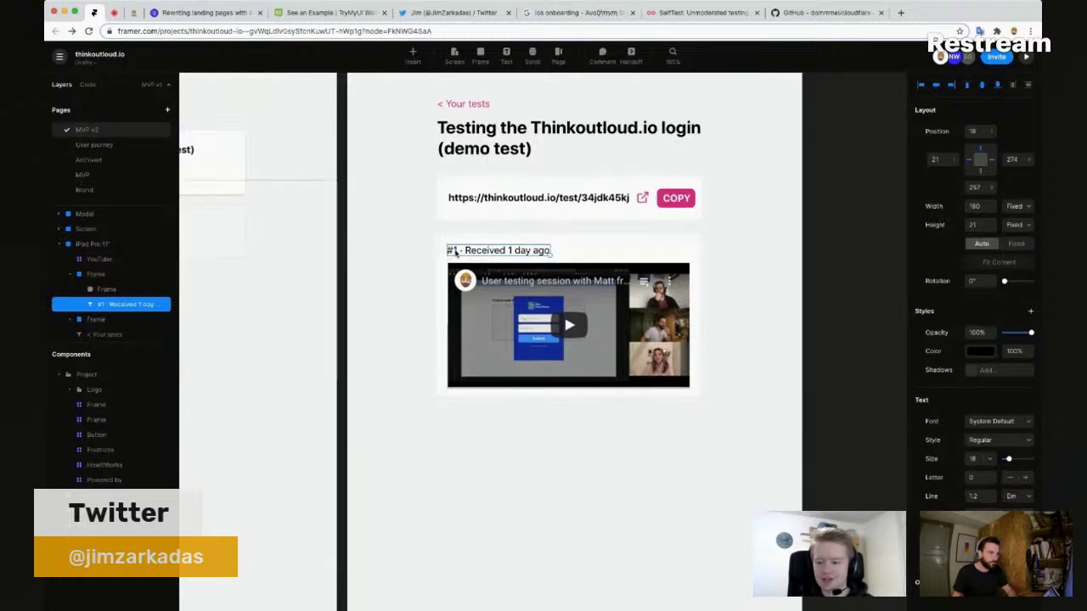
shift+click(622, 276)
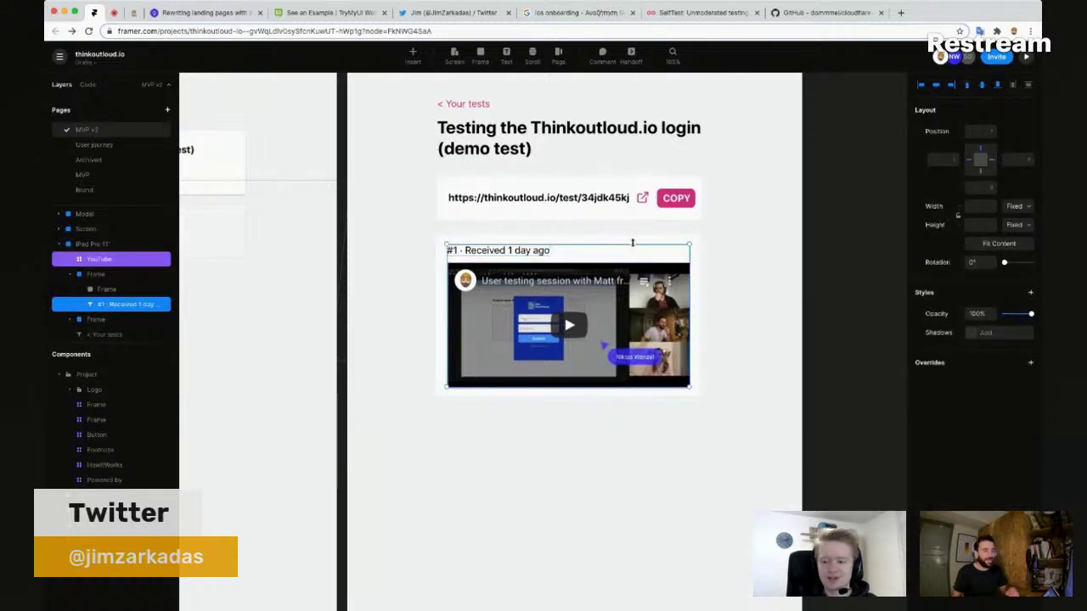
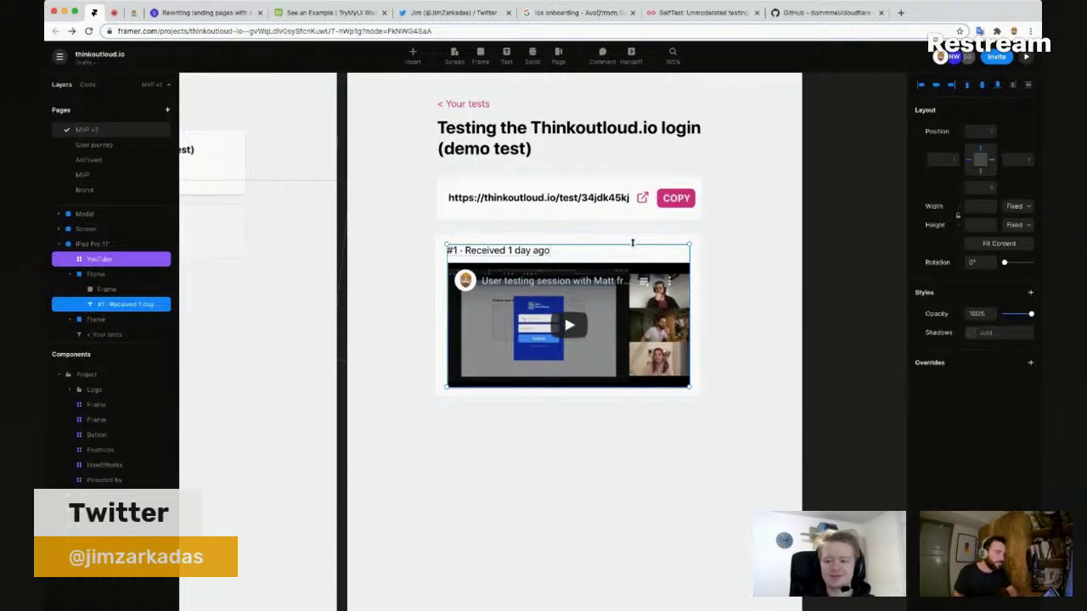
key(Up)
key(Up)
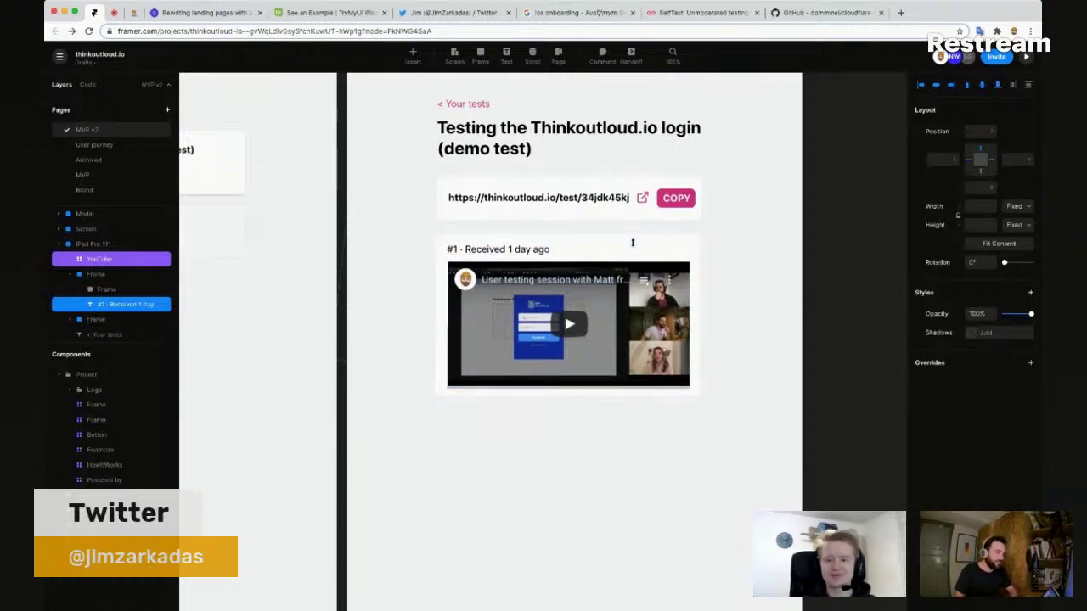
Step: Set the corner radius of the white video card to 8
click(686, 241)
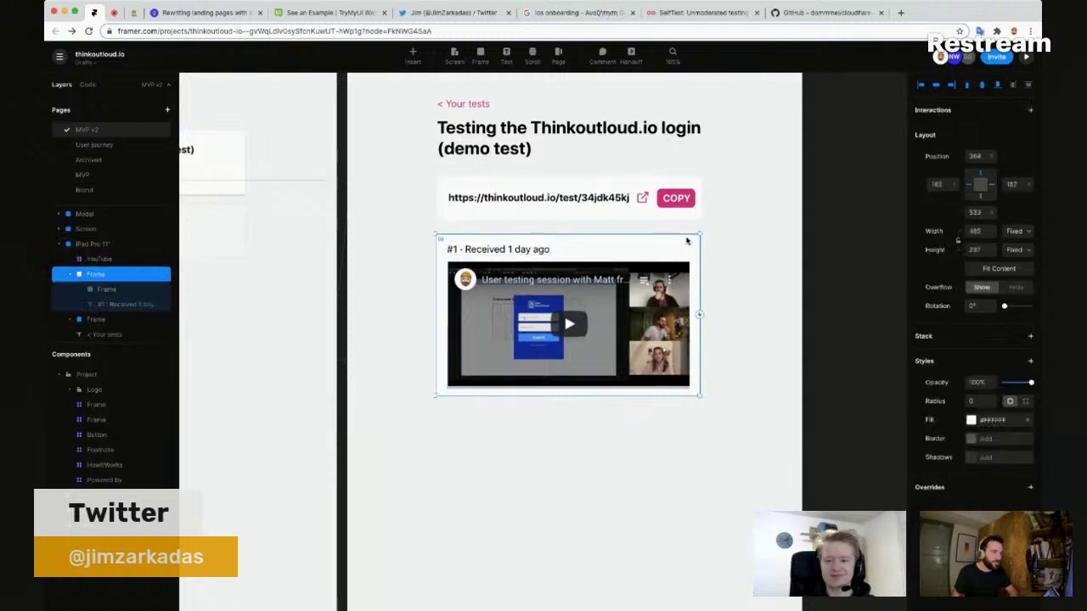
click(990, 399)
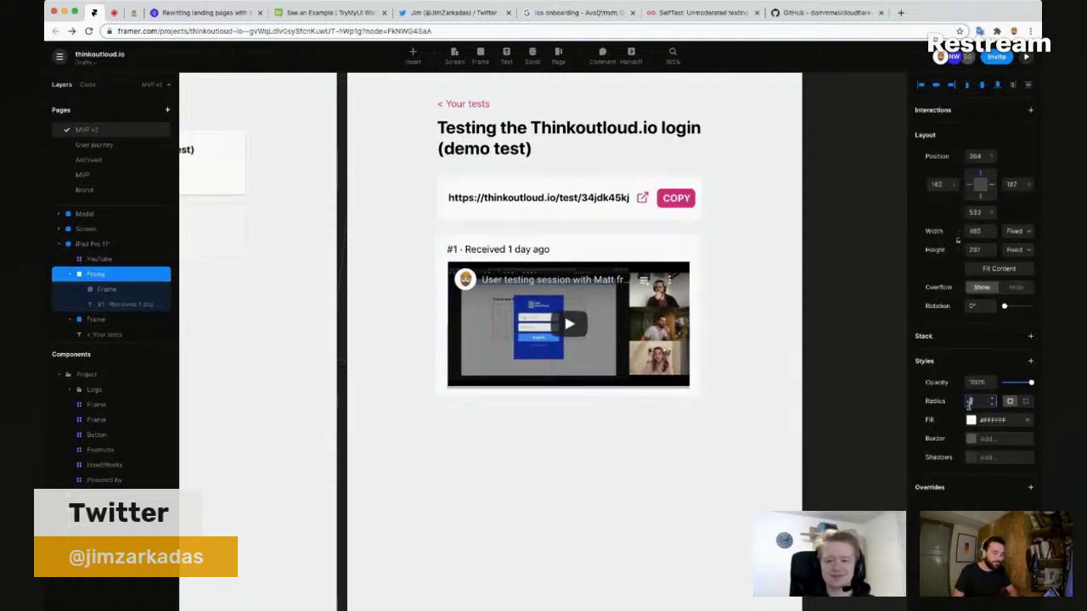
text(8)
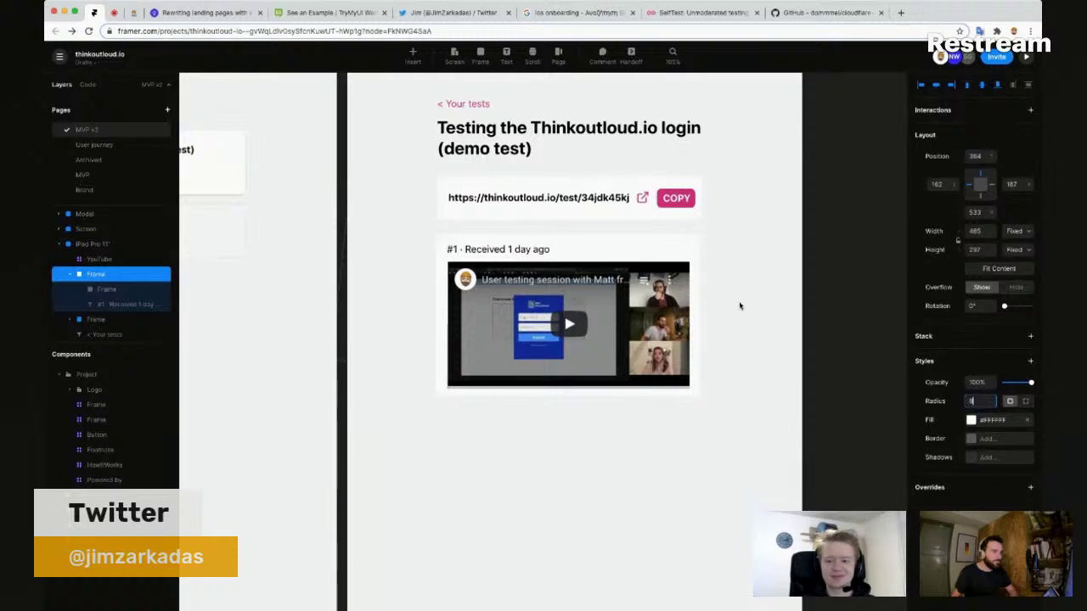
Step: Make the "#1 · Received 1 day ago" label bold and set the test link text to regular weight
key(Escape)
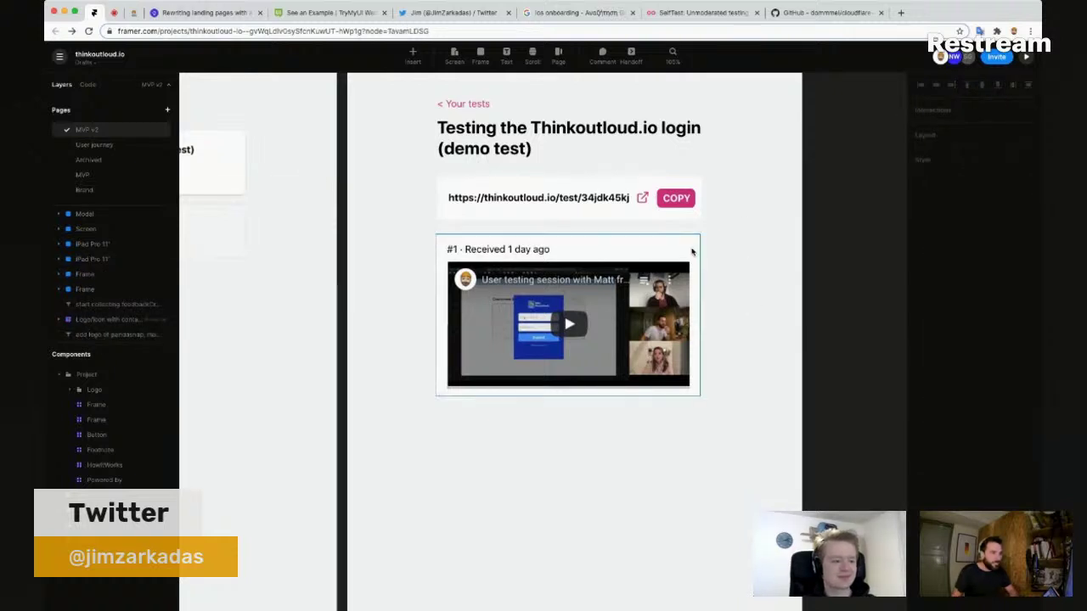
click(522, 250)
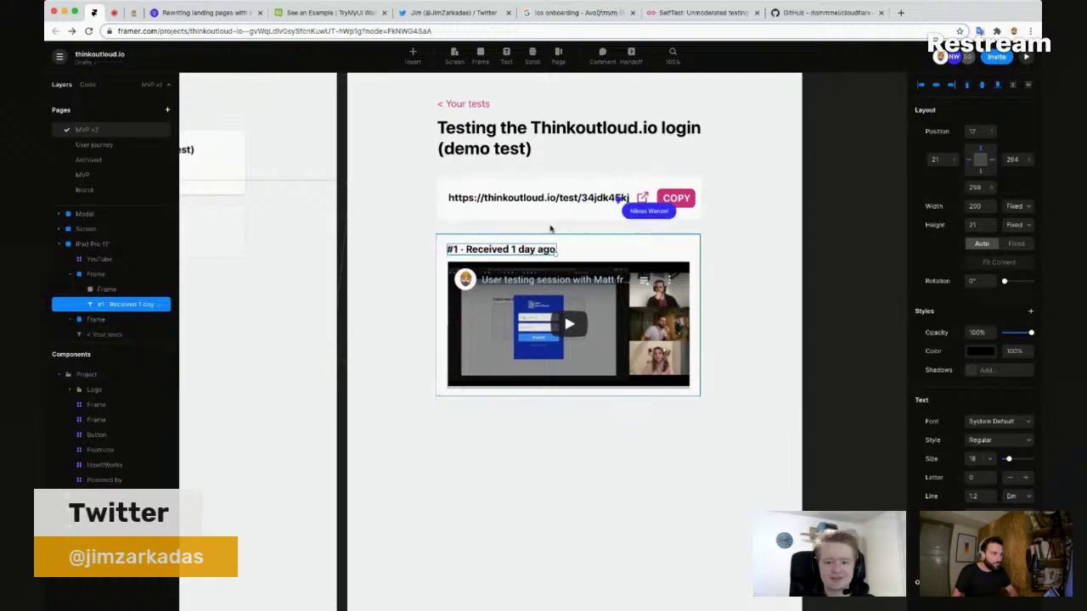
key(Escape)
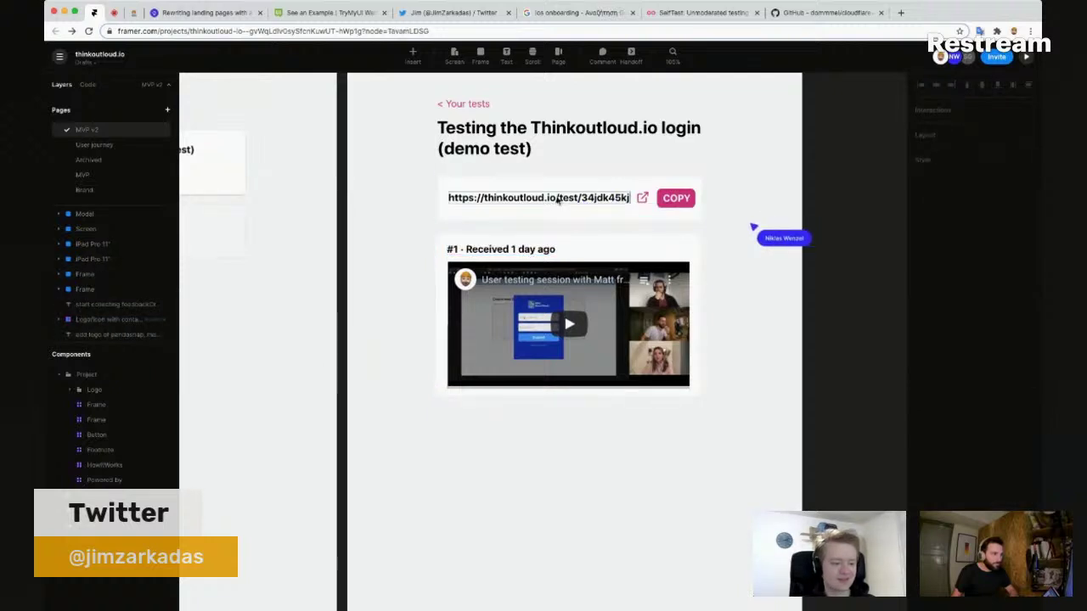
click(557, 197)
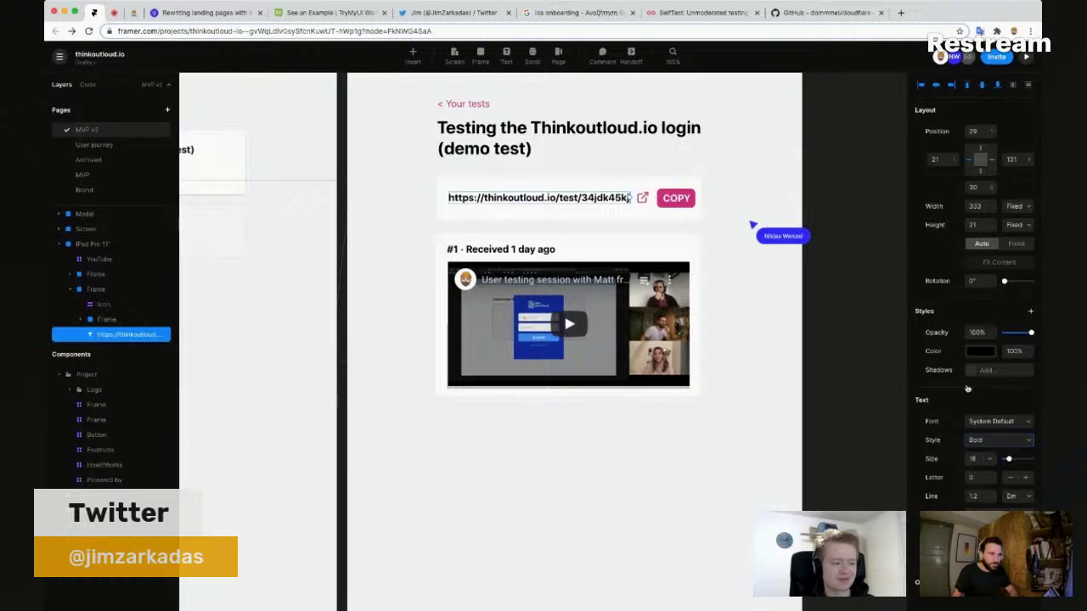
click(456, 225)
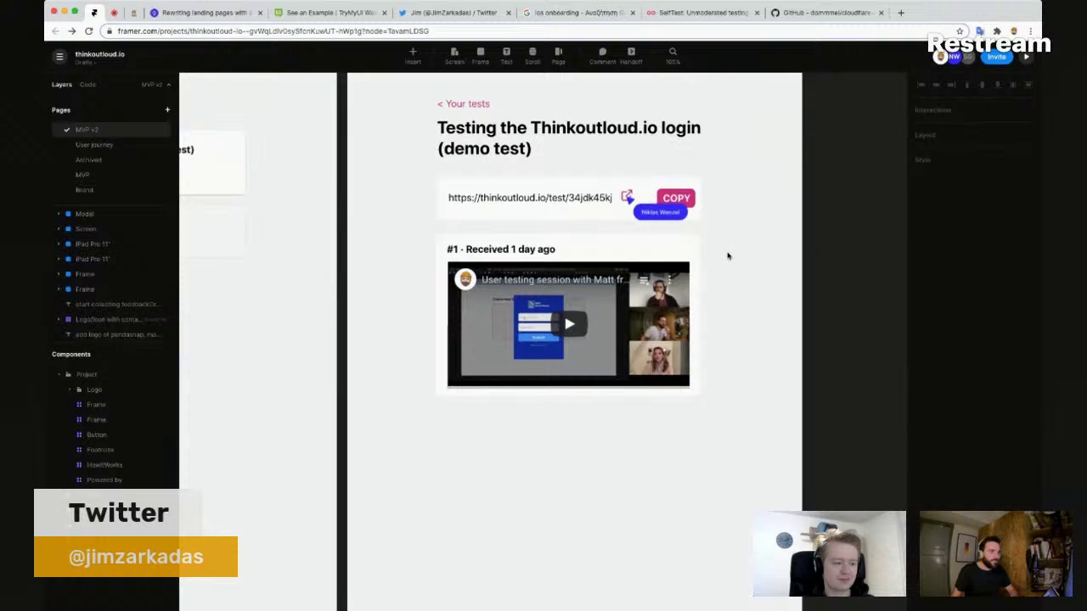
Step: Duplicate the white video card directly below the original and nest the YouTube video inside the first card
click(668, 395)
scroll(677, 395, up, 1)
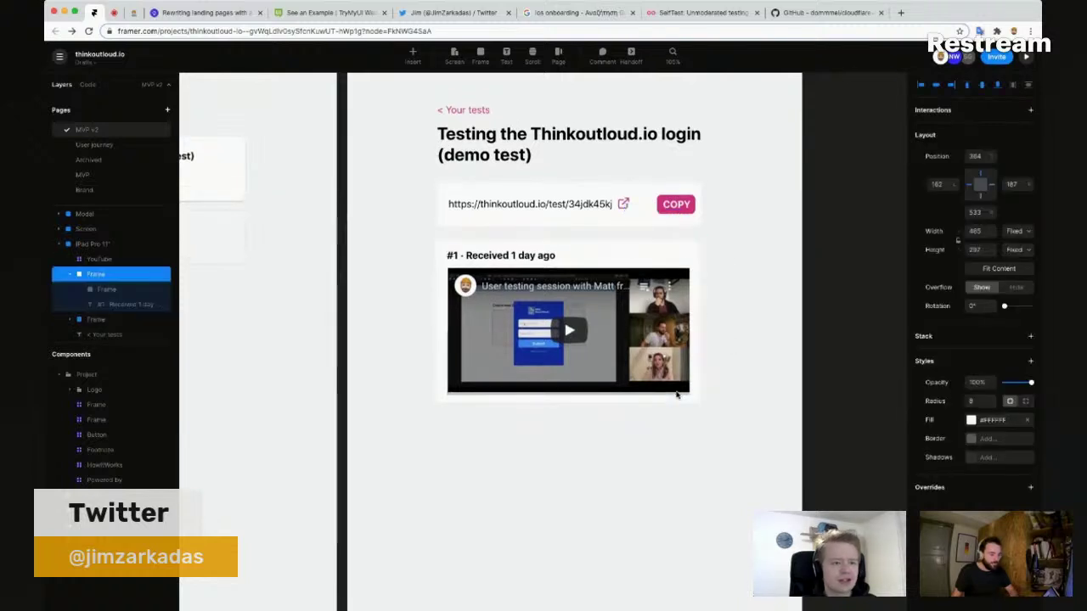
drag(677, 395, 670, 432)
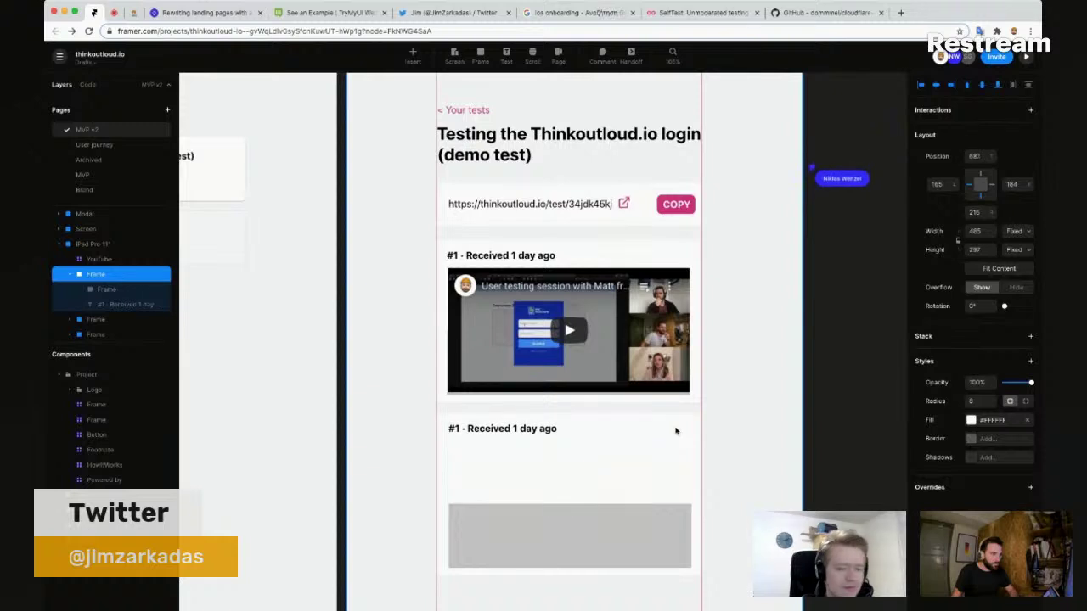
click(538, 370)
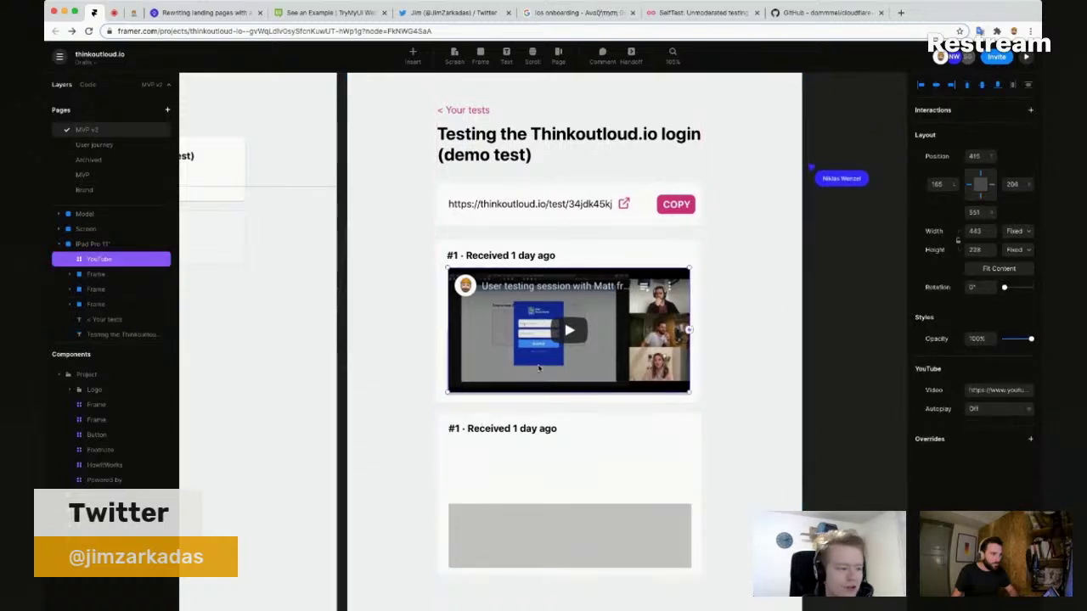
drag(538, 370, 534, 323)
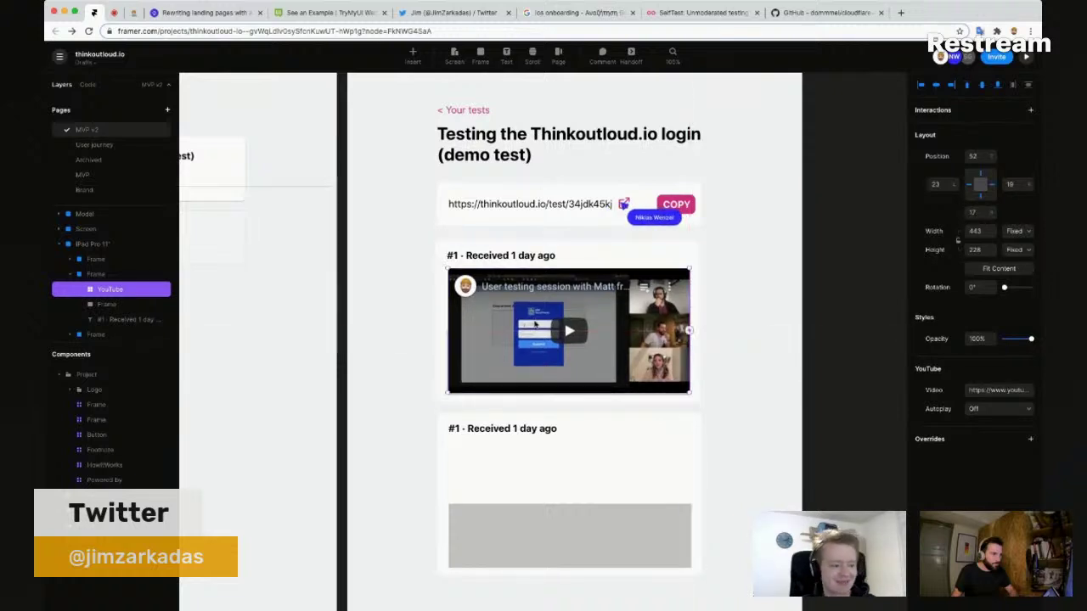
Step: Delete the grey placeholder behind the YouTube video in the first card
click(462, 399)
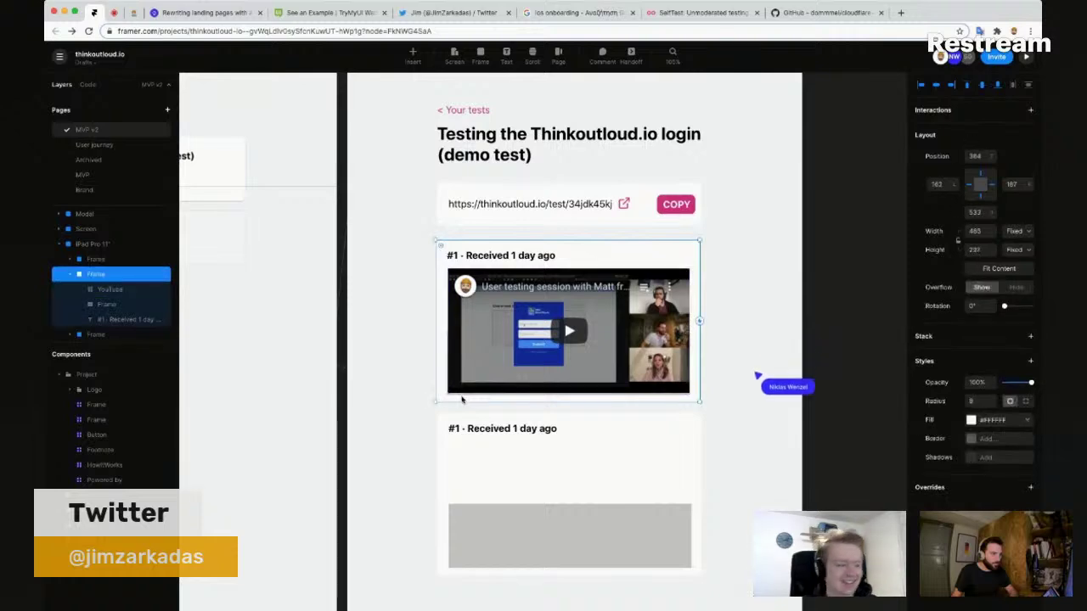
scroll(462, 399, up, 5)
click(469, 393)
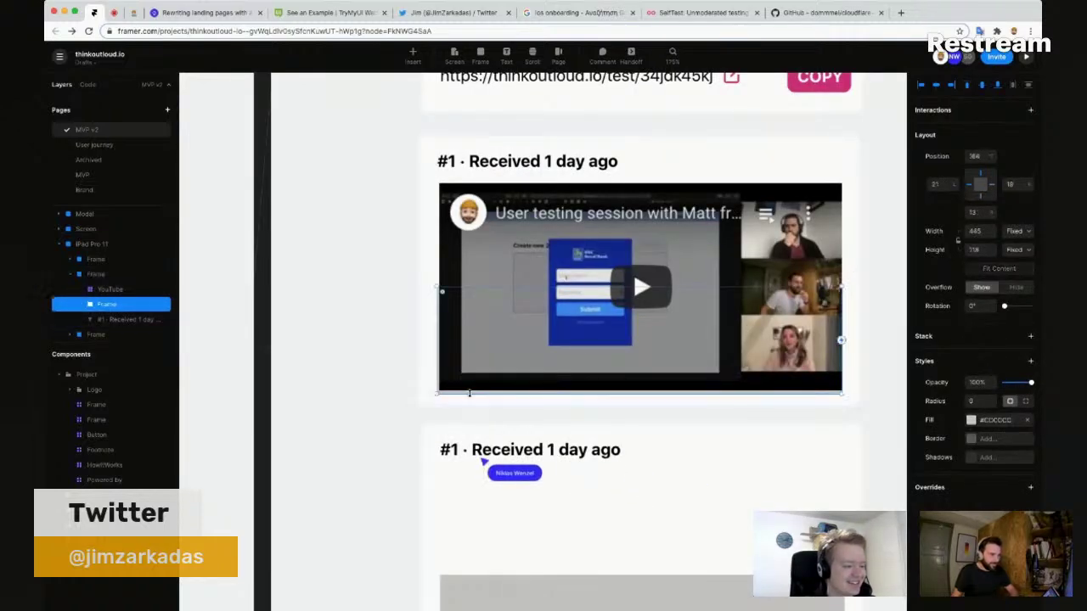
key(Escape)
scroll(653, 325, down, 3)
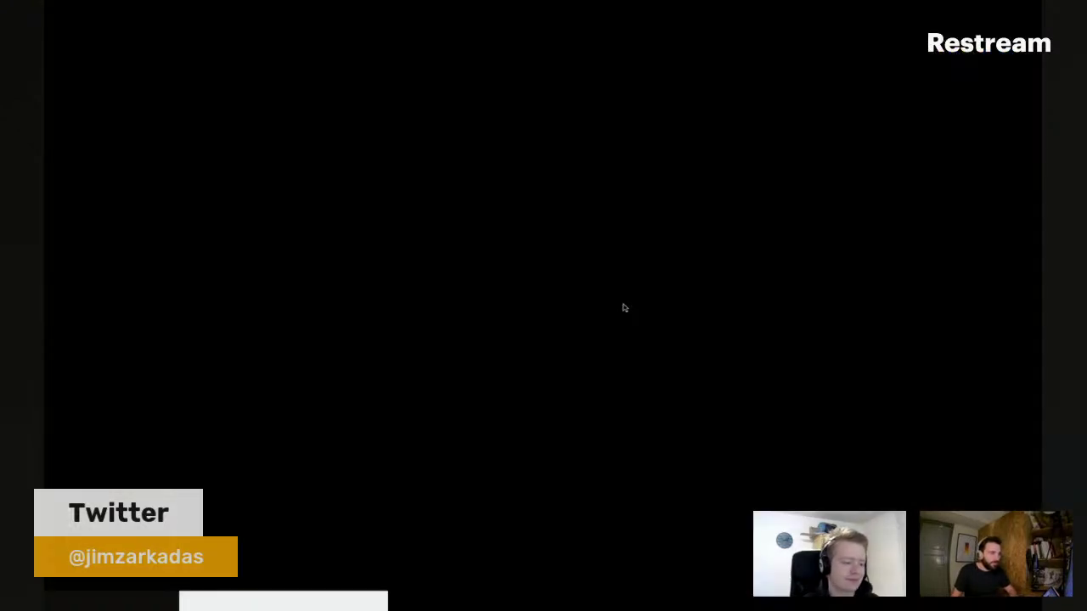
Step: Duplicate the YouTube video and place the copy over the grey placeholder in the "#2 · Received 1 day ago" card
click(614, 295)
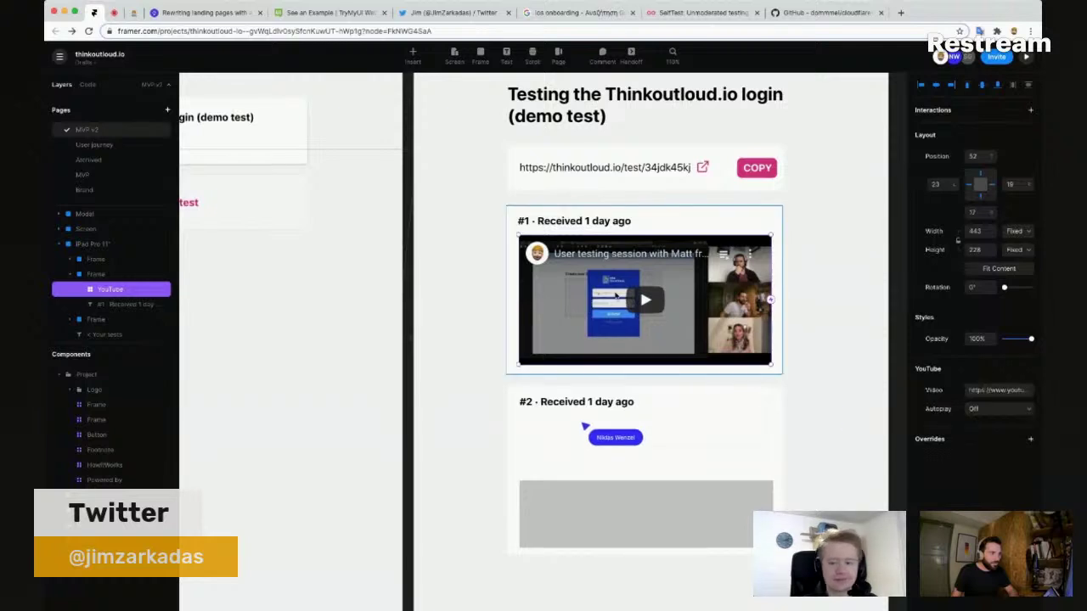
key(super+d)
drag(673, 304, 674, 459)
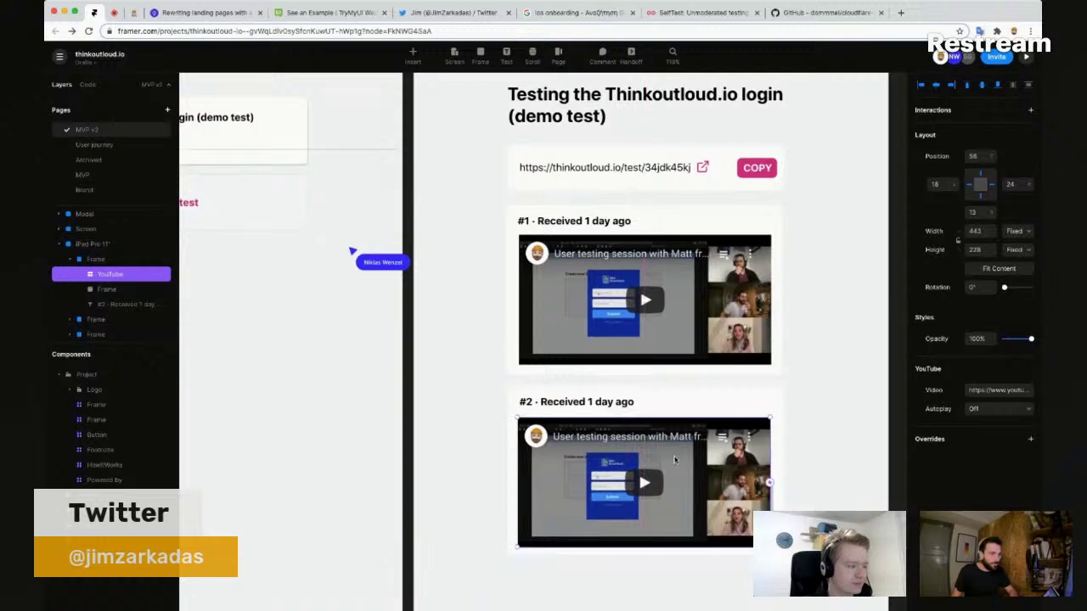
click(831, 408)
Step: Look over the test detail page with its two video cards, from the footer up to the header
scroll(754, 356, right, 3)
scroll(754, 356, down, 2)
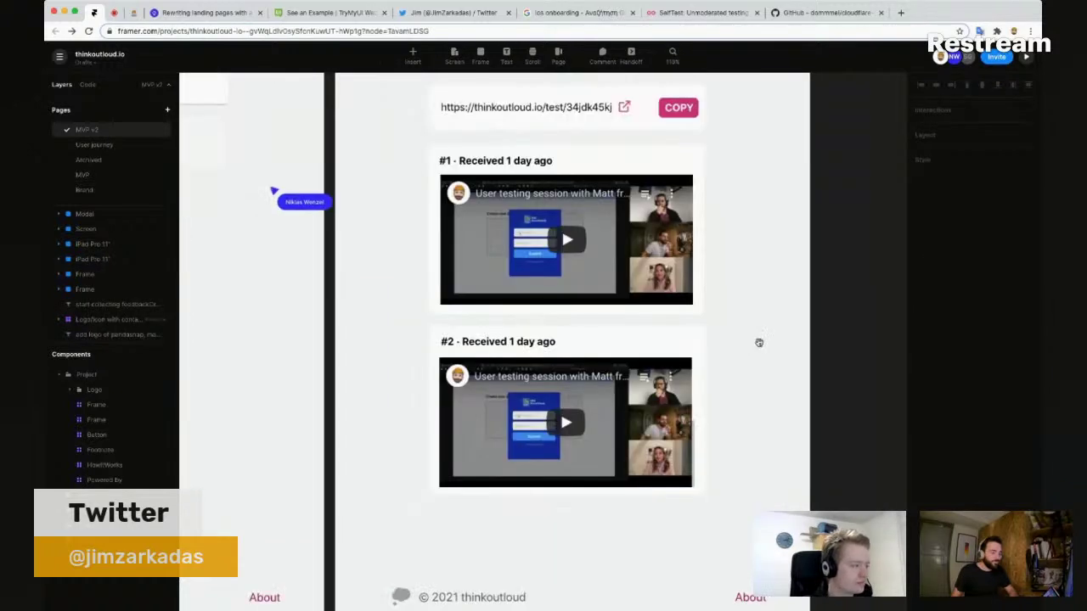
scroll(730, 450, down, 1)
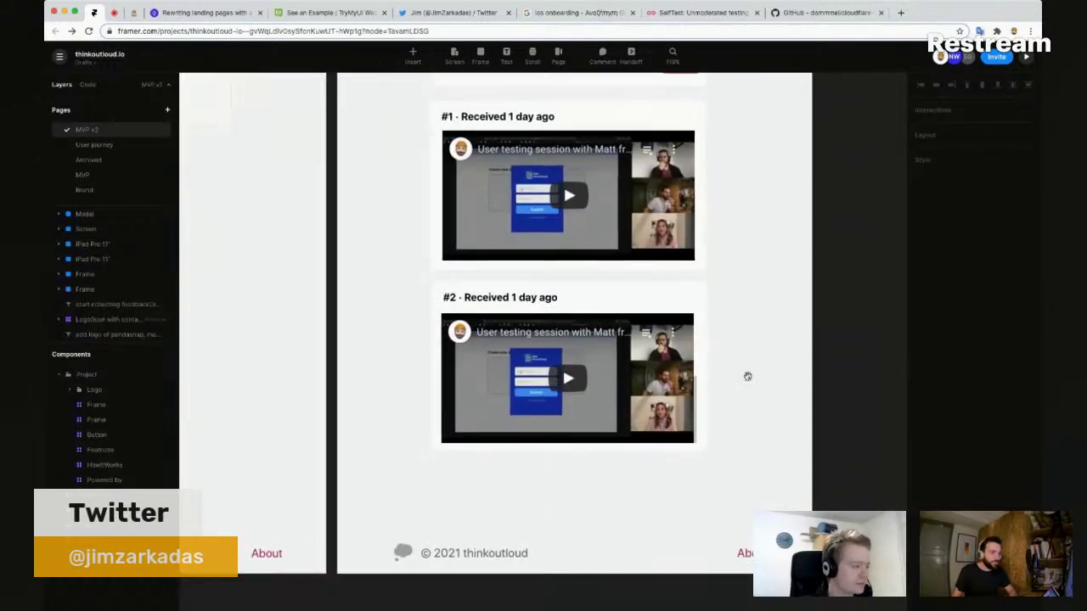
scroll(747, 408, up, 3)
drag(731, 244, 741, 286)
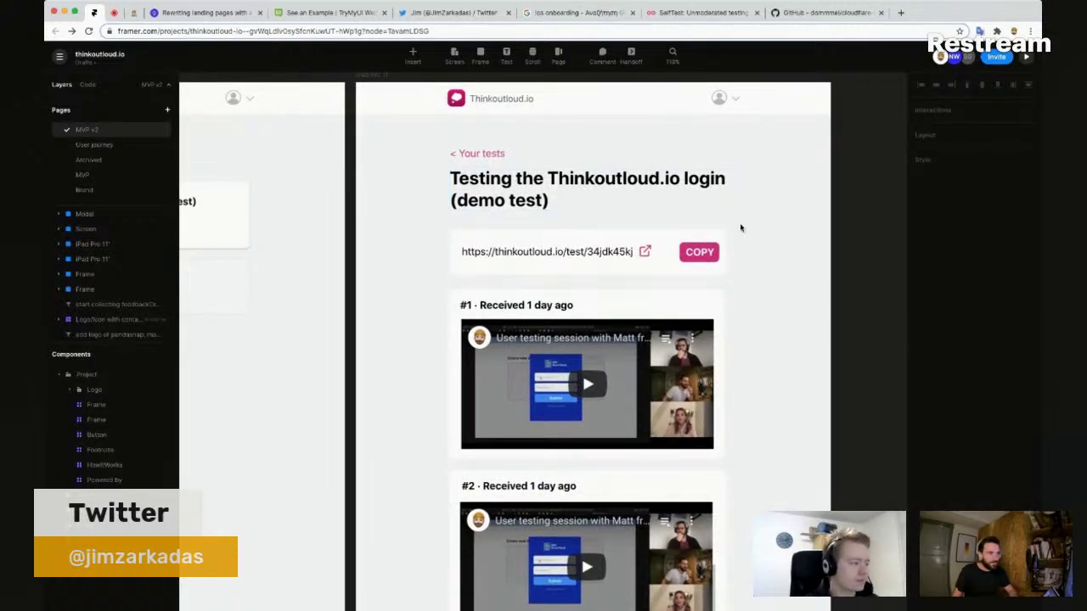
scroll(752, 323, up, 1)
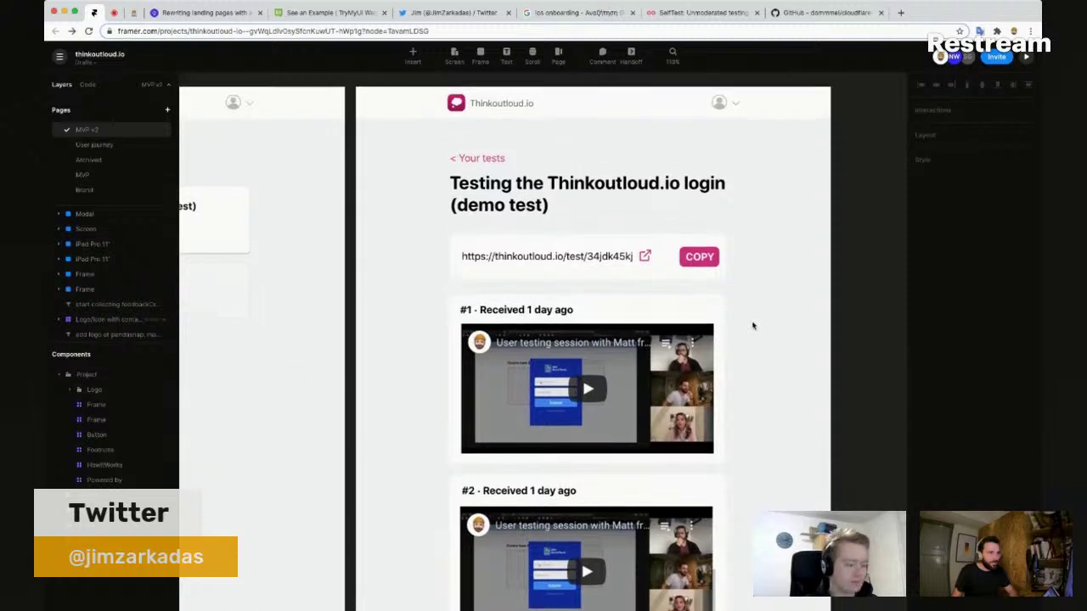
scroll(758, 306, up, 3)
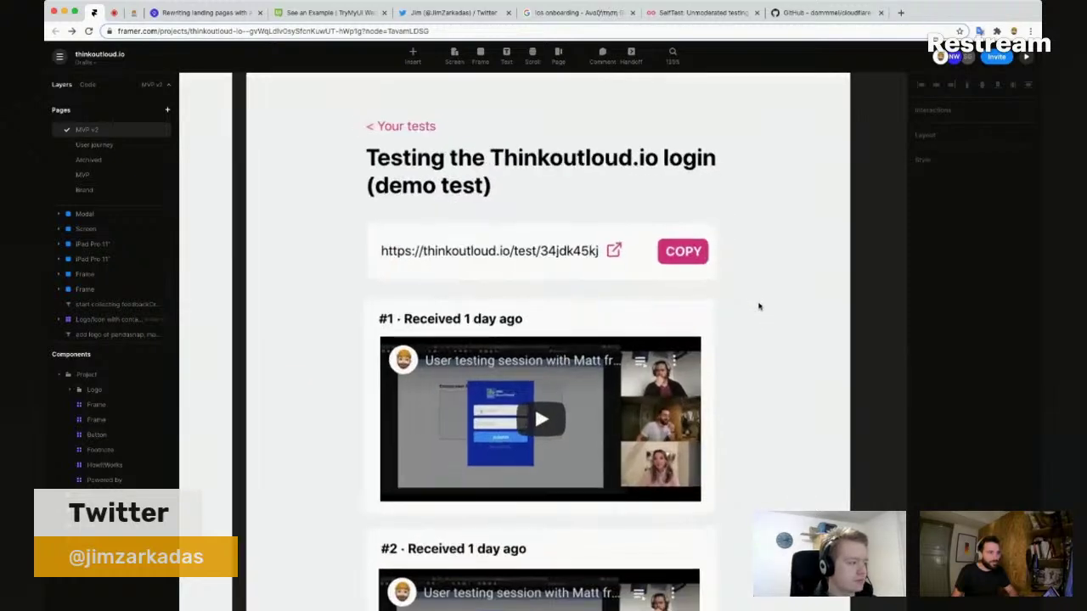
scroll(758, 307, down, 2)
Step: Add a "scenario" text beside the test link card, just outside its COPY button
key(t)
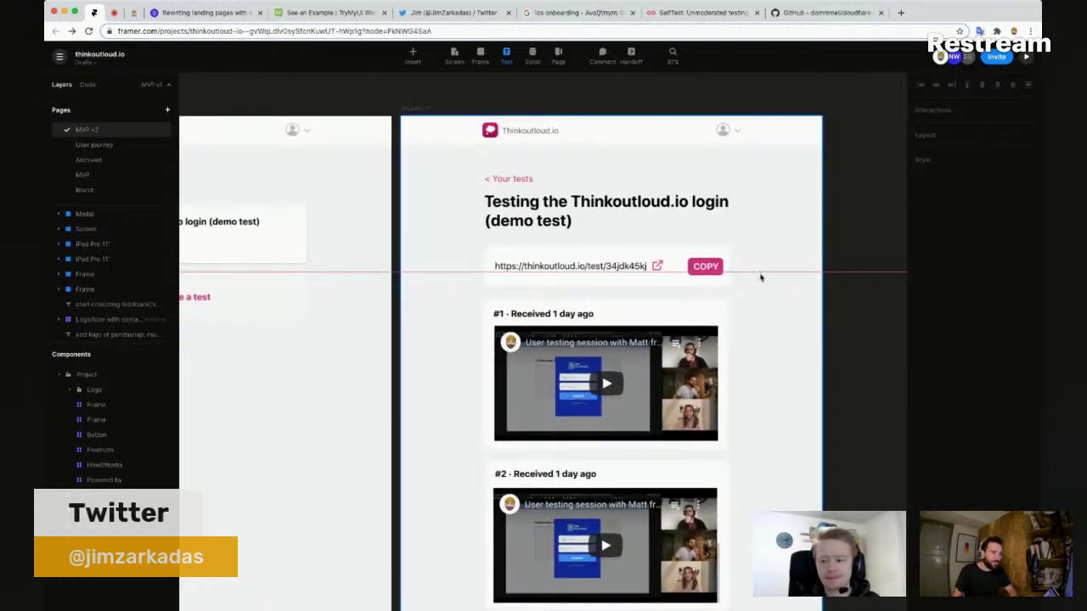
click(759, 276)
text(sc)
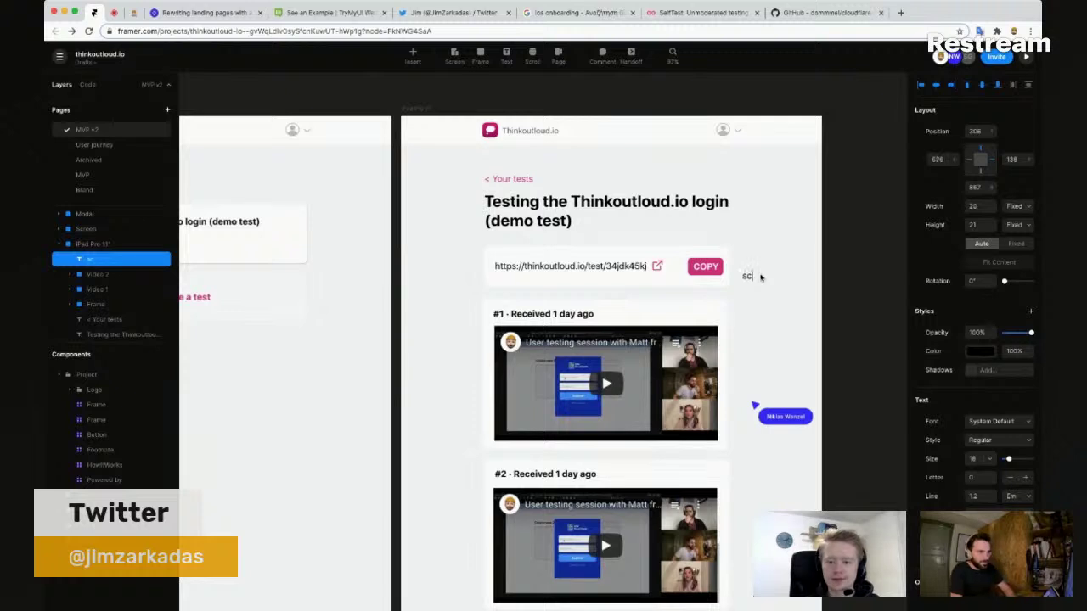
text(enario)
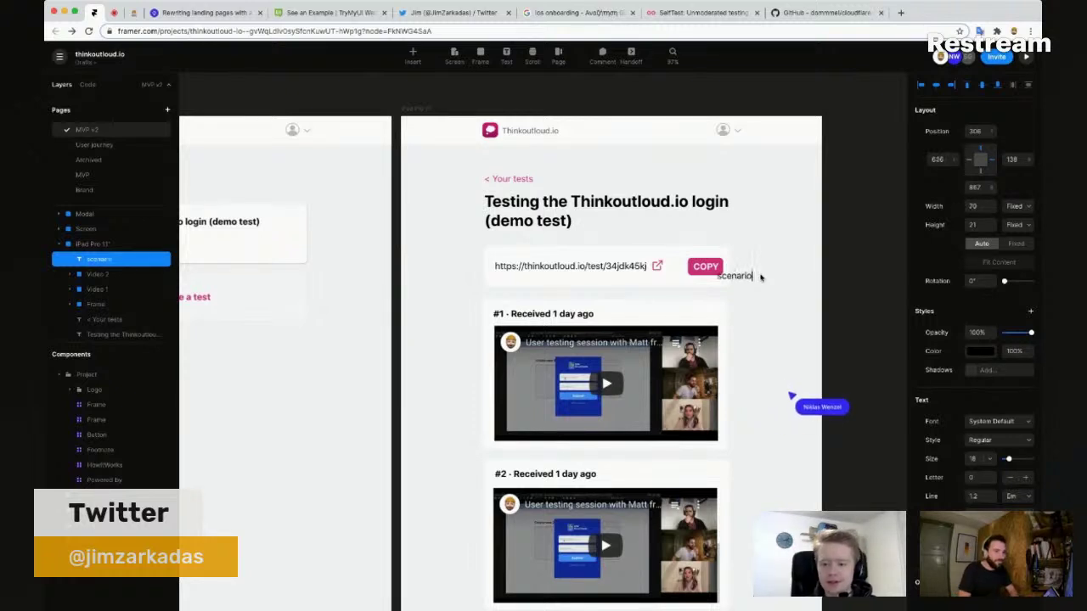
key(Escape)
drag(735, 284, 763, 287)
Step: Examine the project and scenario fields of the "Create your test" form against the test pages
scroll(763, 287, down, 5)
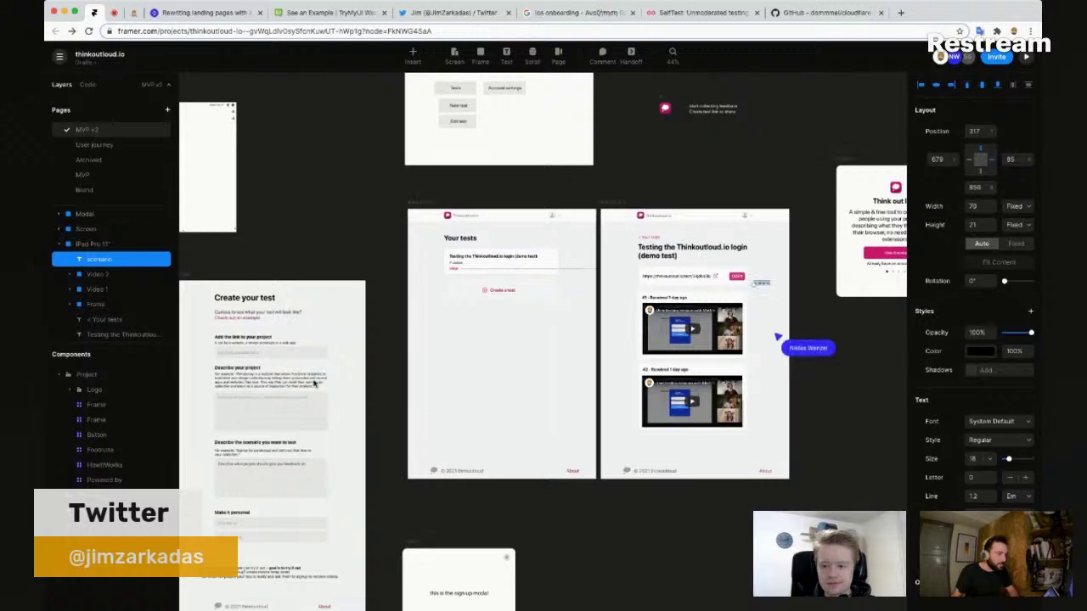
scroll(360, 382, up, 3)
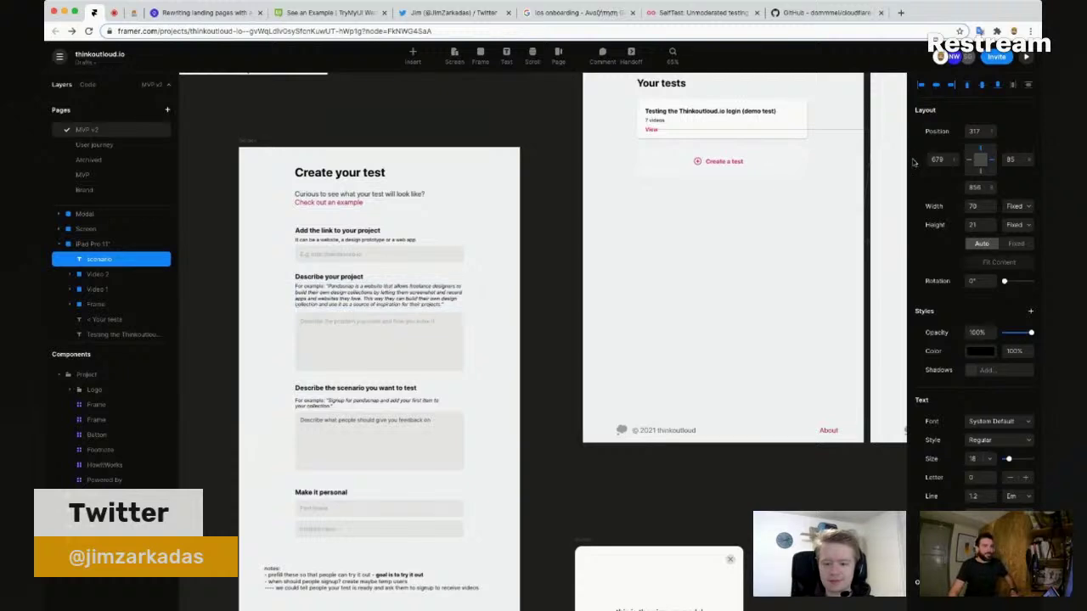
scroll(752, 226, left, 1)
key(Escape)
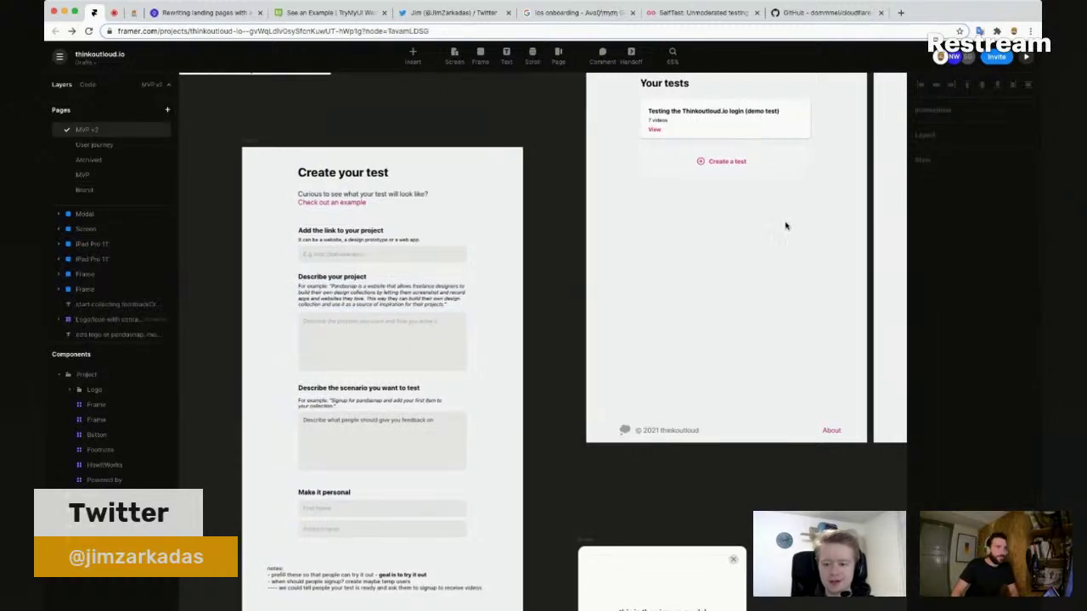
scroll(786, 226, right, 5)
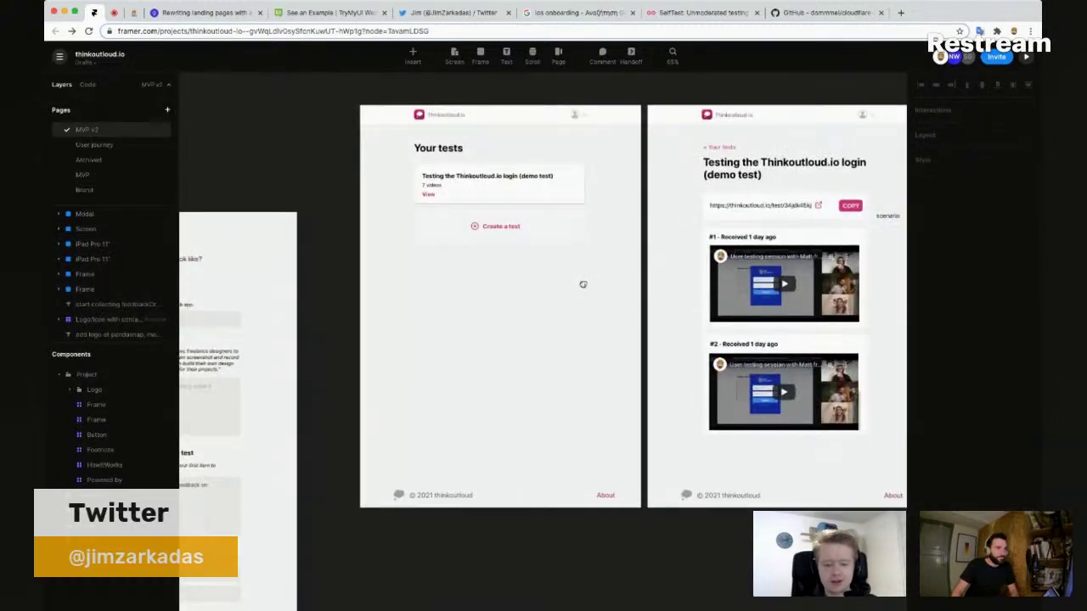
drag(582, 284, 455, 291)
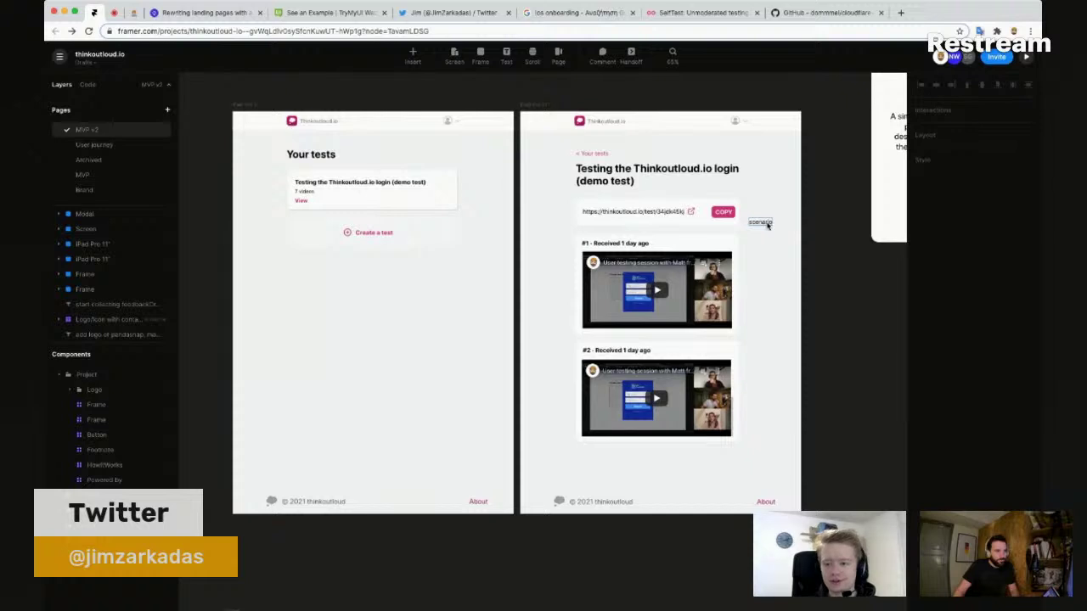
Step: Move the "scenario" text above the end of the page heading, level with "< Your tests", and reword it as "Edit"
drag(767, 225, 734, 160)
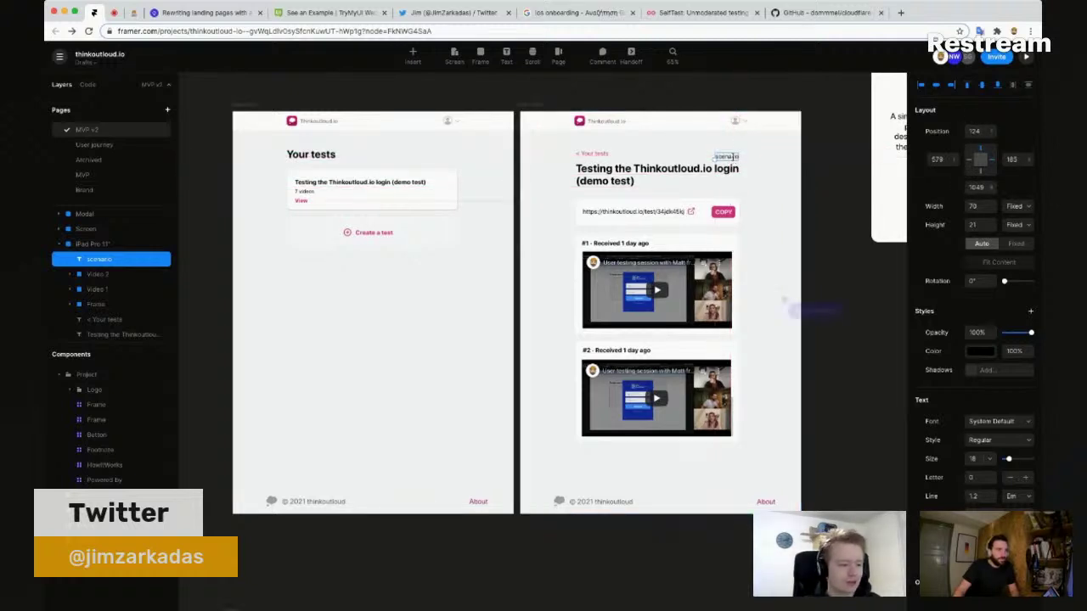
double_click(733, 160)
text(Edit)
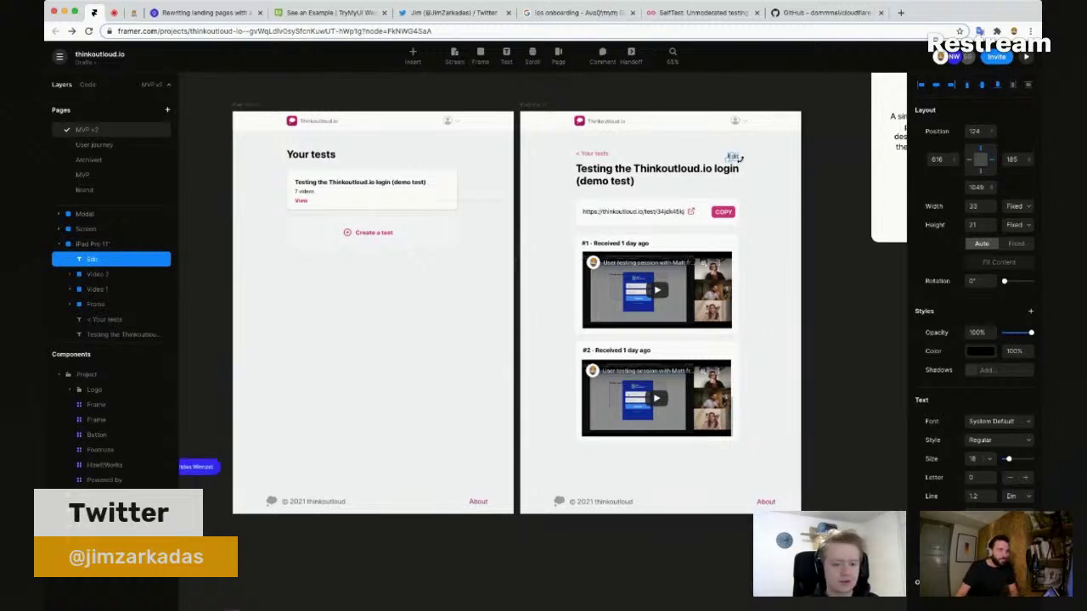
key(Escape)
Step: Colour the "Edit" text with the COPY button's pink and make it bold
click(990, 358)
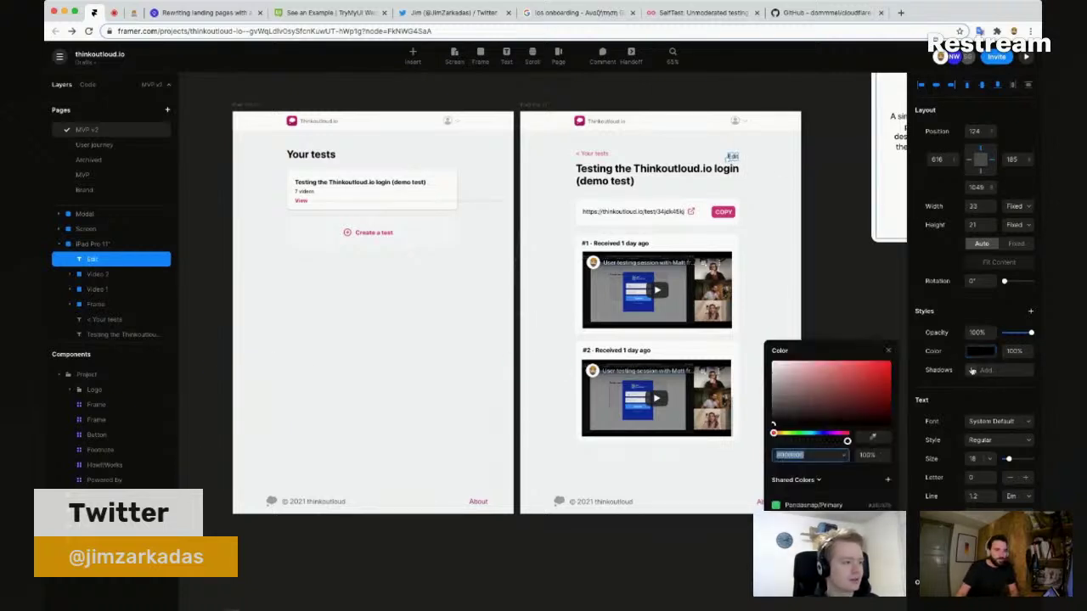
click(729, 219)
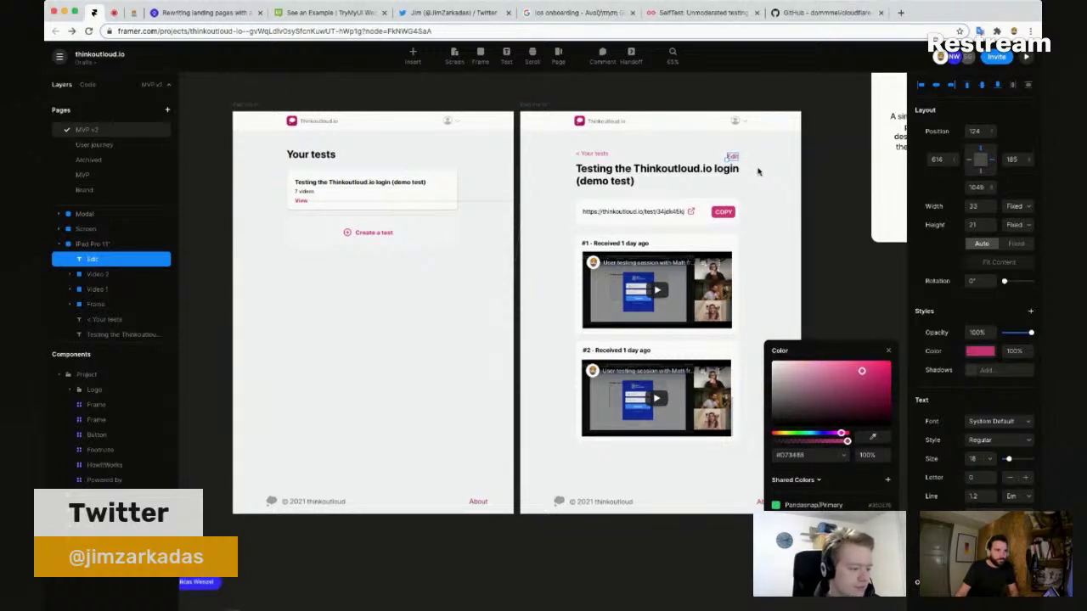
key(Escape)
scroll(755, 170, up, 5)
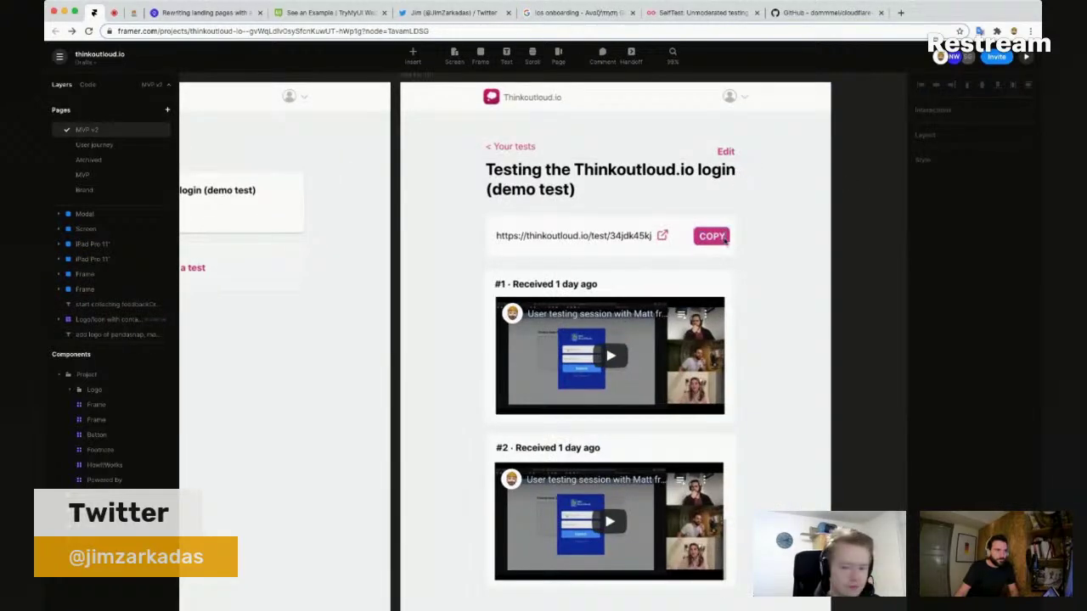
Step: Duplicate the link card's COPY button and move the duplicate up beside the "Edit" text, level with "< Your tests"
click(727, 245)
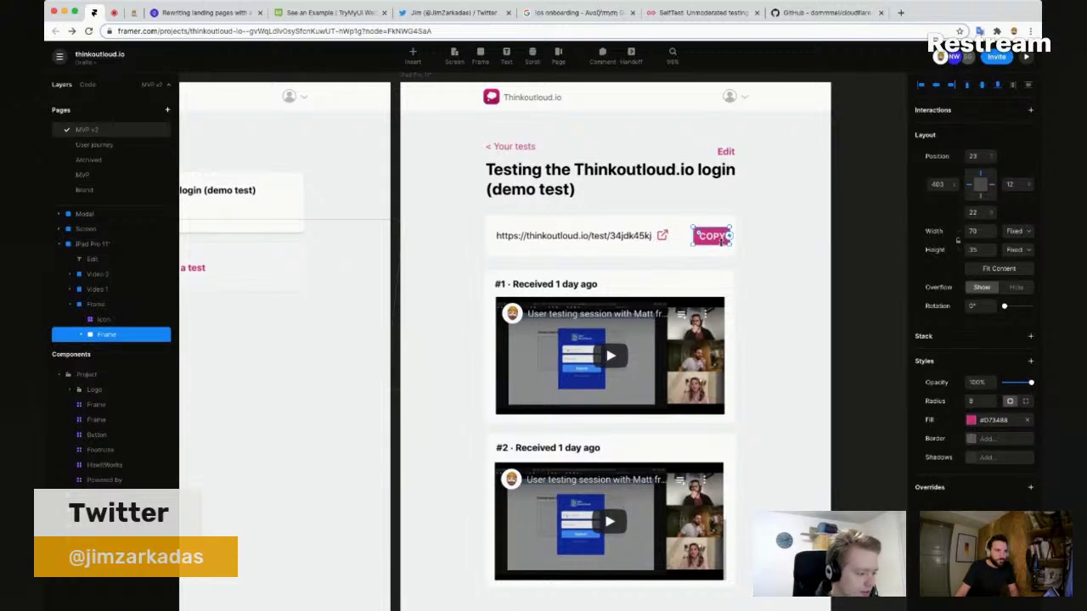
key(super+d)
key(shift+Up)
key(shift+Up)
key(shift+Up)
key(shift+Up)
key(shift+Up)
key(shift+Up)
key(shift+Up)
key(shift+Up)
key(shift+Up)
key(shift+Up)
key(shift+Up)
key(shift+Up)
key(shift+Up)
key(shift+Up)
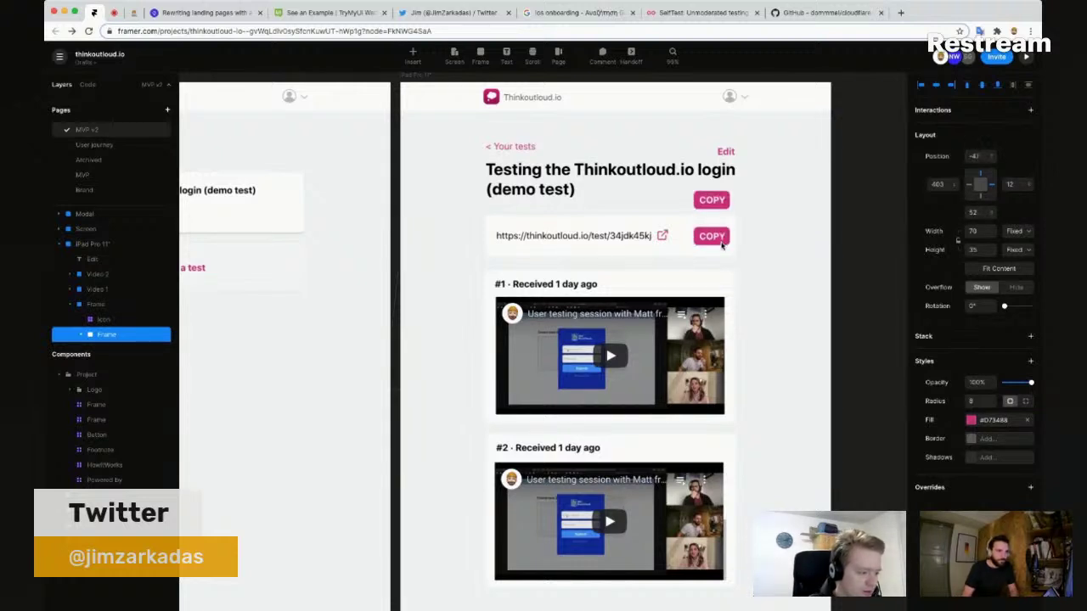
key(shift+Up)
key(shift+Up)
key(shift+Up)
key(shift+Left)
key(shift+Left)
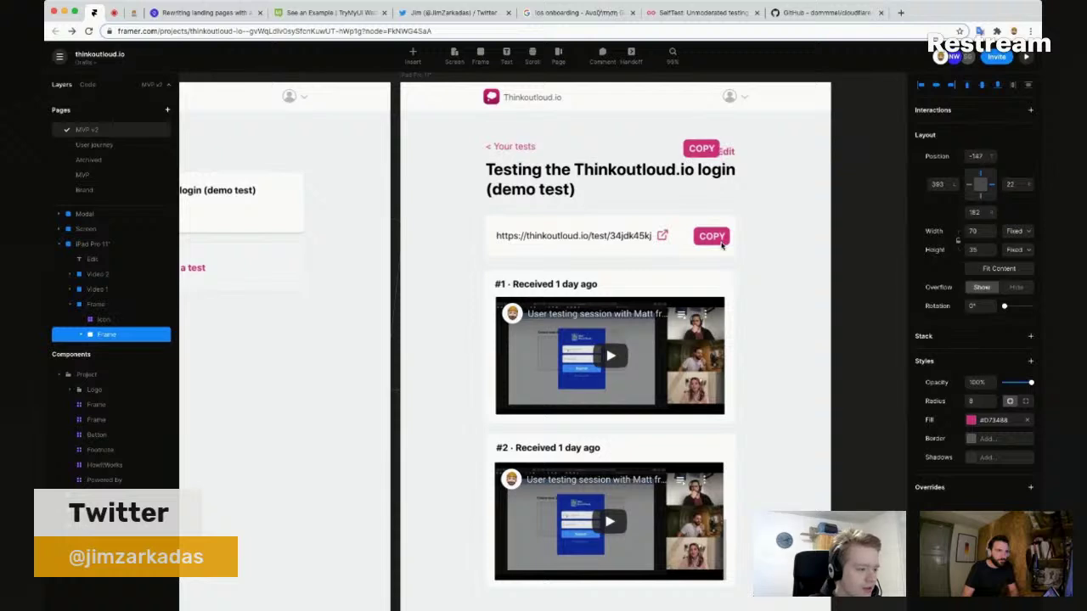
Step: Relabel the duplicated button as "Edit" and delete the separate pink "Edit" text
double_click(699, 150)
double_click(699, 150)
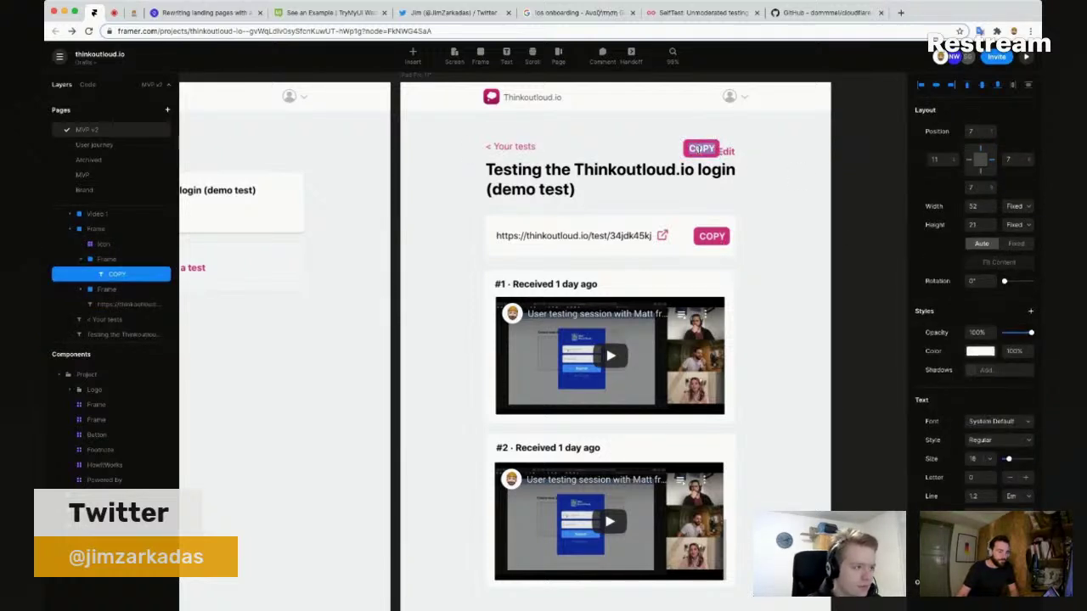
text(W)
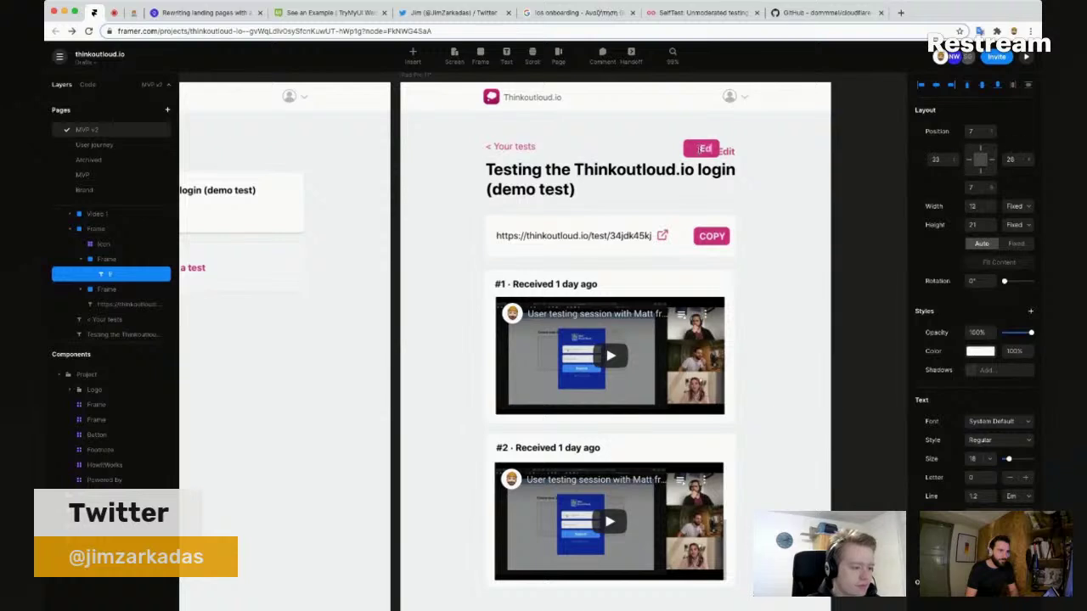
click(728, 152)
key(Delete)
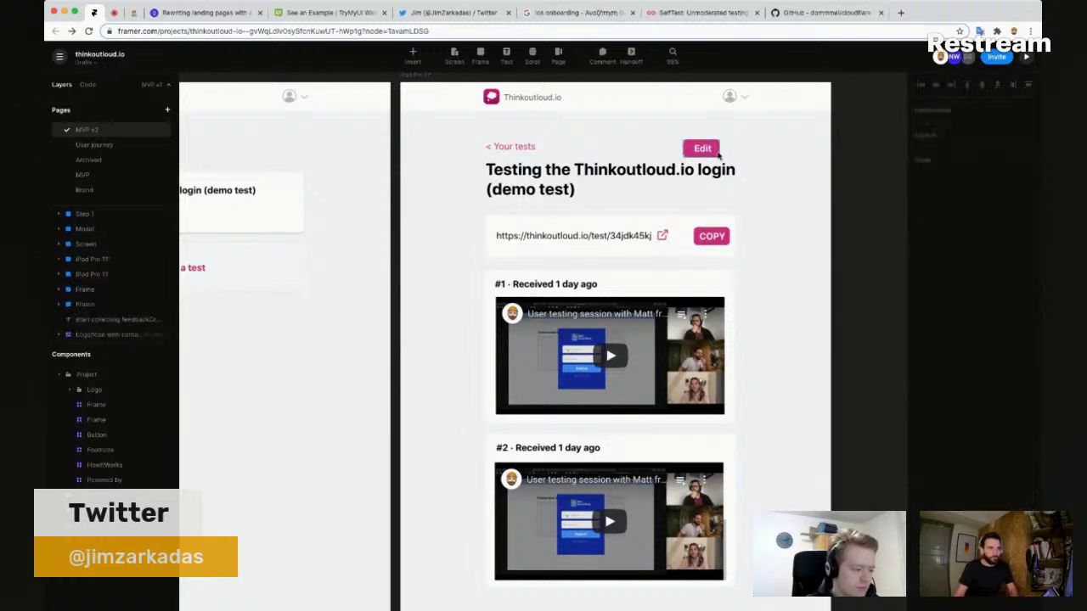
Step: Align the Edit button above the heading with the outer edge of the test link card
click(728, 153)
key(shift+Right)
key(shift+Right)
key(shift+Right)
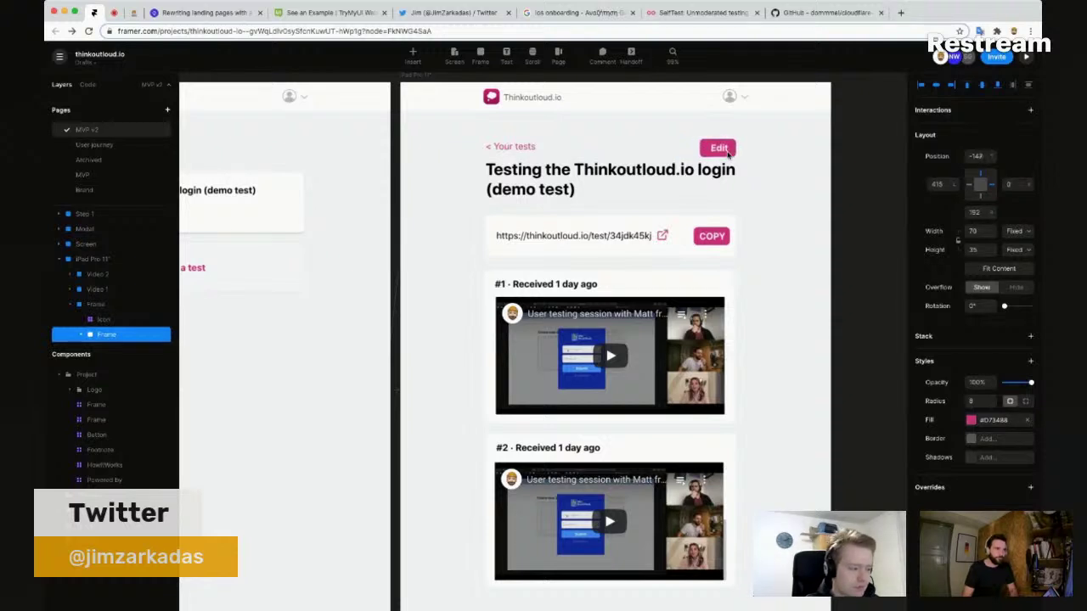
key(super+0)
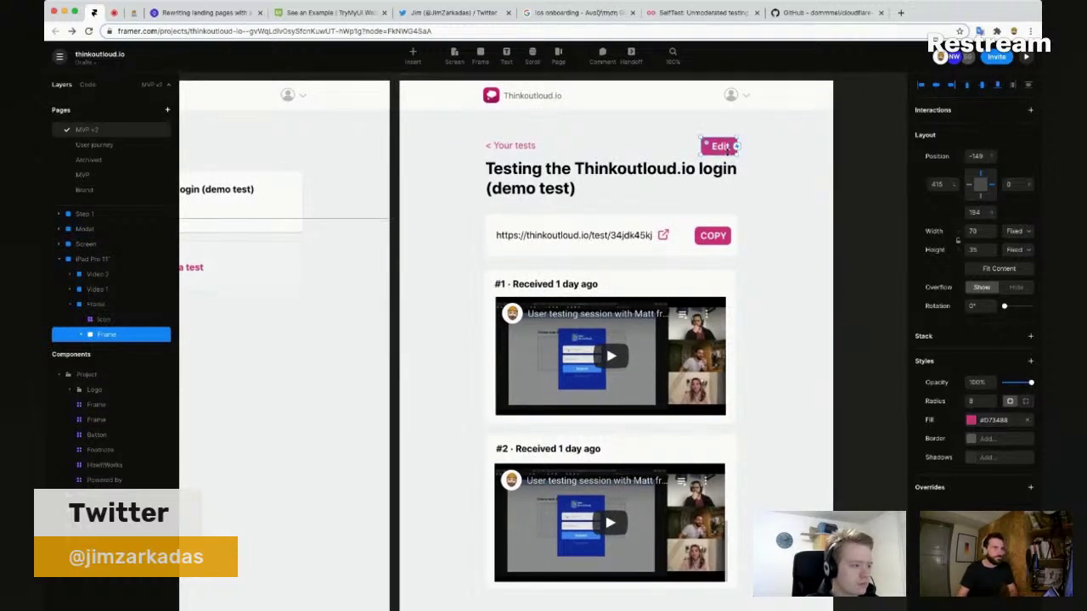
scroll(747, 180, down, 1)
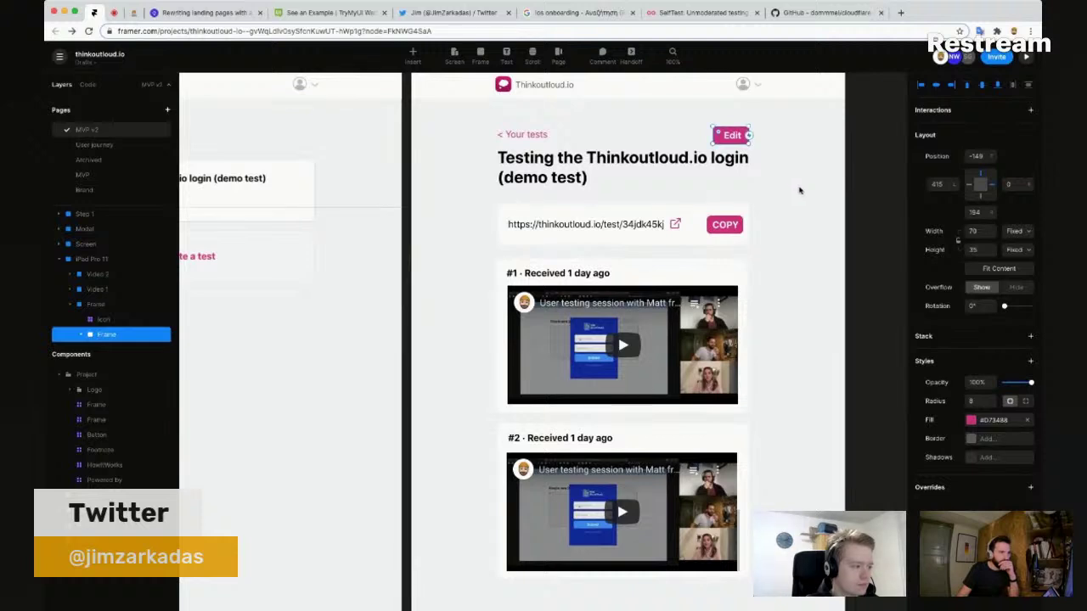
scroll(789, 183, down, 1)
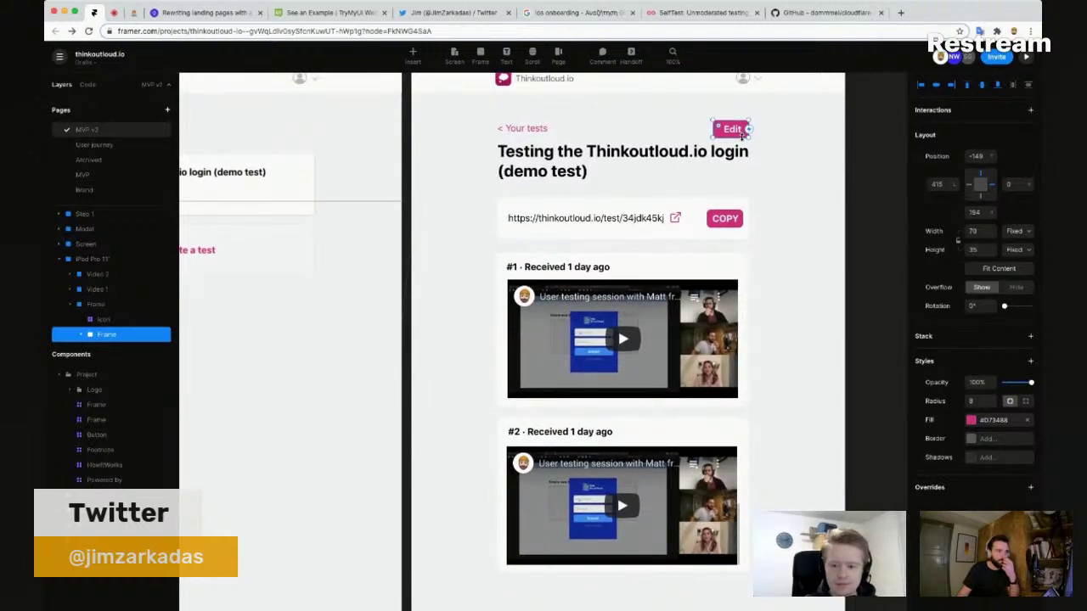
scroll(781, 208, down, 1)
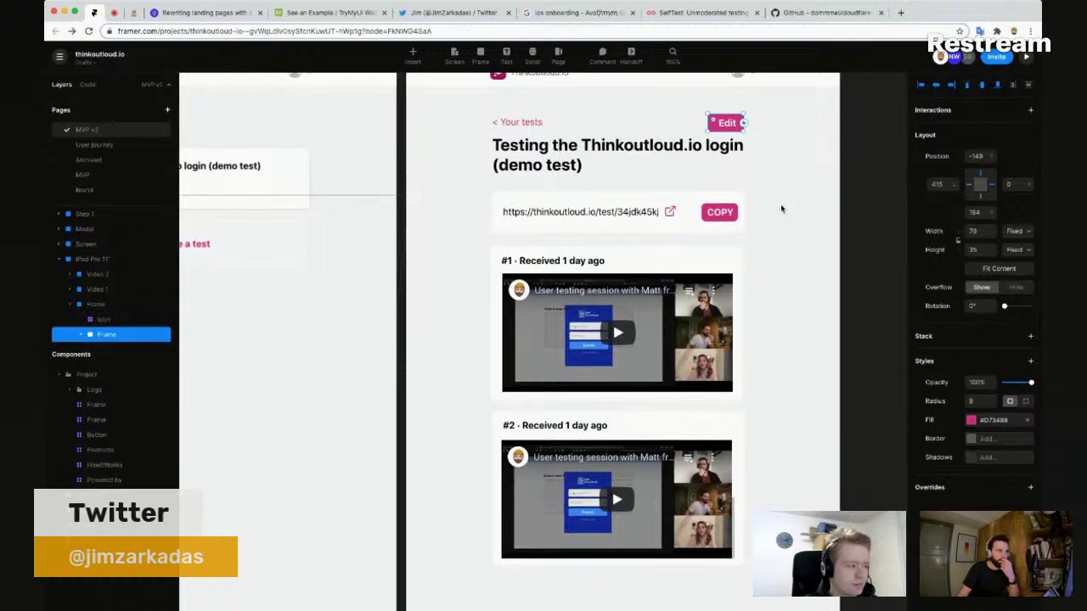
scroll(781, 208, up, 1)
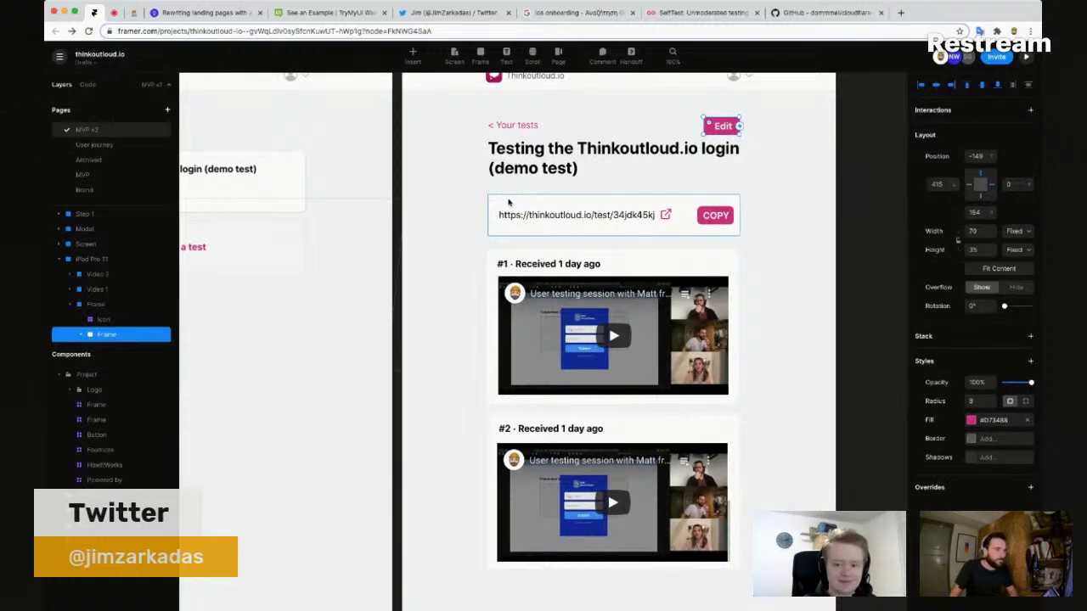
click(789, 13)
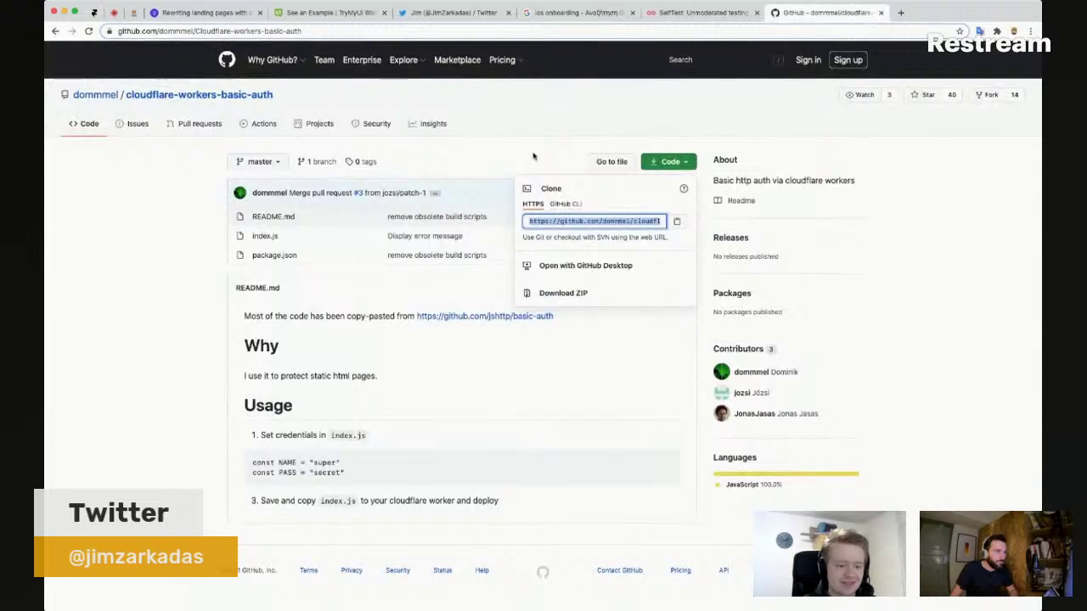
click(94, 13)
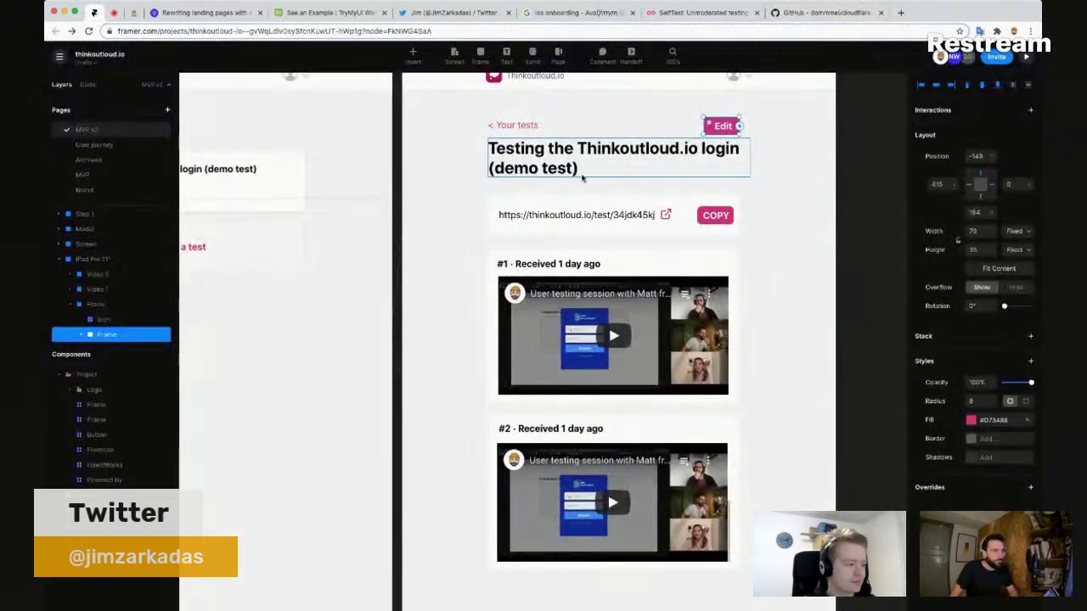
Step: Shift the link card and both recording cards lower, and place the Edit button beside "(demo test)" in the heading
scroll(748, 204, down, 3)
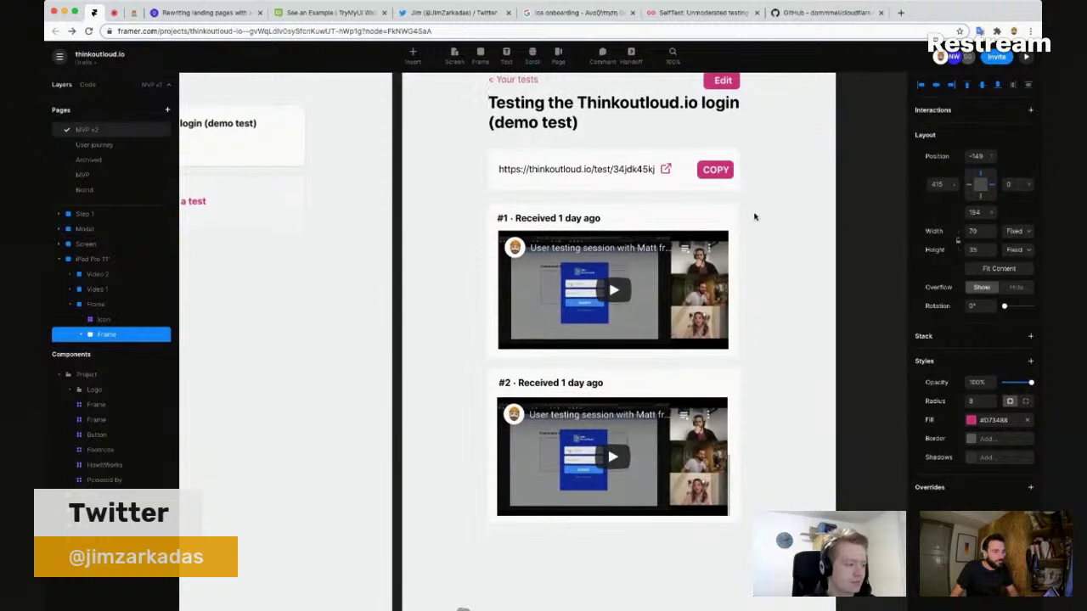
scroll(749, 213, down, 2)
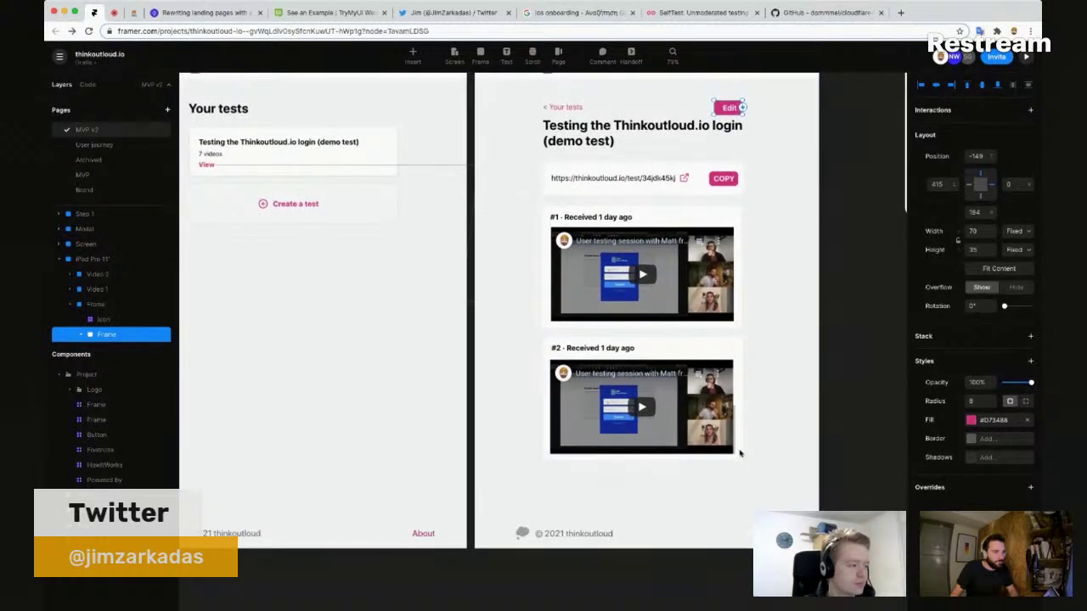
drag(768, 468, 537, 166)
key(super+Return)
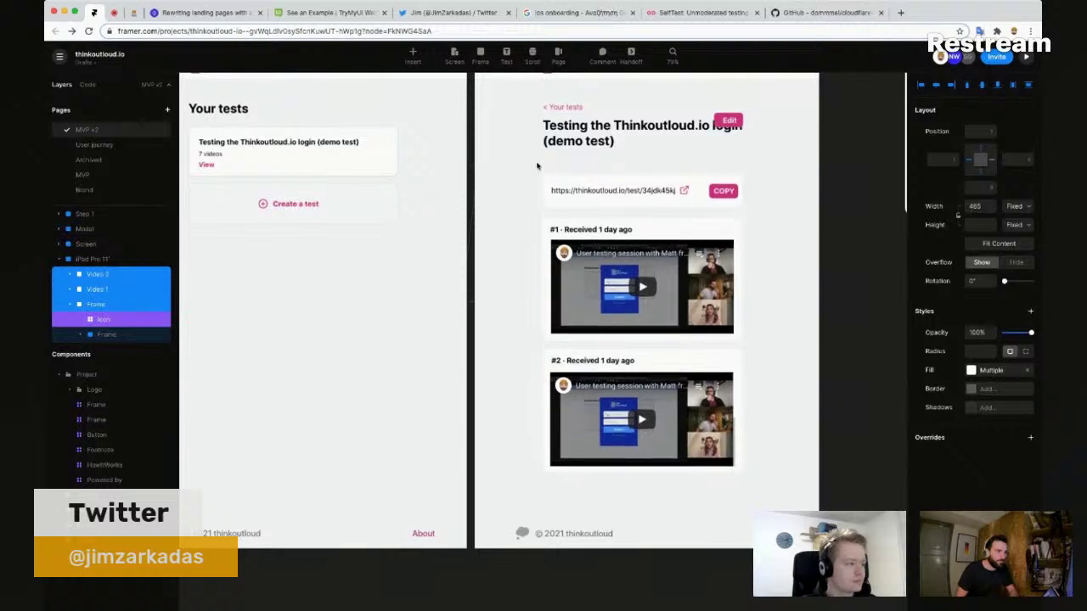
click(755, 150)
drag(741, 127, 652, 143)
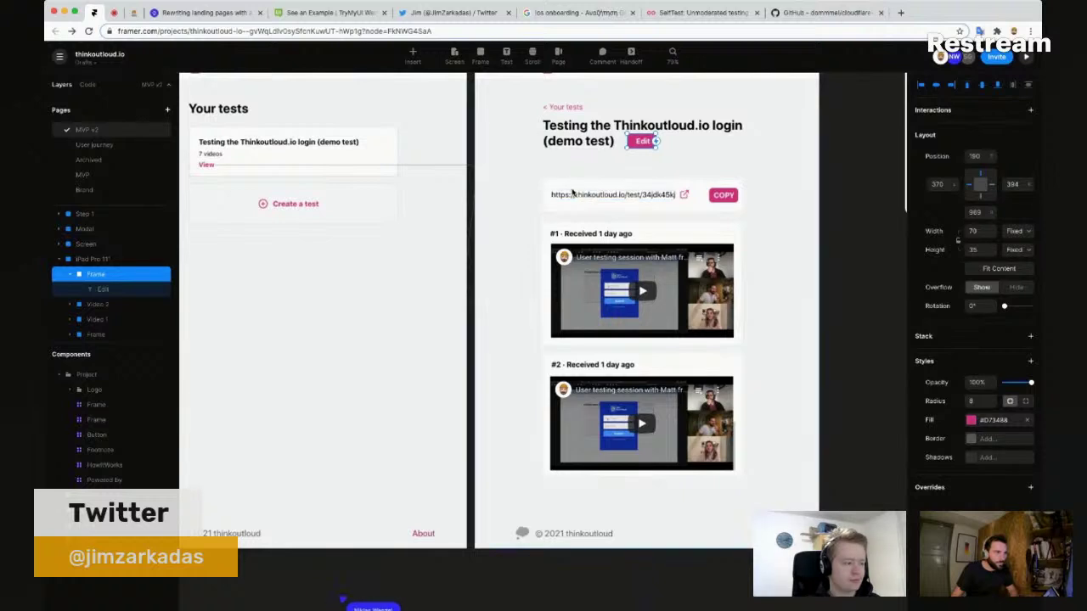
Step: Add a "Link to share" text inside the test link card, just above the URL
scroll(555, 186, up, 3)
key(t)
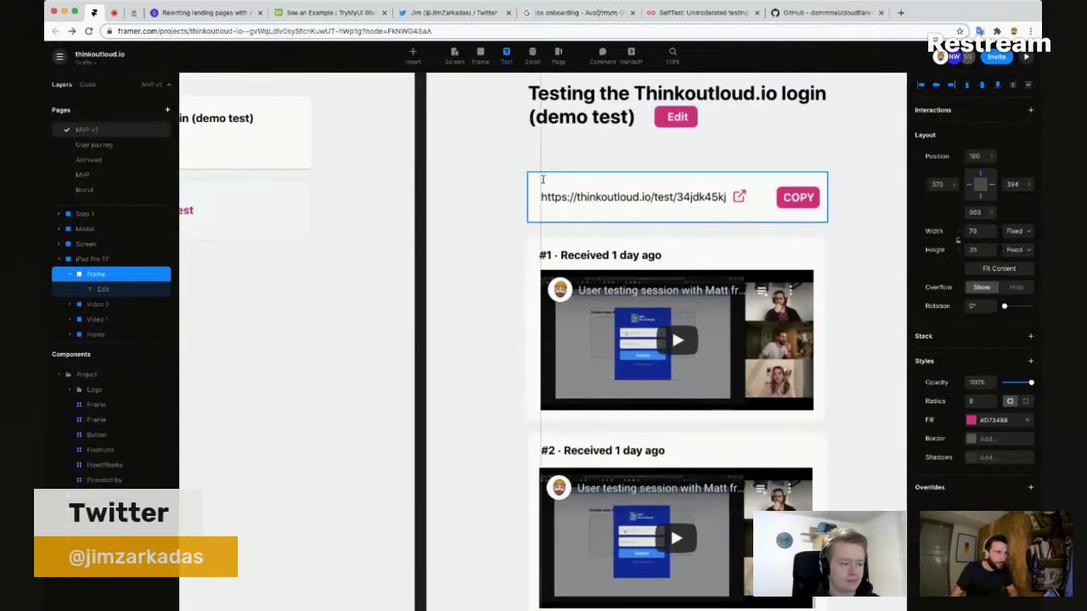
click(557, 183)
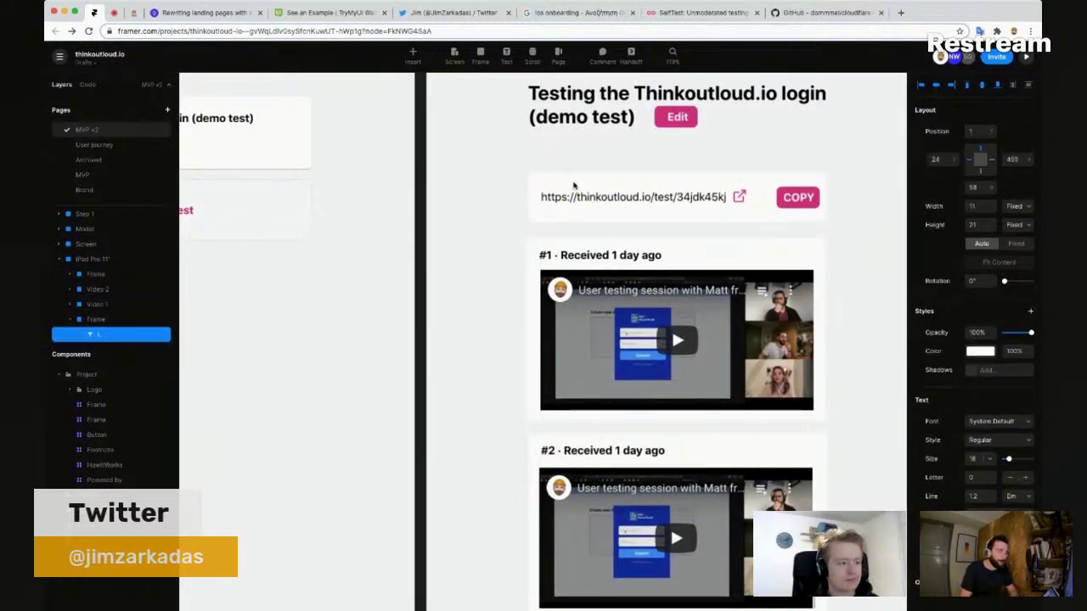
text(Link to share)
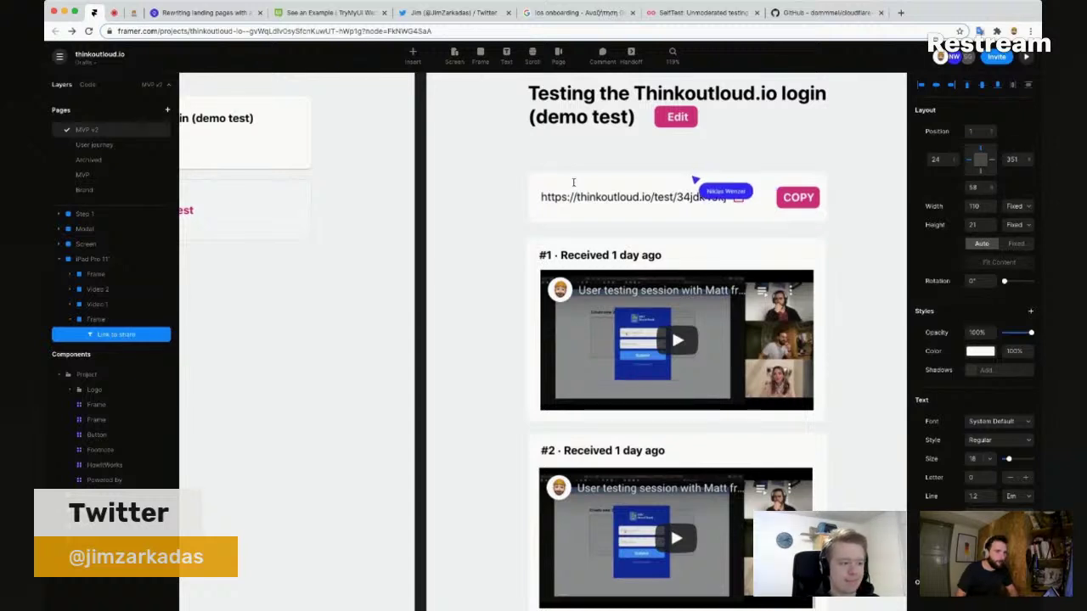
Step: Colour the "Link to share" text black (#000000) and make it bold
click(976, 352)
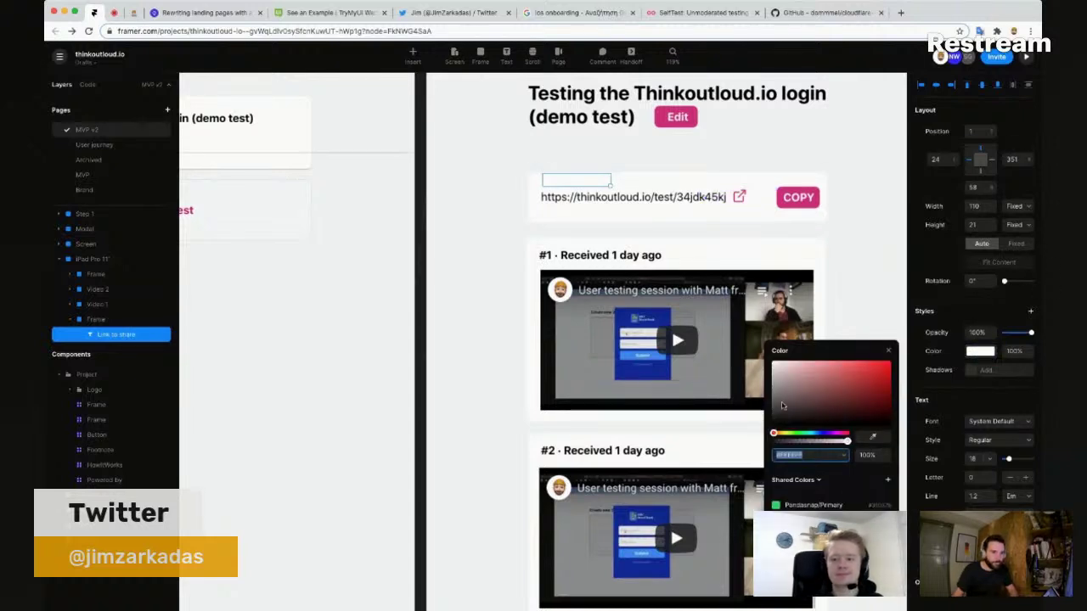
drag(782, 406, 771, 424)
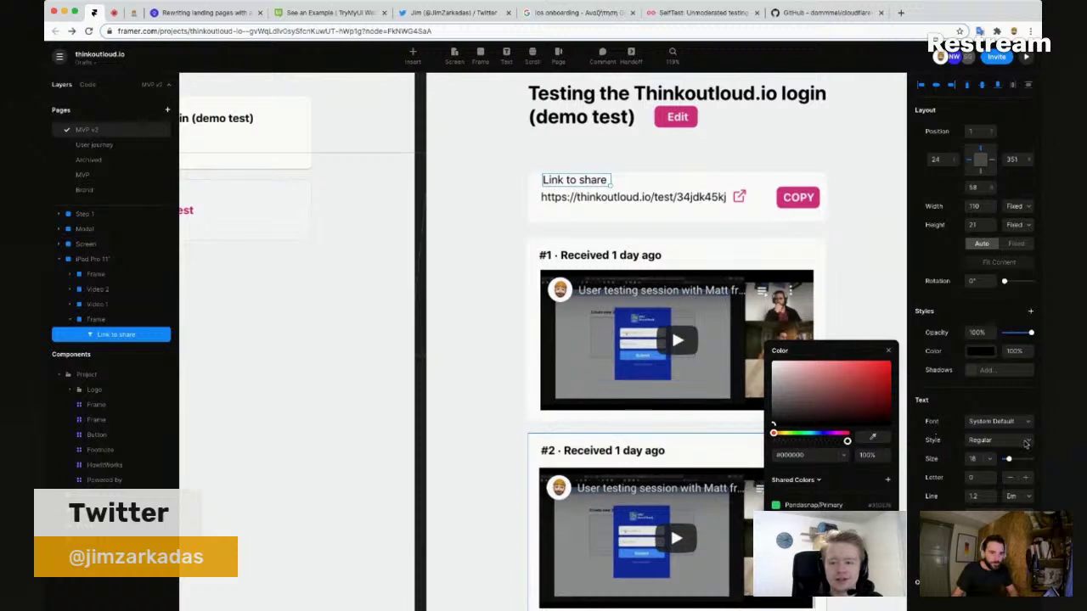
key(super+b)
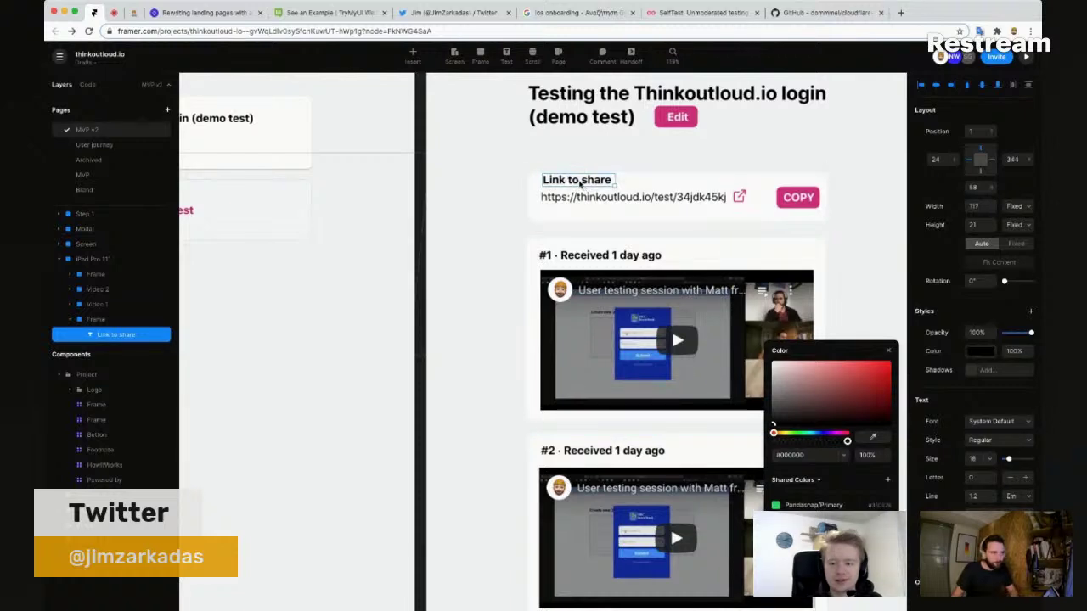
Step: Move the "Link to share" text up to the card's upper edge, lined up with the start of the URL
drag(595, 183, 638, 158)
click(635, 174)
key(super+z)
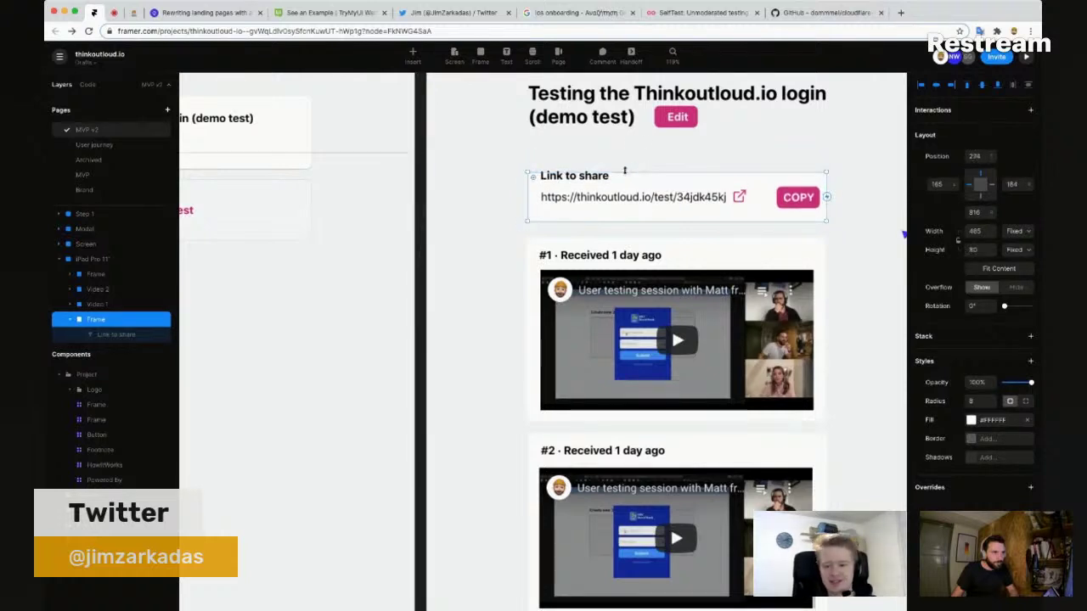
Step: Centre the URL, external-link icon and COPY button vertically with each other and wrap them in one frame
click(692, 198)
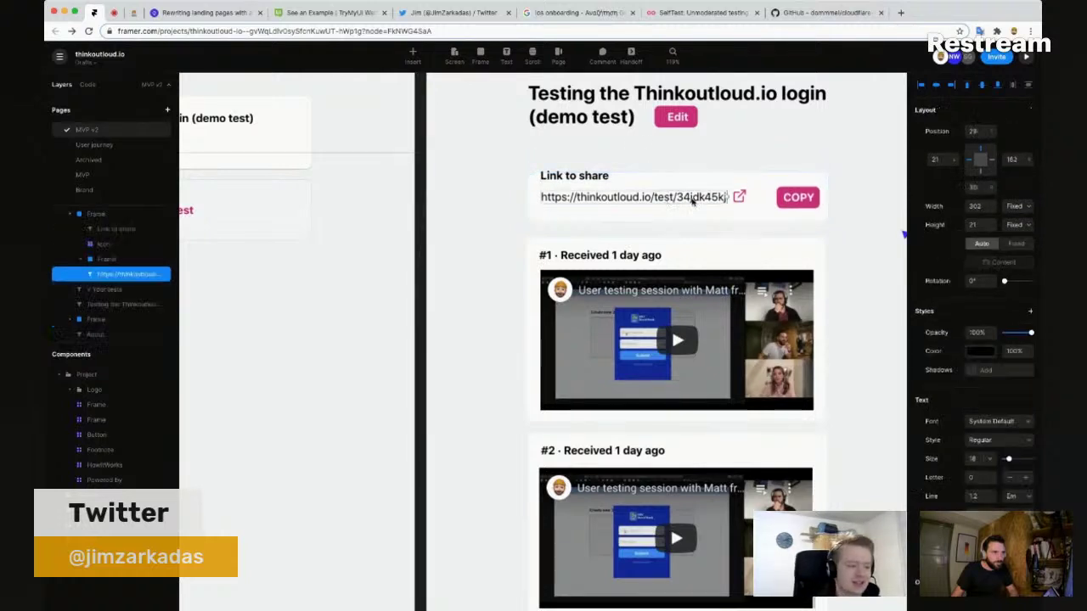
shift+click(802, 196)
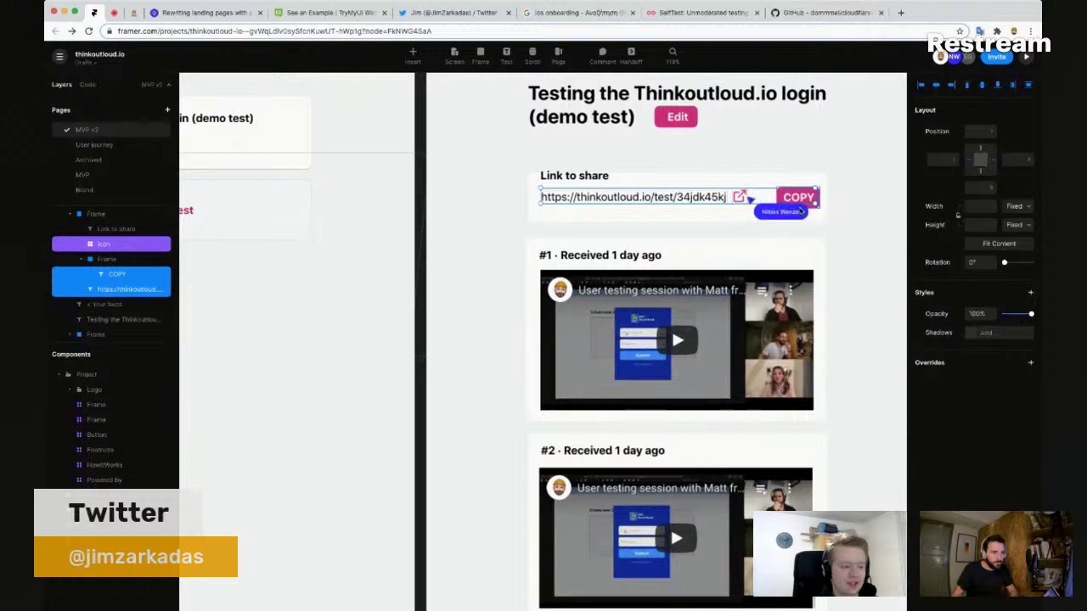
shift+click(818, 204)
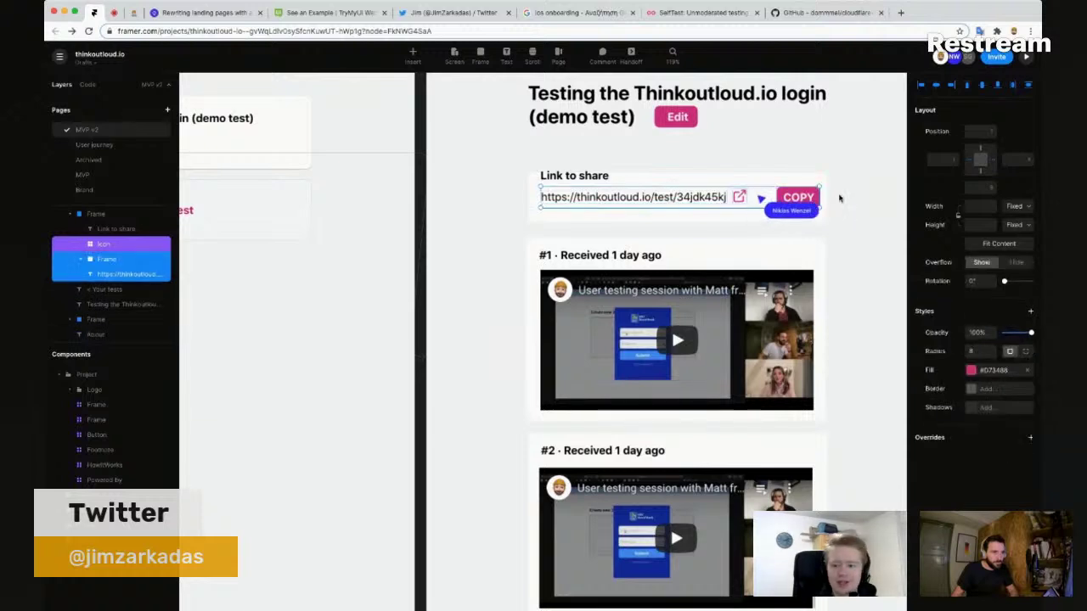
click(983, 86)
key(super+alt+g)
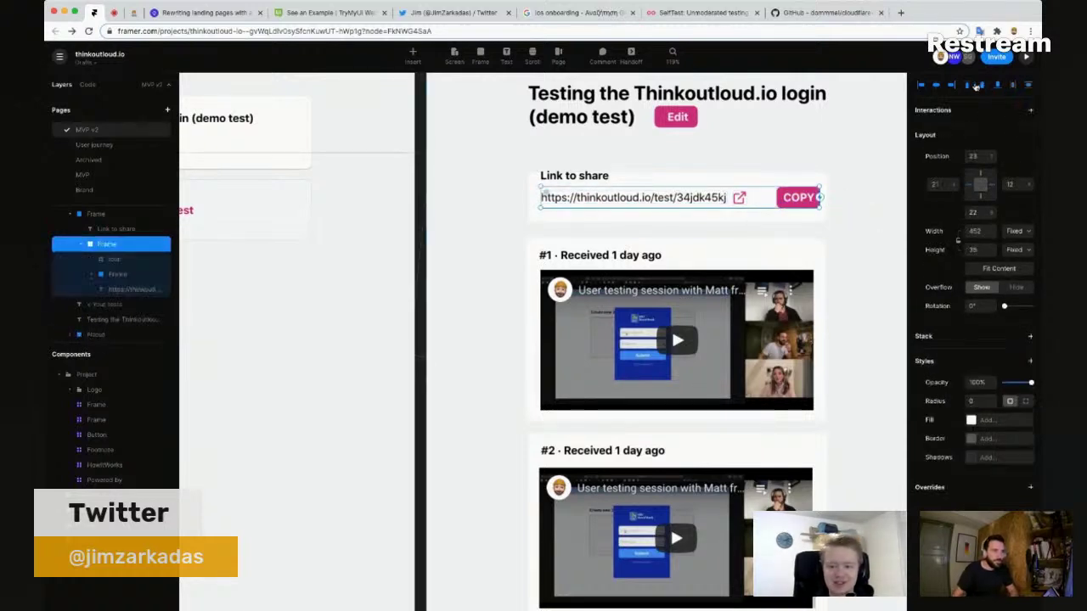
Step: Extend the test link card upward to a height of about 103
shift+click(650, 187)
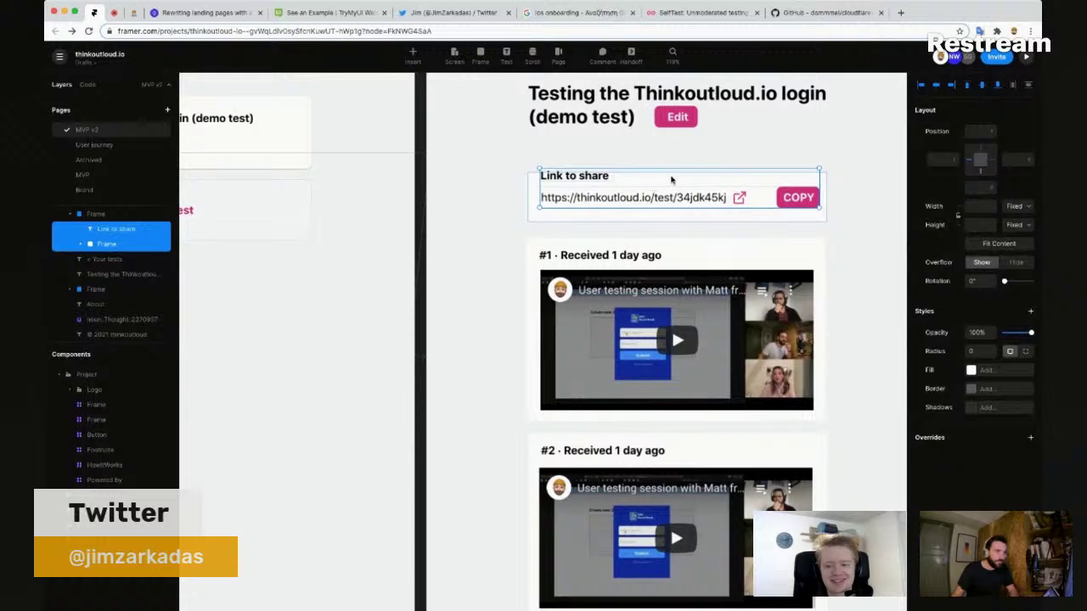
click(745, 177)
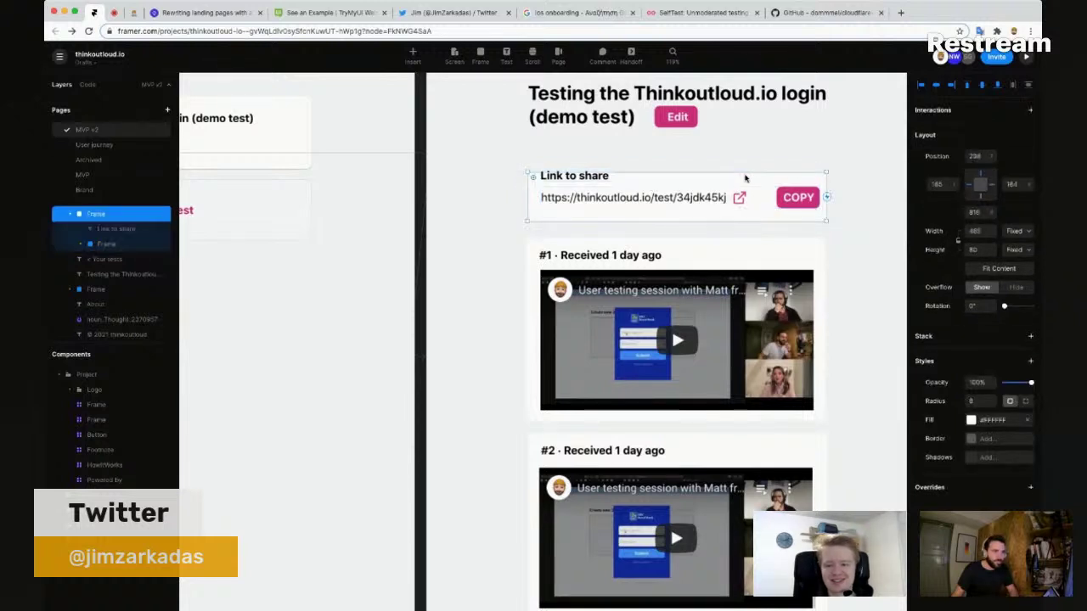
drag(745, 172, 745, 158)
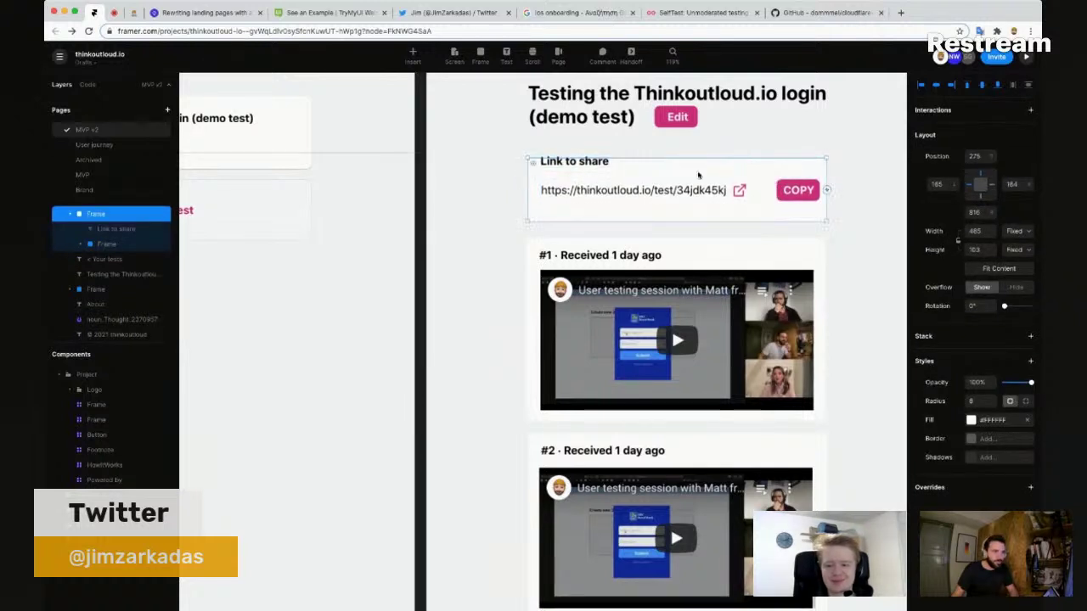
Step: Move "Link to share" and the URL row lower inside the taller card, with the text about 16 from the card's upper edge
click(671, 189)
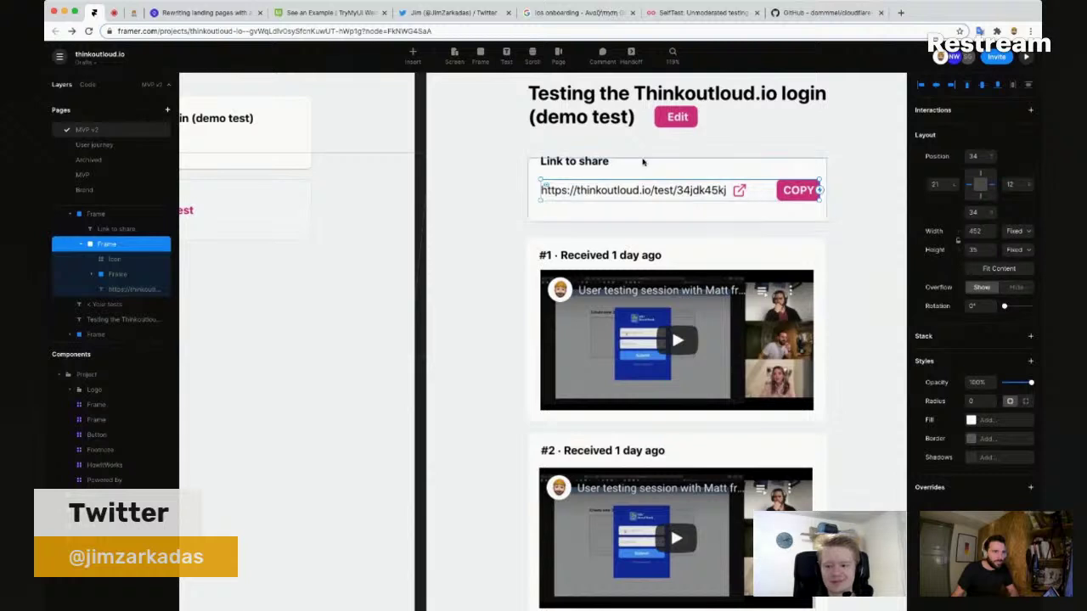
click(586, 166)
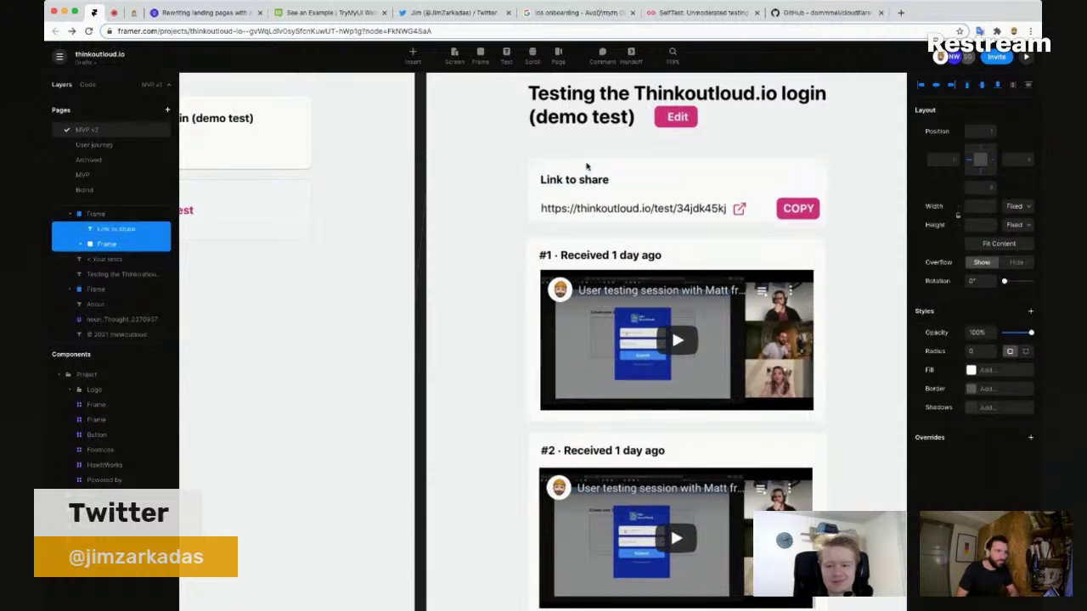
click(511, 183)
click(588, 173)
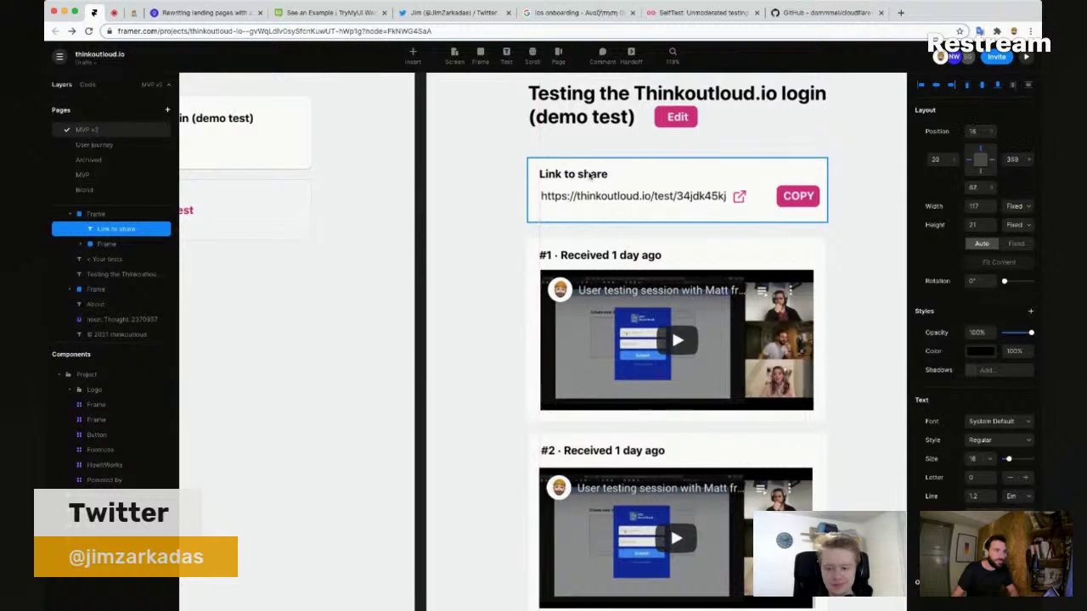
Step: Add a text label reading "VIDEOS" between the test link card and the first recording card
click(864, 282)
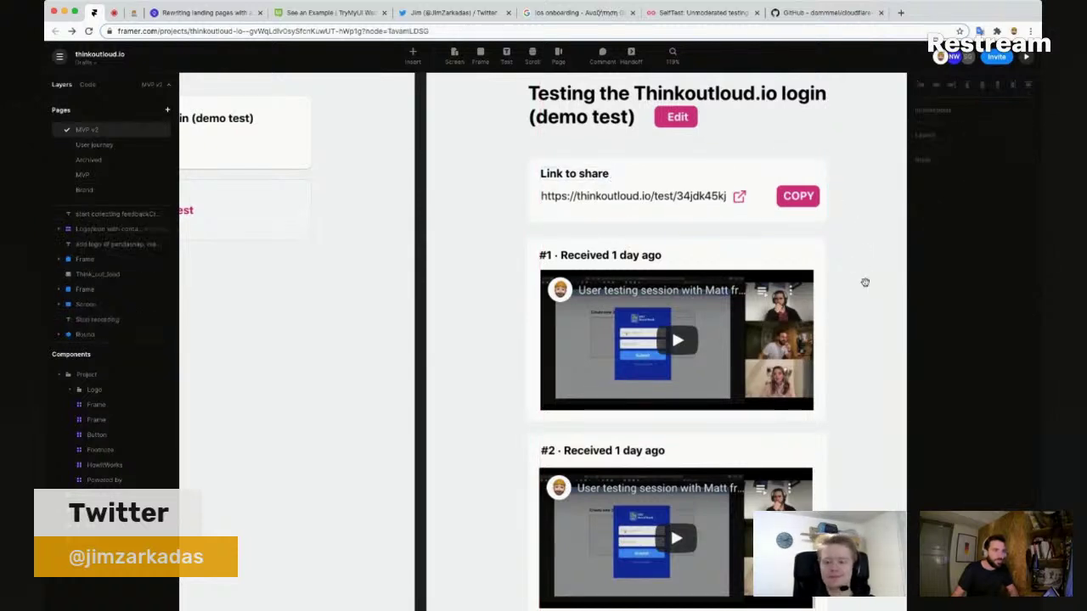
scroll(760, 269, down, 5)
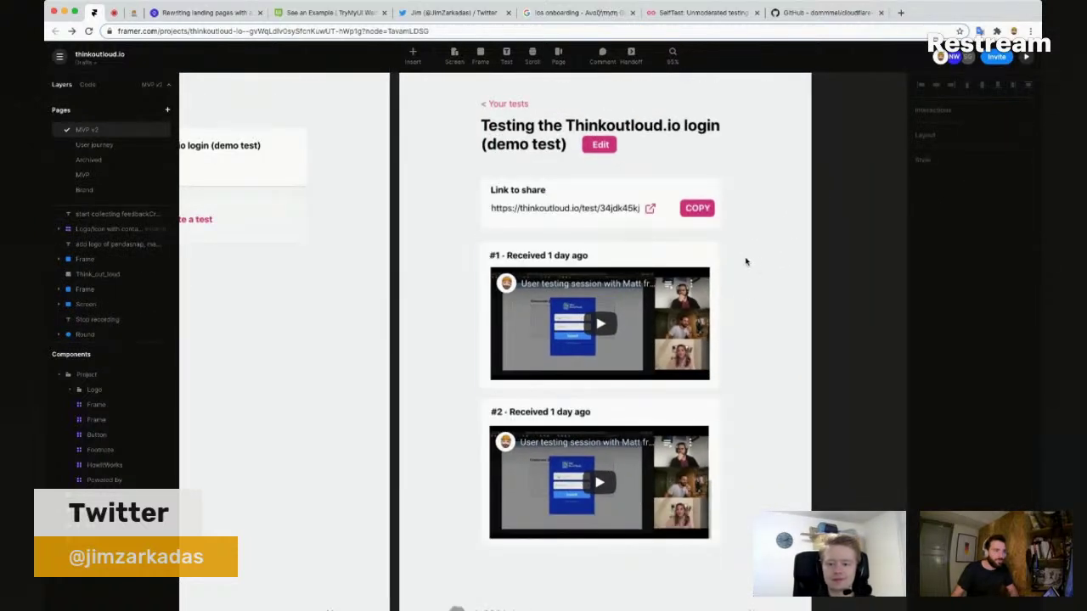
key(t)
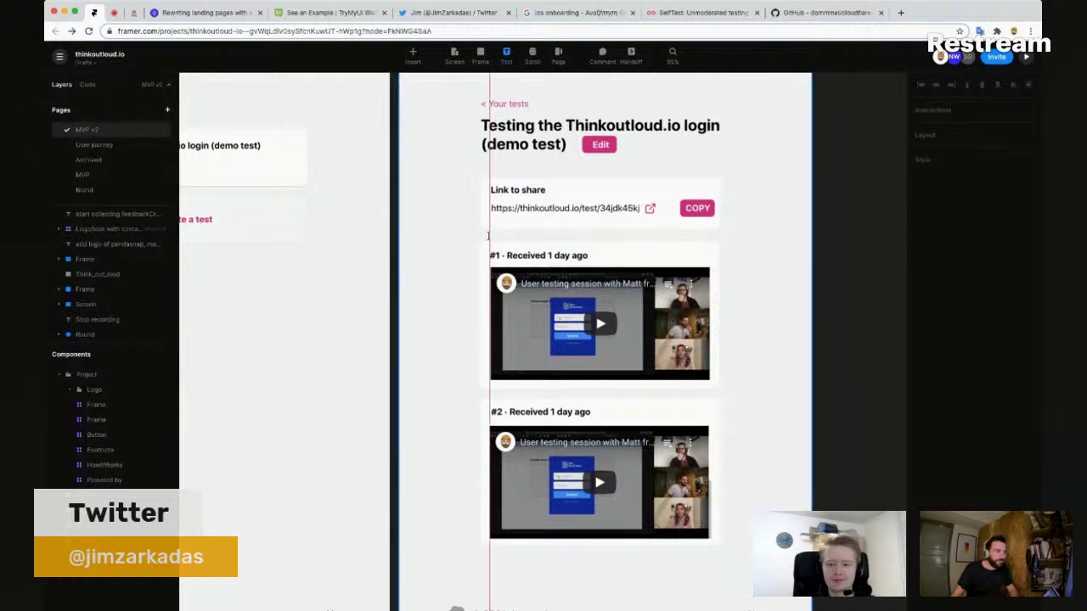
click(488, 236)
text(FE)
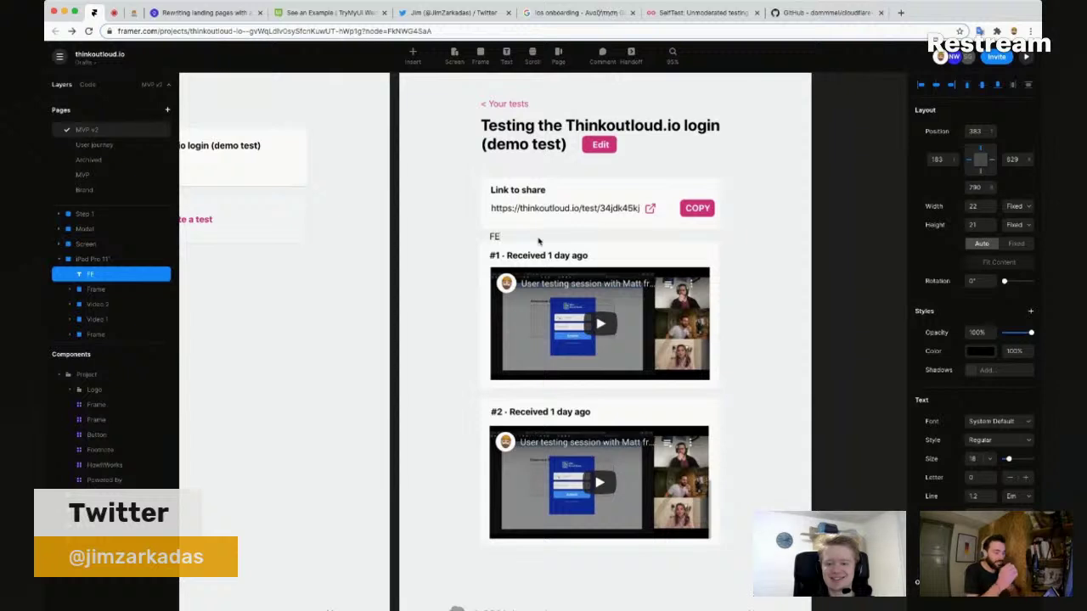
key(super+a)
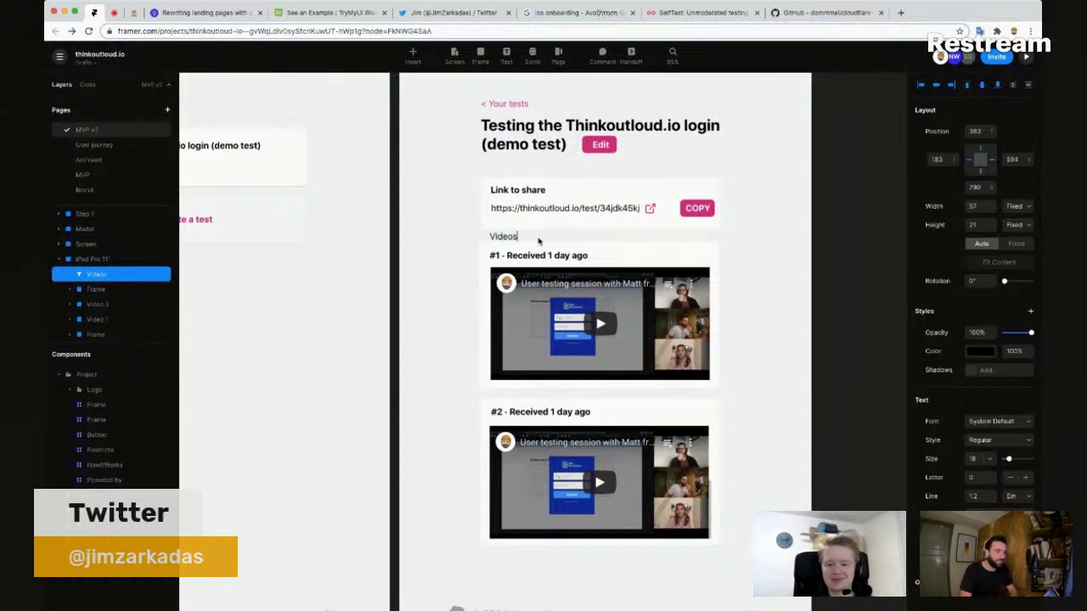
key(super+a)
text(VIDEOS)
key(Escape)
Step: Reword the label above the recording cards as "FEEDBACK YOU'VE RECEIVED"
double_click(503, 240)
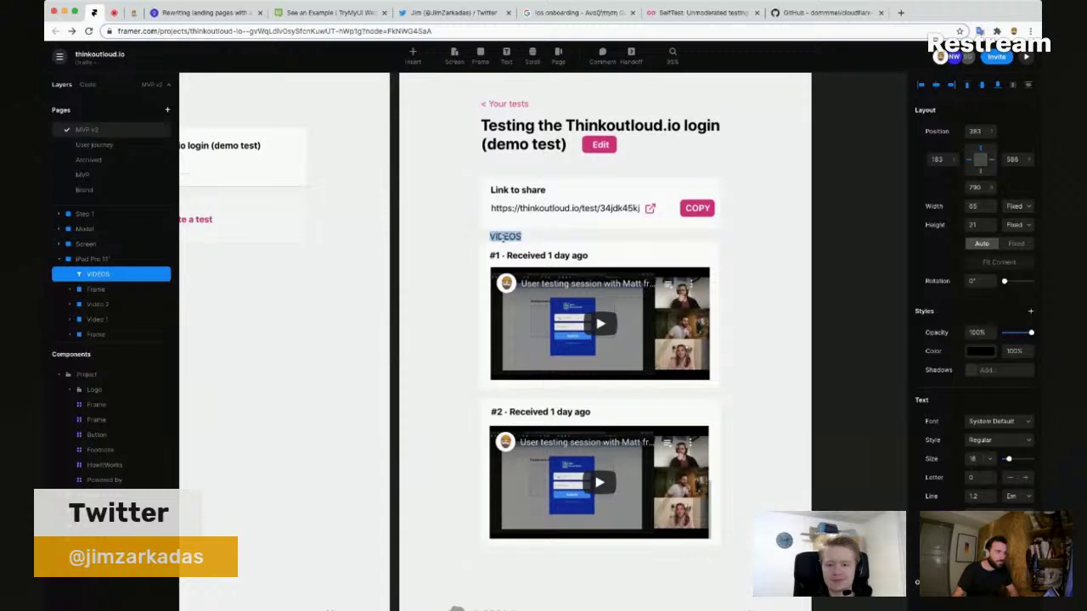
text(FEEDBACK YOU'VE REC)
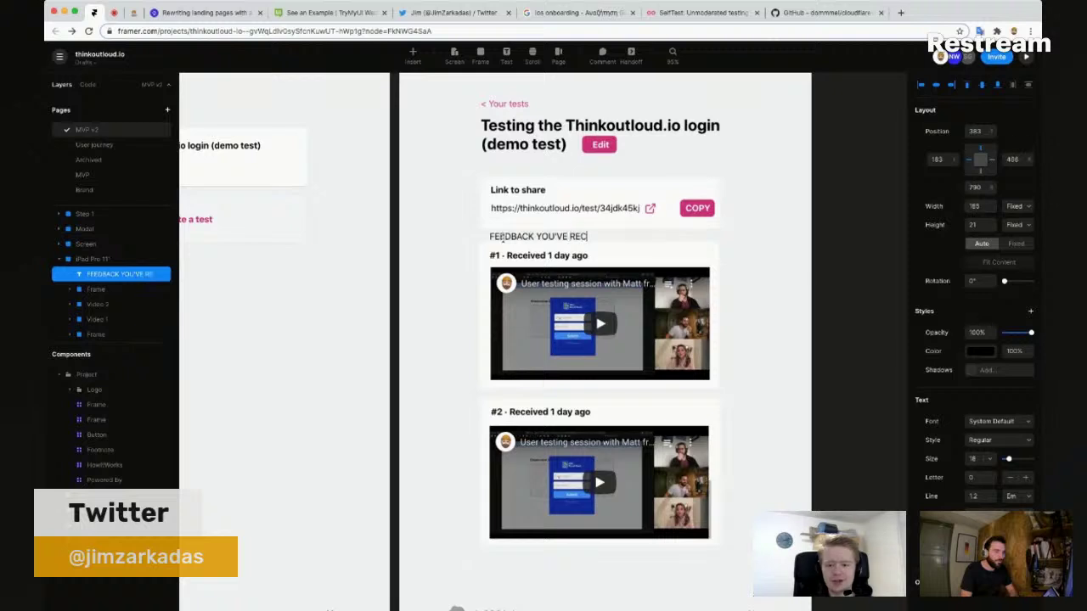
text(EIVED)
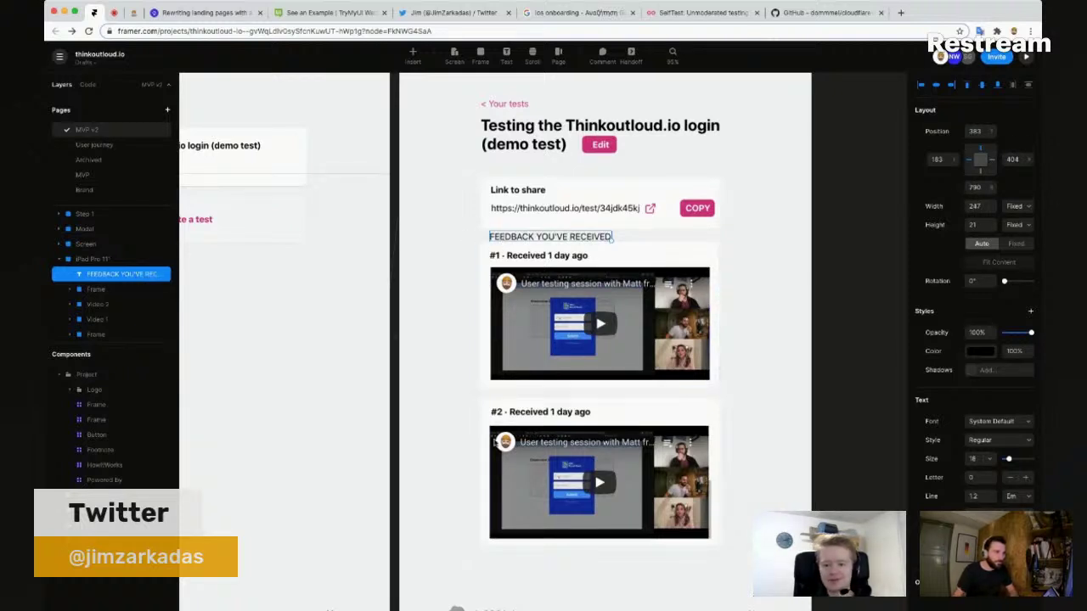
Step: Shift both recording cards down and place the label in the gap above them, flush with the cards' outer edge
click(485, 396)
shift+click(486, 384)
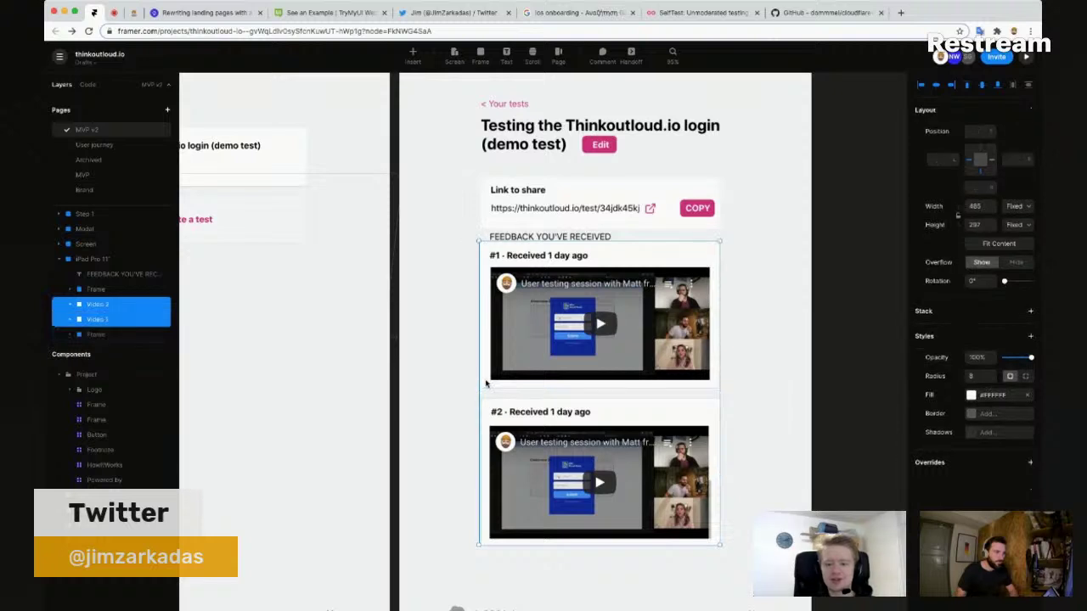
drag(519, 237, 639, 259)
Step: Change the label's wording to "FEEDBACK RECORDINGS"
double_click(519, 249)
text(RECORDINGS)
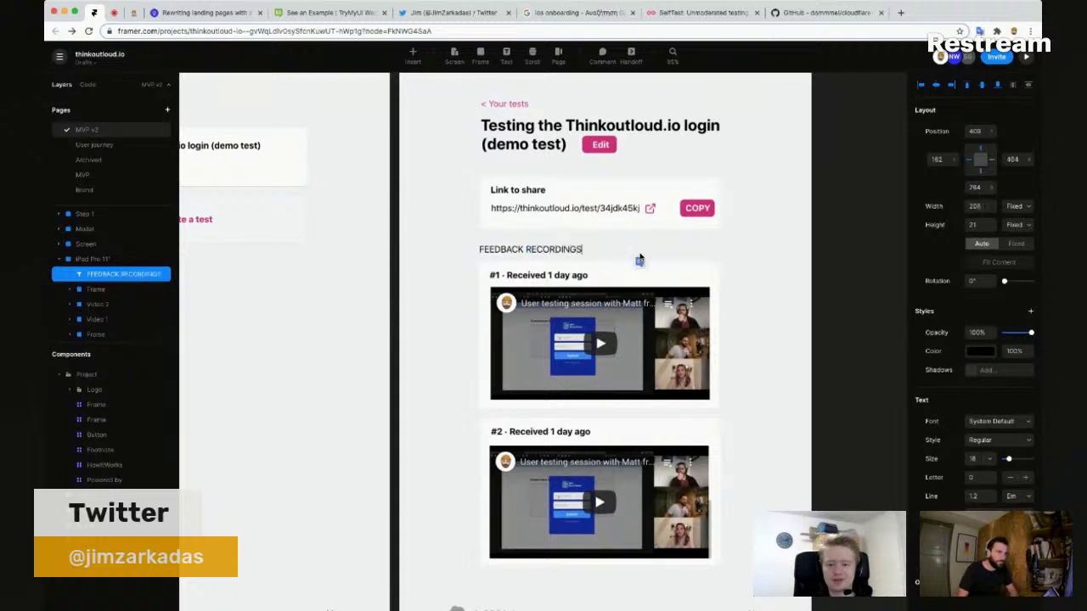
key(Escape)
Step: Set the text size of the "FEEDBACK RECORDINGS" label to 14
click(979, 457)
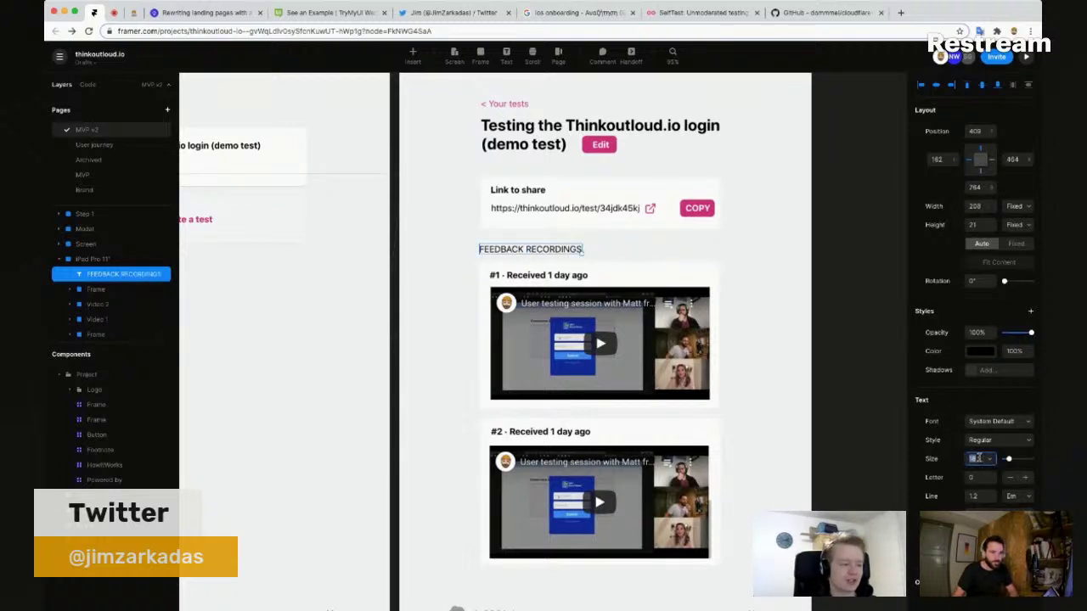
text(14)
key(Tab)
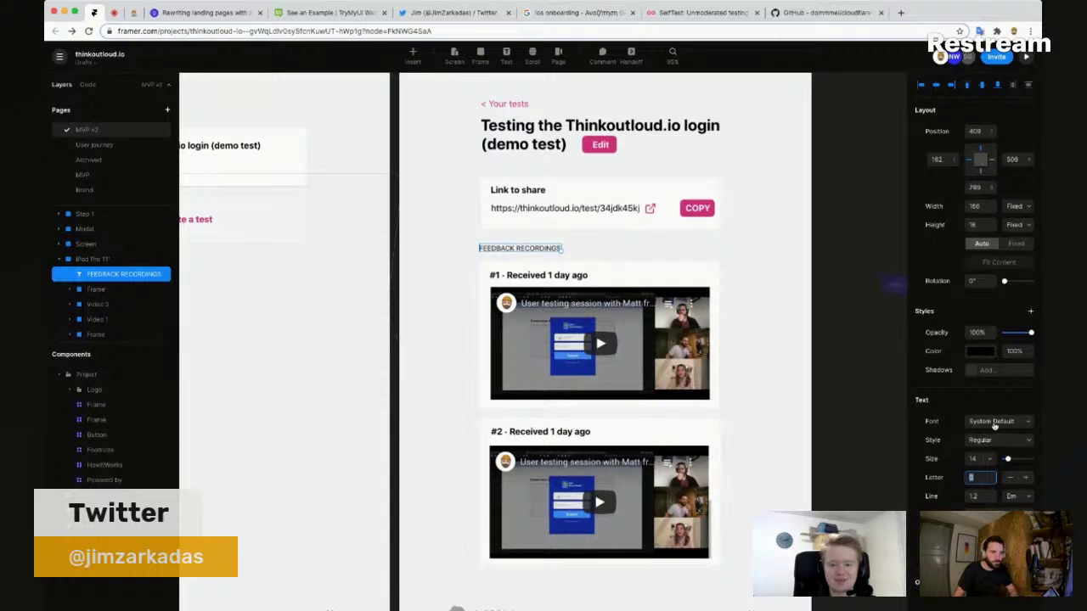
key(Escape)
key(Escape)
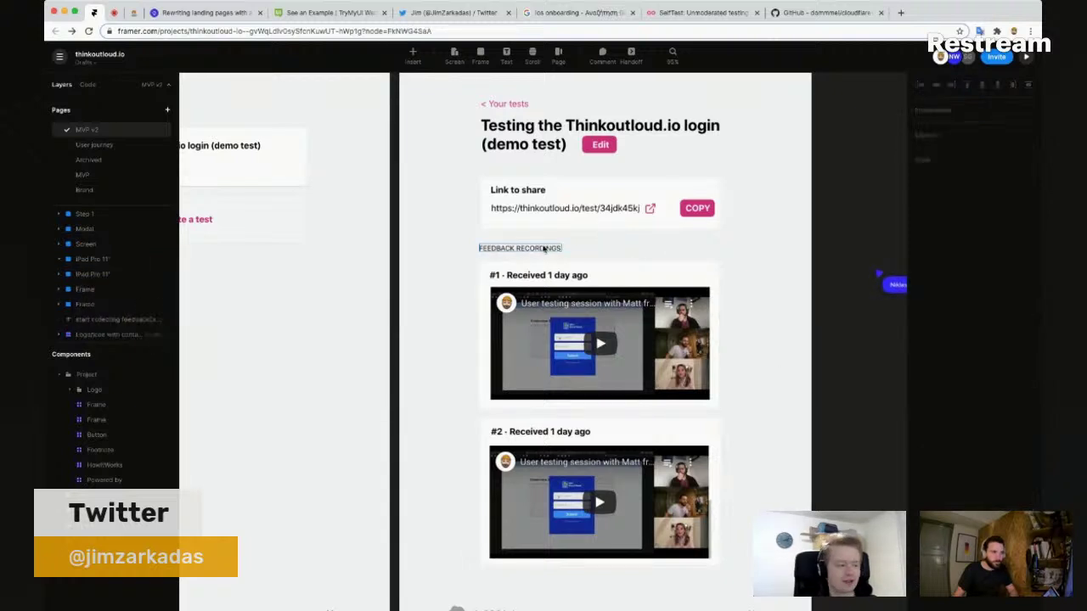
Step: Give the "FEEDBACK RECORDINGS" label a heavier weight and a grey text colour
click(544, 248)
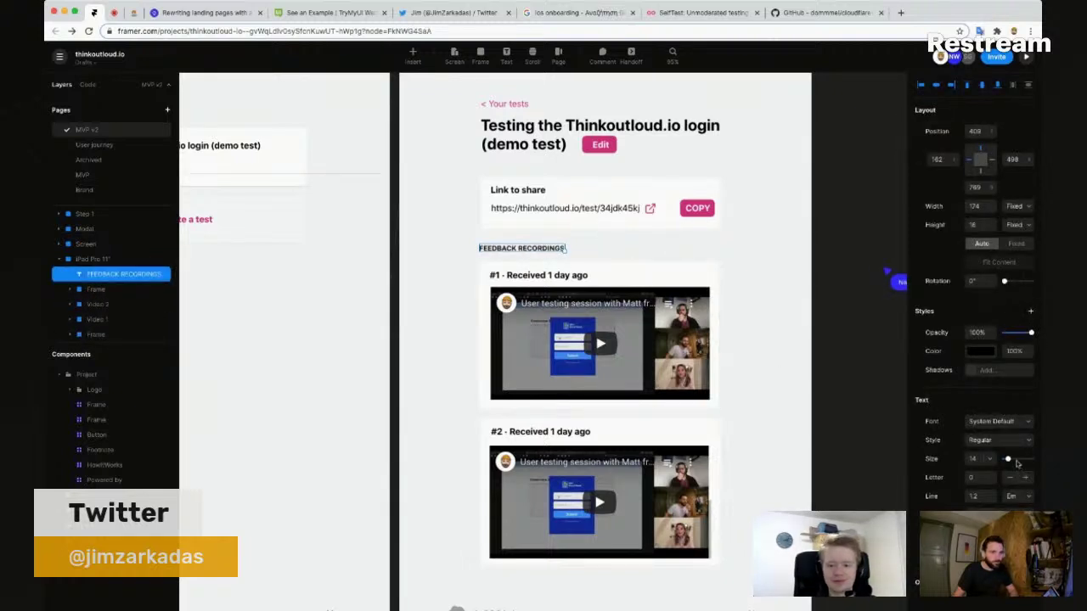
click(987, 354)
drag(800, 395, 739, 397)
key(Escape)
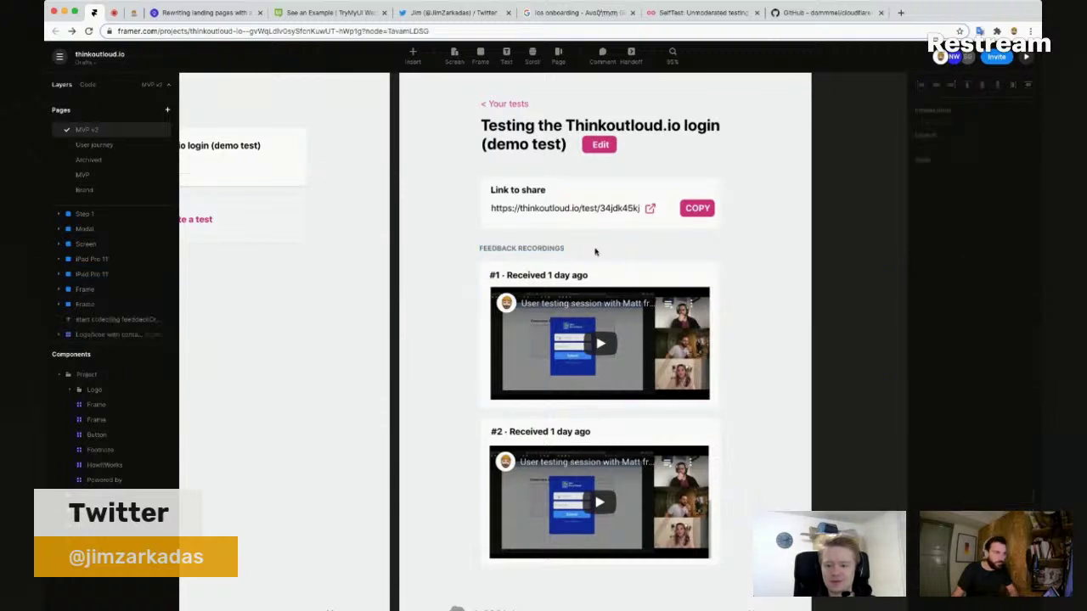
Step: Move the "FEEDBACK RECORDINGS" label slightly lower, closer to the first recording card
click(556, 251)
drag(556, 252, 557, 254)
key(Escape)
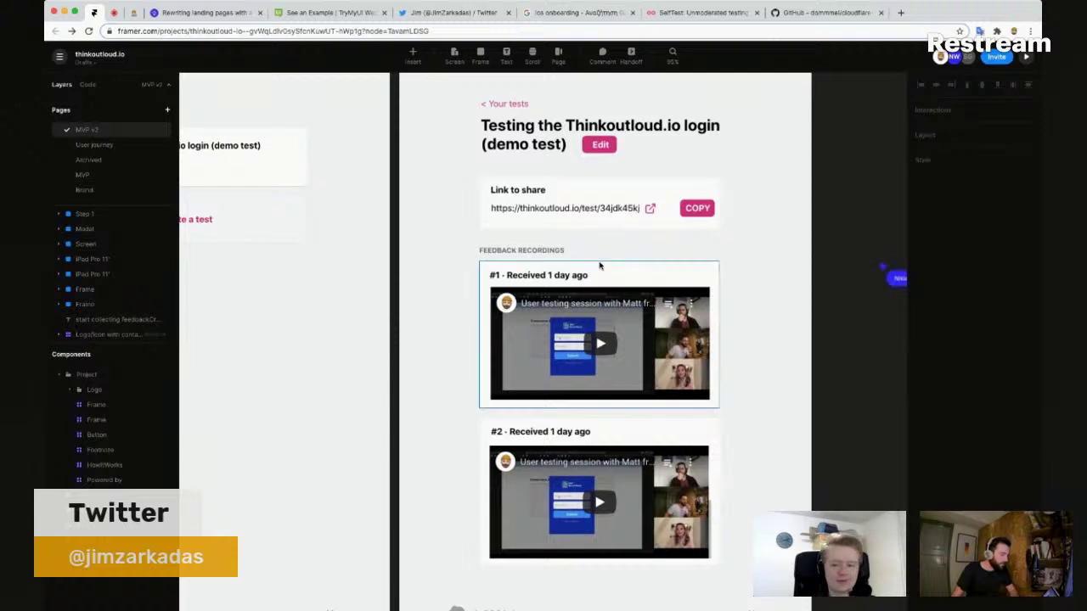
Step: Review the test detail page layout and compare it with the fields and notes on the "Create your test" form
scroll(652, 263, up, 2)
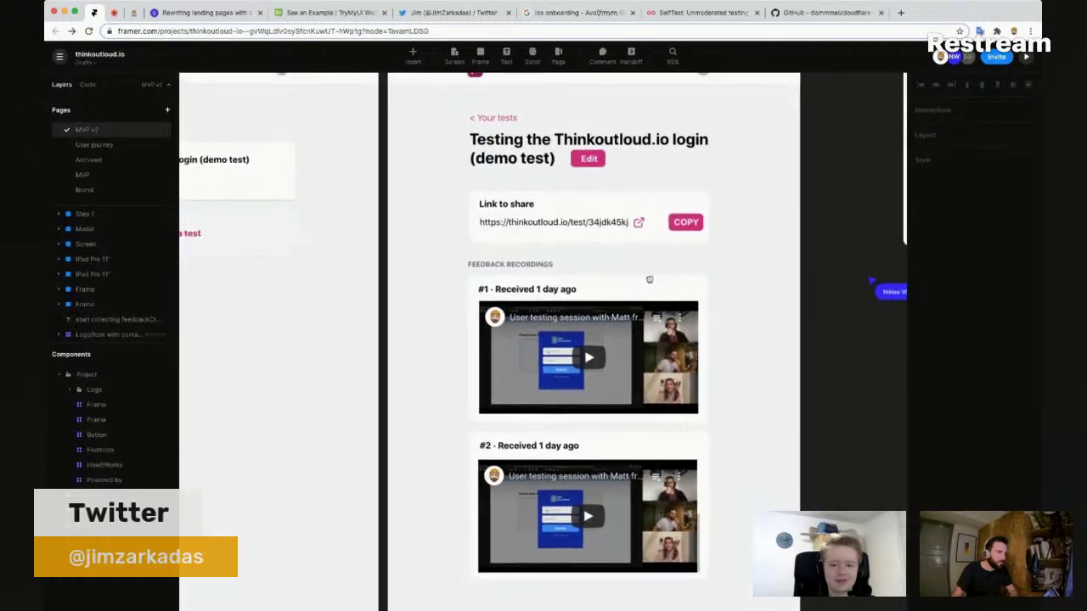
scroll(651, 281, up, 1)
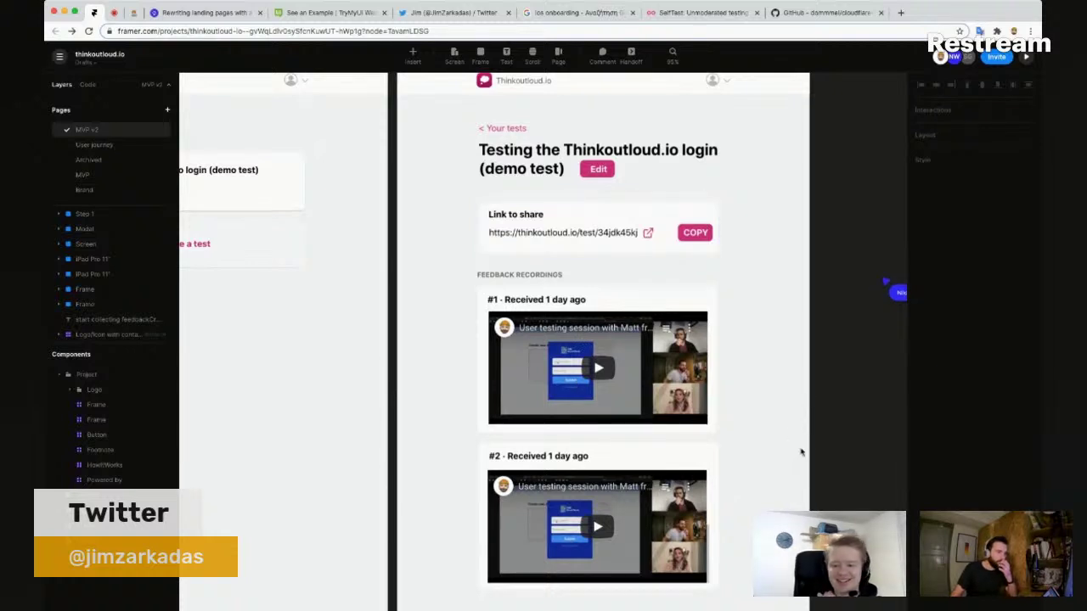
scroll(756, 457, up, 1)
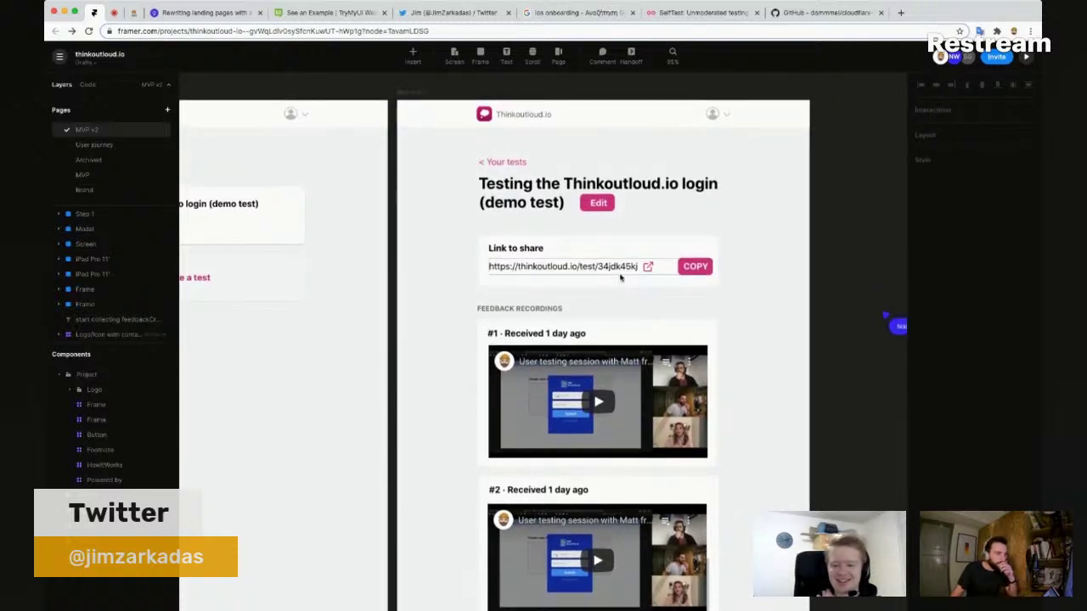
scroll(550, 246, down, 1)
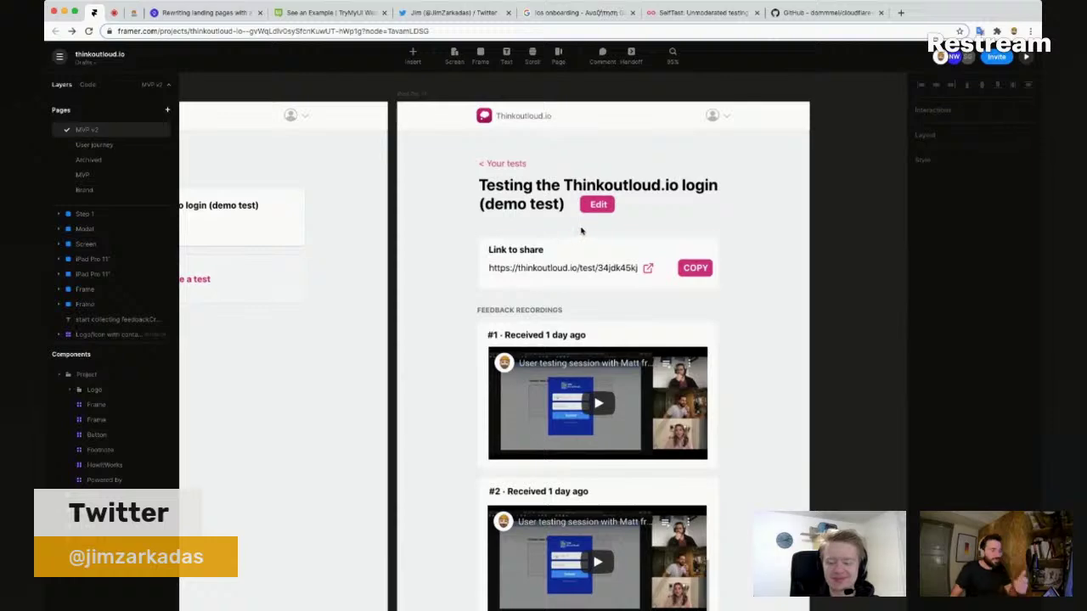
scroll(472, 265, down, 5)
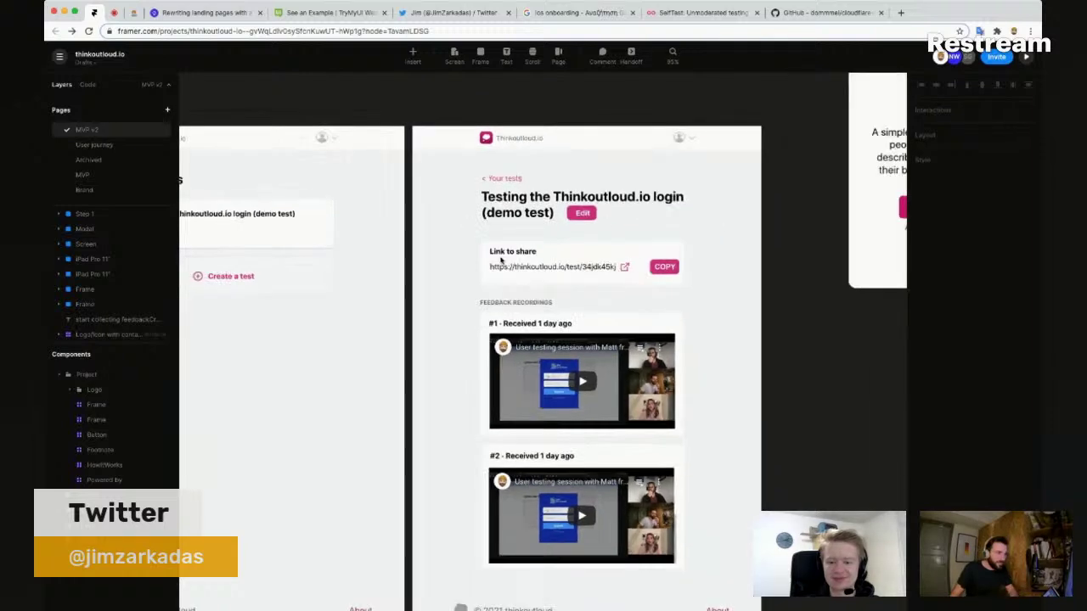
drag(471, 272, 724, 239)
drag(411, 404, 584, 291)
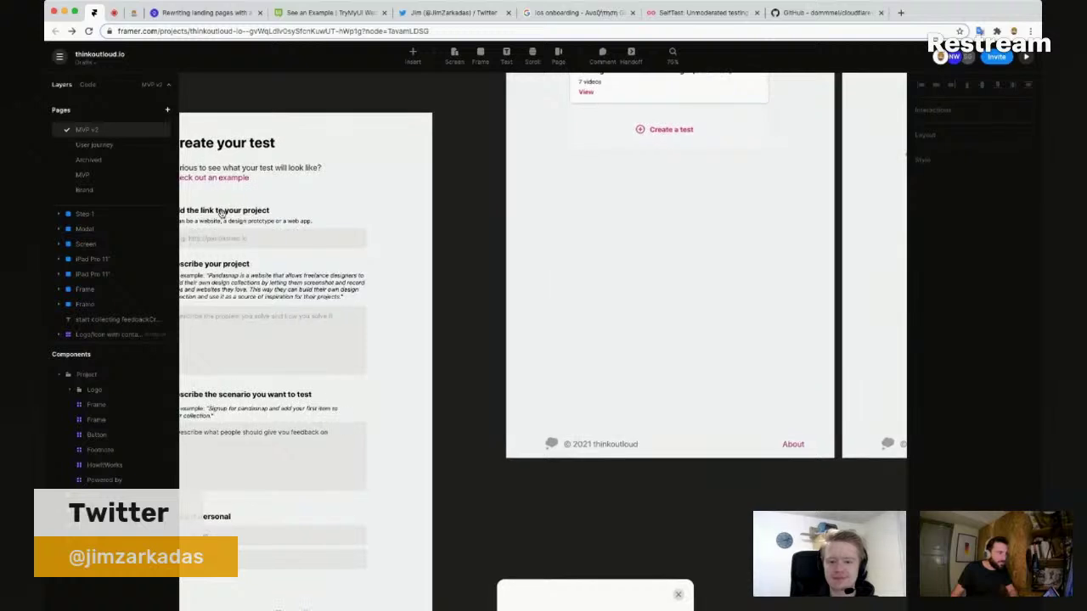
scroll(298, 199, left, 3)
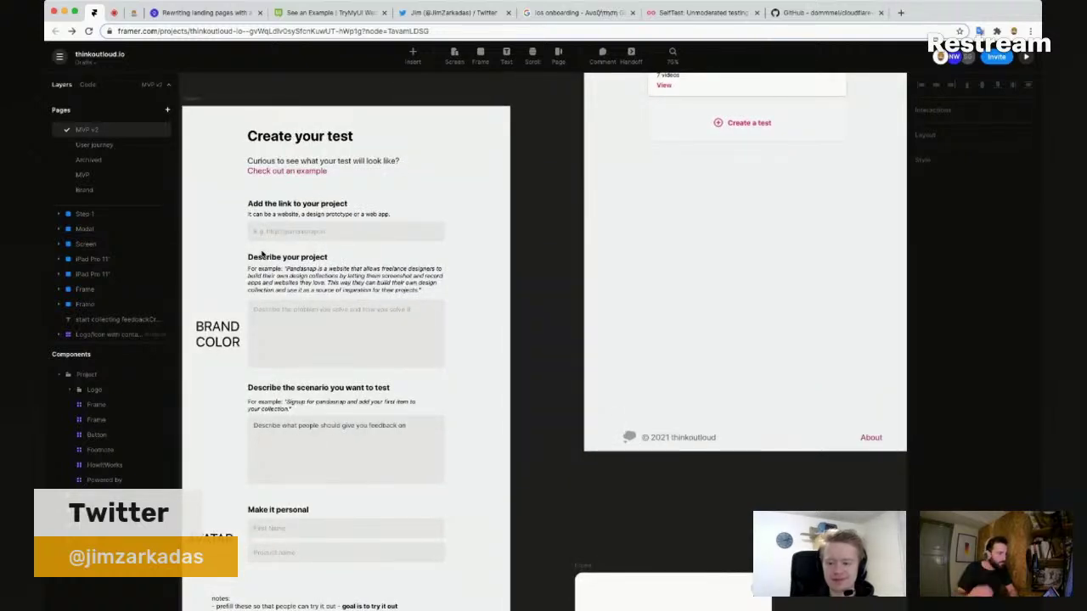
scroll(263, 253, down, 1)
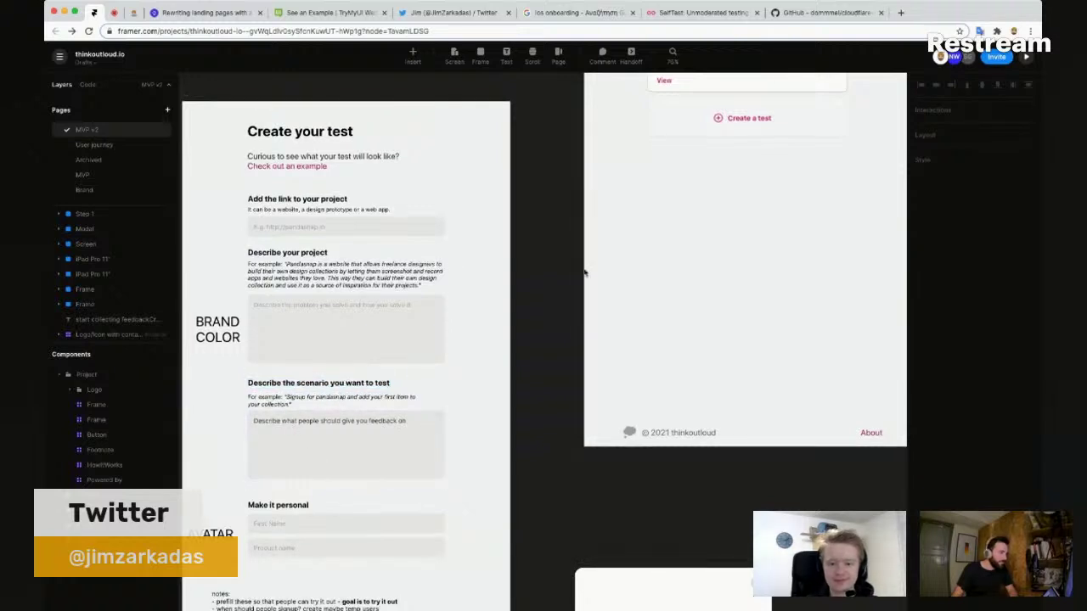
drag(833, 198, 429, 213)
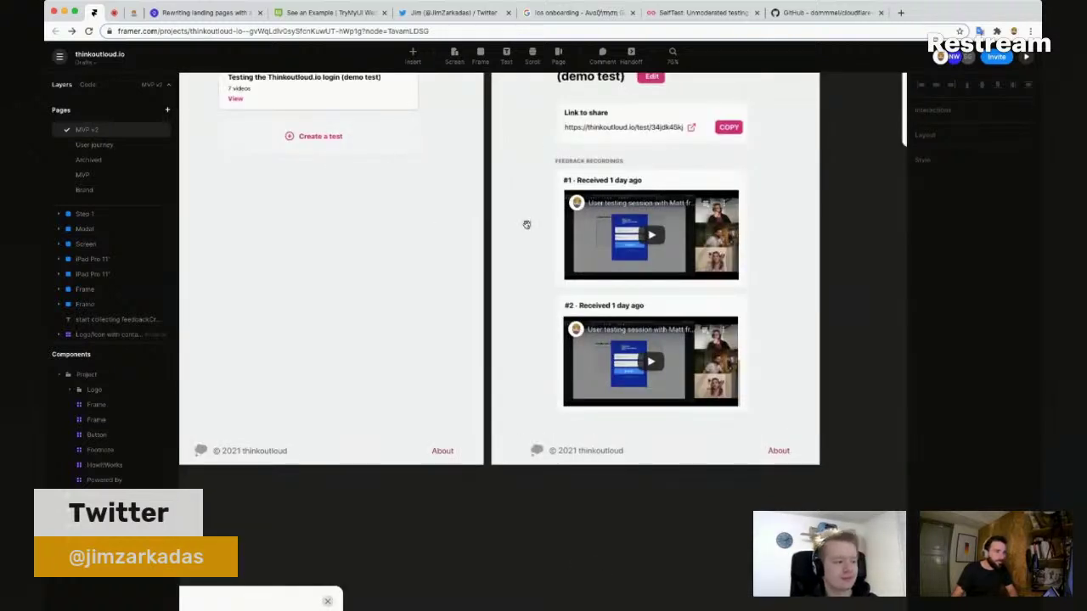
drag(527, 223, 487, 288)
scroll(494, 281, down, 2)
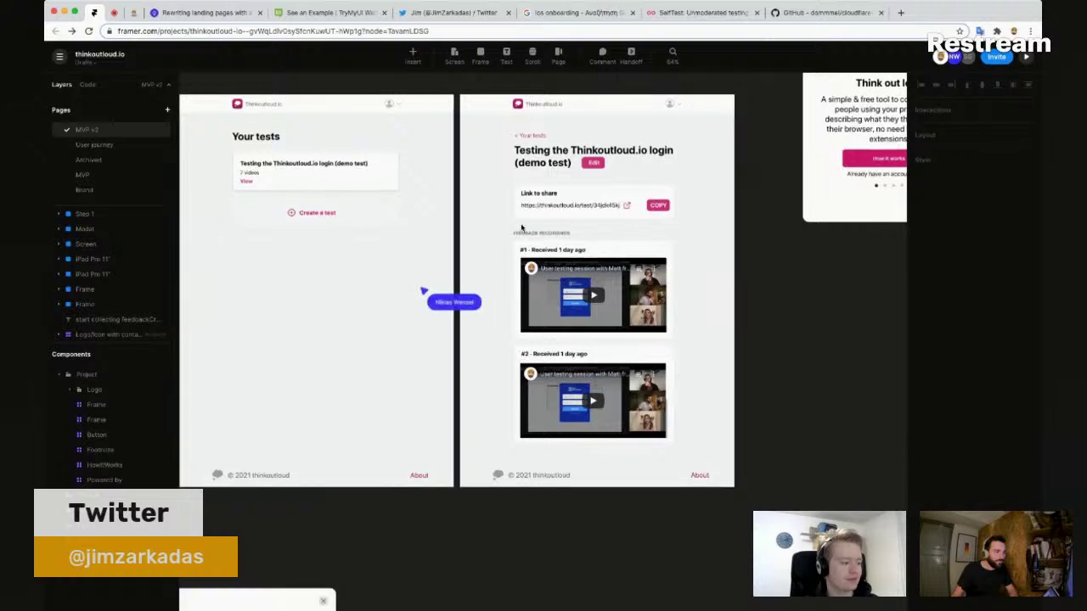
Step: Move the test link card up closer to the page title, to a position of 245 from the page's upper edge
scroll(569, 198, up, 4)
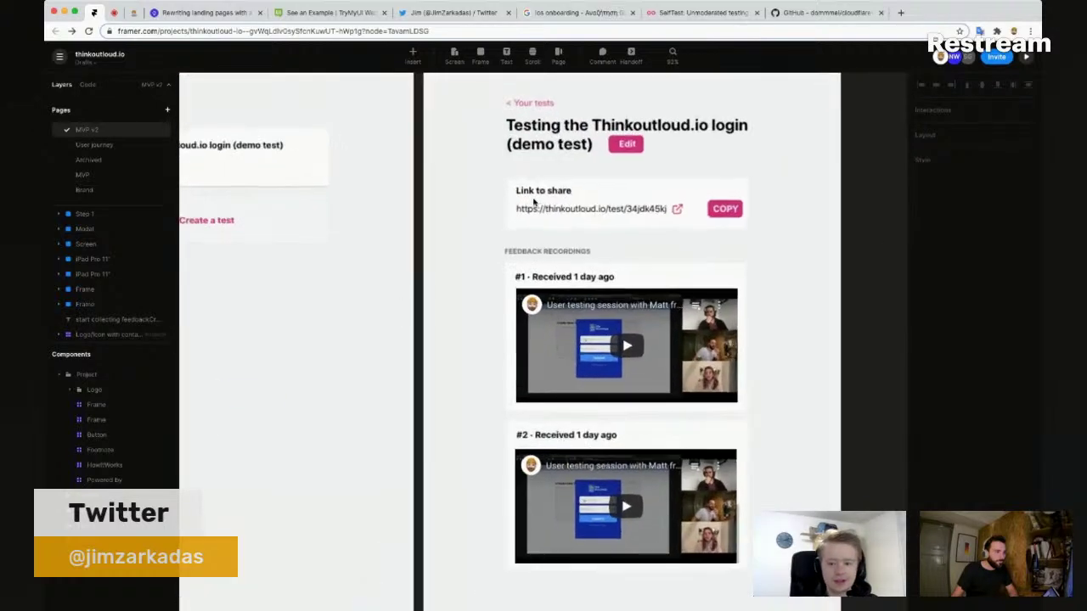
click(626, 187)
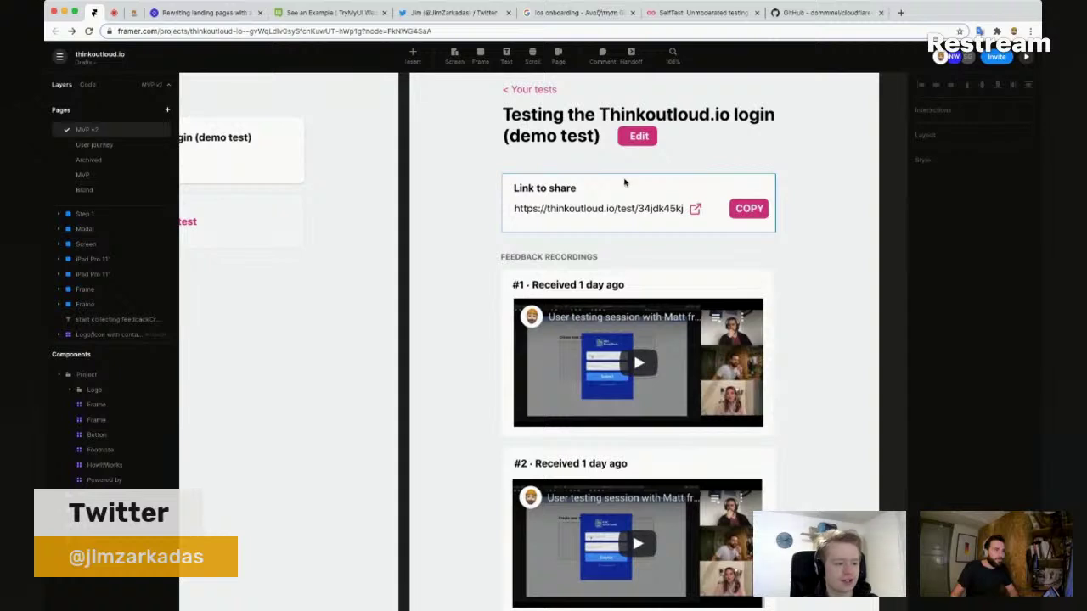
drag(626, 183, 632, 176)
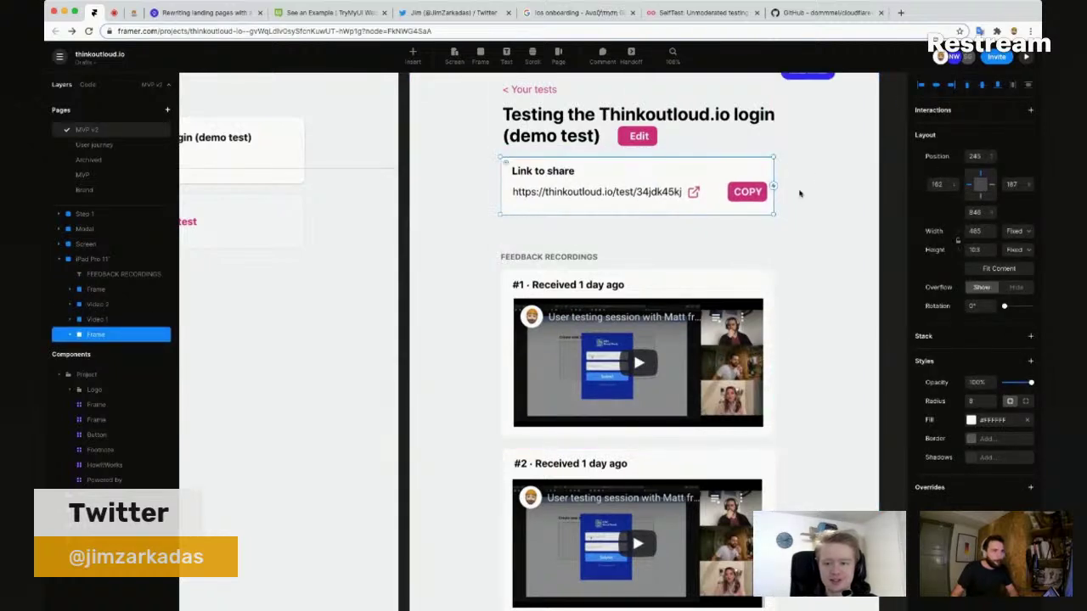
scroll(811, 237, down, 3)
key(Escape)
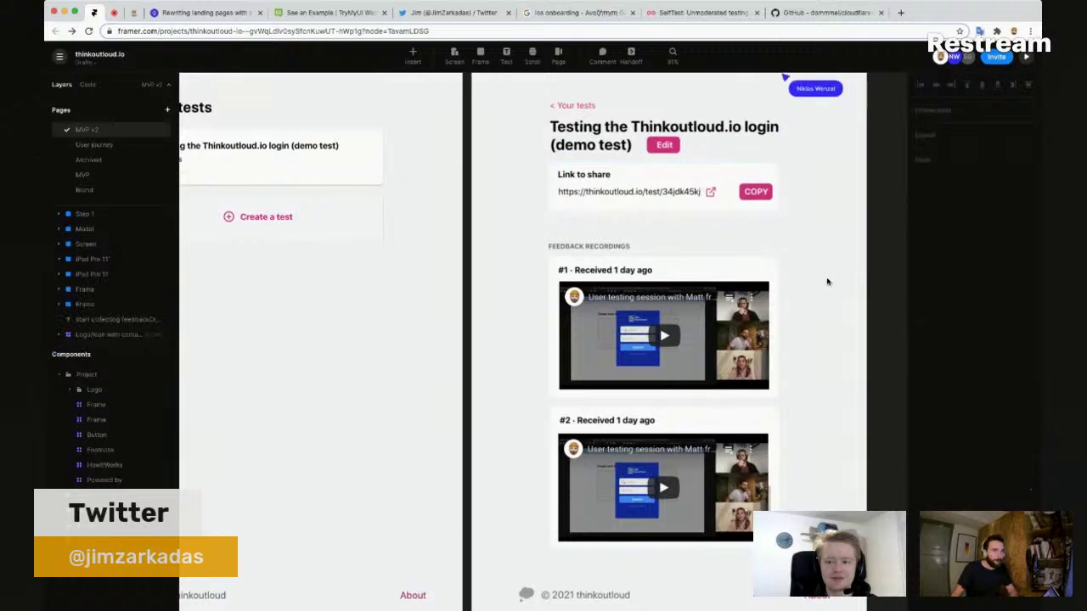
Step: Add a text label reading "BRAND COLOR" just above the "FEEDBACK RECORDINGS" label, below the test link card
drag(807, 284, 759, 317)
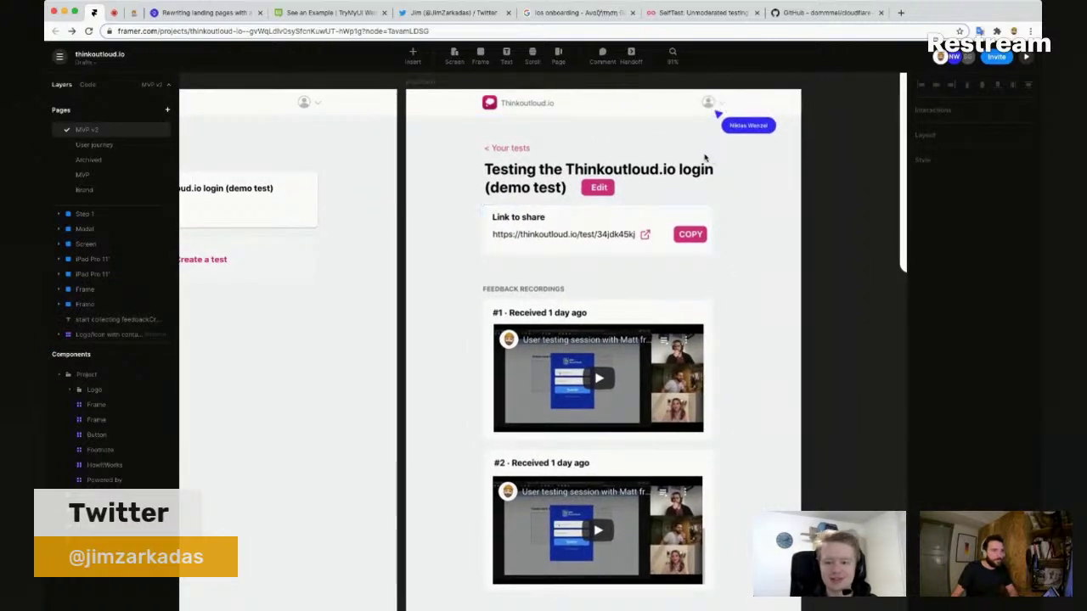
scroll(733, 269, down, 2)
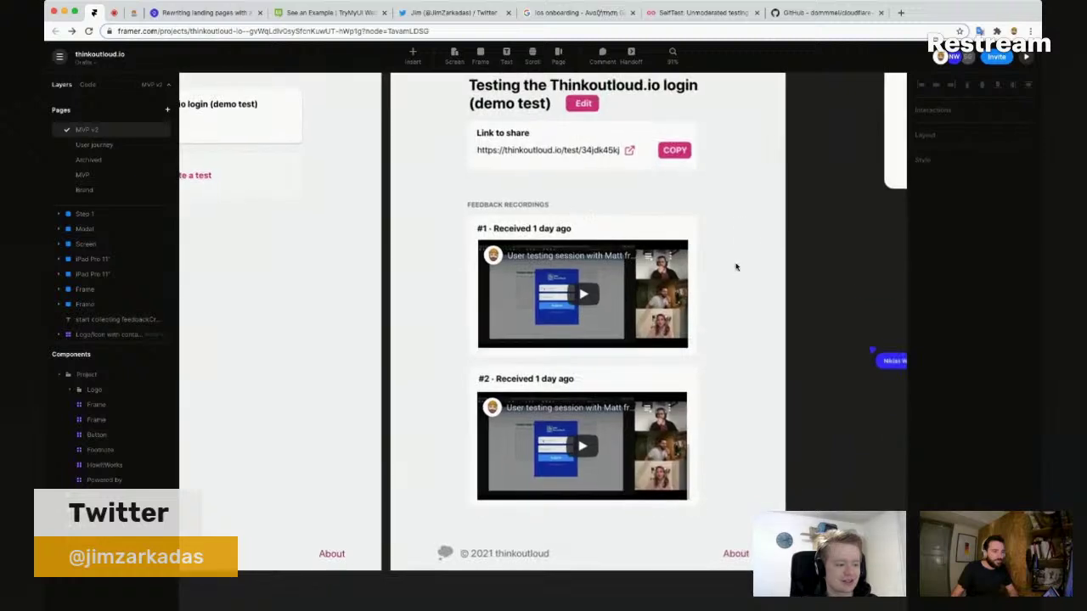
scroll(679, 382, down, 2)
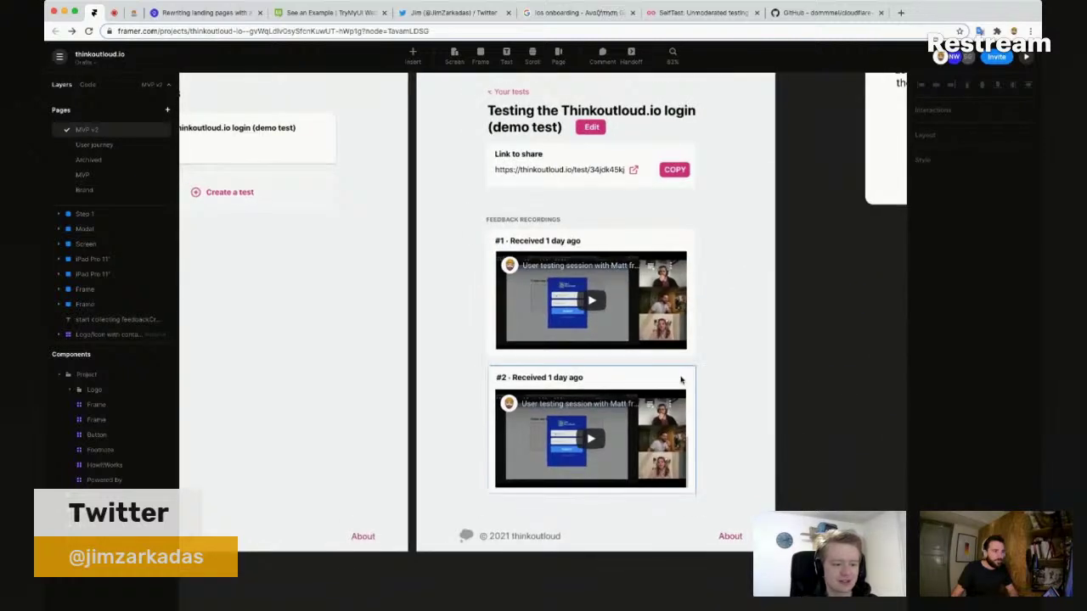
click(488, 206)
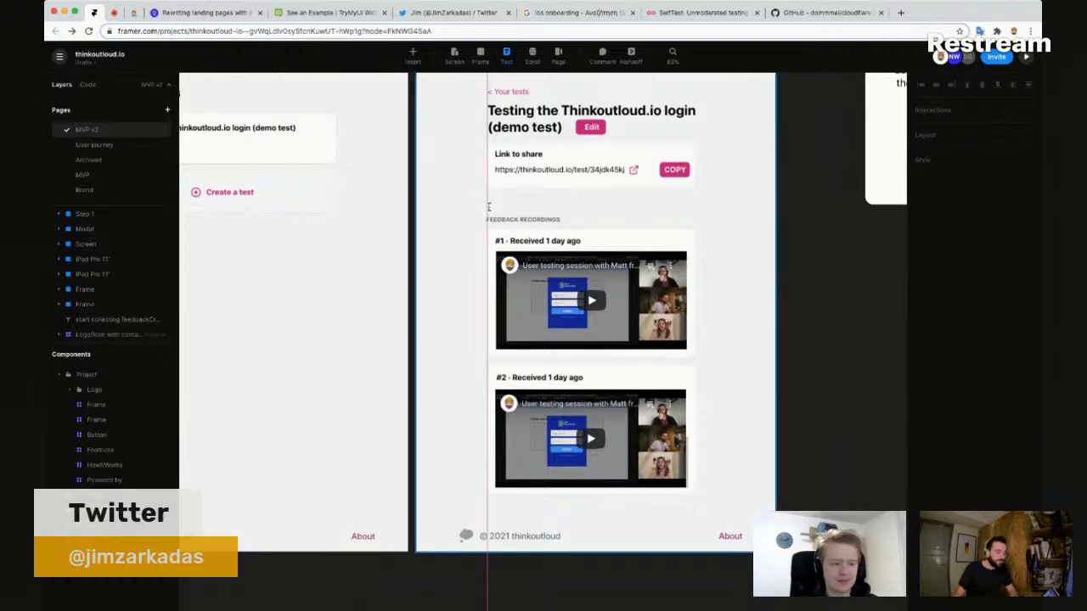
click(488, 206)
text(BRAND COLOR)
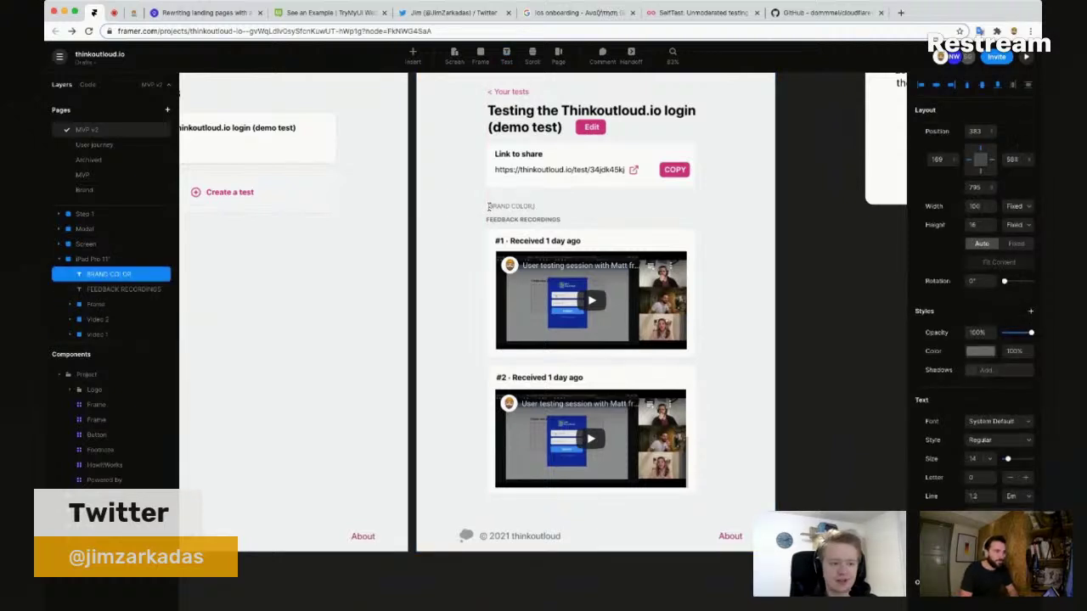
Step: Extend the label to "BRAND COLOR, PRODUCT DESCRIPTION, SCENARIO" and move it just under the link card, left-aligned with "FEEDBACK RECORDINGS"
text(, PRODUCT DESC)
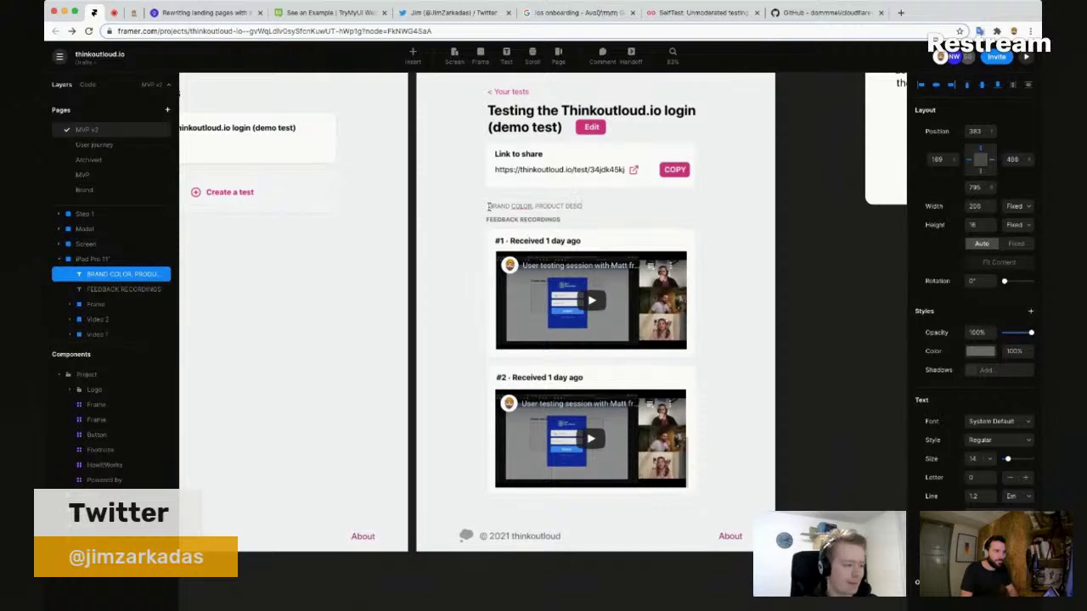
text(RIPTION, SCENARIO)
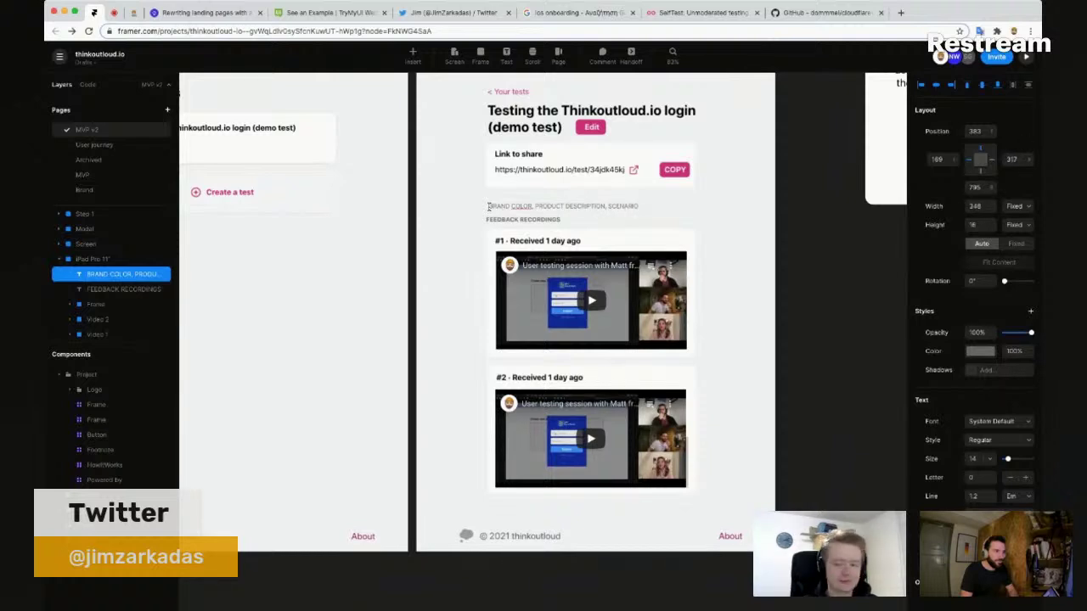
key(Escape)
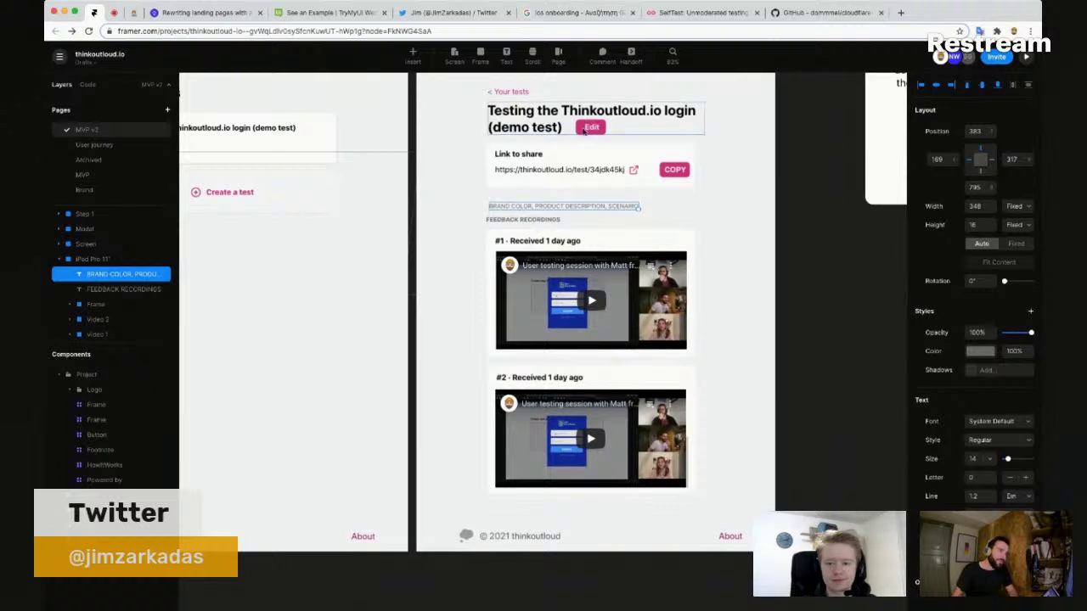
drag(532, 208, 530, 204)
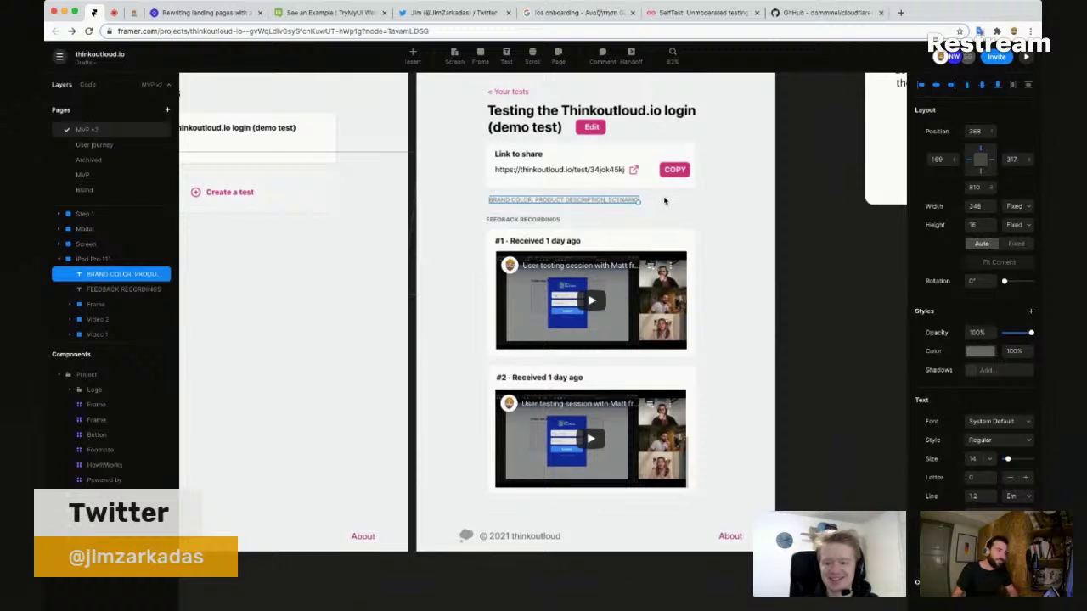
key(Escape)
drag(627, 205, 624, 205)
key(Escape)
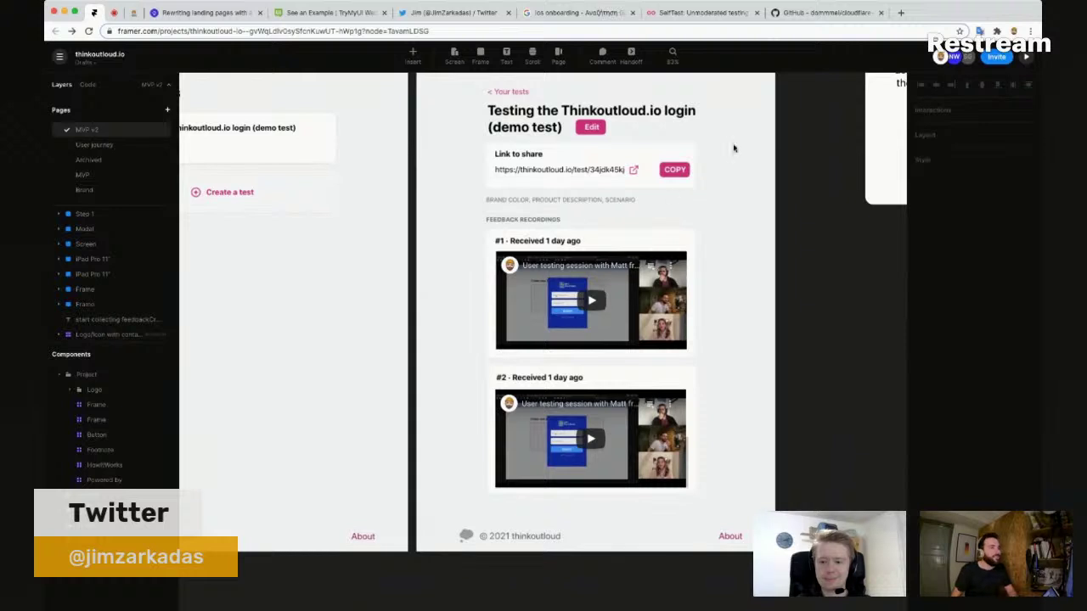
Step: Move the Edit button above the page title, level with the "< Your tests" link and against the content's right edge
scroll(722, 169, up, 2)
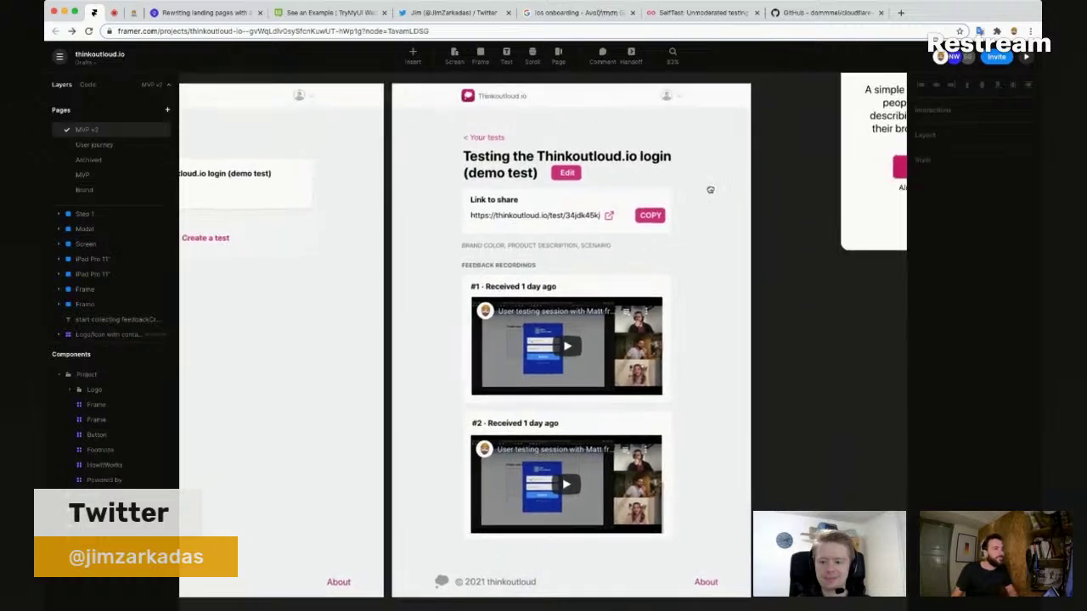
click(578, 176)
drag(579, 176, 668, 143)
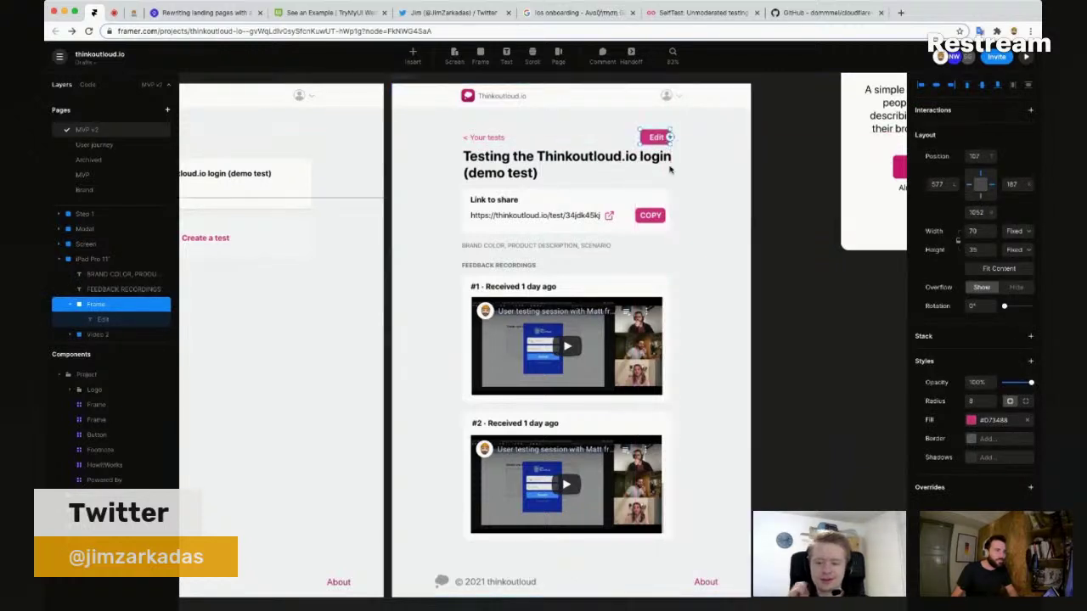
click(702, 197)
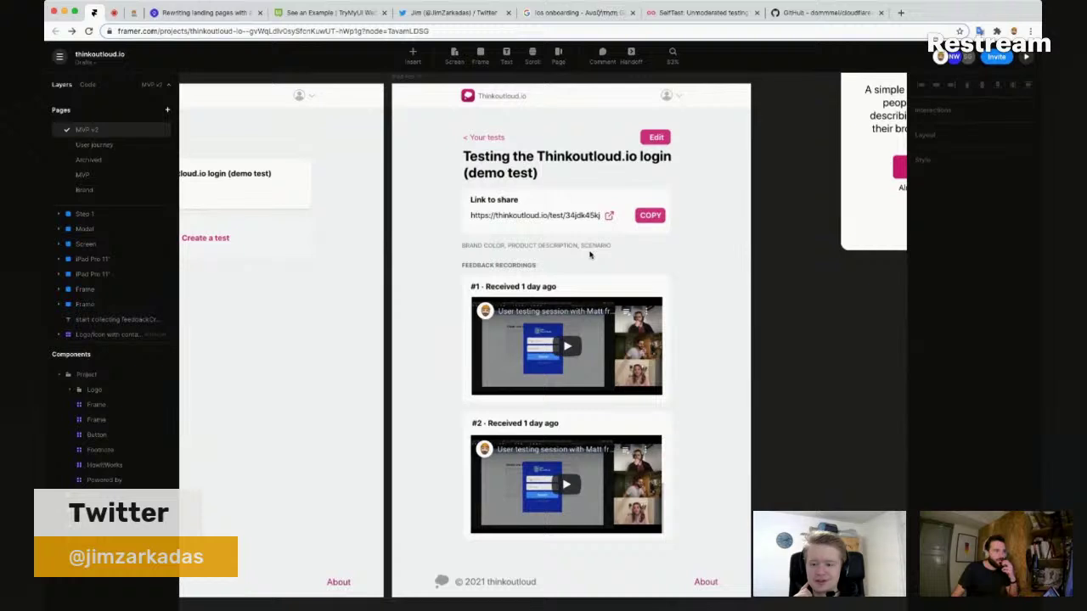
Step: Move the "BRAND COLOR, PRODUCT DESCRIPTION, SCENARIO" label beside the title's second line, 212 from the page's upper edge
click(537, 246)
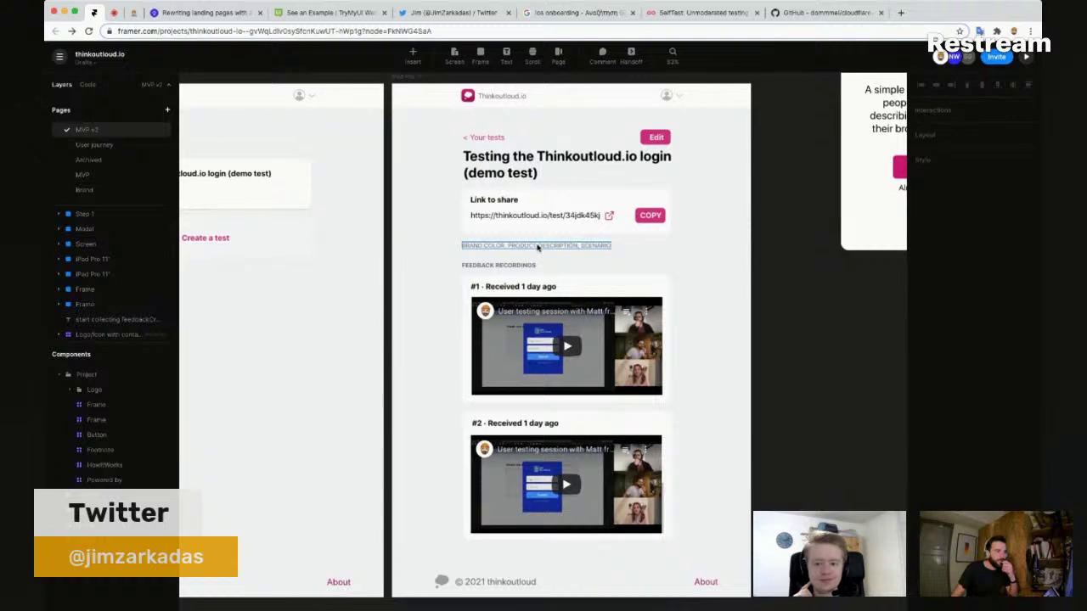
drag(537, 246, 668, 180)
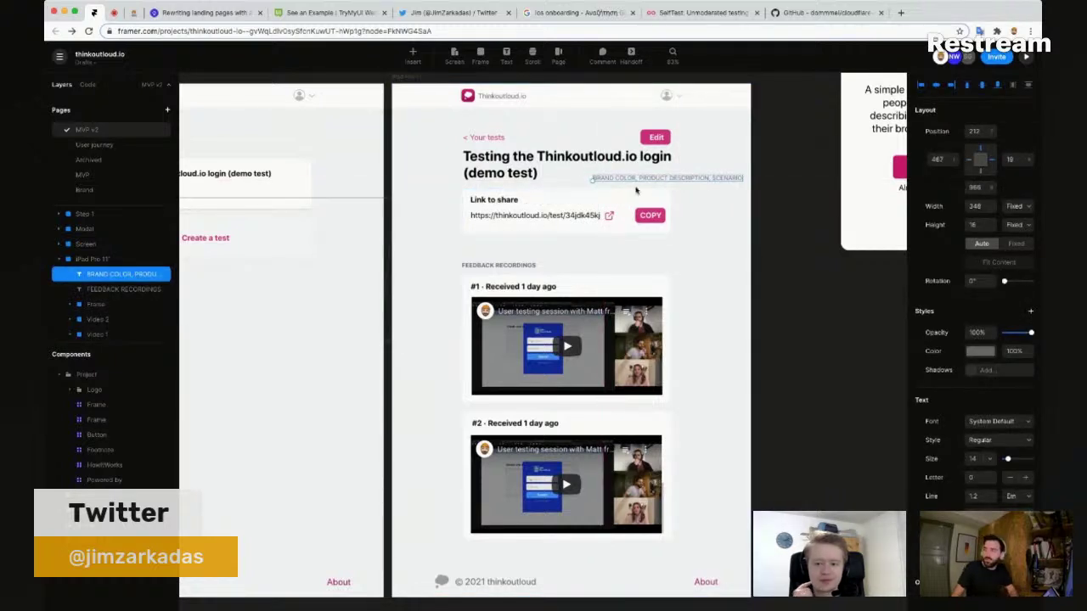
Step: Delete the "#2" feedback recording card
scroll(625, 282, down, 2)
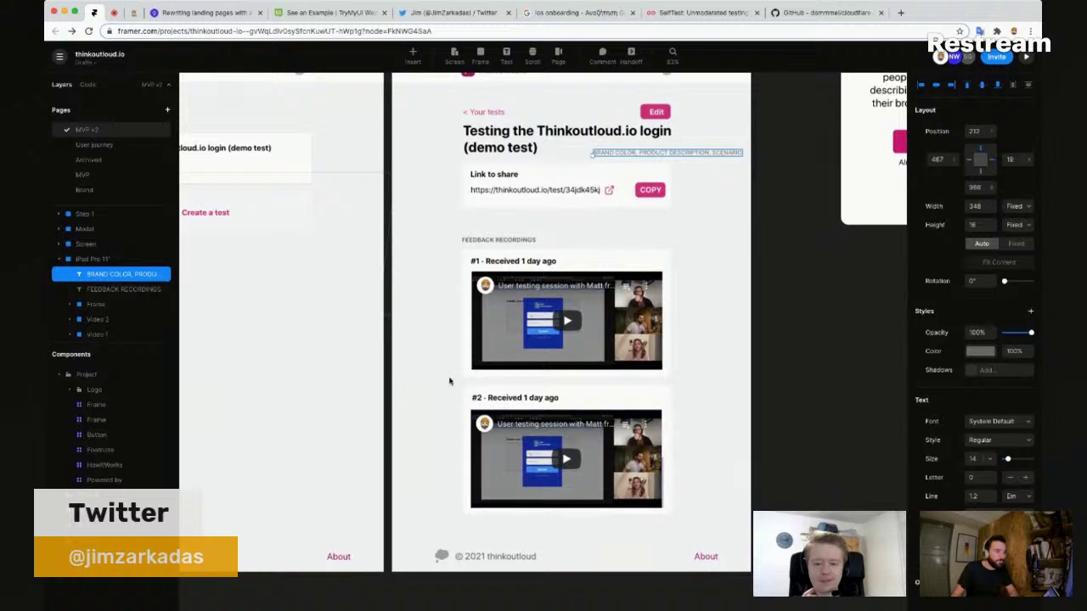
drag(429, 385, 682, 488)
key(Delete)
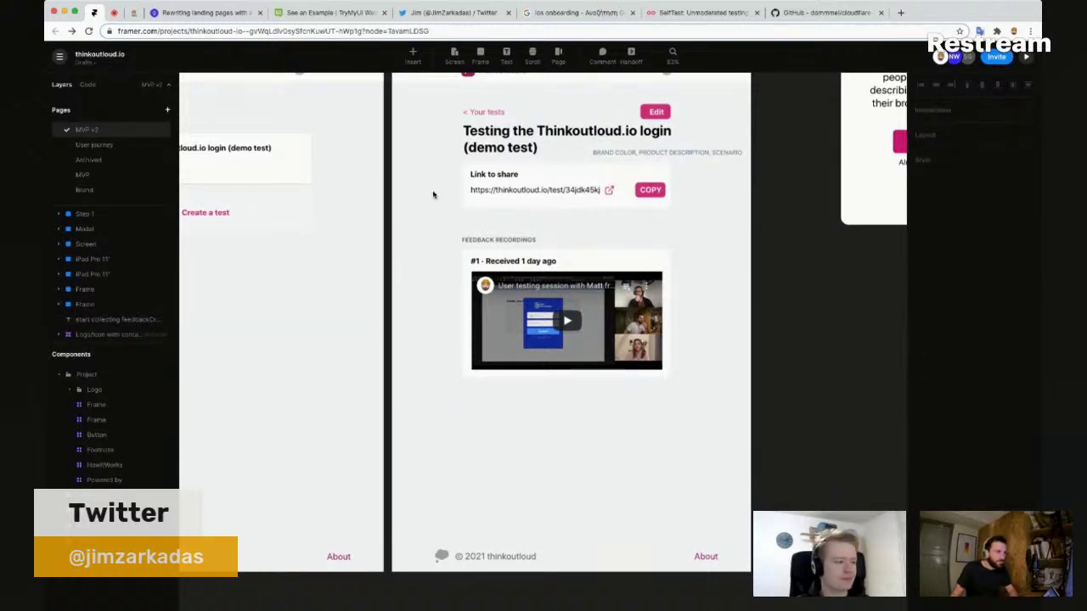
Step: Move the link card, the "FEEDBACK RECORDINGS" label and the first recording card down together, leaving room beneath the title for another card
drag(425, 170, 676, 373)
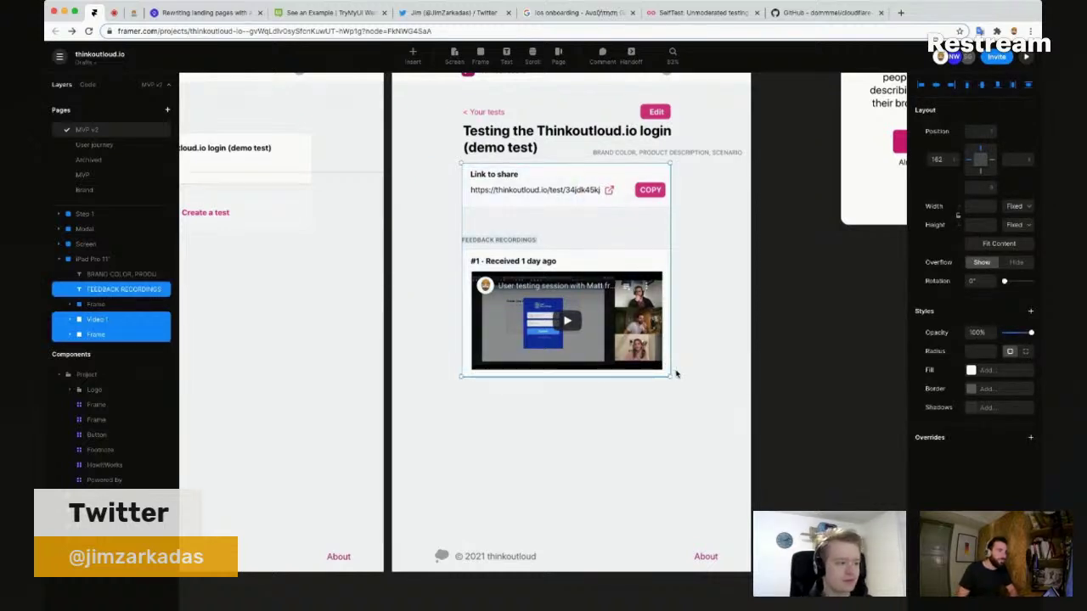
key(shift+Down)
key(shift+Down)
key(shift+Down)
key(shift+Down)
key(shift+Down)
key(shift+Down)
key(shift+Down)
key(shift+Down)
key(shift+Down)
key(shift+Down)
key(shift+Down)
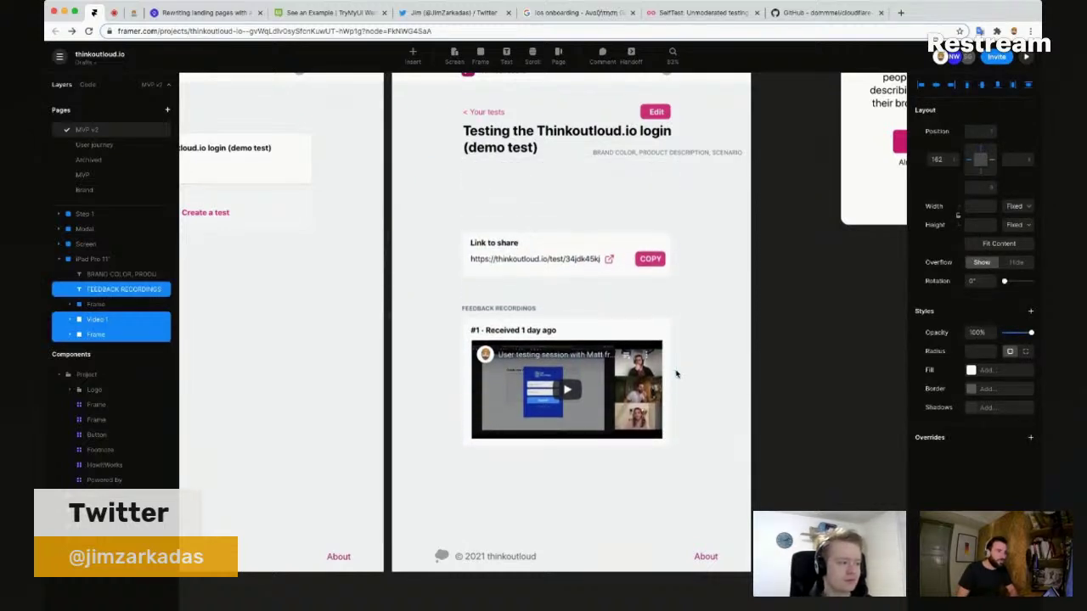
key(shift+Down)
click(584, 212)
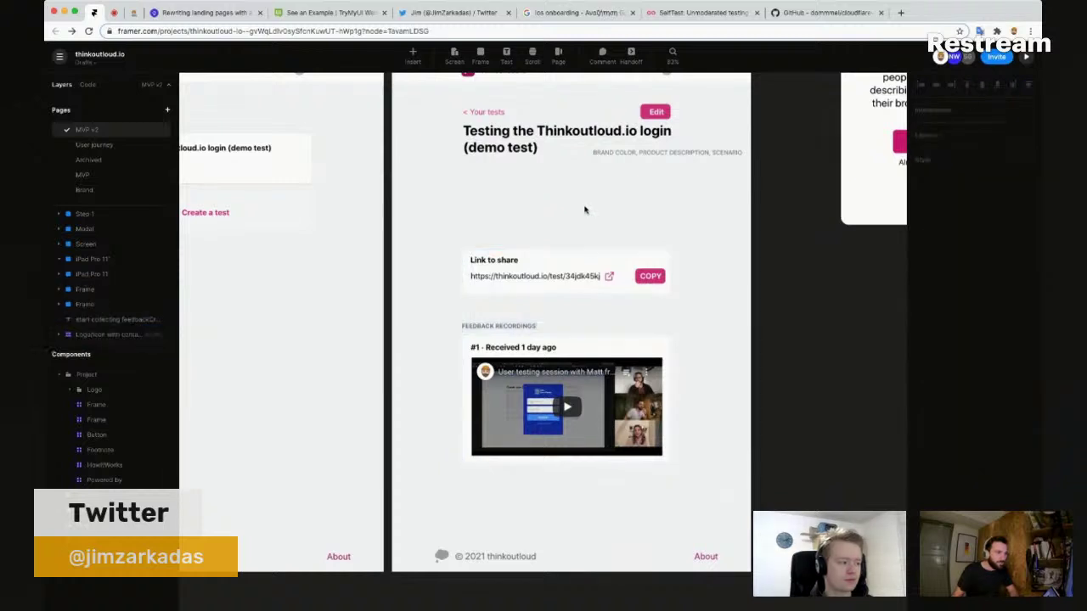
Step: Duplicate the "Link to share" card into the gap beneath the title and make the copy taller, with a height of 173
click(585, 256)
mouse_move(593, 263)
mouse_down()
mouse_move(594, 180)
mouse_move(599, 242)
mouse_up()
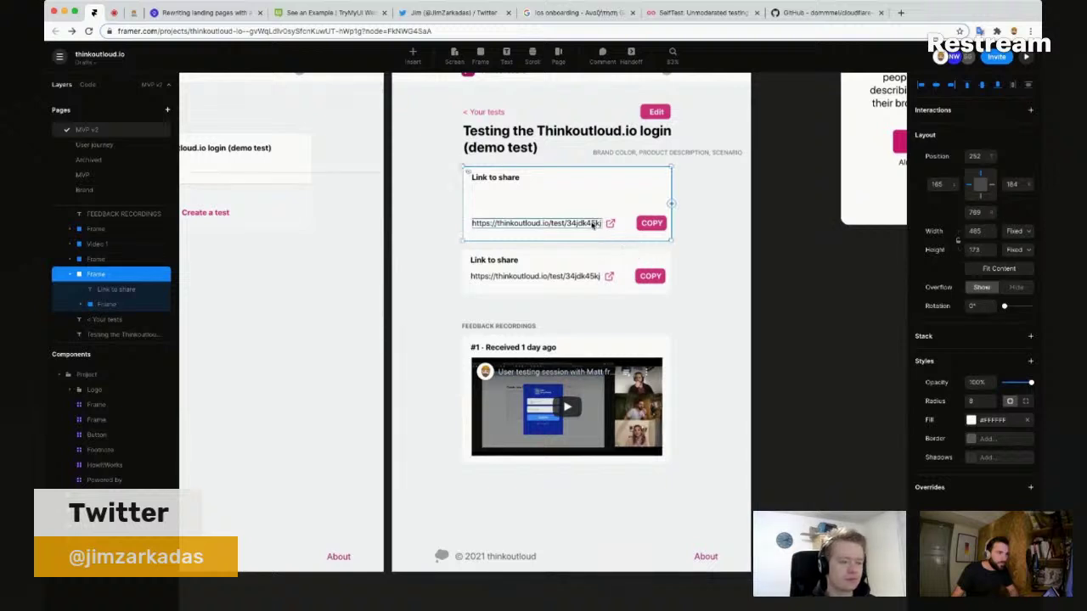
Step: Take the URL text out of the new card's link row and delete the row with its COPY button and icon
click(608, 222)
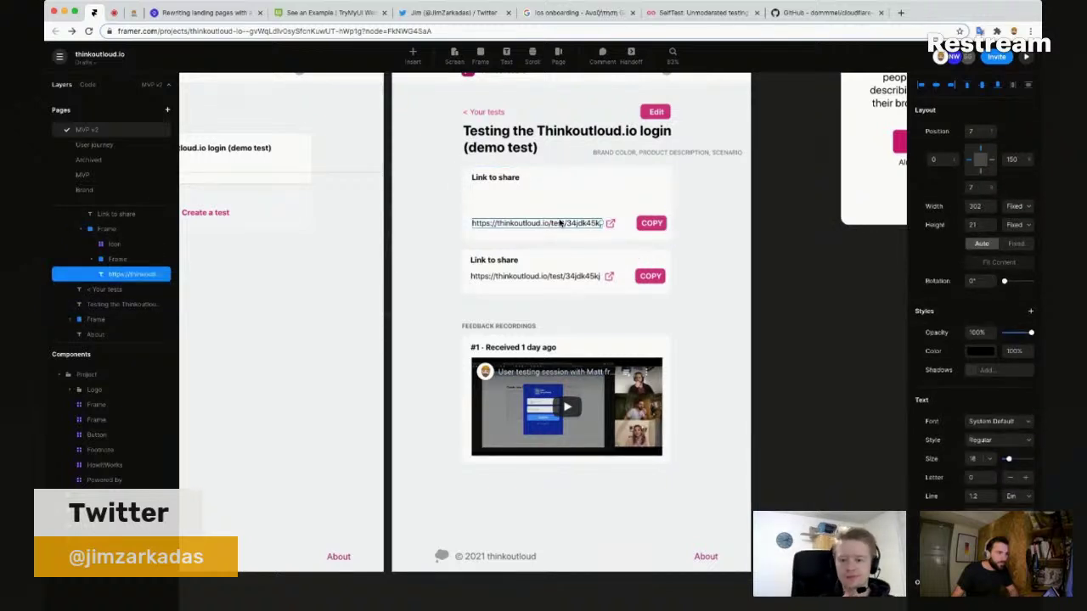
drag(561, 222, 563, 205)
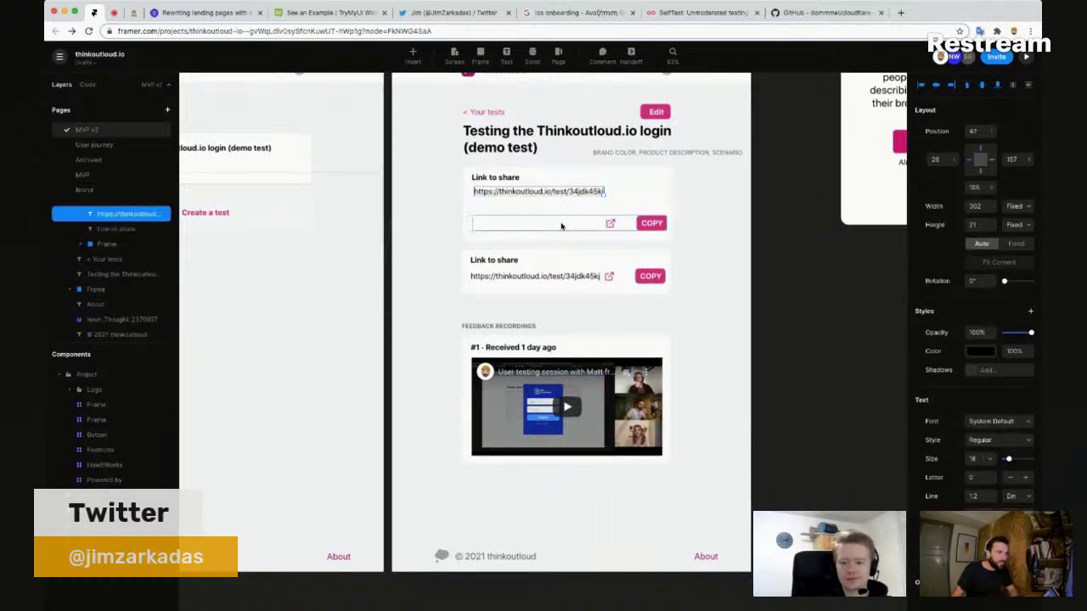
click(562, 225)
key(Delete)
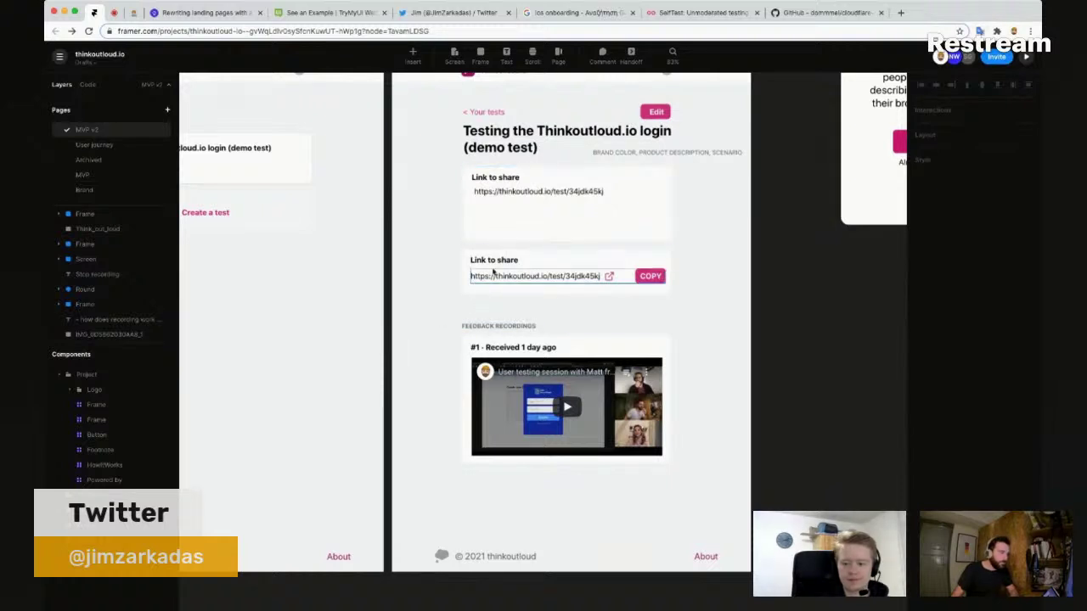
Step: Change the new card's heading to "Settings"
click(499, 180)
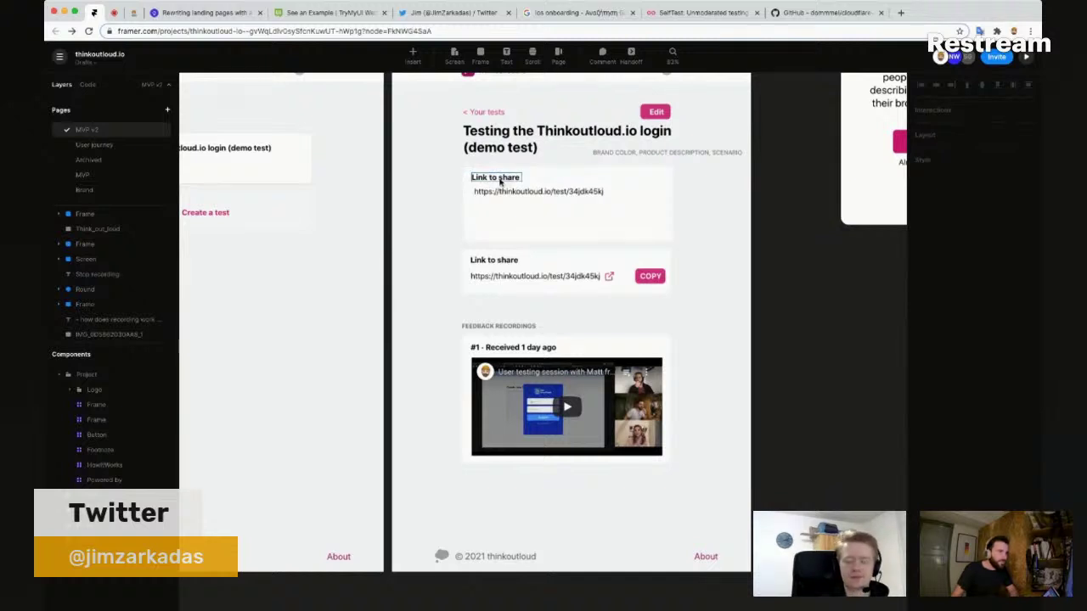
double_click(502, 178)
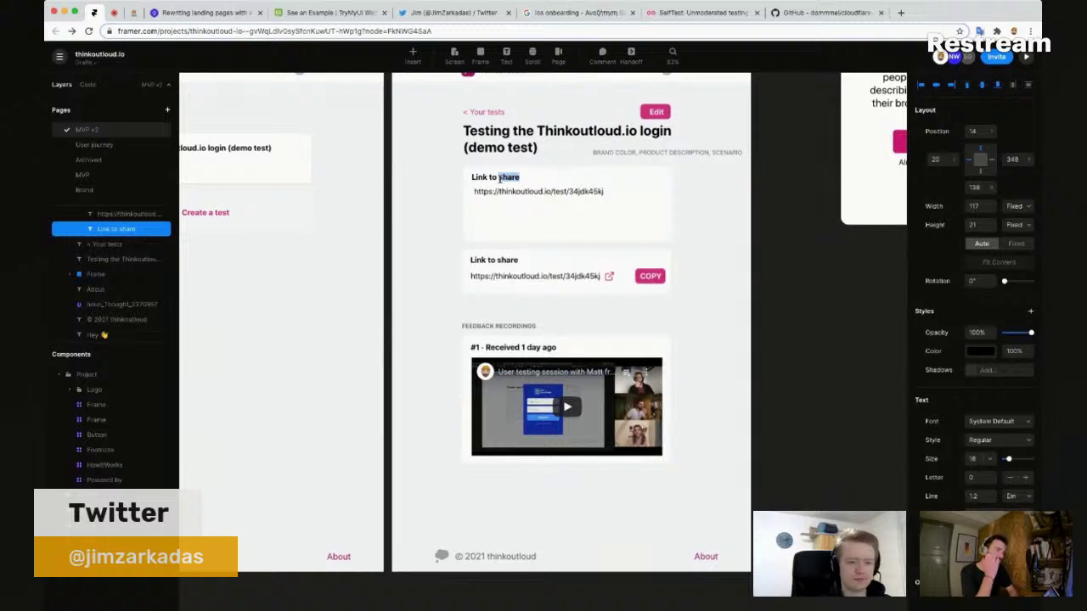
key(super+a)
text(SET)
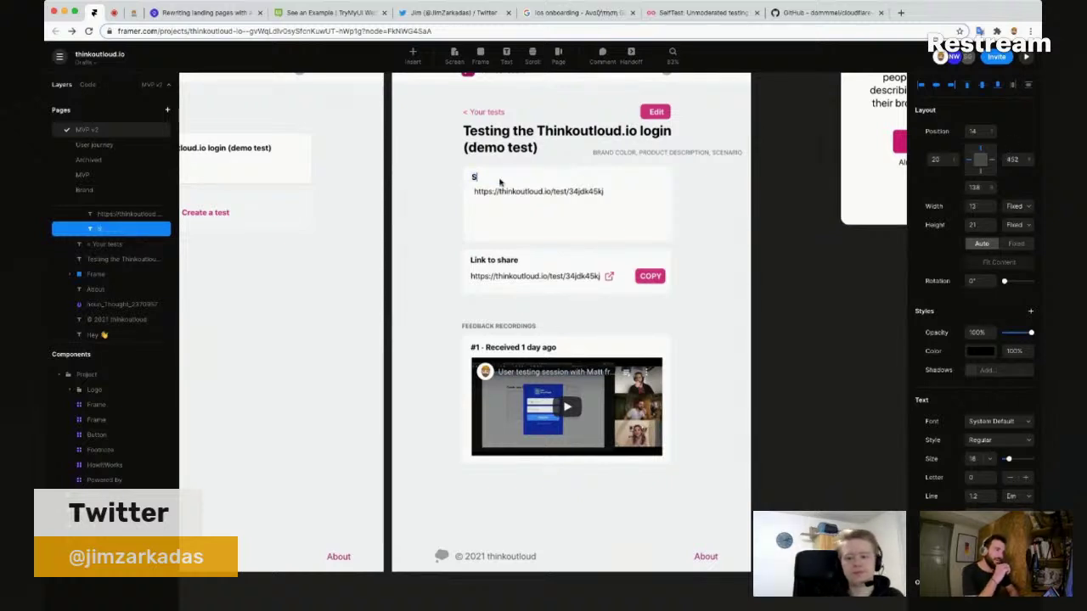
key(BackSpace)
key(BackSpace)
text(et)
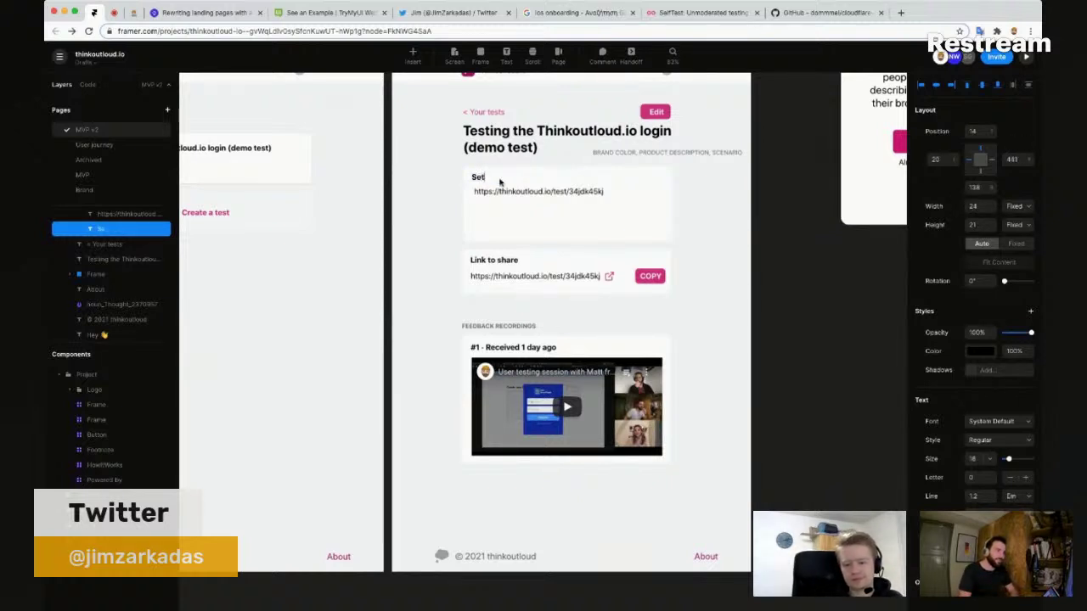
text(tings)
key(Escape)
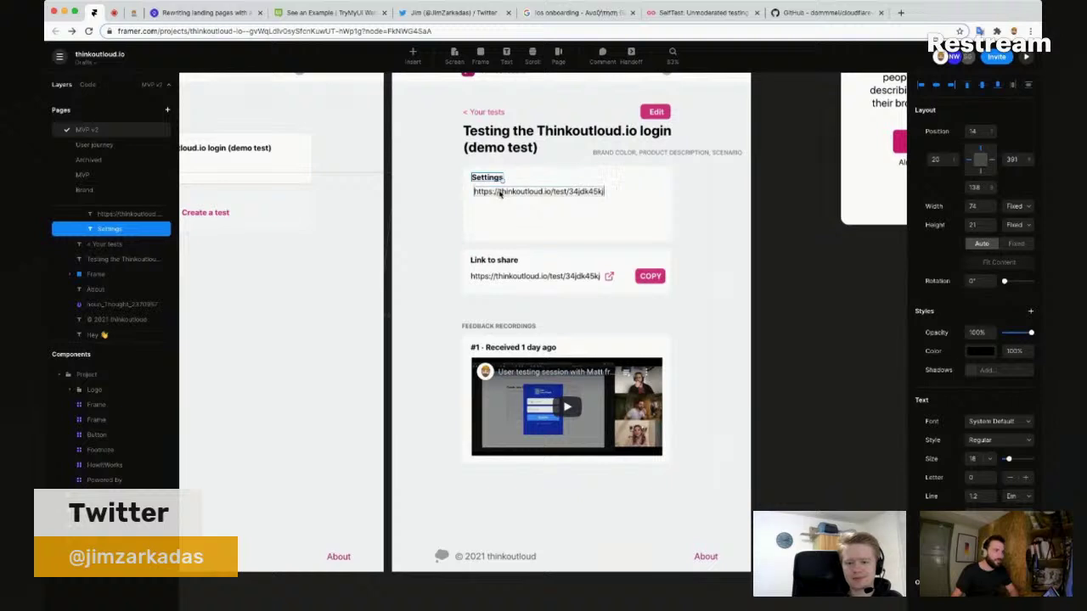
Step: Lower the URL text to 76 from the card's upper edge and place the Edit button in the card's upper-right corner
drag(499, 192, 498, 207)
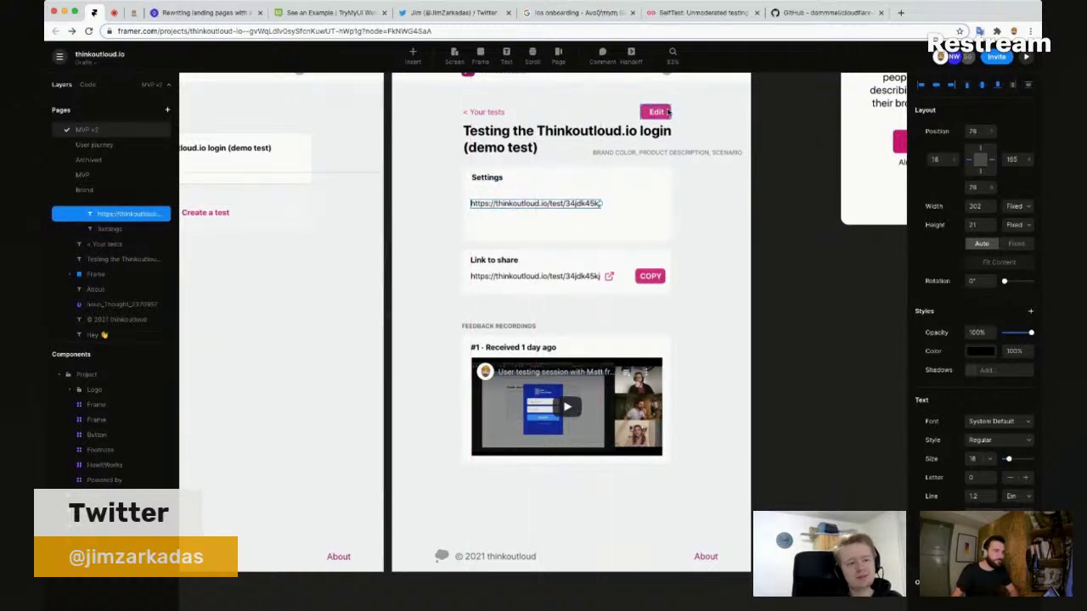
drag(667, 112, 660, 175)
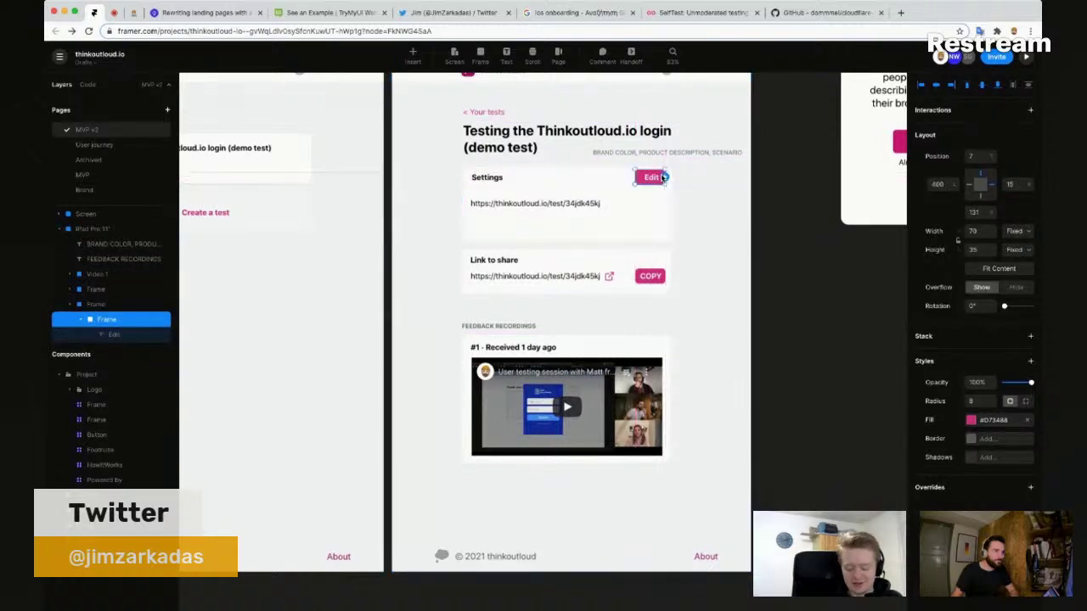
click(549, 207)
click(491, 182)
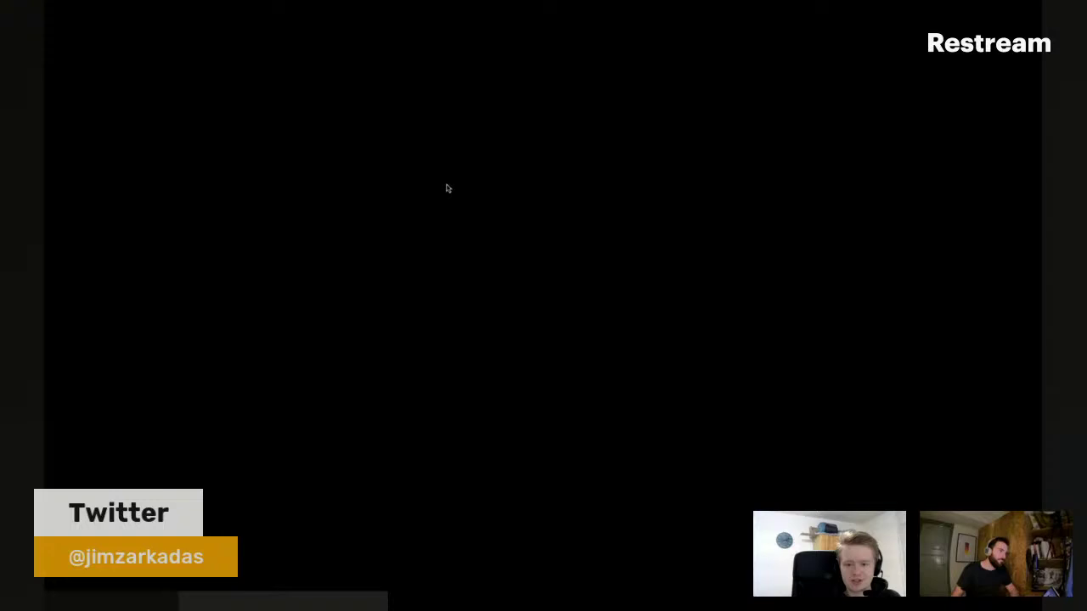
click(449, 187)
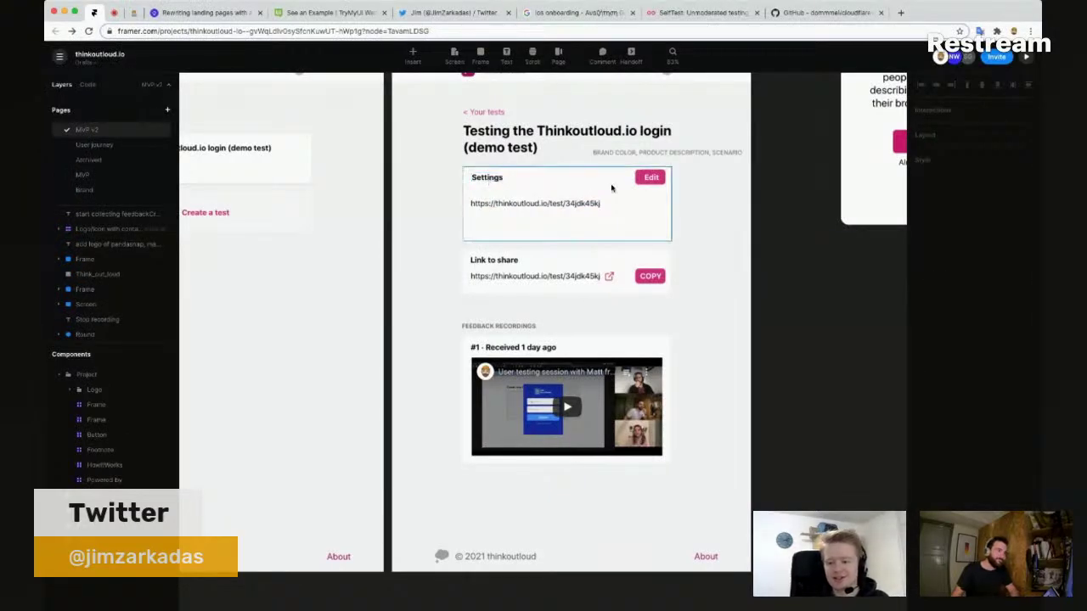
Step: Rename the "Settings" card heading as "Details"
scroll(619, 188, up, 5)
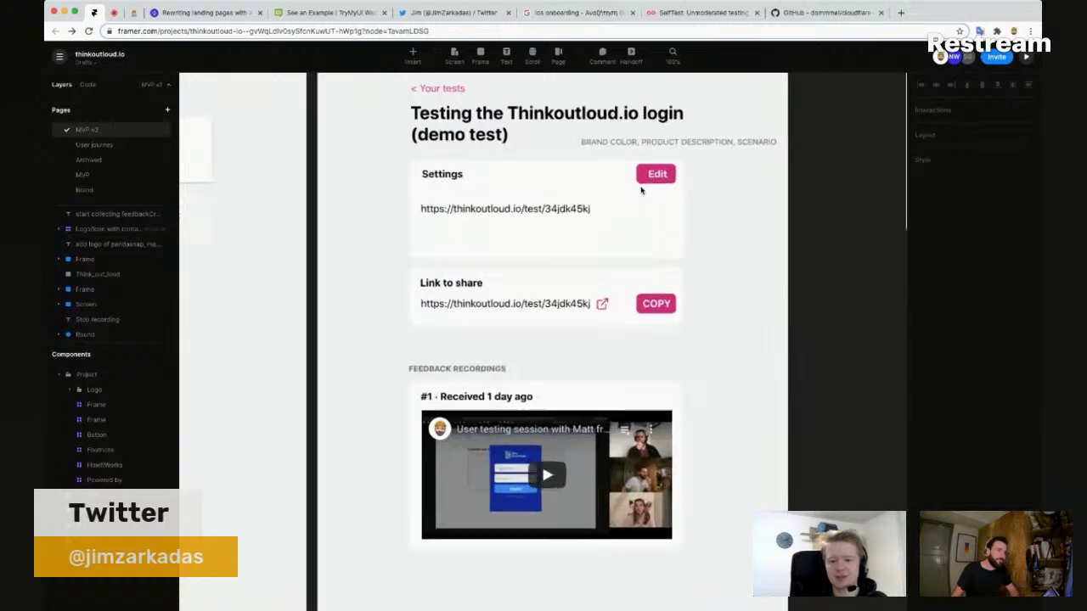
scroll(712, 194, down, 1)
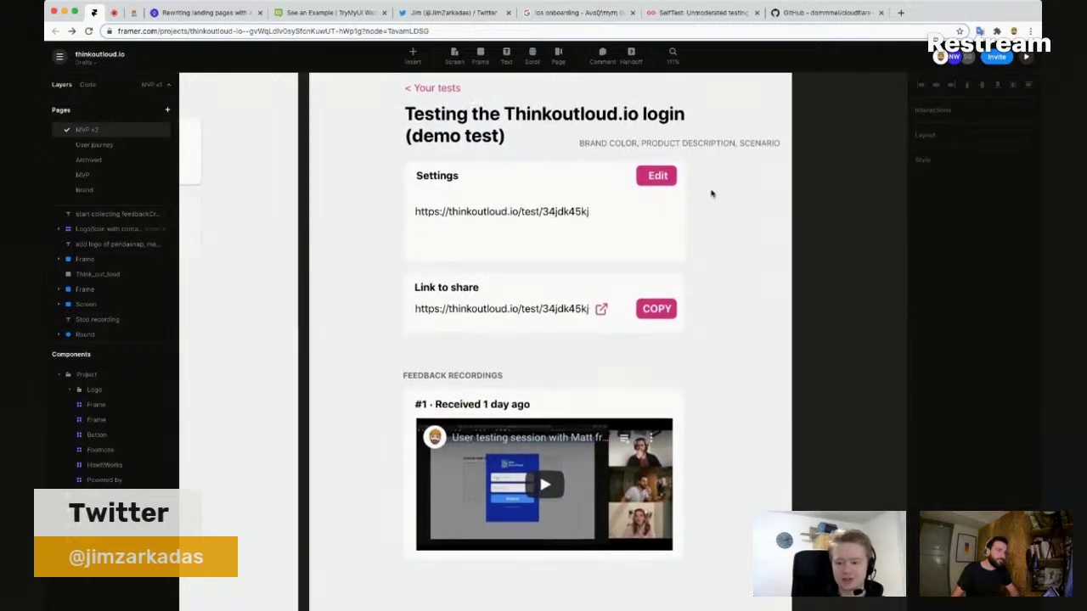
scroll(711, 194, up, 1)
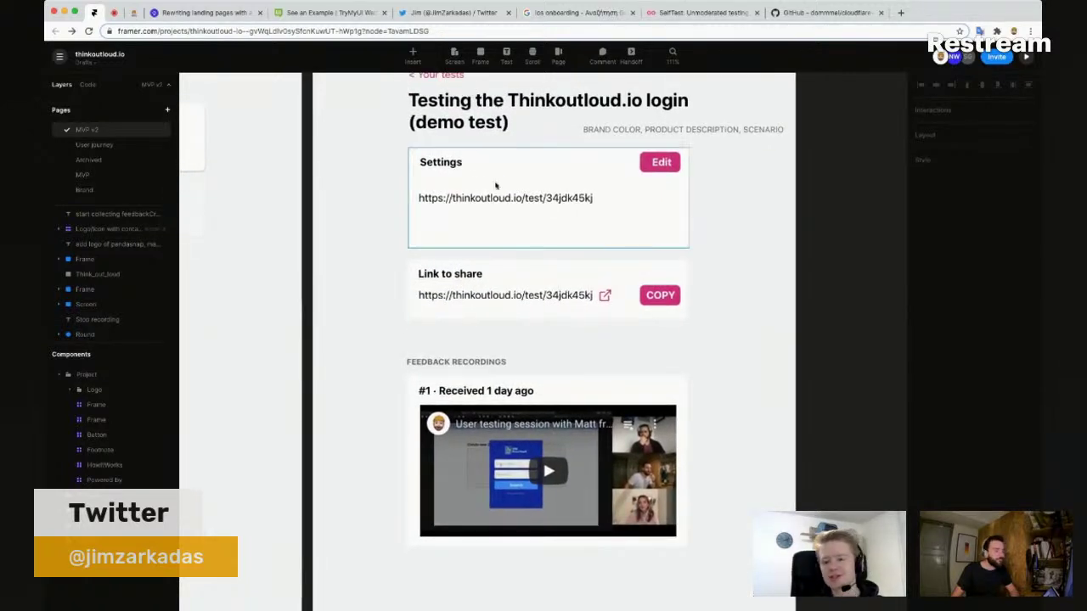
click(436, 171)
double_click(442, 165)
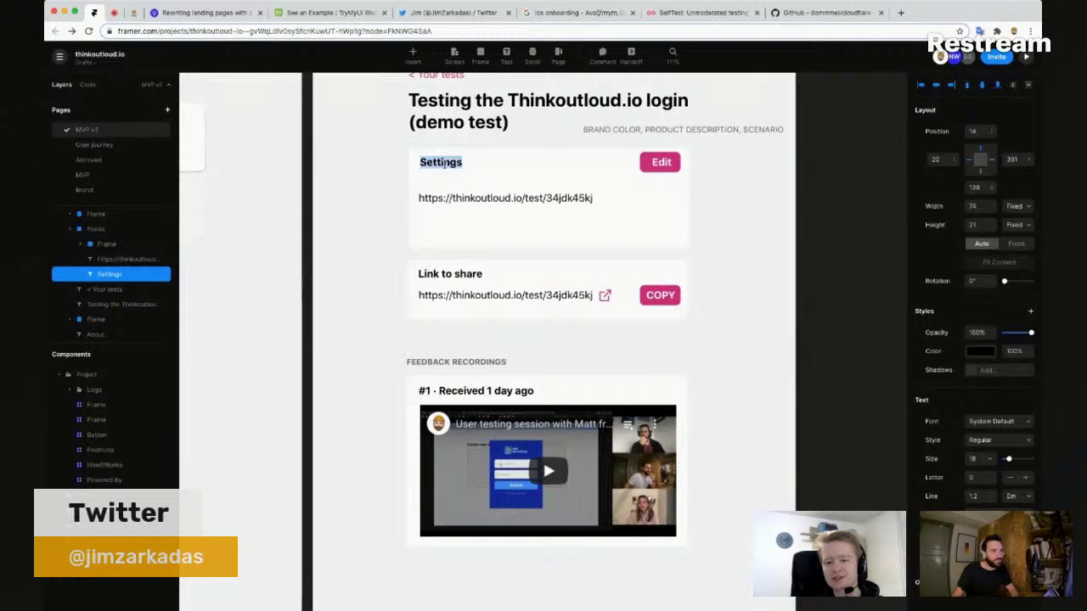
text(Details)
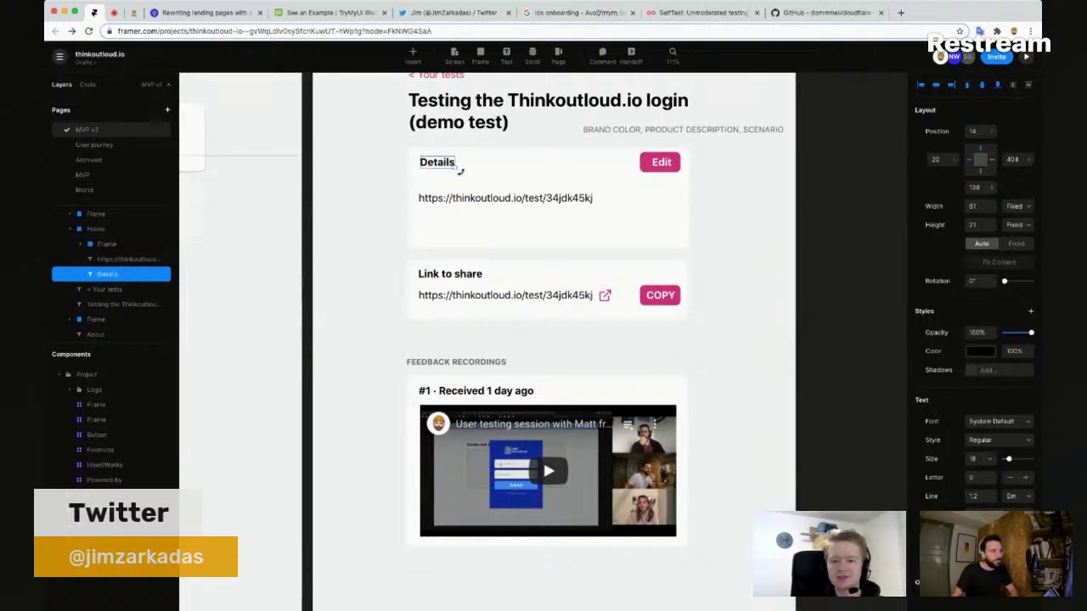
Step: Add a "URL" text label below the Details heading and shift the card's link text to the right of it
click(425, 194)
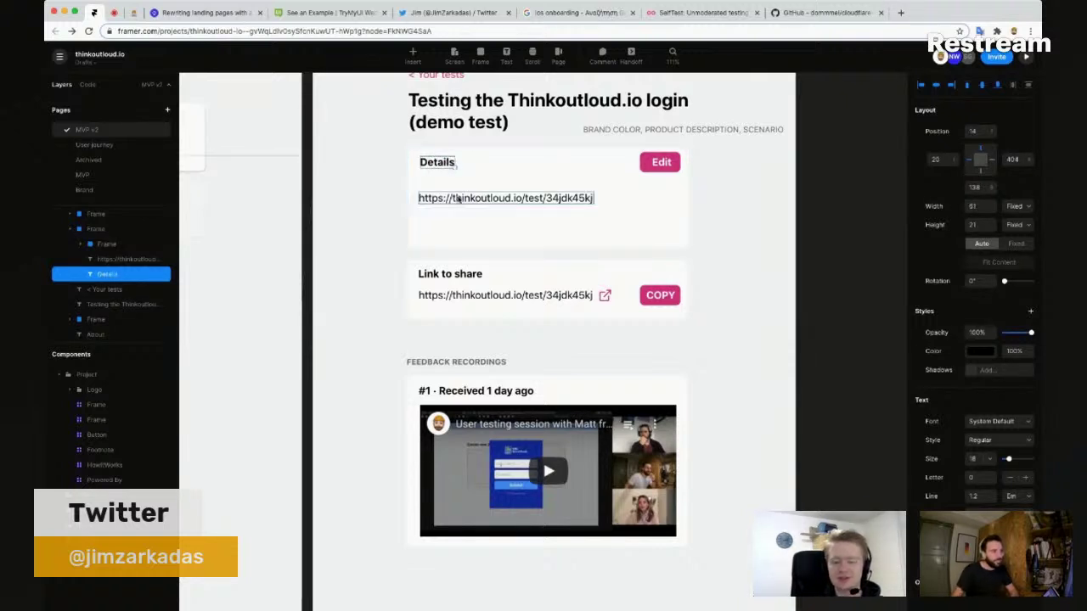
click(423, 182)
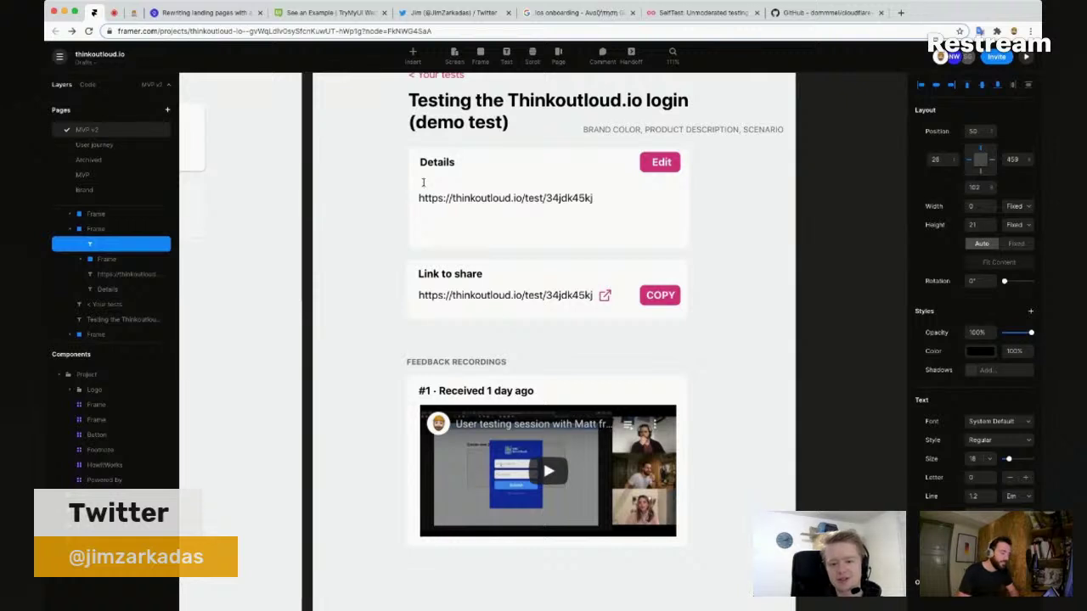
text(URL)
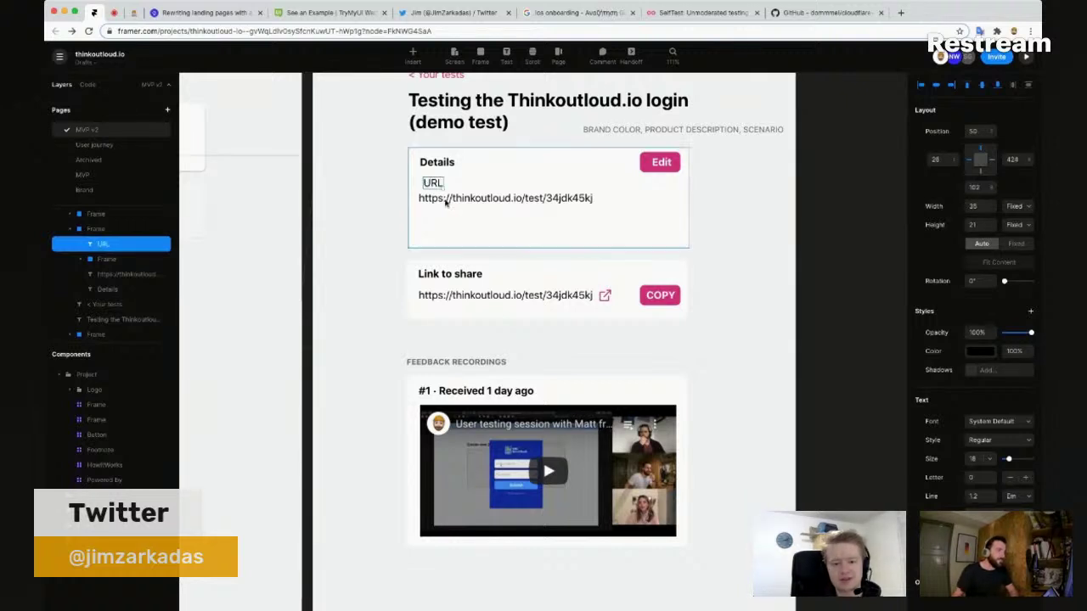
click(490, 204)
drag(490, 204, 433, 204)
Step: Duplicate the URL label directly below itself and change the copy's text to "Scenario"
click(442, 184)
key(super+d)
double_click(434, 202)
text(s)
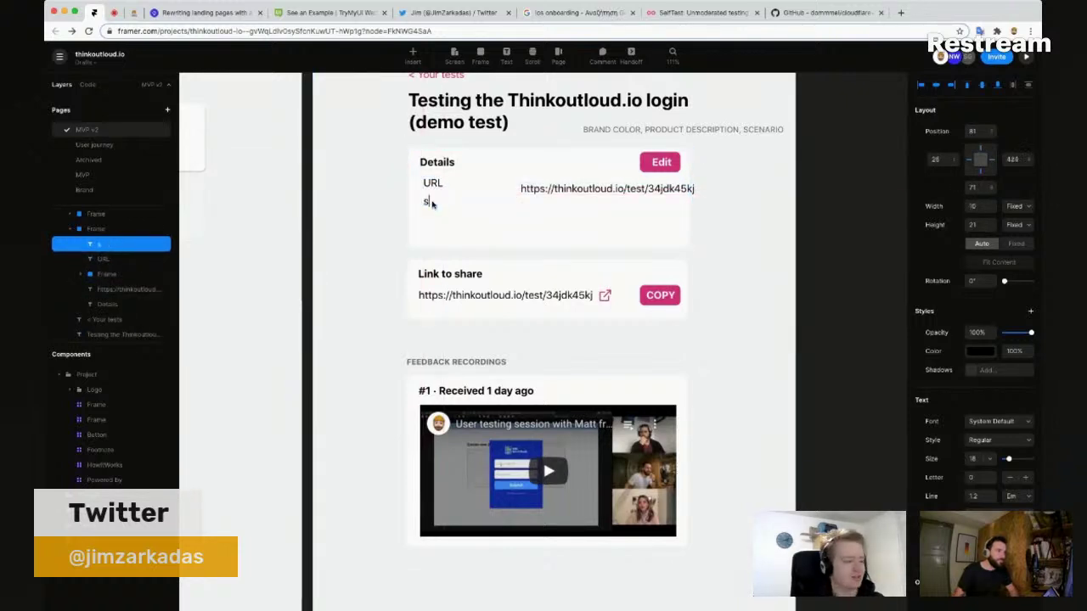
key(BackSpace)
text(Ste)
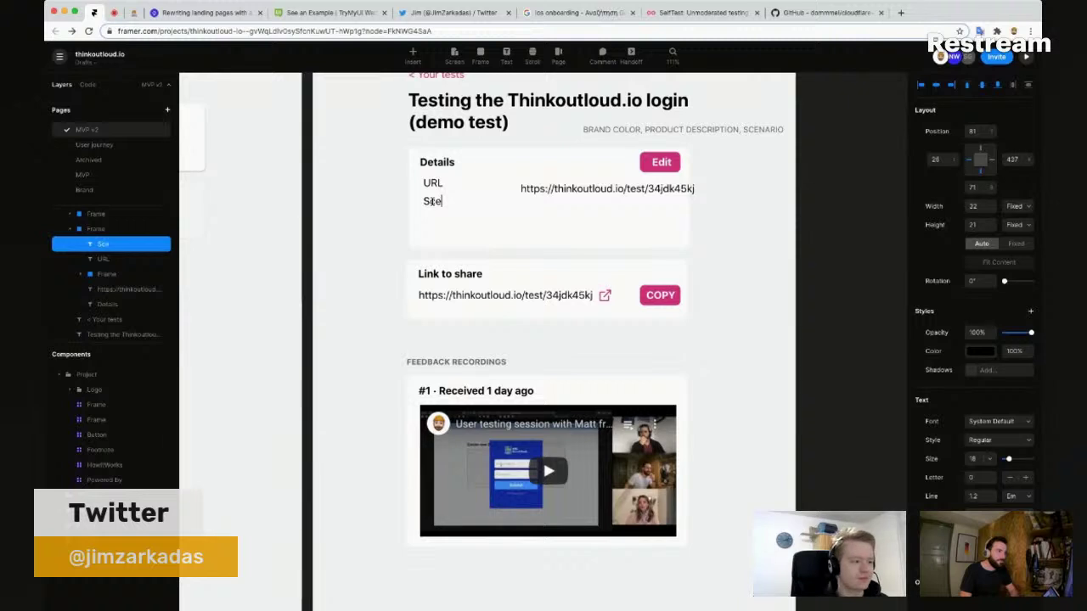
key(Escape)
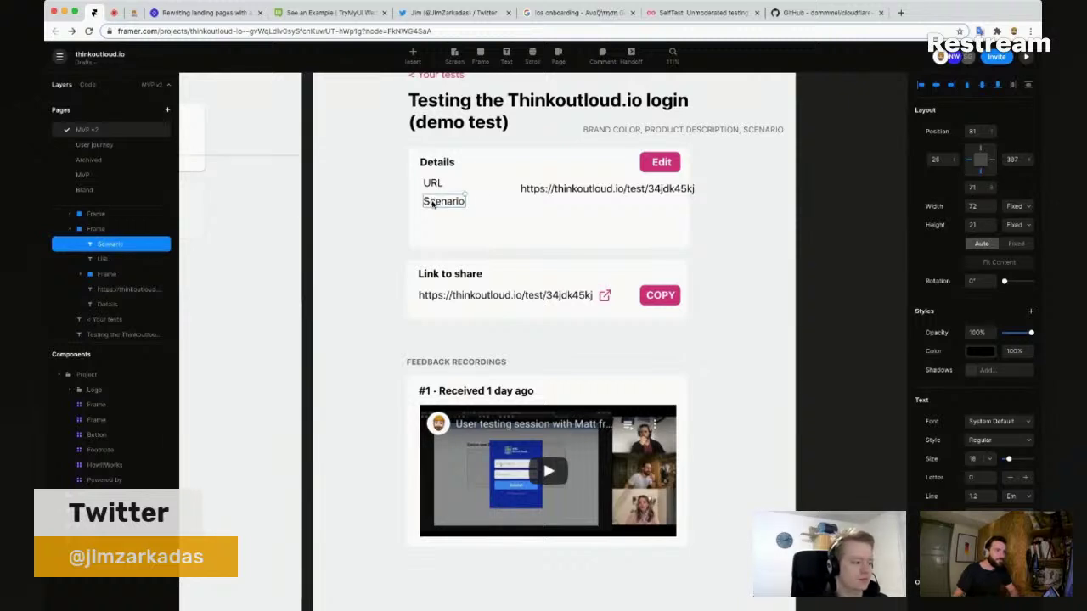
Step: Duplicate the Scenario label into a third row of the Details card
key(super+d)
key(Escape)
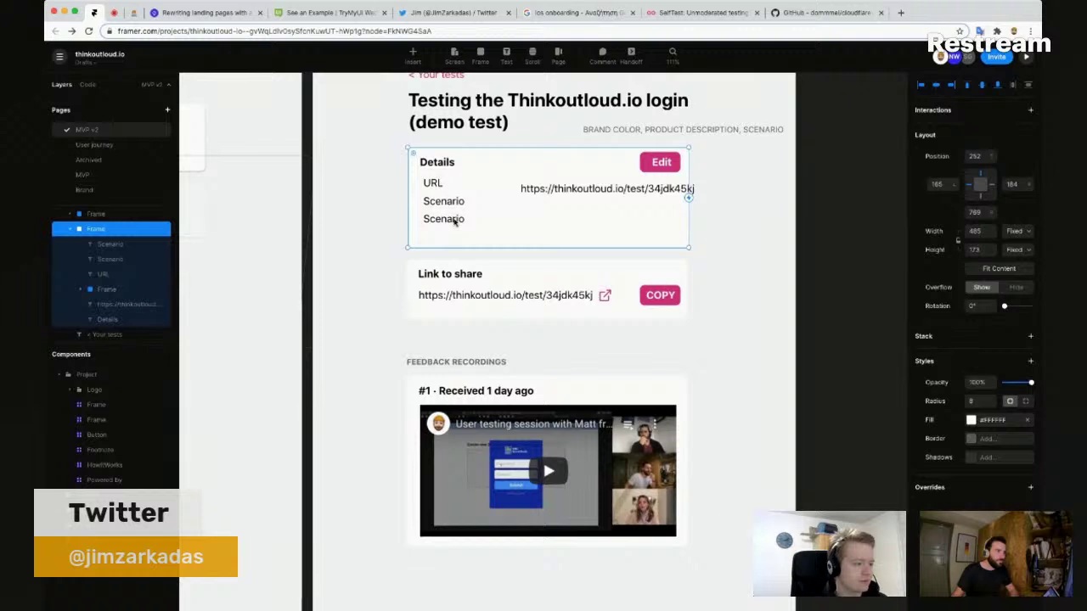
click(400, 225)
click(450, 220)
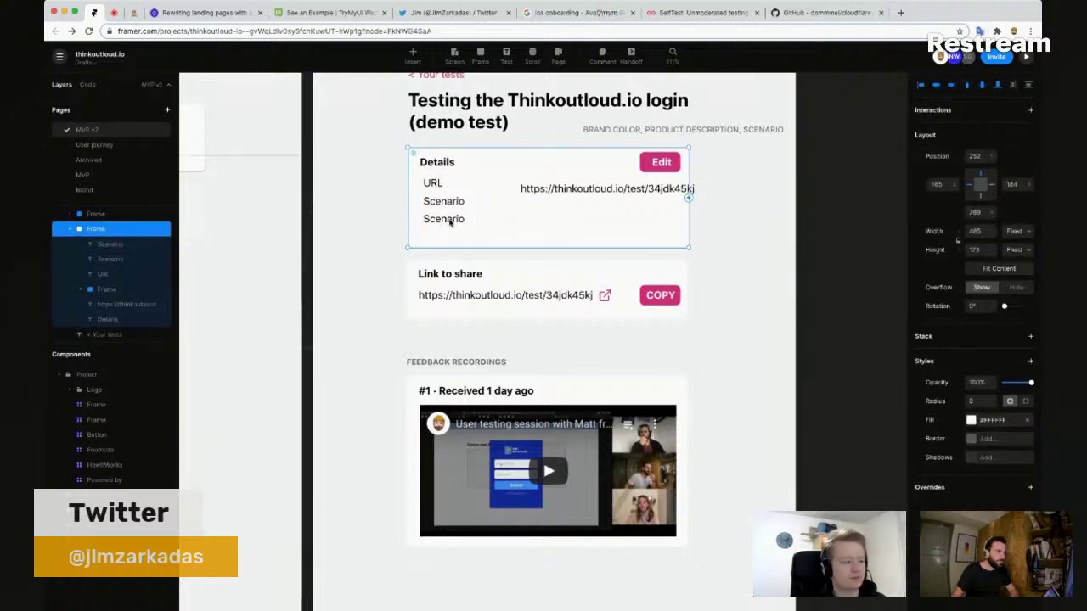
click(613, 189)
key(Escape)
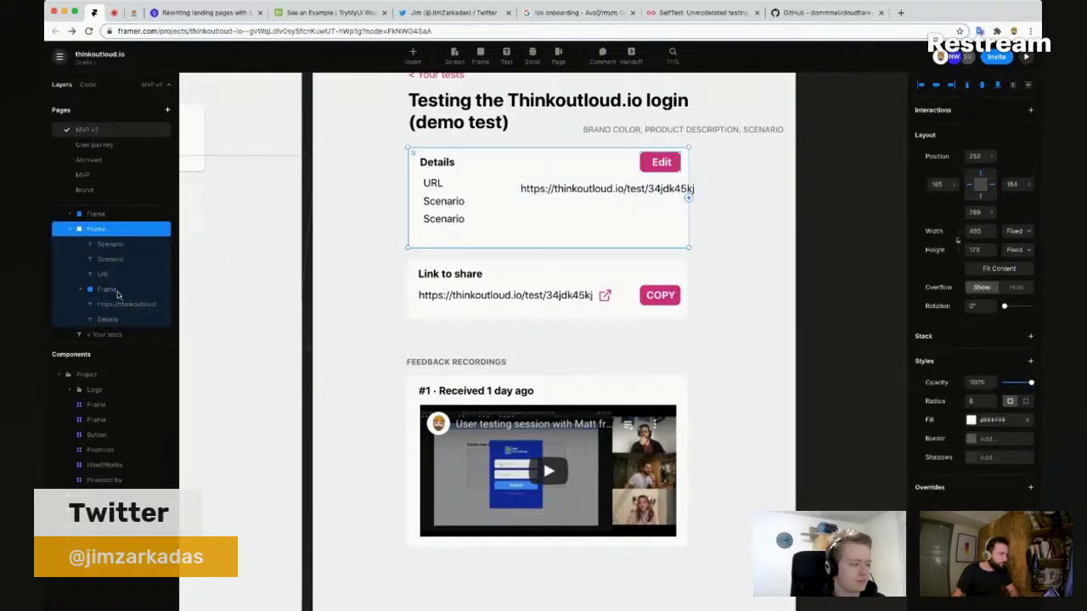
click(90, 290)
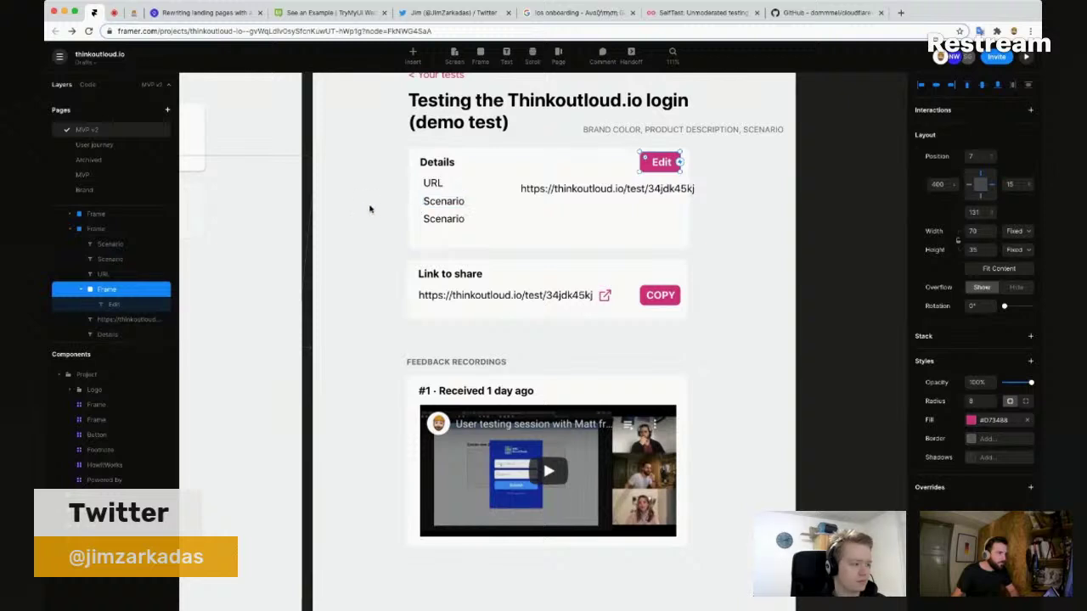
Step: Duplicate the Scenario label again, change the copy to "Brand color" and align it as the fourth row of the Details card
click(448, 204)
key(super+d)
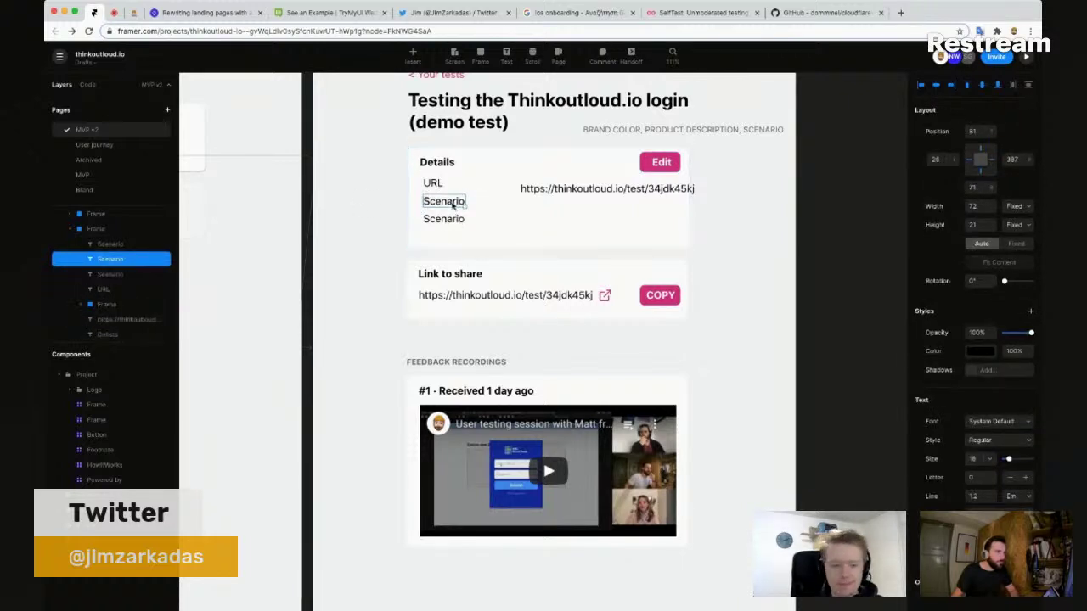
click(477, 239)
drag(433, 173, 449, 206)
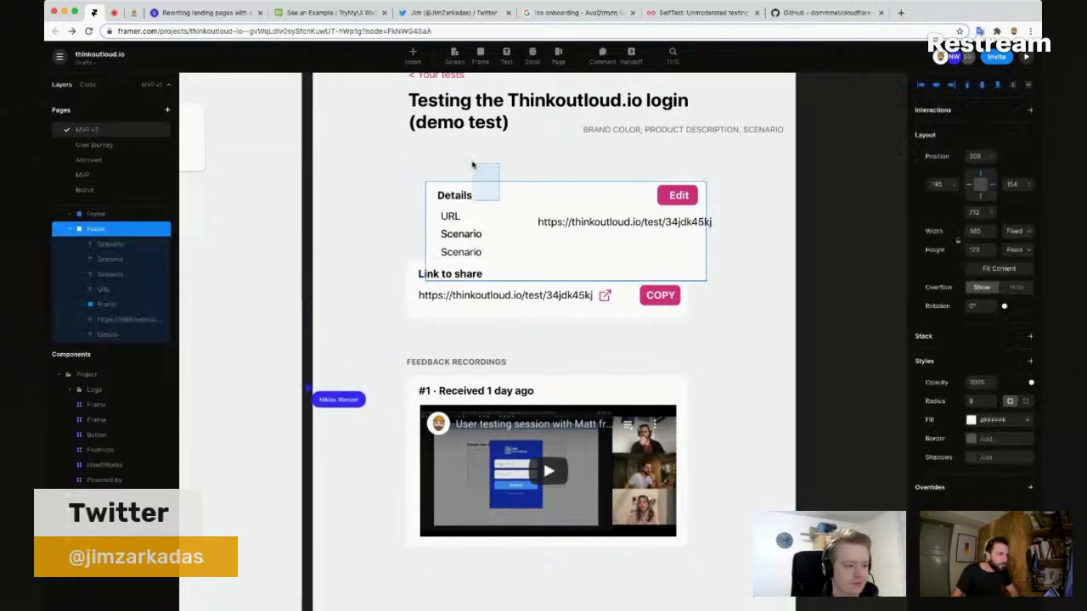
key(Escape)
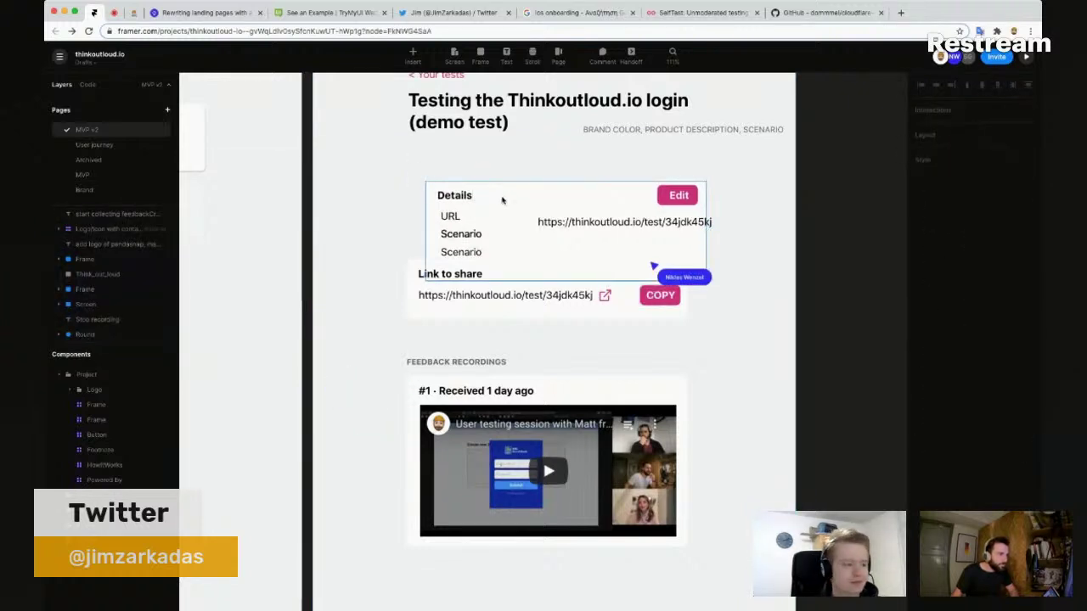
drag(501, 201, 501, 231)
double_click(500, 231)
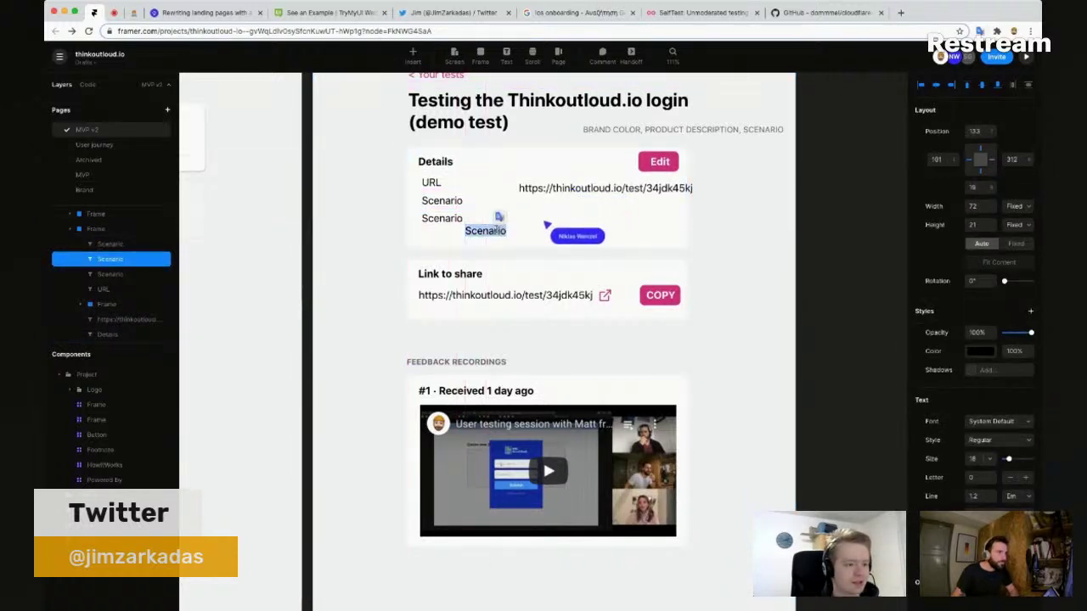
text(Brand)
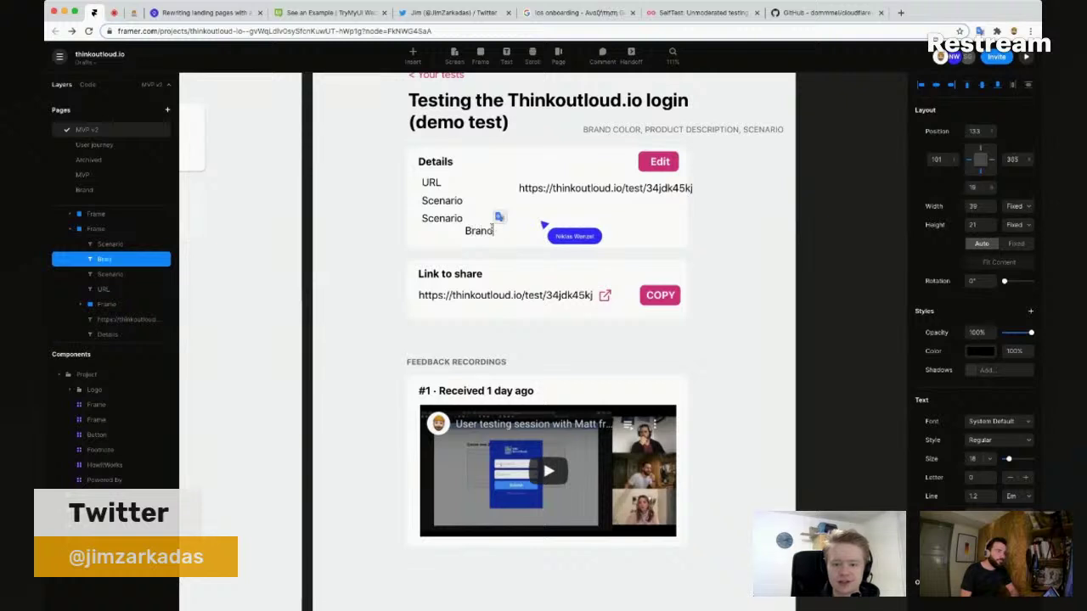
text( color)
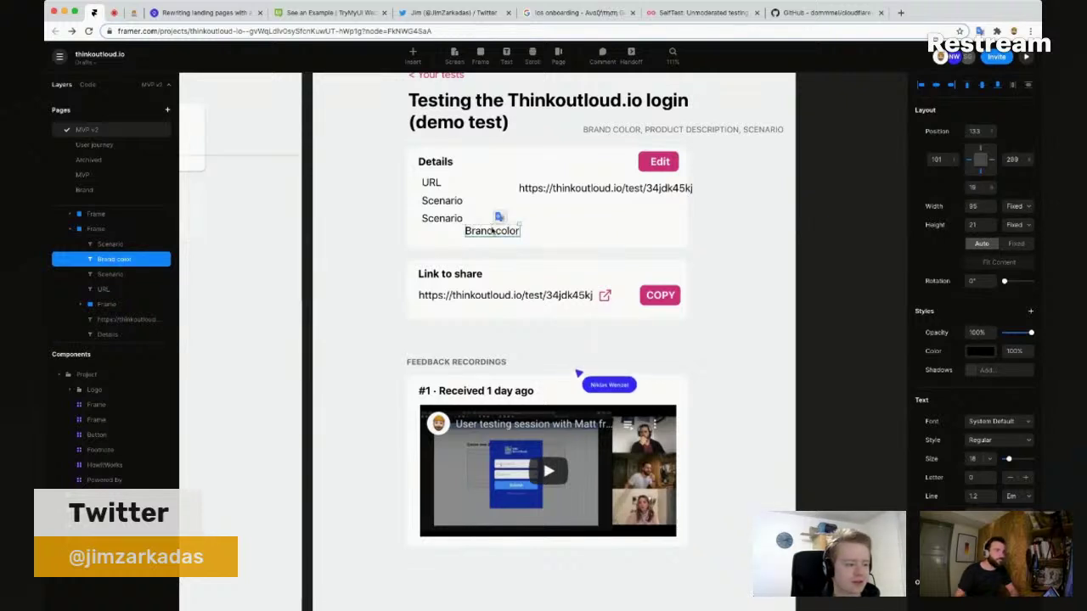
mouse_move(468, 237)
mouse_down()
mouse_move(457, 241)
mouse_move(472, 237)
mouse_up()
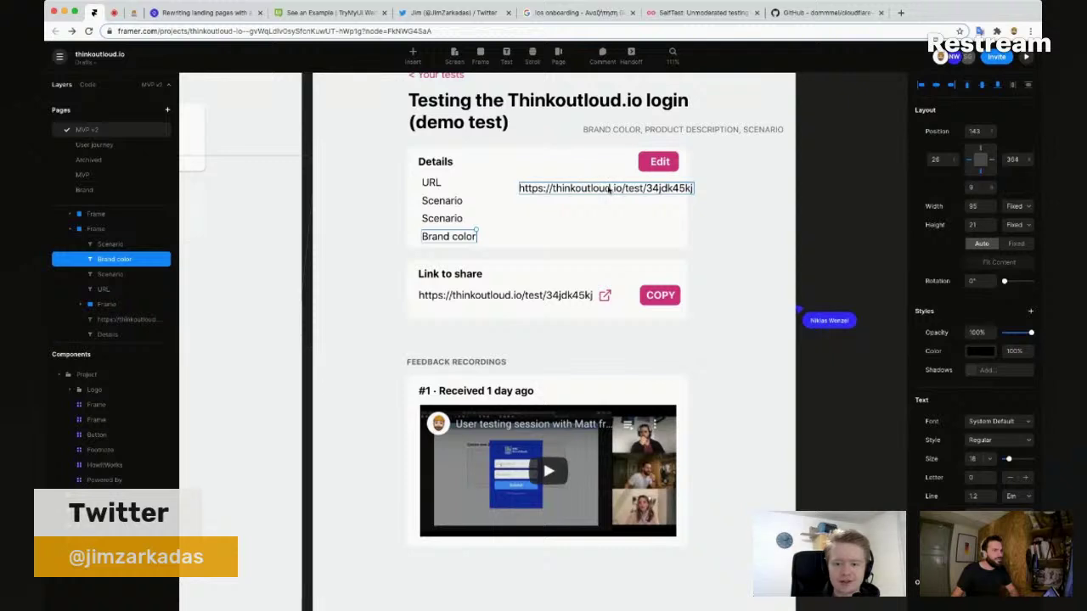
Step: Change the third label to "Description" and place the link text level with the URL label, 87 from the card's left edge and 50 from its top
drag(608, 189, 583, 188)
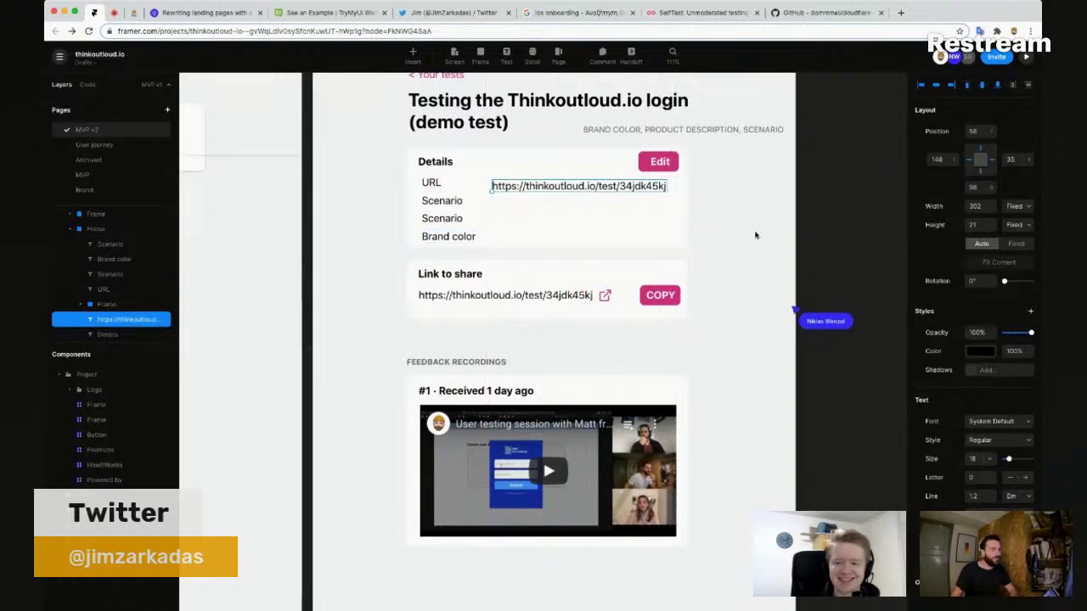
click(708, 236)
double_click(430, 218)
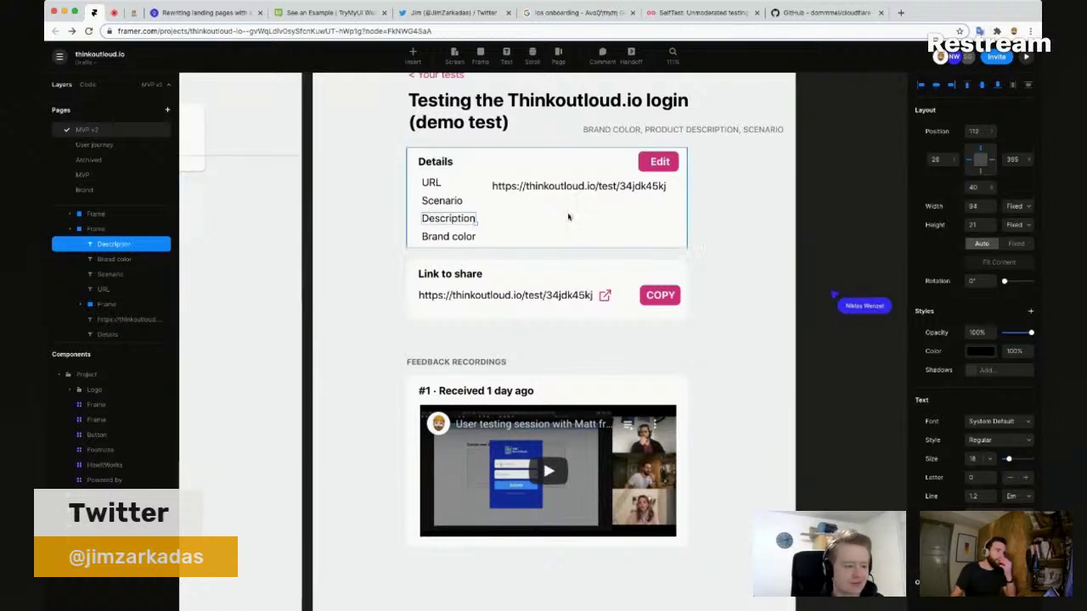
double_click(536, 191)
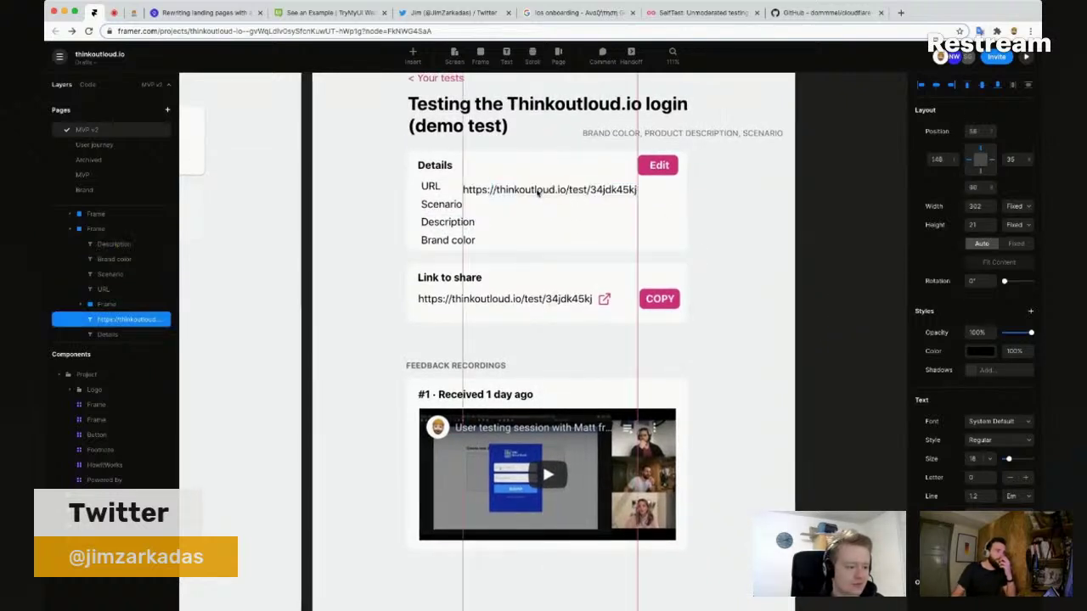
drag(536, 192, 545, 192)
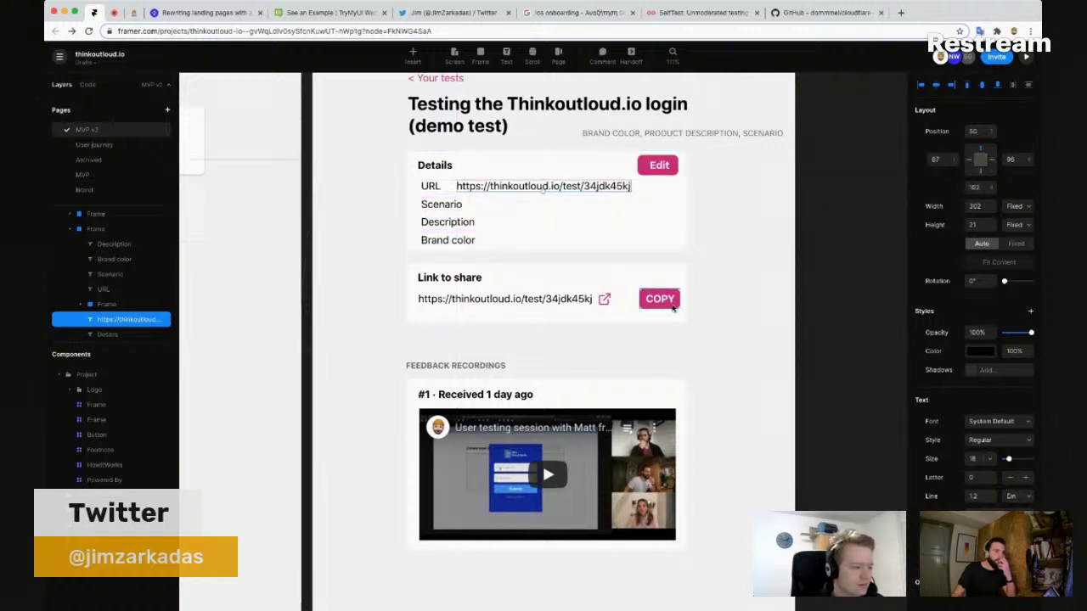
Step: Delete the "BRAND COLOR, PRODUCT DESCRIPTION, SCENARIO" note above the Details card
scroll(728, 303, down, 5)
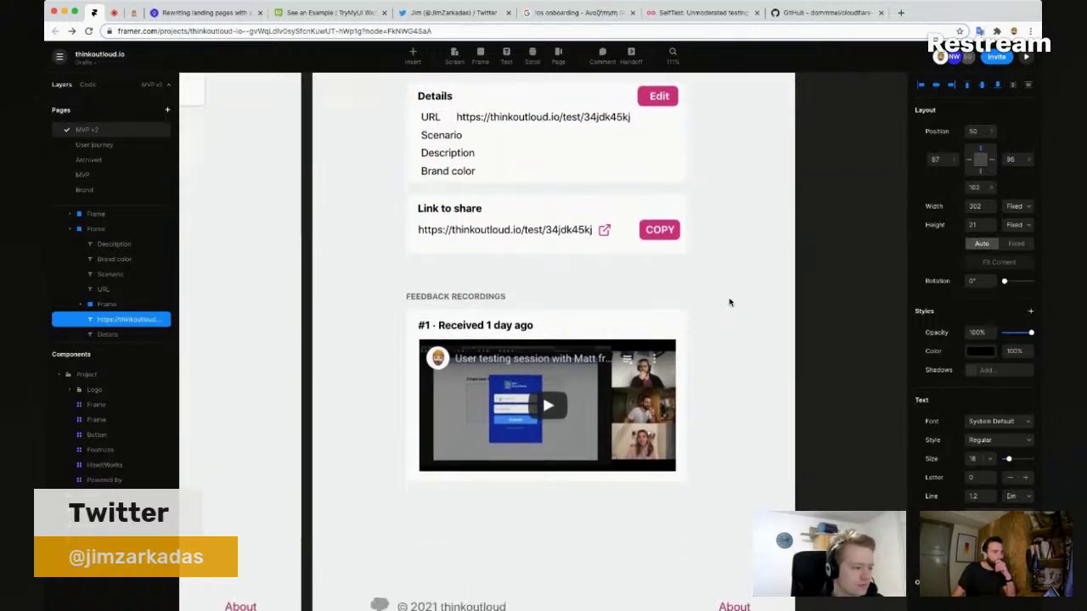
scroll(728, 302, down, 2)
scroll(729, 302, up, 3)
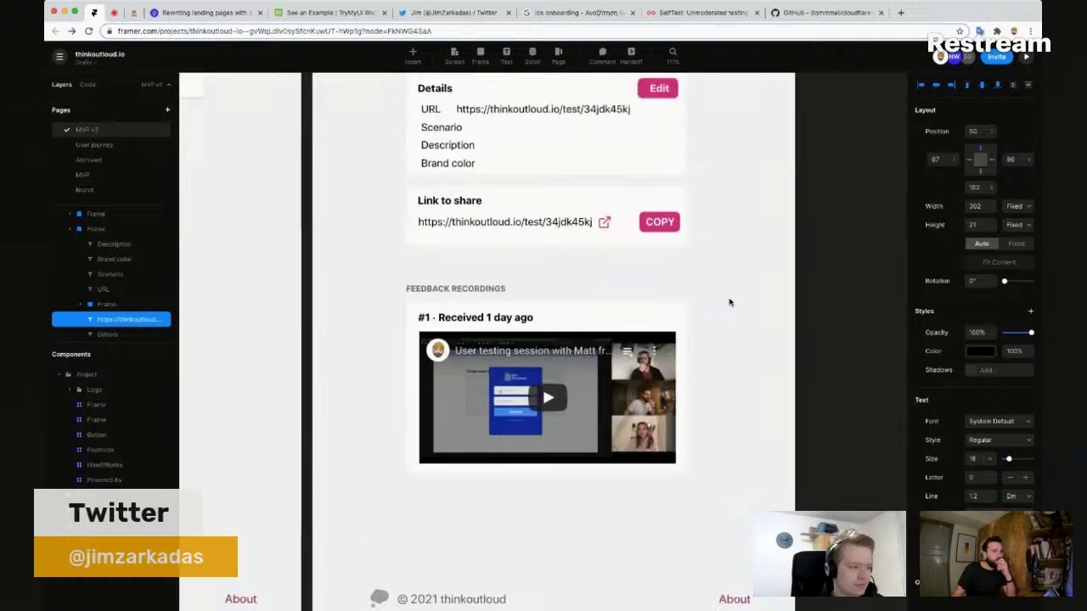
scroll(730, 302, up, 1)
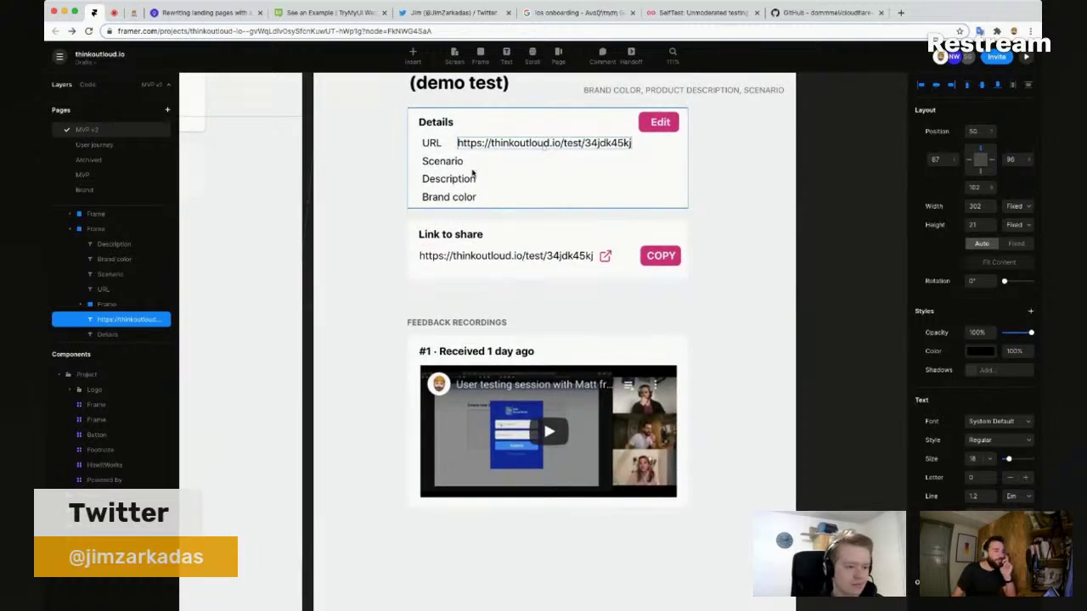
scroll(467, 174, up, 2)
scroll(464, 173, up, 3)
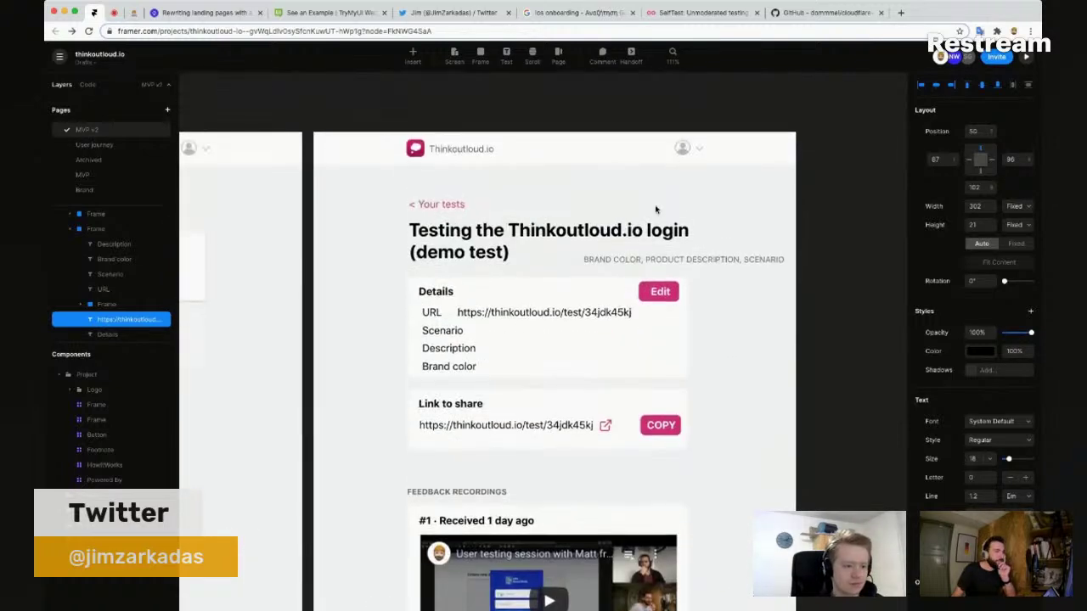
click(677, 267)
key(Delete)
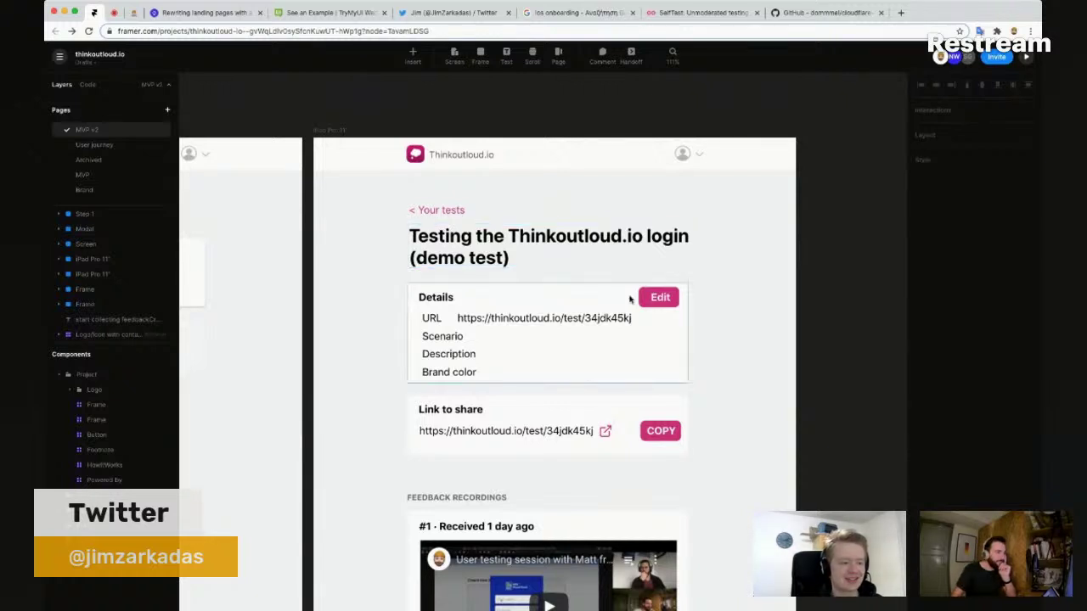
Step: Review the test detail page from its header to the footer, and compare it with the neighbouring "Your tests" screen
scroll(630, 297, down, 2)
scroll(496, 223, down, 1)
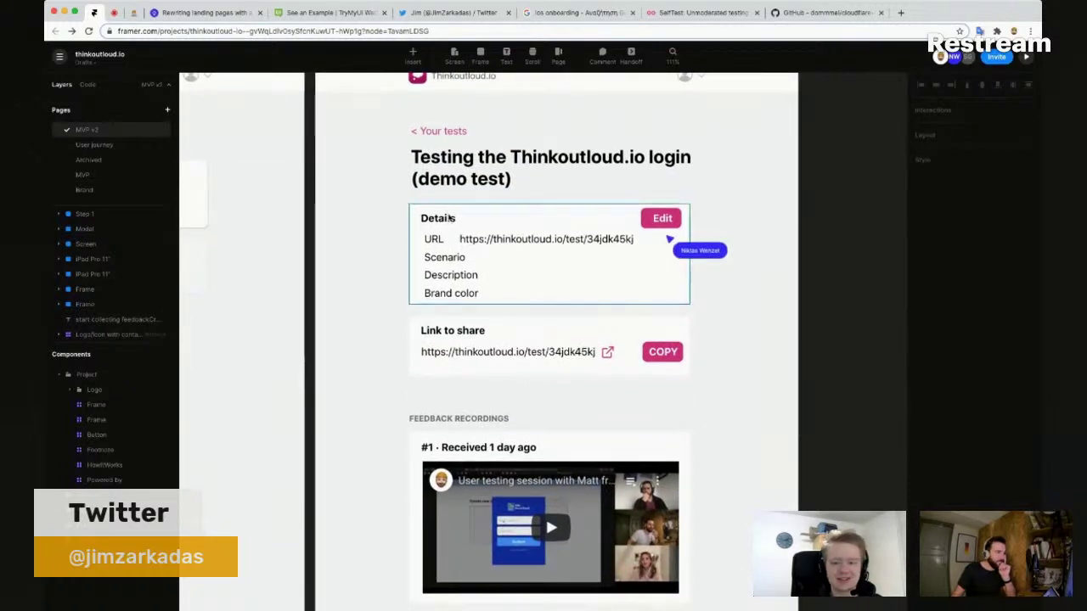
scroll(662, 219, down, 2)
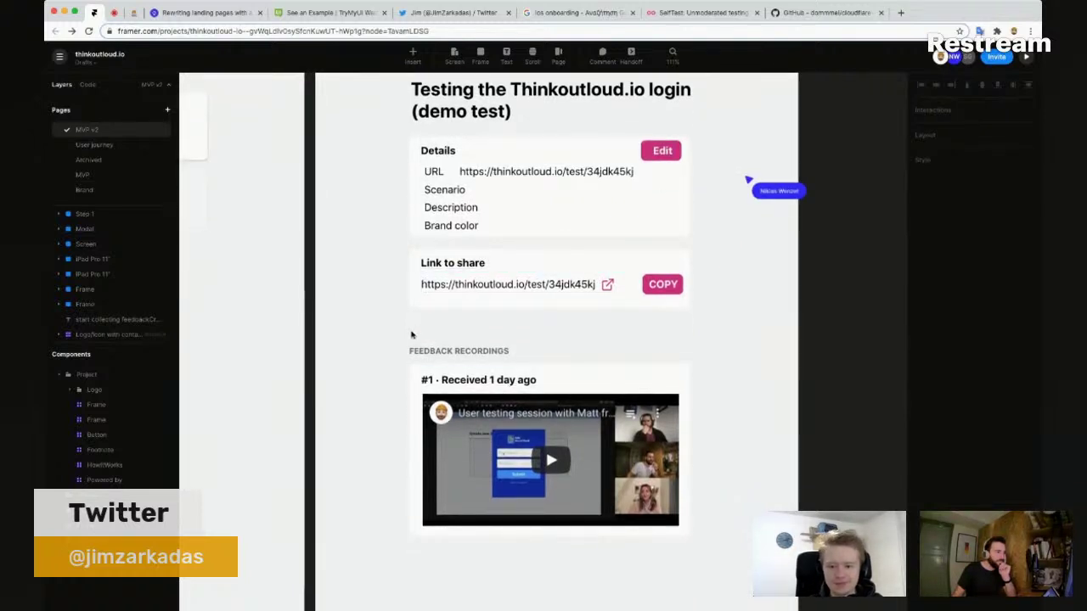
scroll(578, 398, up, 1)
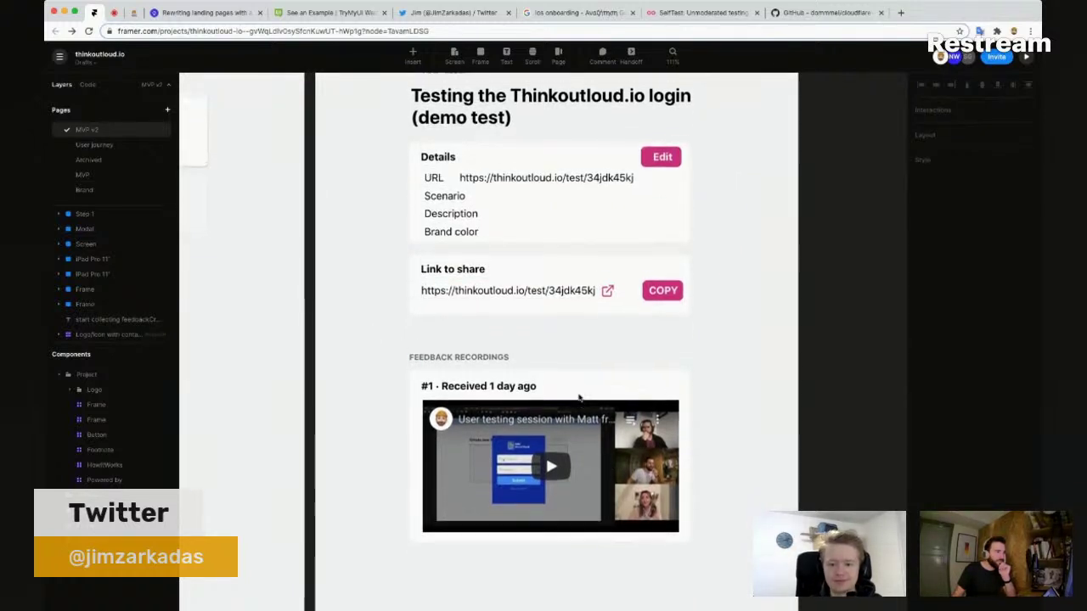
scroll(579, 397, up, 2)
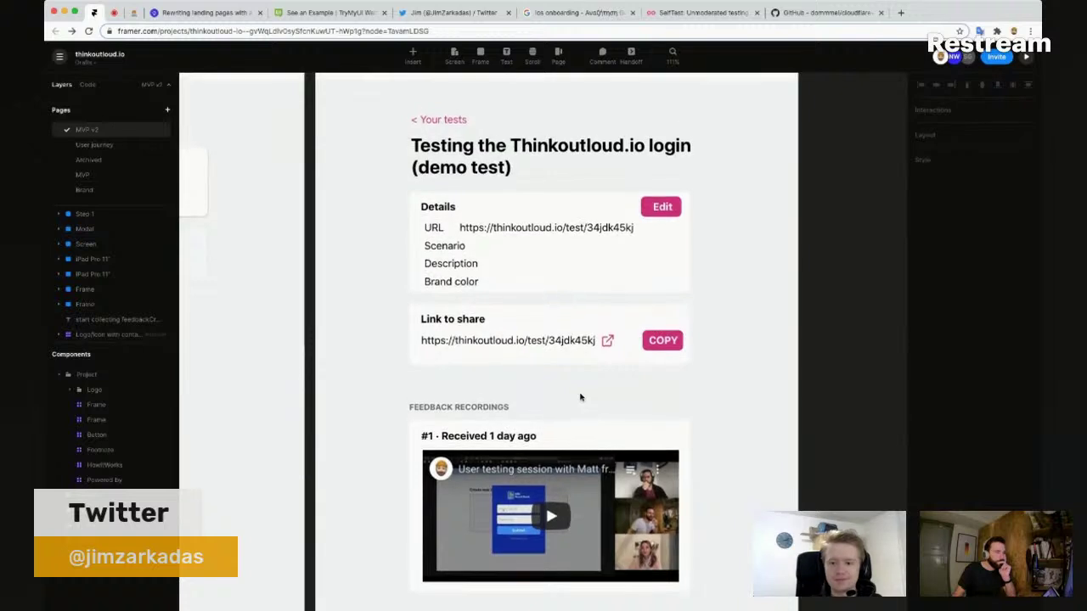
scroll(580, 397, down, 2)
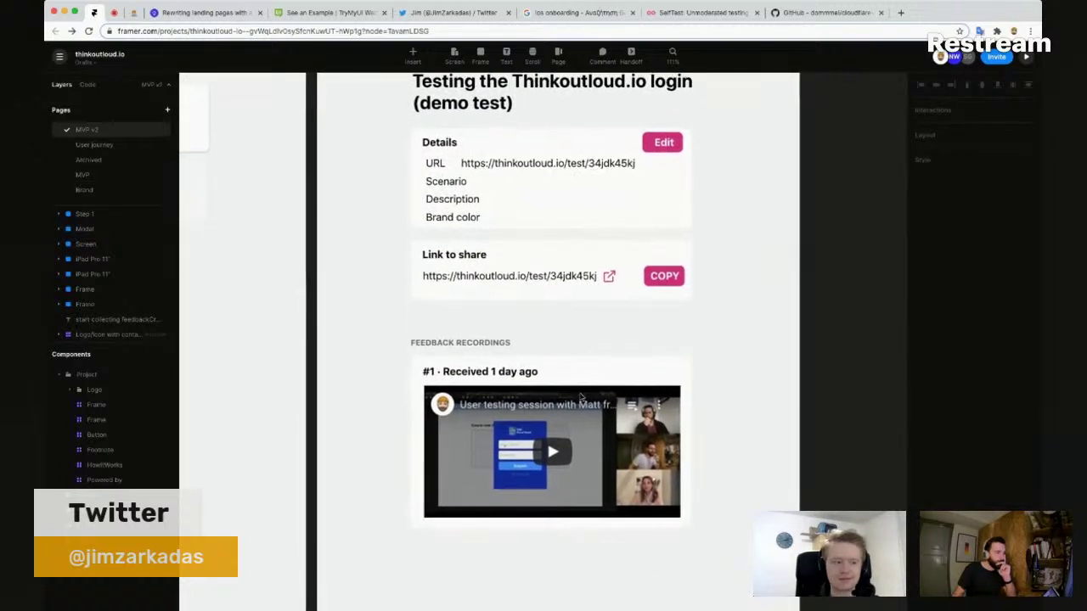
scroll(580, 397, up, 3)
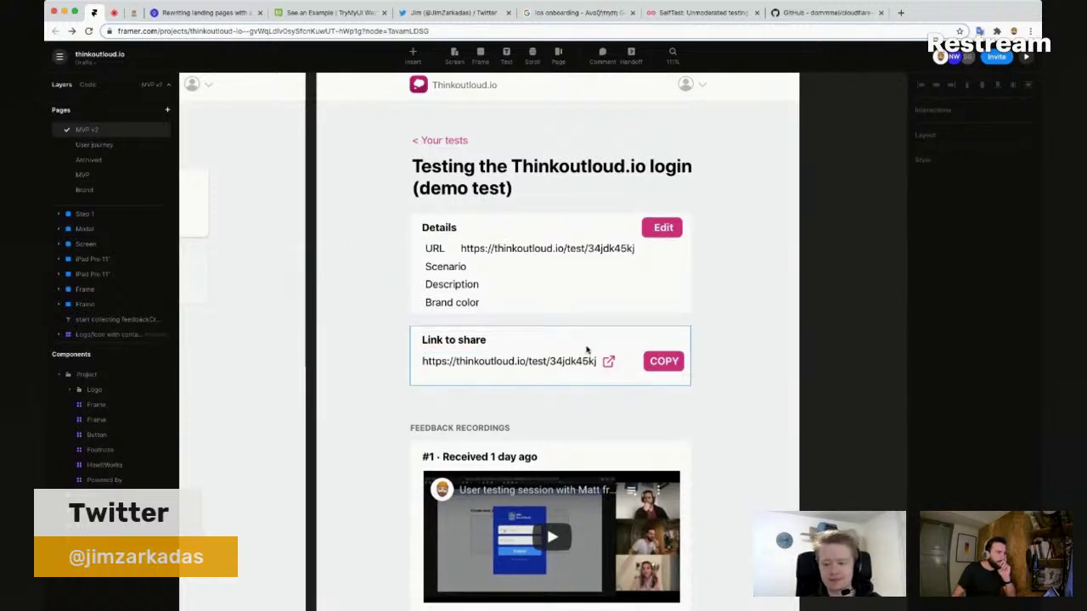
scroll(585, 350, down, 4)
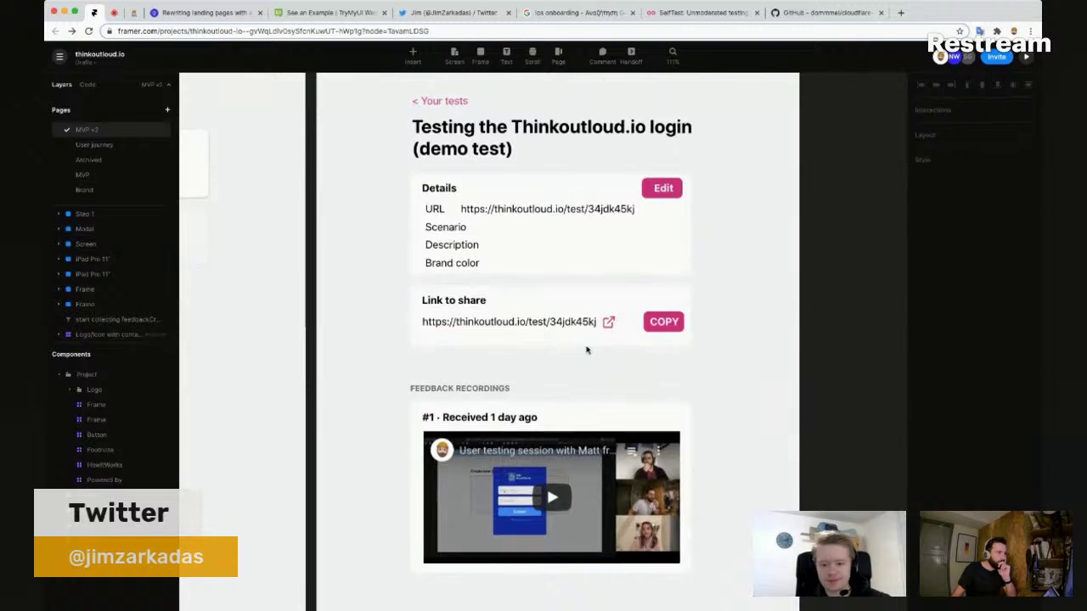
scroll(586, 349, down, 3)
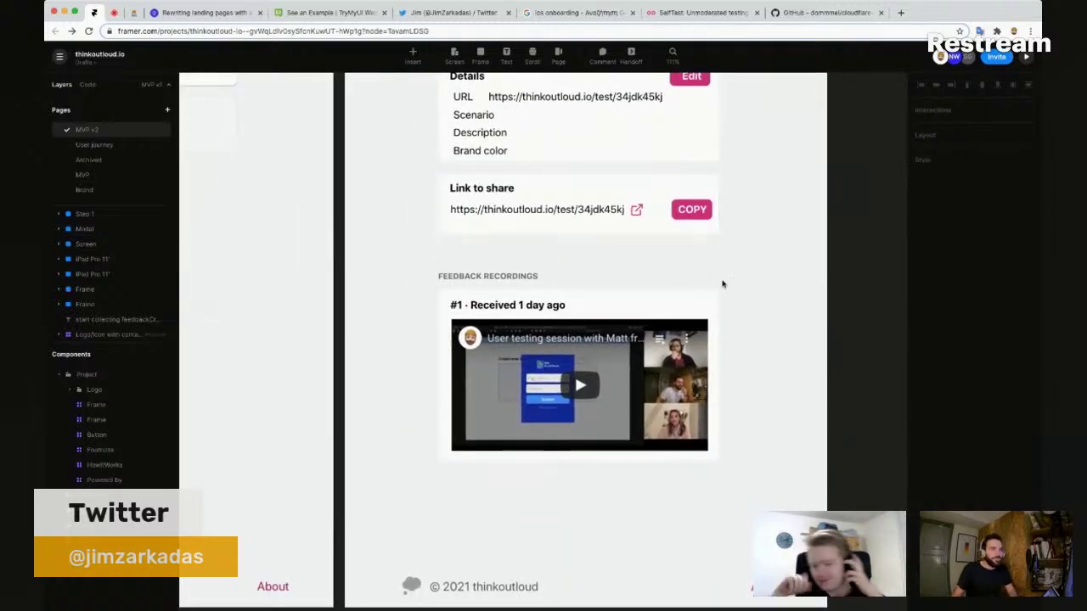
scroll(722, 283, down, 5)
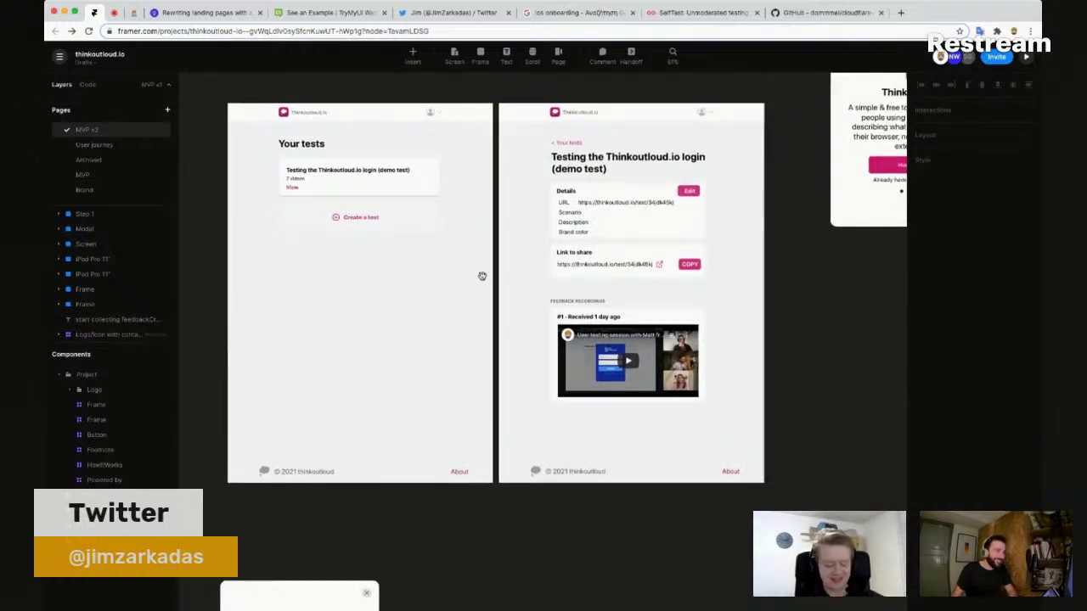
Step: Move the "Your tests" and test detail screens together to the empty area below the row of onboarding cards
scroll(471, 285, left, 2)
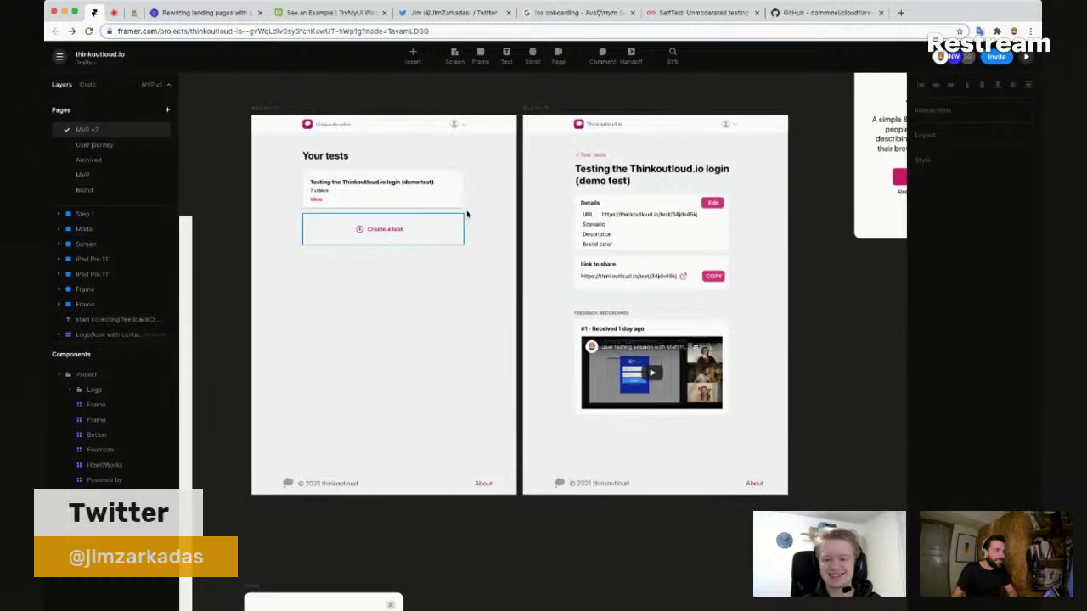
scroll(462, 314, left, 1)
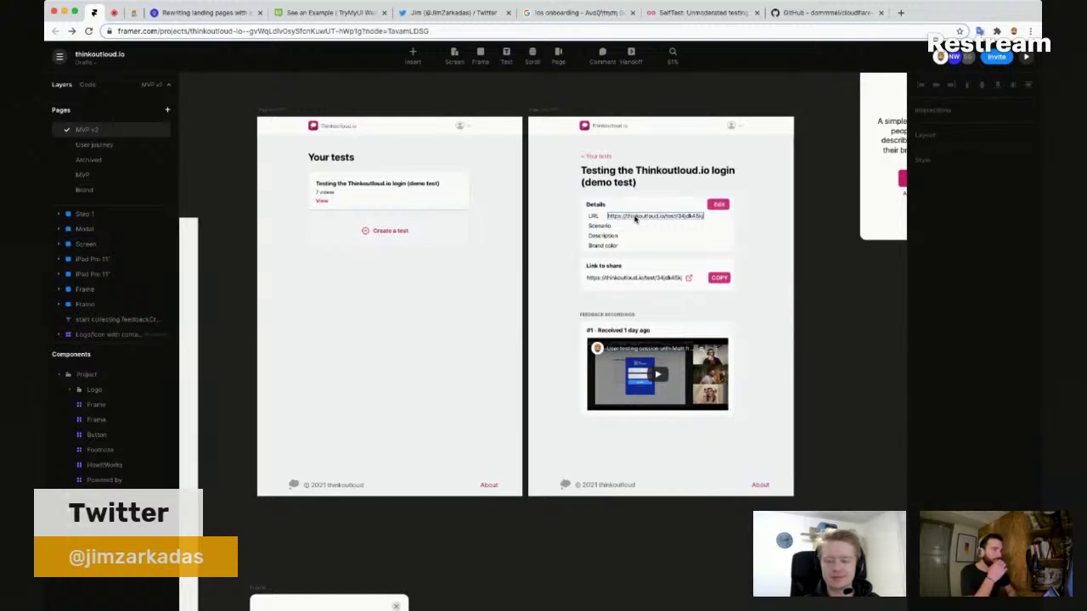
scroll(645, 152, down, 5)
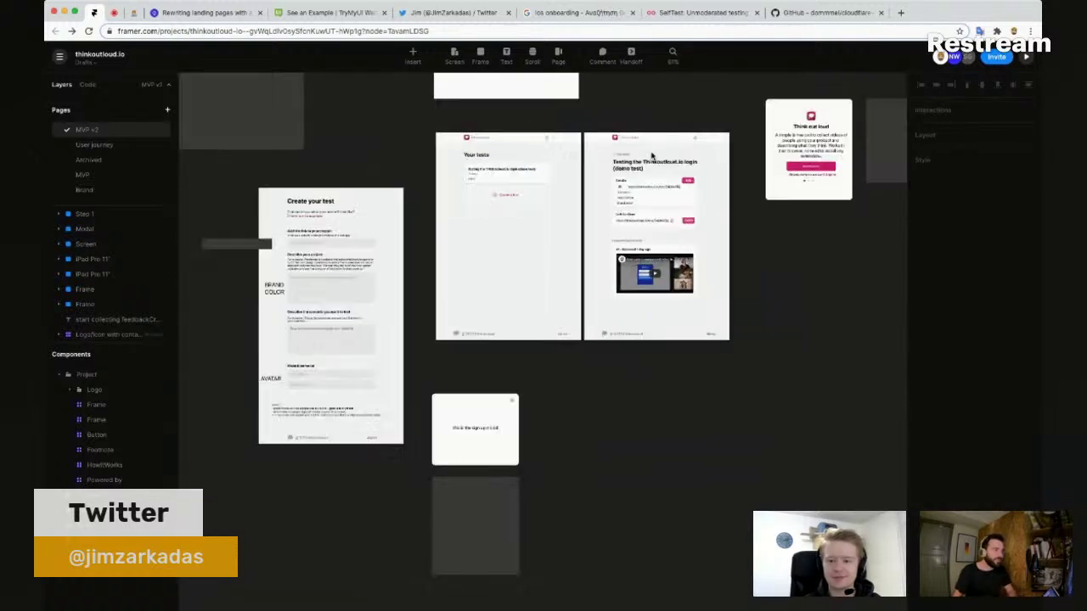
scroll(813, 267, right, 5)
scroll(685, 263, down, 3)
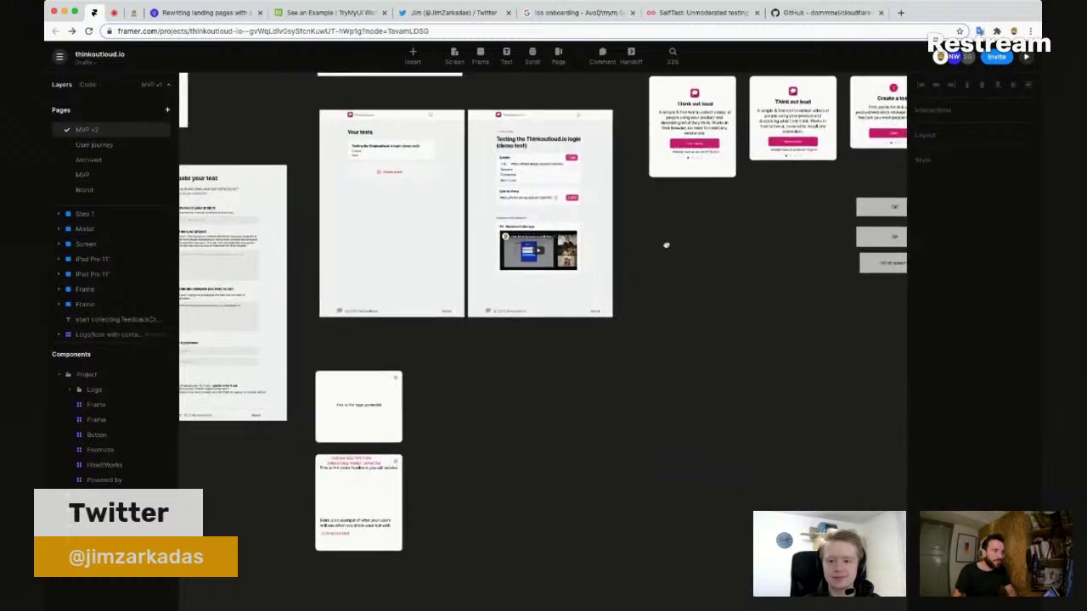
scroll(667, 243, right, 5)
scroll(586, 226, down, 3)
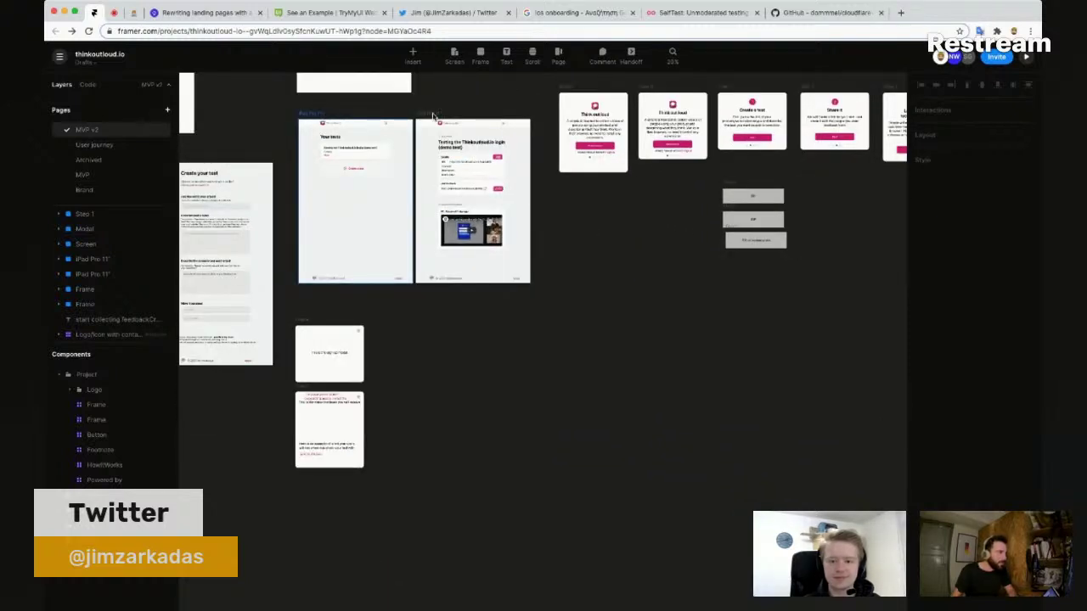
click(433, 115)
shift+click(435, 117)
drag(435, 116, 696, 287)
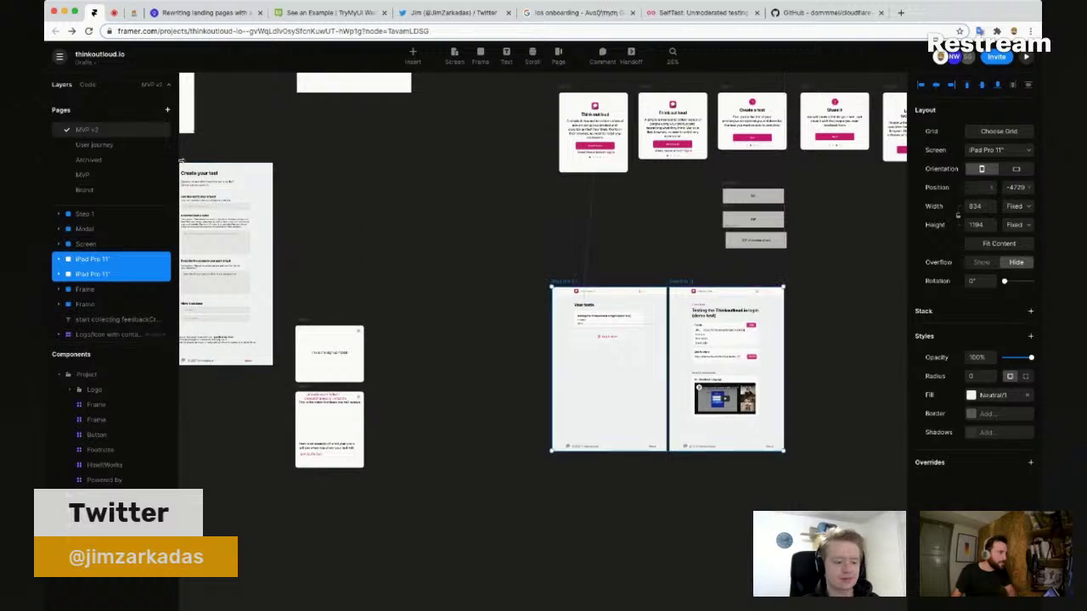
Step: Place the "Create your test" screen as a separate screen directly beside the test detail screen, undoing its nesting inside that screen
scroll(285, 154, left, 5)
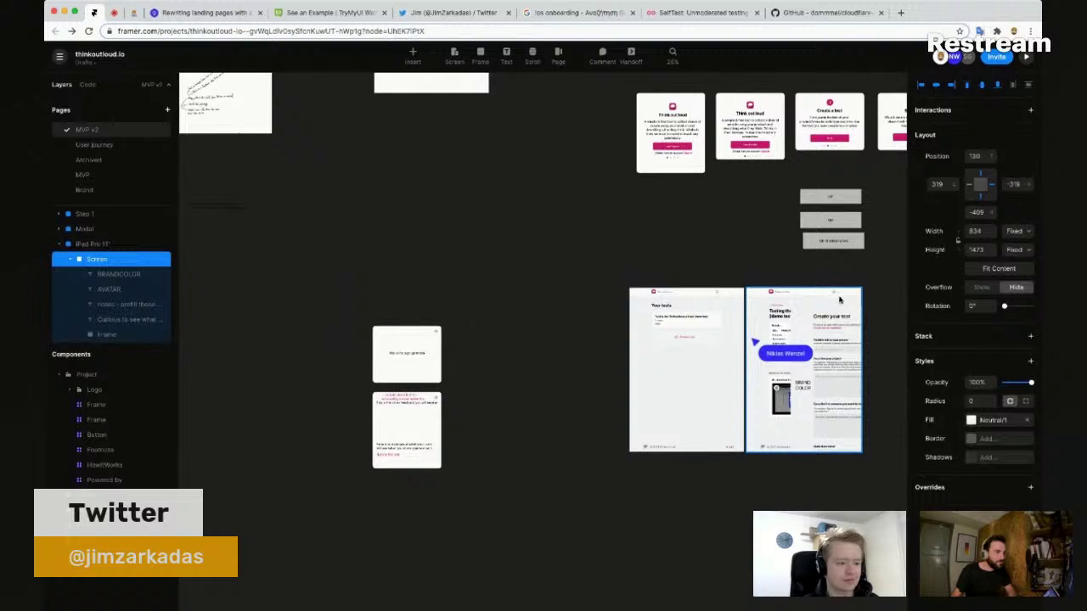
key(super+z)
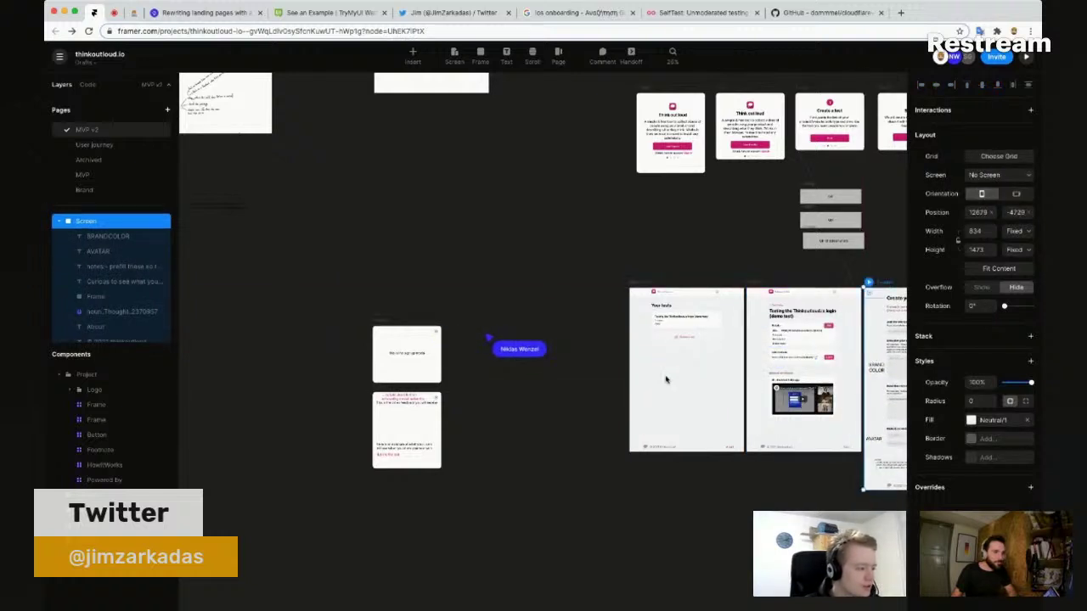
scroll(666, 380, down, 3)
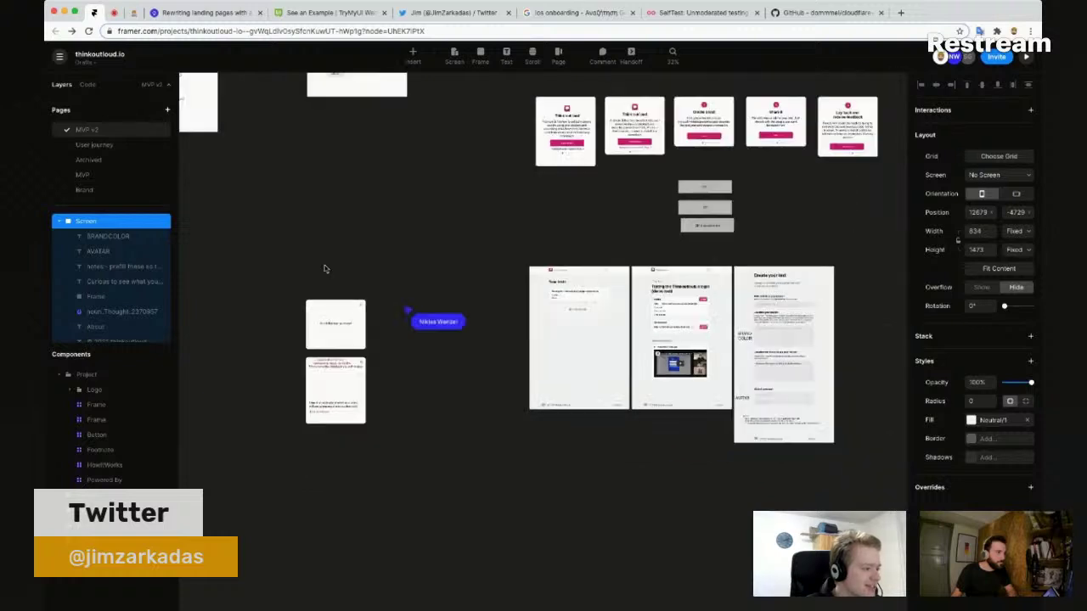
Step: Delete the sign-up modal and the video feedback modal left on the canvas
click(285, 265)
scroll(289, 302, up, 3)
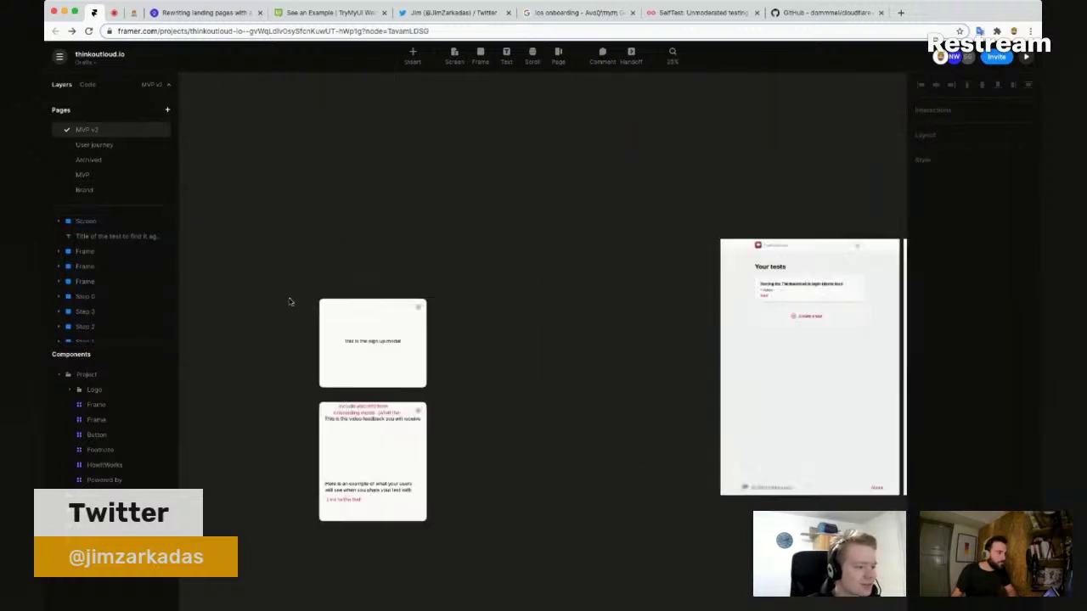
drag(503, 492, 537, 519)
key(Delete)
Step: Delete the large grey page mockup with the popup at the far end of the canvas
scroll(537, 519, down, 5)
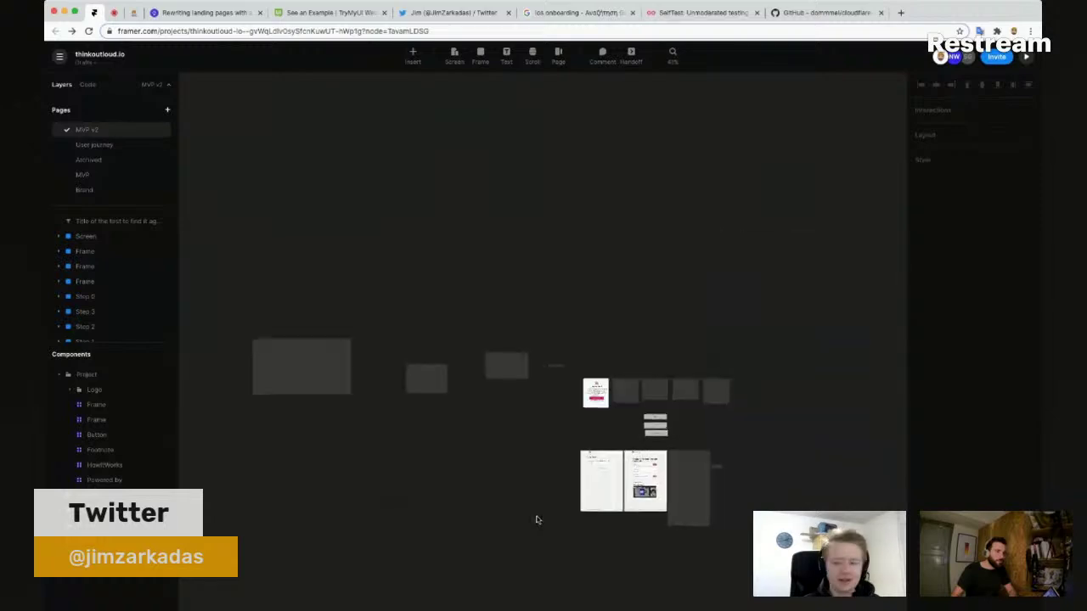
scroll(272, 402, up, 3)
scroll(271, 401, up, 1)
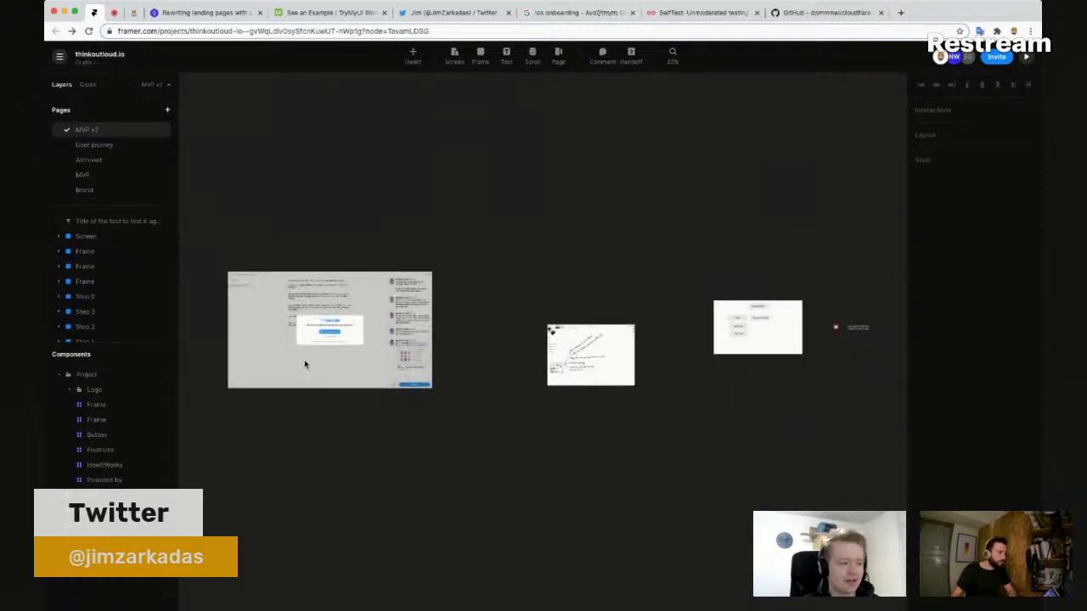
click(304, 364)
key(Delete)
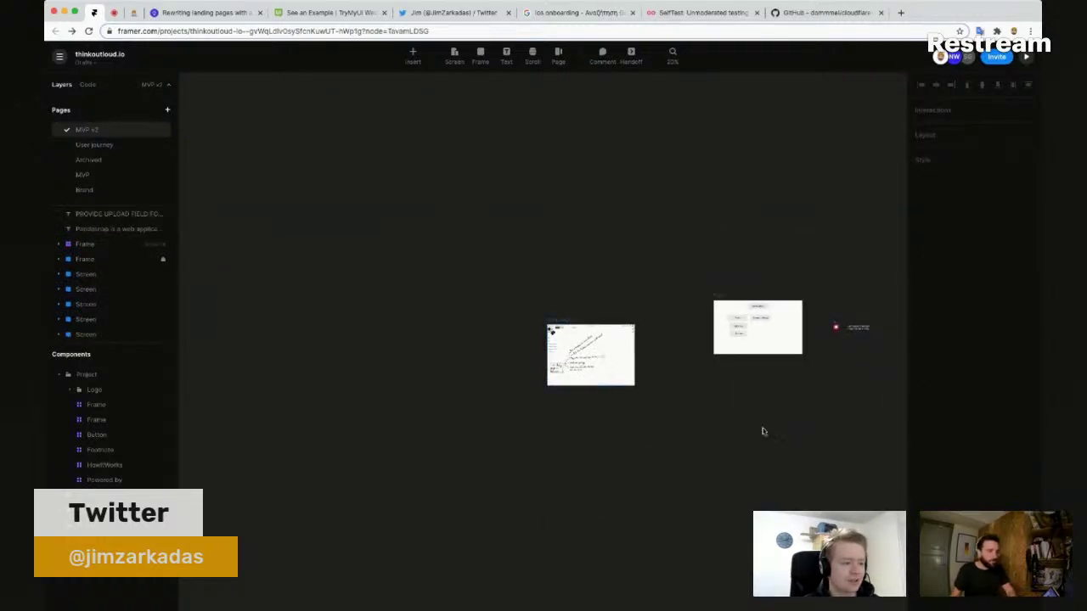
Step: Review the remaining frames across the whole canvas and inspect the "Create your test" form beside the test detail screen
scroll(677, 416, down, 3)
scroll(677, 416, right, 4)
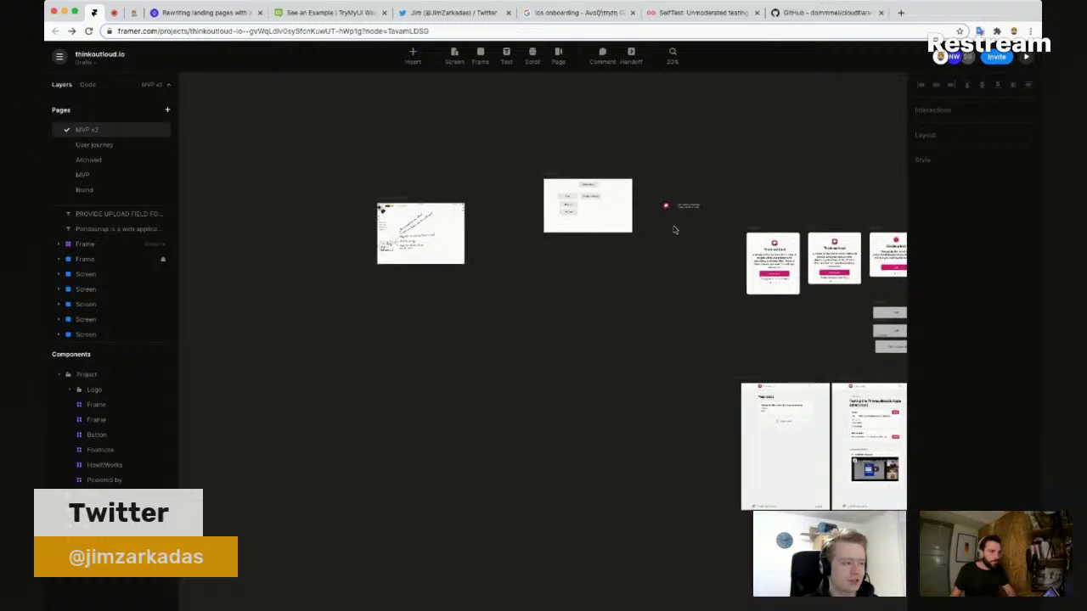
scroll(617, 450, down, 3)
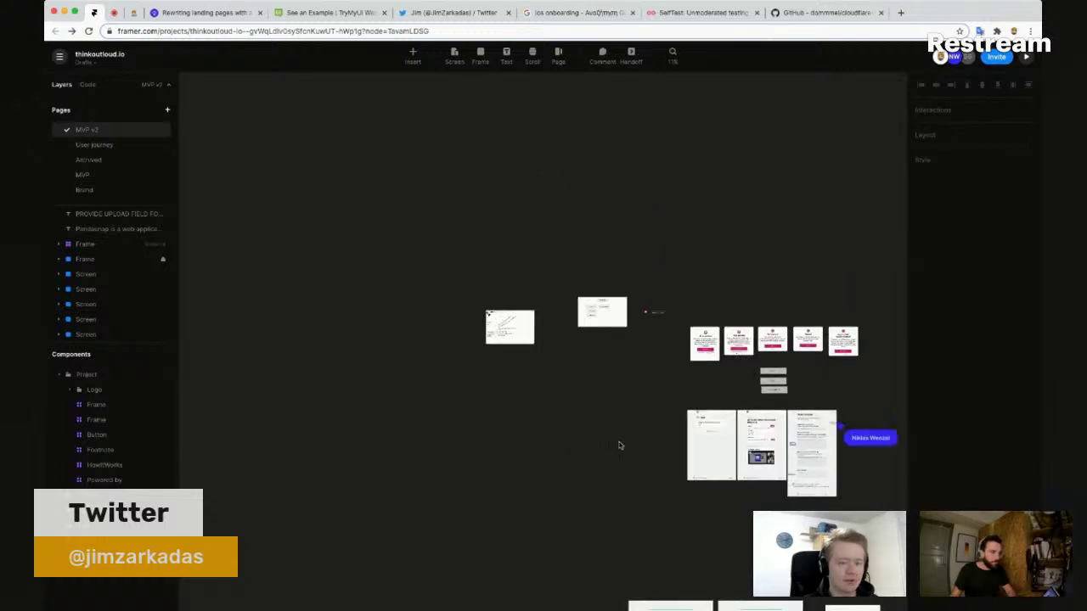
key(shift+1)
scroll(620, 248, up, 5)
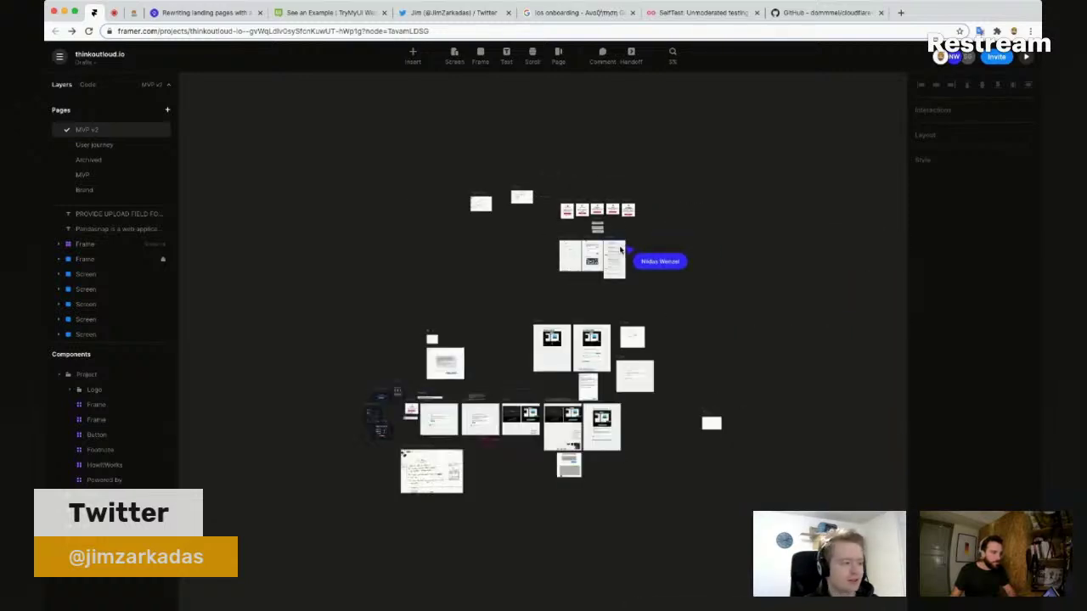
scroll(652, 258, up, 8)
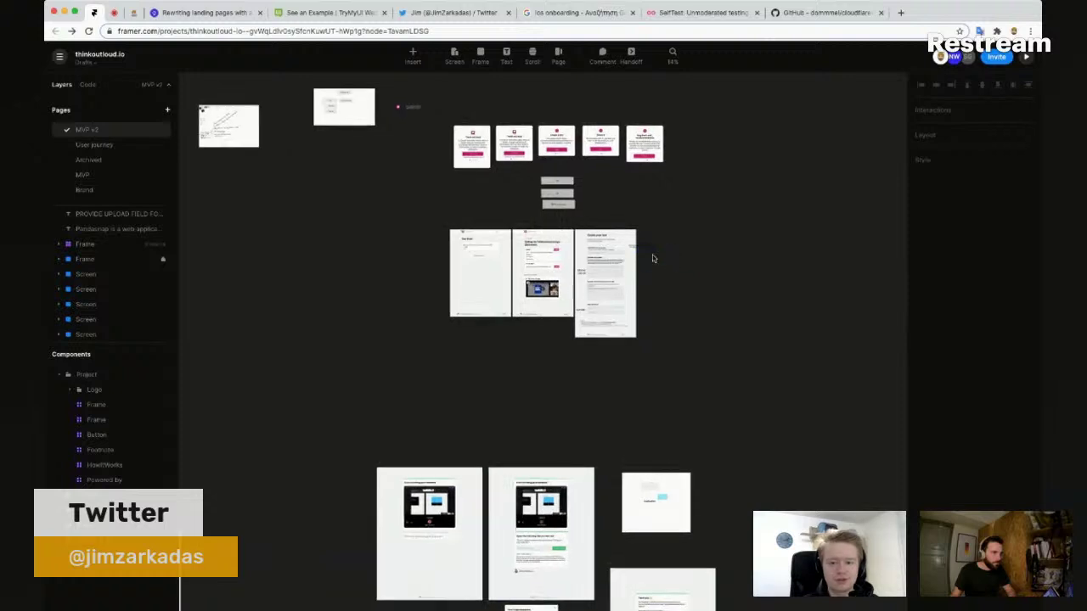
scroll(652, 258, up, 2)
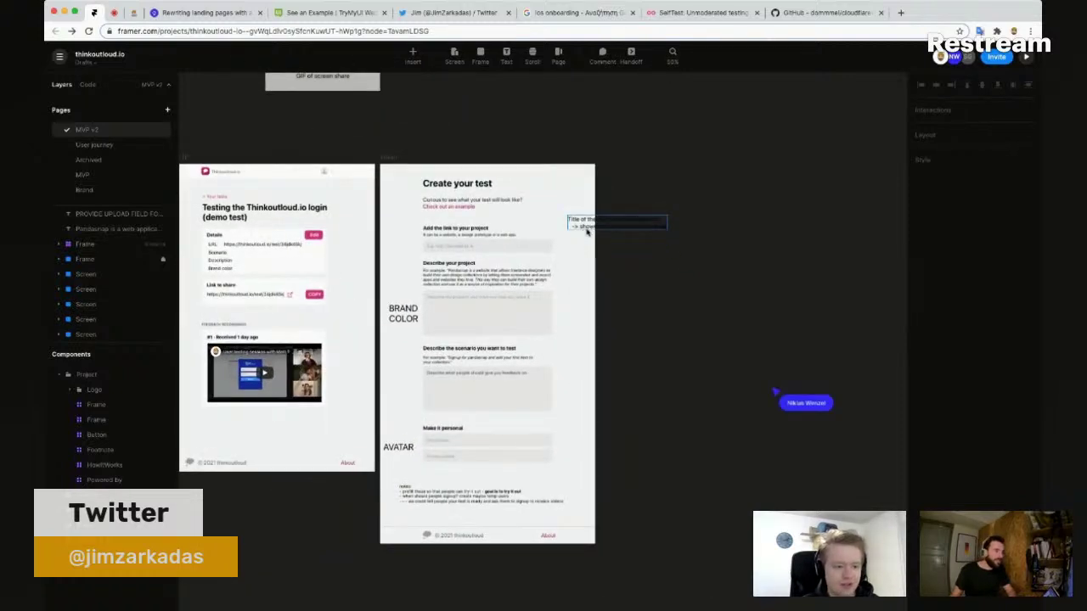
scroll(567, 395, left, 5)
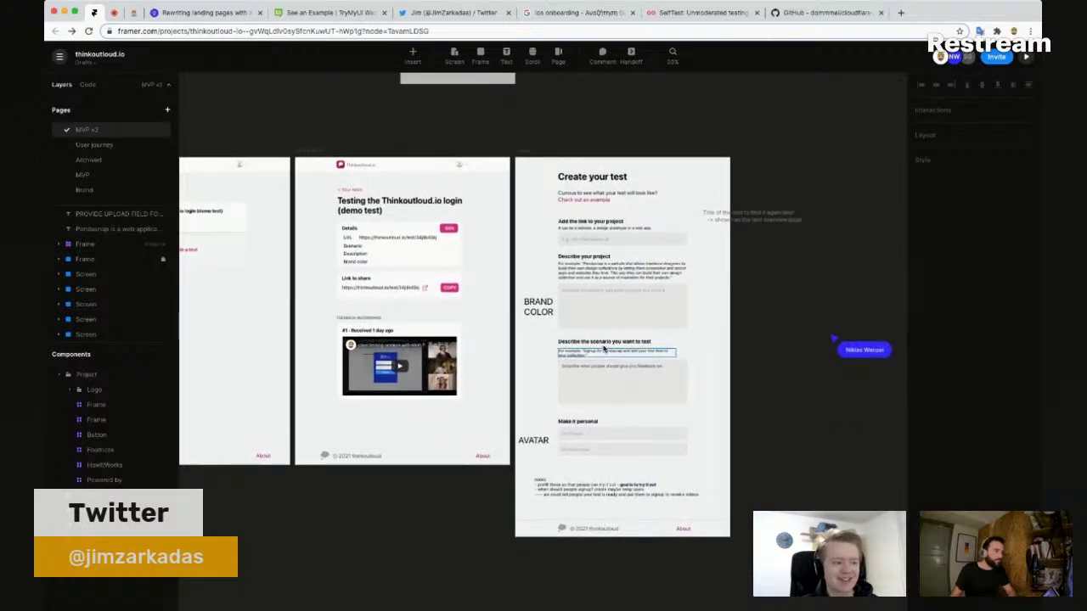
scroll(546, 338, down, 2)
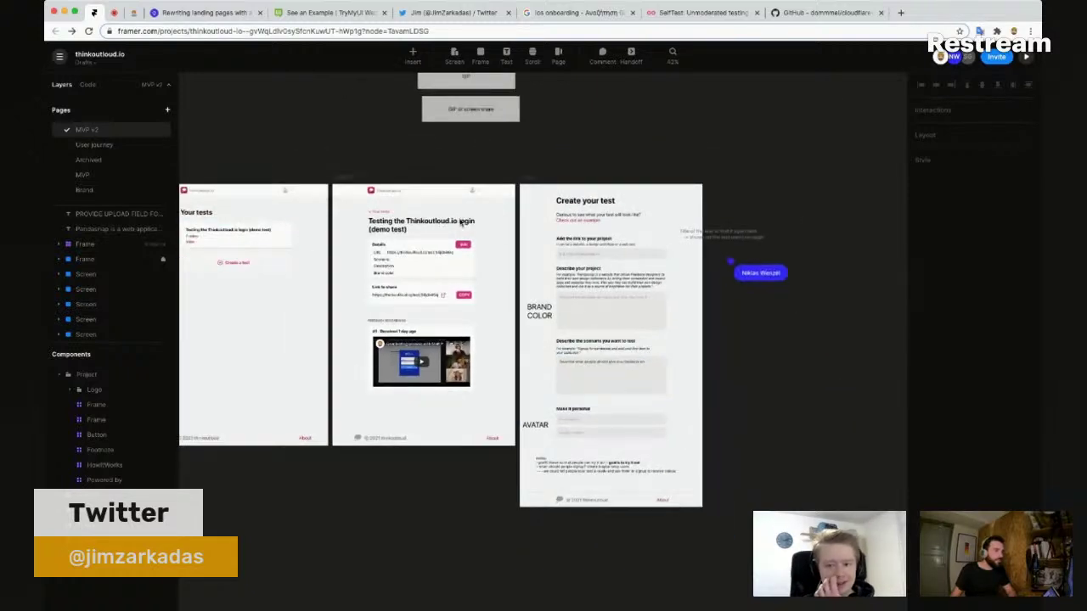
Step: Try out a duplicate of the "Create your test" screen with the heading "Edit page your test", and discard the duplicate
click(532, 180)
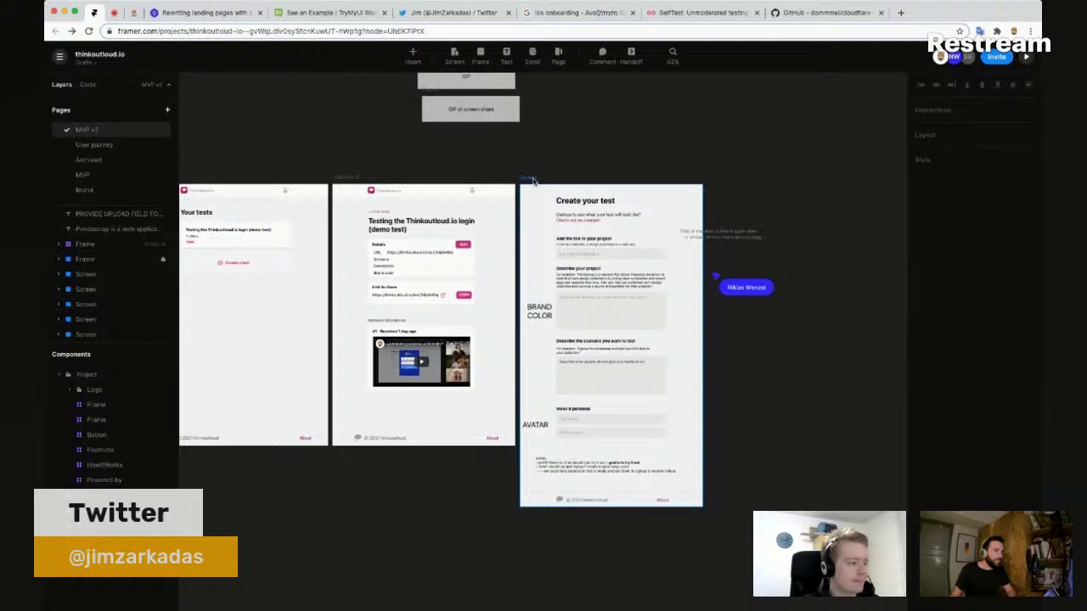
key(super+d)
scroll(532, 180, right, 4)
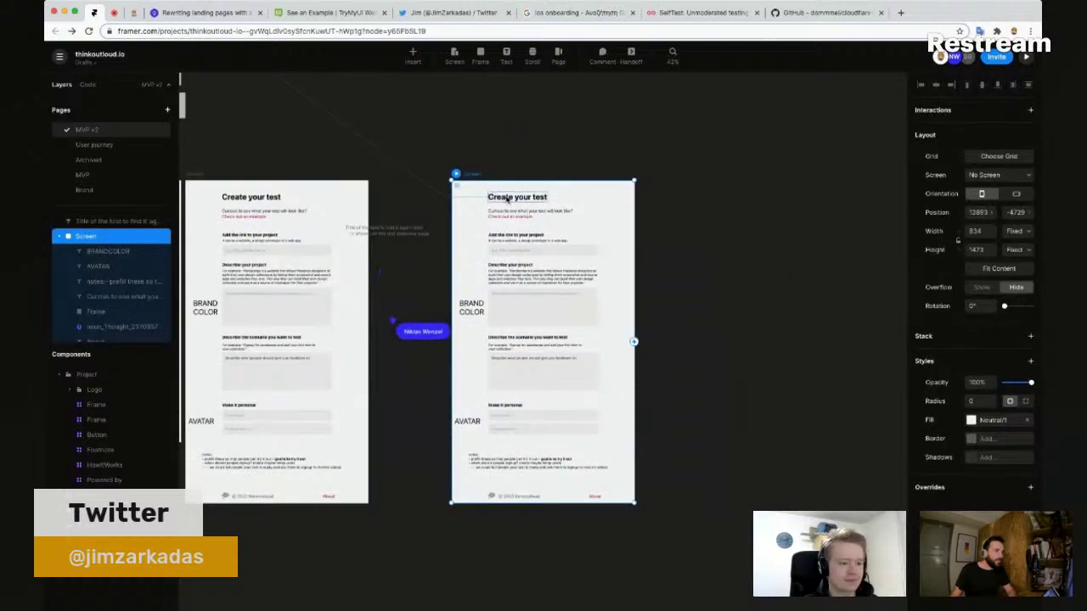
click(506, 198)
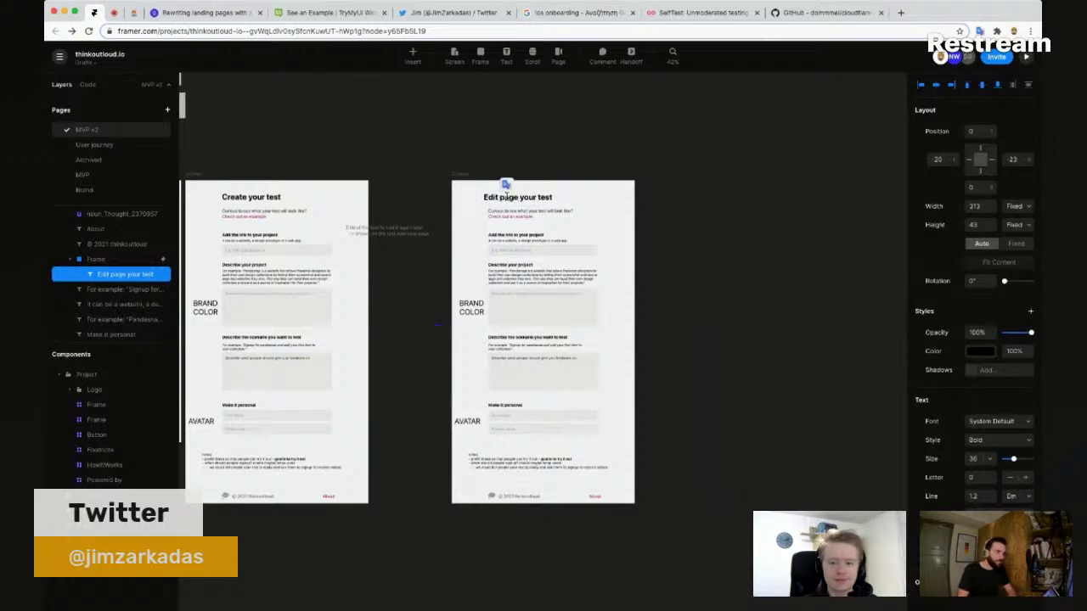
key(Escape)
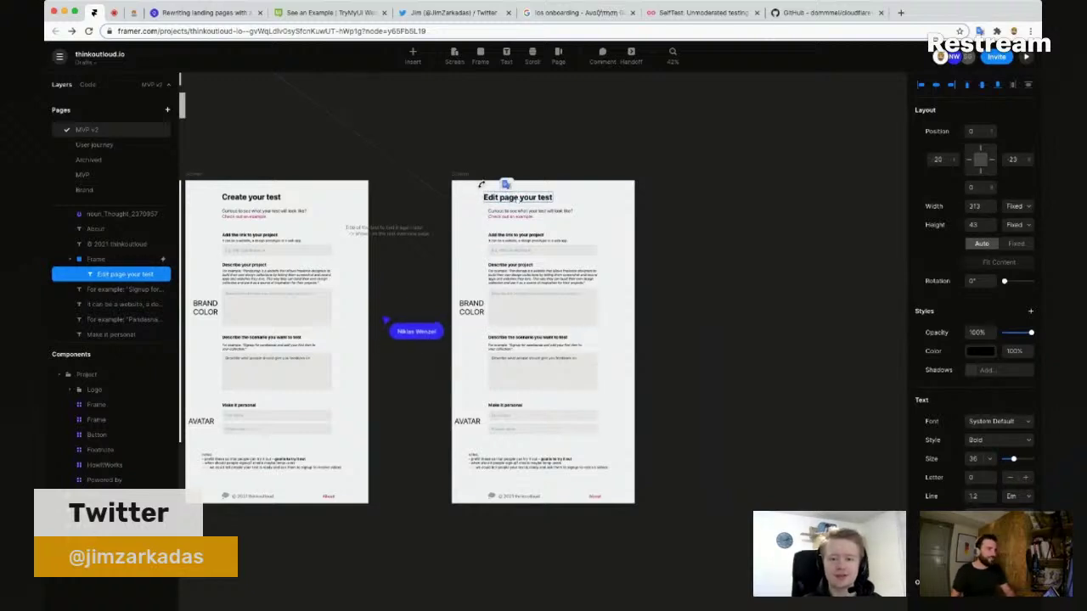
click(465, 177)
key(Delete)
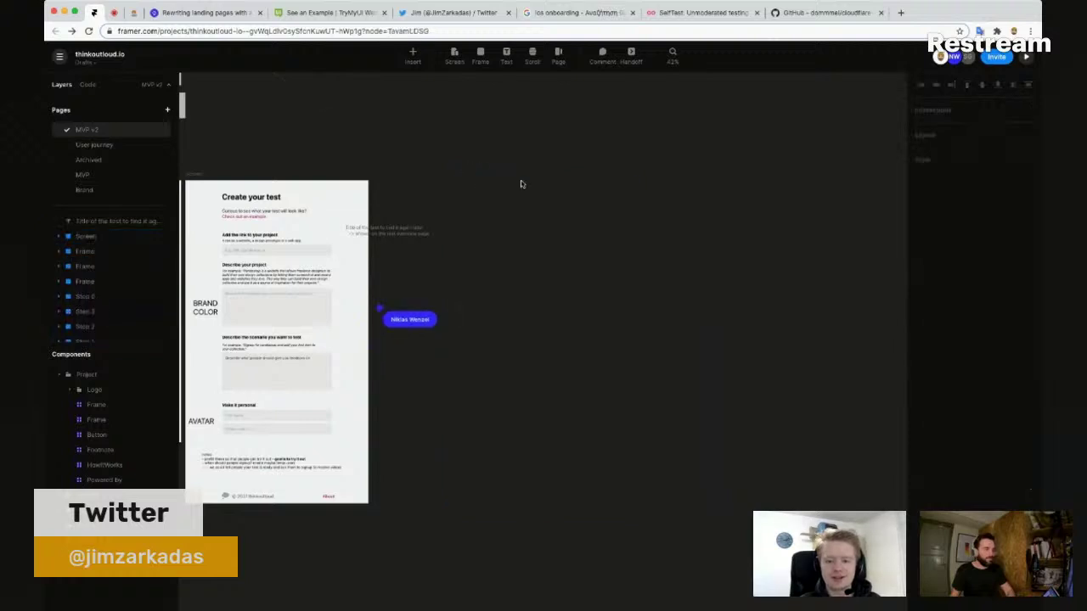
Step: Compare the "Your tests", test detail and "Create your test" screens, checking the Details and Link to share cards against the form
scroll(461, 202, left, 6)
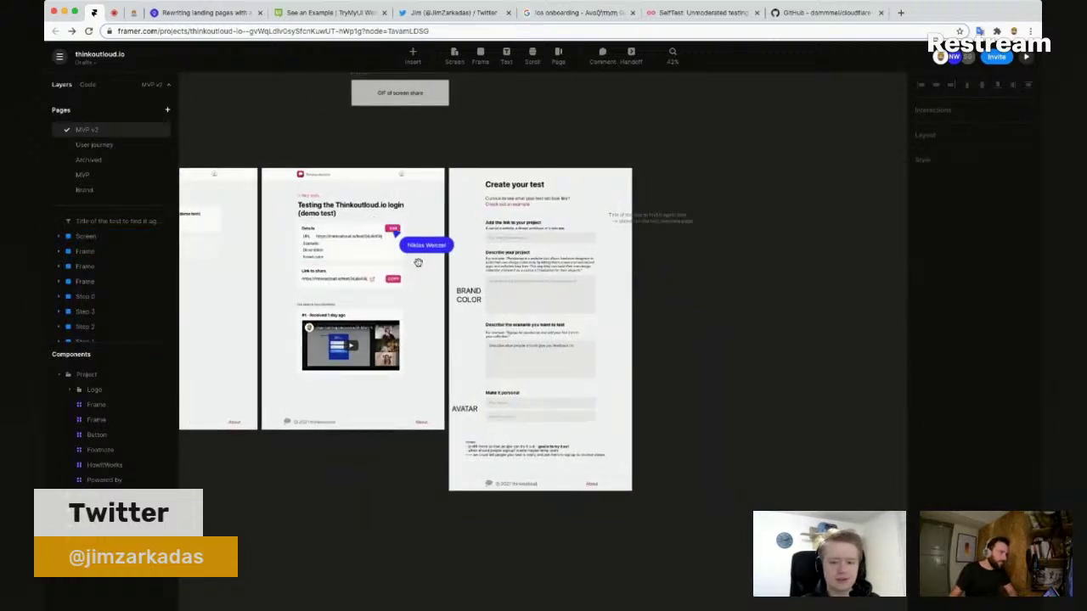
scroll(419, 263, left, 3)
scroll(418, 263, down, 1)
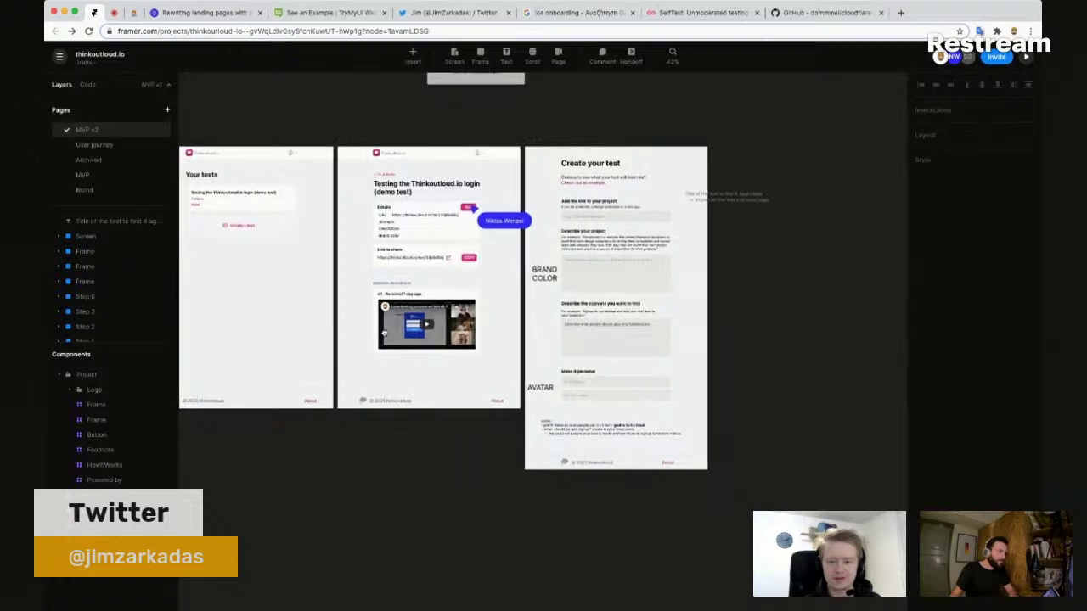
scroll(387, 331, left, 2)
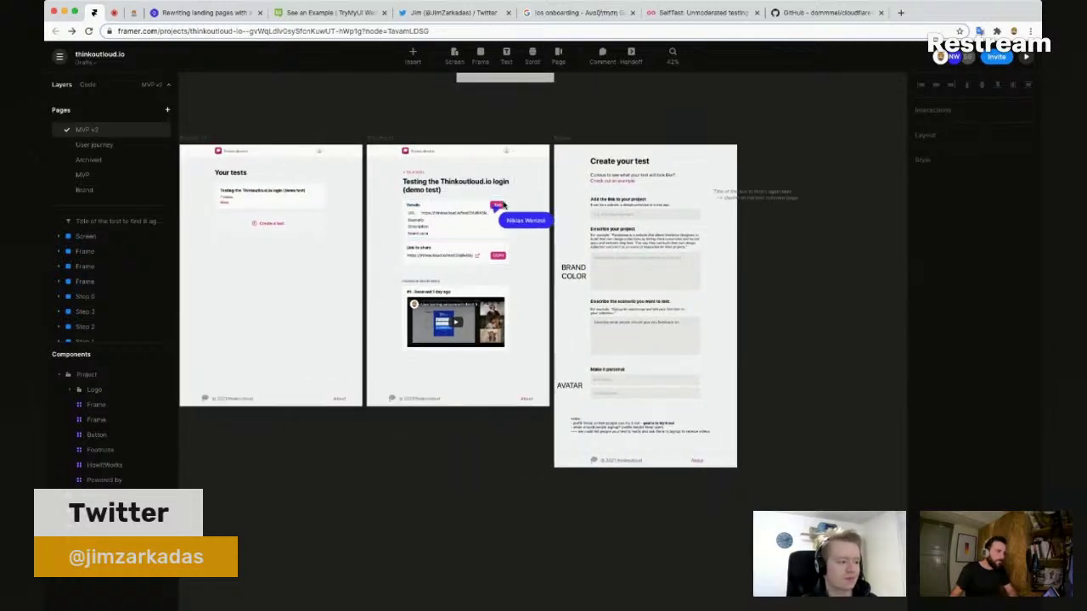
scroll(398, 222, up, 3)
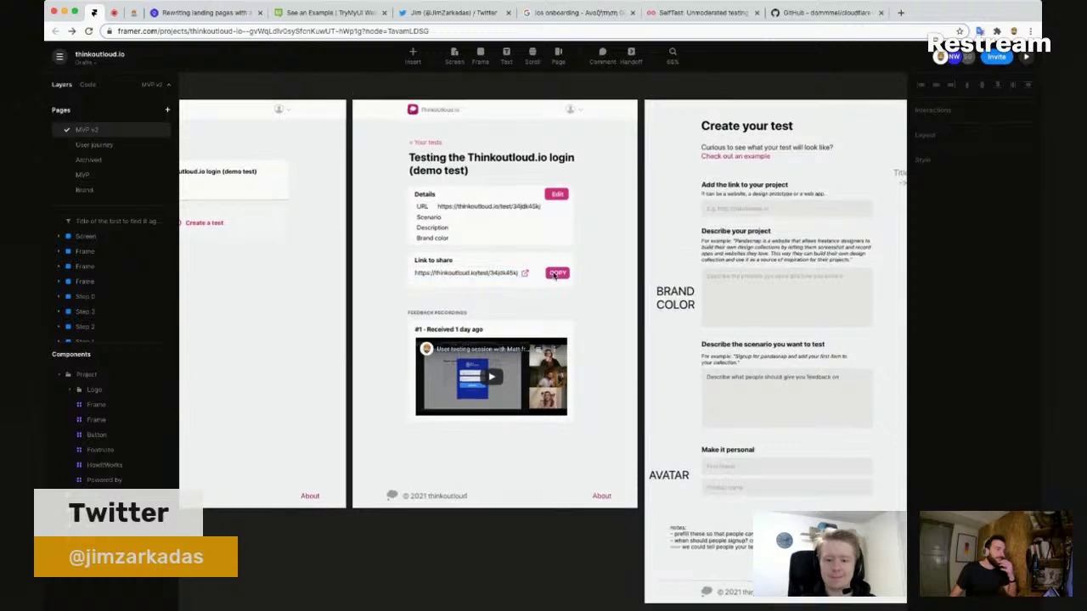
scroll(555, 274, down, 3)
scroll(399, 236, left, 3)
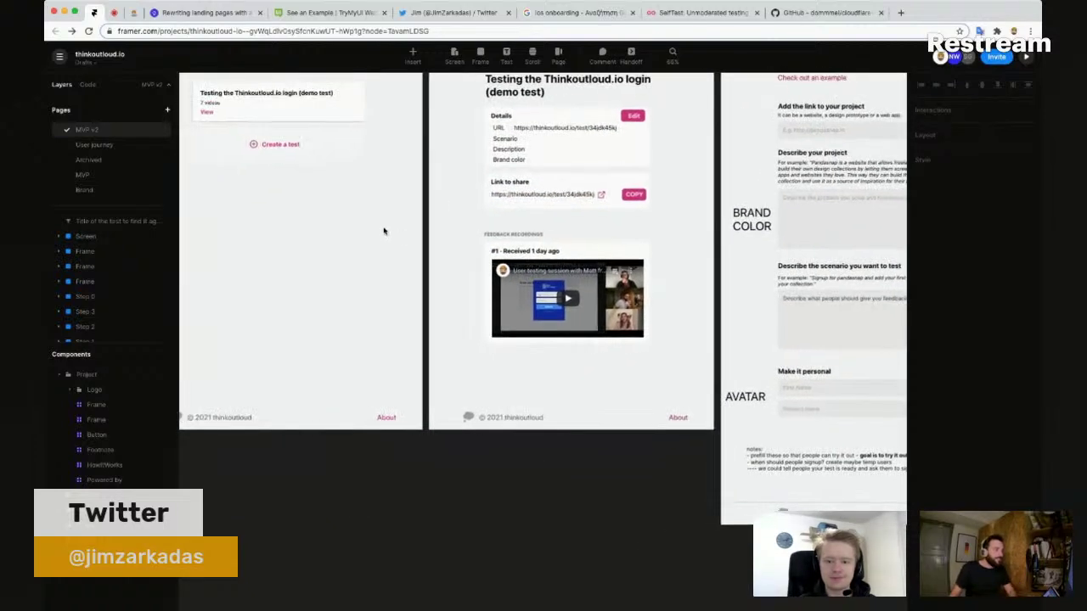
scroll(383, 231, up, 2)
scroll(355, 207, down, 2)
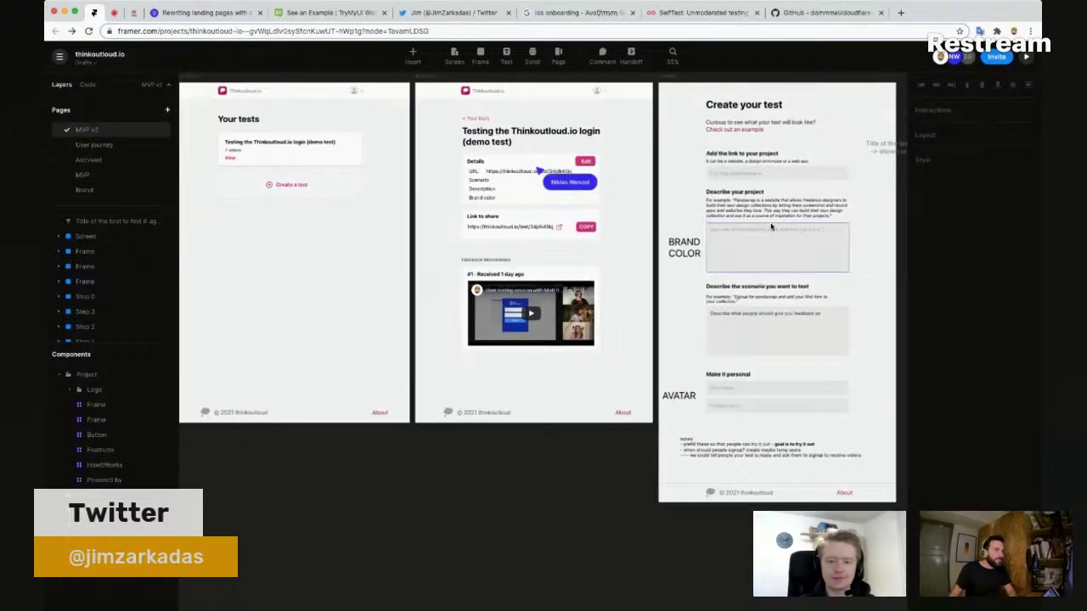
Step: Move the "Title of the test to find it again later" note inside the "Create your test" screen, beside its "Check out an example" link
scroll(747, 229, right, 5)
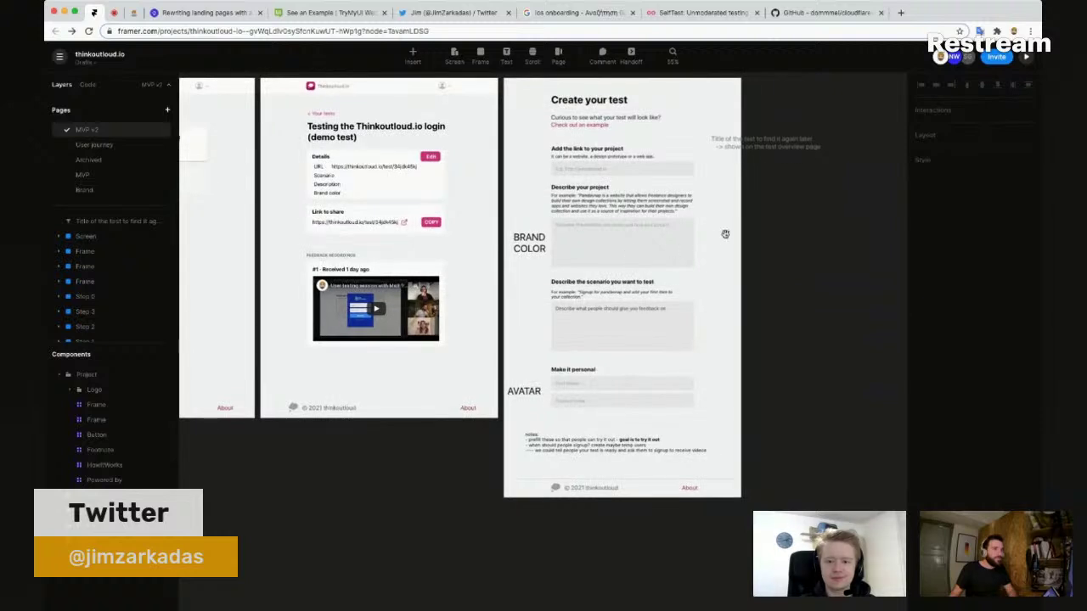
drag(725, 234, 628, 283)
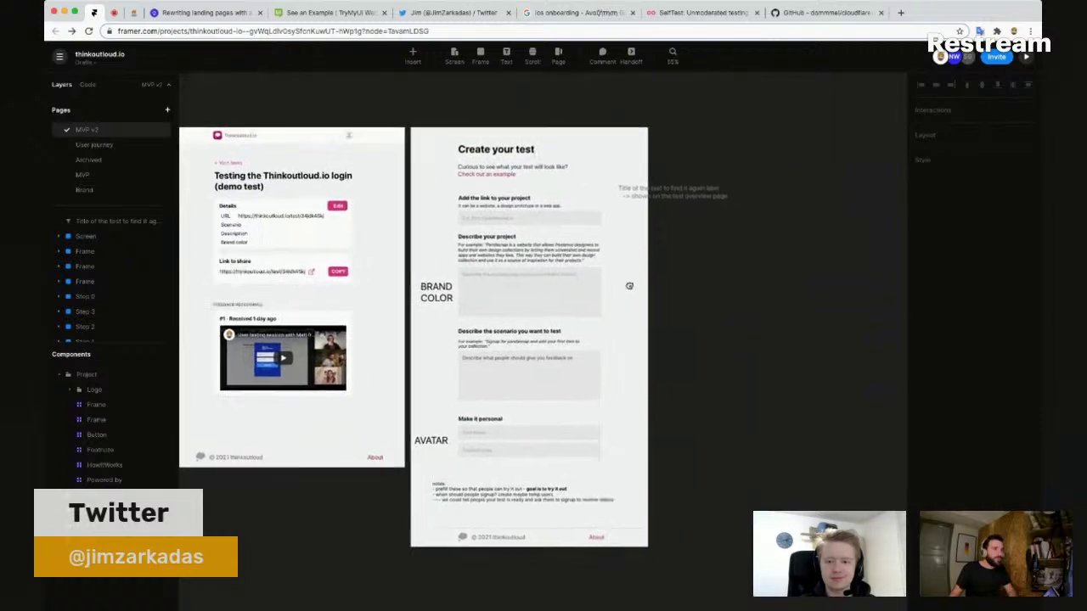
click(419, 125)
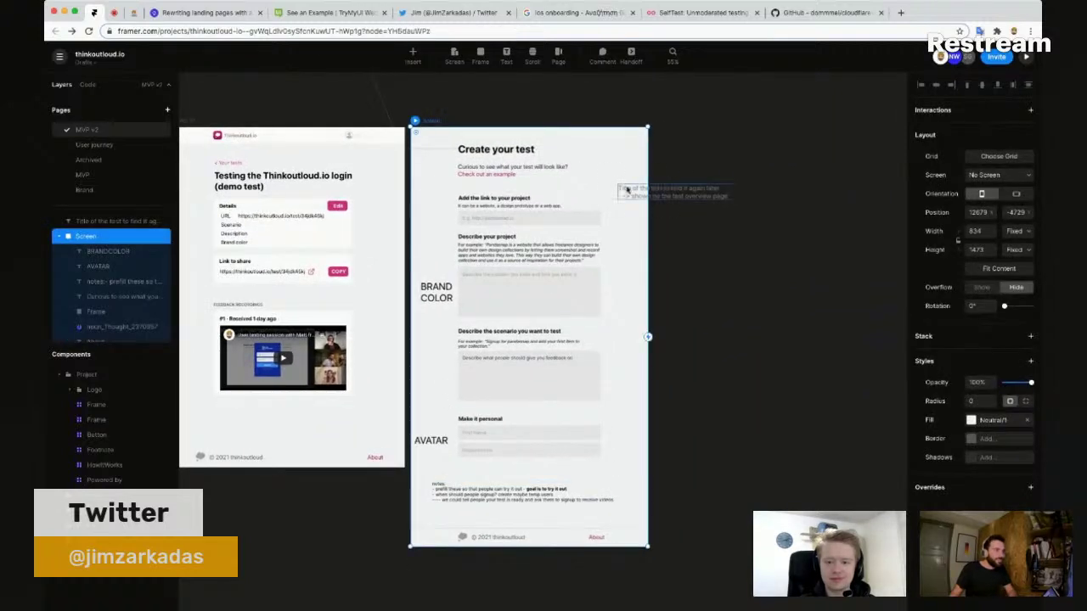
click(626, 190)
drag(581, 188, 544, 178)
click(425, 123)
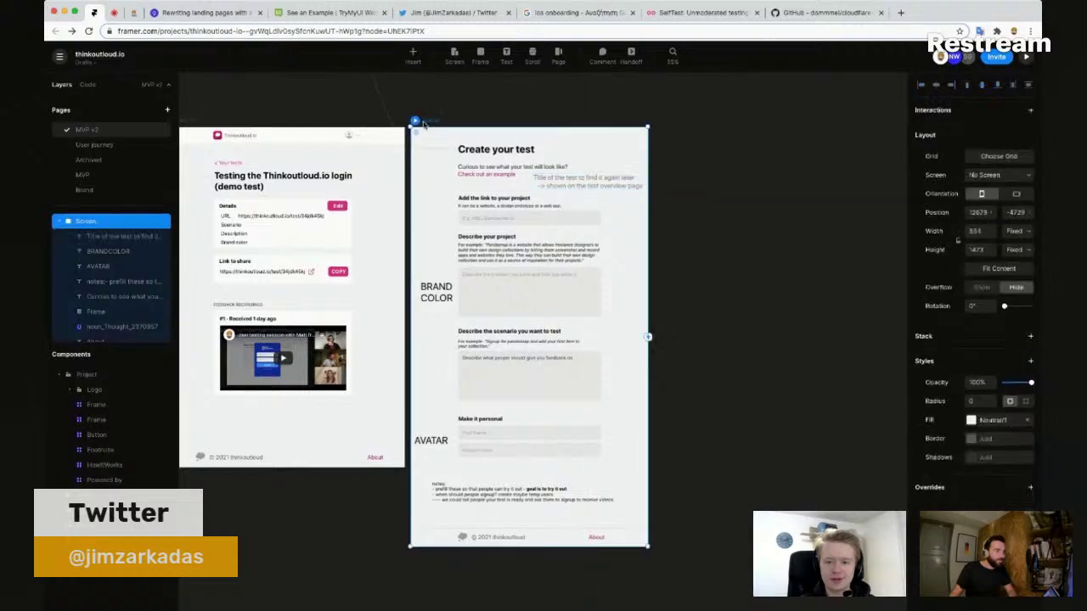
Step: Duplicate the "Create your test" screen and change the copy's heading to "flow of creating a test"
key(ctrl+d)
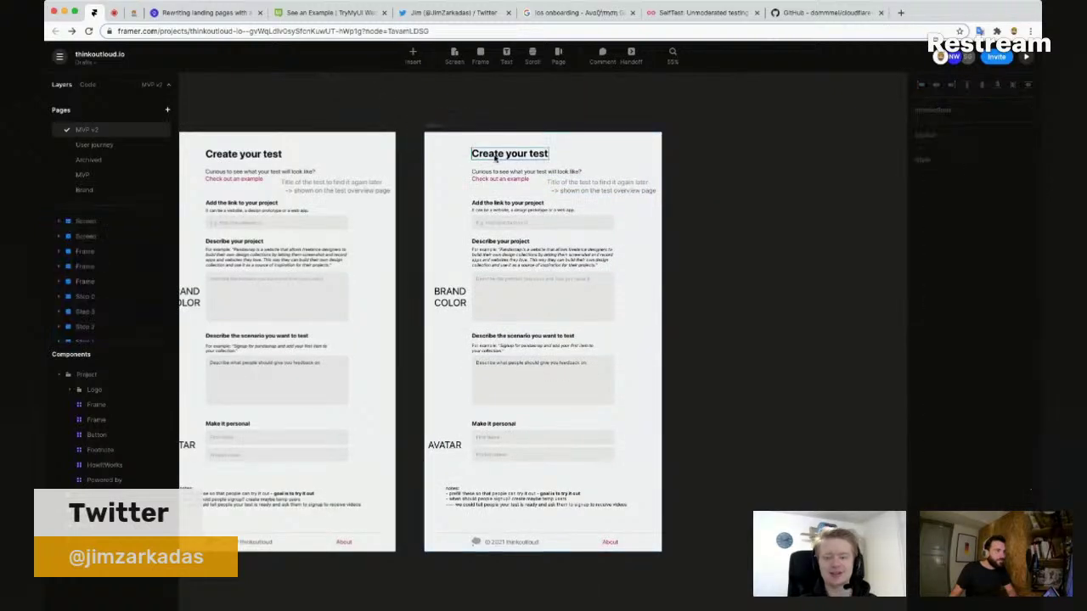
click(492, 154)
click(493, 154)
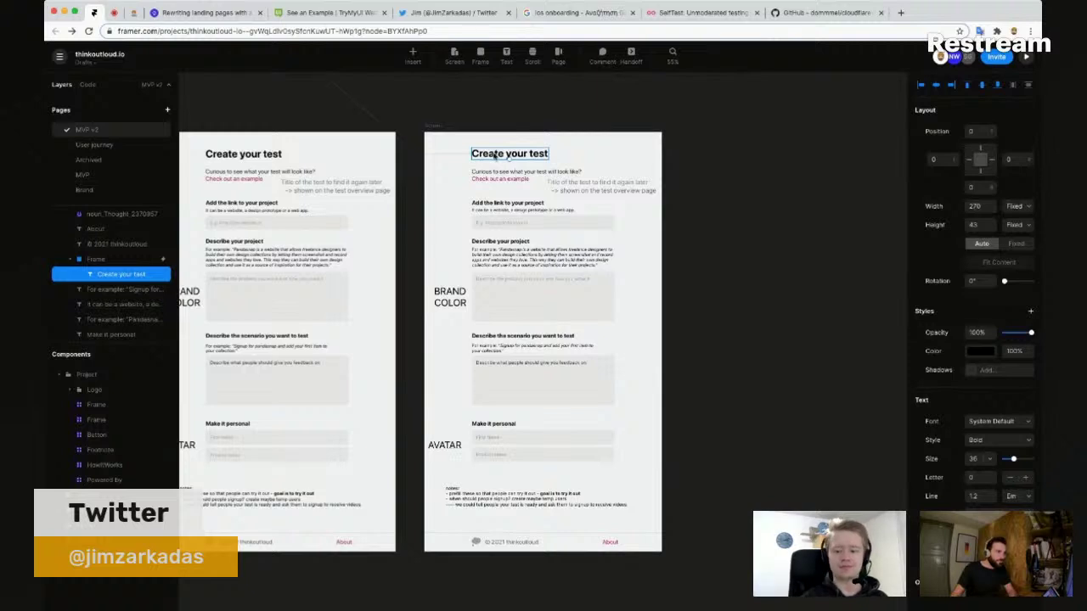
double_click(493, 154)
text(o)
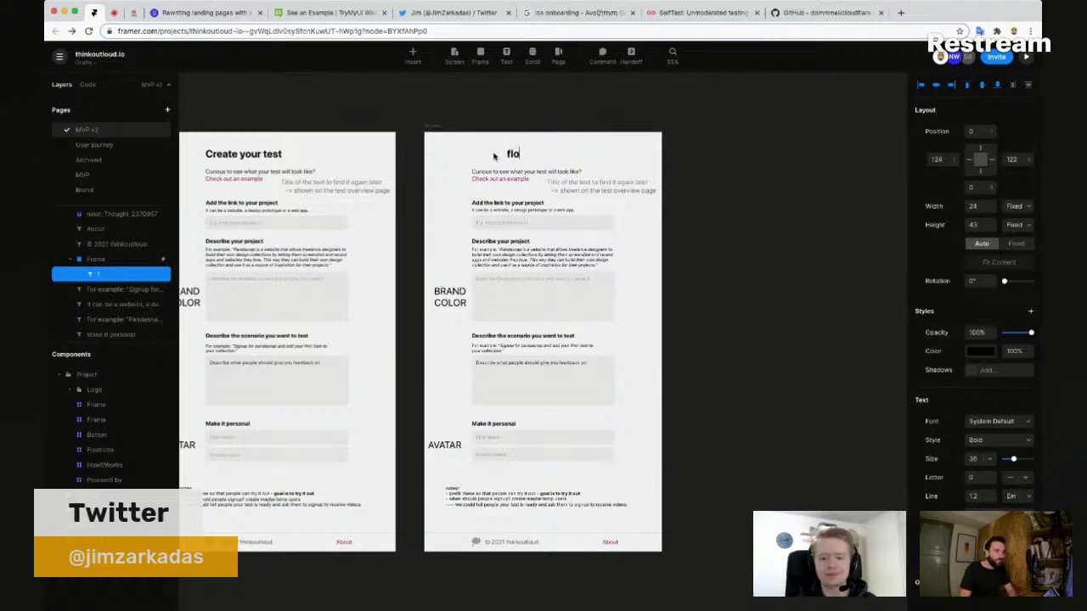
text(w of creating a test)
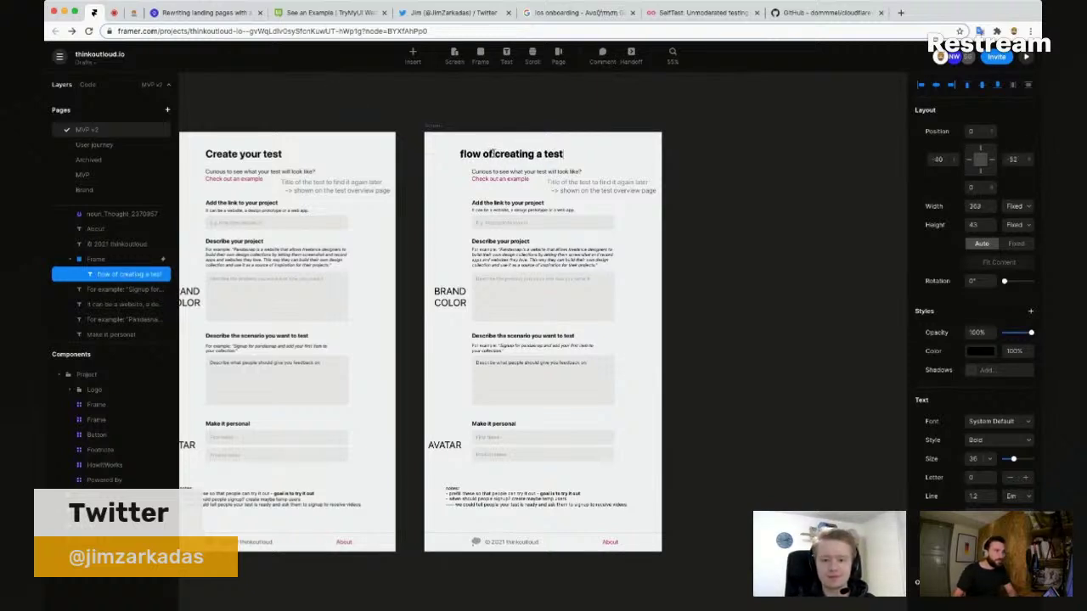
key(Escape)
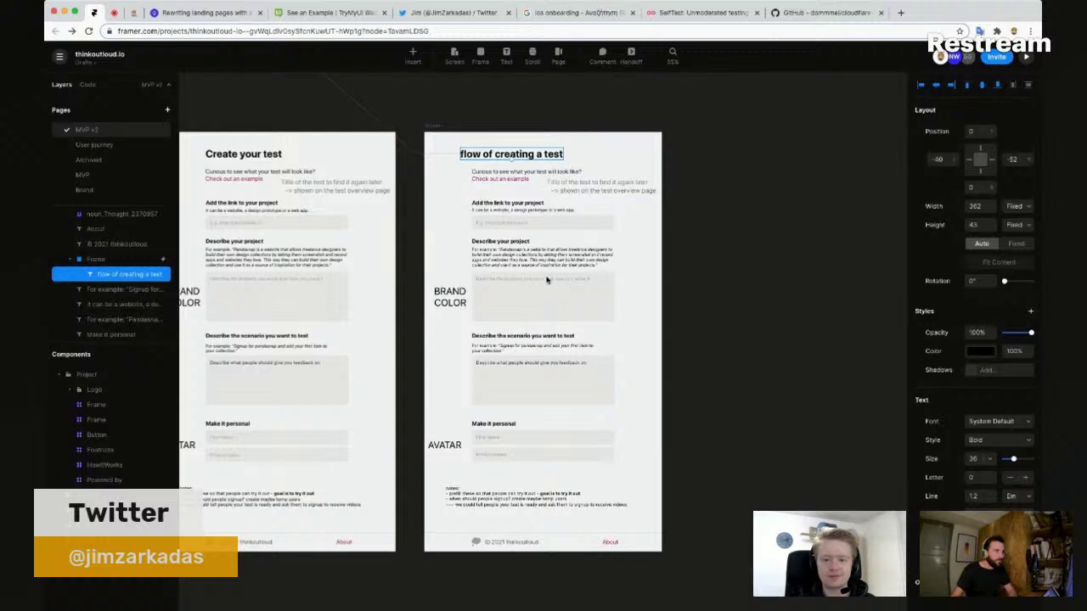
Step: Clear the form content, notes and footer text from the "flow of creating a test" screen
drag(448, 167, 646, 513)
key(Delete)
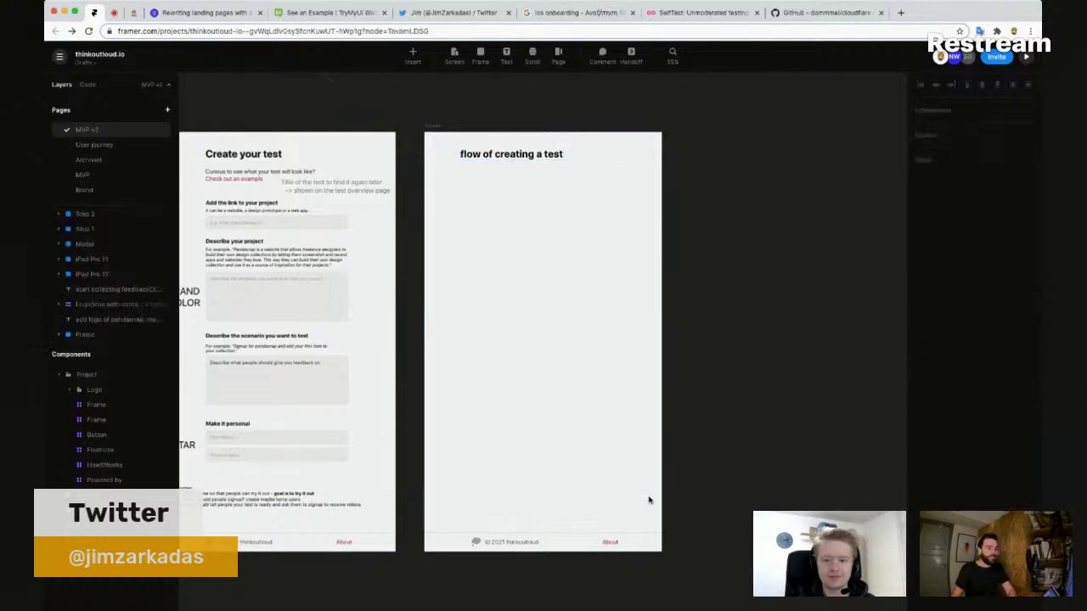
click(564, 537)
key(Delete)
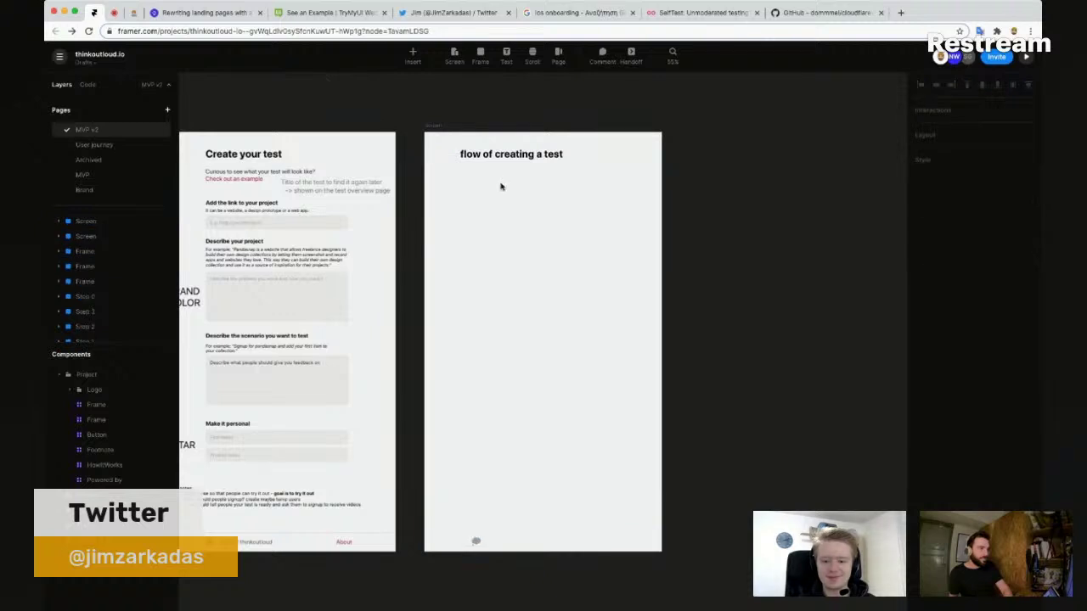
scroll(600, 198, down, 3)
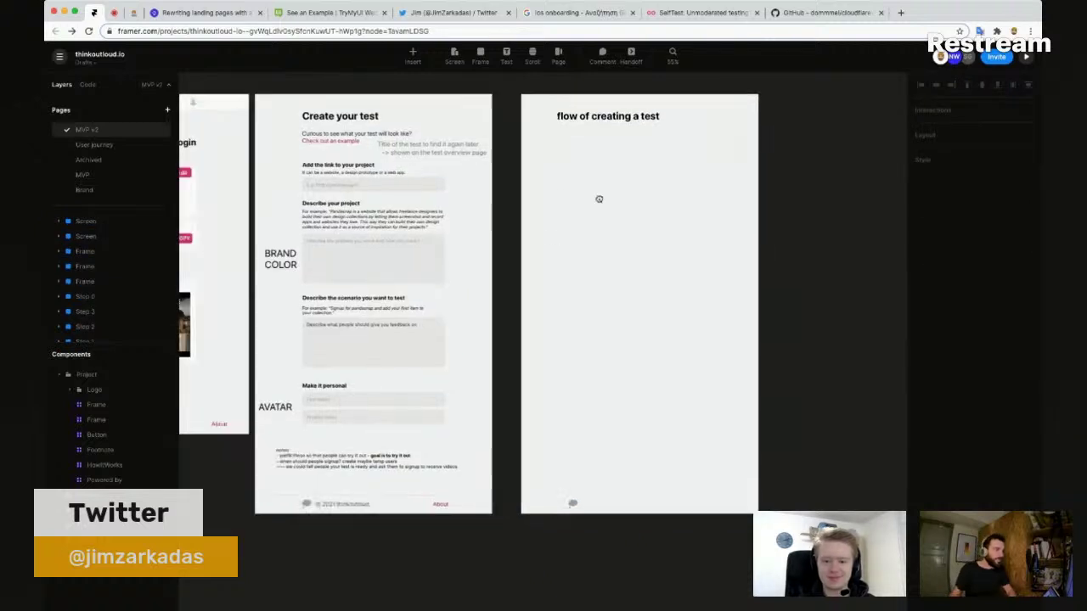
scroll(588, 190, up, 1)
drag(590, 184, 696, 173)
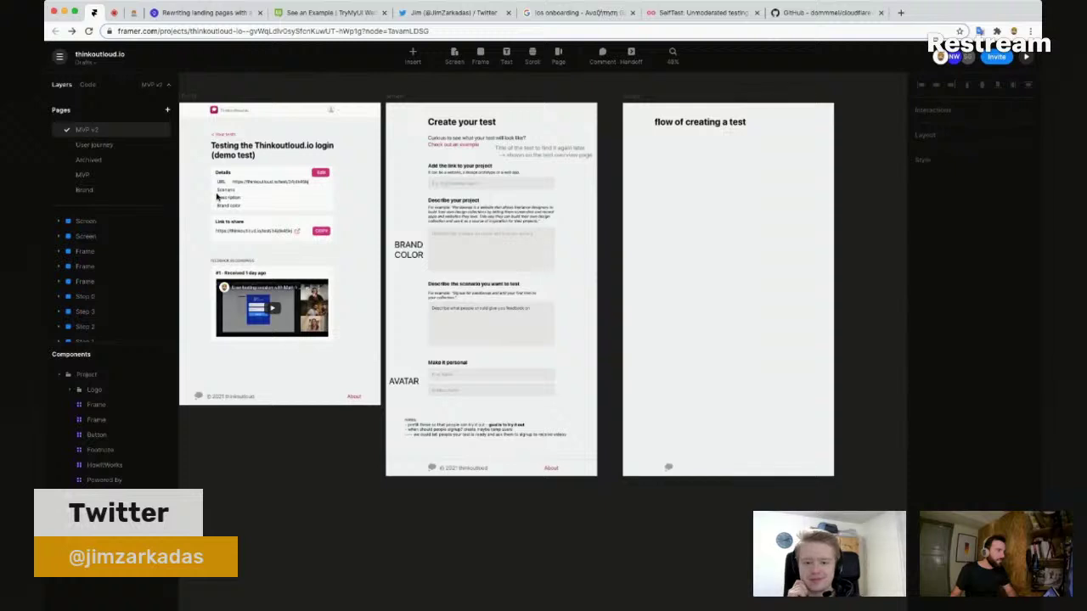
Step: Try pasting the test detail screen's content into the "flow of creating a test" screen, and discard that screen
click(194, 128)
click(310, 338)
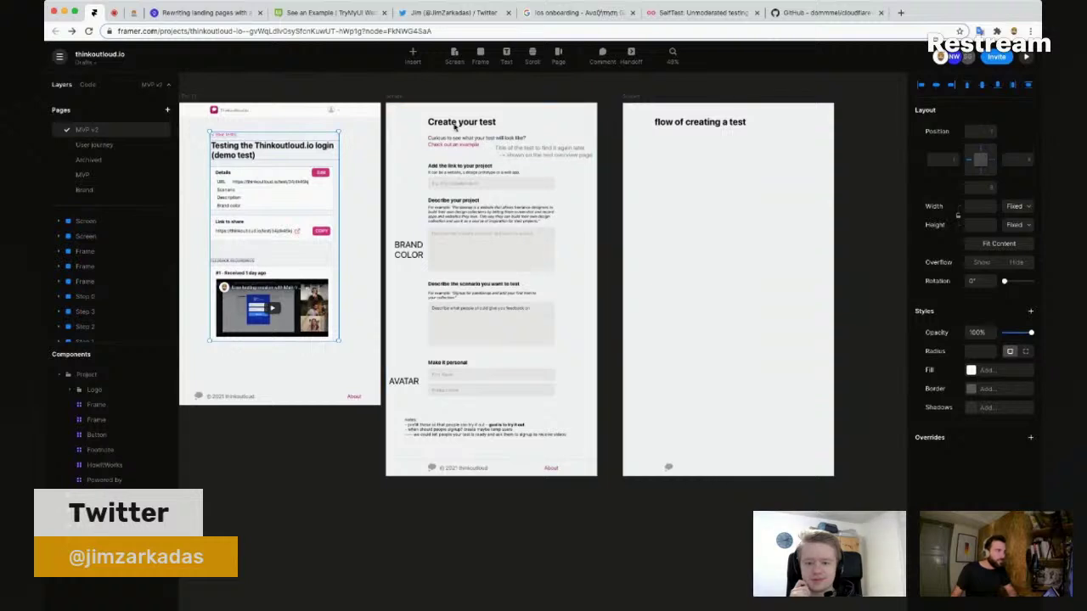
click(627, 98)
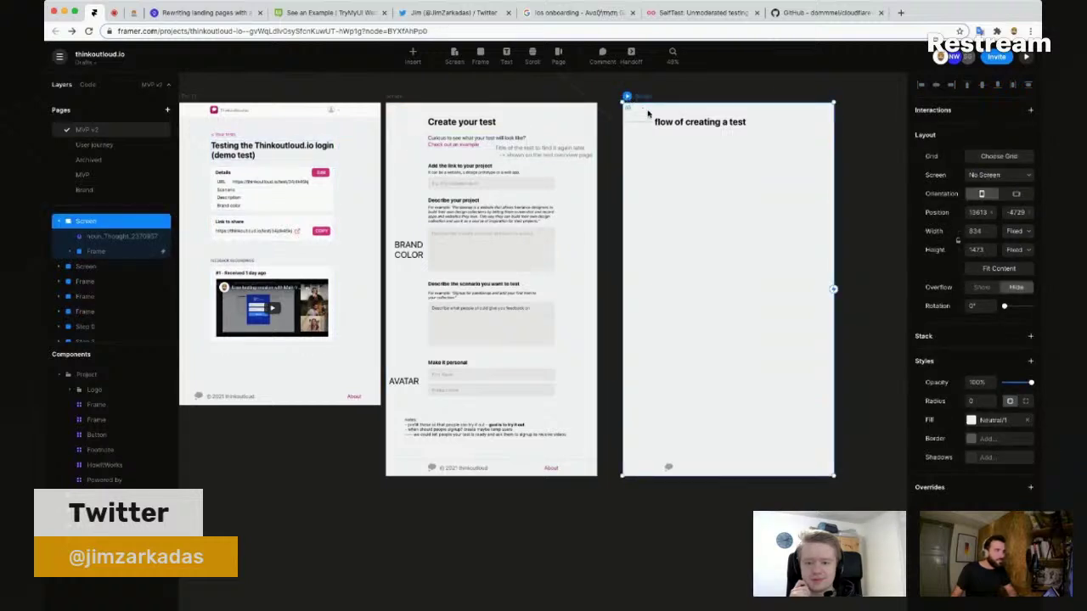
key(super+v)
scroll(671, 127, up, 5)
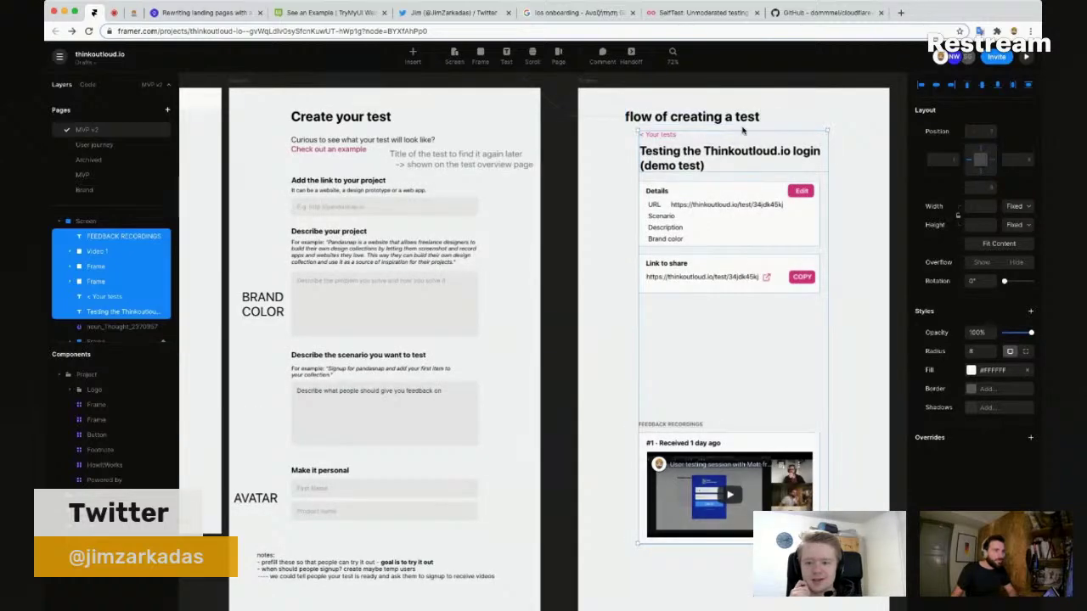
scroll(743, 130, down, 5)
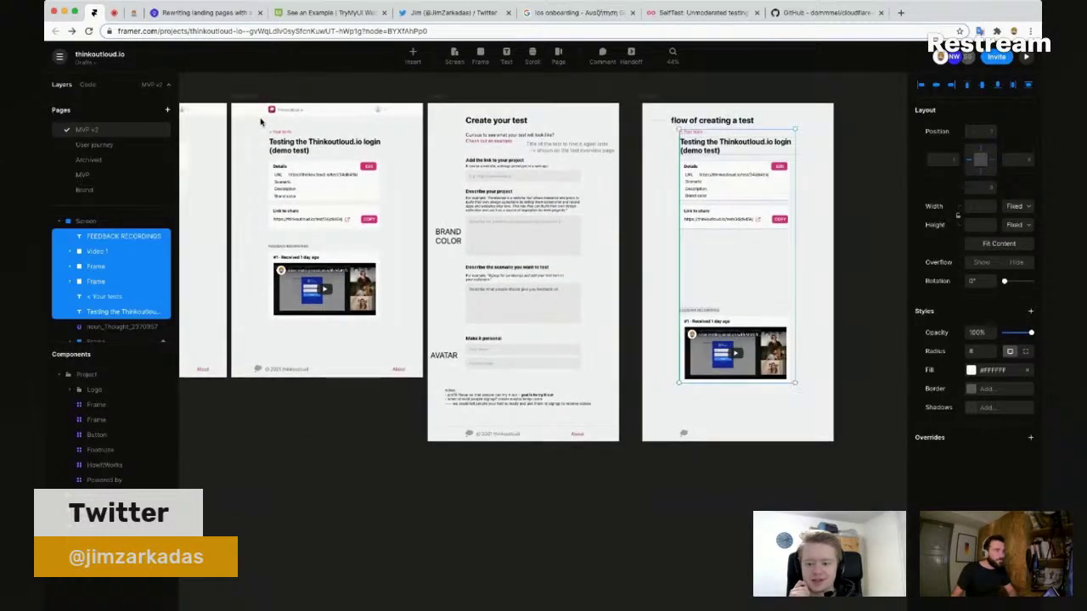
key(Escape)
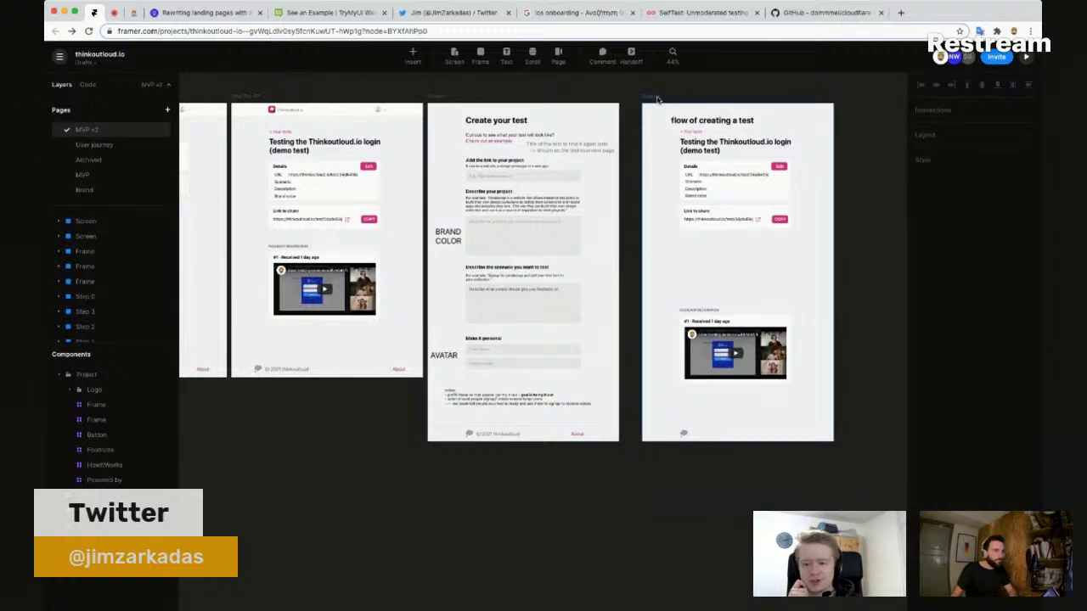
click(656, 99)
key(Delete)
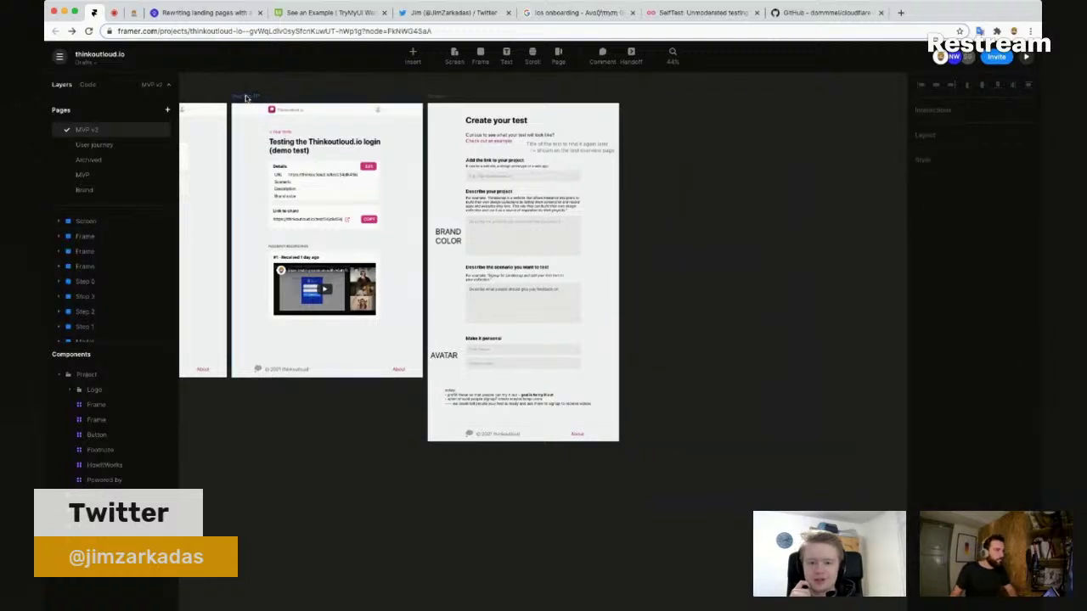
Step: Duplicate the "Testing the Thinkoutloud.io login (demo test)" screen and place the copy on the far side of the "Create your test" screen
click(245, 99)
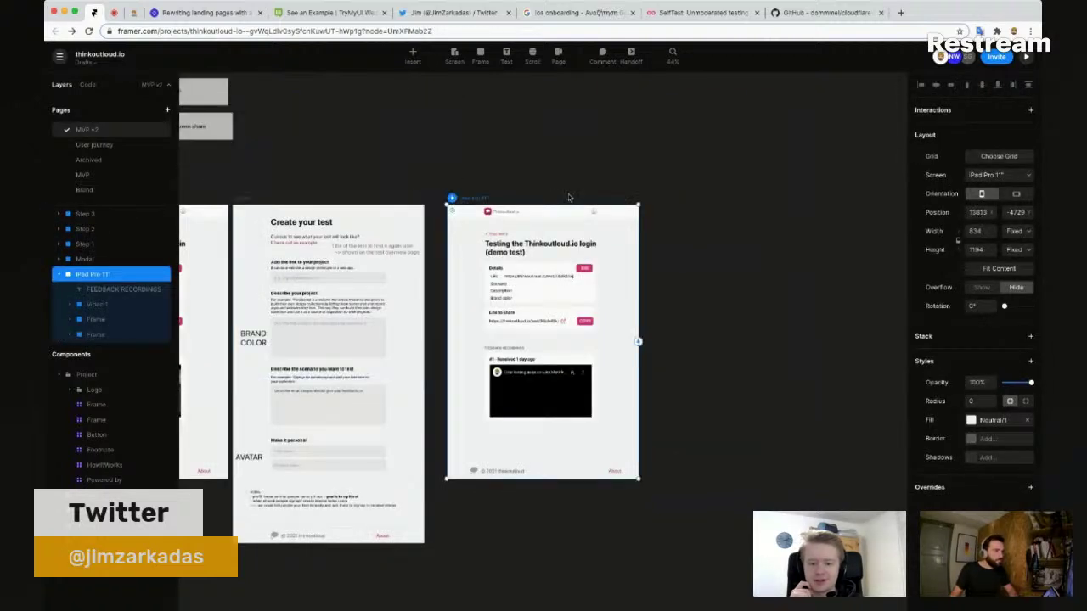
click(475, 179)
scroll(475, 178, up, 2)
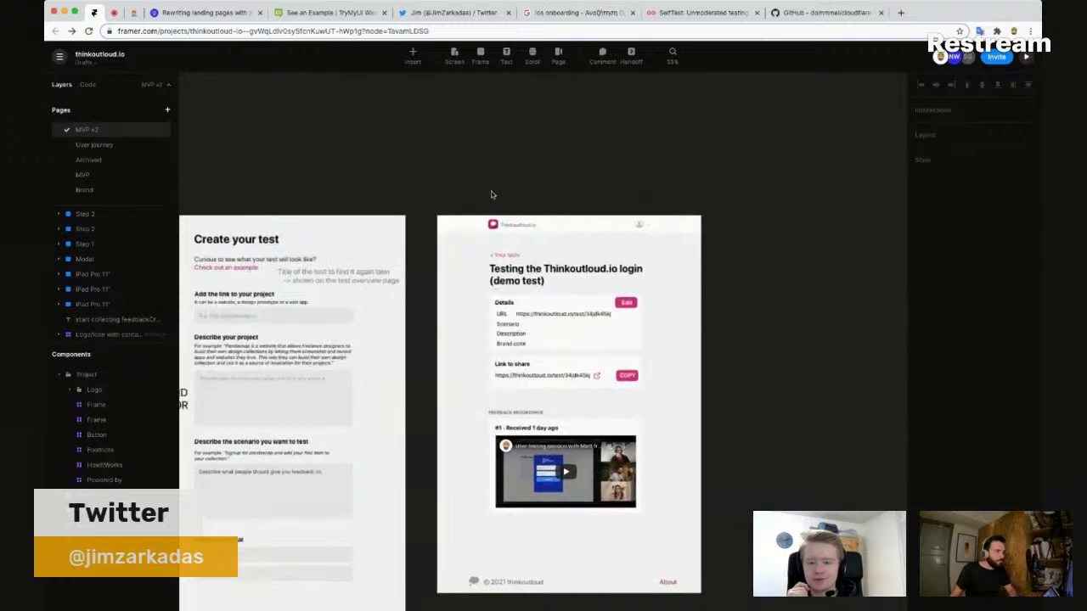
drag(491, 194, 497, 146)
scroll(502, 154, up, 2)
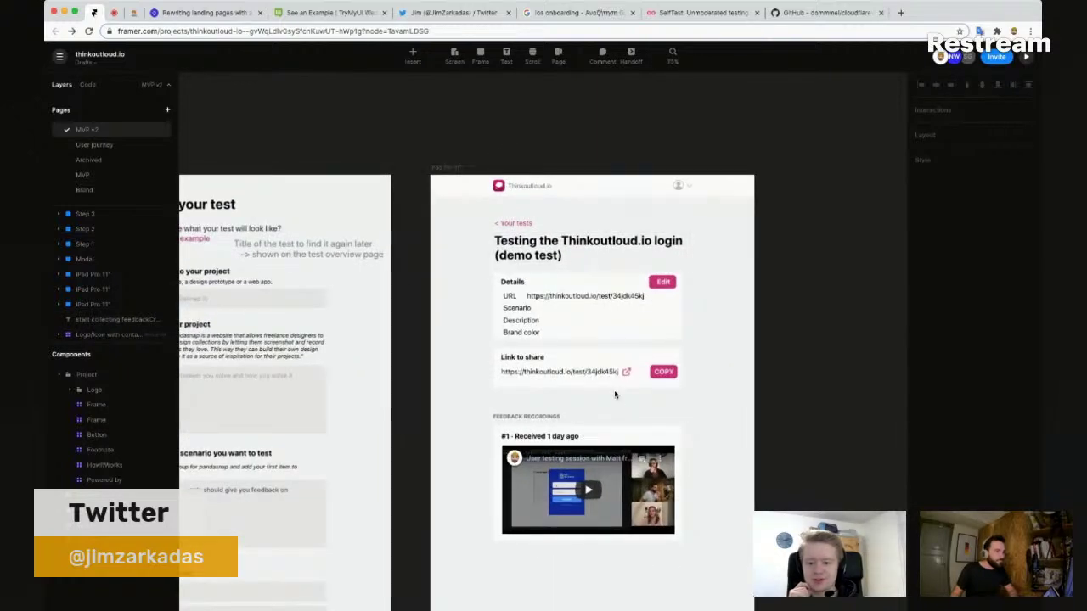
Step: Replace the video content in the copy's feedback recordings card with the text "VIDEOS WILL SHOW UP HERE"
click(572, 465)
key(Delete)
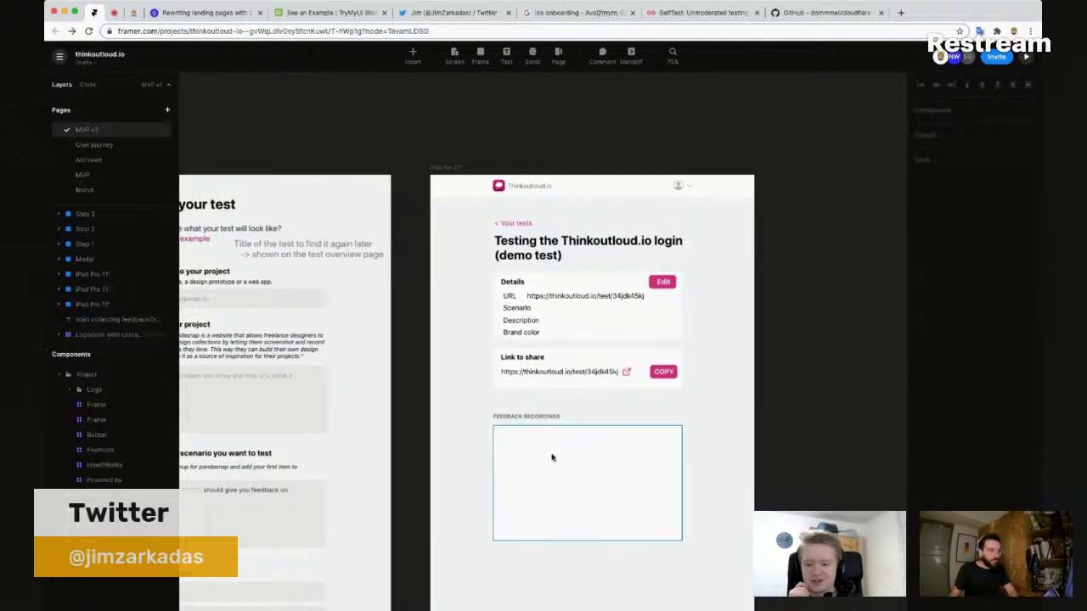
click(549, 458)
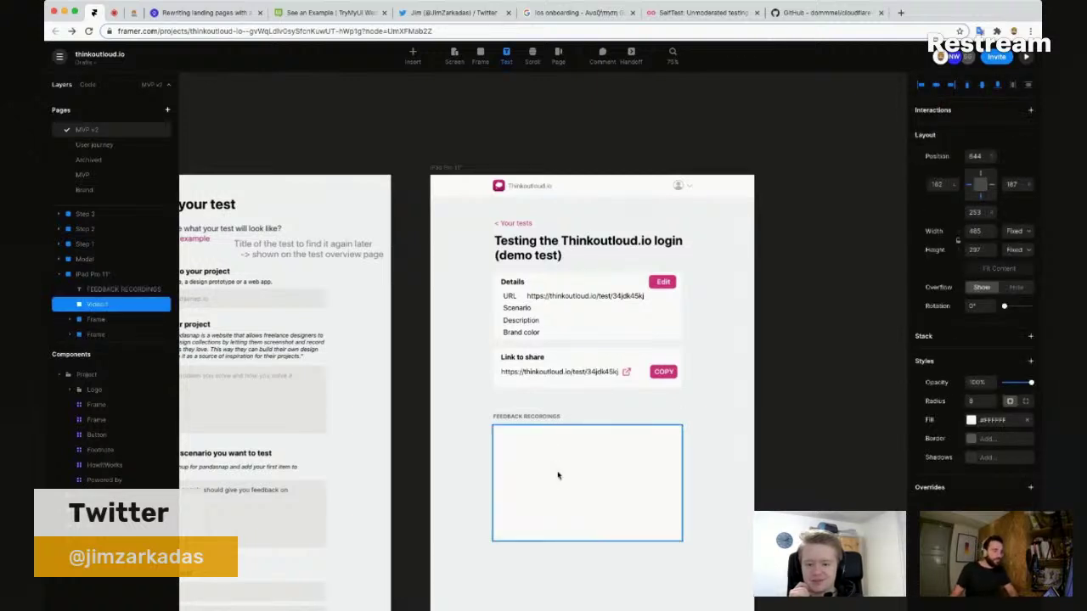
key(t)
click(558, 475)
text(VI)
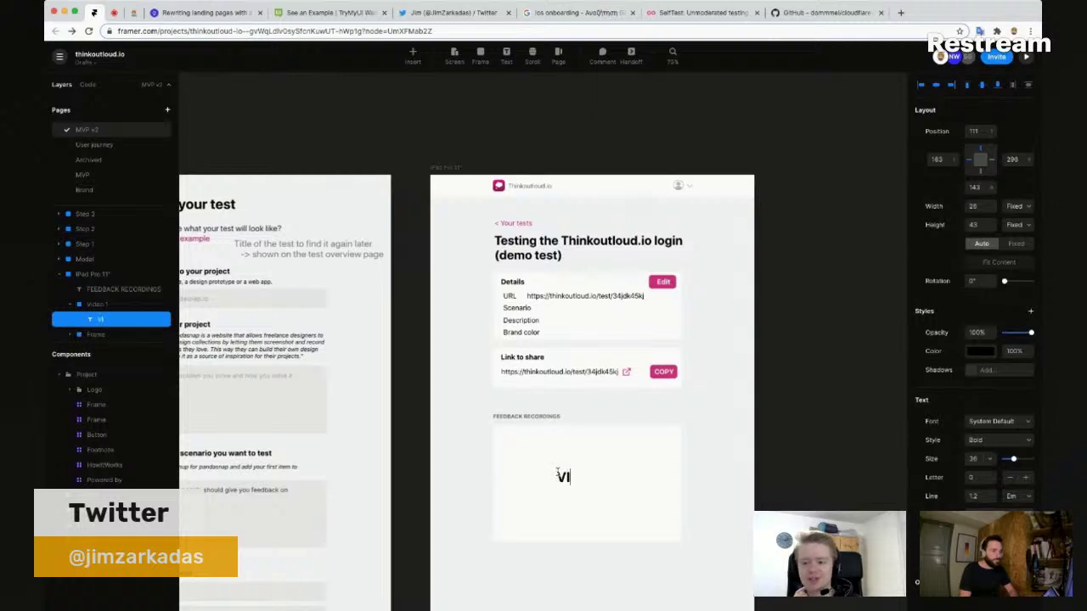
text(DEOS WILL SHOW UP HERE)
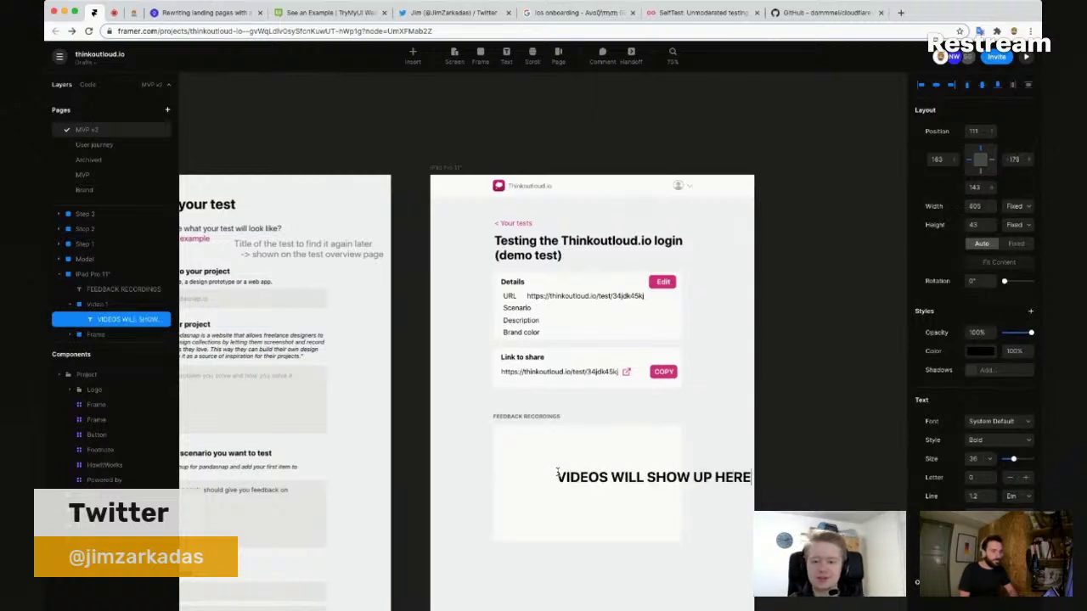
key(Escape)
Step: Centre the "VIDEOS WILL SHOW UP HERE" text in its card and reduce its font size to 25
drag(557, 482, 600, 482)
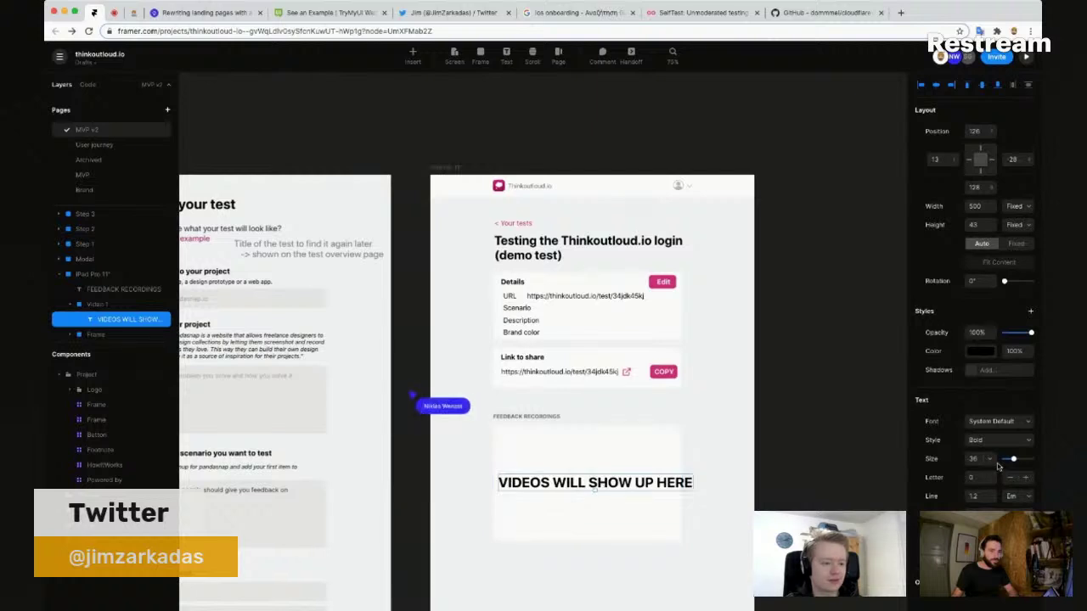
drag(1013, 458, 1010, 462)
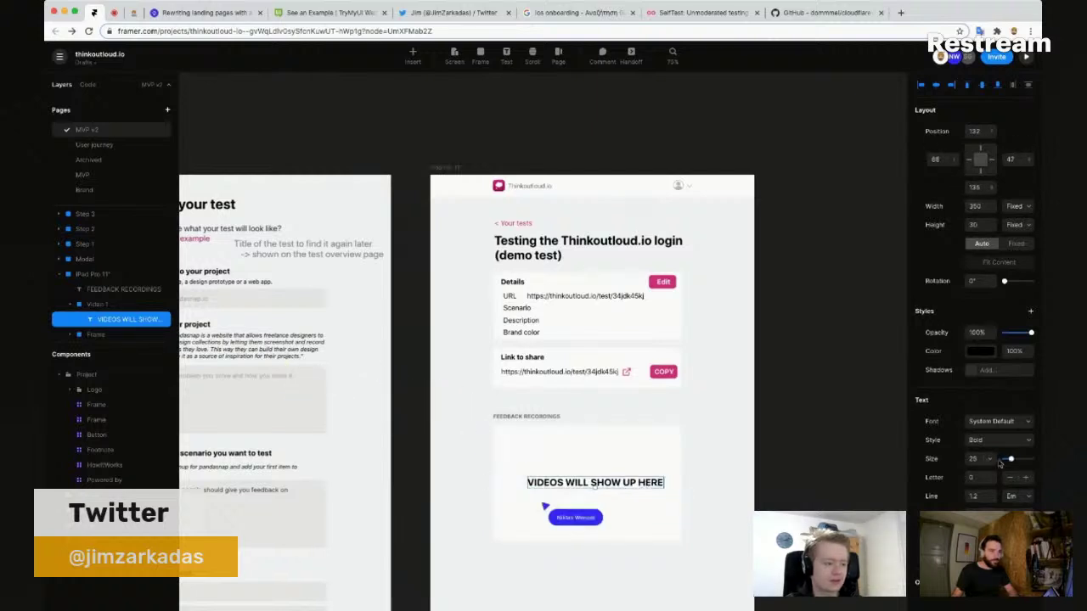
click(604, 393)
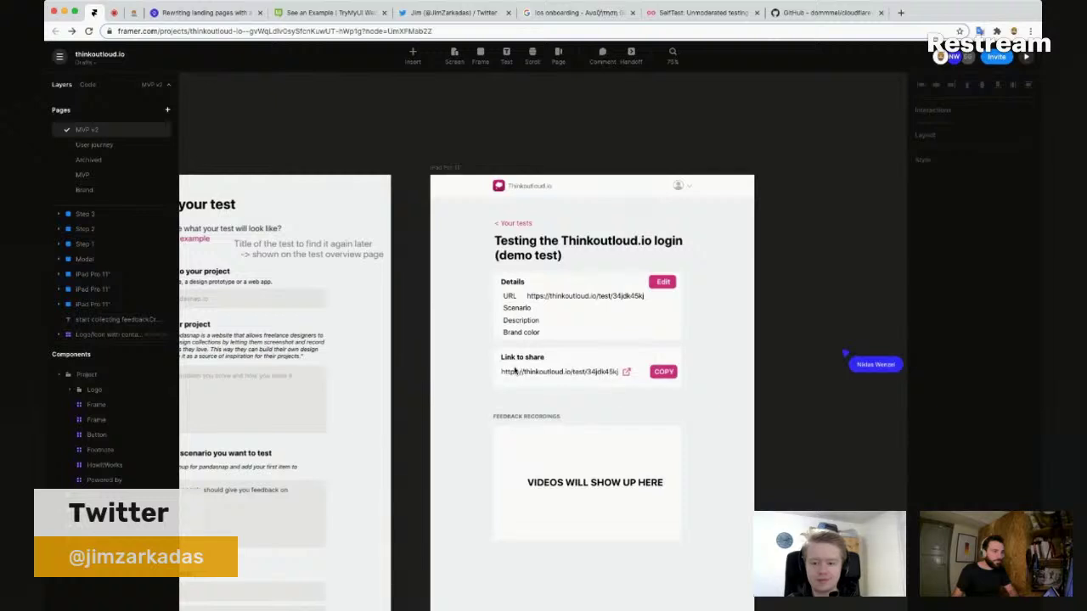
Step: Add the note "MAKE THIS MORE GUIDED AND PROMINENT" beside the "Link to share" heading in the duplicated test detail screen
click(497, 359)
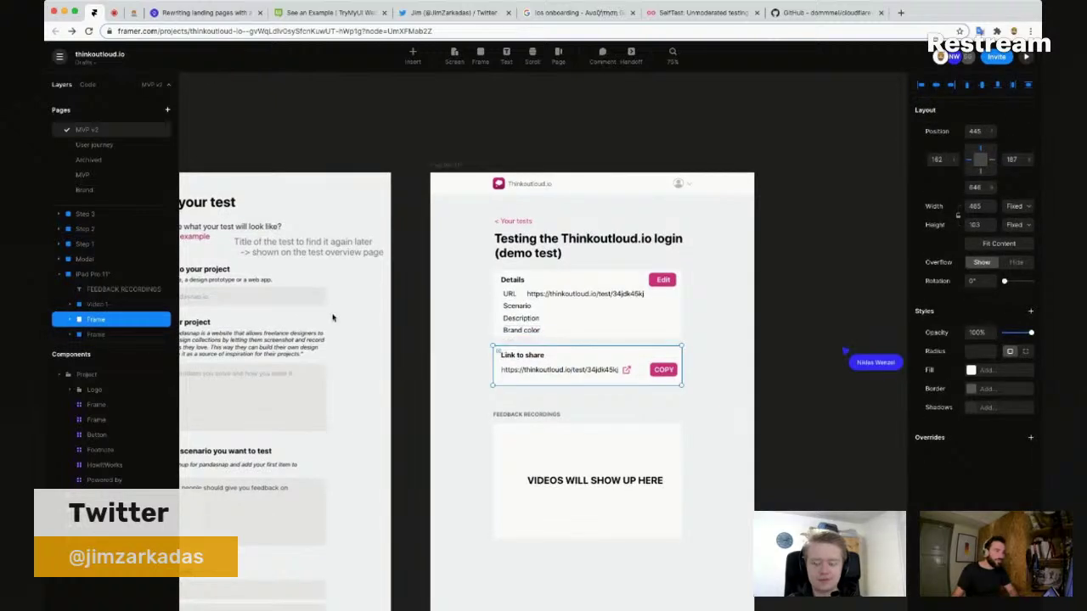
scroll(450, 306, left, 5)
scroll(588, 288, down, 5)
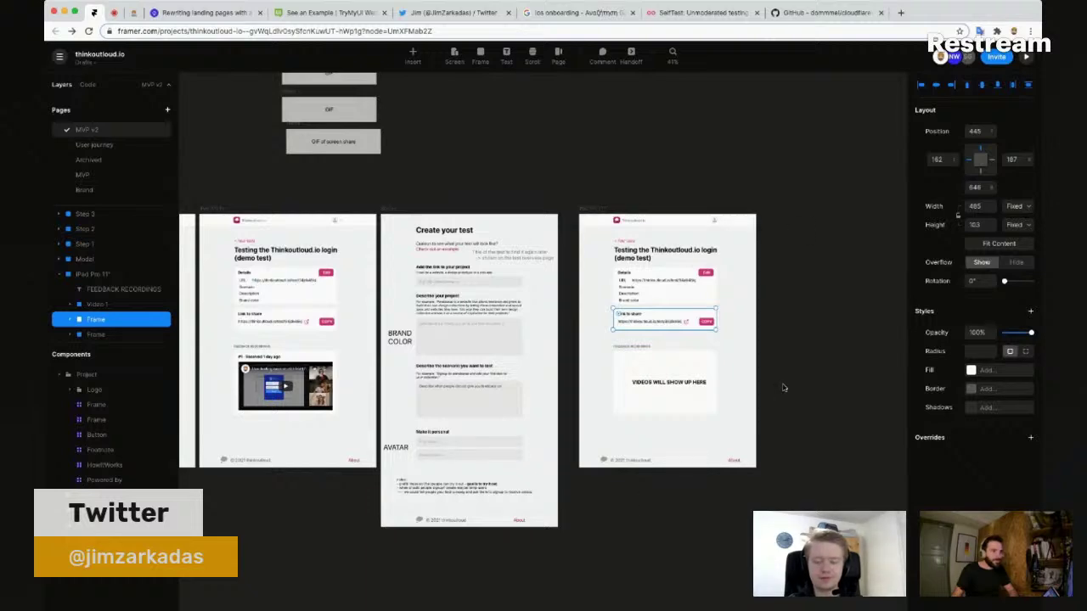
scroll(784, 388, up, 3)
scroll(586, 327, up, 2)
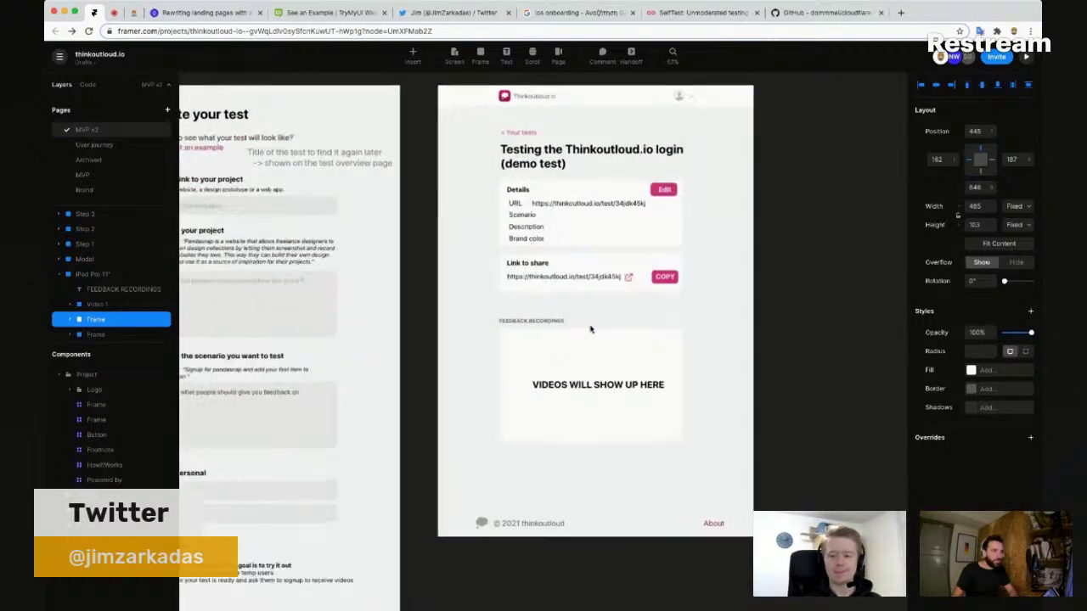
scroll(561, 340, up, 2)
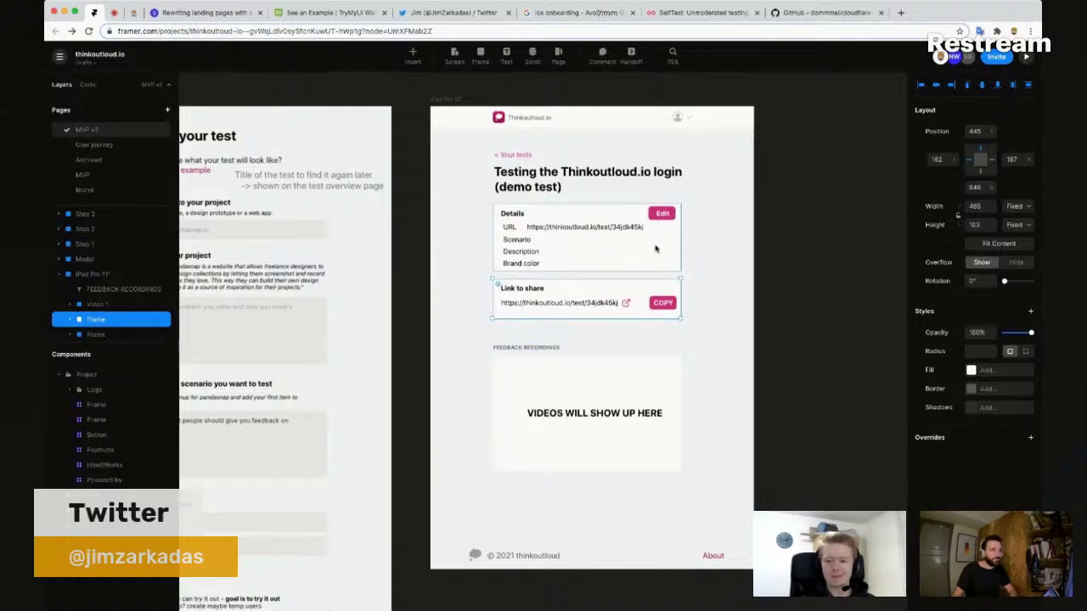
key(t)
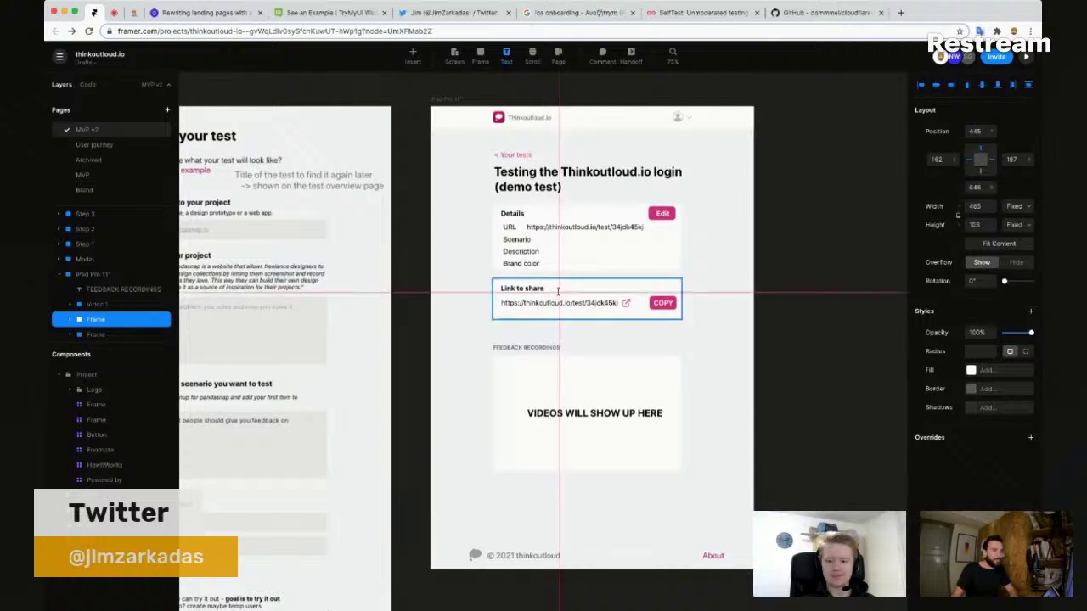
click(559, 294)
text(MAKE THIS MORE GUIDED)
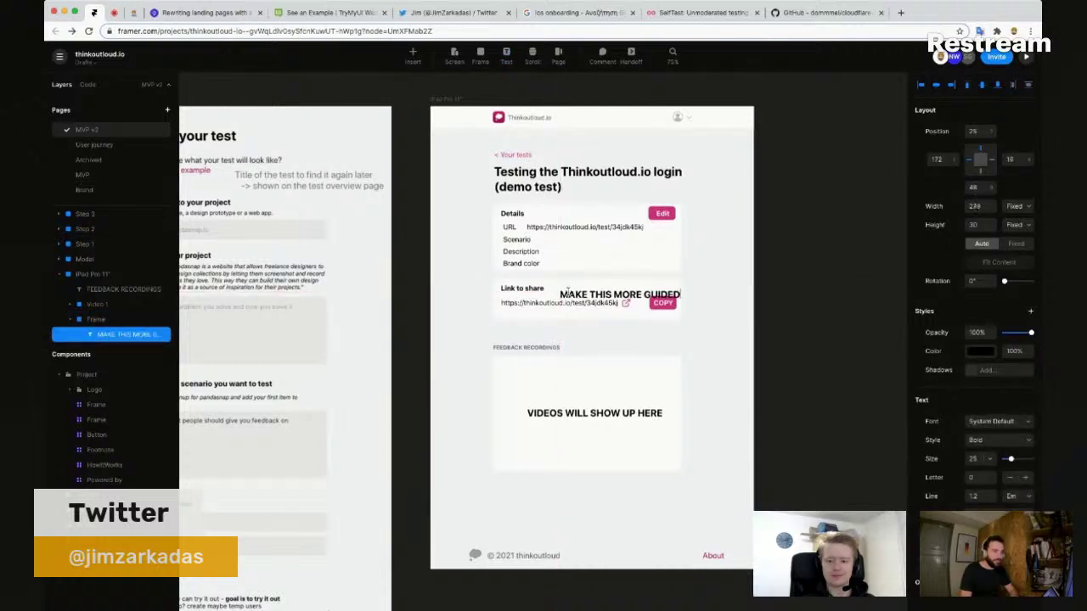
text( AND PROMINEN)
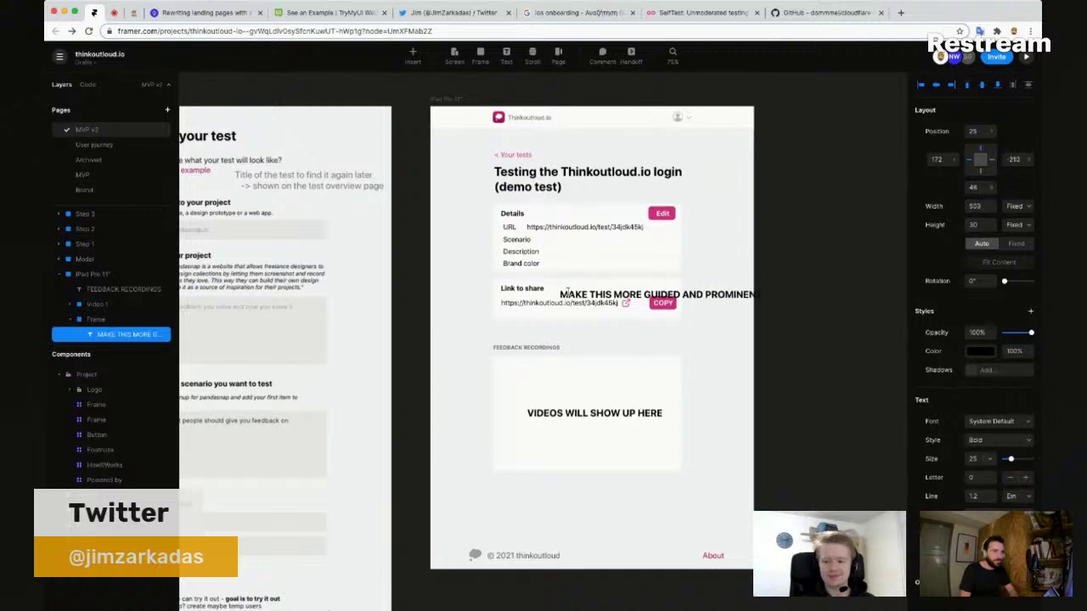
key(Escape)
drag(584, 296, 581, 289)
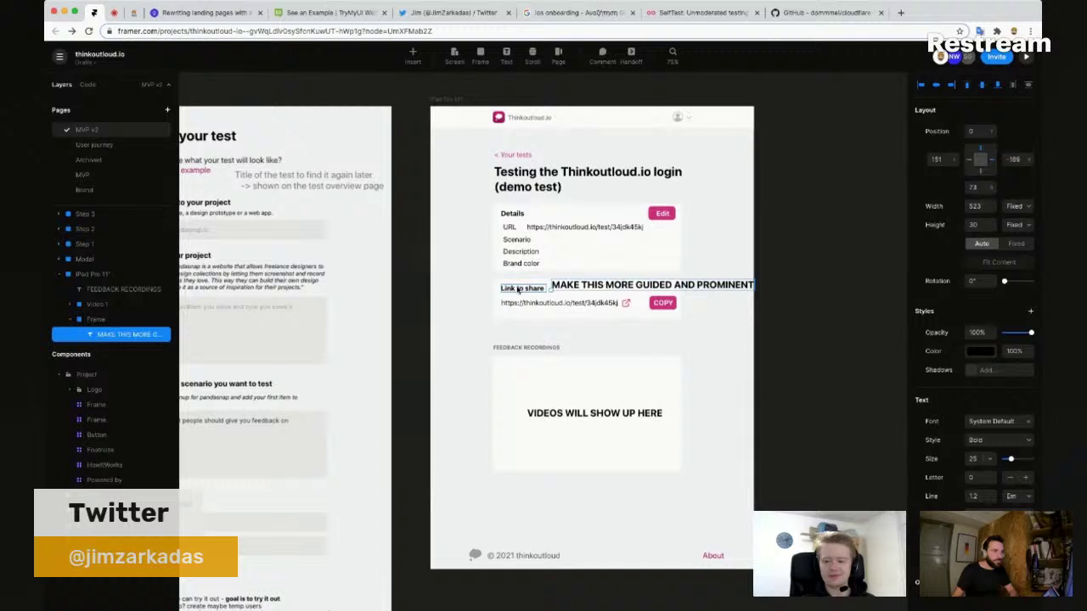
Step: Change the "Link to share" heading in the duplicated screen to "Share this link with..."
click(517, 290)
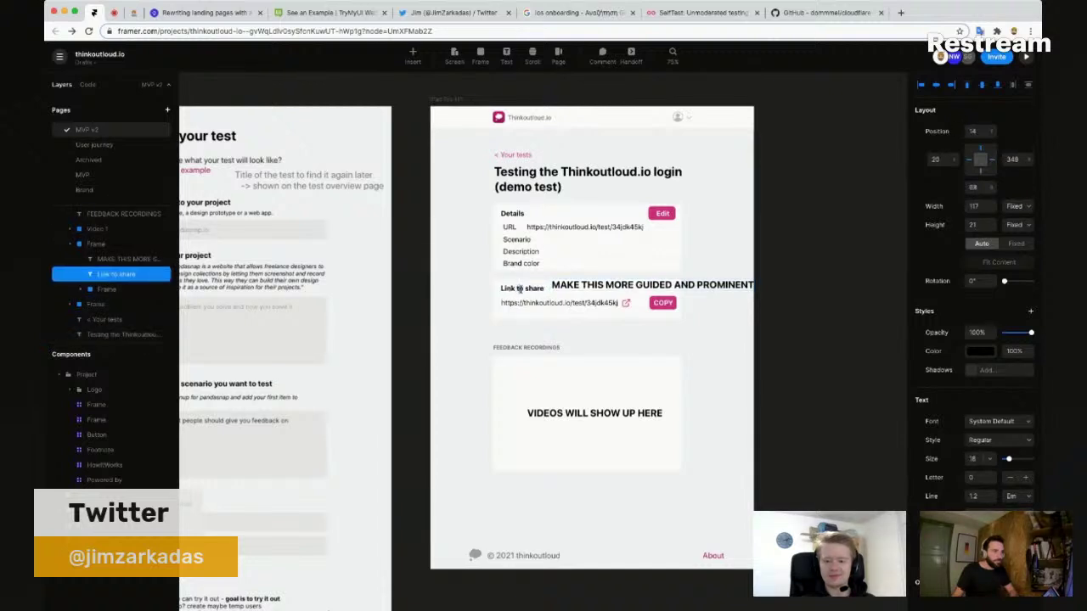
double_click(519, 290)
text(SHARE)
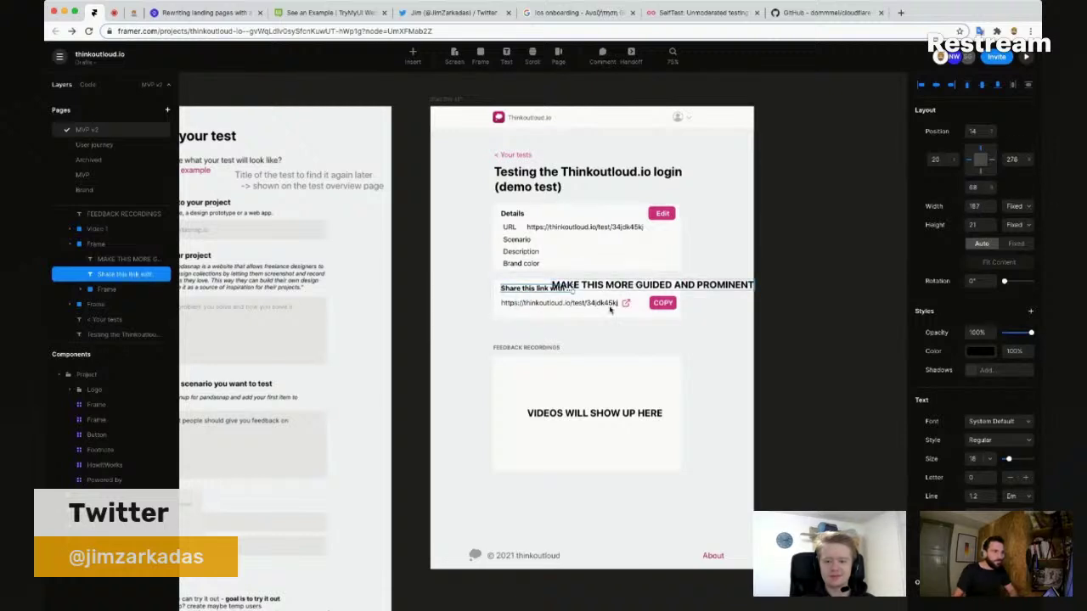
Step: Move the guidance note below the share link and move the Details card beneath the videos placeholder card
drag(592, 316, 586, 324)
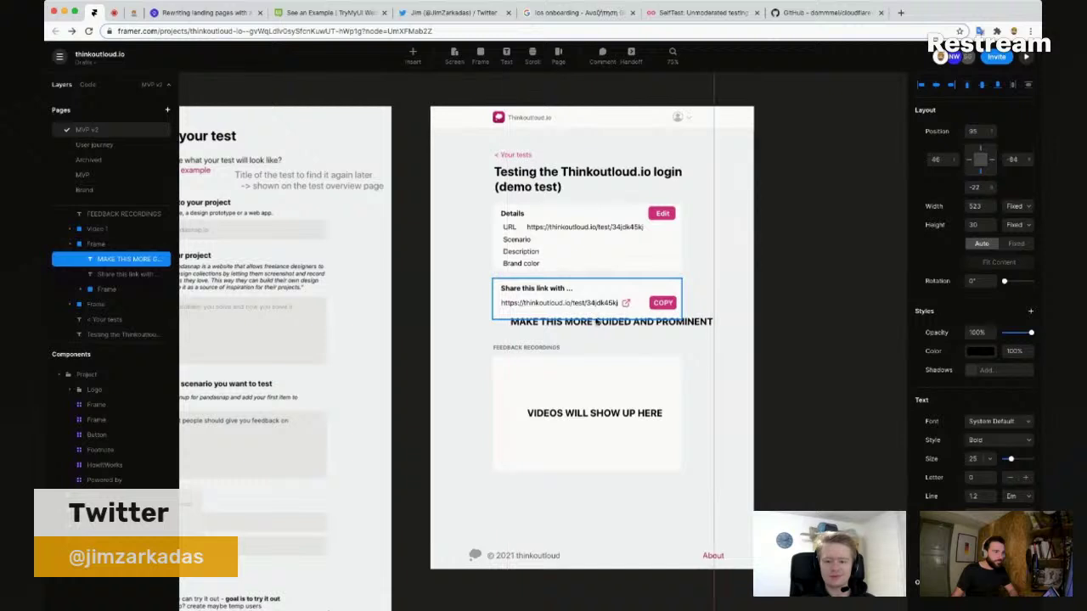
drag(496, 214, 501, 484)
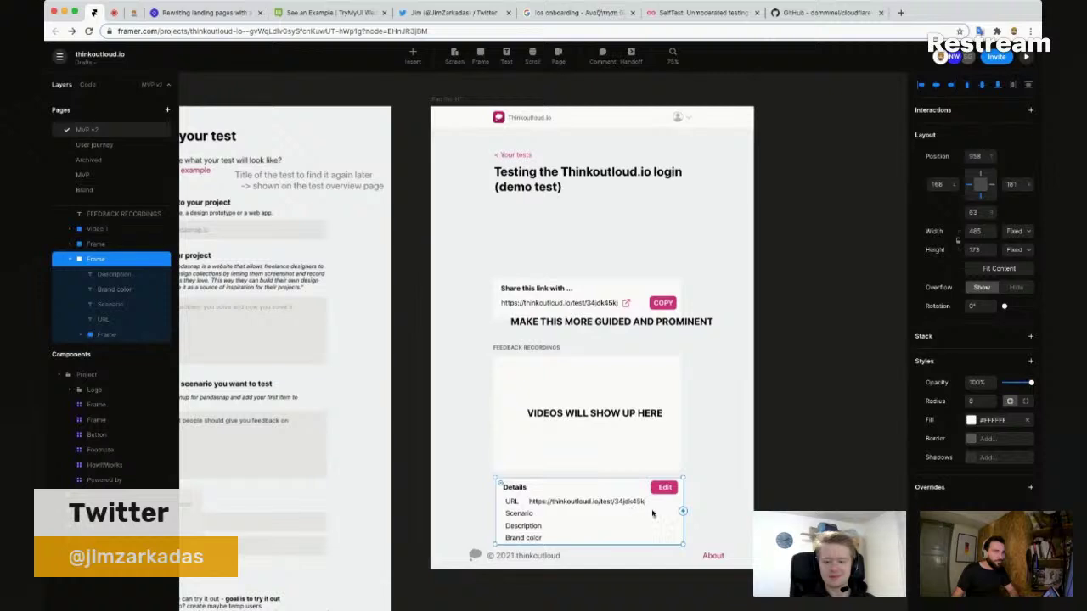
key(super+z)
key(super+z)
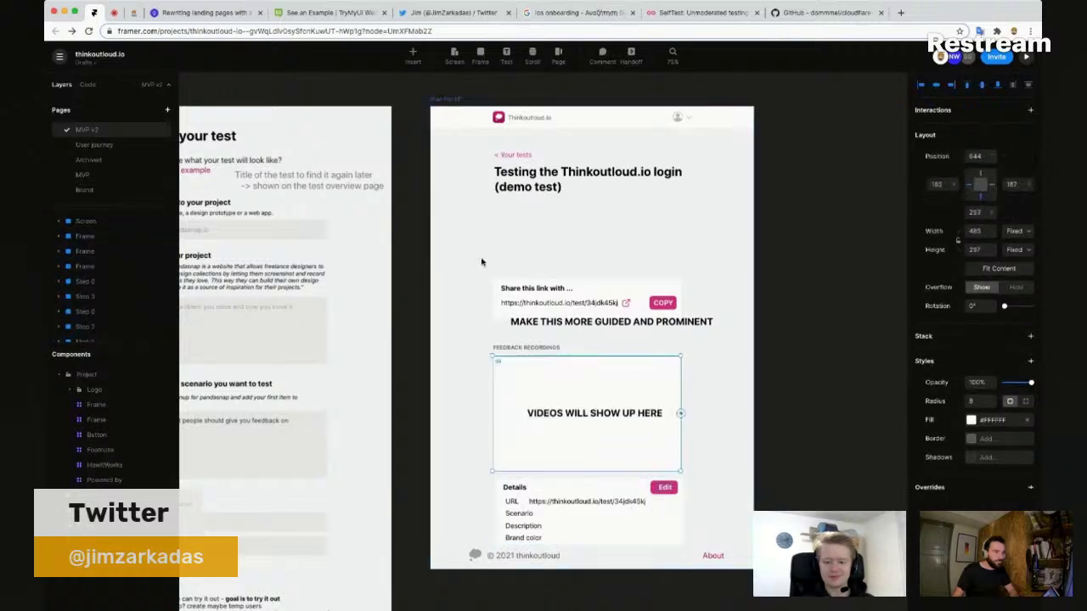
Step: Move the share link card, feedback recordings placeholder and Details card up together to close the gap below the title
drag(467, 259, 676, 496)
key(shift+Up)
key(shift+Up)
key(shift+Up)
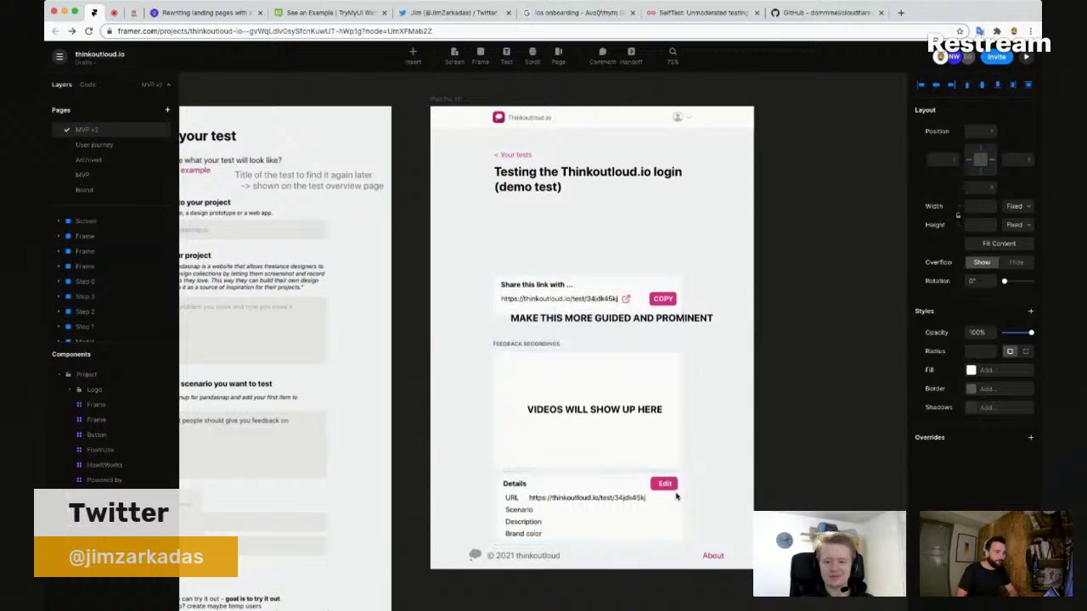
key(shift+Up)
key(shift+Up)
key(shift+Up)
key(shift+Up)
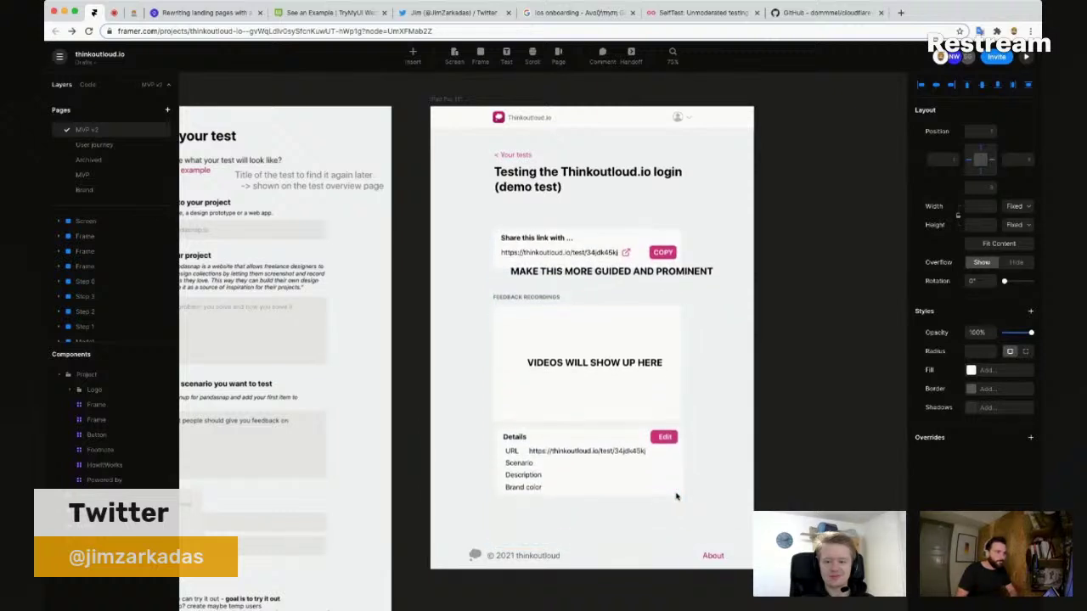
key(shift+Up)
key(shift+Up)
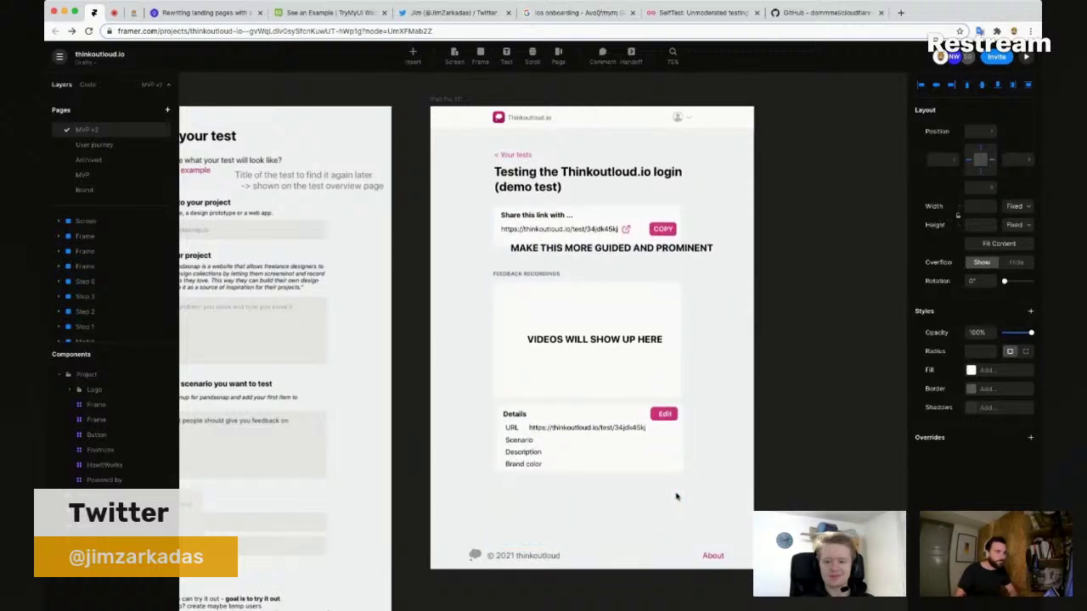
key(Escape)
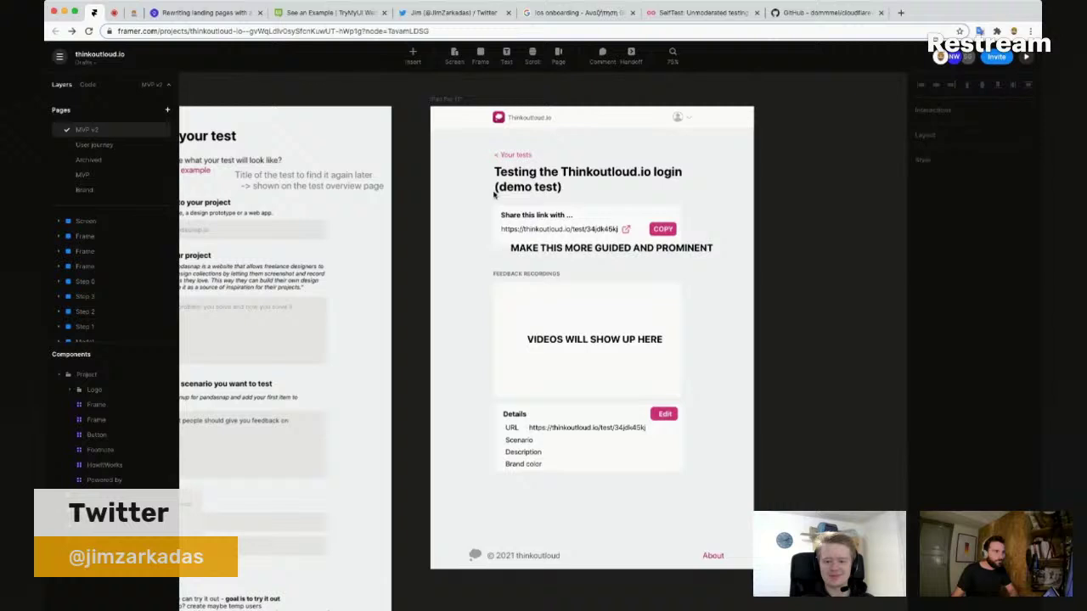
Step: Change the duplicated screen's title to "Name of your test"
click(536, 178)
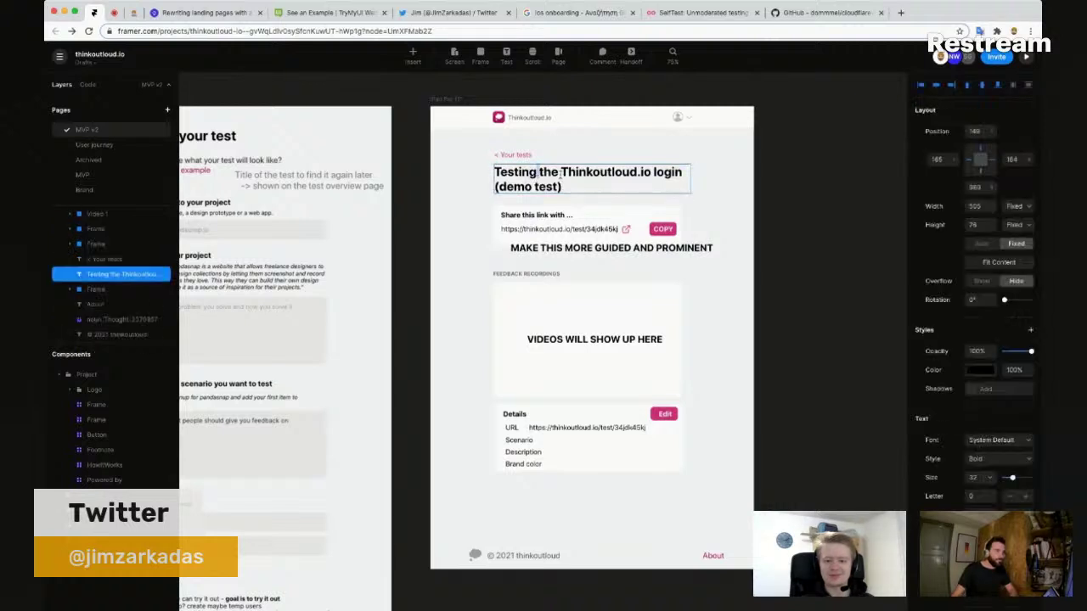
double_click(579, 173)
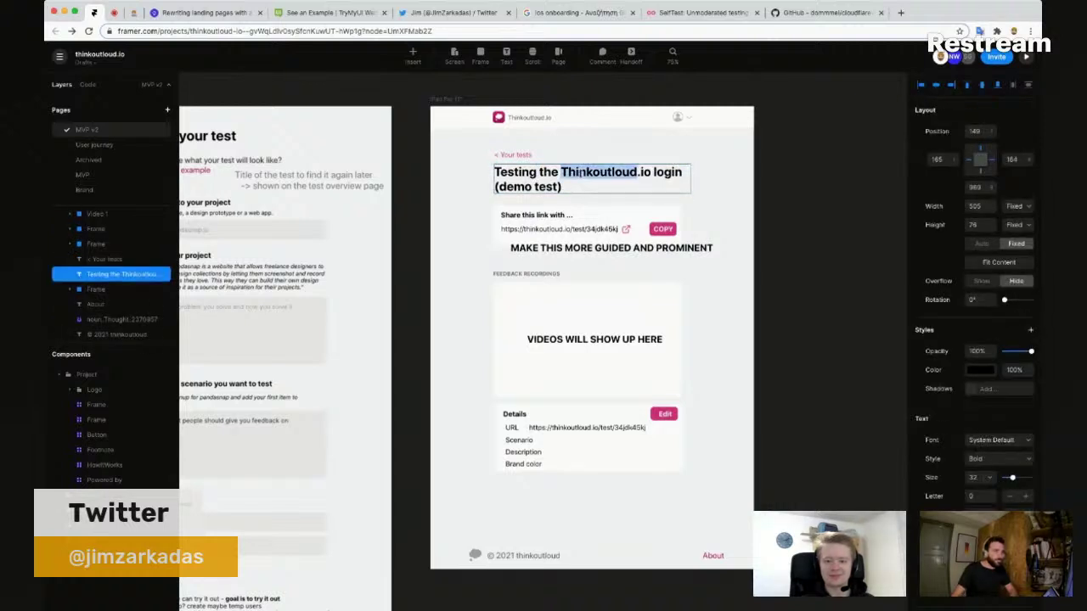
key(ctrl+a)
text(Name o)
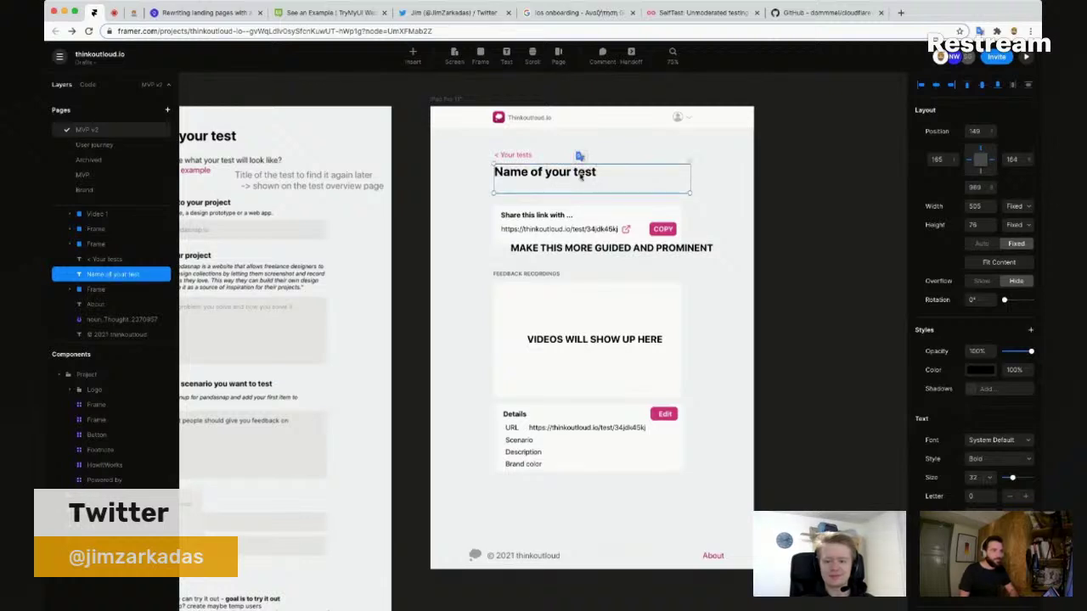
click(715, 216)
Step: Review the flow across the "Your tests", demo test detail, "Create your test" and "Name of your test" screens
scroll(714, 216, down, 5)
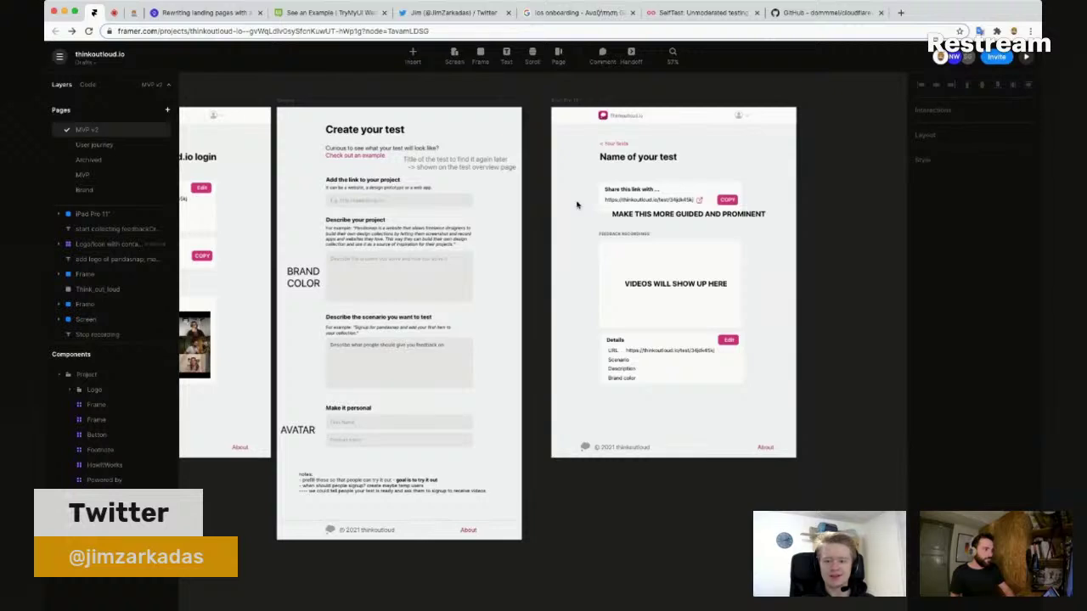
drag(577, 201, 623, 203)
scroll(623, 203, left, 5)
scroll(528, 209, down, 3)
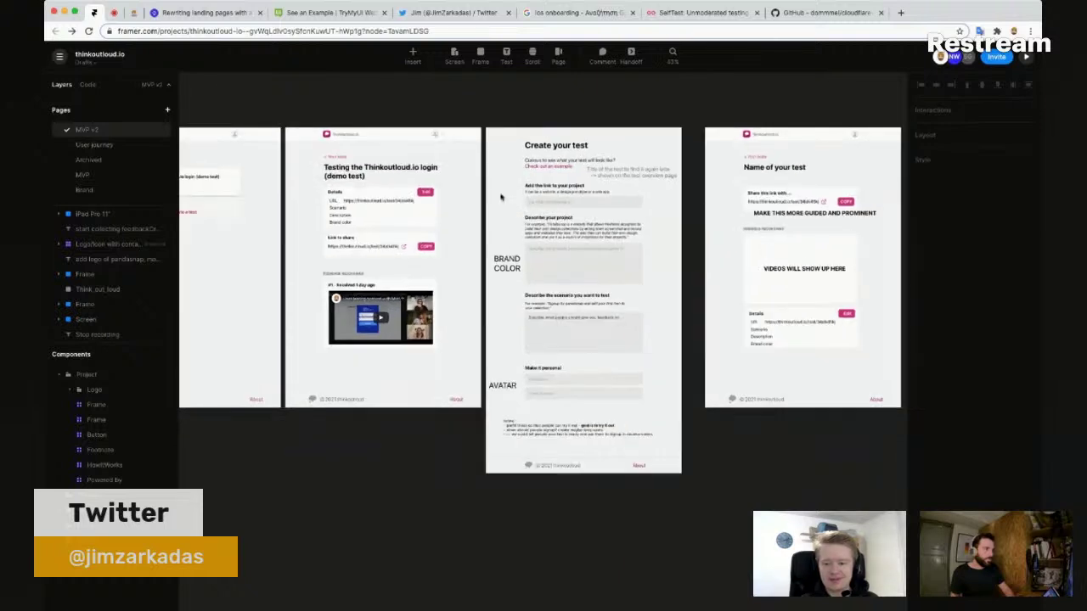
scroll(528, 210, left, 4)
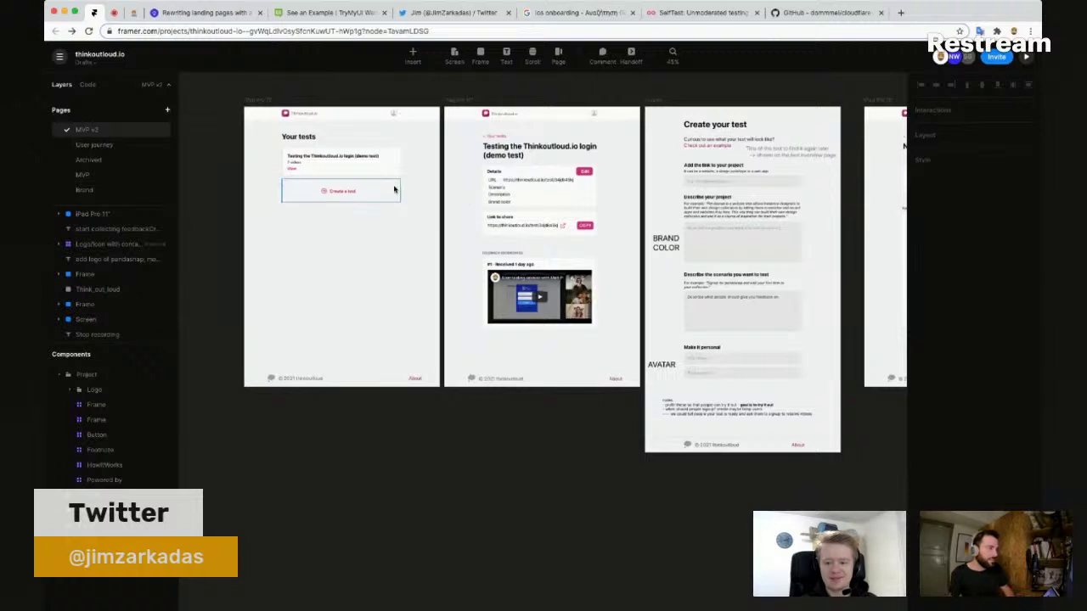
scroll(328, 194, left, 1)
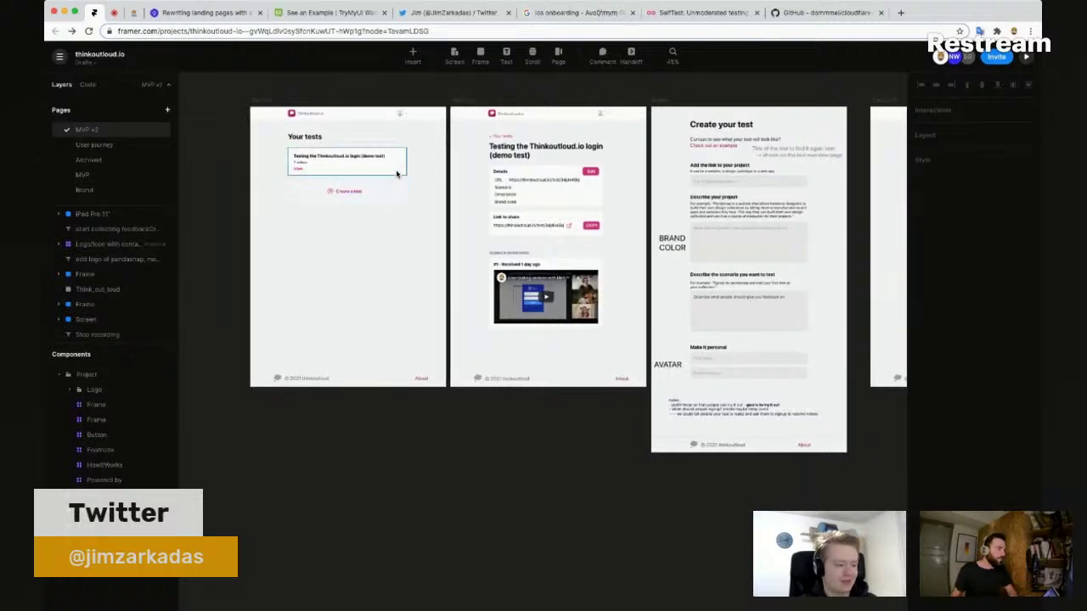
scroll(289, 164, up, 3)
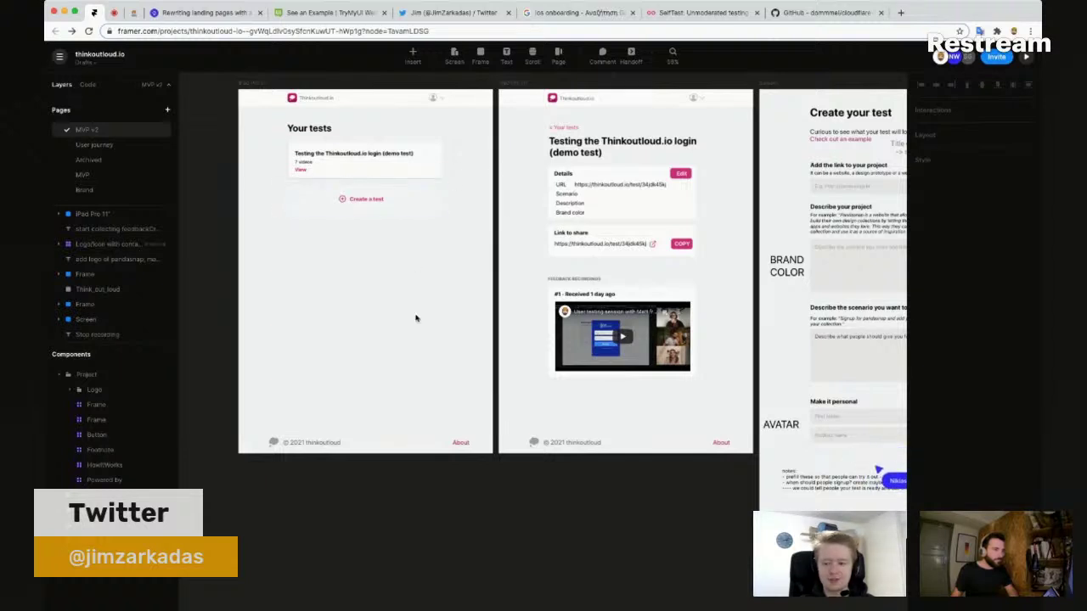
drag(445, 327, 329, 319)
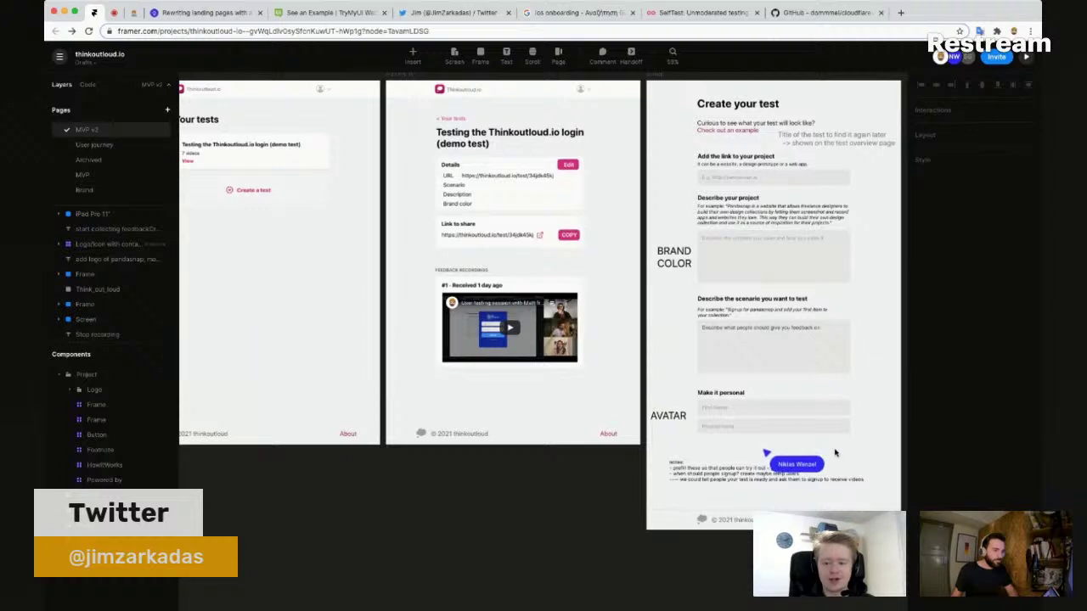
drag(849, 449, 610, 453)
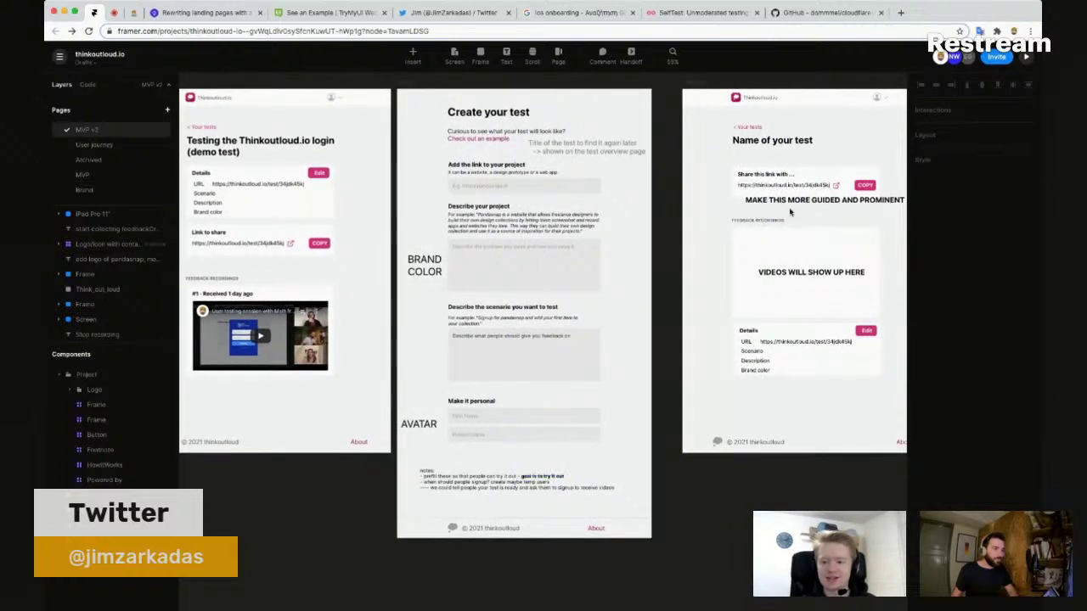
drag(711, 246, 648, 255)
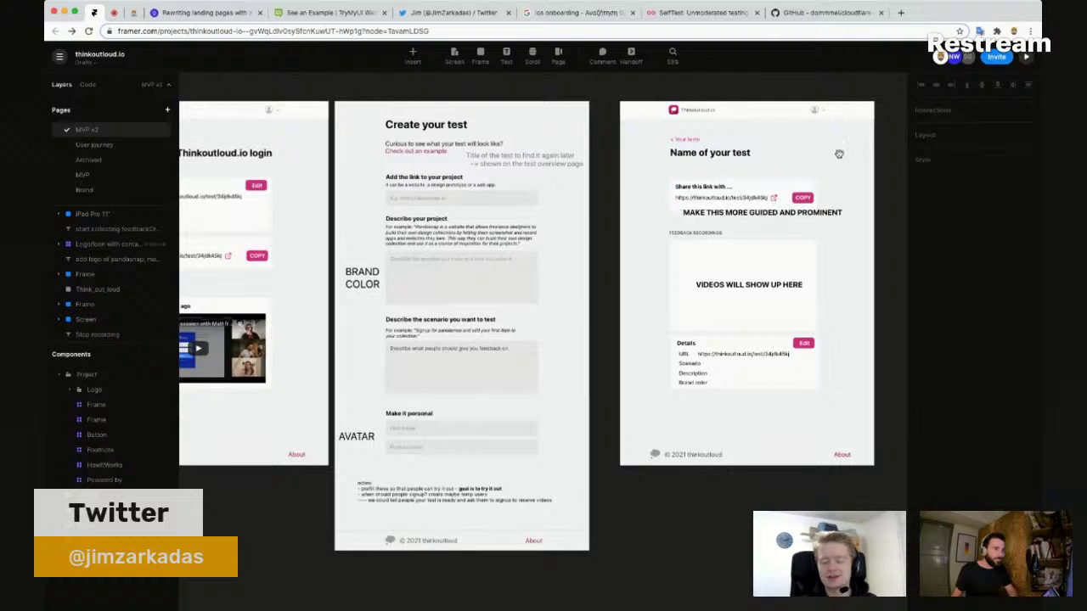
drag(837, 153, 657, 159)
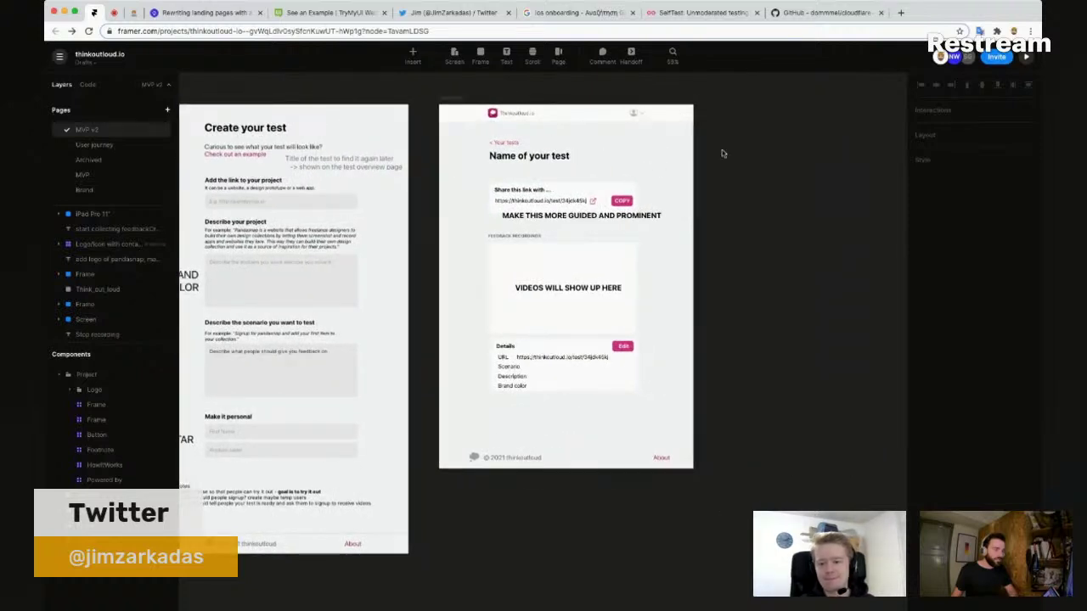
Step: Draw a frame about 427 × 363 beside the "Name of your test" screen and add the text "Done! 🙌" inside it
drag(724, 173, 853, 281)
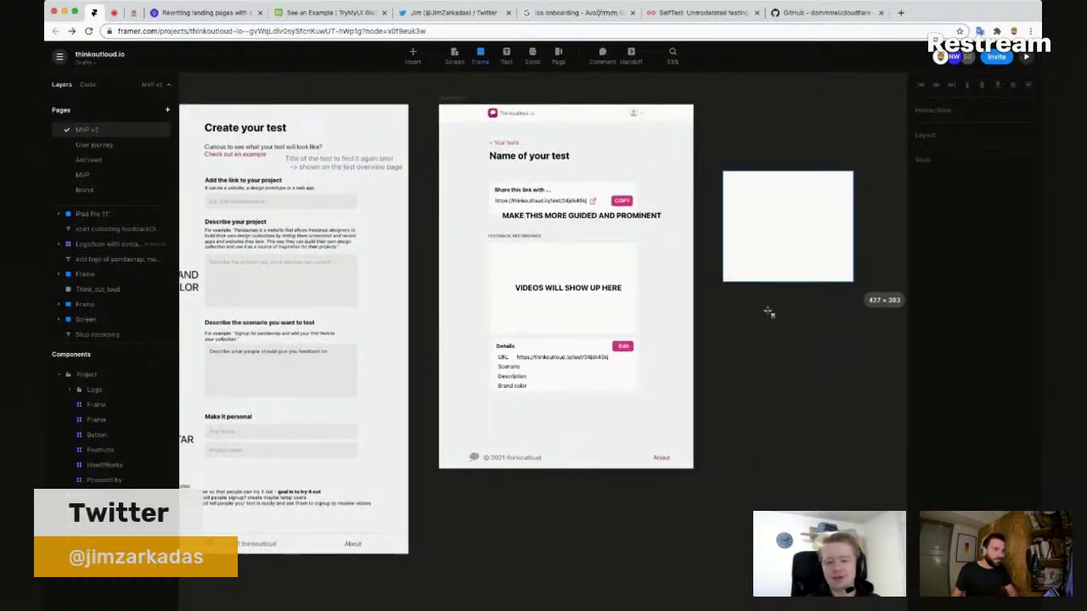
click(757, 208)
text(Don)
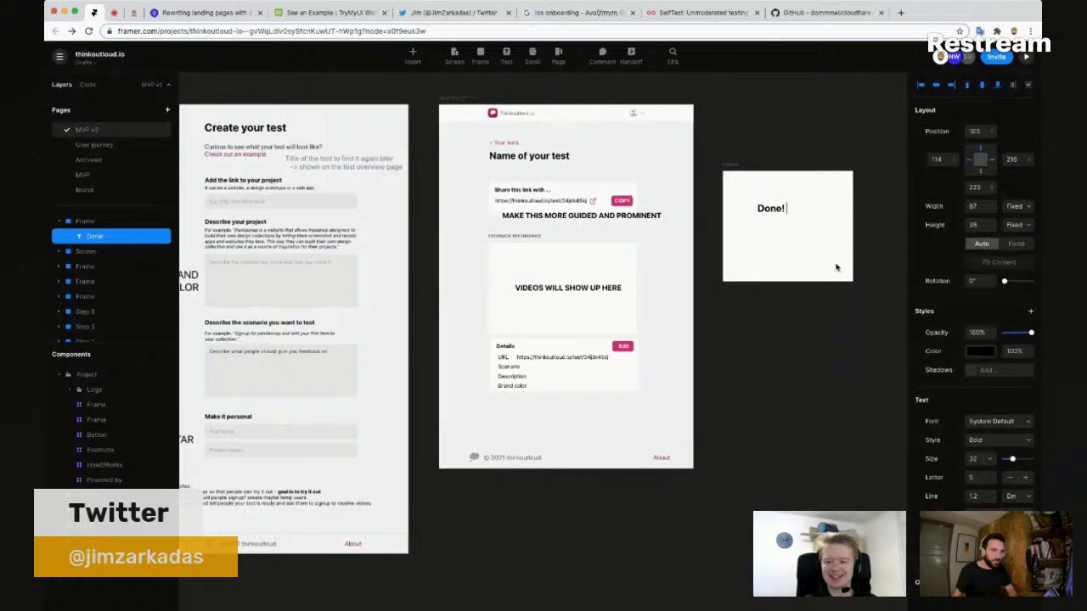
text(e!🙌)
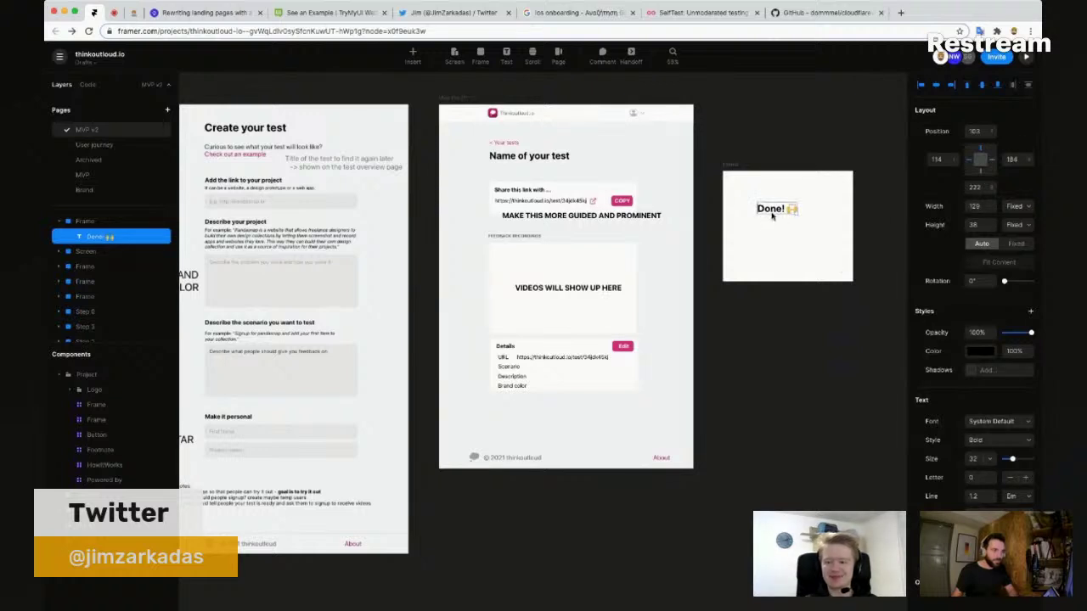
Step: Duplicate the "Done! 🙌" text in the new frame, placing one copy above the other
key(super+d)
key(super+a)
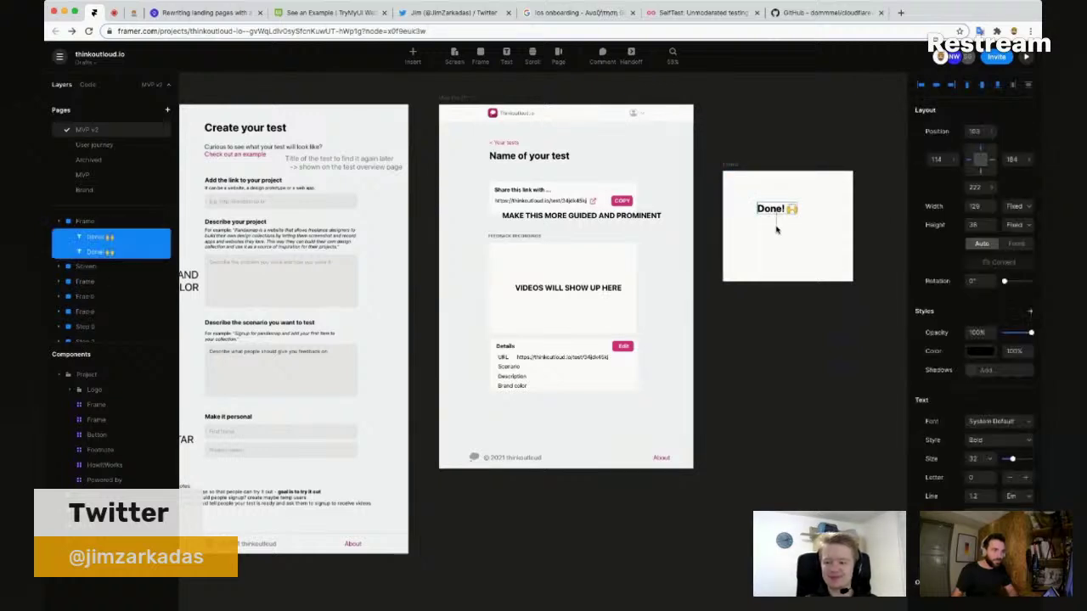
mouse_move(775, 215)
mouse_down()
mouse_move(776, 234)
mouse_move(776, 183)
mouse_move(784, 219)
mouse_up()
key(super+d)
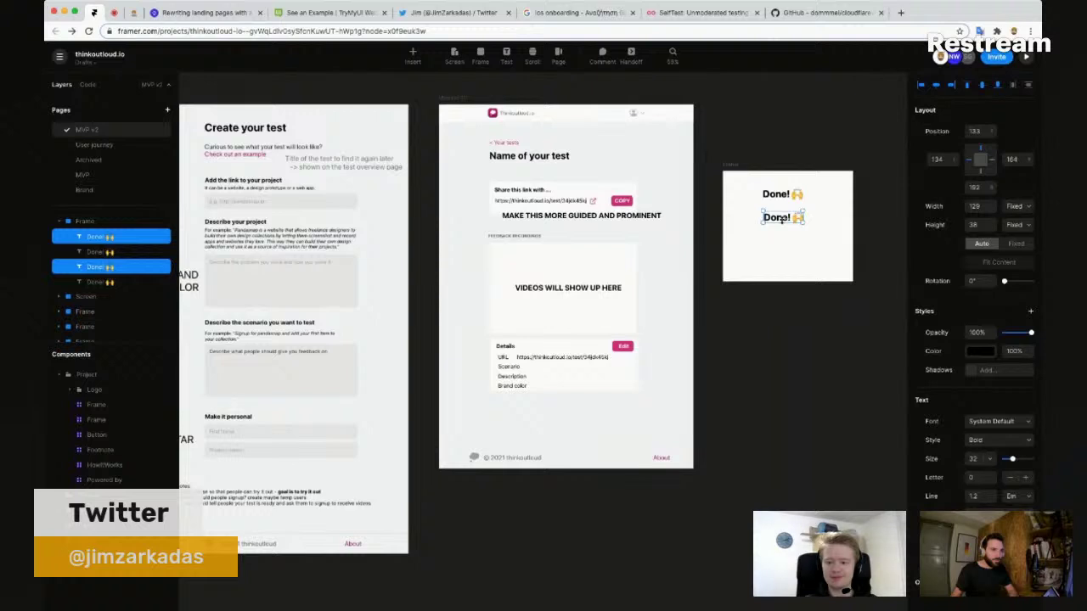
Step: Replace the lower "Done! 🙌" copy's text with "Share"
click(788, 232)
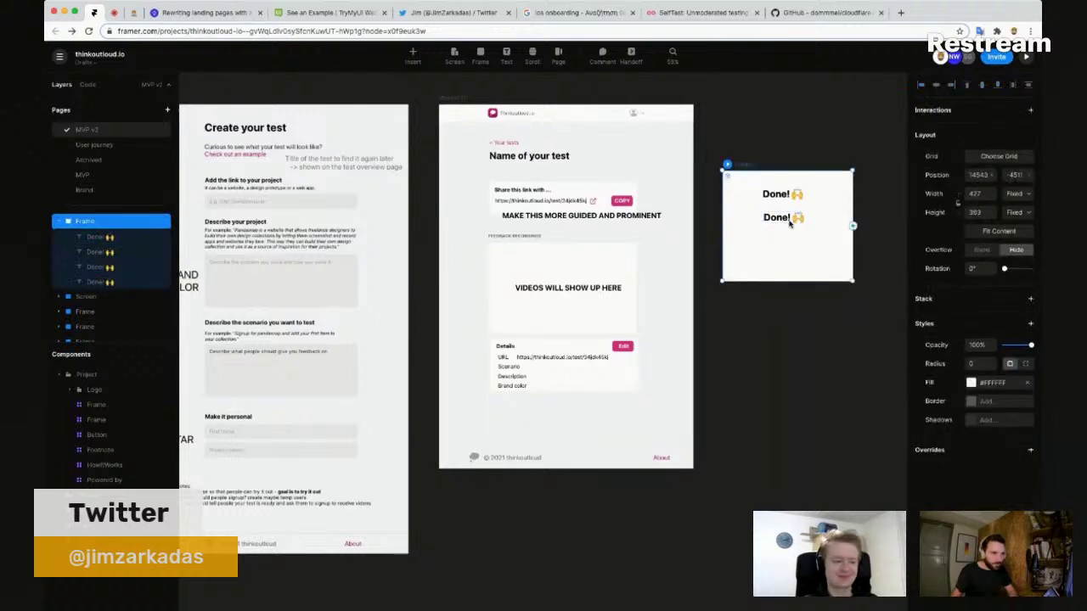
click(788, 221)
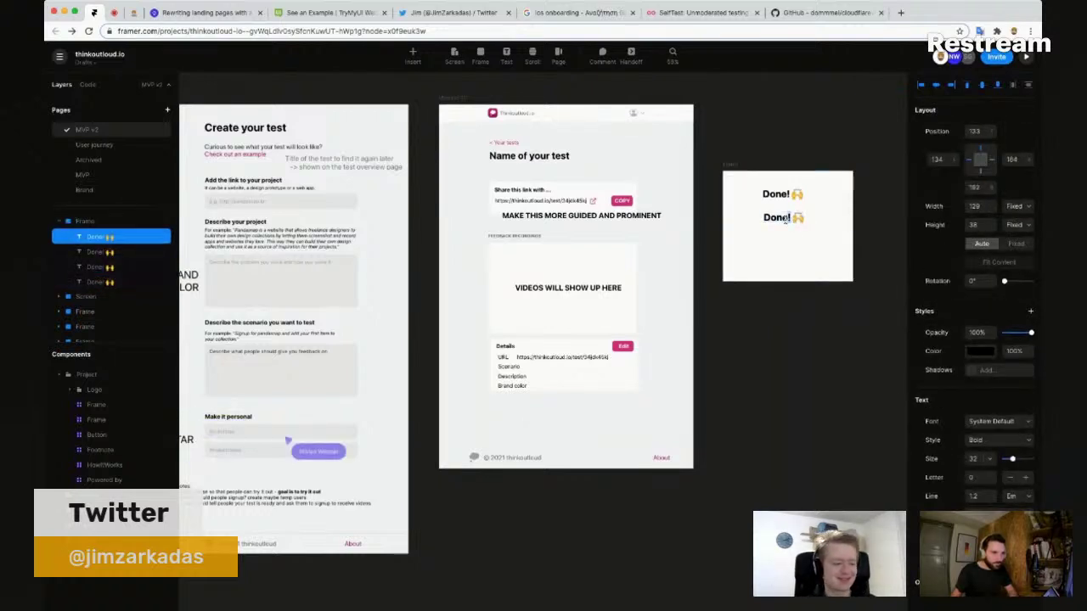
double_click(785, 219)
key(Left)
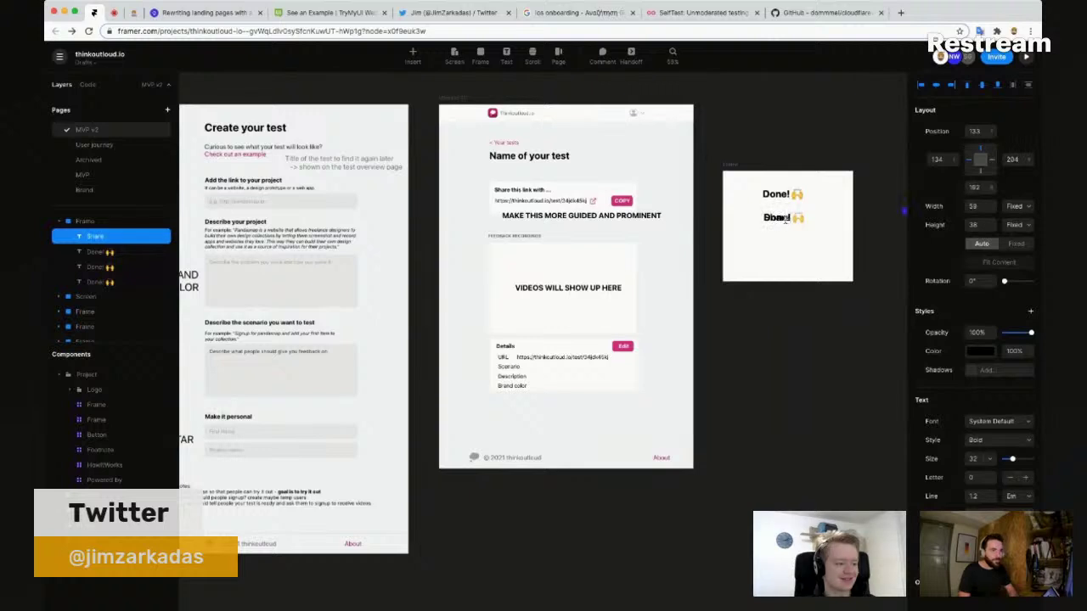
double_click(785, 218)
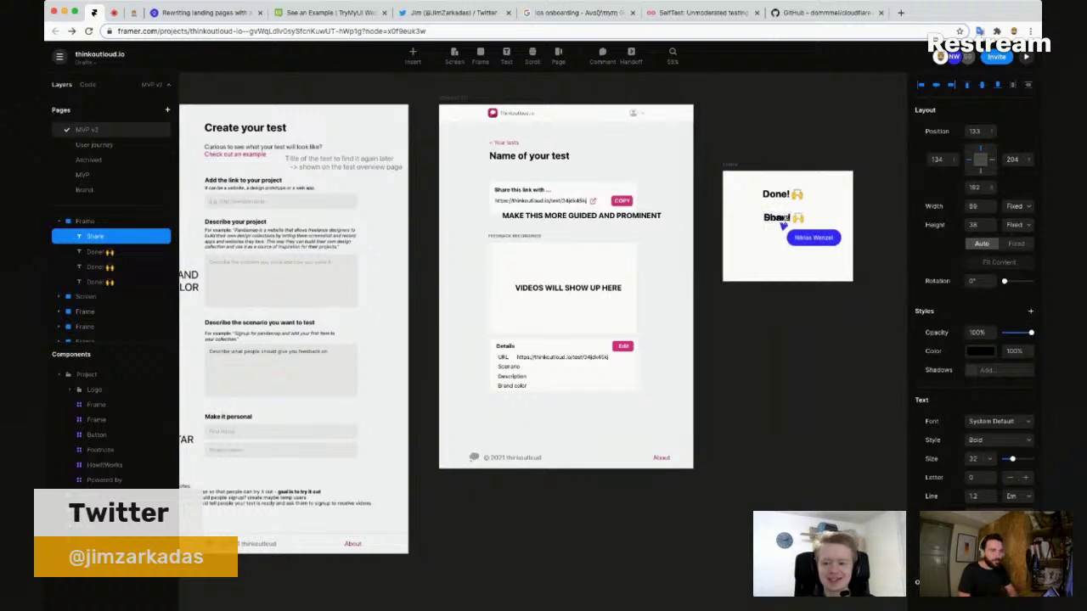
Step: Move the "Share" text down 30 px and delete the surplus "Done! 🙌" copy above it
key(shift+Down)
key(shift+Down)
key(shift+Down)
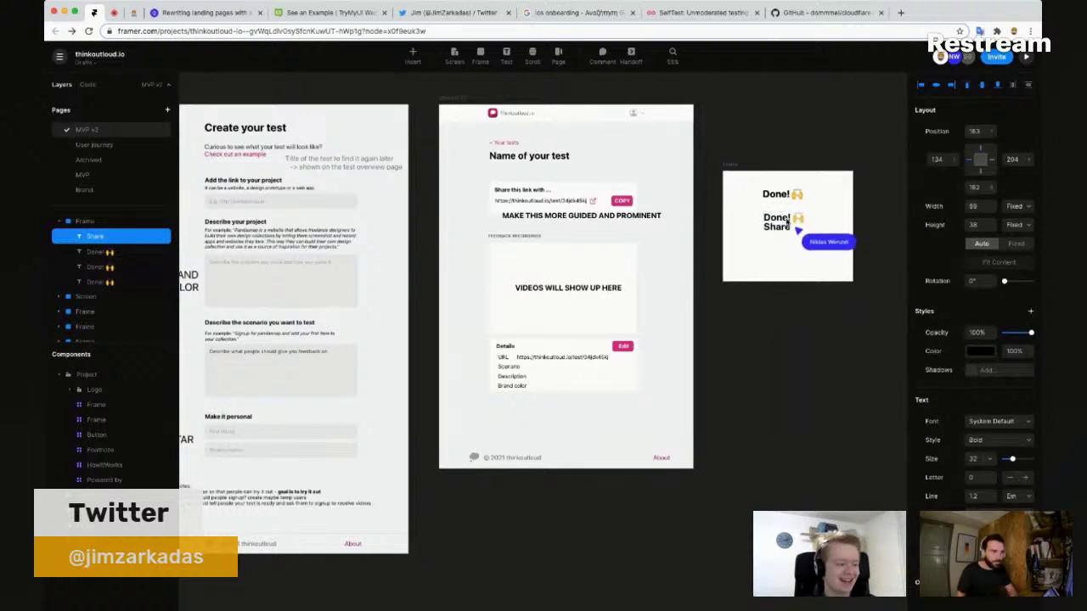
click(786, 219)
key(Delete)
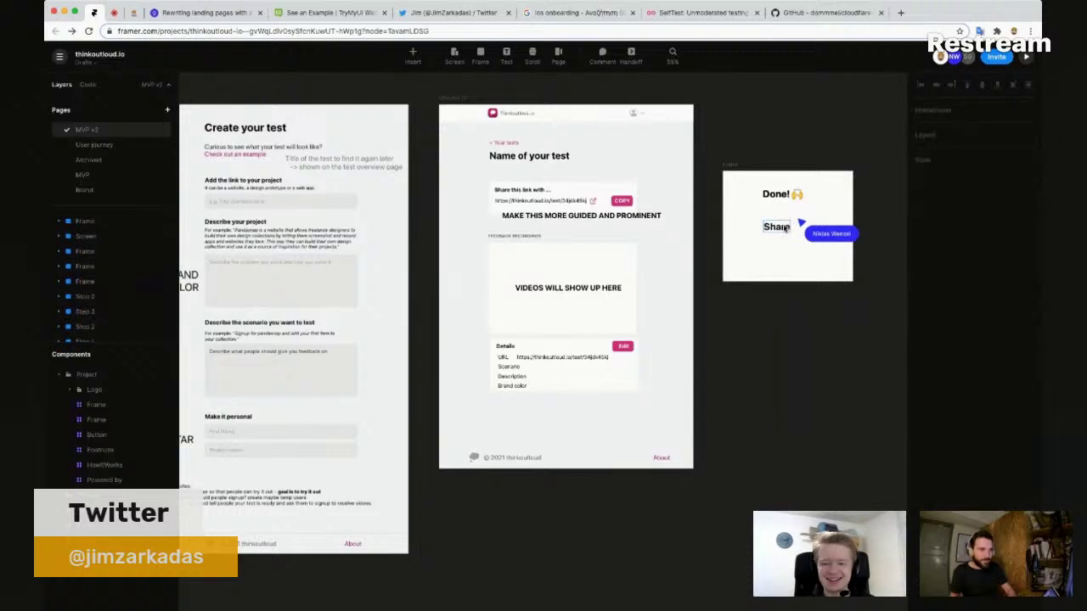
Step: Extend the "Share" text to "Share the following link..." and centre it horizontally in the frame
click(786, 228)
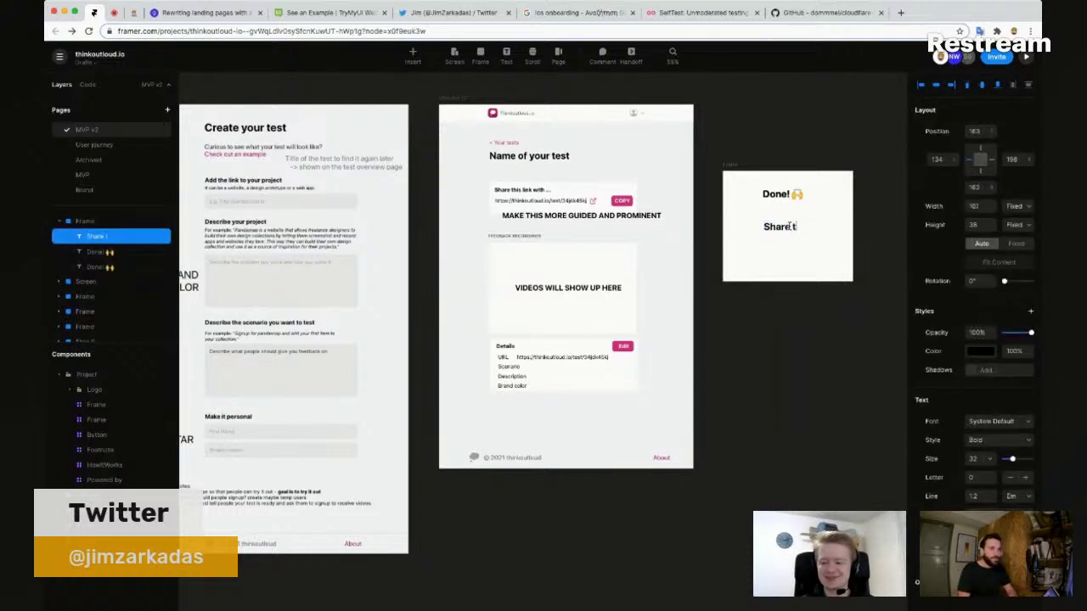
key(Return)
key(alt+shift+Left)
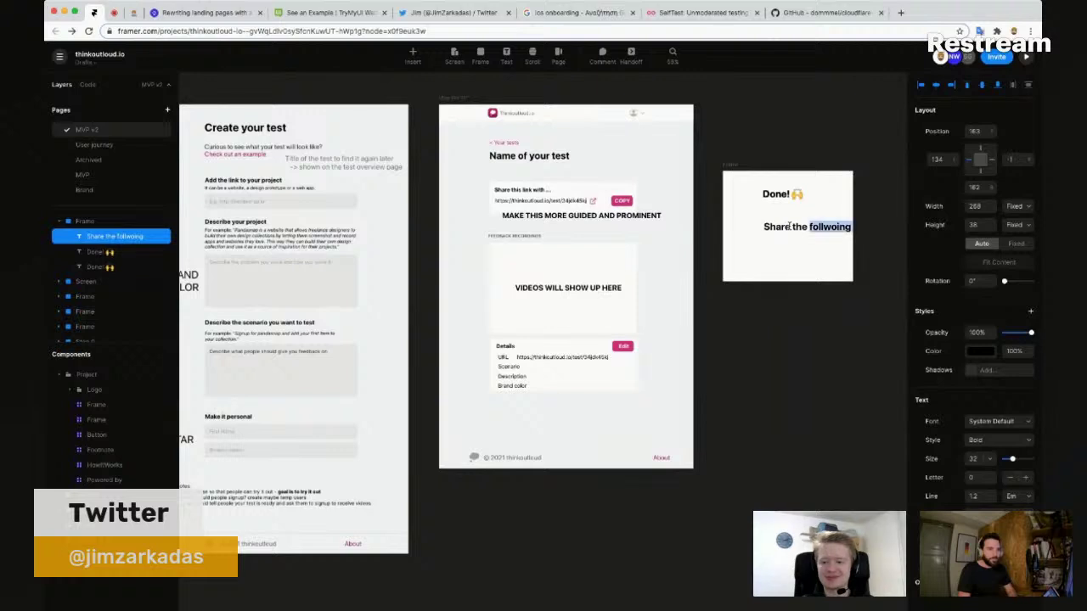
text(fo)
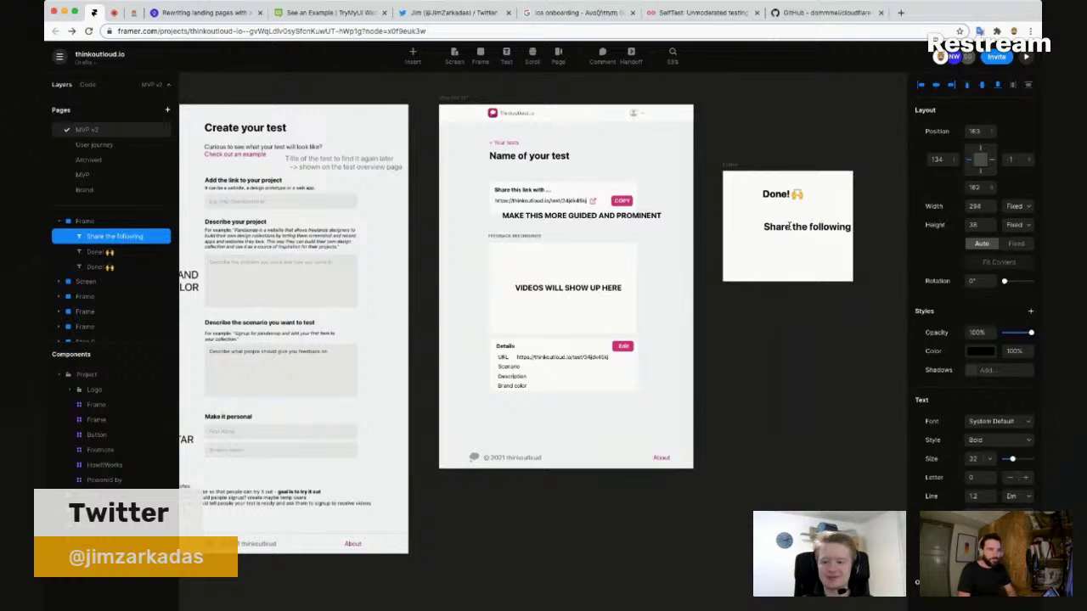
key(Escape)
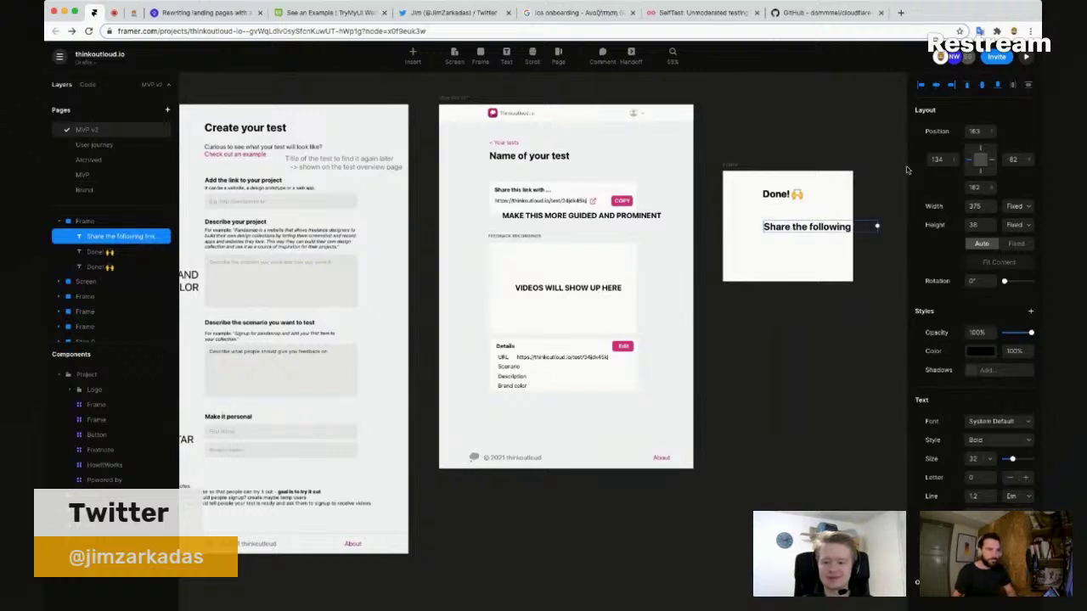
click(936, 85)
click(802, 202)
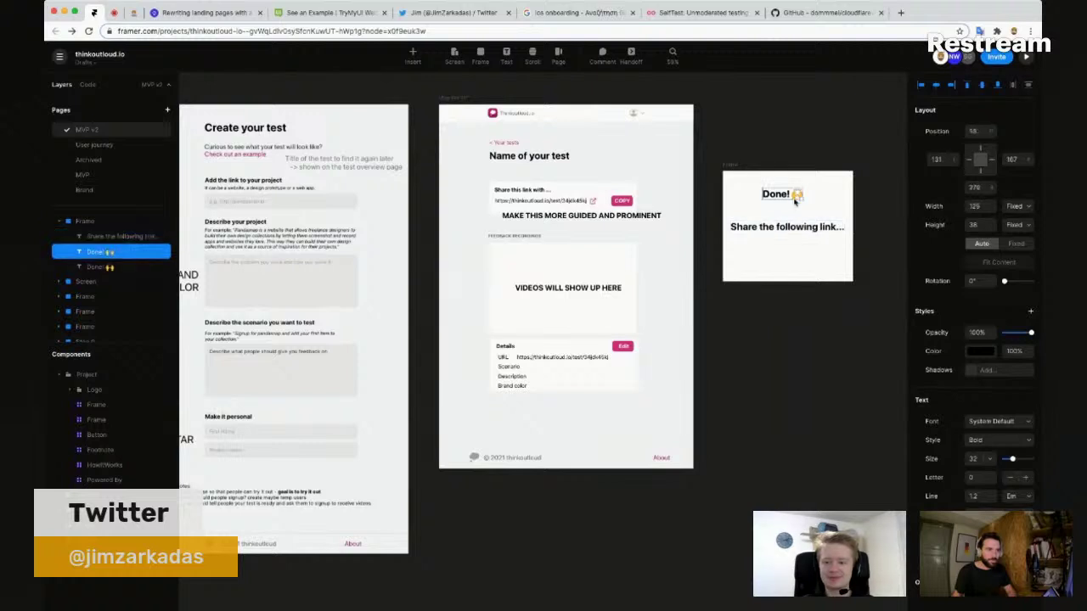
Step: Set the "Share the following link..." text to regular weight and keep only one "Done! 🙌" heading, placed closer above it
click(791, 226)
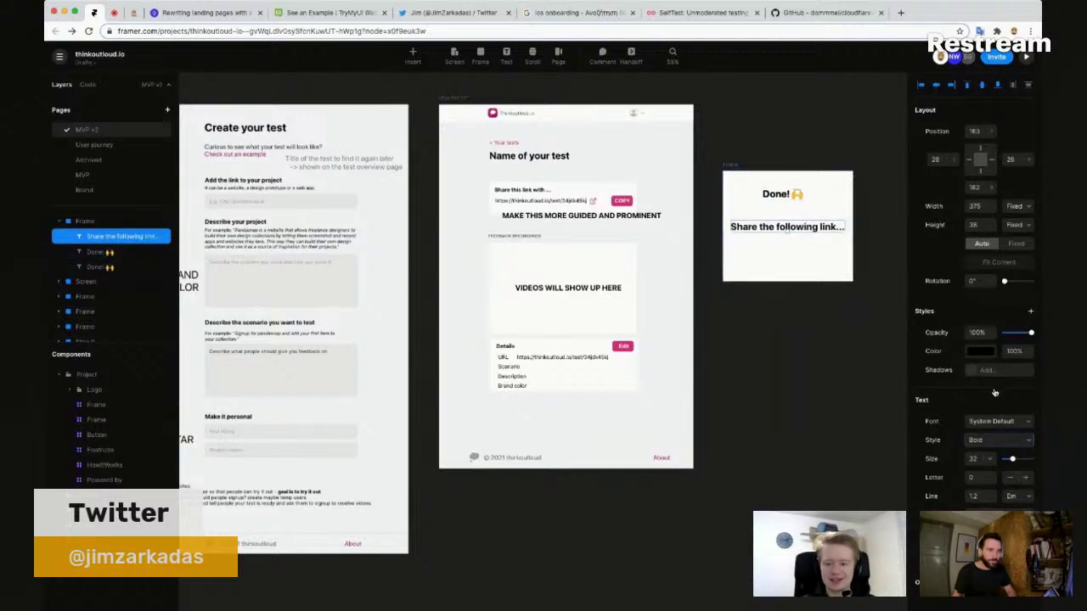
drag(796, 195, 794, 209)
click(792, 197)
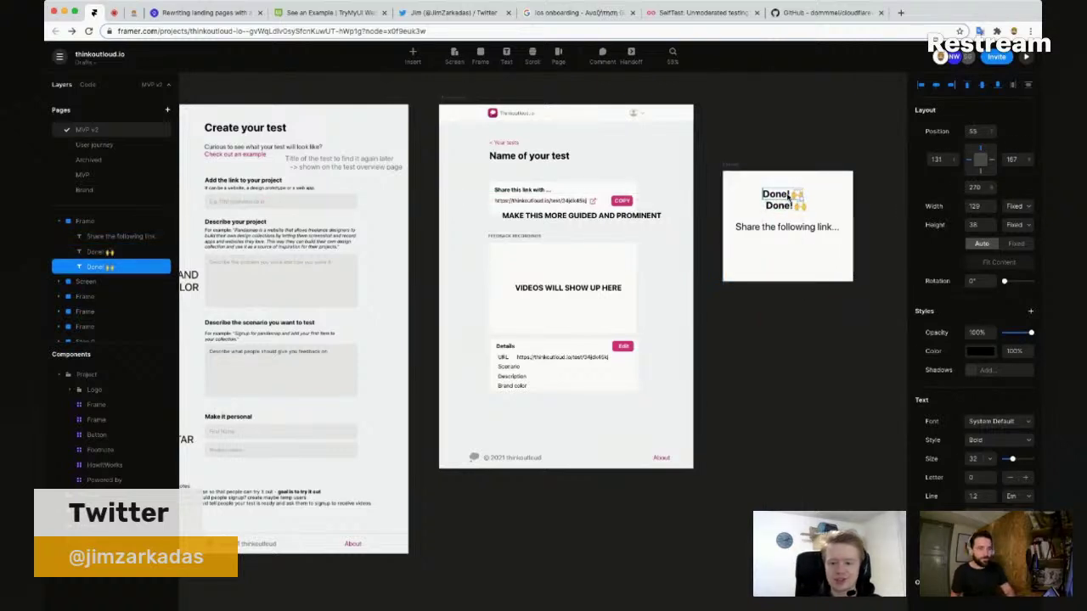
key(Delete)
drag(734, 167, 717, 171)
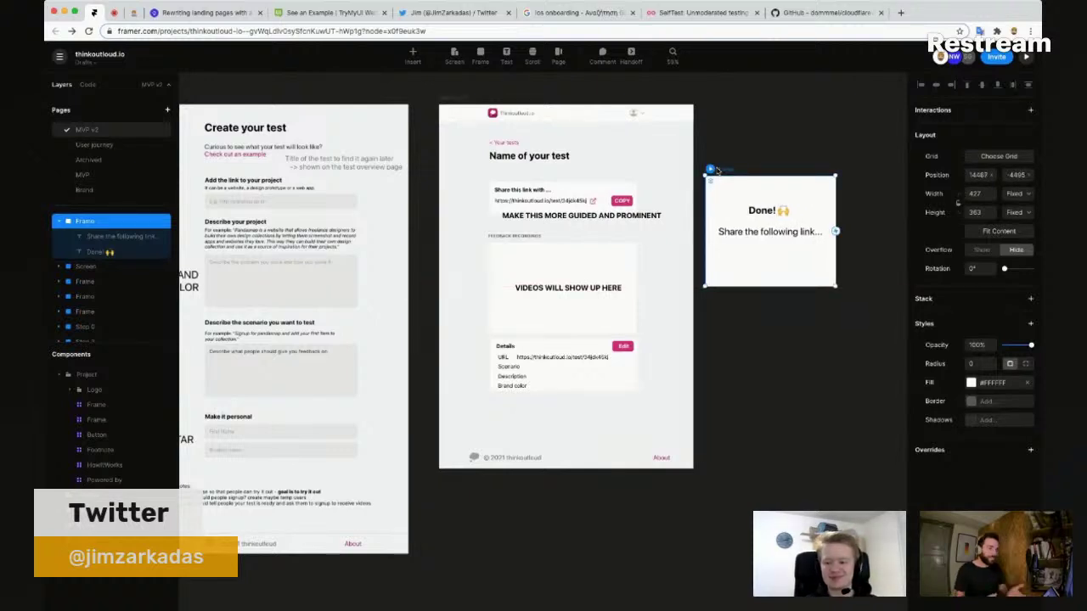
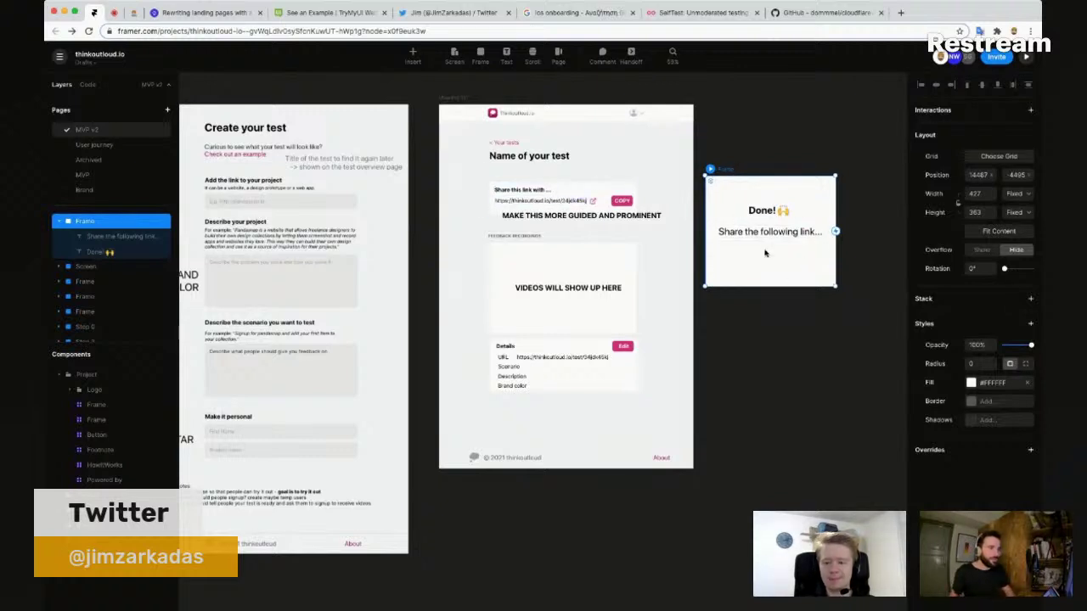
Step: Insert the default Button component into the "Done!" frame and place it below the "Share the following link..." text
text(i)
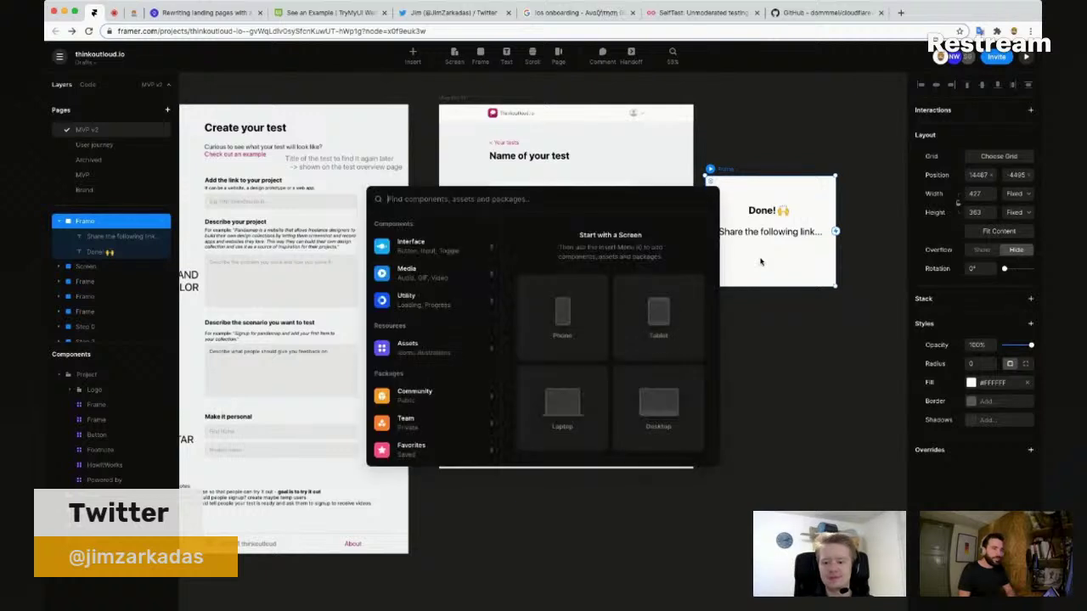
text(but)
key(Down)
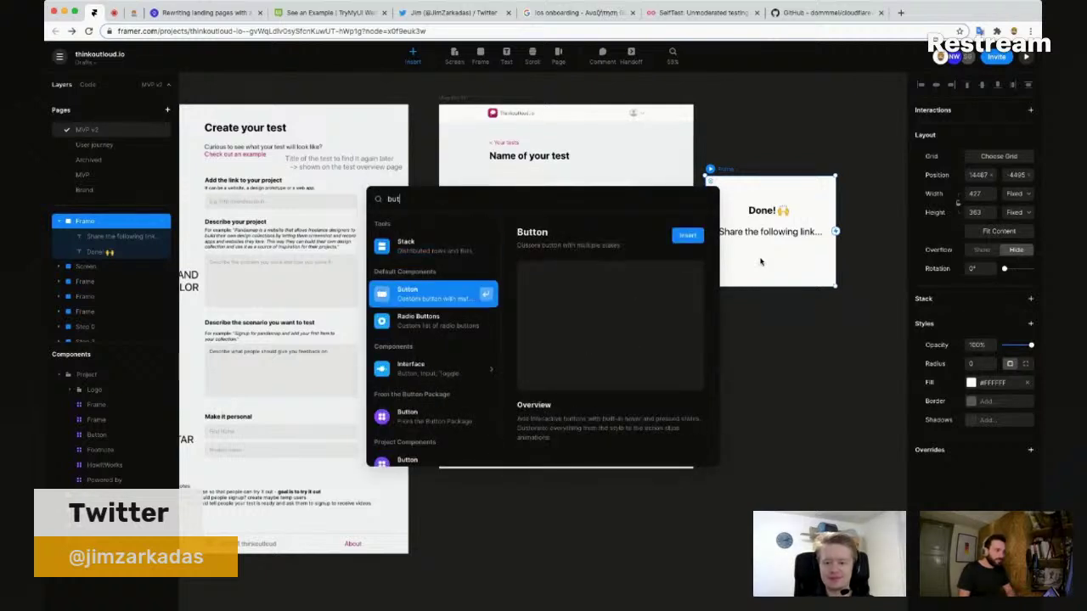
key(Return)
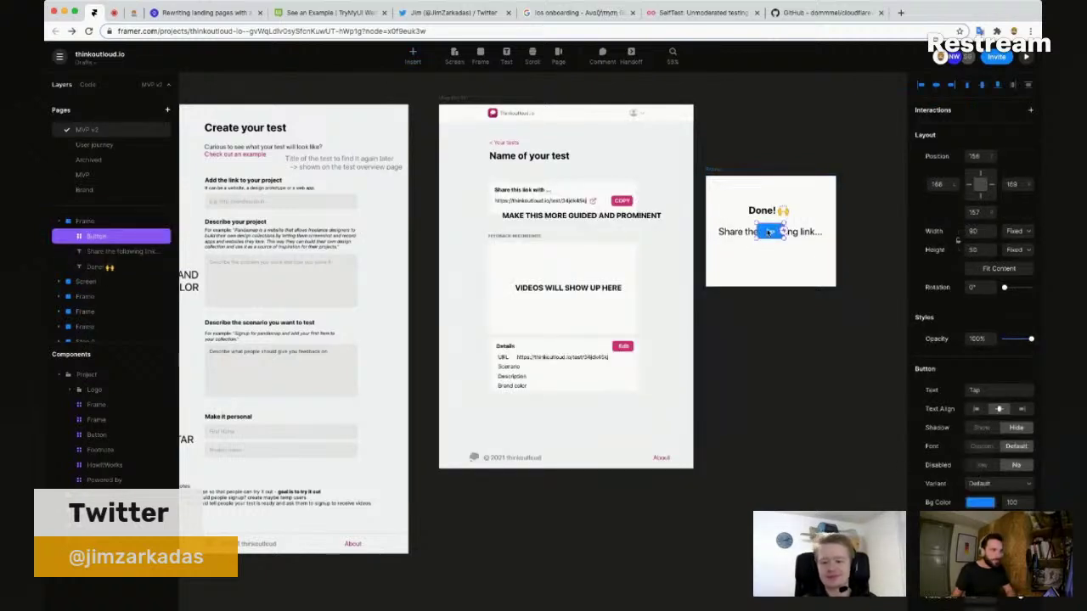
drag(768, 240, 768, 260)
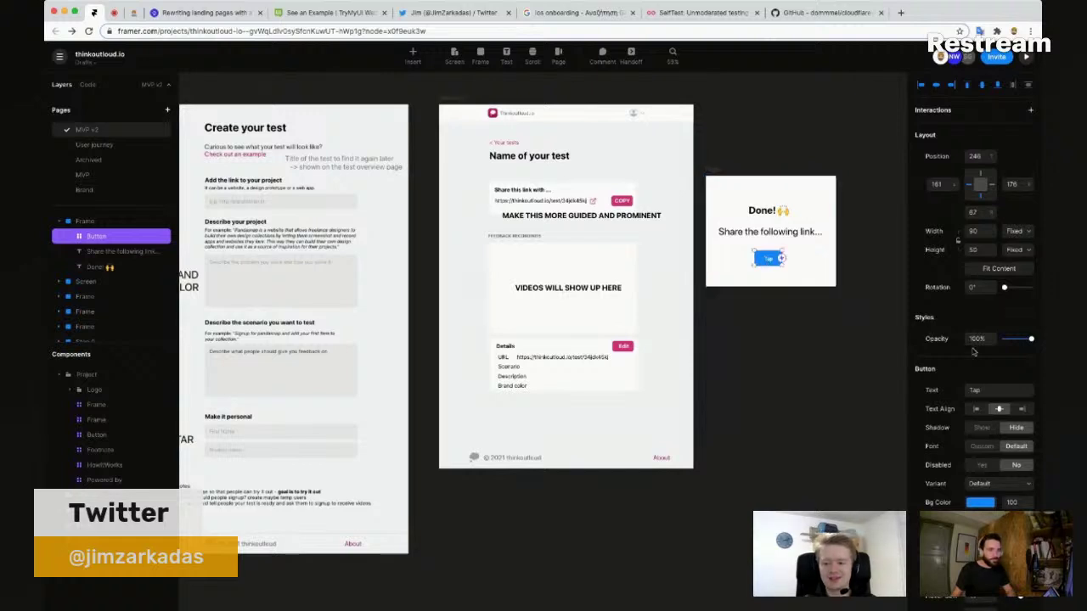
Step: Label the new button "Ok" and nudge it up slightly, centred in the frame
click(979, 390)
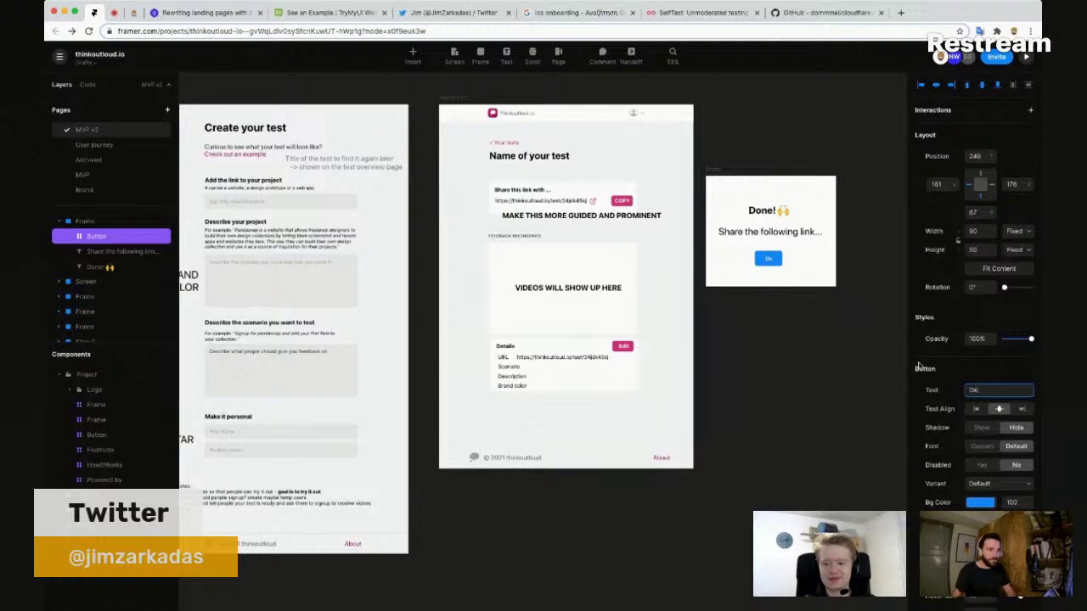
scroll(773, 254, up, 4)
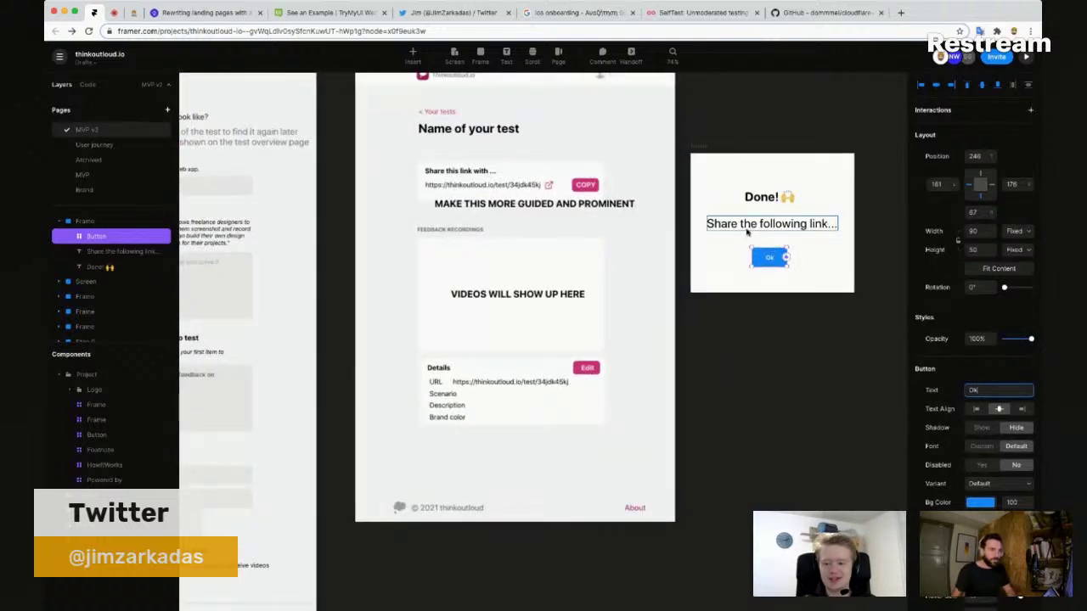
key(Return)
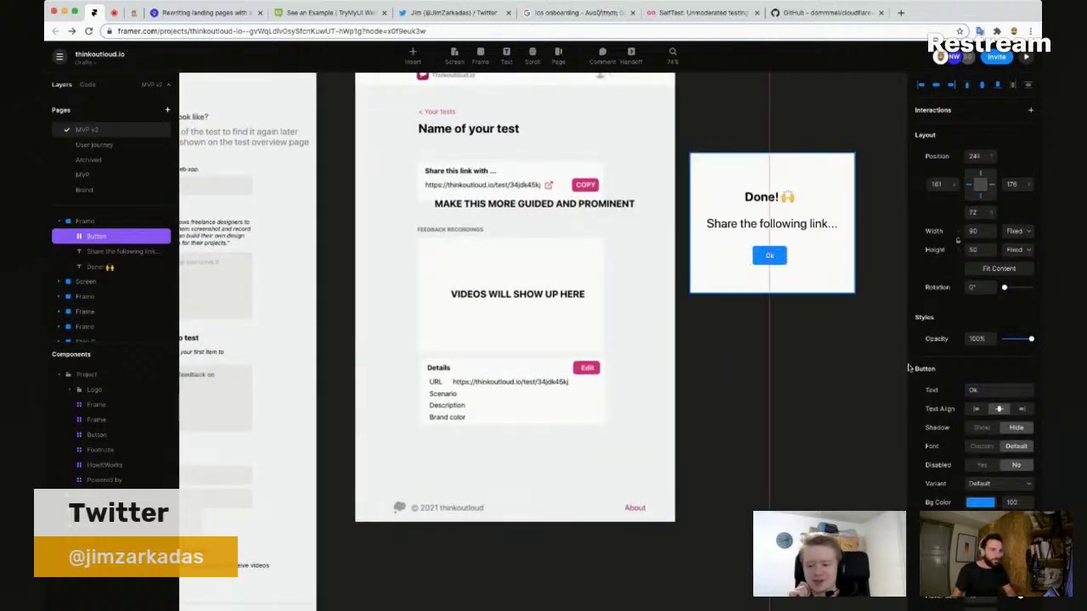
click(776, 346)
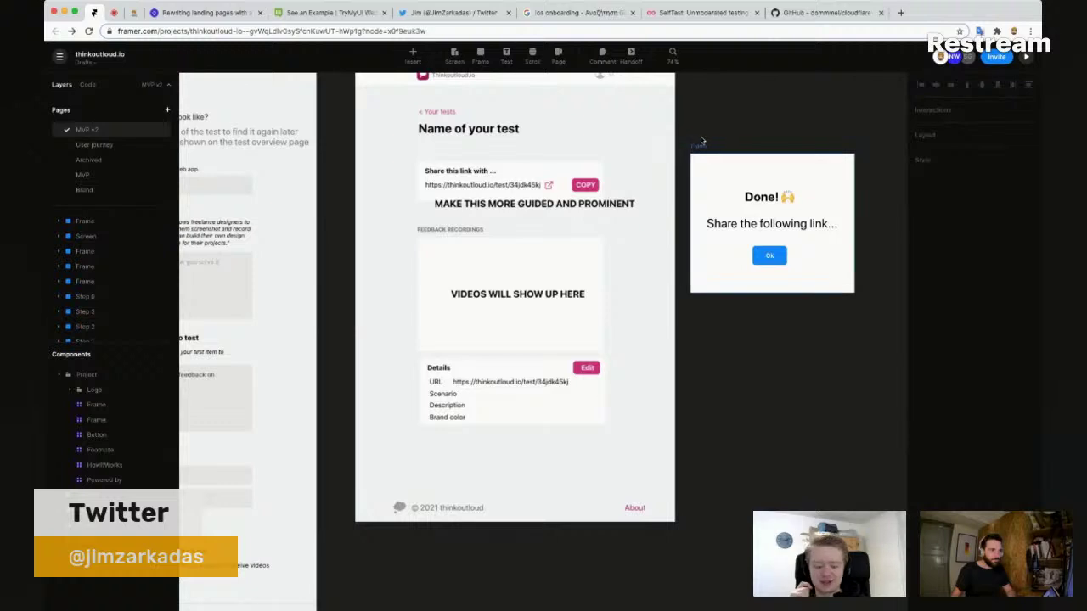
Step: Move the "Done!" frame up beside the test page and lower its "Ok" button towards the frame's bottom edge
click(702, 146)
drag(701, 119, 703, 112)
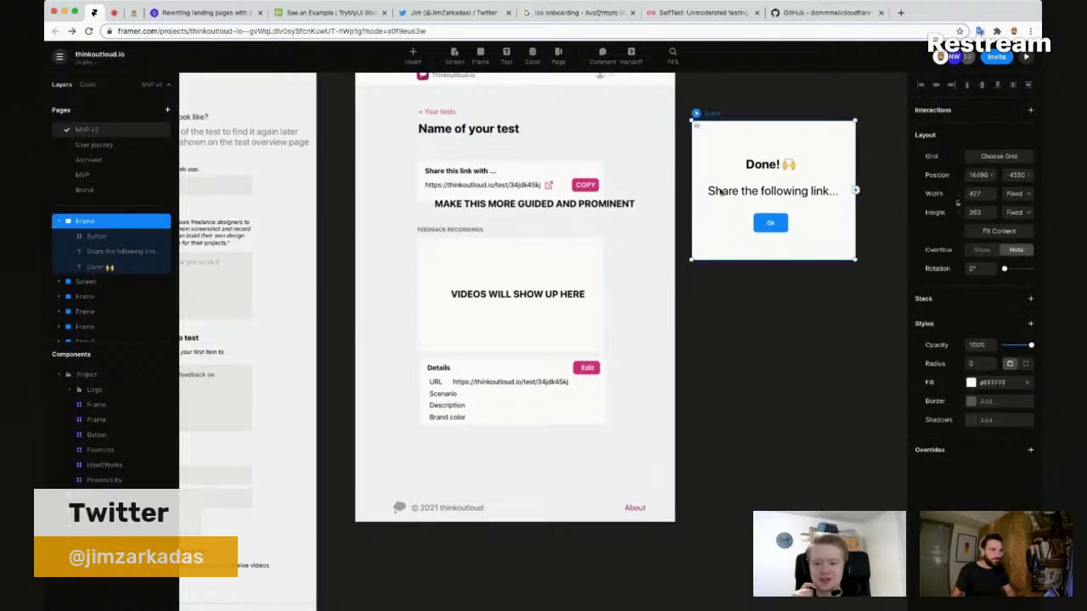
scroll(764, 288, up, 1)
scroll(764, 288, up, 3)
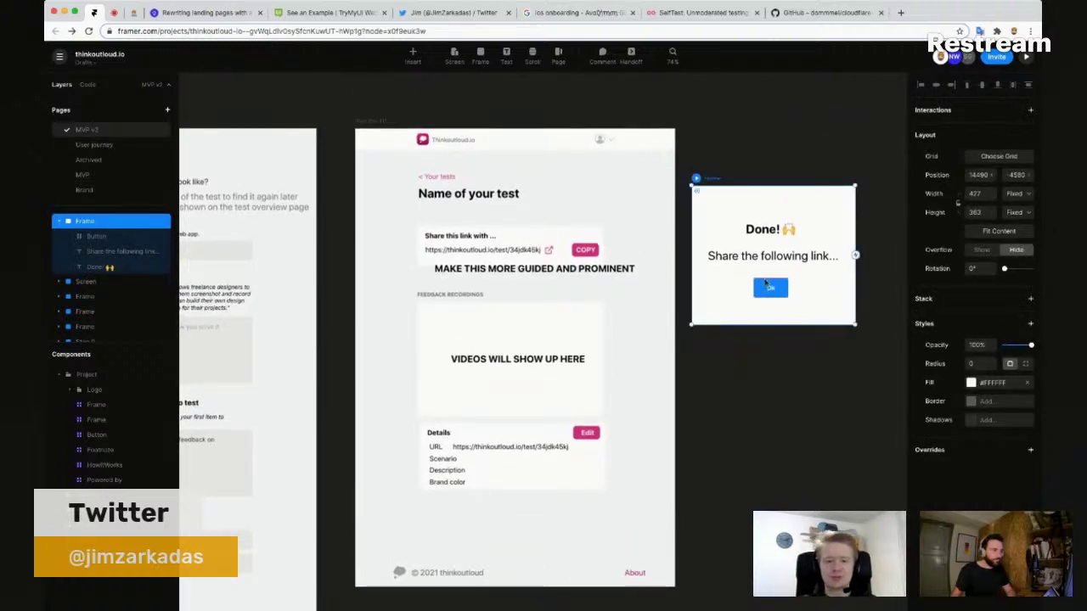
click(768, 289)
drag(769, 289, 769, 303)
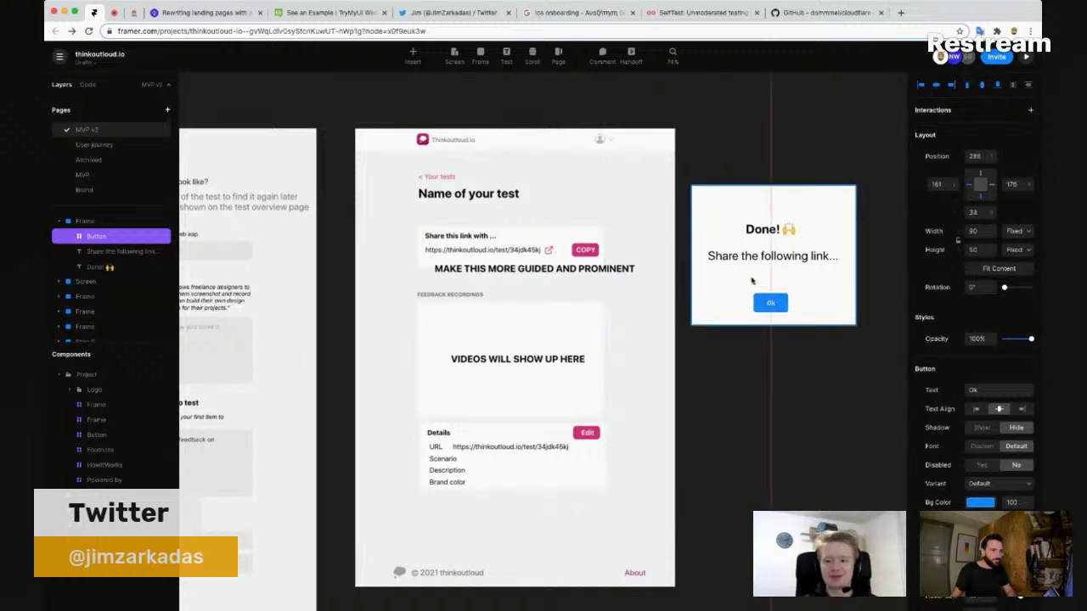
Step: Duplicate the "Share the following link..." text, place the copy just above the "Ok" button and change it to "... link ..."
click(747, 259)
key(super+d)
drag(766, 257, 767, 280)
double_click(765, 277)
key(BackSpace)
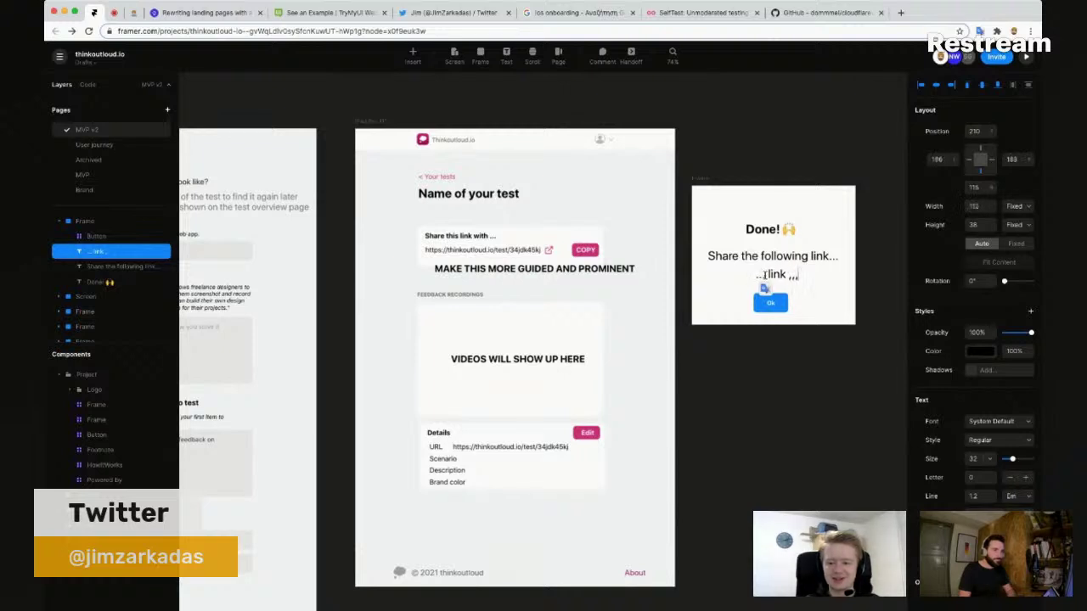
key(BackSpace)
key(BackSpace)
text(..)
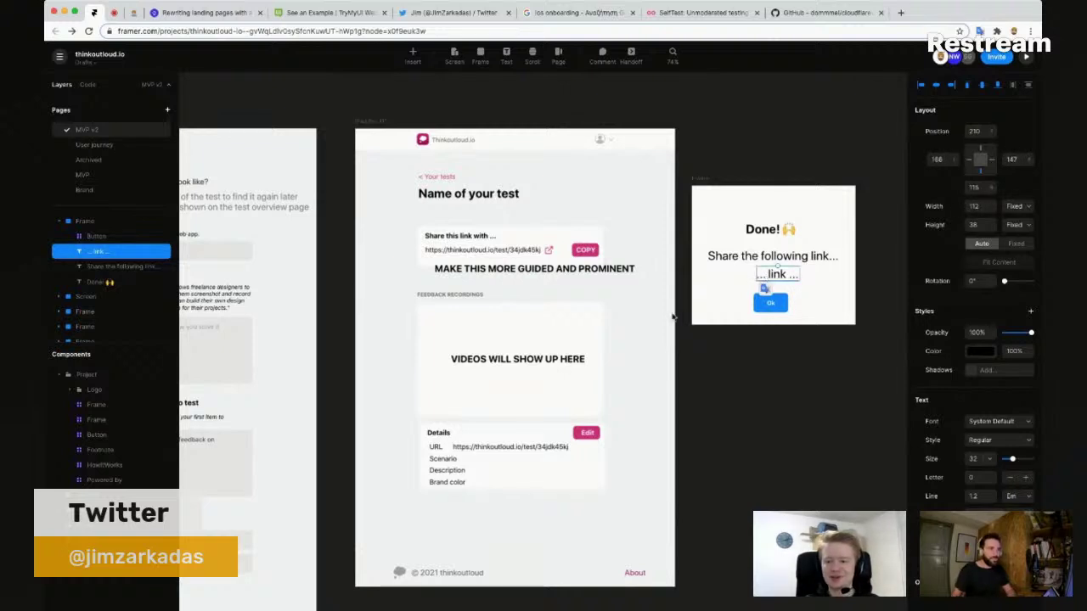
key(Escape)
Step: Move the "Done!" frame further up, duplicate it and place the copy directly below the original
drag(711, 180, 714, 151)
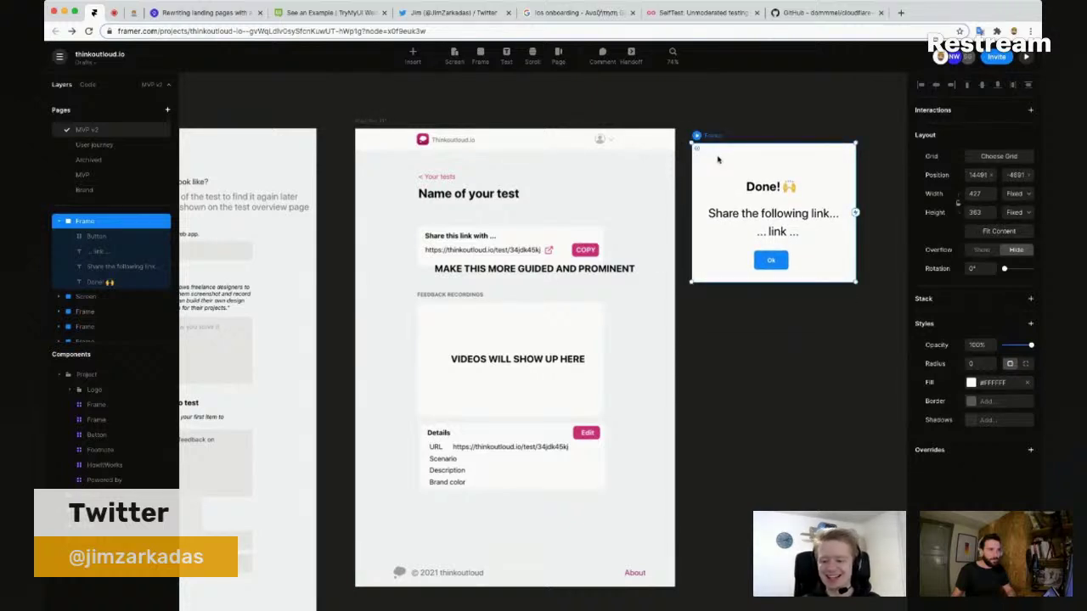
key(super+d)
scroll(717, 160, right, 5)
scroll(560, 184, left, 3)
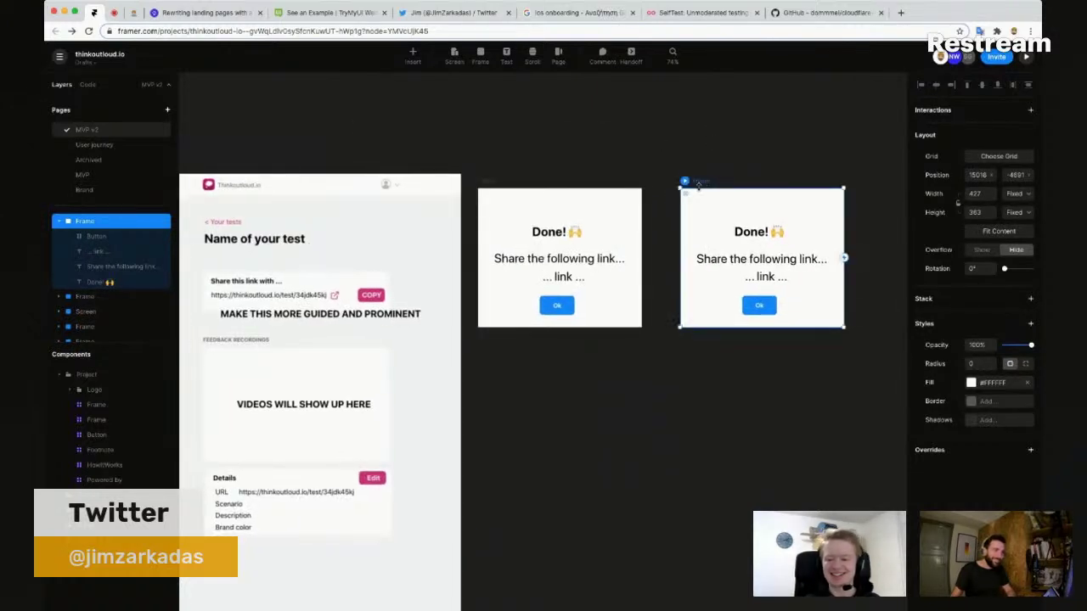
drag(697, 183, 497, 349)
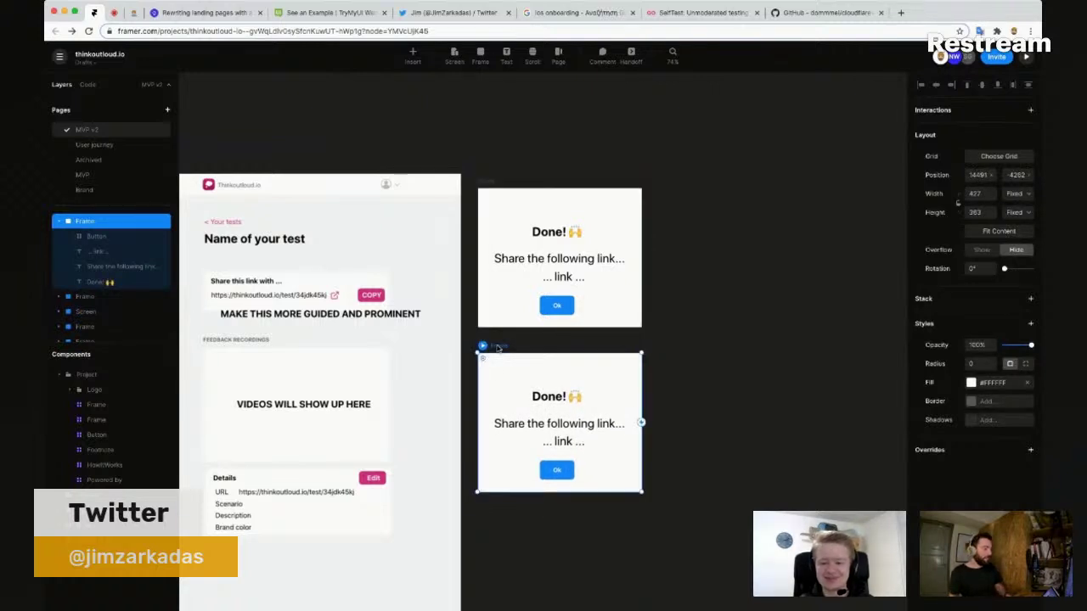
click(689, 338)
scroll(541, 174, down, 3)
scroll(542, 174, left, 2)
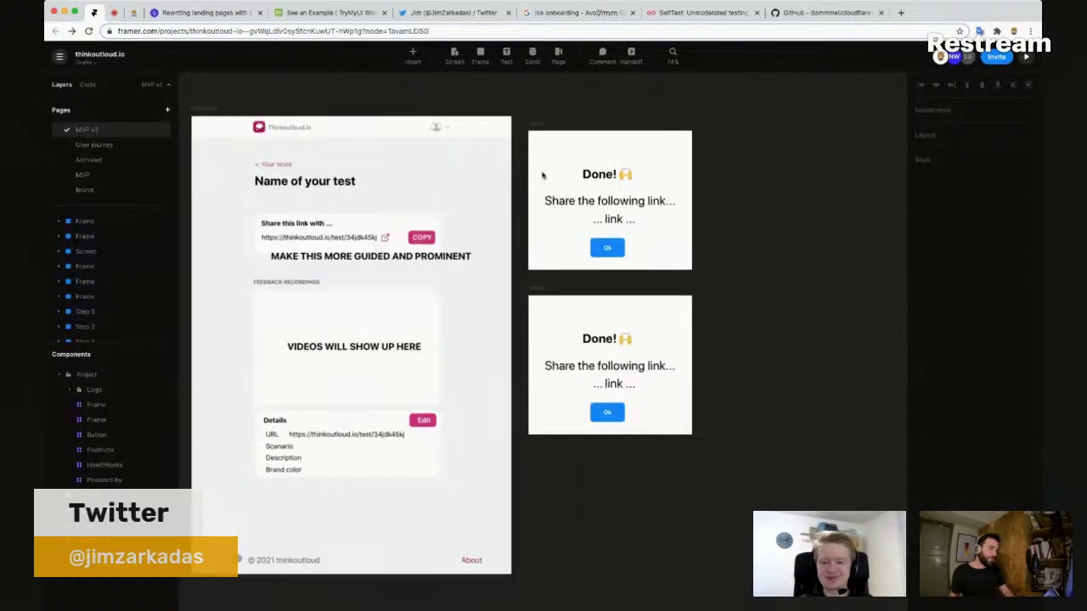
click(534, 294)
Step: Search Google for "roact-toast" in a new browser tab, skim the results and return to the Framer project
key(super+t)
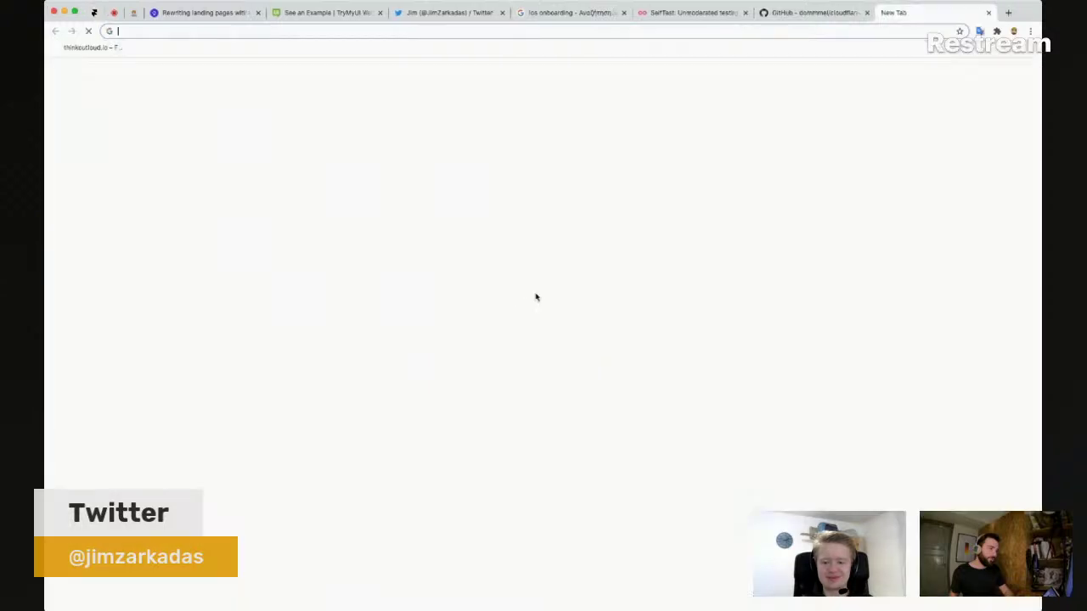
text(roact-toast)
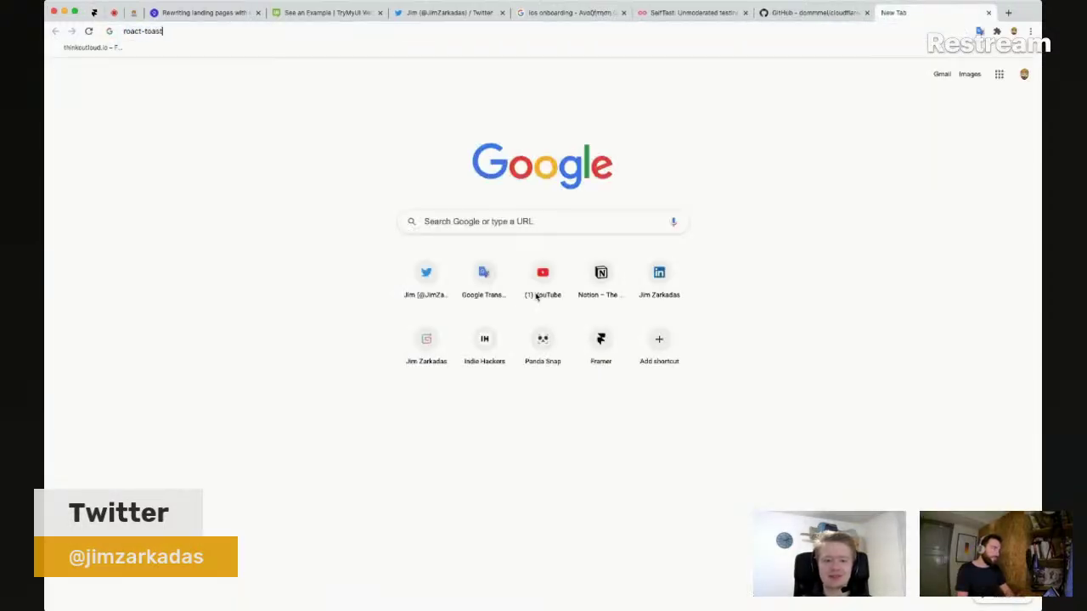
key(Return)
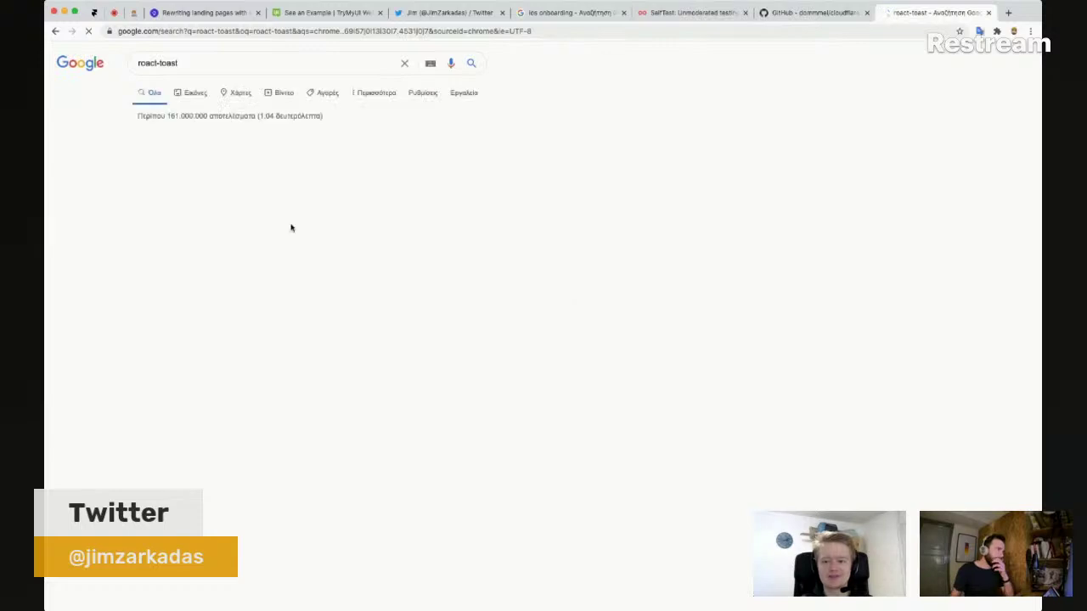
scroll(343, 436, down, 5)
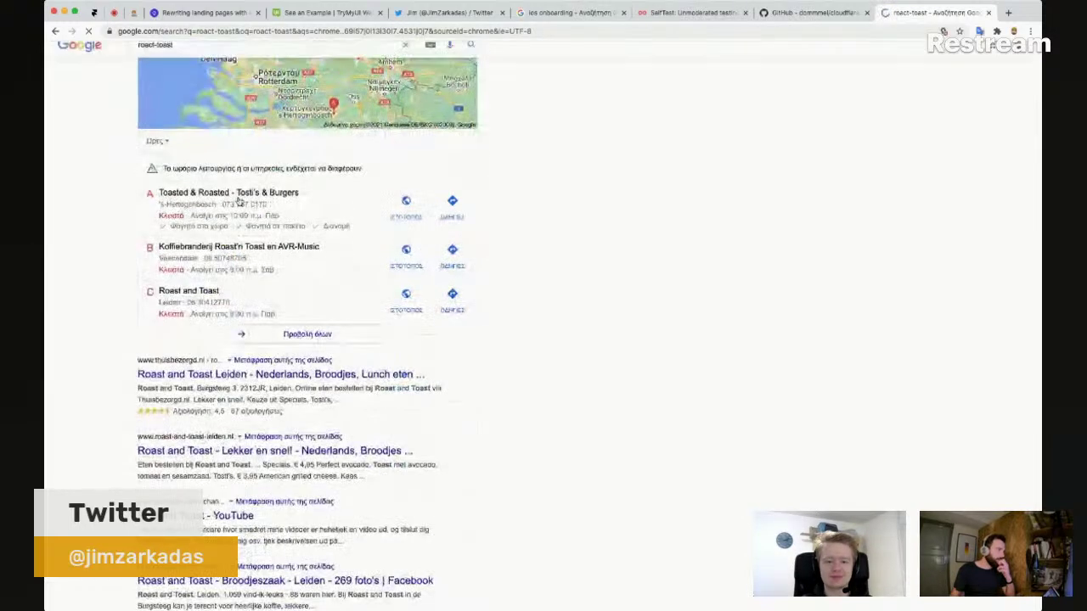
click(96, 13)
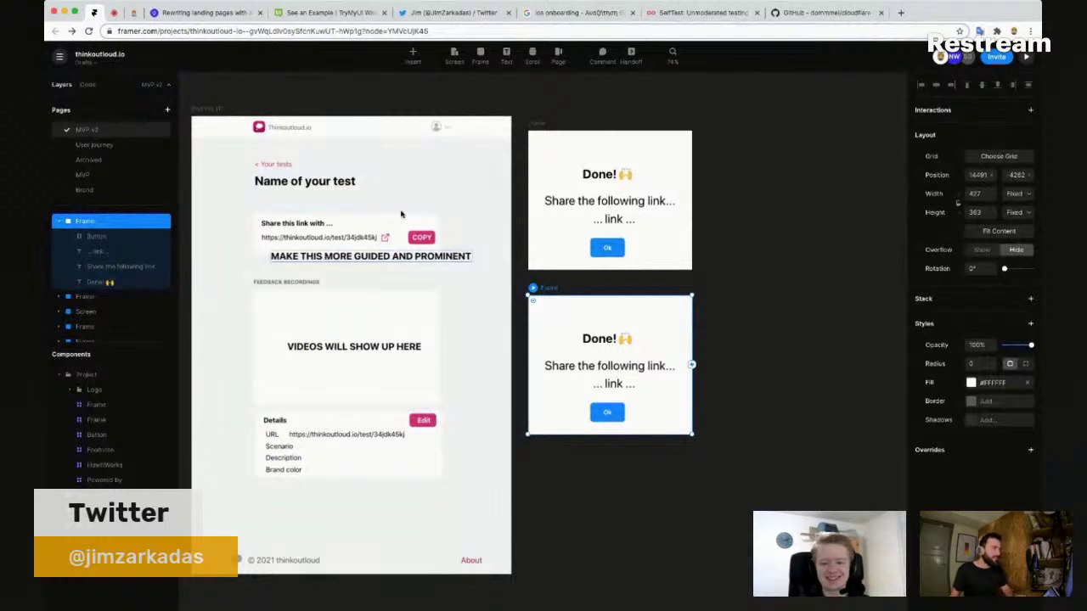
Step: Select the "Share this link with ..." card on the test page and shift it slightly down
scroll(340, 210, left, 3)
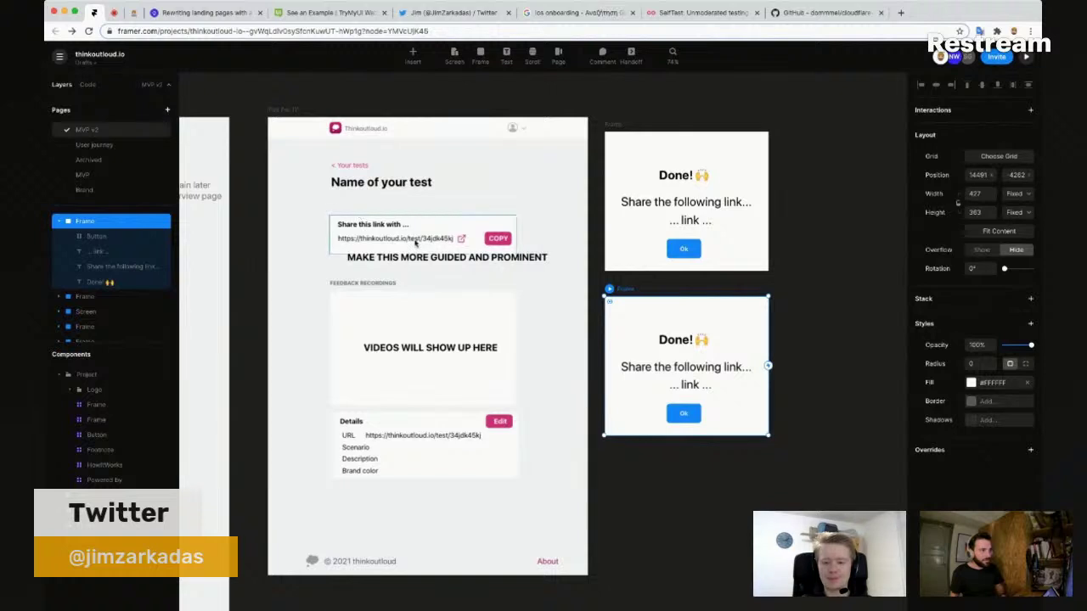
click(373, 224)
shift+click(386, 239)
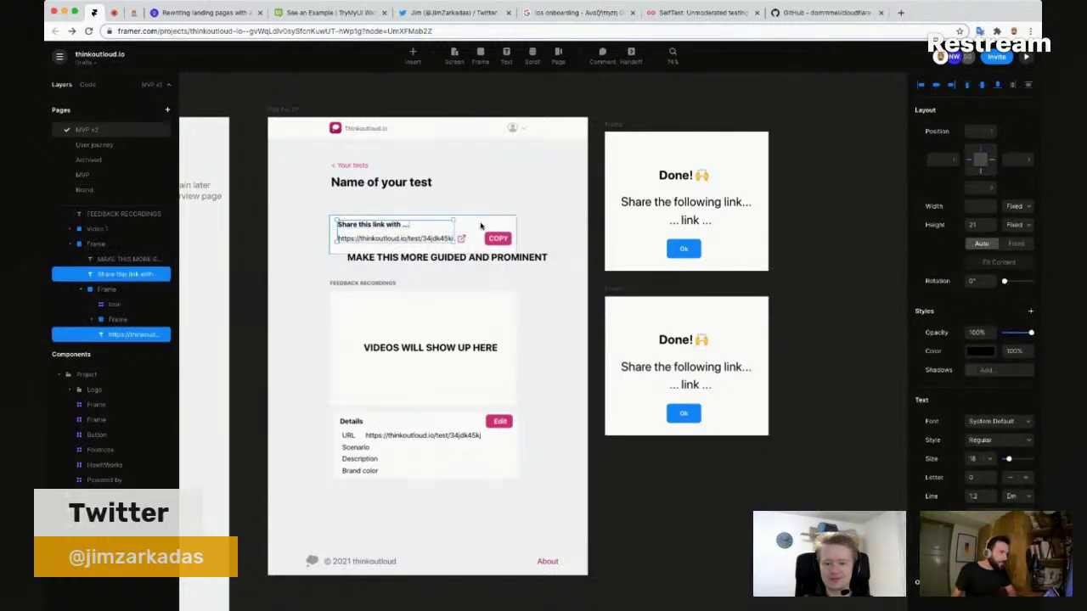
drag(482, 226, 673, 117)
scroll(454, 277, up, 5)
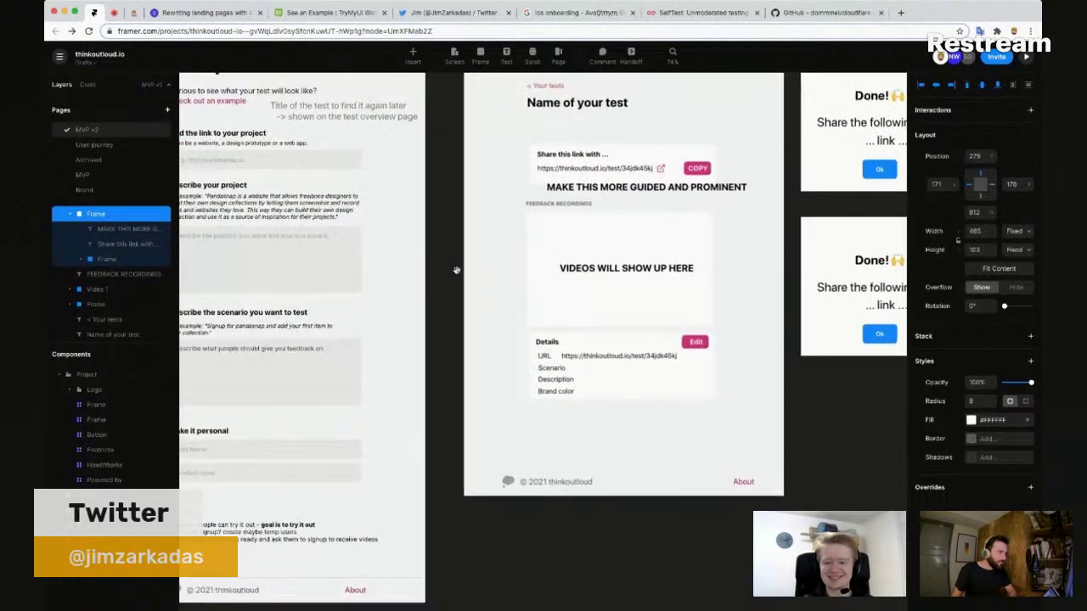
scroll(454, 277, right, 5)
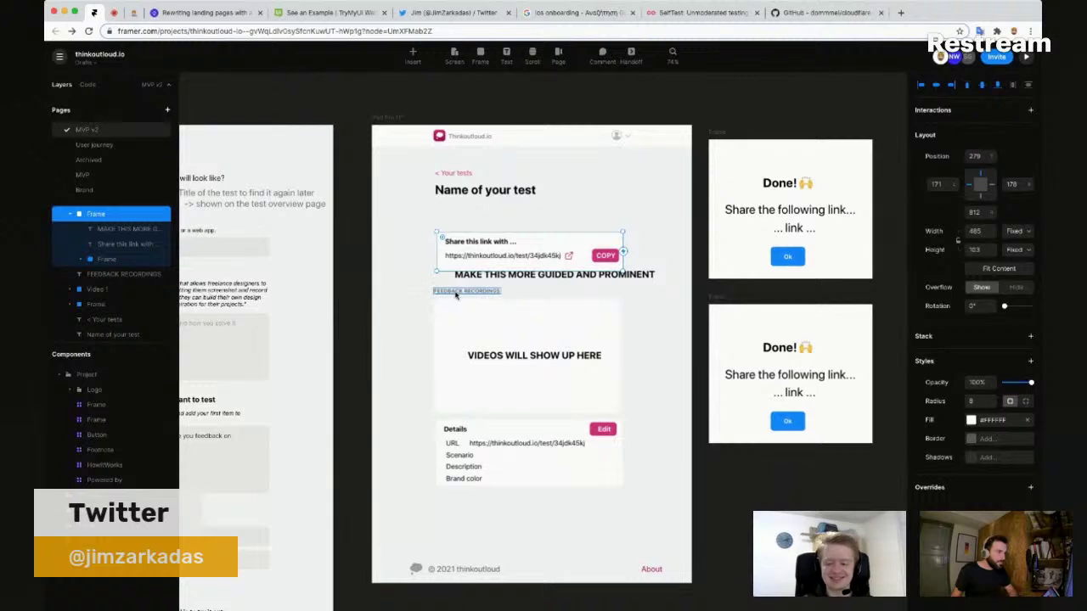
Step: Delete the "FEEDBACK RECORDINGS" label and move the share-link, videos and Details cards up beneath the "Name of your test" heading
click(455, 294)
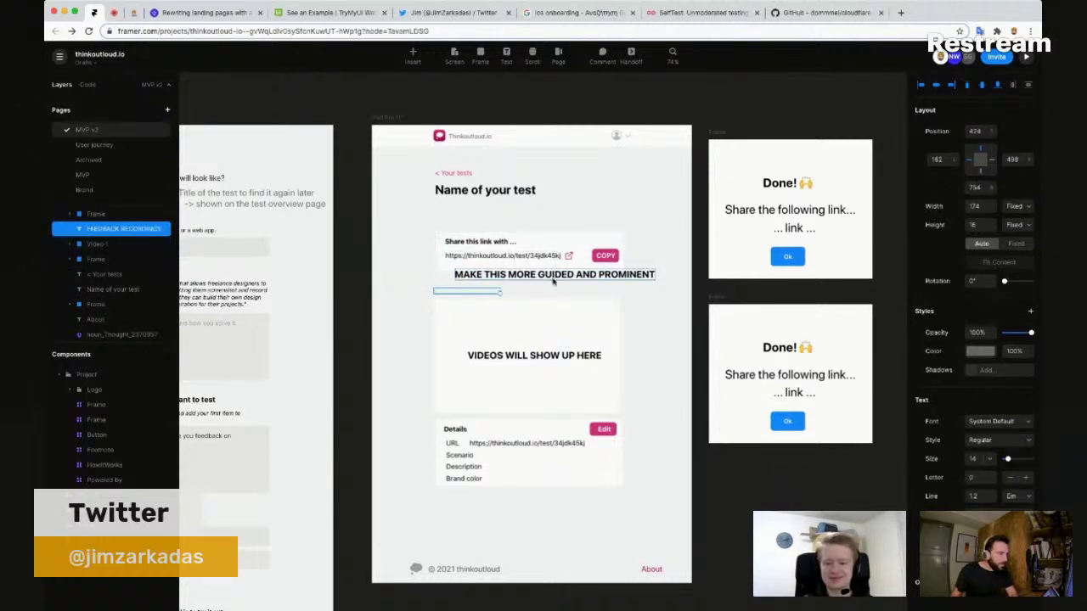
key(Escape)
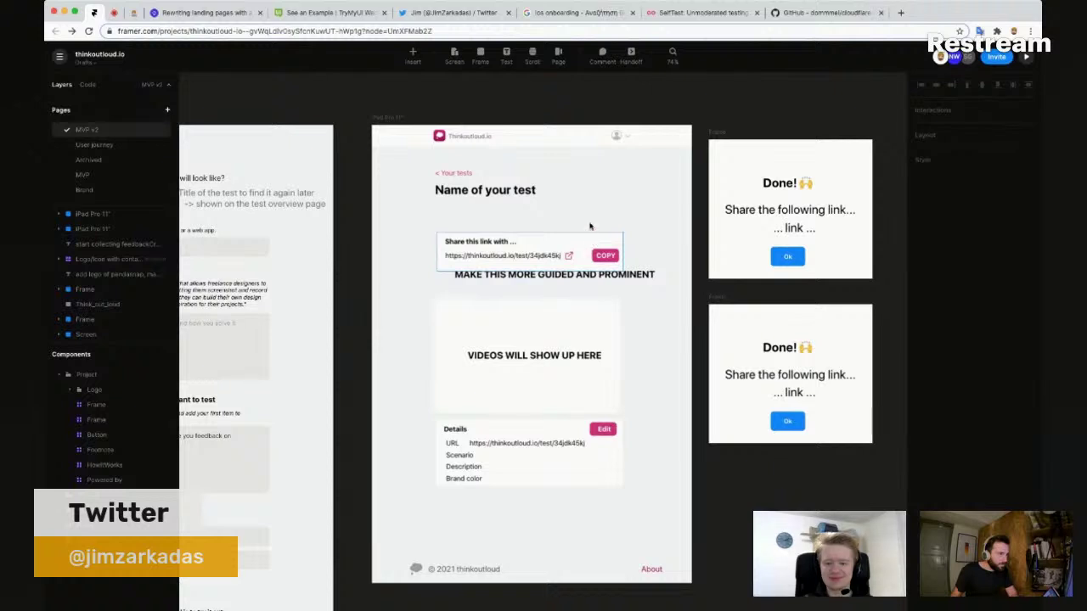
drag(591, 235, 589, 218)
drag(546, 302, 548, 281)
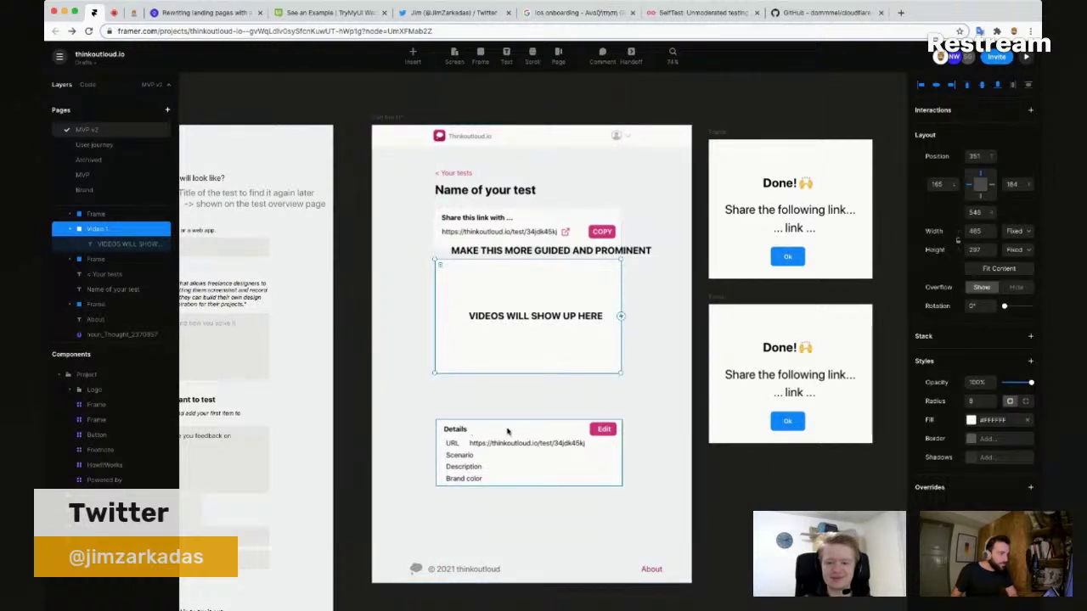
drag(507, 431, 507, 392)
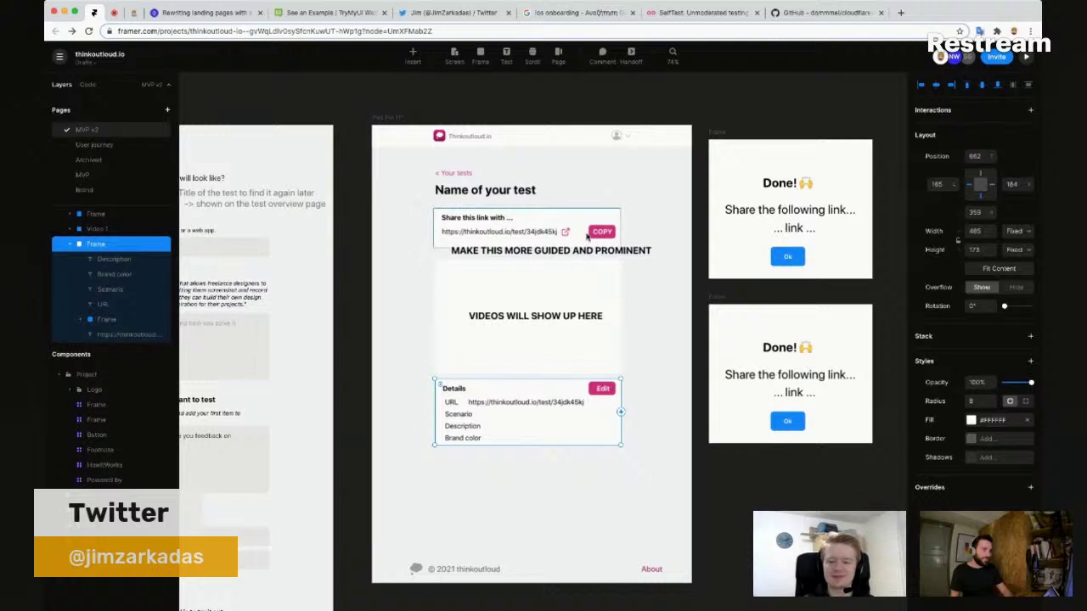
click(647, 494)
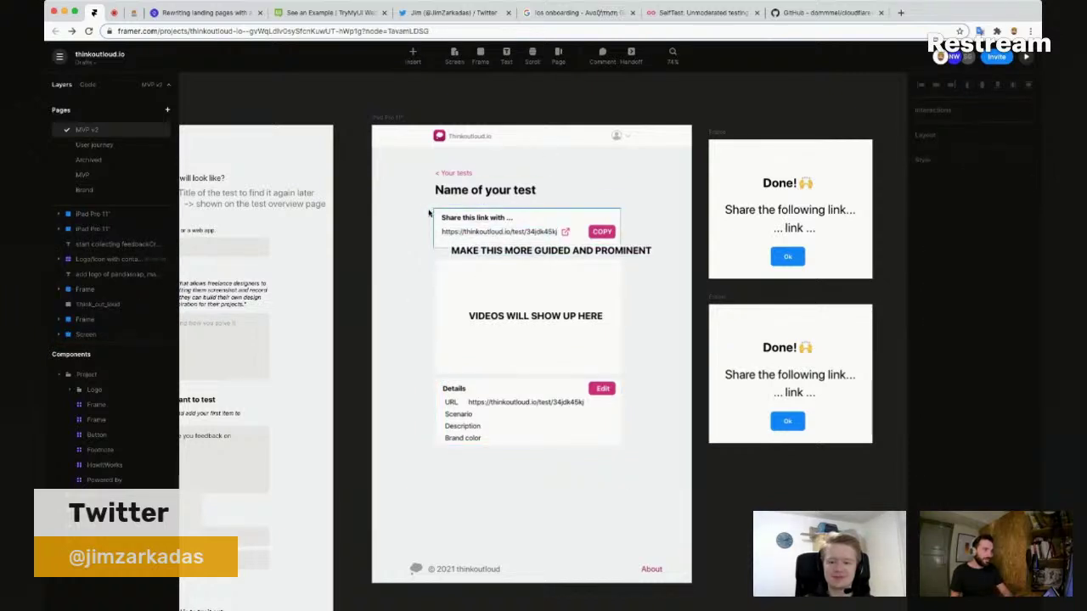
click(569, 233)
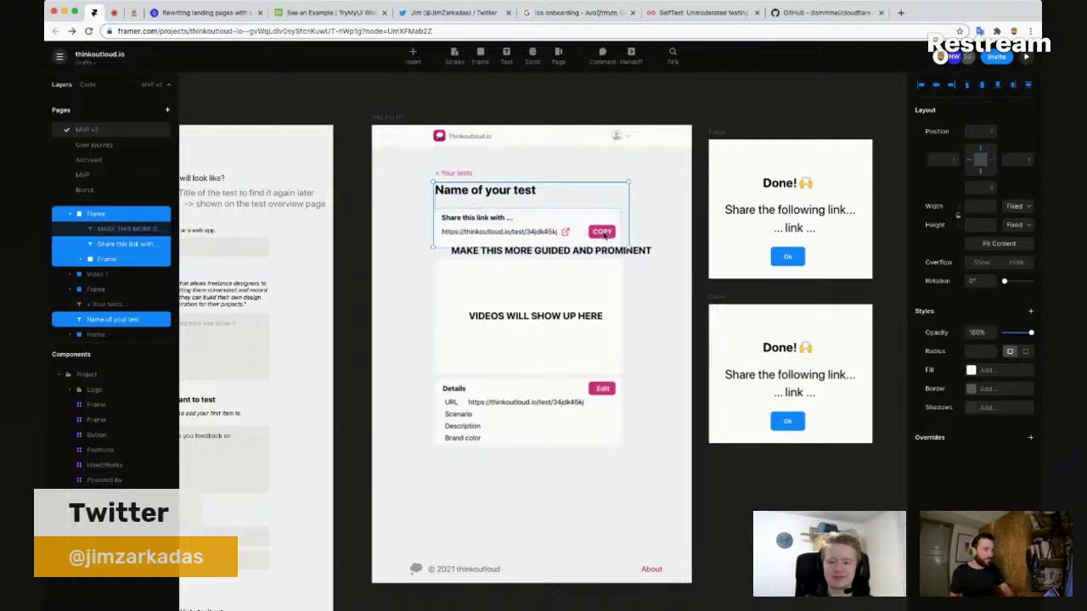
click(638, 432)
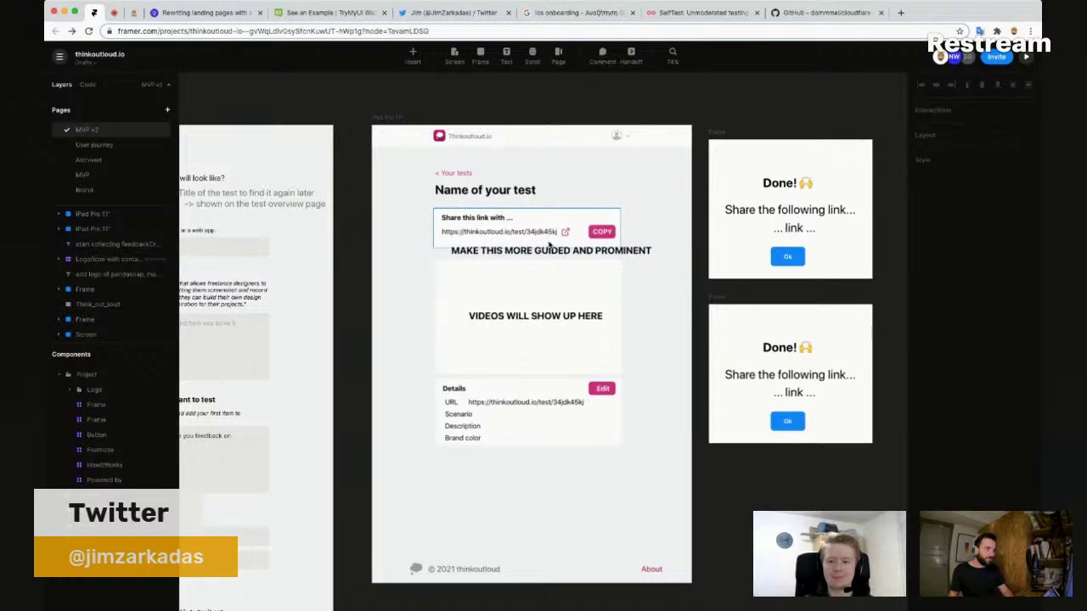
click(552, 247)
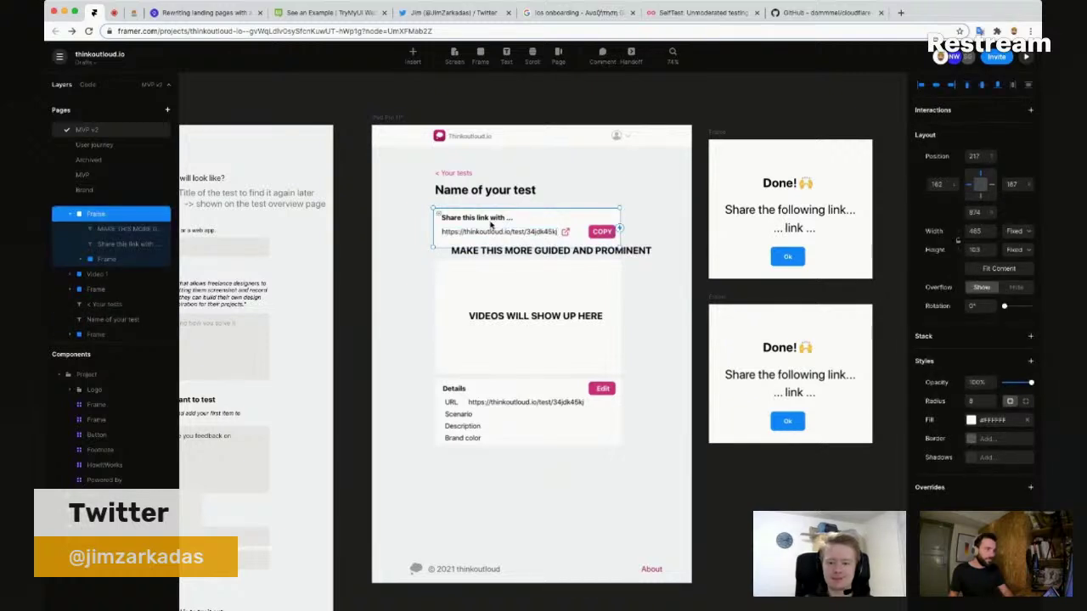
double_click(501, 219)
shift+click(508, 232)
shift+click(565, 231)
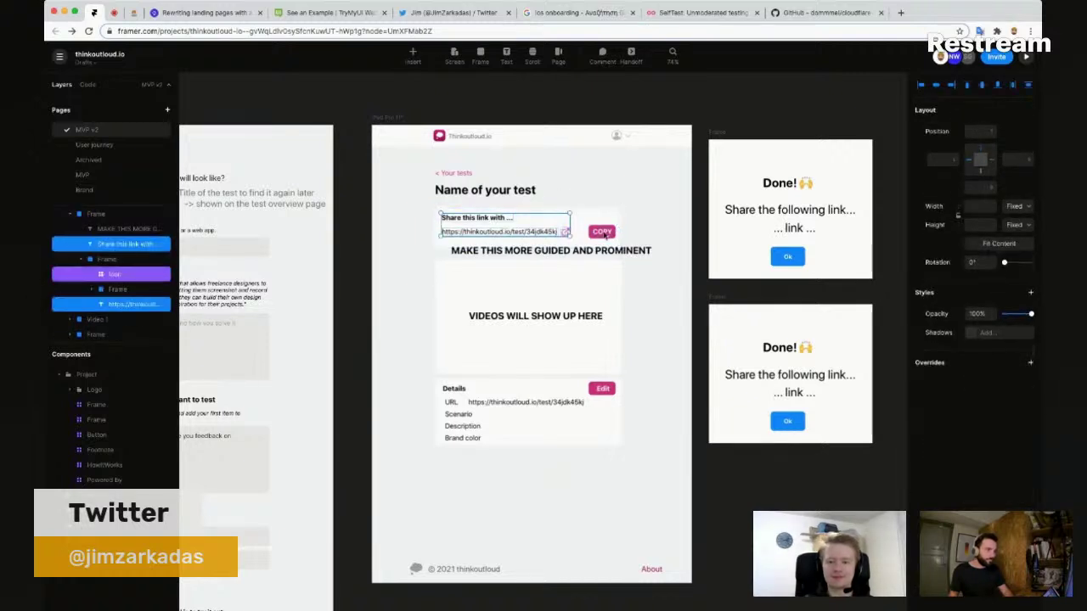
shift+click(601, 232)
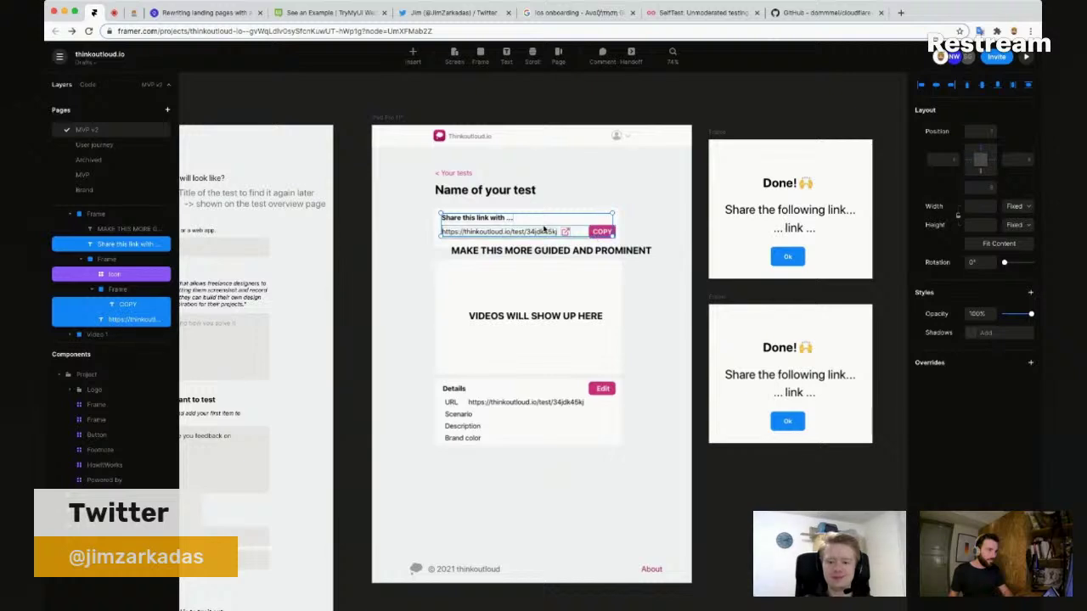
key(Escape)
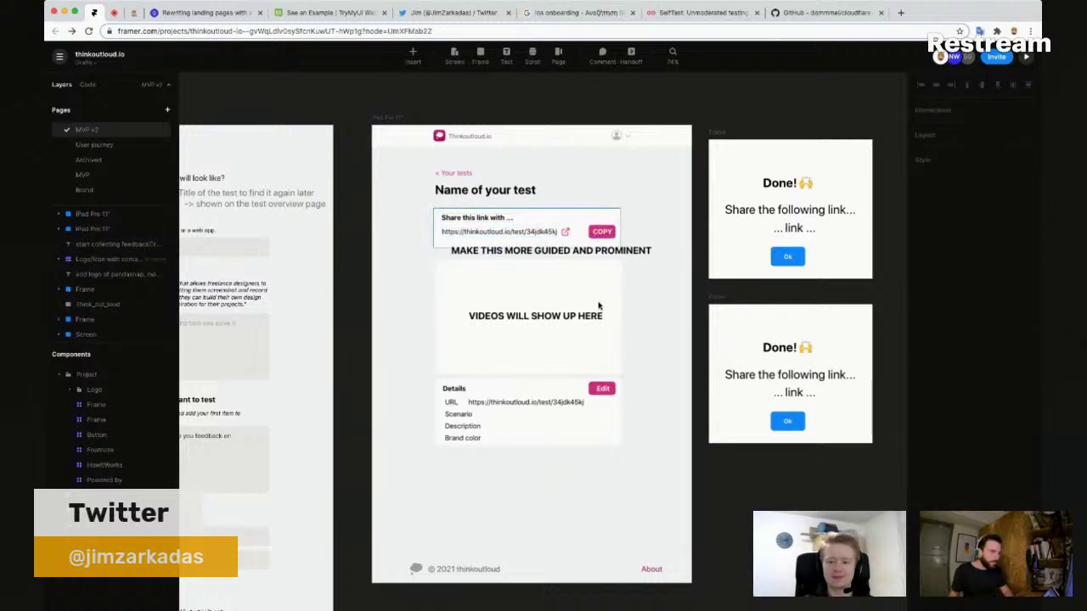
Step: Move the "Share this link with ..." card down onto the videos card and shift the "VIDEOS WILL SHOW UP HERE" text up above it
drag(597, 218, 600, 317)
drag(599, 324, 531, 238)
shift+click(587, 315)
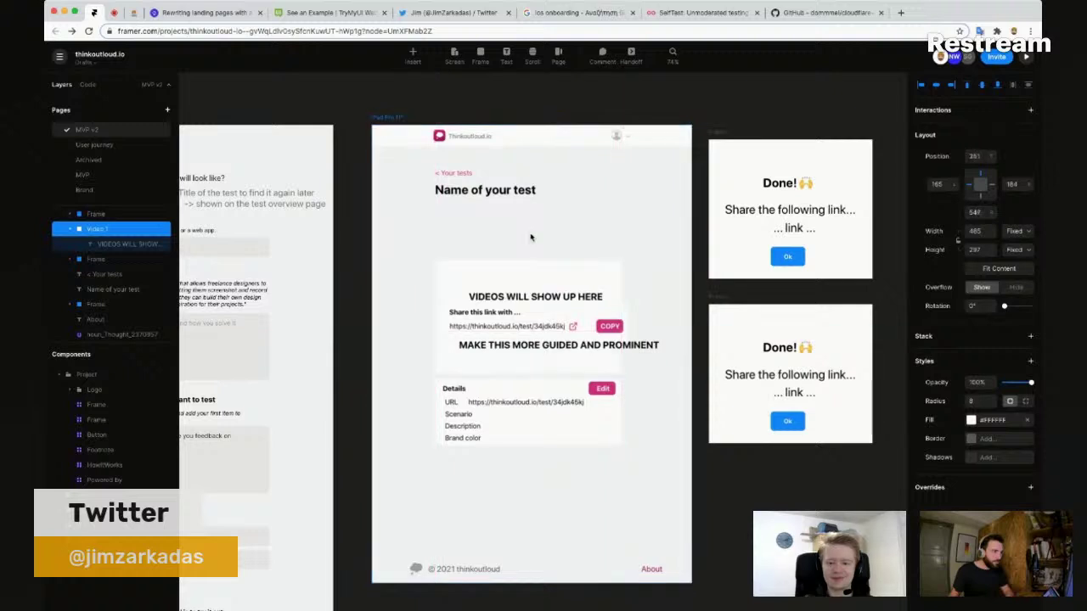
Step: Select the videos, share-link and Details cards together and move them up beneath the "Name of your test" heading
click(450, 256)
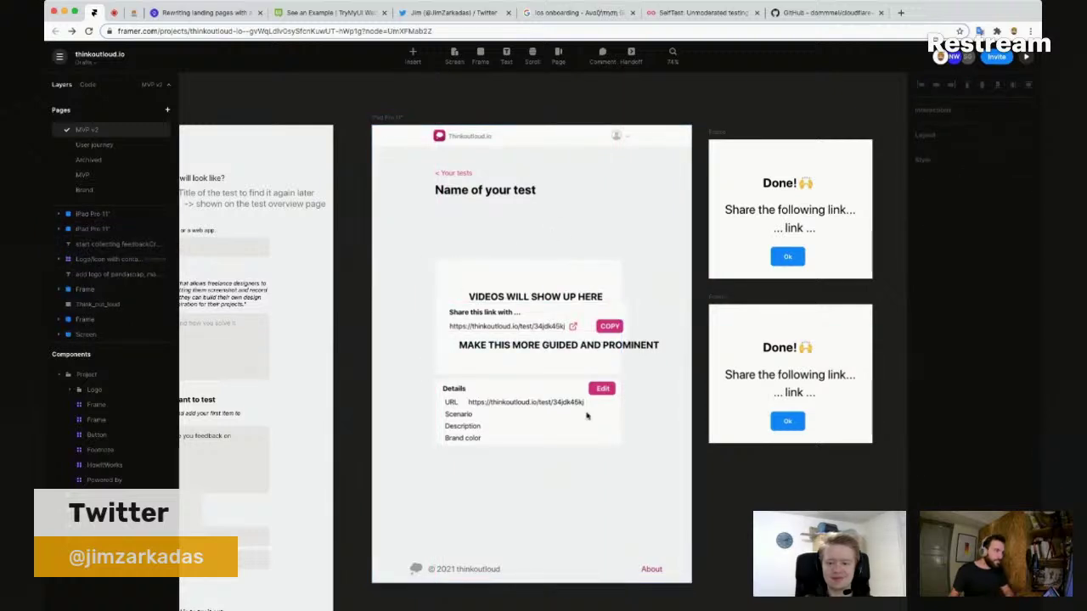
click(586, 415)
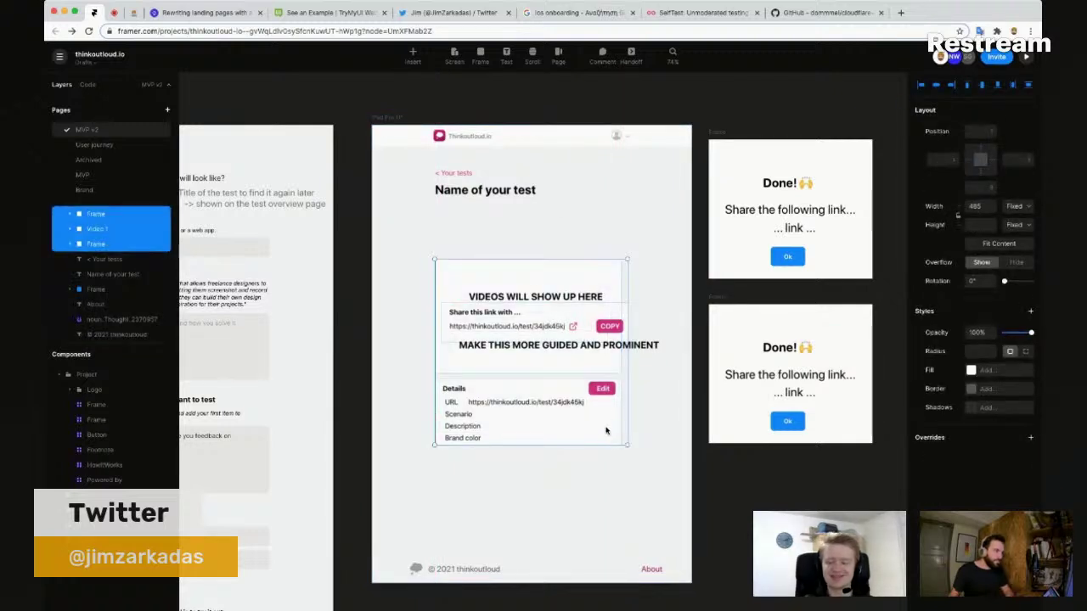
drag(605, 431, 605, 387)
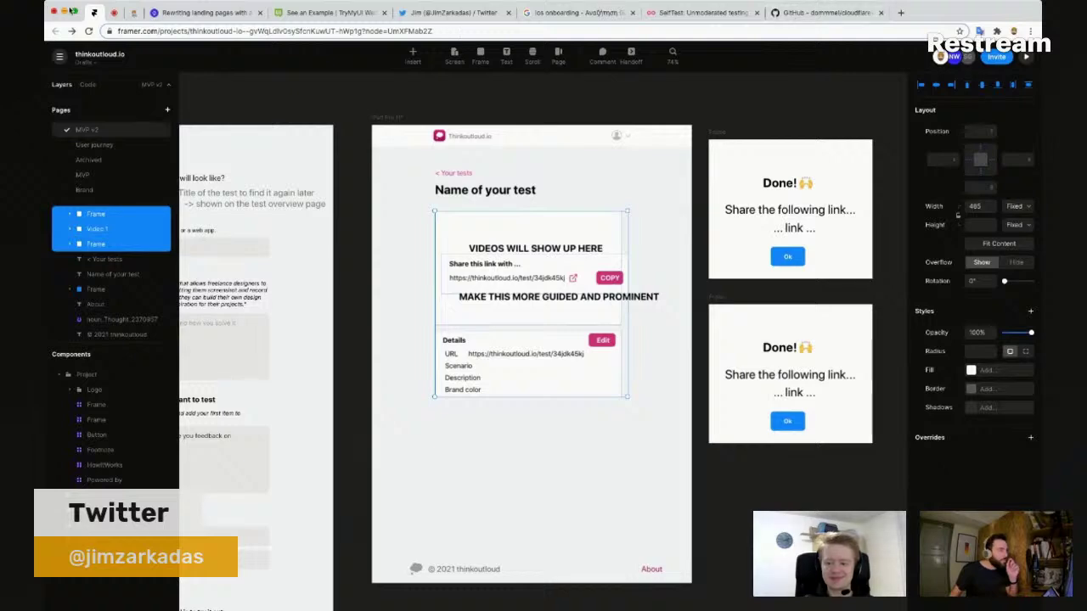
Step: Switch to the Restream Live Studio to view the stream
click(113, 12)
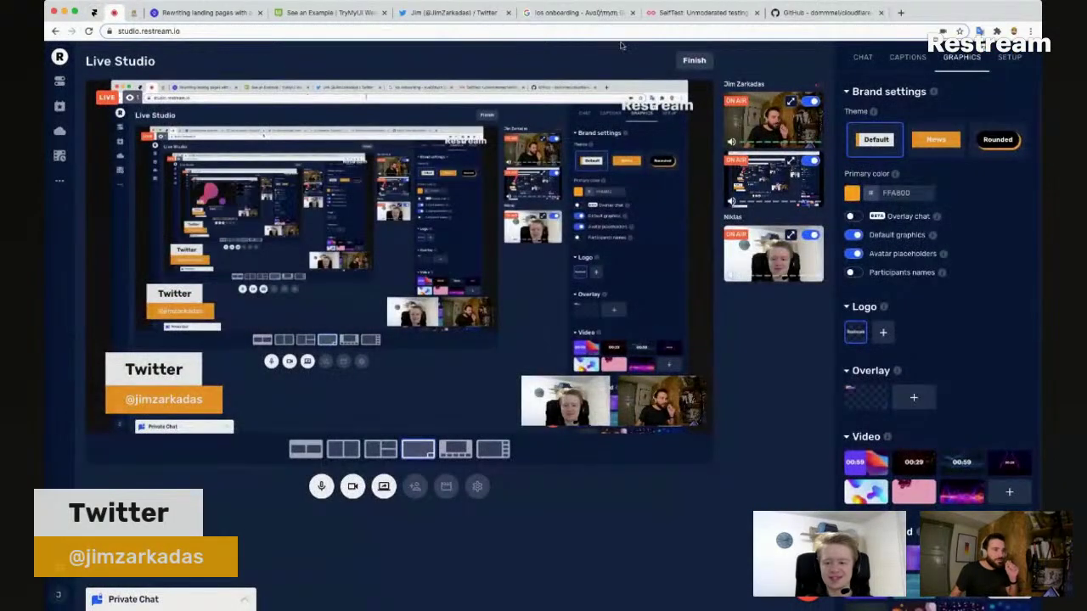